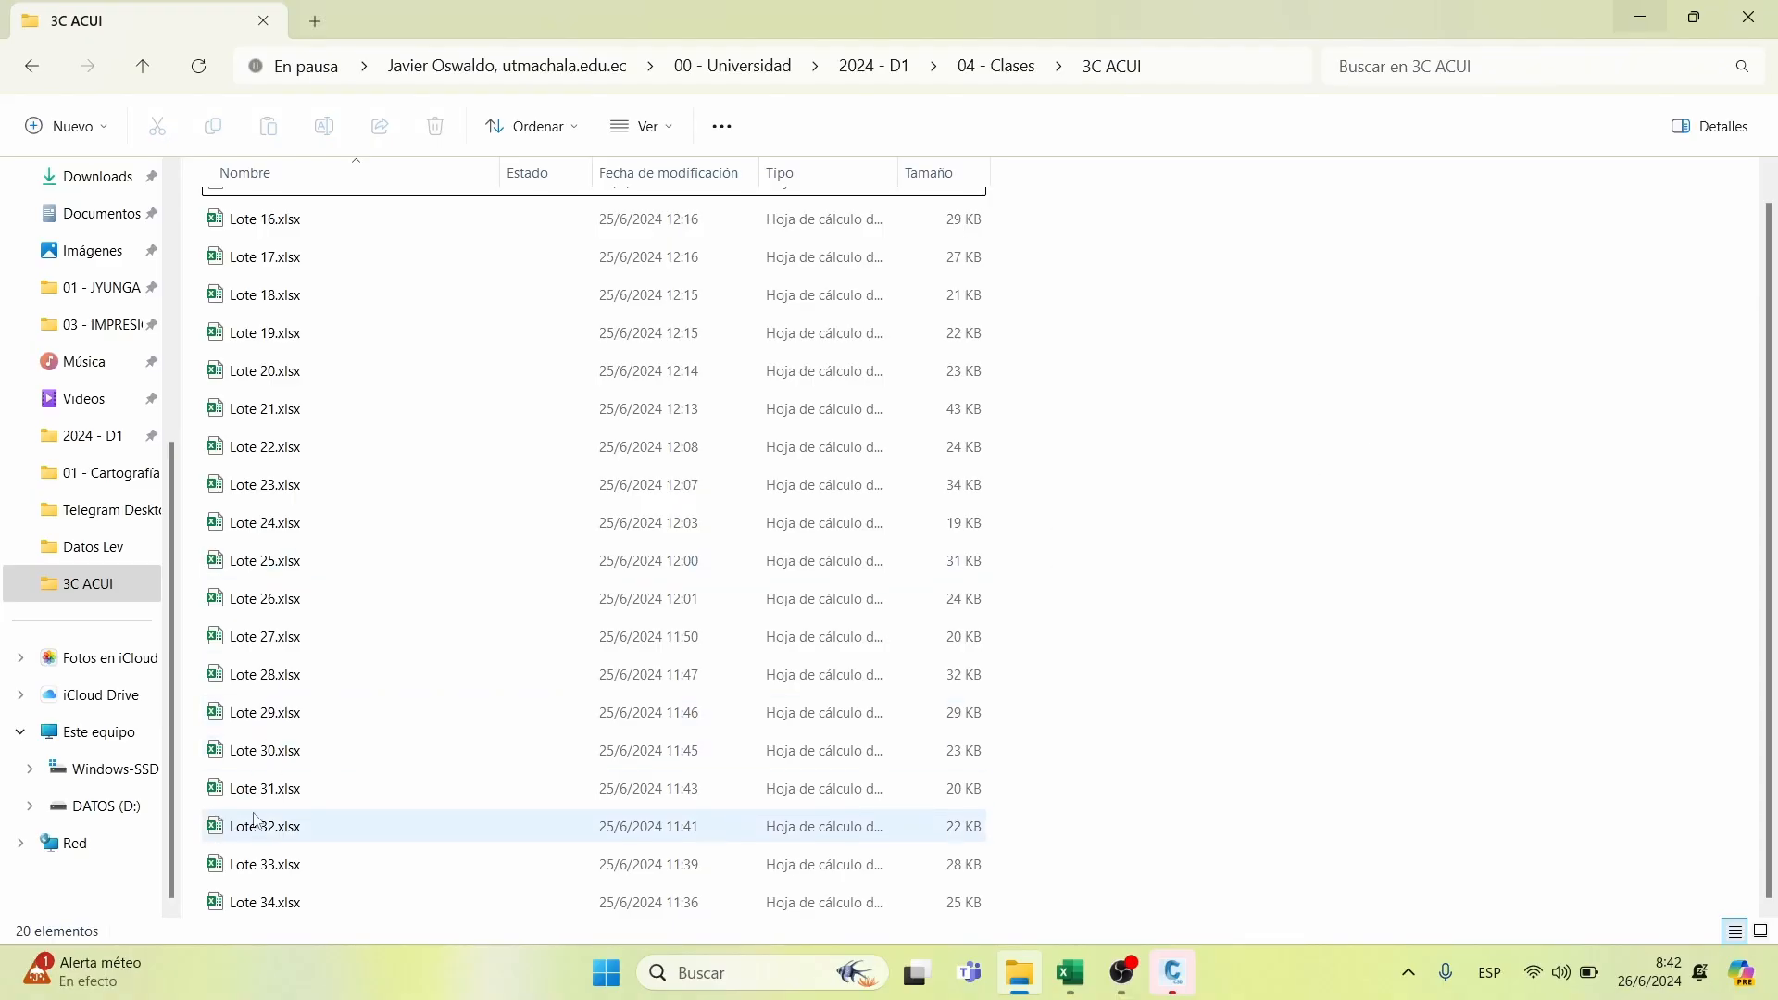
Open Lote 31.xlsx from the 3C ACUI folder and go to the start of its survey point table
left_click(290, 796)
double_click(254, 789)
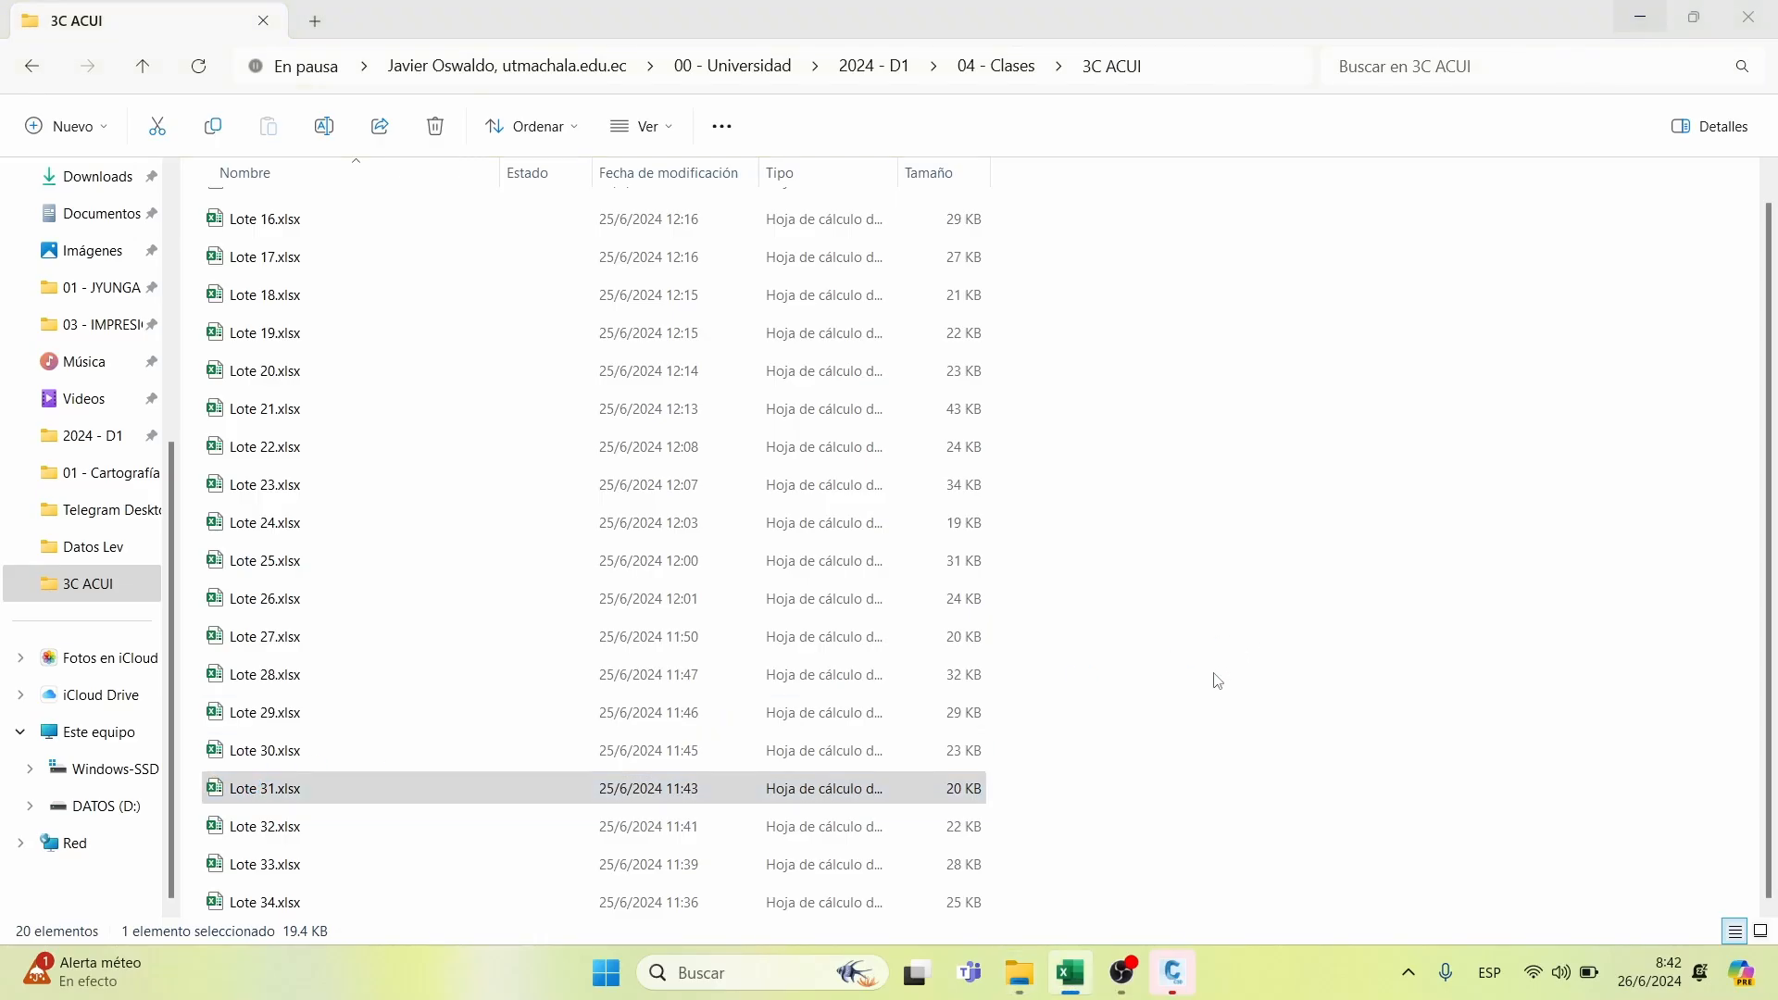
scroll(580, 572, "up", 20)
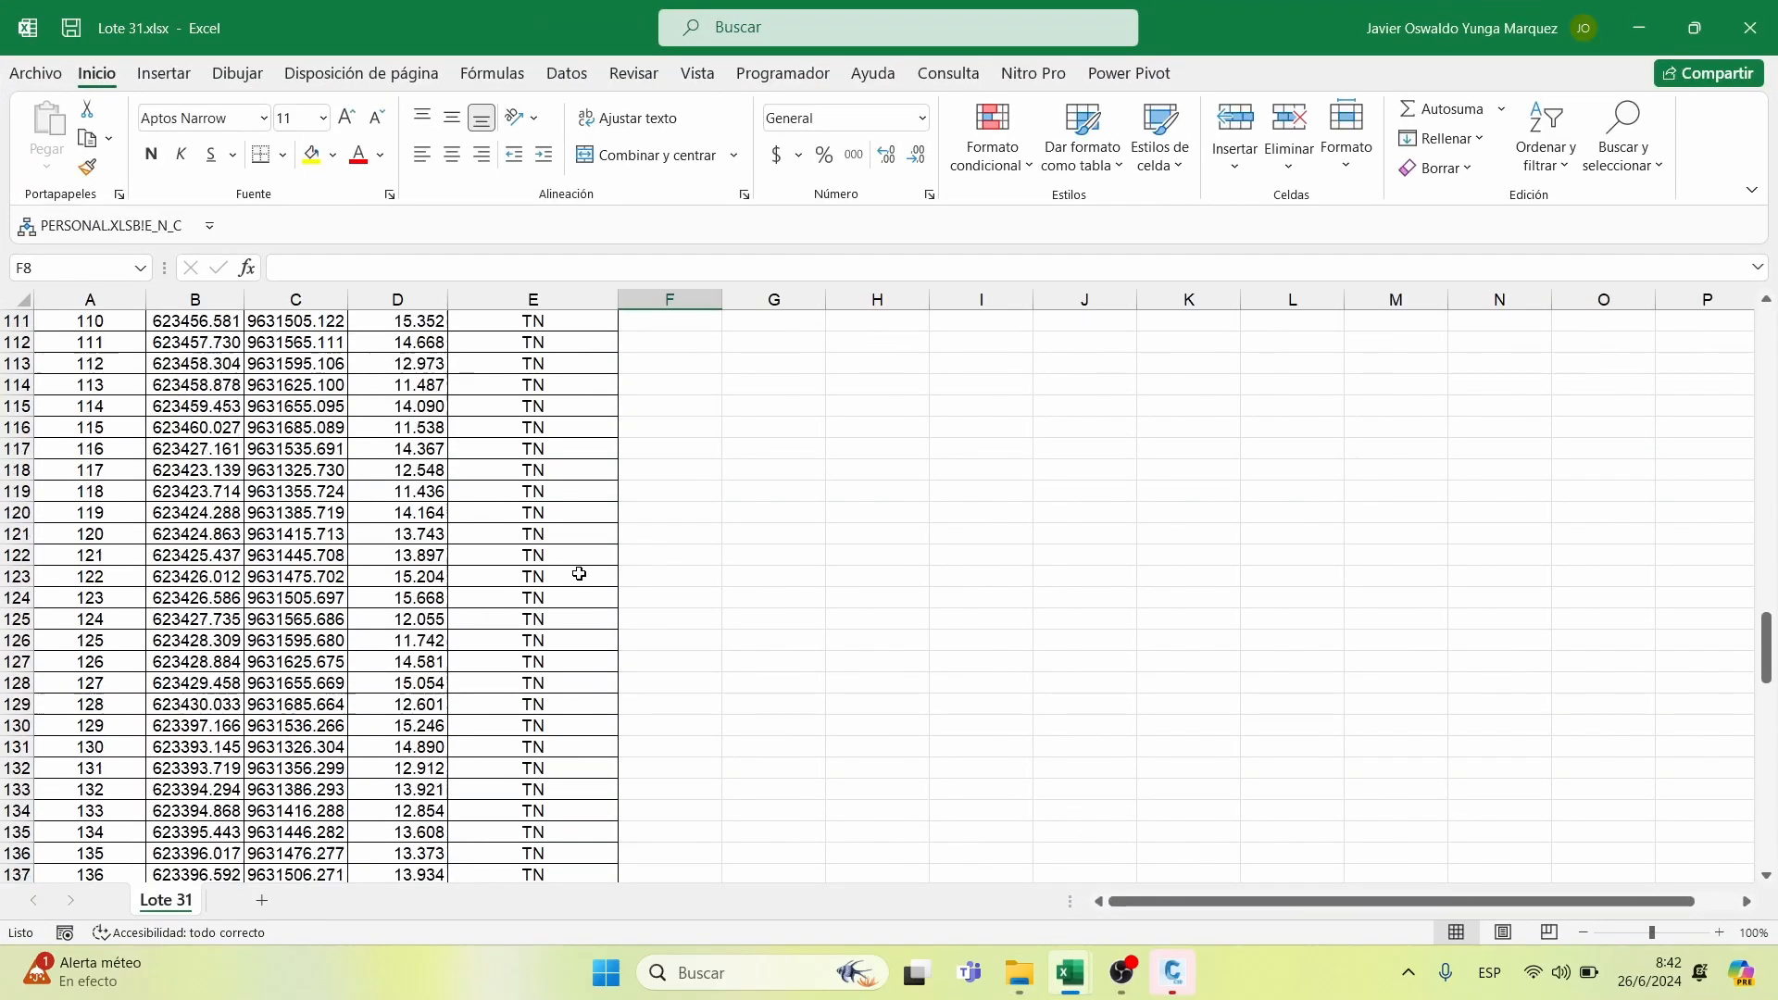
scroll(758, 408, "down", 1)
scroll(758, 409, "up", 2)
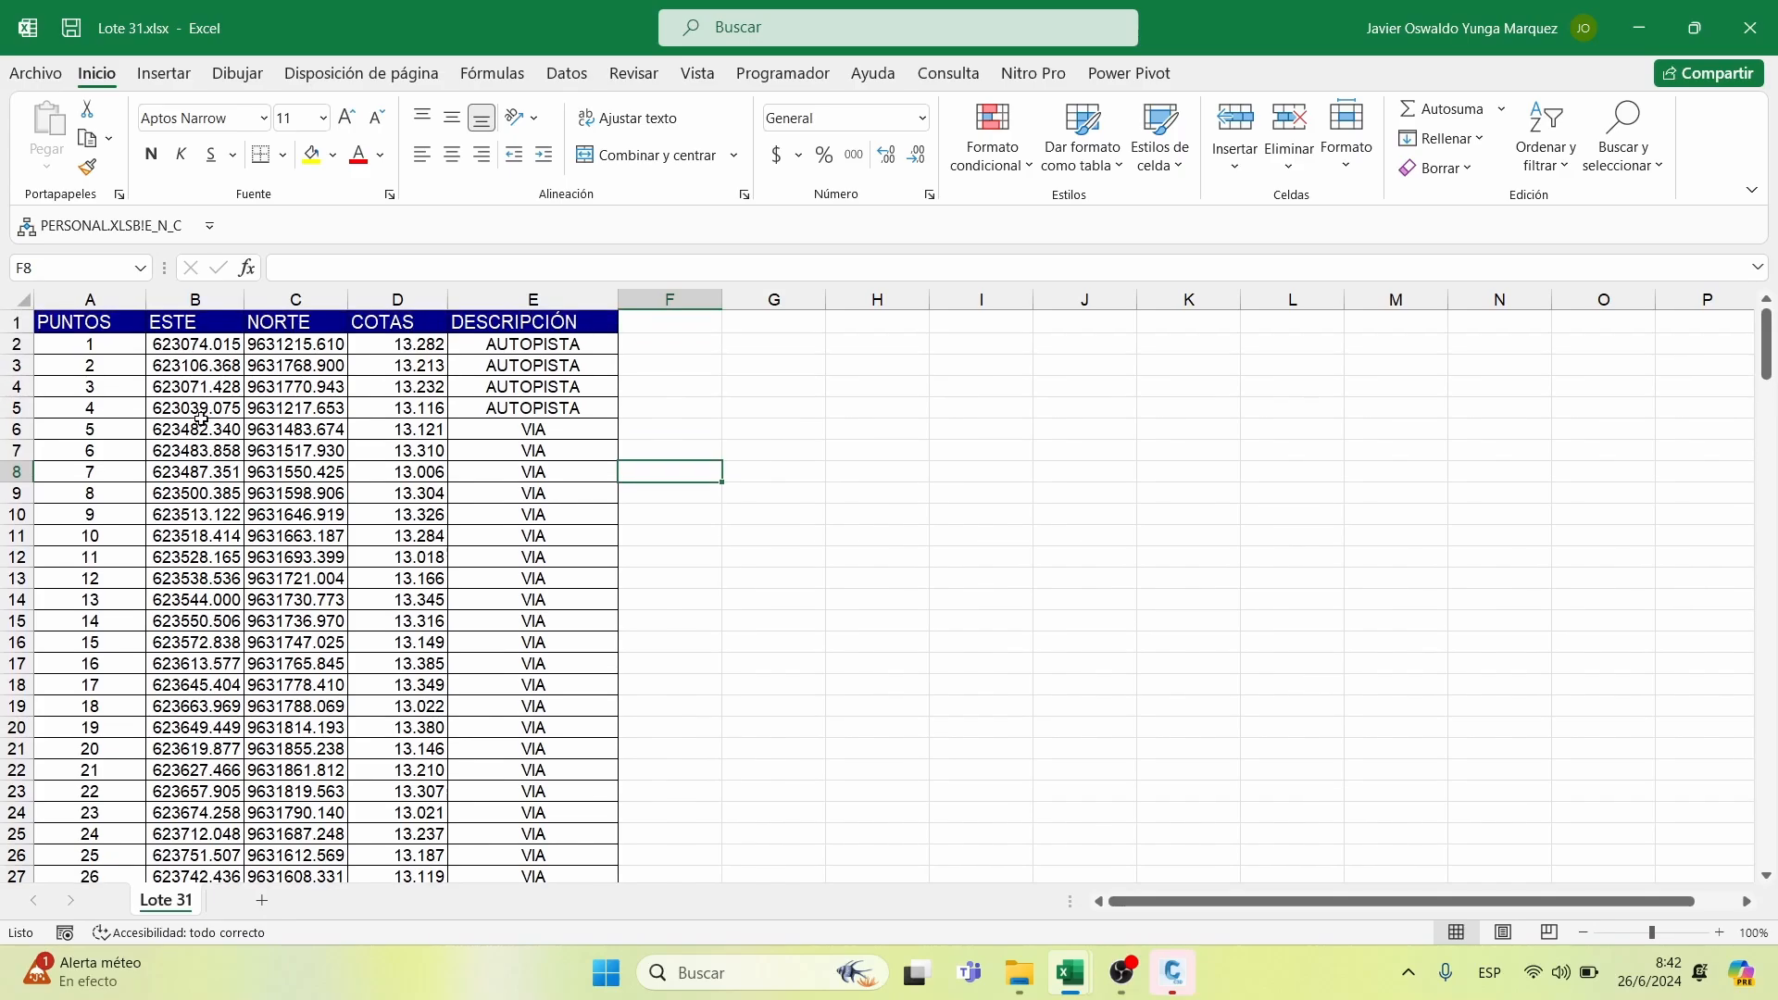
left_click(186, 390)
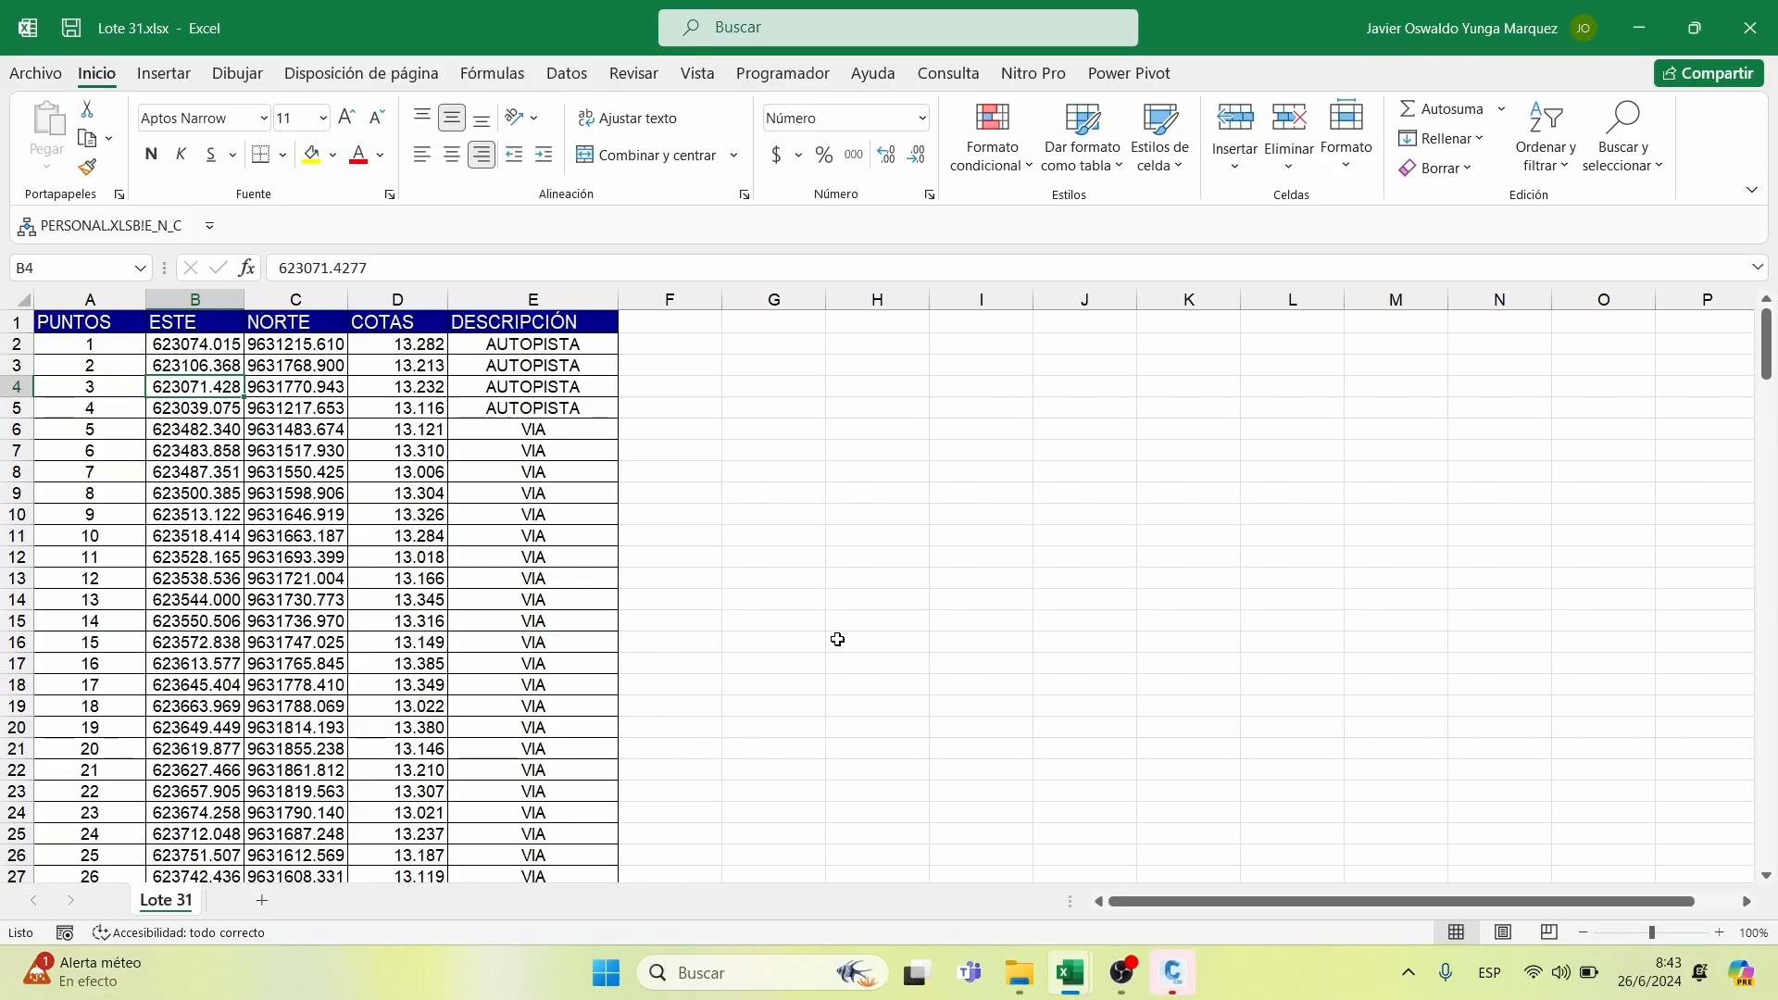
Add a filter to the DESCRIPCIÓN column and examine its list of point description codes without filtering any rows
left_click(578, 329)
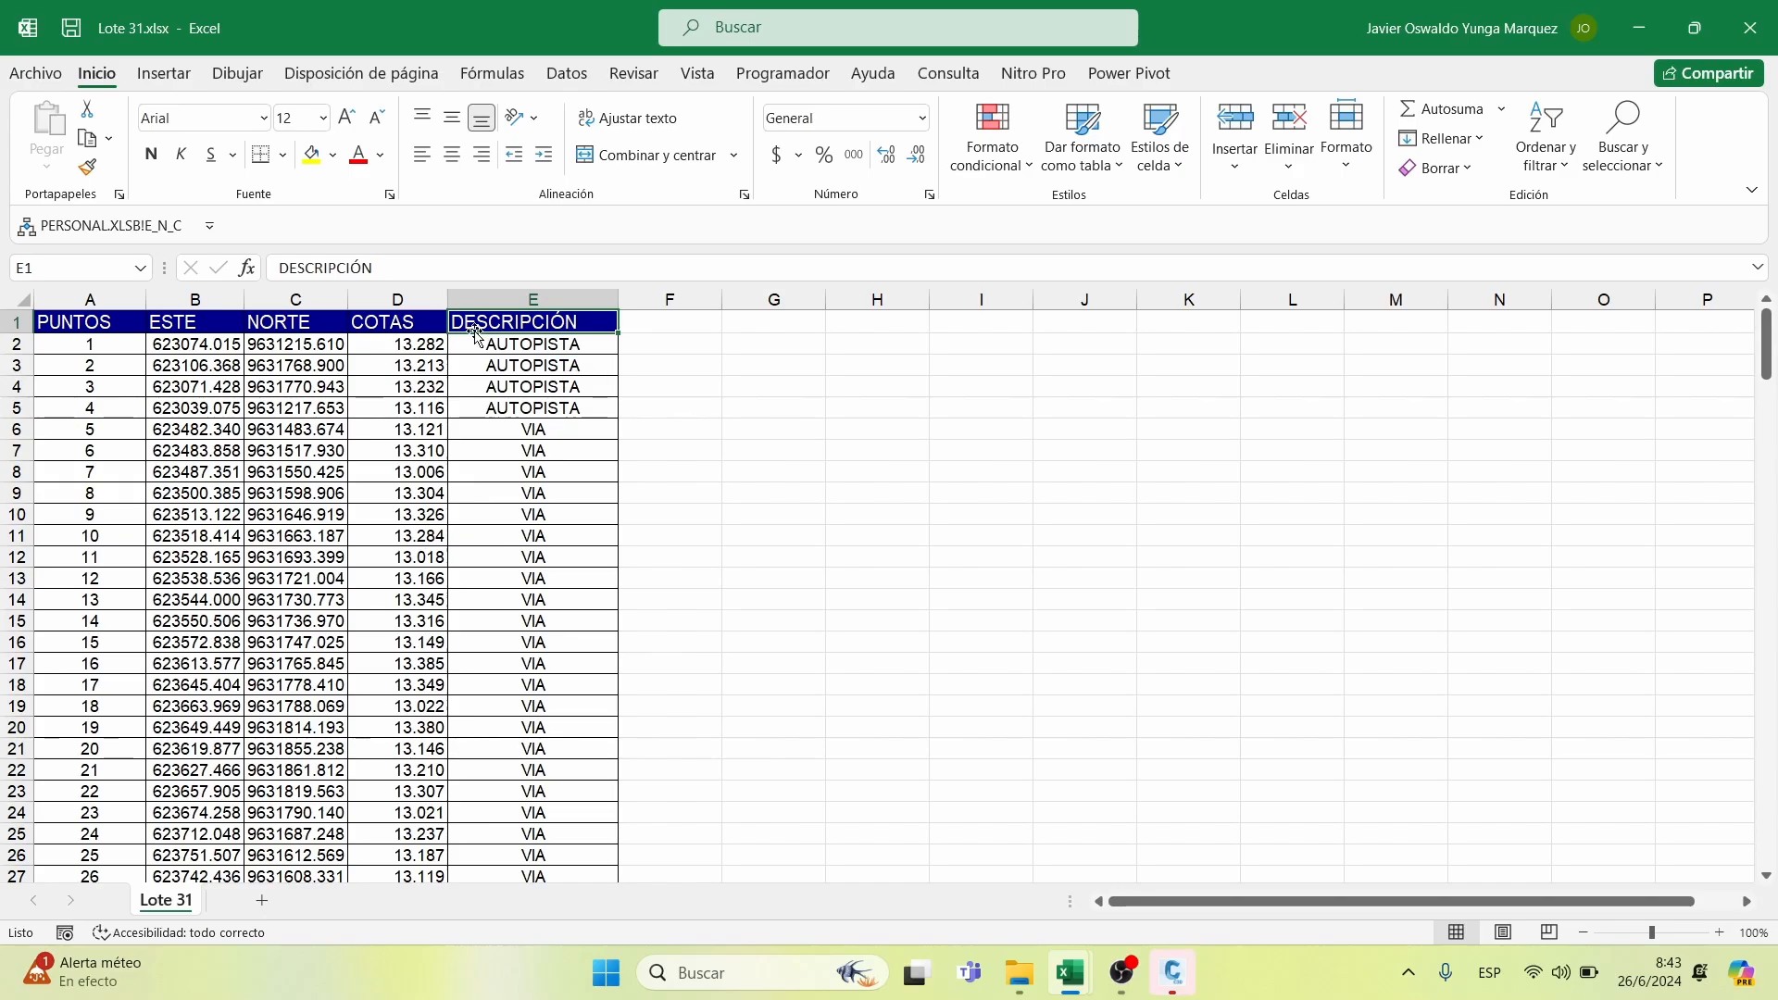
left_click(518, 298)
left_click(566, 73)
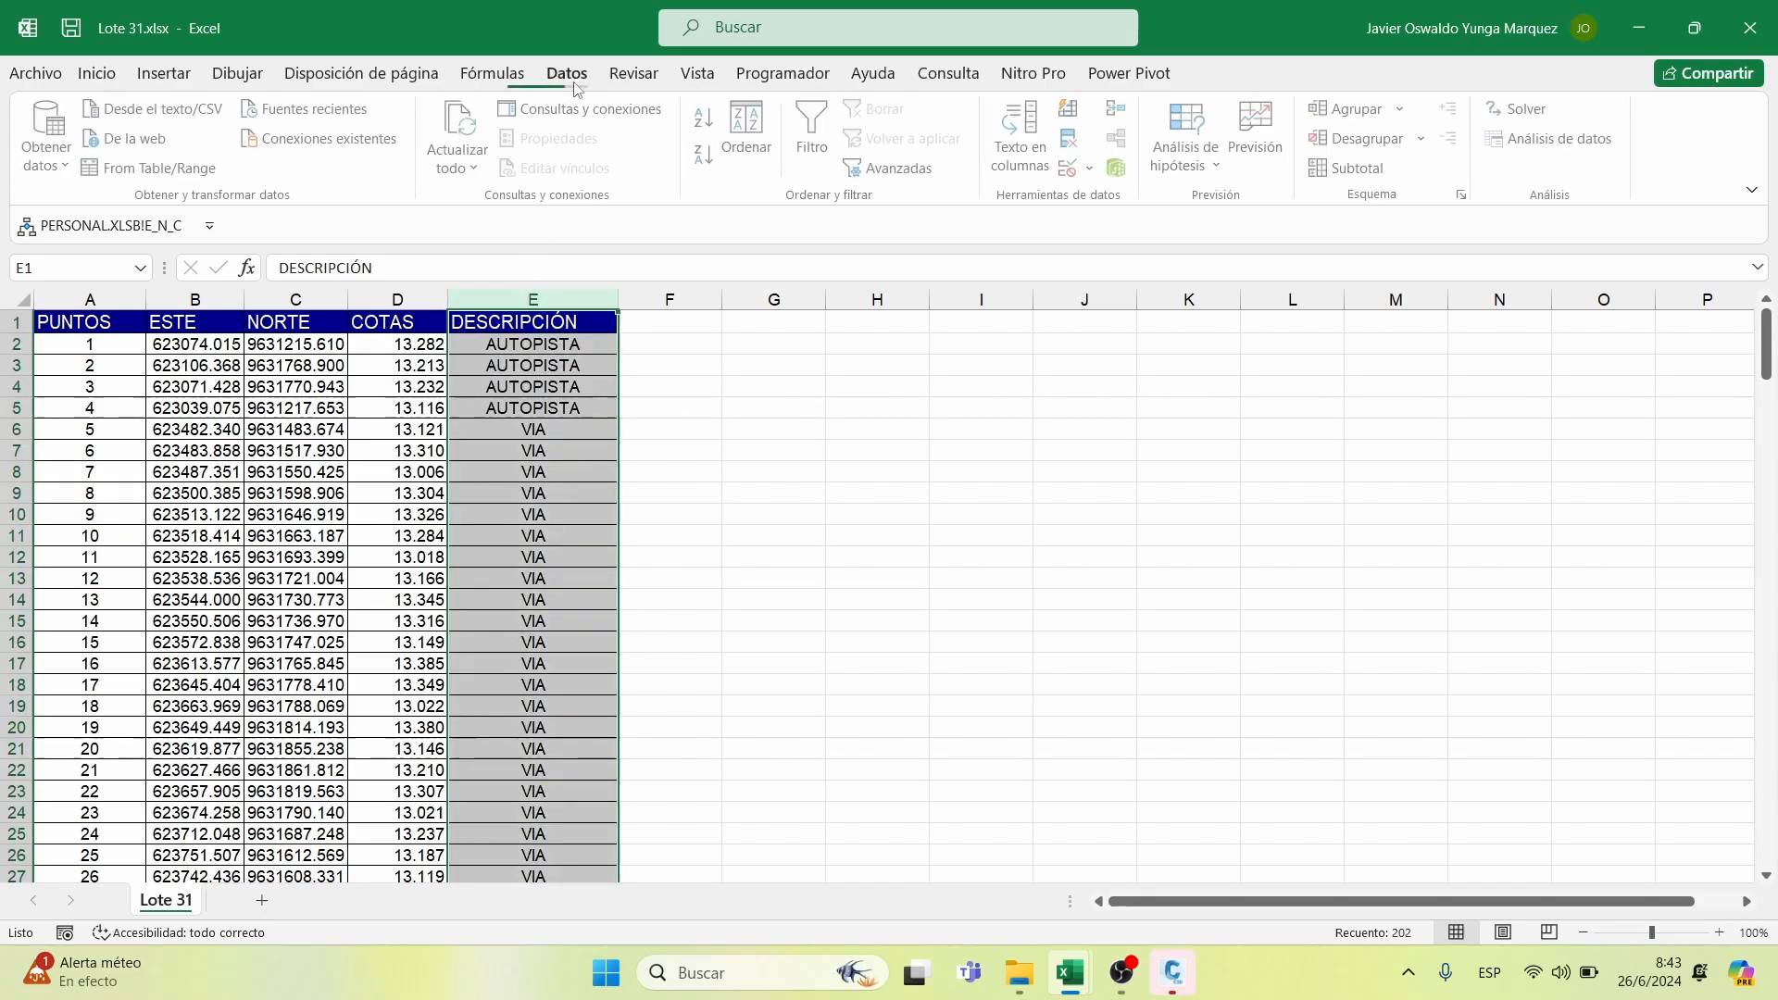
left_click(819, 119)
left_click(774, 299)
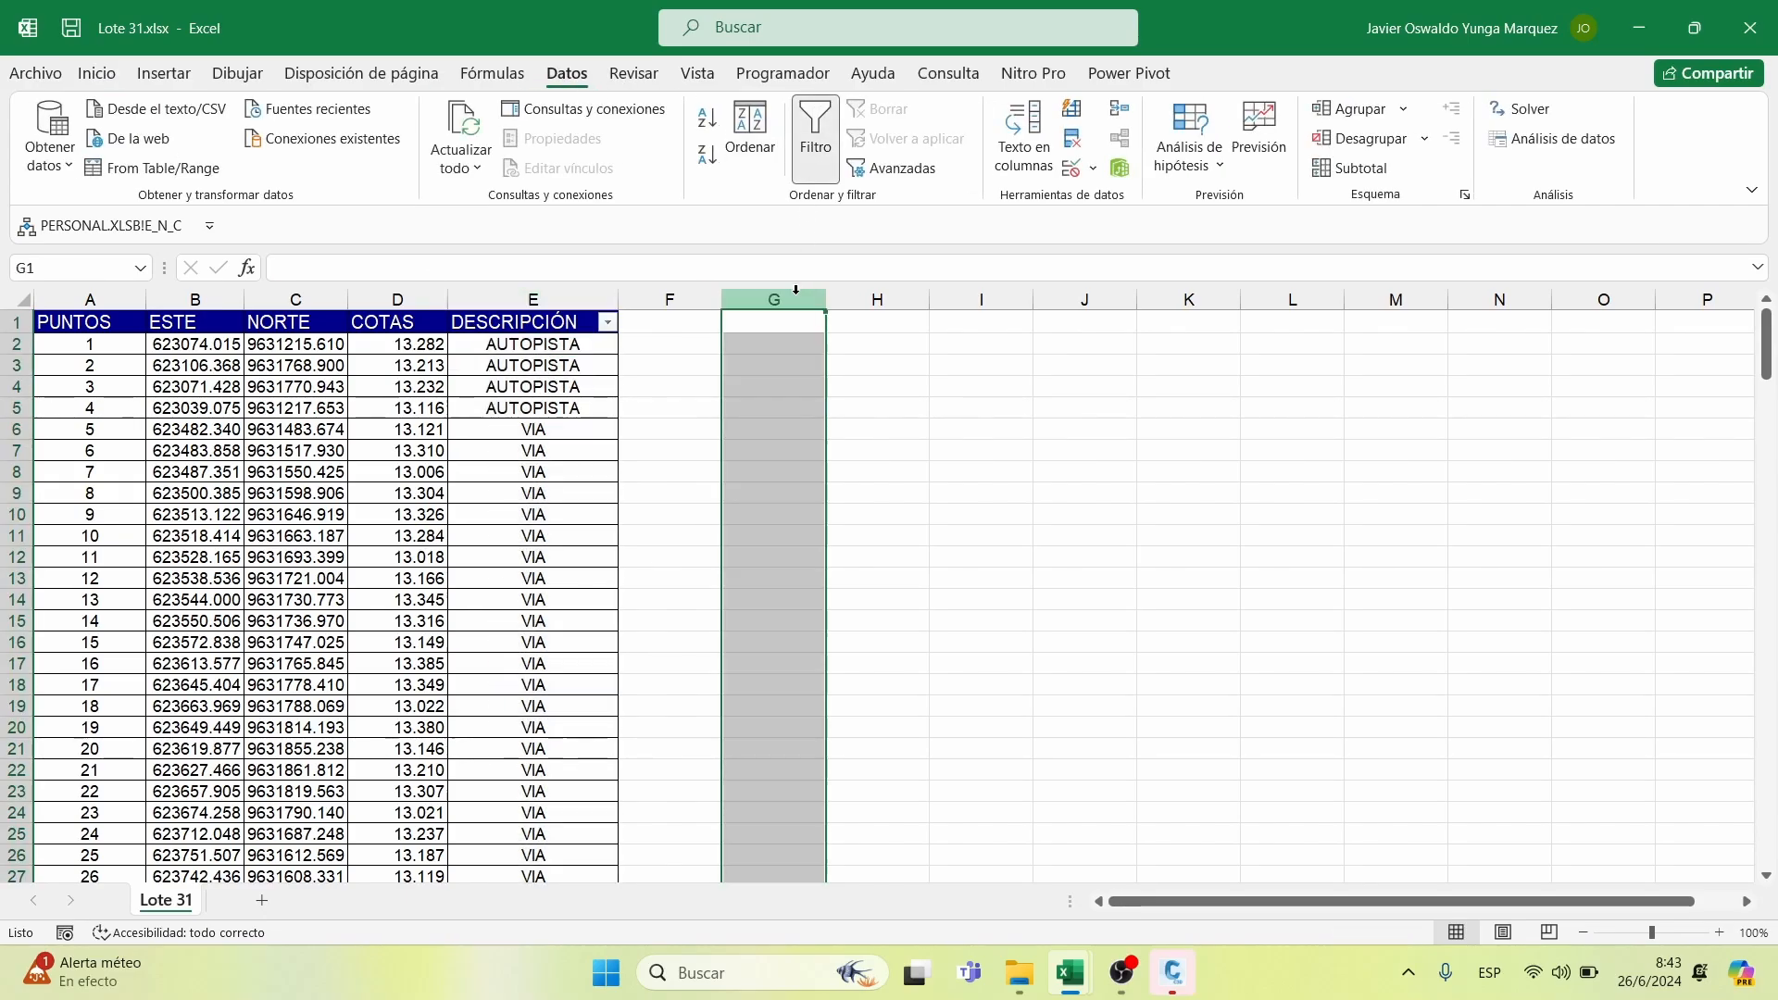
left_click(611, 431)
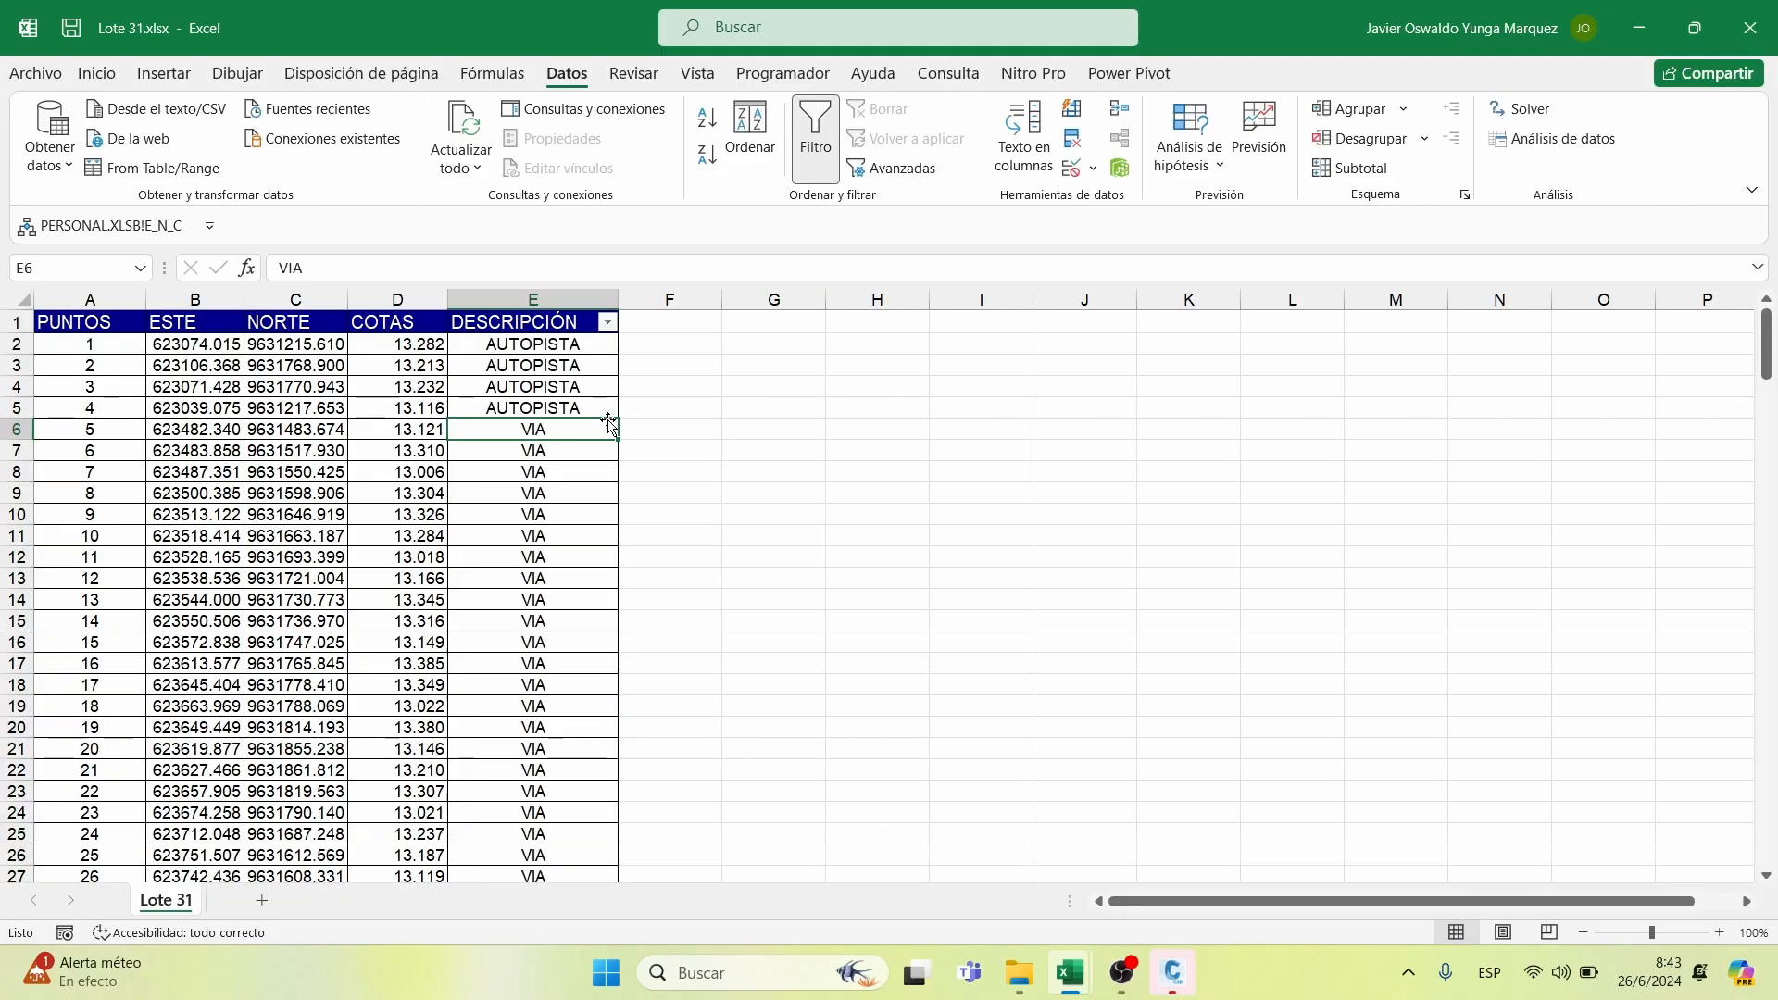
left_click(607, 323)
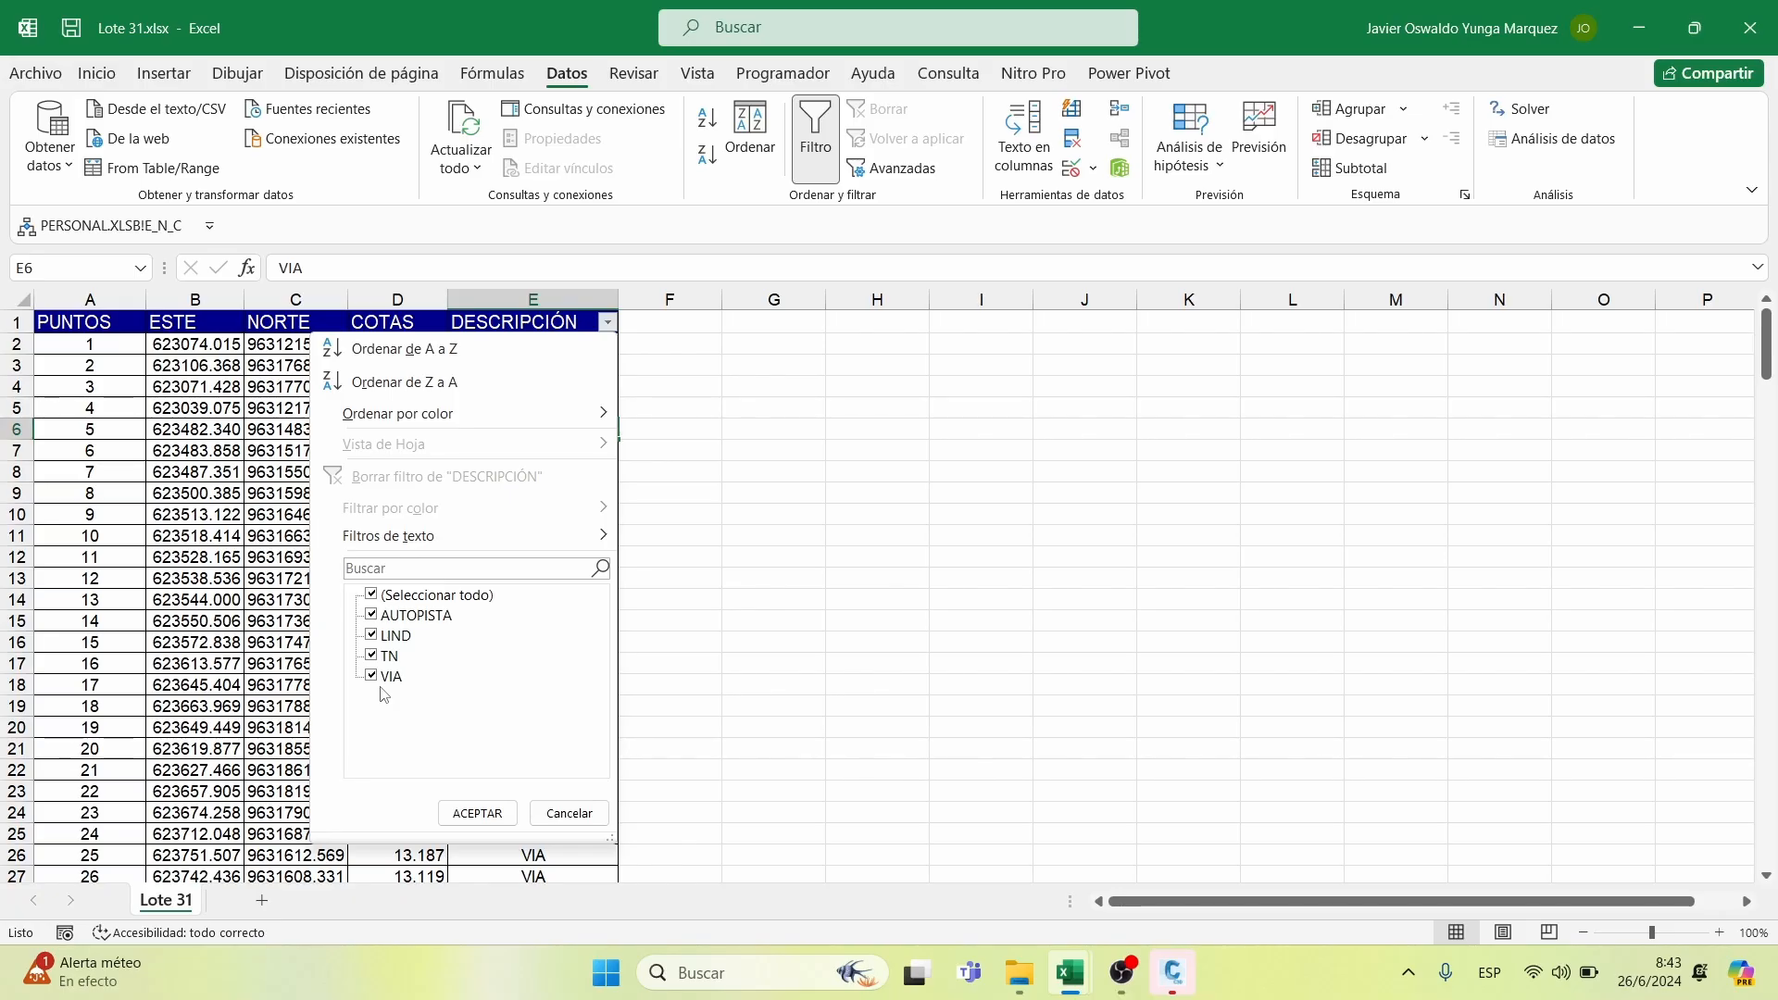
left_click(584, 817)
left_click_drag(670, 582, 669, 559)
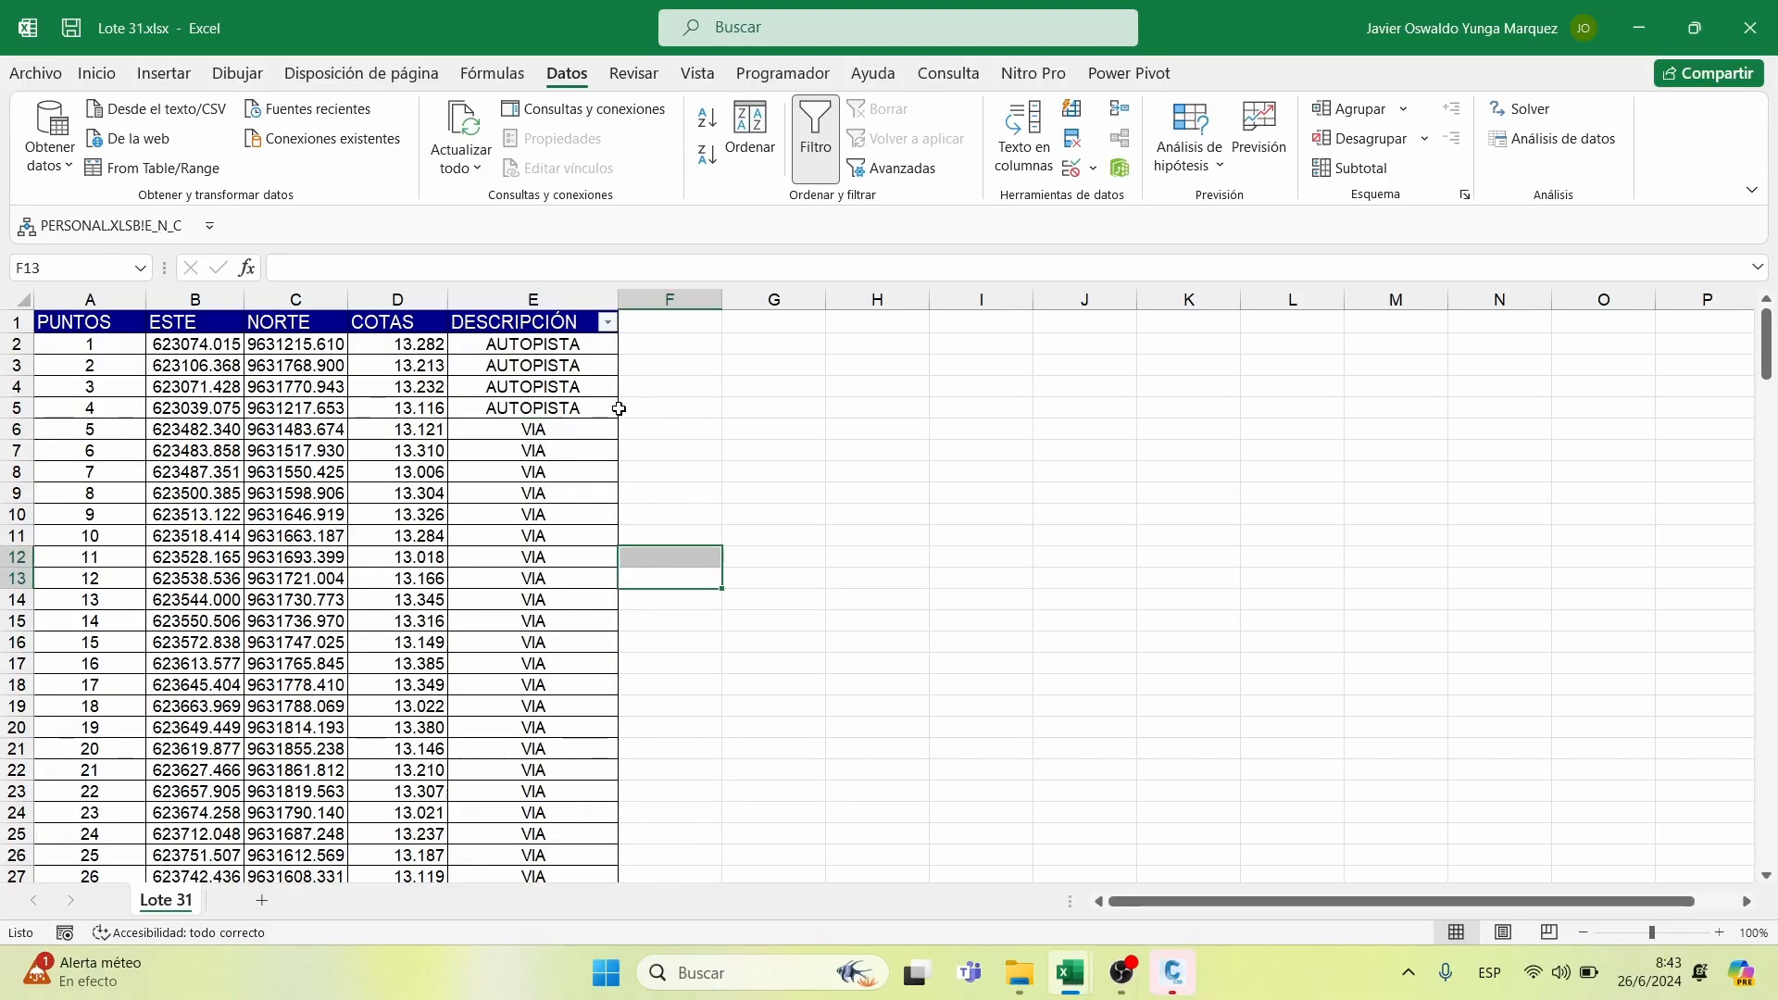
left_click(278, 368)
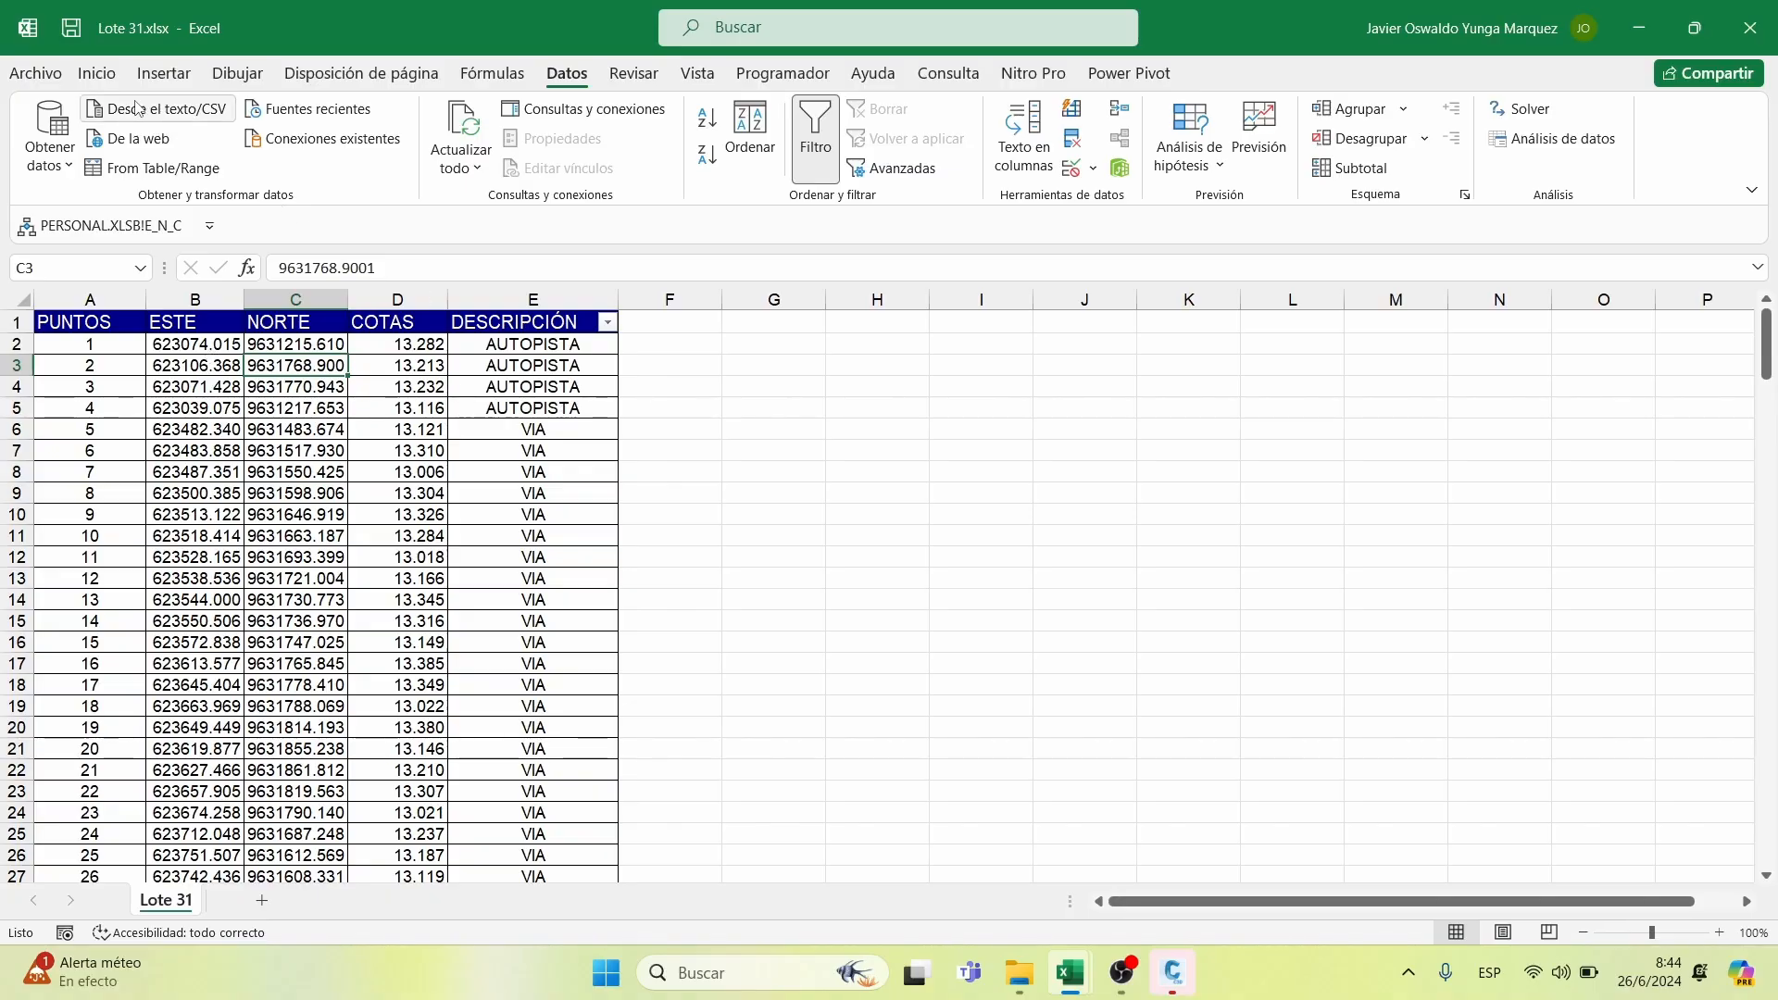
Save a copy of the workbook in the Downloads folder as Lote 31.csv, using the CSV (delimitado por comas) format
left_click(41, 74)
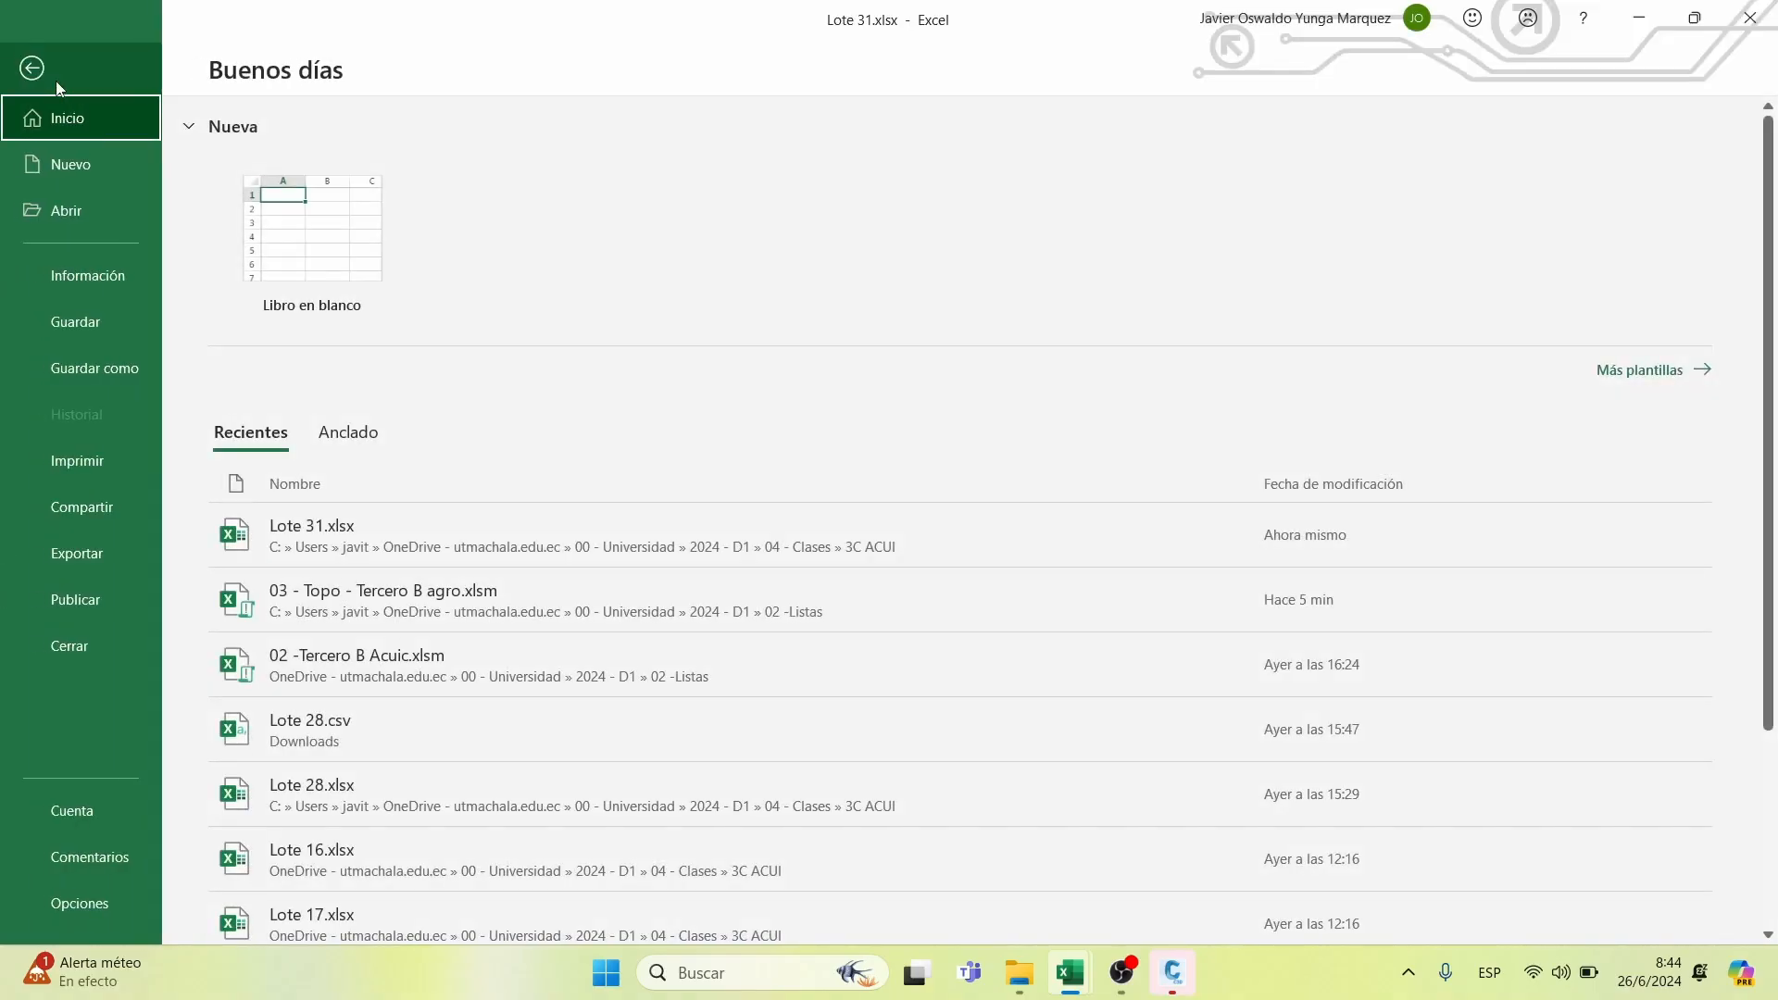
left_click(95, 368)
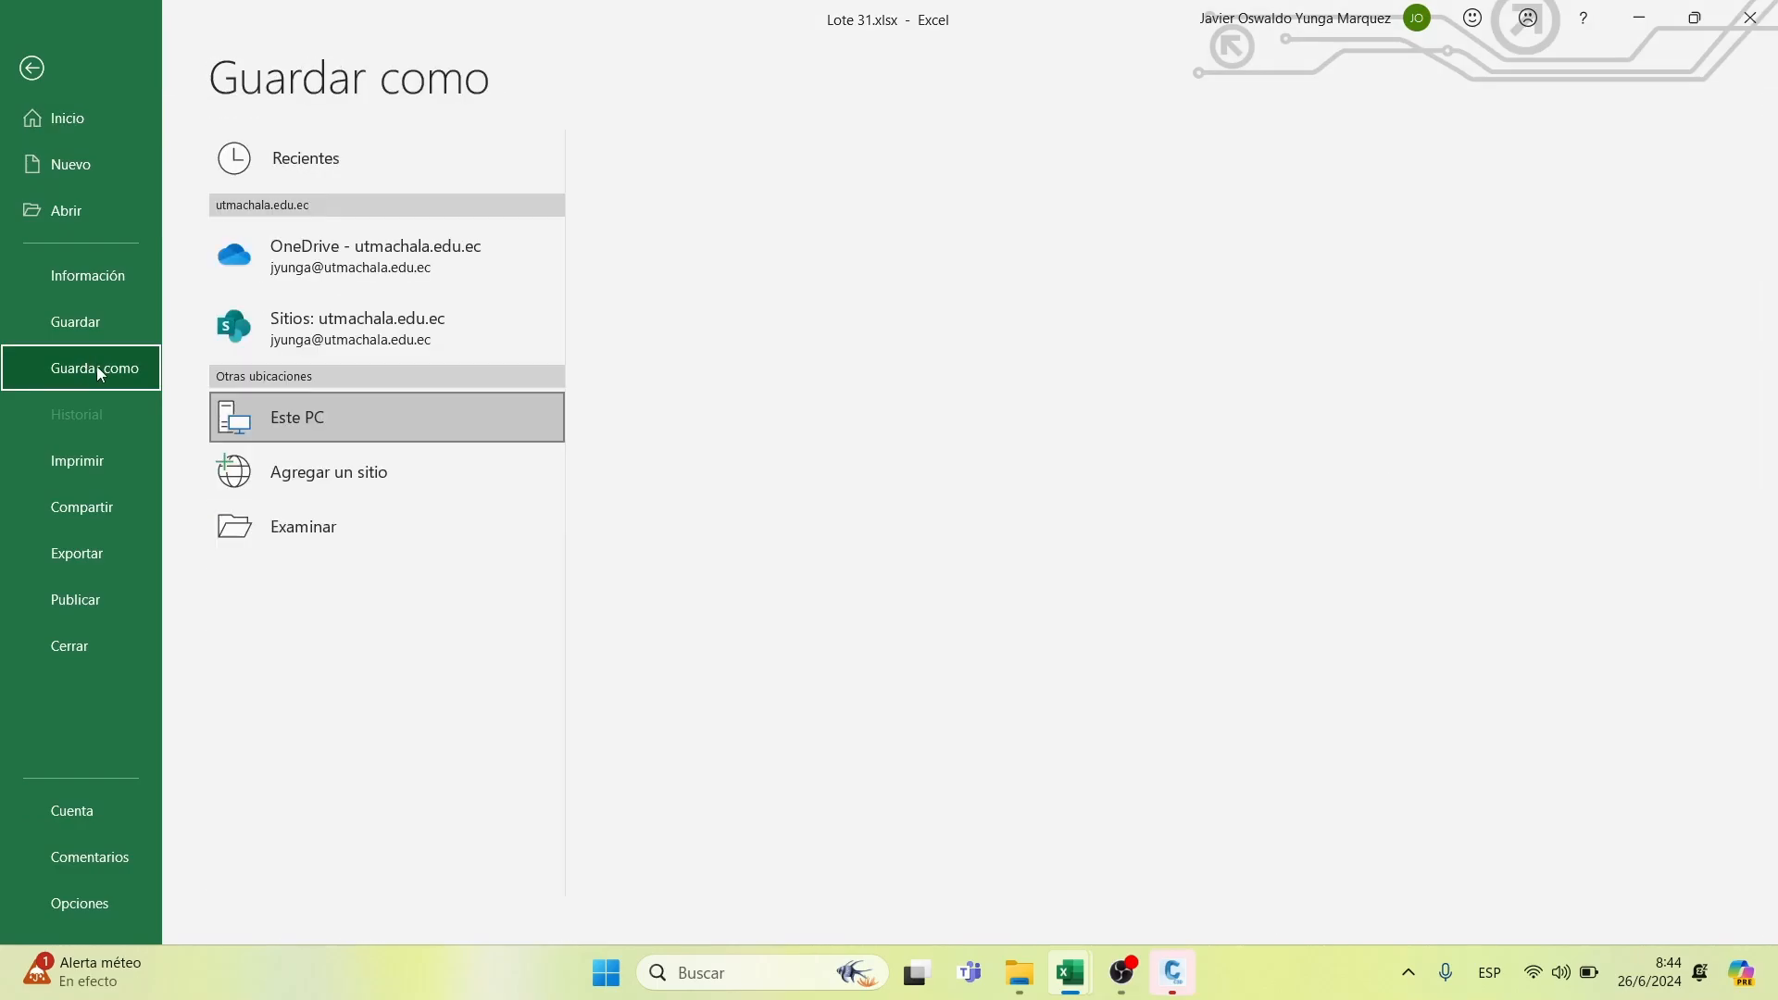
left_click(361, 520)
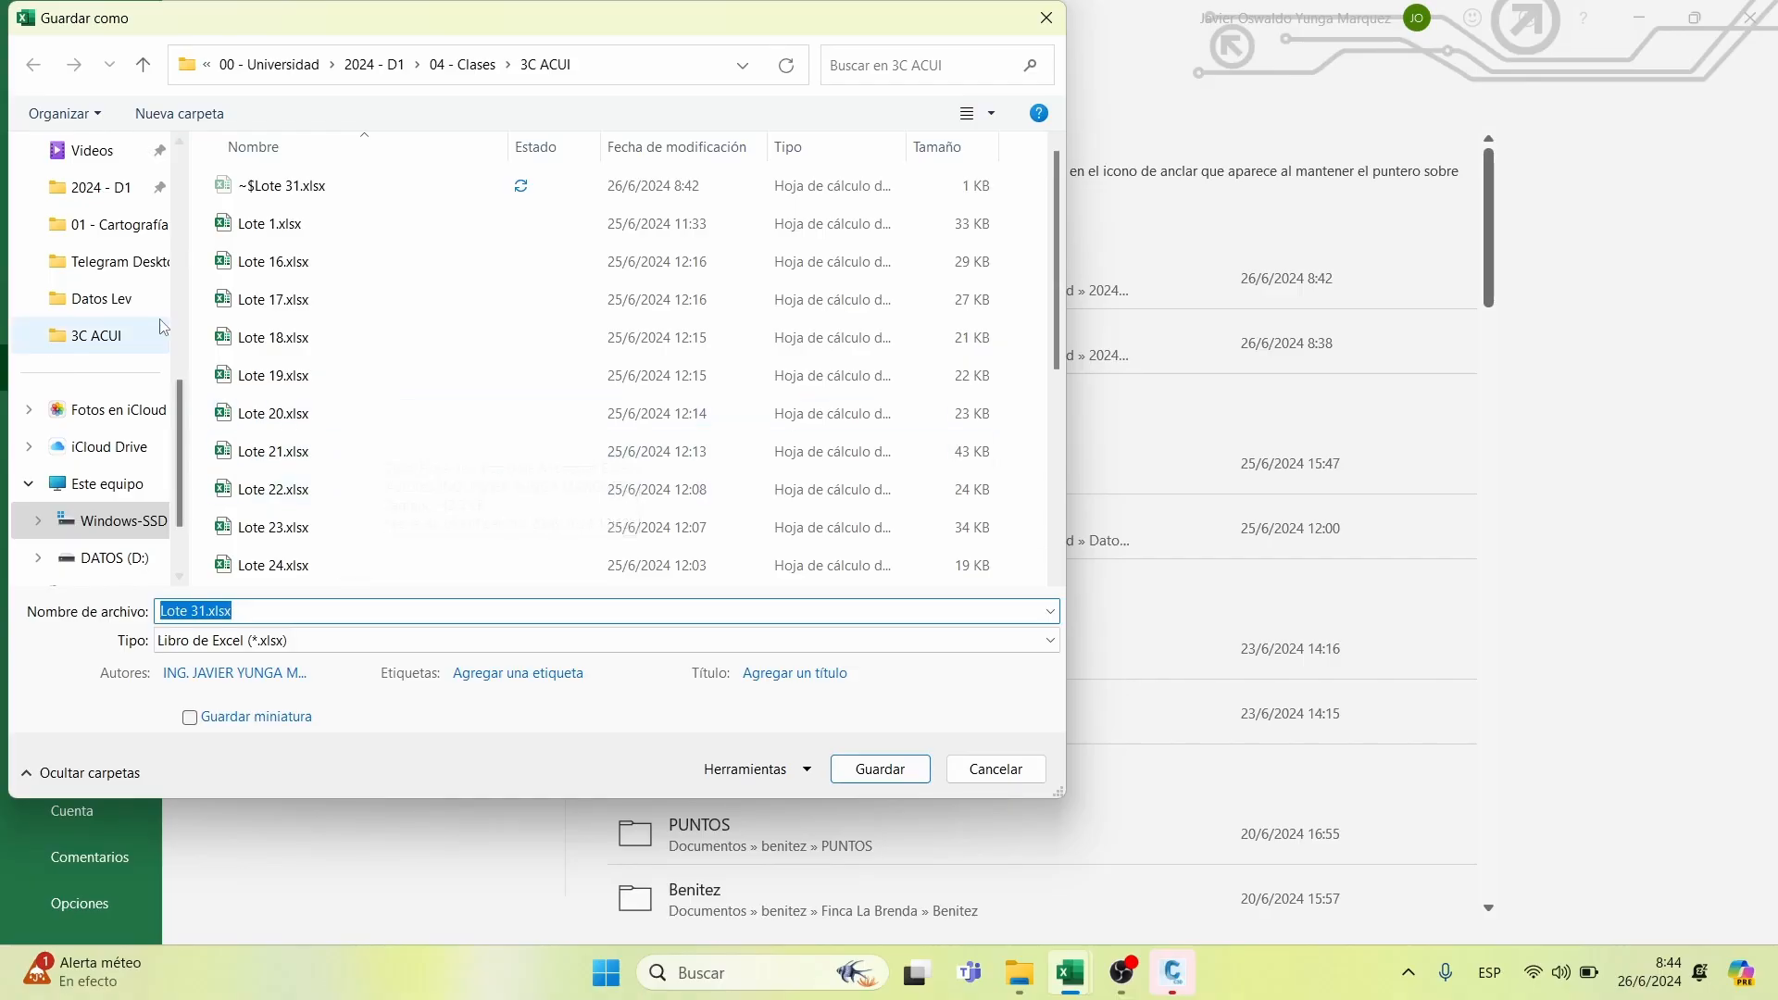
scroll(165, 334, "up", 5)
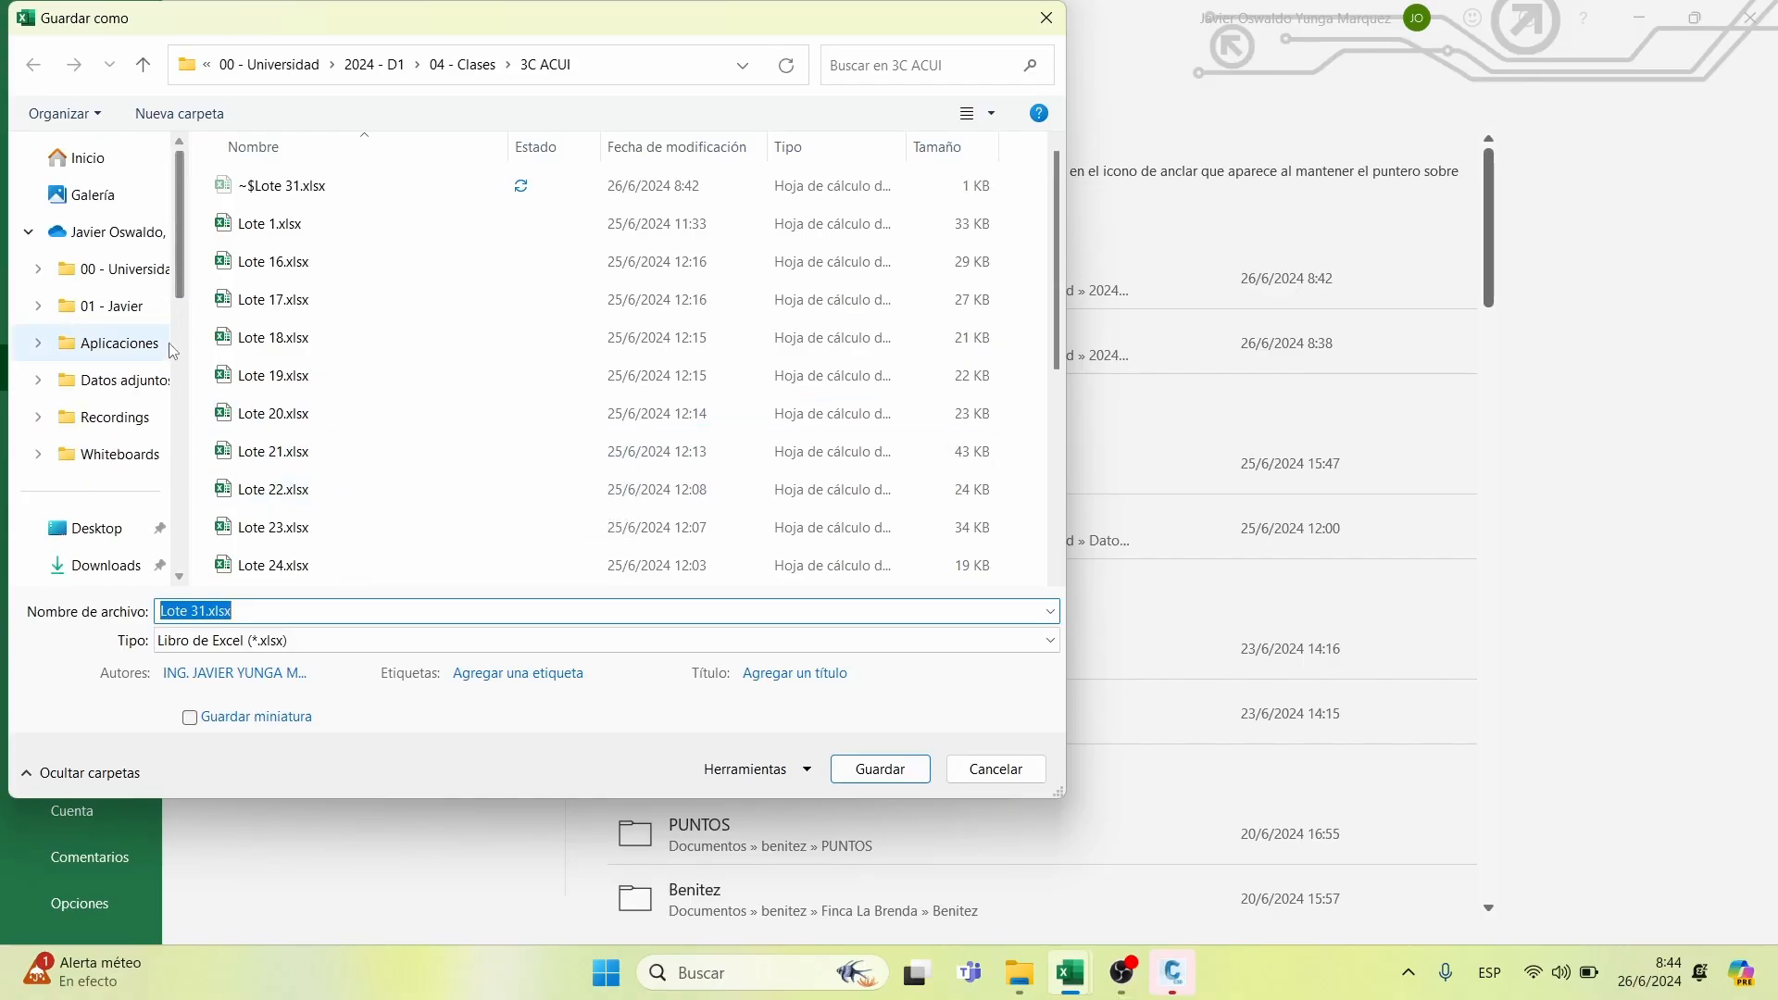
scroll(167, 352, "down", 1)
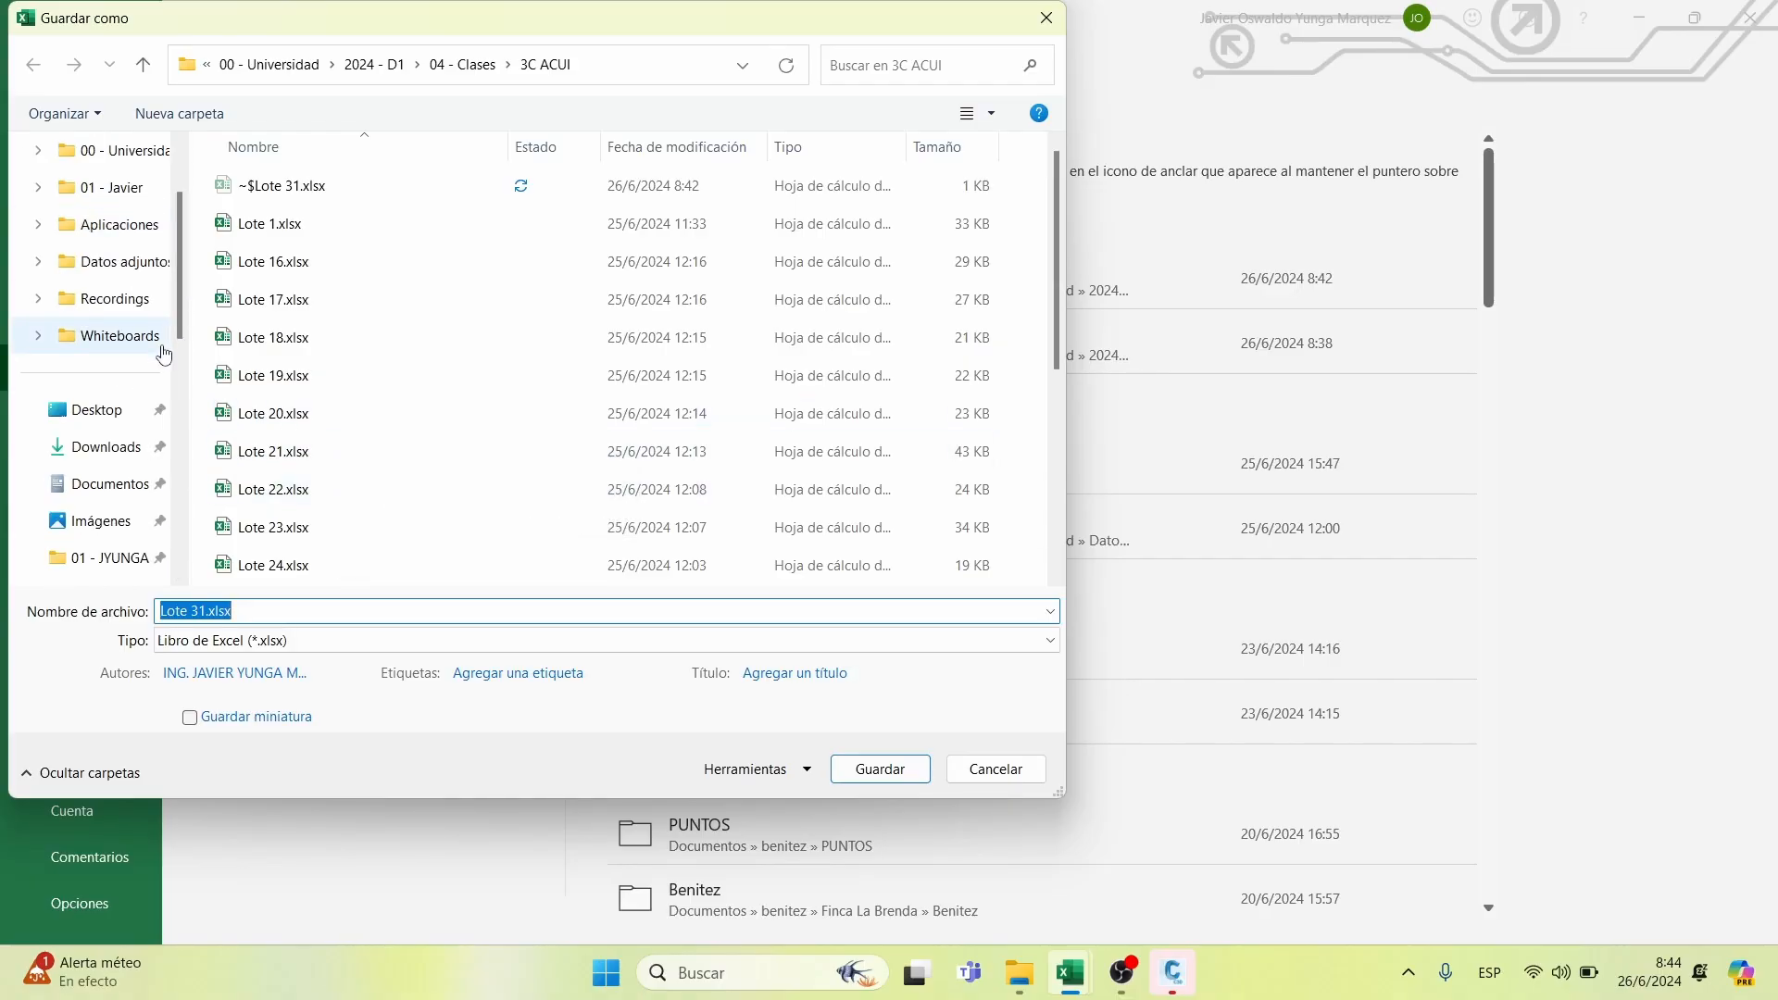
left_click(120, 457)
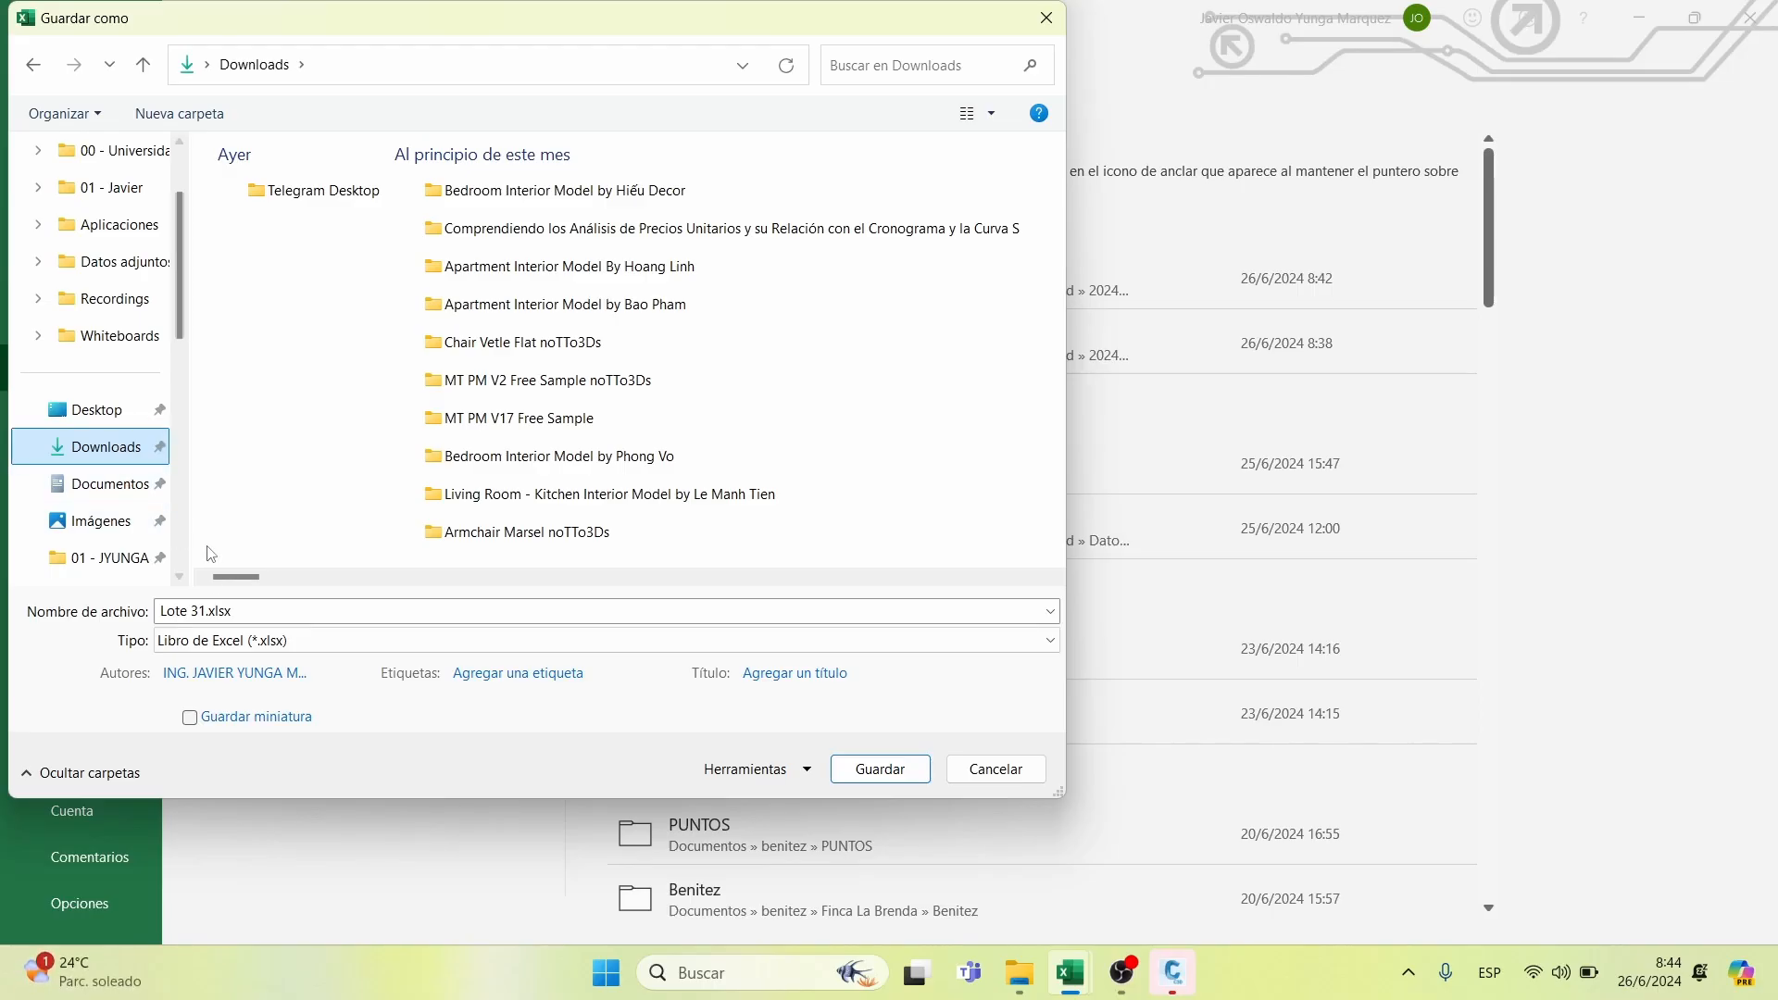
left_click(242, 615)
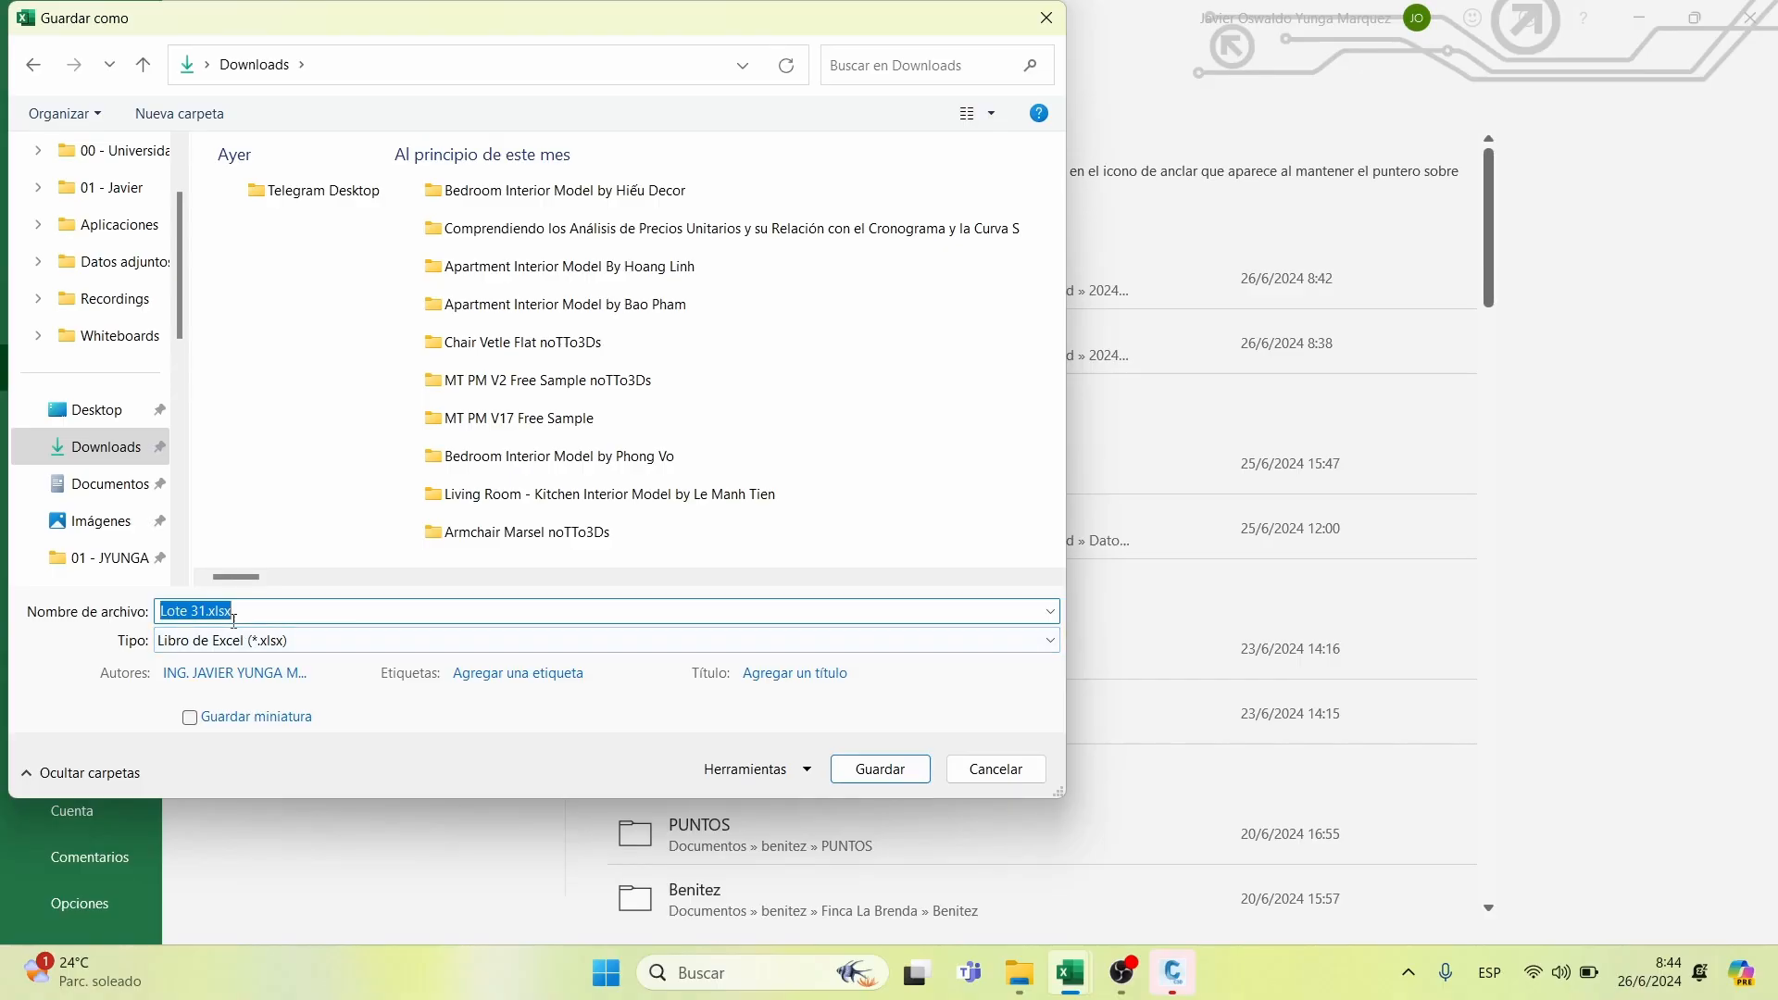
left_click(252, 644)
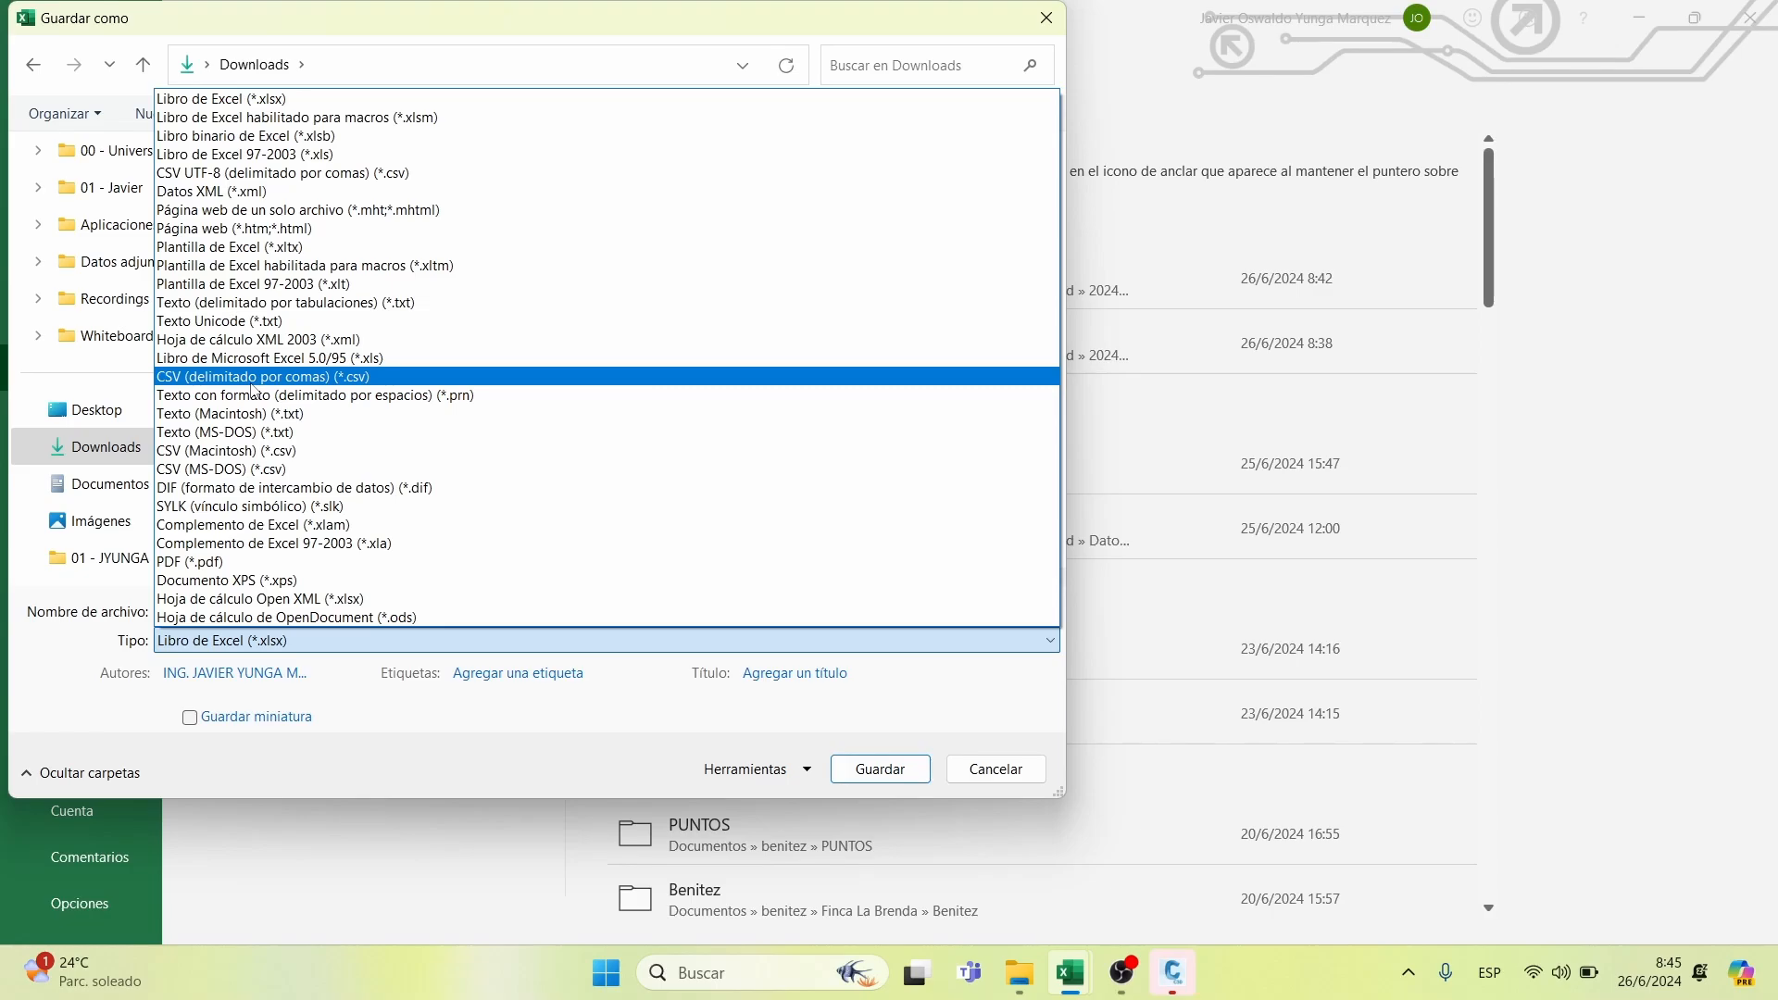
left_click(255, 385)
left_click(281, 608)
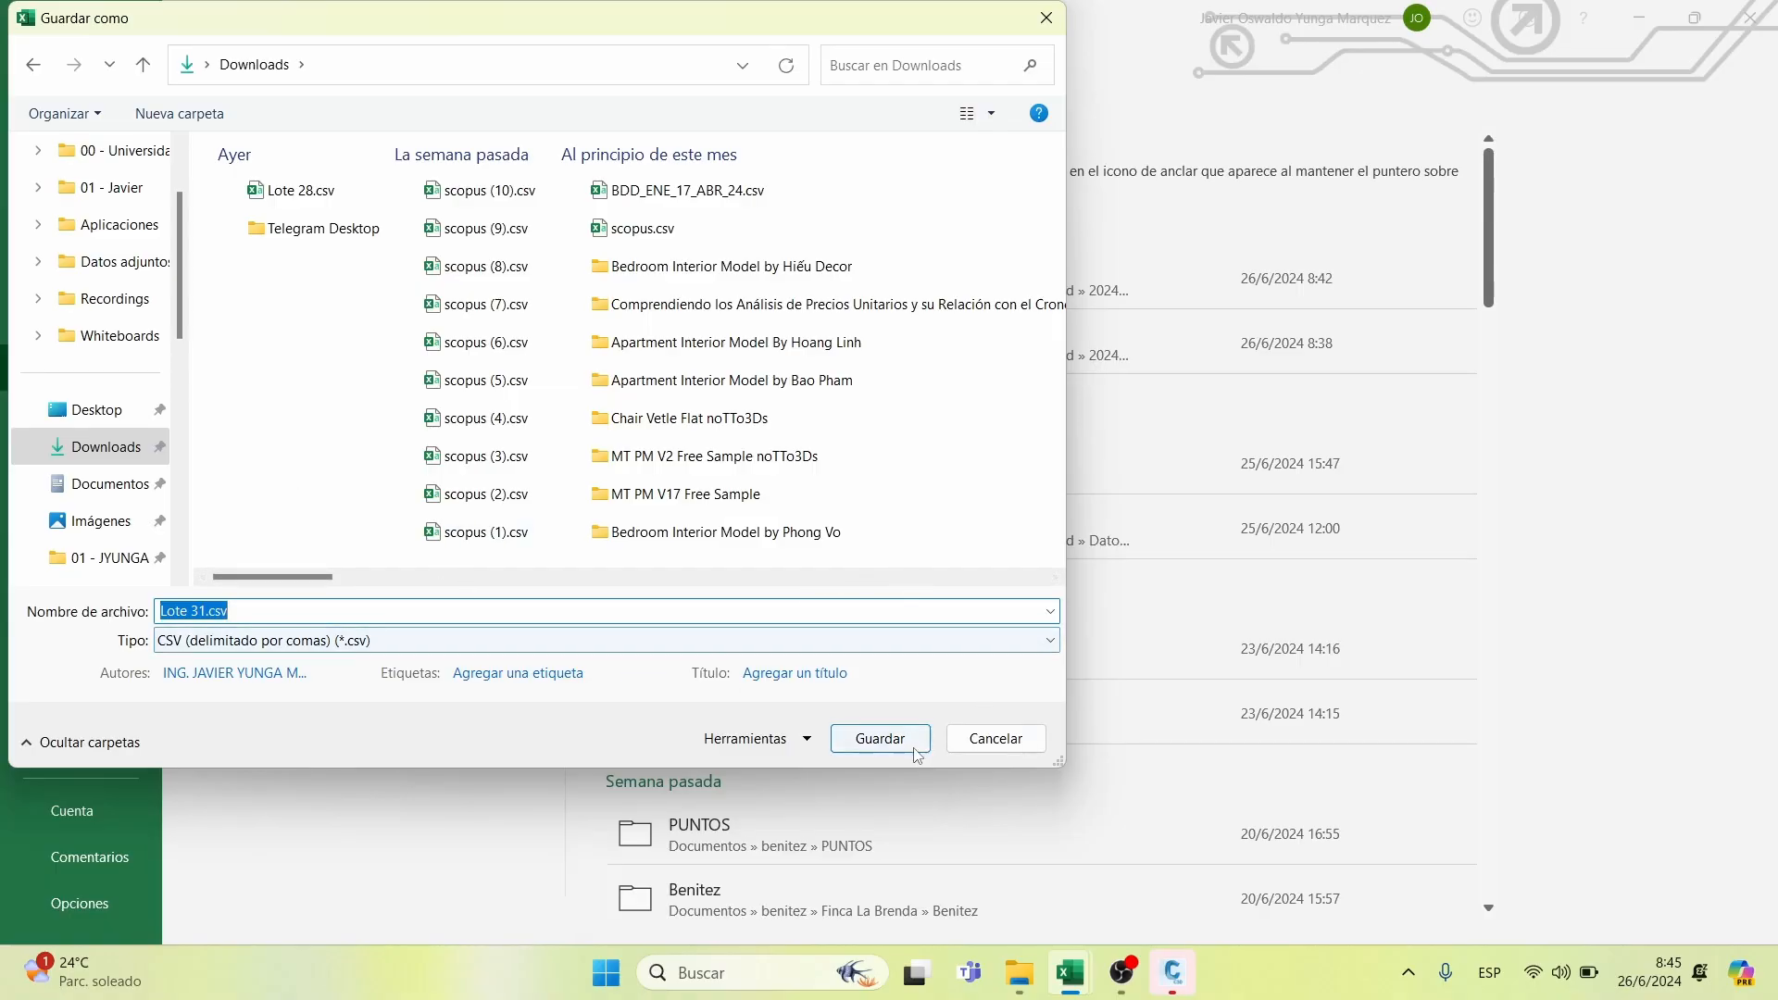
left_click(879, 739)
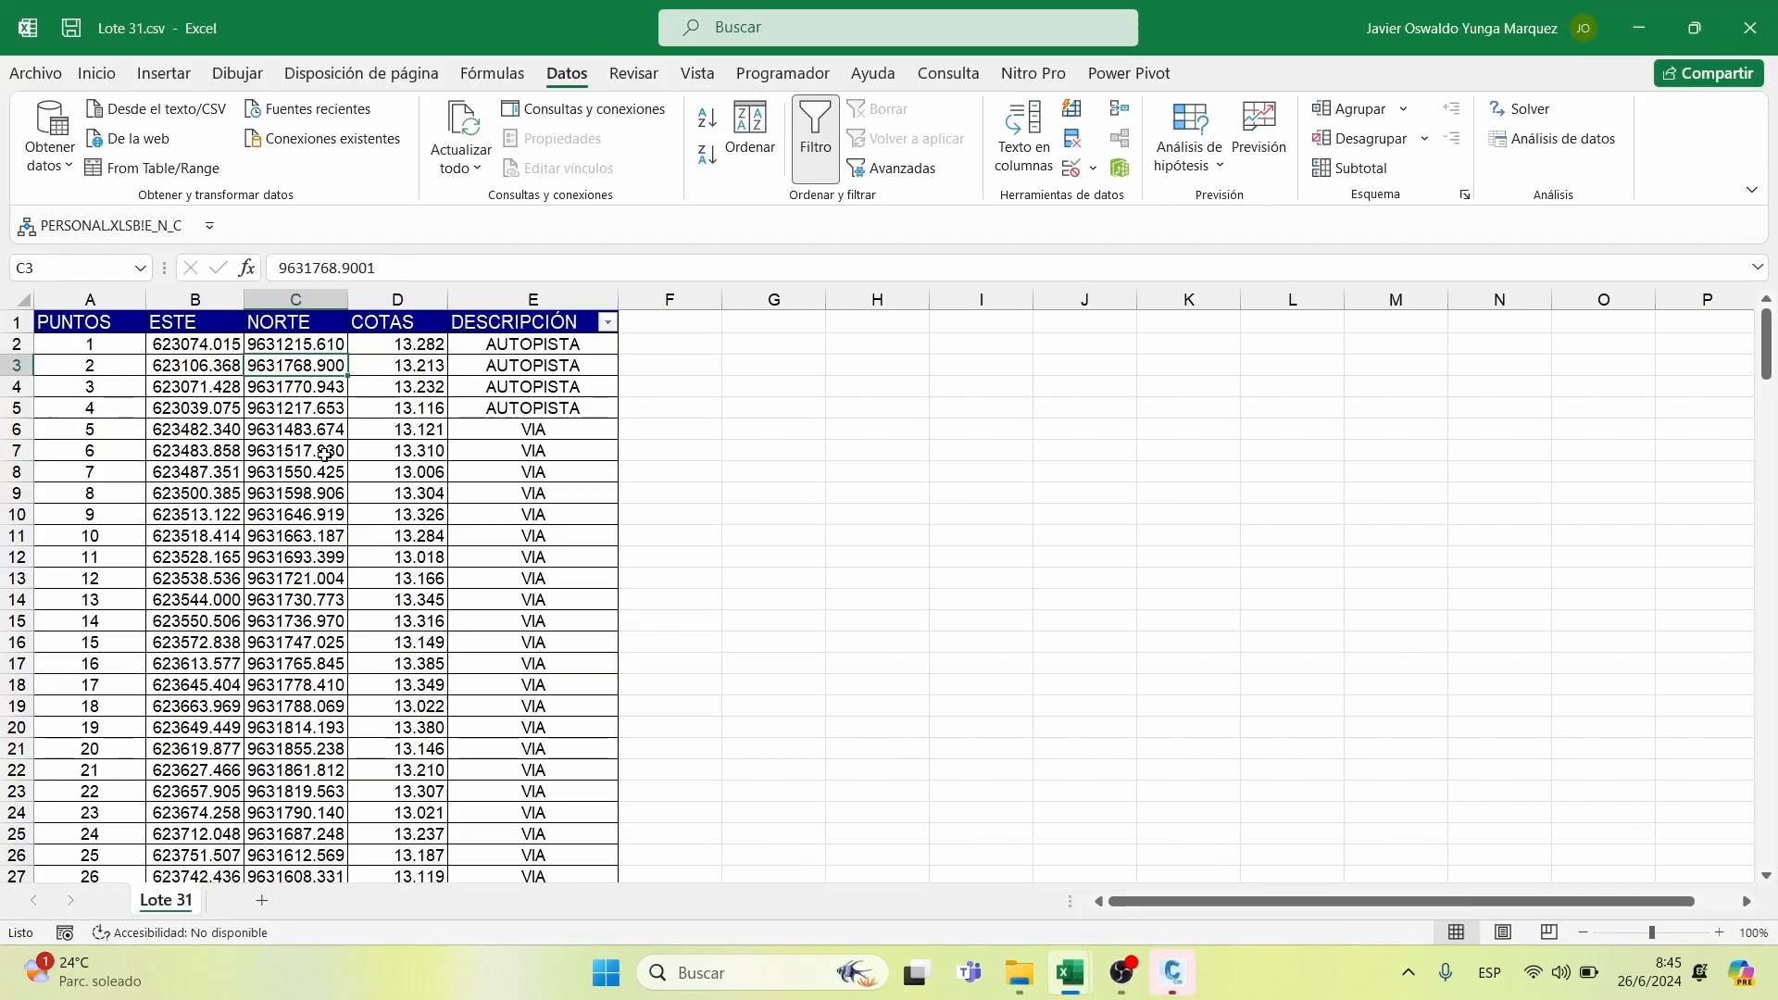
Remove the filter from the table and delete the header row so the sheet starts with the first point
left_click(15, 322)
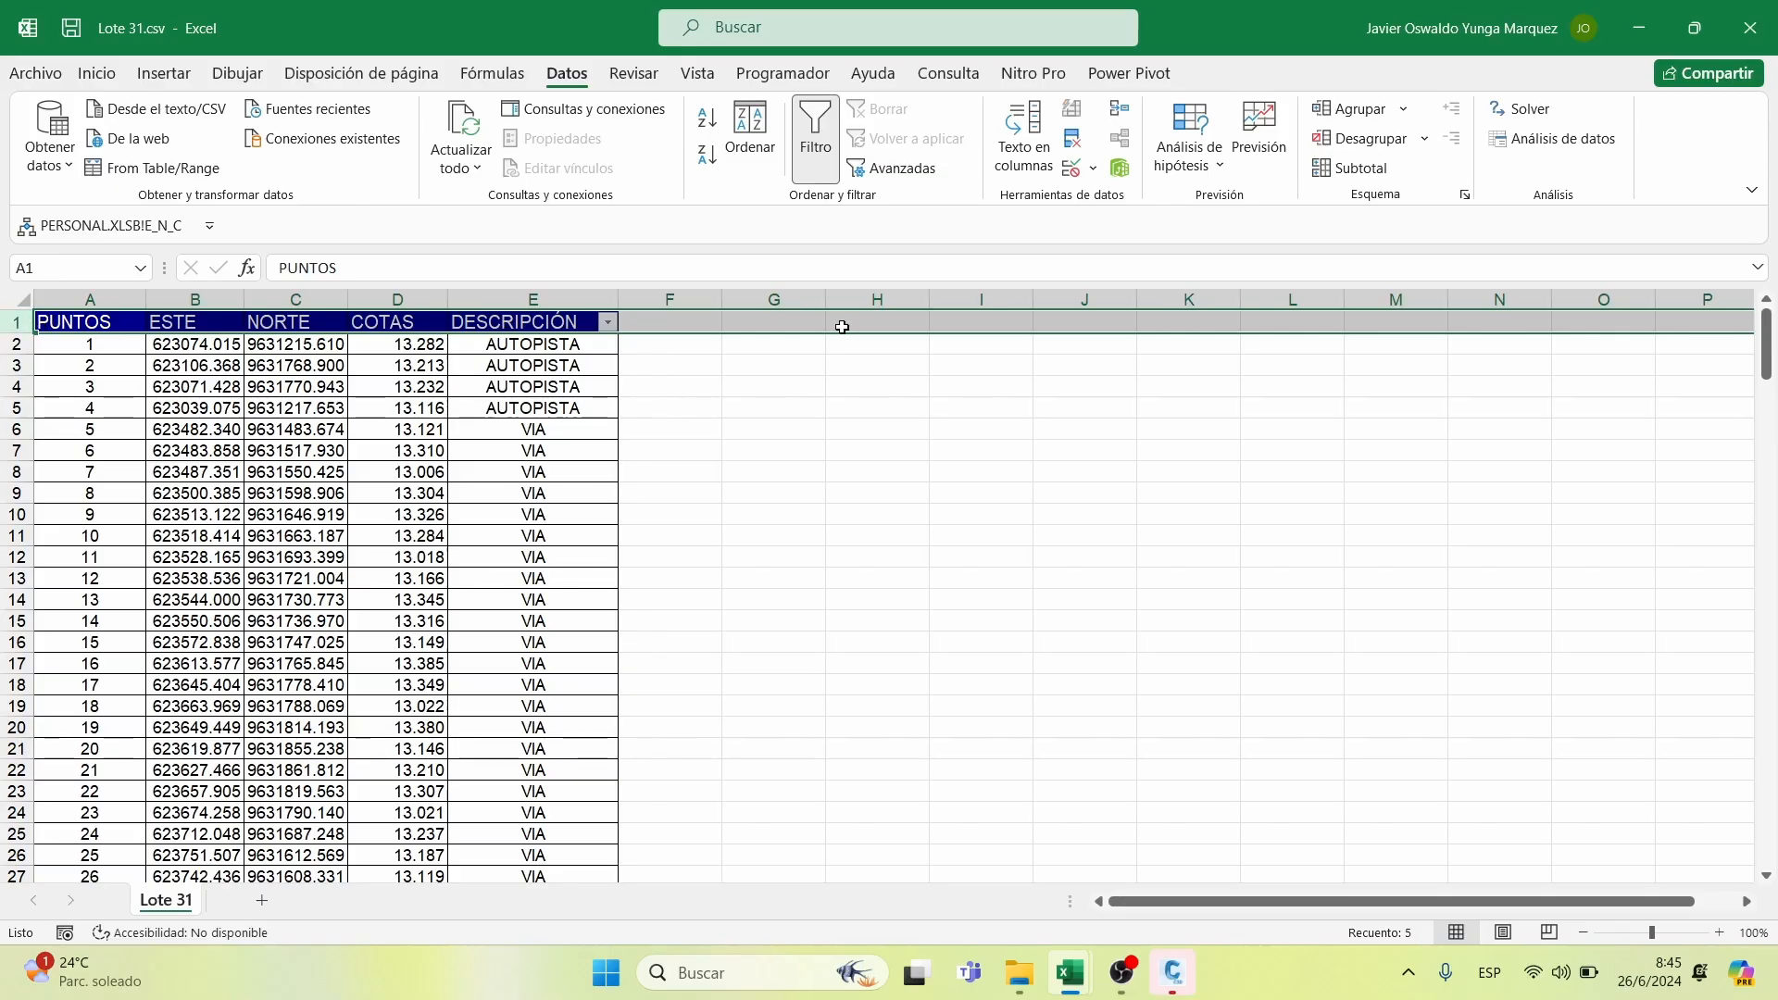
left_click(837, 174)
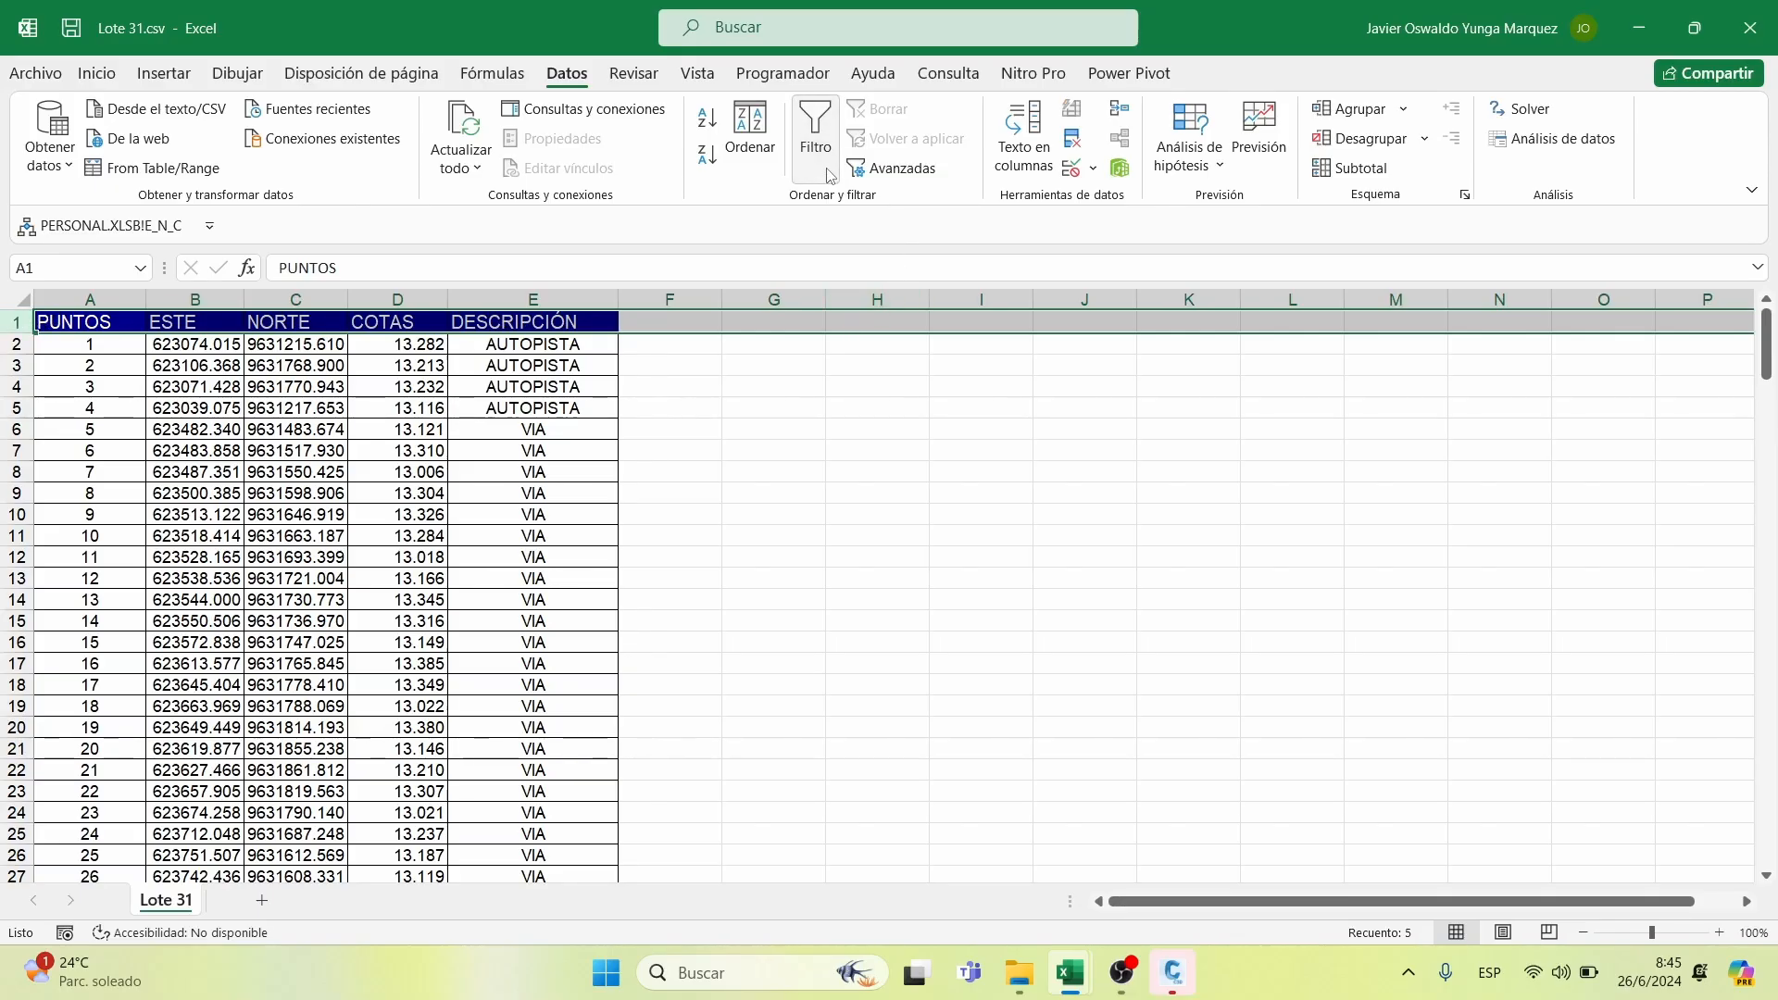
right_click(14, 322)
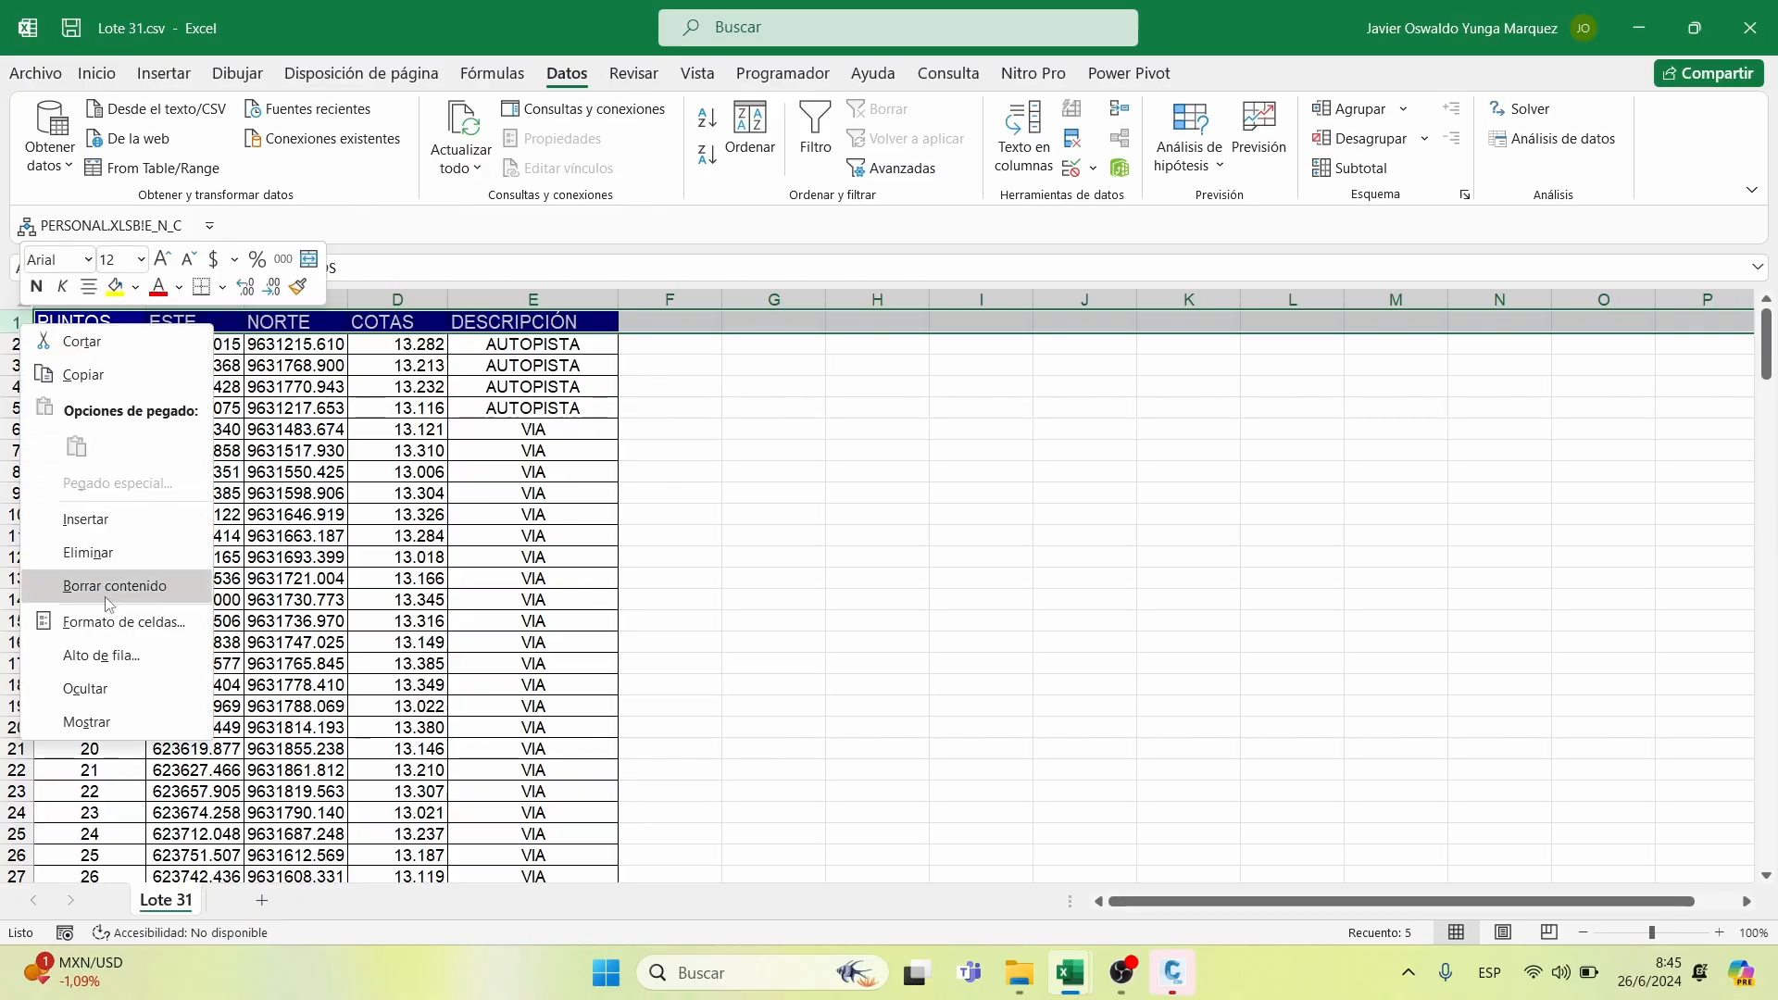
left_click(118, 560)
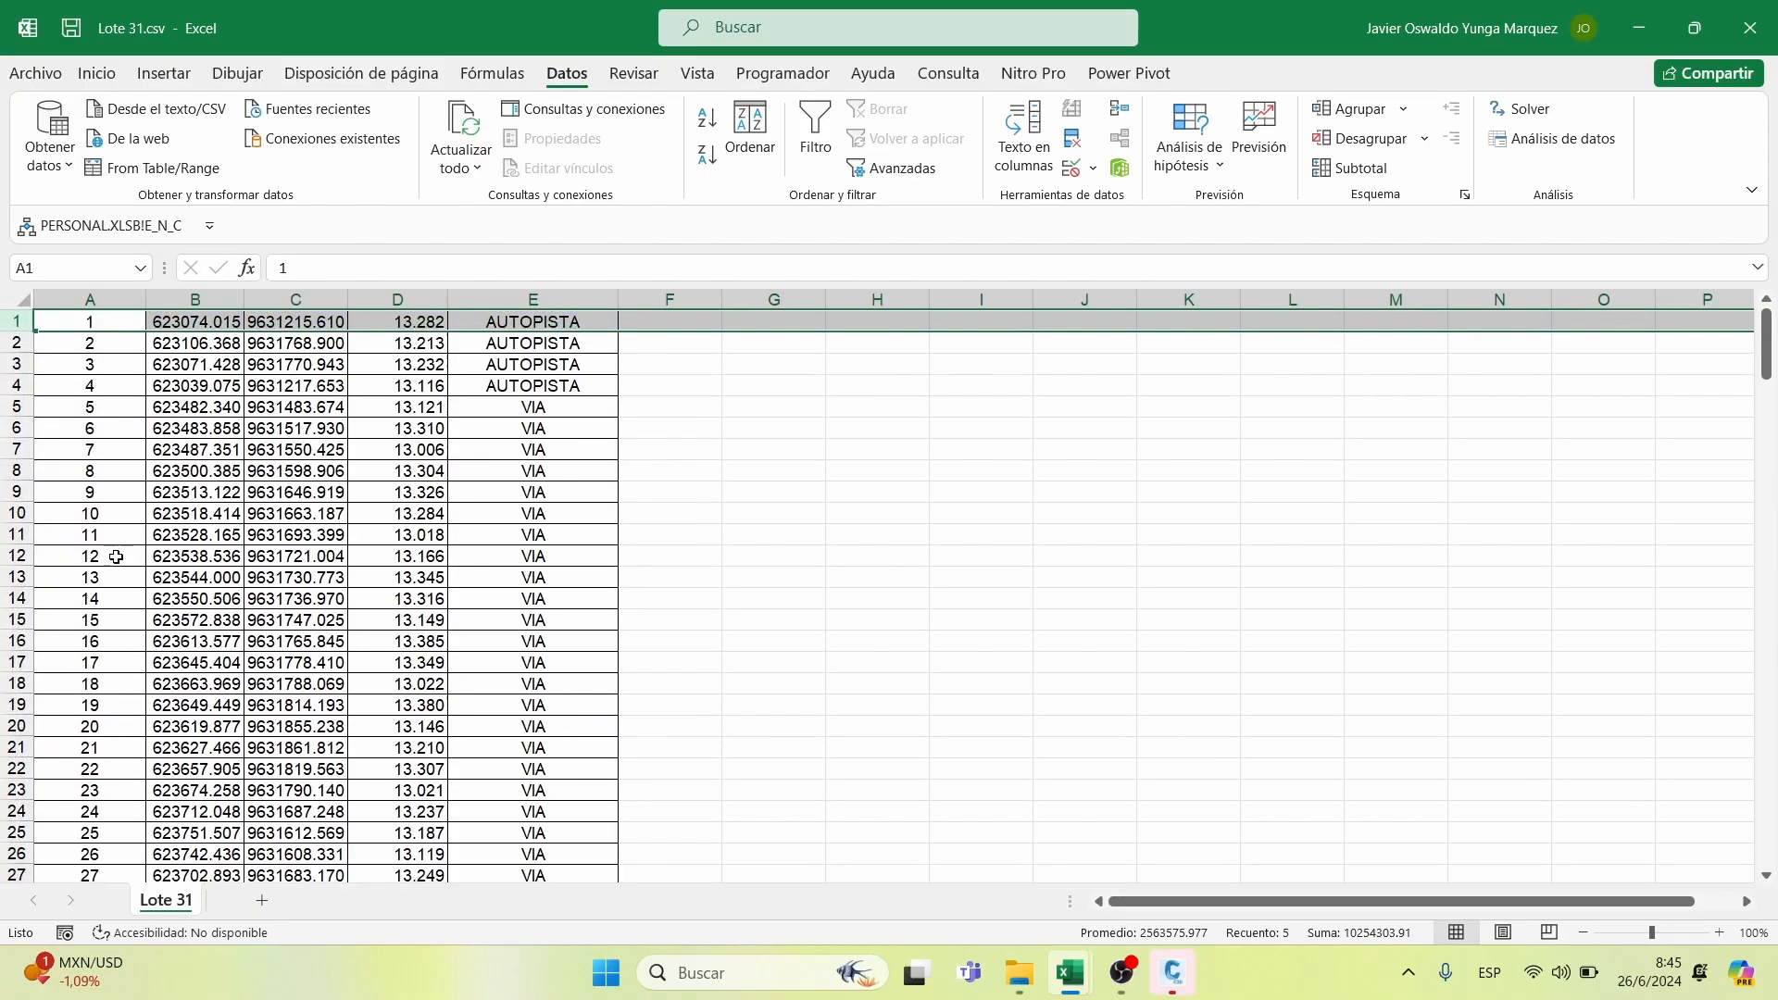
left_click(372, 512)
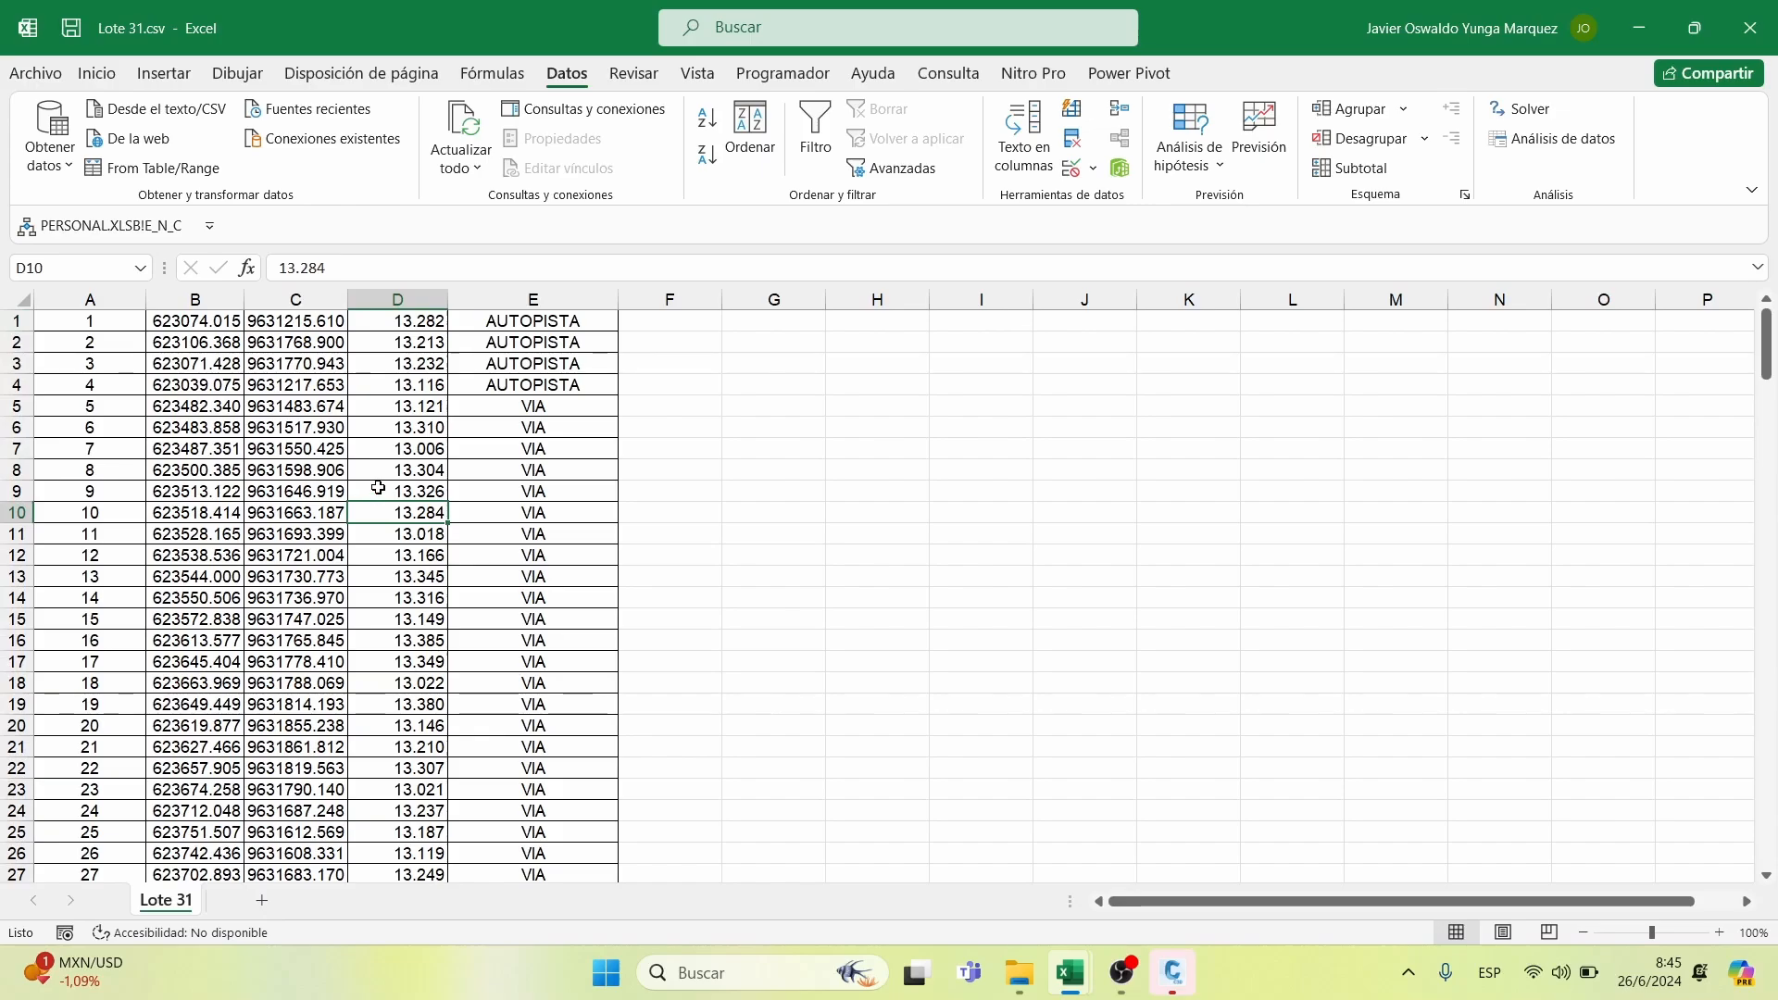
Number the points in column A consecutively by filling the series 1, 2 down to the last point, and check the numbering
left_click(137, 328)
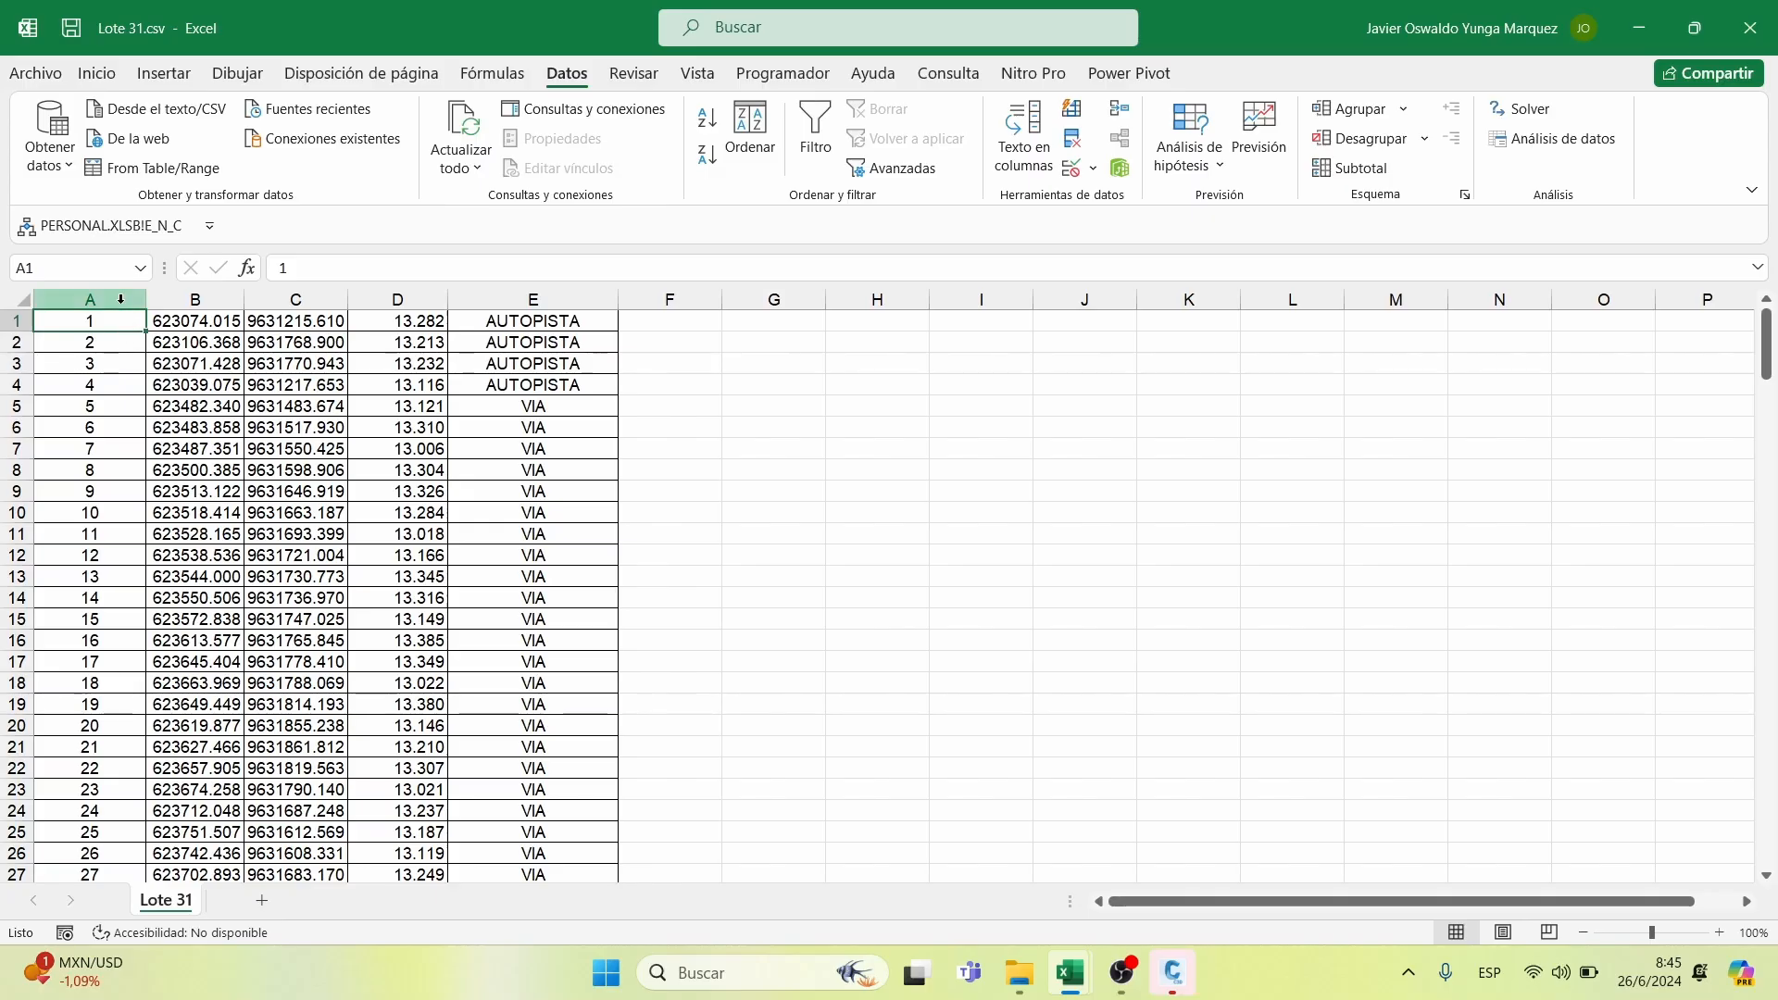
key("ctrl+shift+Down")
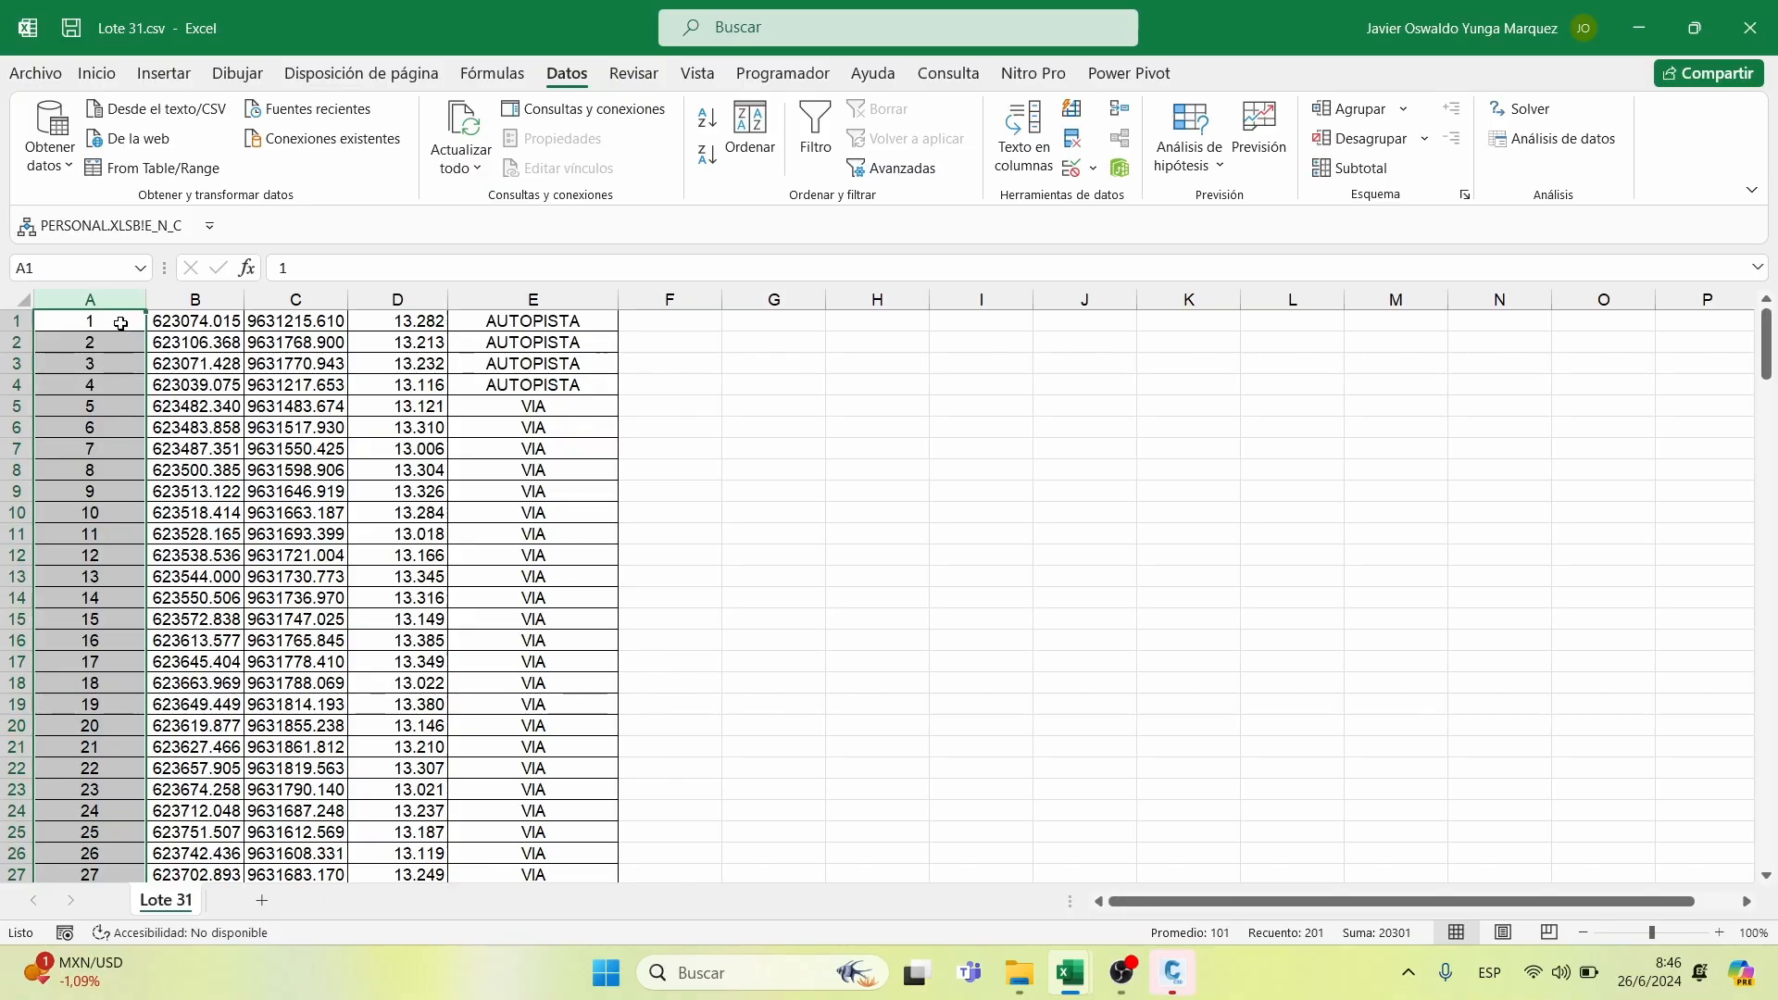
left_click_drag(120, 323, 120, 342)
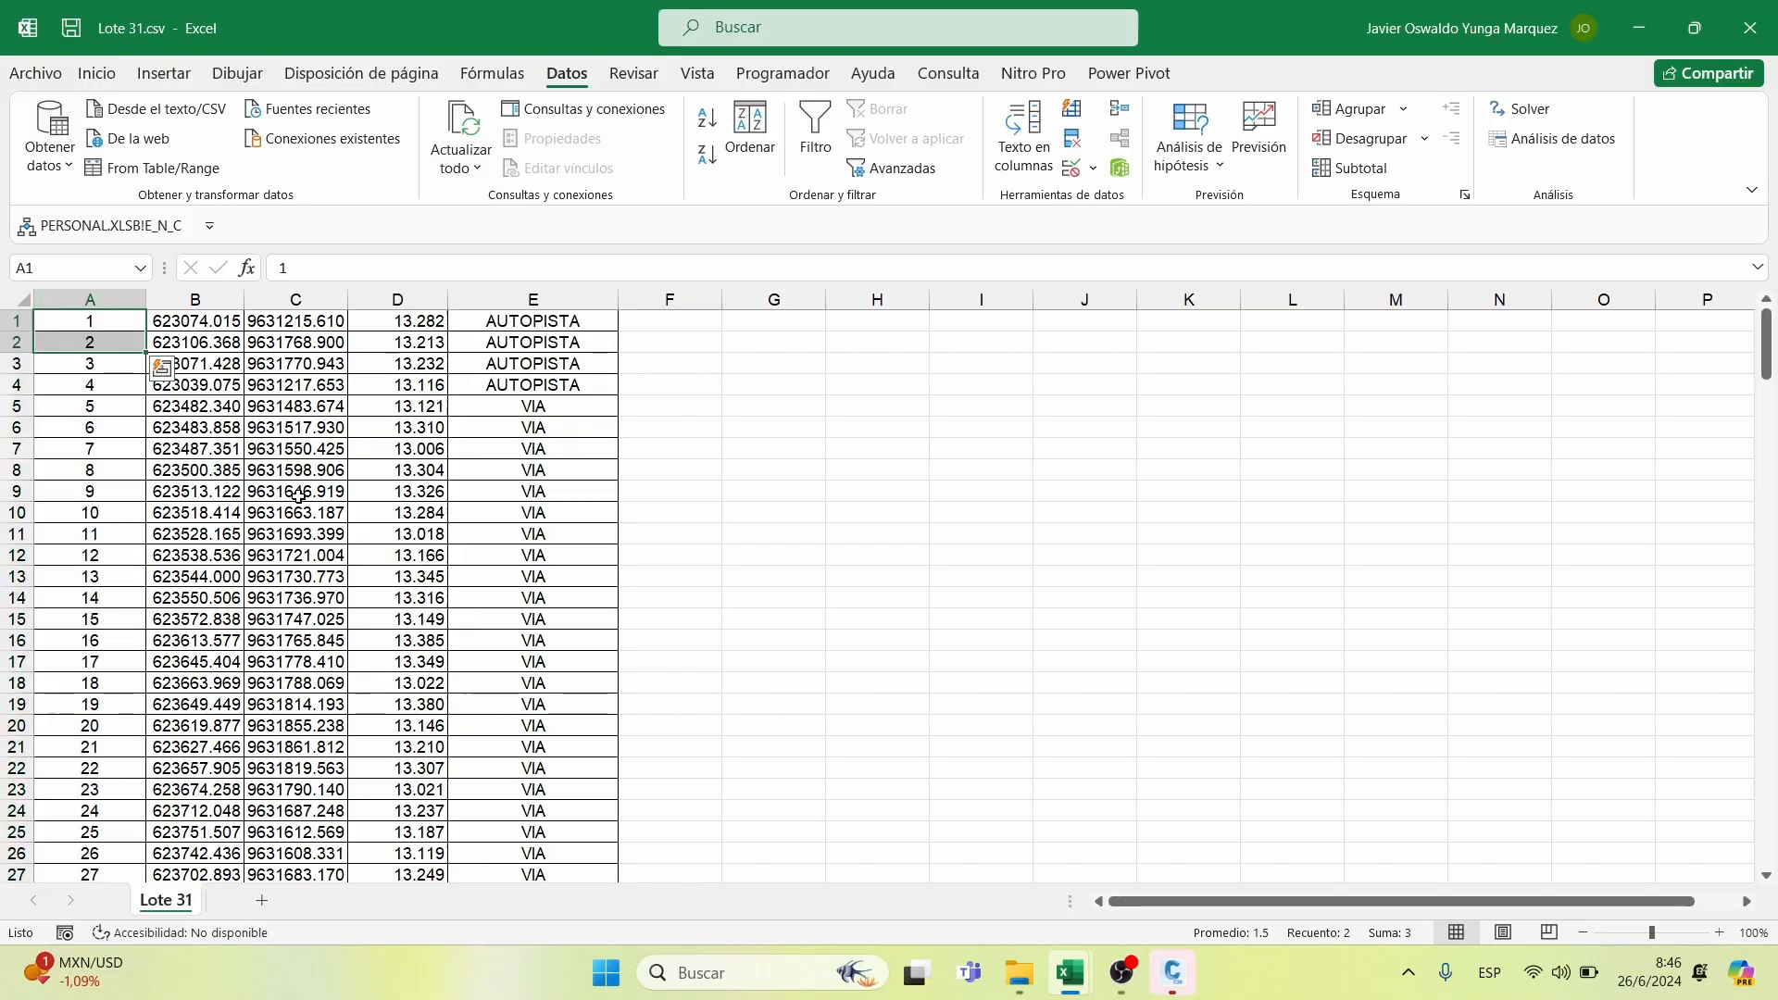
left_click(129, 327)
left_click_drag(129, 327, 111, 342)
double_click(145, 354)
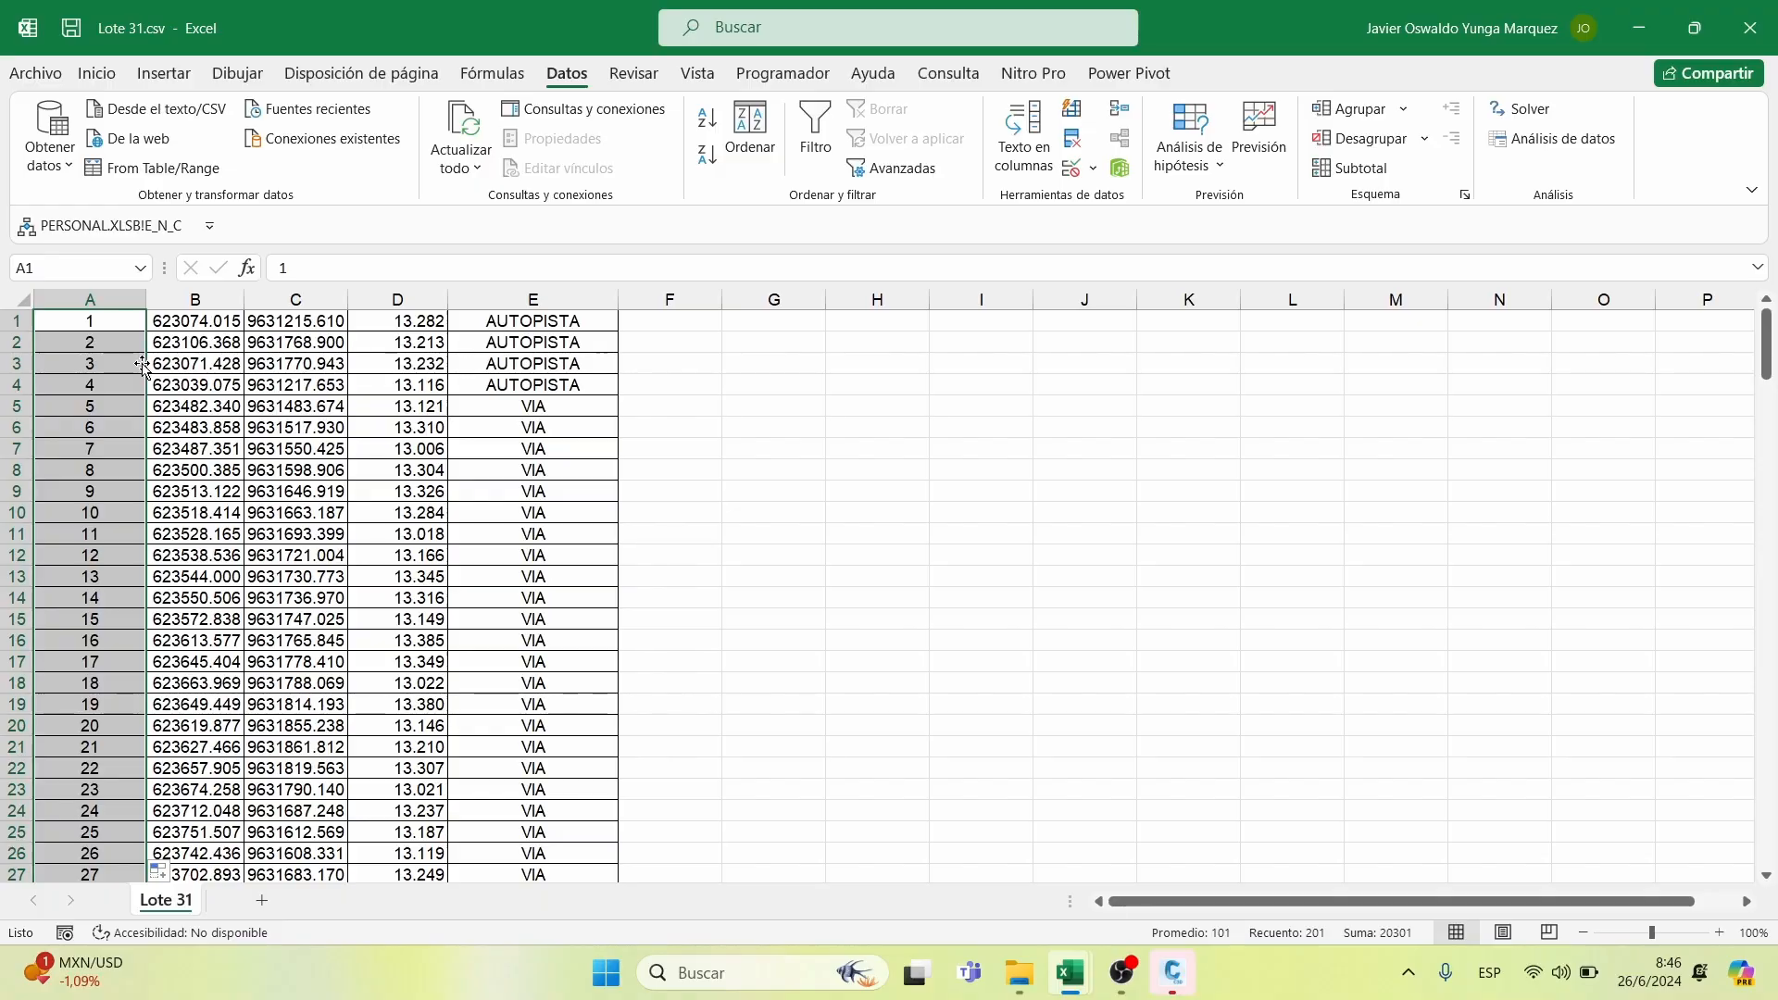
scroll(144, 386, "down", 20)
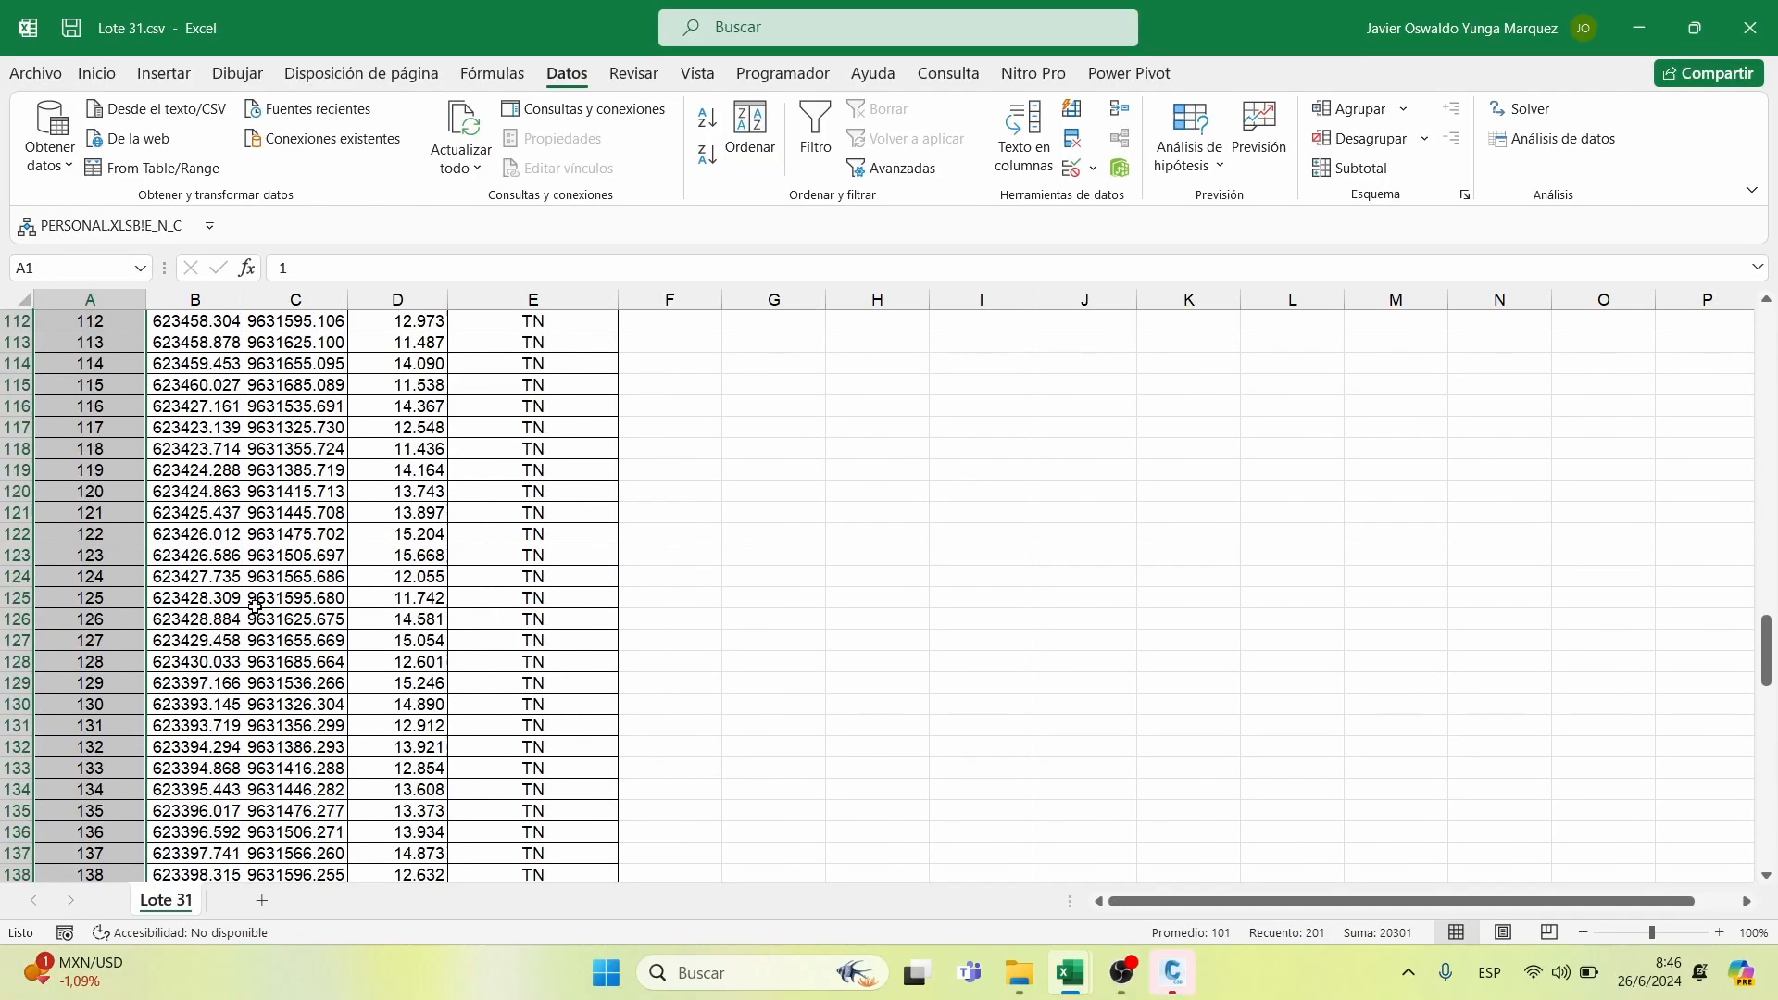
scroll(251, 597, "down", 16)
scroll(253, 627, "up", 2)
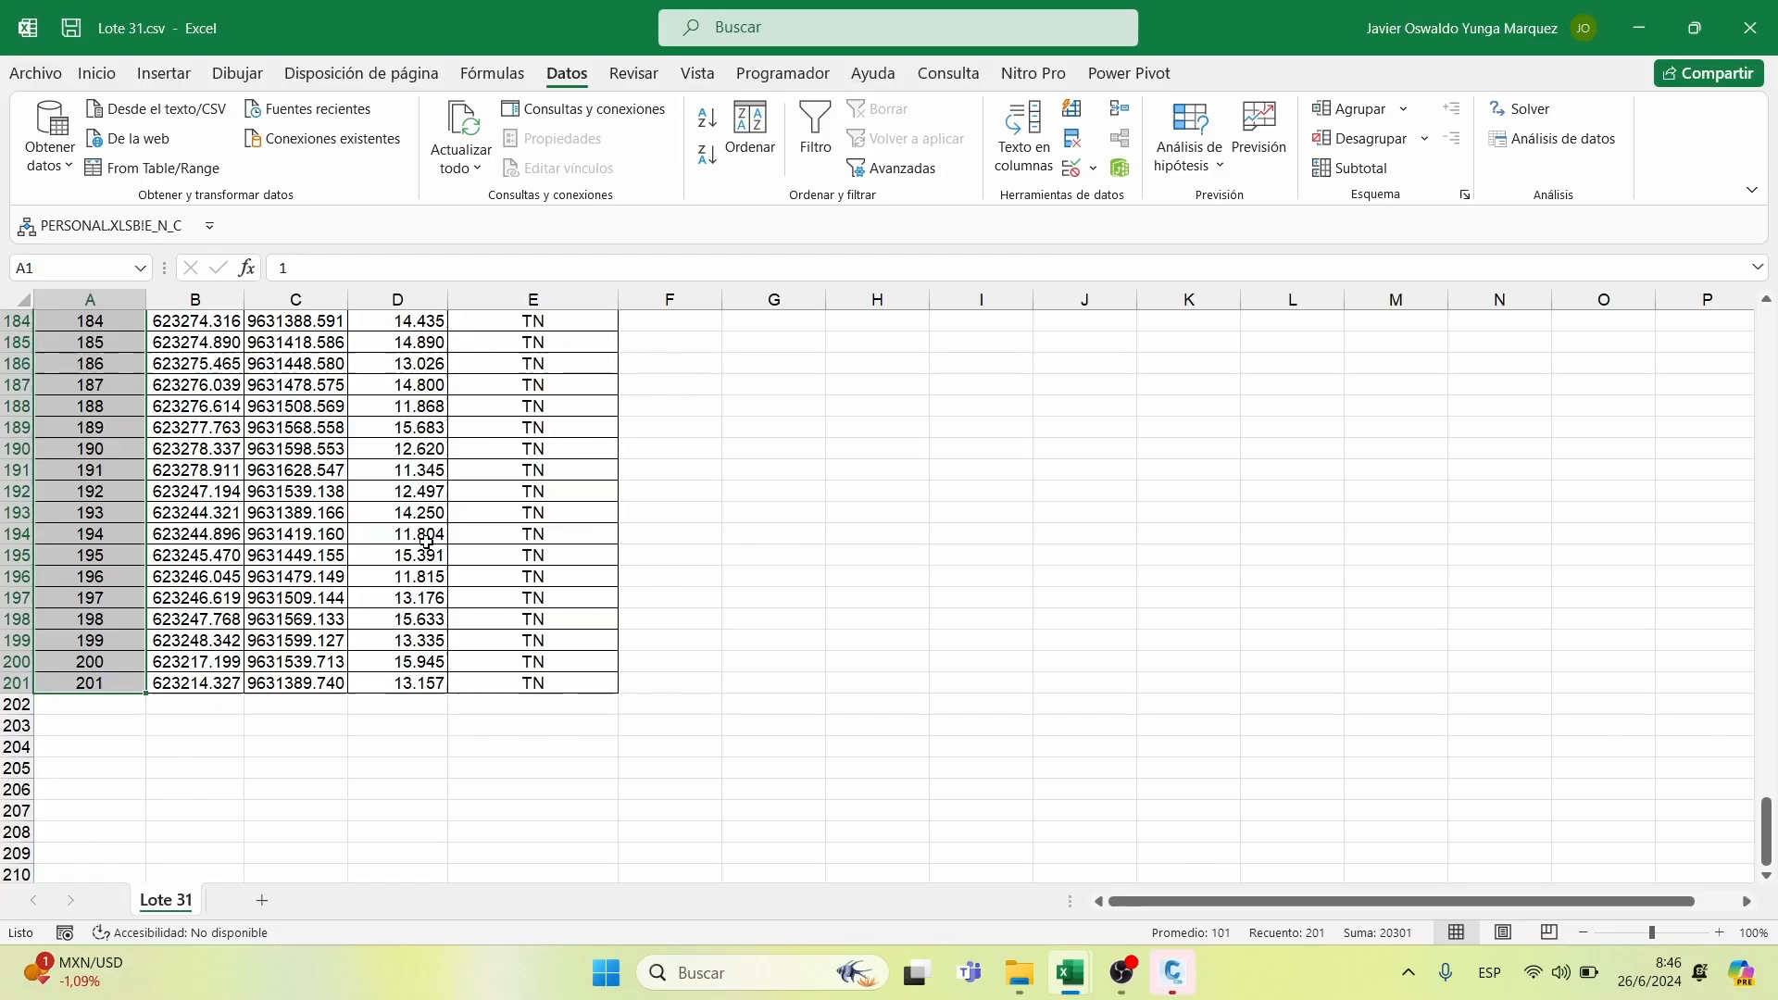
scroll(477, 550, "up", 20)
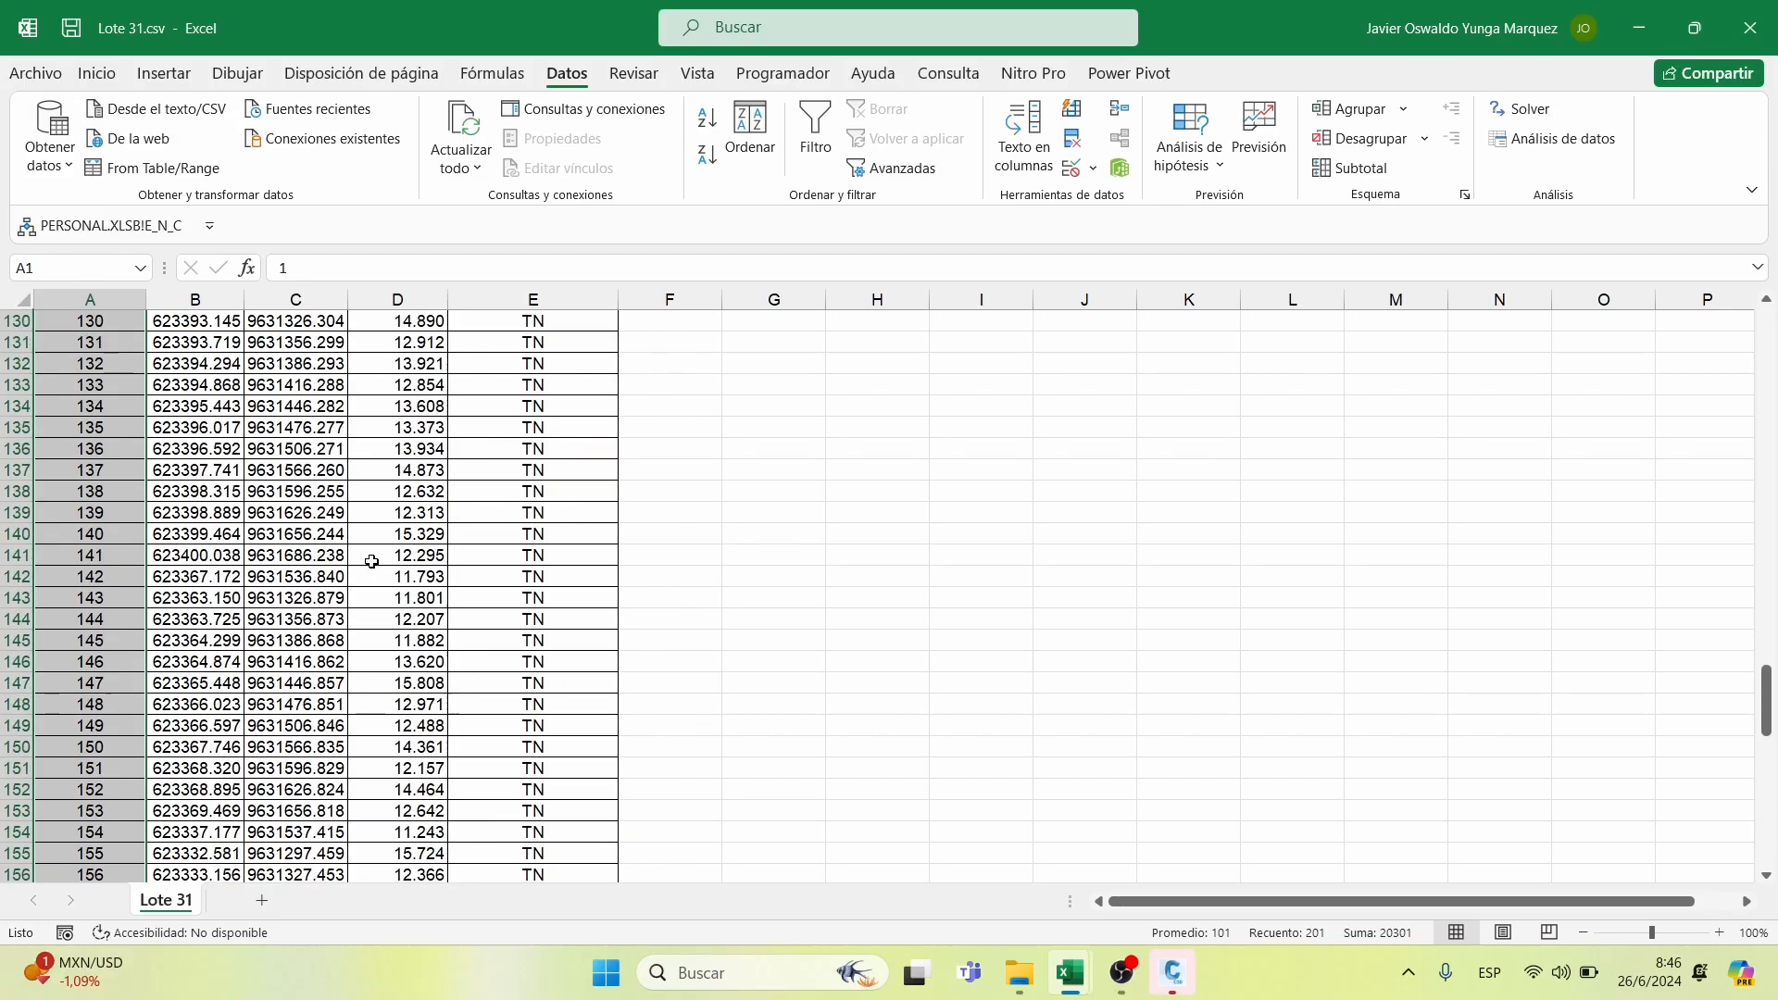
scroll(115, 439, "up", 20)
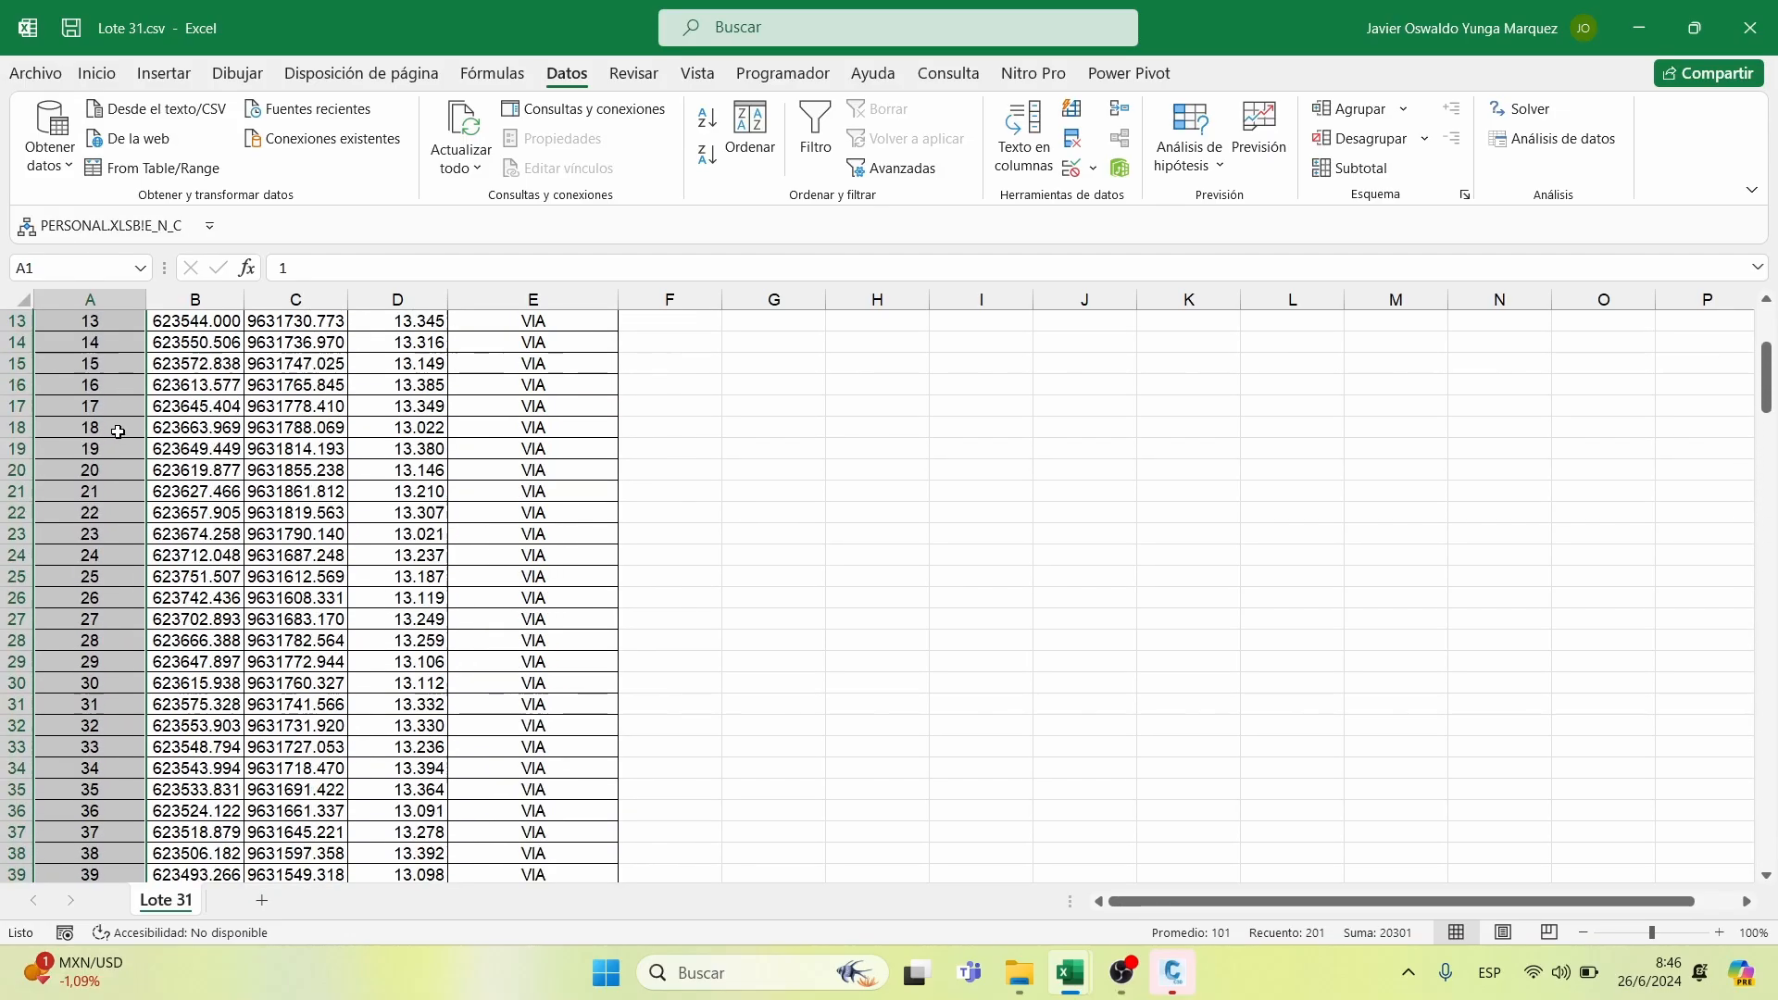
left_click(155, 343)
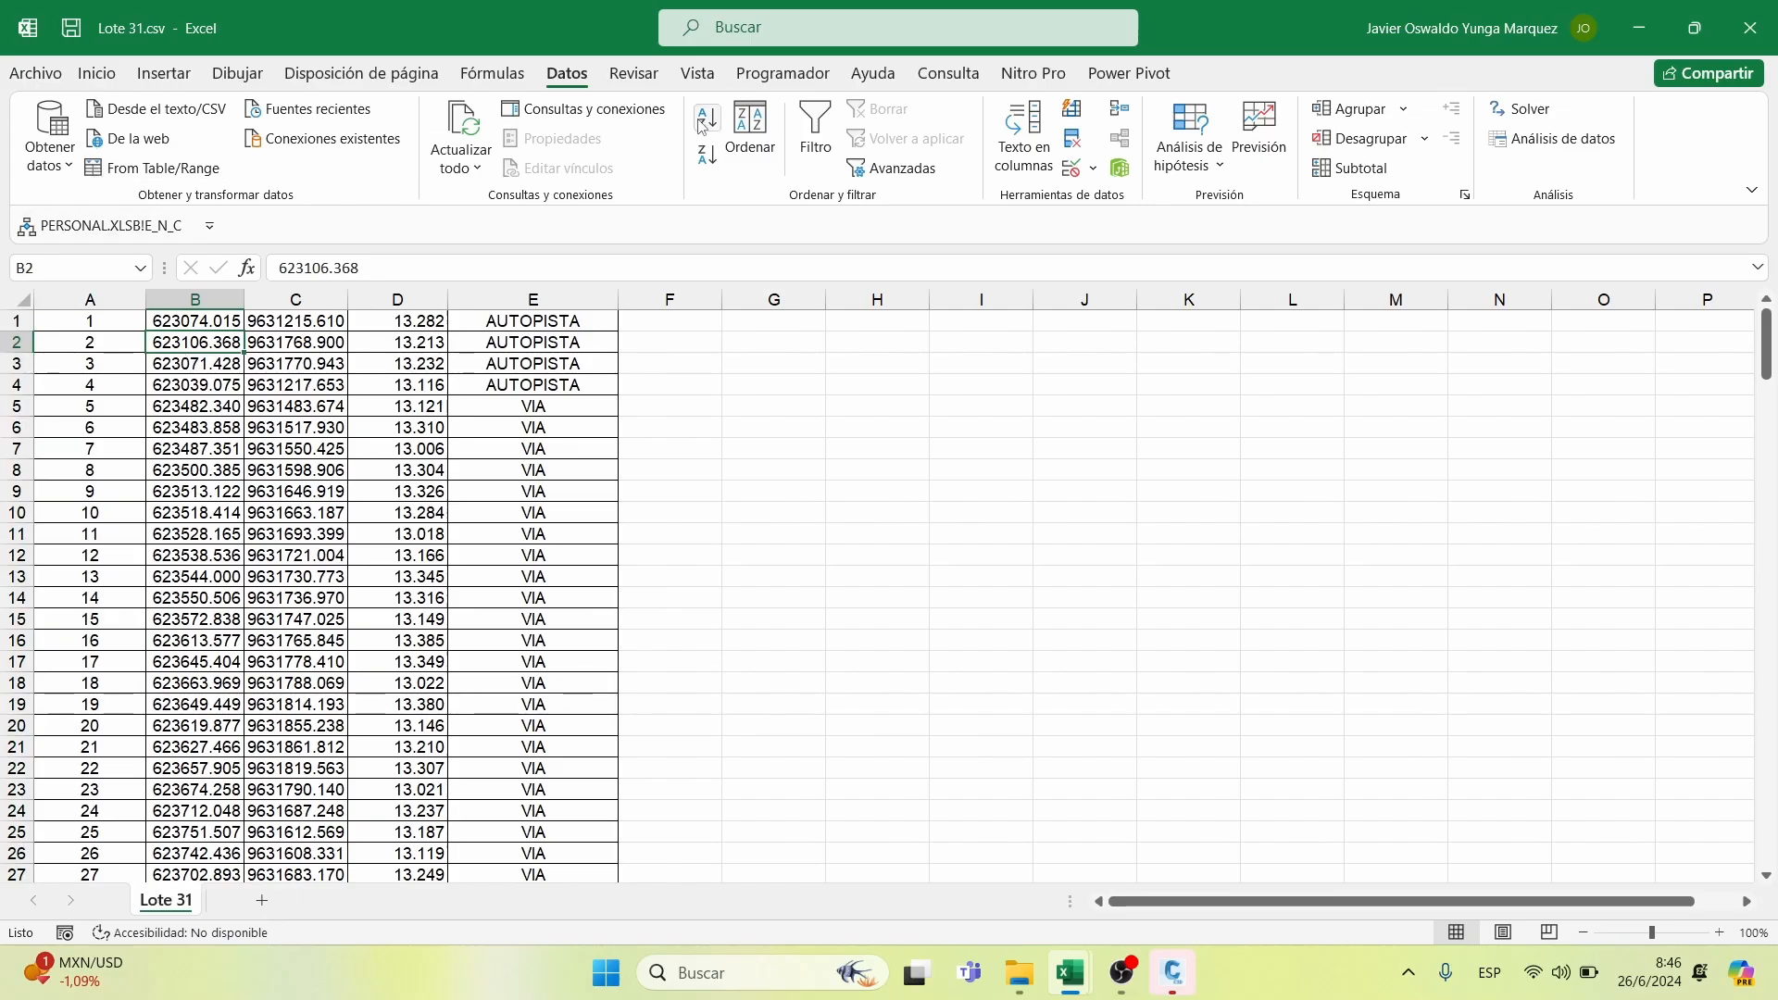
Close the Lote 31.csv workbook and the other open workbook, and switch to Civil 3D
left_click(1755, 32)
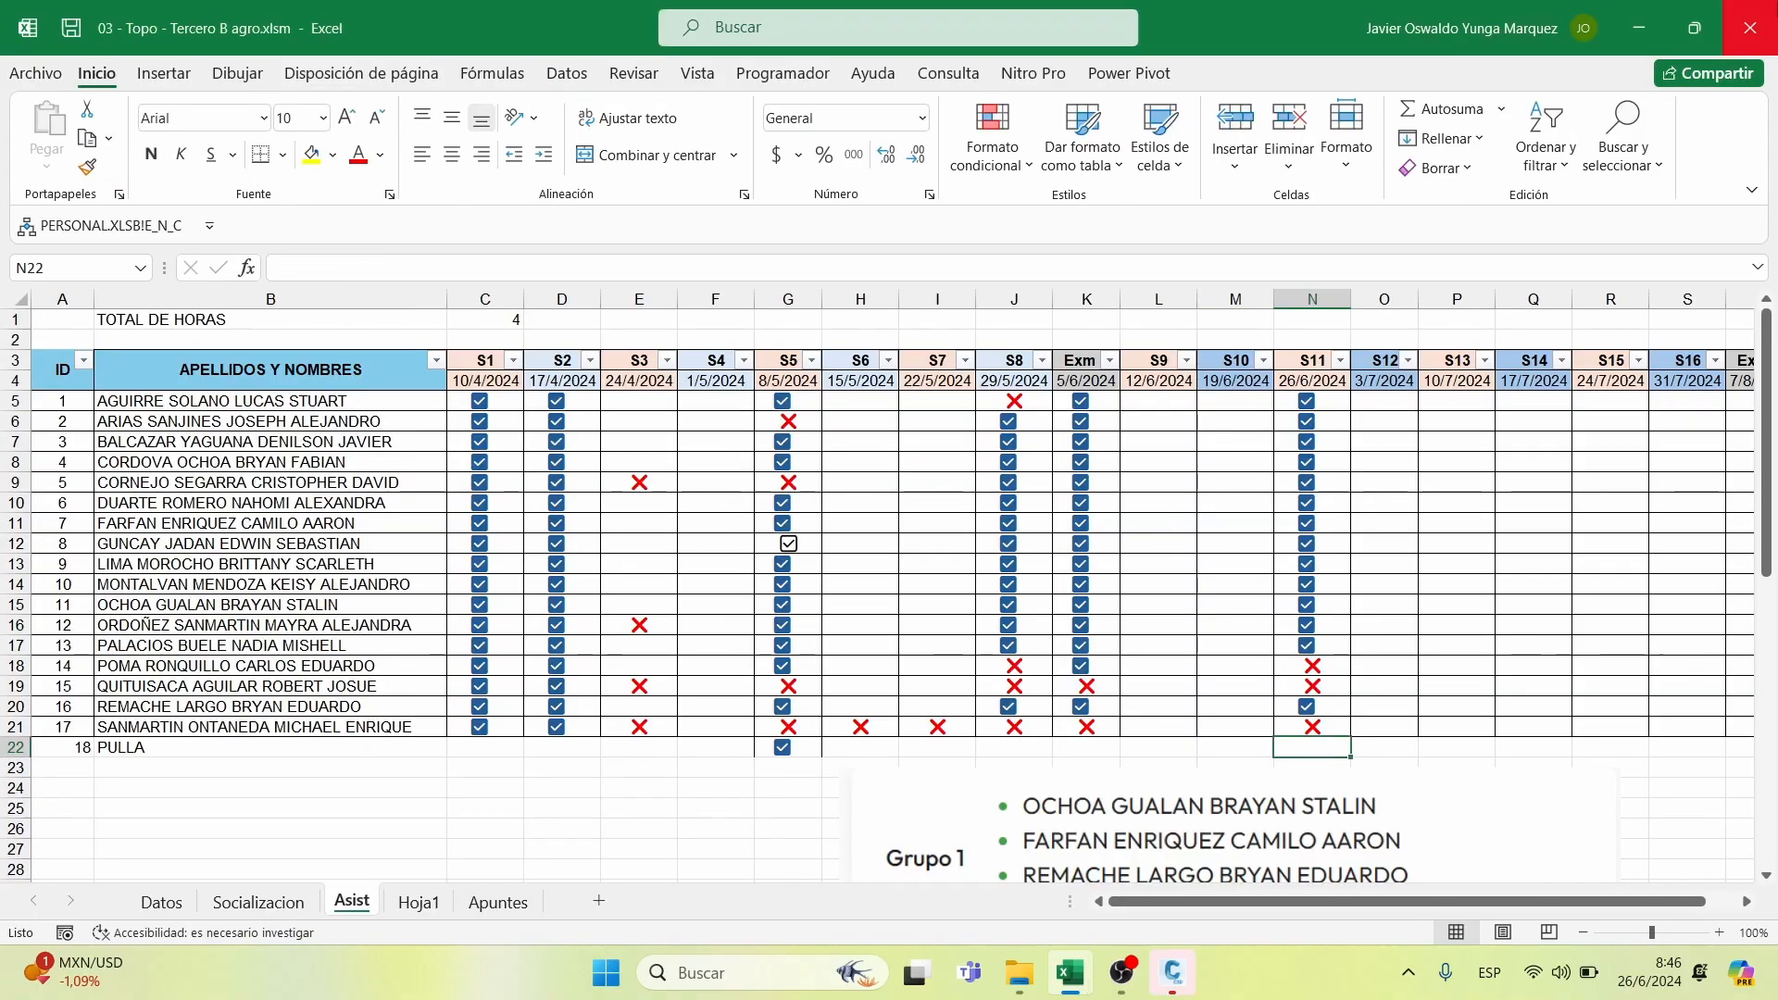
left_click(1730, 43)
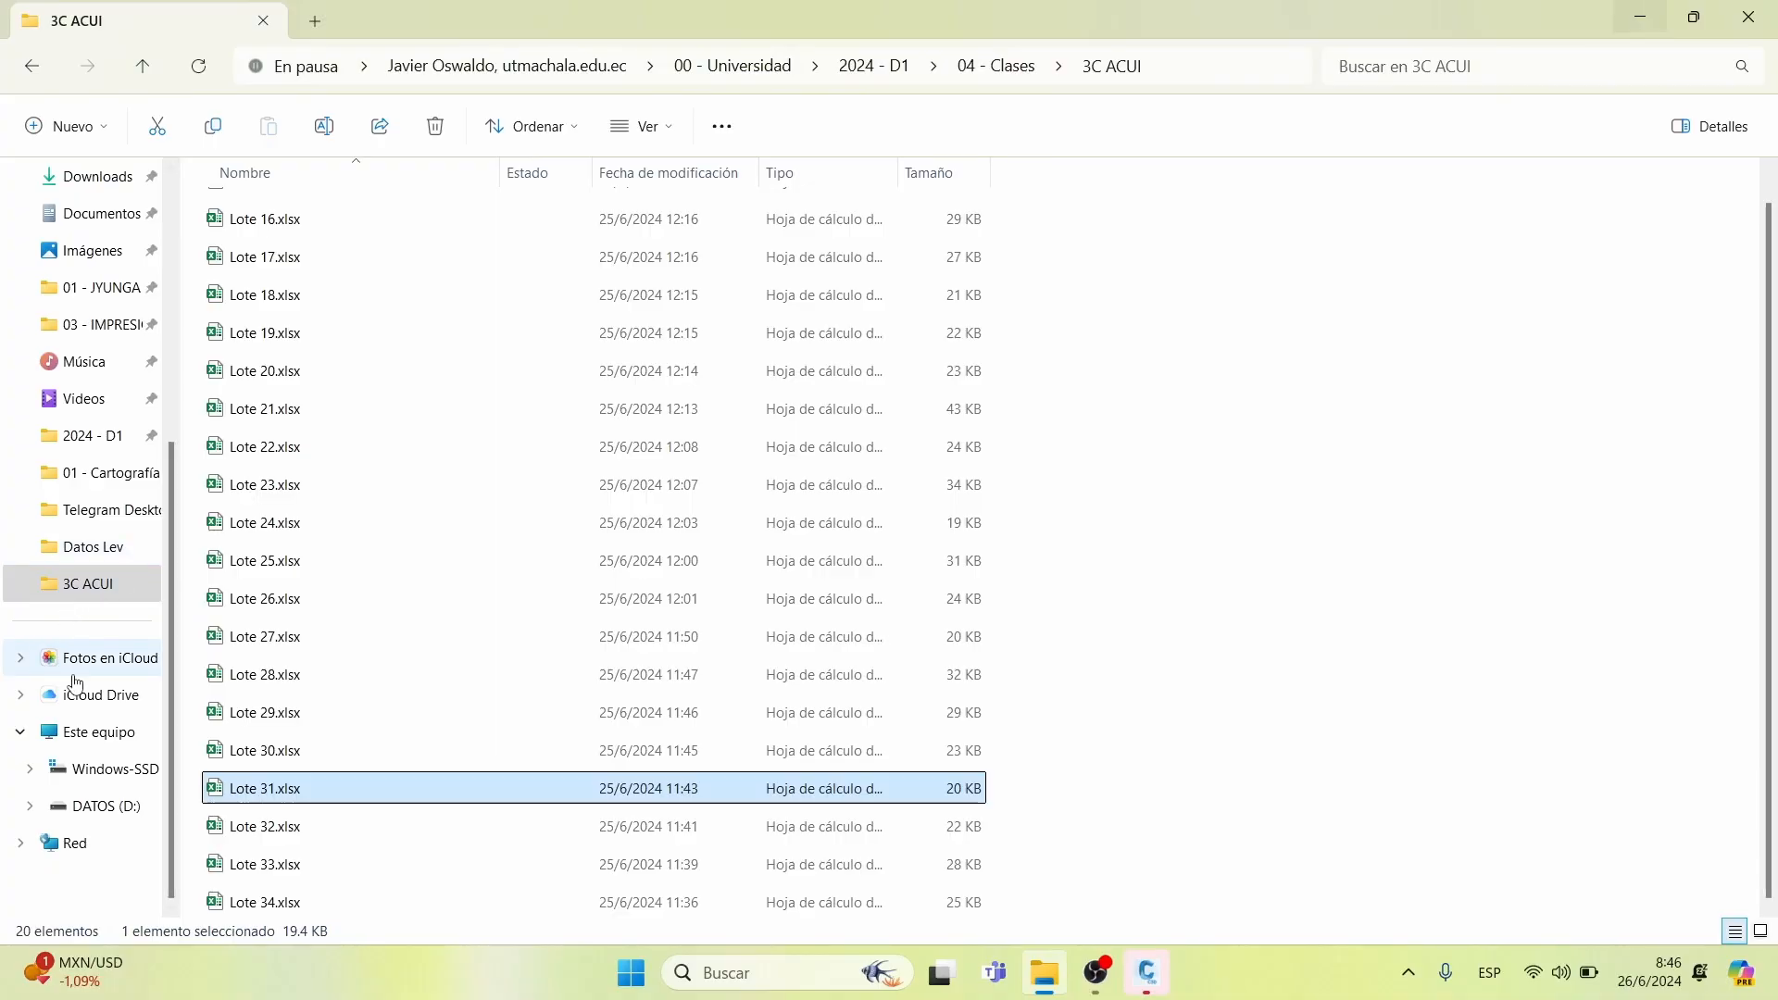
left_click(1640, 17)
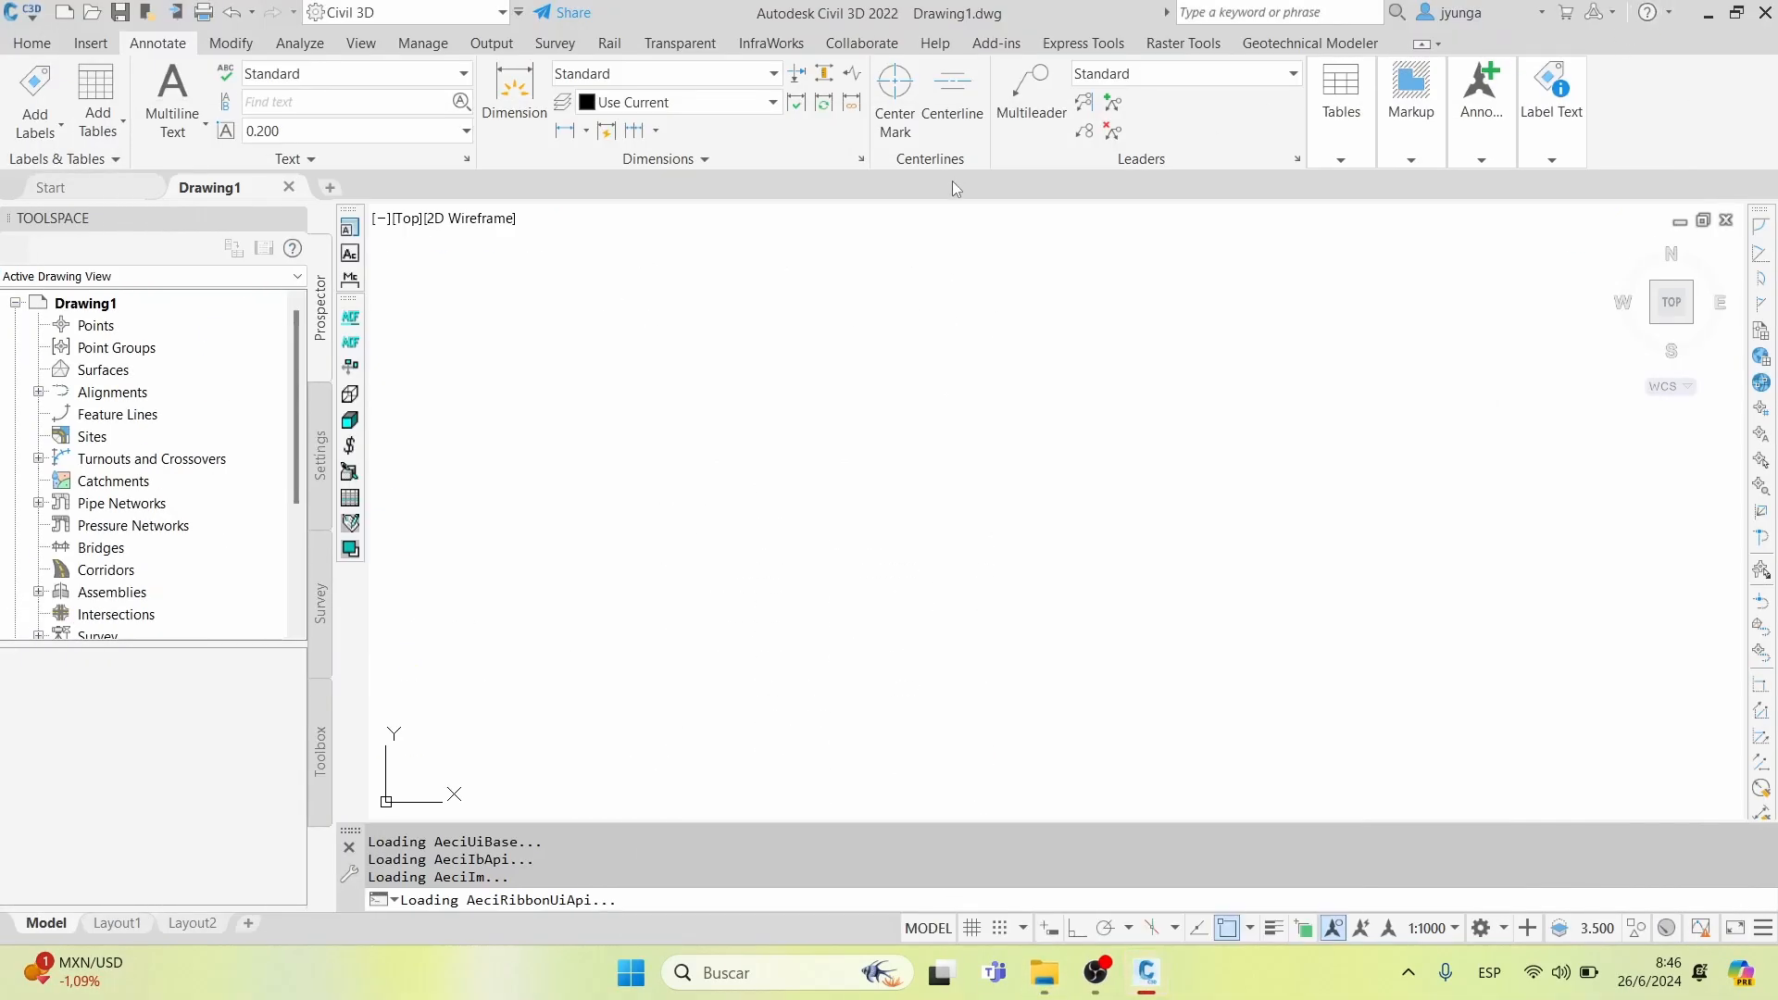
Locate Lote 31.csv in the Downloads folder in a new File Explorer window, and return to Civil 3D
left_click(1039, 968)
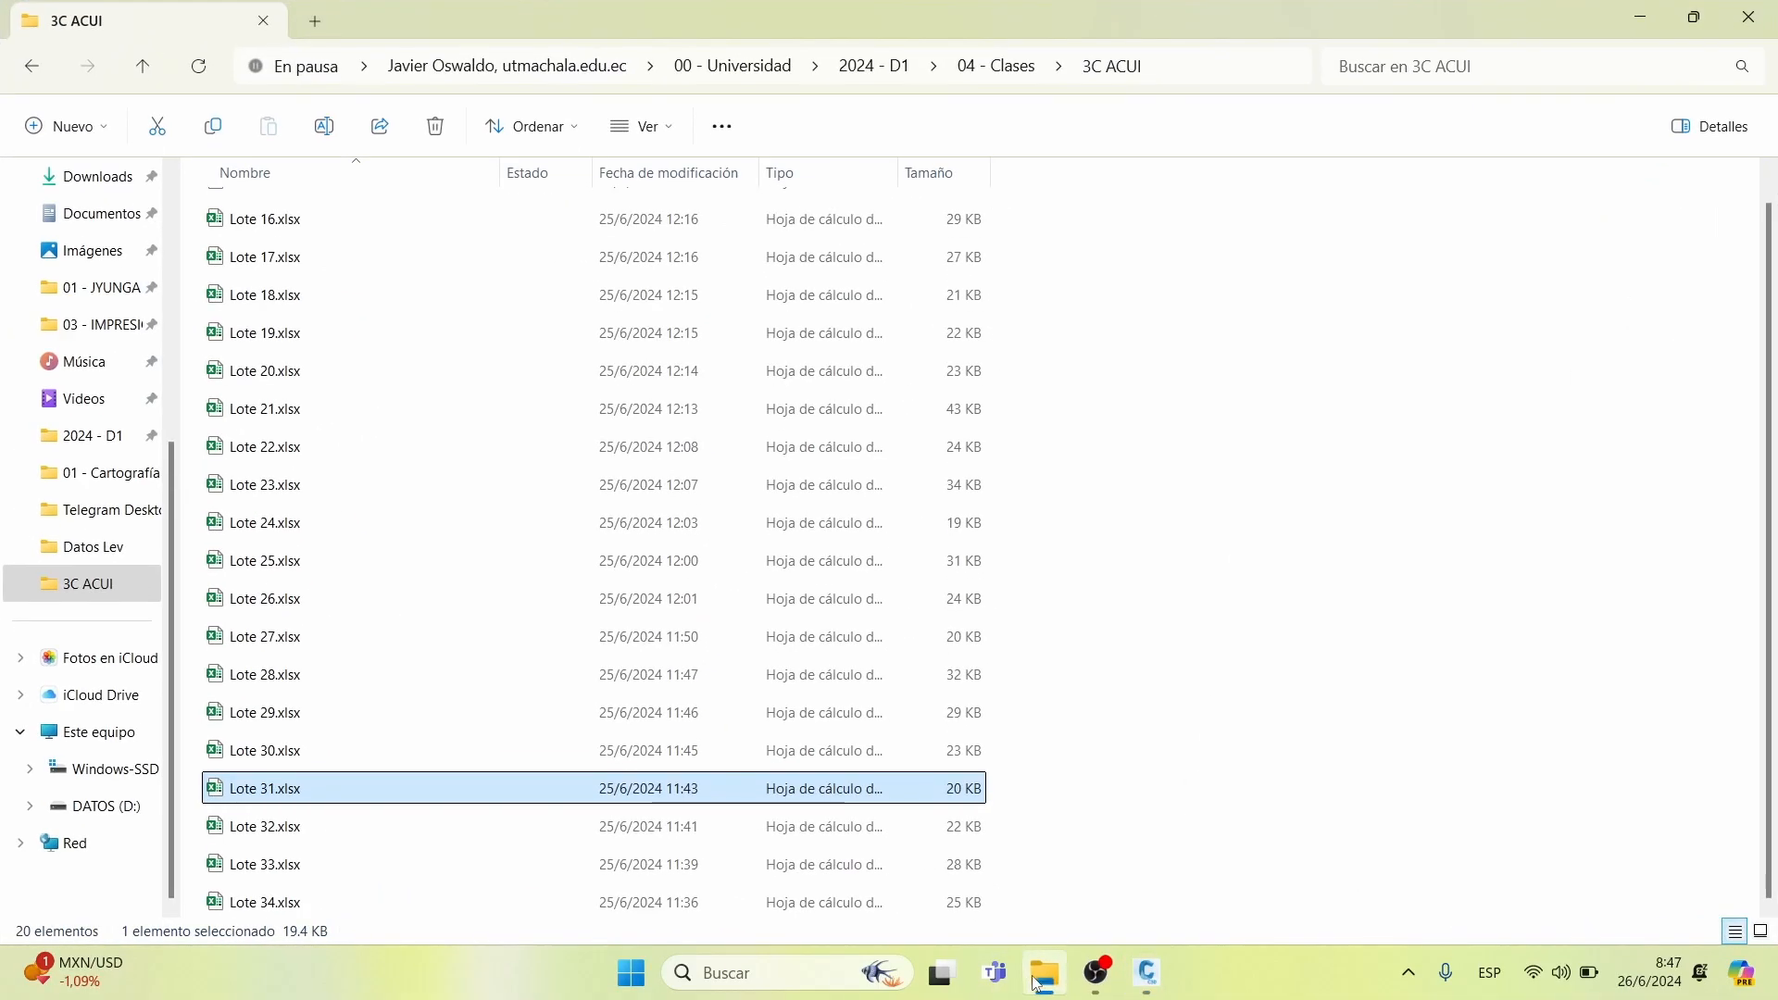
left_click(1037, 963)
left_click(1039, 968)
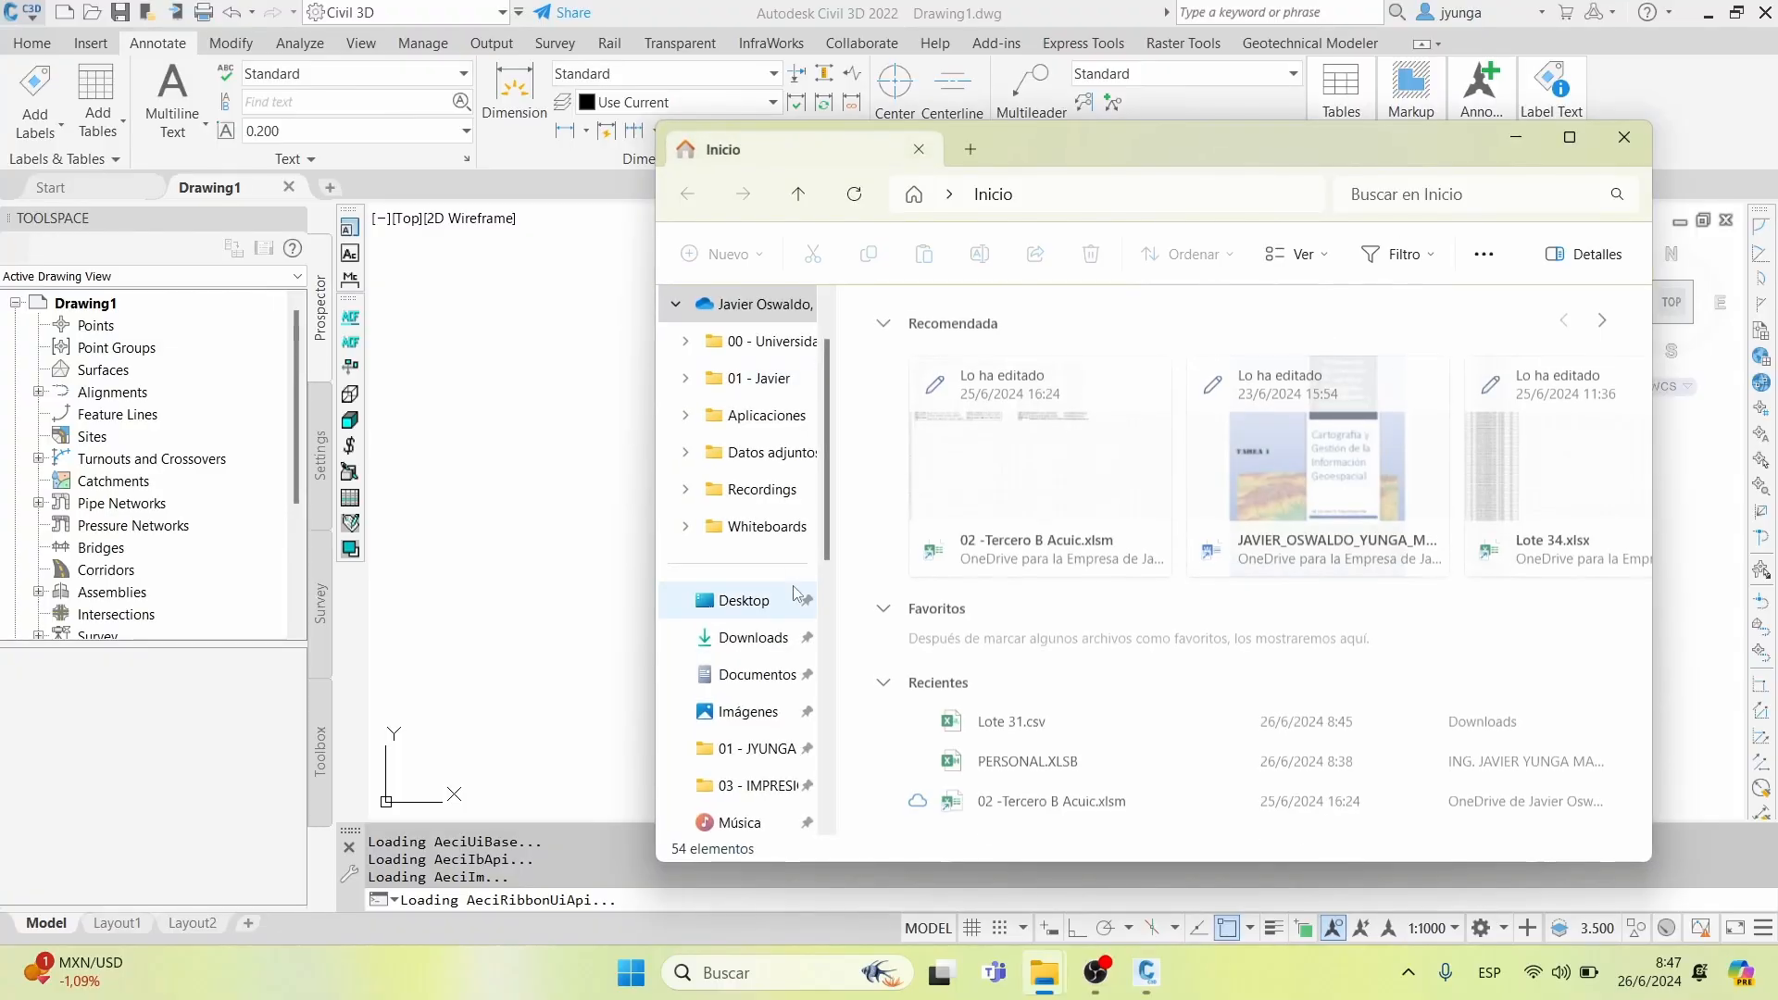
left_click(753, 638)
left_click(954, 345)
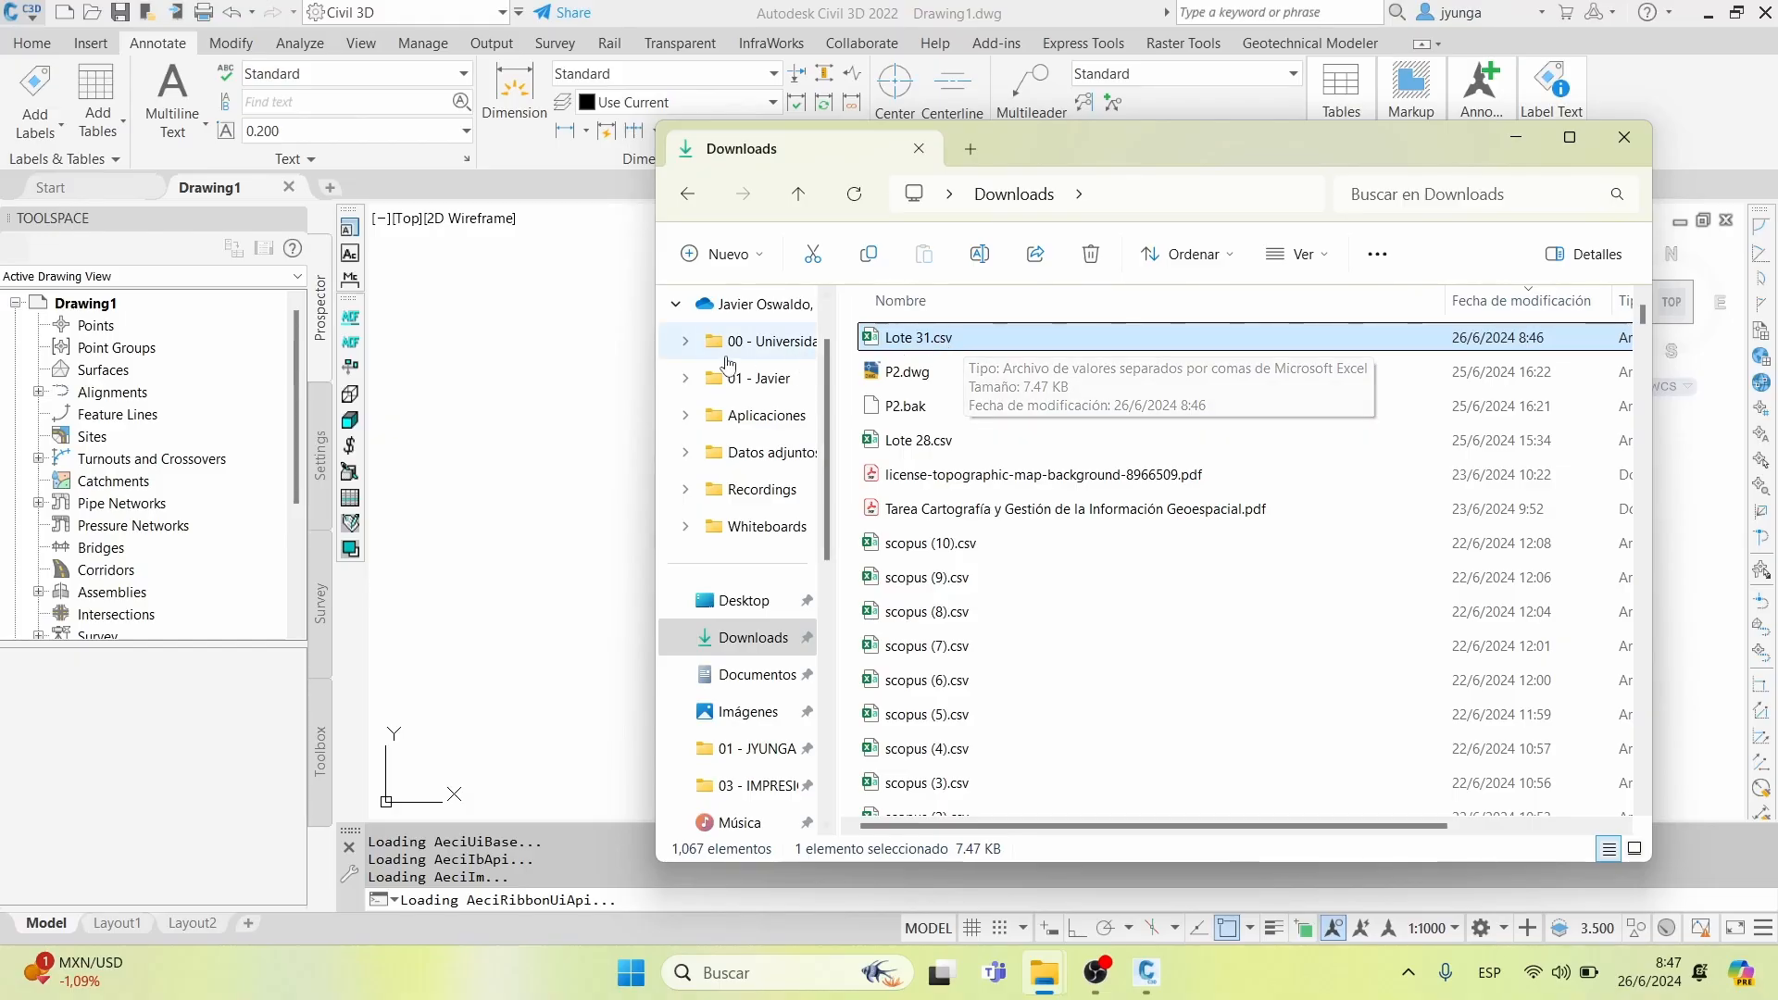
left_click(519, 404)
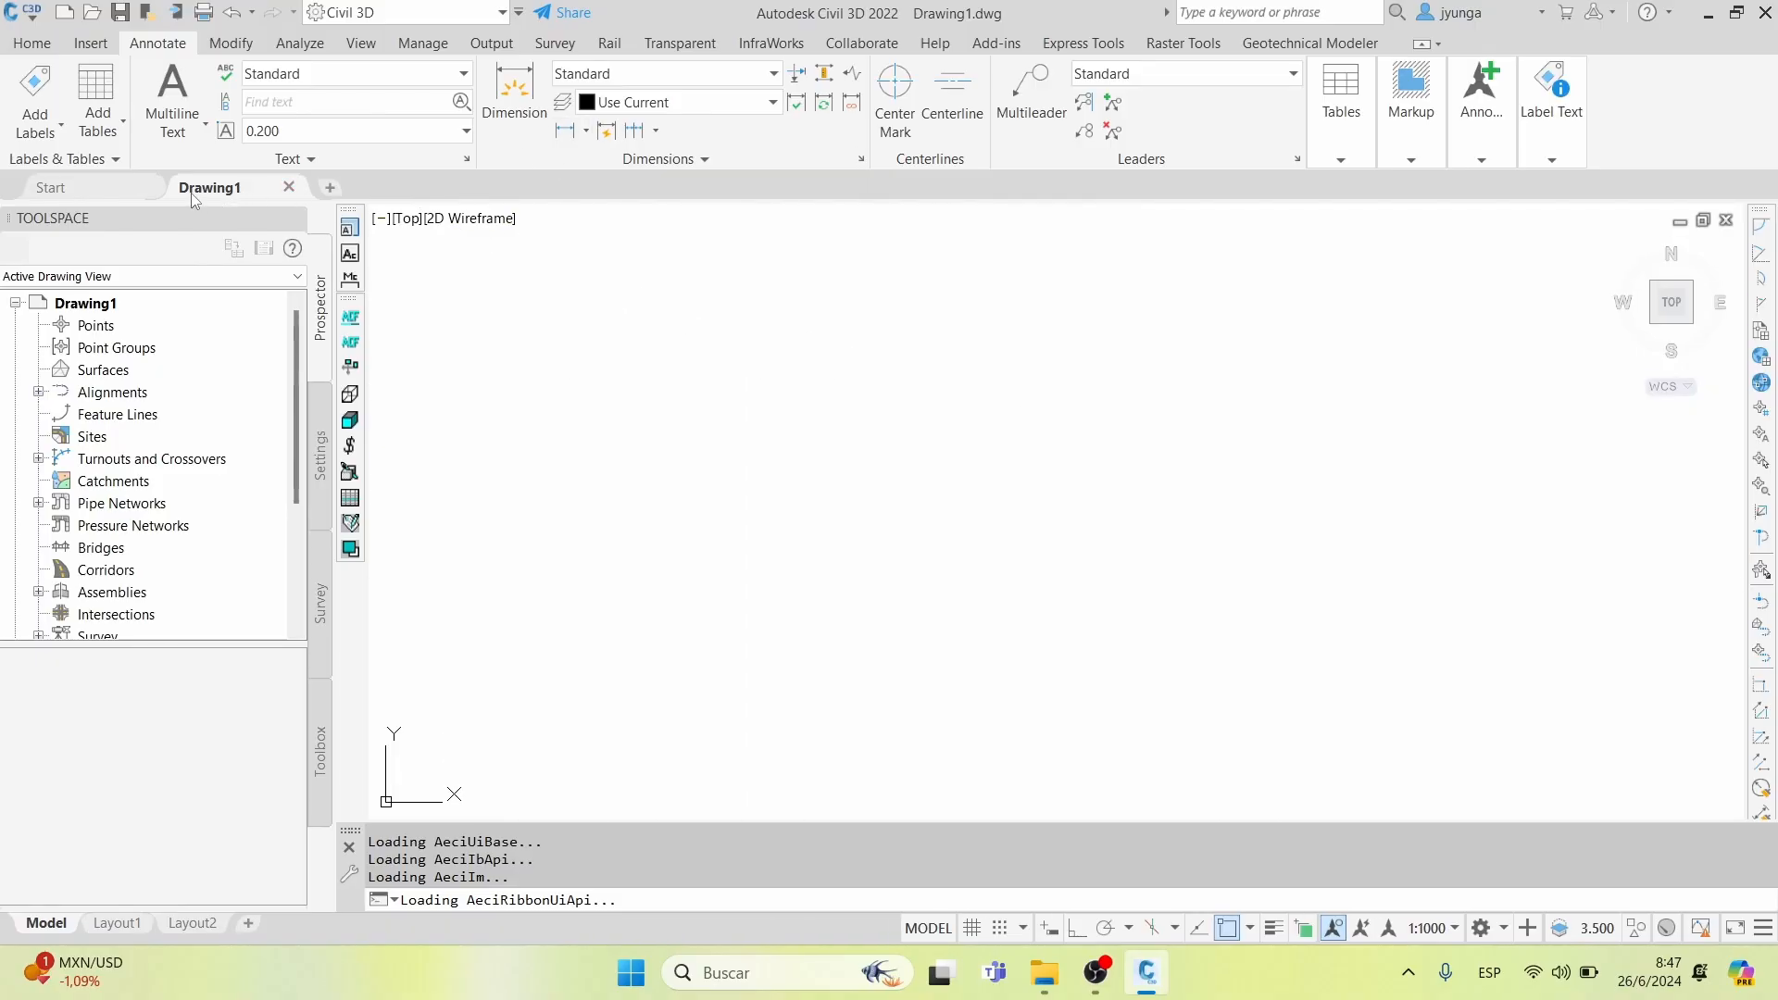
Examine the predefined layers in Drawing1's layer list without changing the current layer
mouse_move(188, 194)
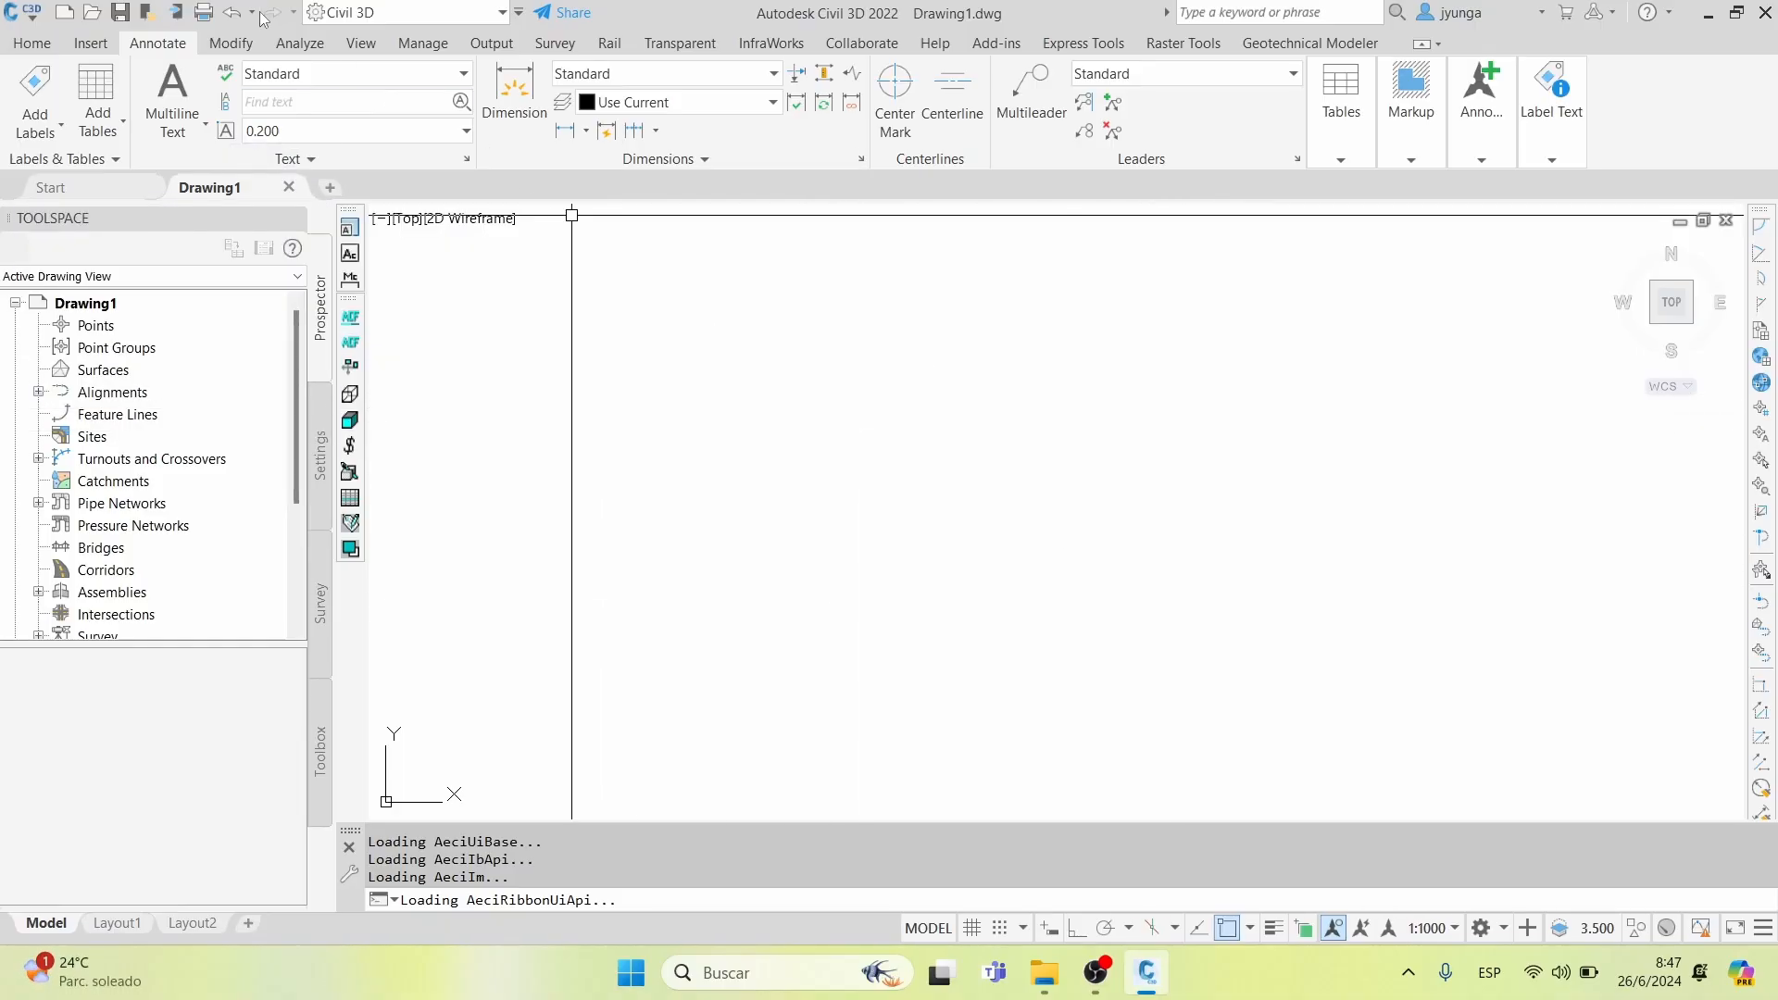
left_click(32, 44)
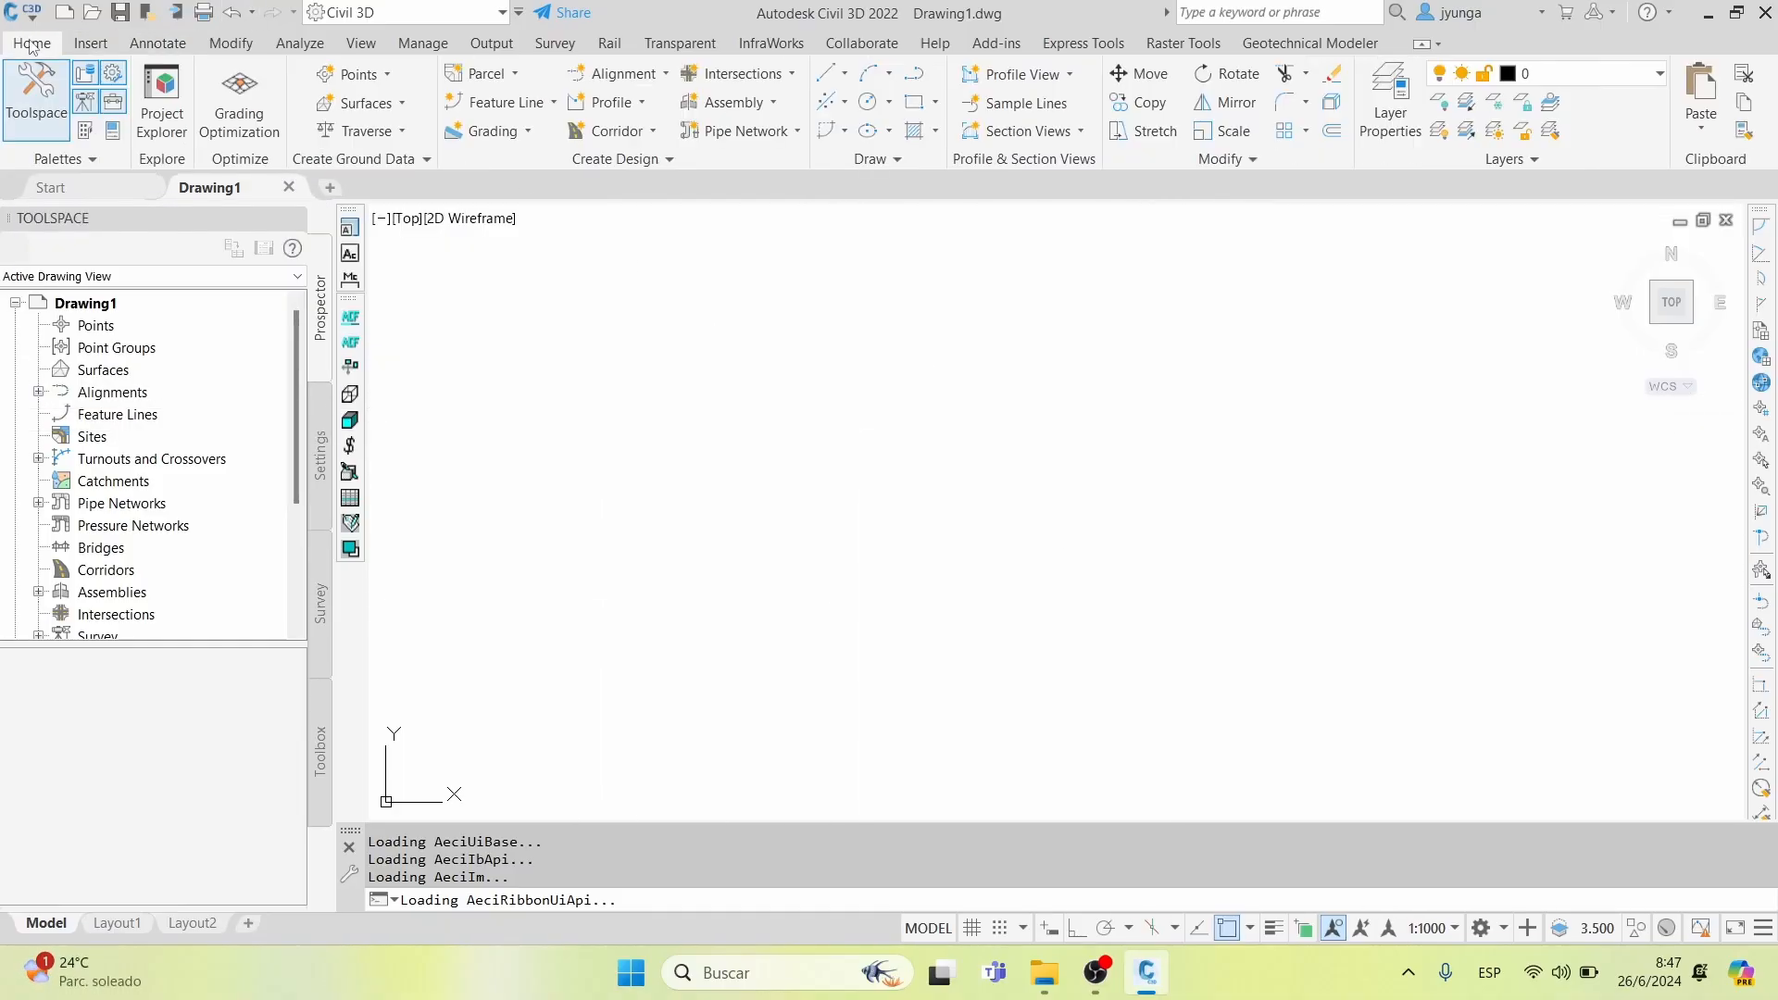
left_click(1574, 76)
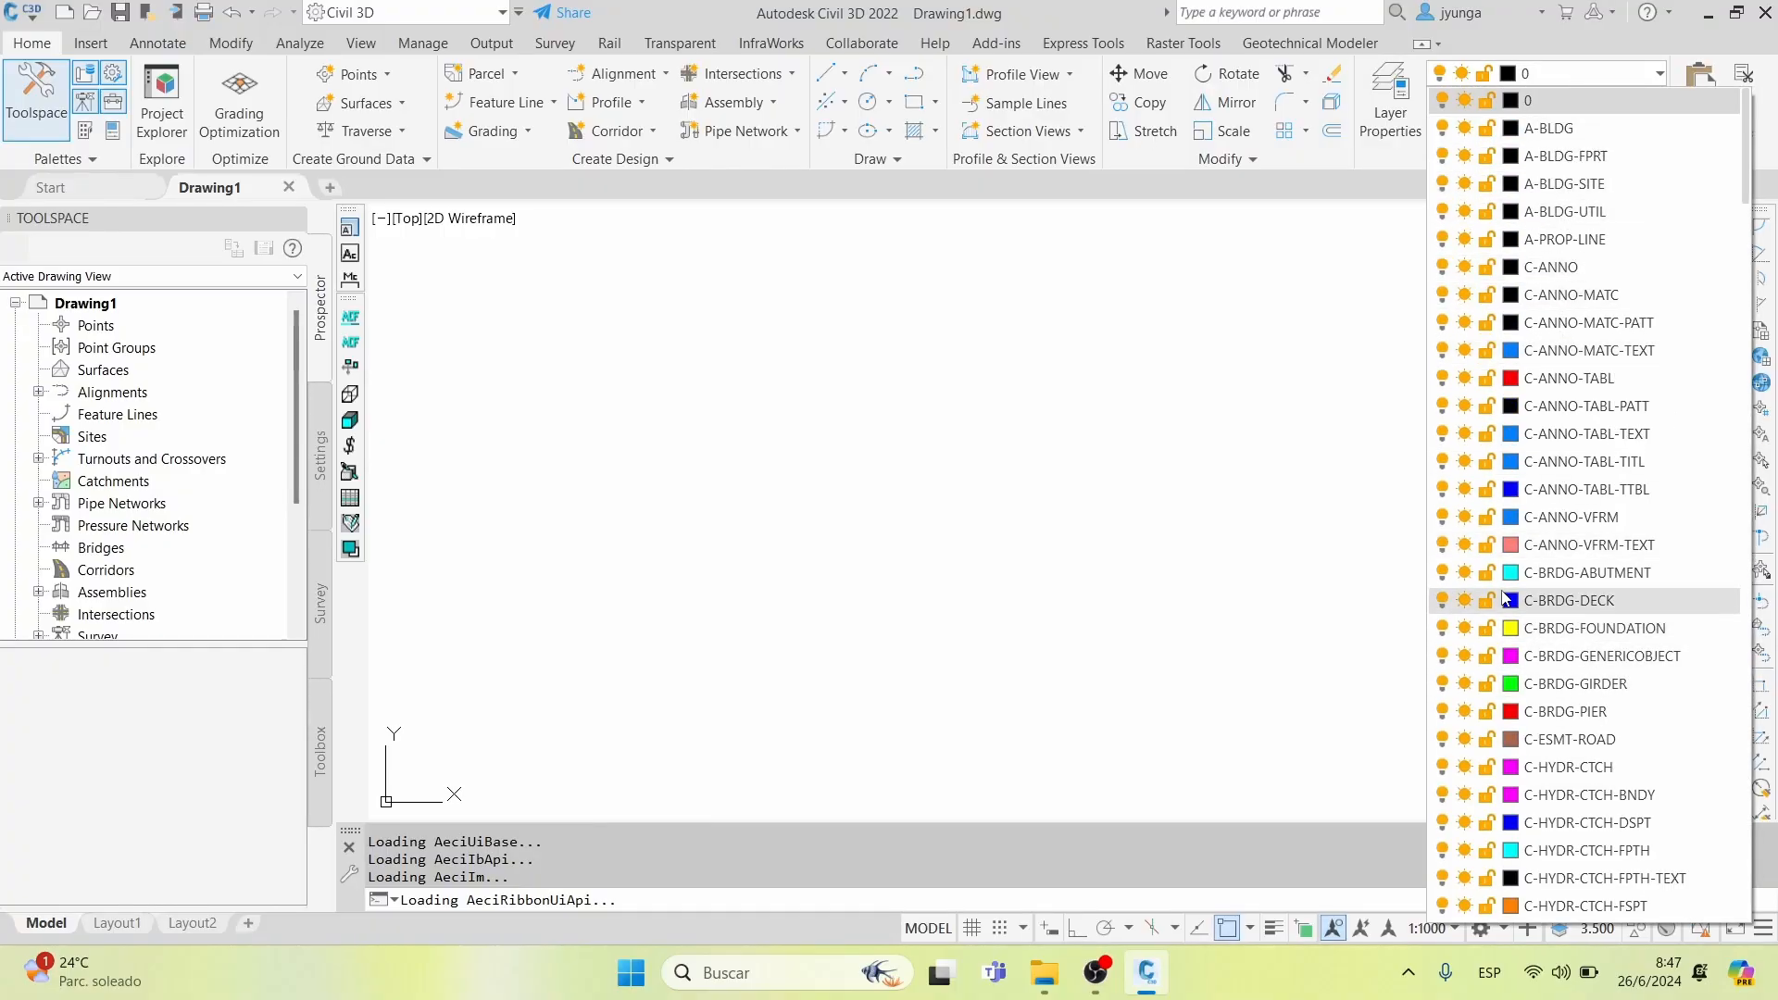
scroll(1565, 481, "down", 20)
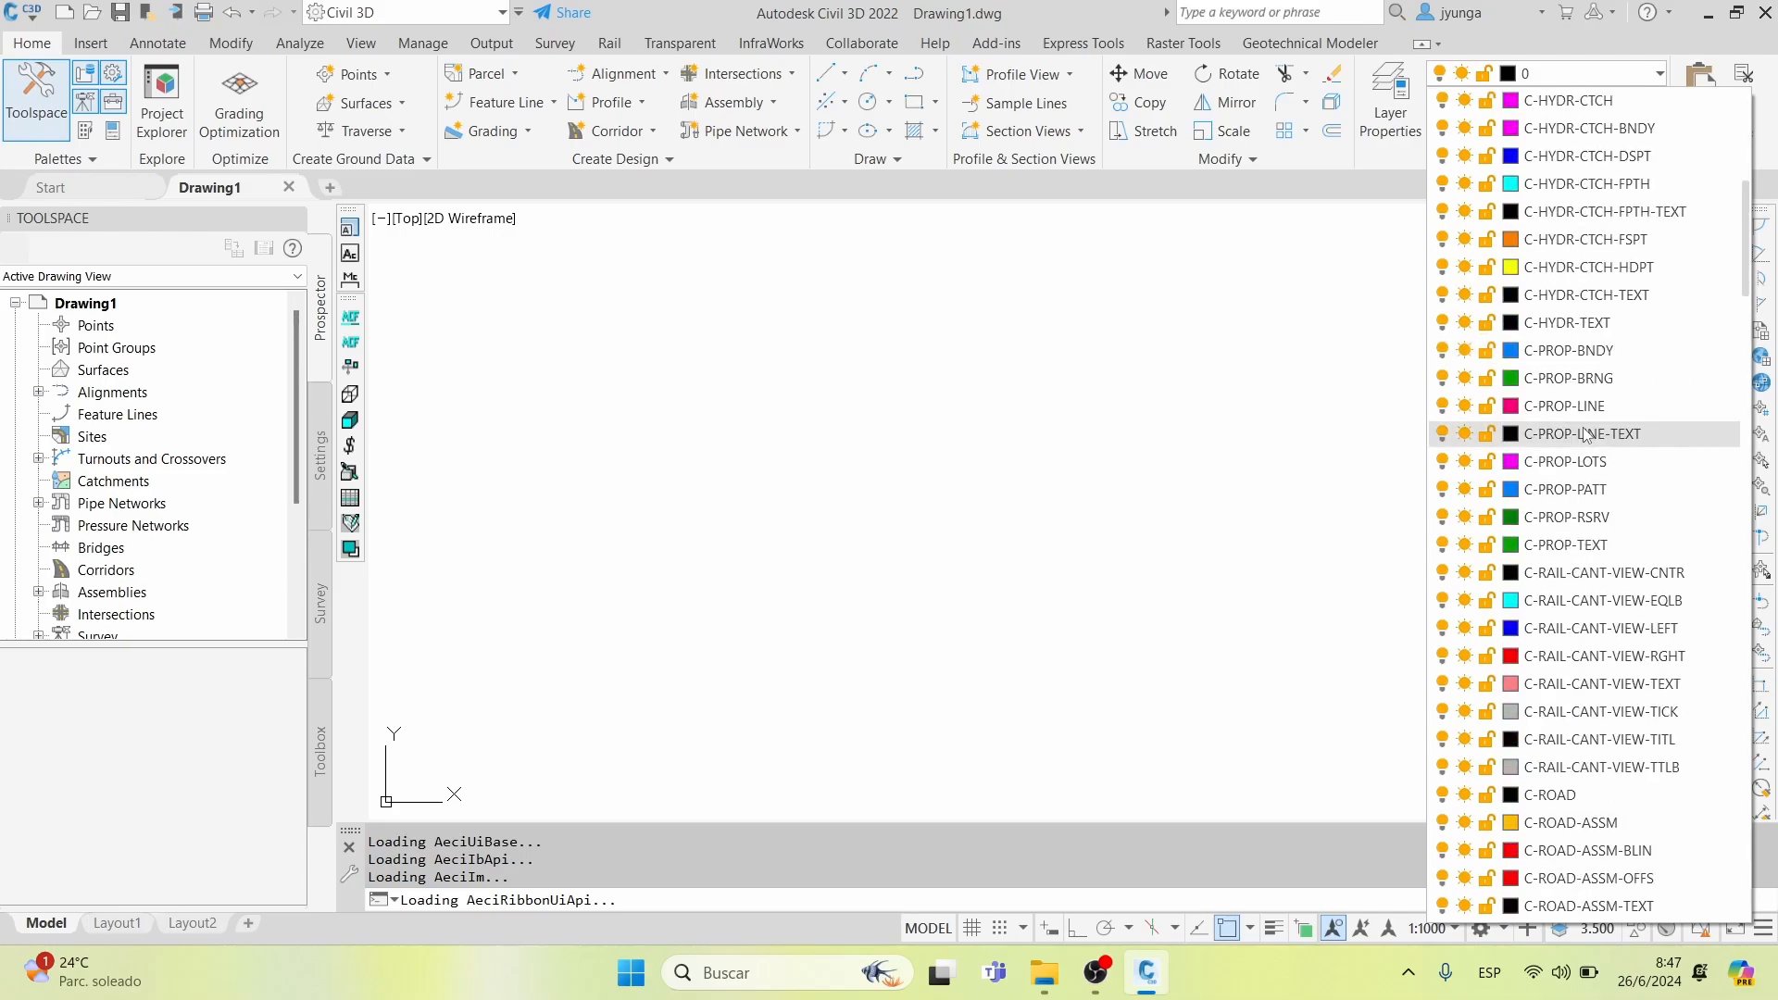
scroll(1584, 442, "down", 15)
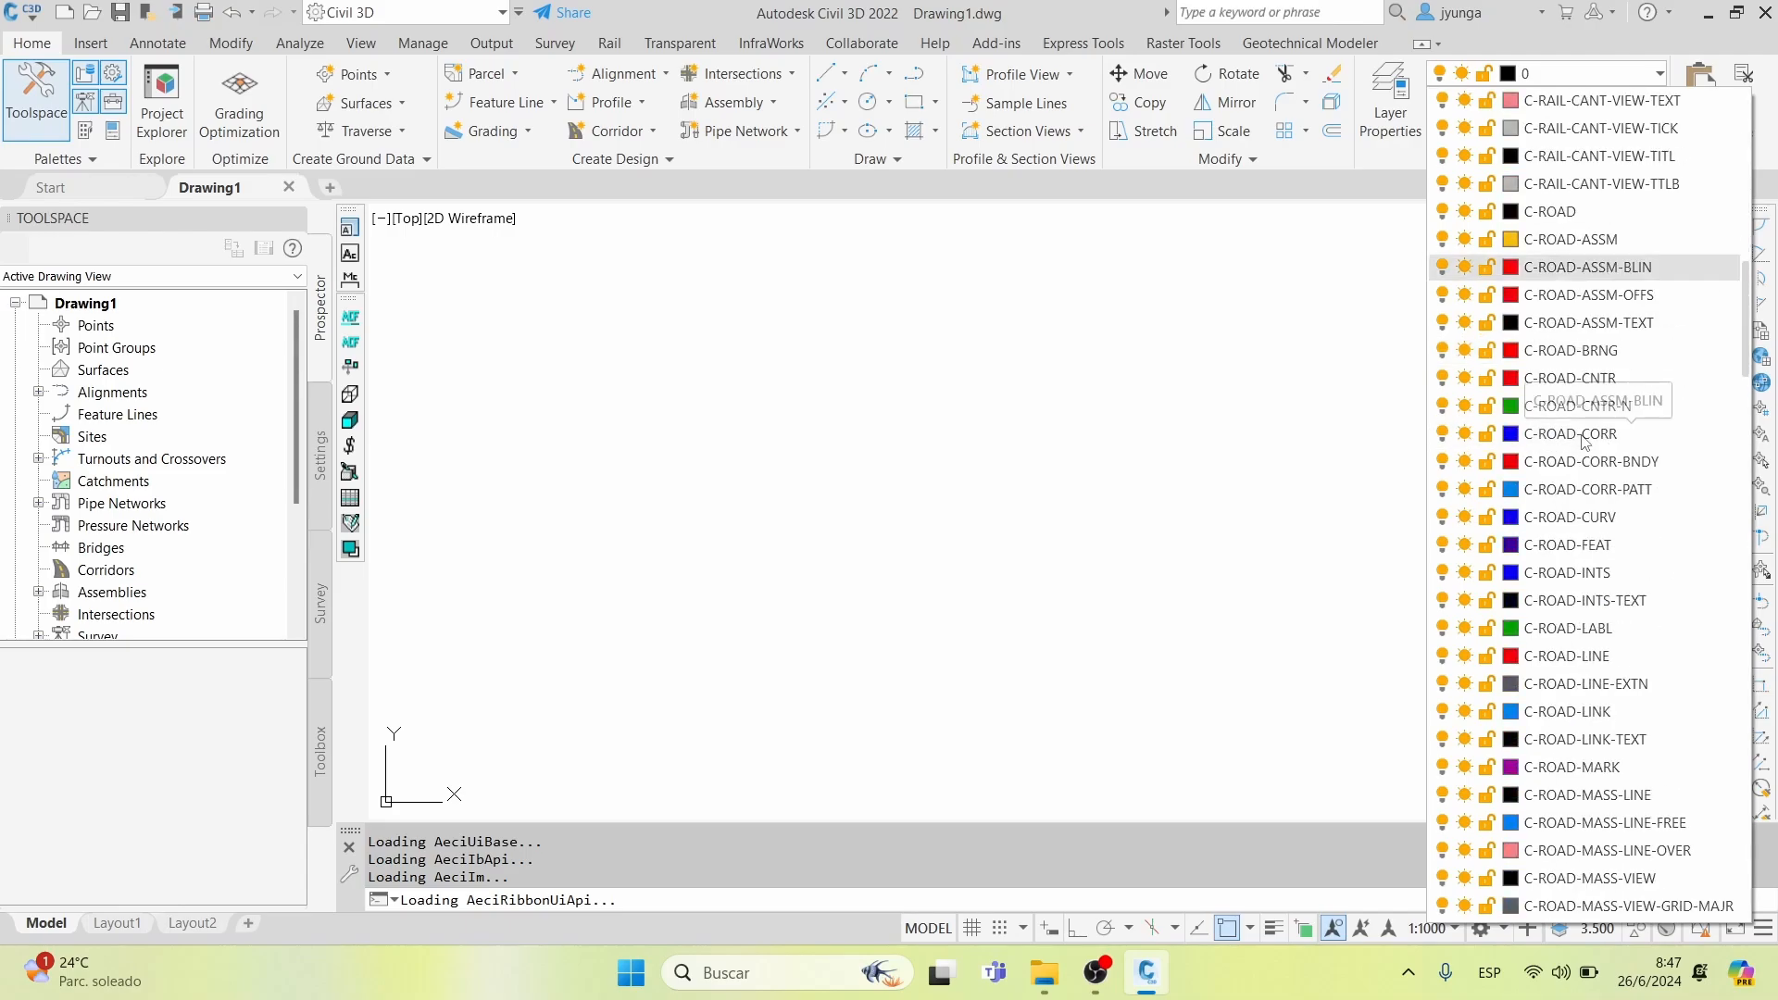
scroll(1581, 443, "down", 4)
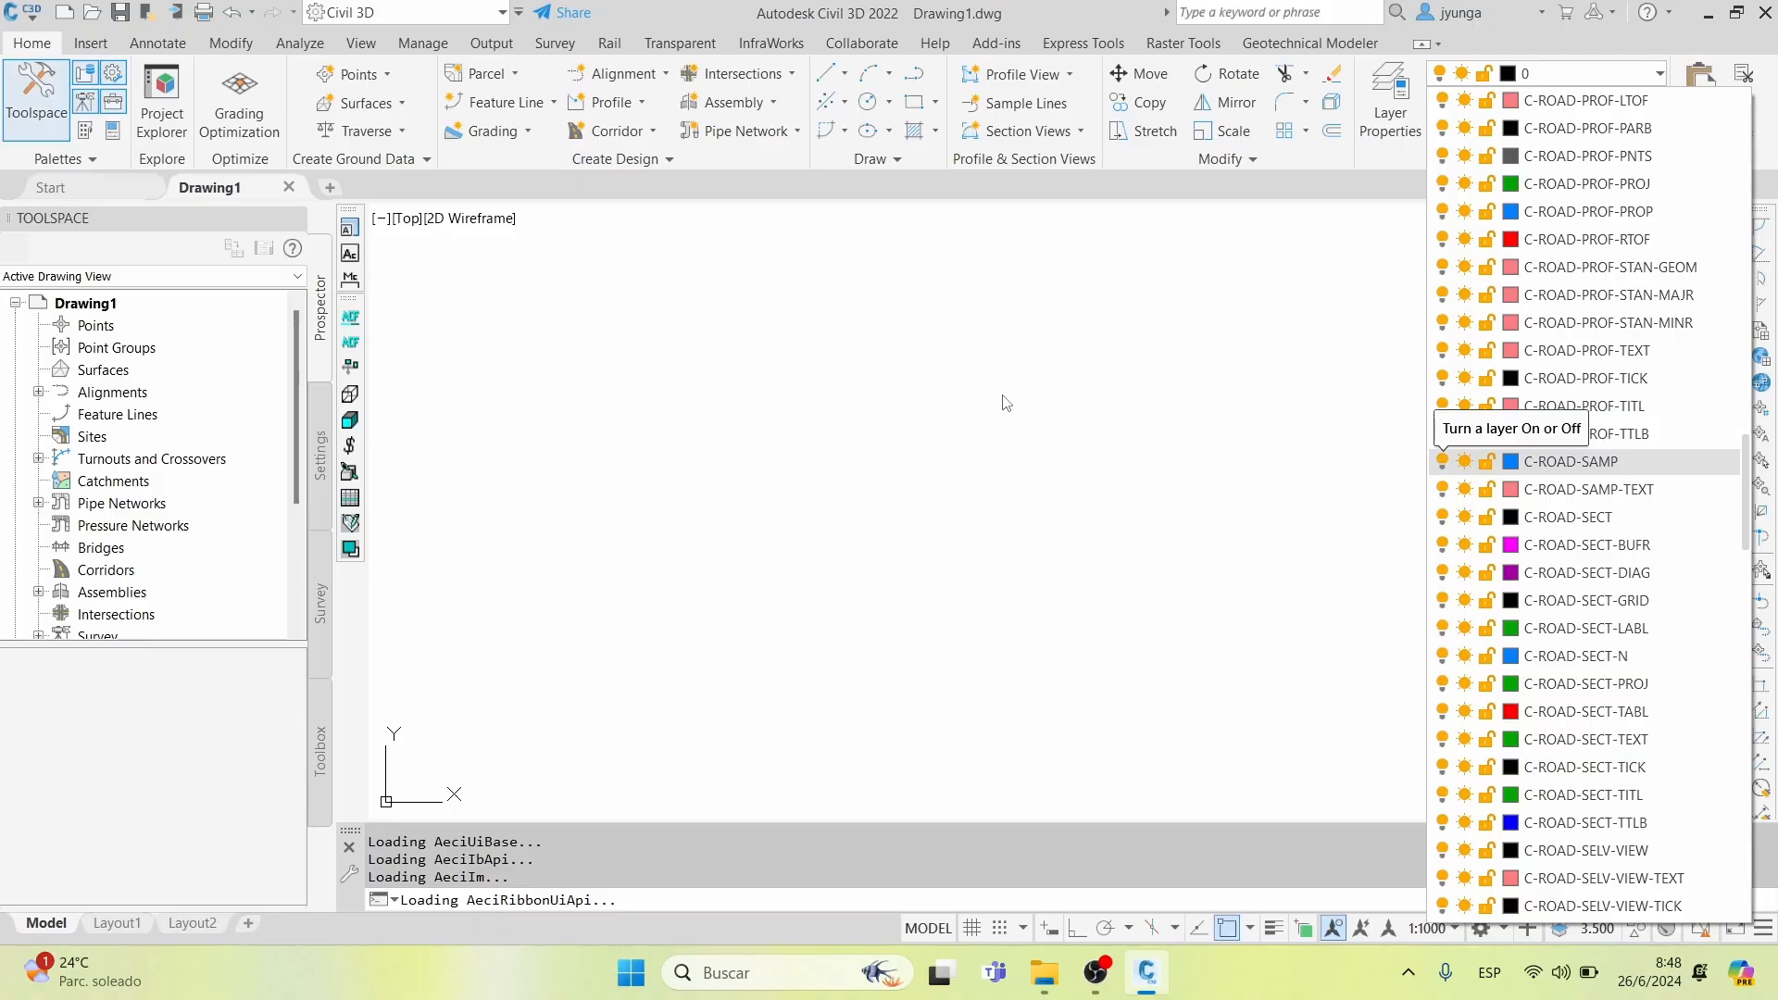
scroll(1574, 630, "down", 8)
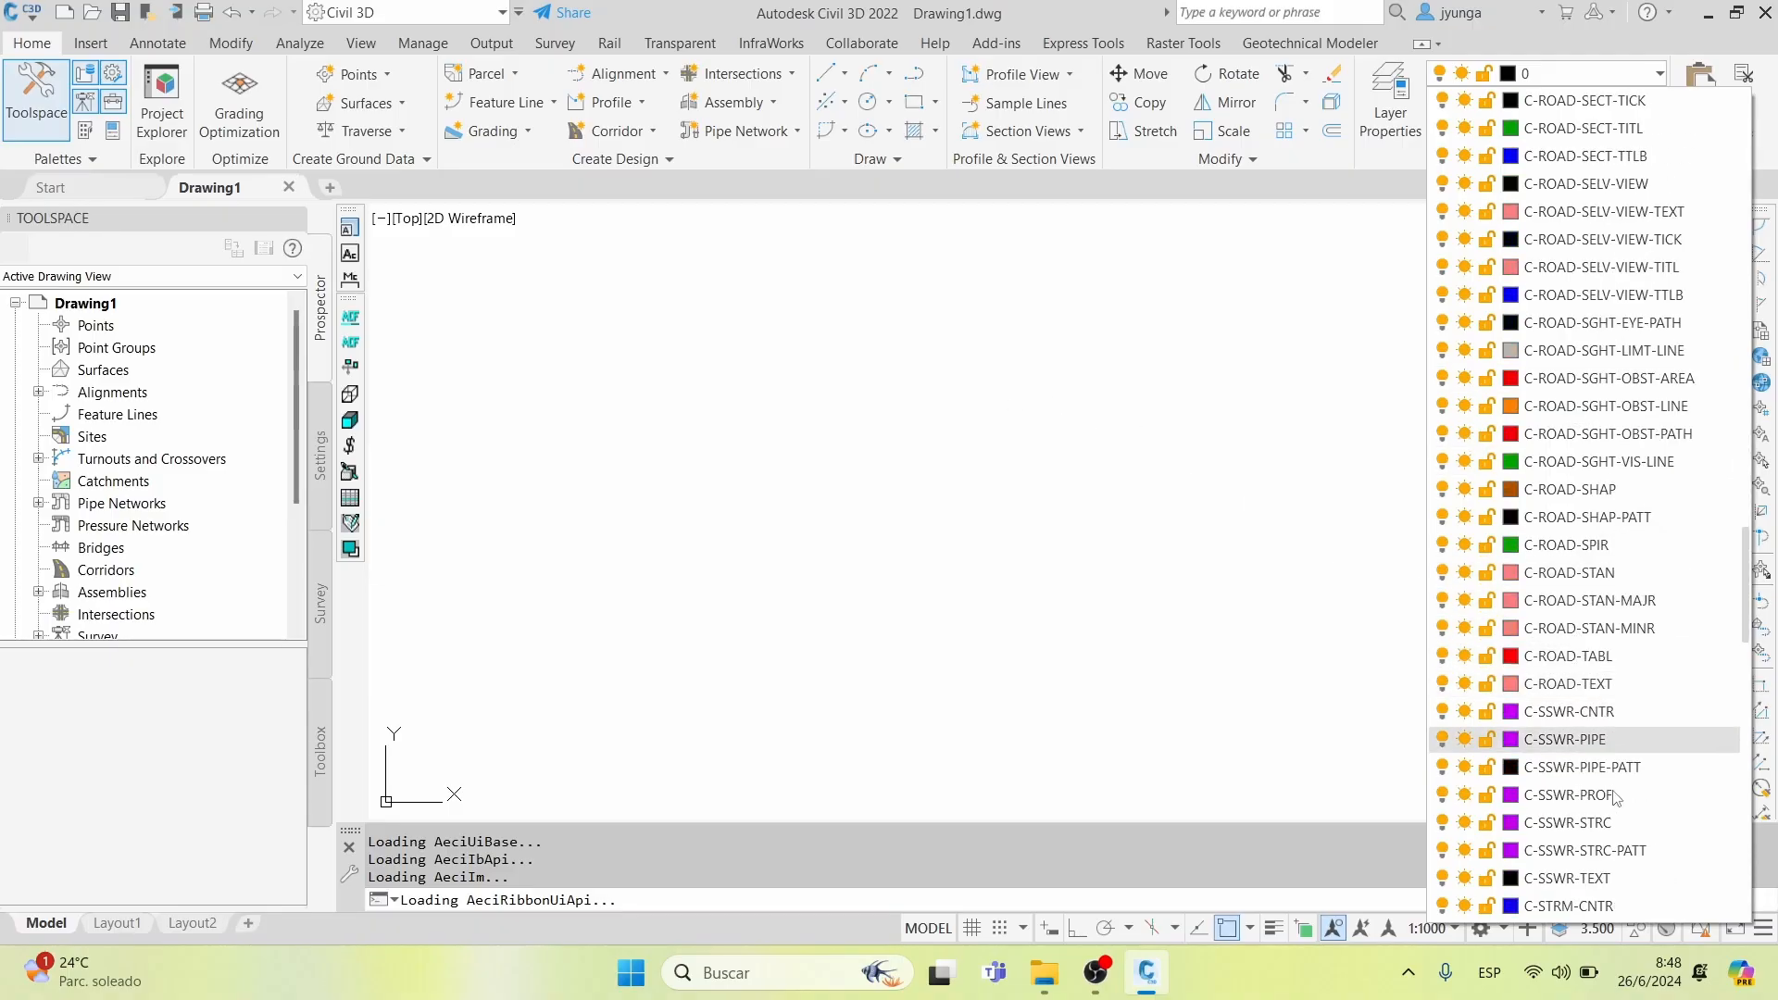
scroll(1616, 797, "up", 18)
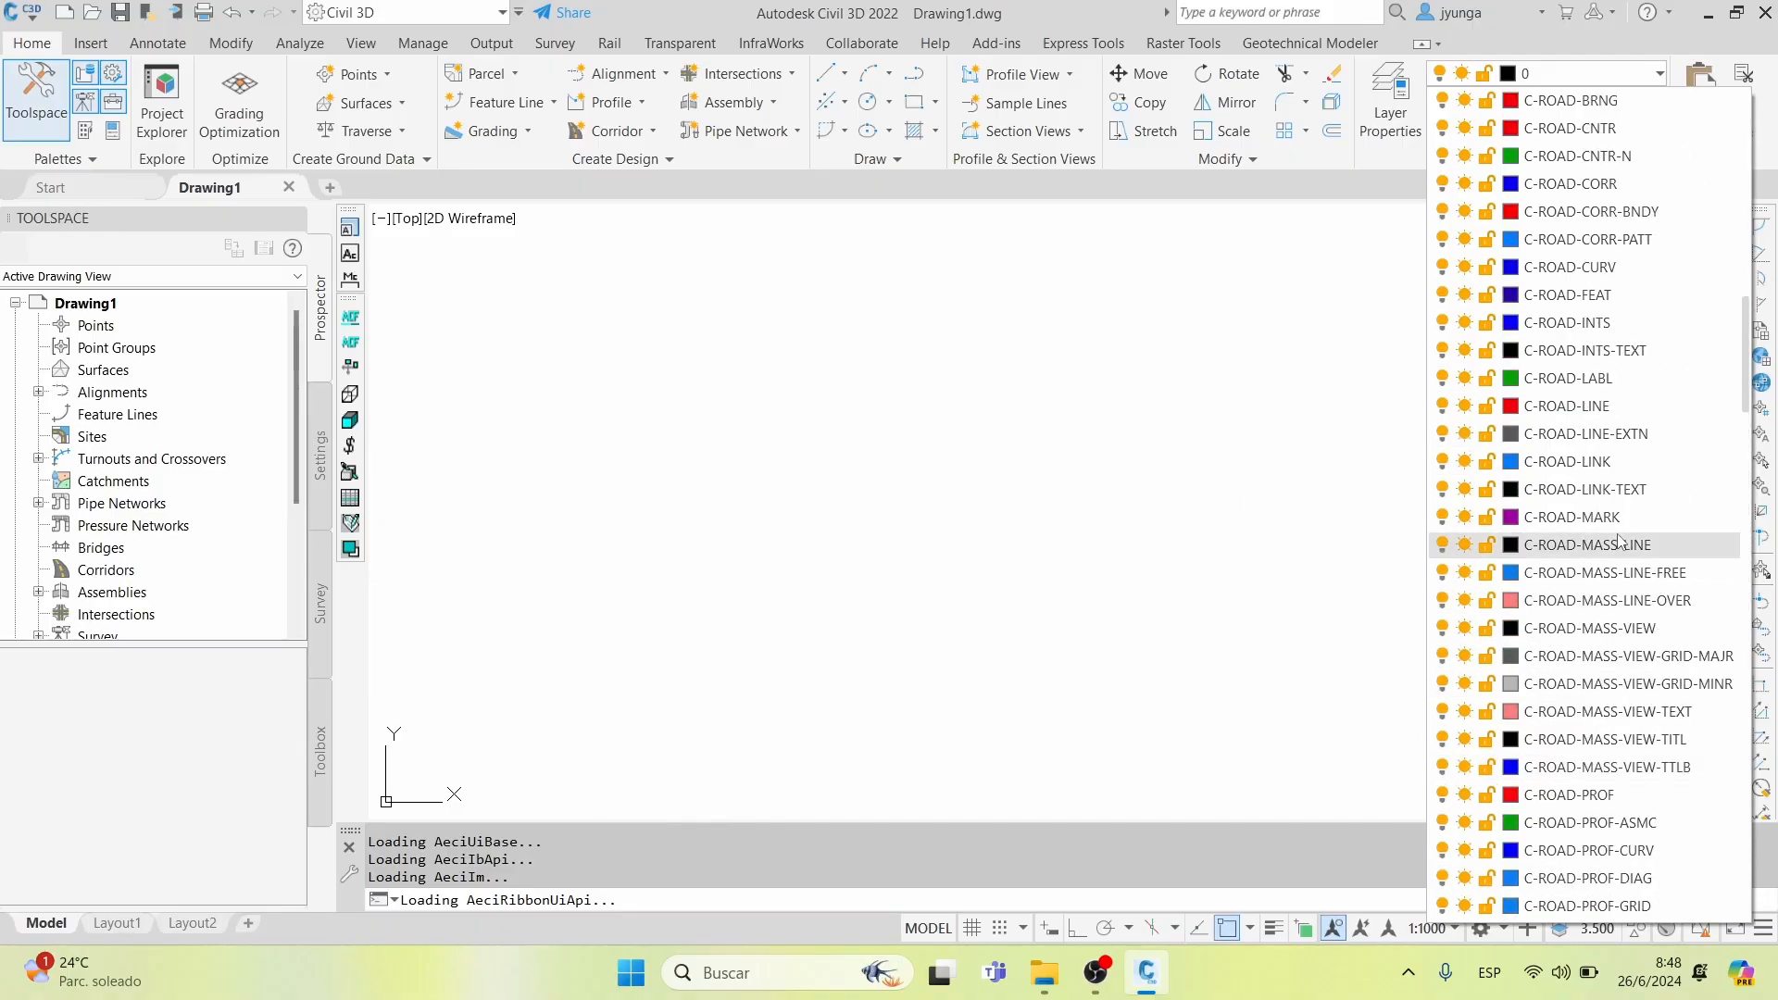
scroll(1621, 533, "up", 10)
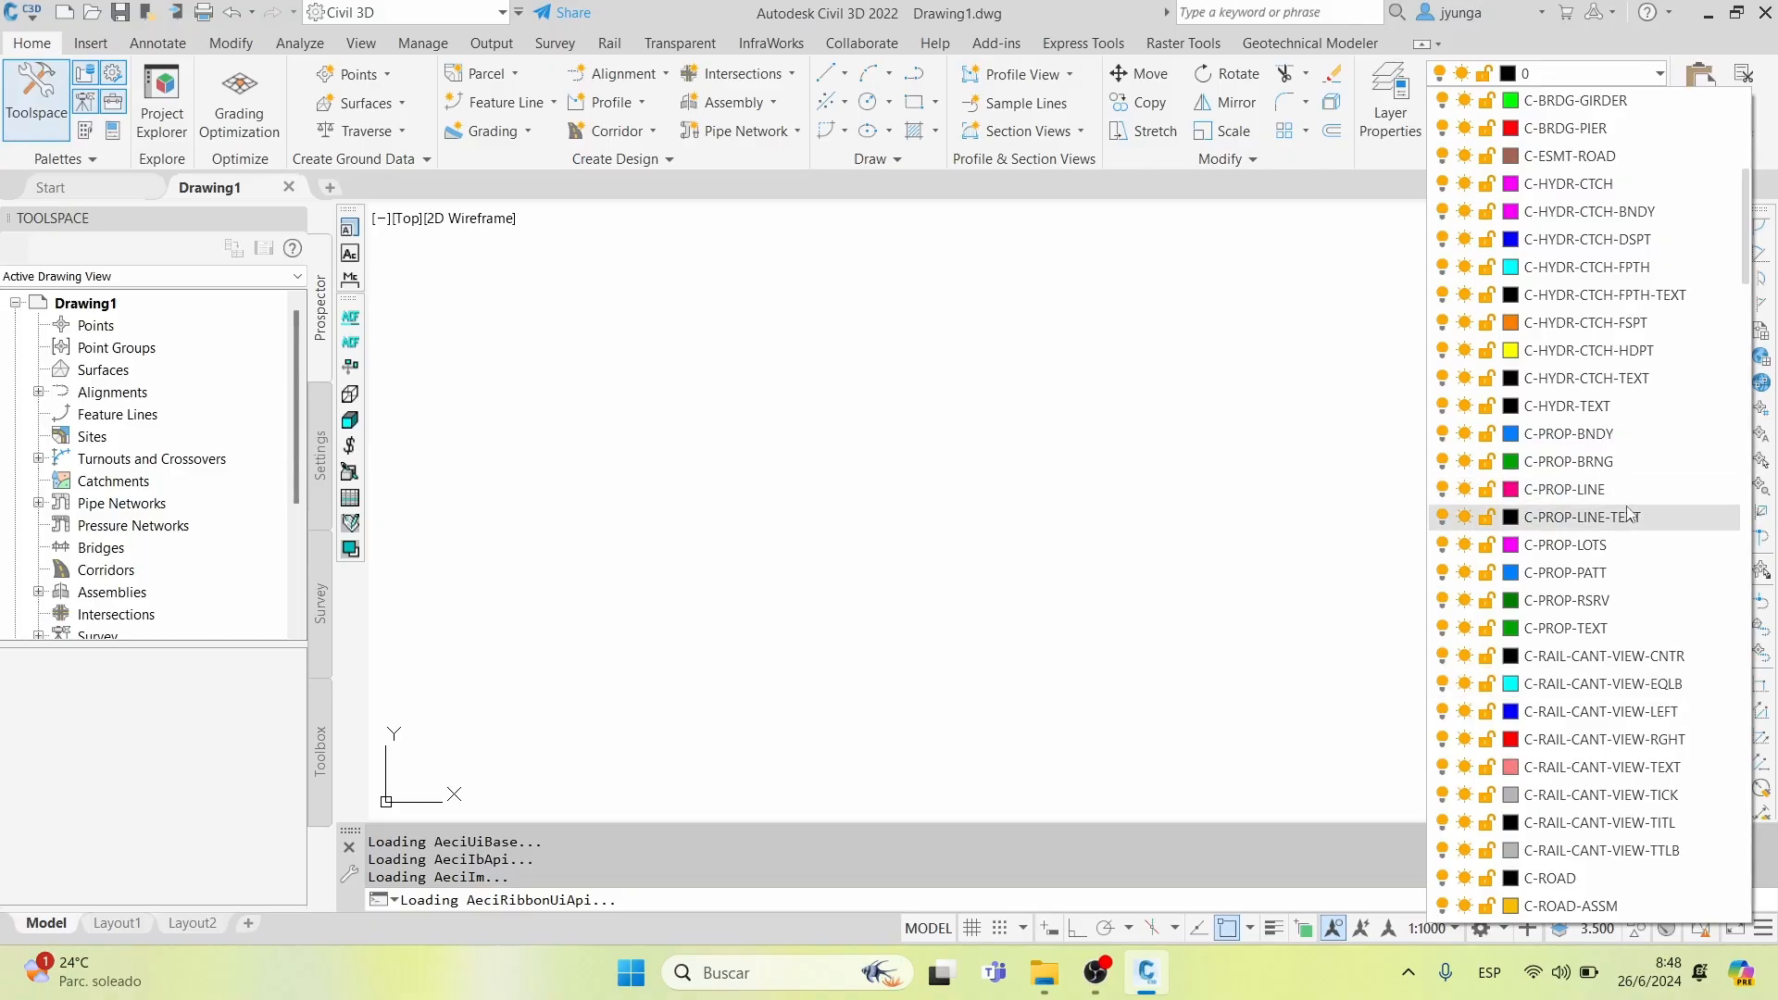
scroll(1627, 515, "up", 6)
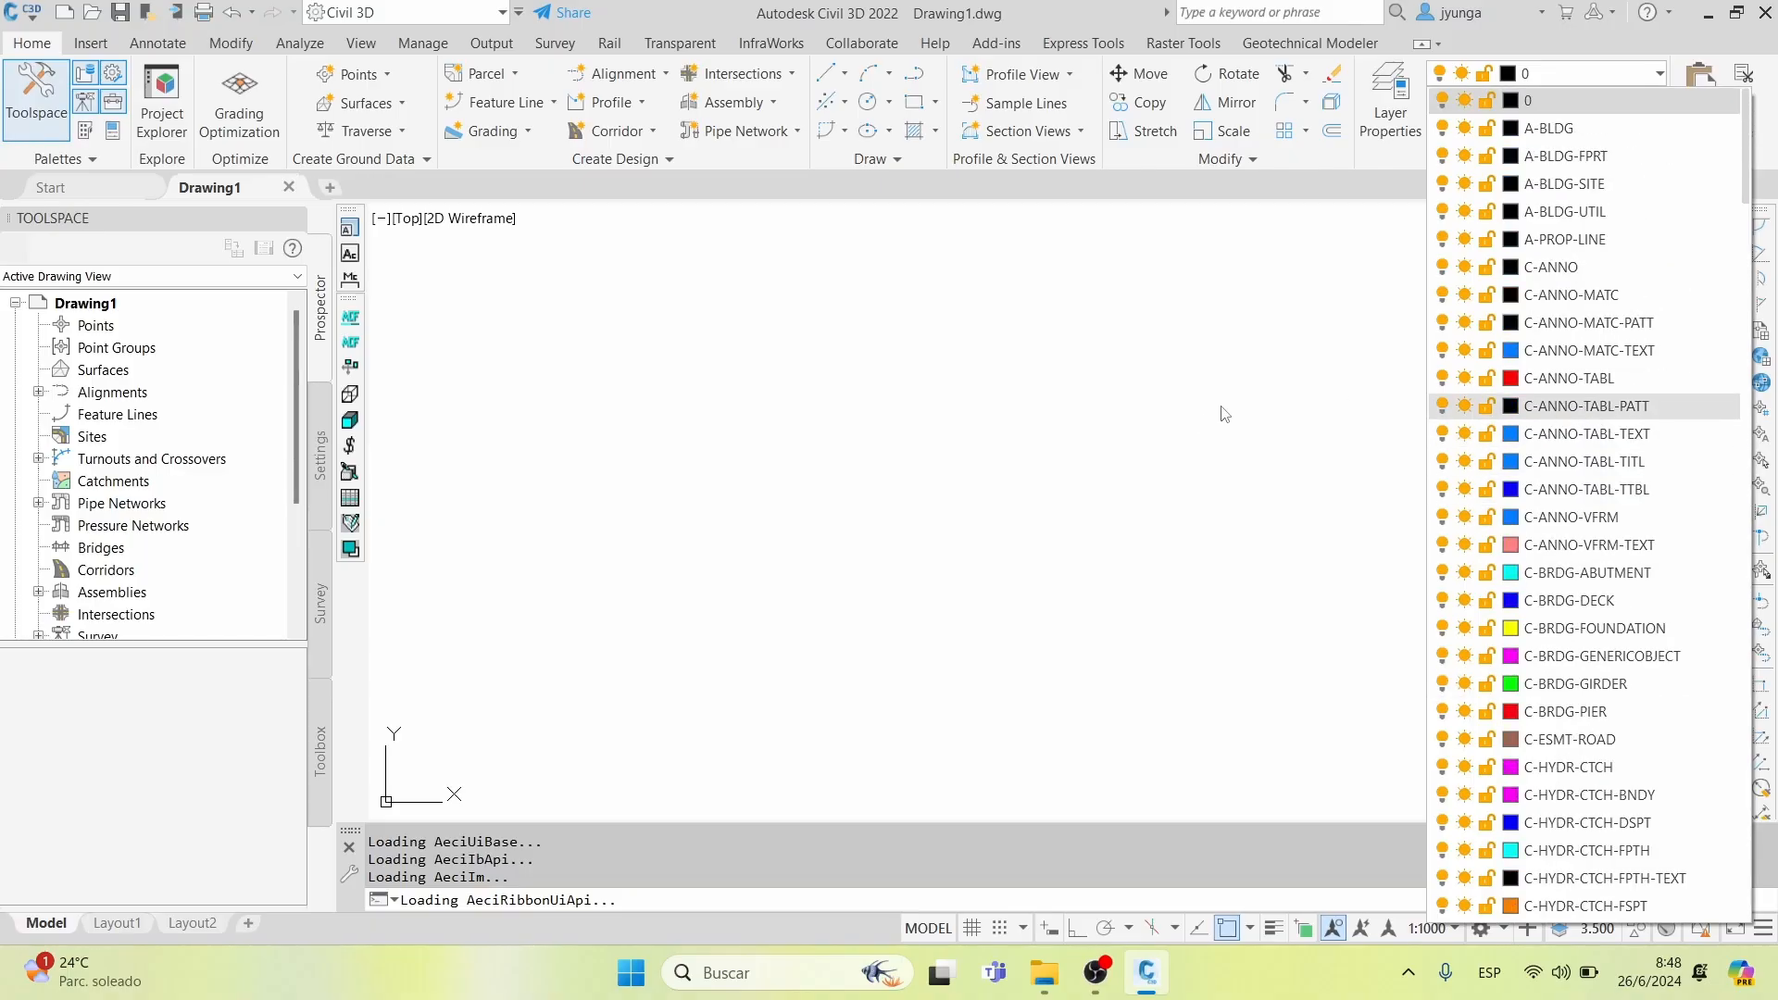
left_click(1107, 432)
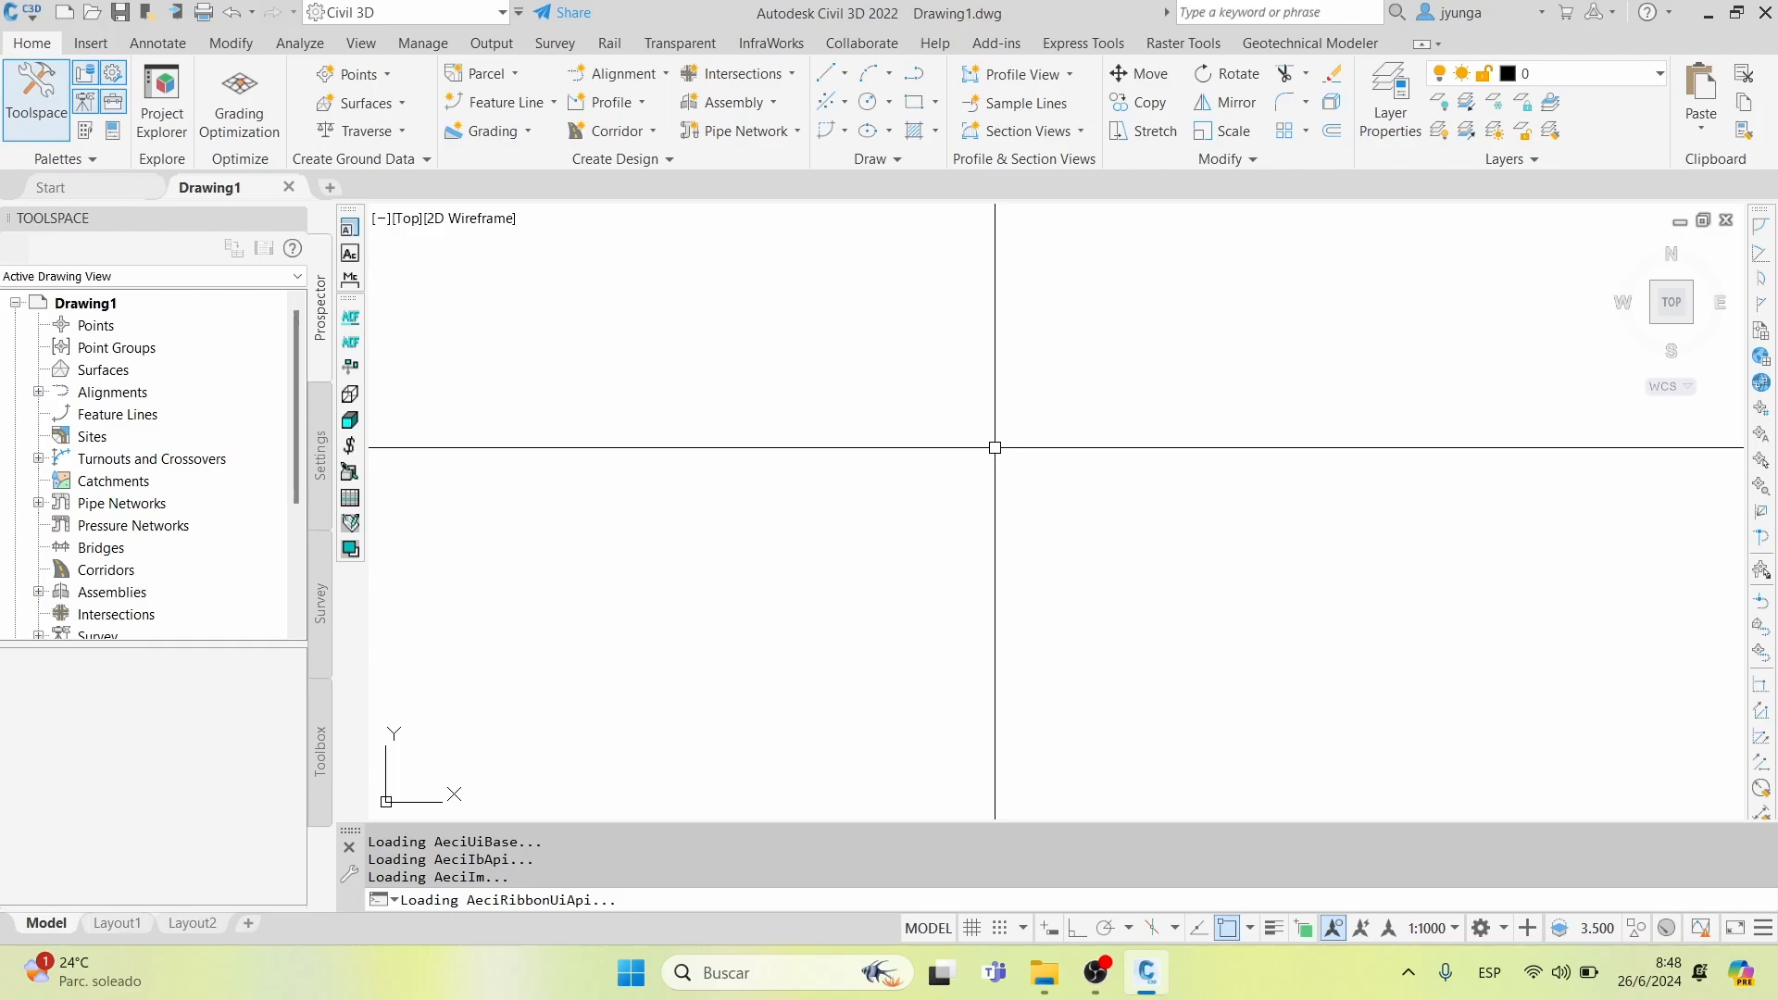
Close Drawing1 and return to the start page
left_click(290, 189)
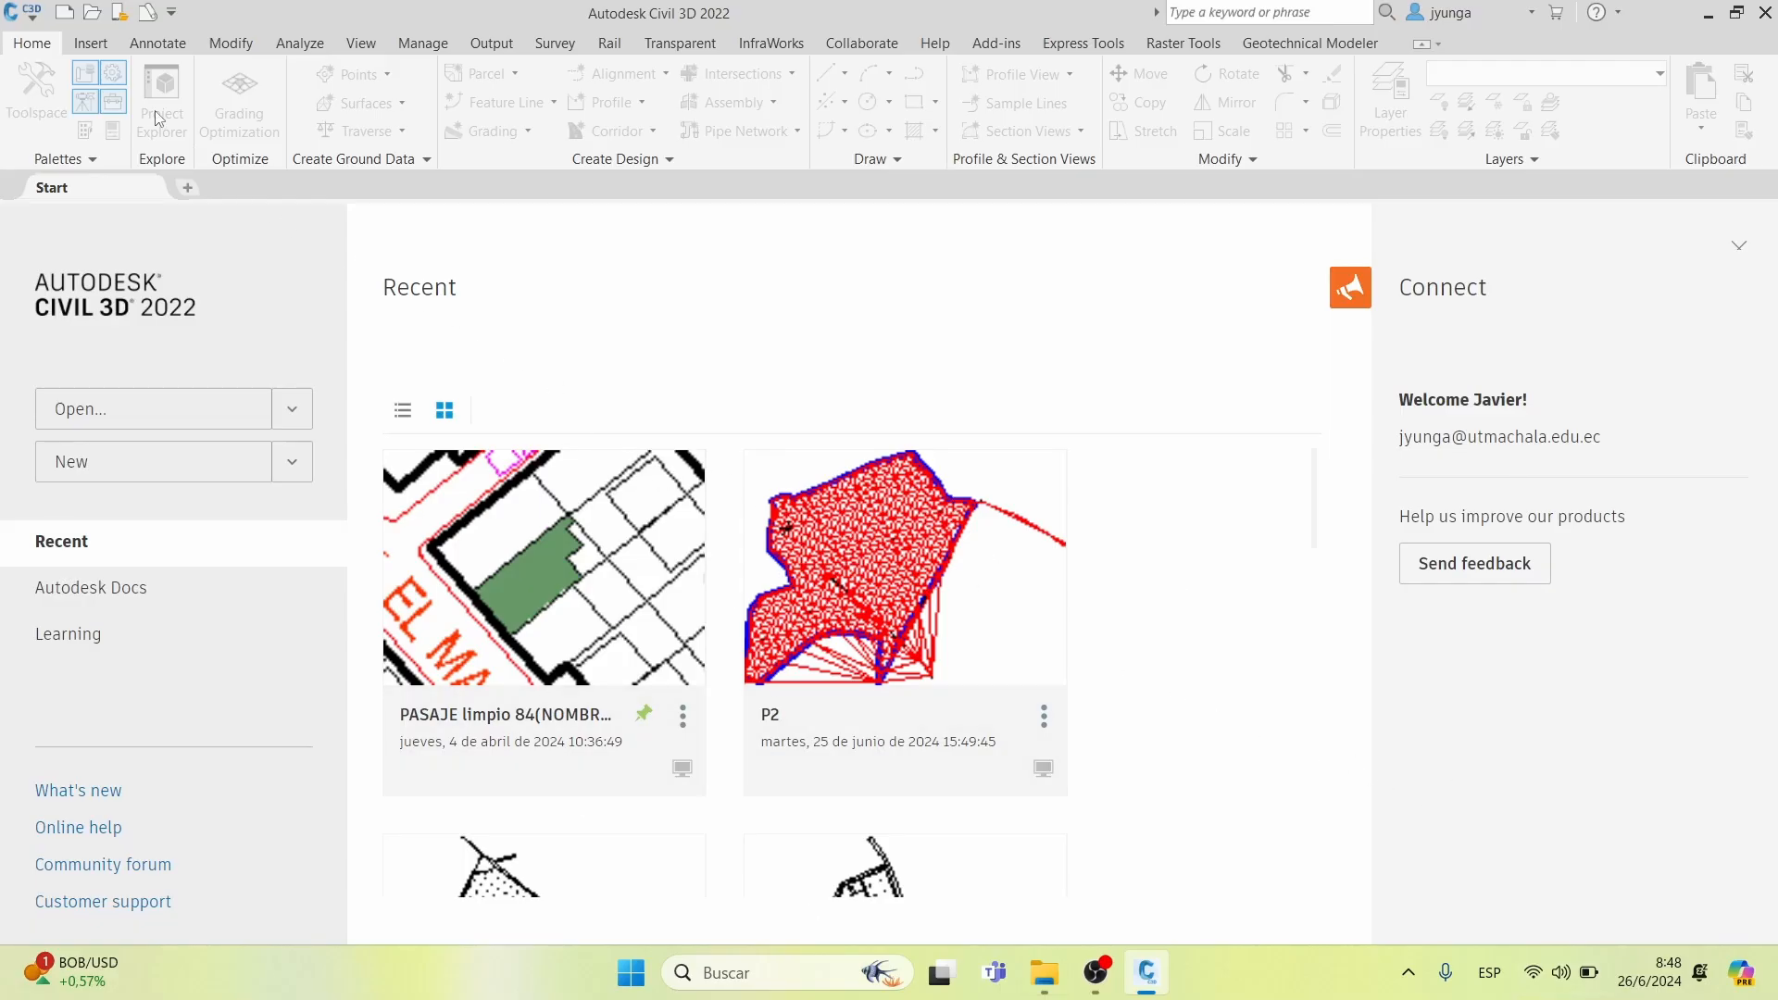
left_click(19, 16)
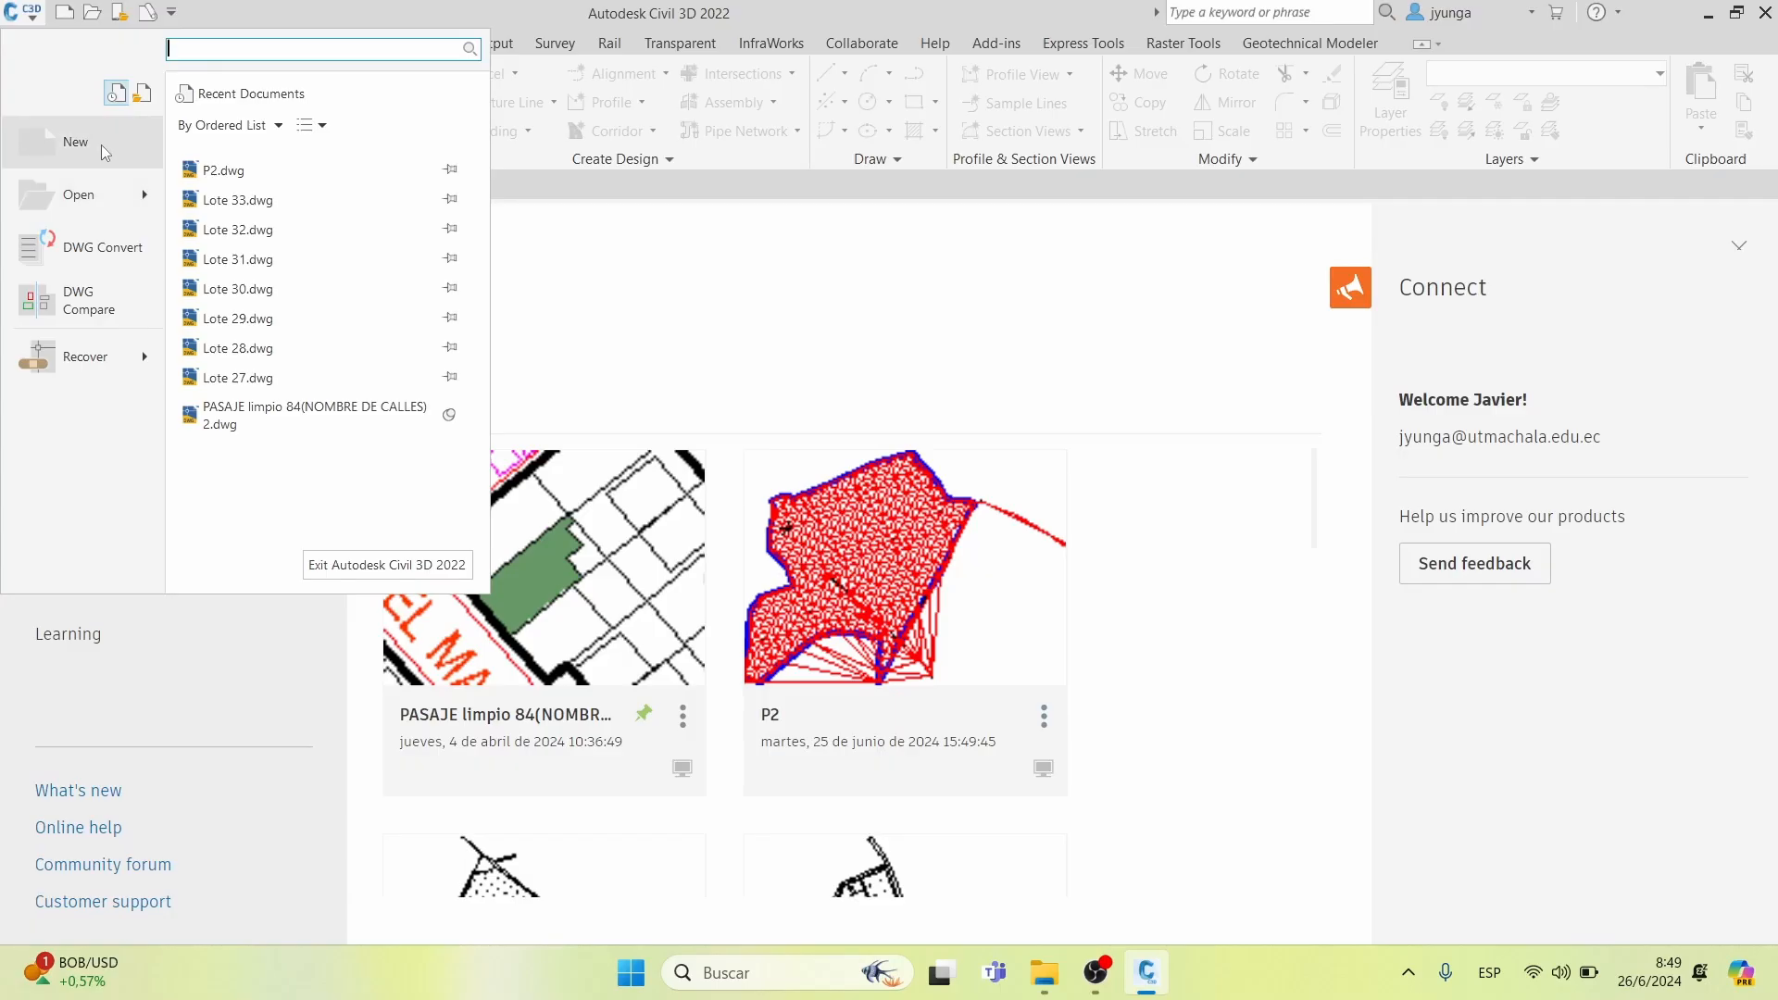
left_click(704, 239)
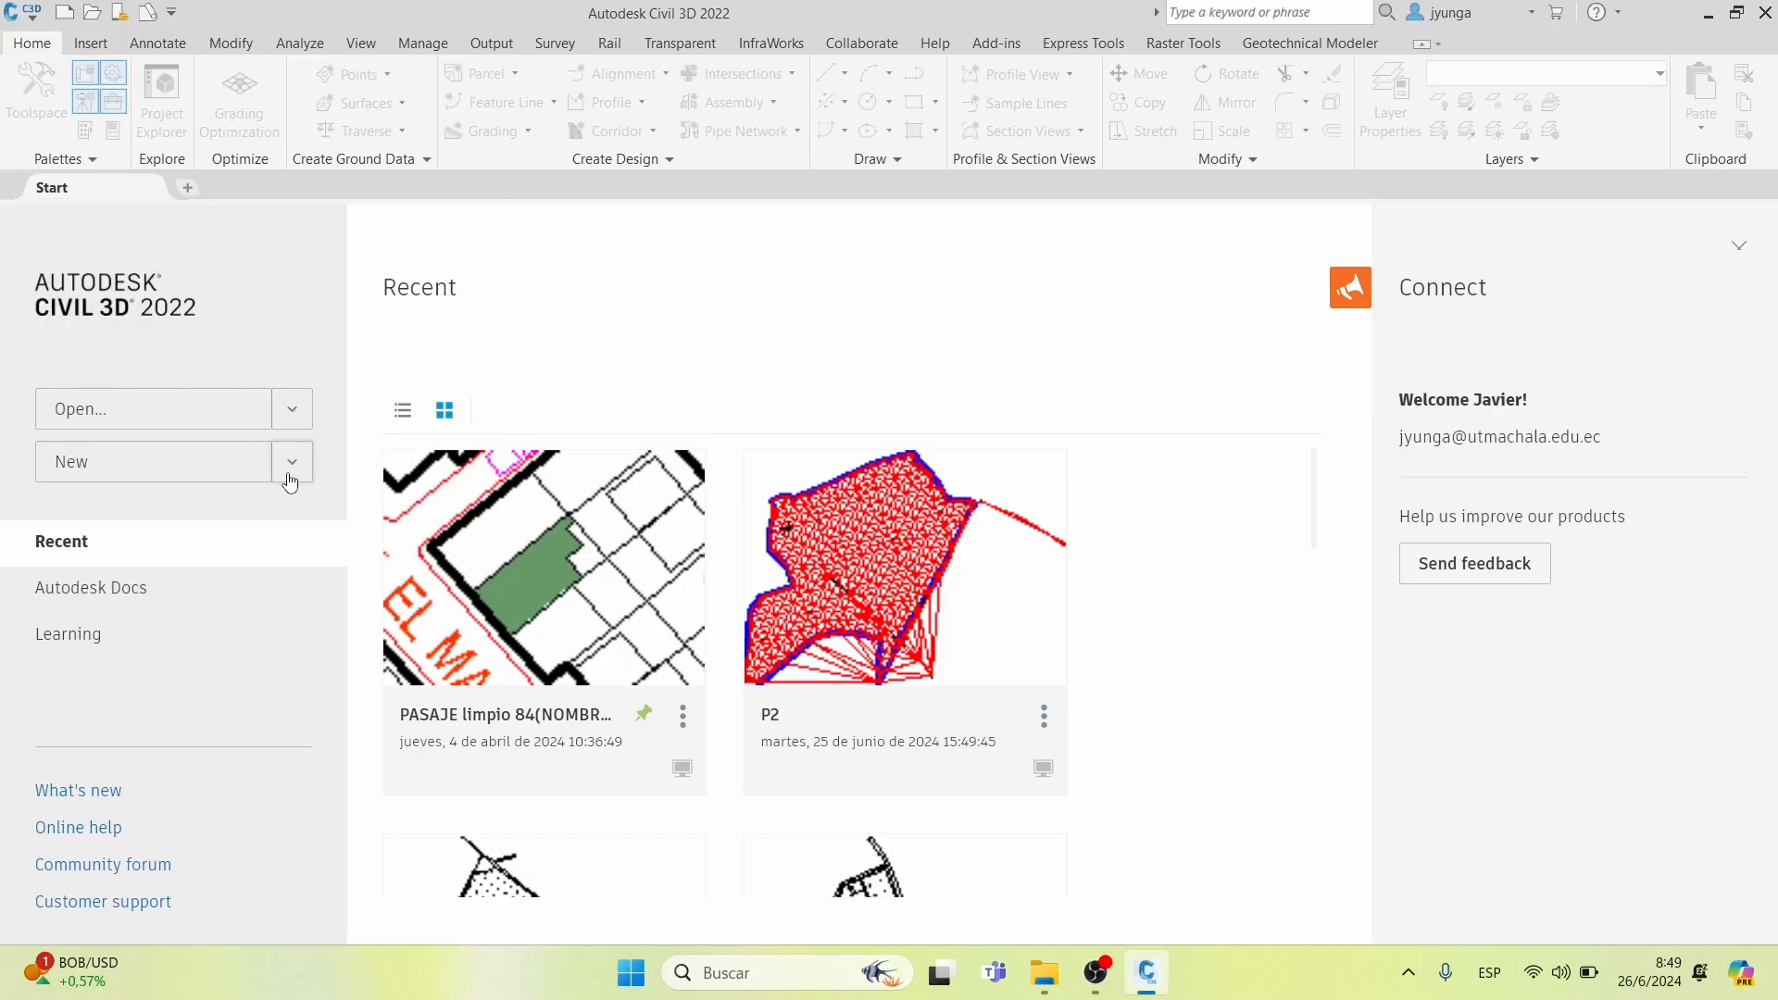
Create a drawing from the default template, check its layer list, and close it
left_click(161, 474)
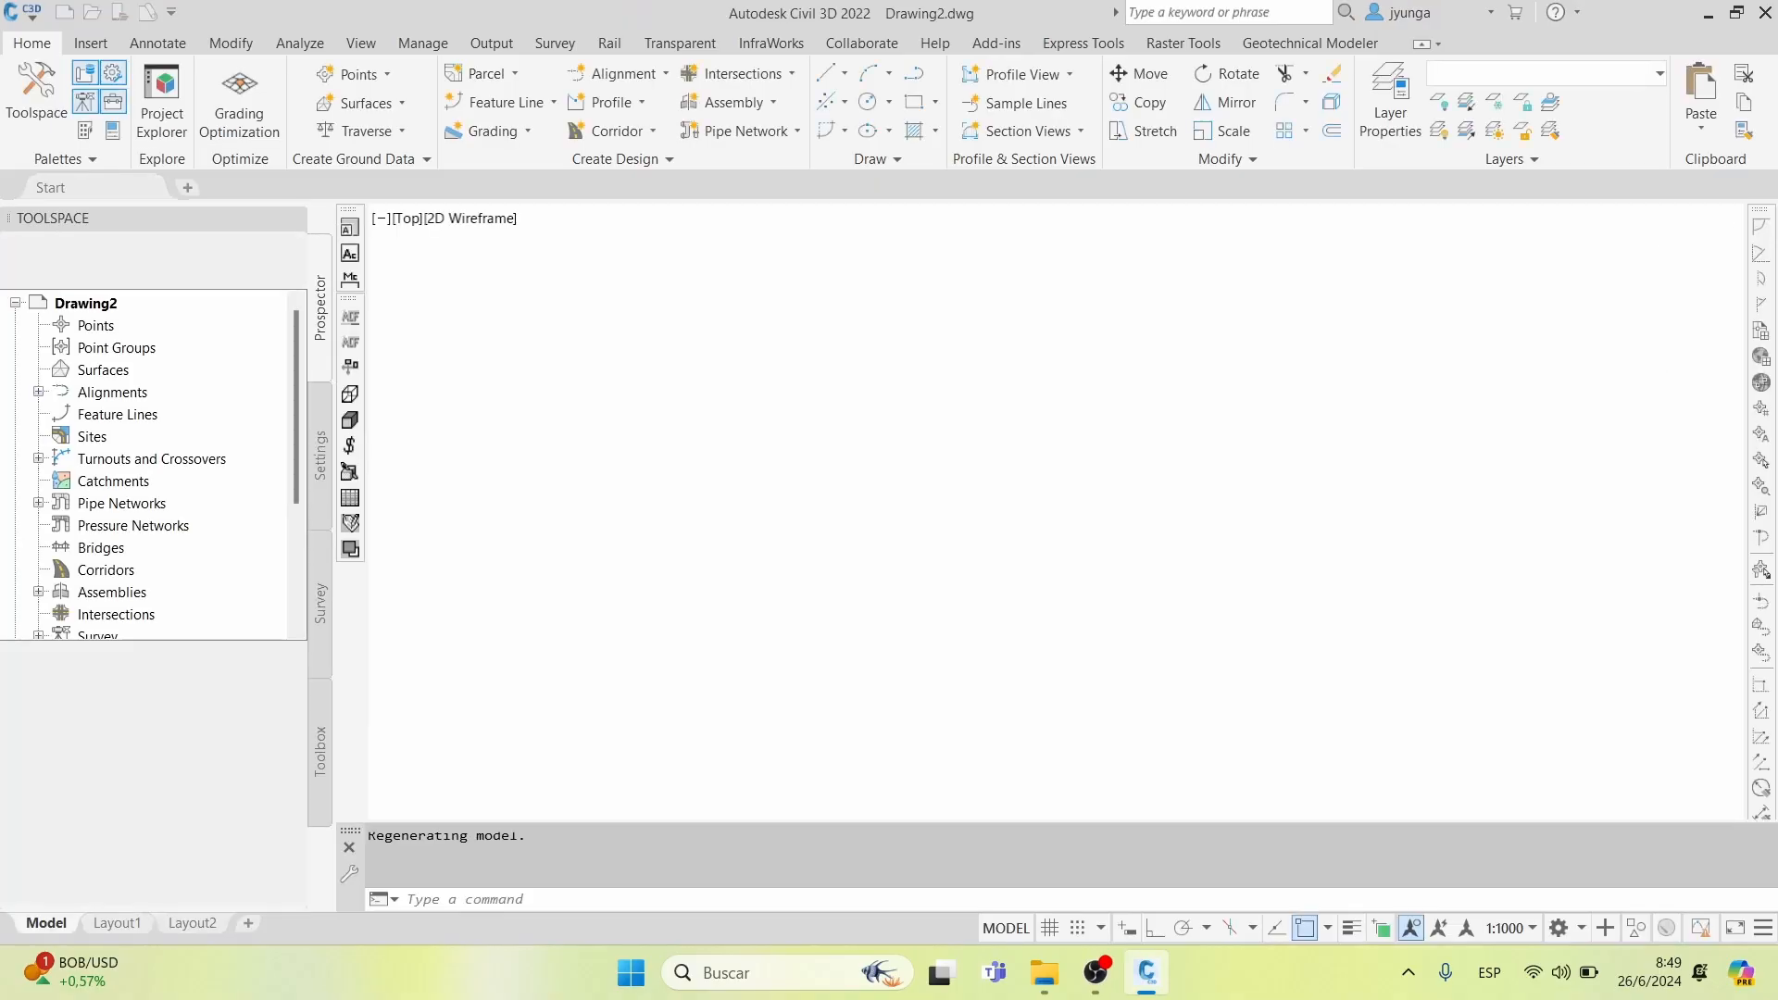
left_click(1658, 77)
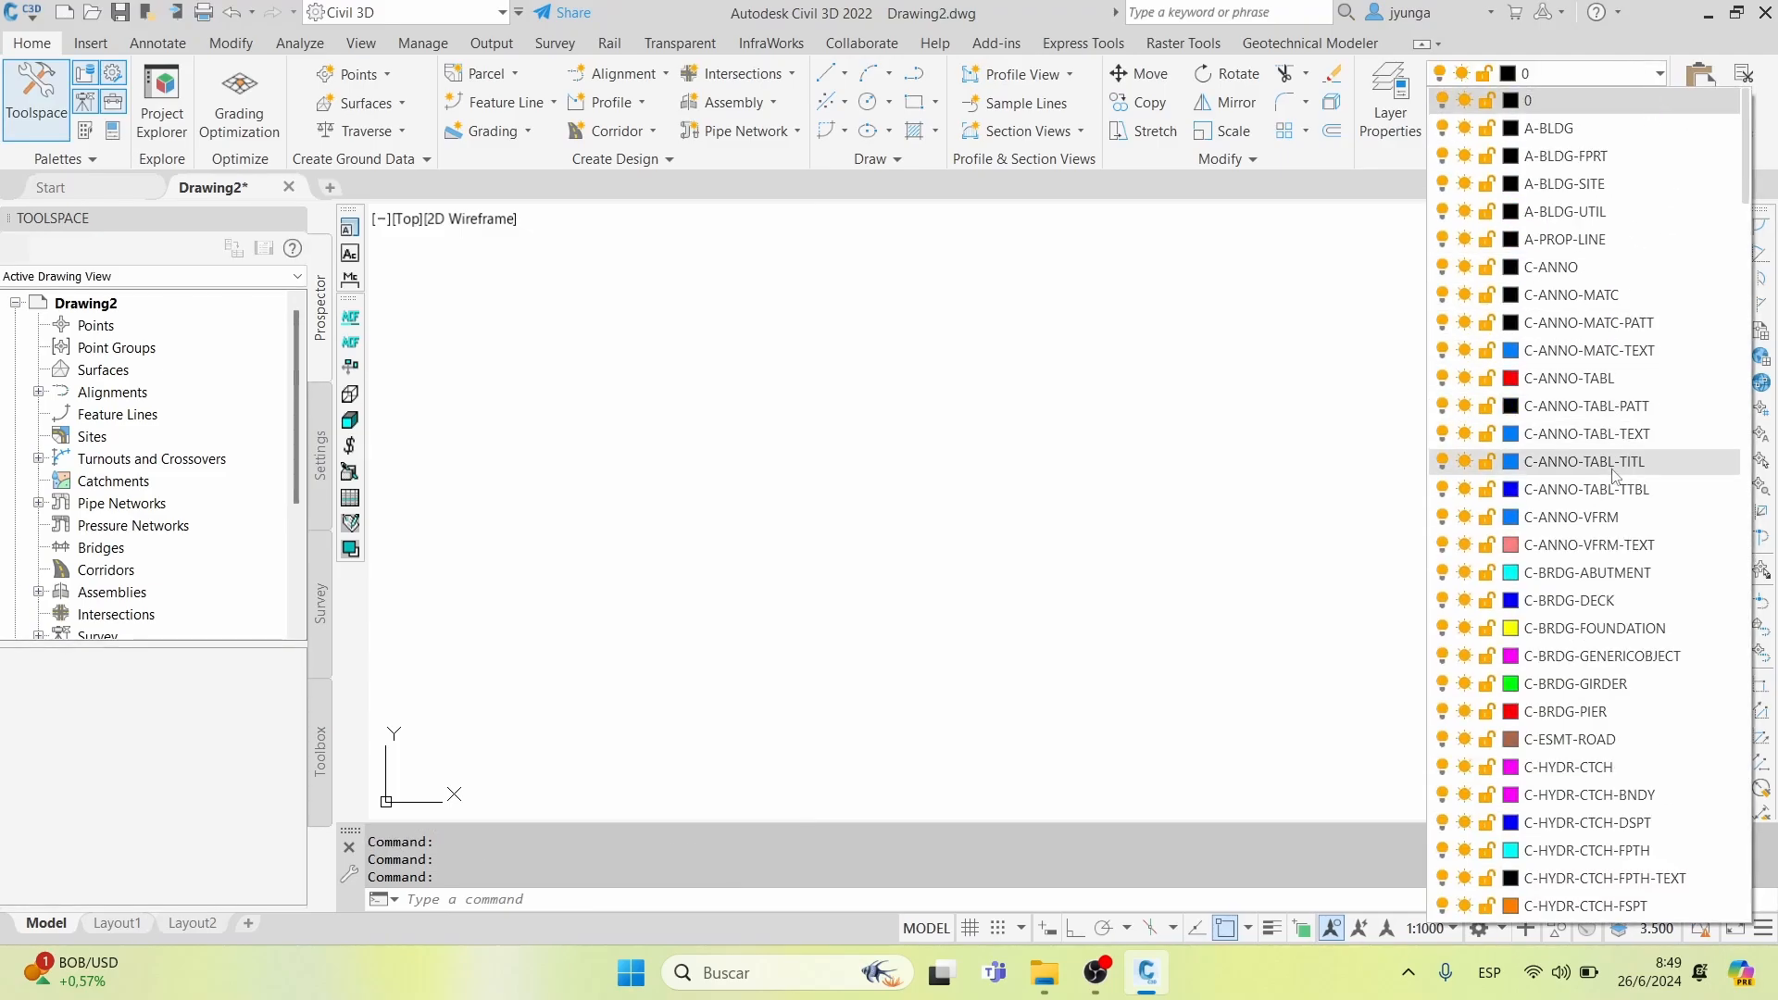
left_click(839, 406)
left_click(288, 189)
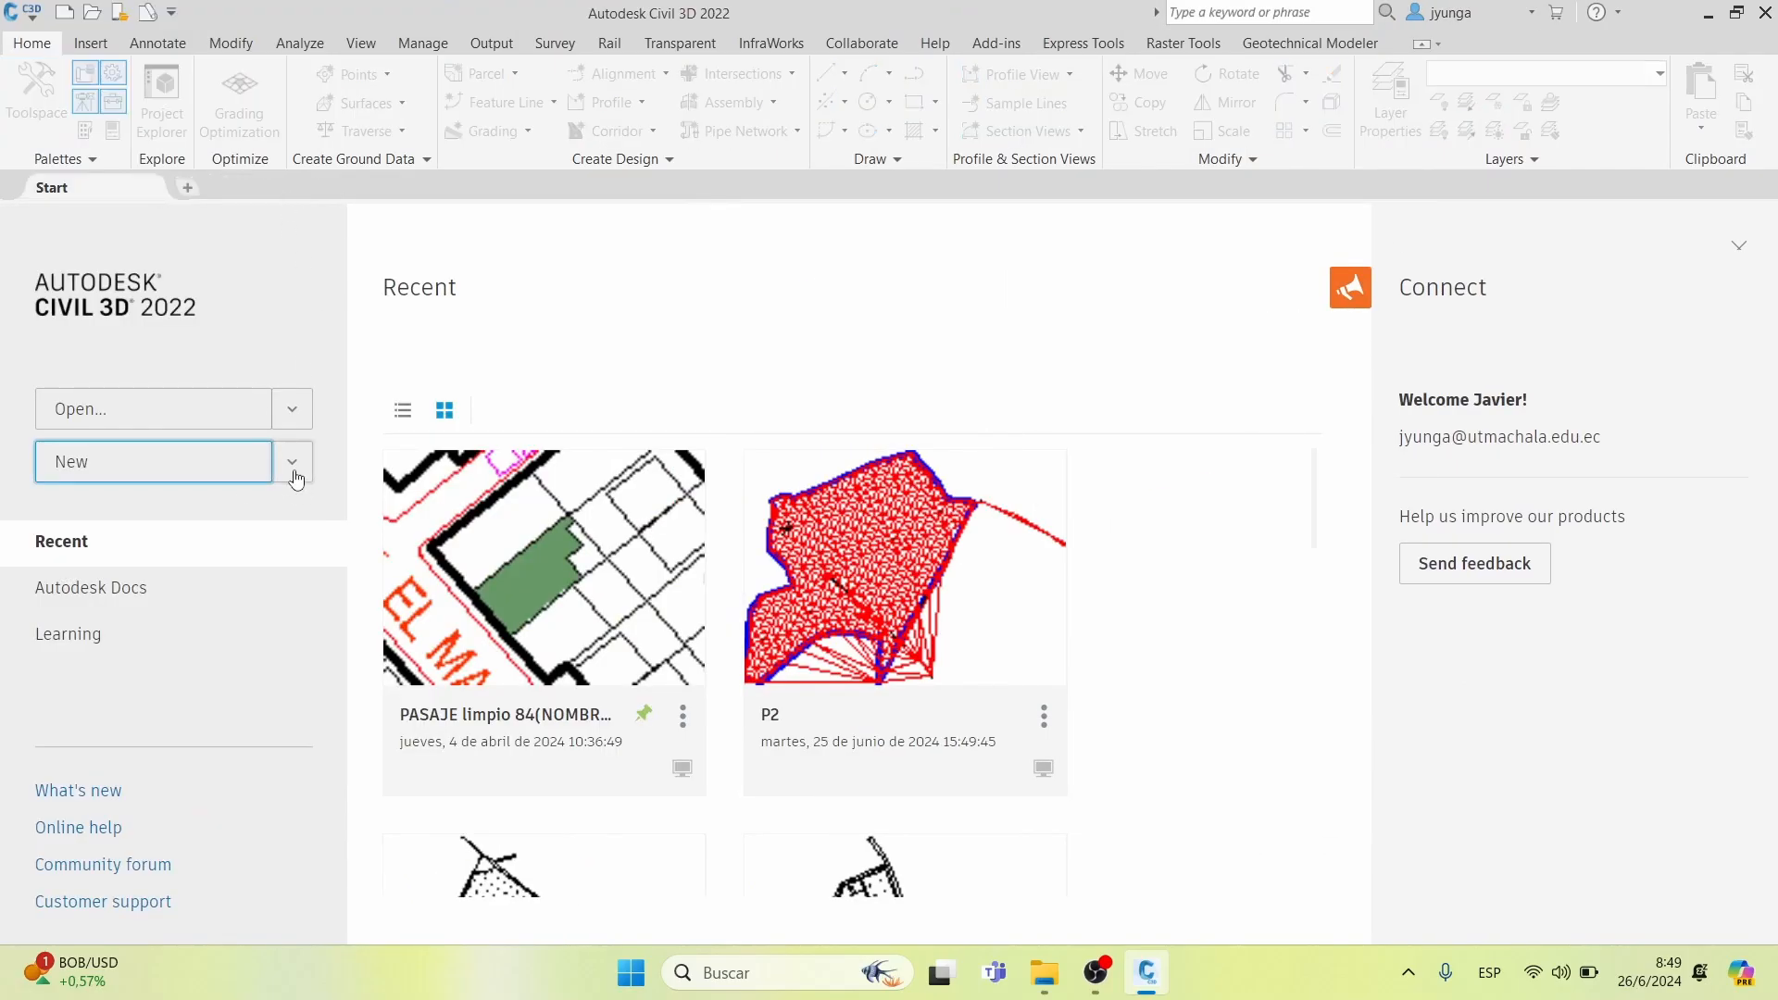
Create a new drawing from the acadiso.dwt template and check its layer list
left_click(263, 475)
left_click(291, 462)
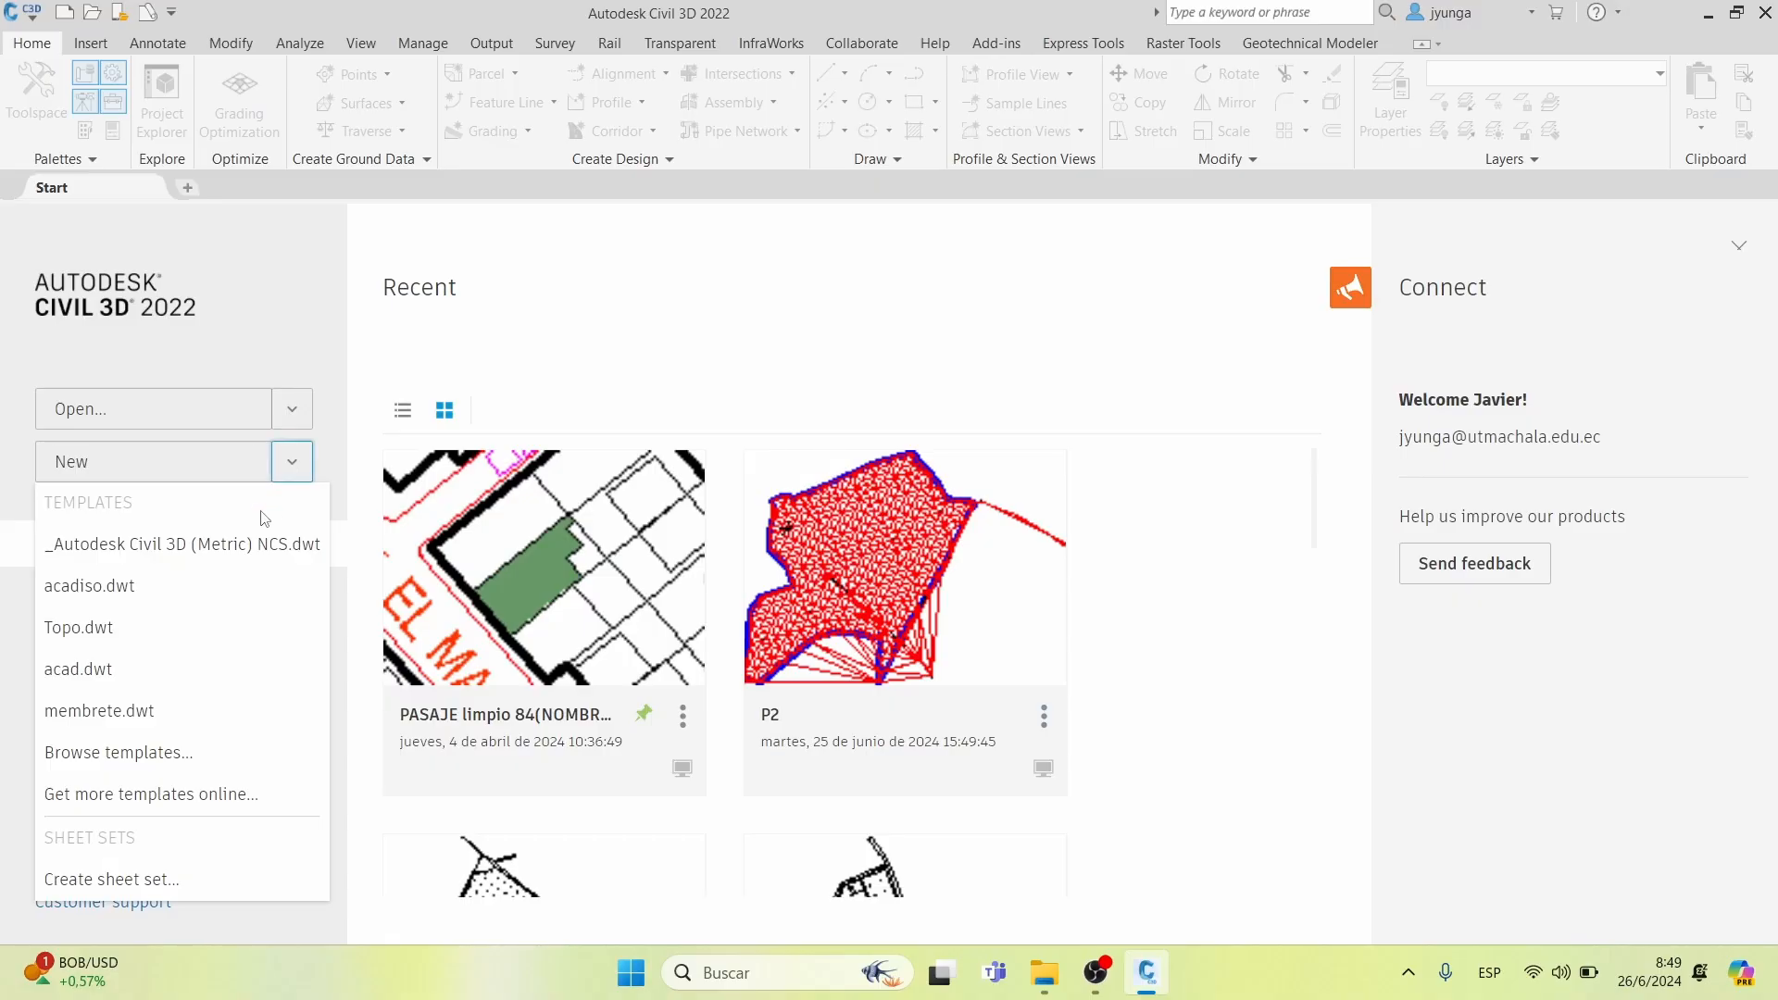
left_click(162, 604)
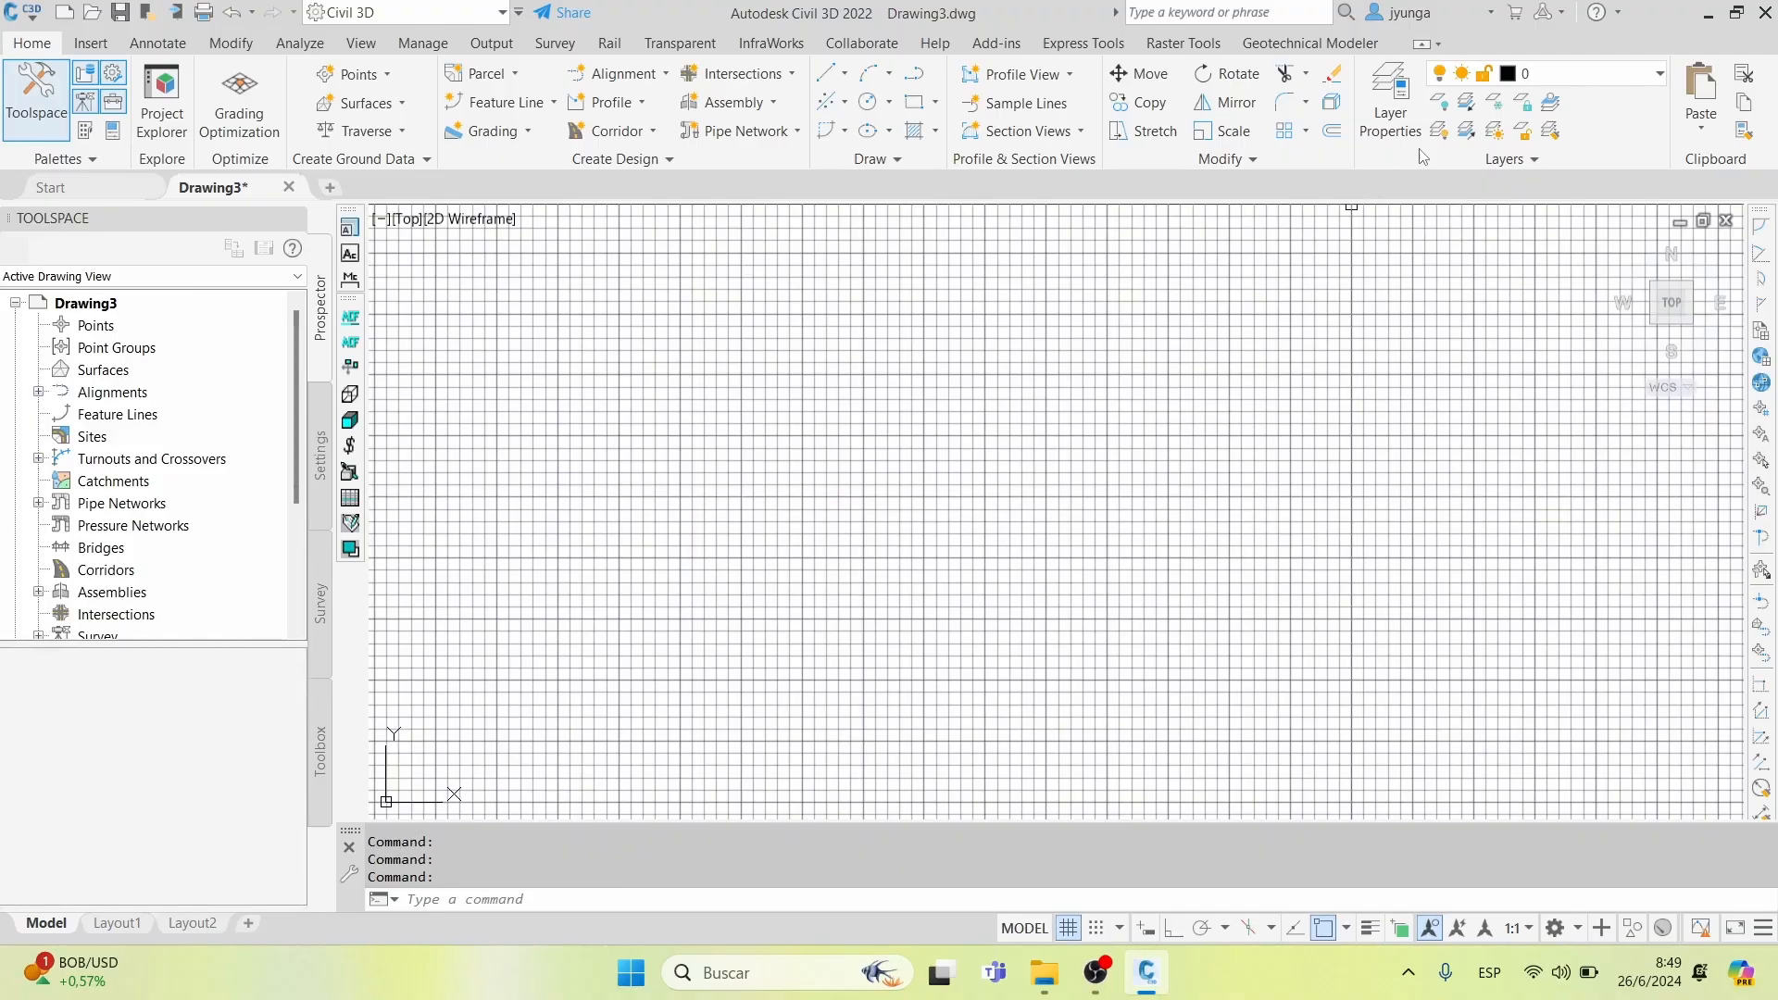
left_click(1654, 74)
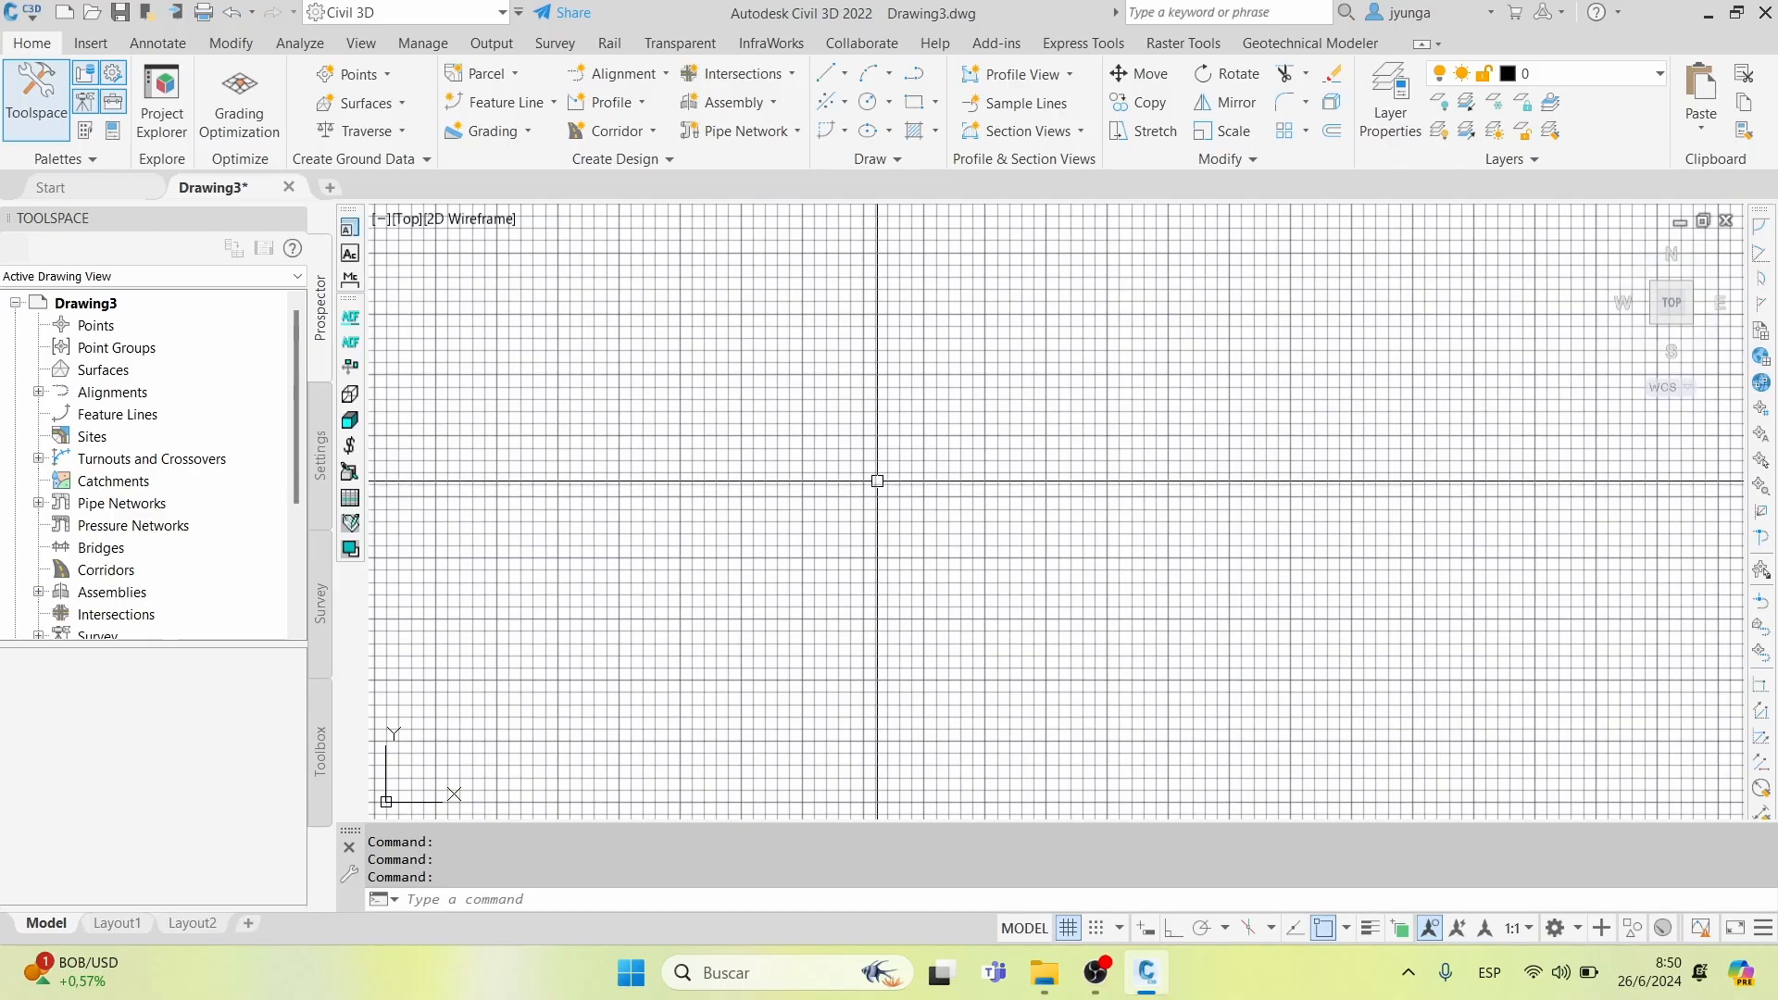
Turn off the drawing grid in Drawing3
left_click(1070, 928)
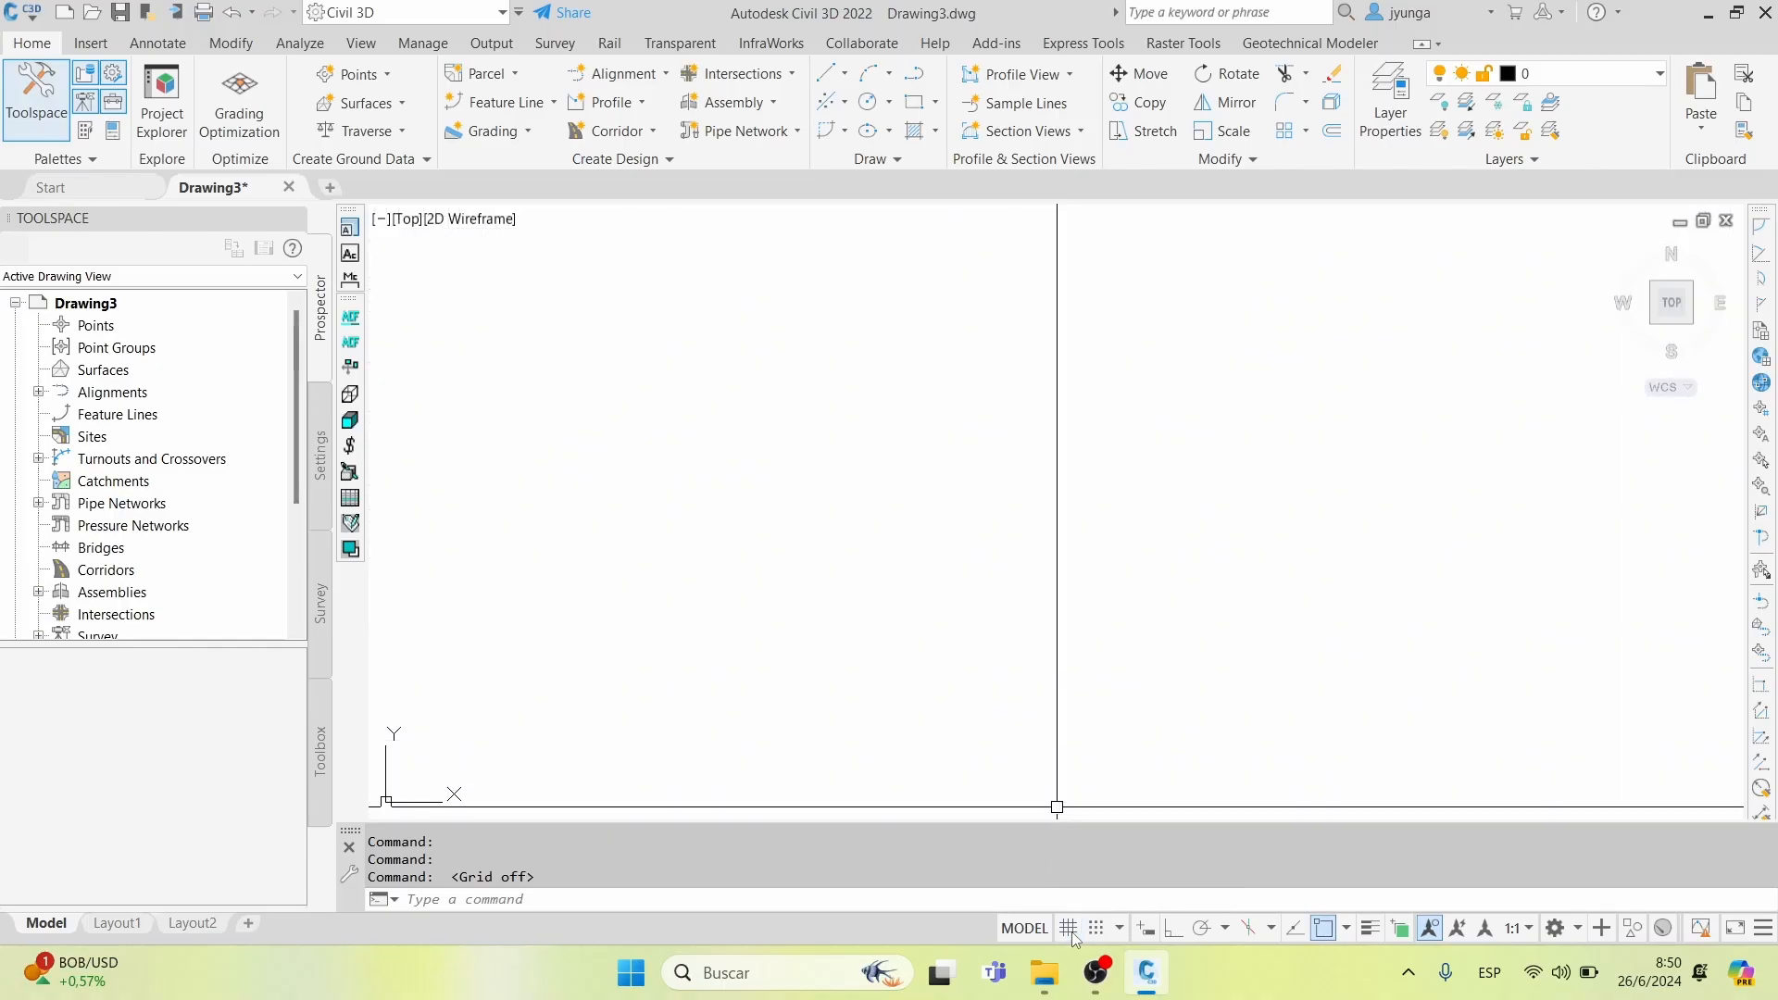
left_click(1069, 928)
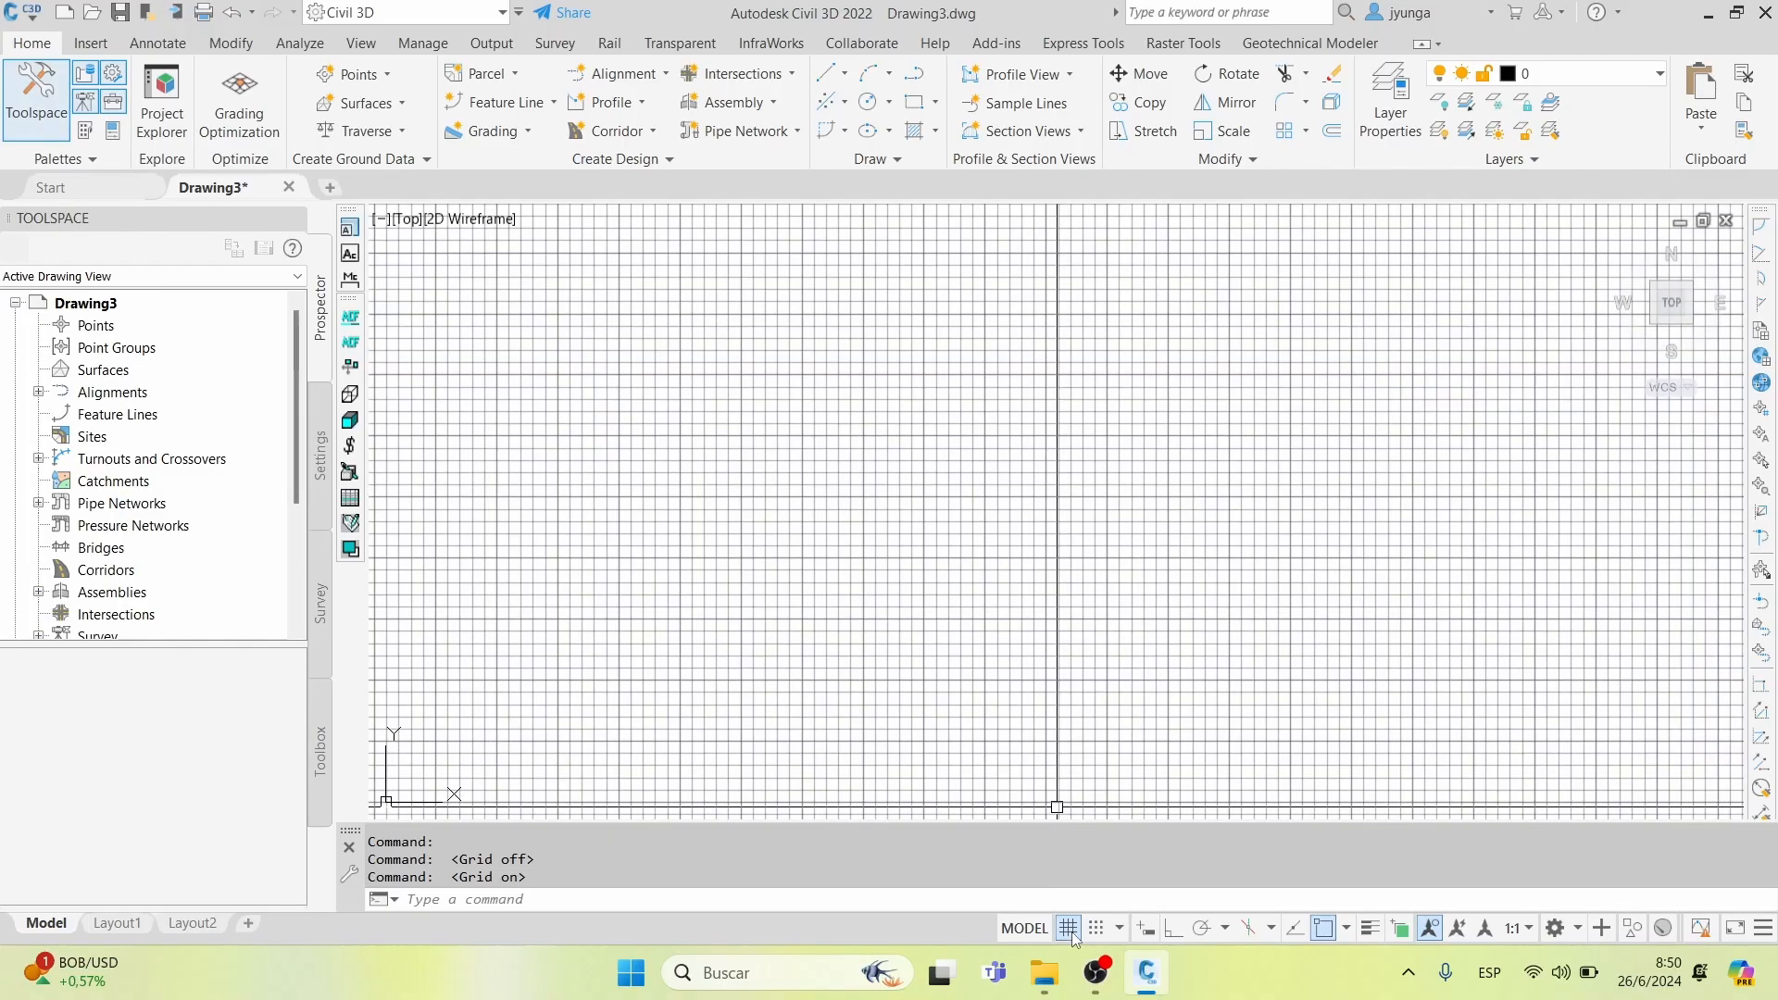
left_click(1070, 928)
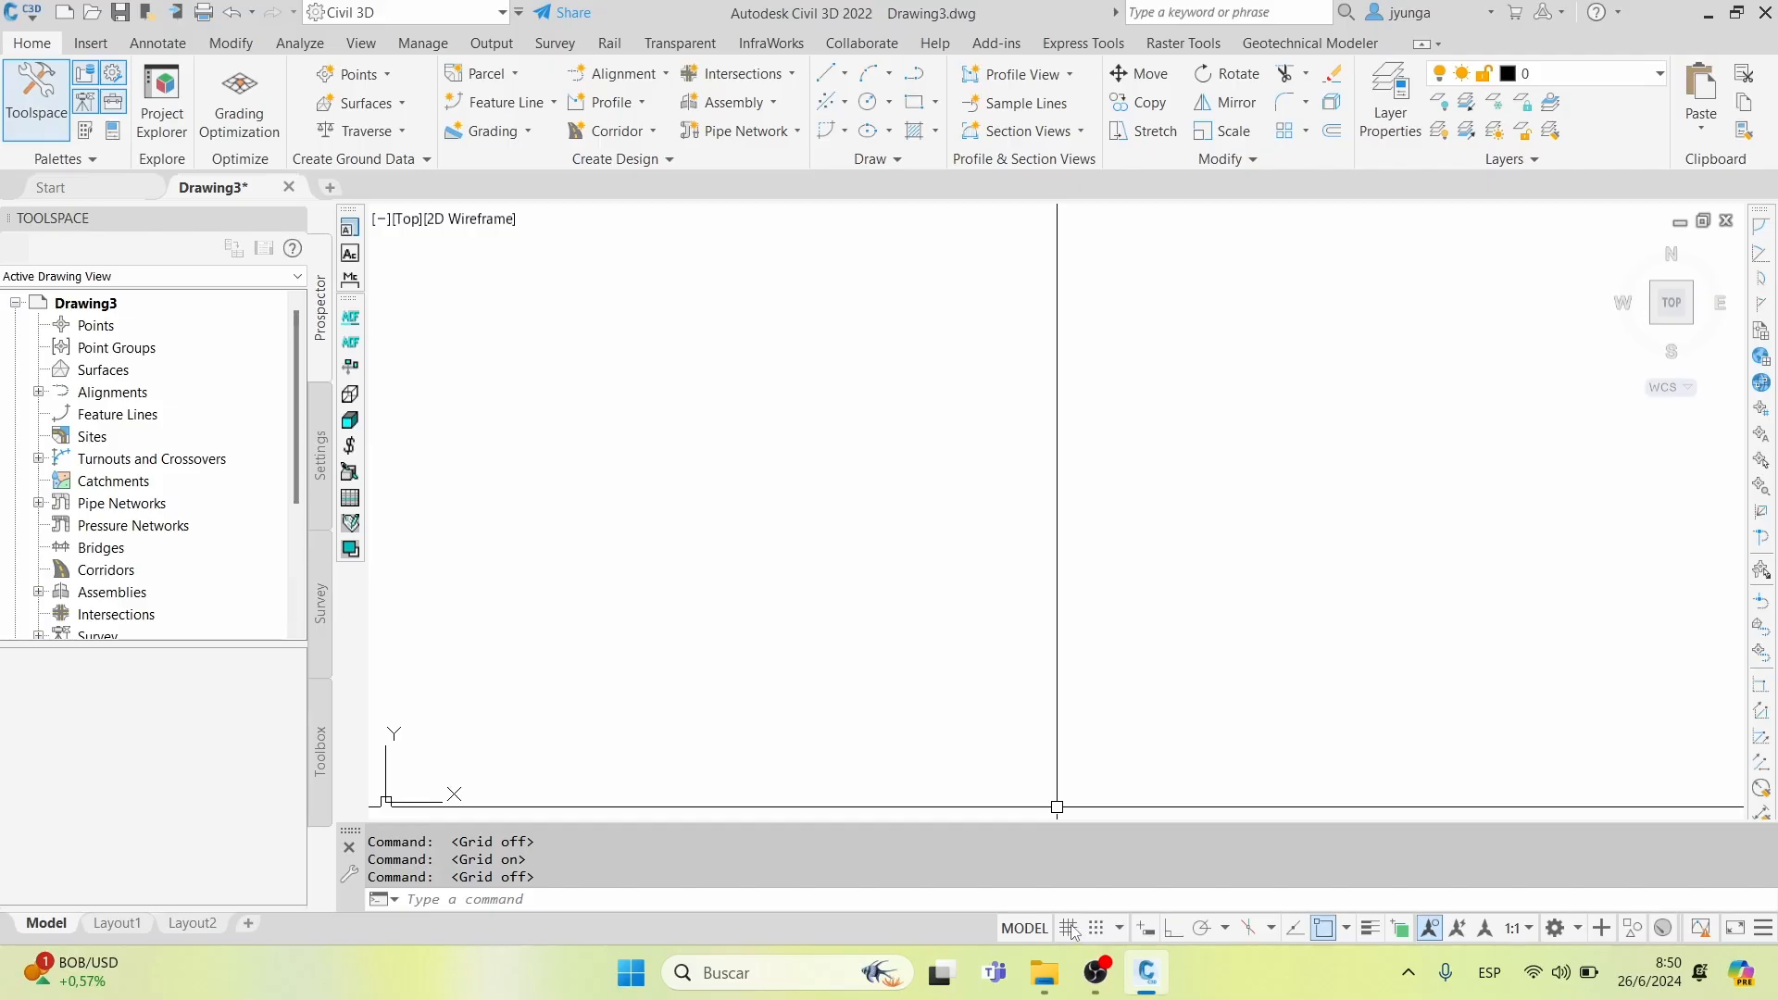
left_click(1007, 550)
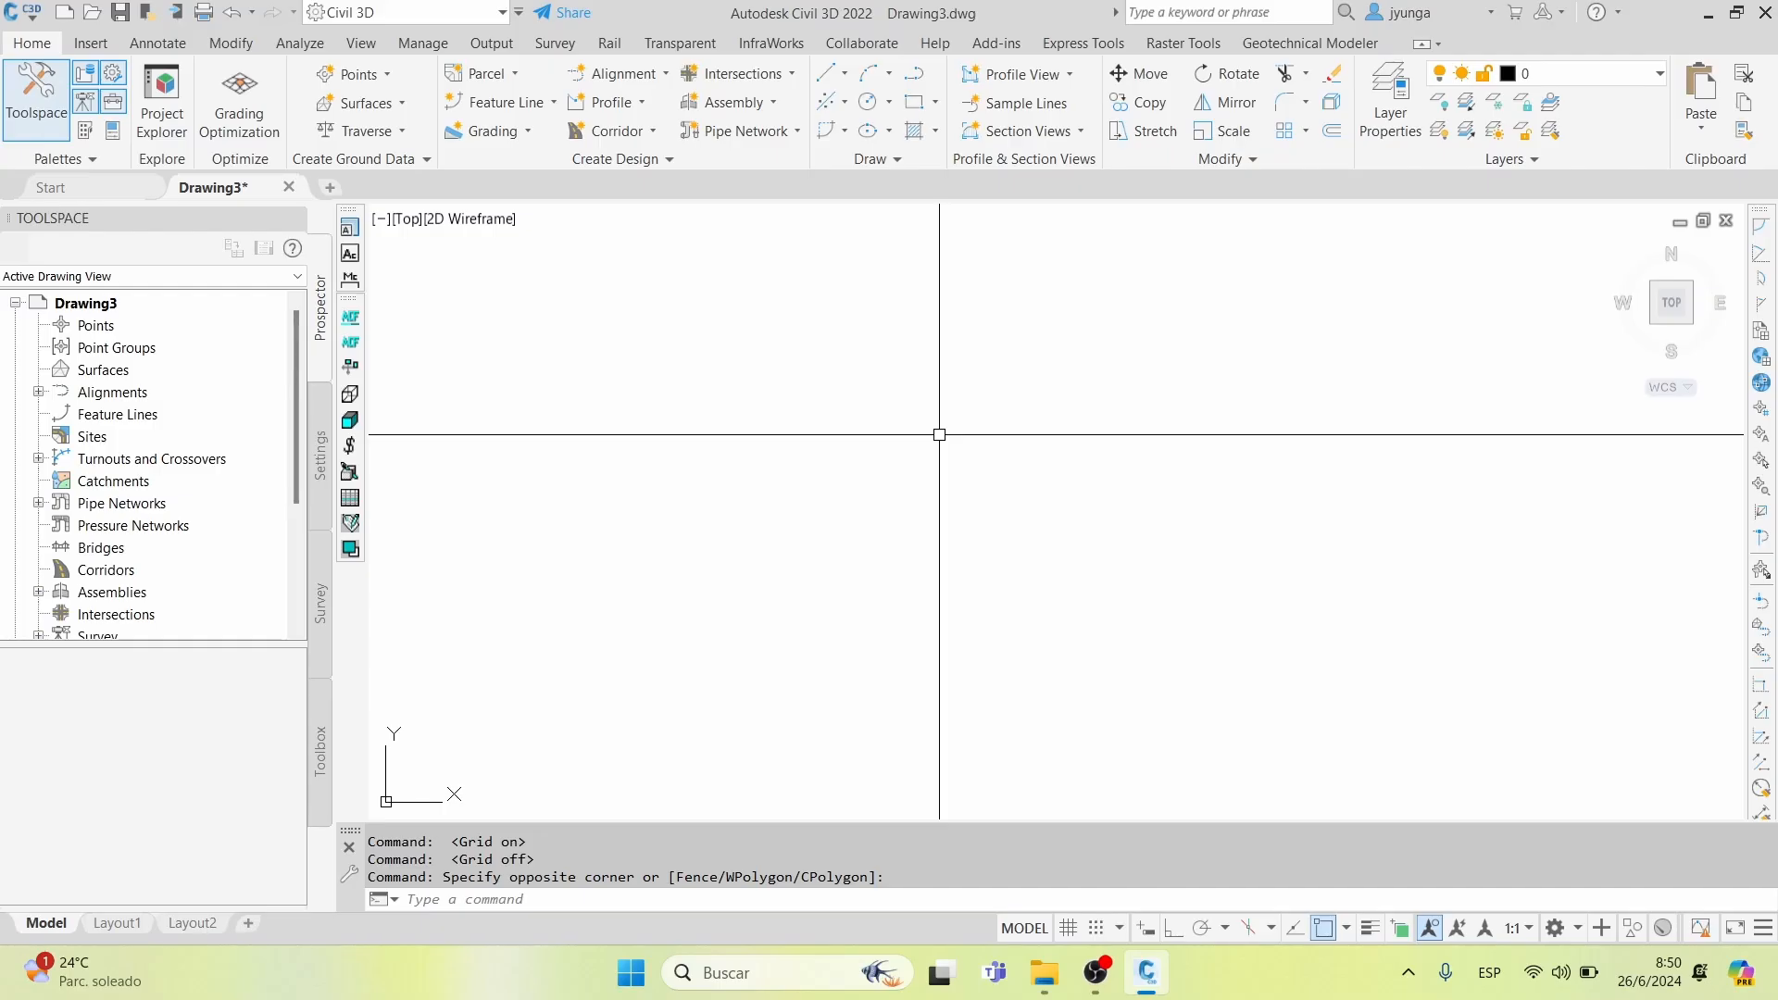
Set the 2D model space uniform background colour to White in the display options
type("op")
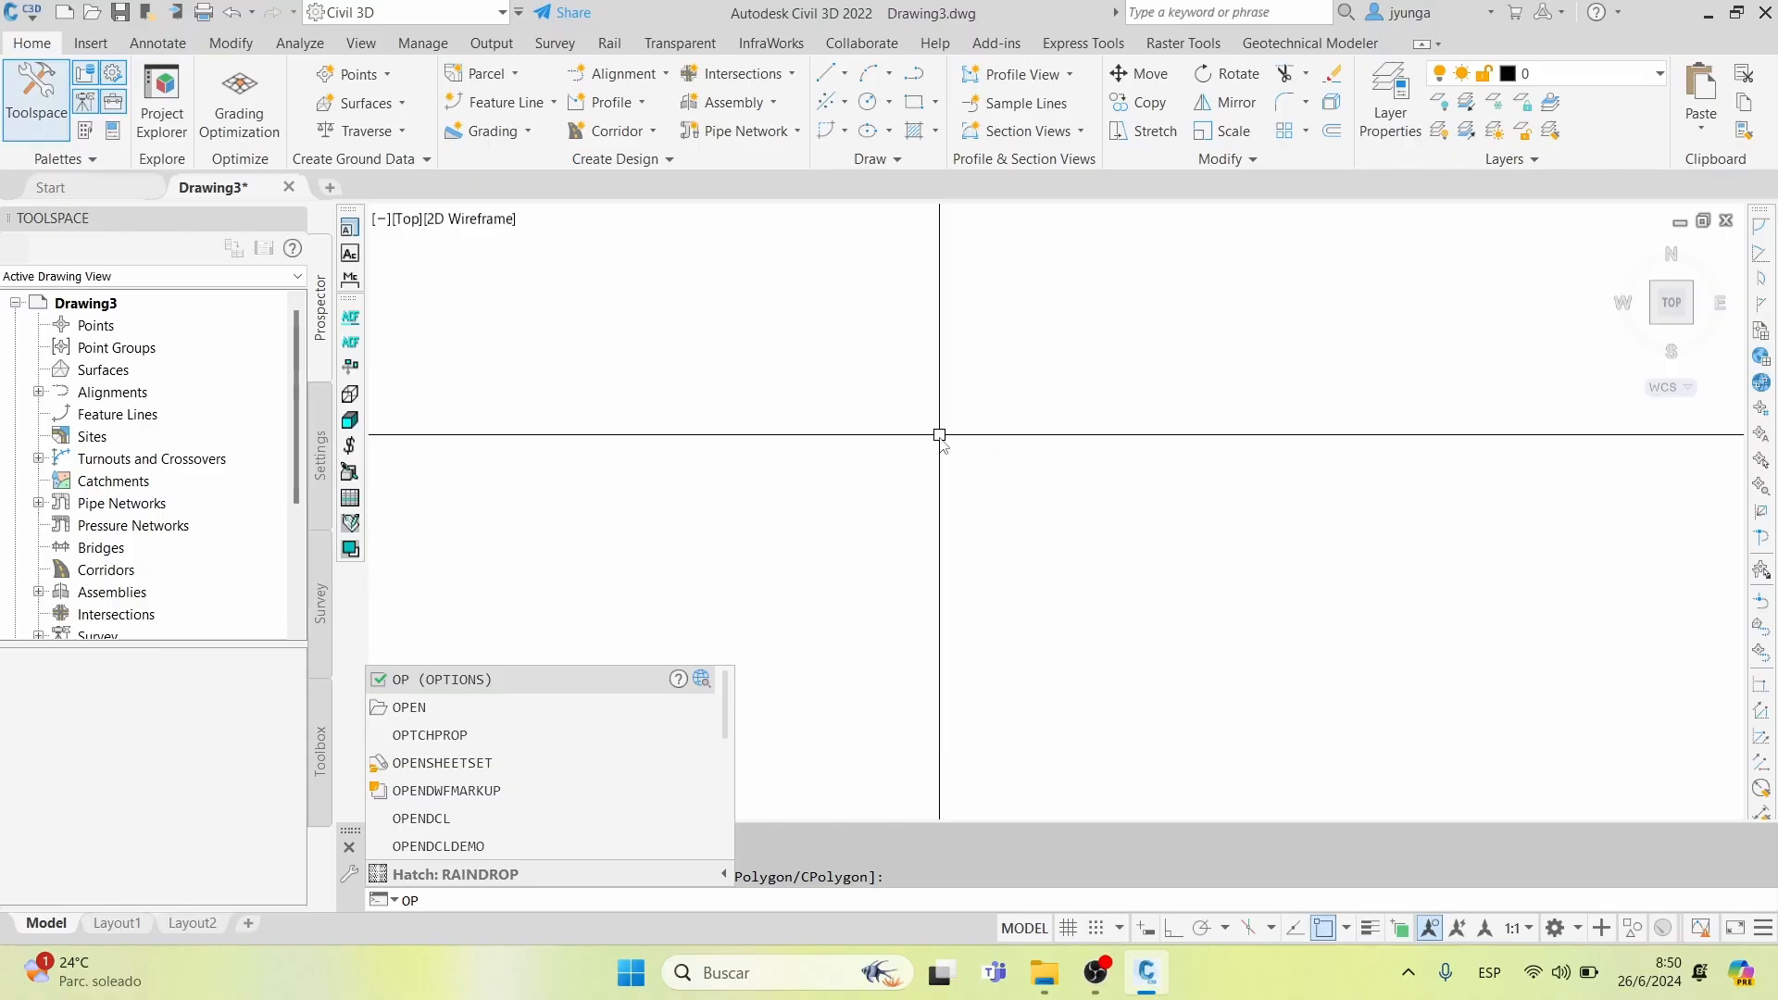
key("Return")
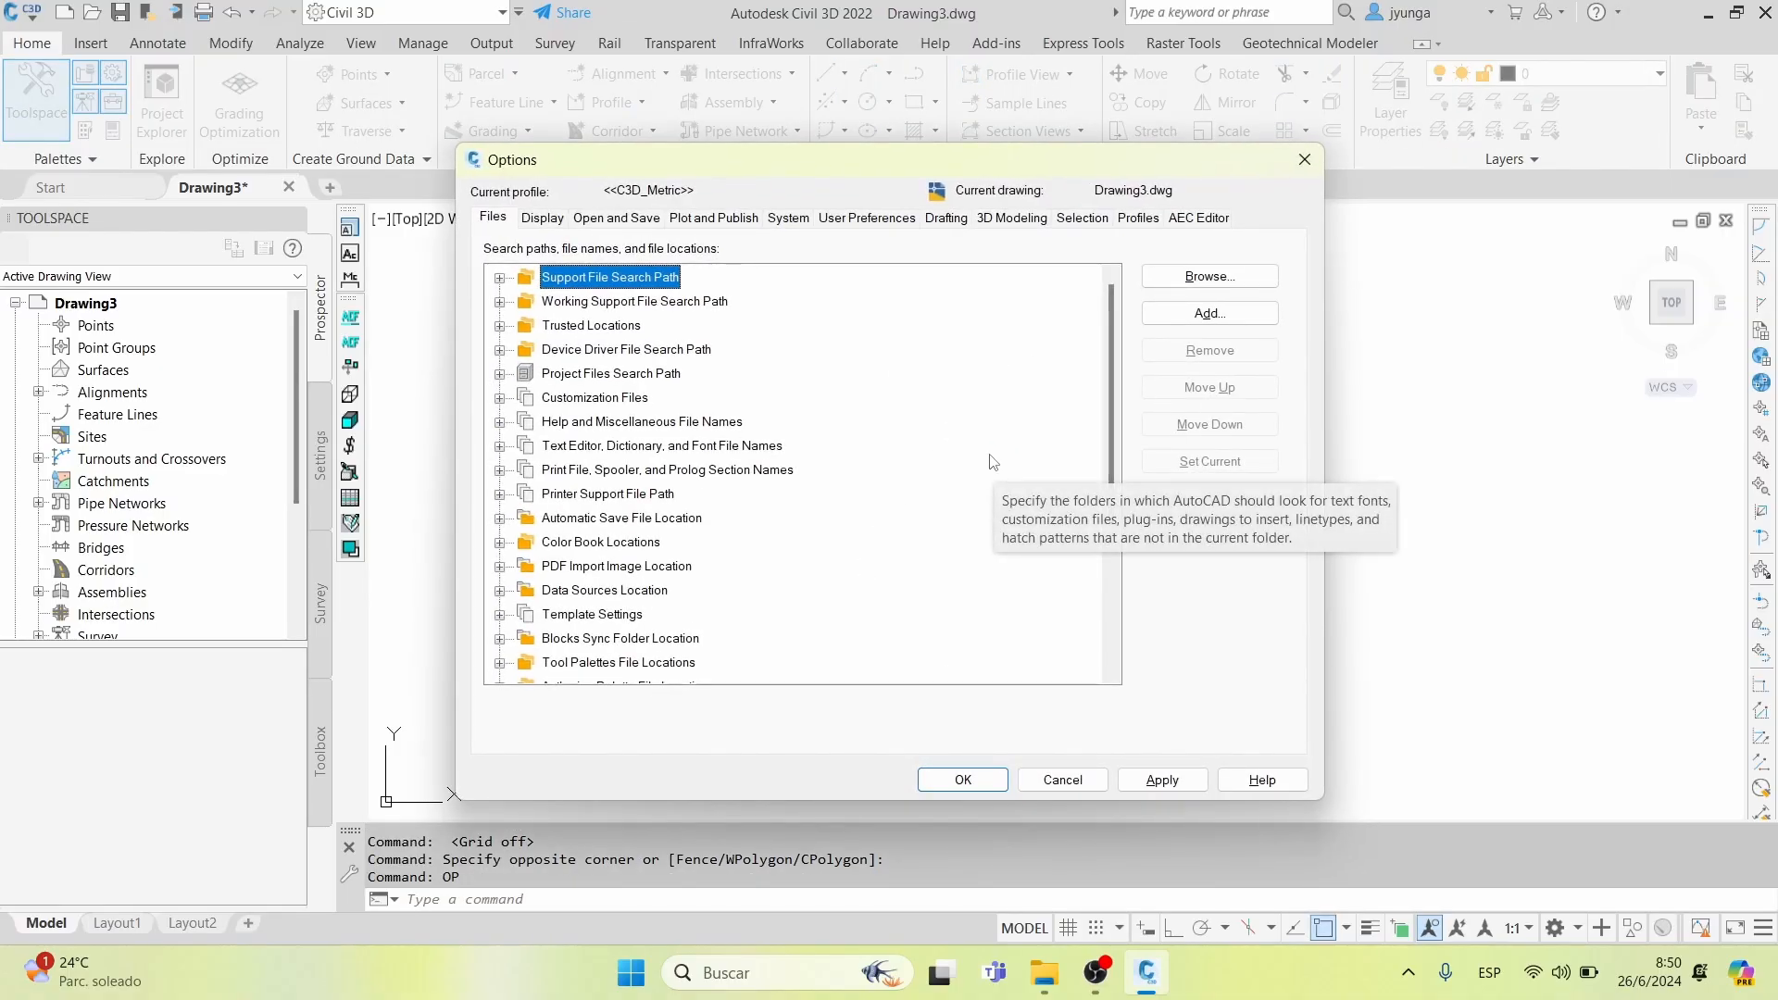
left_click(543, 220)
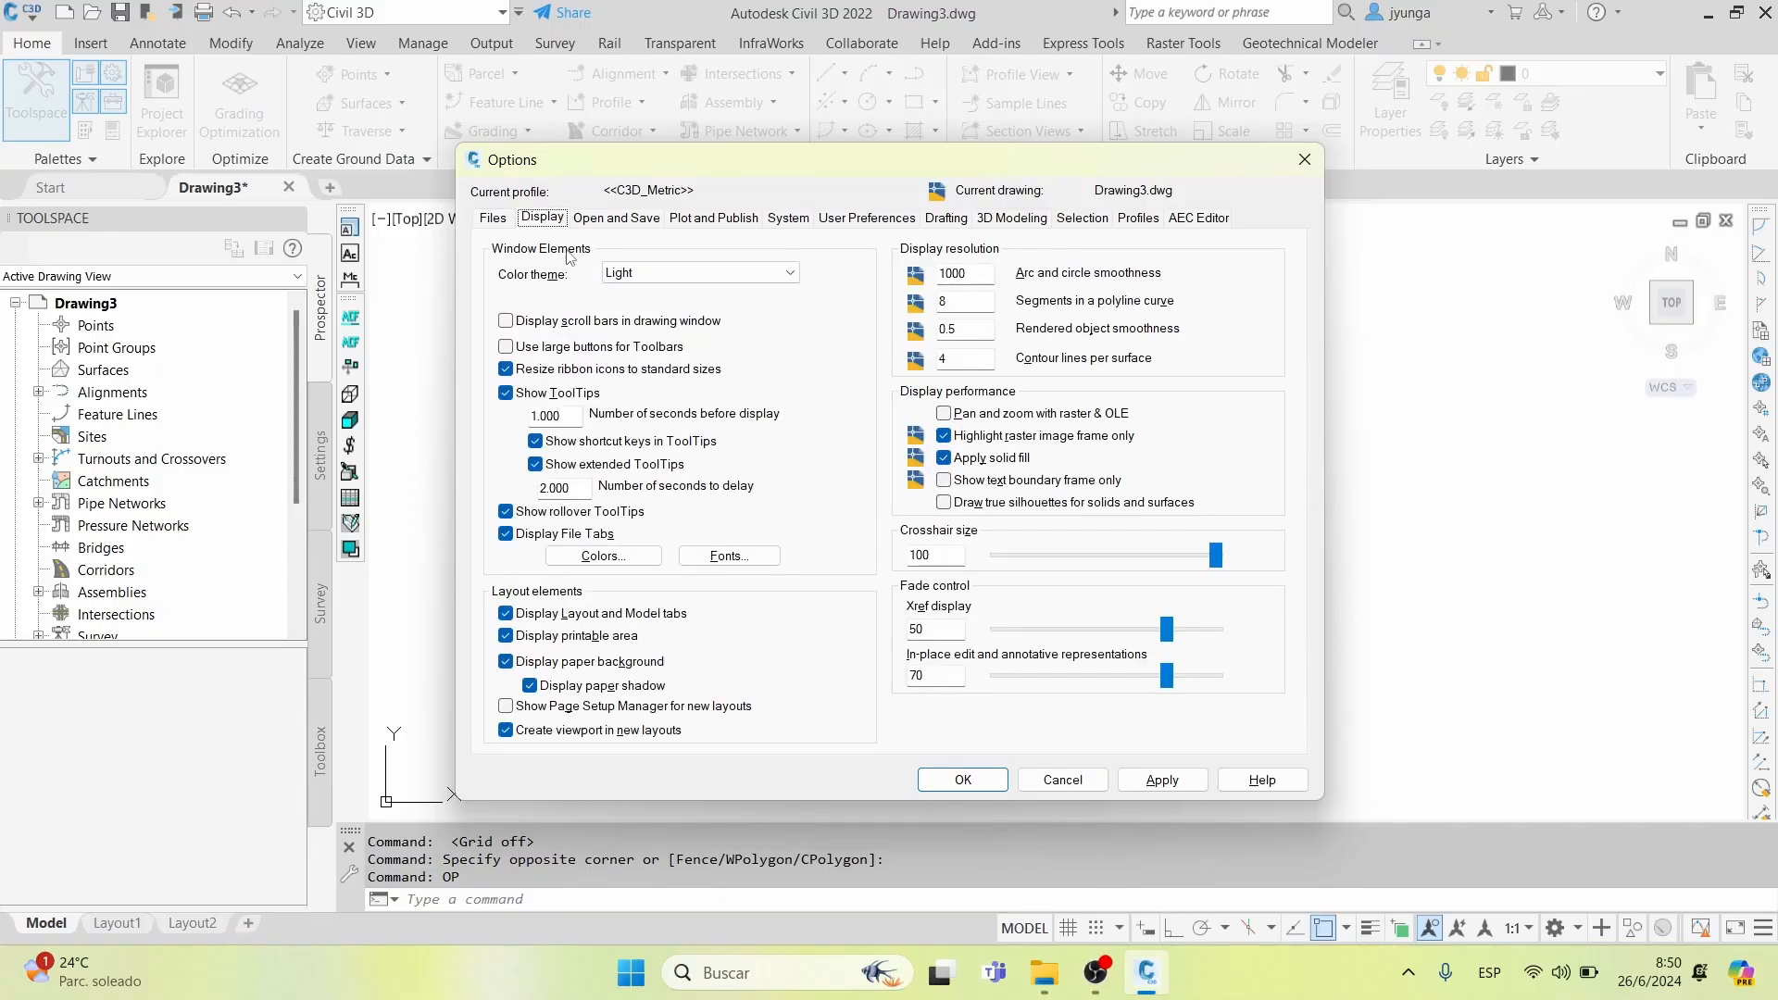
left_click(648, 559)
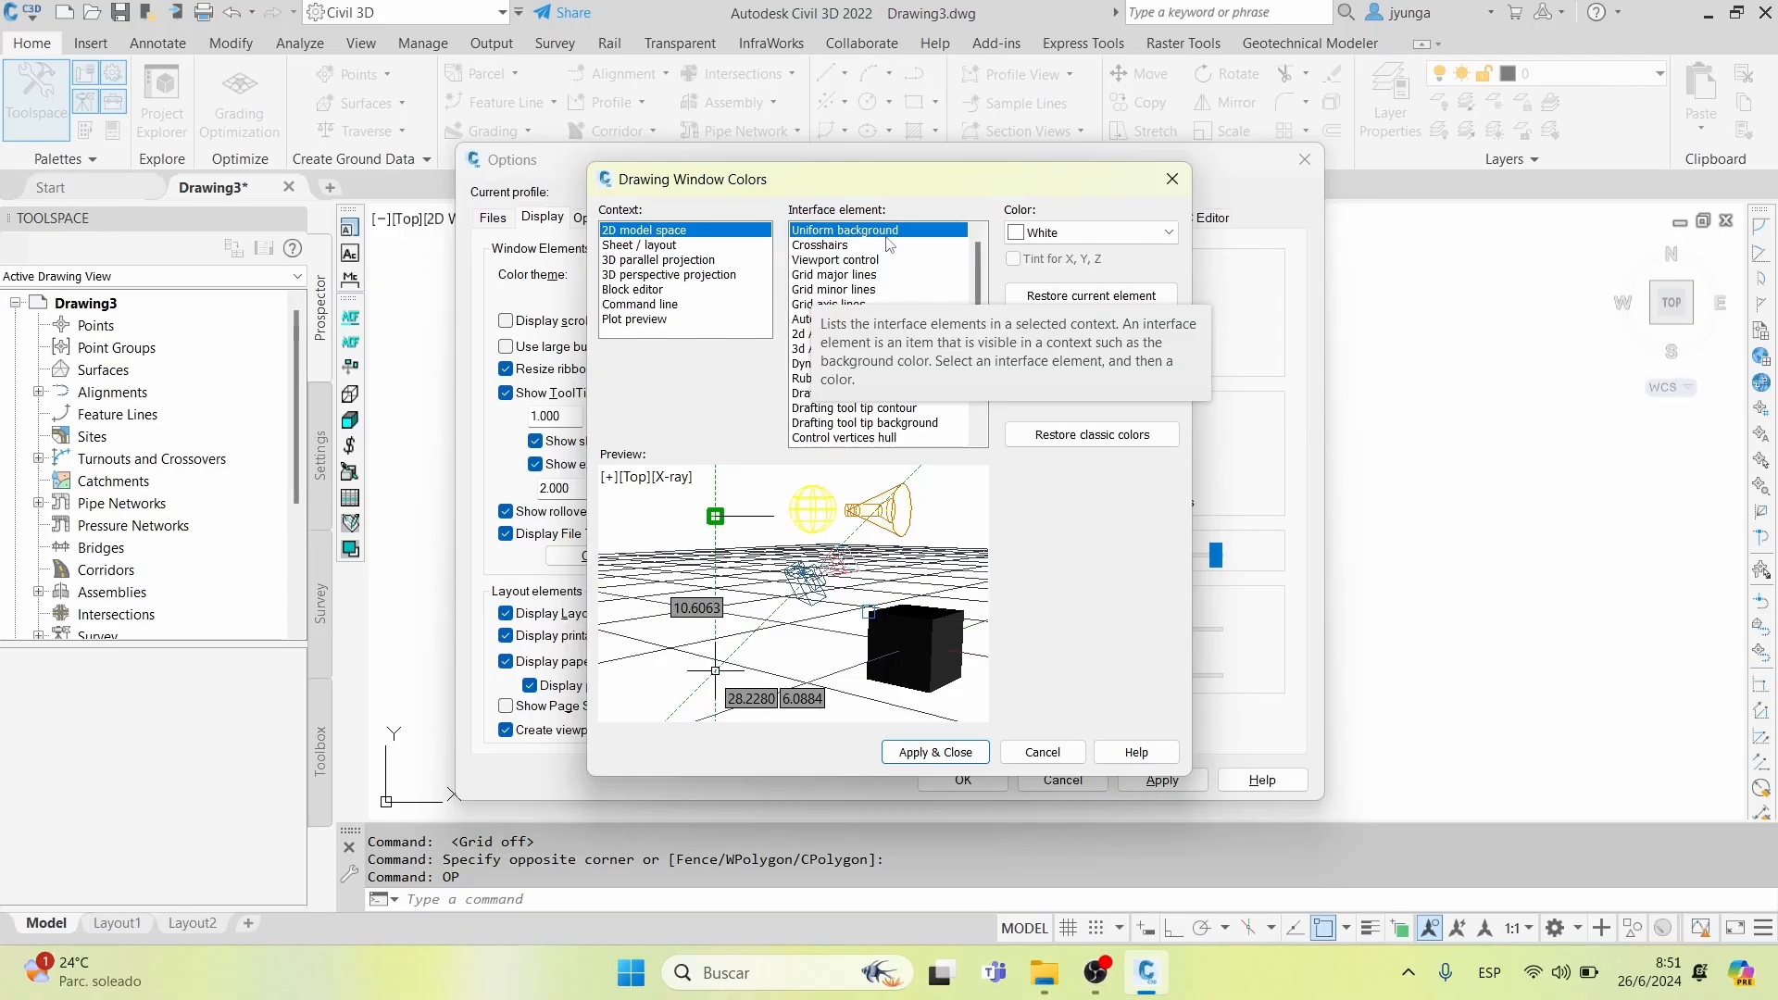
left_click(1168, 233)
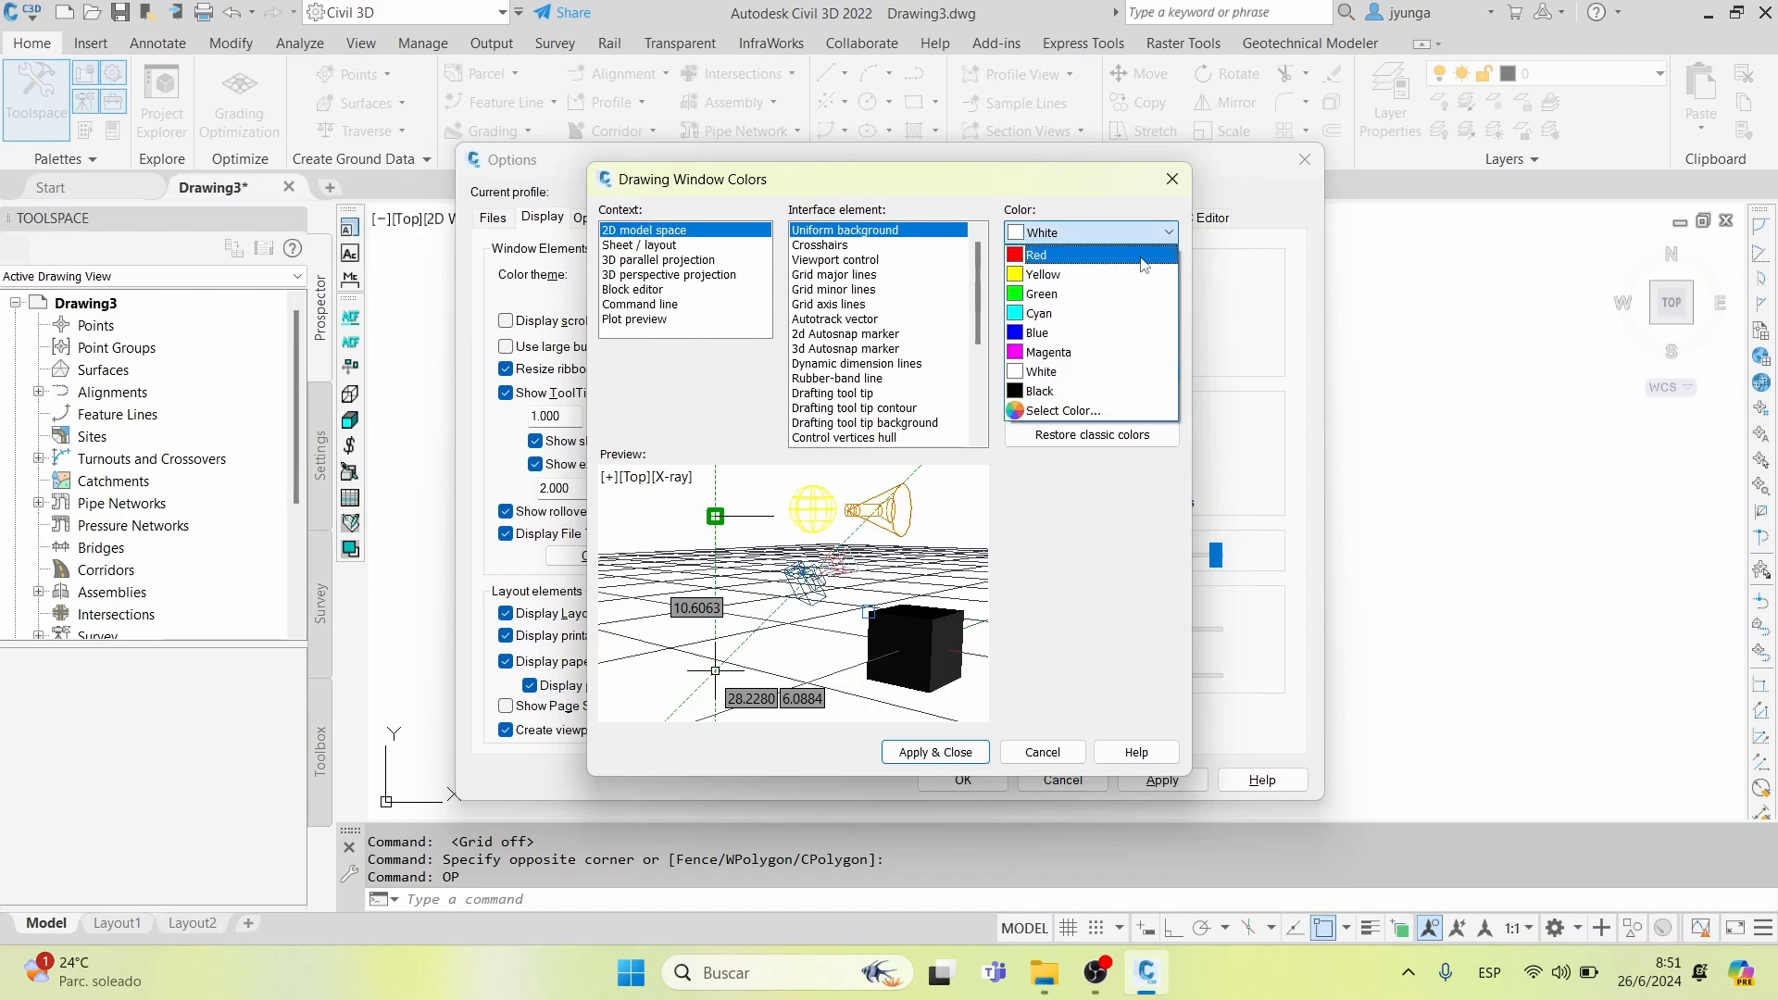
left_click(1140, 375)
key("Return")
key("Escape")
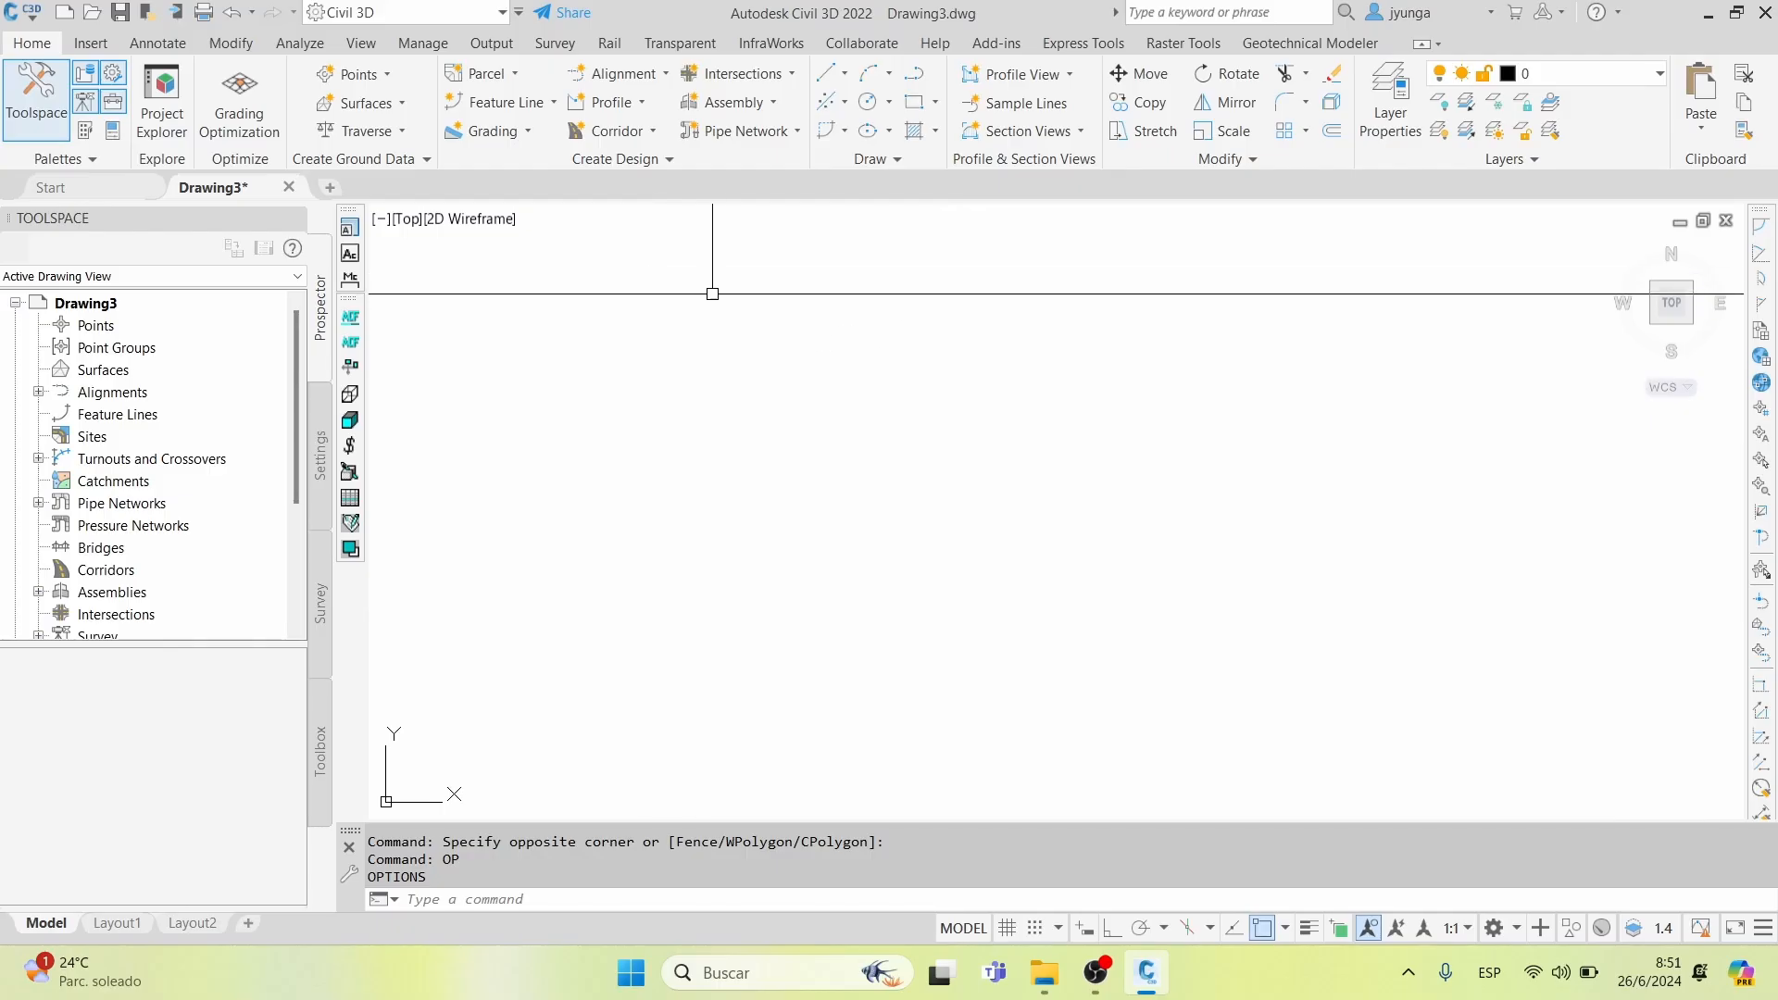
left_click(1077, 366)
left_click(790, 490)
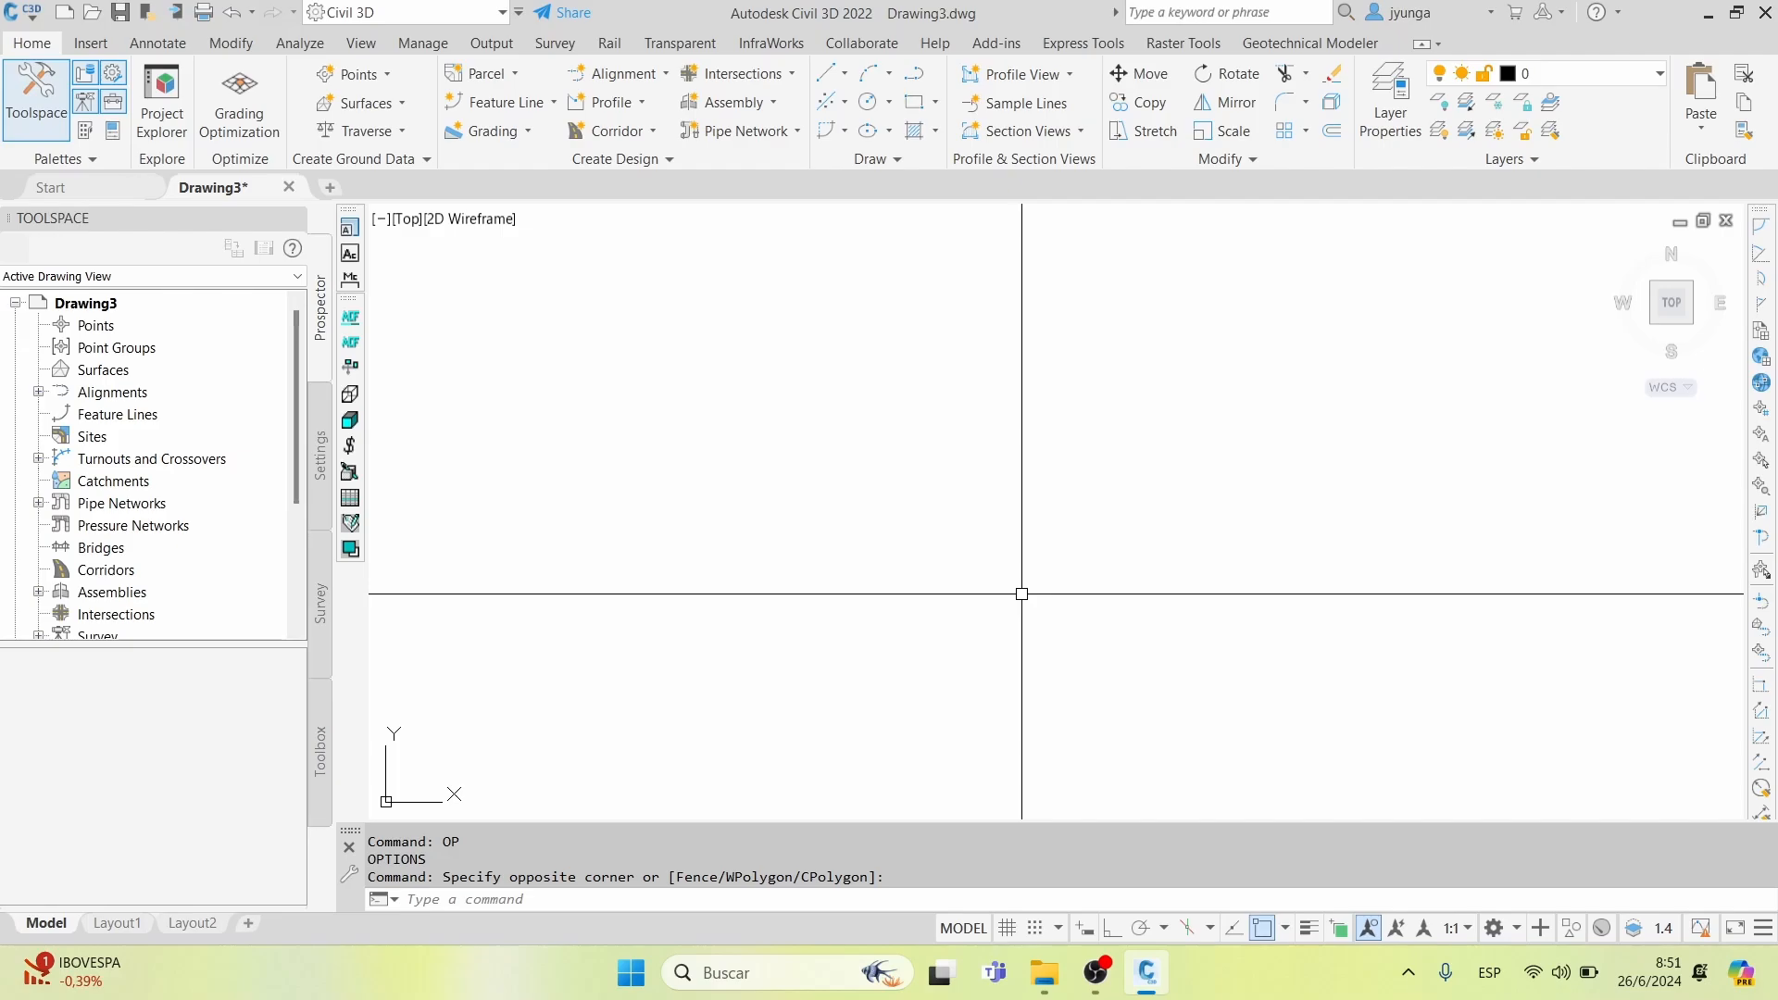
Start the Windows Magnifier (Lupa) and enlarge the screen to 200%
left_click(764, 971)
type("lupa")
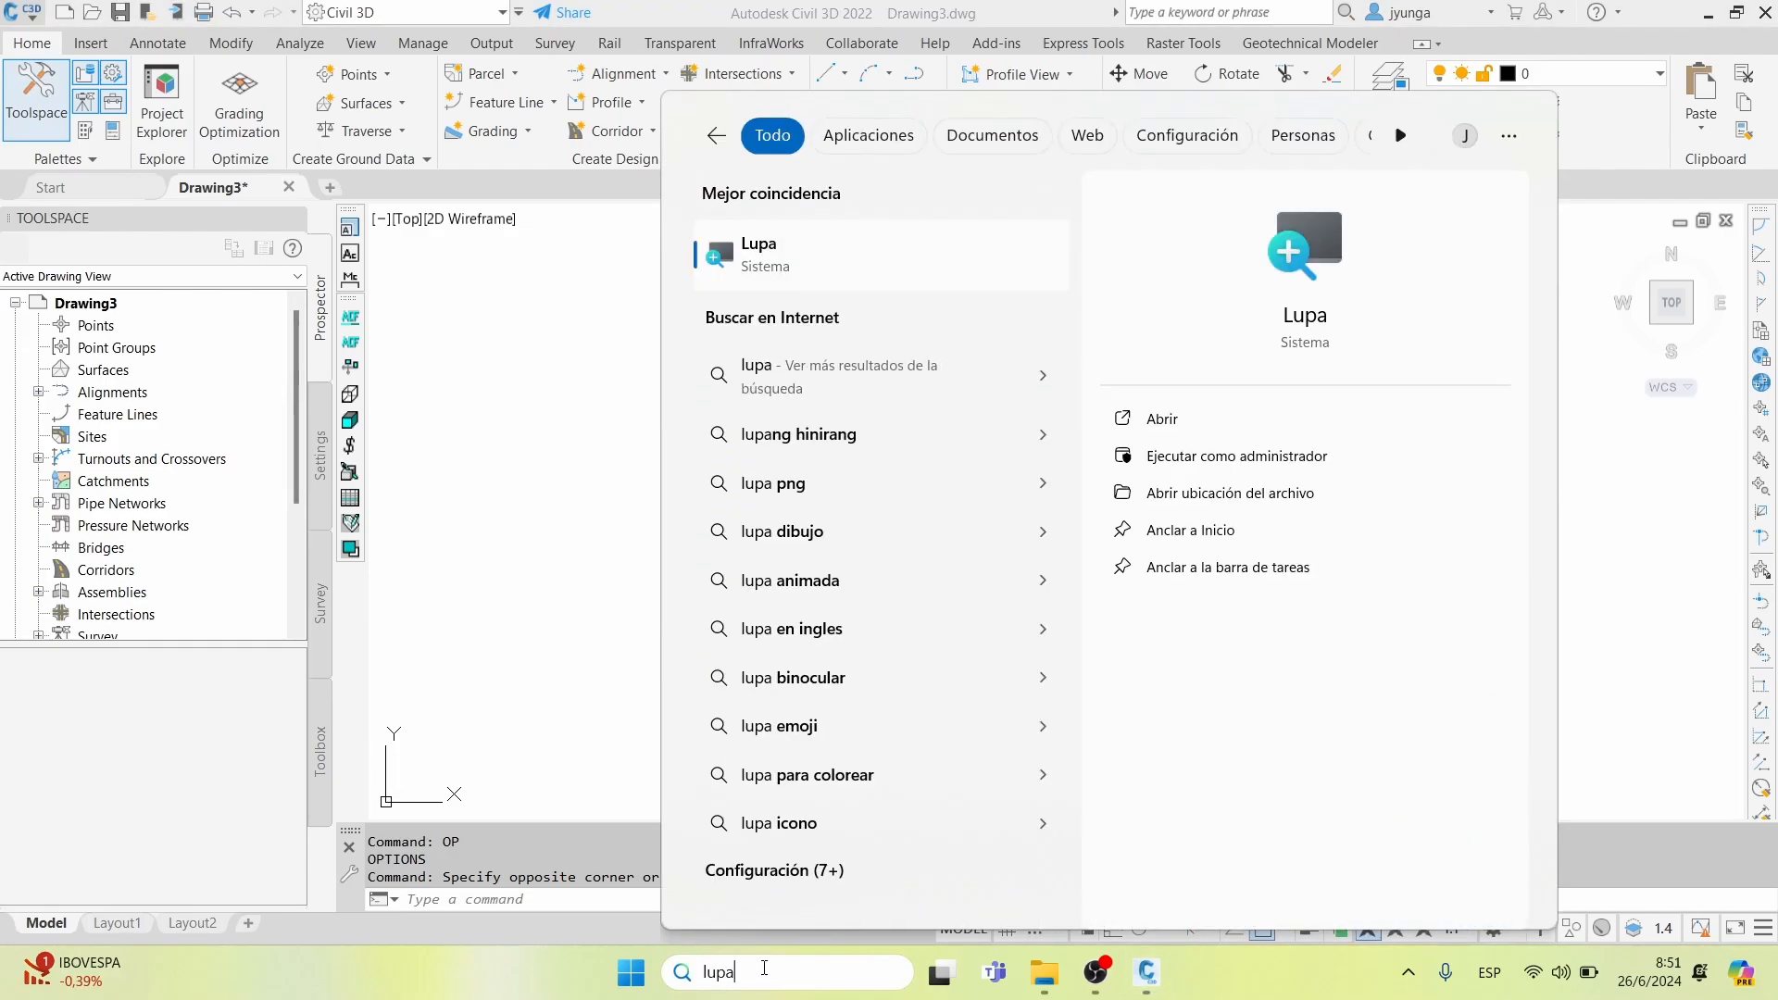
left_click(838, 260)
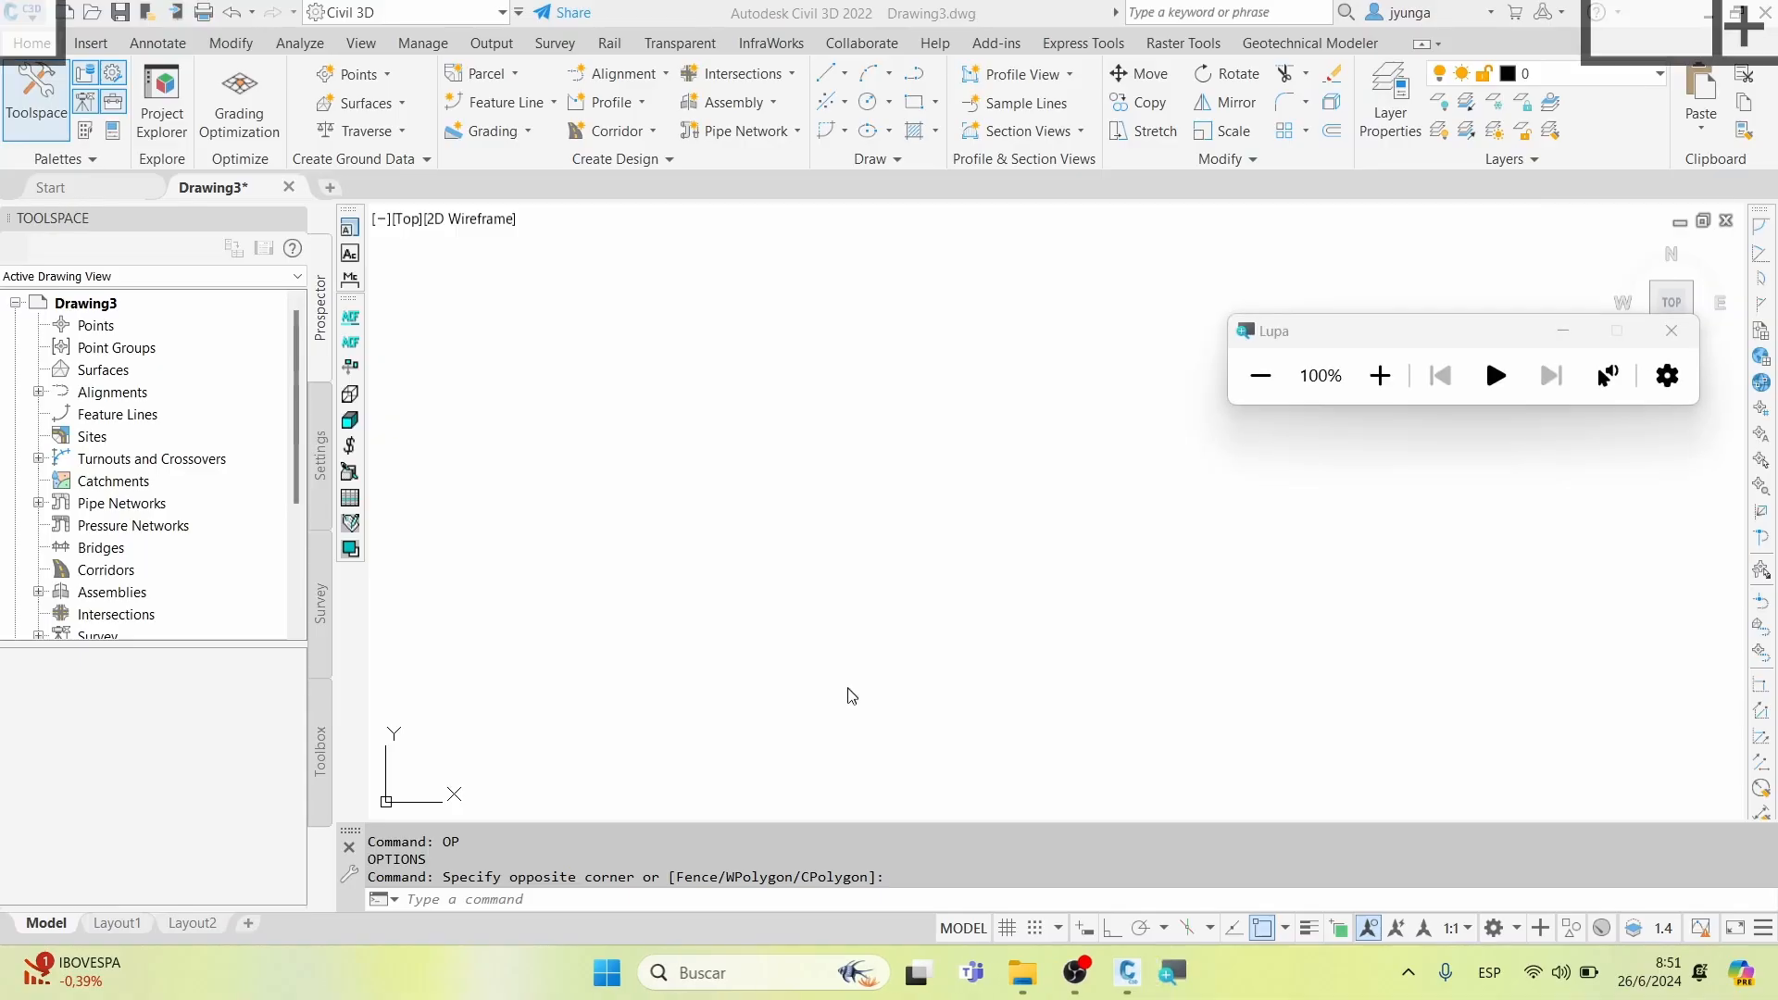
left_click(1378, 375)
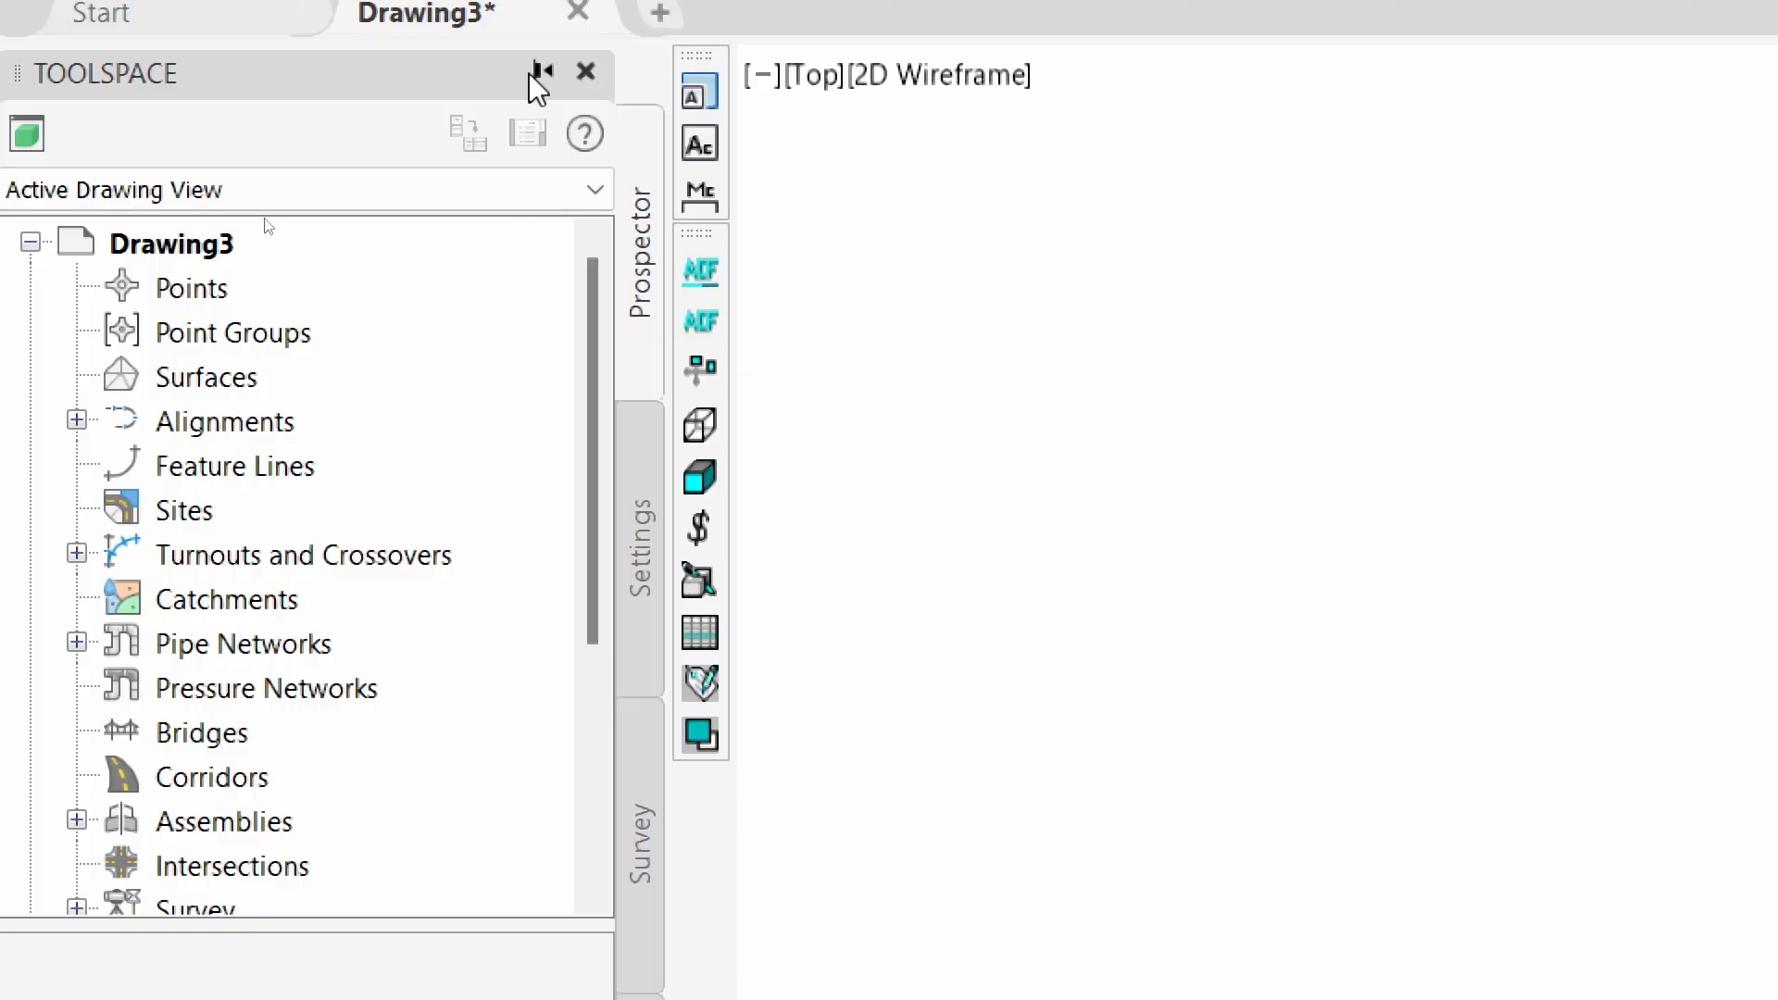
Close and reopen the Toolspace, and look through its Prospector, Settings and Survey views
left_click(587, 73)
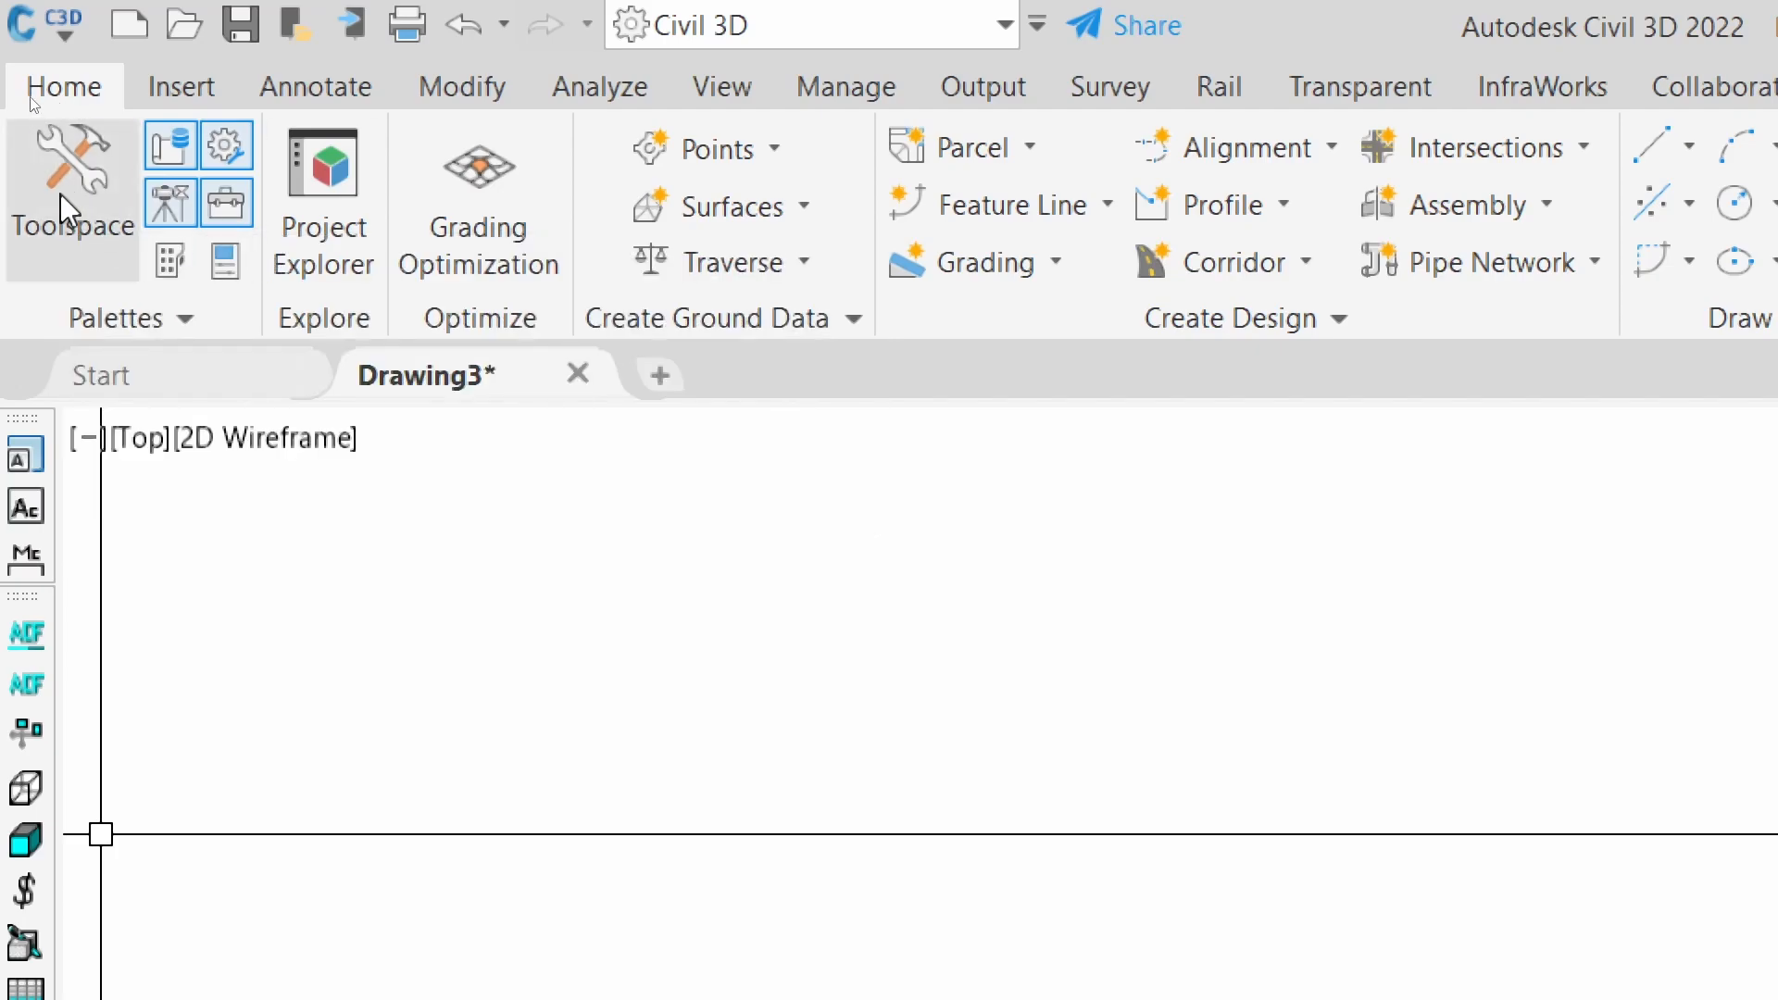
left_click(59, 192)
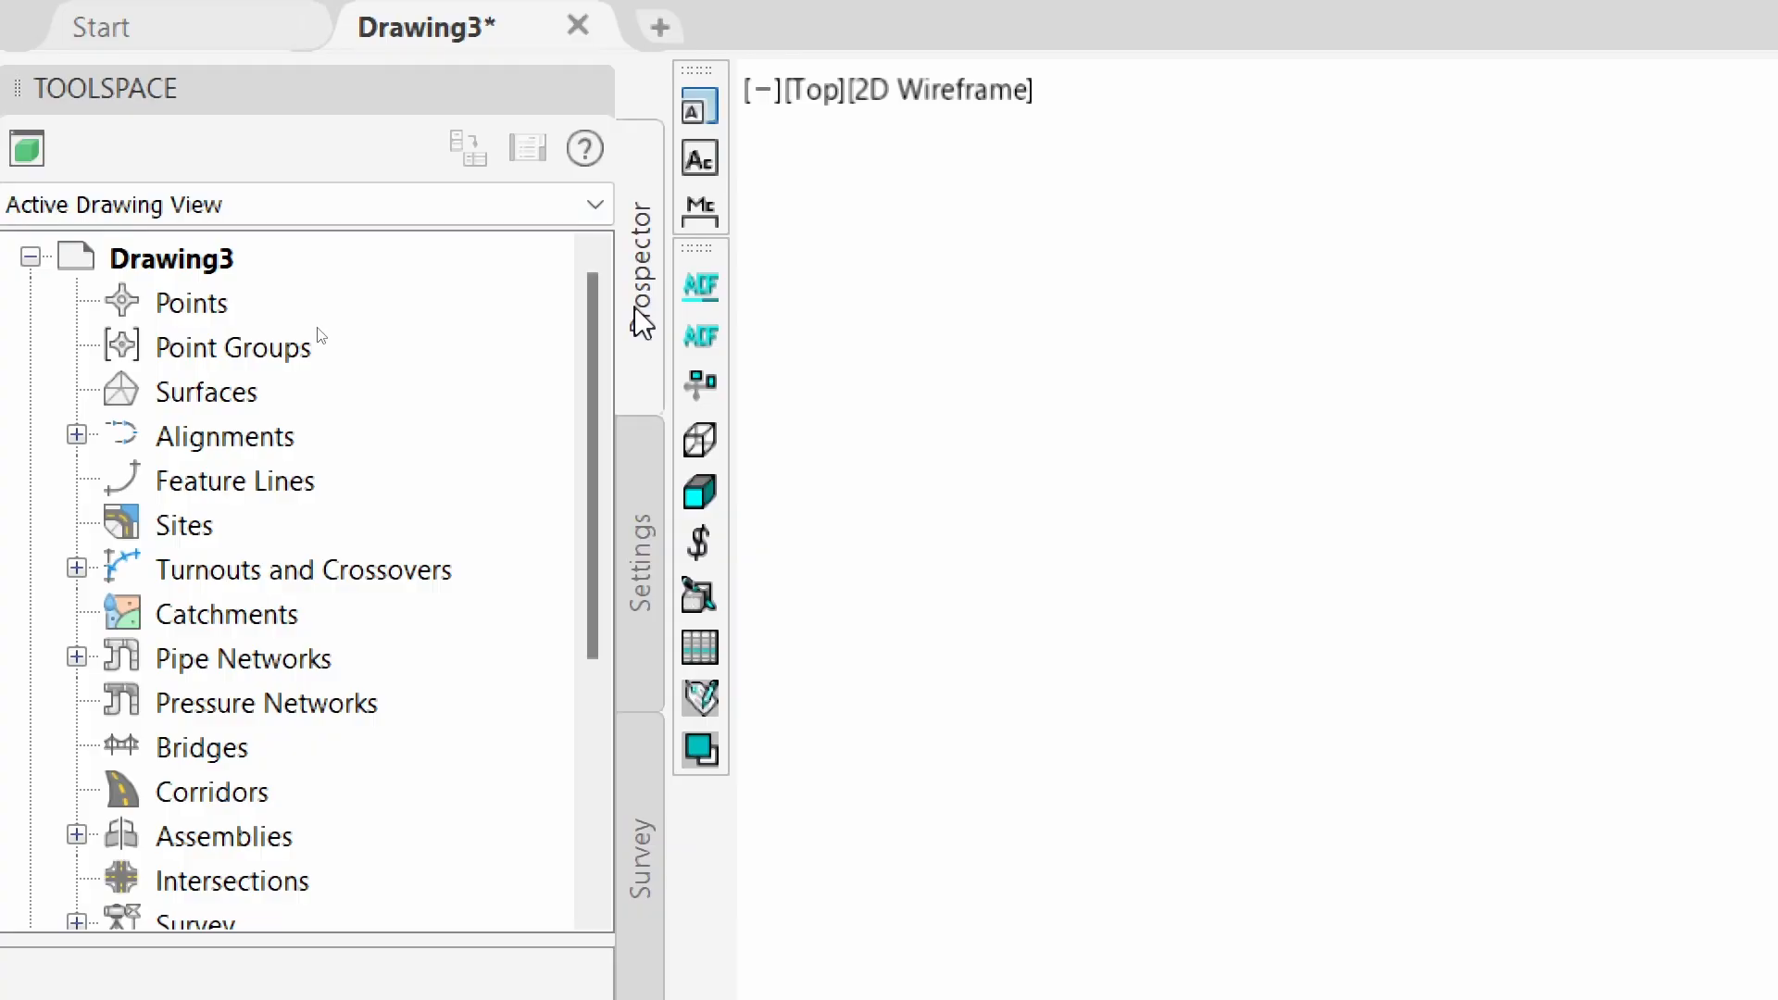
left_click(641, 469)
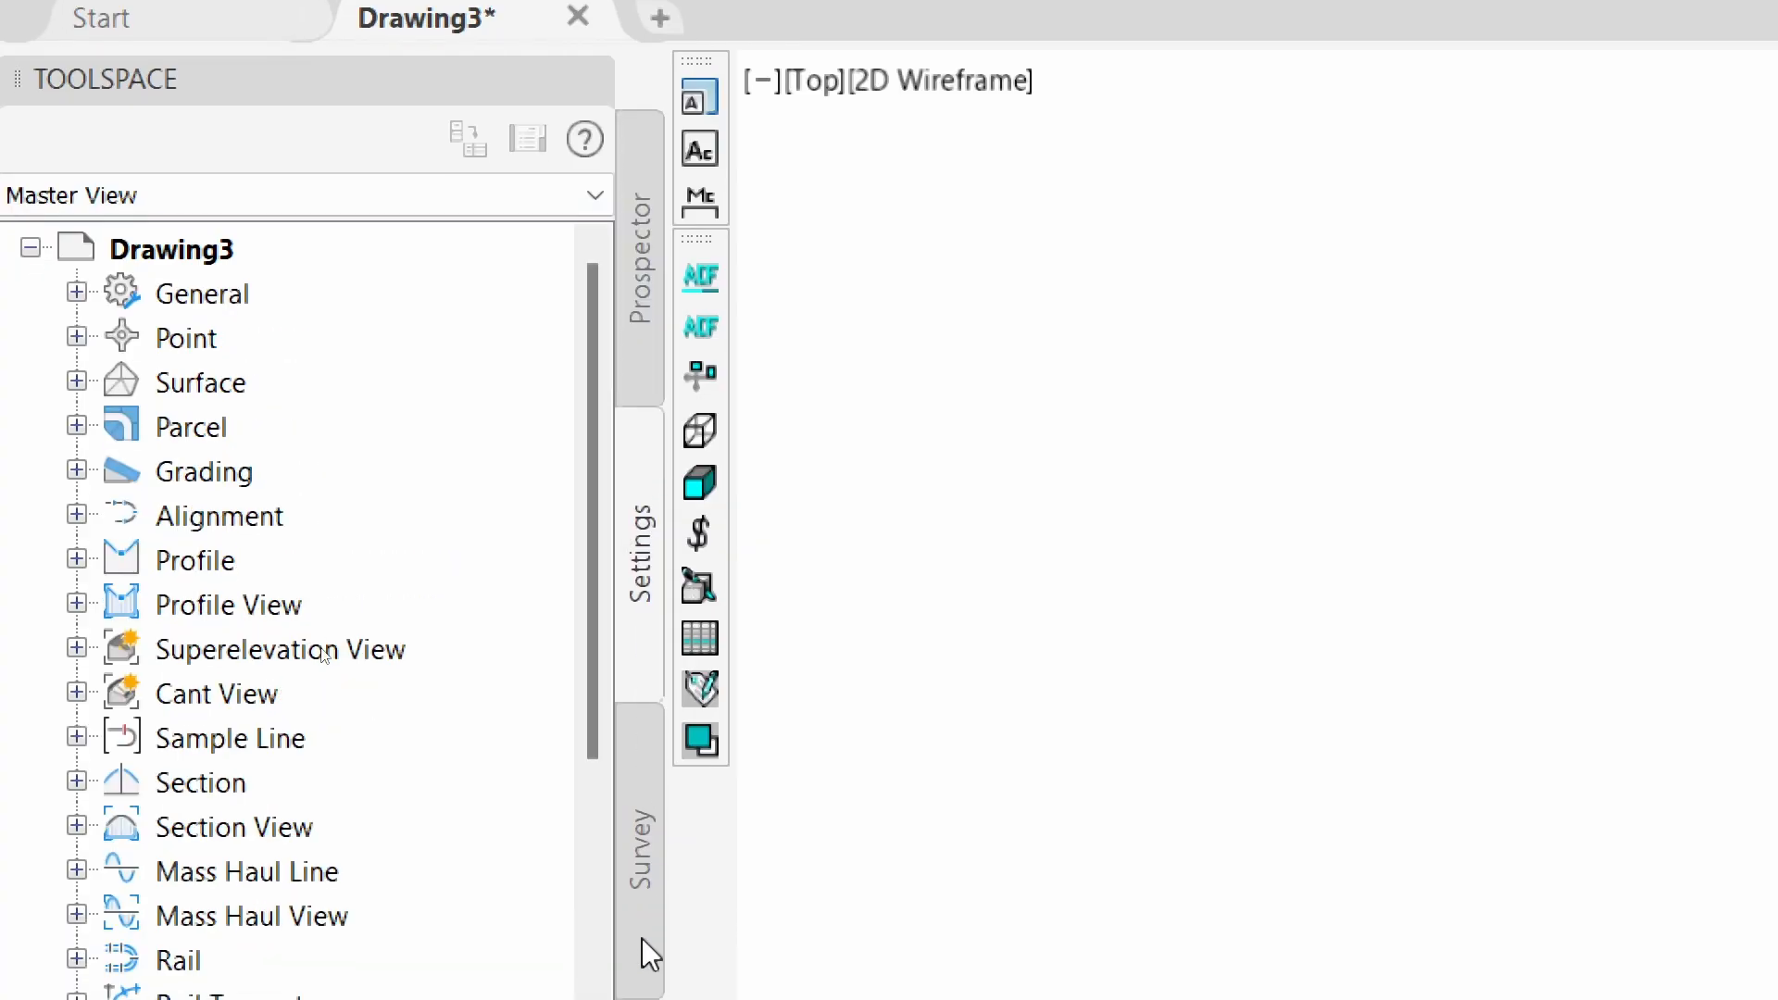
left_click(647, 926)
left_click(649, 250)
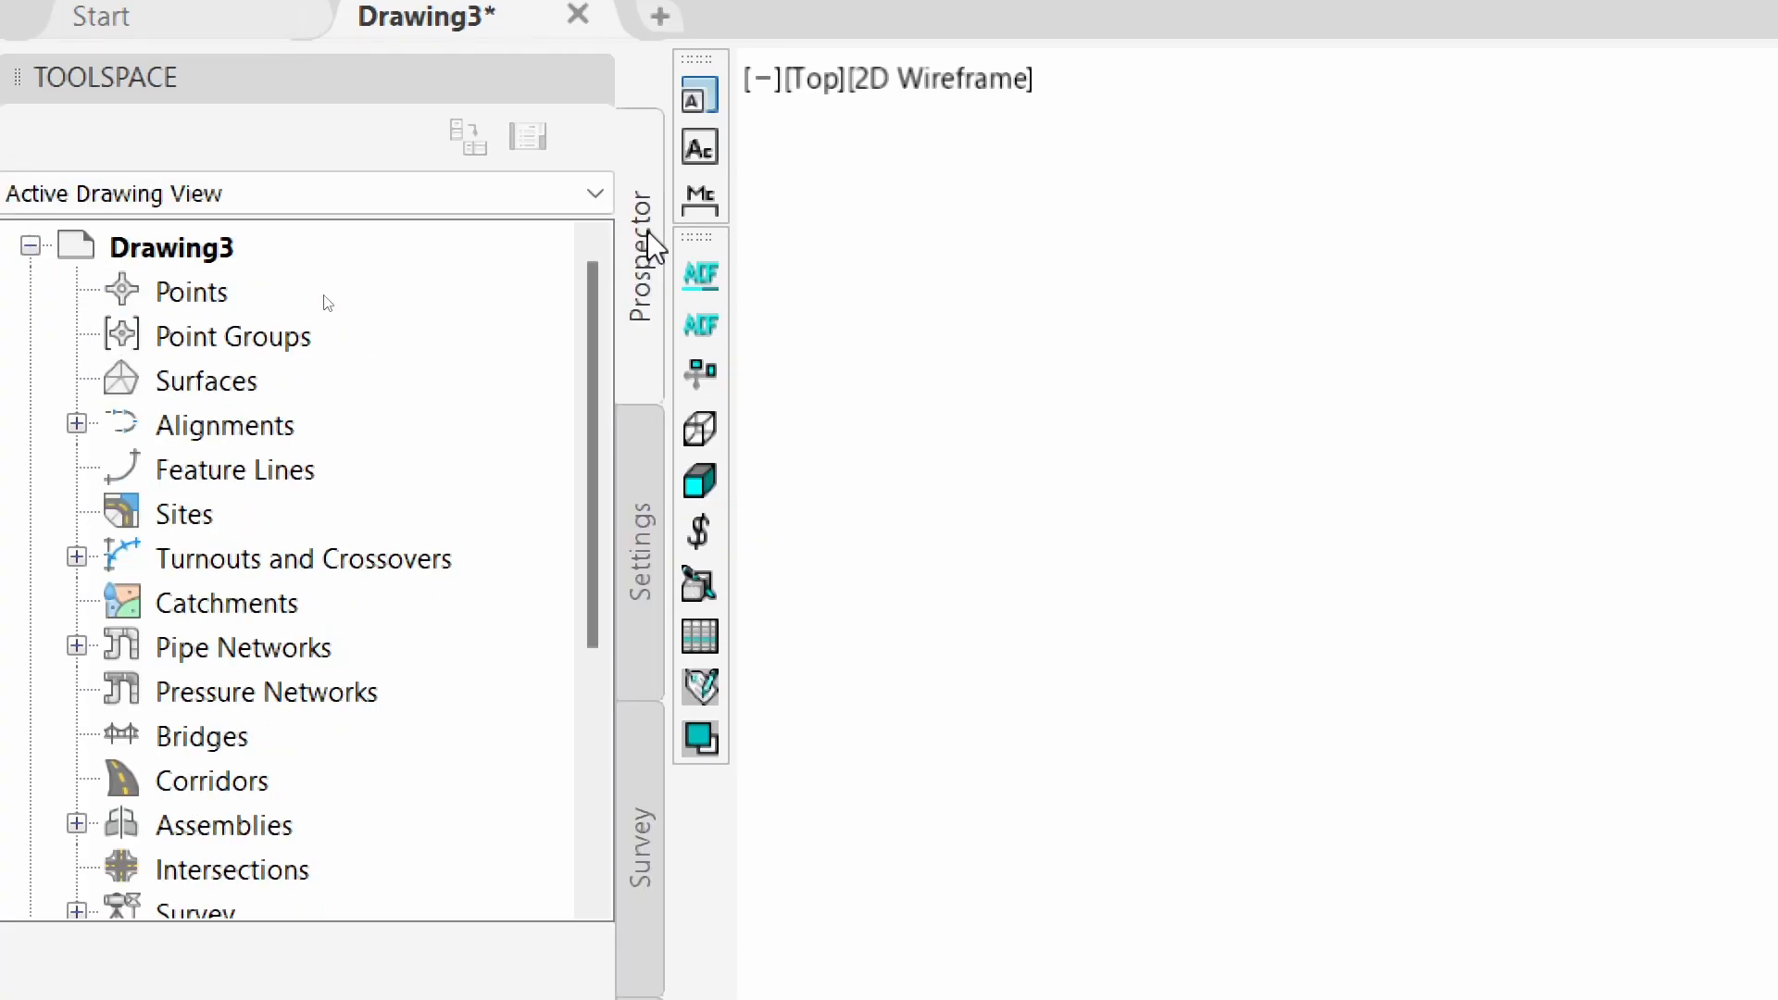
left_click(631, 492)
left_click(627, 365)
left_click(632, 463)
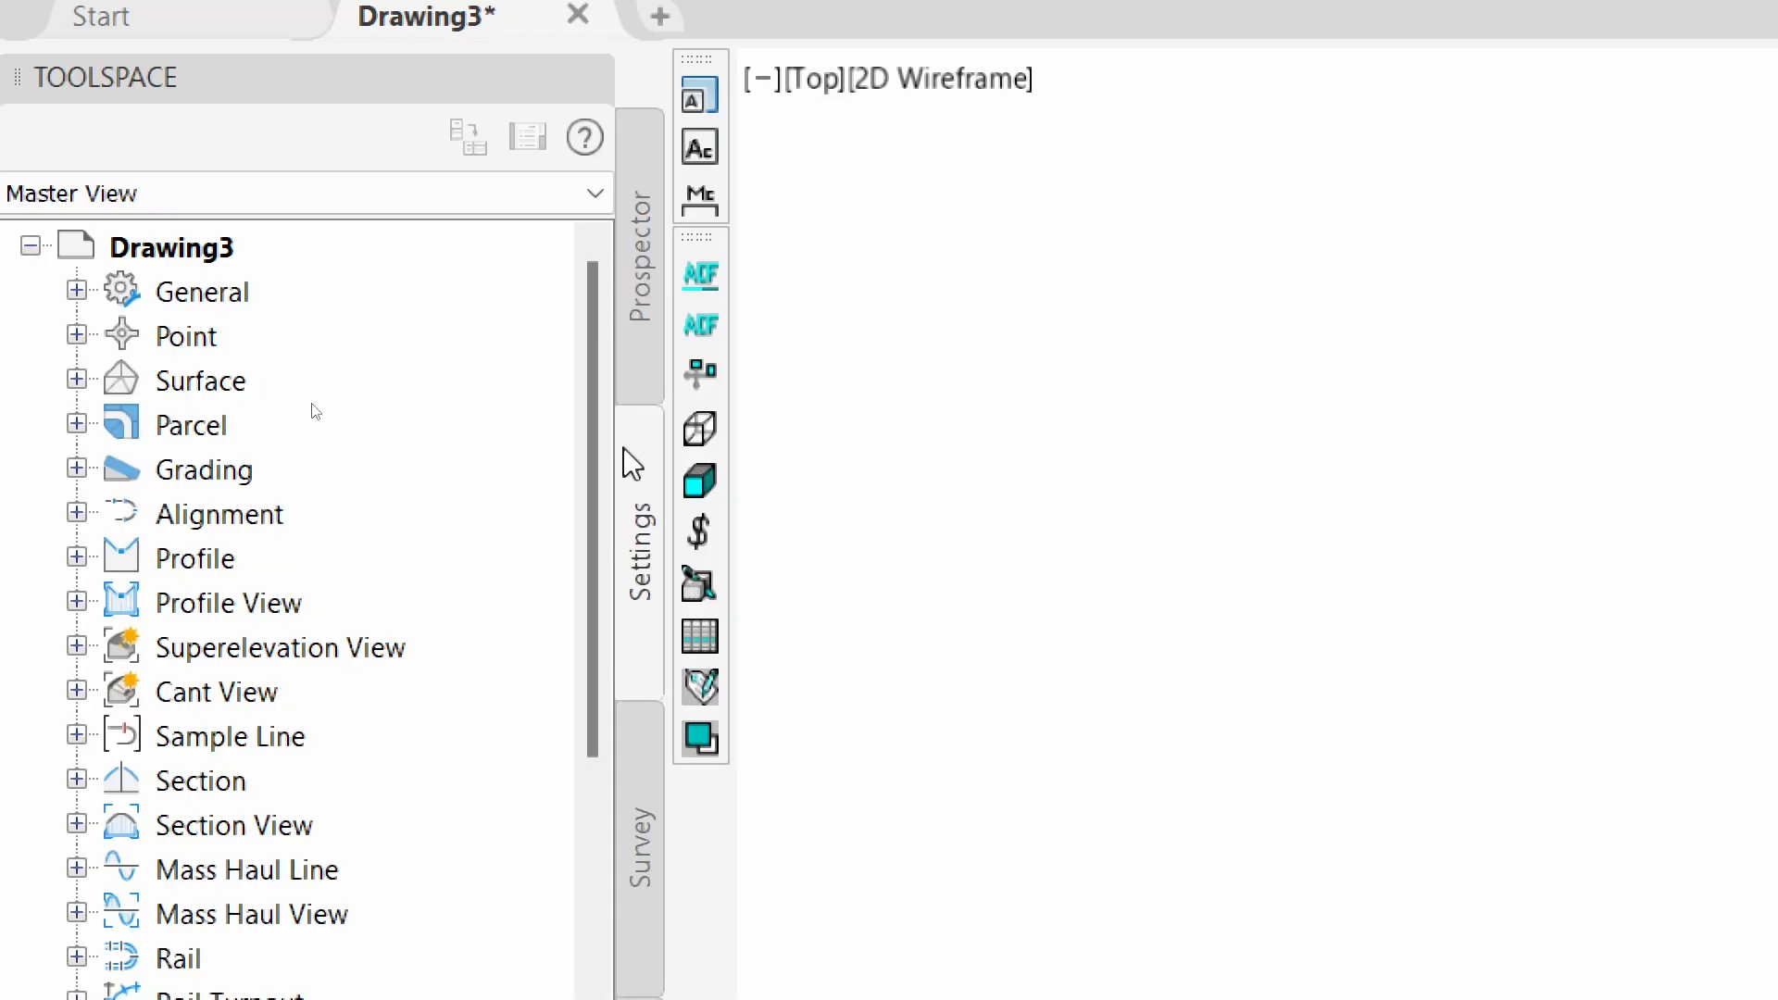
left_click(639, 381)
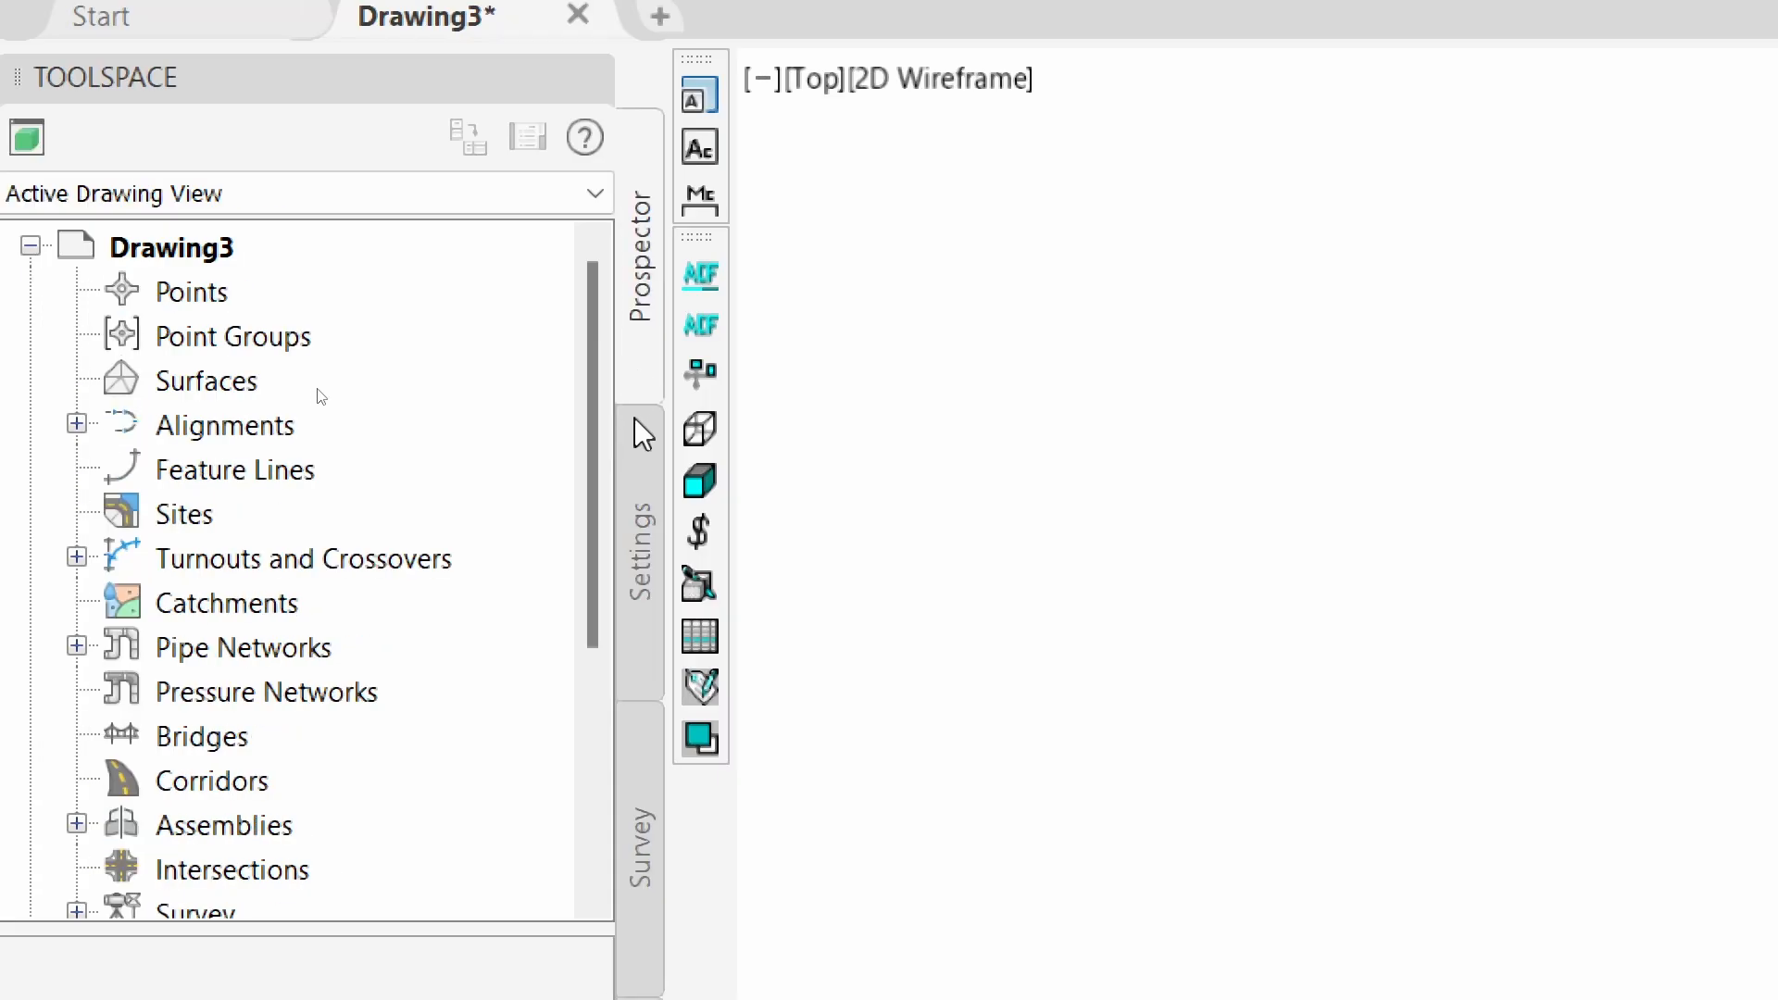
Open the drawing settings of Drawing3 from the Toolspace settings and set the custom scale to 300
left_click(650, 480)
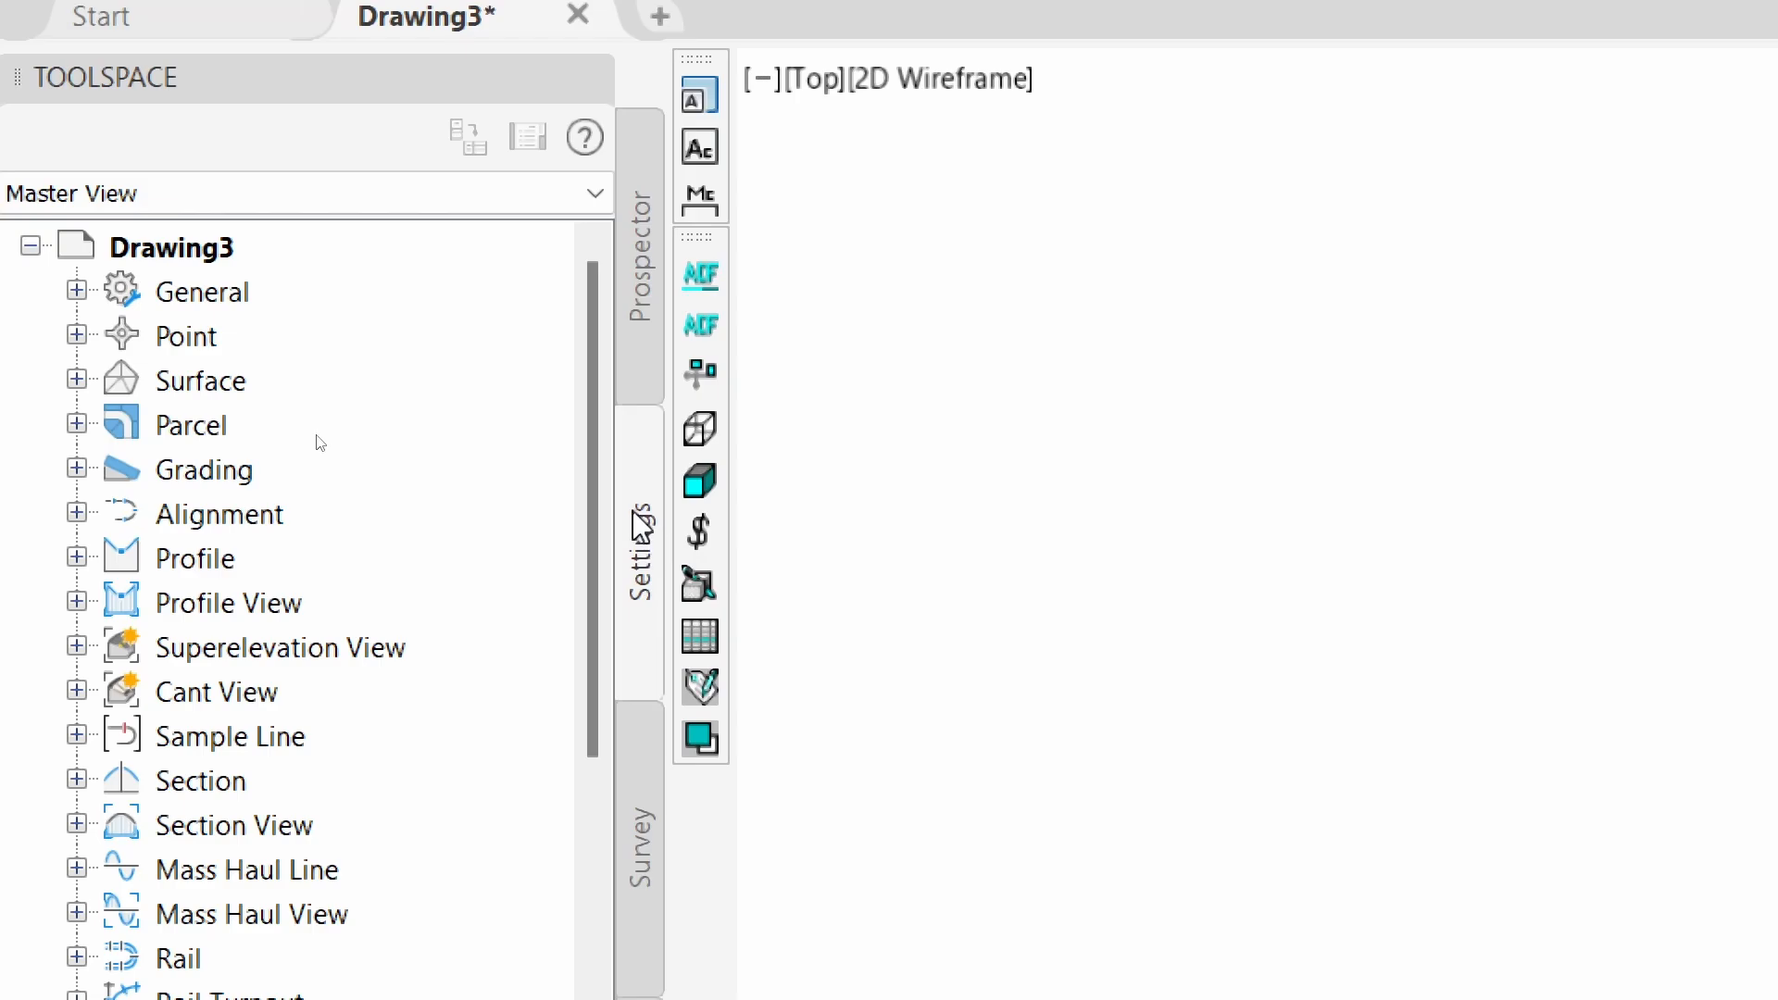
left_click(193, 248)
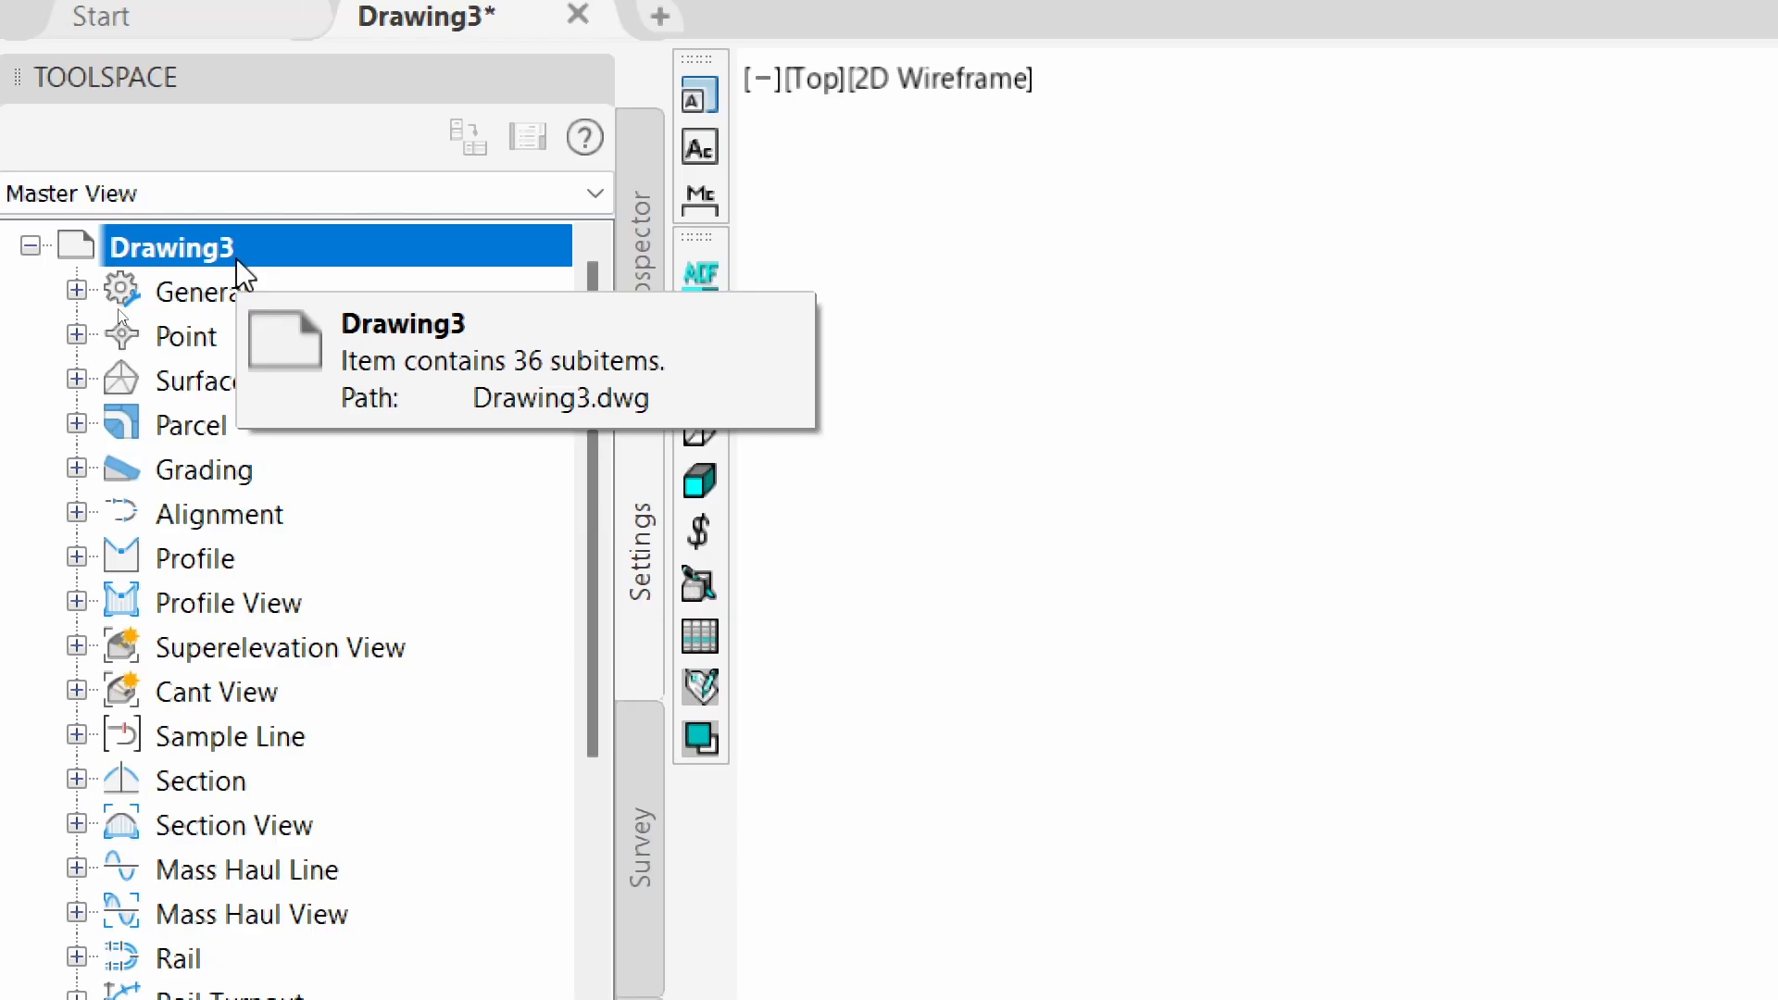
right_click(212, 254)
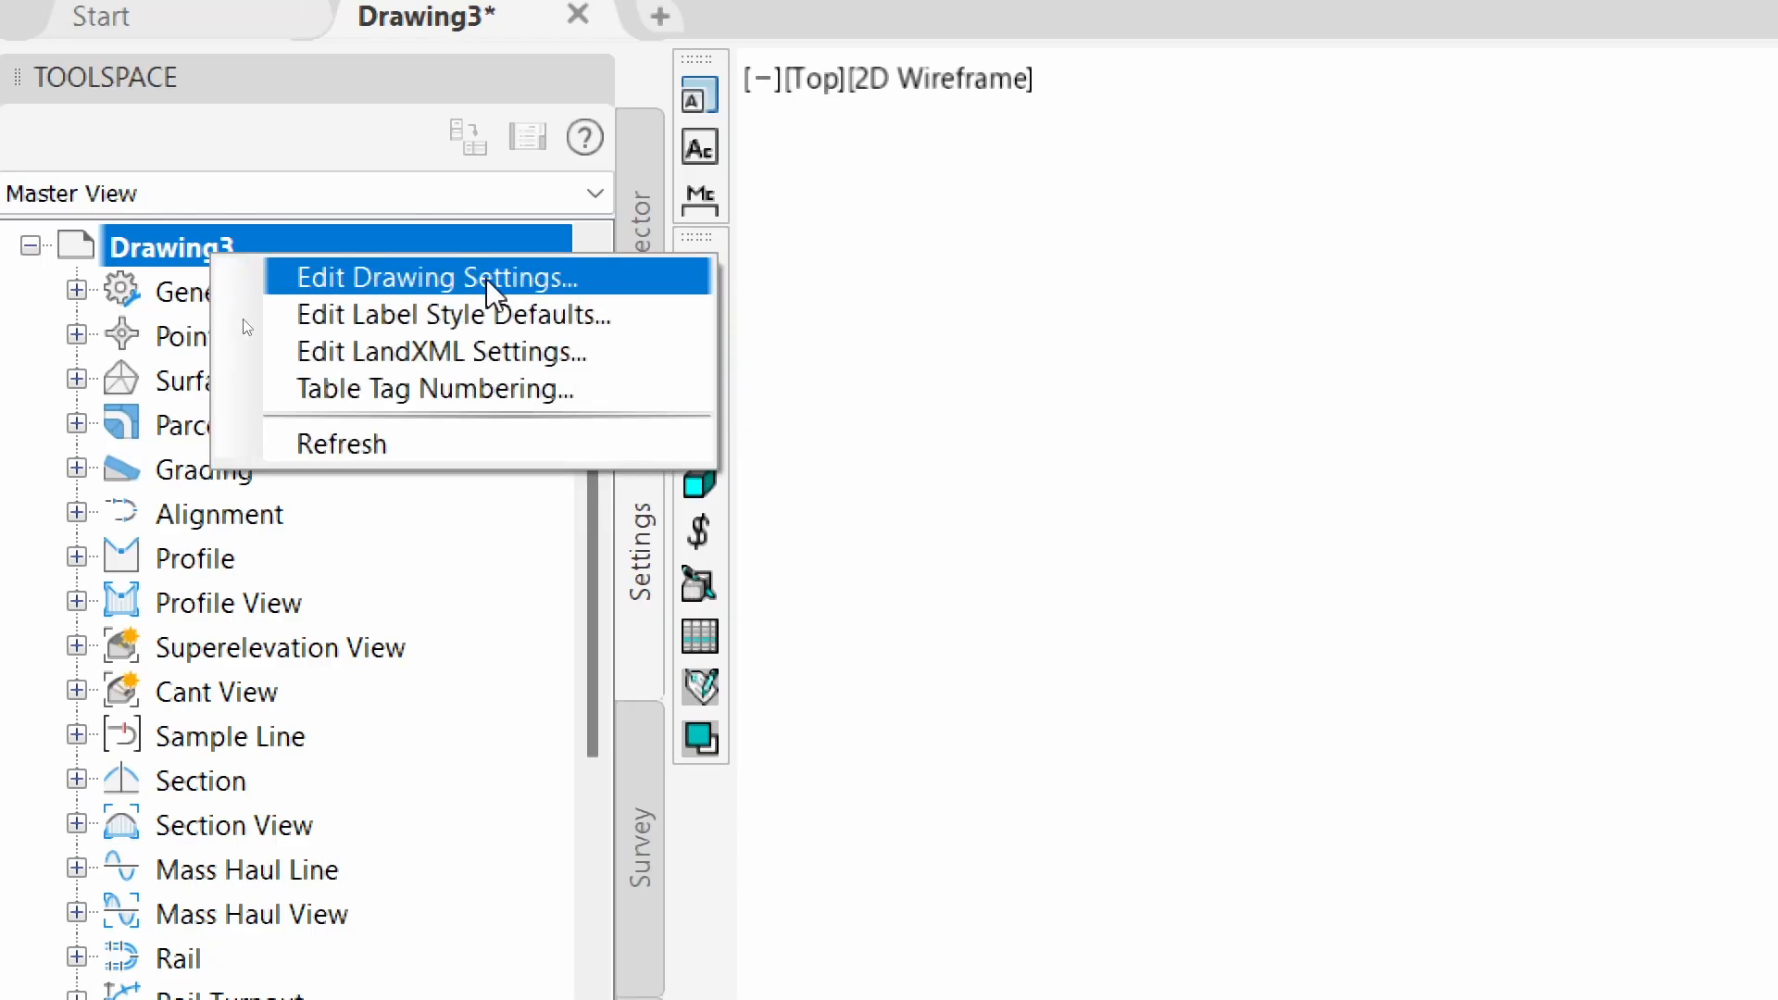
left_click(544, 280)
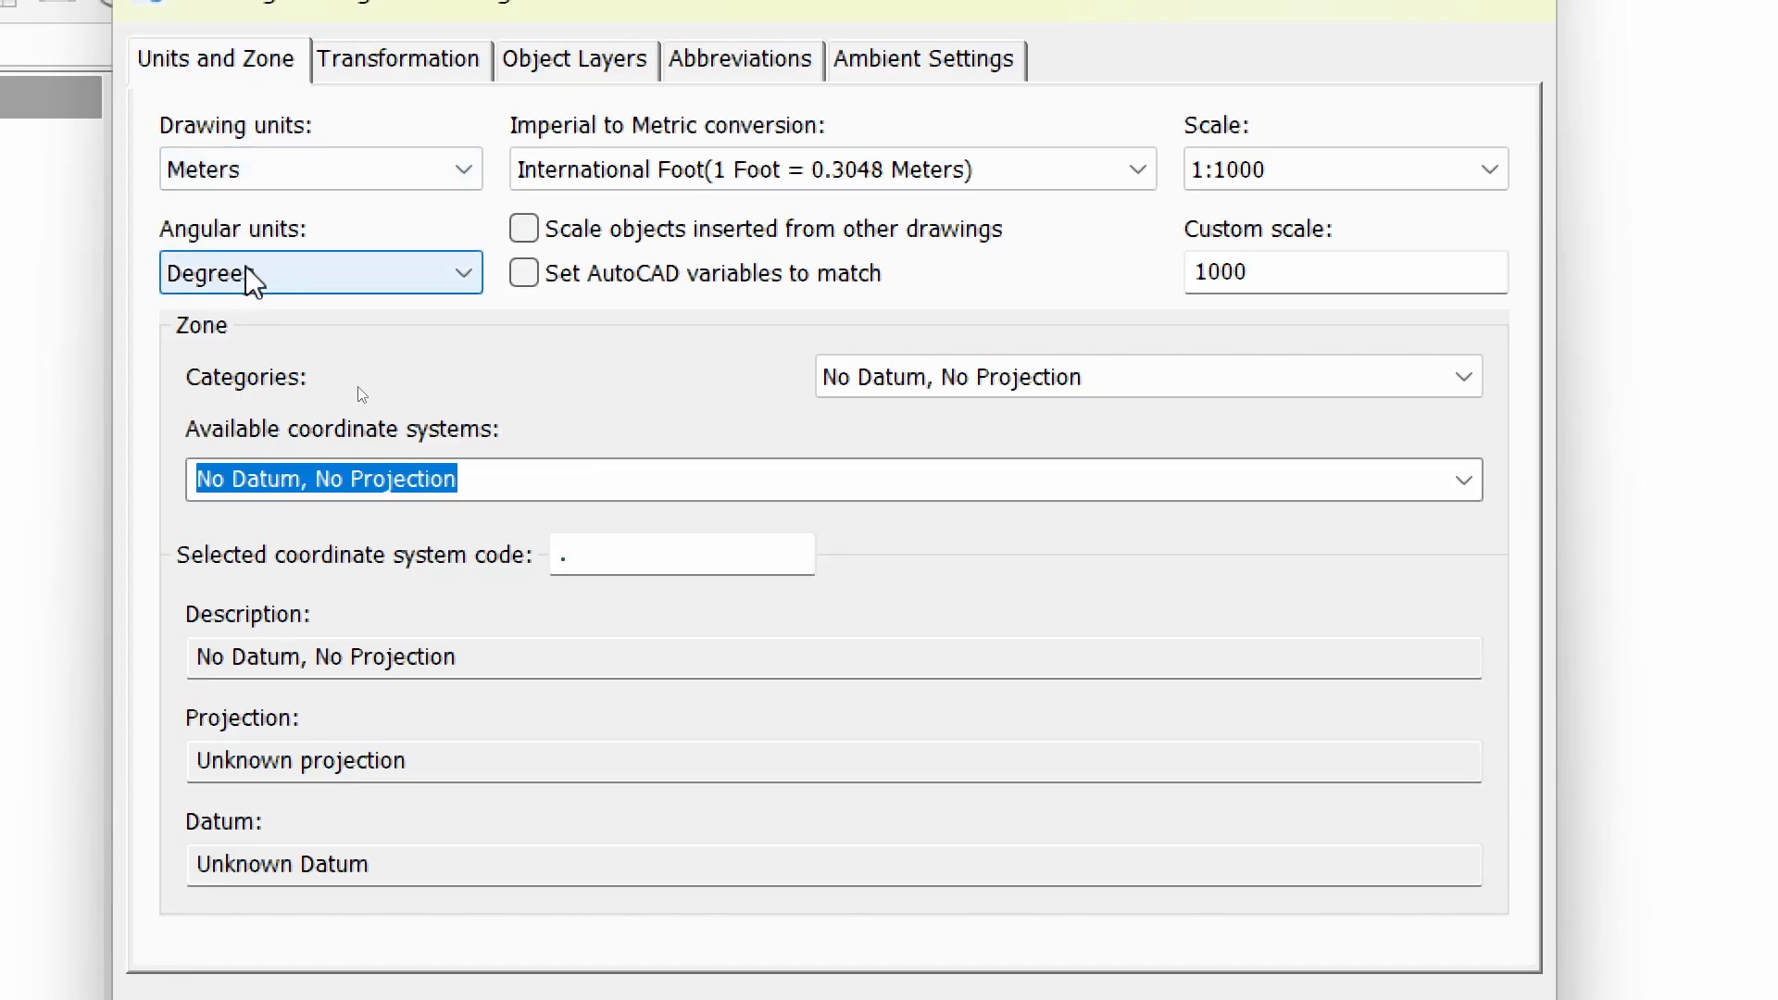
double_click(1286, 274)
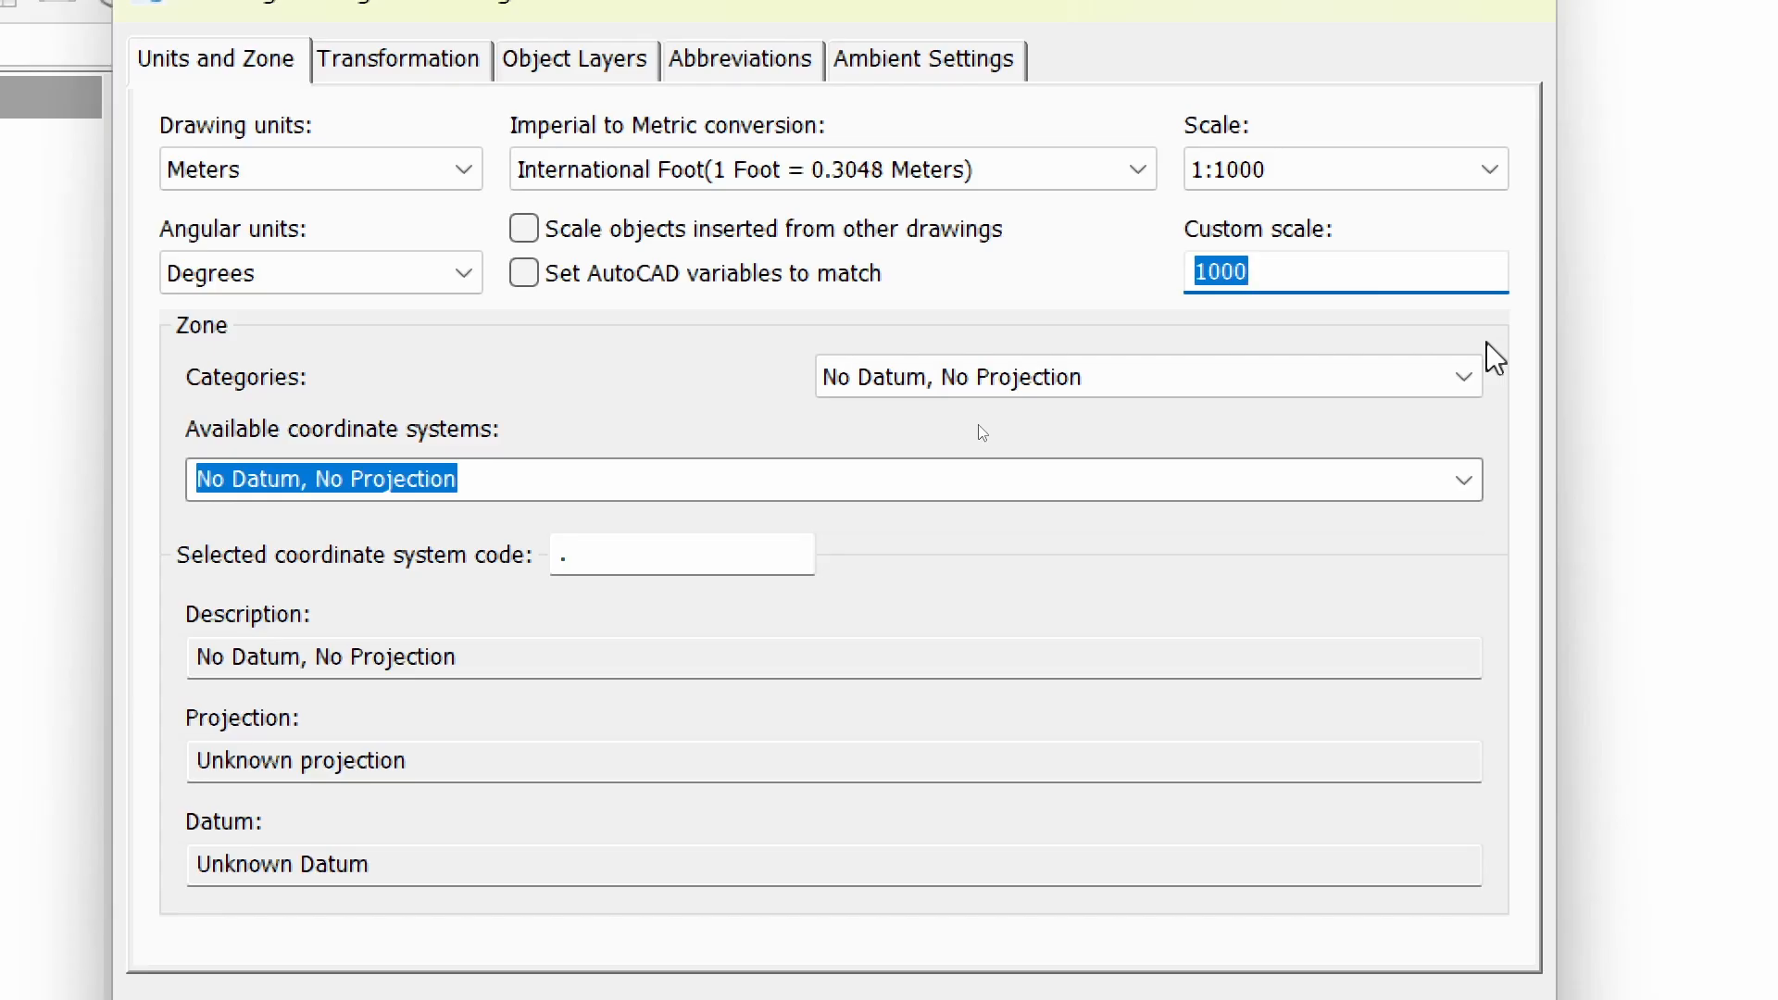
type("300")
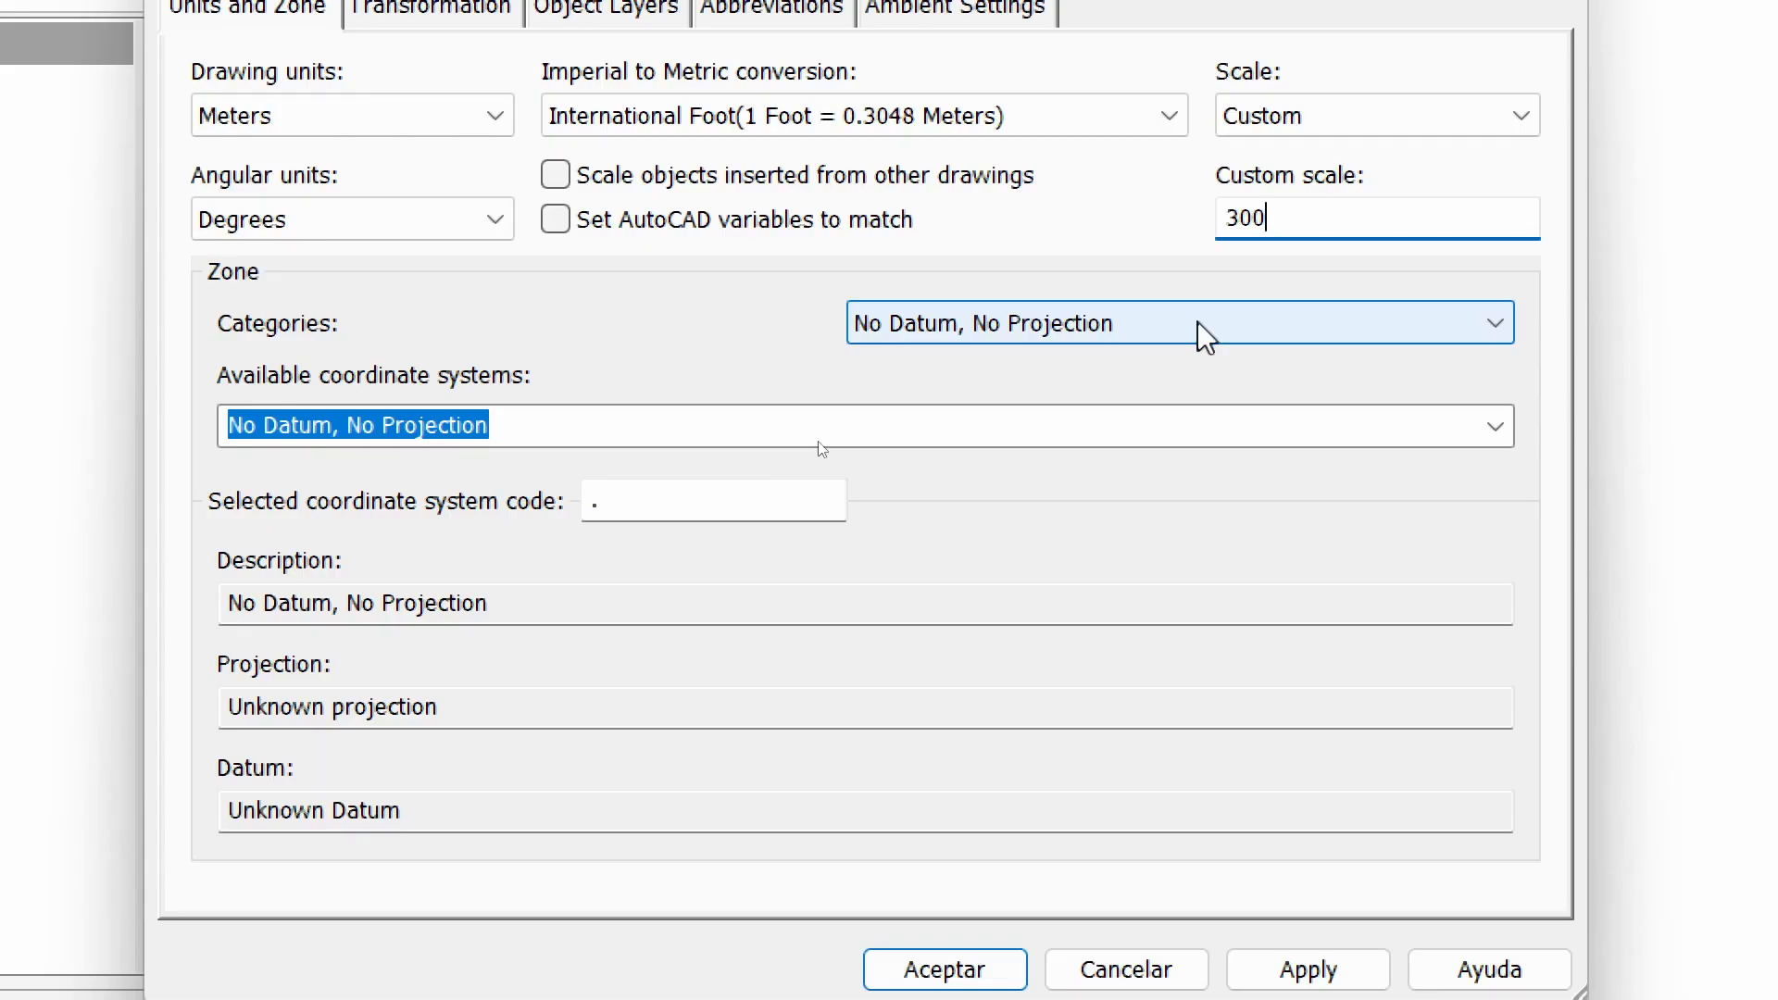
Set the zone to the UTM, WGS84 Datum category with the Zone 17 South coordinate system (UTM84-17S) and accept the drawing settings
left_click(1498, 330)
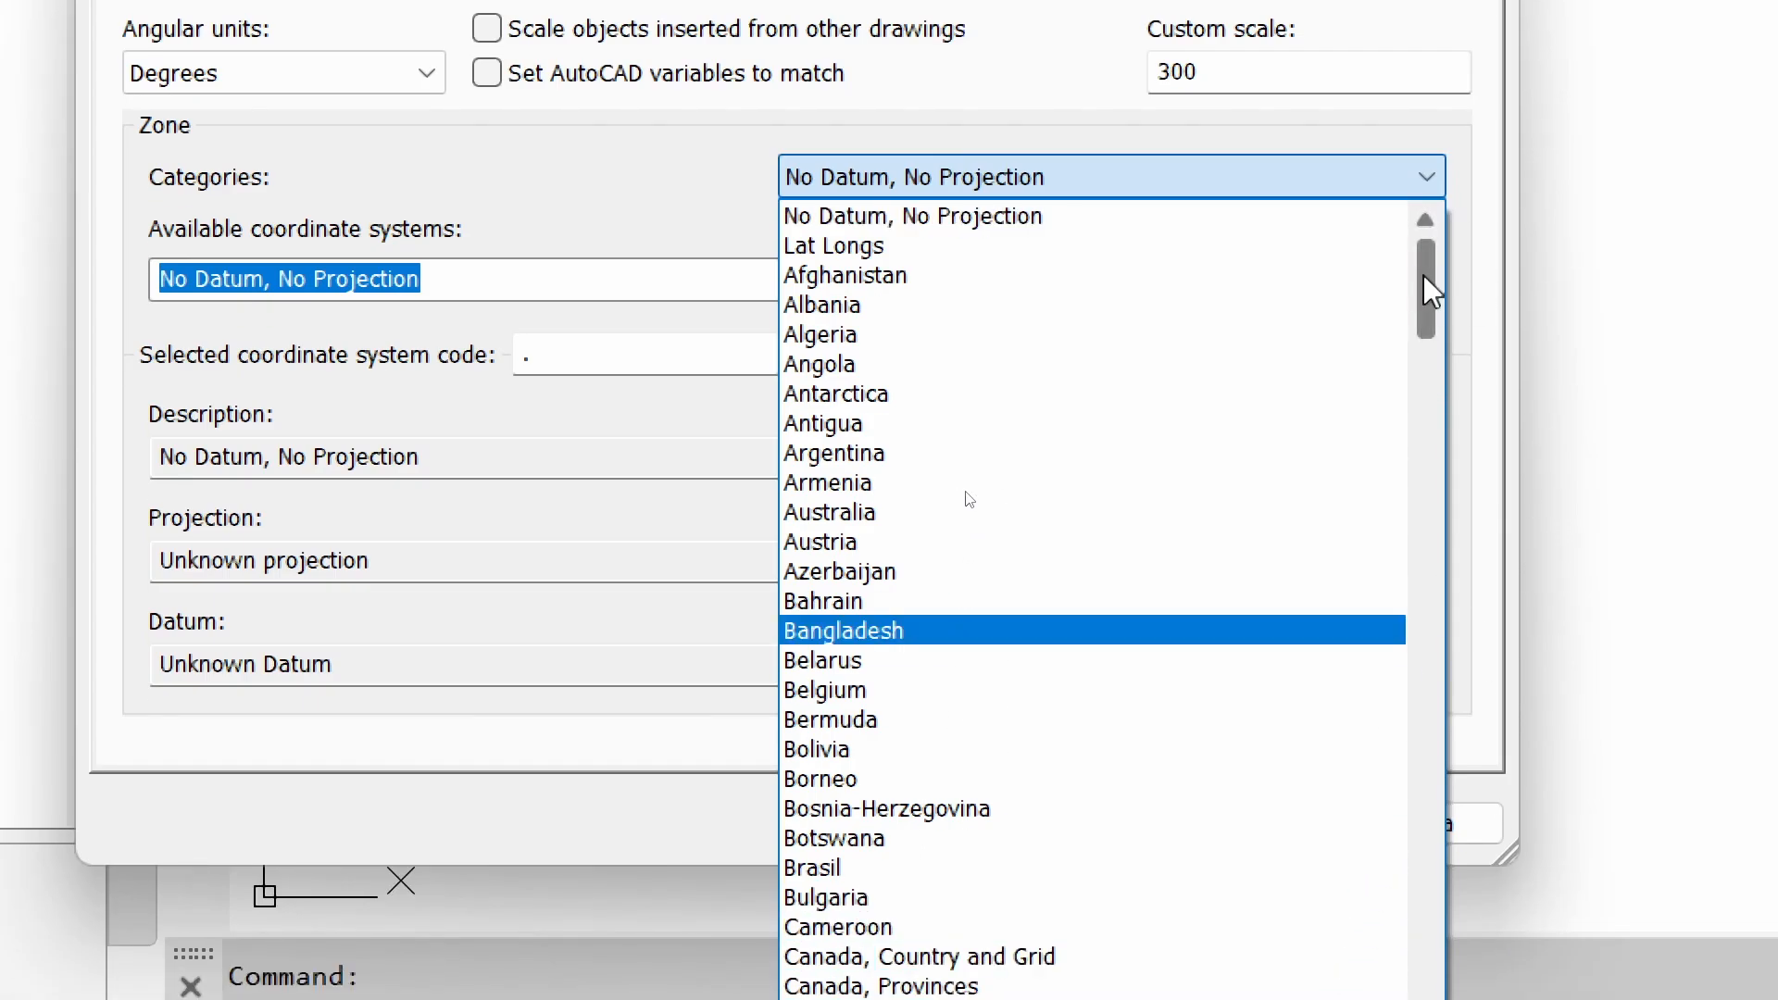
left_click_drag(1426, 286, 1420, 982)
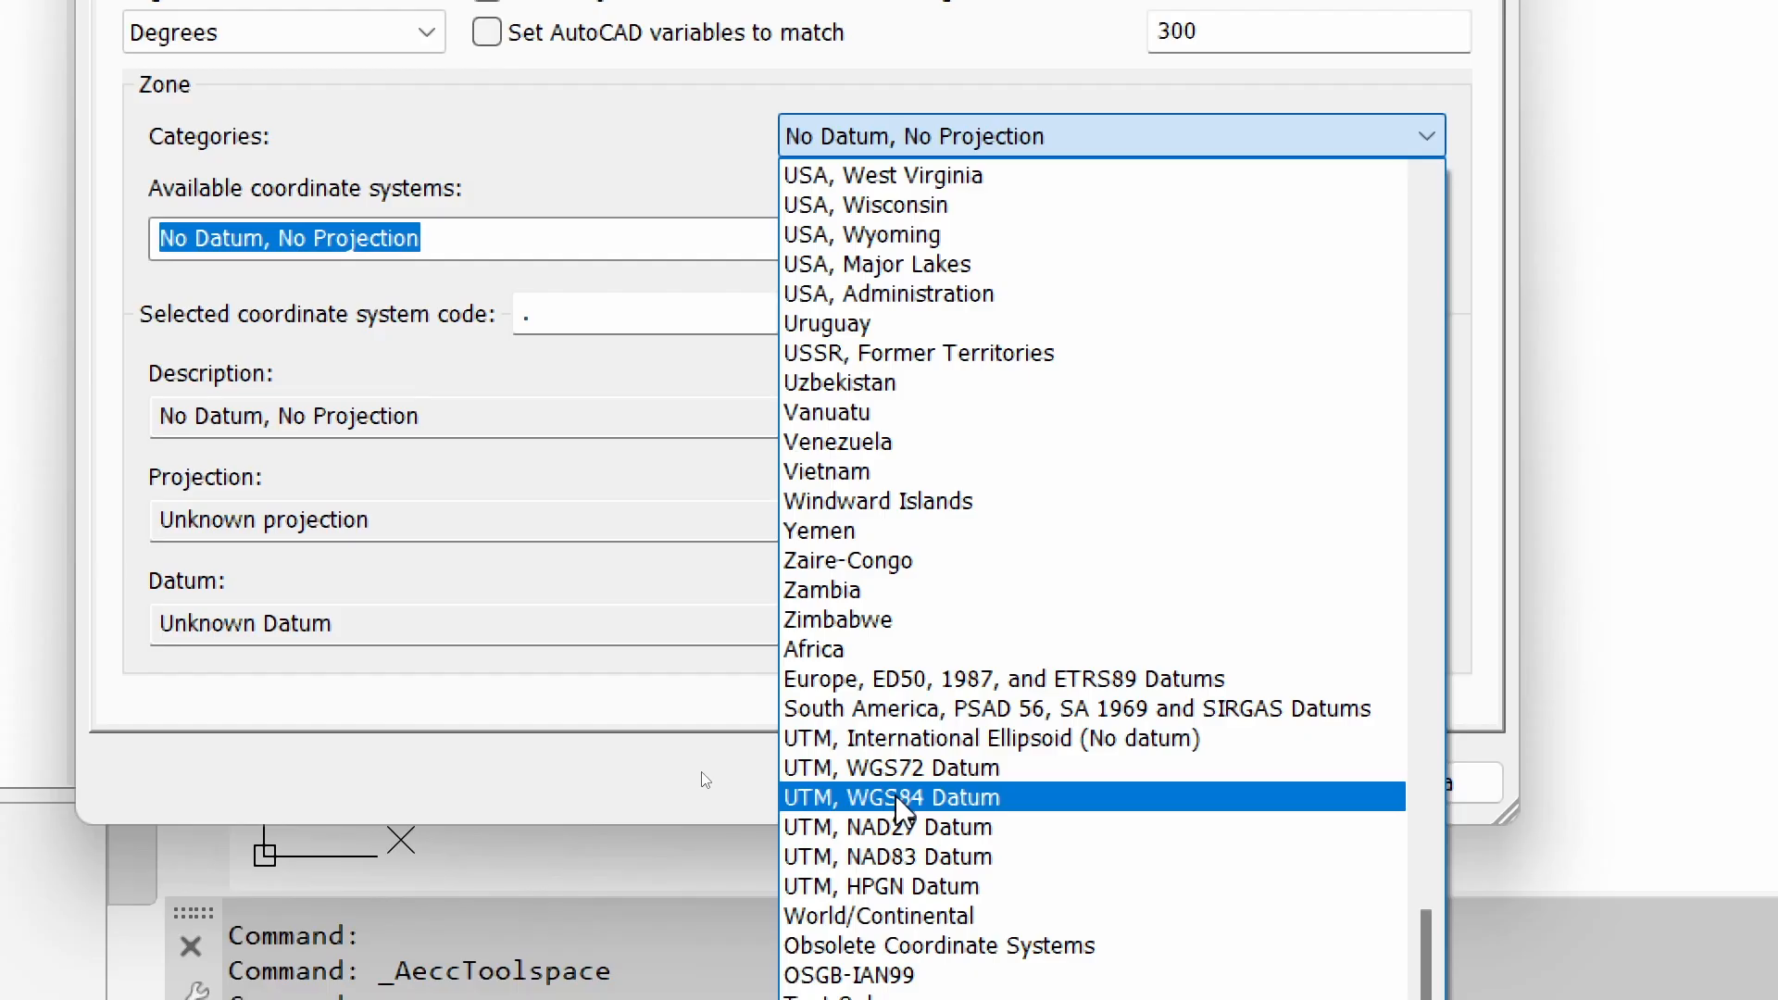
left_click(898, 802)
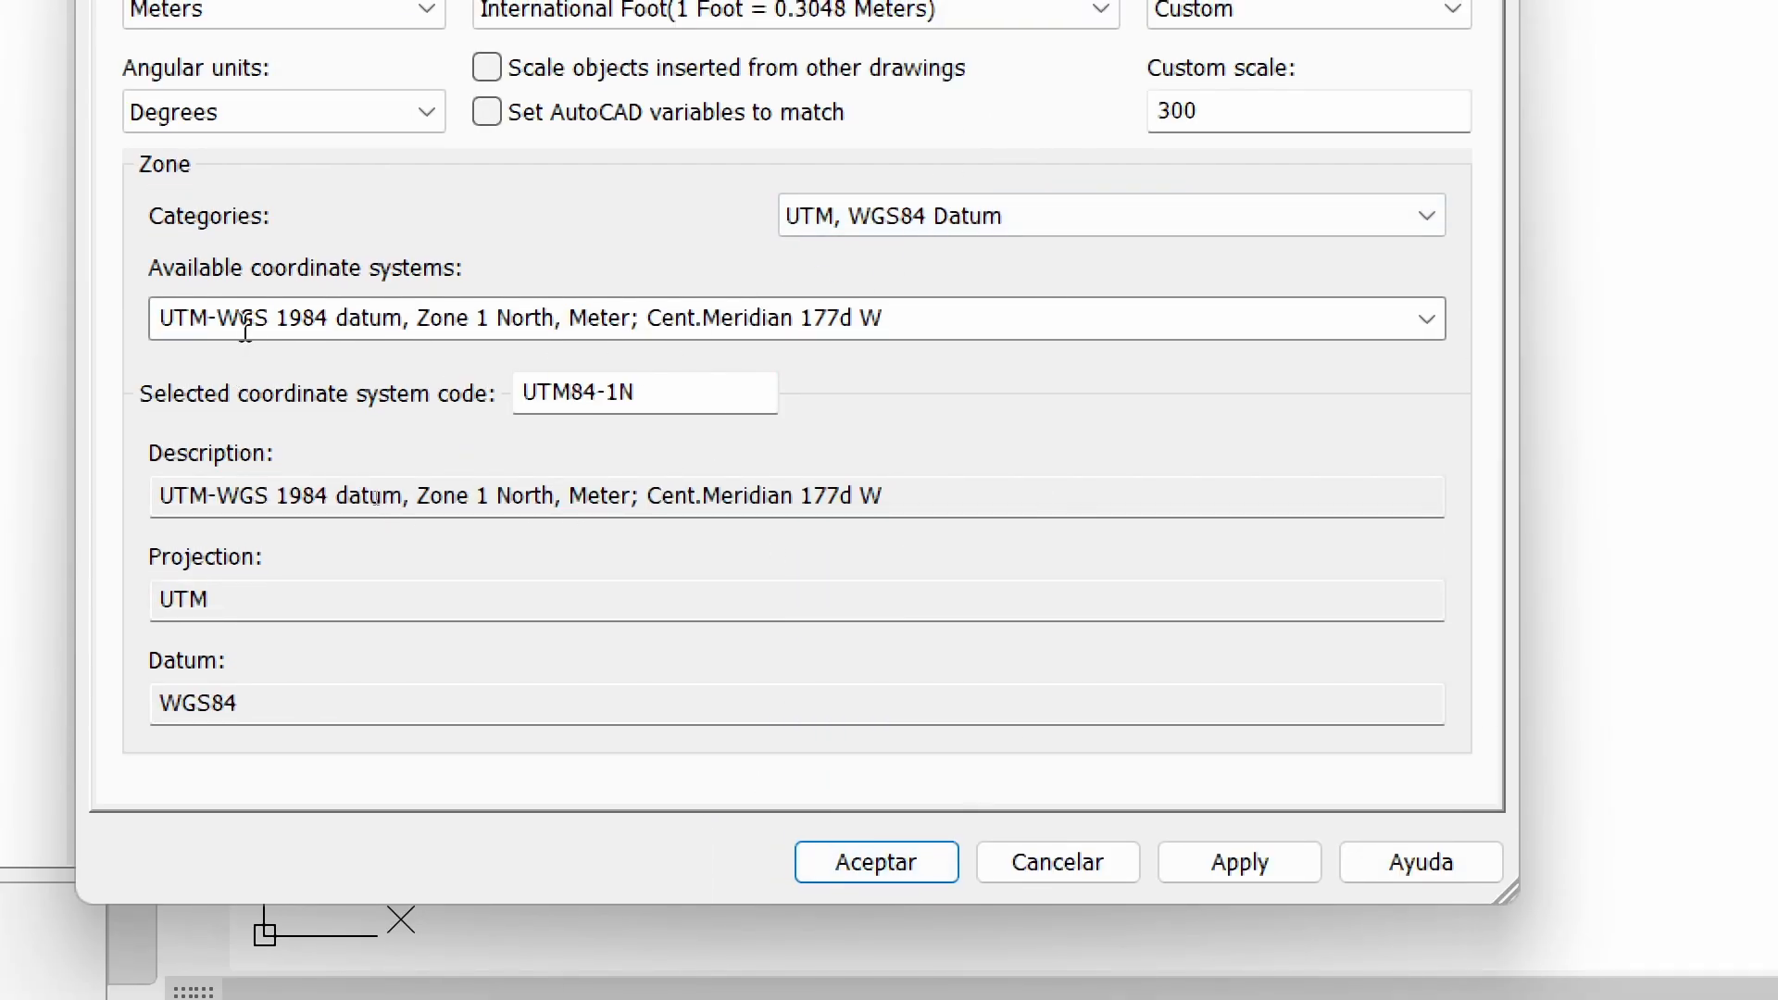
left_click(1441, 326)
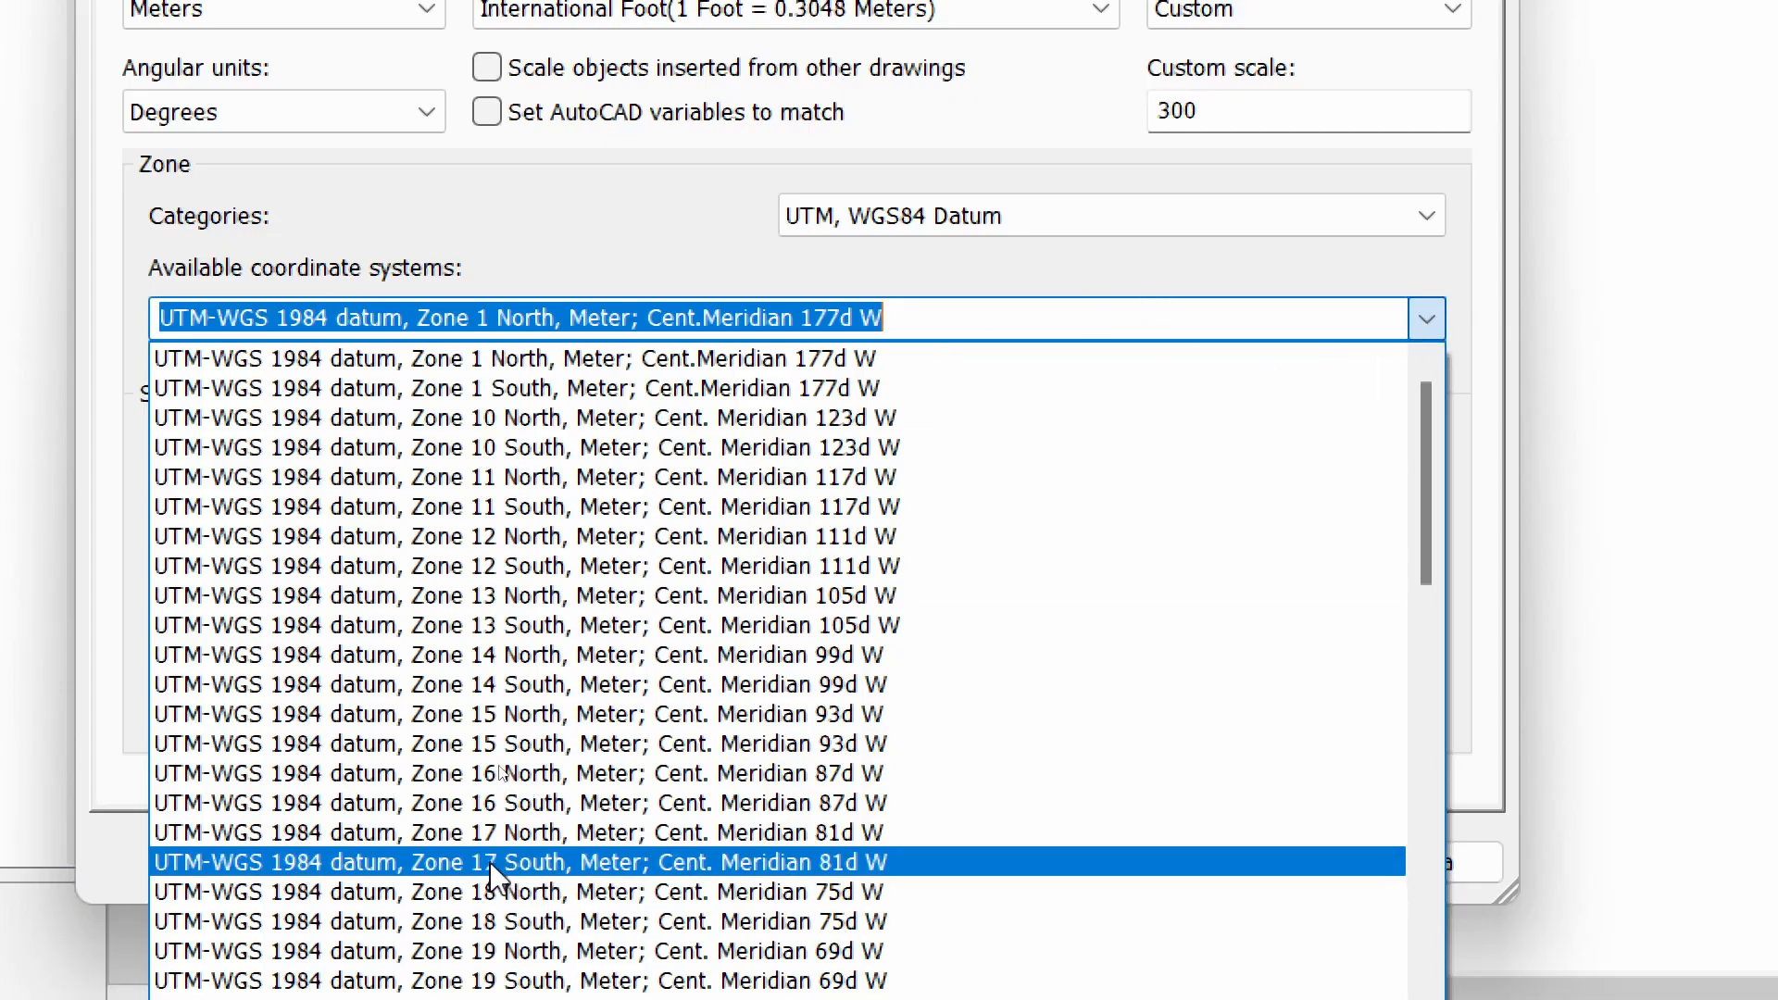
left_click(543, 863)
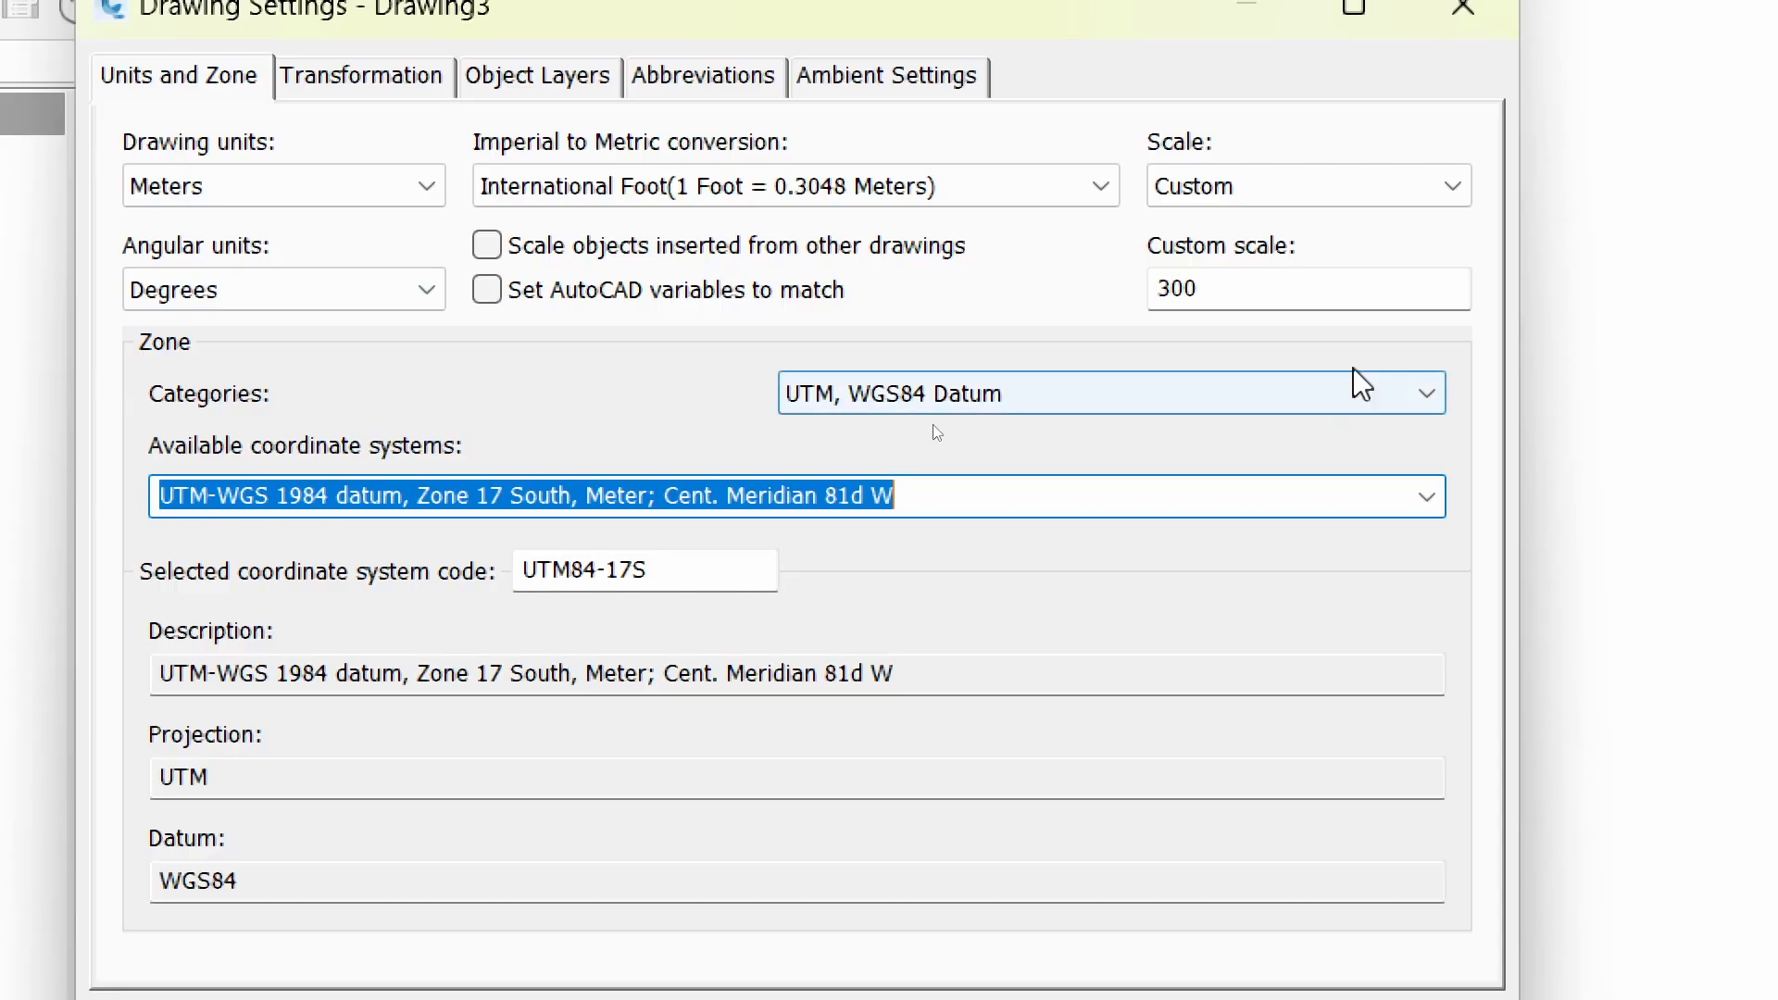
double_click(1231, 294)
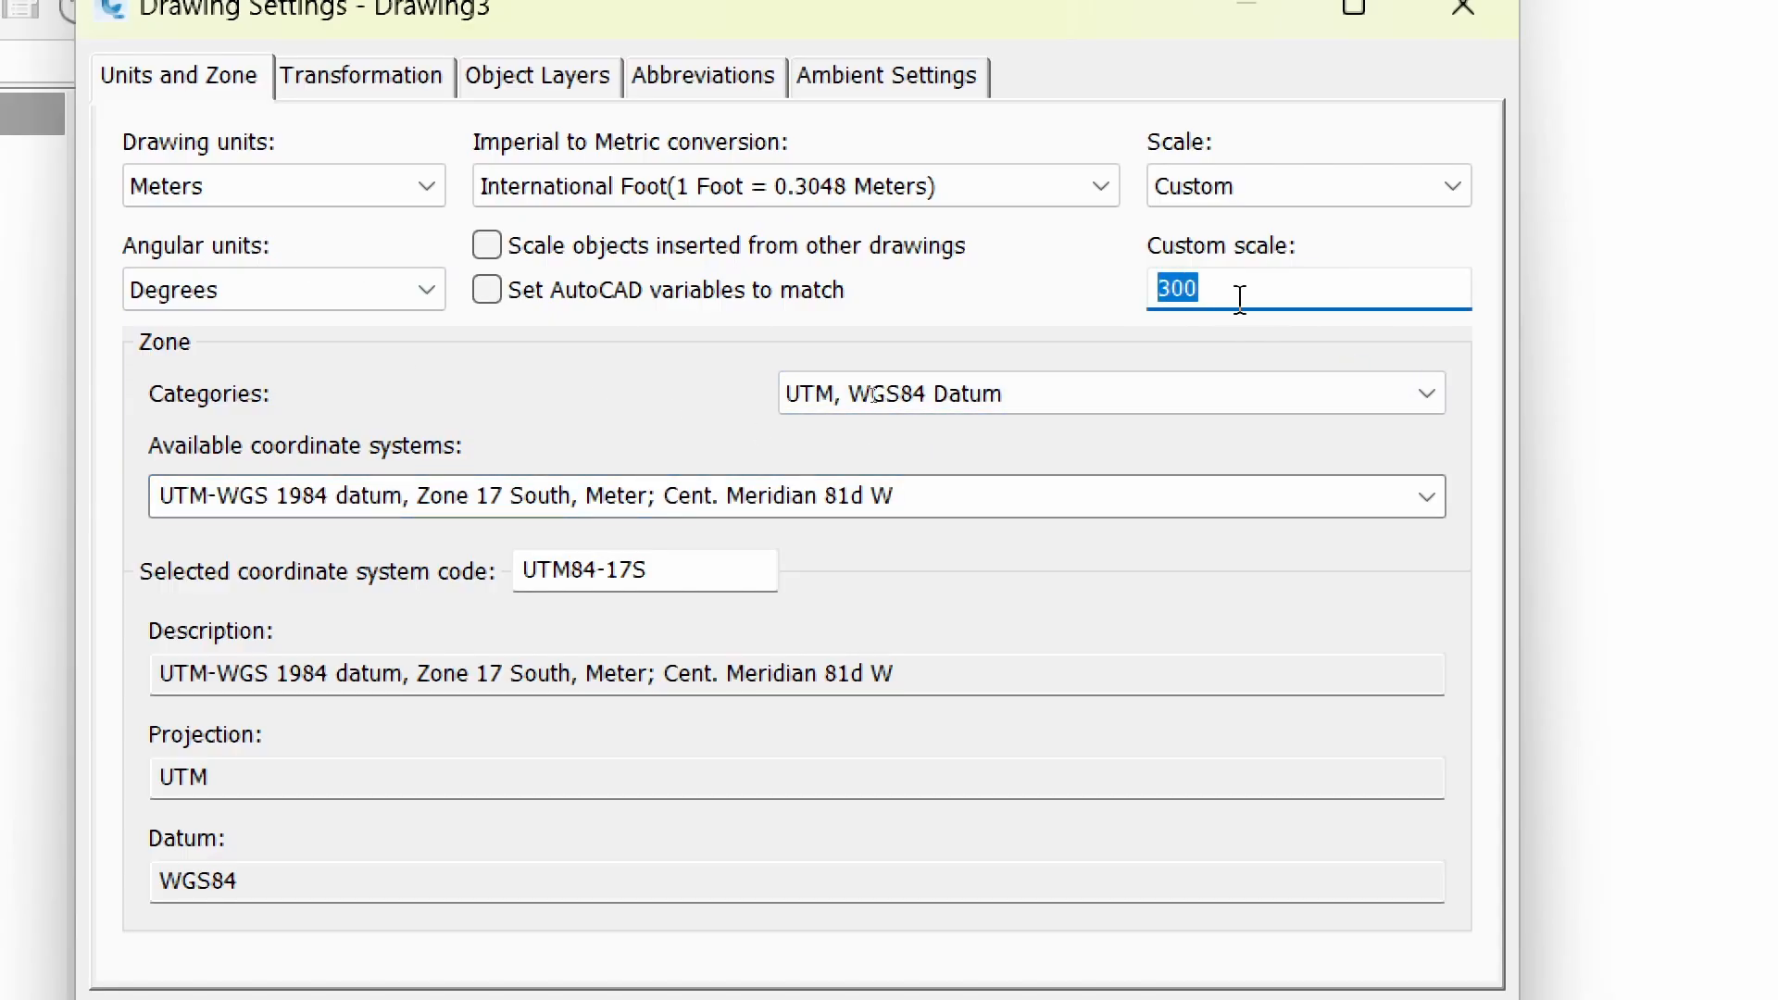
left_click(1287, 398)
left_click(1155, 403)
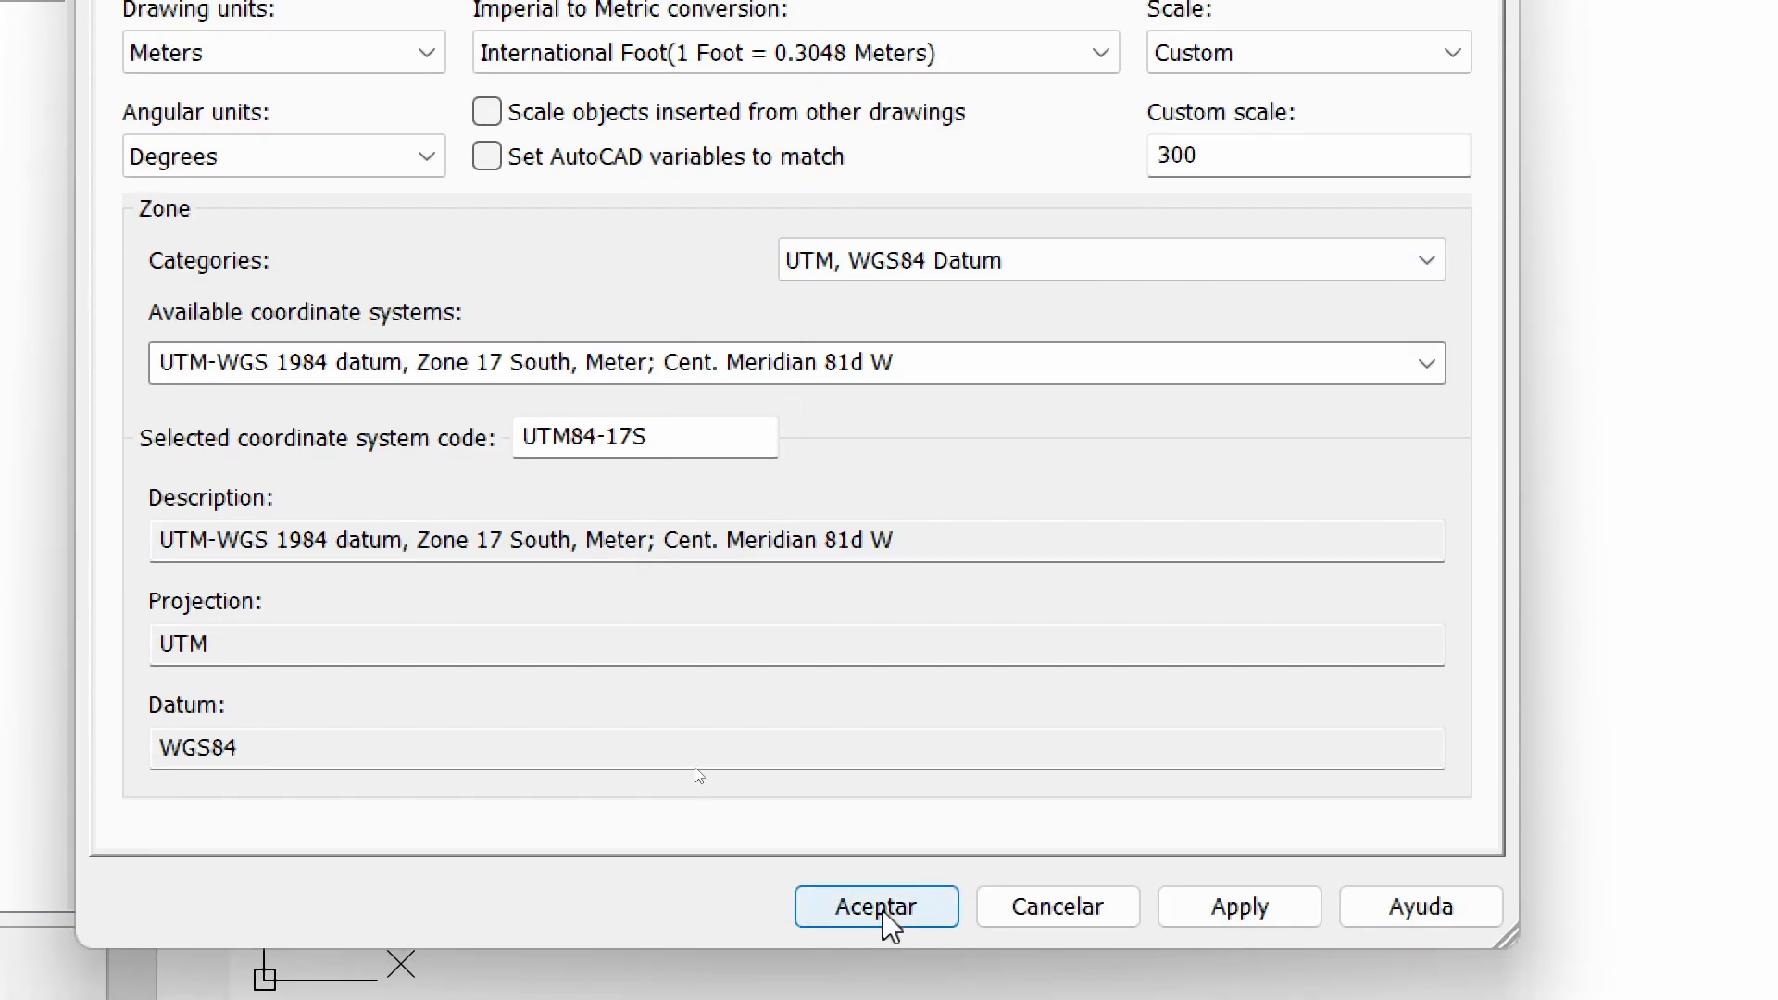
left_click(880, 908)
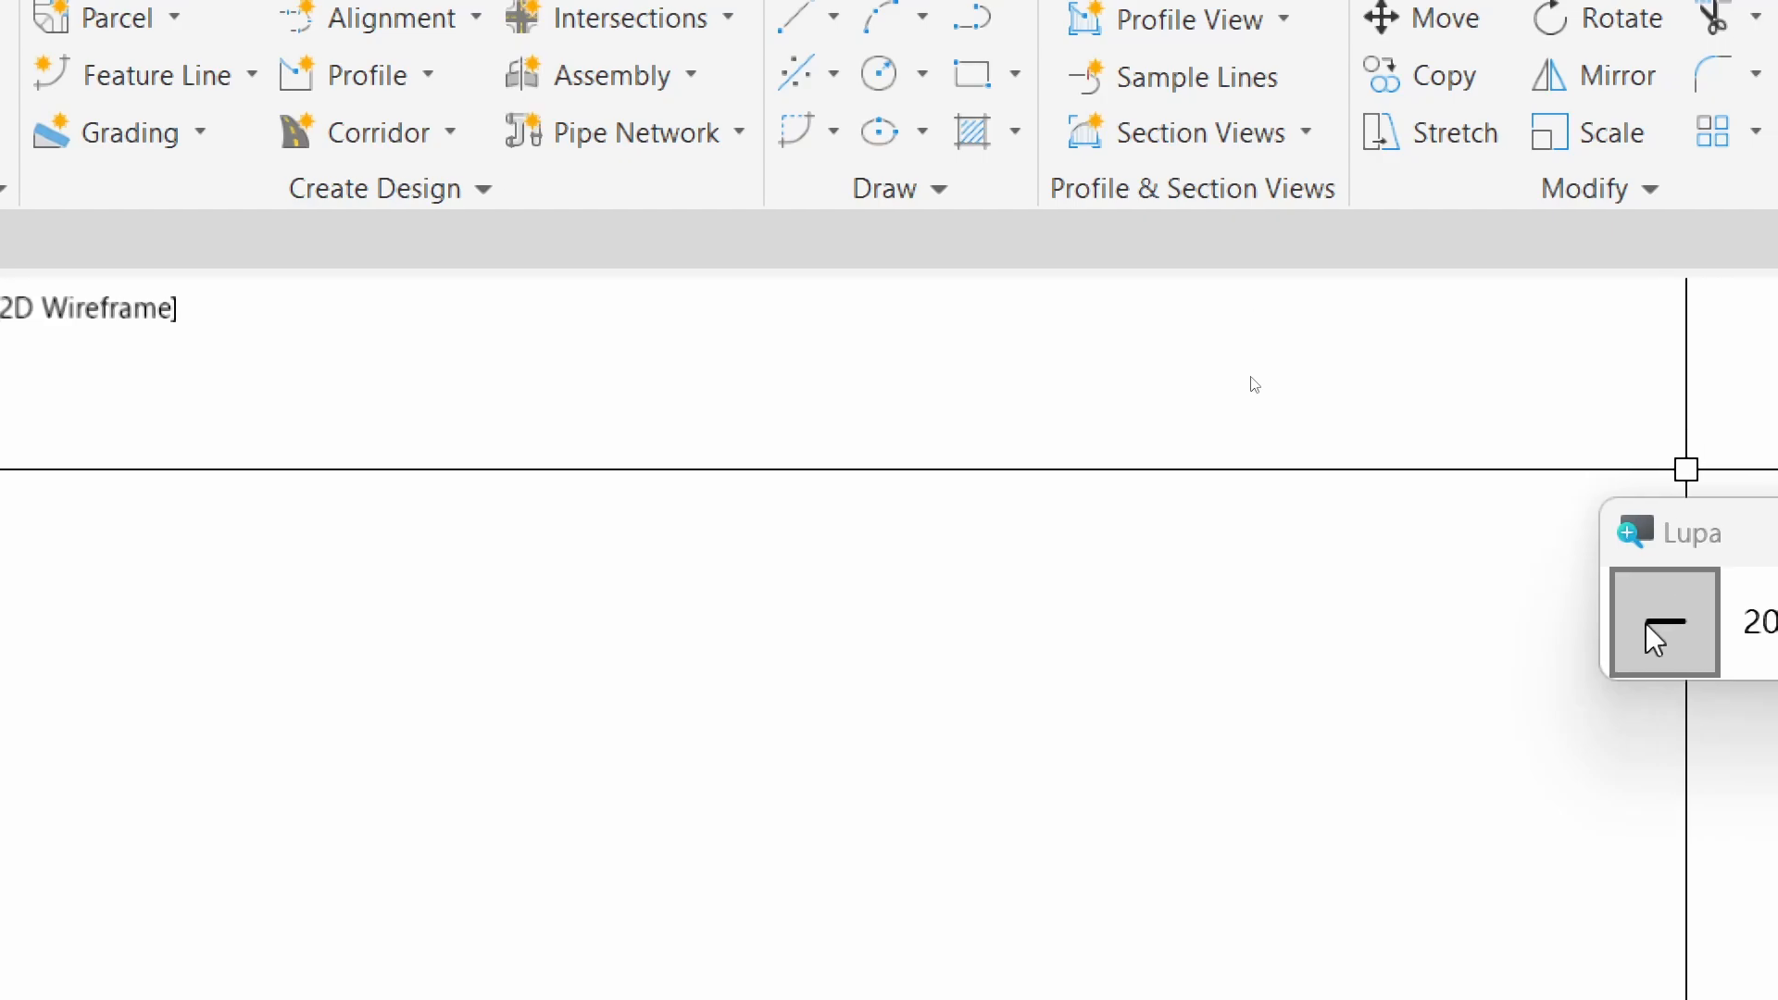
Reset the magnification to 100%, enlarge it again to 200%, and check the layer list of Drawing3
left_click(1655, 630)
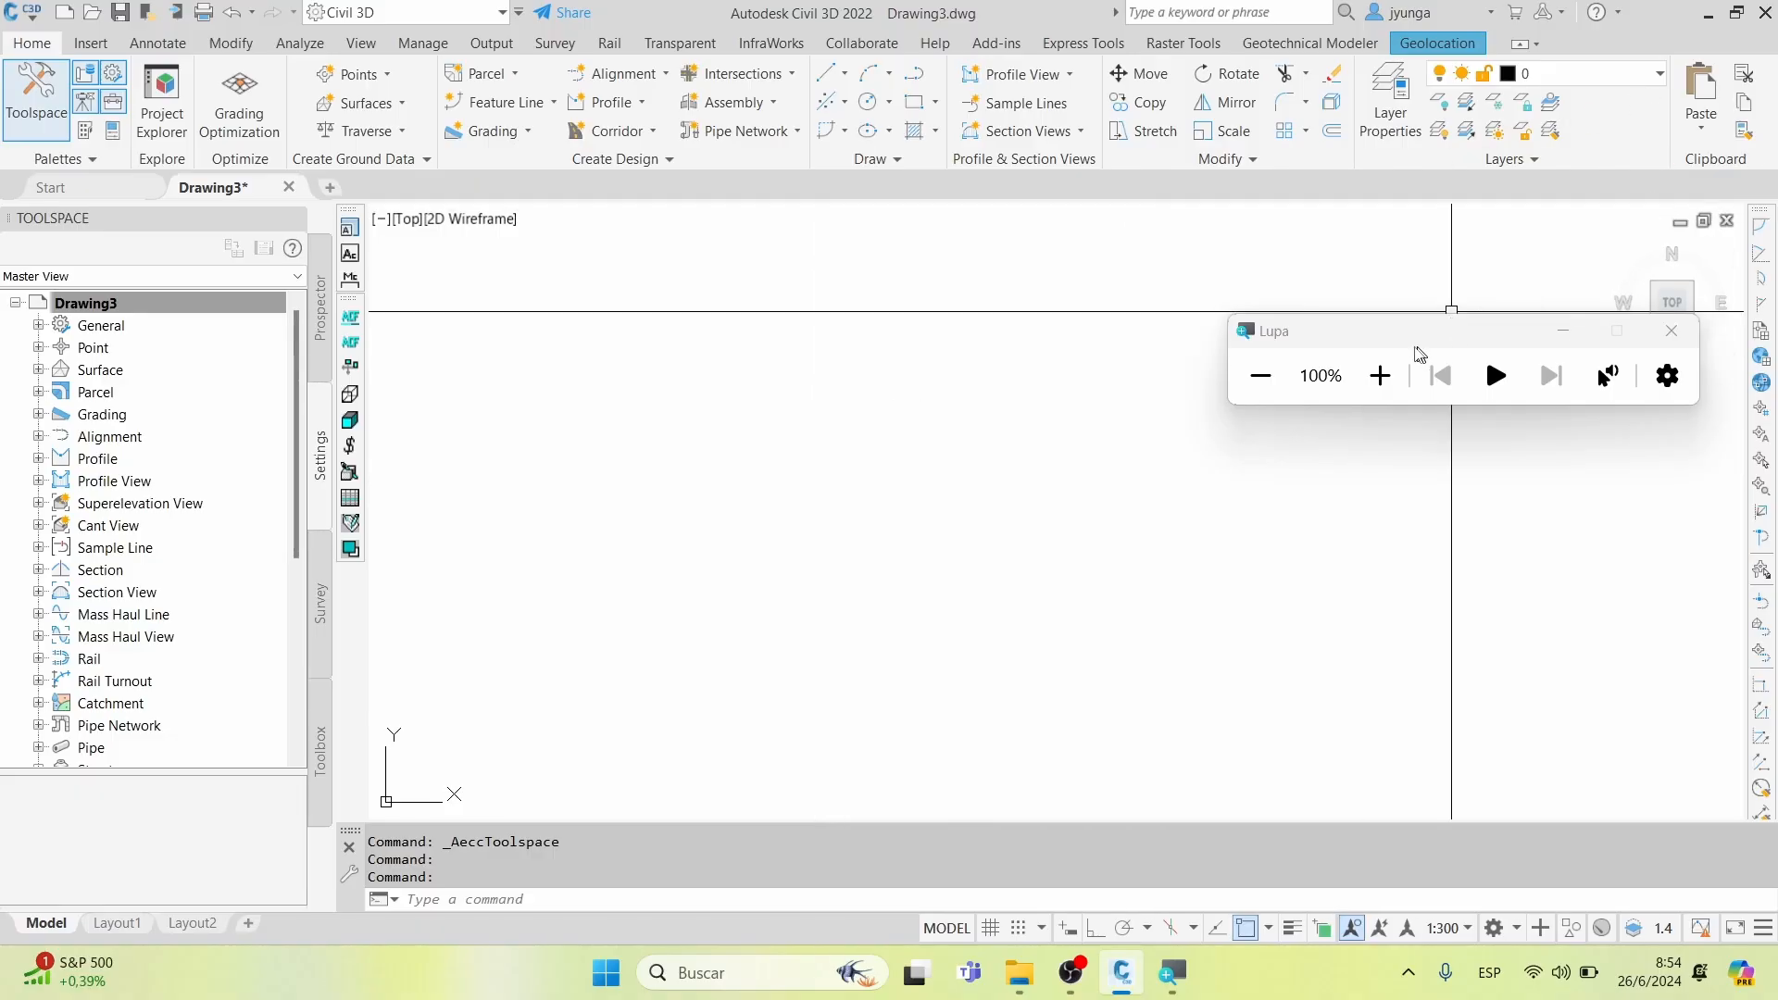
left_click(1380, 375)
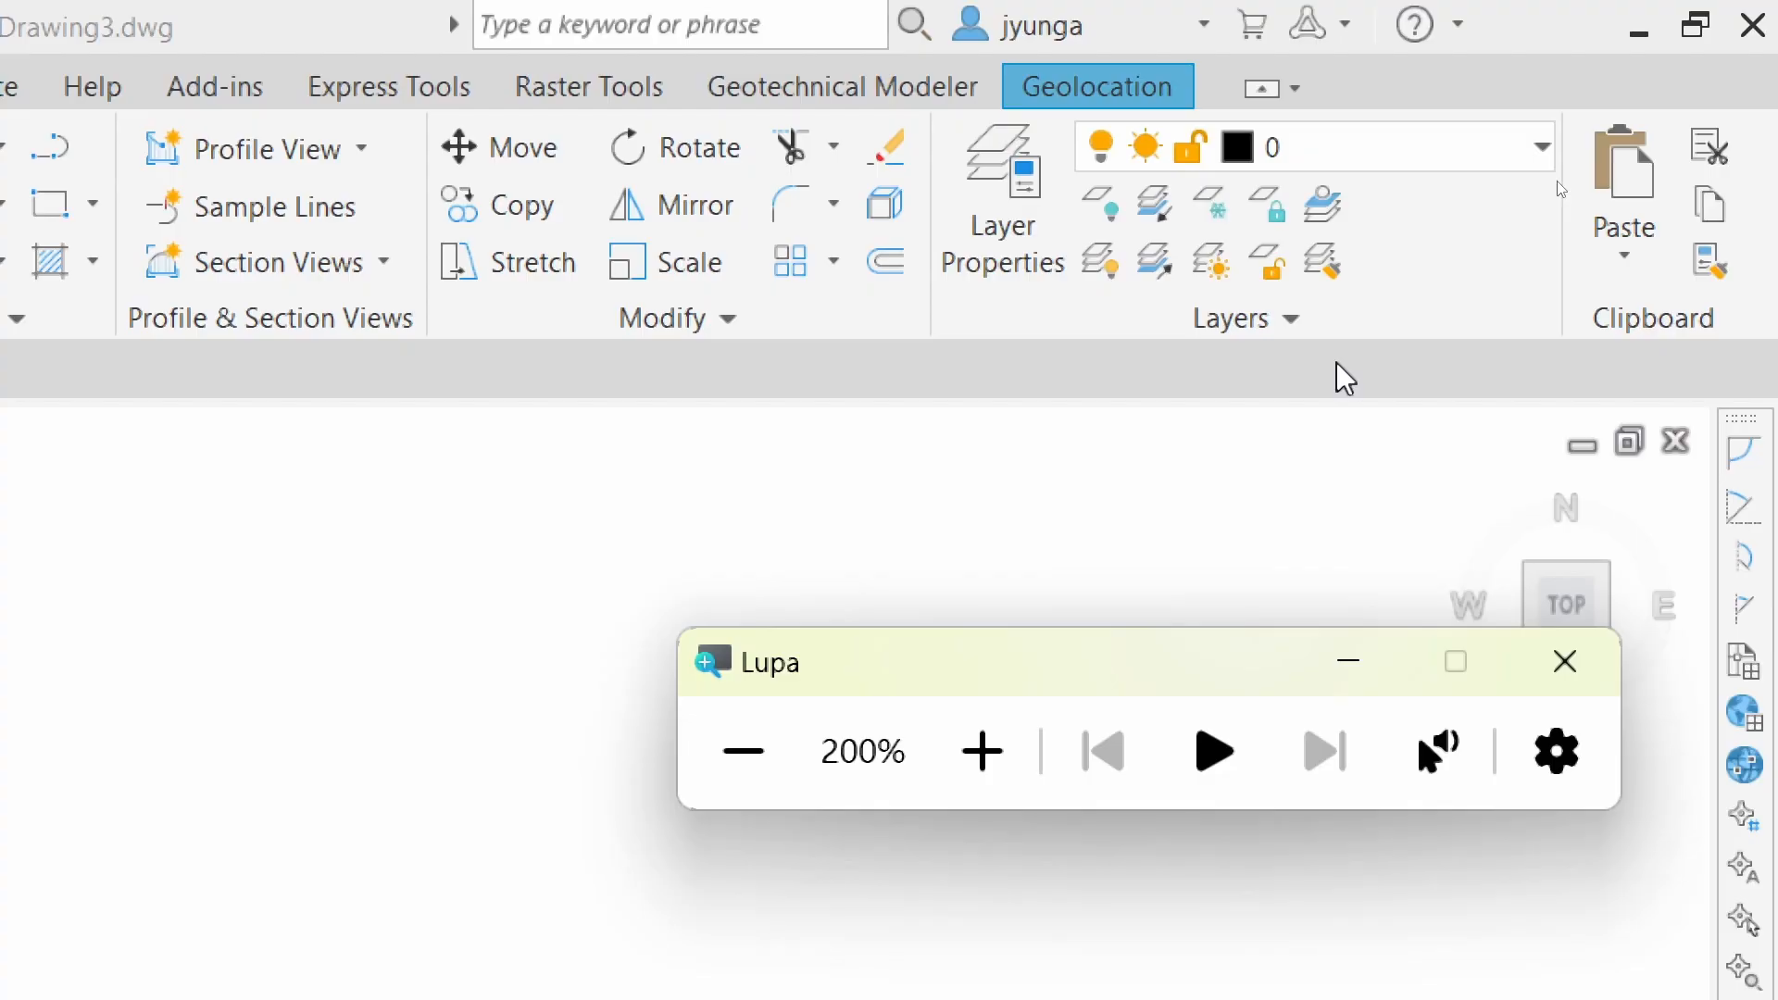
left_click(1545, 153)
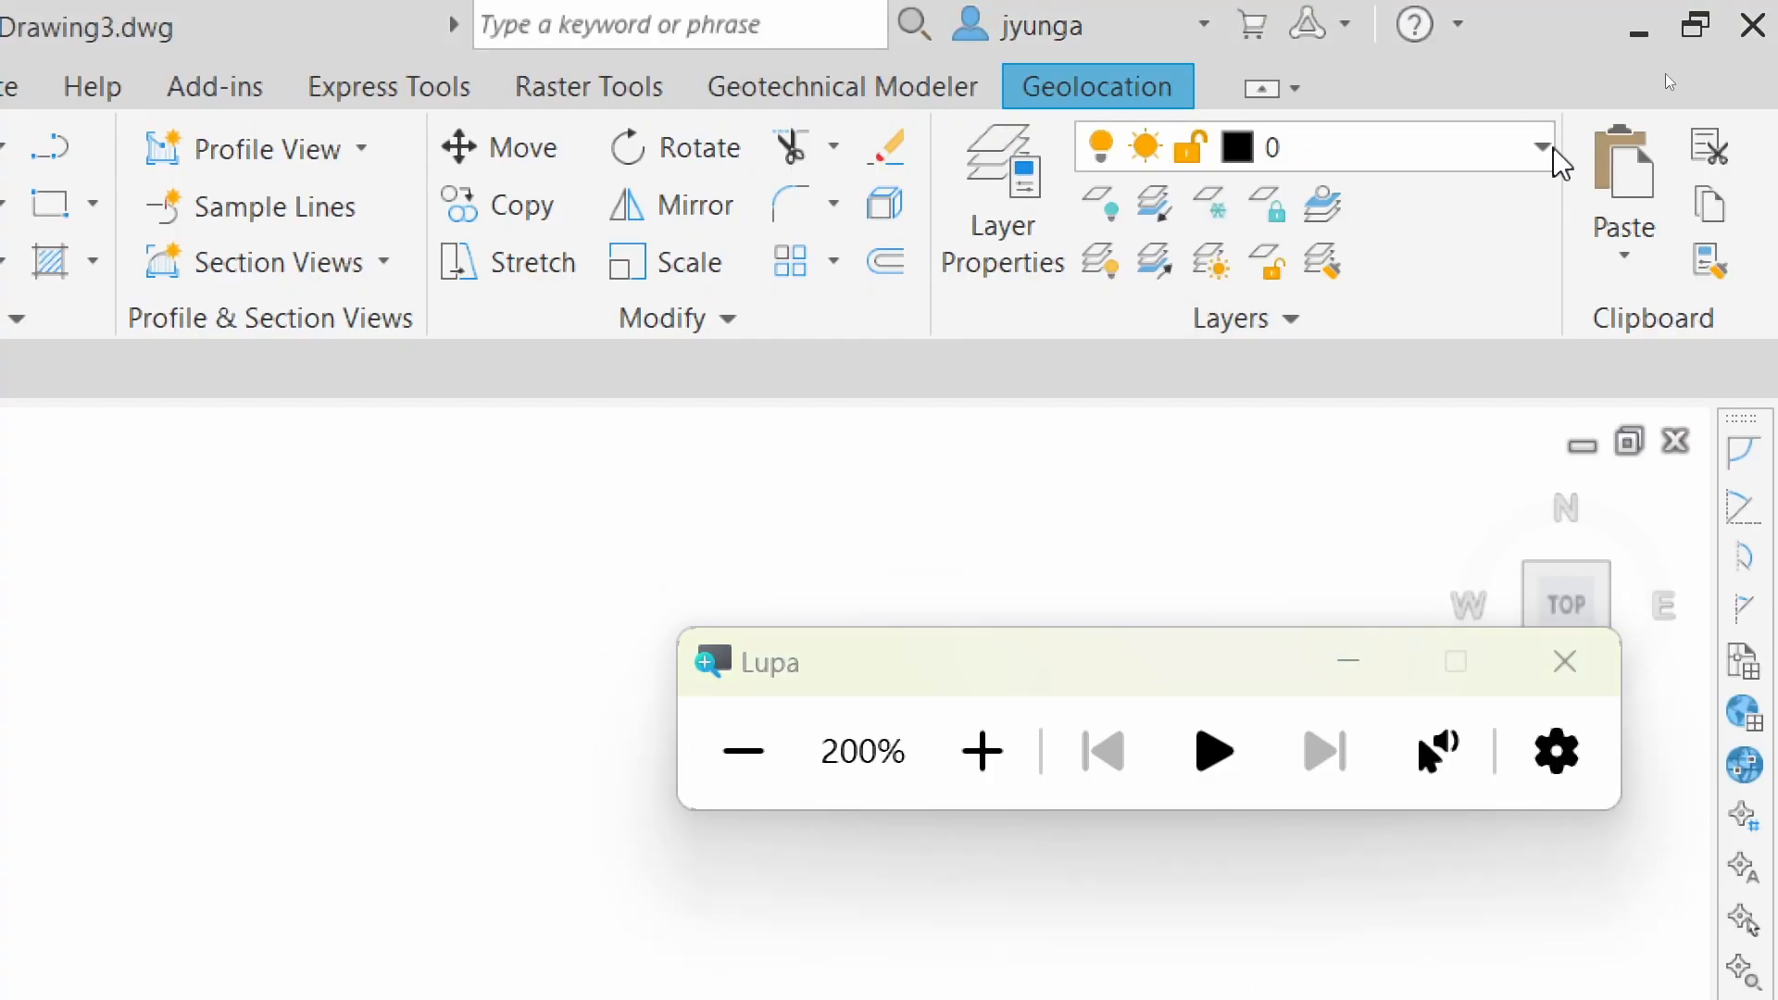
left_click(1545, 152)
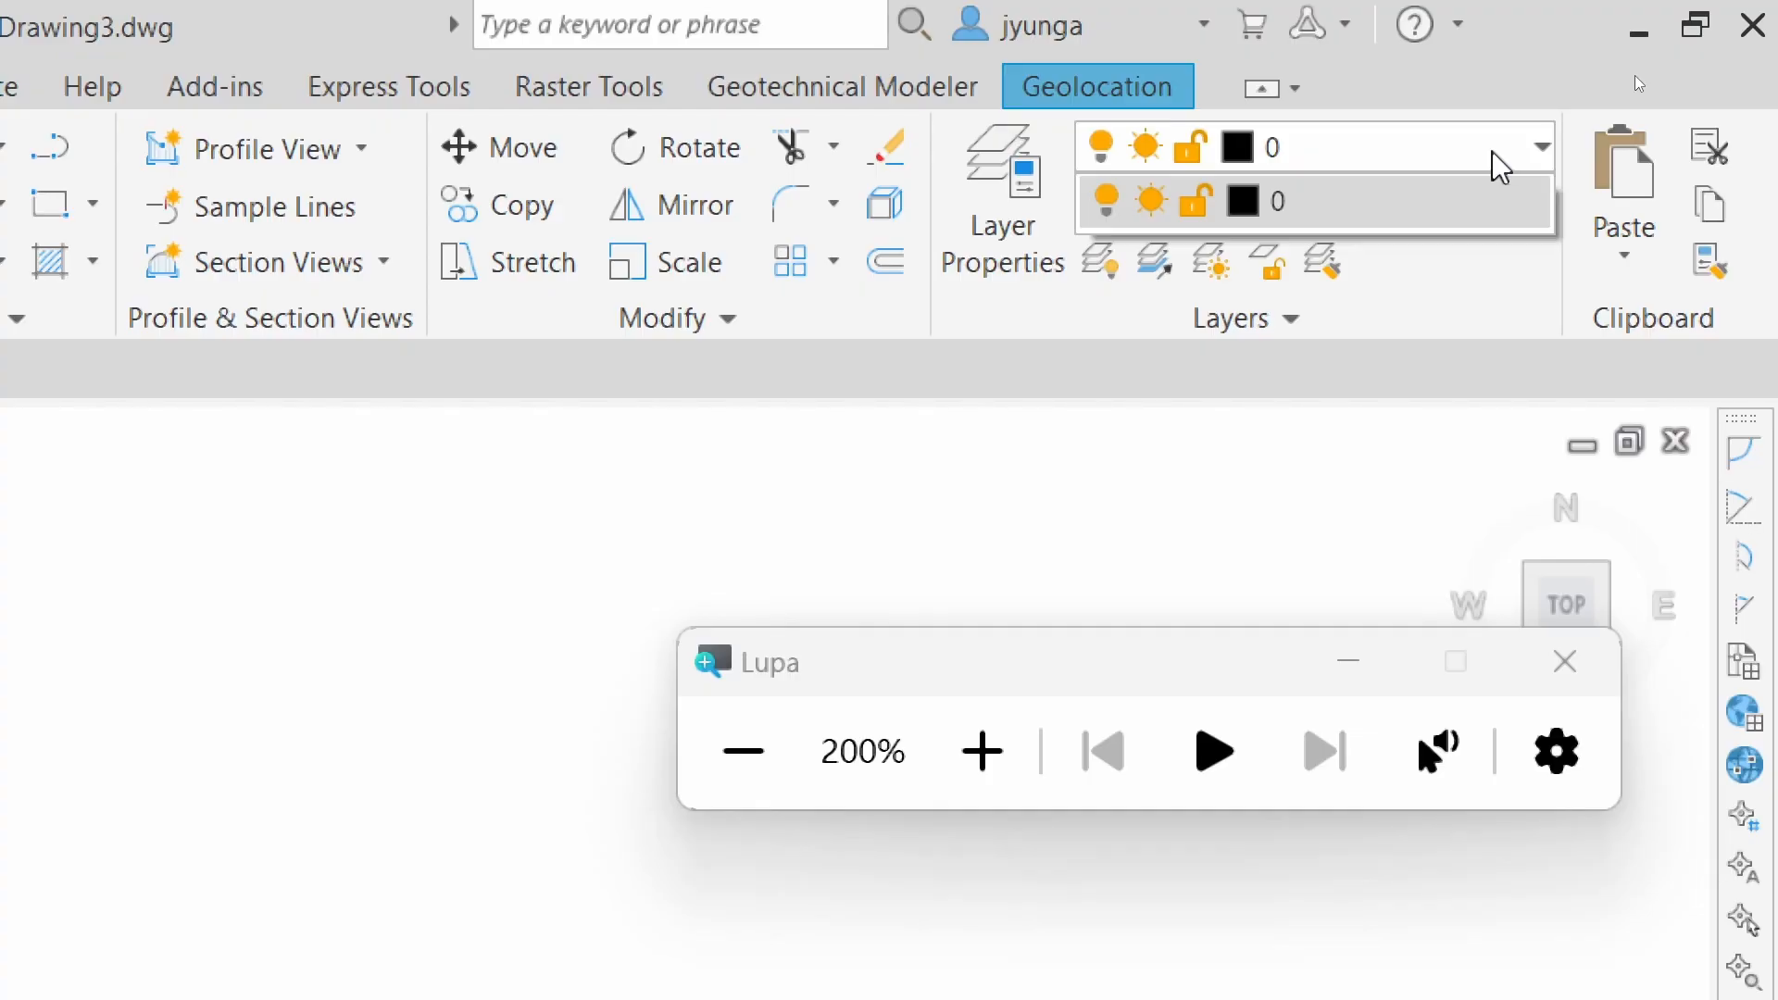
Open the layer properties of Drawing3 and move the magnifier window off the layer list
left_click(989, 263)
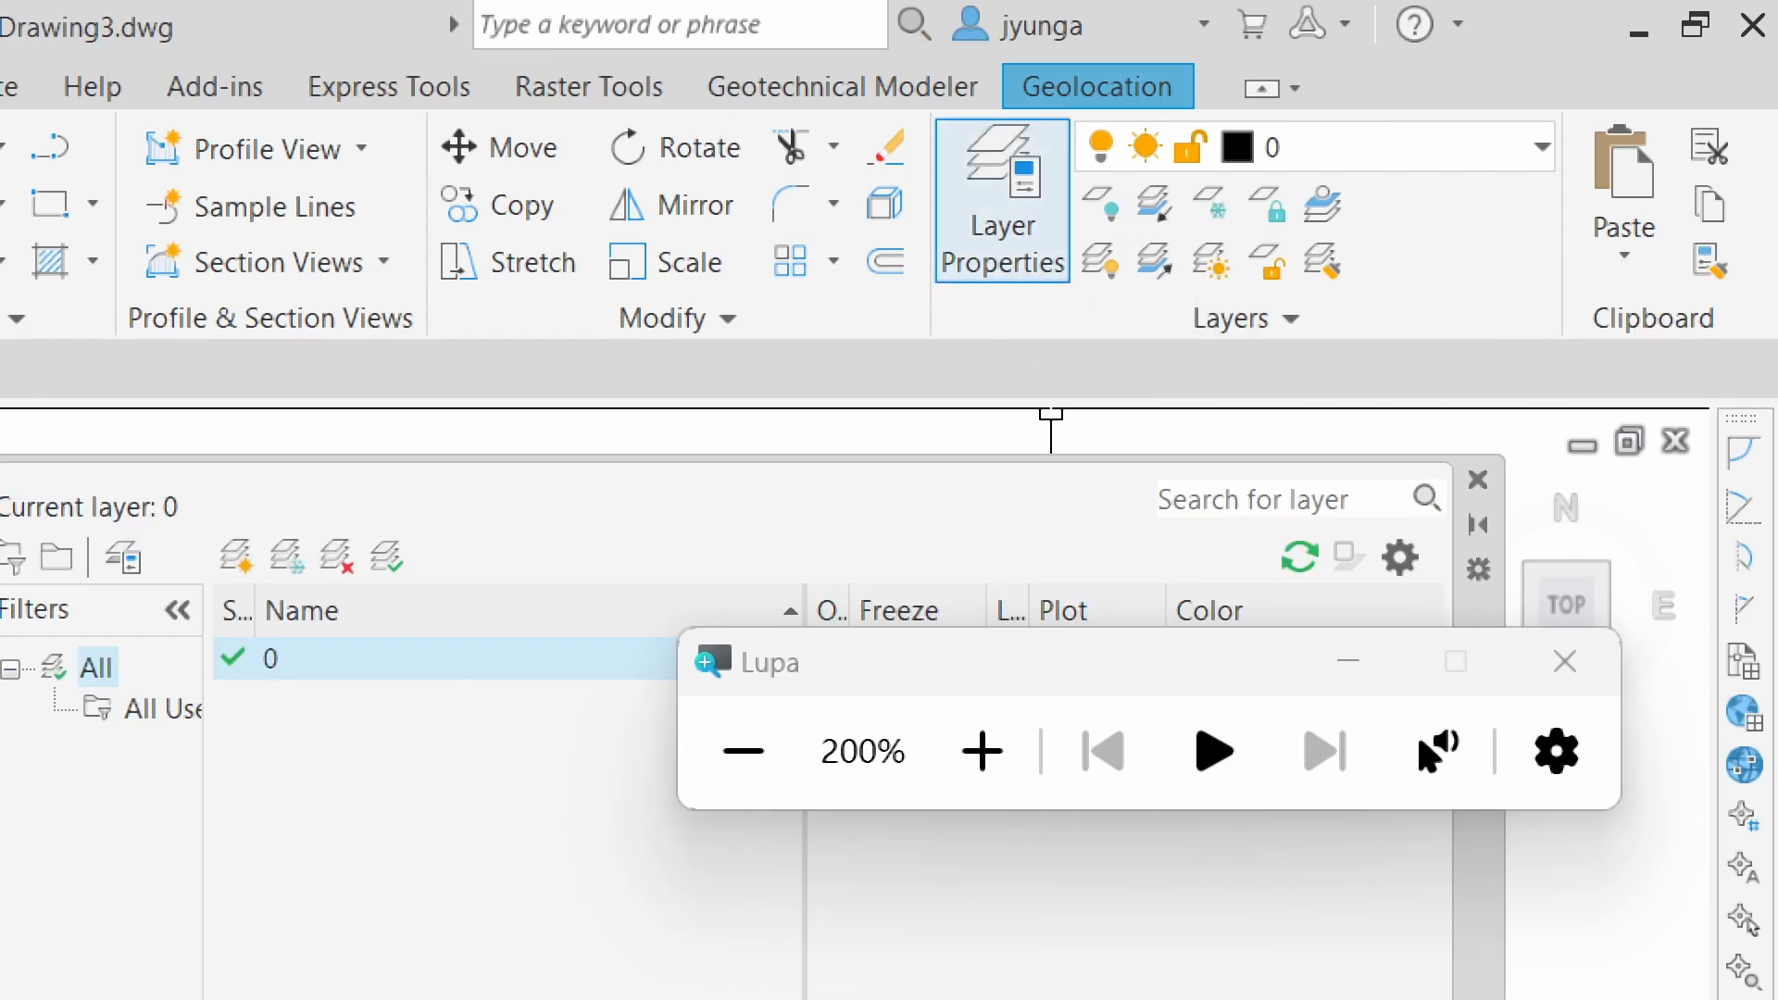
left_click(1478, 479)
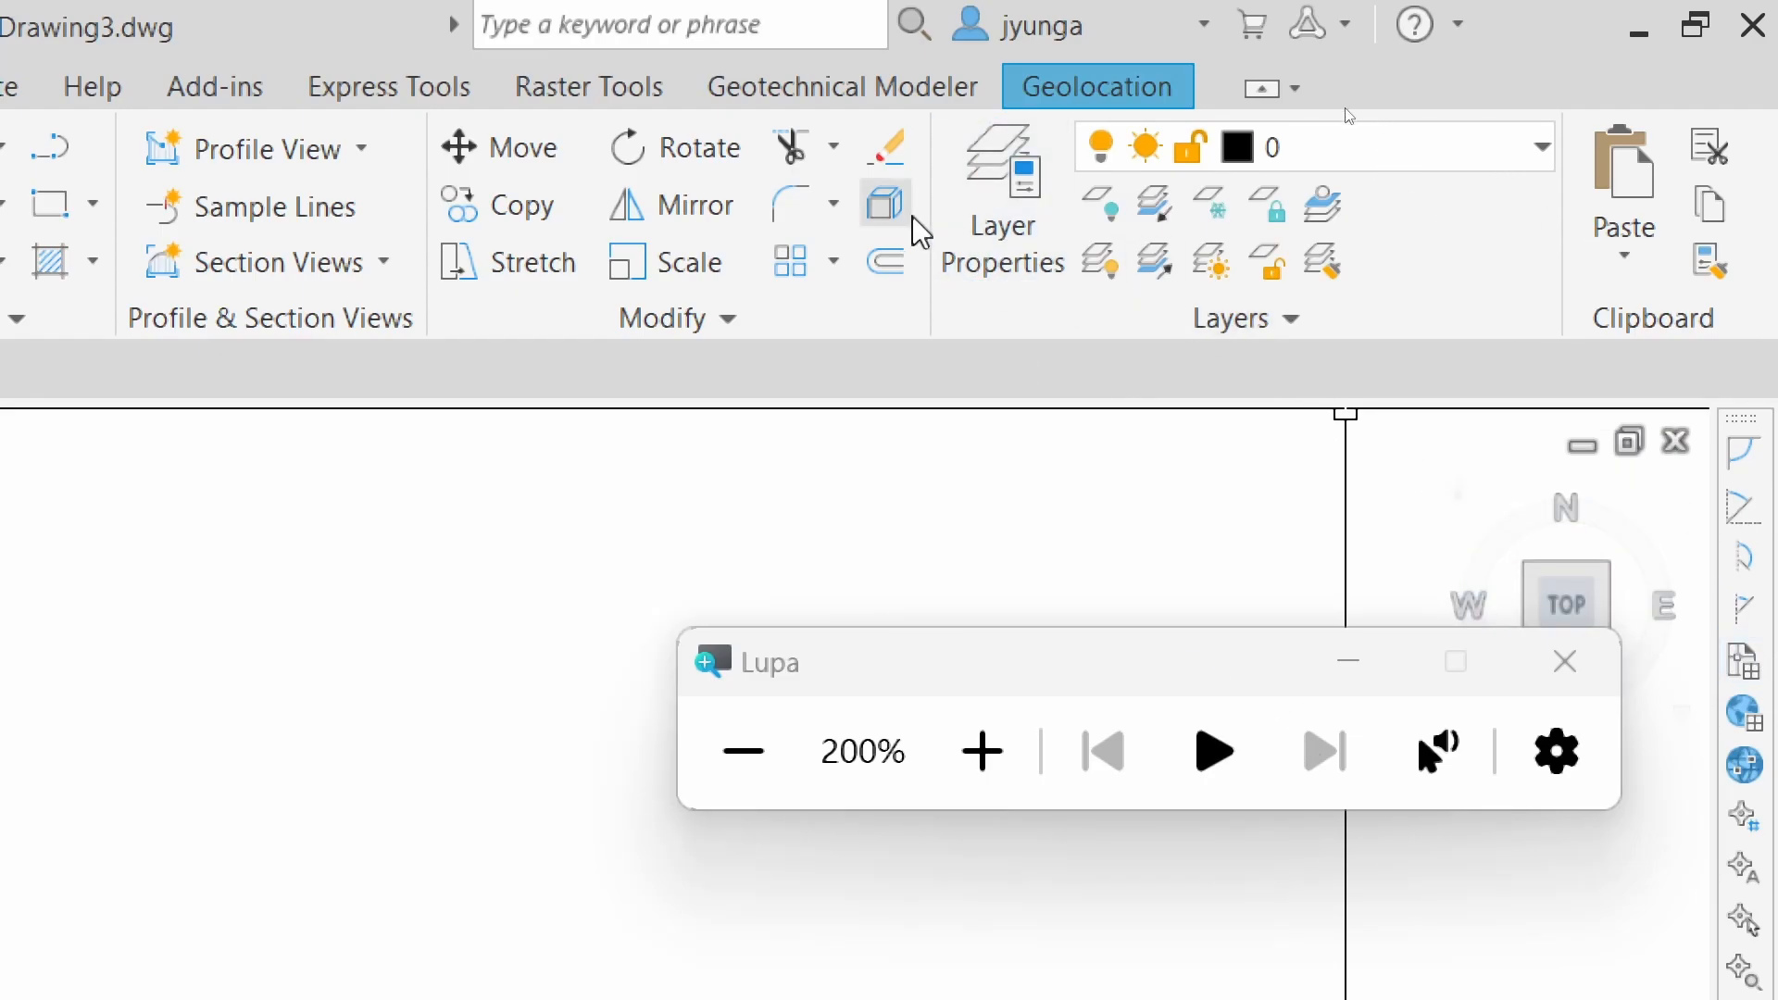
left_click(1009, 227)
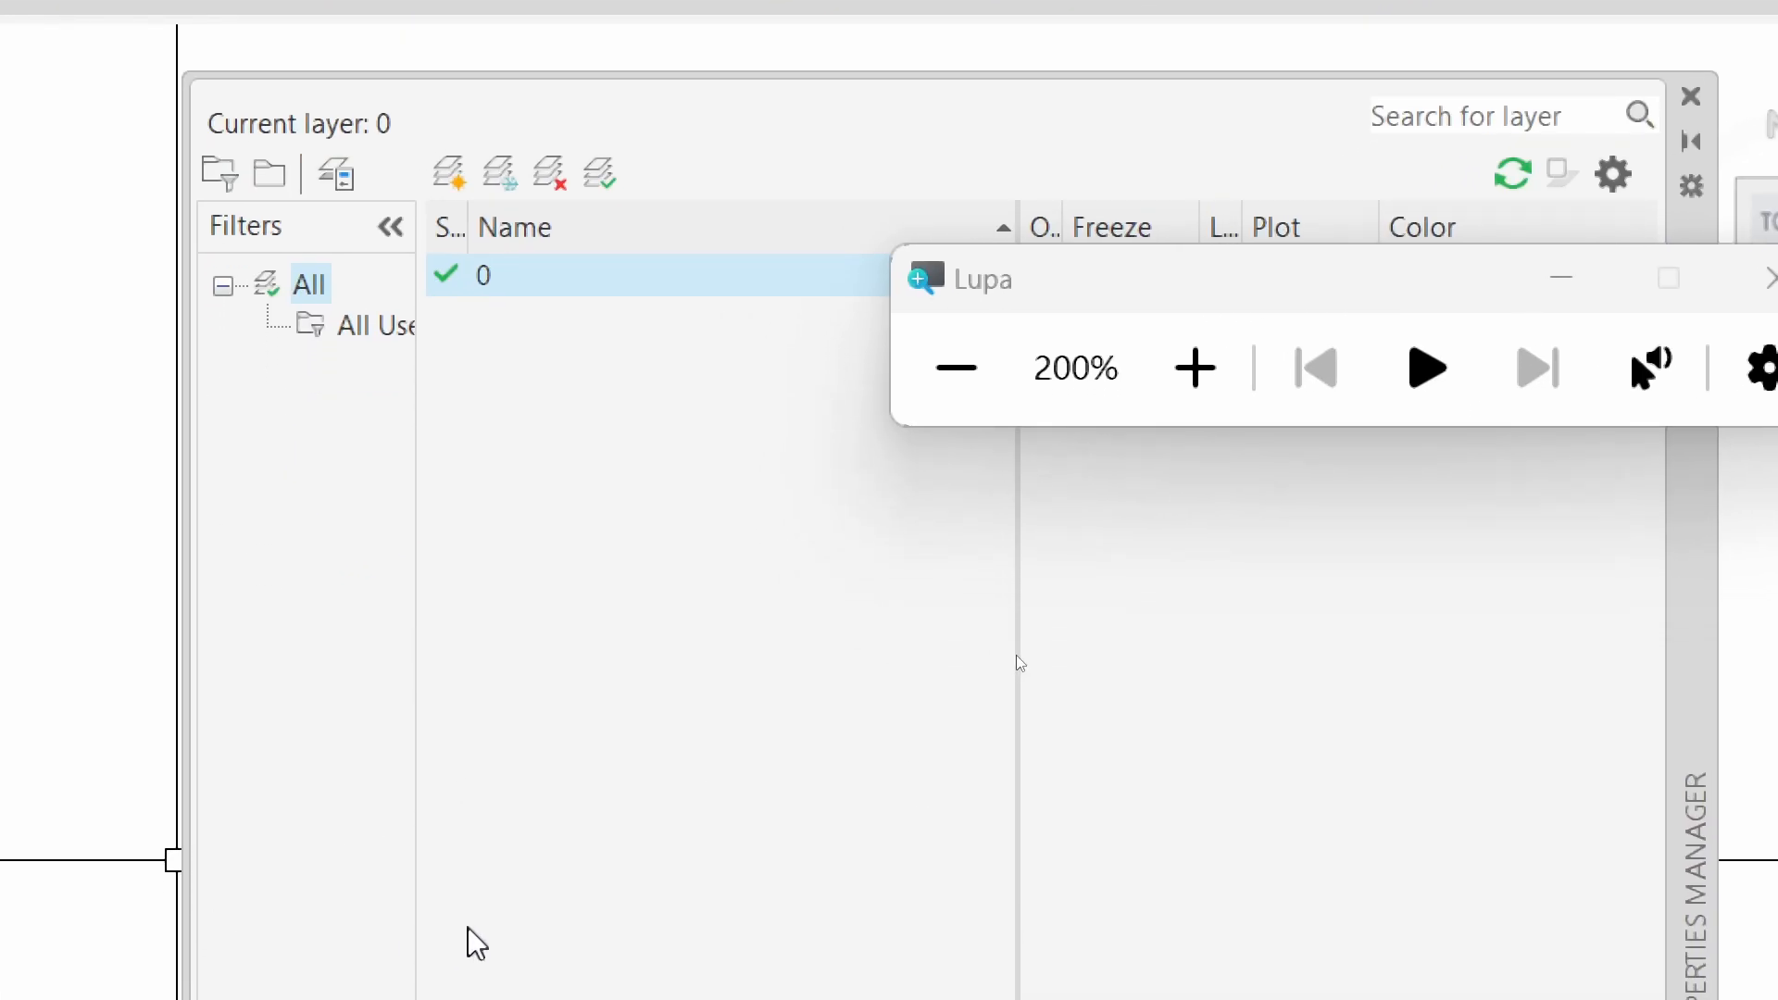
left_click_drag(1339, 276, 1169, 60)
left_click(661, 357)
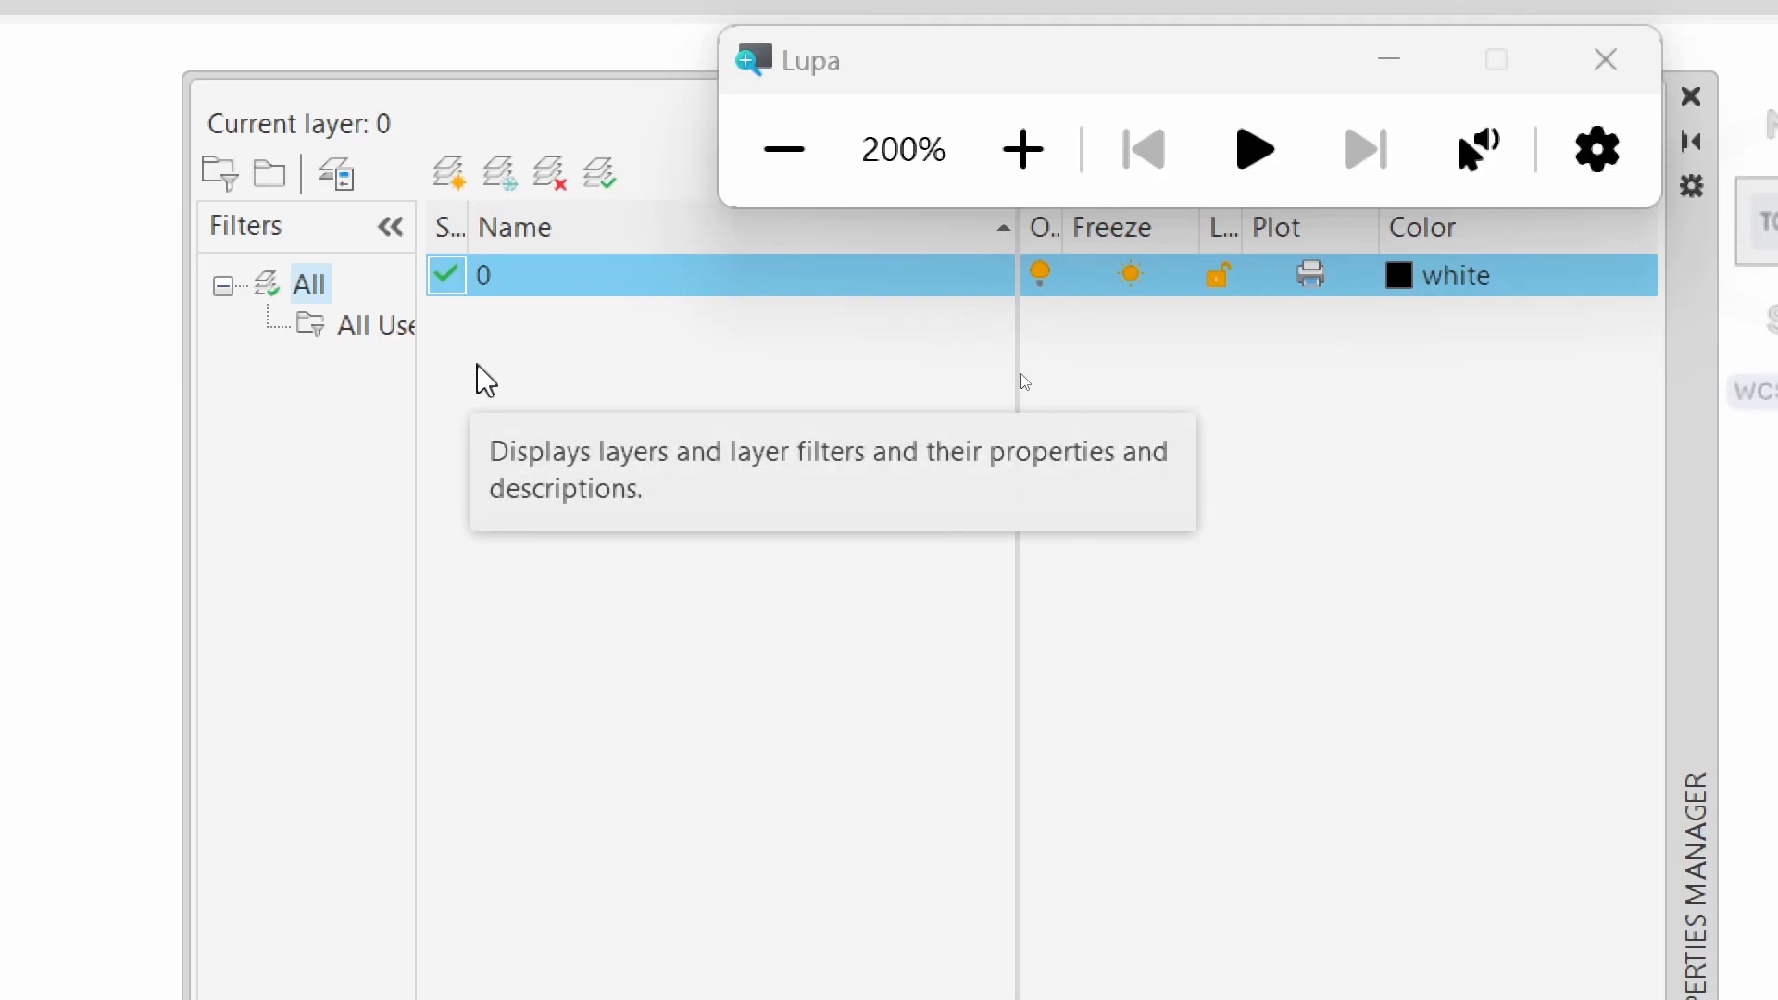
Create a new layer named puntos_JY
left_click(453, 184)
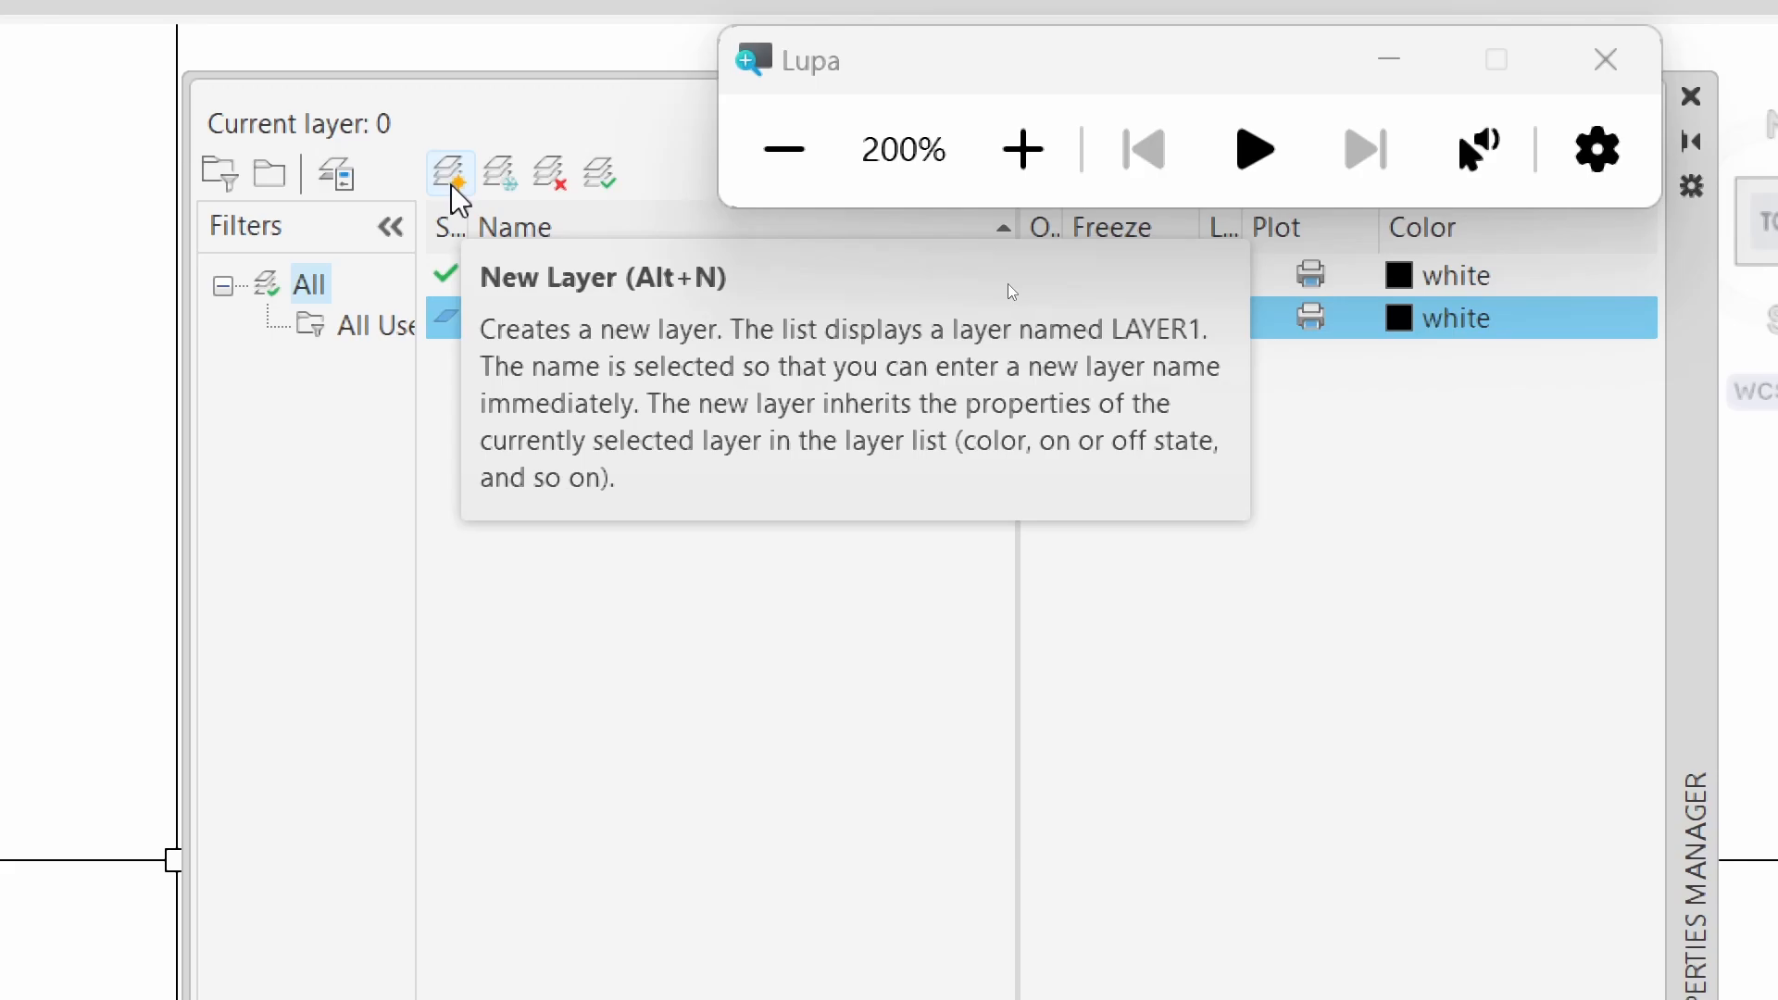
left_click(580, 318)
left_click_drag(580, 318, 481, 318)
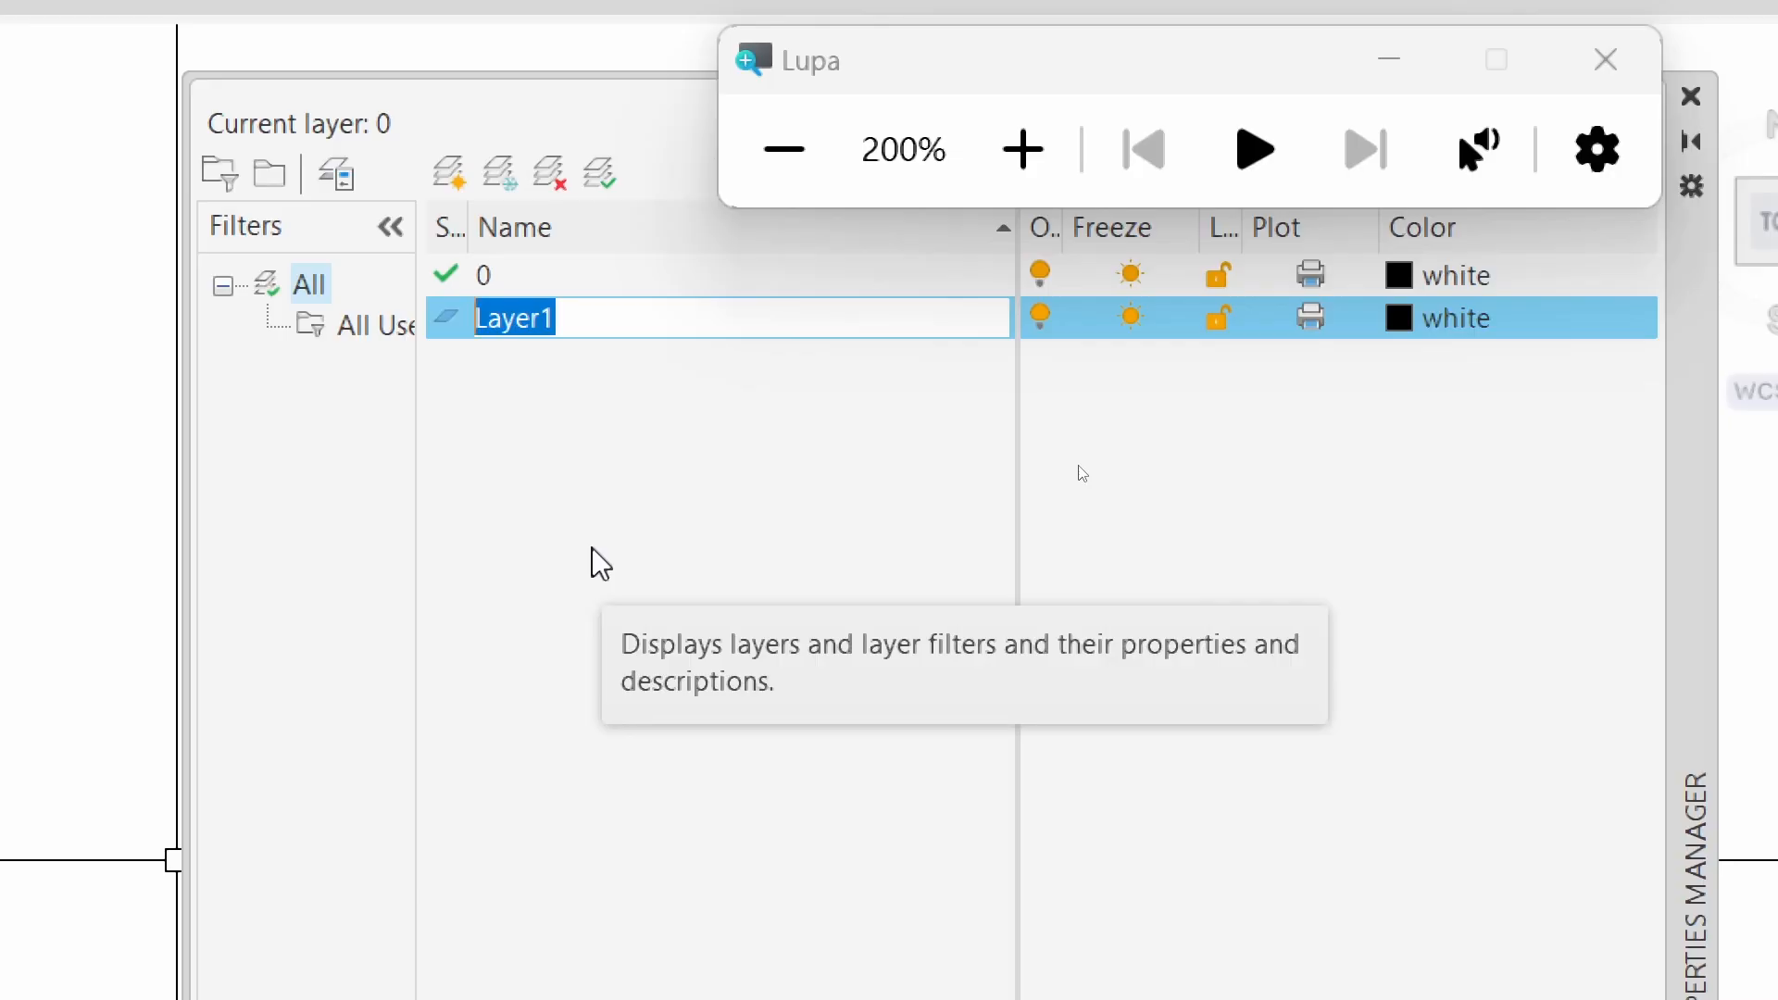
type("puntos")
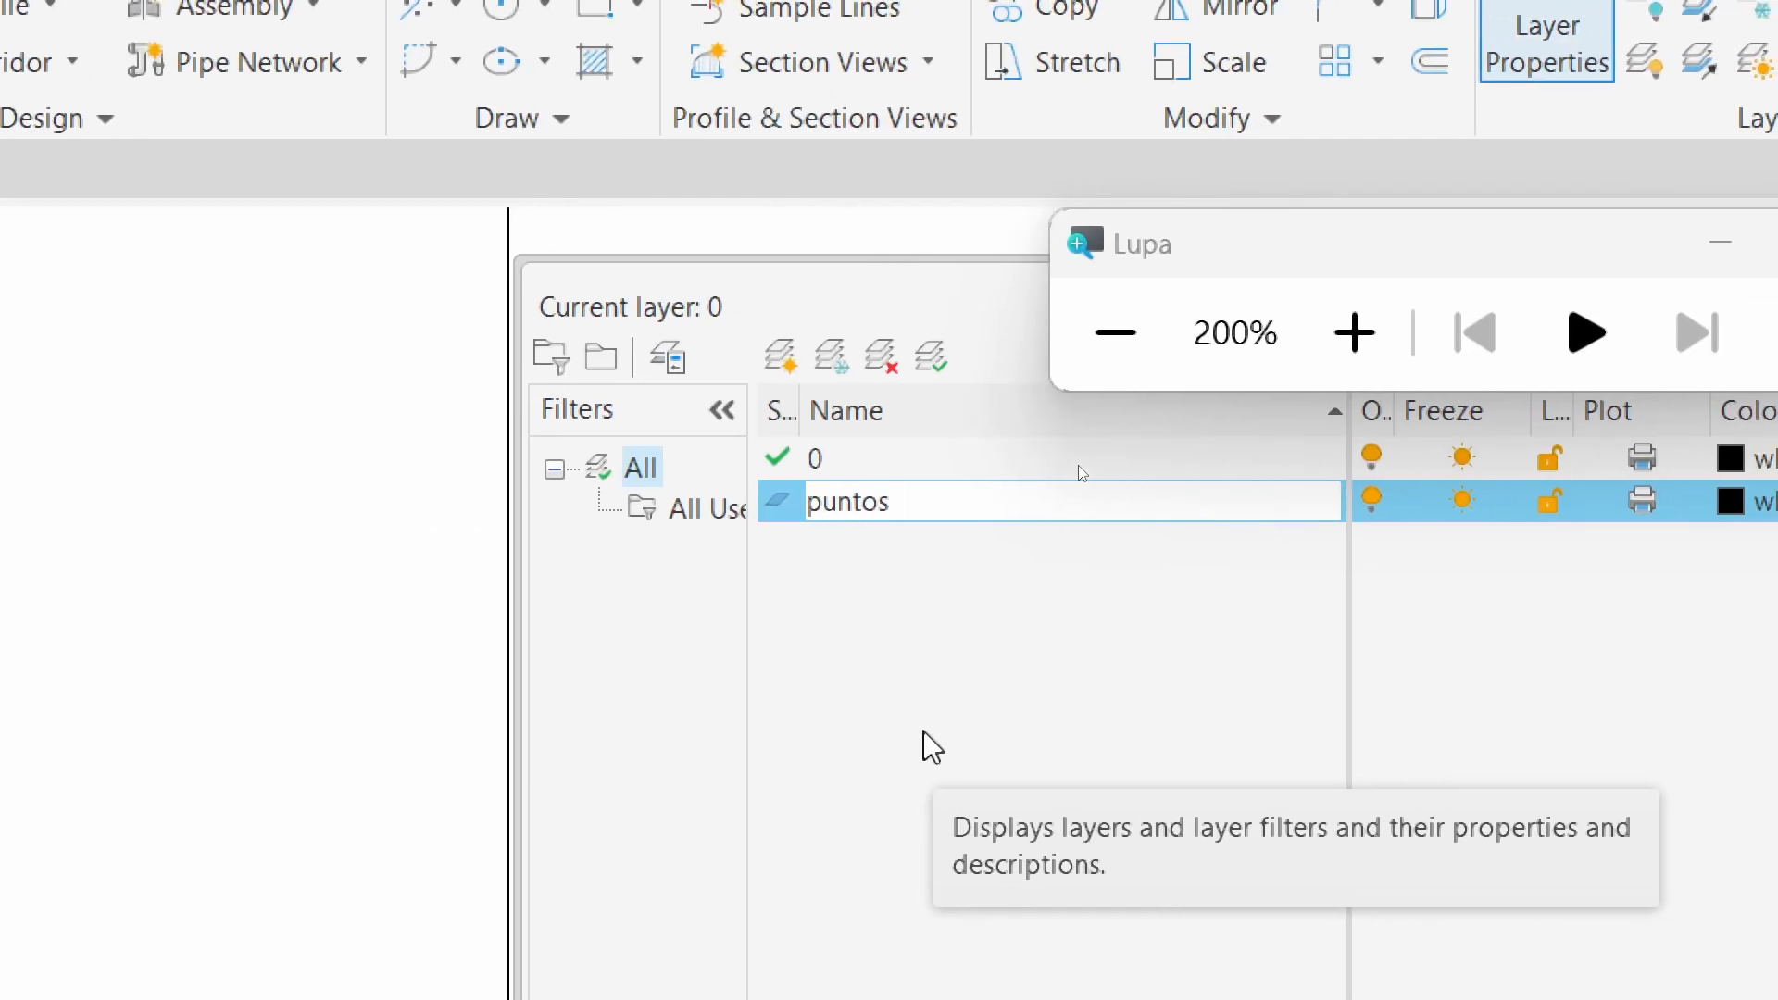
type("_")
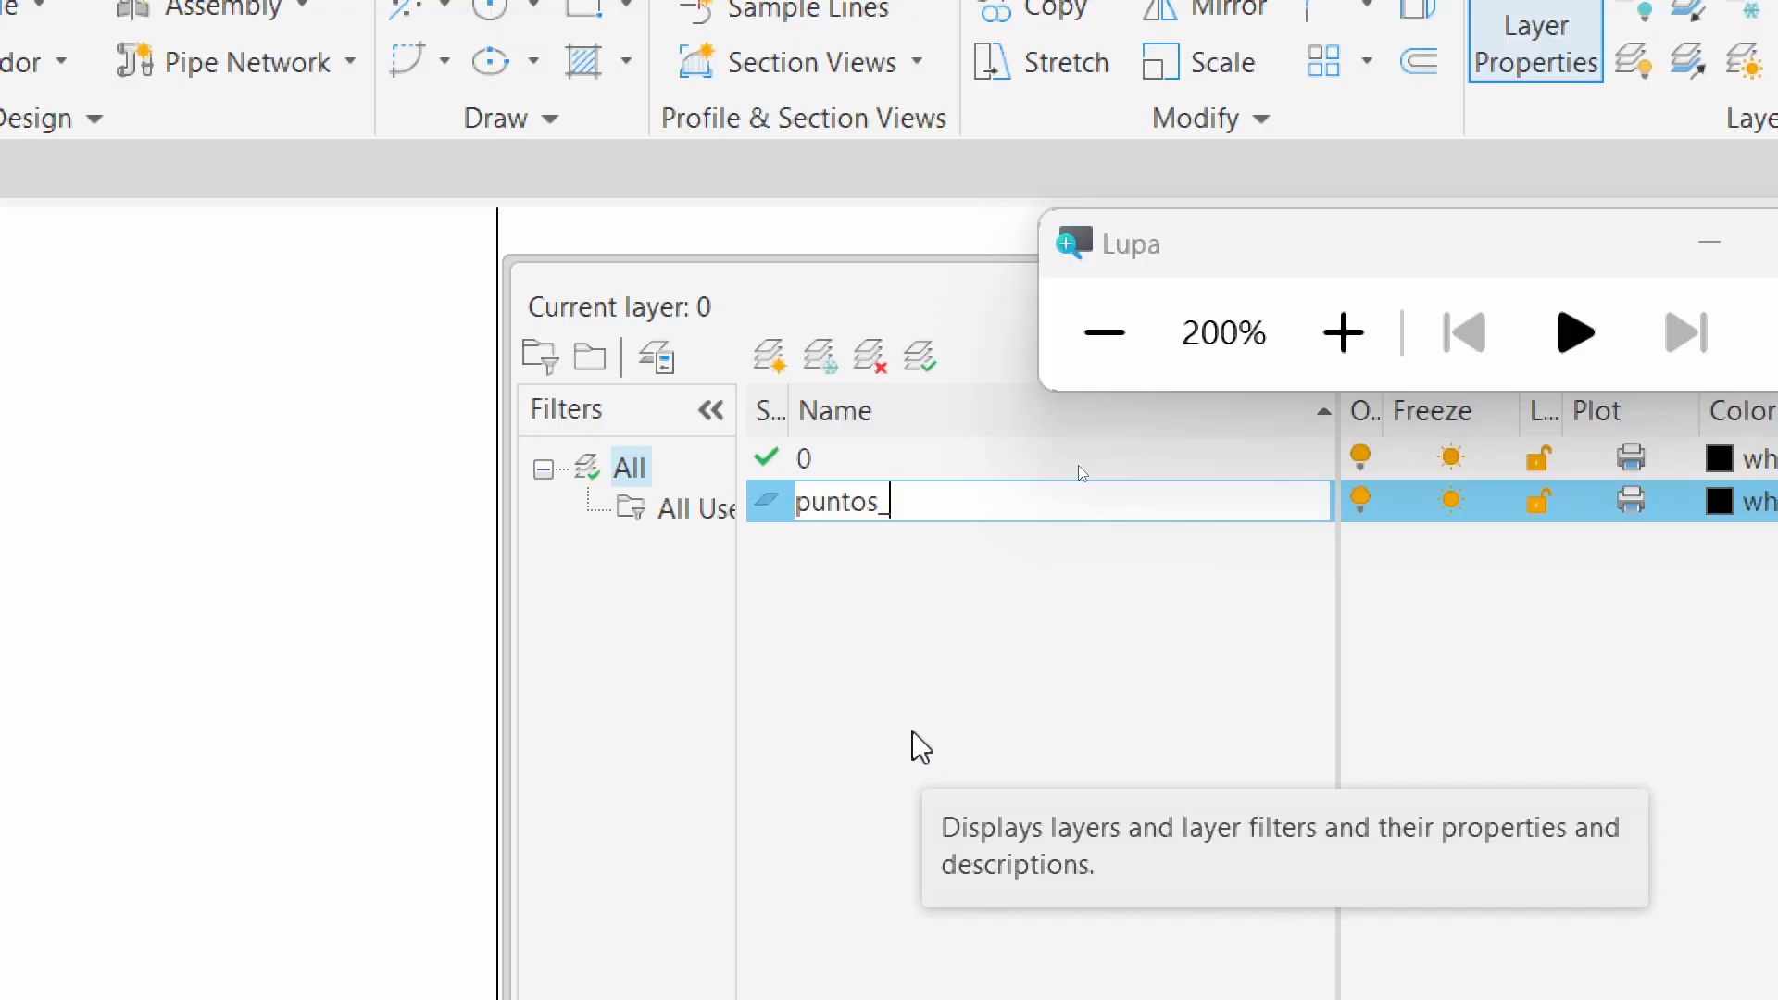
type("JY")
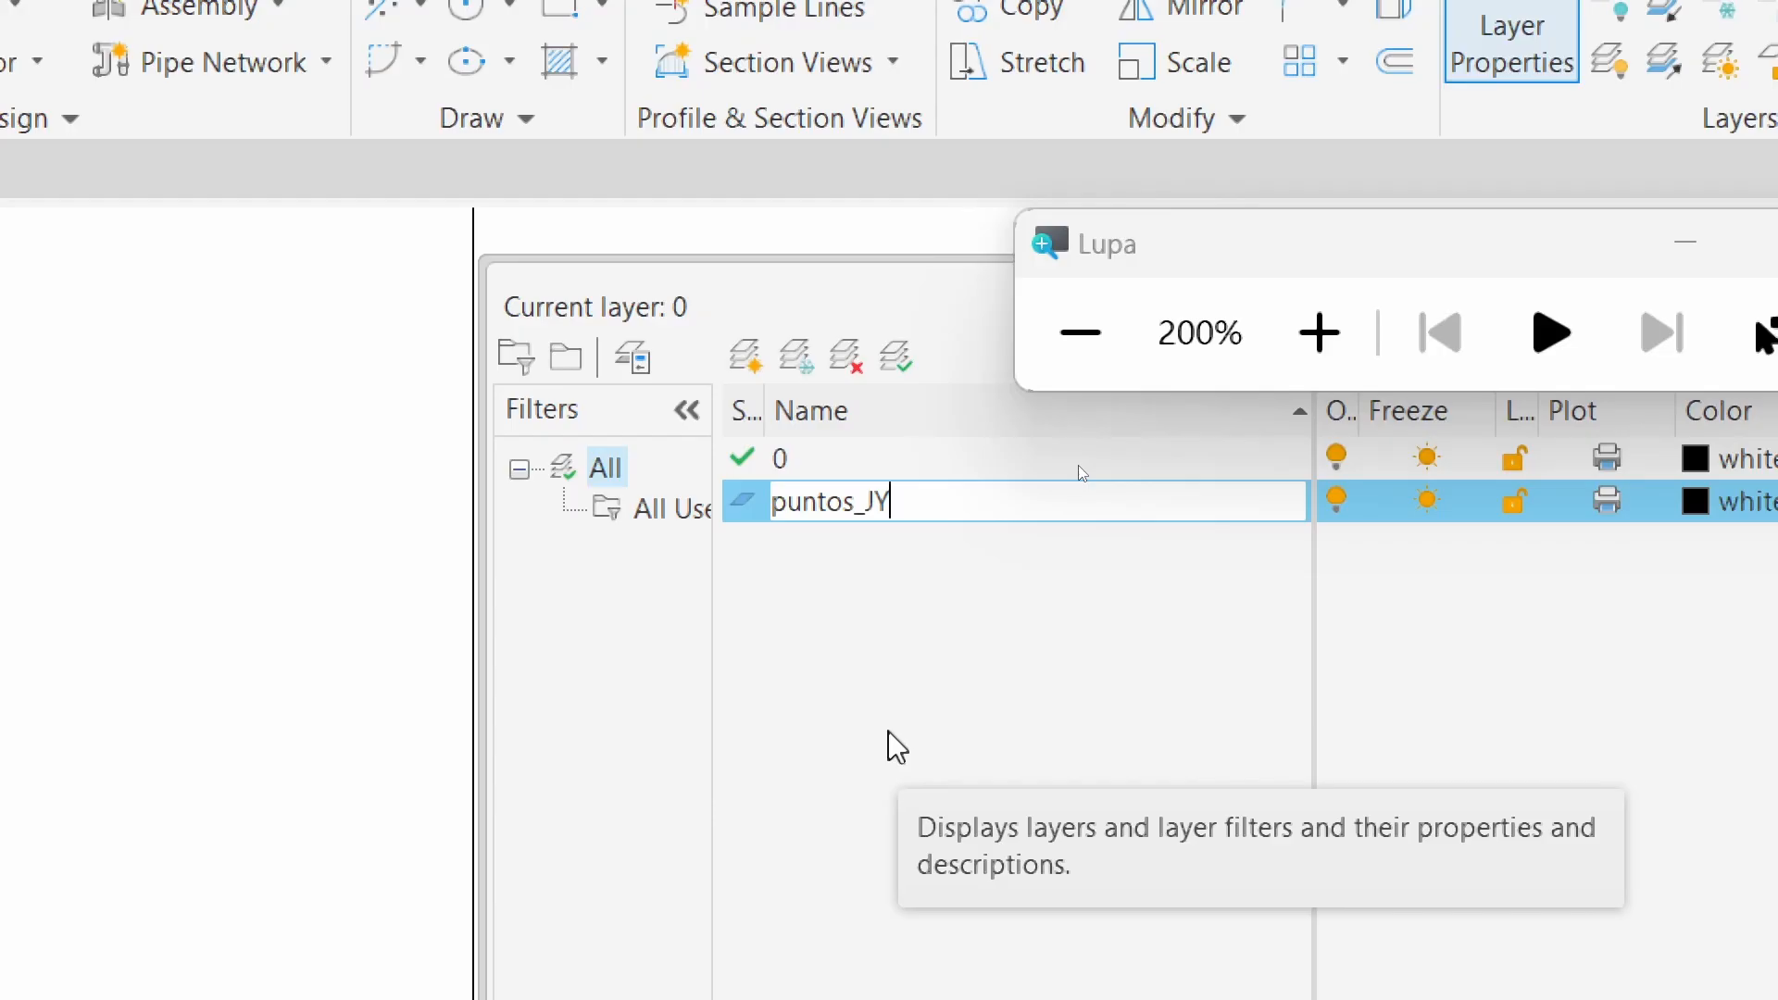
key("Return")
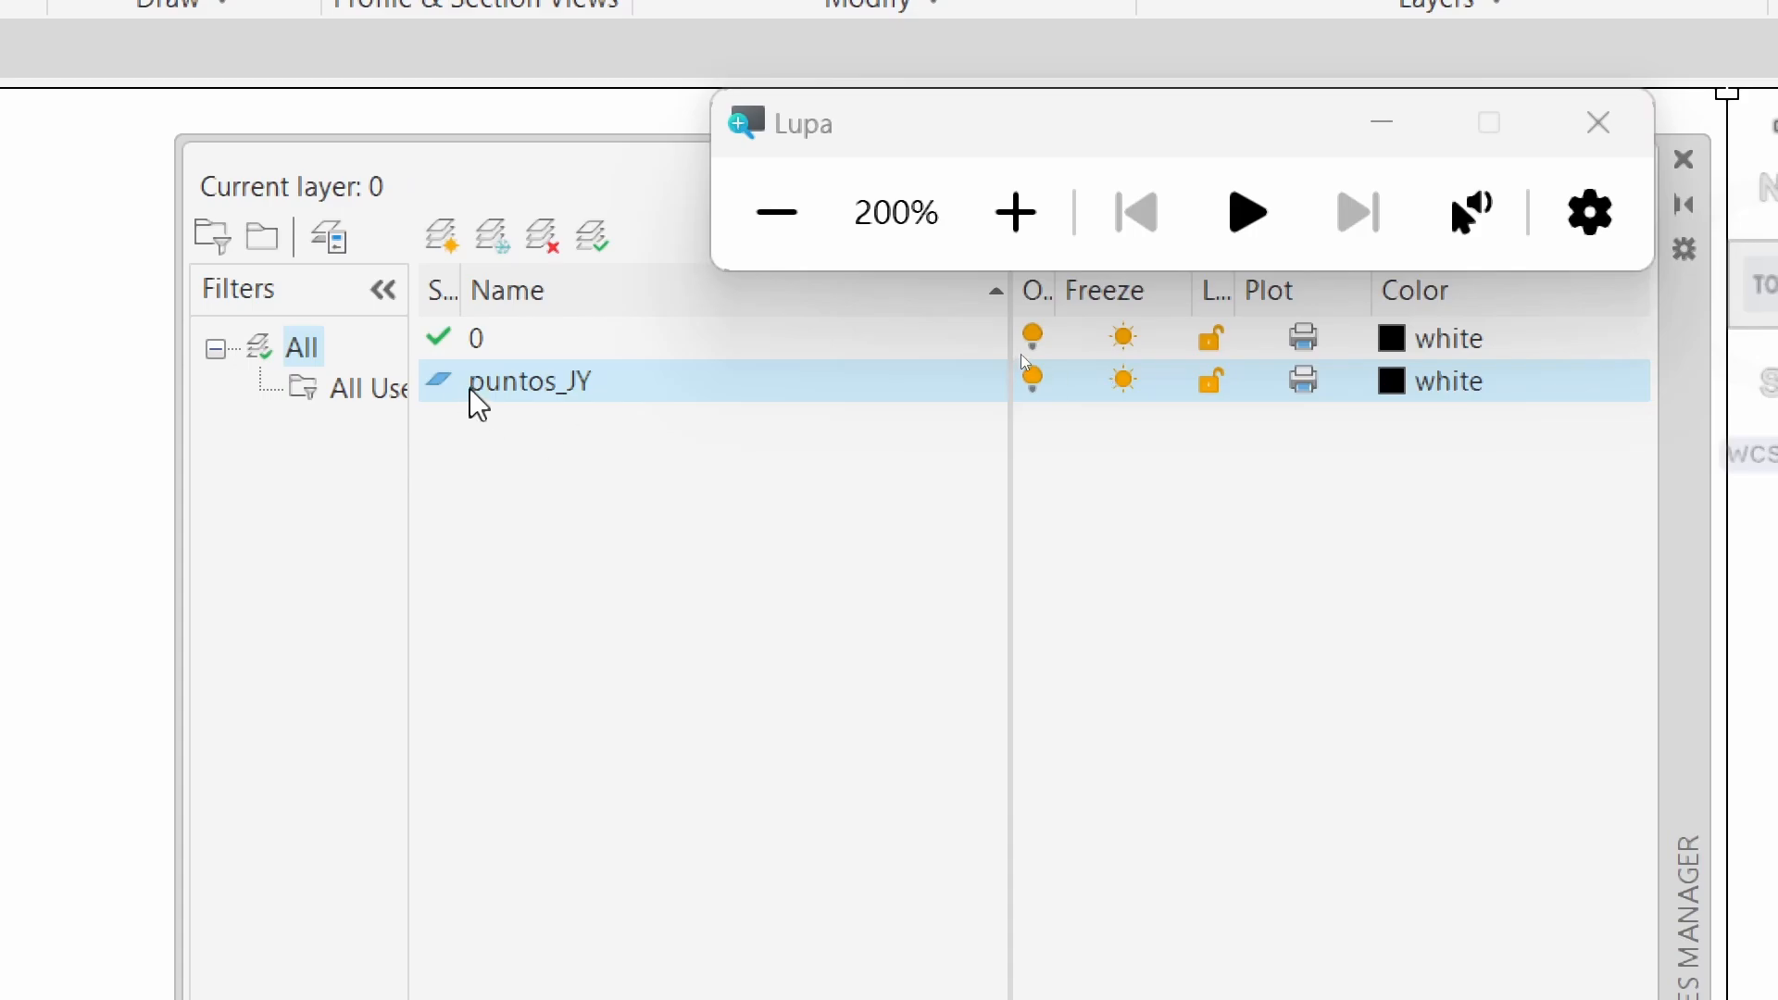
left_click(513, 383)
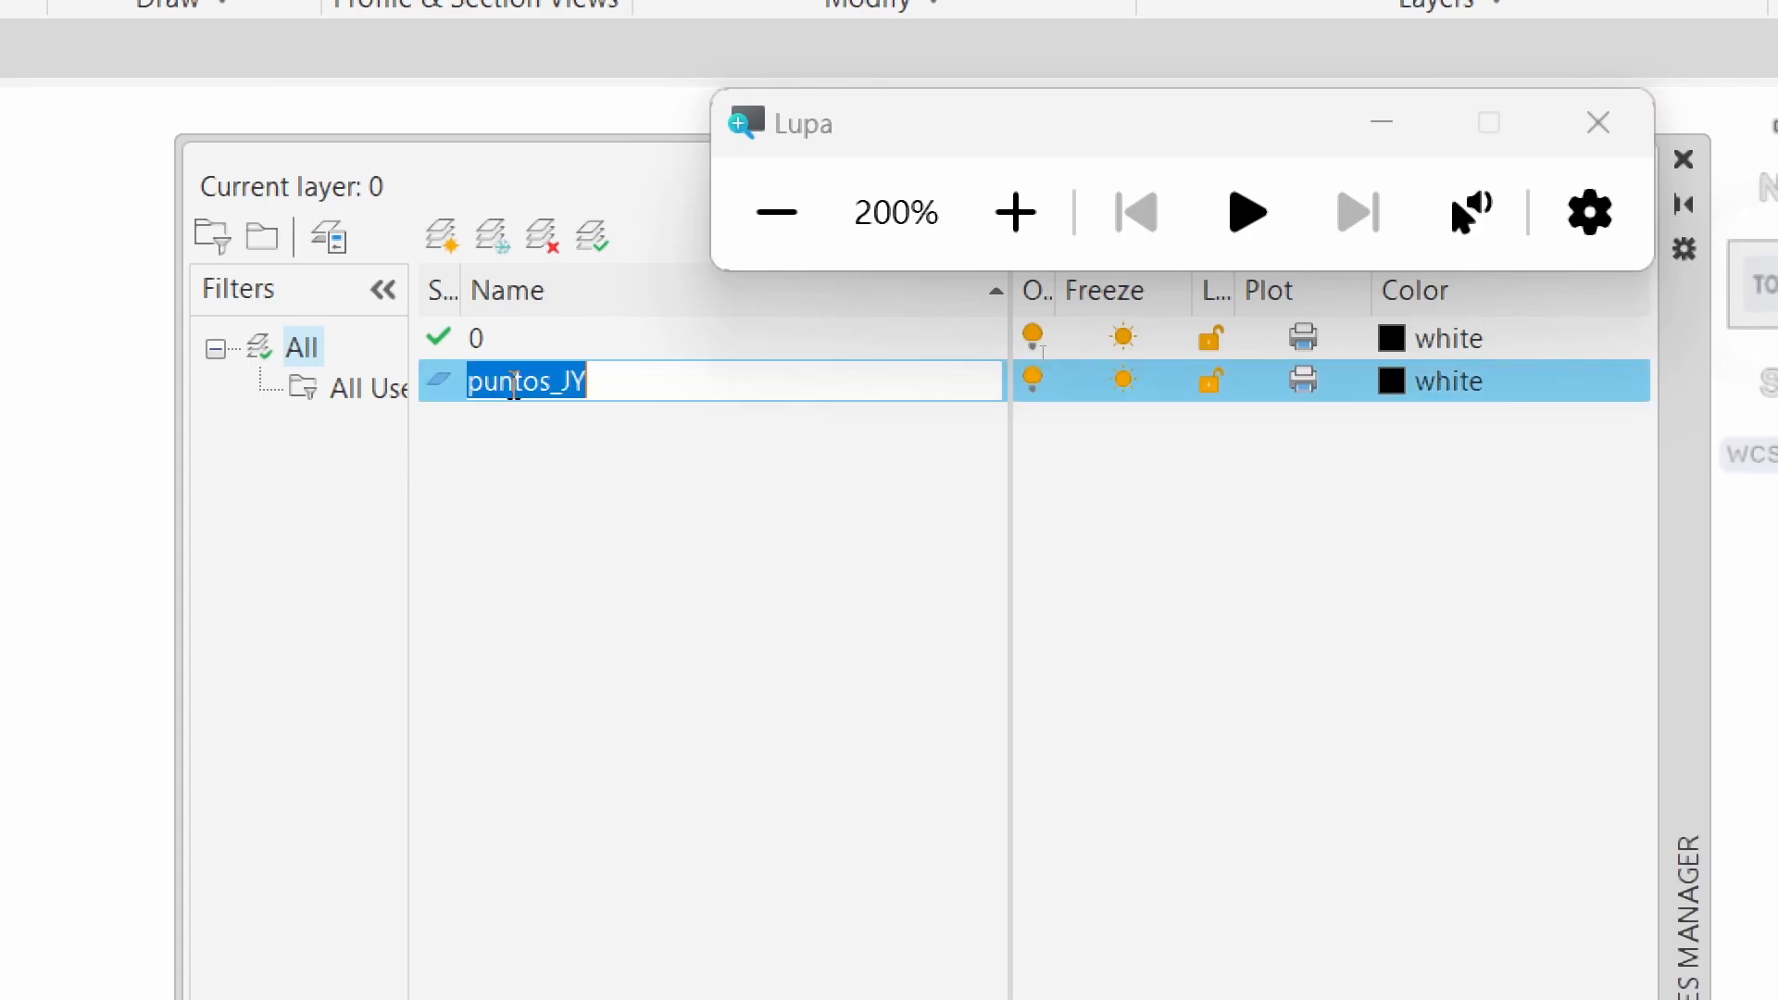
left_click(503, 513)
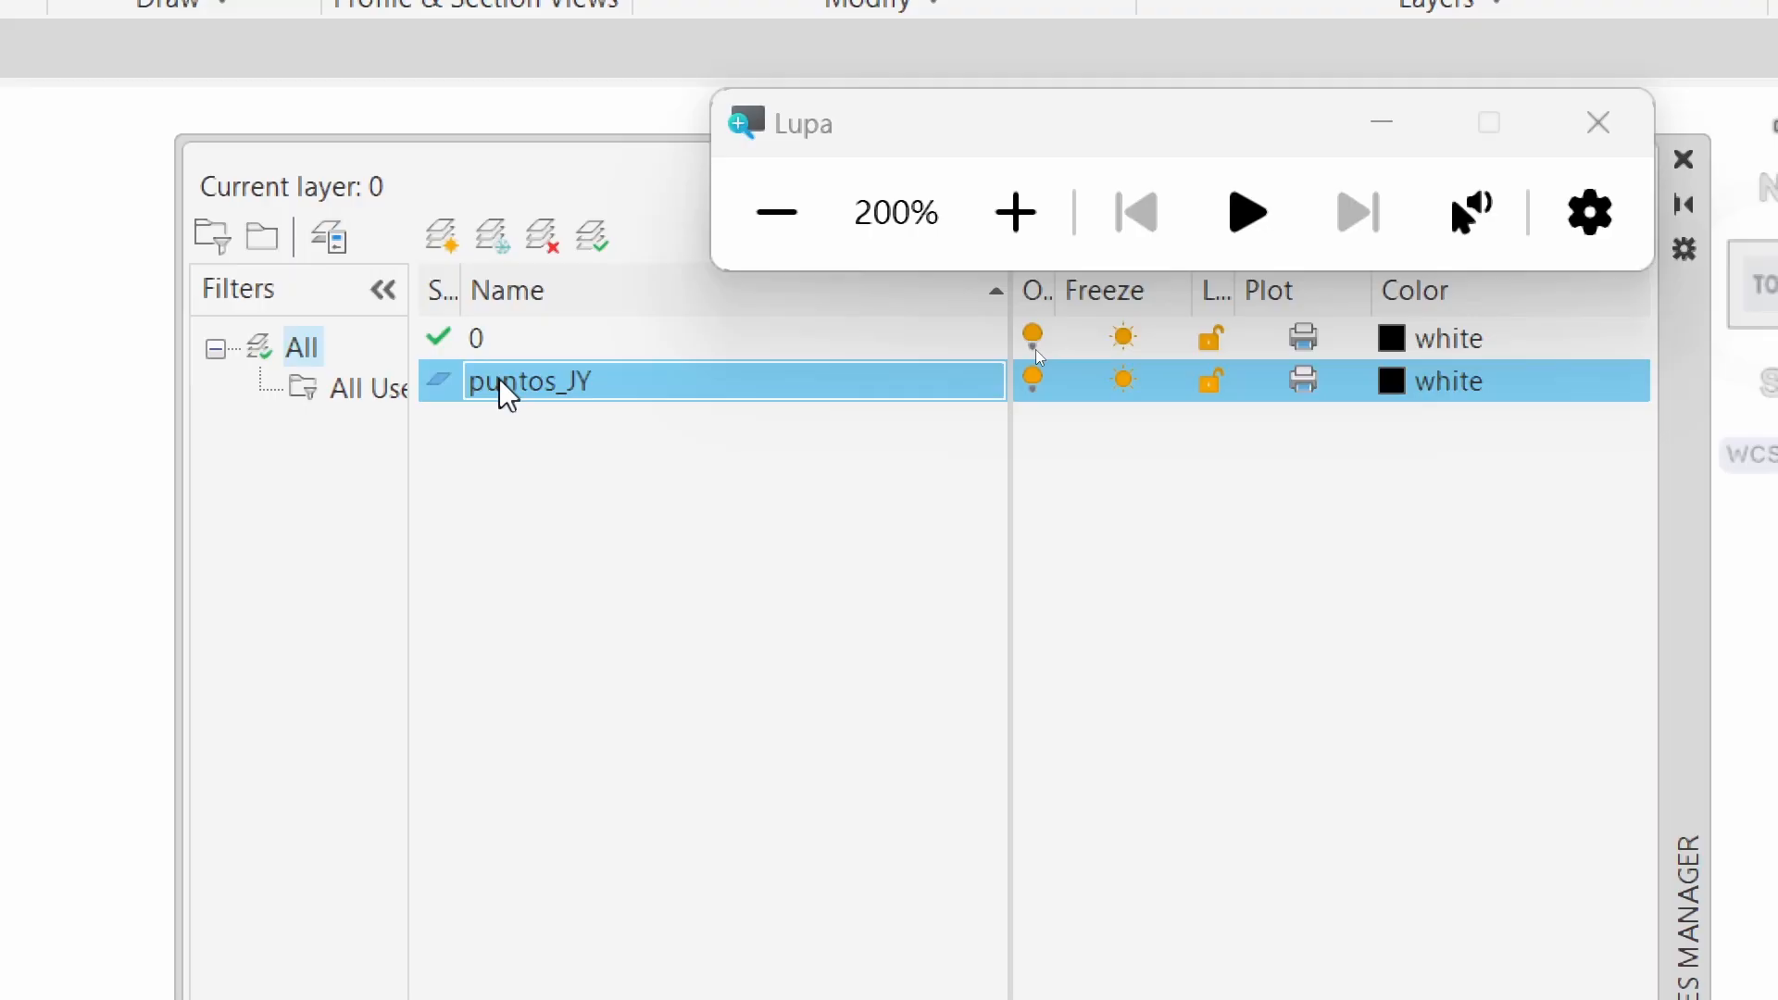
Make puntos_JY the current layer, and switch its plotting off and back on
left_click(441, 385)
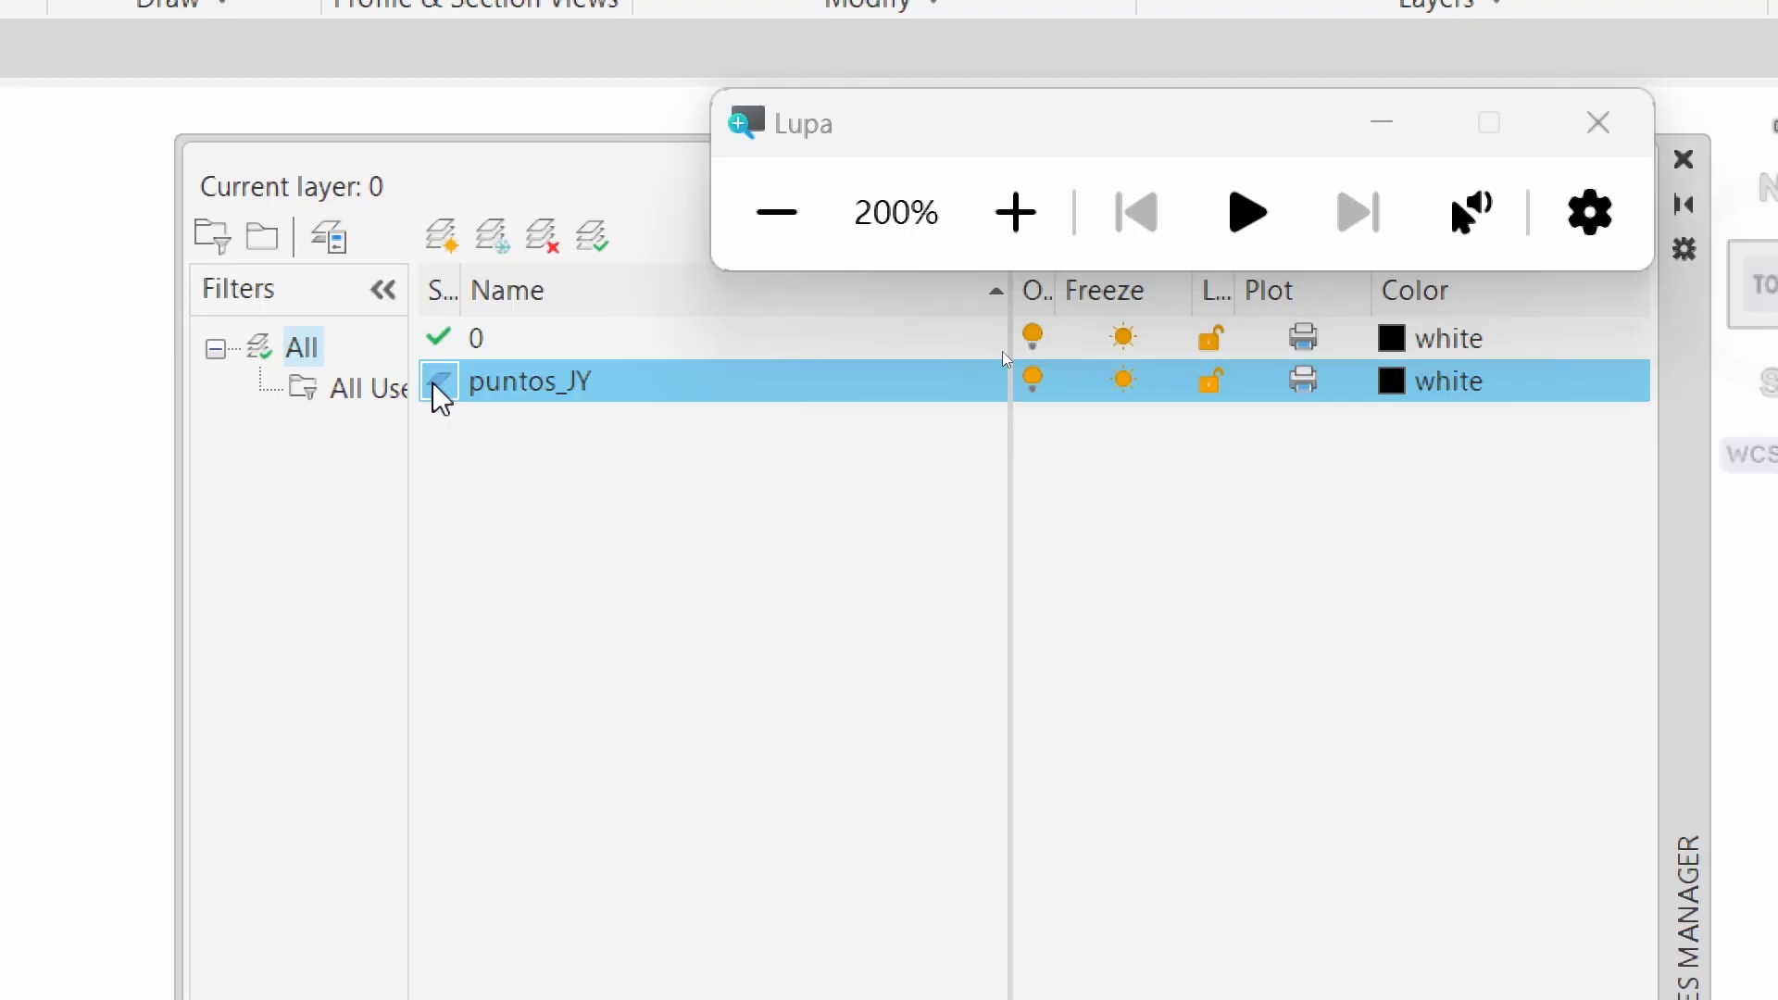
double_click(441, 384)
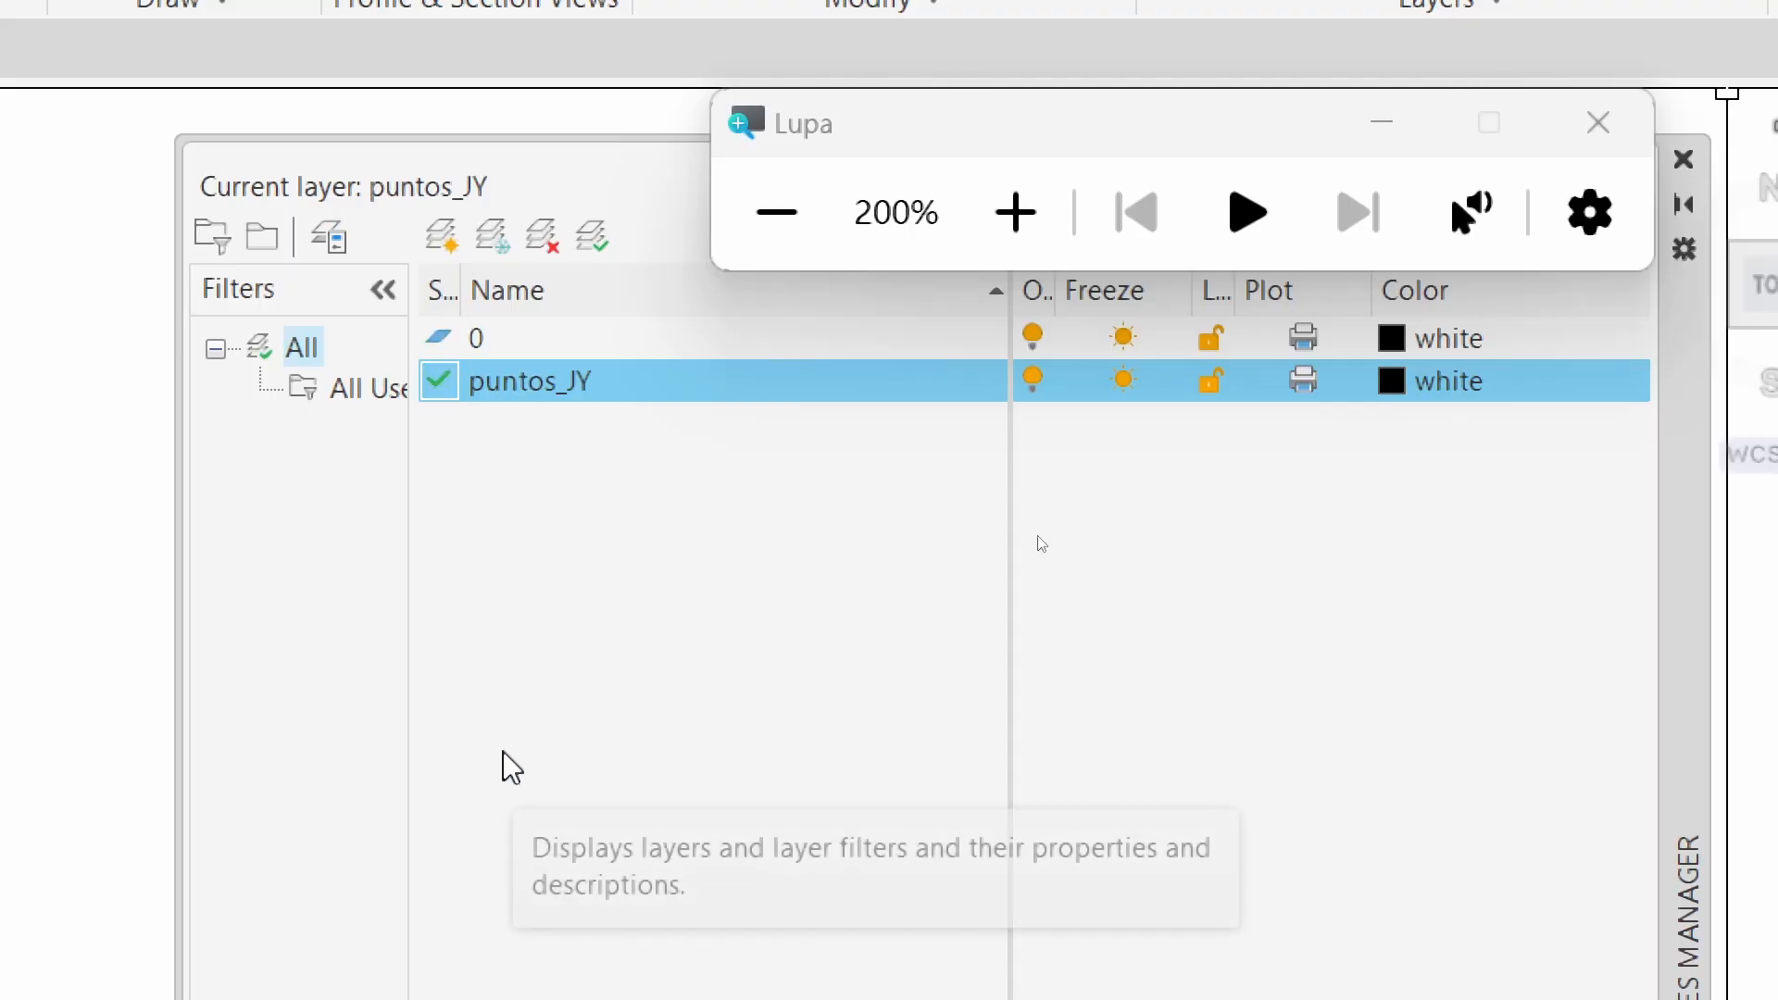
double_click(445, 348)
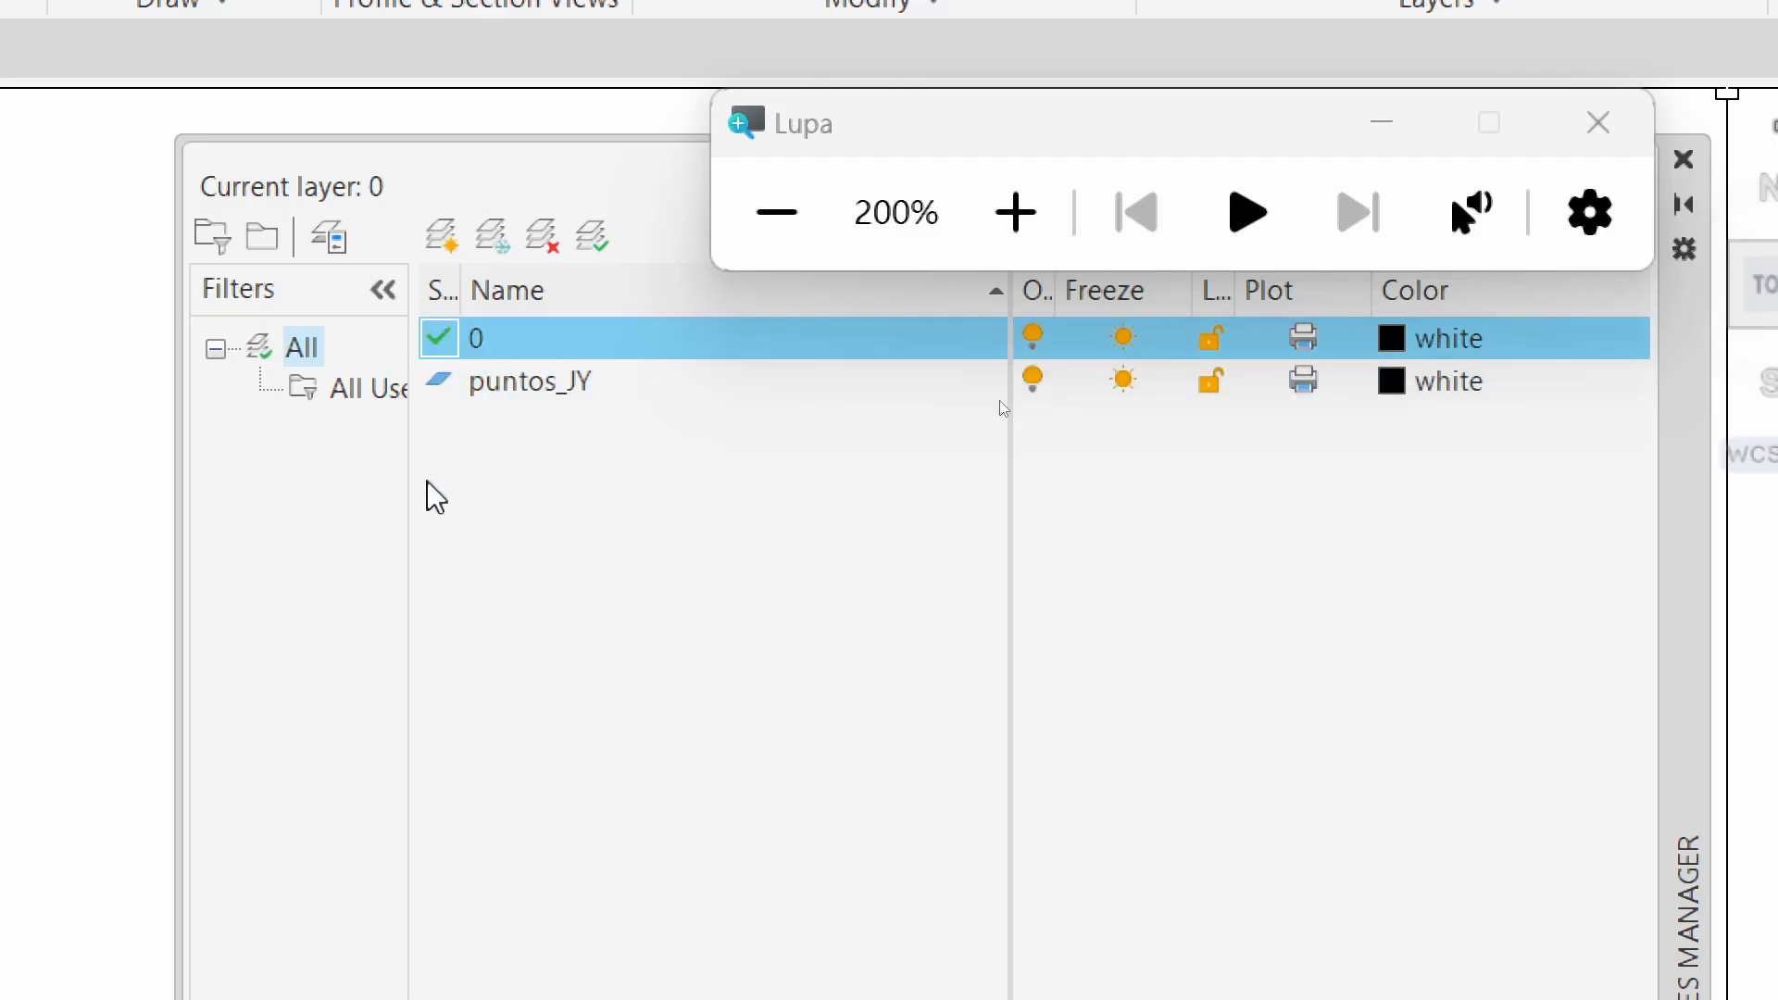
double_click(444, 392)
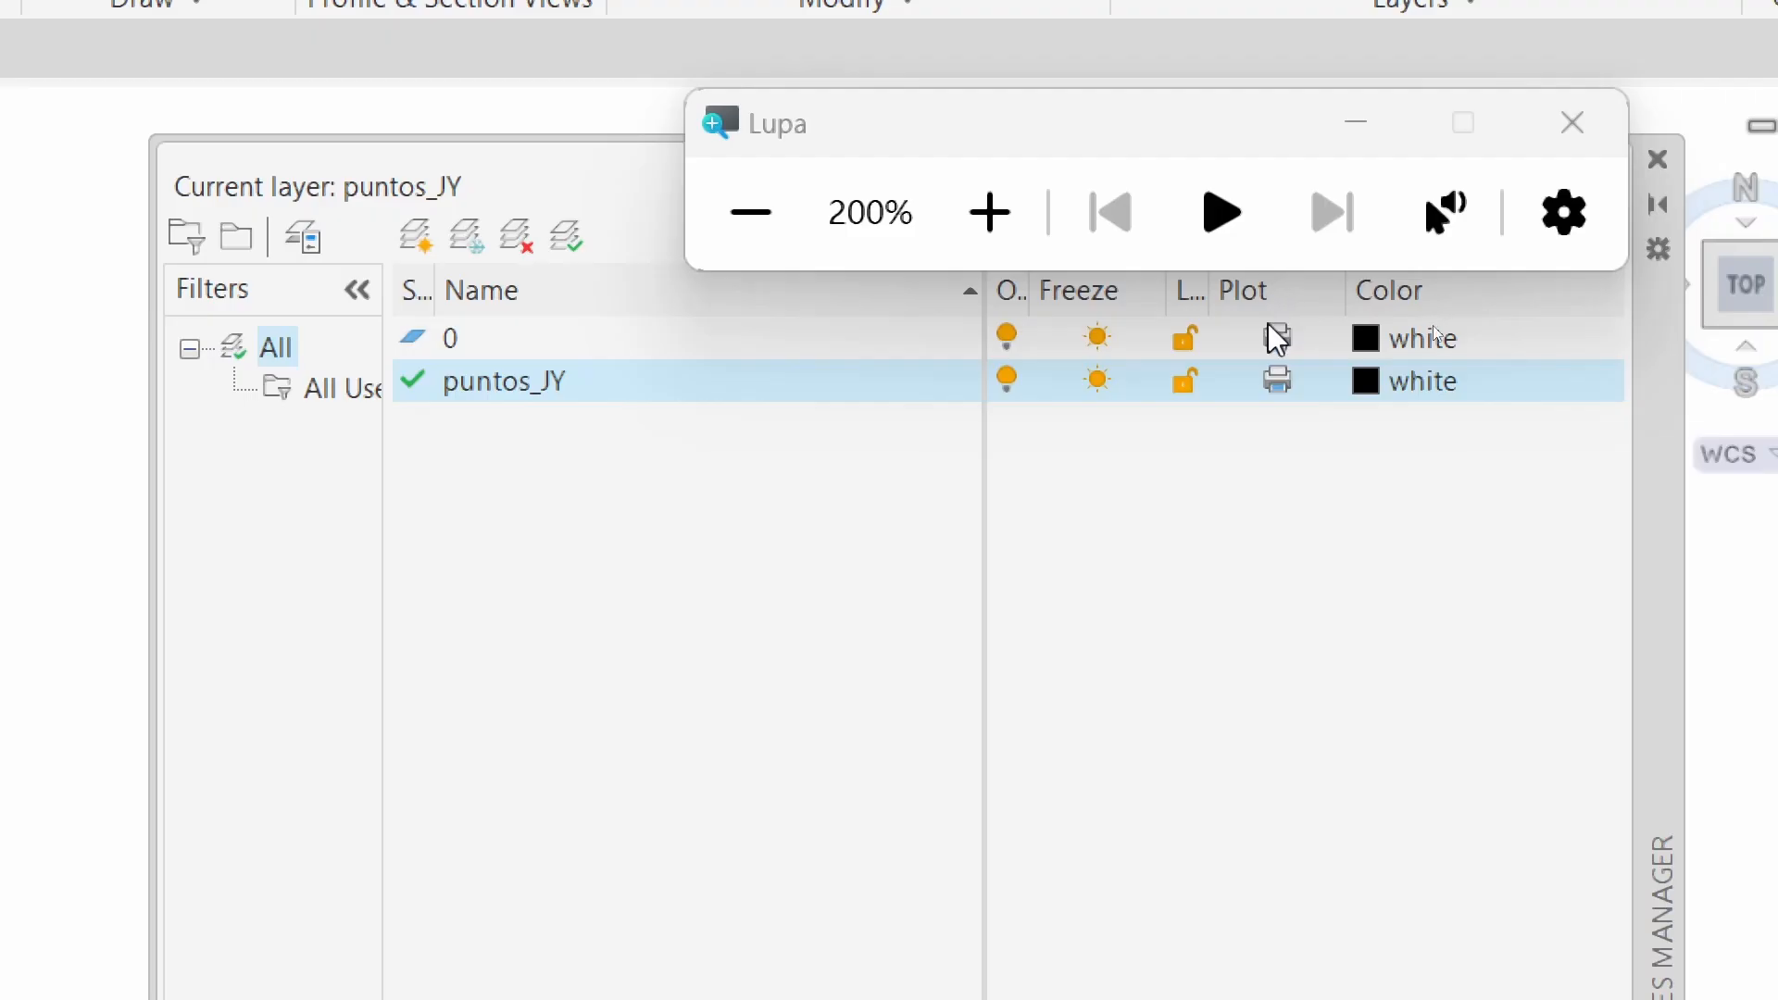
left_click(1276, 381)
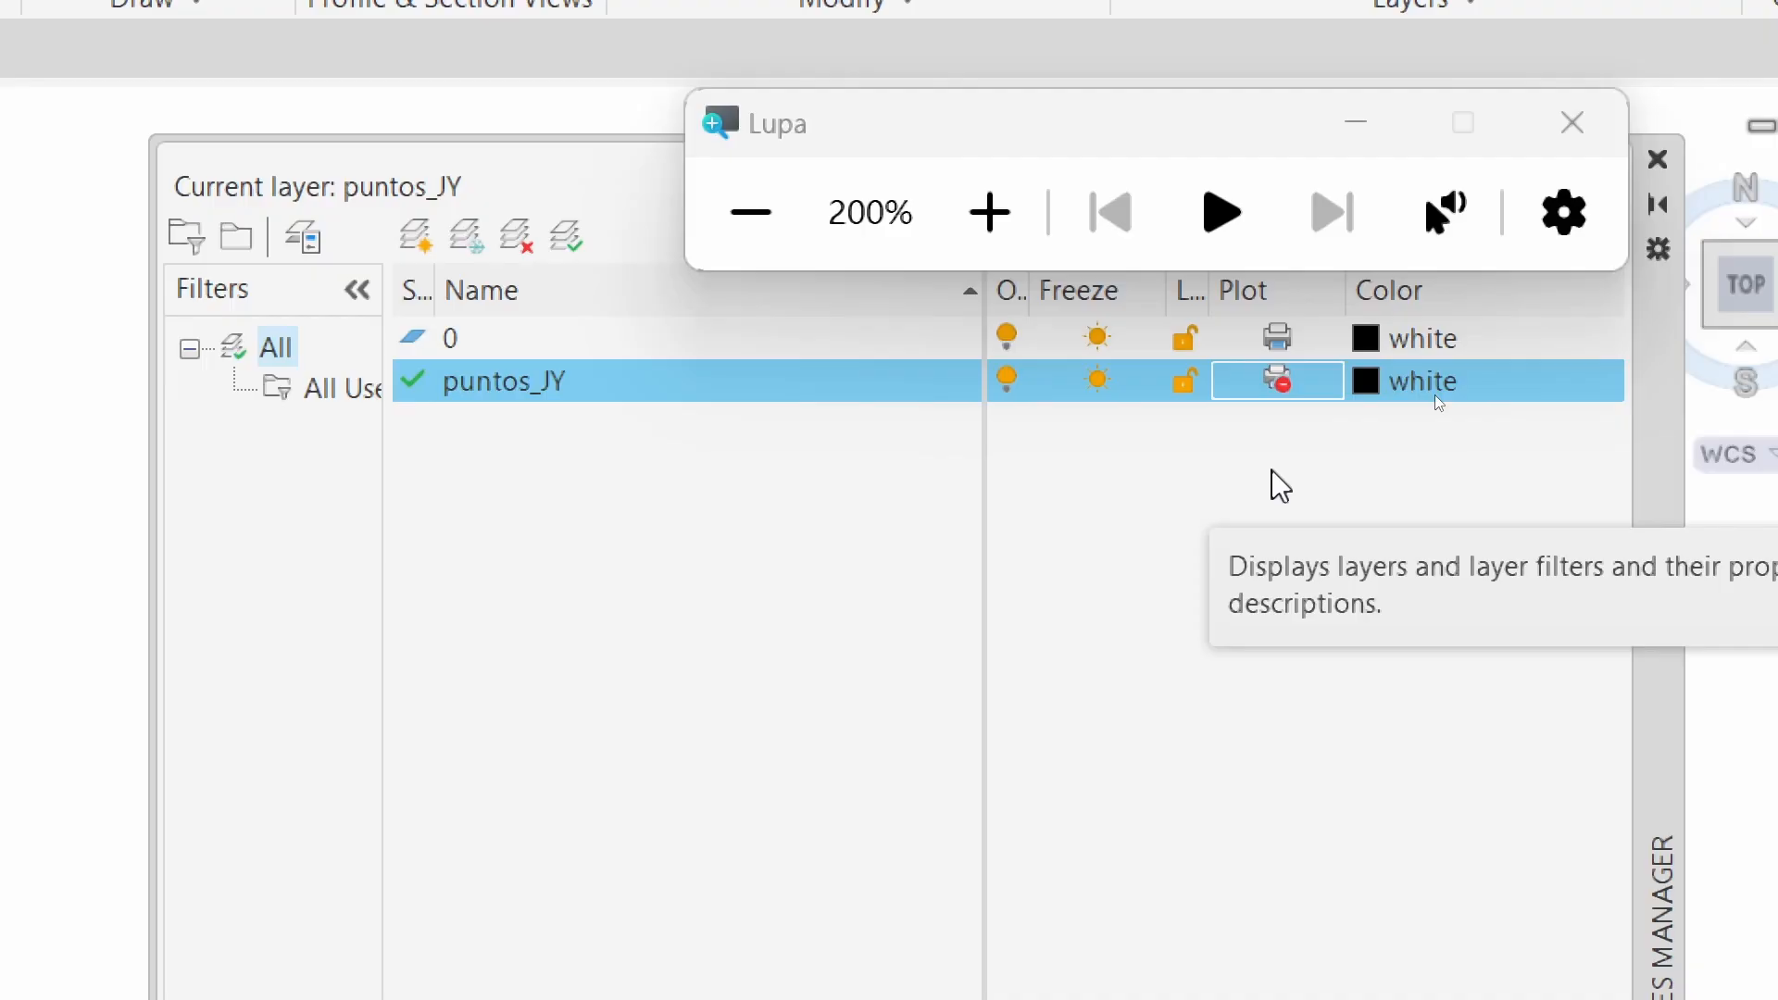
left_click(1283, 384)
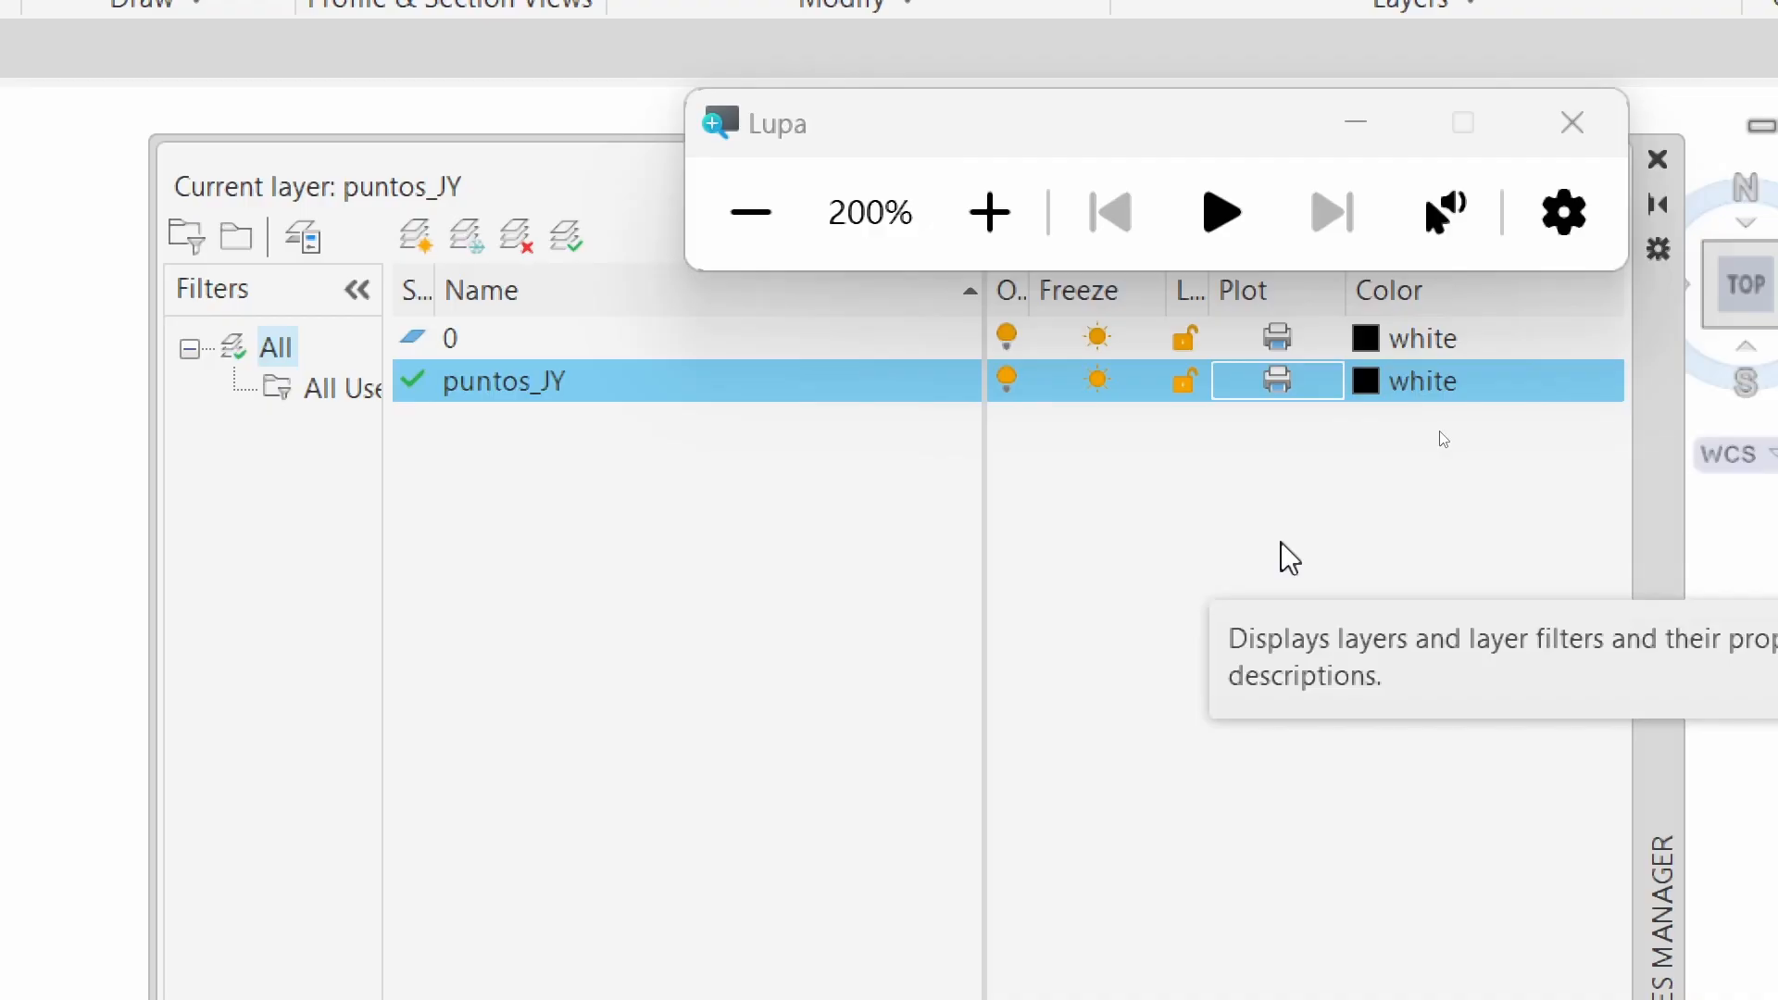
Set the color of the puntos_JY layer to red and close the layer properties
left_click(1368, 381)
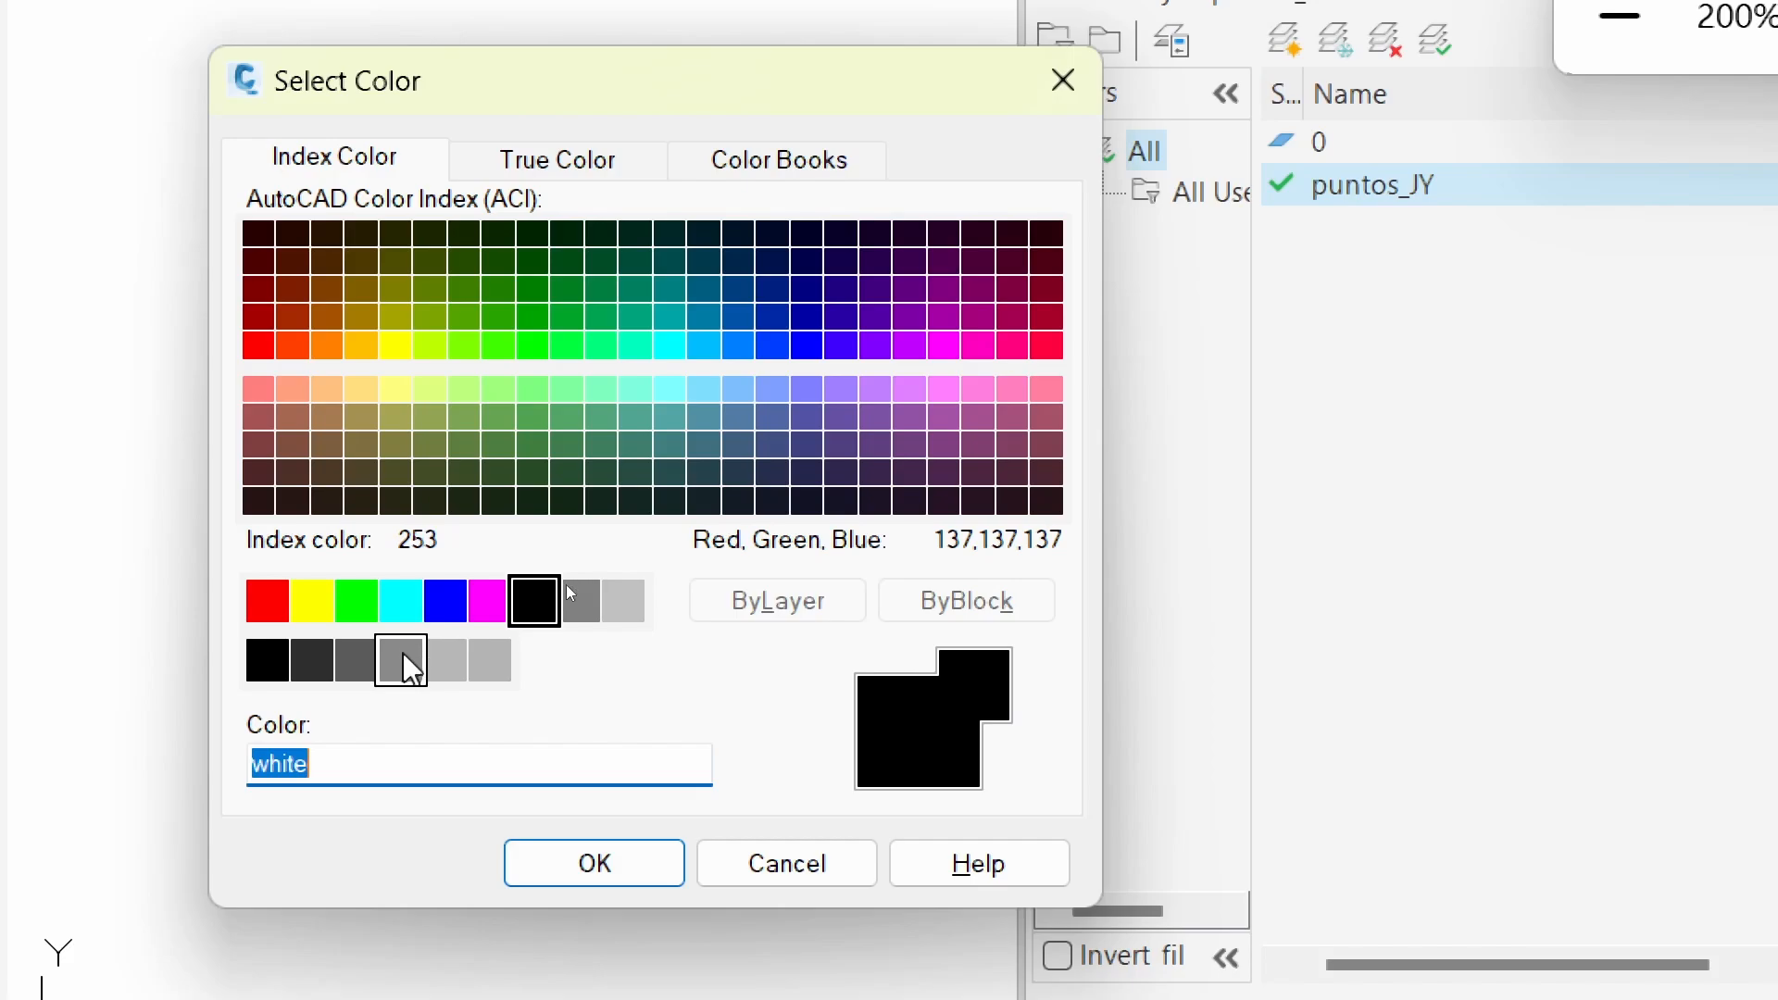
left_click(261, 604)
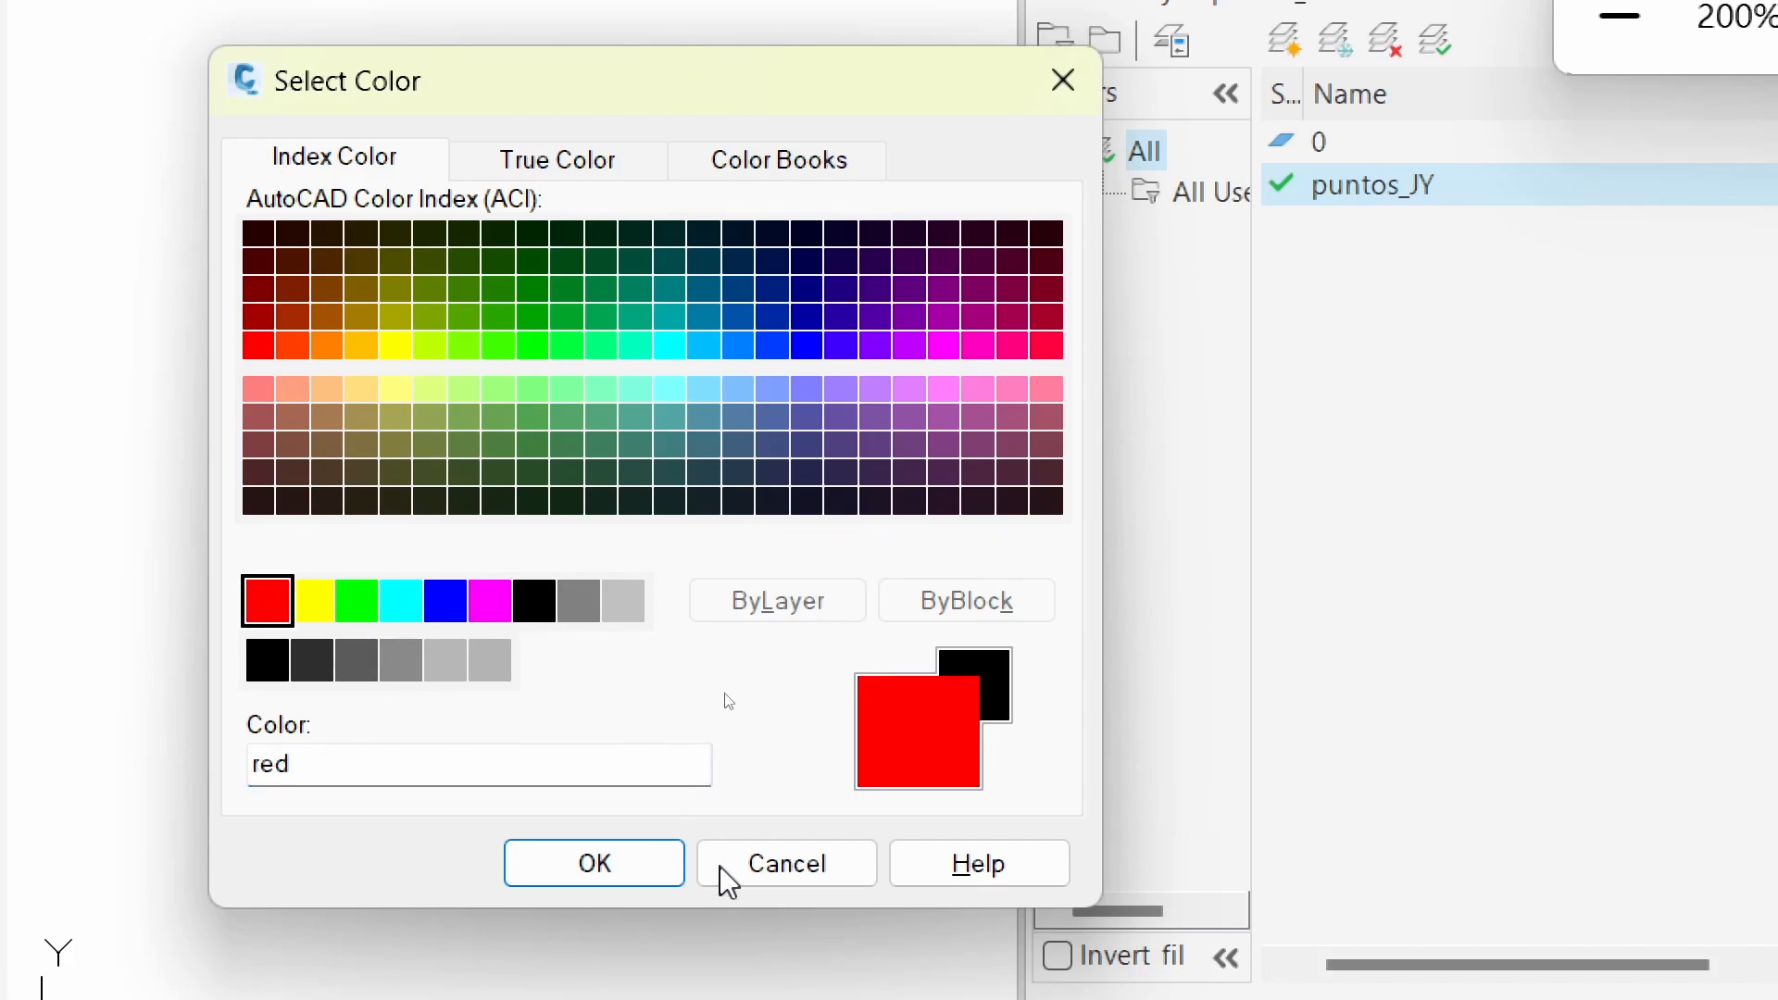
left_click(589, 863)
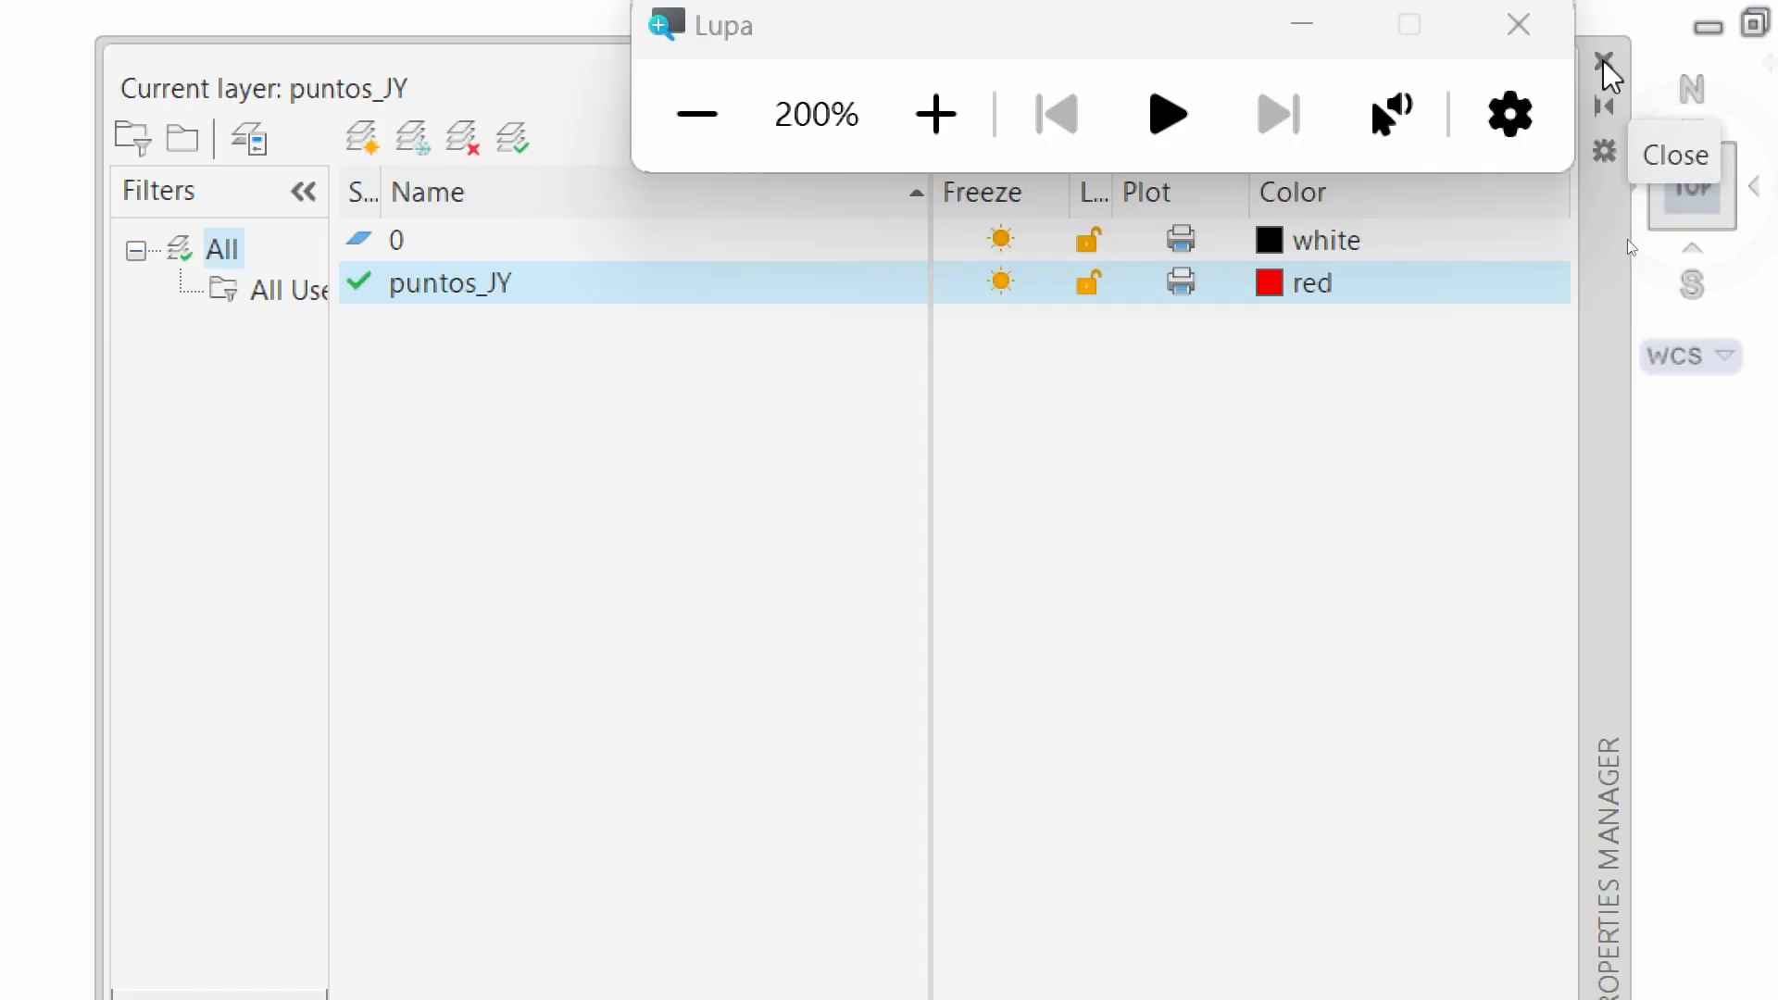
left_click(1605, 63)
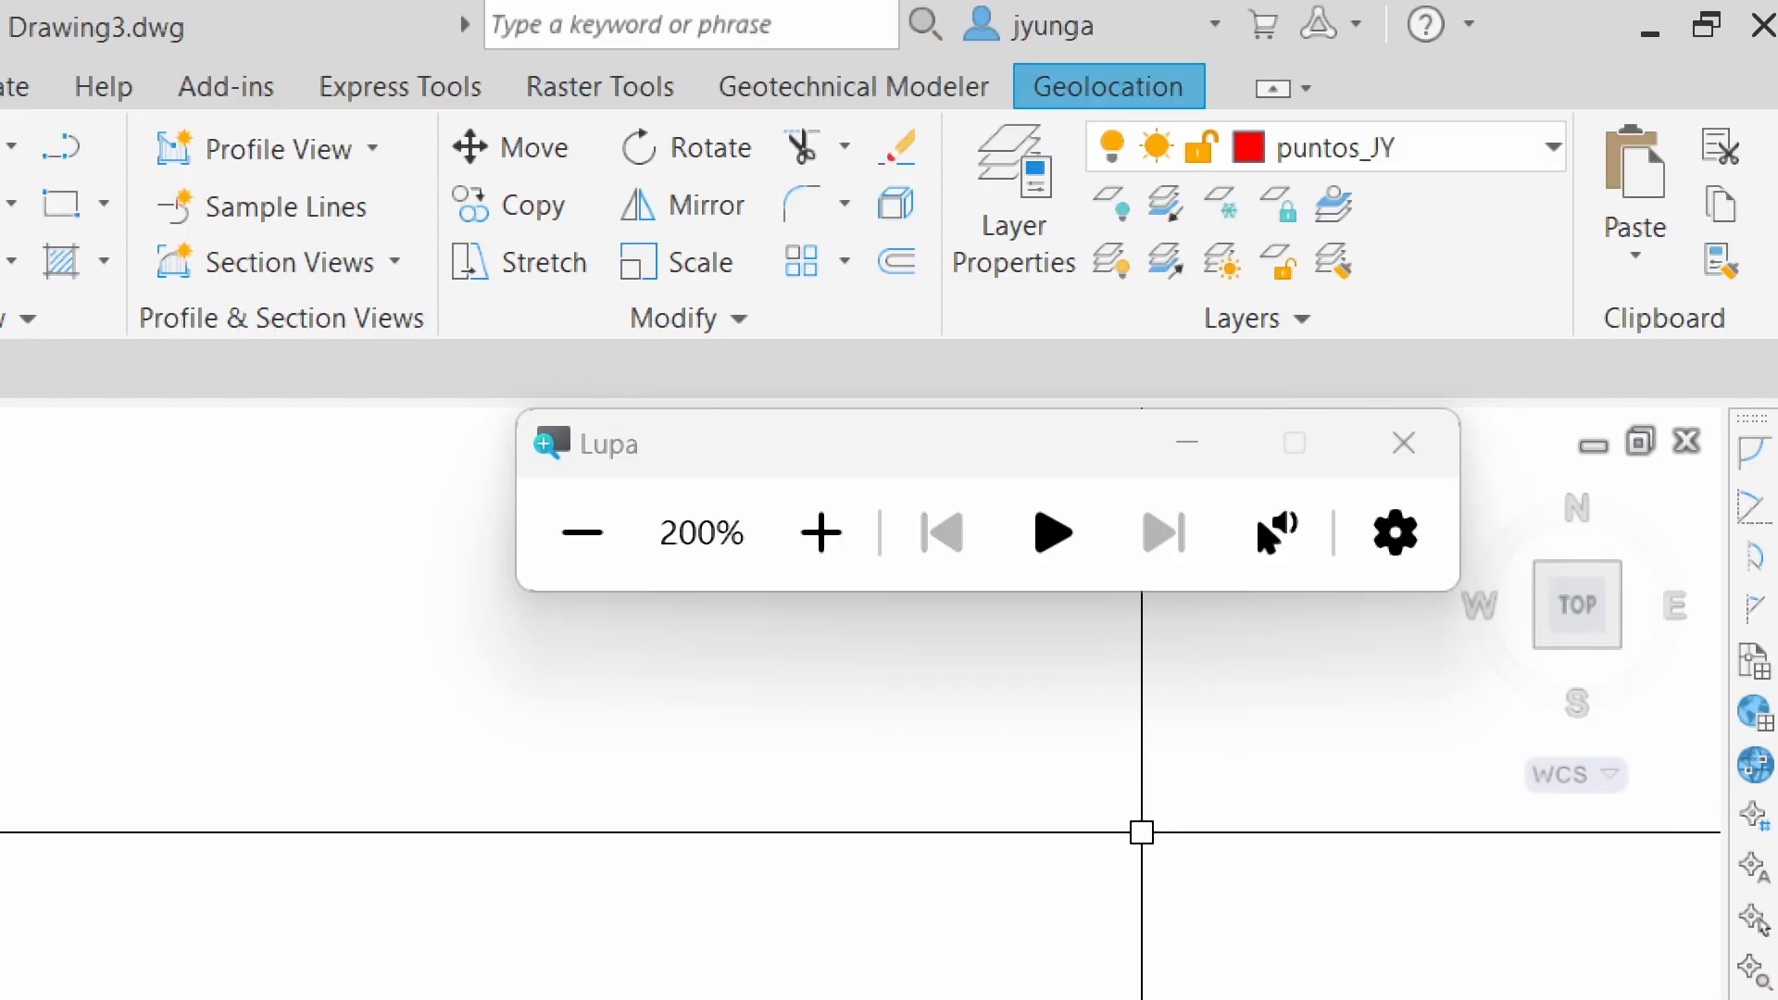
Open the Point Creation Tools at 100% magnification, then start Import Points with the magnifier back at 200%
left_click(1335, 537)
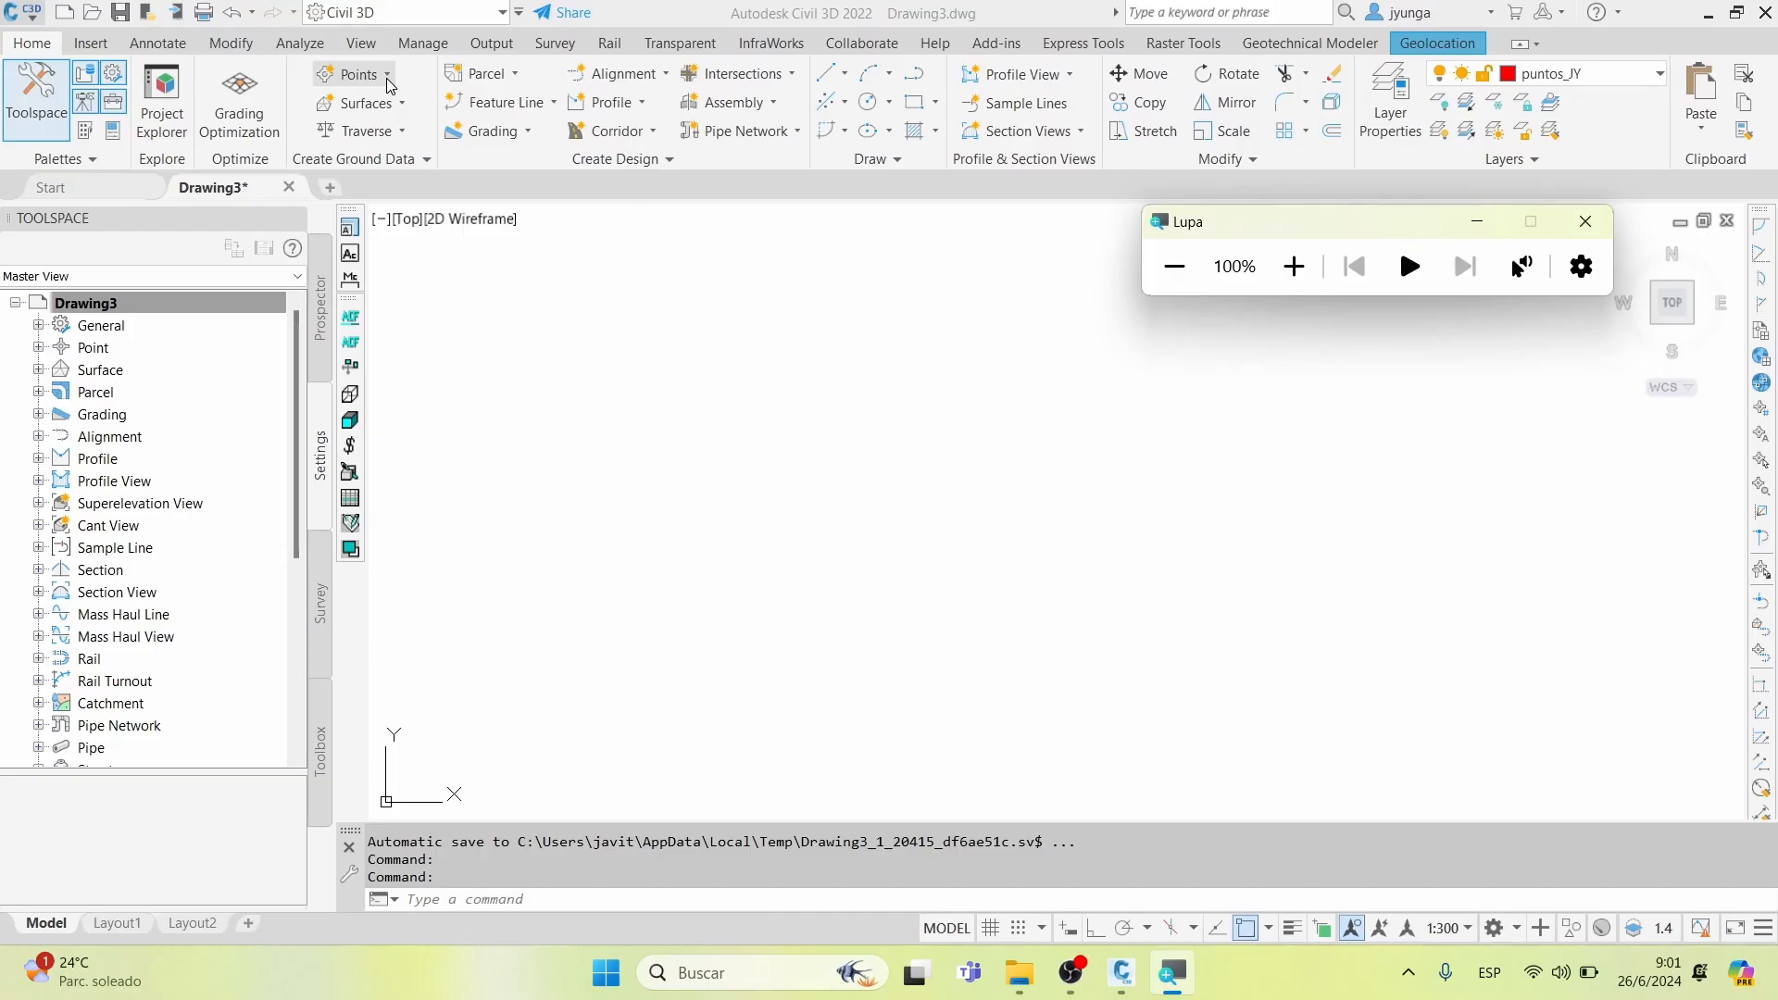
left_click(387, 80)
left_click(366, 74)
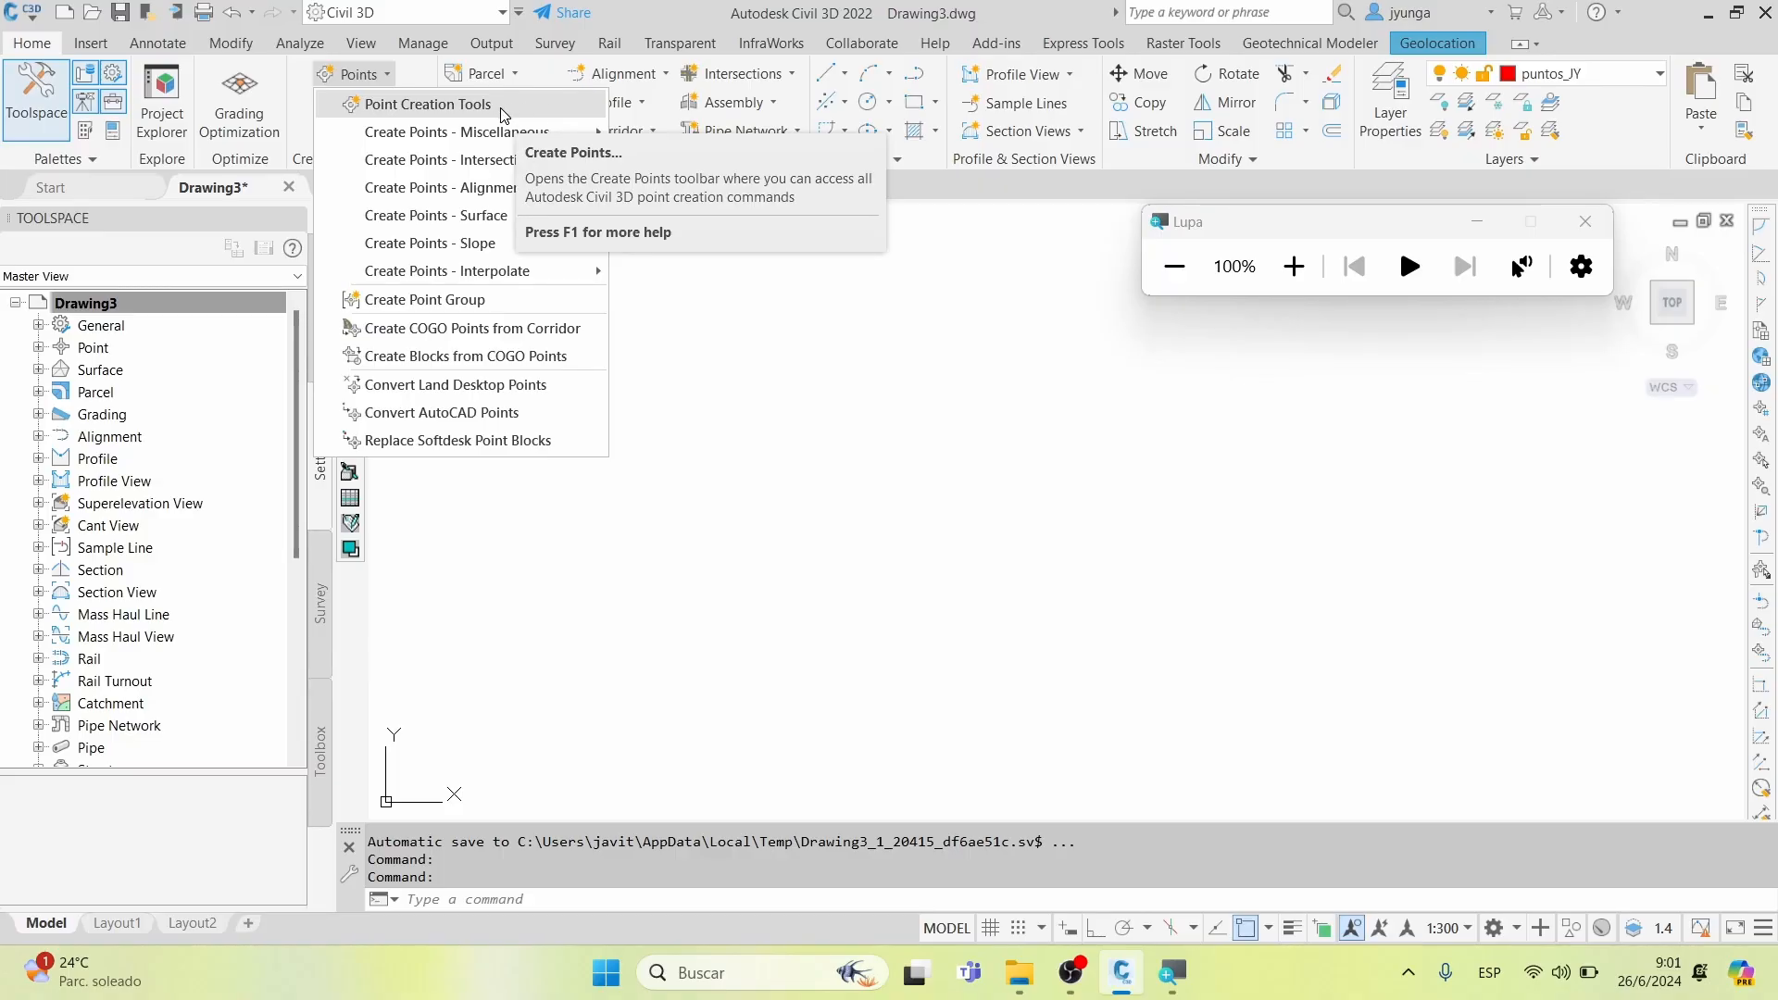
left_click(503, 109)
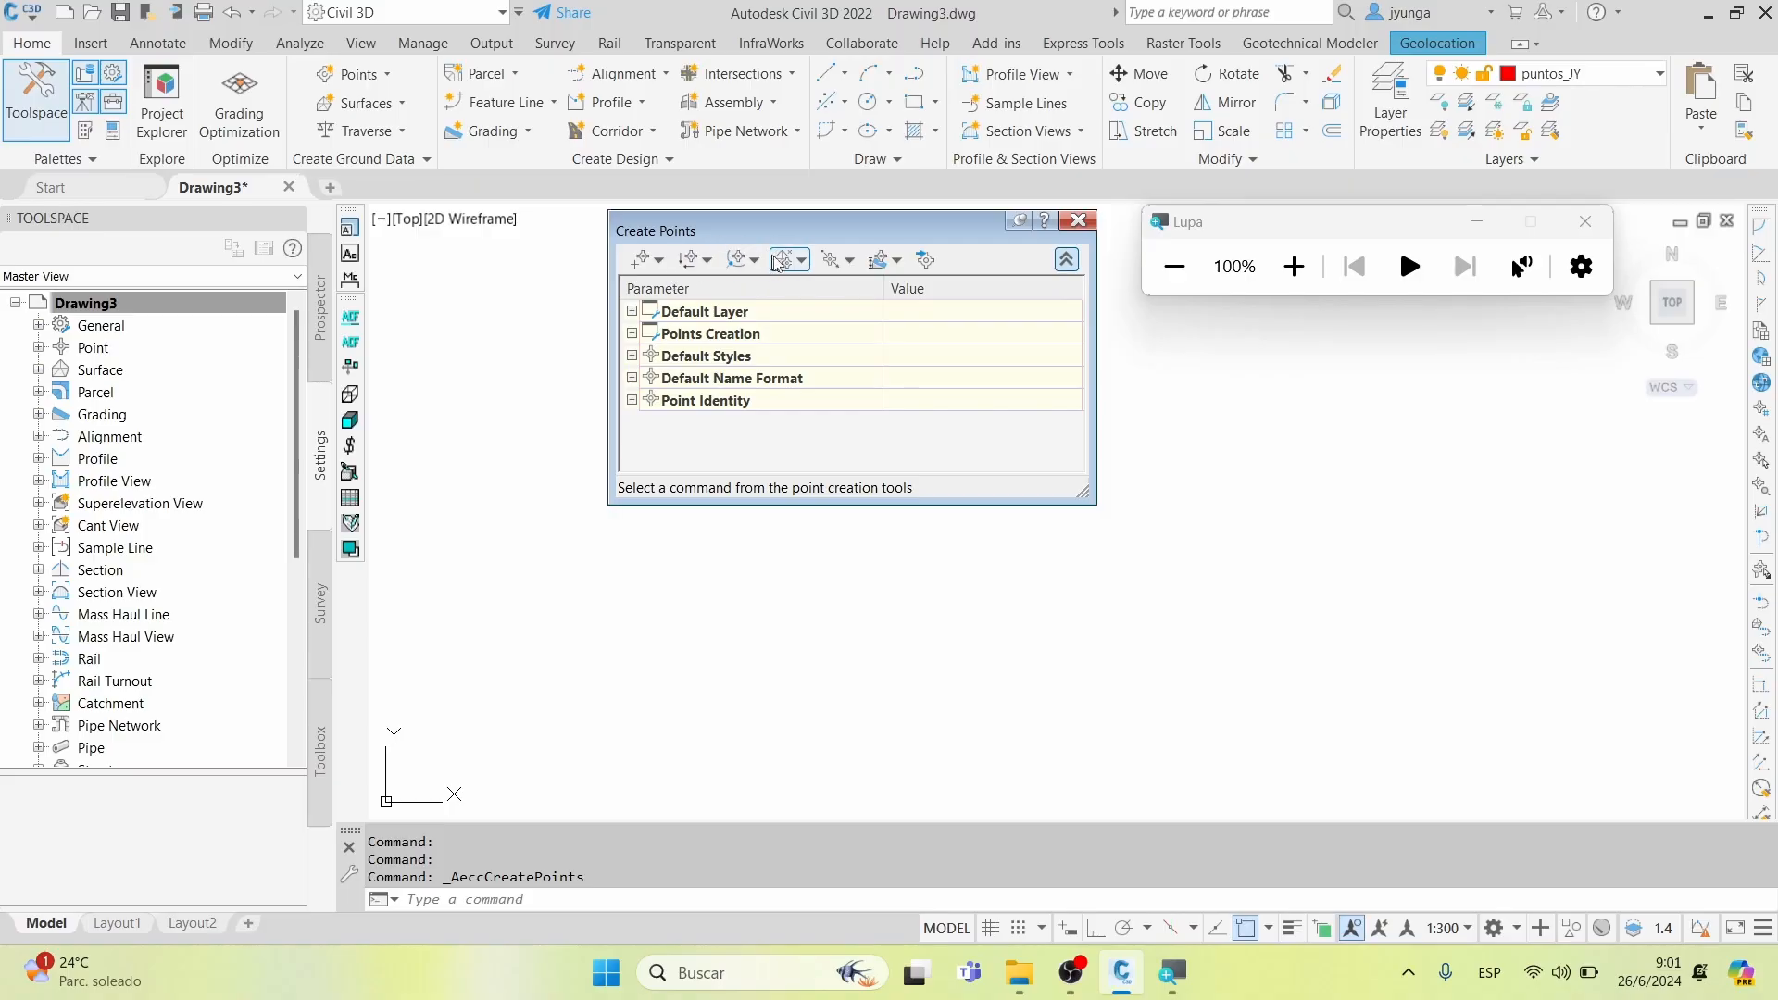
left_click(1232, 253)
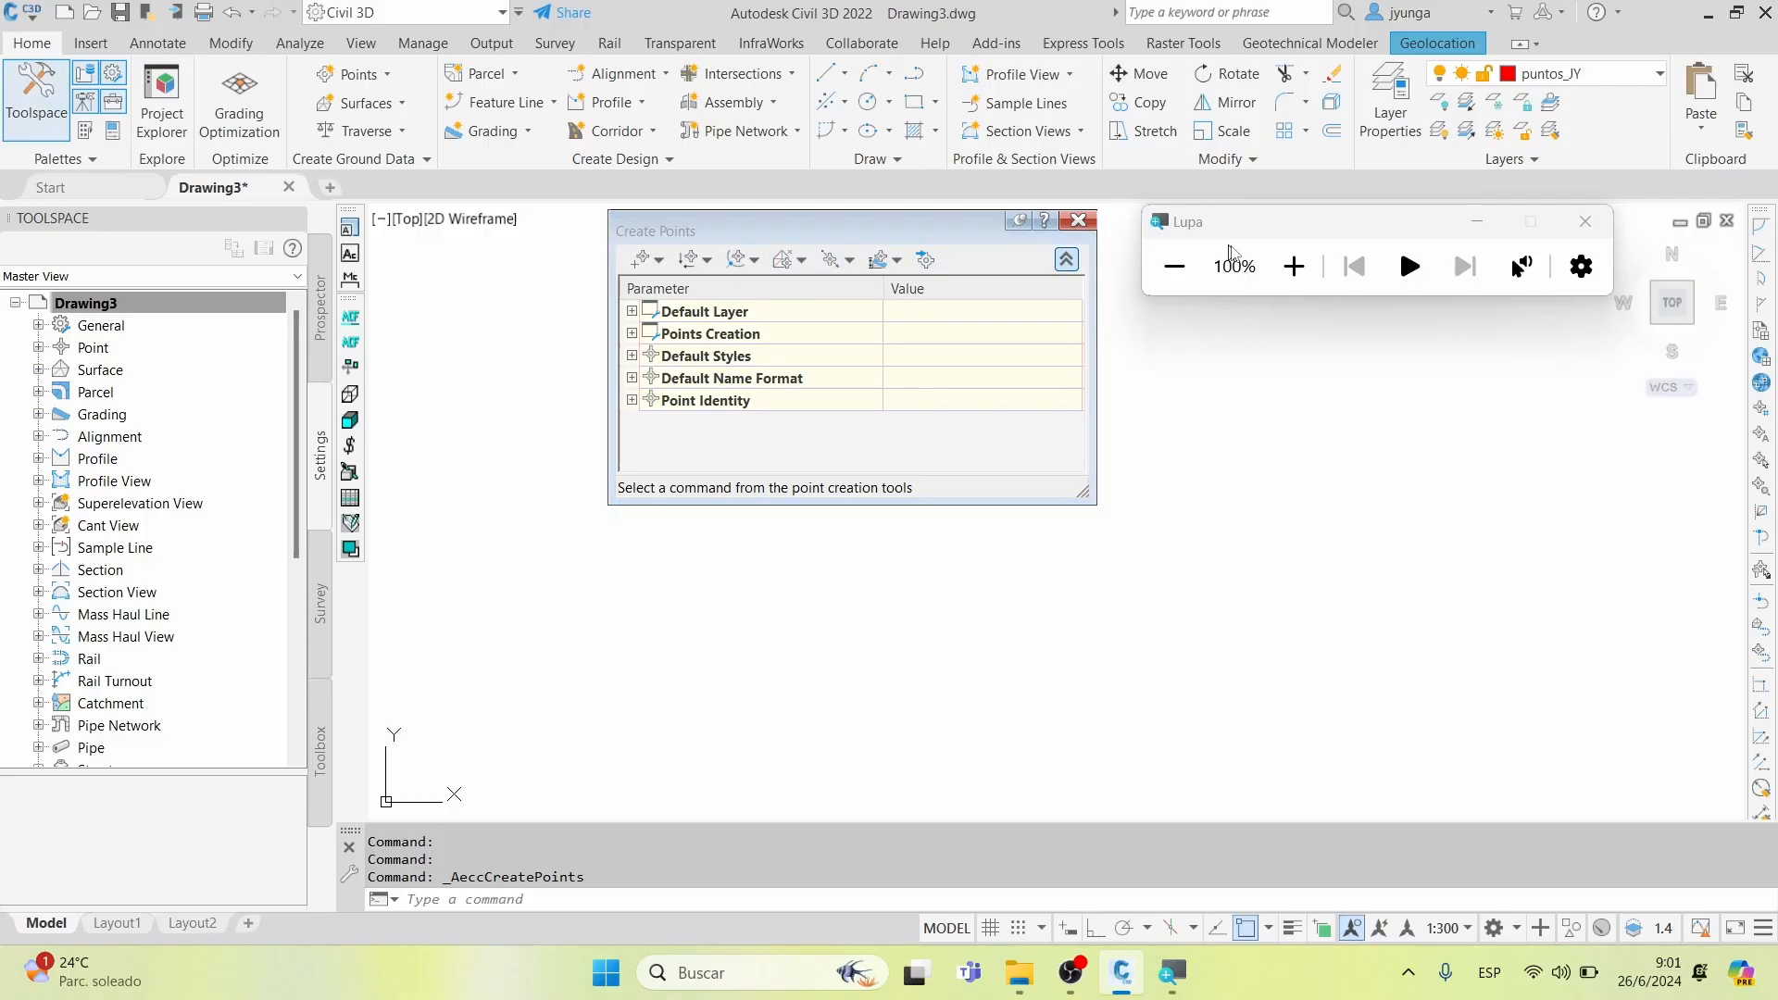
left_click(1293, 265)
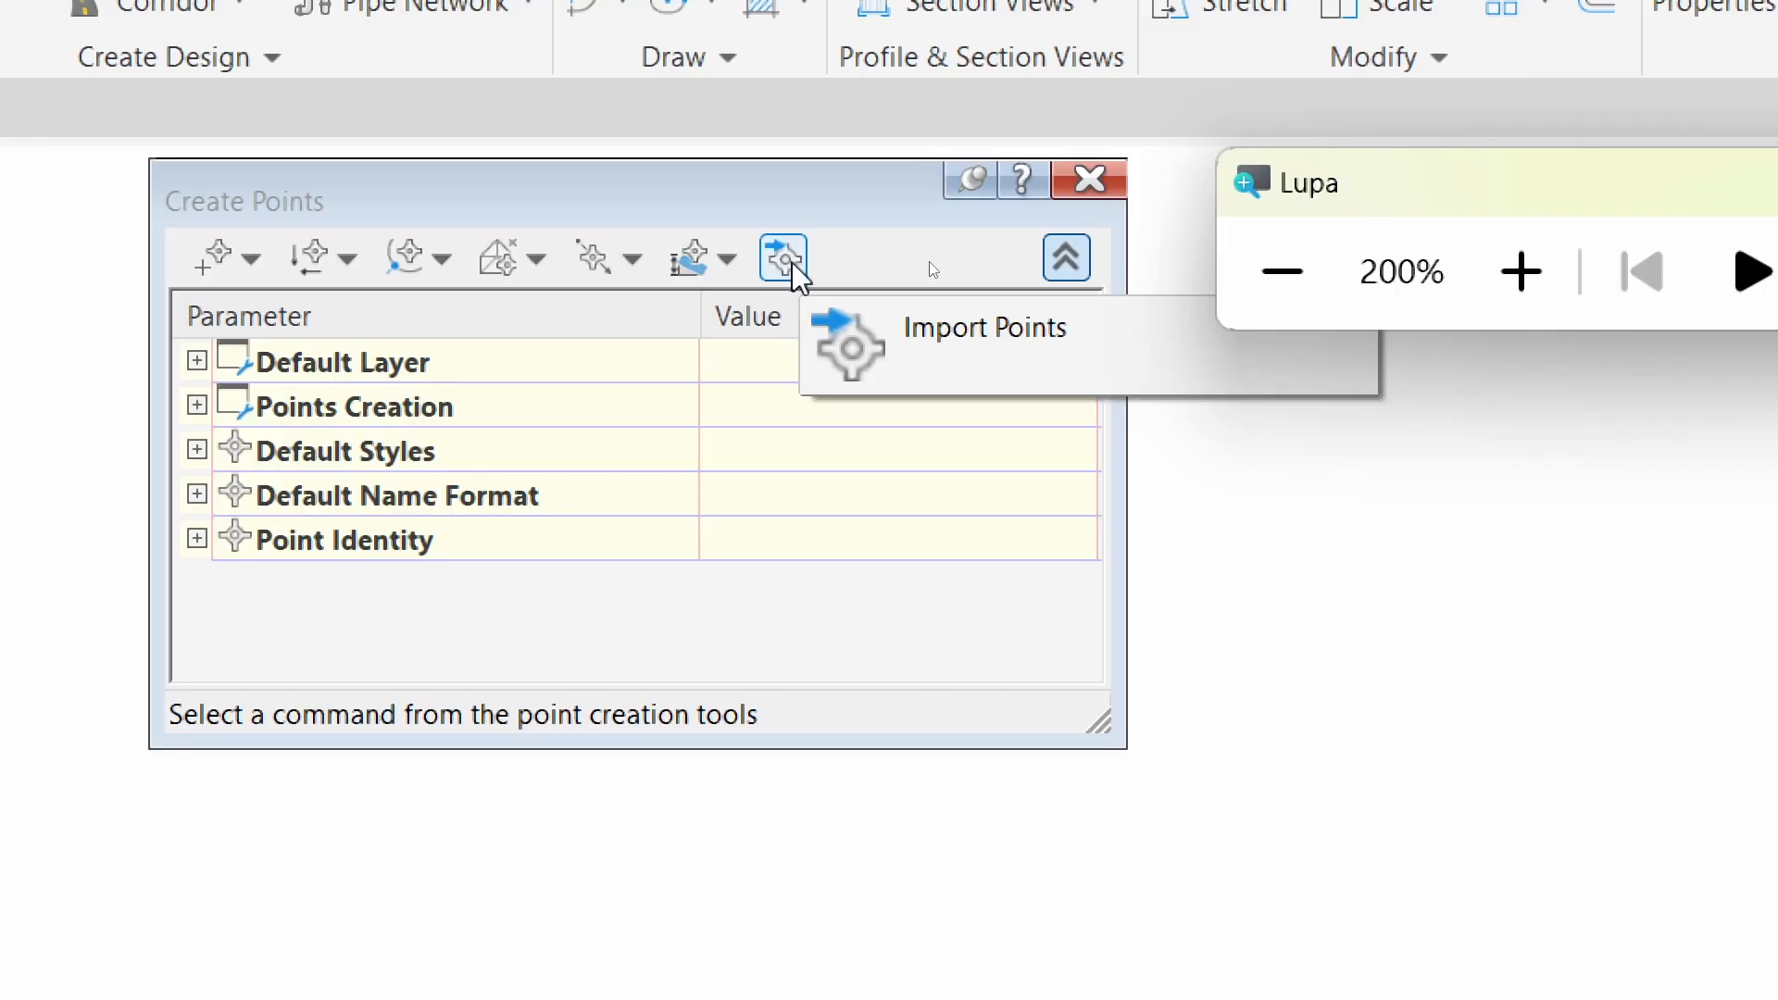
left_click(786, 259)
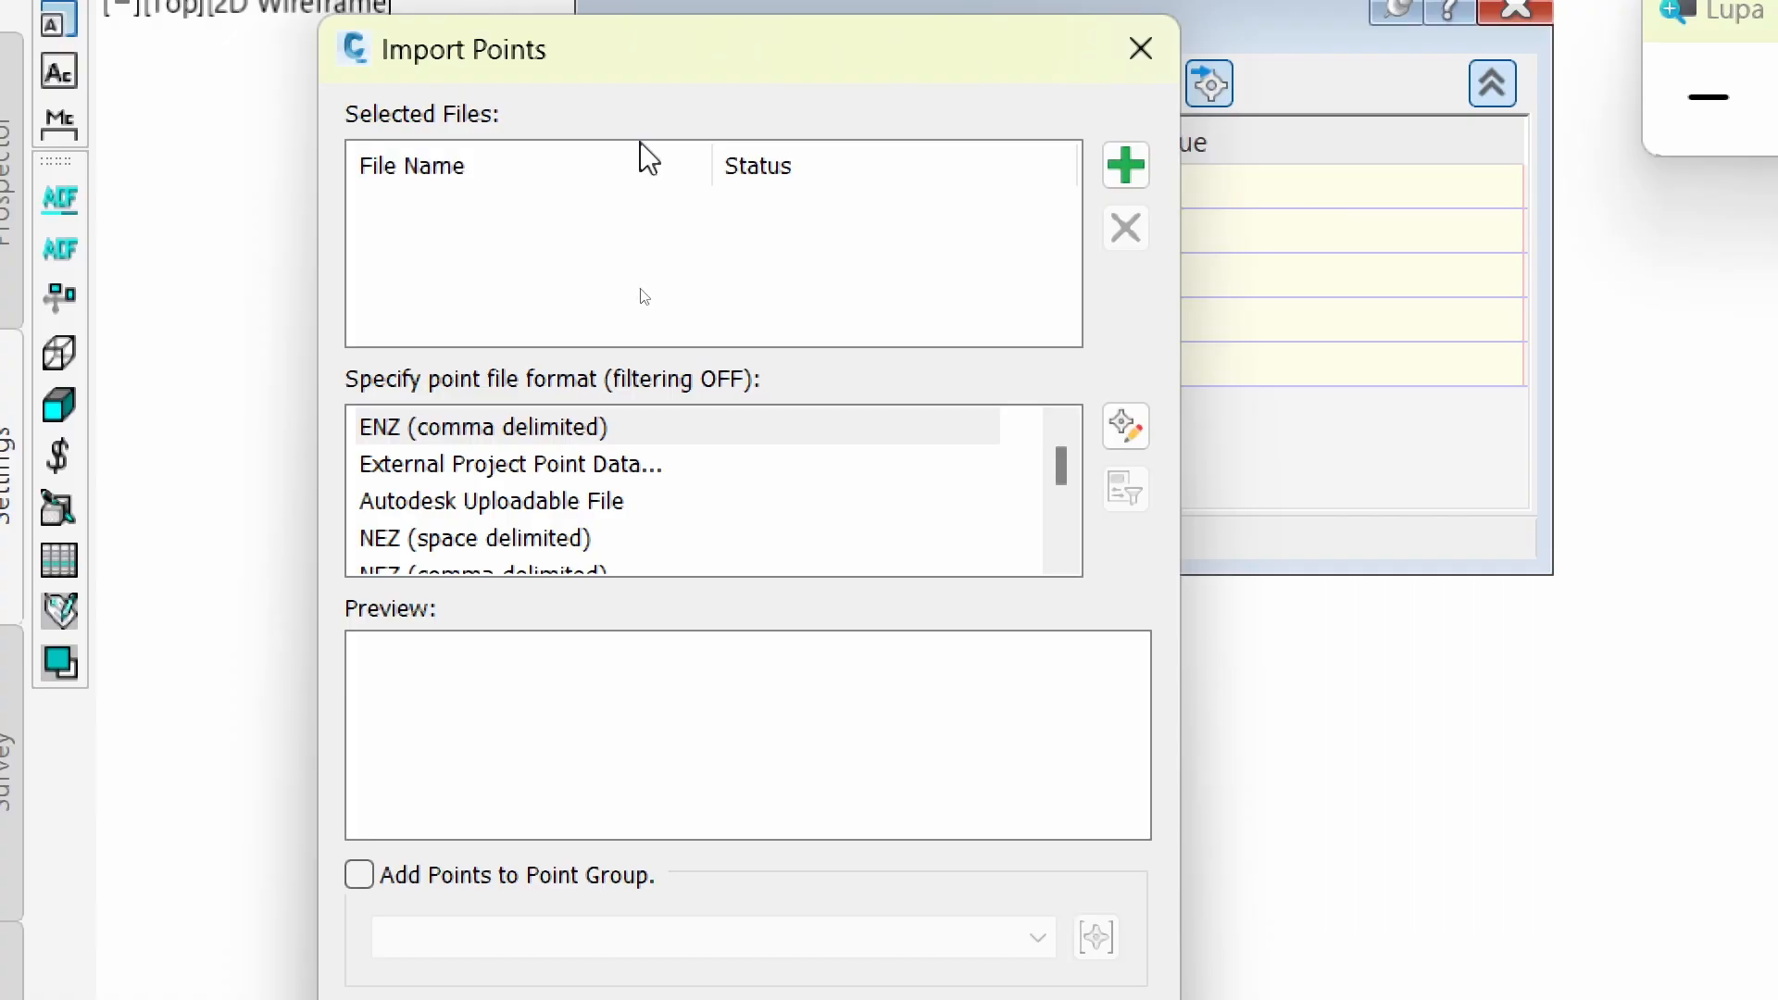
Add Lote 31.csv from the Downloads folder to the files for import, with the file type filter set to *.csv
left_click(1127, 188)
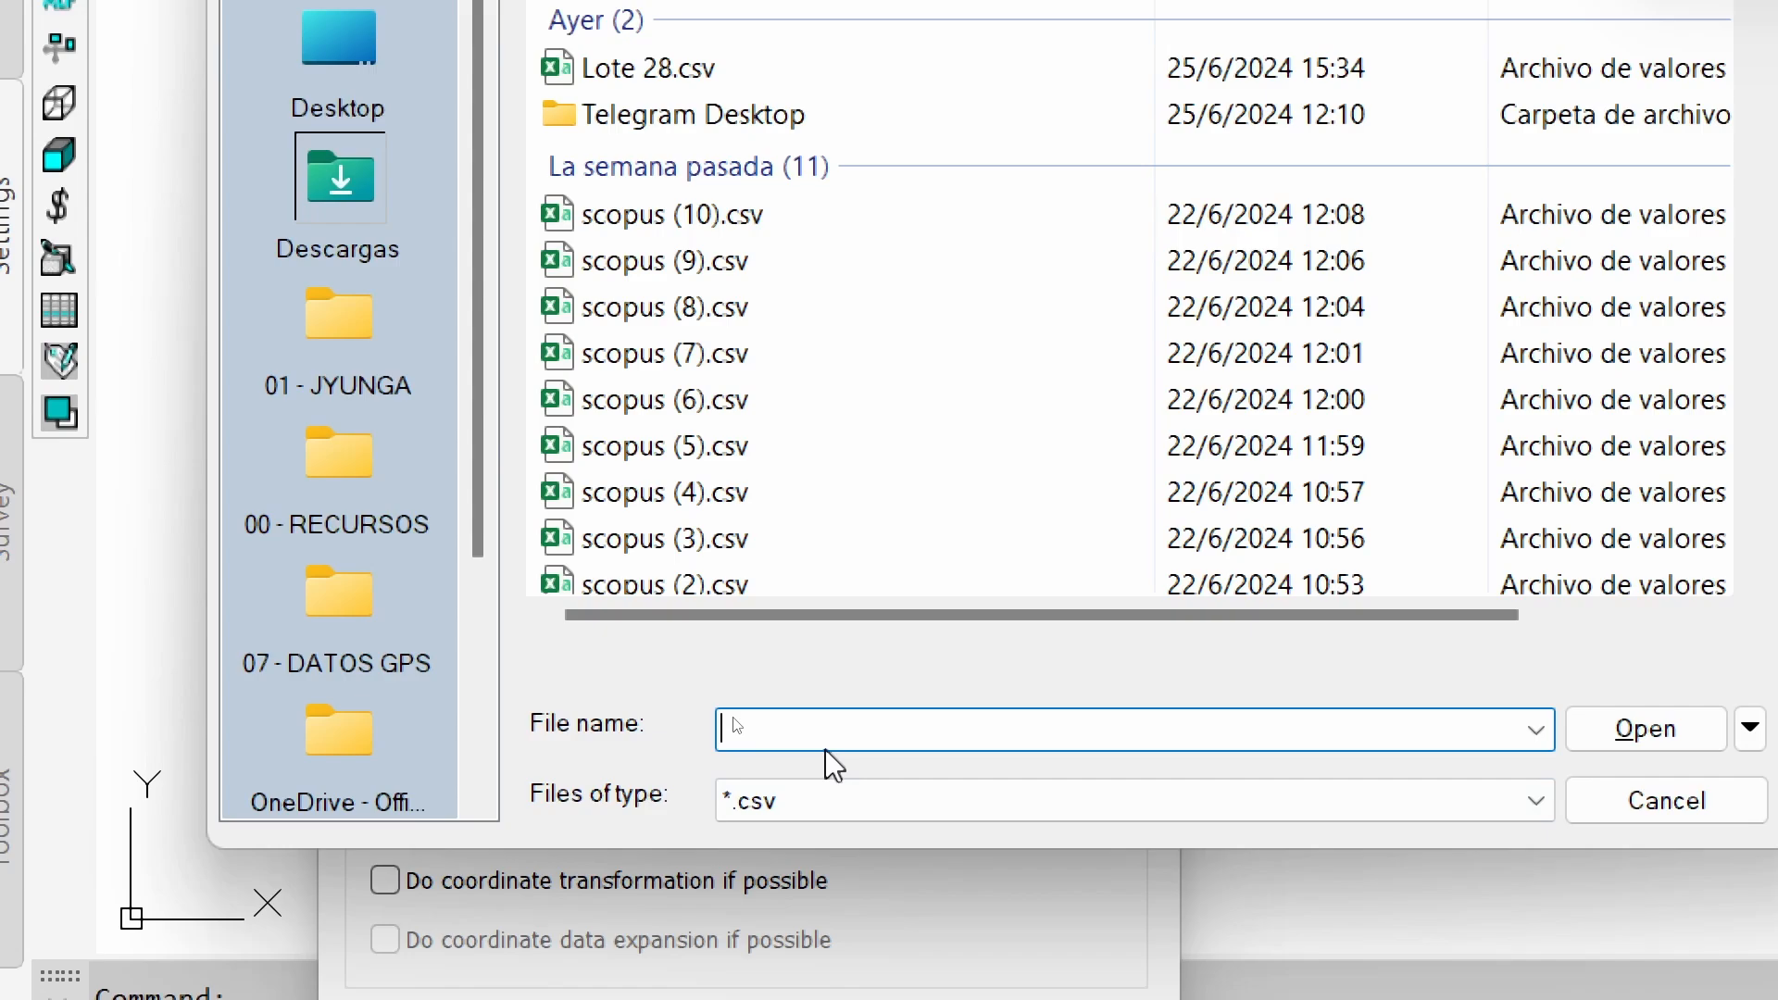
left_click(834, 794)
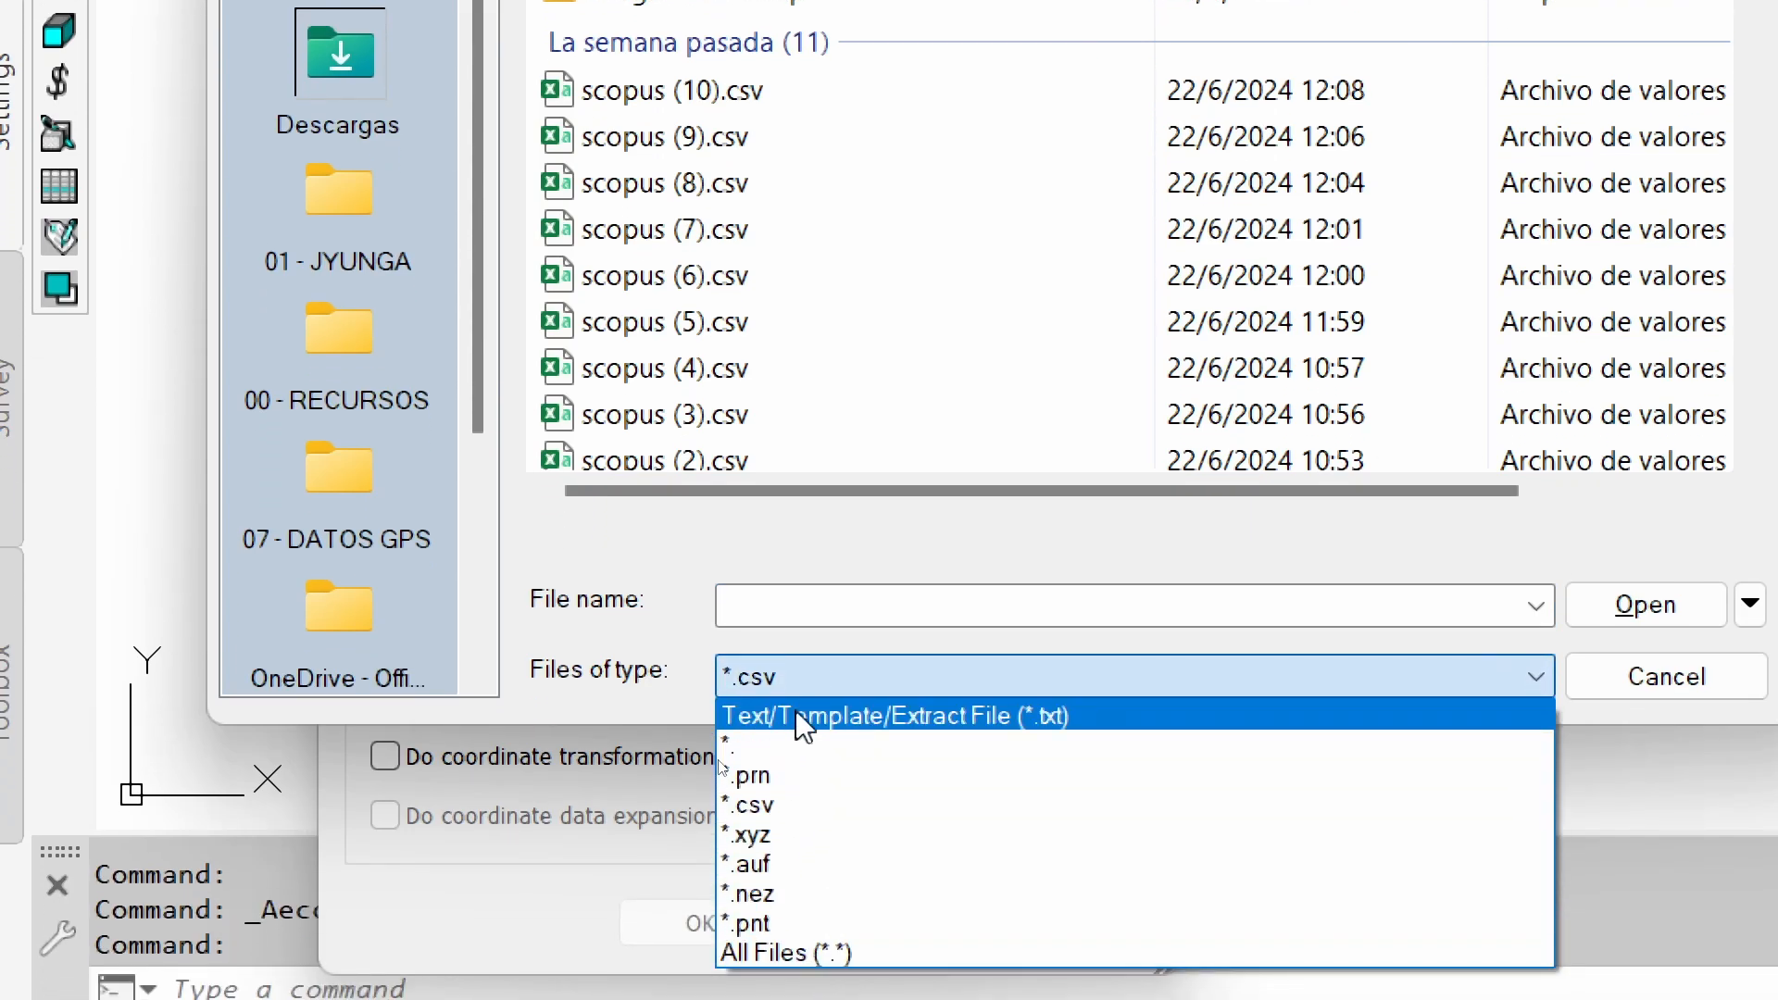
left_click(1055, 718)
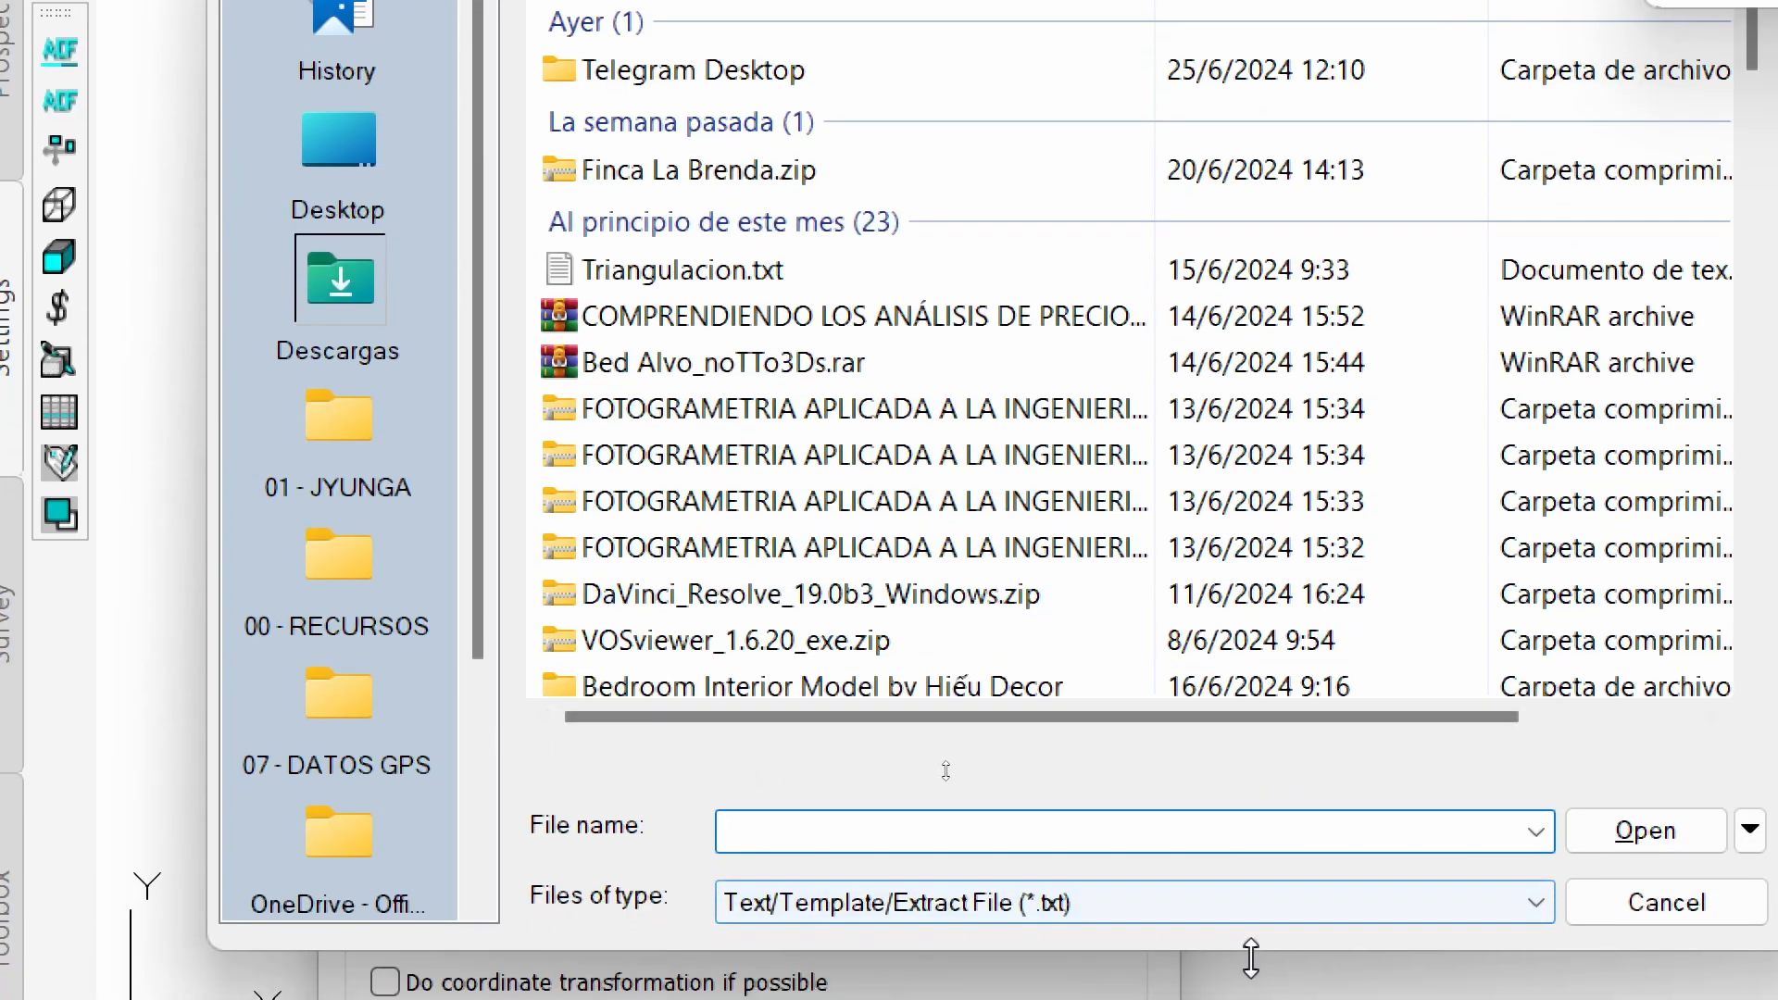
left_click(861, 913)
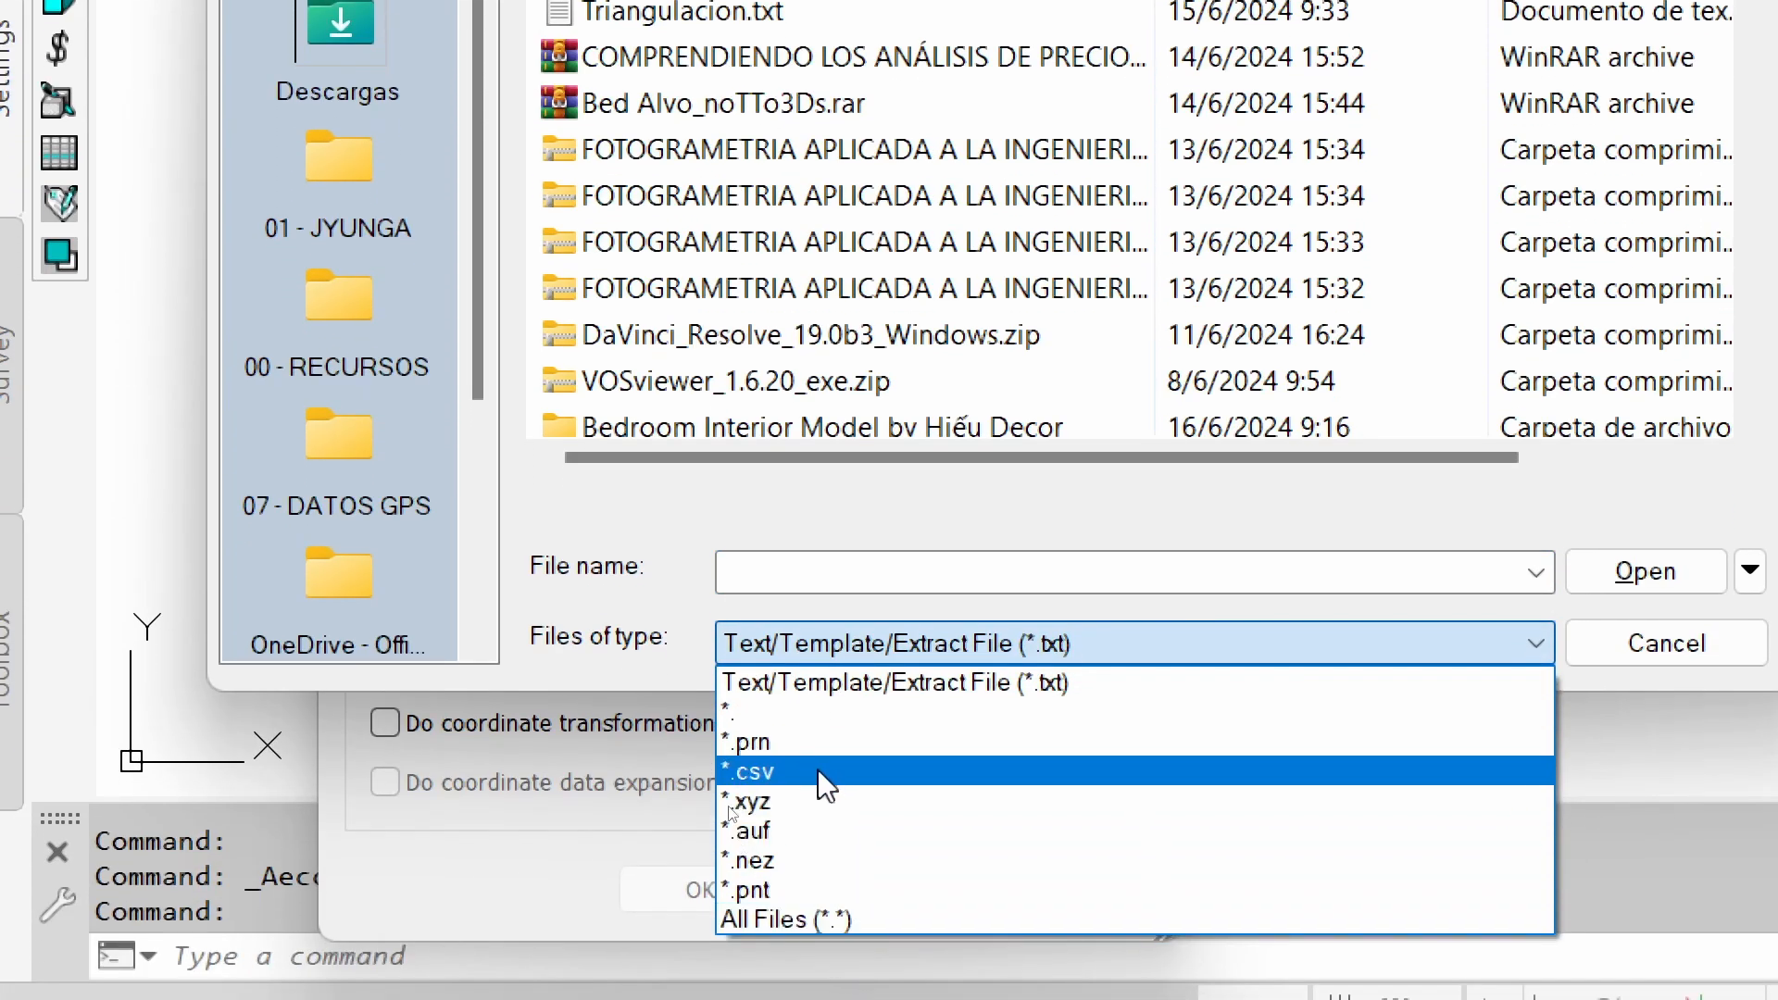
left_click(772, 783)
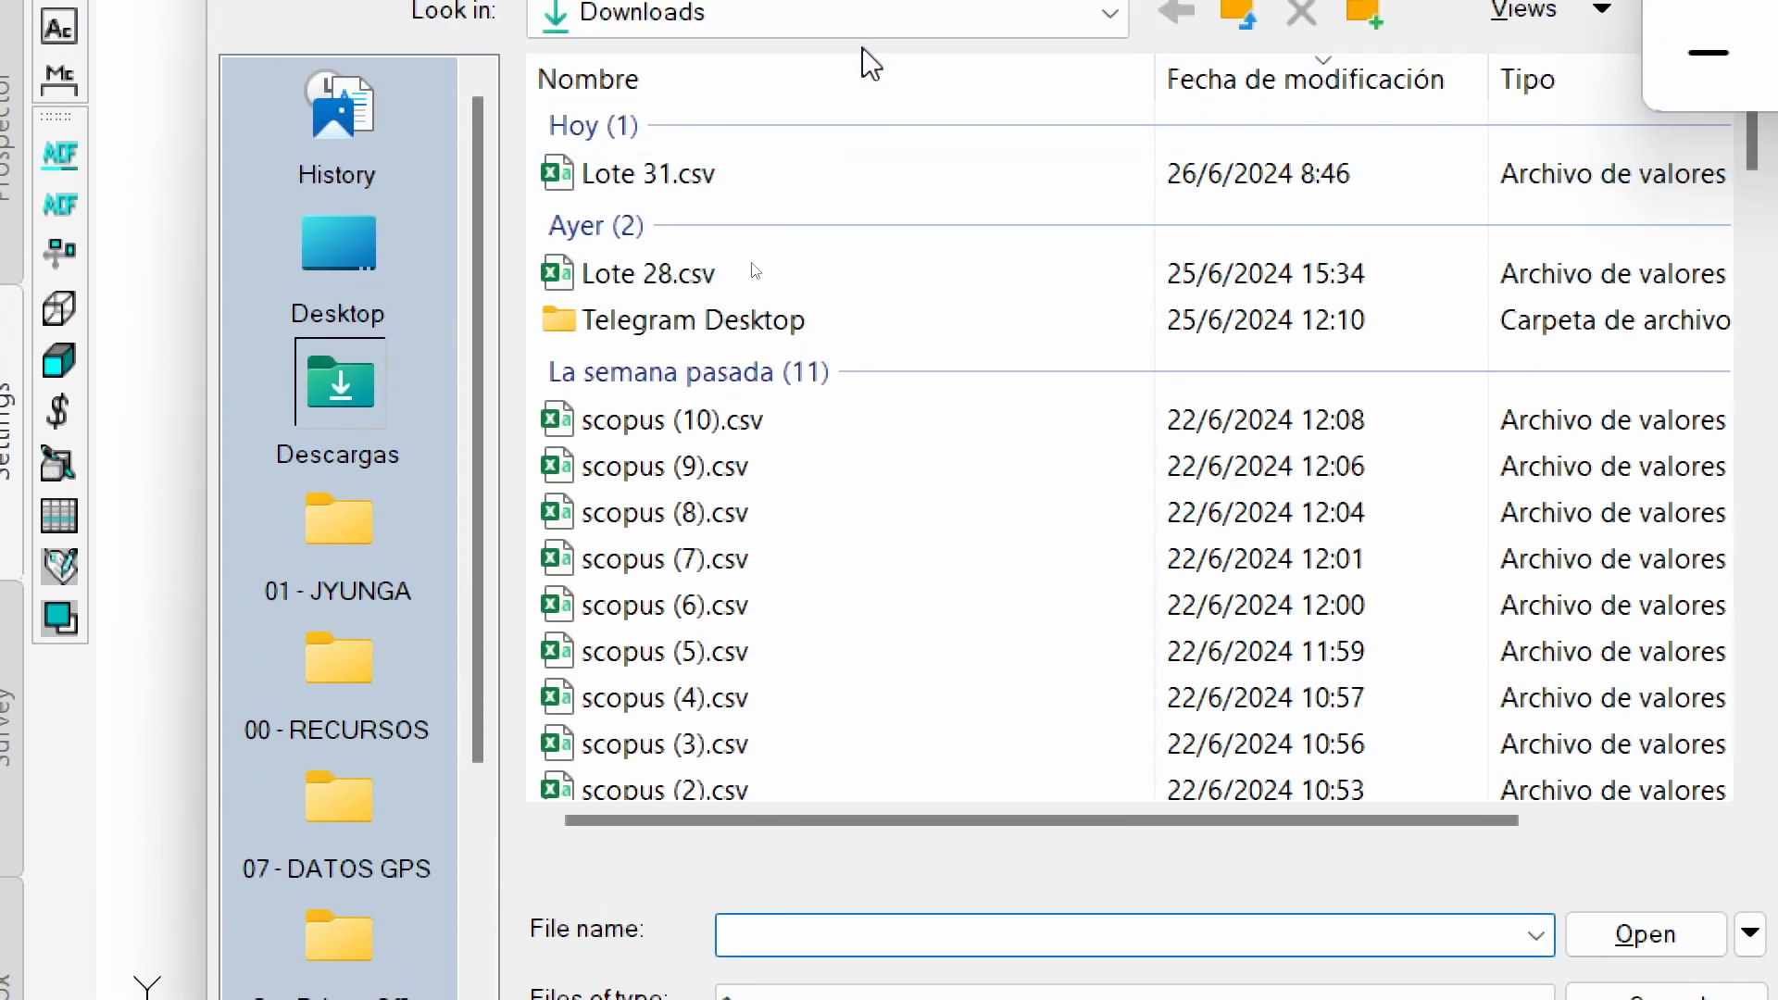
left_click(862, 60)
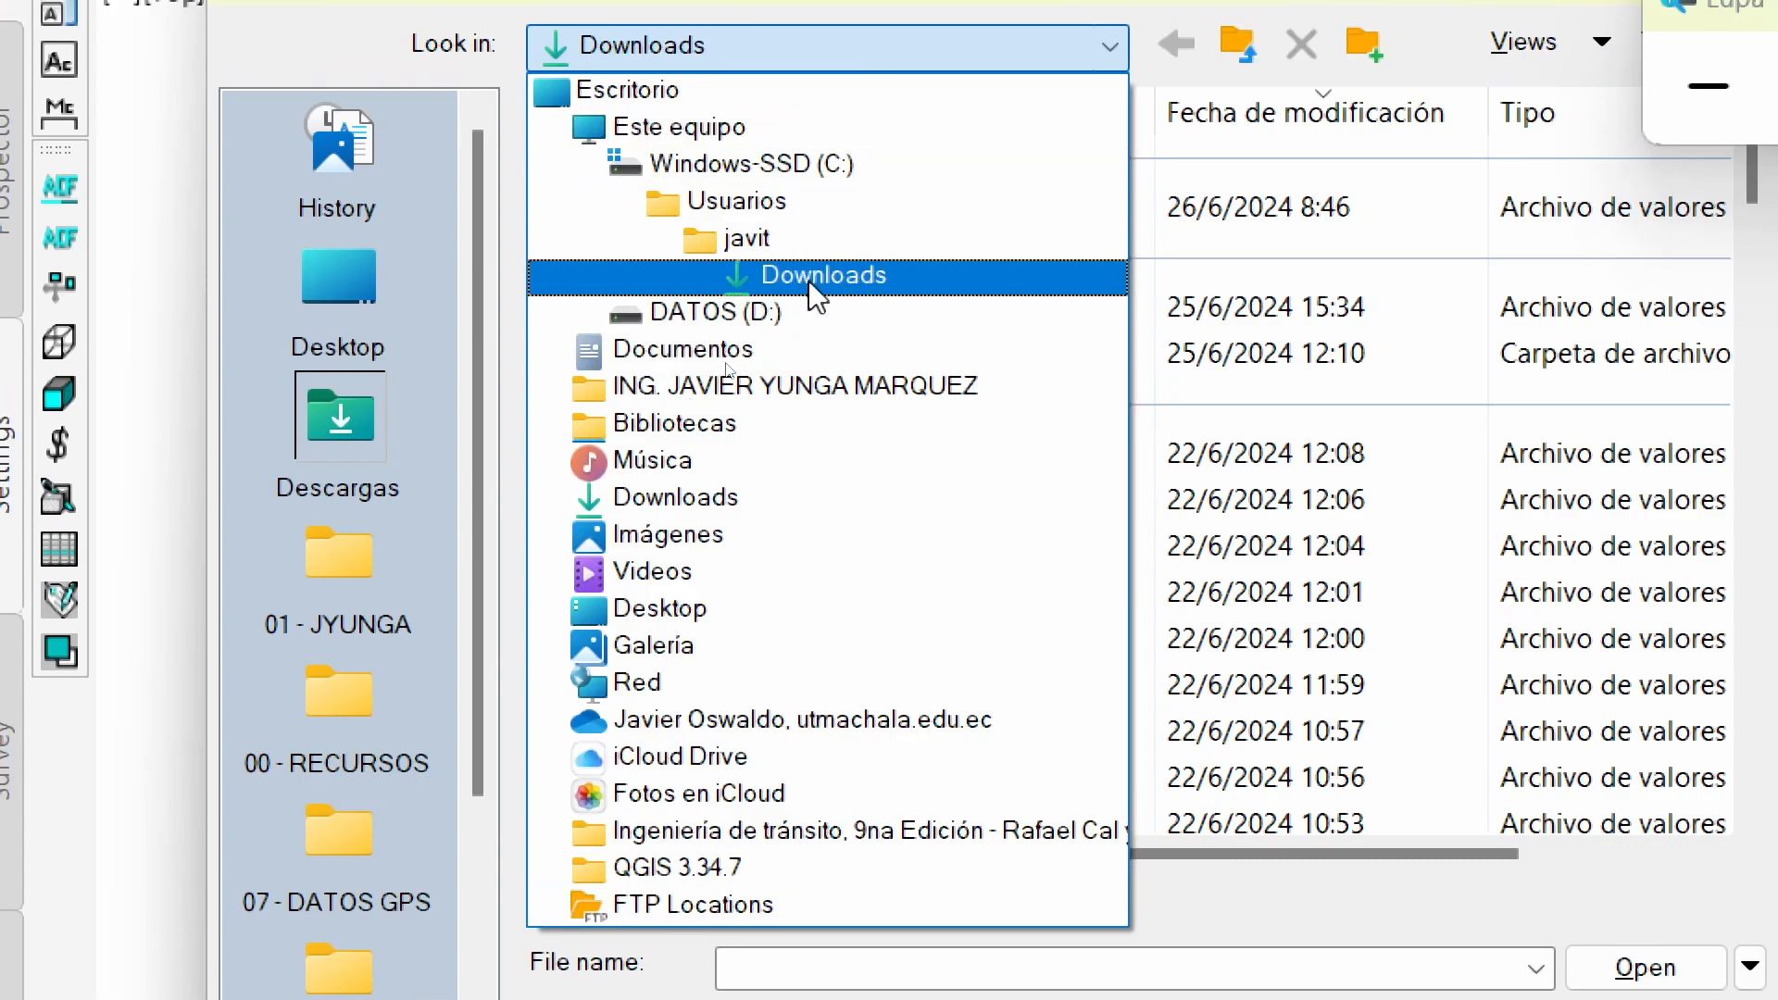
left_click(827, 278)
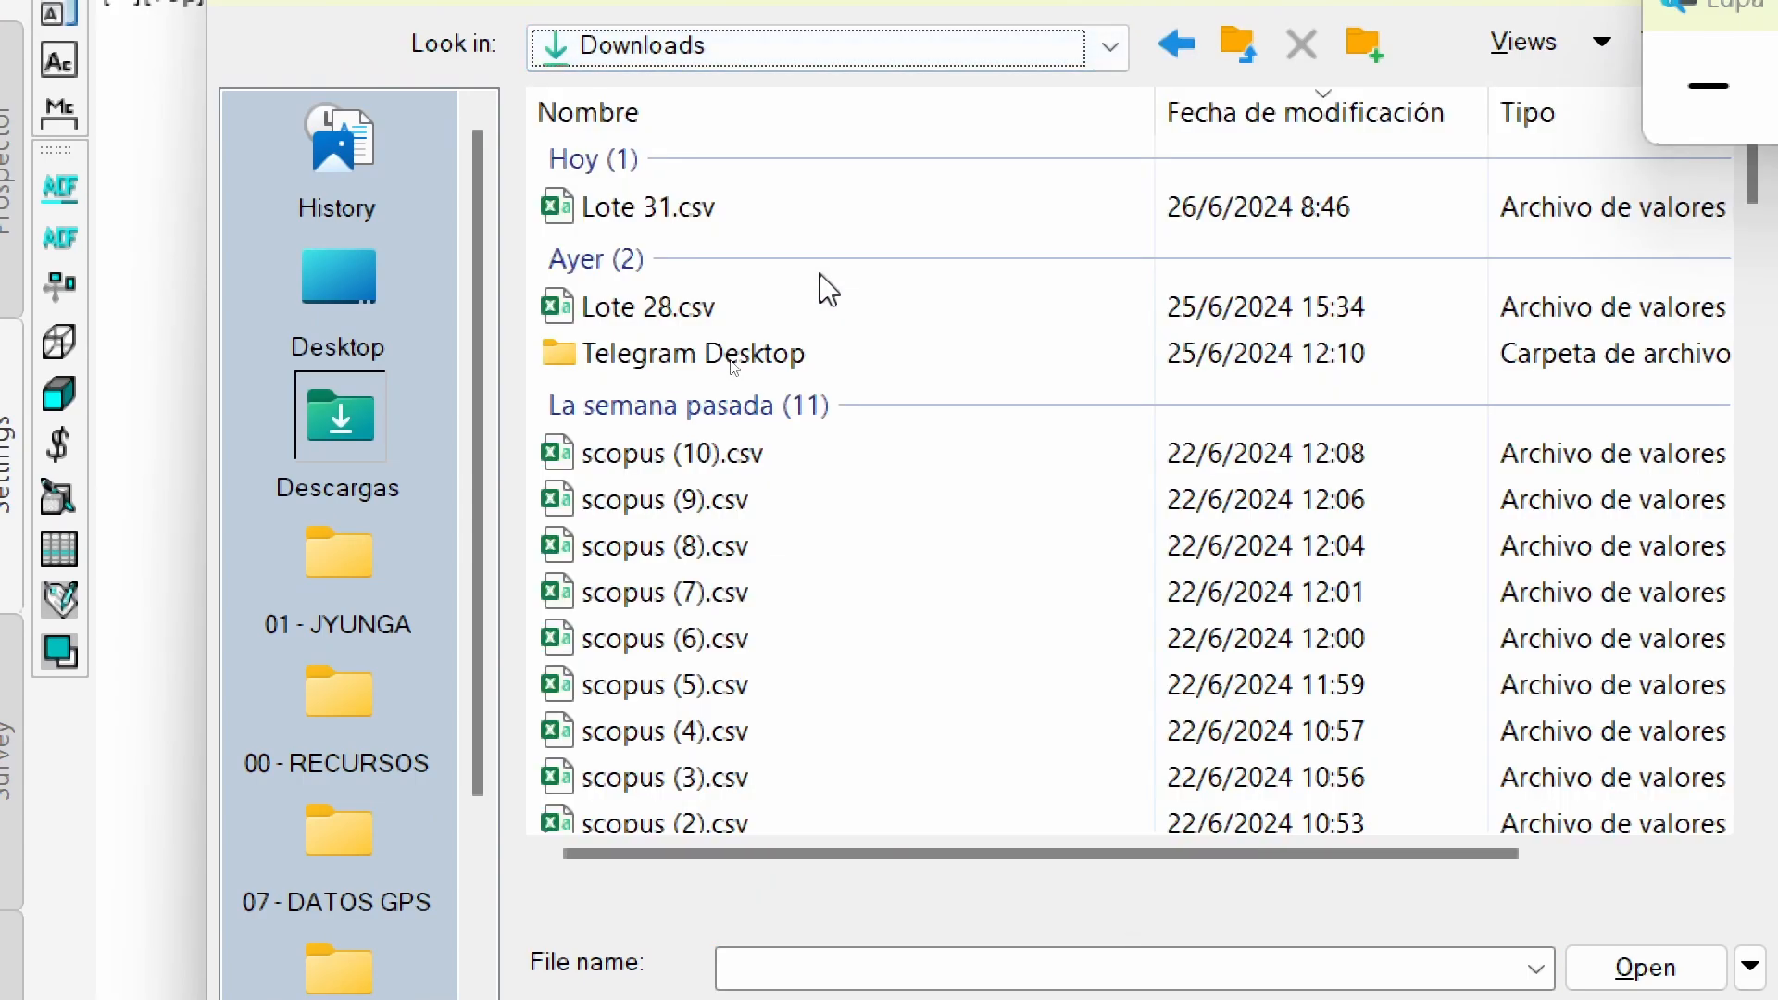
left_click(686, 218)
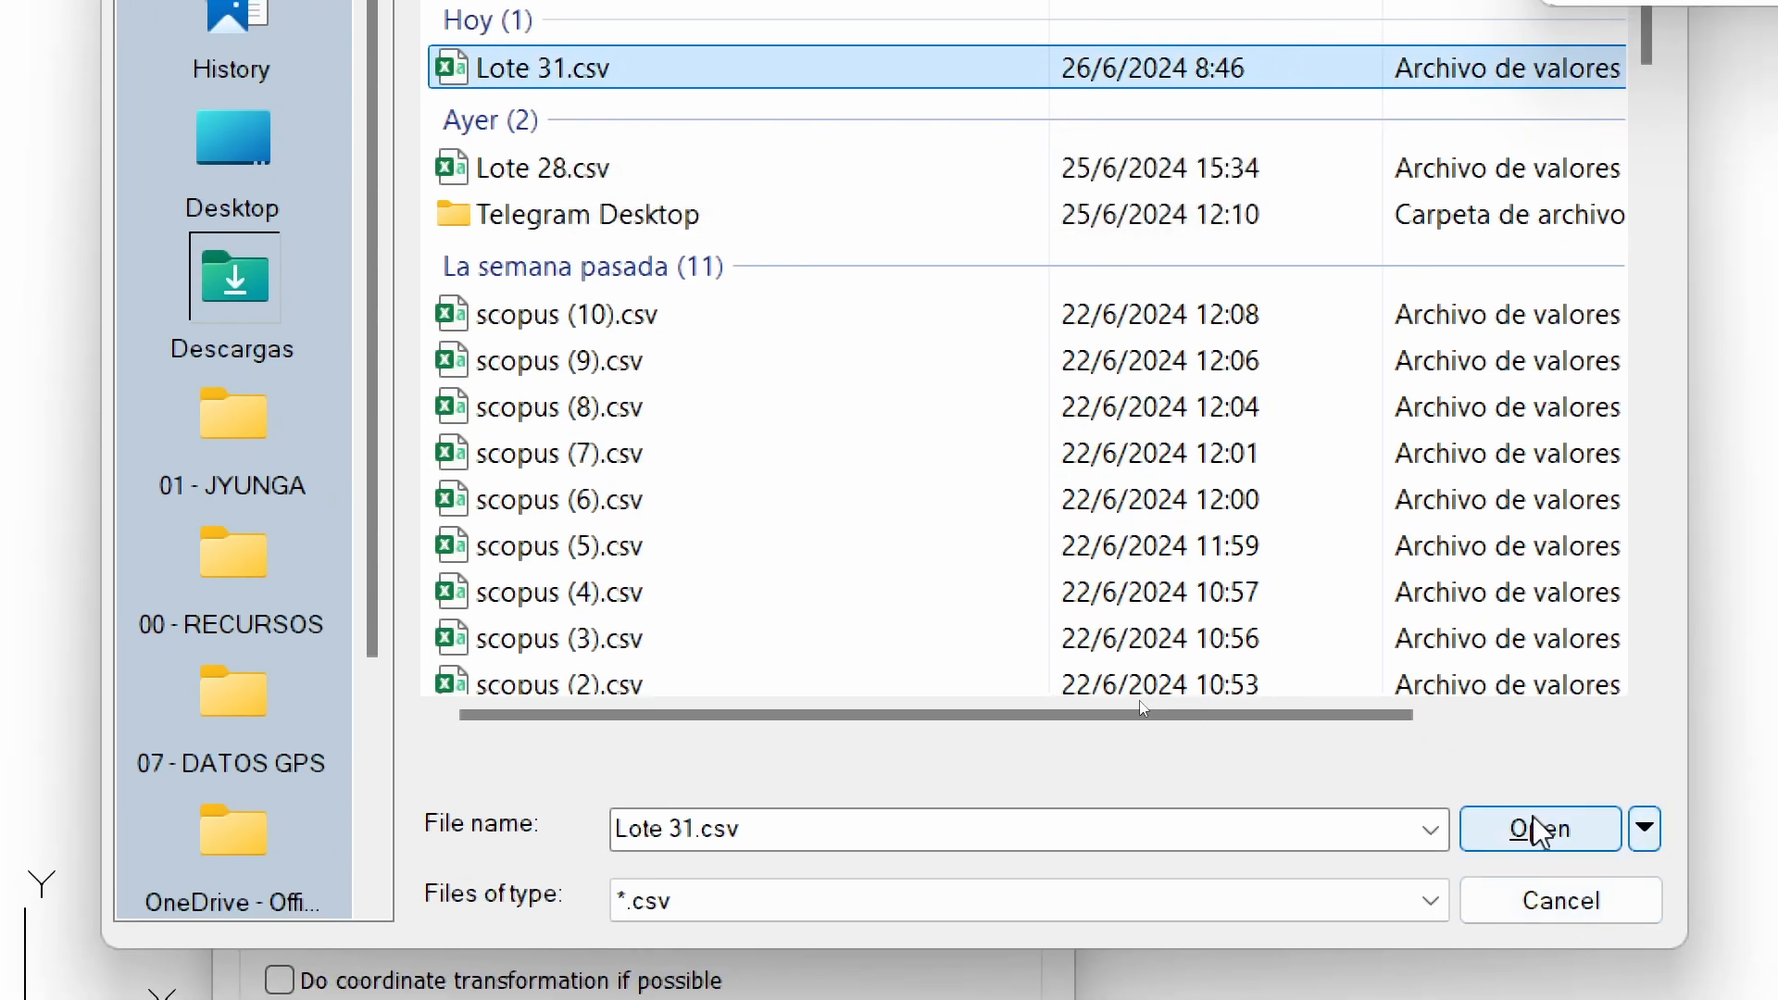
left_click(1645, 968)
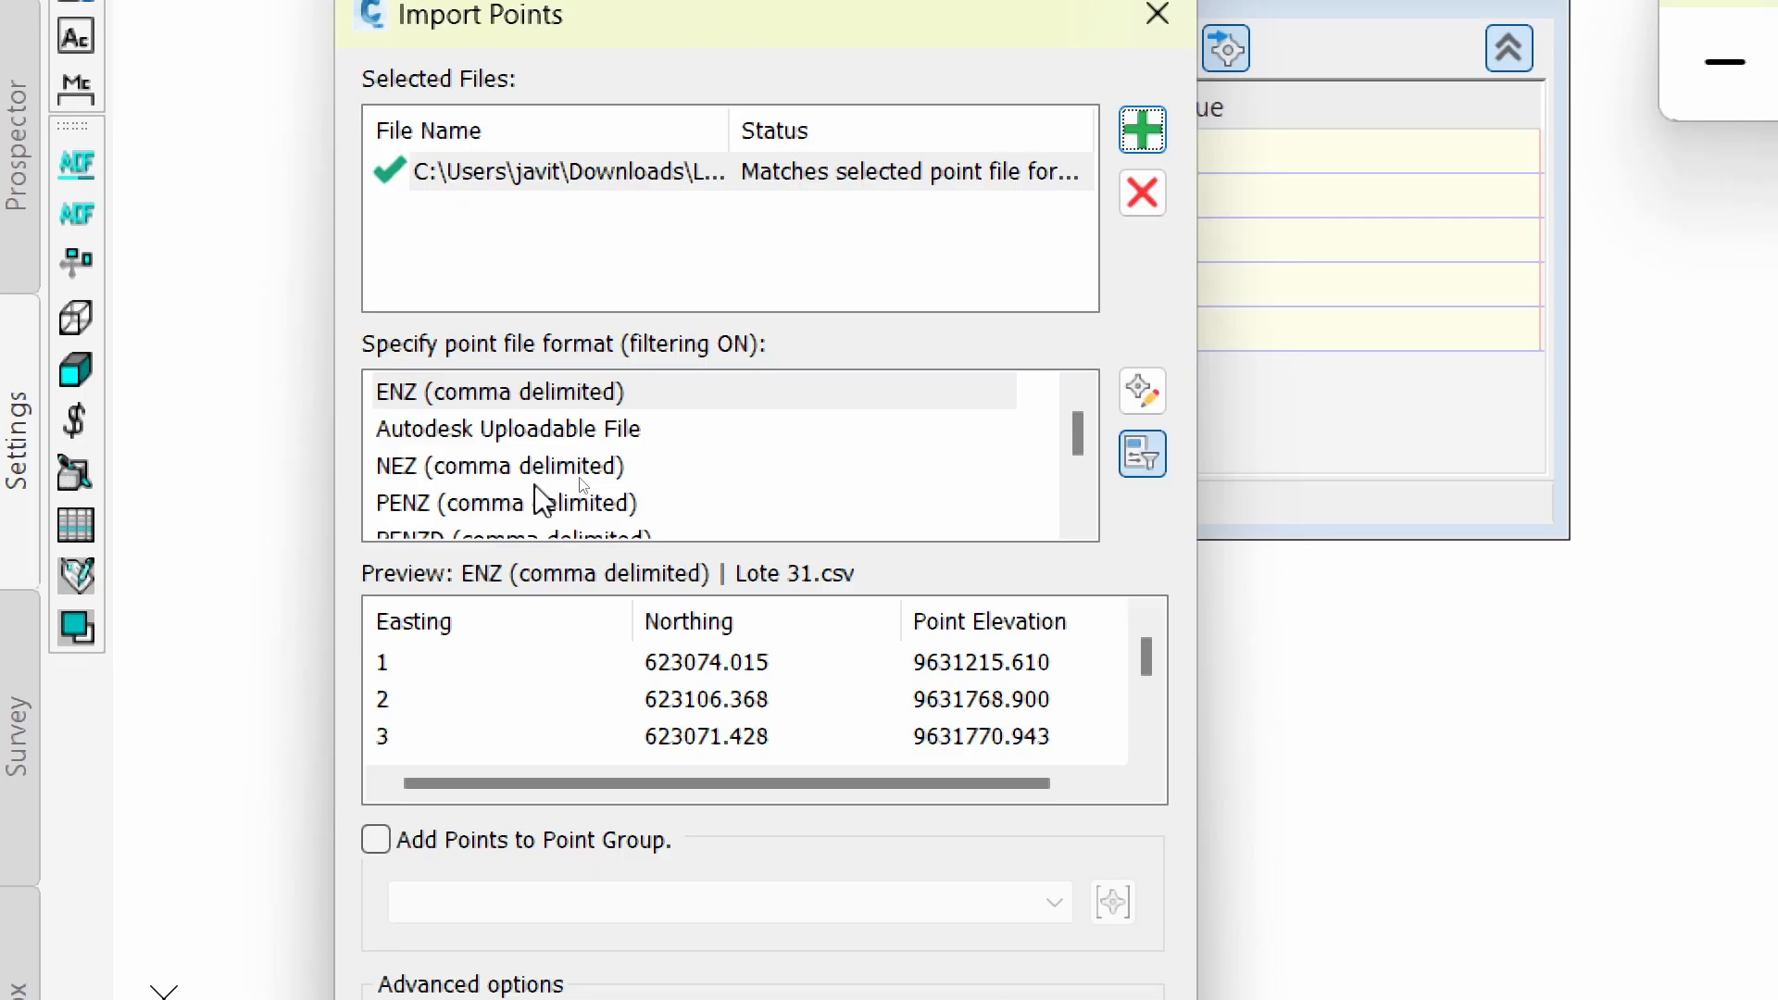
Import the points using the PENZD (comma delimited) point file format
left_click(417, 505)
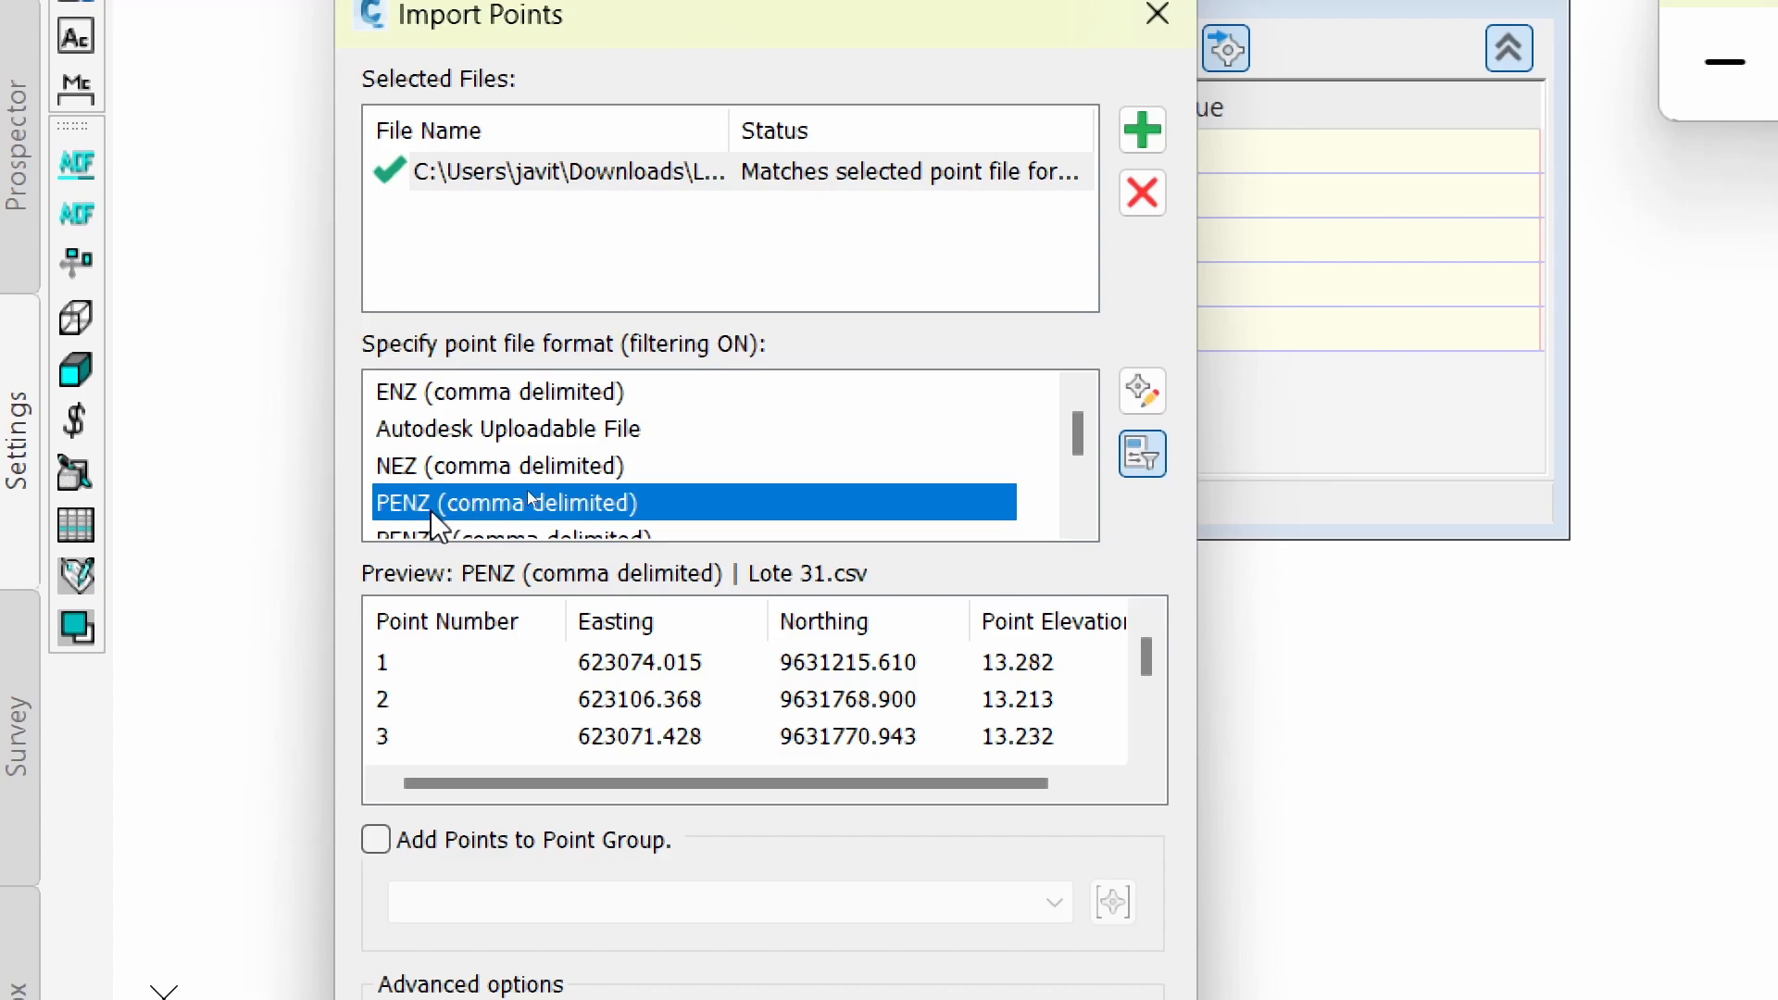
scroll(510, 469, "down", 1)
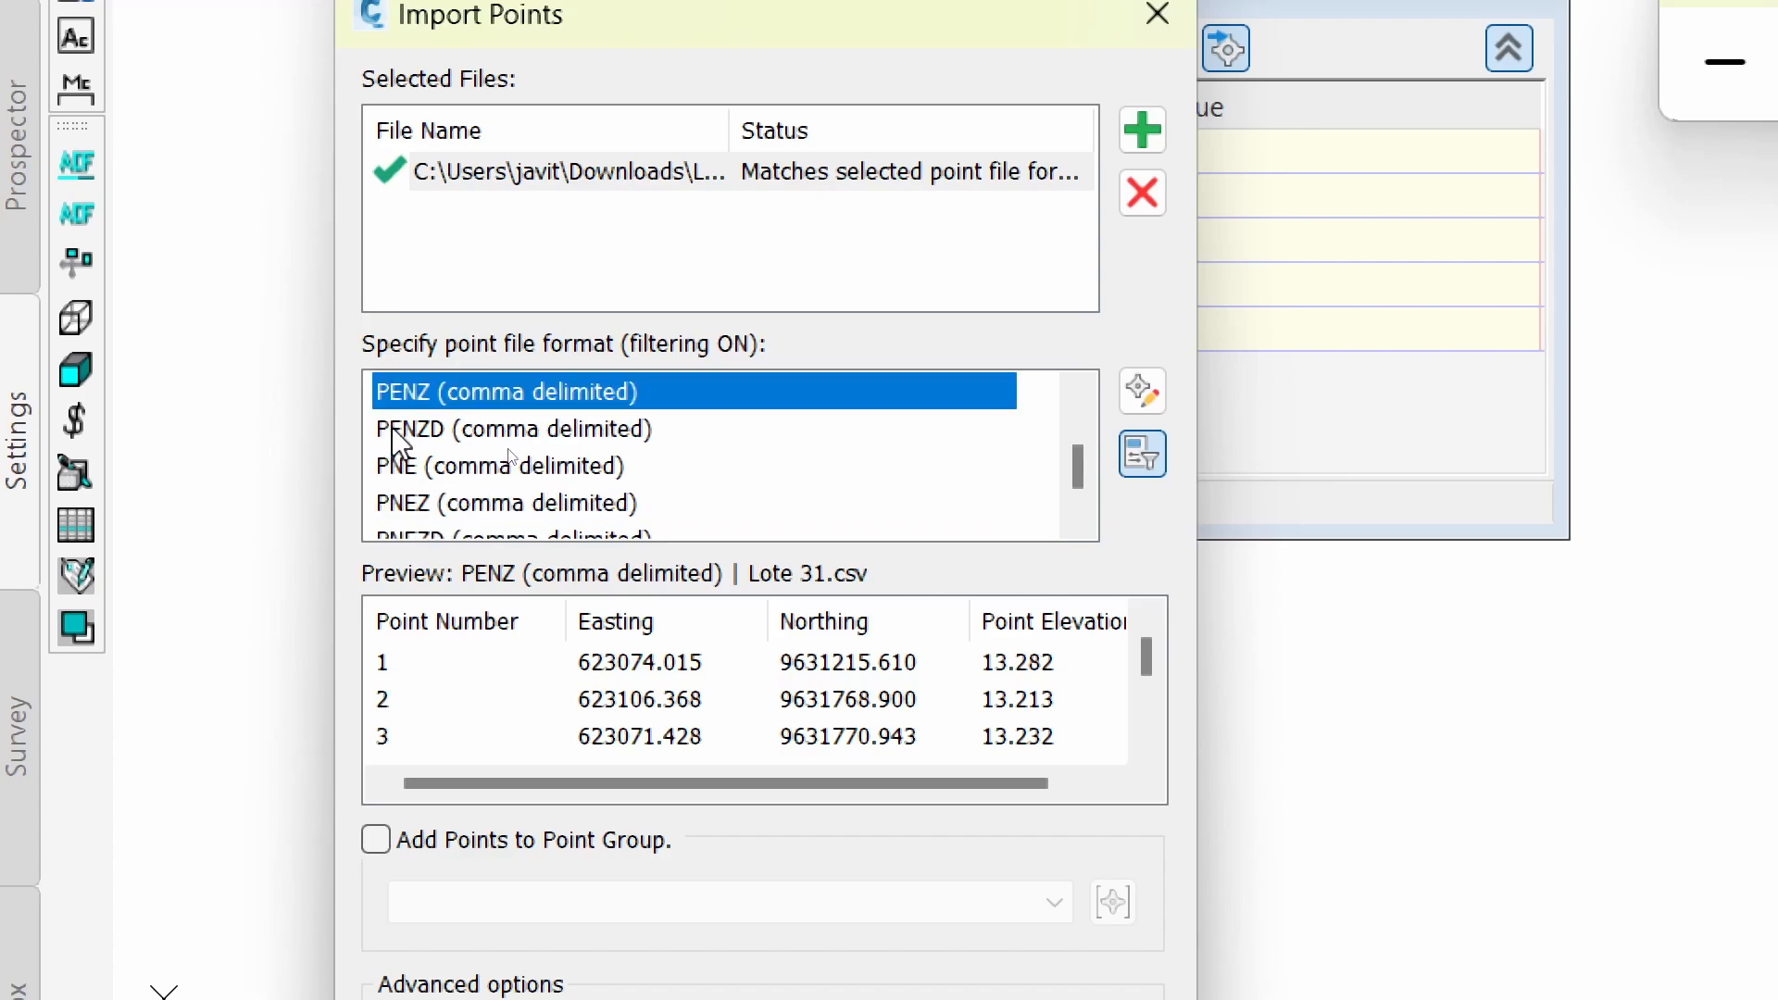
left_click(437, 440)
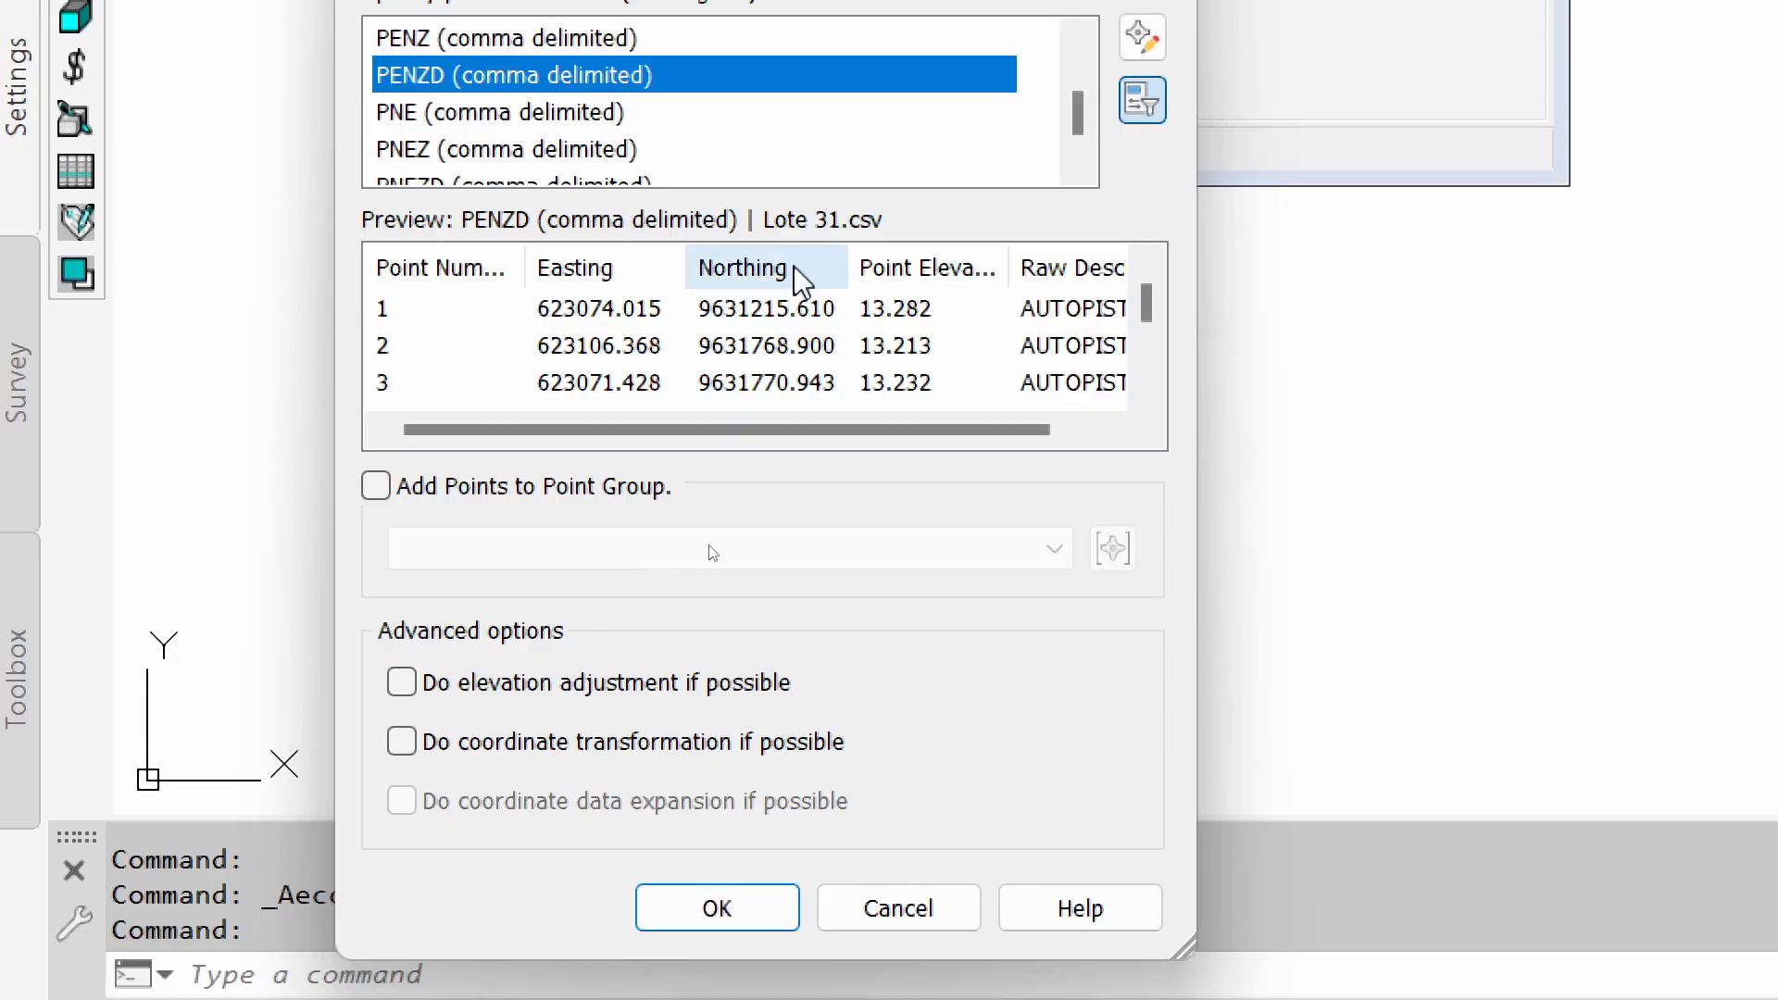
left_click(738, 907)
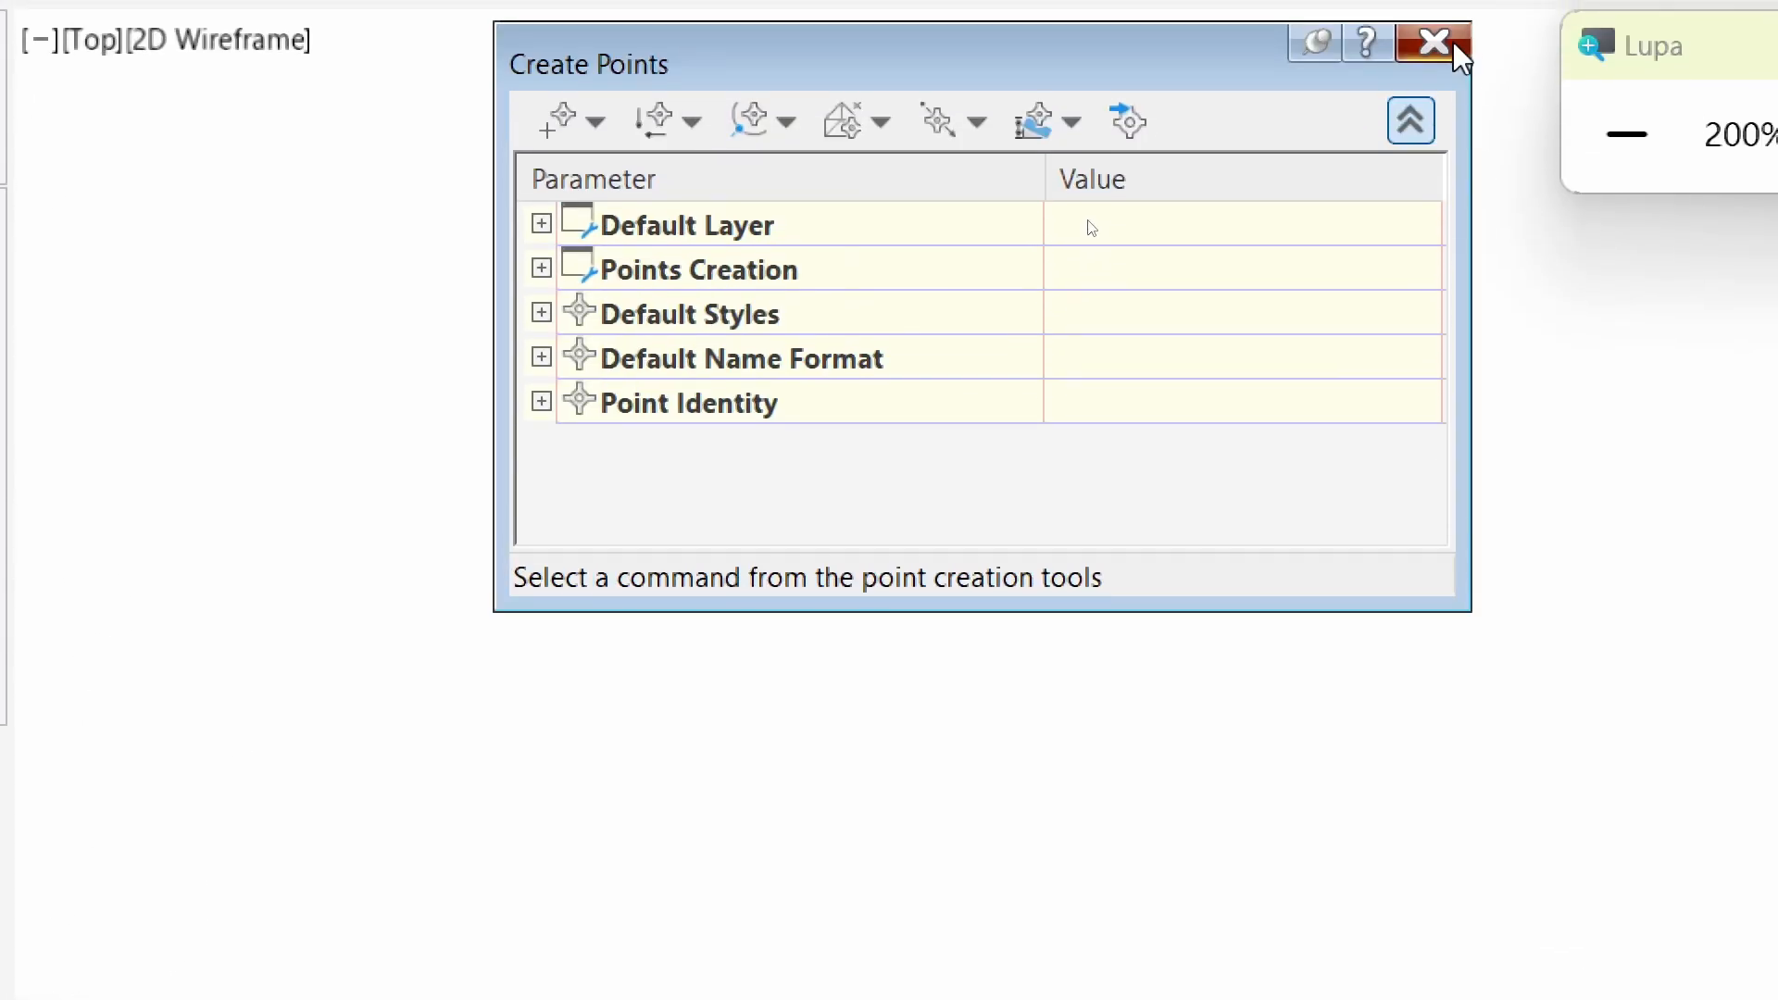
Close the Create Points tools and reduce the screen magnifier to 100%
left_click(1452, 43)
left_click(1626, 151)
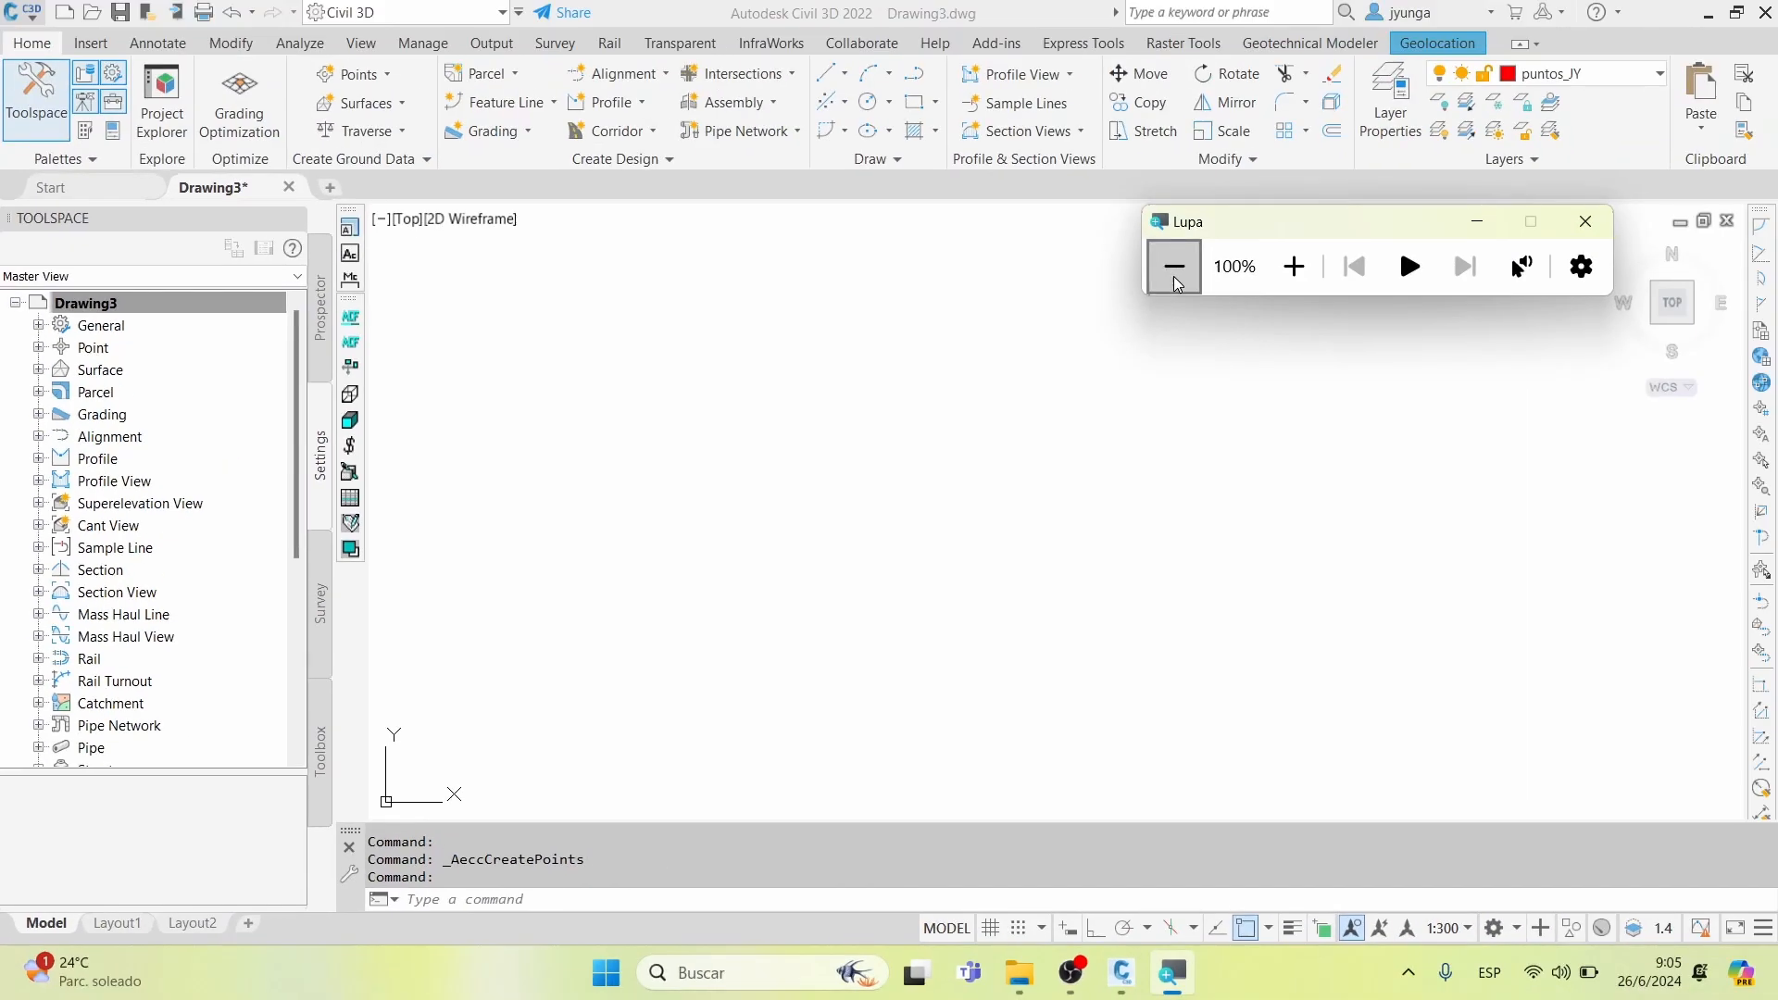
left_click(924, 596)
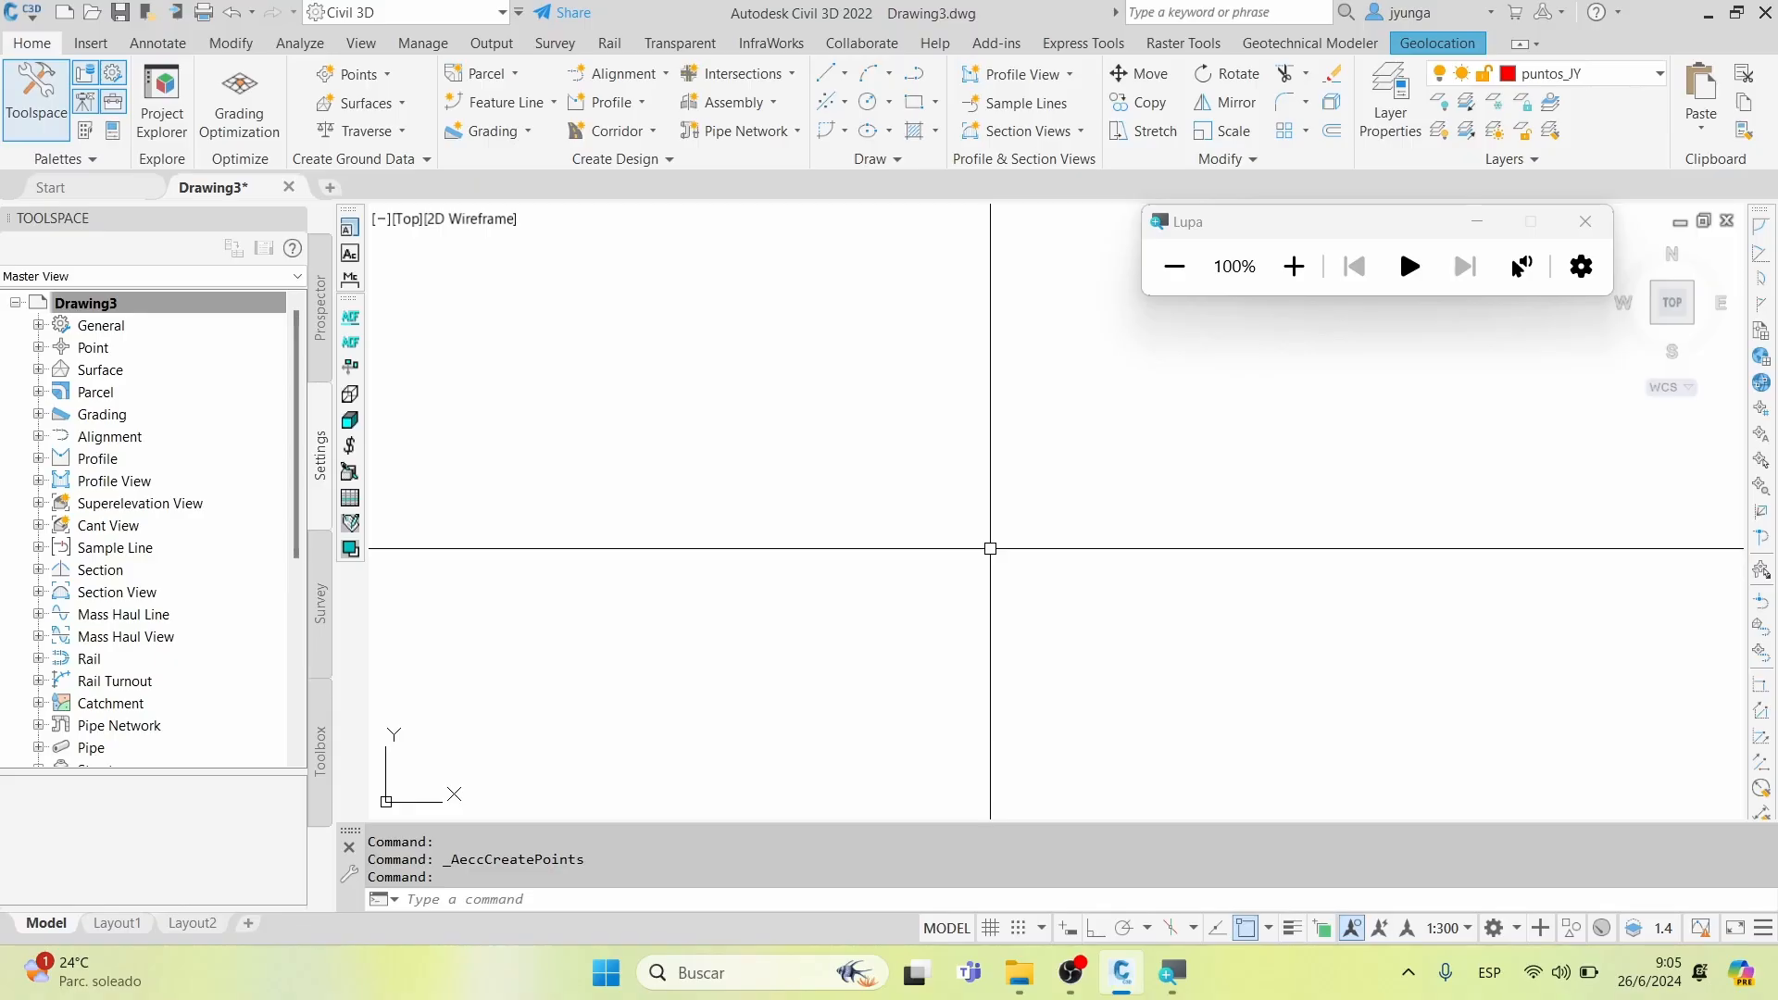
mouse_move(1191, 991)
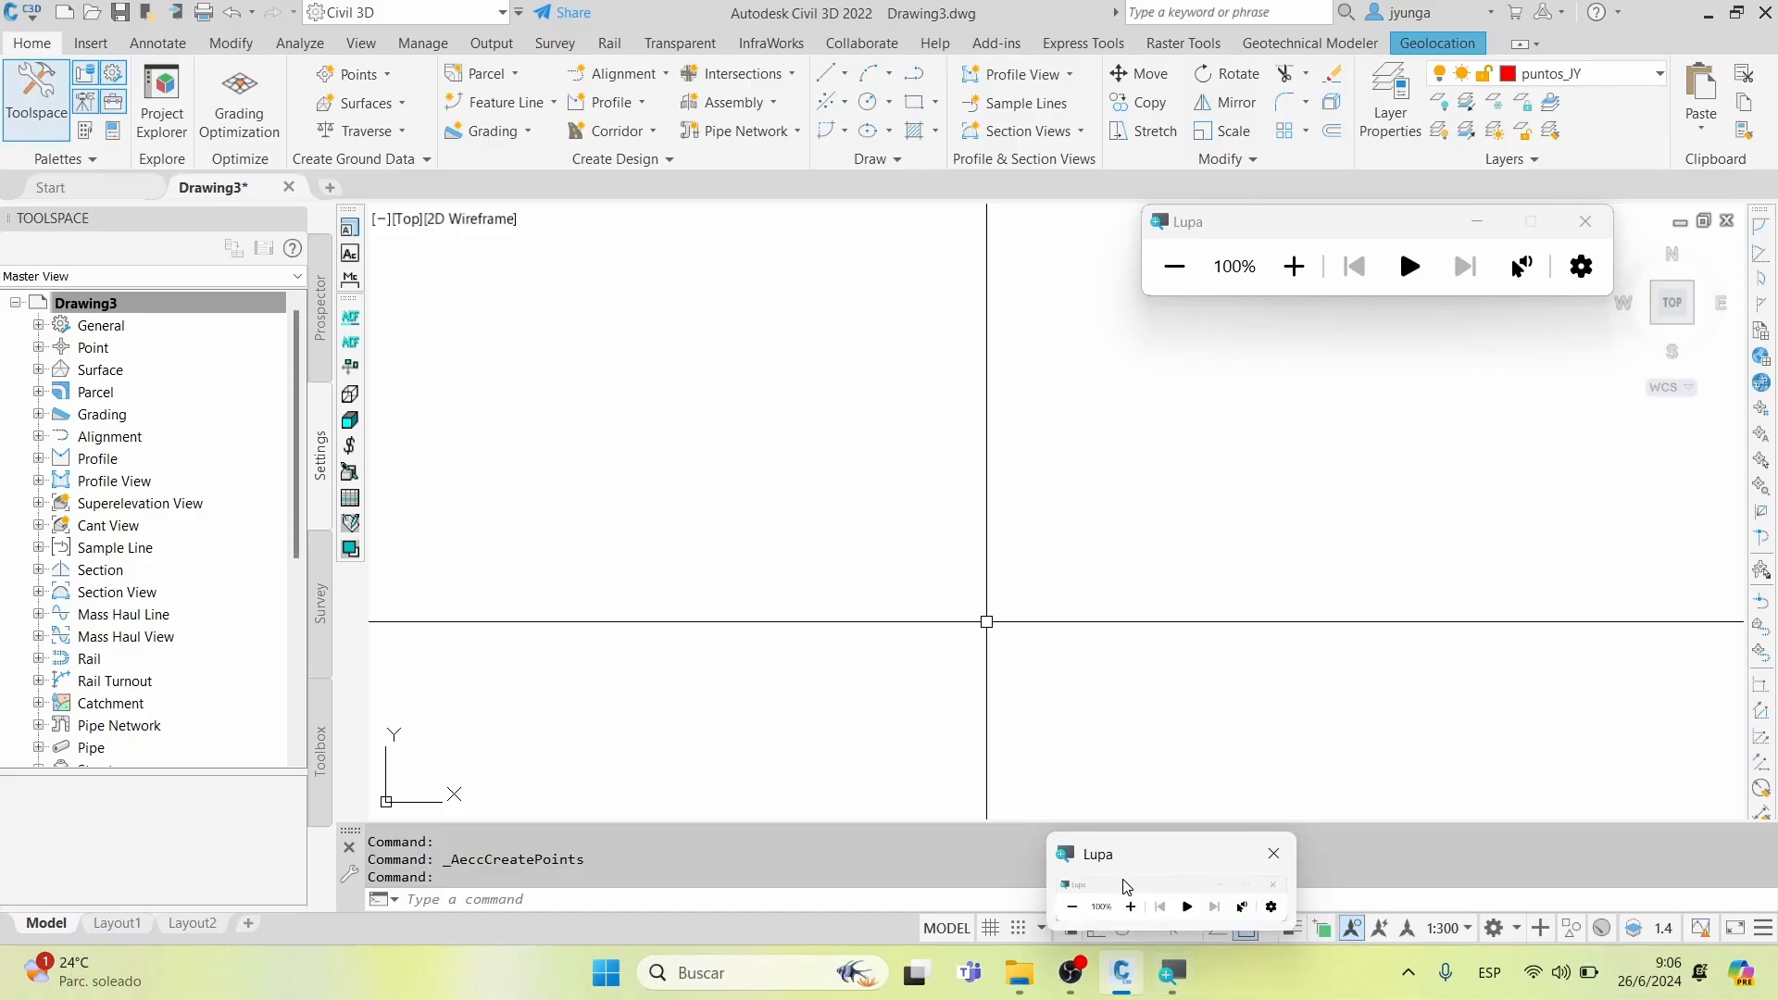
Zoom to the drawing extents, then zoom in to view the imported point markers
left_click(834, 600)
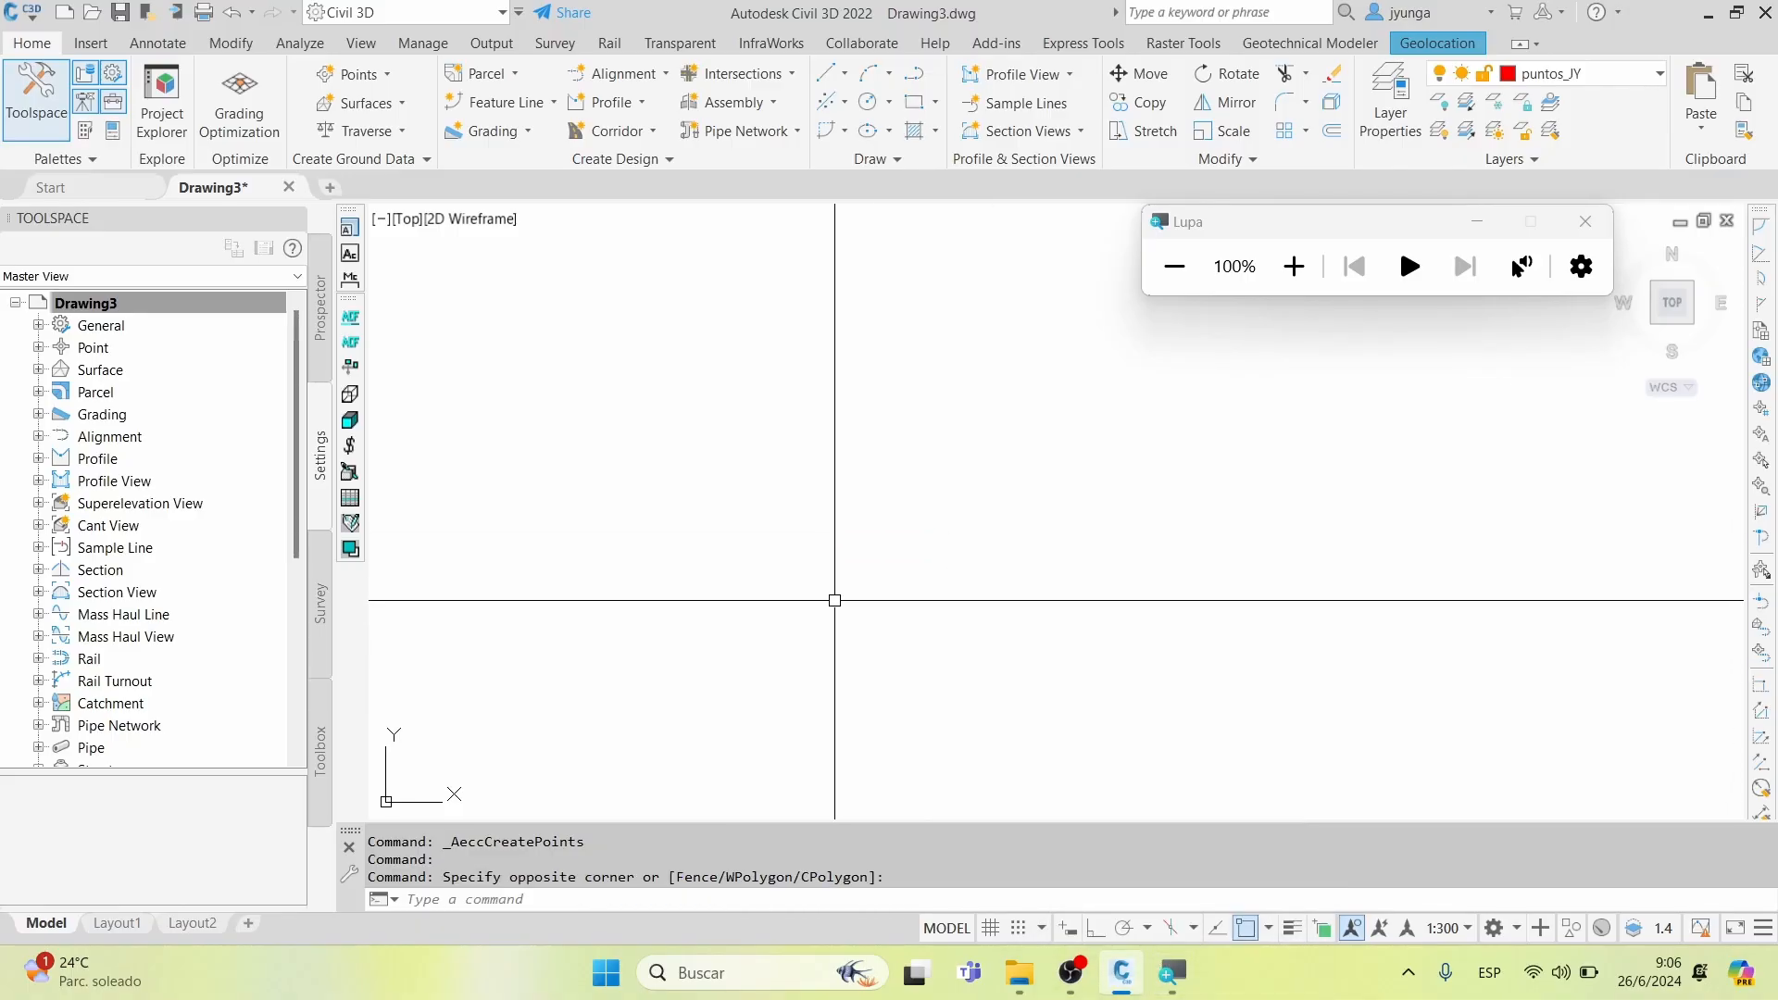
type("ze")
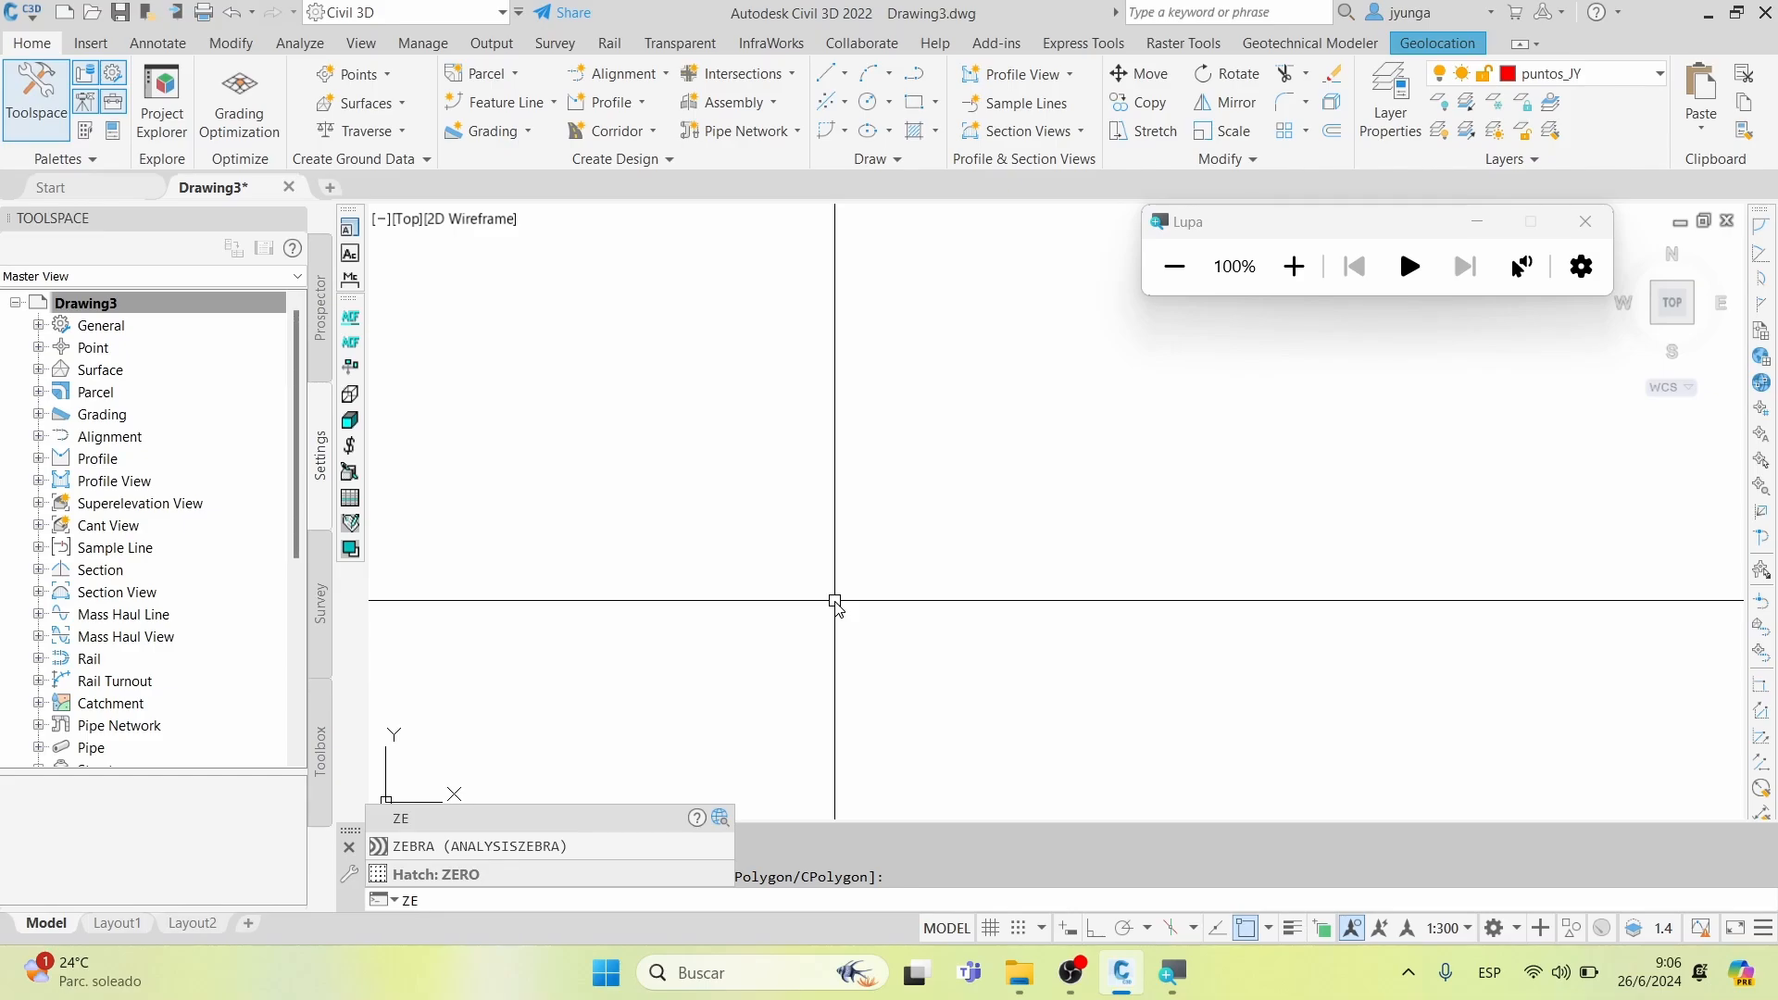
key("Return")
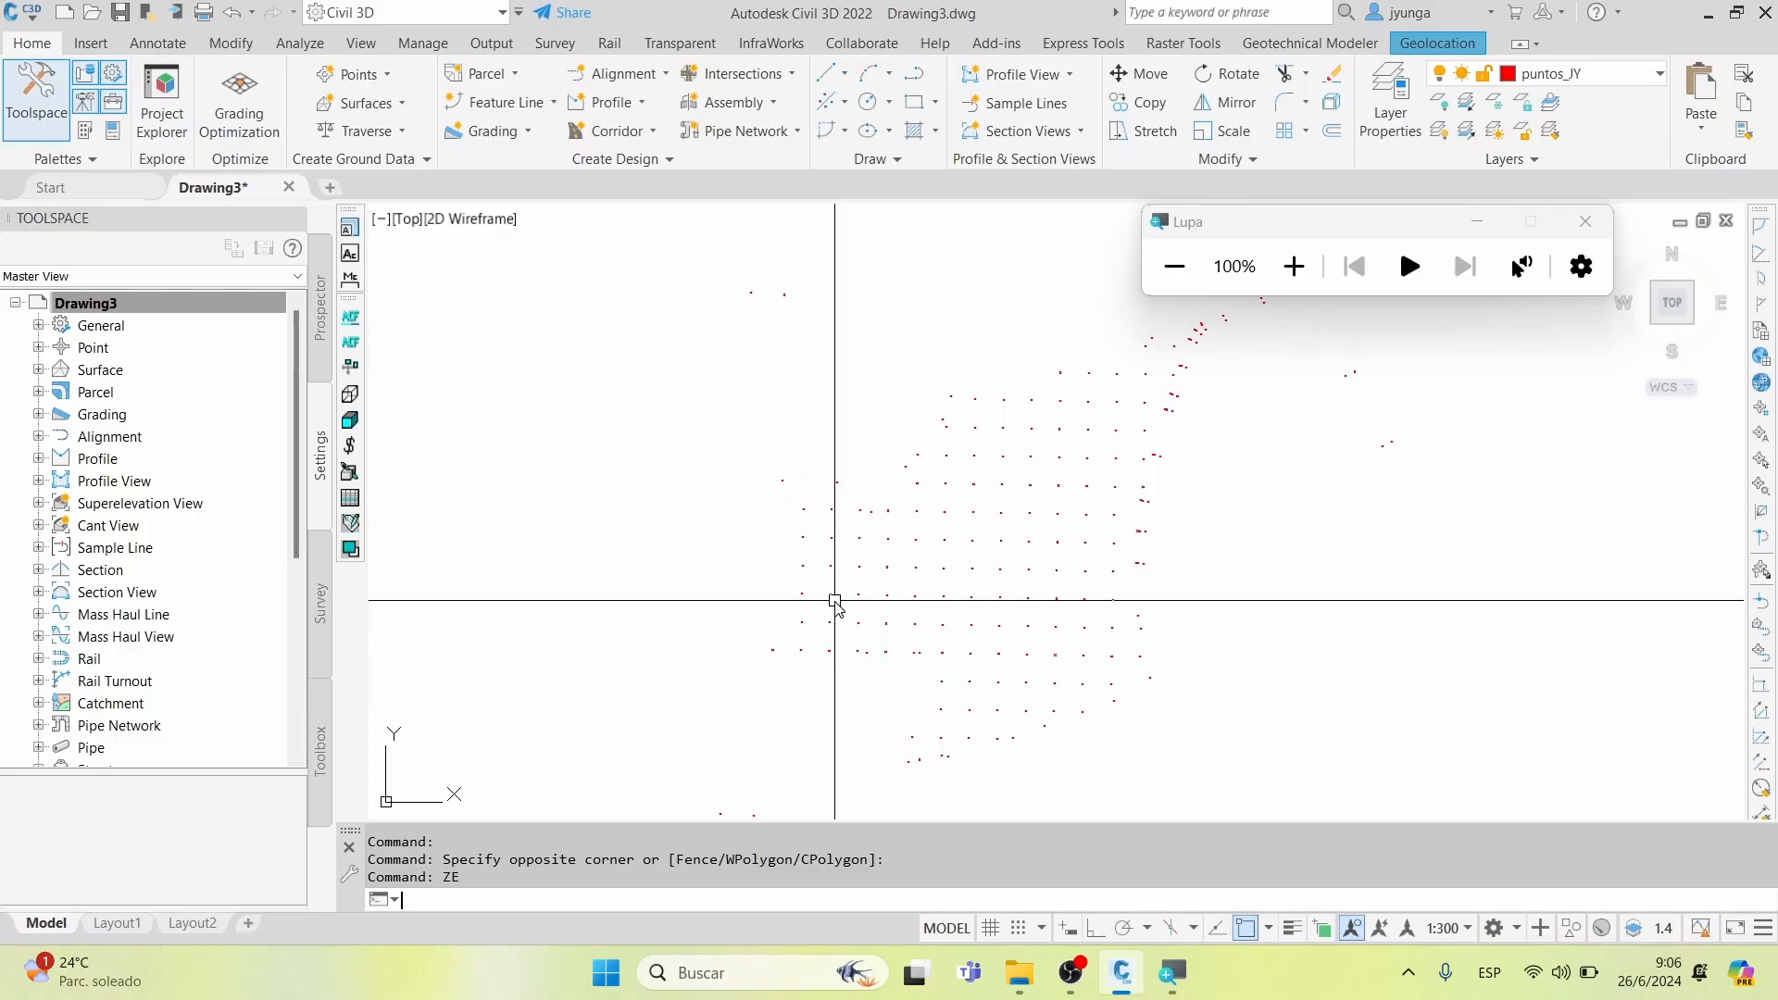
scroll(834, 600, "up", 4)
scroll(820, 627, "up", 5)
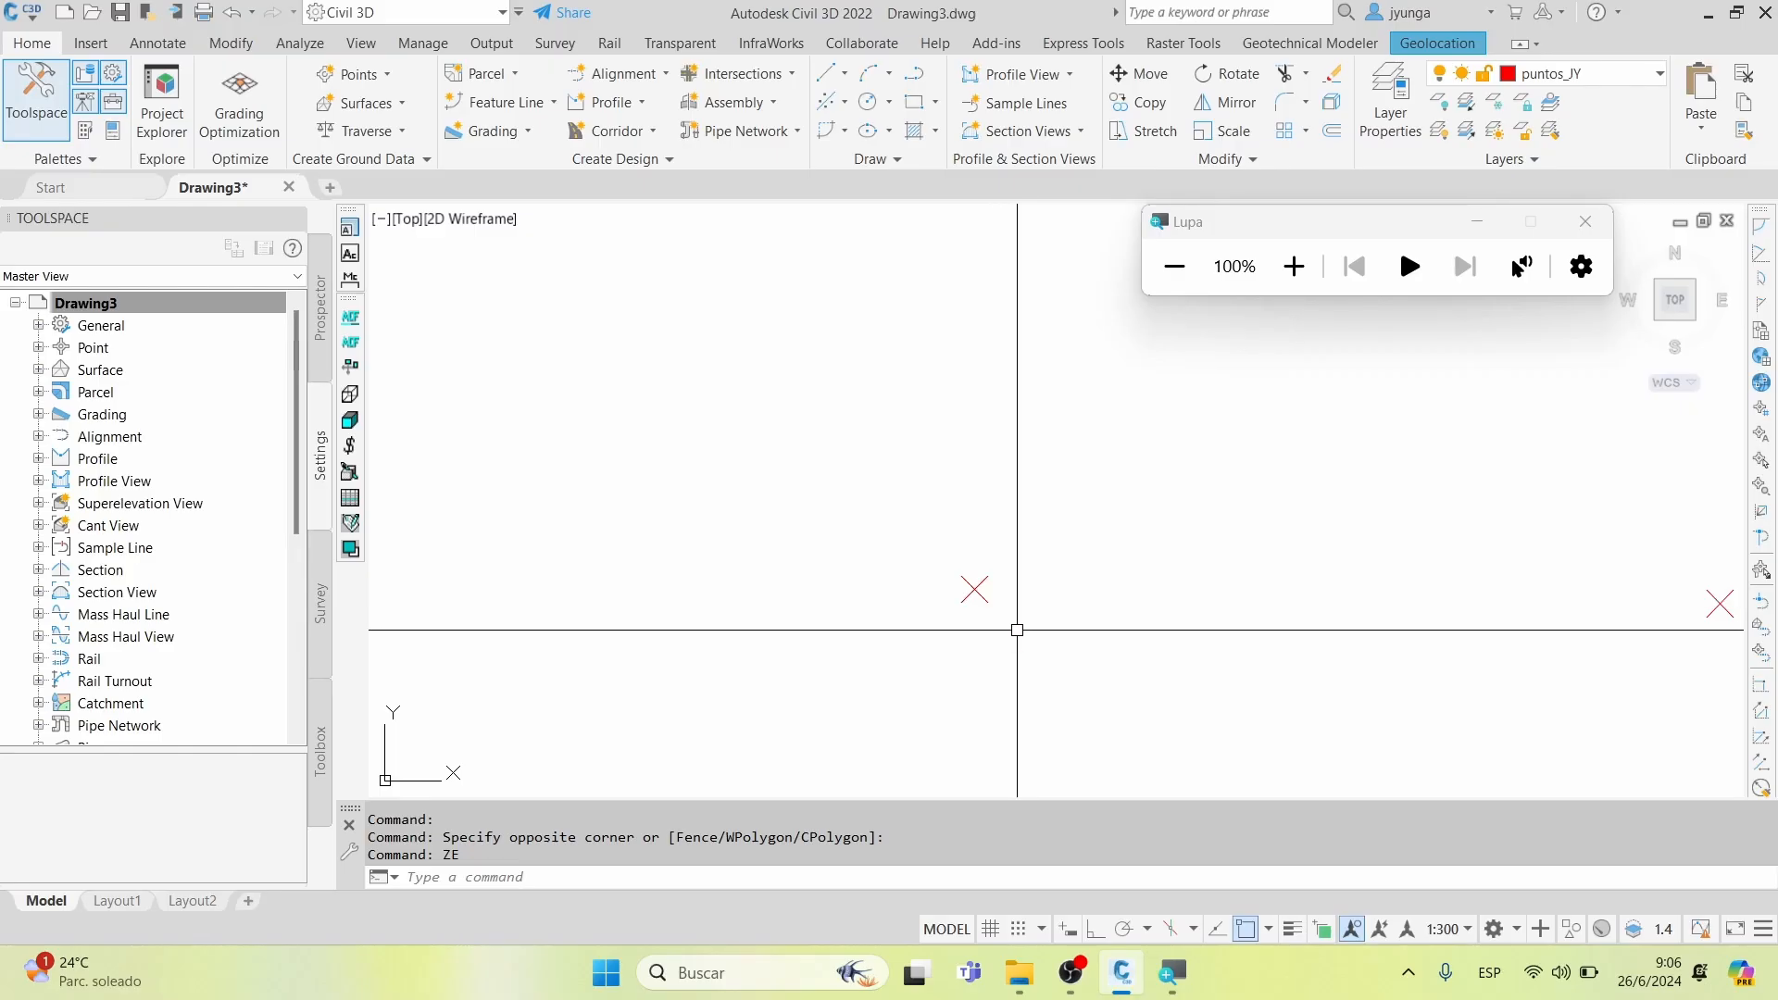
Enlarge the screen magnification and open the properties of the _All Points group in the Prospector
left_click(1296, 275)
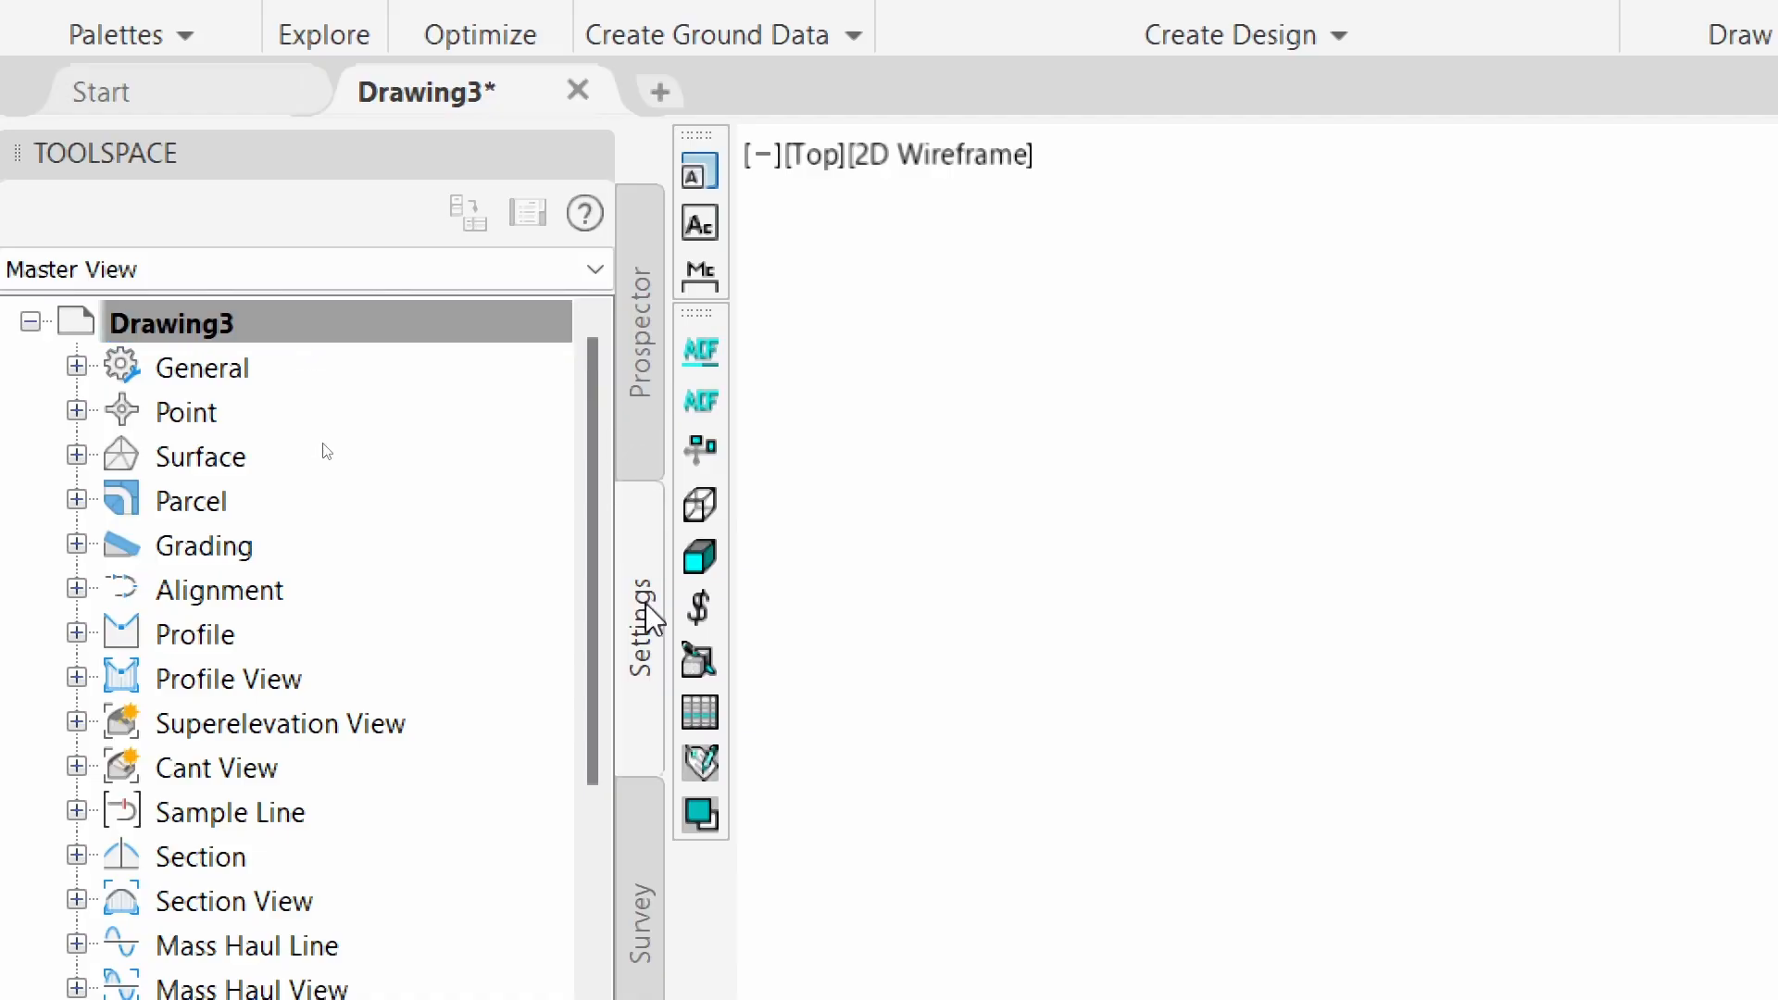
left_click(646, 433)
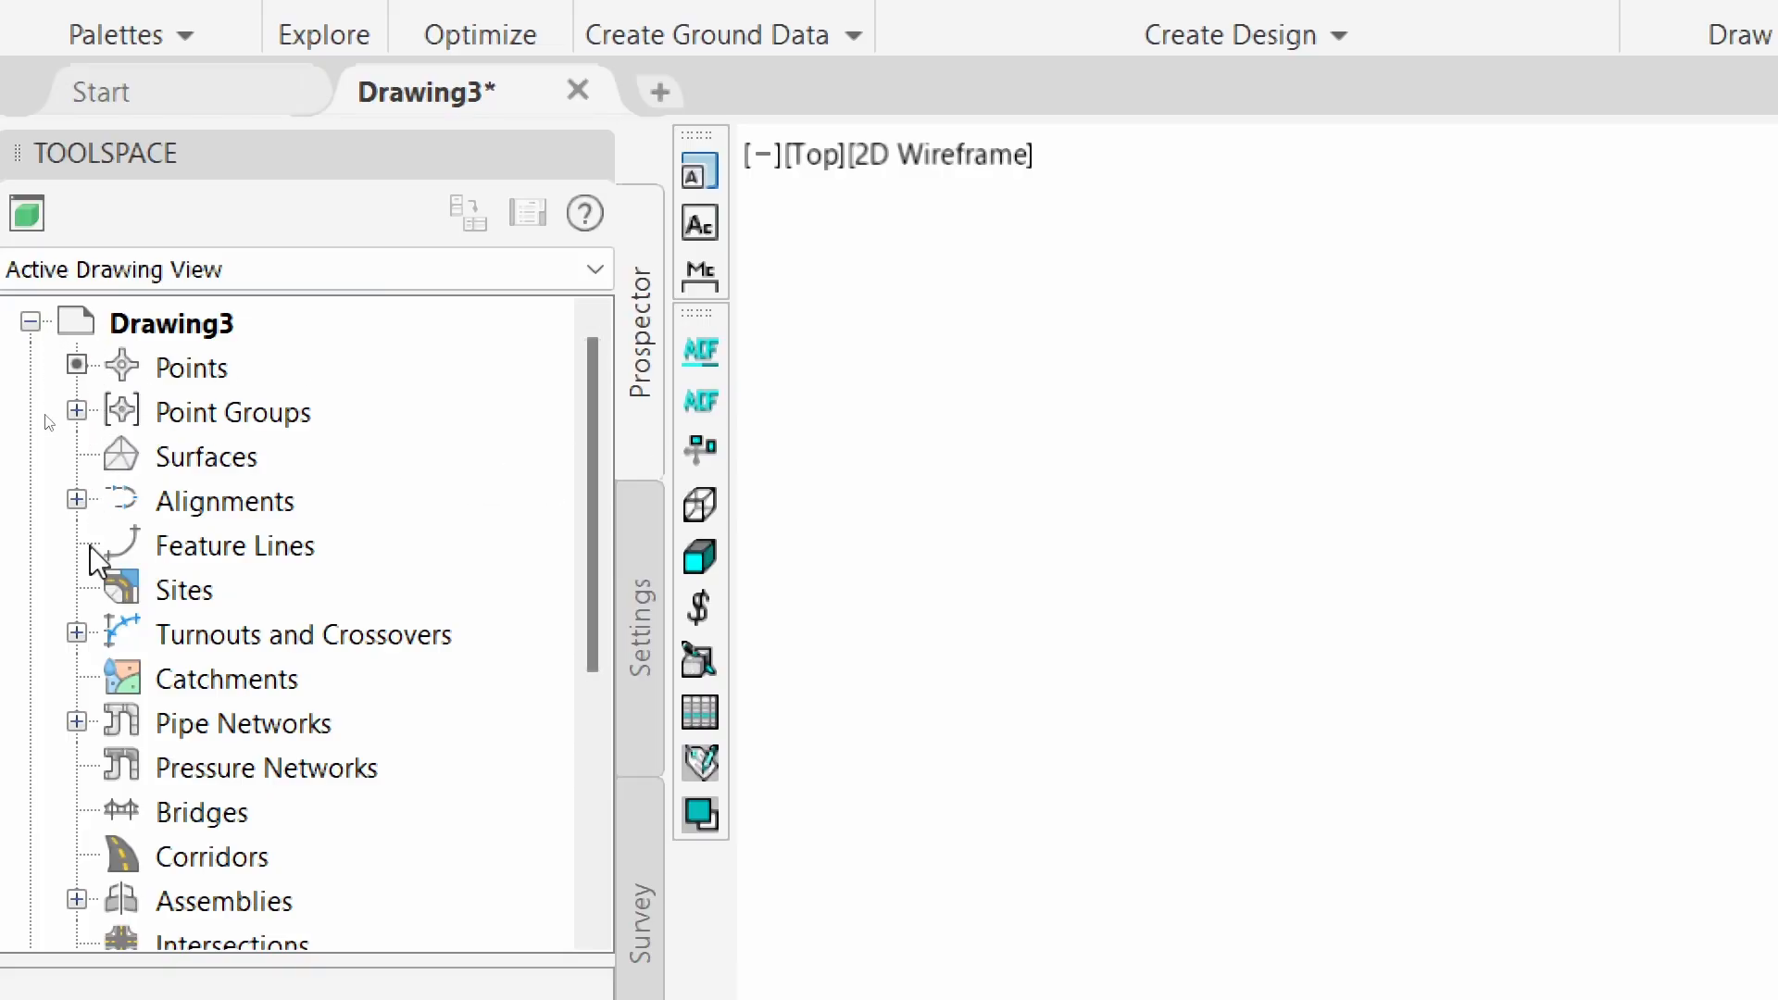
left_click(173, 408)
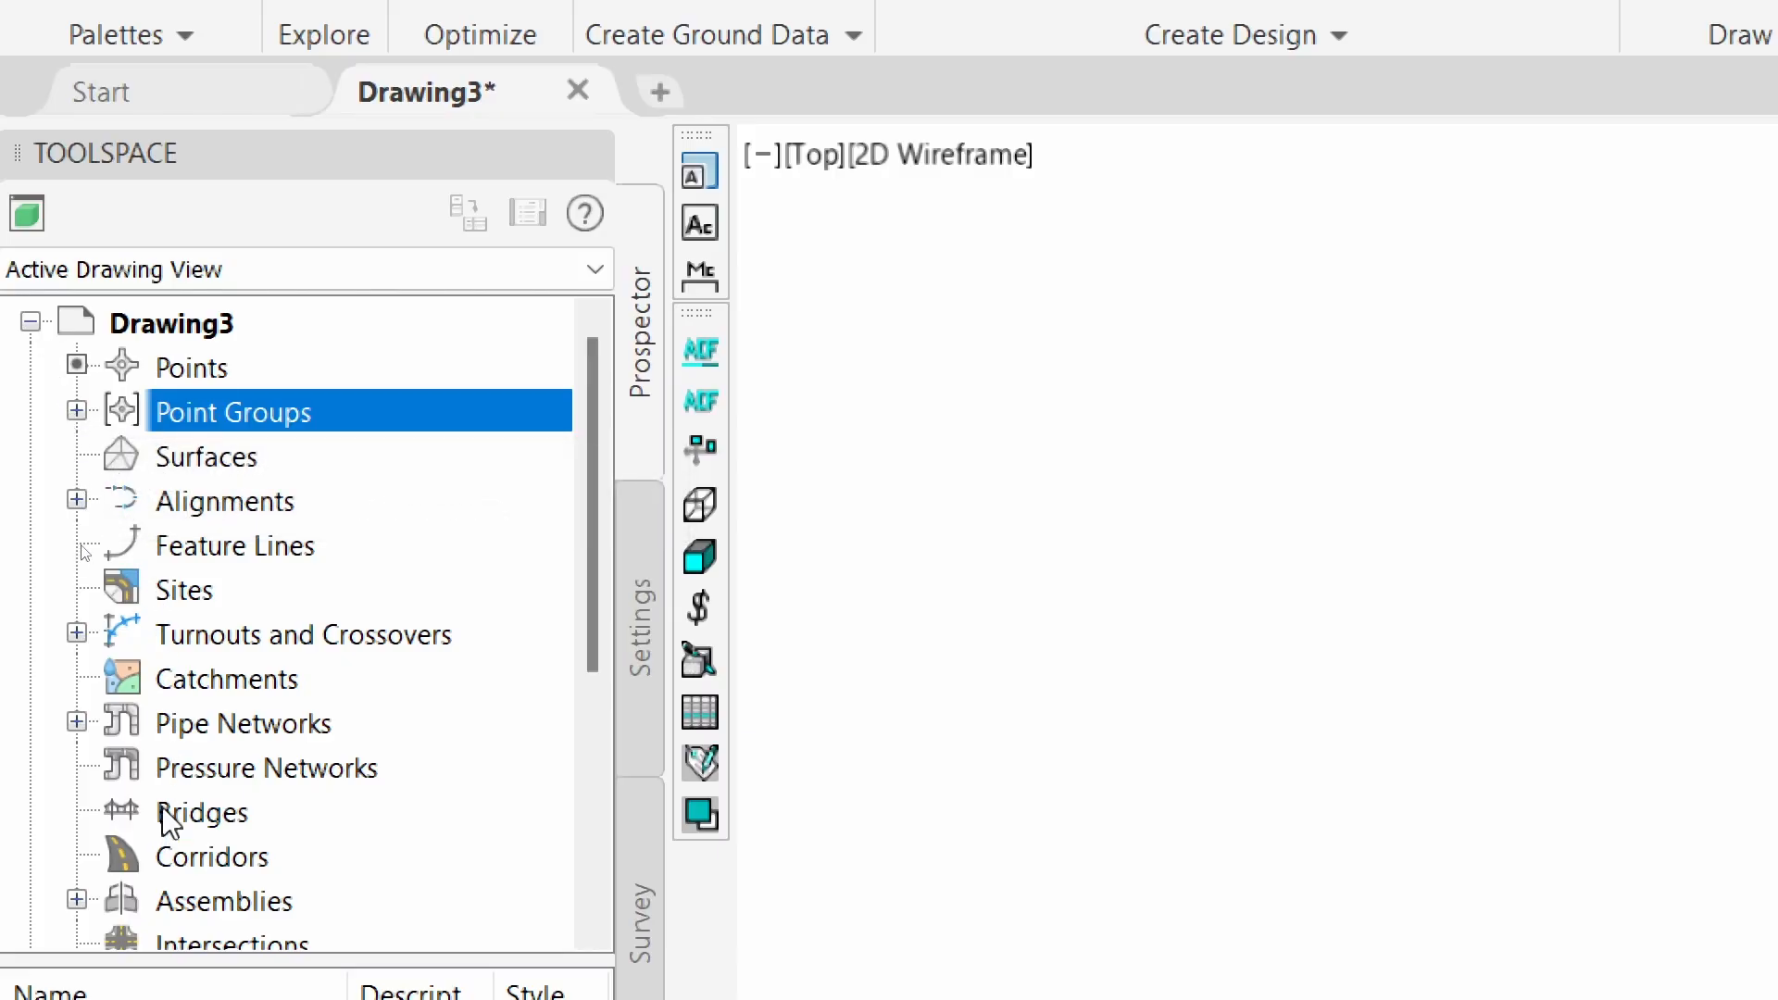
left_click(83, 416)
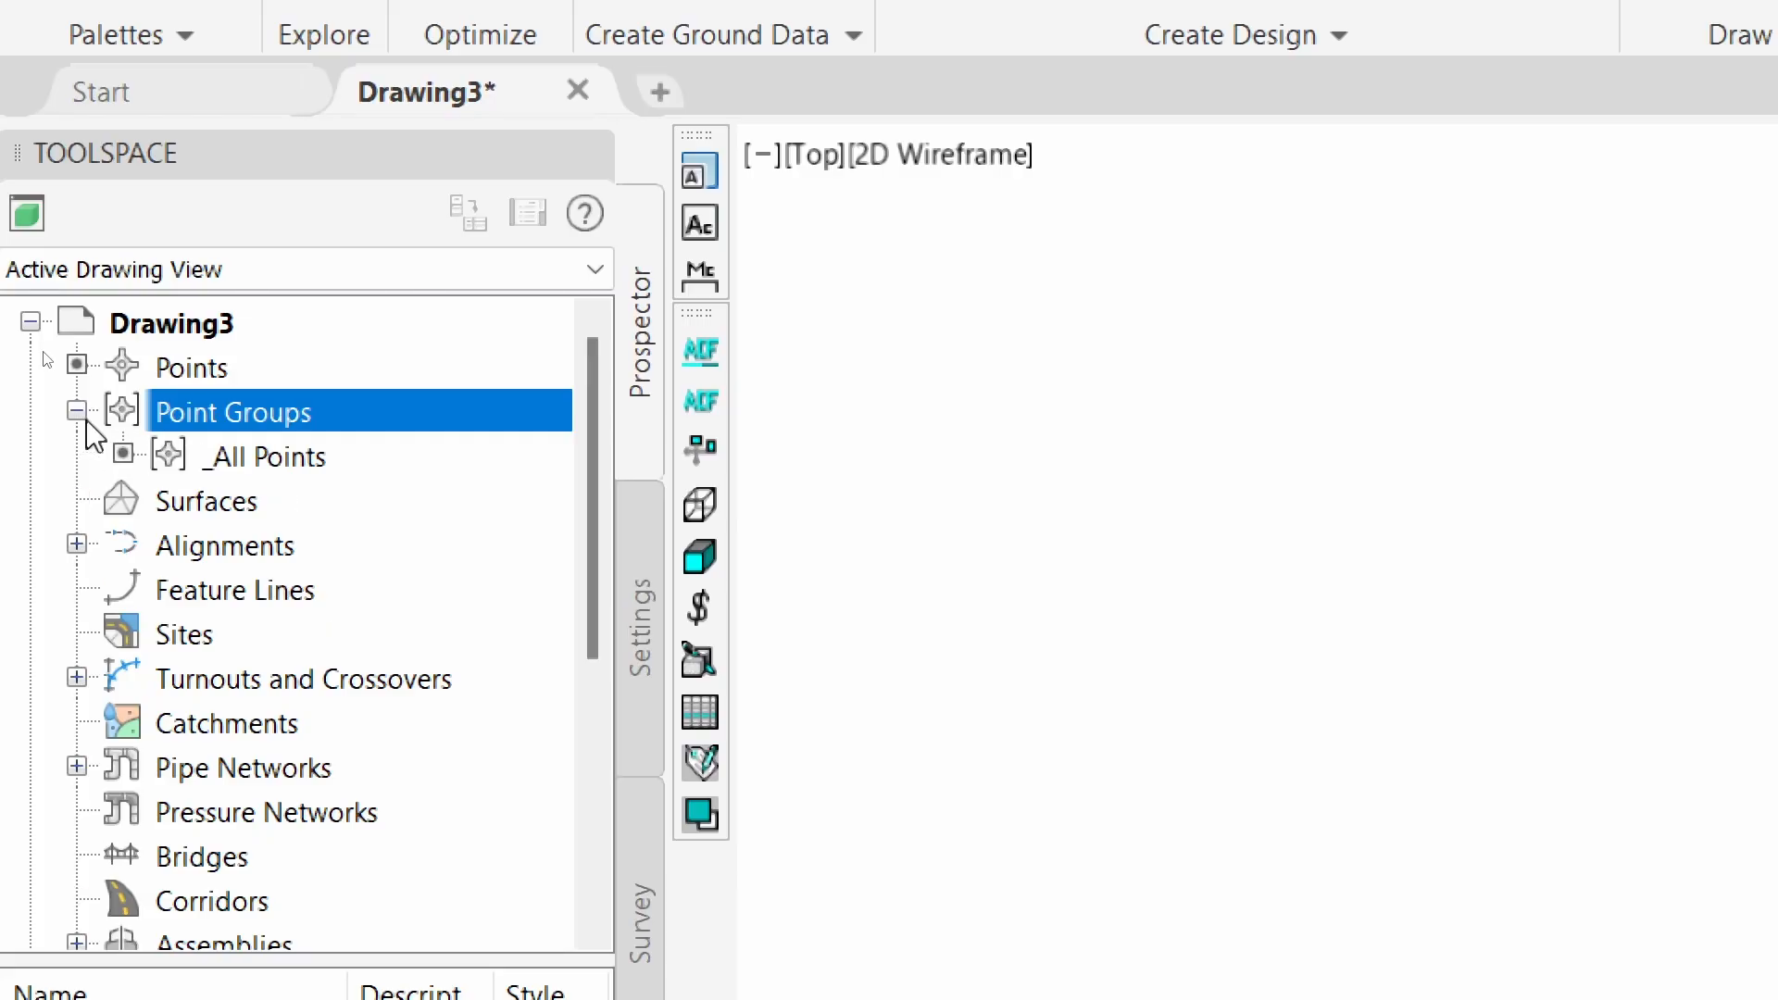
left_click(294, 458)
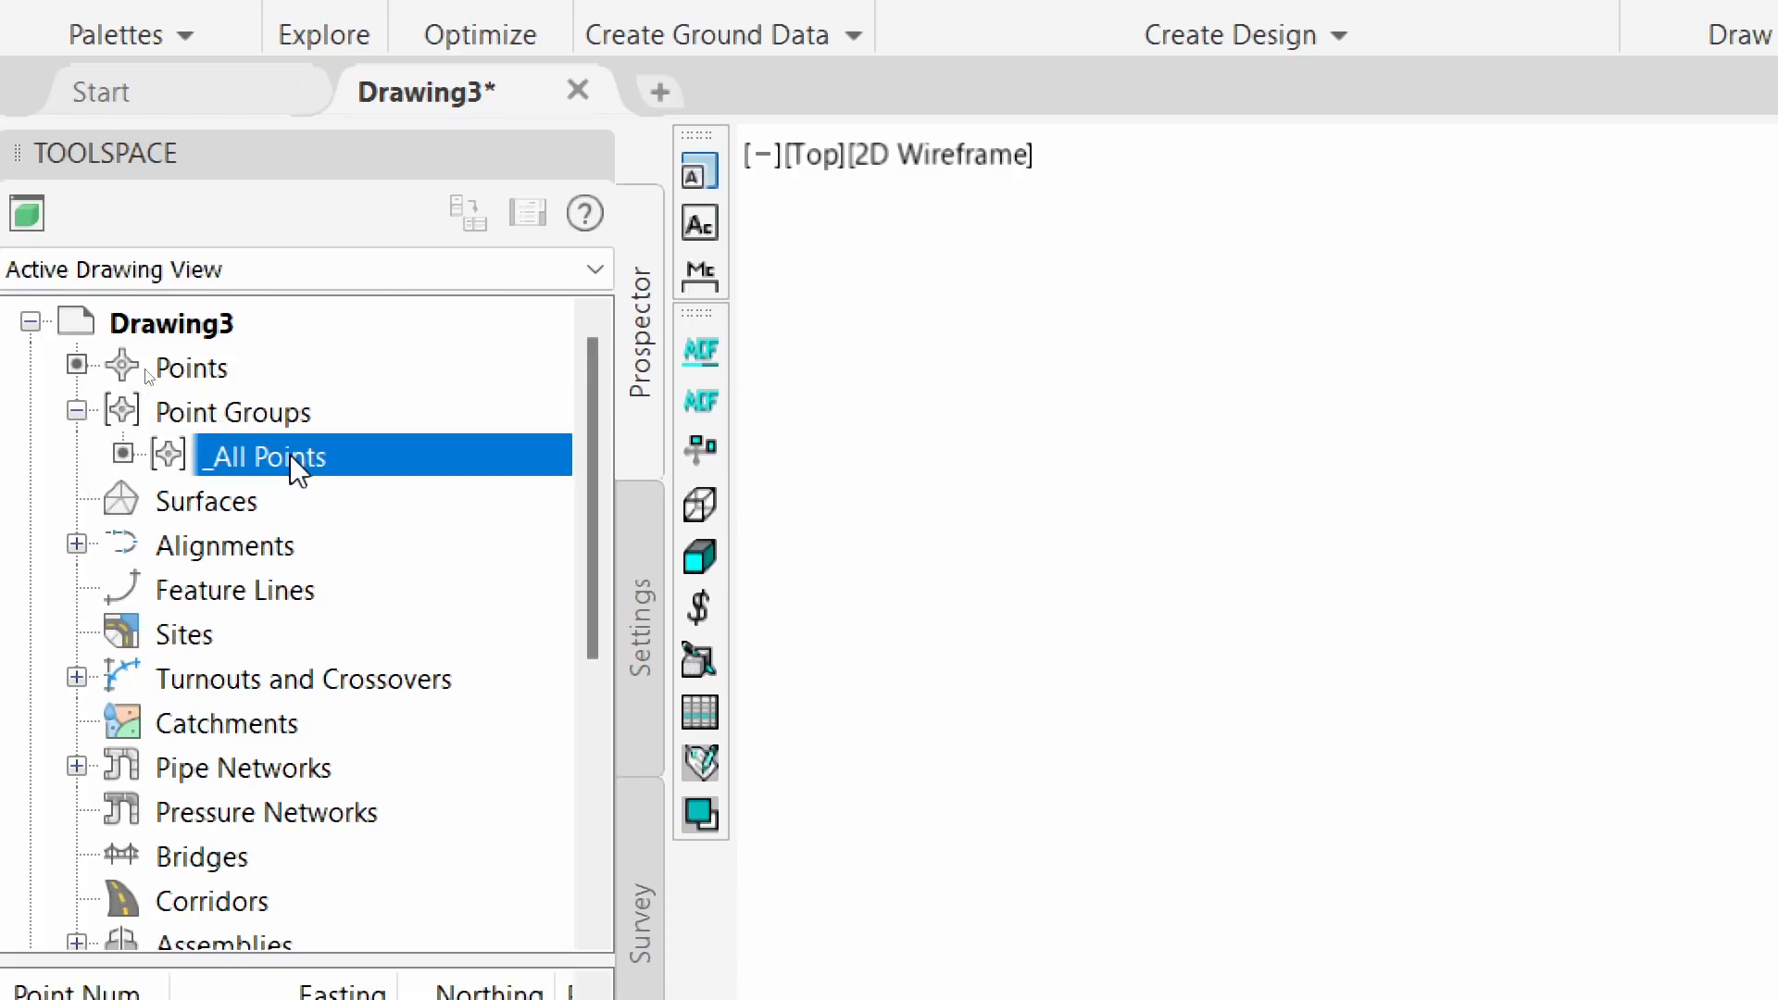
right_click(280, 449)
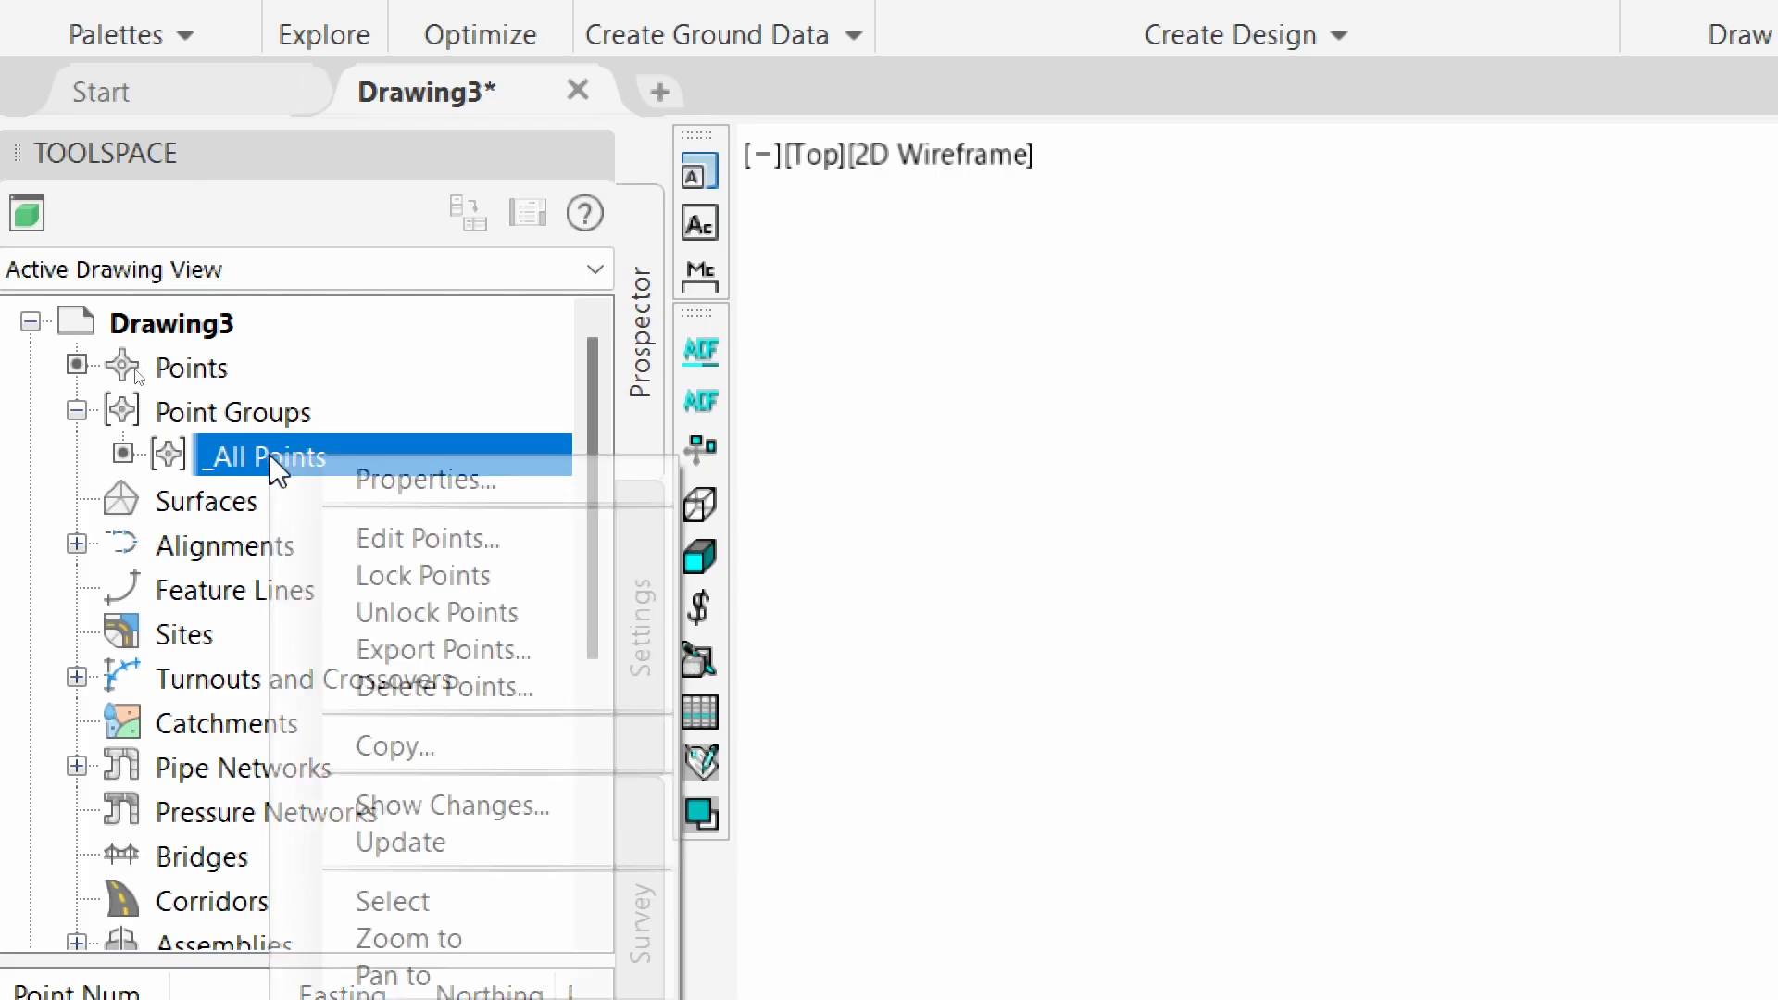
left_click(379, 480)
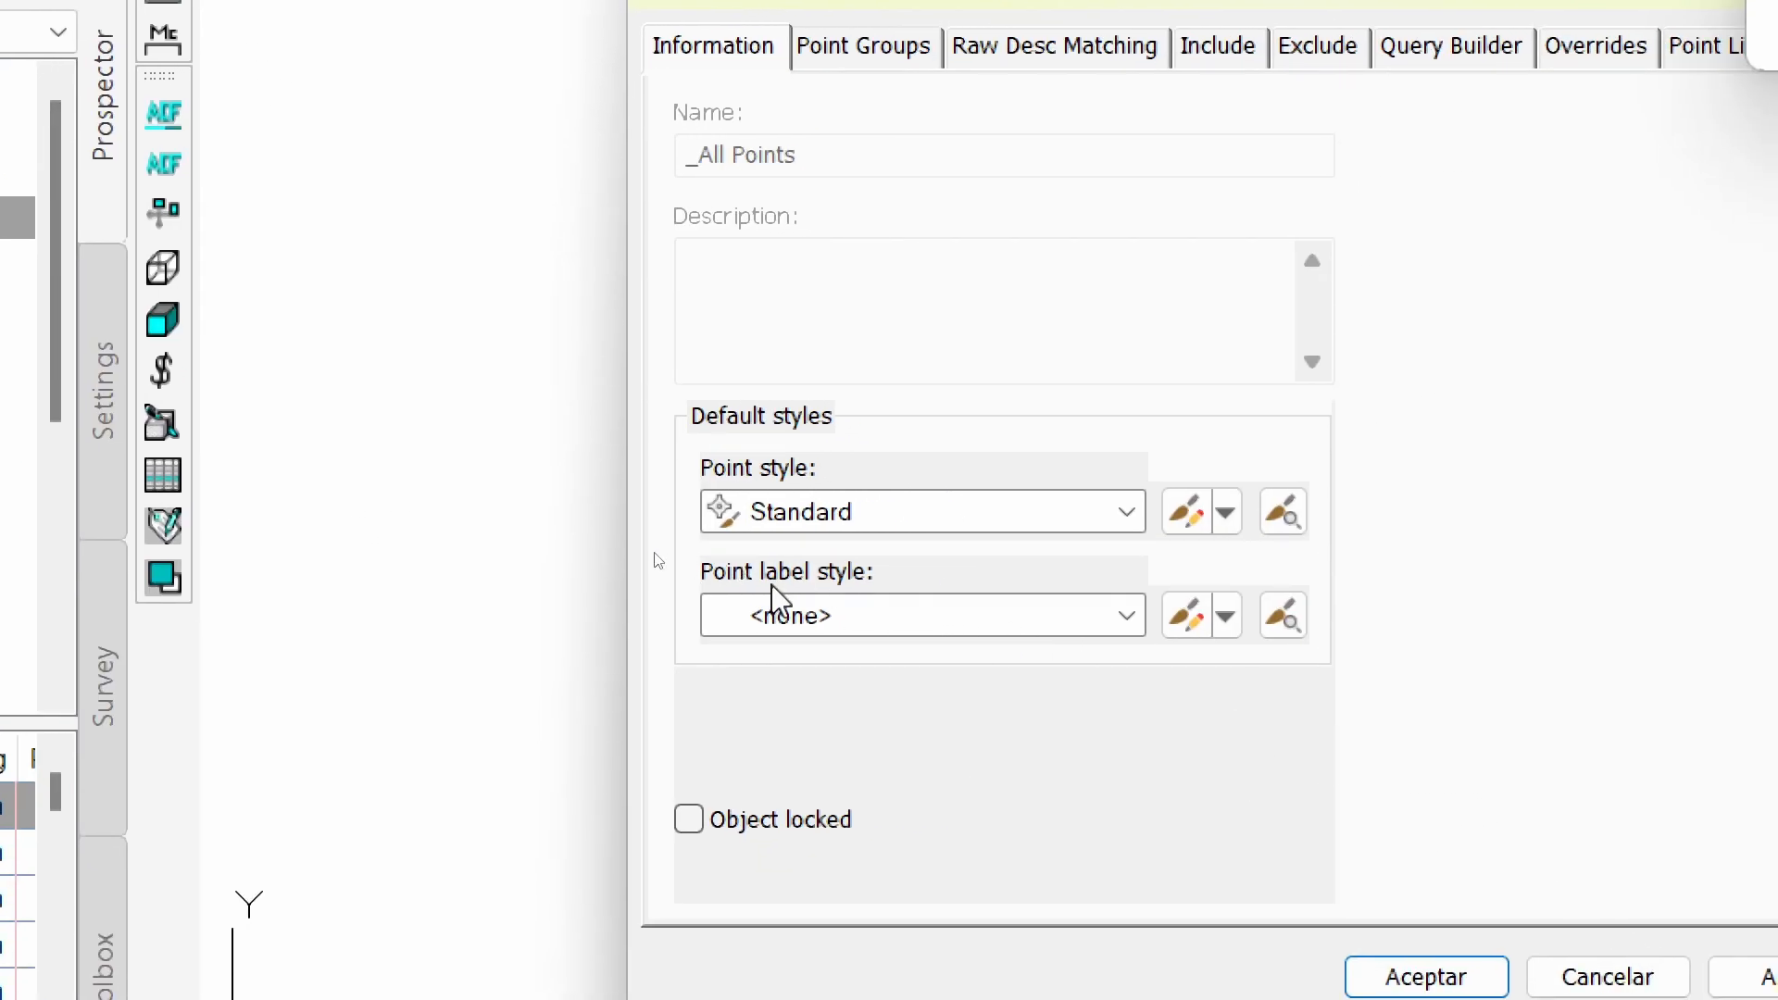
Set the point label style of the _All Points group to Standard and accept the properties
left_click(836, 614)
left_click(834, 692)
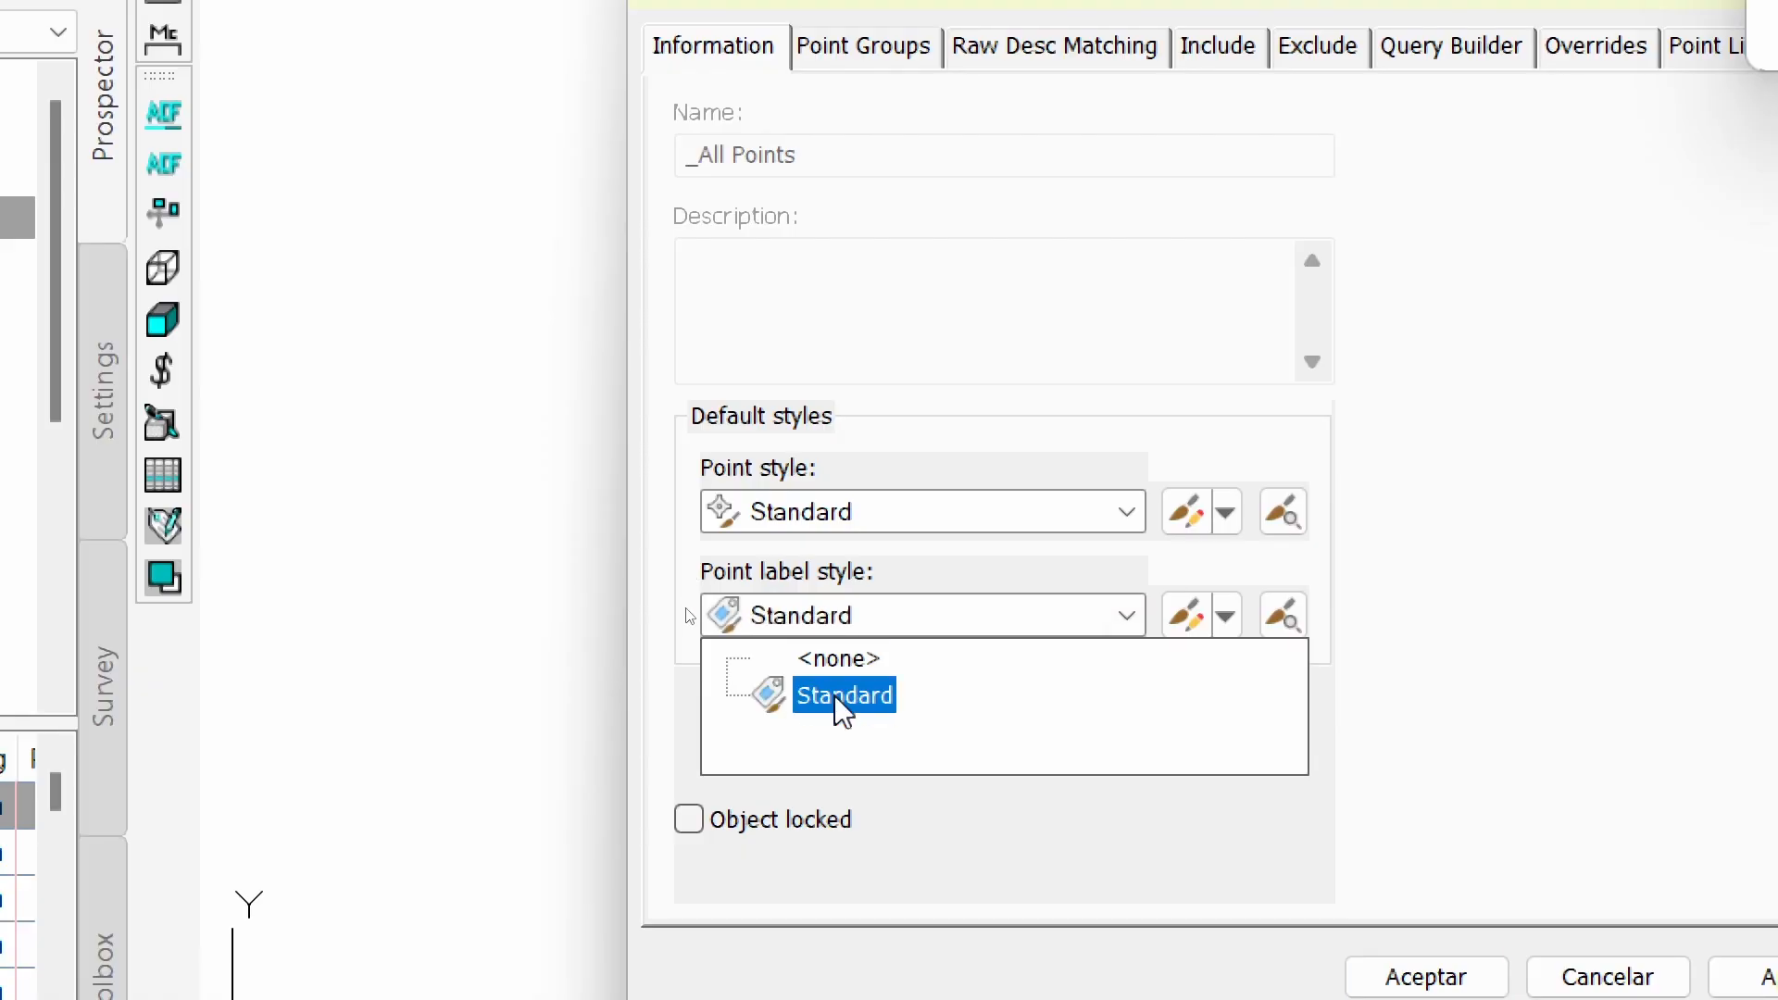
left_click(1385, 907)
Examine the point labels up close and across the whole survey grid
scroll(1211, 510, "down", 2)
mouse_move(1211, 510)
middle_mouse_down()
mouse_move(1060, 623)
mouse_move(1012, 603)
middle_mouse_up()
scroll(1060, 585, "up", 4)
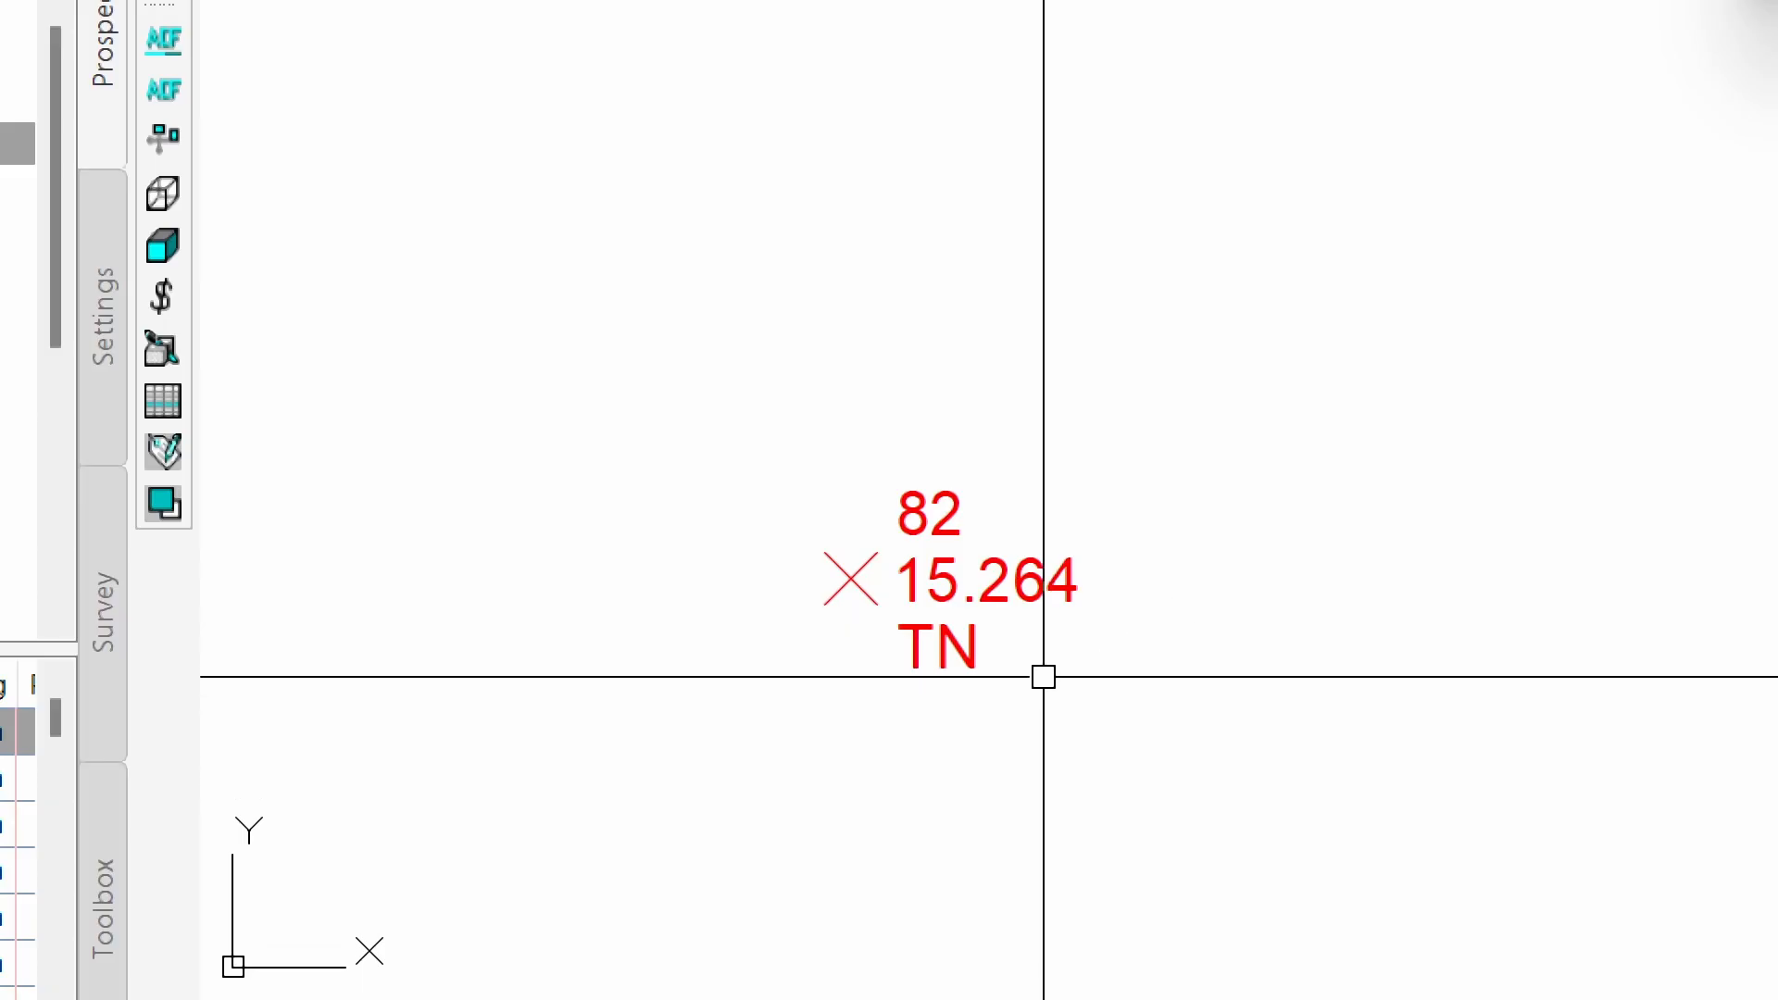
scroll(984, 349, "down", 4)
scroll(968, 444, "down", 7)
mouse_move(1412, 686)
middle_mouse_down()
mouse_move(1063, 845)
mouse_move(1035, 879)
middle_mouse_up()
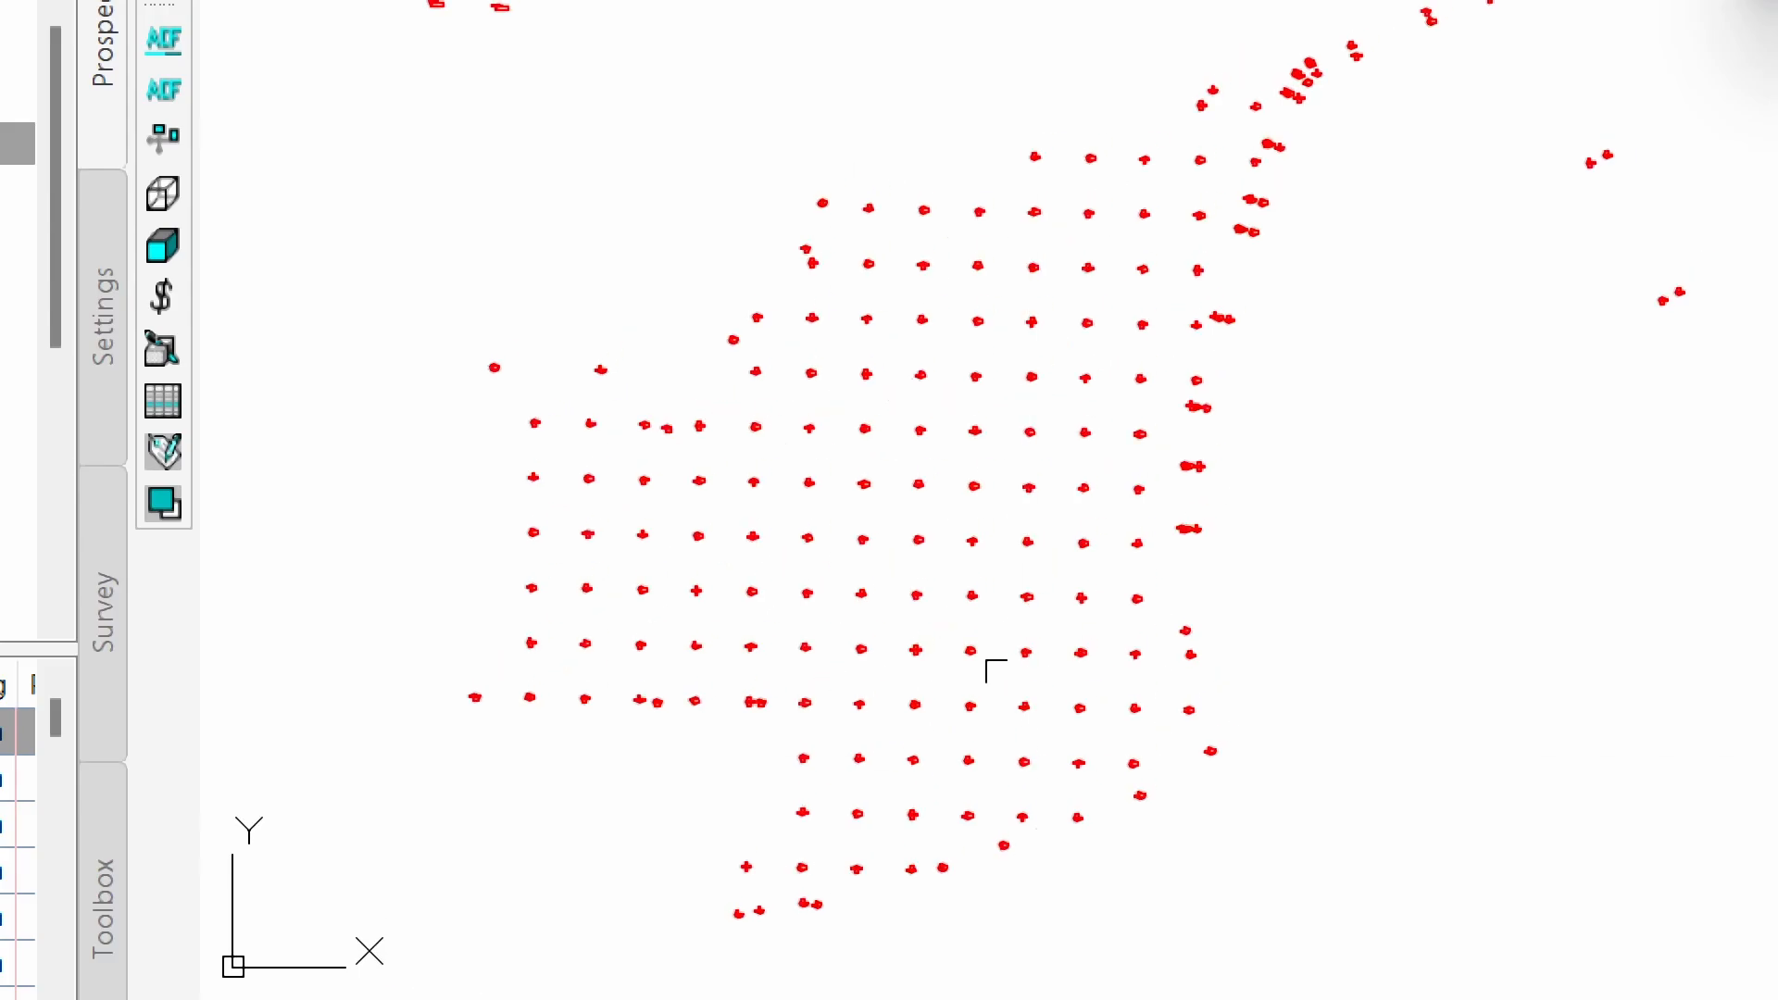
scroll(662, 730, "up", 3)
scroll(1037, 685, "down", 4)
scroll(1190, 667, "up", 6)
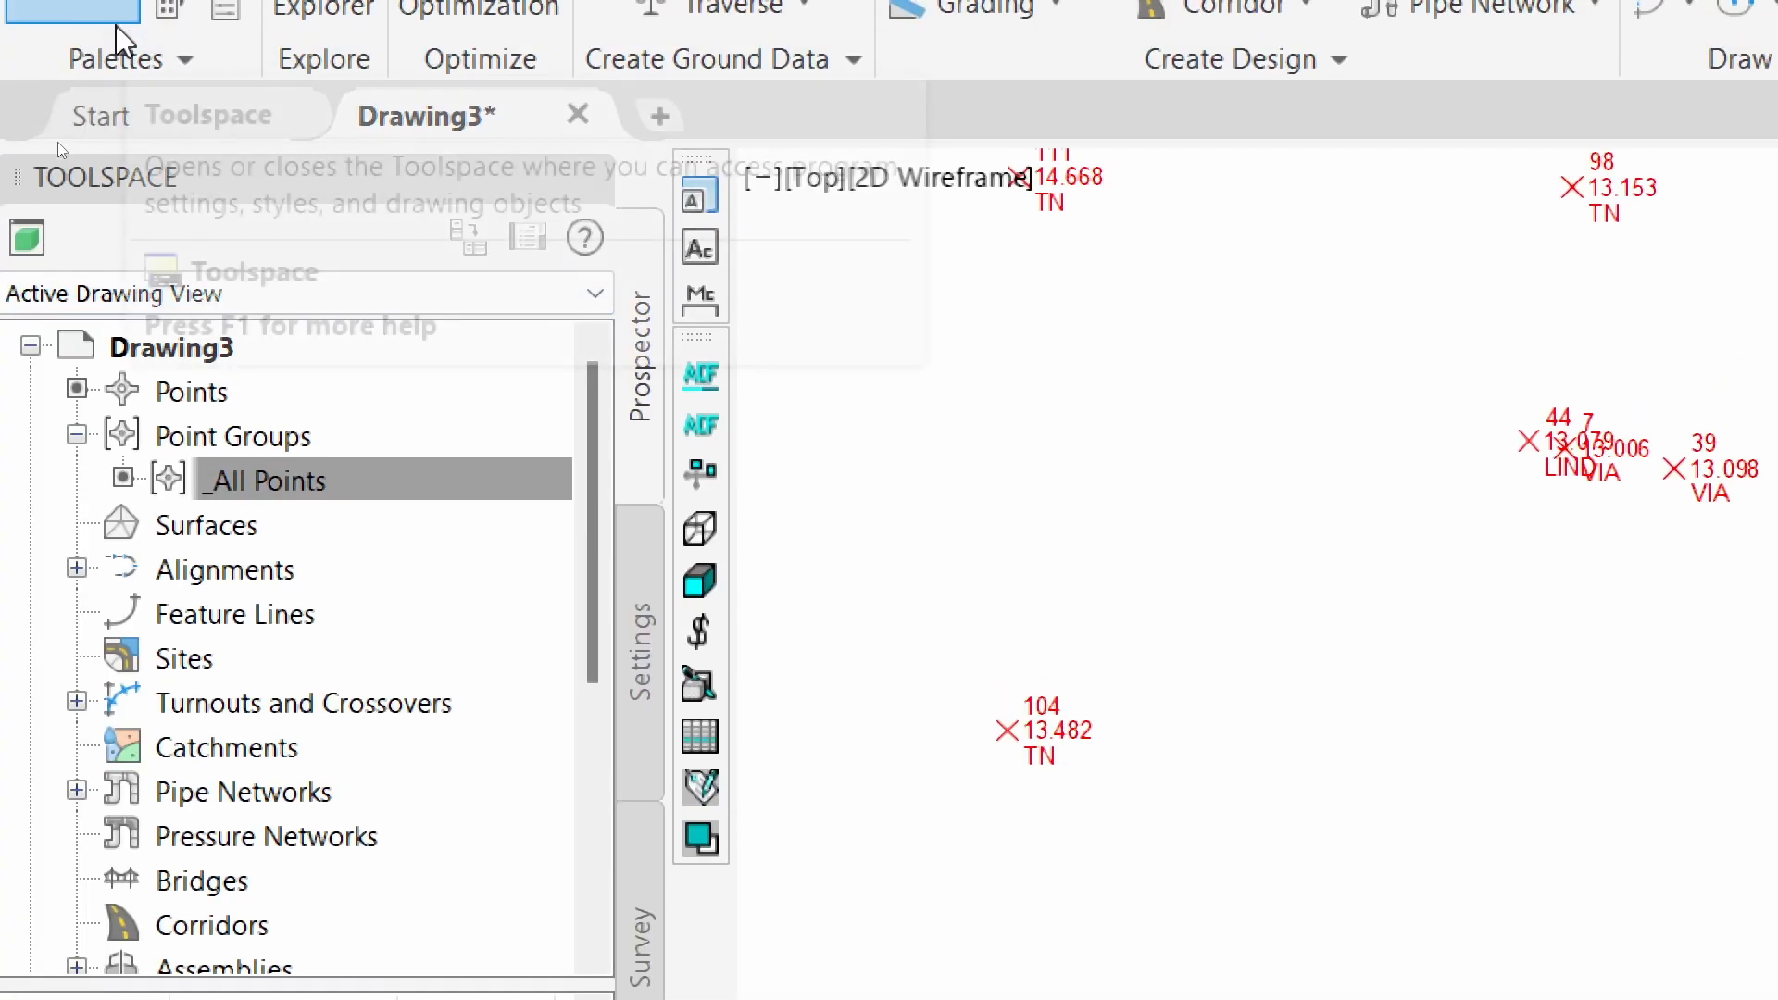
Set the custom drawing scale to 100 in the drawing settings of Drawing3 and accept the change
left_click(644, 668)
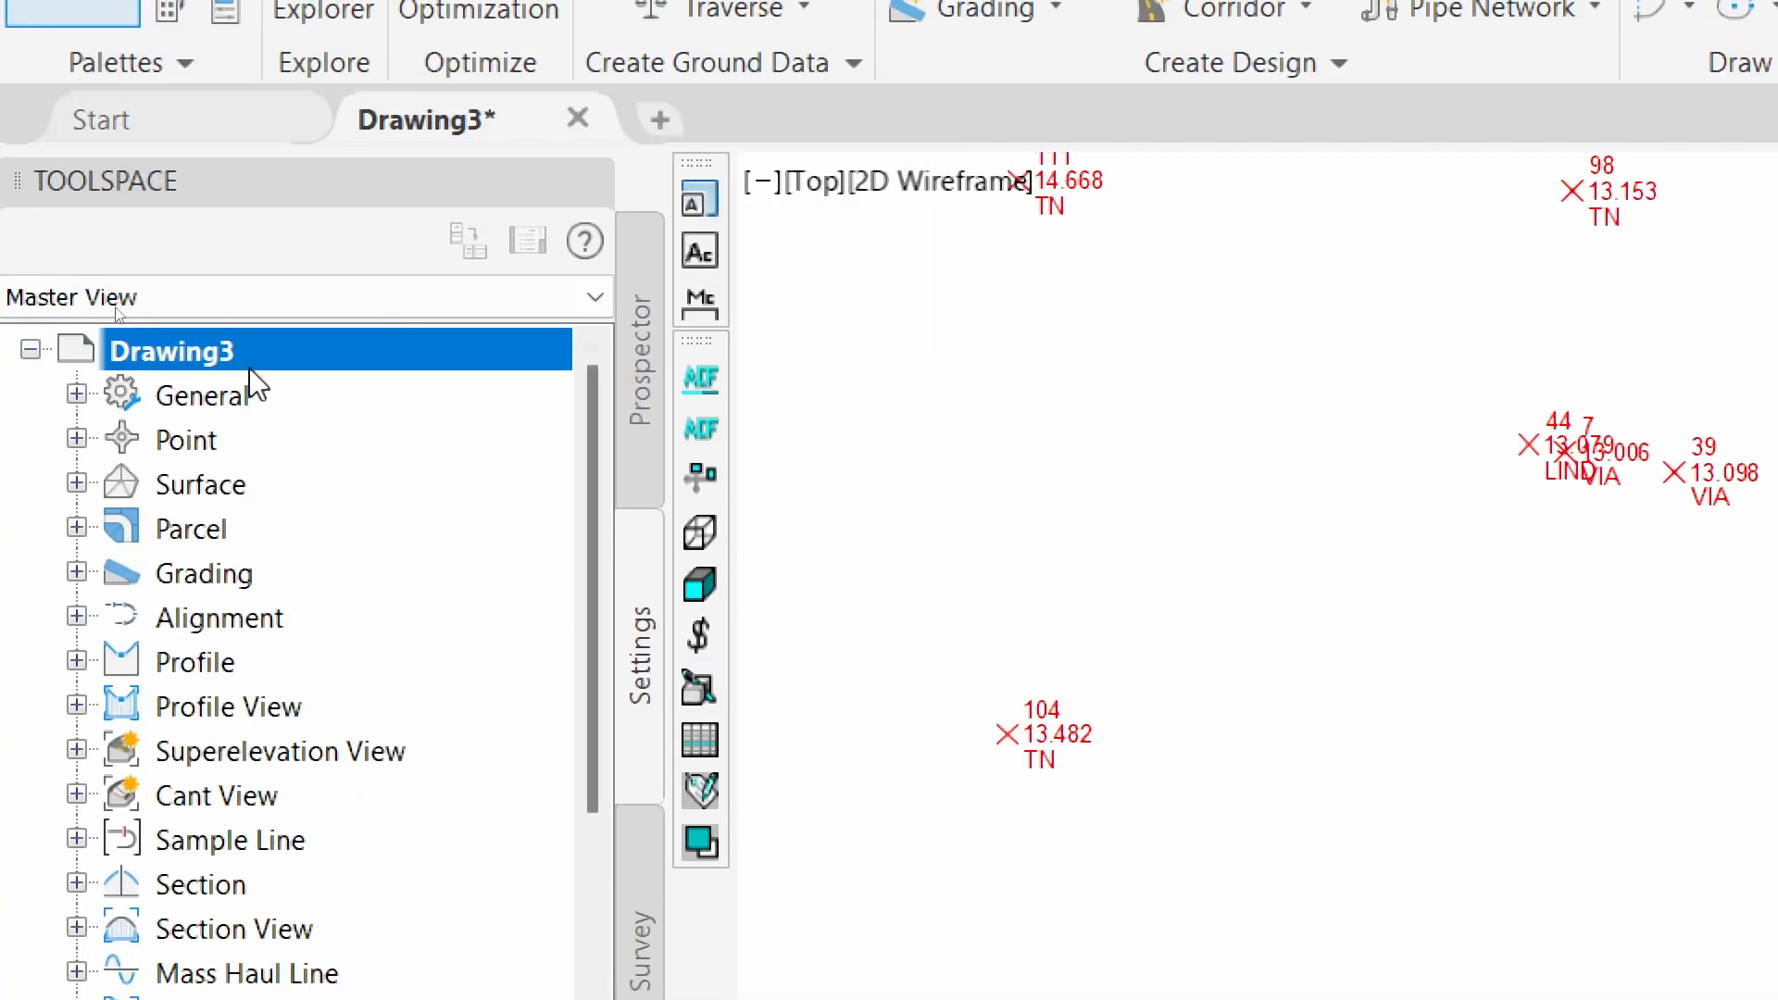
right_click(209, 345)
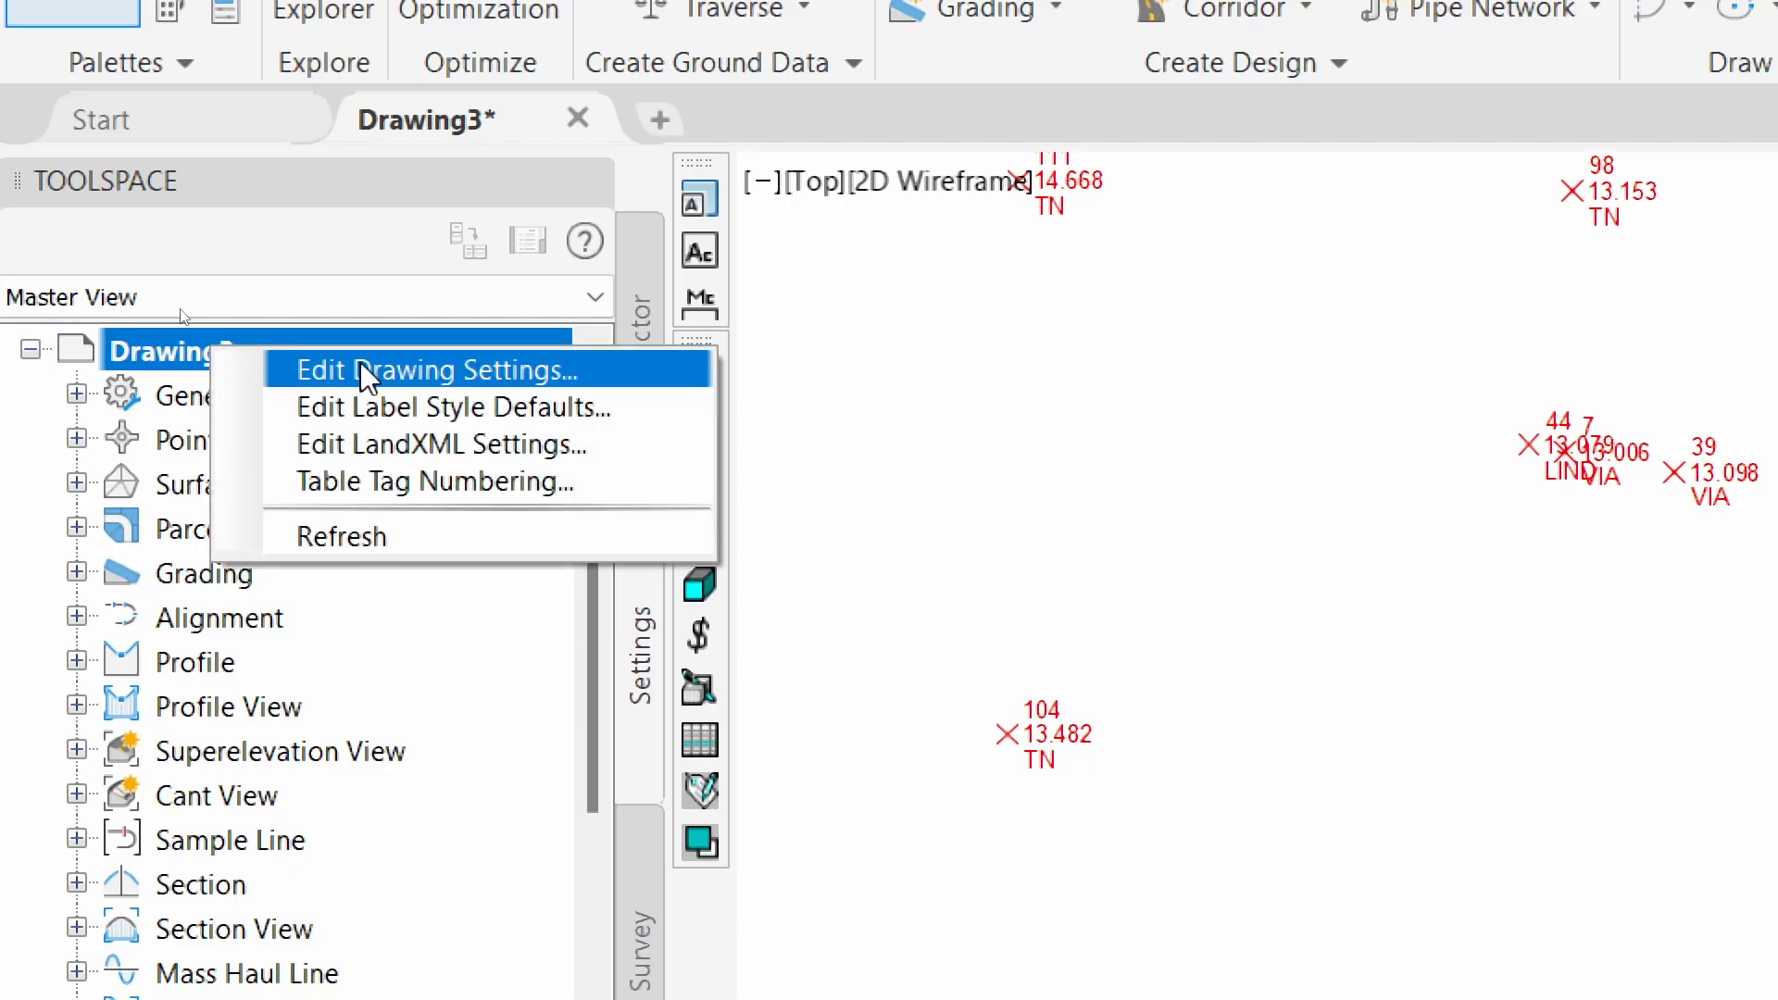
left_click(360, 369)
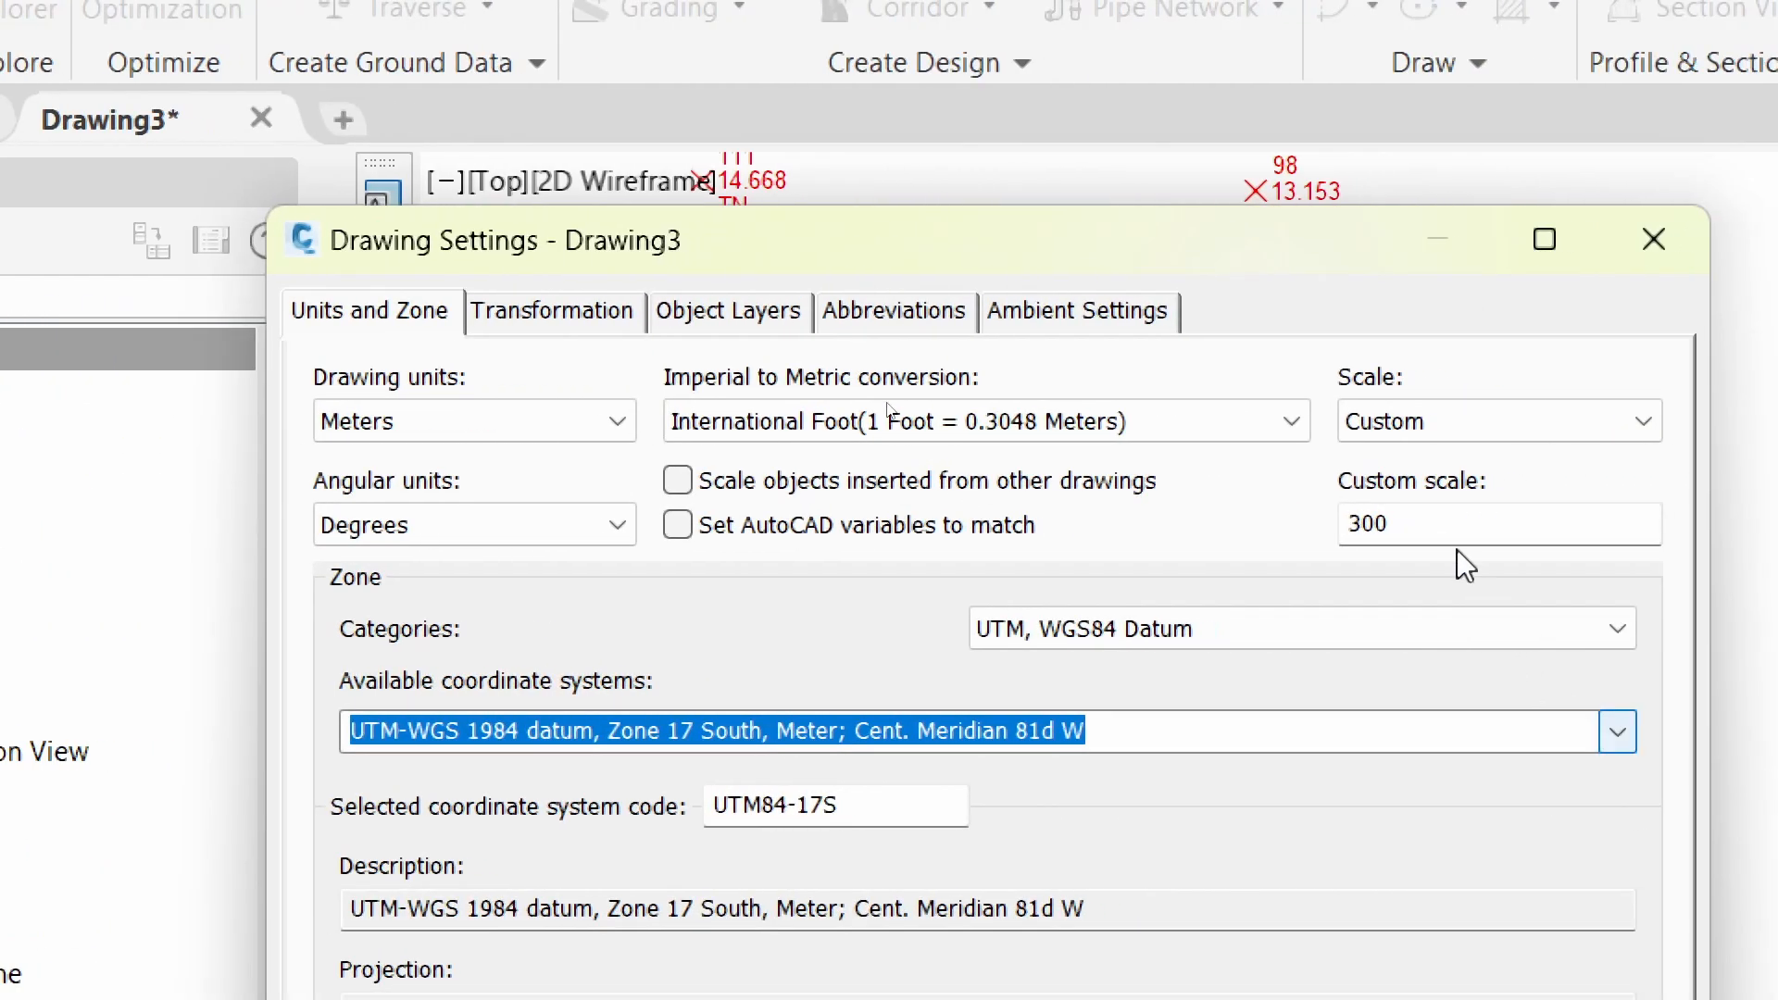
left_click_drag(1428, 532, 1612, 534)
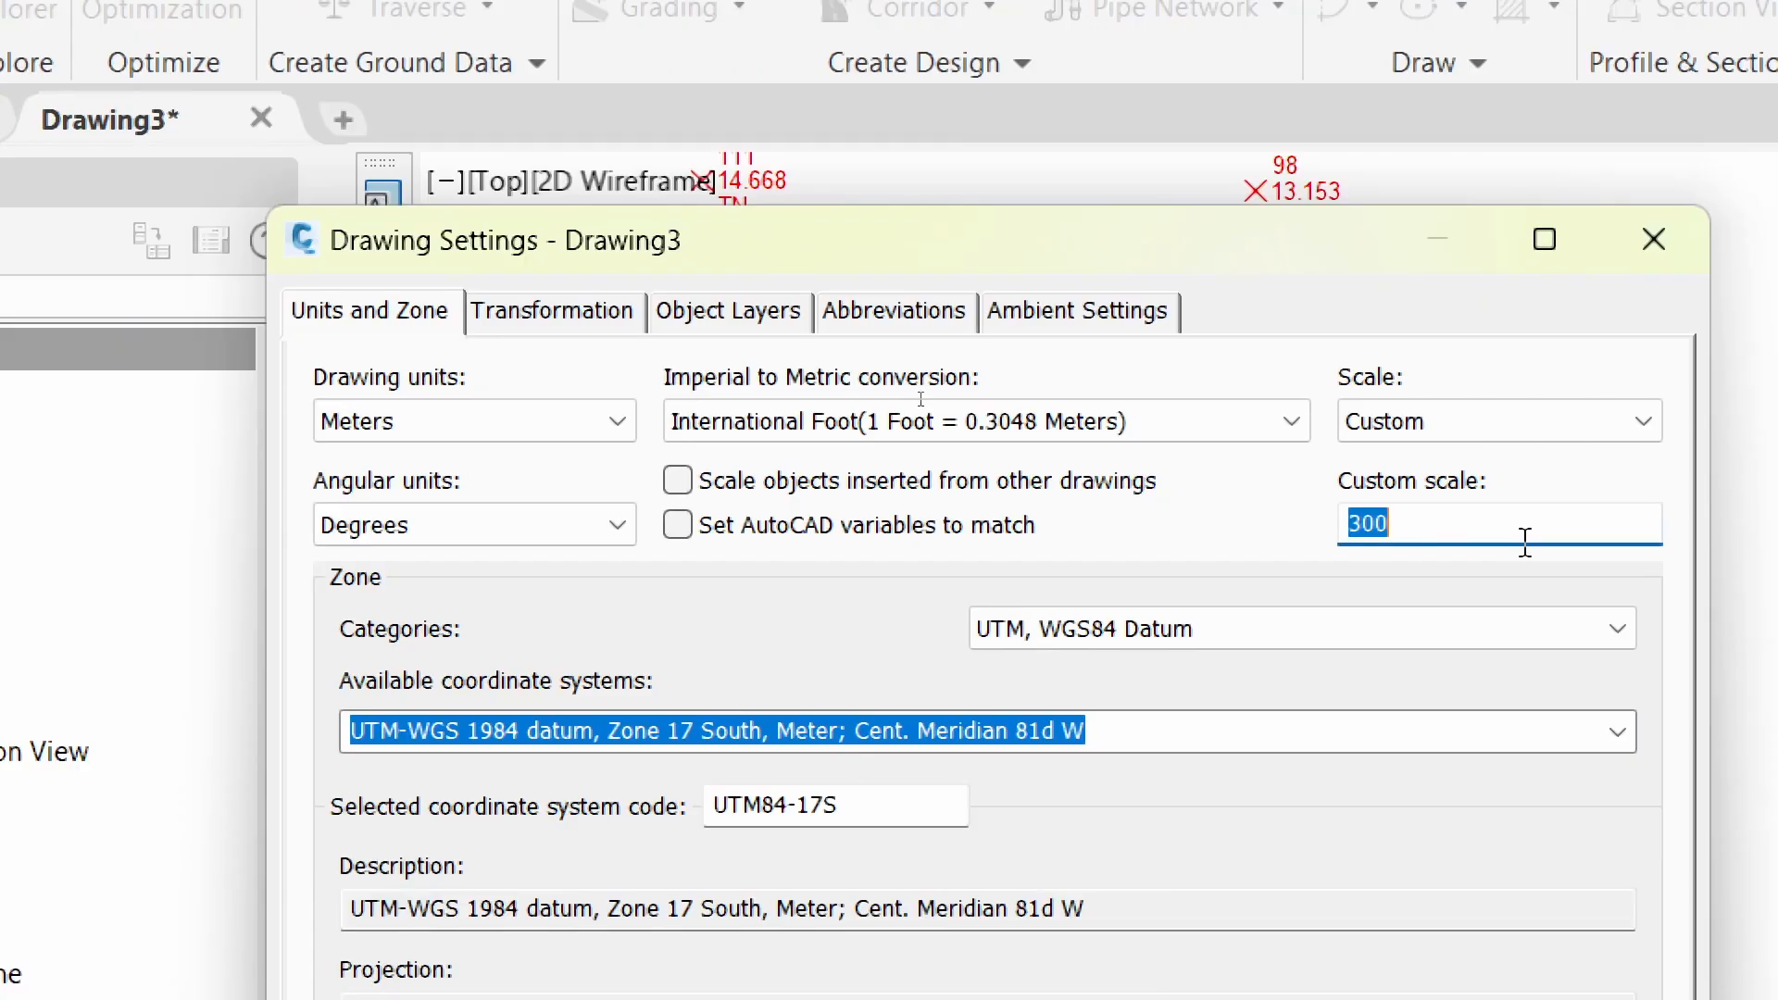
type("100")
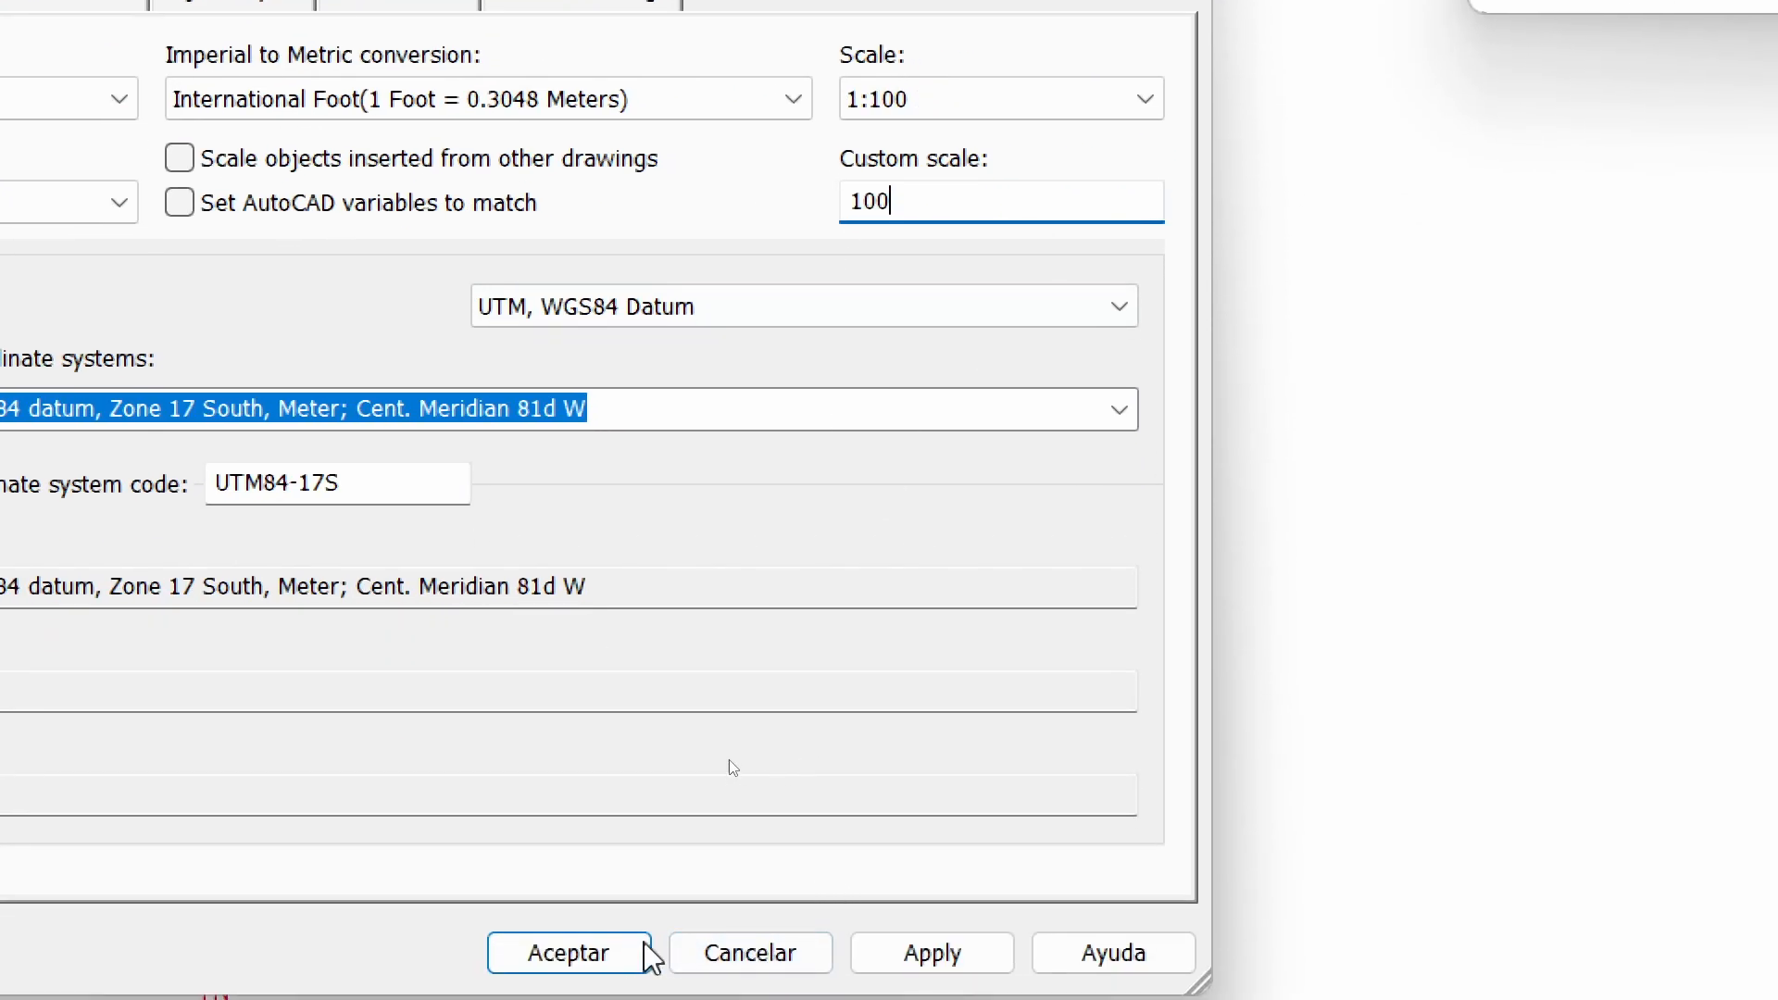
left_click(585, 953)
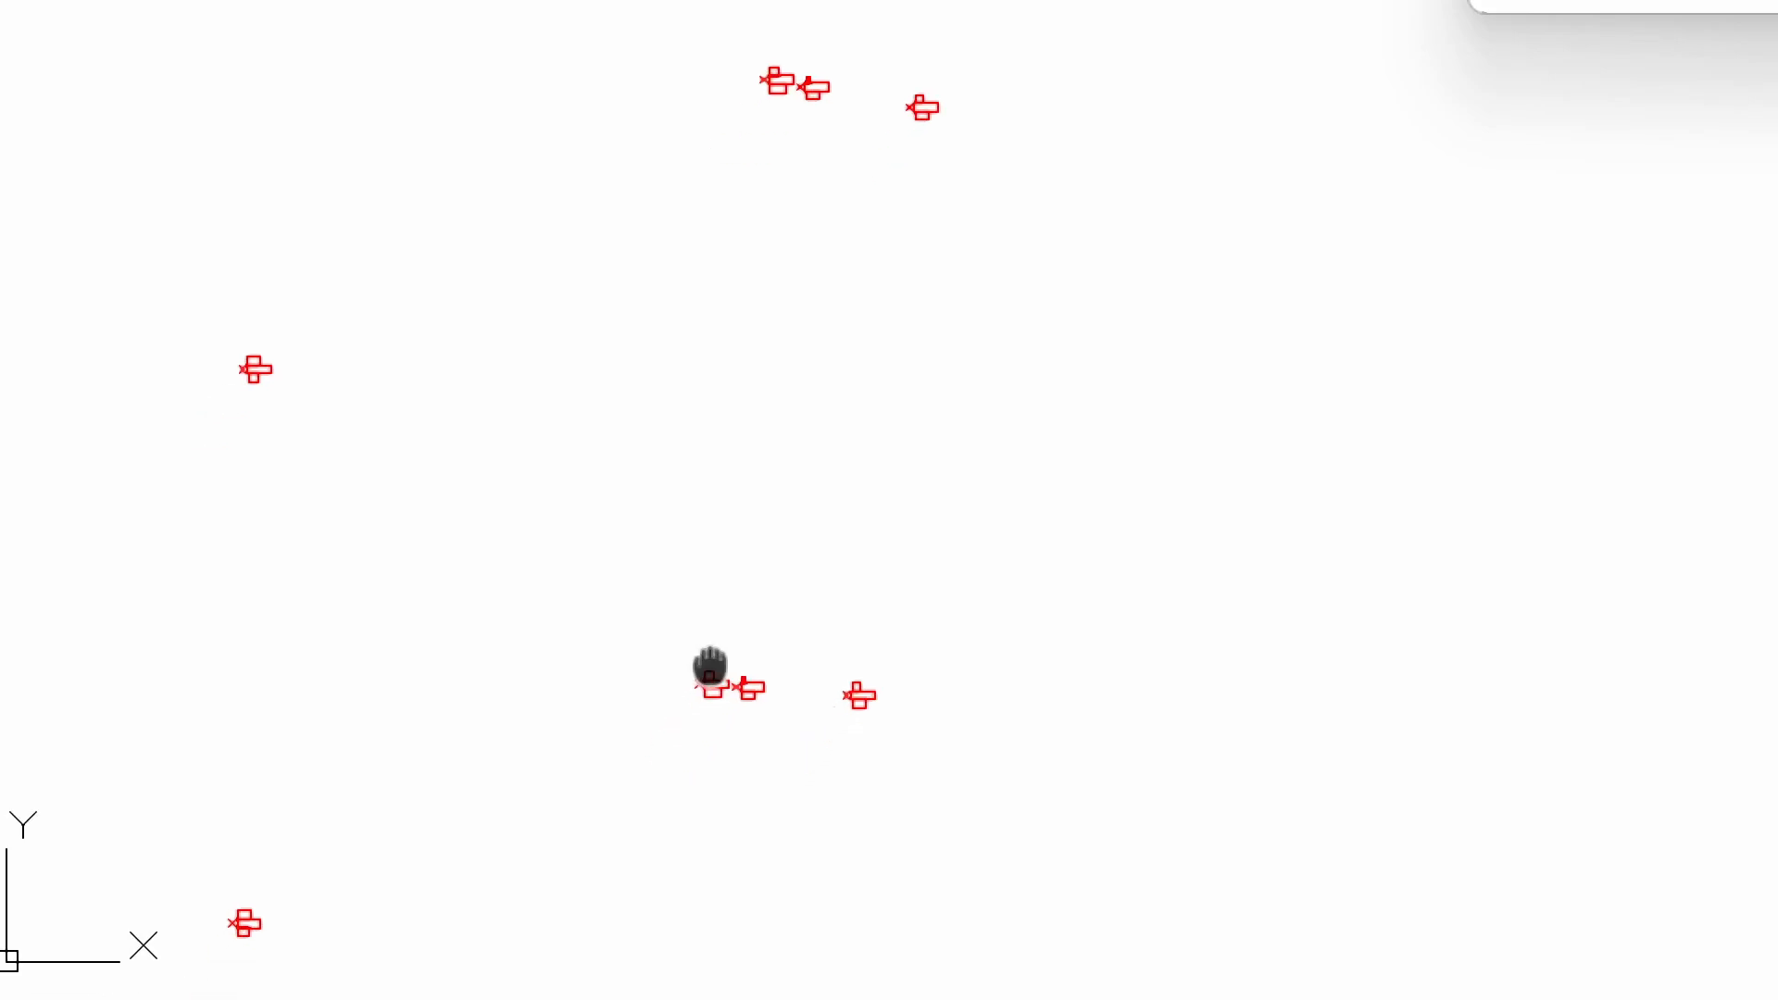
Examine the rescaled point labels up close, reset the screen magnification to 100%, and zoom to the drawing extents
scroll(710, 667, "up", 5)
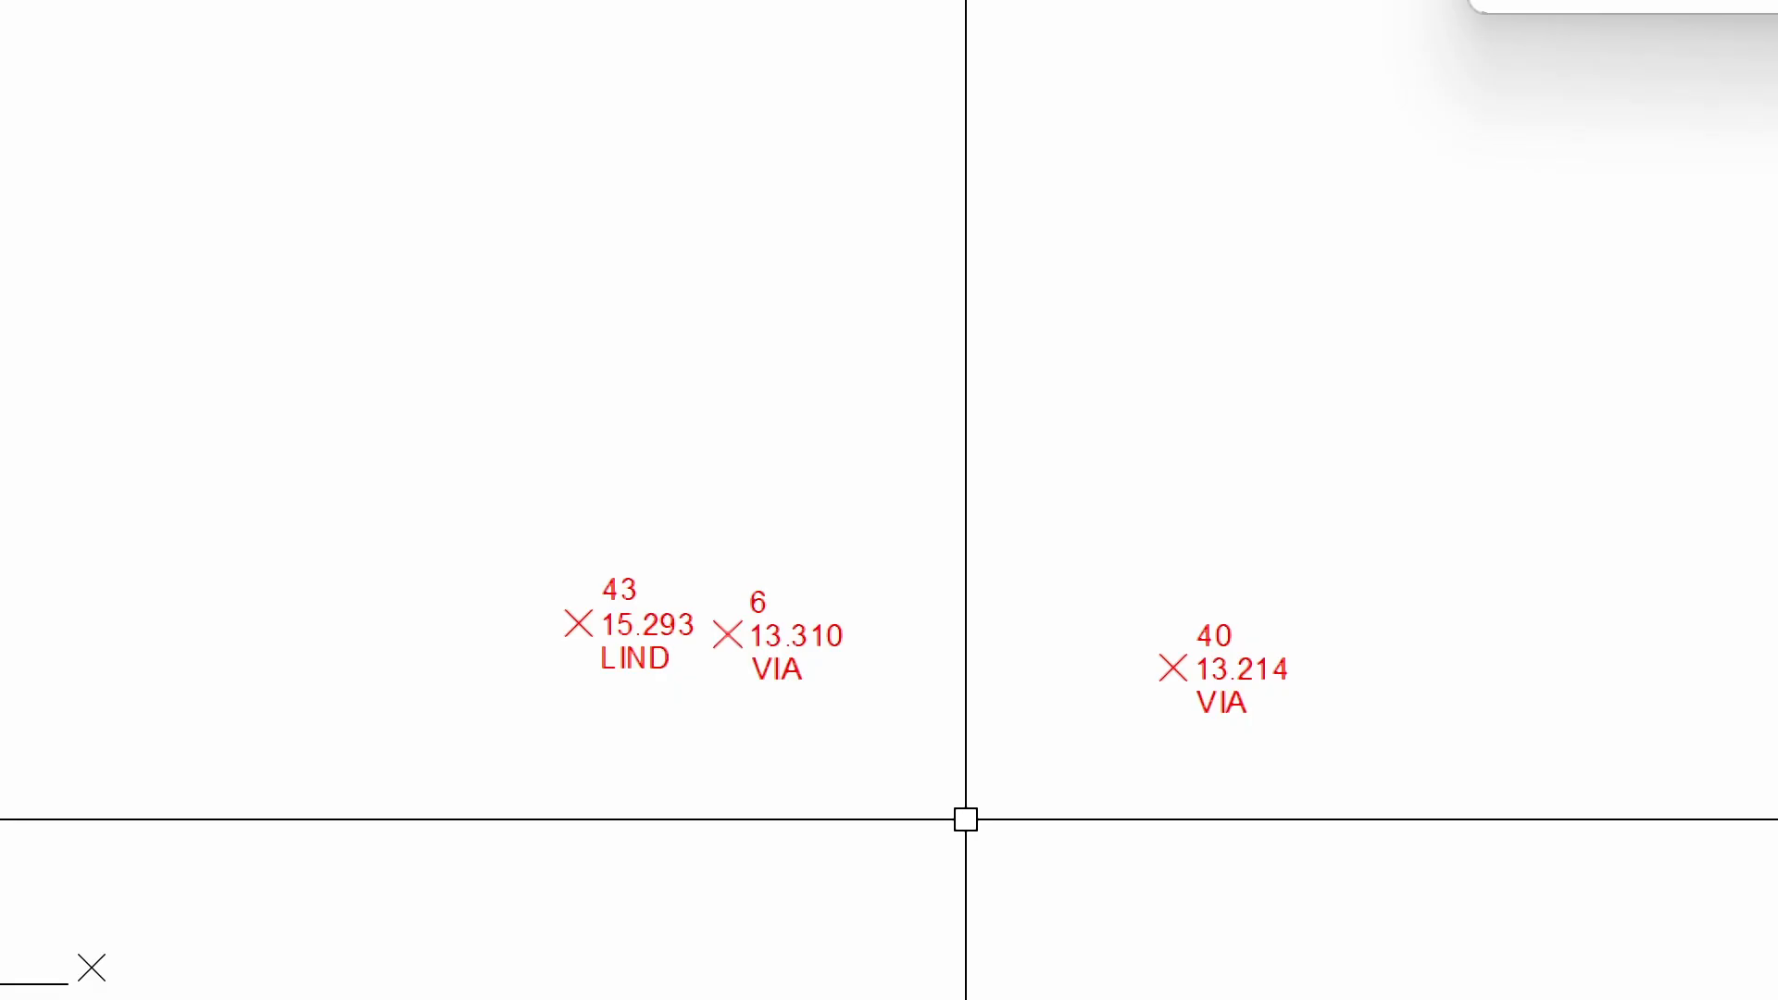
scroll(880, 648, "down", 4)
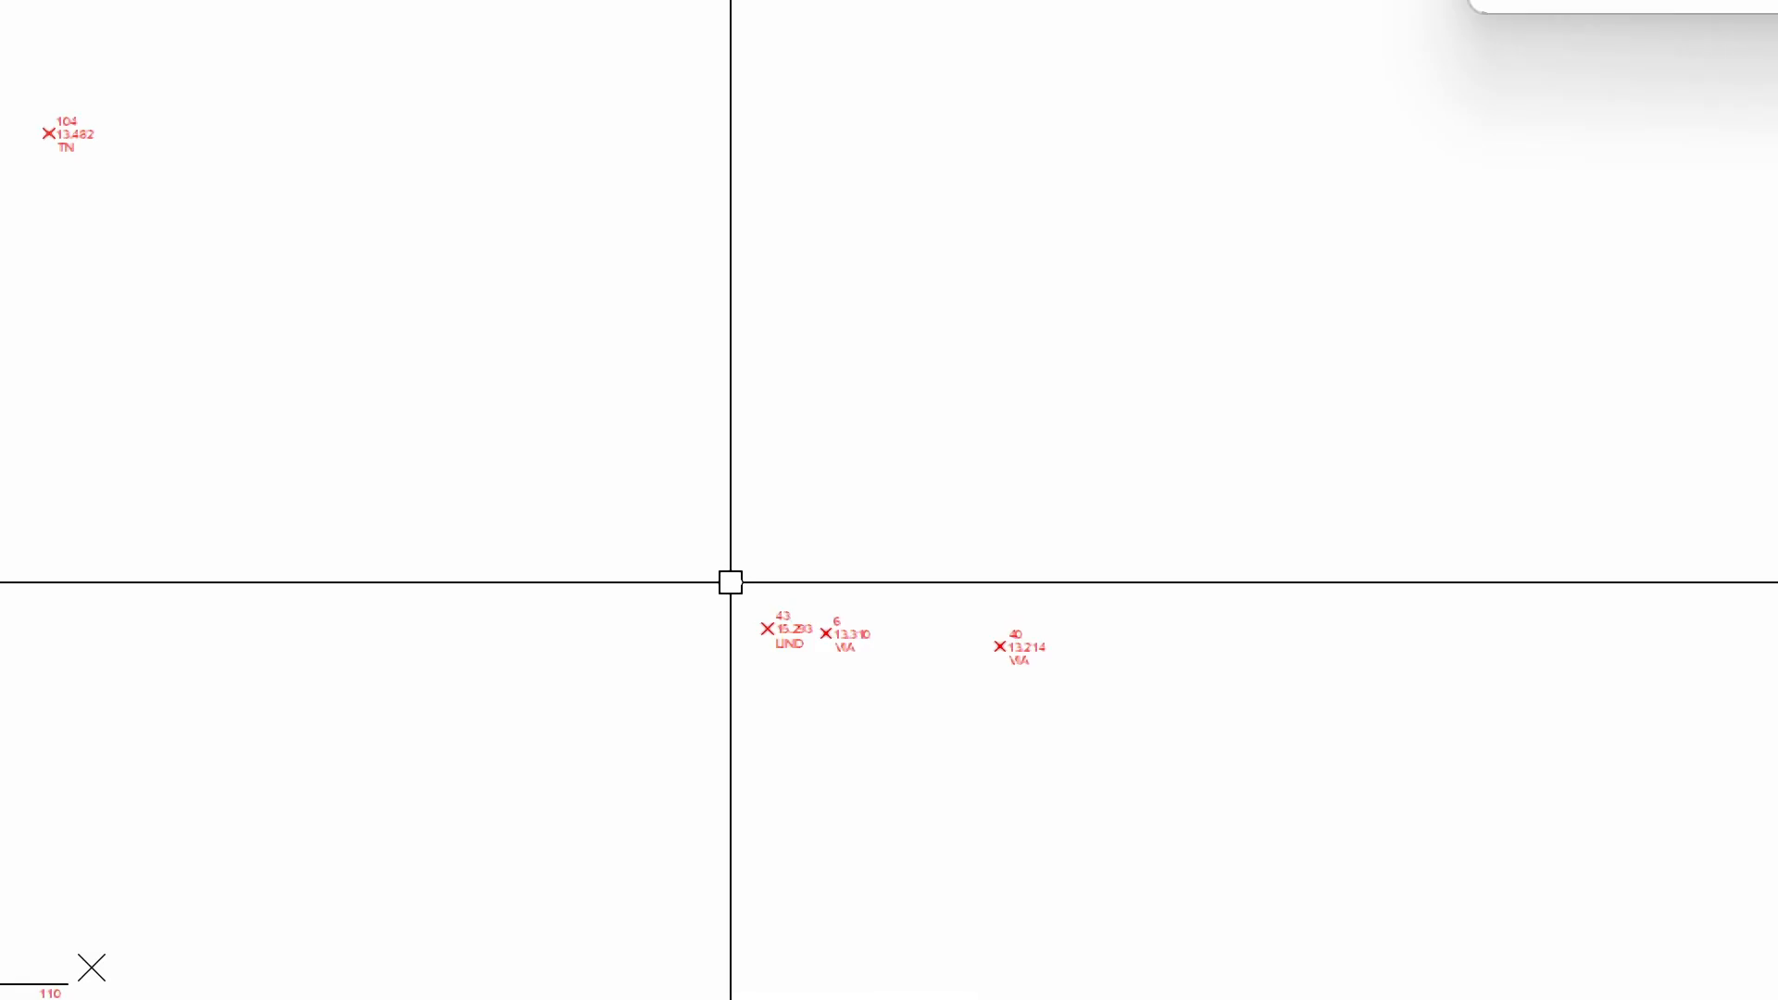
scroll(865, 462, "down", 8)
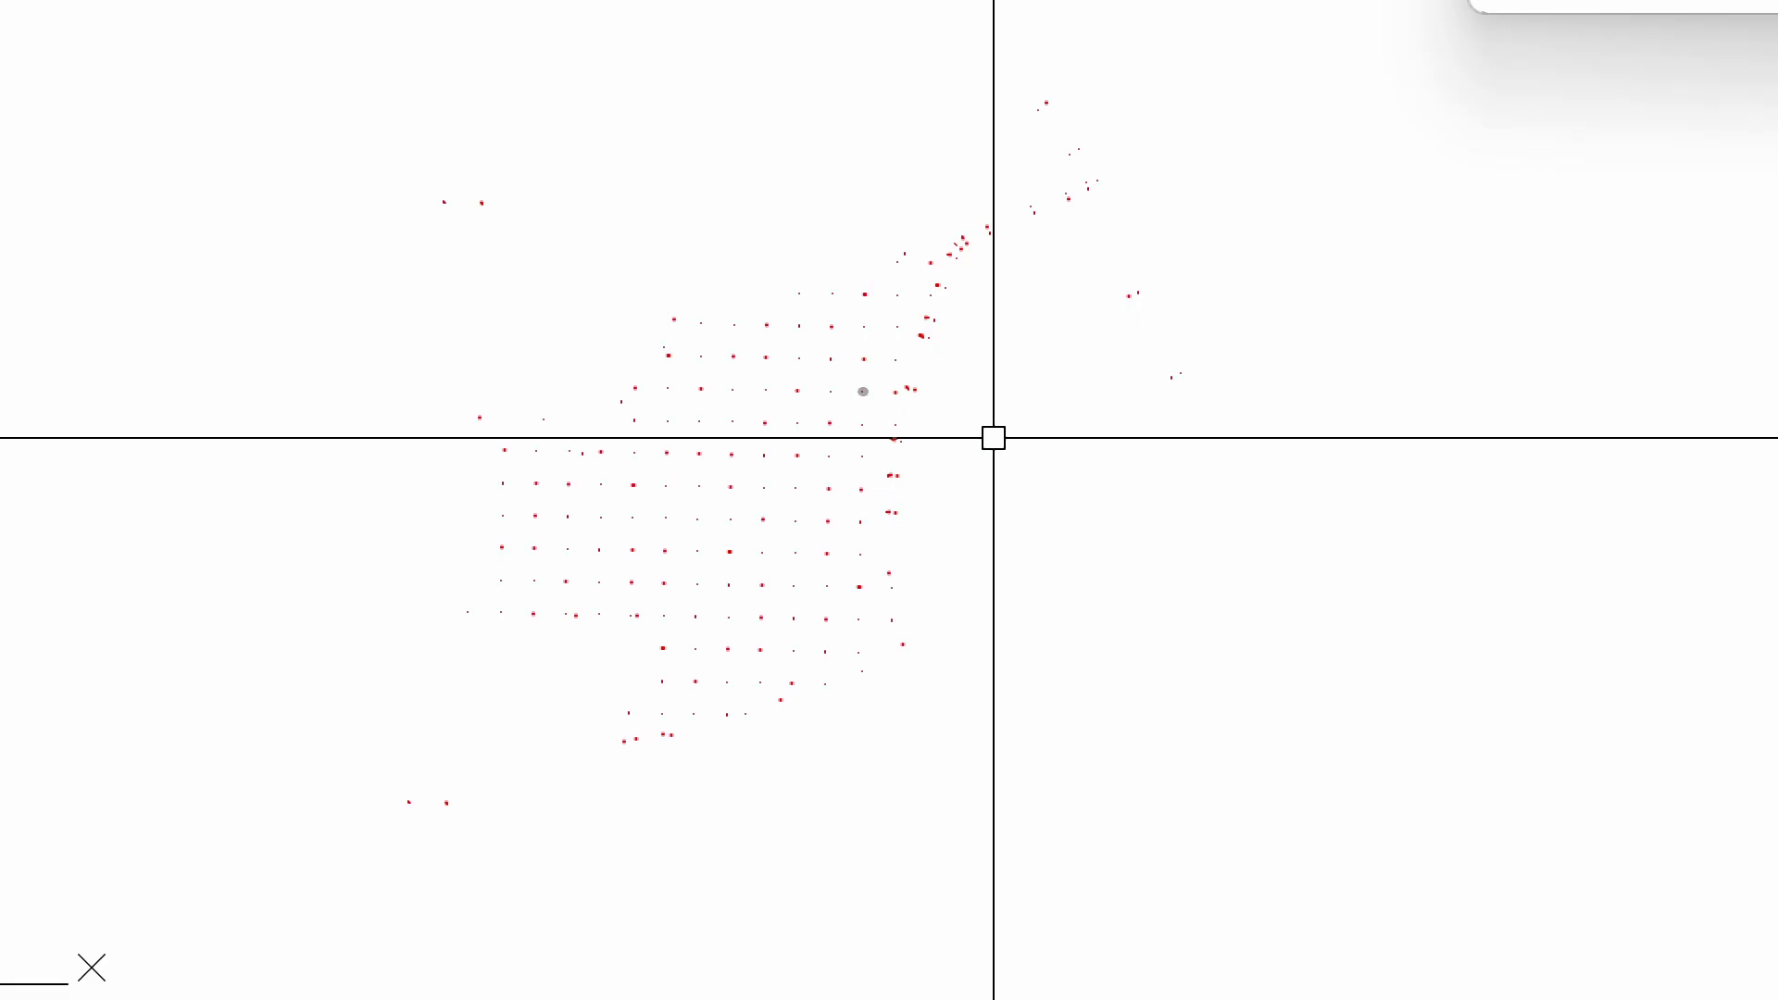
middle_click_drag(1089, 445, 1092, 452)
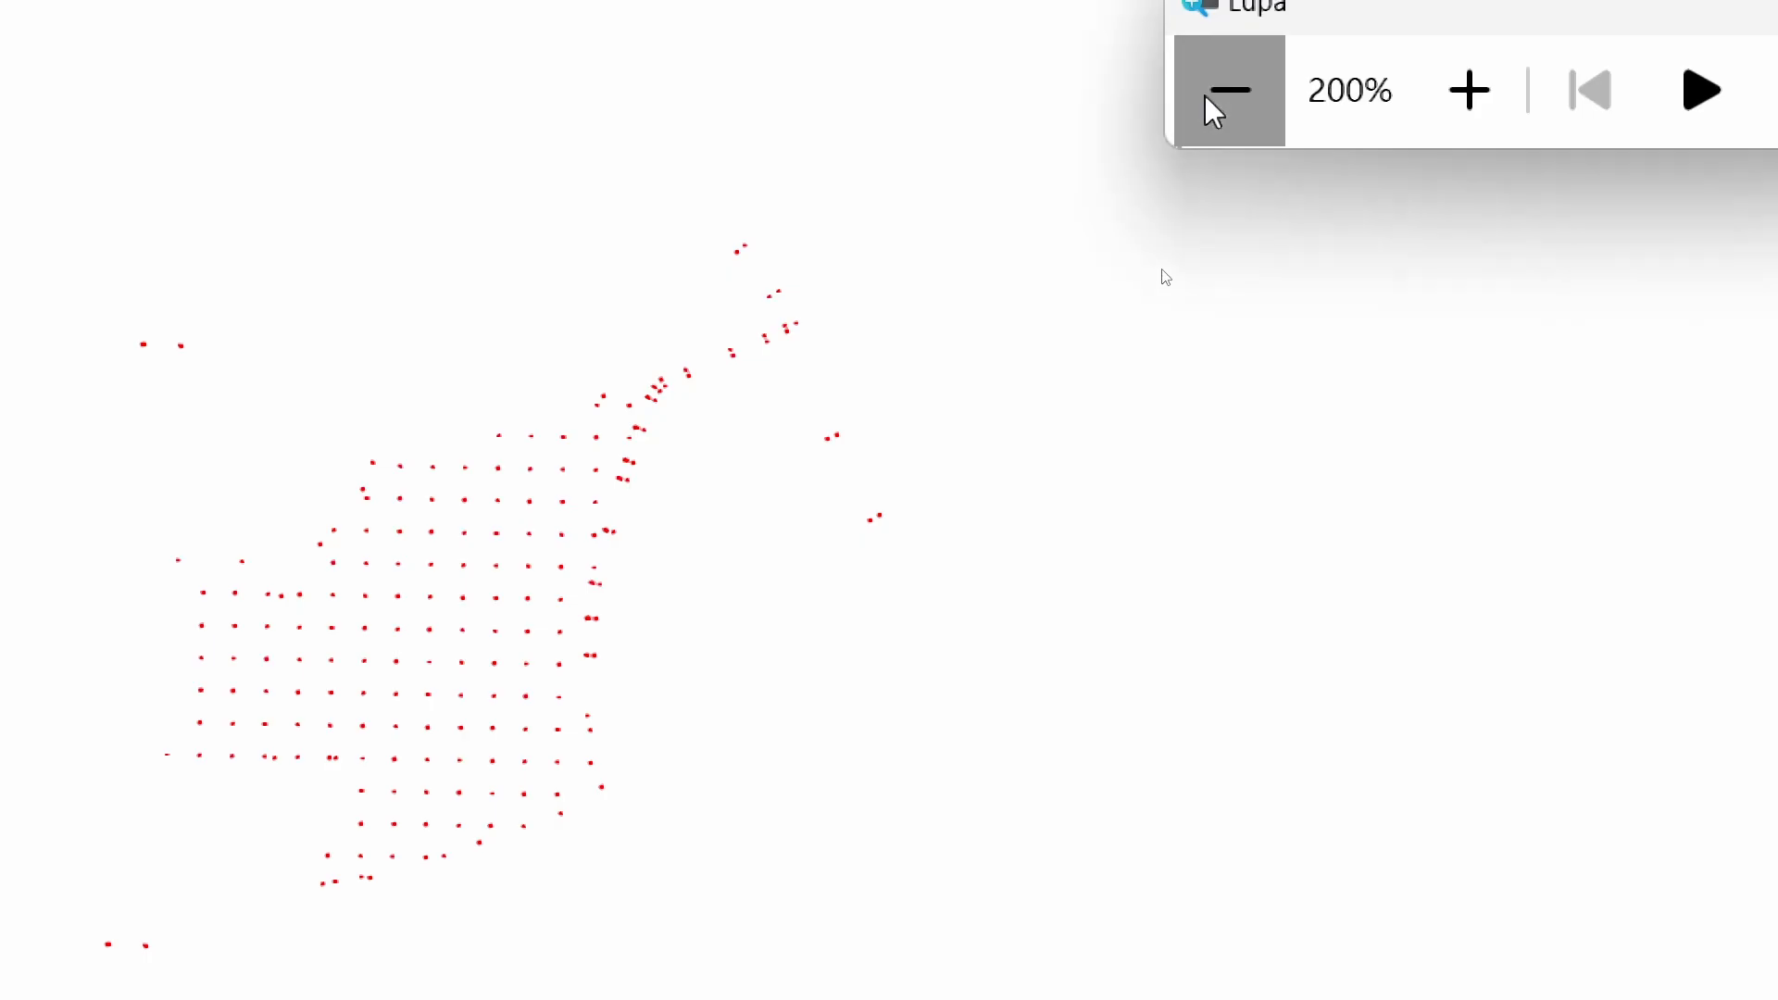
left_click(1211, 99)
middle_click_drag(932, 530, 975, 565)
middle_click(975, 565)
middle_click(975, 565)
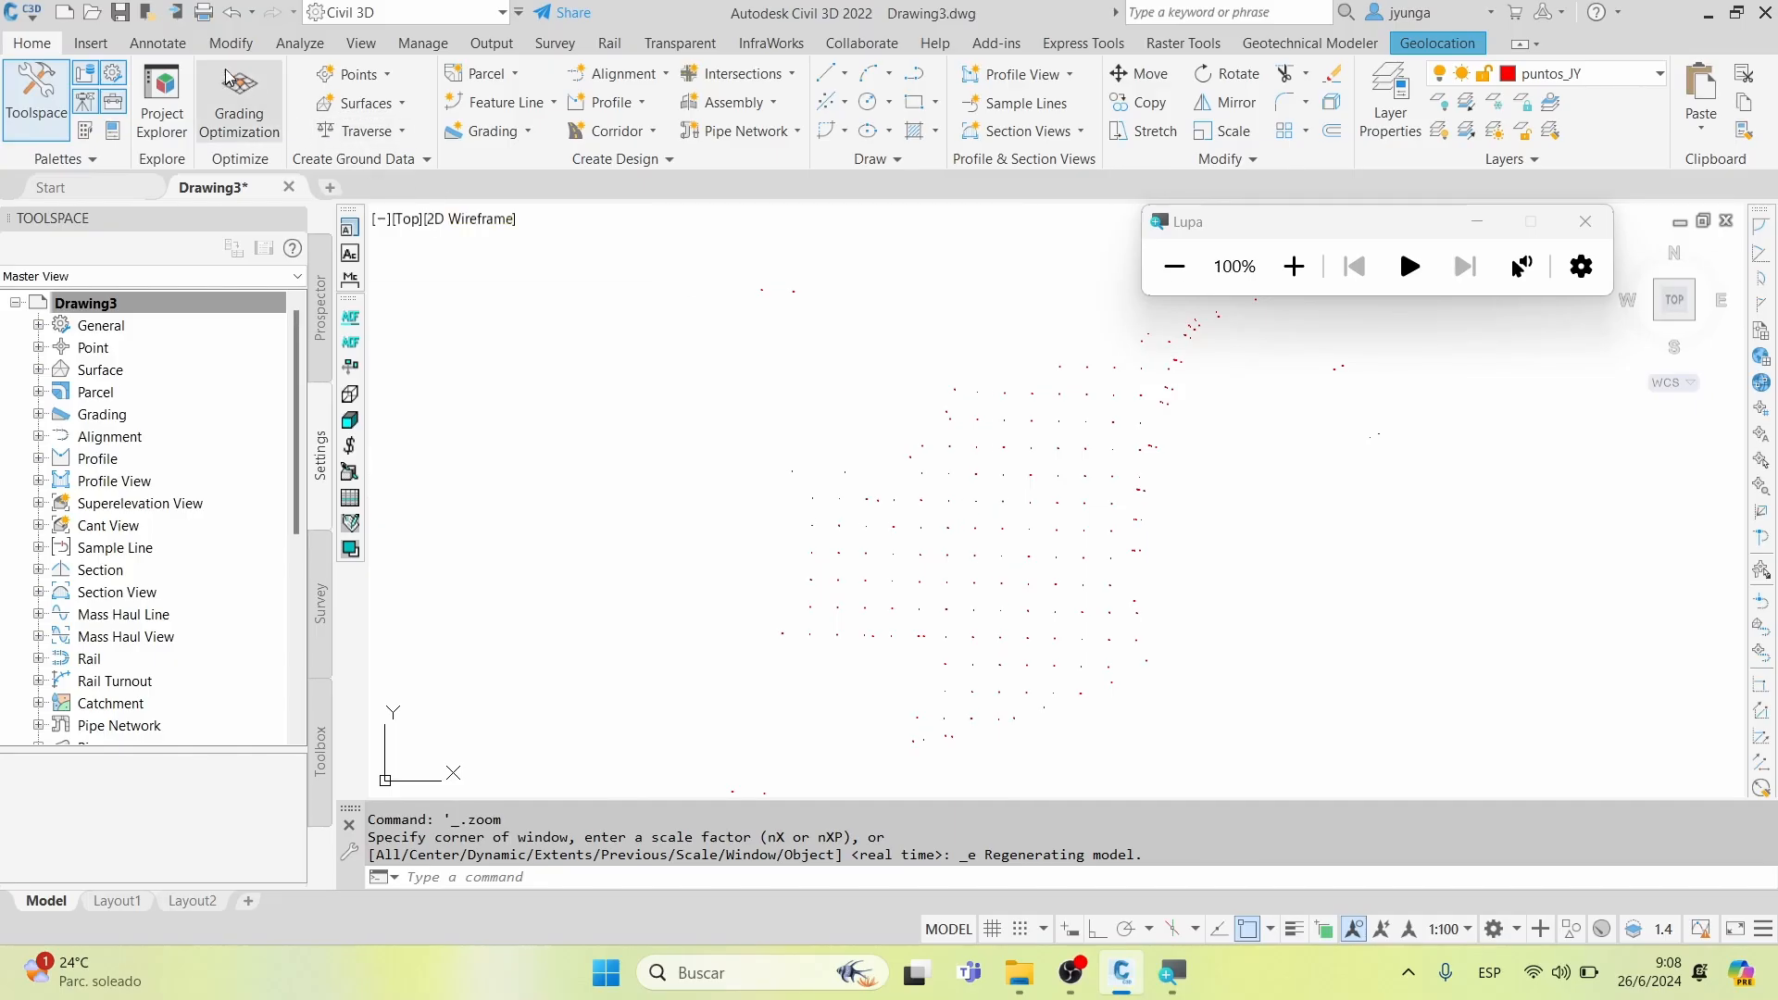
Save the drawing in the Downloads folder, naming the file with the author's surname and initial followed by _P2
left_click(123, 14)
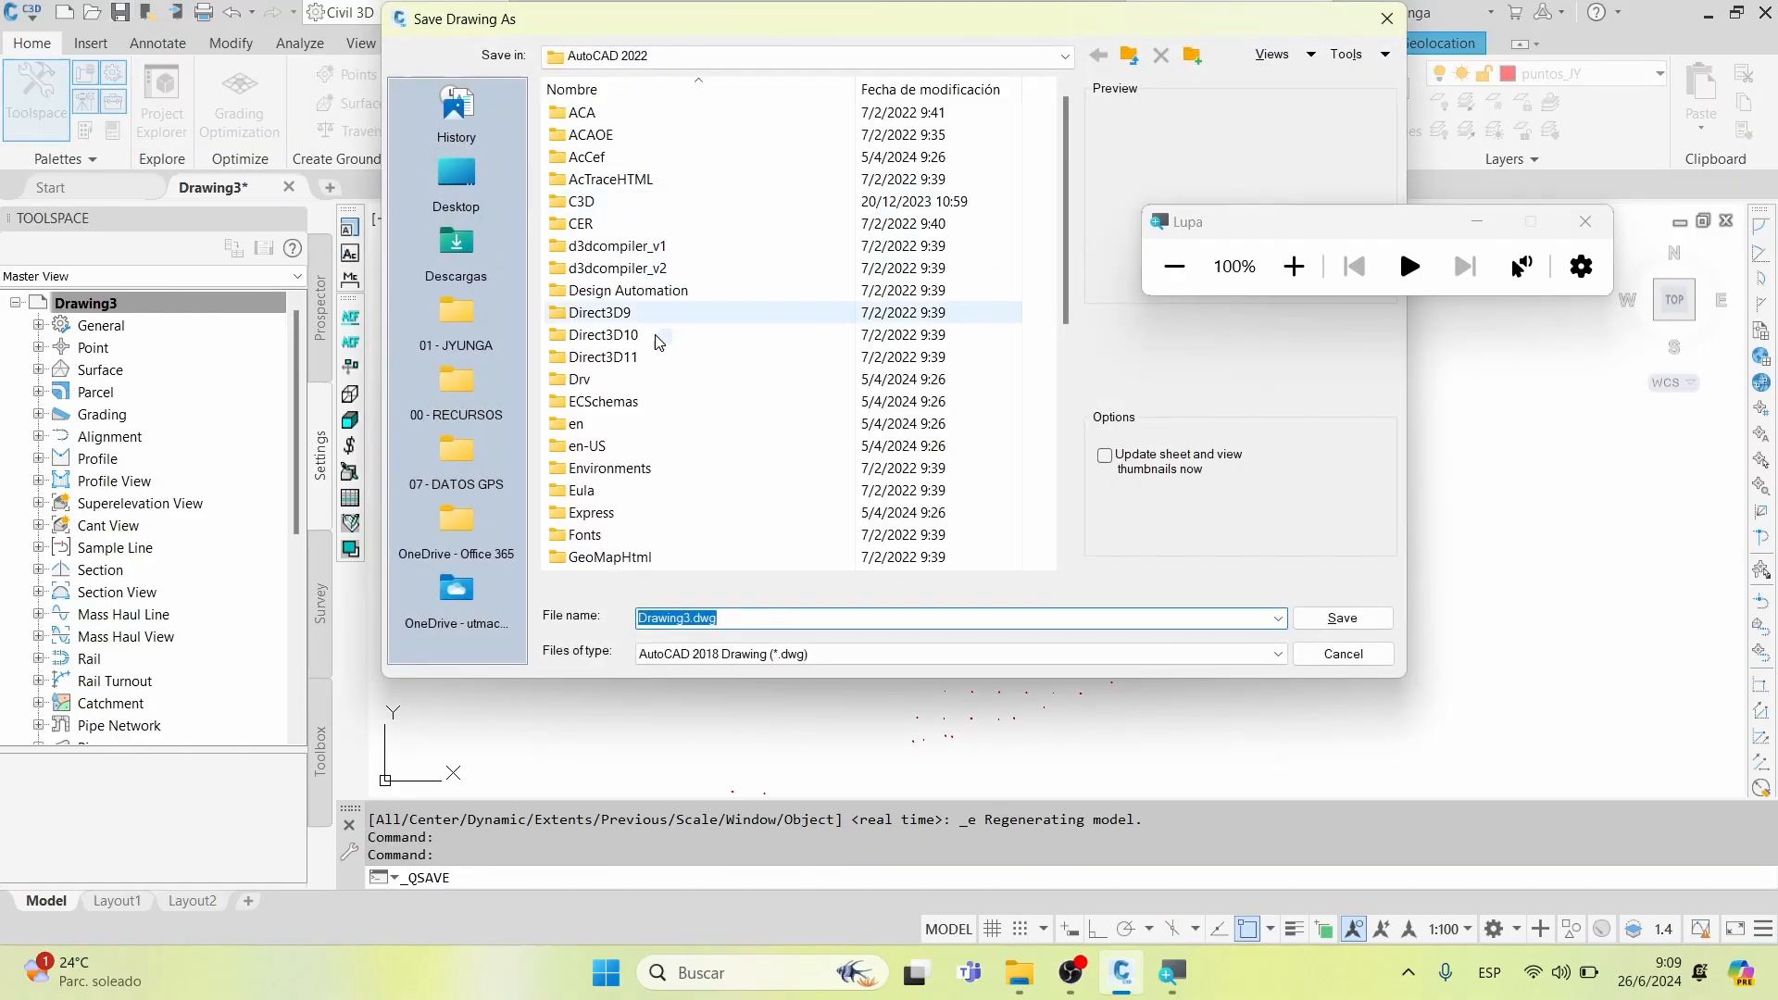
left_click(478, 255)
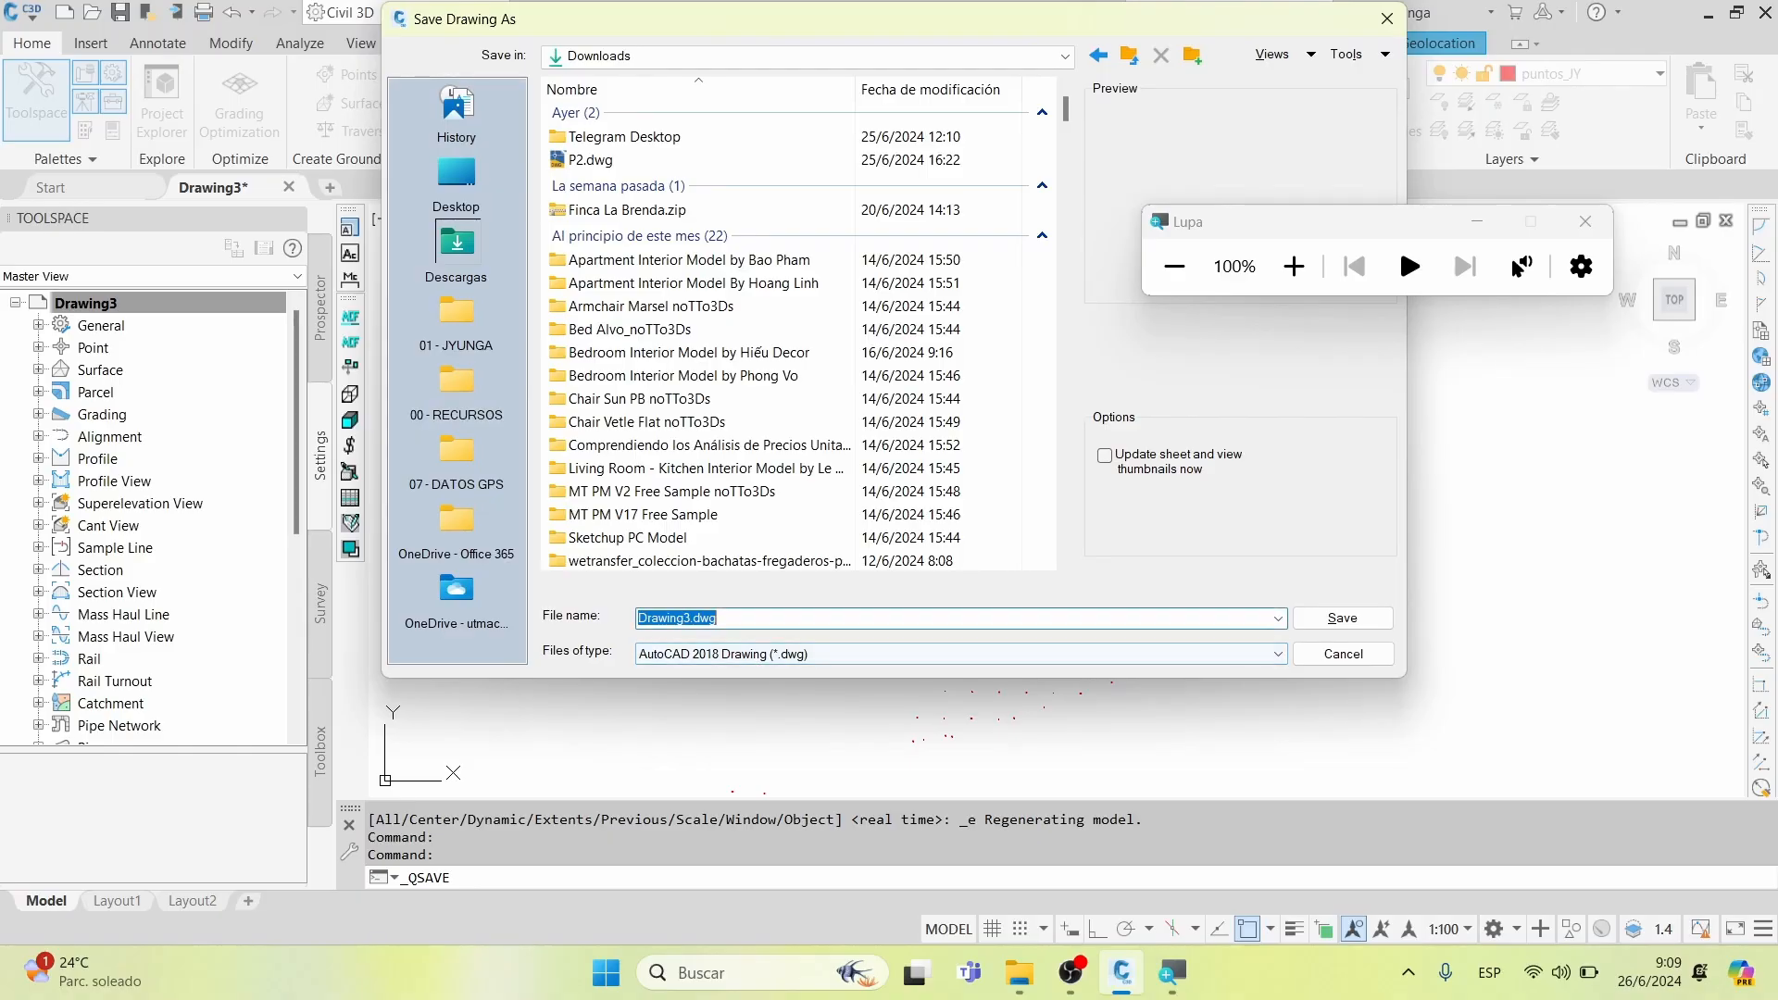
left_click(794, 618)
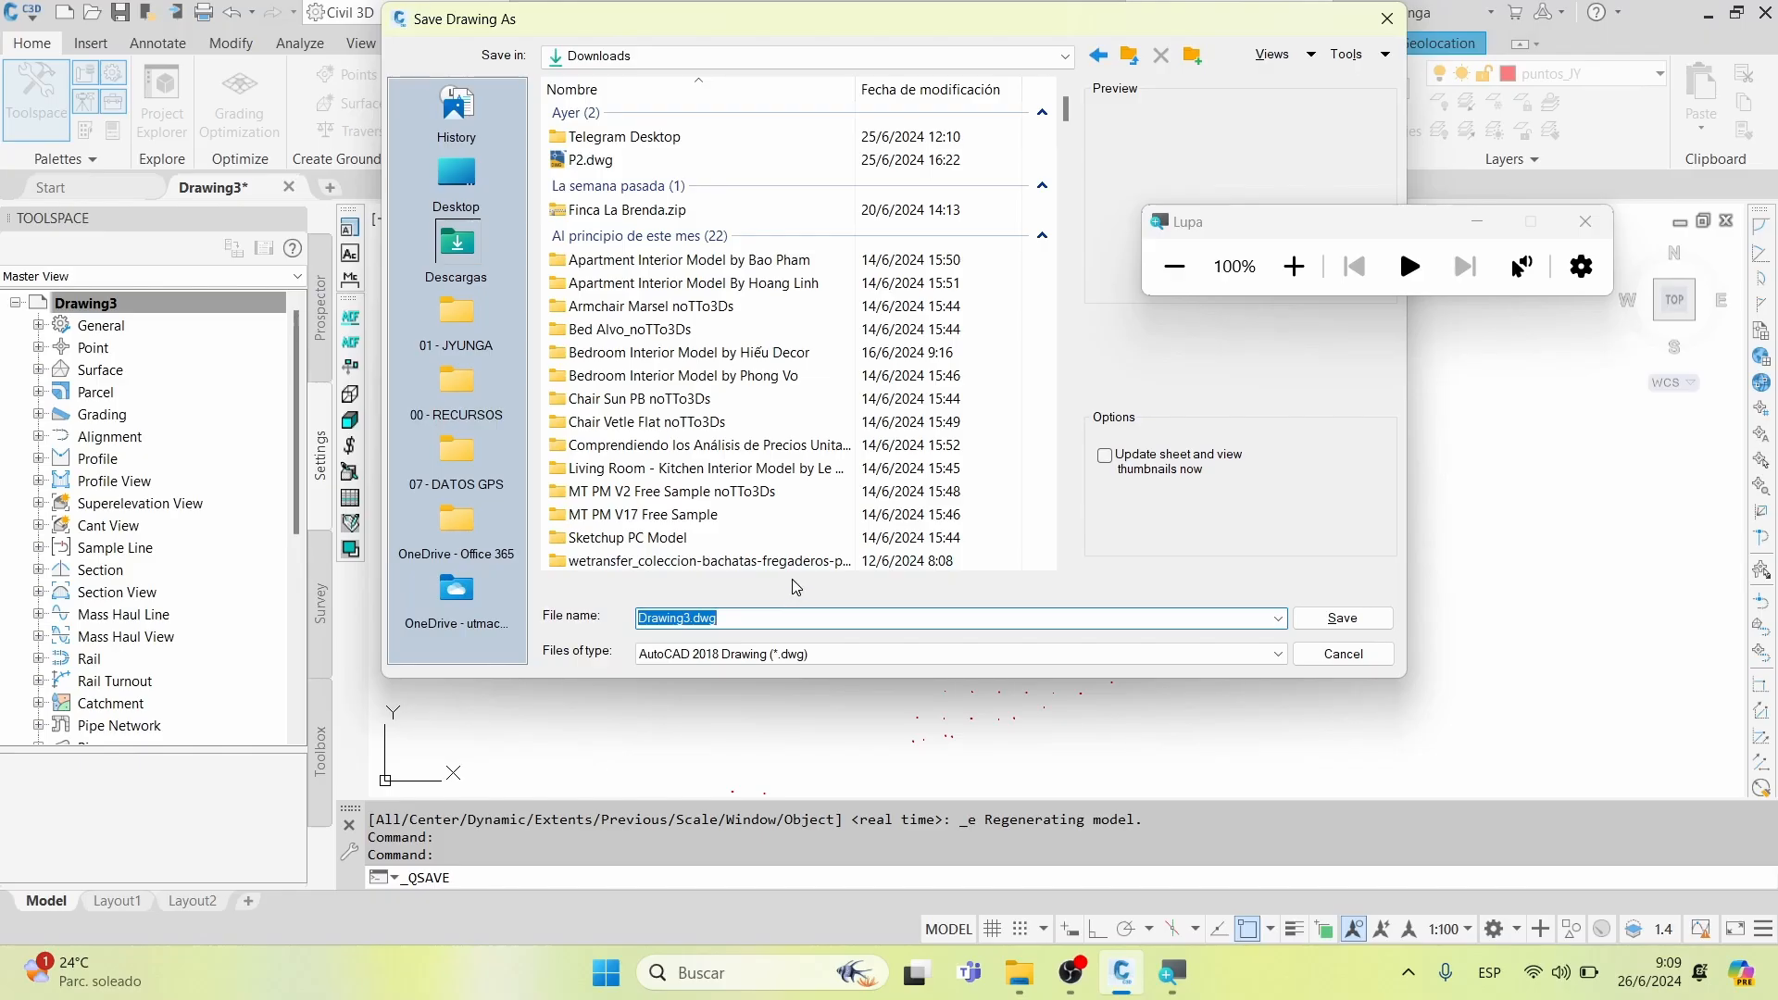
type("Y")
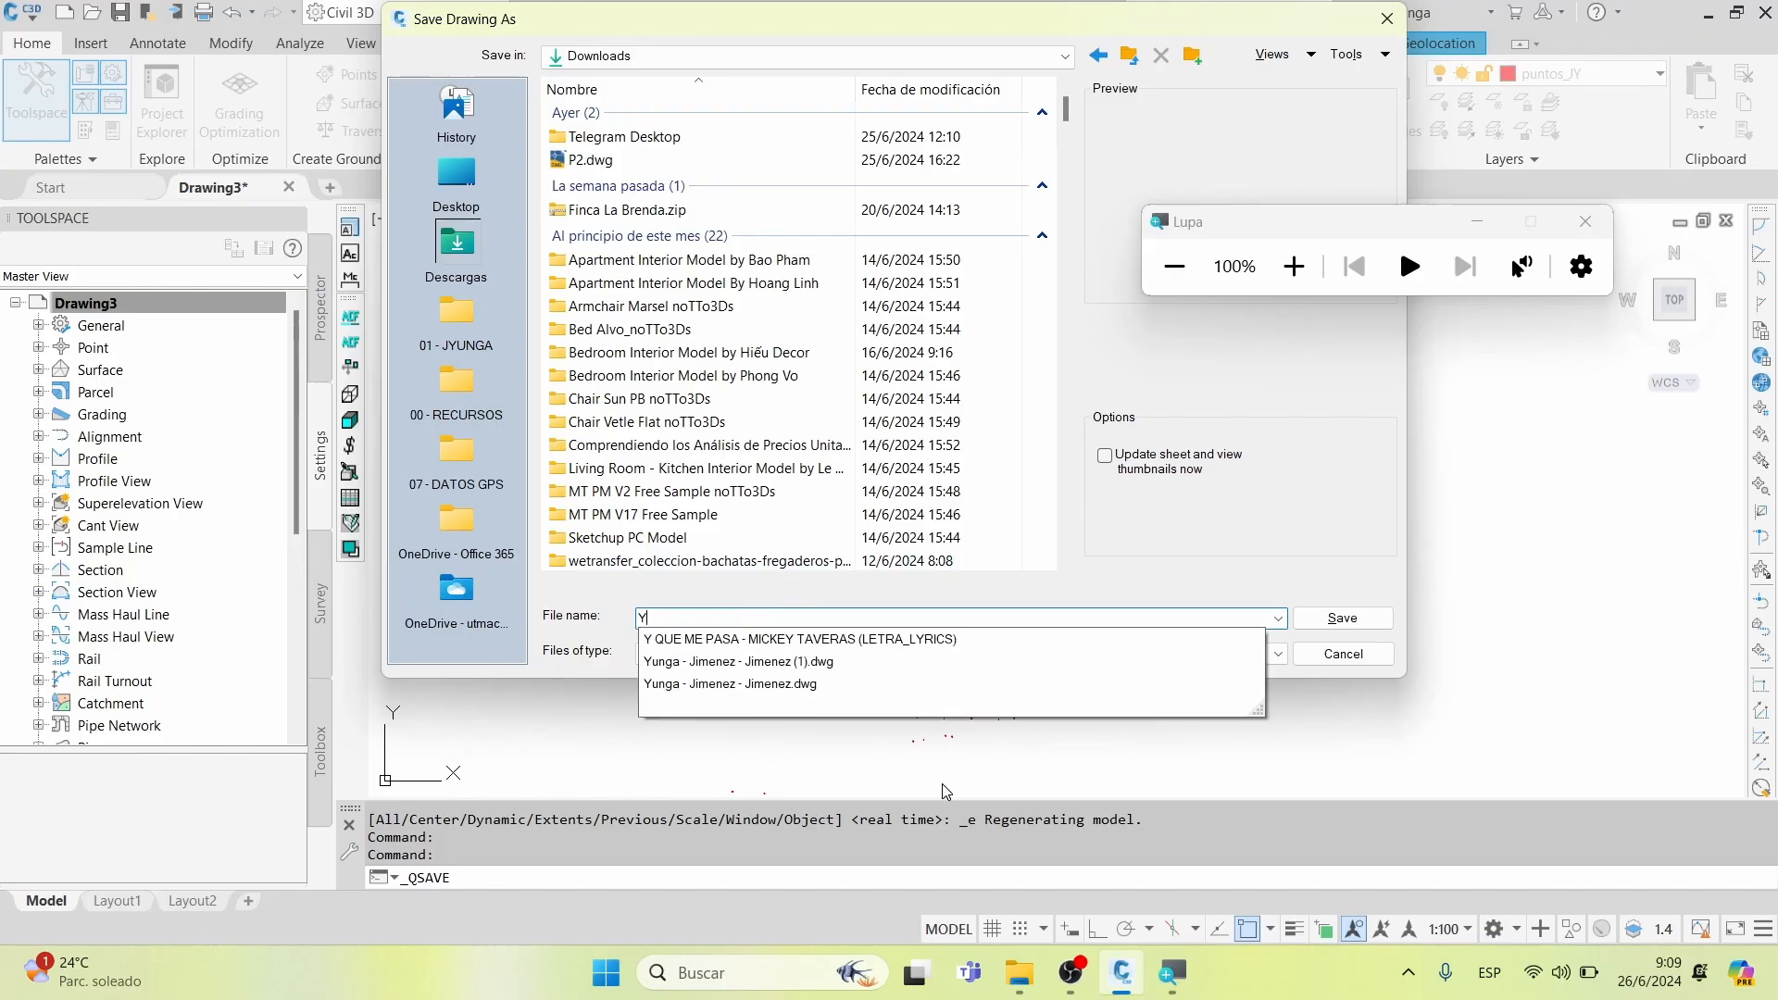
type("unga")
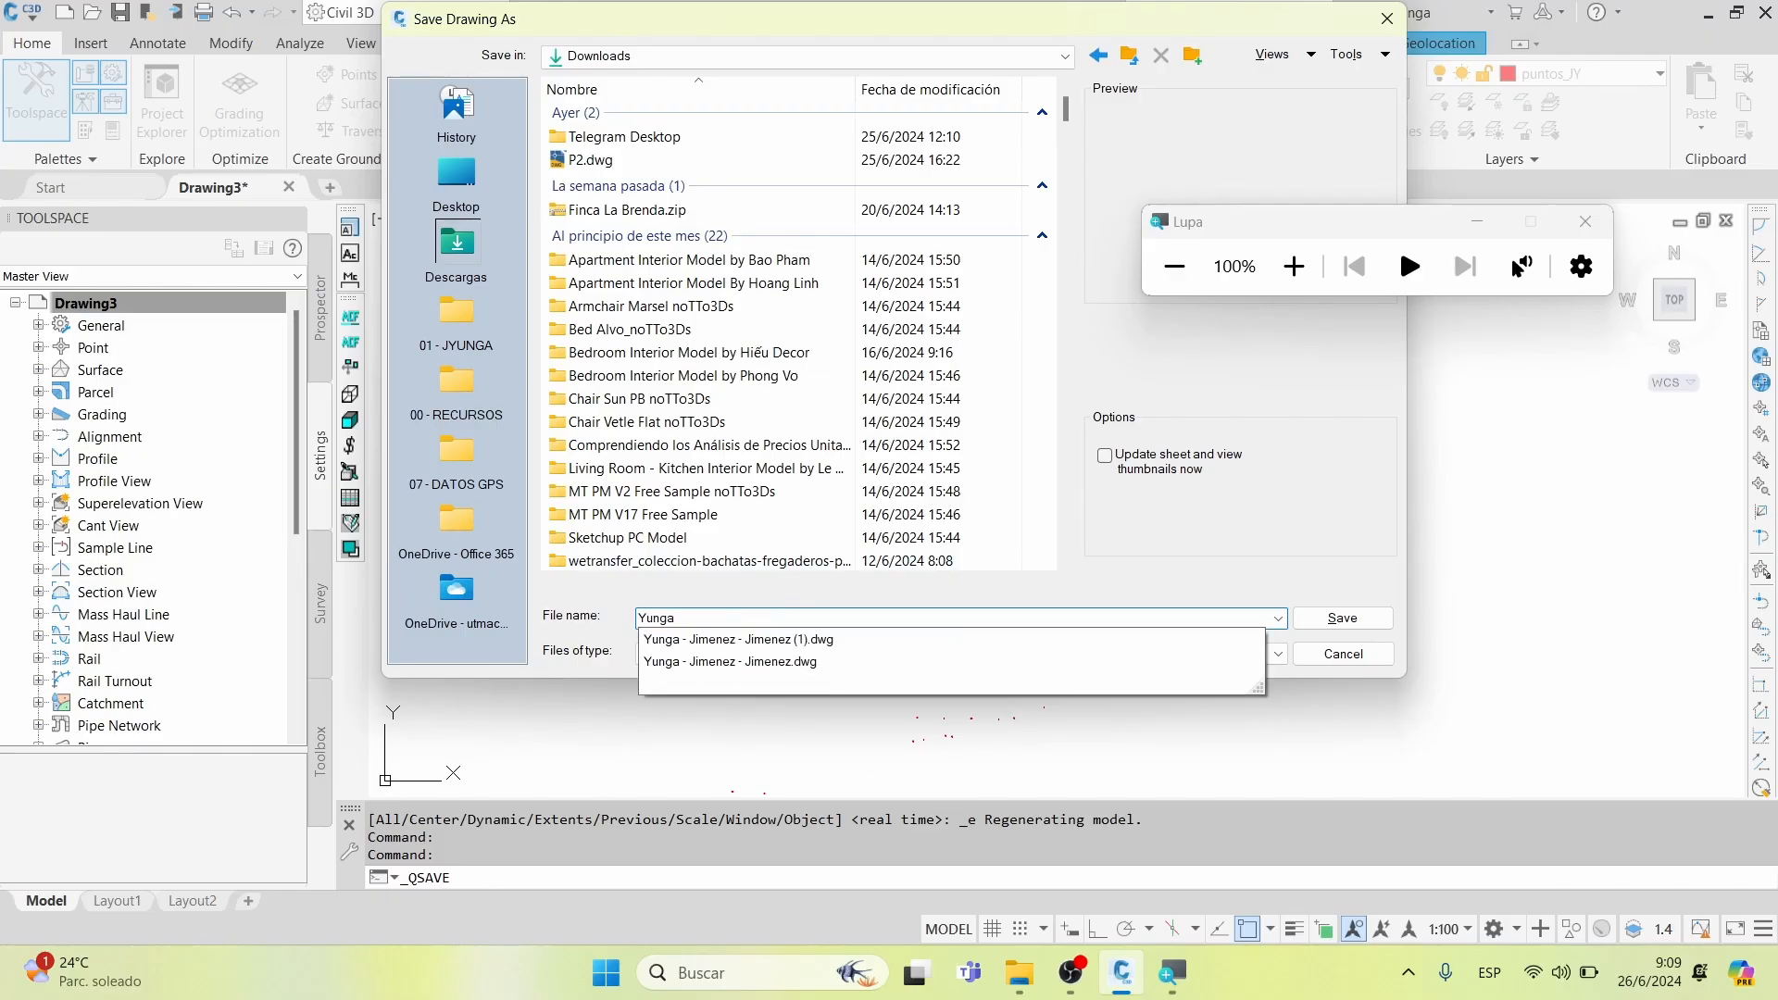
type("J_P2")
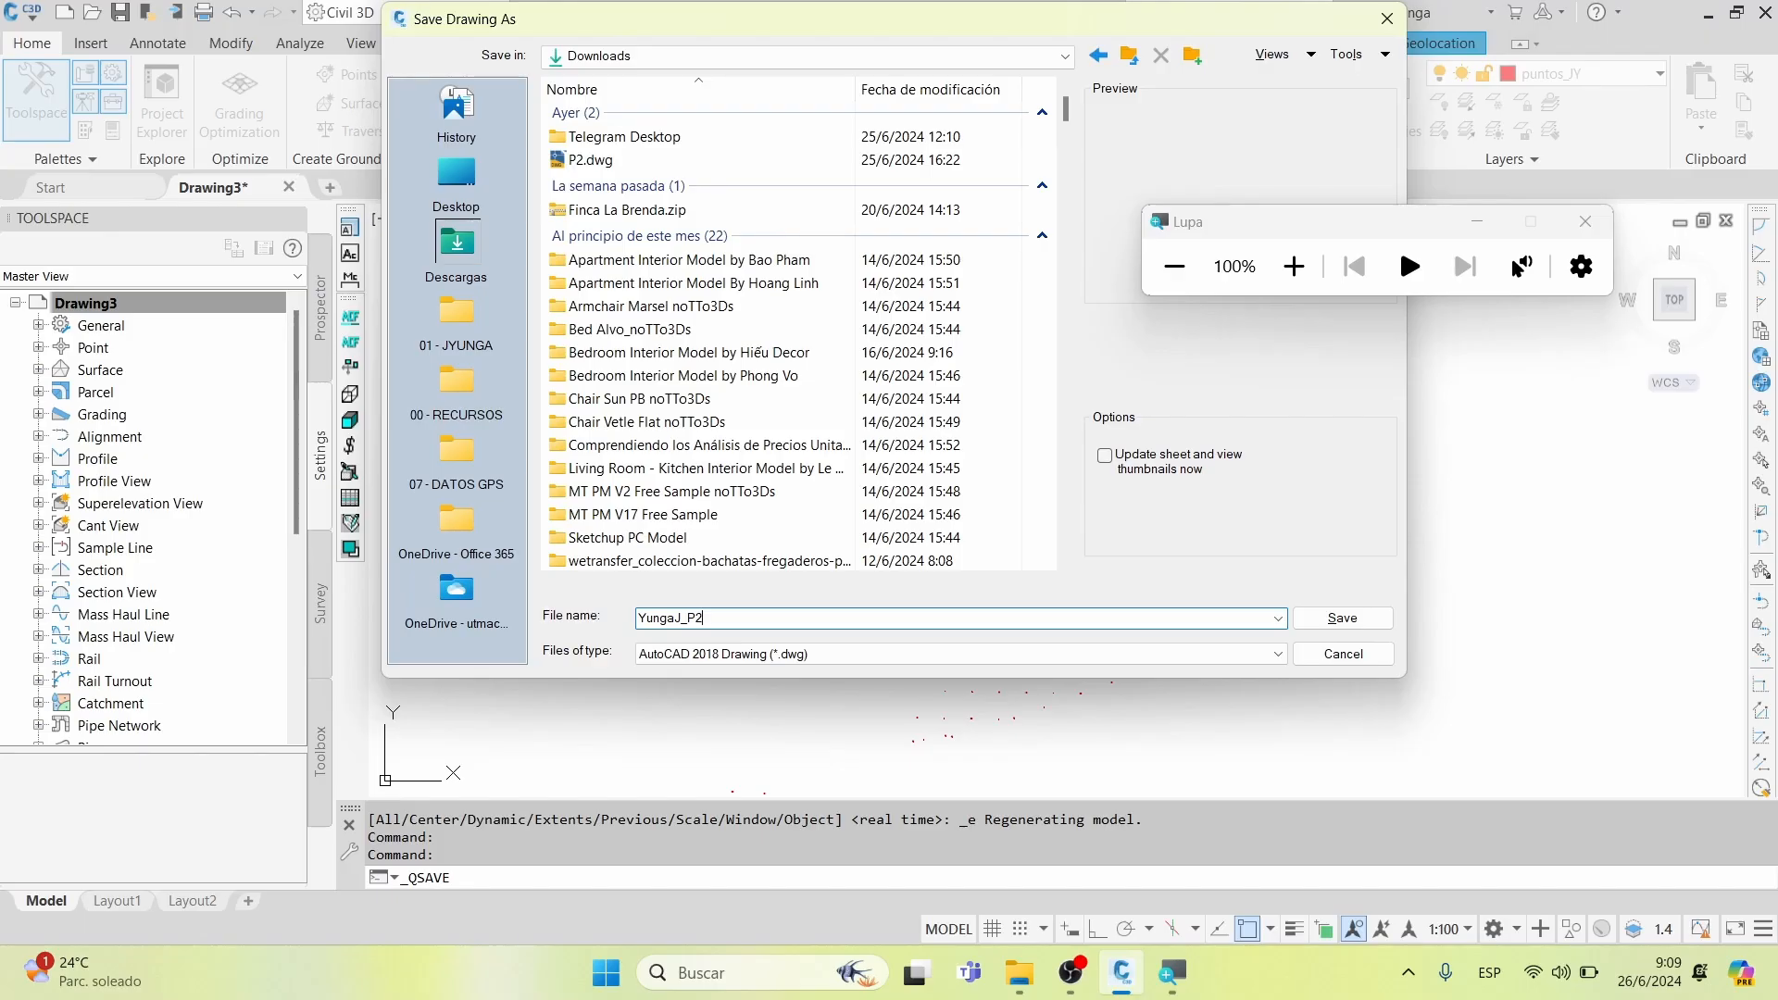
key("Return")
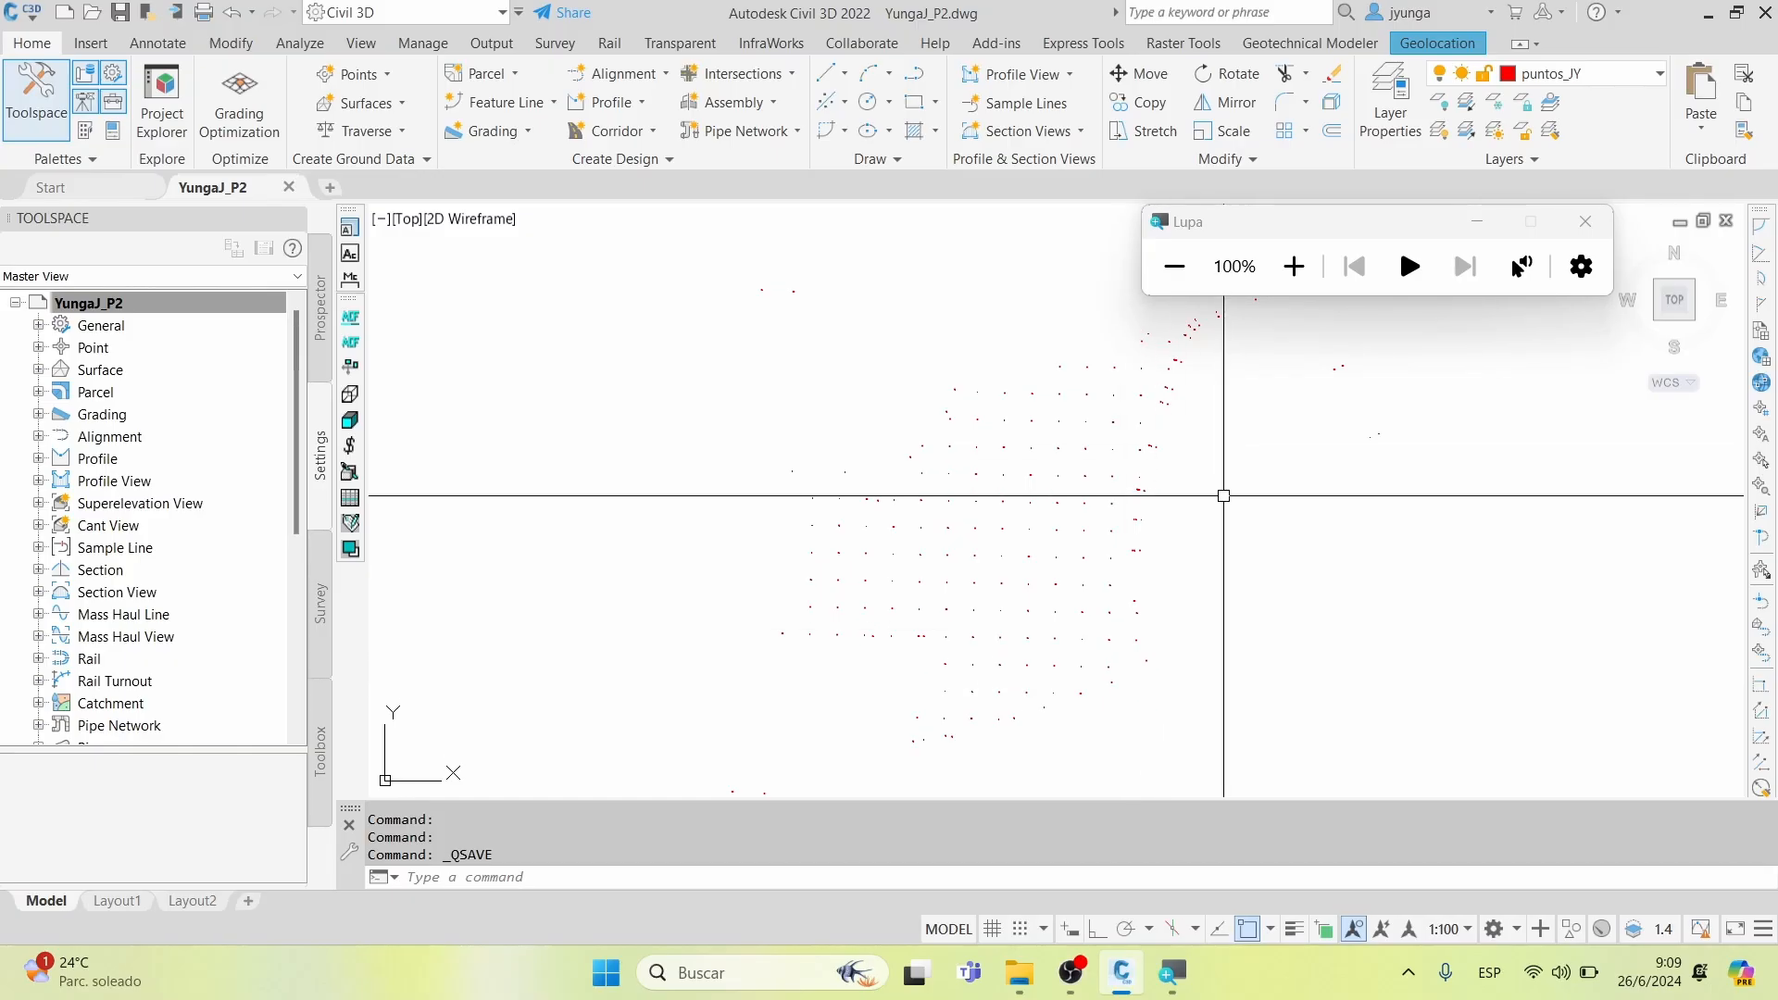
Display the Map Hybrid online map beneath the survey points
left_click(1451, 49)
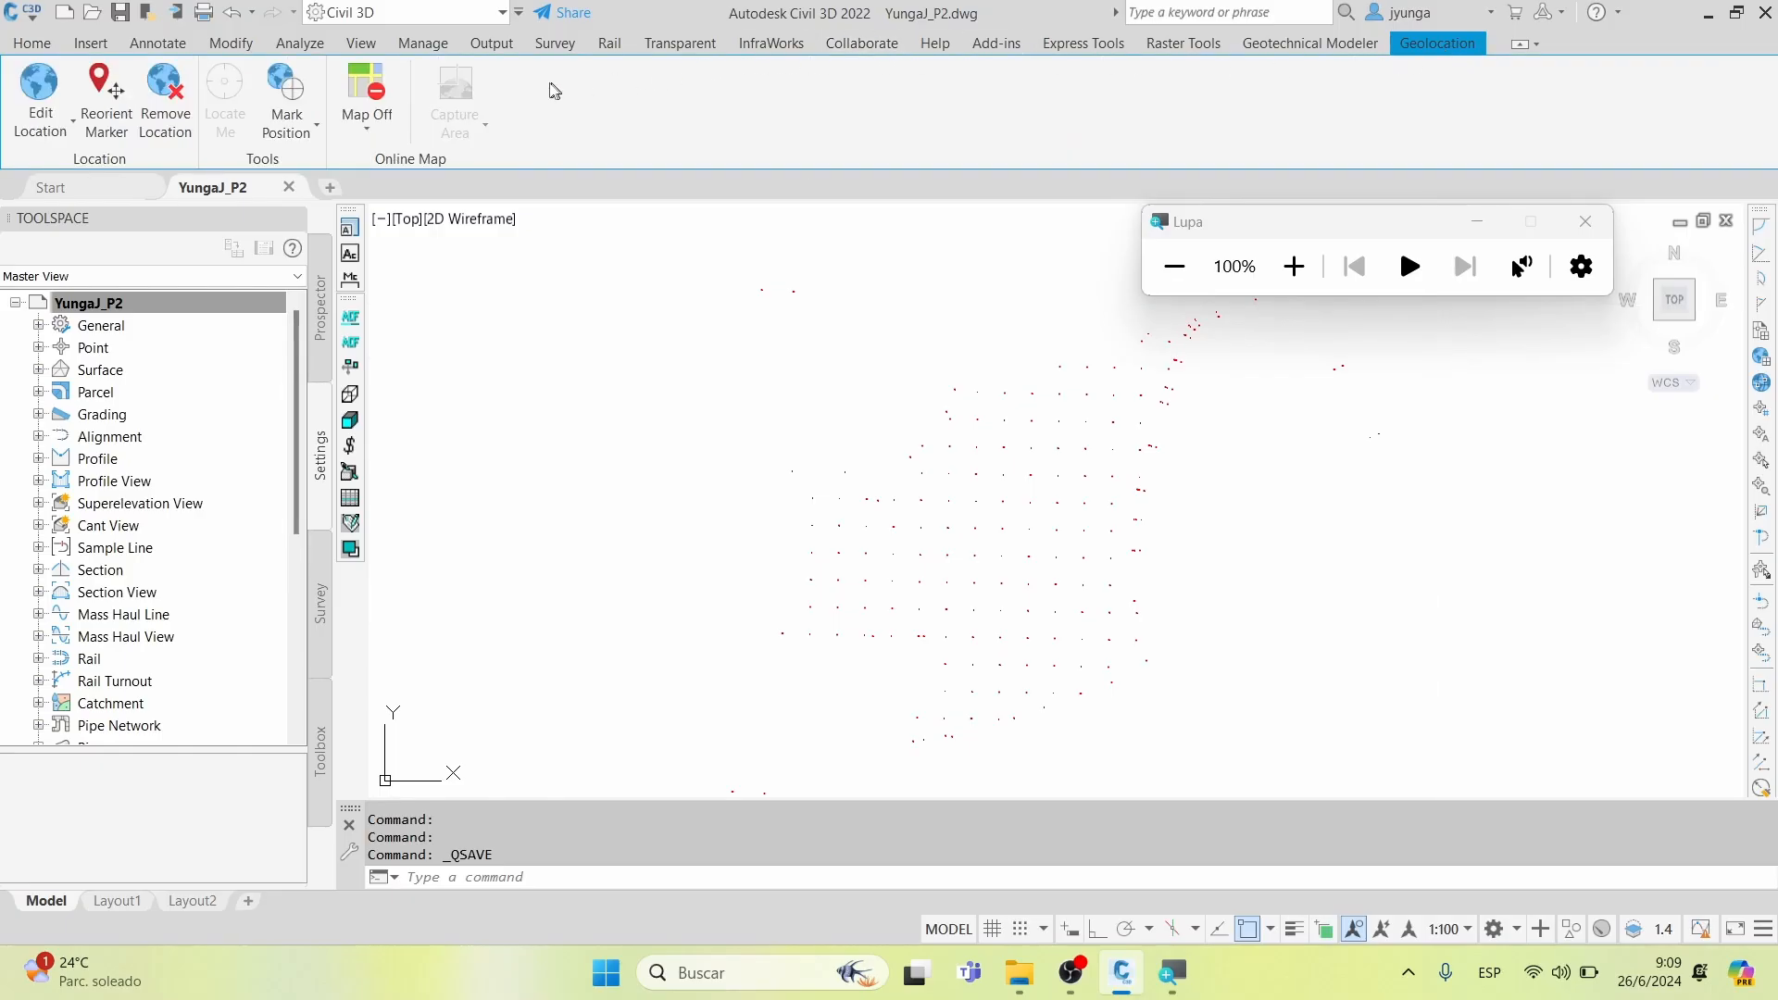
left_click(382, 137)
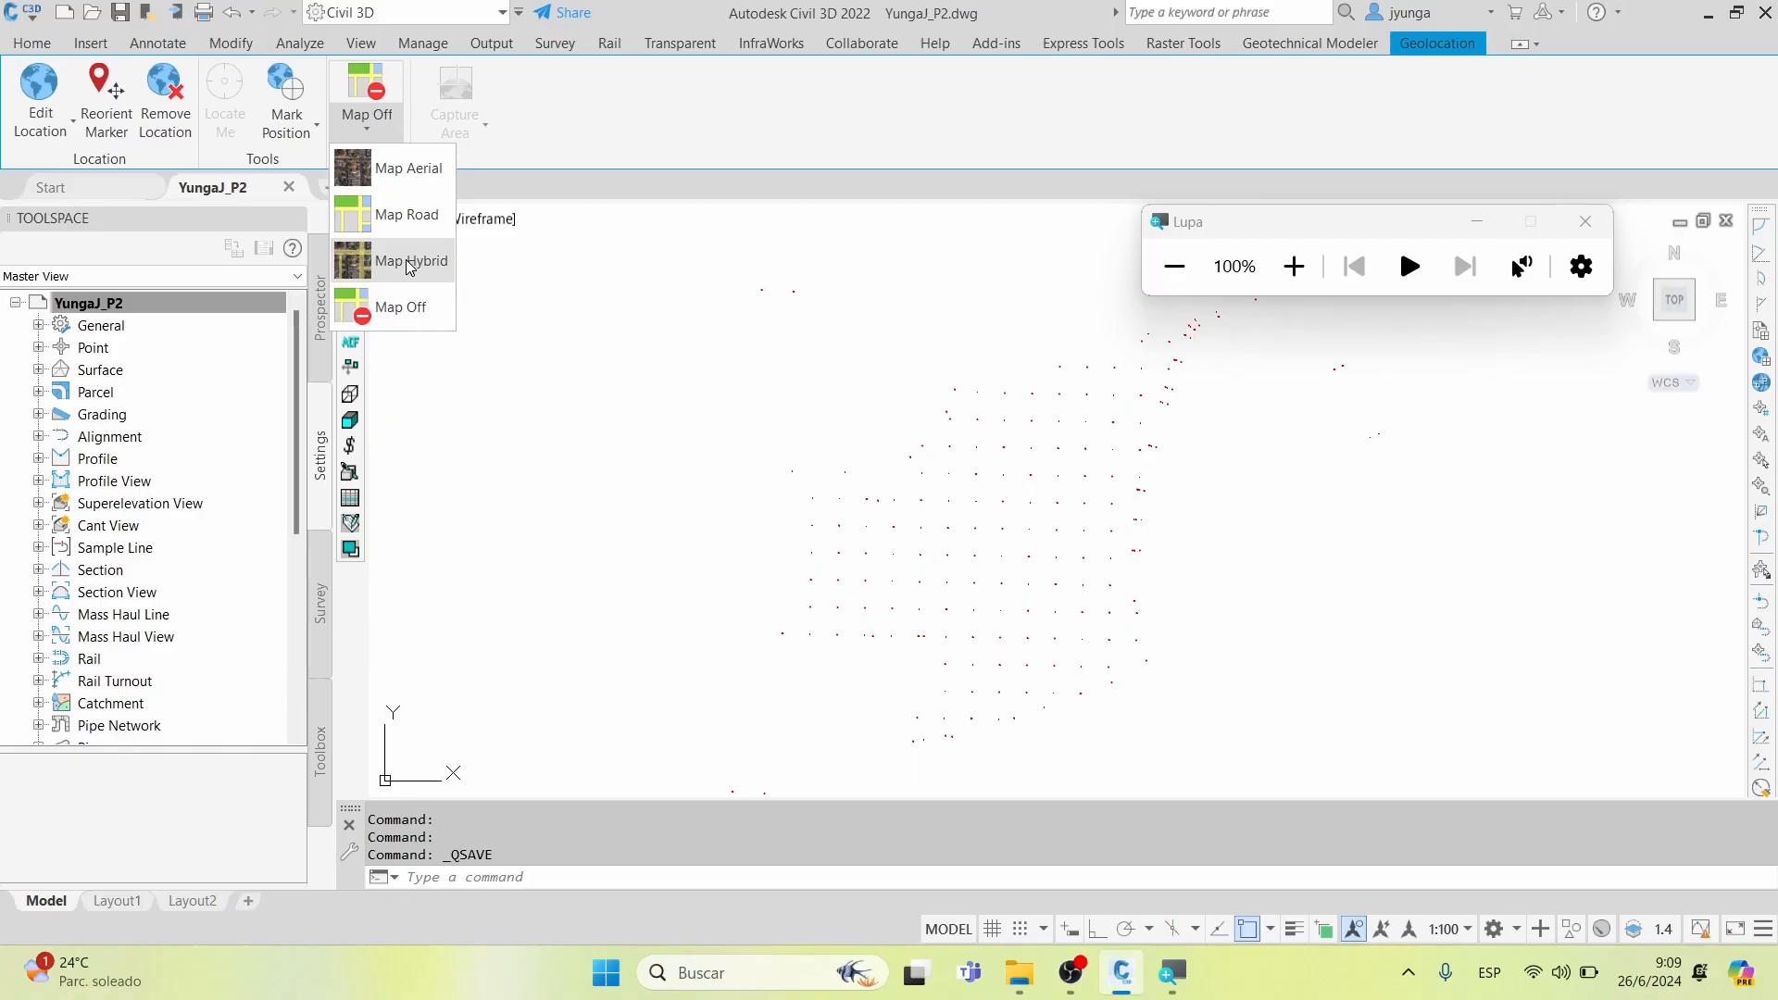
left_click(1158, 167)
left_click(1293, 267)
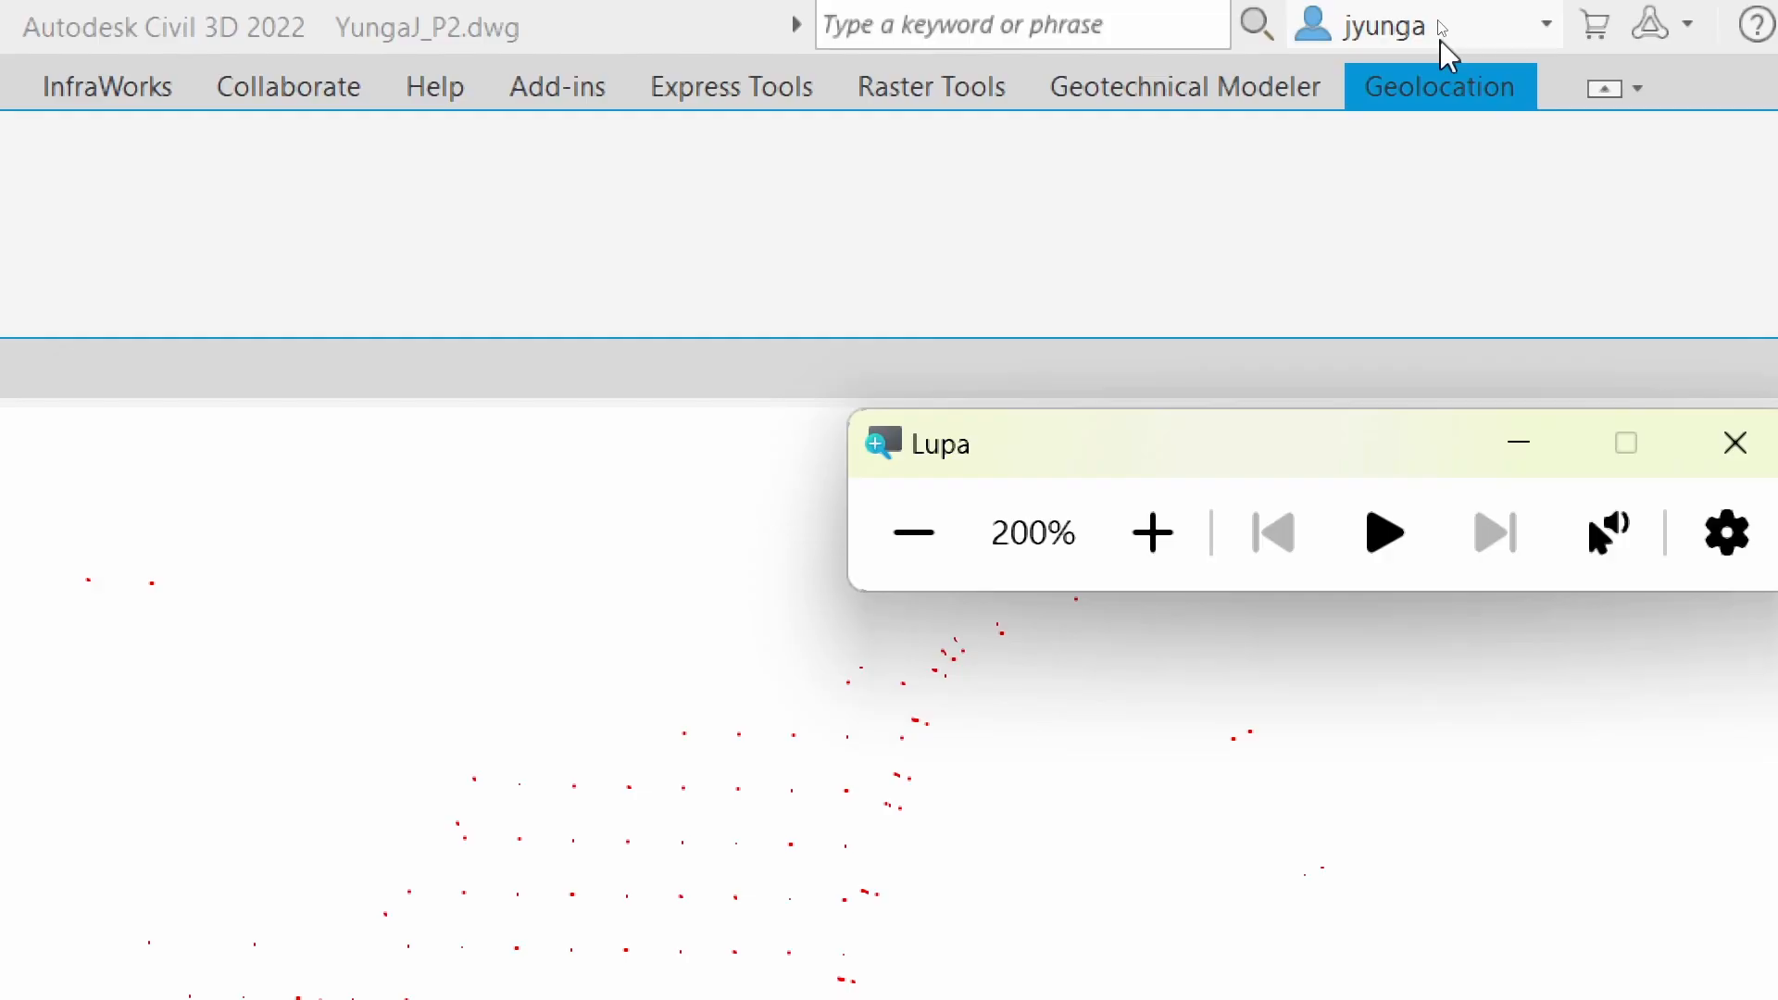
left_click(903, 533)
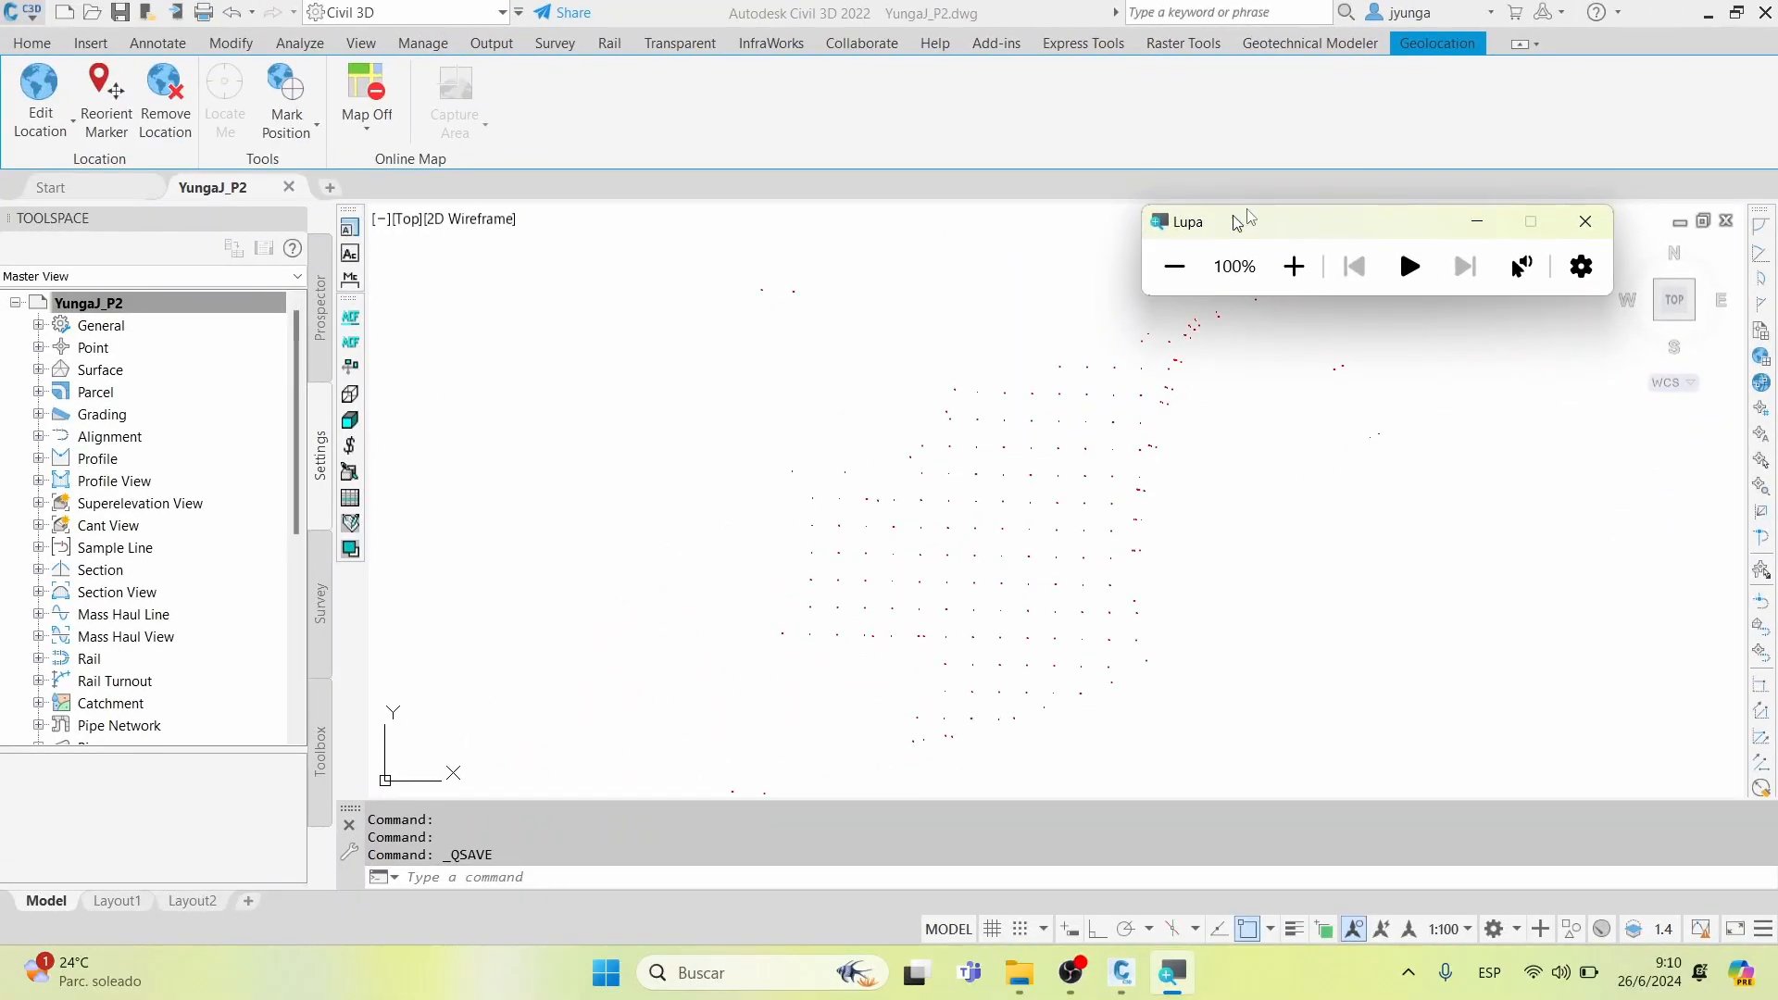
left_click(380, 122)
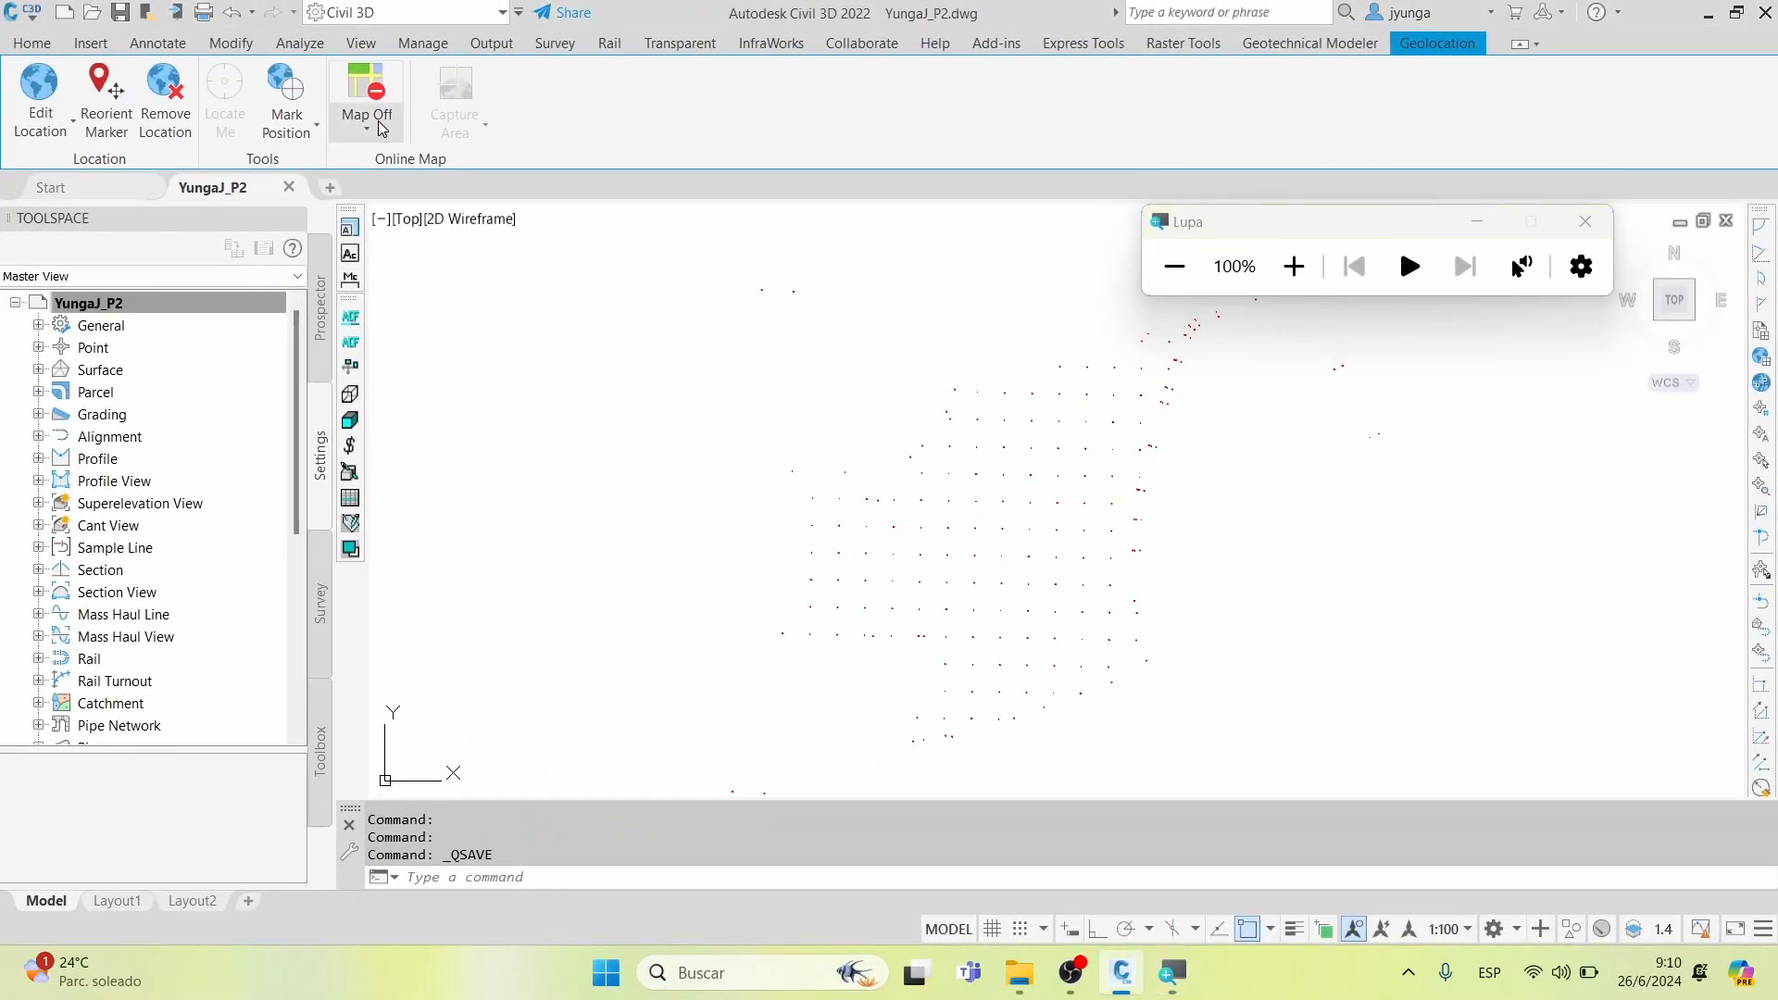
left_click(376, 132)
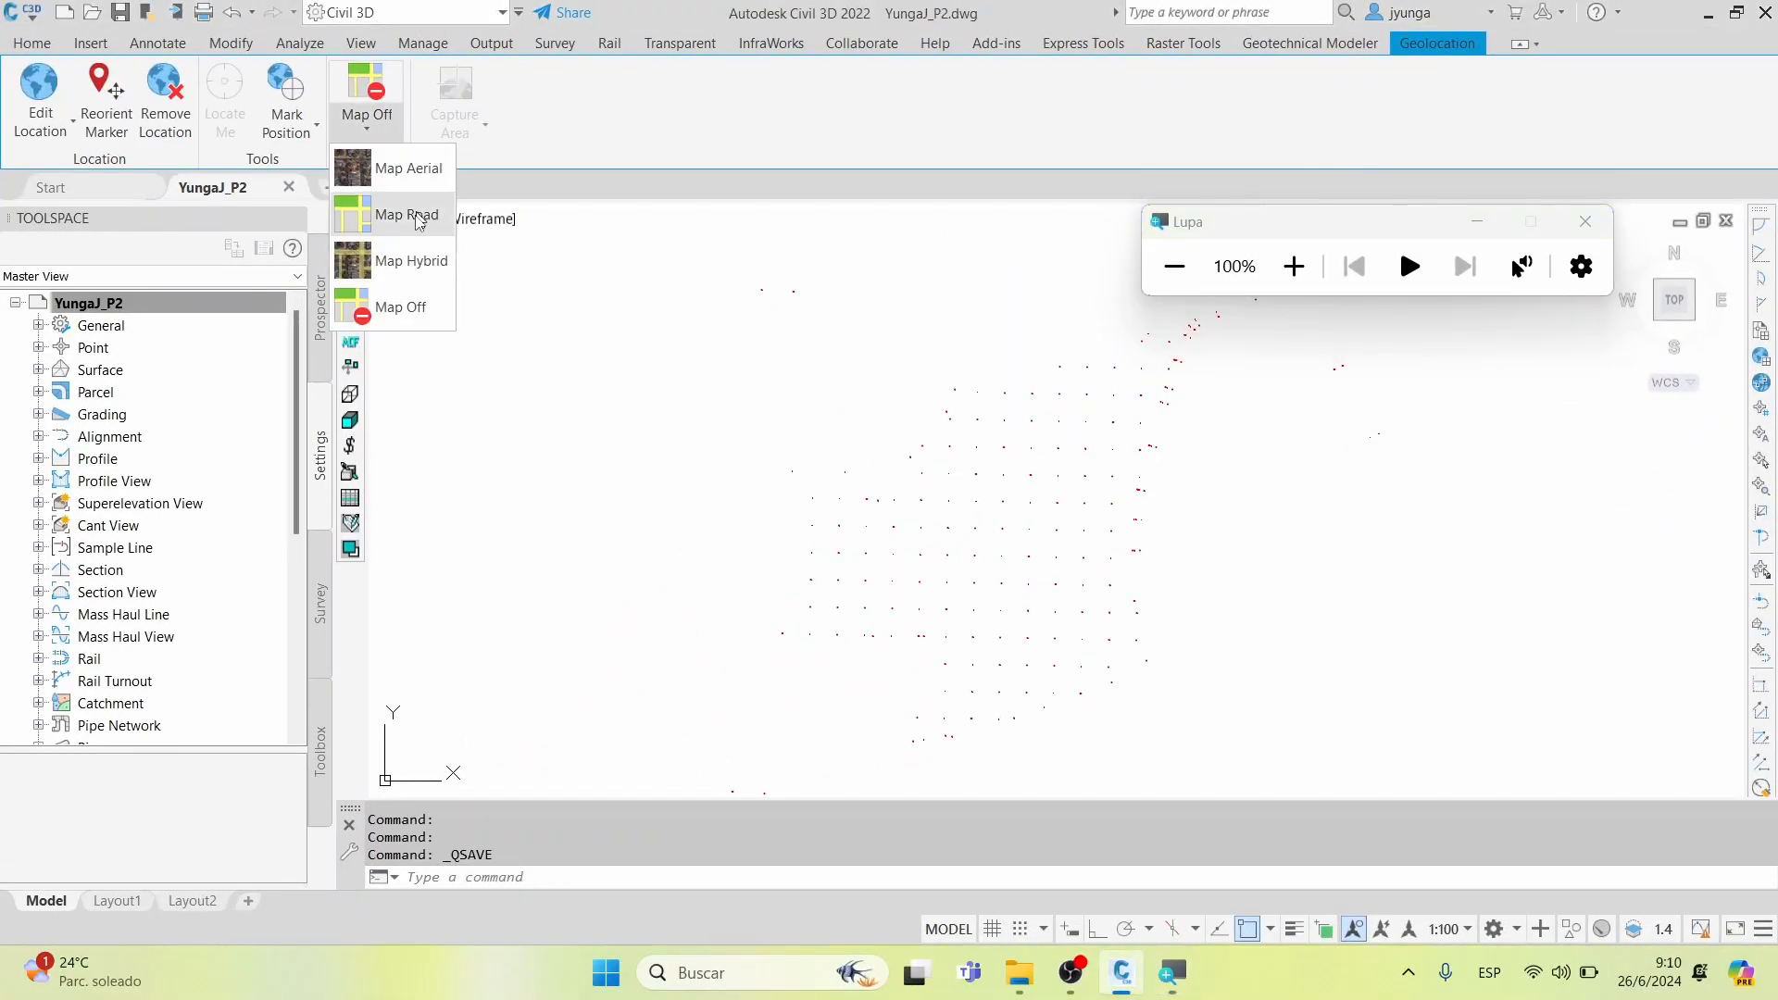
left_click(413, 276)
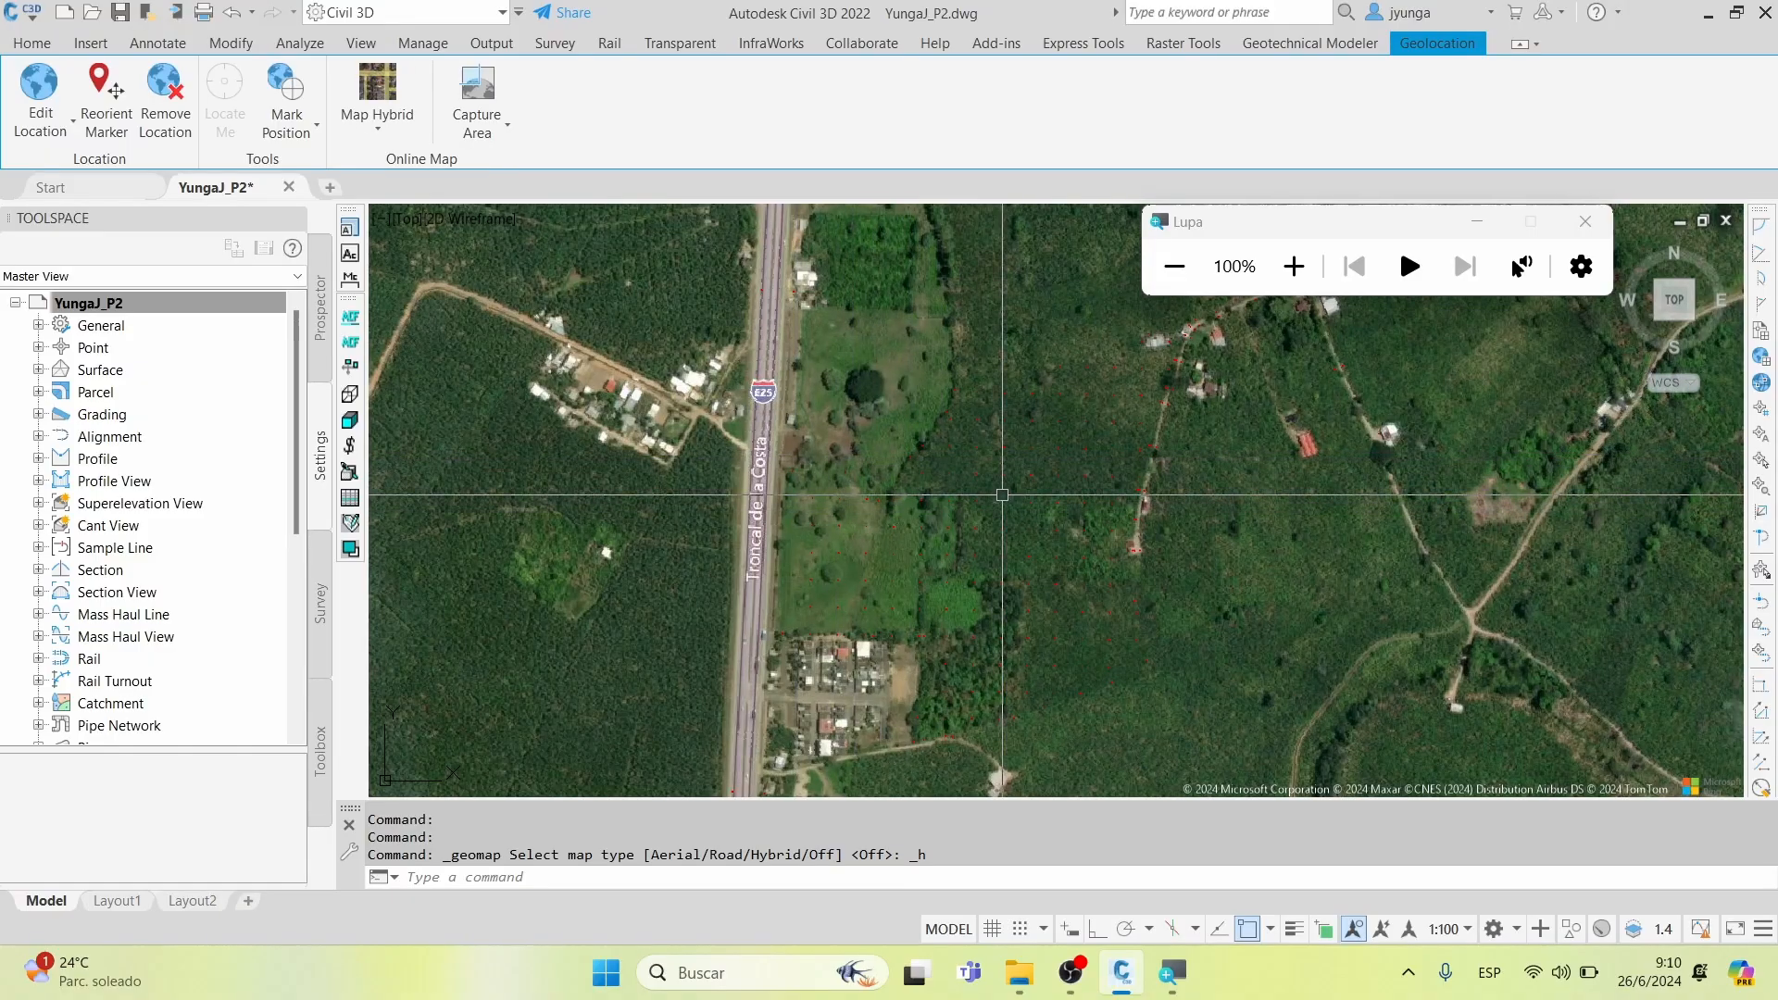
Examine how the survey points line up with the roads, houses and fields in the hybrid satellite imagery
middle_click_drag(1029, 639, 1022, 570)
scroll(895, 584, "up", 10)
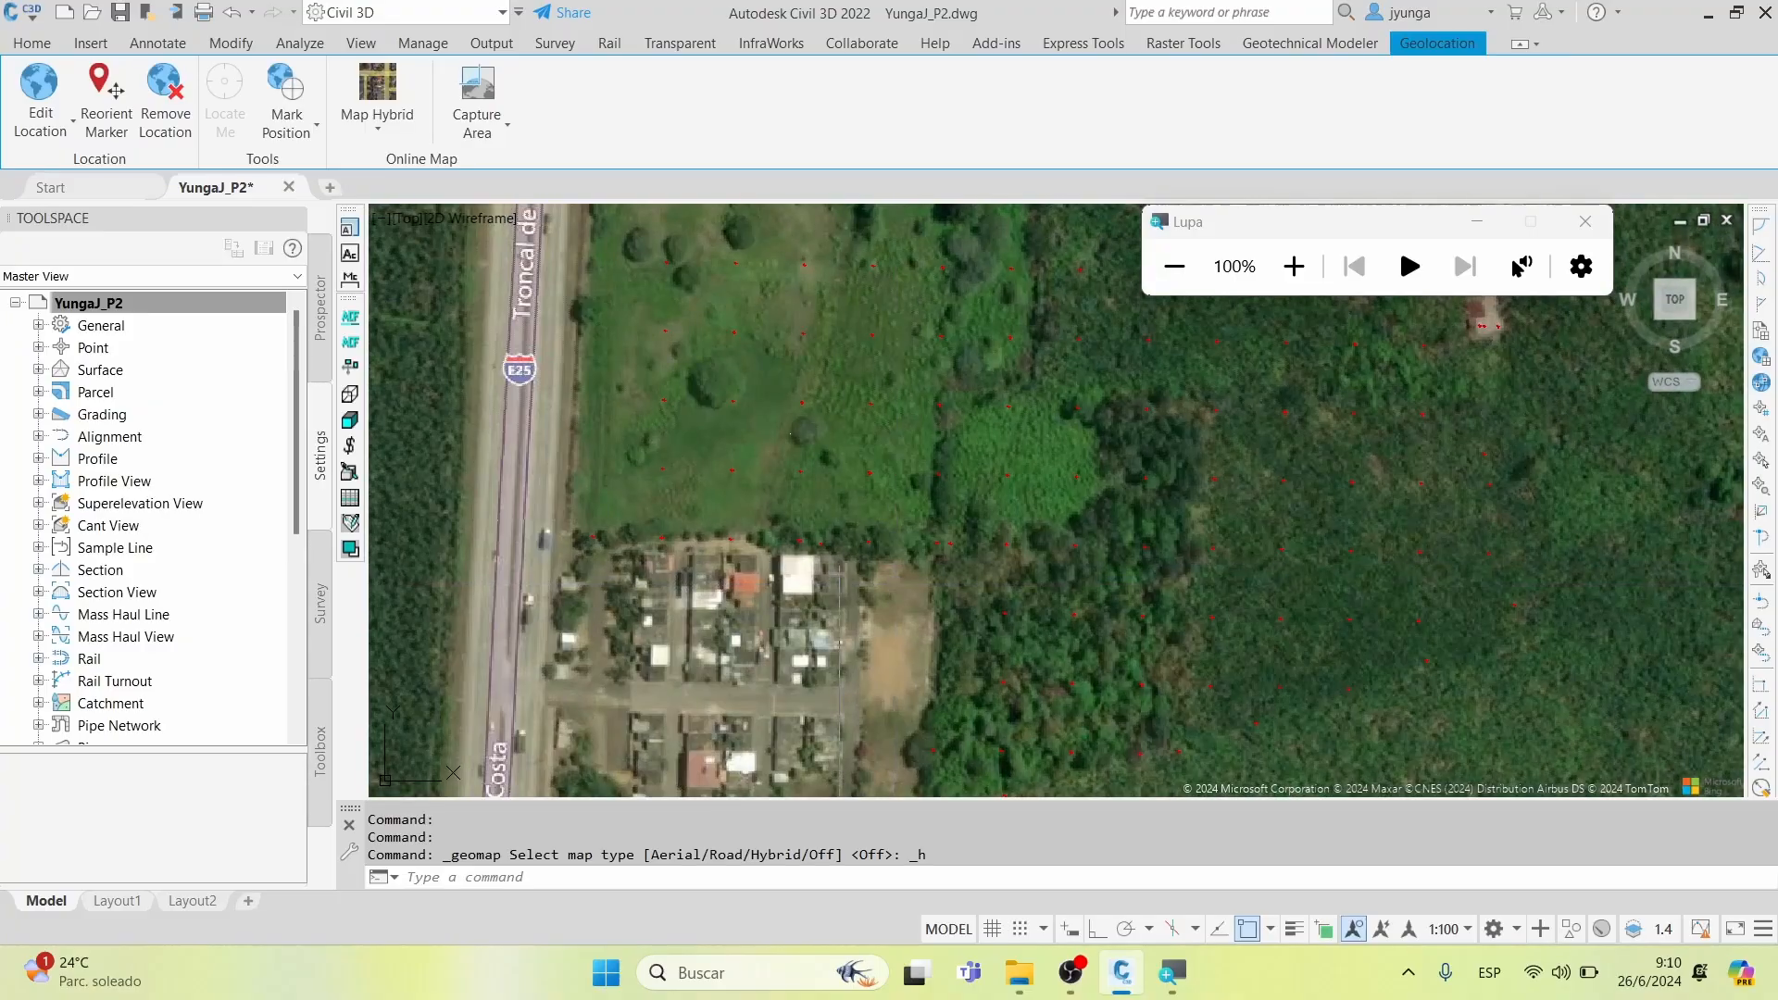
scroll(990, 605, "down", 8)
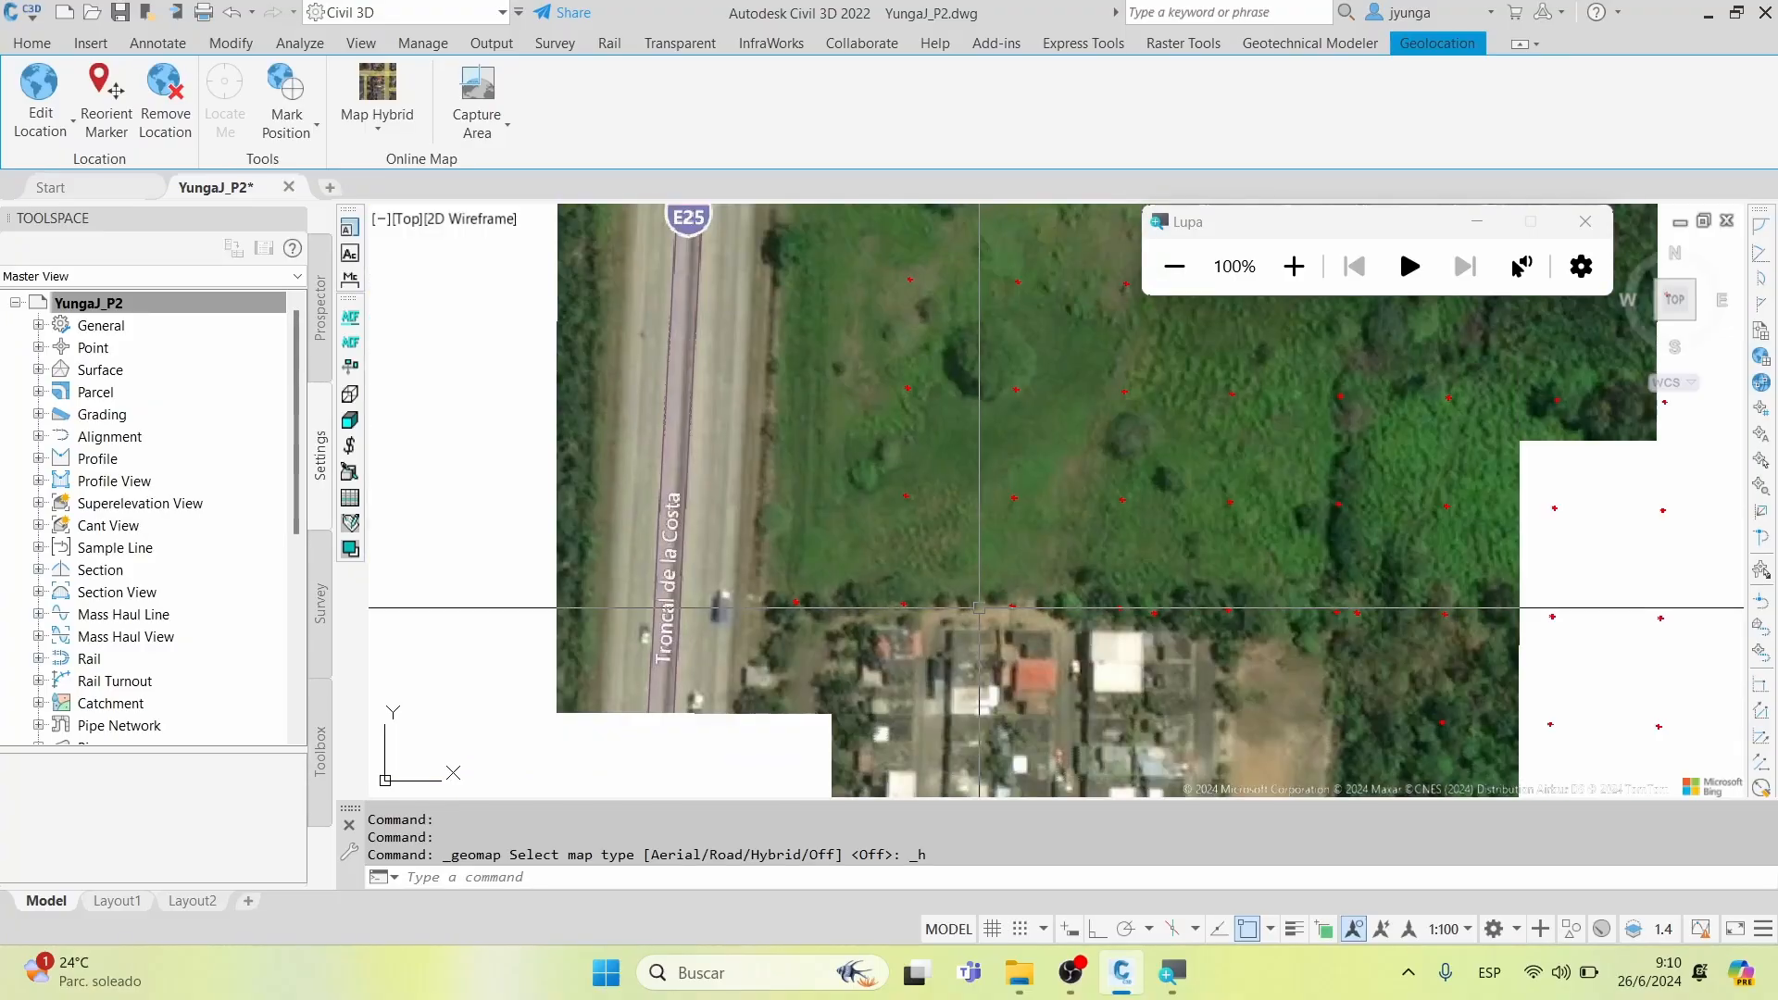
middle_click_drag(1172, 584, 894, 641)
scroll(997, 575, "down", 2)
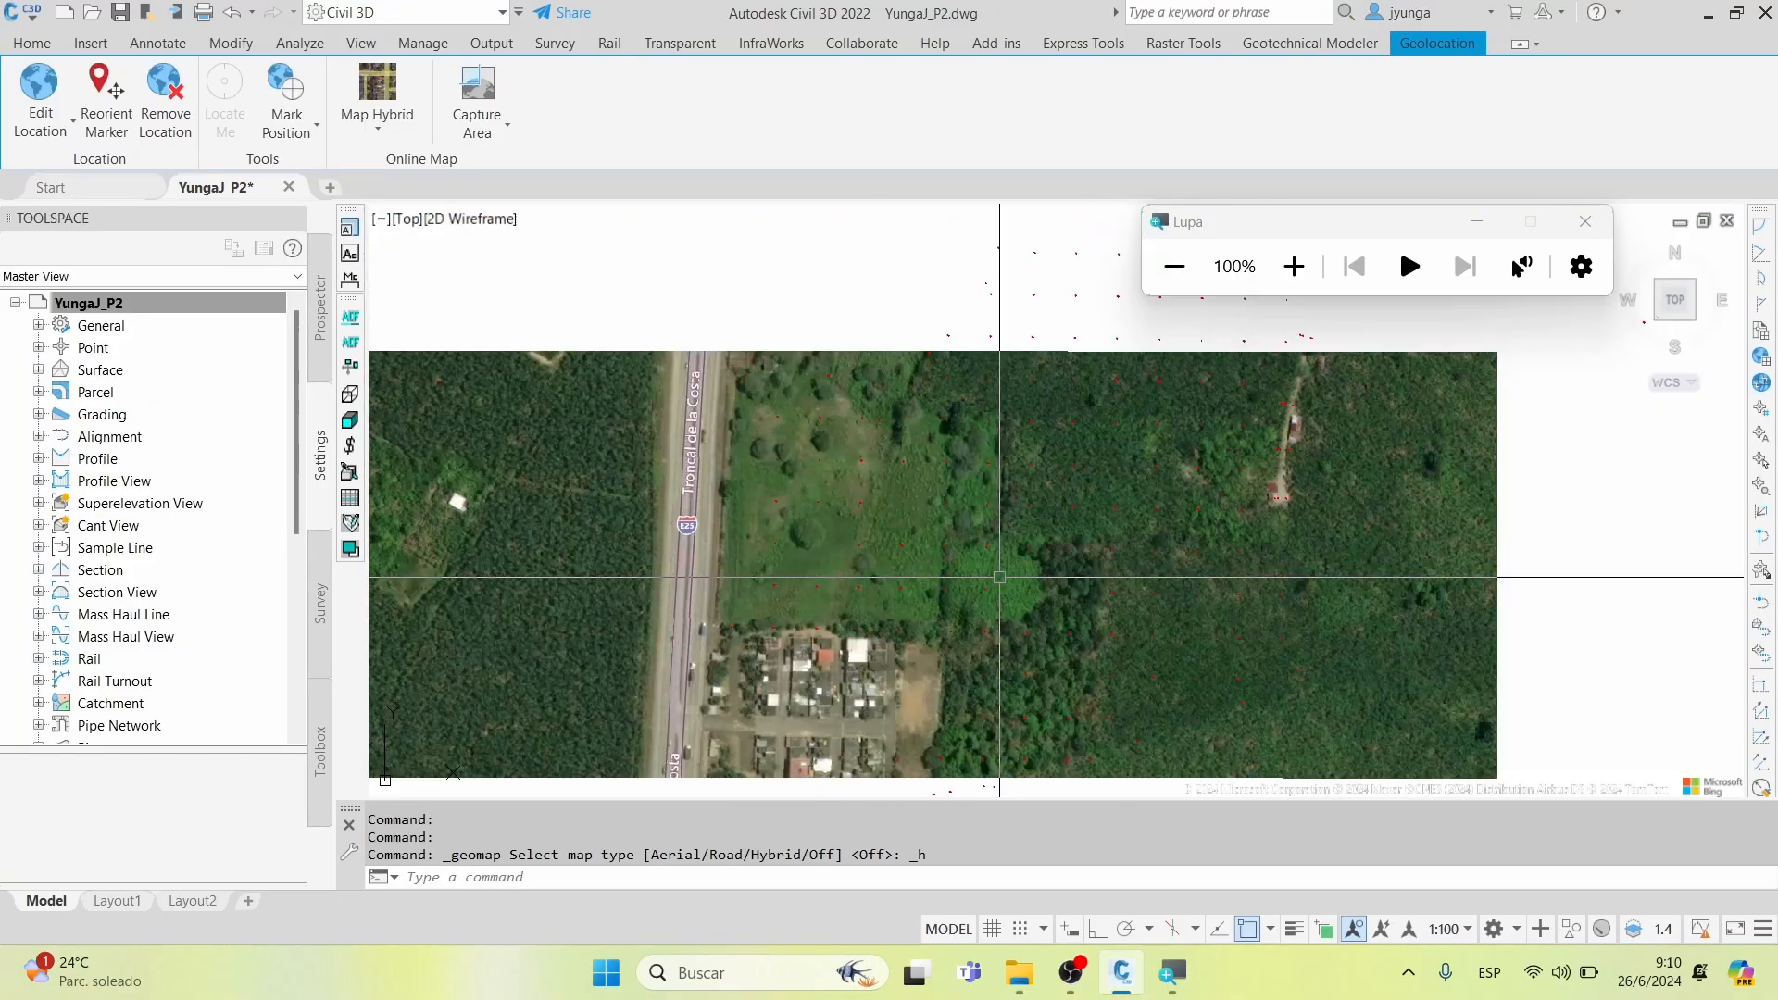
middle_click_drag(1113, 610, 950, 766)
middle_click_drag(1224, 611, 1102, 698)
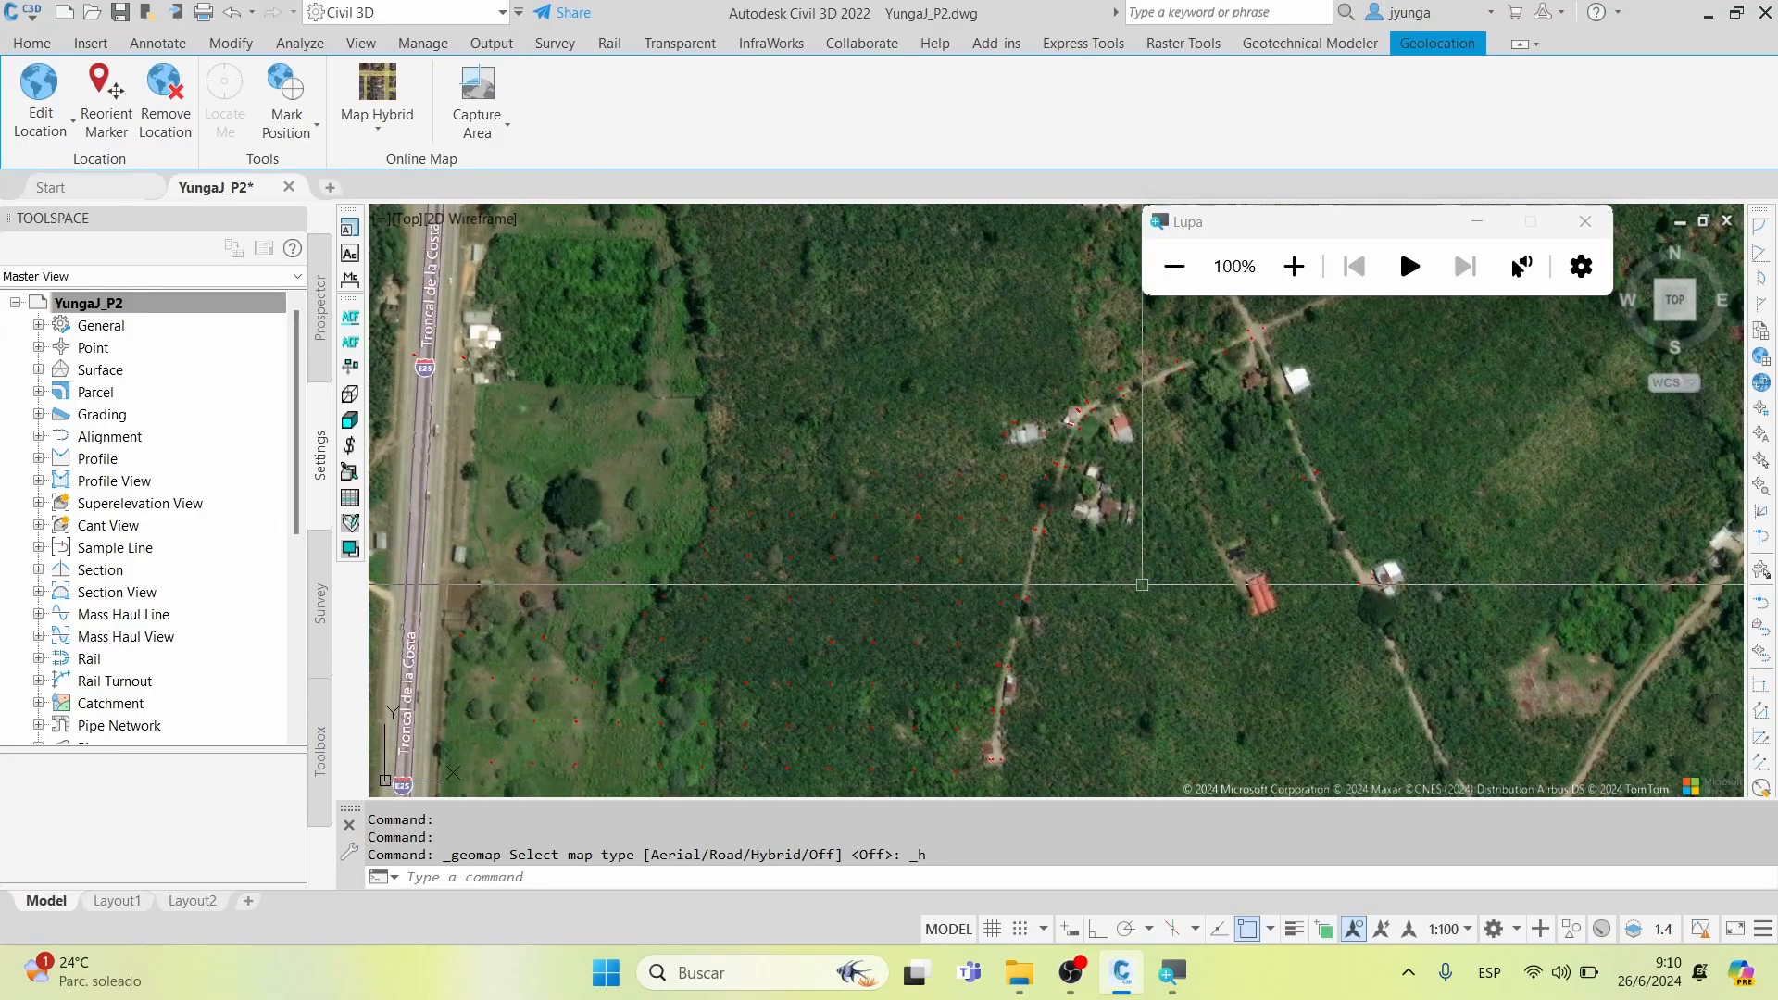
middle_click_drag(1151, 570, 1064, 719)
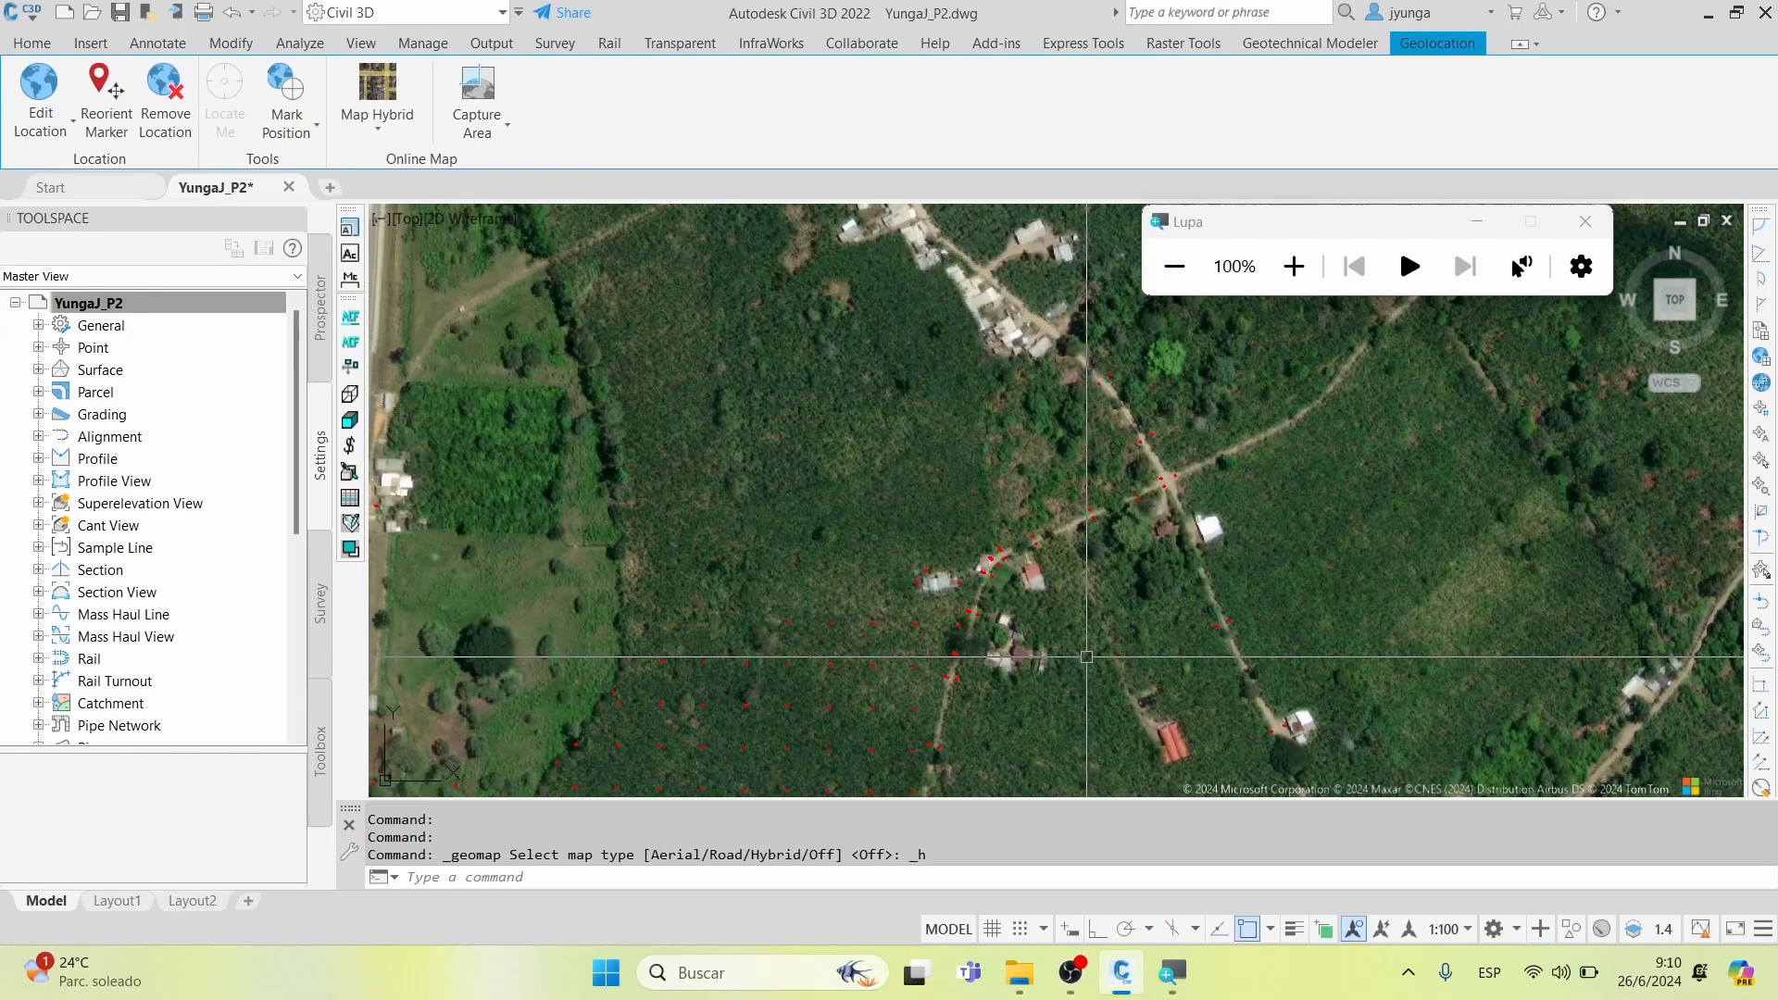
scroll(1142, 528, "up", 6)
scroll(1112, 461, "up", 8)
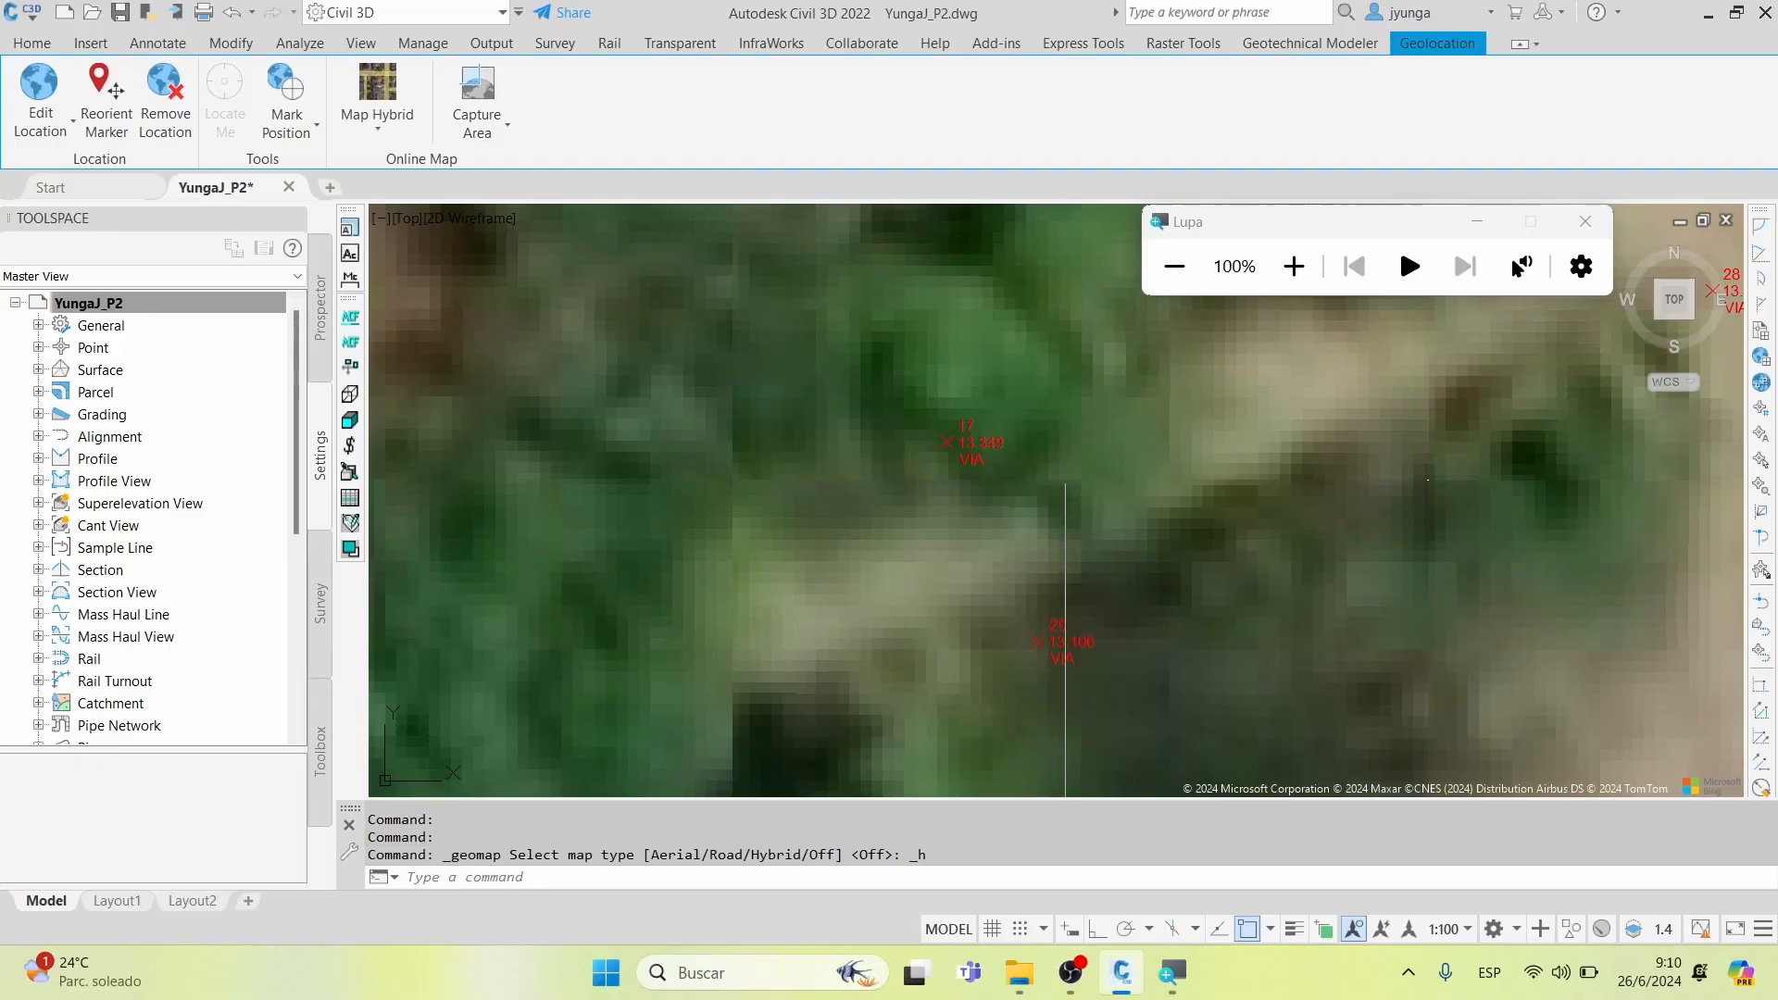
scroll(1176, 483, "down", 5)
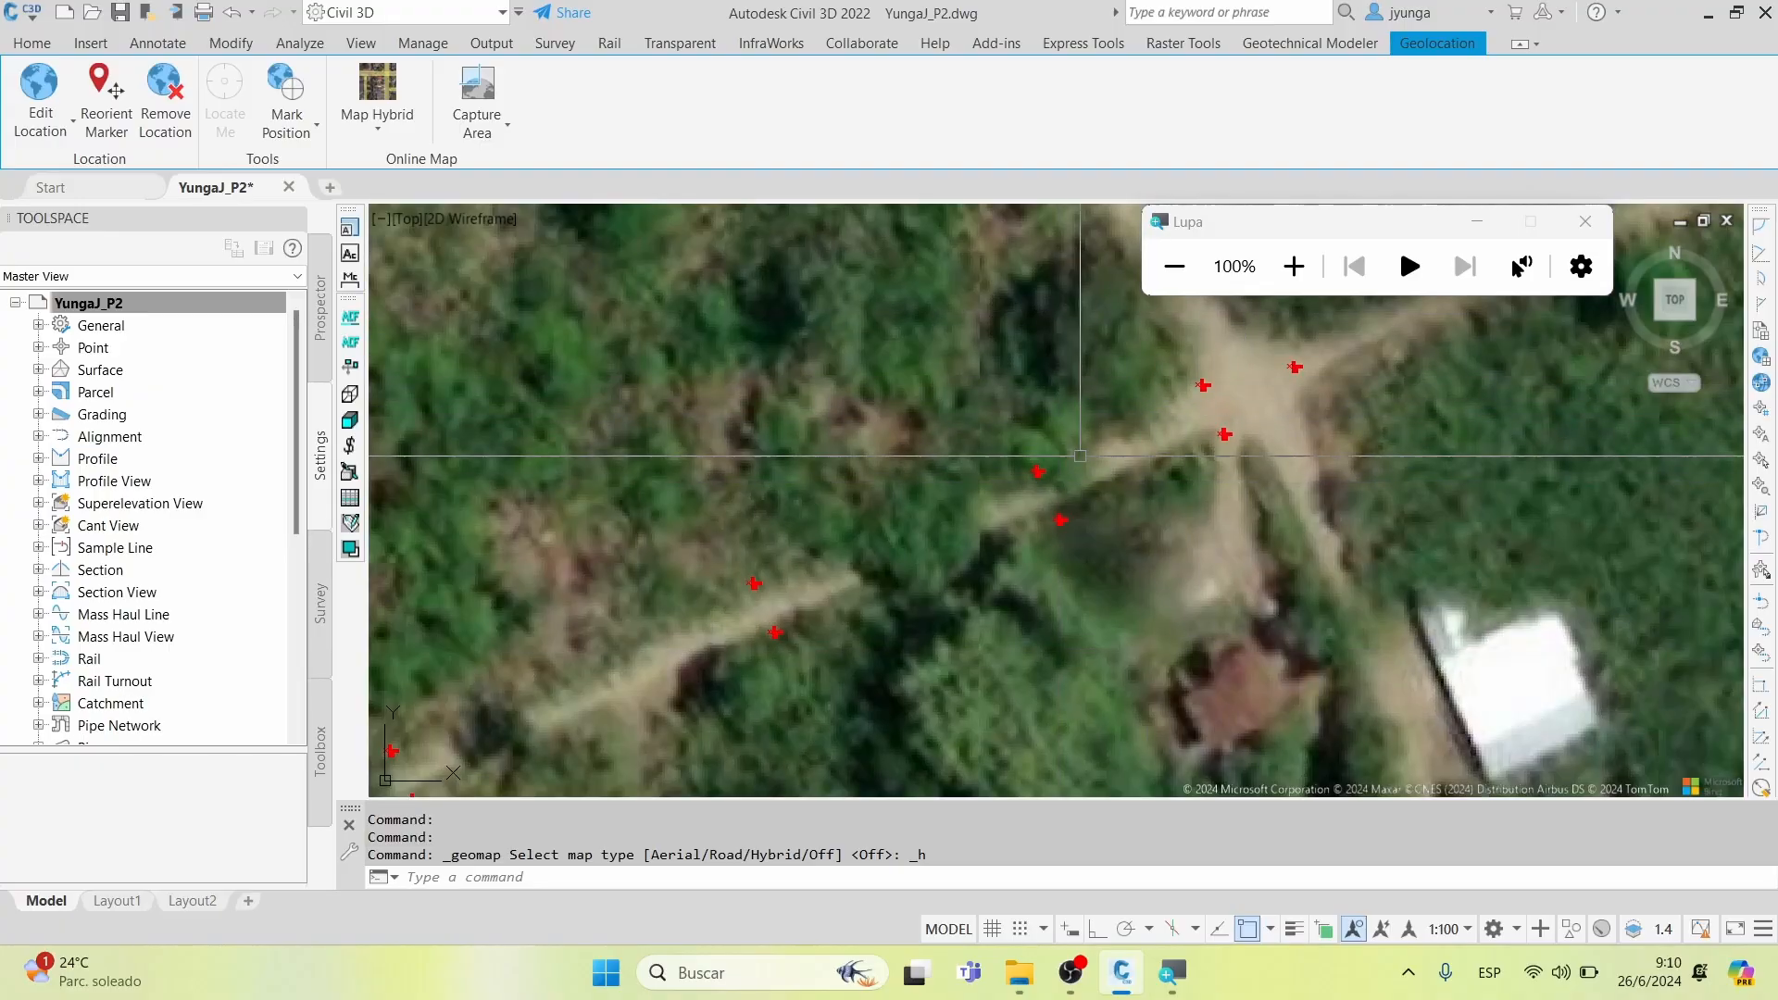
middle_click_drag(831, 604, 1121, 399)
middle_click_drag(829, 524, 952, 368)
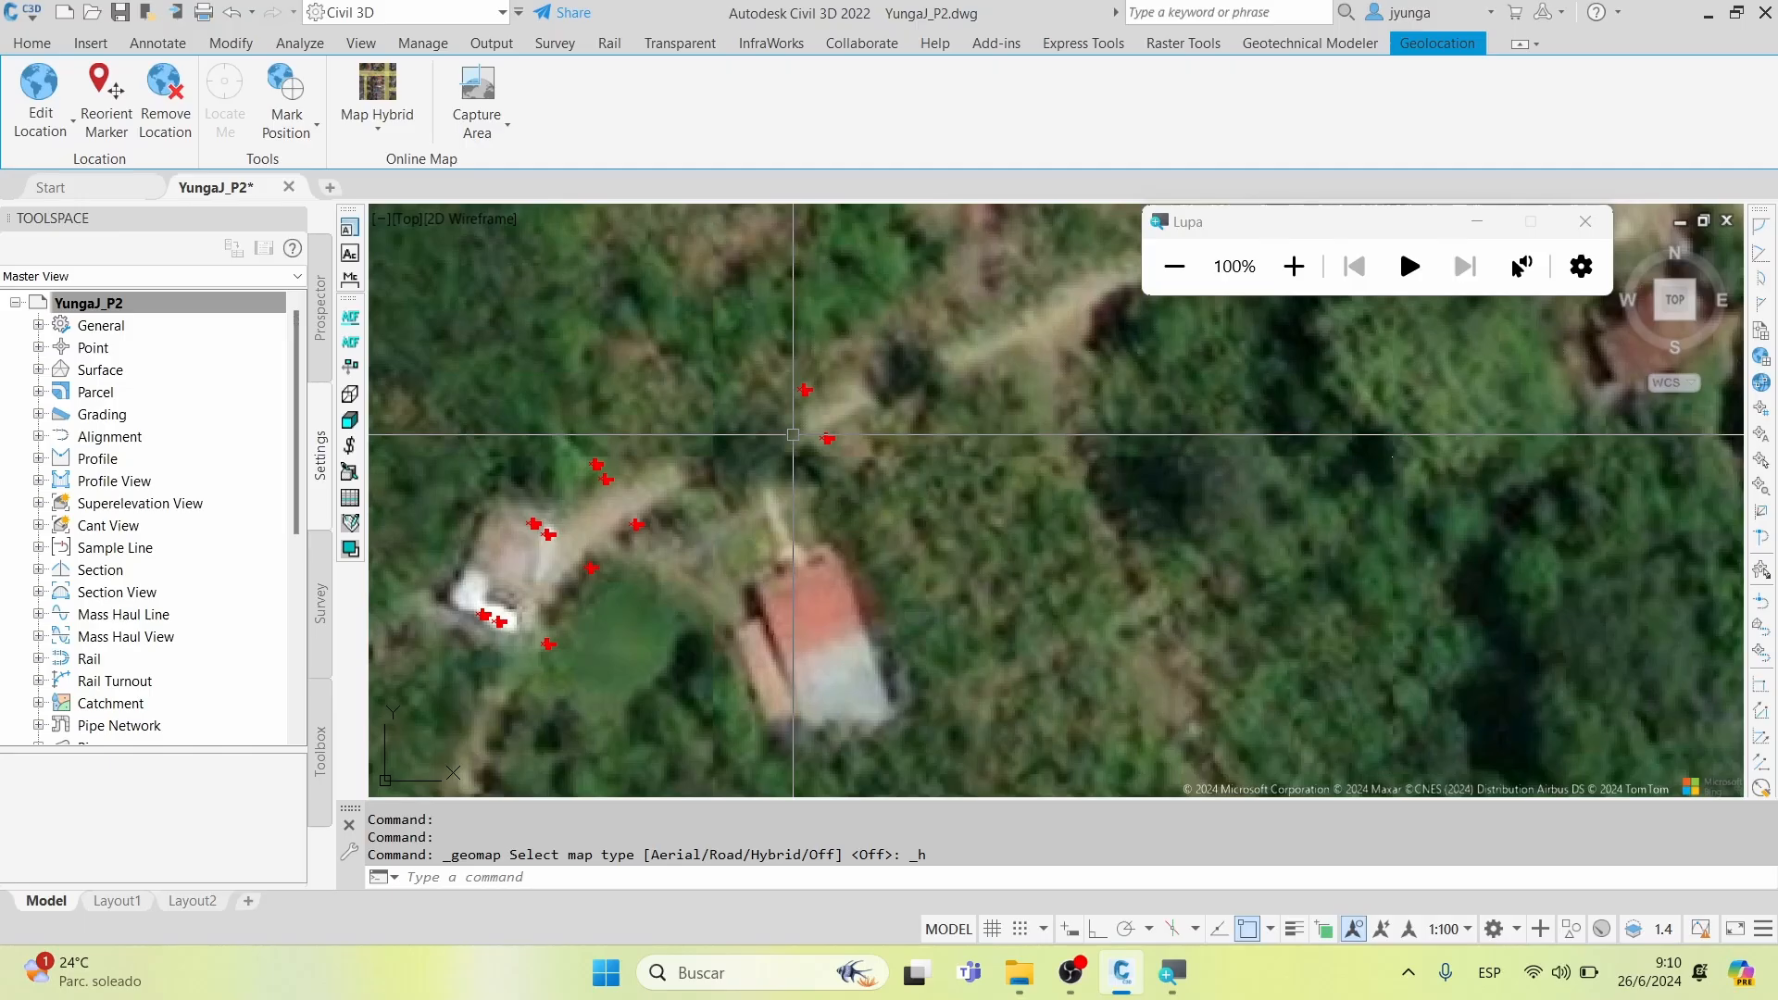
Turn off the online map and zoom to the drawing extents
left_click(404, 141)
left_click(396, 306)
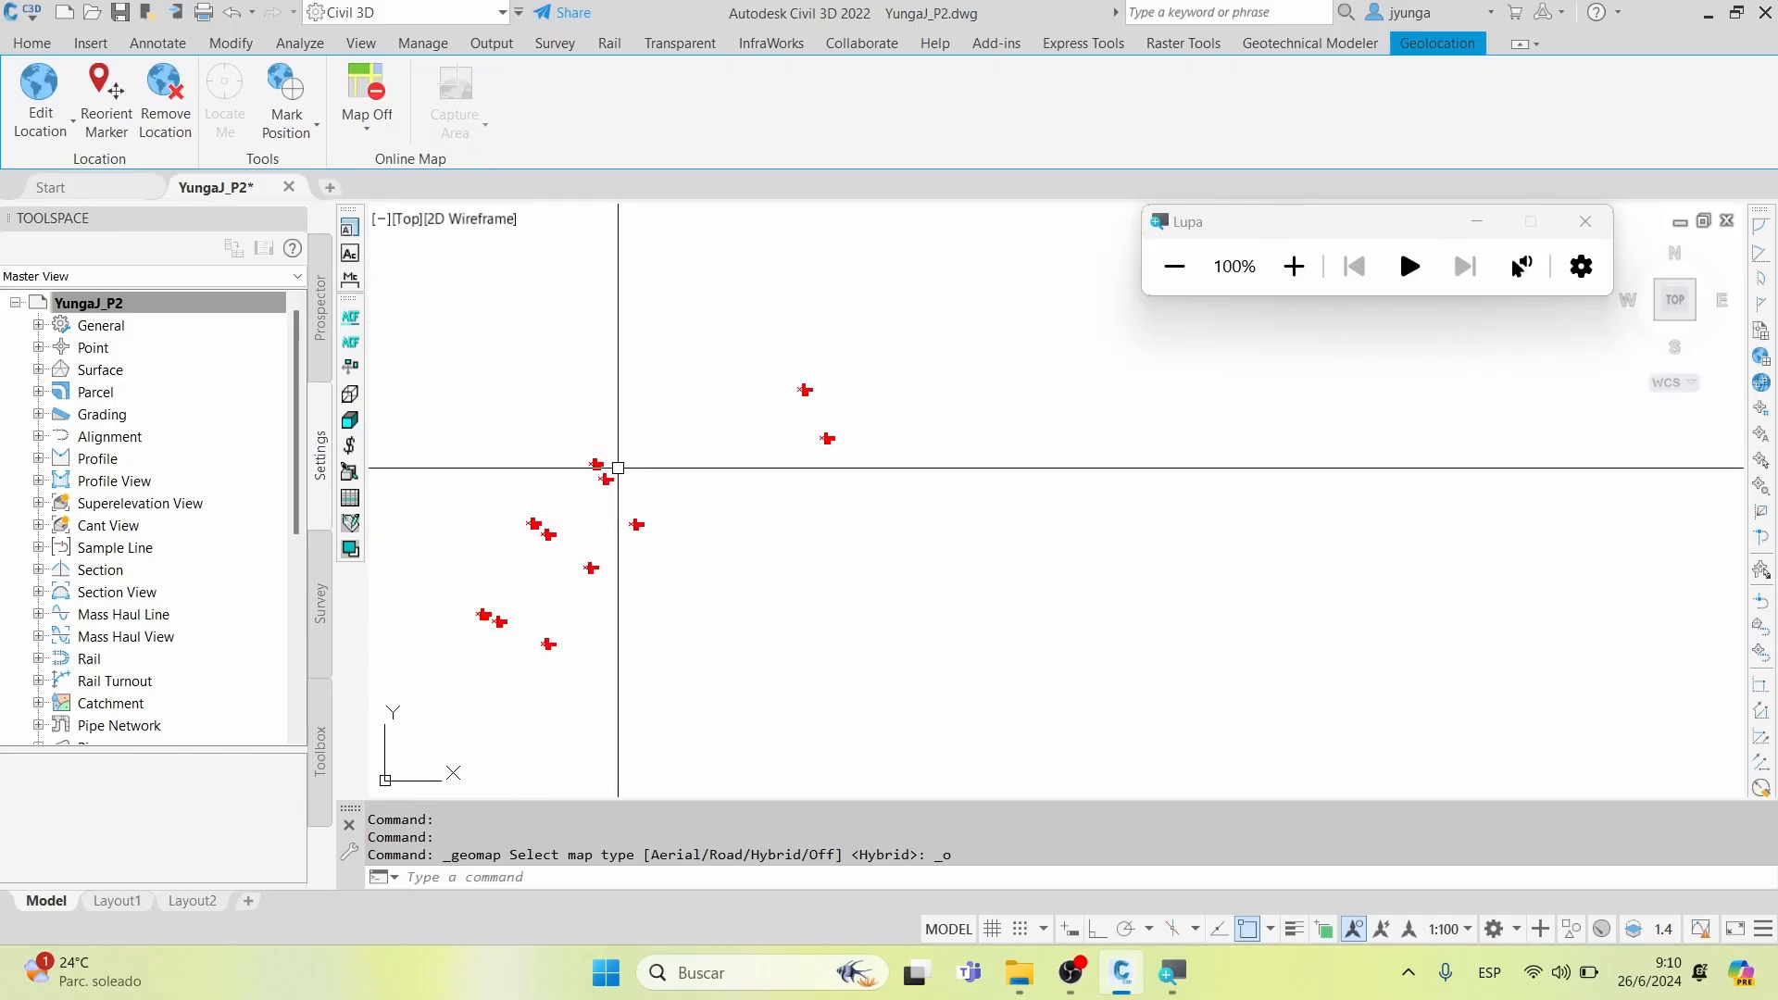
scroll(806, 487, "down", 5)
mouse_move(1032, 429)
middle_mouse_down()
mouse_move(1024, 361)
mouse_move(1033, 407)
middle_mouse_up()
middle_click(1034, 408)
middle_click(1034, 407)
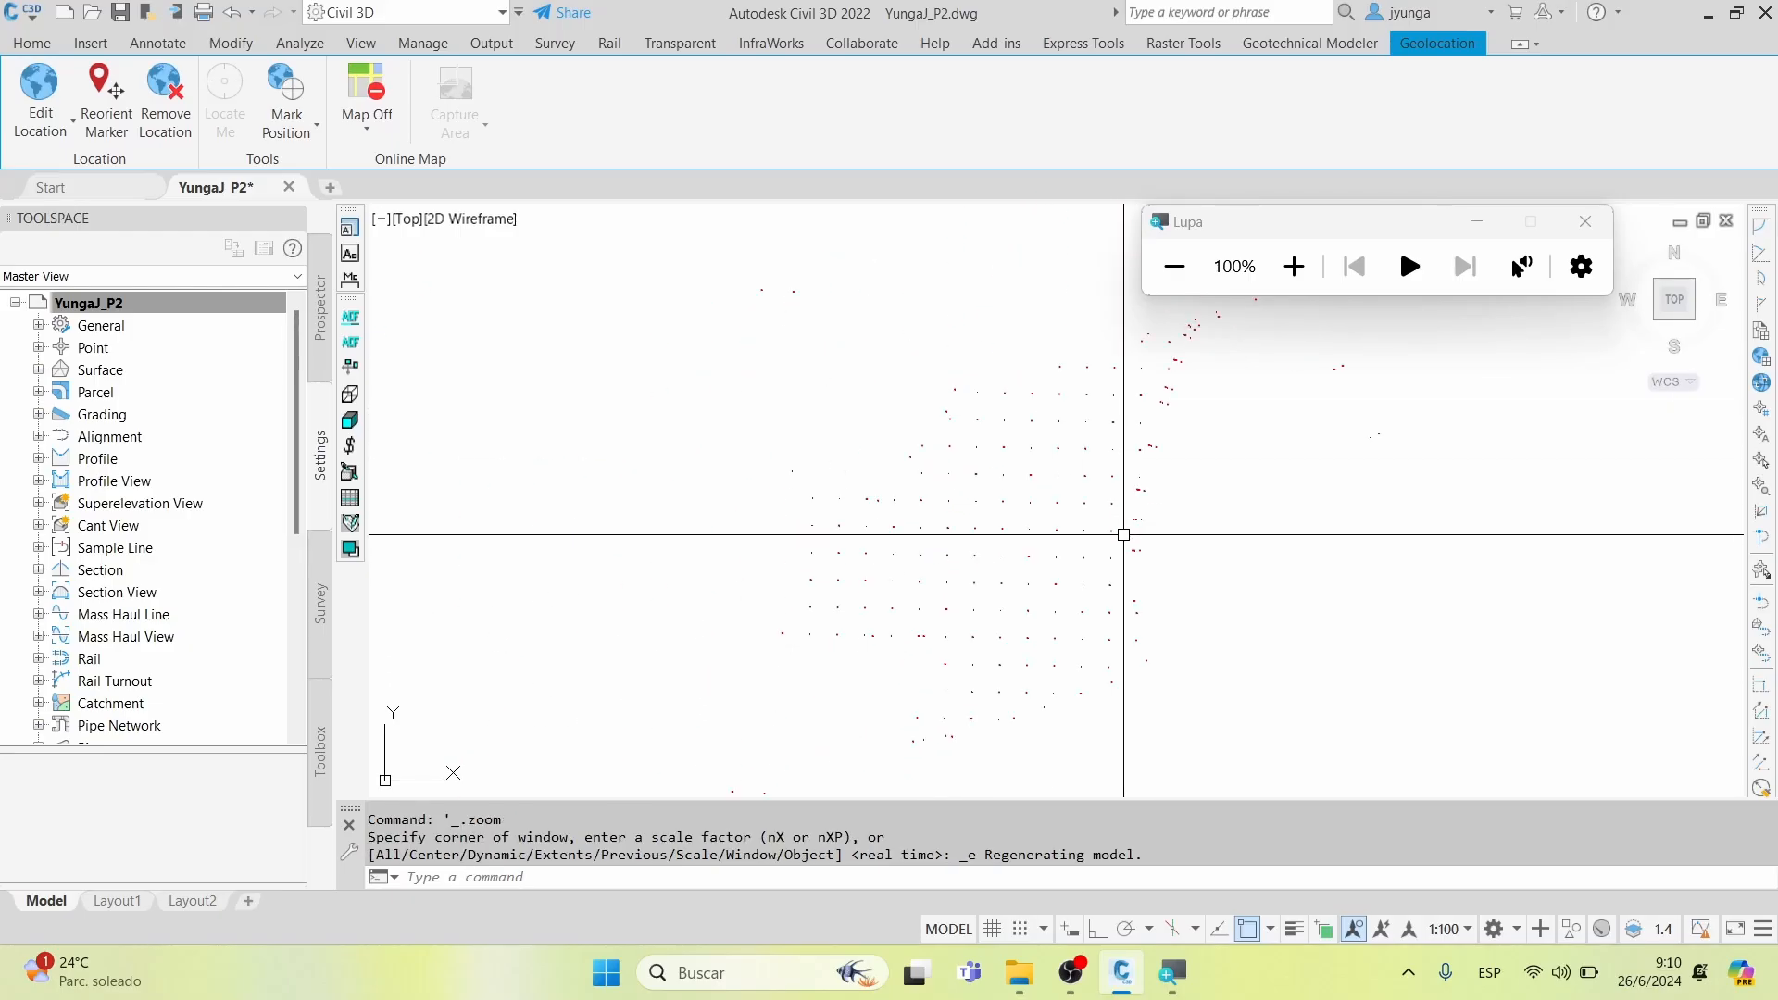
Create a new layer named lind_JY in the Layer Properties Manager
scroll(1156, 583, "up", 4)
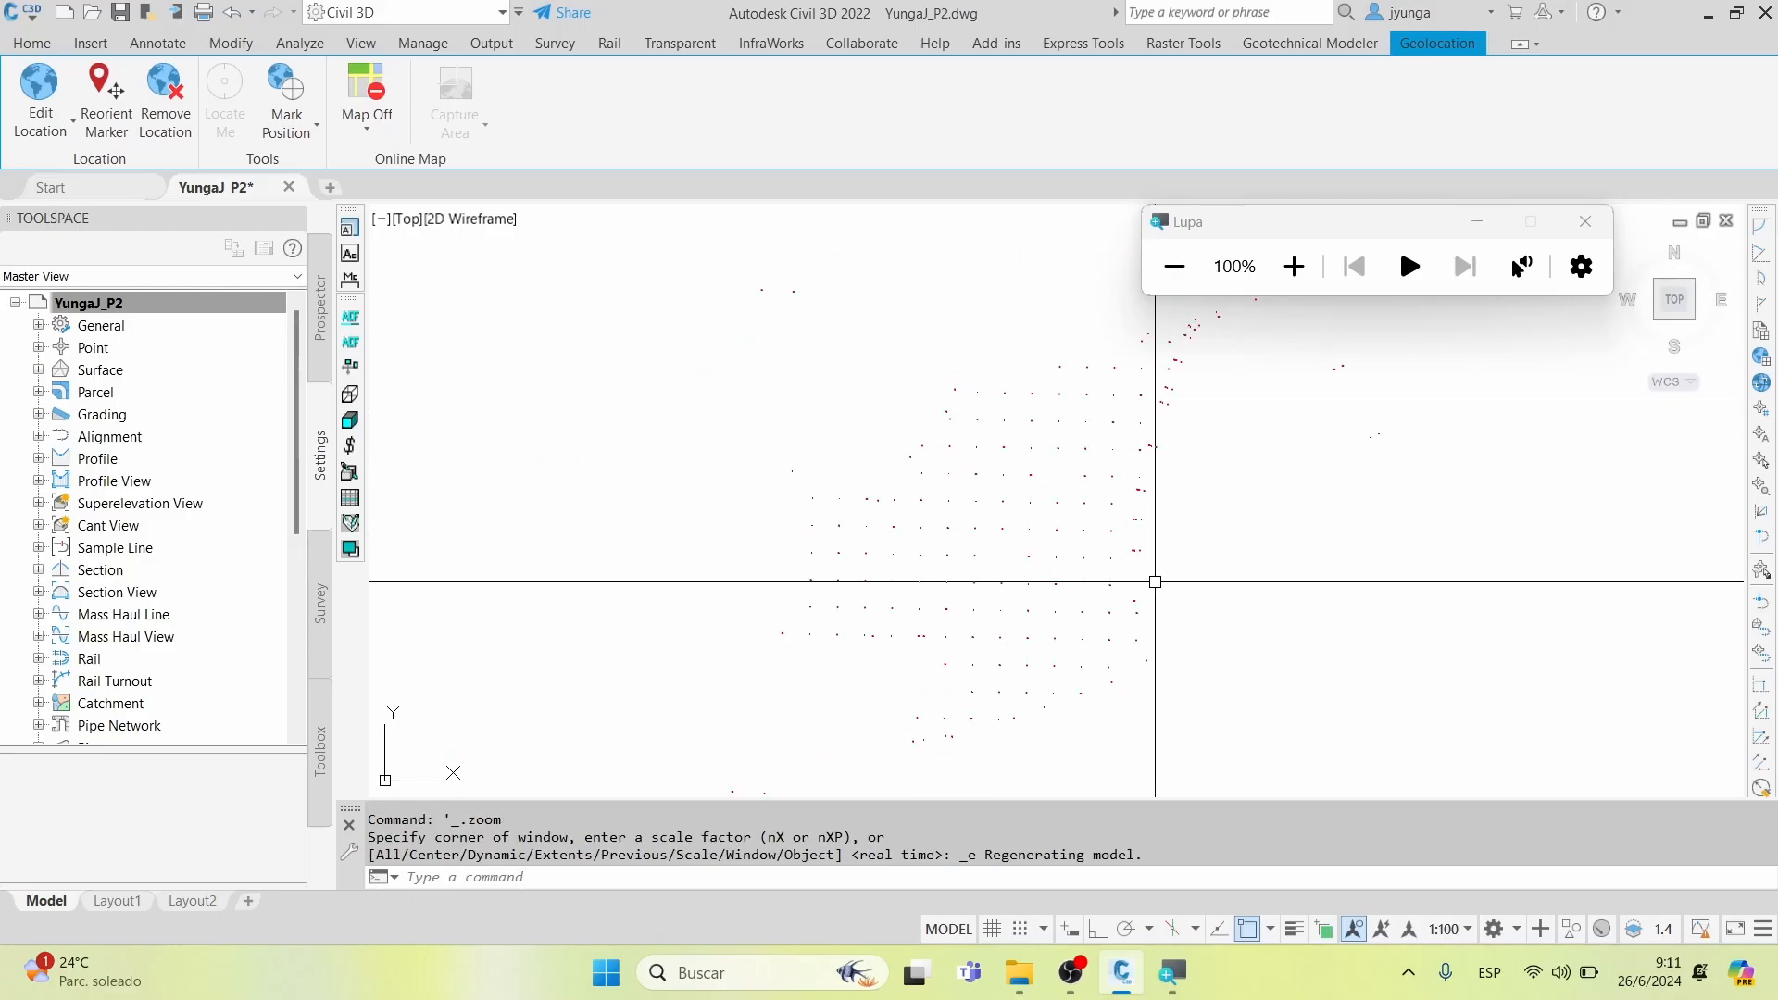
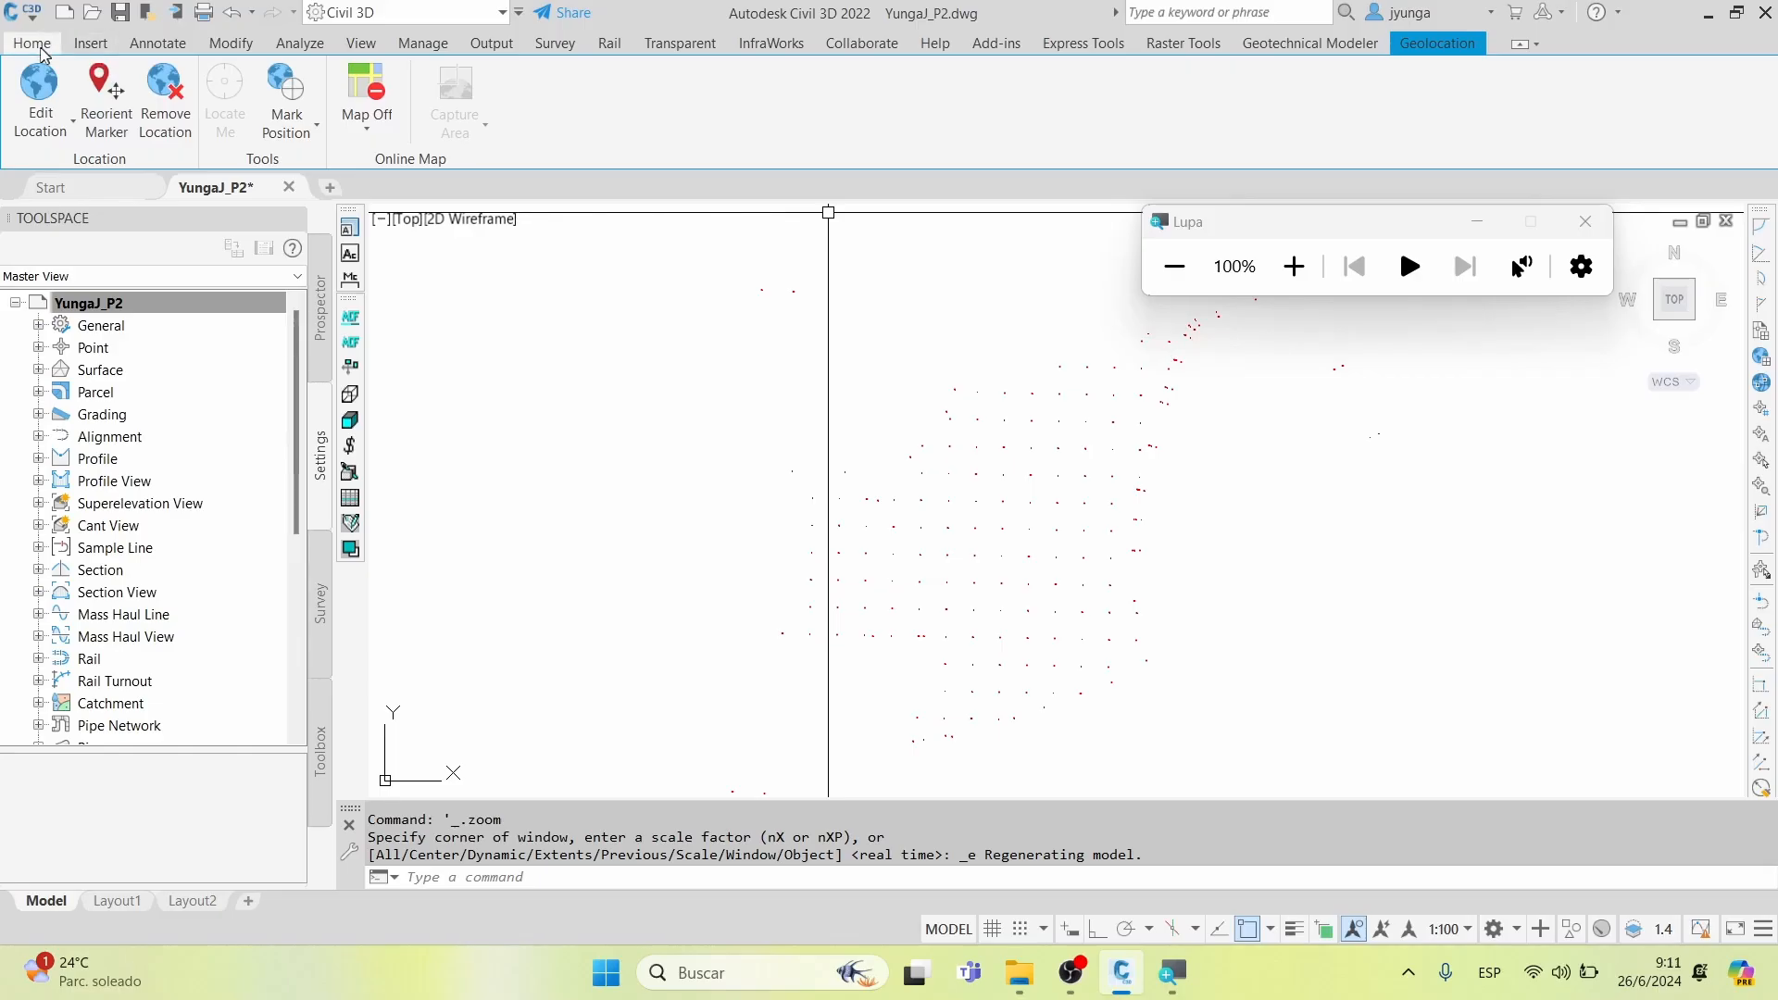
left_click(32, 44)
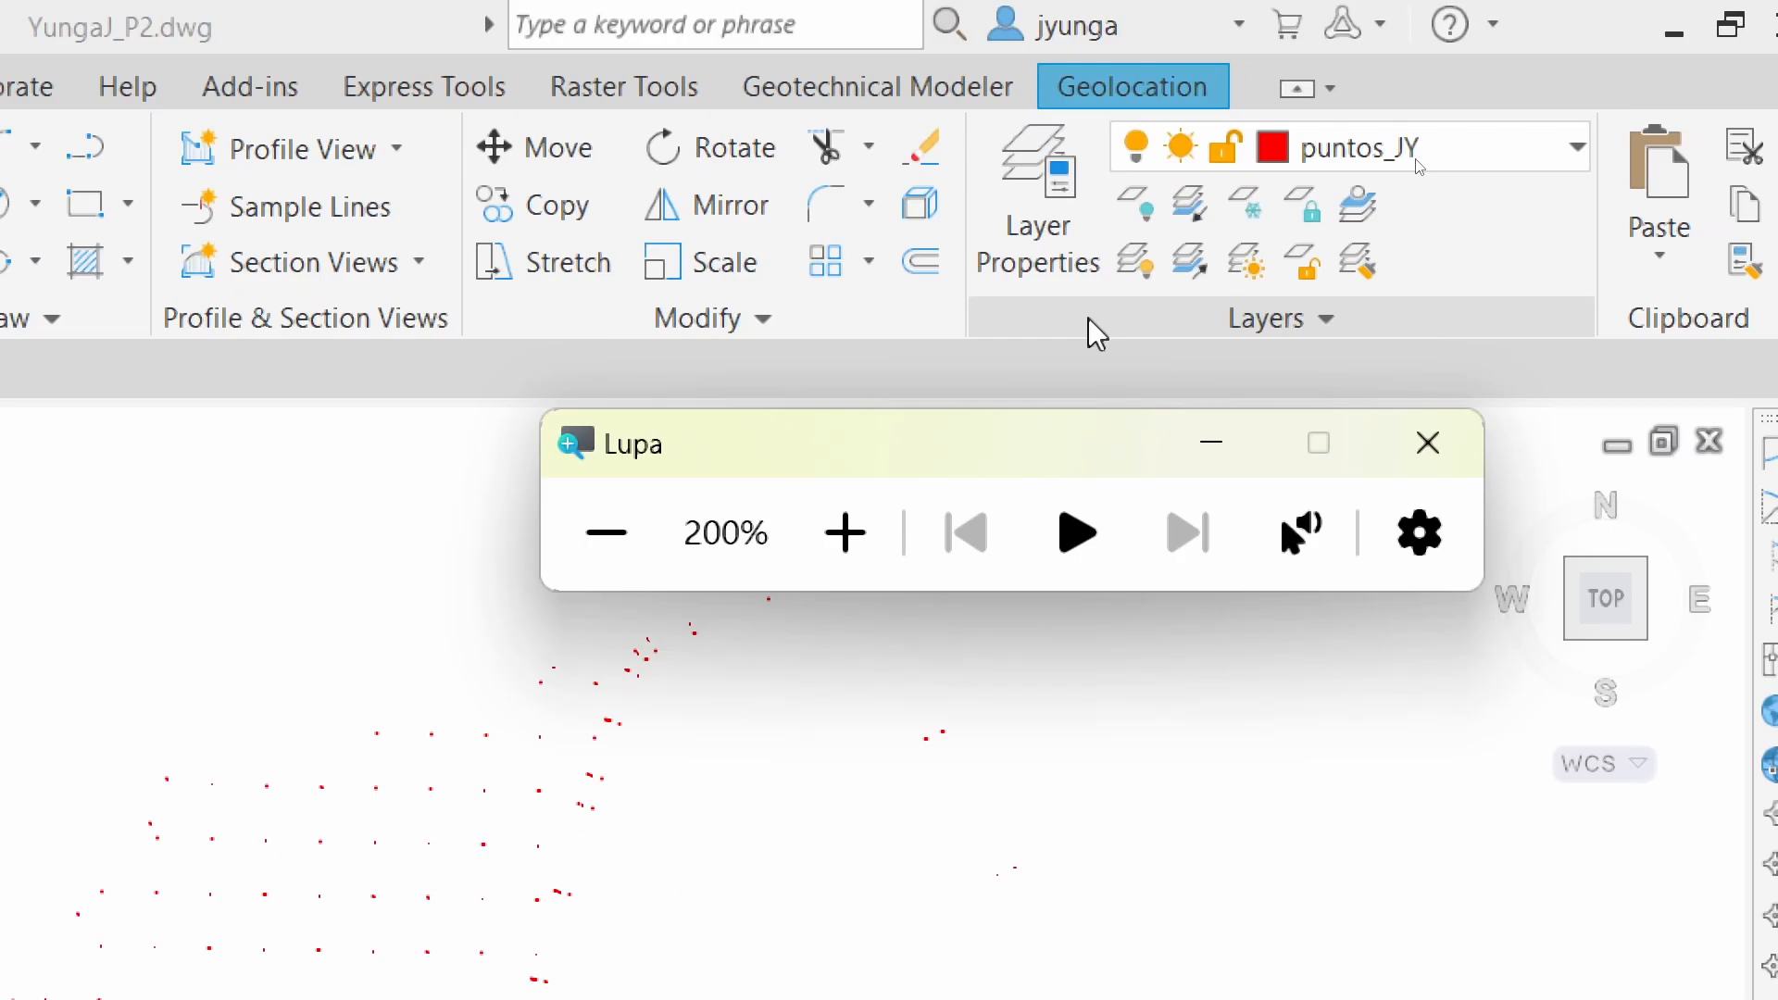
left_click(1044, 214)
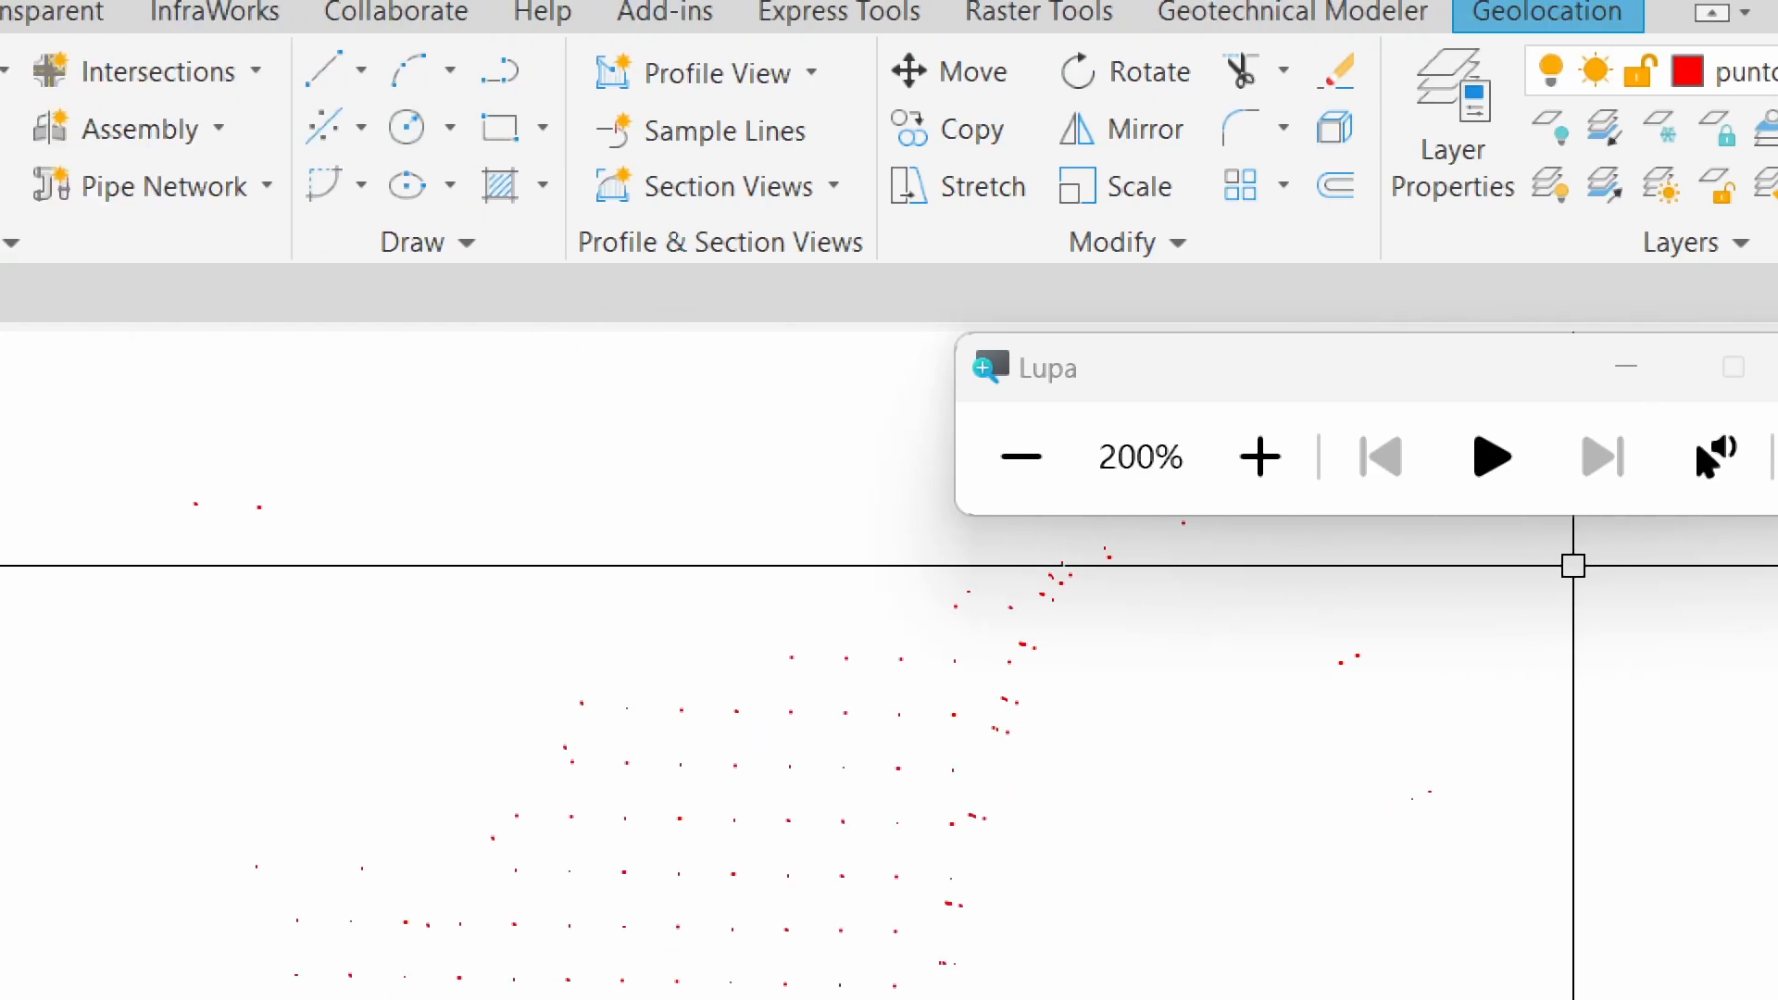
left_click(1326, 141)
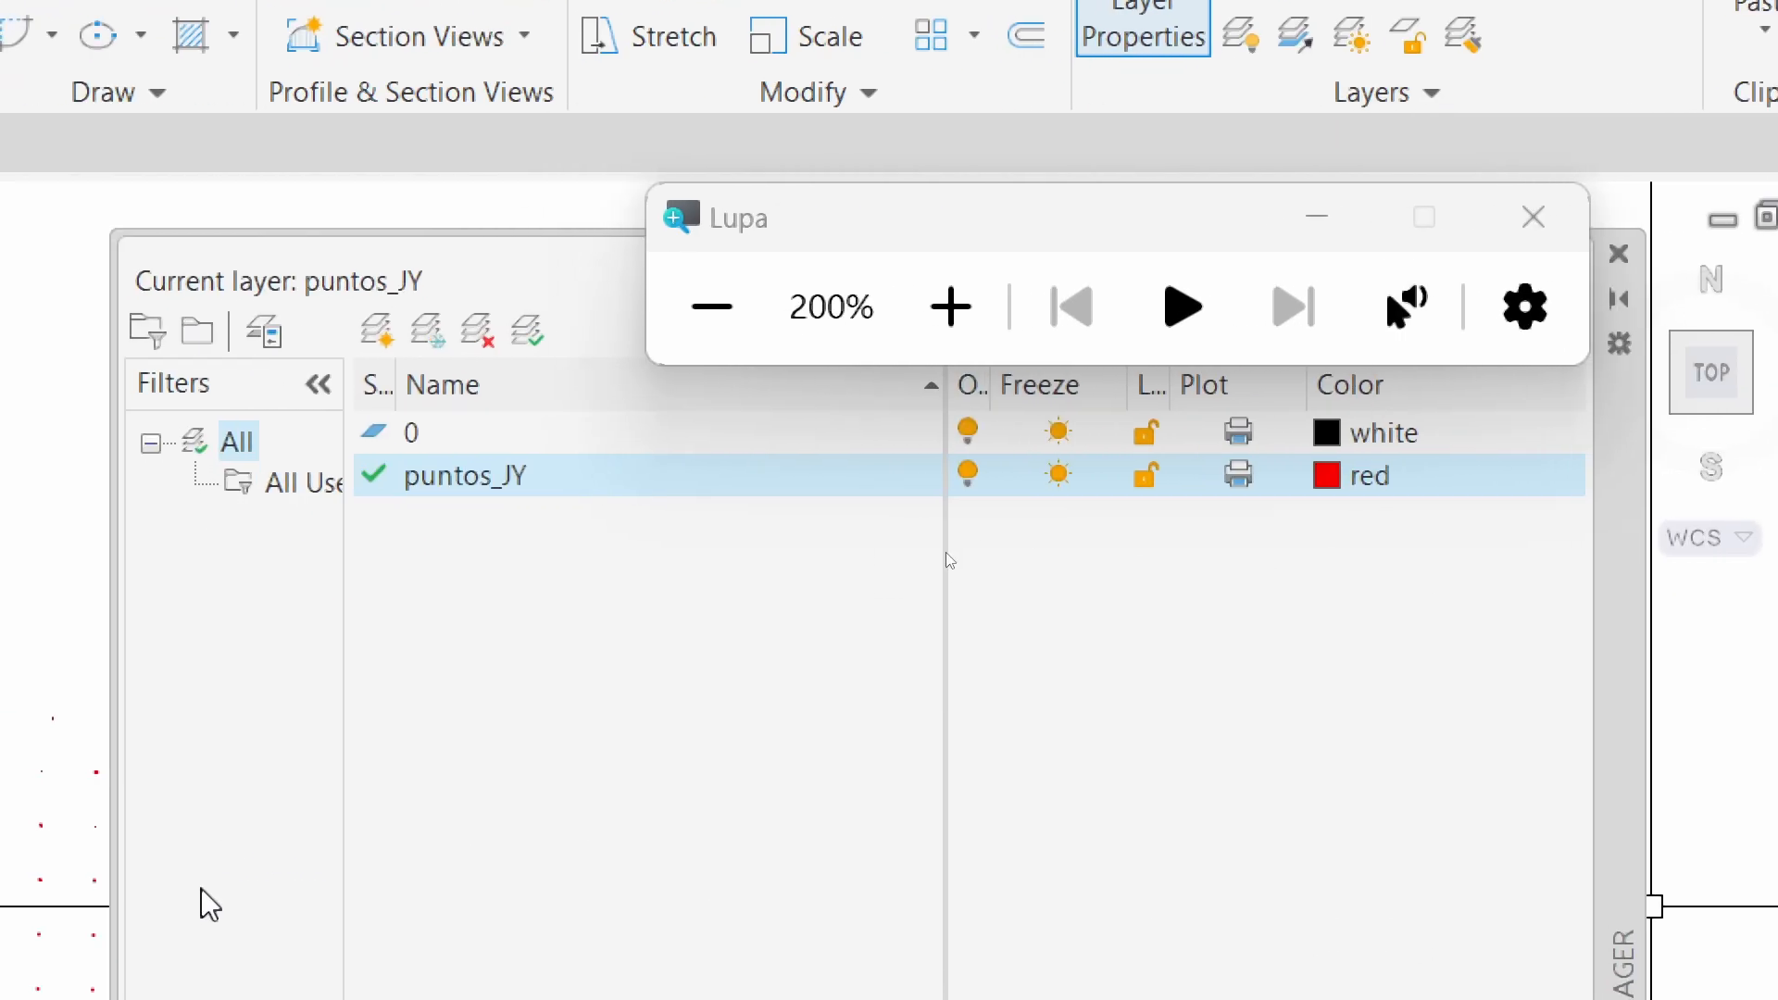
left_click(383, 343)
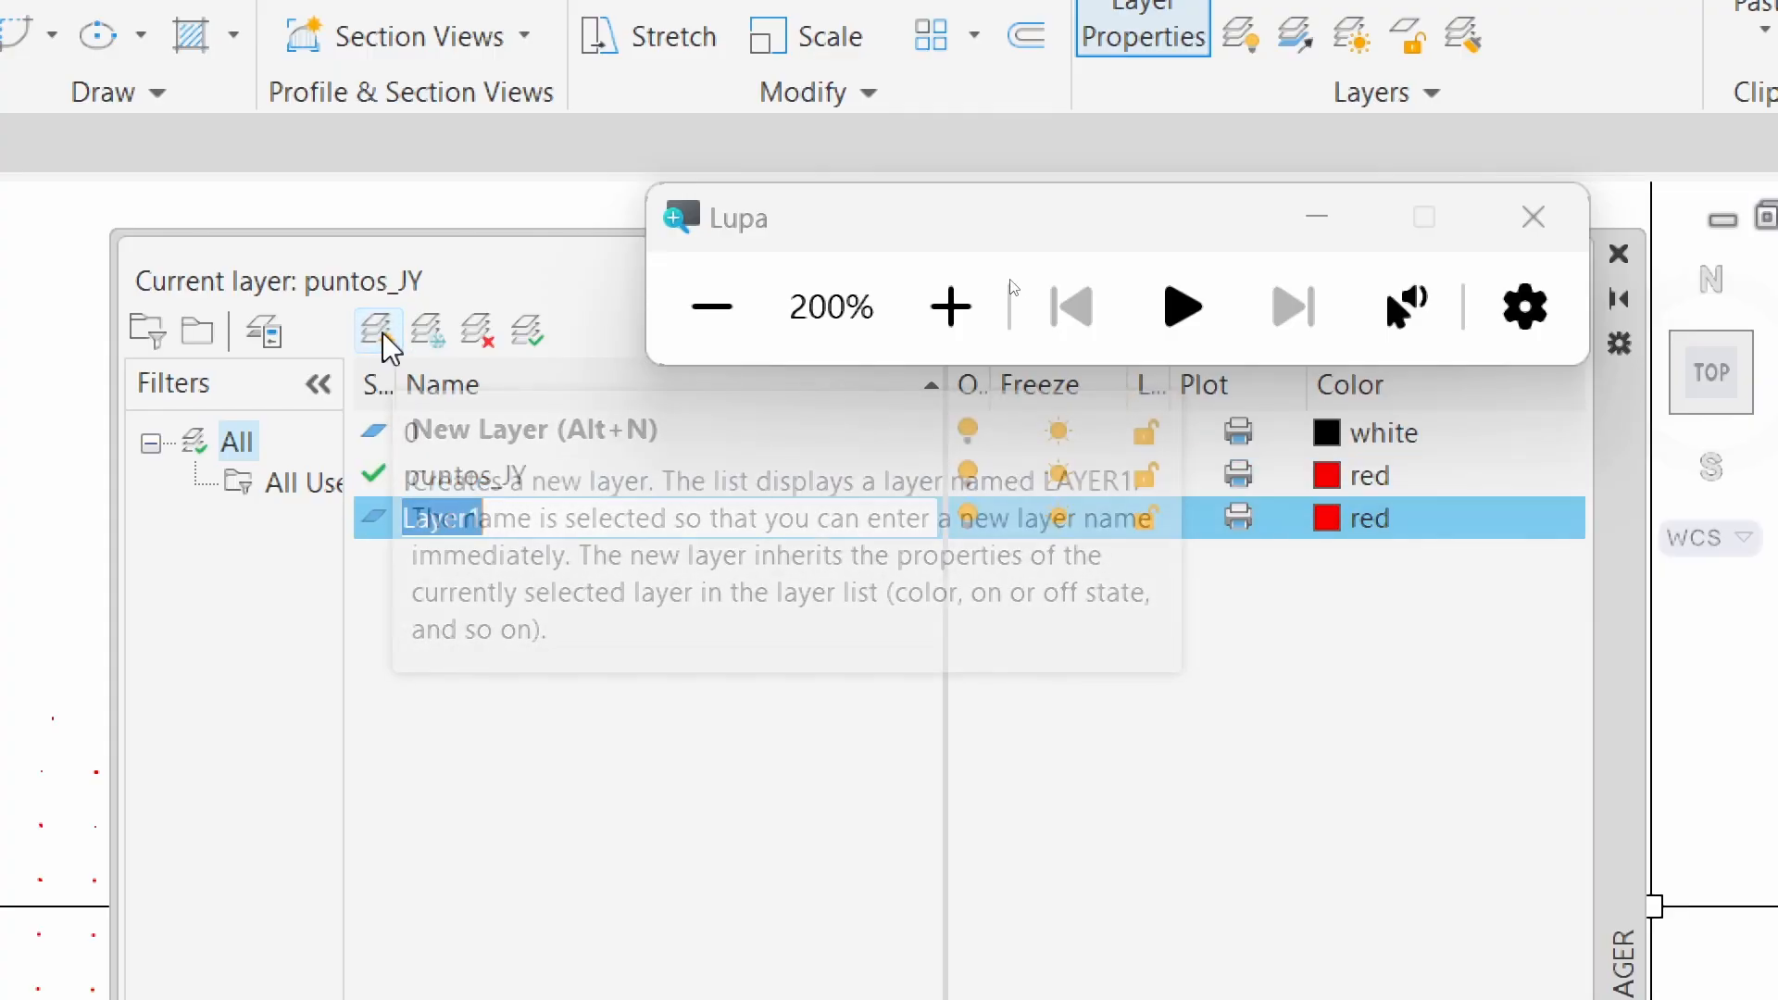
left_click_drag(524, 523, 384, 519)
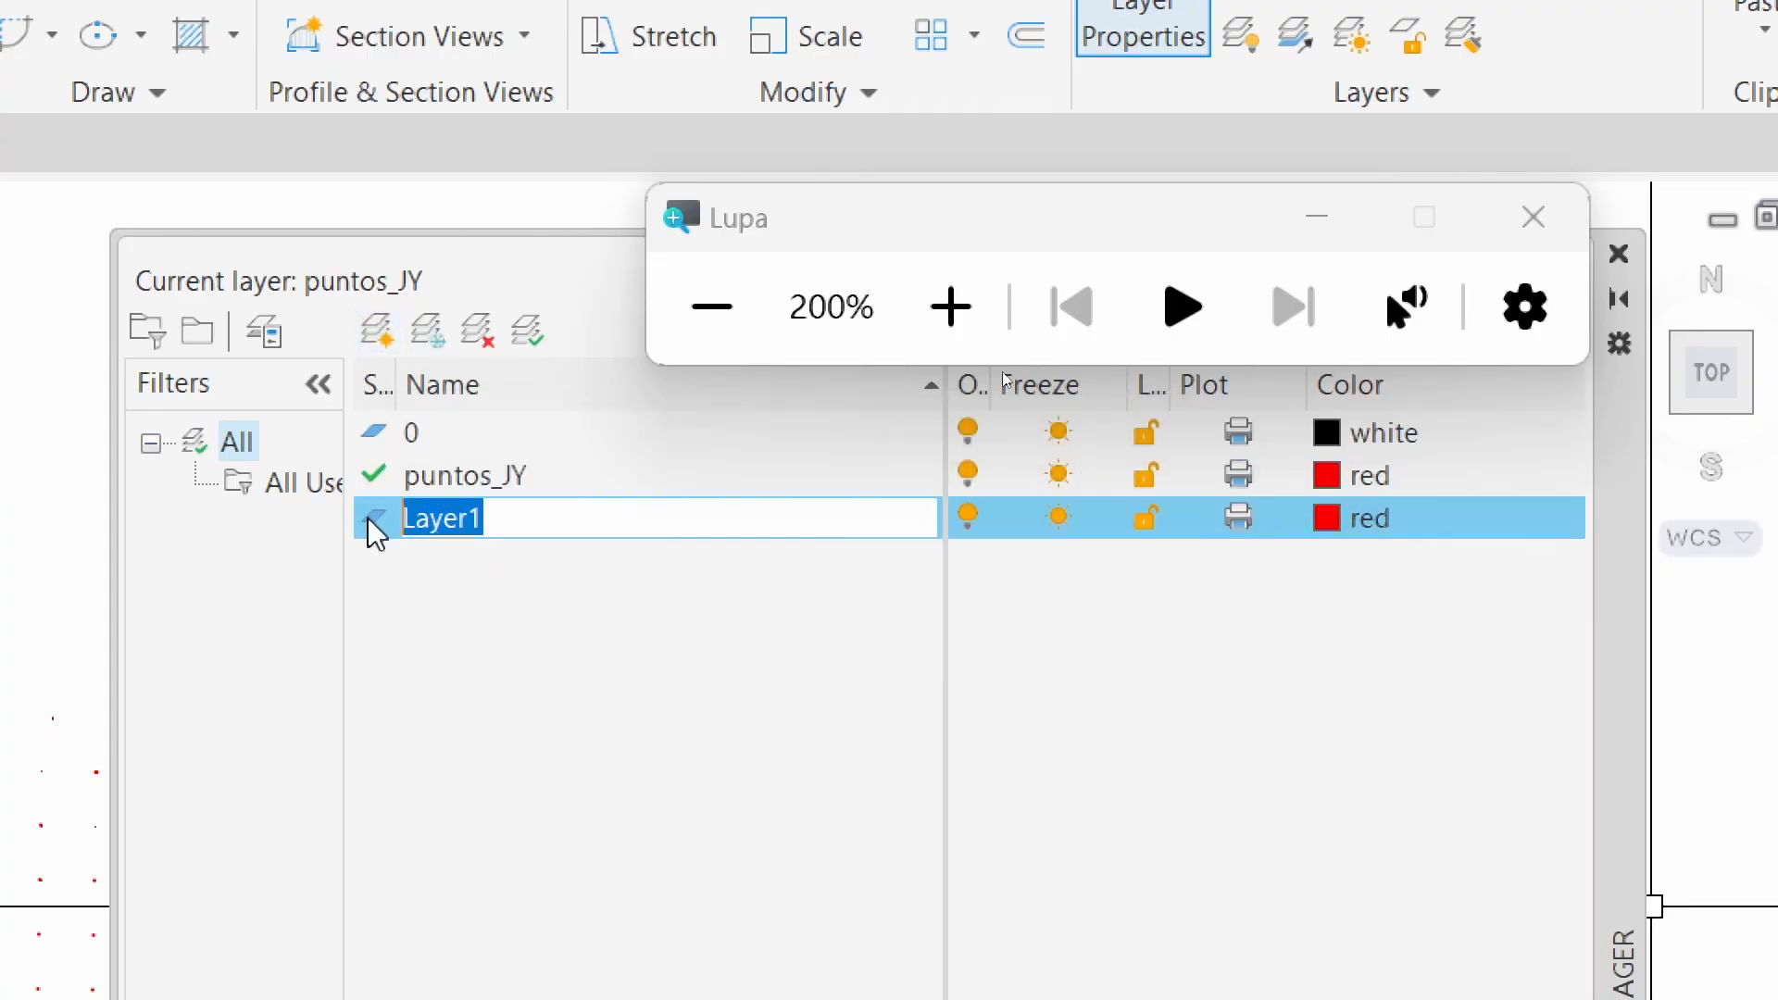
type("lin")
key("BackSpace")
key("BackSpace")
key("BackSpace")
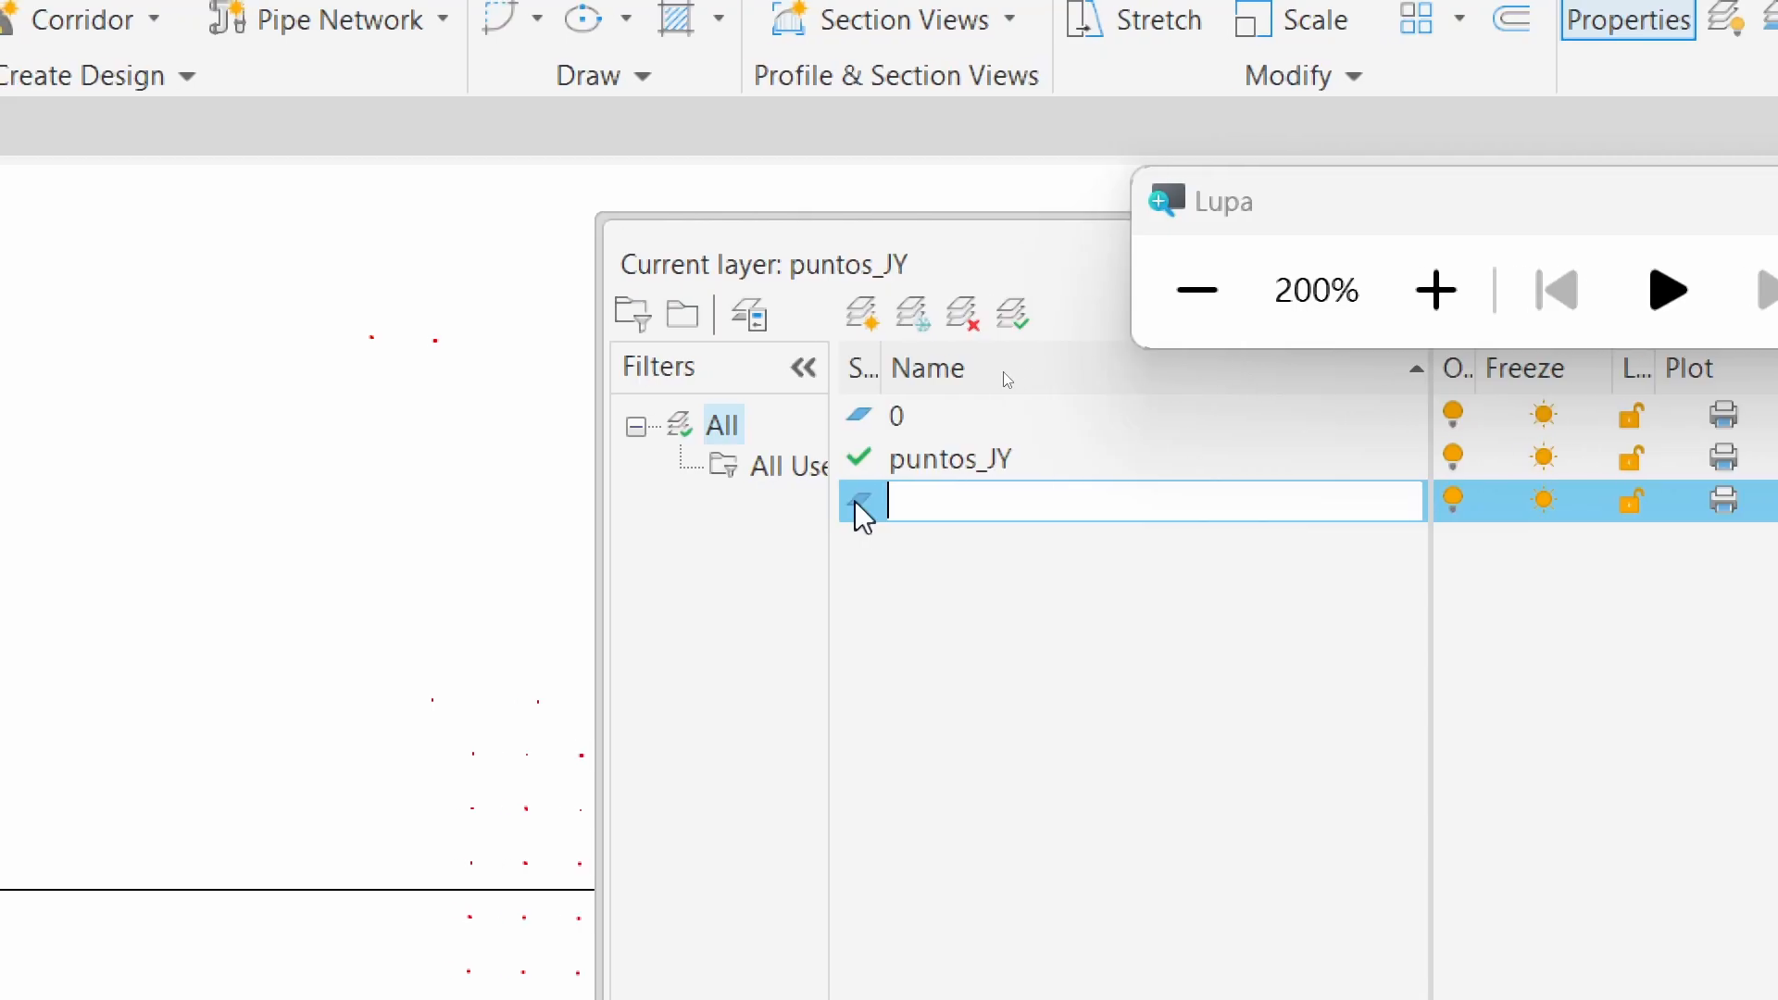
type("lind")
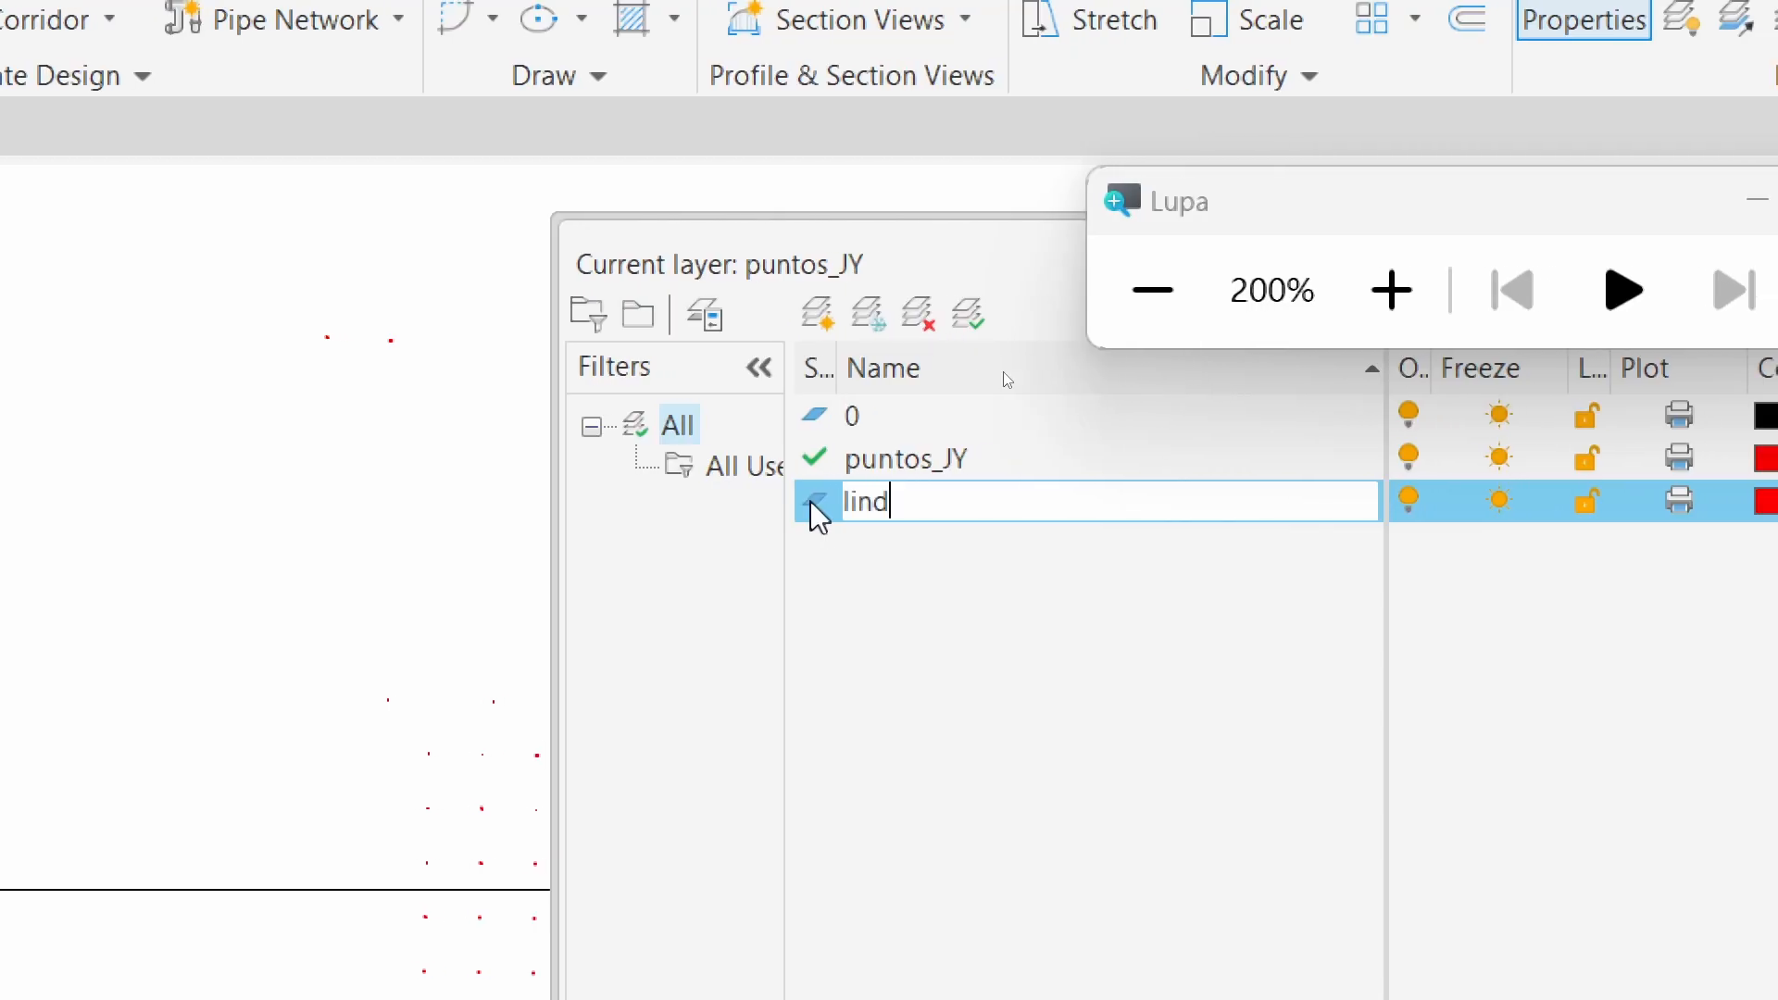
type("_")
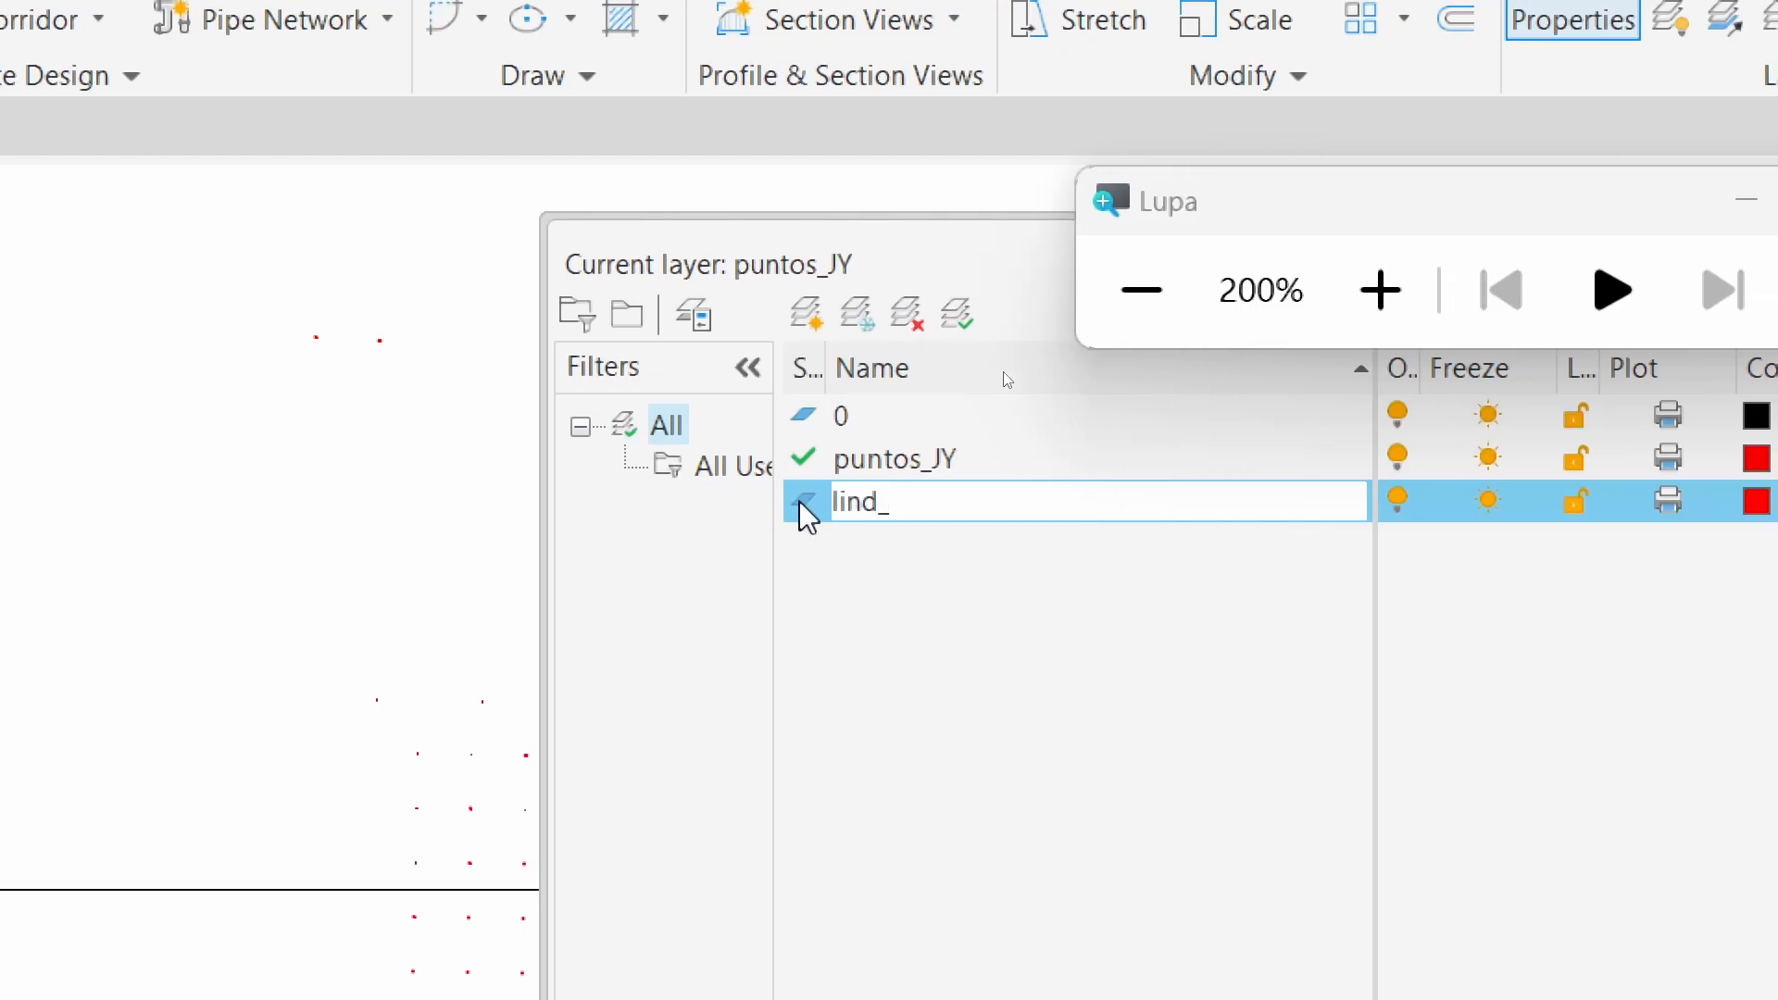
type("JY")
key("Return")
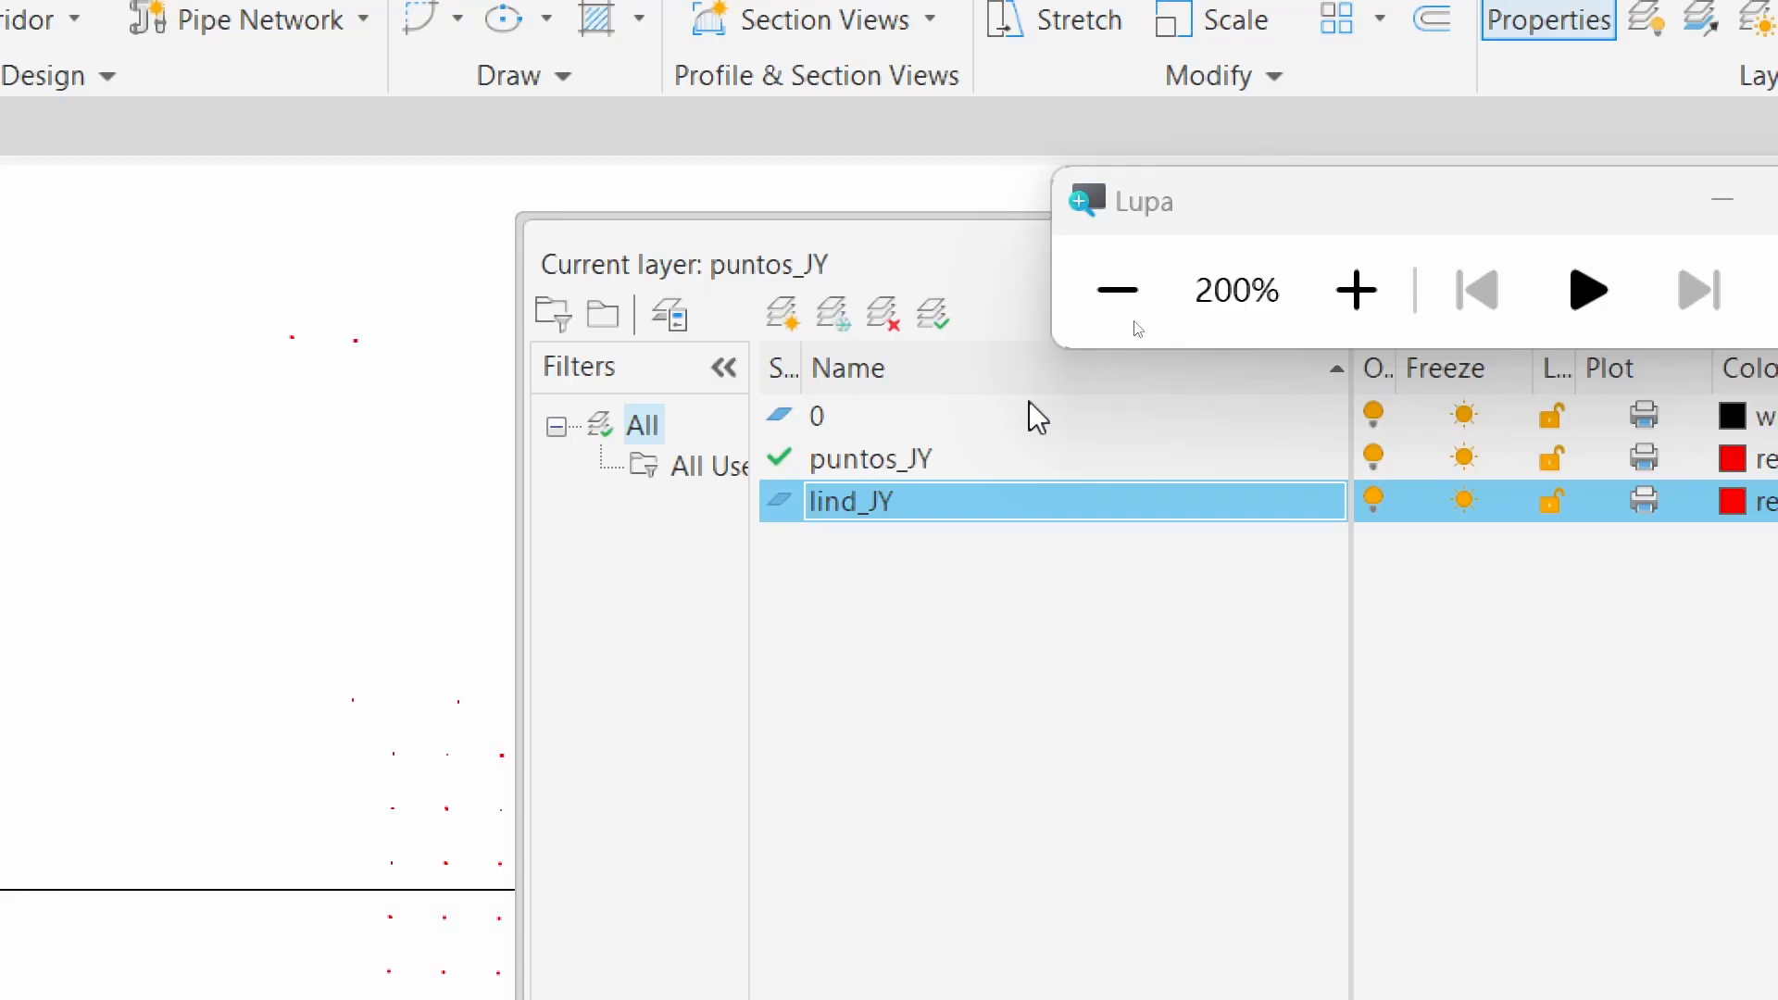
Set the lind_JY layer's color to the true color blue 0,0,214
left_click(1411, 519)
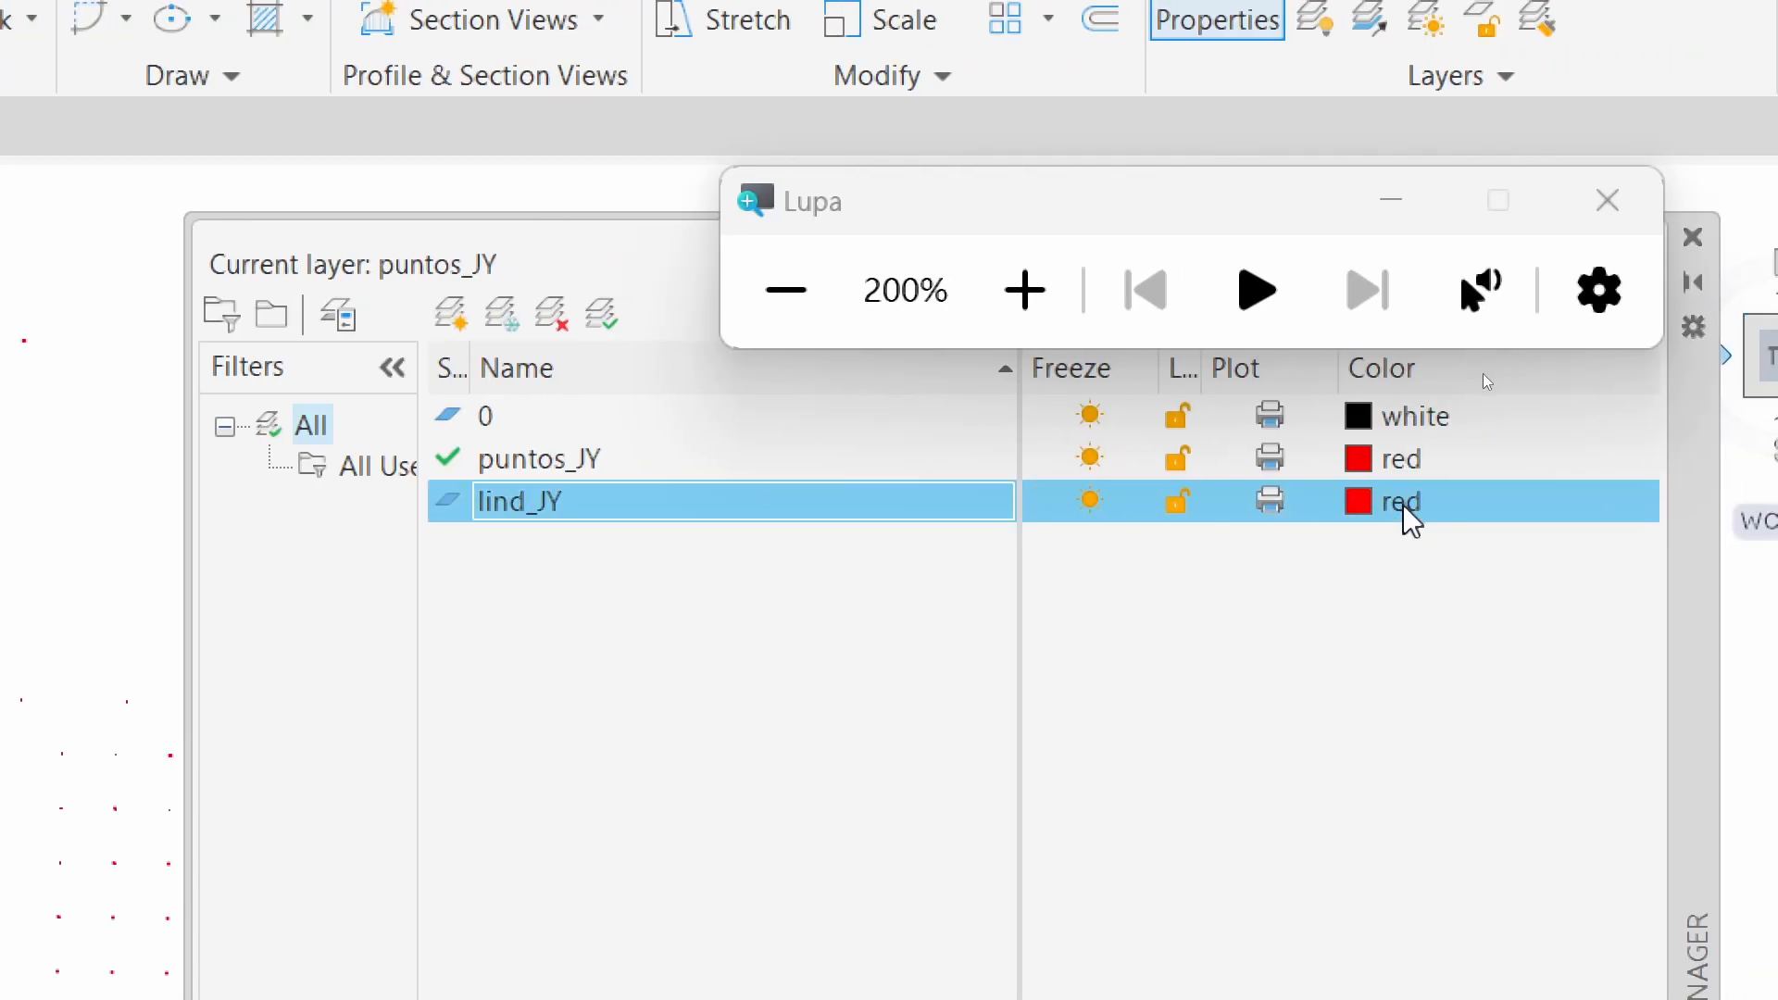
left_click(1410, 518)
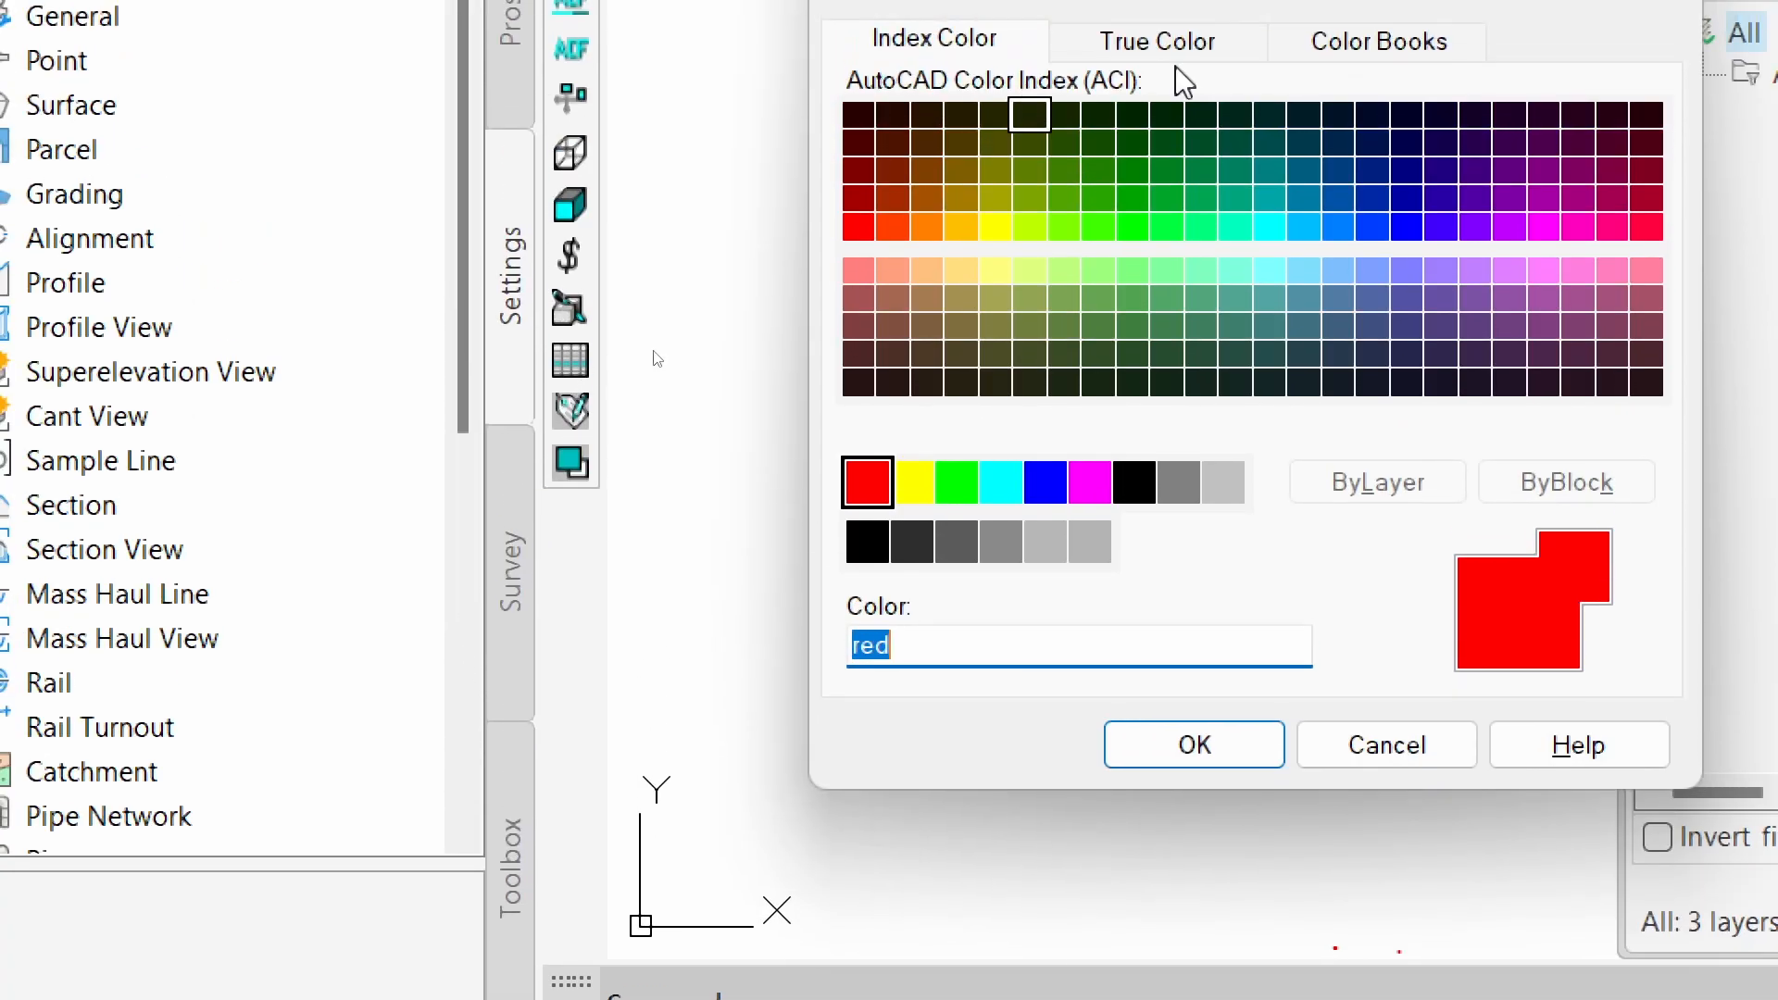
left_click(1045, 501)
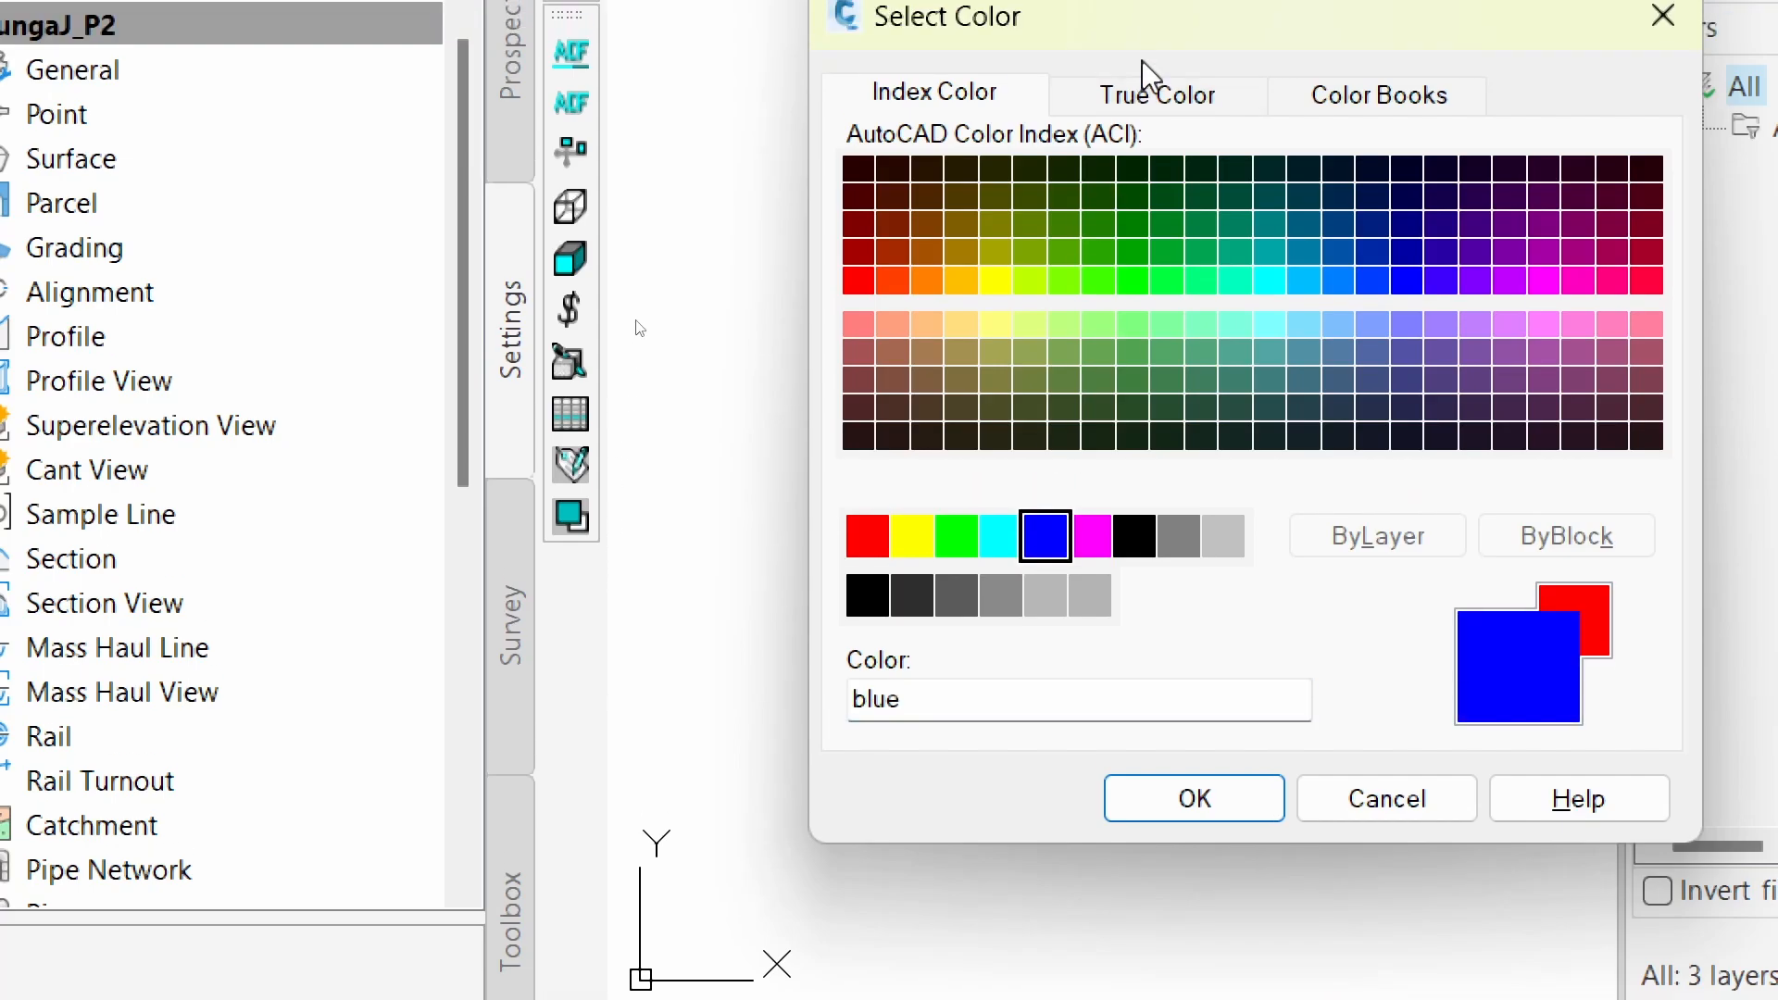
left_click(1158, 60)
left_click(1324, 274)
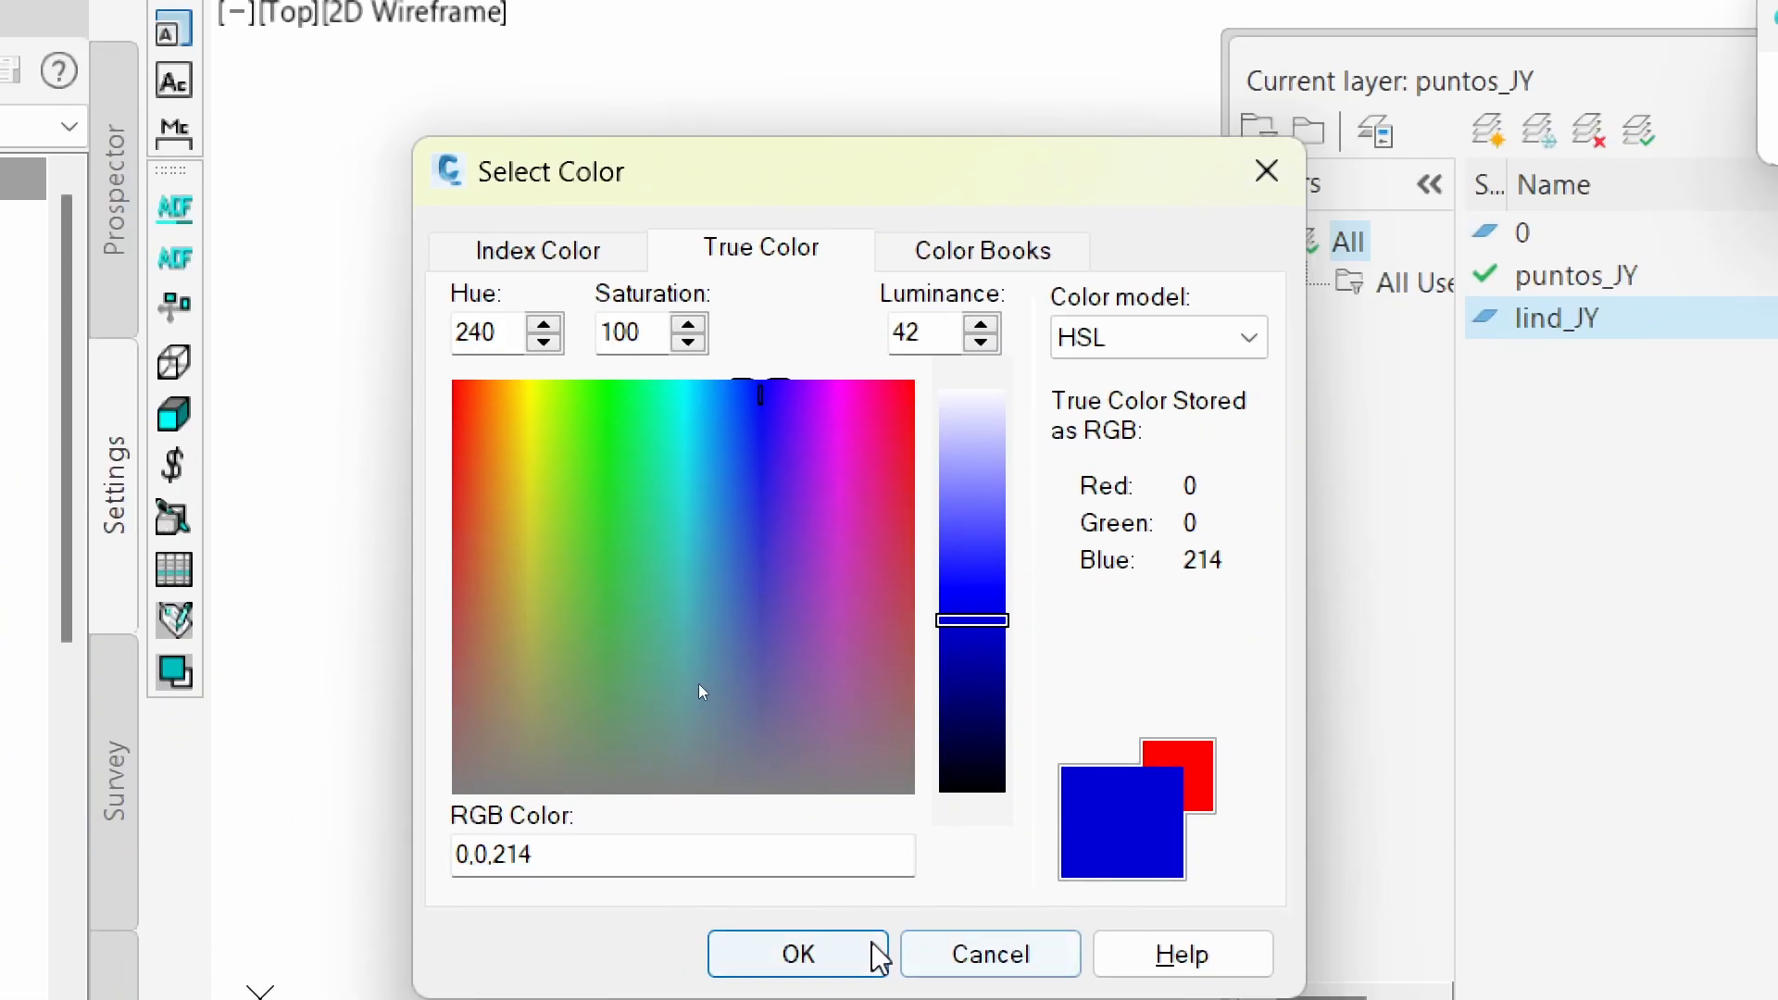
left_click(871, 955)
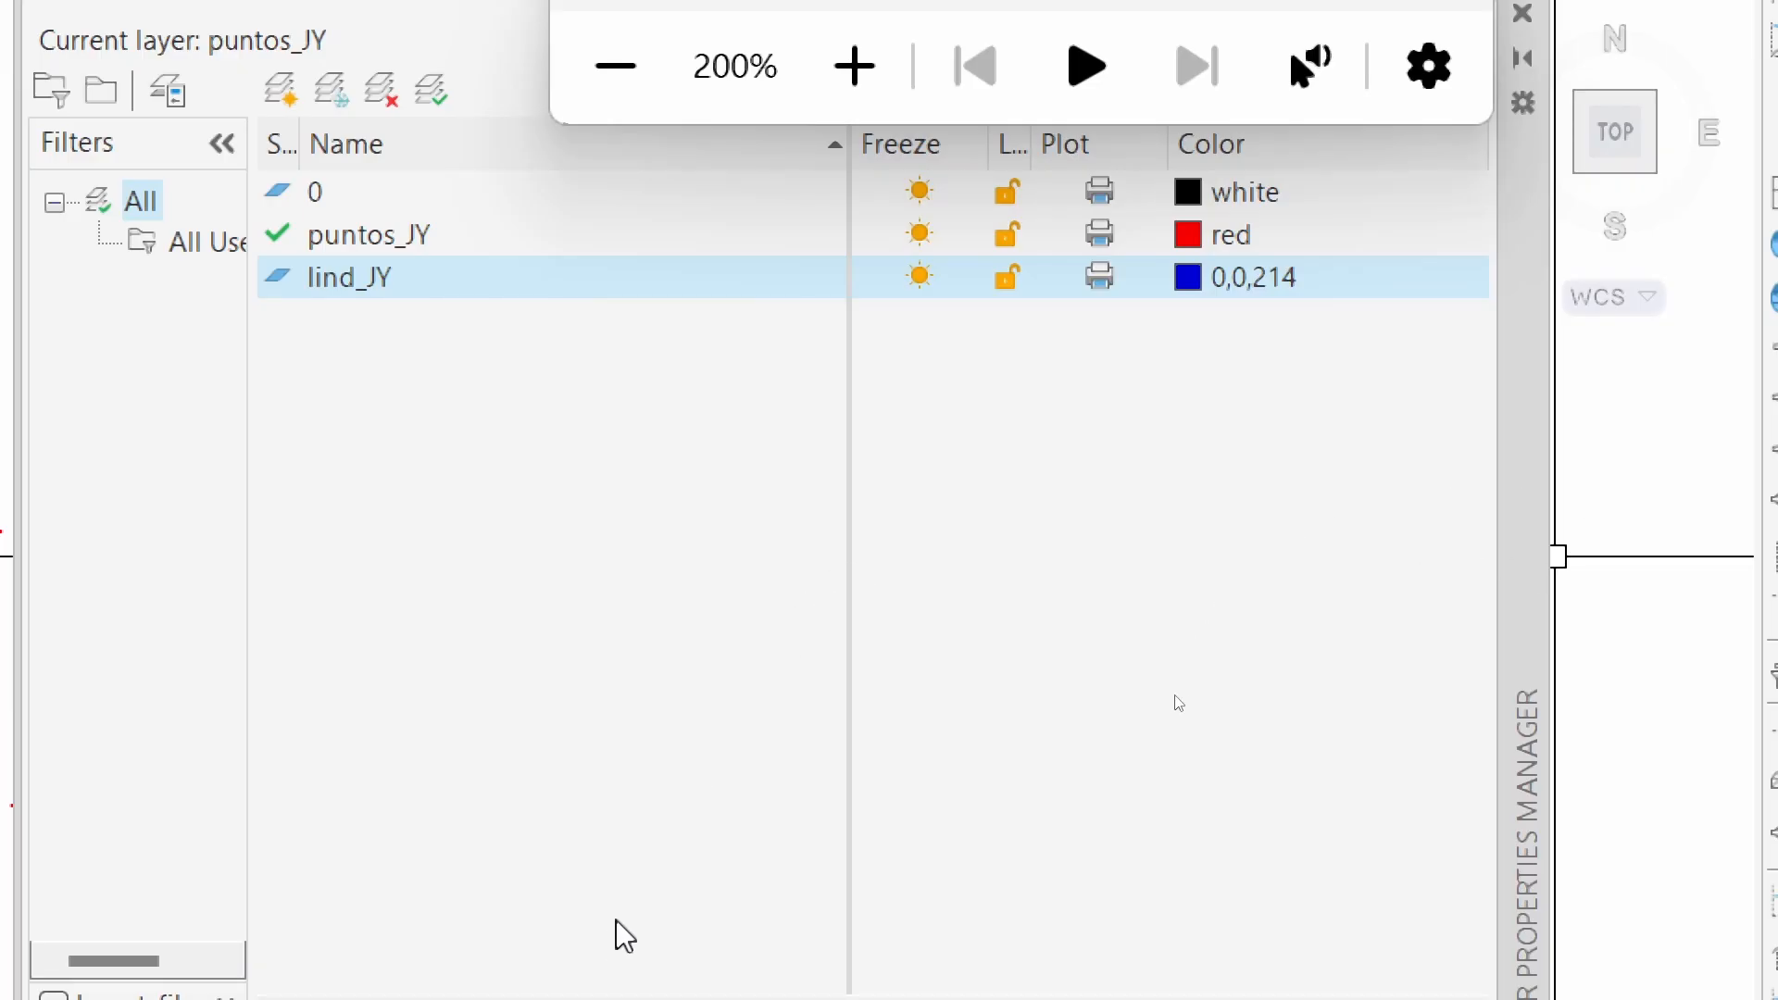
Set the lind_JY layer's lineweight to 0.50 mm
left_click_drag(472, 957, 848, 964)
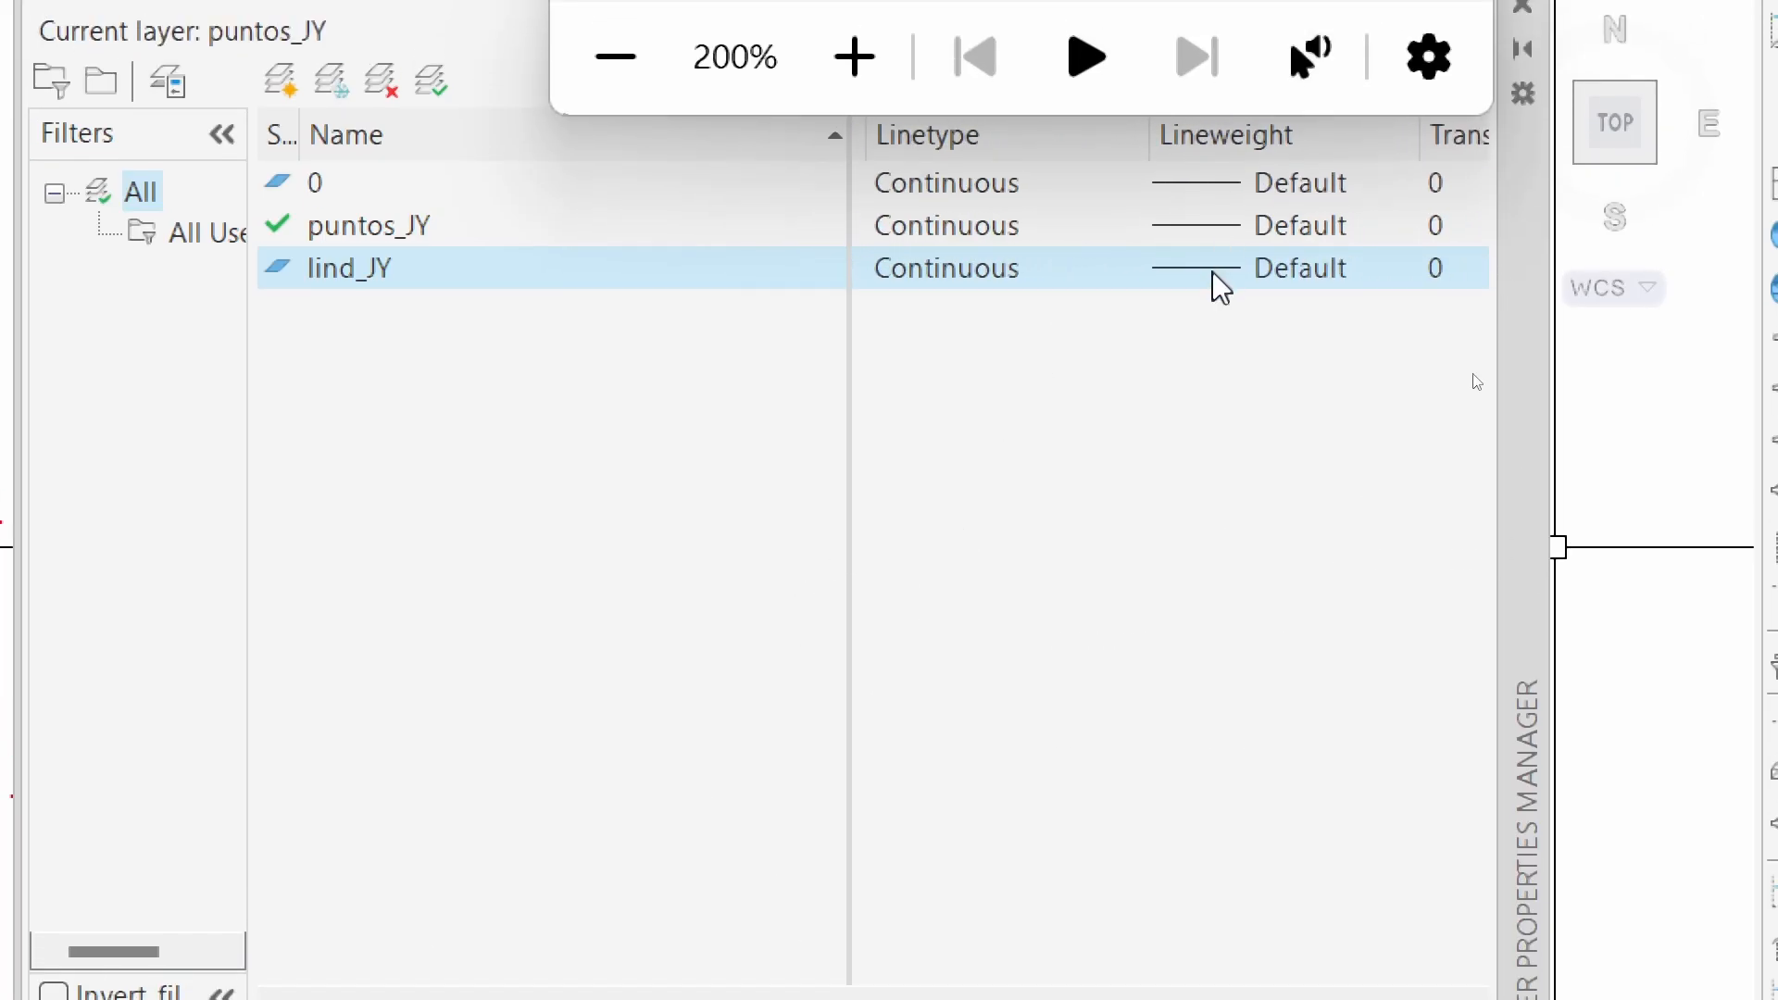
left_click(1194, 269)
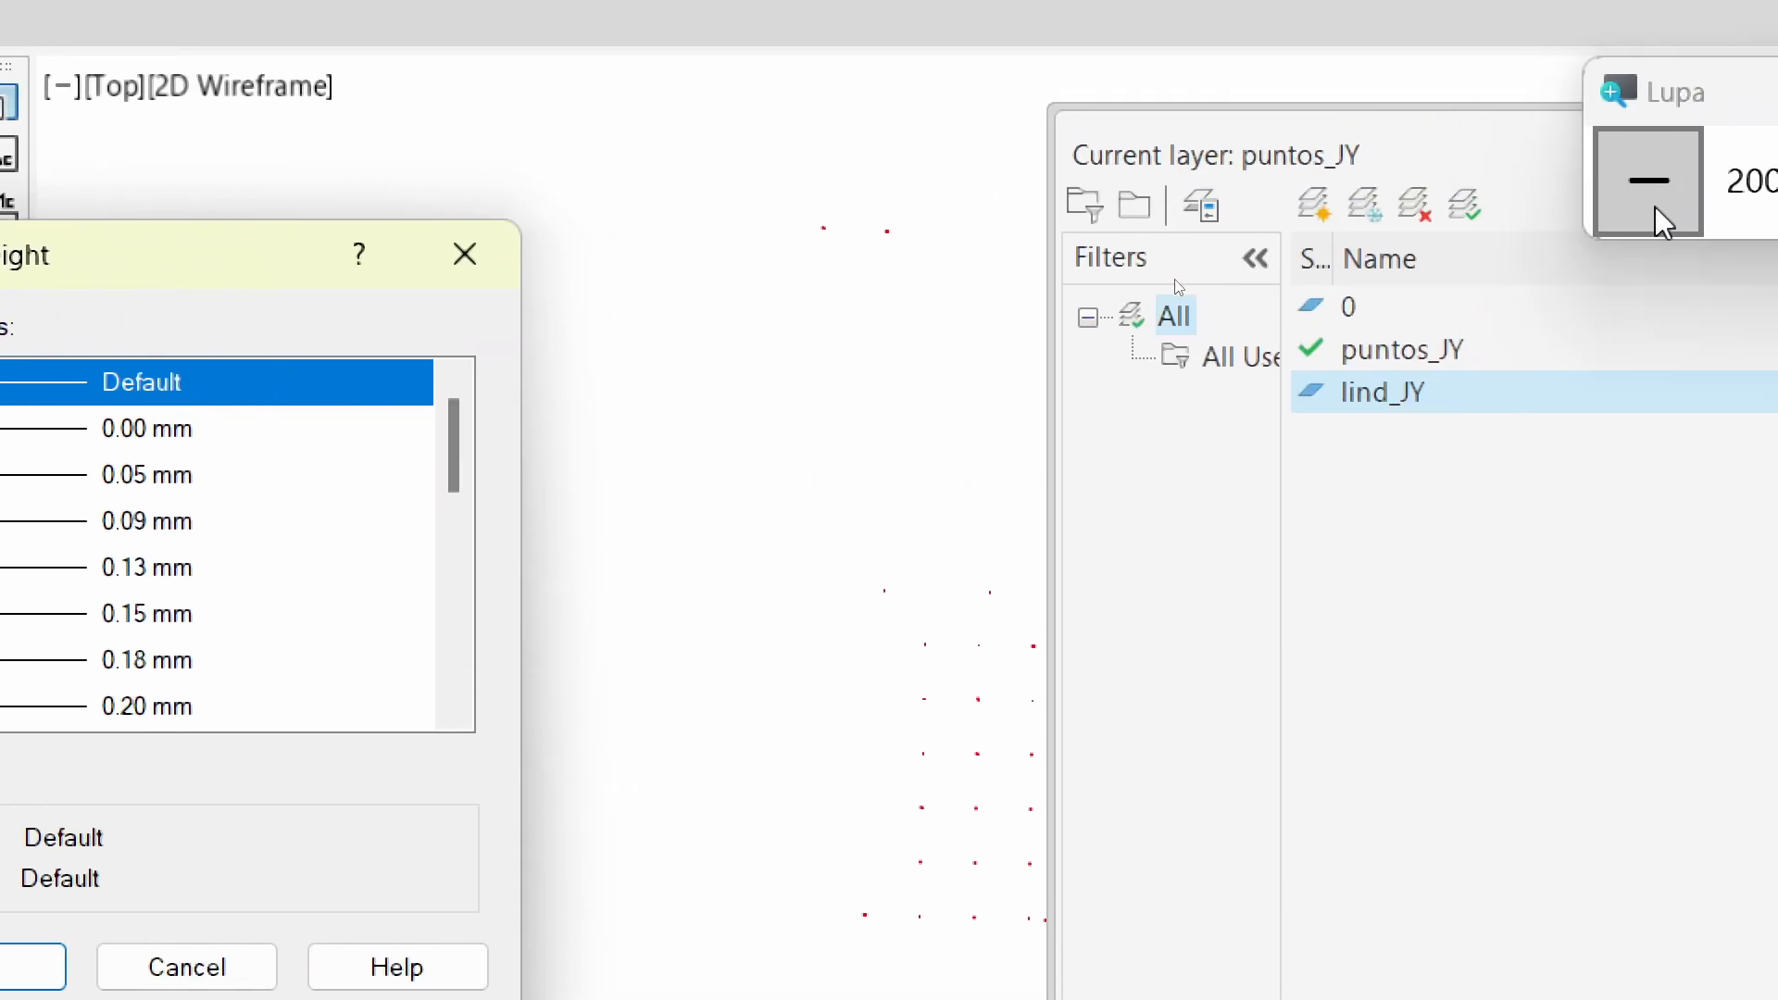
left_click(1655, 219)
left_click_drag(435, 302, 773, 350)
scroll(754, 512, "down", 2)
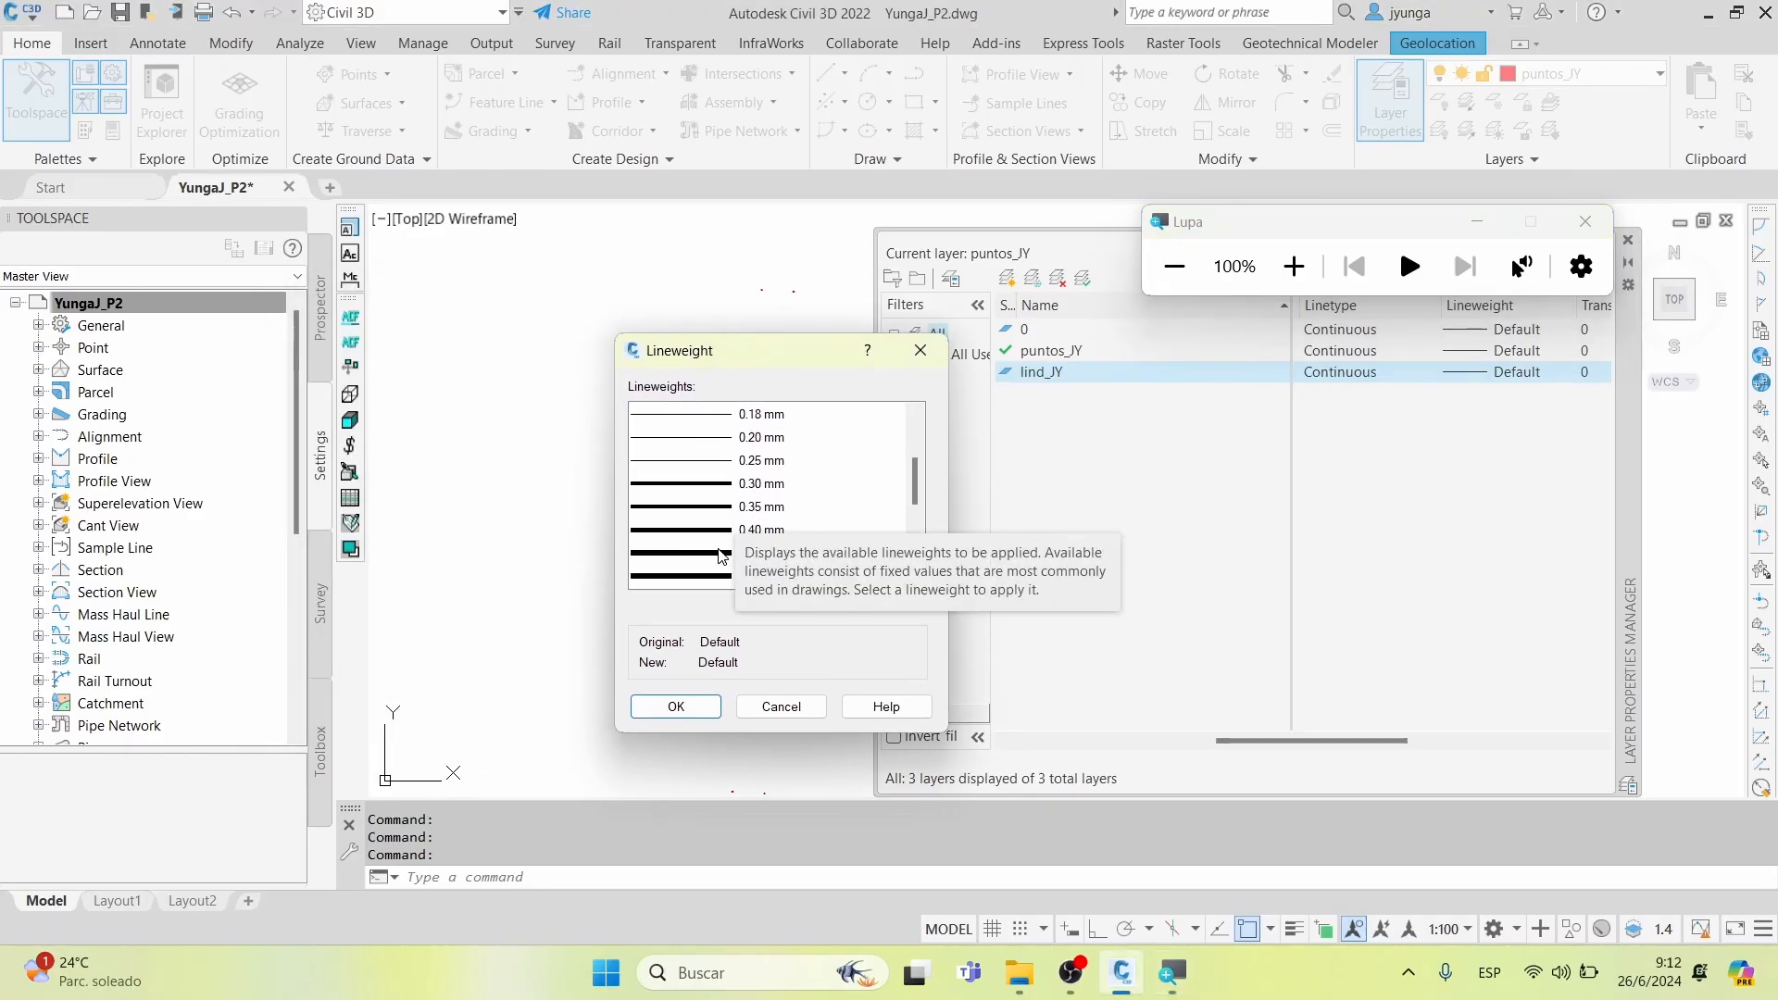
left_click(710, 554)
left_click(676, 707)
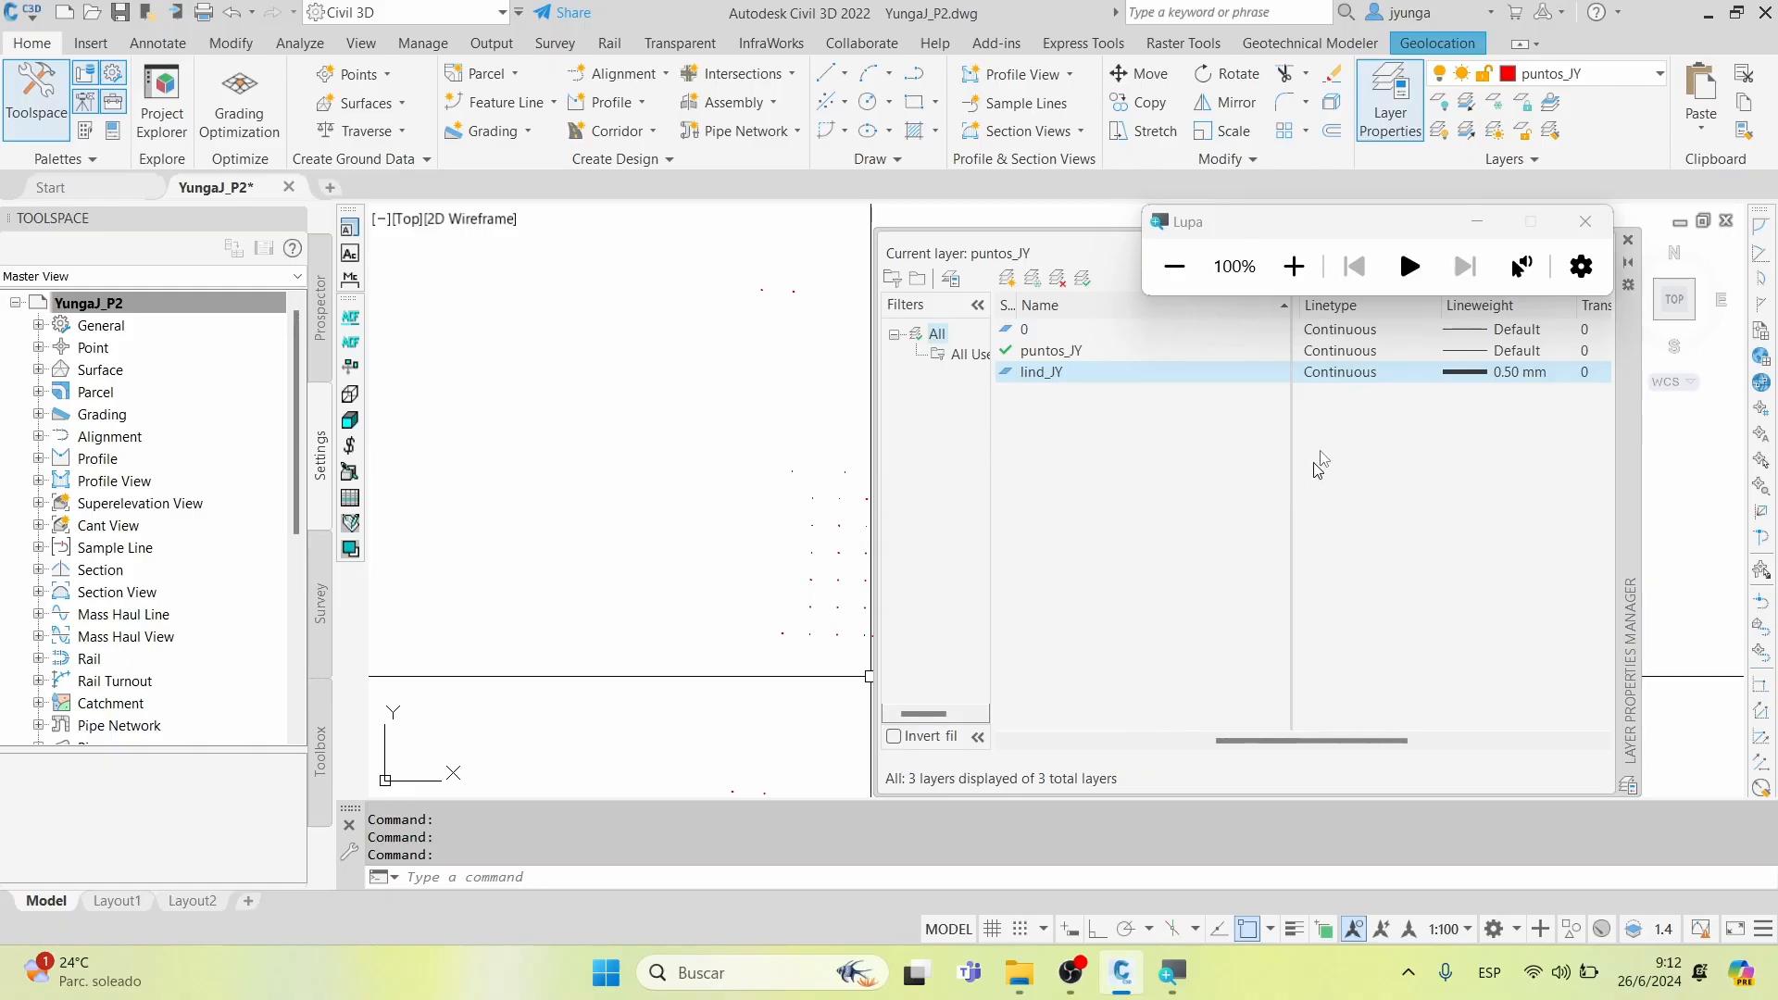
Make lind_JY the current layer and close the Layer Properties Manager
left_click_drag(1349, 740, 1144, 742)
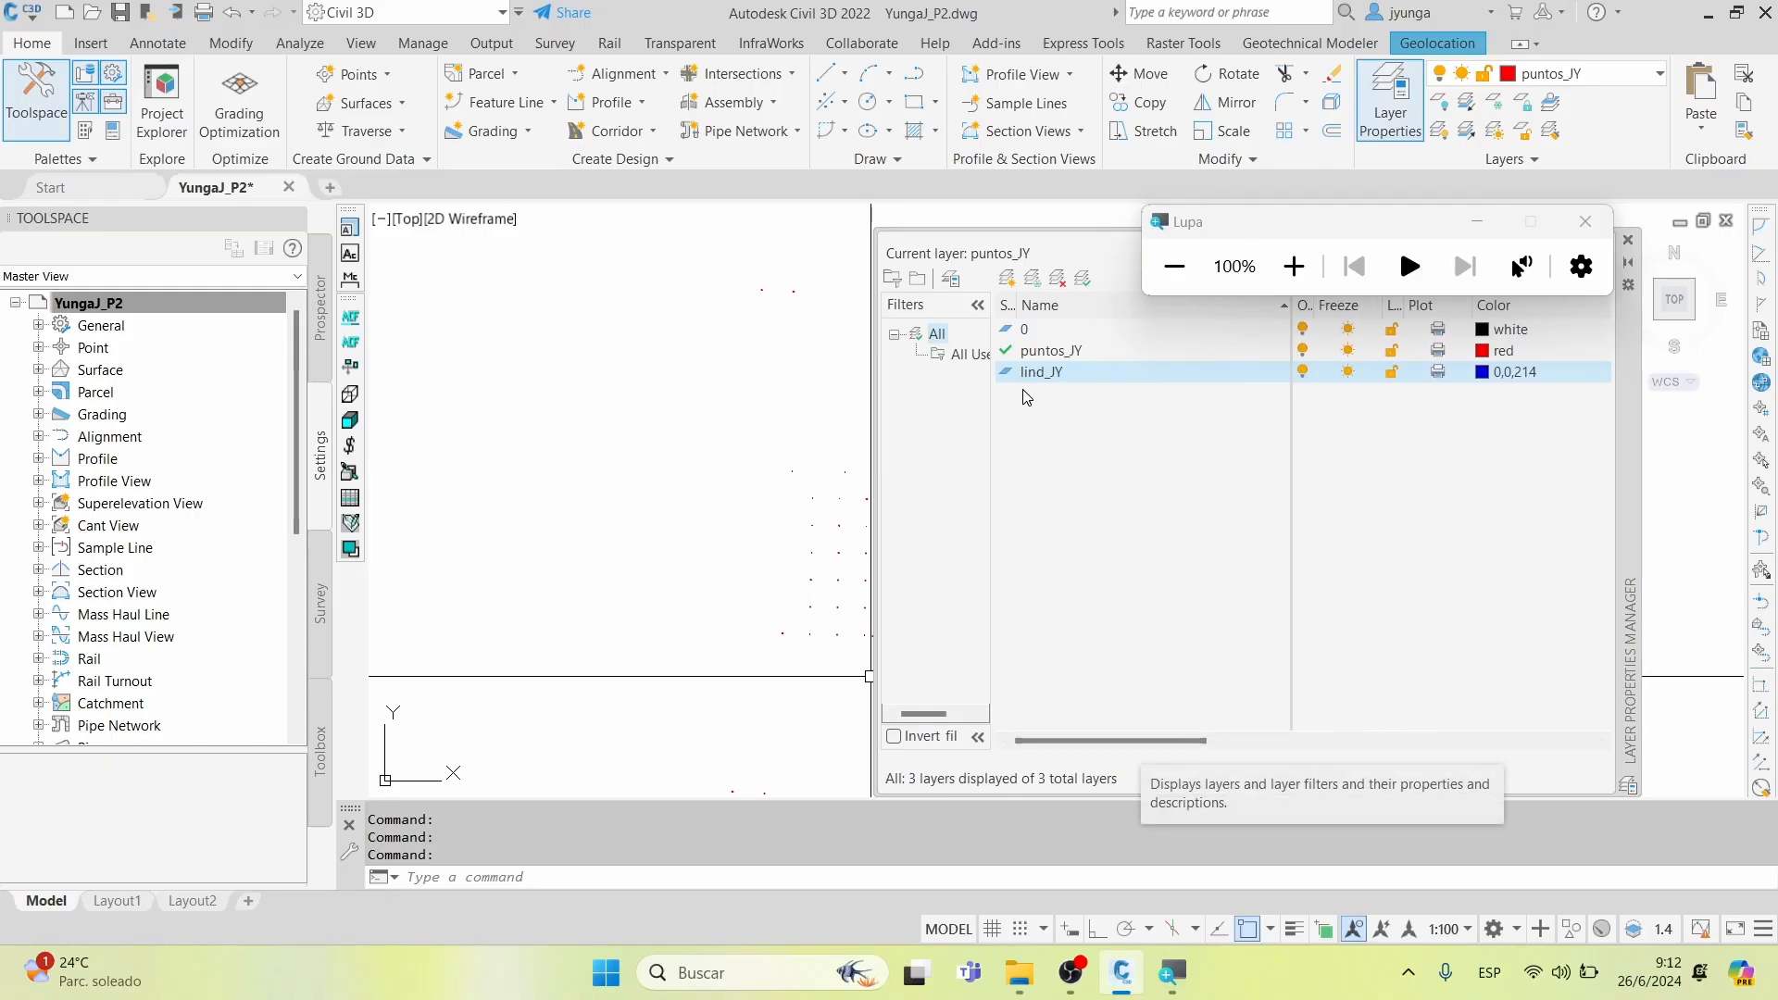
left_click(1294, 267)
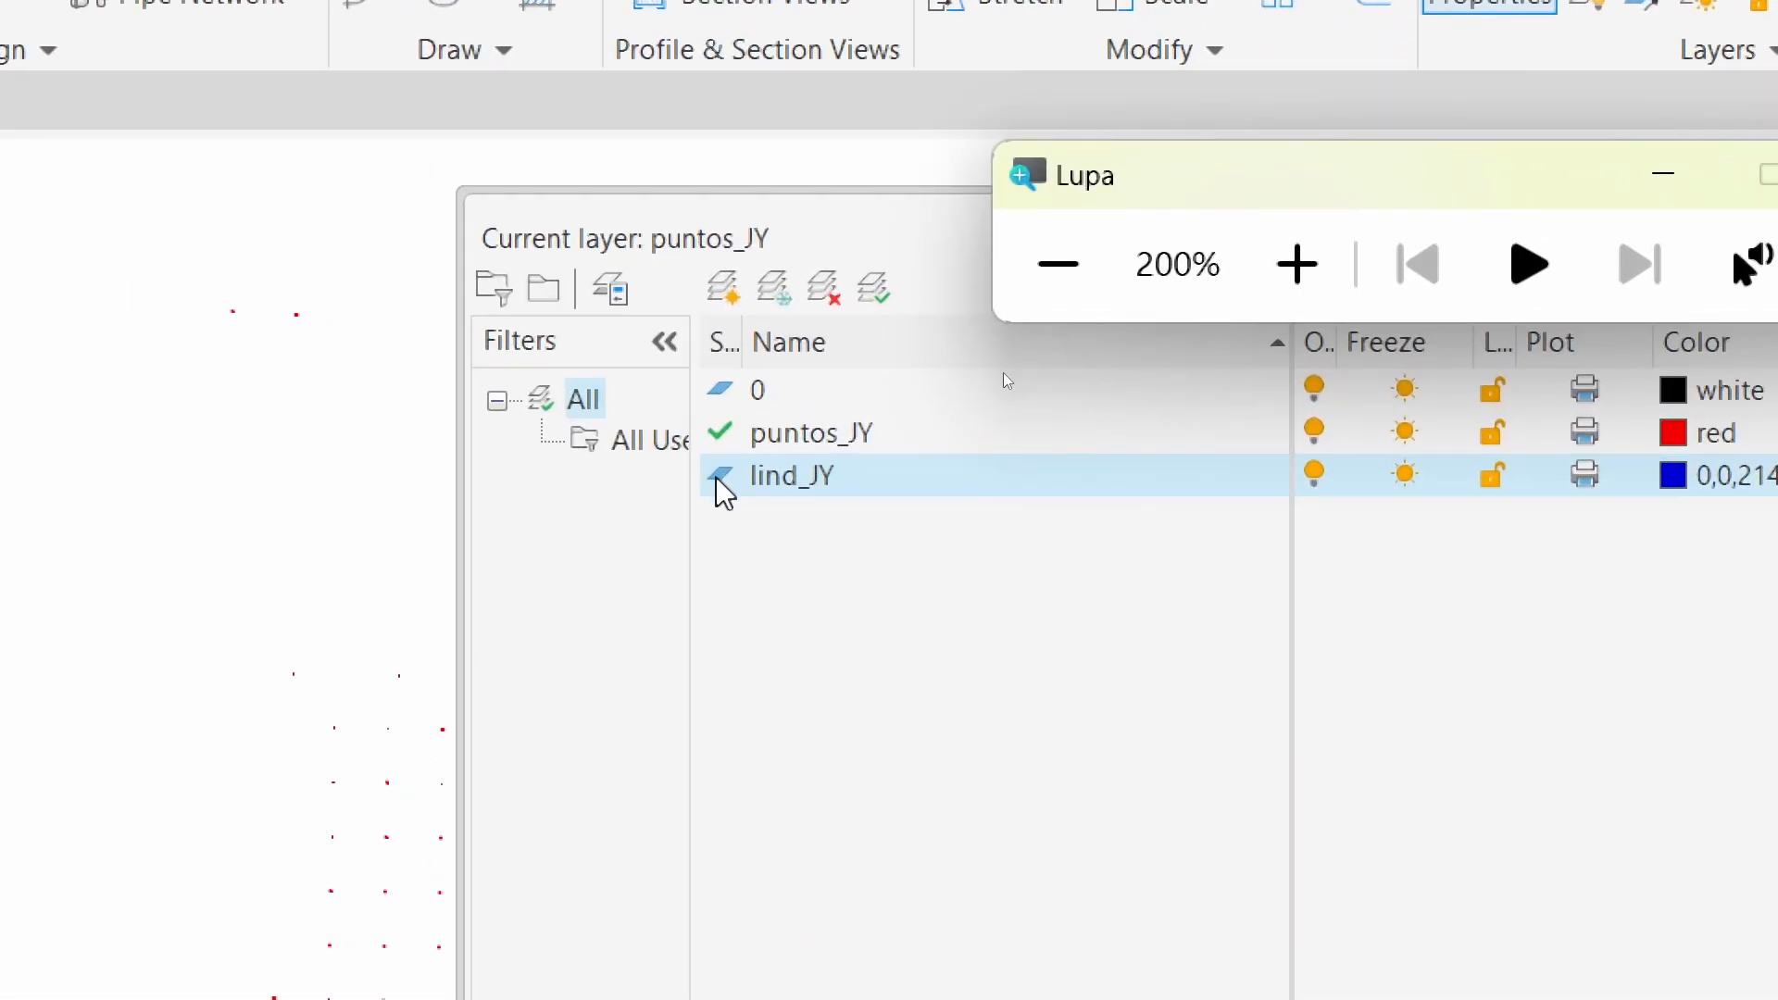
double_click(719, 478)
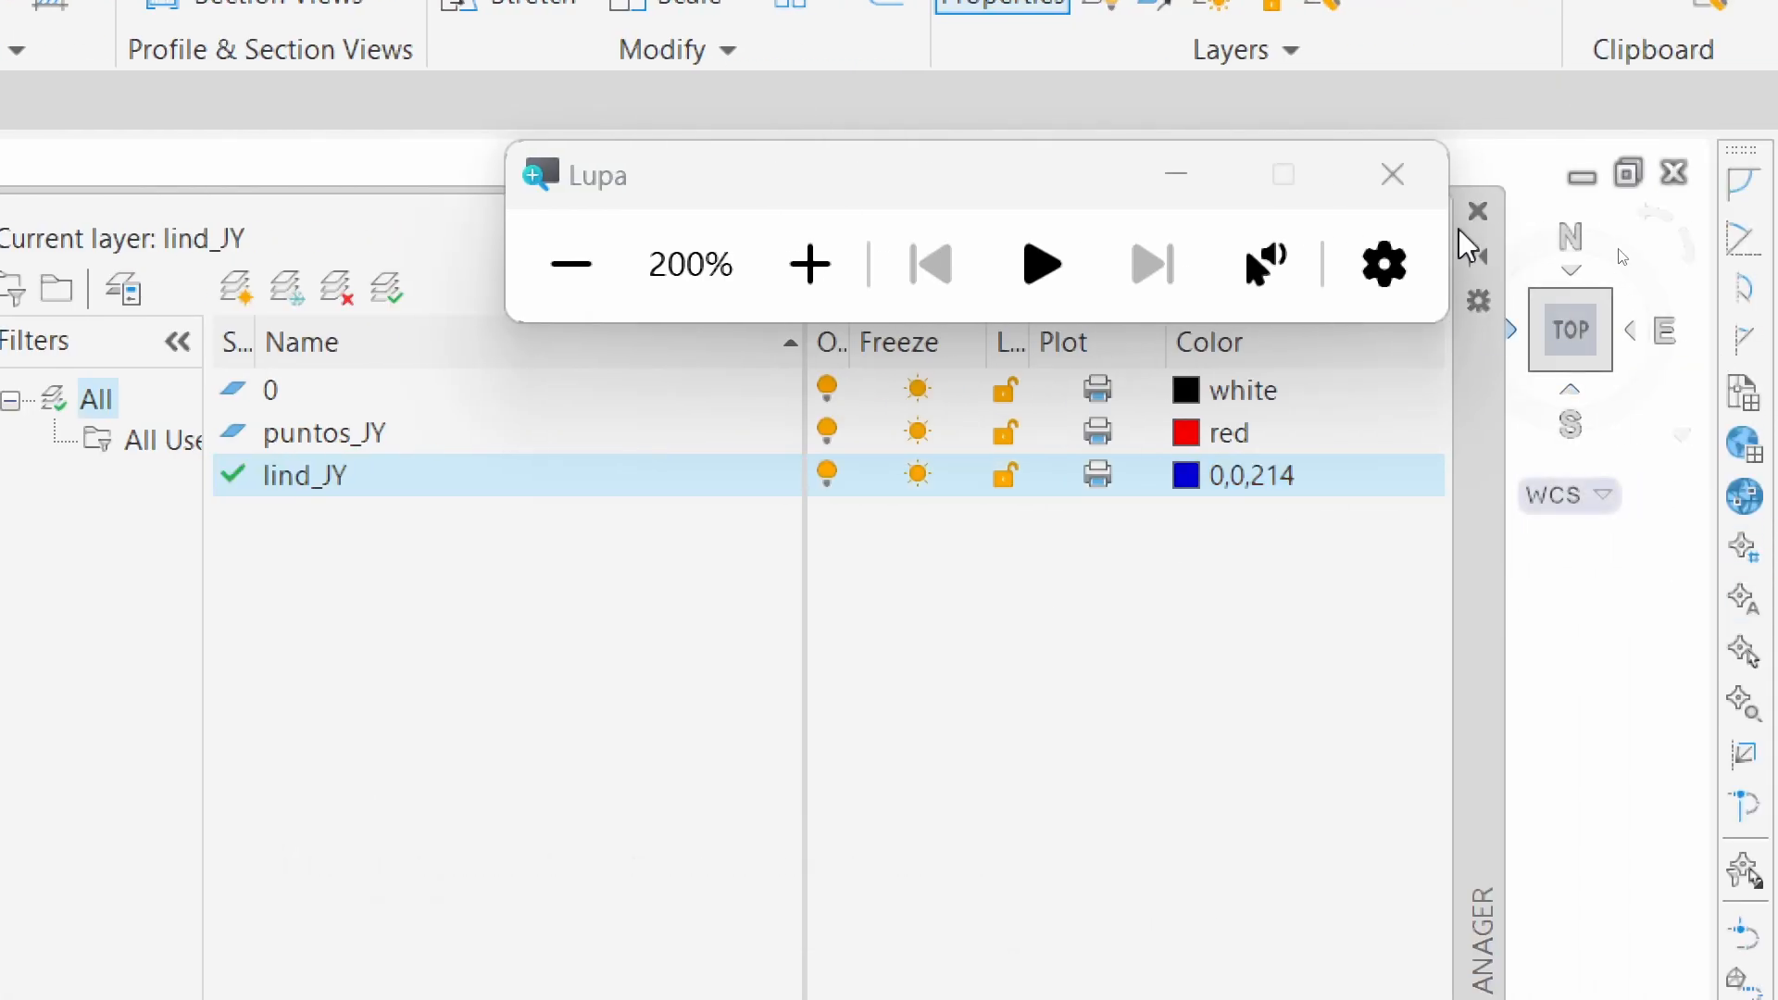
left_click(1478, 212)
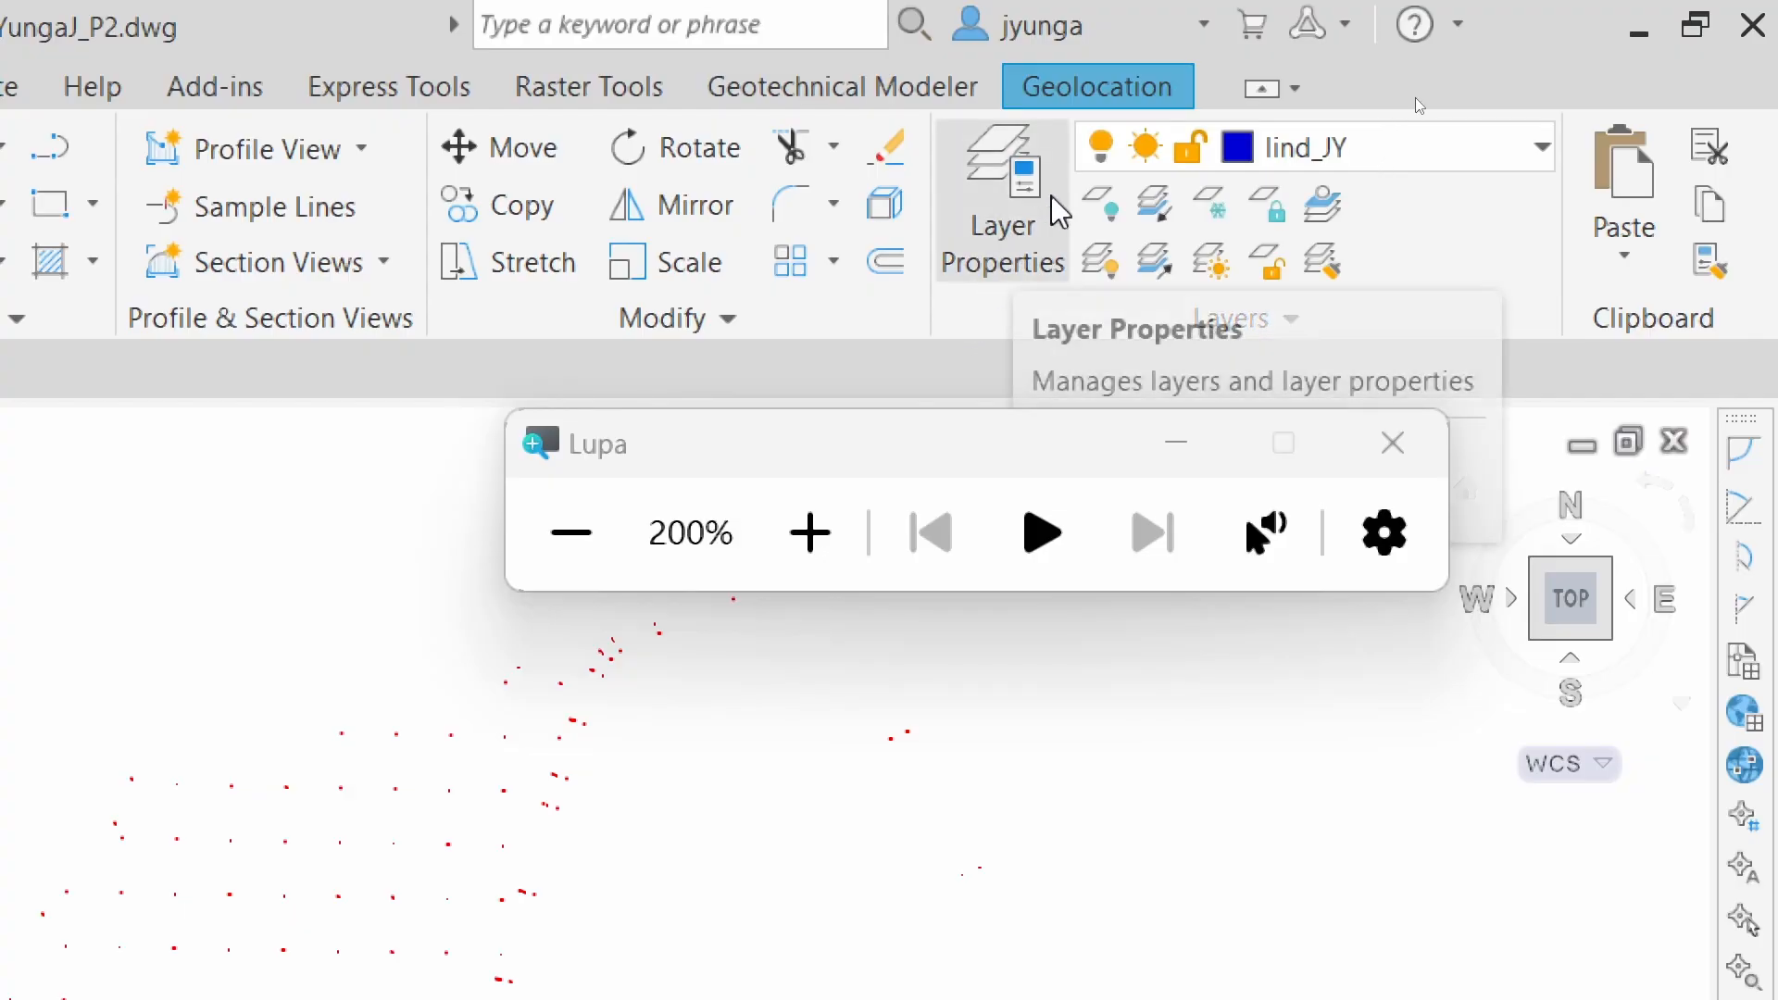
Reopen the Layer Properties Manager and create a new layer named via_JY
left_click(1010, 268)
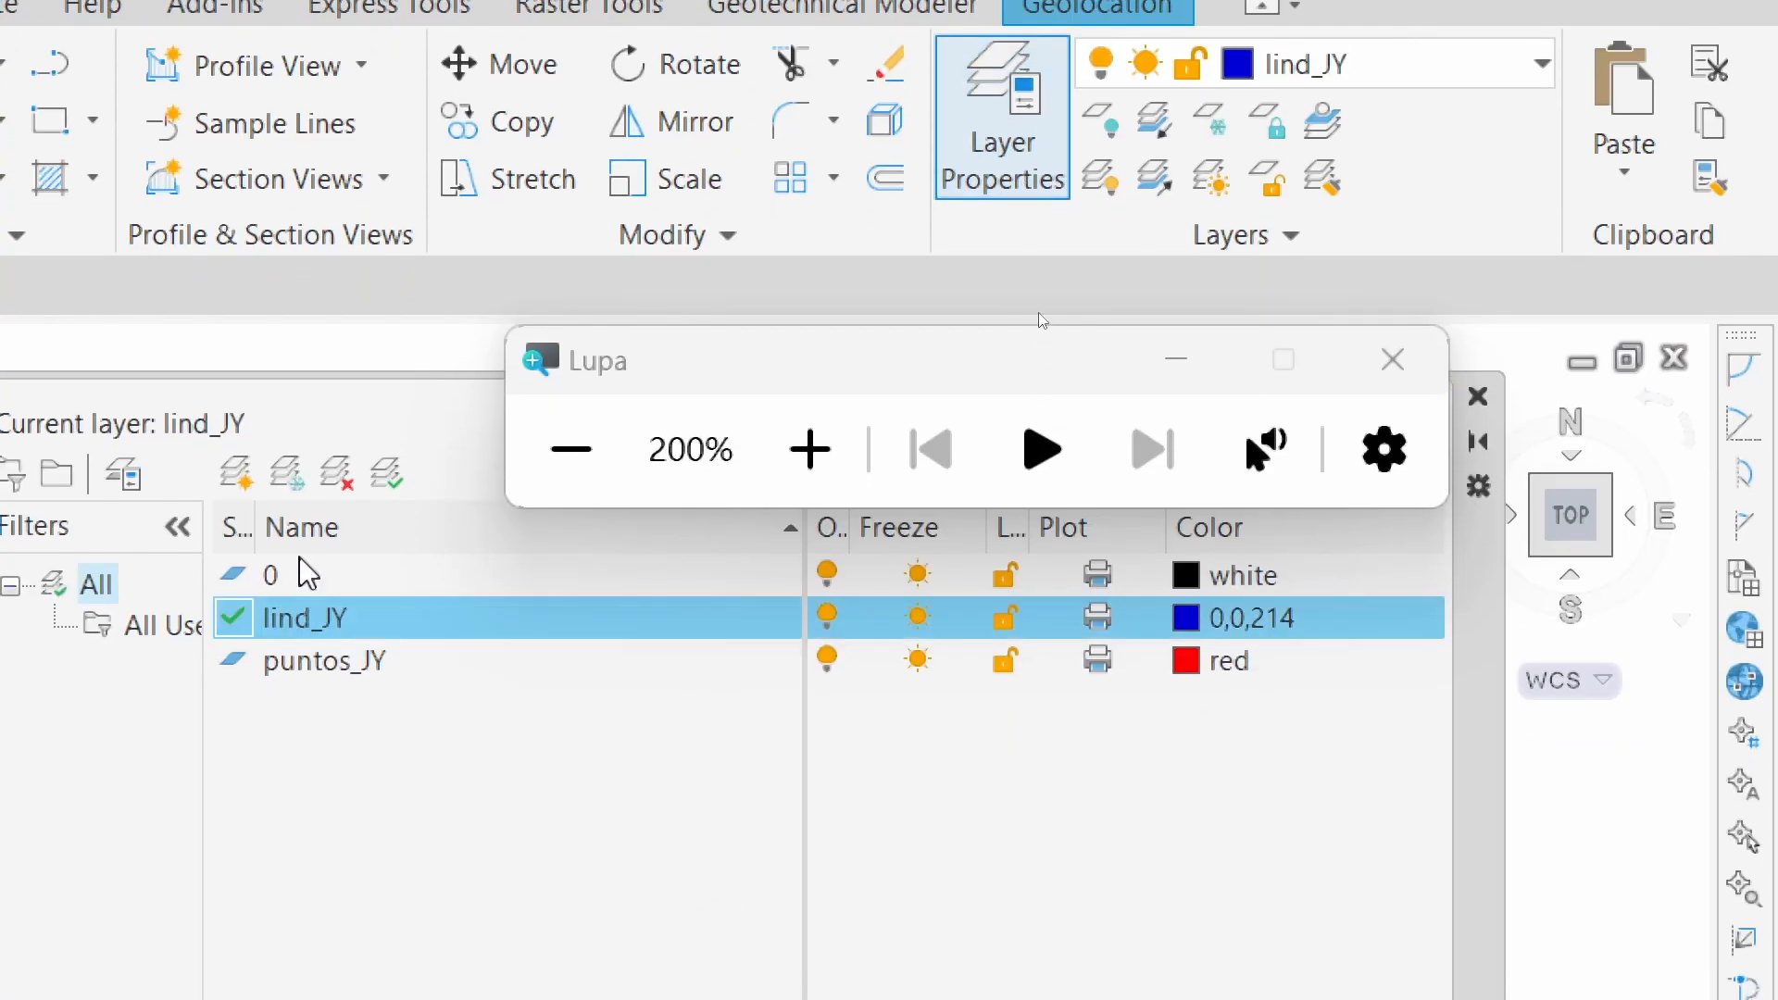
left_click(239, 474)
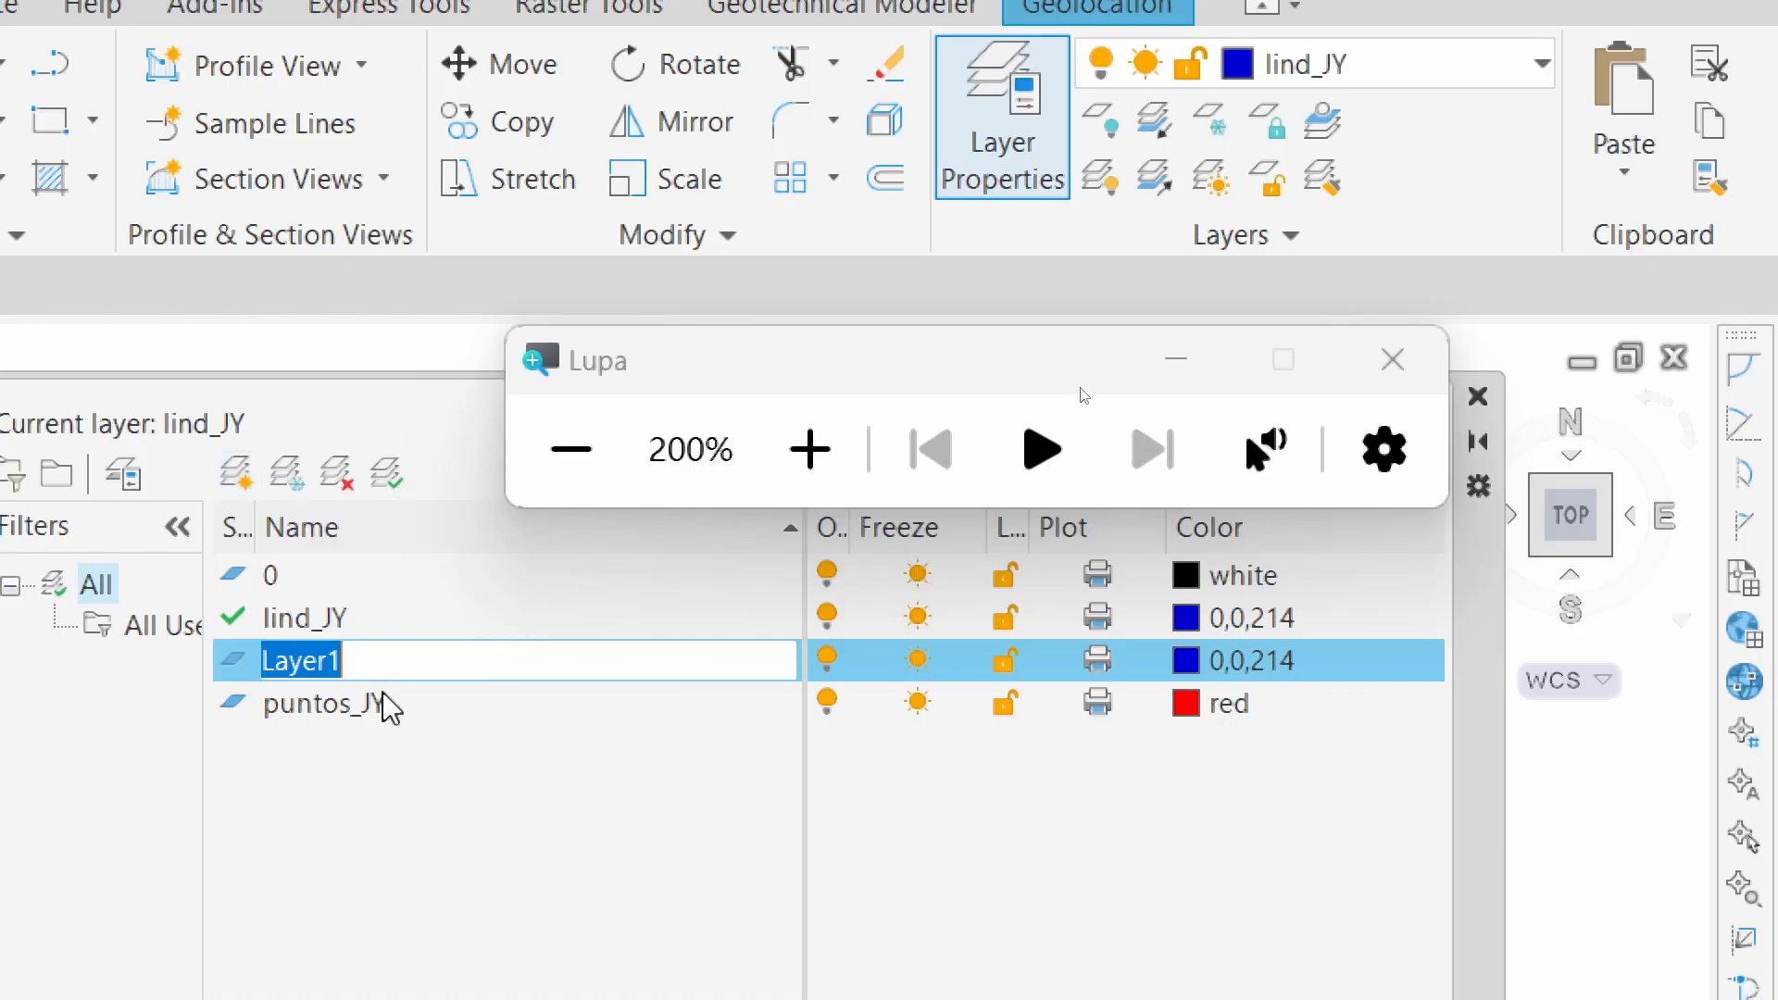
type("via")
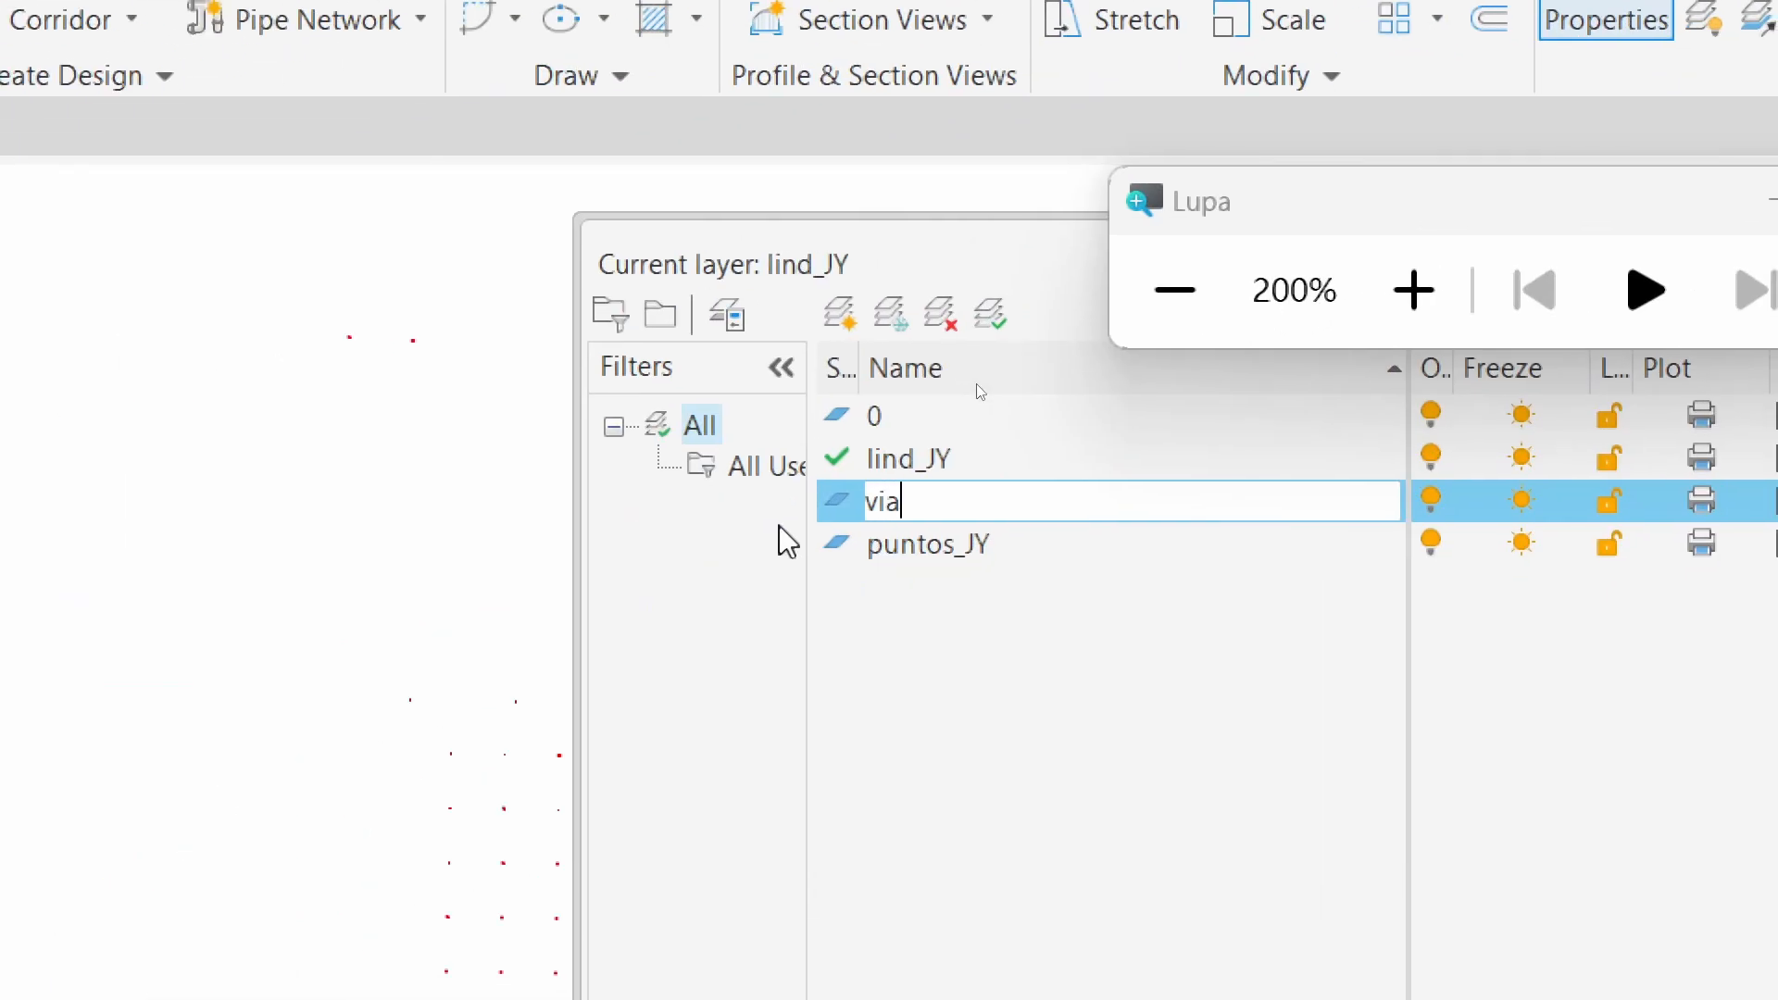
type("_")
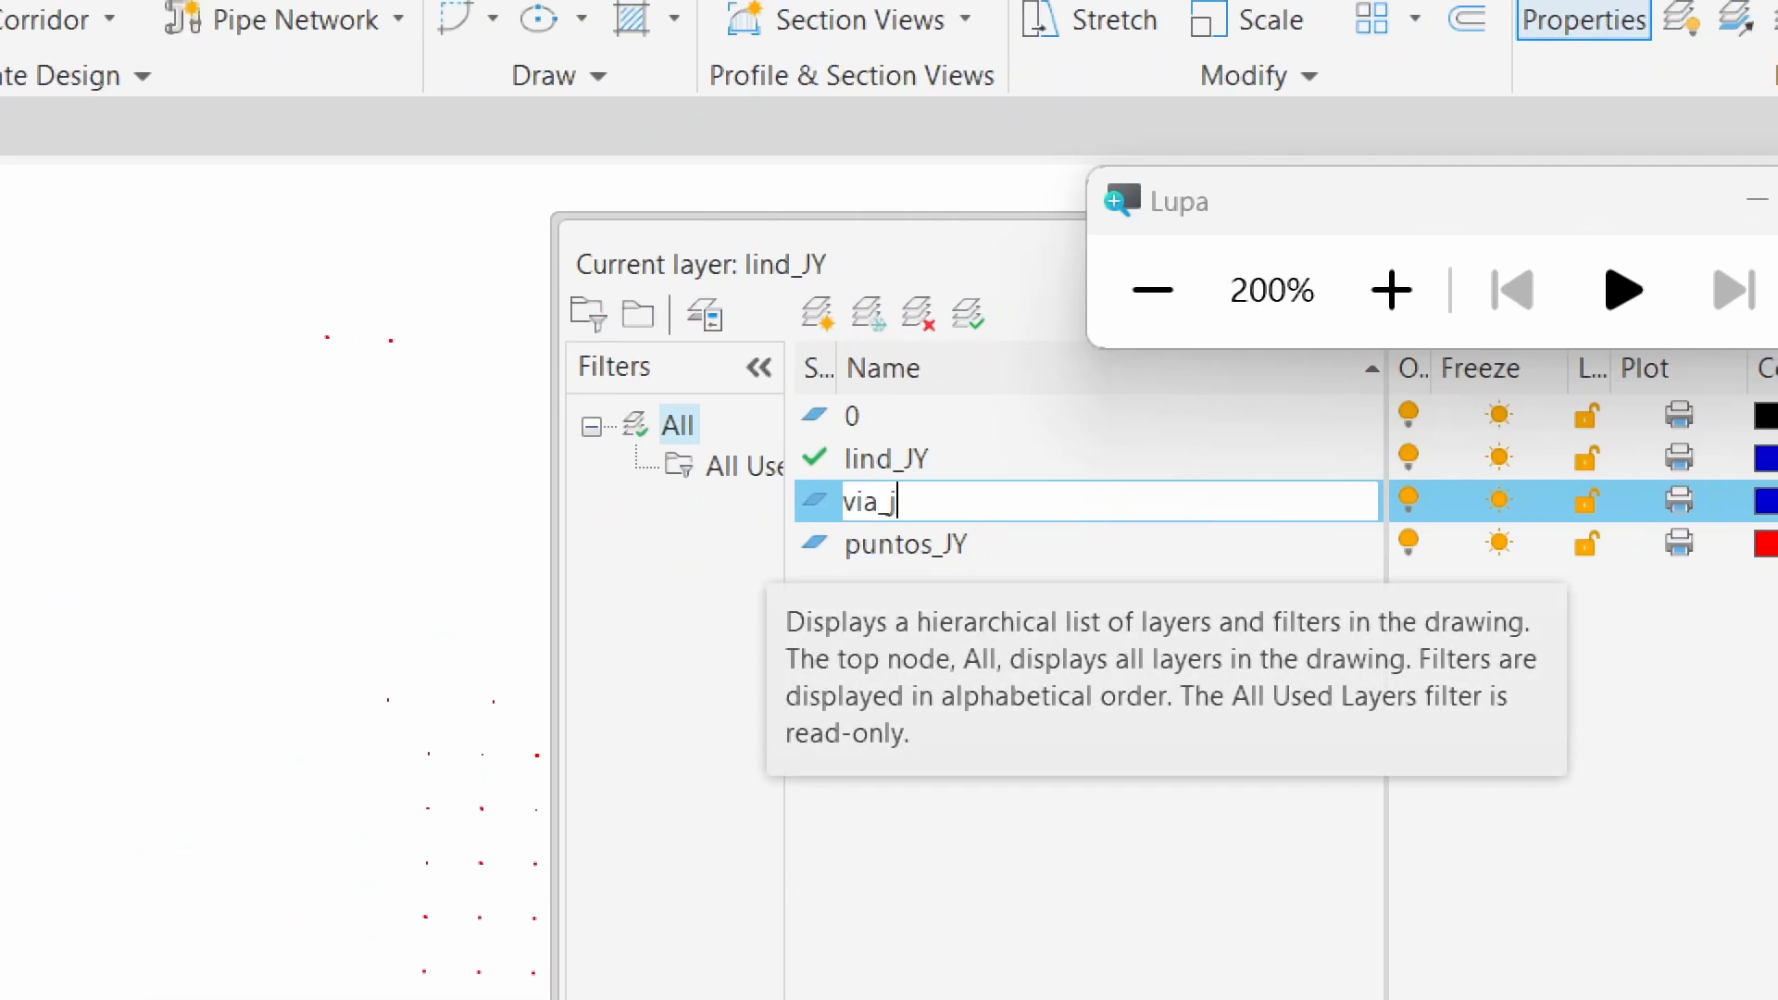
type("JY")
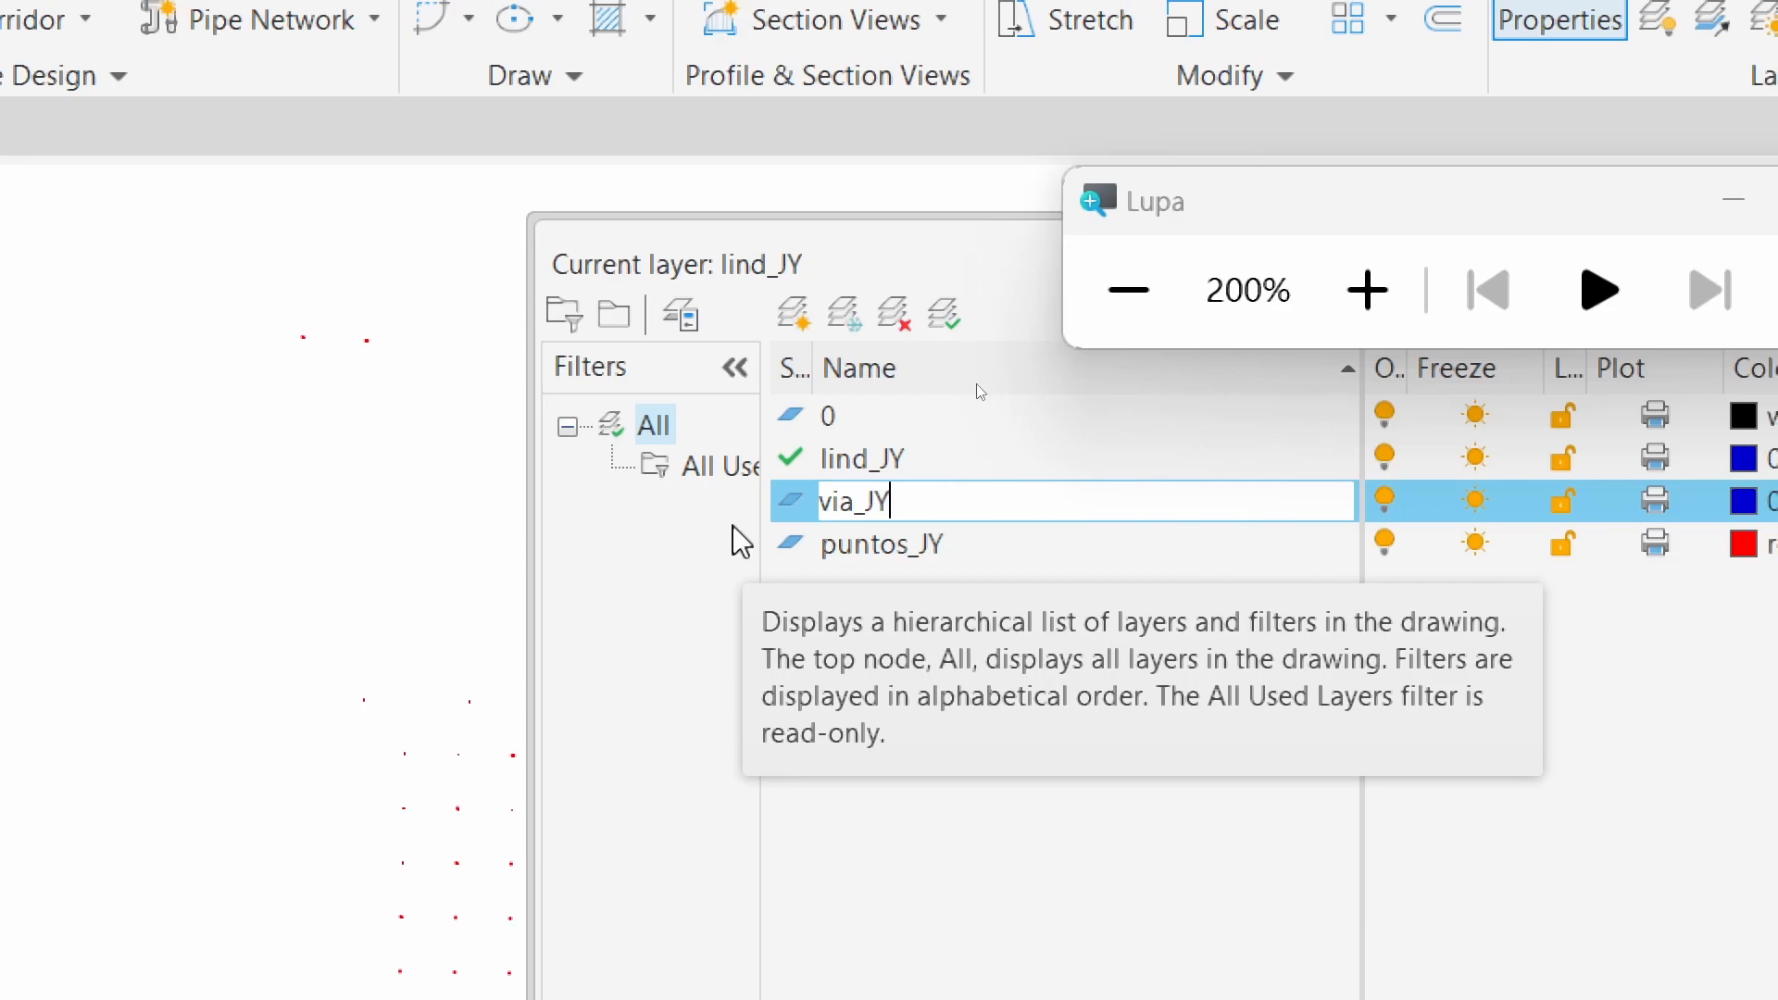
key("Return")
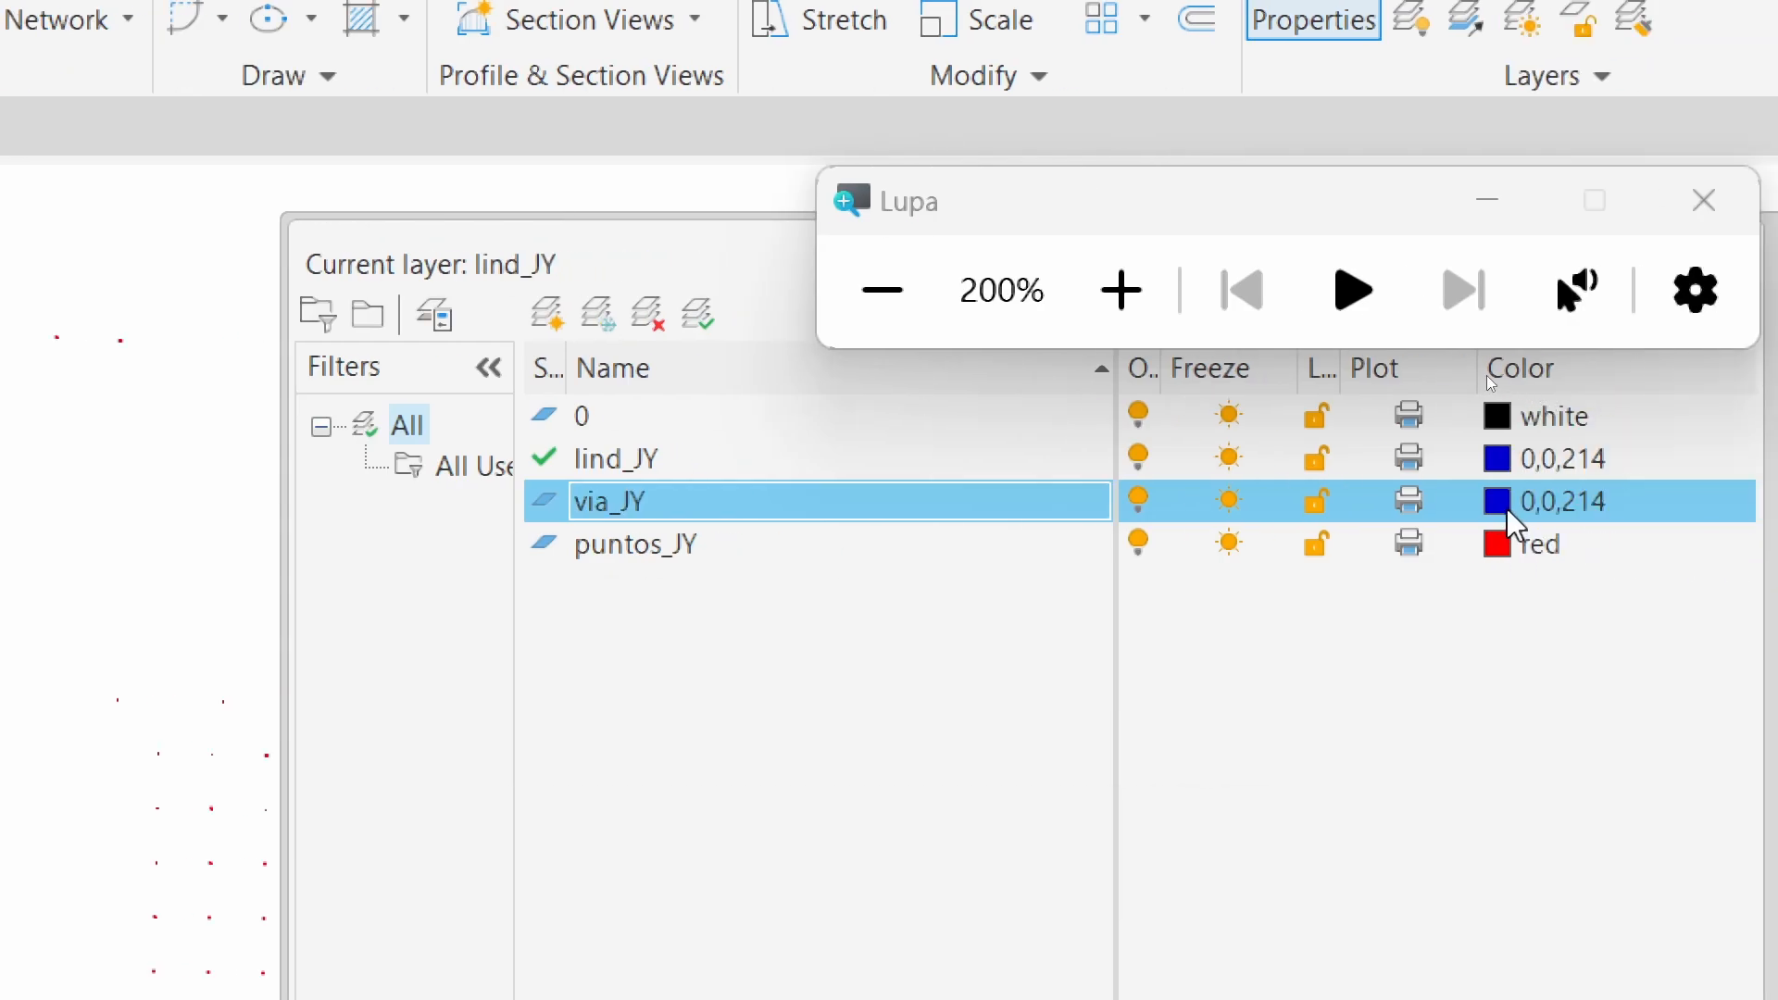
Set the via_JY layer's color to index color white
left_click(1508, 512)
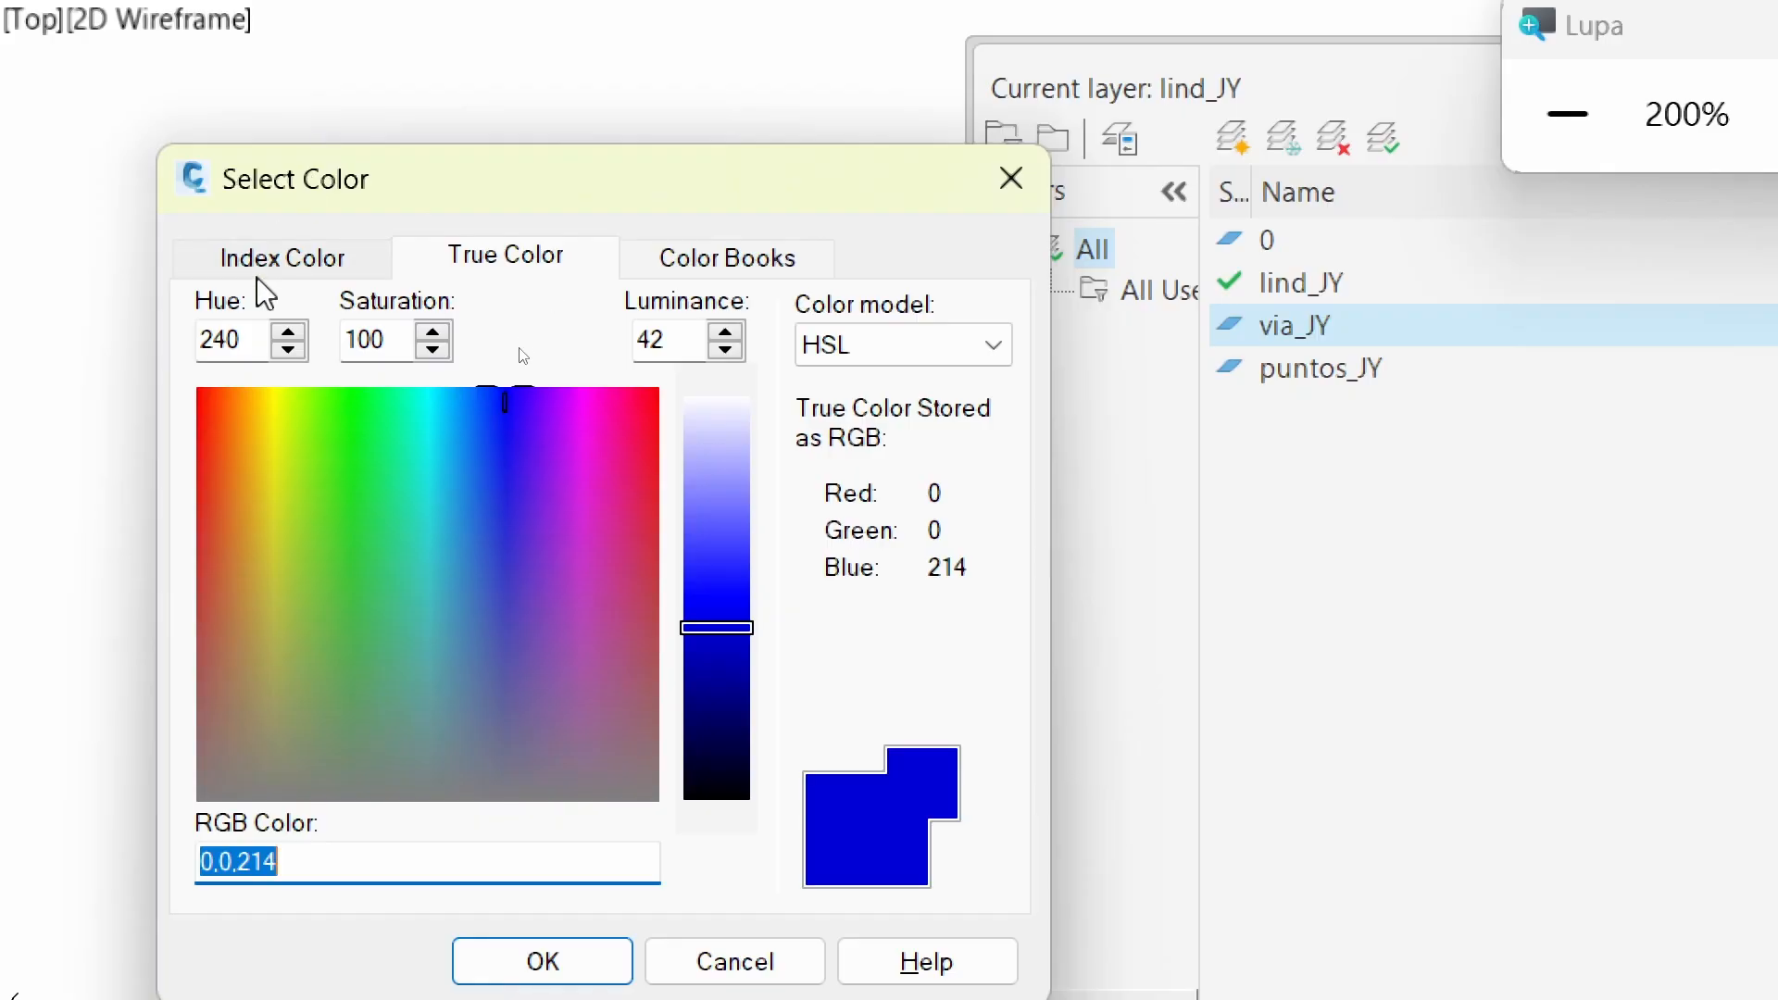
left_click(261, 268)
left_click(1089, 346)
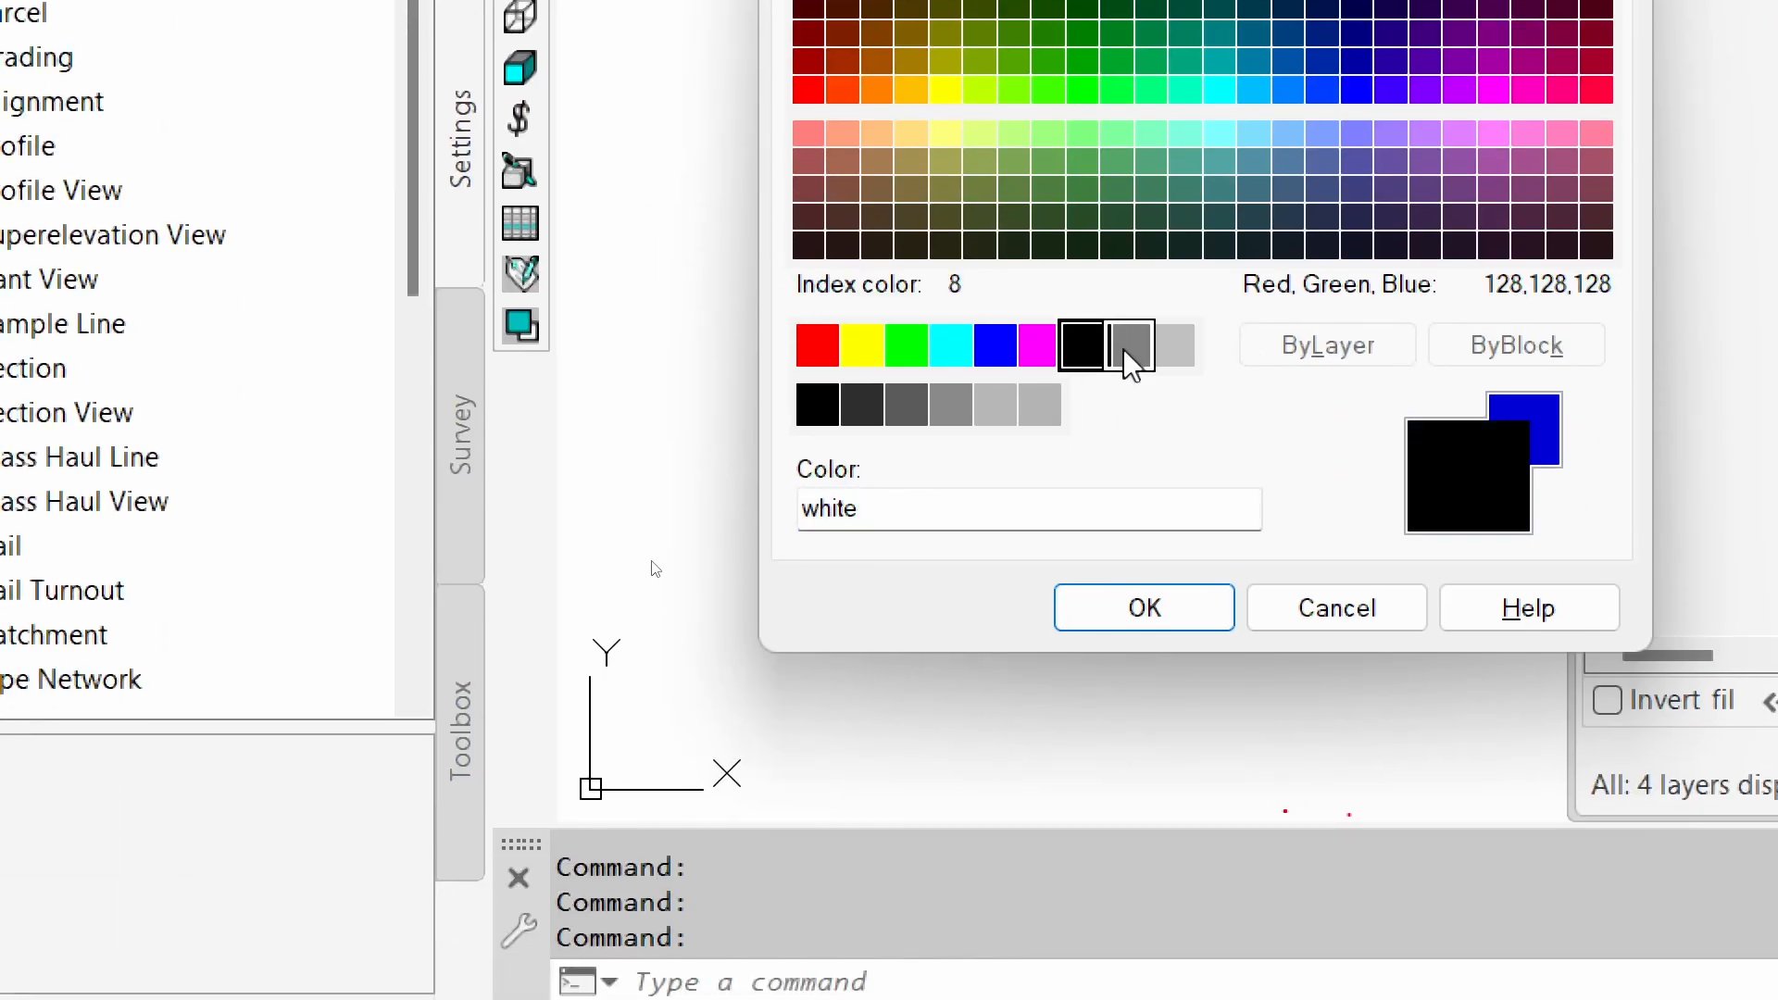
left_click(1153, 613)
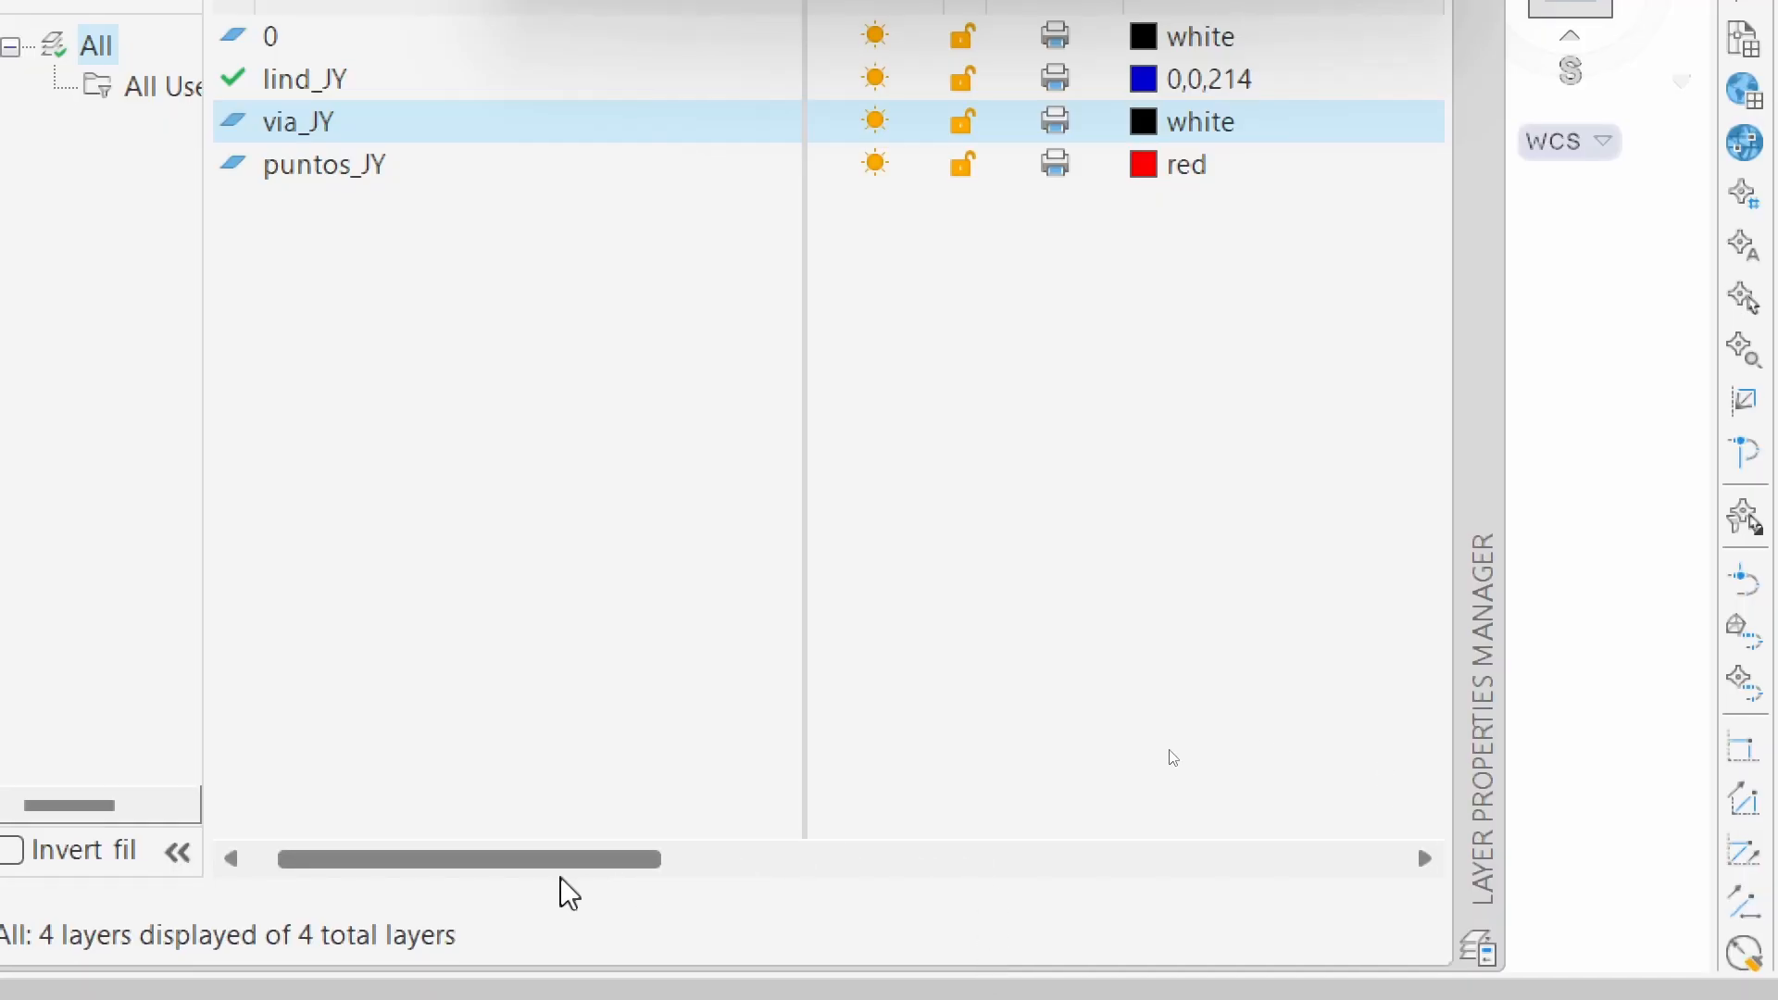
Set the via_JY layer's lineweight to 0.20 mm and close the Layer Properties Manager
left_click_drag(560, 866, 913, 873)
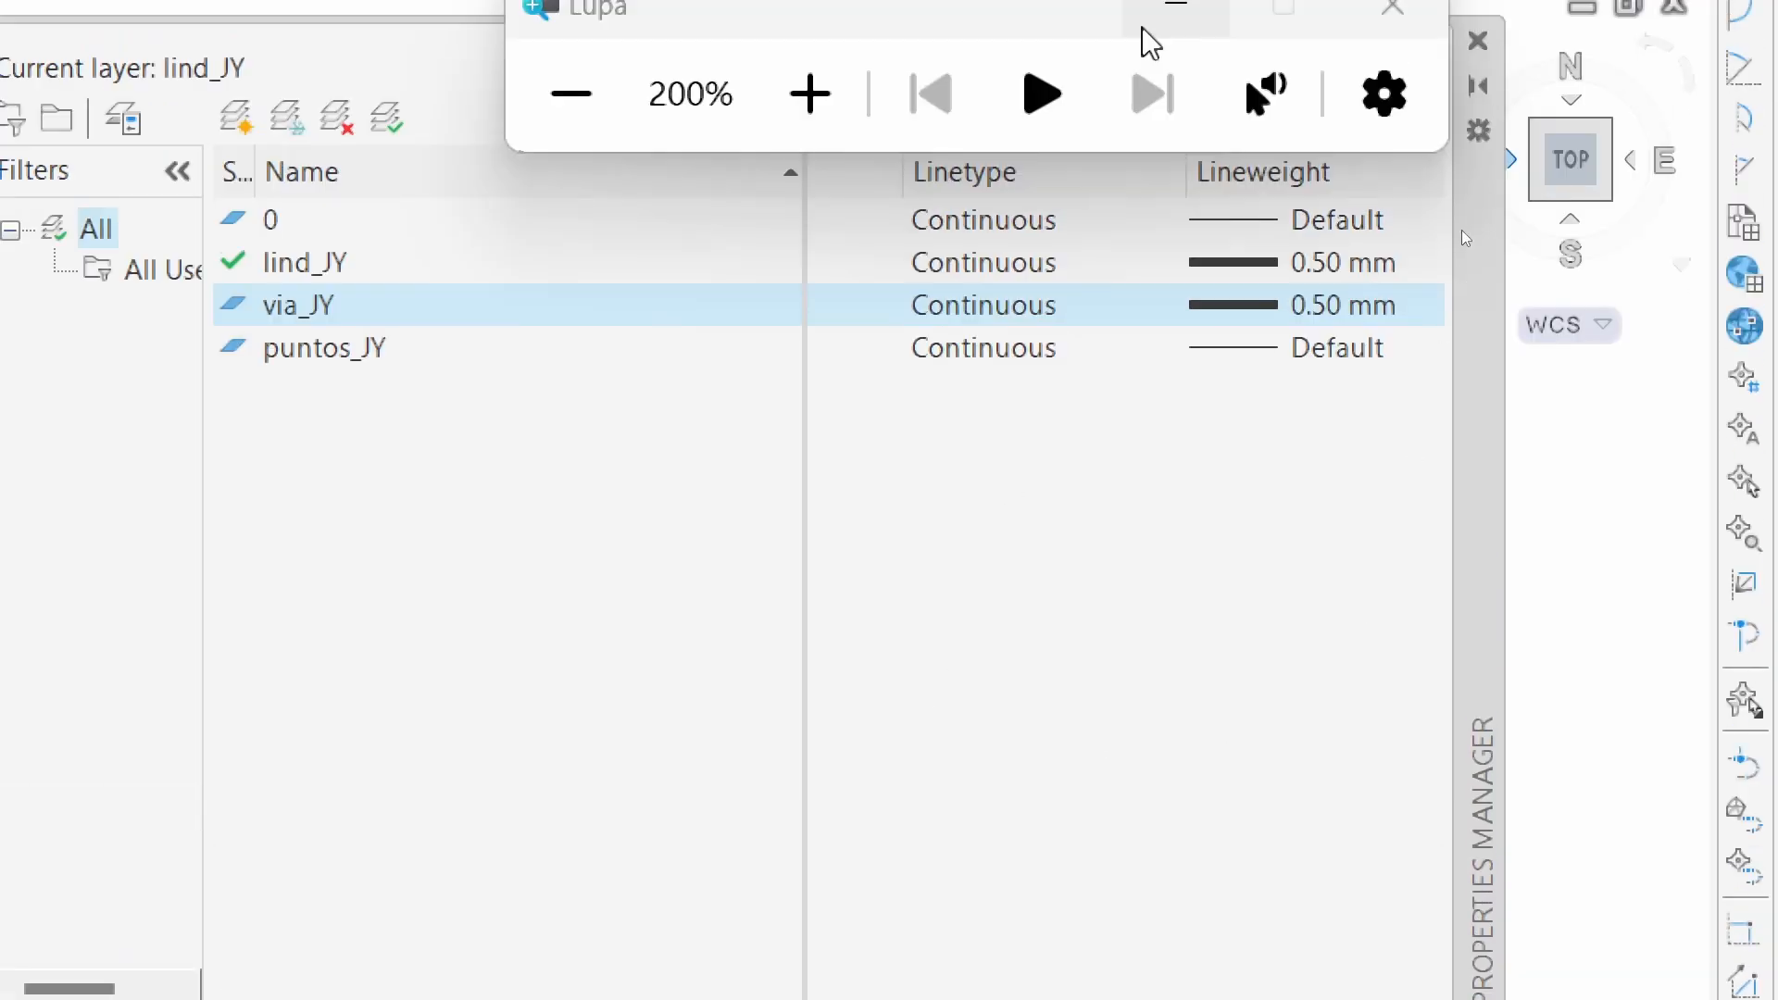
left_click(1252, 348)
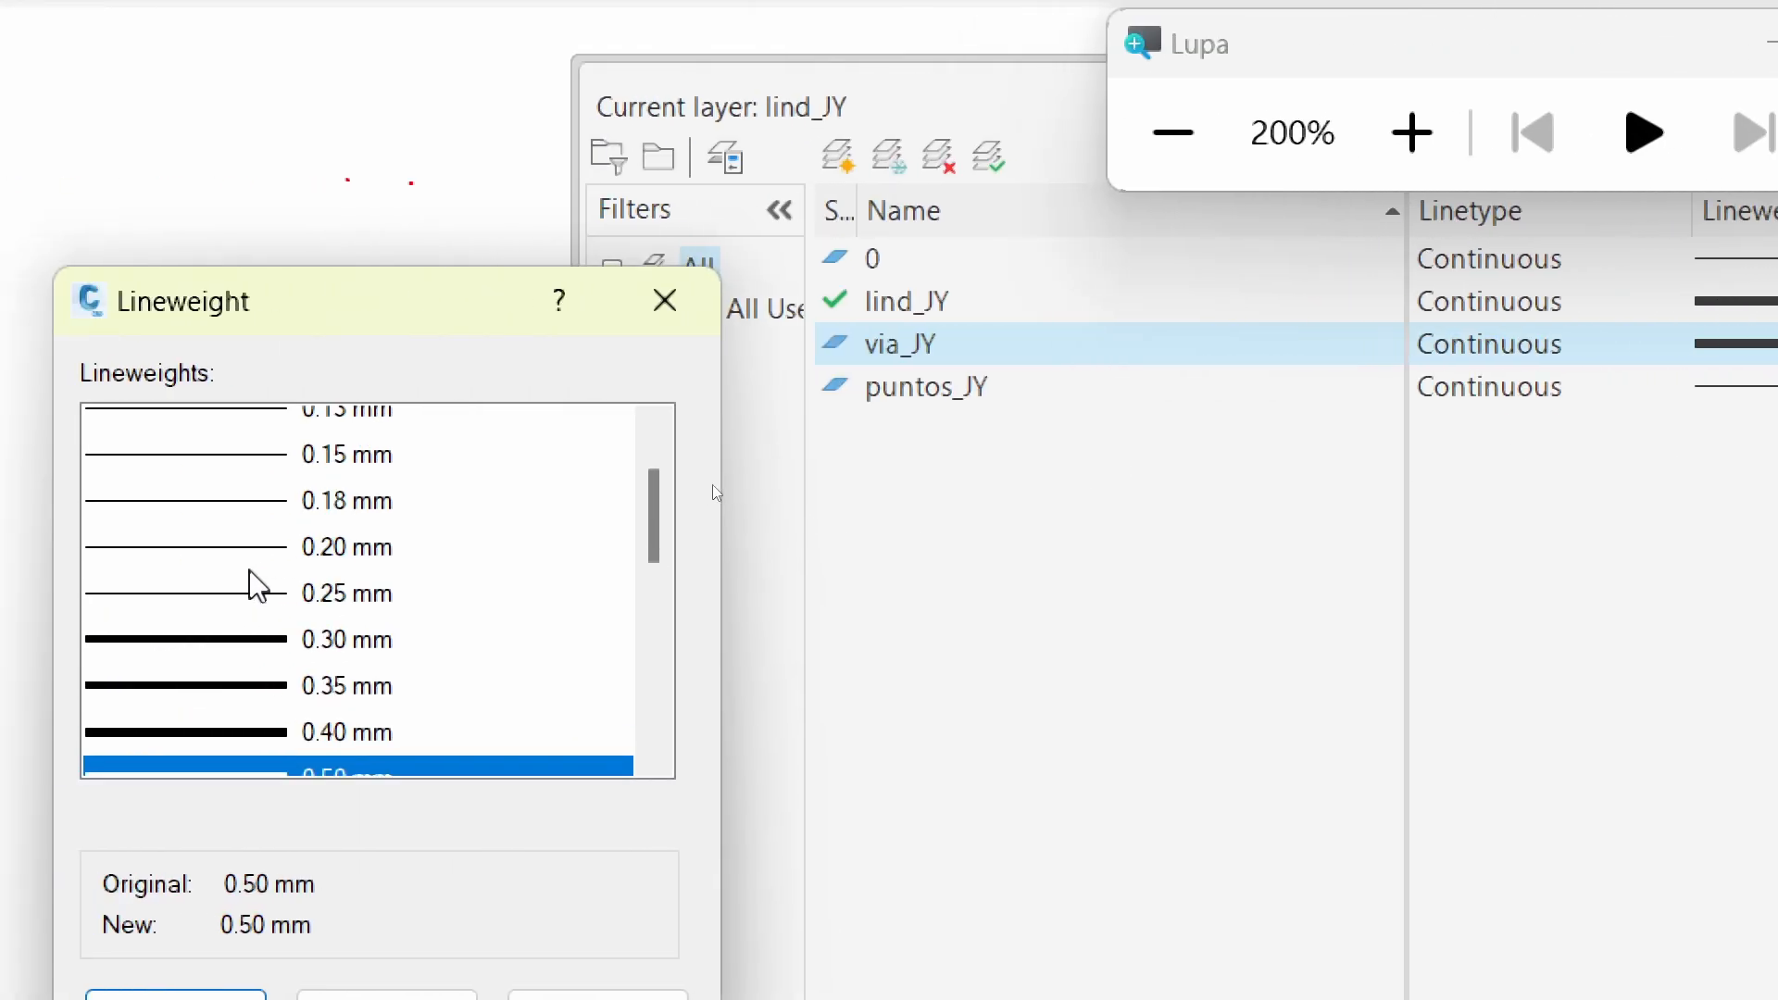
scroll(258, 587, "up", 2)
left_click(222, 435)
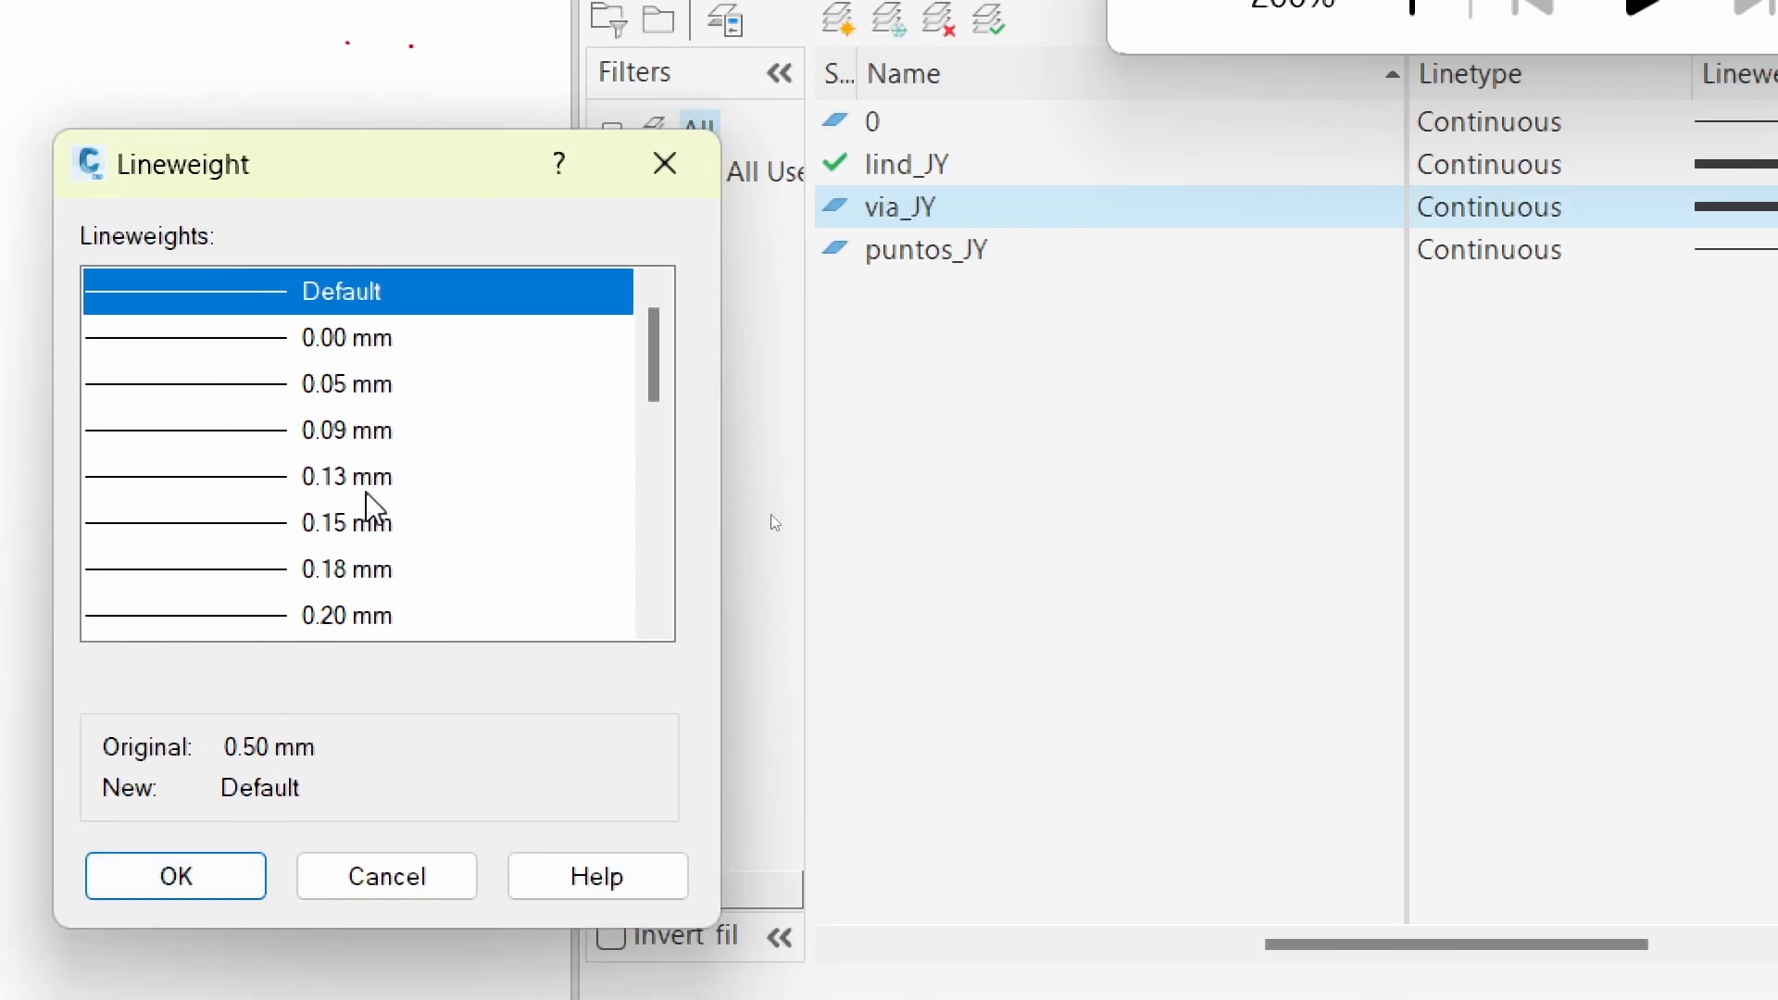
left_click(269, 615)
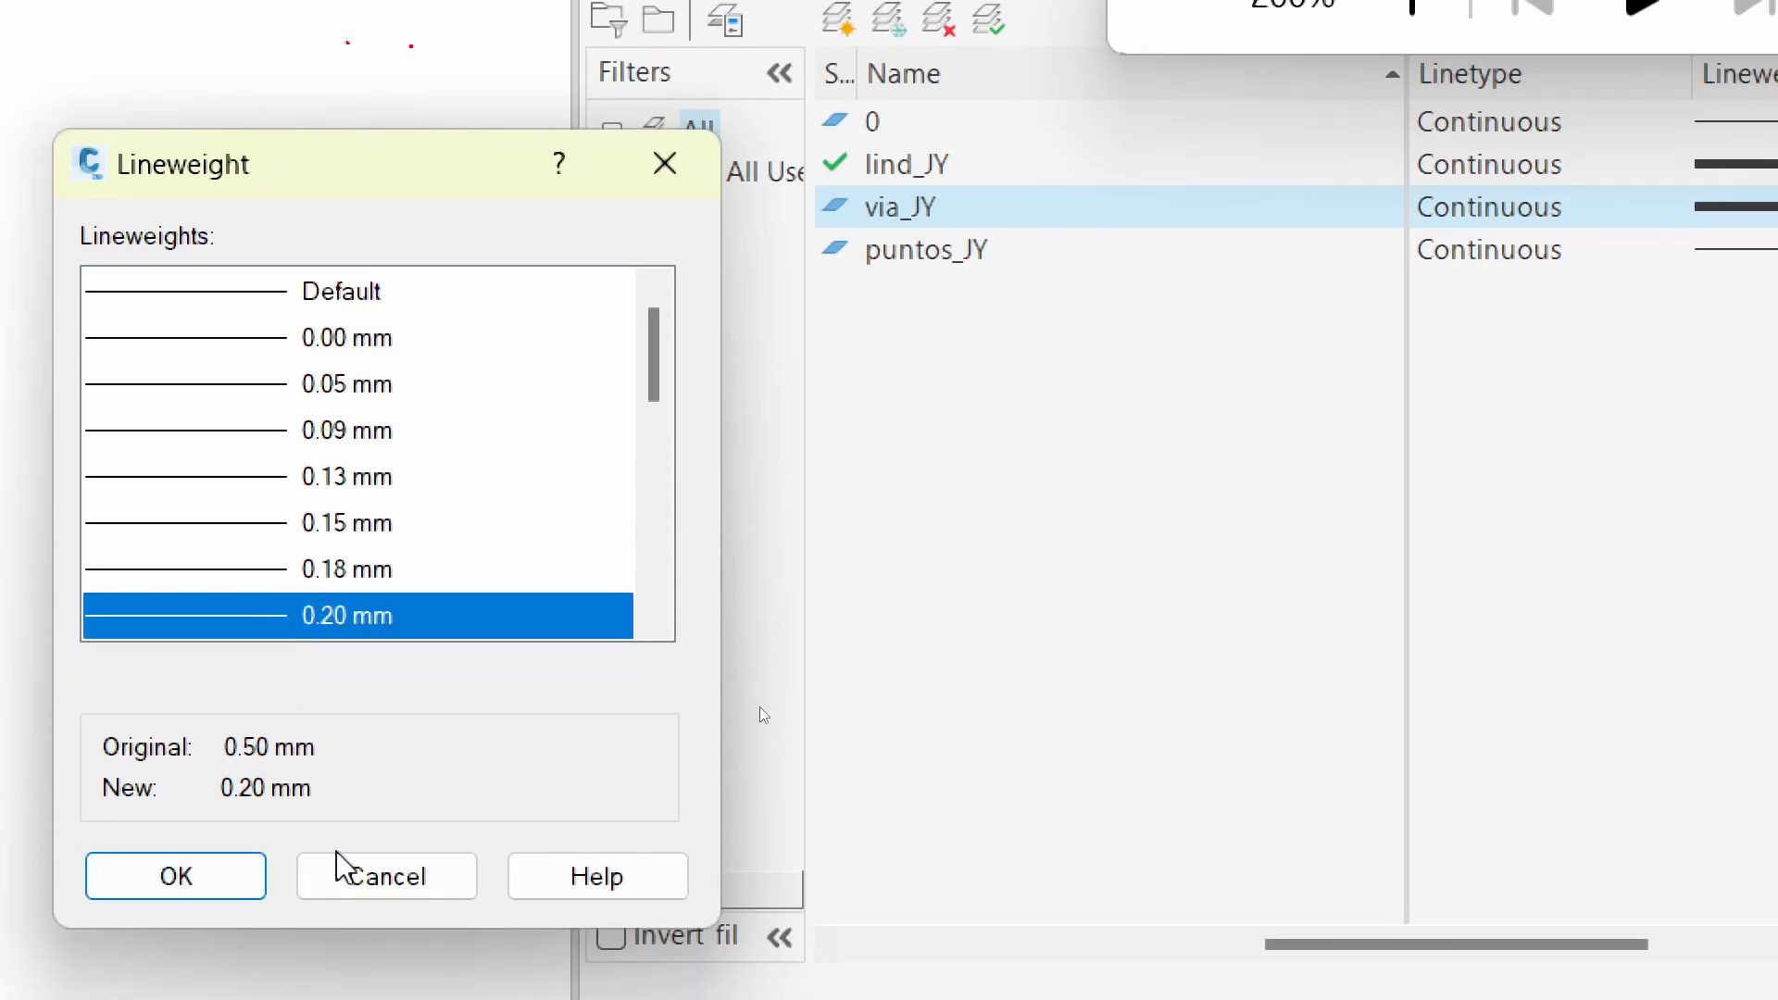
left_click(207, 887)
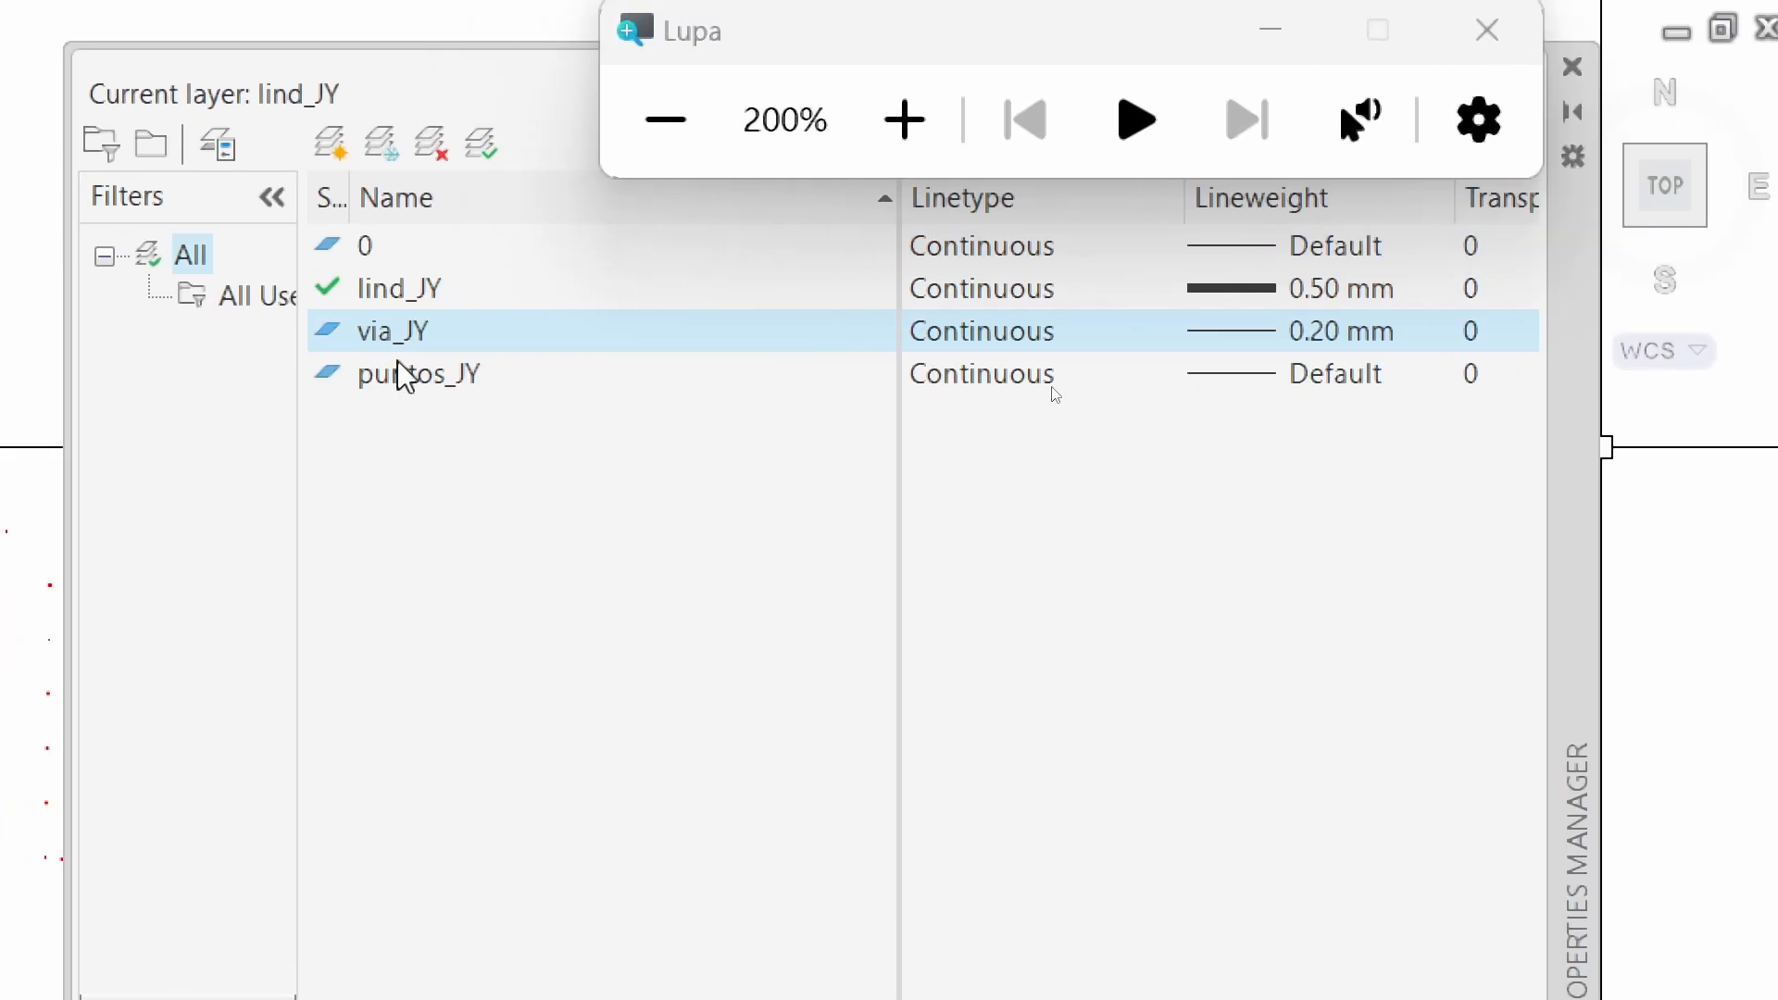
left_click(371, 294)
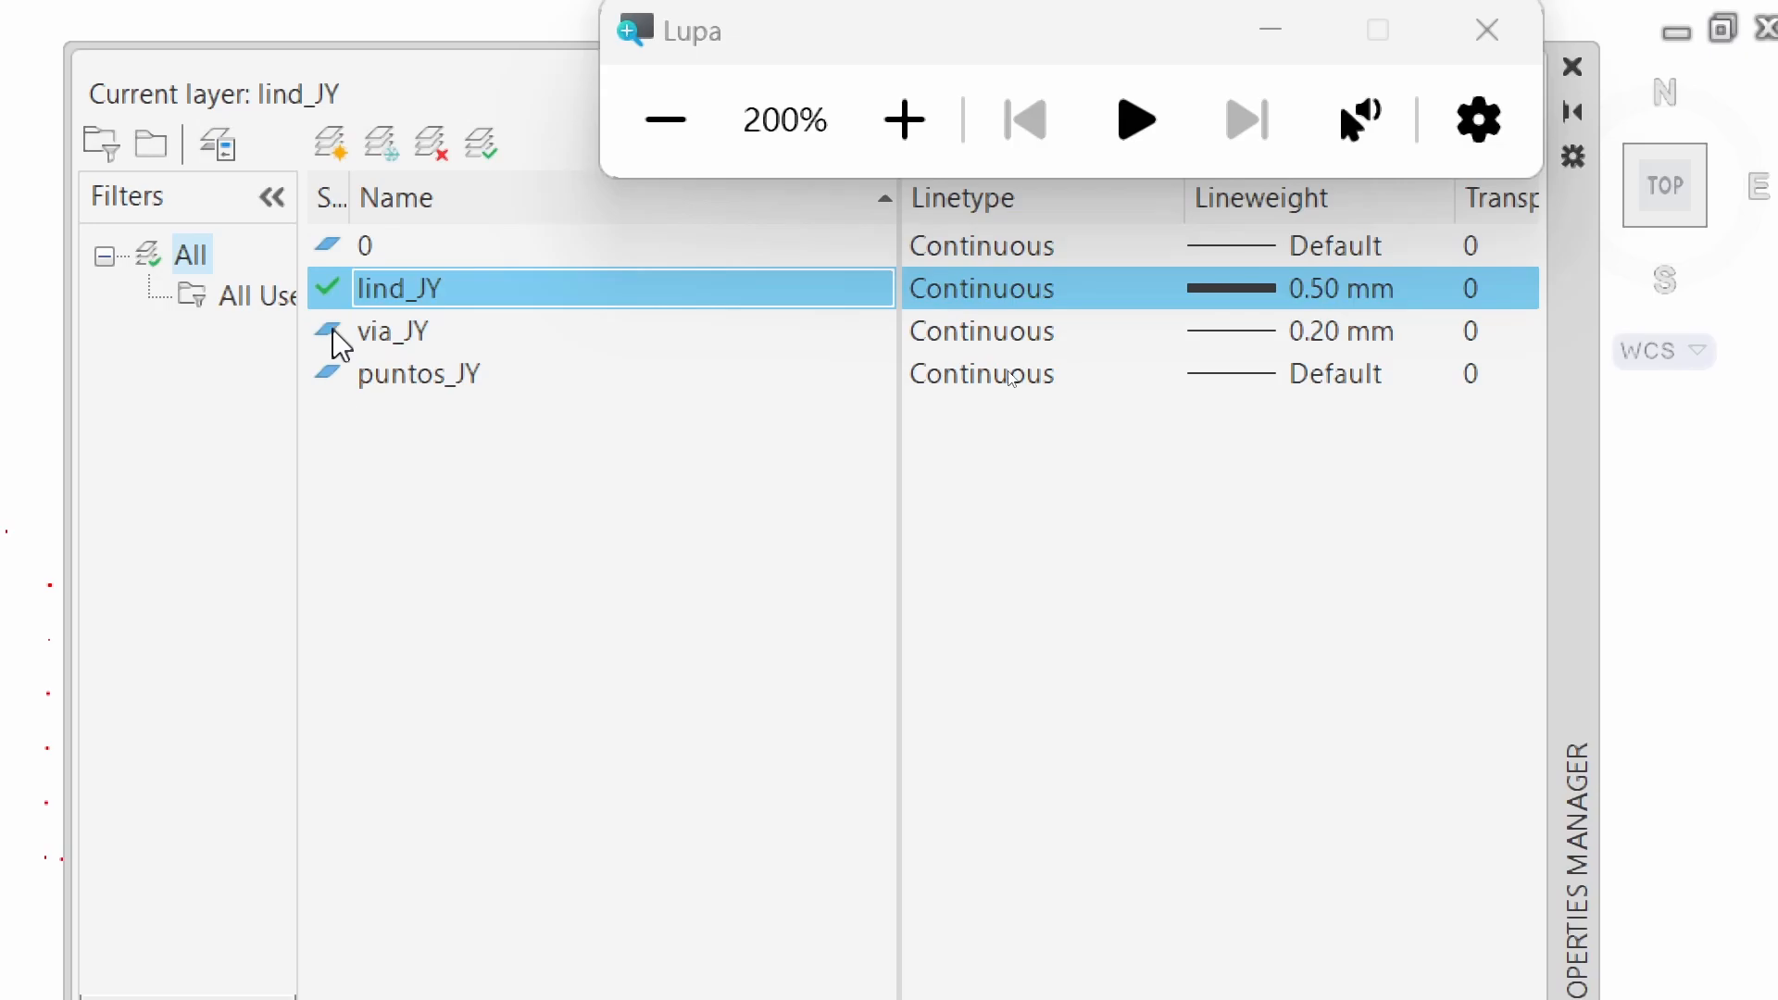
left_click(1573, 67)
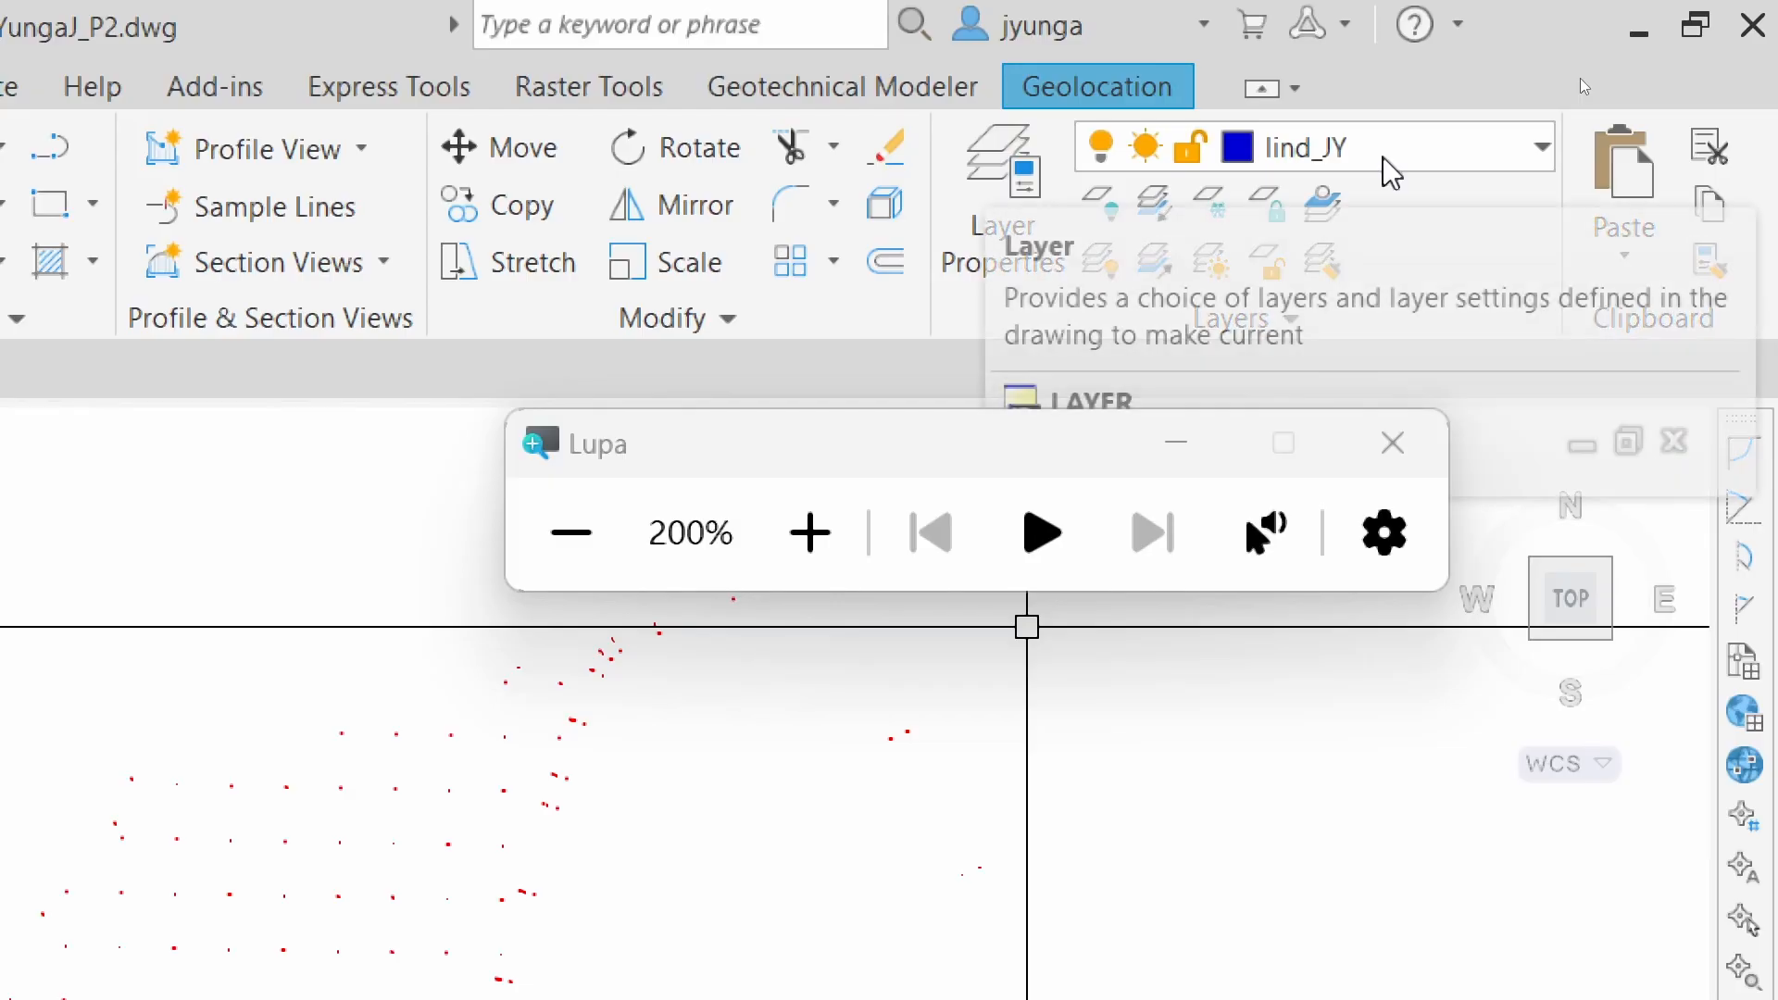
Examine the survey points' numbers and description labels up close, and return to the full drawing extents
scroll(524, 779, "down", 2)
middle_click_drag(505, 821, 603, 719)
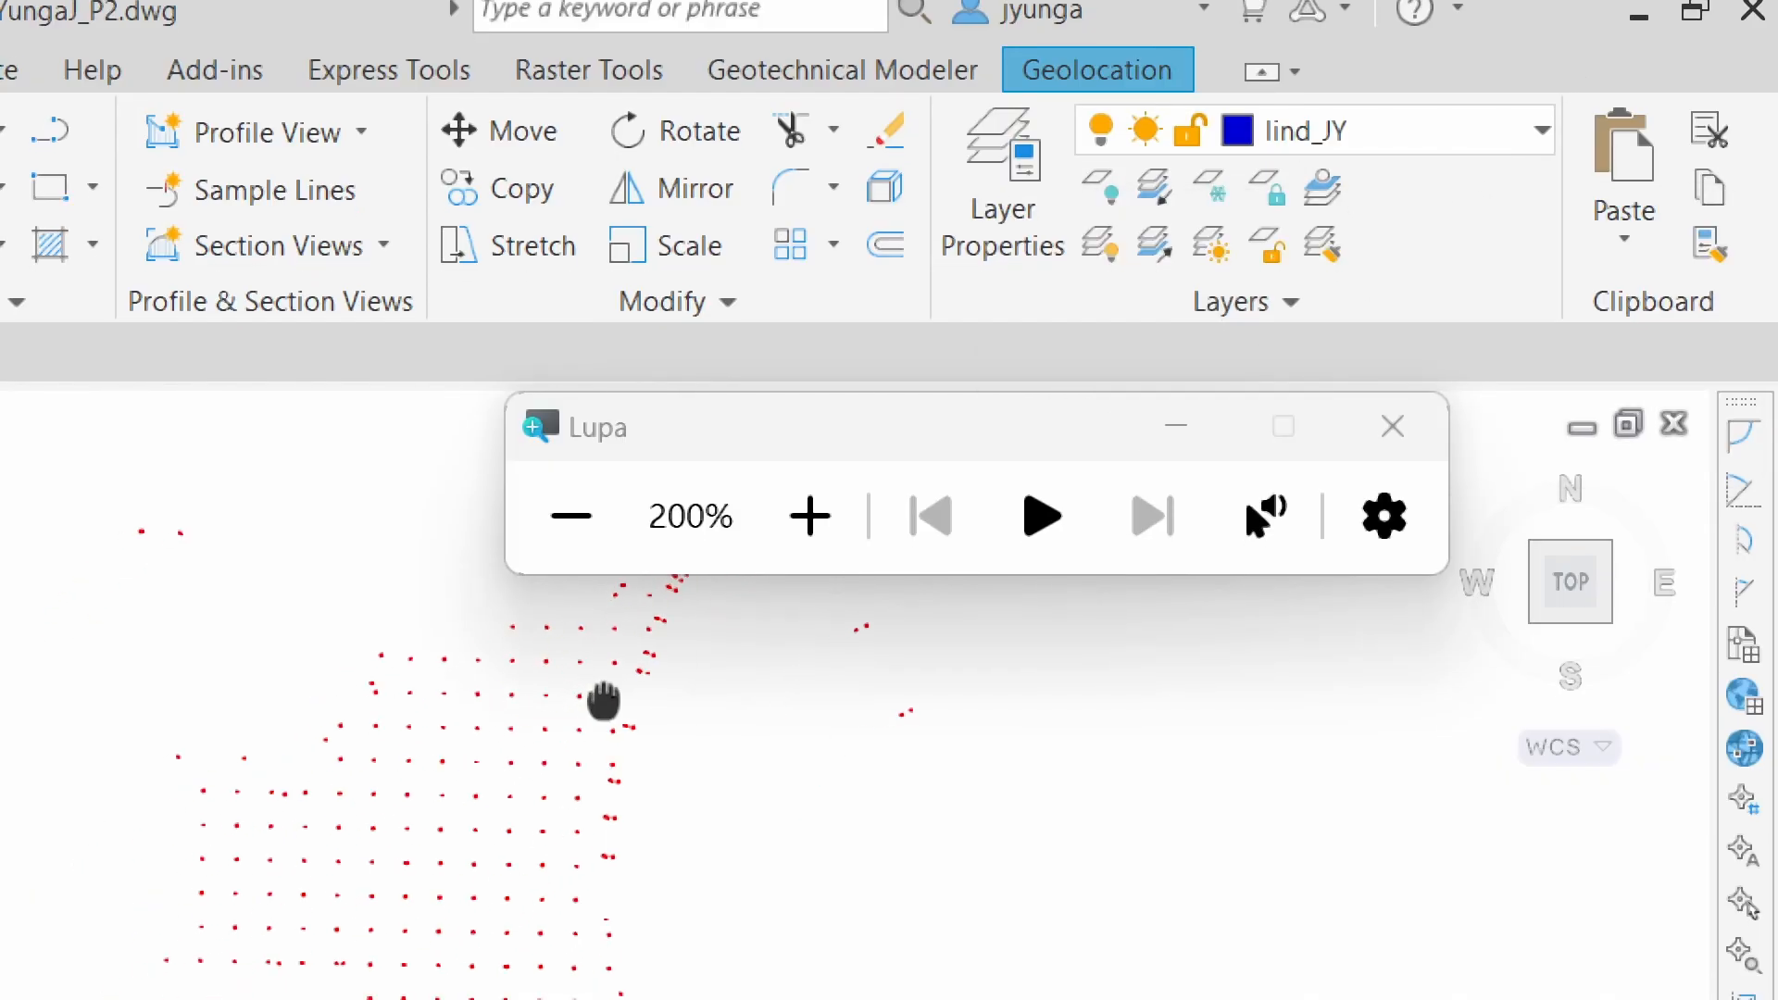
scroll(714, 751, "up", 8)
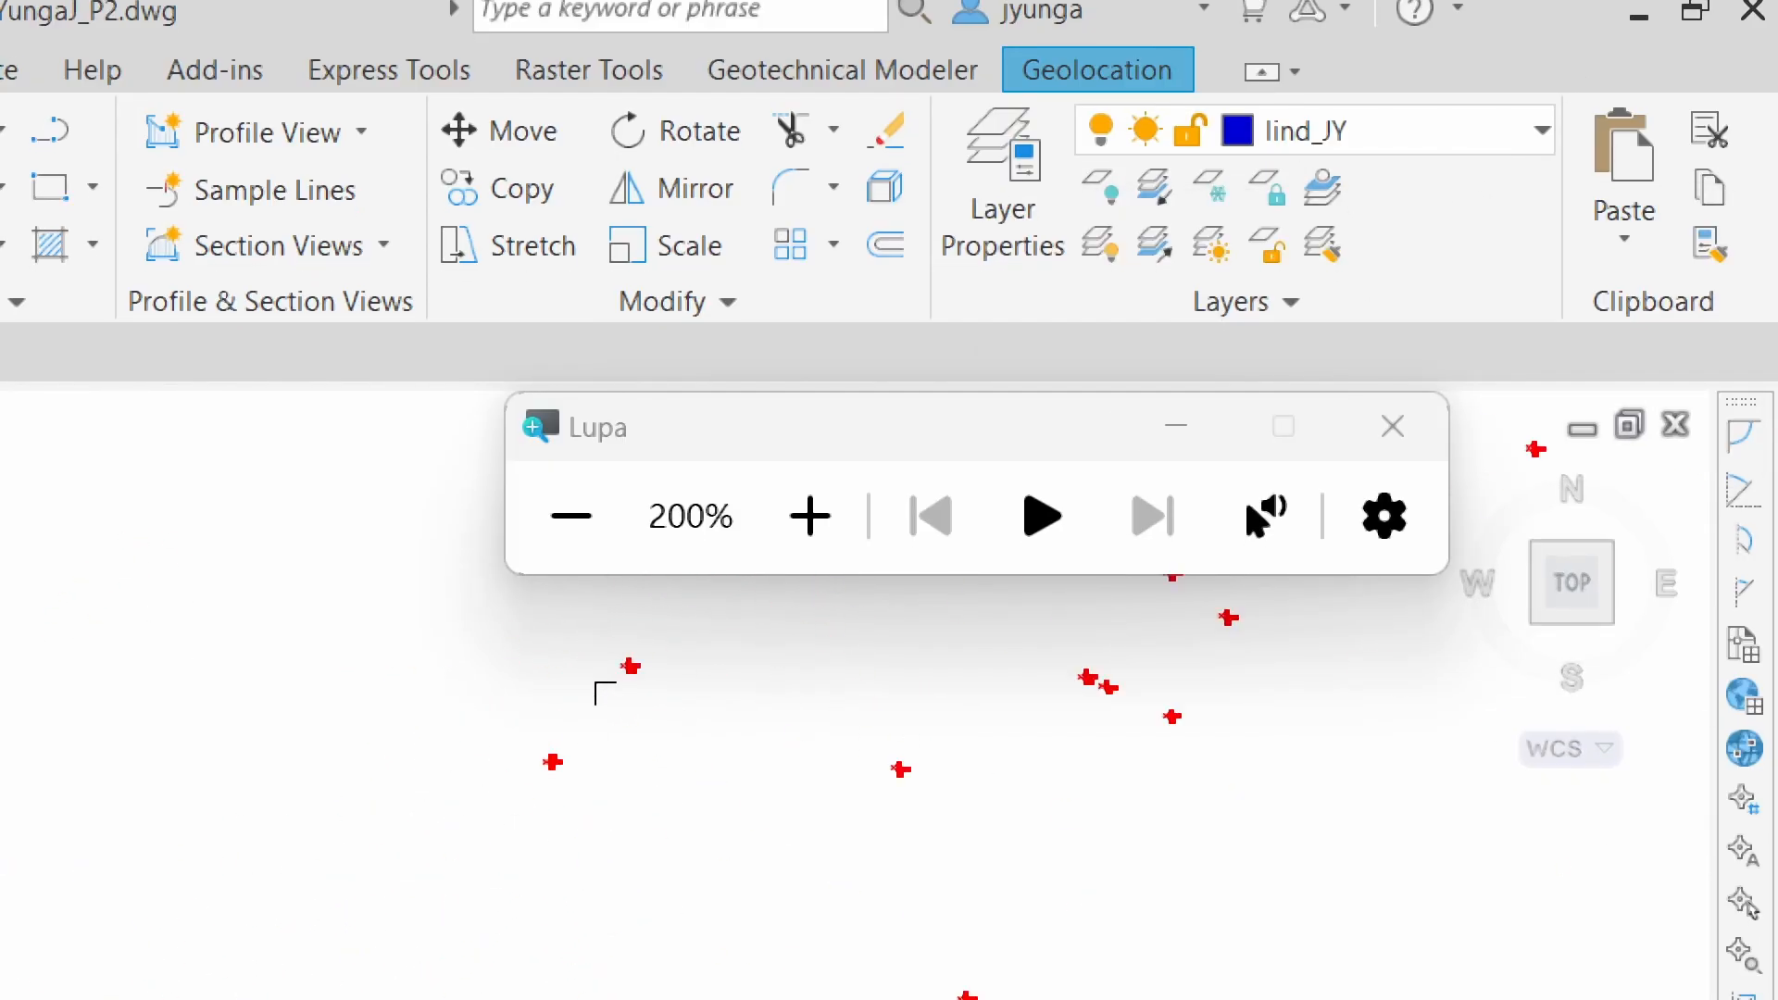
scroll(655, 623, "down", 4)
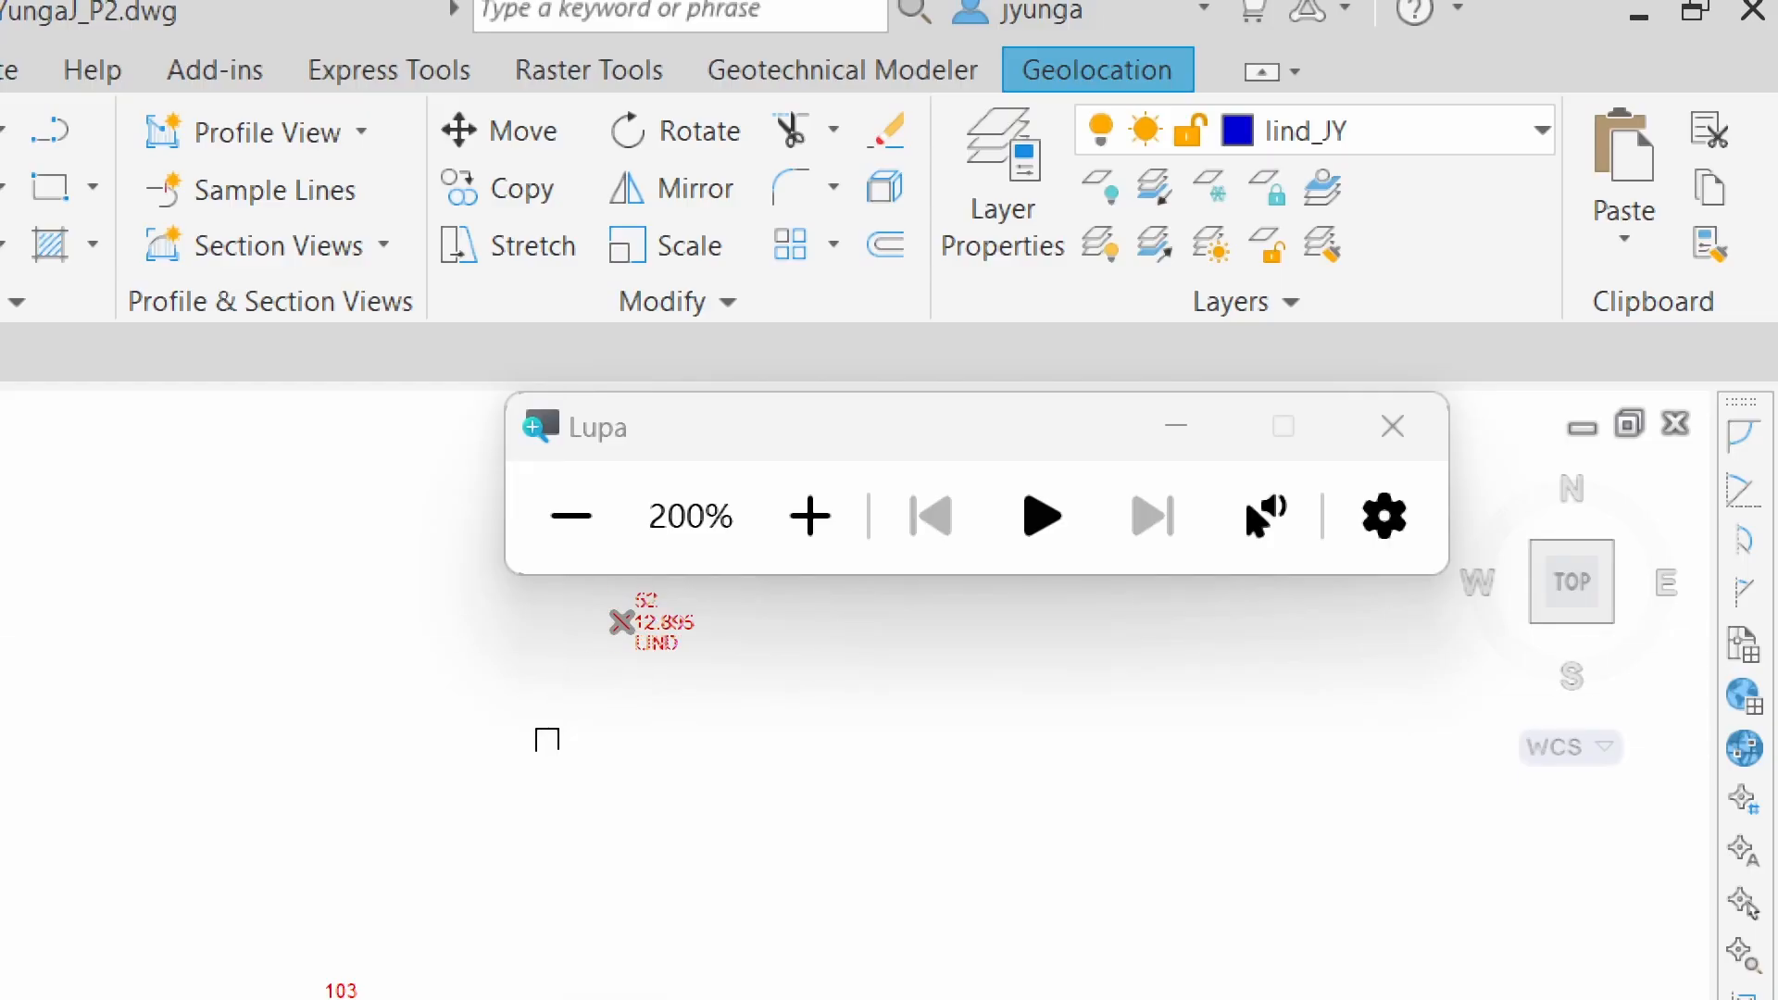
mouse_move(504, 883)
middle_mouse_down()
mouse_move(719, 742)
mouse_move(671, 857)
middle_mouse_up()
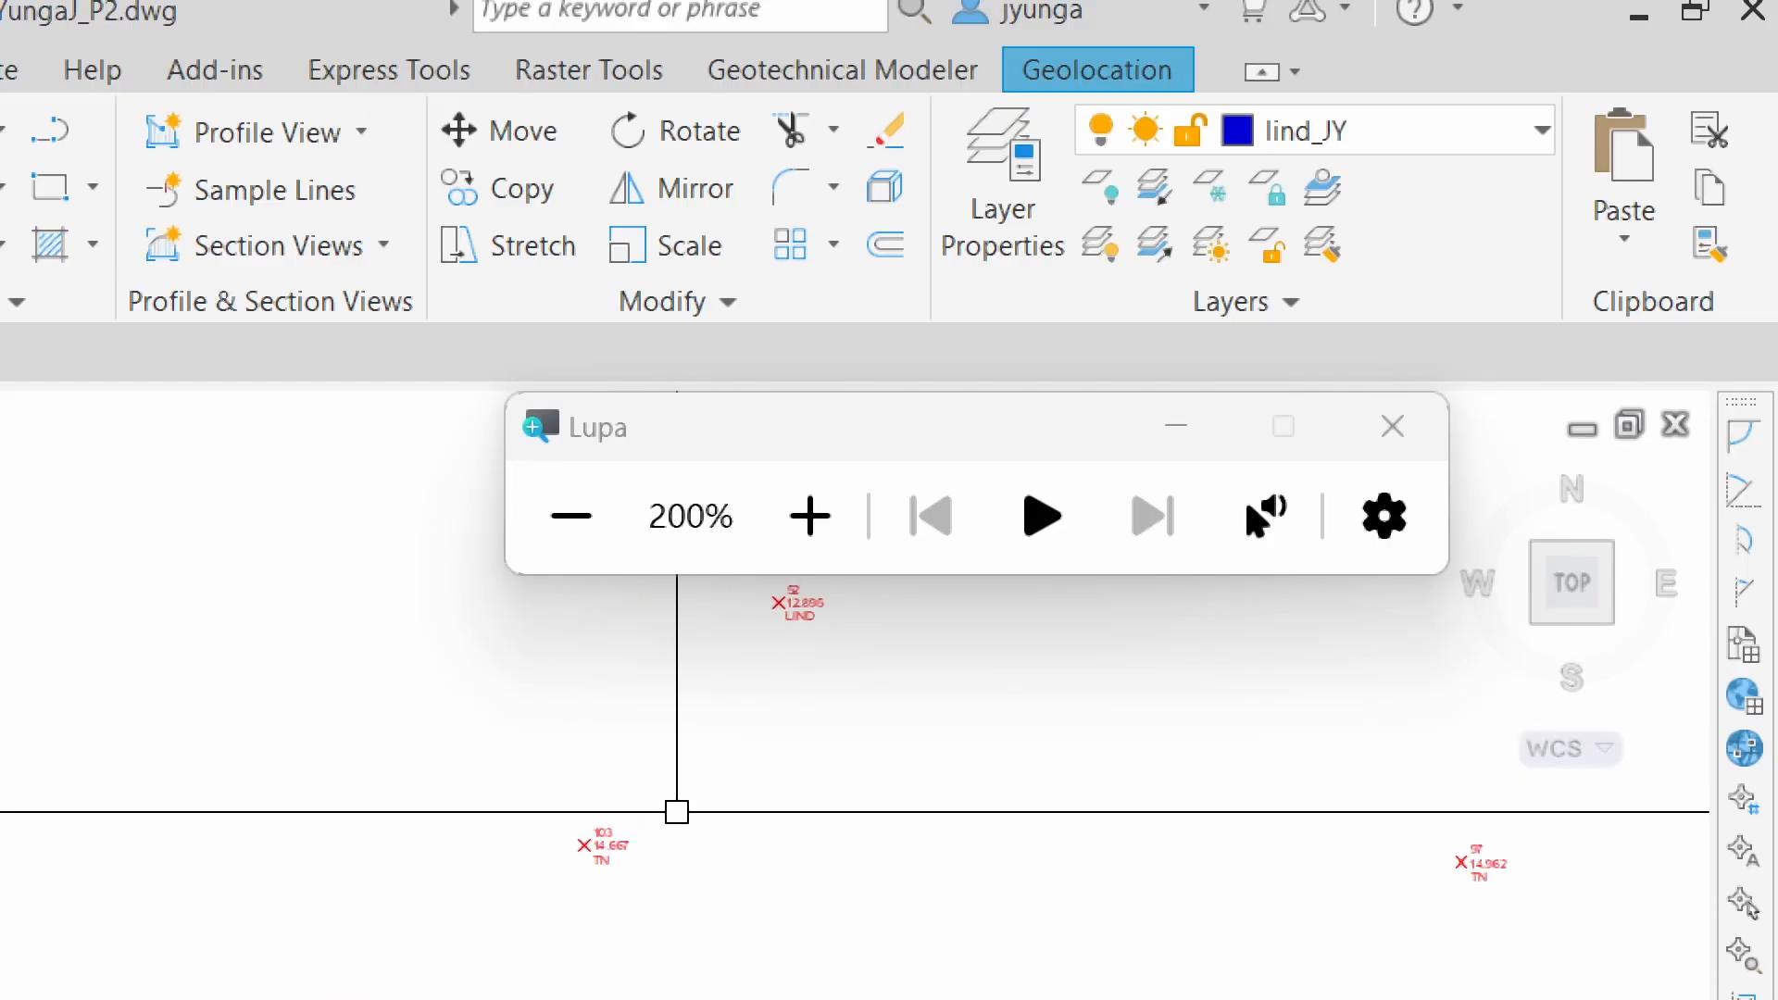
middle_click_drag(1137, 697, 1142, 821)
scroll(711, 631, "up", 4)
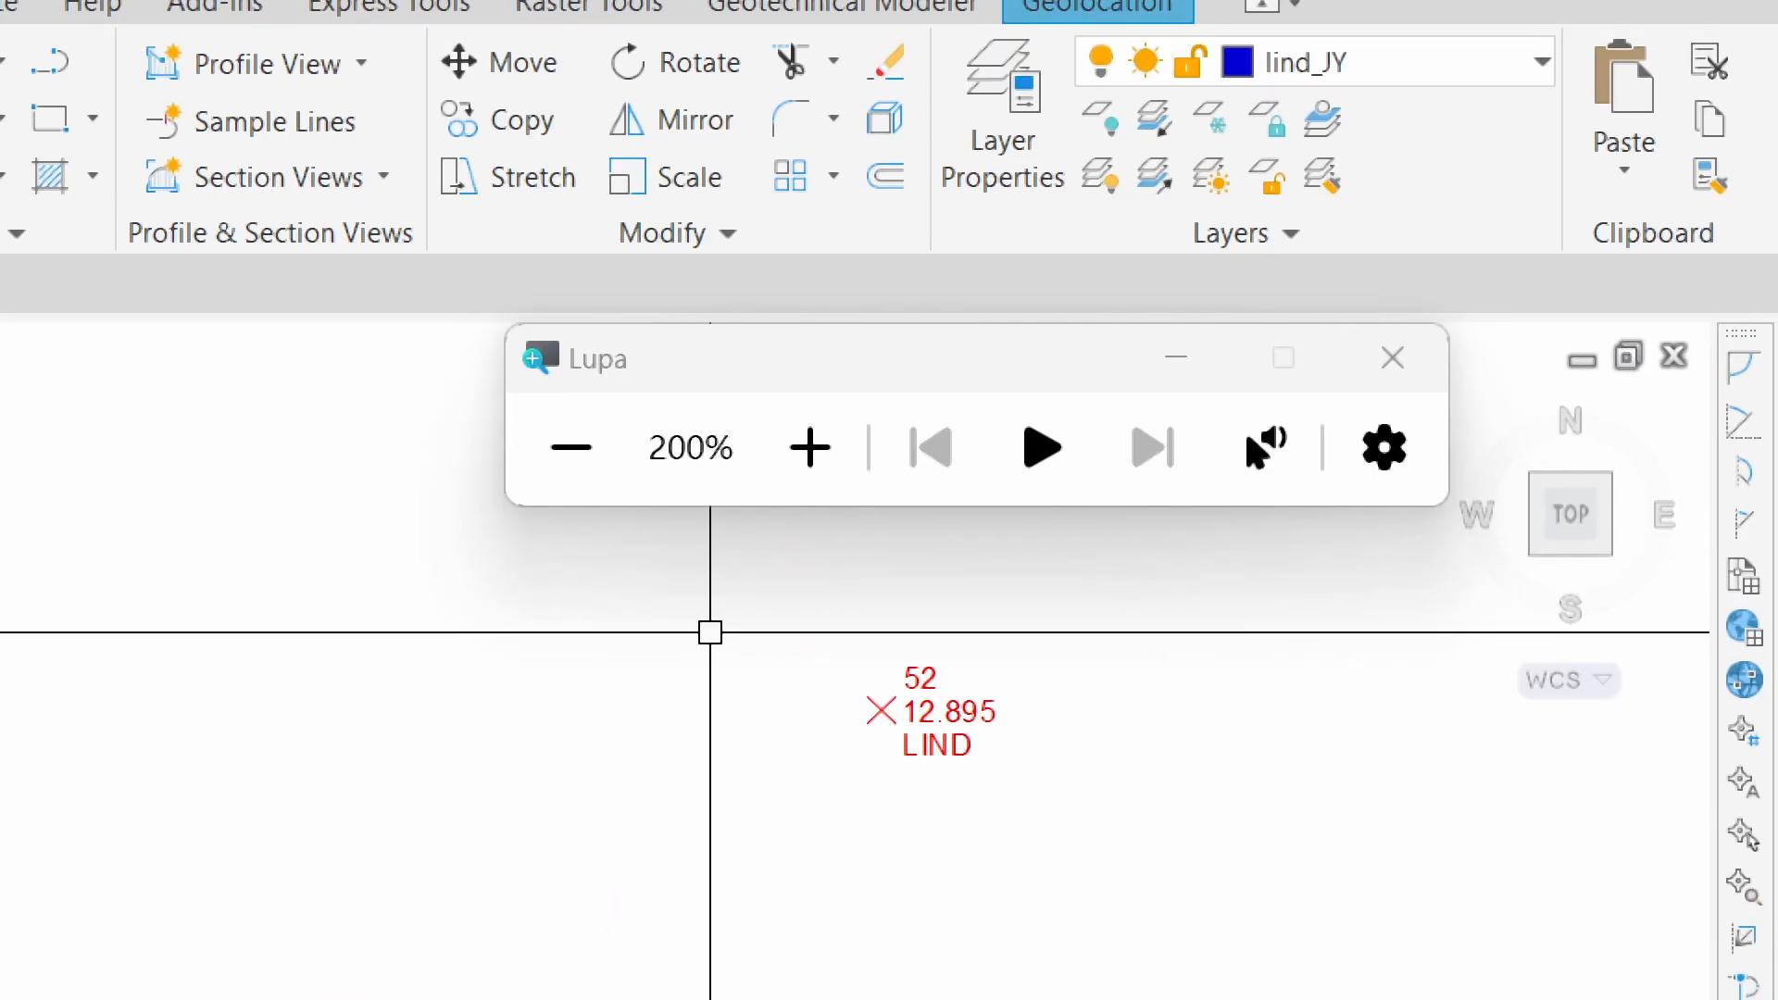
scroll(936, 726, "down", 4)
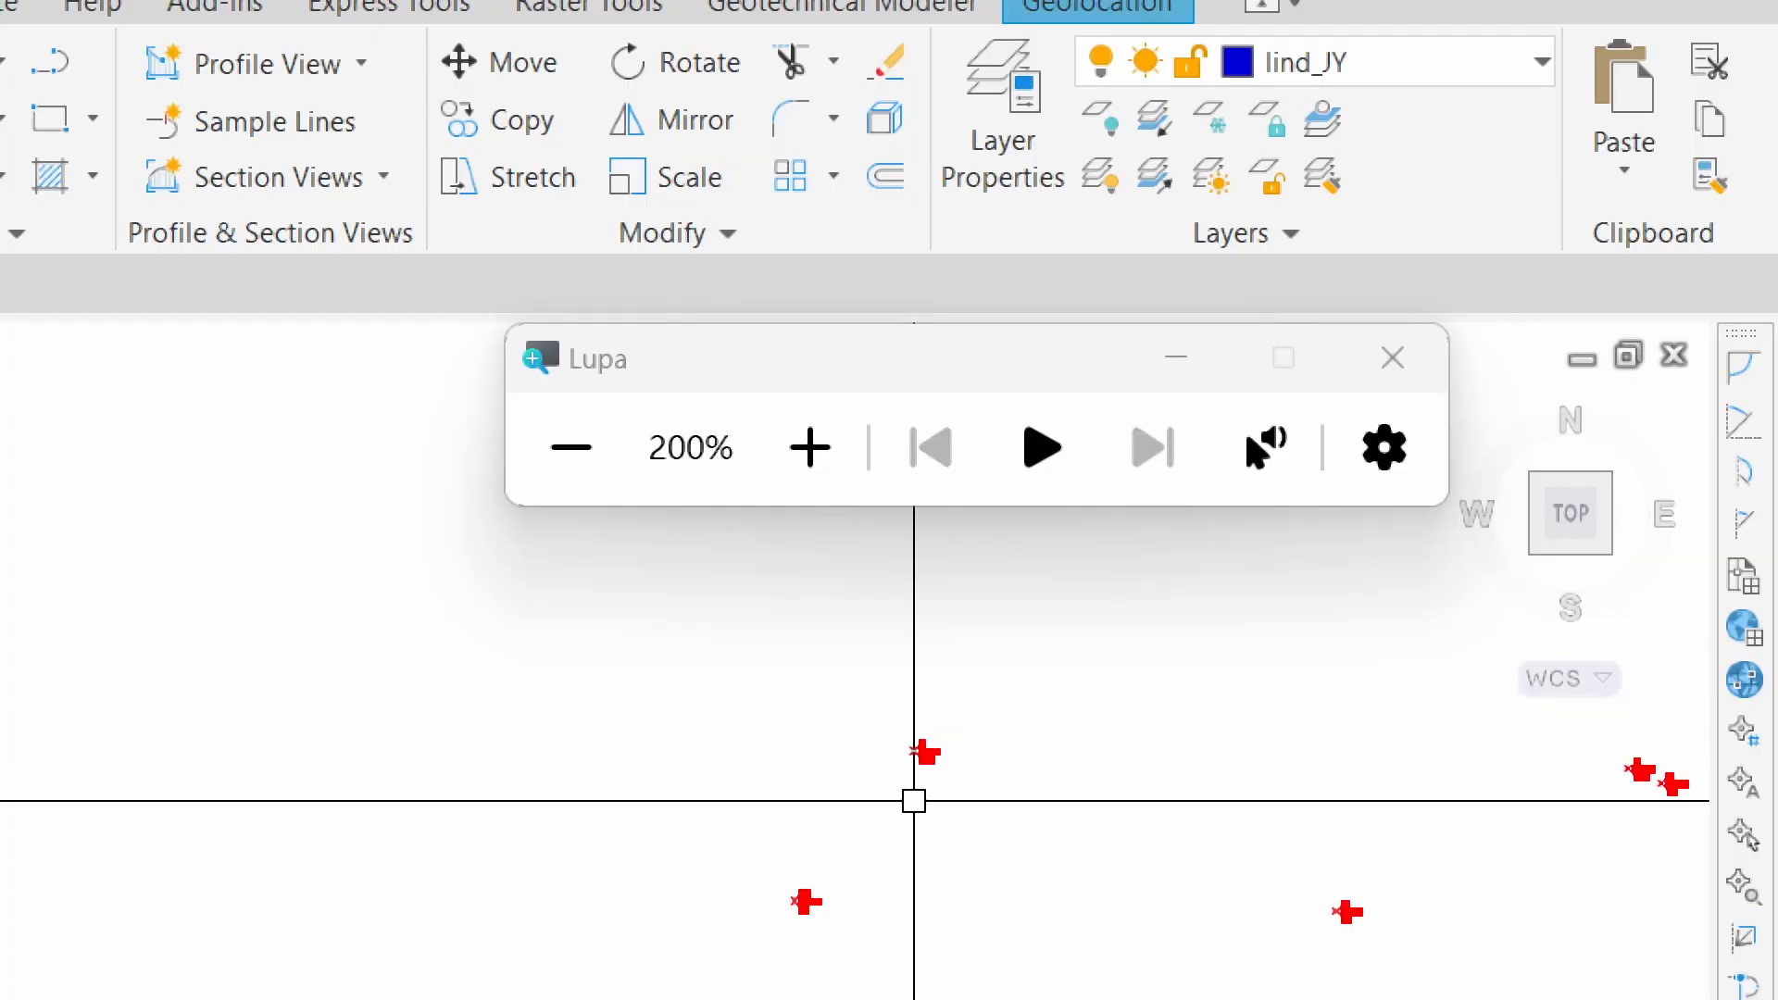
scroll(853, 688, "up", 4)
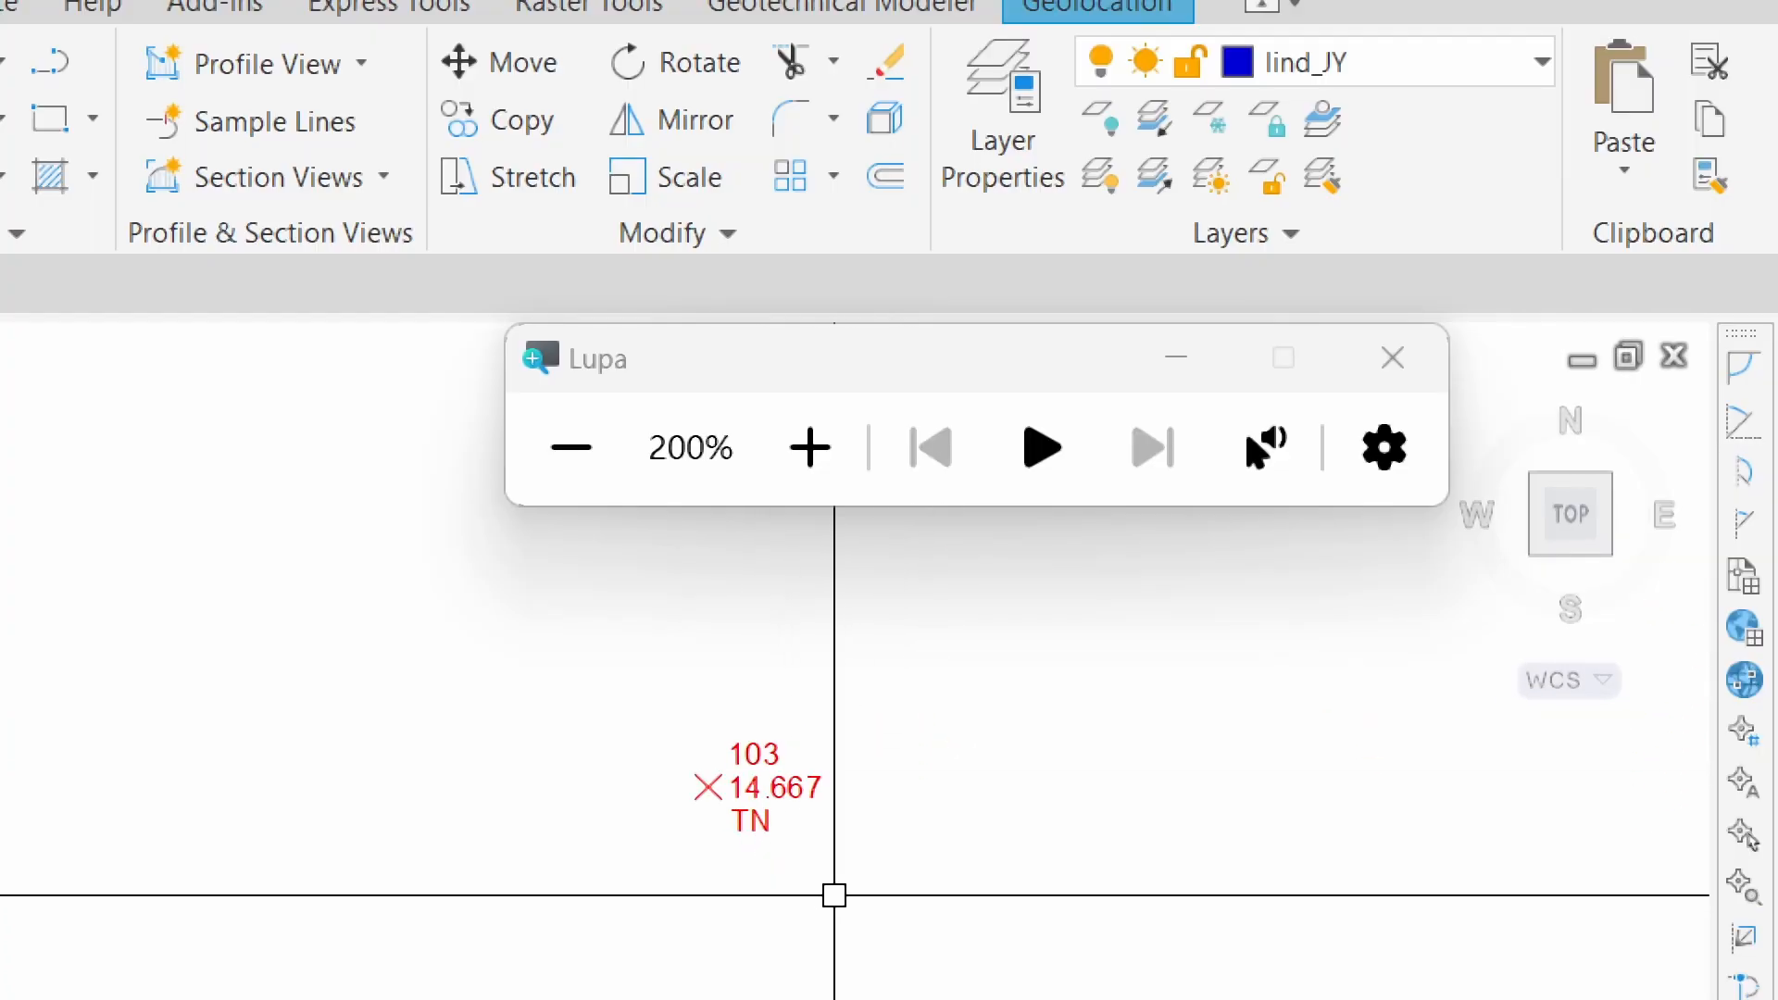
scroll(833, 895, "down", 5)
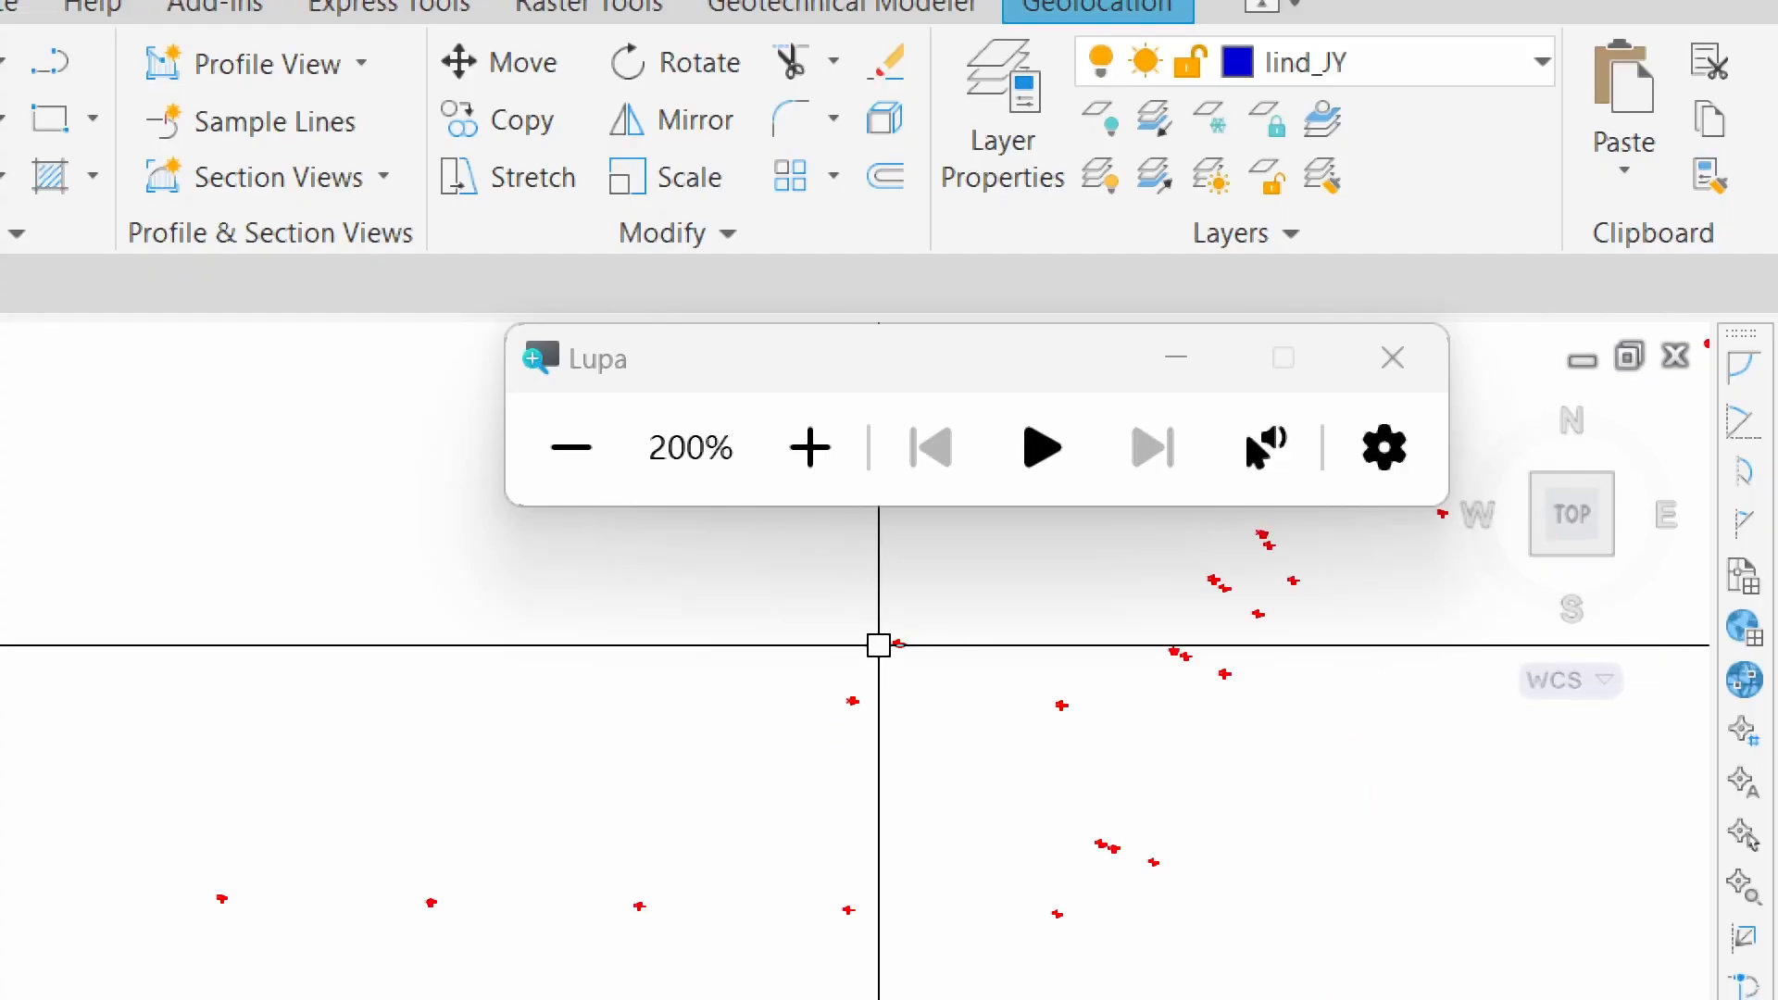
scroll(731, 820, "down", 3)
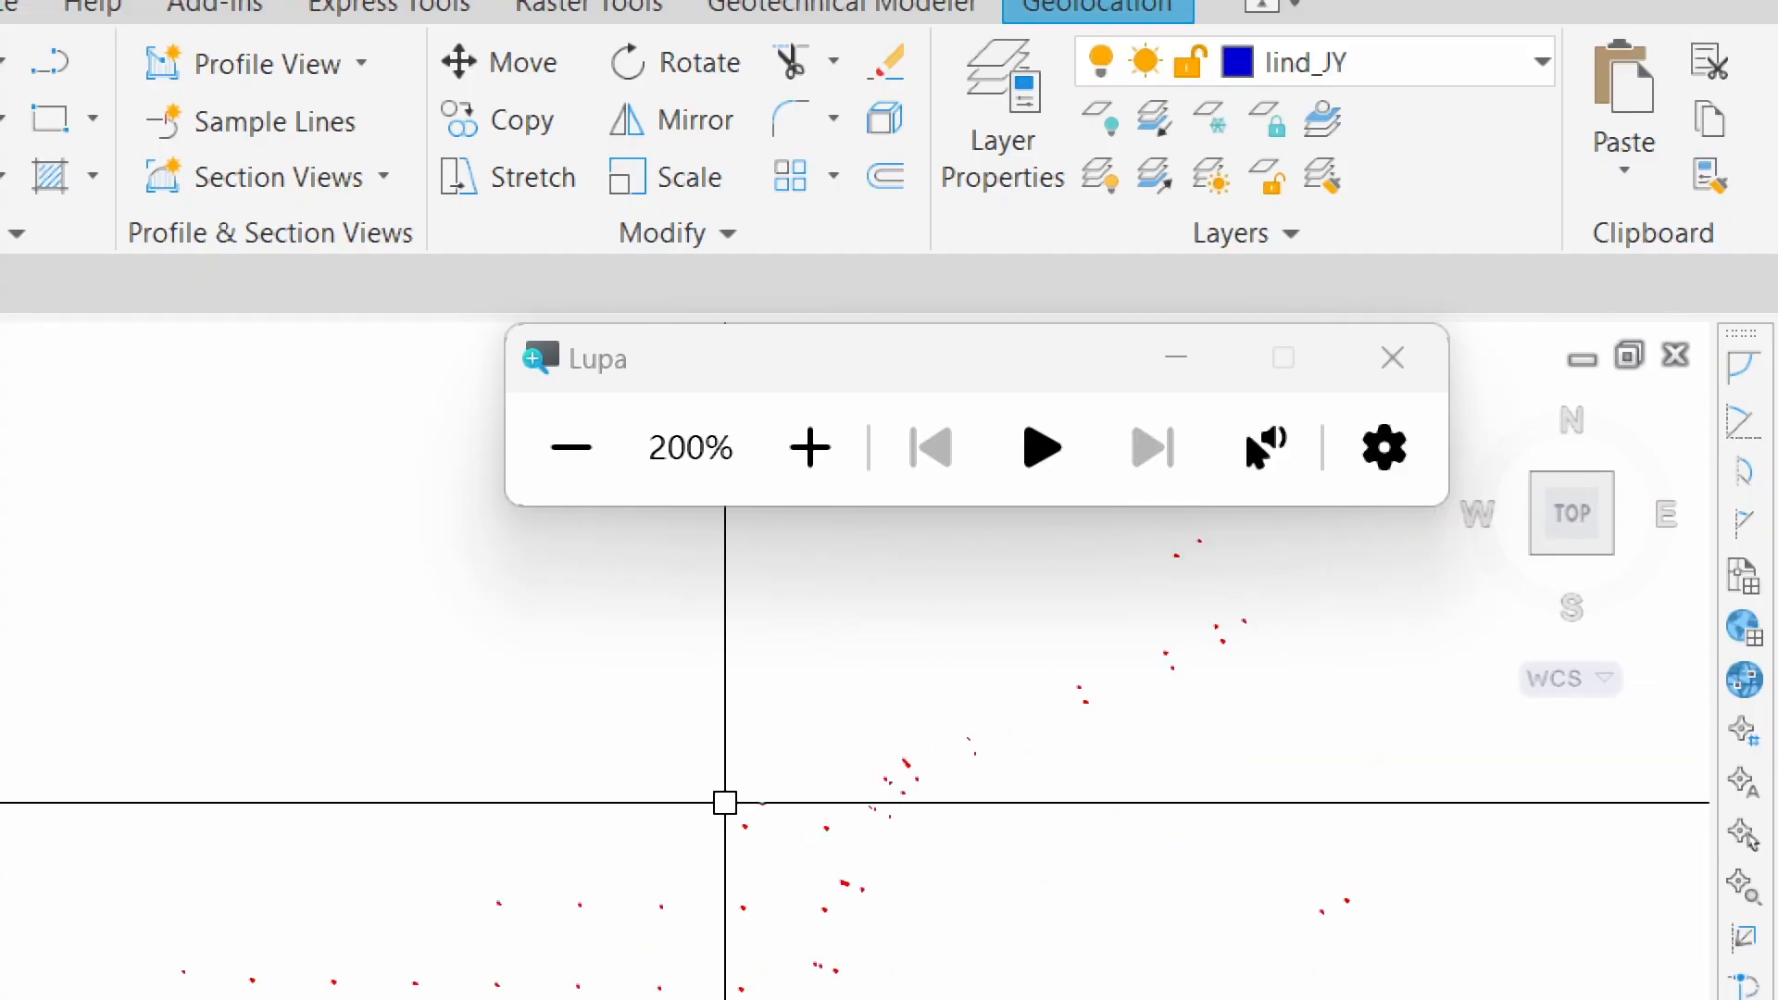
left_click(572, 448)
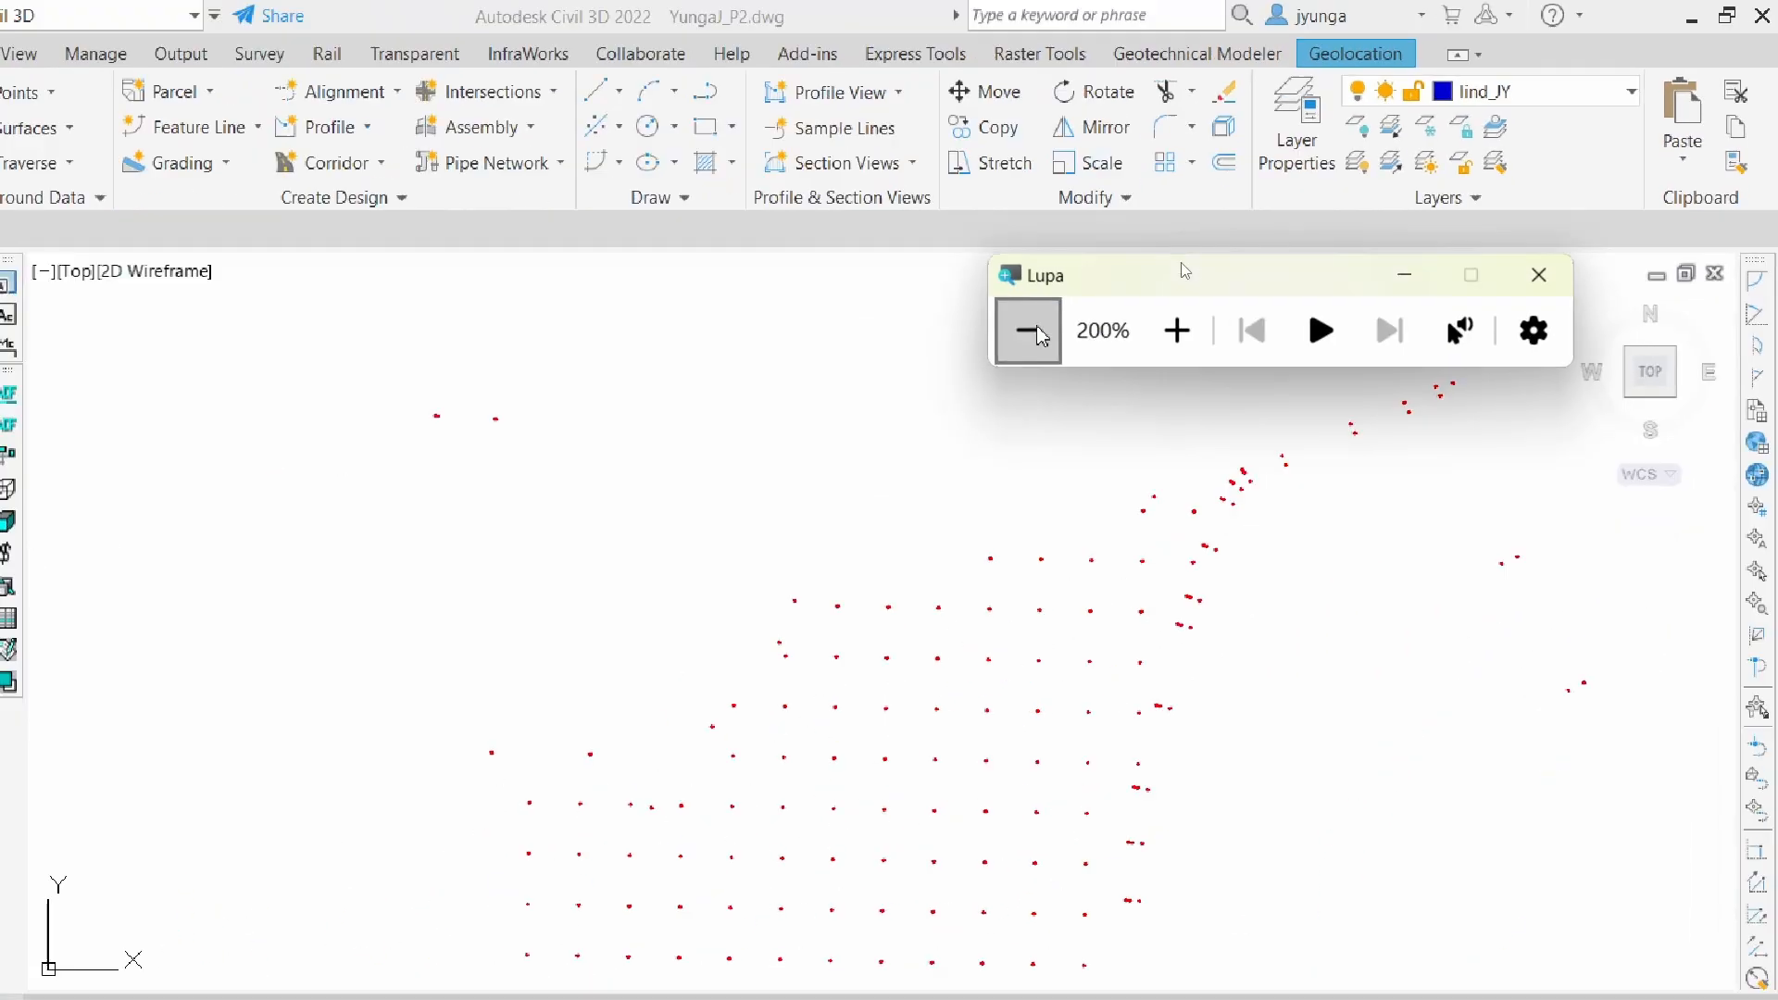
middle_click(849, 370)
middle_click(849, 370)
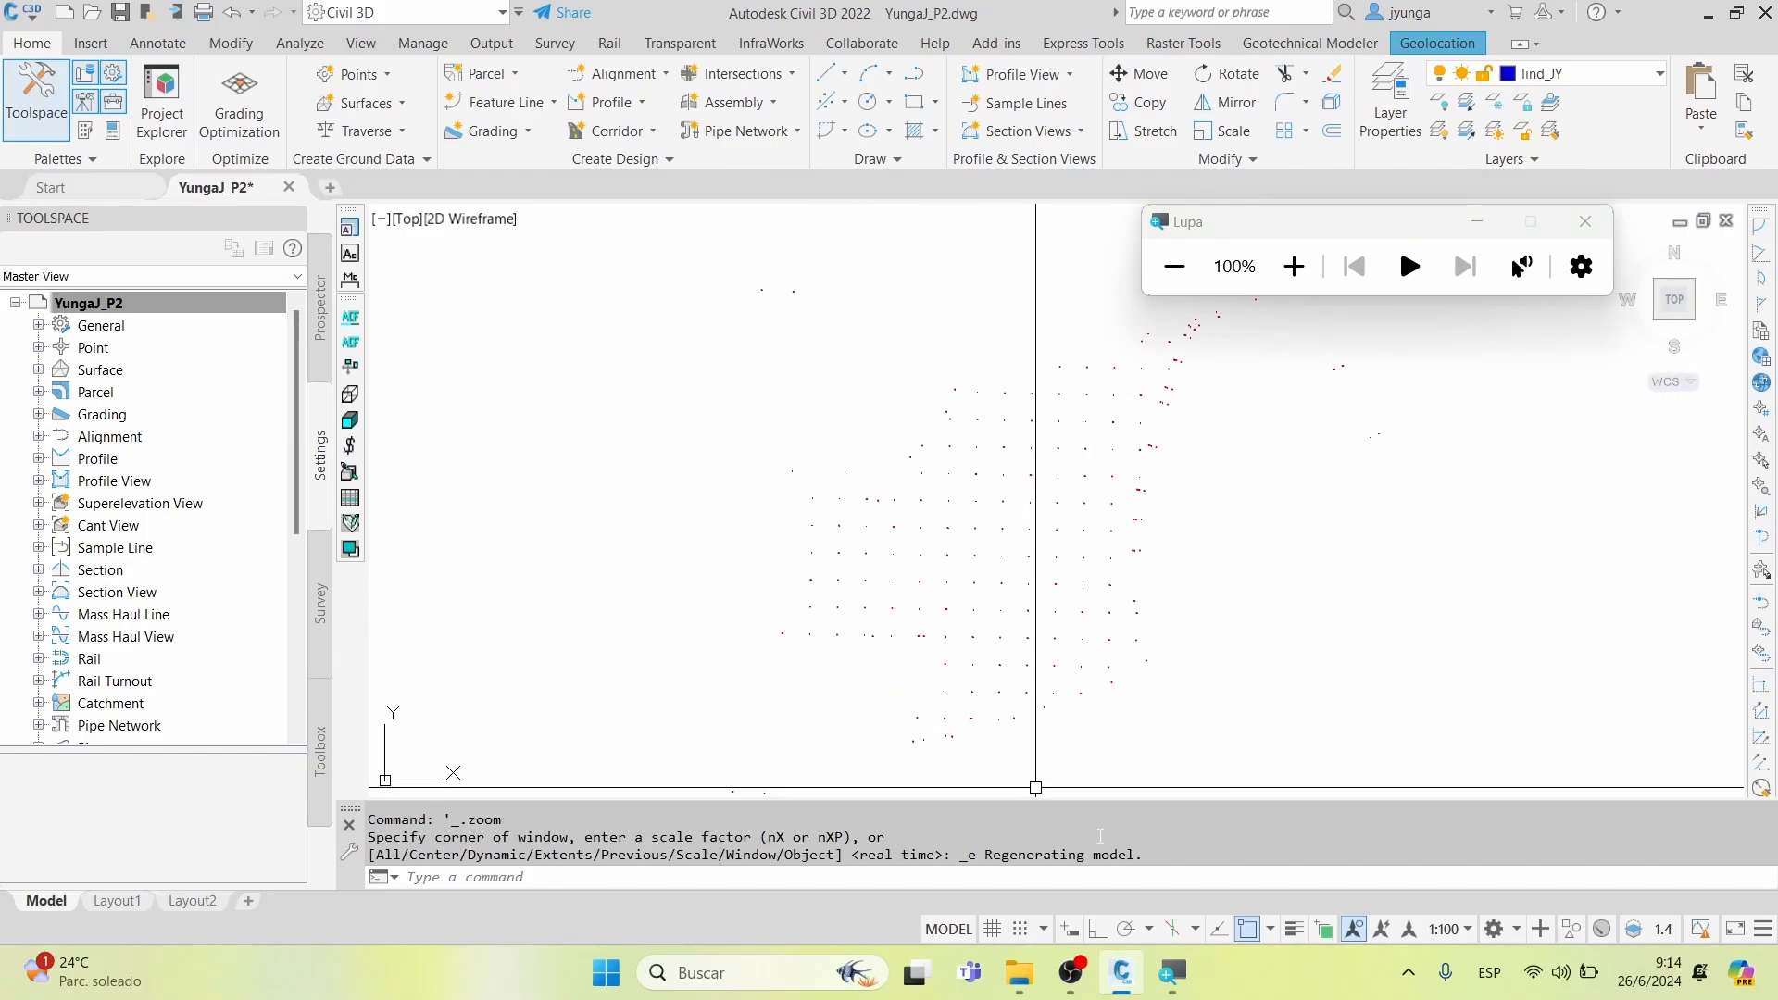
Open the Lote 31.xlsx workbook from the 3C ACUI folder in Excel
left_click(1035, 977)
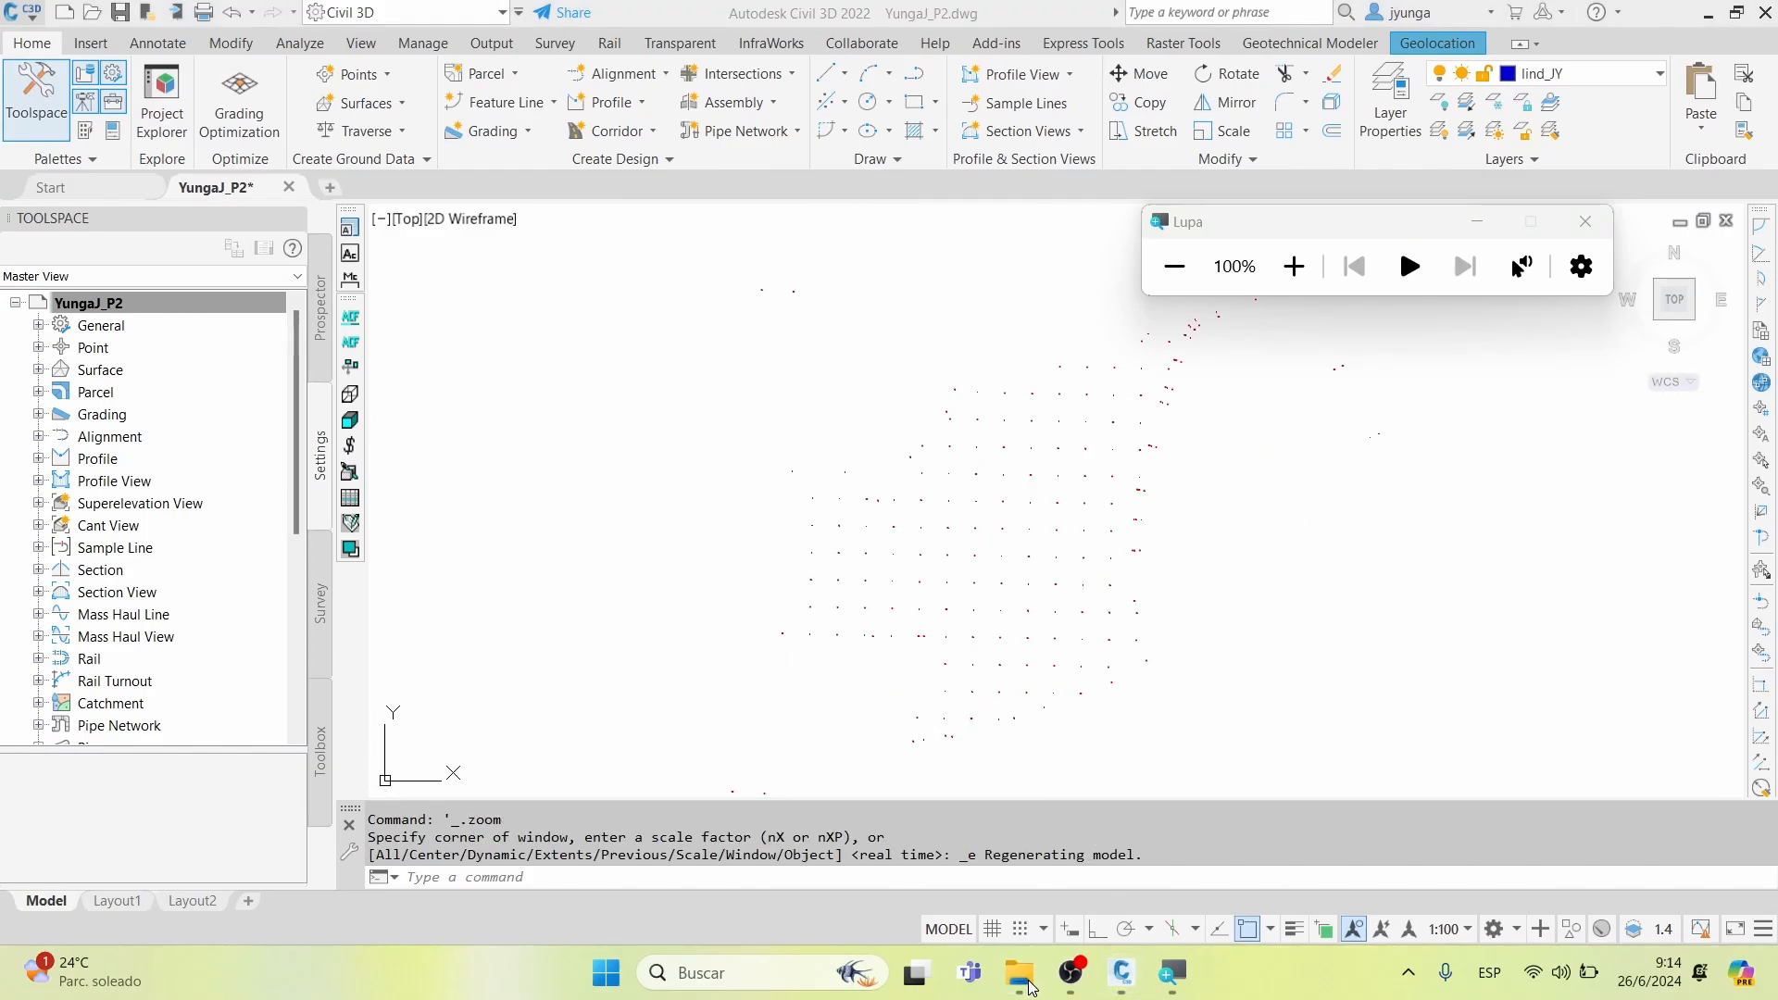
left_click(933, 877)
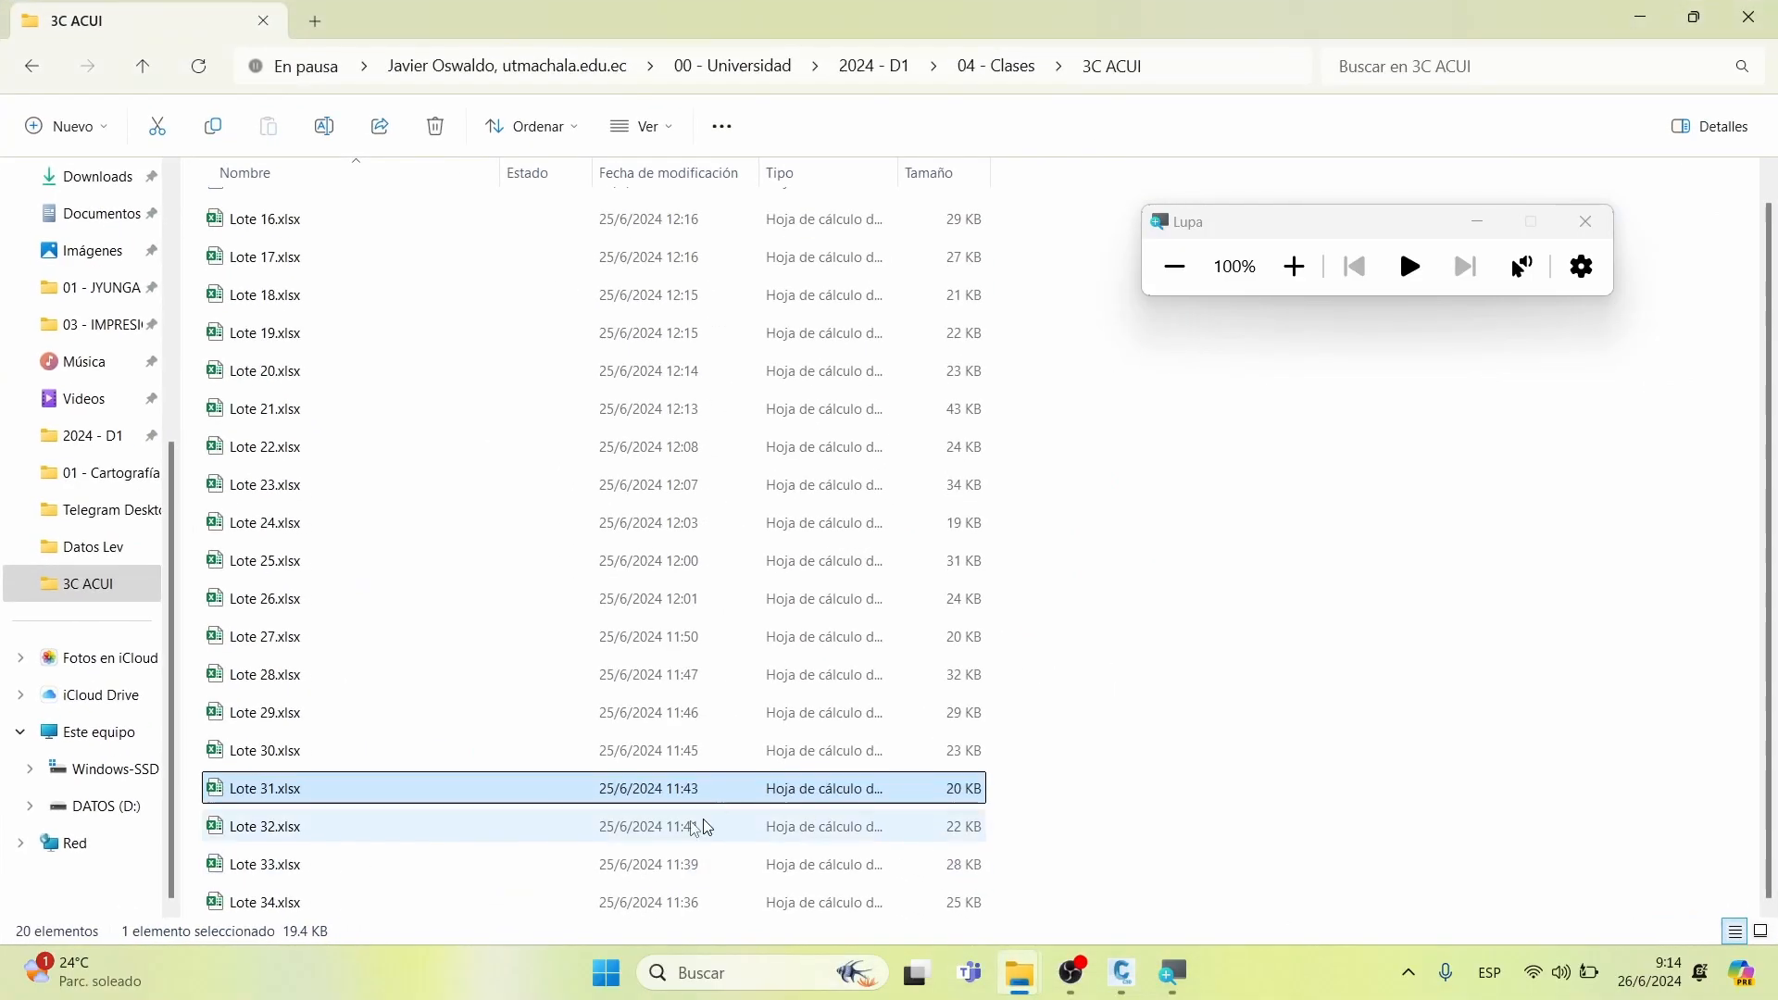
double_click(304, 796)
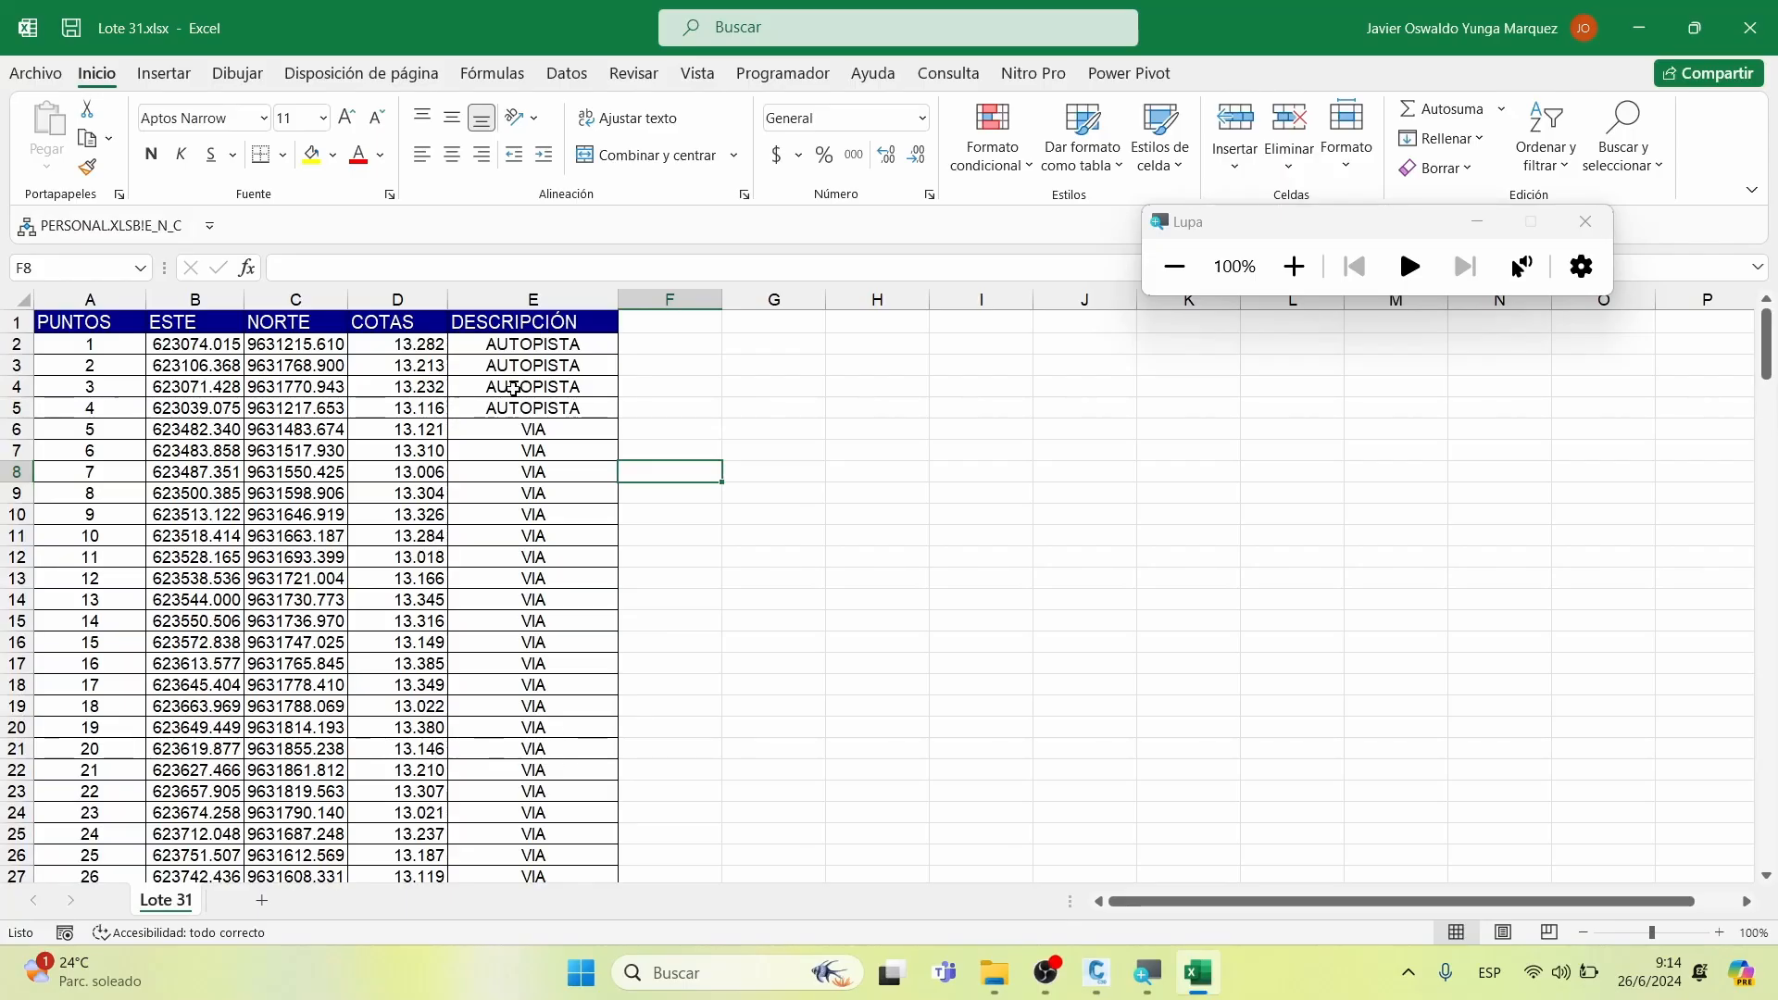
Turn on filtering for the header row of the Lote 31 points table
key("Left")
key("Up")
left_click(535, 323)
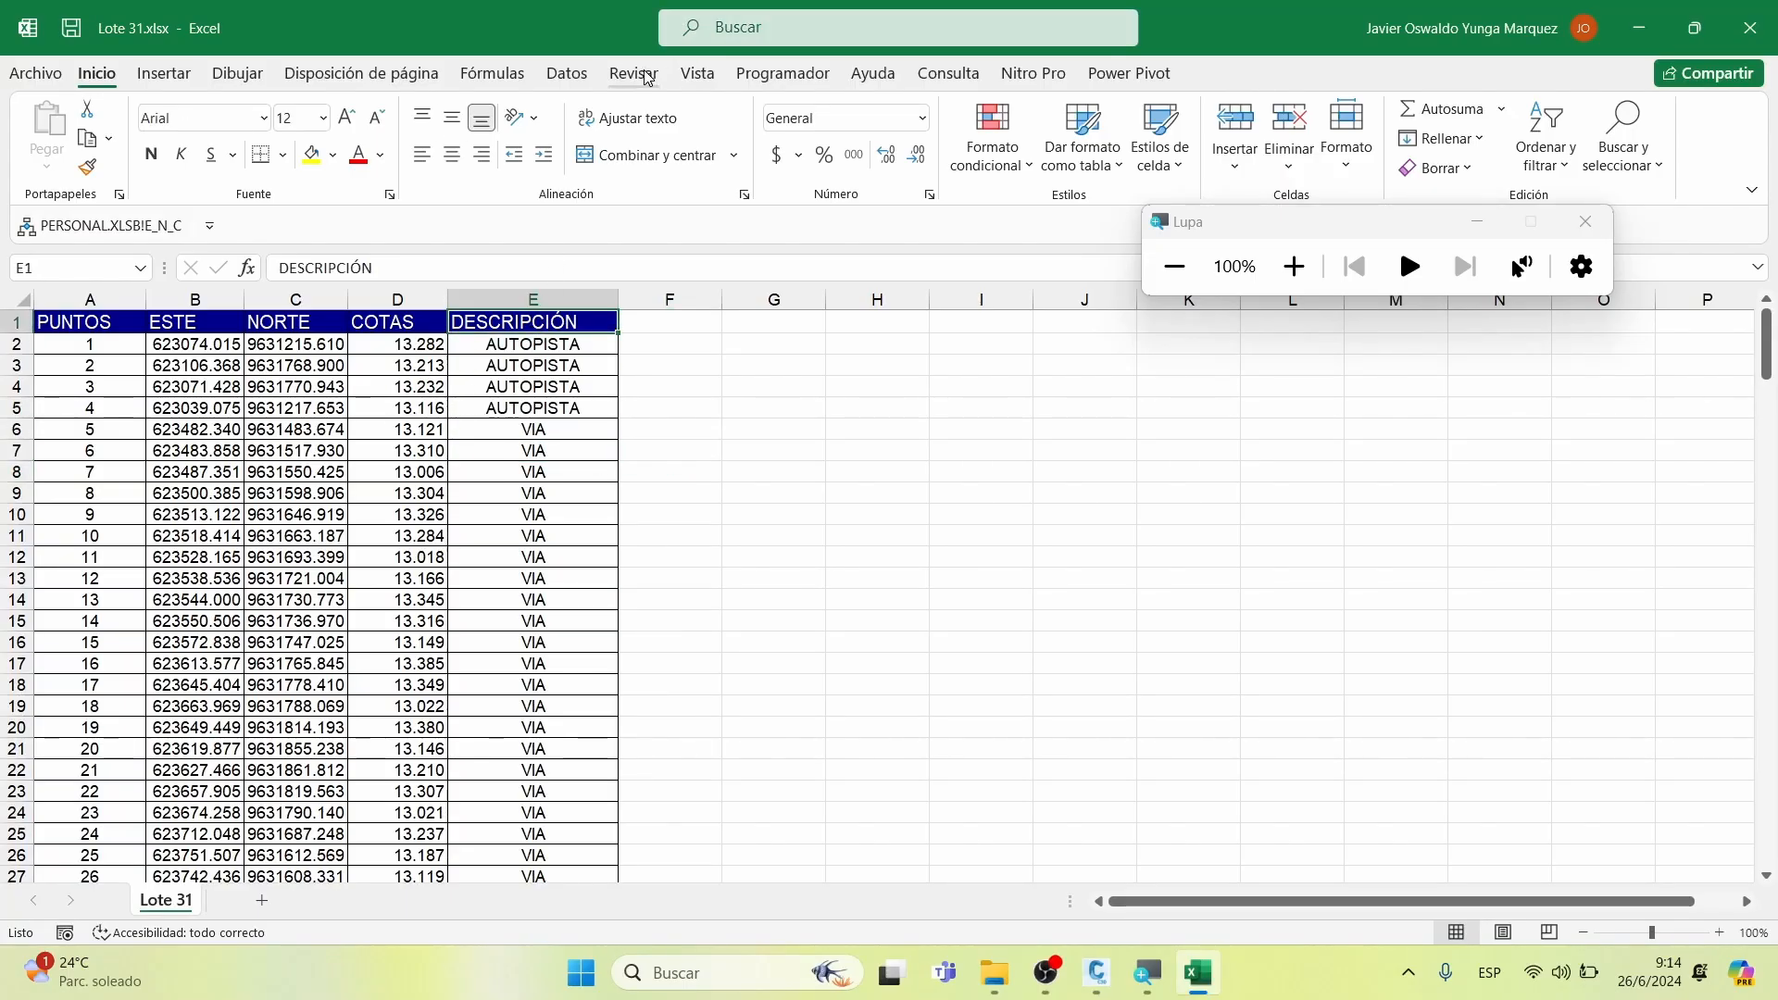
left_click(566, 73)
left_click(815, 106)
left_click(775, 450)
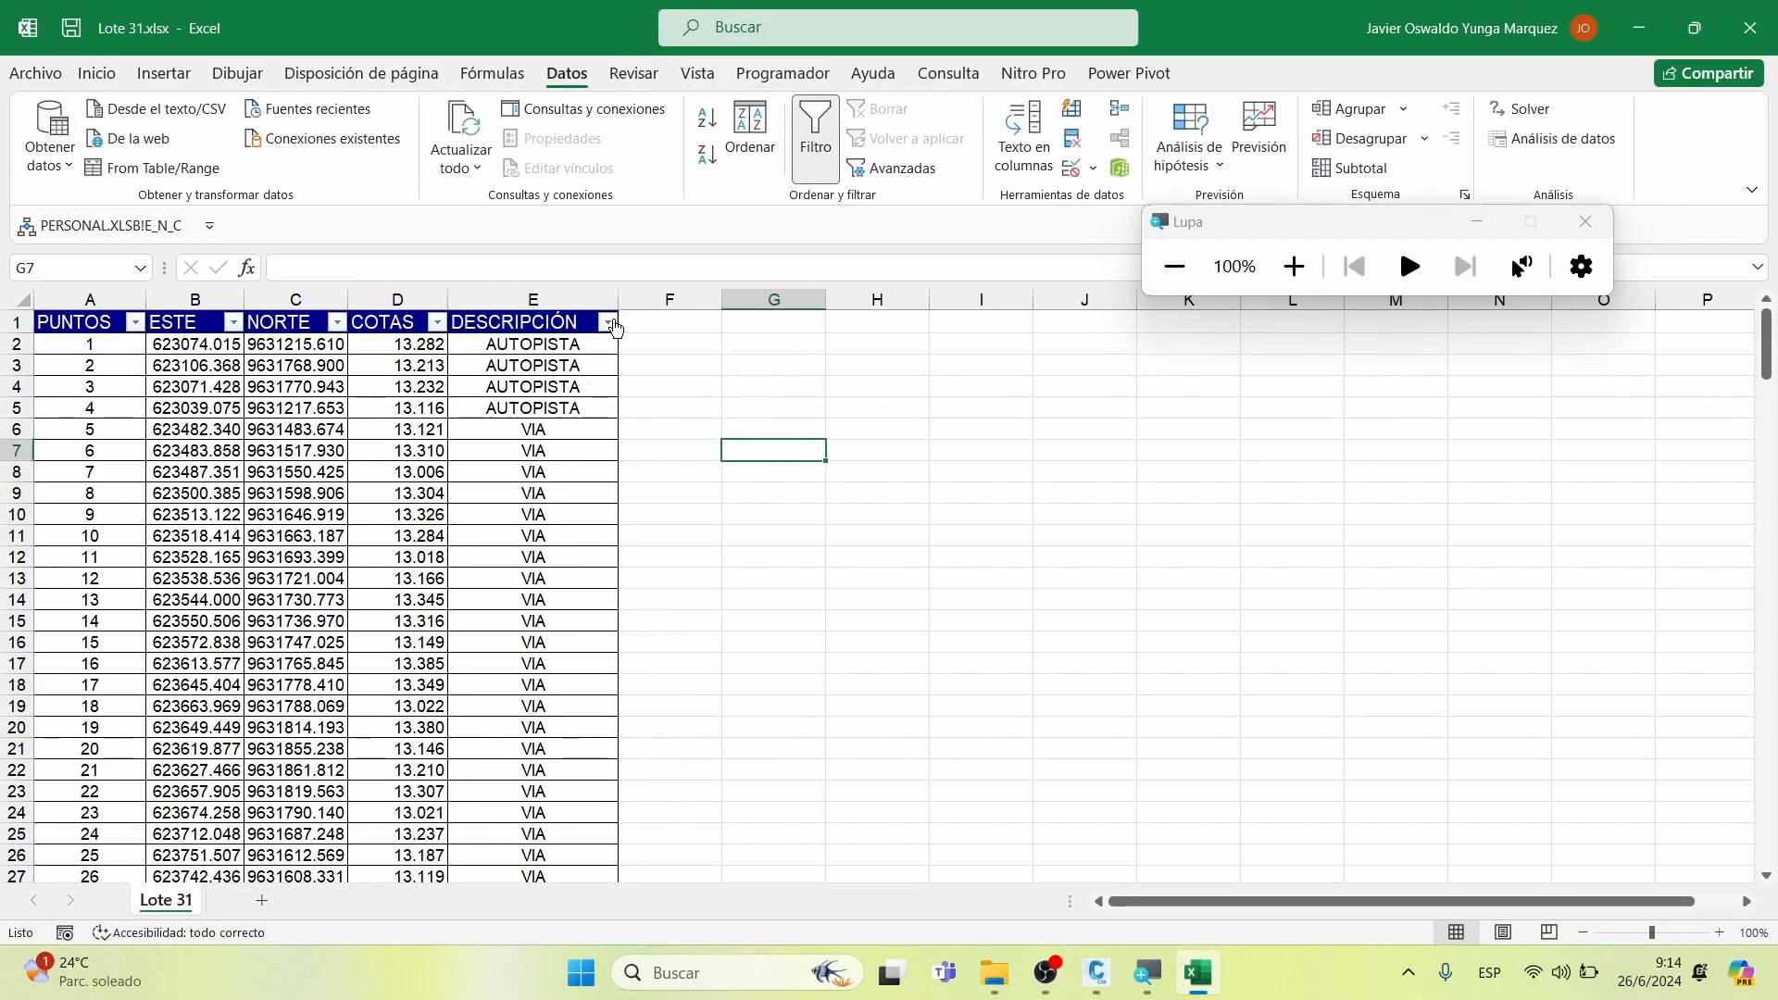
Filter the DESCRIPCIÓN column to show only the LIND records
left_click(607, 322)
left_click(456, 597)
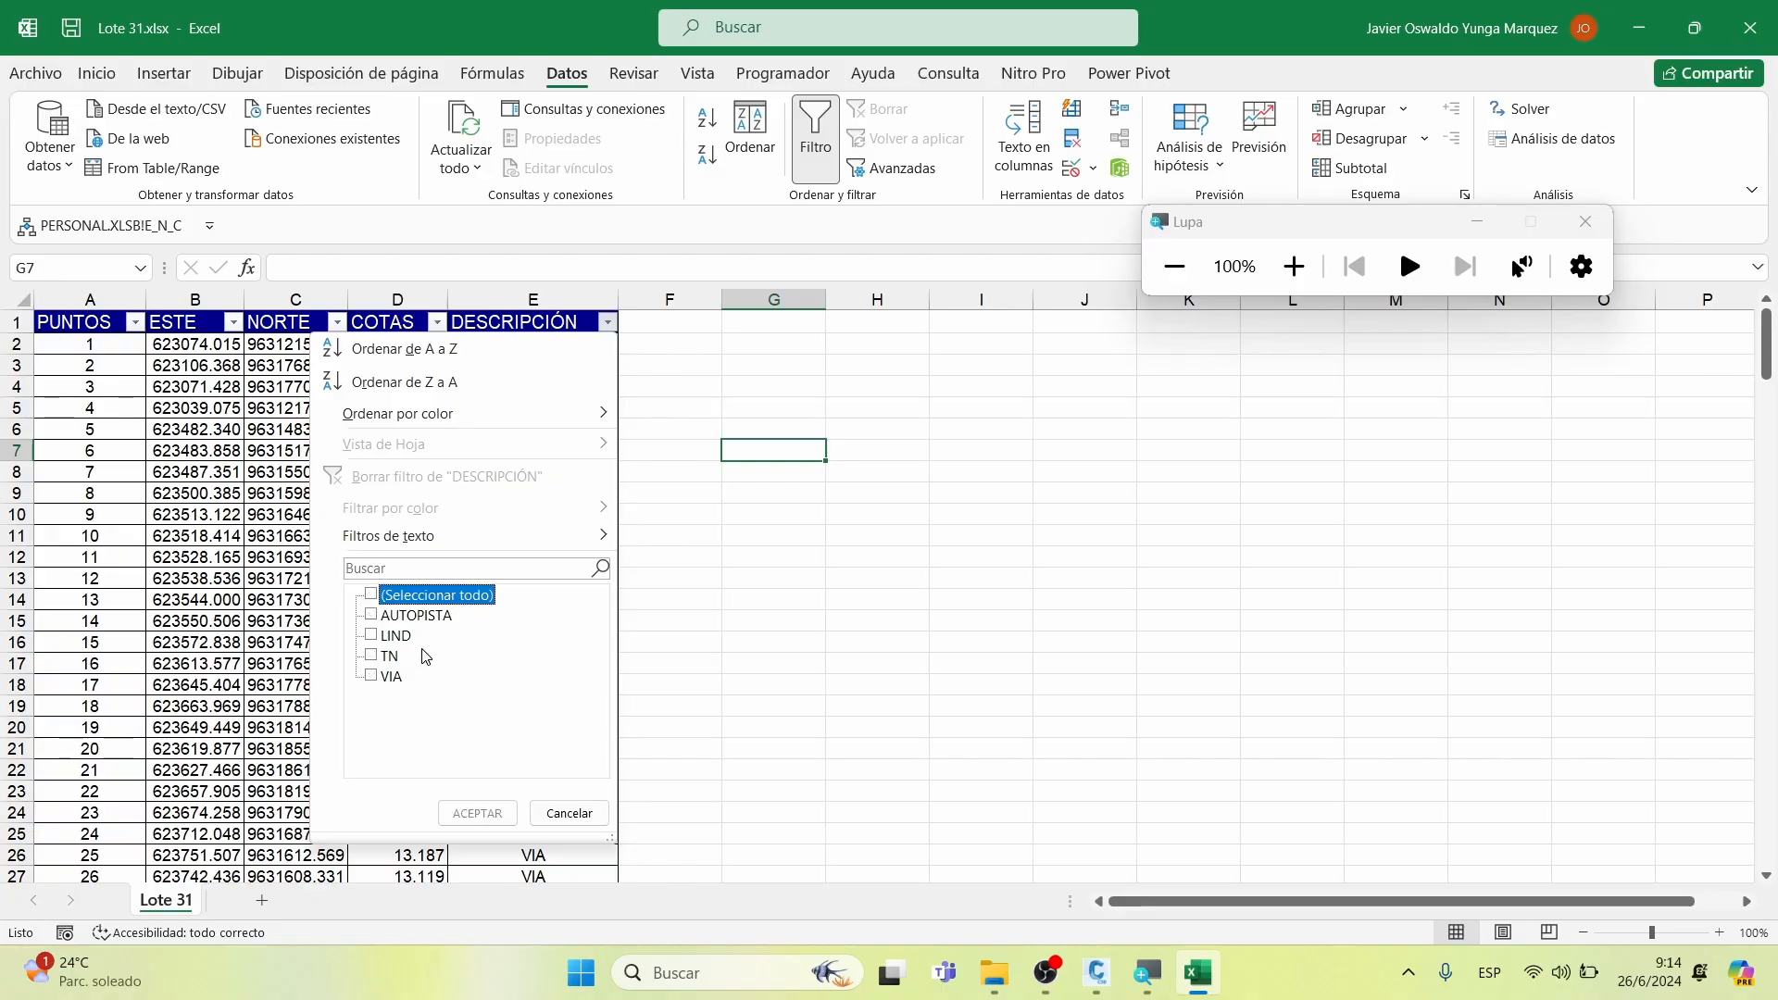
left_click(396, 637)
left_click(476, 812)
left_click(741, 748)
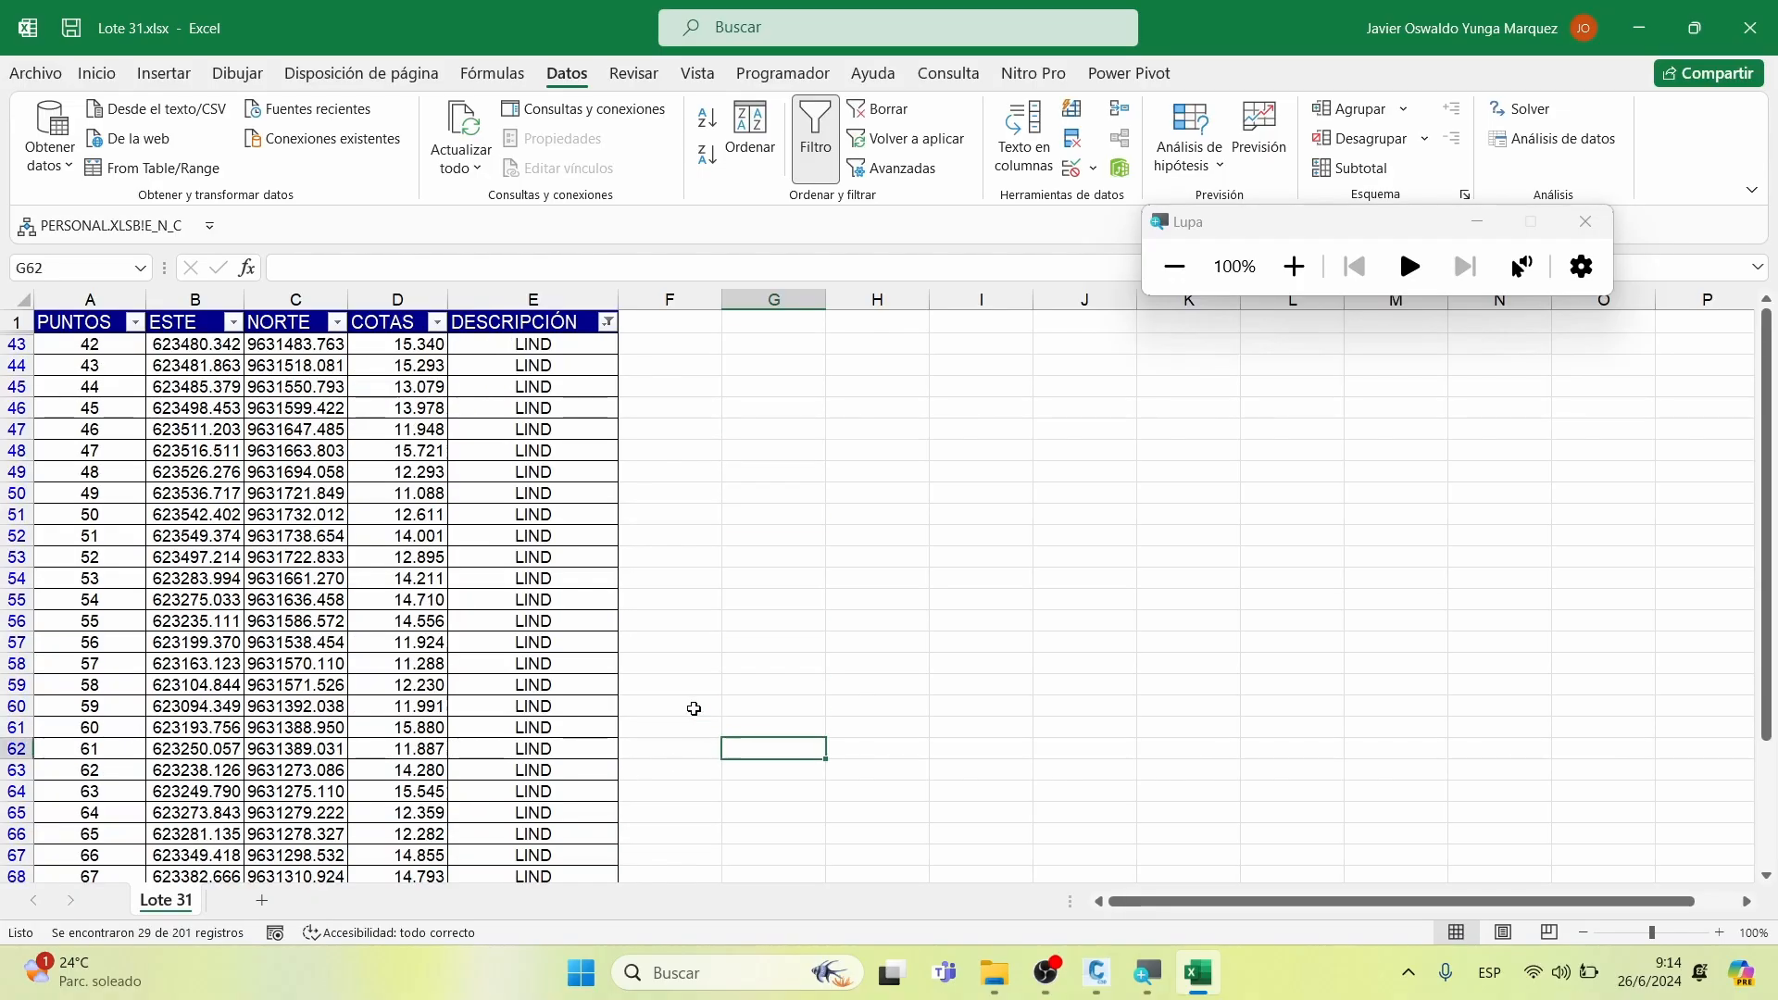
Check the first and last point numbers of the LIND records and switch back to the Civil 3D drawing
left_click(92, 345)
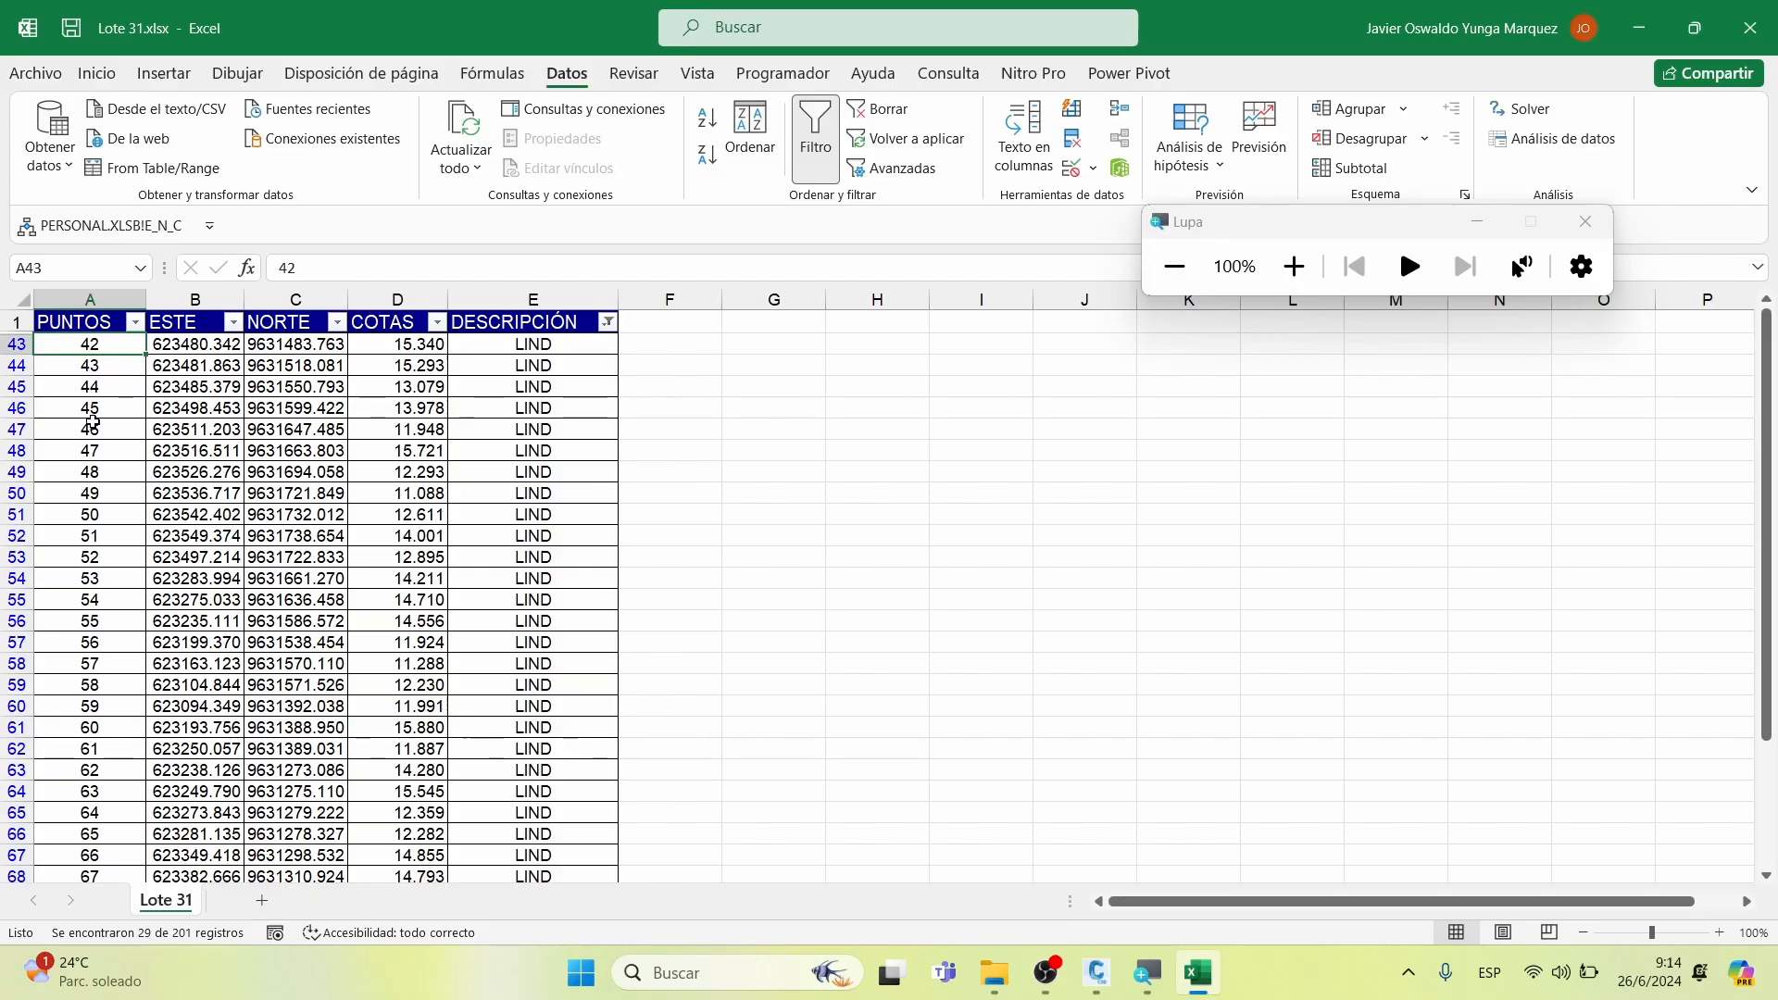
scroll(231, 499, "down", 5)
left_click(113, 593)
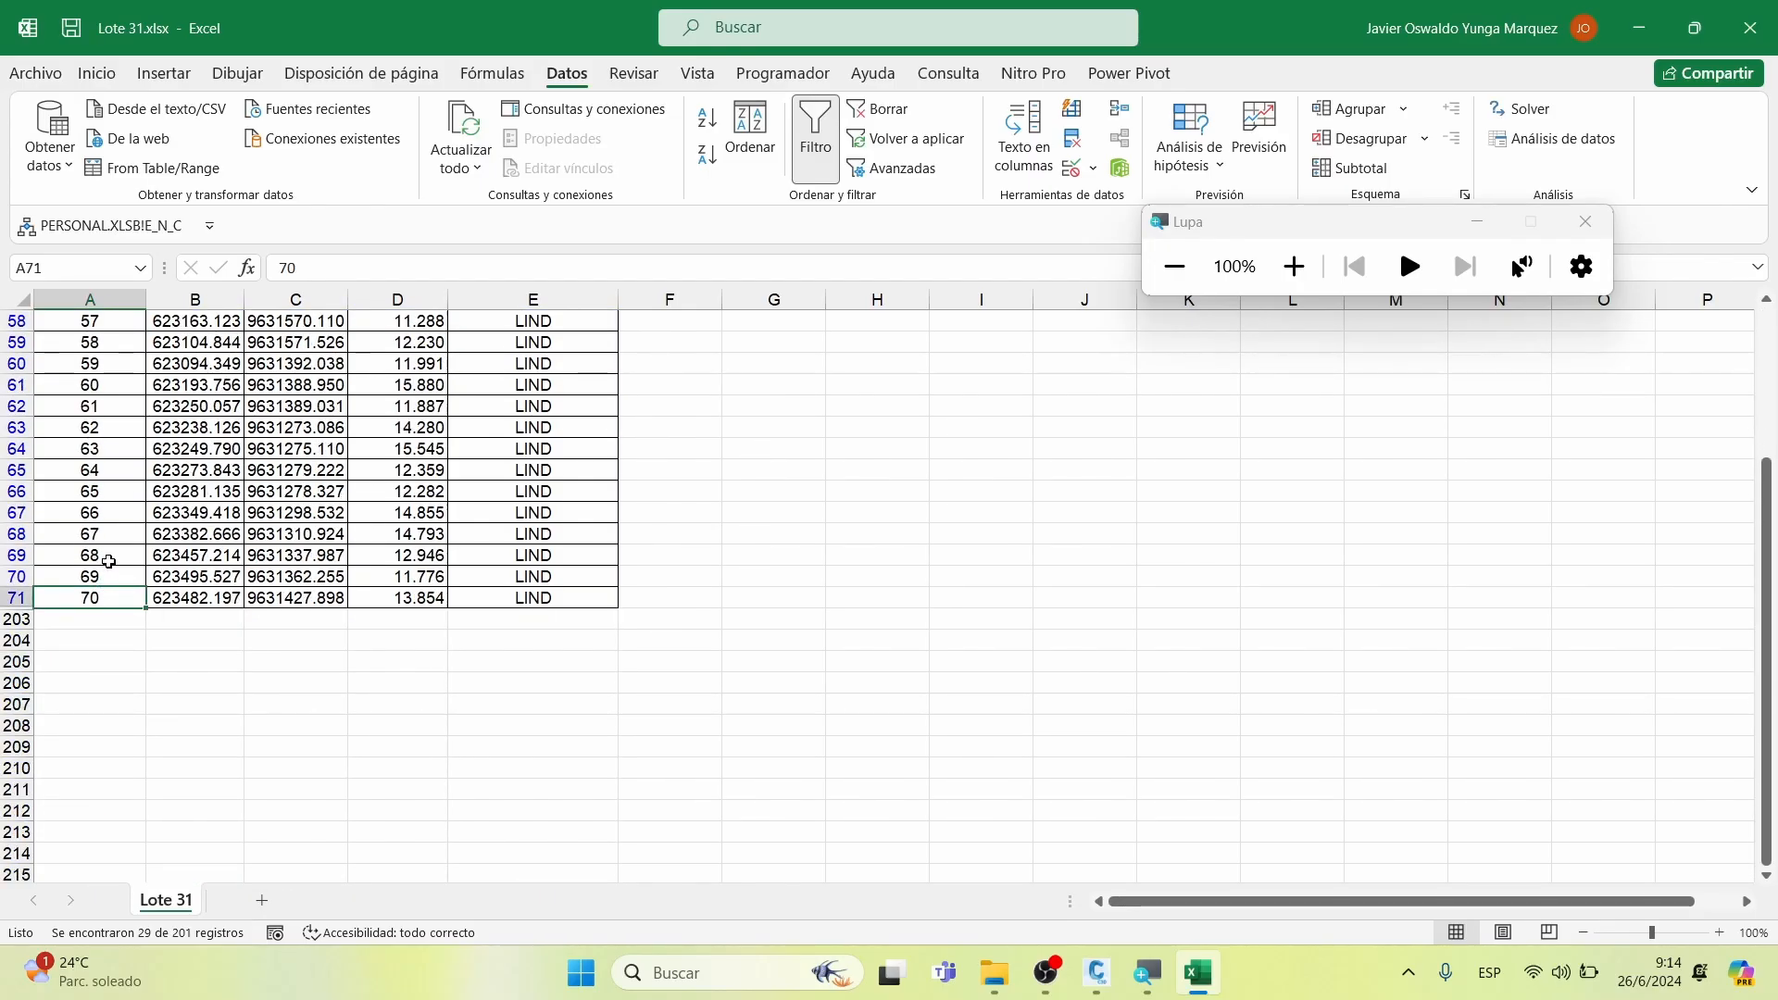
left_click(1639, 39)
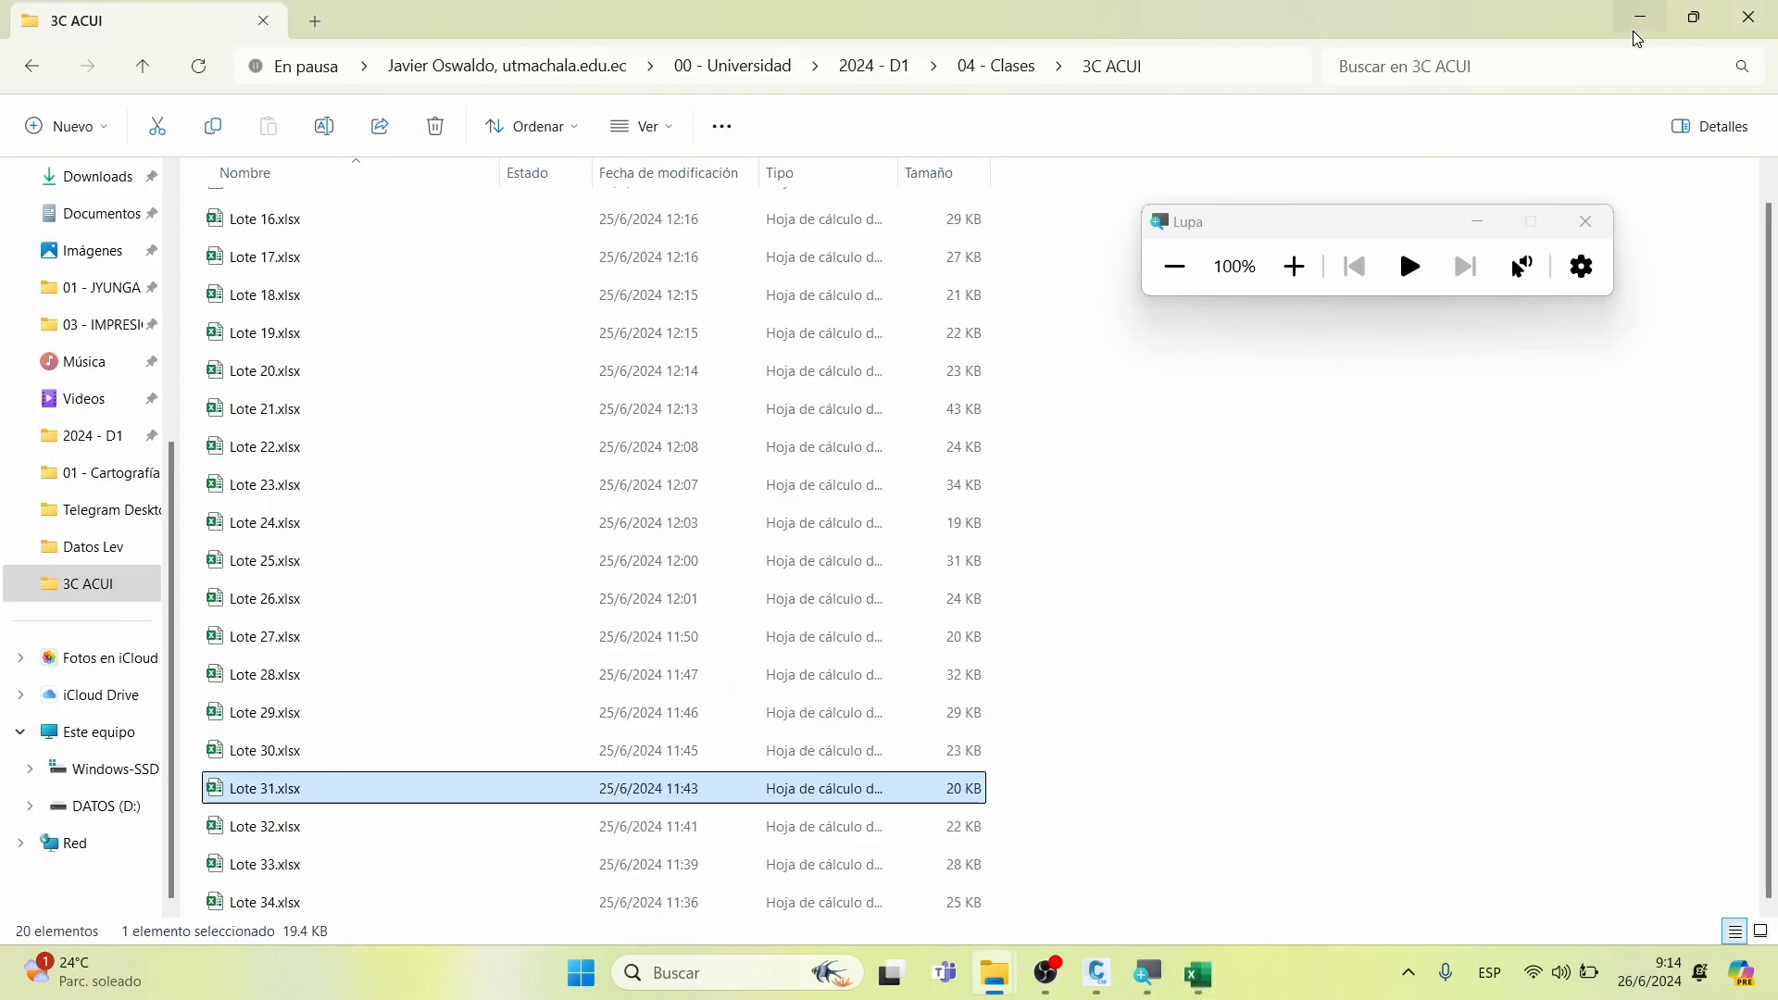
left_click(1639, 39)
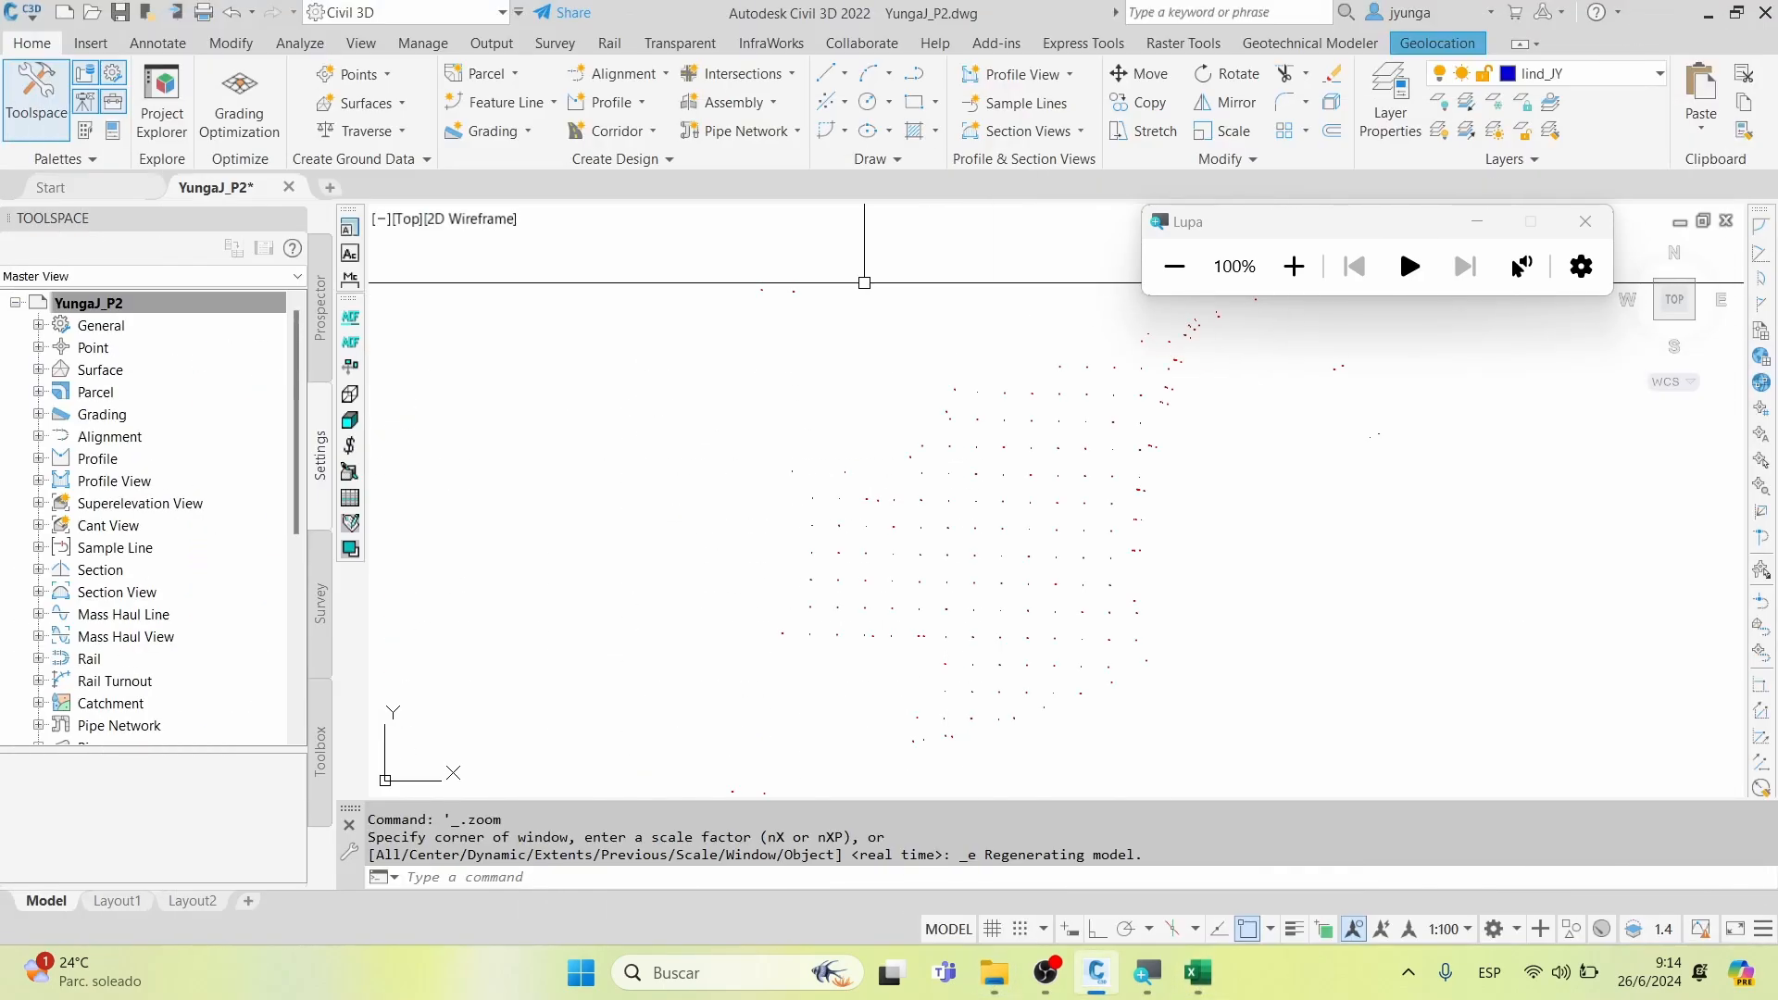
Draw the boundary polyline on layer lind_JY through points 42-70 using point-number entry
left_click(864, 282)
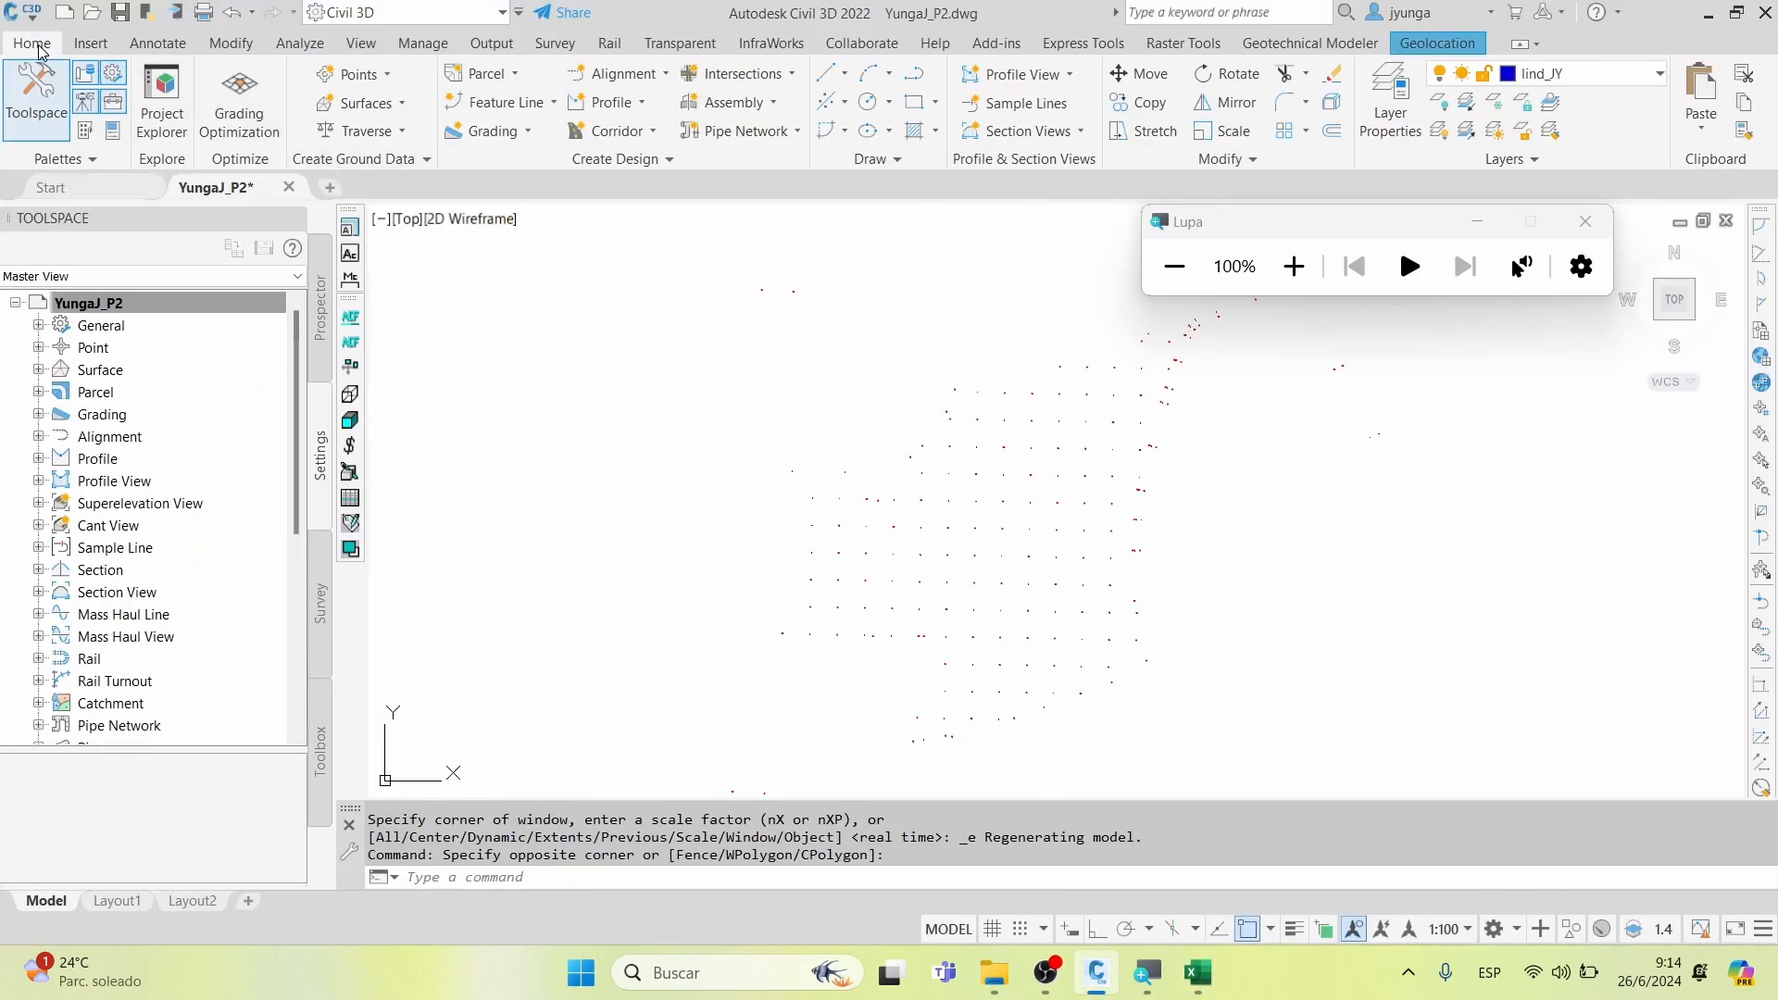
left_click(915, 78)
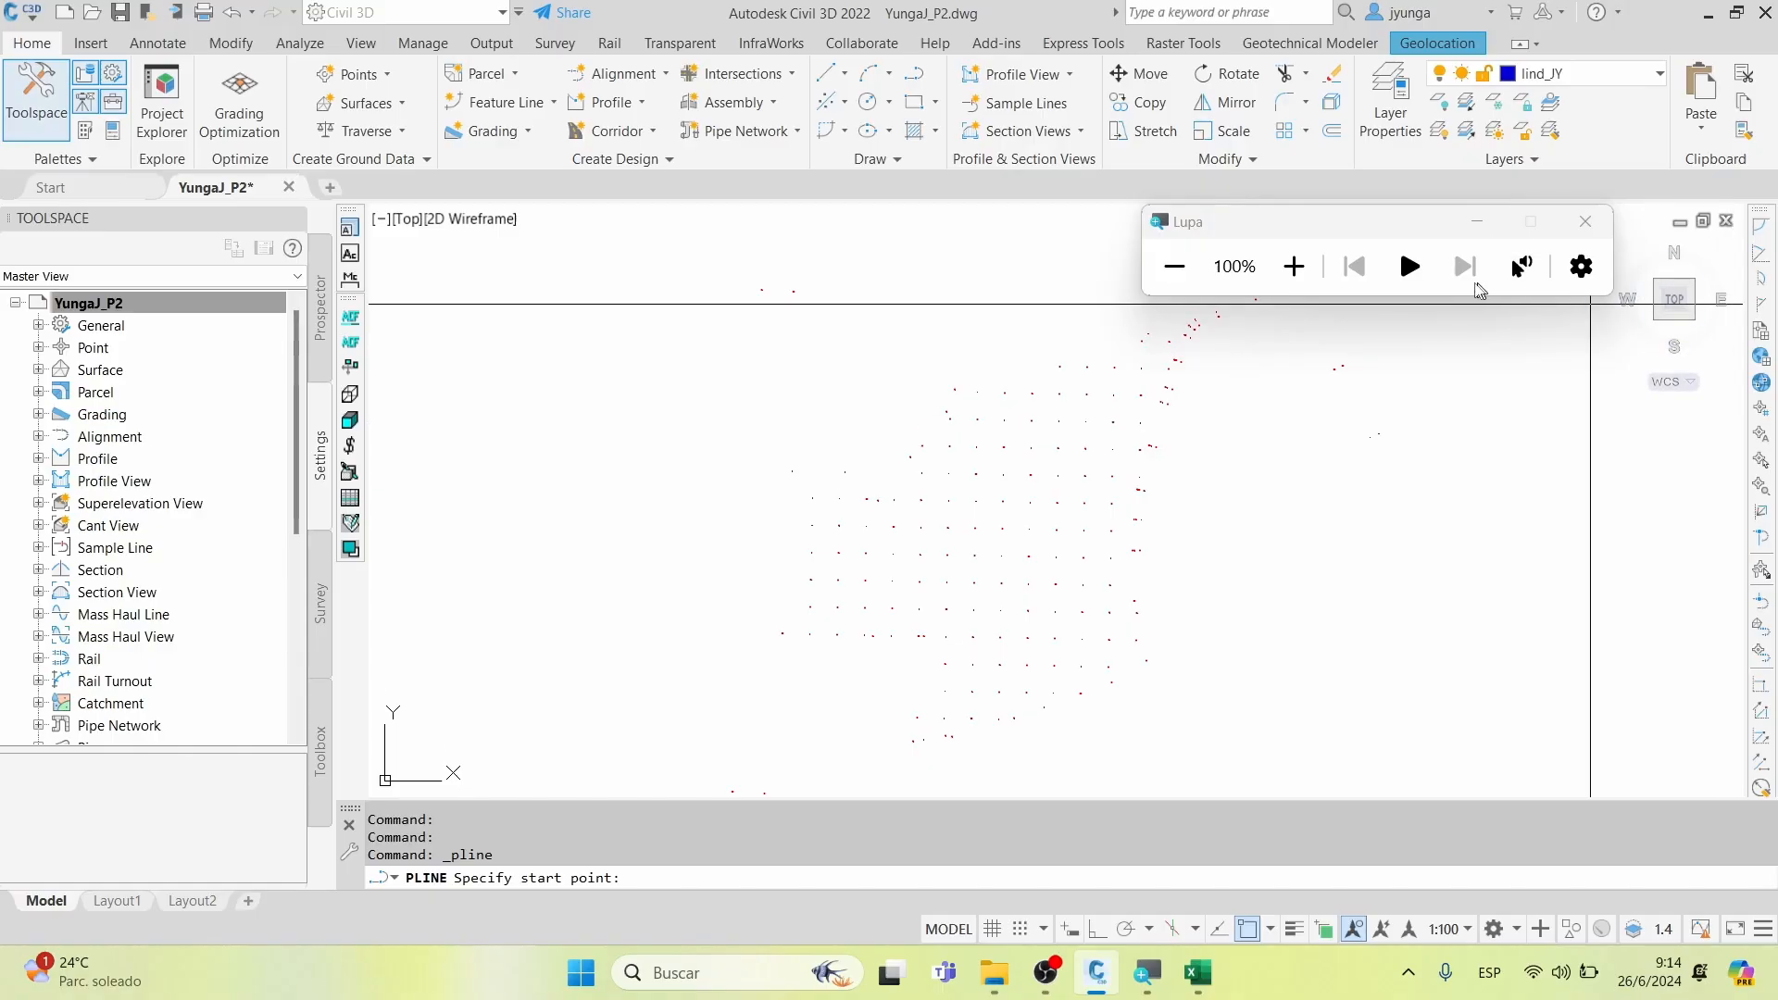
left_click(1293, 267)
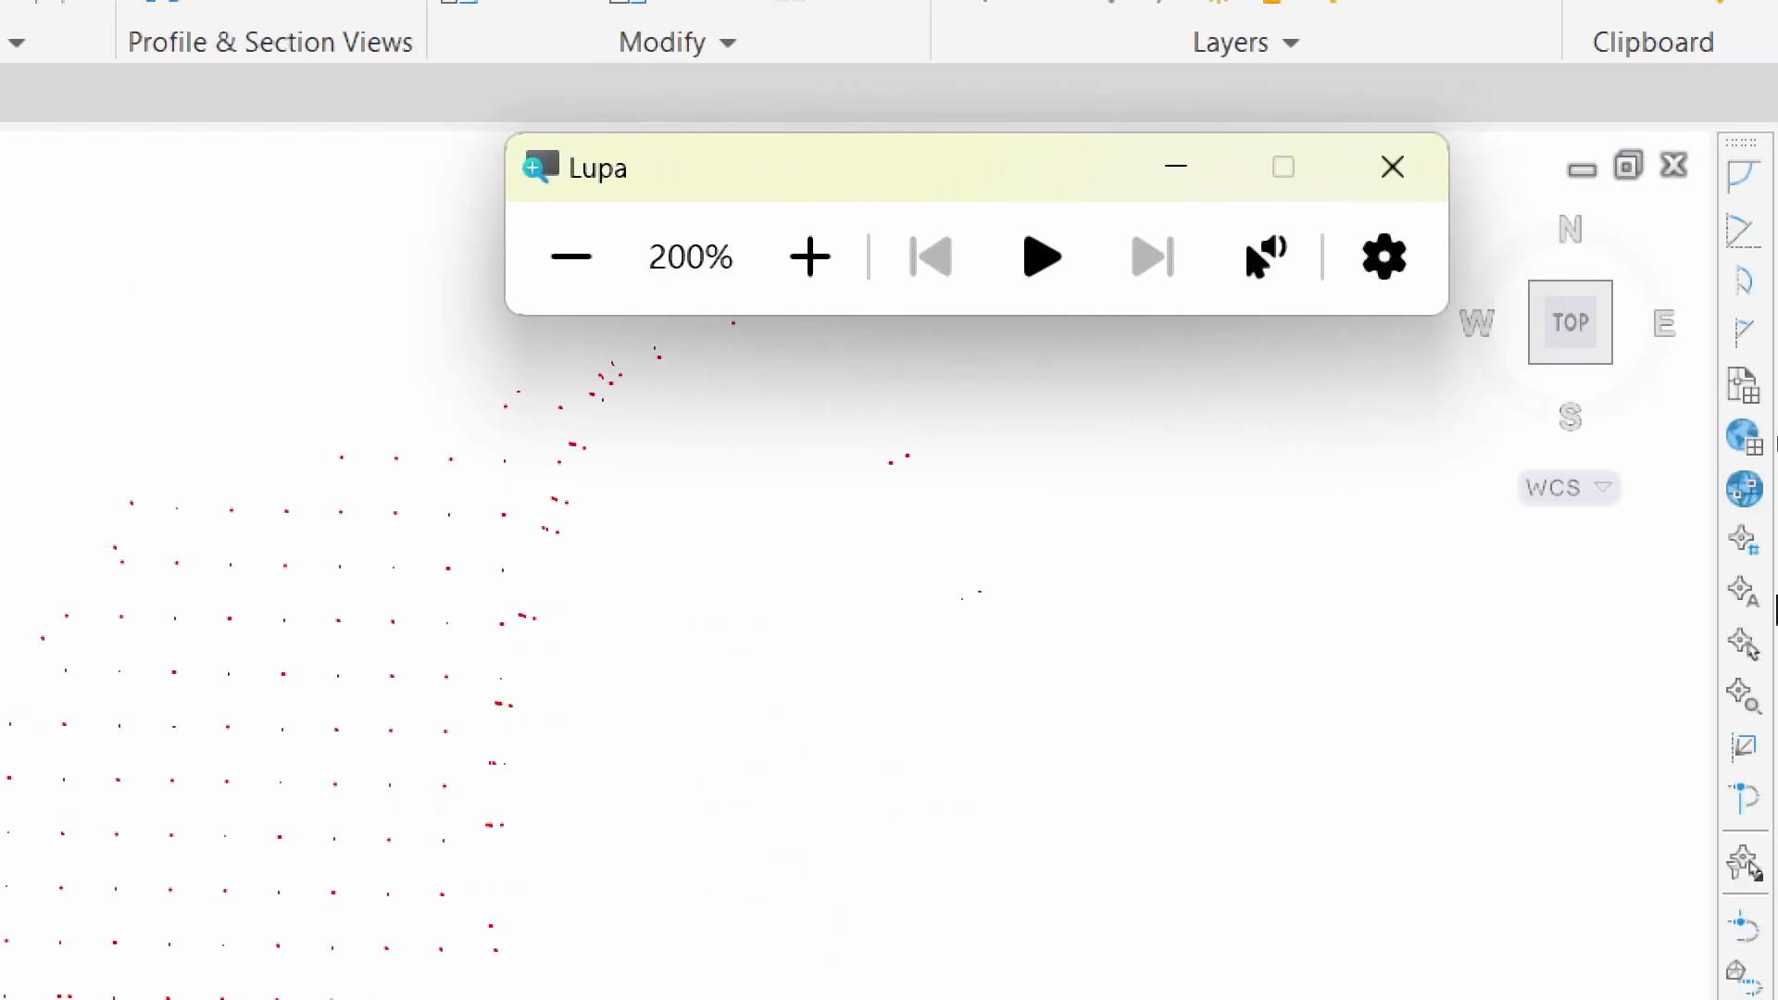
left_click(1755, 548)
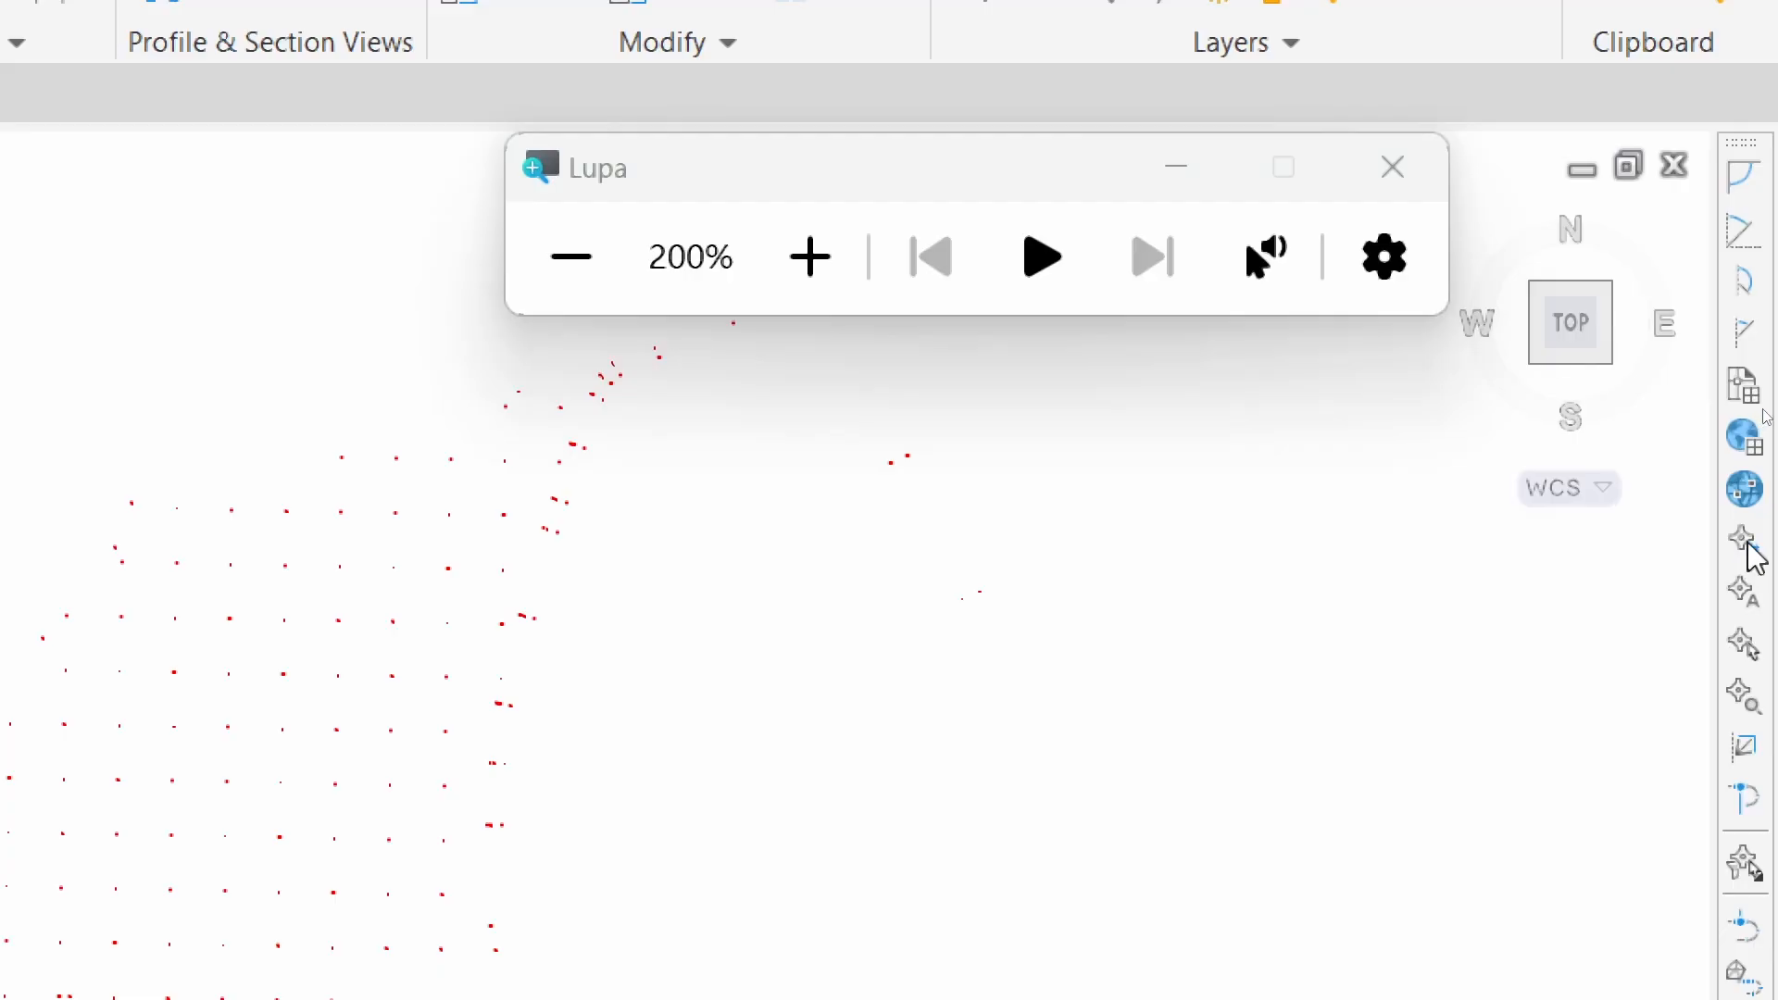
left_click(1751, 550)
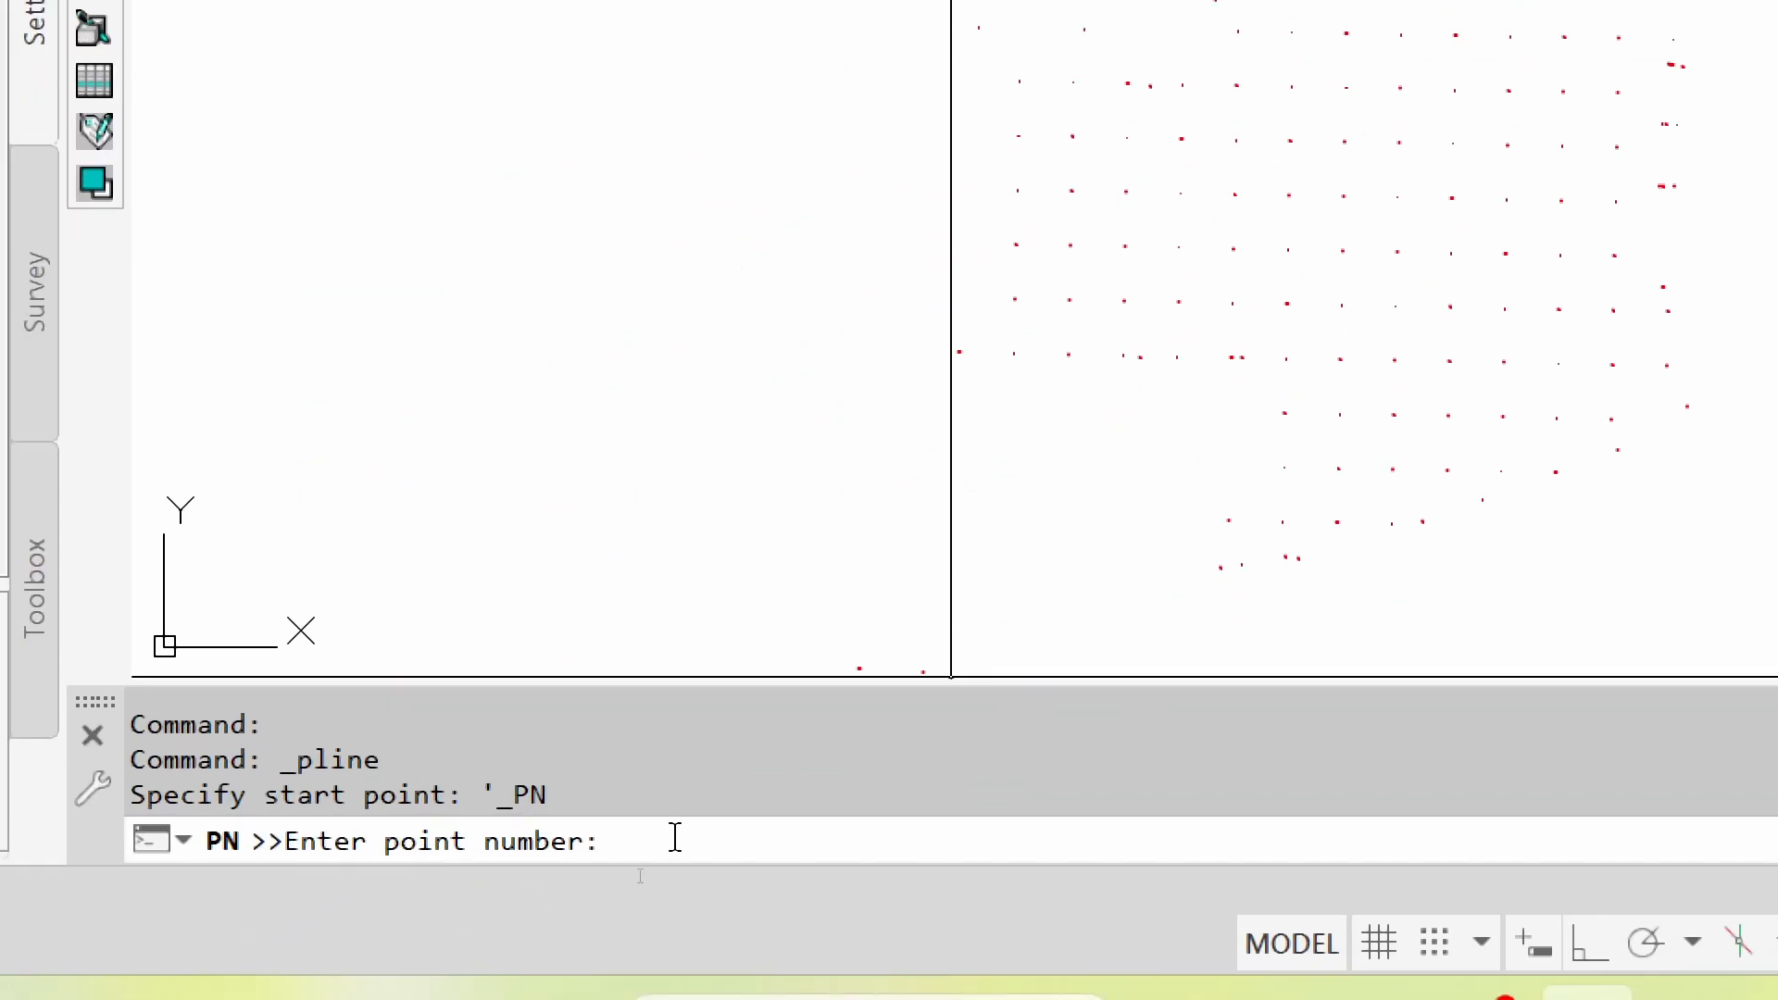
type("42")
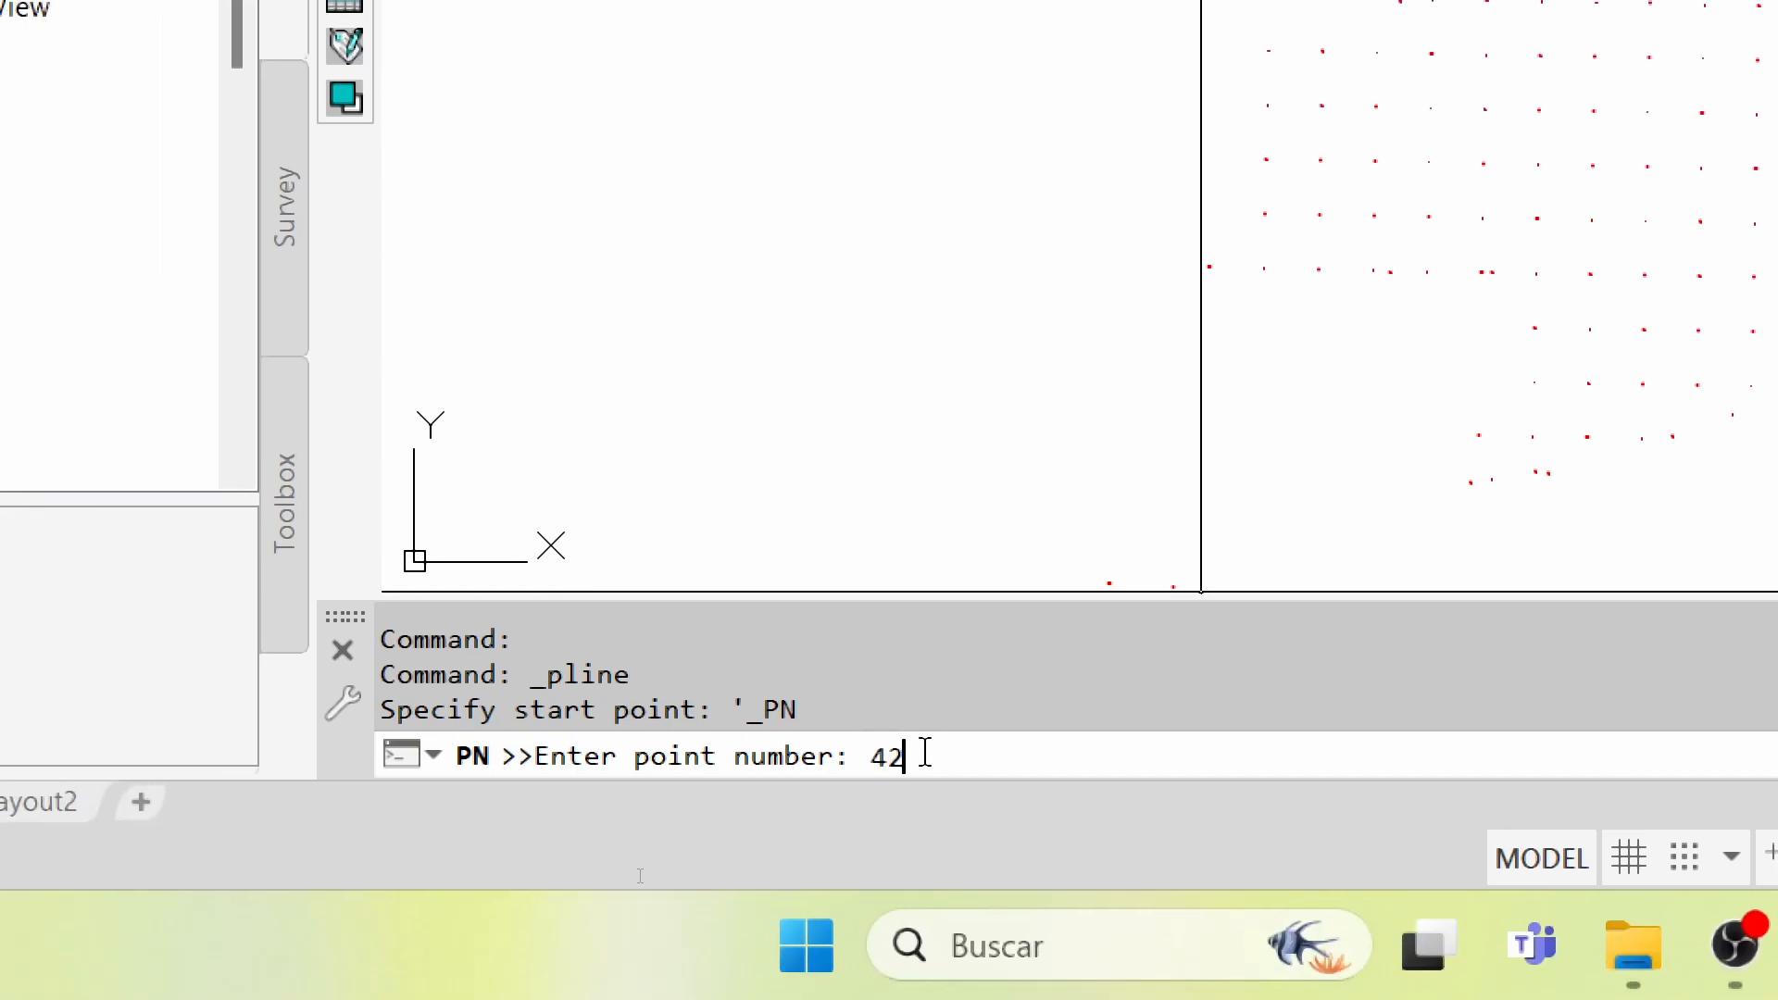
type("-")
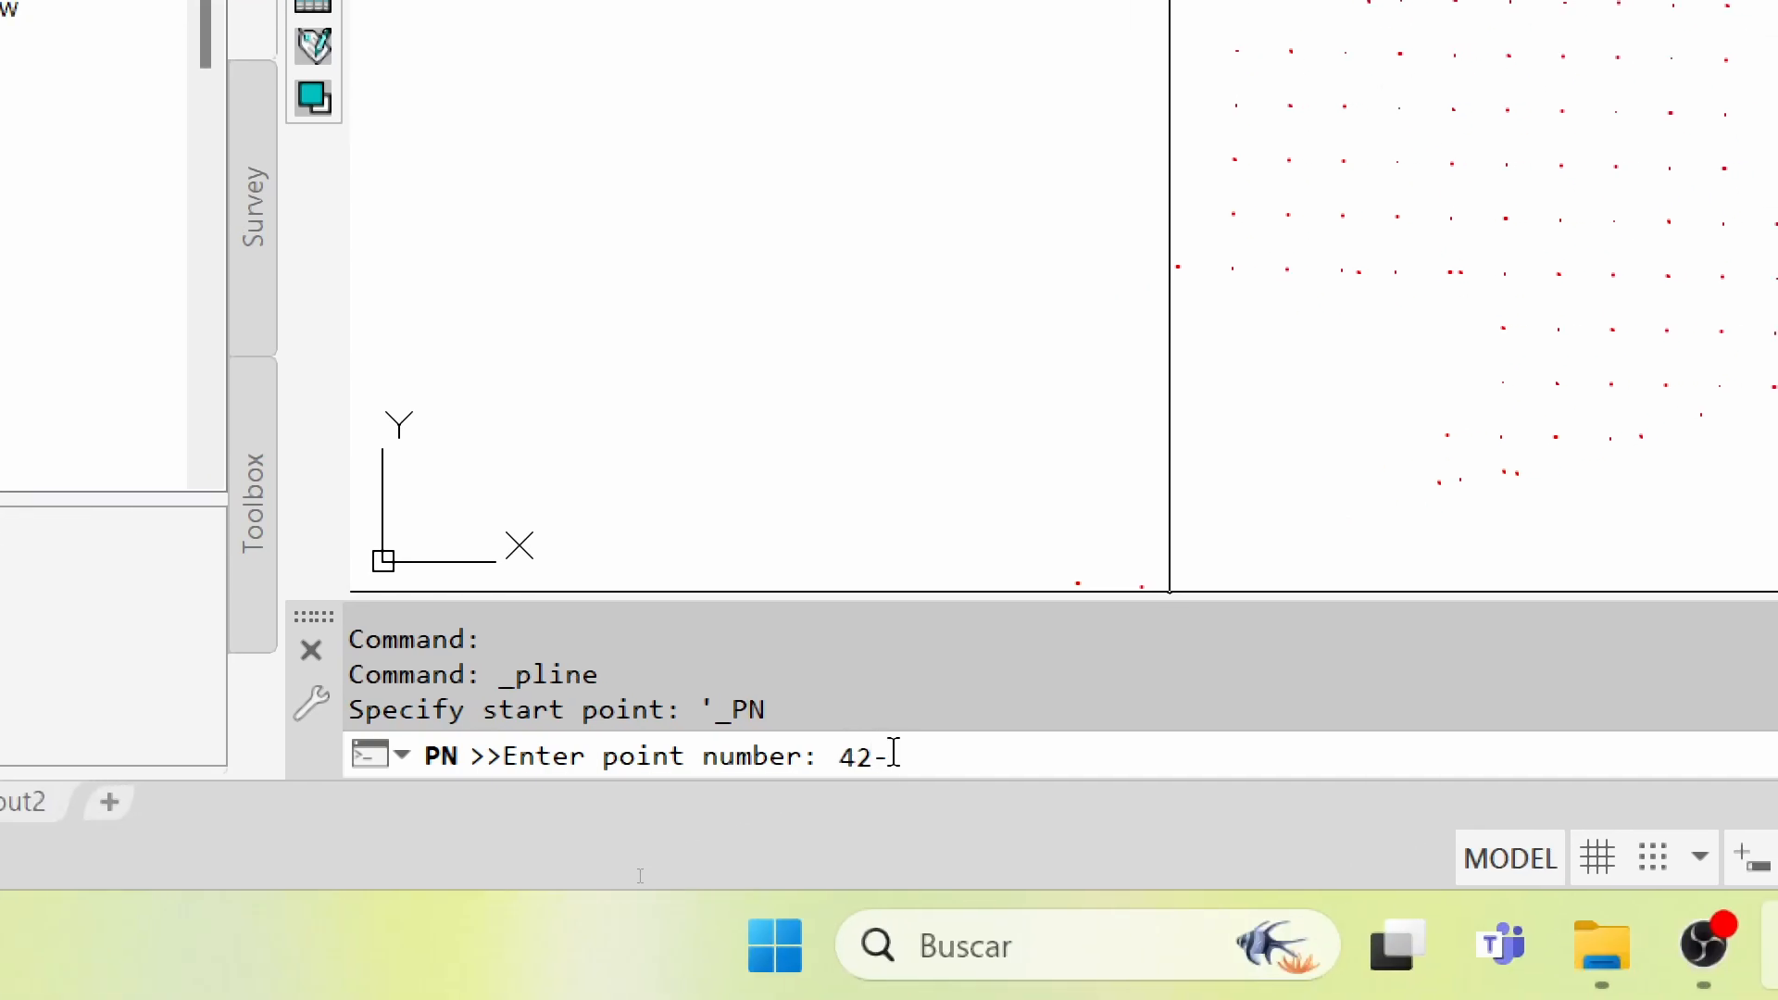
type("70")
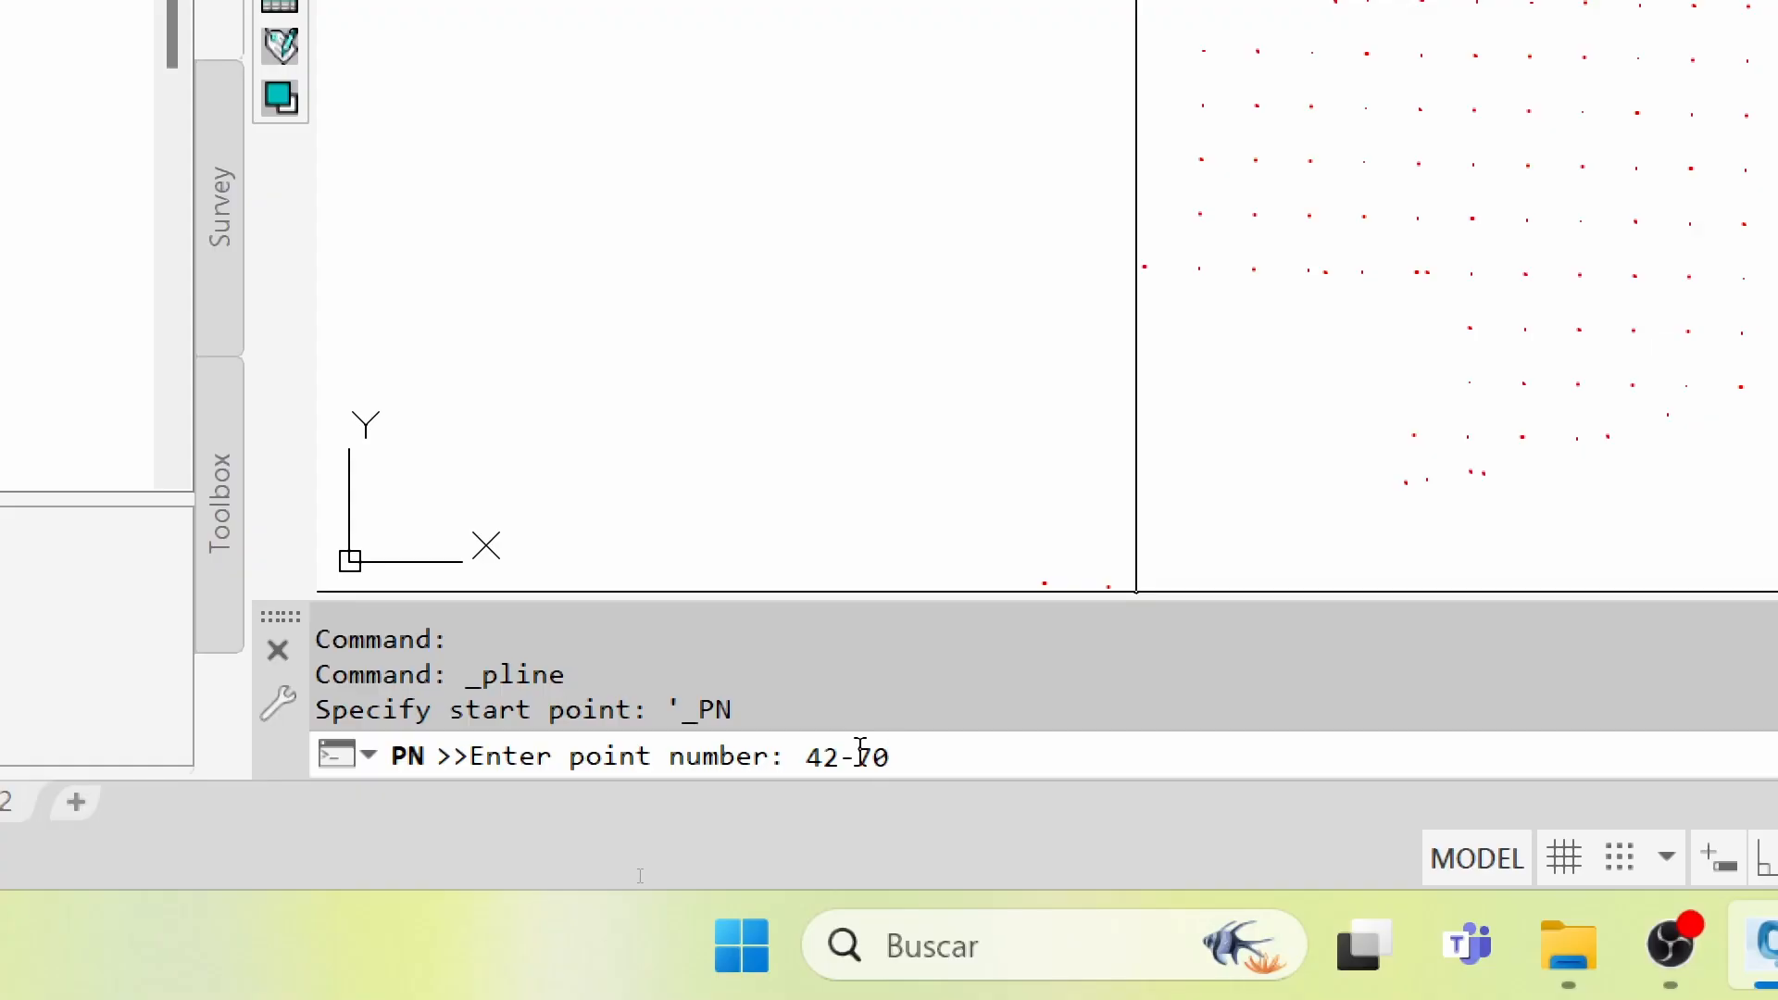
key("Return")
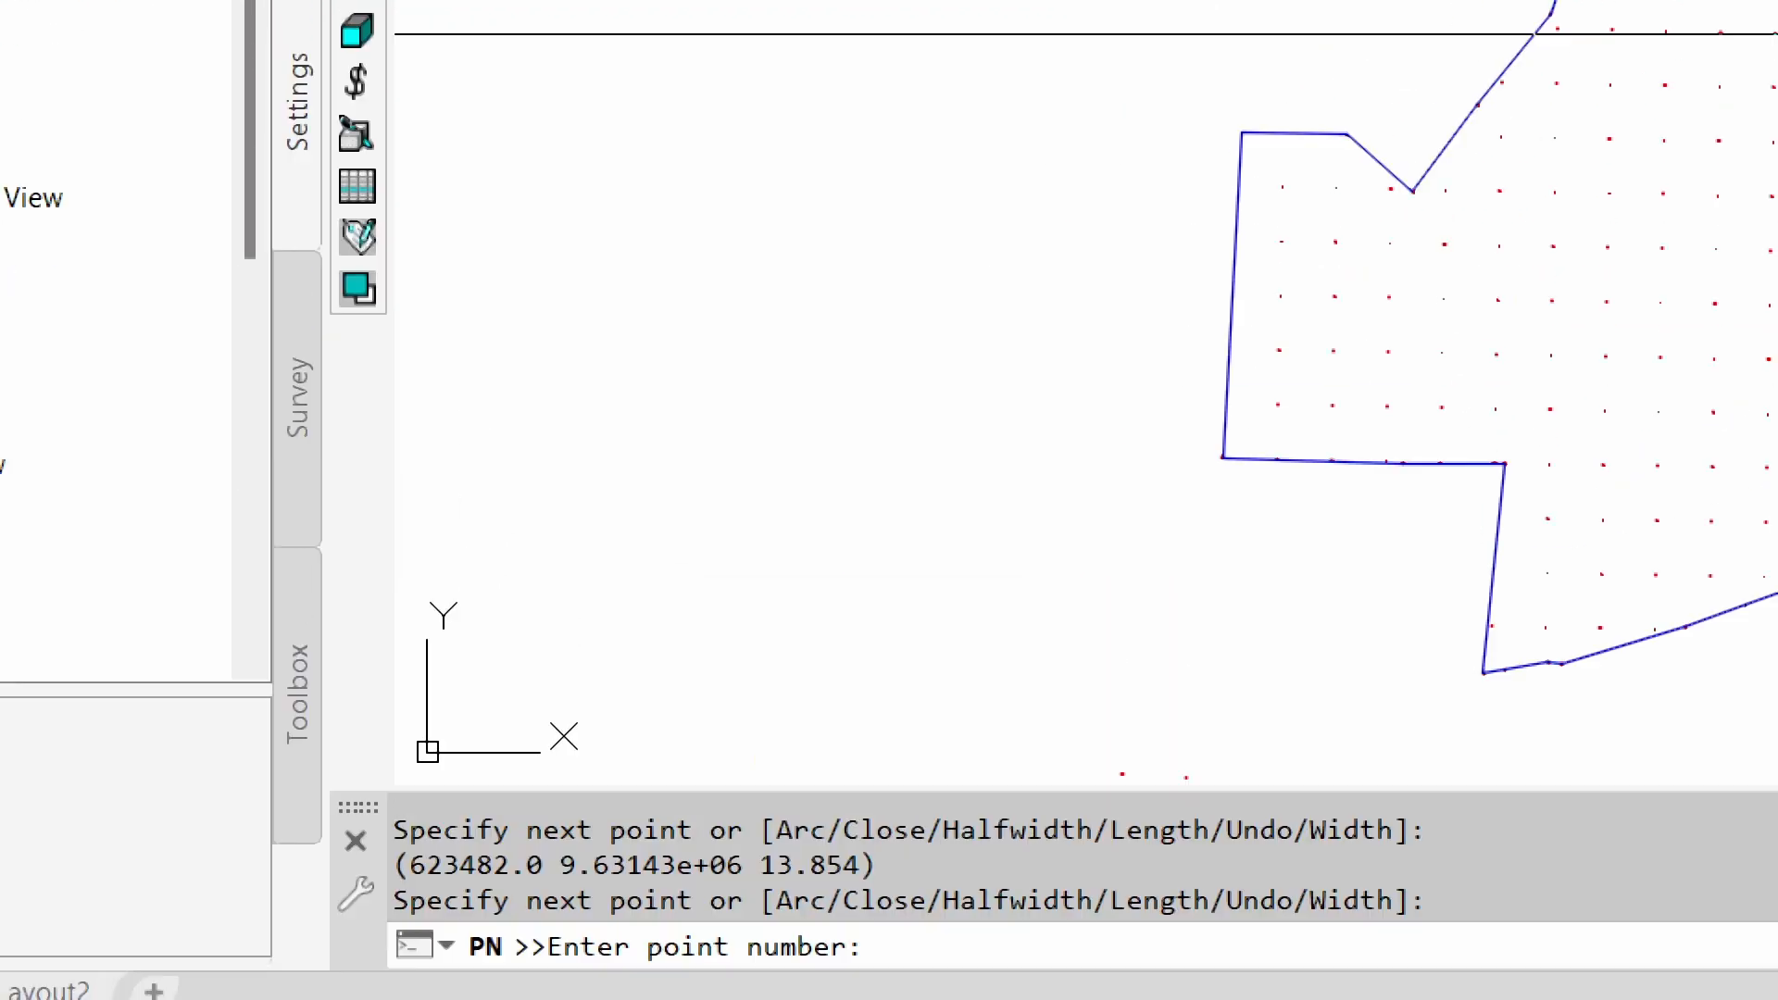
End the point-number entry and close the boundary polyline with the Close option
scroll(1588, 326, "up", 4)
middle_click_drag(1588, 325, 1362, 509)
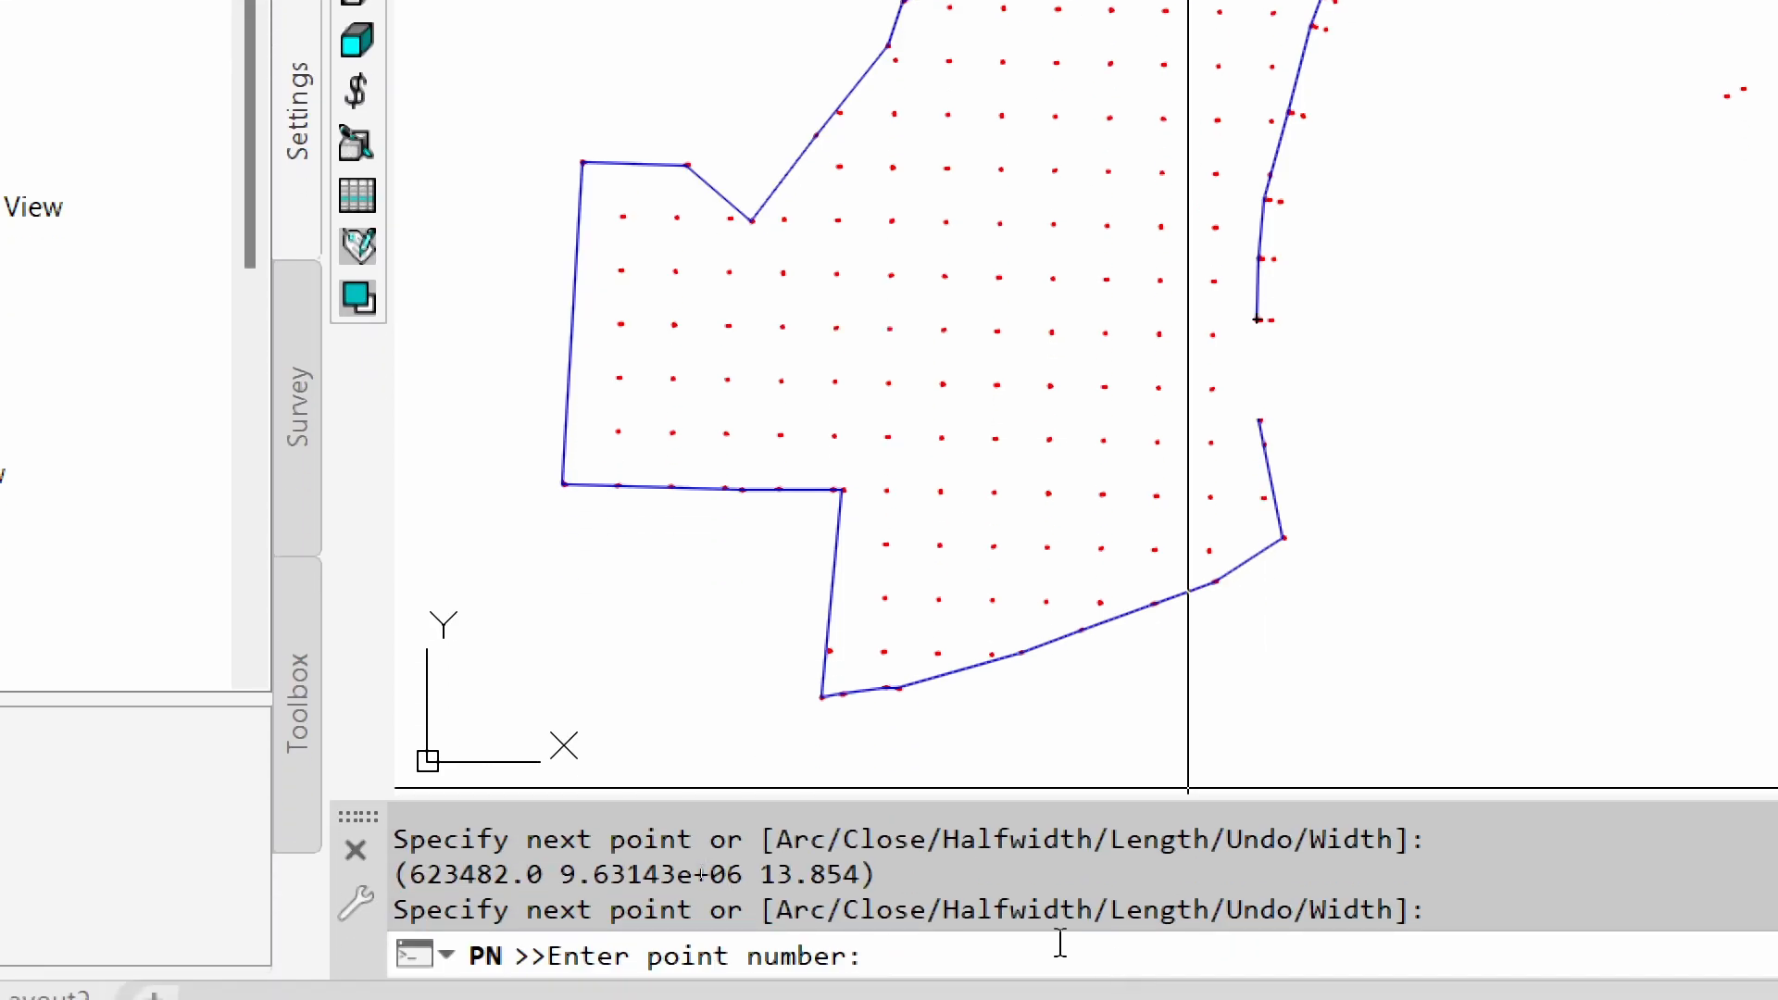
key("Escape")
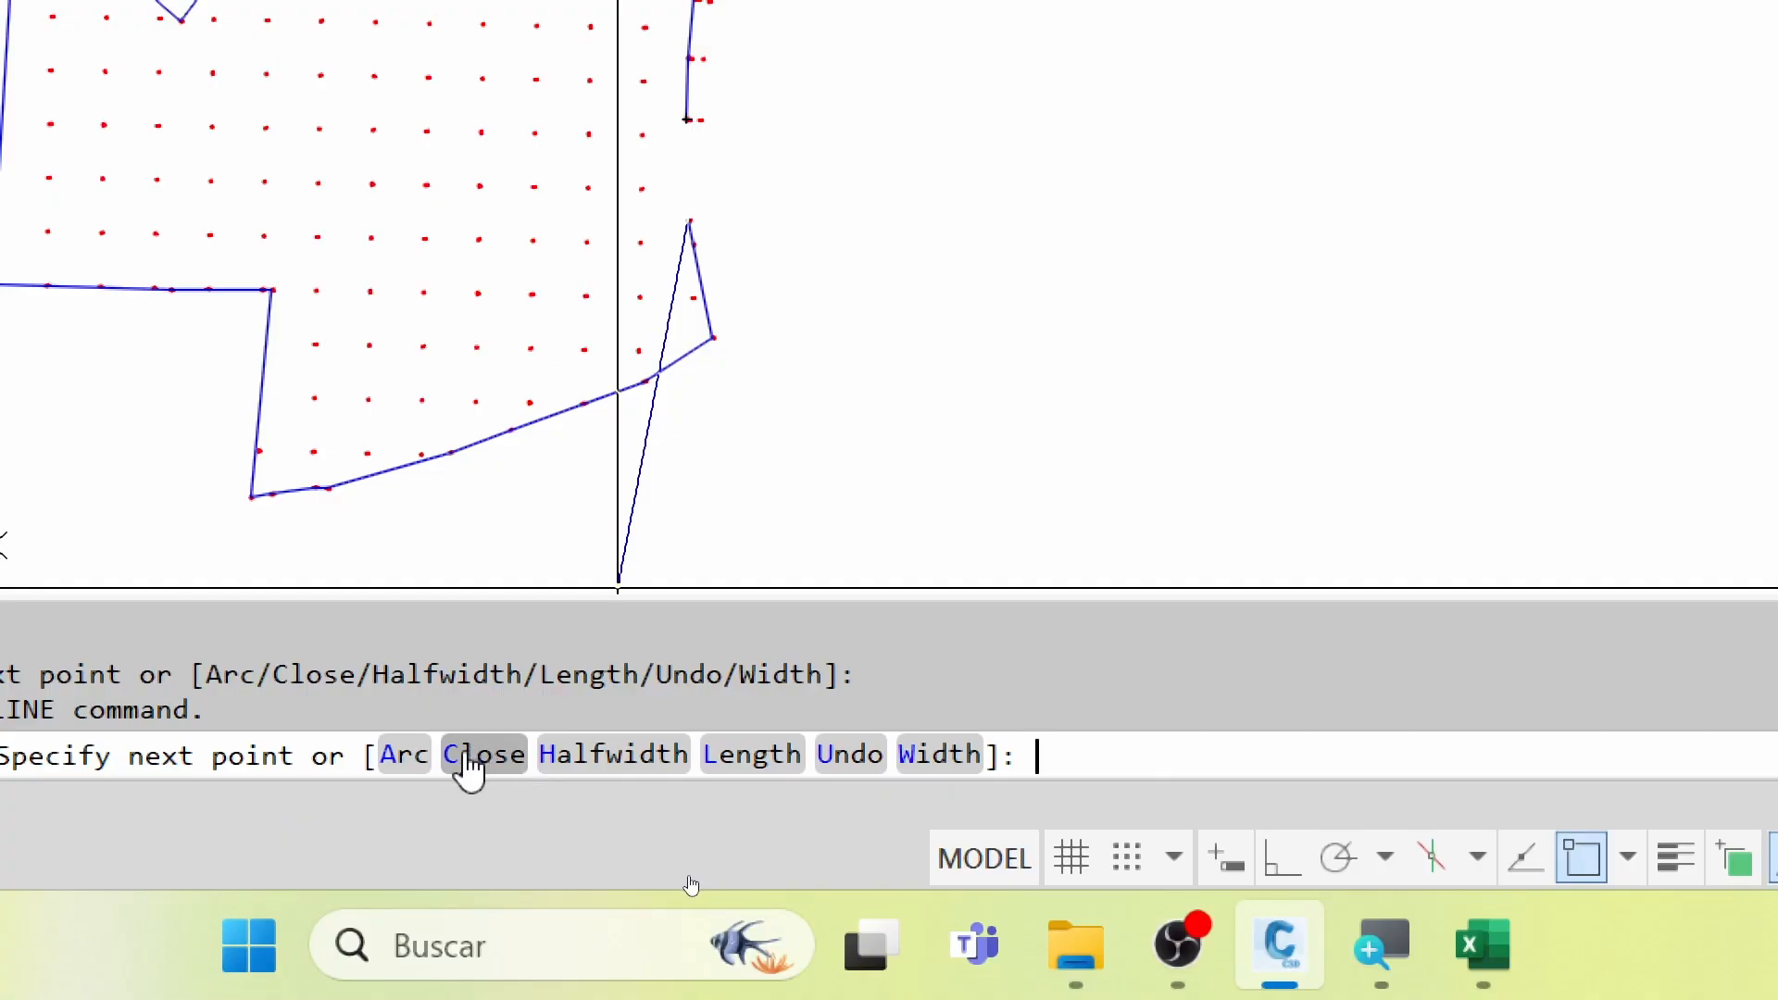
left_click(469, 768)
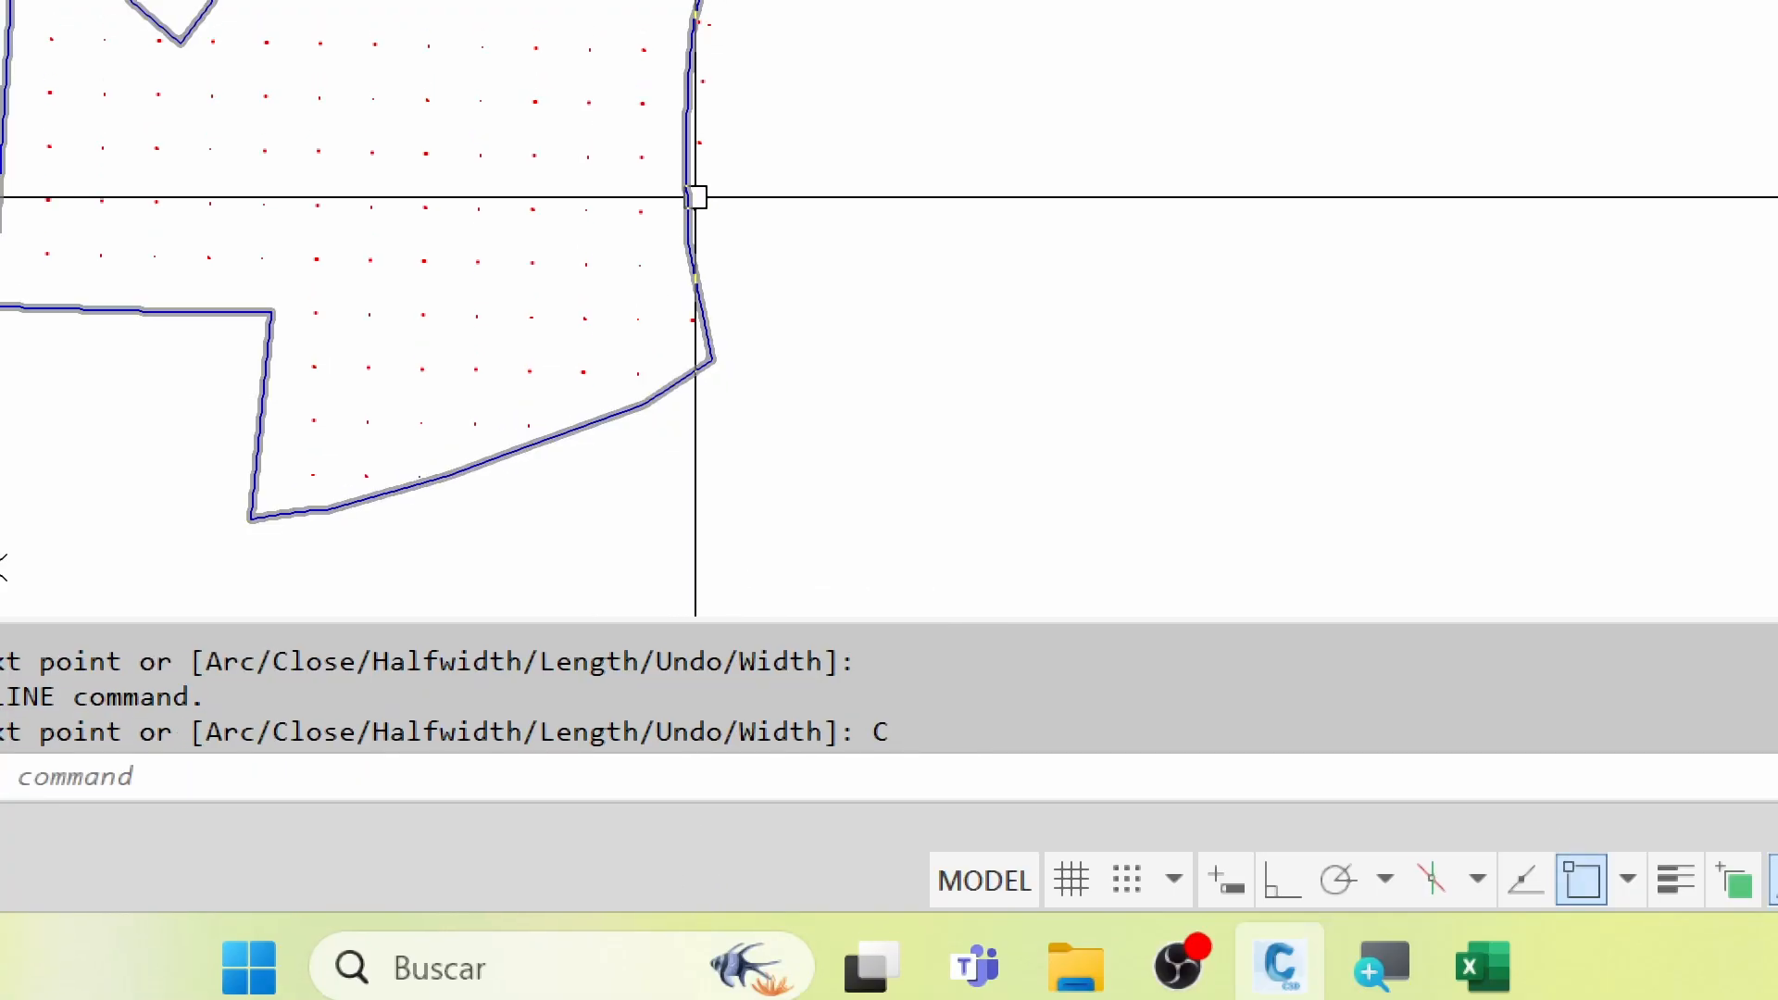
scroll(695, 197, "down", 5)
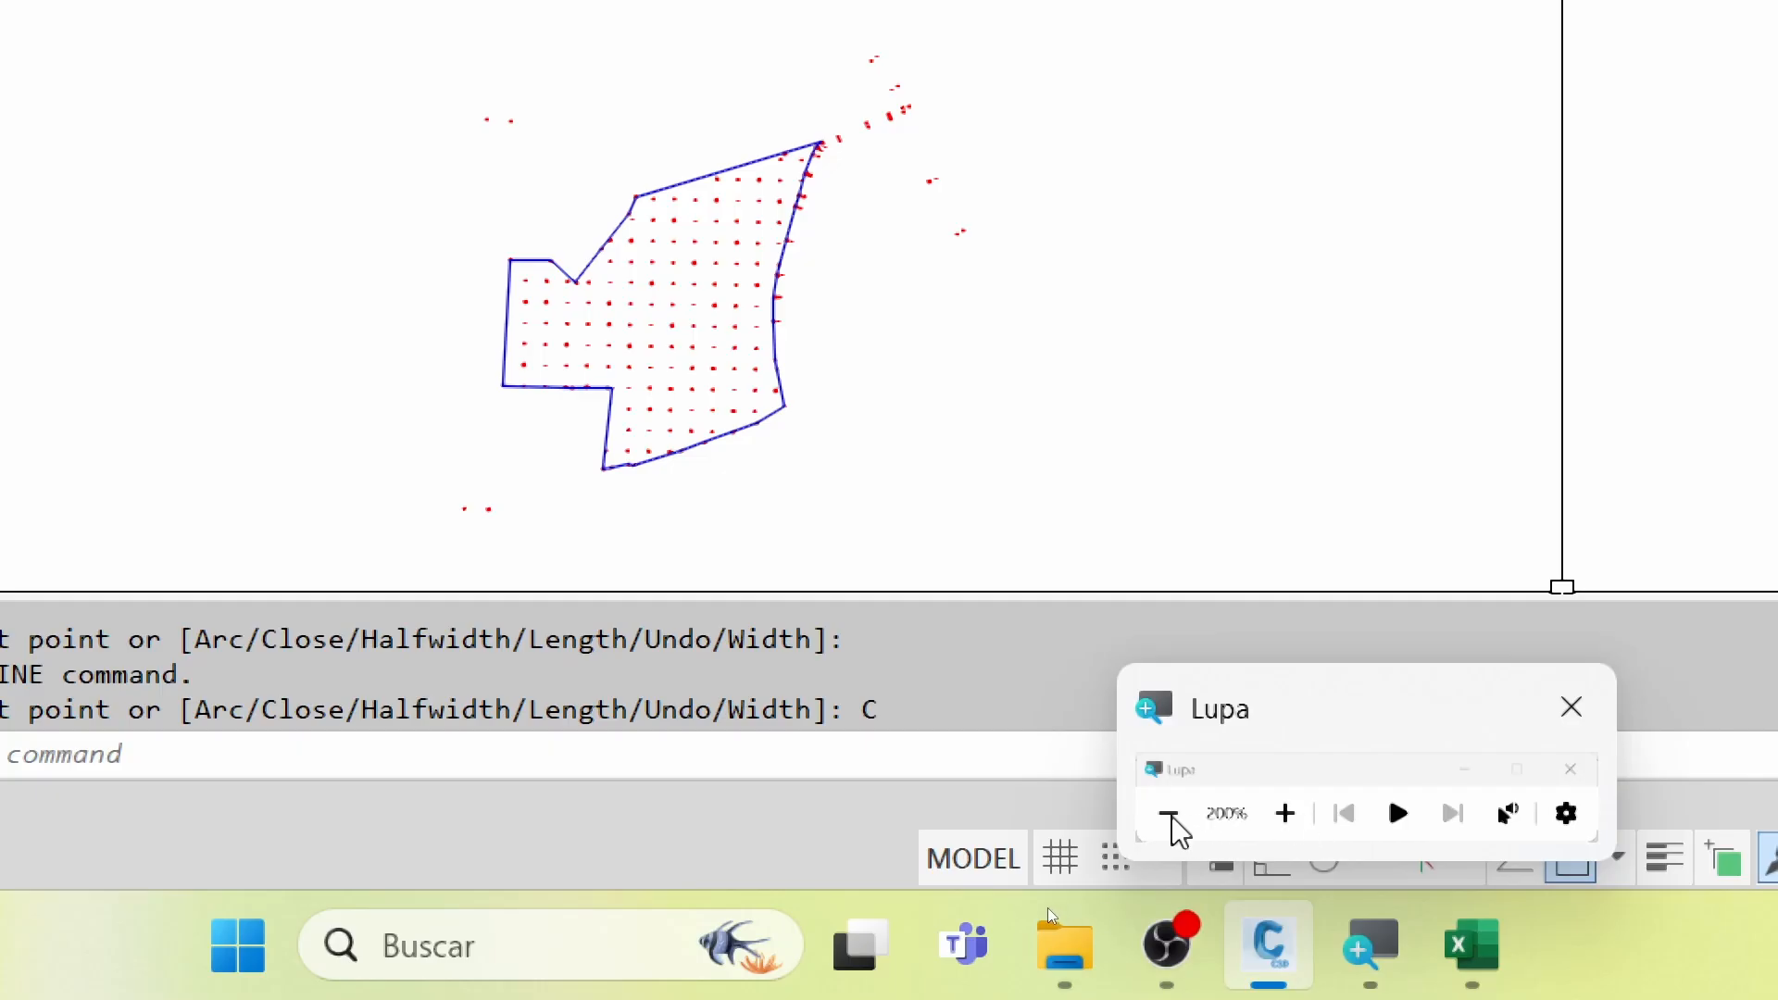
left_click(1176, 827)
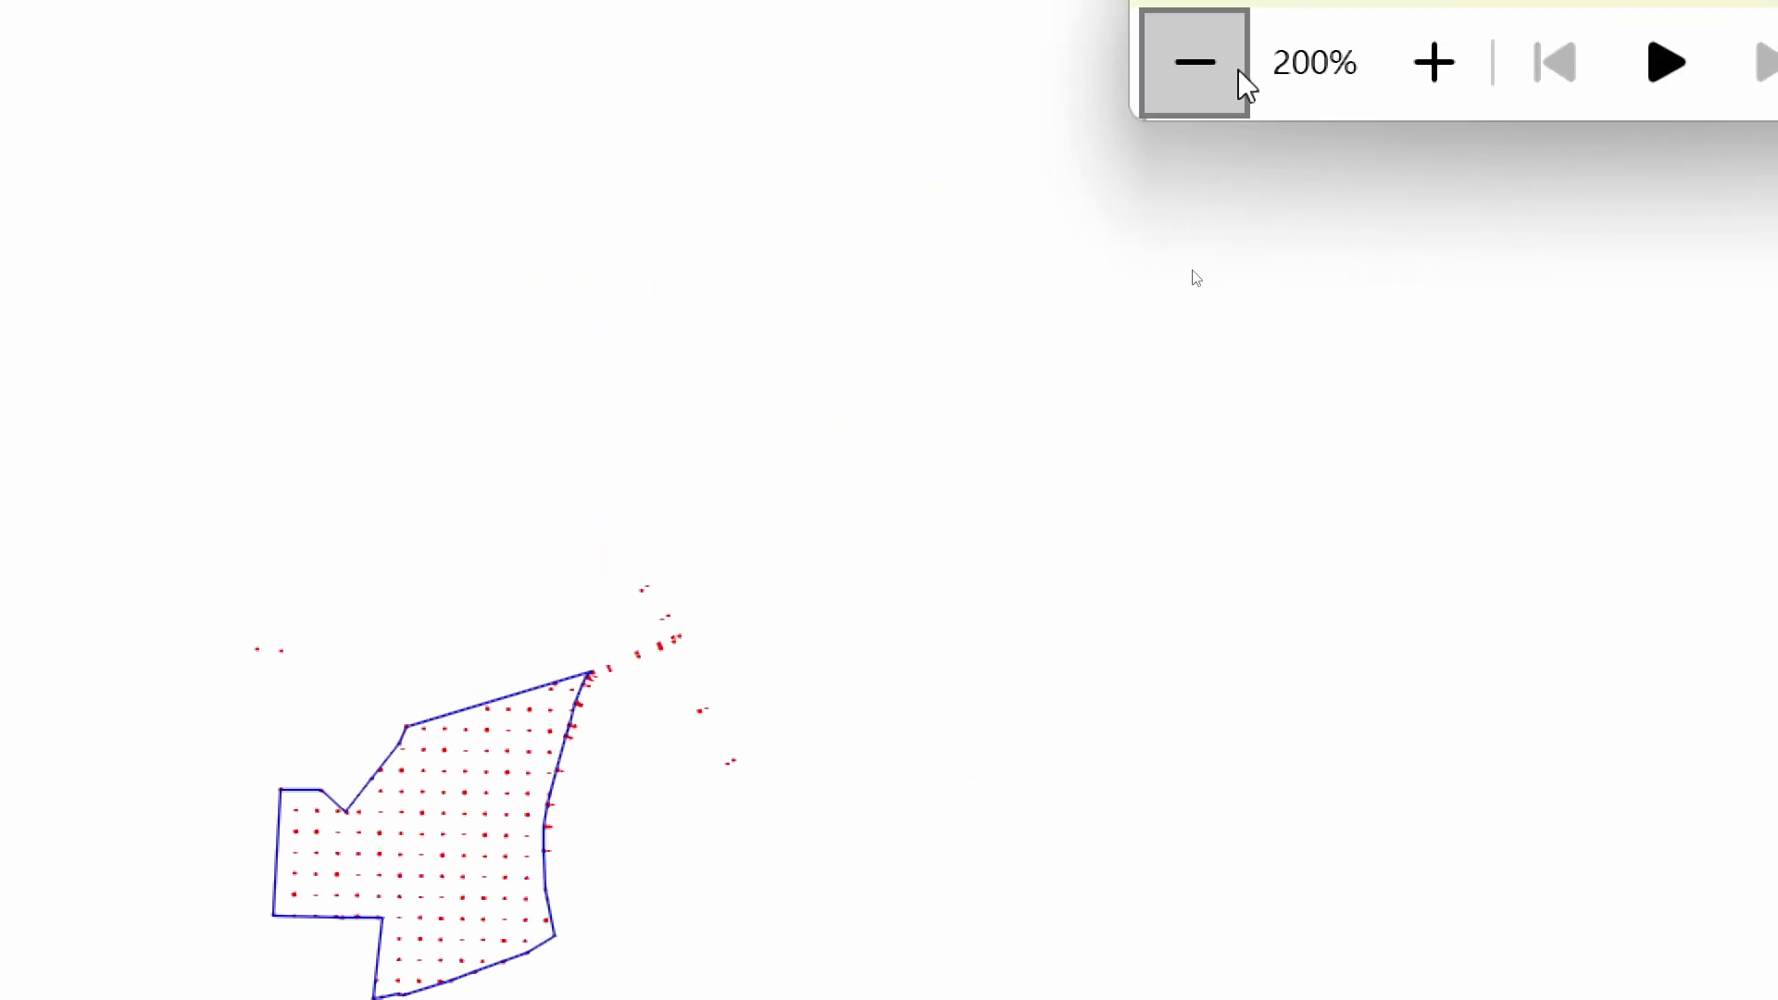
left_click(1234, 70)
middle_click_drag(885, 598, 909, 520)
scroll(886, 535, "up", 4)
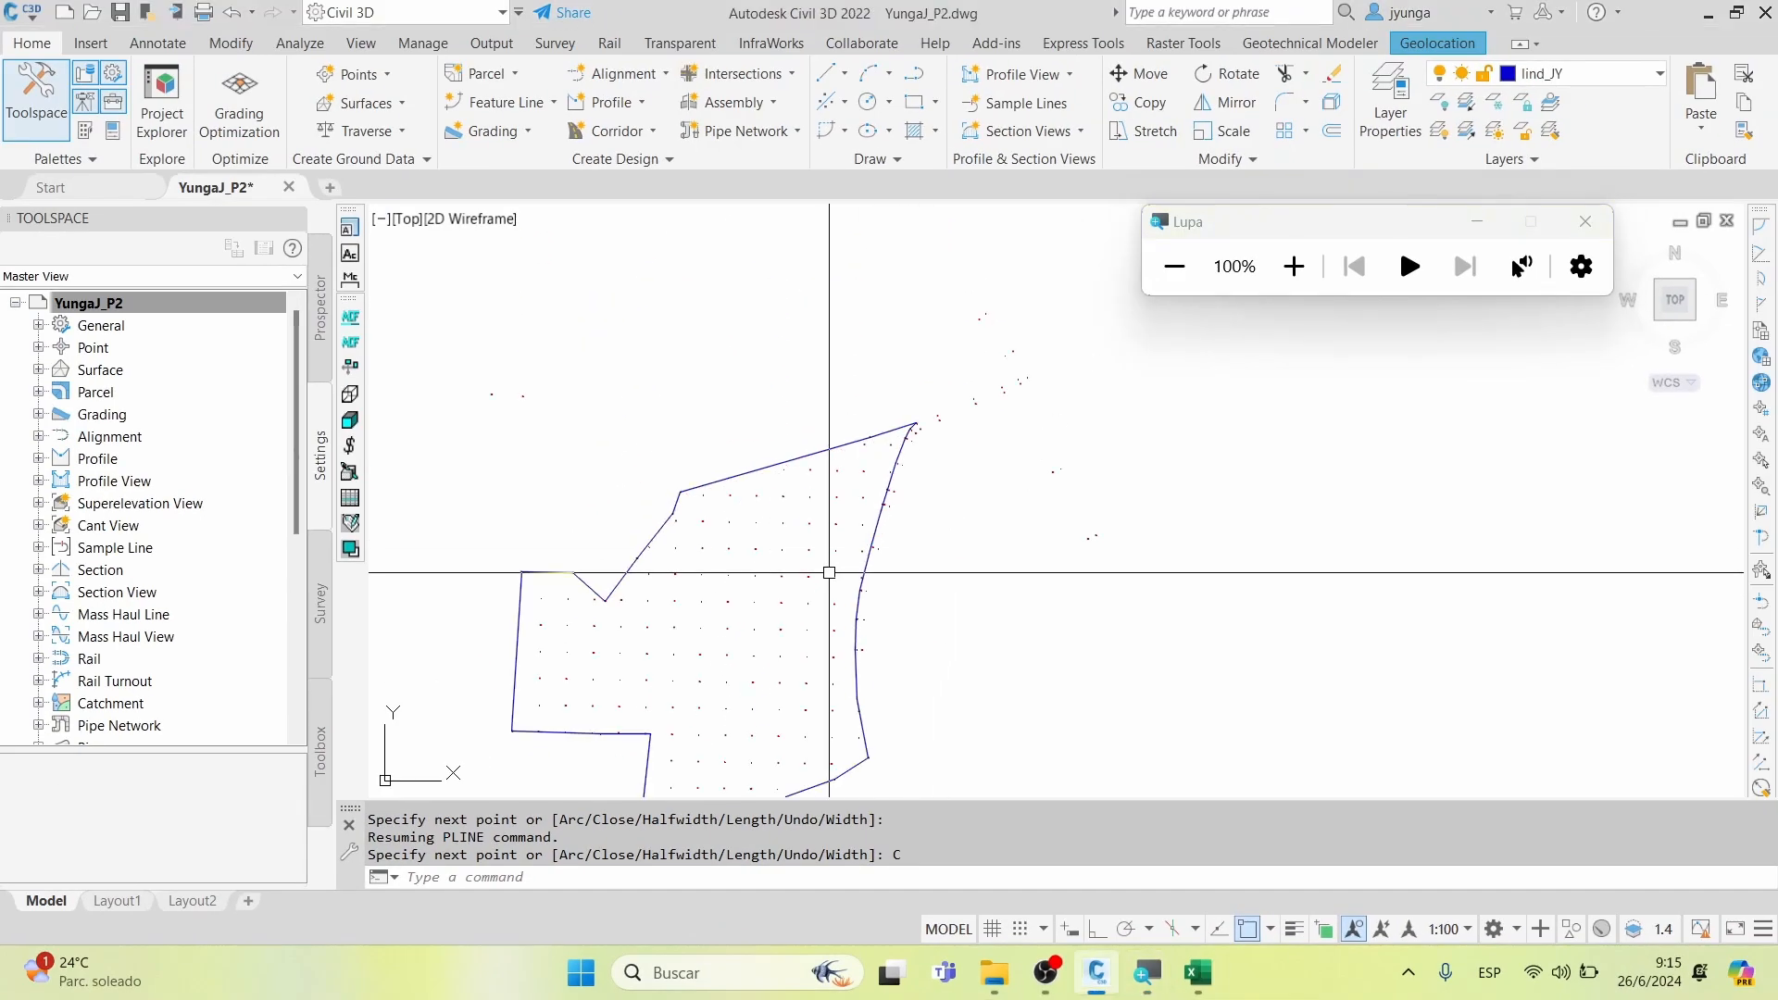
middle_click_drag(831, 572, 913, 474)
middle_click(917, 470)
middle_click(917, 470)
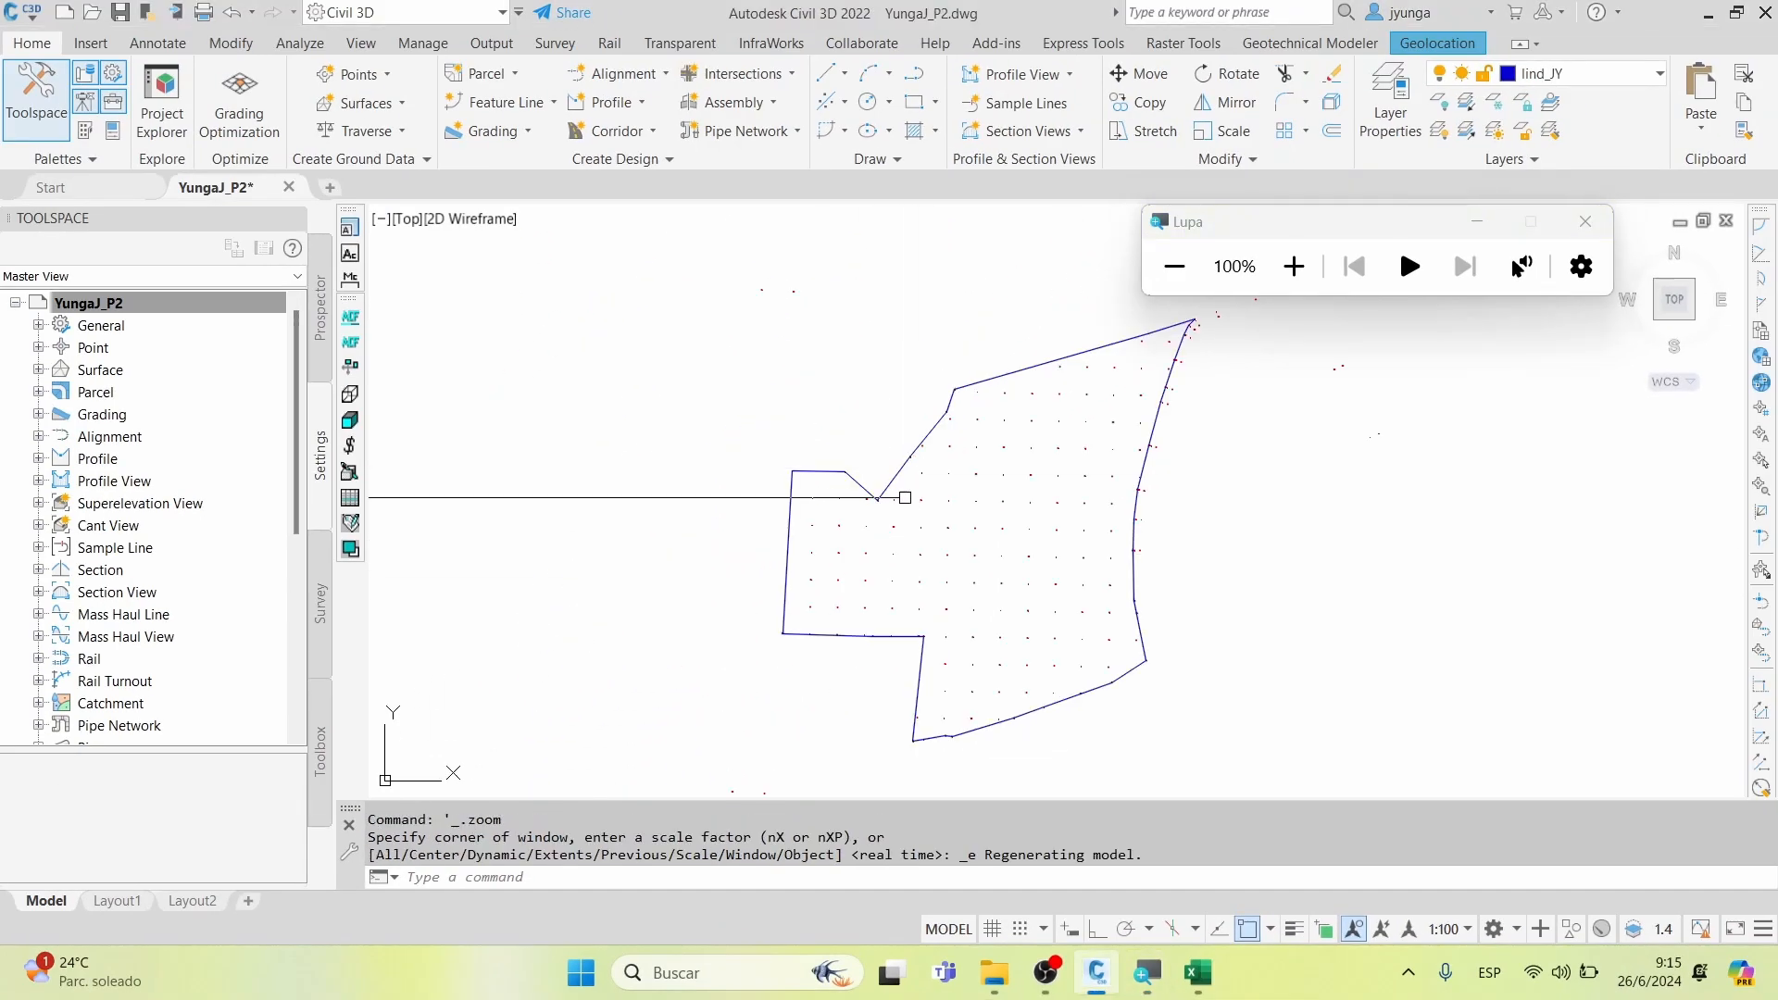
Switch to the Lote 31 workbook in Excel and filter the DESCRIPCIÓN column to show only the VIA records
left_click(1199, 974)
scroll(727, 509, "up", 5)
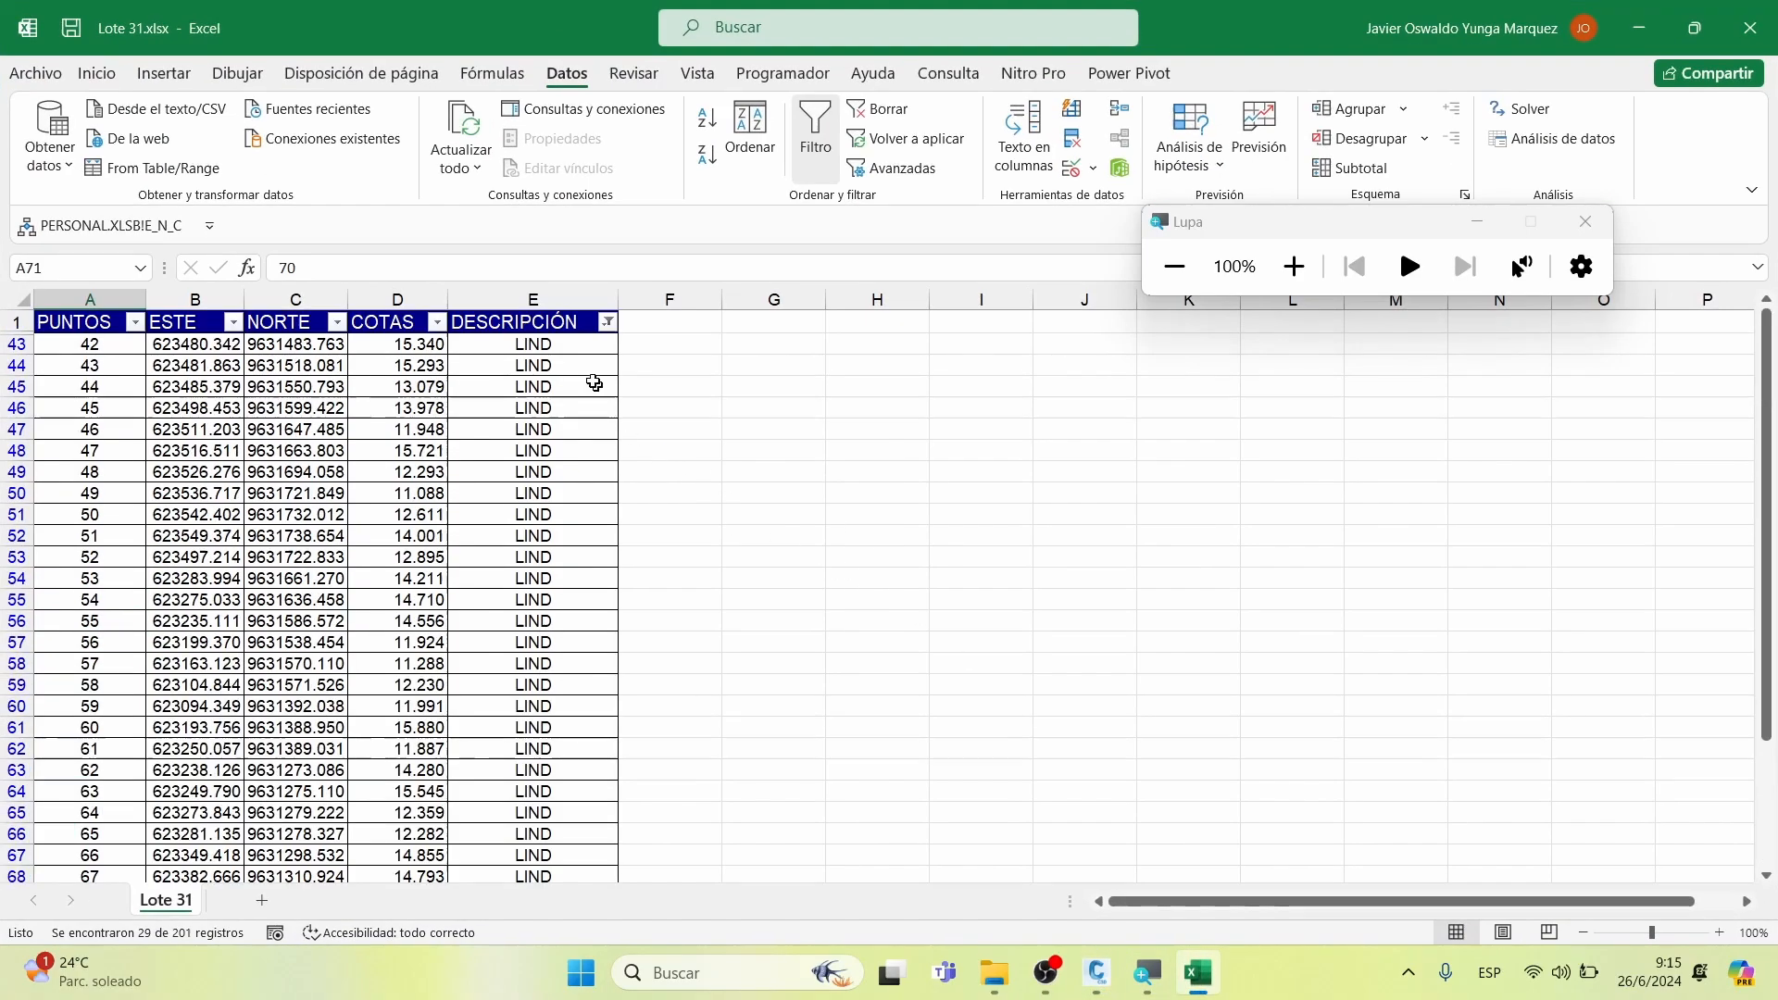
left_click(608, 322)
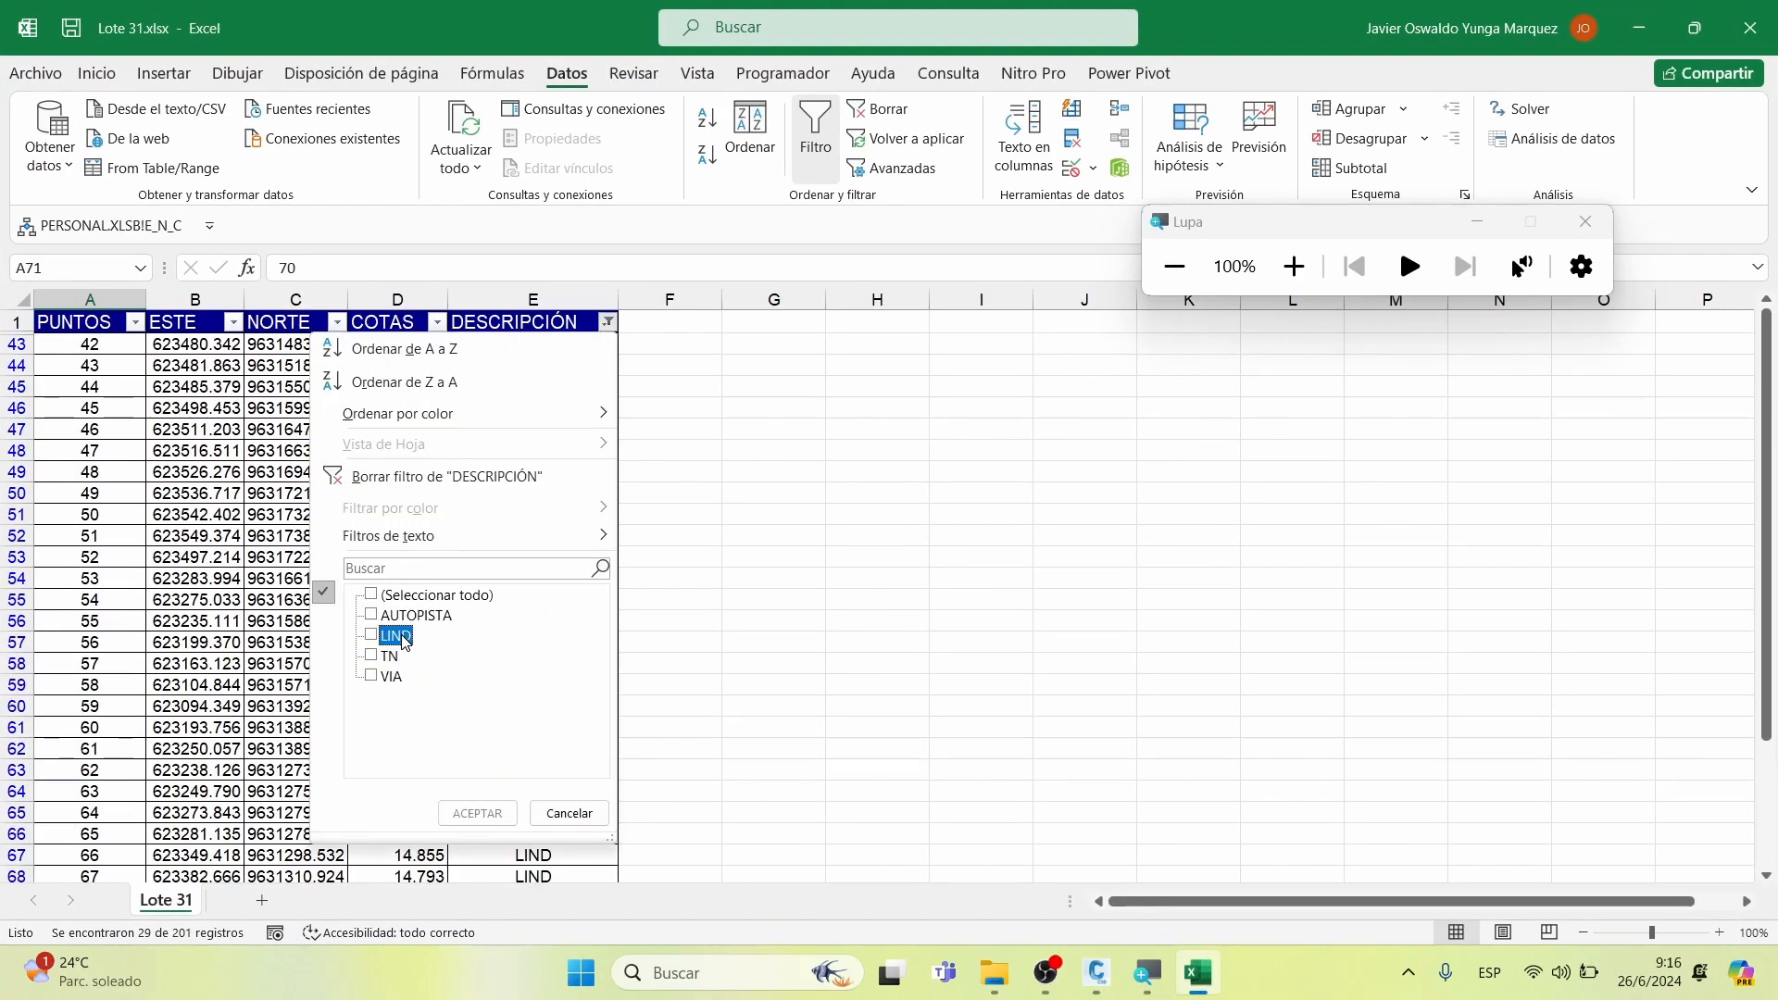
left_click(371, 676)
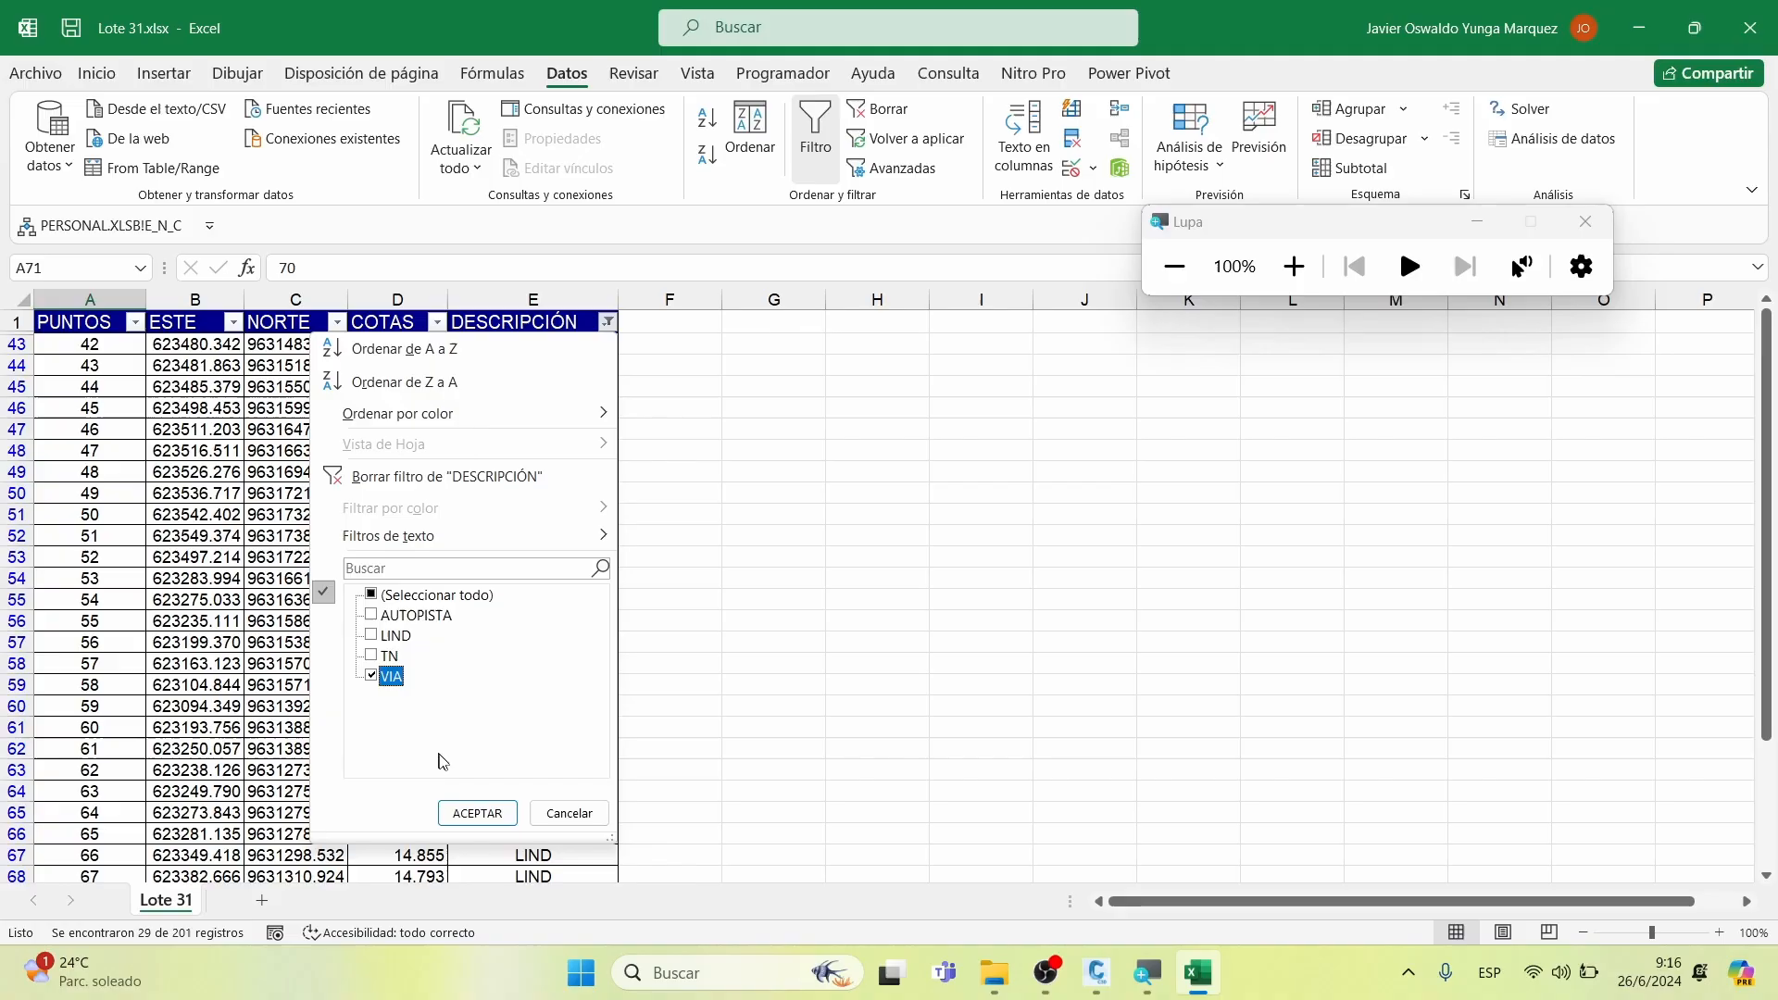
left_click(477, 813)
left_click(727, 687)
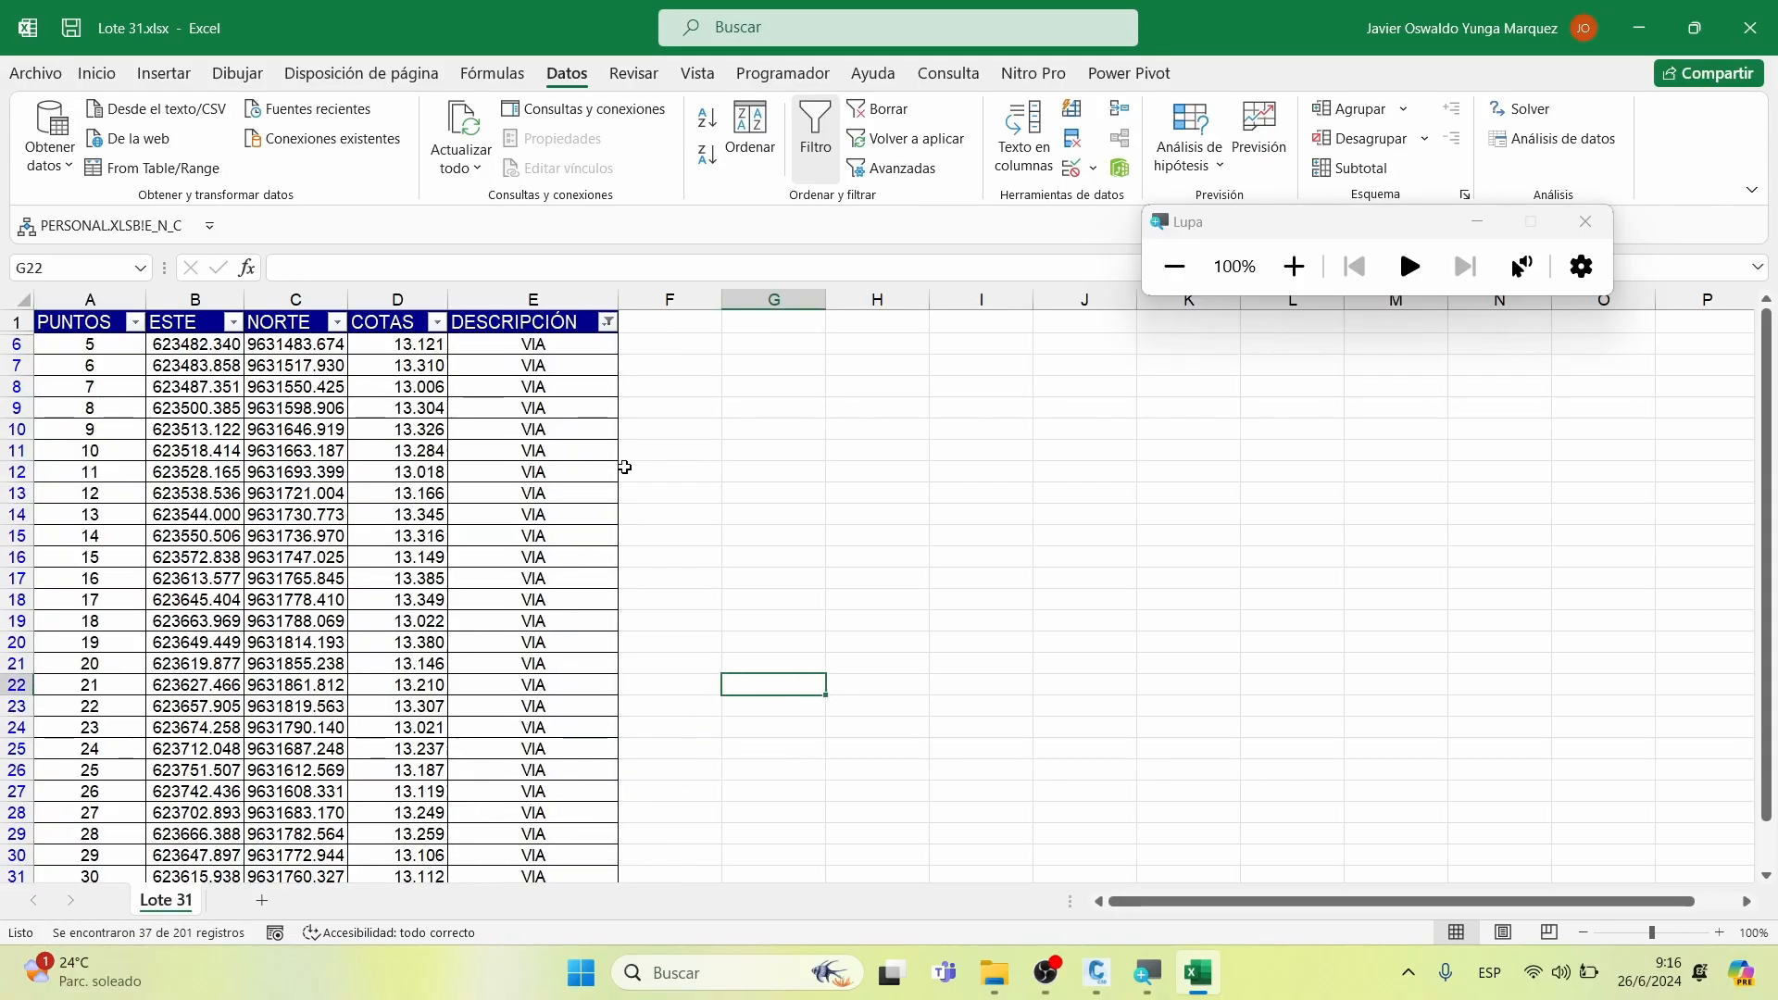
Check the first and last point numbers of the VIA records and switch back to the Civil 3D drawing
left_click(118, 349)
scroll(111, 519, "down", 6)
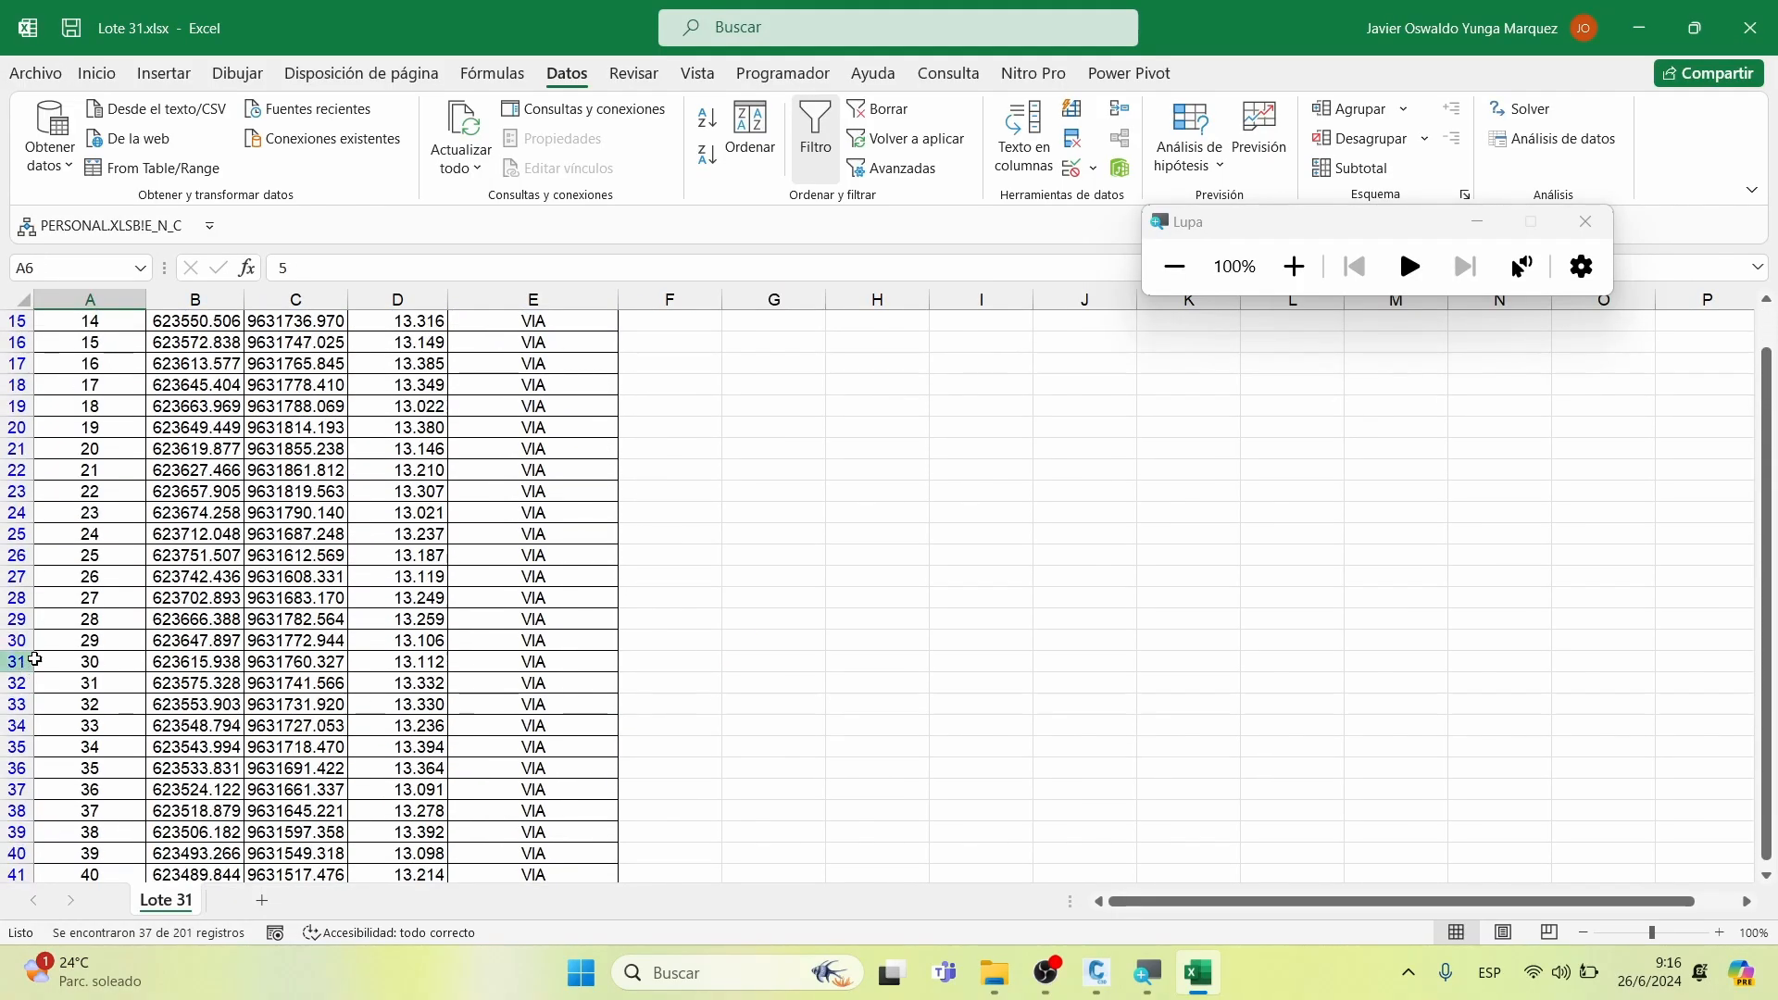
left_click(105, 710)
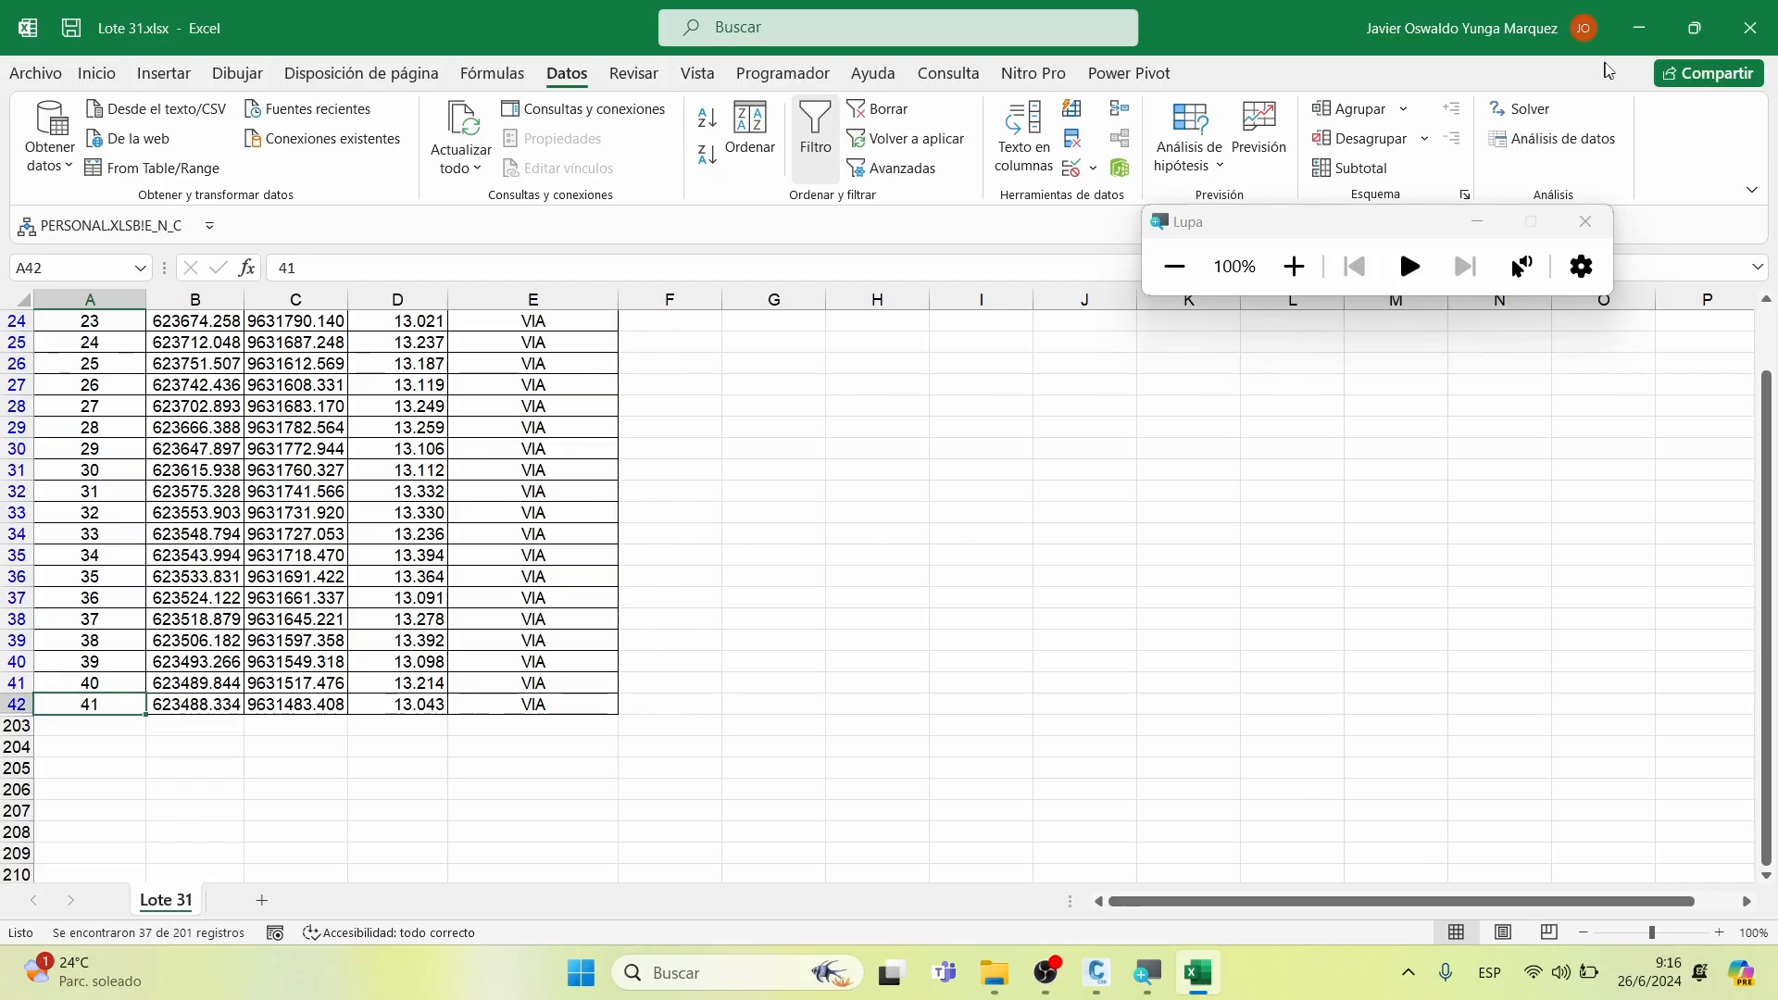
left_click(1636, 32)
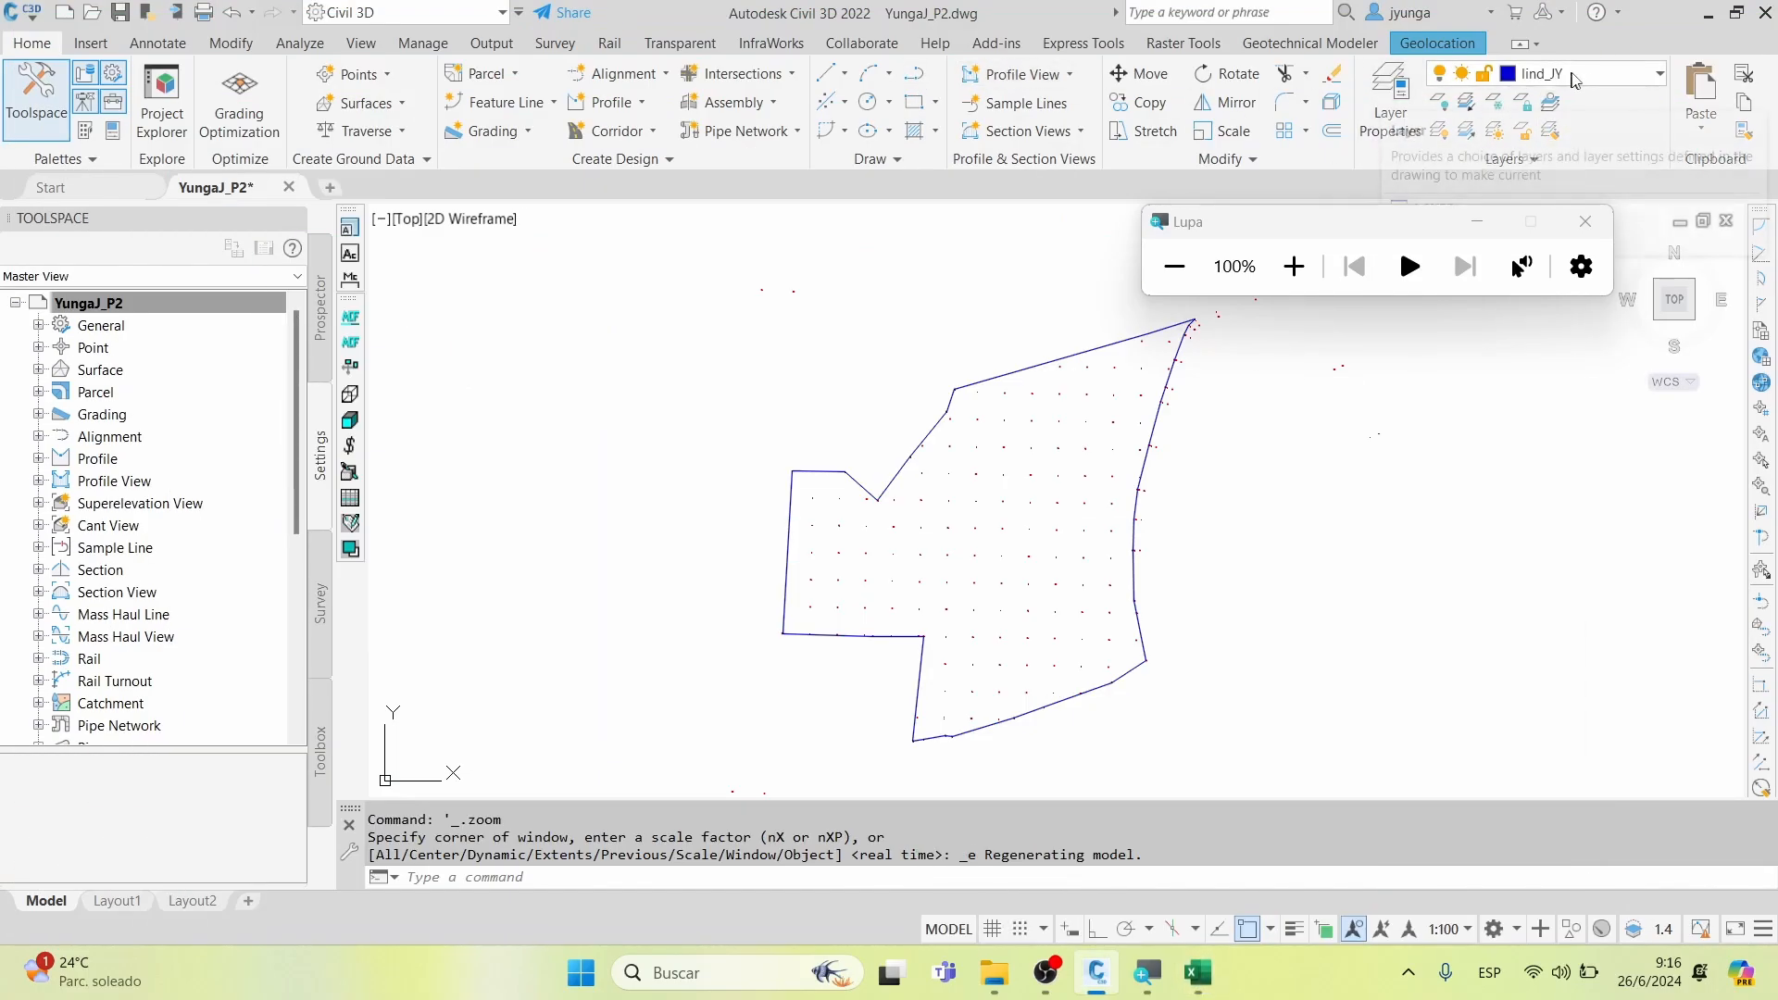
Make via_JY the current layer and draw the road polyline through points 5-41 using point-number entry
left_click(1605, 83)
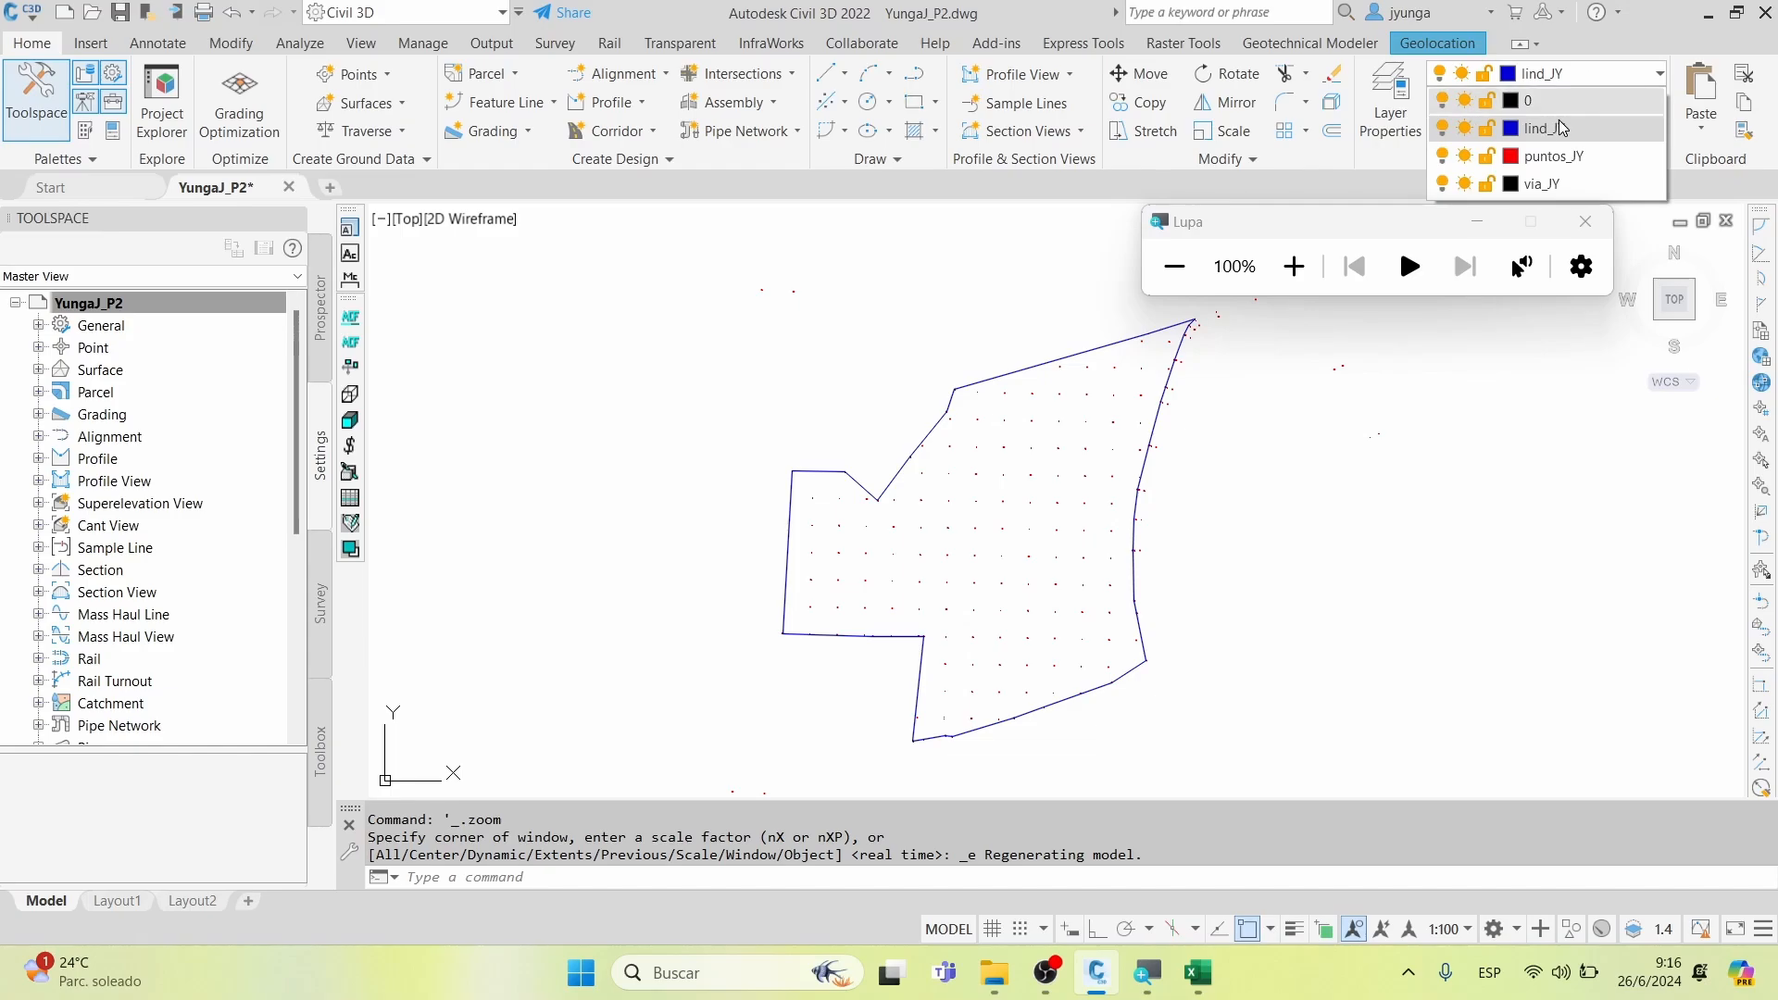
left_click(1549, 185)
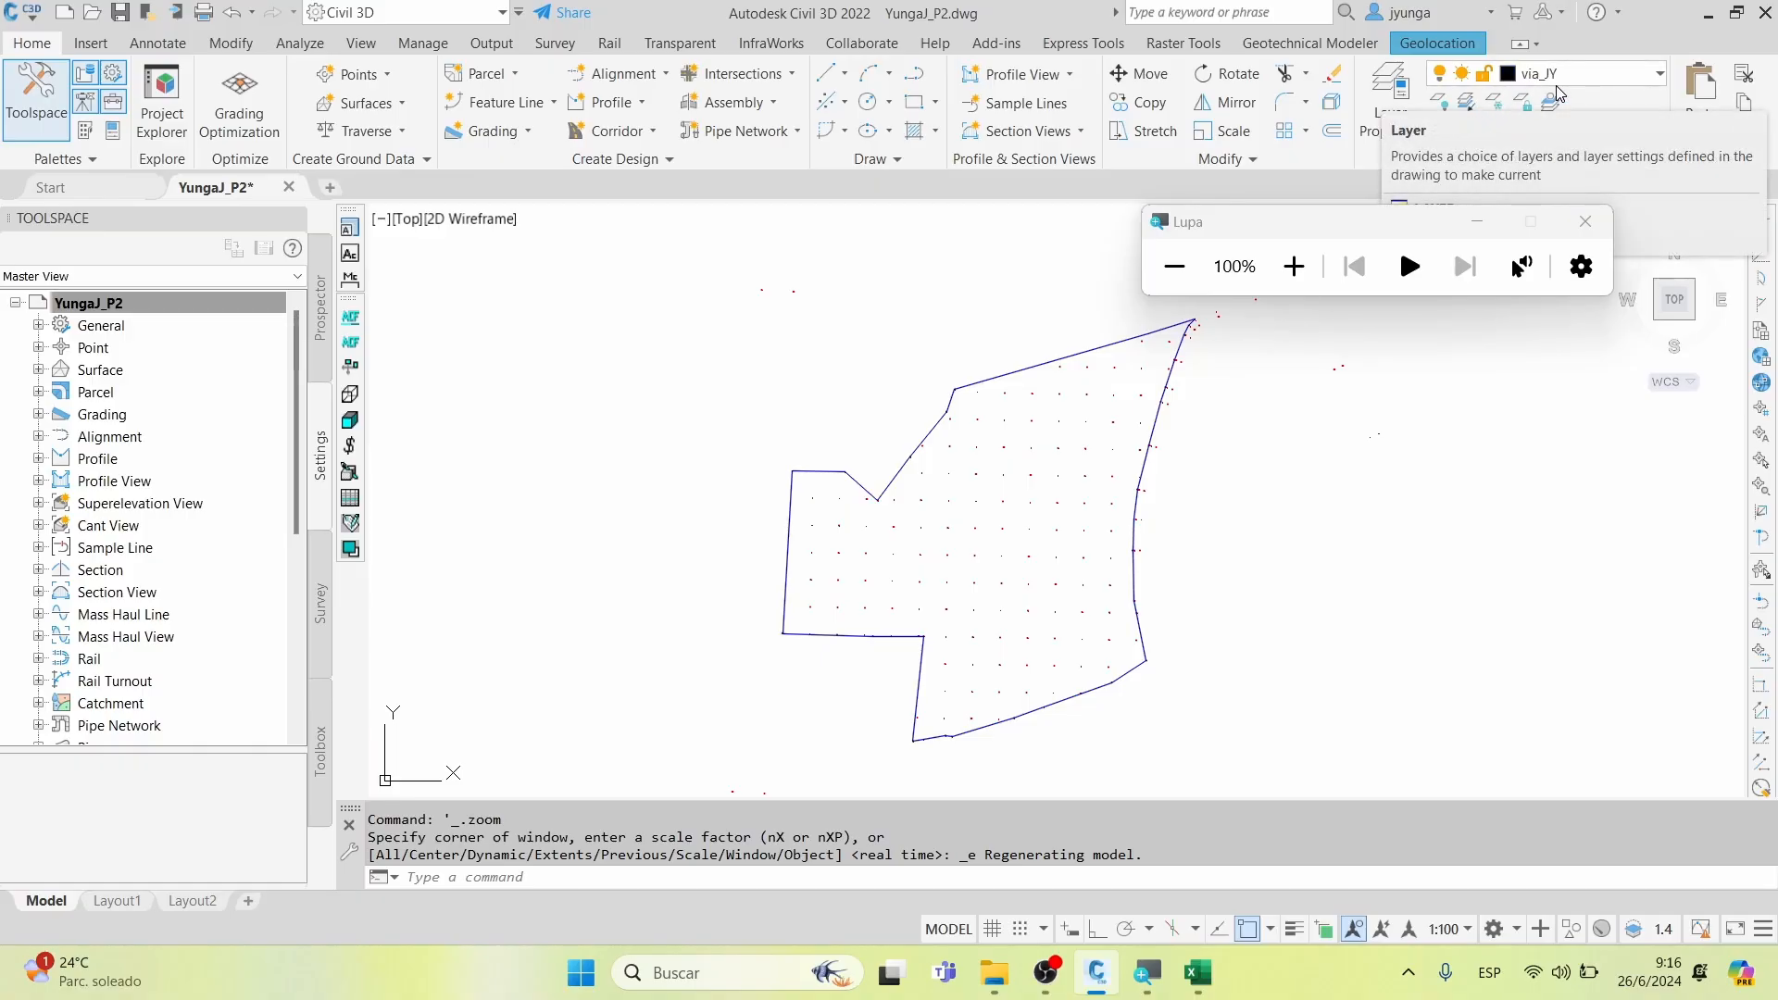
left_click(914, 76)
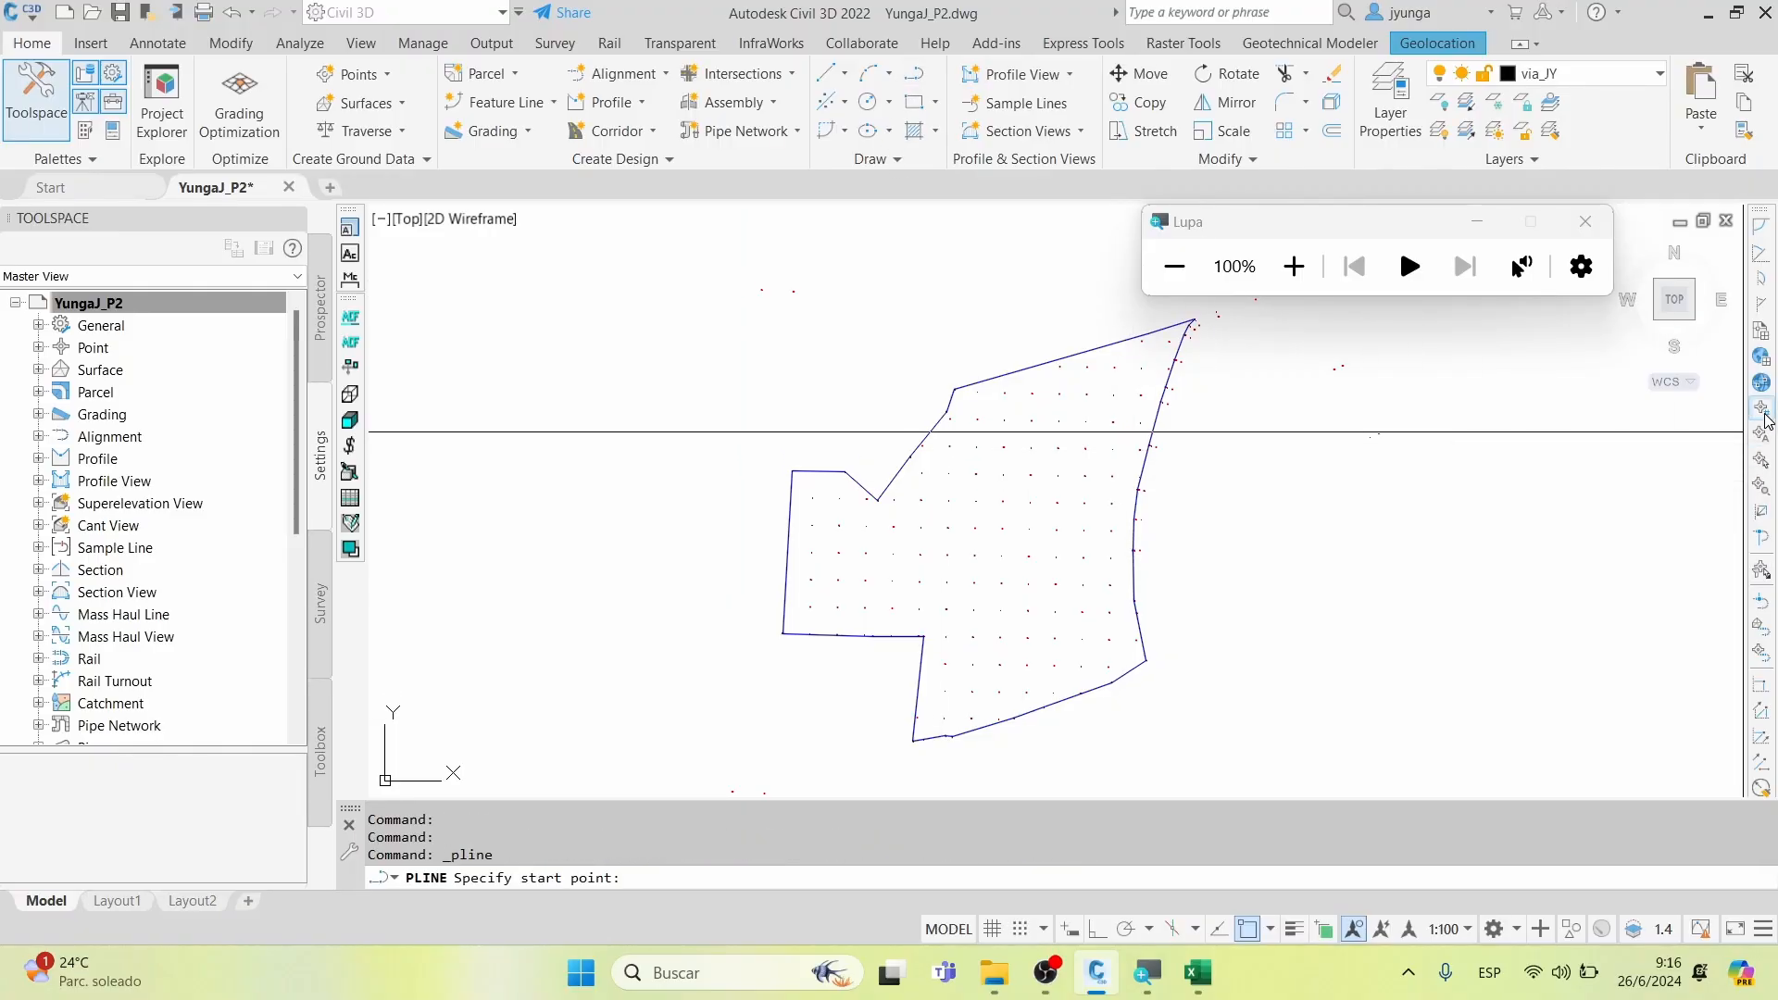
left_click(1764, 414)
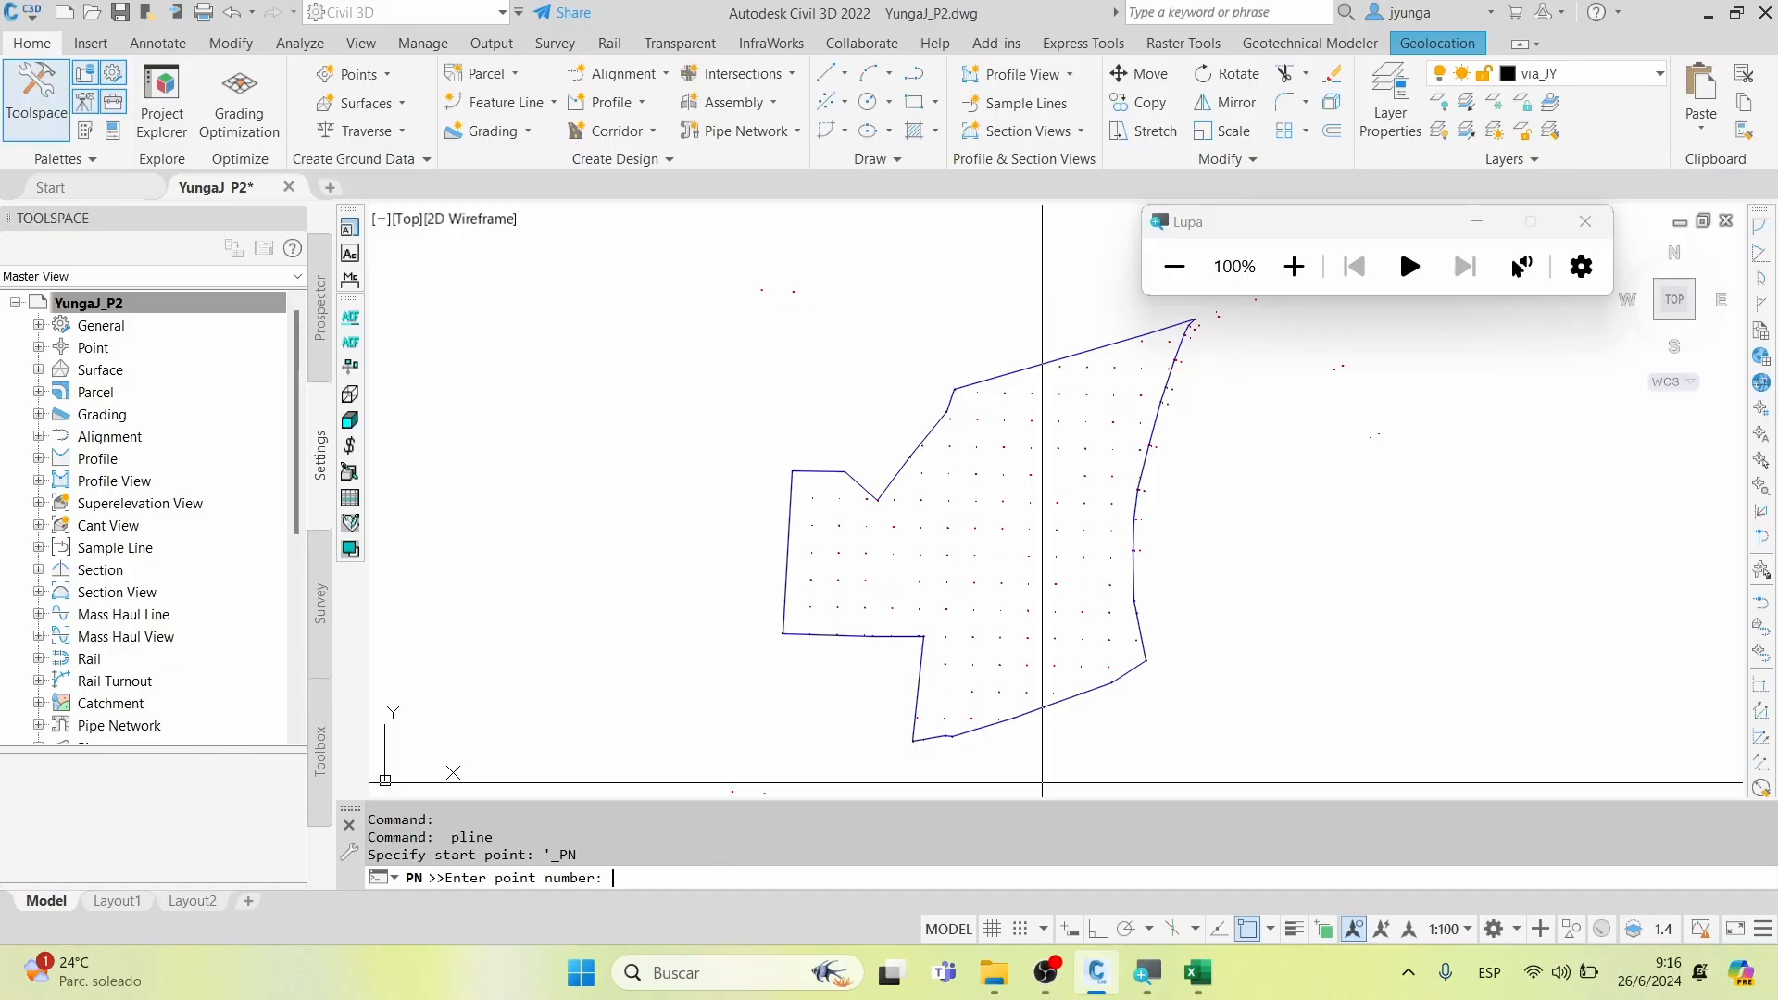
type("5-41")
key("Return")
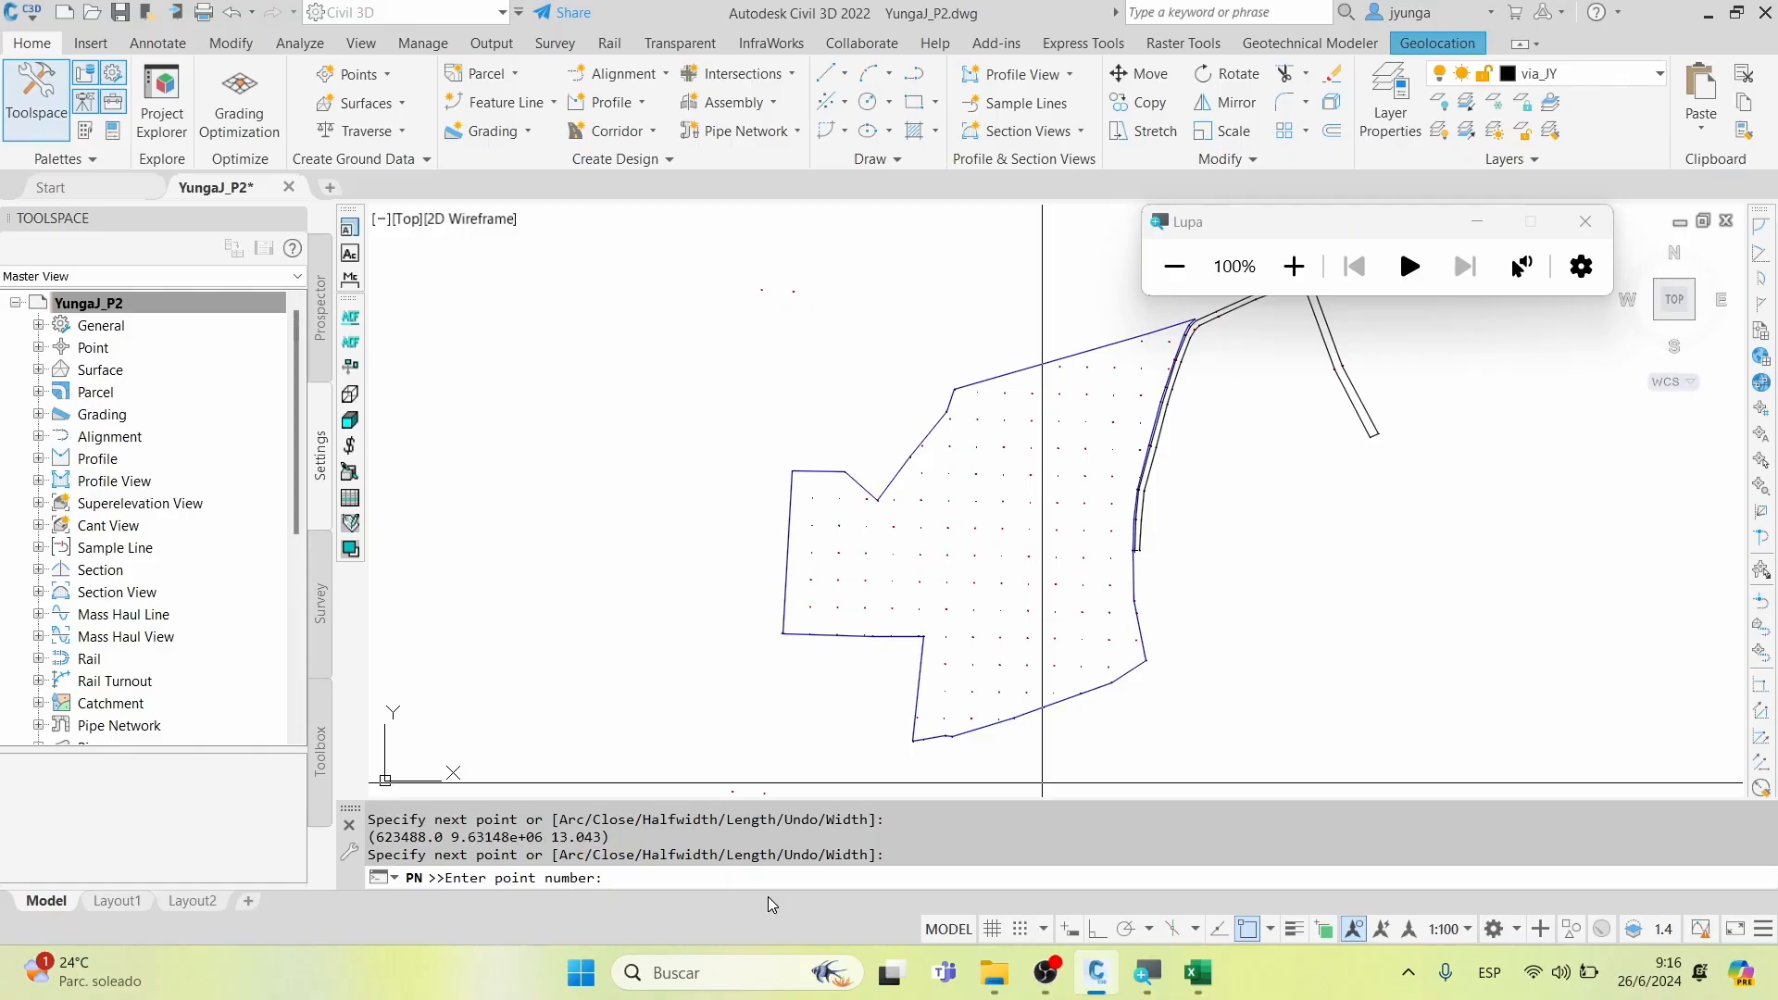
End the point-number entry and close the road polyline with the Close option
middle_click_drag(1106, 574, 855, 602)
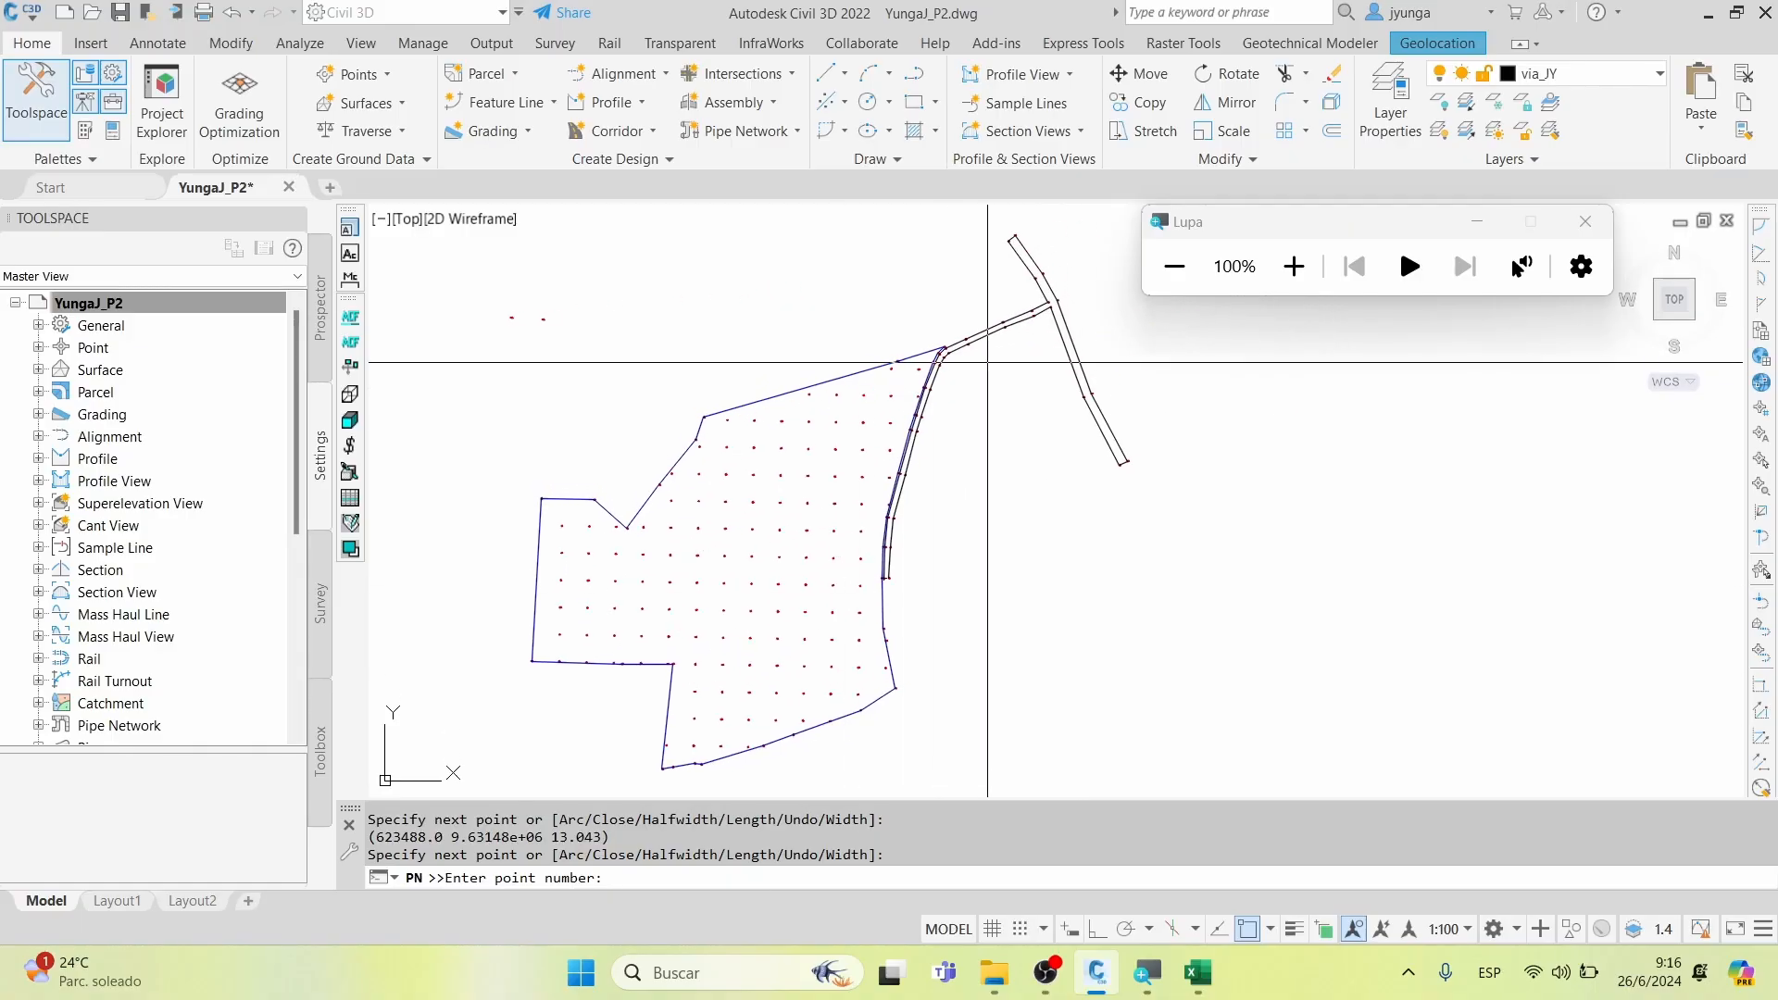
key("Return")
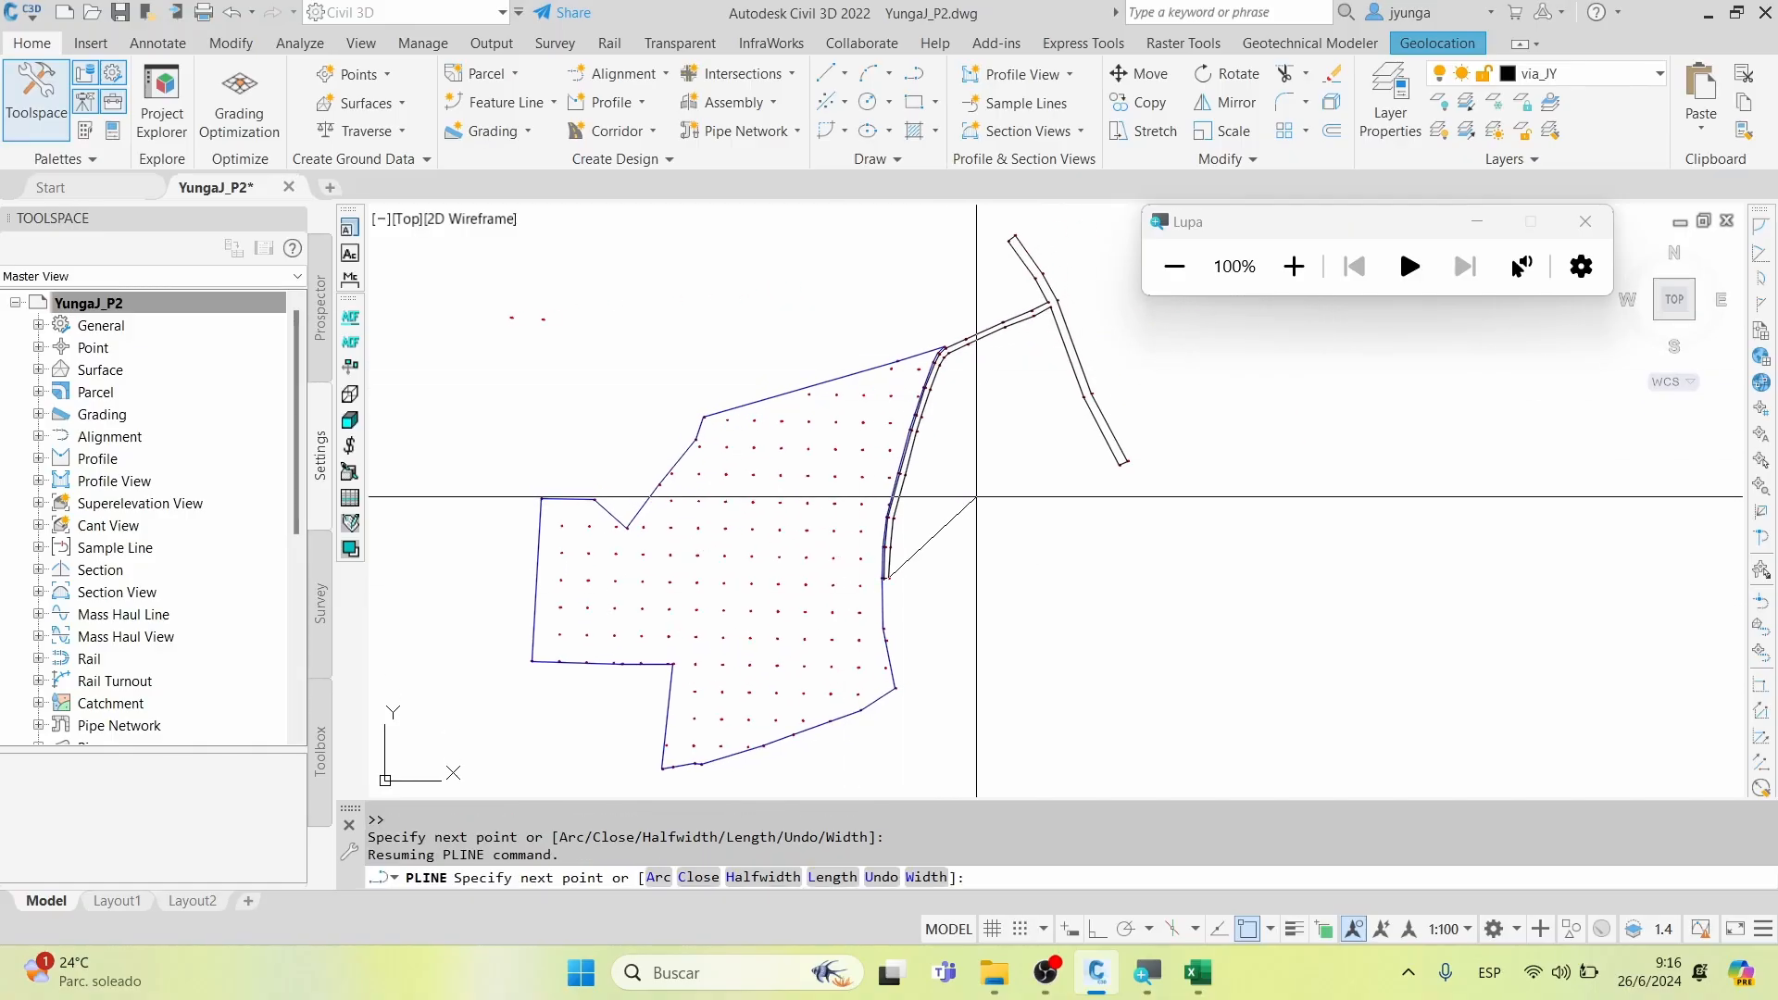
key("Return")
Examine the road outline at its junction and along the lot boundary
scroll(1025, 317, "up", 2)
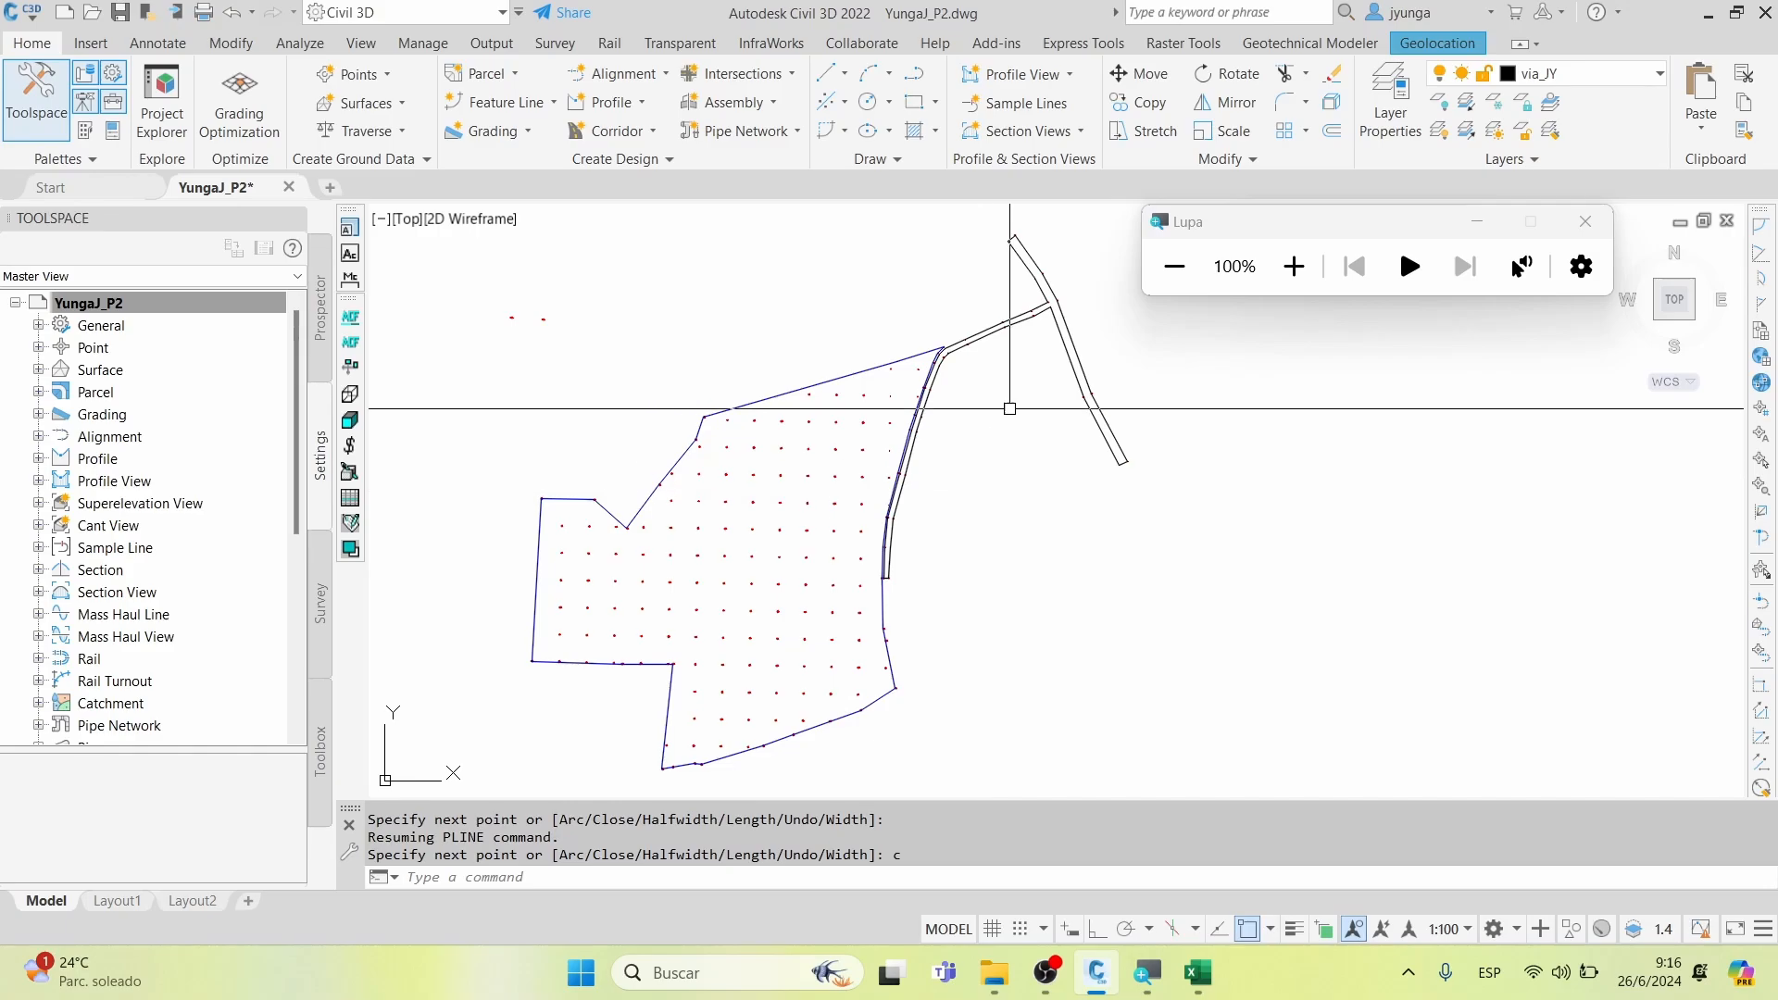
scroll(1027, 317, "up", 2)
middle_click_drag(1036, 317, 991, 517)
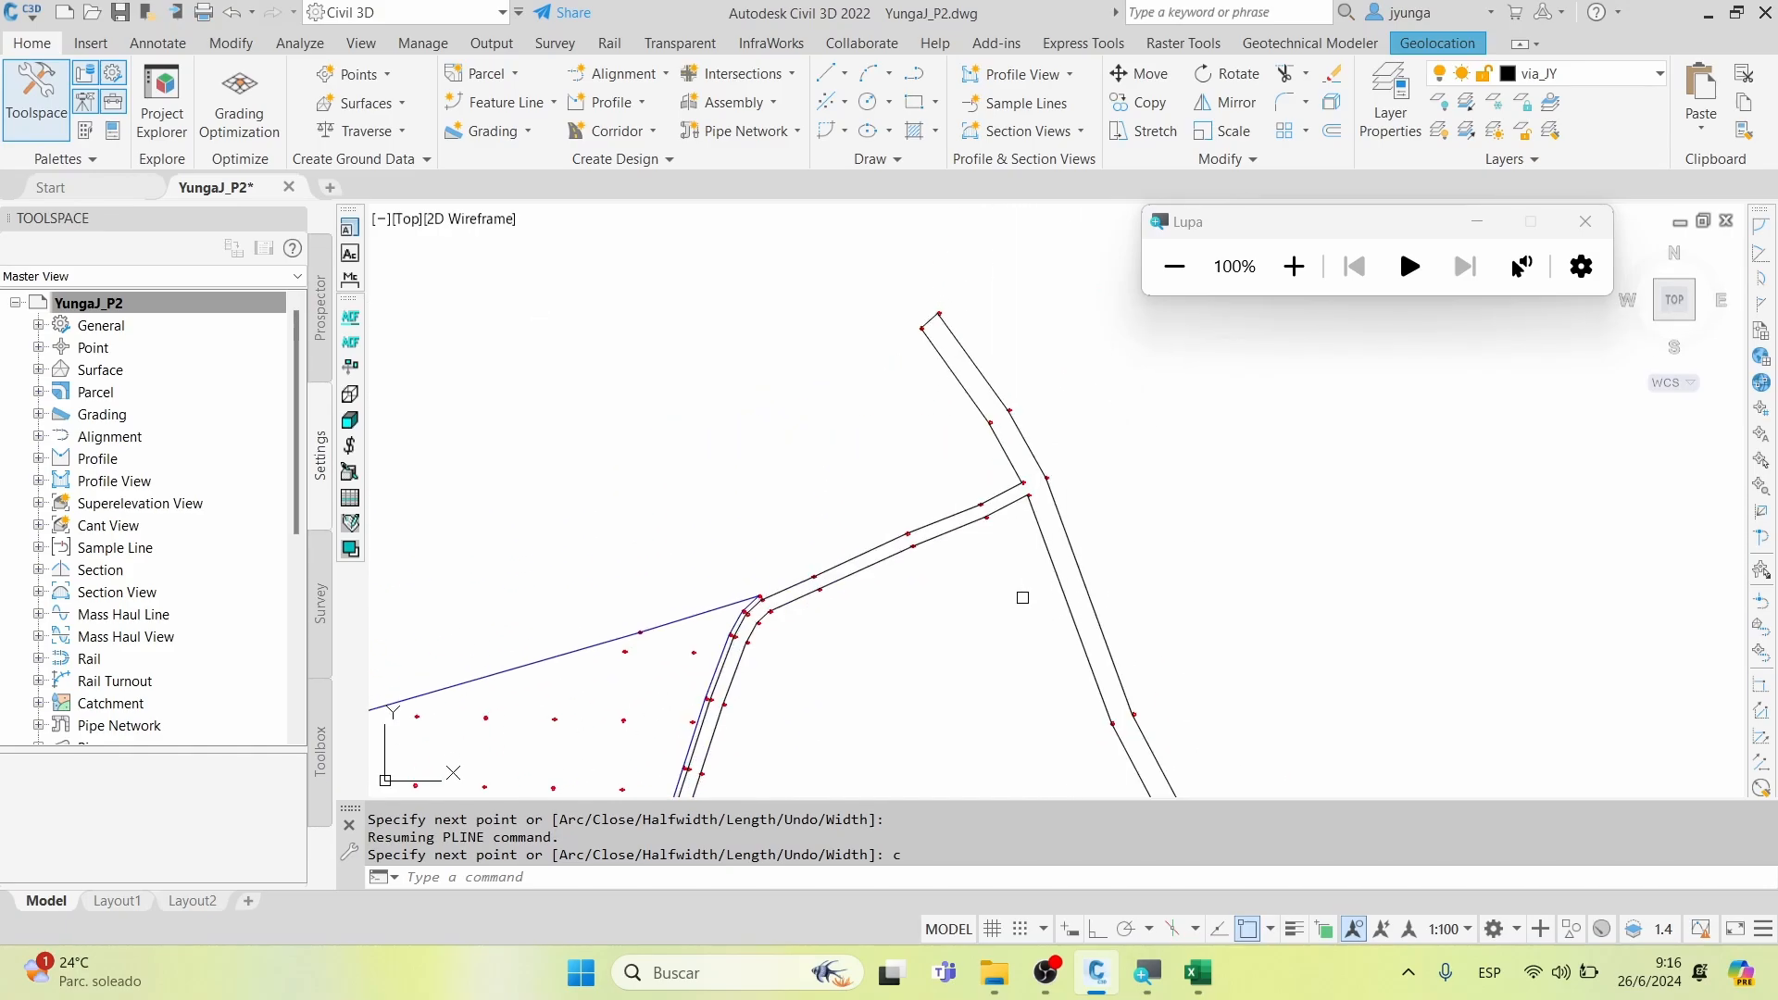
scroll(995, 547, "down", 2)
middle_click_drag(955, 610, 973, 387)
scroll(913, 426, "down", 2)
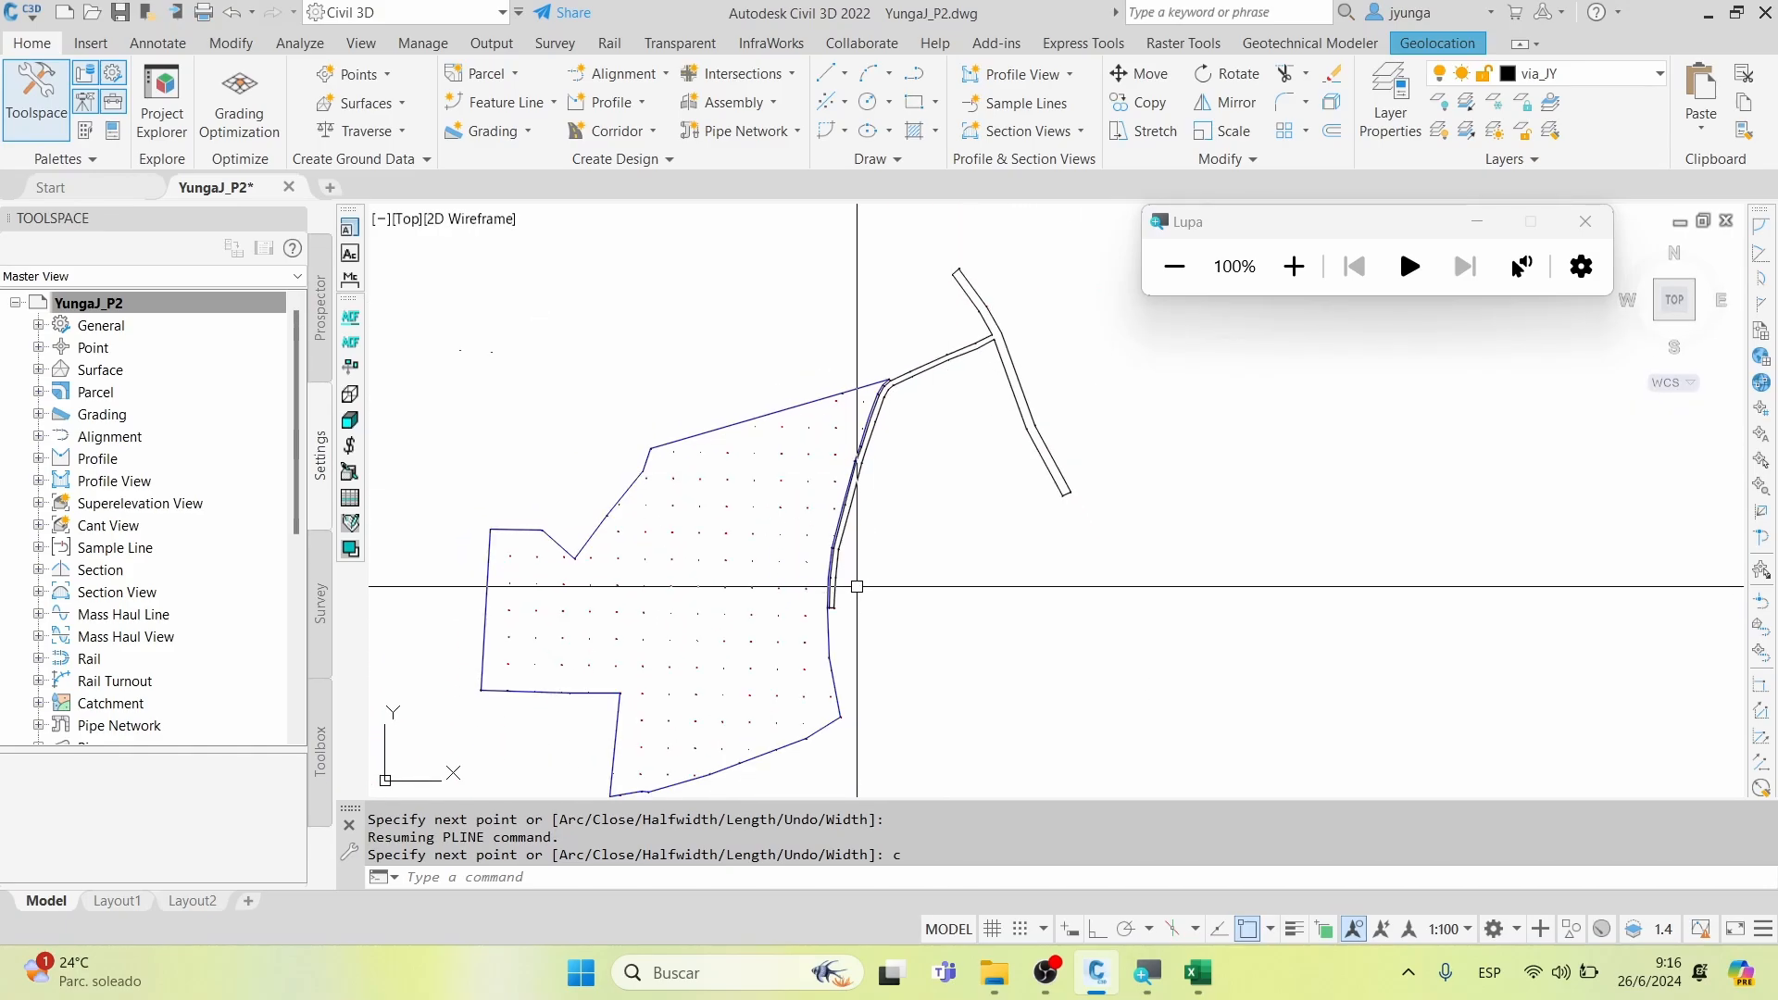
middle_click_drag(808, 570, 900, 533)
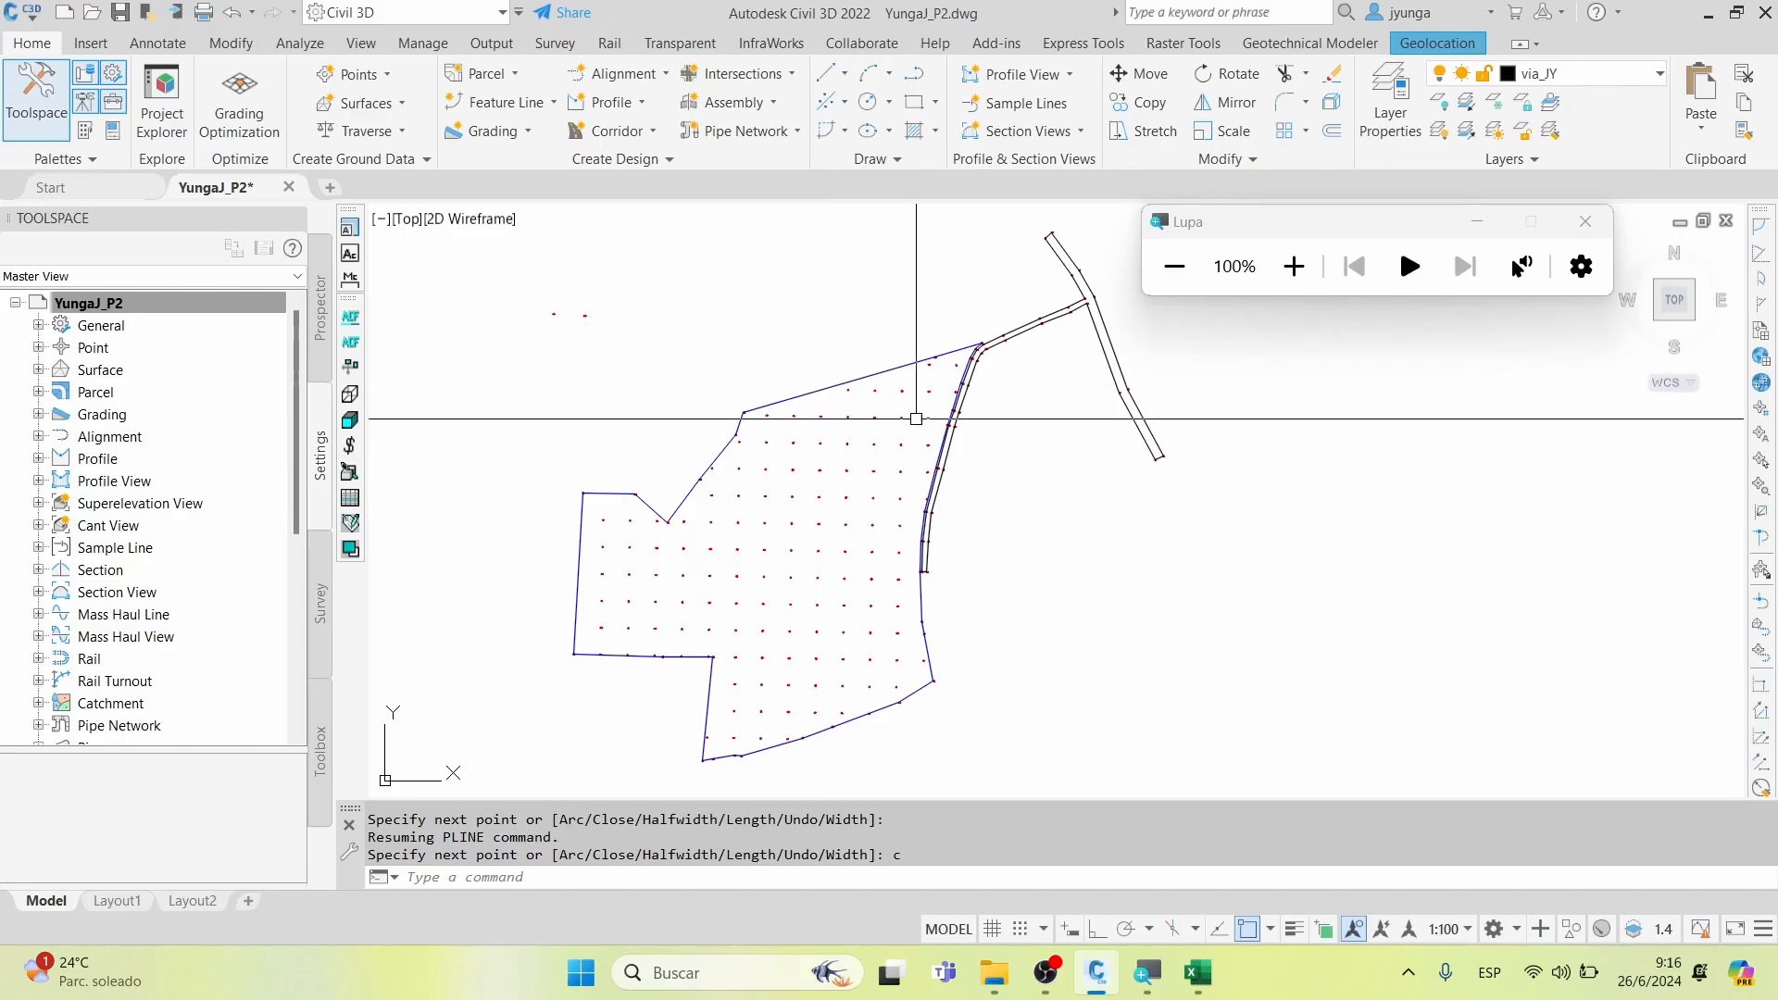
middle_click_drag(908, 434, 971, 354)
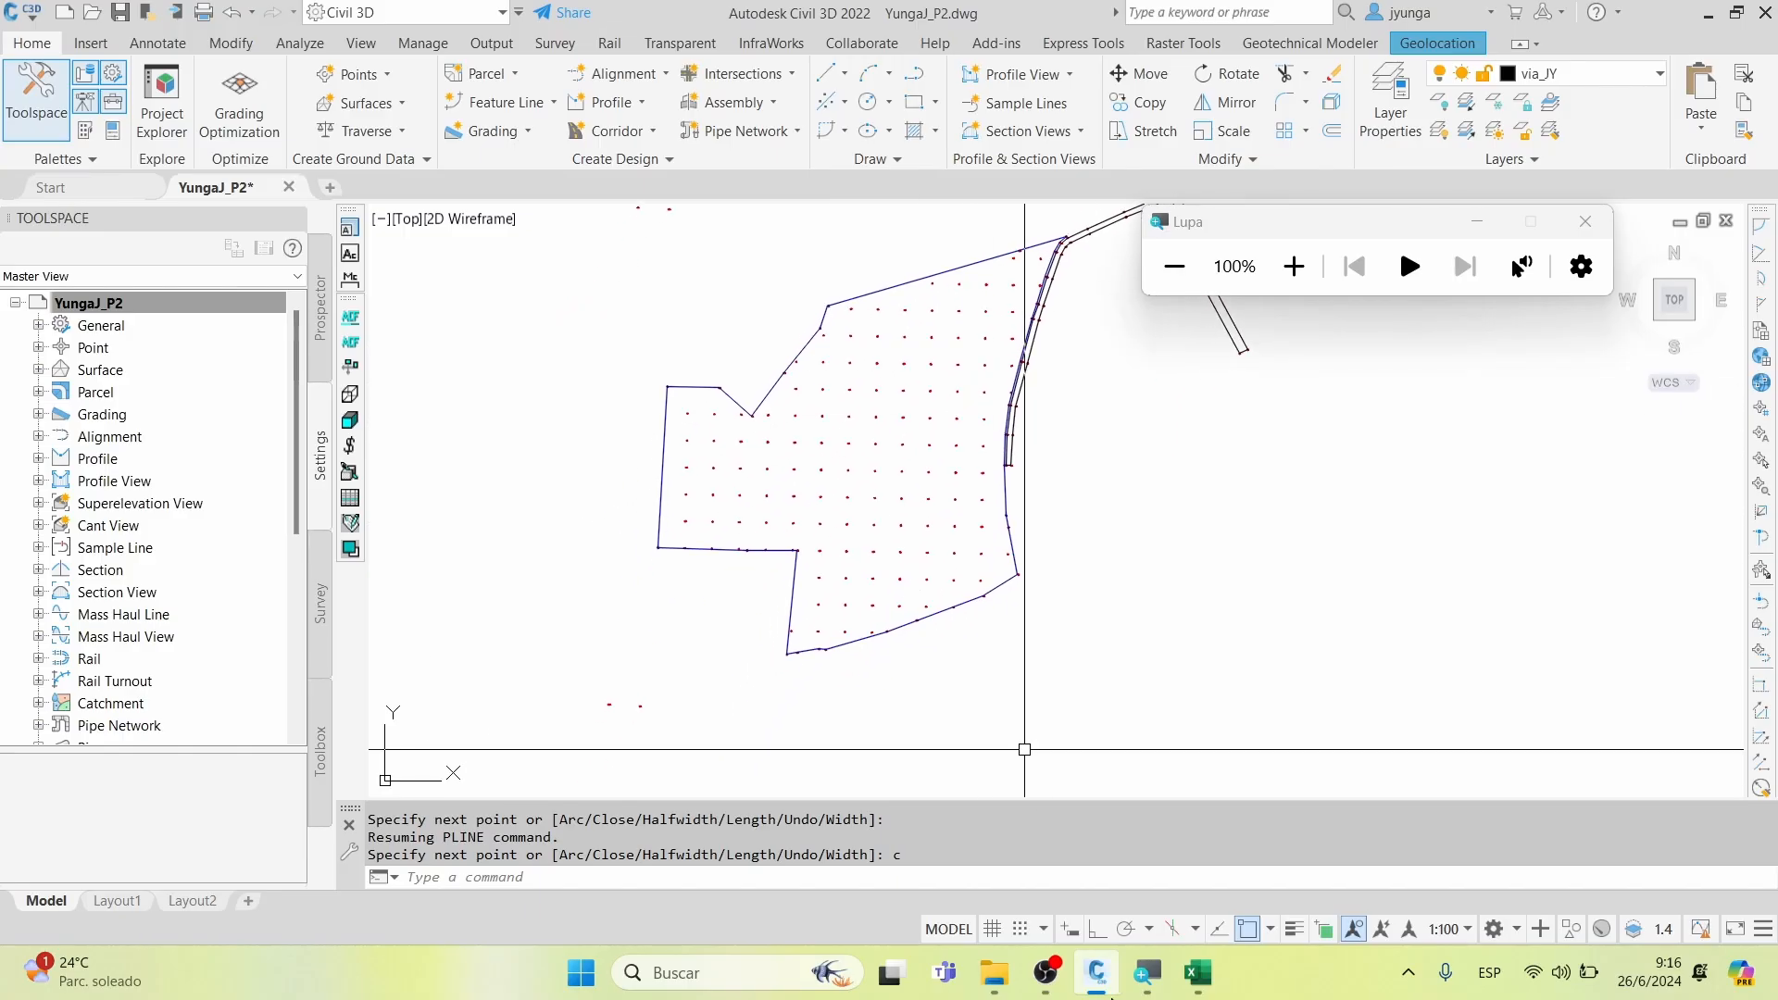
Switch to the Lote 31 workbook in Excel and filter the DESCRIPCIÓN column to only the AUTOPISTA records to read their point numbers
left_click(1201, 975)
scroll(703, 520, "up", 6)
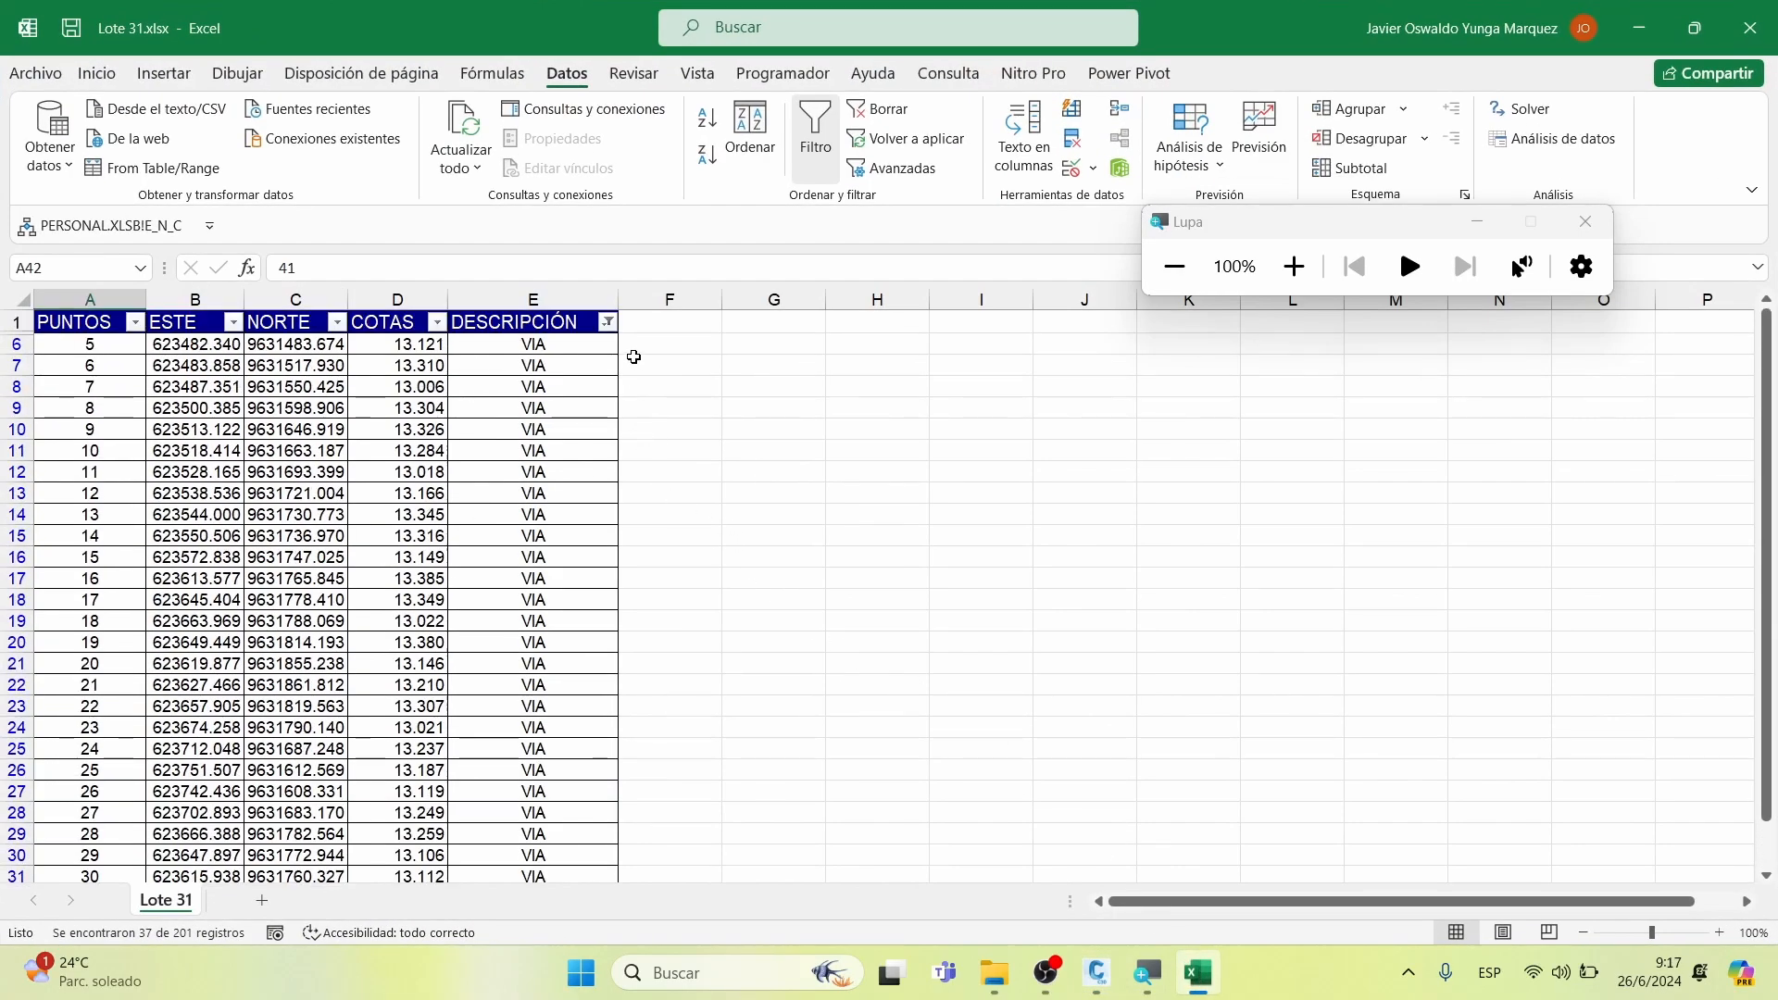
left_click(607, 321)
left_click(390, 678)
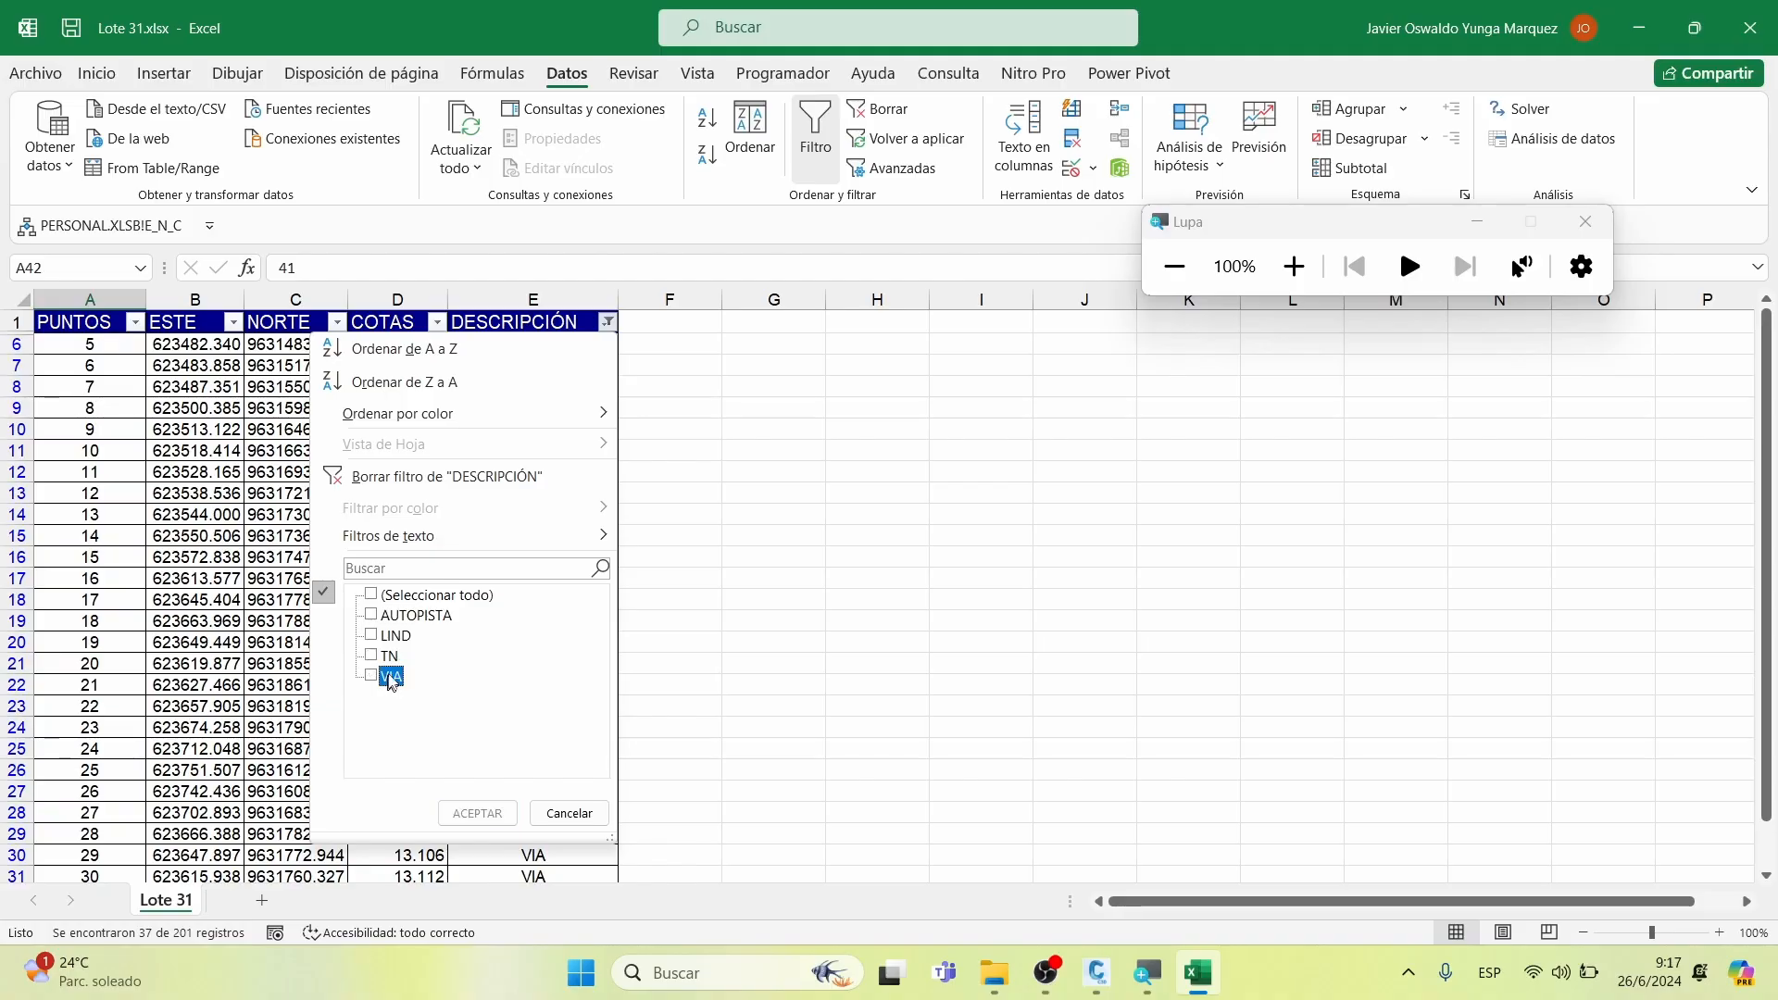
left_click(415, 617)
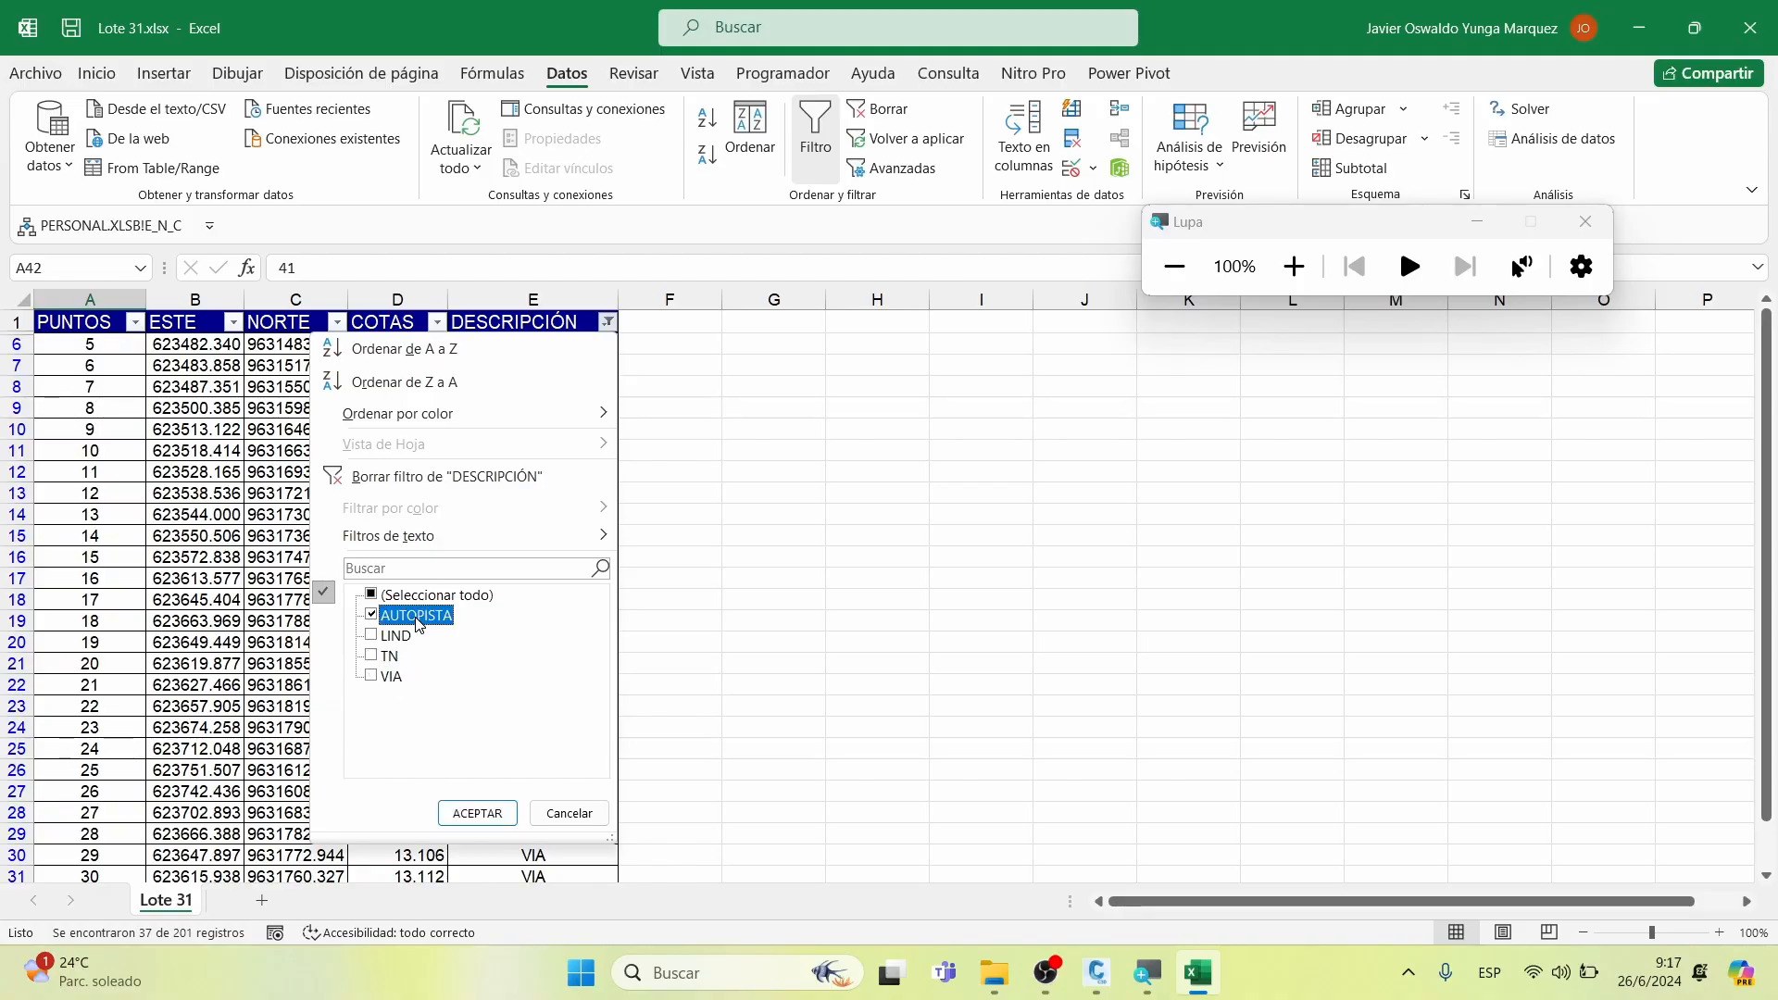
left_click(477, 813)
left_click(837, 623)
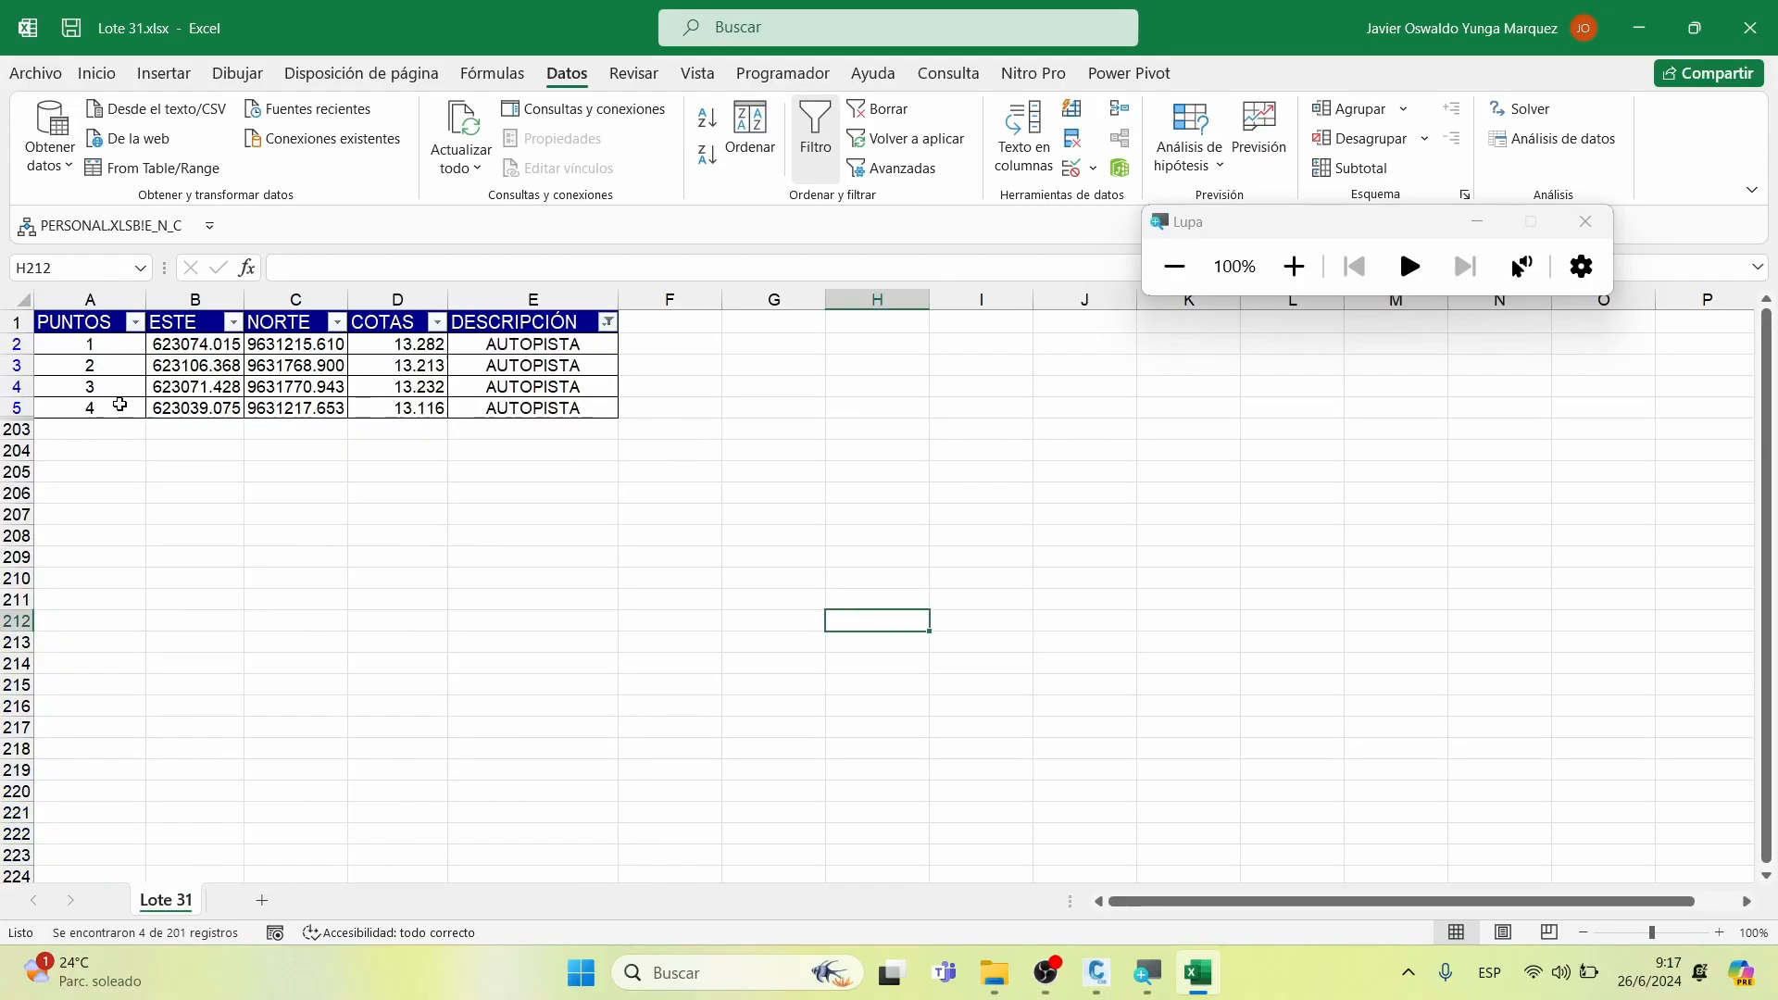
Back in the Civil 3D drawing, draw the highway as a closed polyline through points 1-4 using point-number entry
left_click(1636, 27)
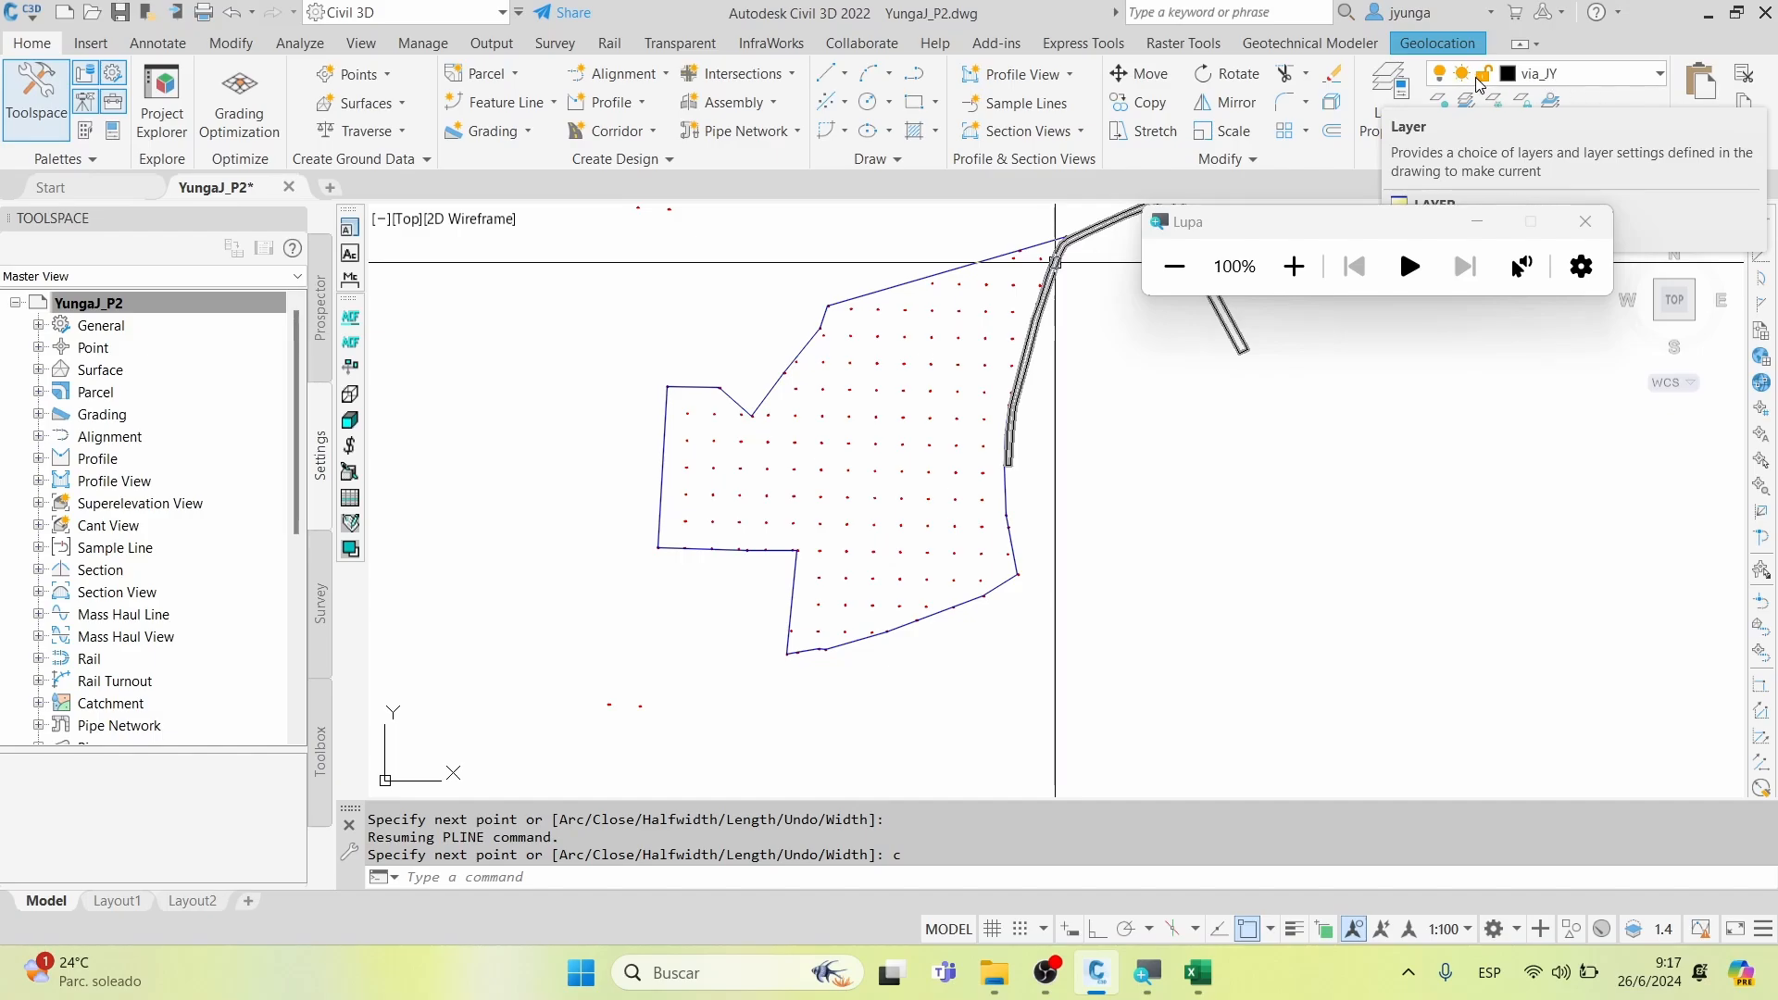
left_click(917, 76)
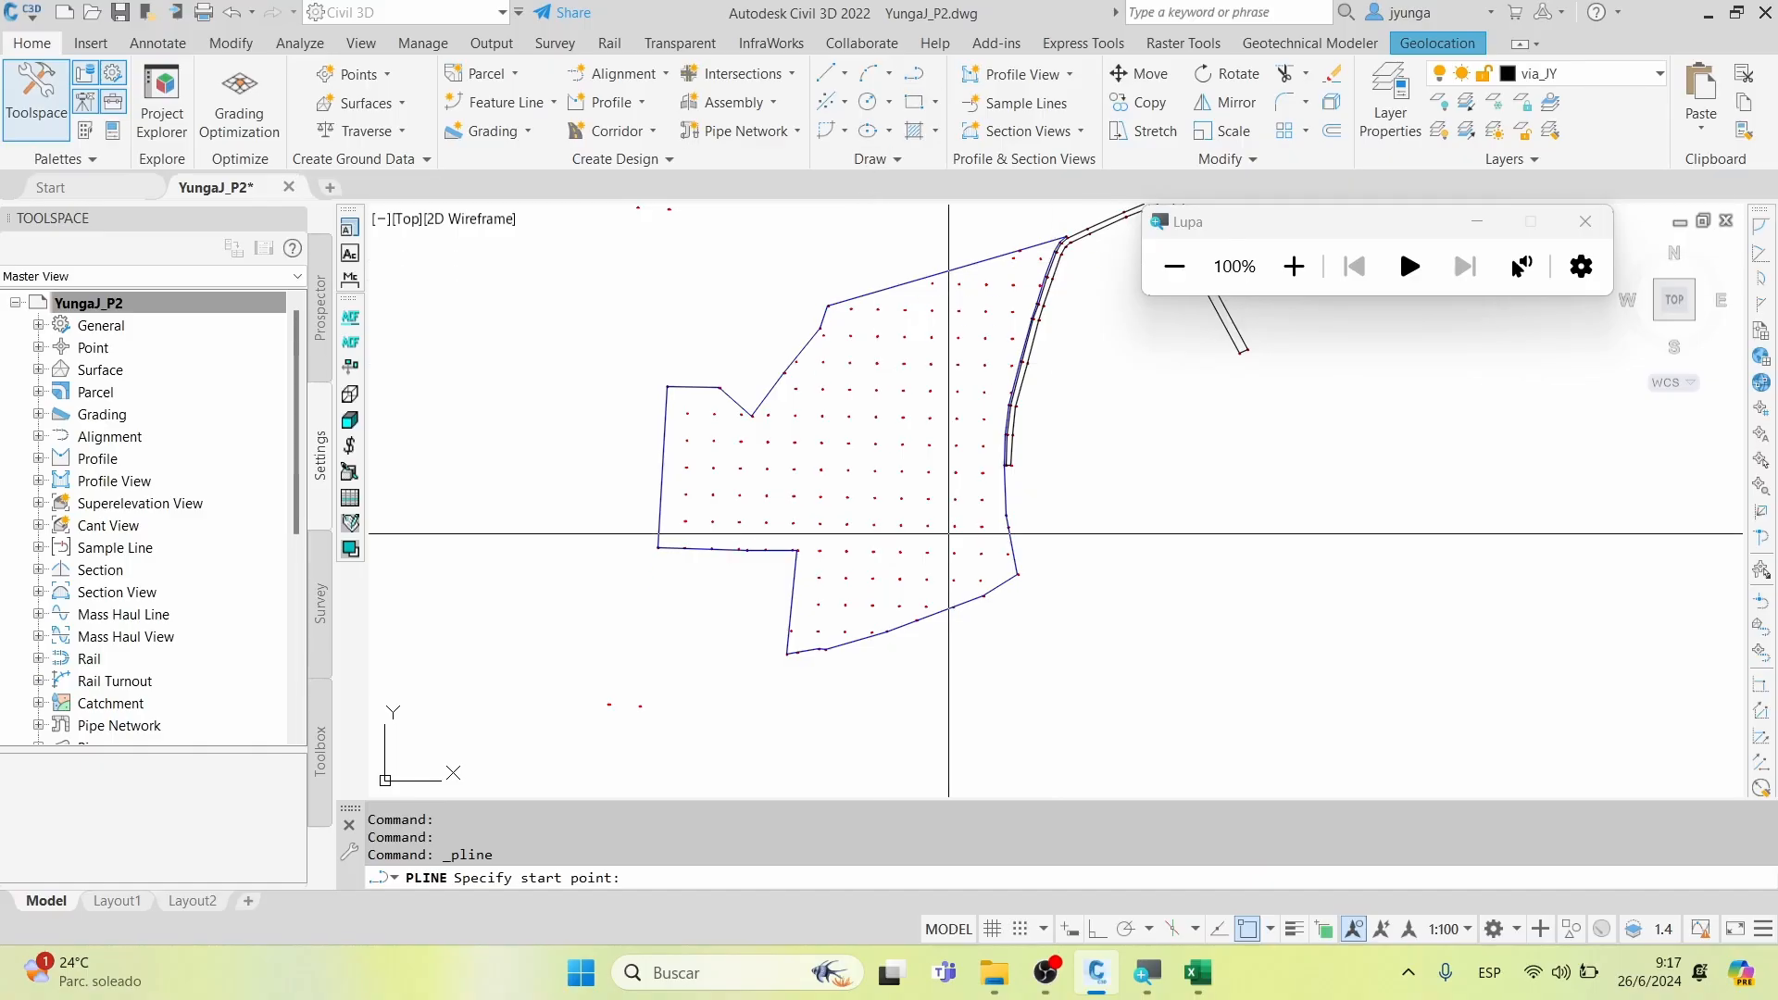
left_click(1763, 410)
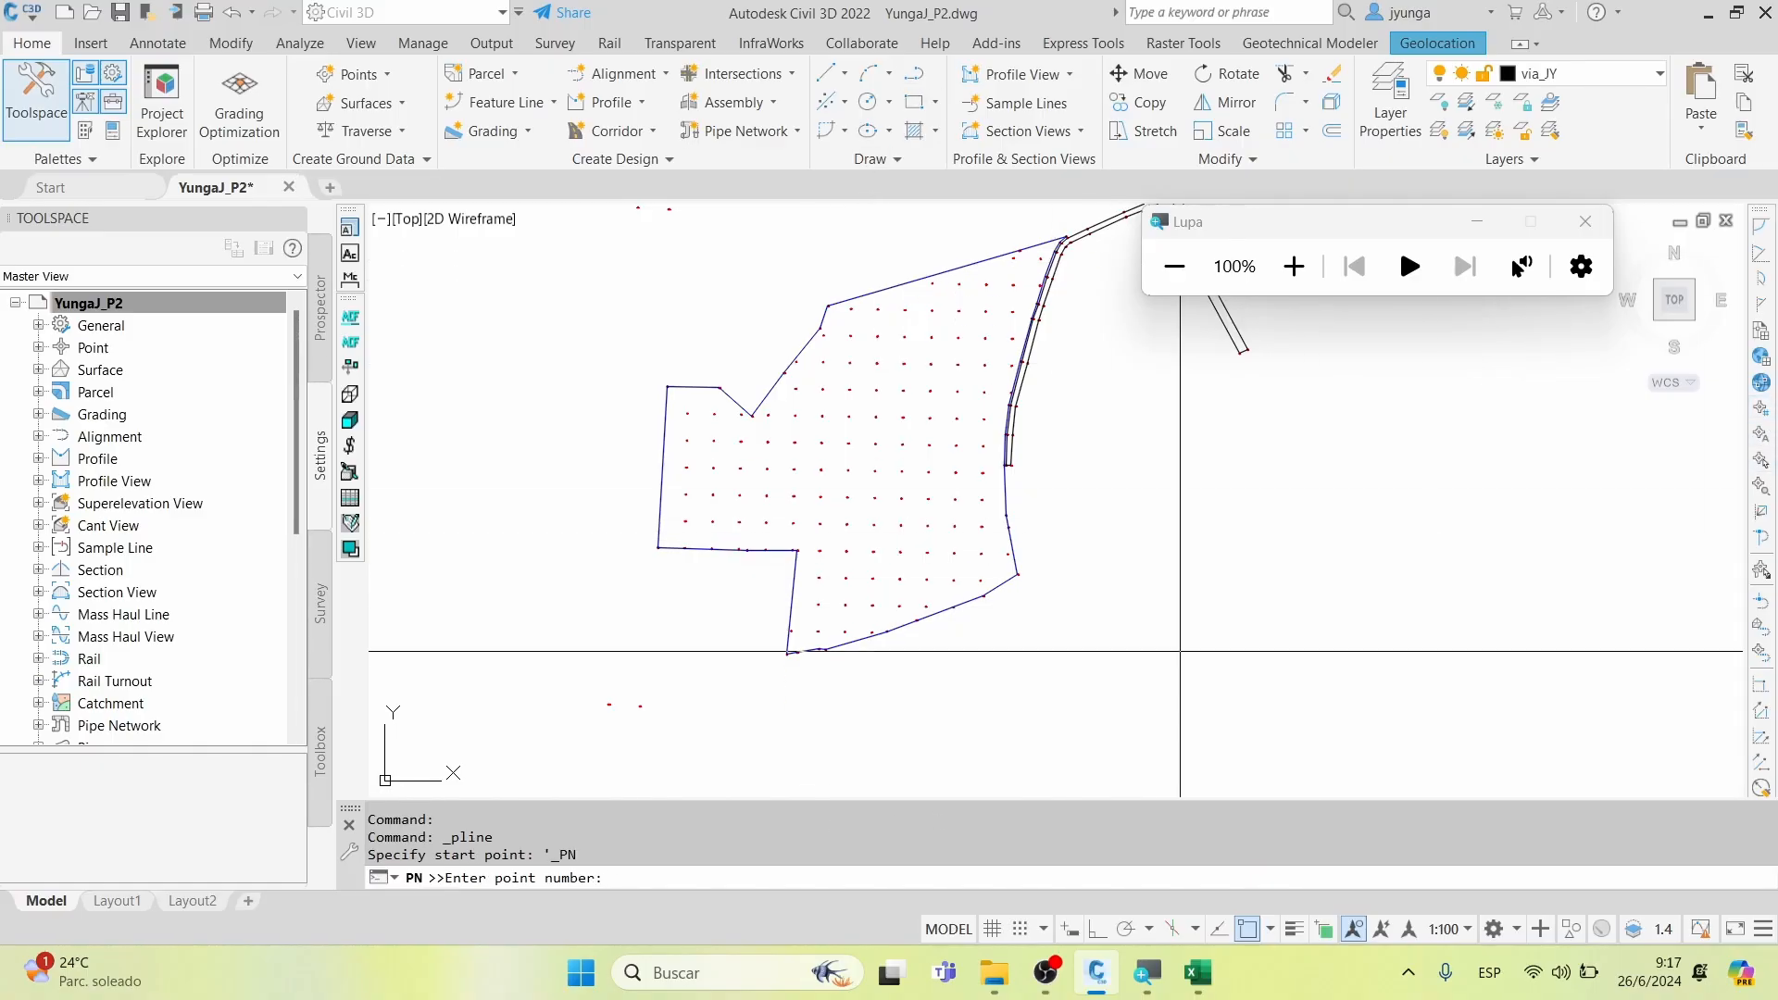
type("1-4")
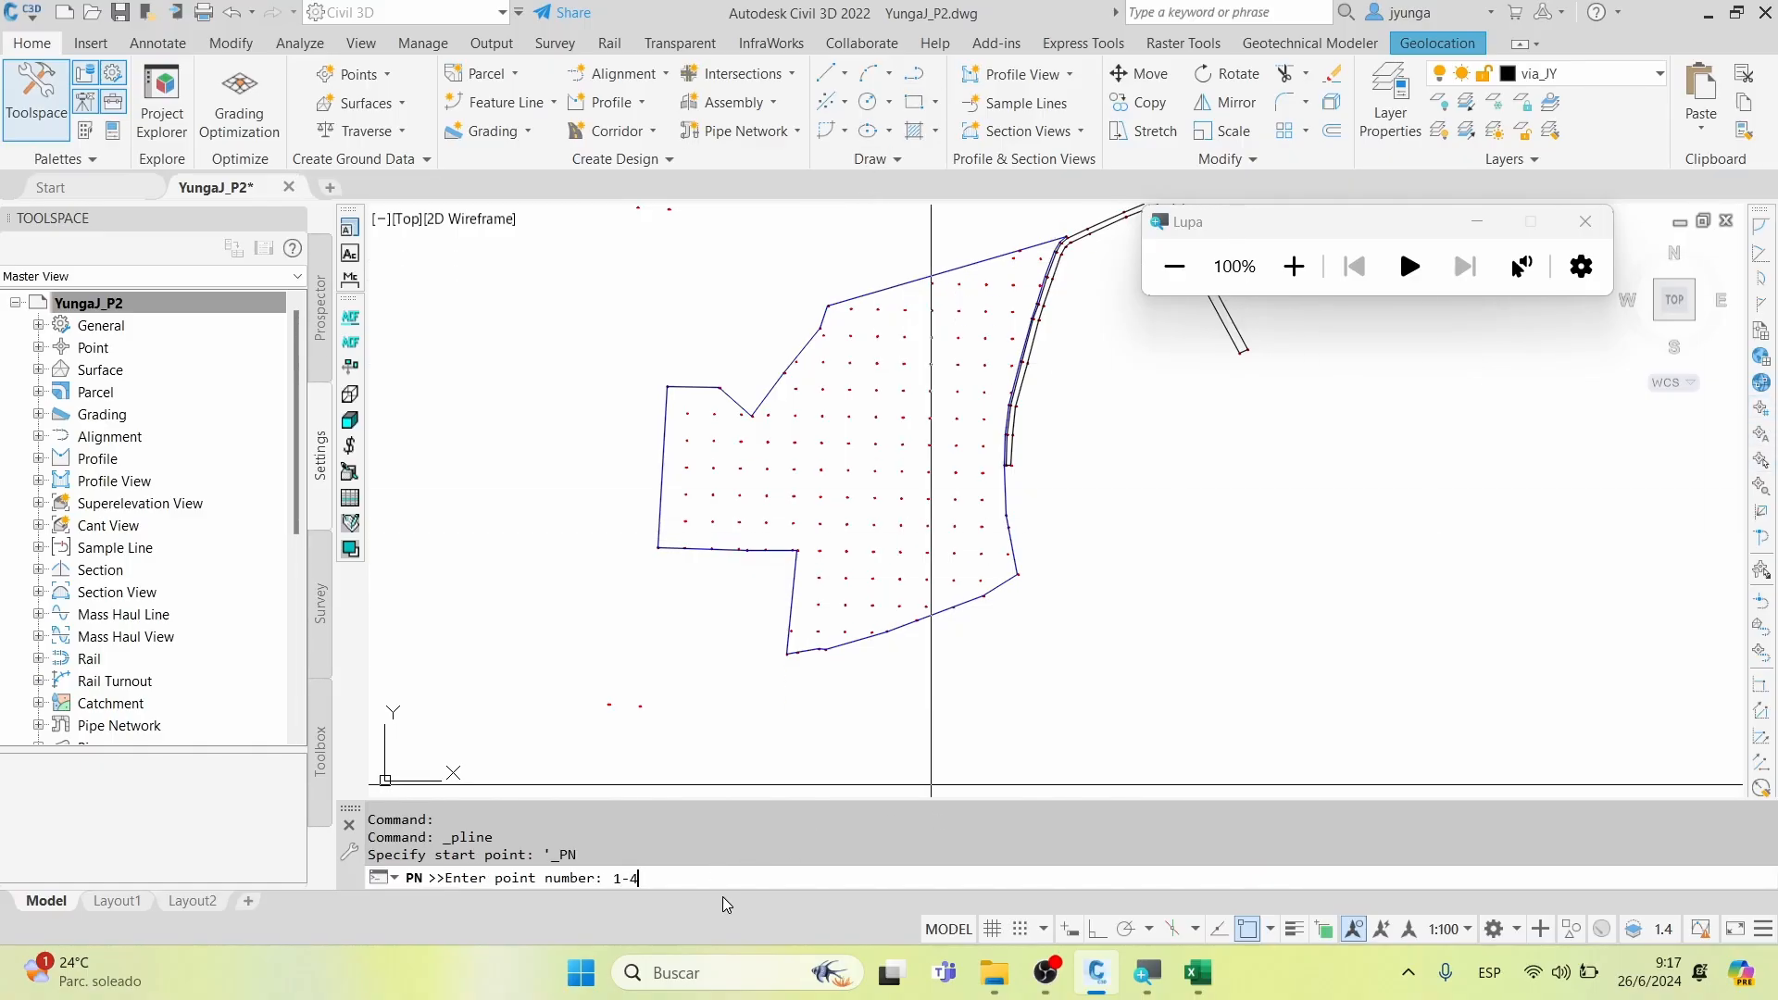
key("Return")
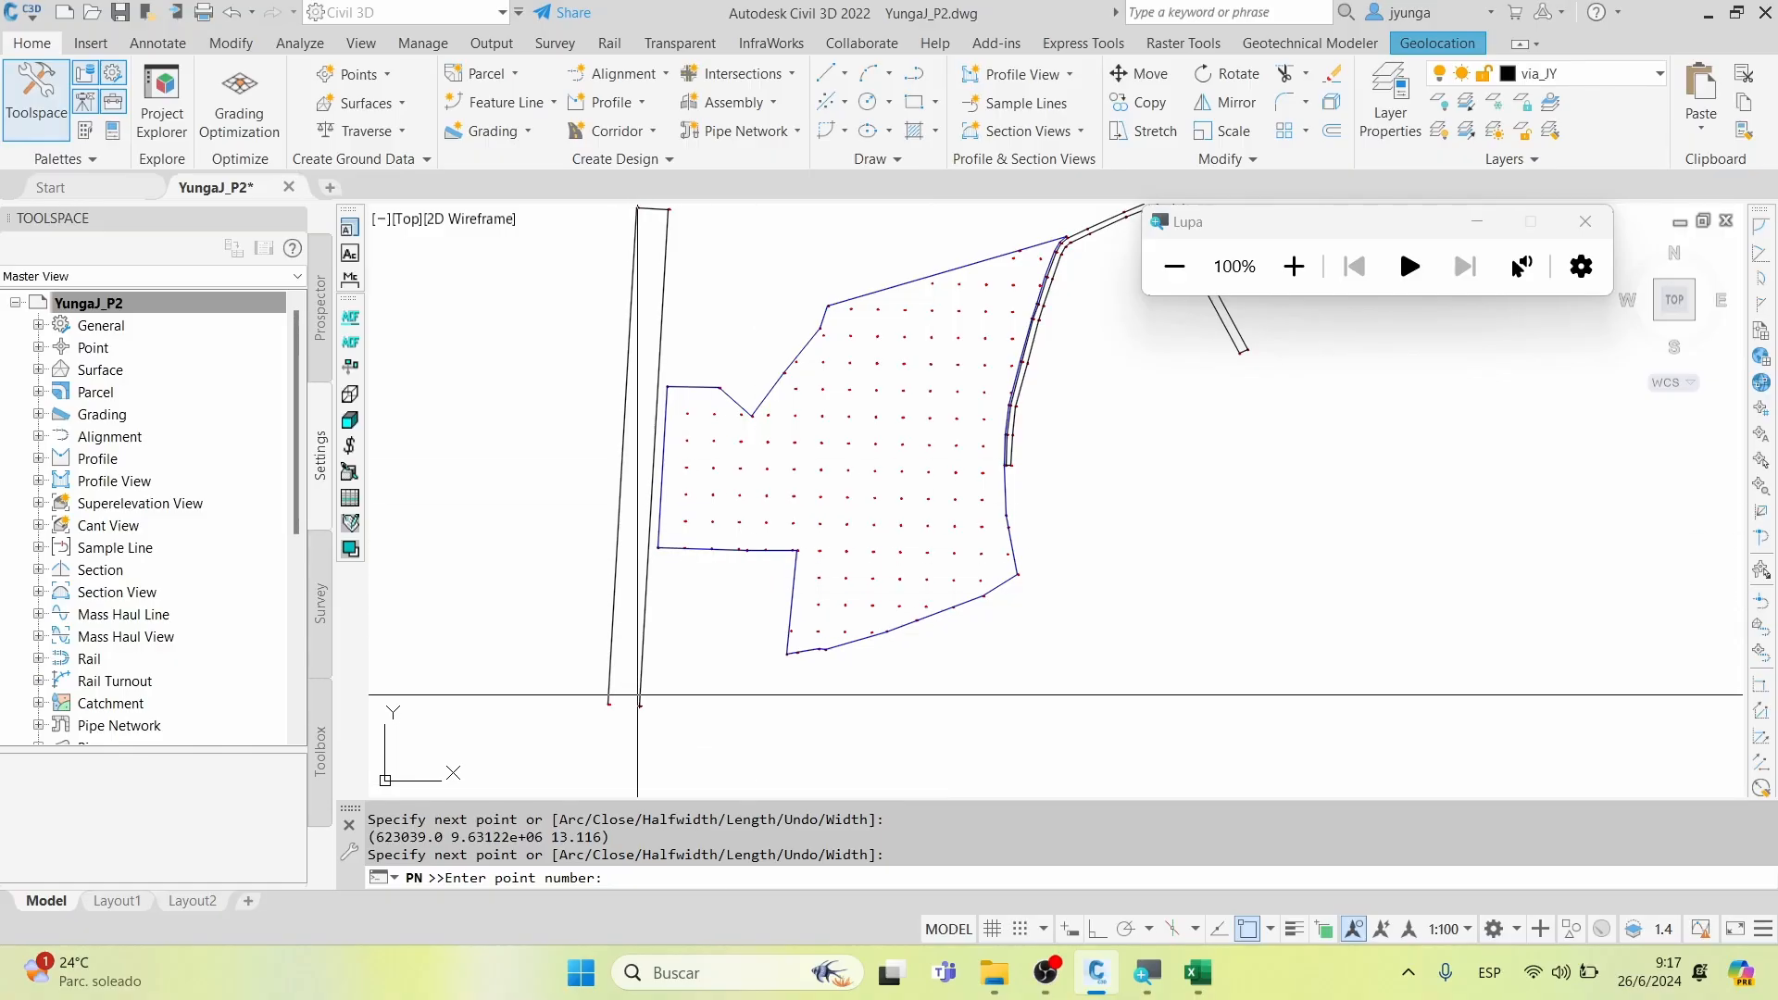
key("Return")
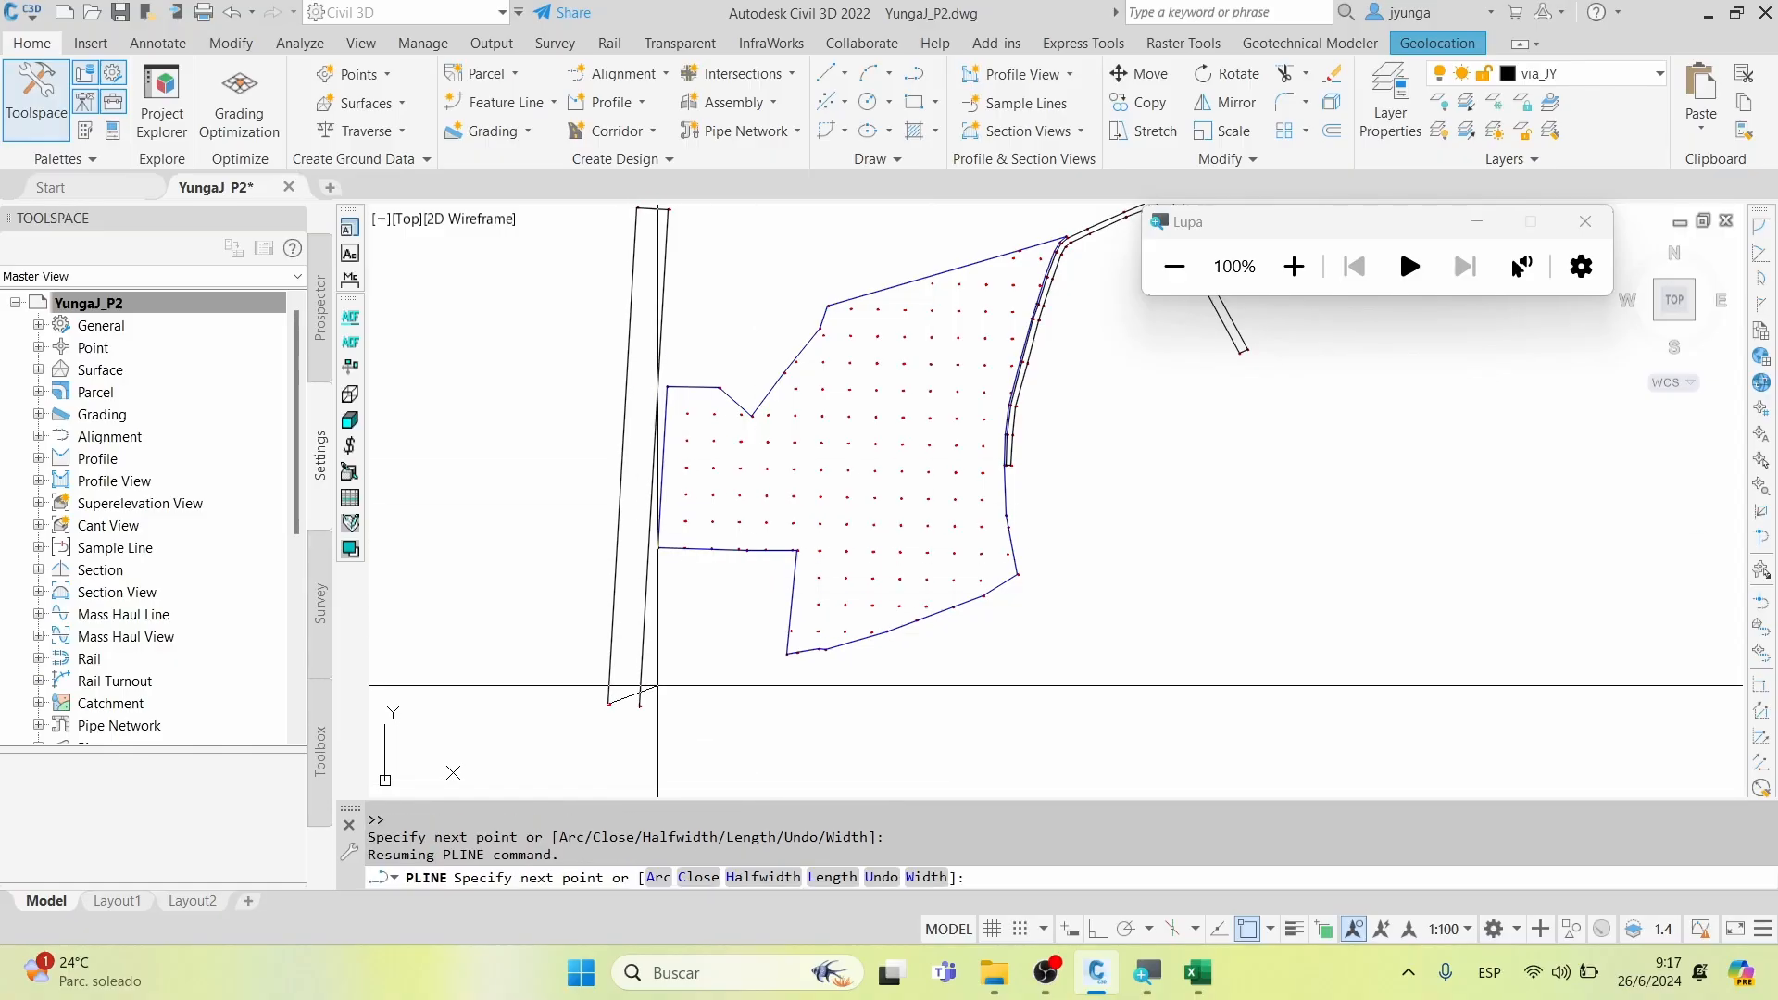
left_click(701, 878)
middle_click(749, 598)
middle_click(748, 597)
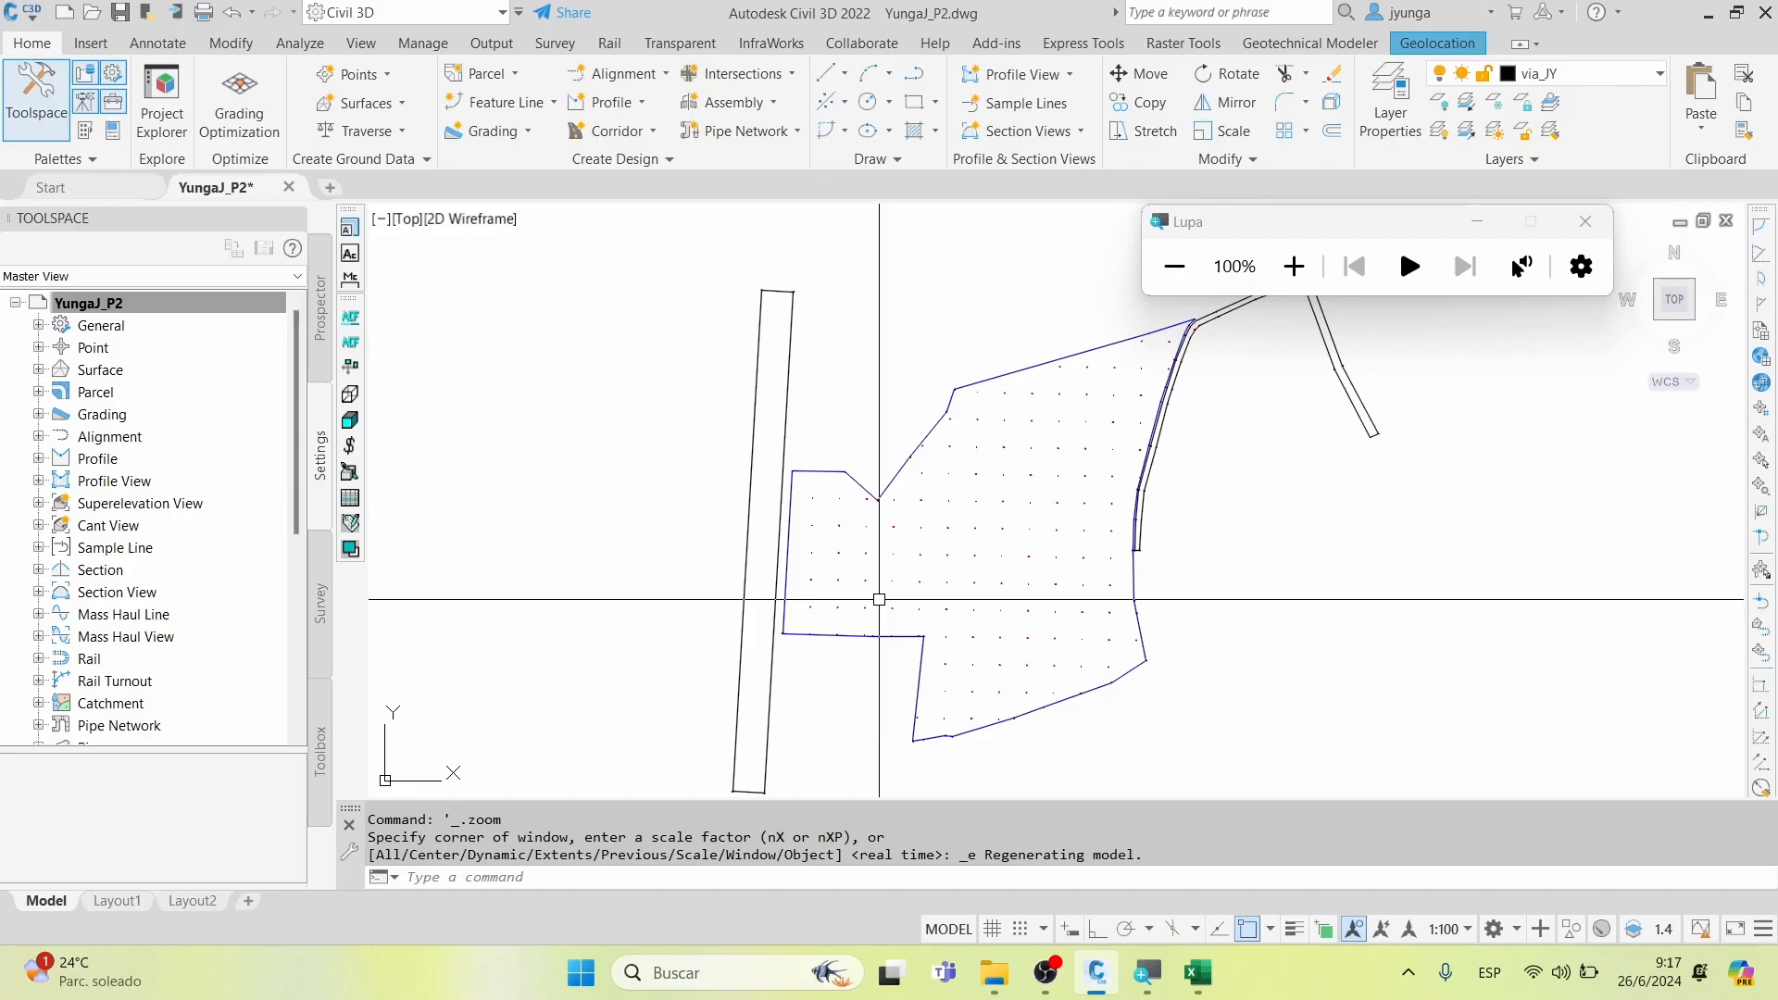
Show the Hybrid online map and compare the highway outline with the road in the aerial imagery
left_click(1437, 43)
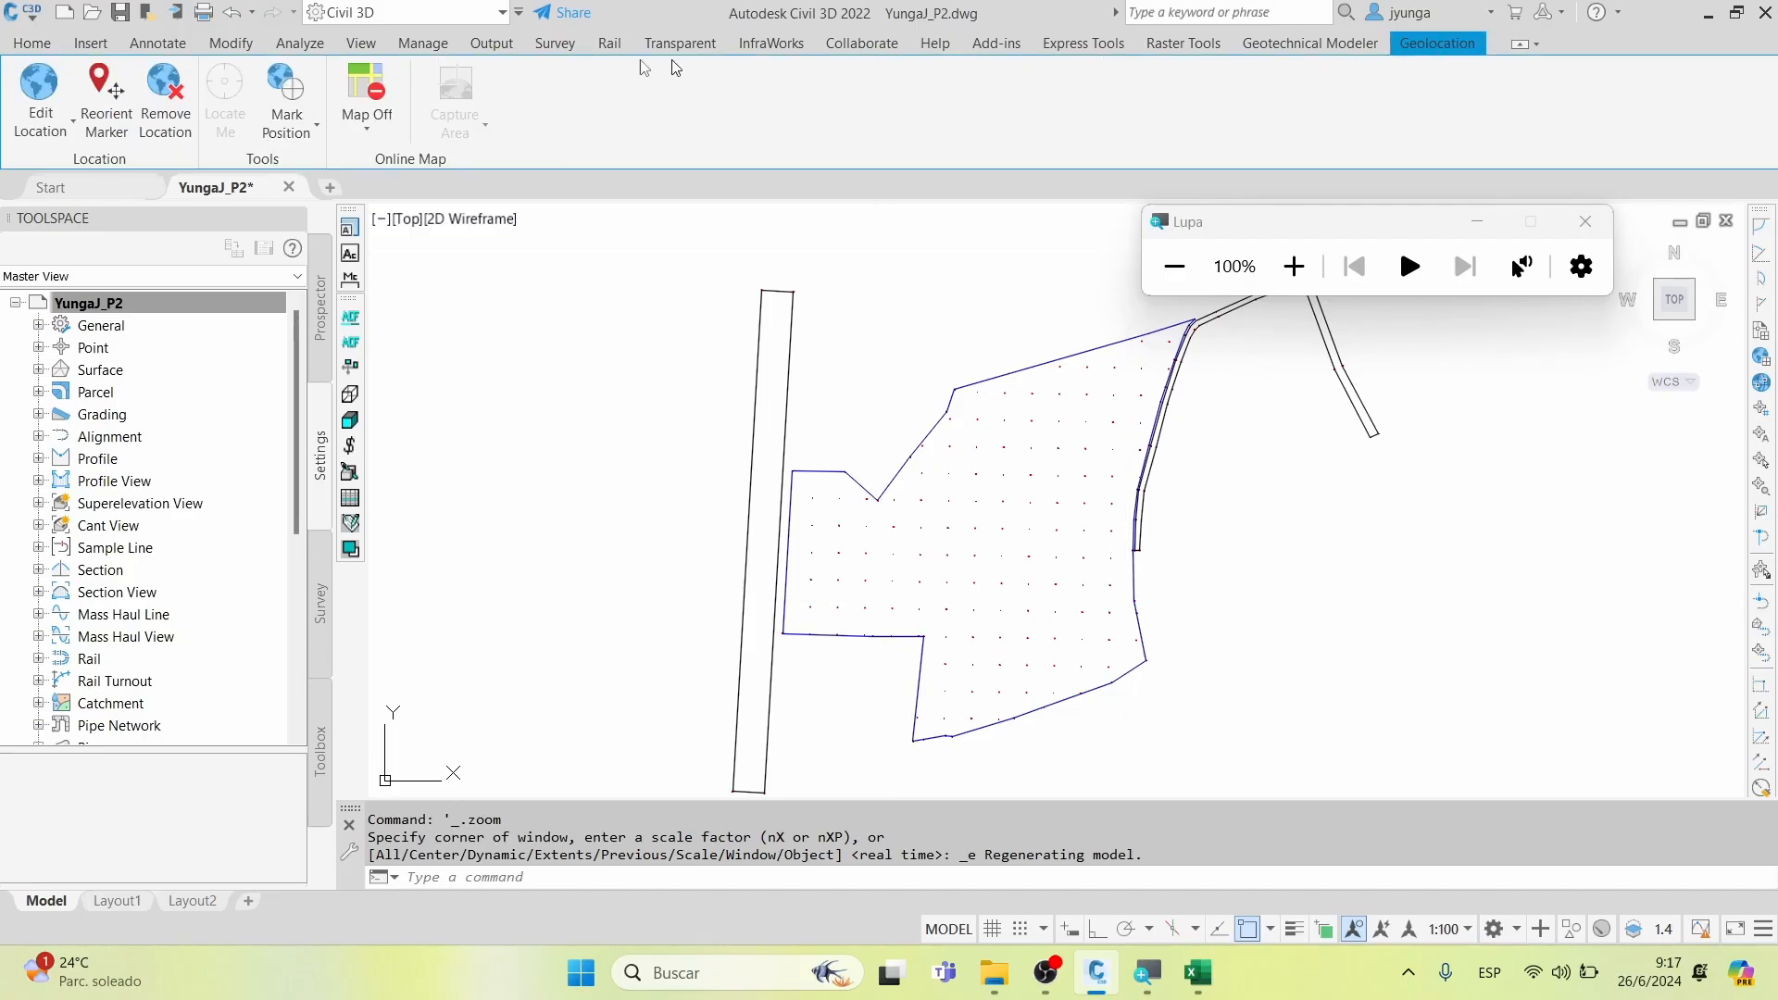
left_click(367, 98)
left_click(398, 266)
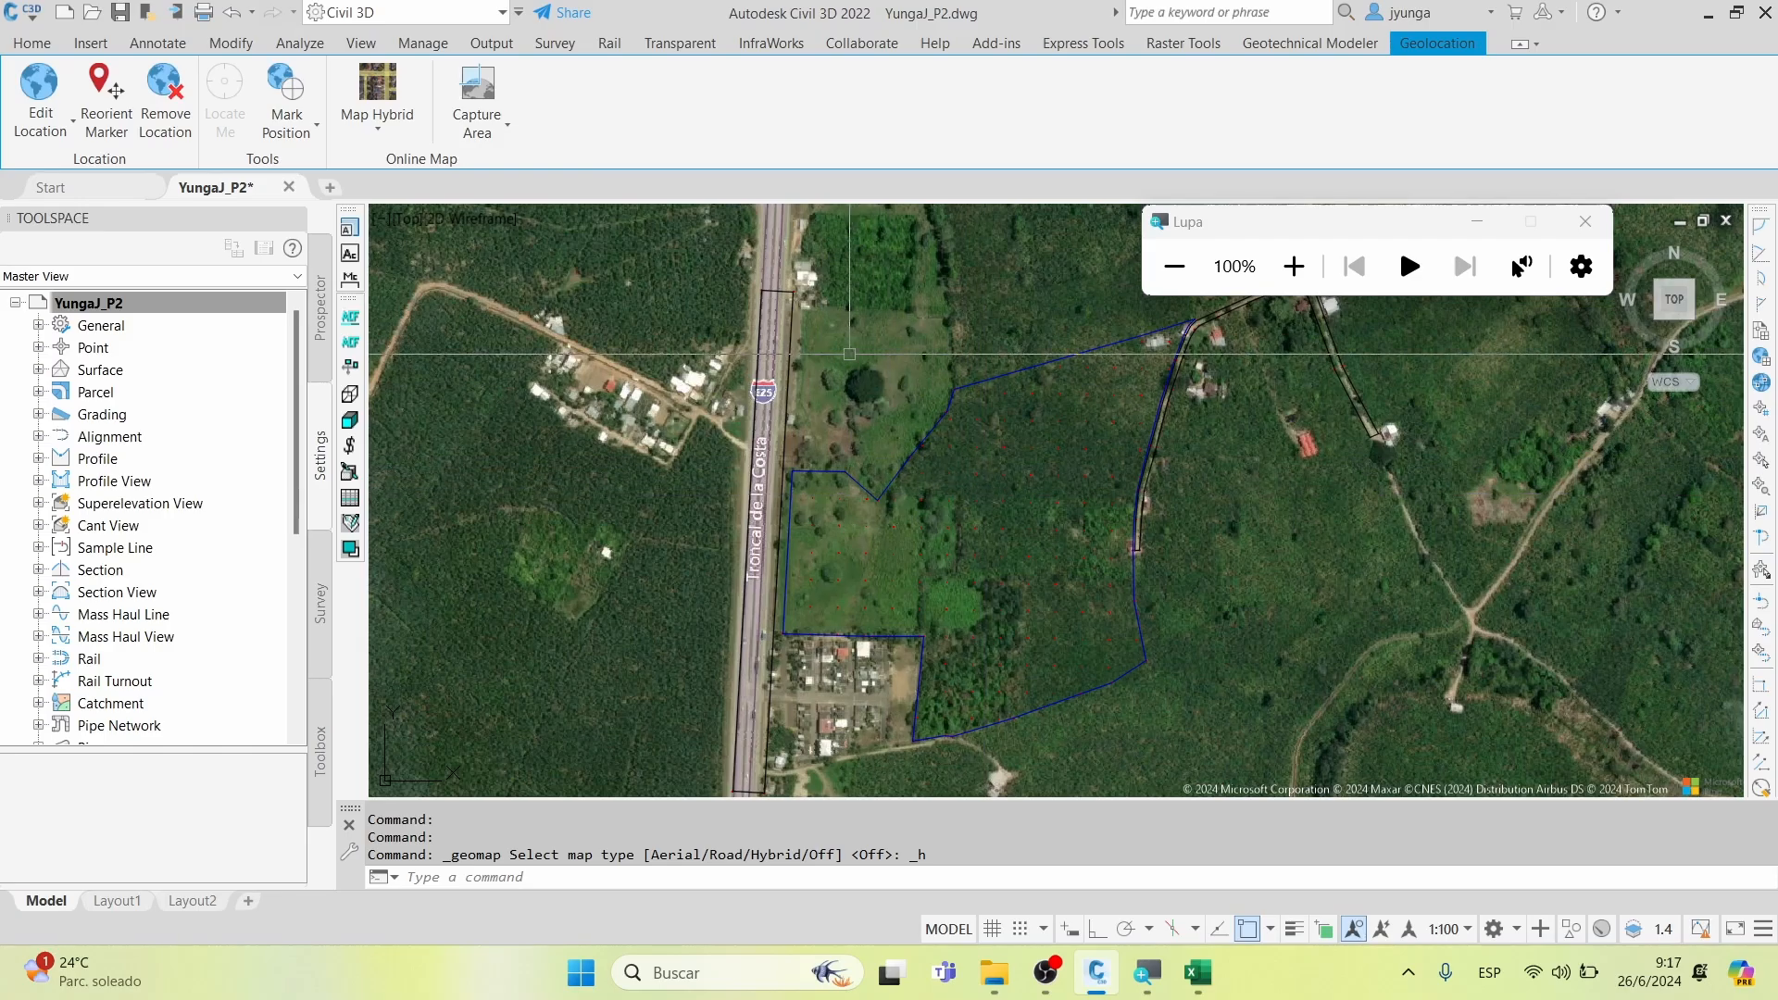
left_click(784, 370)
left_click(810, 417)
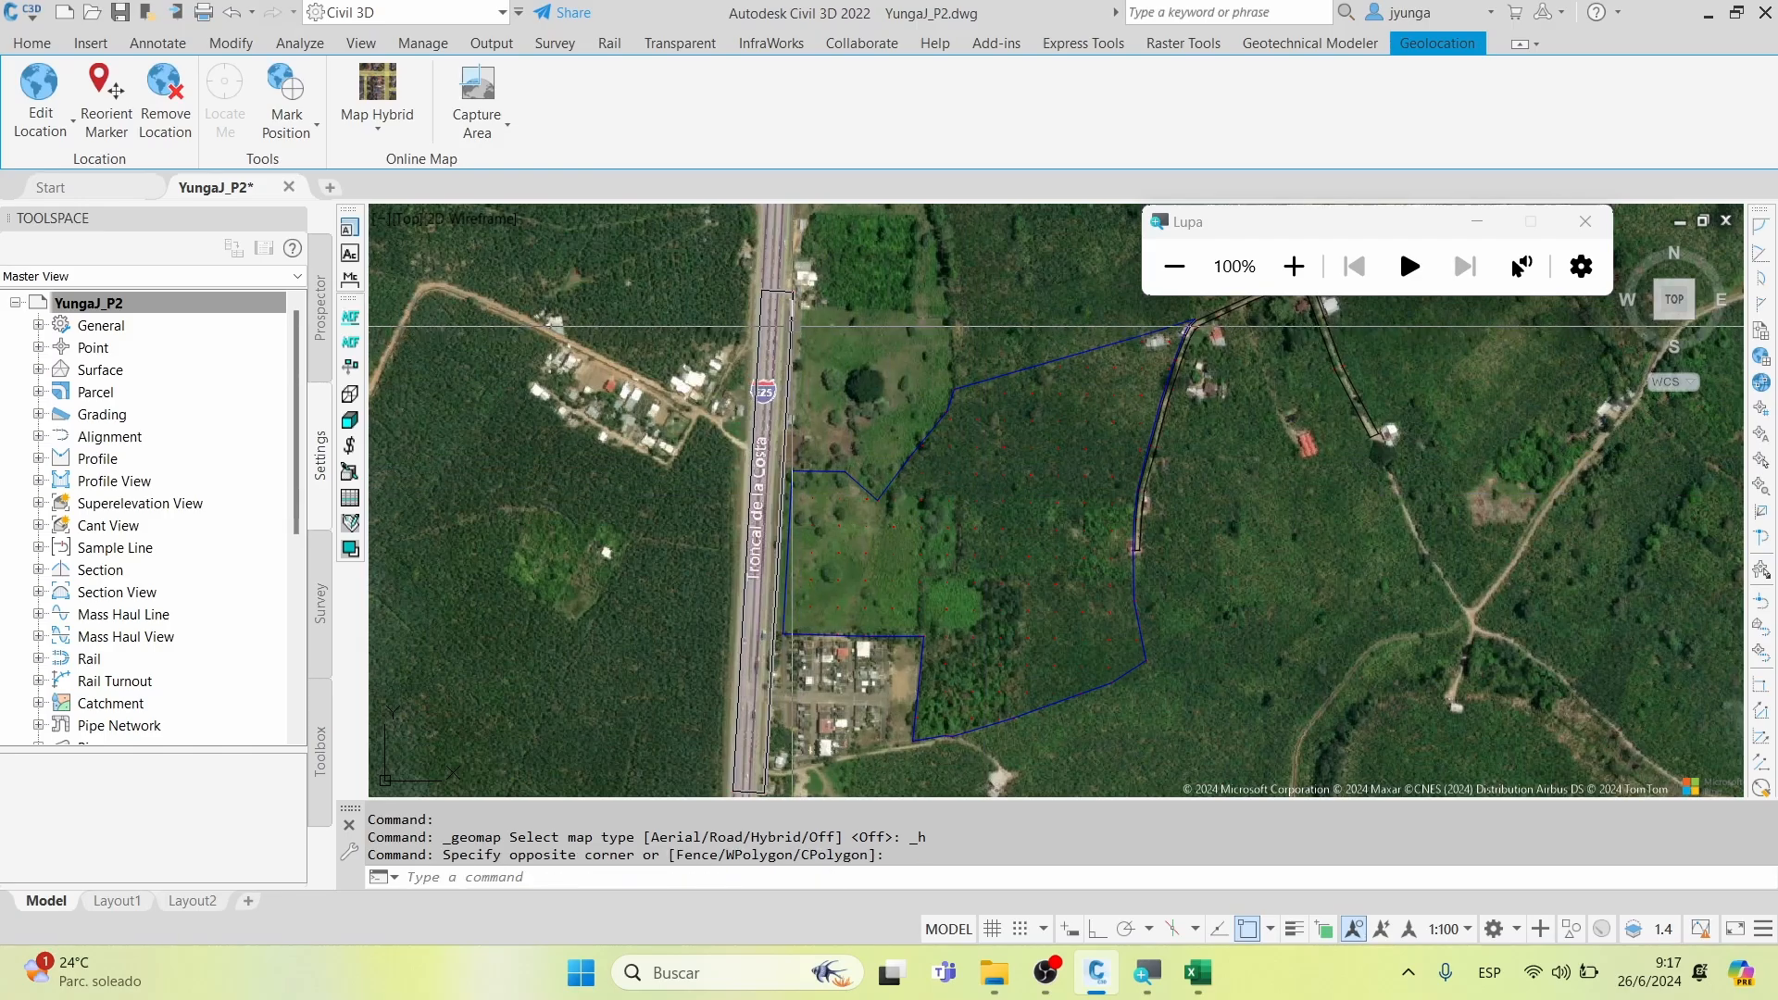
left_click(785, 440)
scroll(771, 452, "up", 2)
scroll(780, 497, "up", 4)
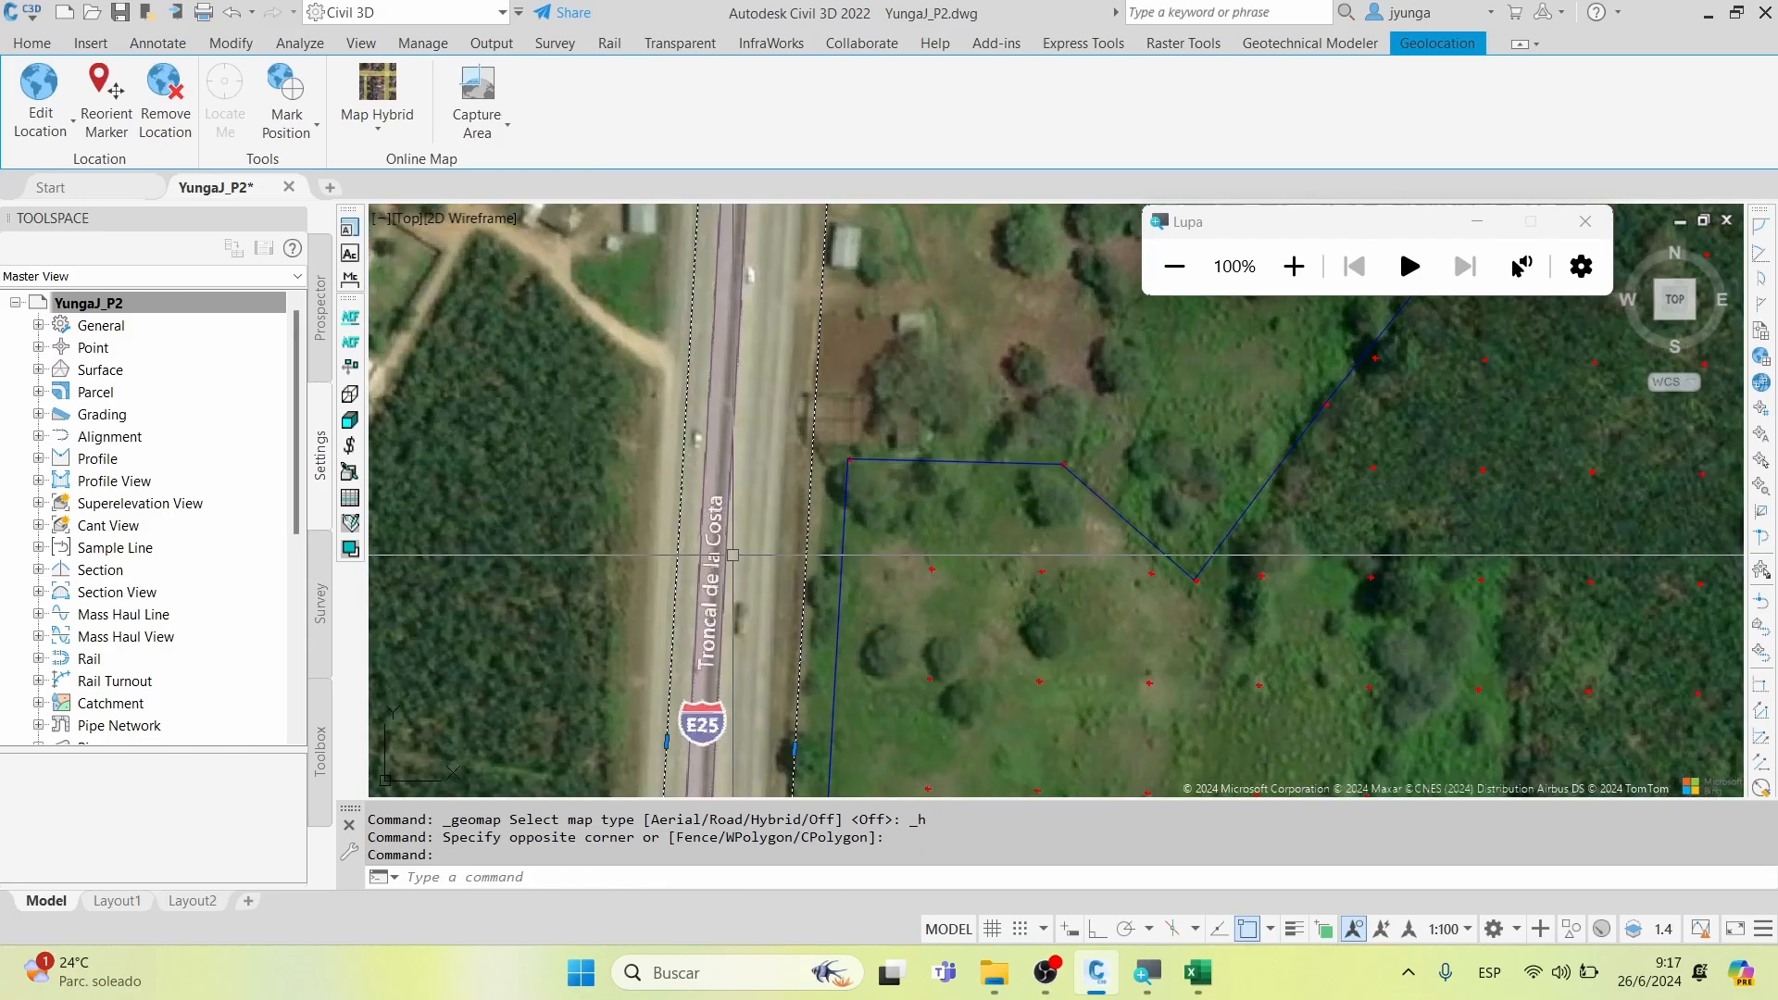
scroll(889, 519, "down", 4)
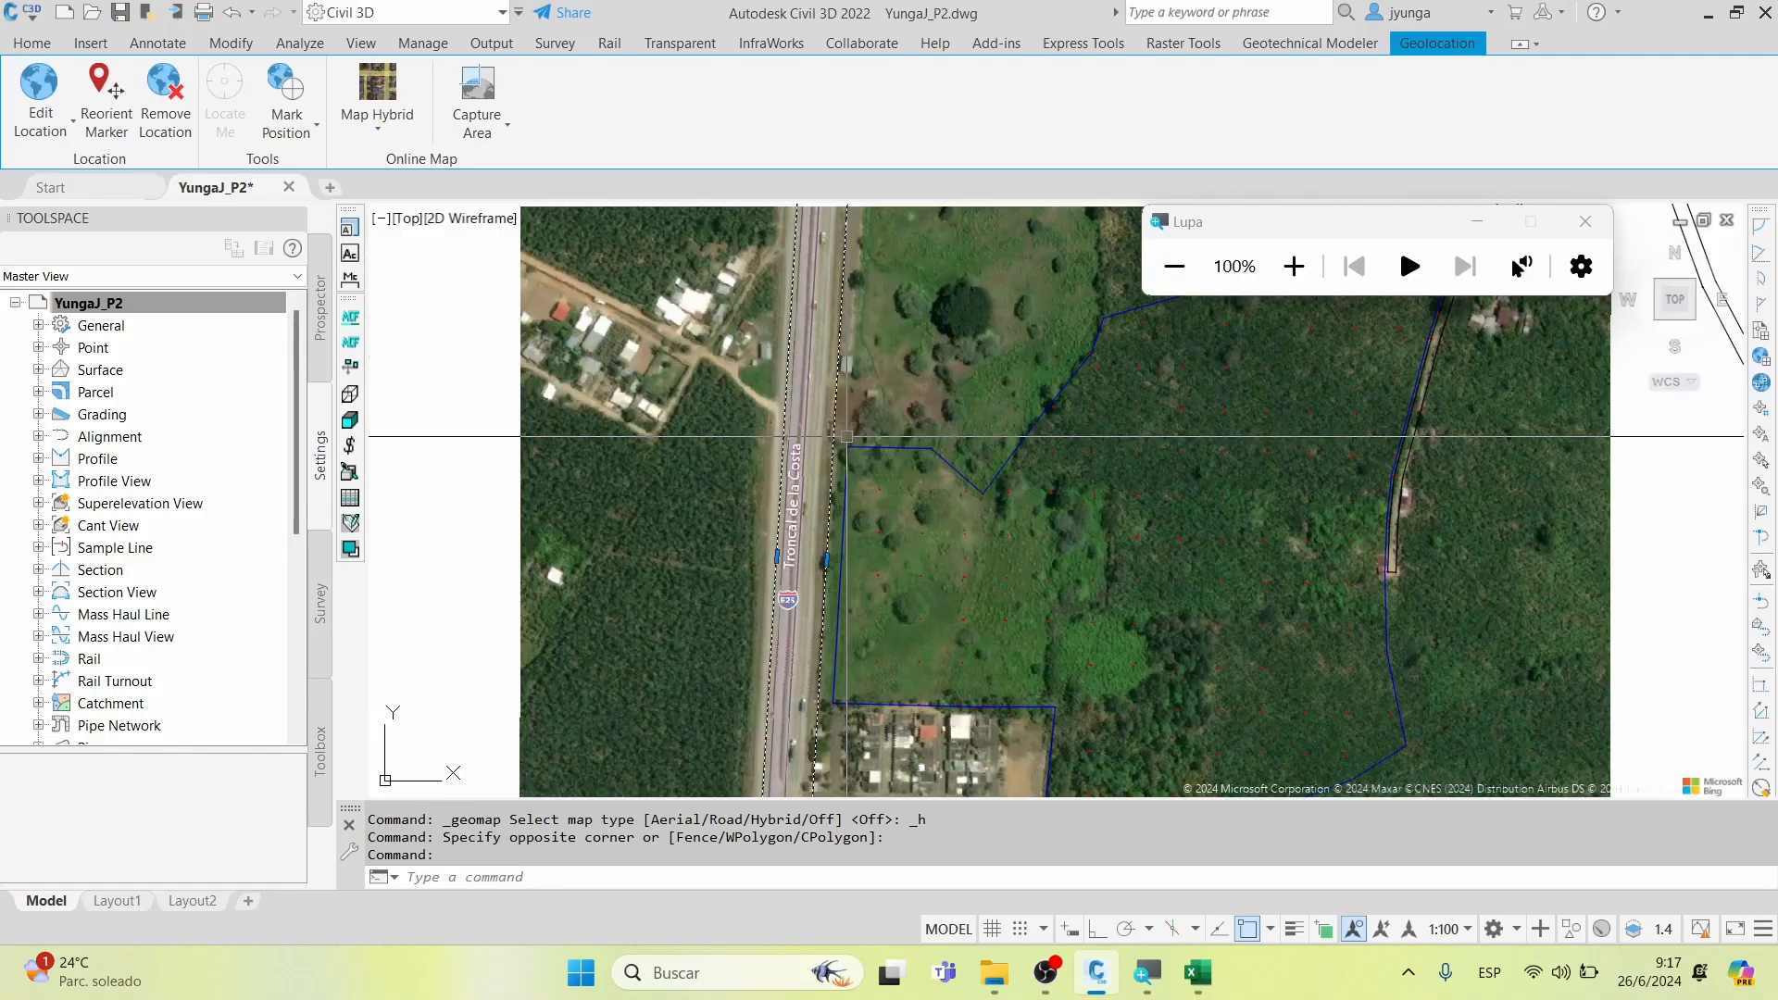
middle_click_drag(915, 526, 709, 460)
key("Escape")
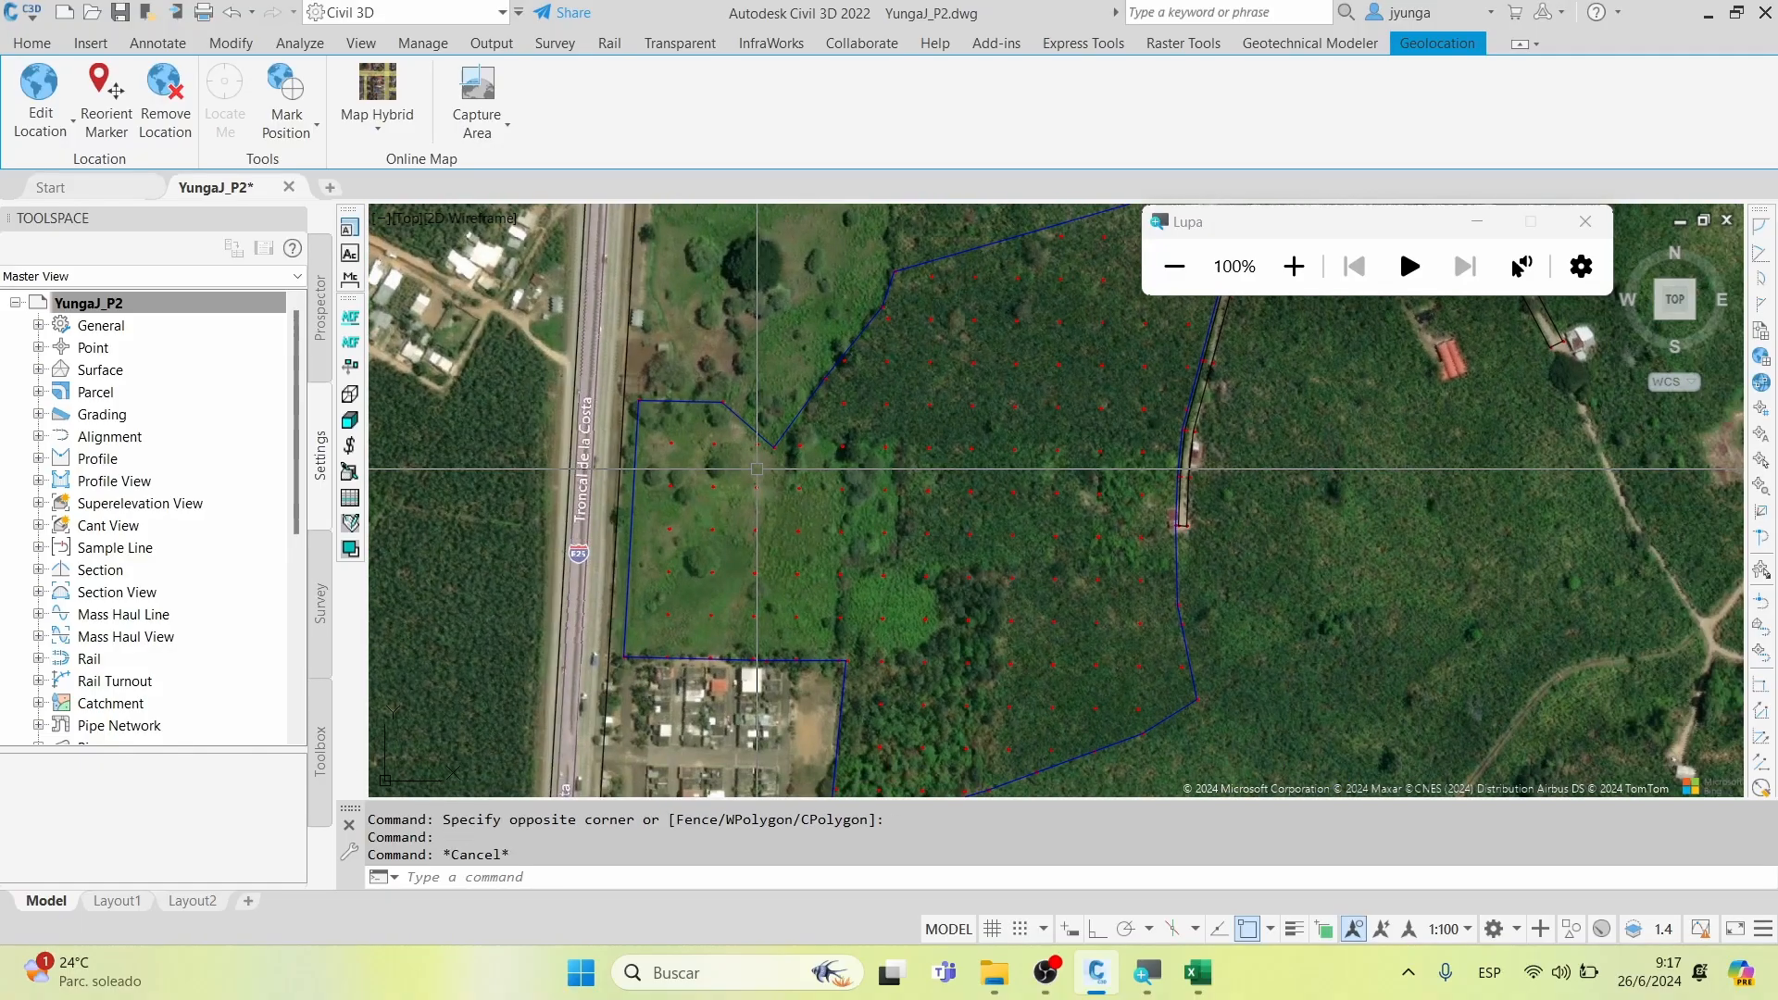
Select the lot boundary polyline and examine how it fits the aerial imagery around its perimeter, clearing the selection at the end
left_click(744, 423)
scroll(818, 371, "up", 2)
mouse_move(1028, 274)
middle_mouse_down()
mouse_move(842, 578)
mouse_move(651, 641)
middle_mouse_up()
mouse_move(1158, 629)
middle_mouse_down()
mouse_move(1075, 341)
mouse_move(1078, 120)
middle_mouse_up()
middle_click_drag(839, 569, 1002, 408)
middle_click_drag(964, 622, 1212, 587)
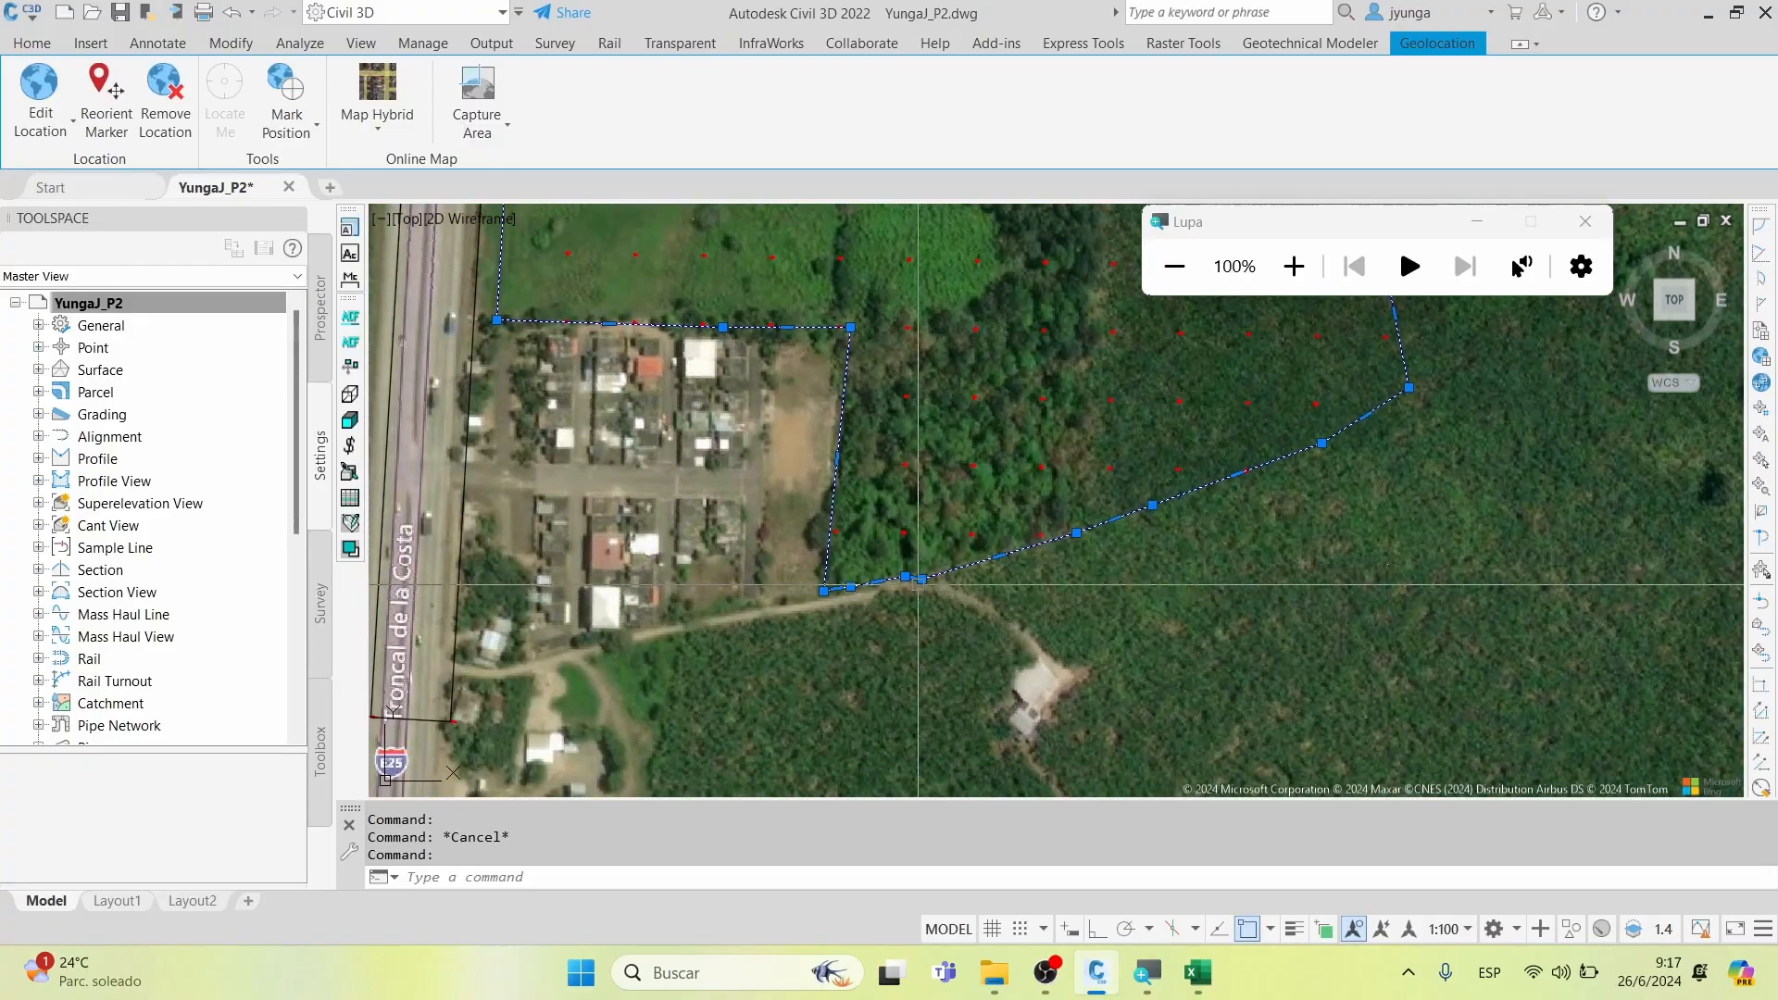
middle_click_drag(790, 366, 830, 526)
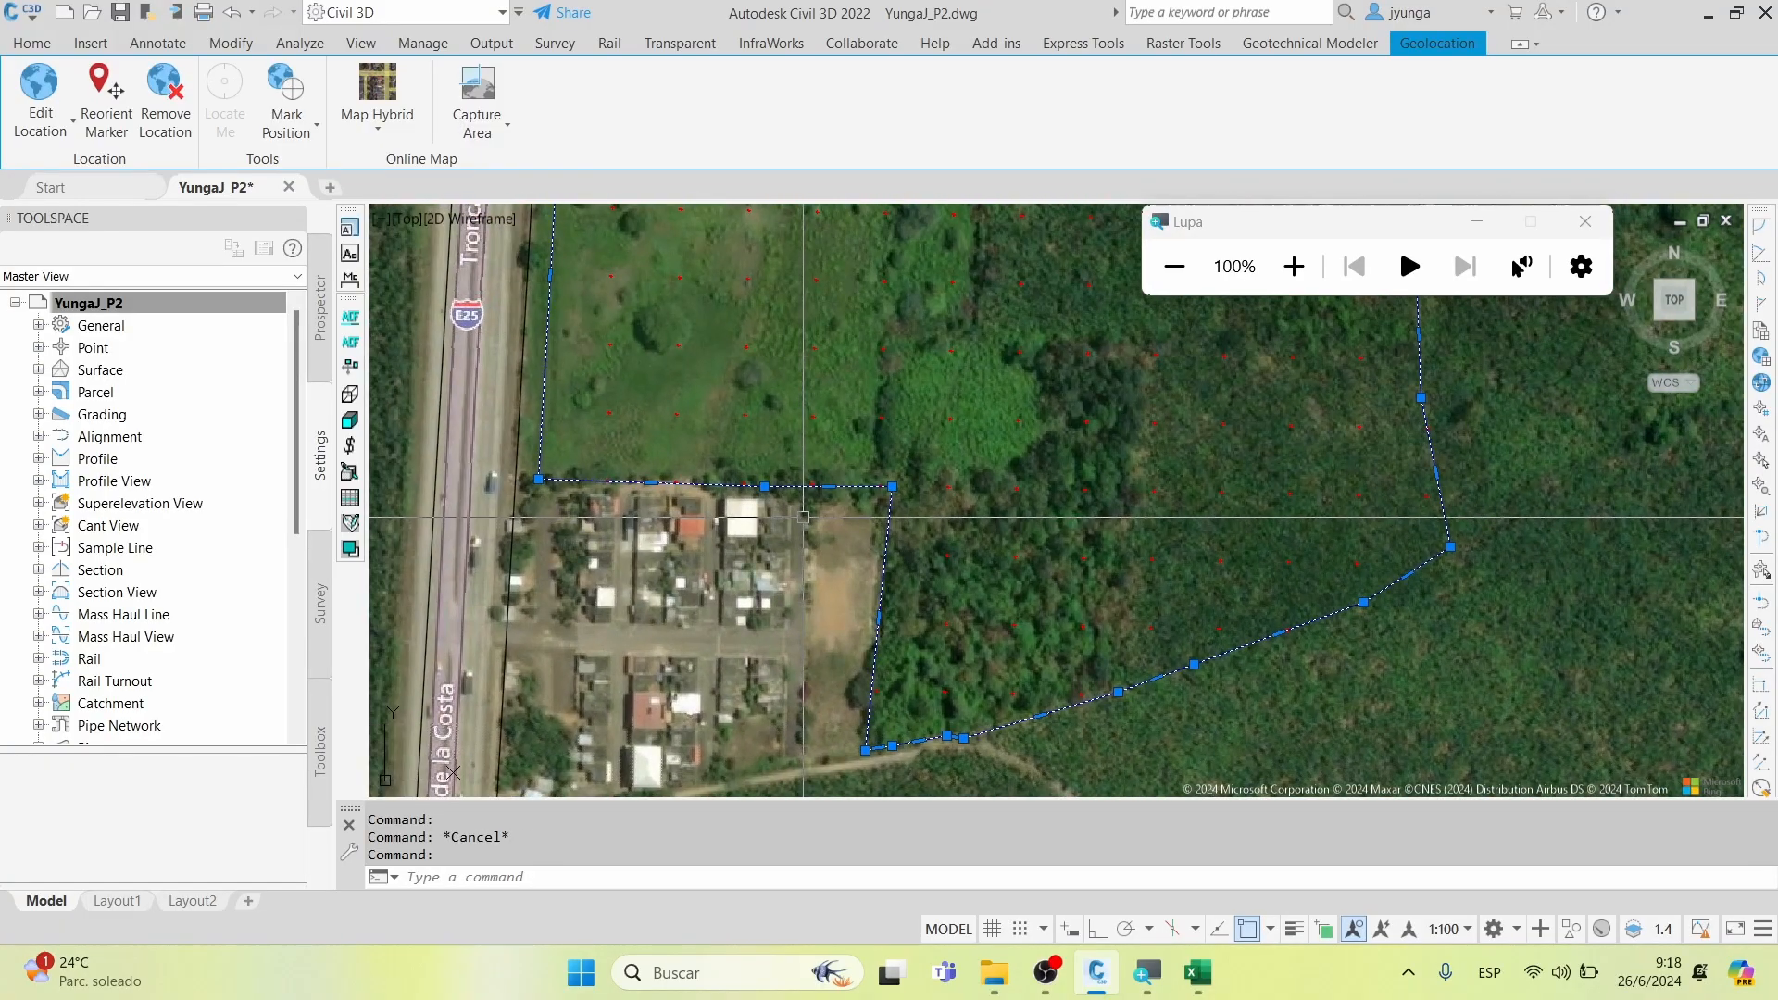
key("Escape")
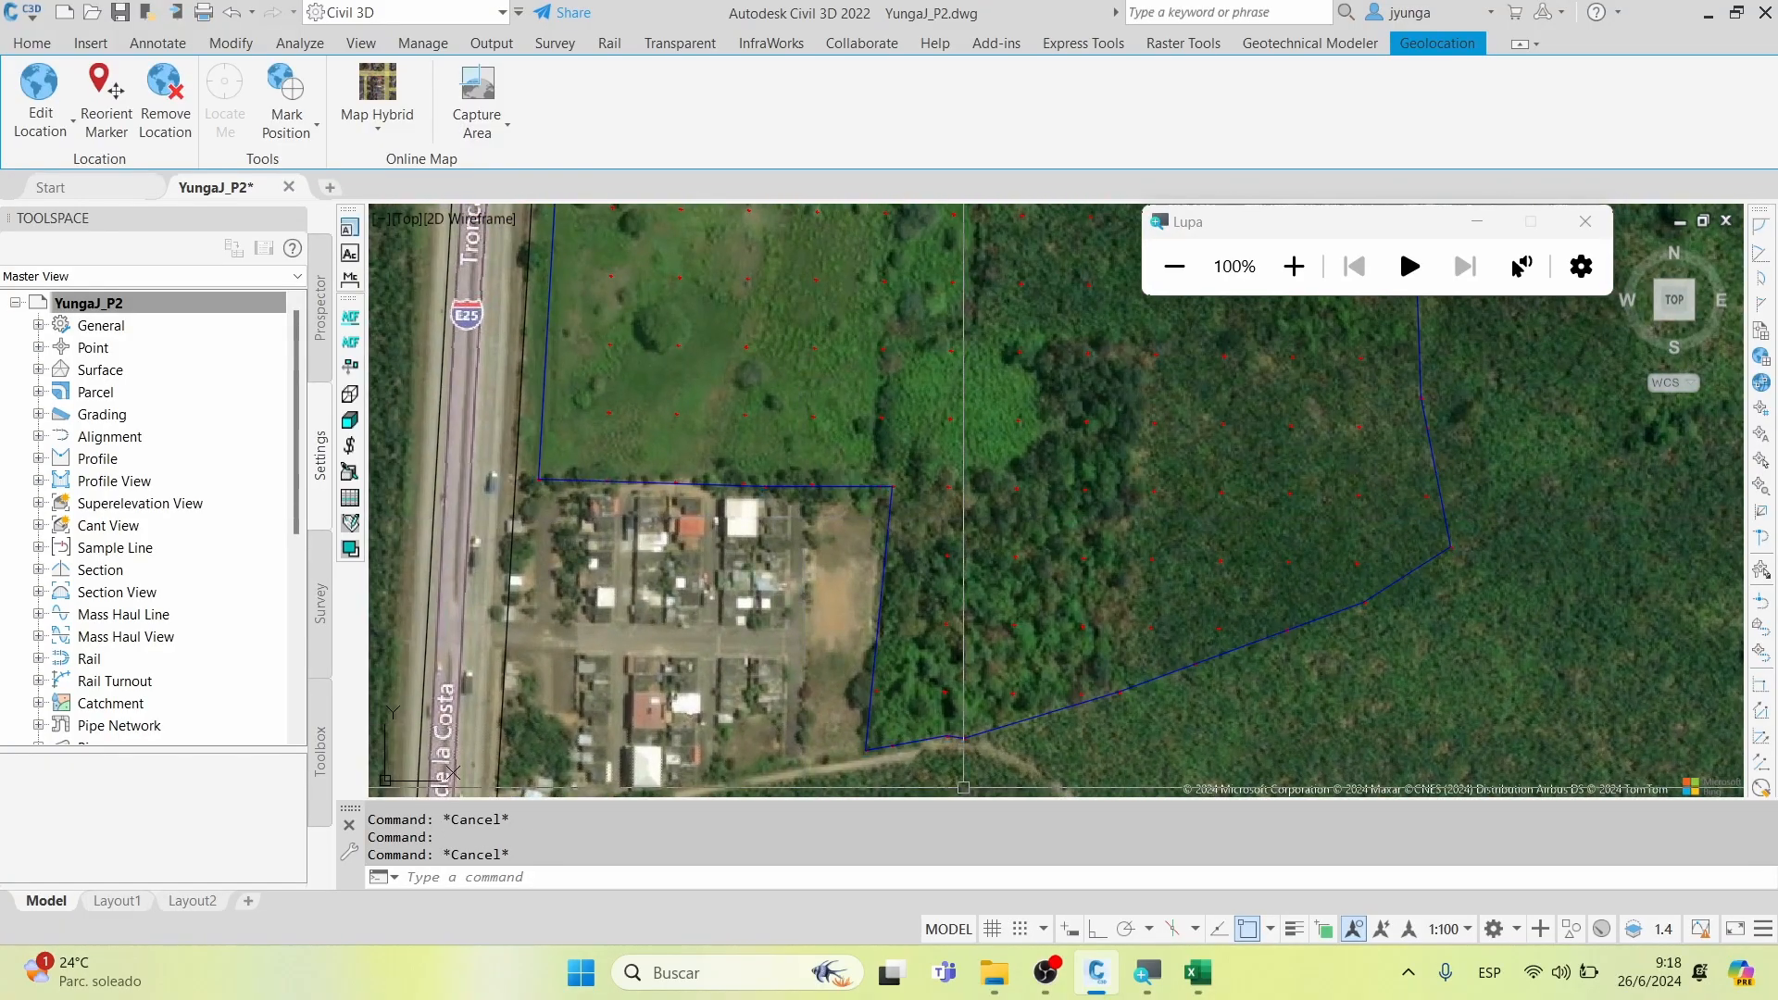
Turn on lineweight display for the drawing
left_click(1294, 935)
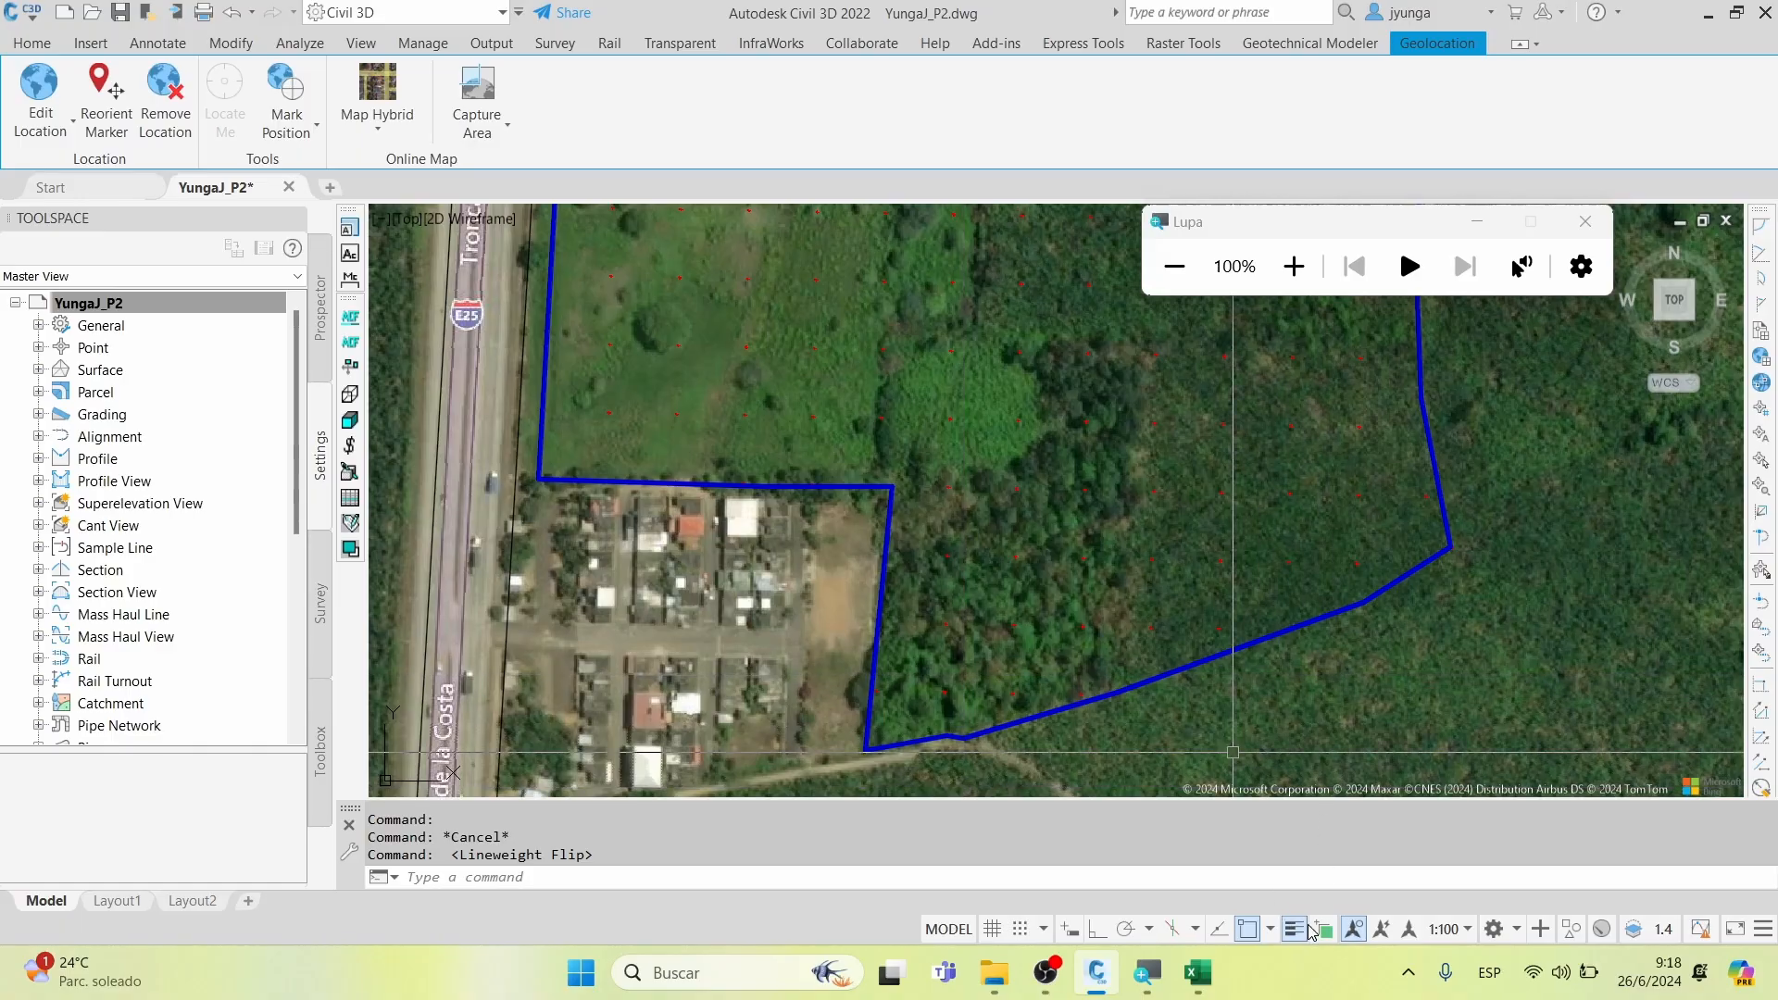
left_click(1300, 936)
left_click(1297, 931)
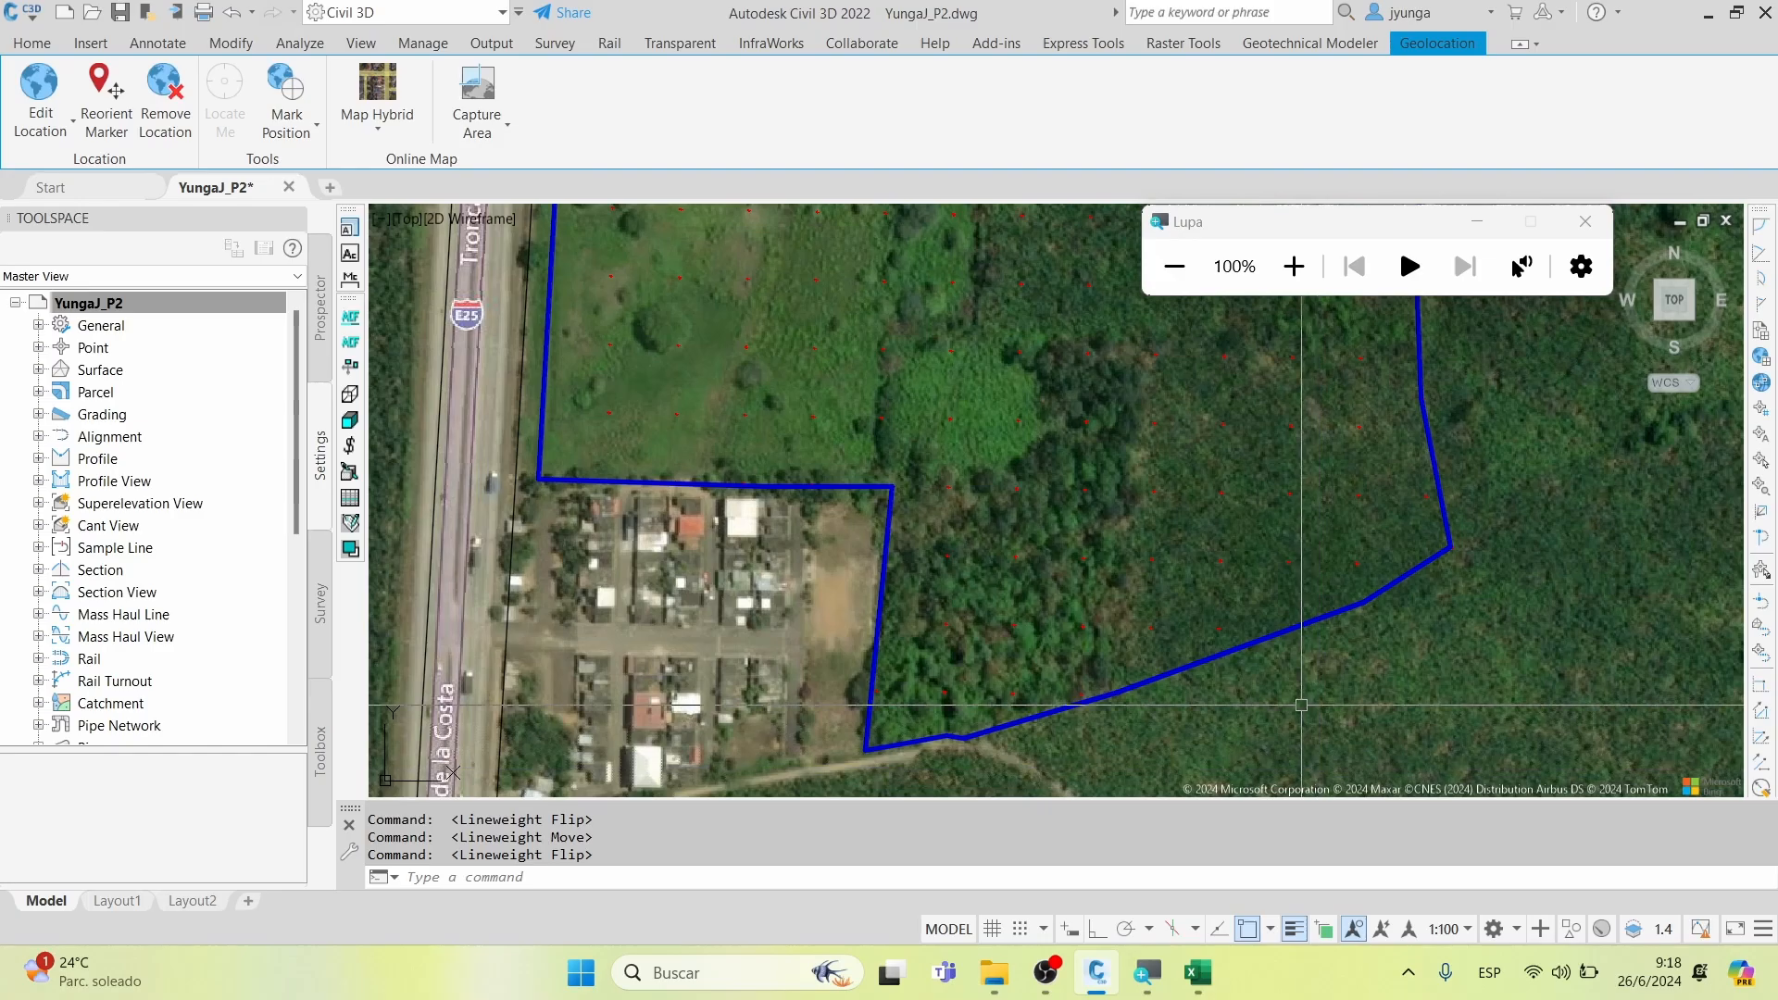
Examine the secondary road outline against the imagery from its northern end past the junctions to the lot, including the lot boundary
scroll(845, 497, "down", 2)
middle_click_drag(845, 497, 534, 848)
middle_click_drag(1032, 408, 1032, 409)
scroll(1032, 409, "up", 6)
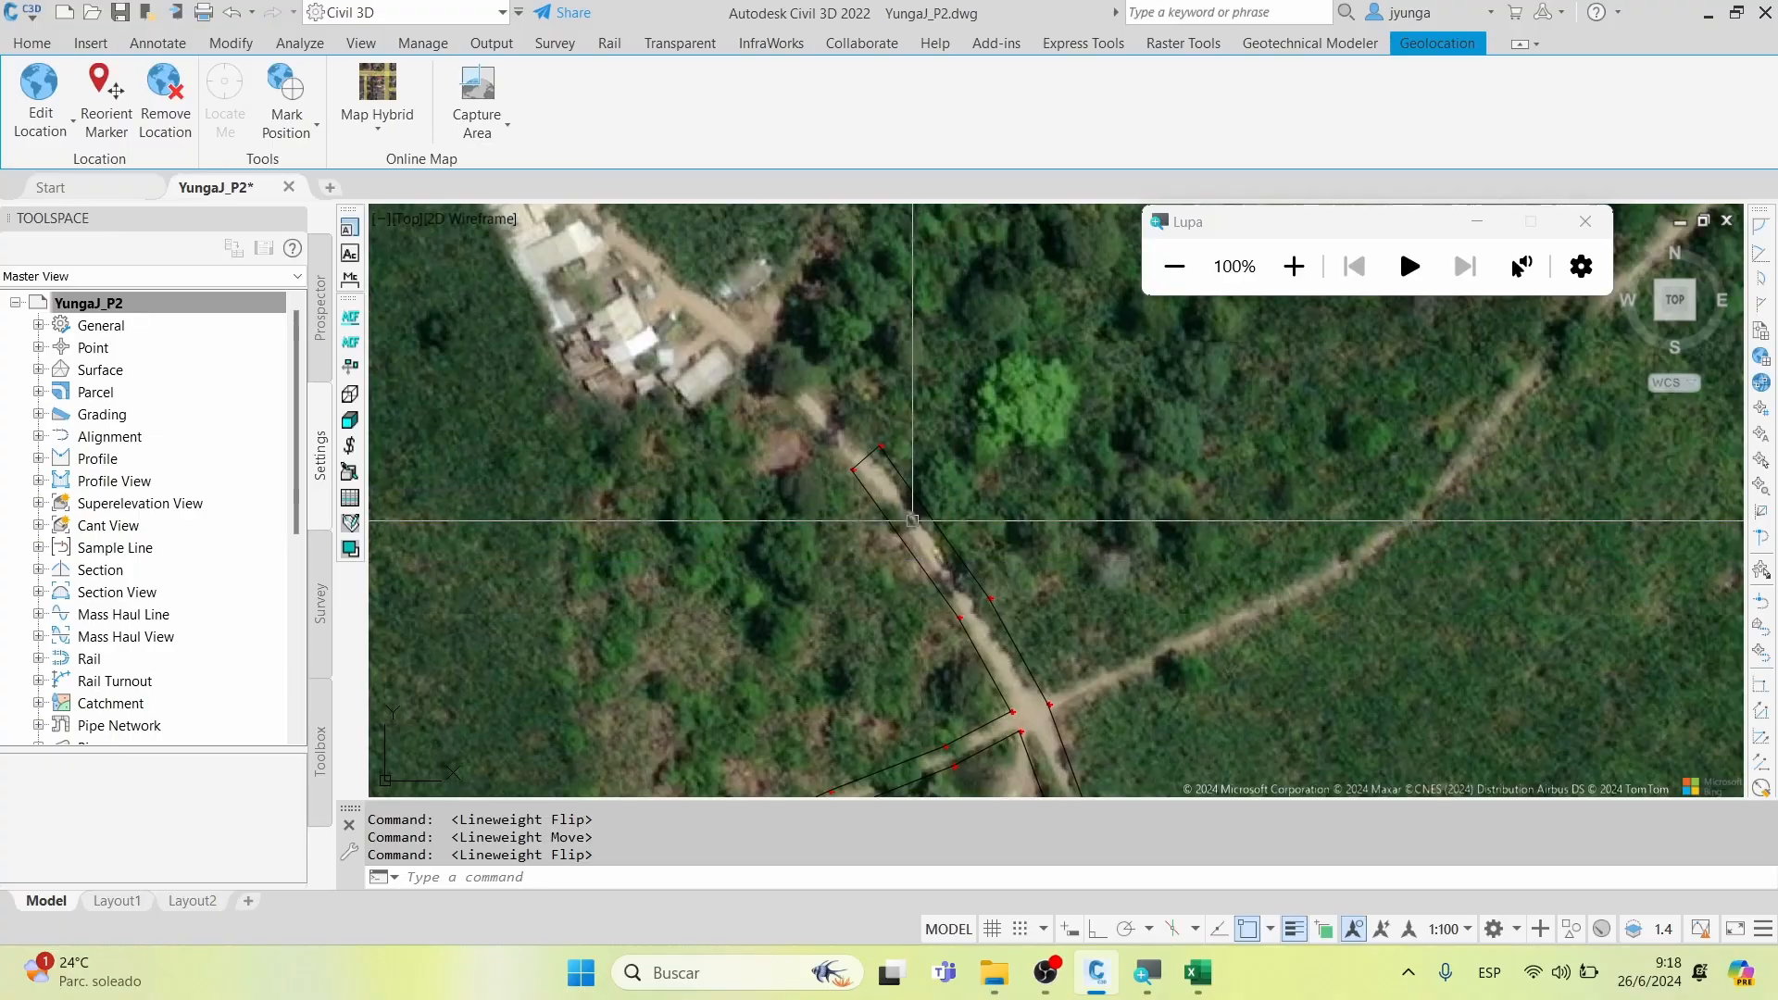
middle_click_drag(1032, 730, 1003, 404)
middle_click_drag(1130, 670, 1070, 437)
mouse_move(1190, 586)
middle_mouse_down()
mouse_move(1127, 482)
mouse_move(1191, 641)
middle_mouse_up()
middle_click_drag(1059, 505, 1199, 708)
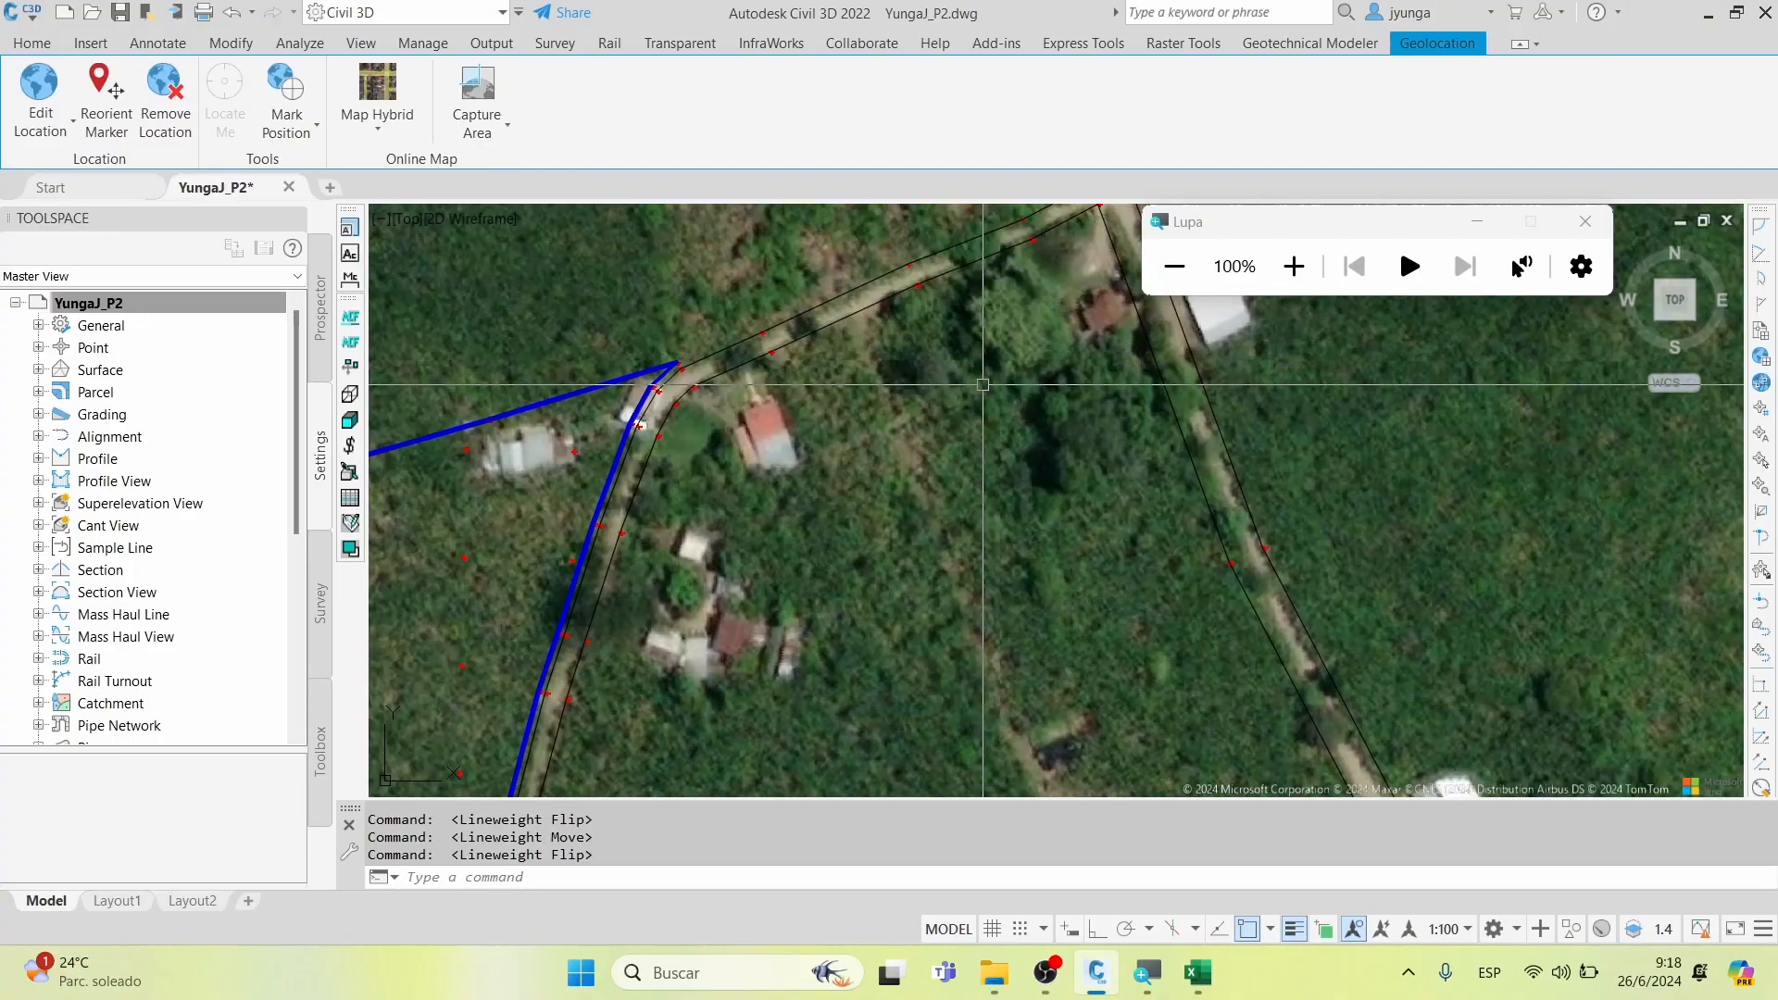
mouse_move(1000, 320)
middle_mouse_down()
mouse_move(1026, 465)
mouse_move(799, 405)
mouse_move(818, 242)
middle_mouse_up()
middle_click_drag(764, 416, 790, 337)
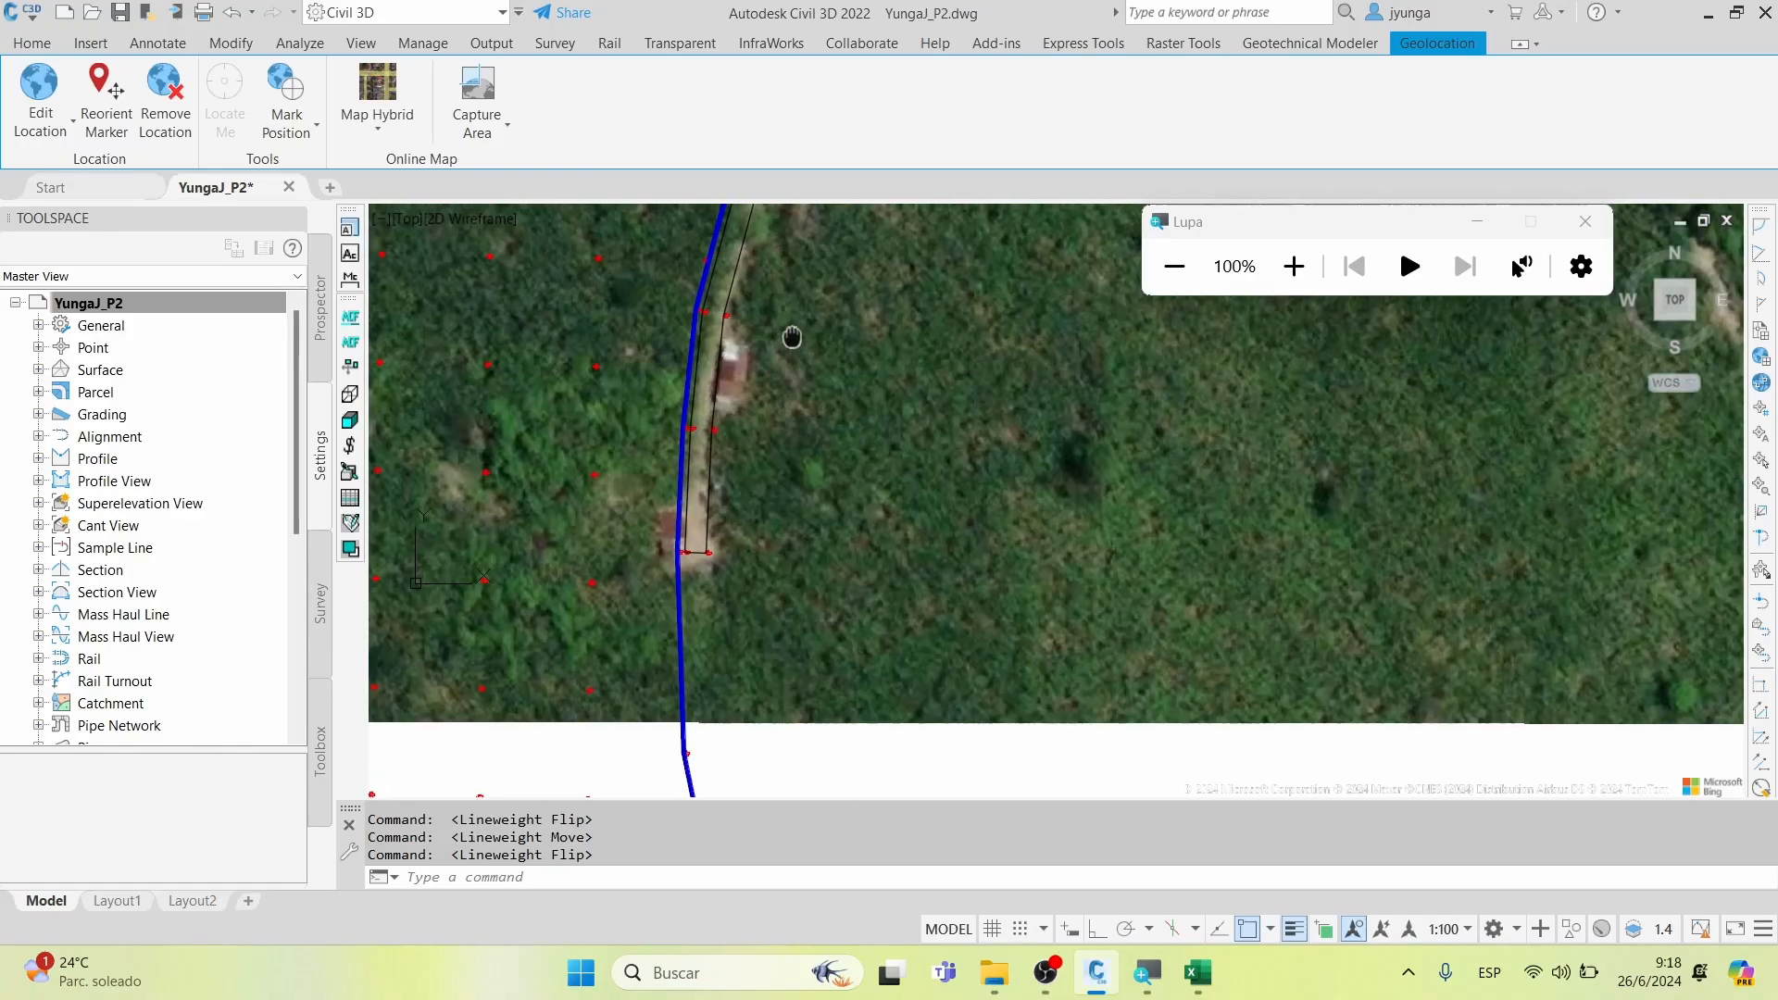
middle_click_drag(754, 451, 880, 432)
scroll(879, 432, "down", 2)
middle_click_drag(869, 523, 1031, 566)
scroll(965, 466, "down", 2)
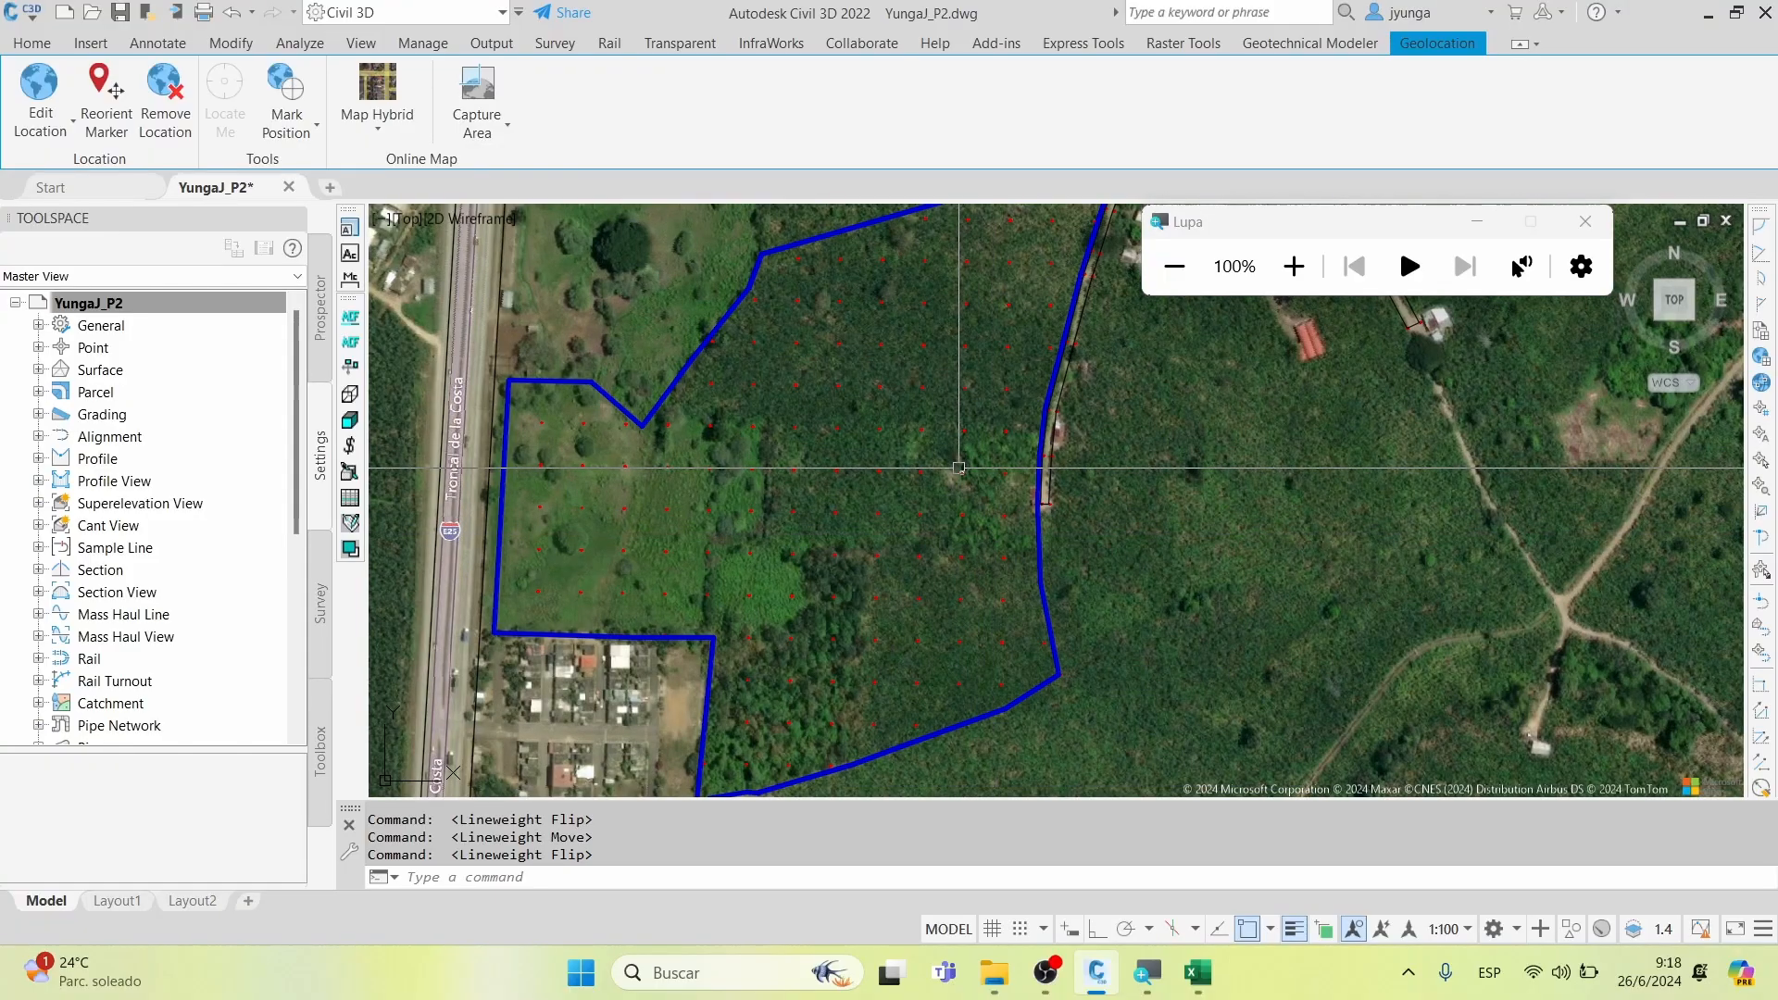
middle_click_drag(939, 490, 957, 417)
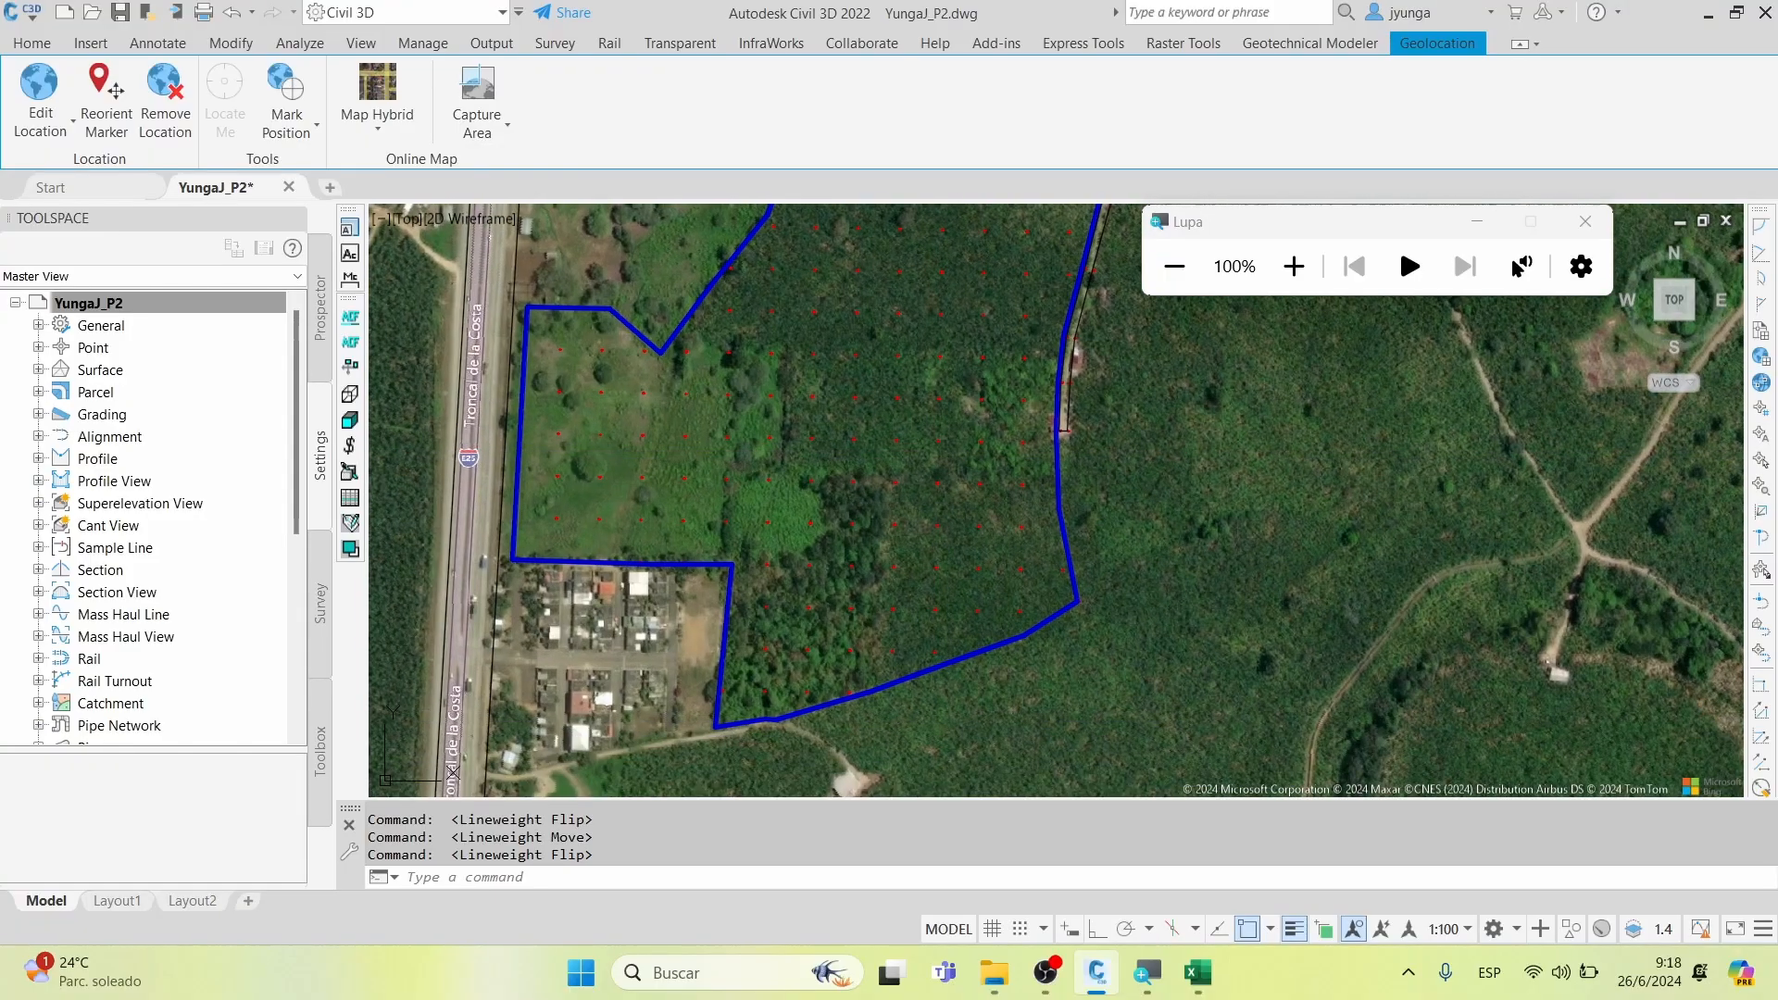
middle_click_drag(842, 619, 844, 620)
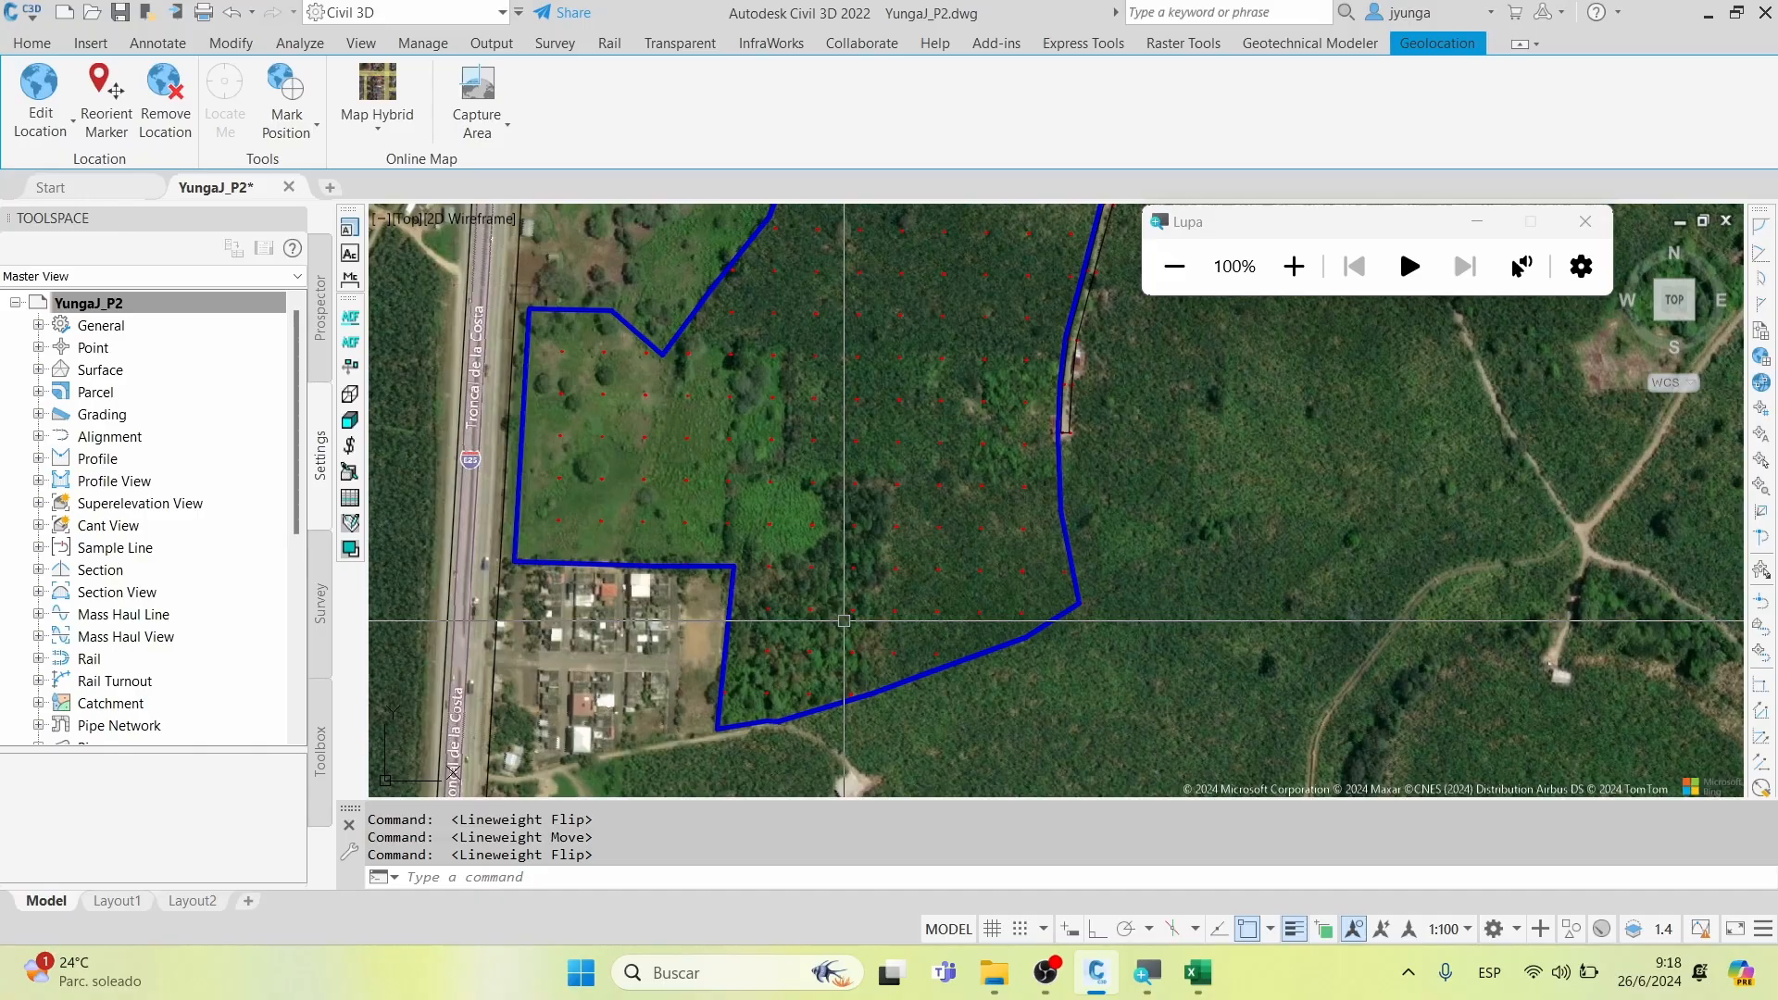
Turn off the online map and save the drawing
middle_click(843, 620)
left_click(380, 135)
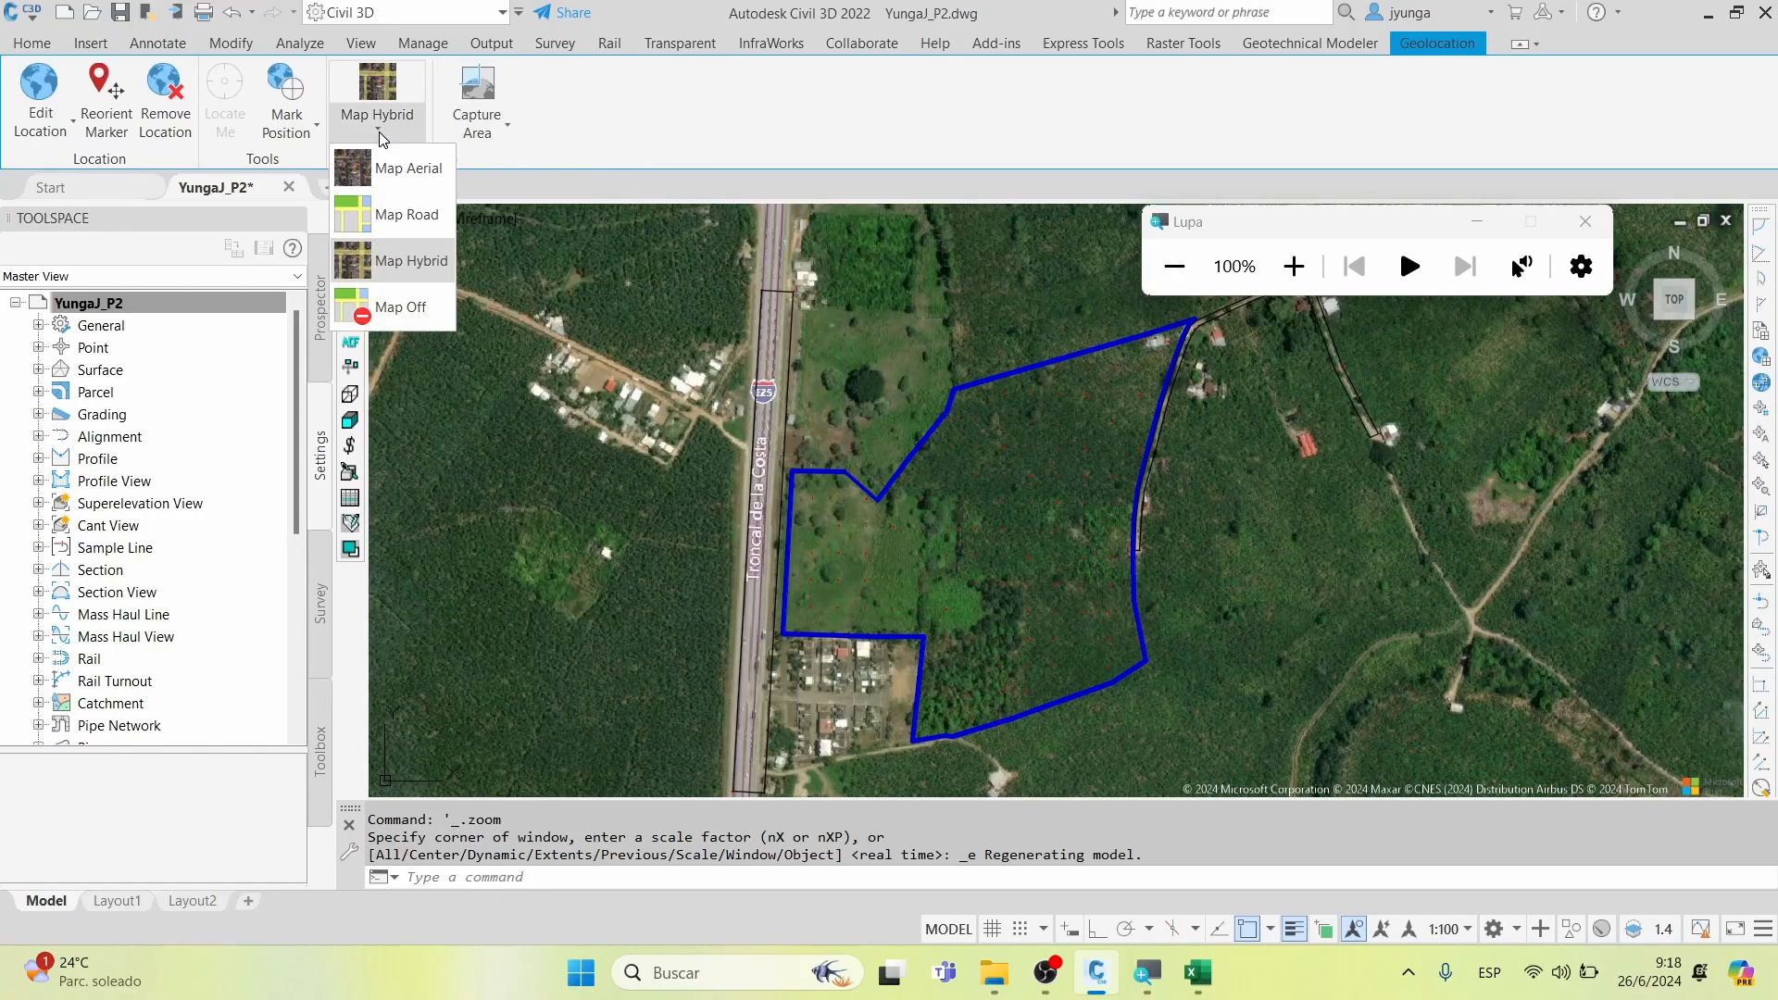
left_click(400, 307)
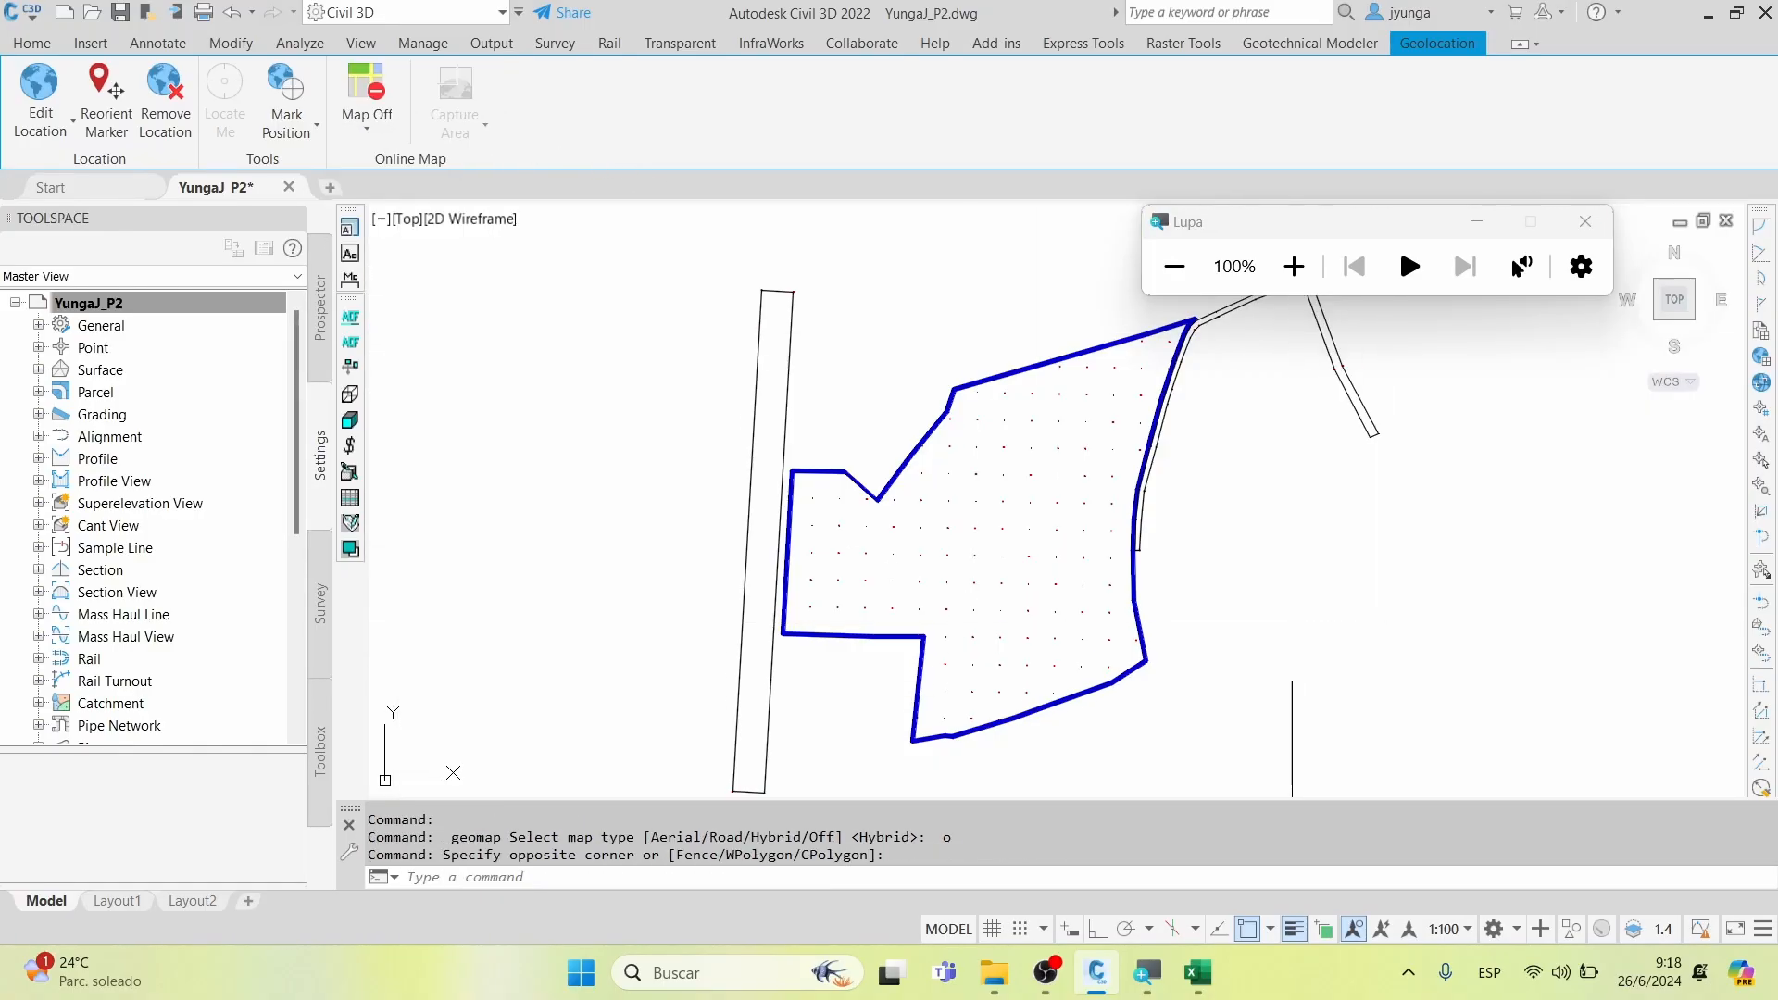
middle_click(1292, 660)
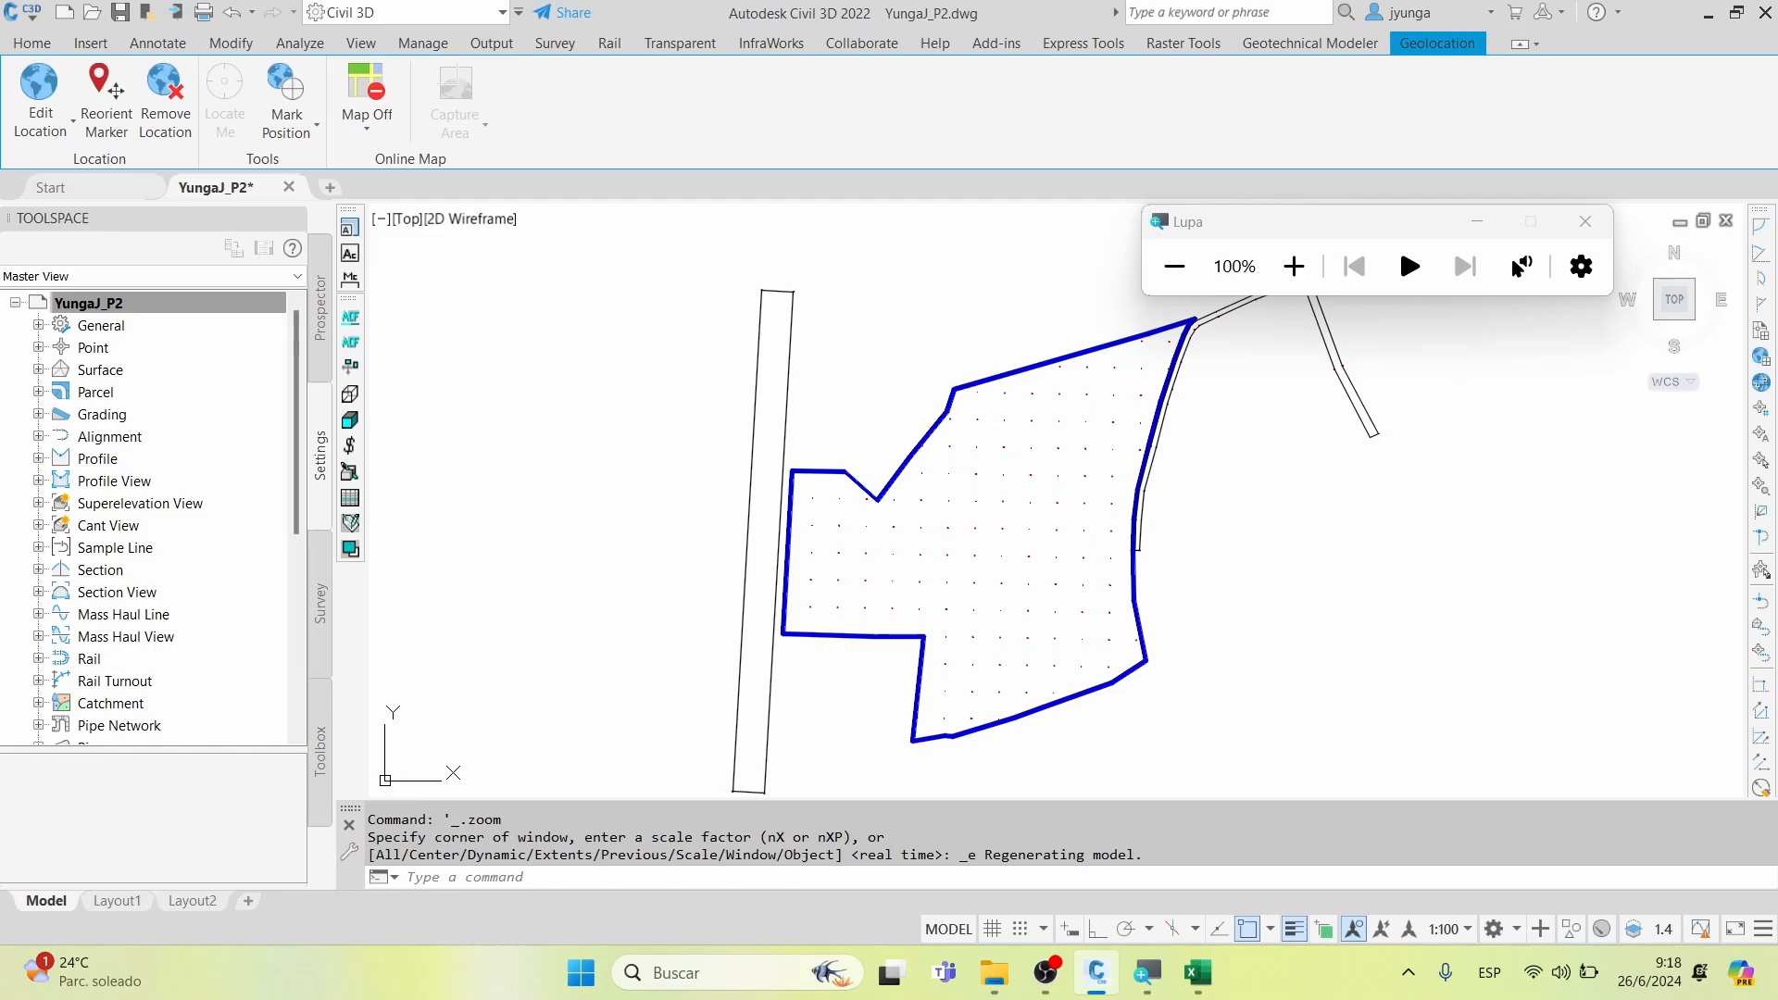
key("ctrl+s")
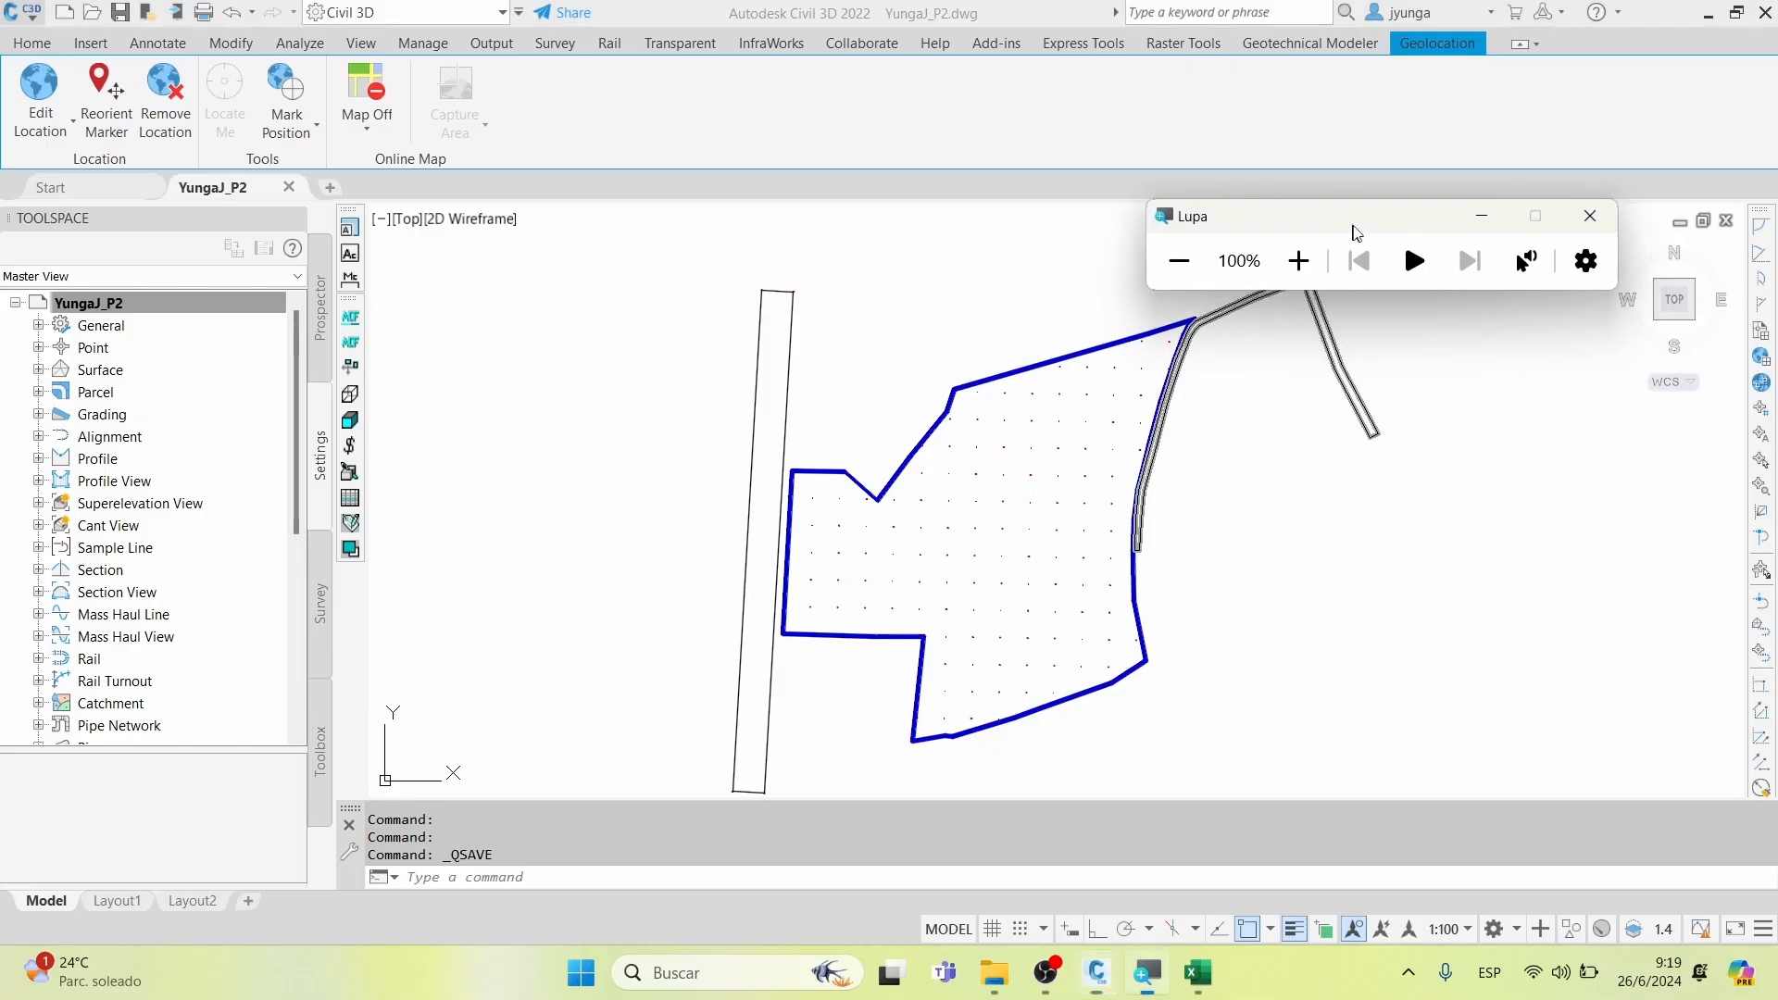
Move the Lupa magnifier window clear of the road outlines in the drawing
left_click_drag(1353, 231, 1426, 124)
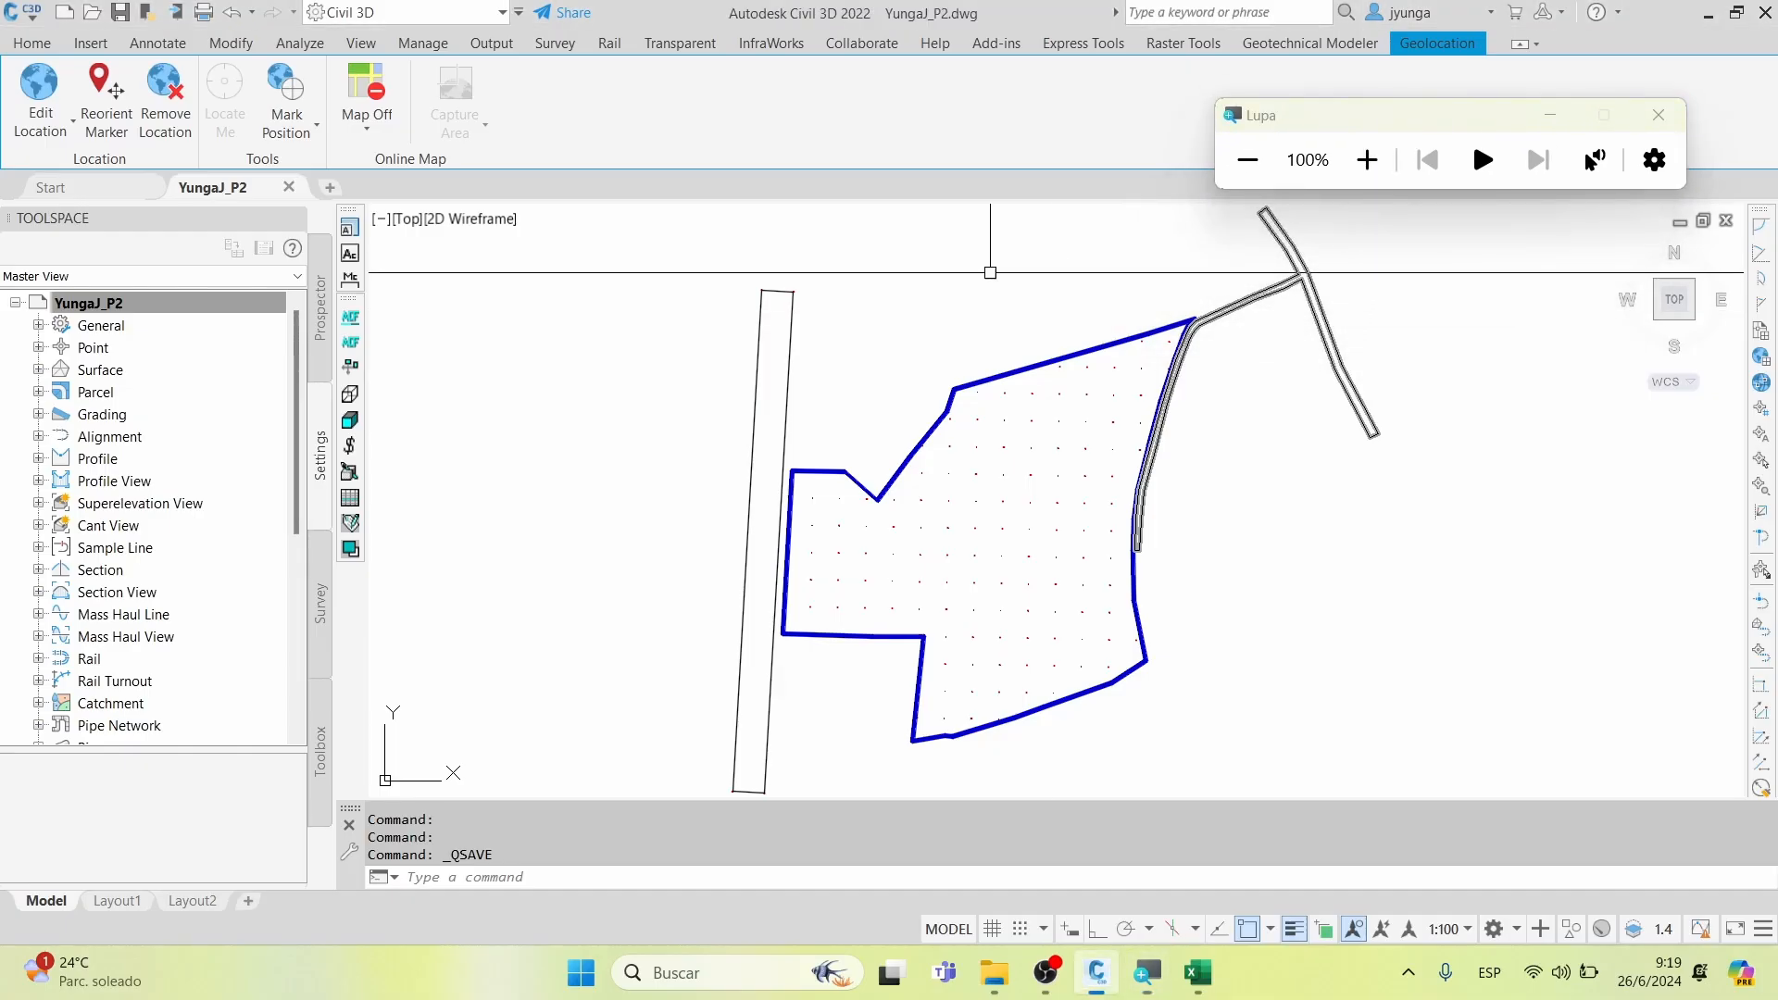
left_click(924, 270)
left_click(934, 319)
middle_click(895, 332)
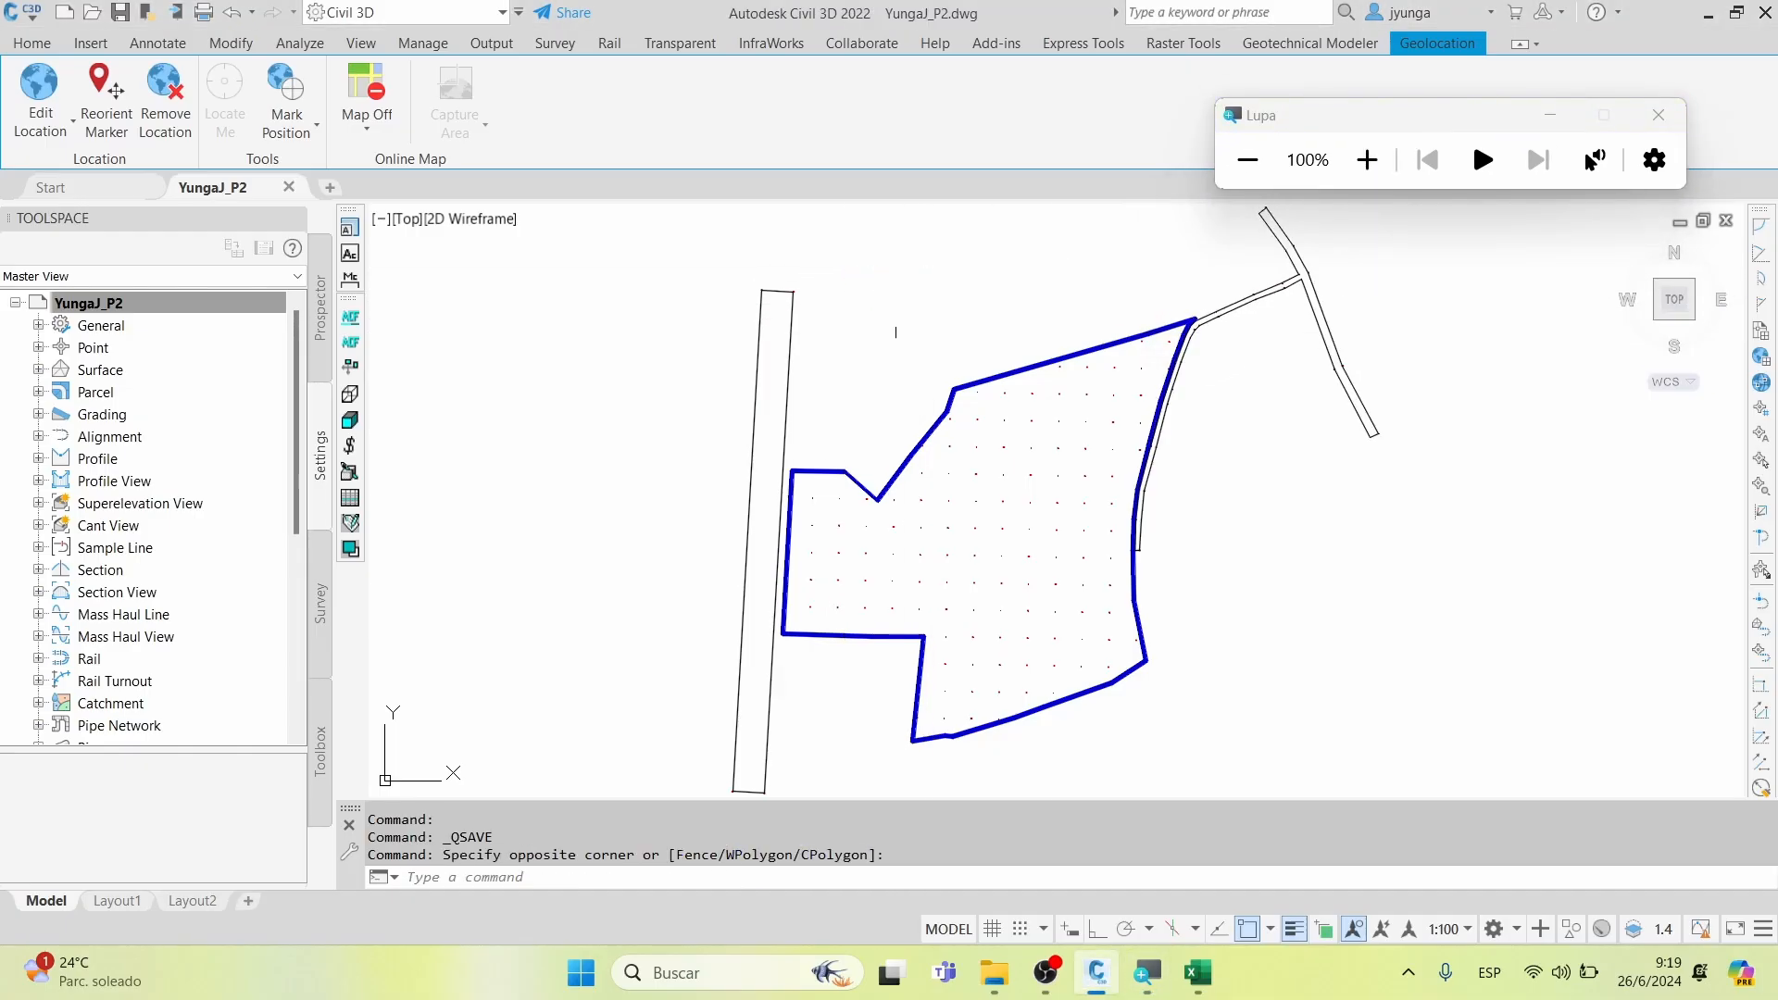
middle_click(895, 332)
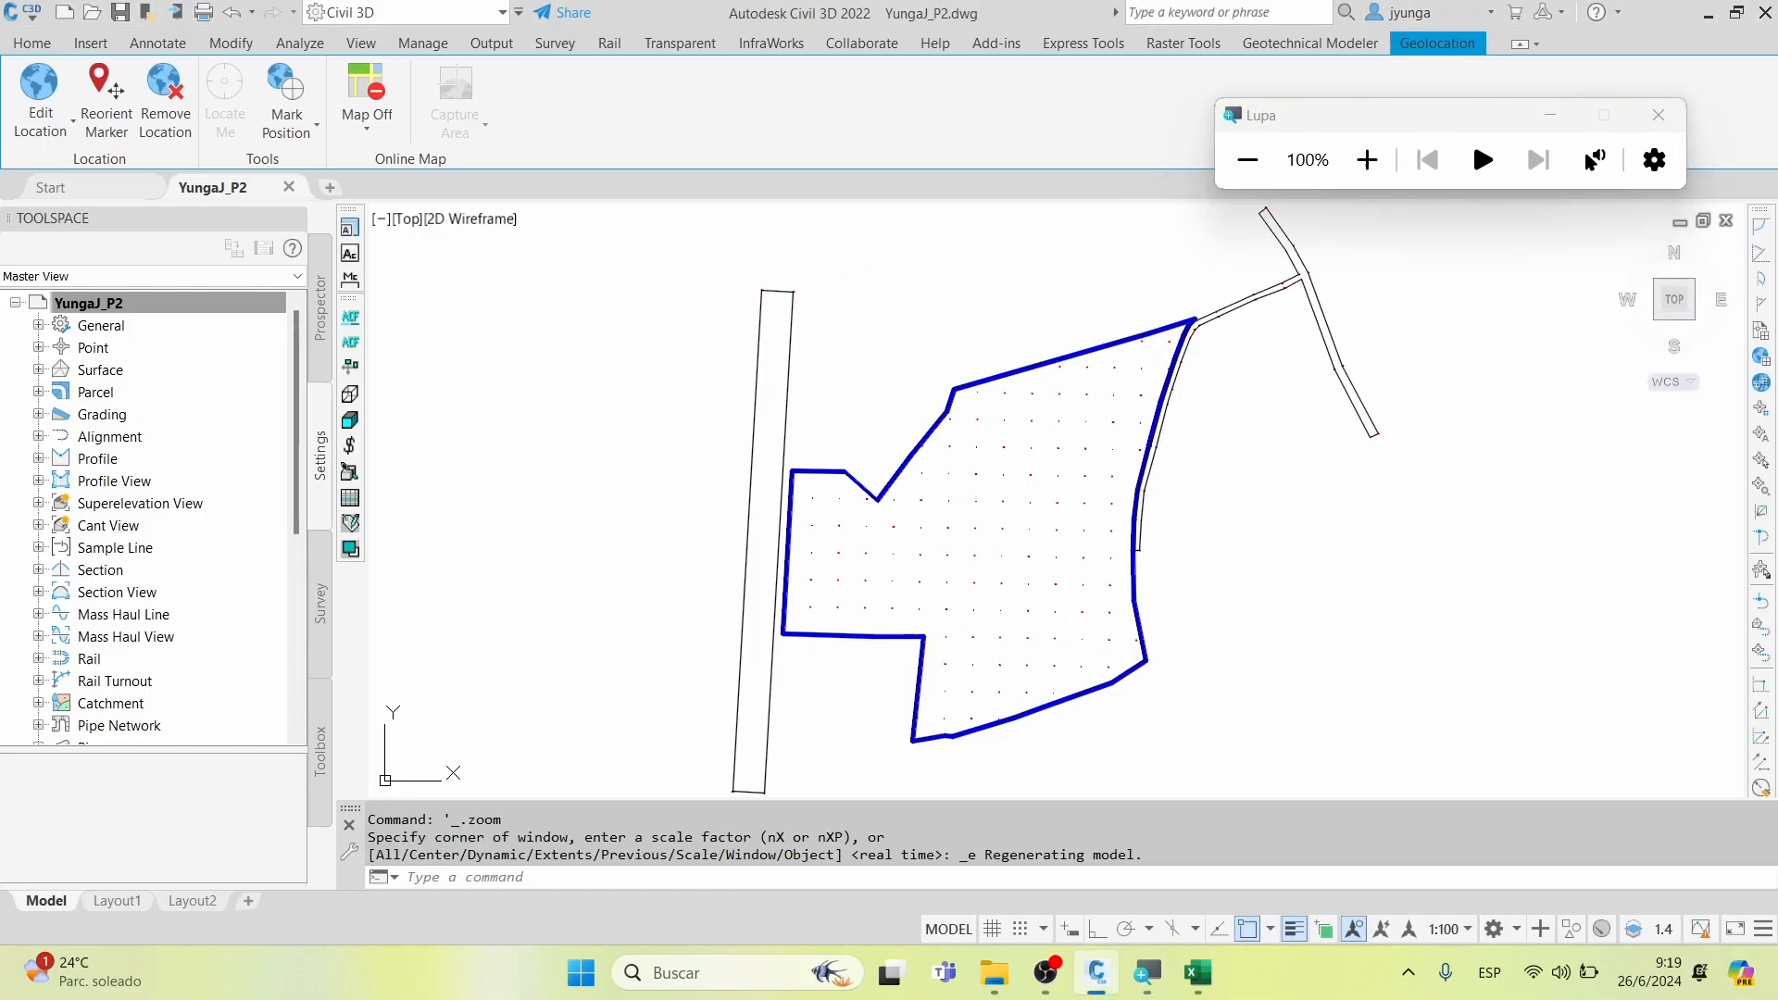
Save the drawing, then select its DWG file in the Downloads folder in File Explorer at 200% magnification
left_click(124, 13)
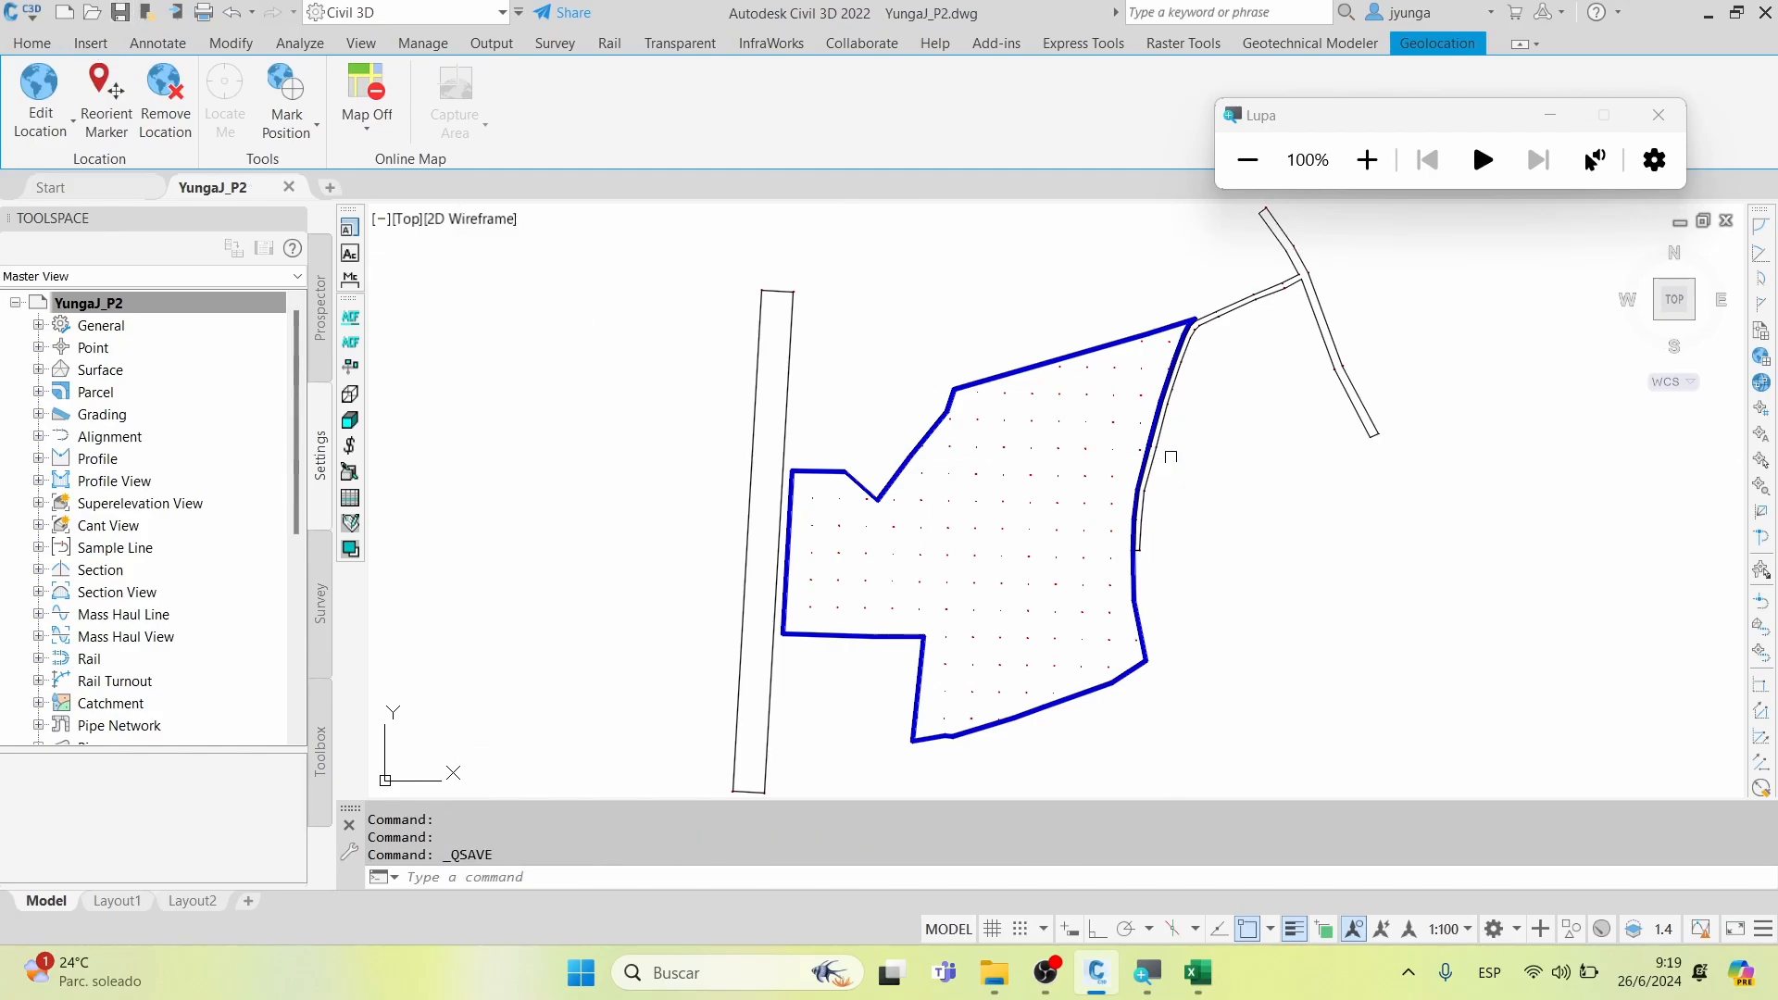
mouse_move(1016, 984)
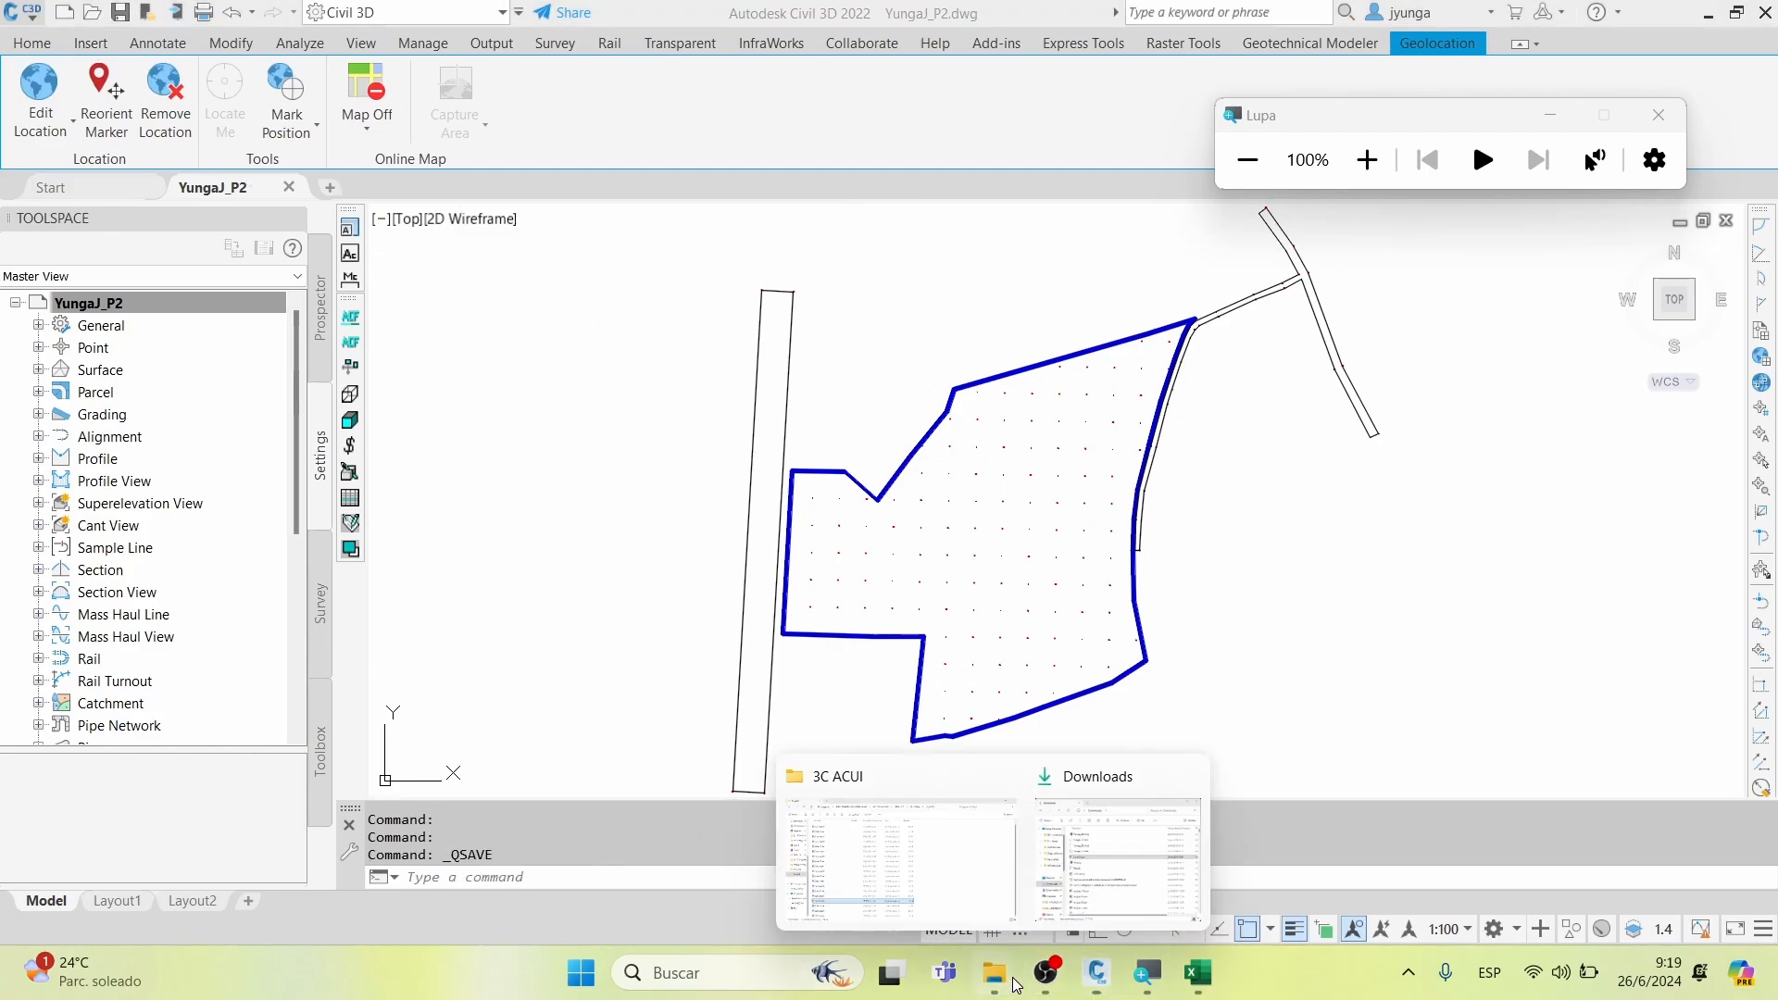
left_click(1113, 884)
left_click(1278, 337)
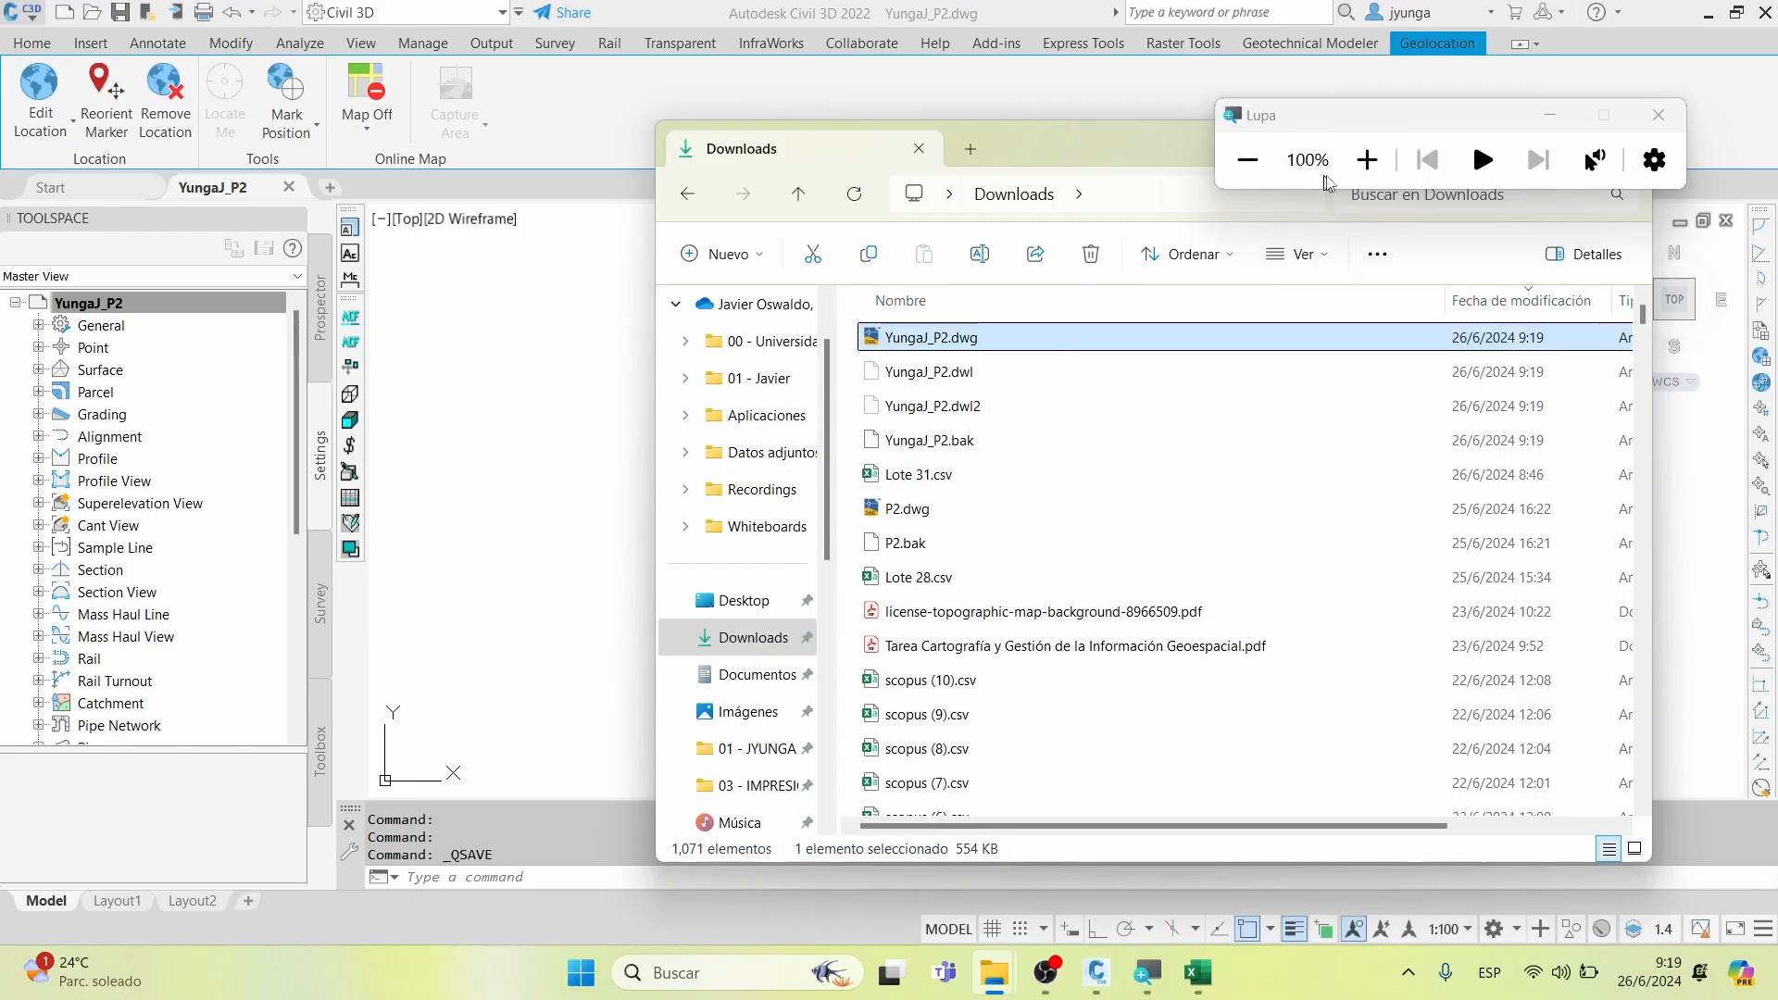
left_click(1367, 159)
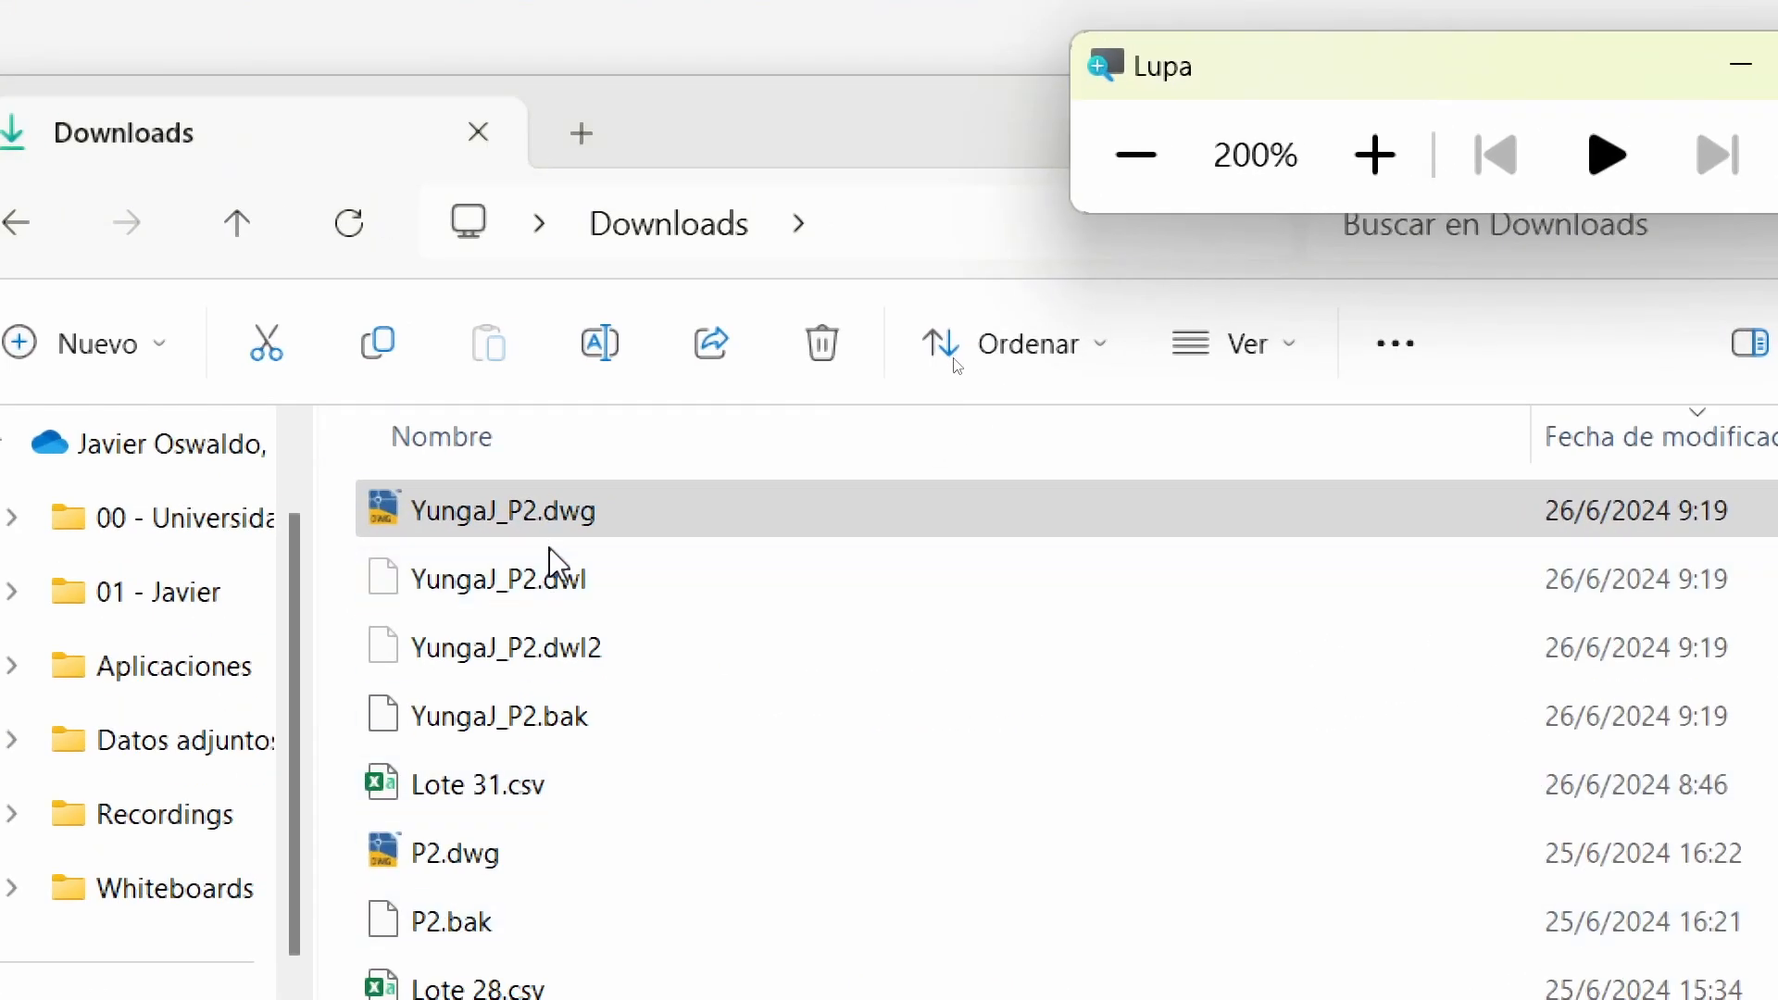
Examine the saved drawing's DWG file and its accompanying BAK, DWL and DWL2 files in Downloads
left_click(583, 526)
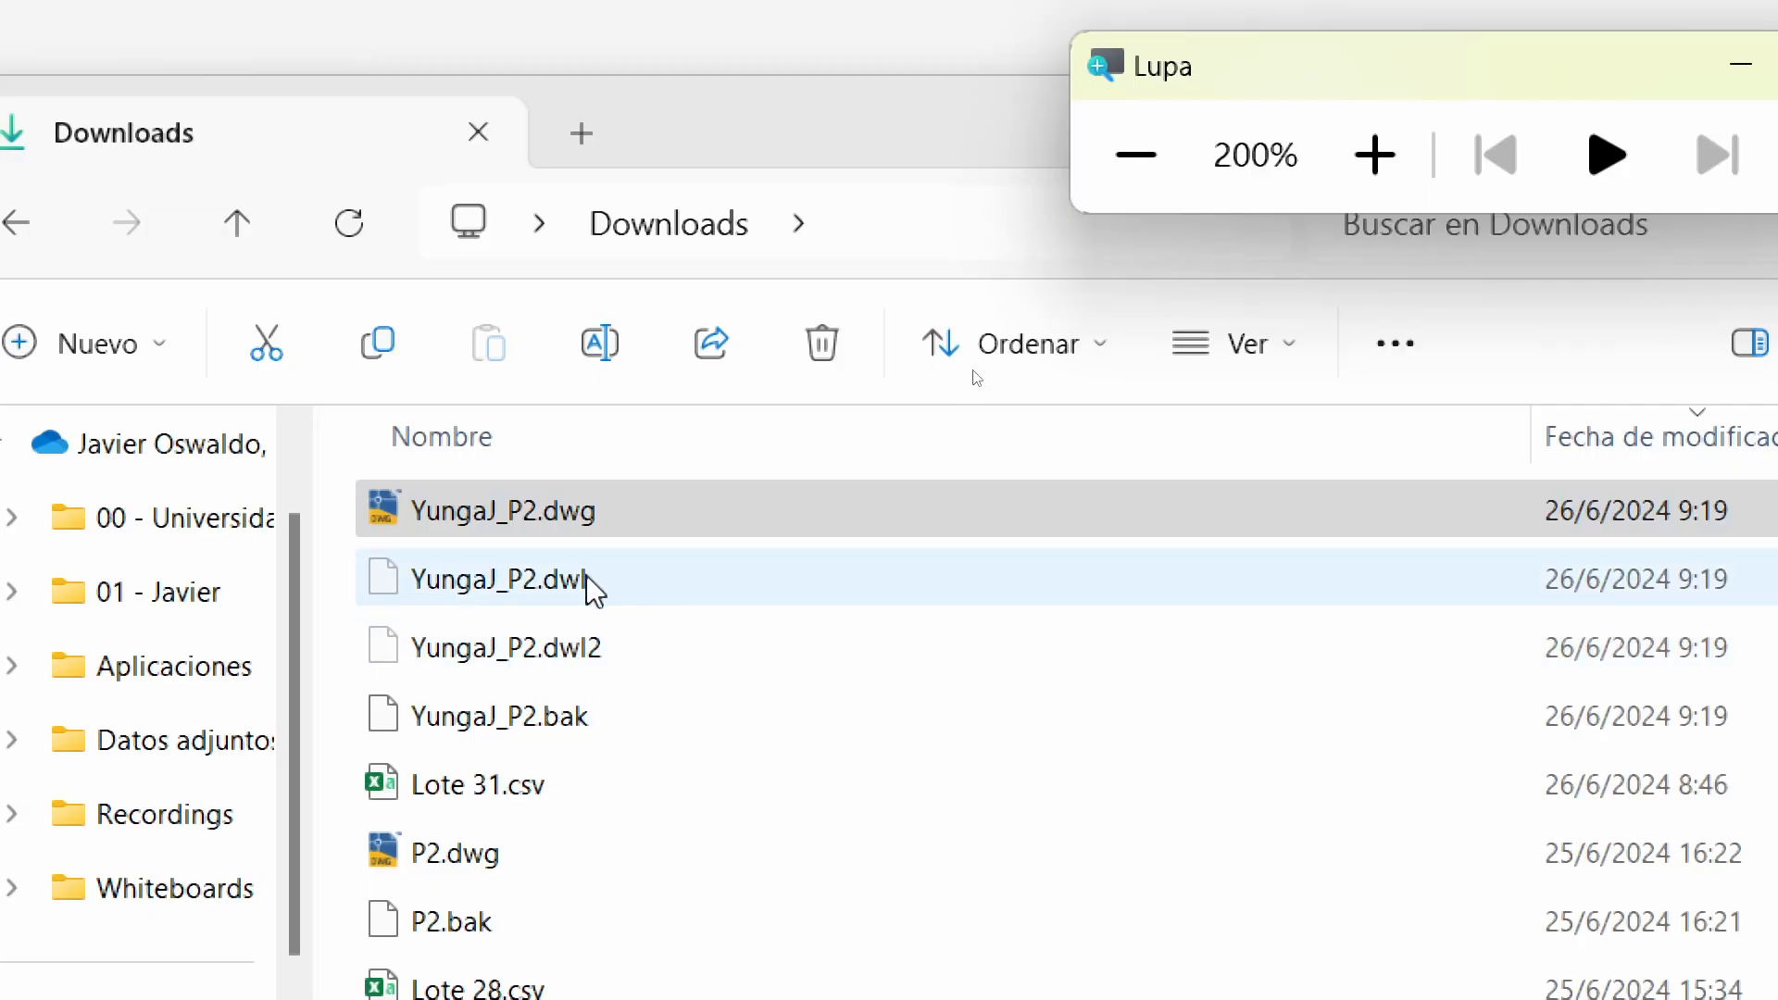
left_click(589, 517)
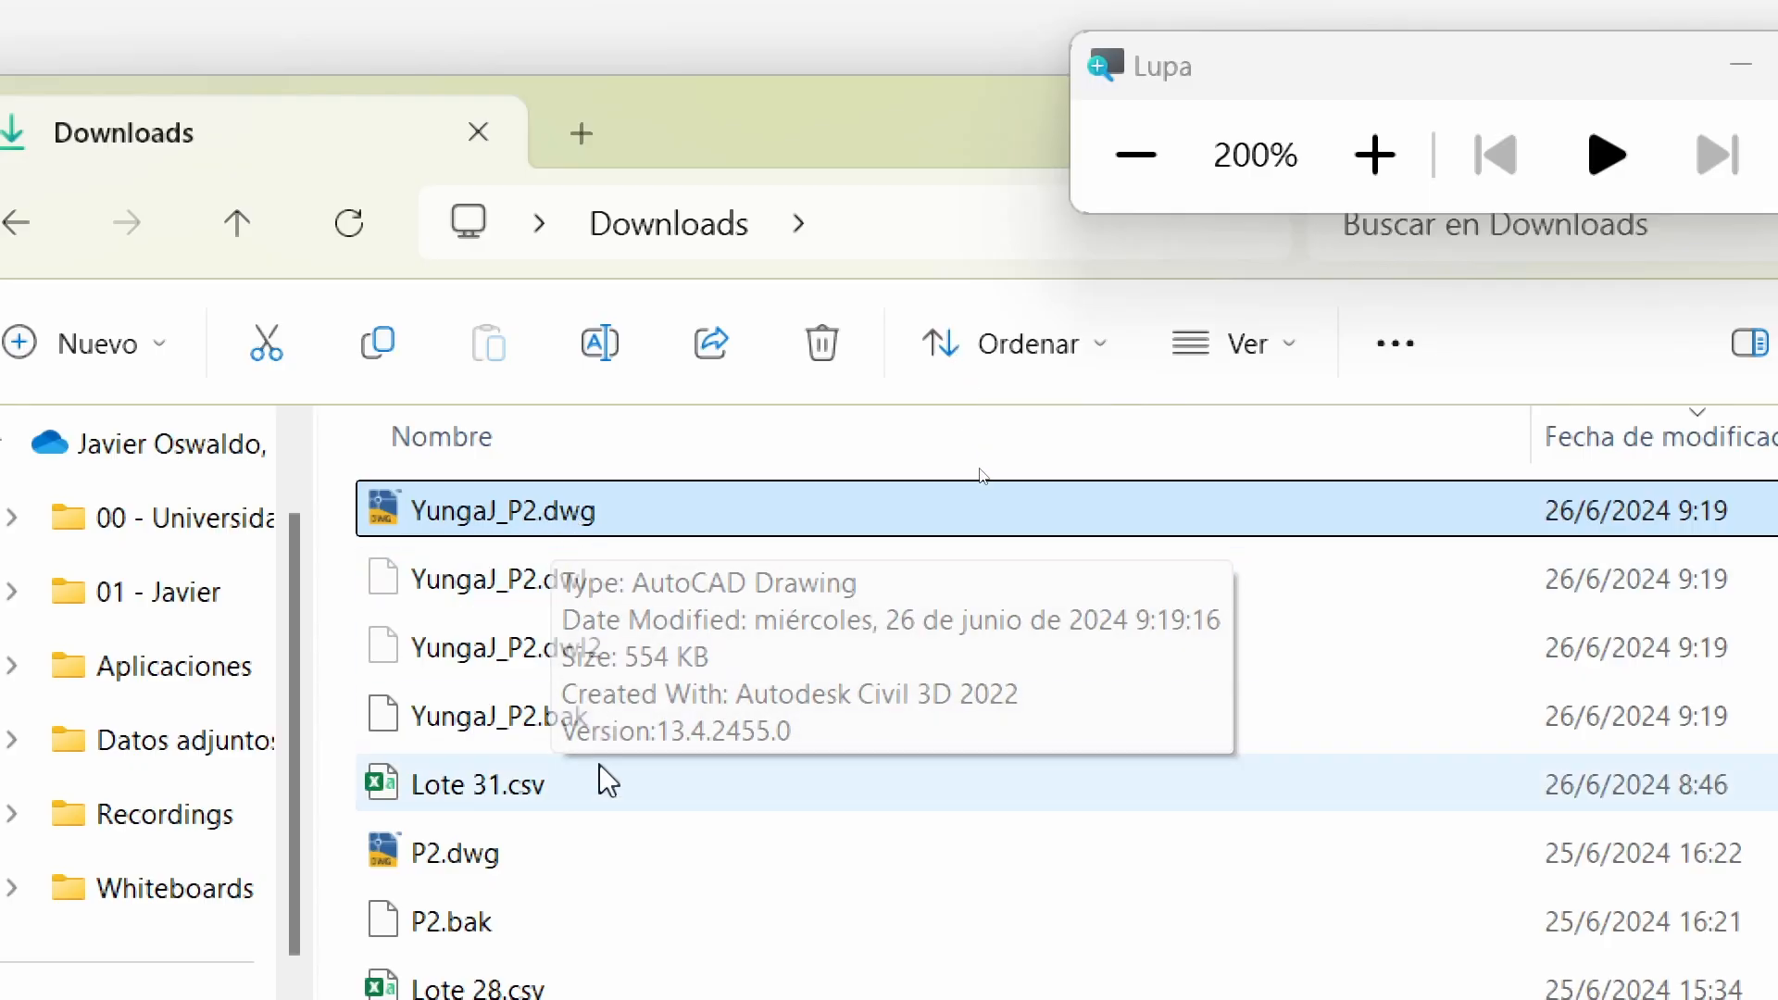
left_click(547, 721)
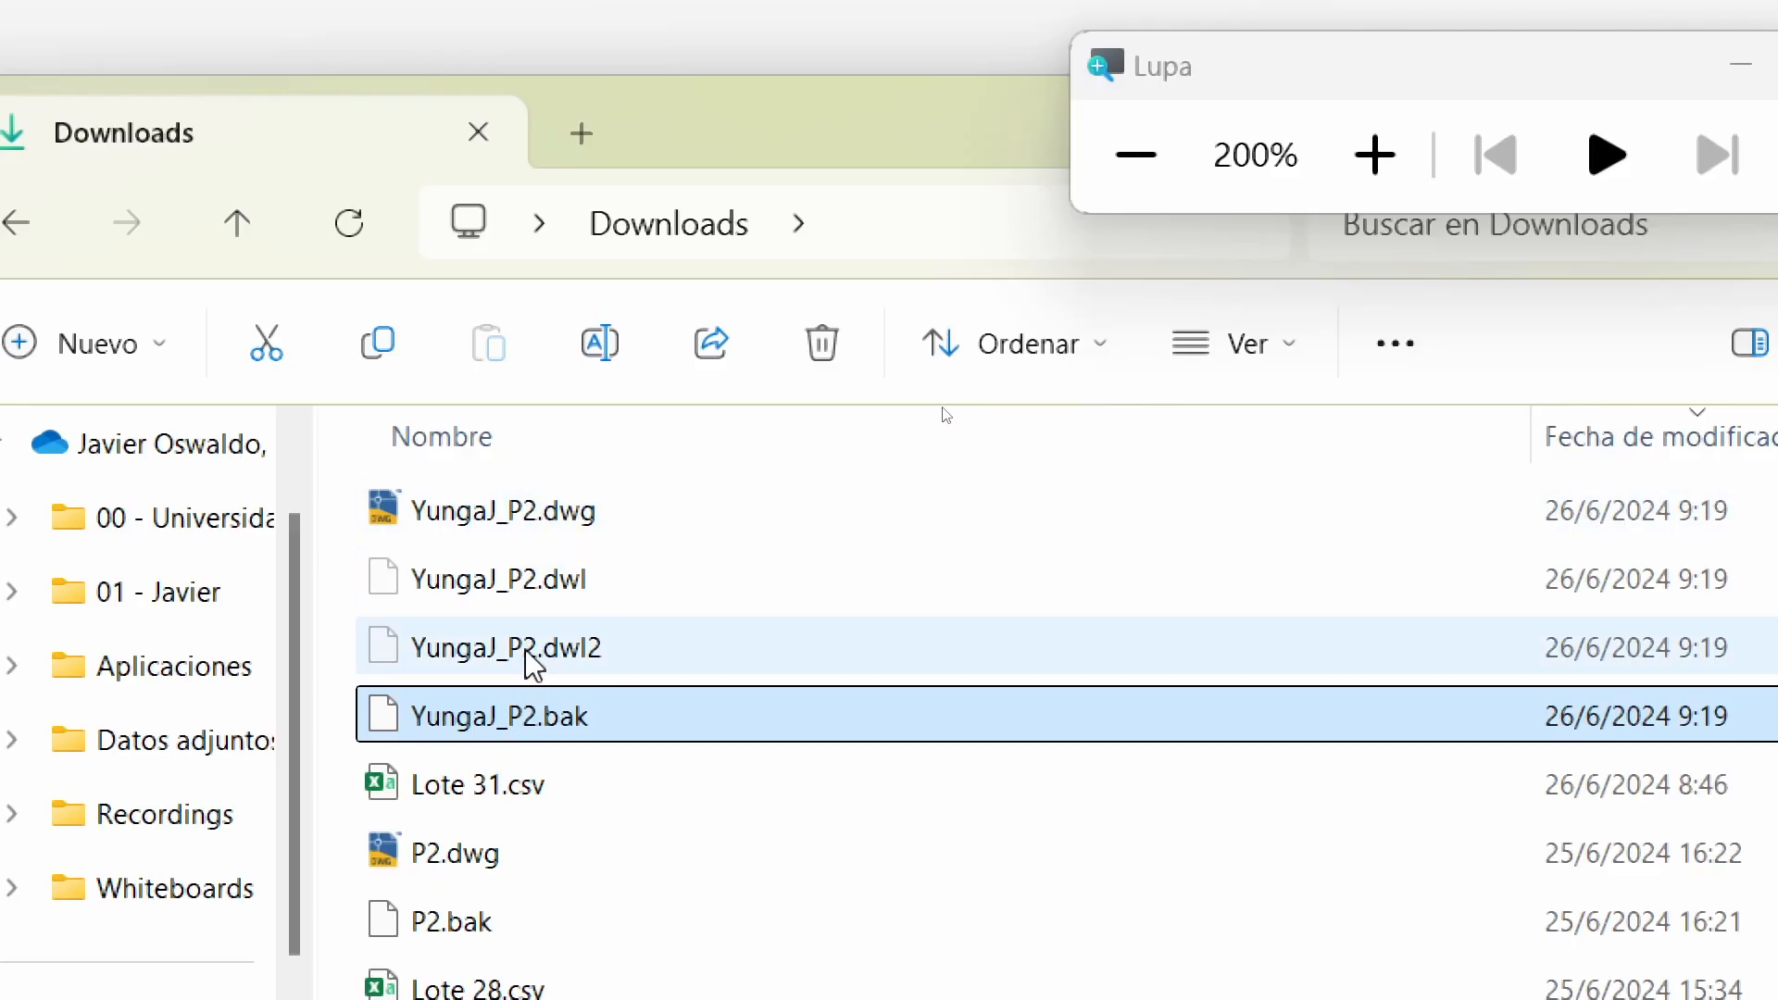
left_click(571, 593)
left_click(580, 663)
left_click(583, 585)
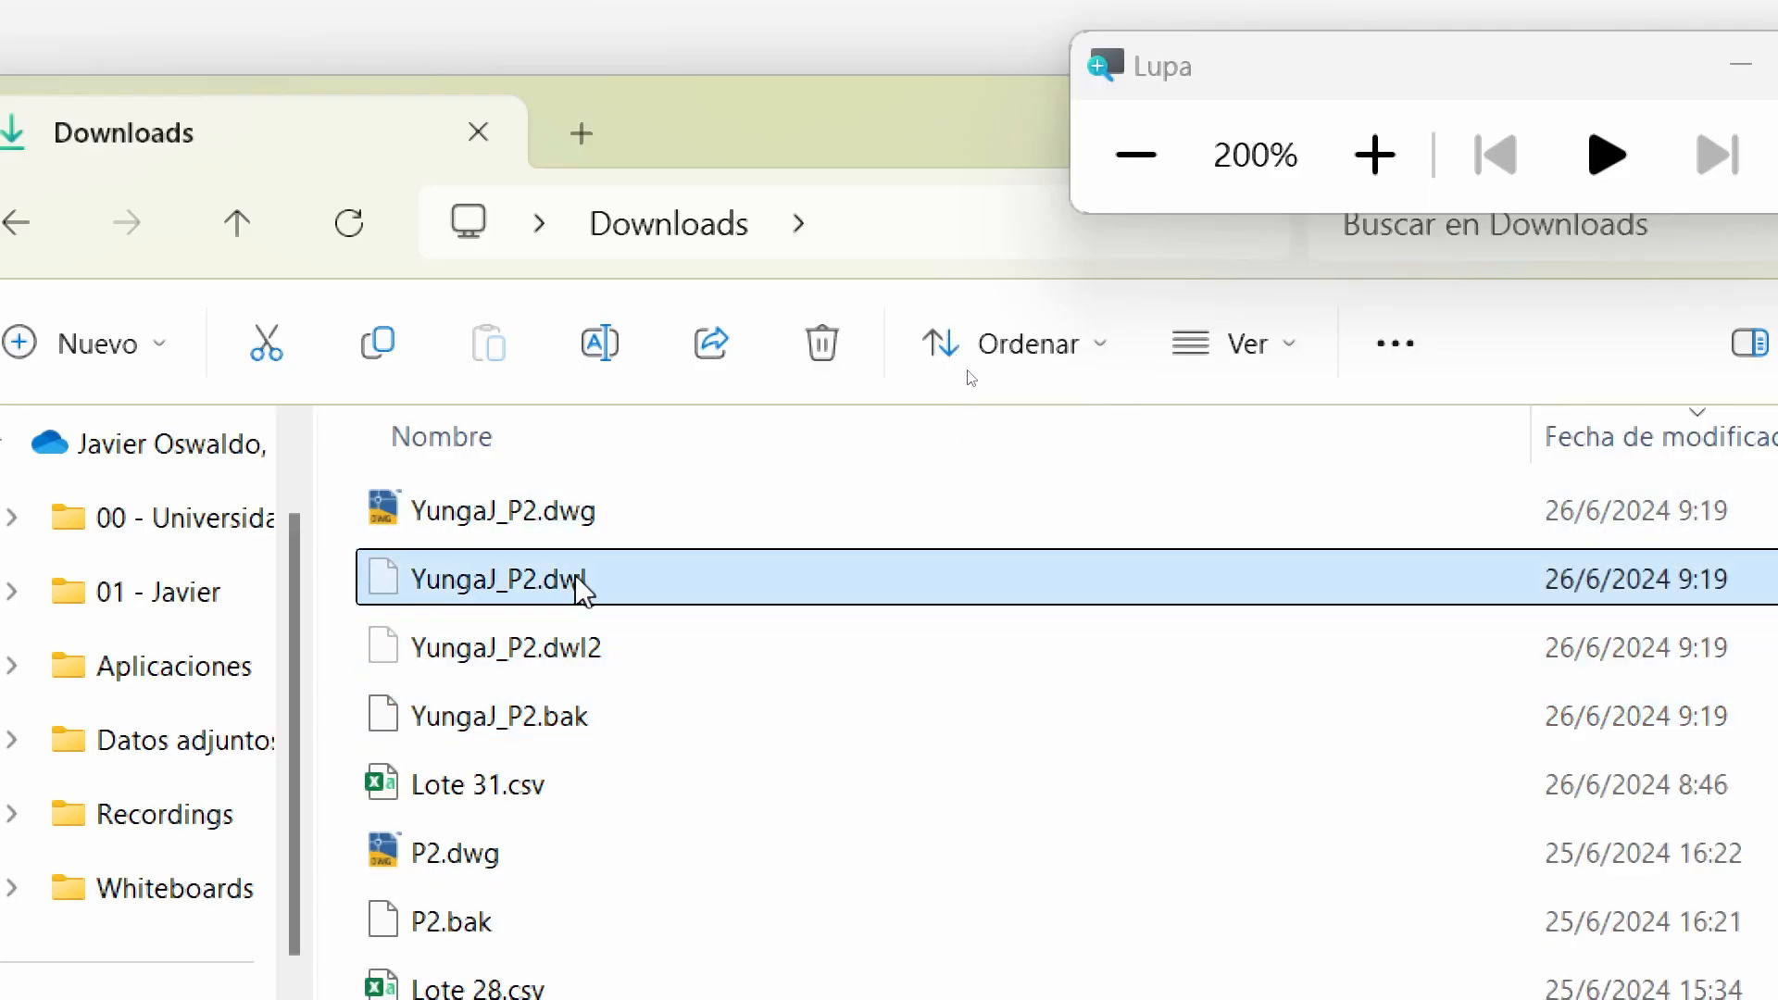
left_click(569, 660)
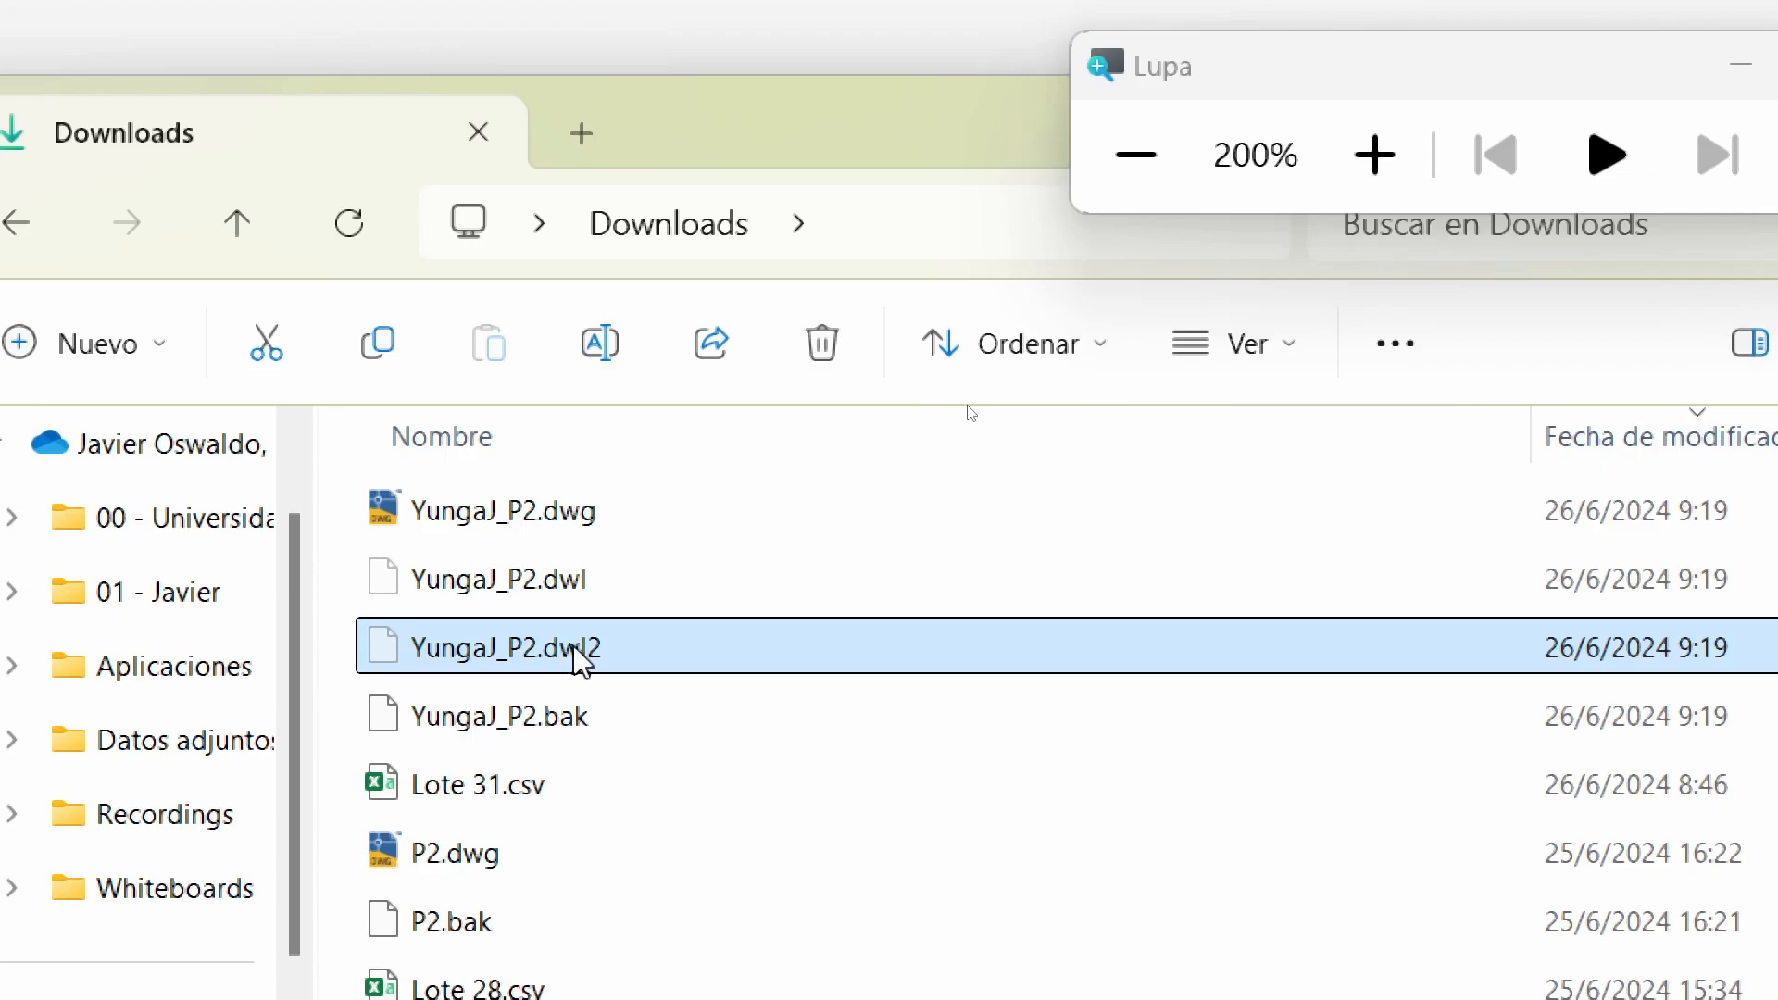
mouse_move(585, 659)
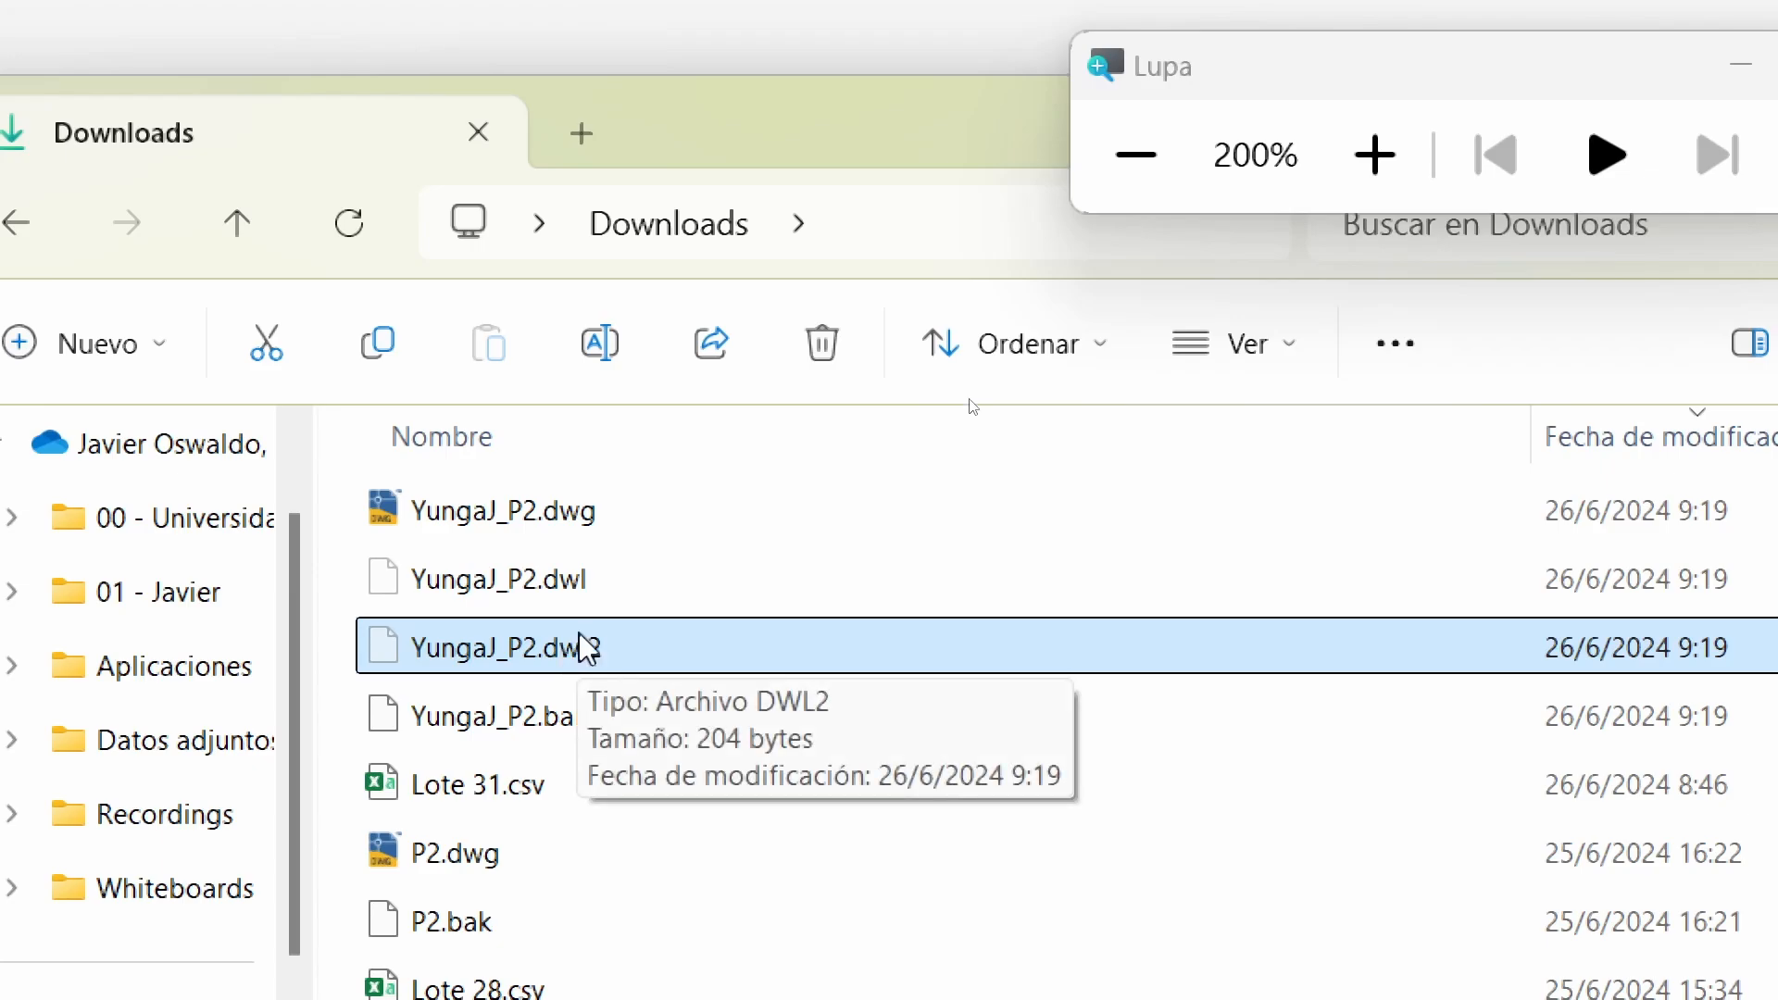
left_click(542, 583)
left_click(553, 677)
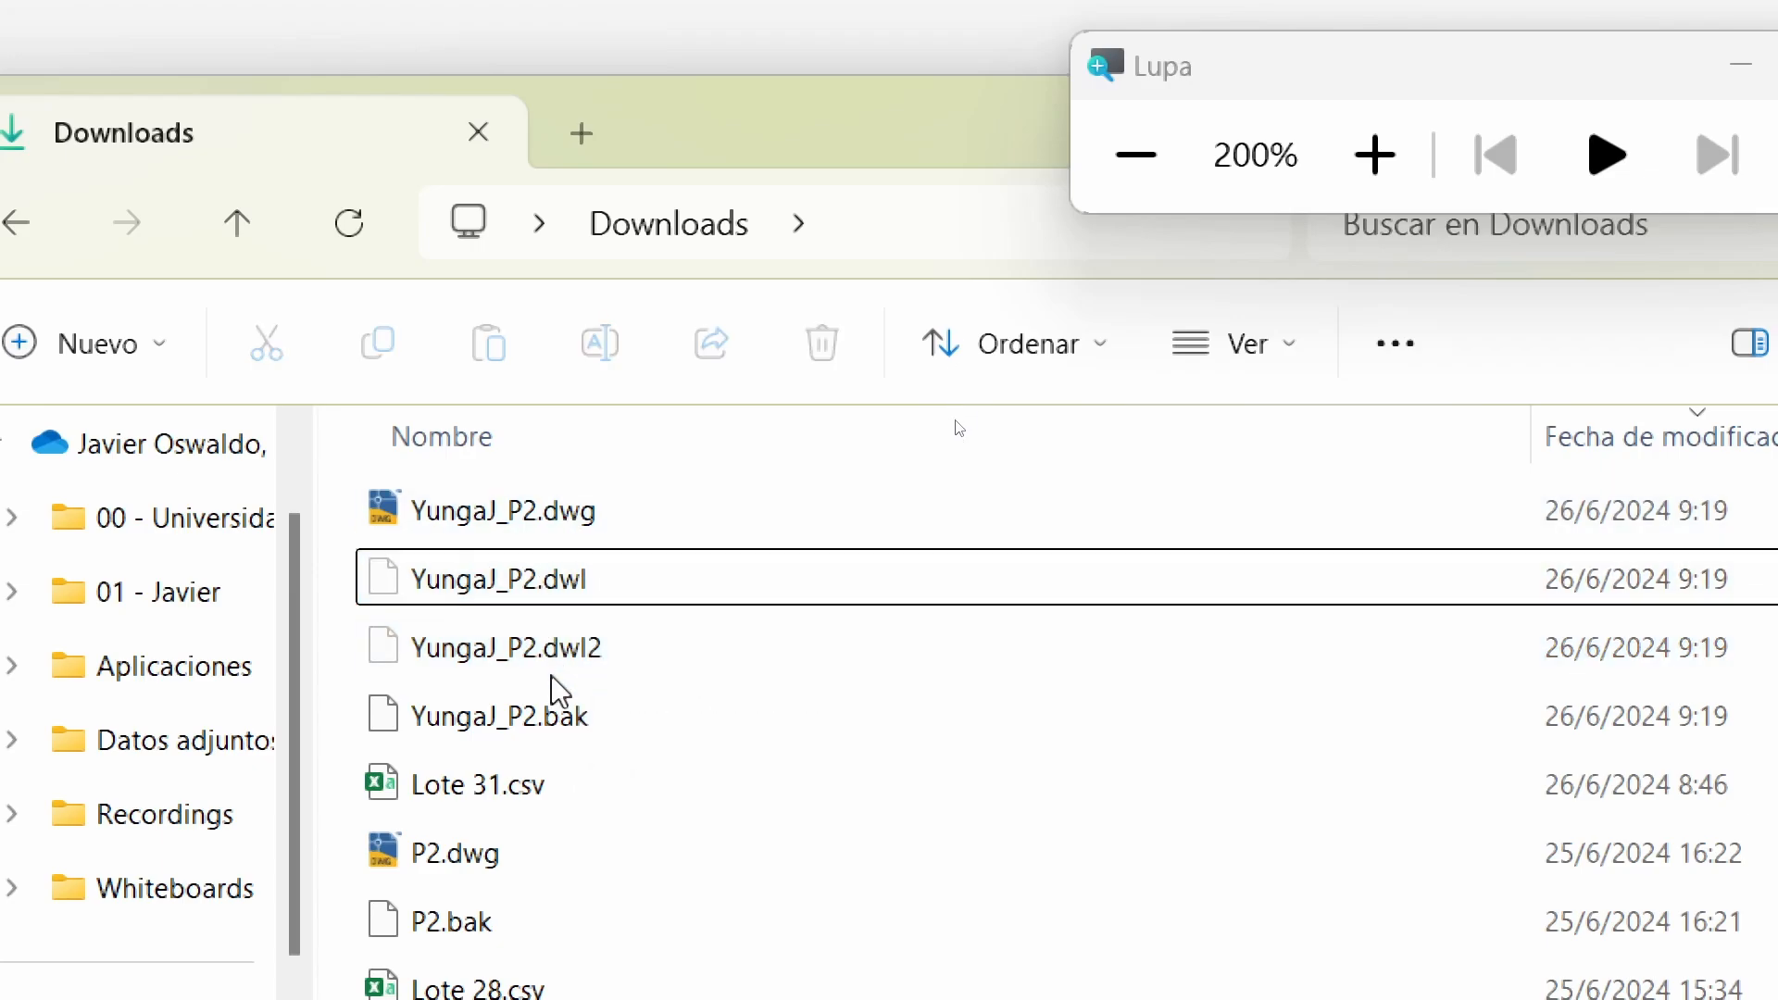
Compare the saved drawing's BAK backup with its DWG file, including the DWG file's details
left_click(565, 729)
left_click(583, 517)
left_click(556, 725)
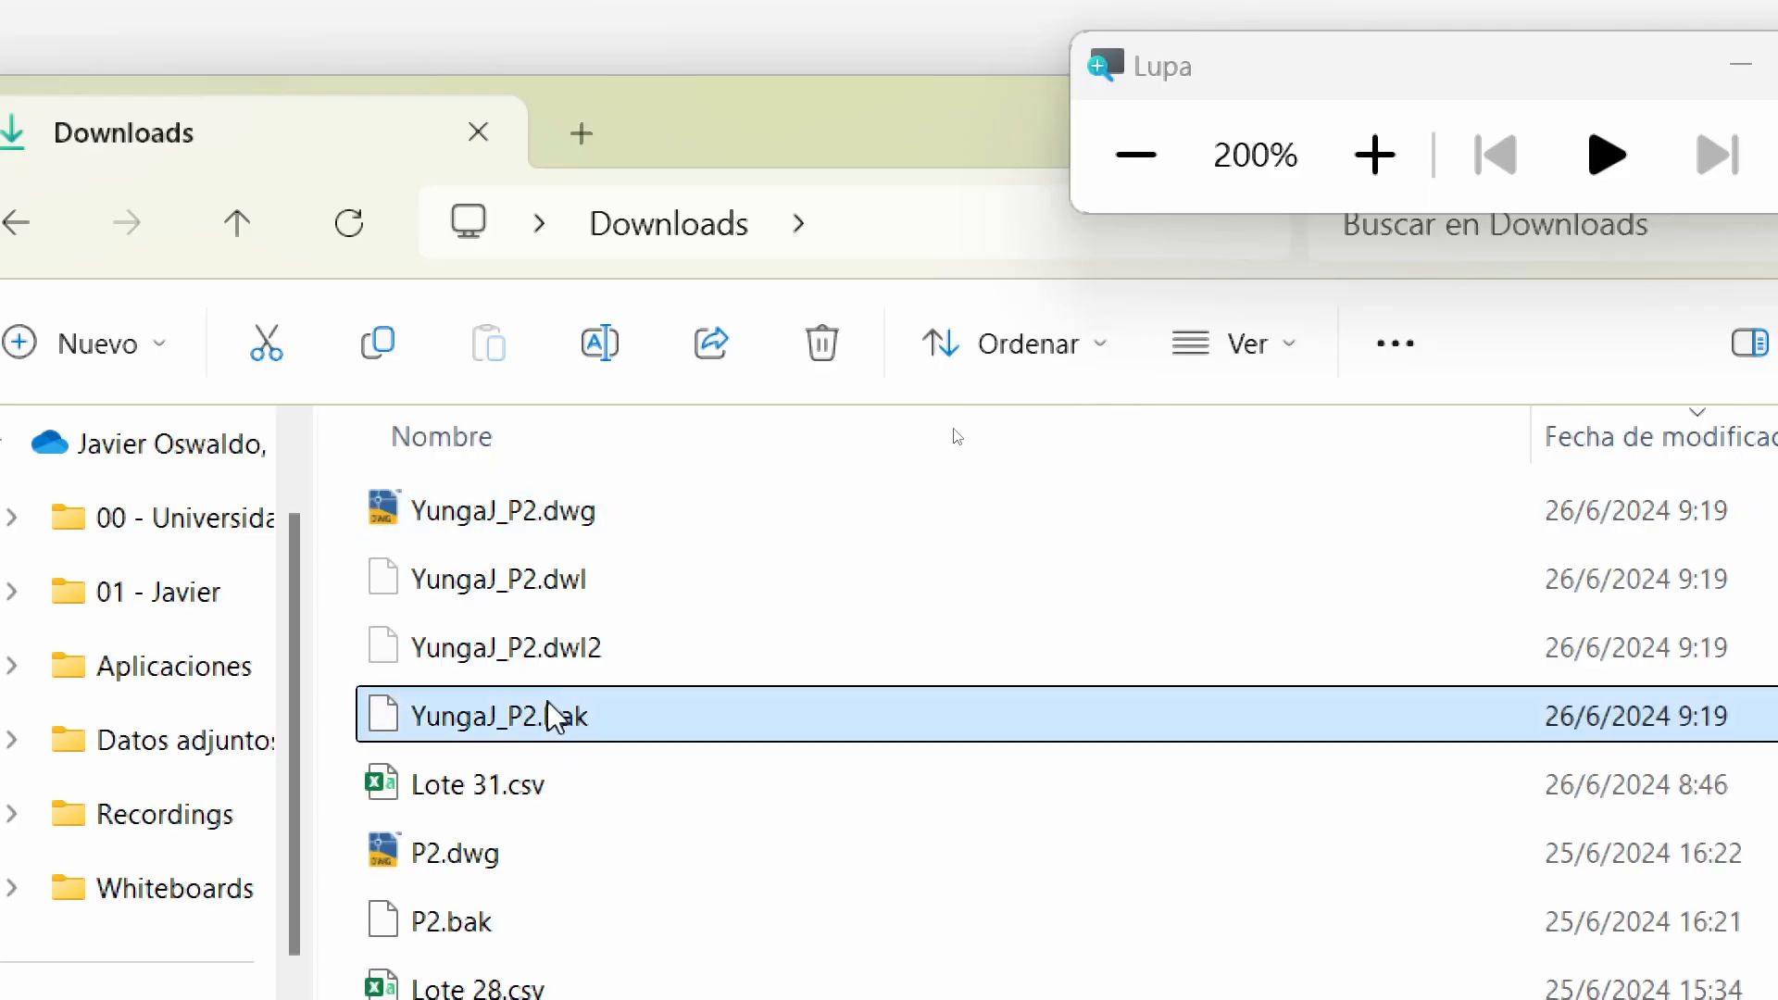
left_click(576, 511)
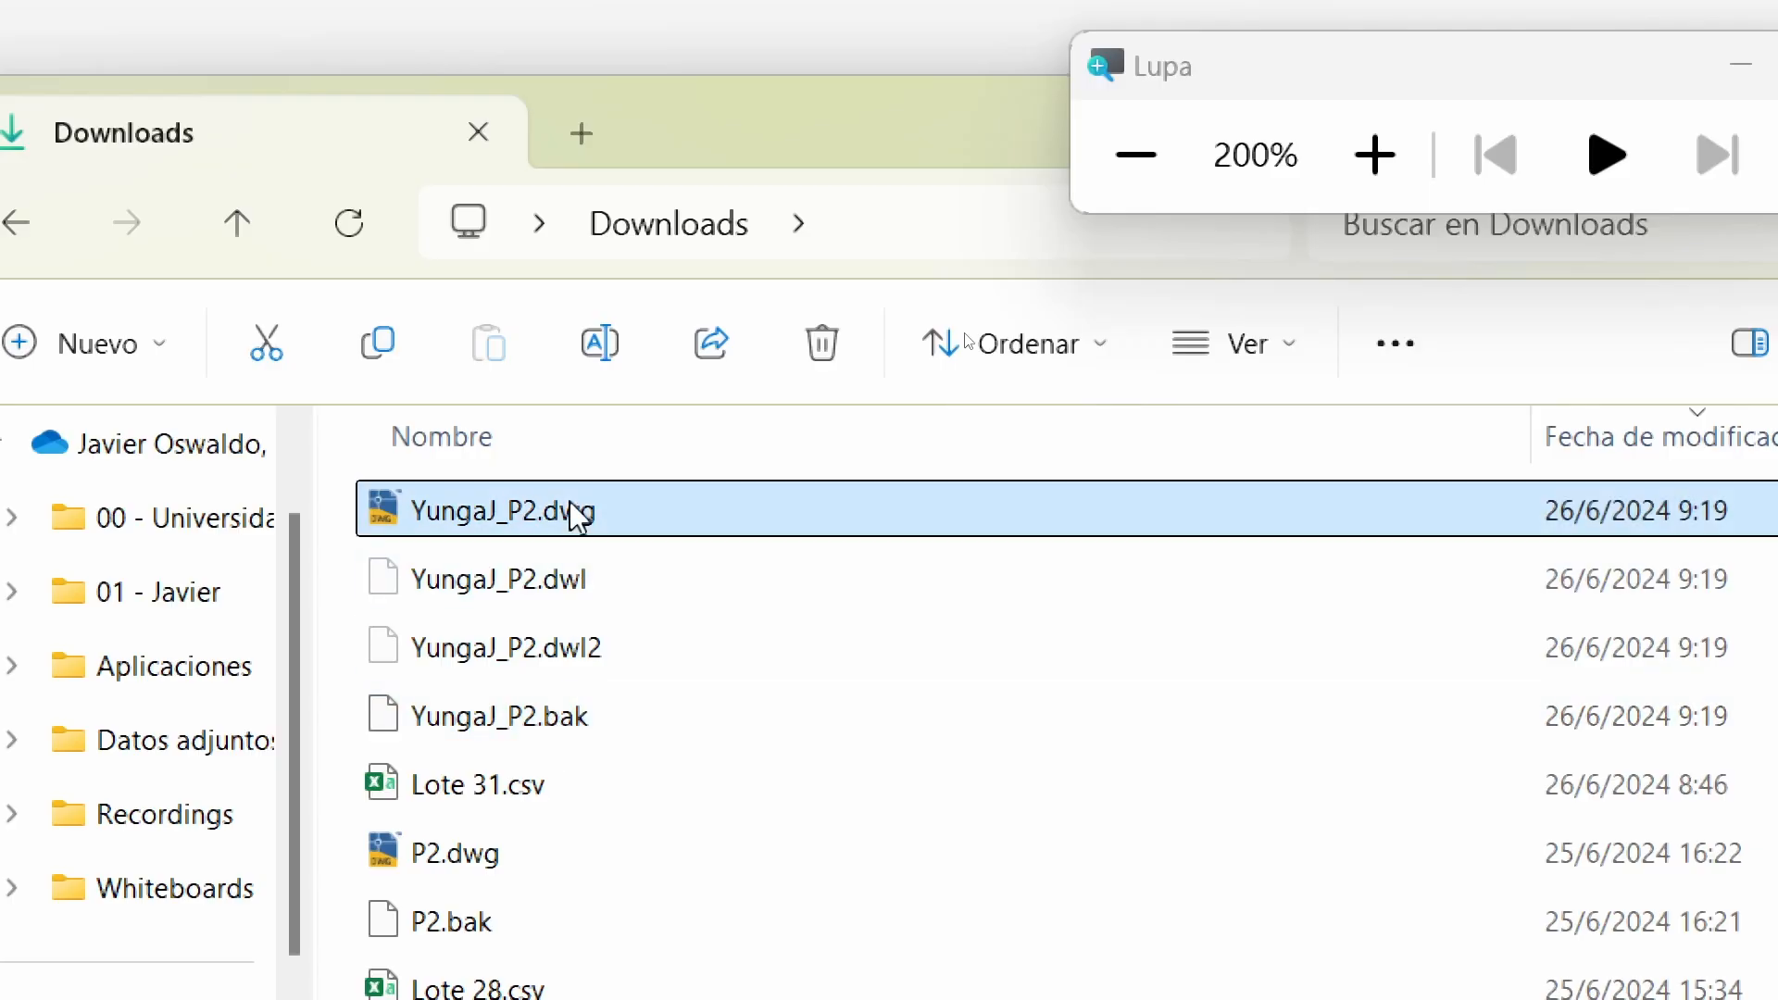
left_click(560, 731)
left_click(548, 519)
mouse_move(562, 536)
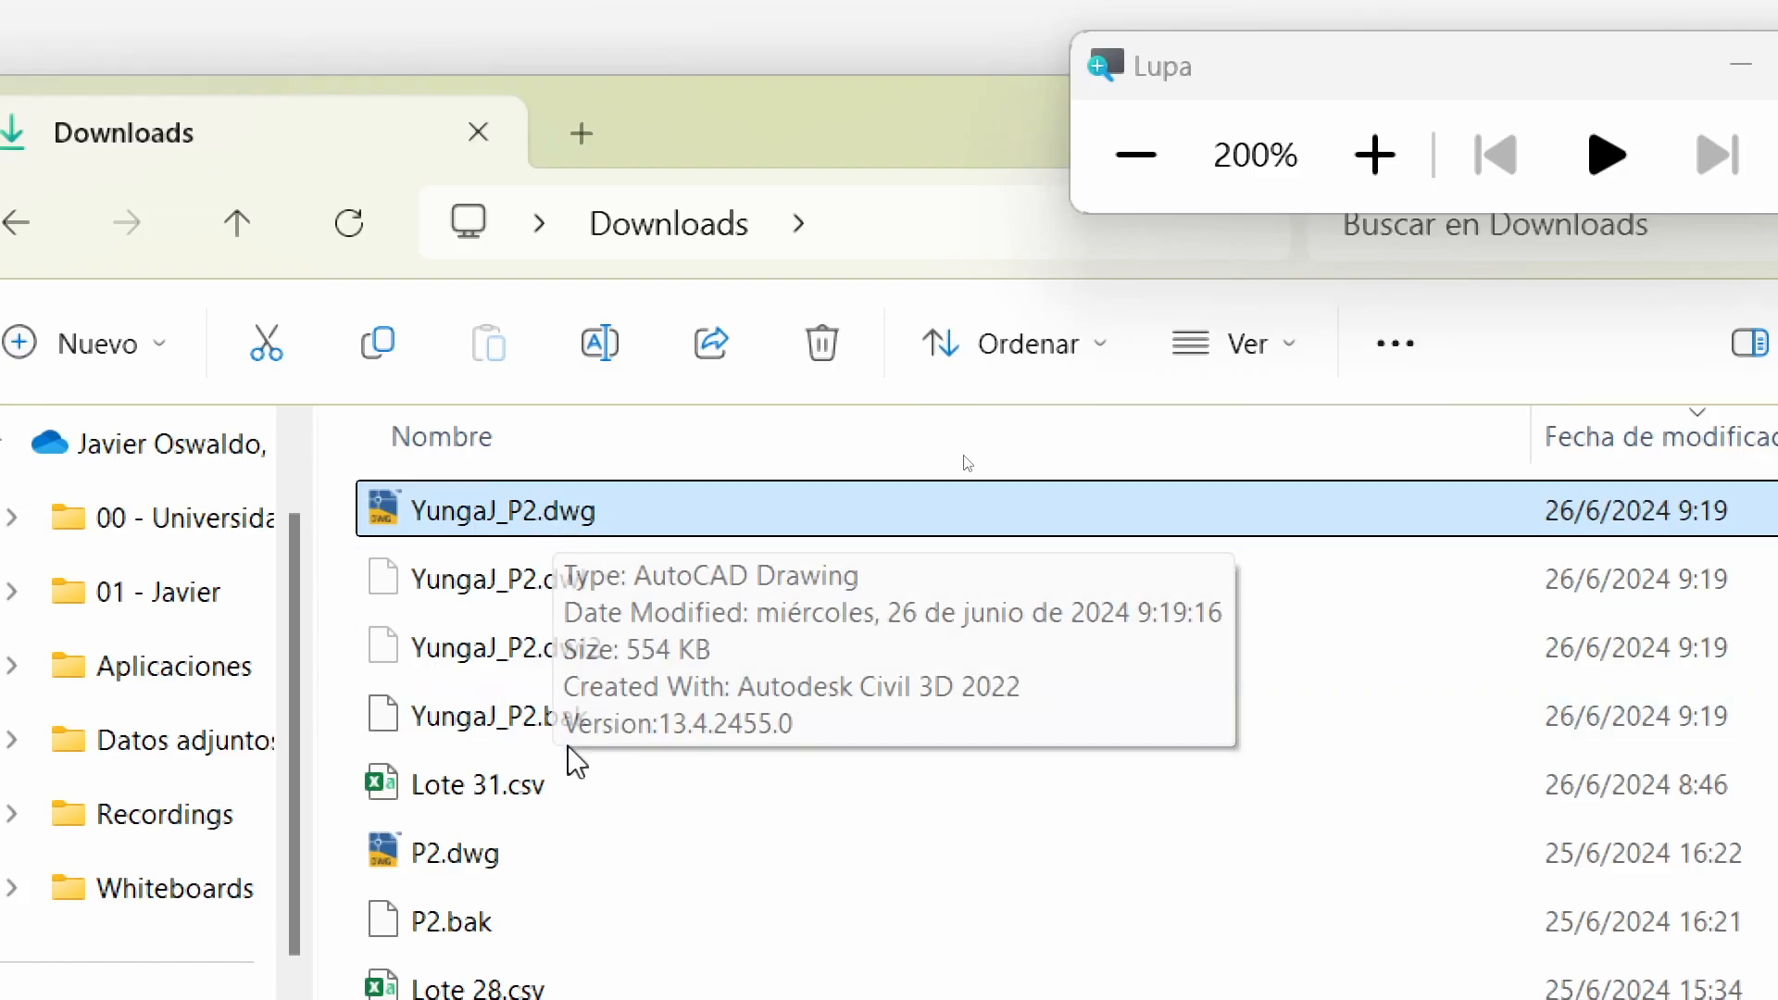
left_click(520, 736)
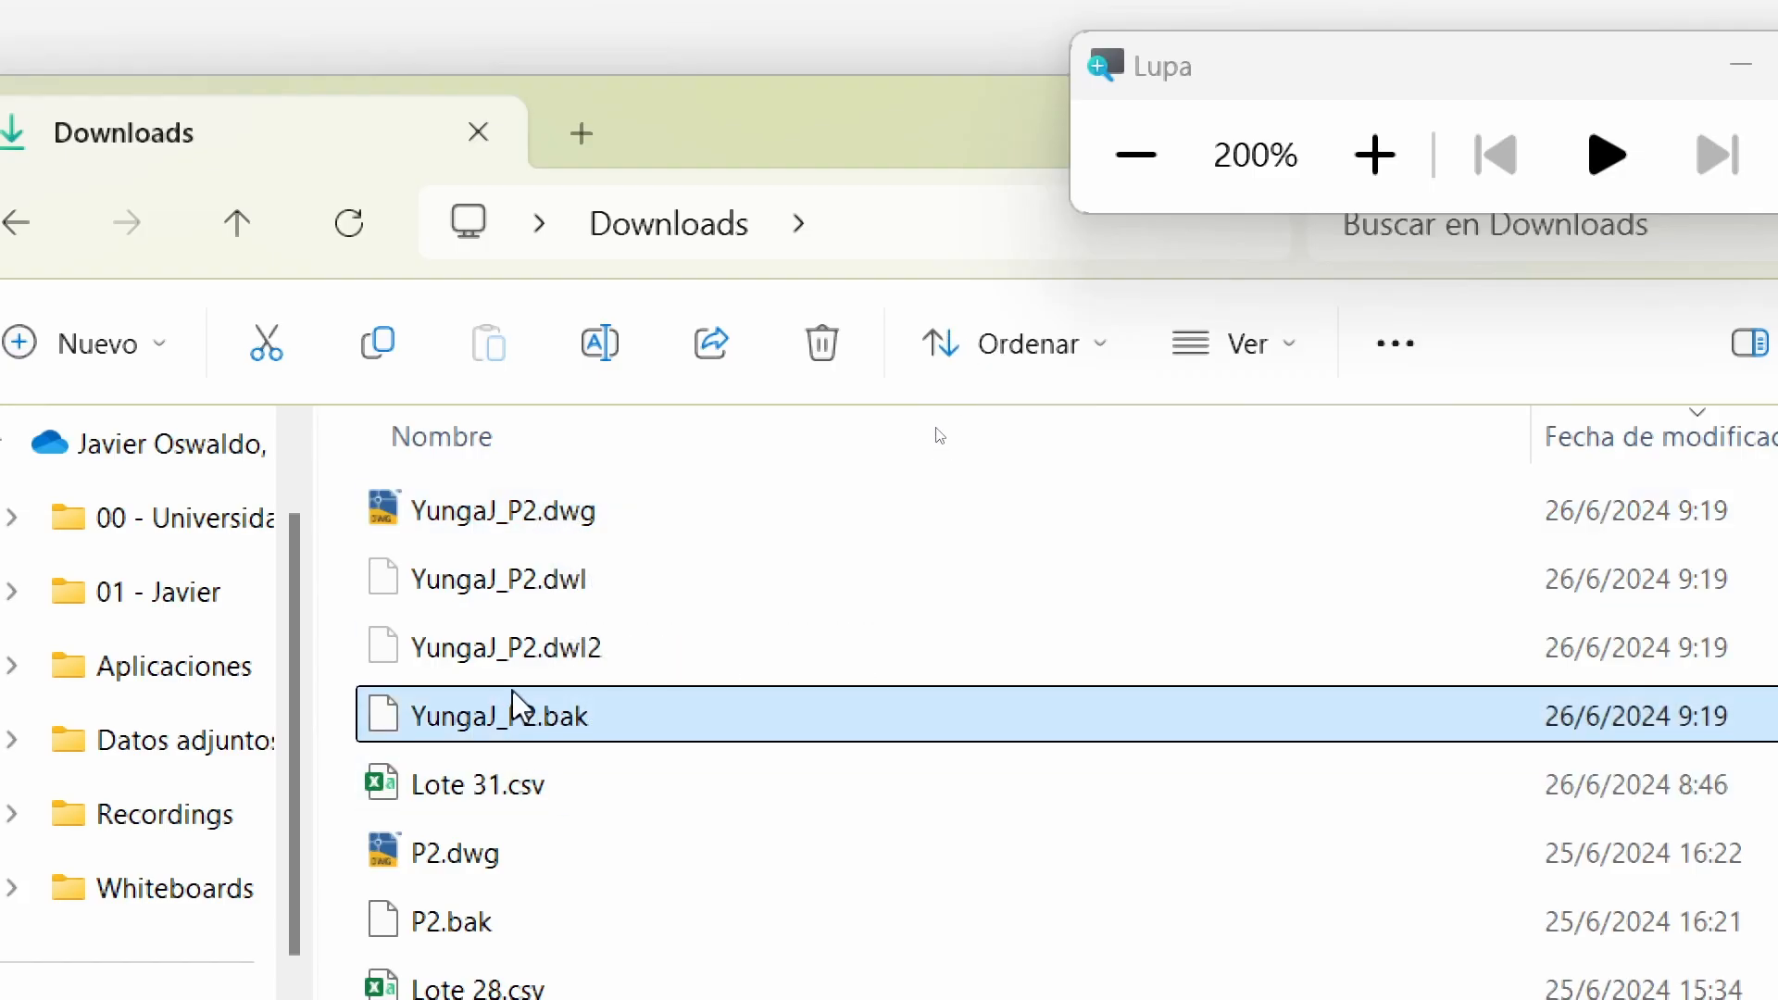
mouse_move(518, 708)
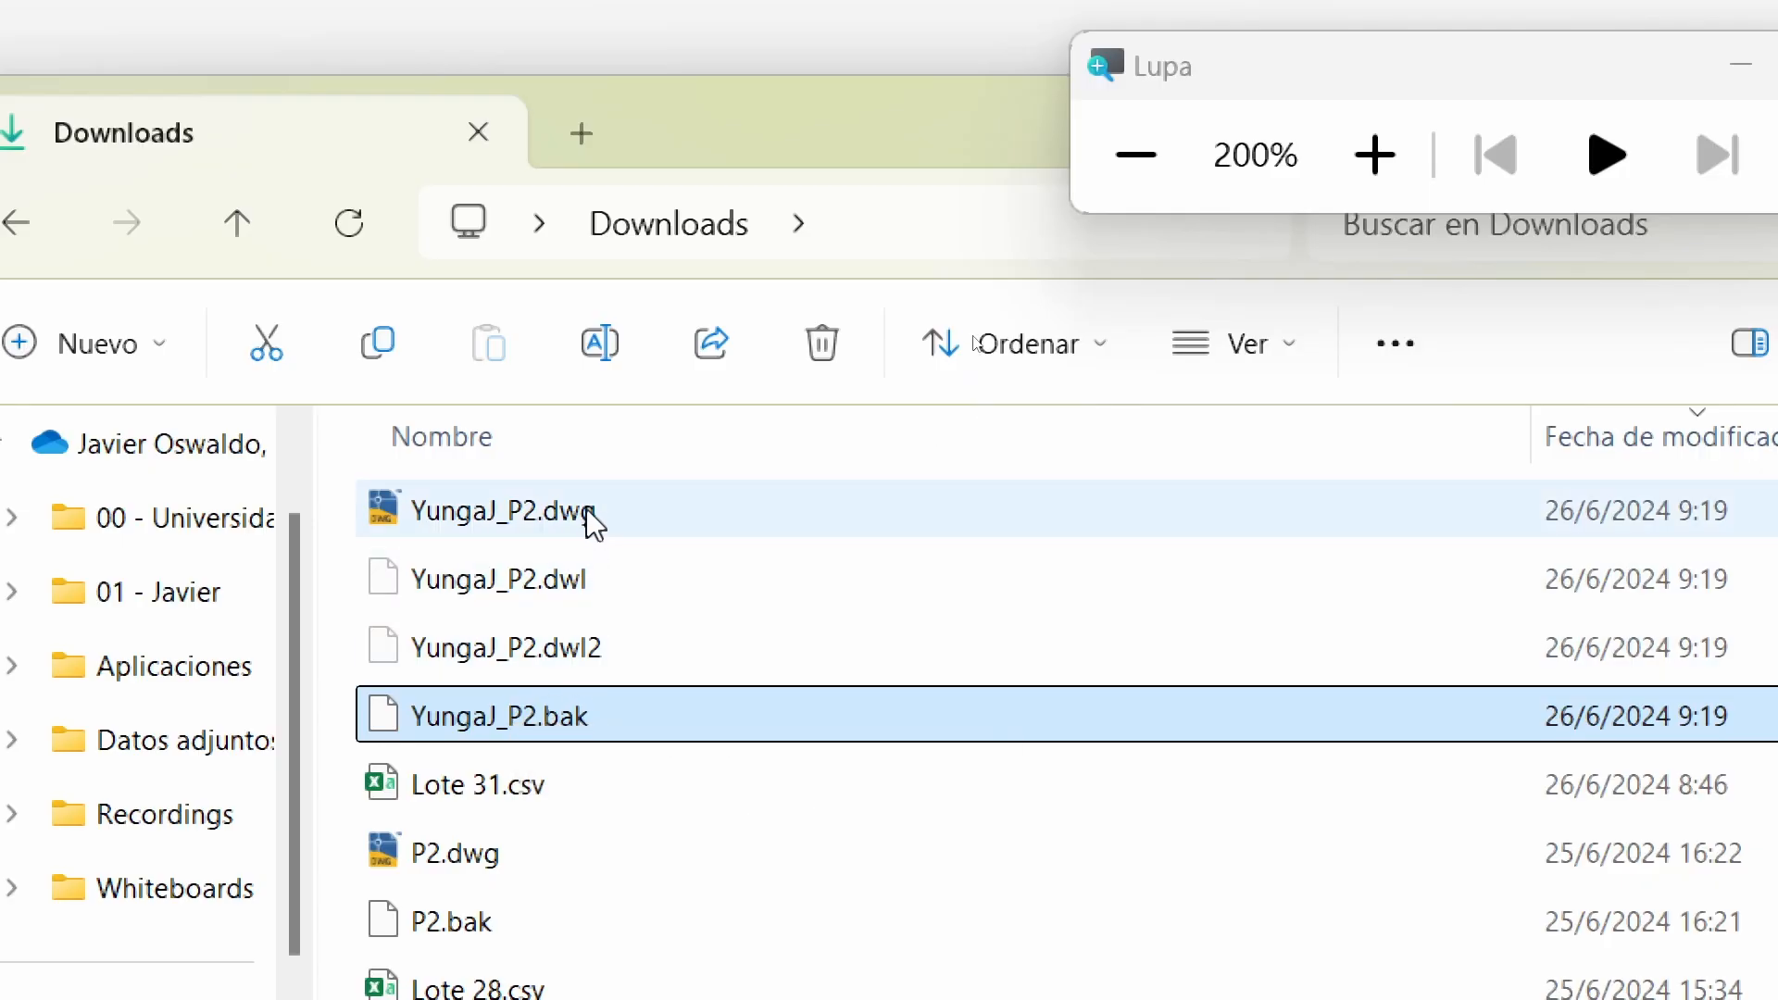
left_click(585, 515)
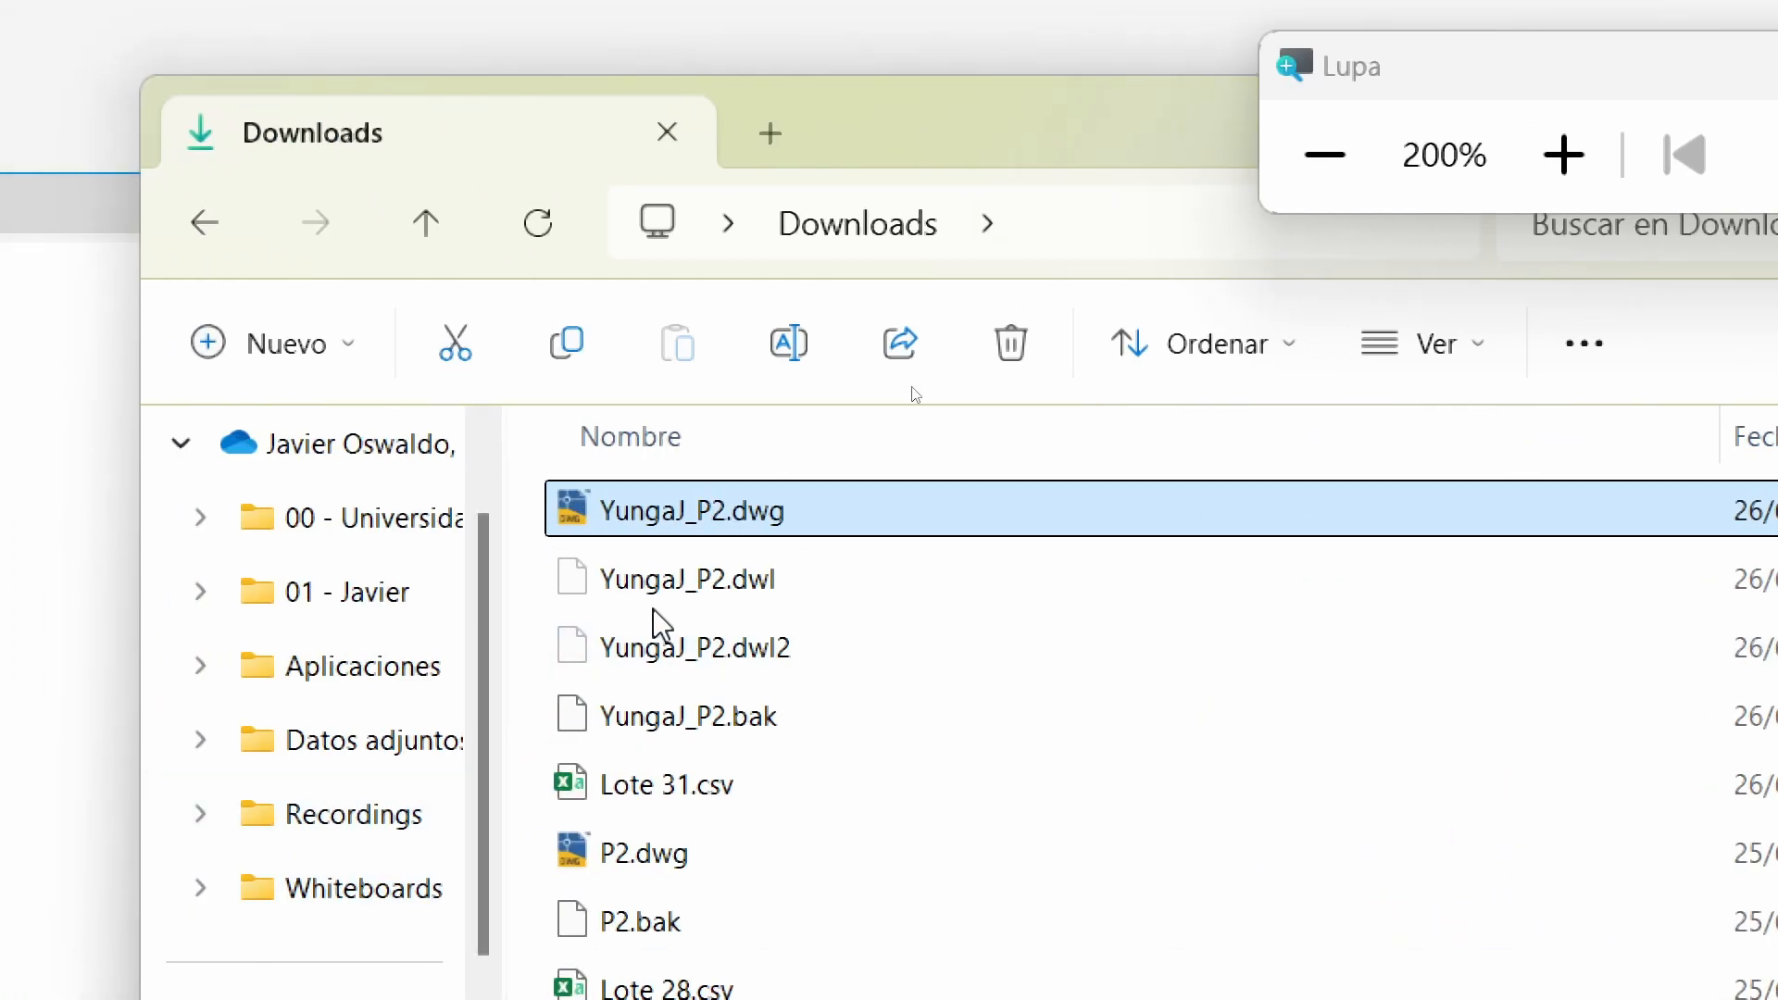
Review the DWL and DWL2 files that accompany the open drawing in Downloads
left_click(730, 585)
left_click(700, 639)
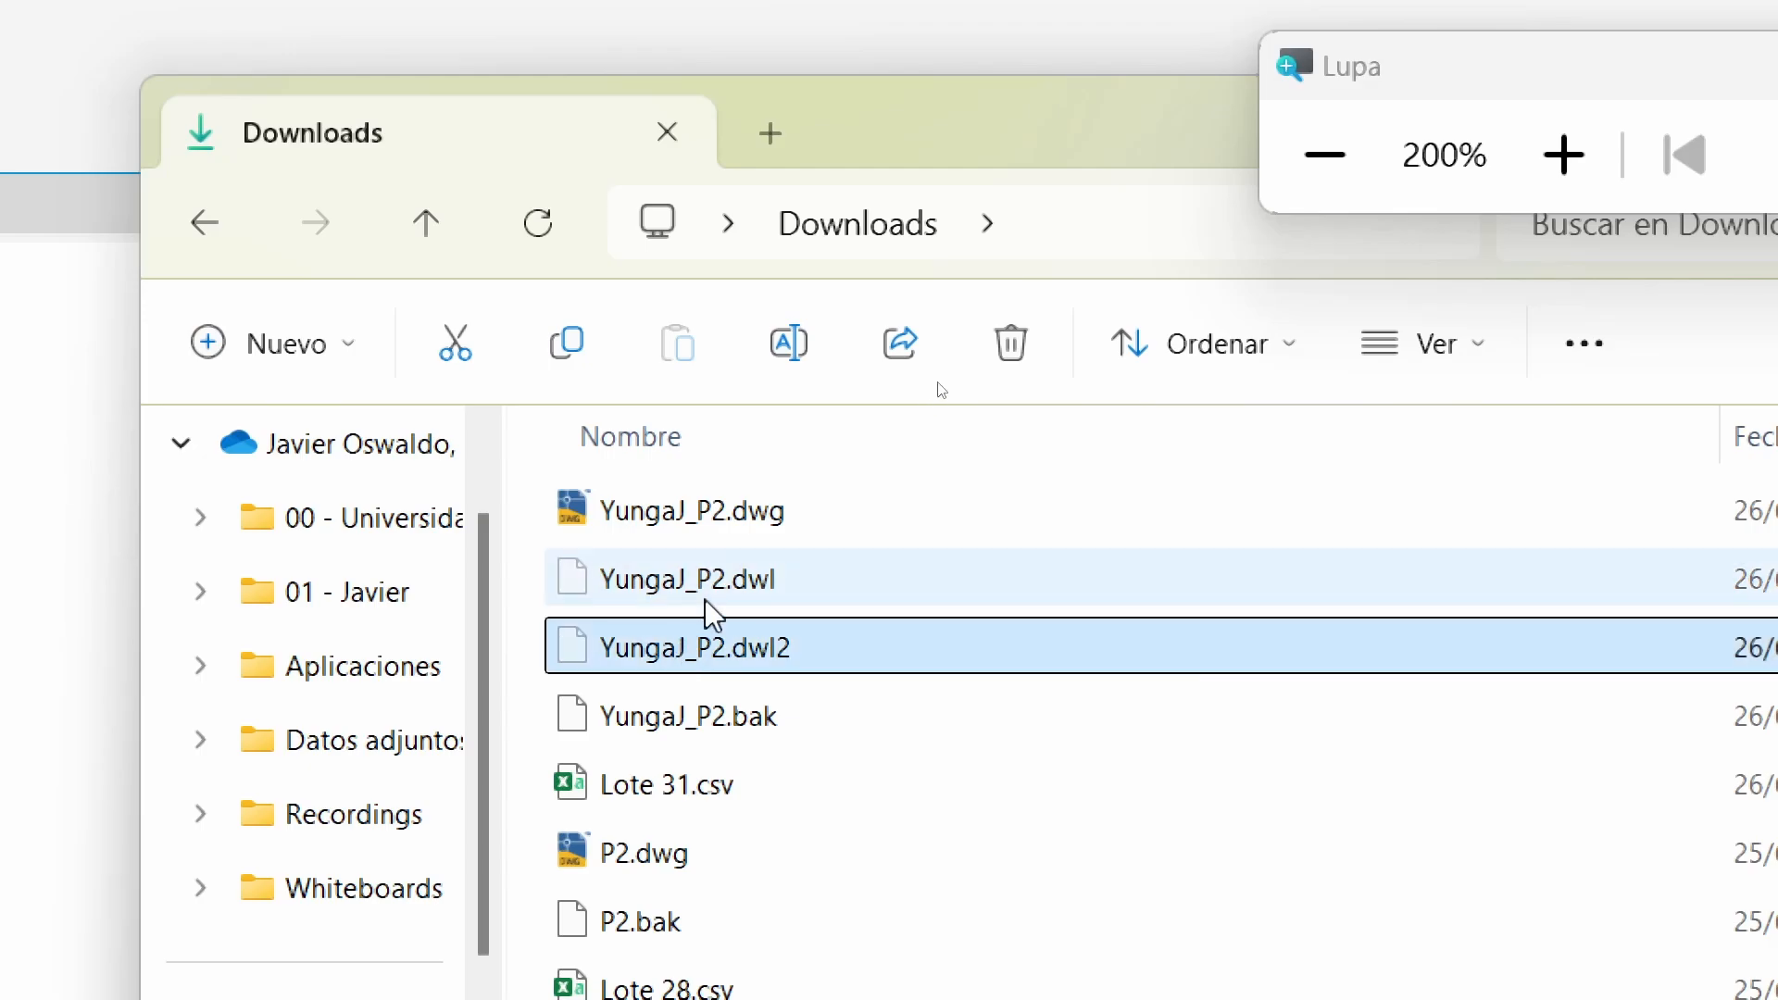
left_click(705, 595)
left_click(685, 659)
left_click(719, 578)
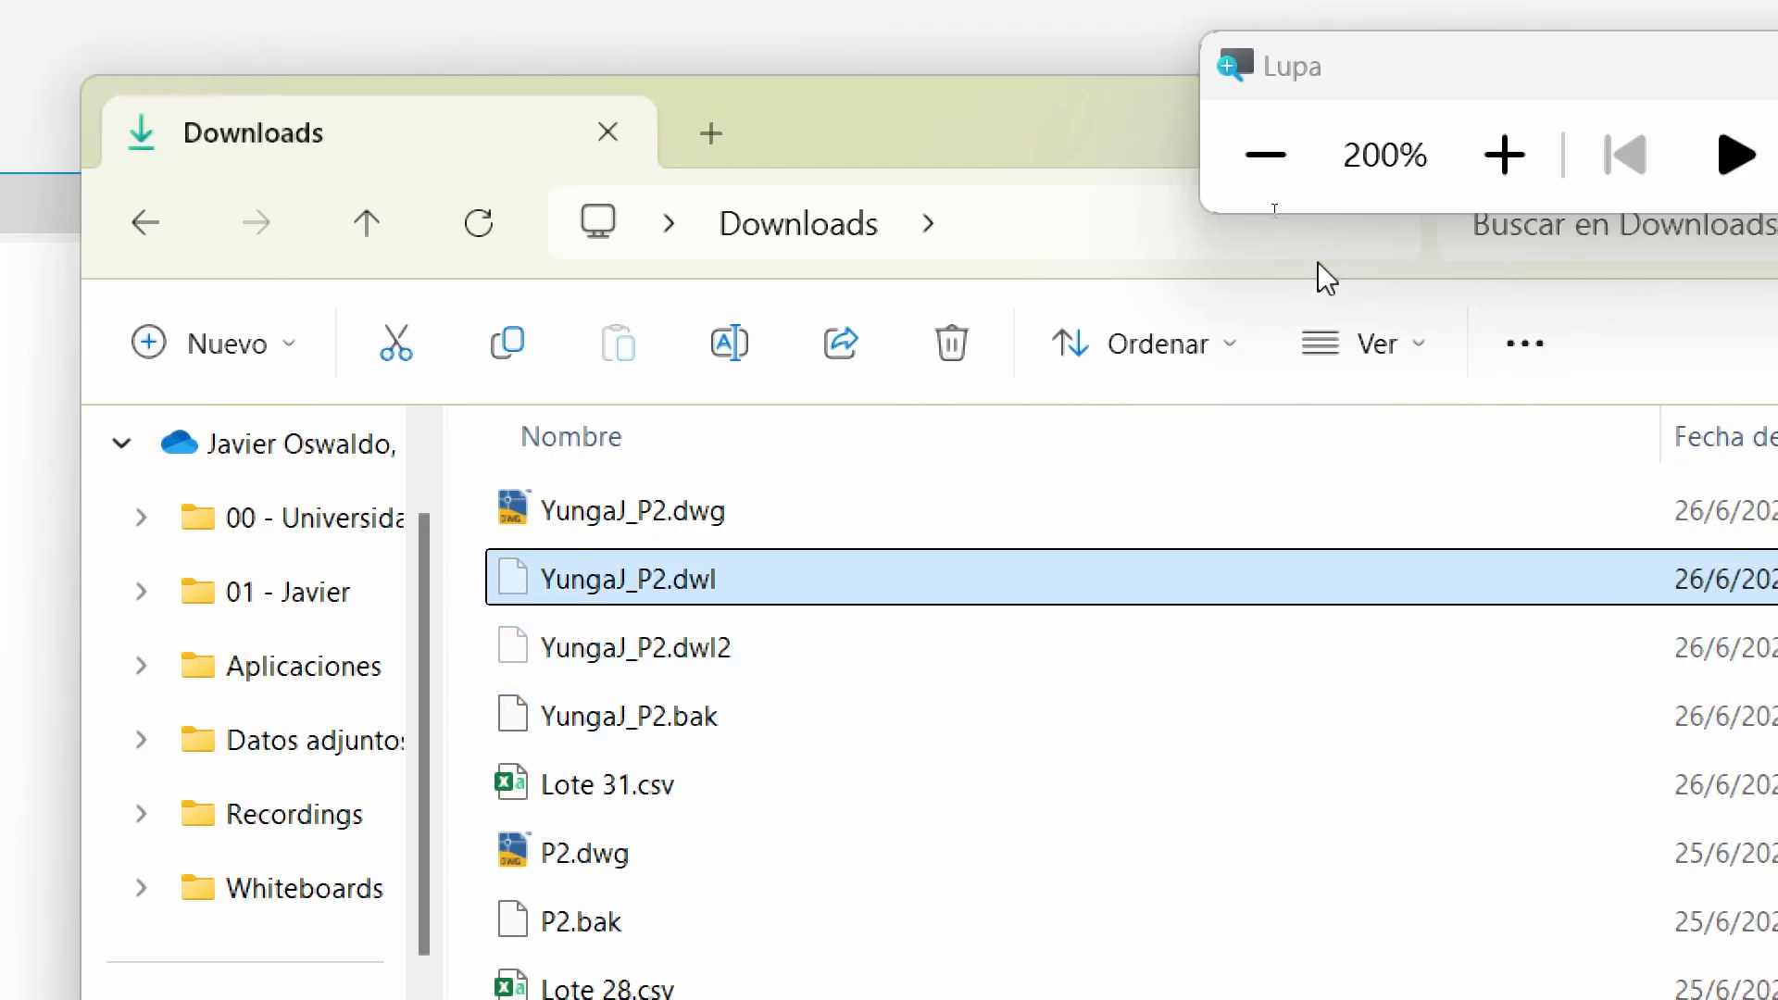
Return to Civil 3D at 100% magnification, zoom the drawing to its extents and save it
left_click(1274, 166)
left_click(598, 395)
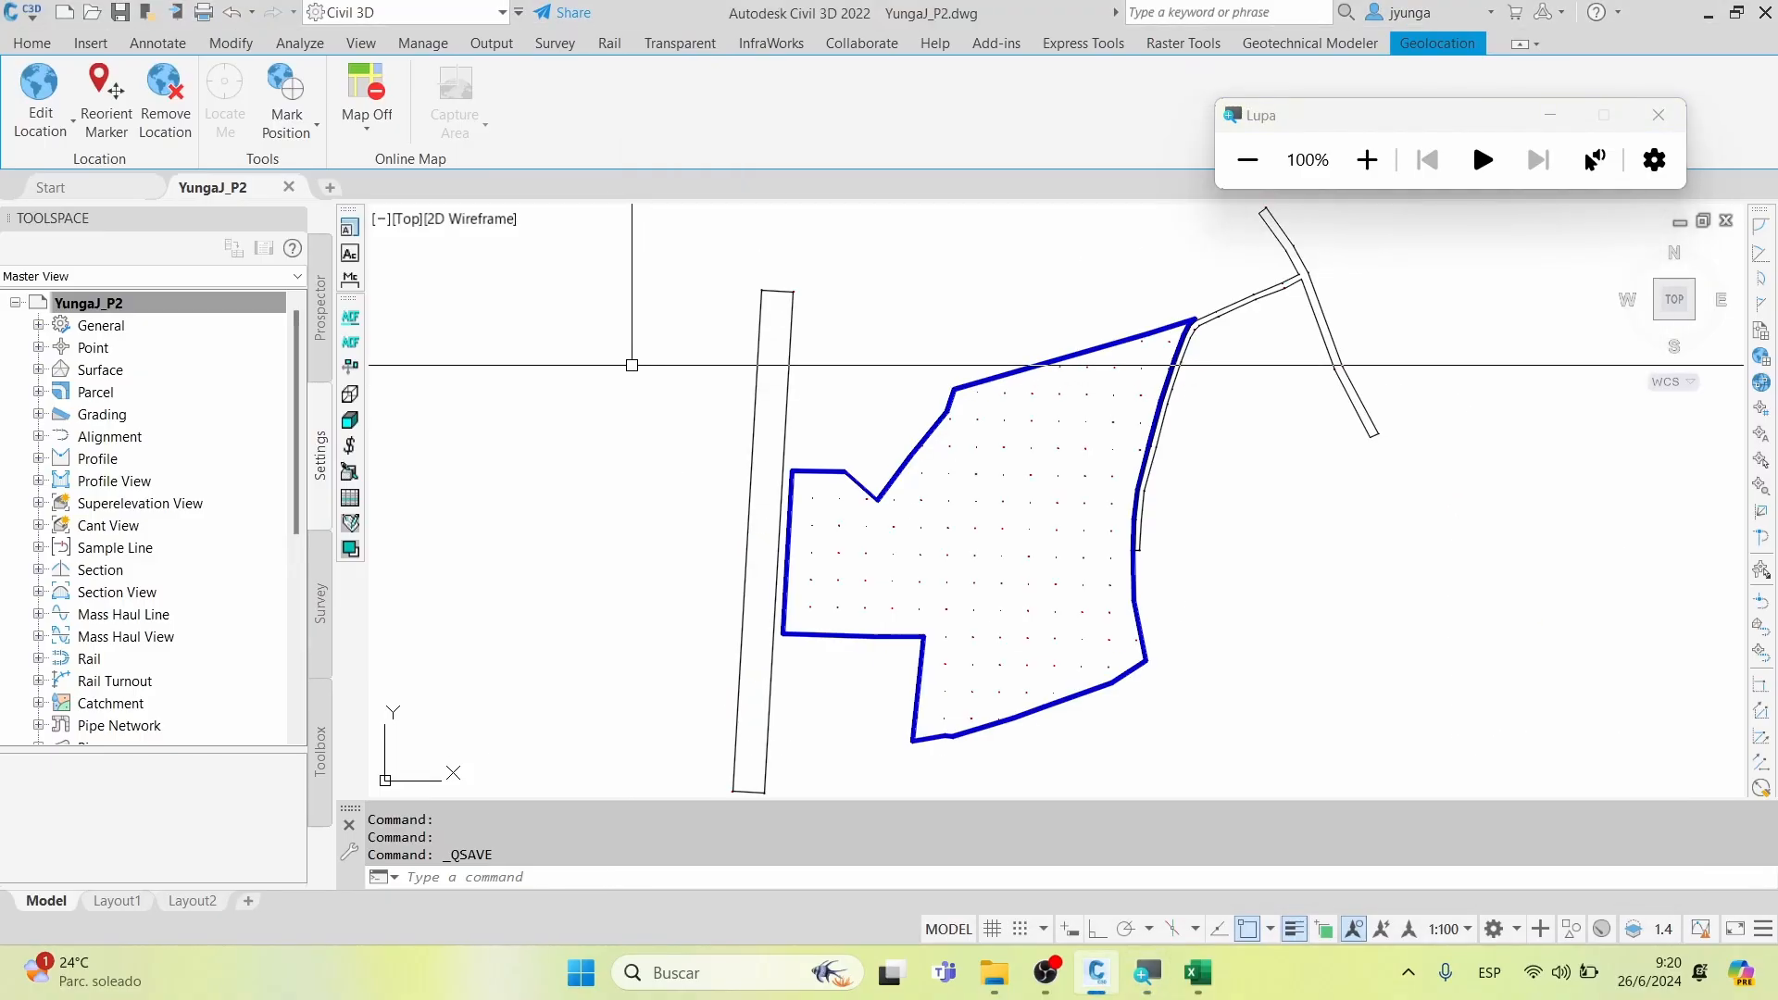
middle_click(964, 345)
middle_click(964, 344)
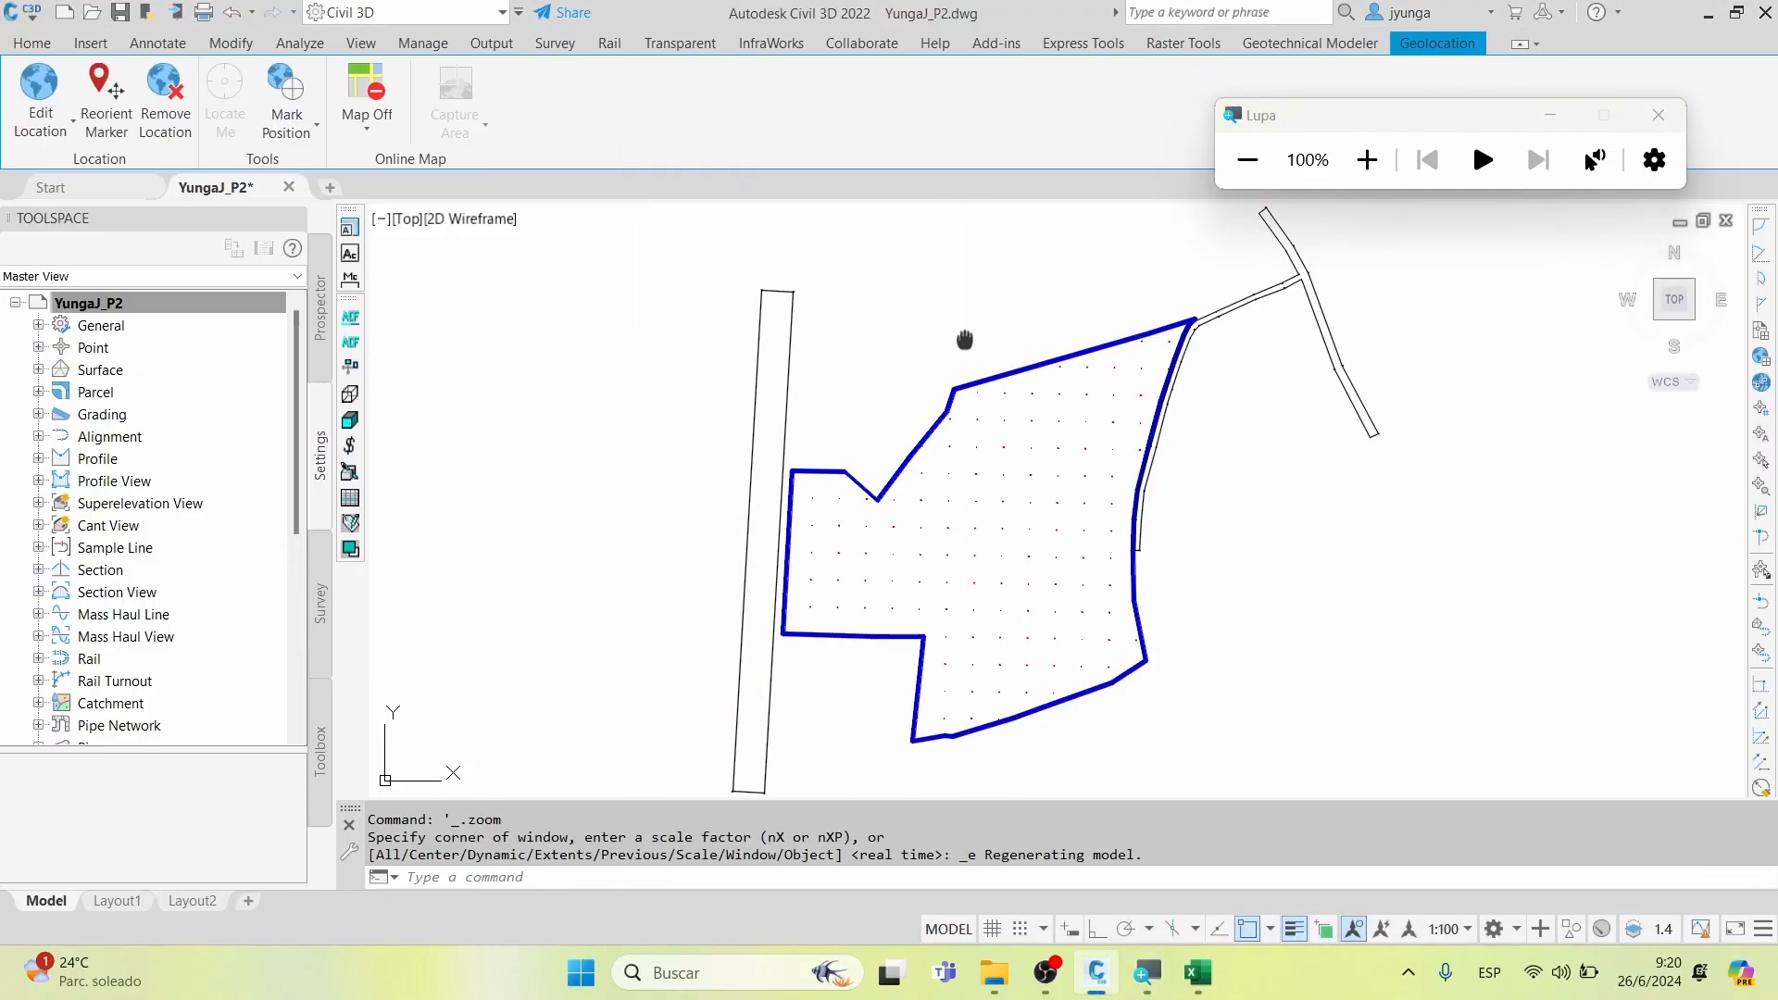
left_click(120, 12)
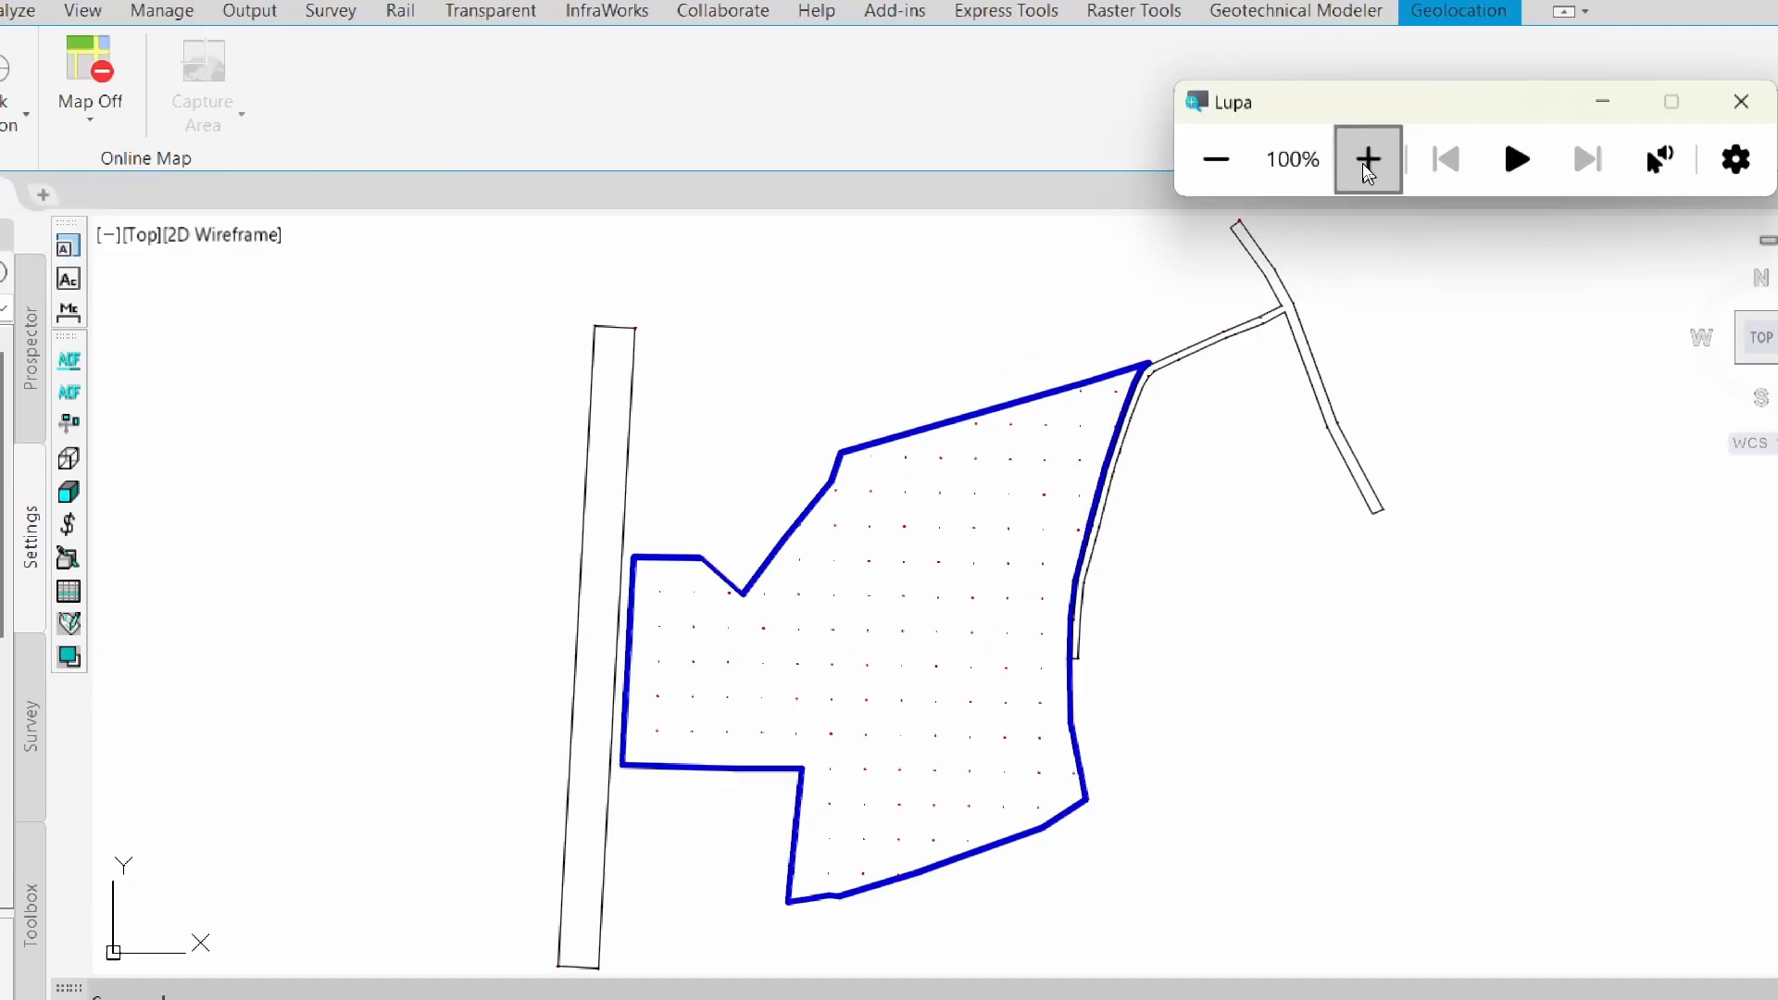
Create a TIN surface named TN_JY in the drawing's Surfaces collection
left_click(1367, 159)
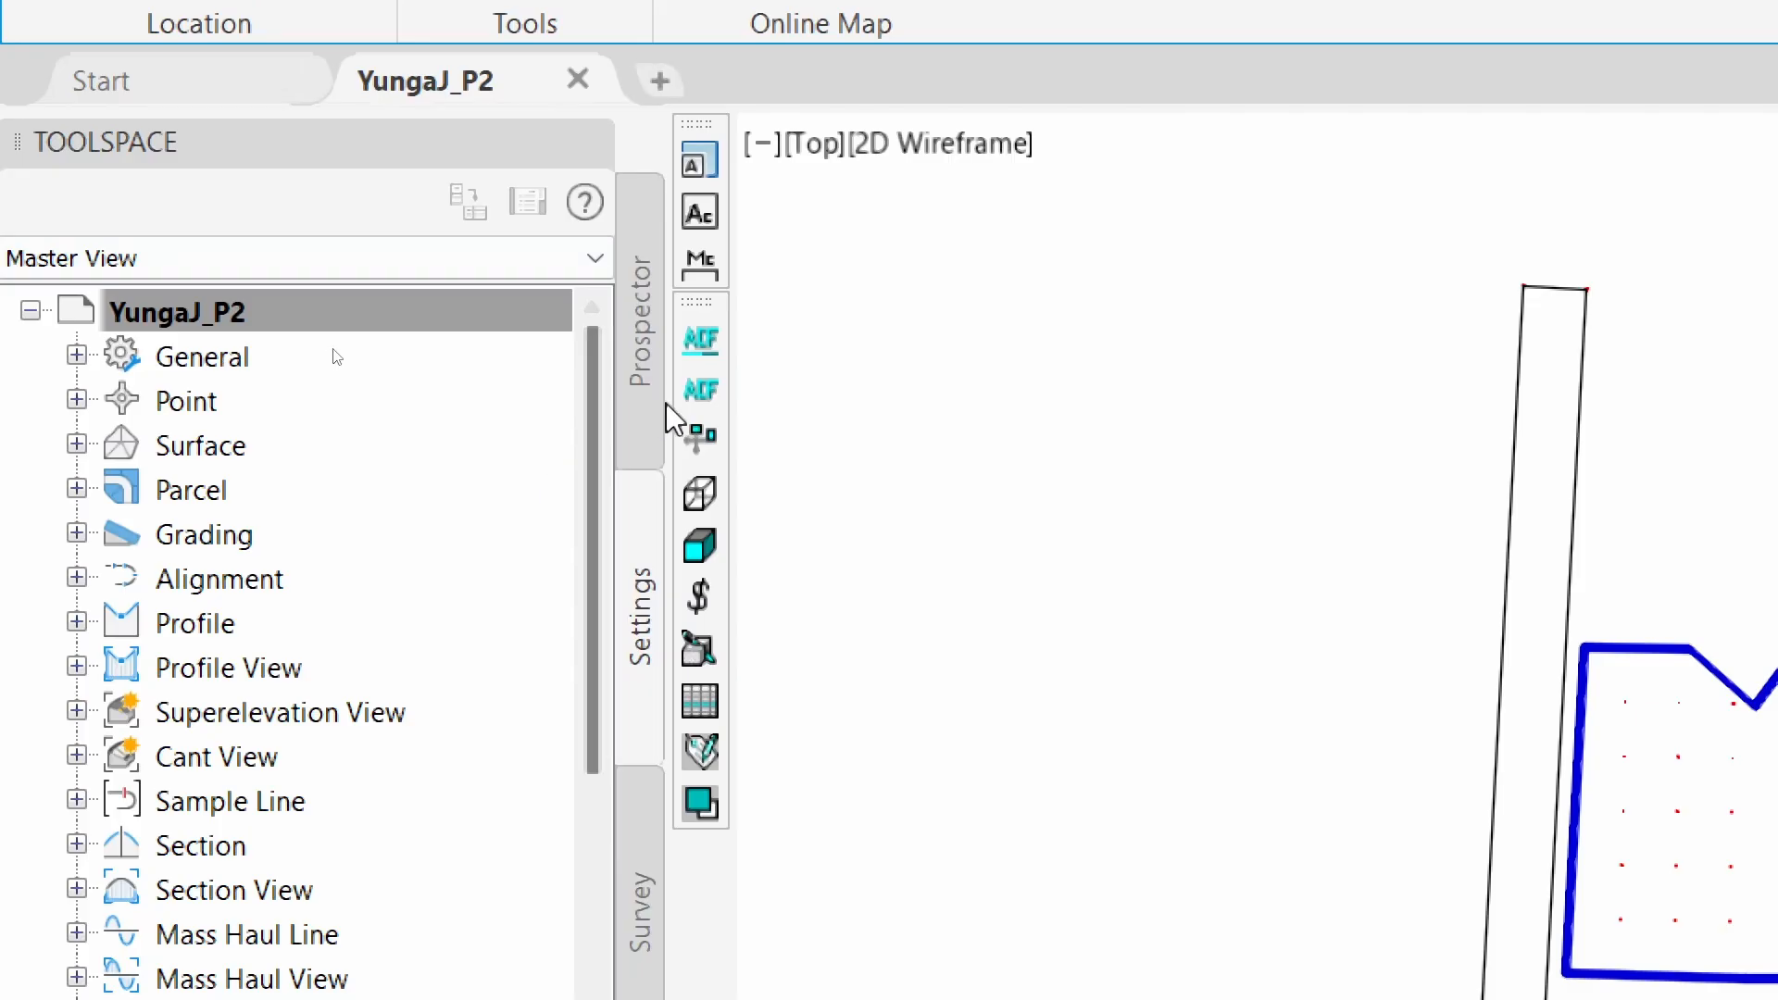
left_click(638, 401)
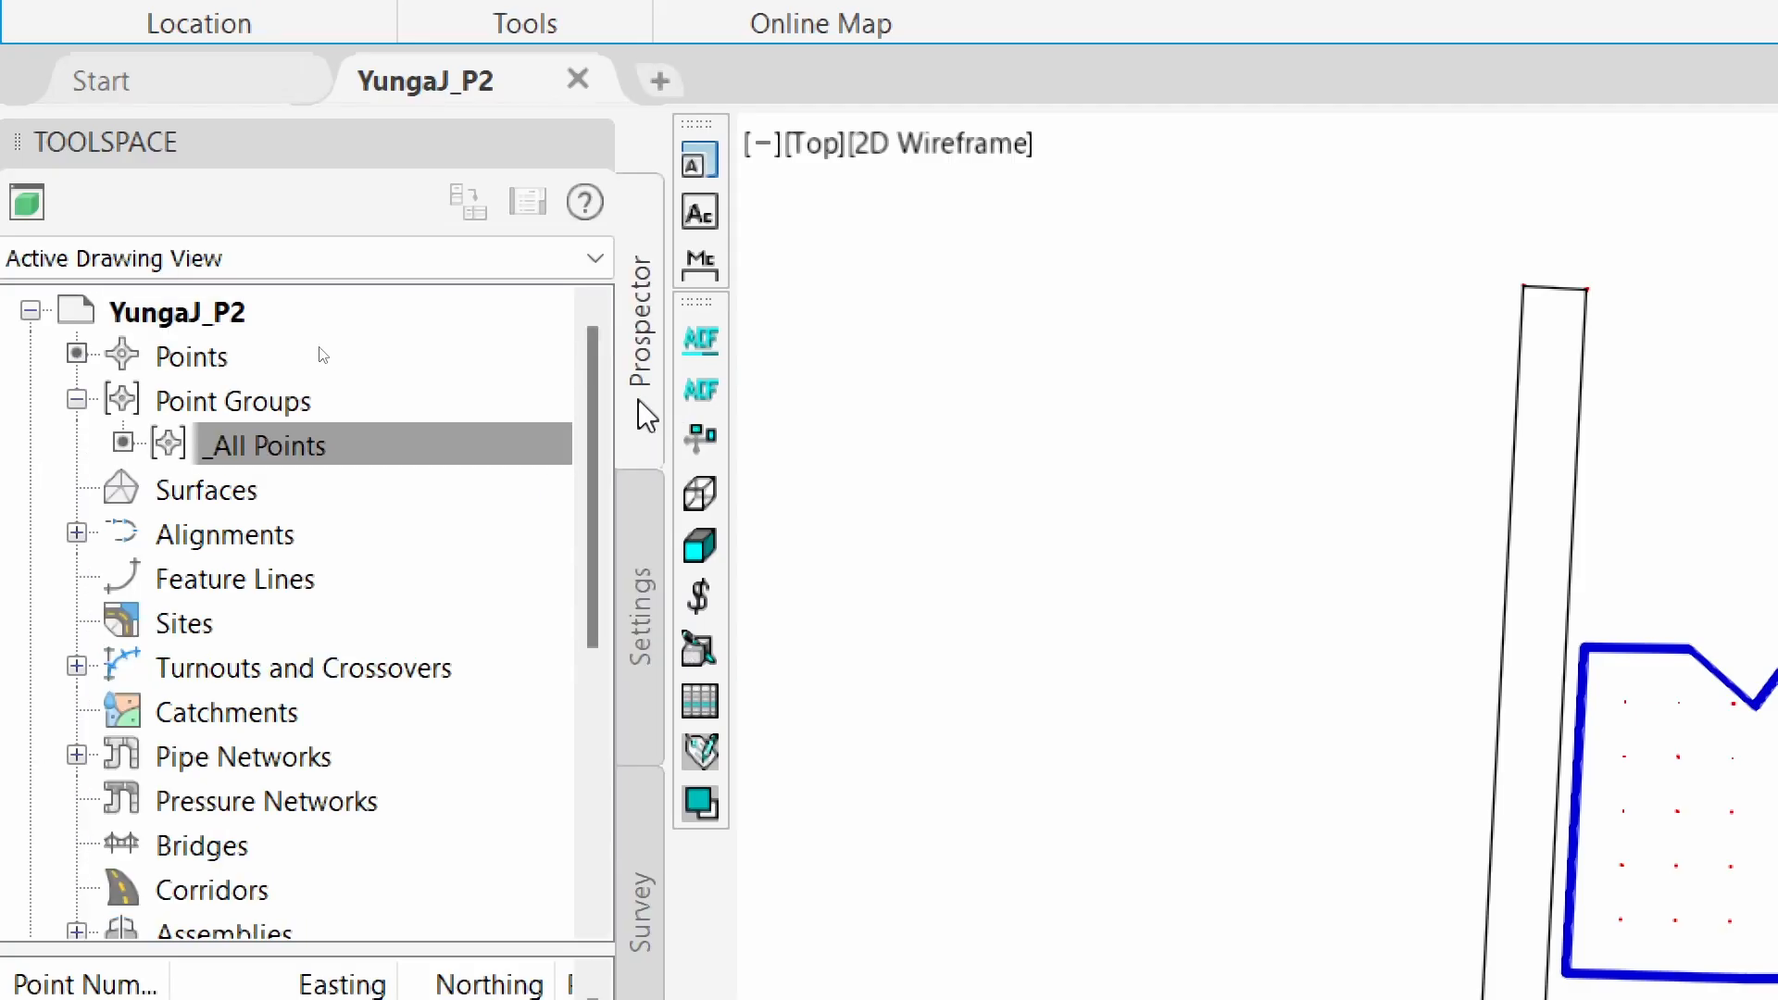
left_click(191, 498)
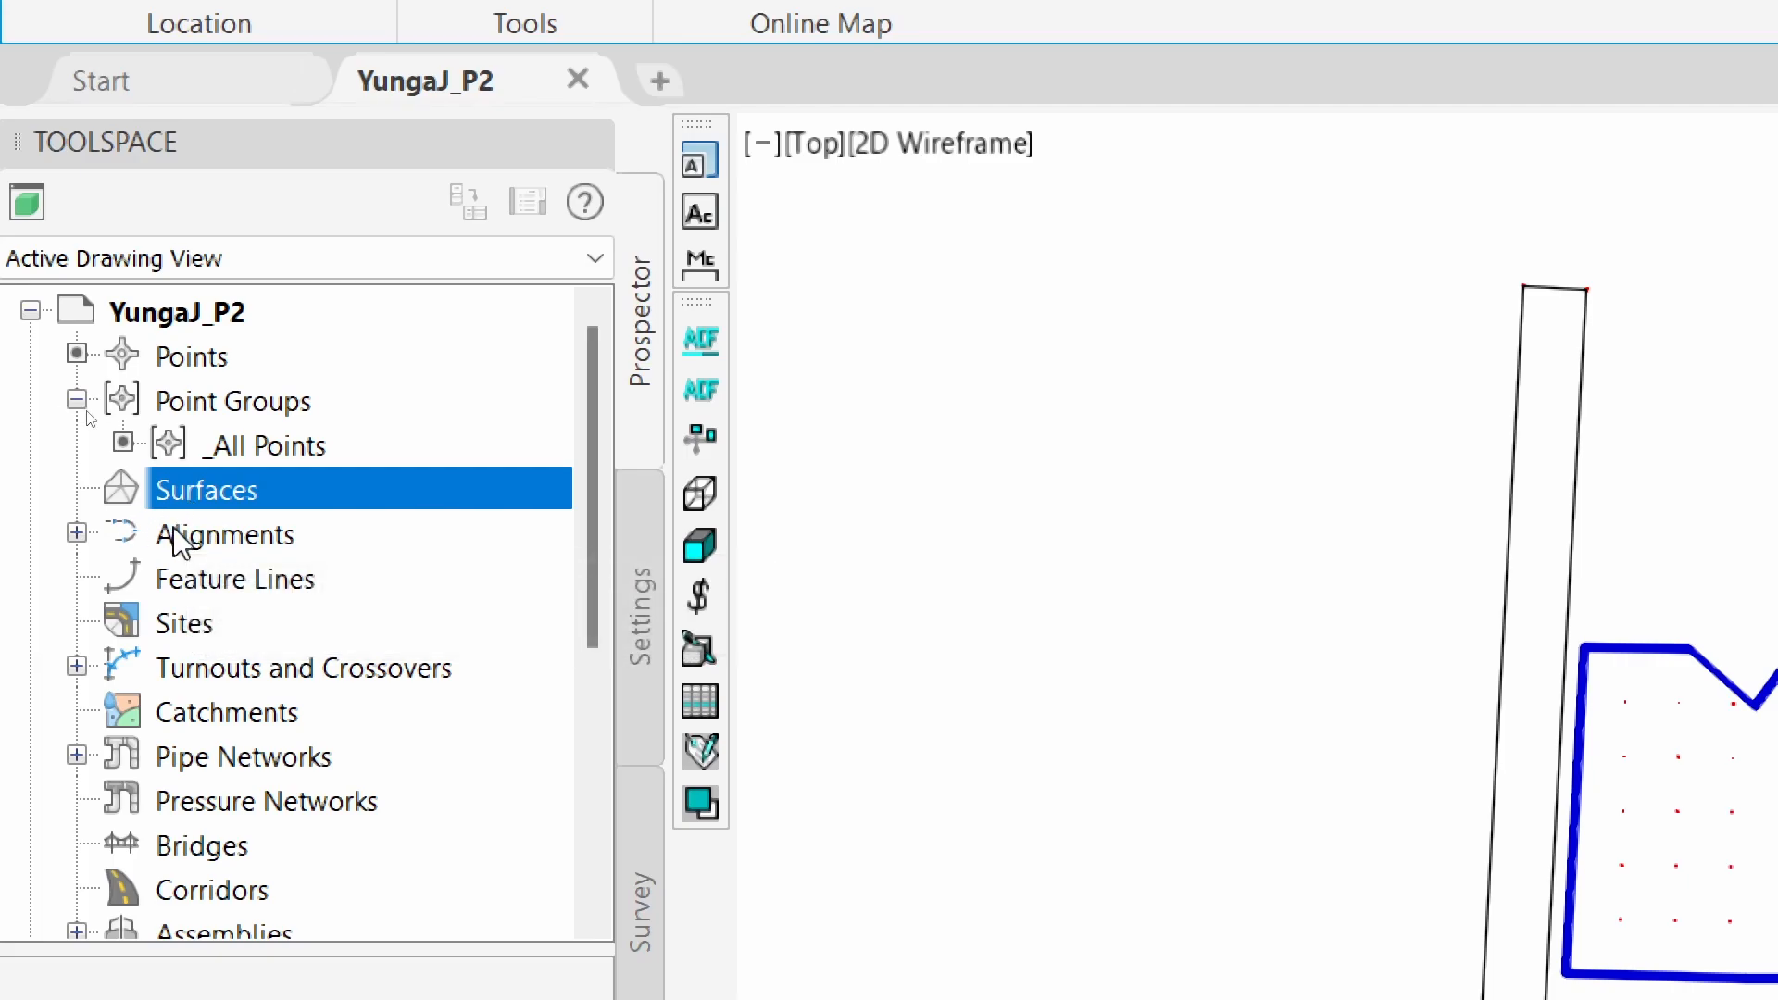
right_click(220, 496)
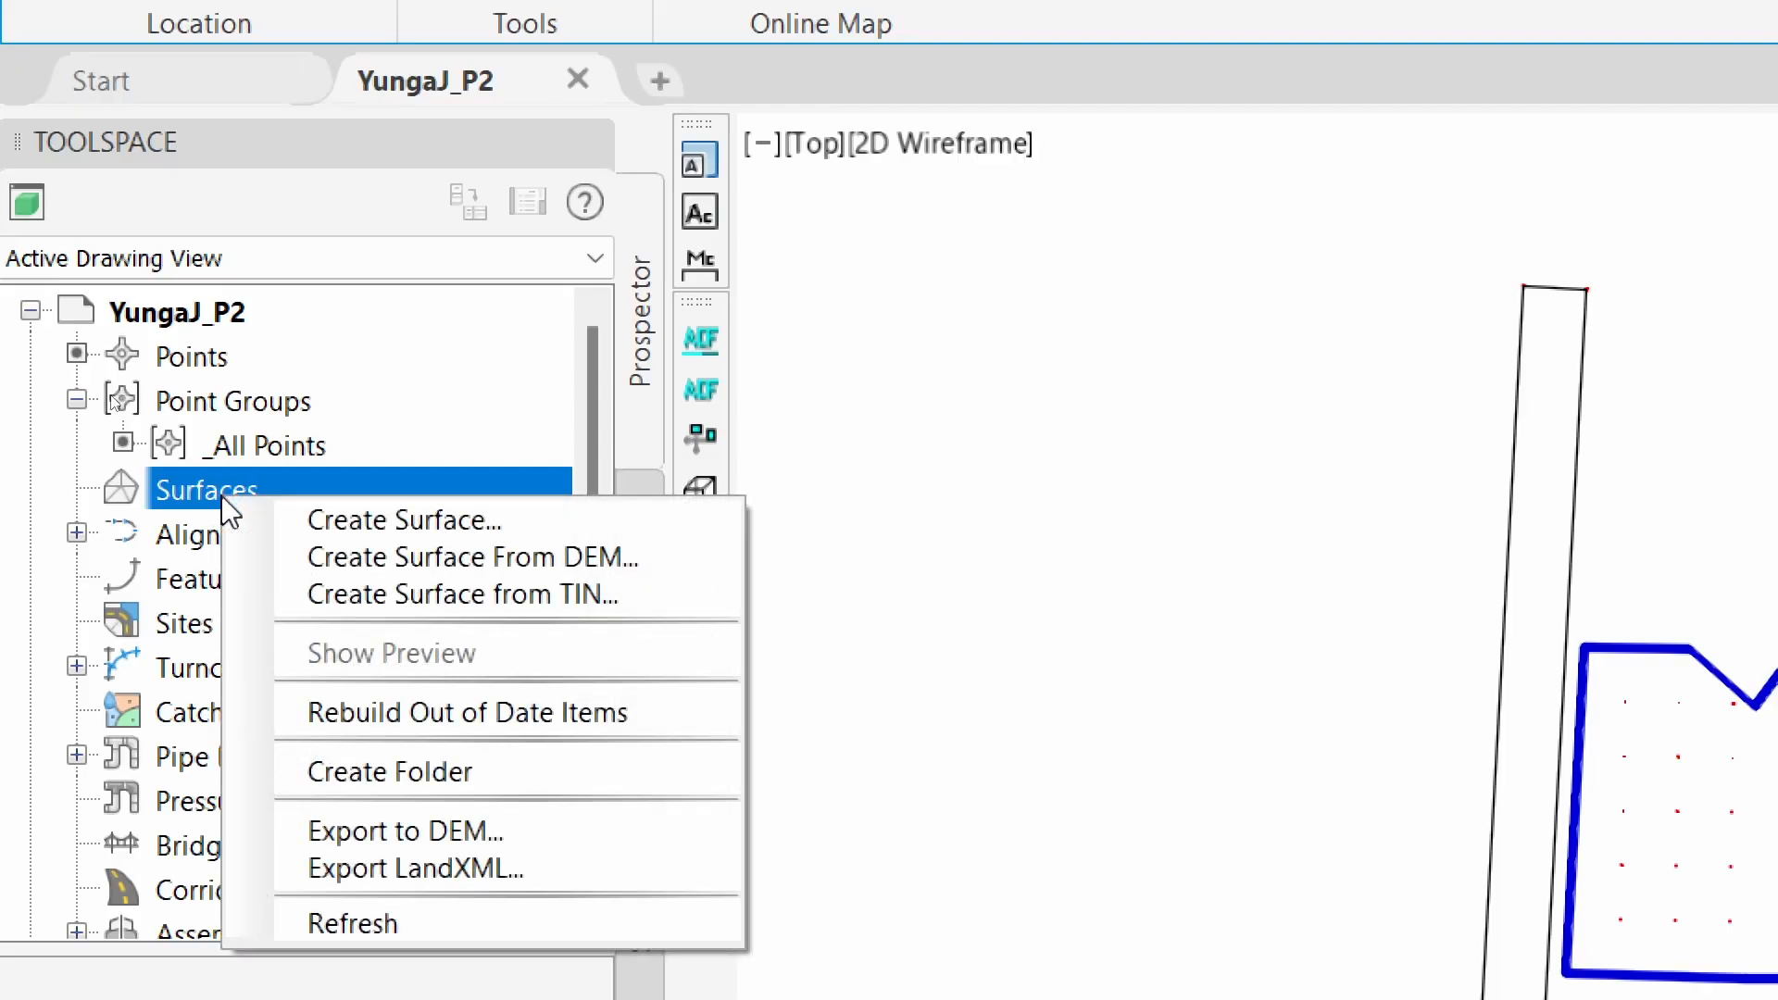
left_click(330, 529)
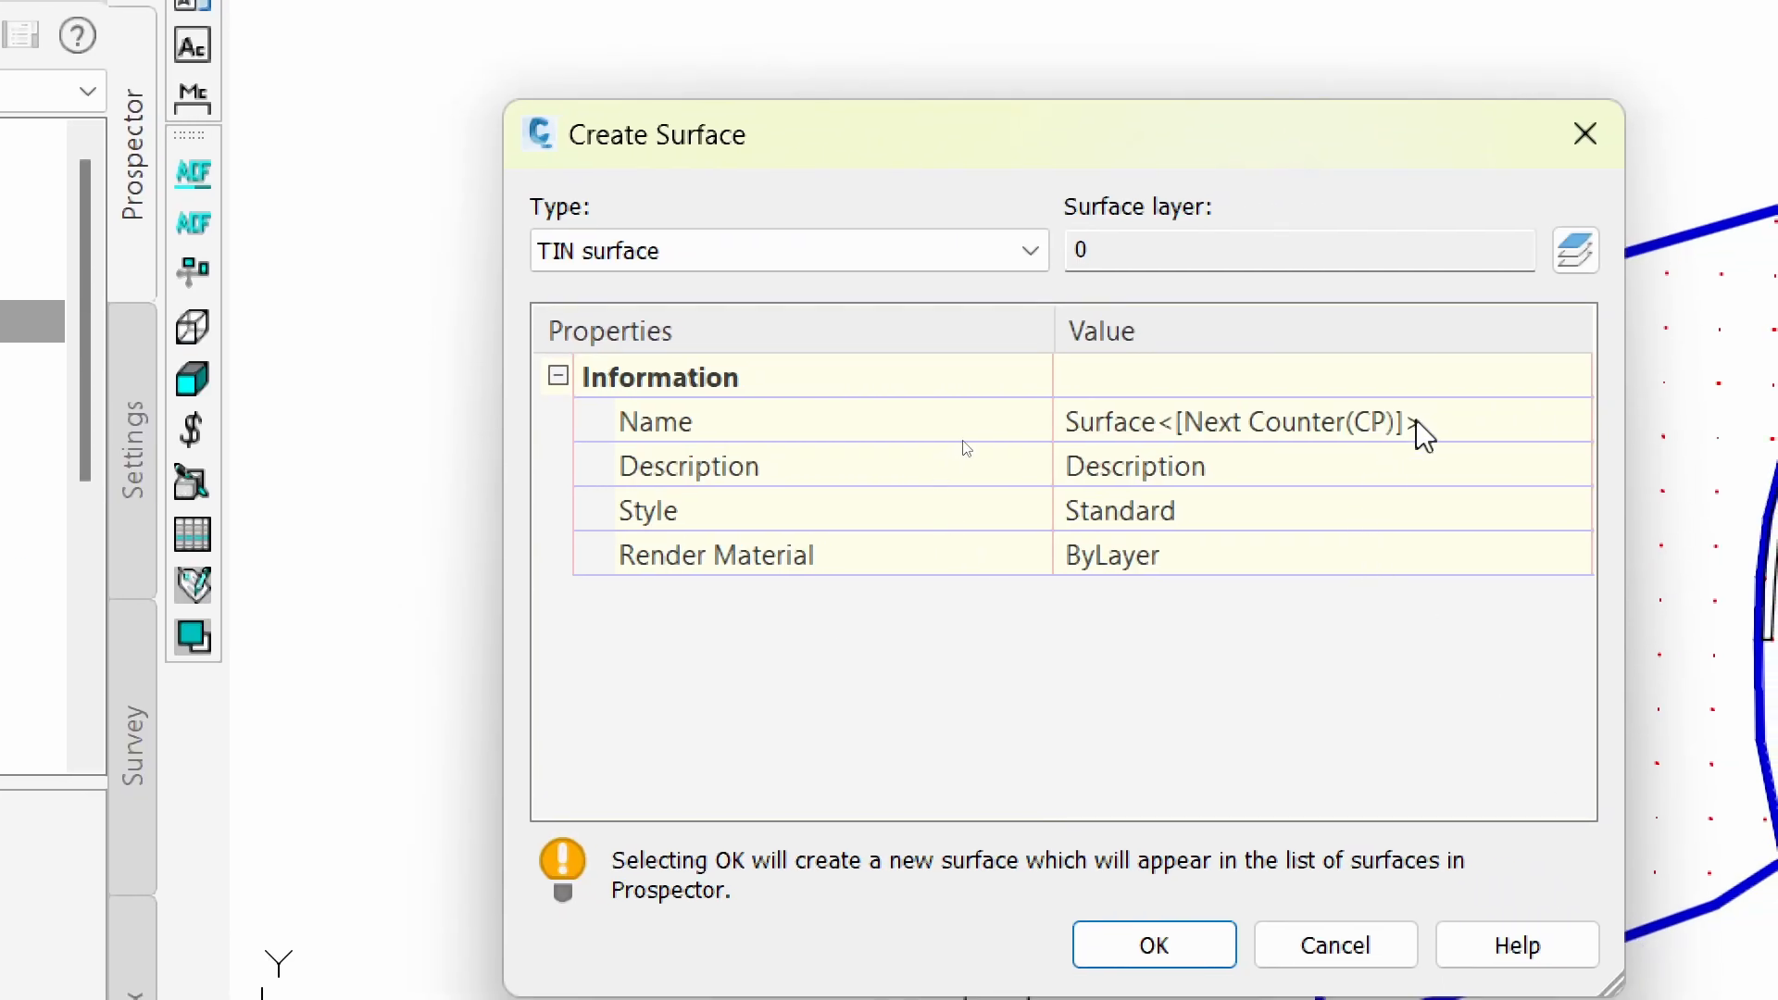
left_click(1423, 424)
left_click_drag(1454, 413, 862, 454)
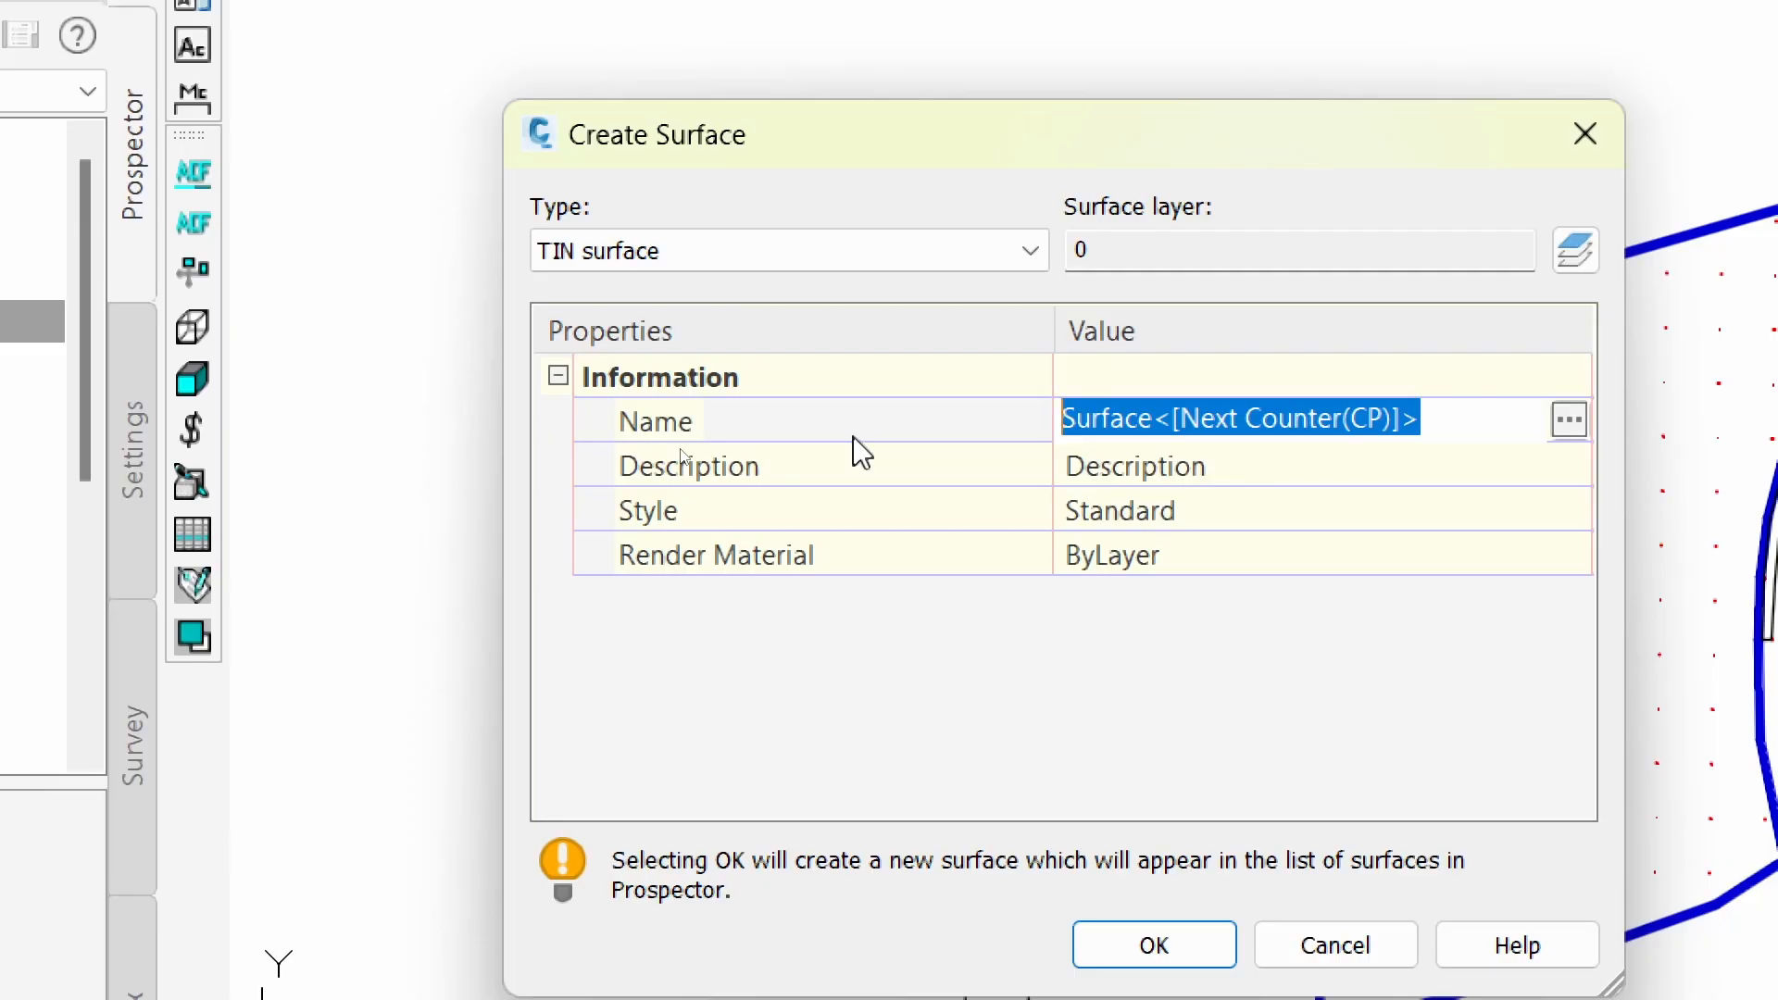
type("TN")
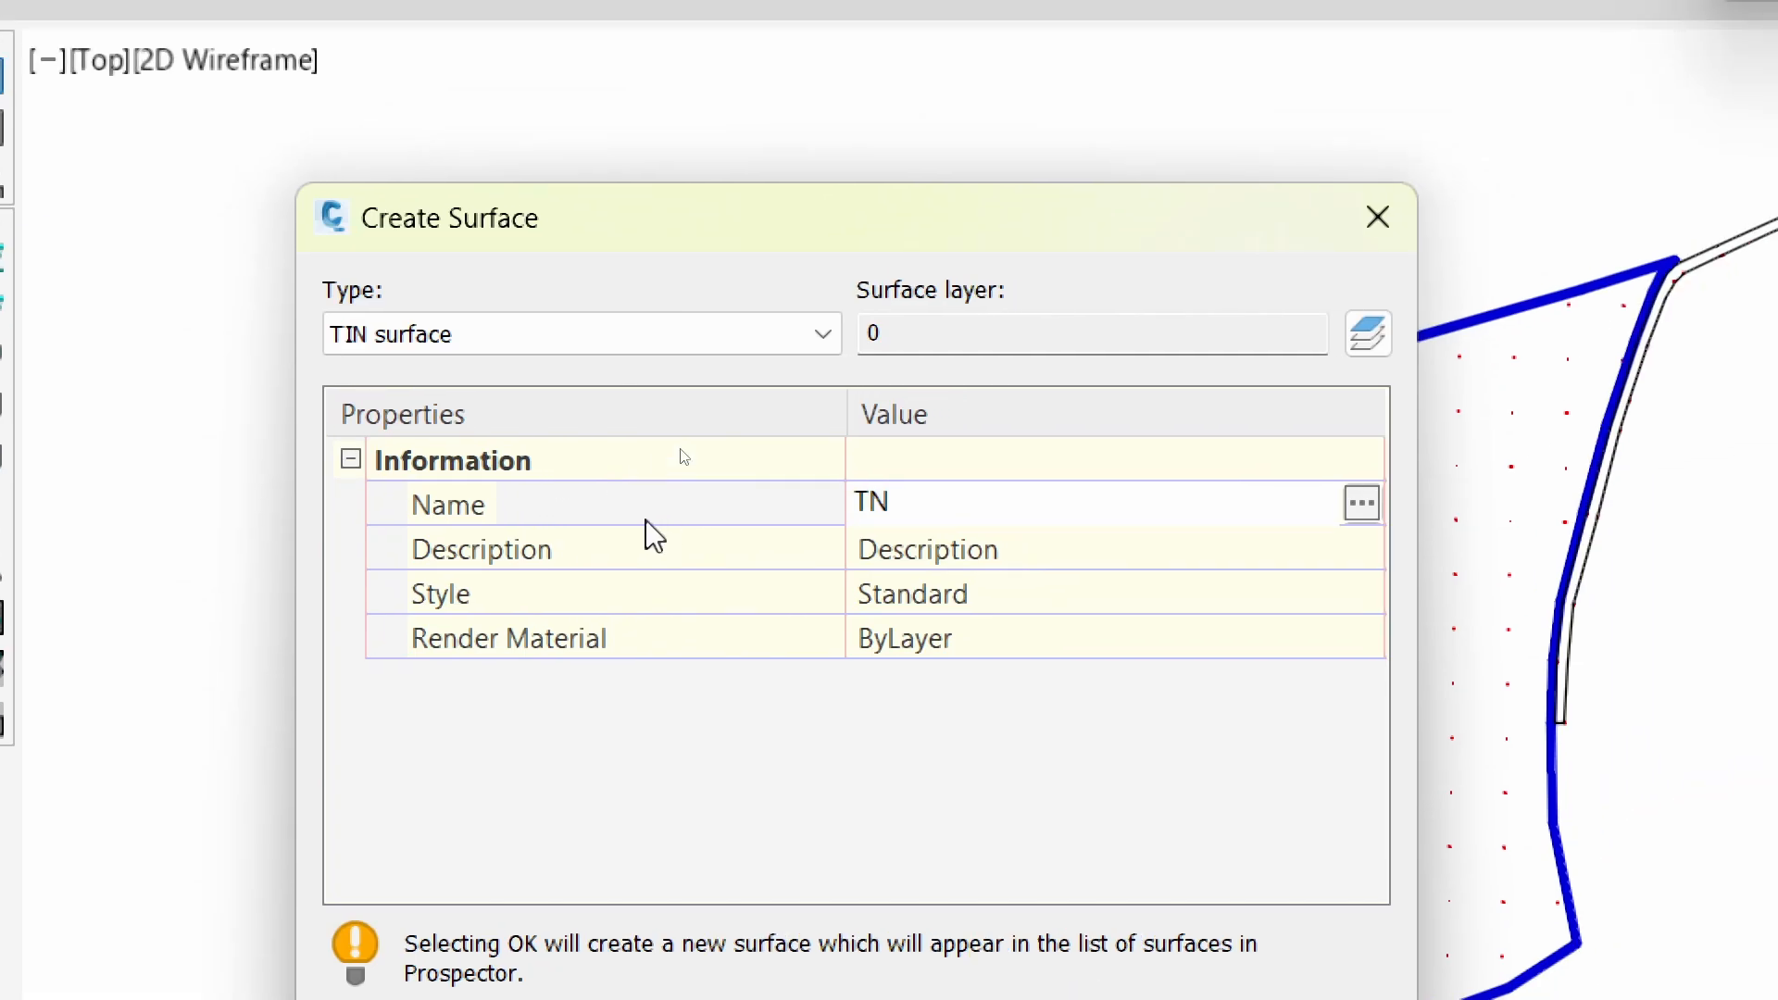
type("_JY")
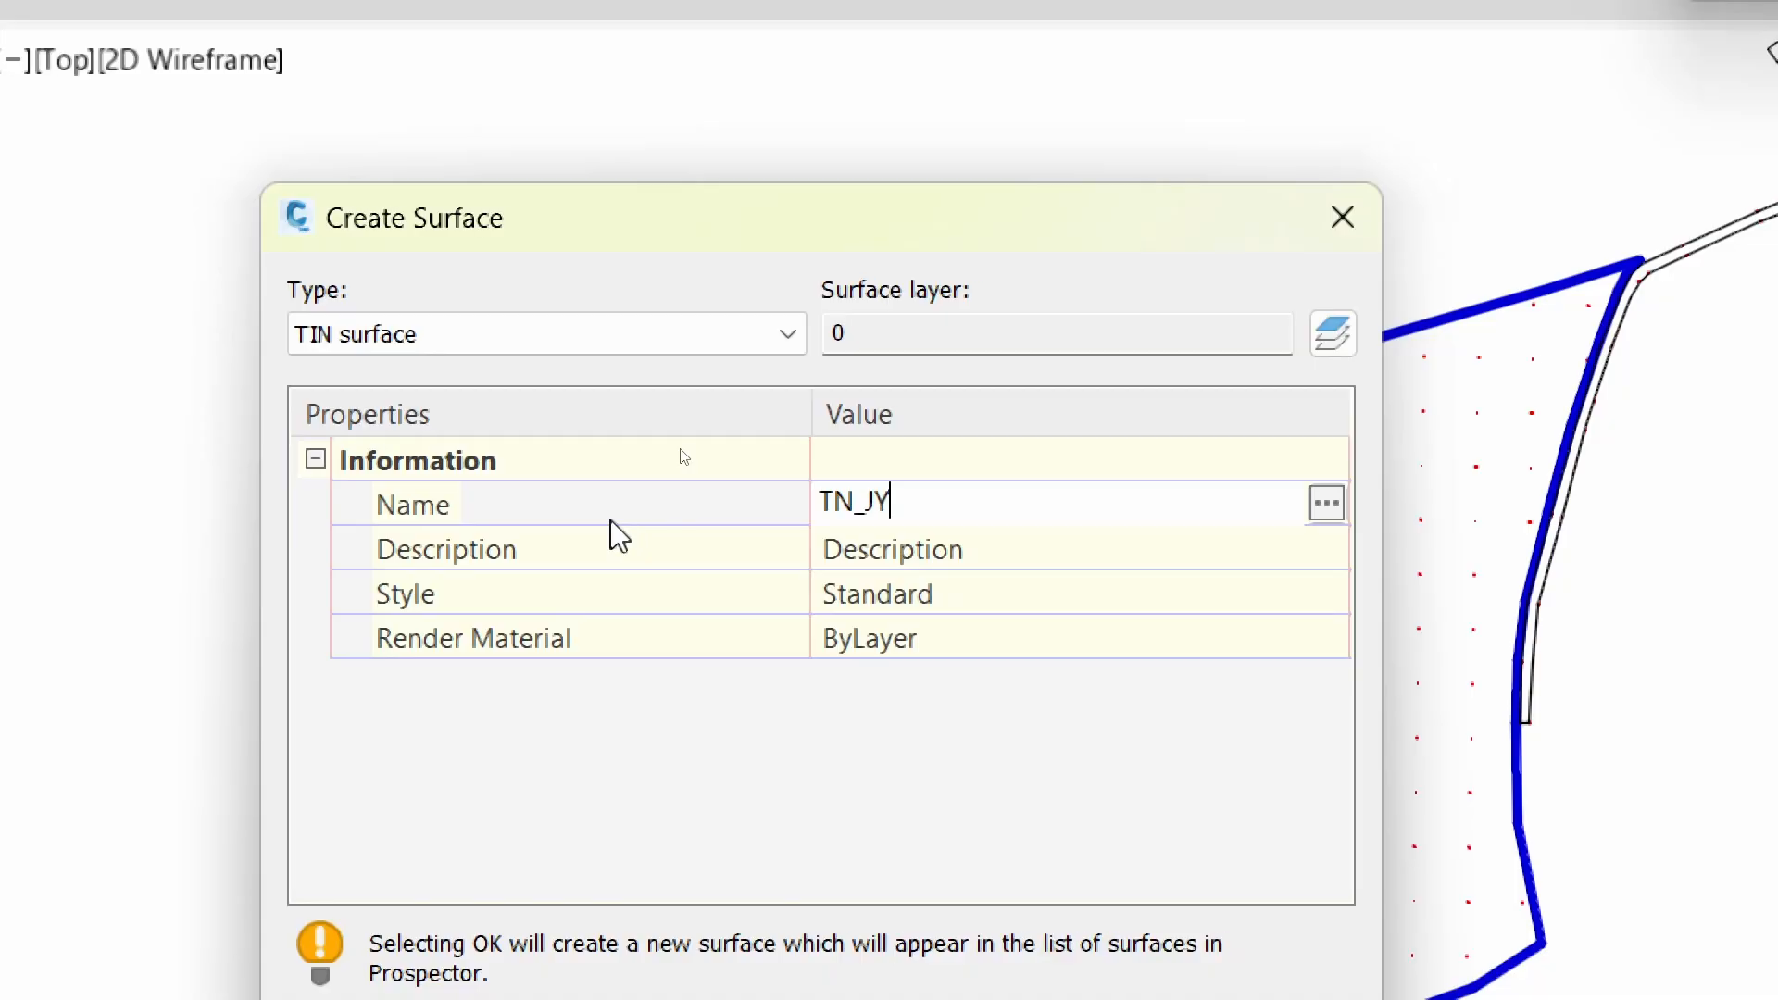
key("Return")
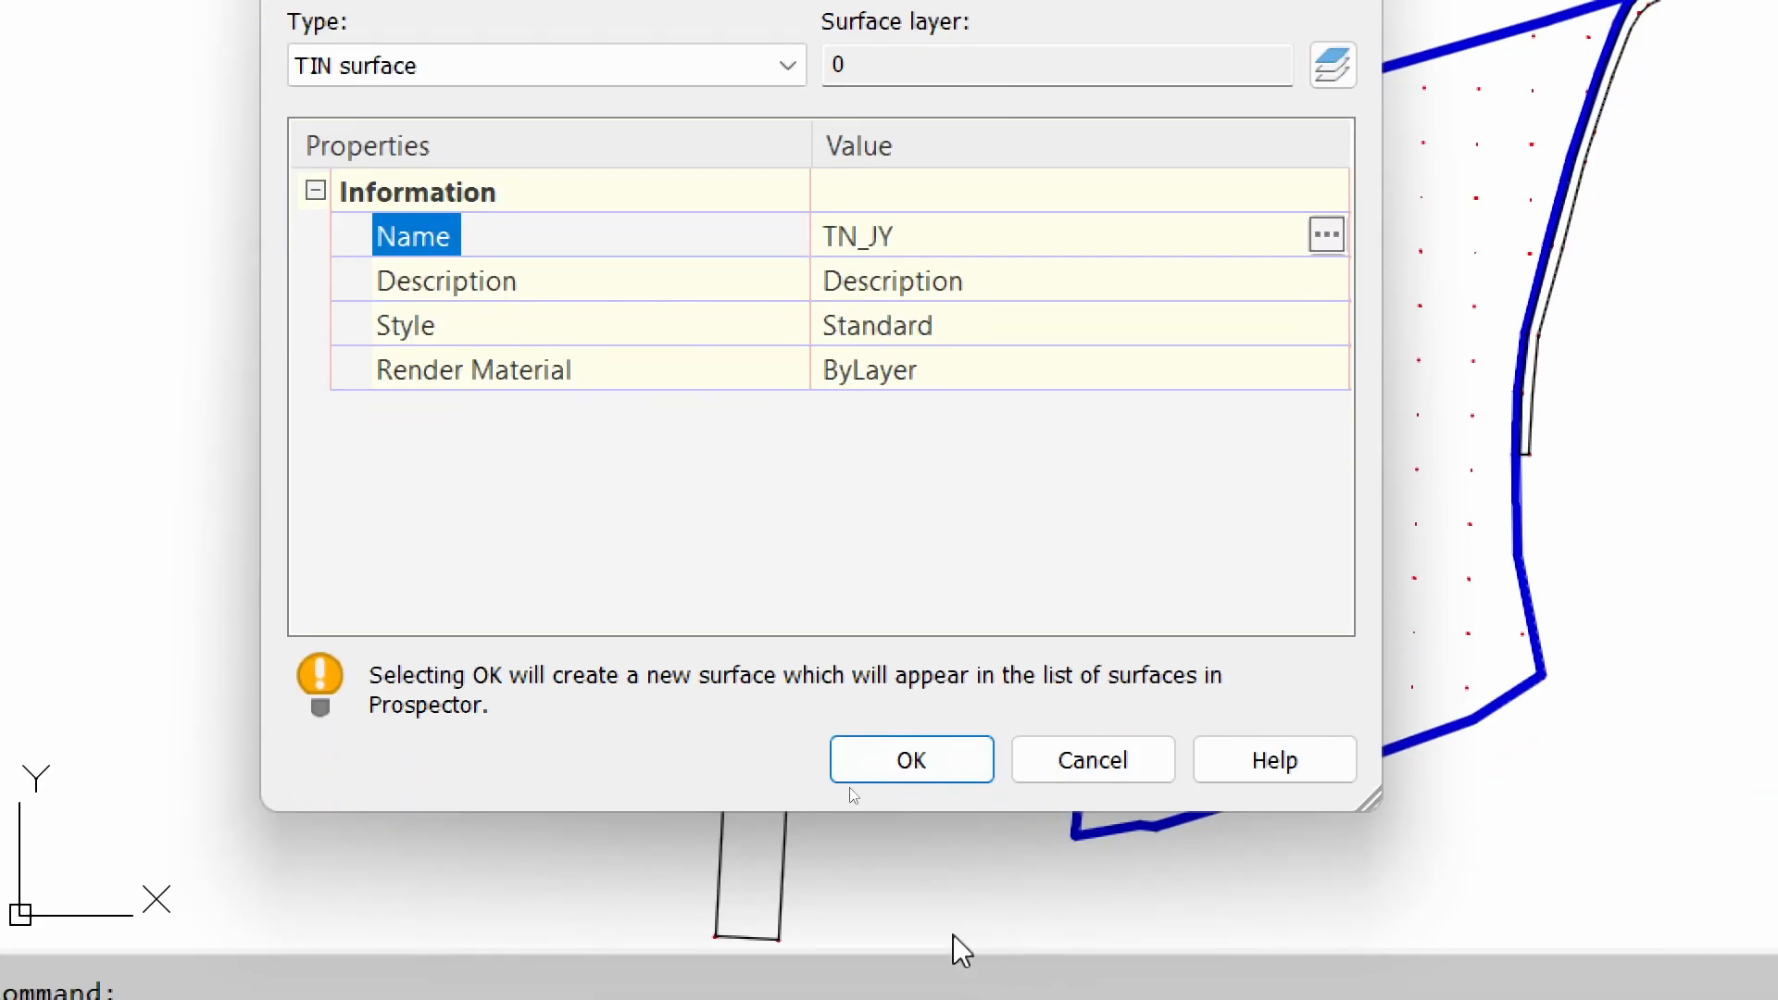
left_click(961, 776)
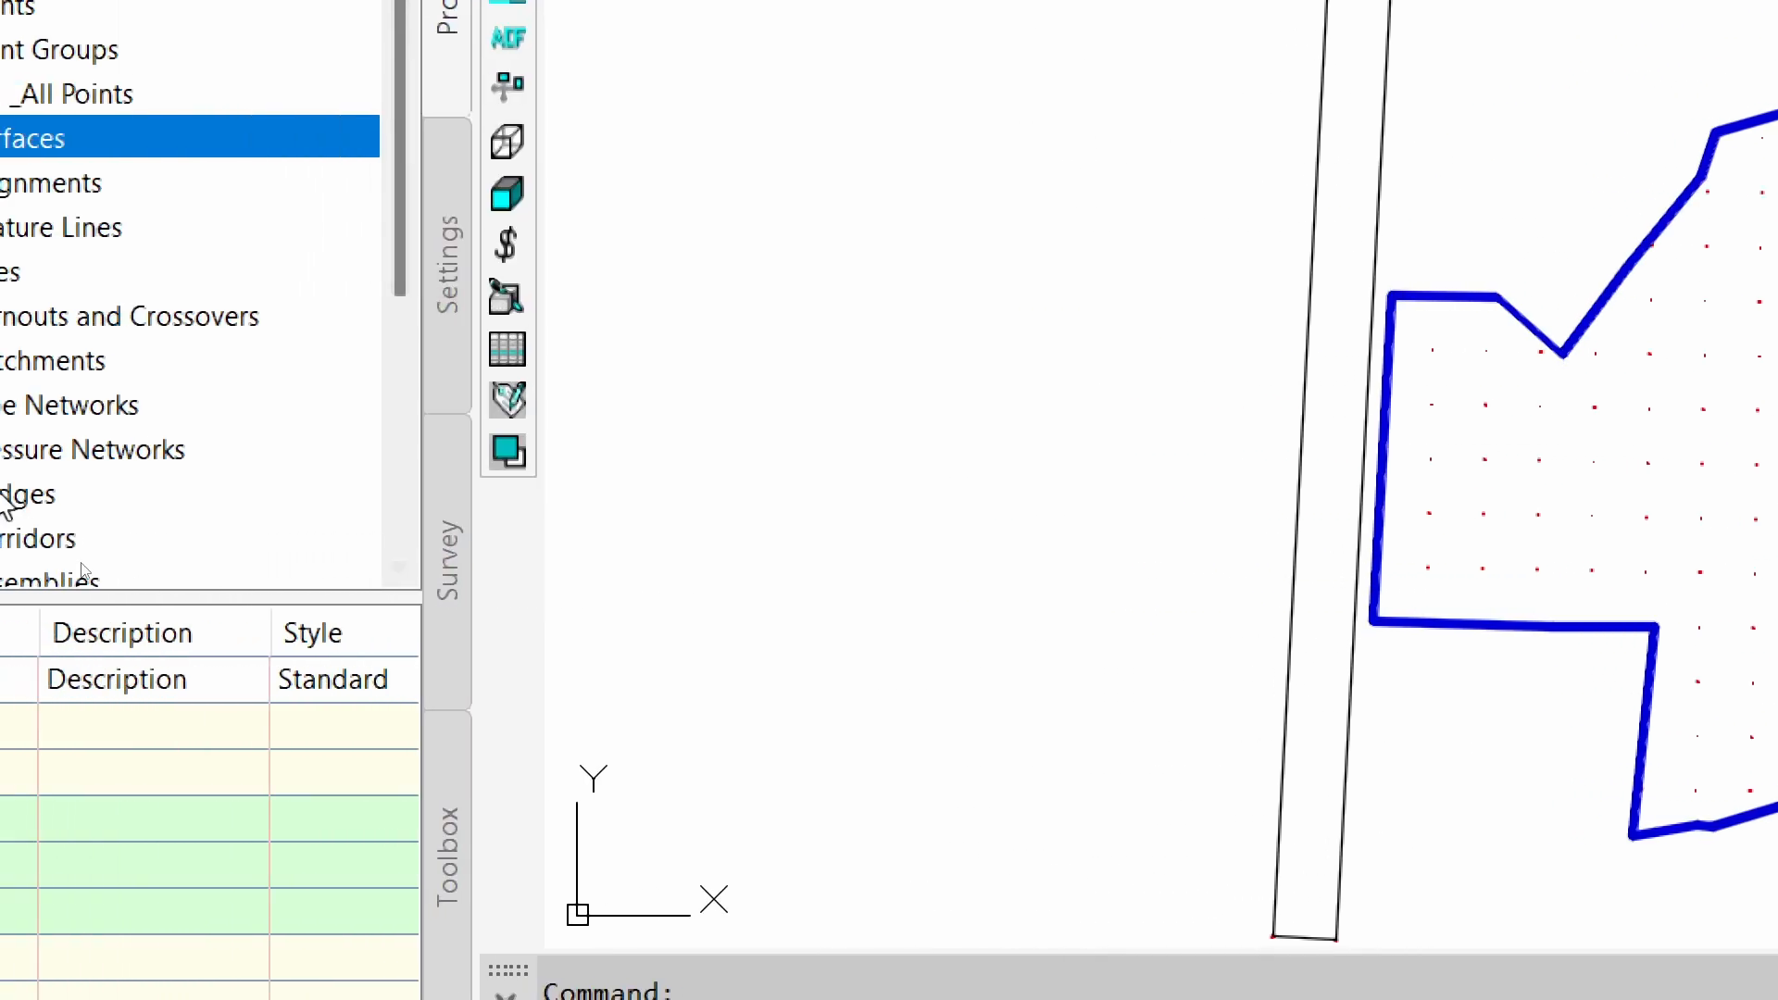
Expand the Surfaces collection and inspect the TN_JY surface entry
left_click(78, 136)
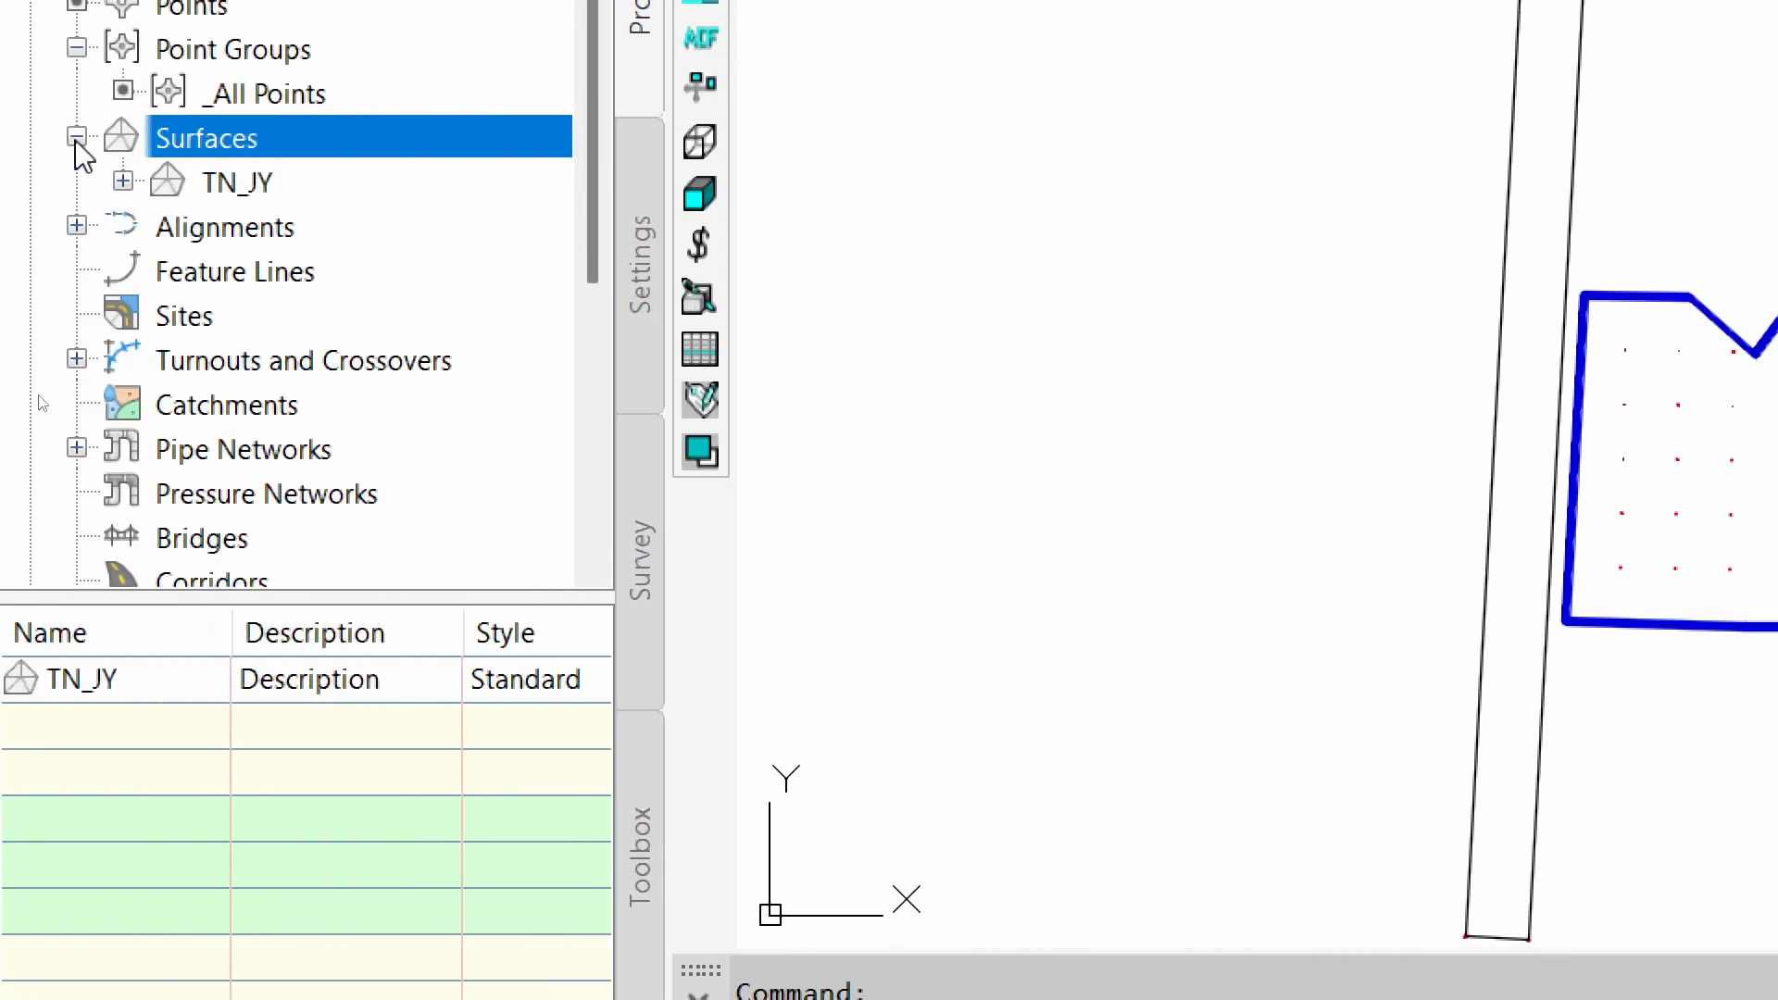
left_click(222, 184)
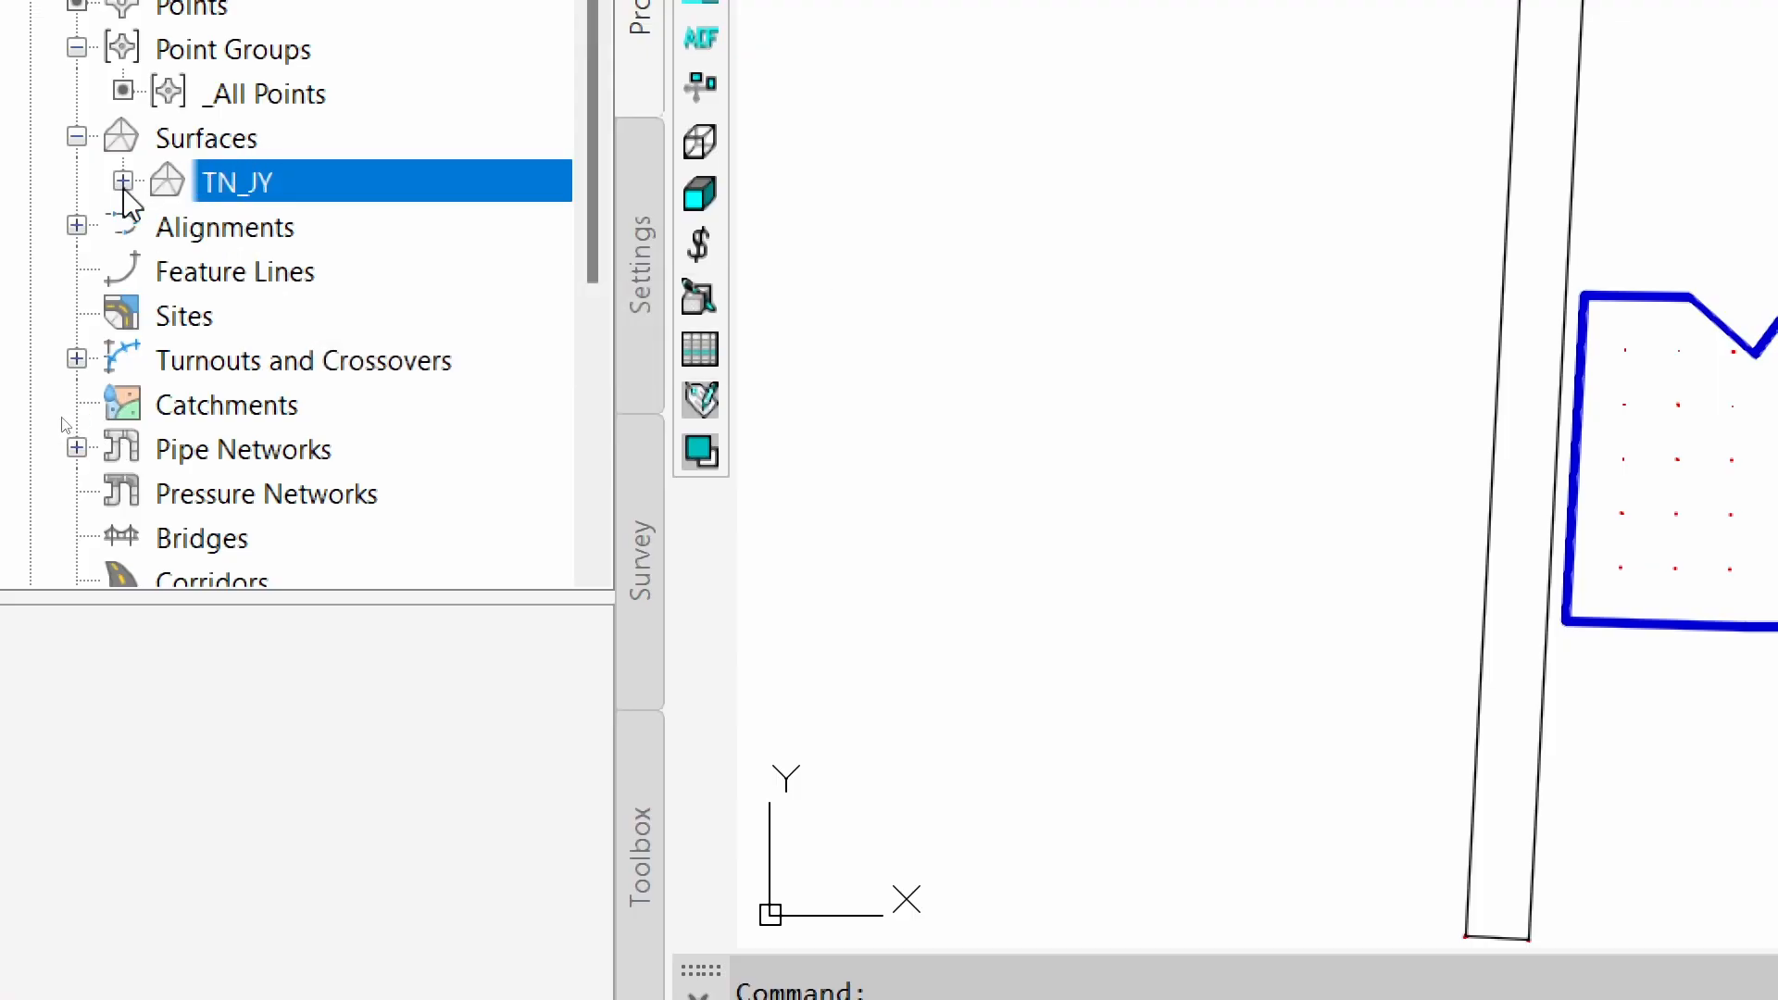
left_click(126, 134)
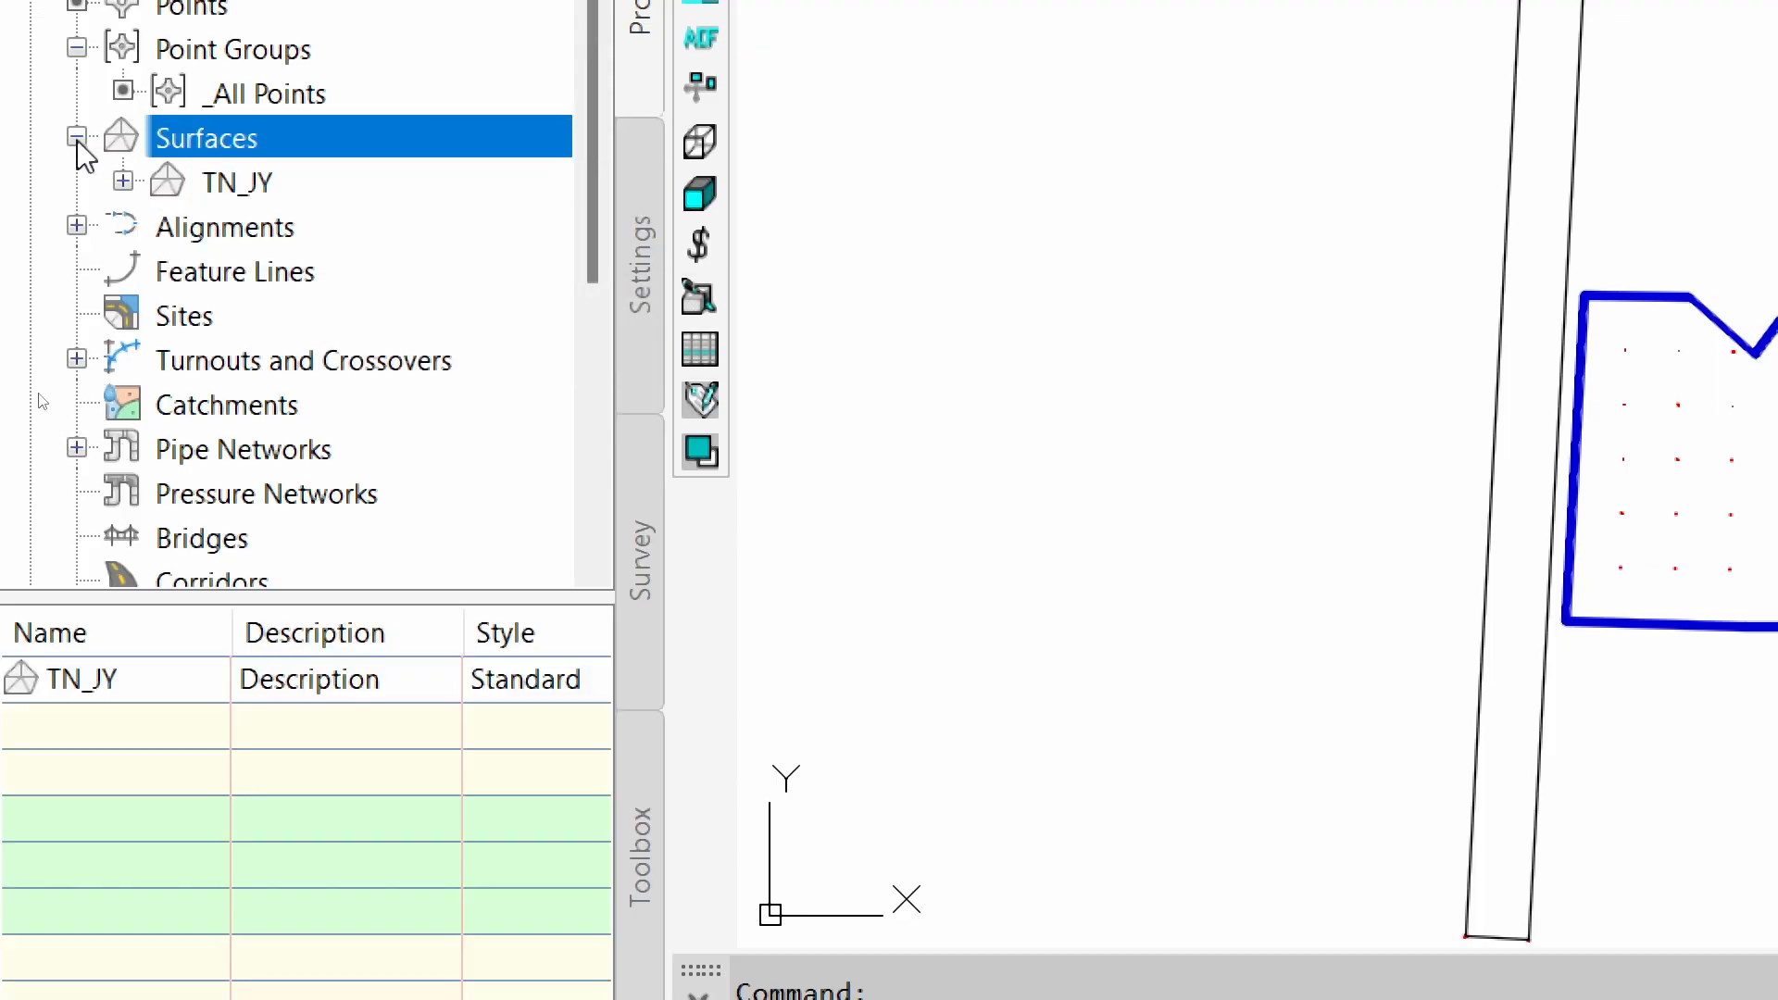
Expand the TN_JY surface and its Definition branch to examine the data types that can define it
left_click(77, 137)
left_click(77, 137)
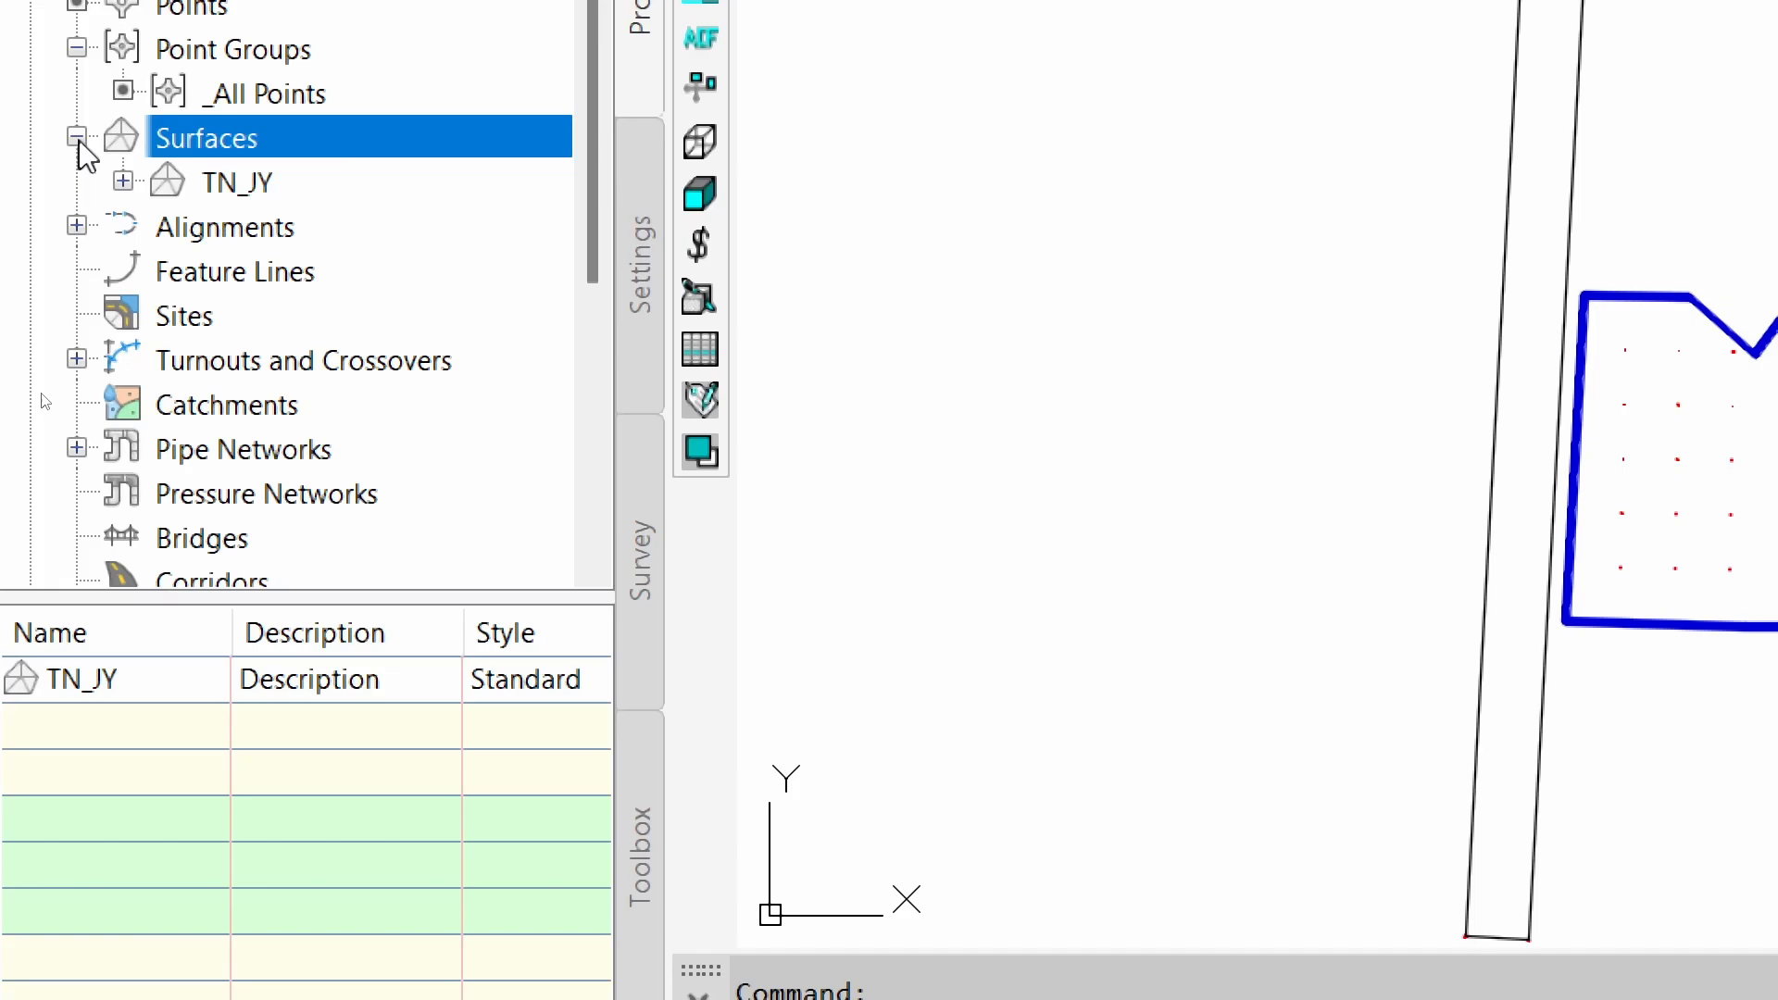
left_click(245, 183)
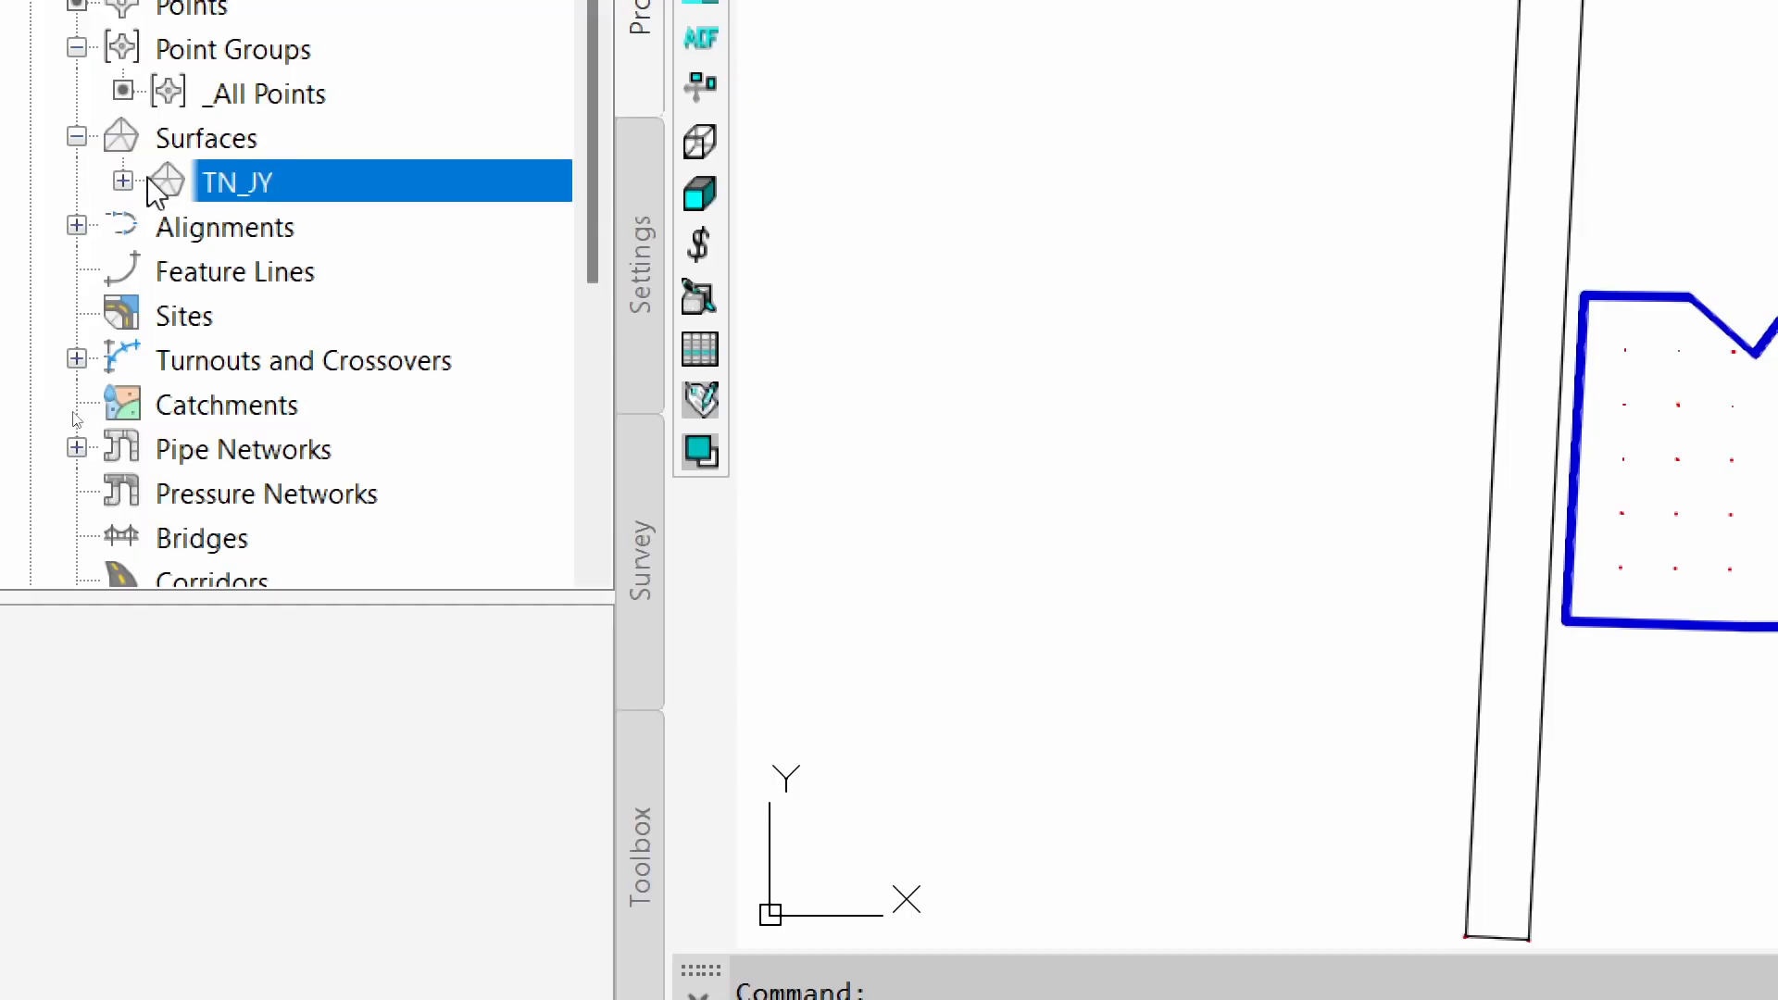
left_click(124, 182)
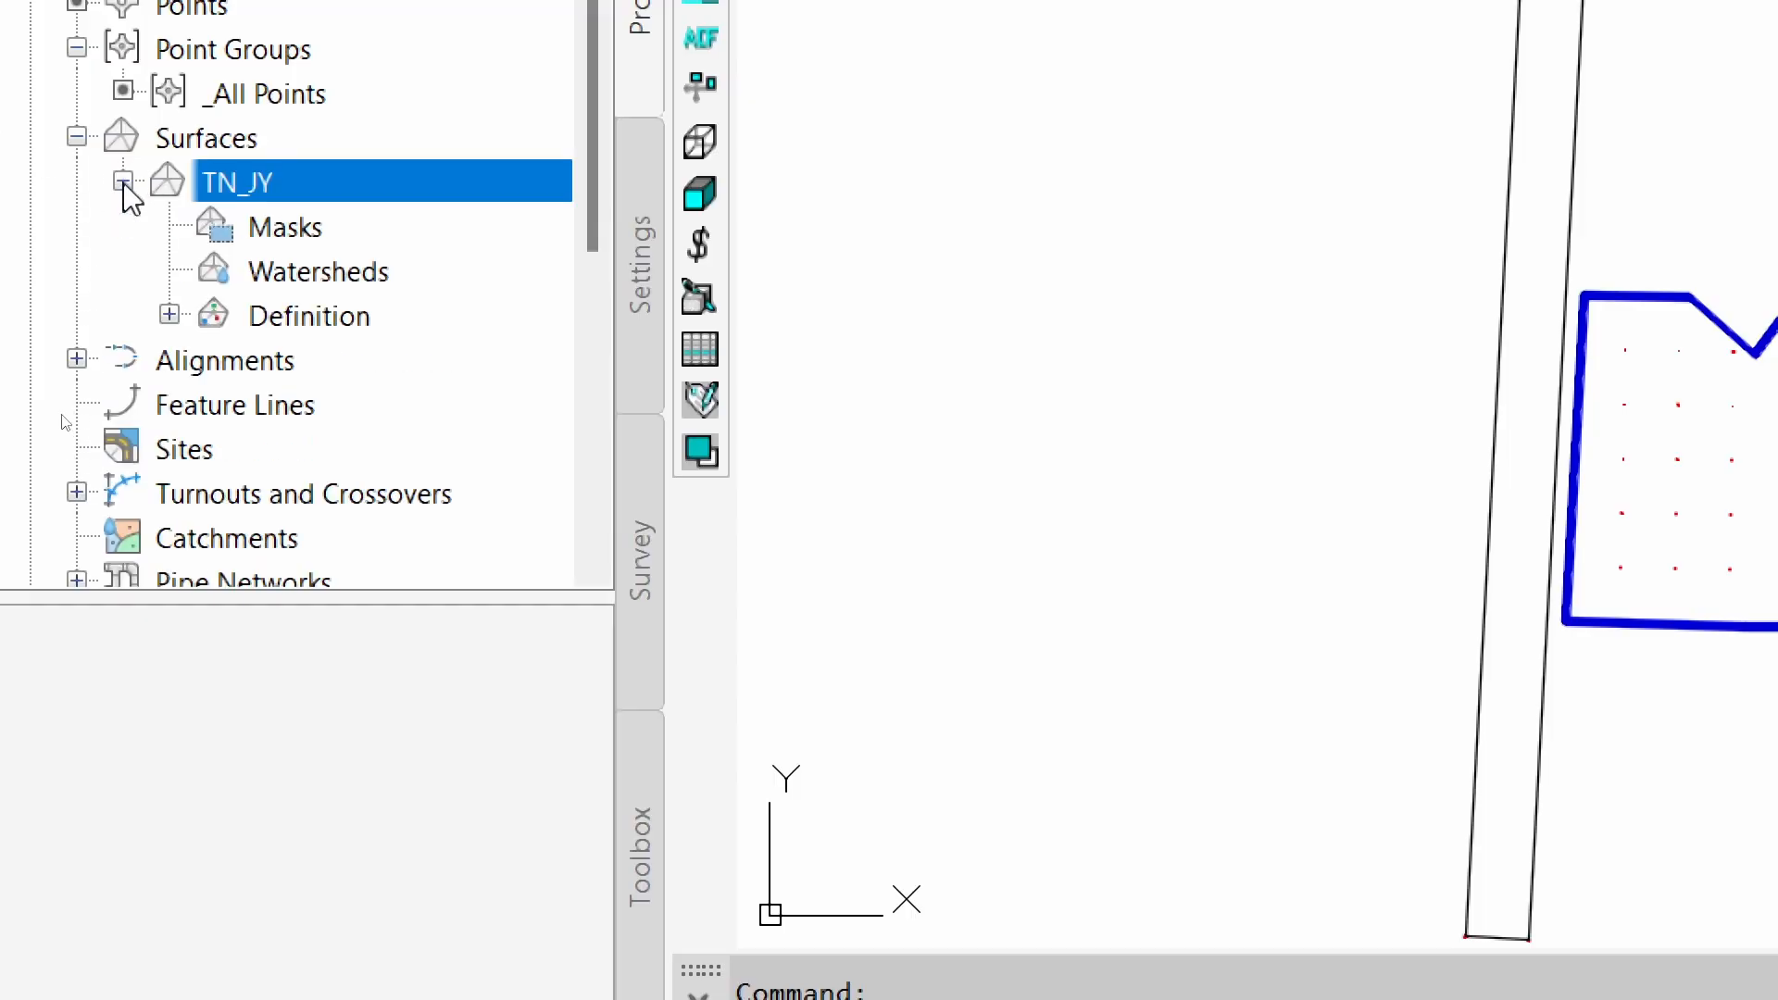
left_click(310, 317)
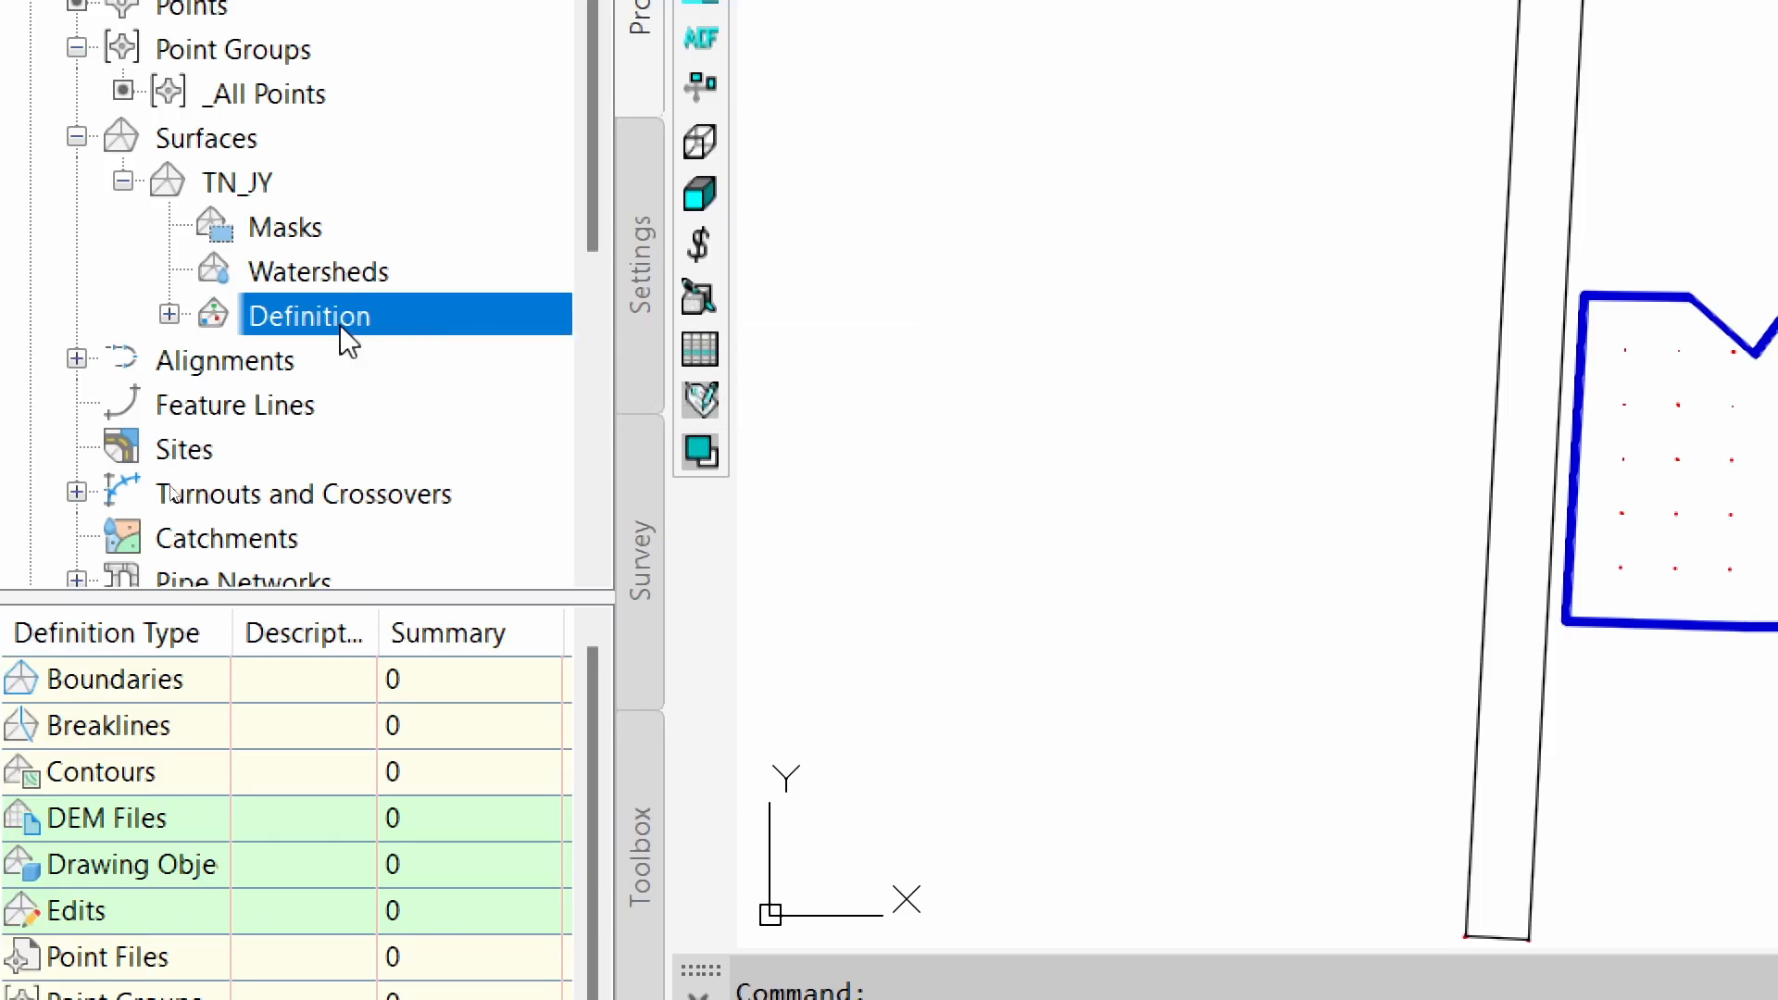
left_click(170, 315)
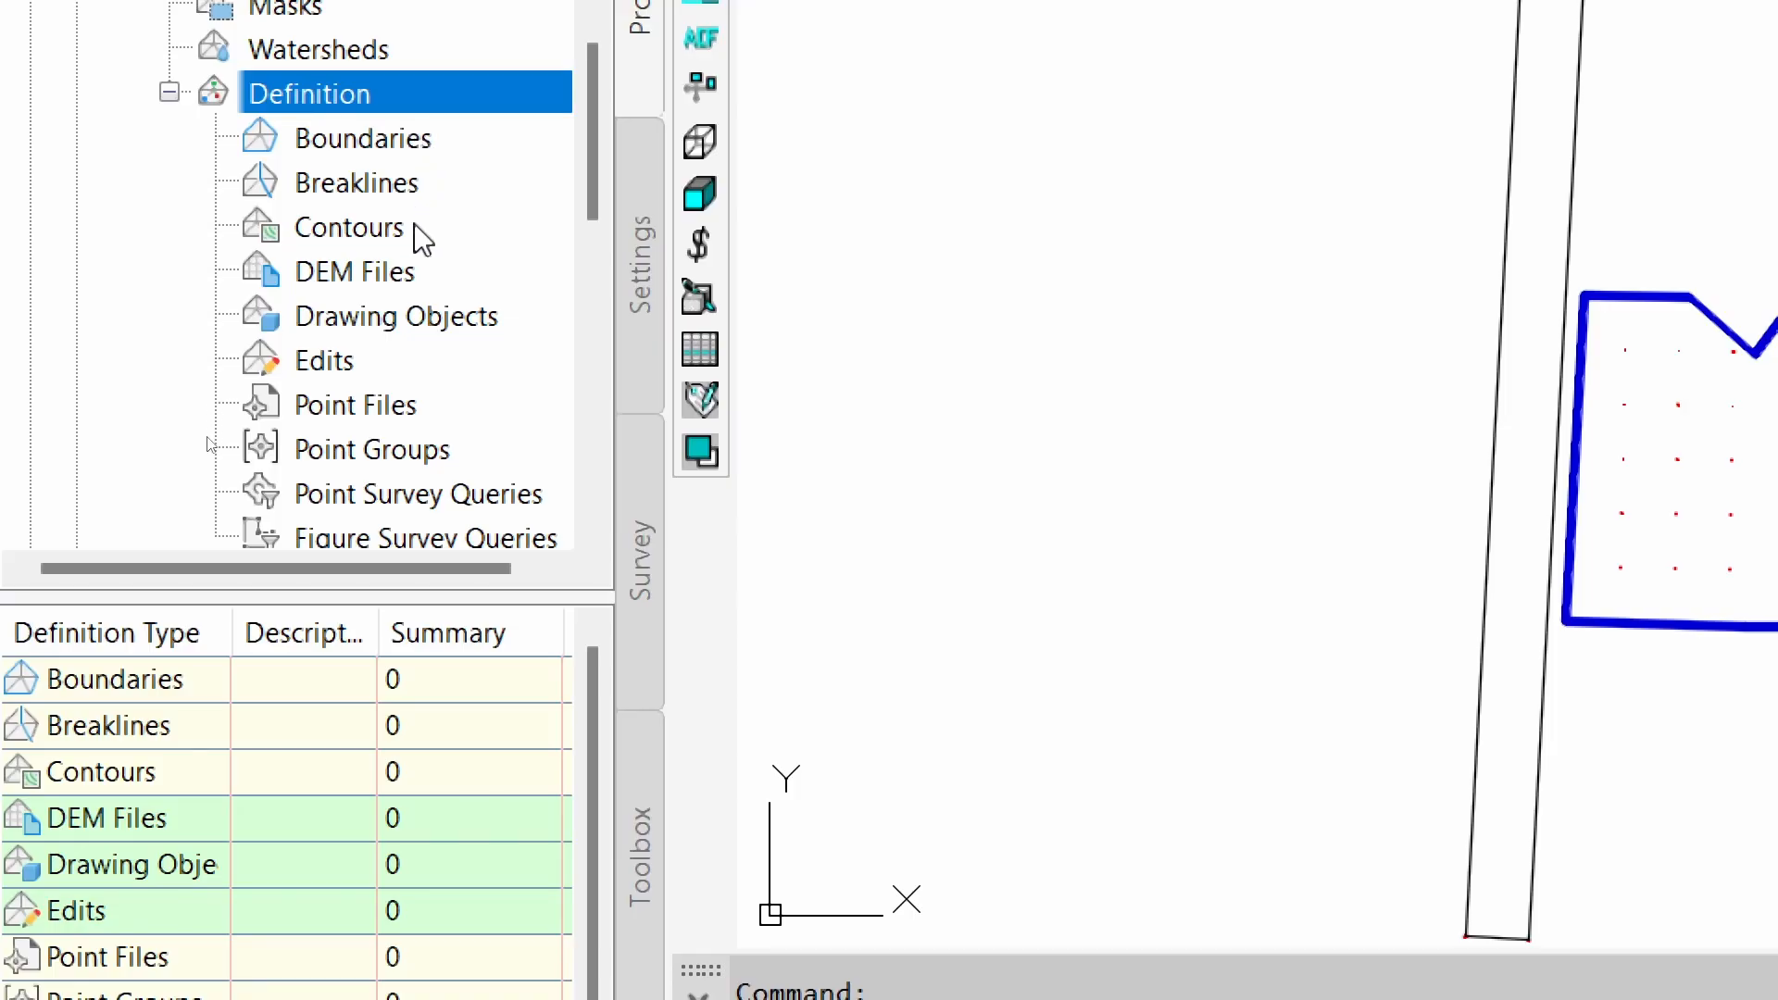
left_click_drag(375, 147, 383, 244)
Add the _All Points point group to the definition of surface TN_JY
left_click(415, 454)
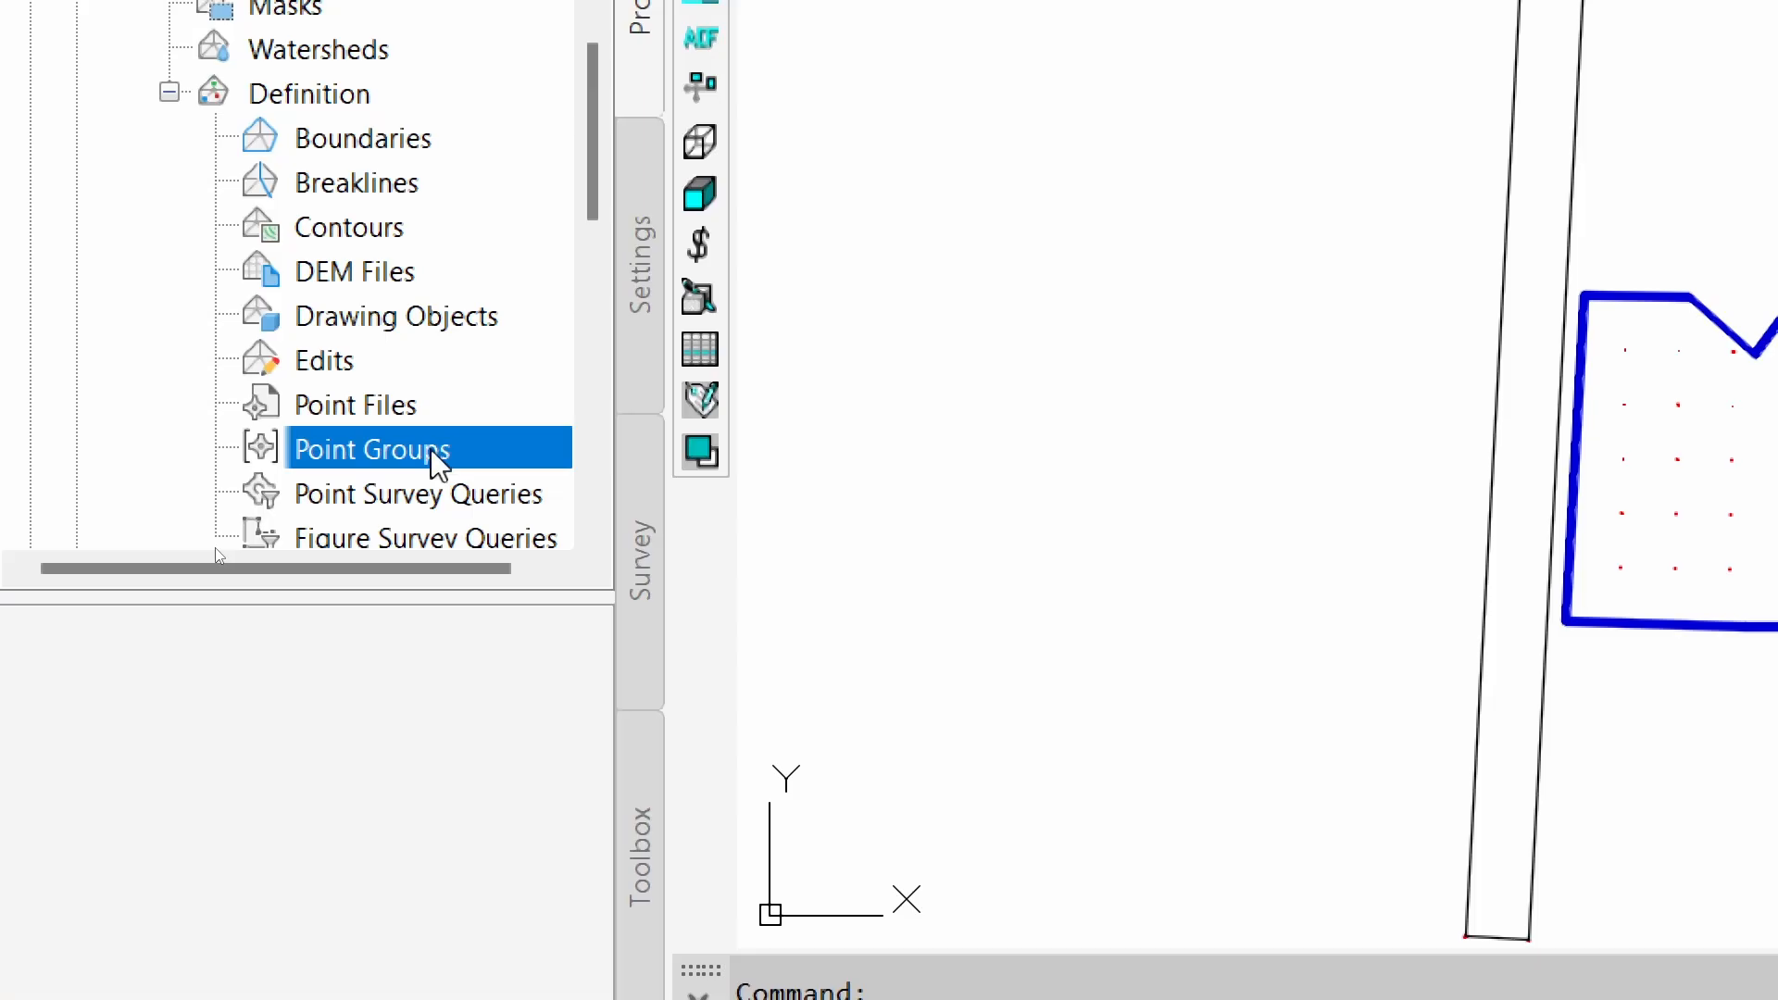
left_click_drag(438, 463, 354, 542)
left_click_drag(336, 141, 339, 281)
right_click(395, 450)
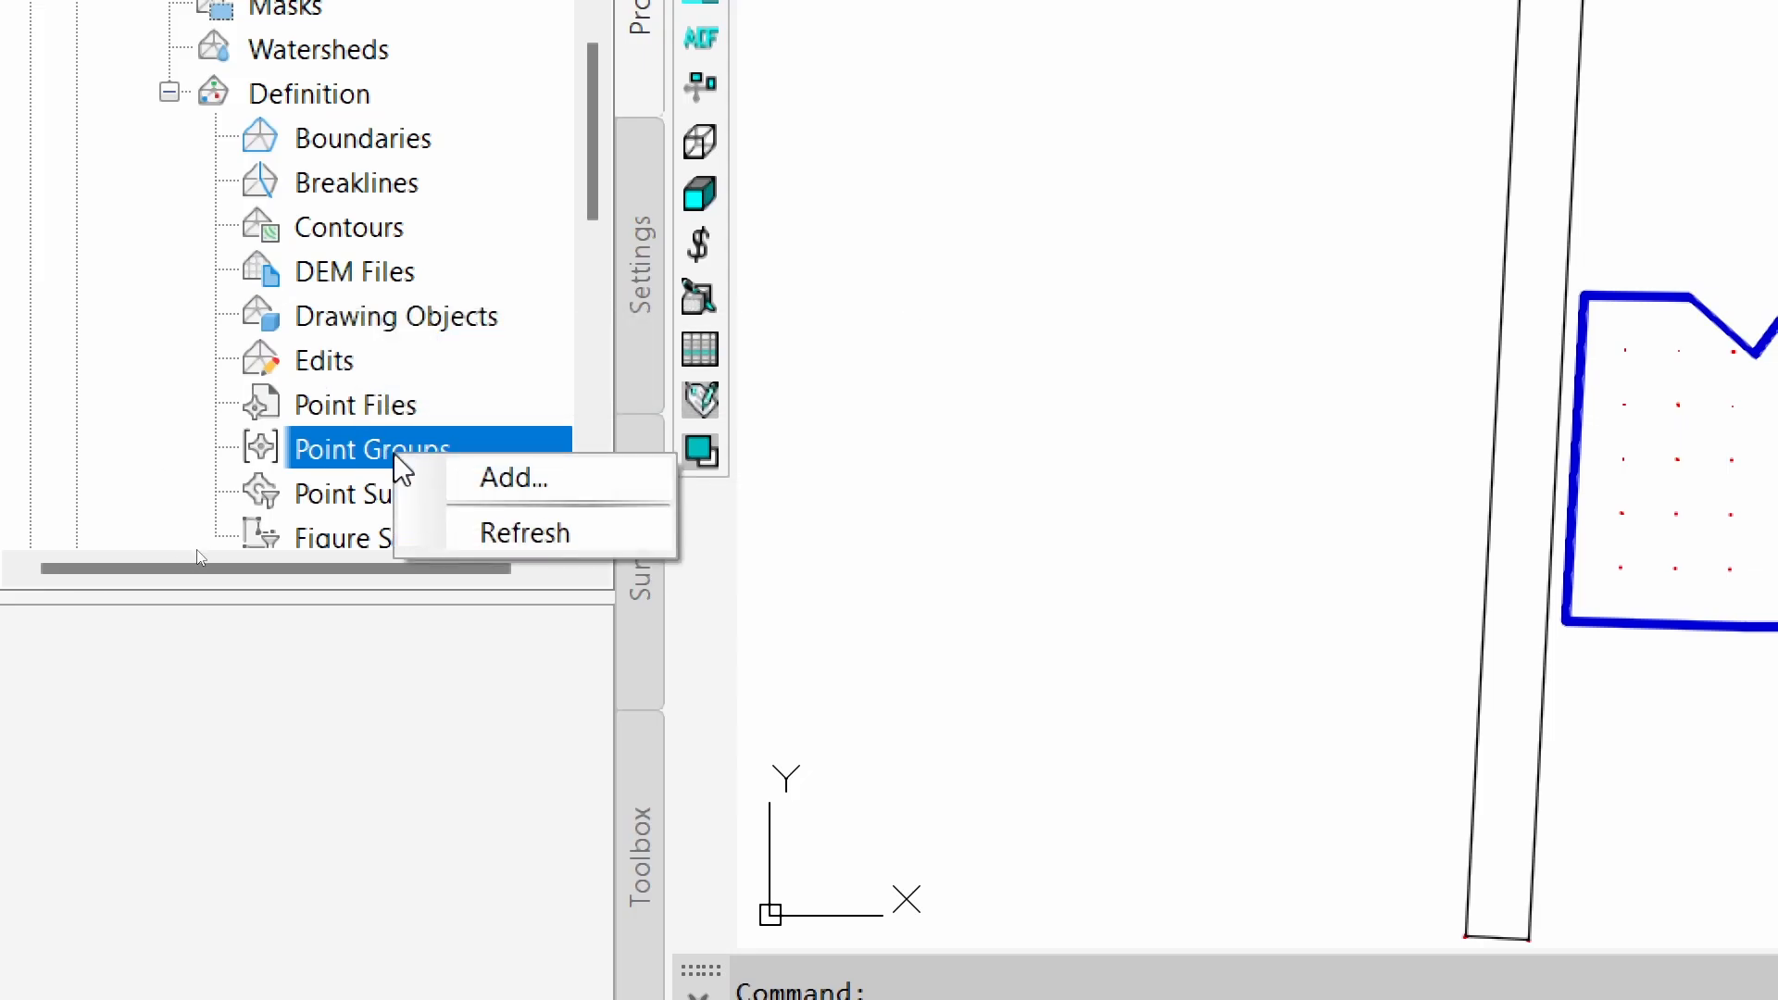
left_click(531, 476)
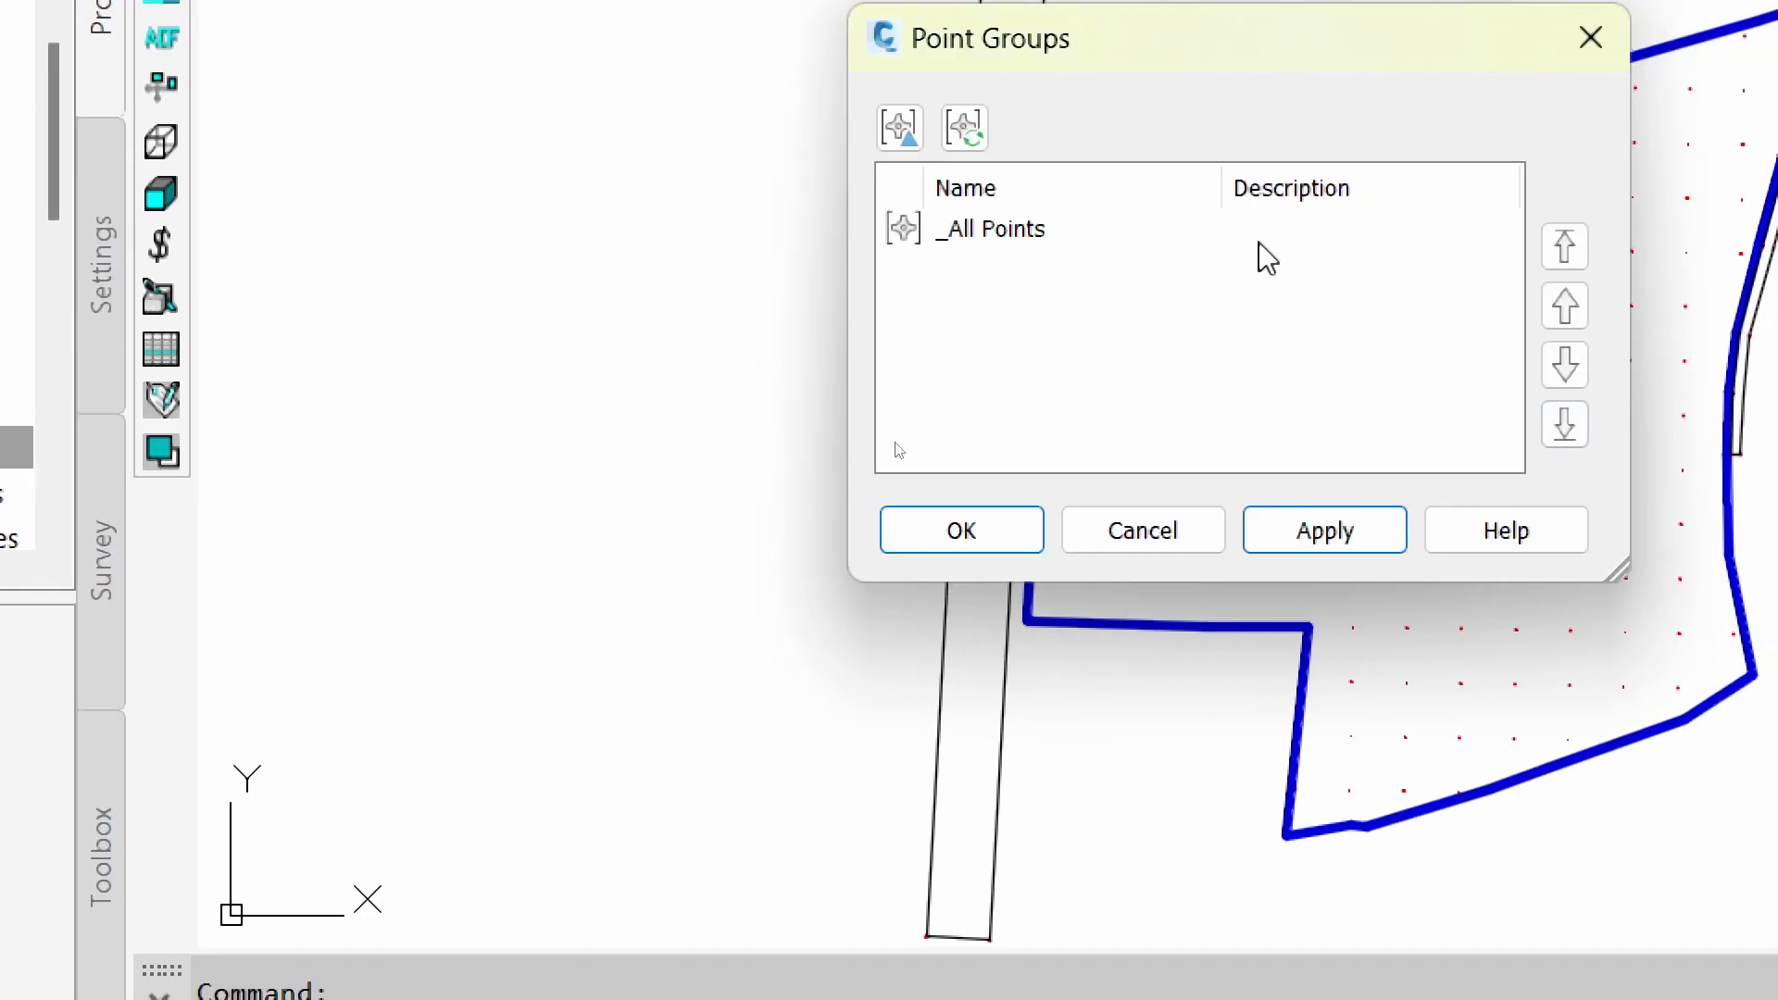
left_click(1009, 243)
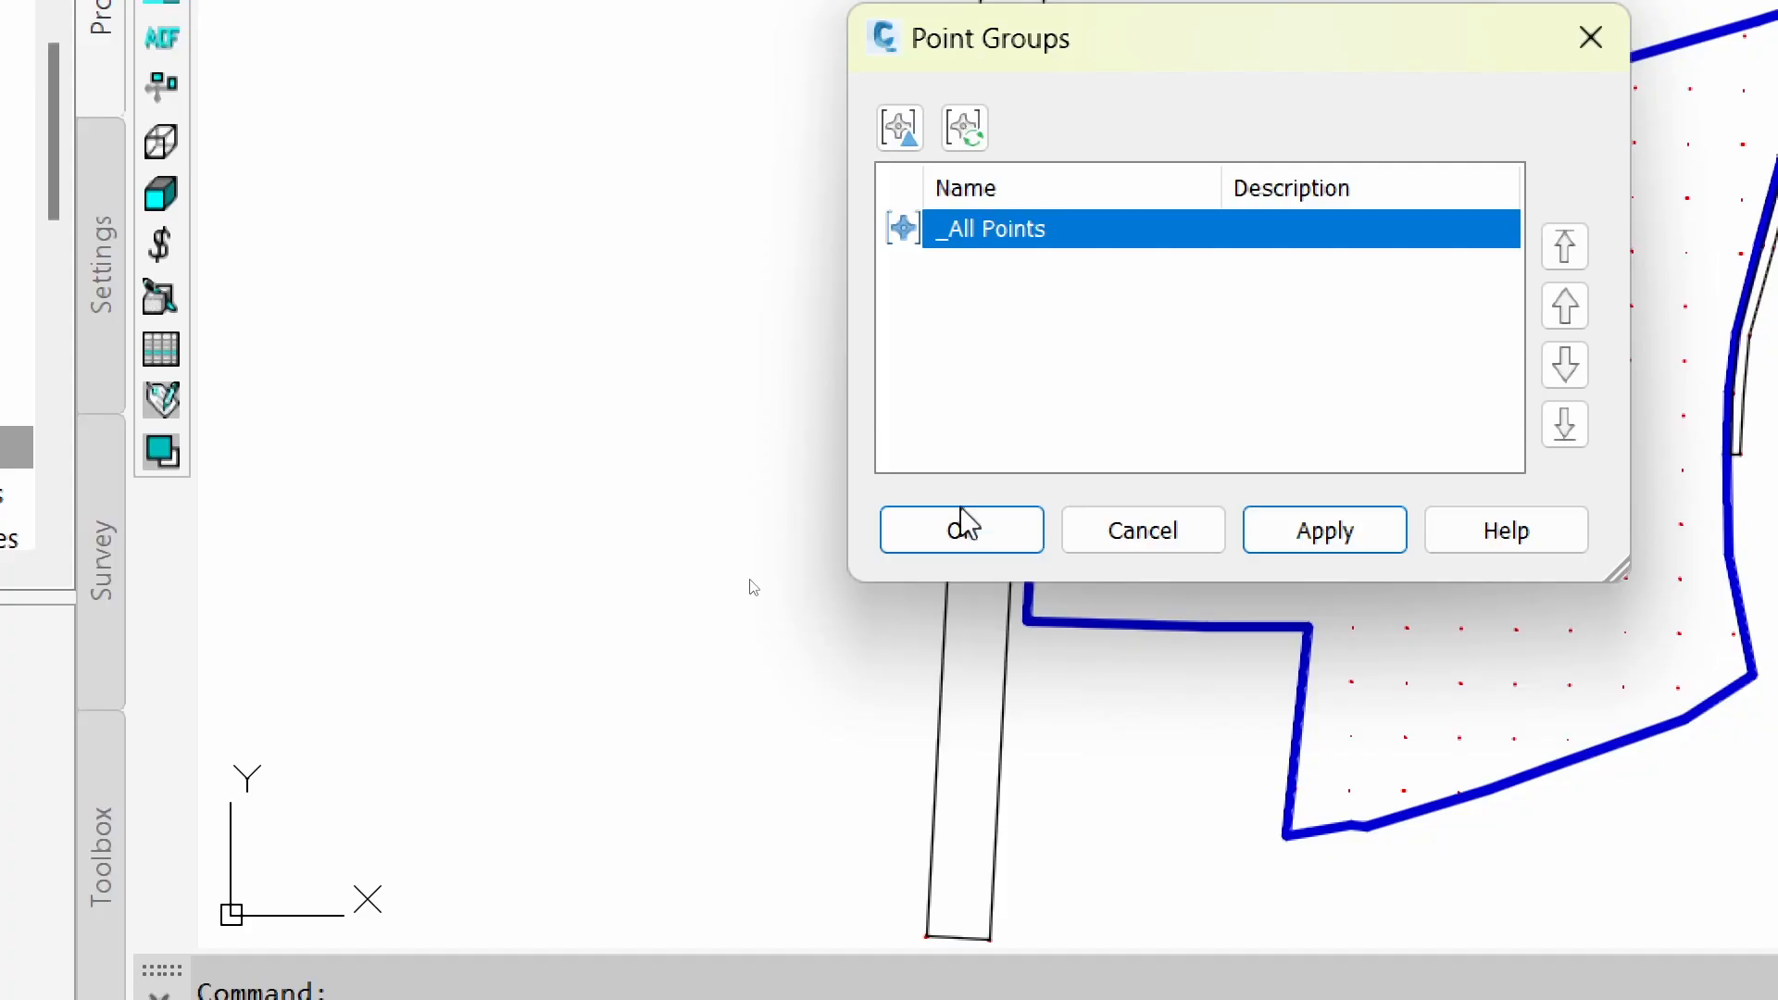
left_click(998, 535)
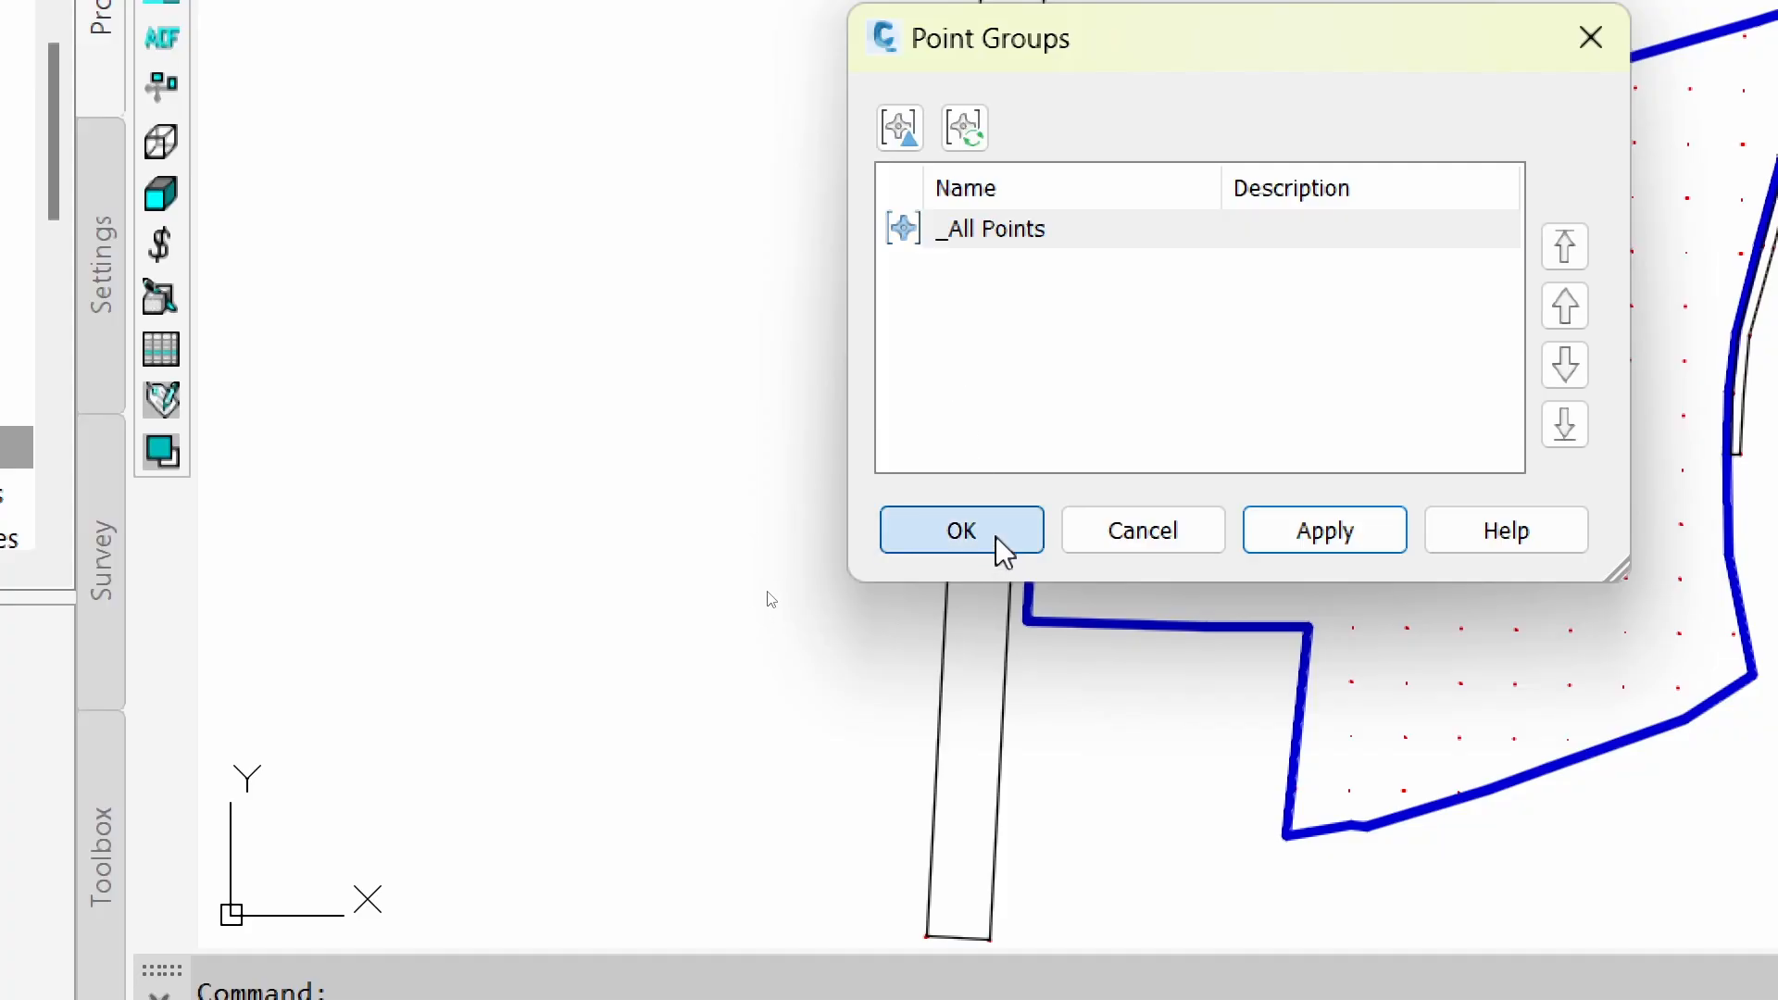
Save the drawing and inspect the TN_JY surface border around the lot and roads
key("ctrl+s")
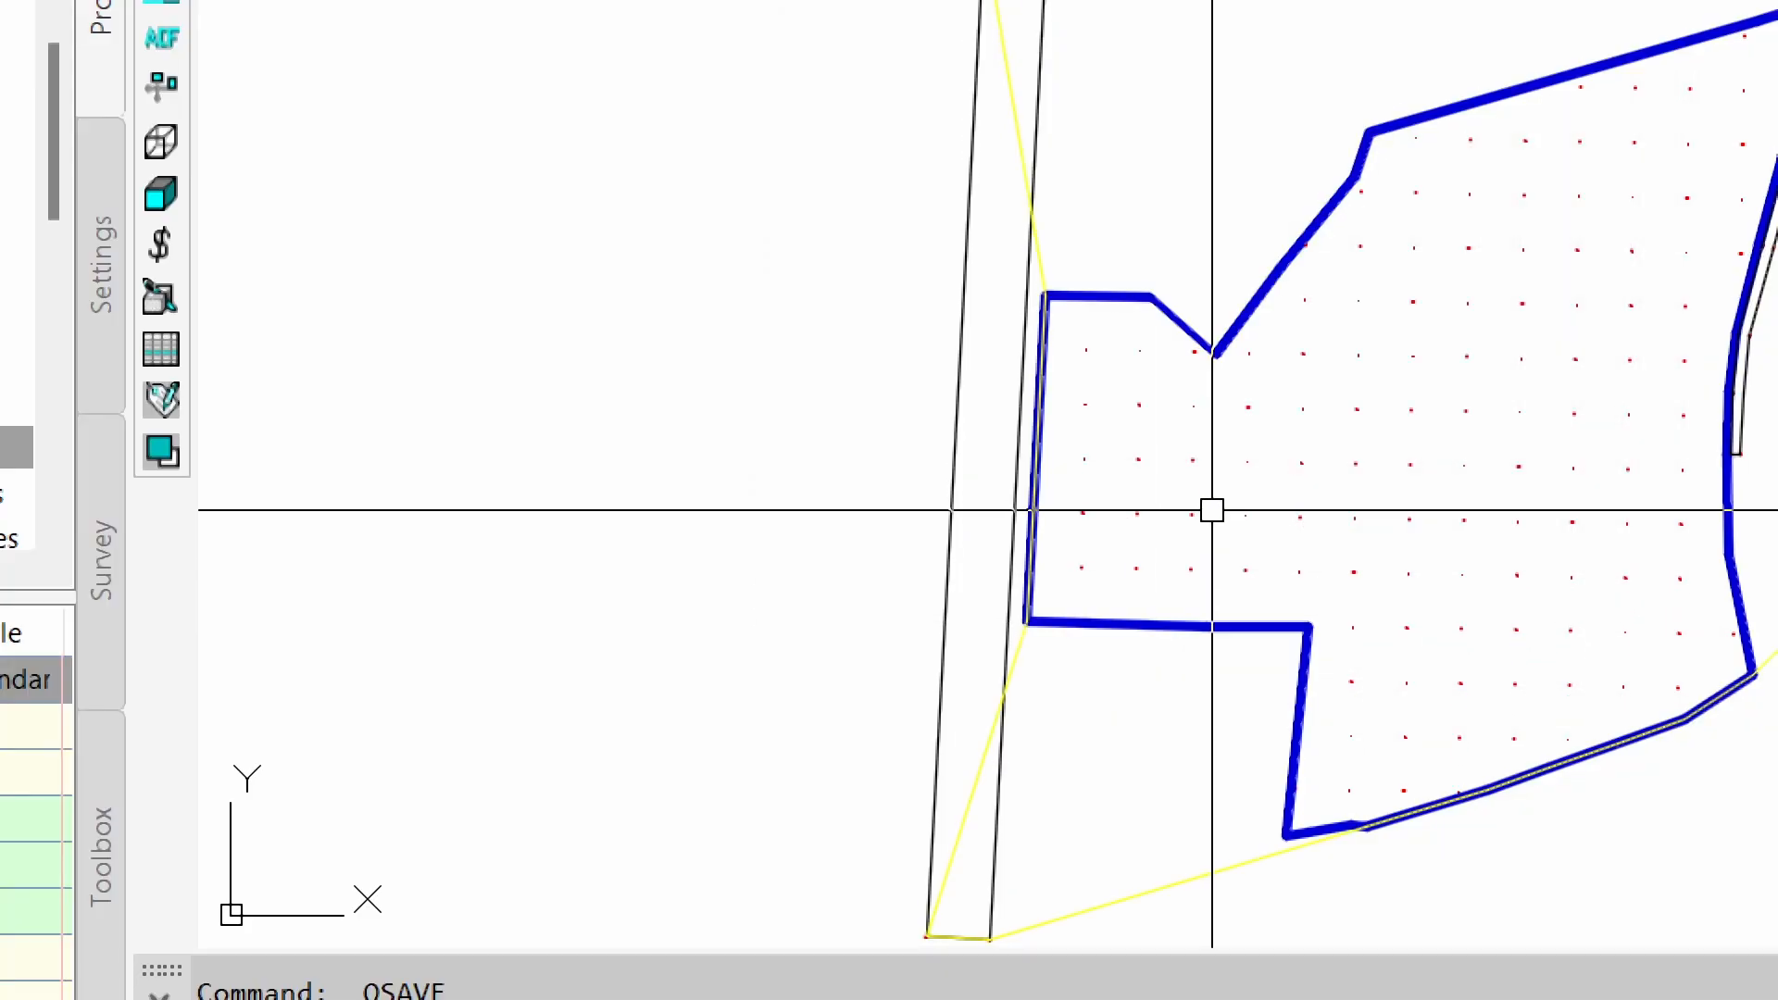
middle_click_drag(1489, 529, 1012, 870)
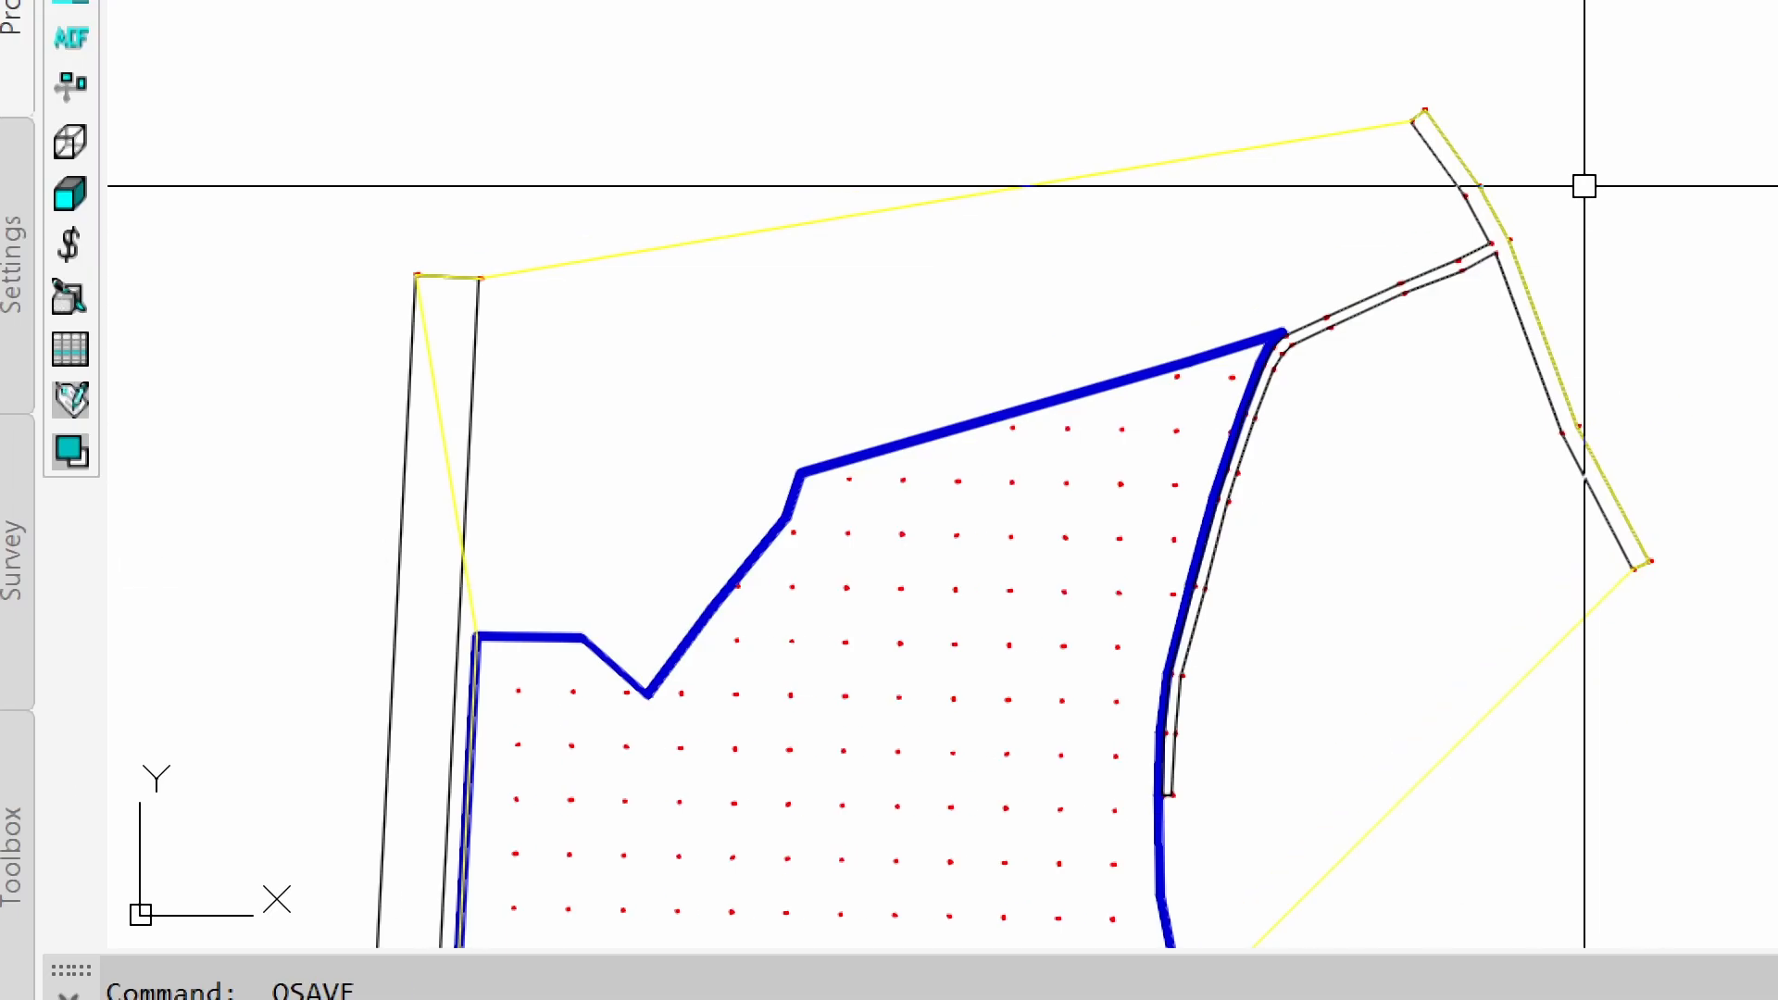
middle_click_drag(793, 429, 1000, 179)
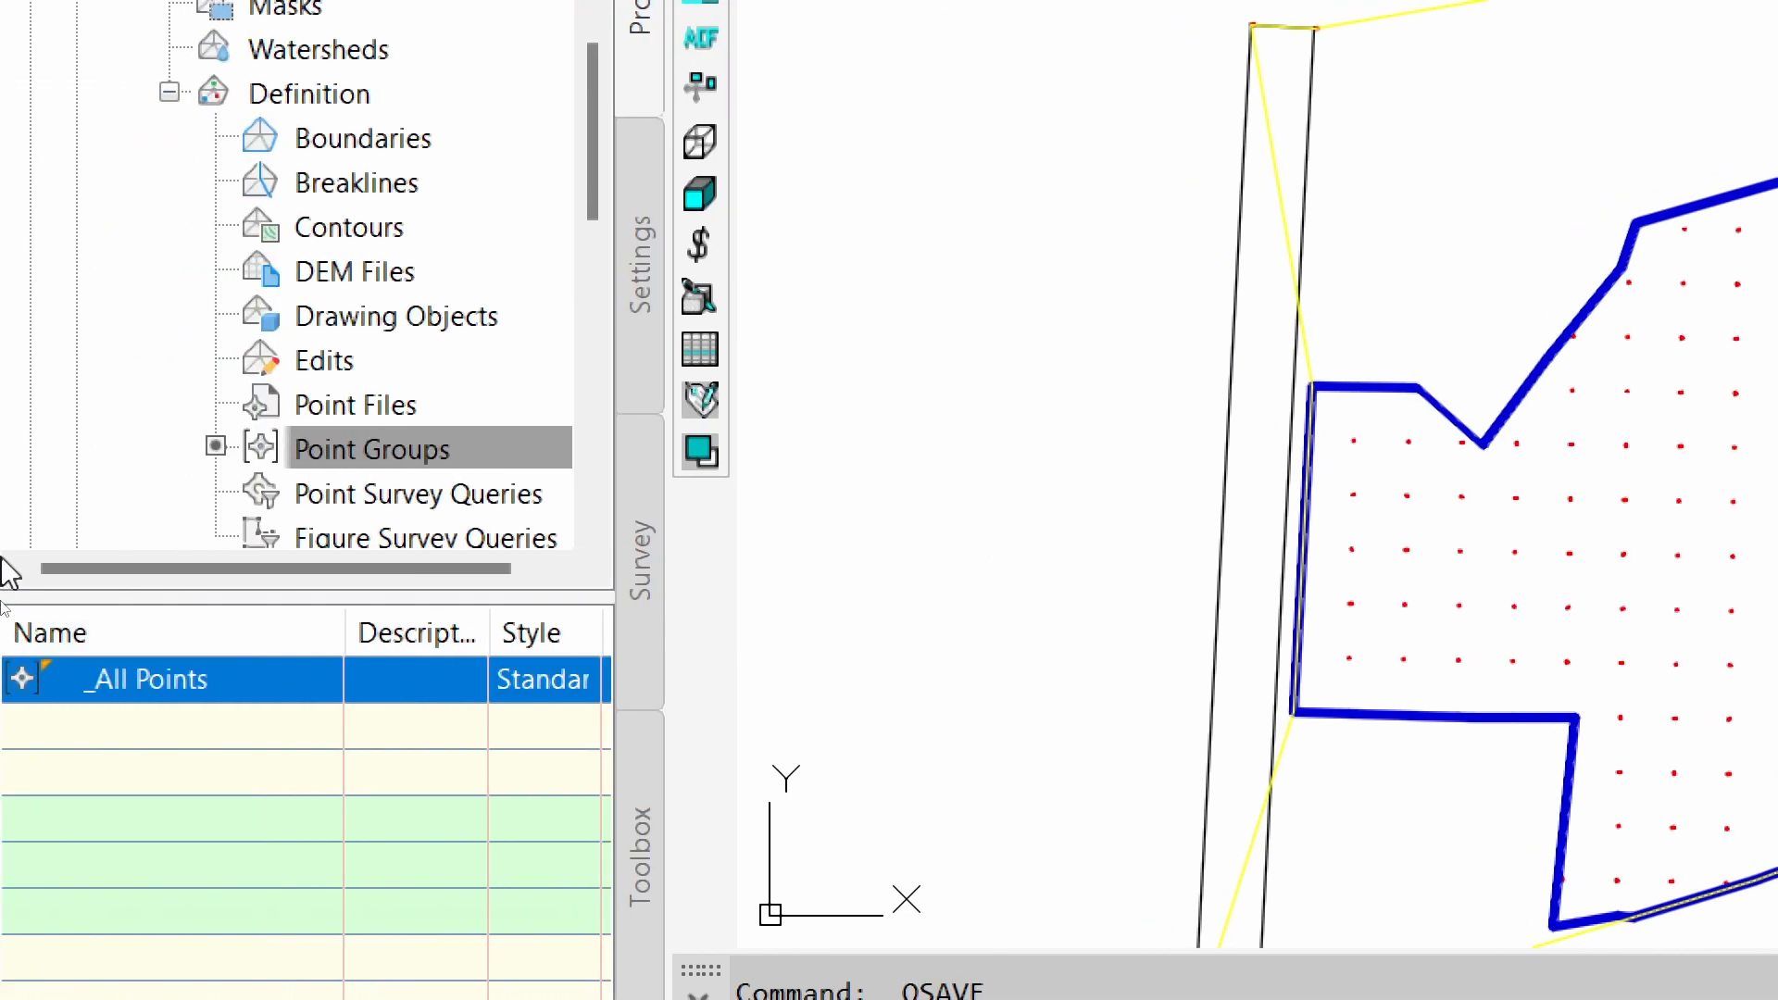
Collapse the TN_JY definition branches and open the surface's style for editing
left_click(168, 94)
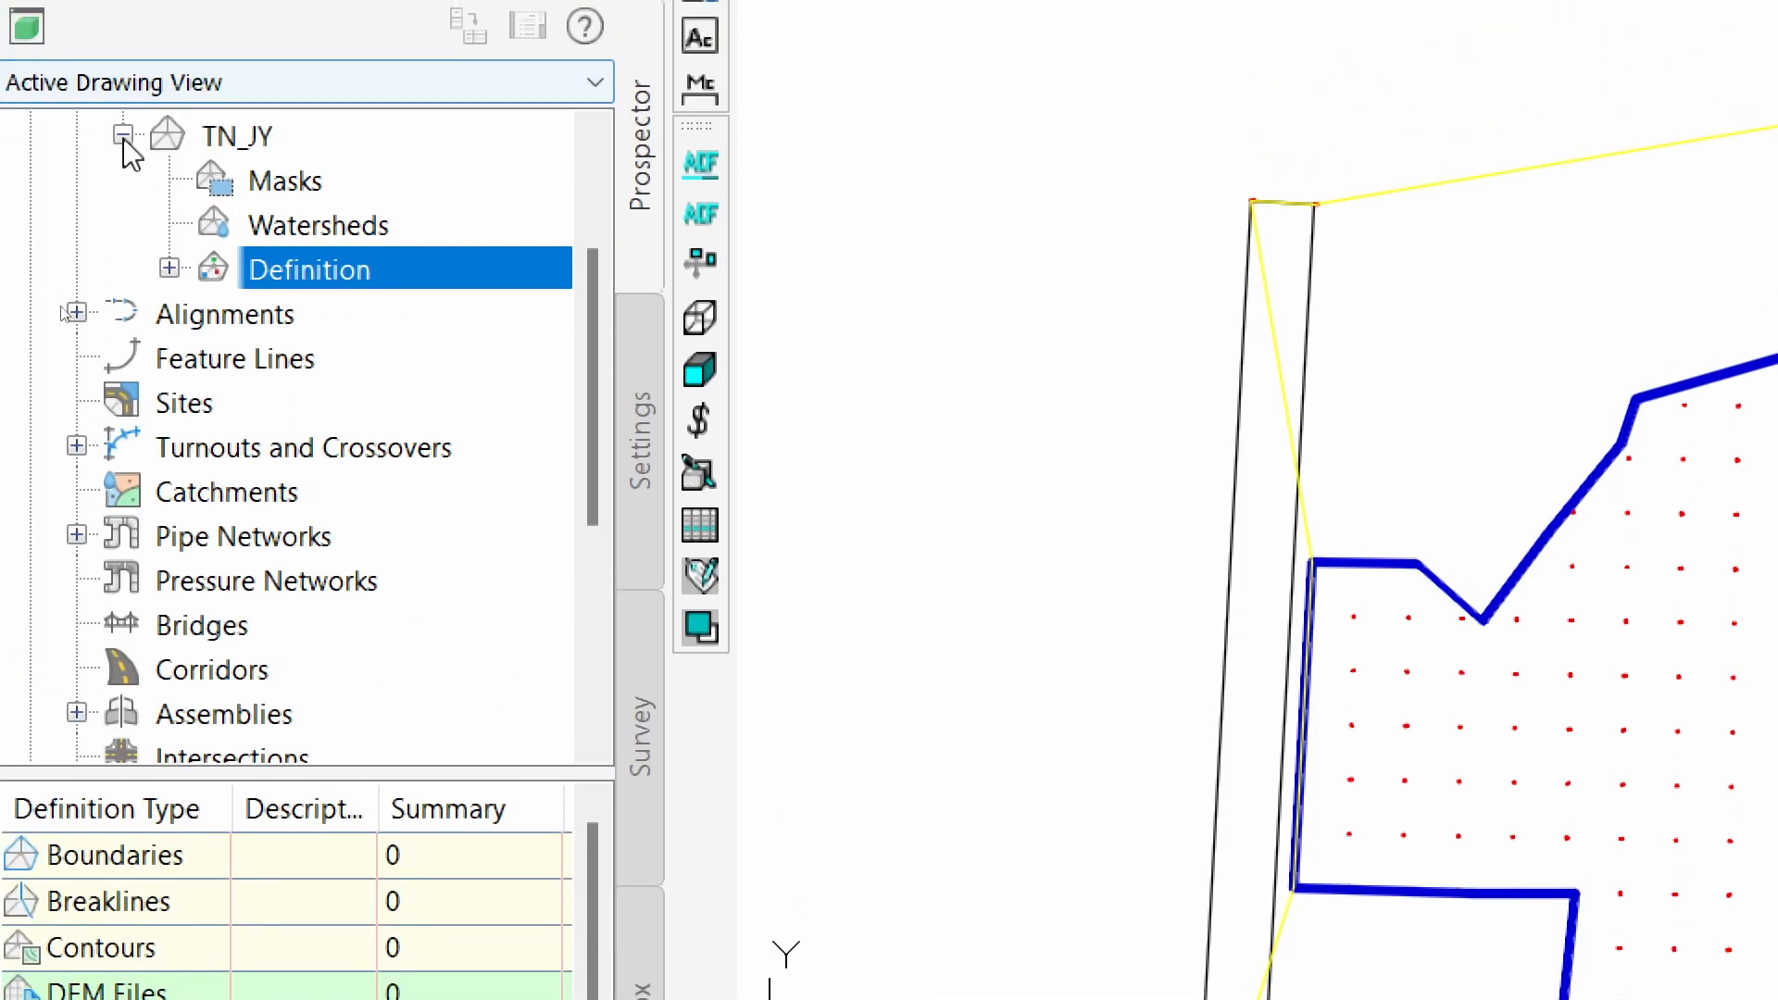
scroll(127, 151, "up", 1)
left_click(123, 268)
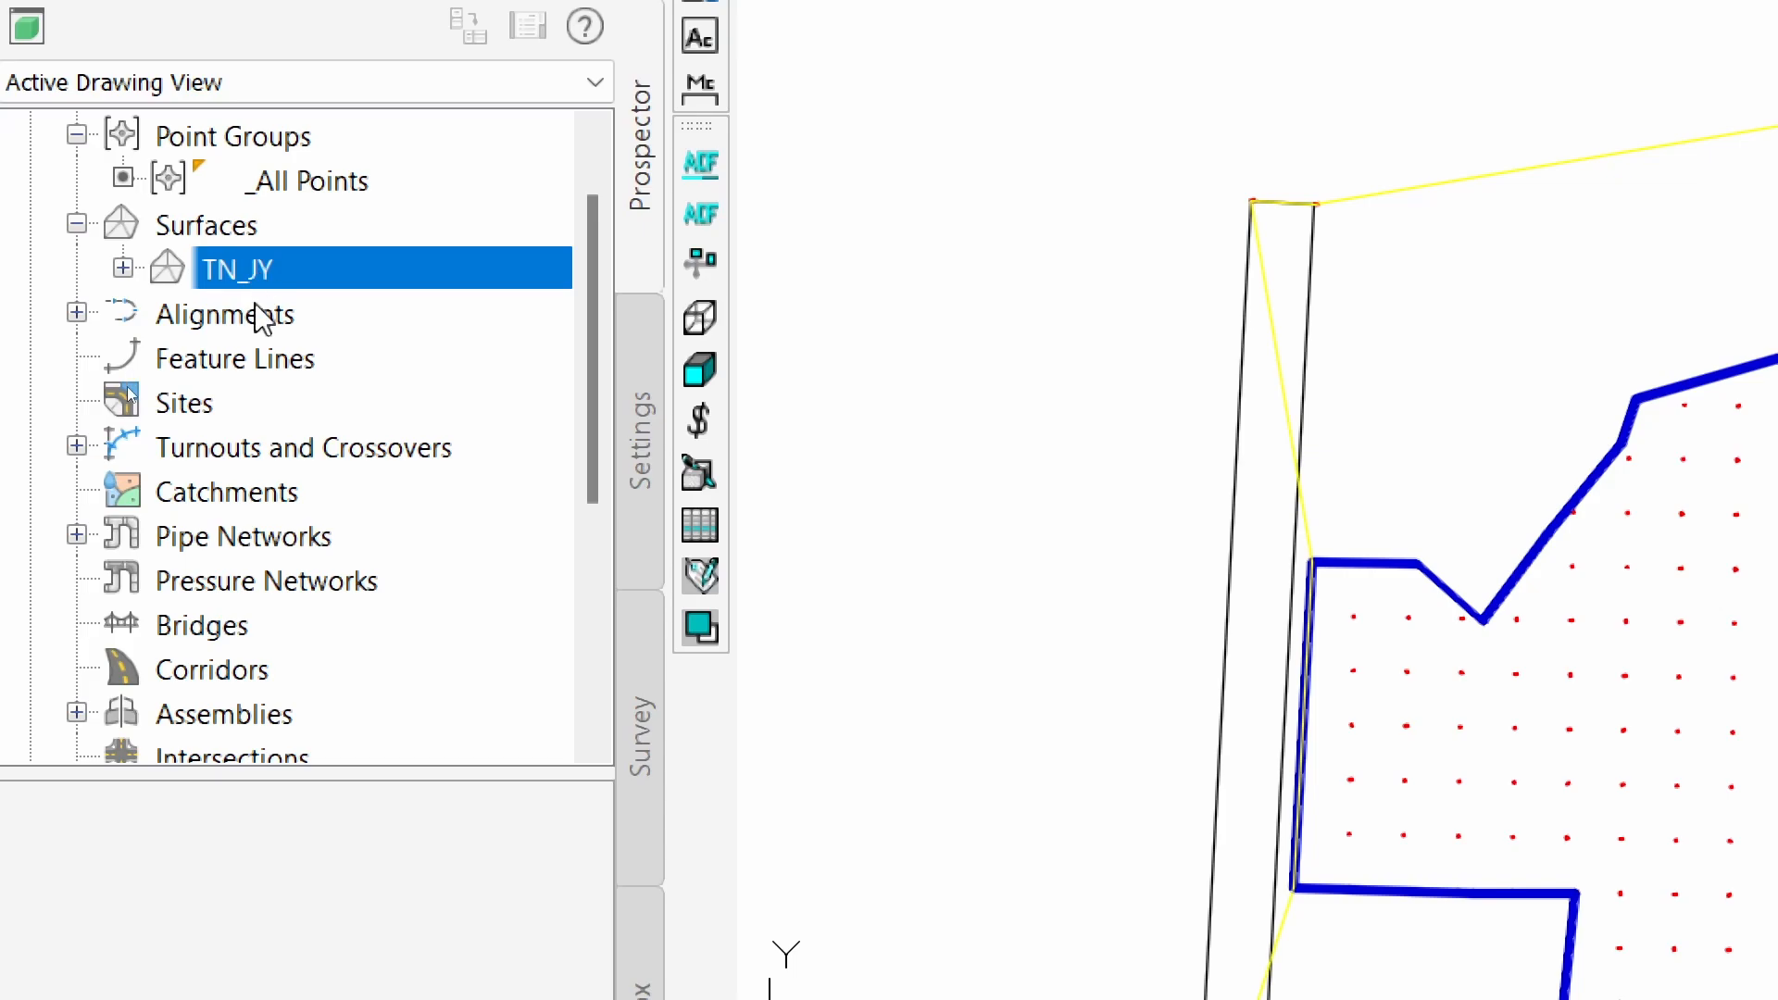
left_click(259, 318)
left_click(259, 275)
right_click(260, 276)
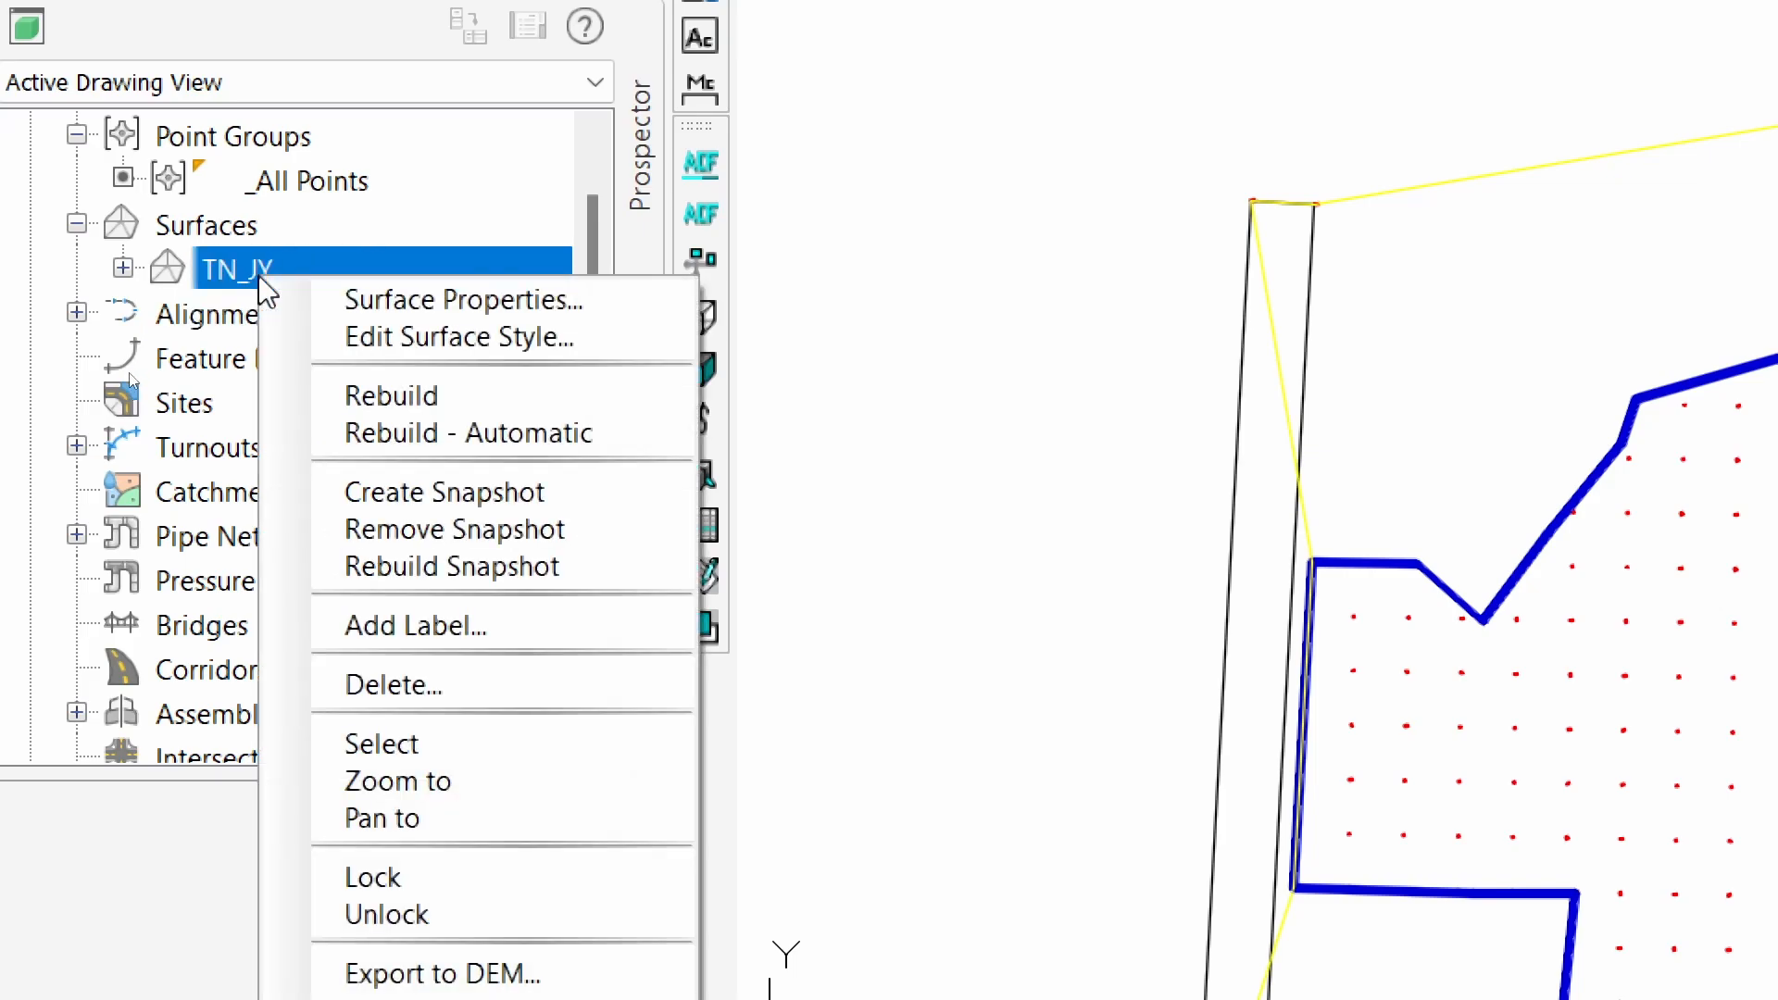
left_click(524, 341)
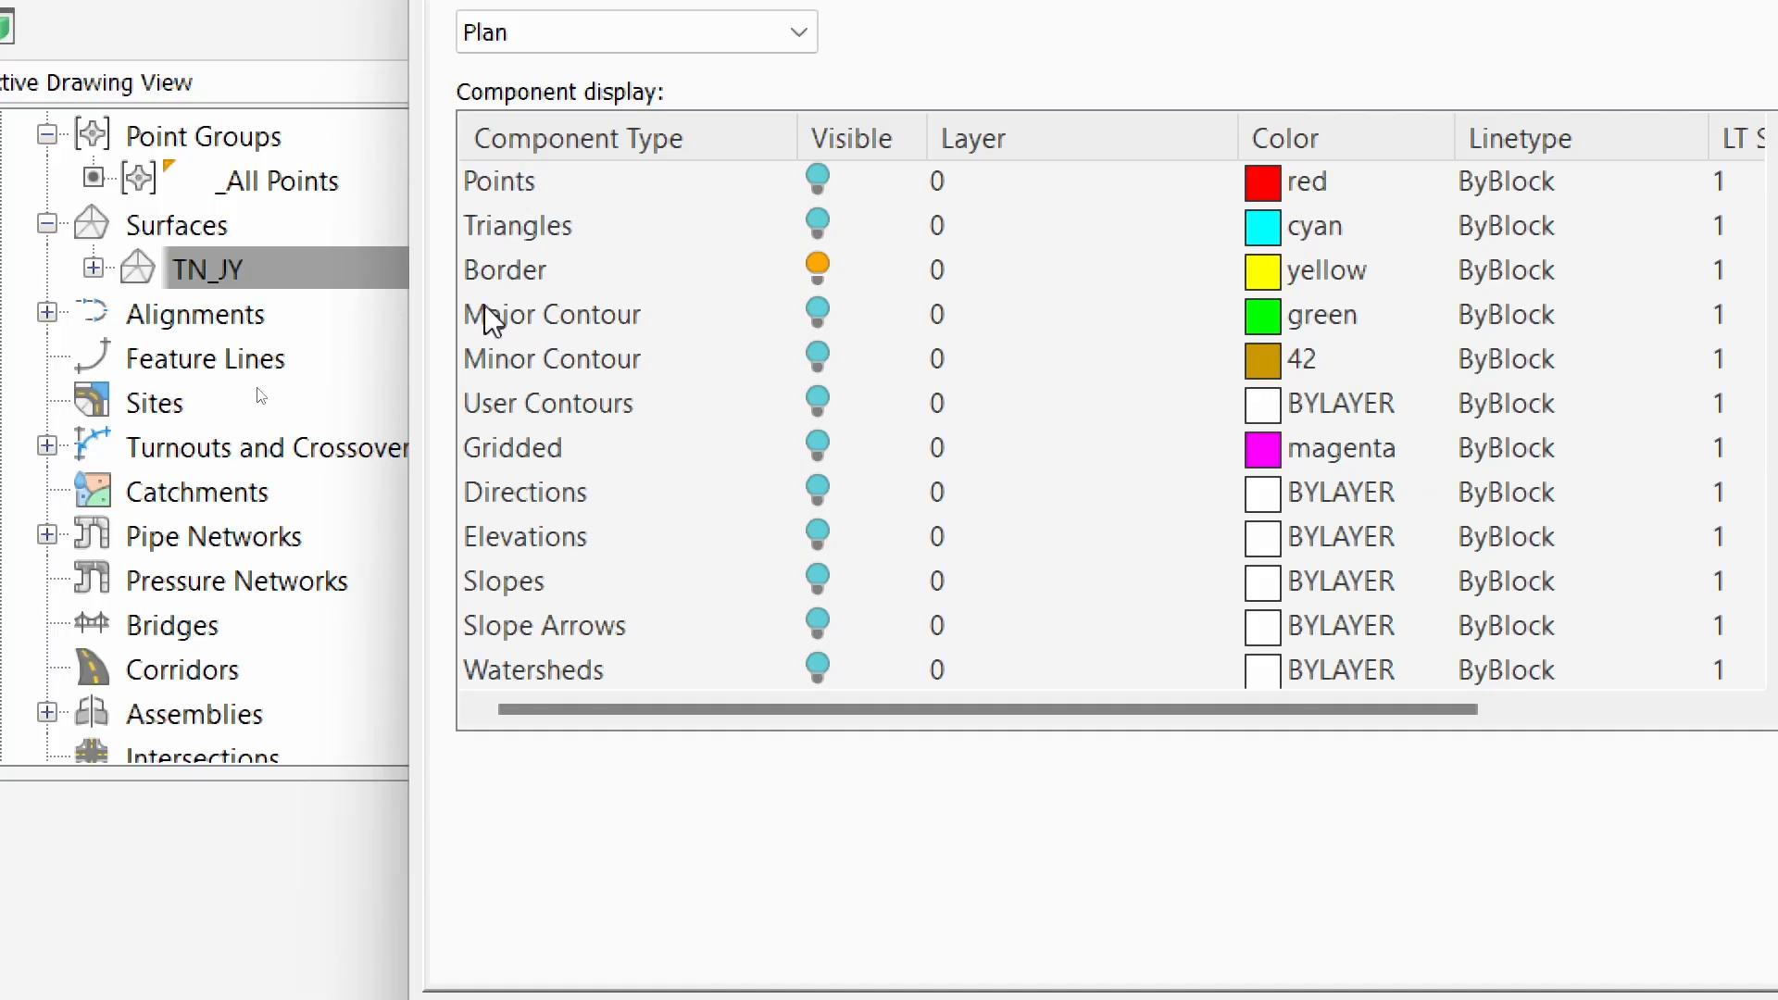
Make the Triangles, Major Contour and Minor Contour components visible in the surface style's Plan display
left_click(514, 235)
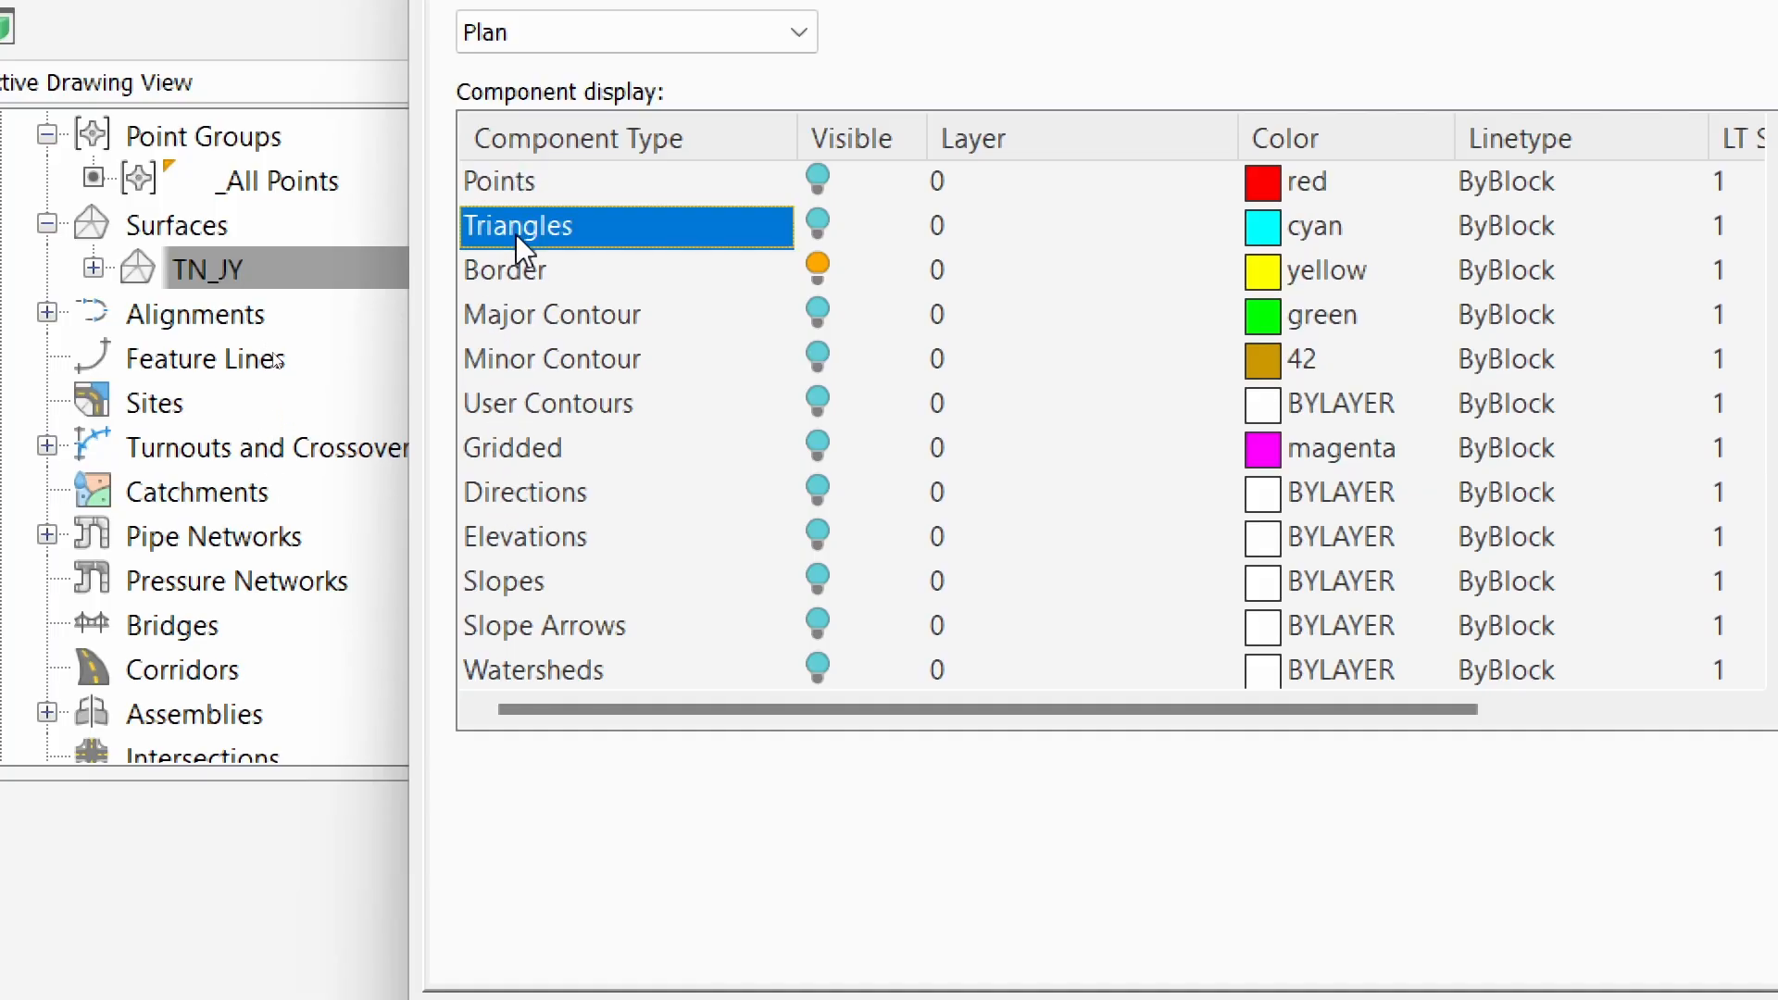
left_click(818, 225)
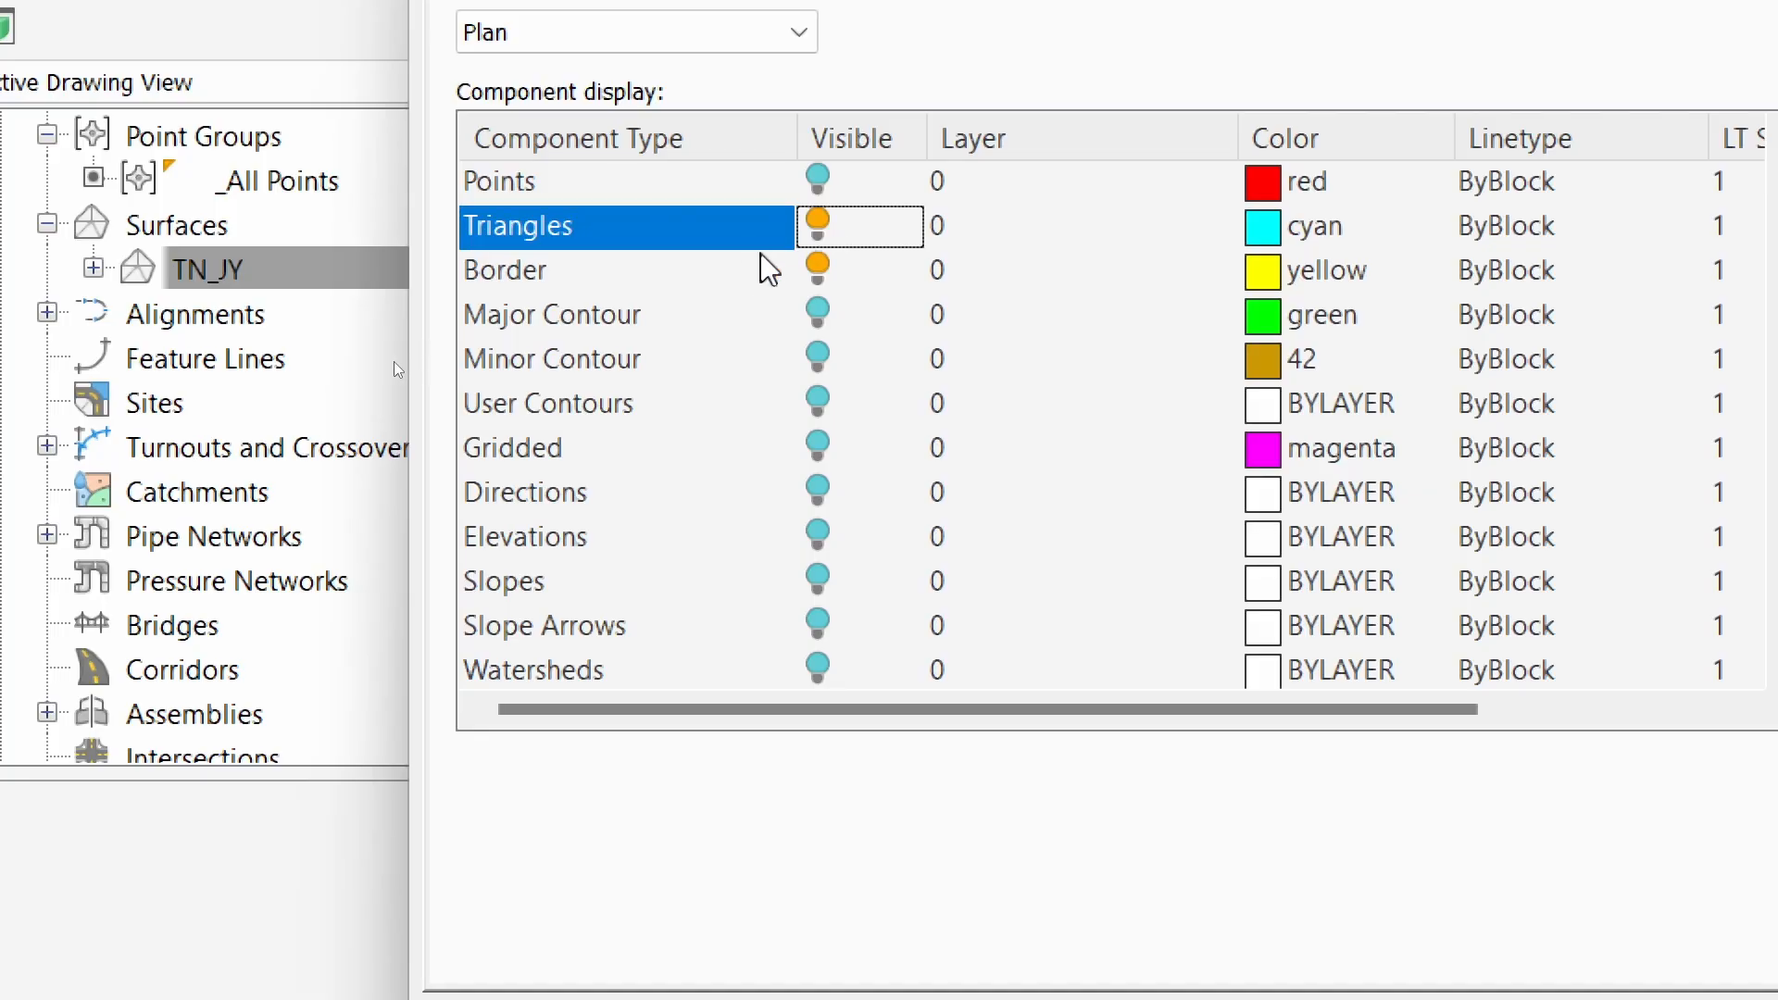
left_click(766, 276)
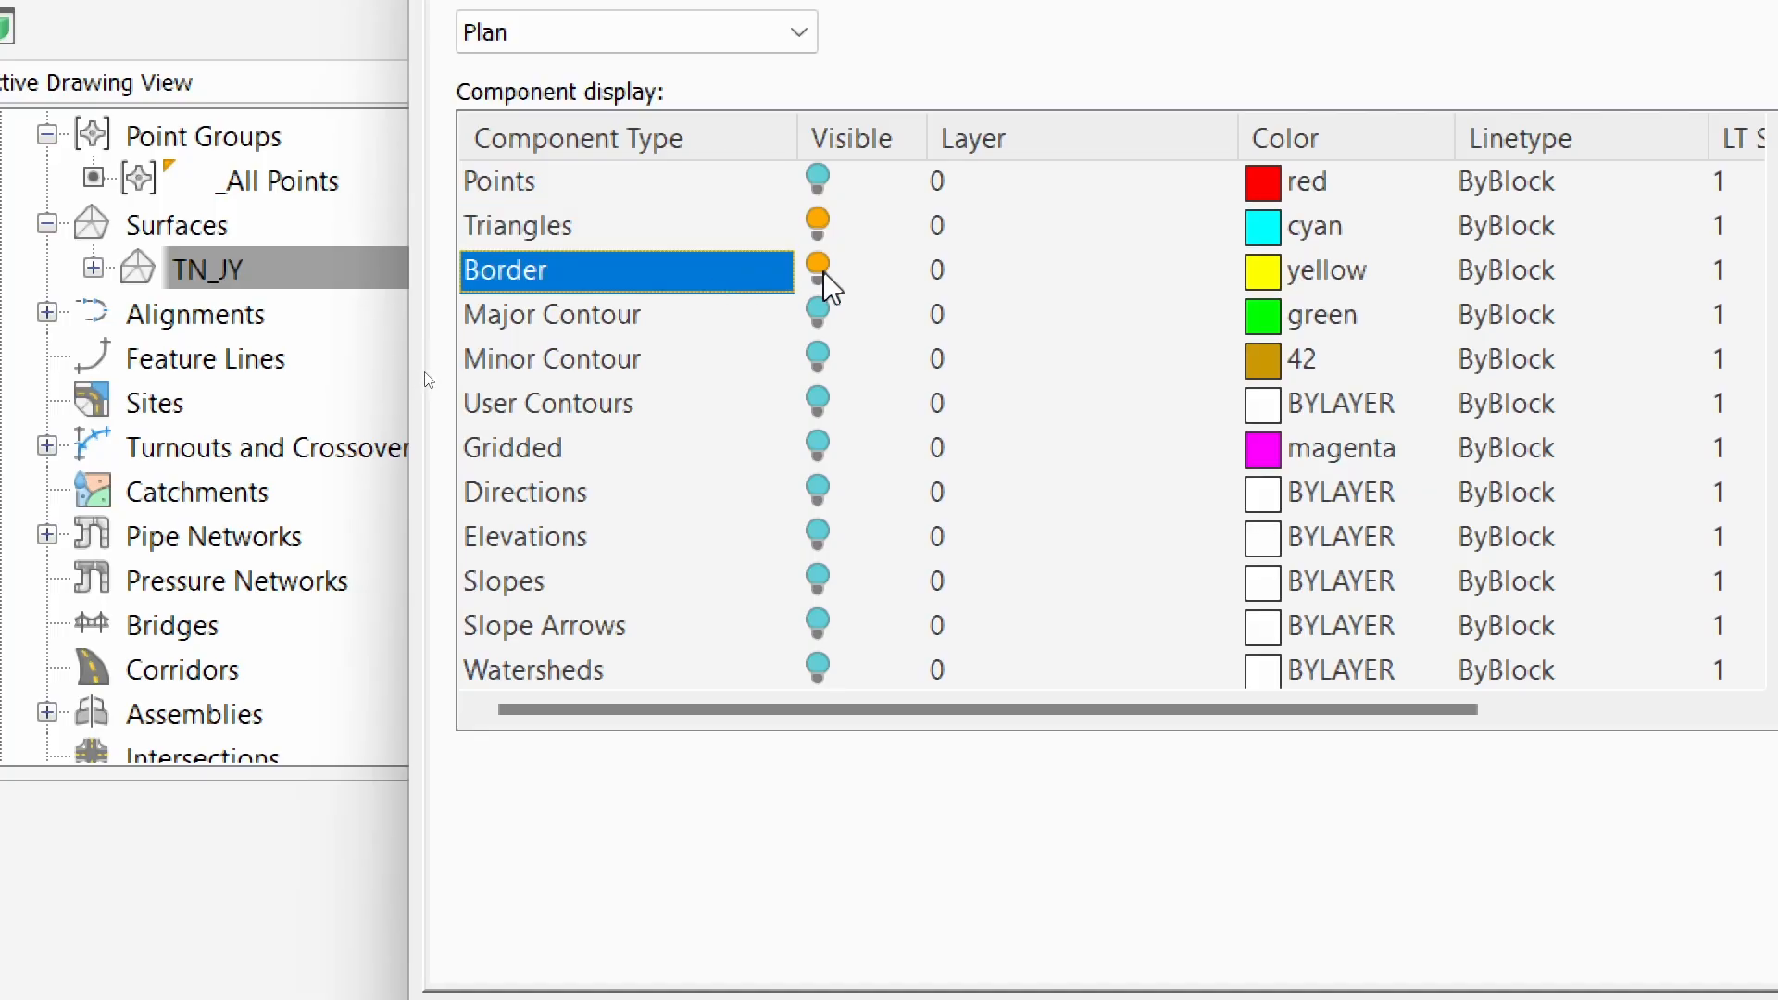
left_click(697, 329)
left_click(831, 317)
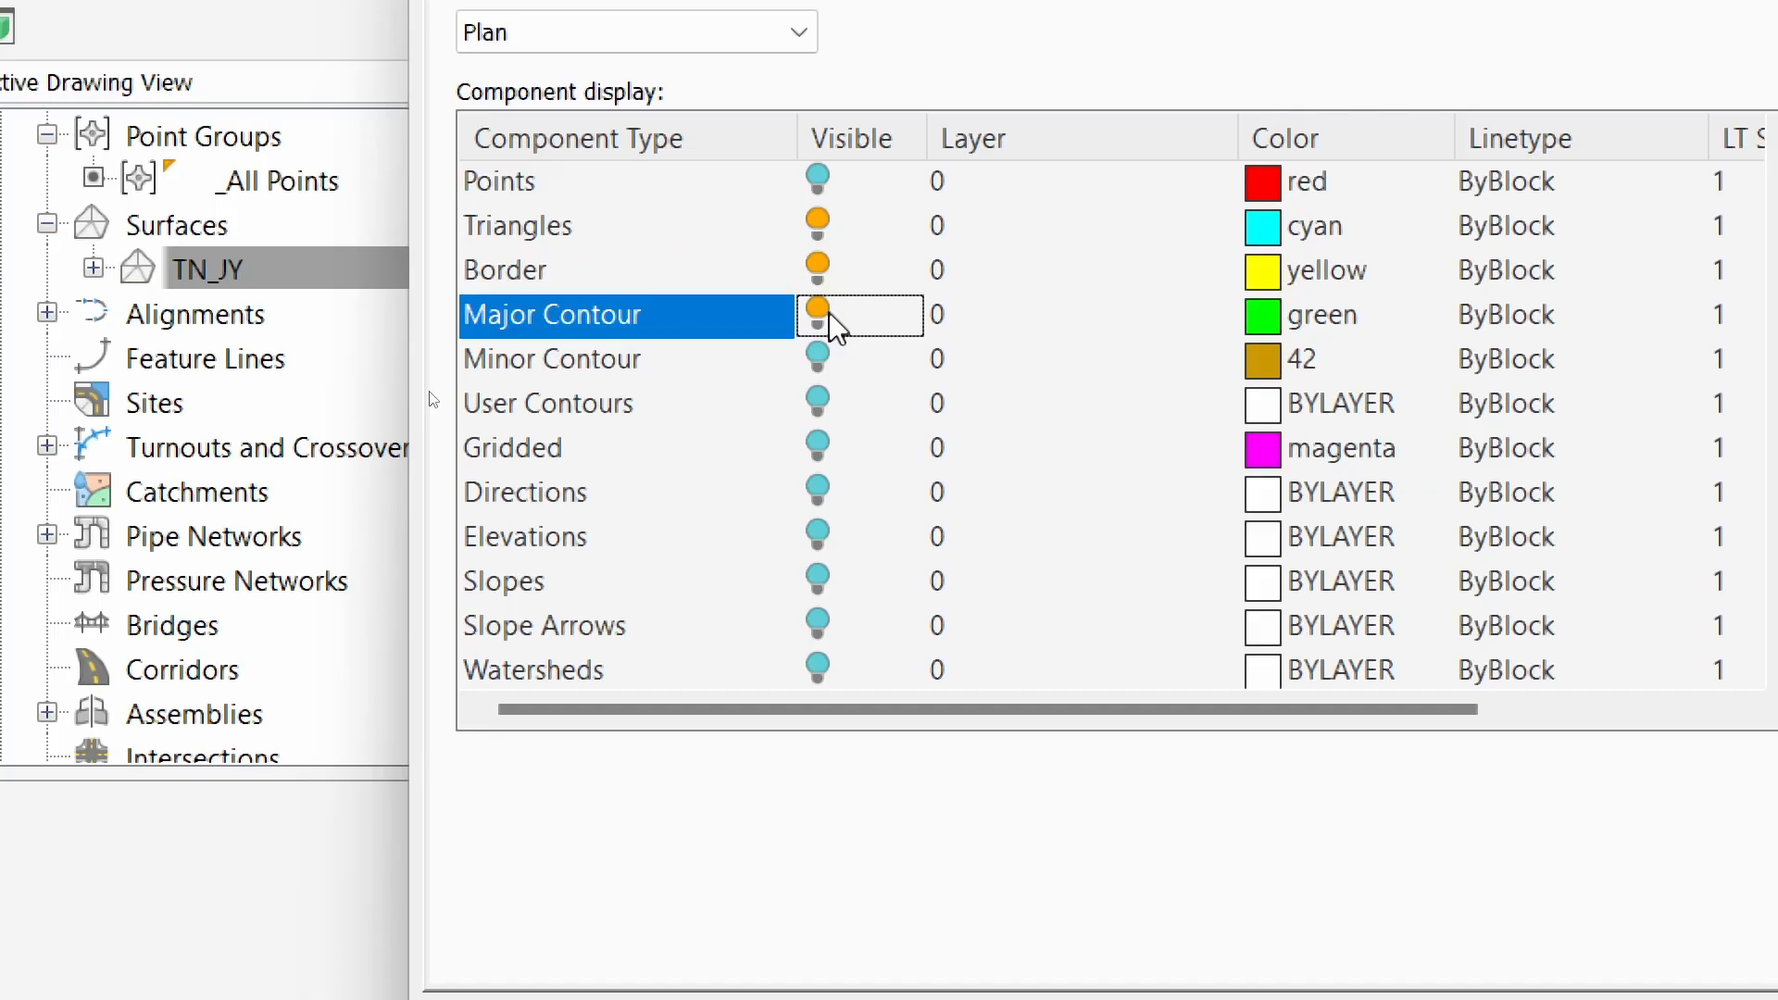
left_click(727, 373)
left_click(832, 362)
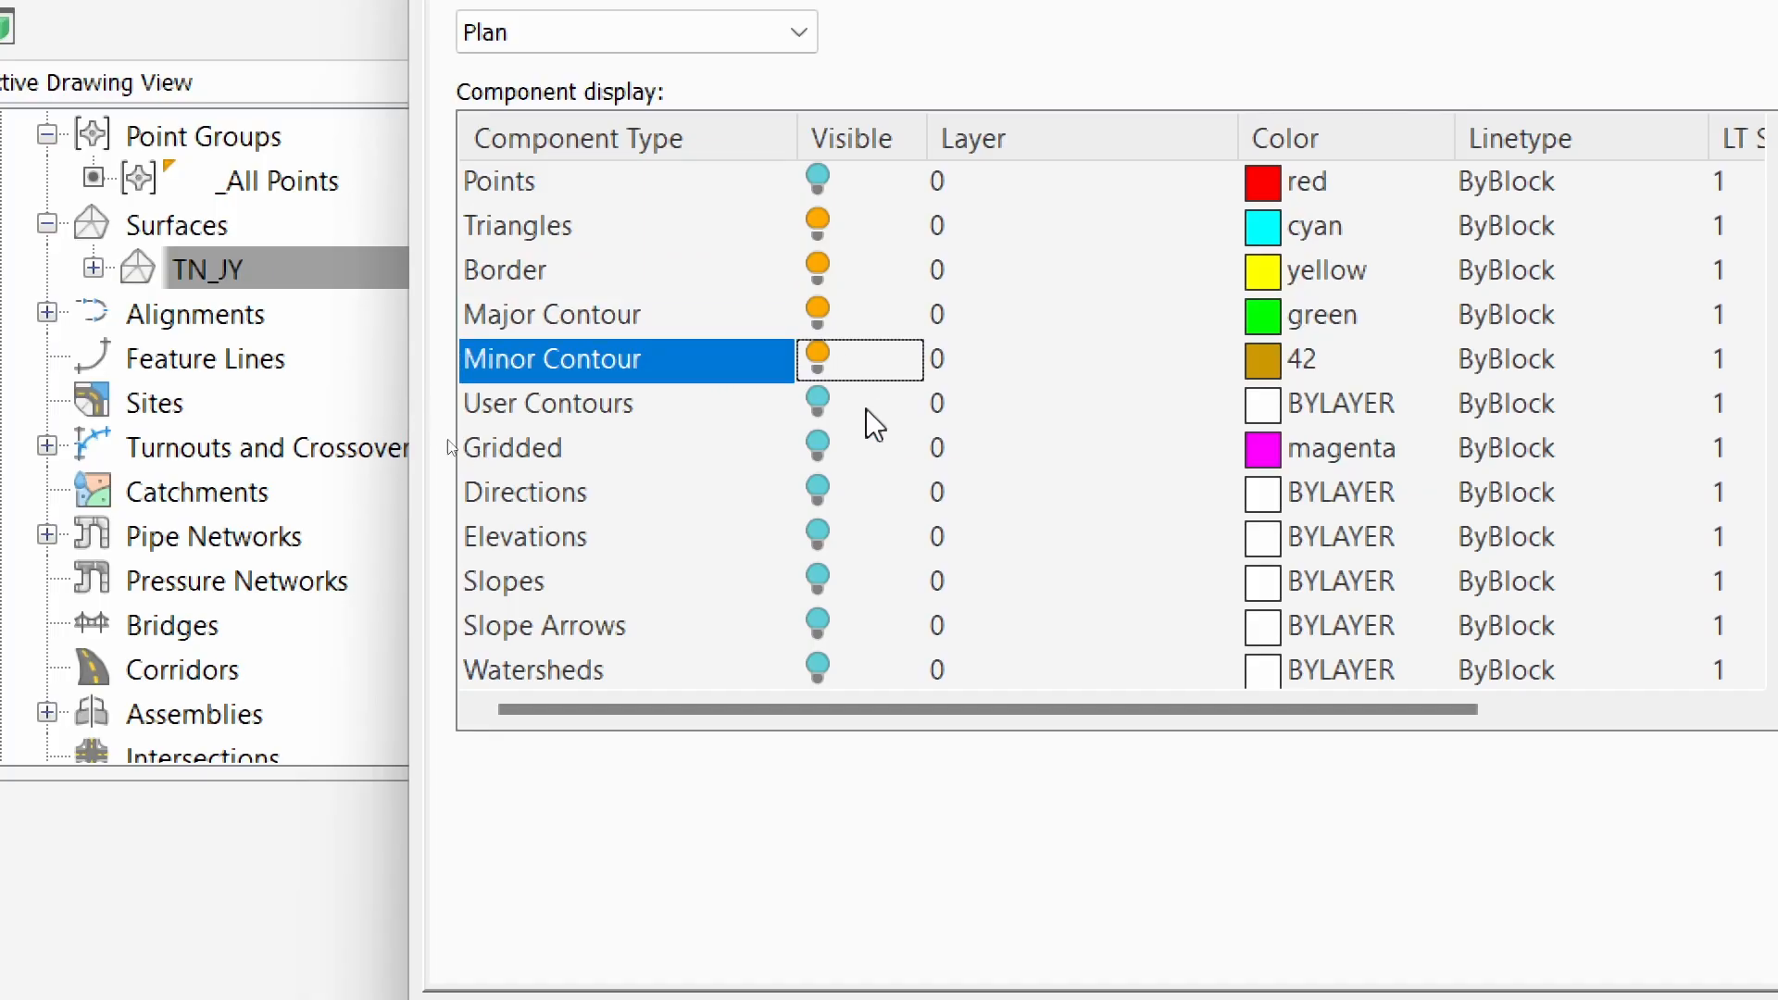
Set the Triangles, Border, Major Contour and Minor Contour colors to ByLayer and accept the surface style
left_click(500, 231)
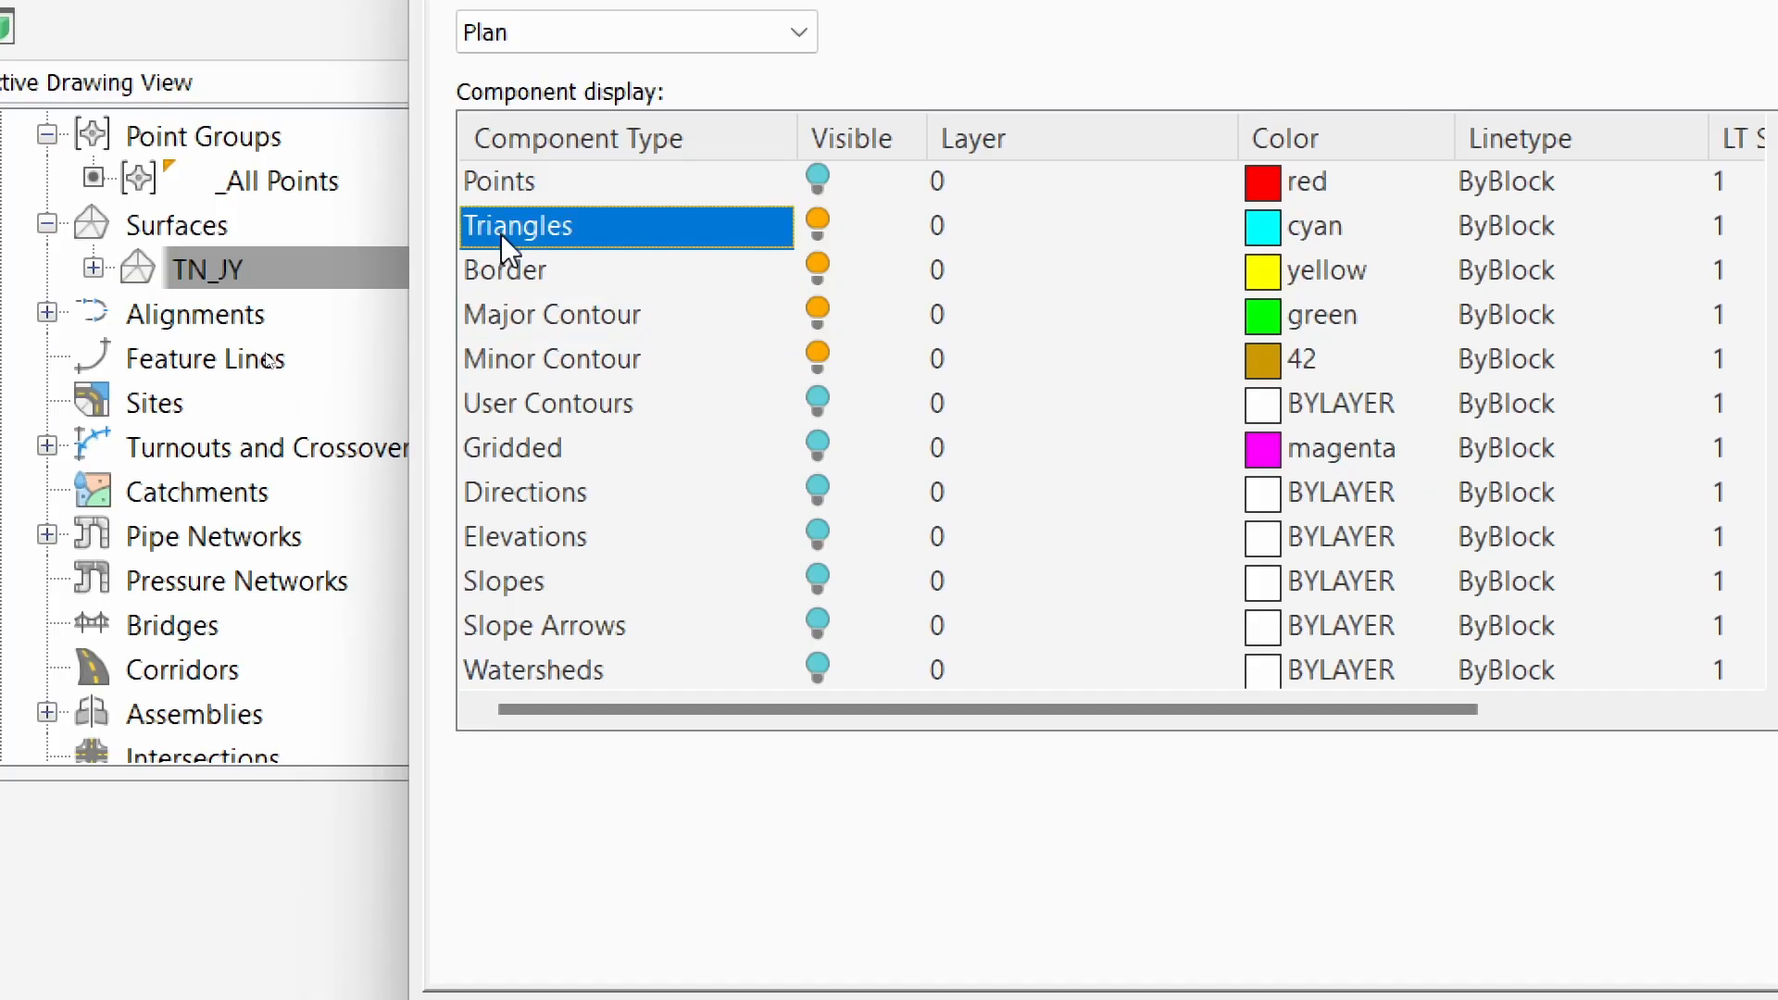
left_click(527, 357, "shift")
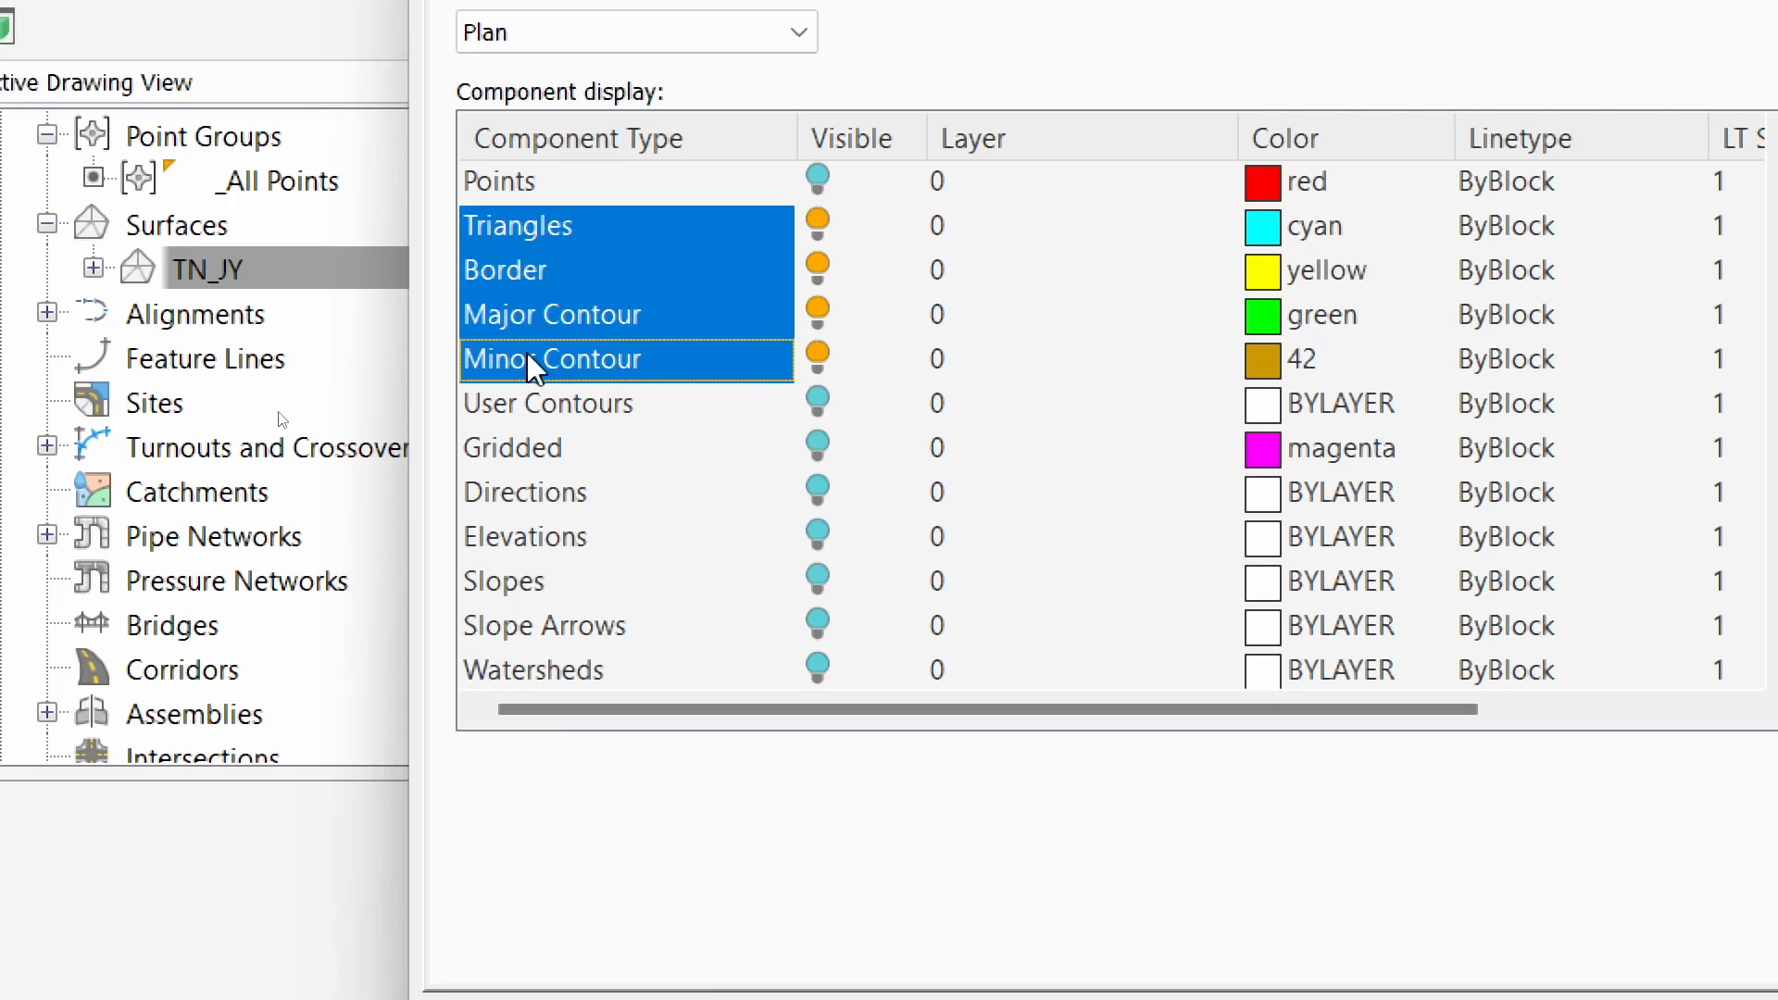
left_click(1317, 239)
left_click(1493, 649)
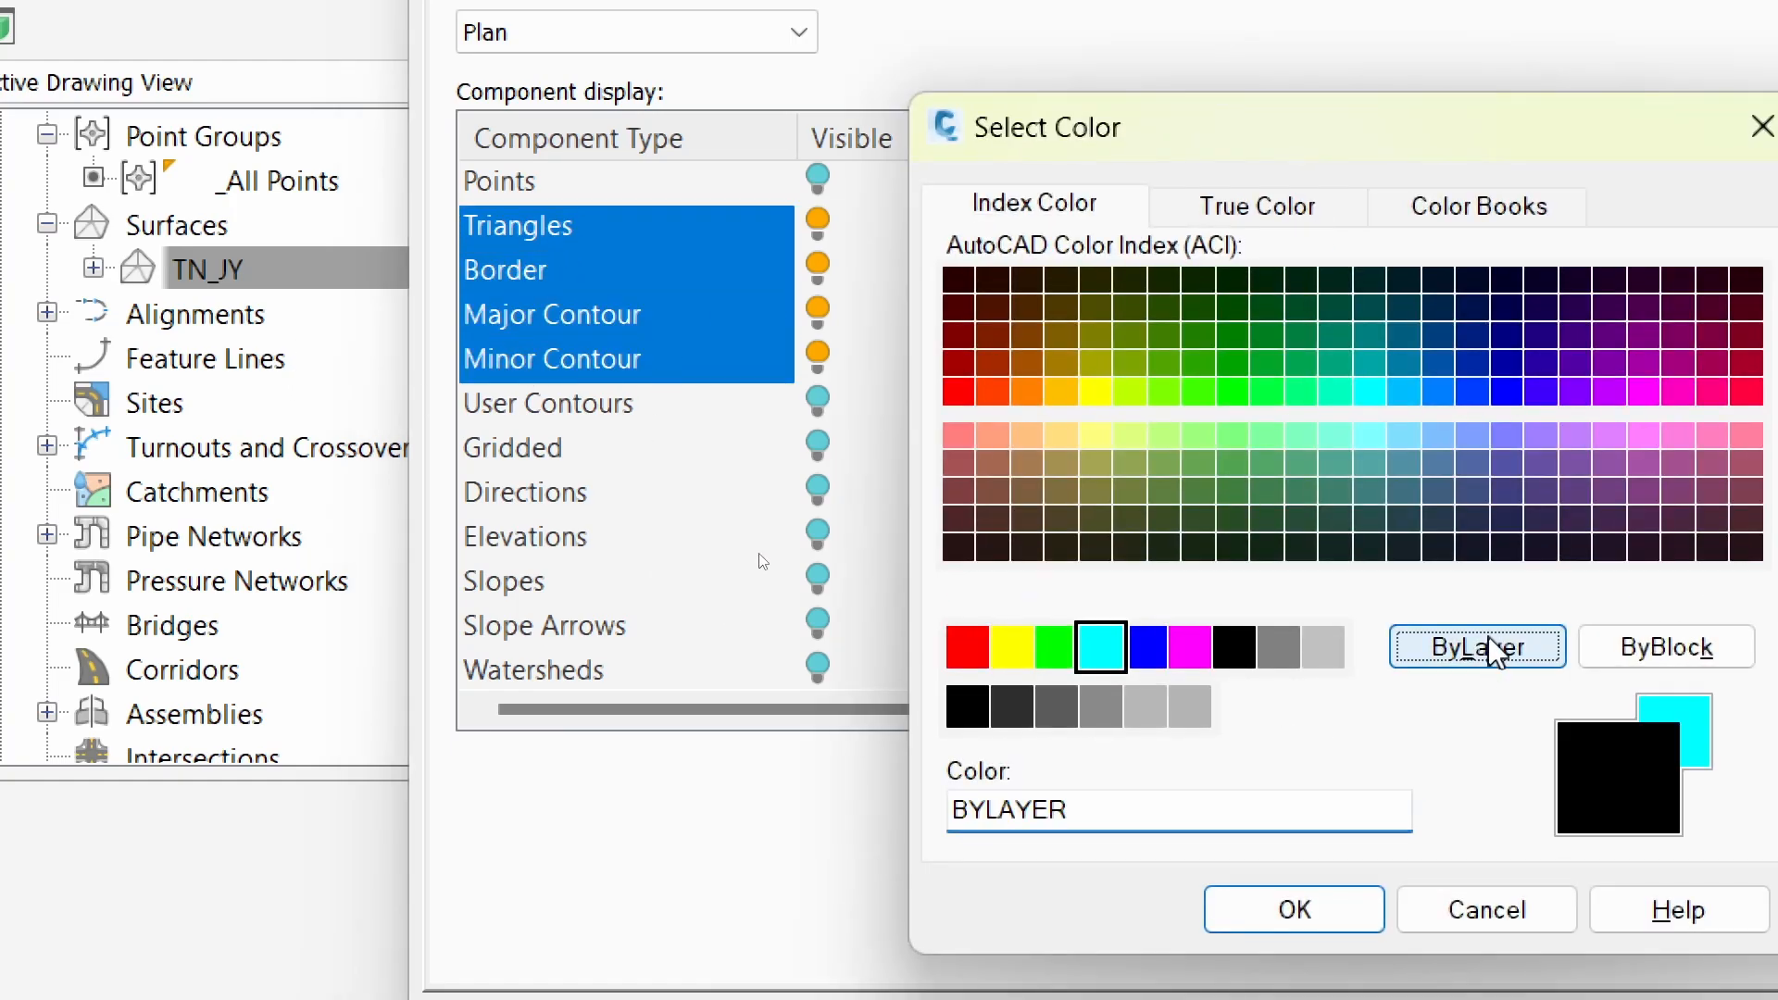
left_click(1324, 928)
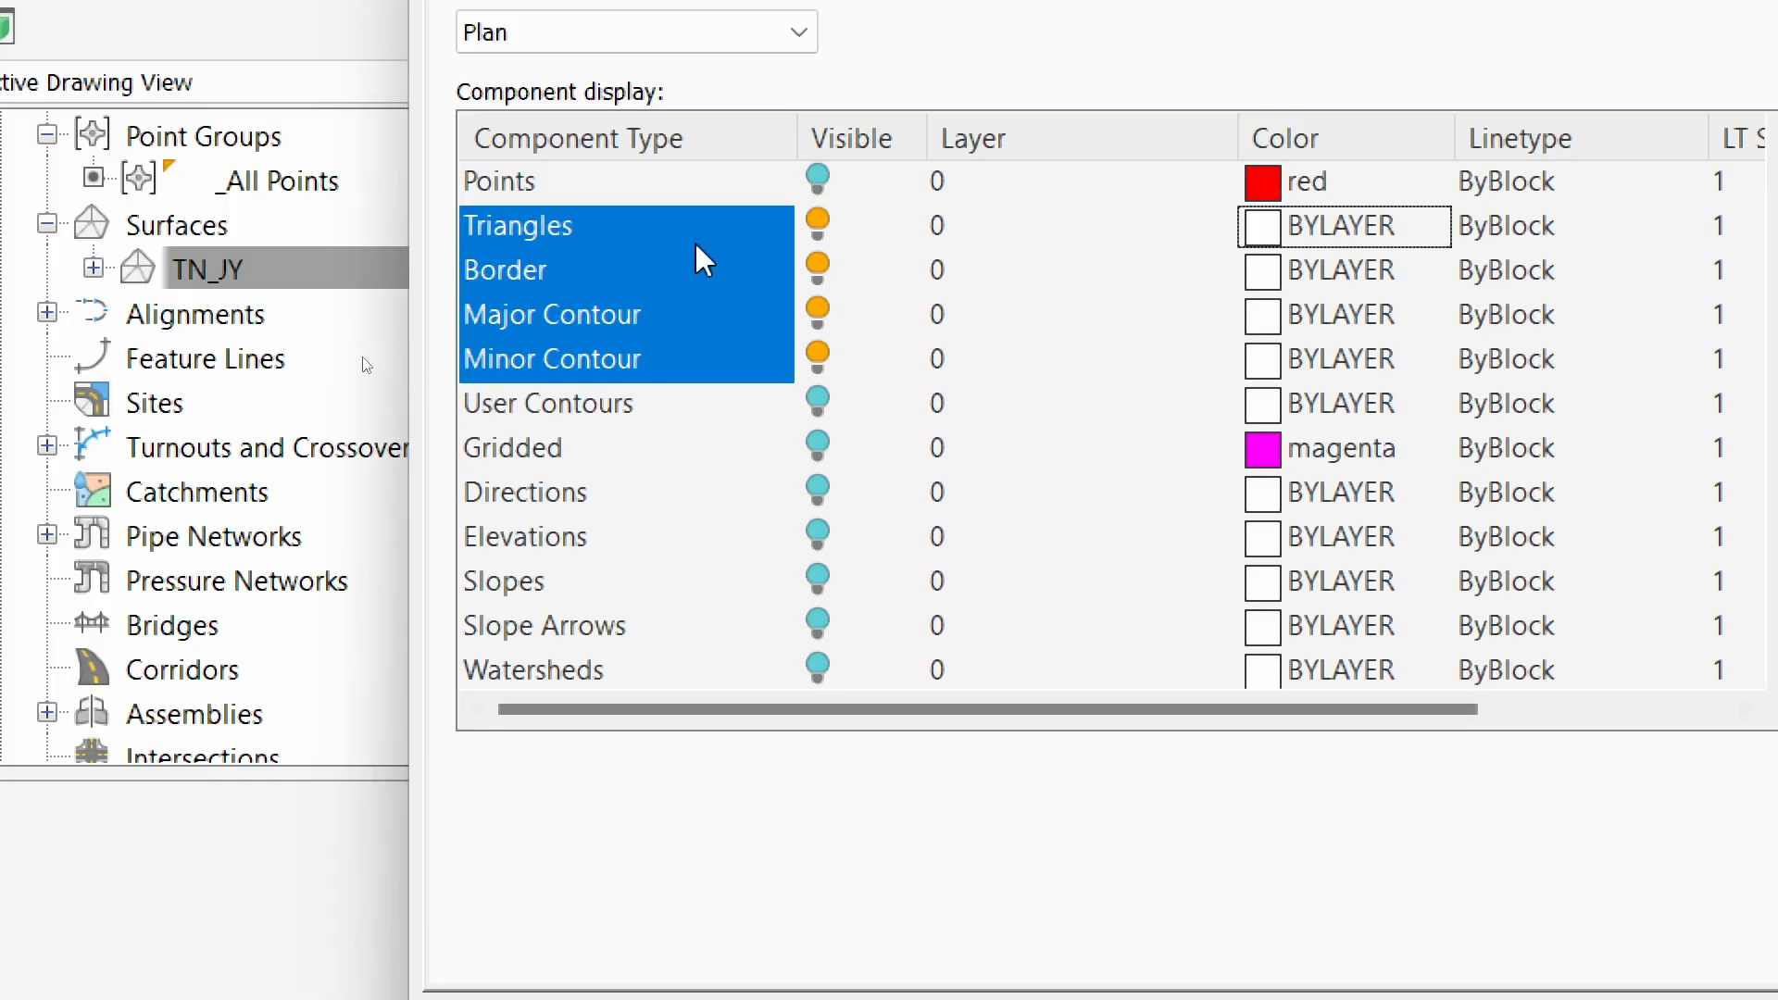
left_click(559, 223)
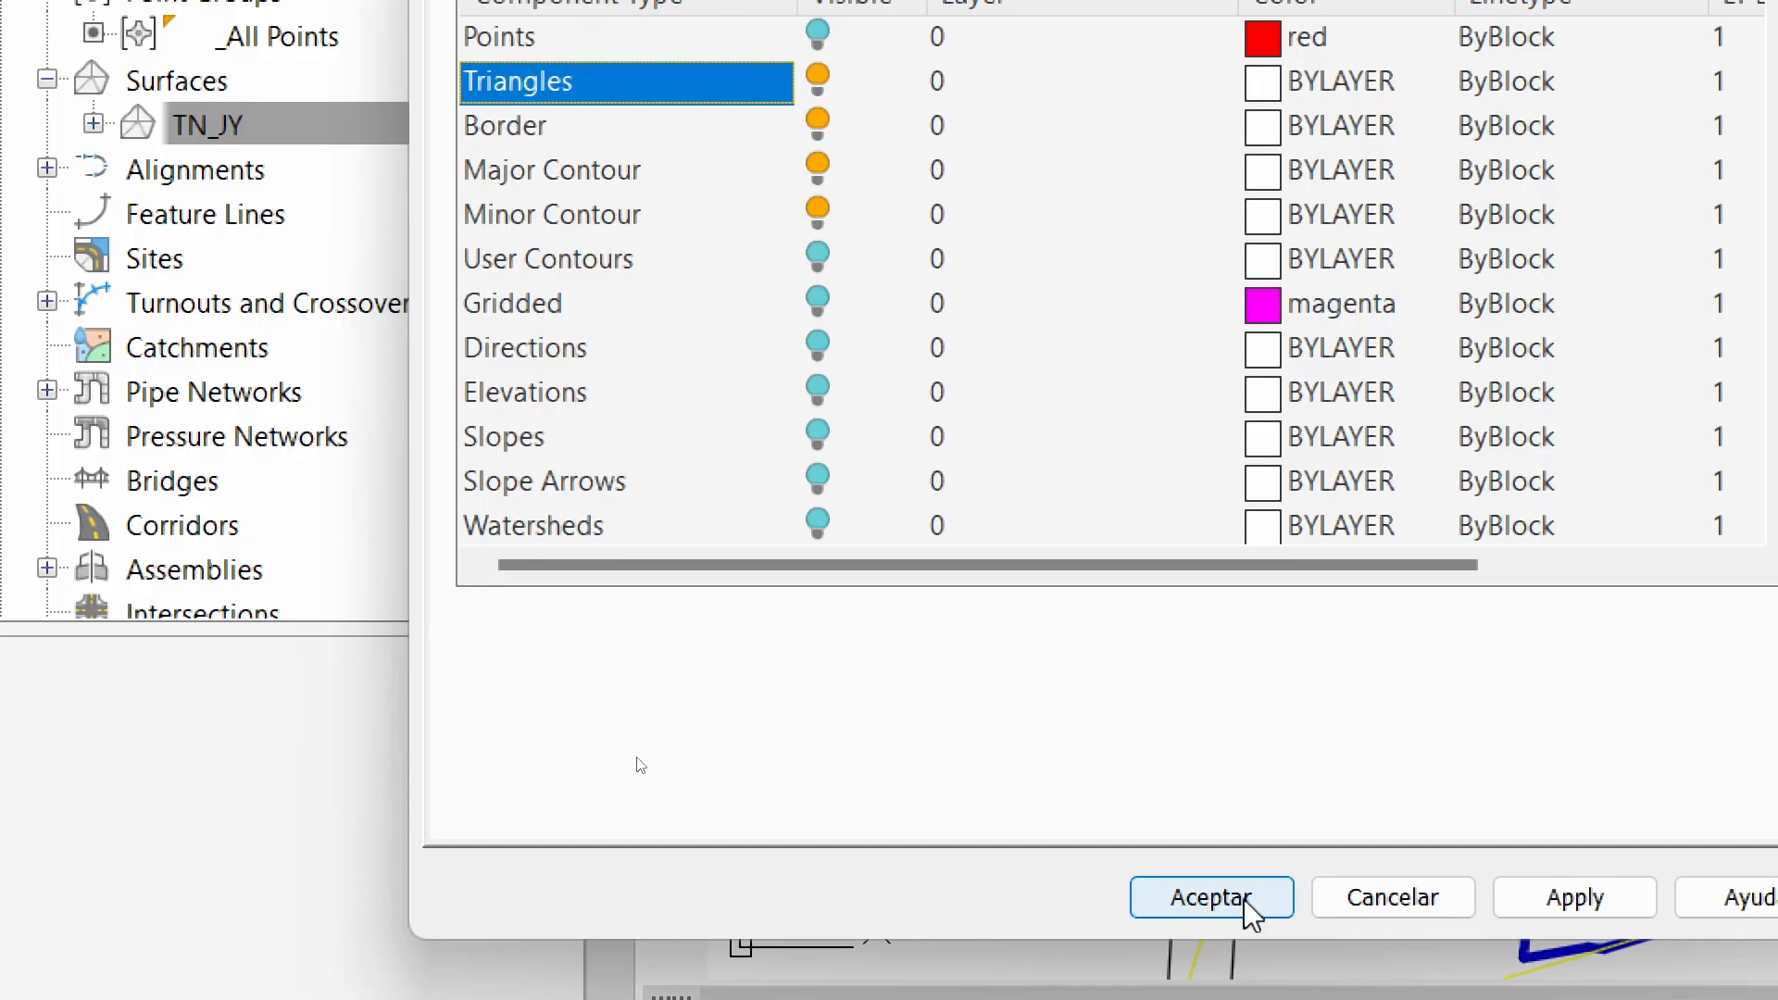
left_click(1243, 900)
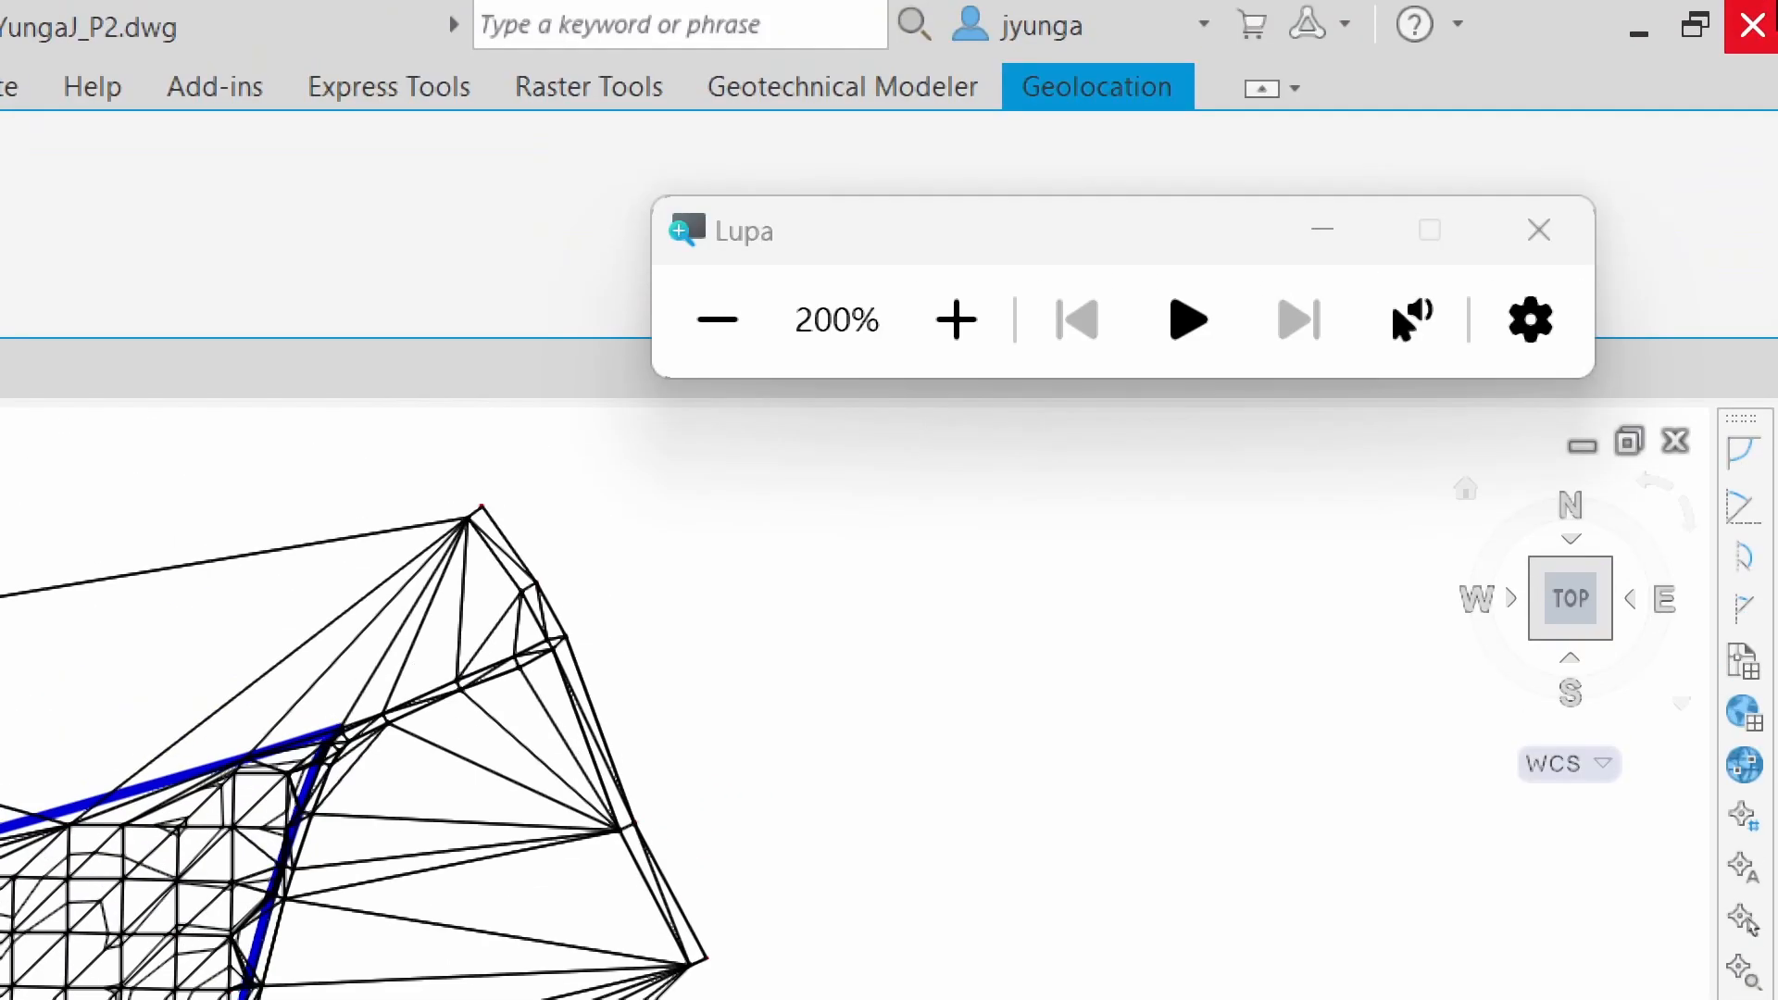
Move the Lupa magnifier window out of the way and bring up the drawing's layer tools
left_click_drag(1024, 266, 986, 602)
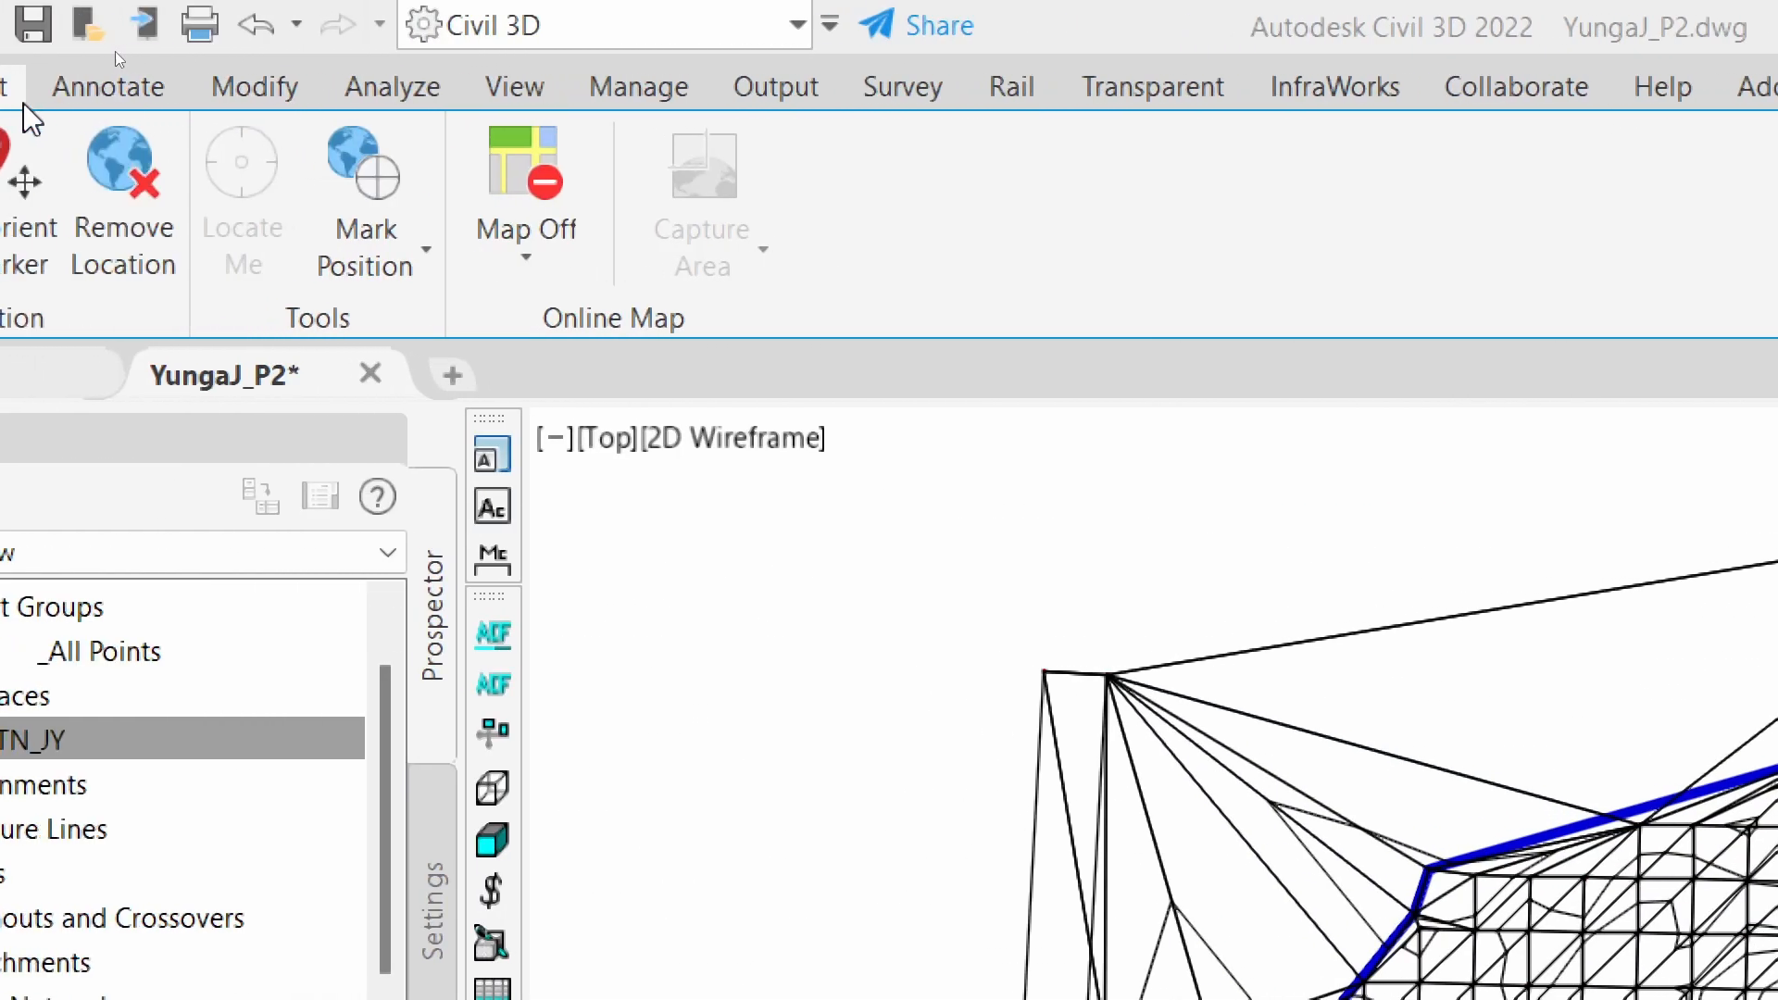
left_click(116, 103)
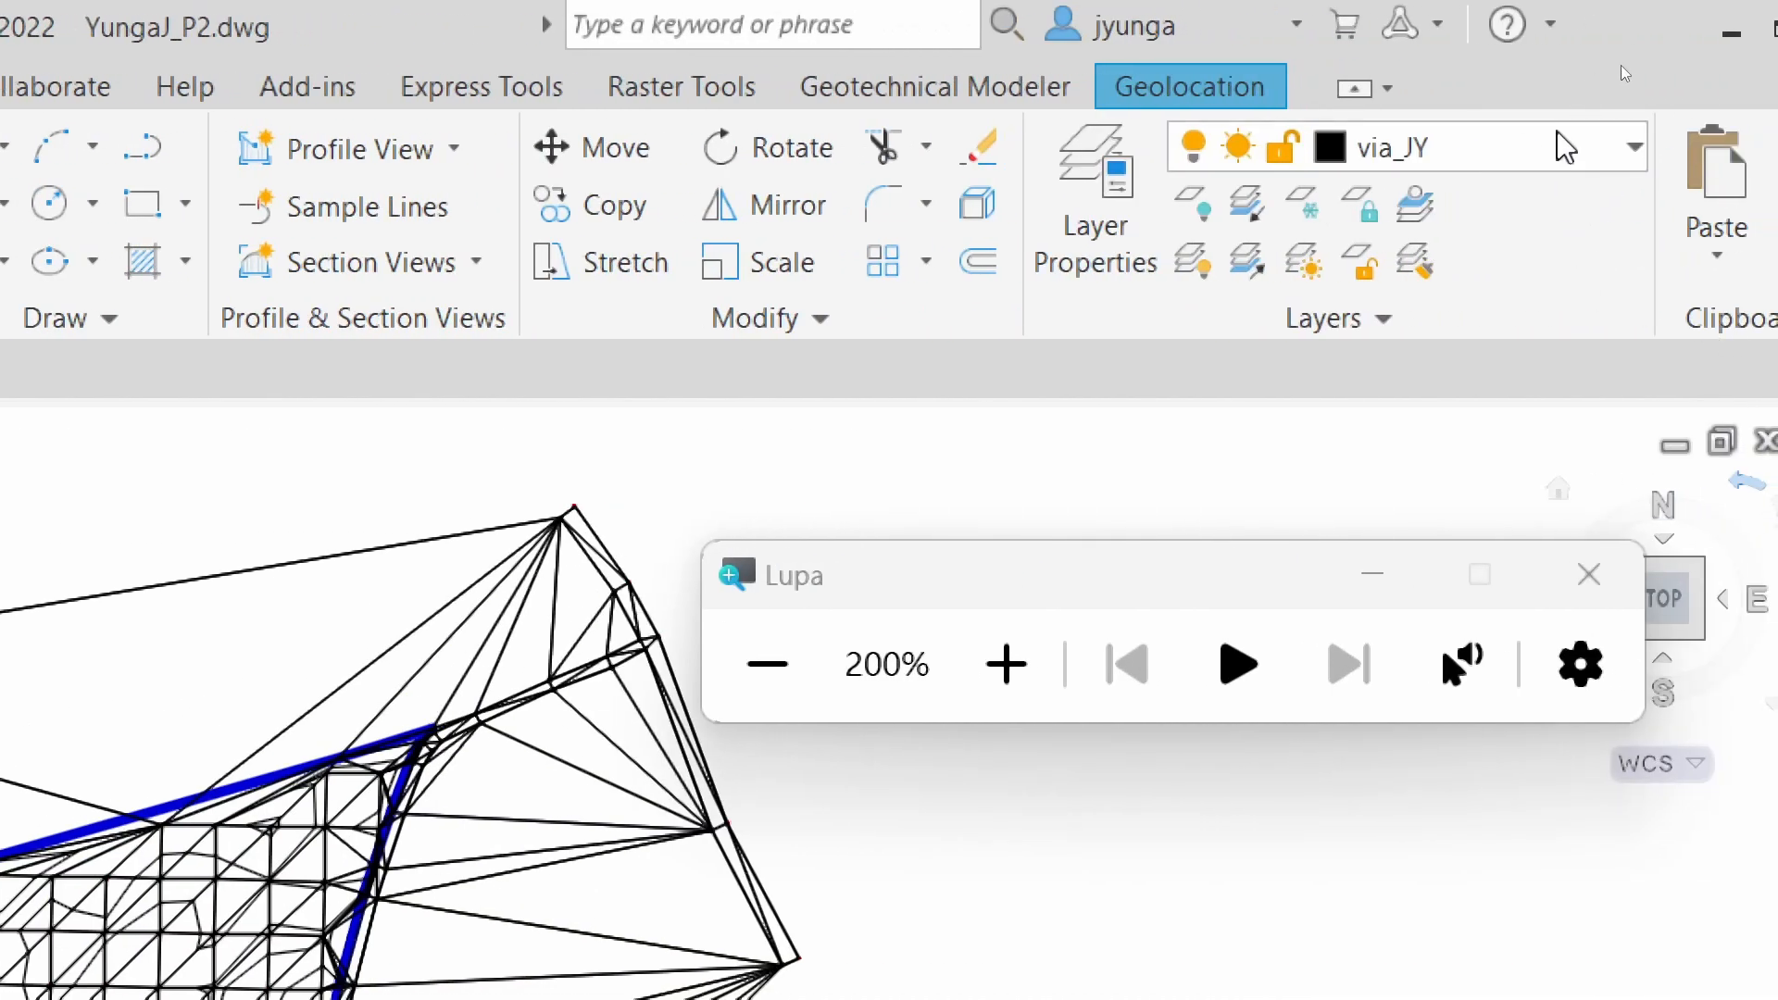
Create a new layer named Triangulos_JY and set its colour to index 252
left_click(1093, 202)
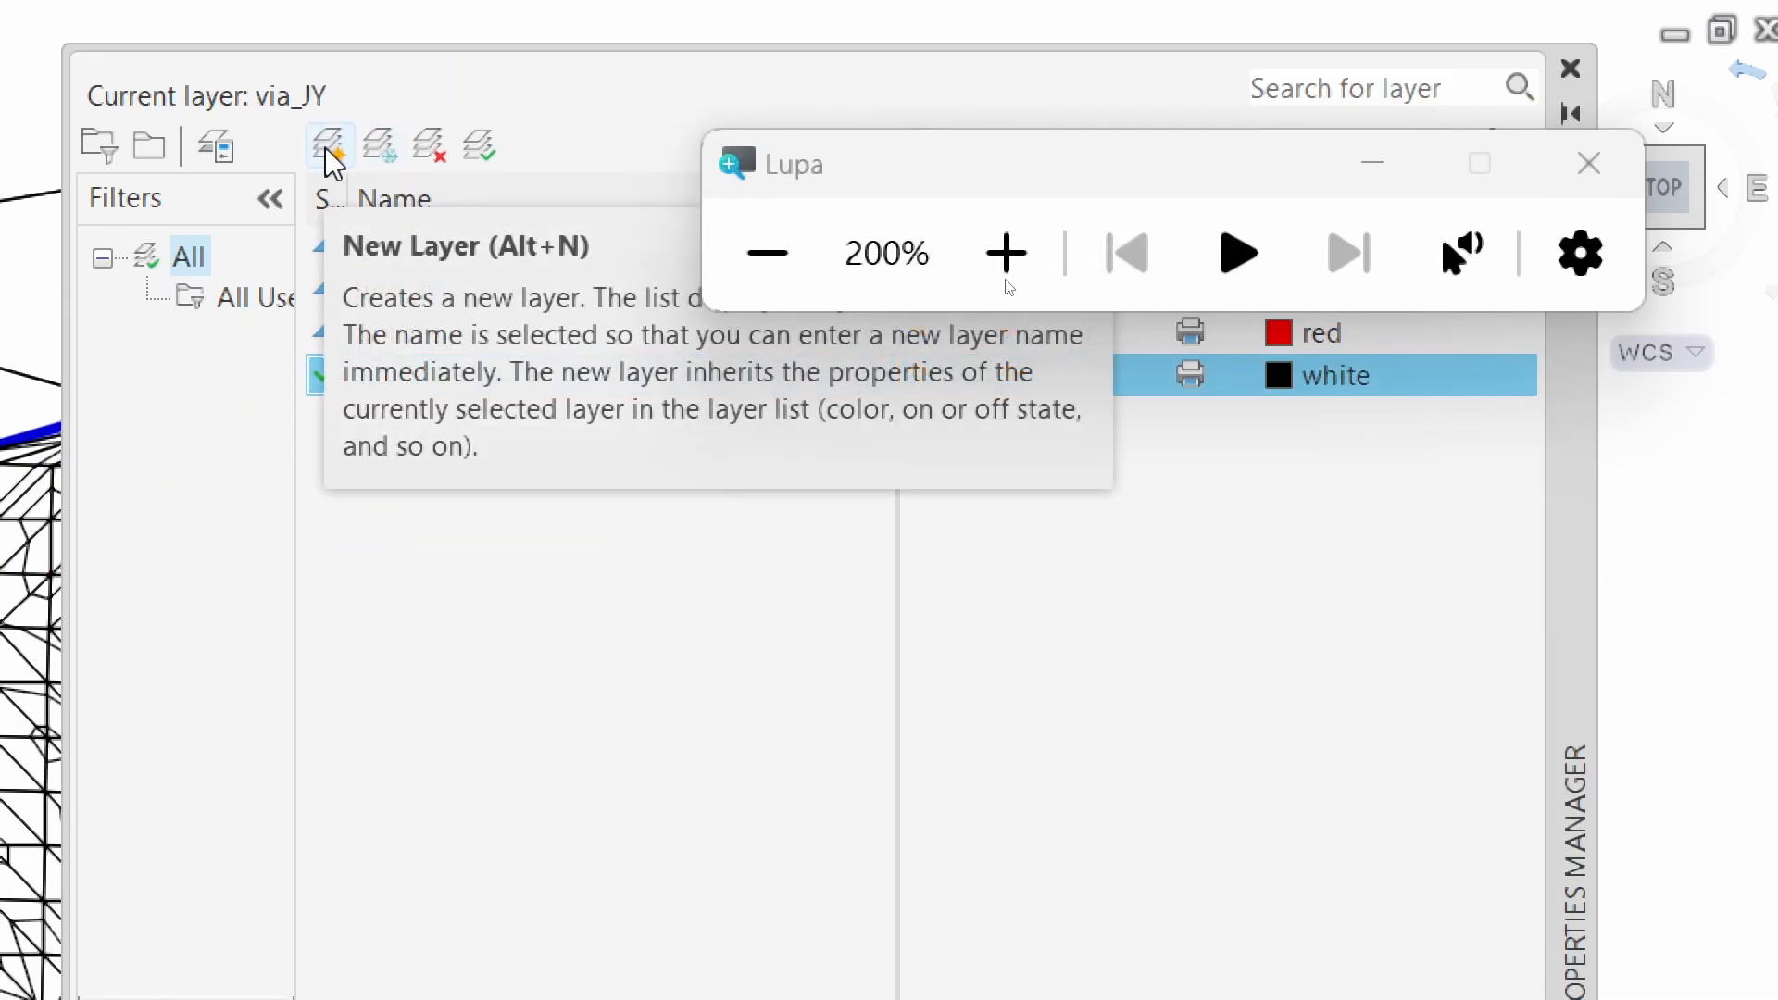
left_click(326, 159)
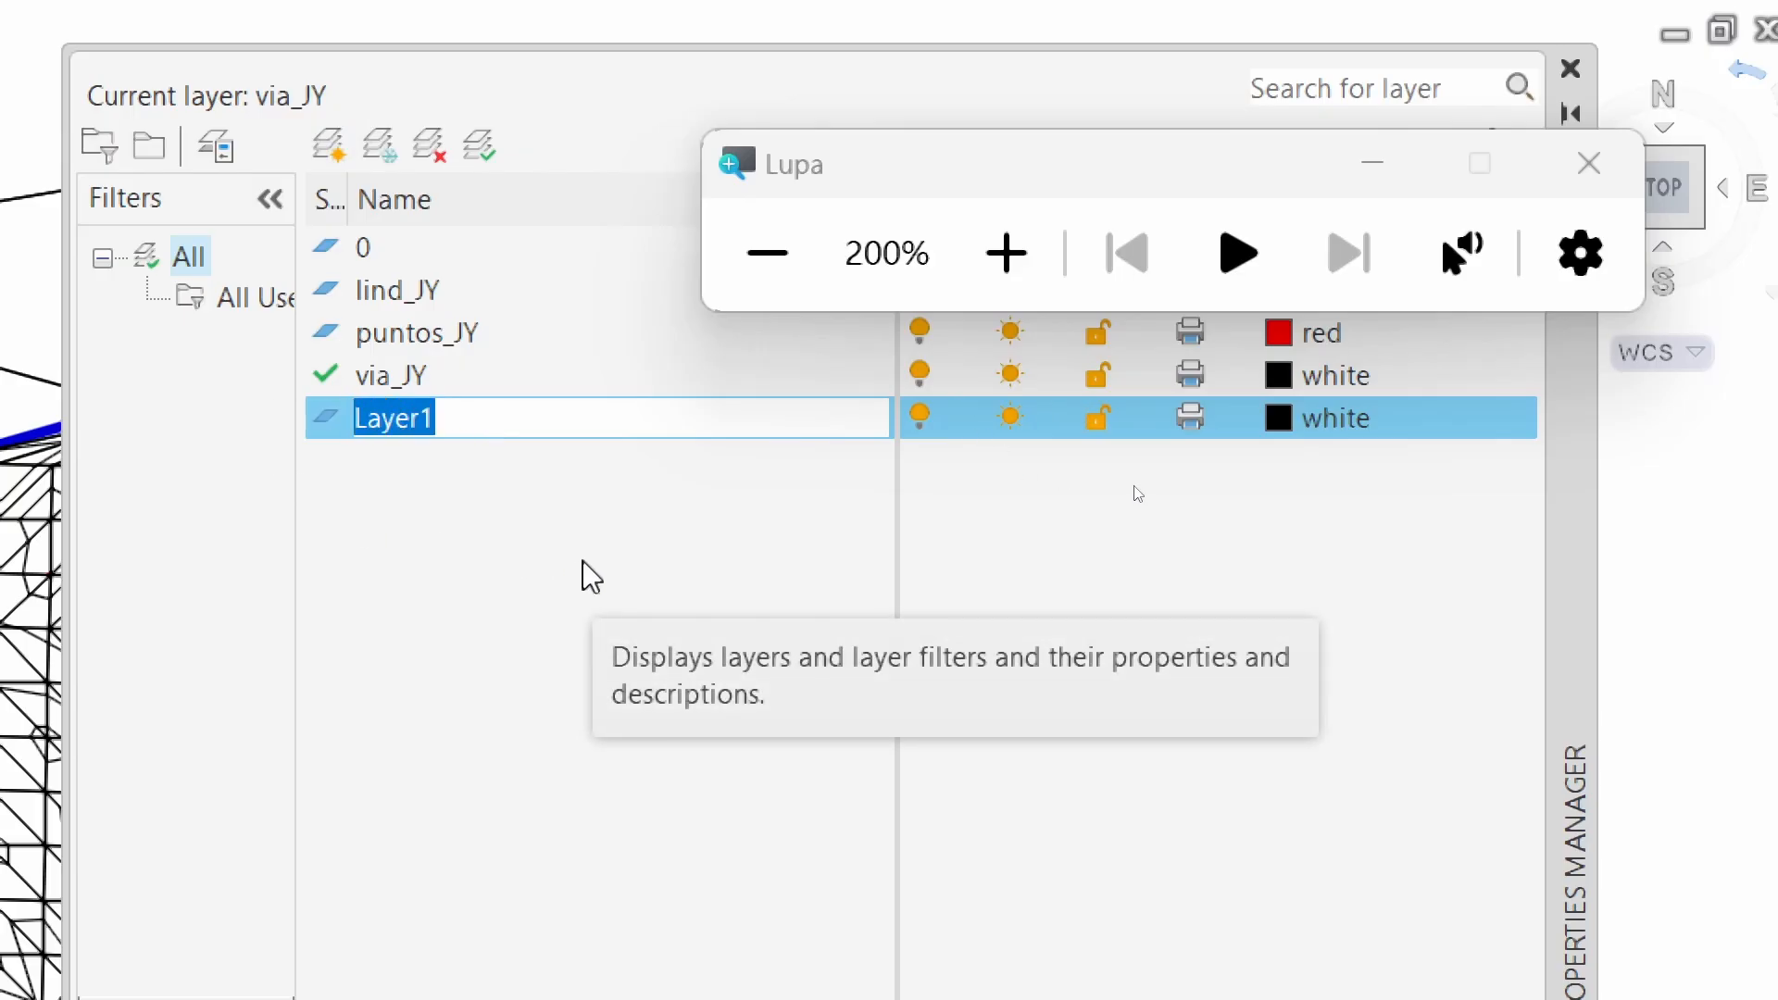
type("T")
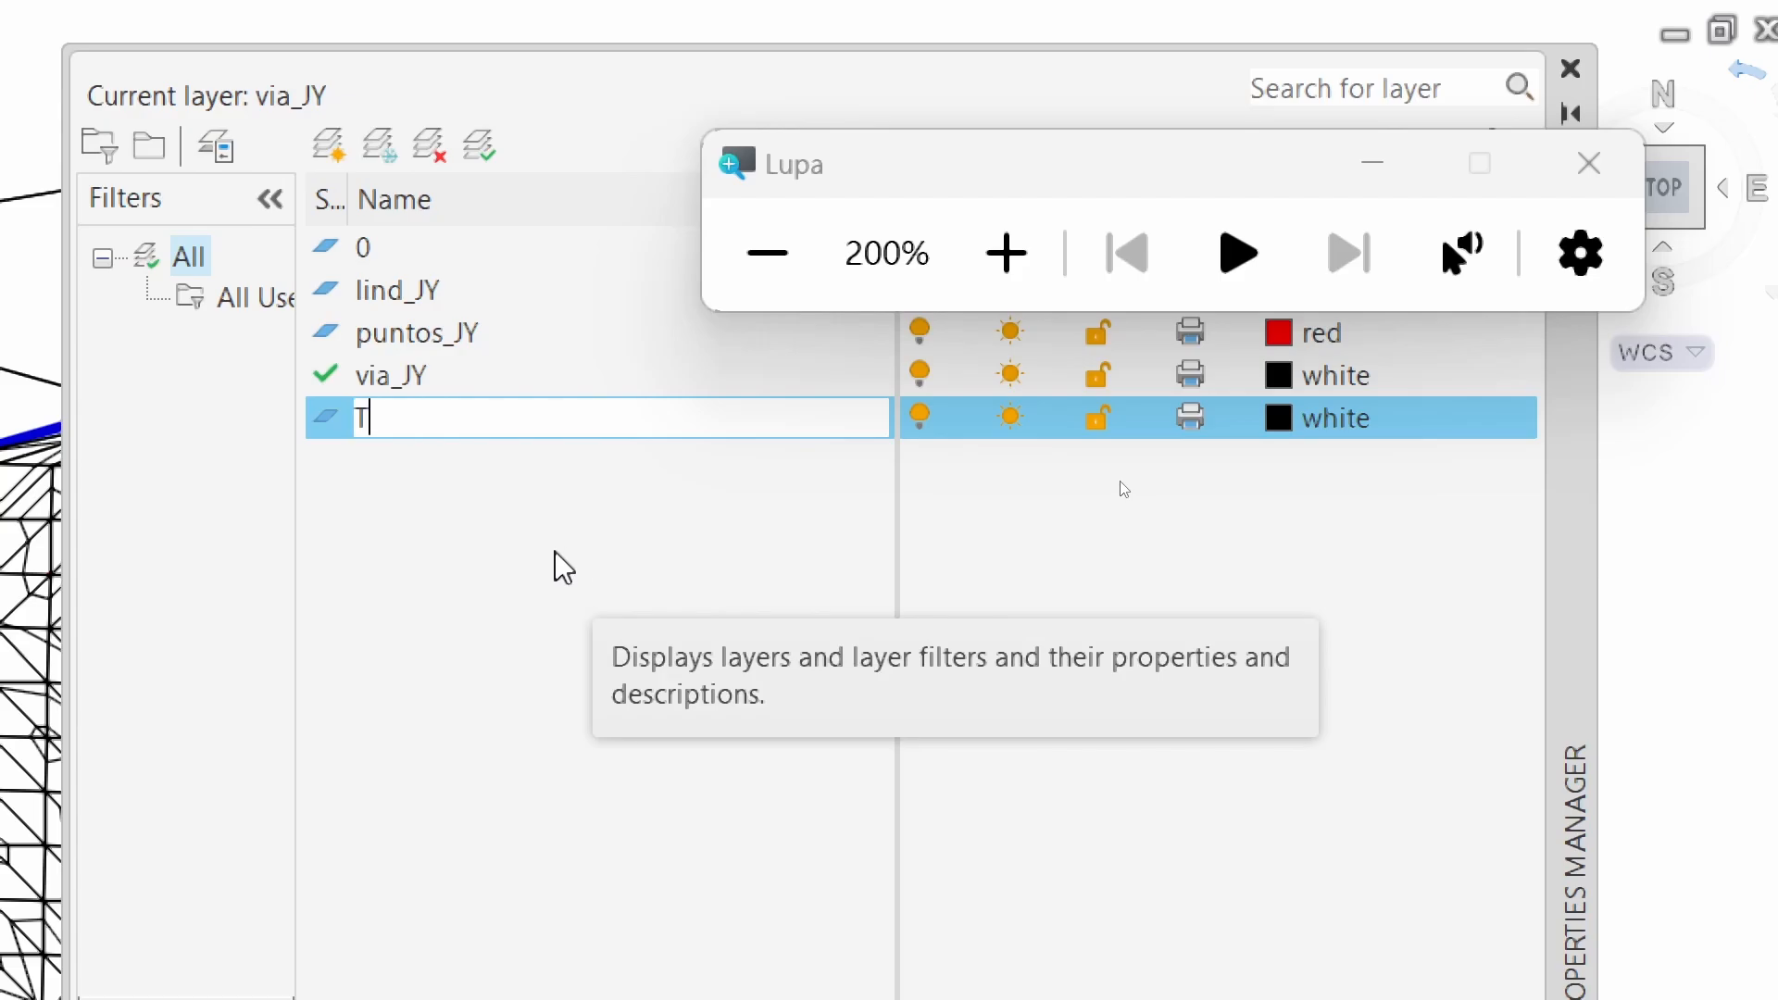
type("riangulos")
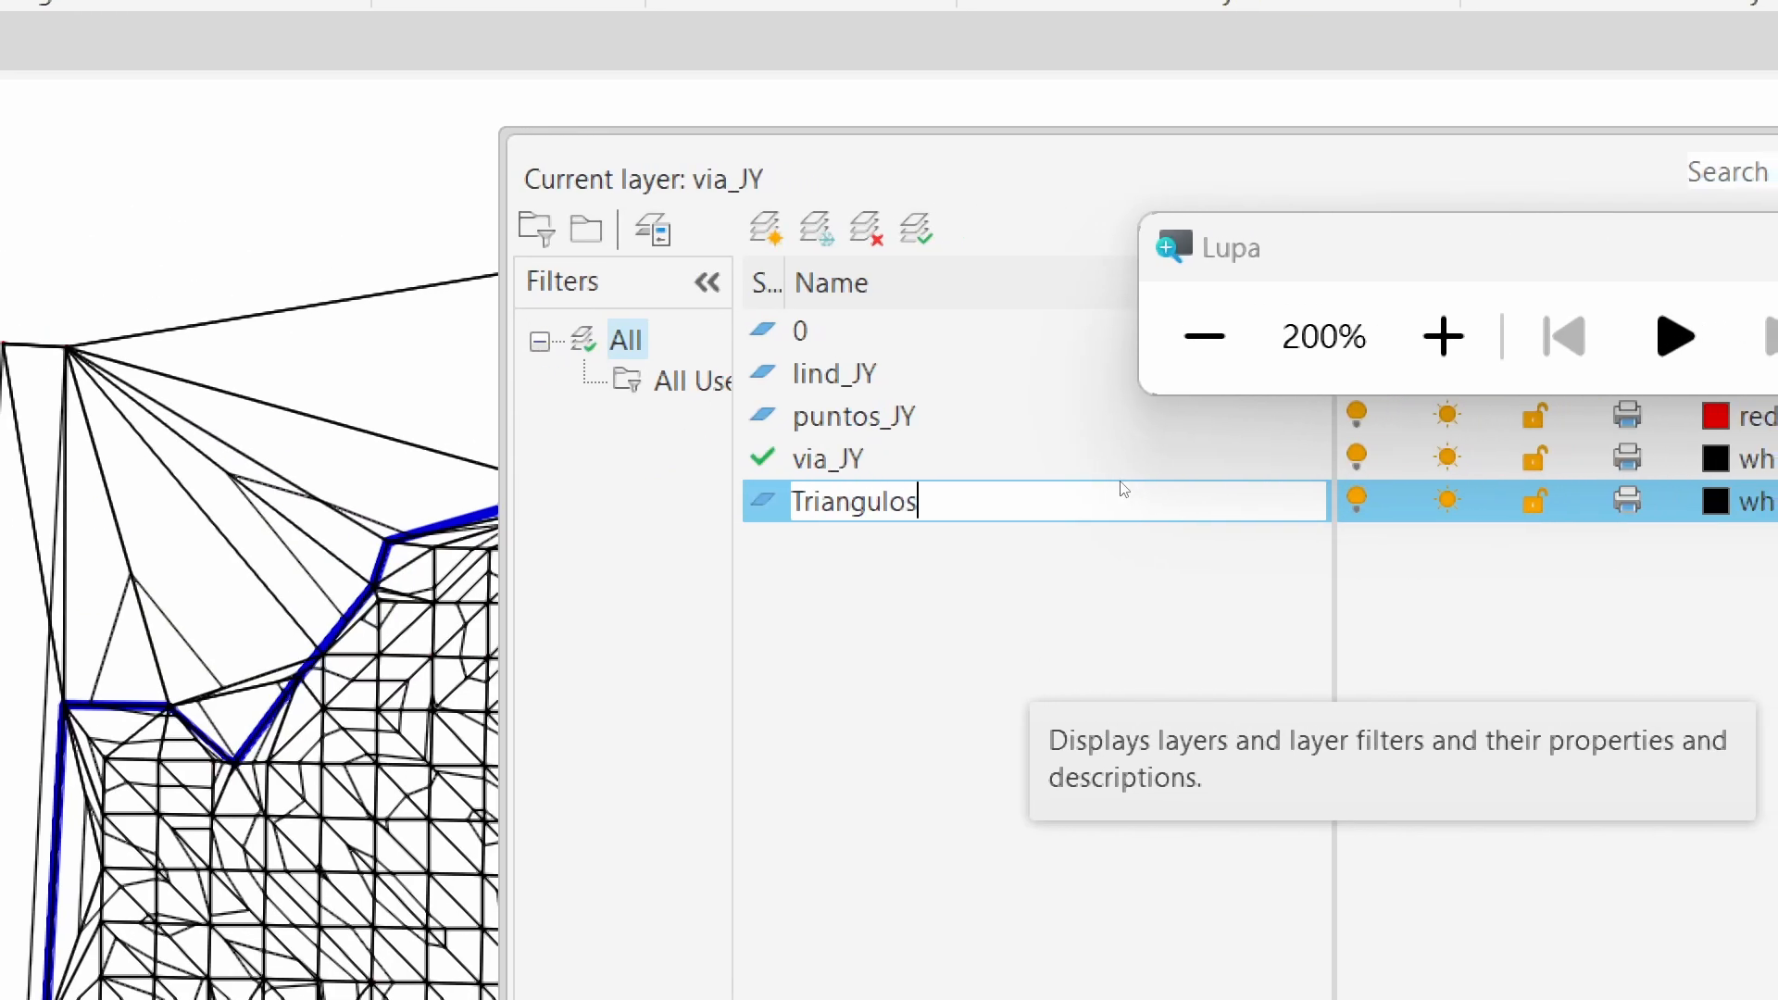
type("_J")
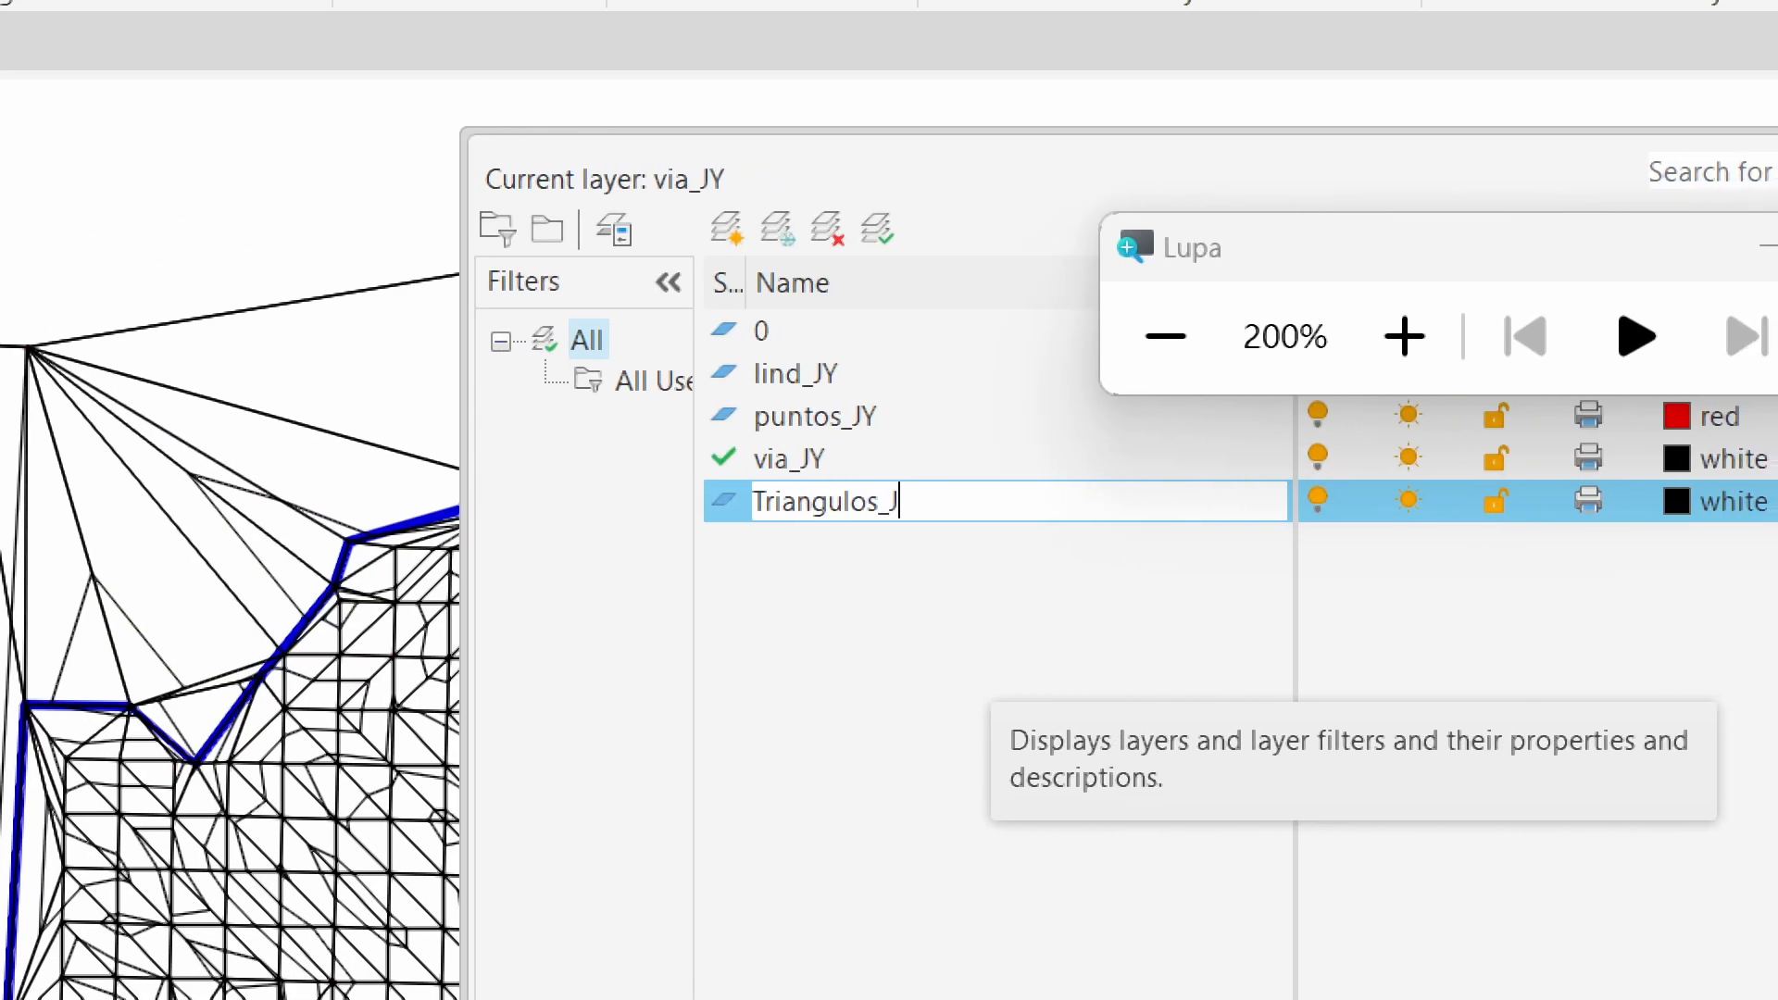
type("Y")
key("Return")
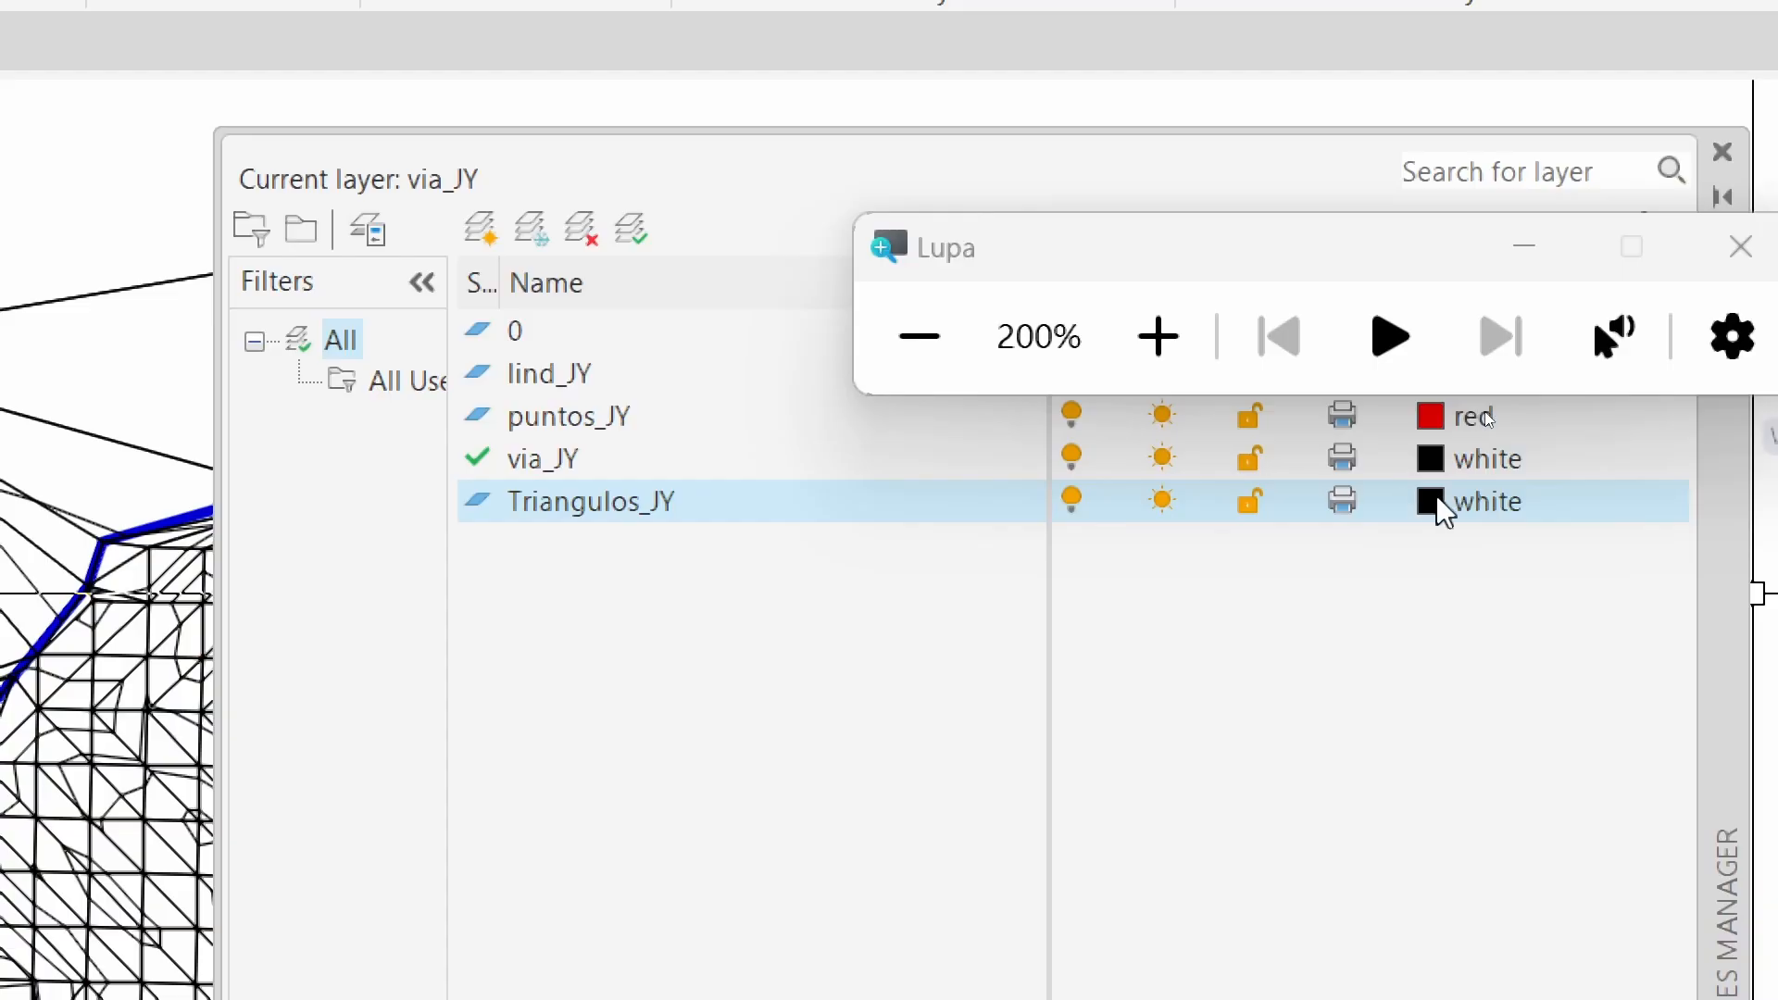
left_click(1434, 505)
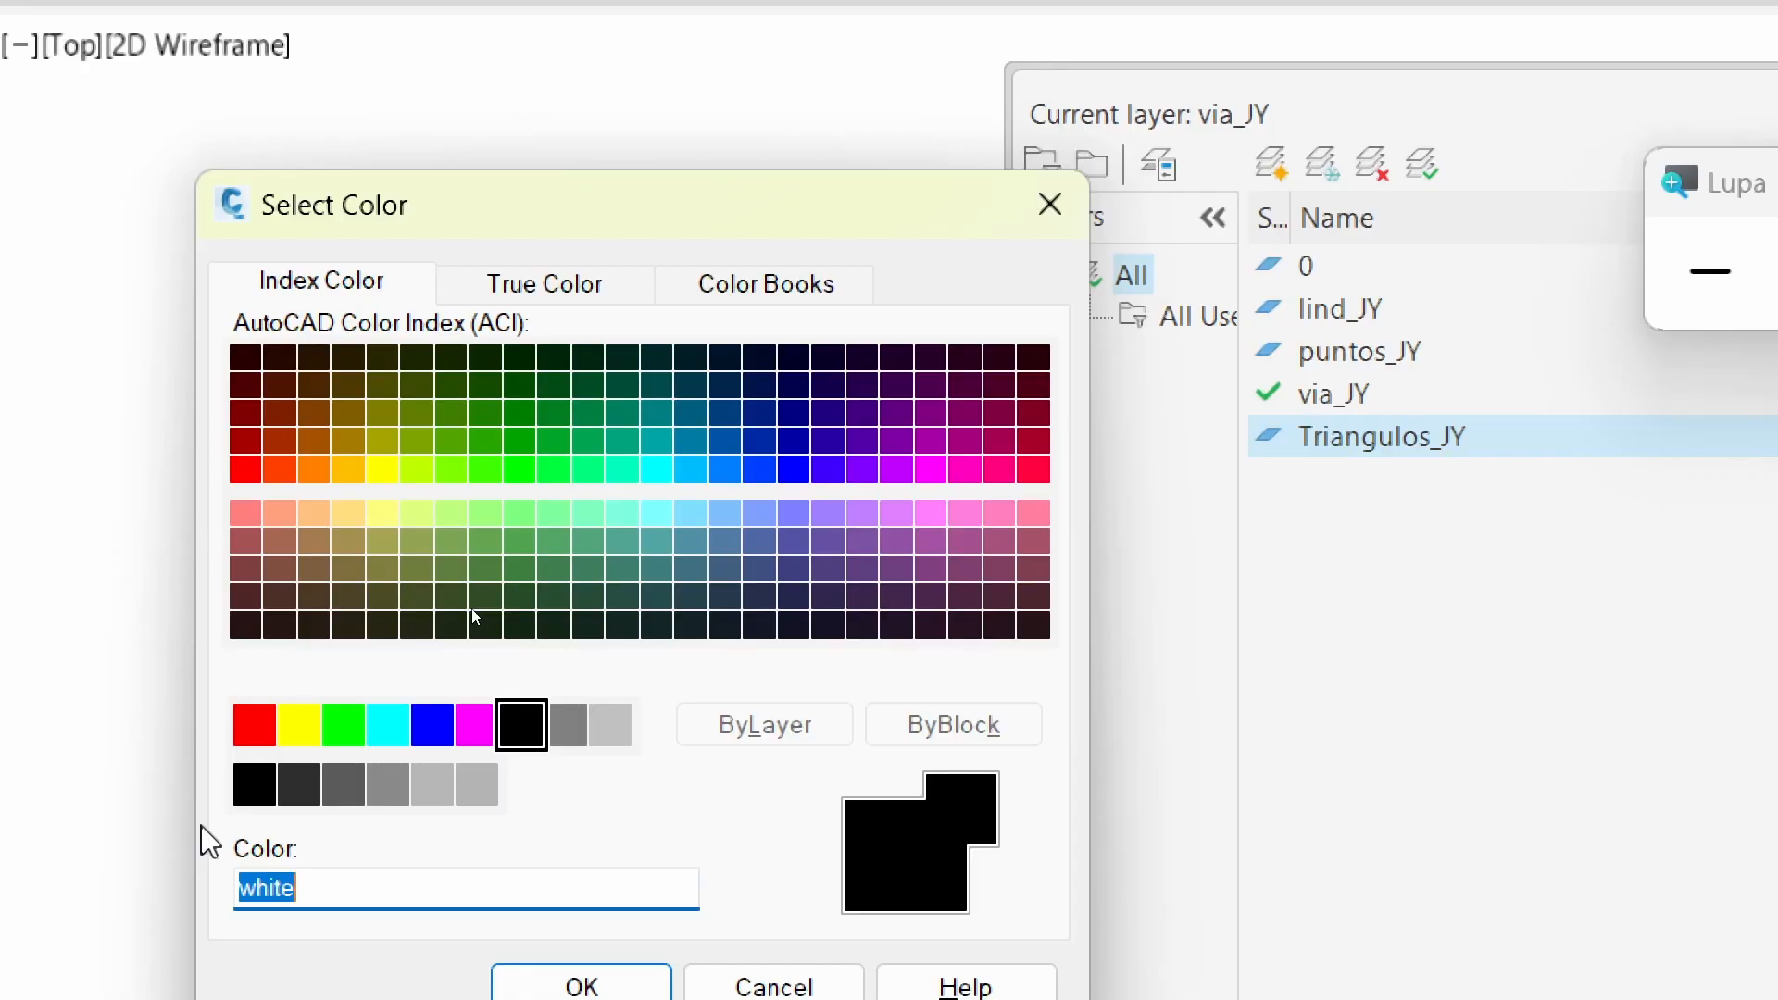
left_click(335, 788)
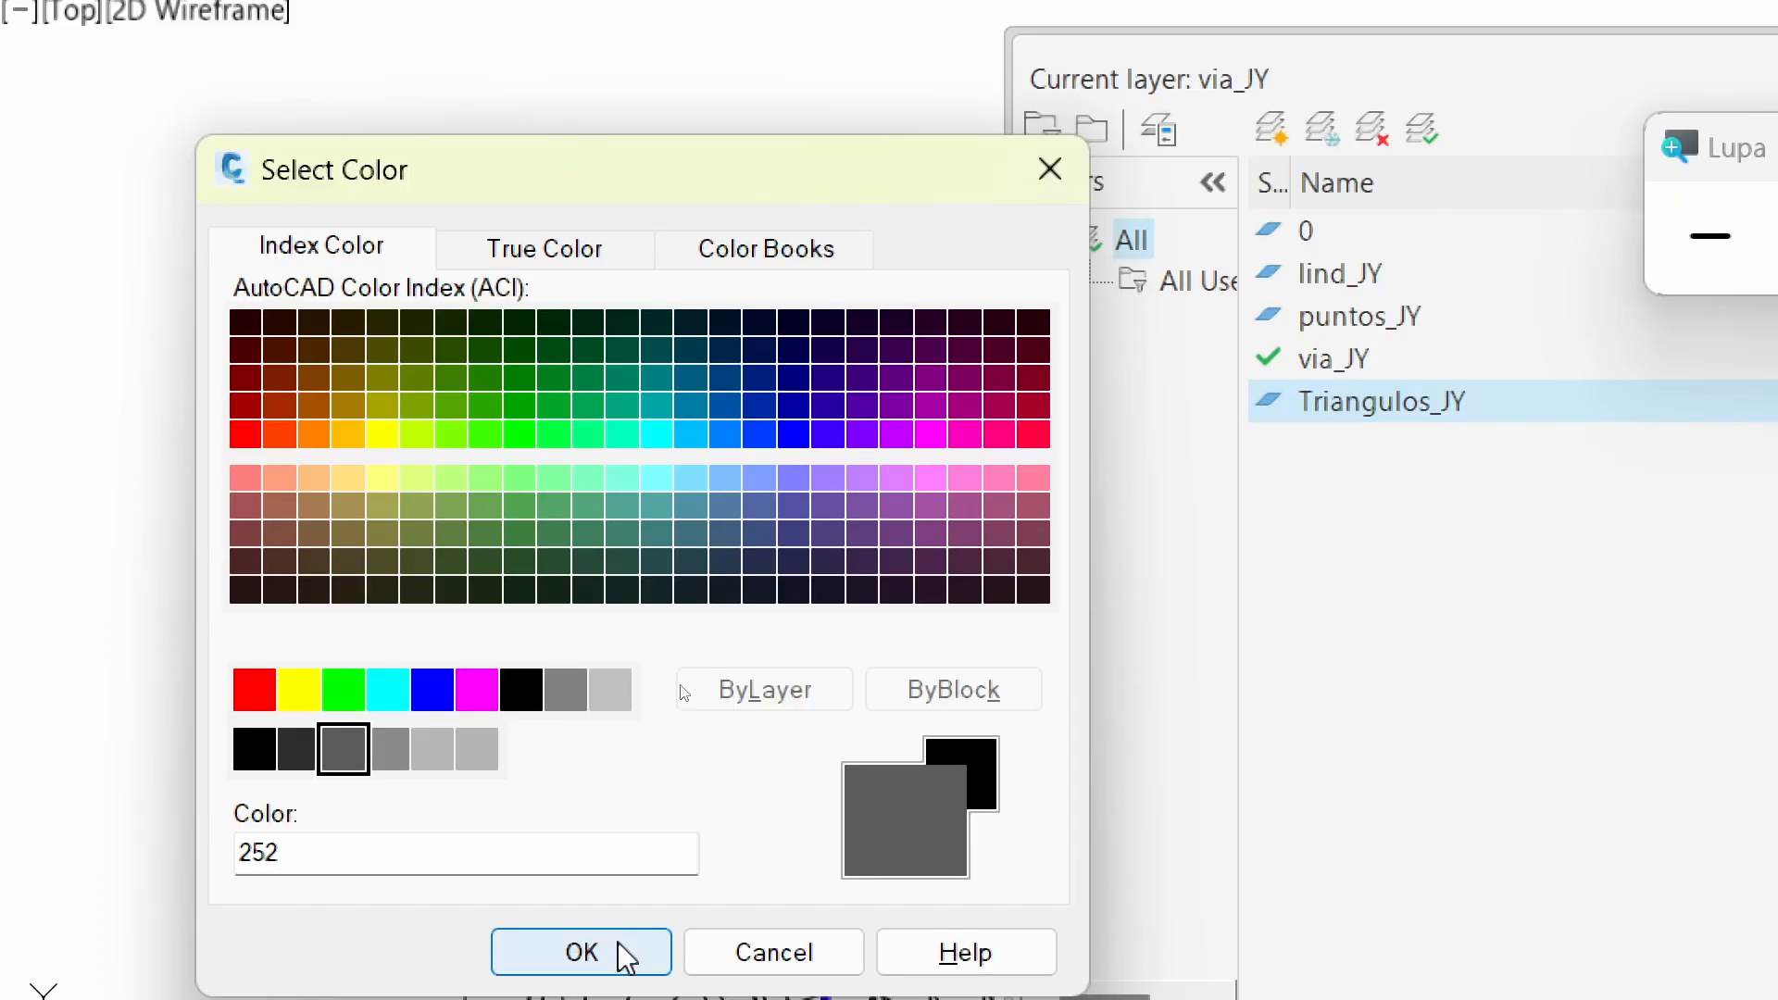
left_click(619, 942)
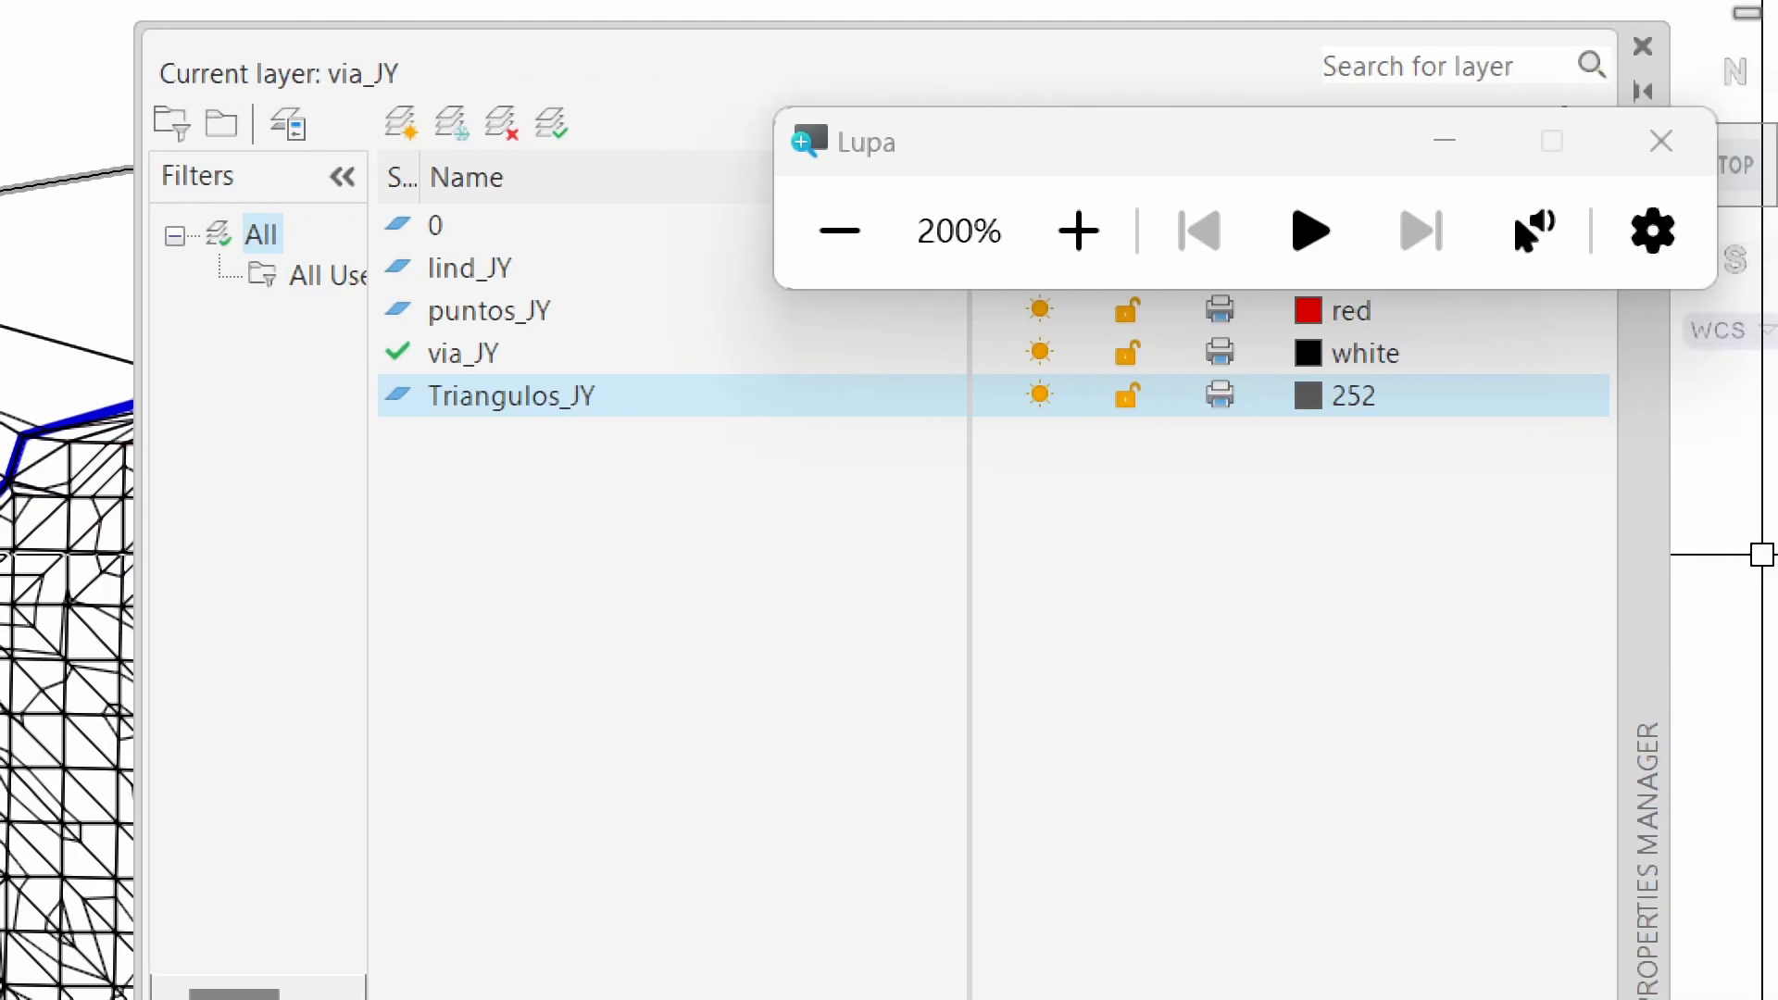
Add a layer named Borde_JY and set its colour to white
left_click(408, 137)
left_click_drag(544, 436, 325, 453)
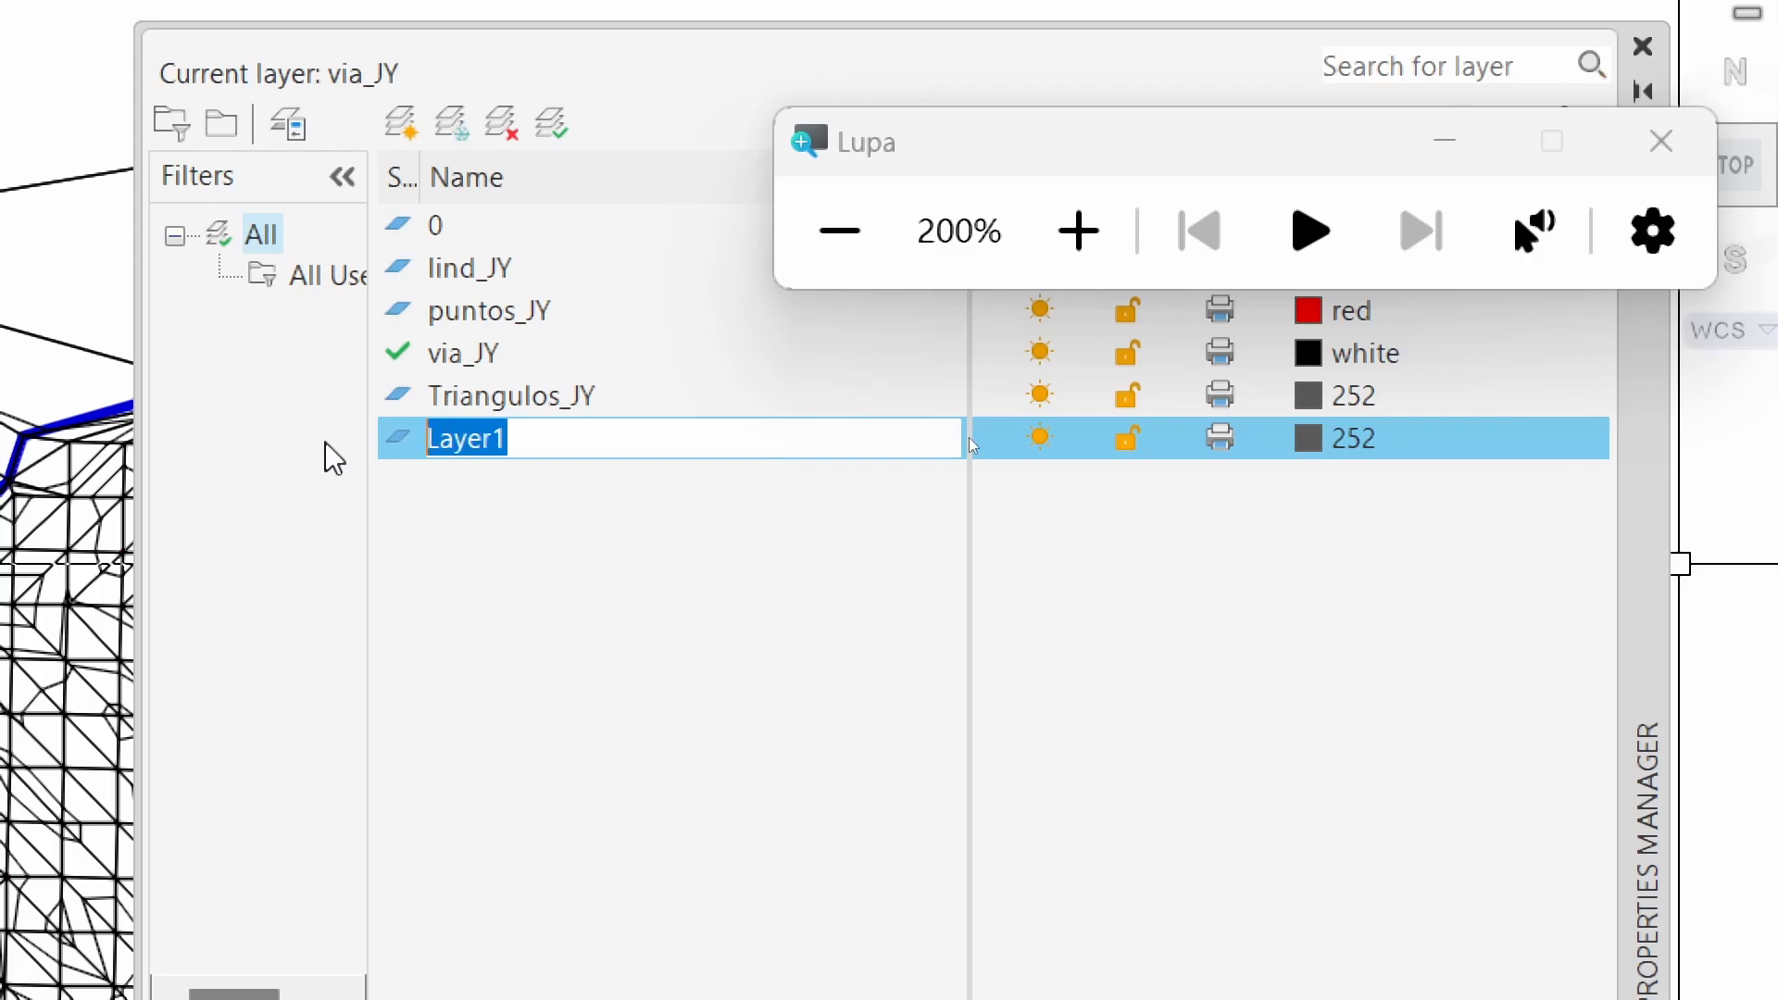
type("Borde")
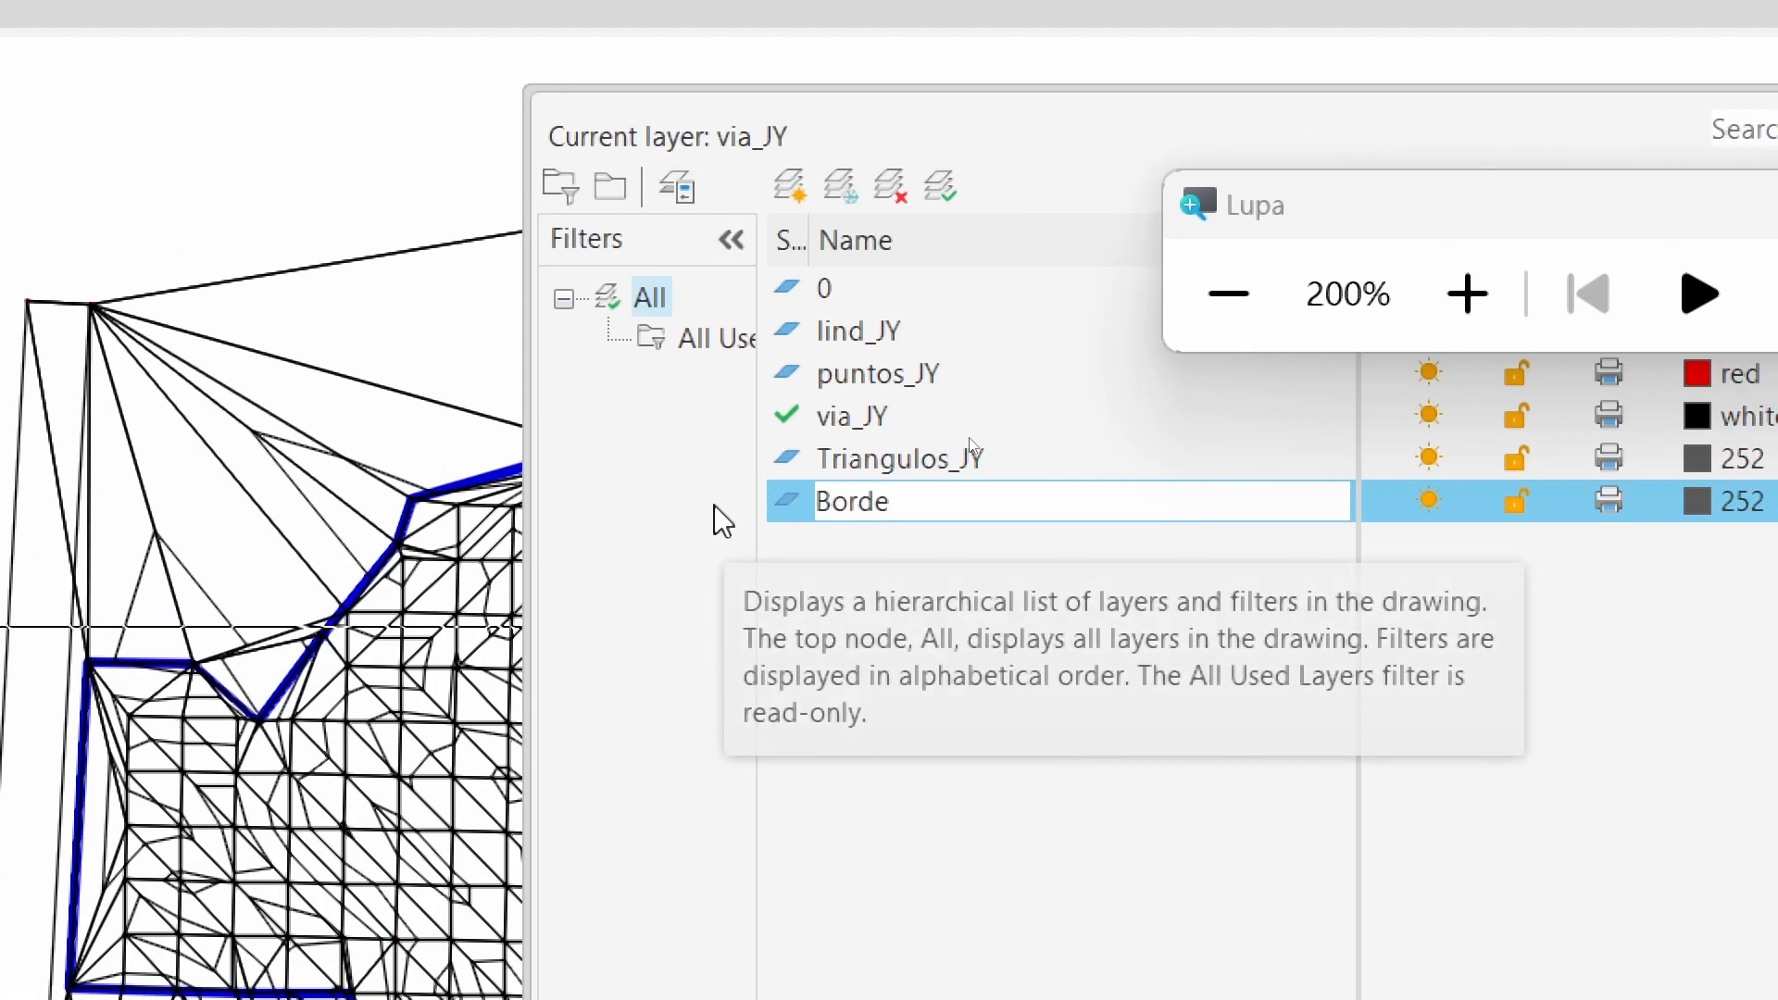
type("_")
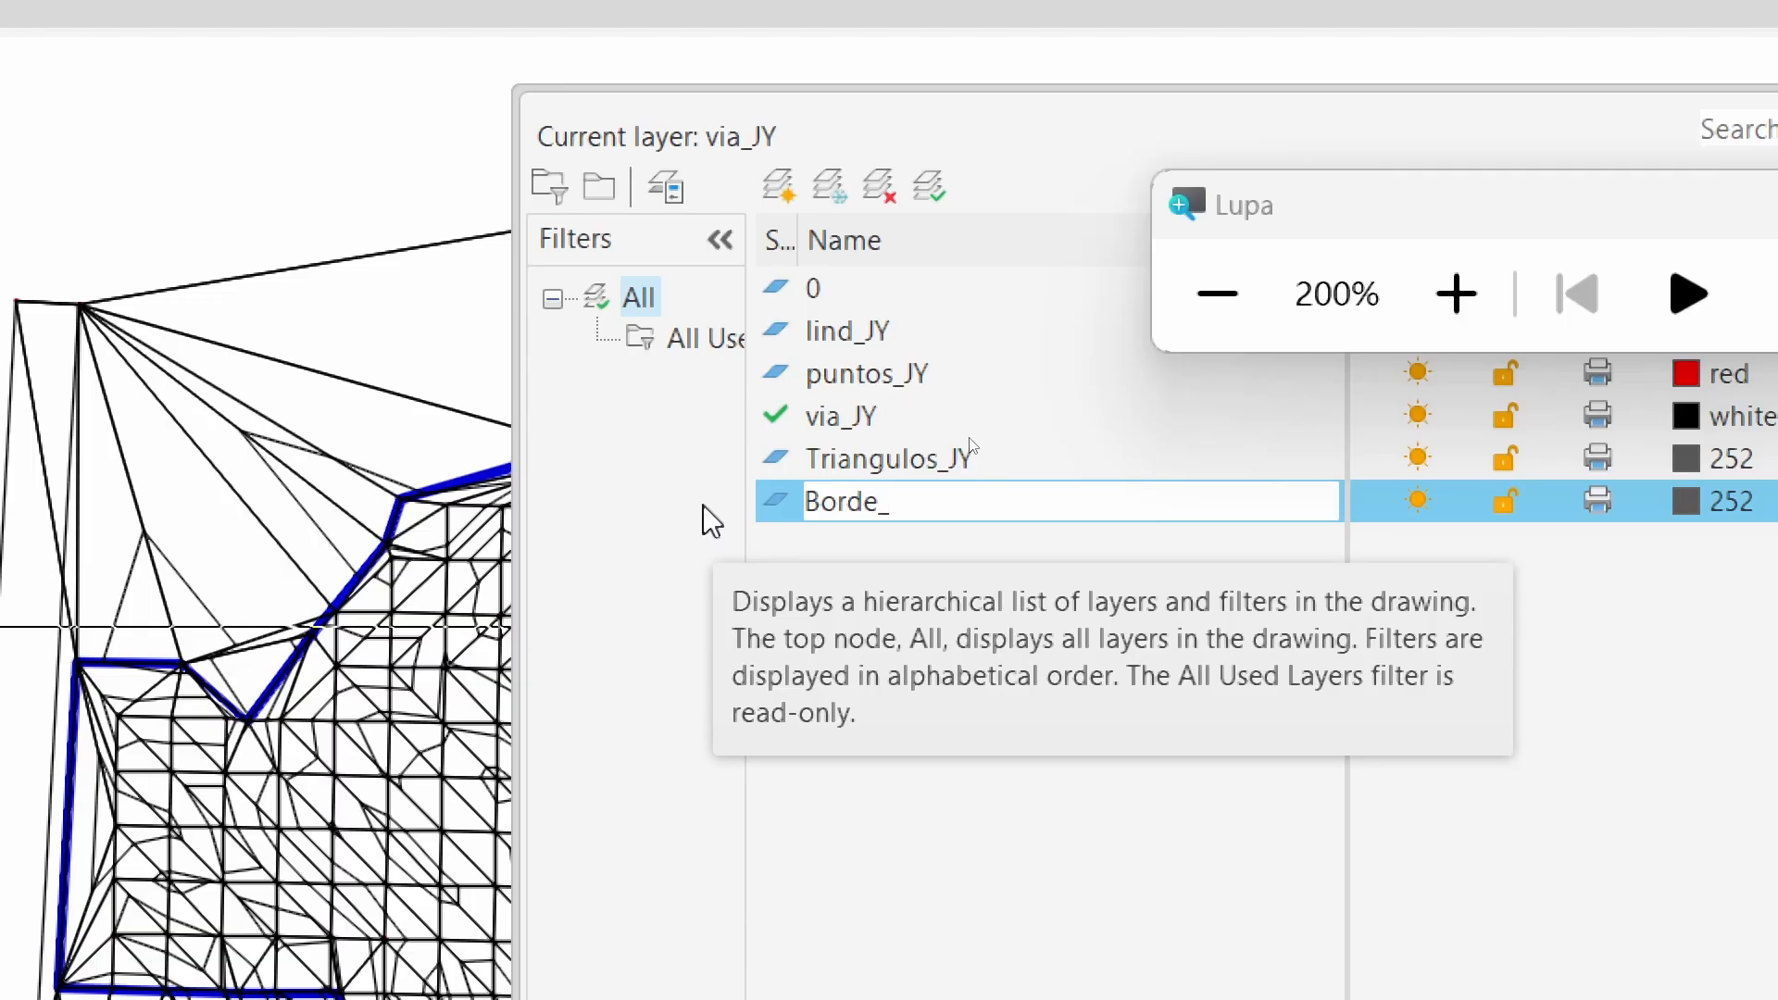
type("JY")
key("Return")
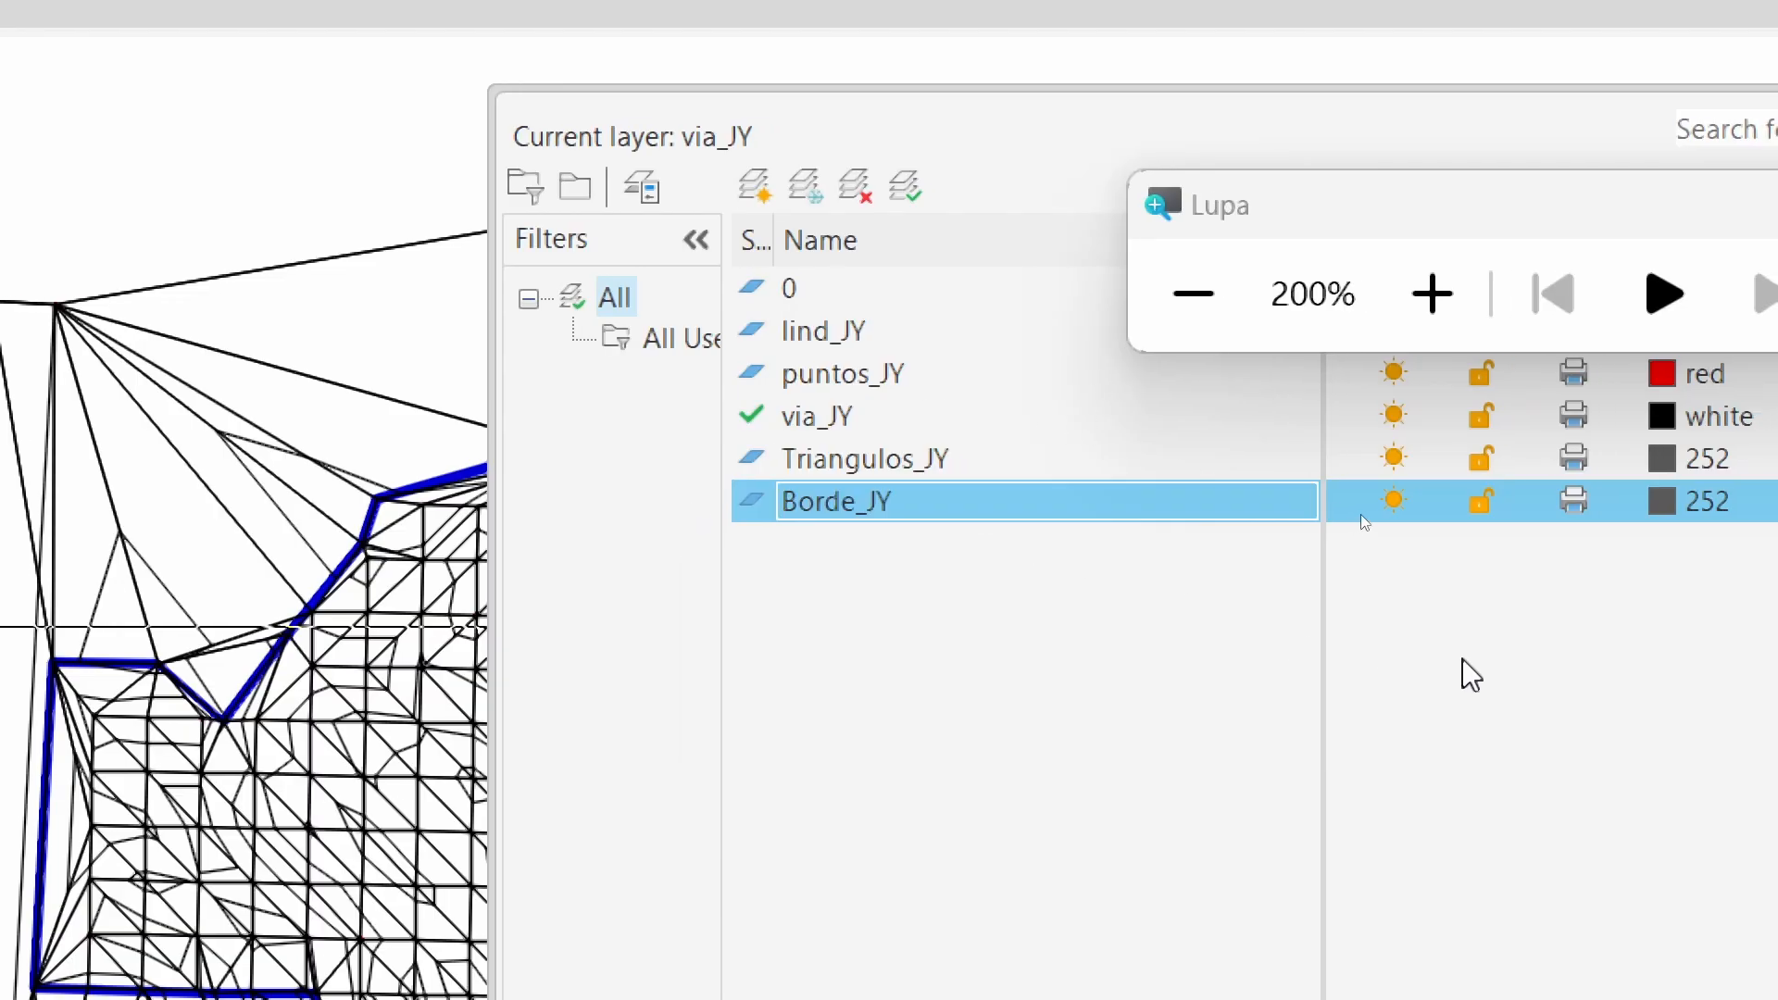
left_click(1663, 504)
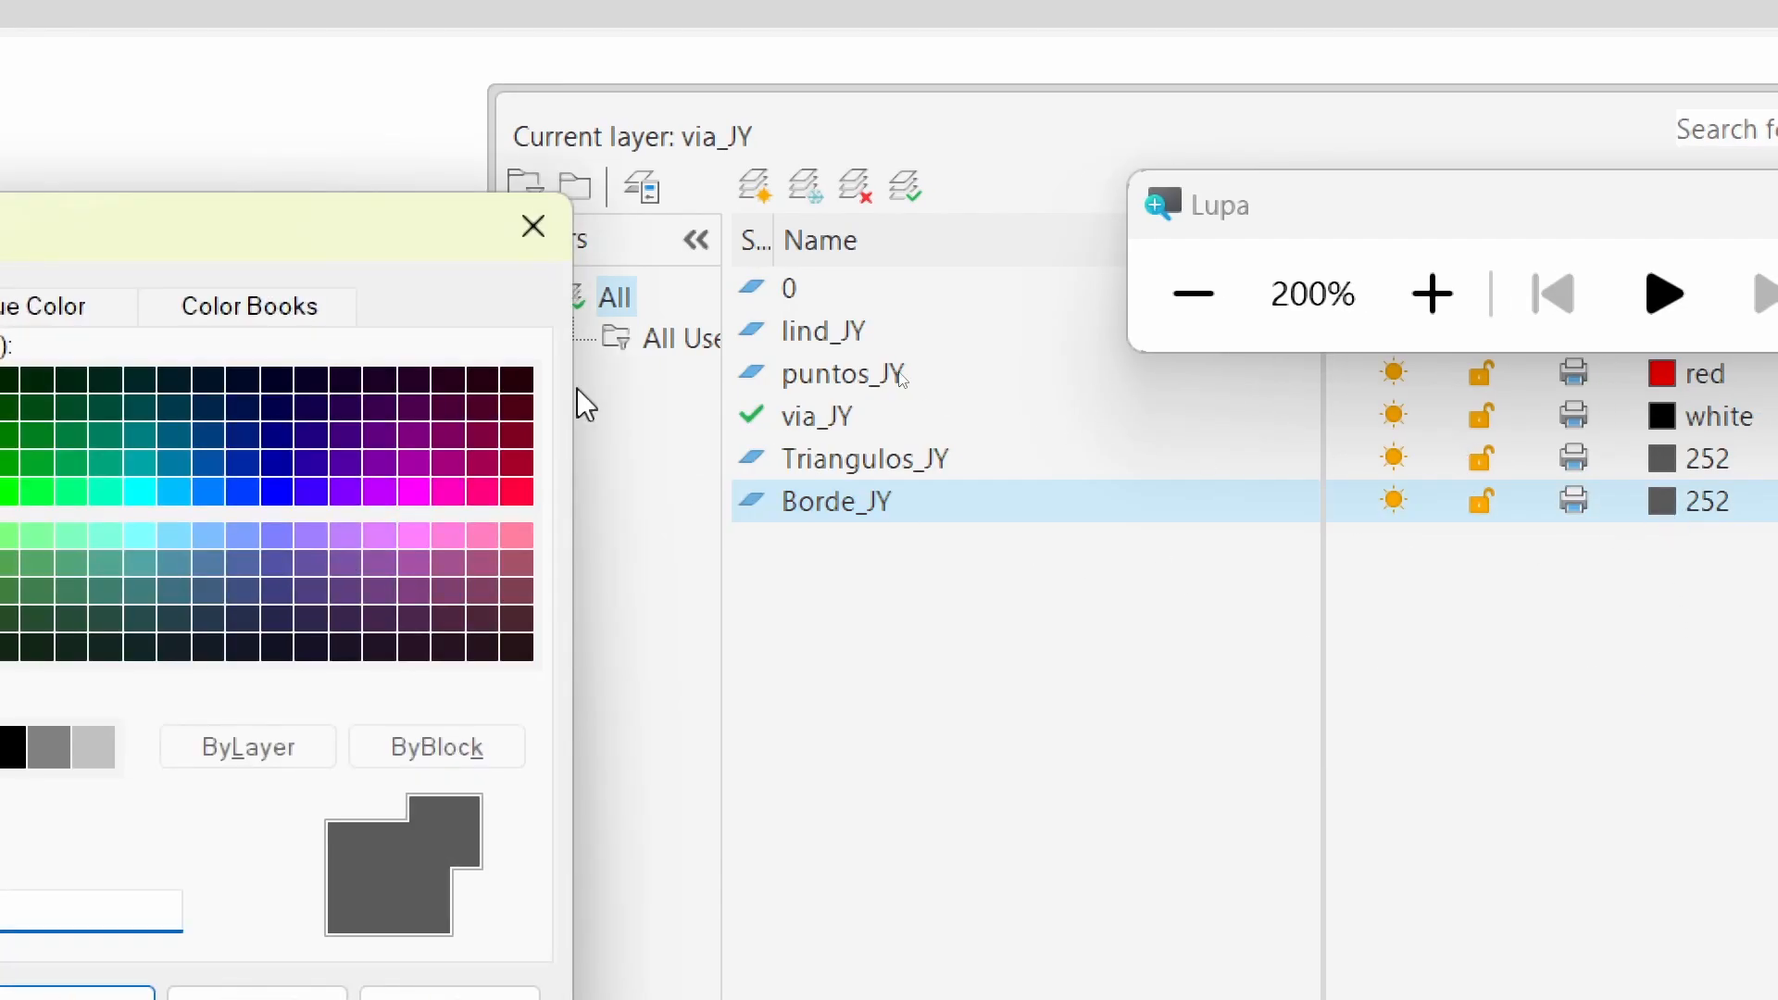
left_click(267, 747)
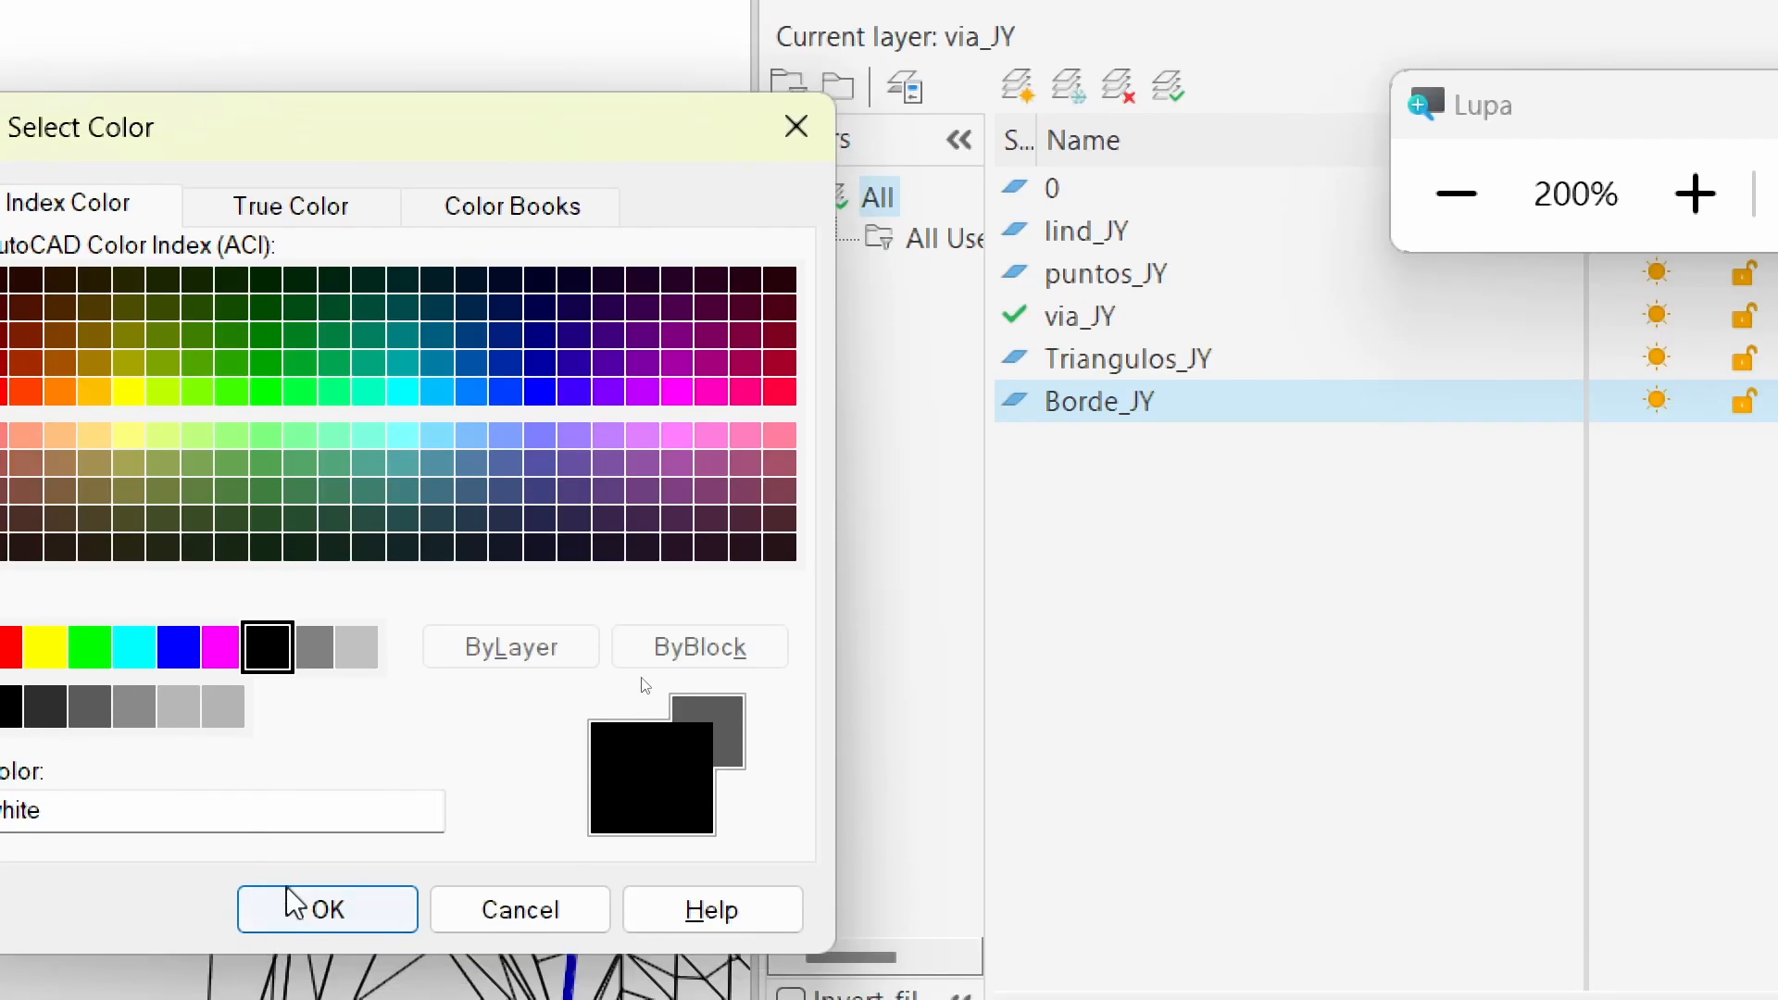
left_click(313, 917)
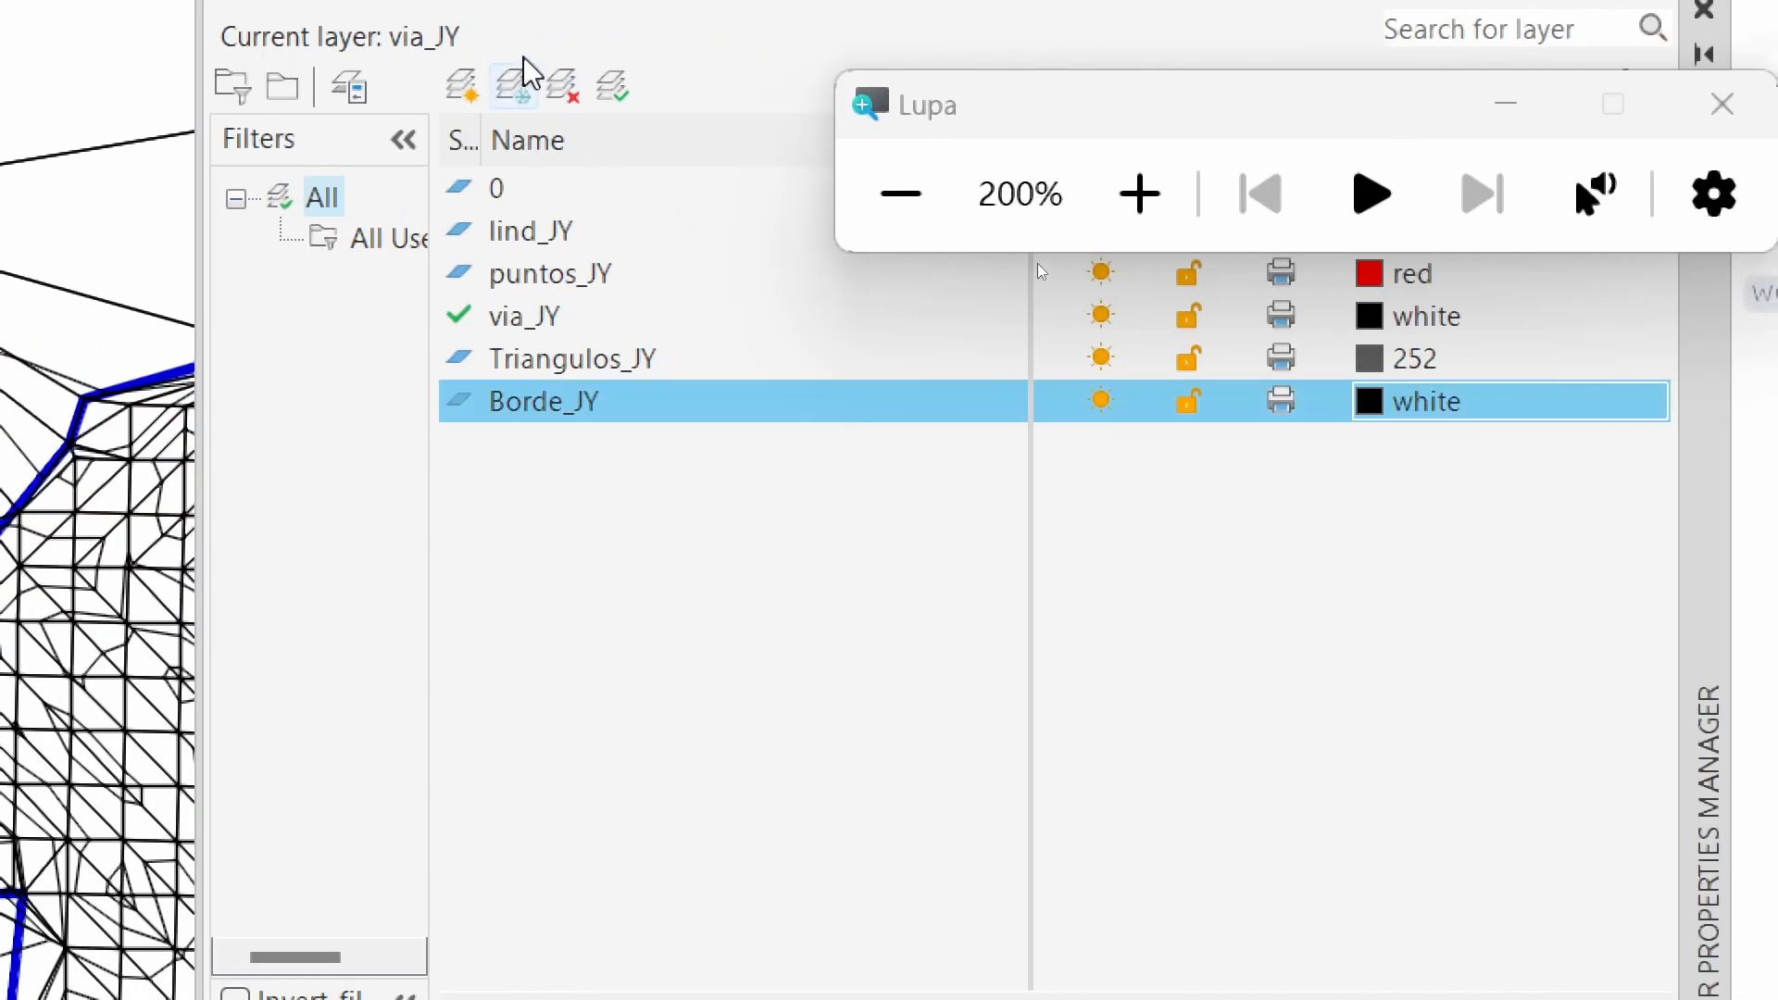
Add another layer named C max below Borde_JY
left_click(462, 86)
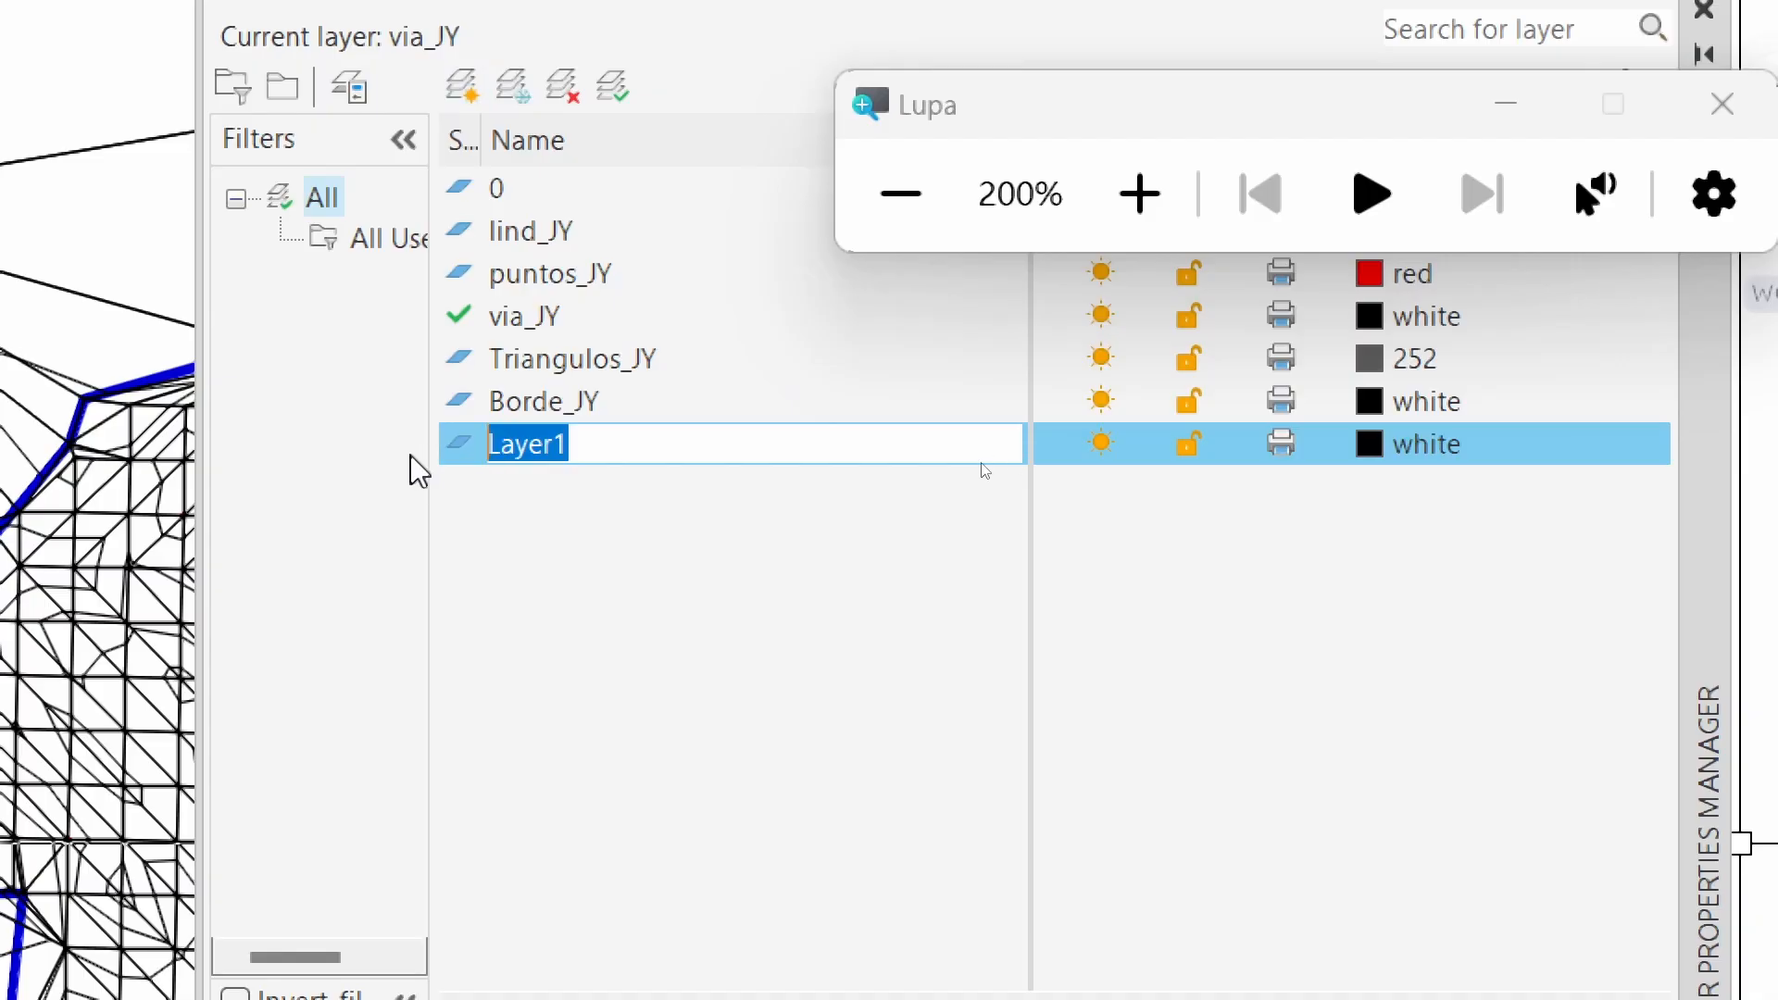
type("c")
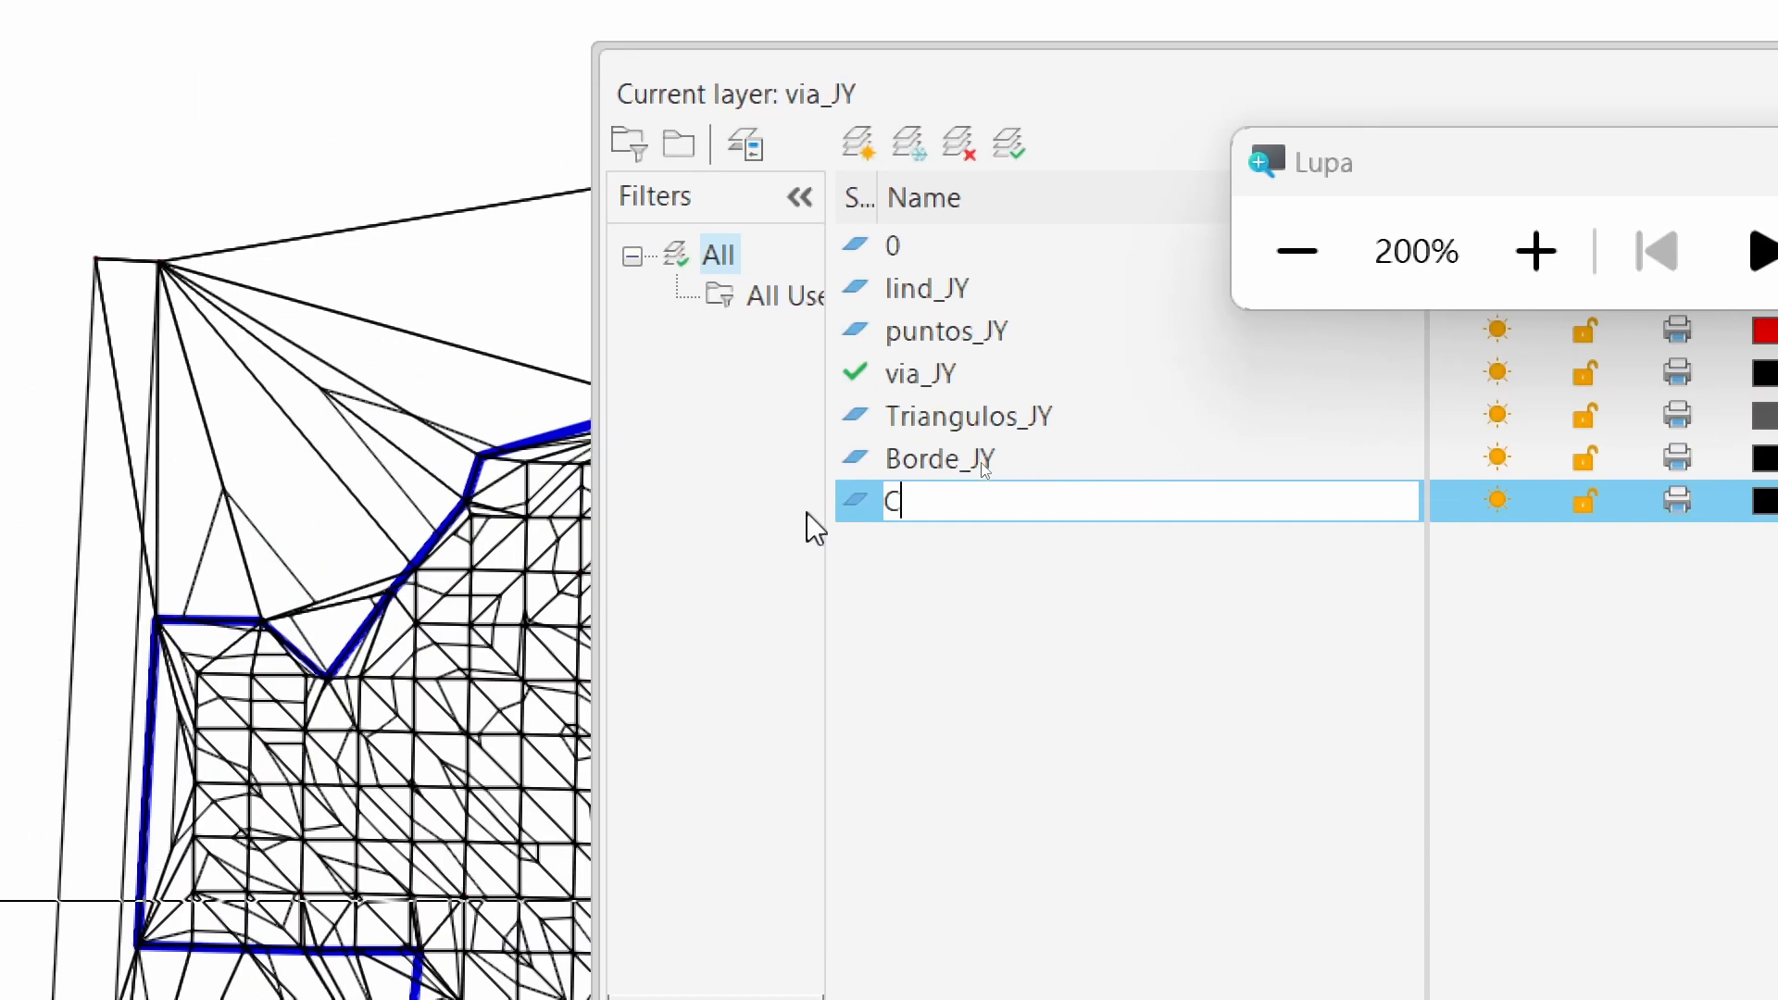
type(" m")
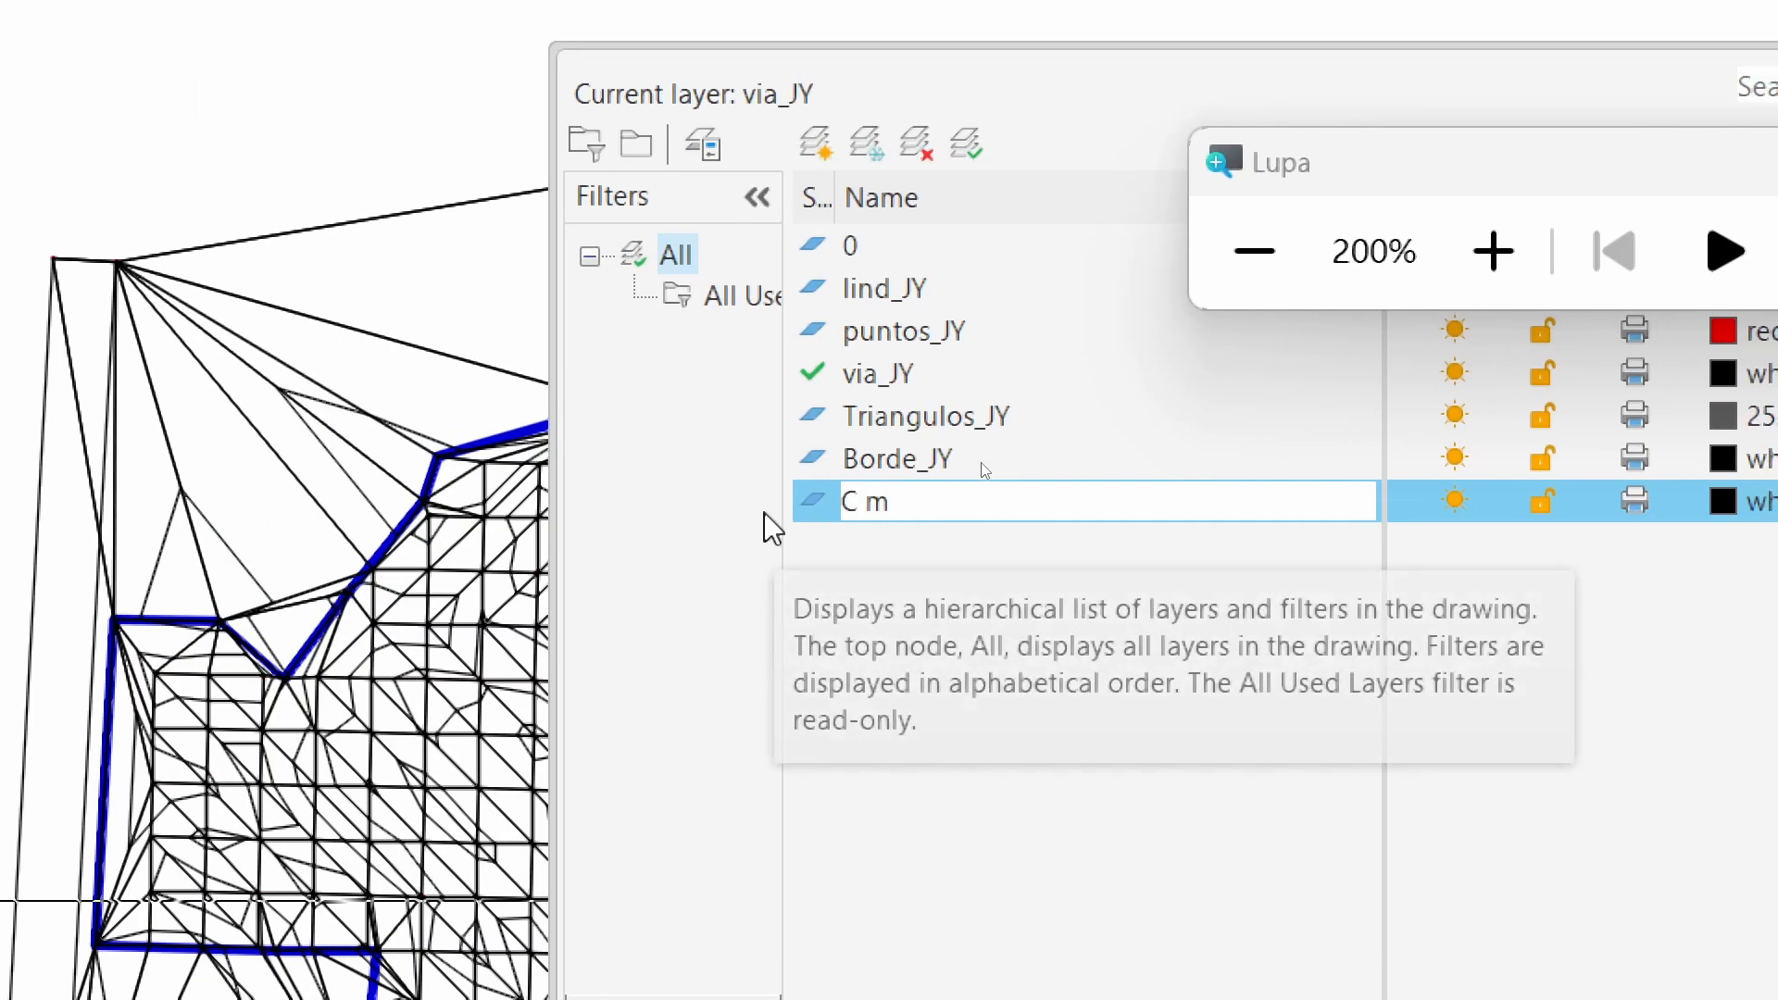
type("ax")
key("Return")
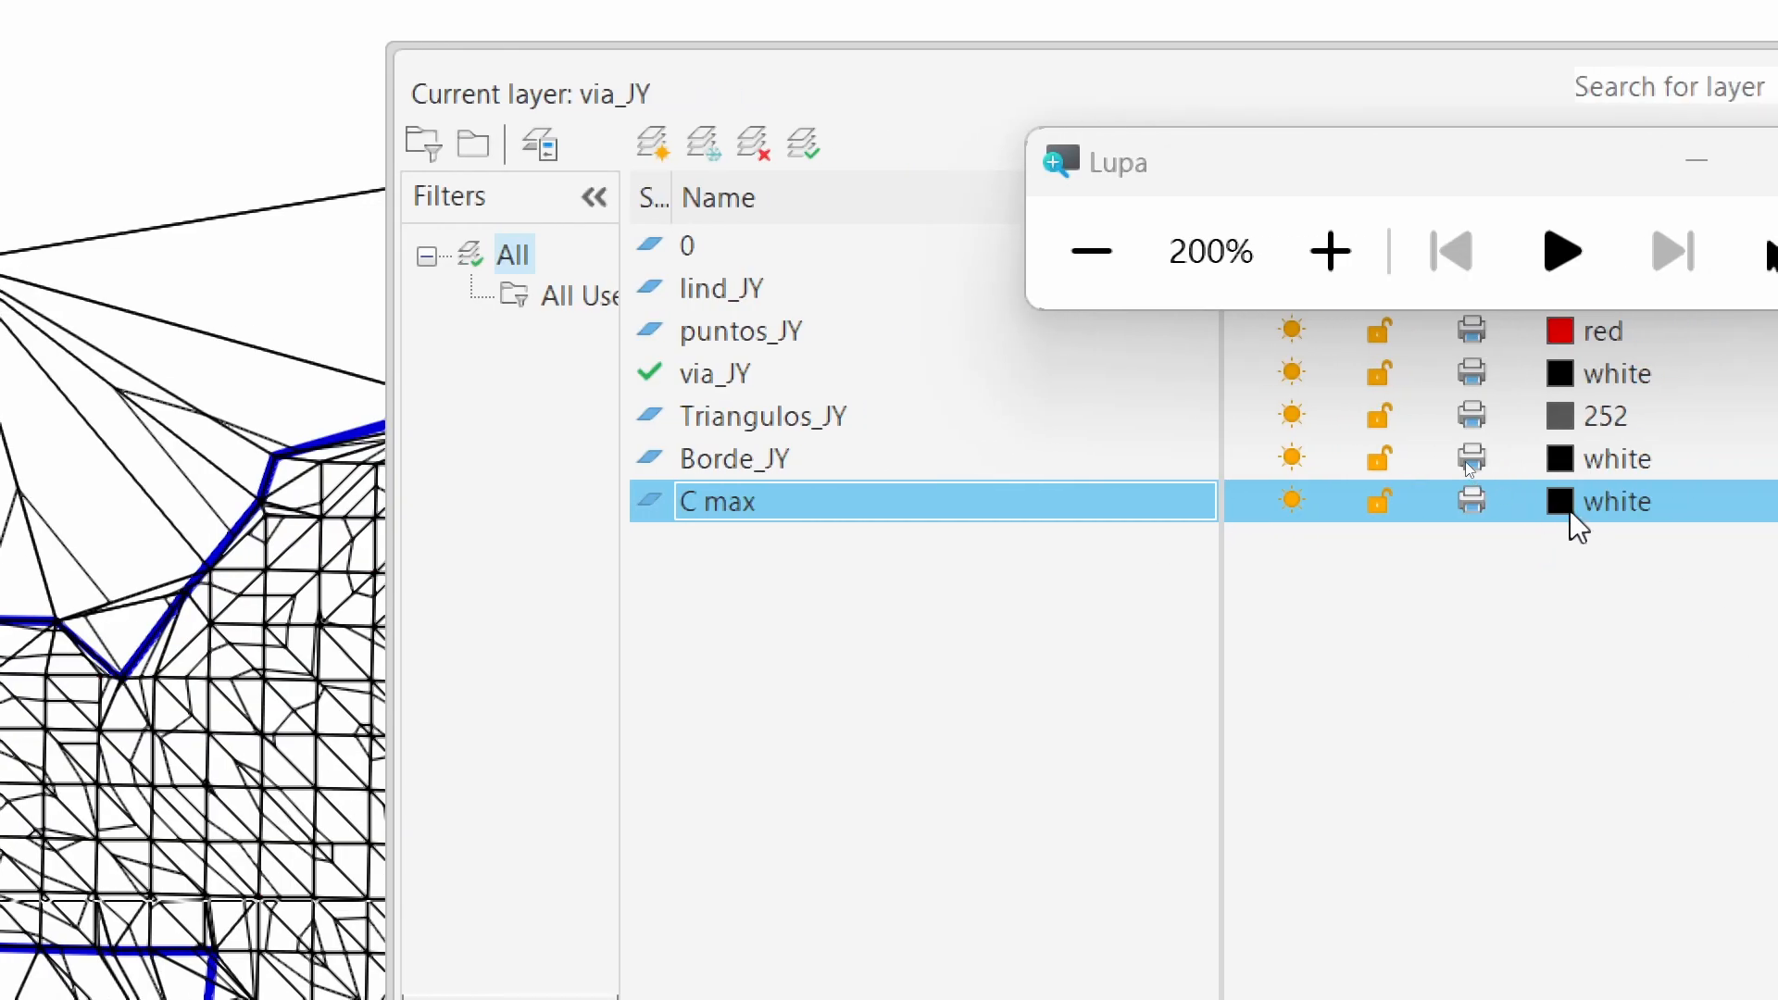
Give the C max layer a dark brown true colour of RGB 118,97,66
left_click(1552, 506)
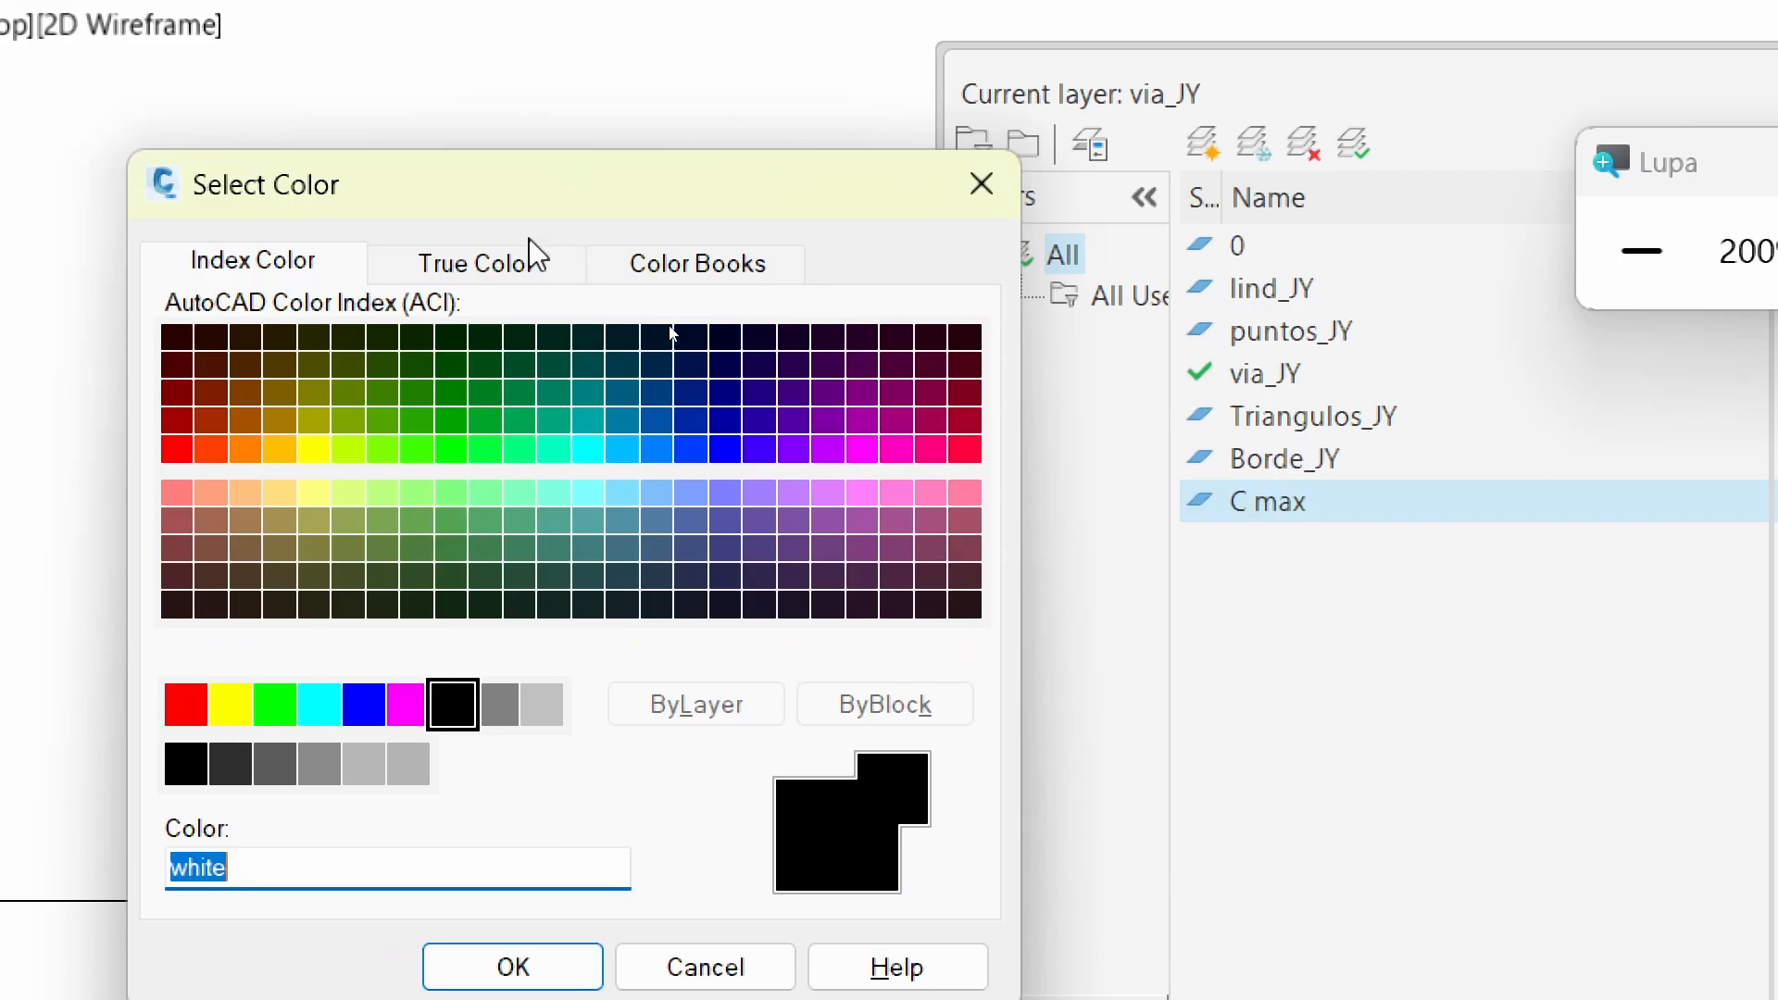
left_click(531, 259)
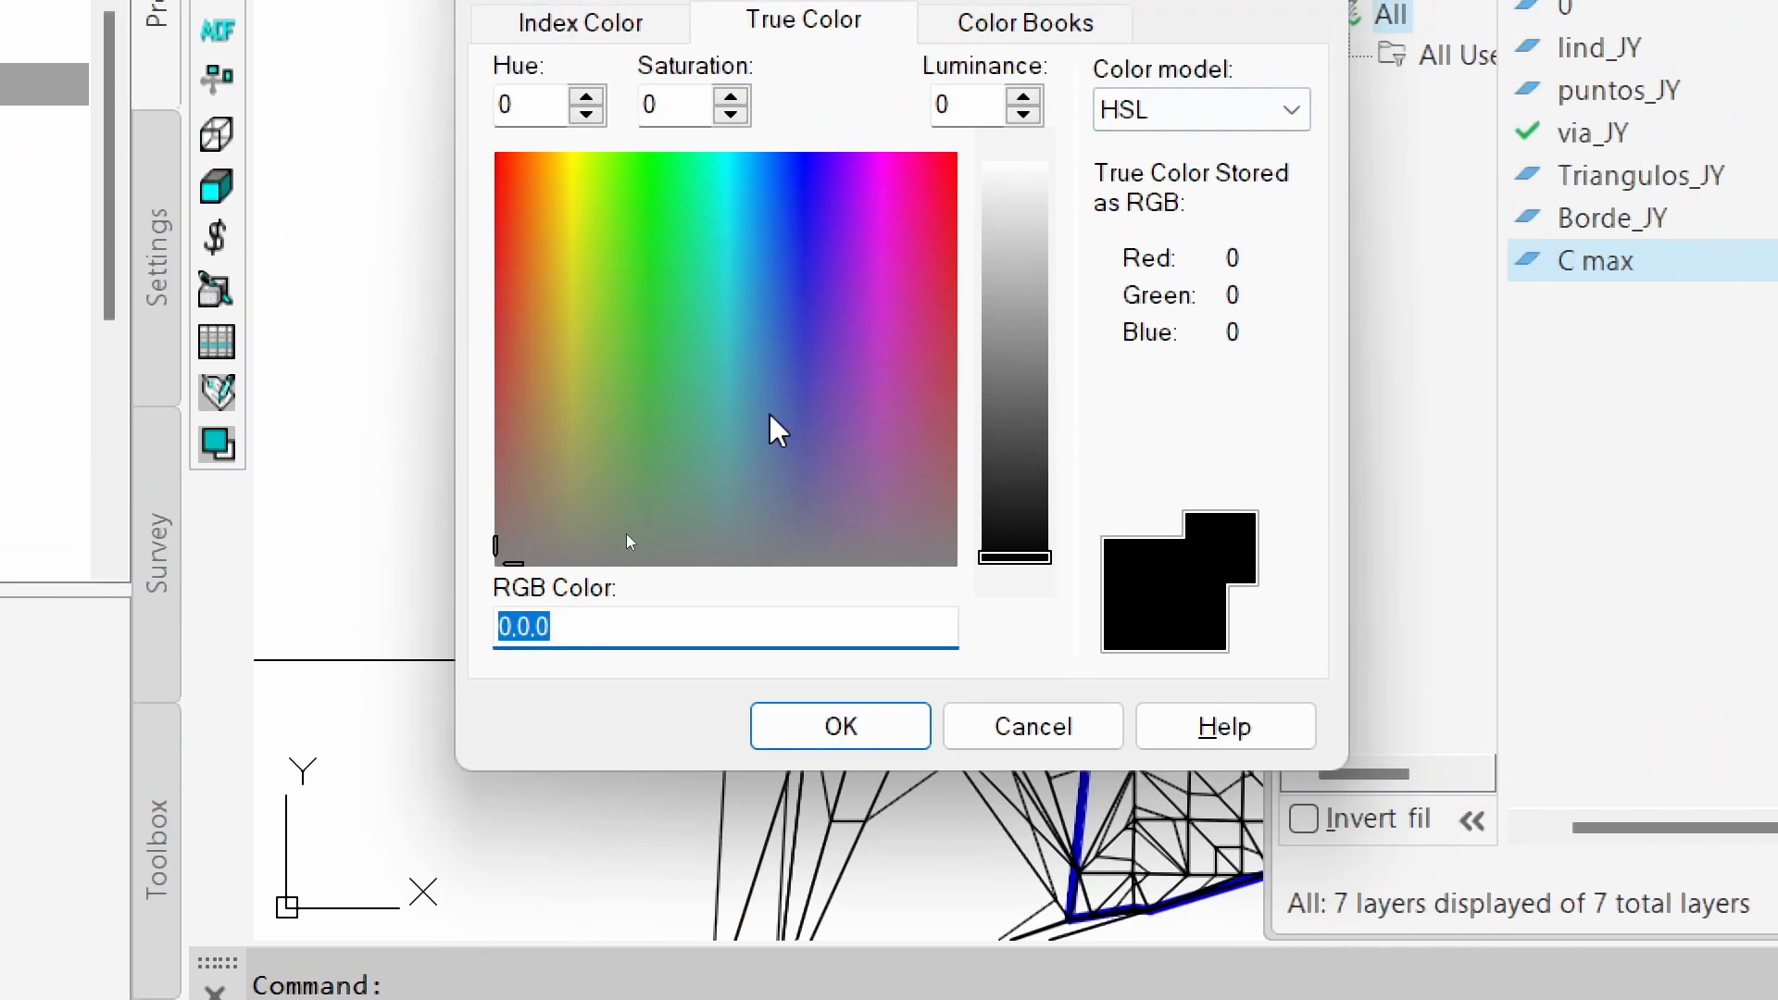
left_click(542, 448)
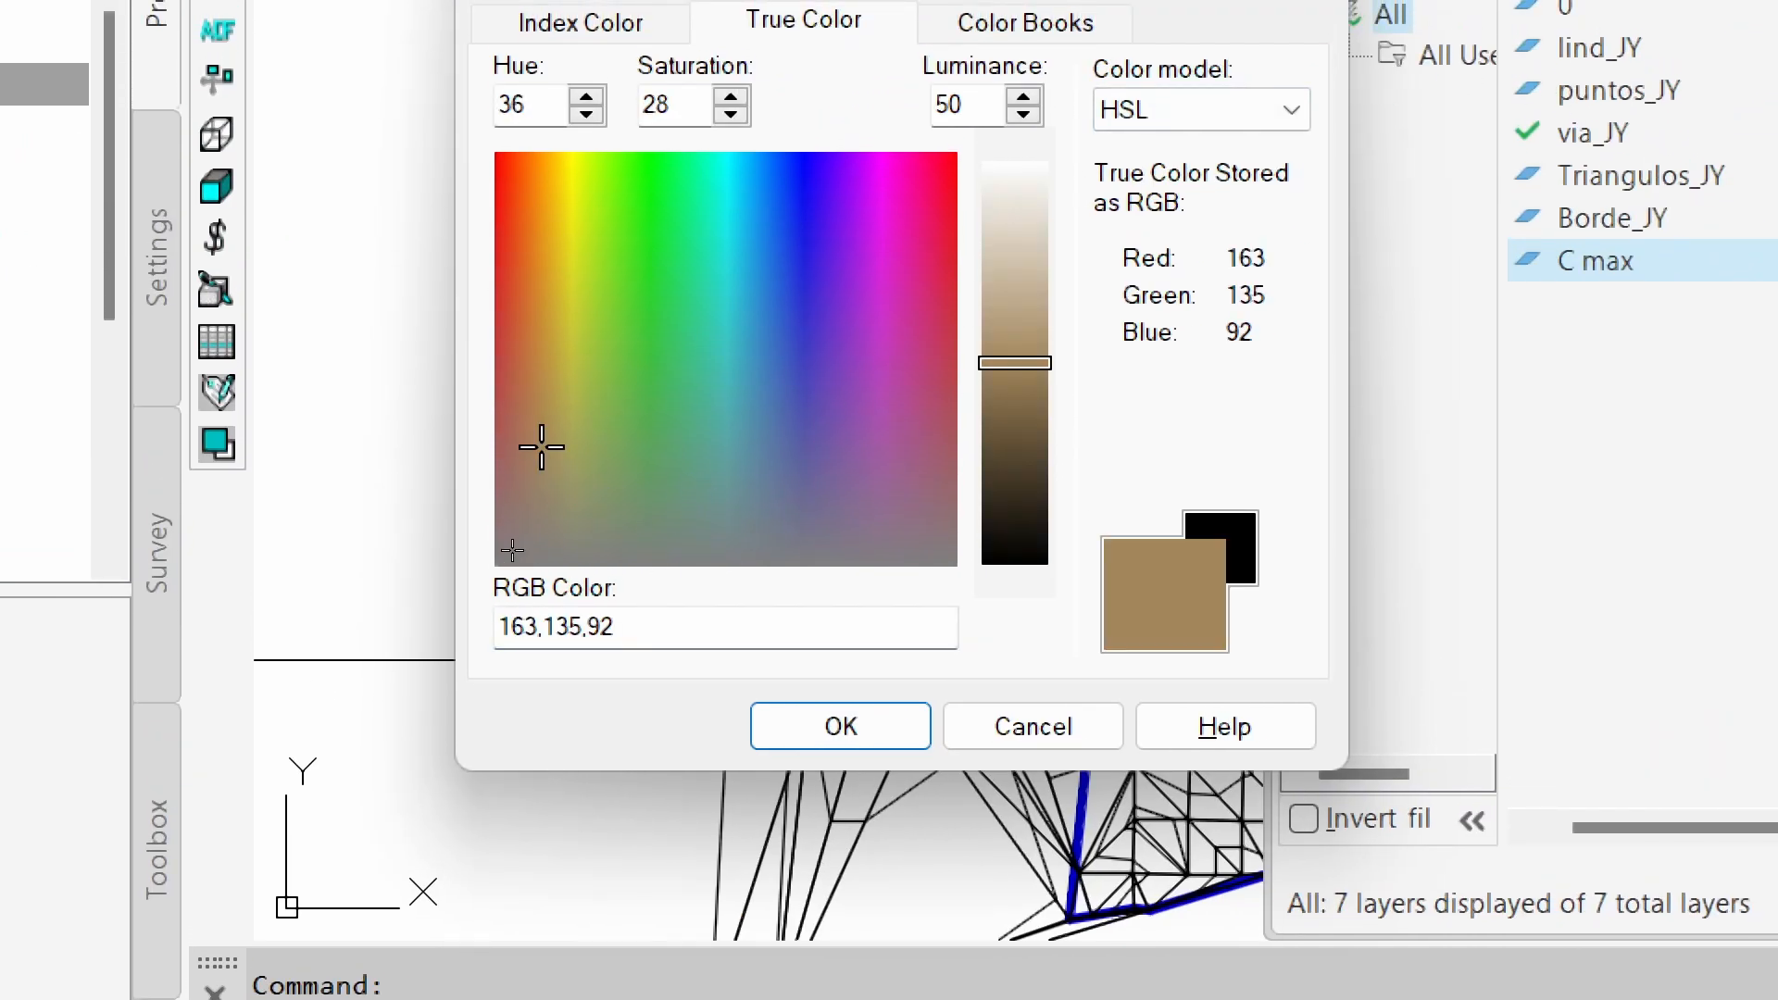
left_click(1028, 422)
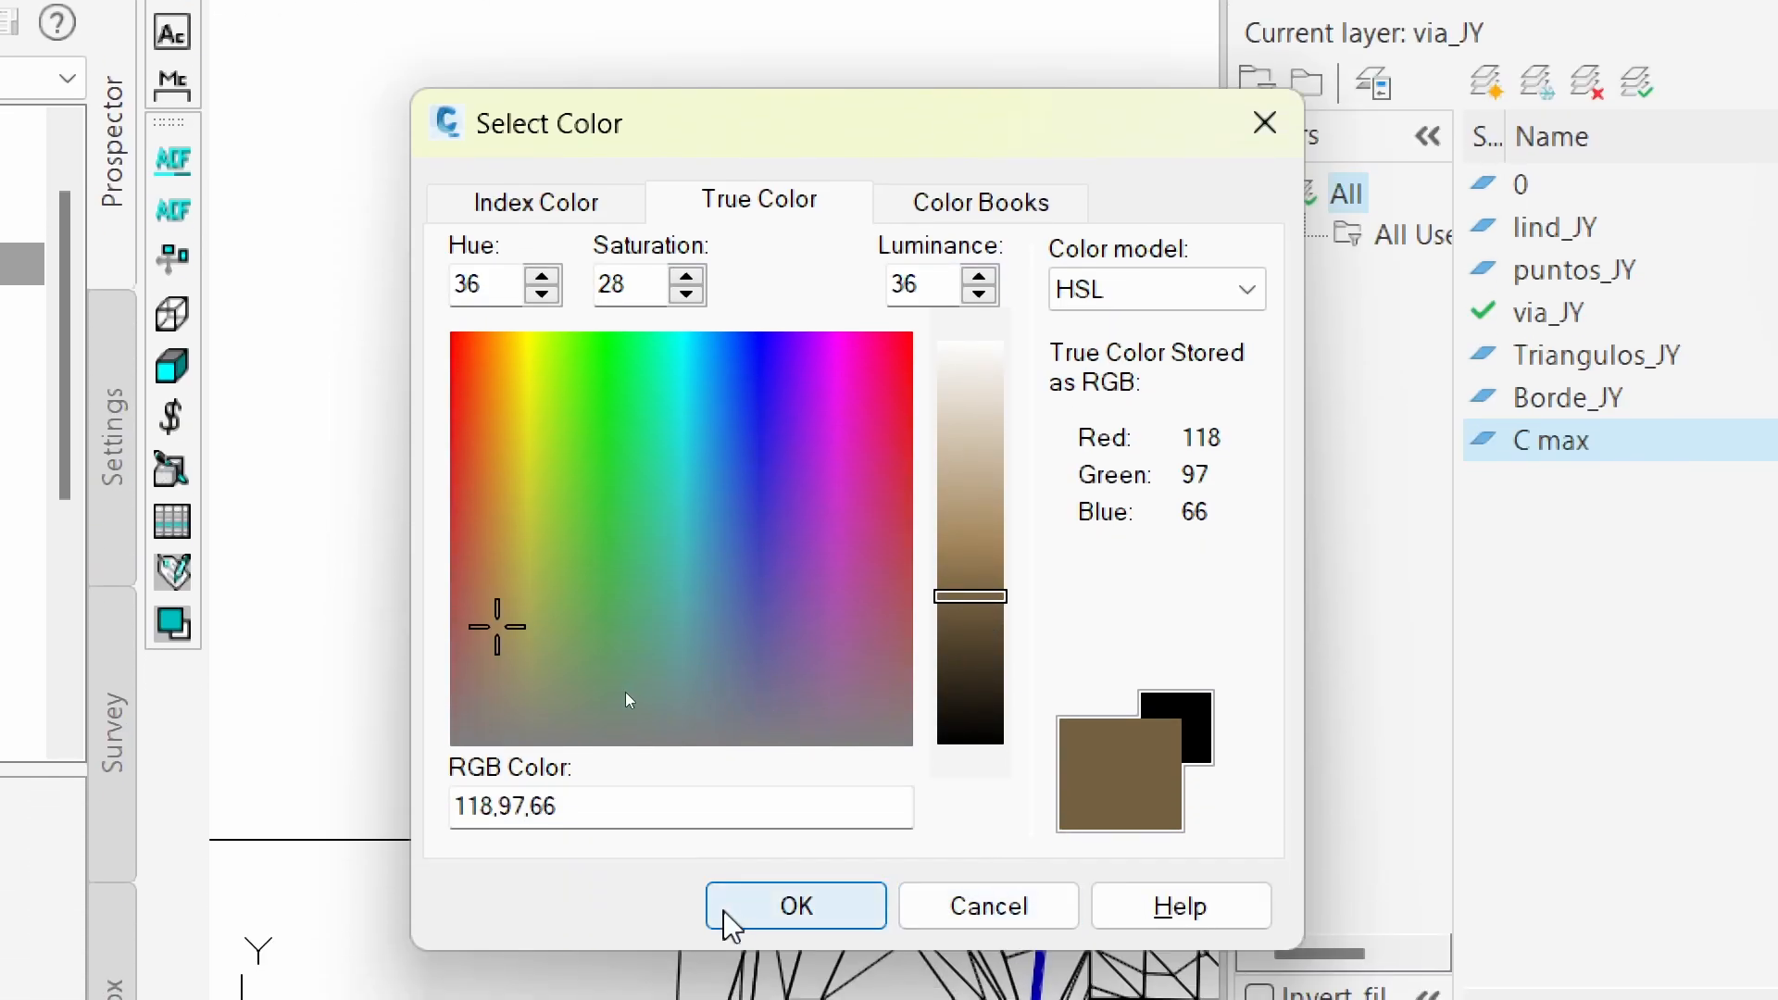
left_click(732, 917)
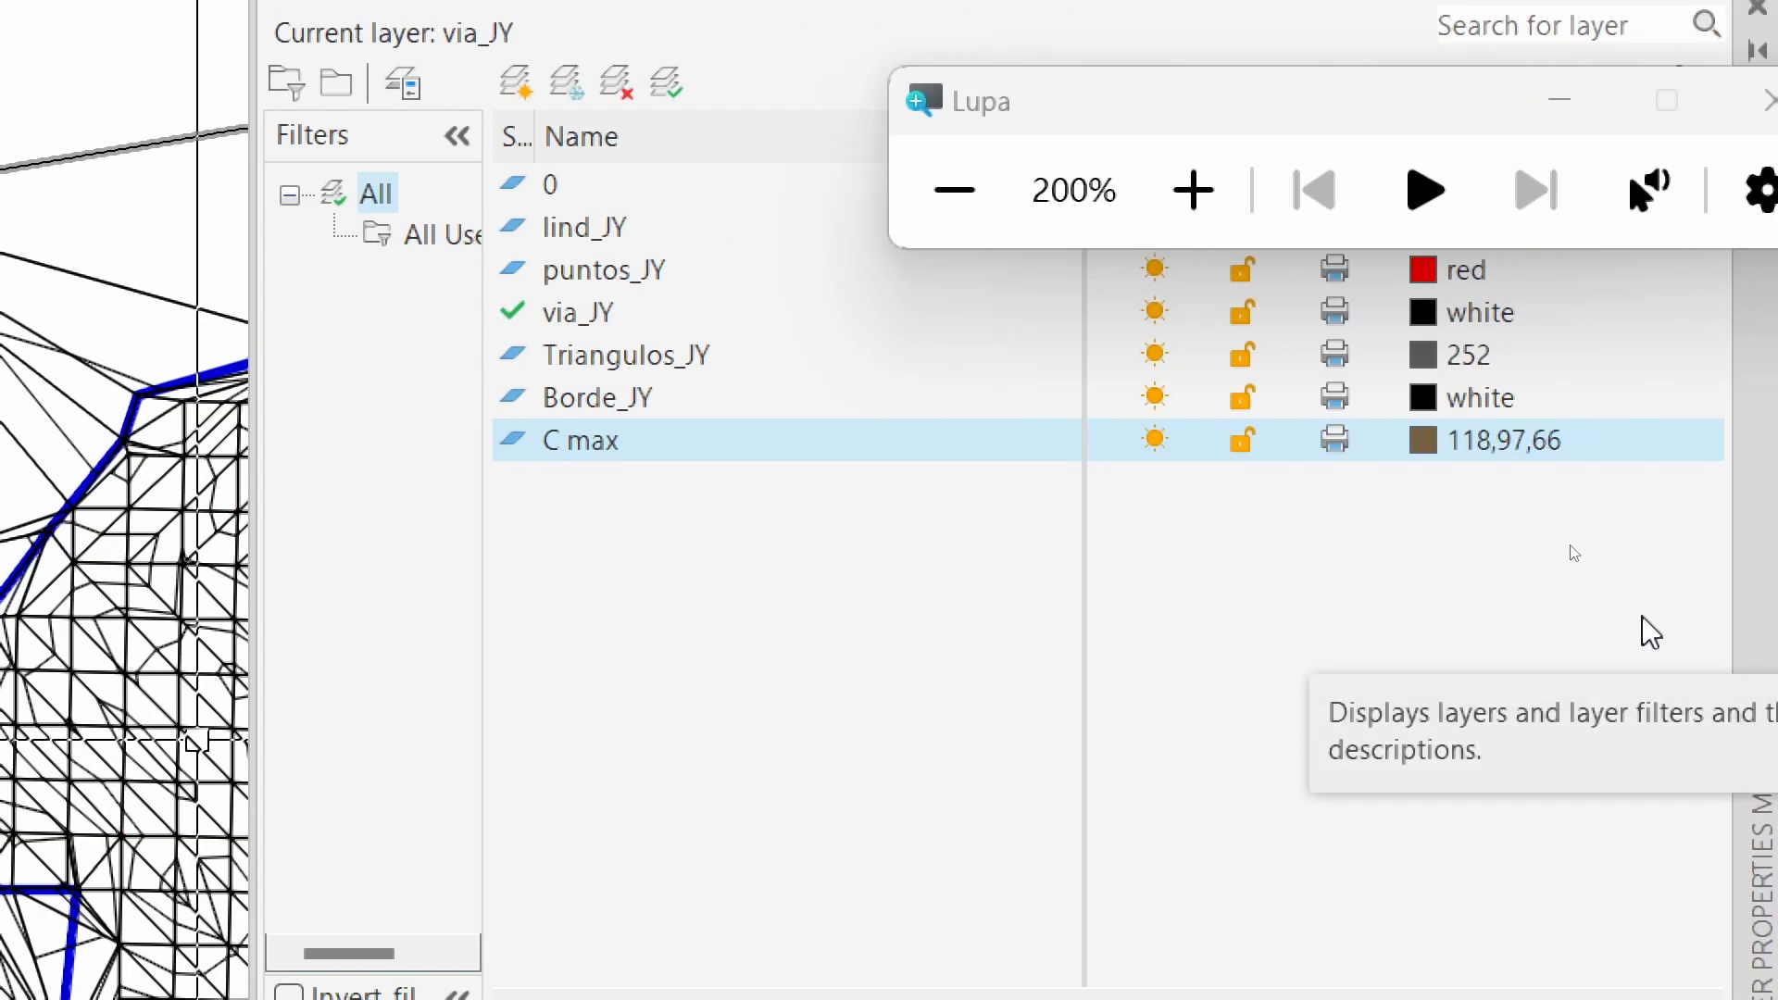
Add a layer named C meno with a light brown true colour of RGB 191,171,141, and close the layer manager
left_click(512, 85)
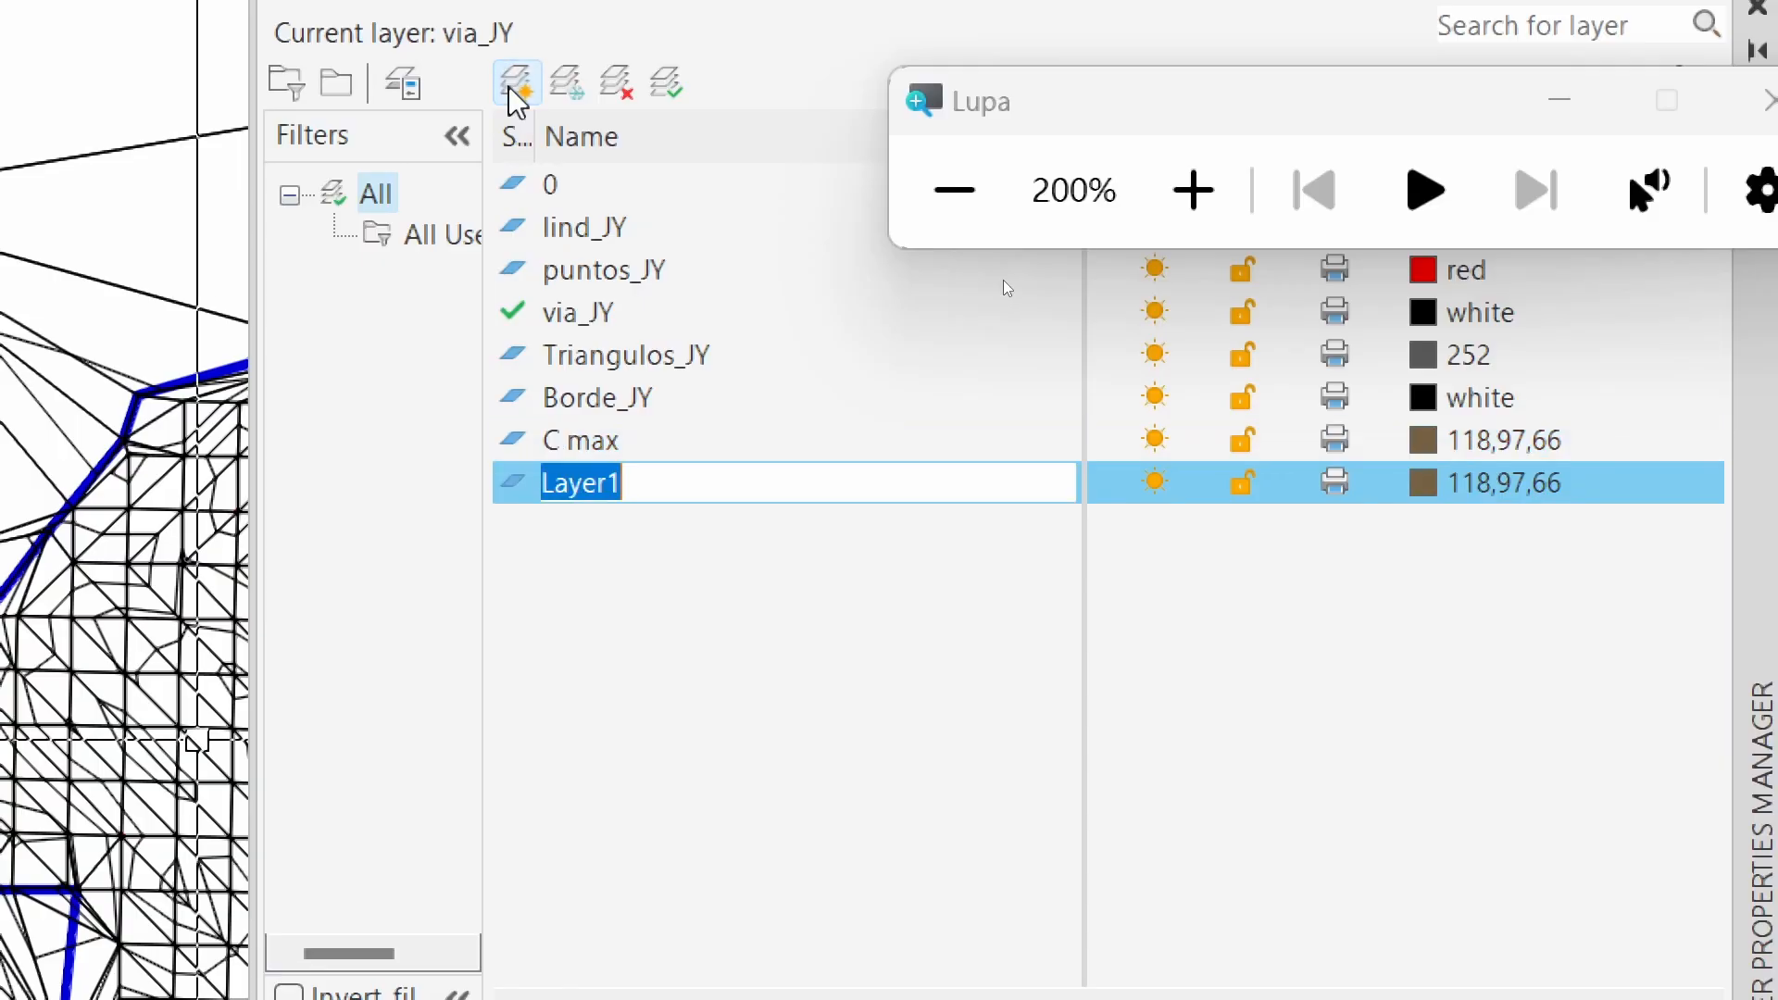
left_click(667, 476)
left_click_drag(667, 476, 539, 475)
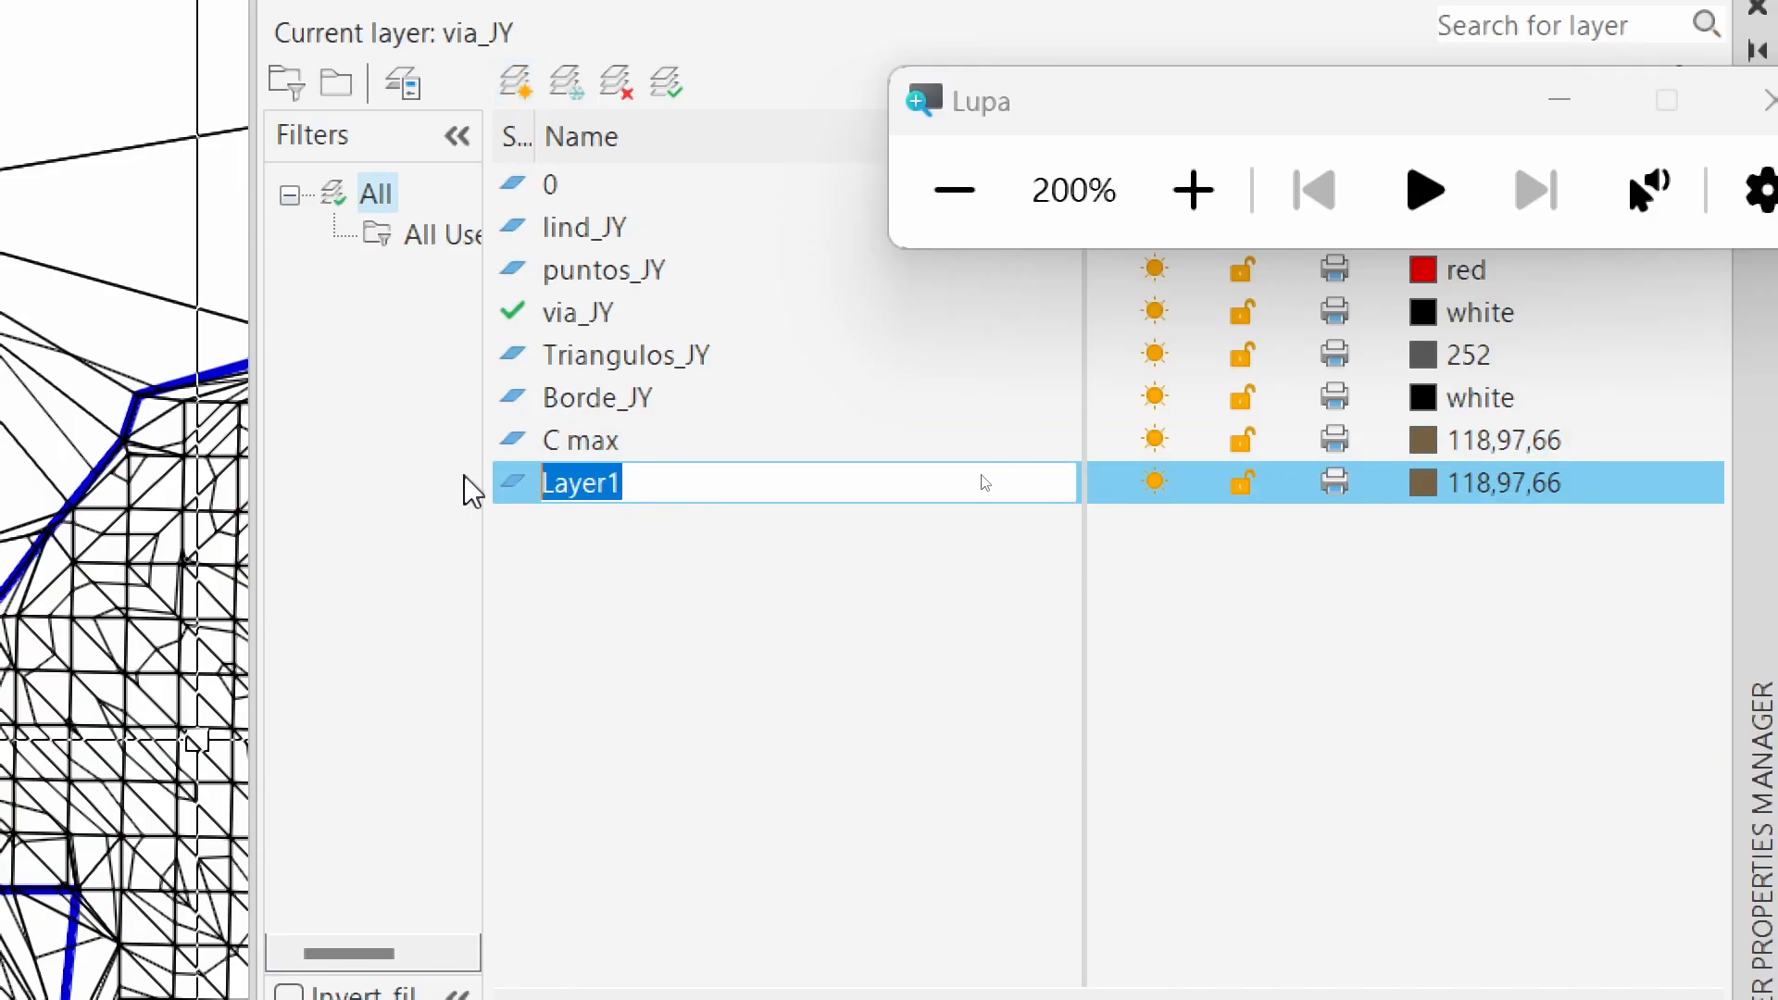
type("C meno")
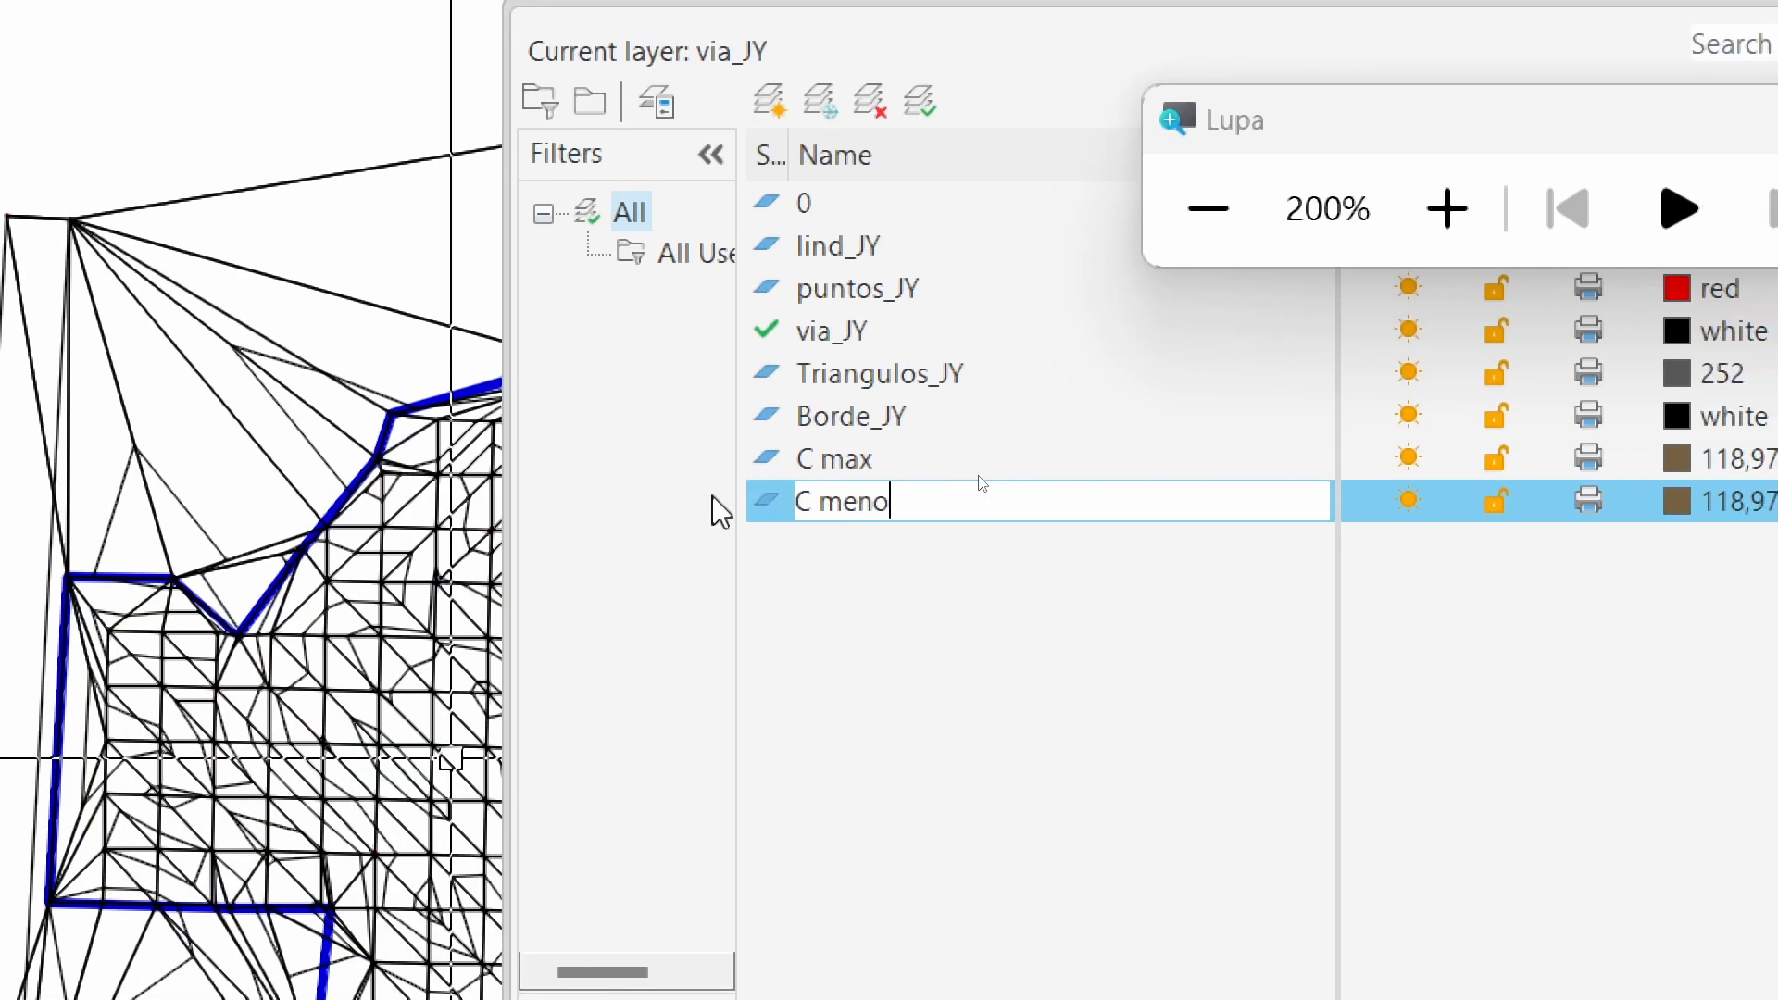
key("Return")
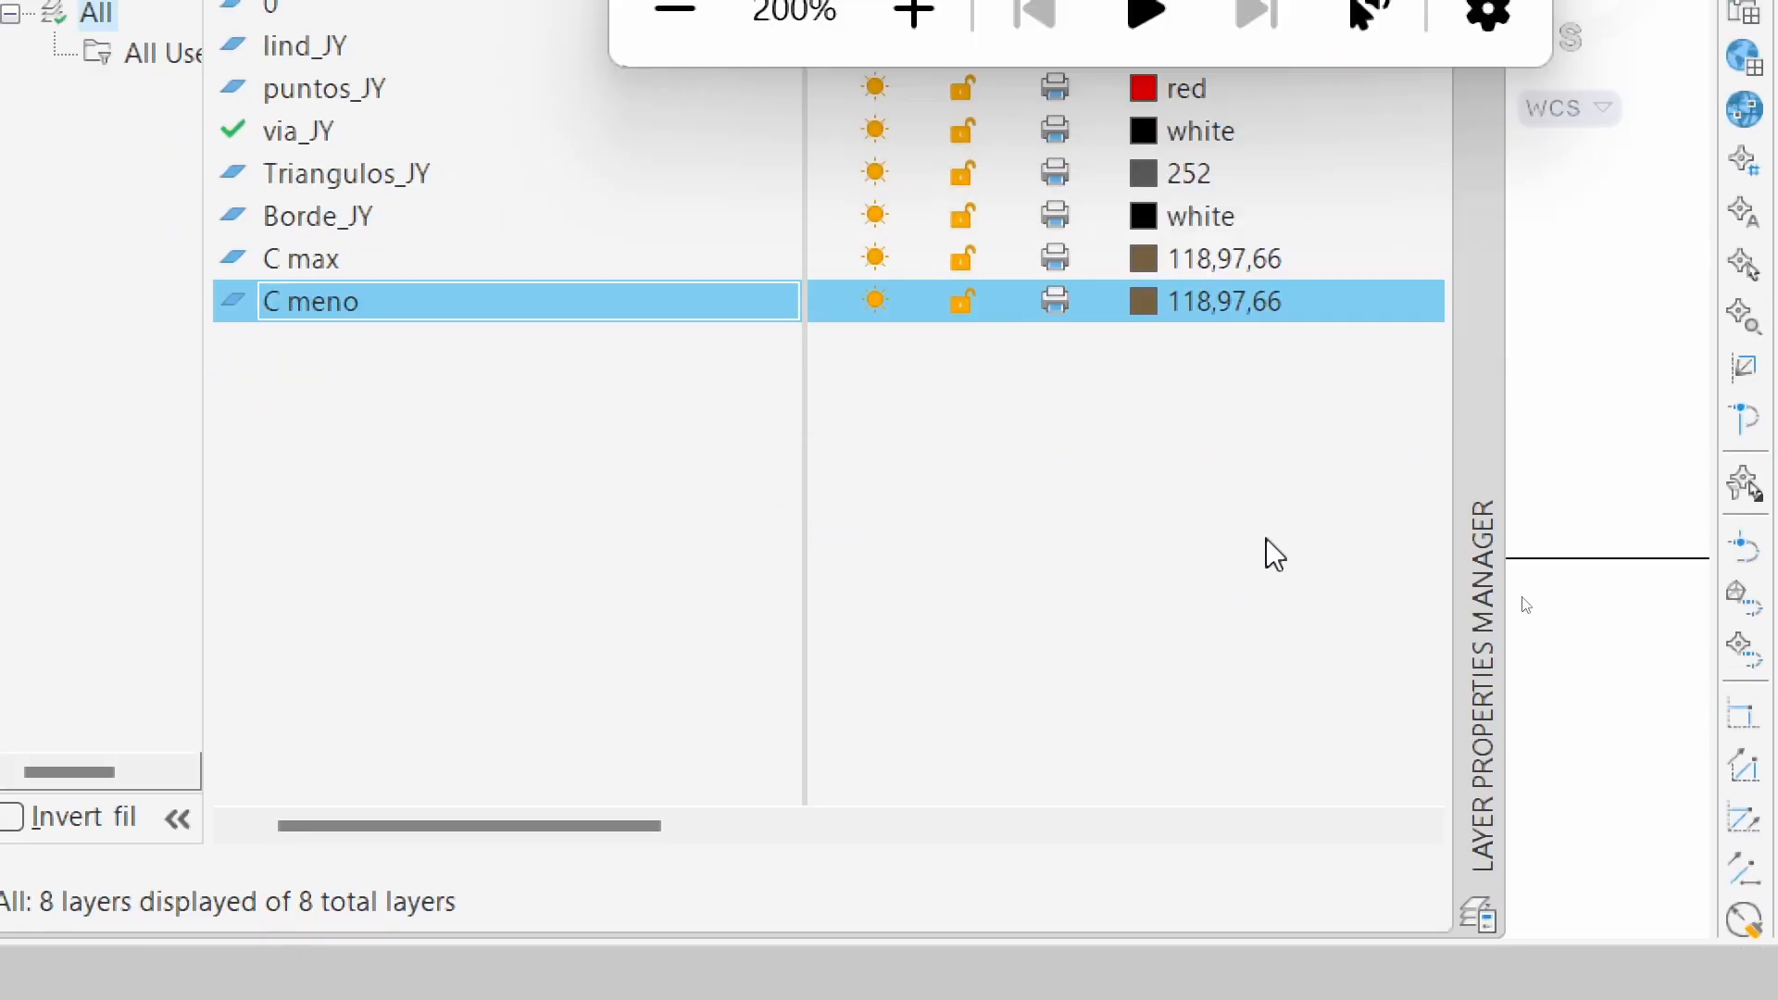
left_click(1146, 306)
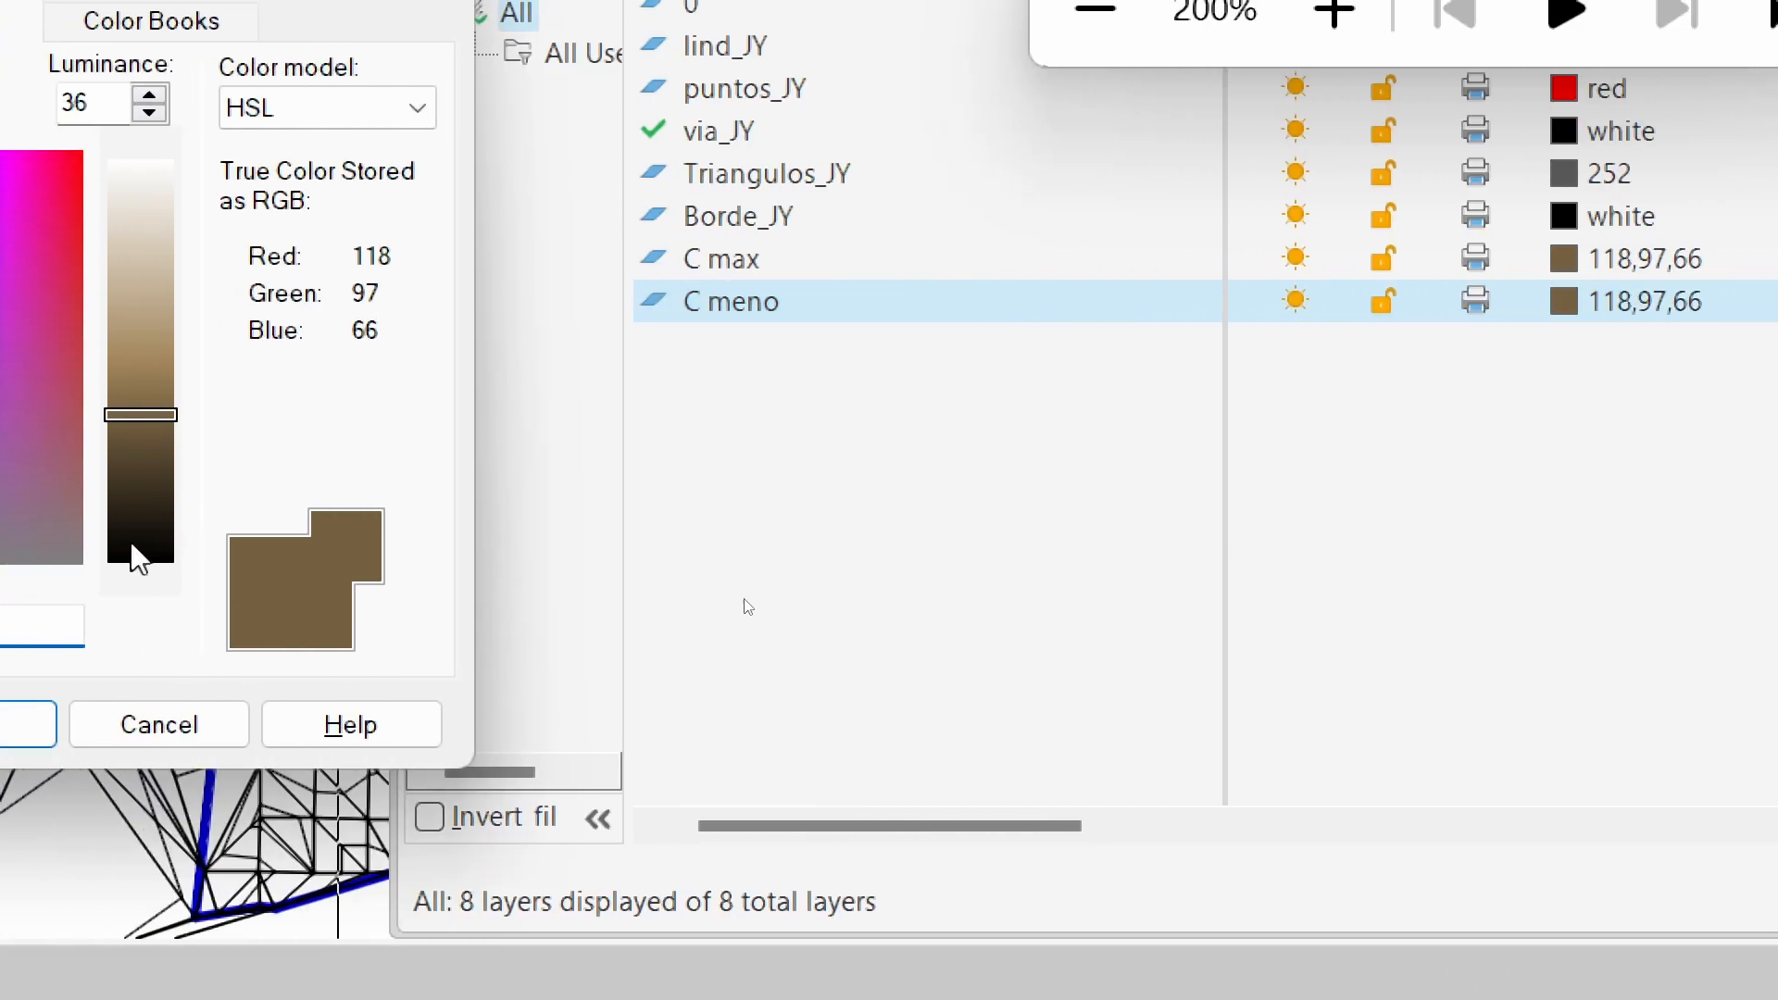
left_click(141, 301)
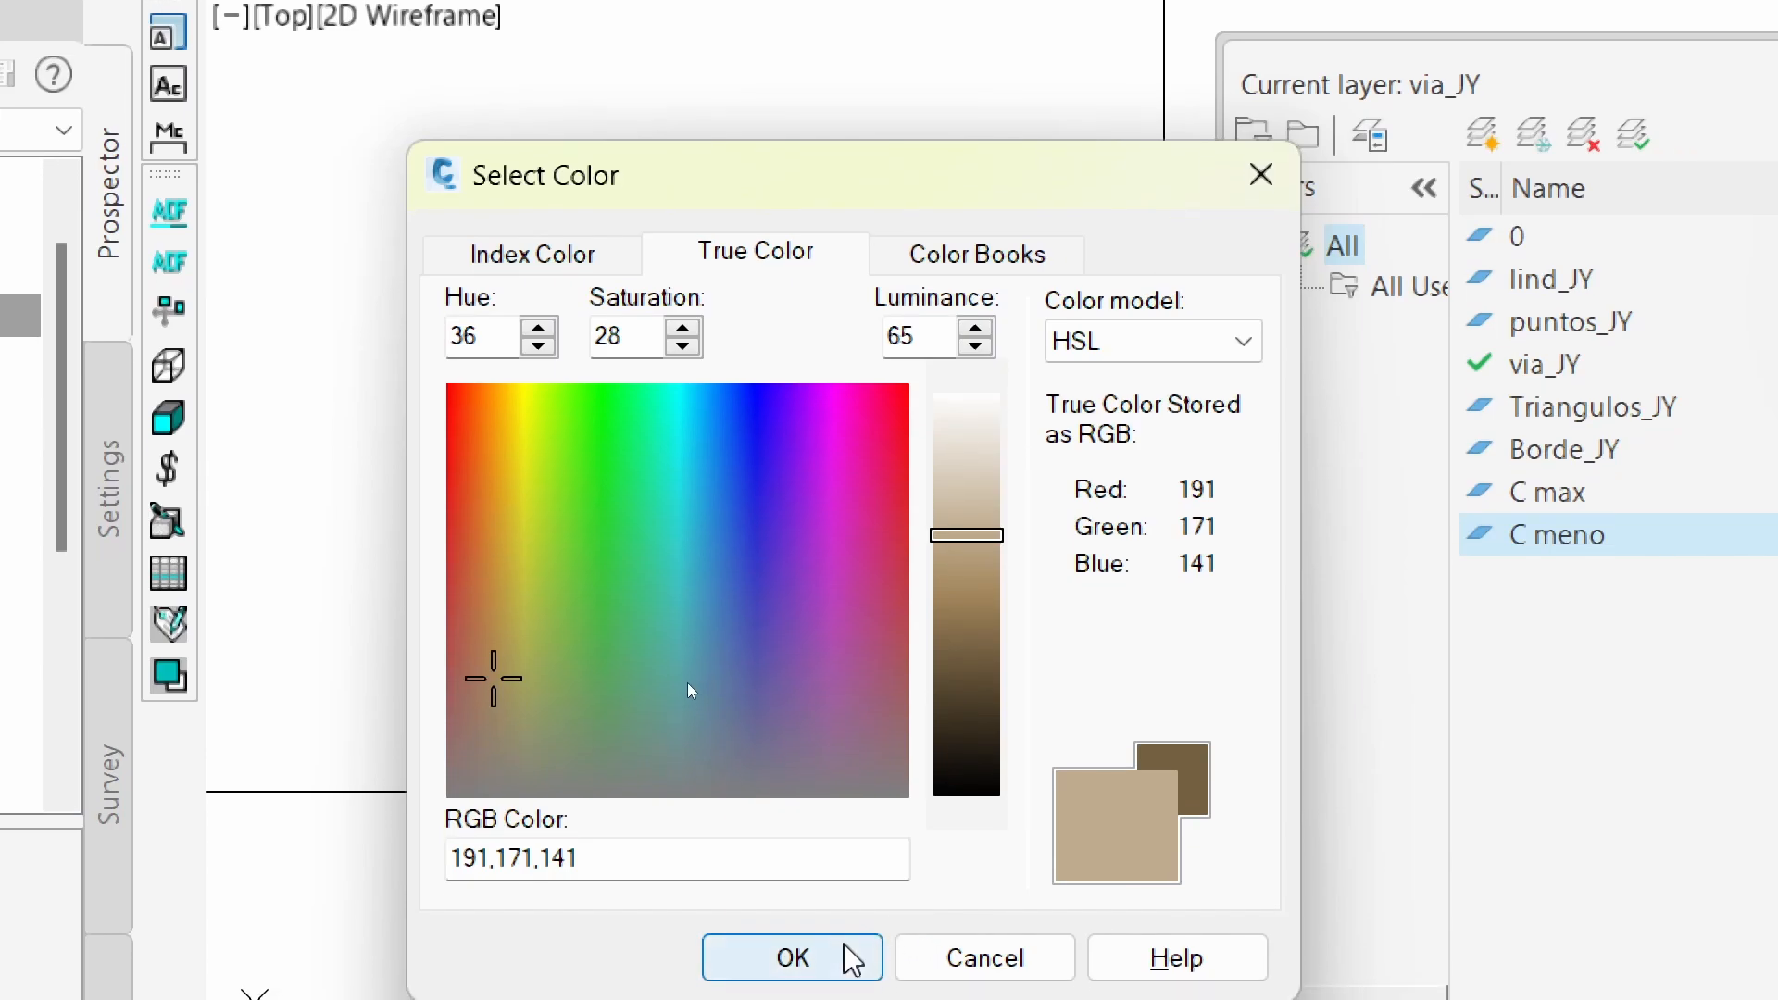
left_click(850, 960)
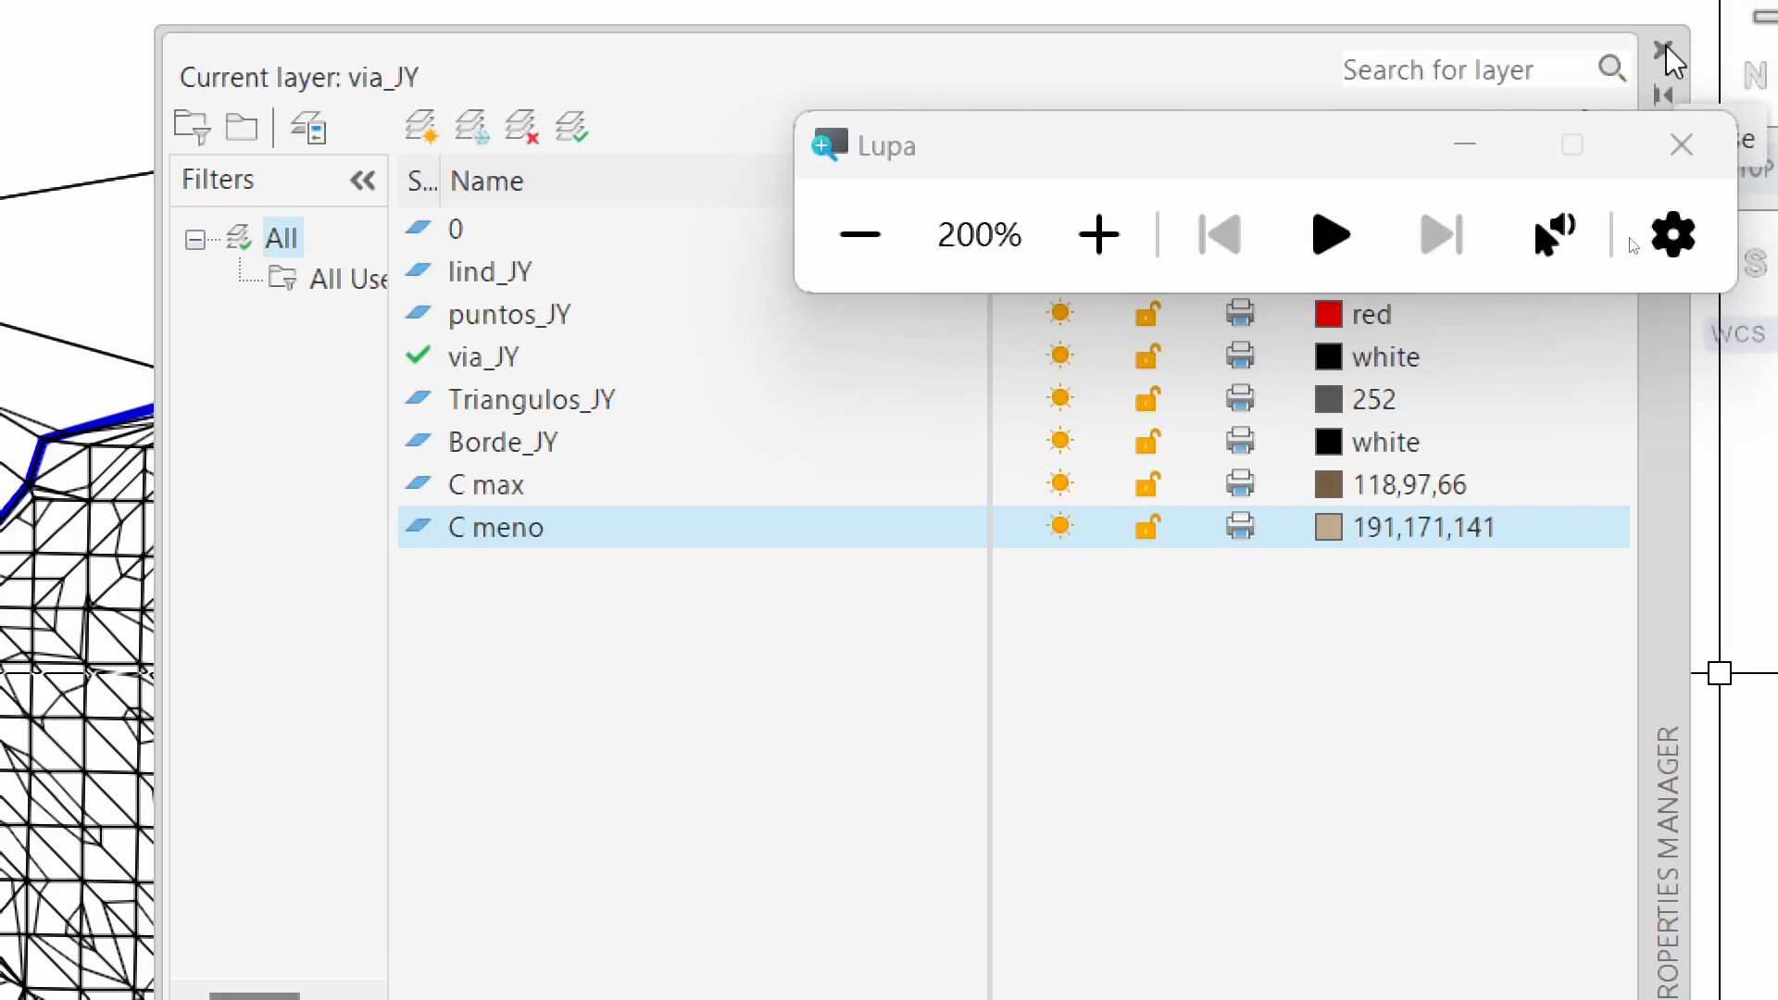
left_click(1665, 50)
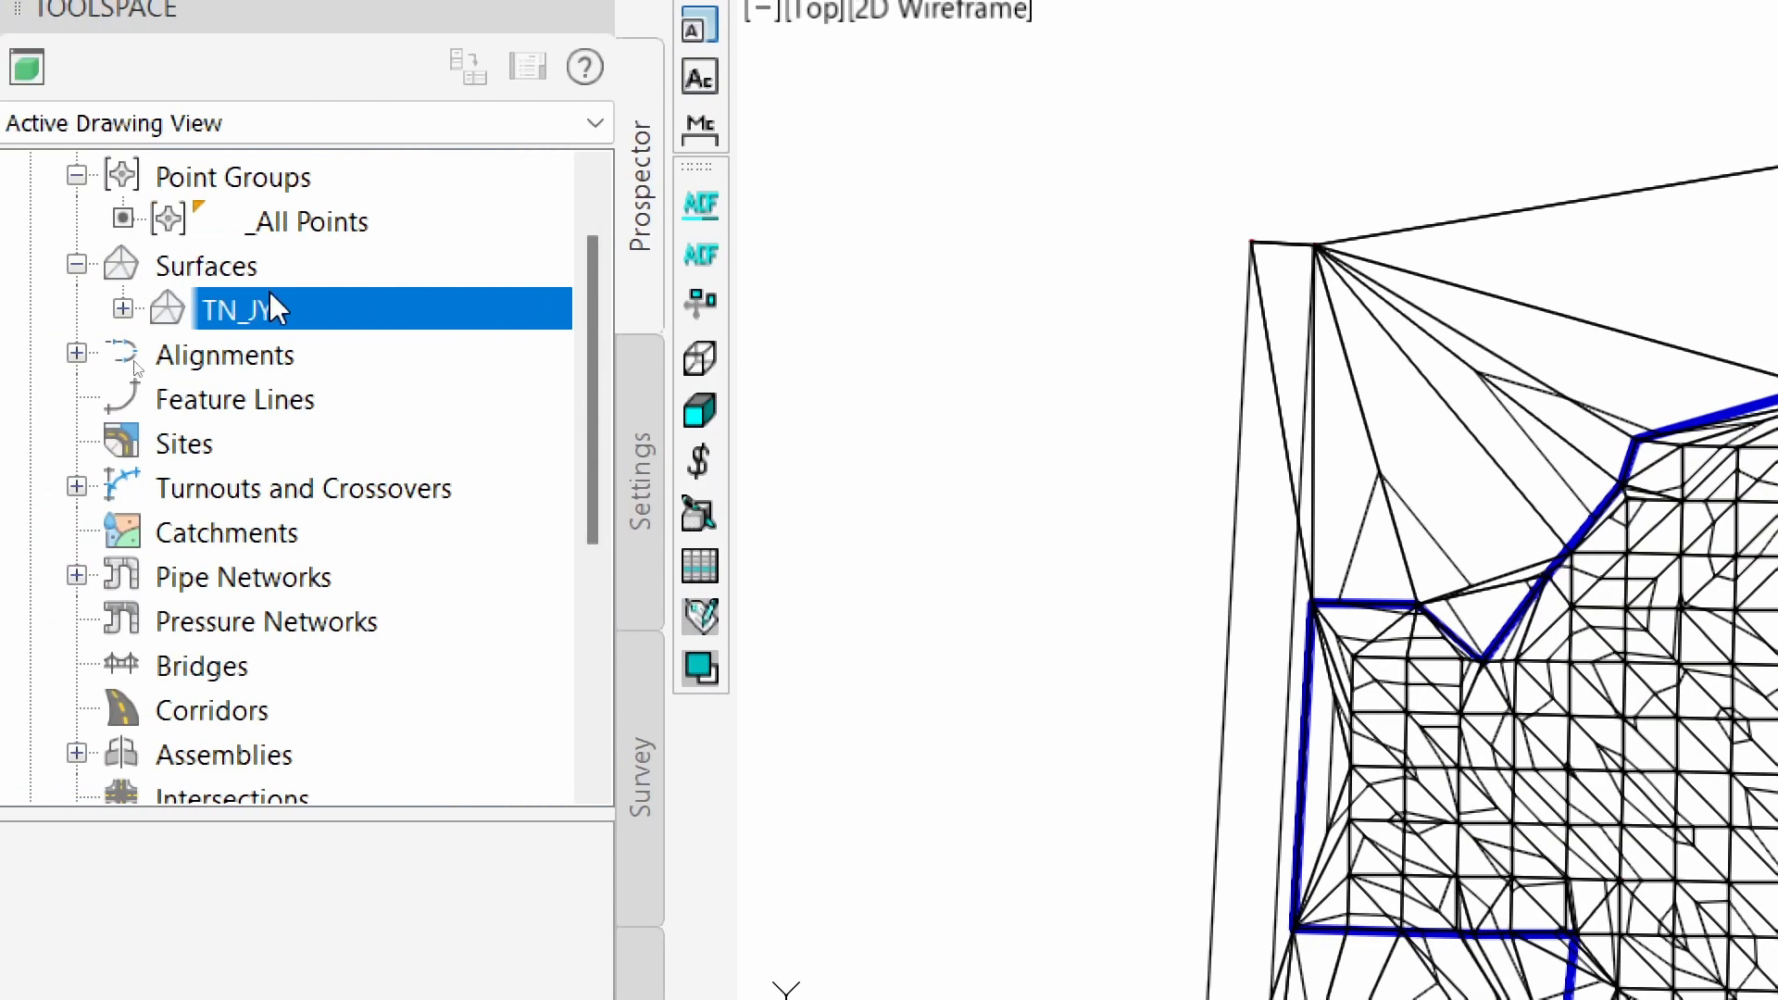
Open the style of surface TN_JY for editing and assign the Triangulos_JY layer to its Triangles component
right_click(237, 313)
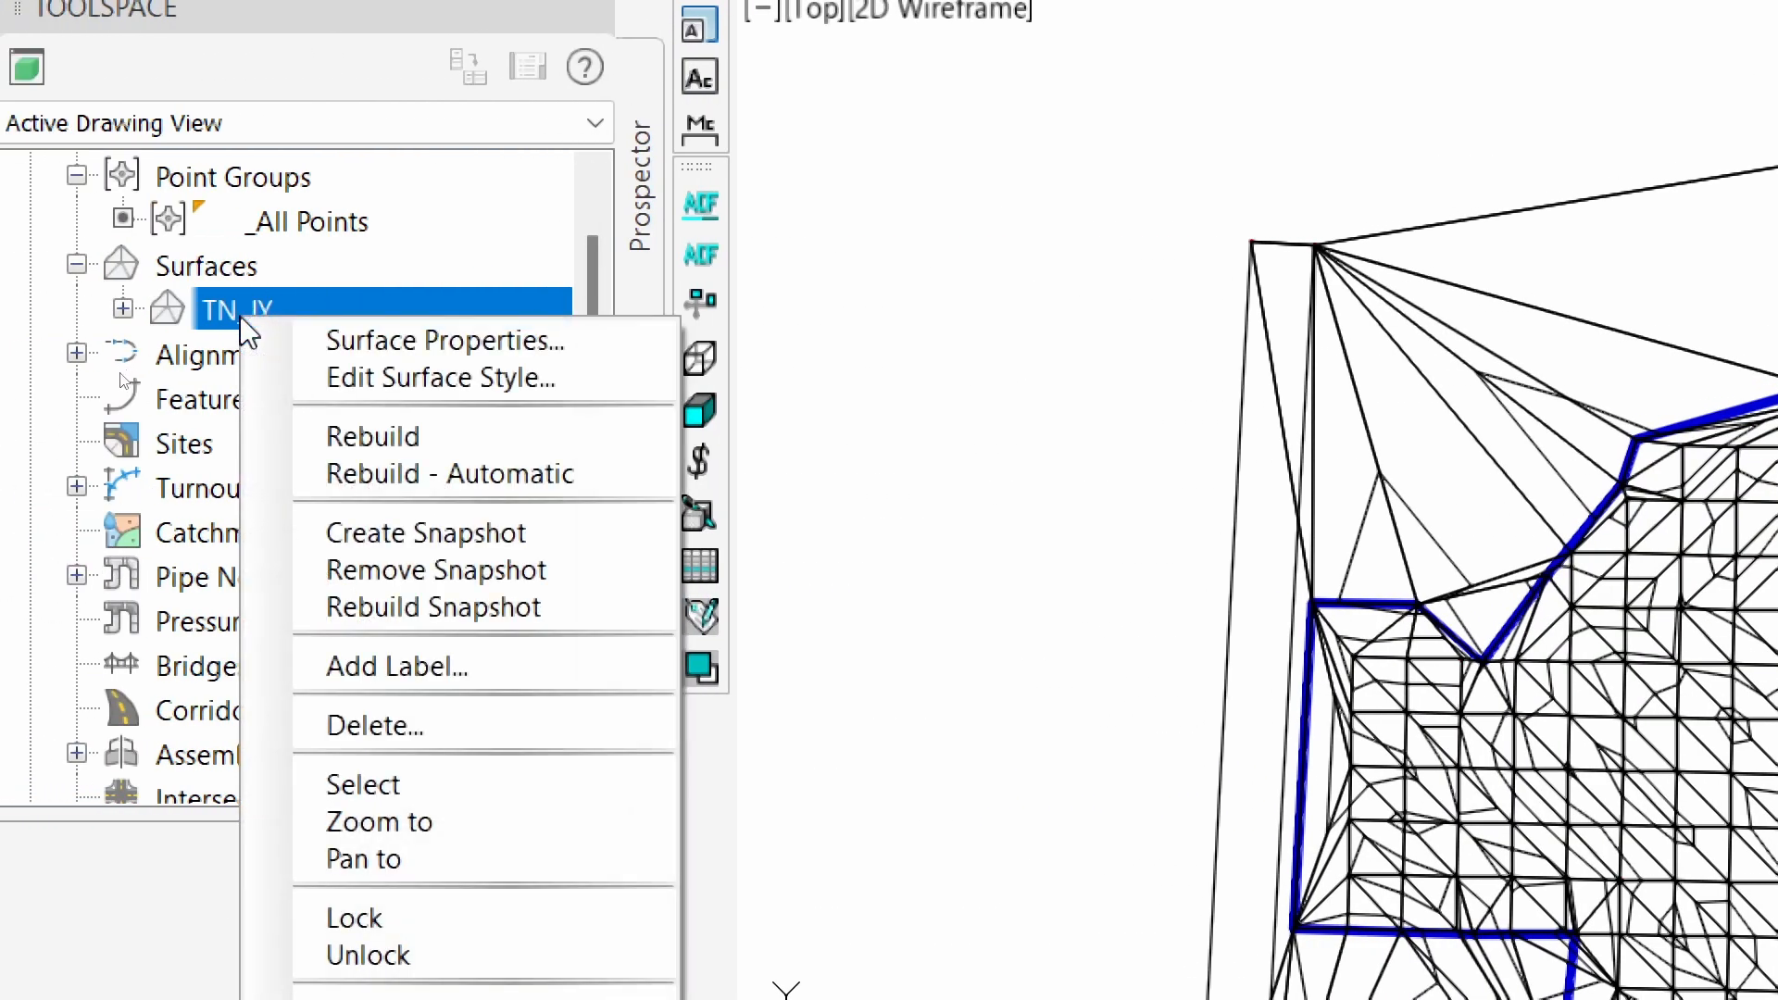
left_click(415, 380)
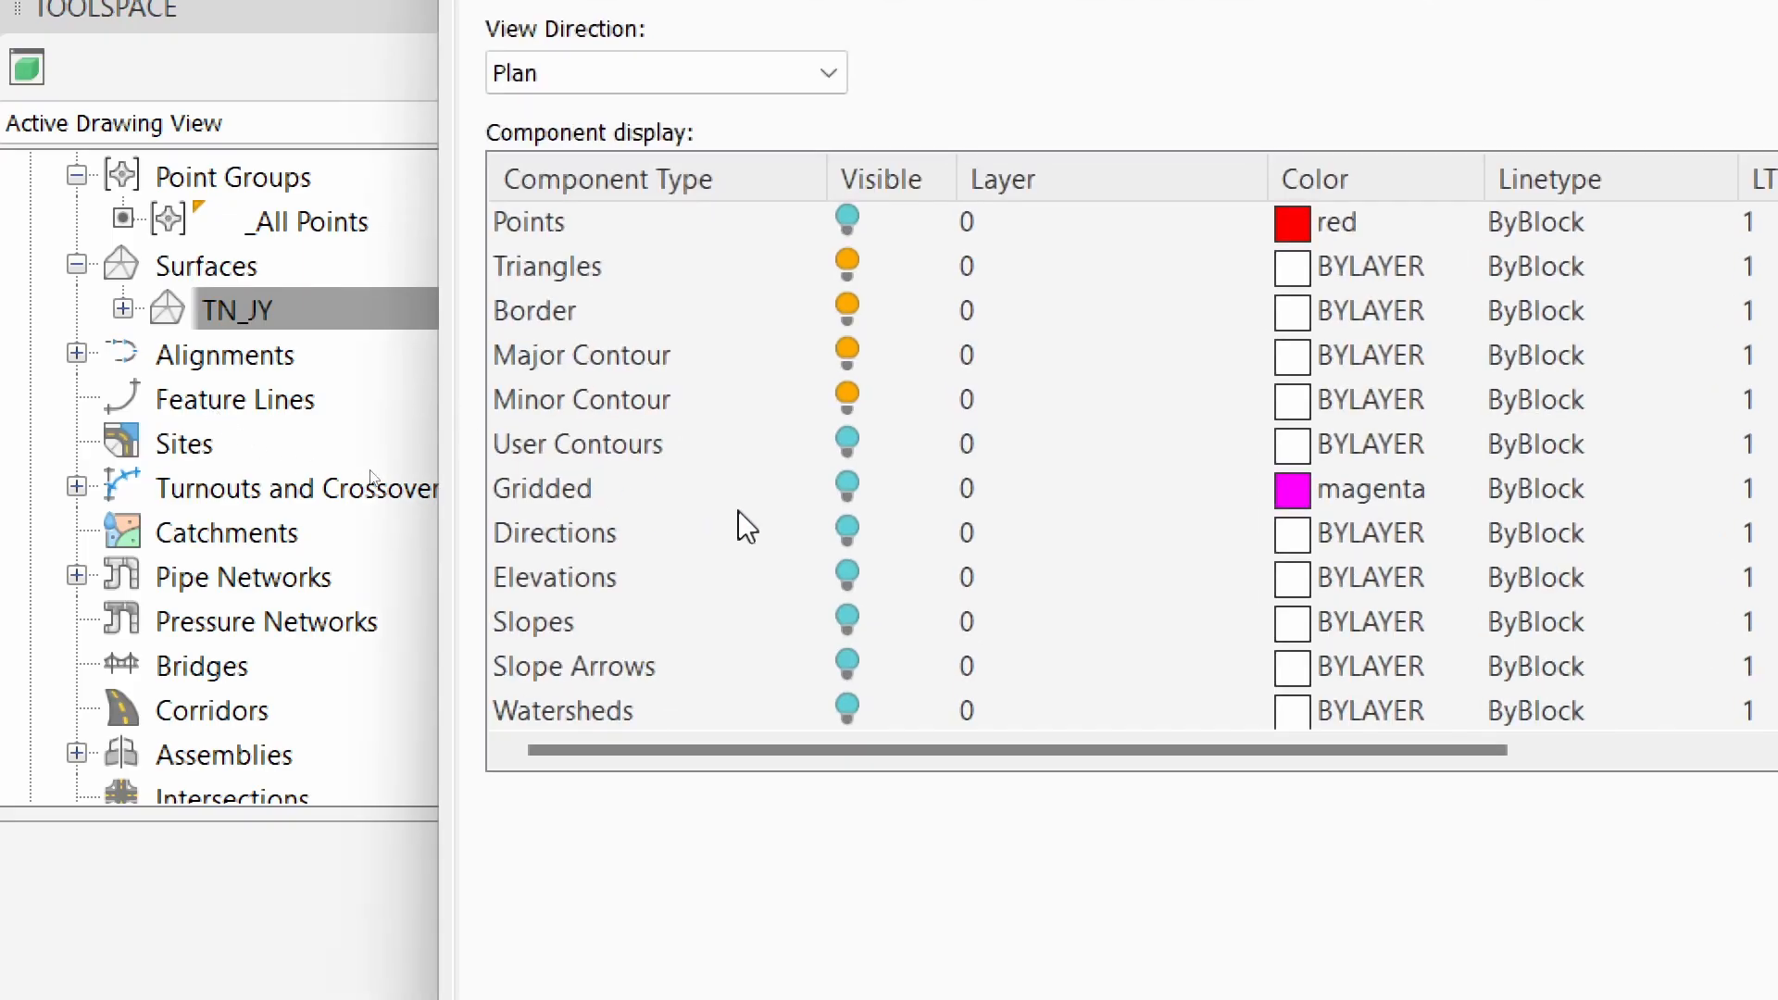
left_click(583, 274)
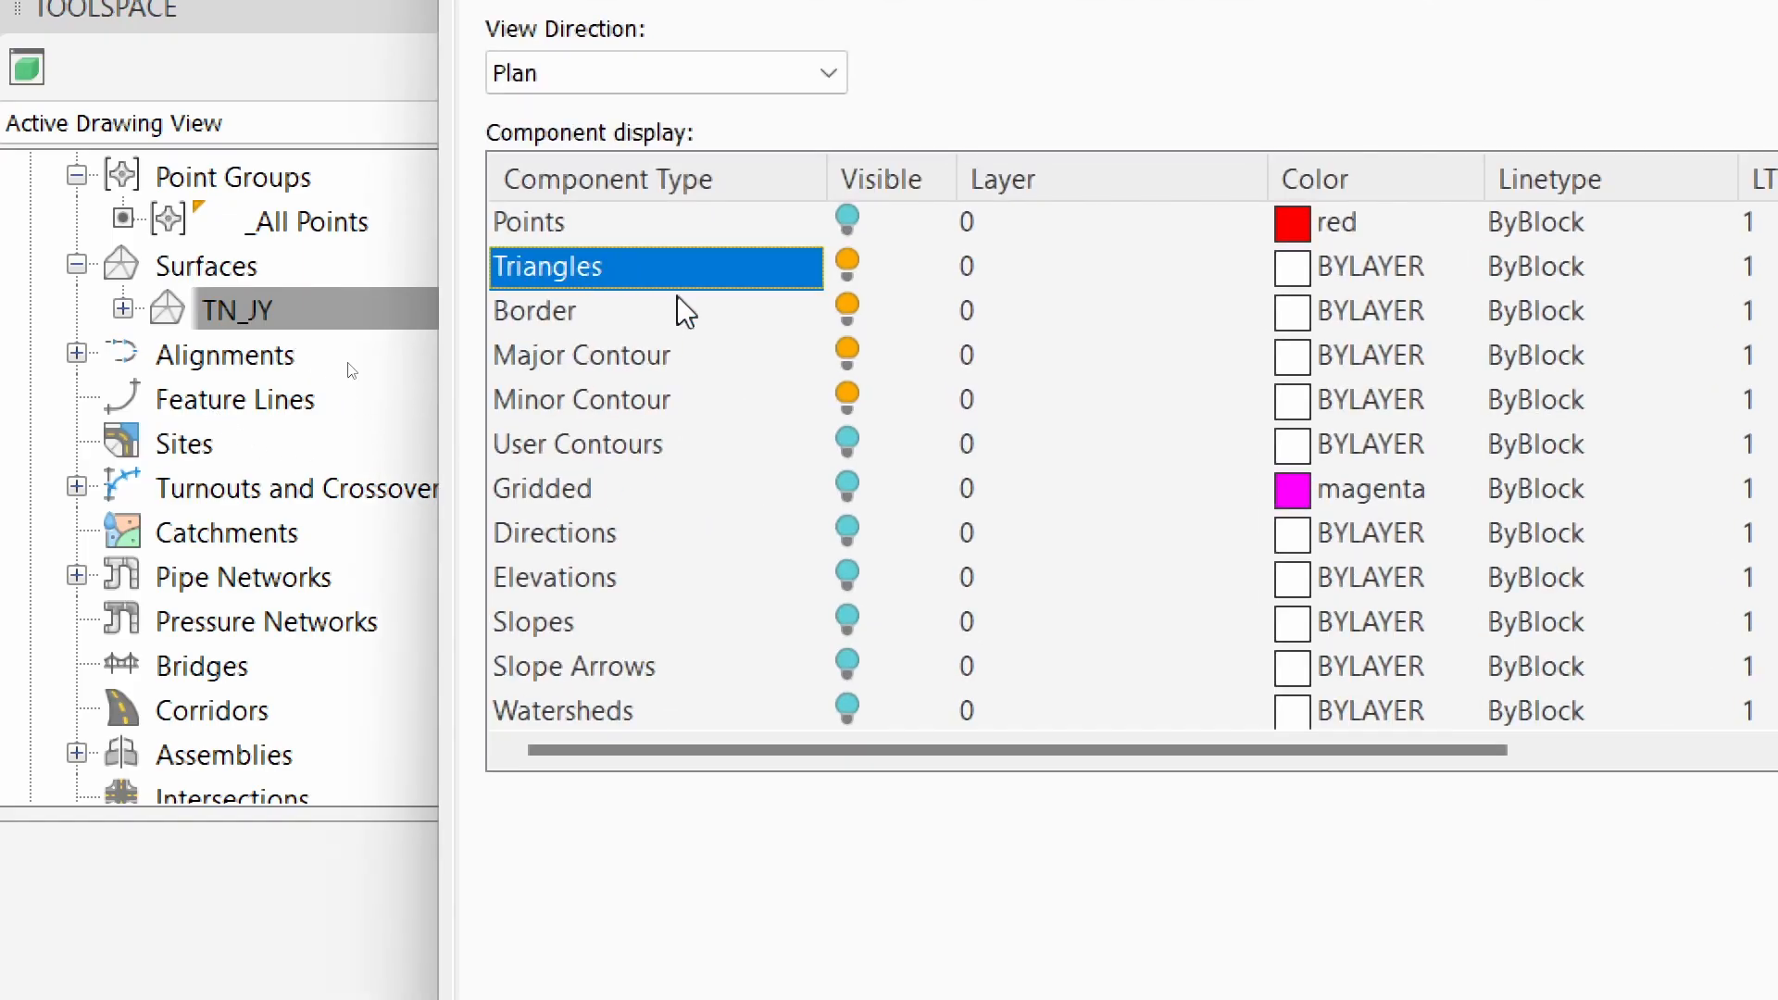
left_click(972, 267)
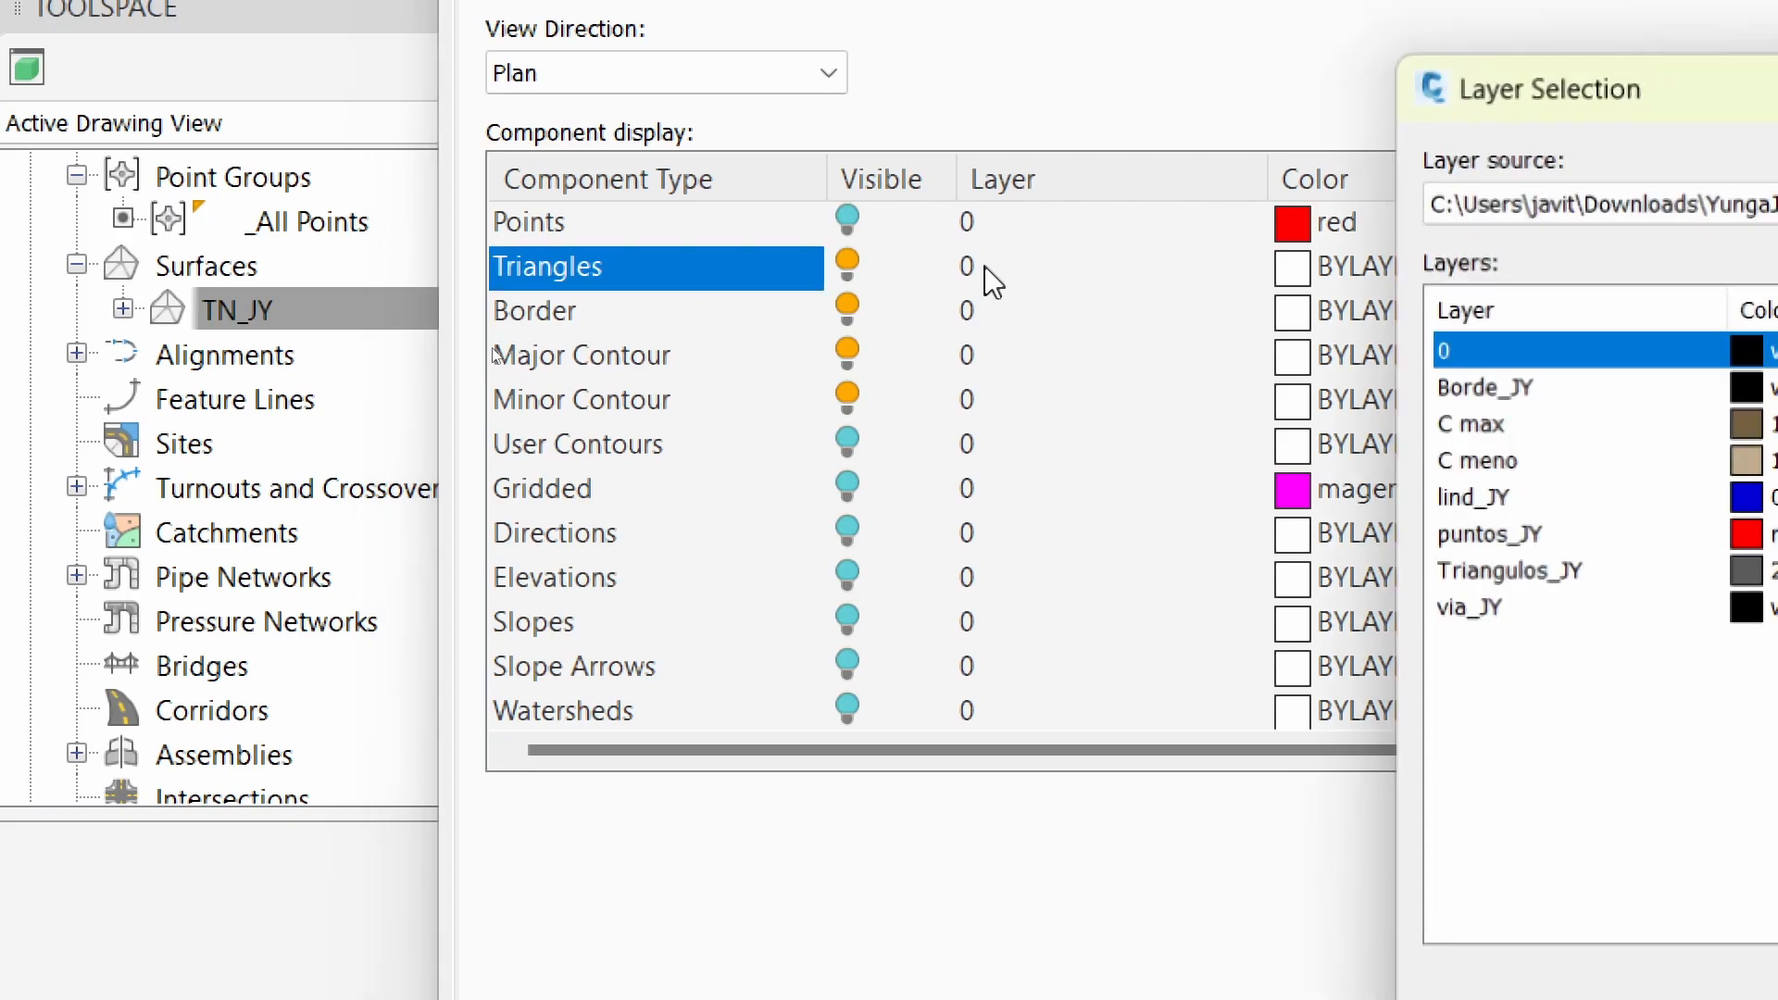
left_click(1482, 571)
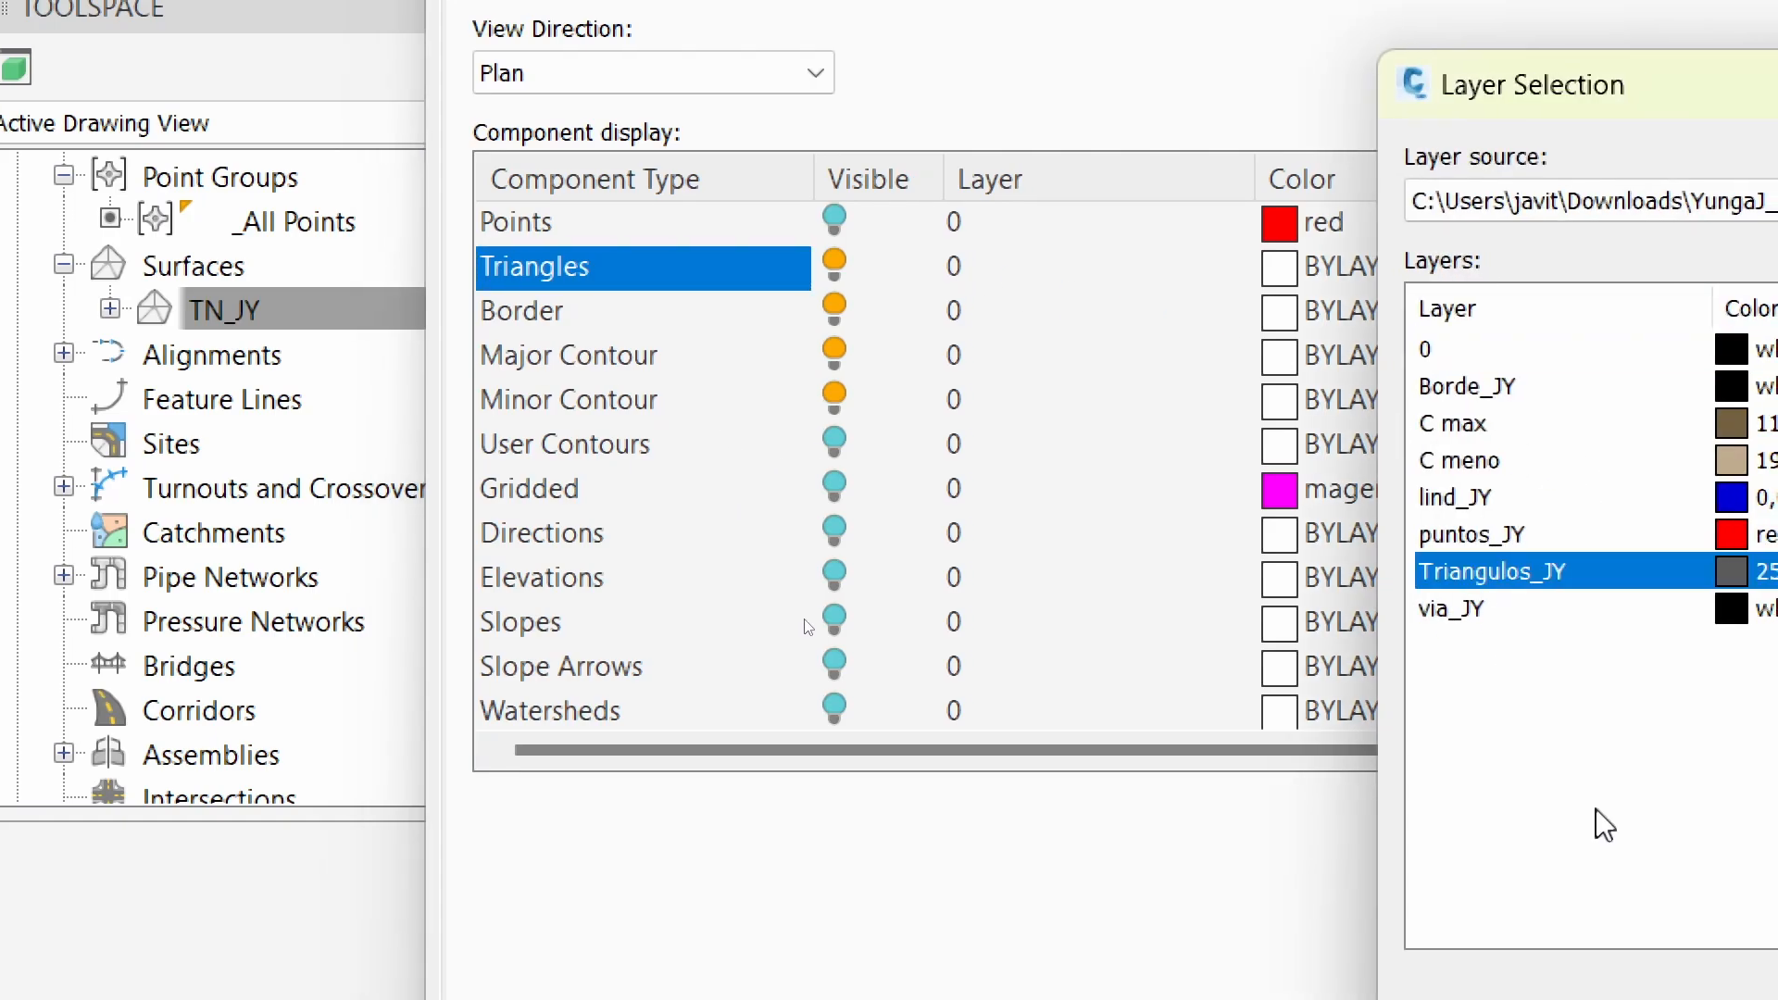
left_click(1777, 910)
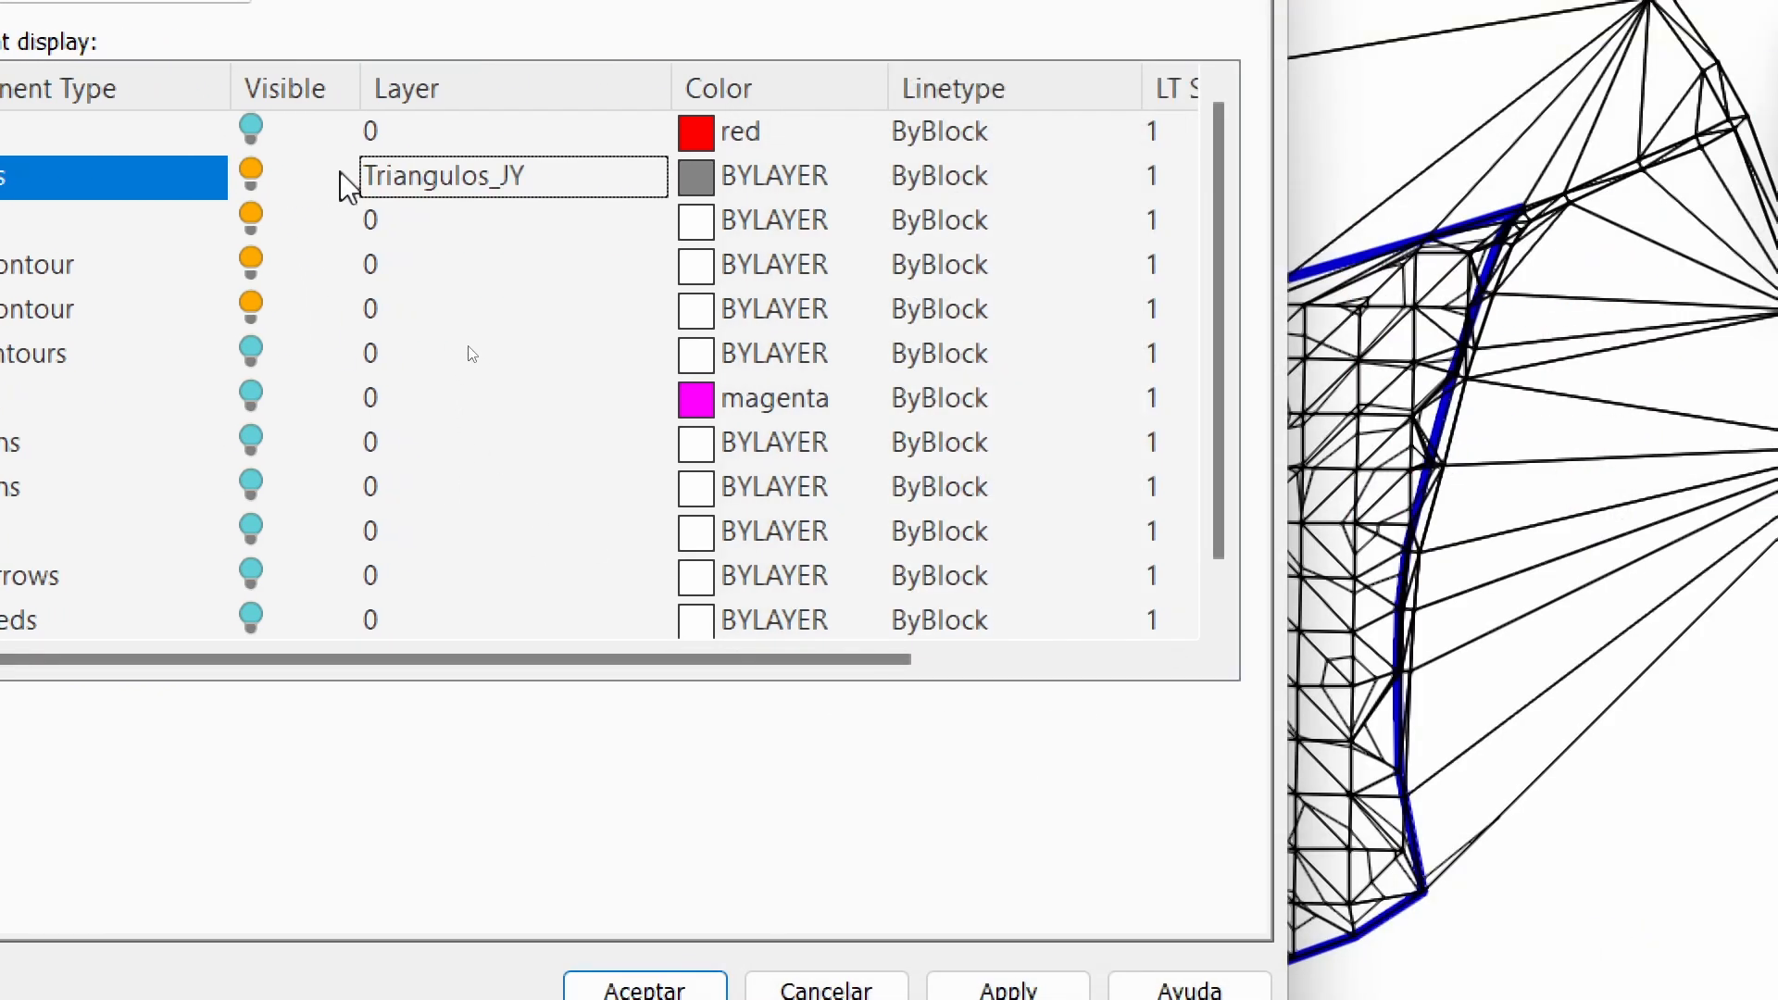
Assign the Borde_JY layer to the surface style's Border component
left_click(10, 222)
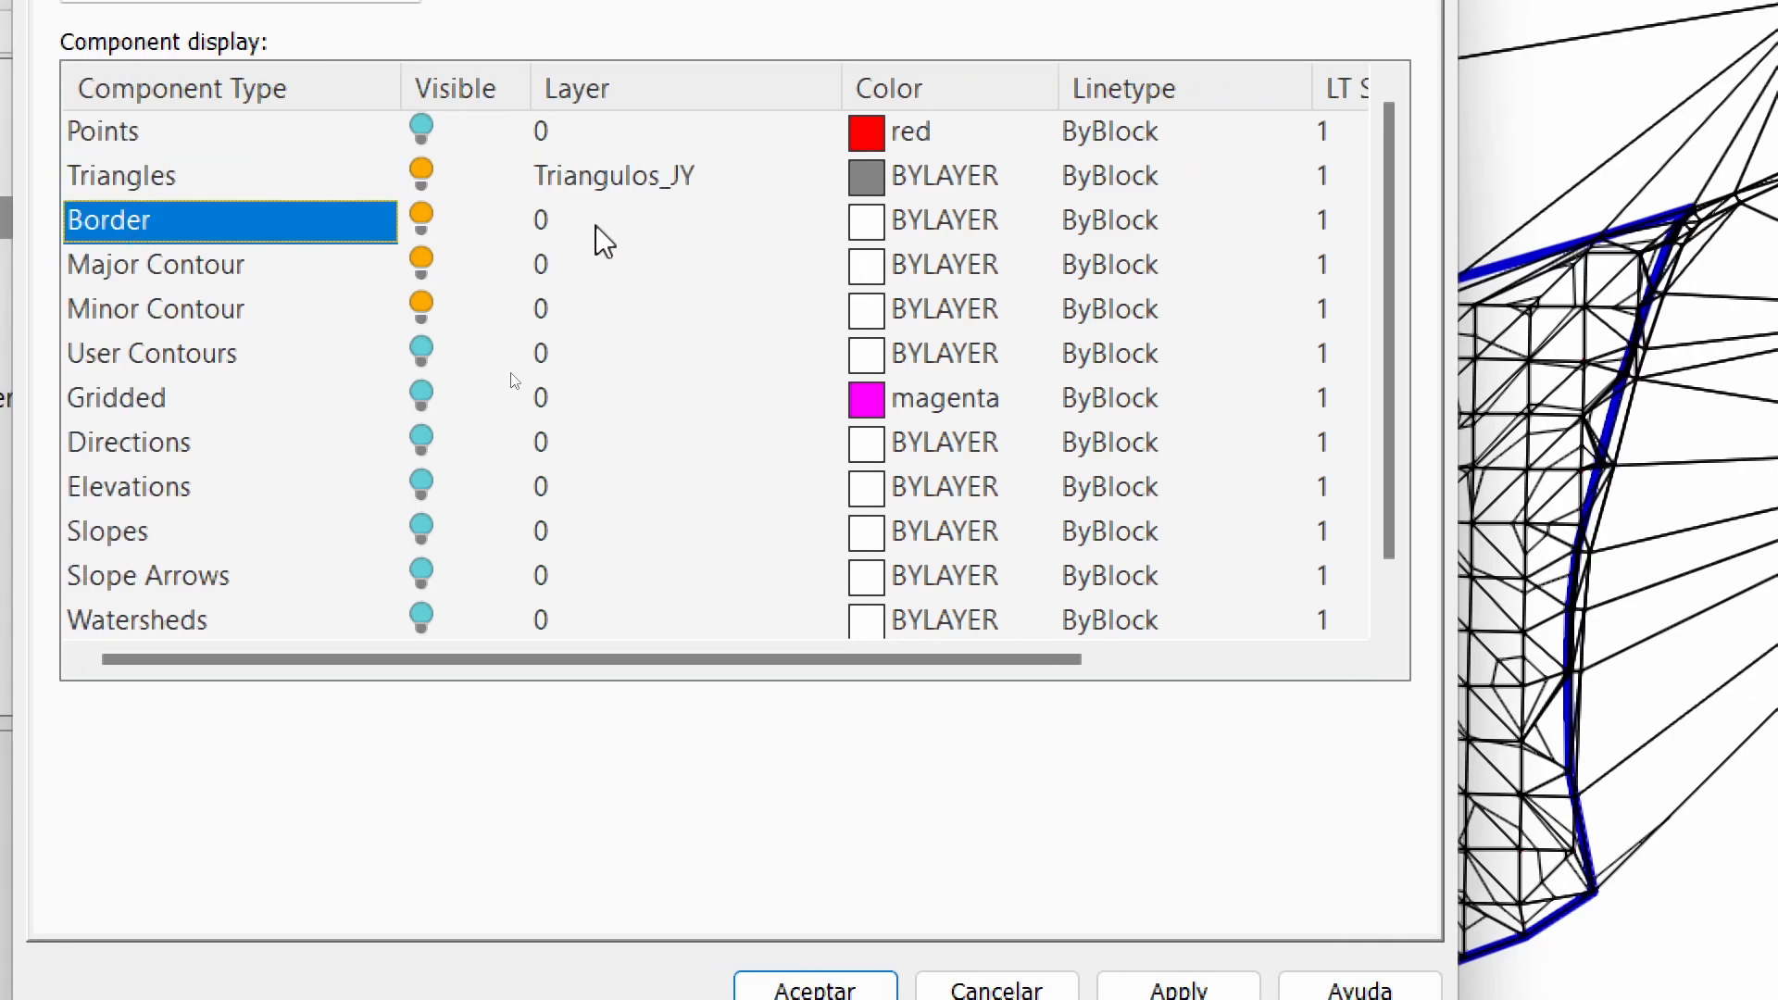
left_click(596, 228)
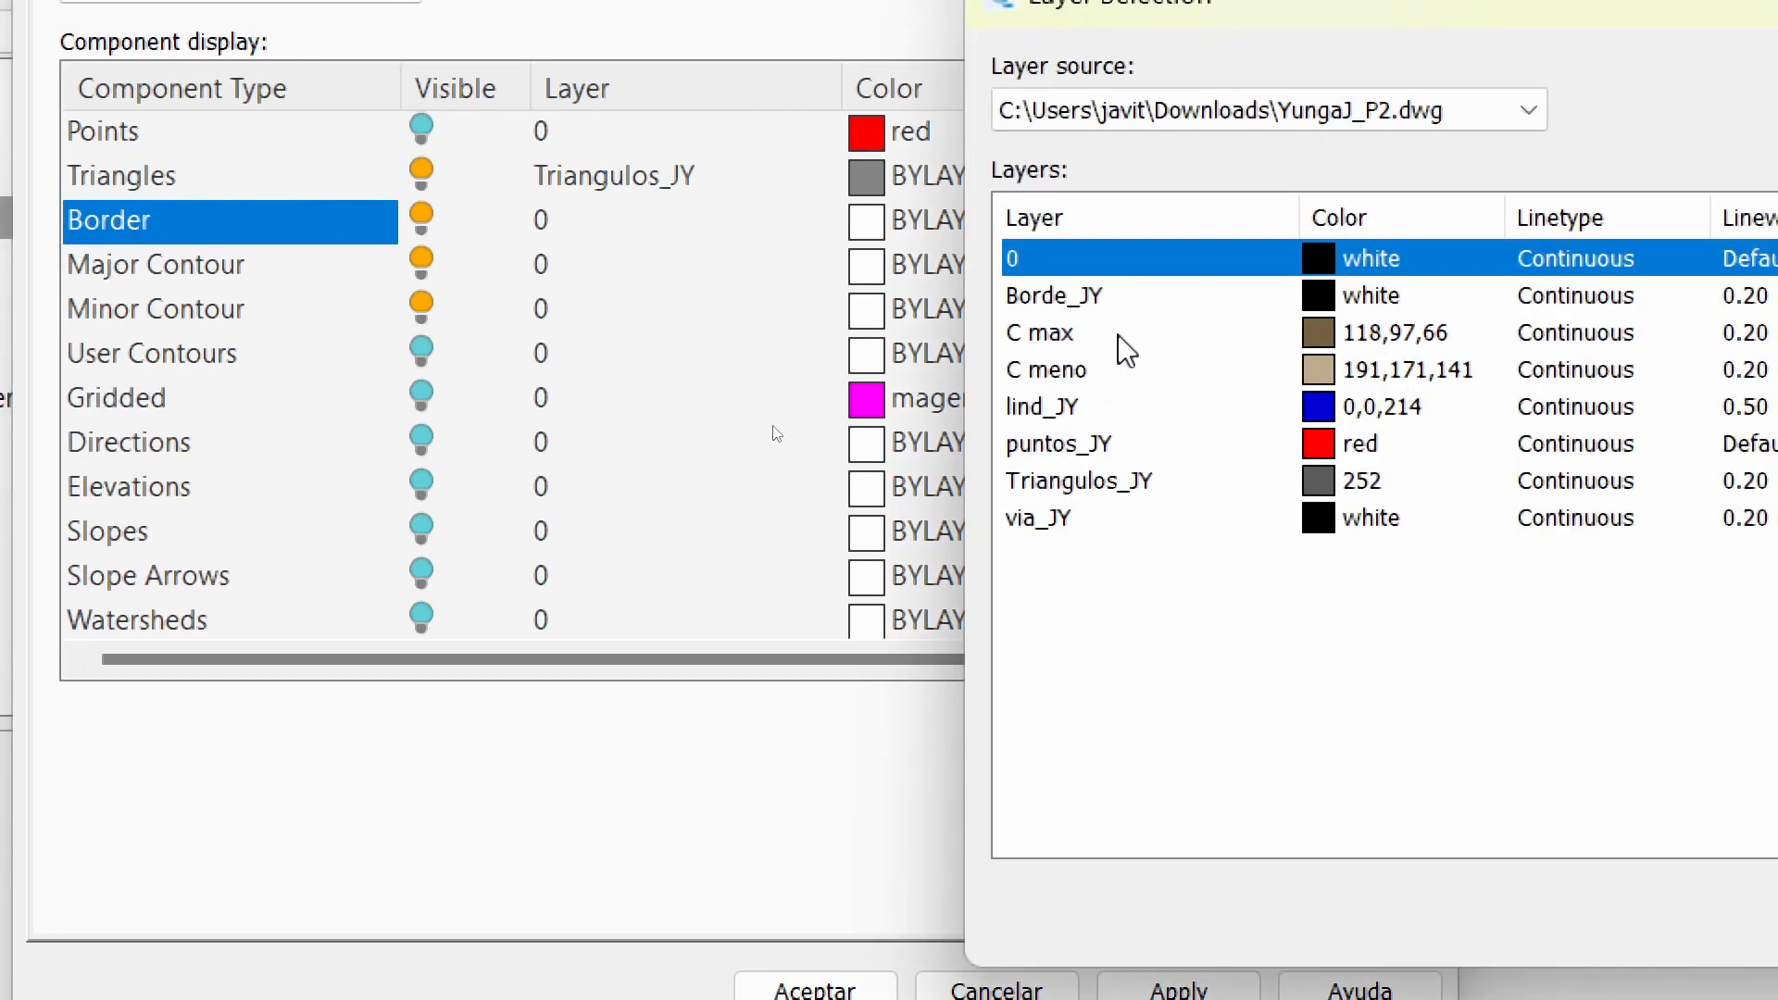
left_click(1103, 298)
left_click(1777, 912)
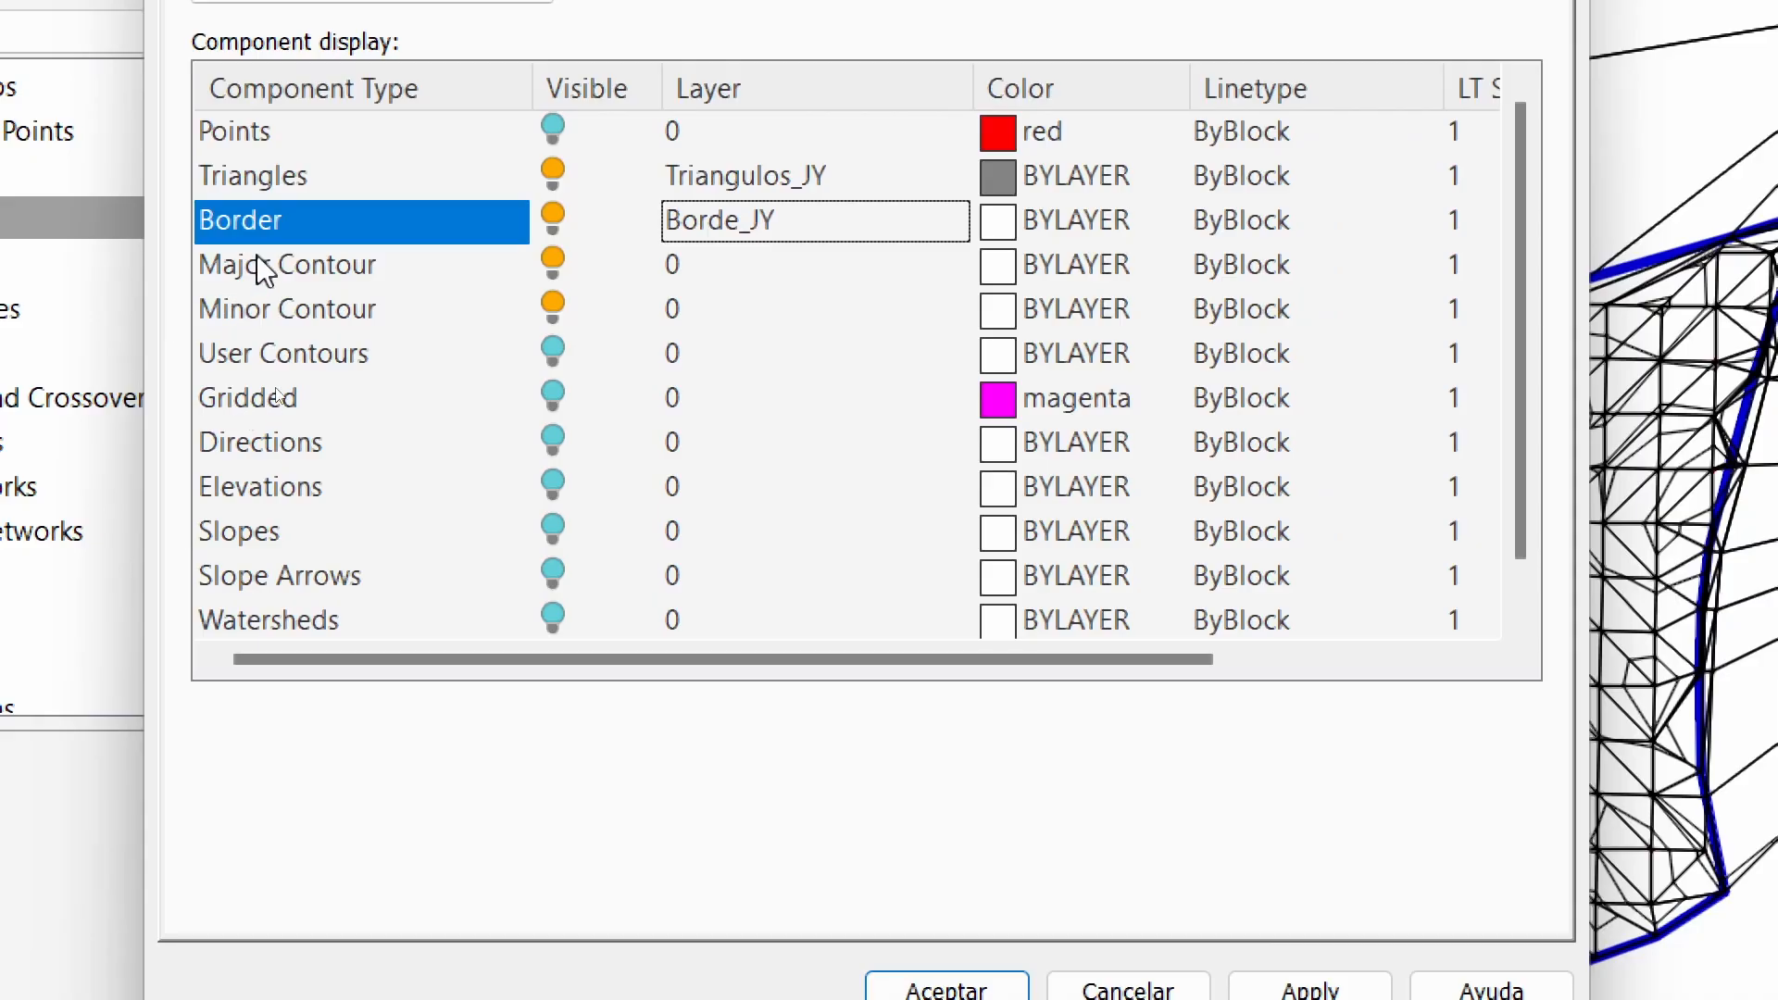
Assign the C max layer to the Major Contour component of the surface style
left_click(57, 267)
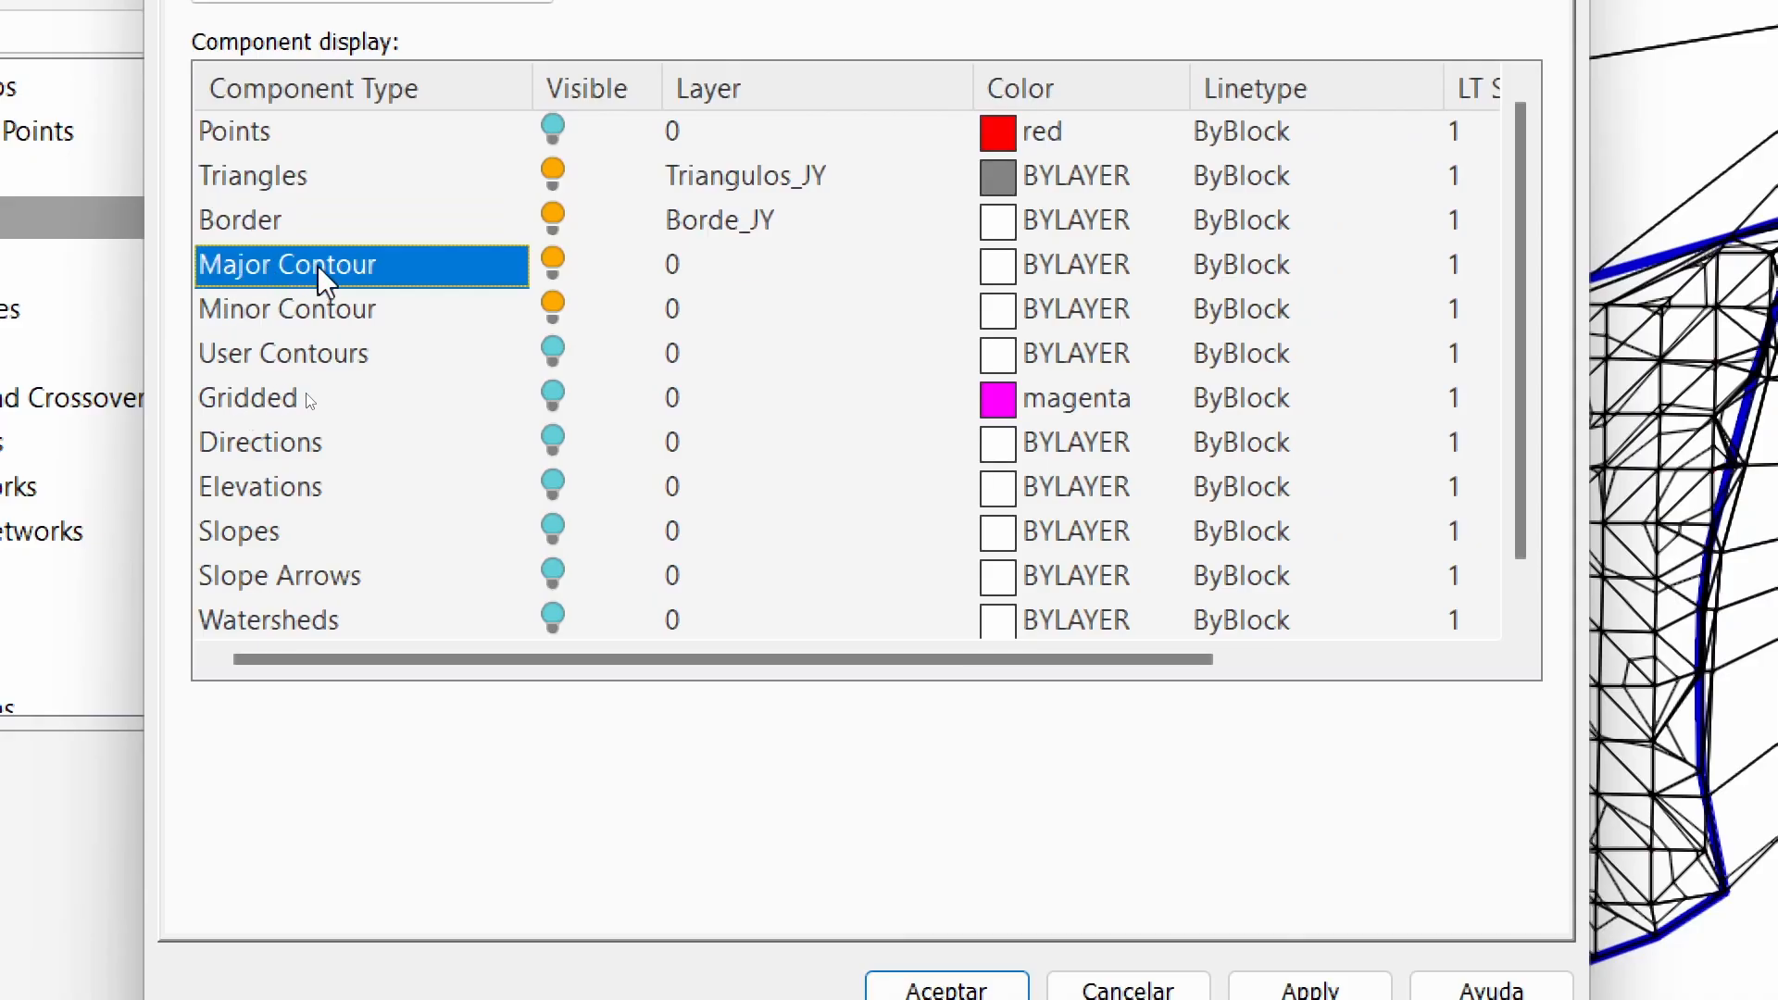
left_click(726, 266)
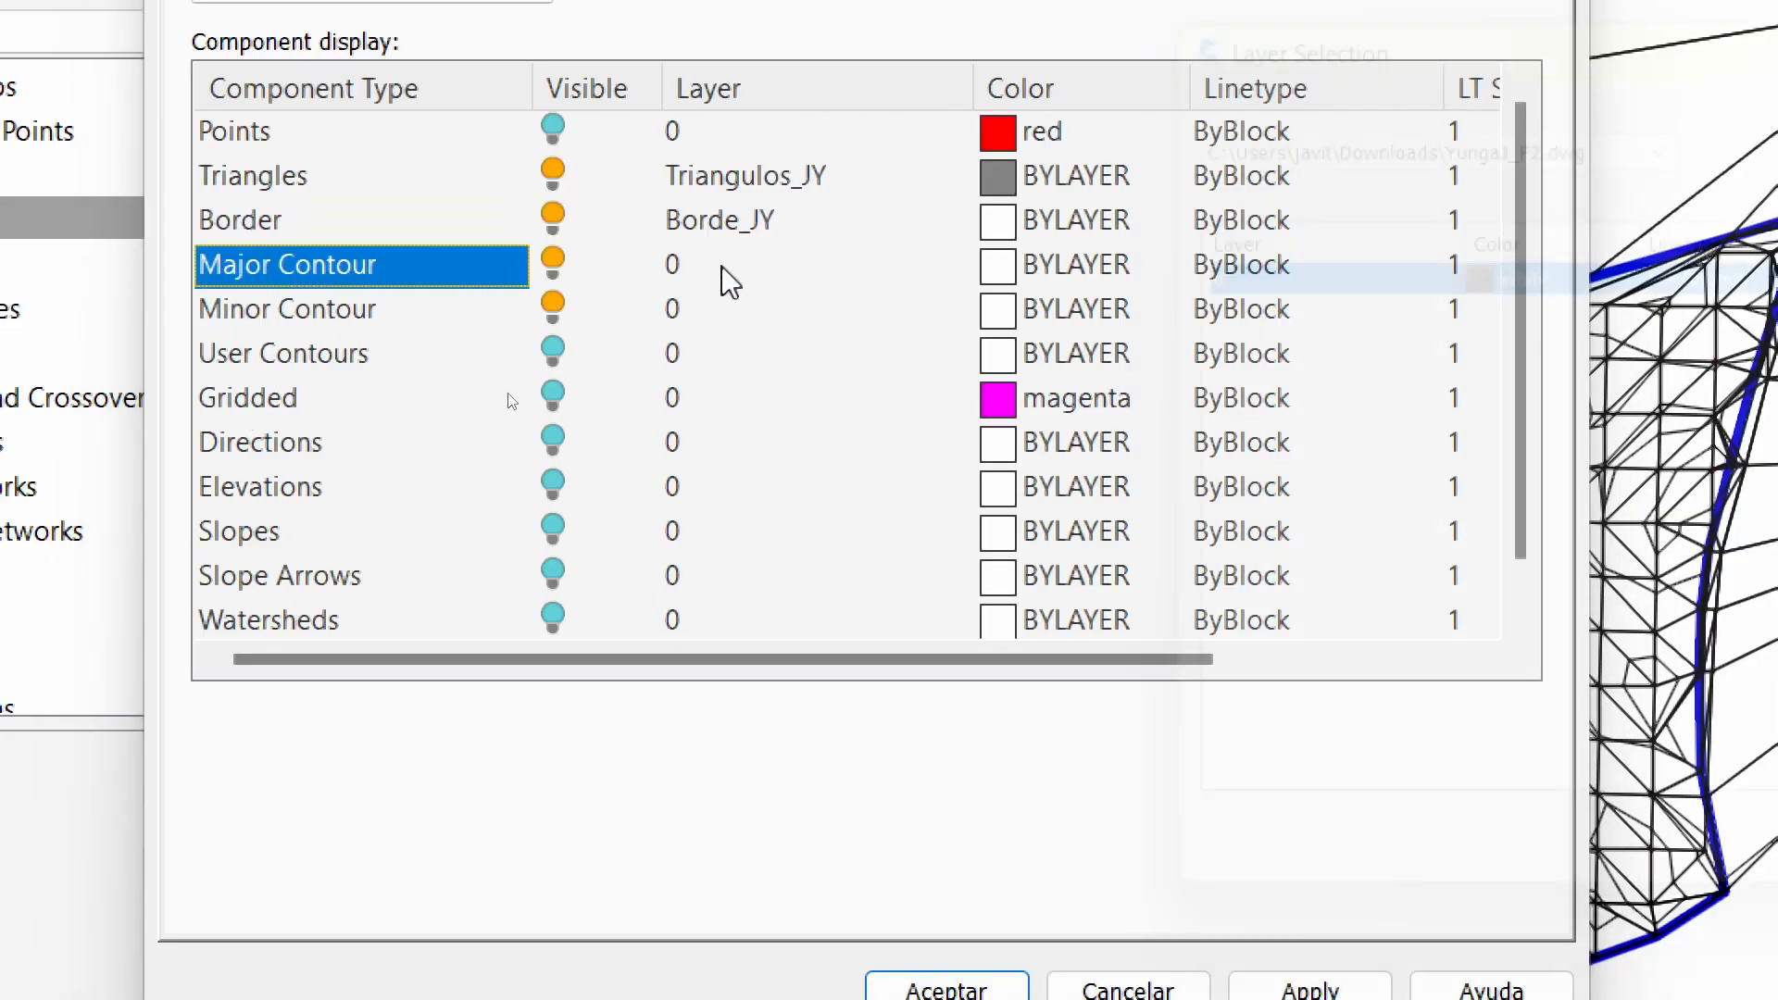
left_click(1203, 336)
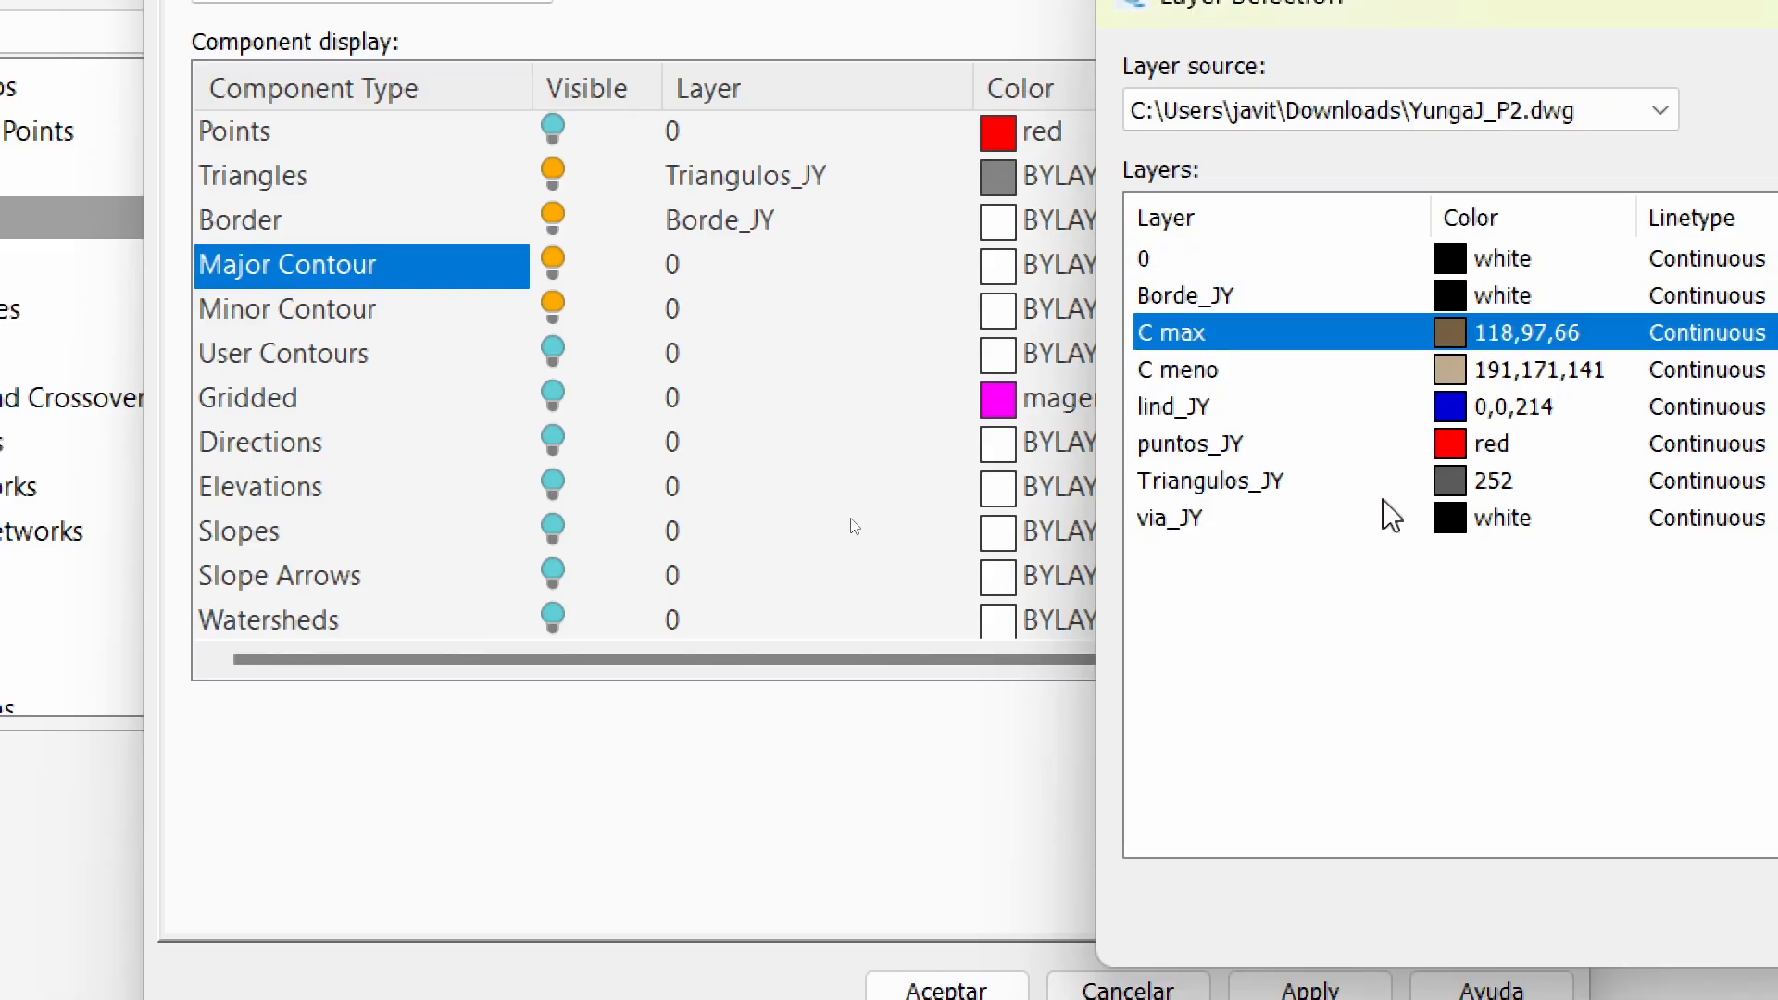
left_click(1616, 917)
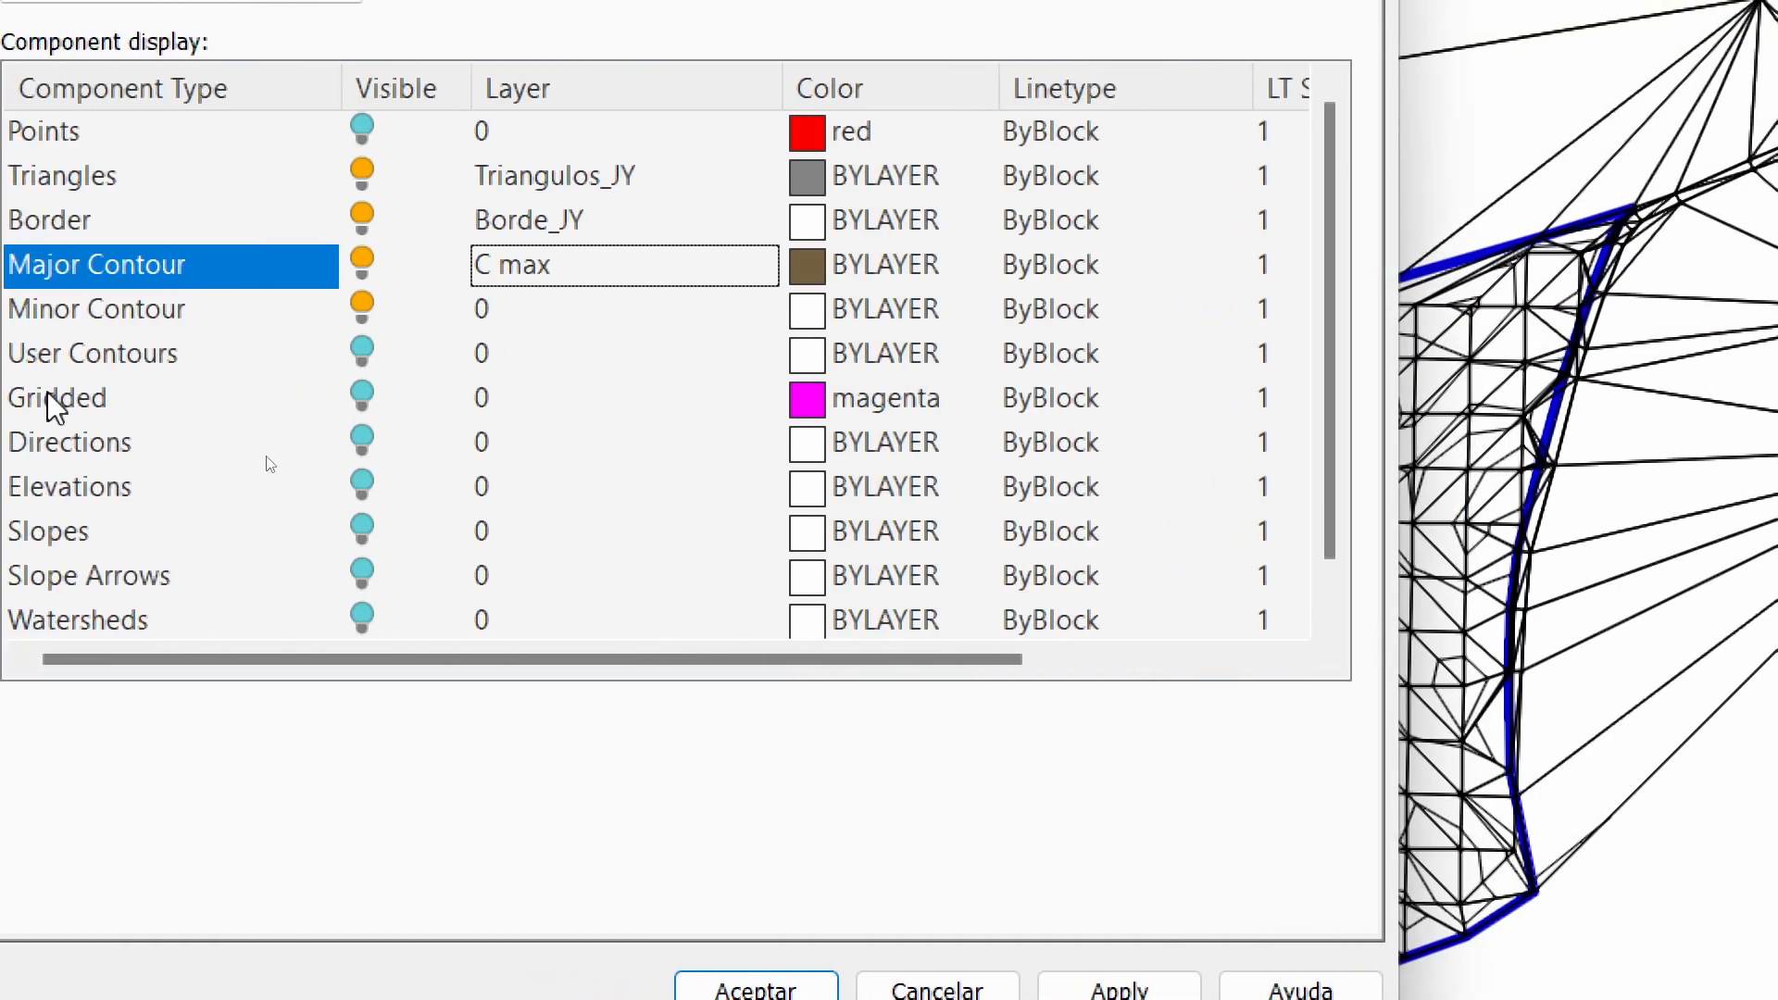
Assign the C meno layer to the Minor Contour component and accept the surface style changes
left_click(0, 338)
left_click(548, 324)
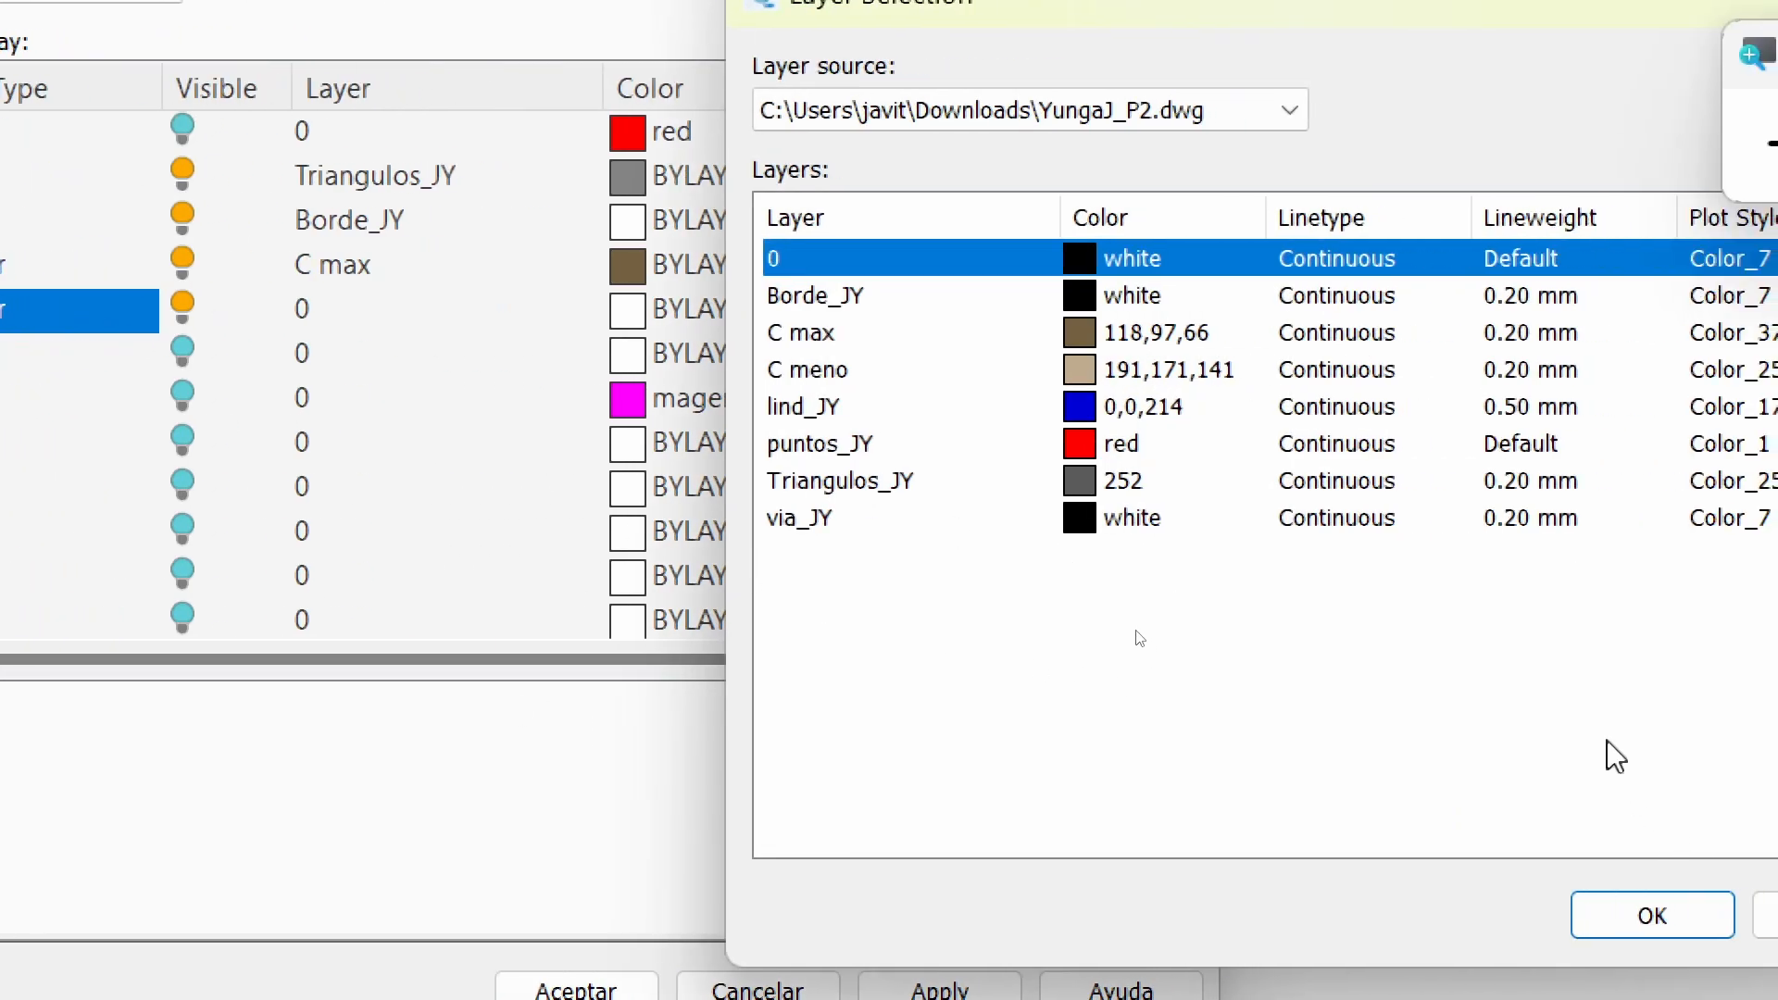
left_click(1148, 370)
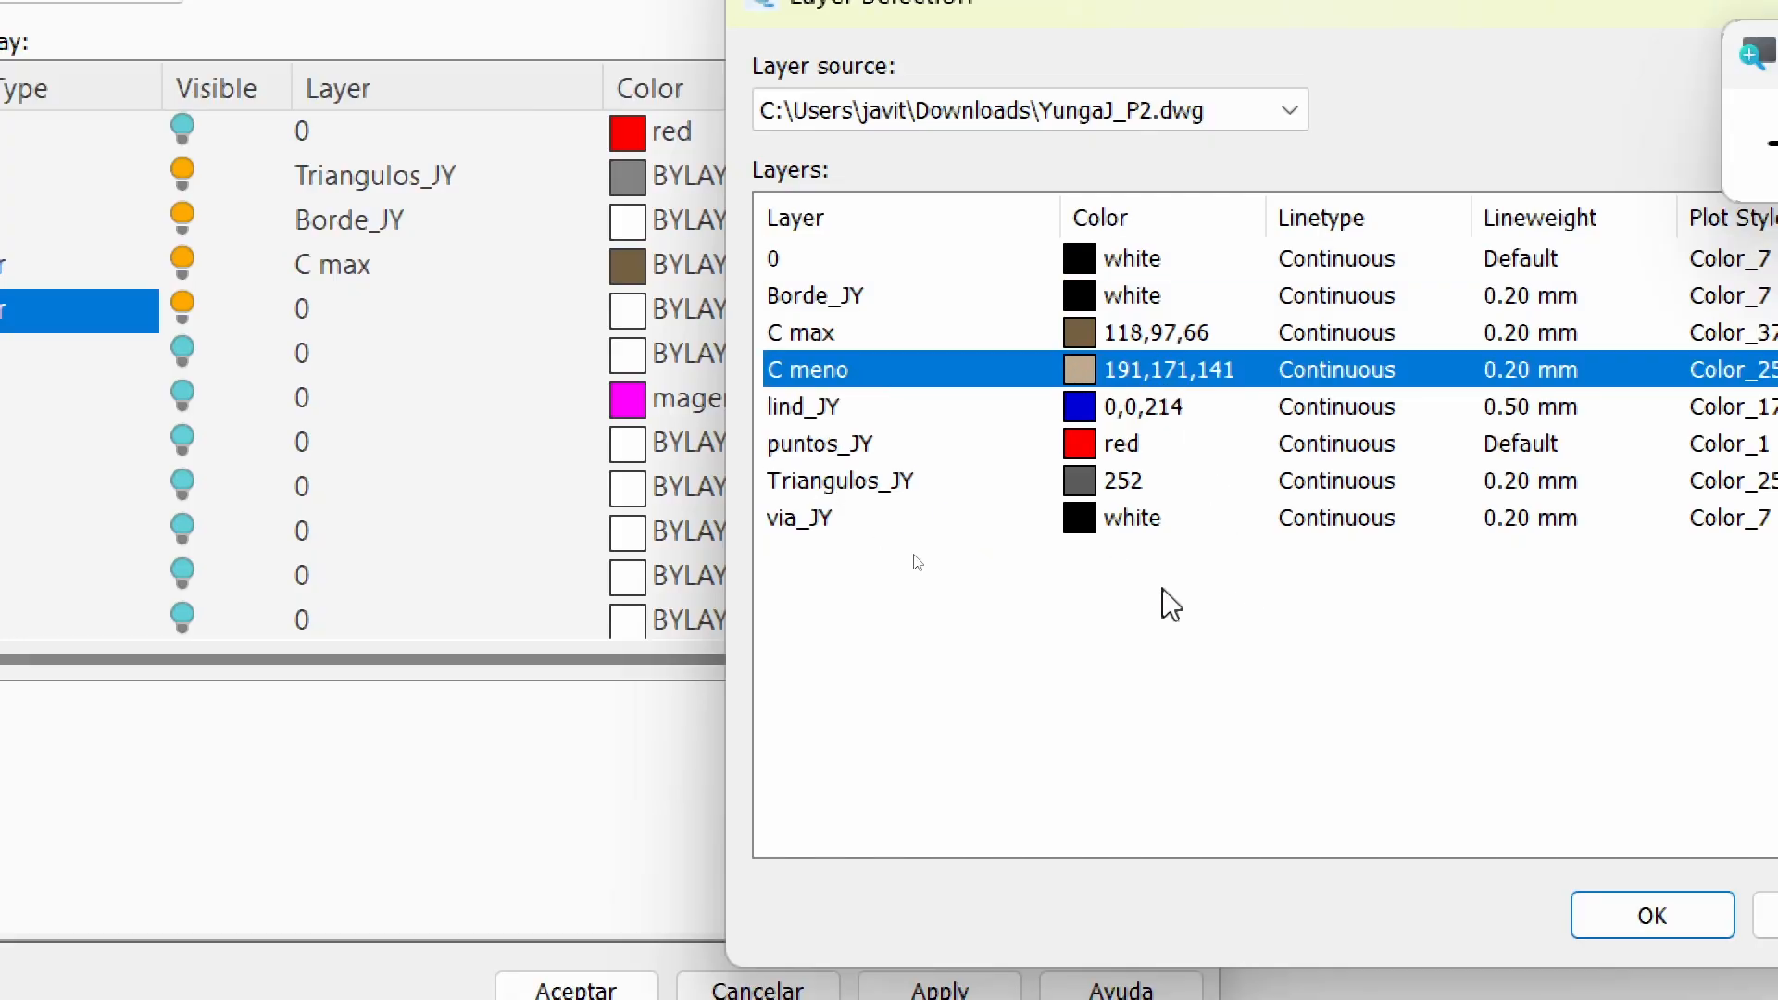
left_click(1665, 926)
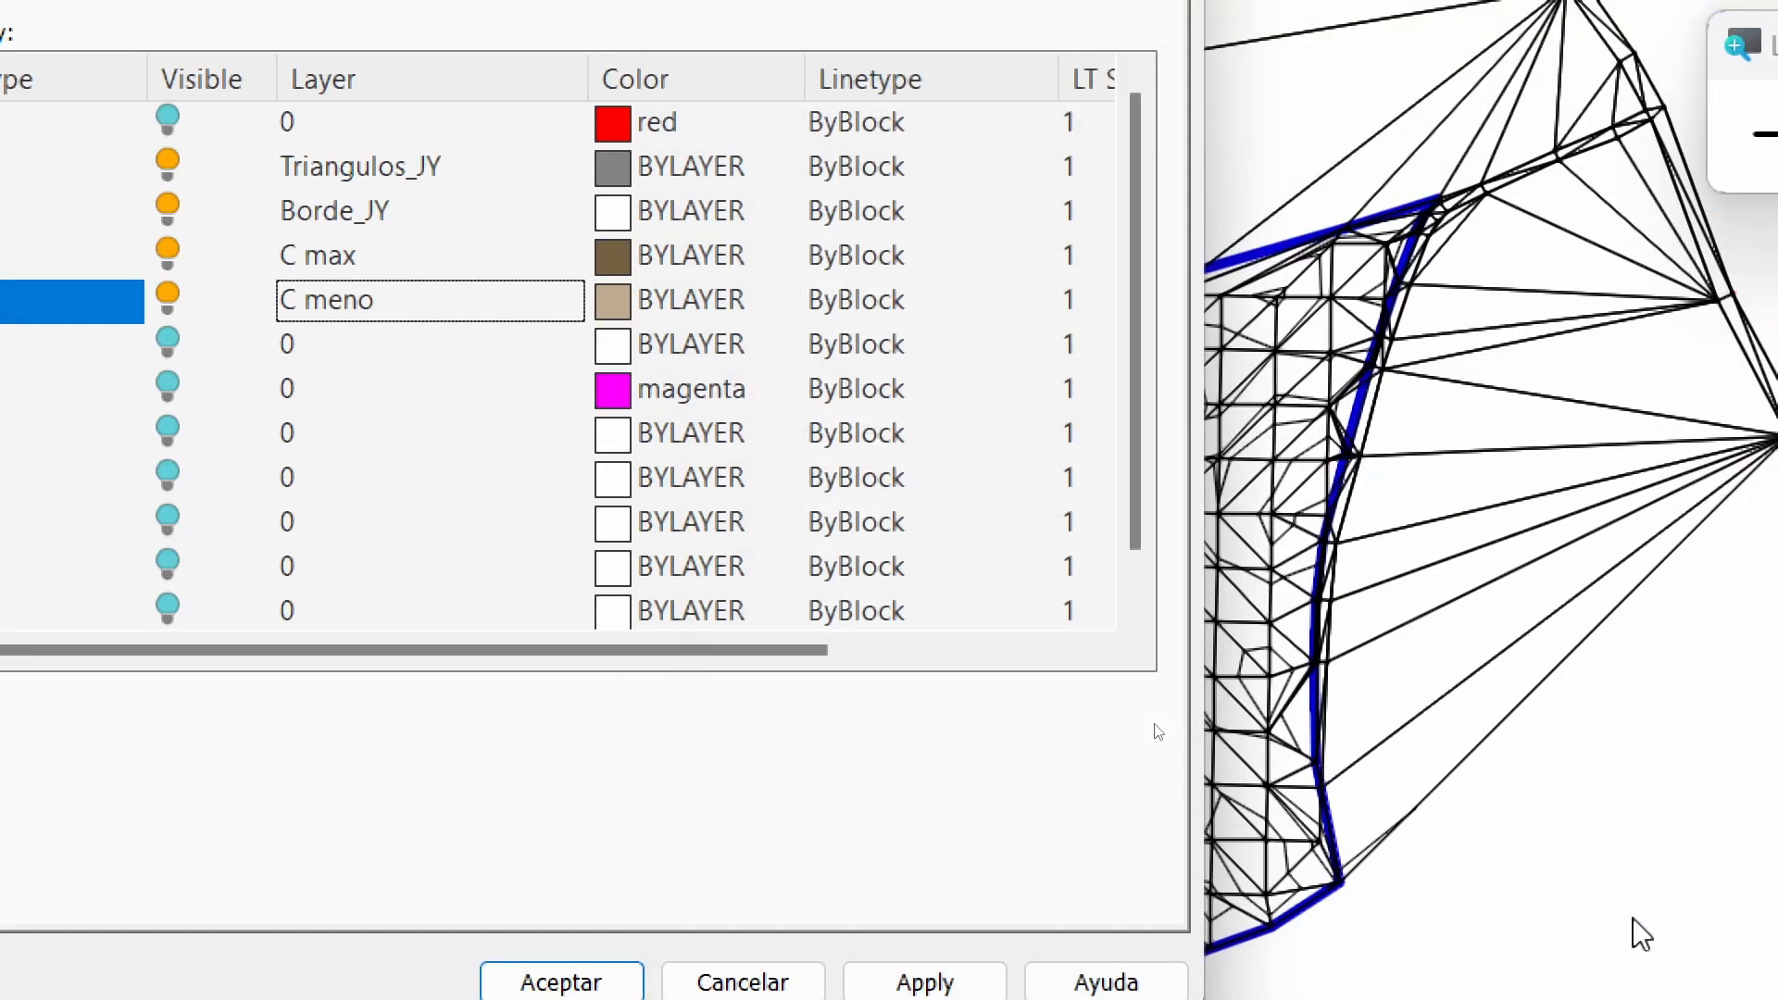
left_click(562, 903)
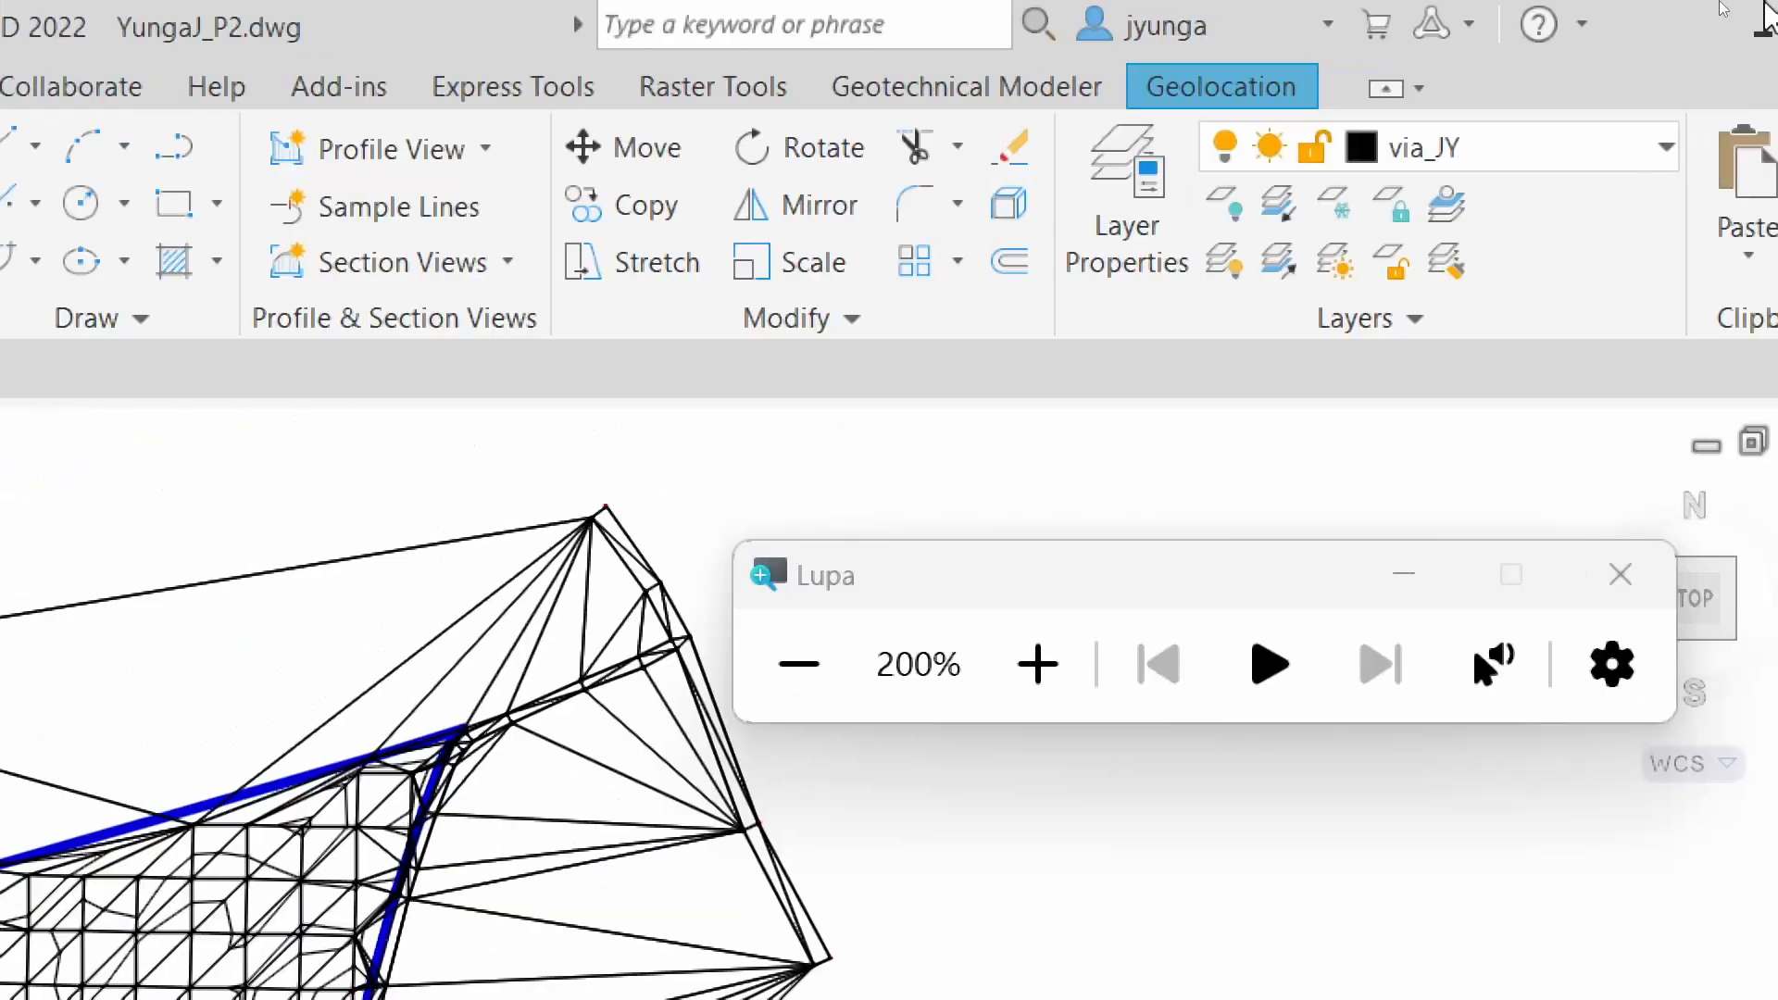
Rename the C meno layer to C menor and close the layer manager
left_click(1020, 229)
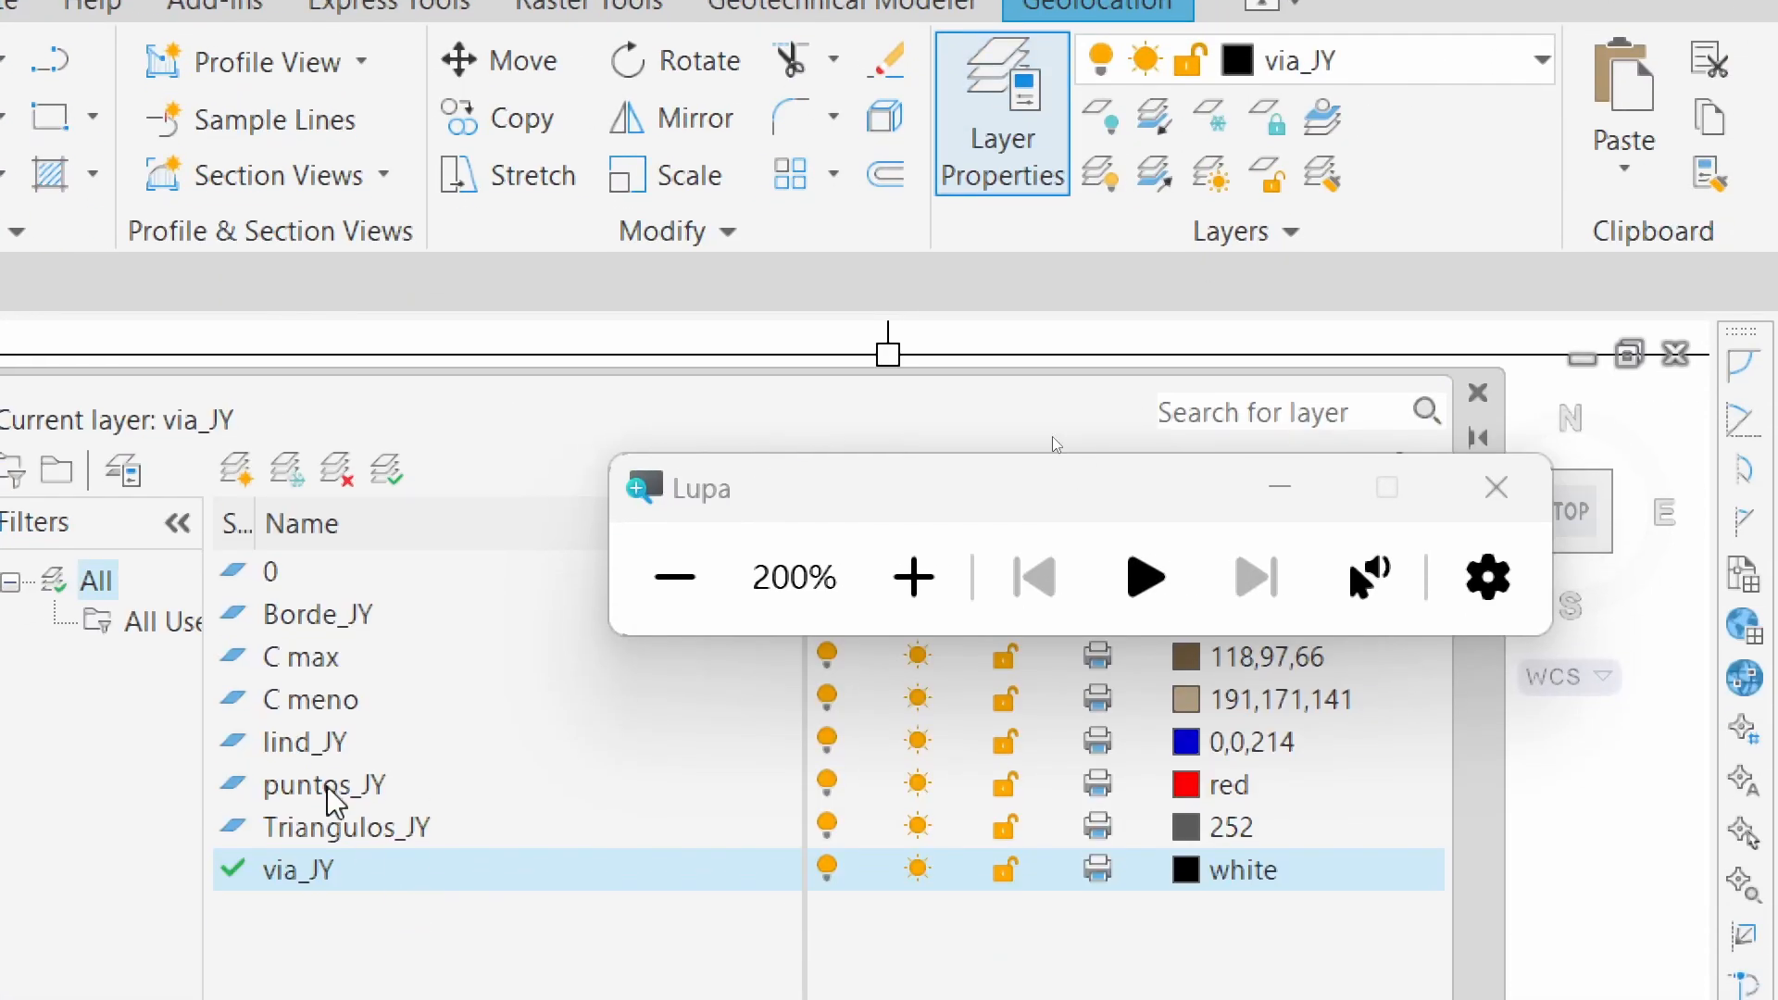
left_click(361, 715)
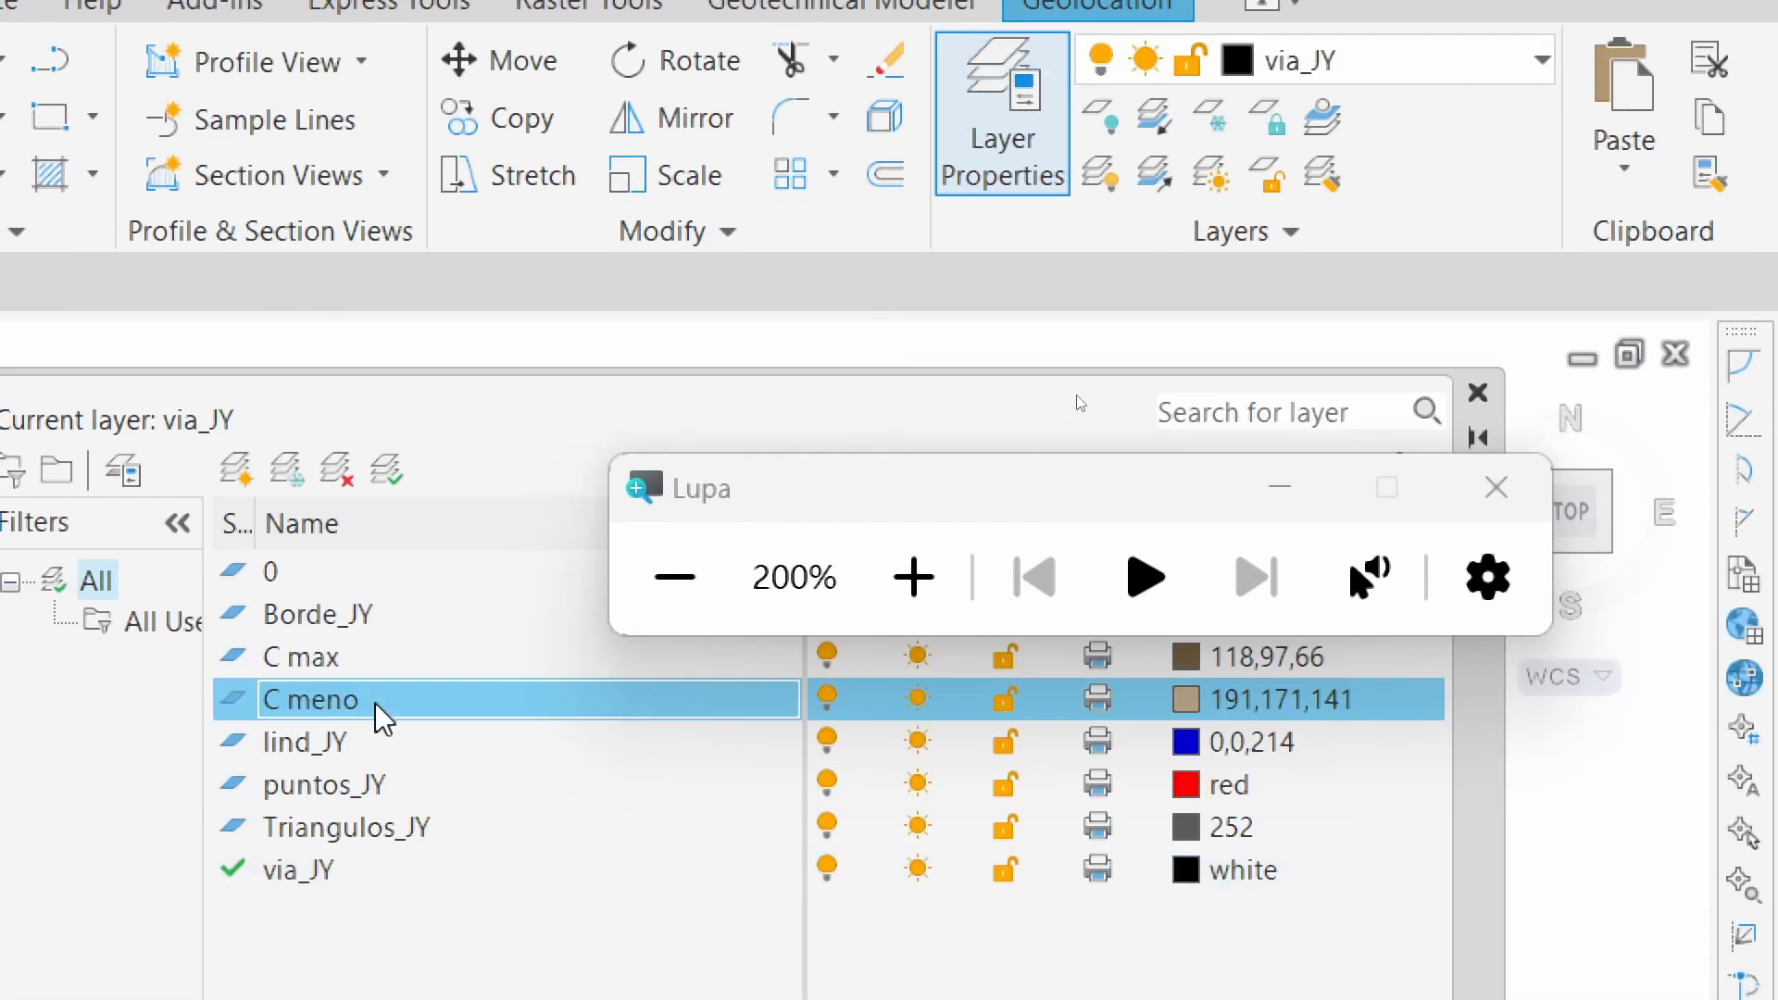
left_click(375, 709)
left_click(379, 702)
double_click(379, 702)
left_click(379, 702)
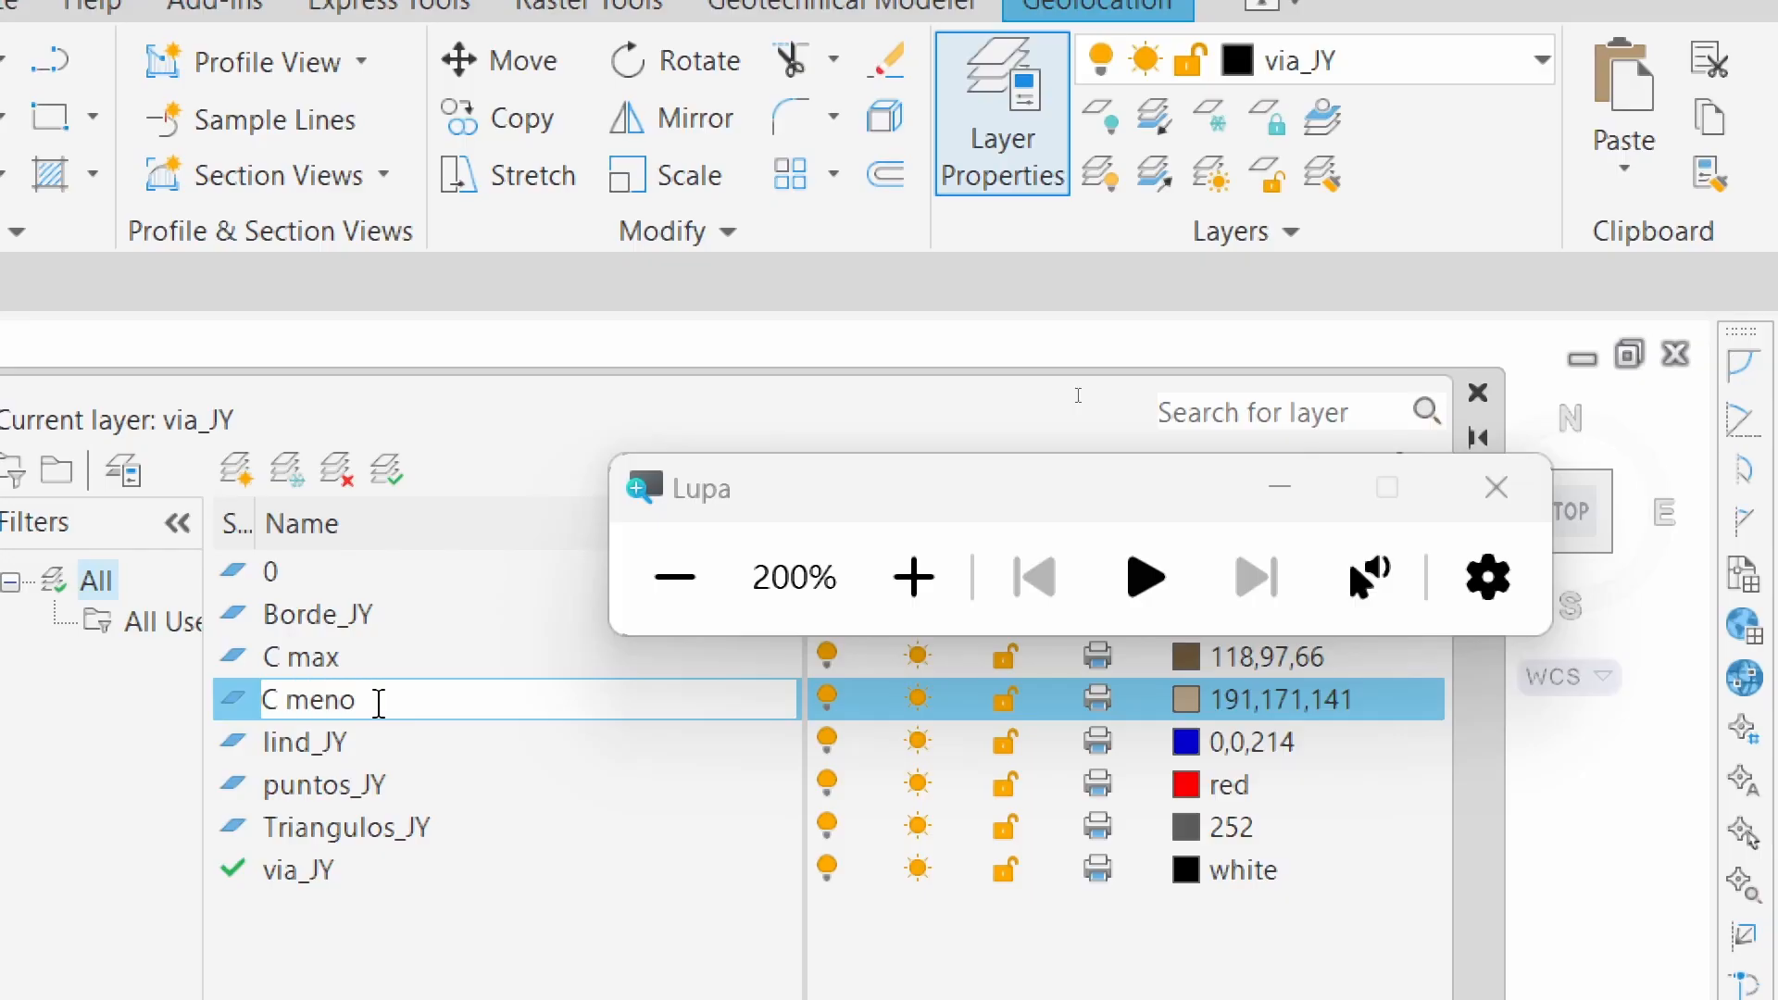
type("r")
key("Return")
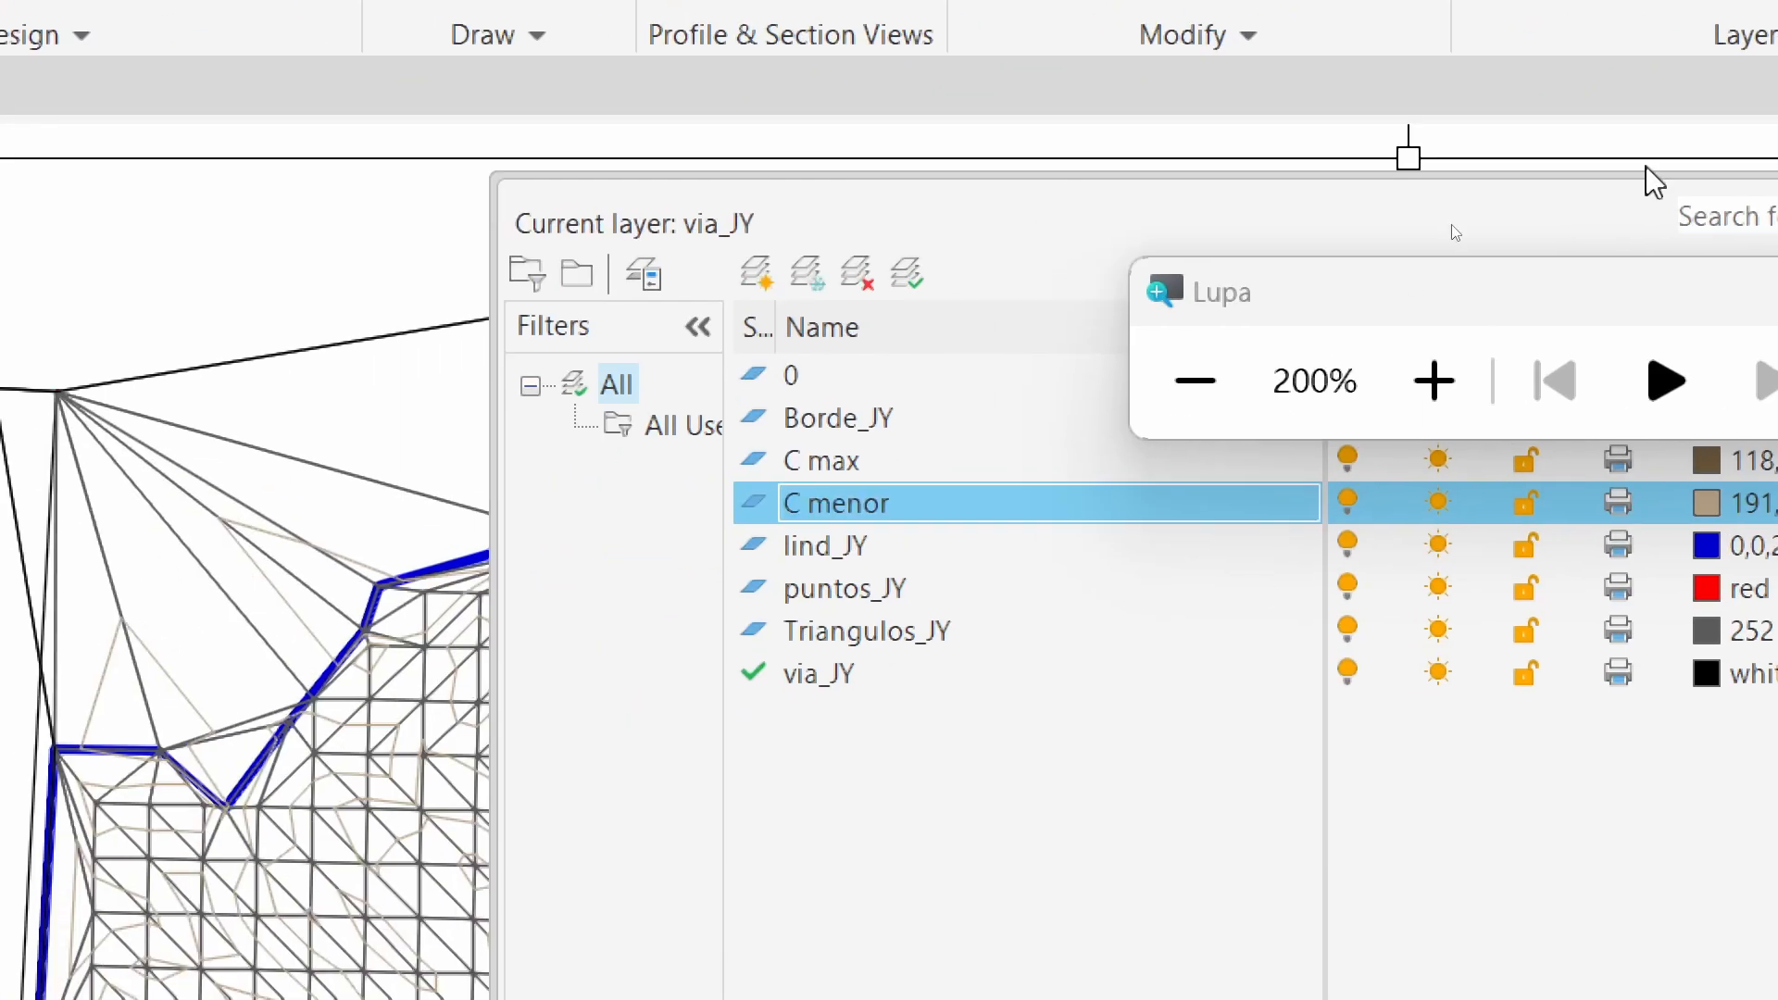
left_click(1594, 198)
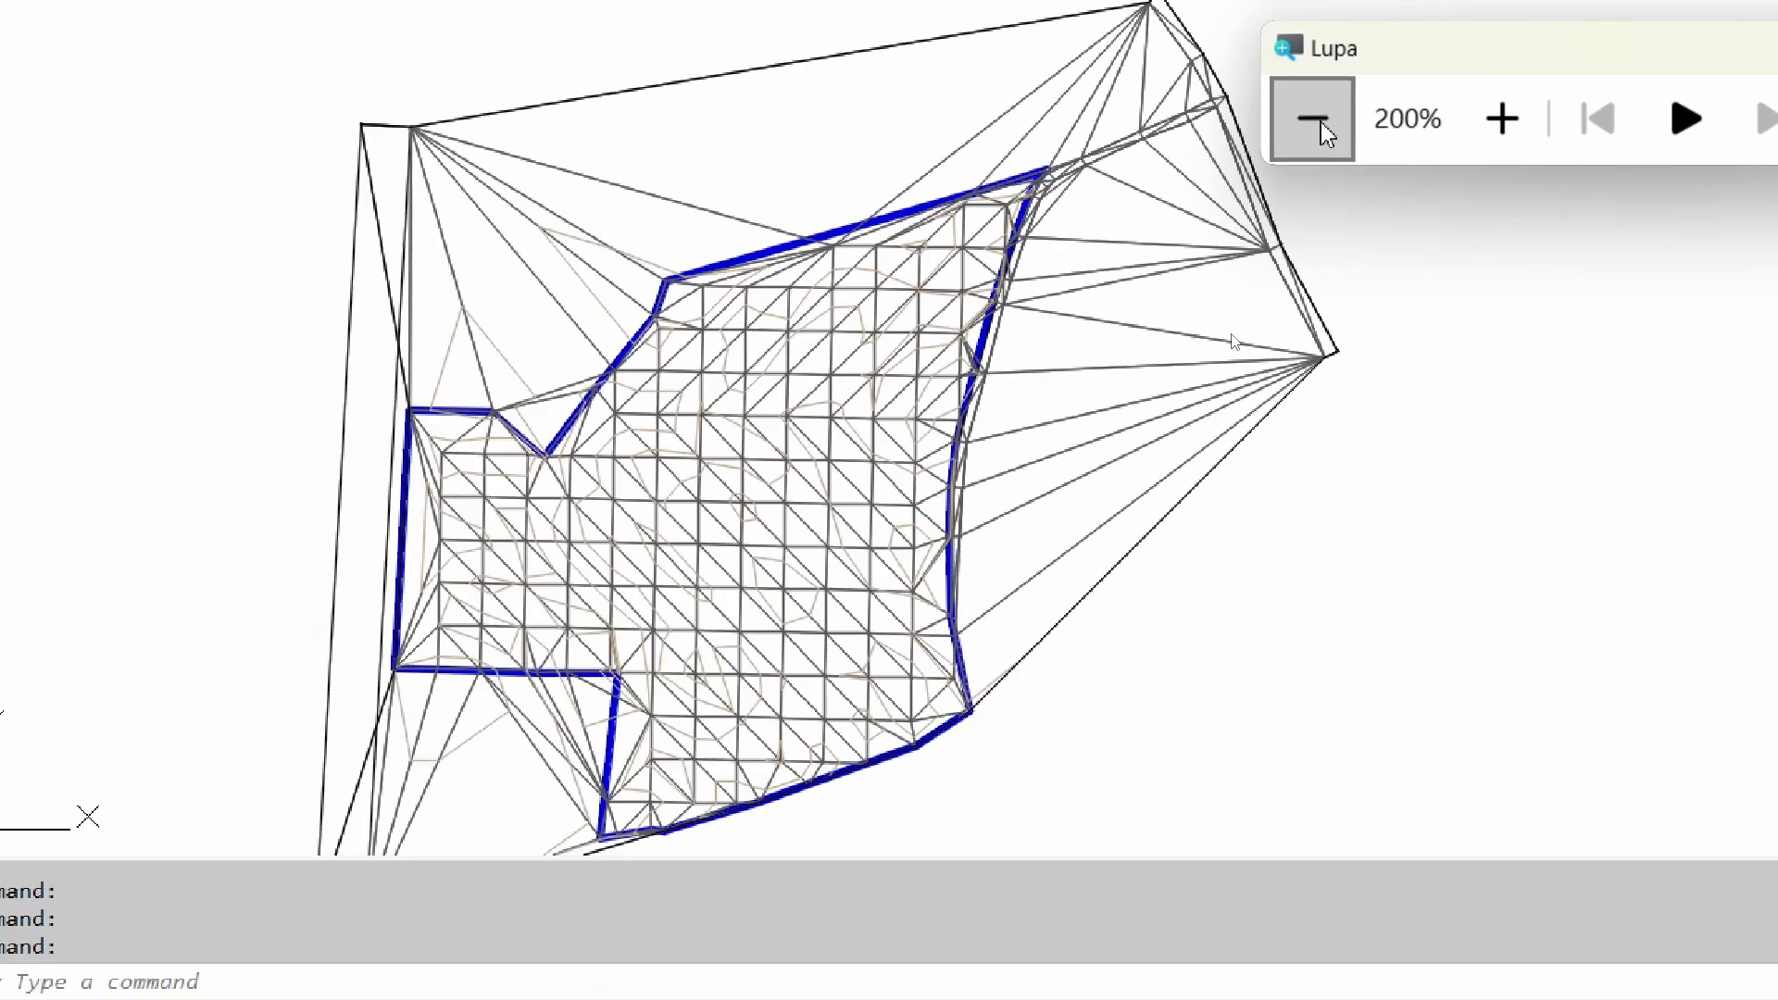
Reduce the screen magnifier to 100% and freeze the C max, C menor and Triangulos_JY layers
left_click(1312, 119)
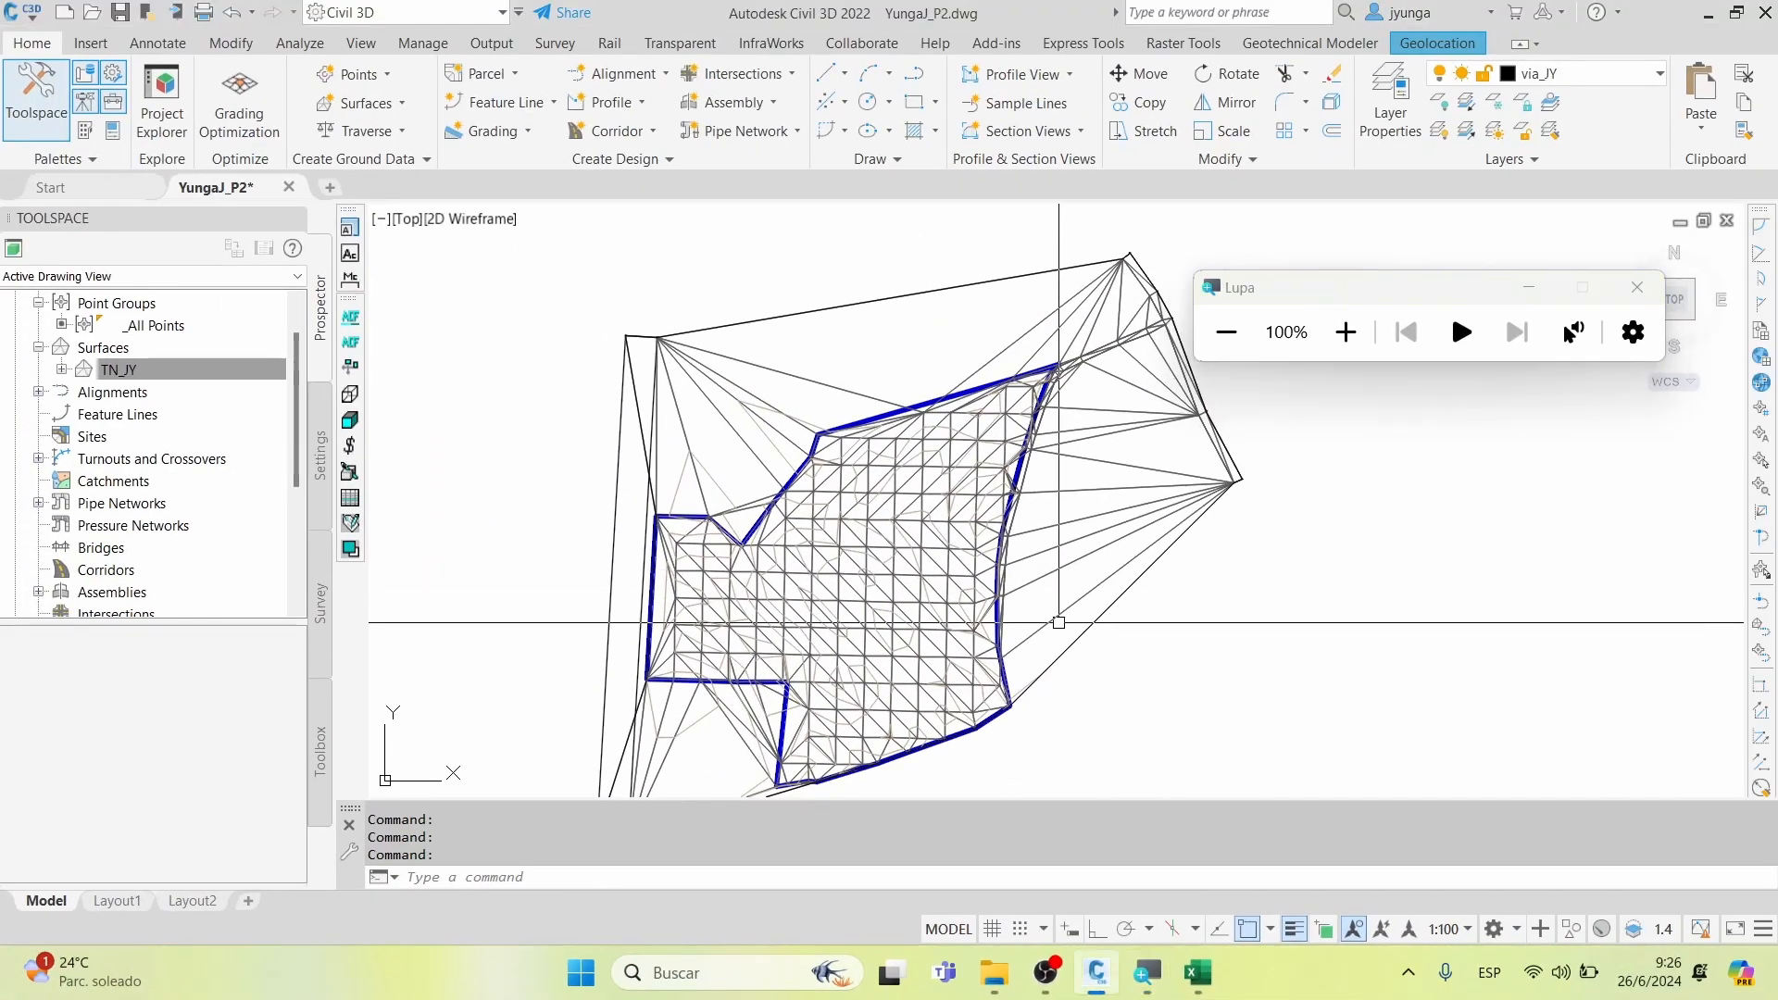
mouse_move(1056, 615)
middle_mouse_down()
mouse_move(1043, 504)
mouse_move(1099, 536)
mouse_move(1059, 579)
middle_mouse_up()
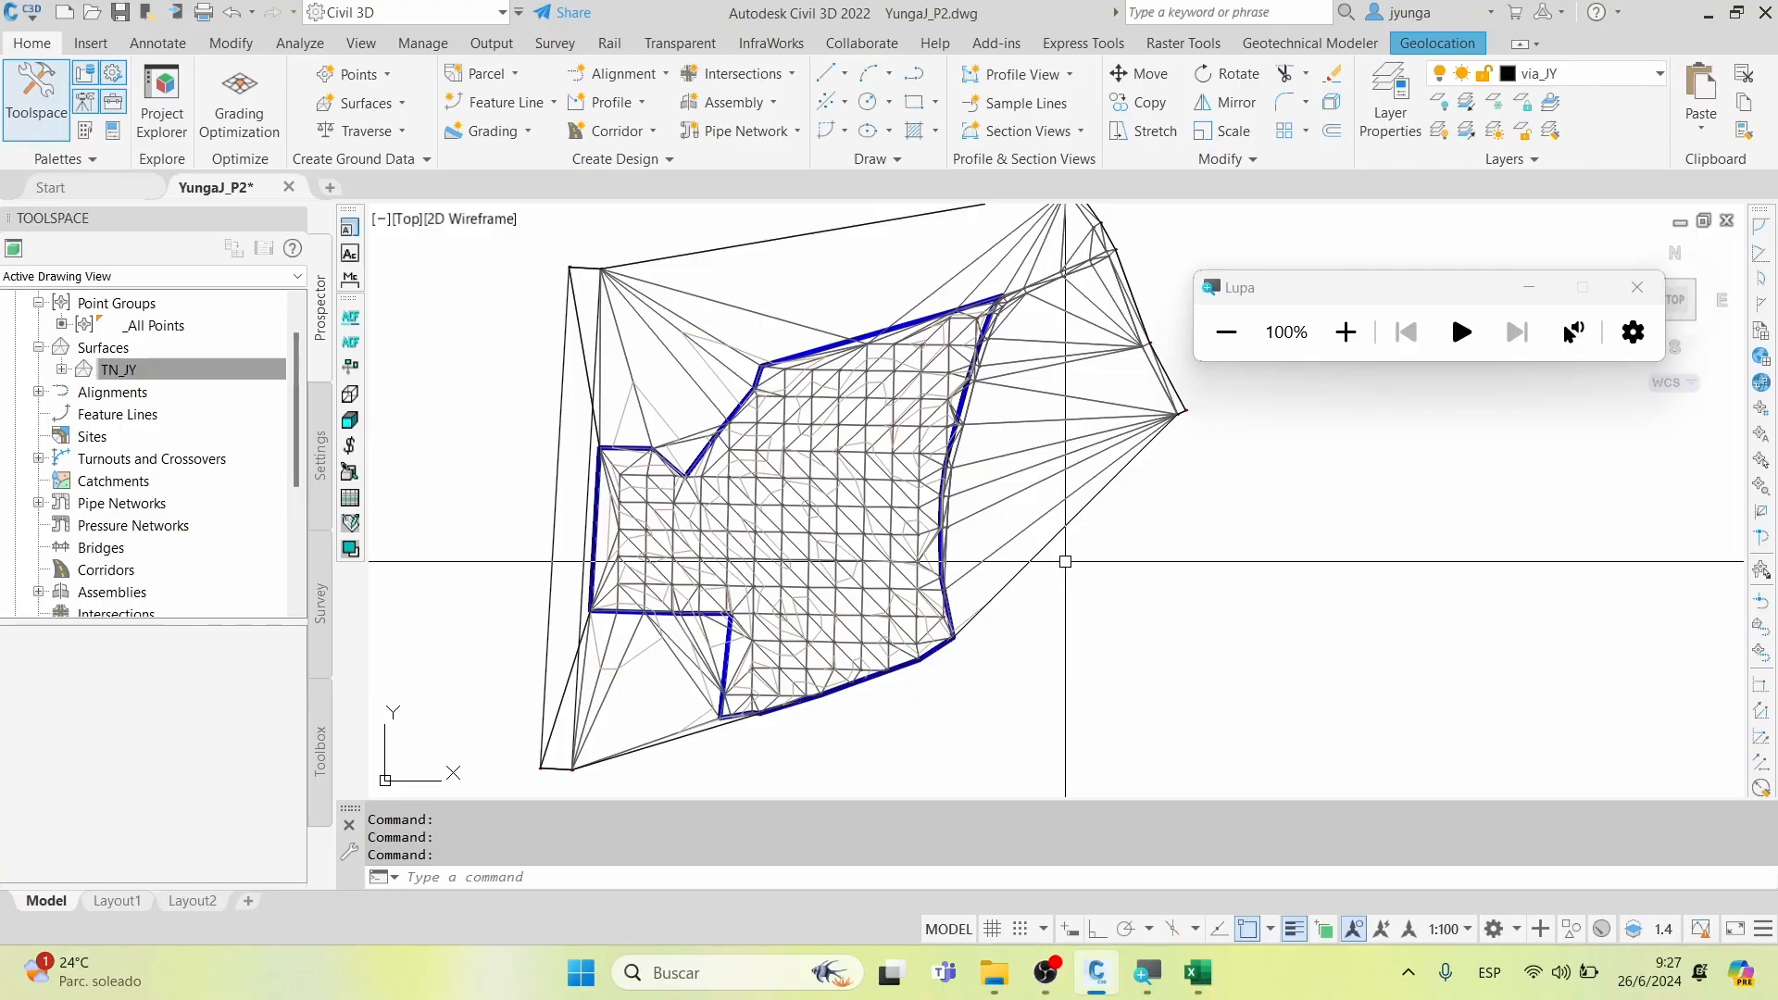
left_click(1575, 74)
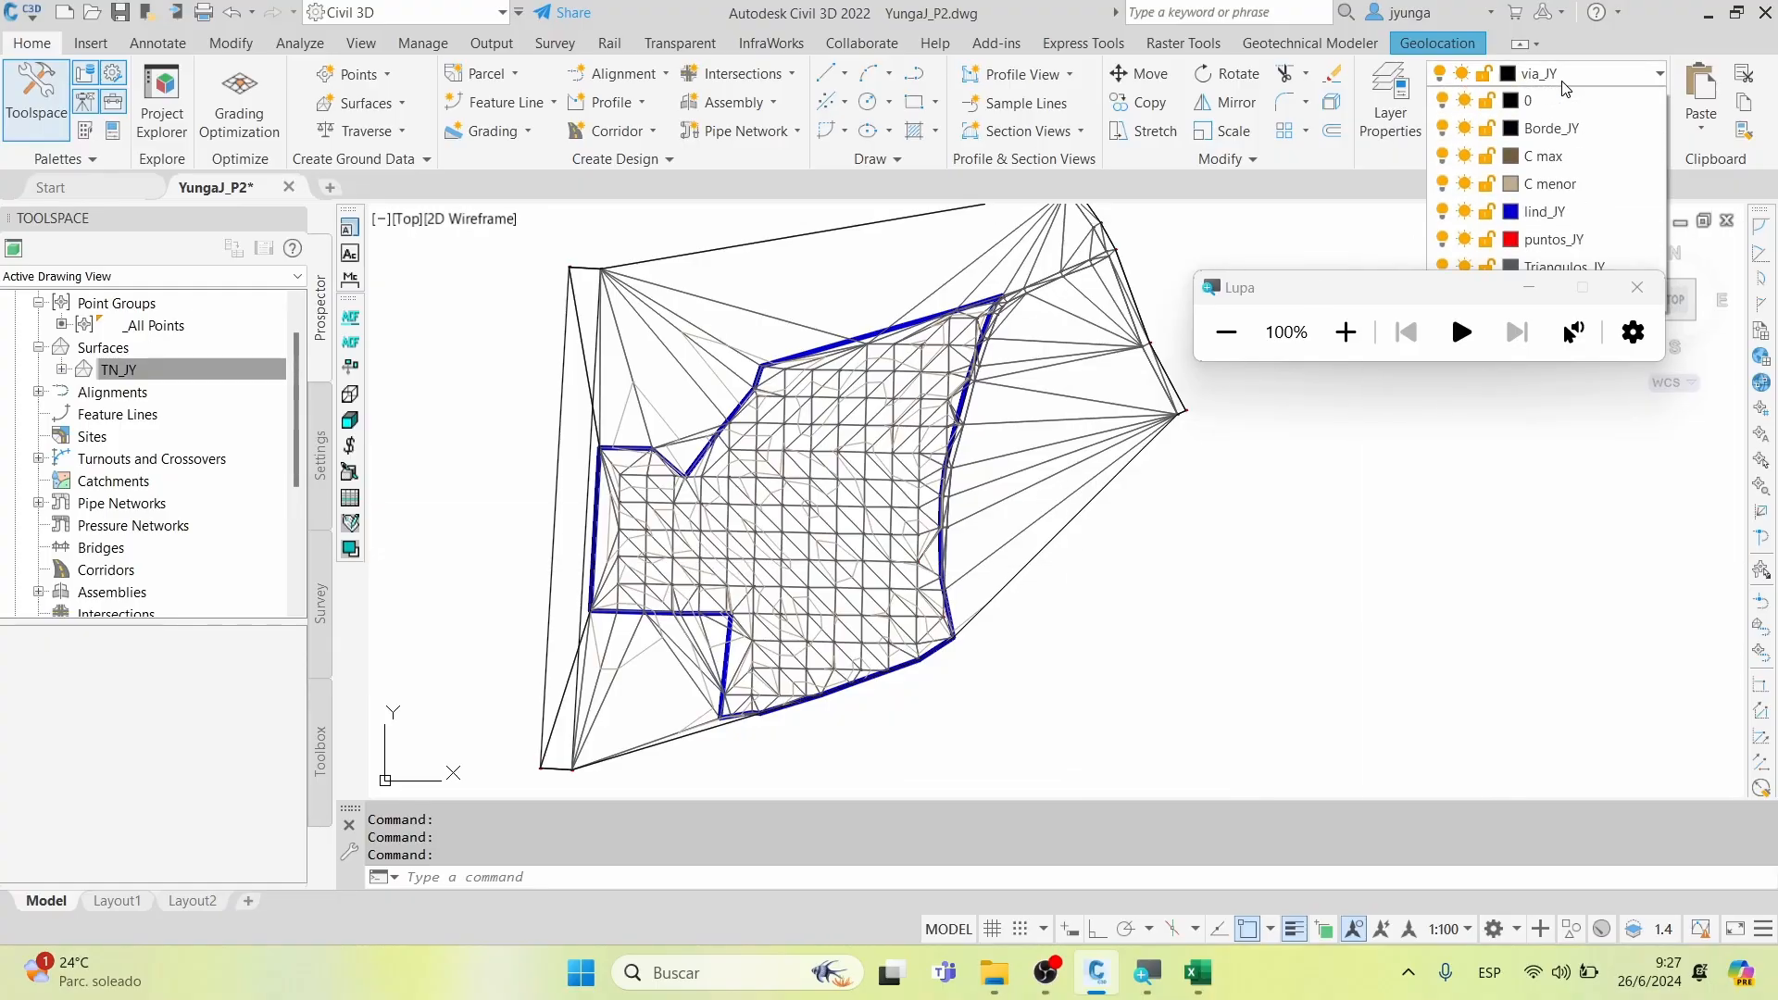
left_click_drag(1467, 286, 1459, 388)
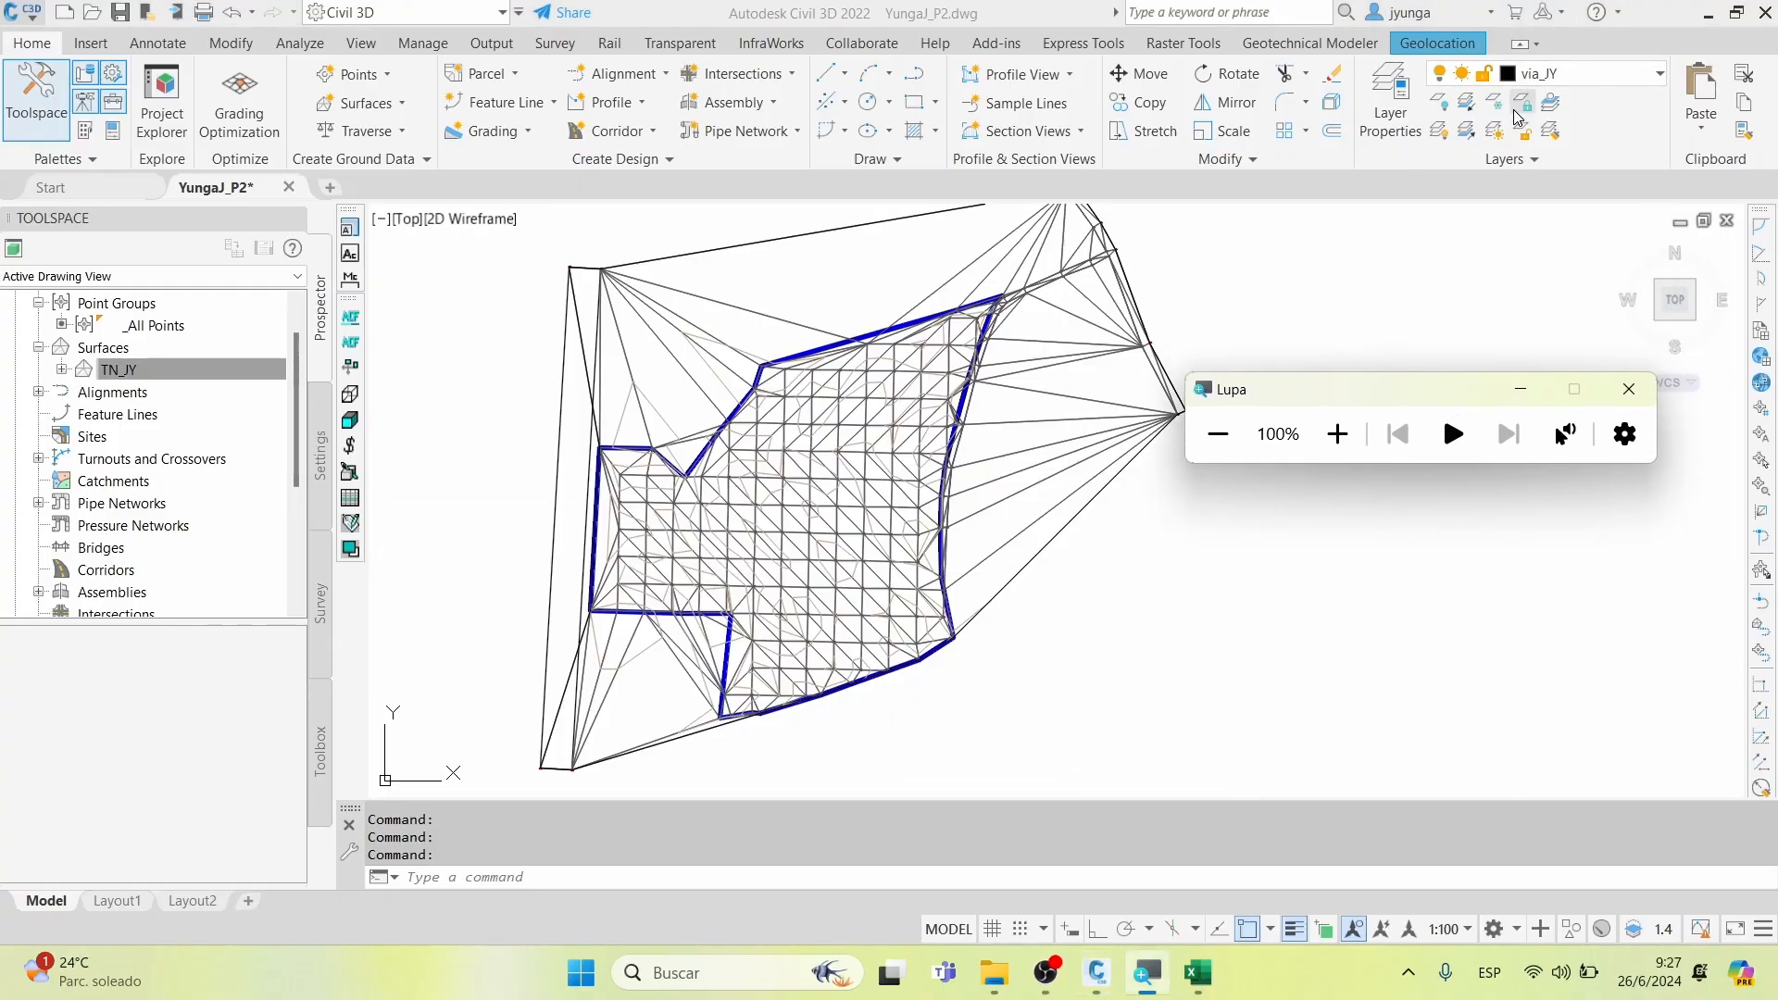
left_click(1574, 76)
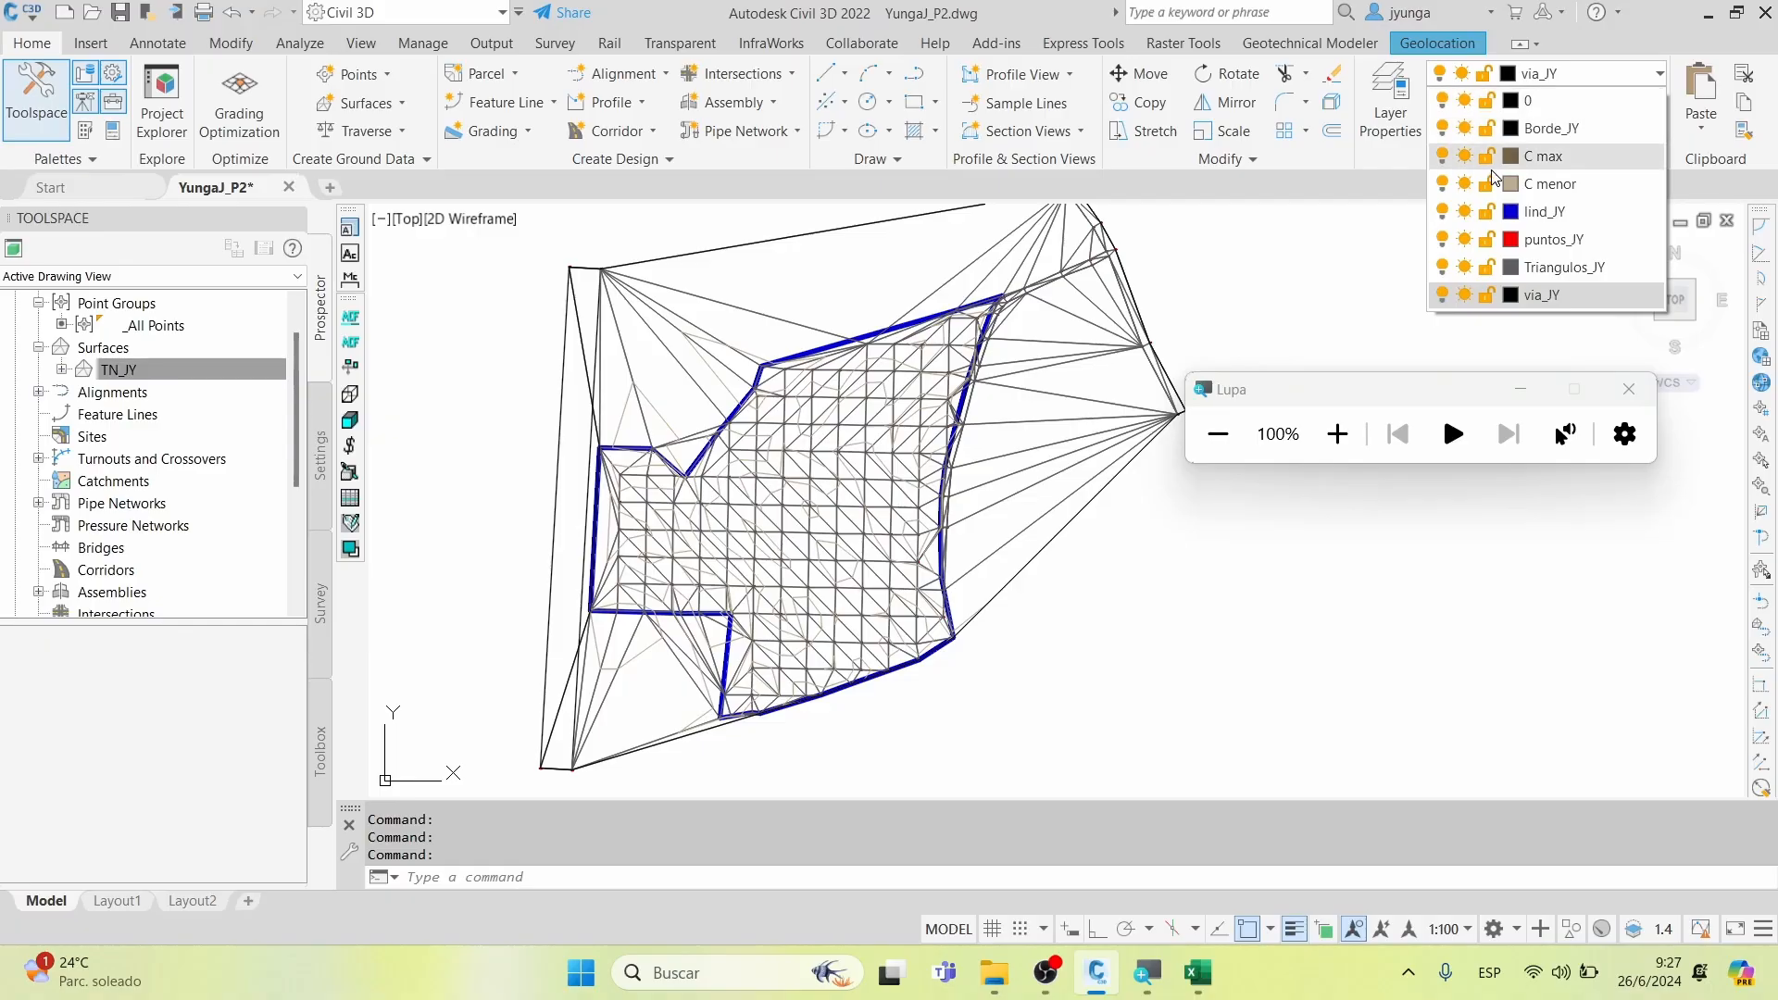
left_click(1464, 156)
left_click(1464, 184)
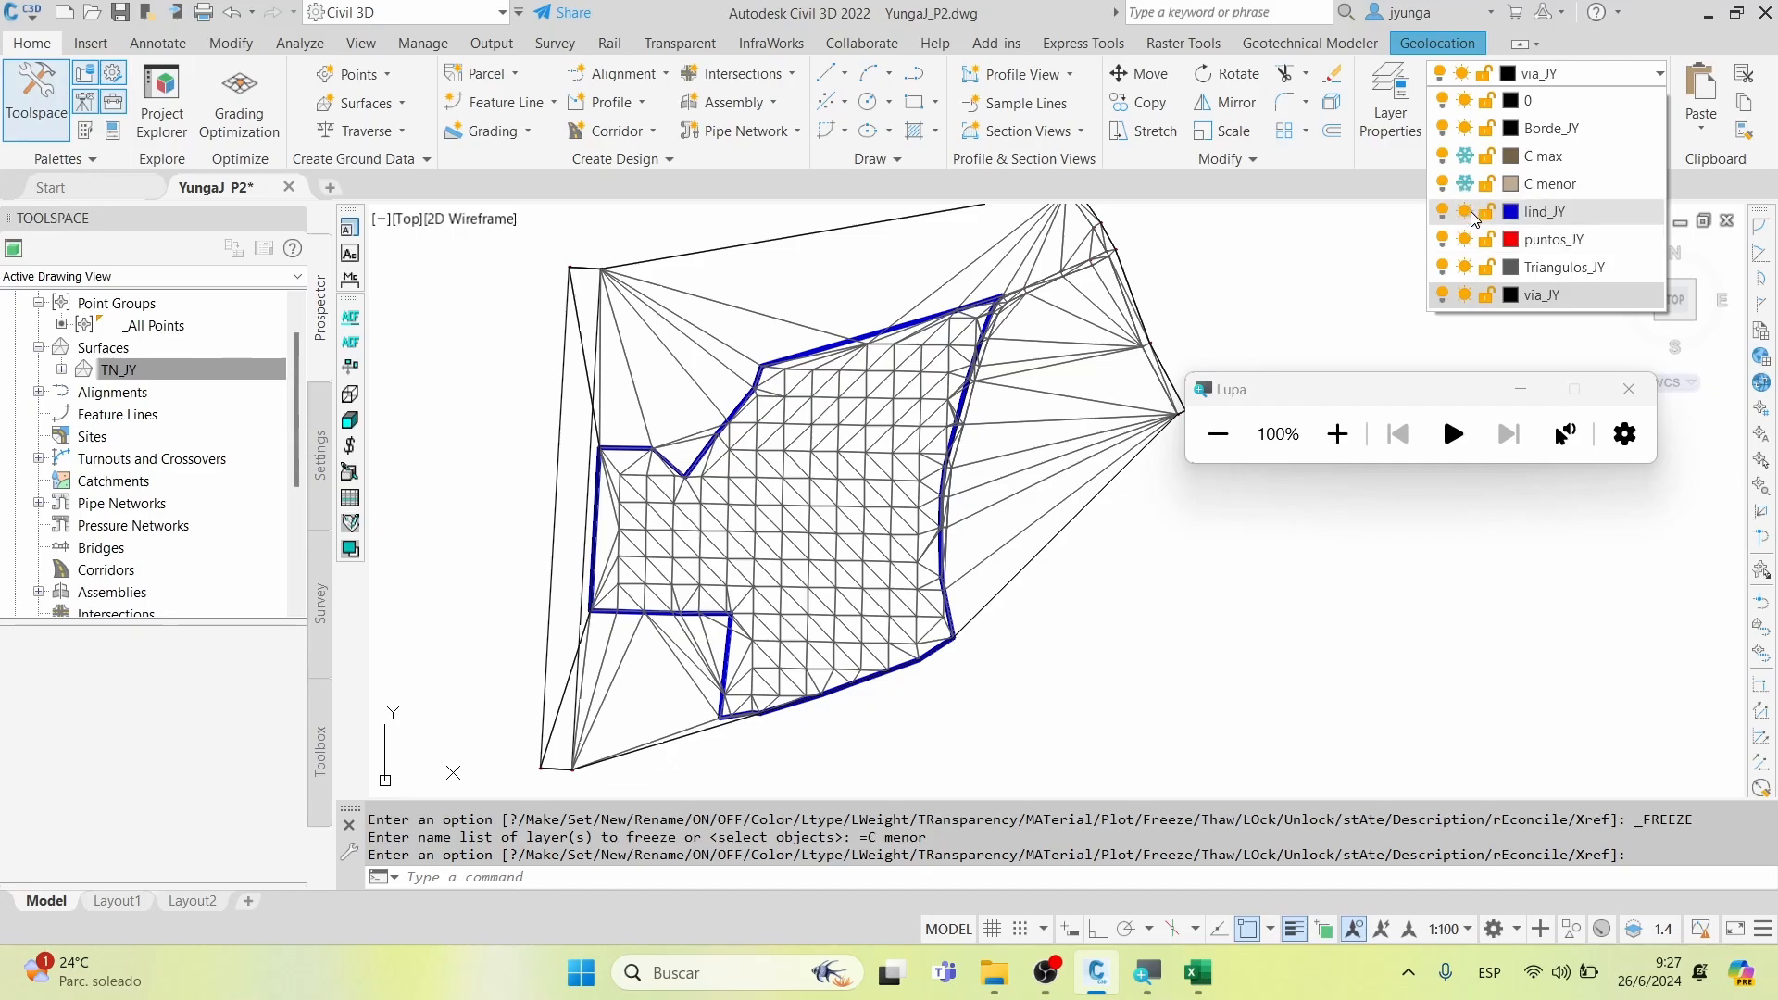
left_click(1465, 266)
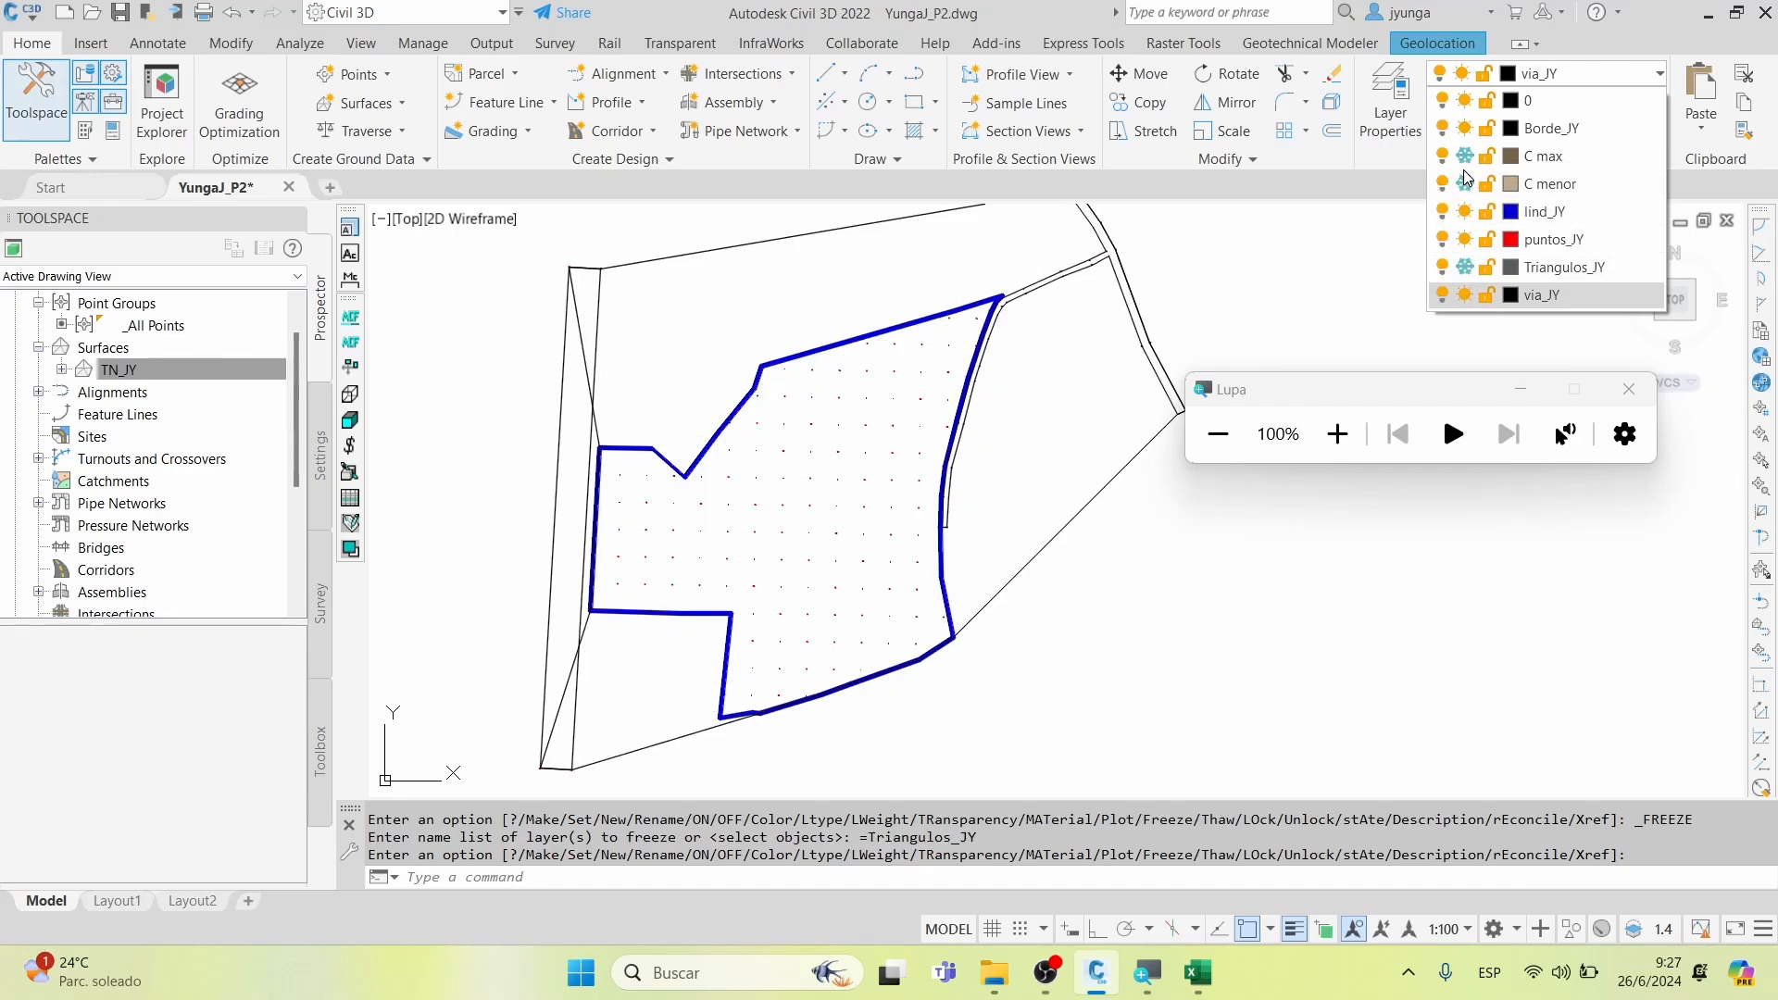
Thaw the C menor, C max and Triangulos_JY layers, freezing and thawing puntos_JY in between
left_click(1465, 184)
left_click(1465, 157)
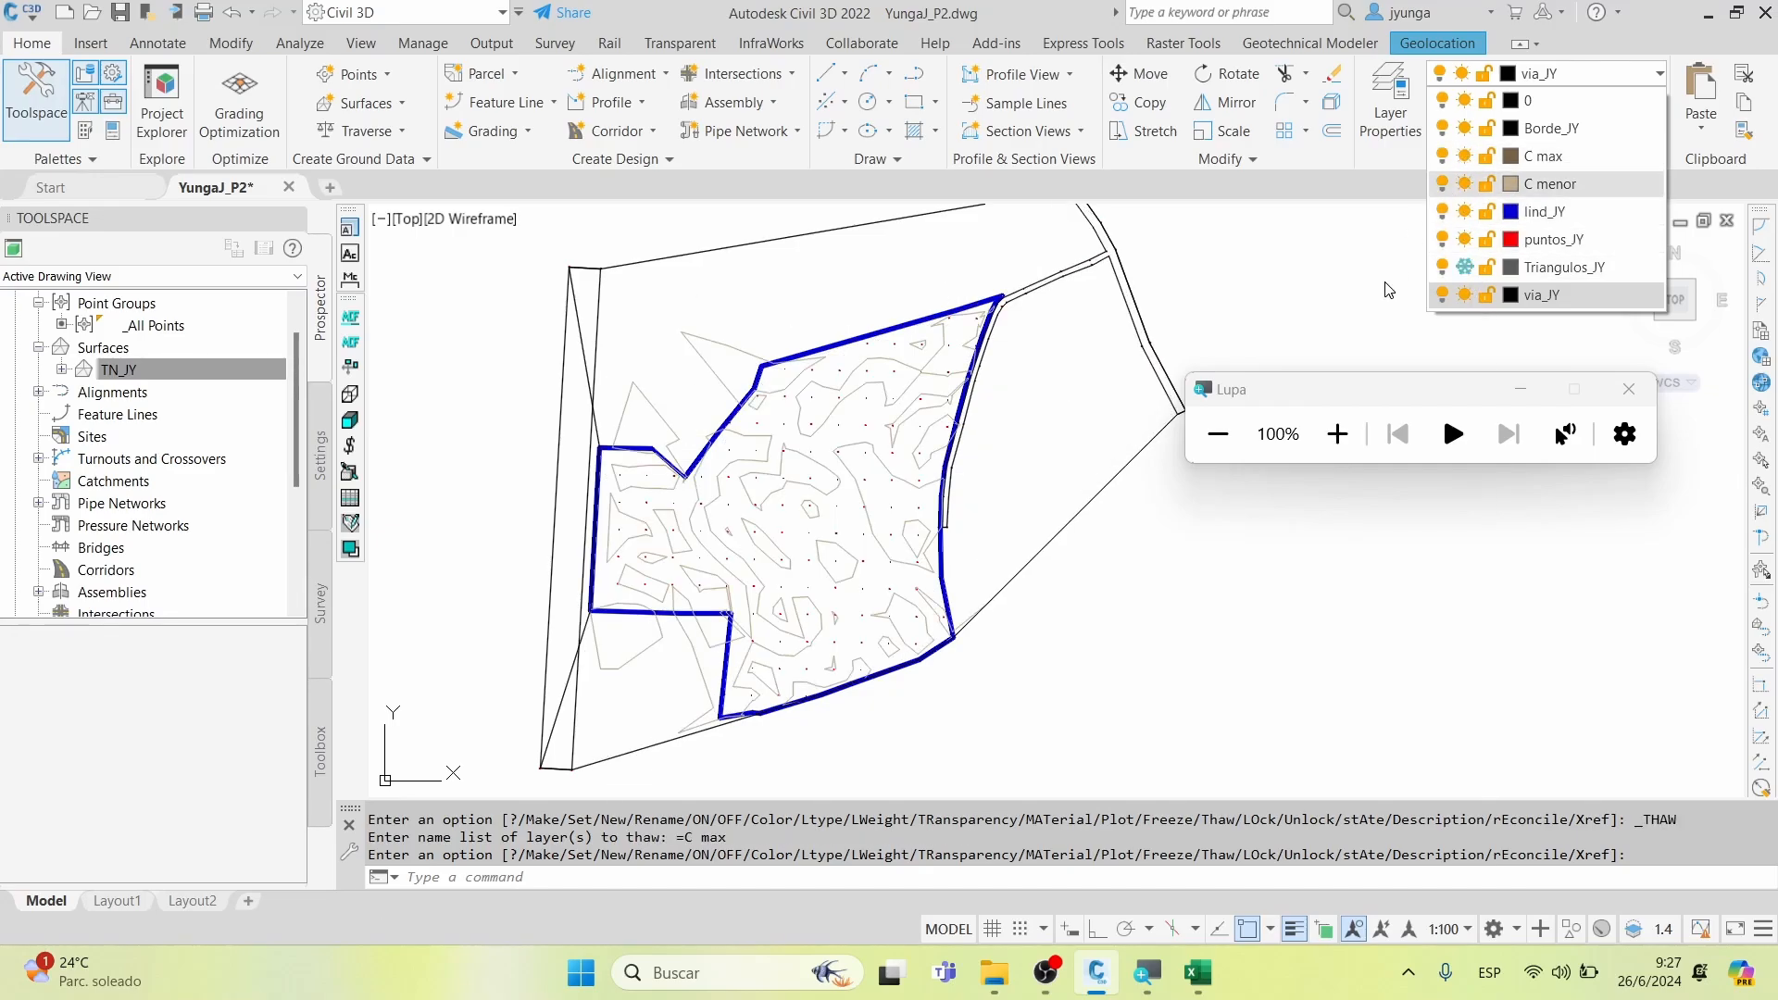
left_click(1465, 240)
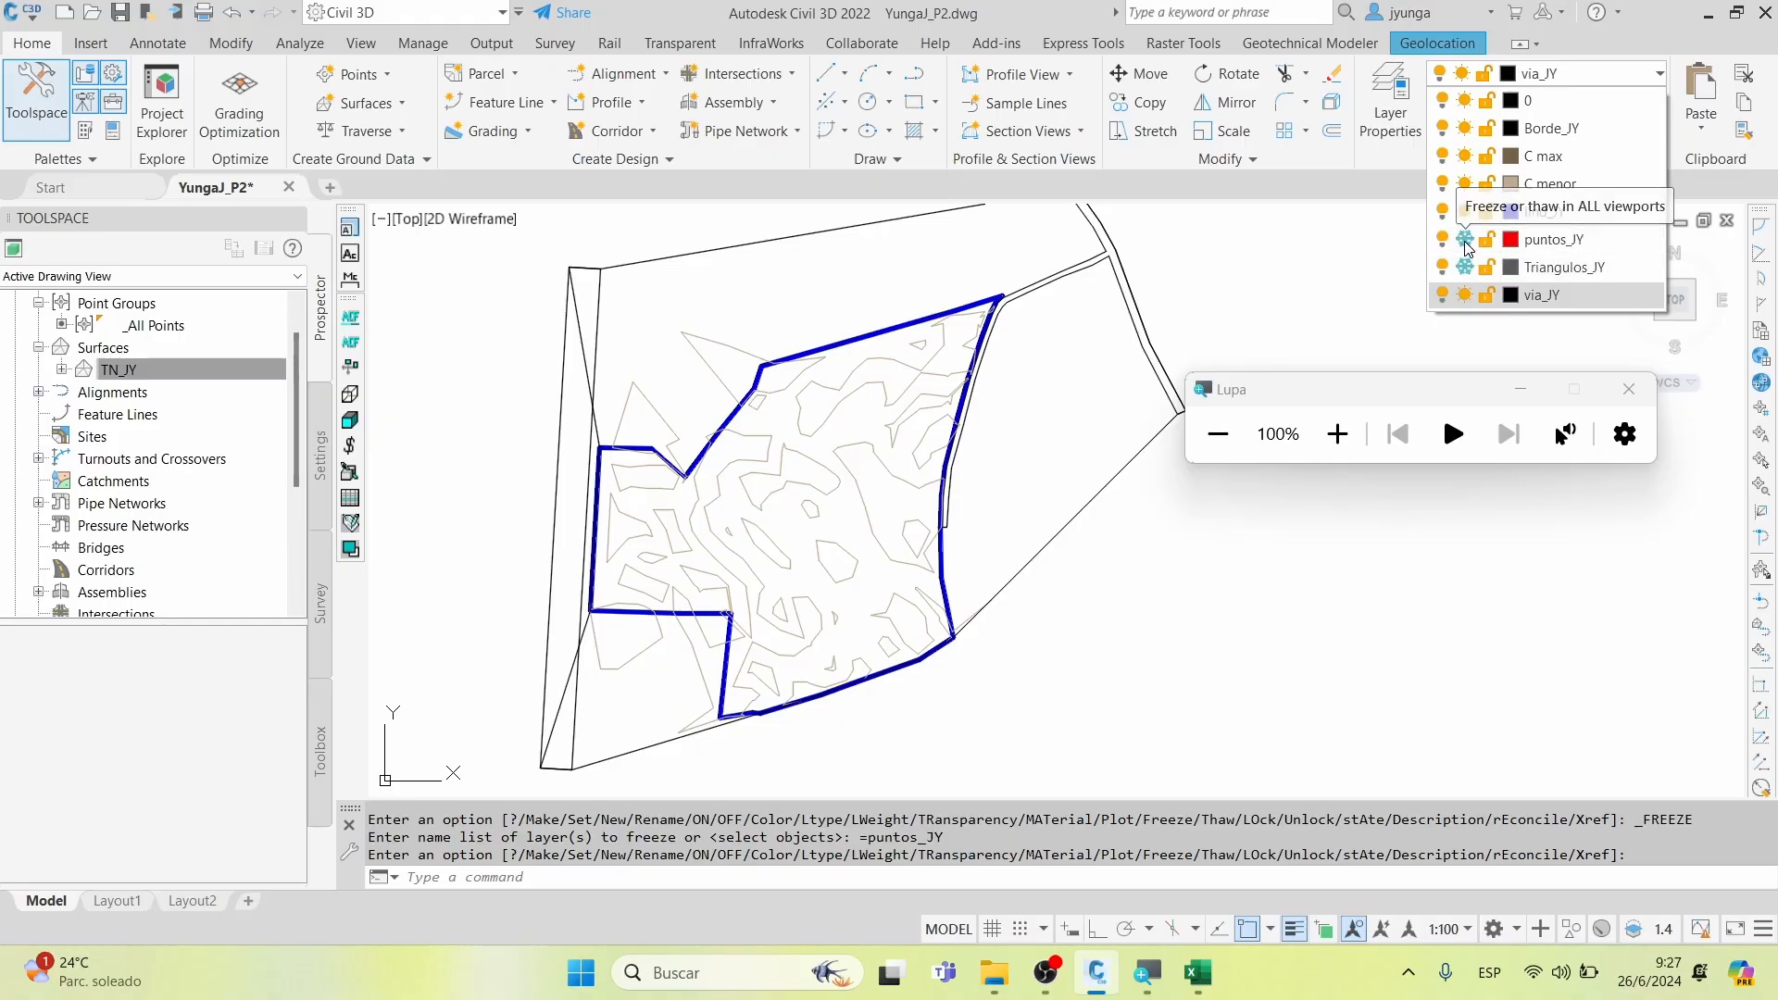
left_click(1464, 238)
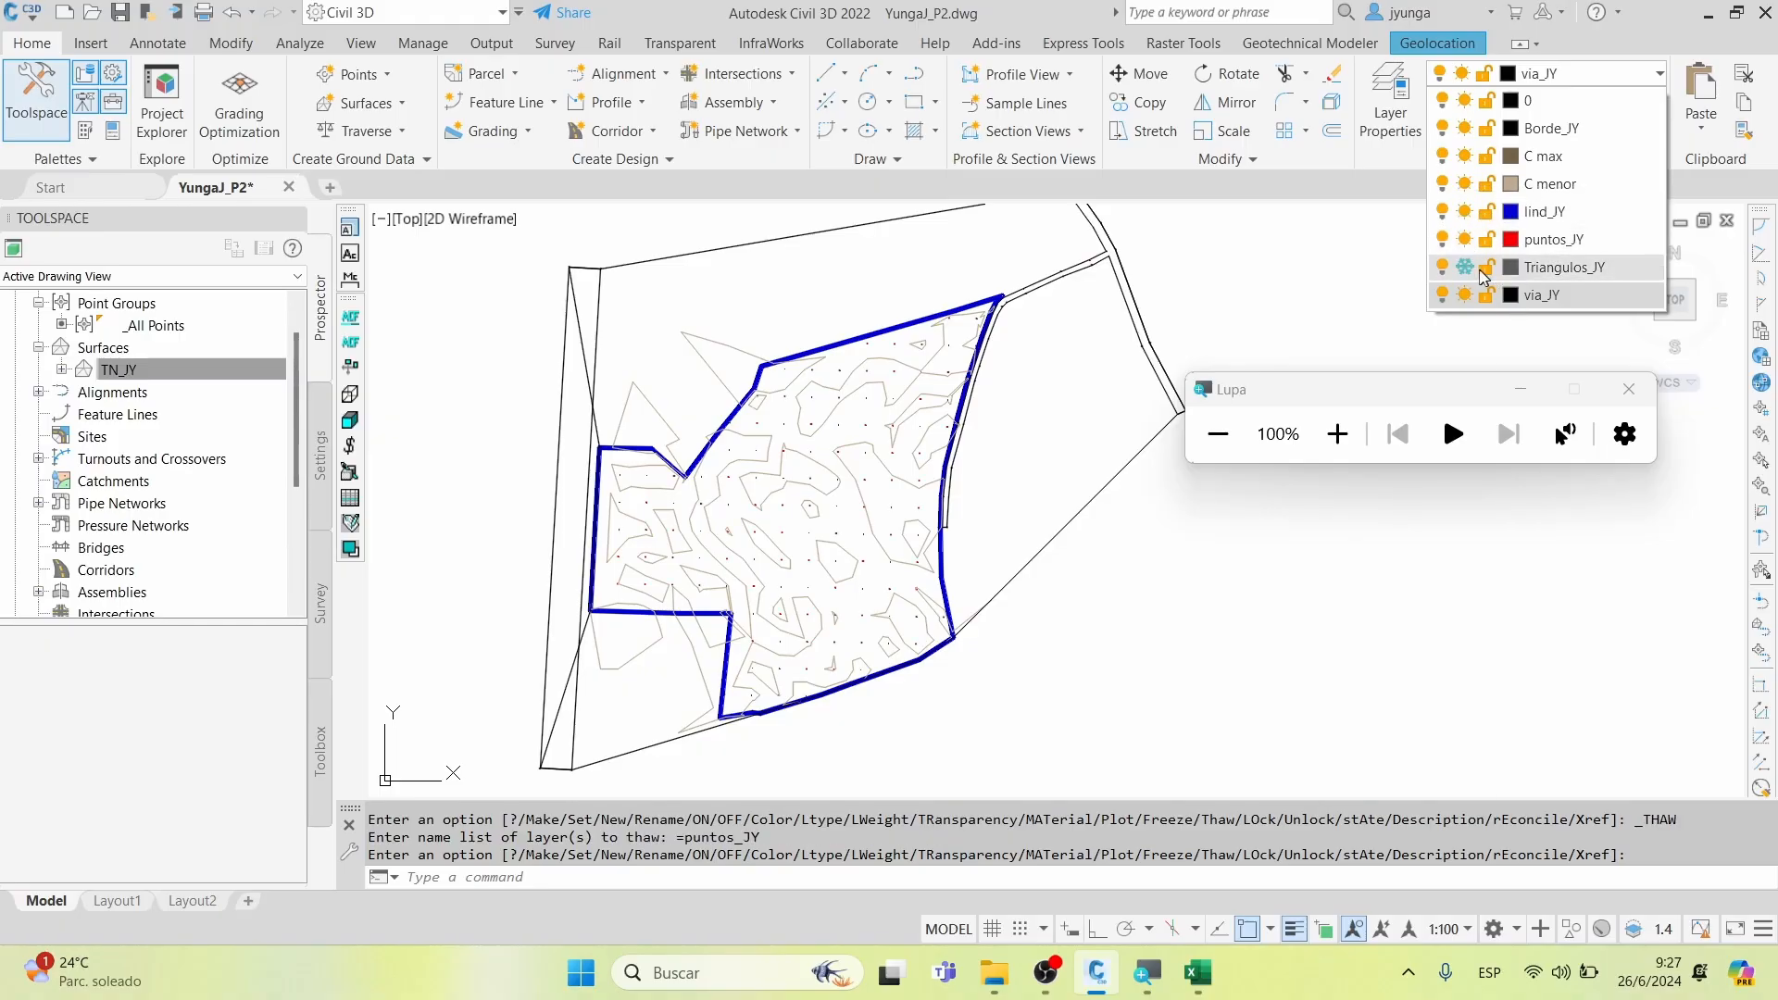
left_click(1465, 266)
Freeze the C menor and C max layers to hide the surface's contours
left_click(1471, 190)
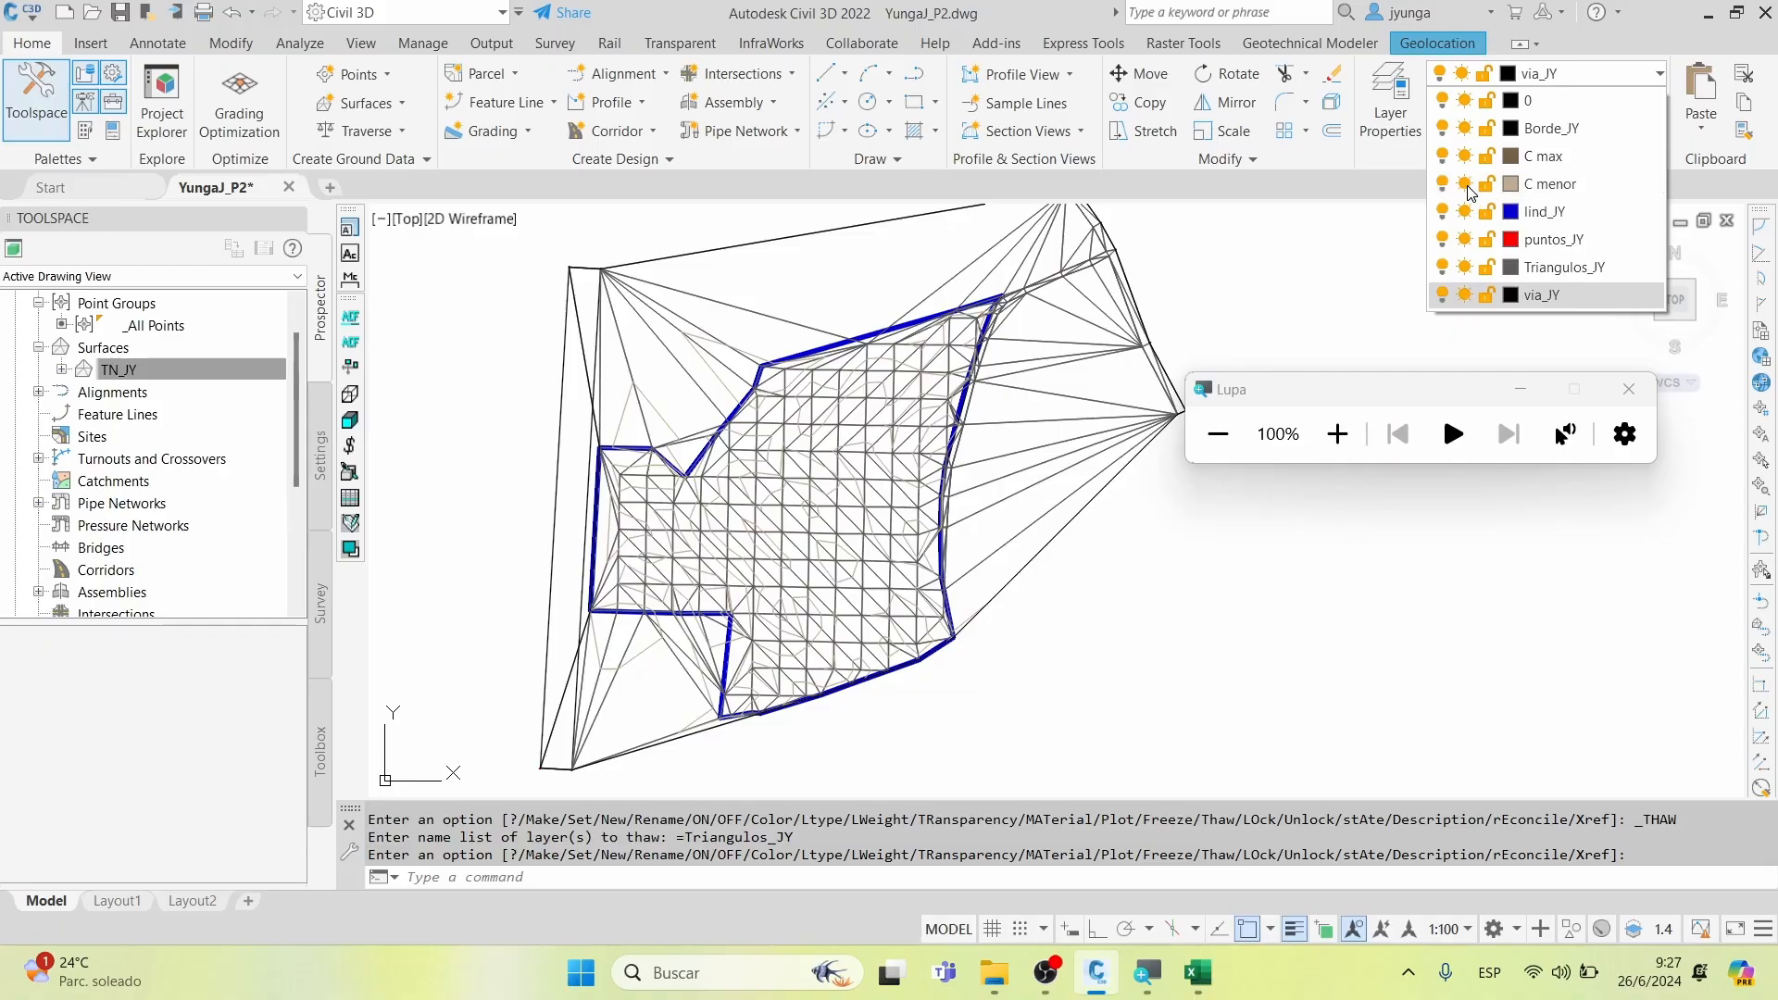
left_click(1466, 157)
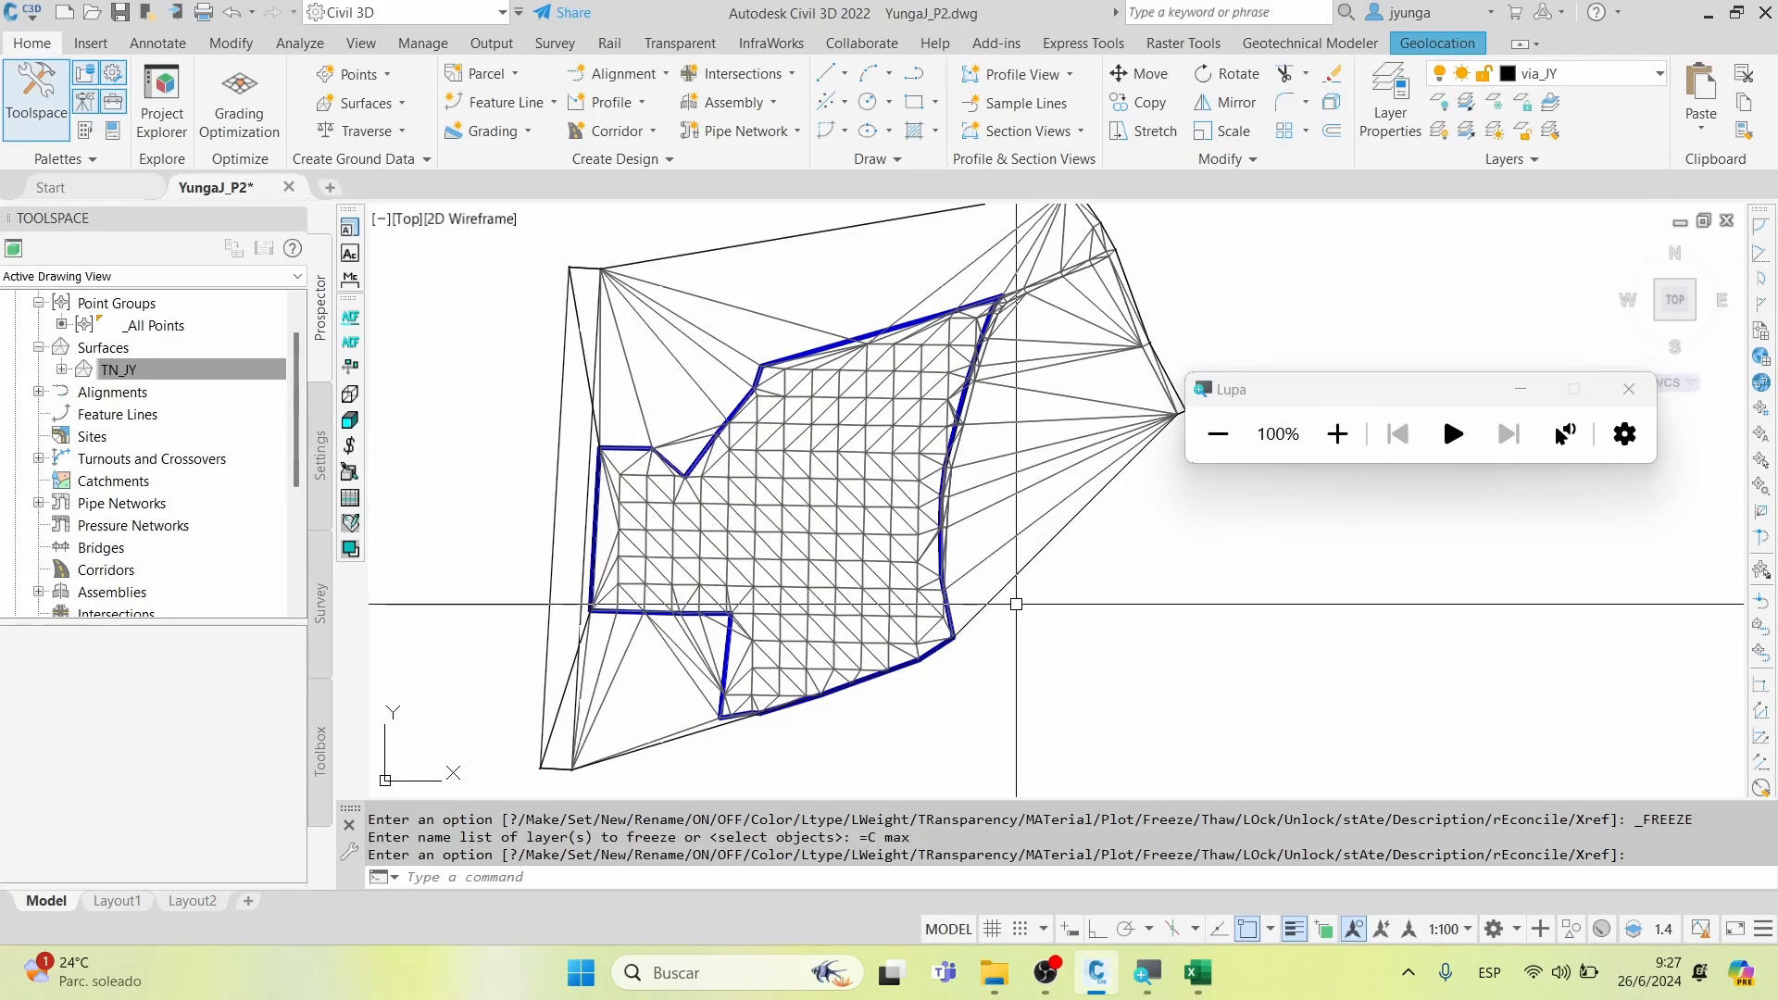
middle_click_drag(988, 636, 988, 641)
middle_click(988, 641)
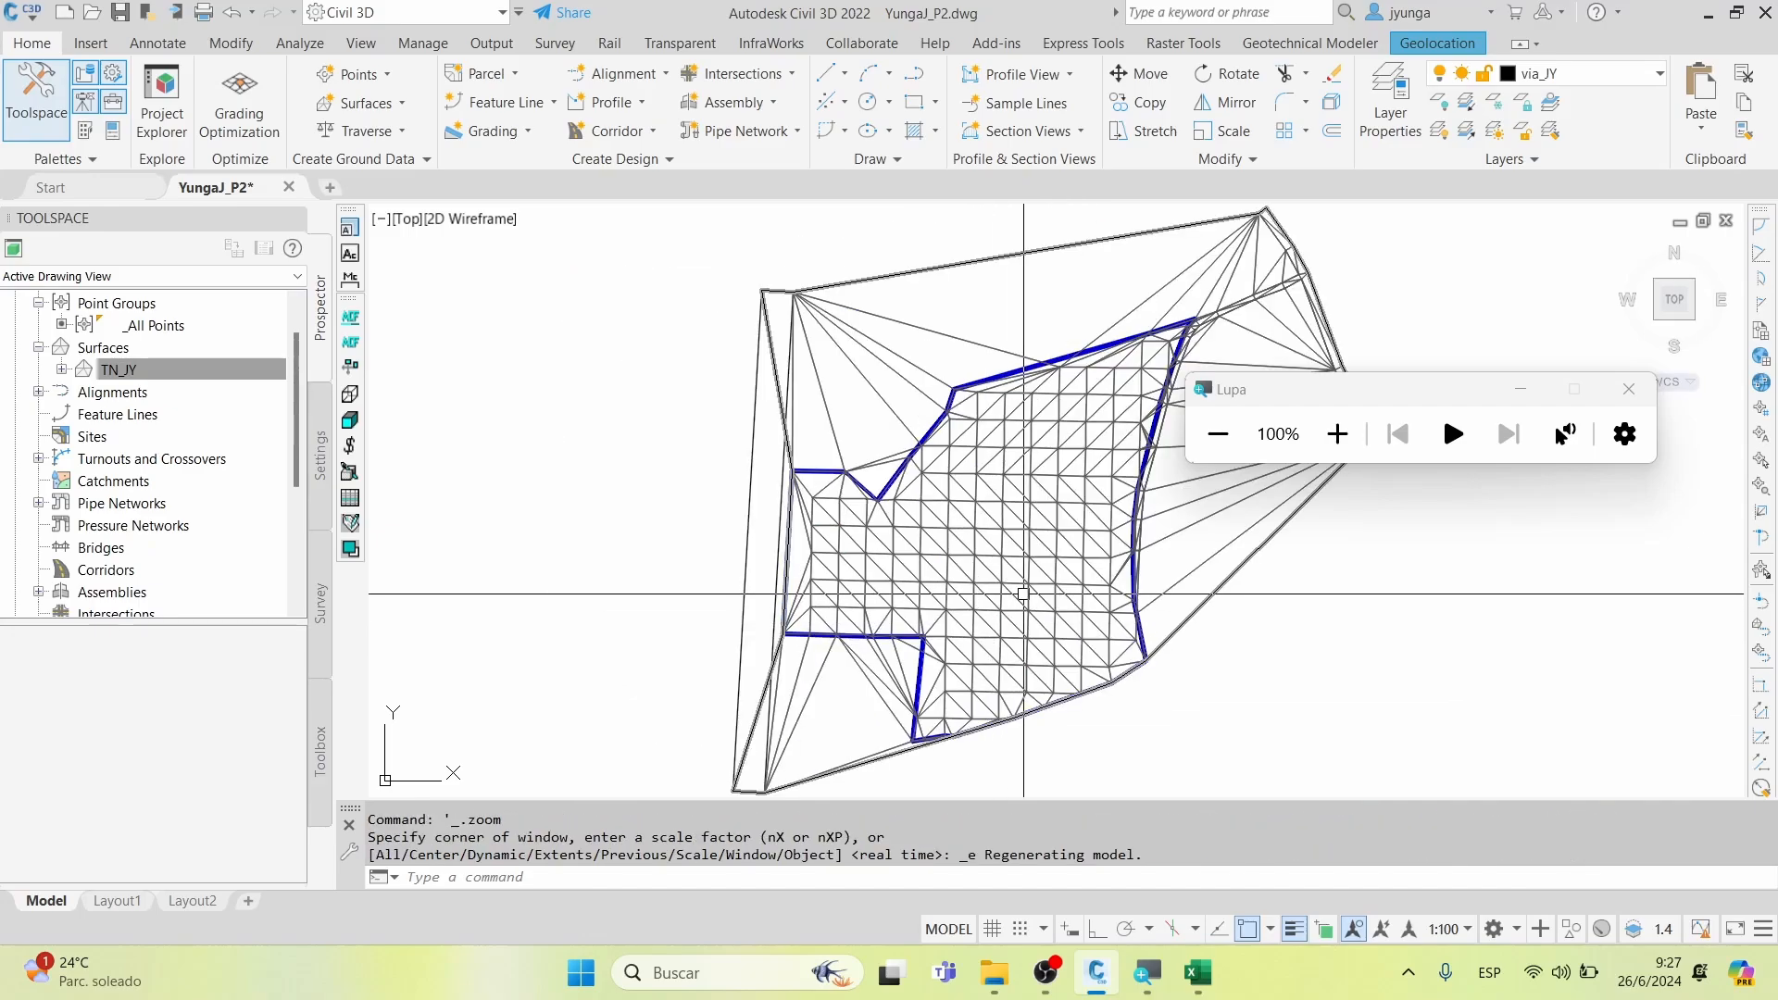
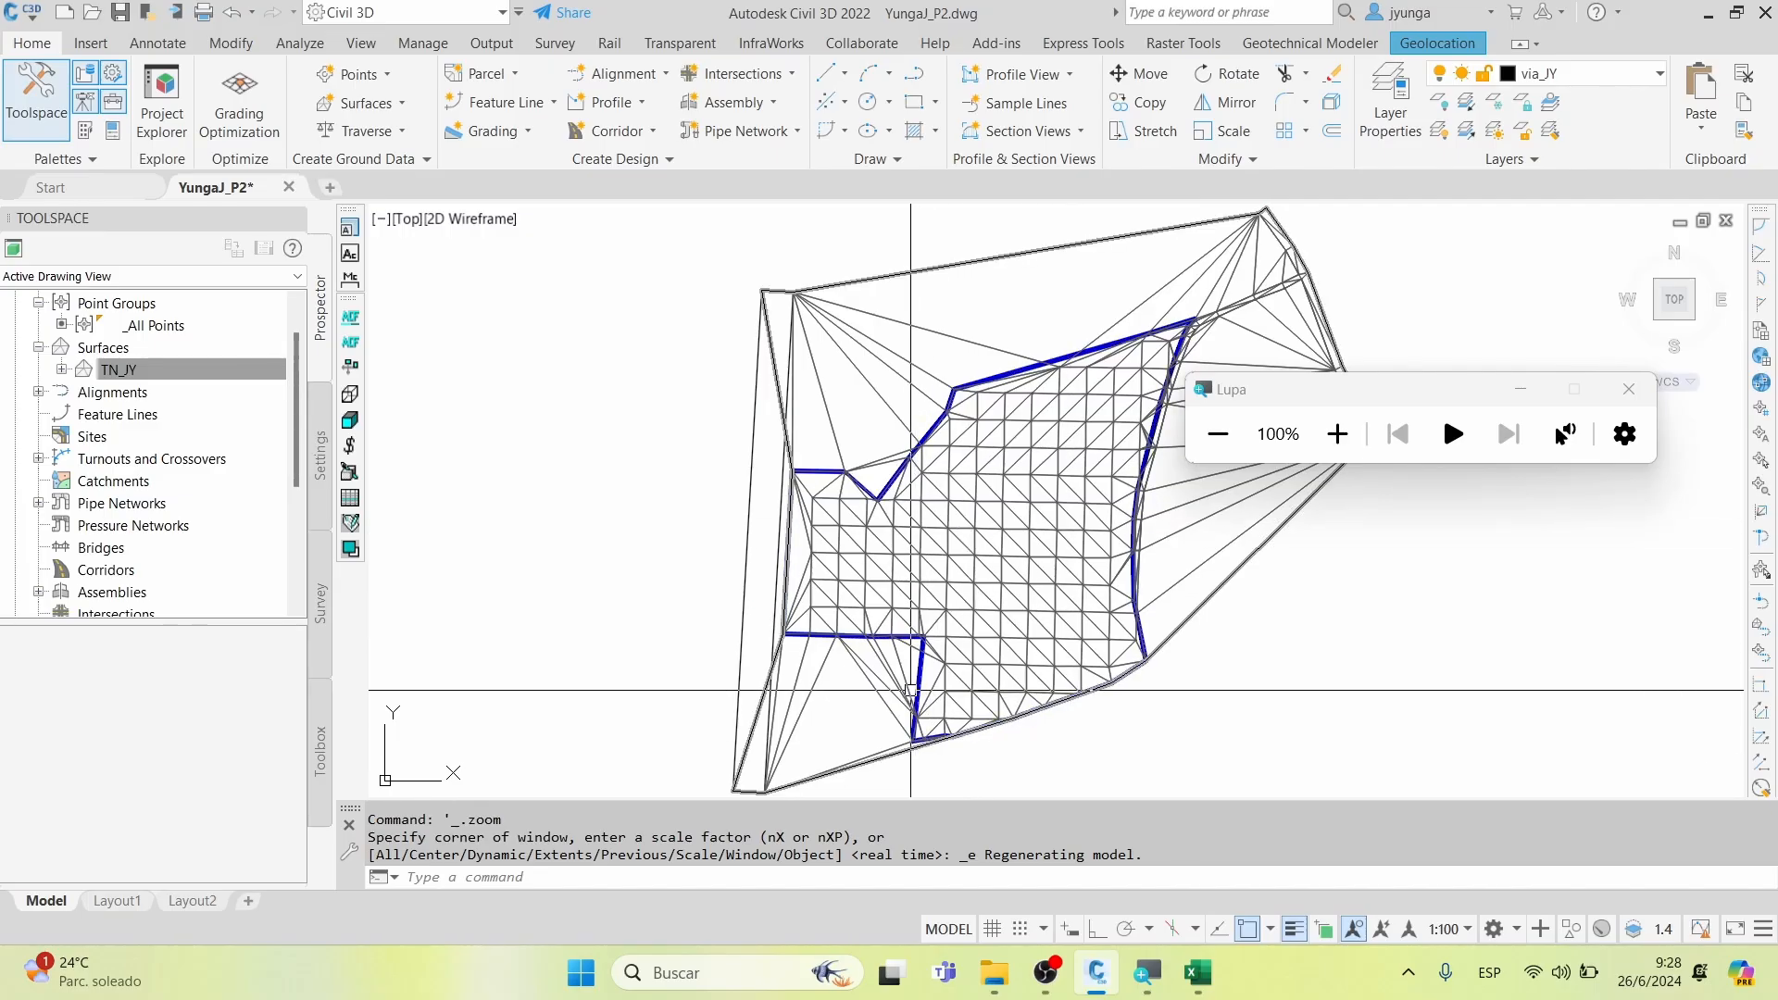
Examine where the TN_JY surface triangles cross the blue boundary polyline around its lower-left notch
scroll(907, 685, "up", 5)
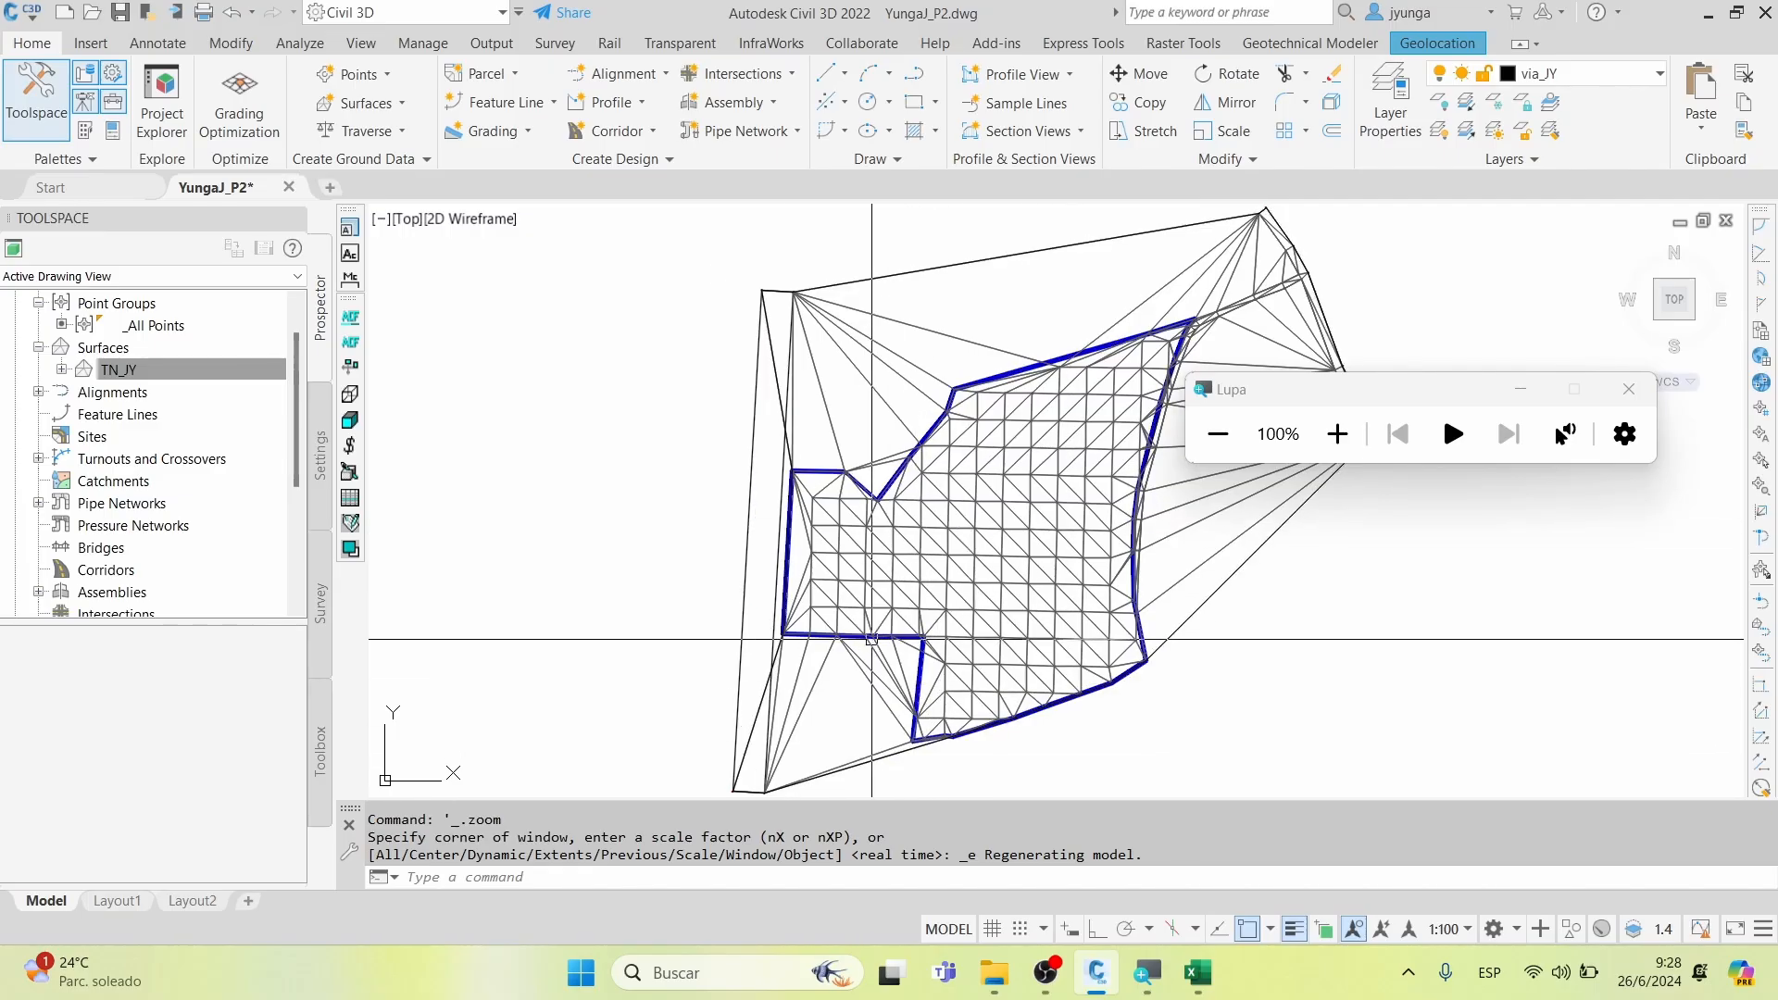
scroll(898, 658, "up", 5)
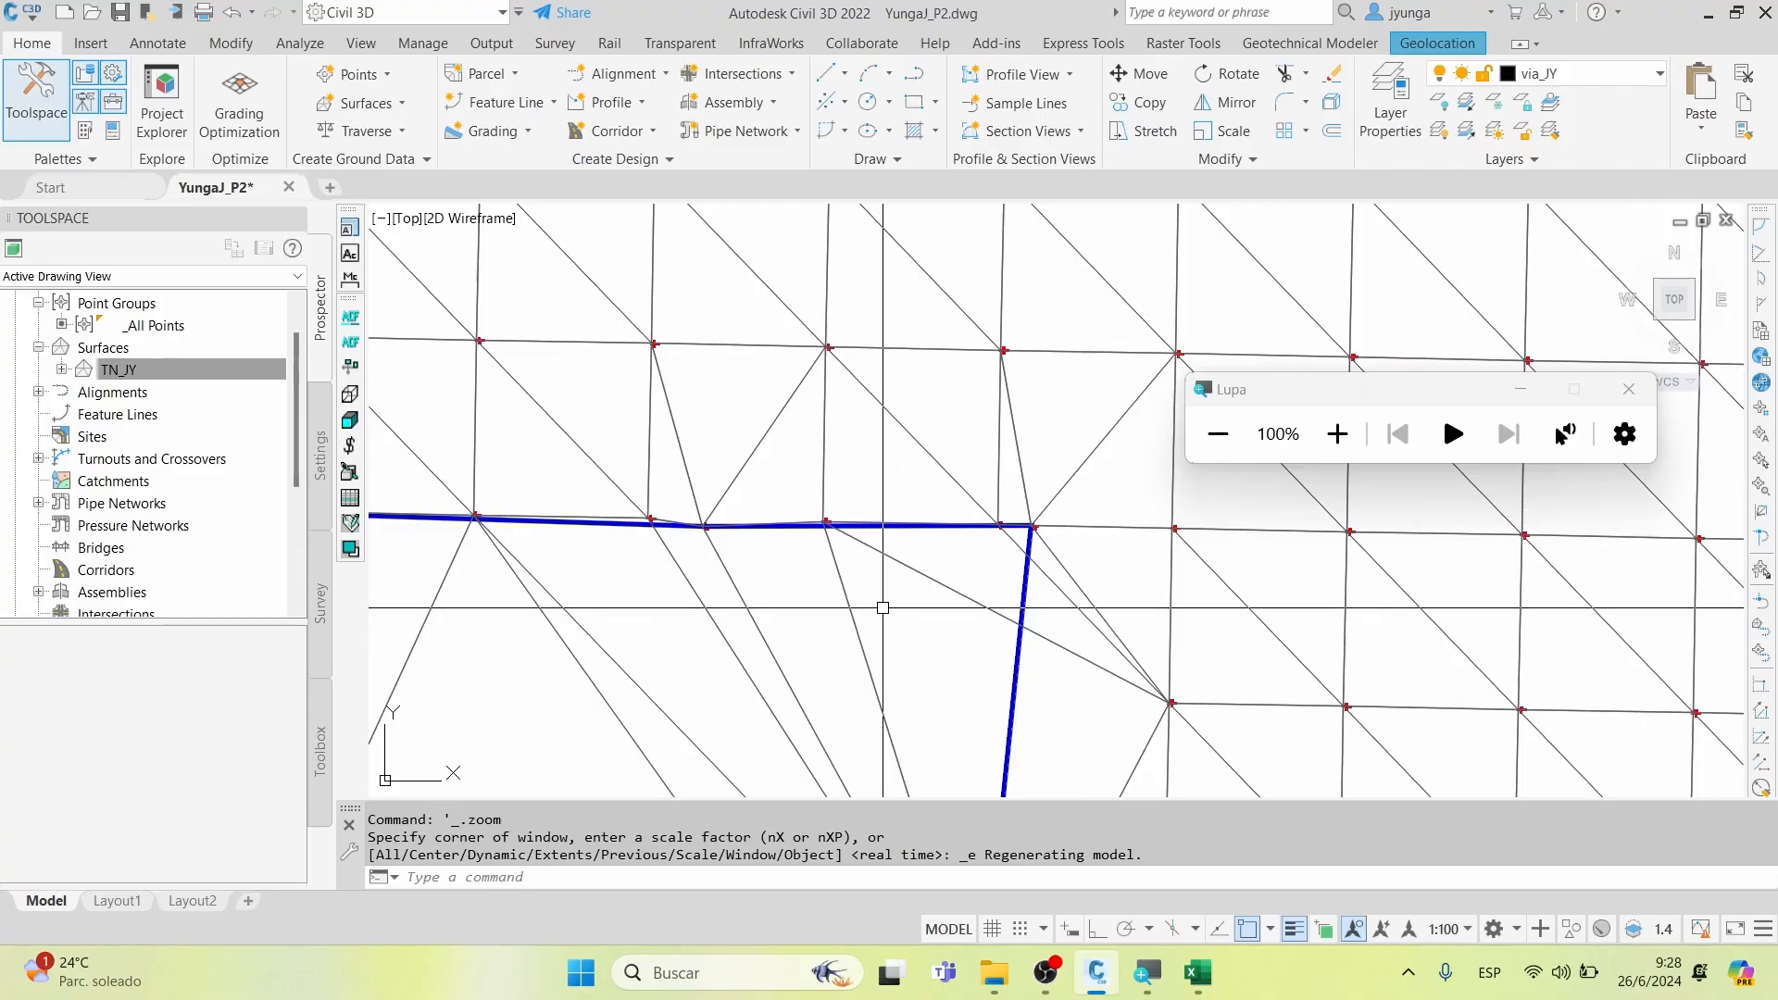
middle_click_drag(557, 573, 806, 572)
middle_click_drag(581, 541, 778, 550)
mouse_move(778, 551)
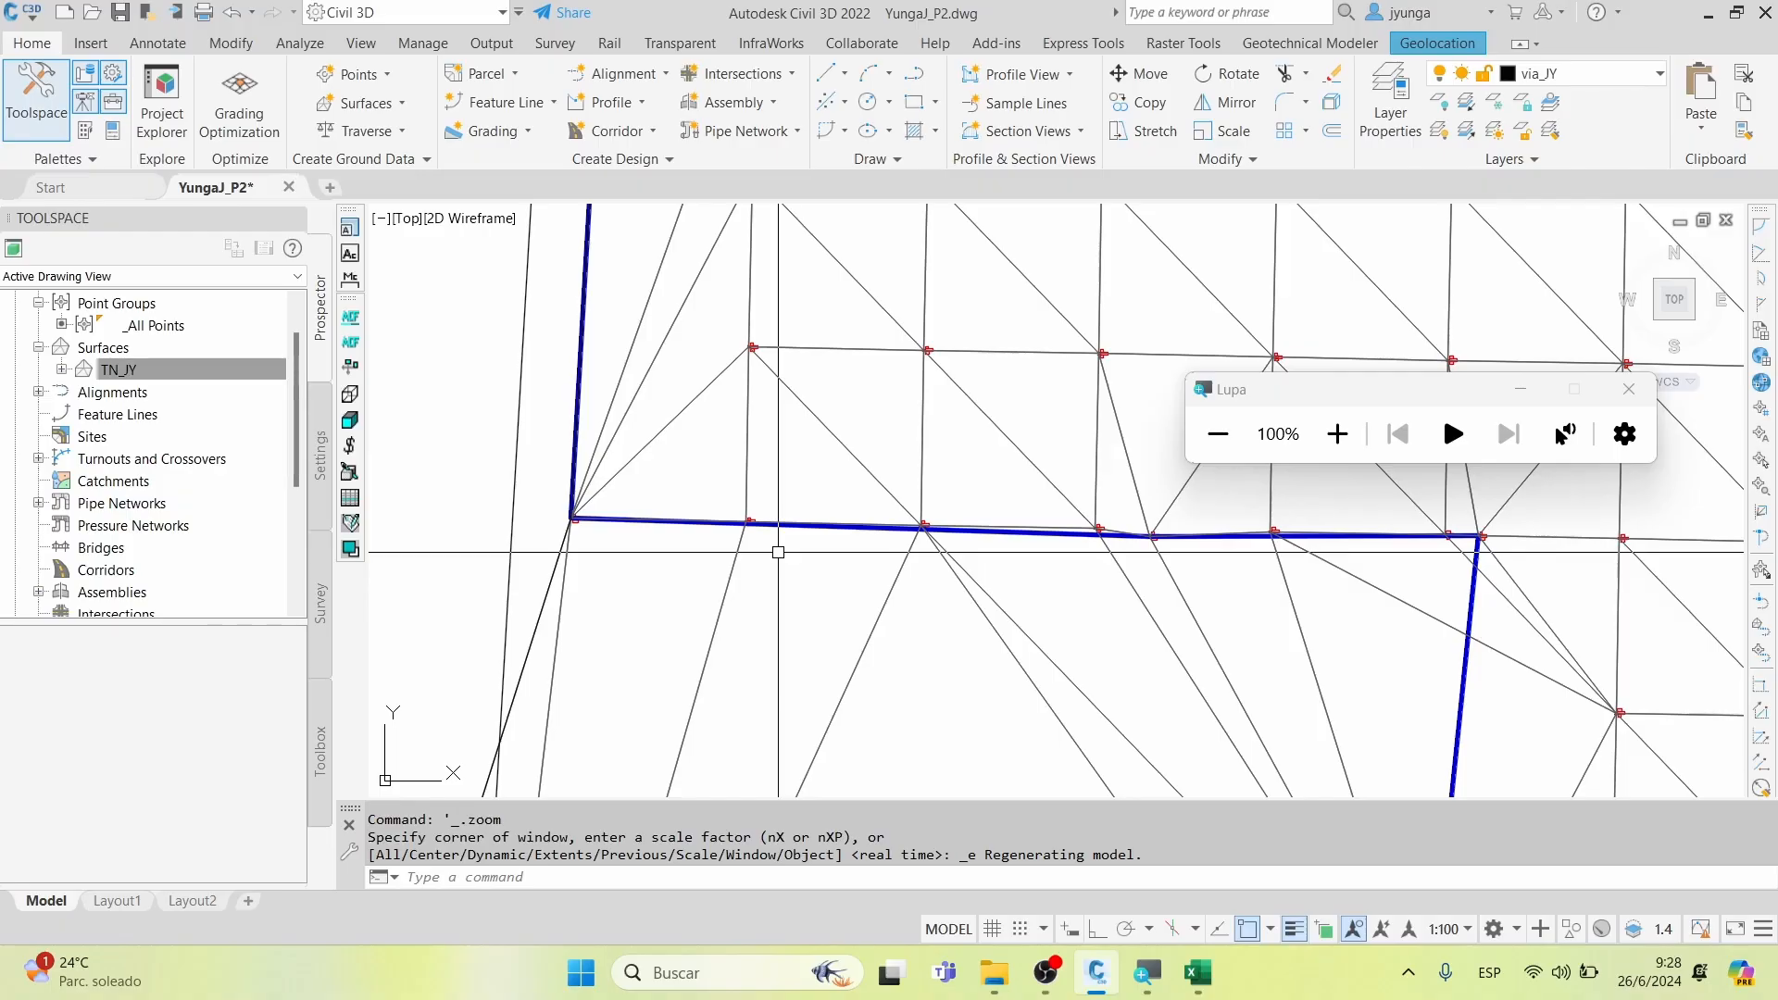
middle_click_drag(1043, 572, 791, 611)
mouse_move(1047, 692)
middle_mouse_down()
mouse_move(980, 667)
mouse_move(843, 536)
middle_mouse_up()
middle_click_drag(1046, 546, 968, 418)
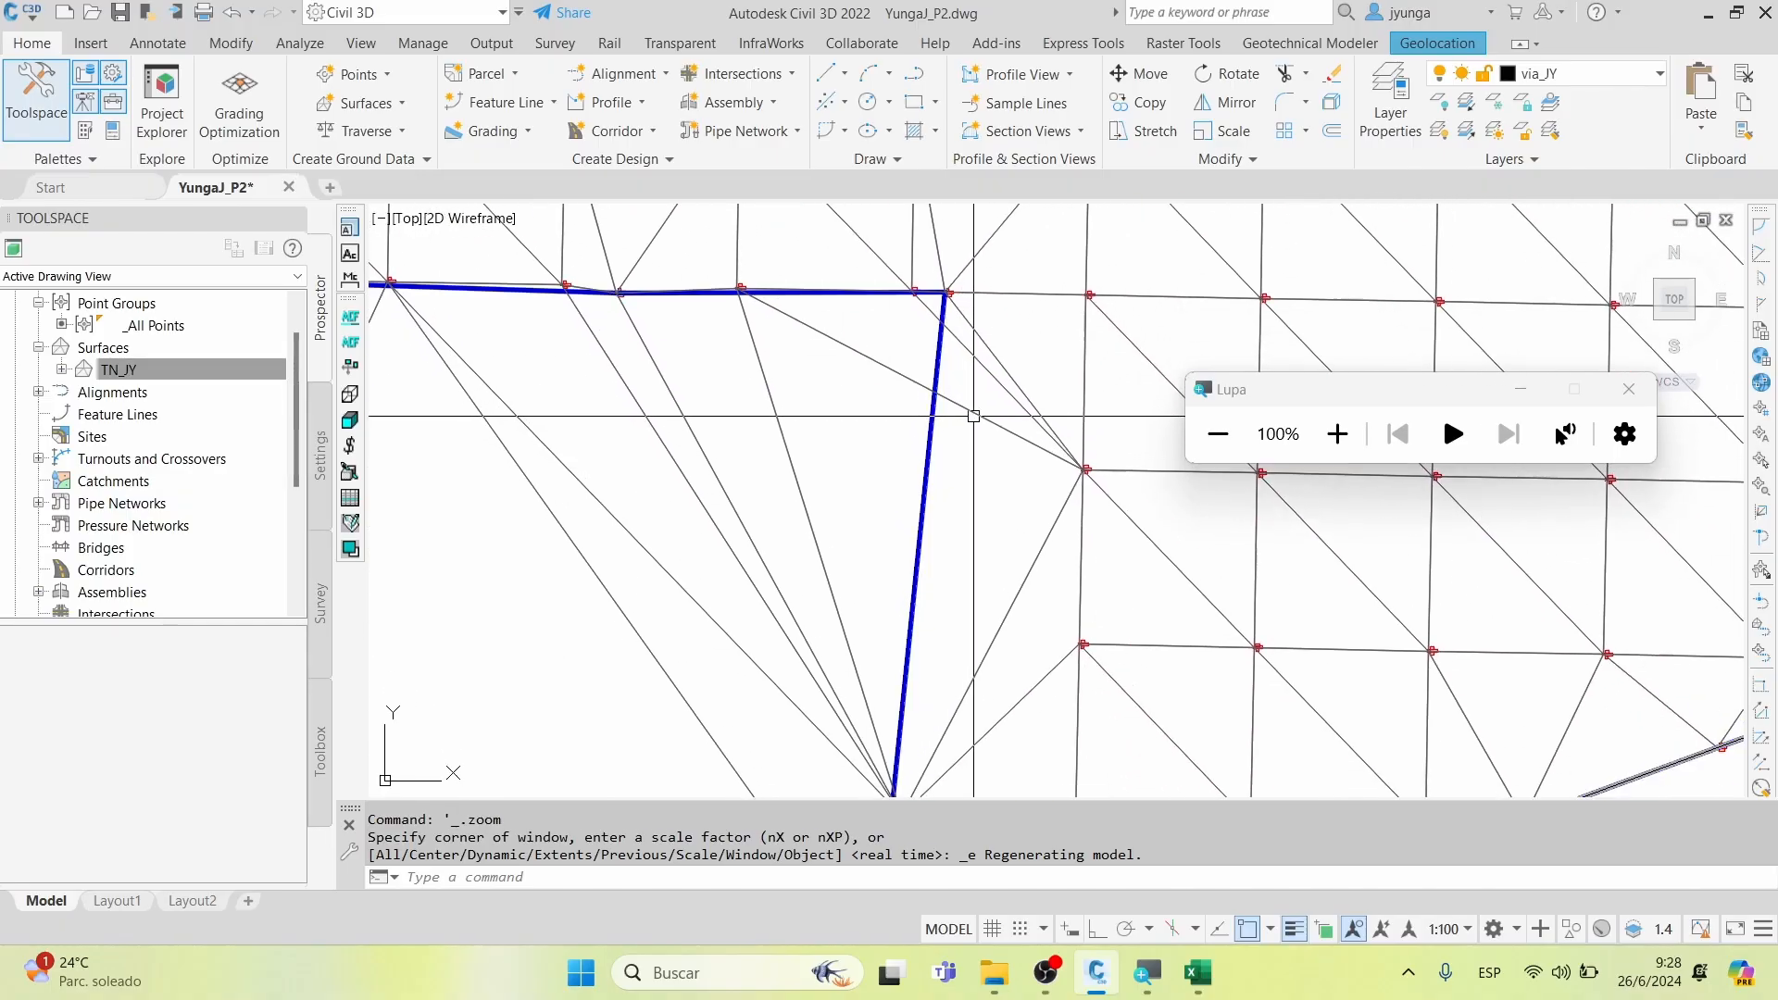
left_click(972, 414)
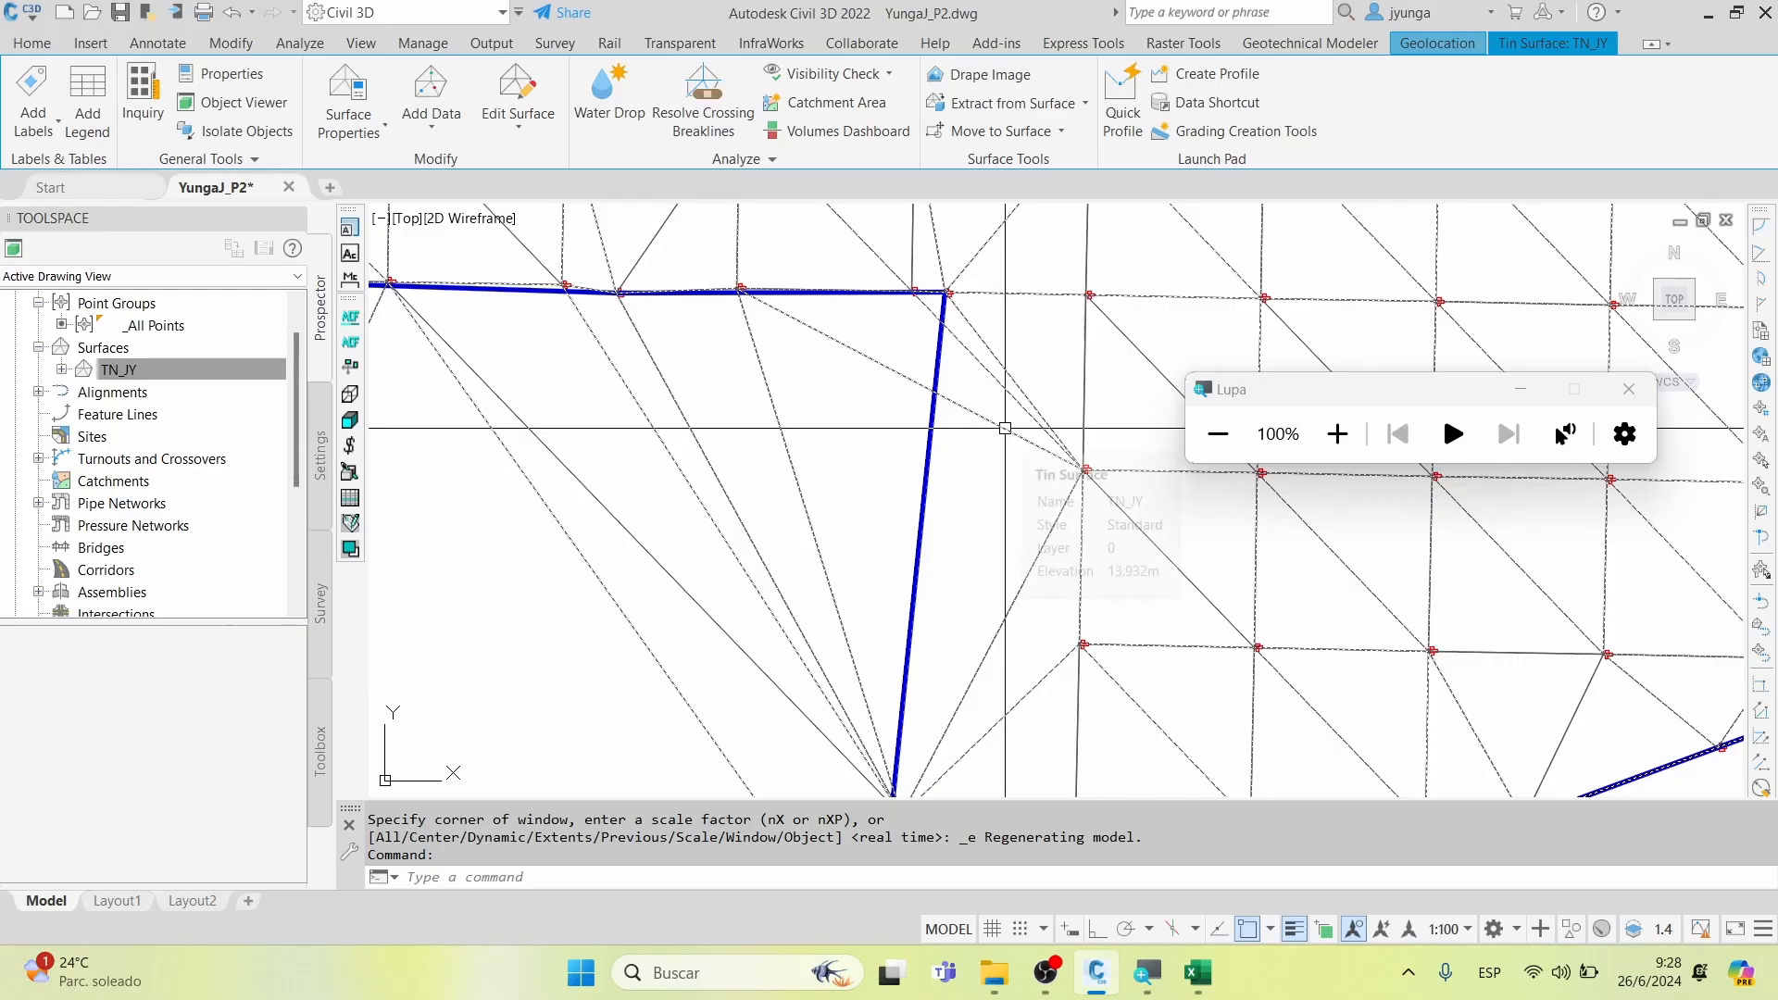
mouse_move(993, 448)
middle_mouse_down()
mouse_move(983, 409)
mouse_move(930, 427)
middle_mouse_up()
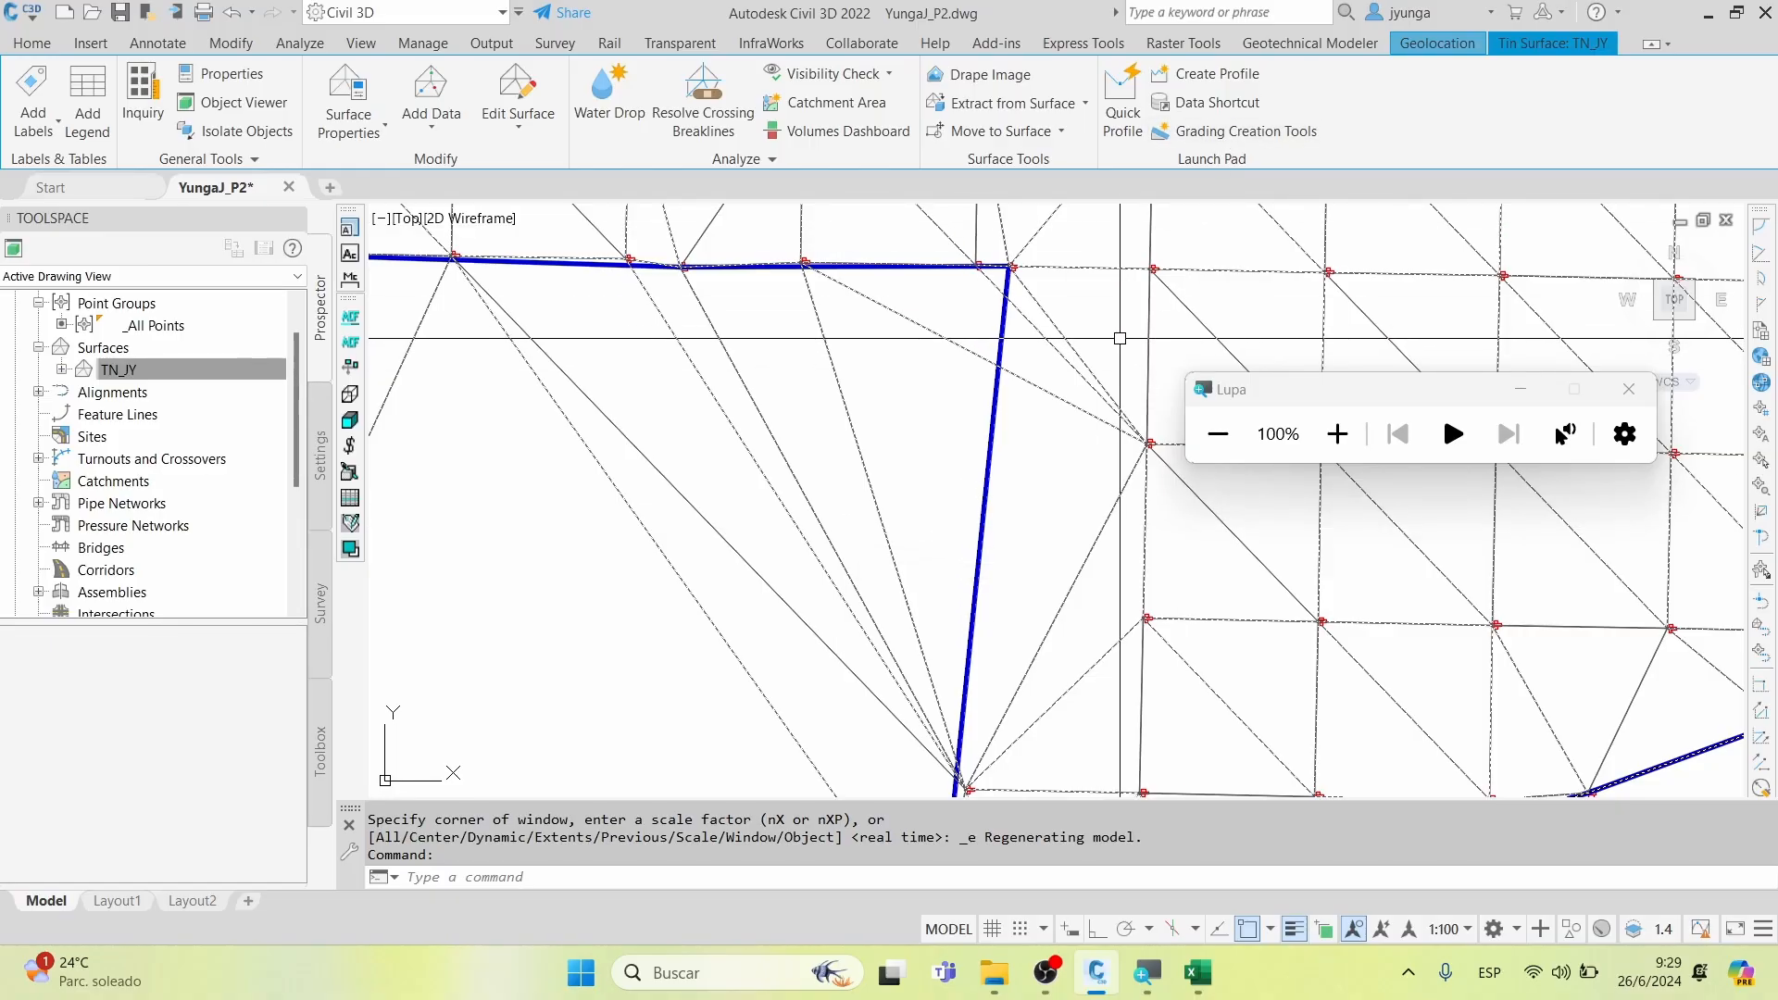
key("Escape")
key("Escape")
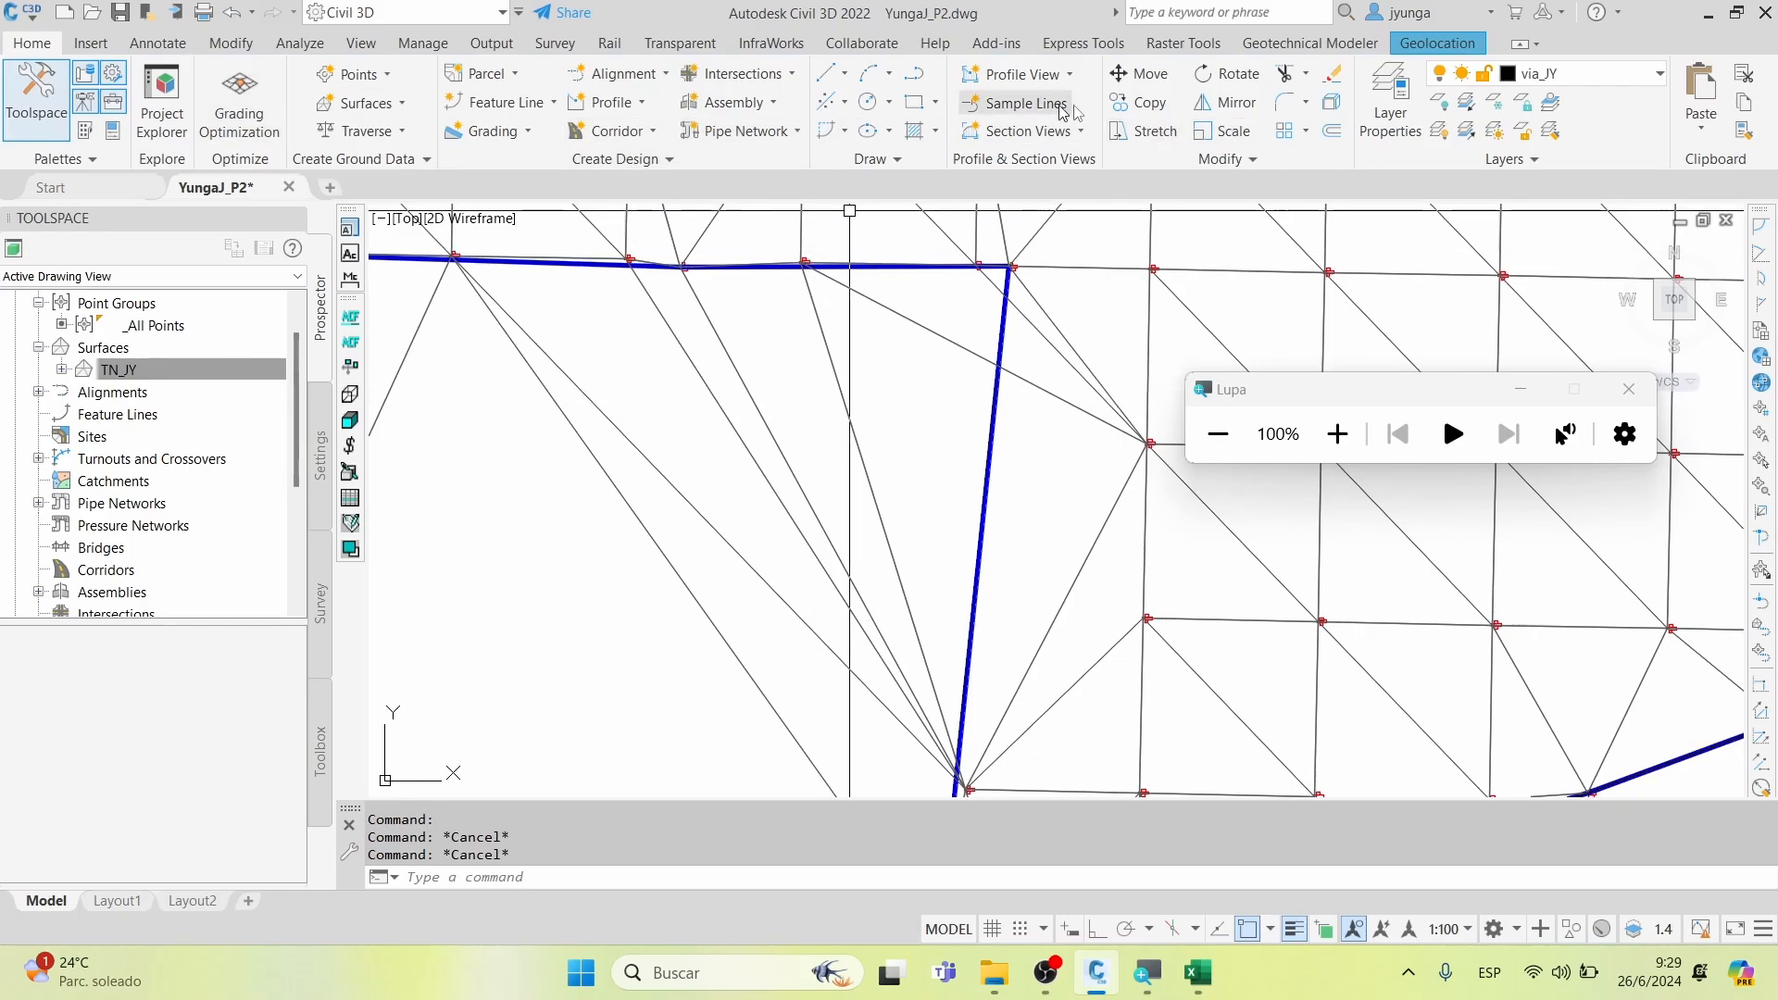
Use Swap Edge on TN_JY to flip the two triangle edges crossing the blue boundary just below the notch's inner corner
left_click(945, 340)
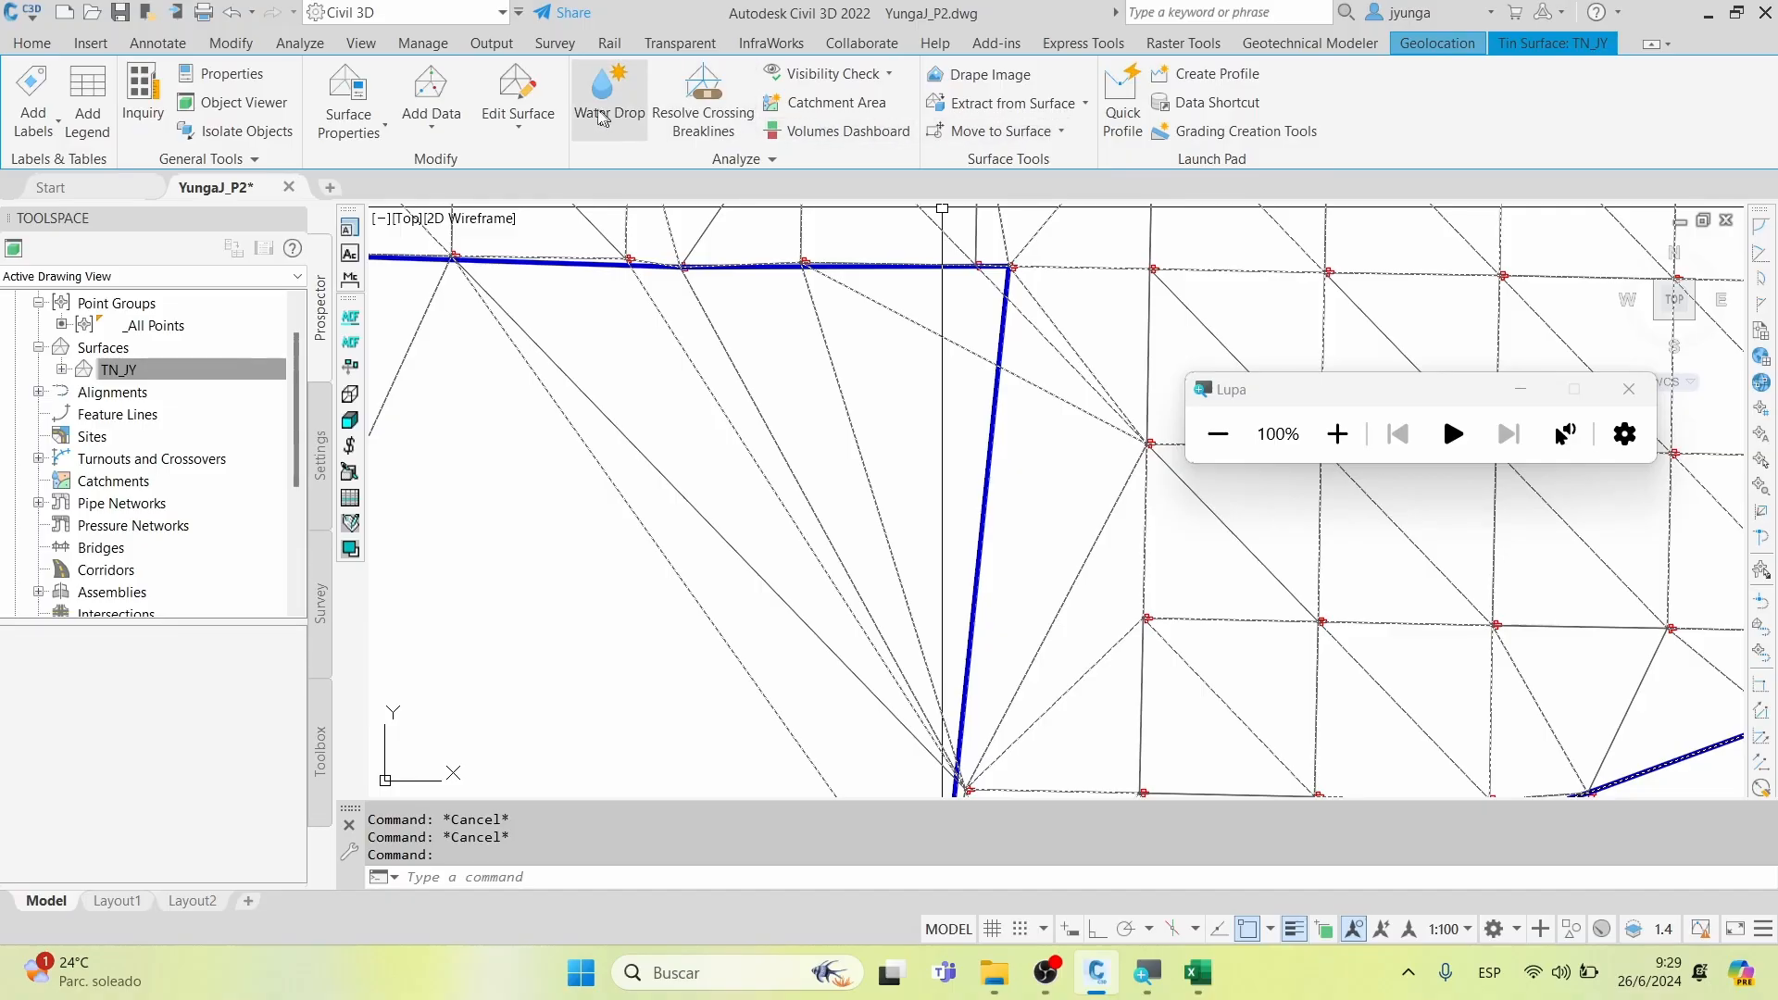
left_click(522, 135)
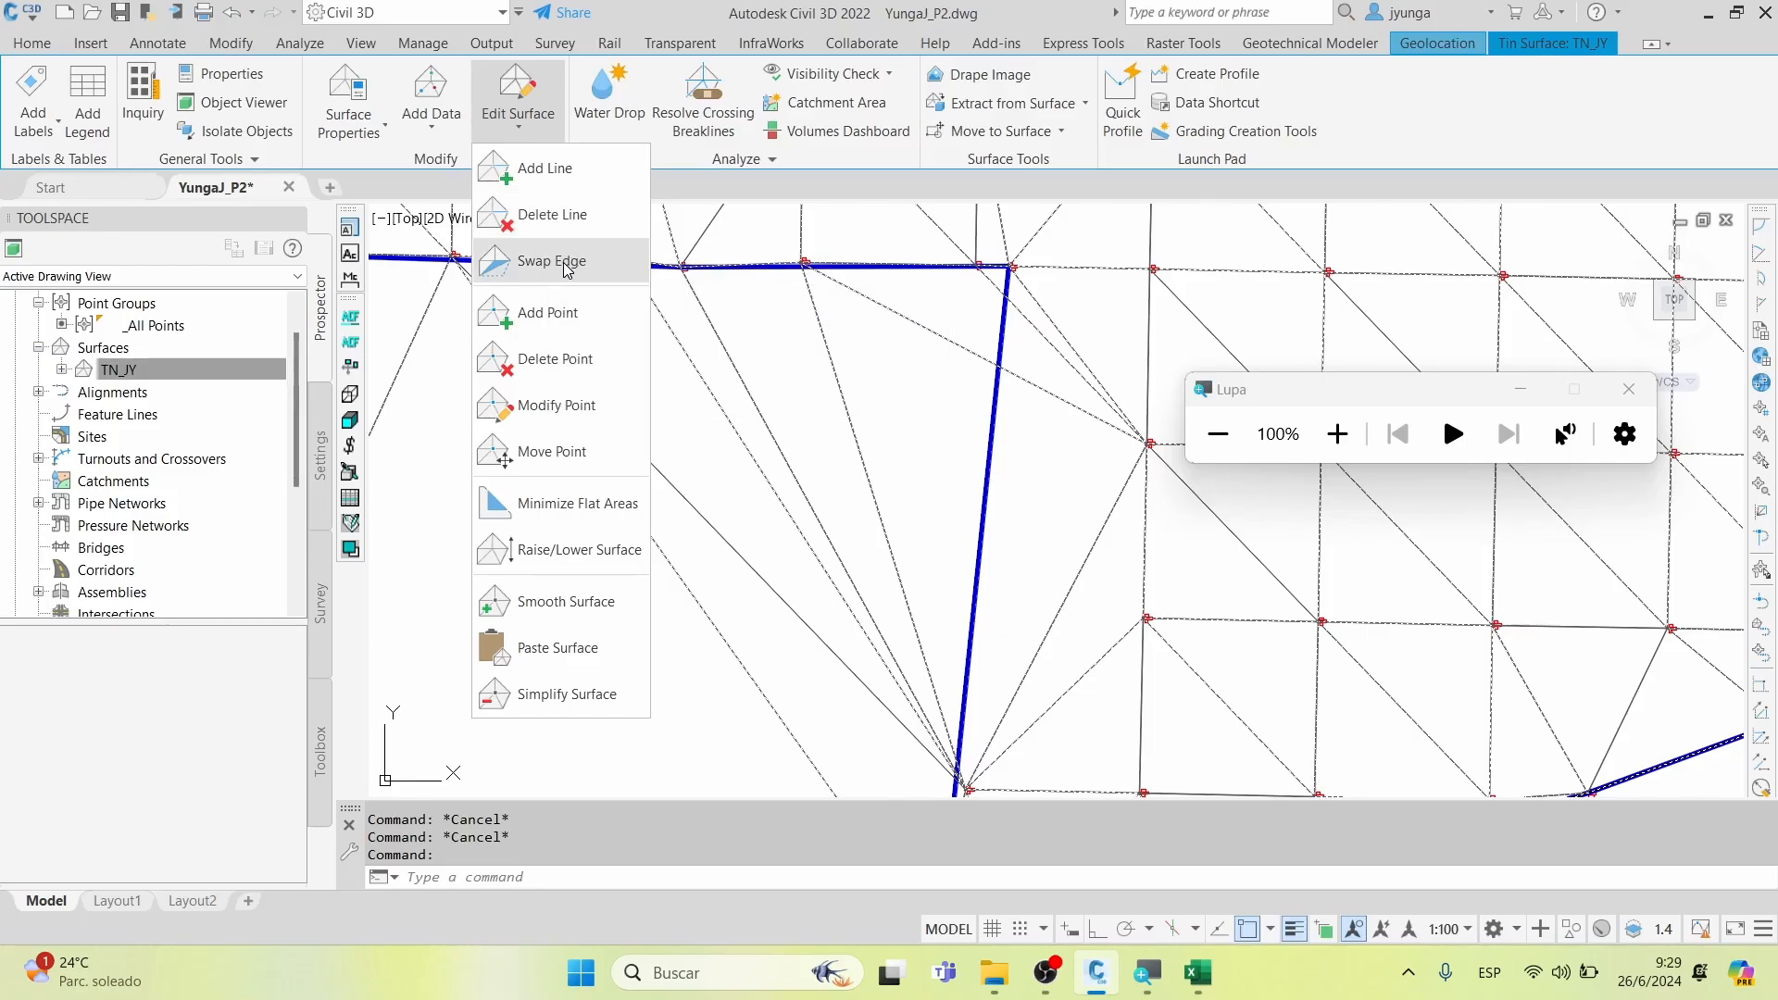
left_click(568, 264)
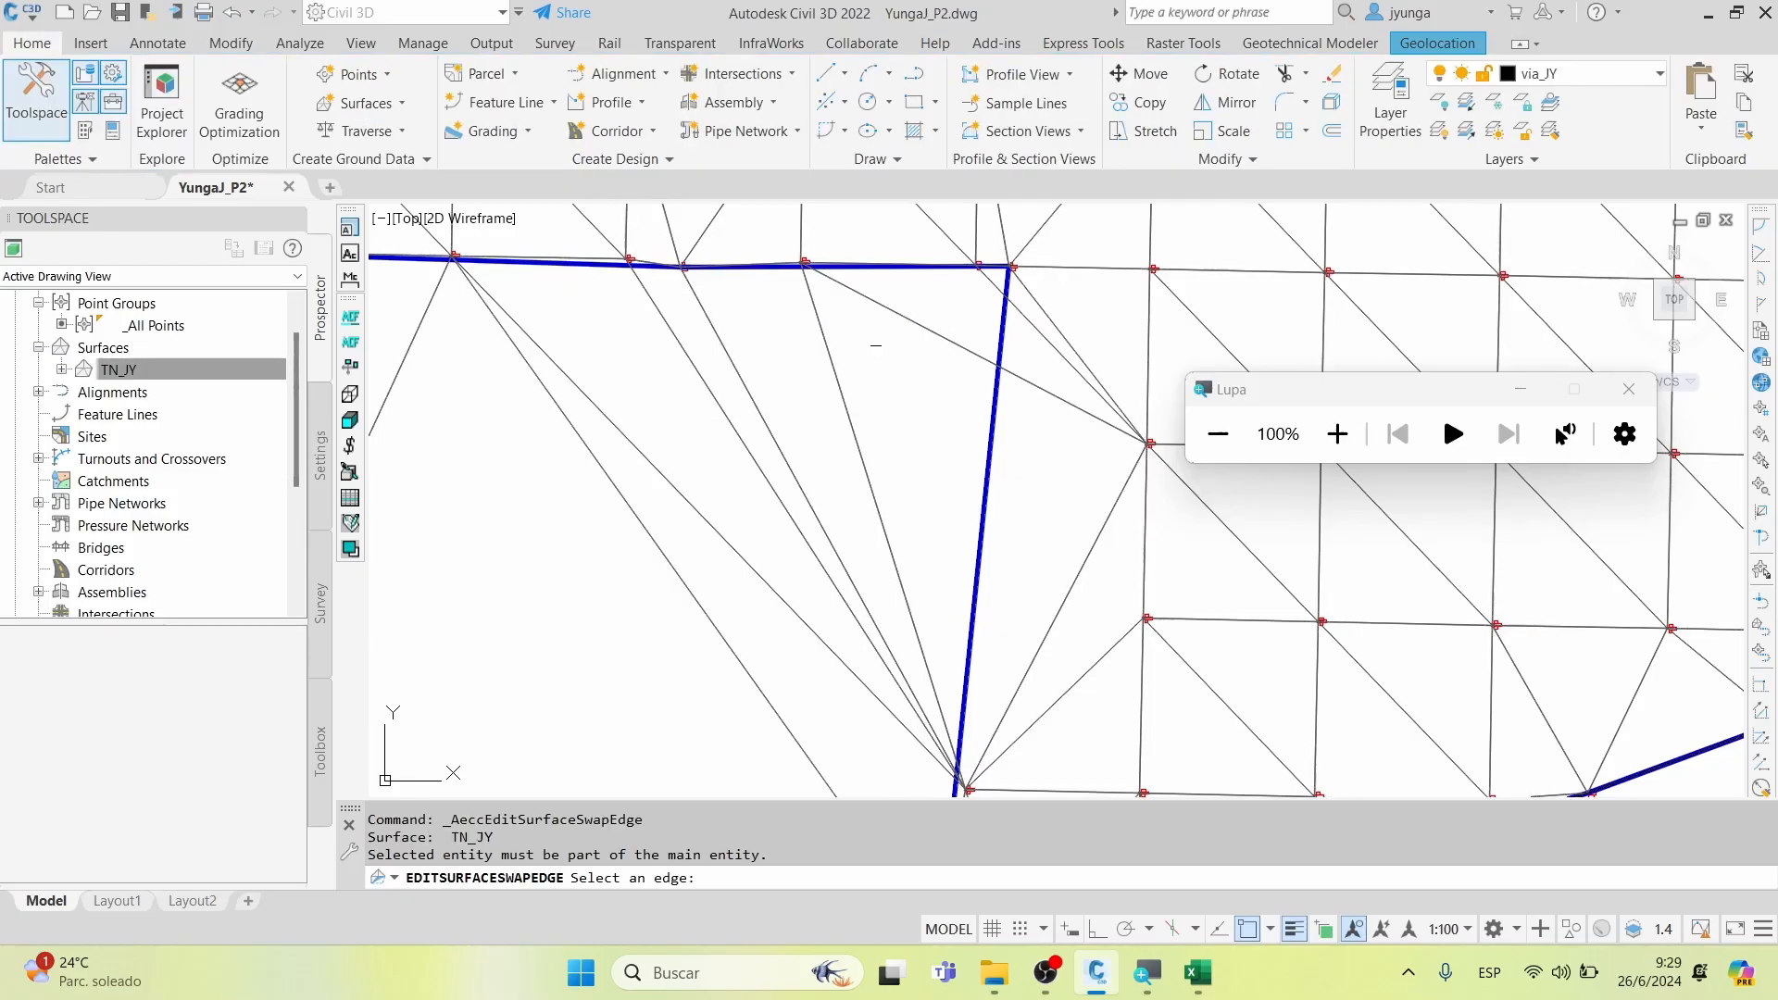
left_click(949, 343)
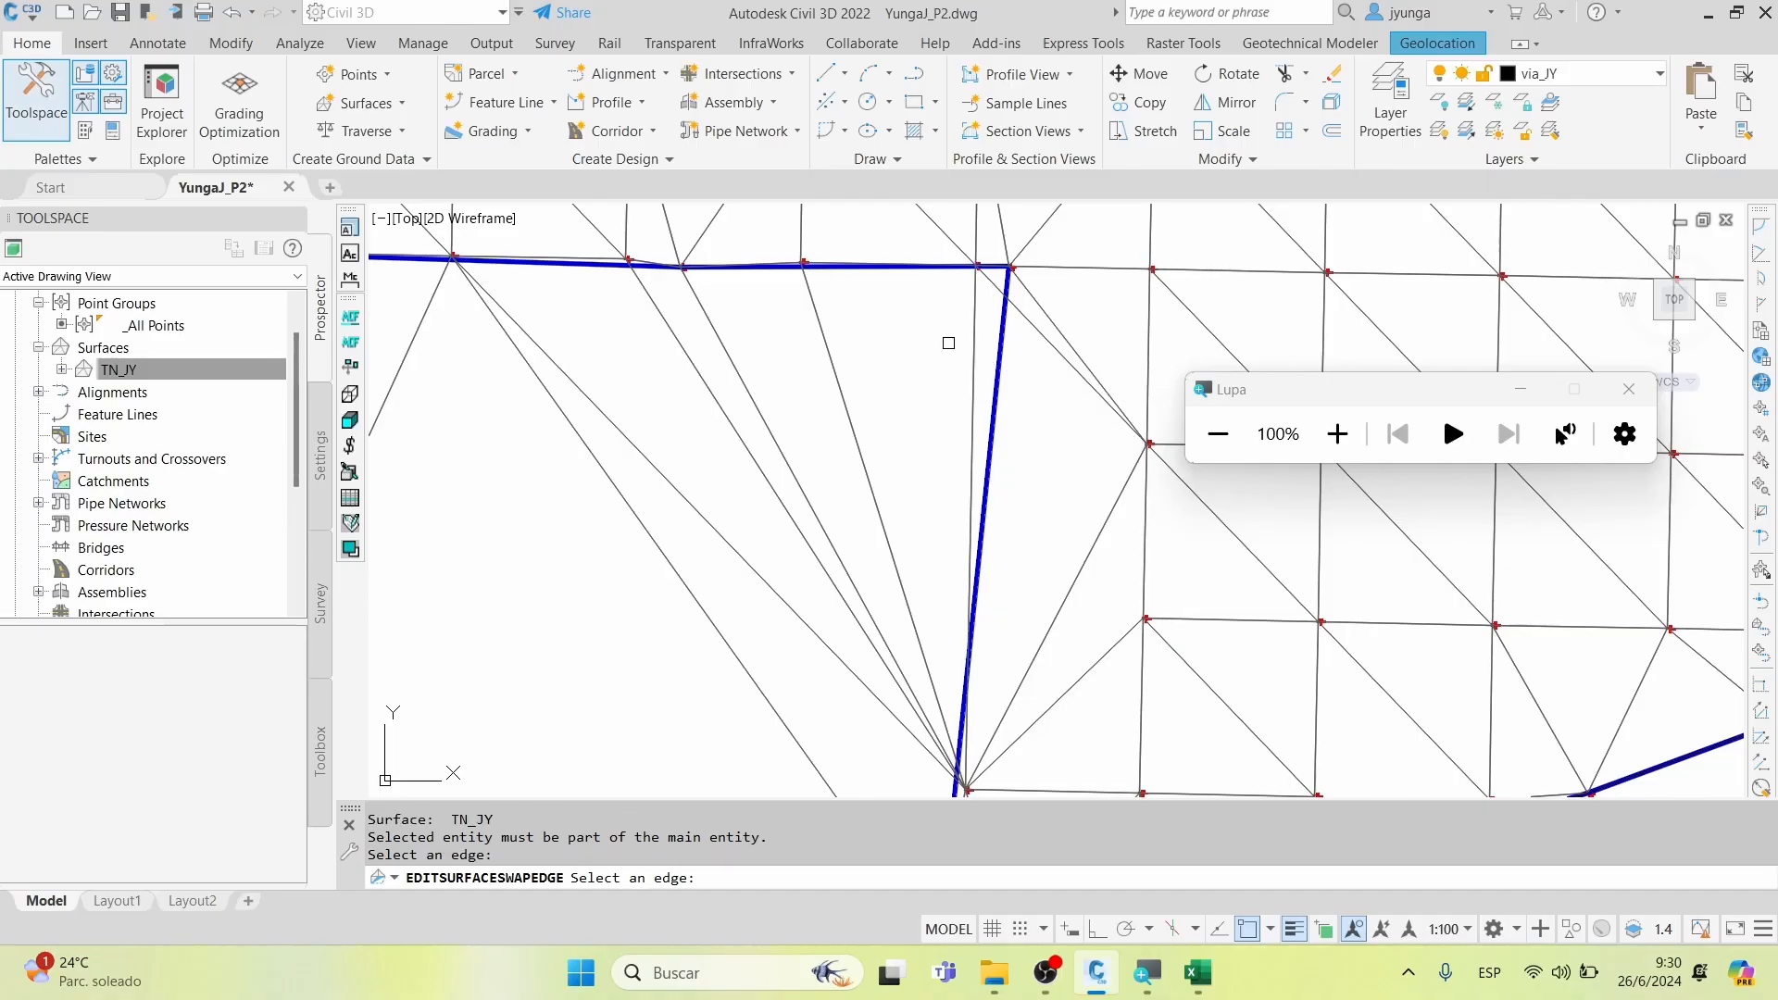
left_click(1022, 313)
Swap the nearest triangle edge outside the notch's short side that ends at the point near its lower end
middle_click_drag(1018, 480, 1048, 349)
scroll(1008, 639, "up", 4)
scroll(998, 565, "down", 4)
scroll(990, 531, "down", 2)
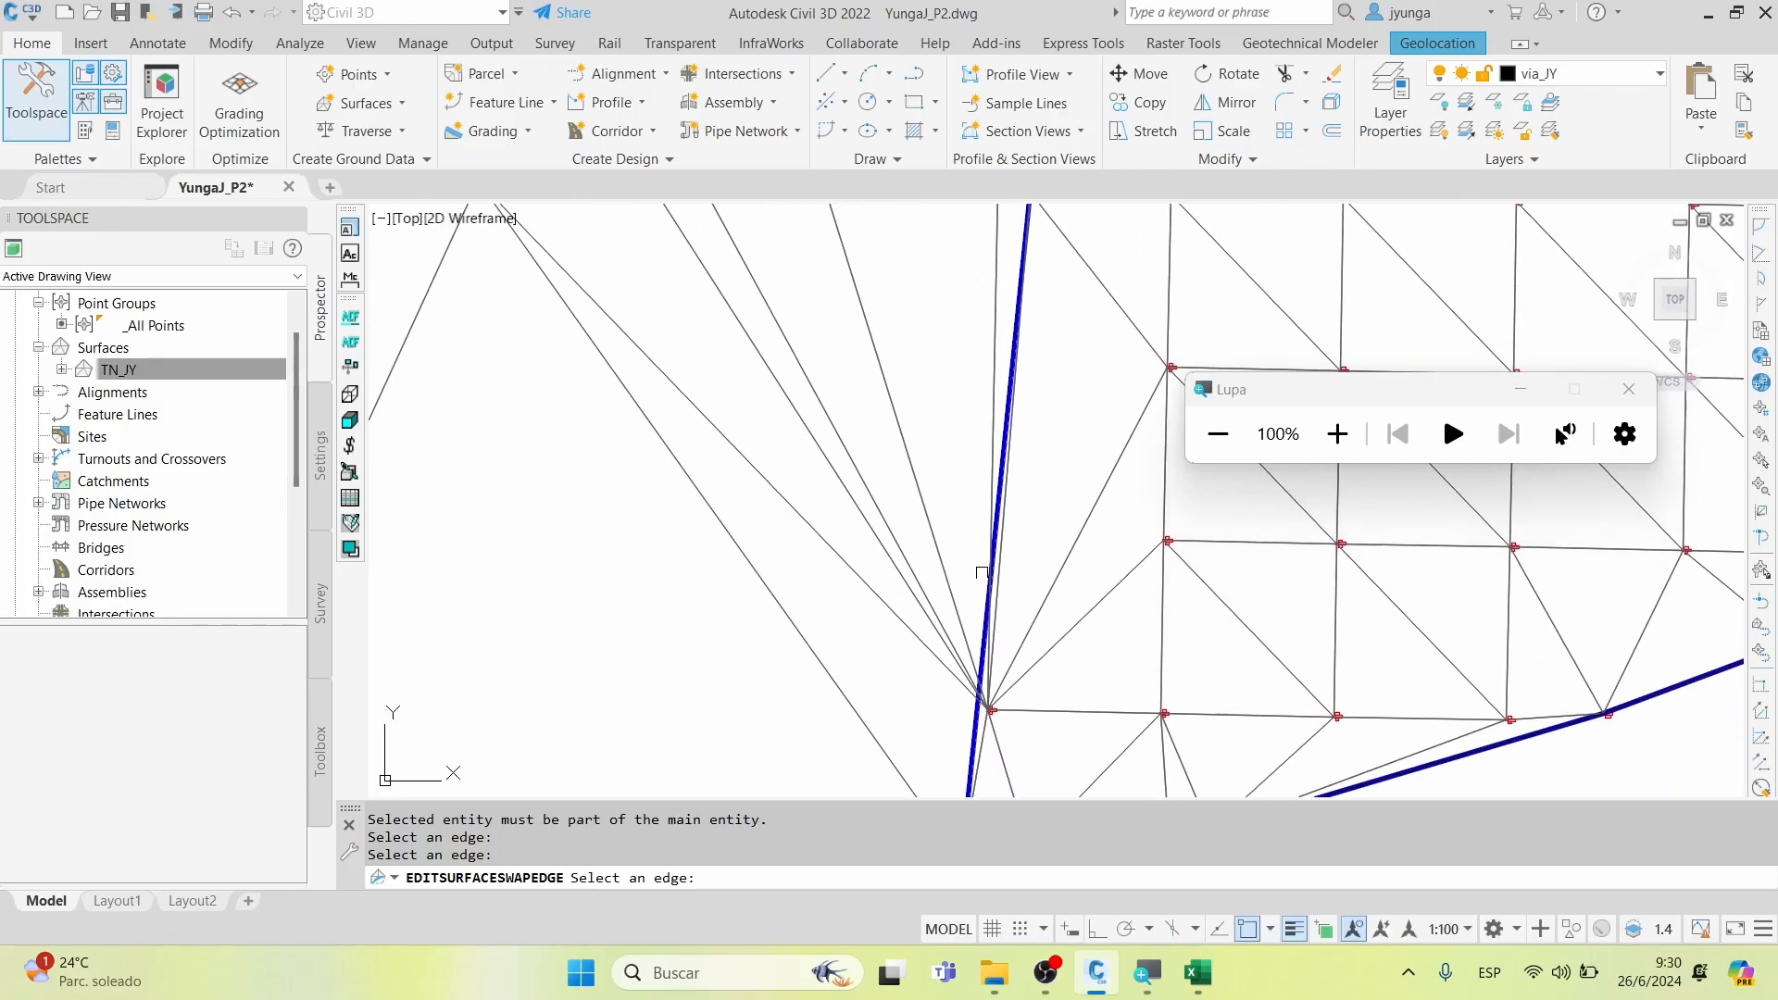
left_click(940, 508)
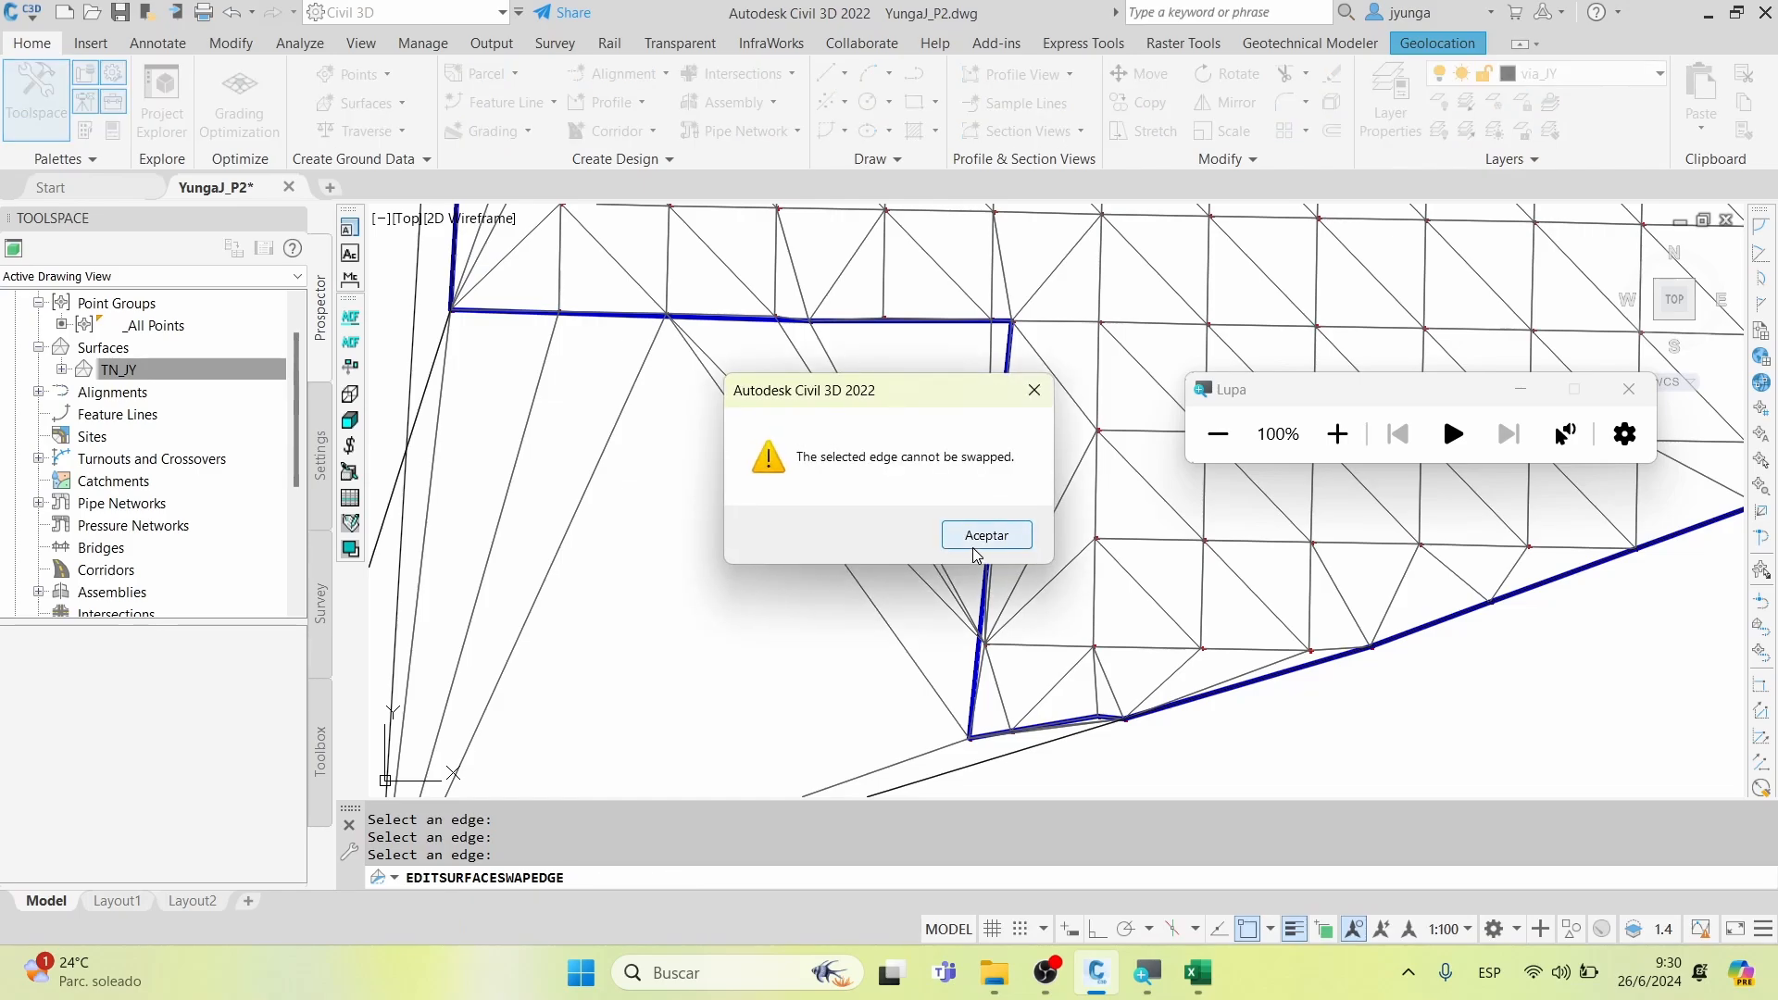
left_click(972, 535)
Swap two more outer triangle edges so they end at the boundary's lower corner, and finish edge swapping
scroll(988, 666, "up", 6)
middle_click_drag(989, 667, 1001, 533)
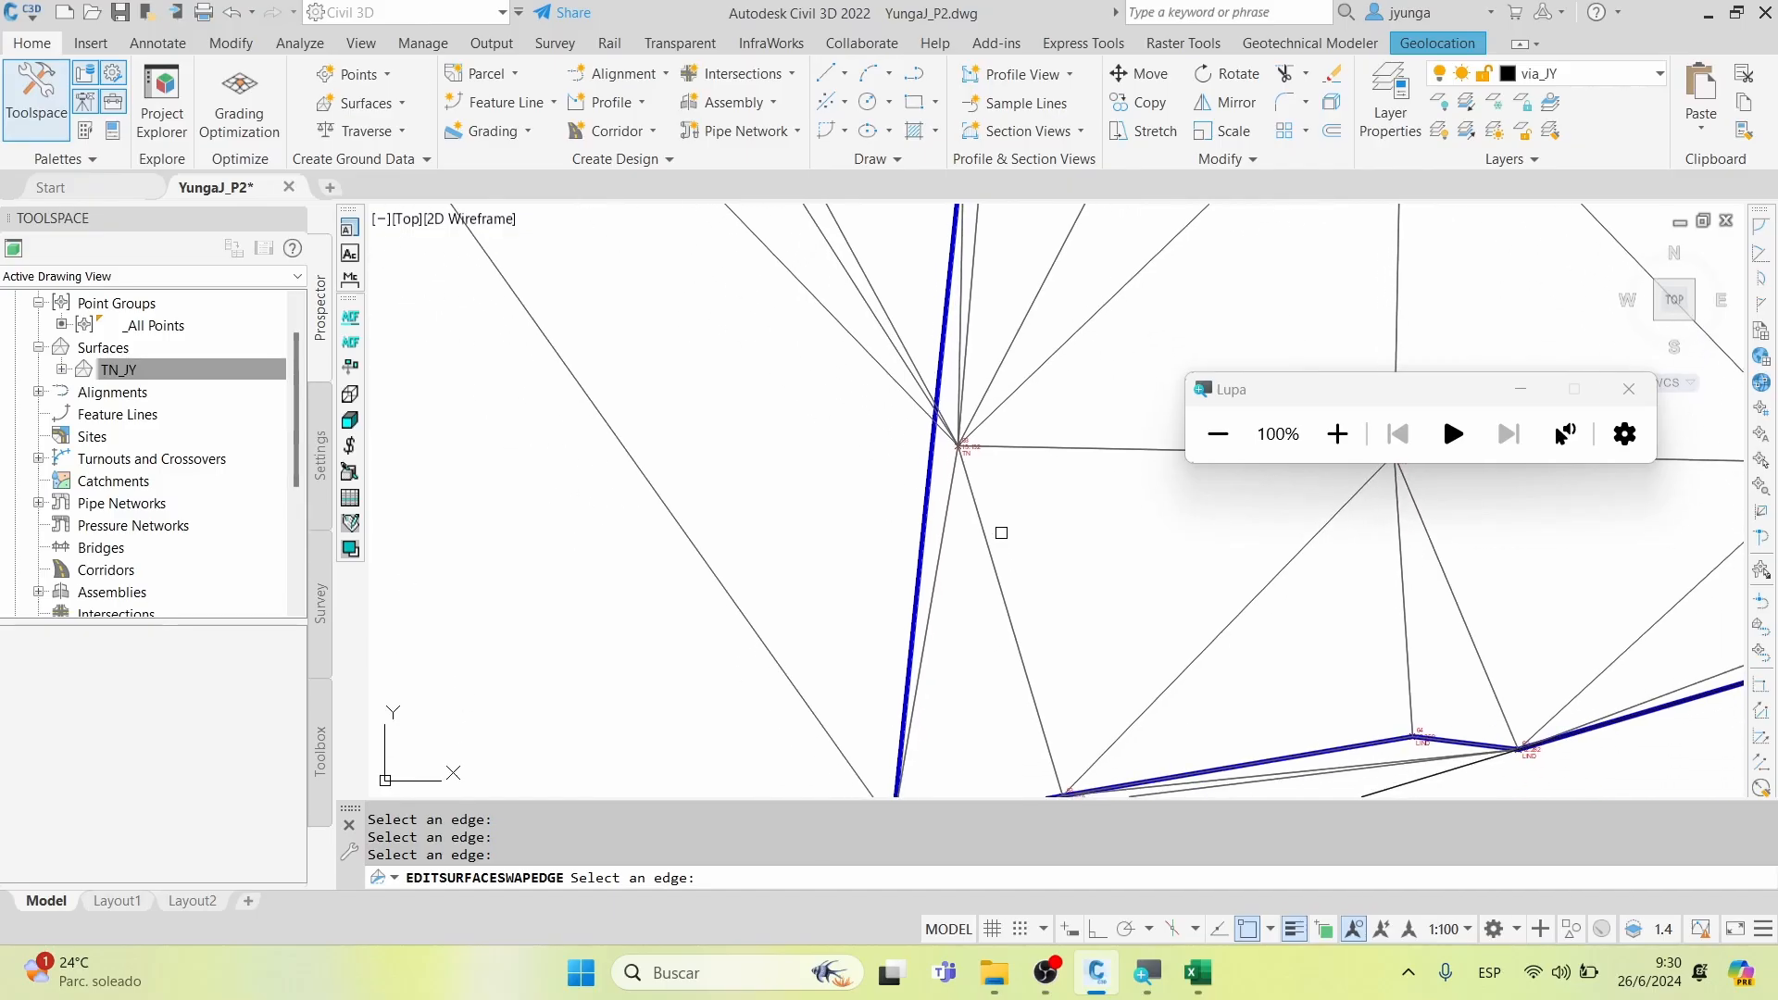
scroll(969, 507, "down", 2)
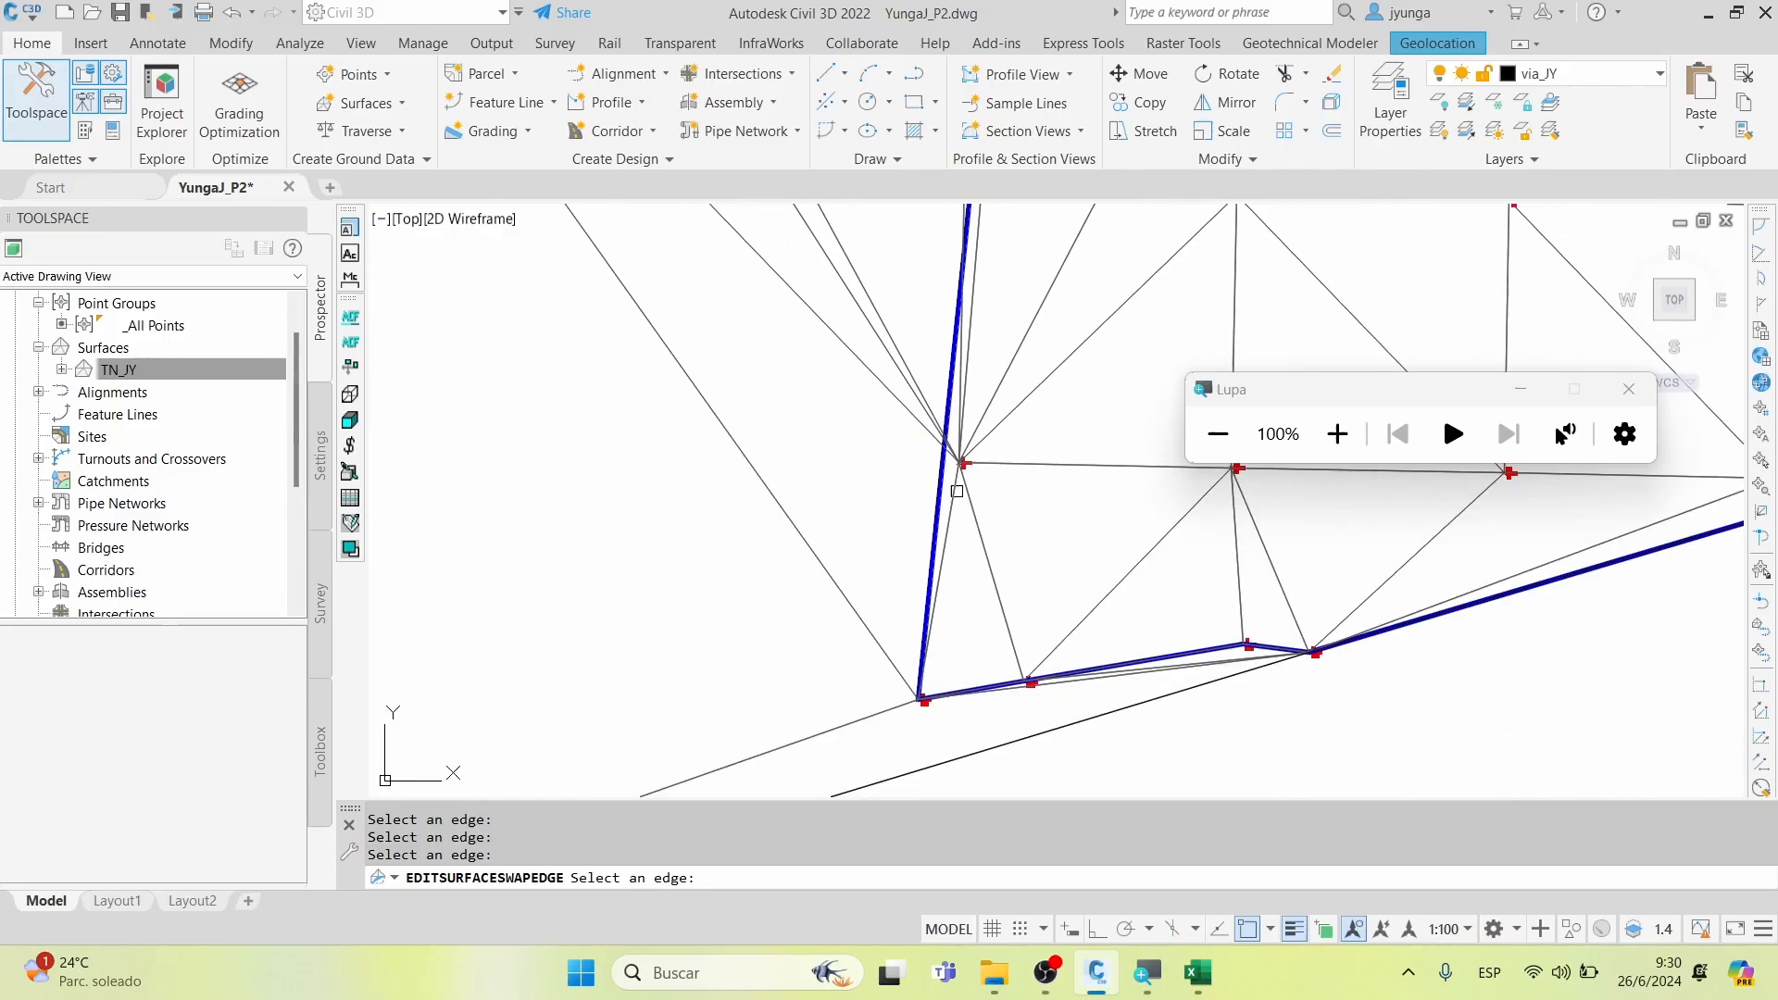
left_click(913, 418)
middle_click_drag(906, 423, 930, 617)
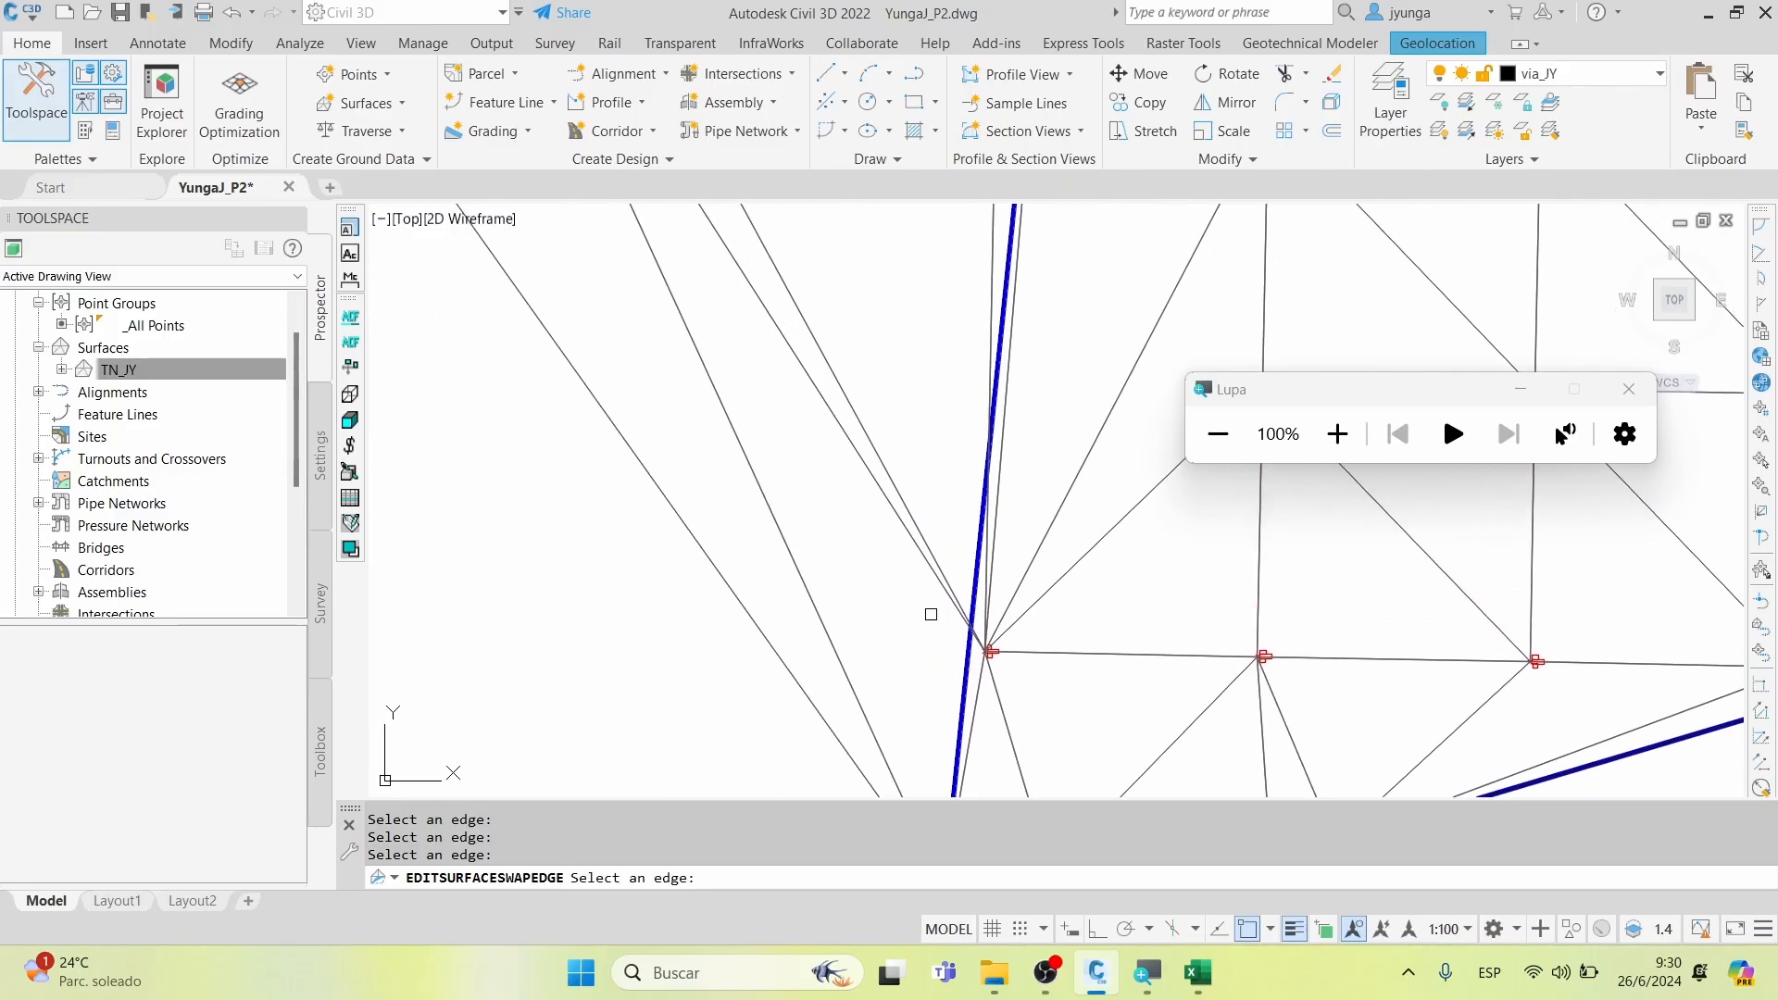
left_click(923, 535)
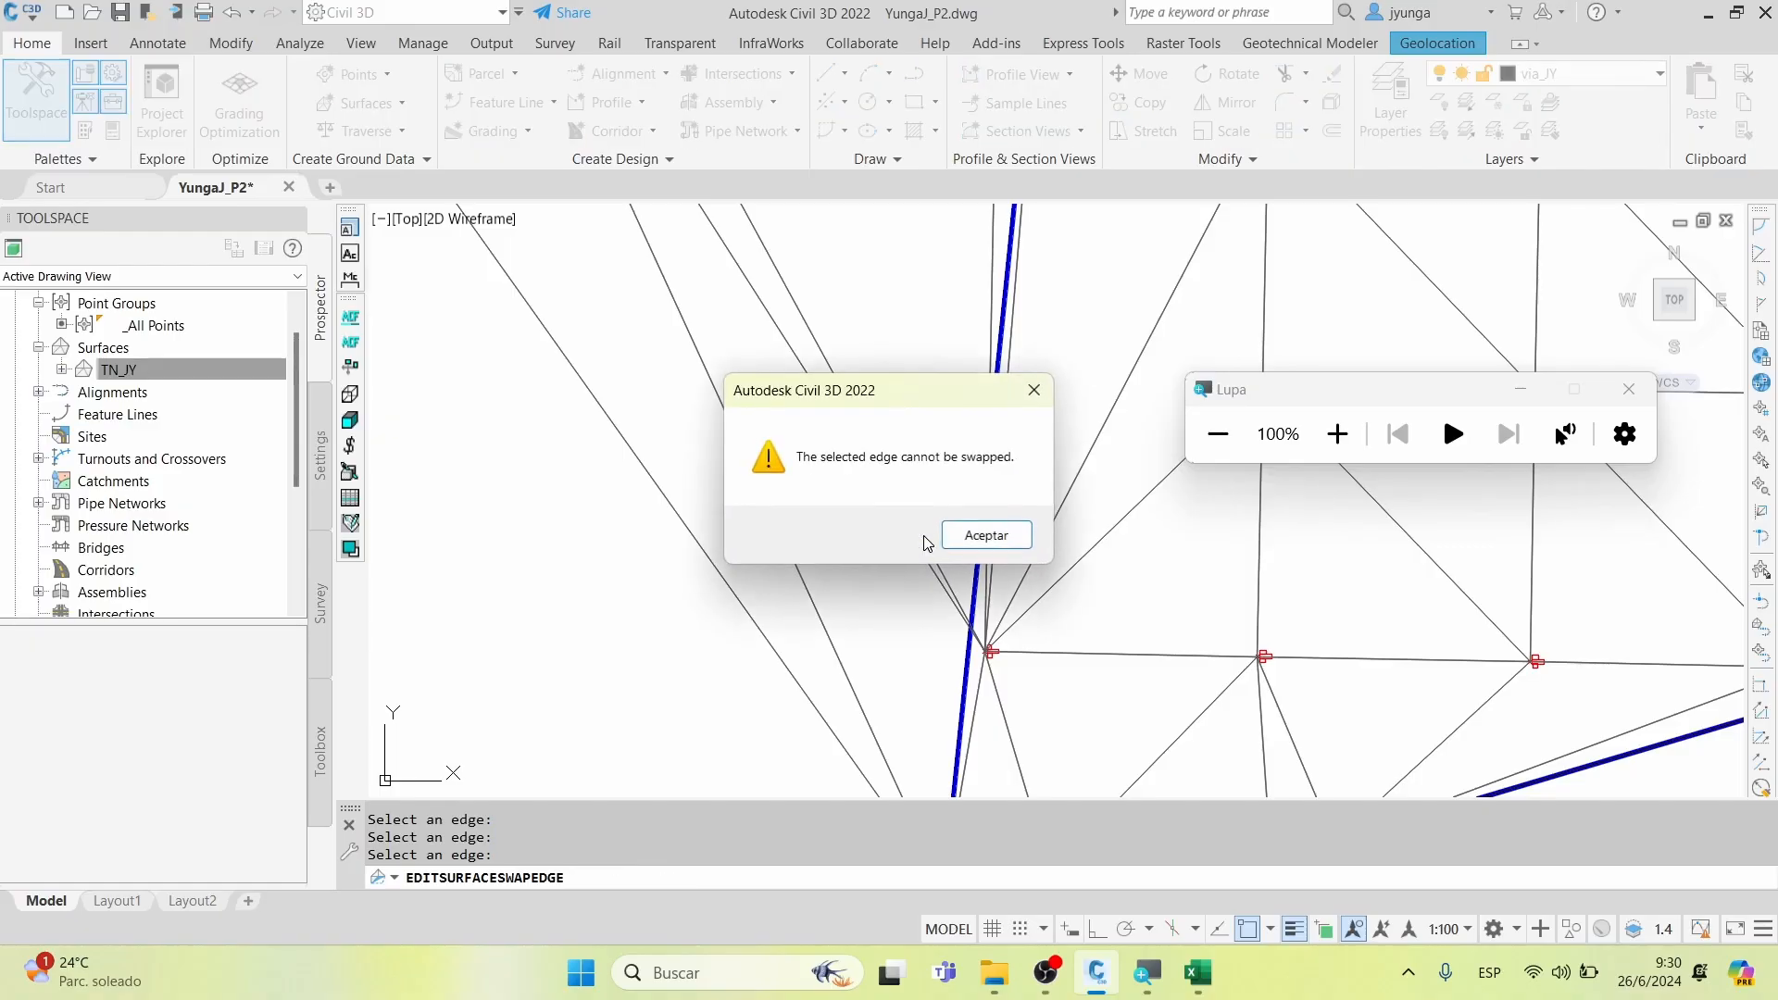
left_click(986, 536)
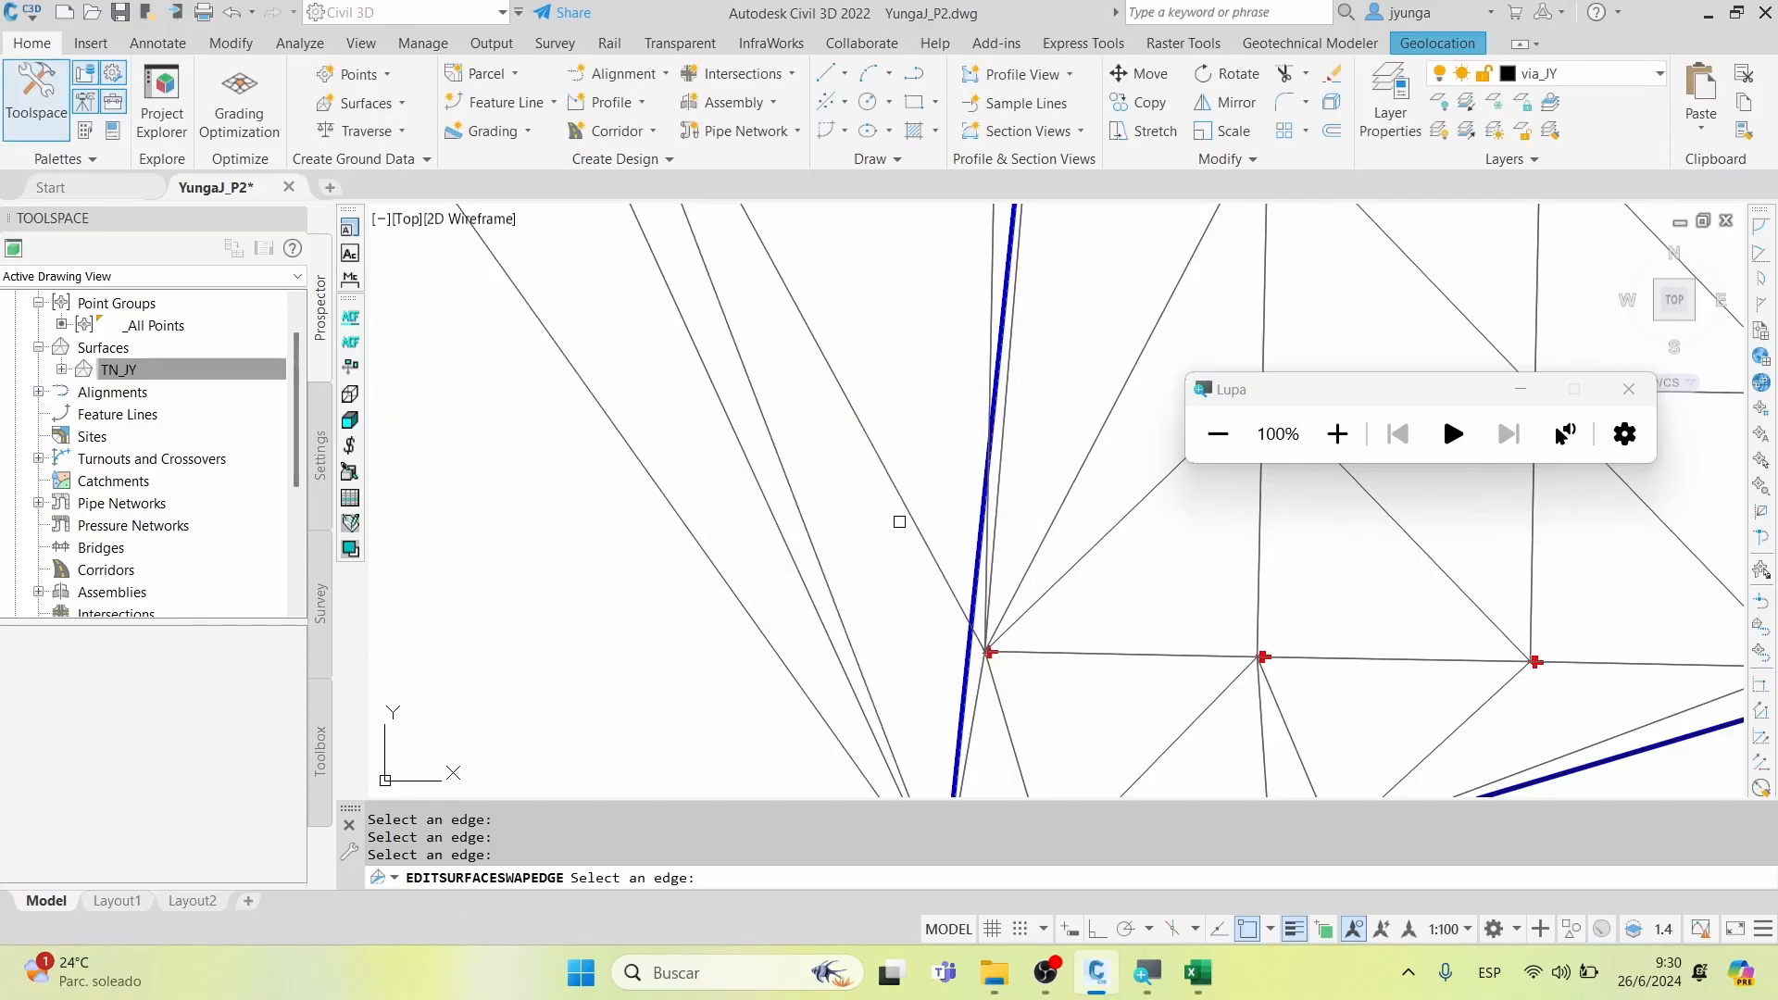
scroll(903, 519, "down", 4)
mouse_move(910, 516)
middle_mouse_down()
mouse_move(926, 555)
mouse_move(960, 542)
middle_mouse_up()
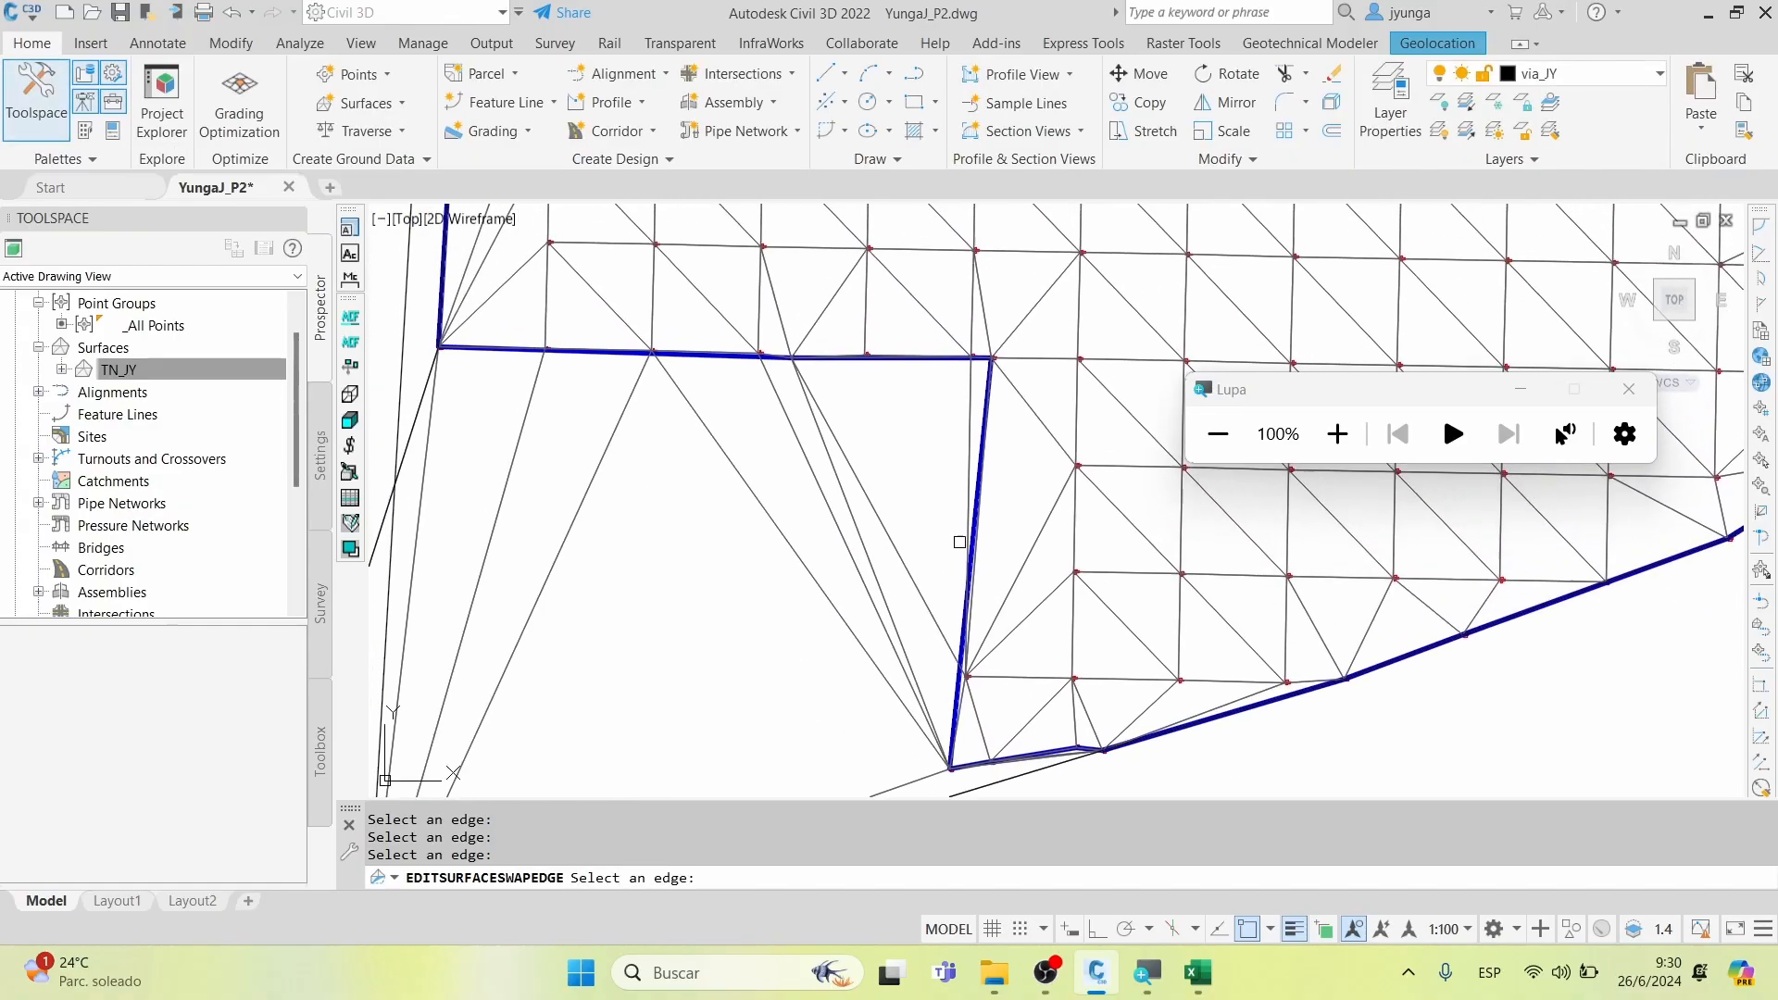
key("Return")
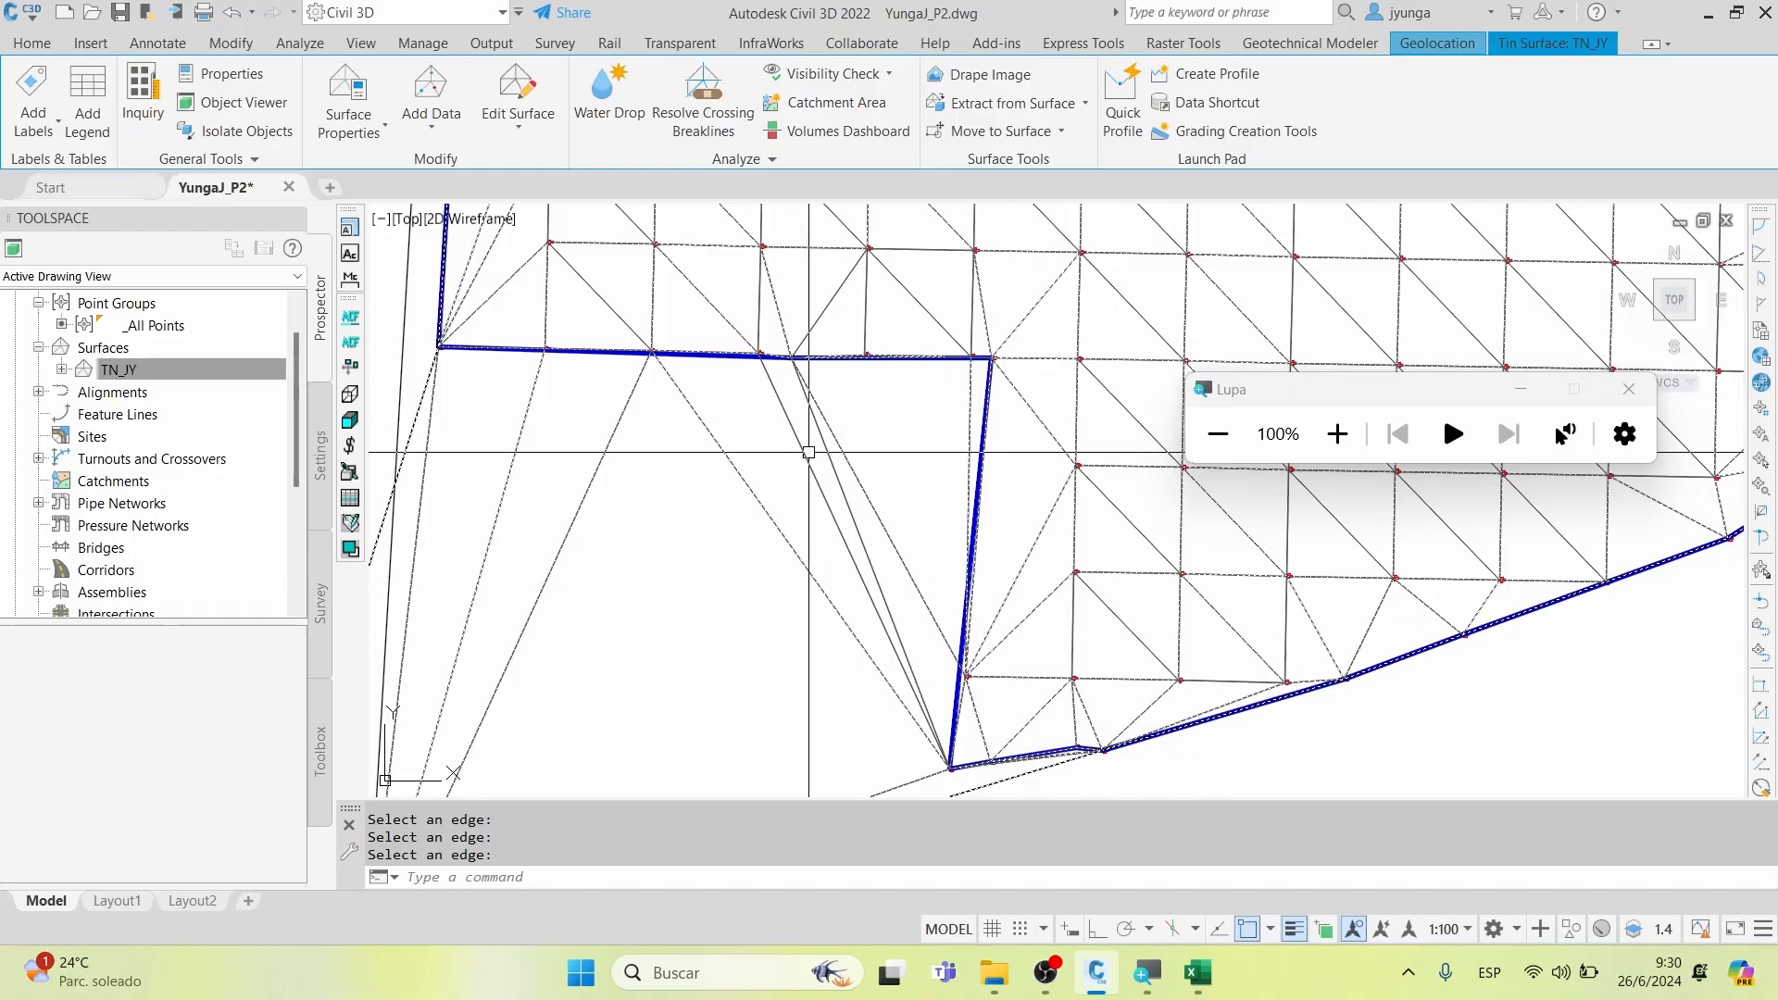
Use Delete Line on TN_JY to remove the long triangle edges fanning across the notch outside the blue boundary
left_click(519, 135)
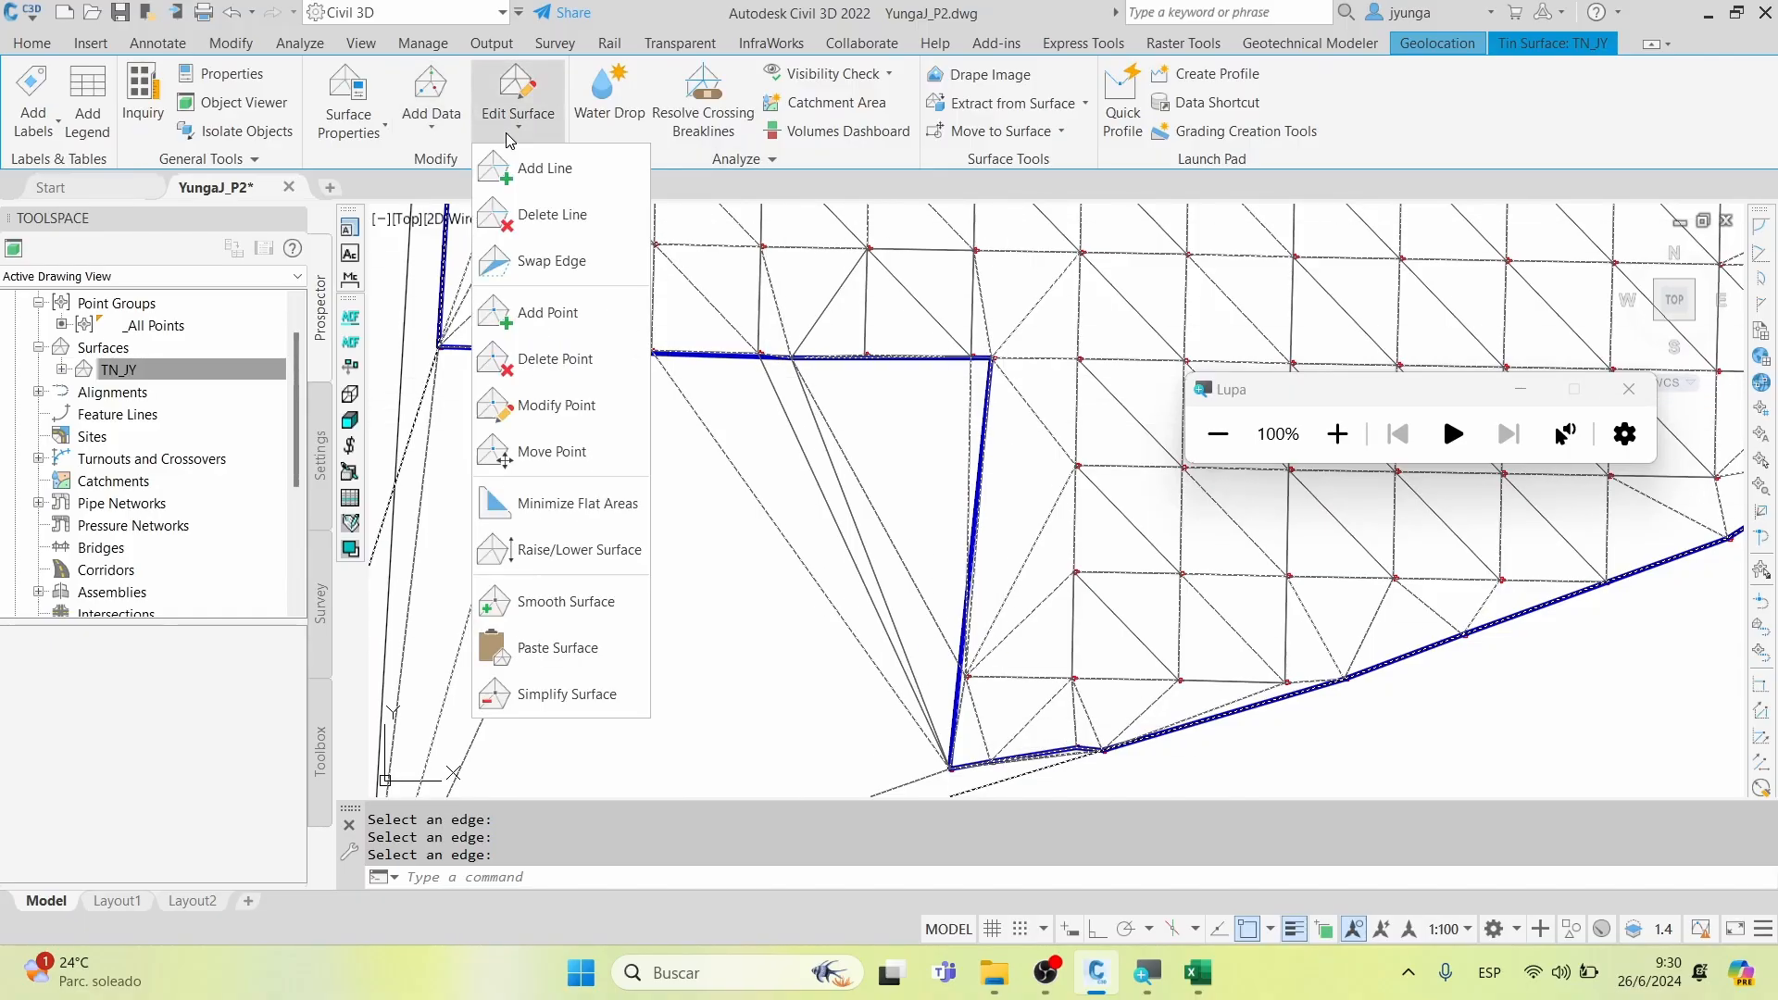
left_click(552, 231)
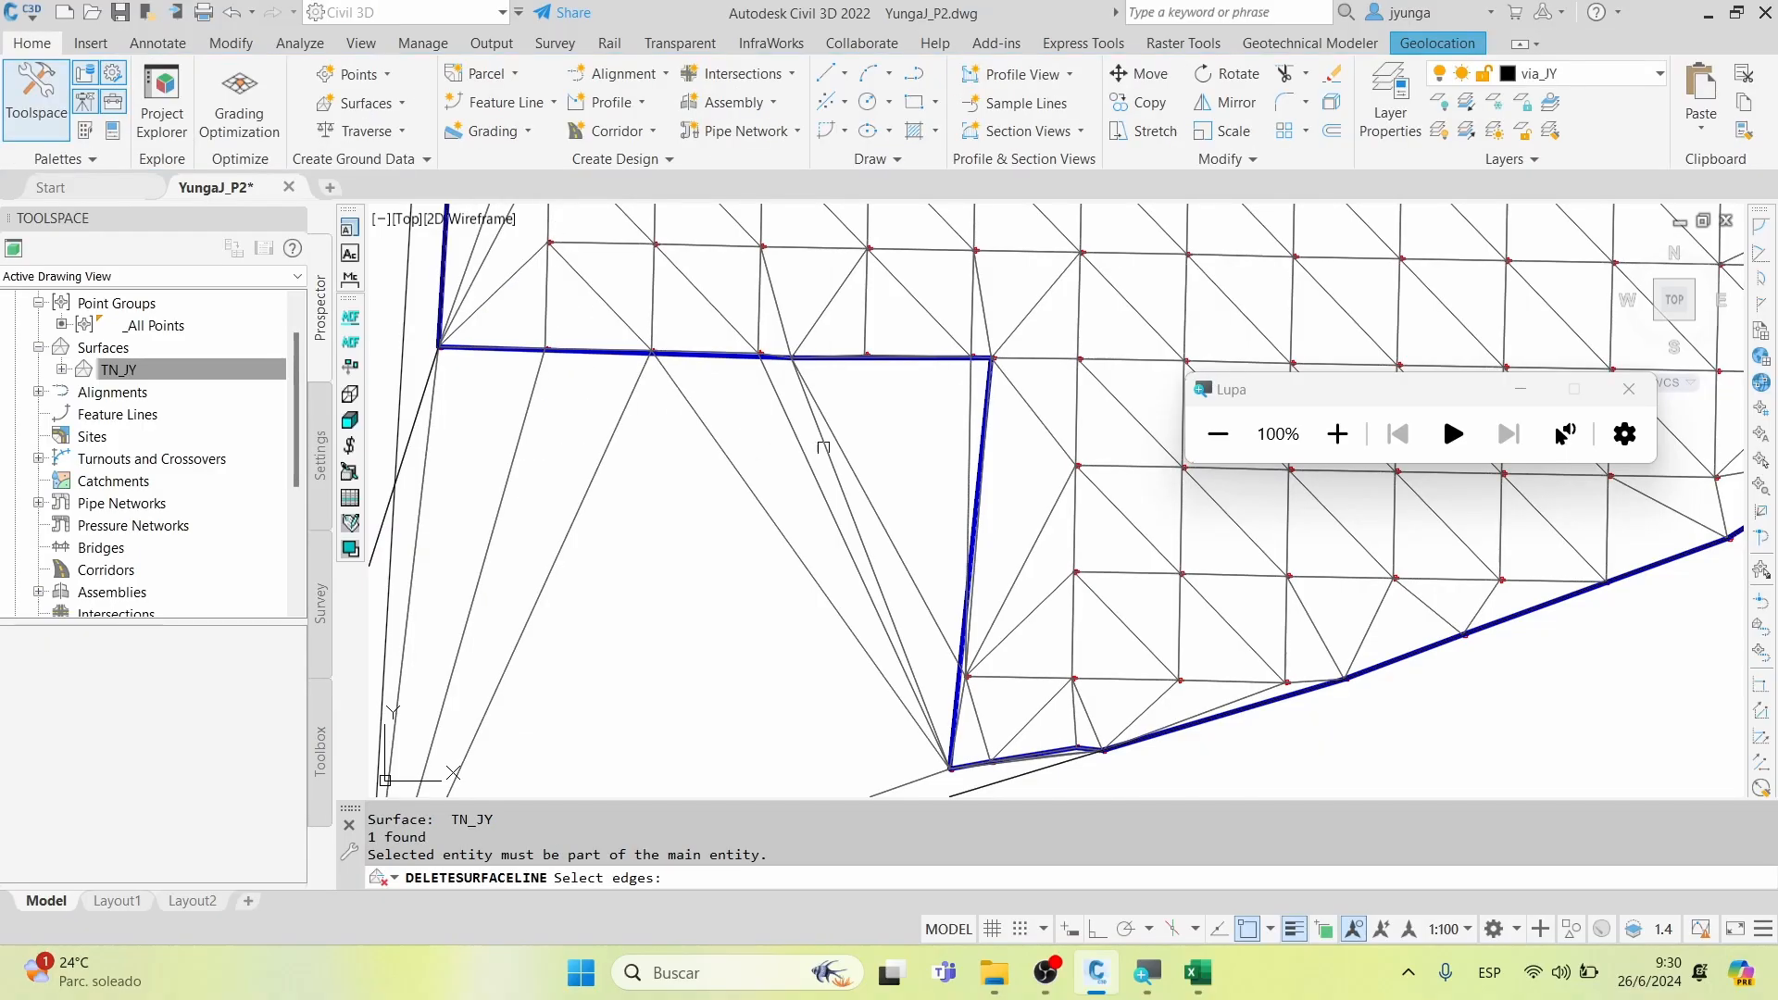
left_click(881, 436)
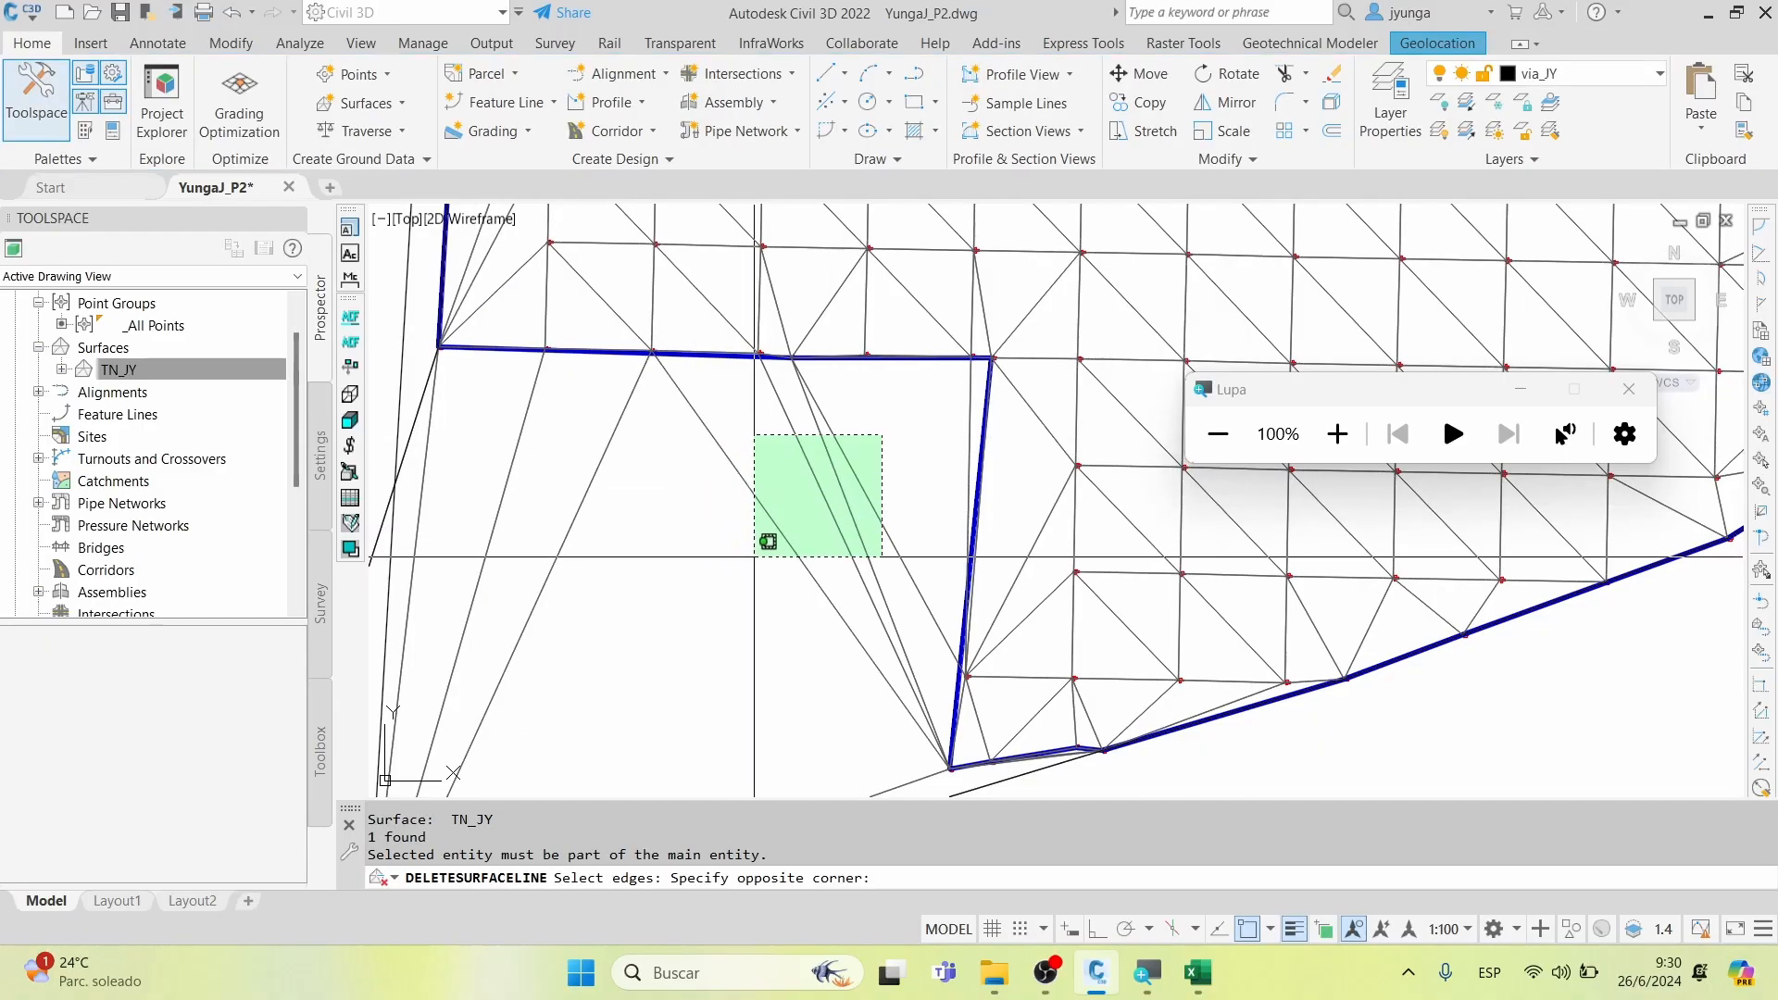
left_click(749, 568)
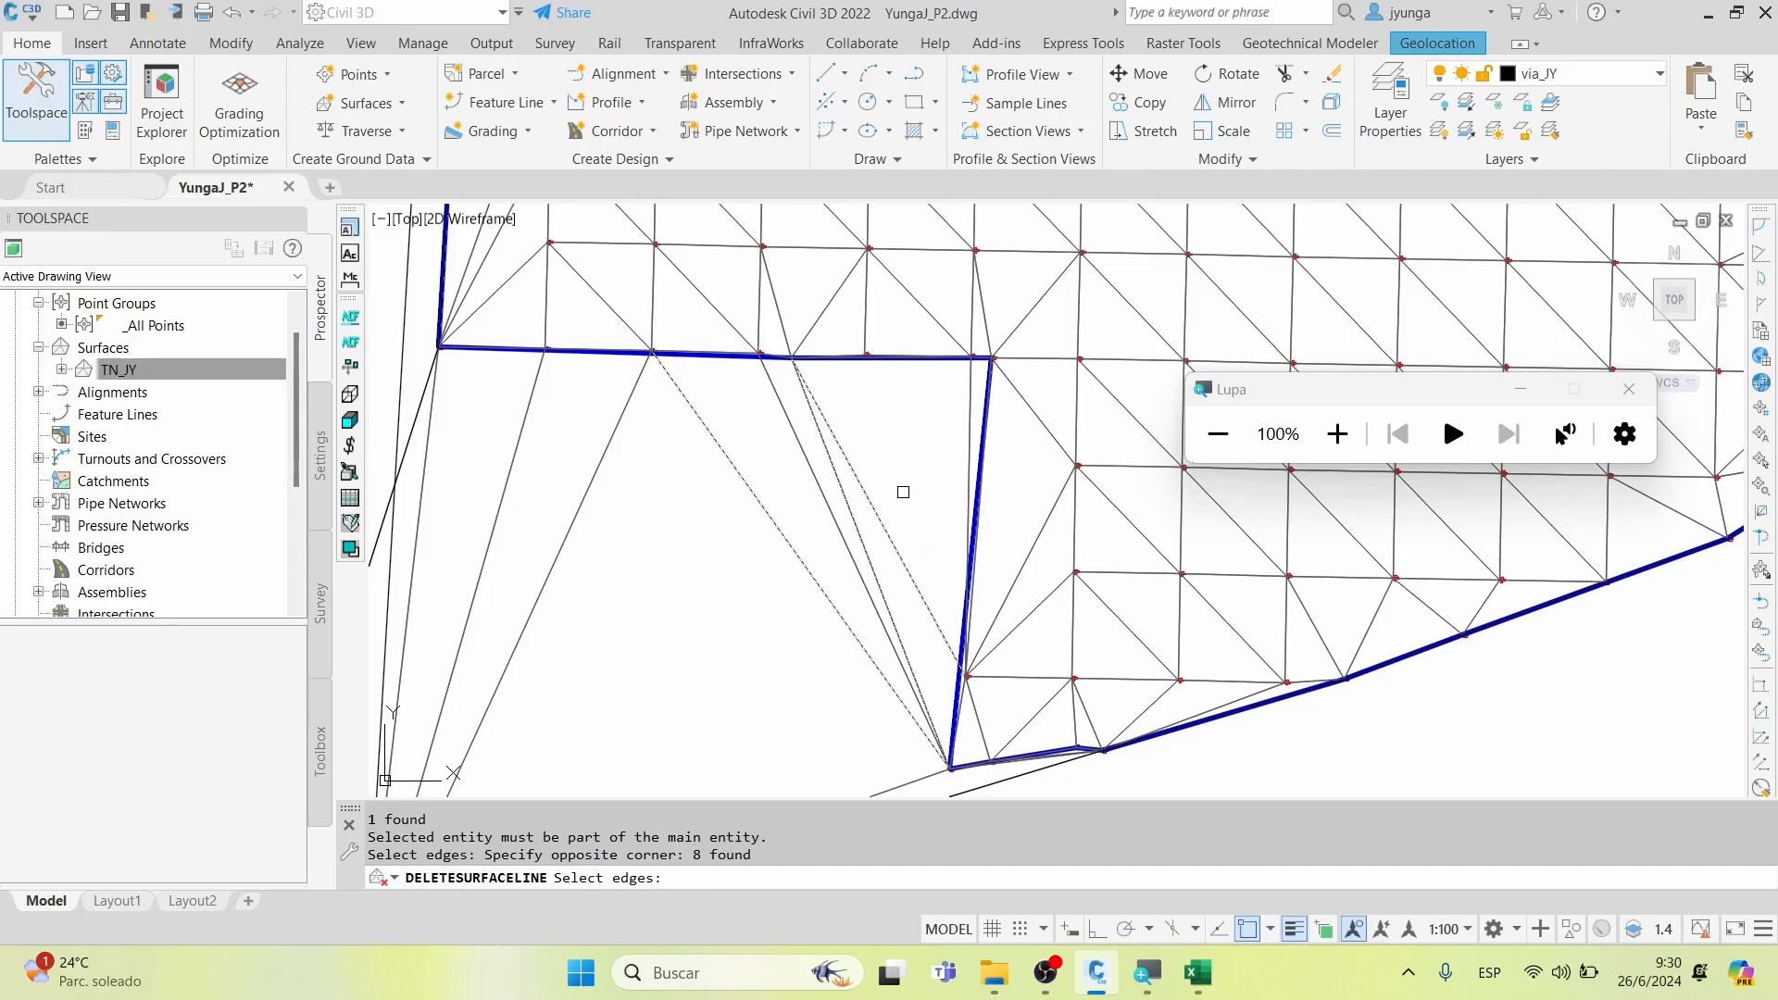
key("Return")
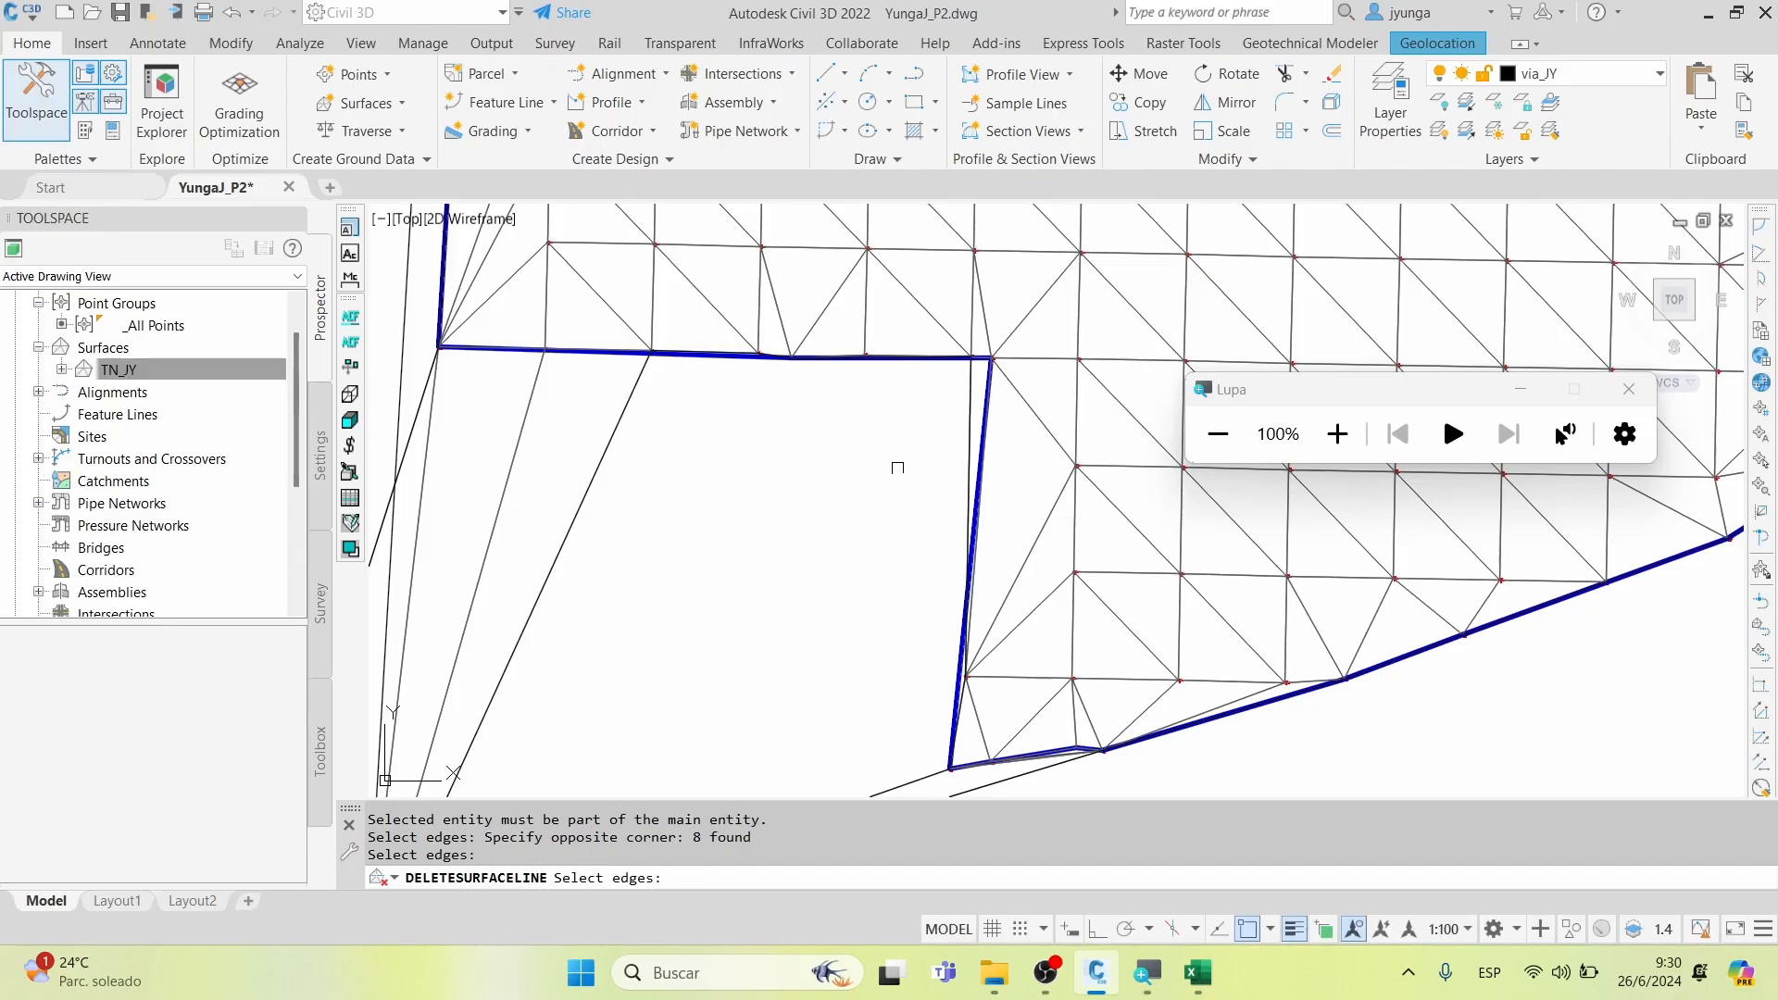
Delete the remaining near-vertical surface edges beside the notch's inner corner
scroll(935, 445, "up", 4)
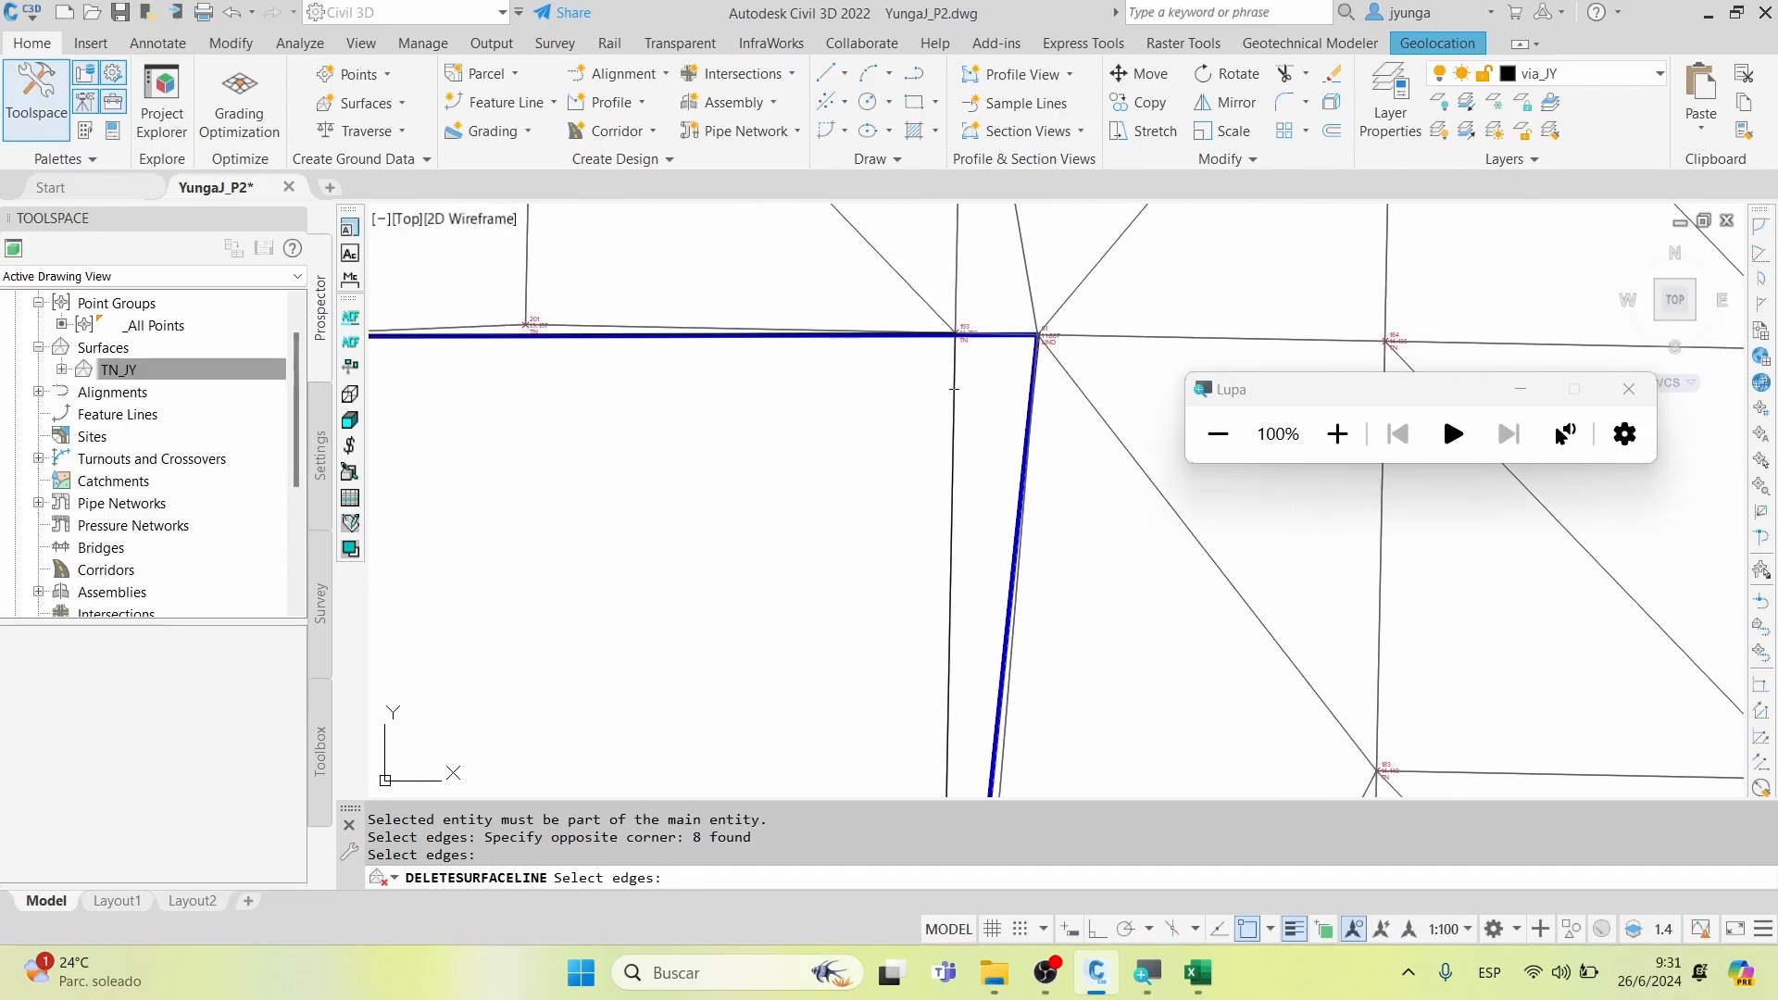
left_click(987, 407)
left_click(847, 454)
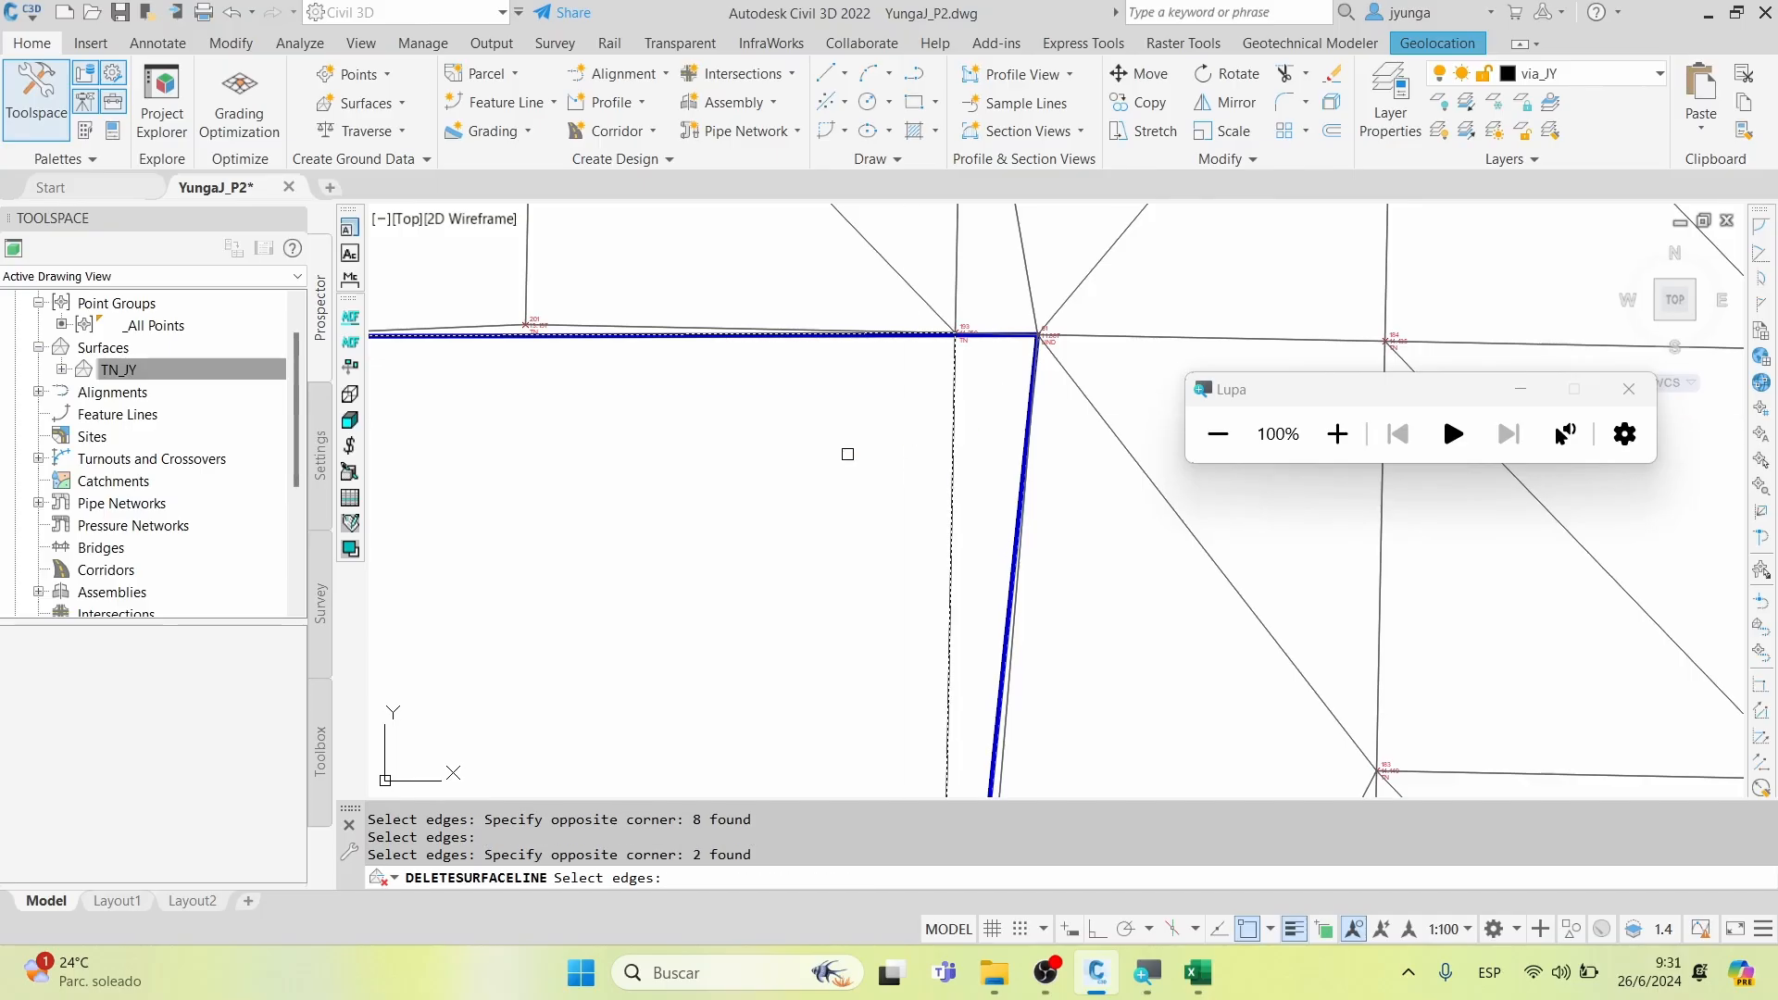
key("Return")
Delete the long surface edges running just outside the boundary's lower edge
scroll(1000, 377, "down", 5)
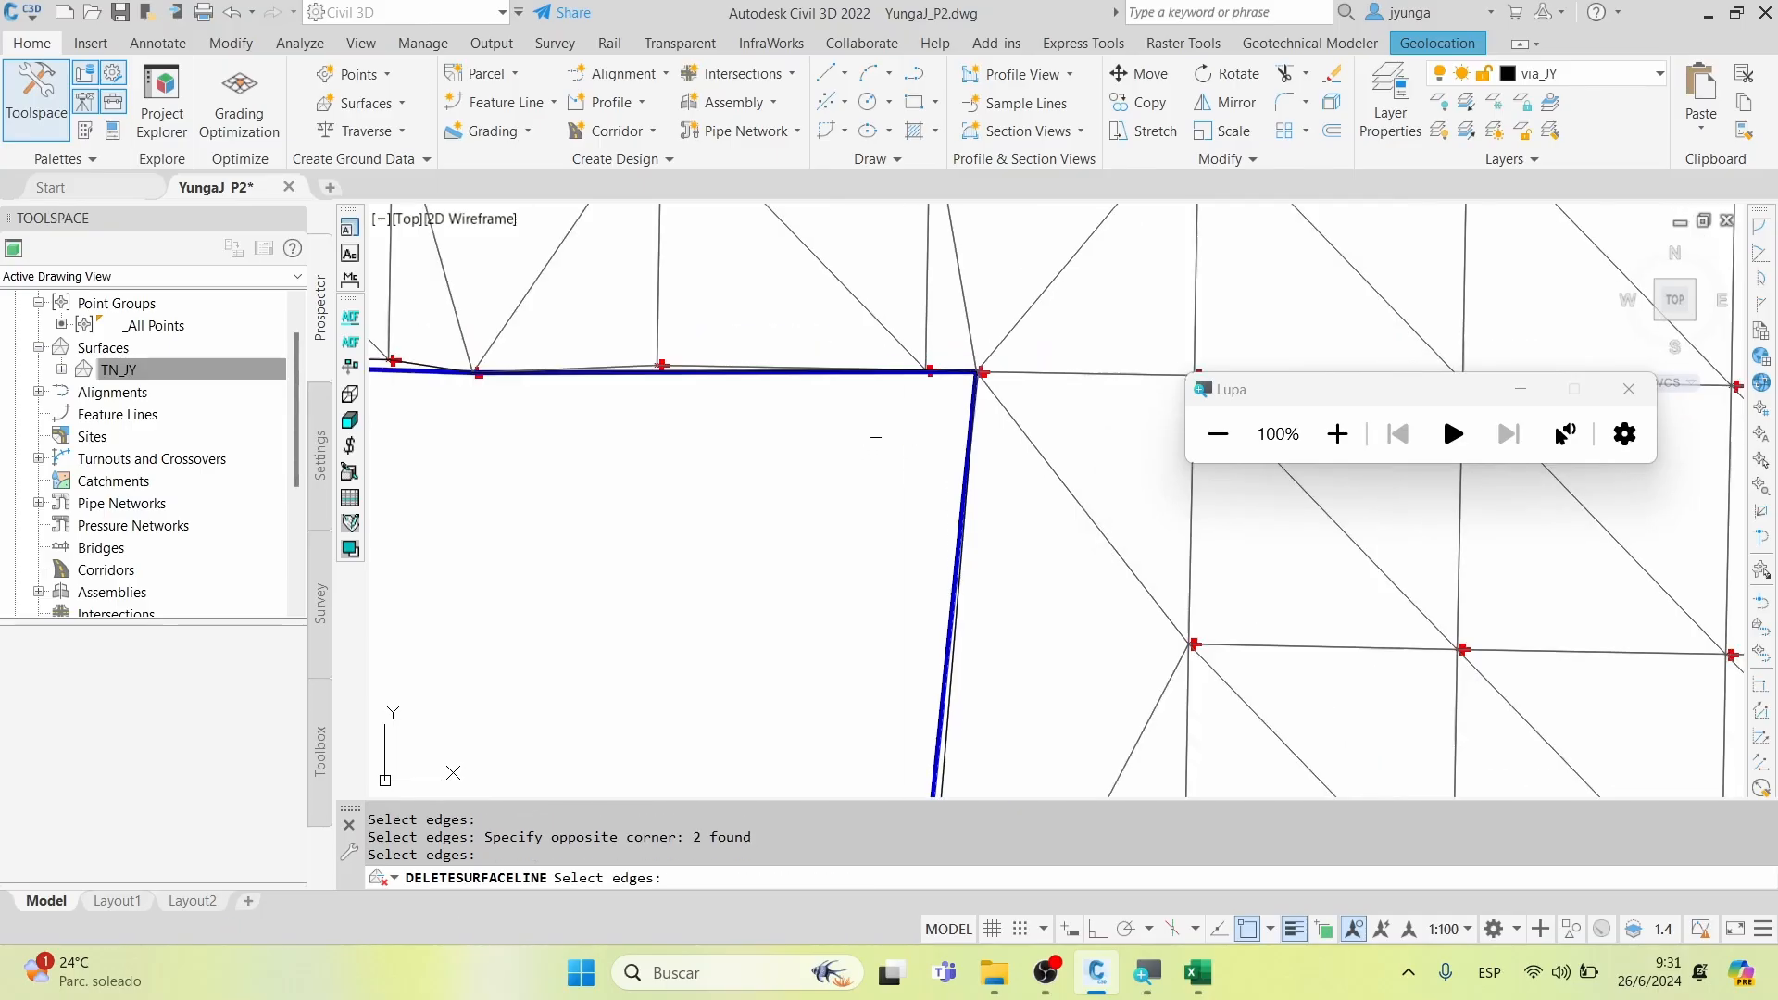
scroll(984, 515, "up", 2)
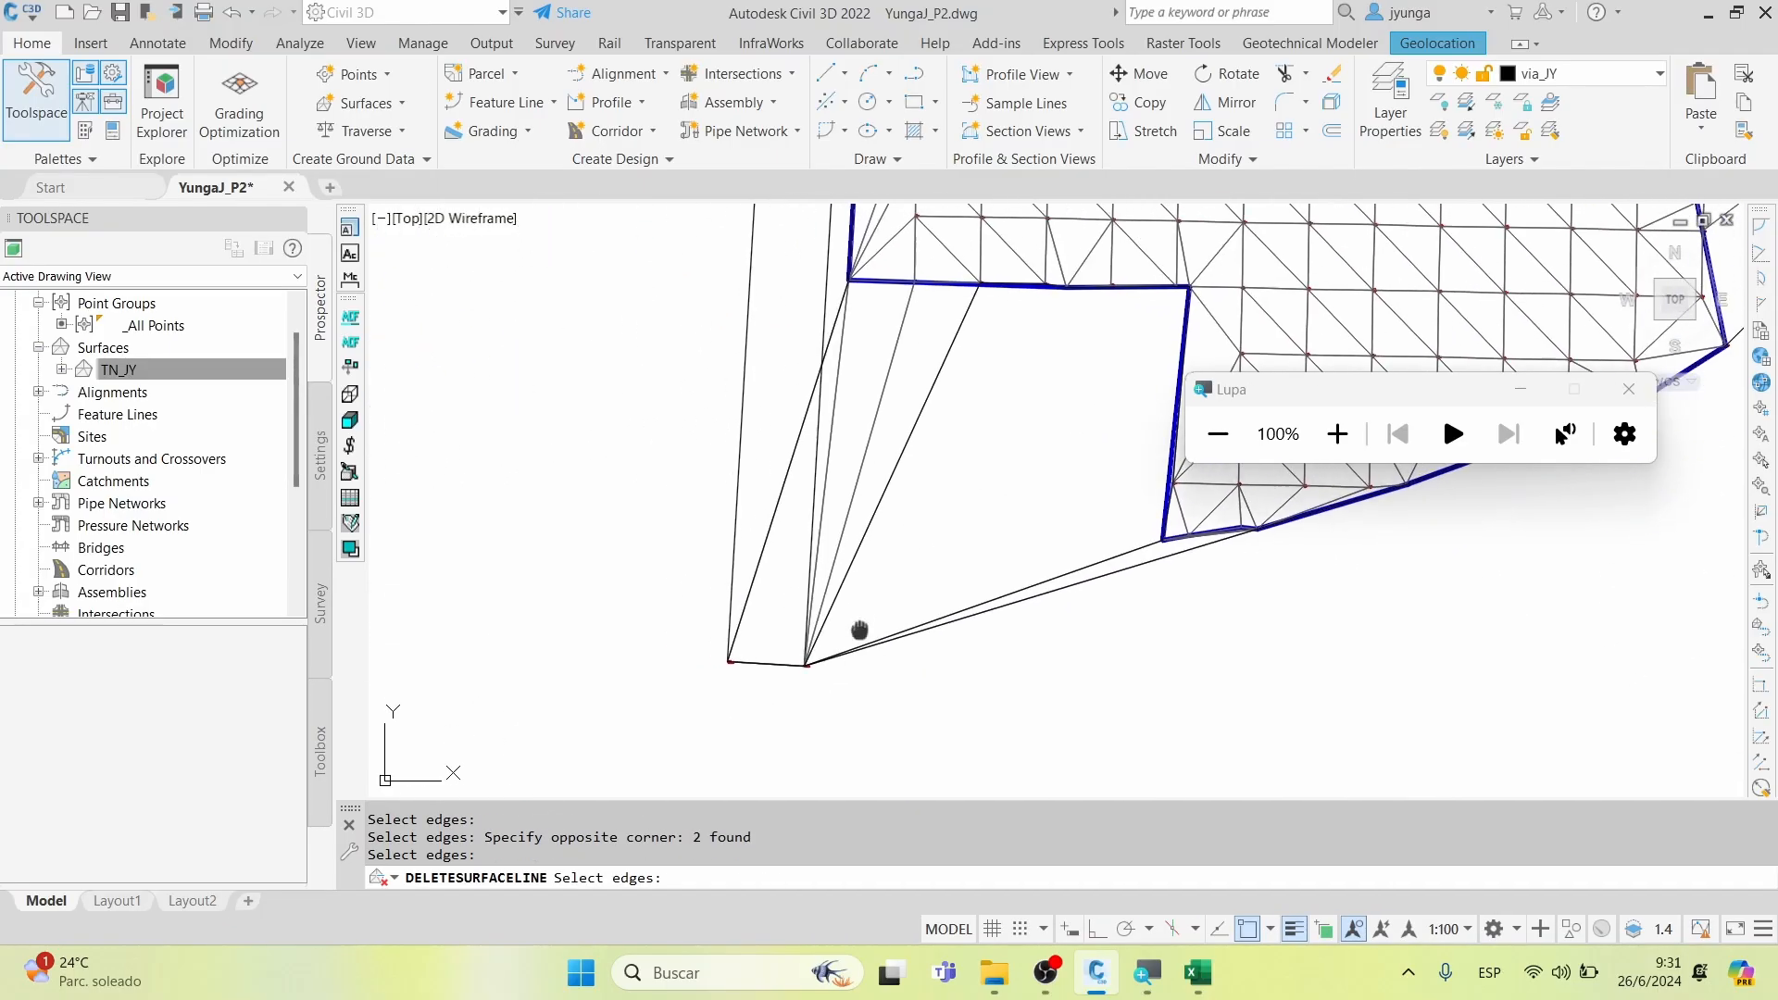
scroll(857, 627, "up", 1)
scroll(754, 638, "up", 2)
middle_click_drag(796, 600, 877, 322)
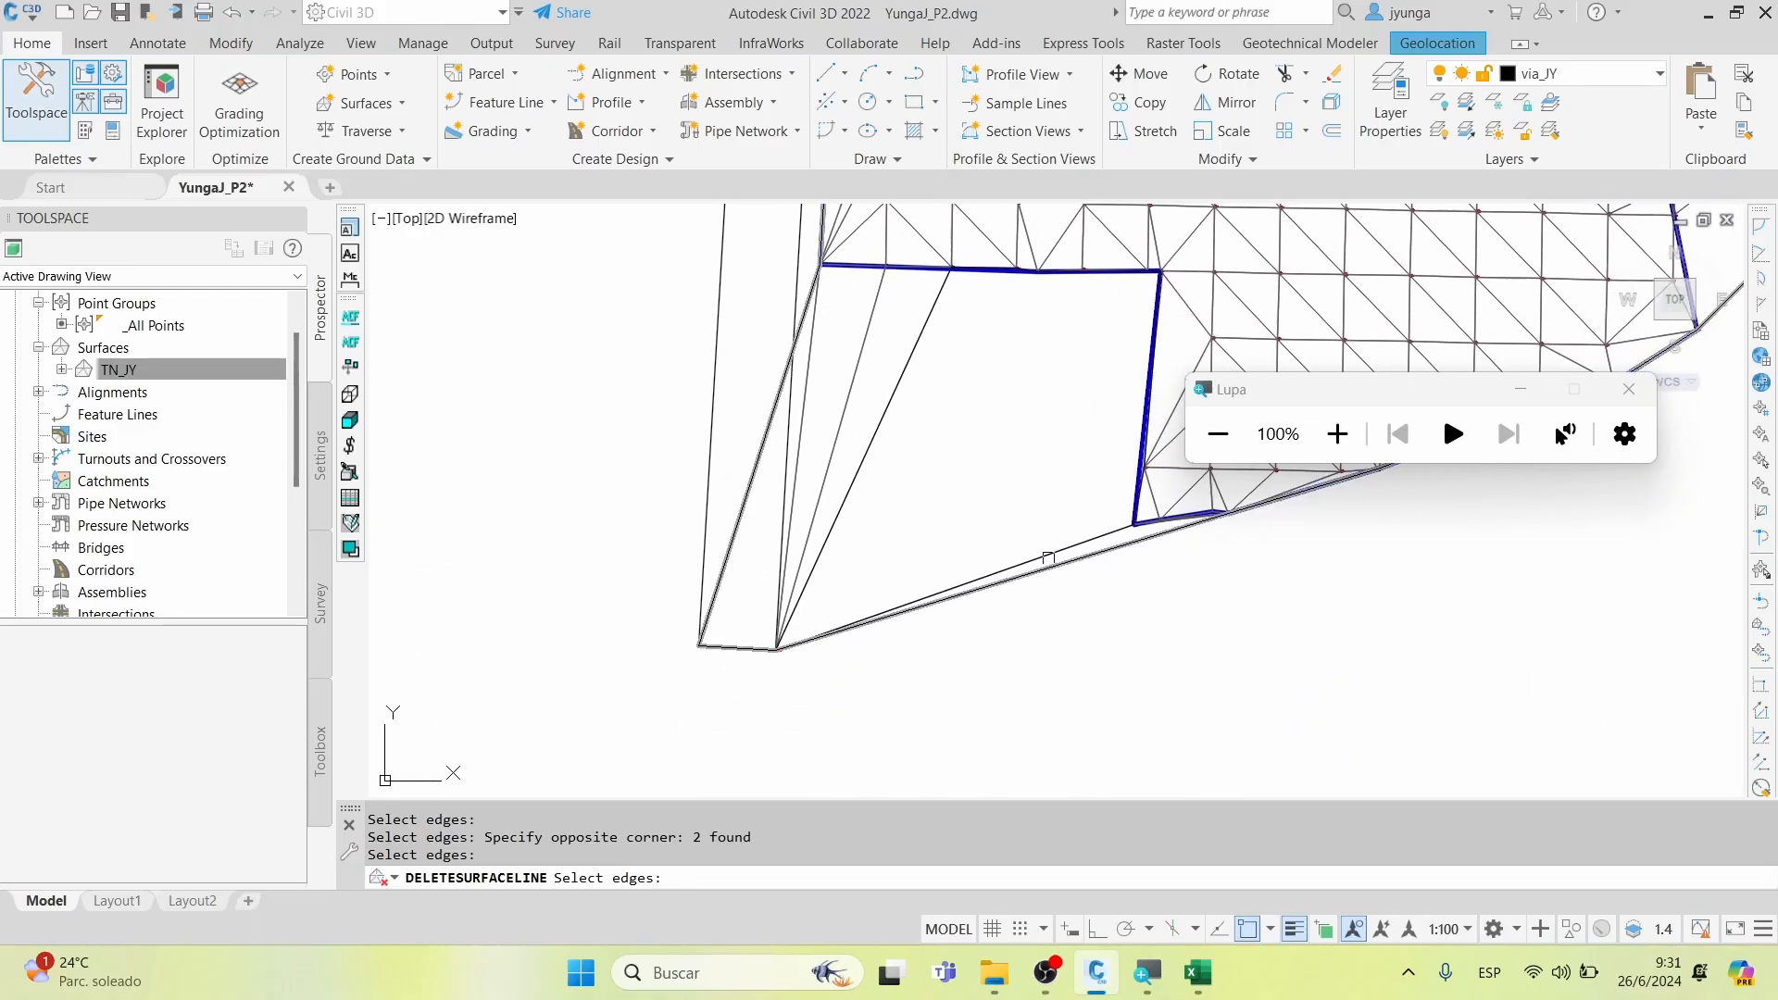
scroll(1219, 519, "up", 3)
scroll(1129, 513, "up", 5)
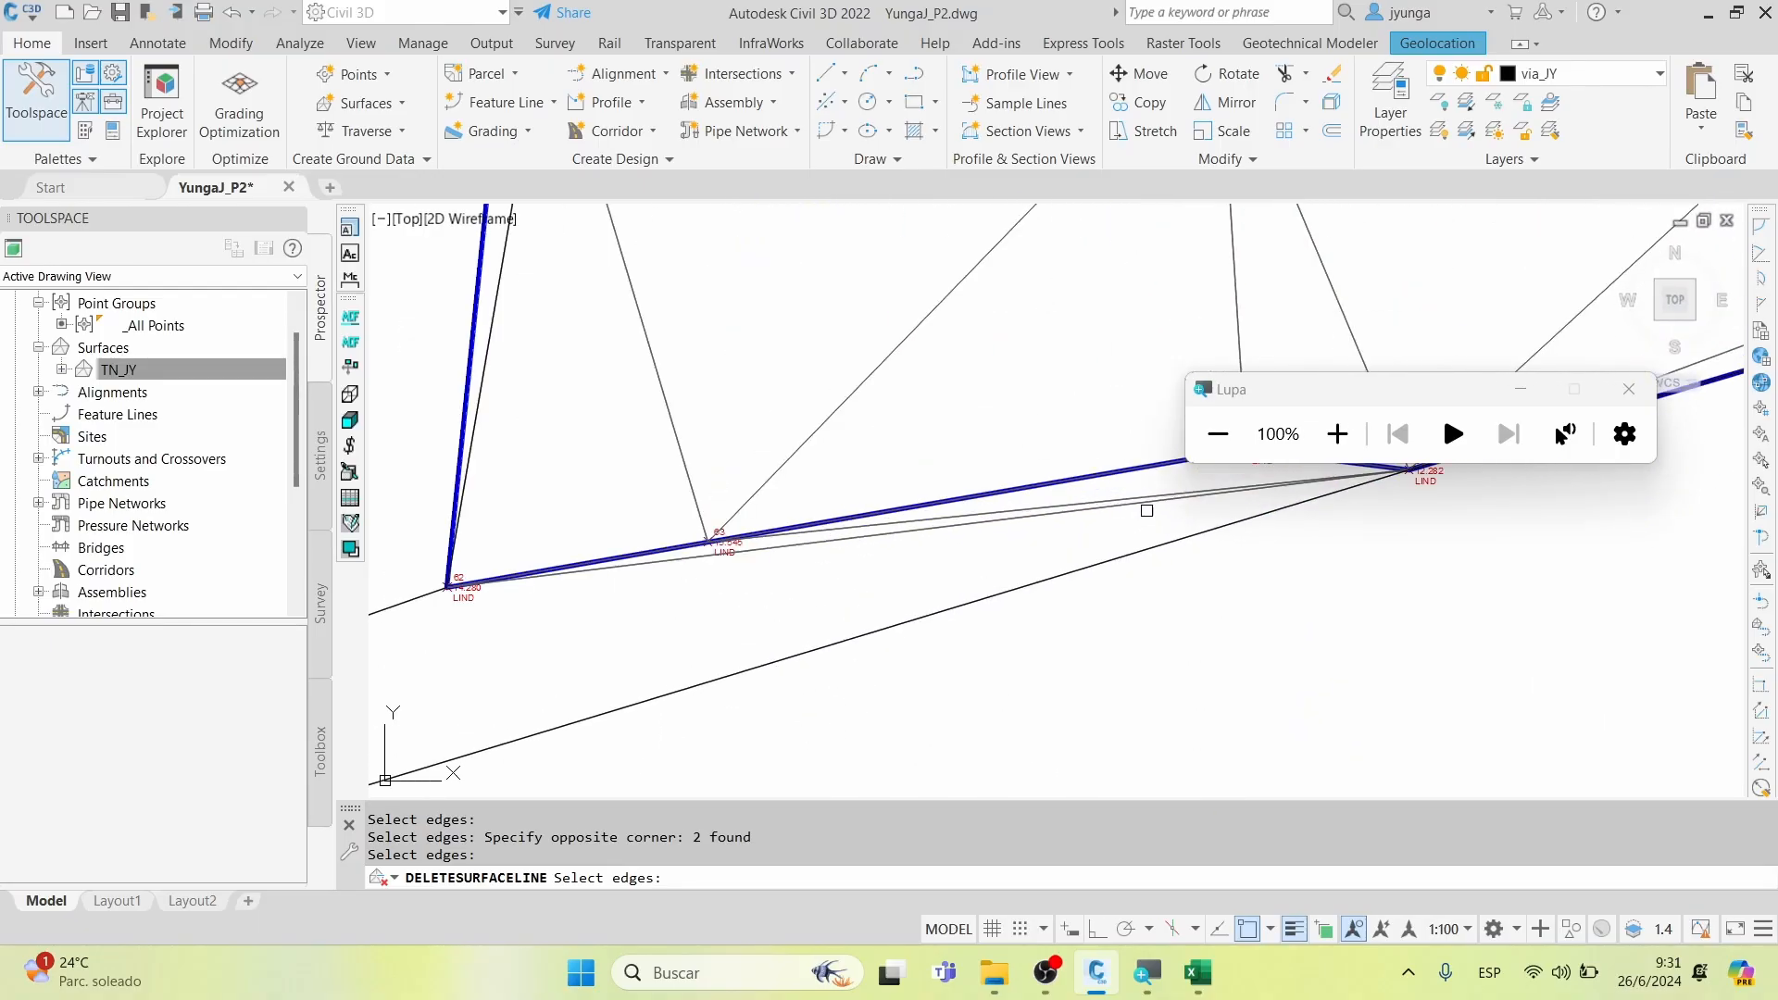
left_click(1147, 510)
left_click(1126, 551)
left_click(1096, 610)
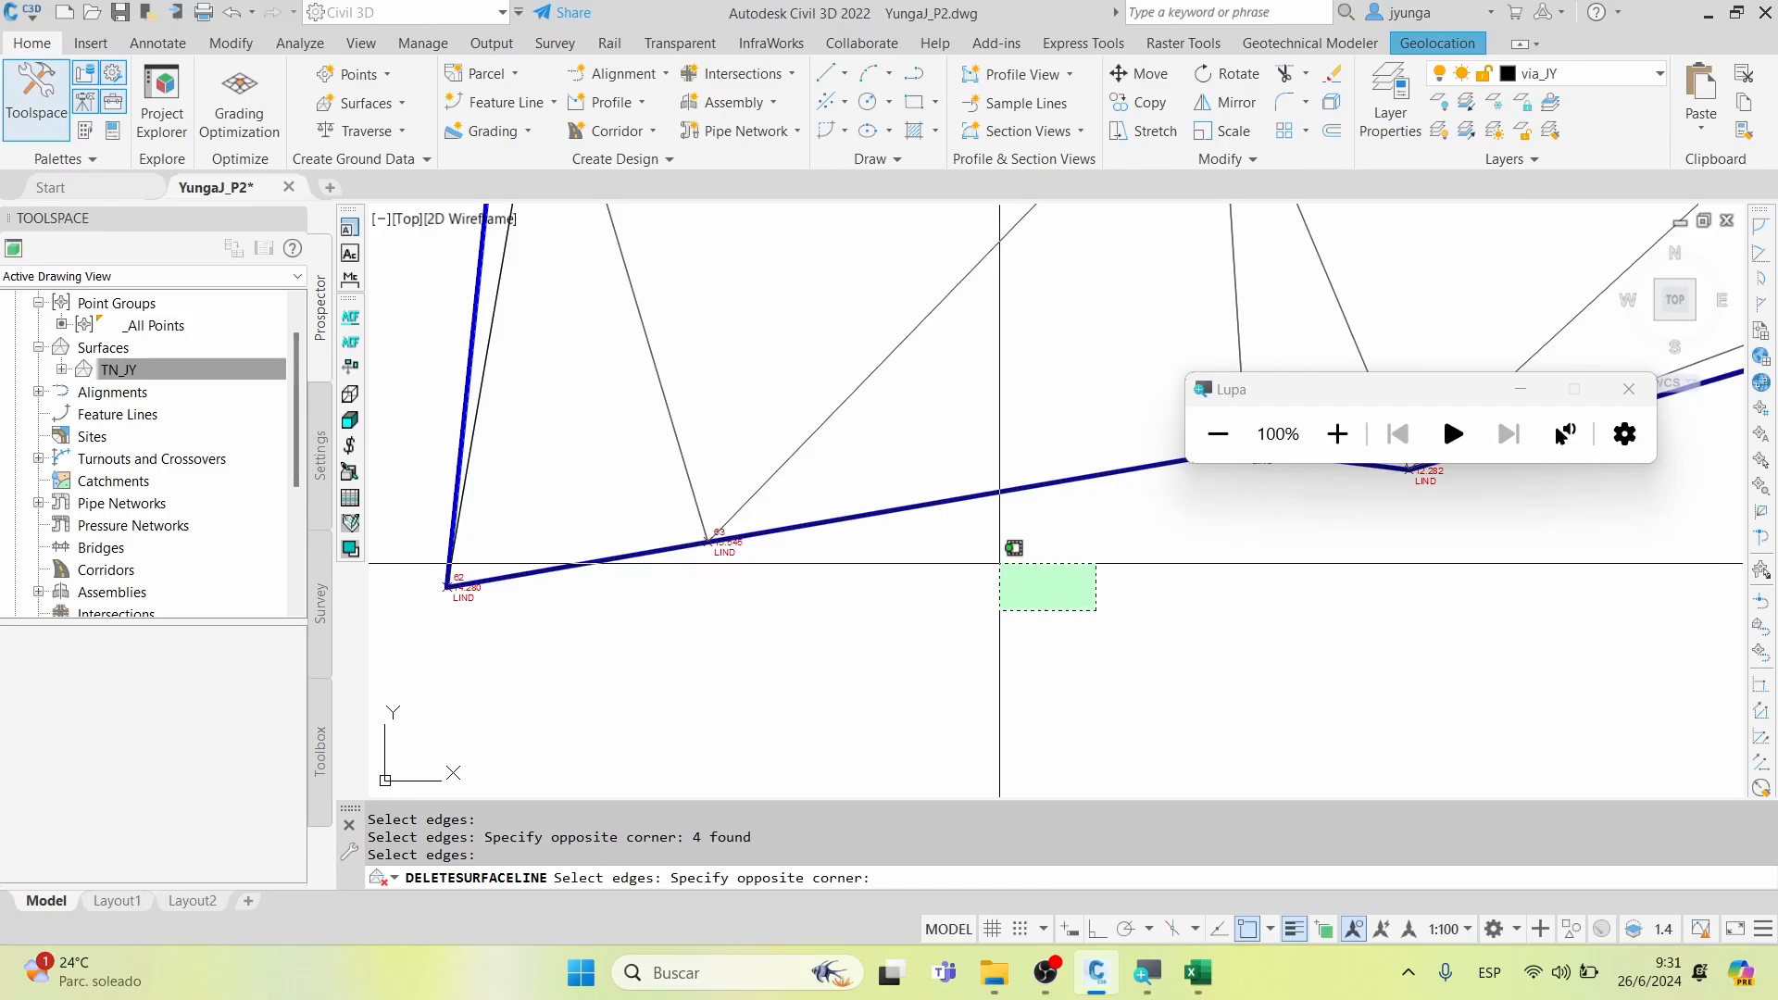
left_click(999, 563)
Delete the slanted surface edges descending from the notch's horizontal side to the outlying southwest point
scroll(999, 563, "down", 8)
left_click(871, 542)
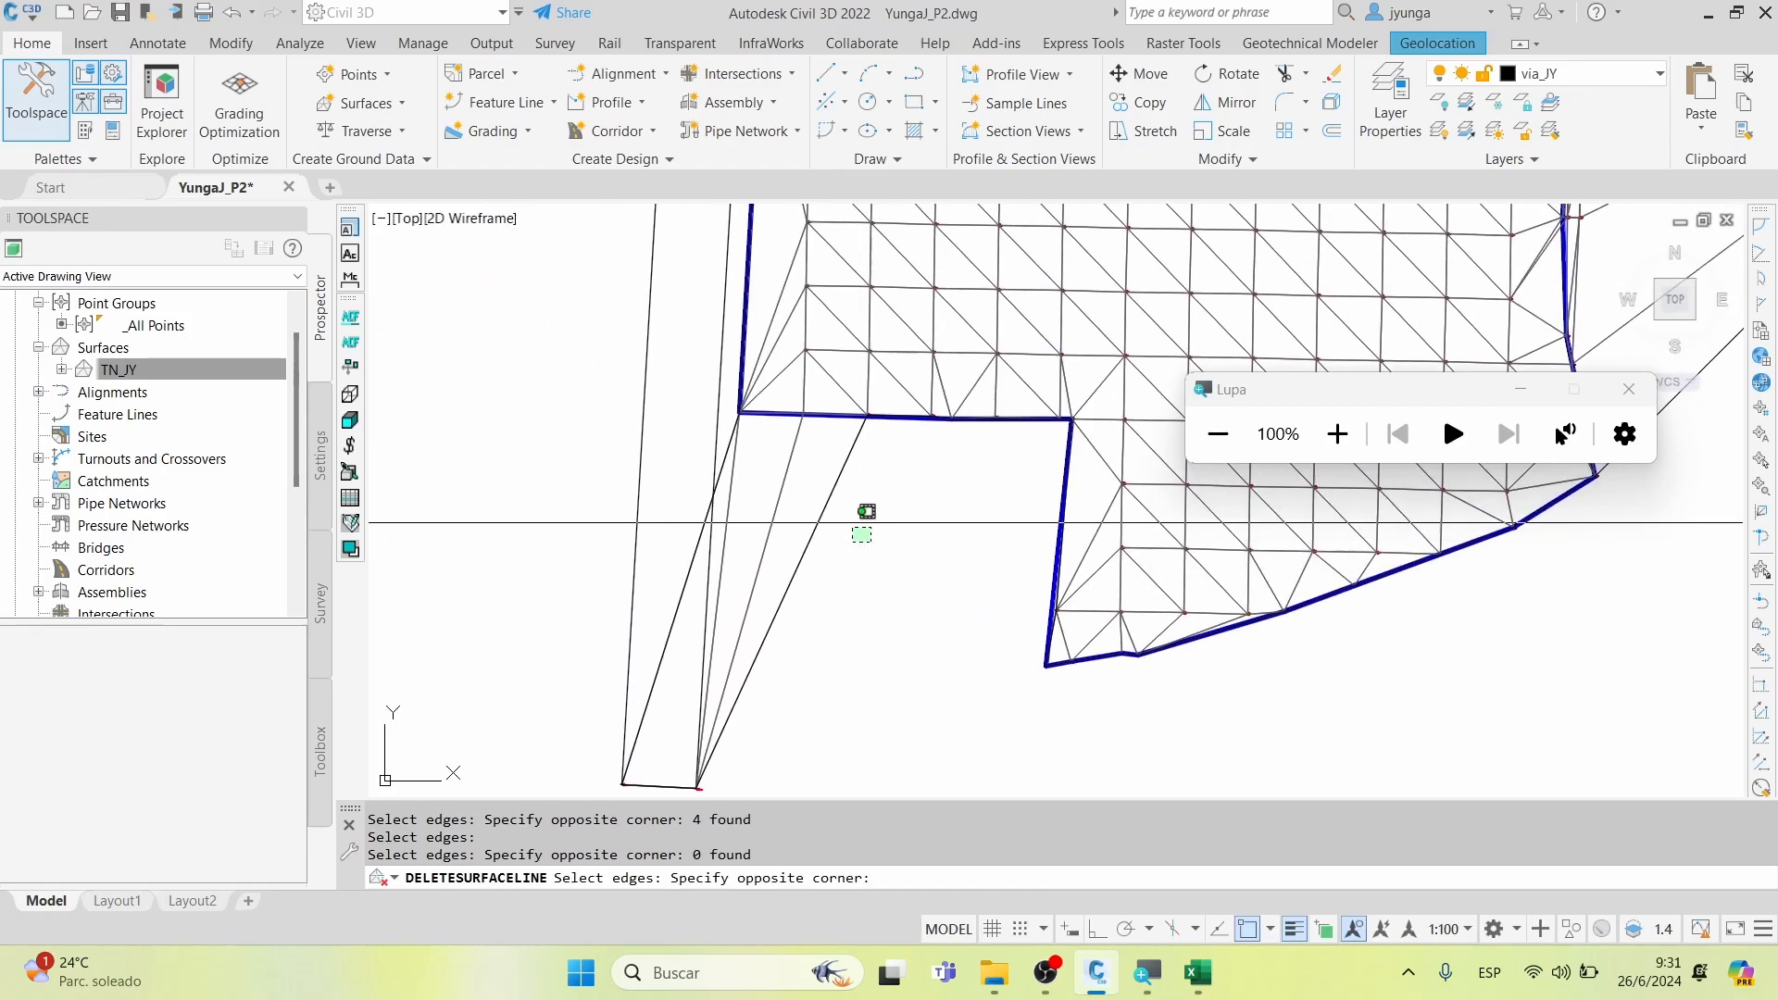
left_click(781, 470)
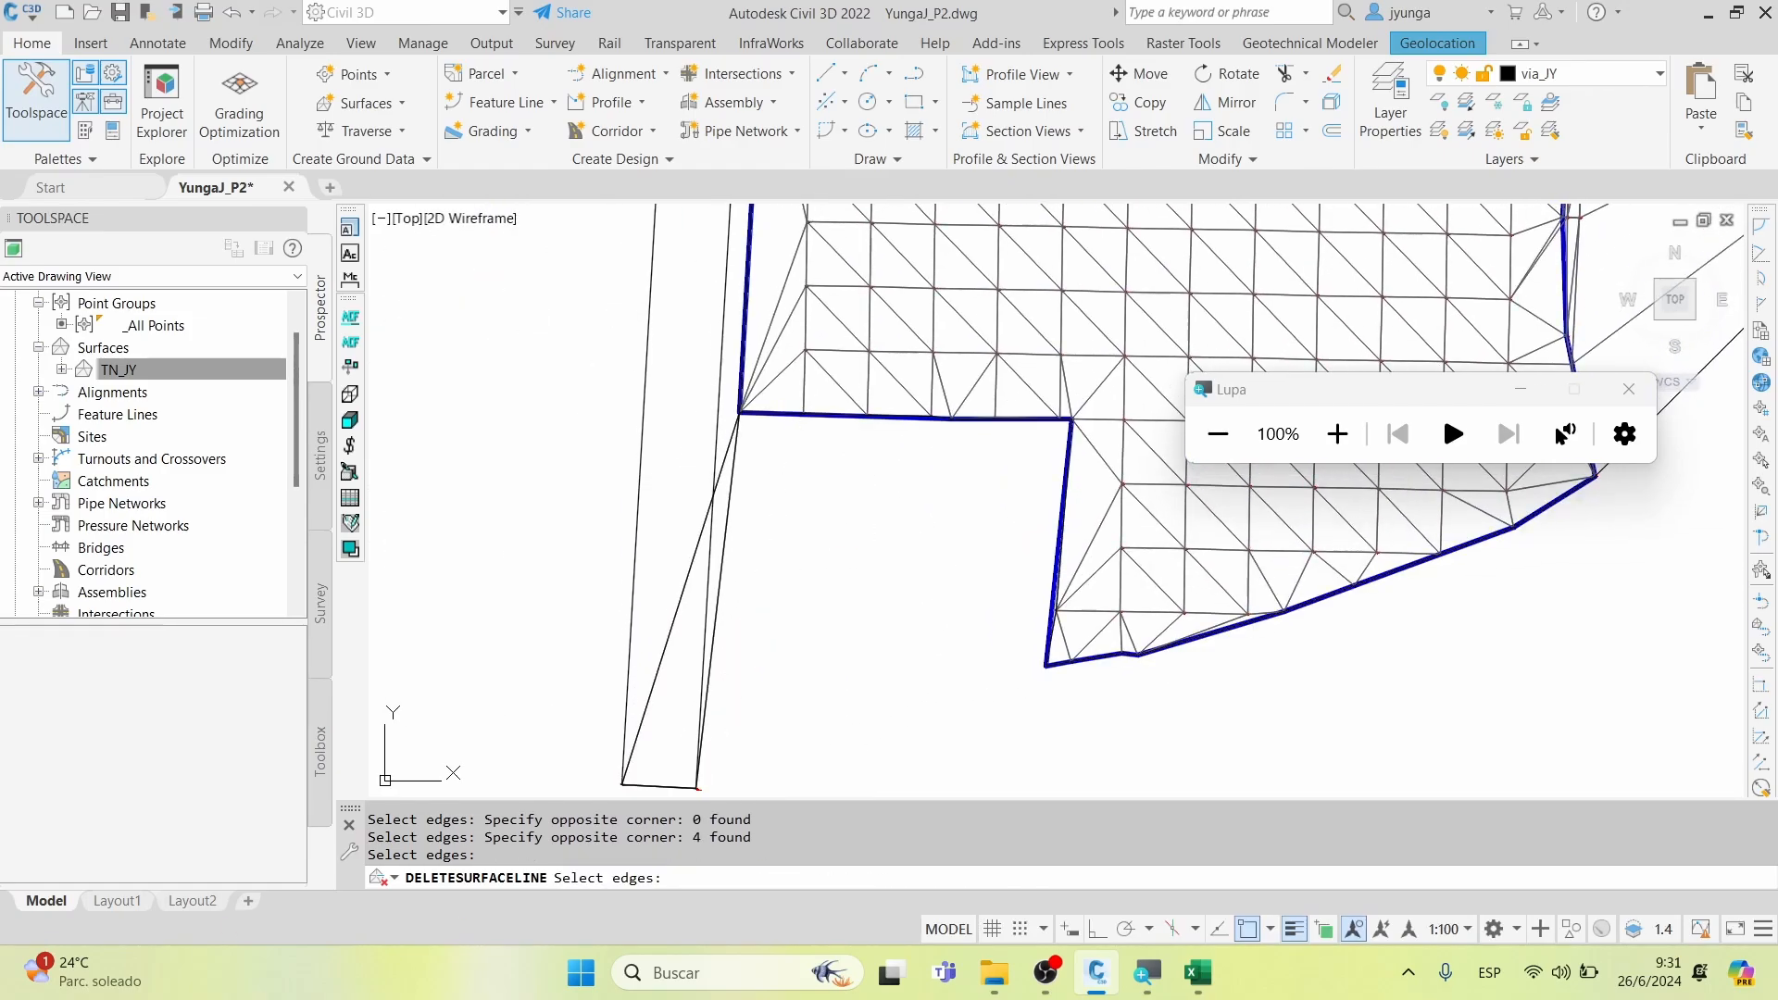
Use Swap Edge on TN_JY to flip the triangle edges crossing the upper stretch of the blue boundary's east side
scroll(810, 606, "down", 6)
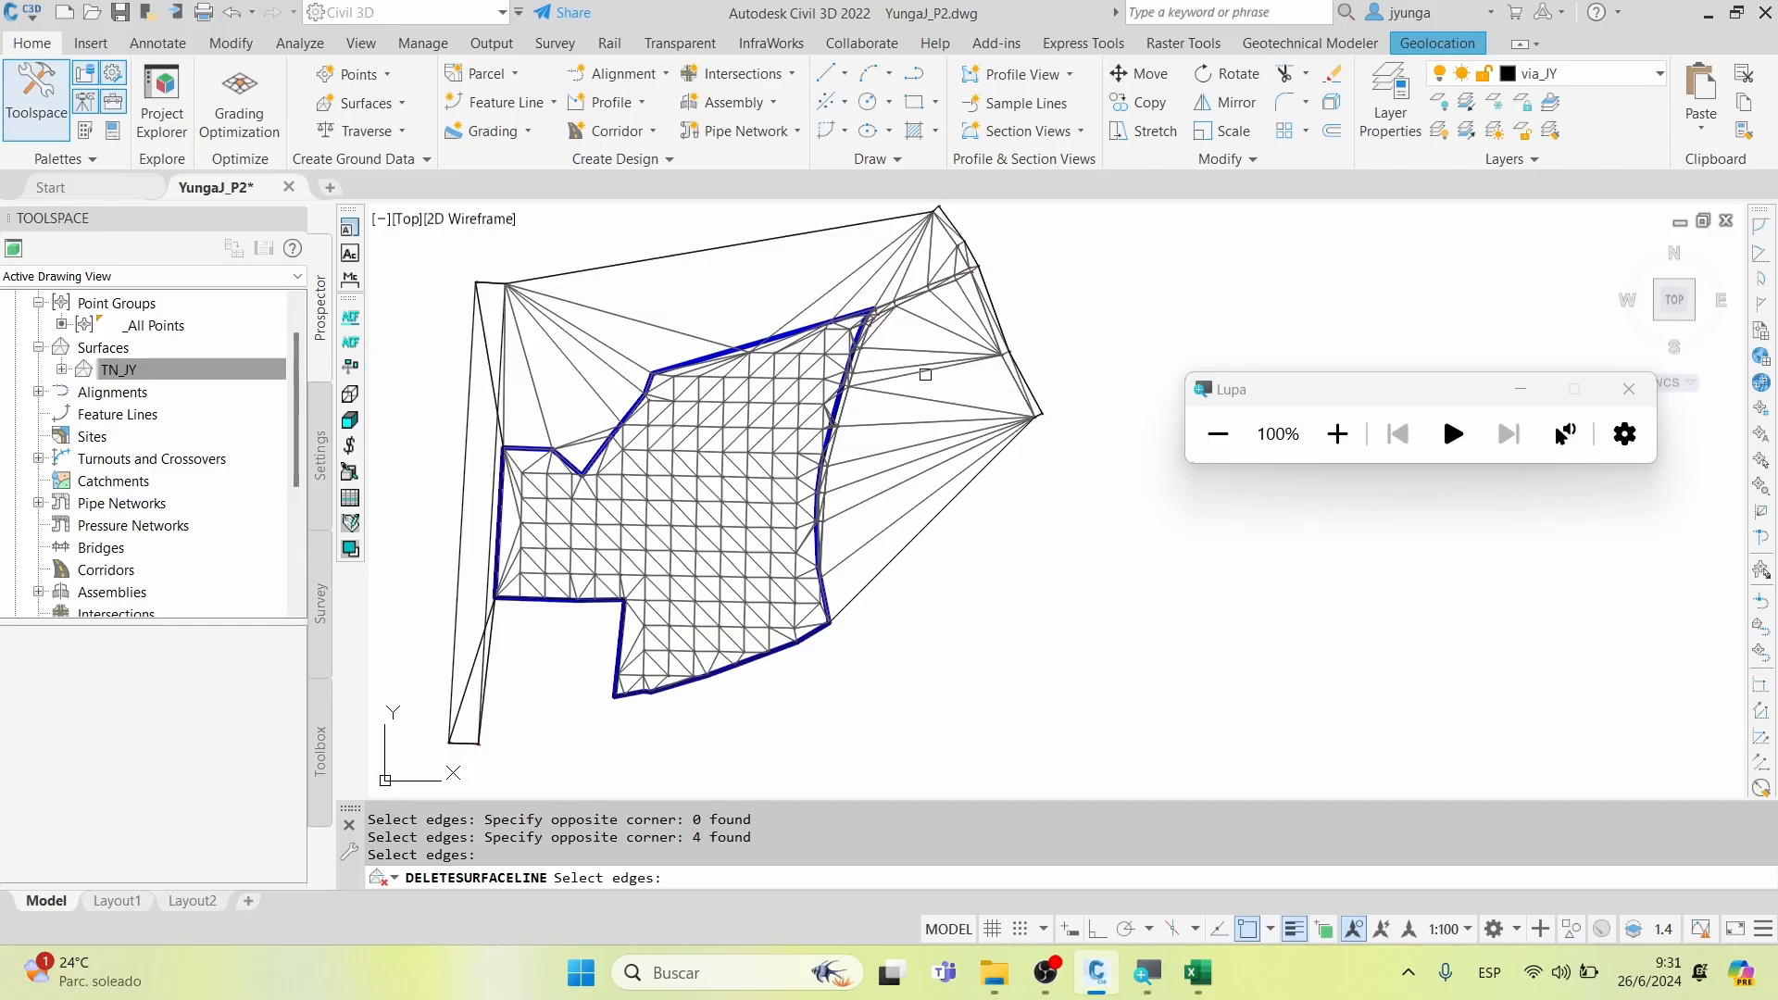
scroll(821, 660, "up", 5)
middle_click_drag(807, 482, 822, 742)
middle_click_drag(794, 367, 802, 784)
mouse_move(863, 246)
middle_mouse_down()
mouse_move(869, 457)
mouse_move(807, 532)
middle_mouse_up()
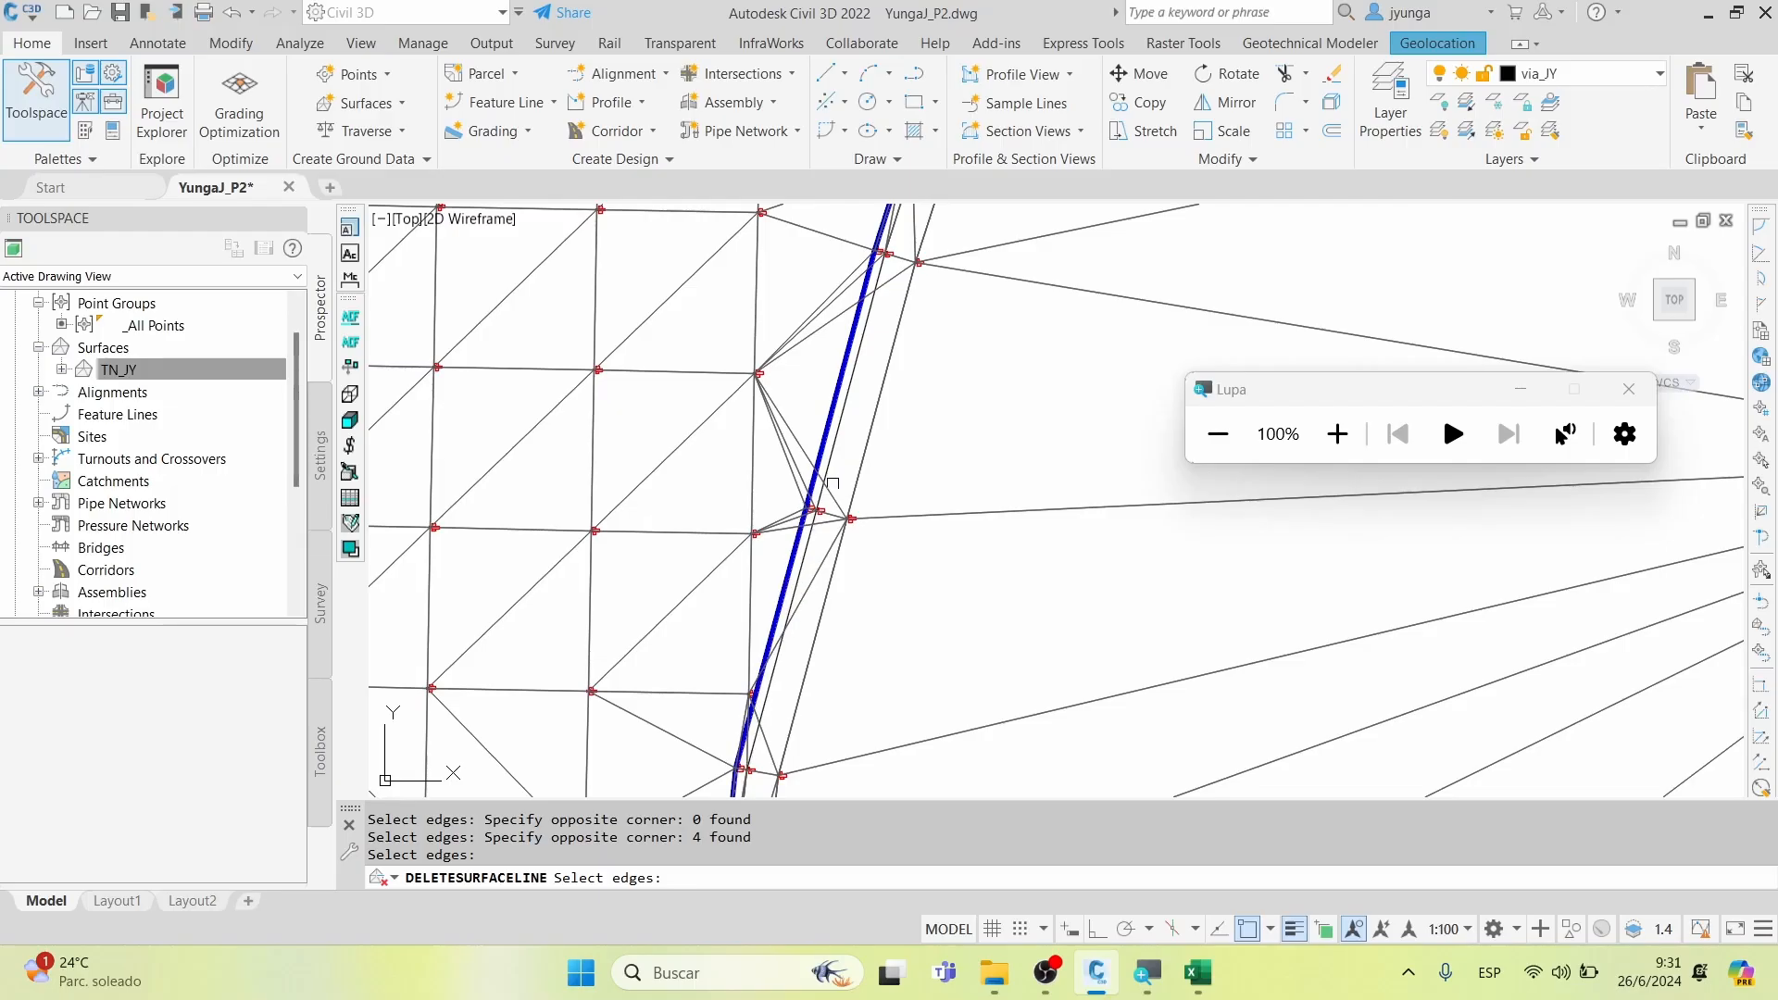
scroll(824, 421, "up", 4)
scroll(797, 444, "down", 2)
middle_click_drag(798, 448, 765, 571)
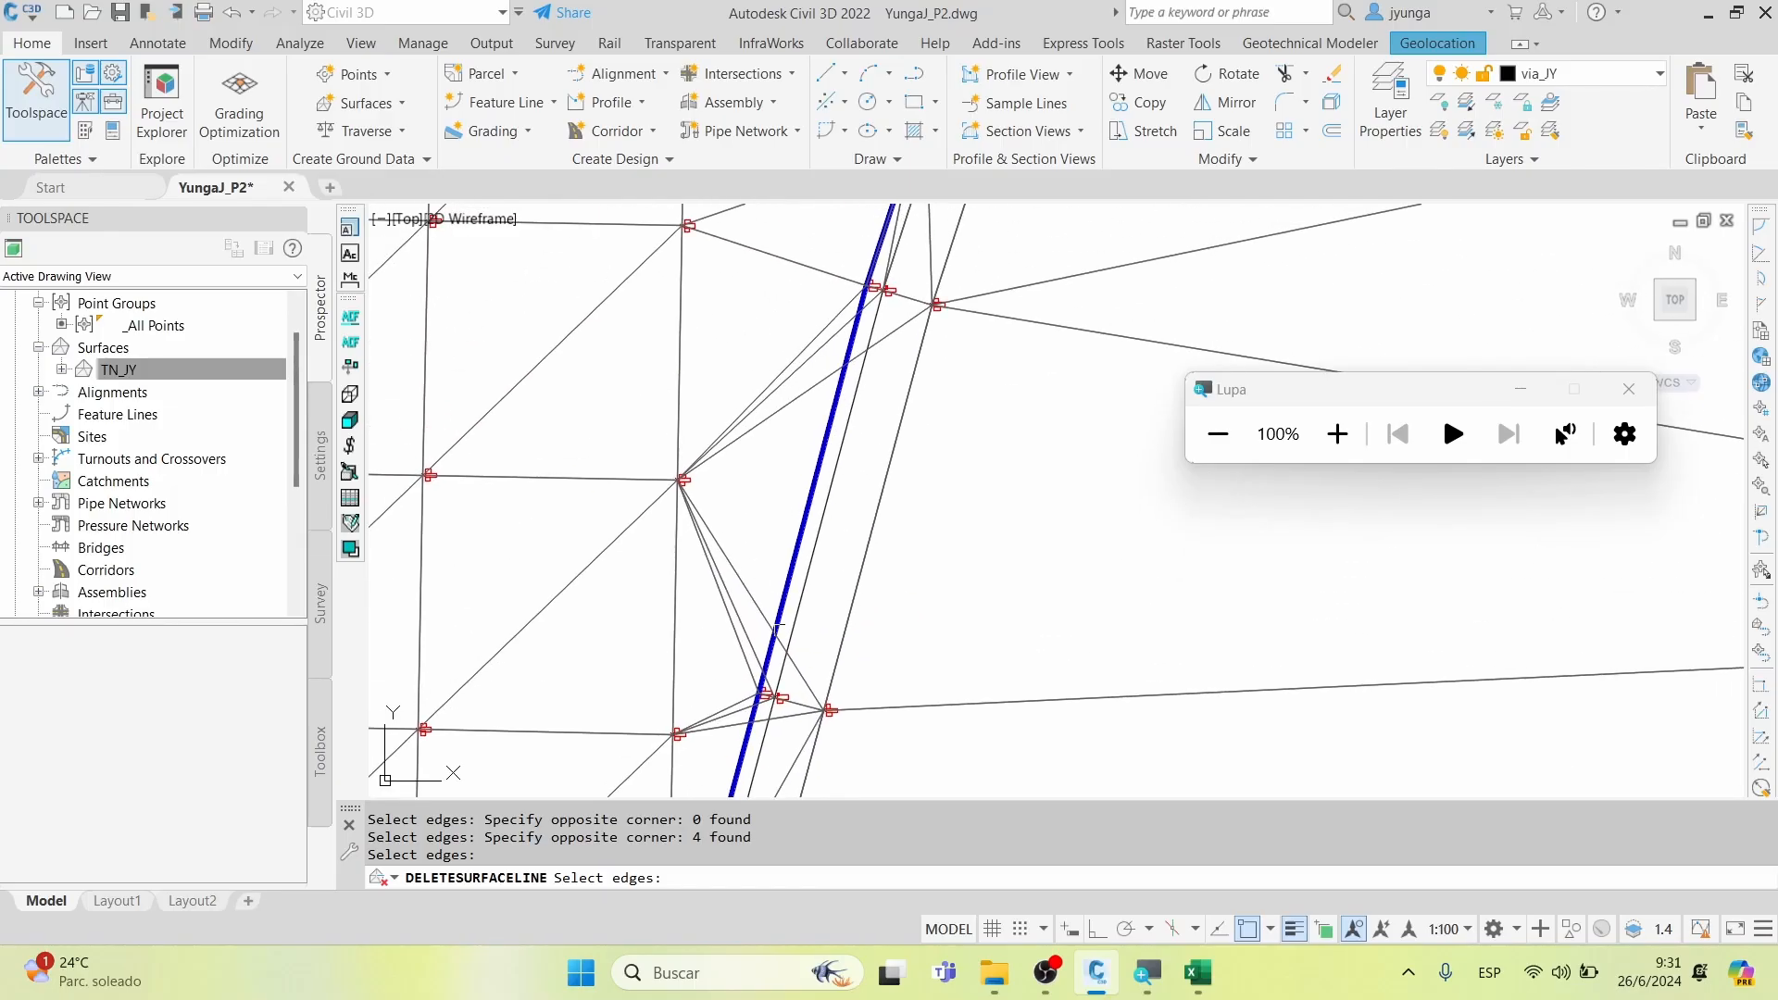
key("Return")
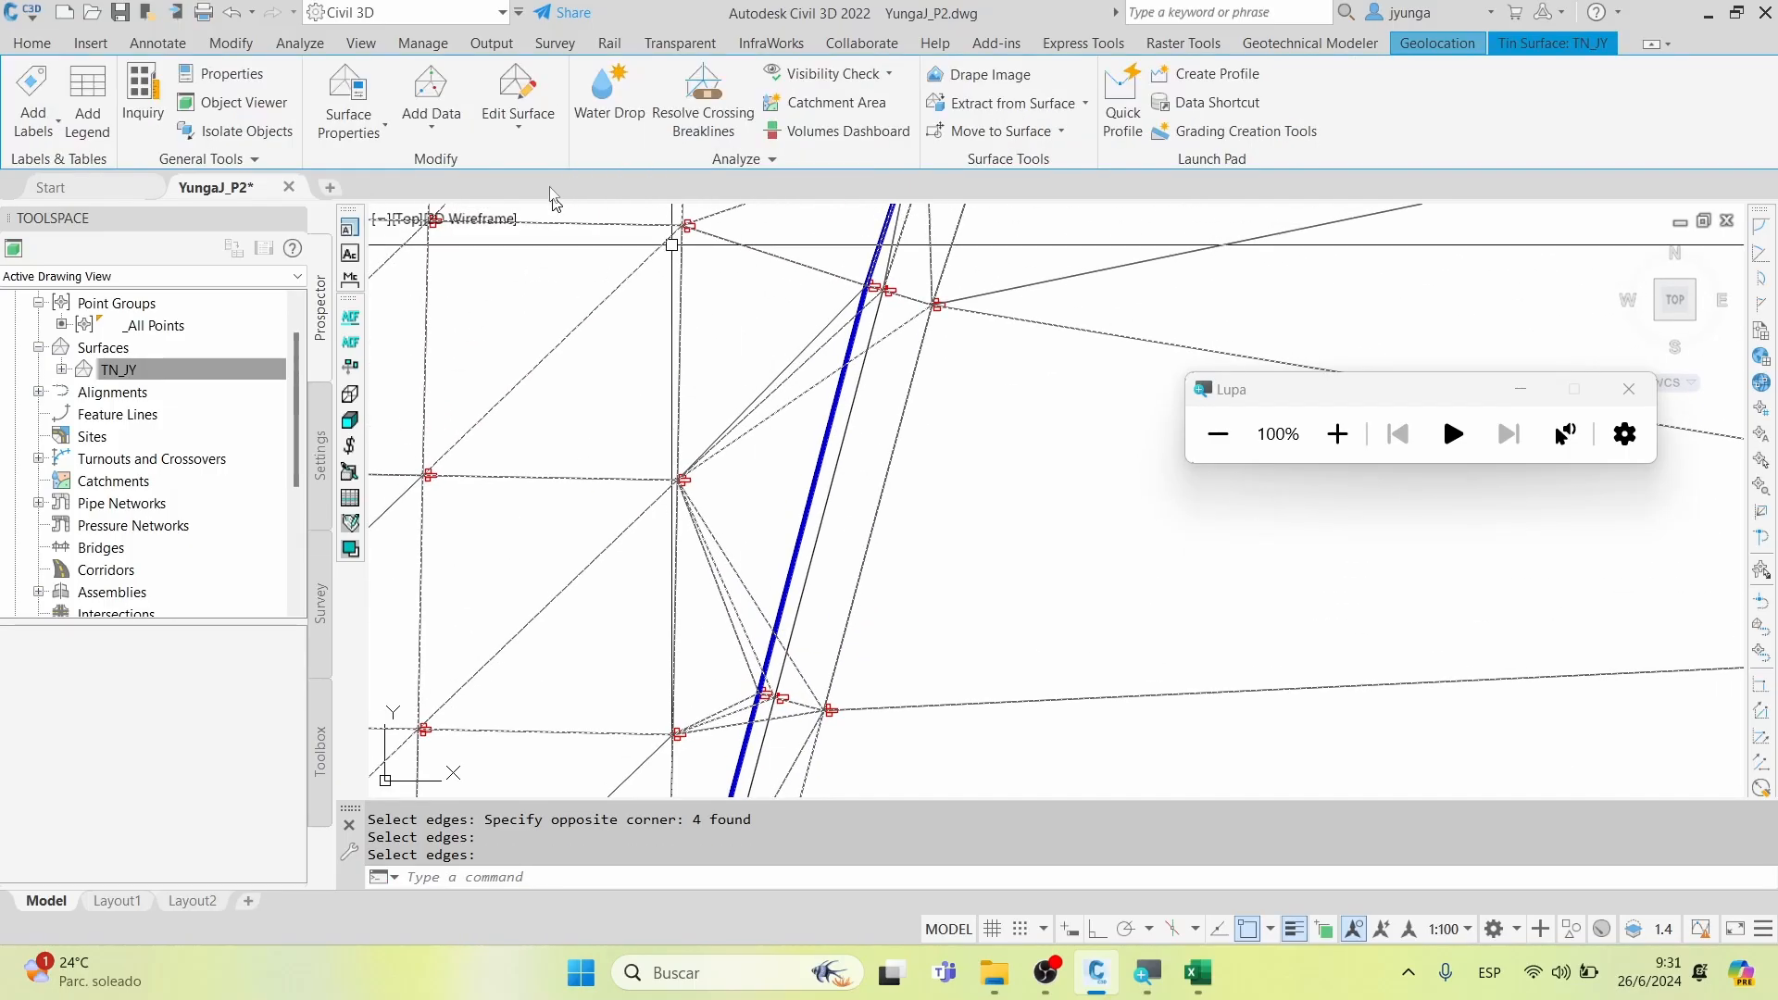
left_click(524, 134)
left_click(548, 261)
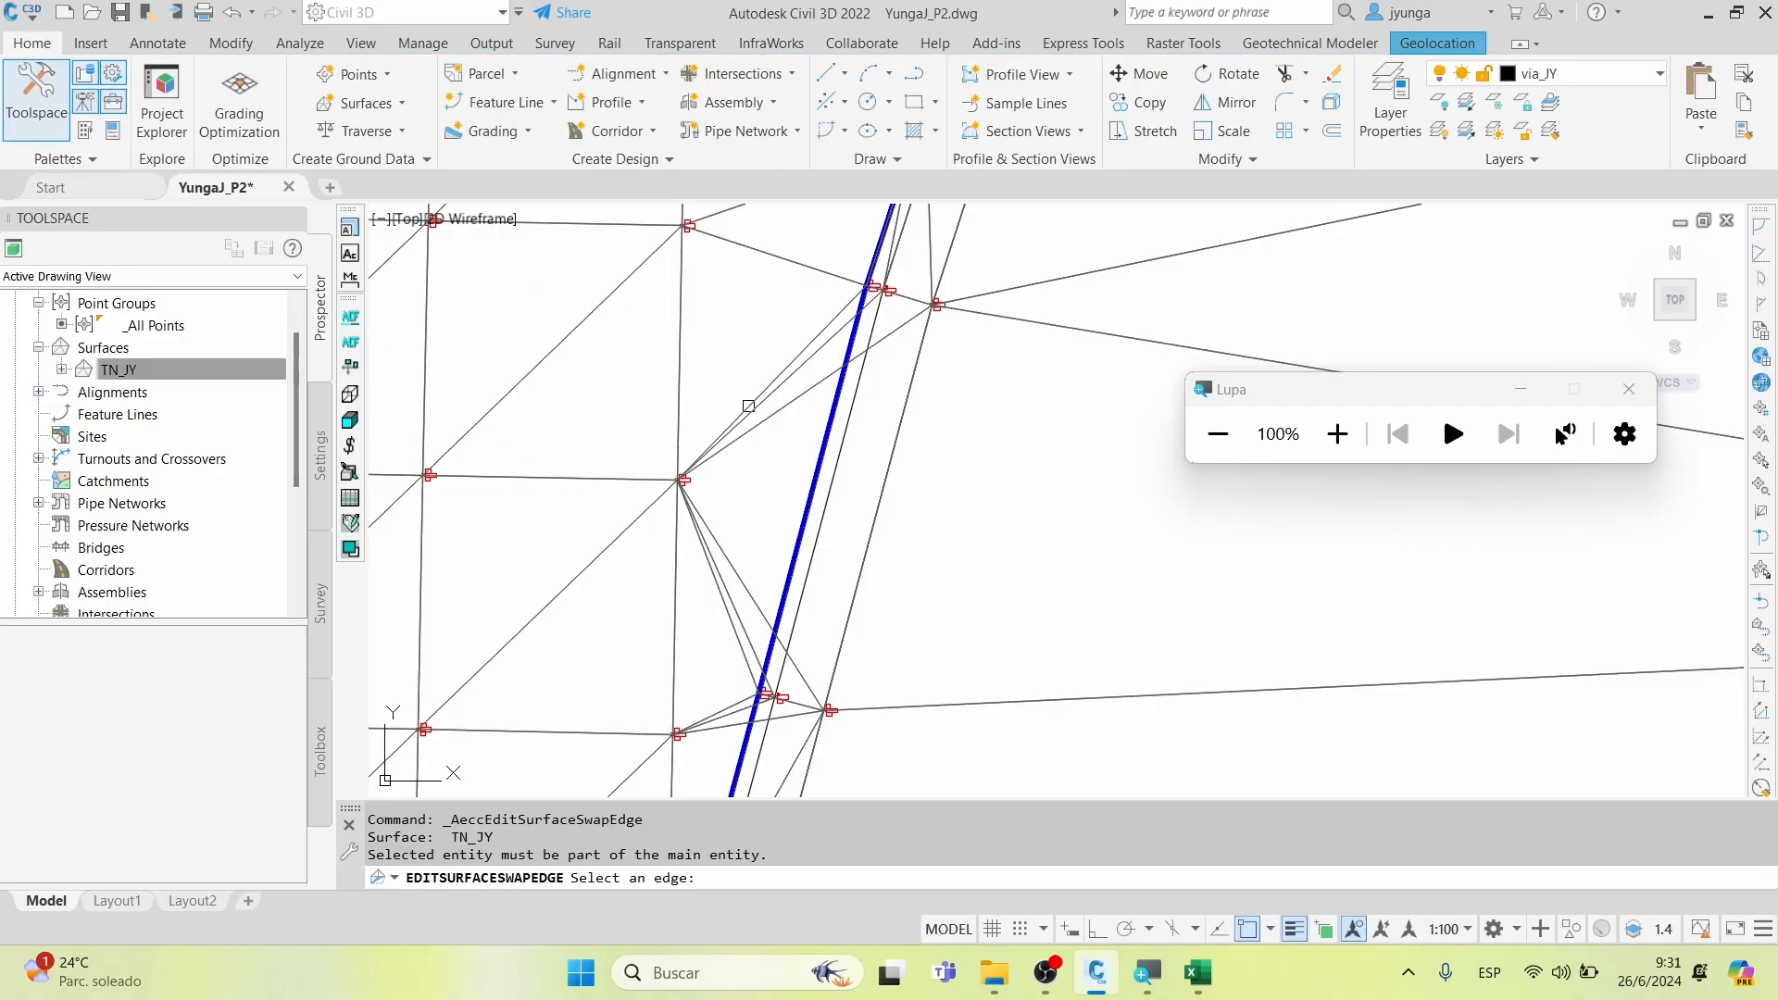
left_click(802, 401)
left_click(741, 554)
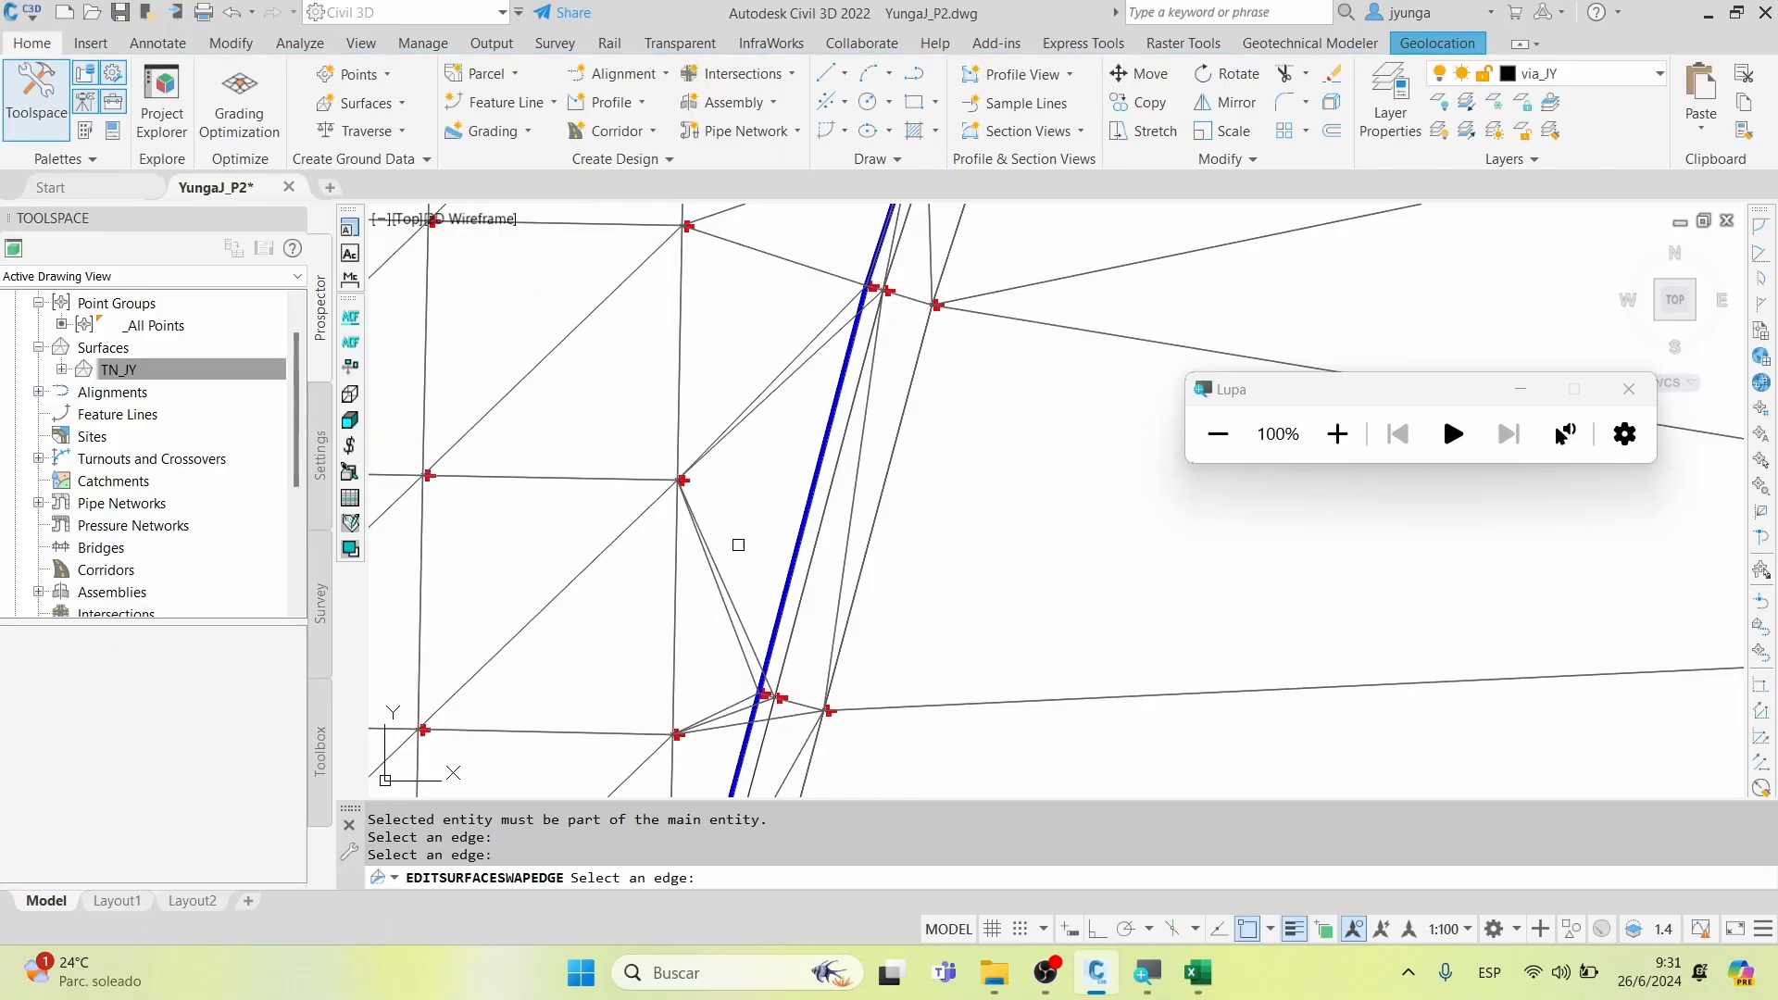
left_click(769, 421)
left_click(773, 392)
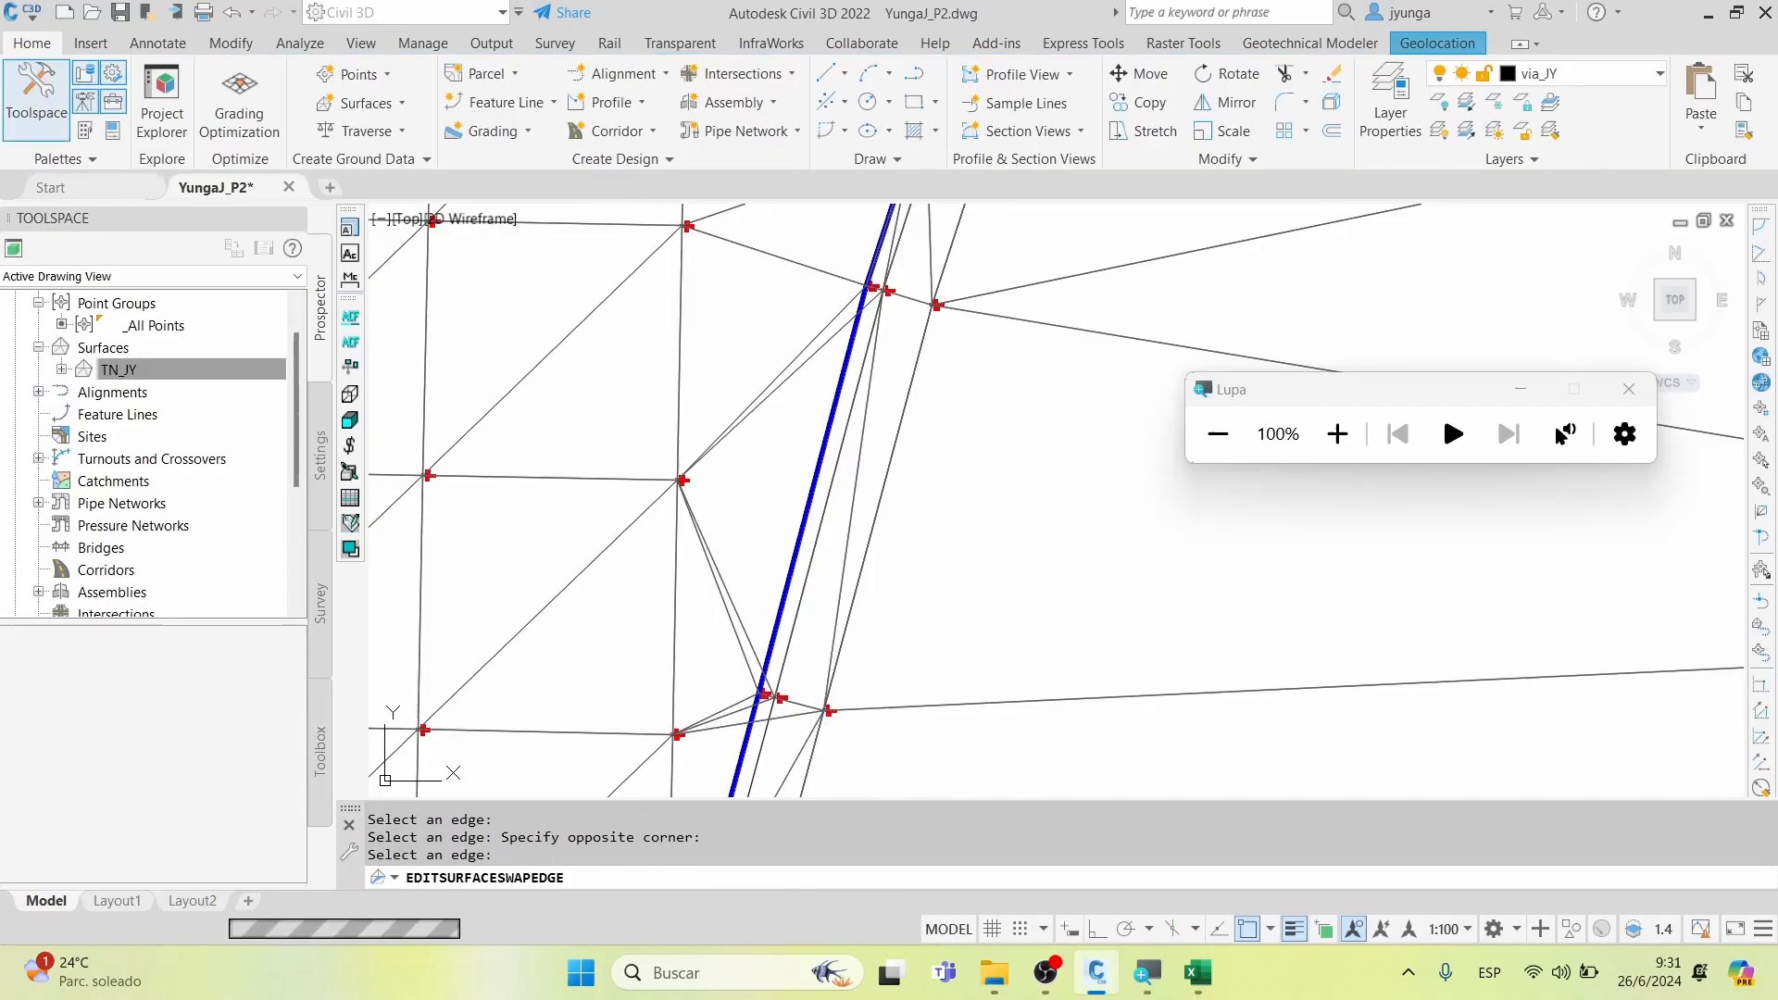
left_click(722, 575)
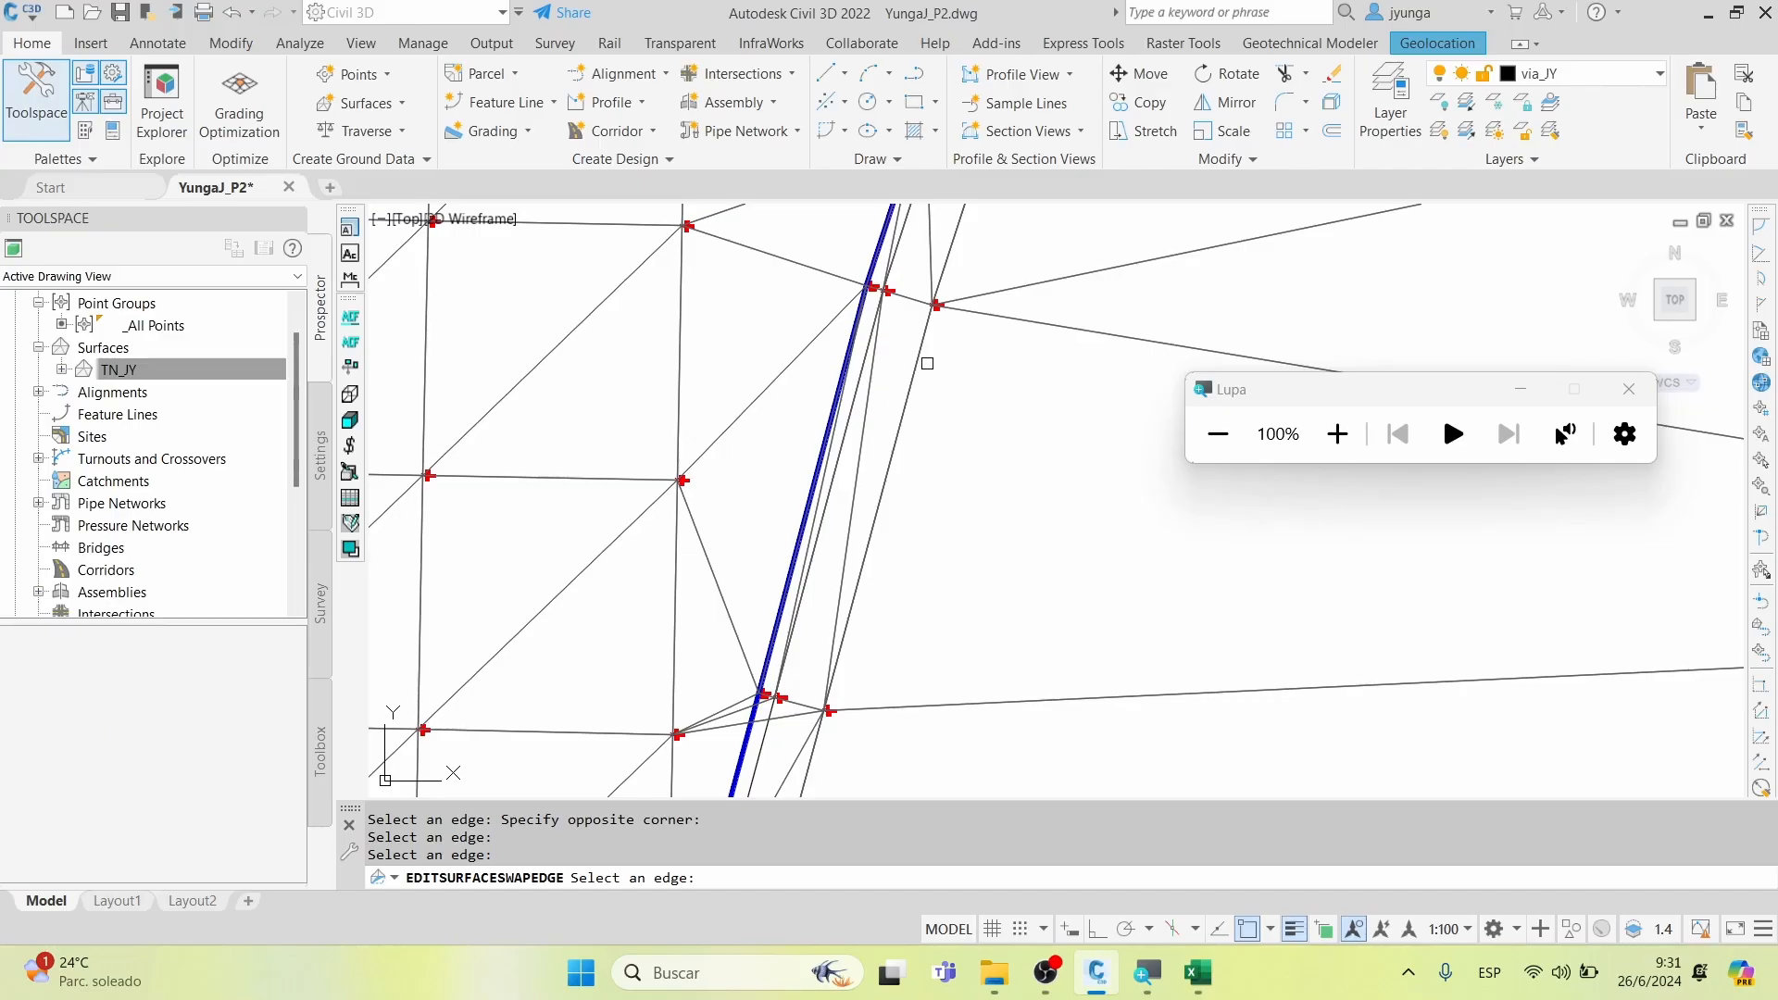
Swap the surface edges crossing the blue boundary at the next points south along its east side, and finish Swap Edge
middle_click_drag(853, 604, 907, 276)
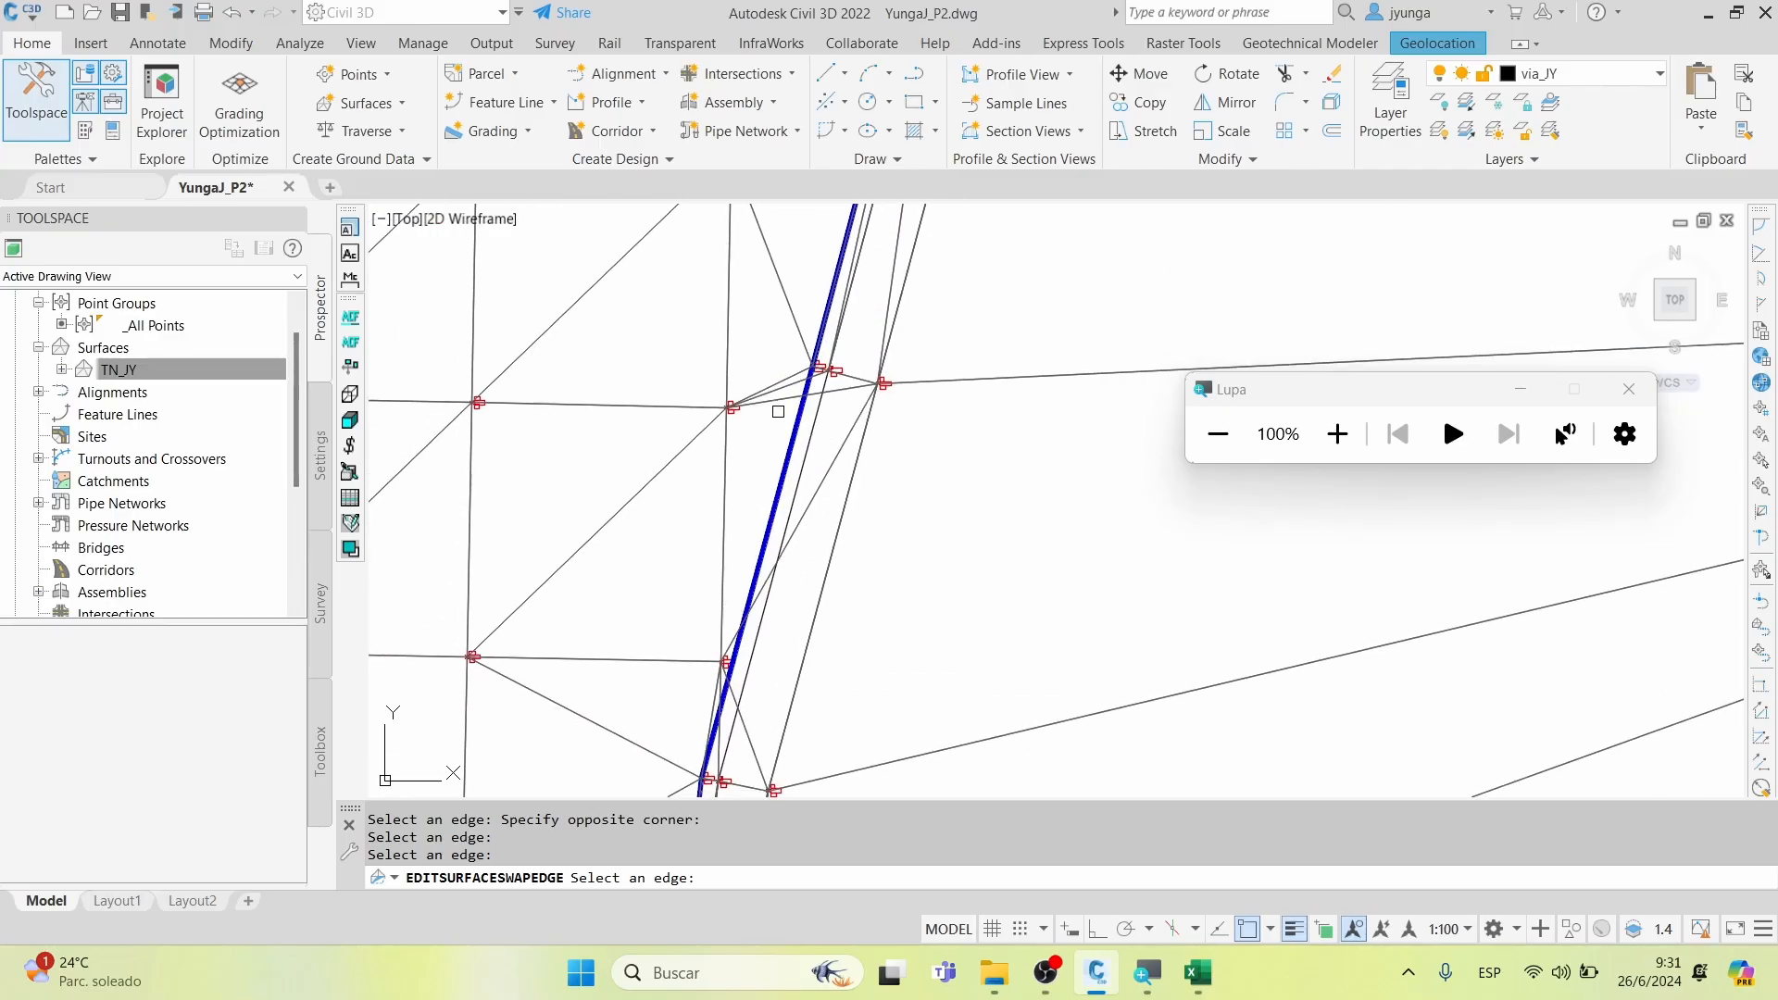
left_click(776, 399)
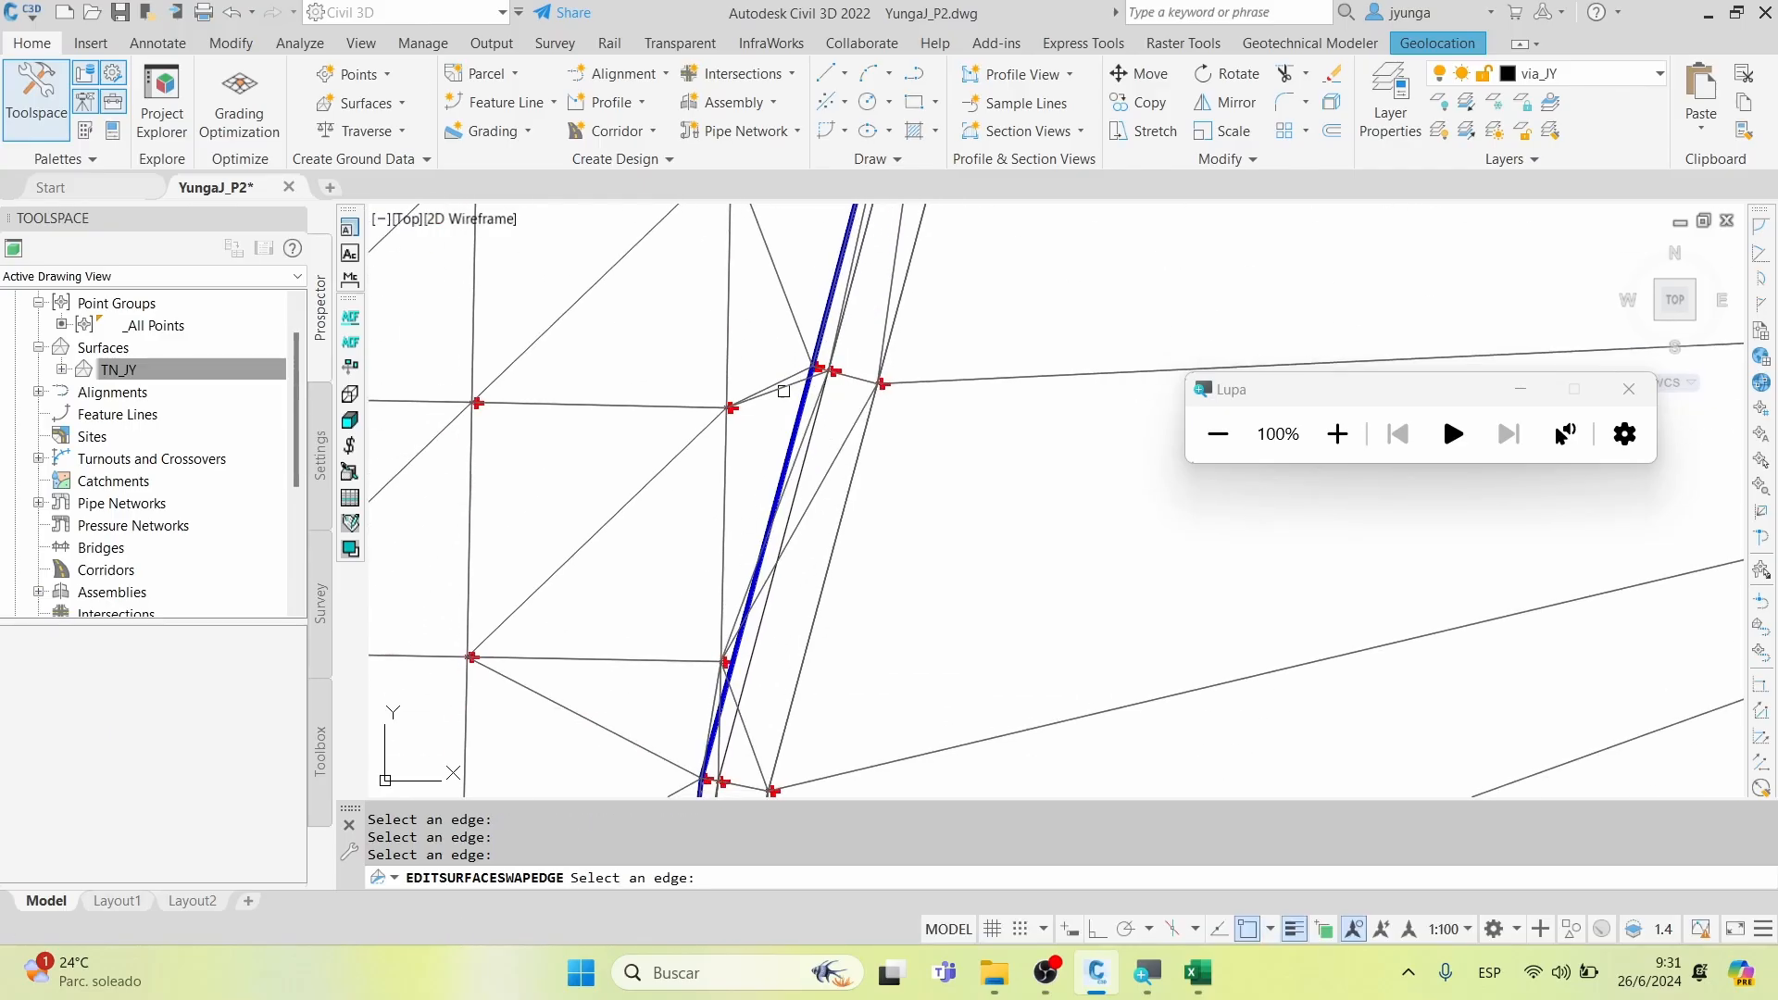
left_click(787, 386)
middle_click_drag(757, 674, 781, 470)
left_click(771, 515)
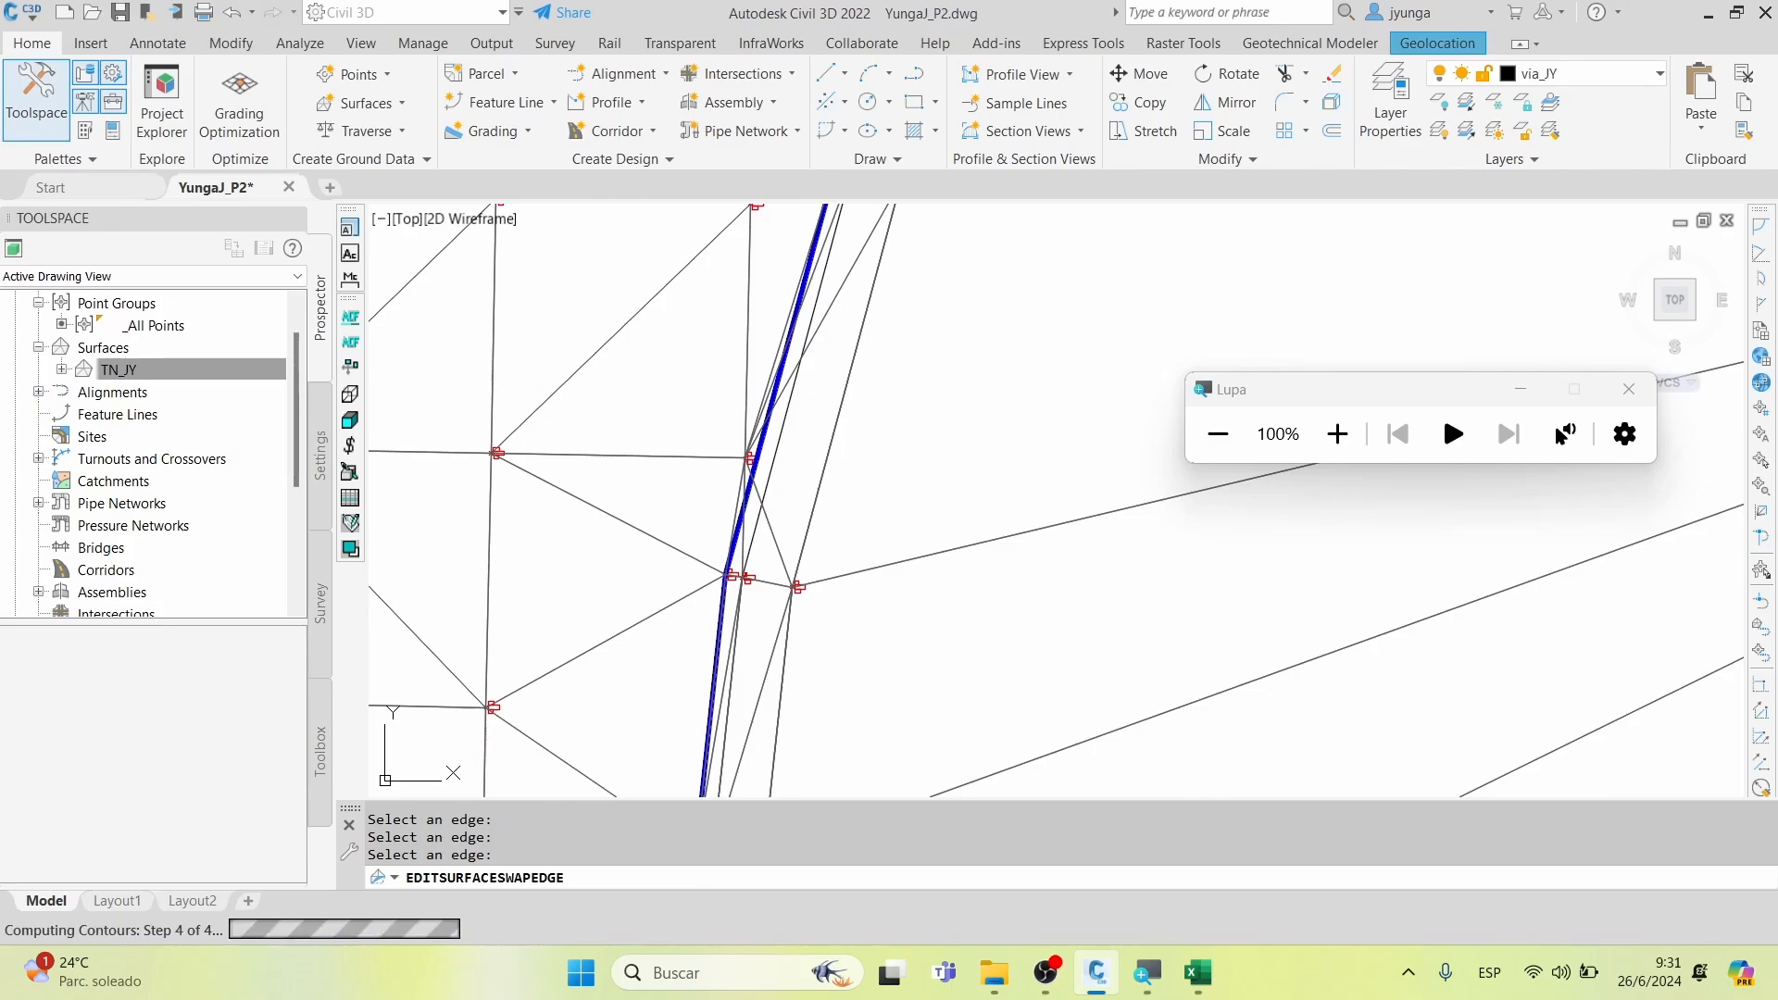
scroll(839, 400, "down", 3)
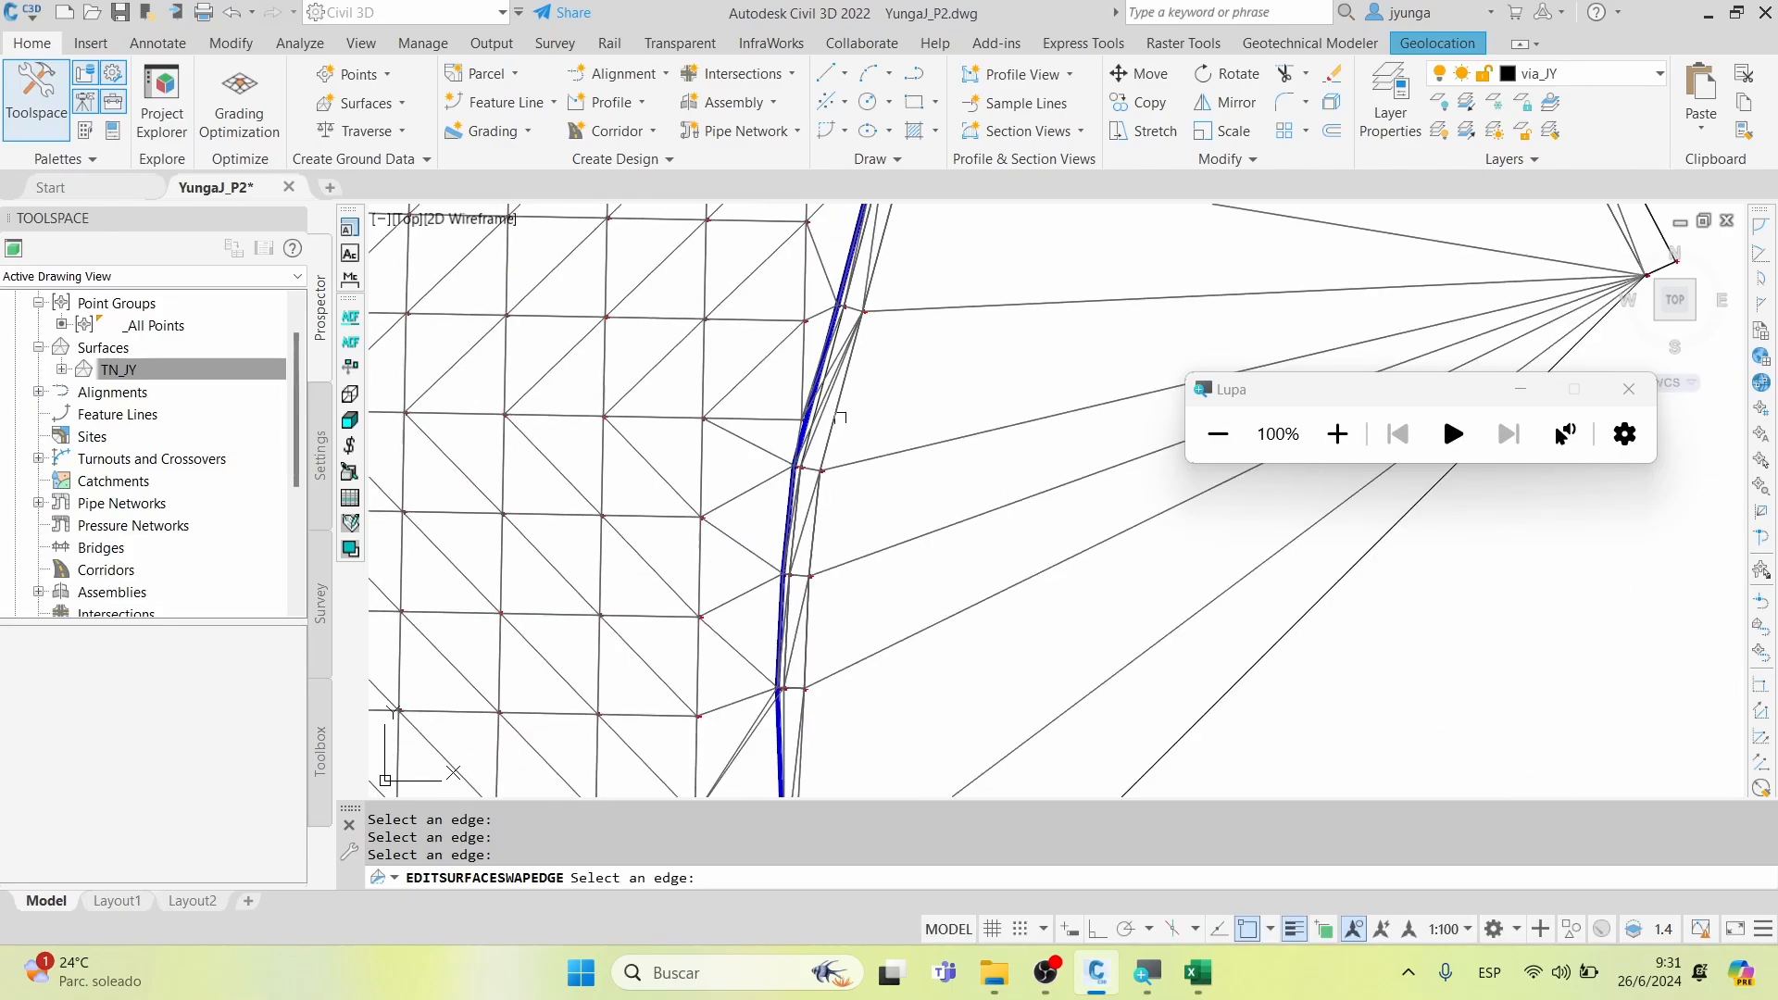
middle_click_drag(943, 373, 813, 448)
scroll(813, 450, "down", 3)
middle_click_drag(939, 491, 898, 510)
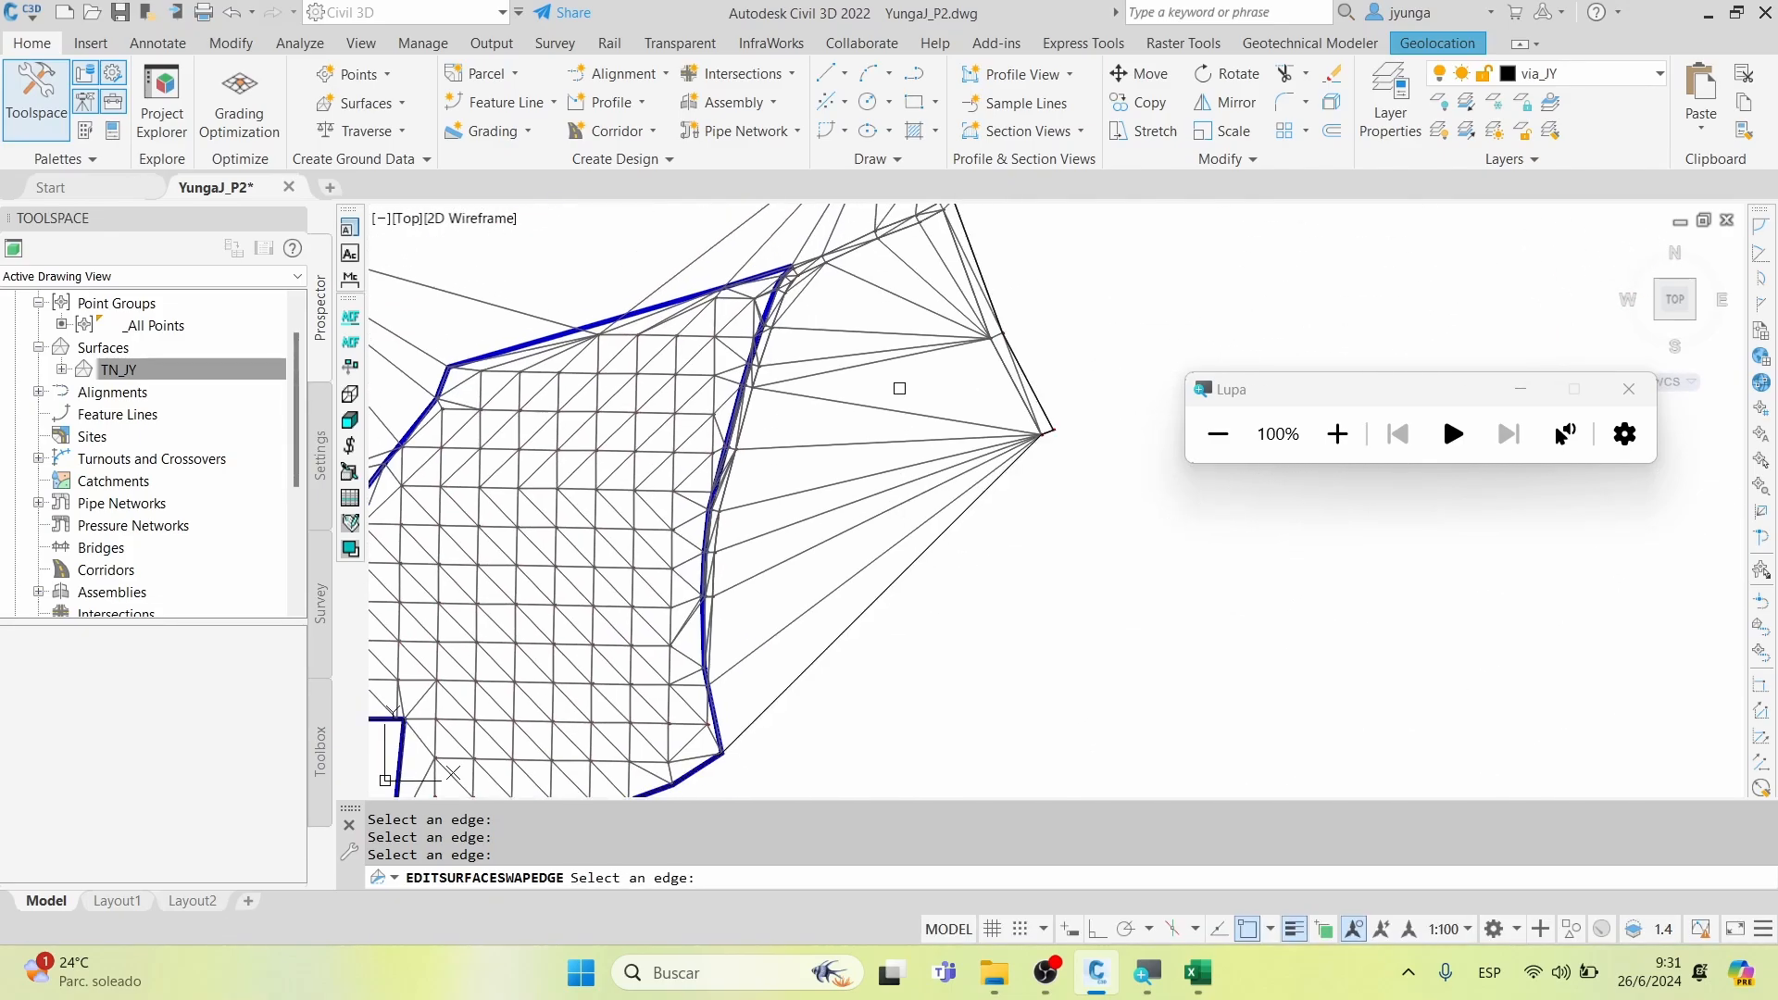
key("Escape")
Use Delete Line on TN_JY to remove the long edges fanning from the boundary's east side to the outlying eastern points
left_click(900, 388)
left_click(542, 131)
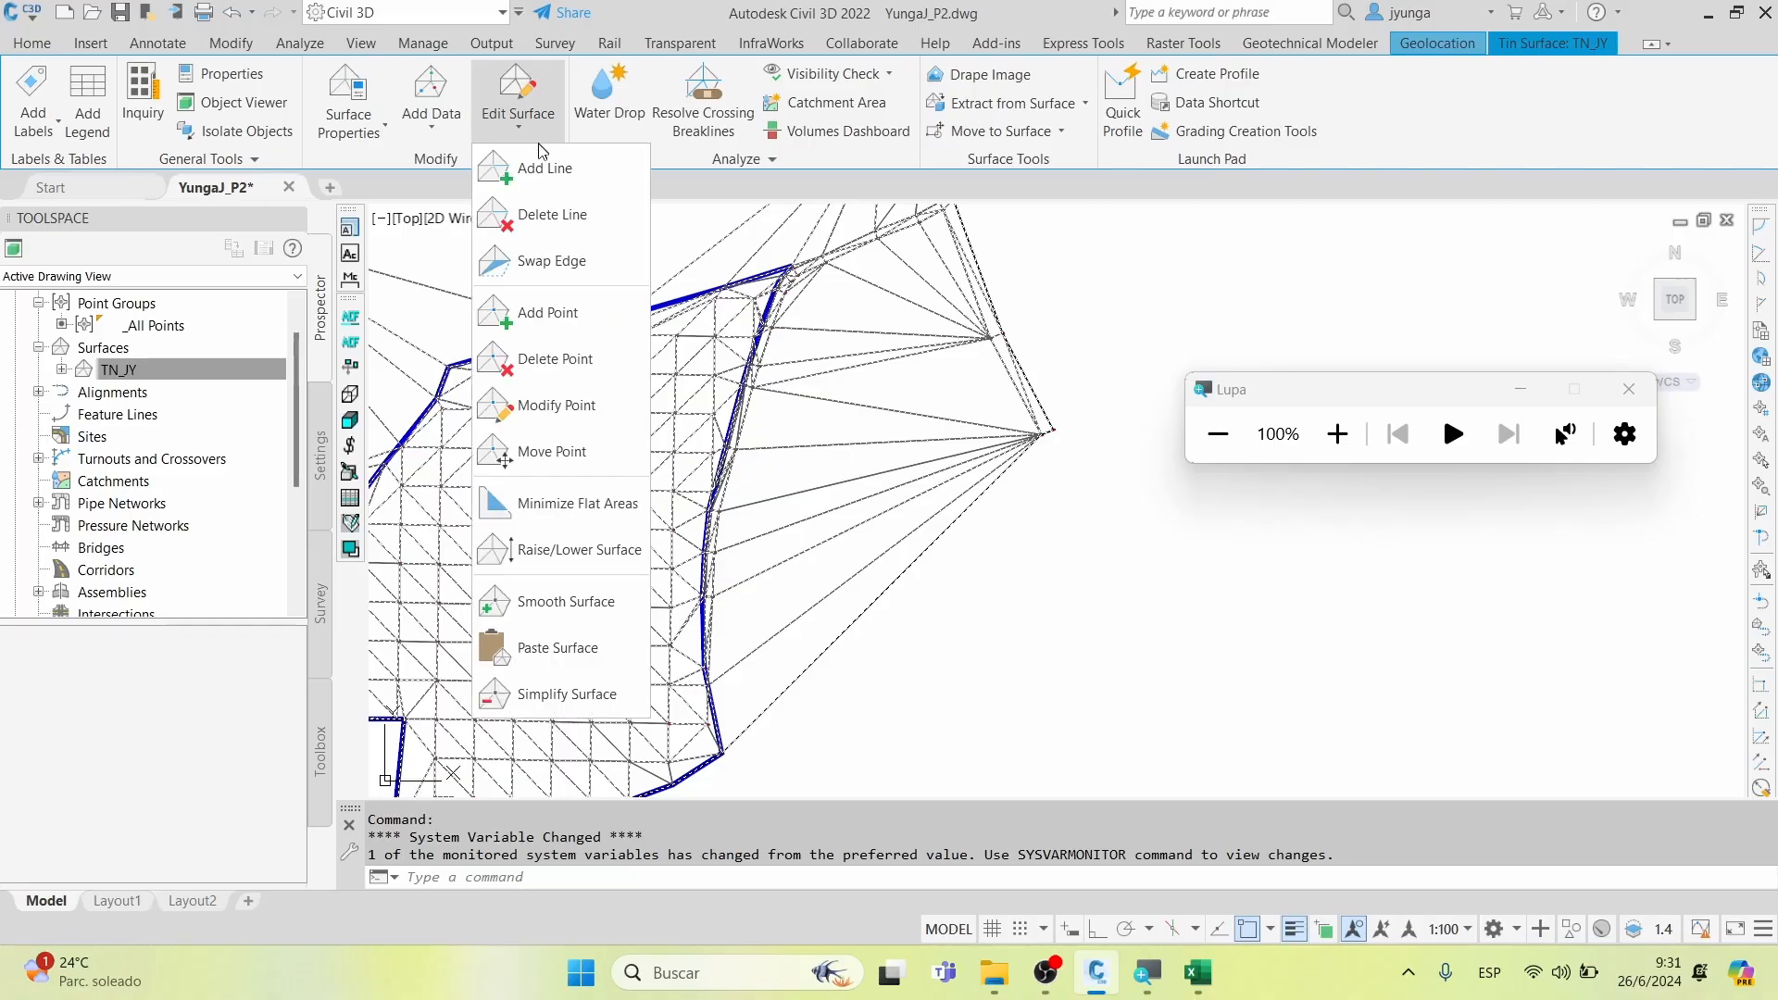
left_click(543, 211)
left_click(898, 628)
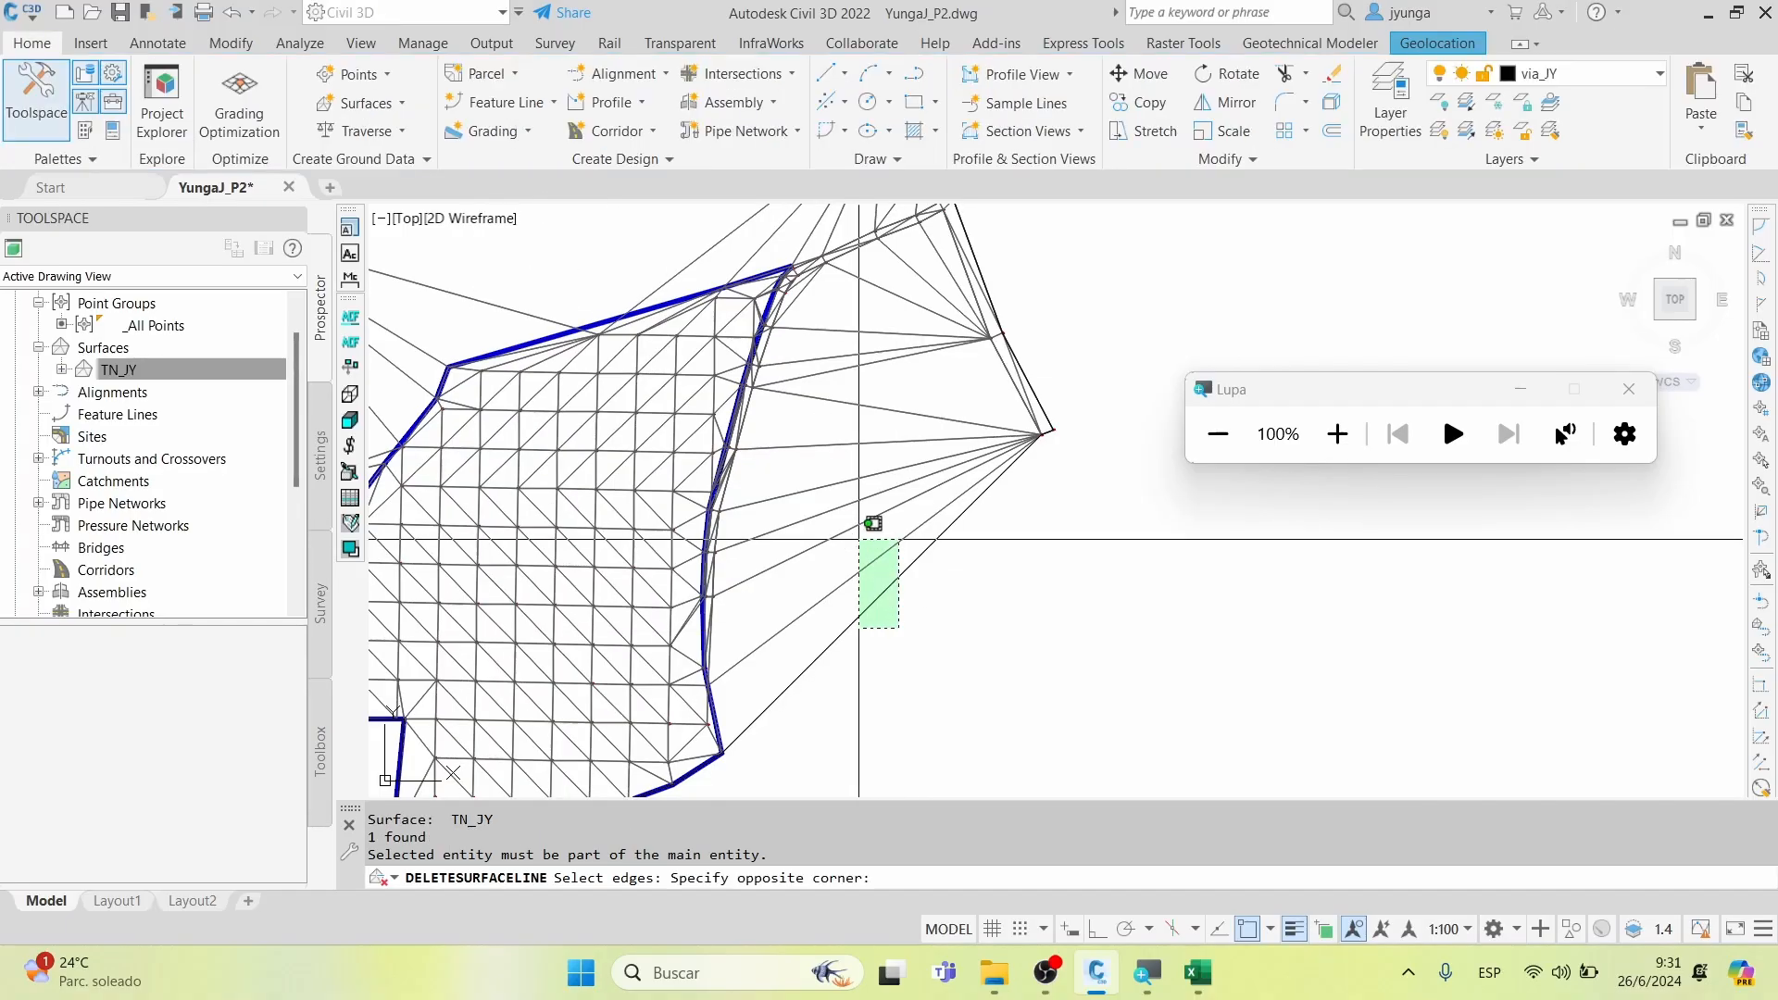
left_click(842, 335)
Delete the remaining surface edges spanning the gap between the two connected strips northeast of the boundary
middle_click_drag(848, 317, 855, 414)
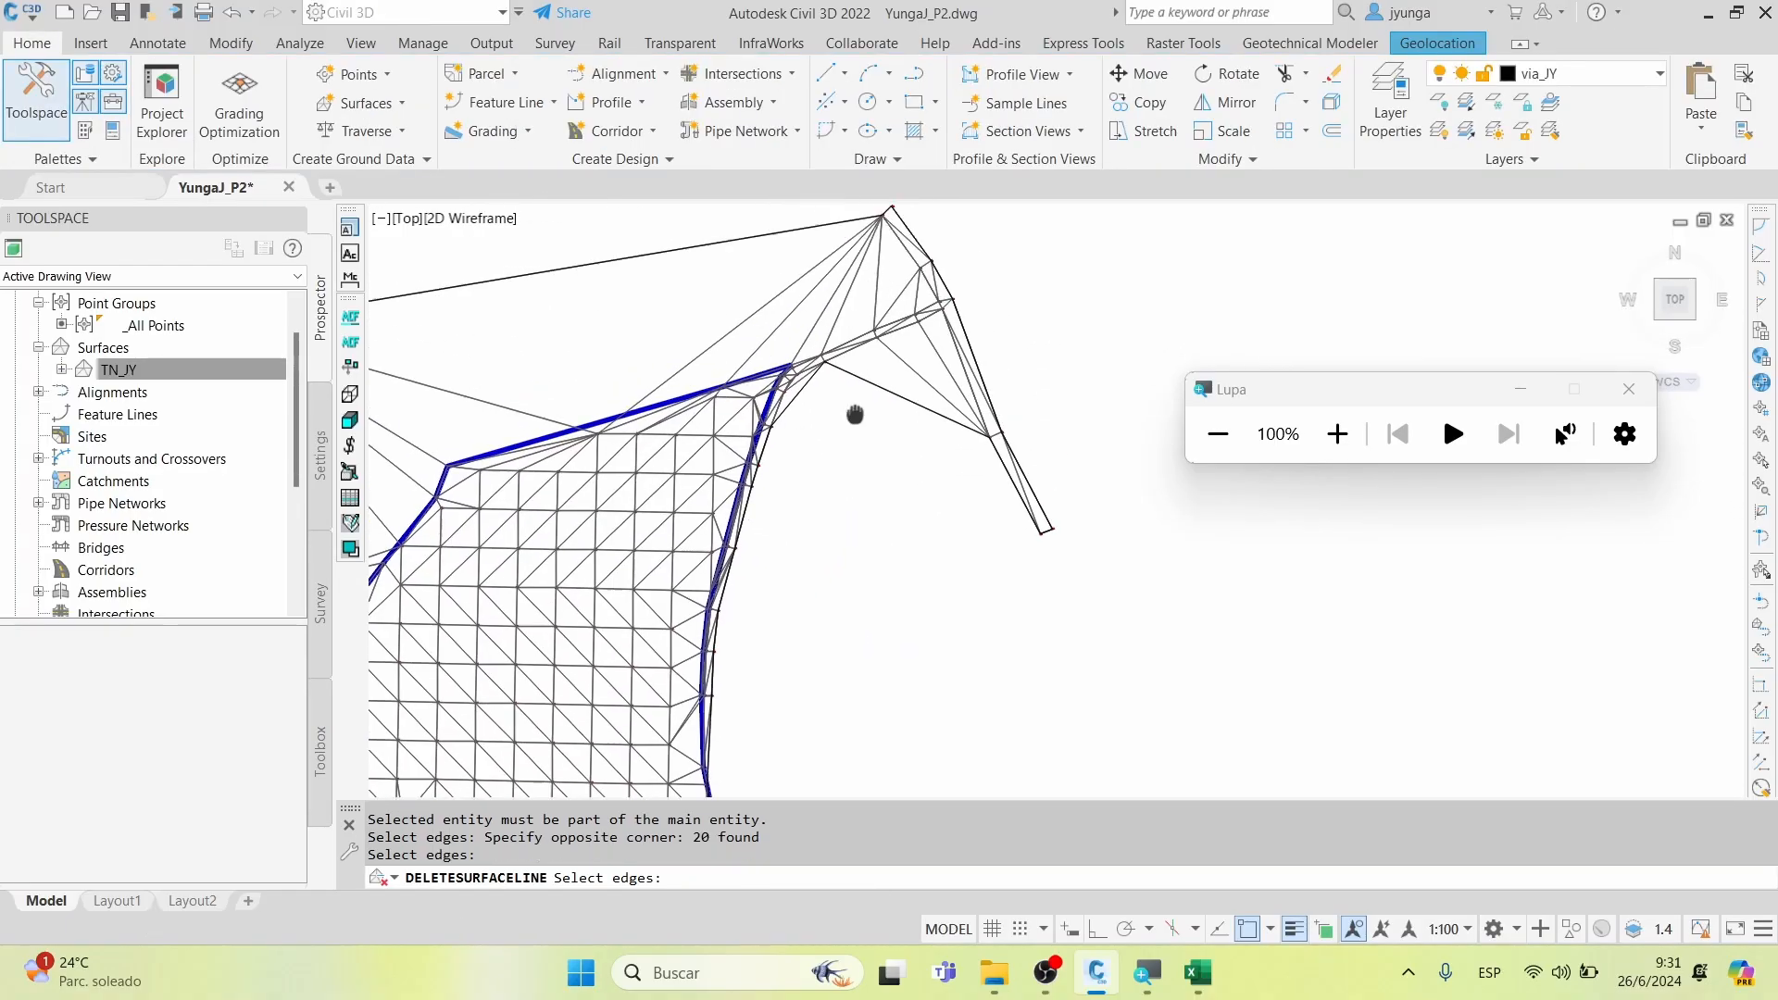
scroll(852, 389, "up", 3)
left_click(1000, 649)
left_click(964, 436)
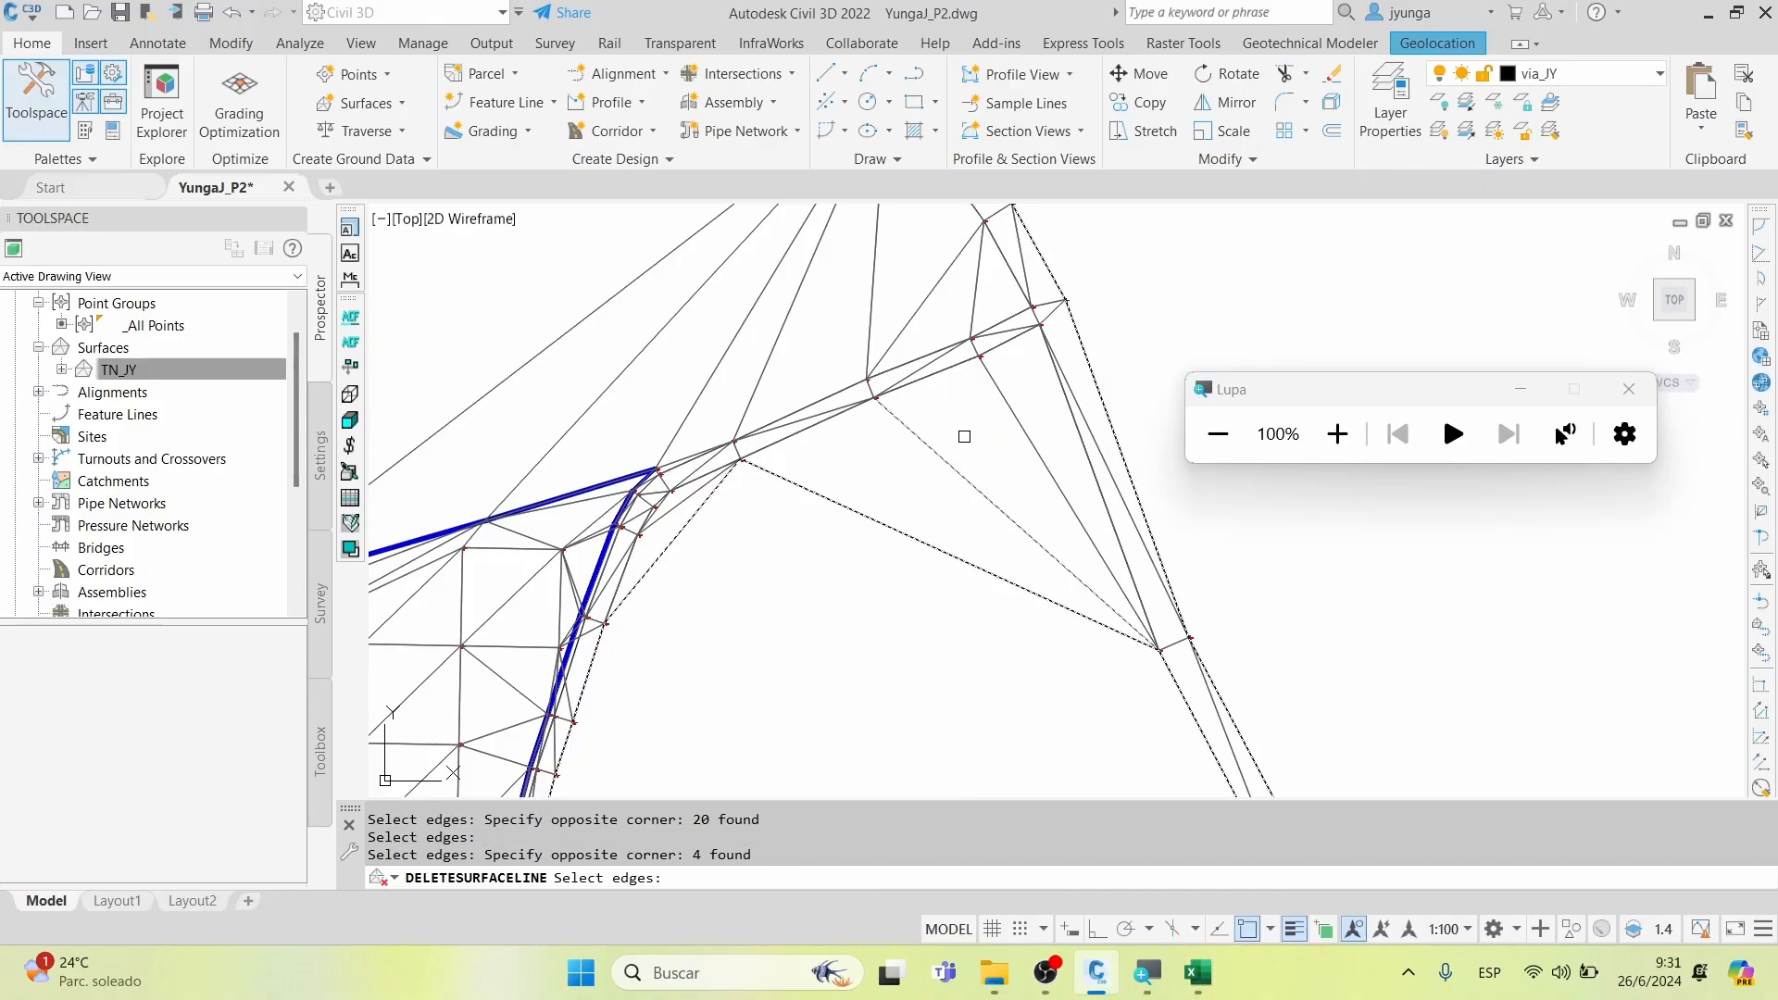
key("Return")
left_click(1053, 444)
left_click(991, 477)
key("Return")
Delete the outer long edges running from the northeast strip's upper end towards the blue boundary's north side
middle_click_drag(1016, 440, 905, 594)
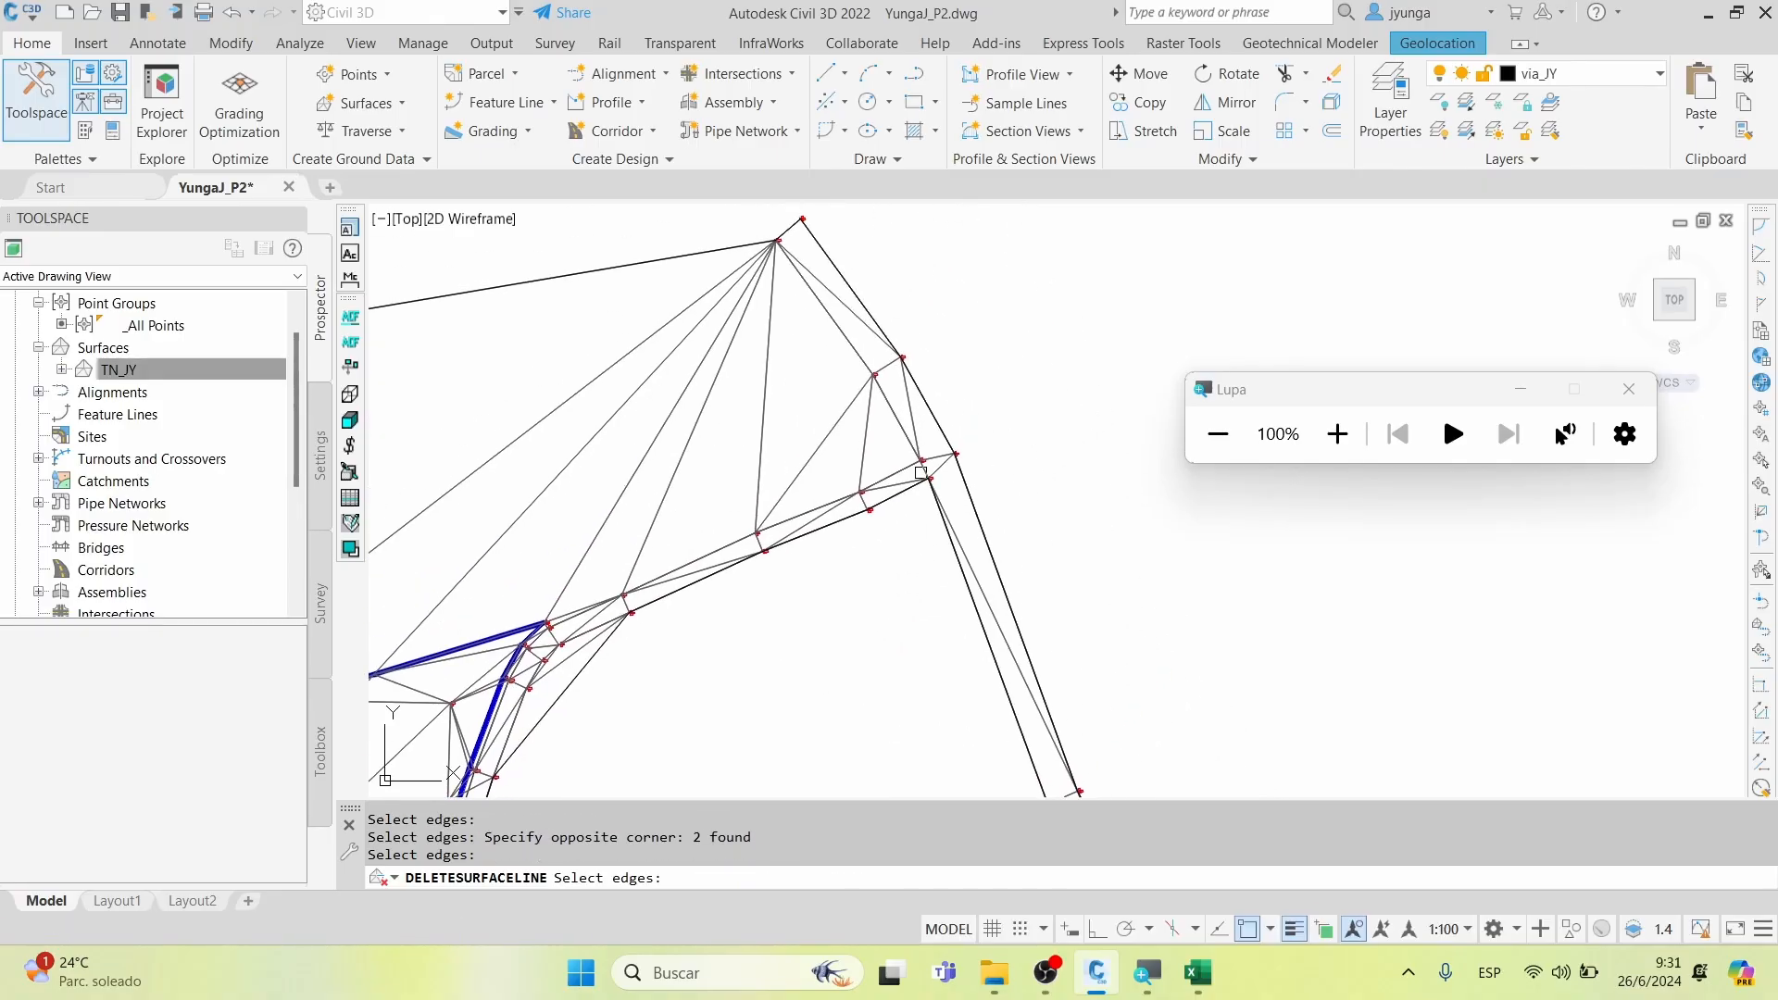
middle_click_drag(827, 451, 917, 478)
left_click(781, 363)
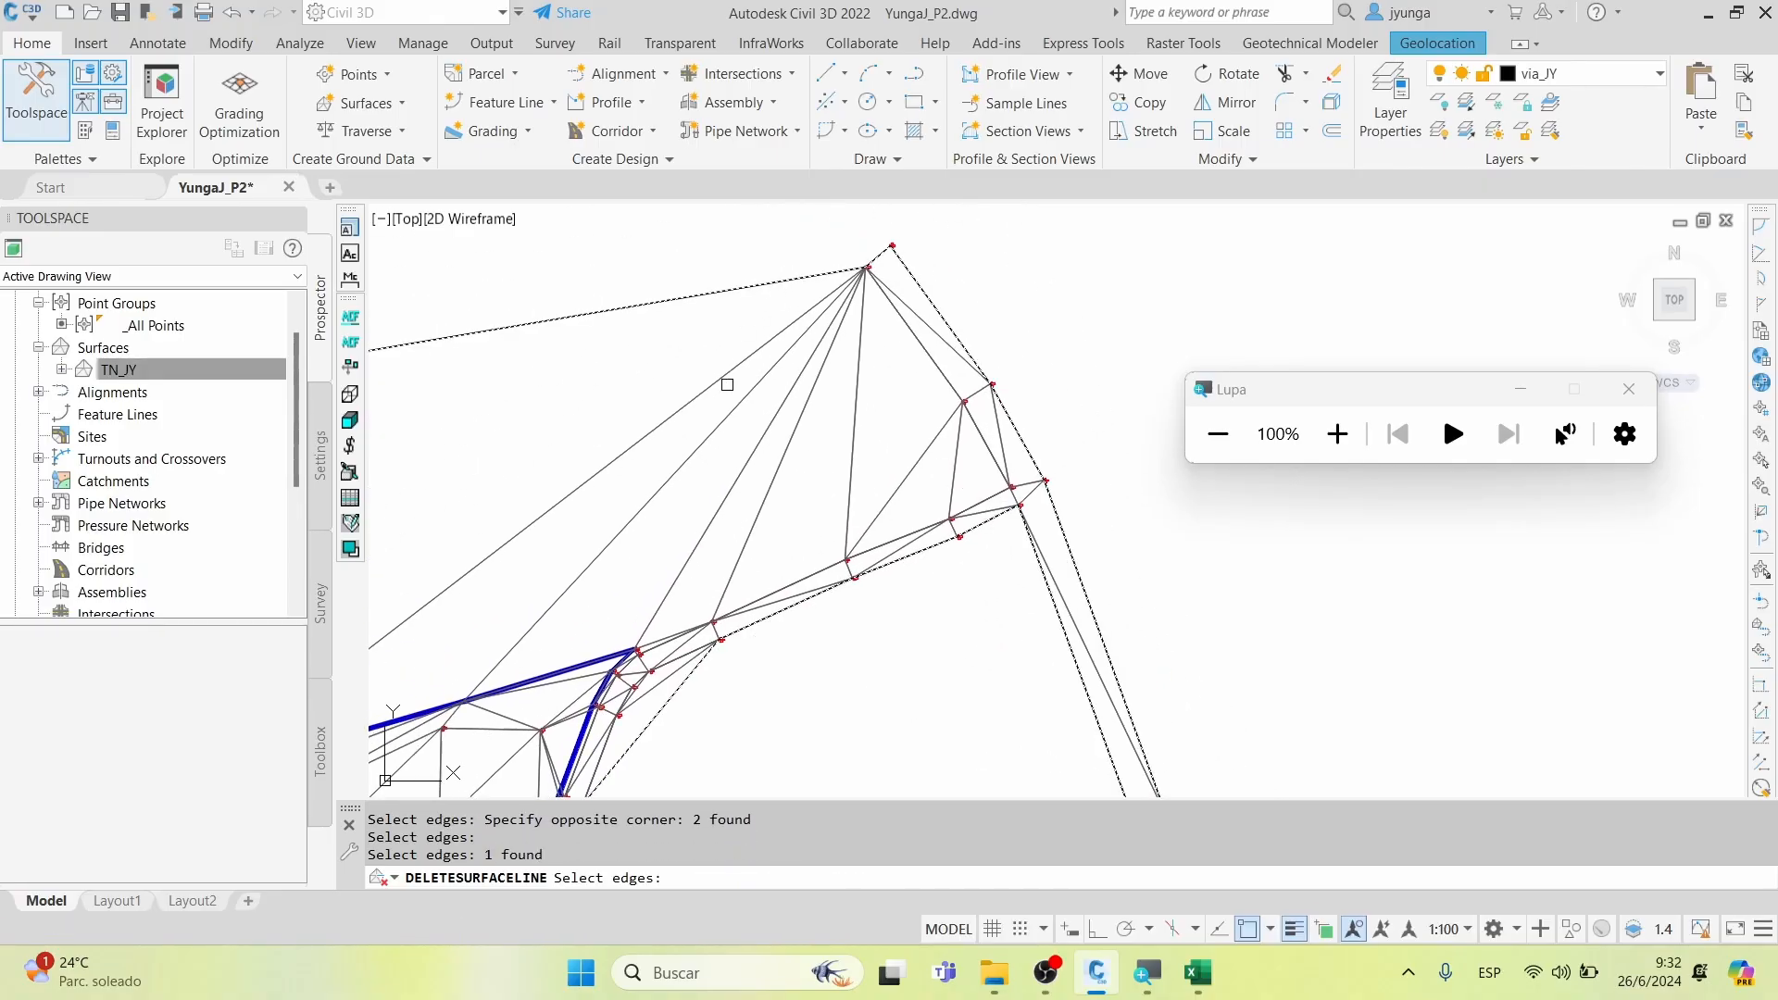
left_click(719, 254)
left_click(665, 458)
key("Return")
left_click(821, 417)
left_click(727, 389)
key("Return")
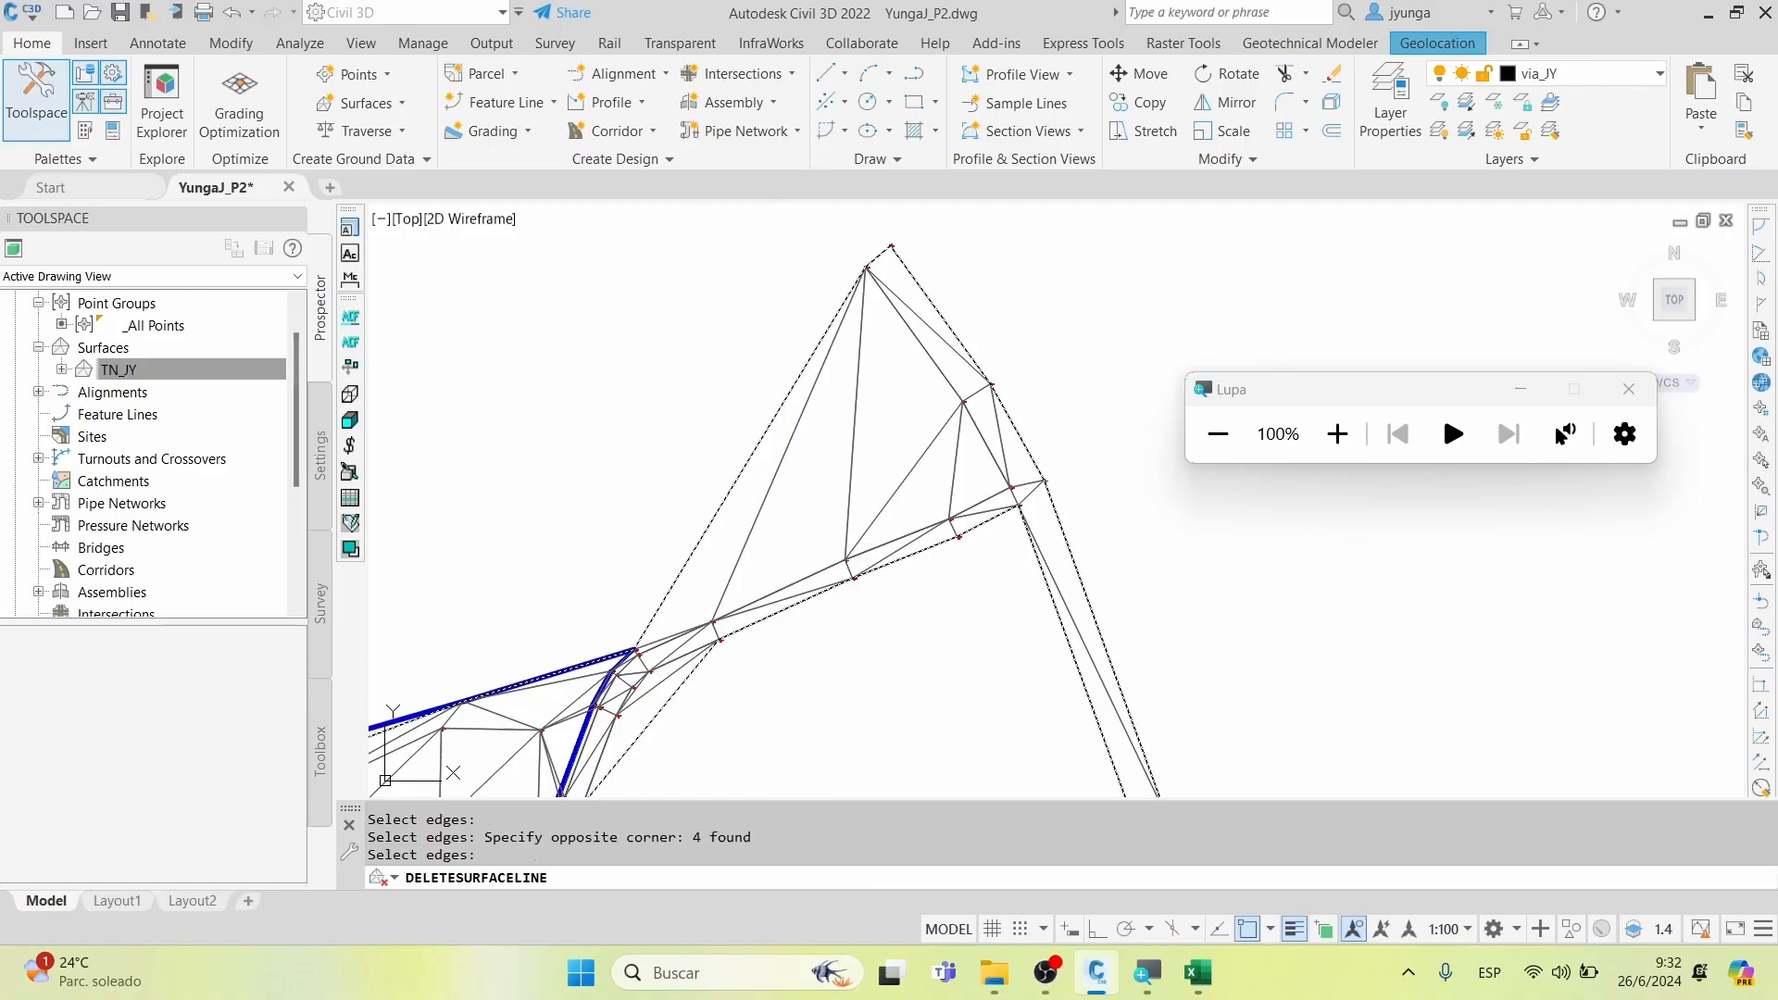
Delete the remaining surface edges filling the corner between the northeast strip's upper end and the connecting strip
left_click(921, 501)
left_click(774, 464)
key("Return")
left_click(959, 480)
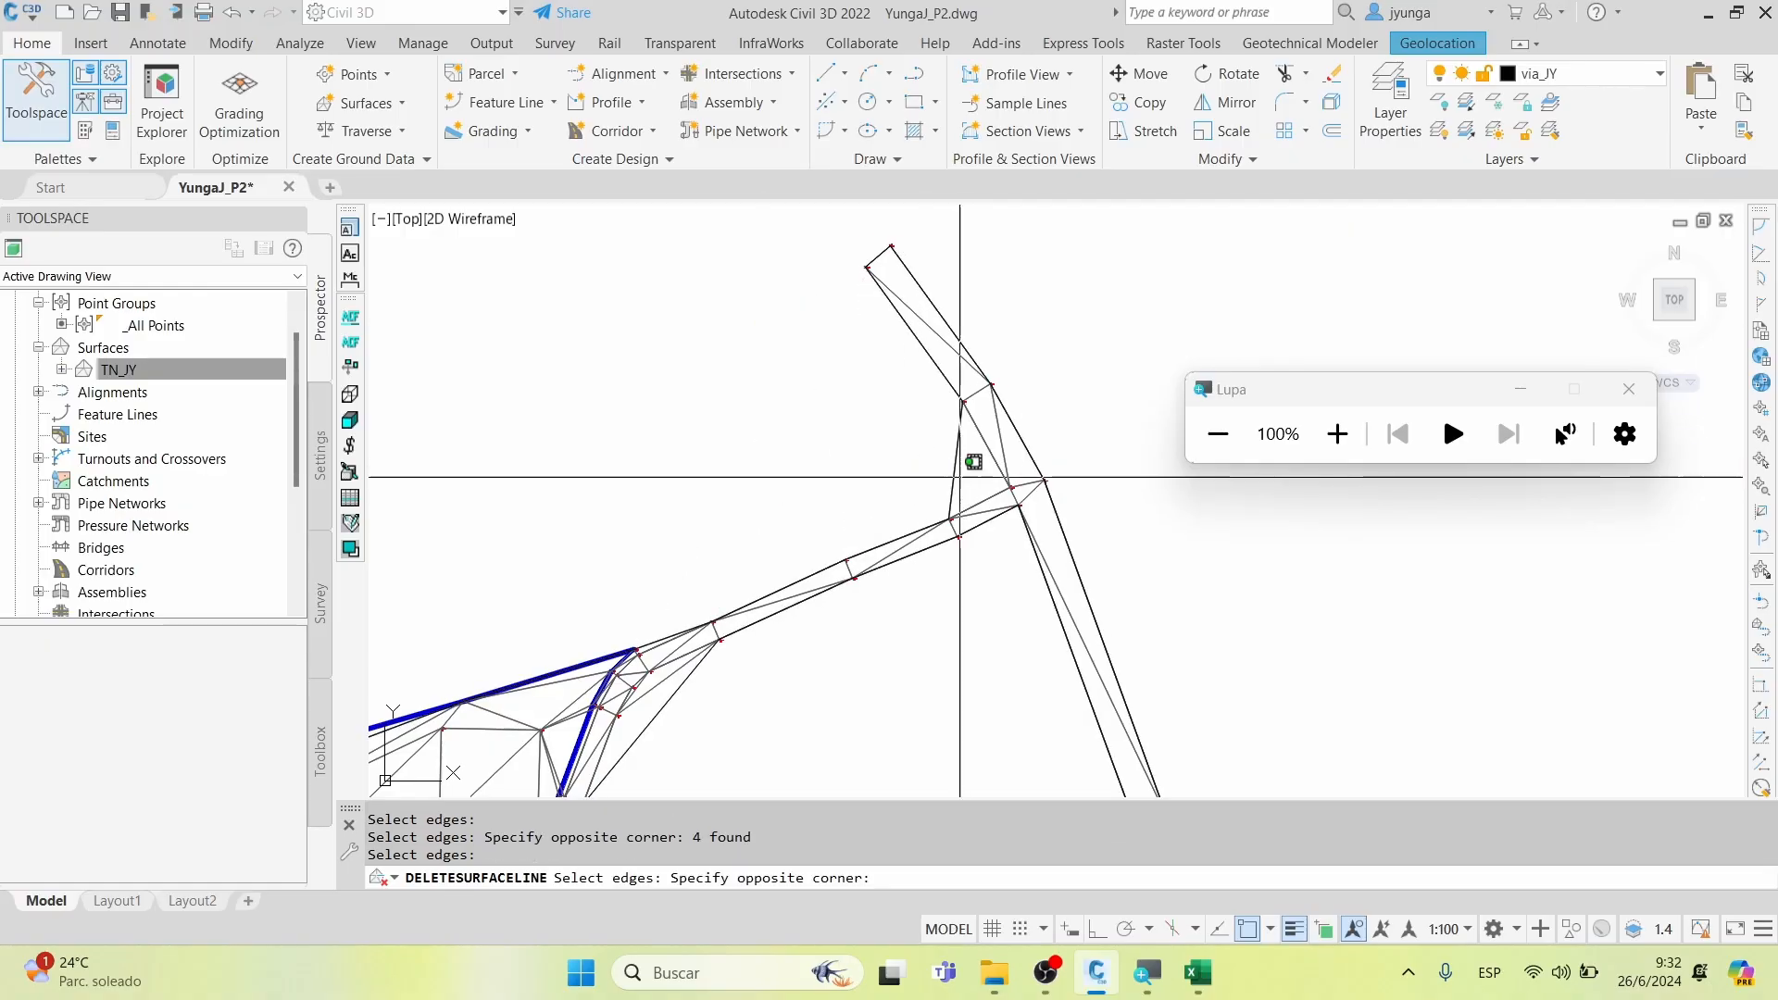
left_click(911, 449)
key("Return")
Delete the surface edges fanning from the northwest strip's upper end across the north notch to the blue boundary
scroll(898, 430, "down", 5)
middle_click_drag(558, 562, 948, 474)
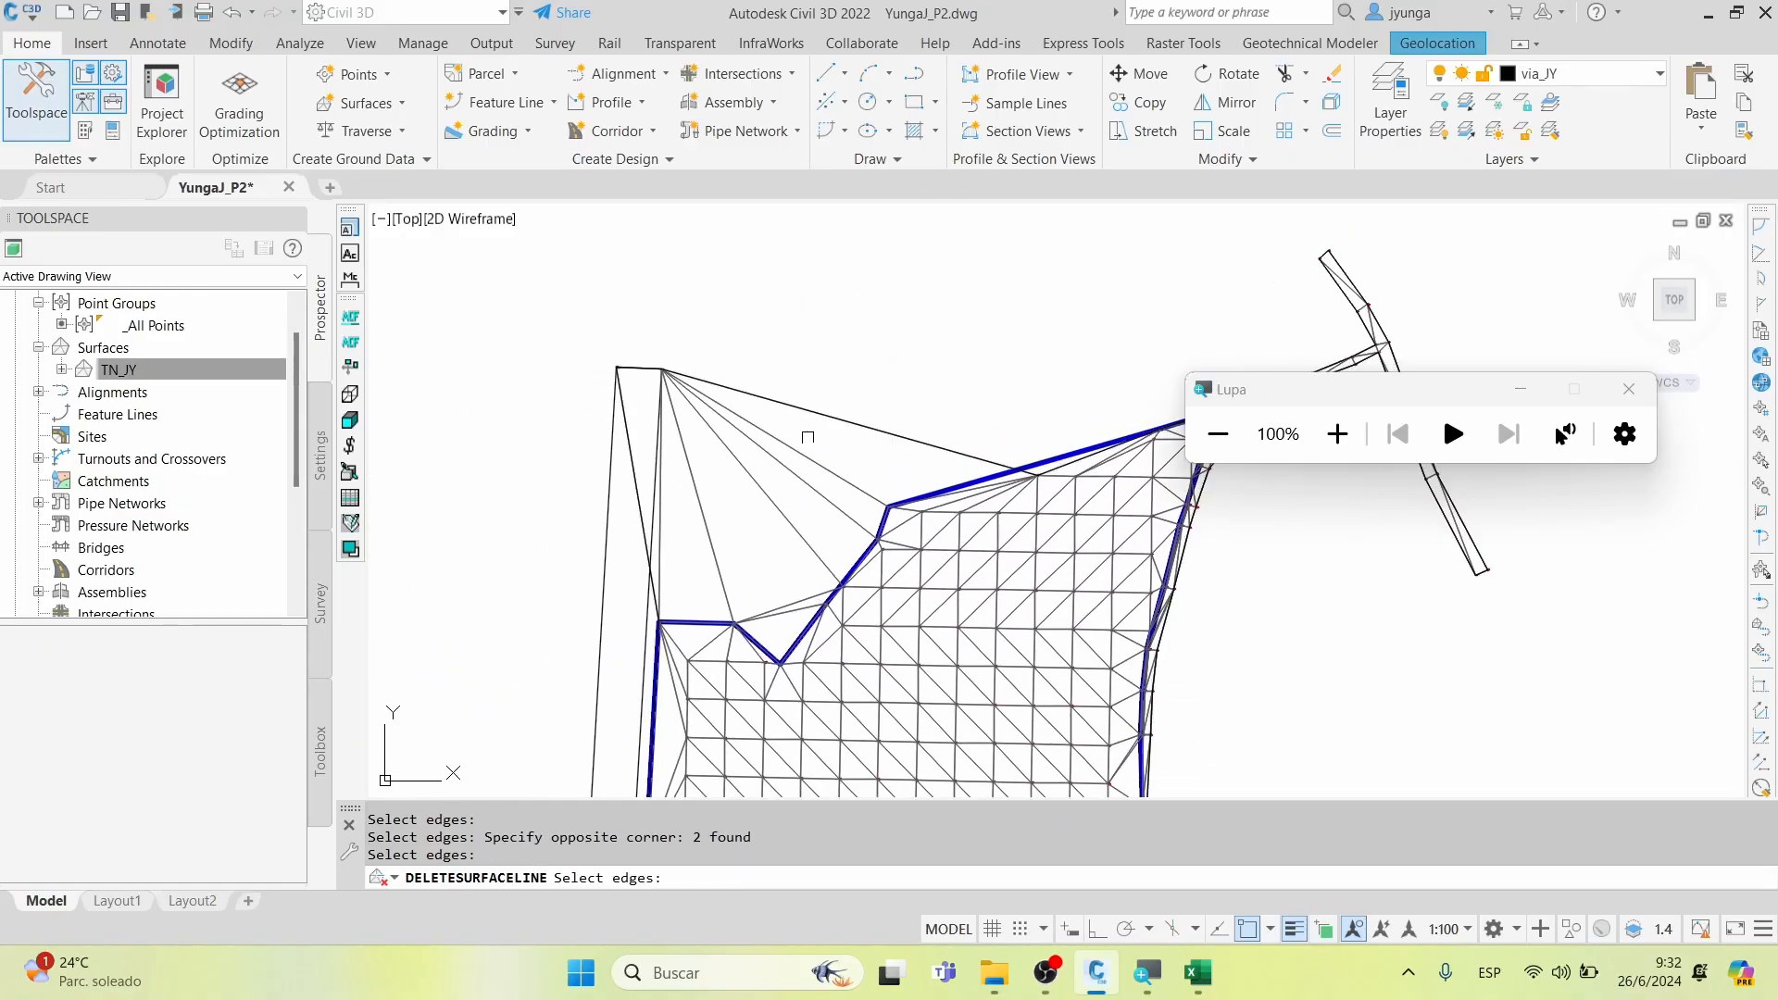
left_click(804, 428)
left_click(739, 493)
Try to swap the long outer edge that crosses the blue boundary on the north notch's east side
scroll(801, 639, "up", 5)
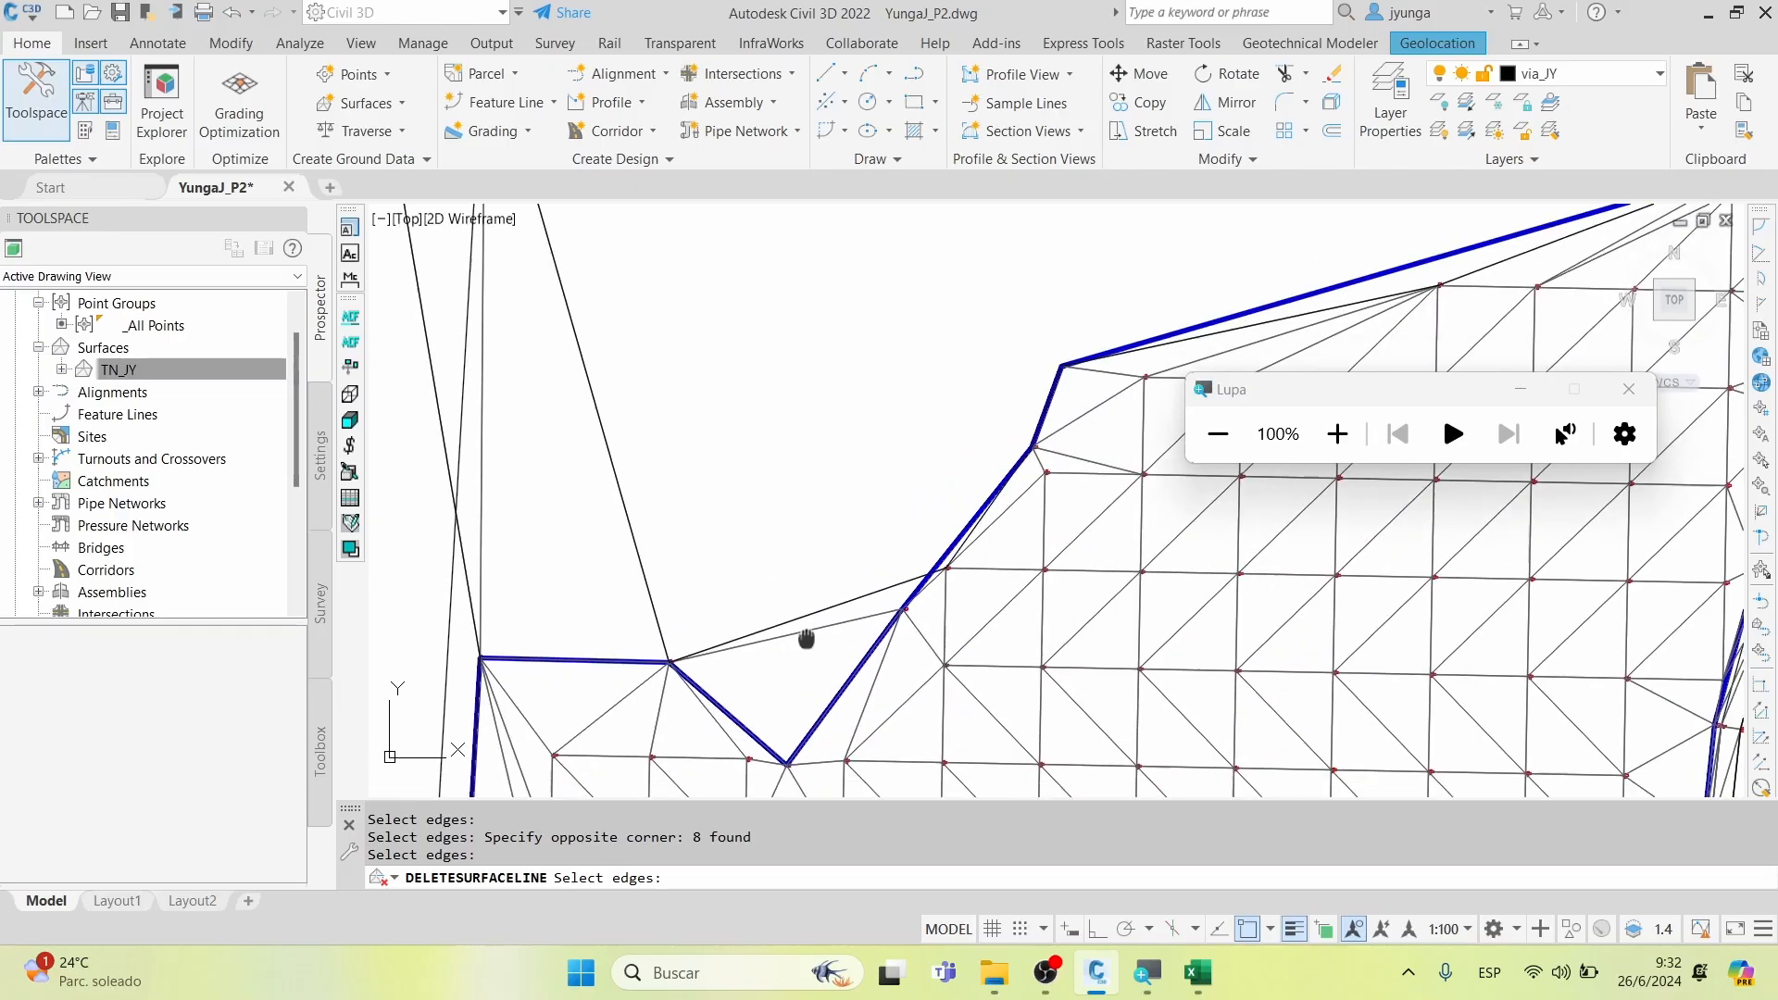
scroll(1030, 389, "up", 4)
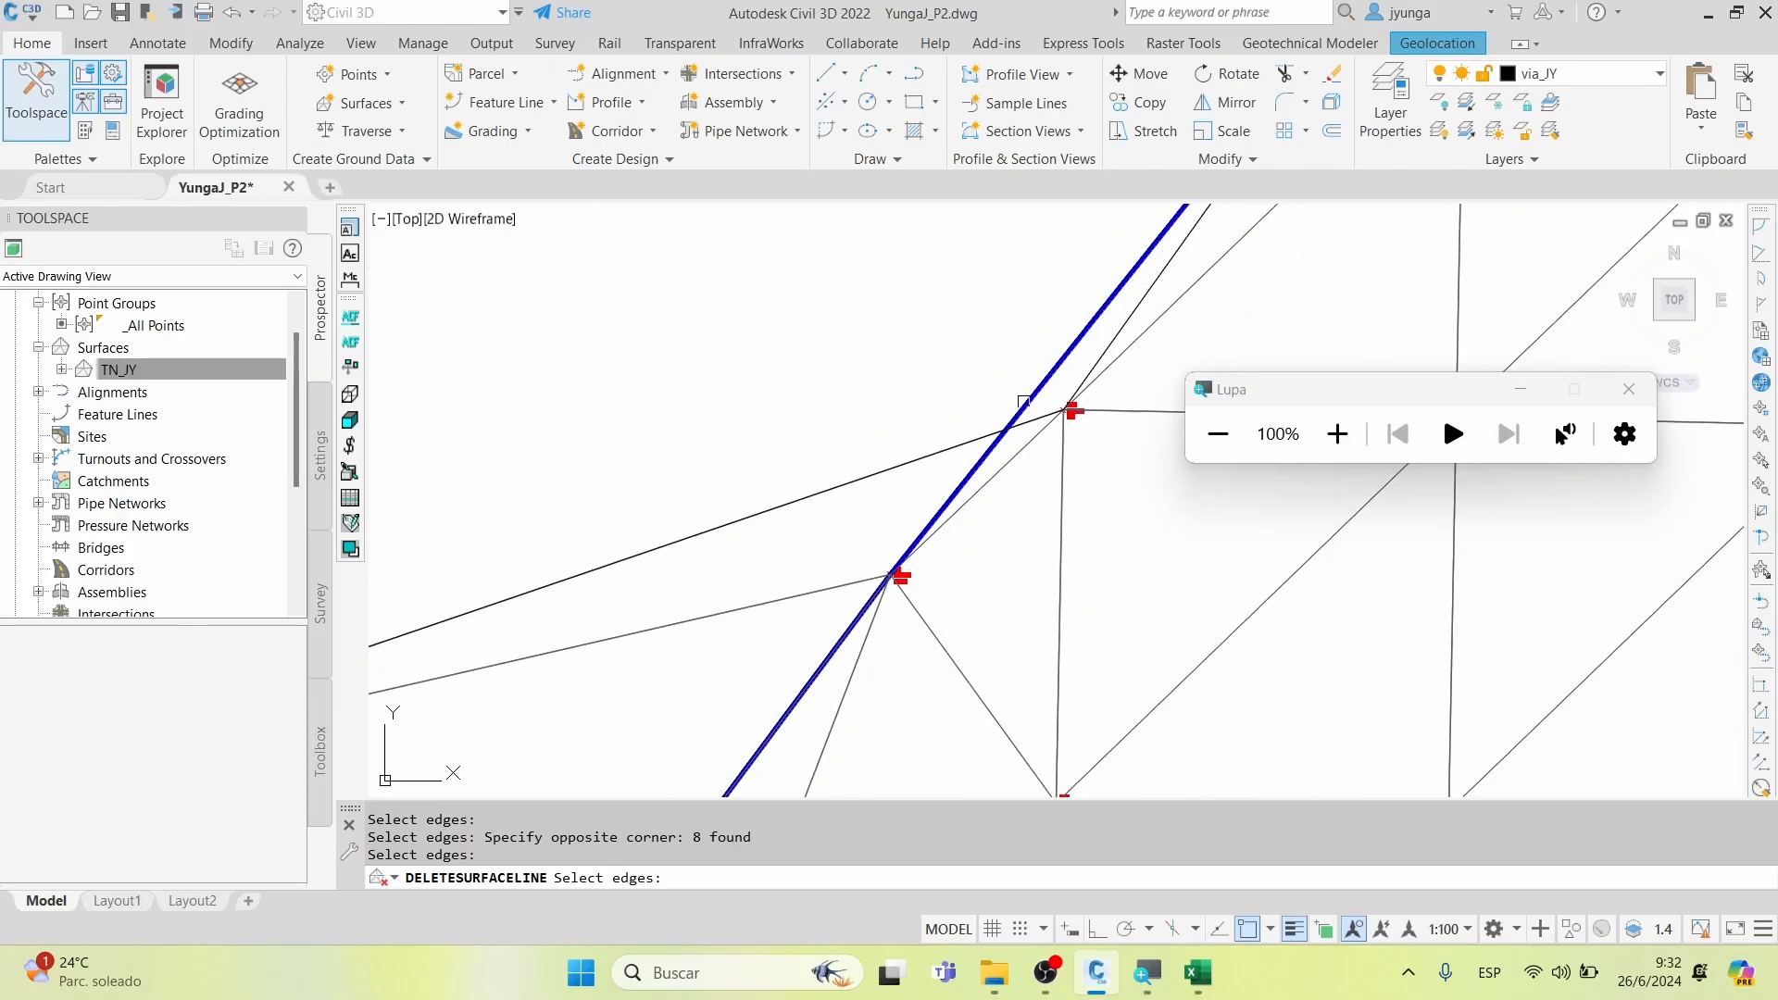
scroll(1038, 417, "down", 2)
middle_click_drag(1038, 418, 803, 509)
key("Return")
left_click(531, 134)
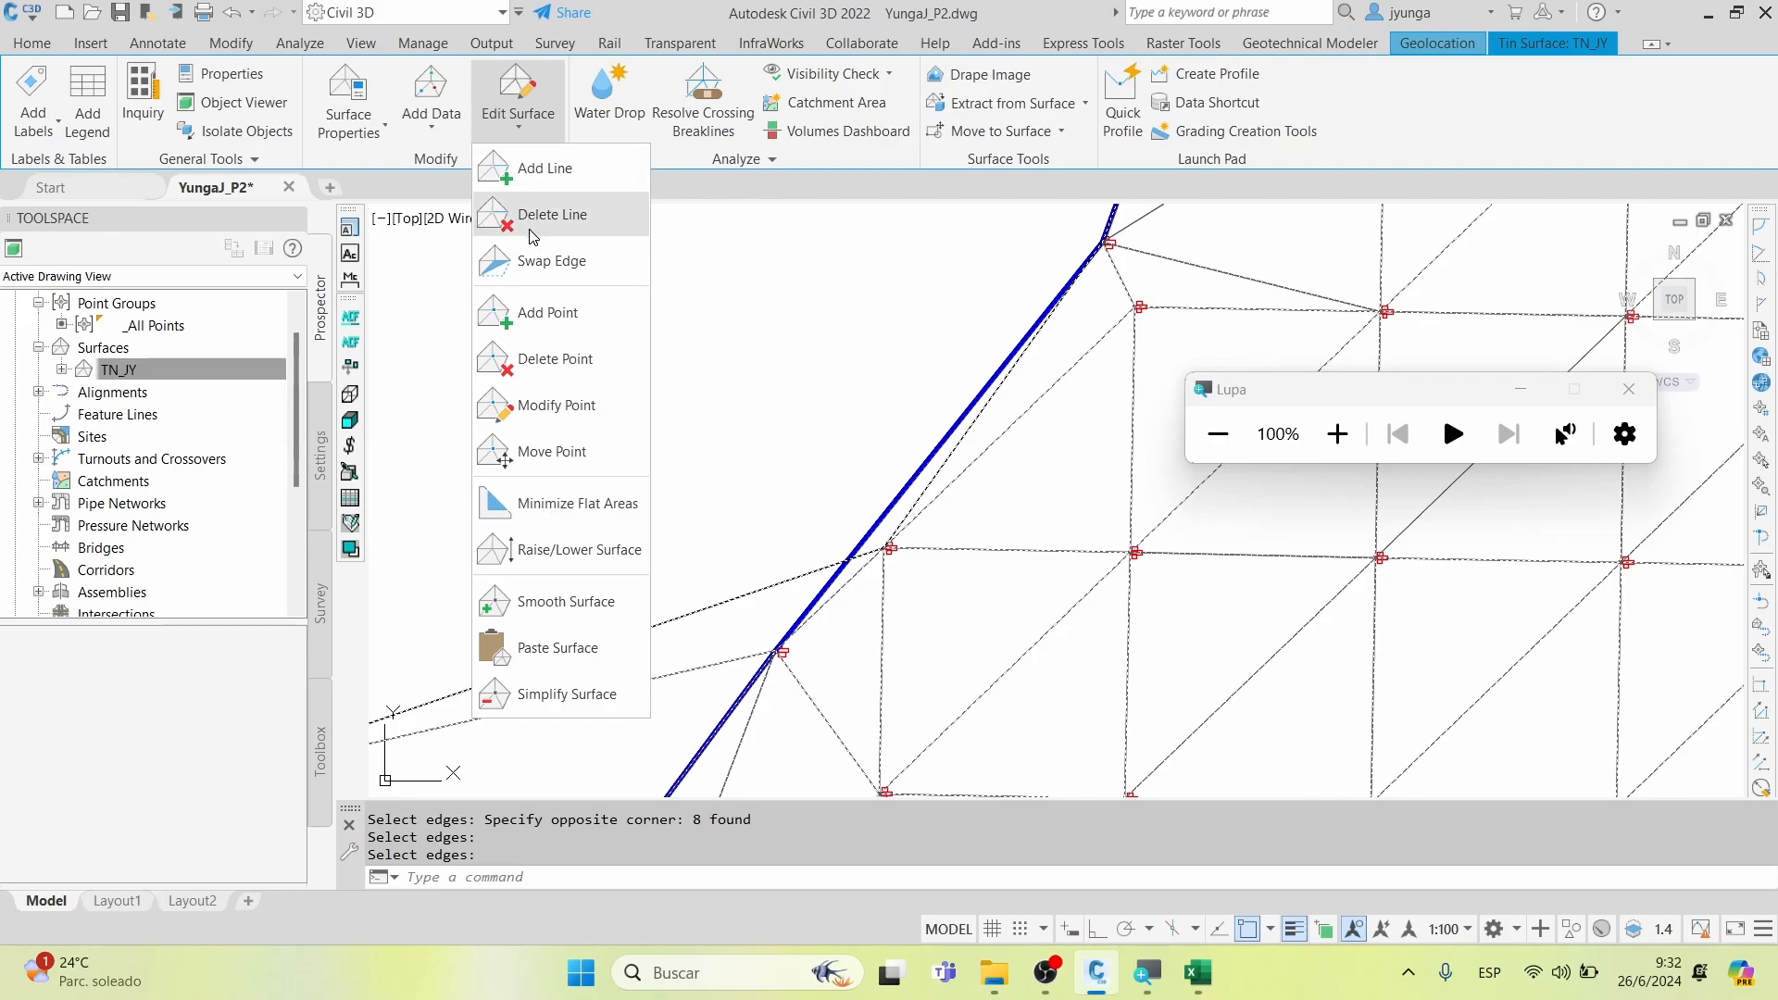
left_click(537, 257)
left_click(817, 569)
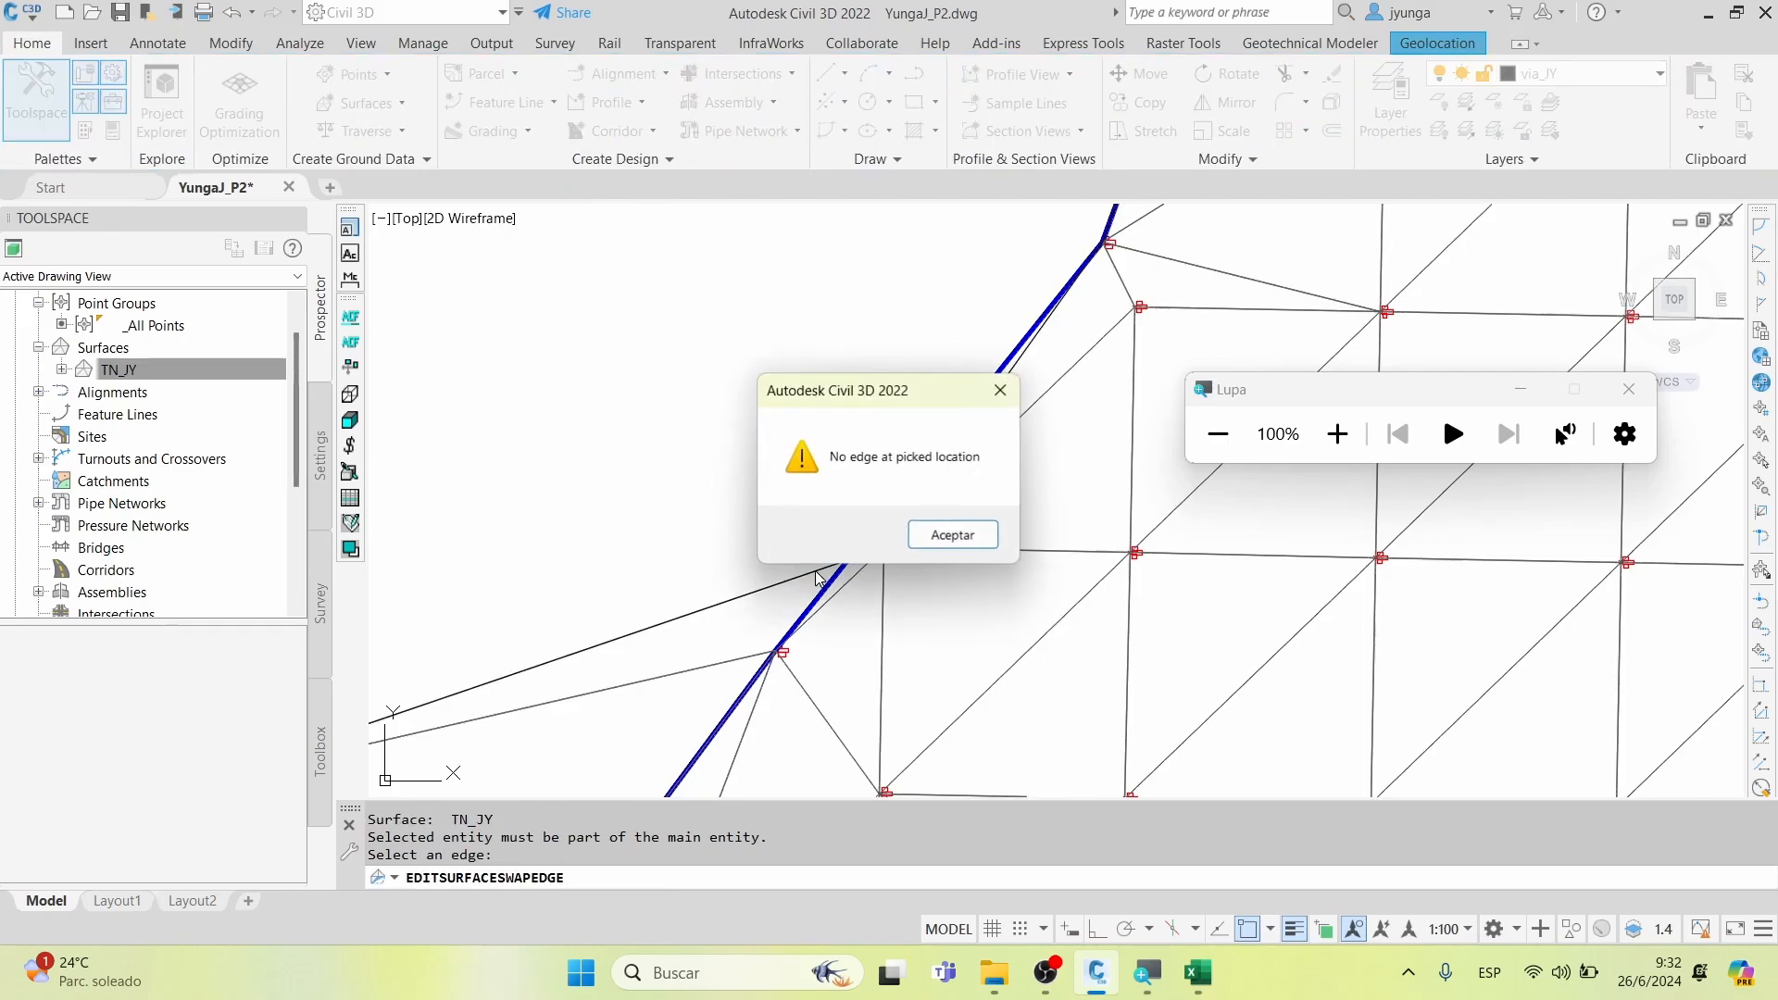
left_click(953, 535)
scroll(965, 496, "down", 2)
middle_click_drag(905, 534, 1043, 419)
mouse_move(812, 592)
middle_mouse_down()
mouse_move(813, 564)
mouse_move(785, 583)
middle_mouse_up()
key("Return")
Use Delete Line on TN_JY to remove the long edges spanning the north notch outside the blue boundary
left_click(795, 480)
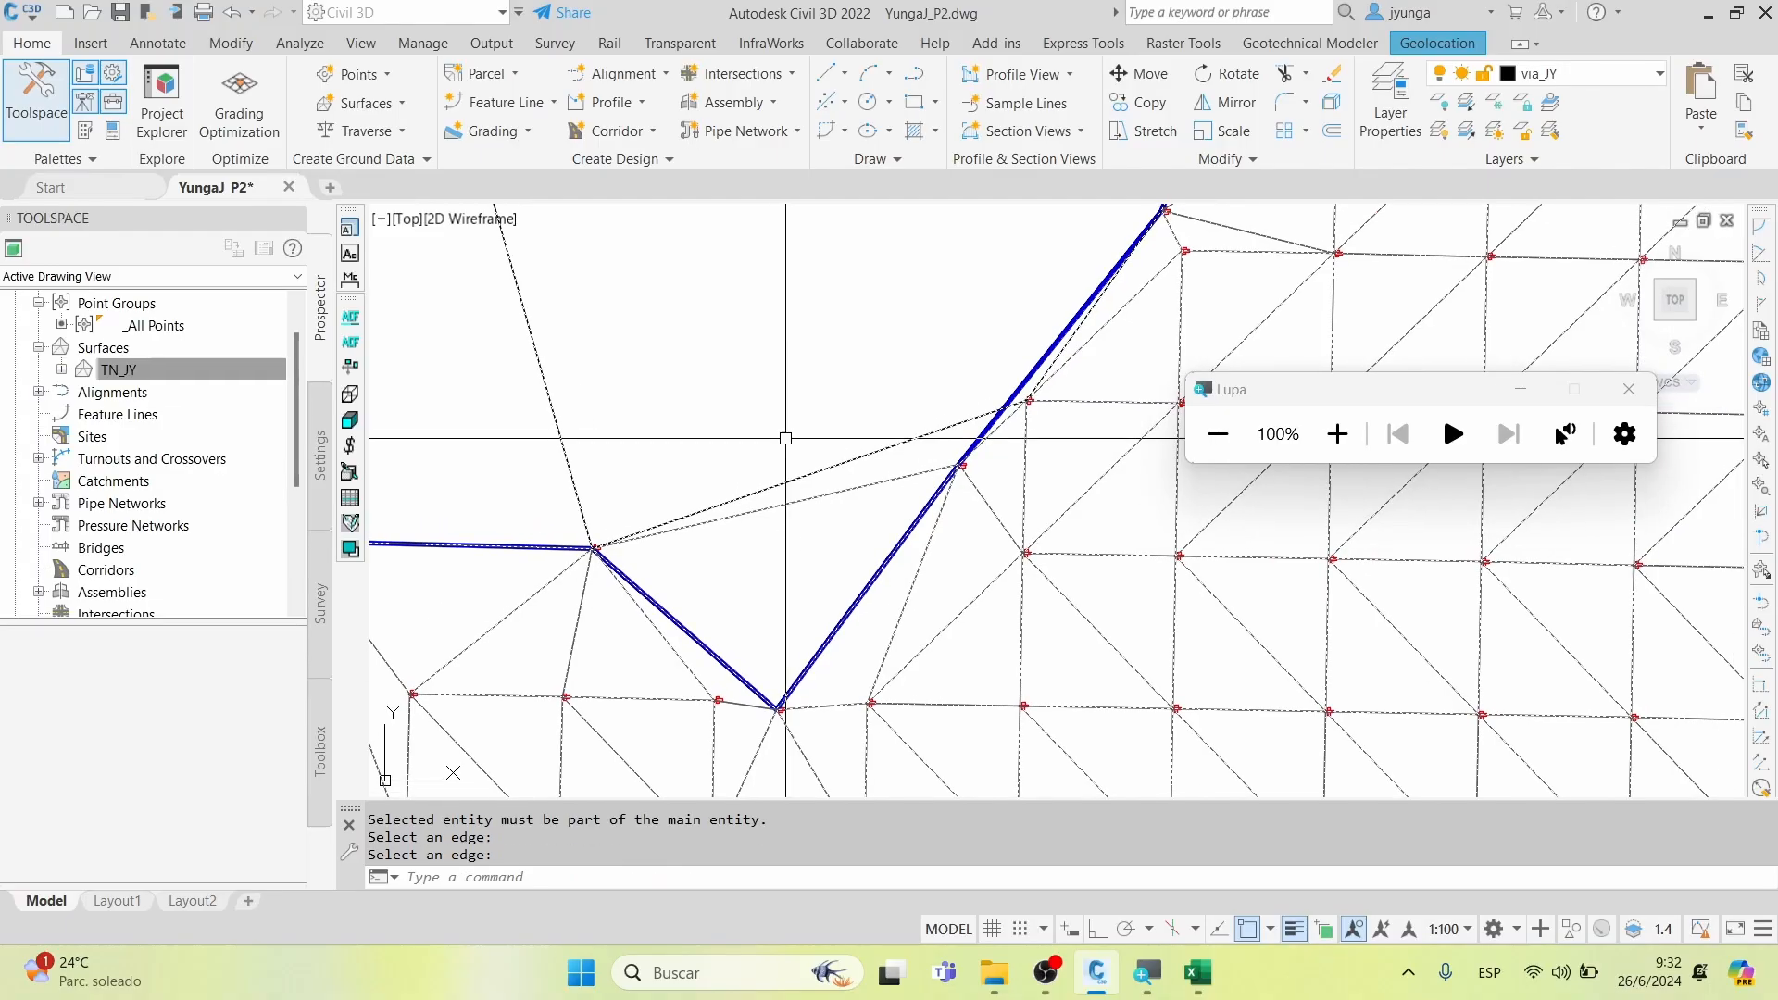
left_click(512, 123)
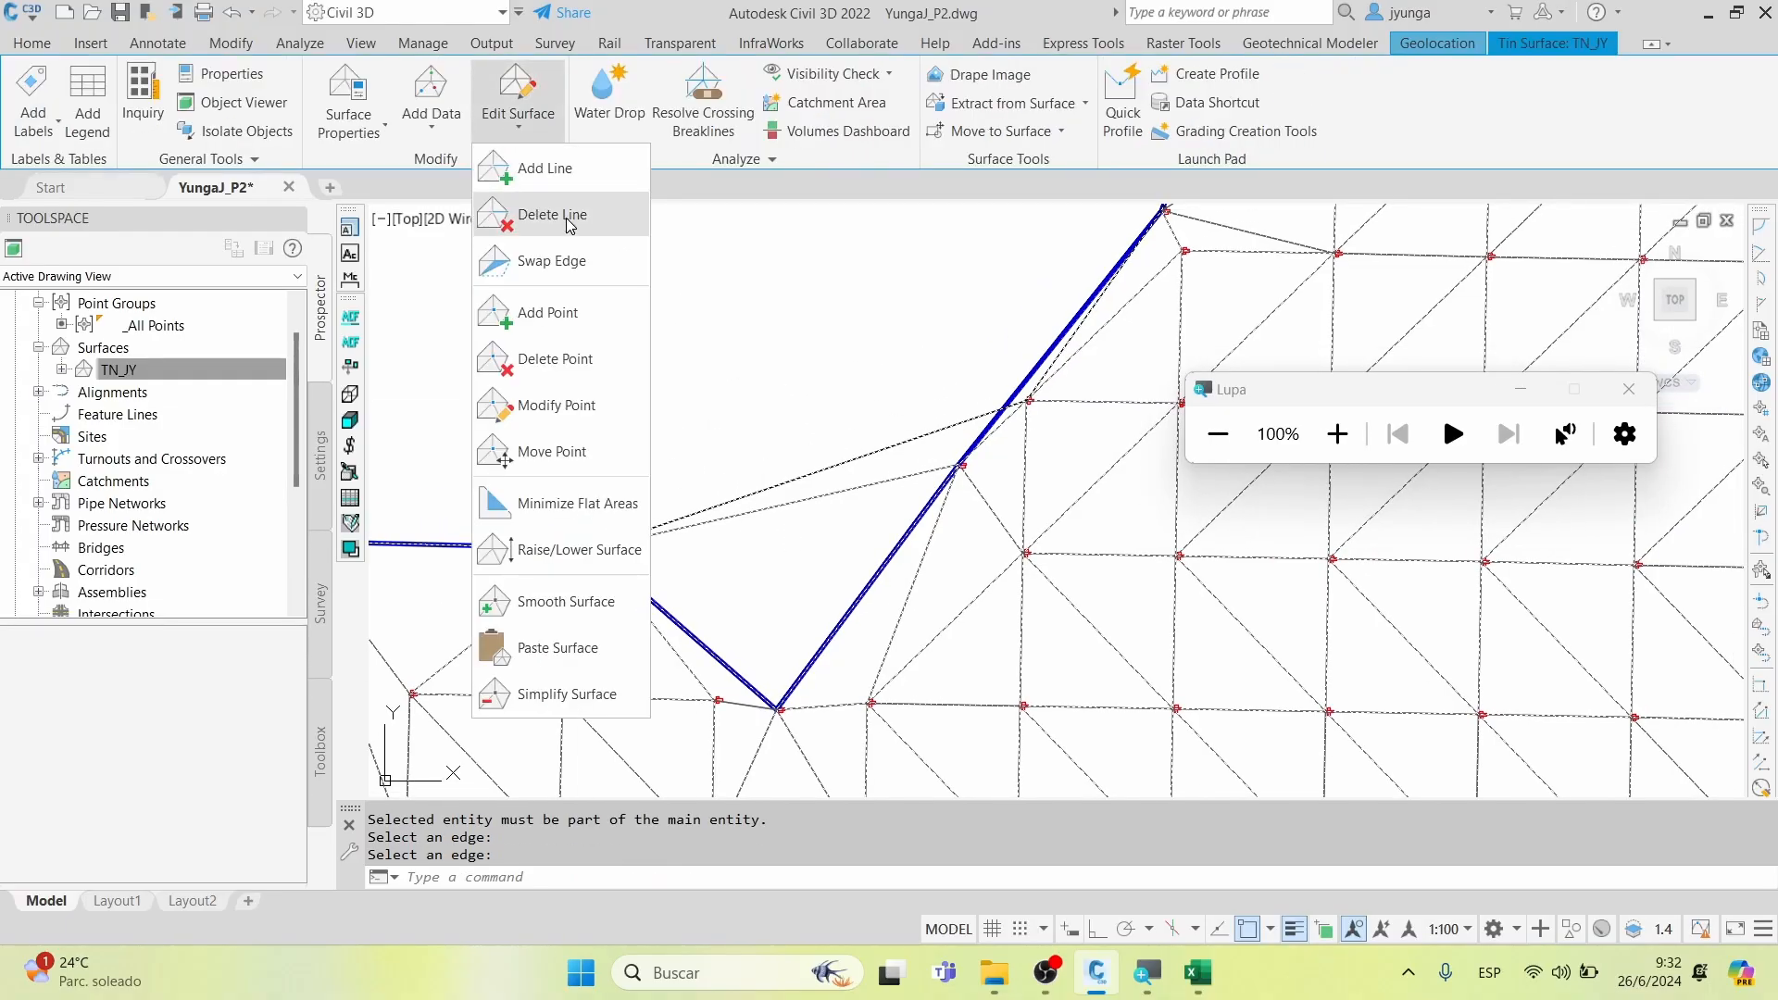
left_click(552, 215)
left_click(687, 350)
left_click(694, 544)
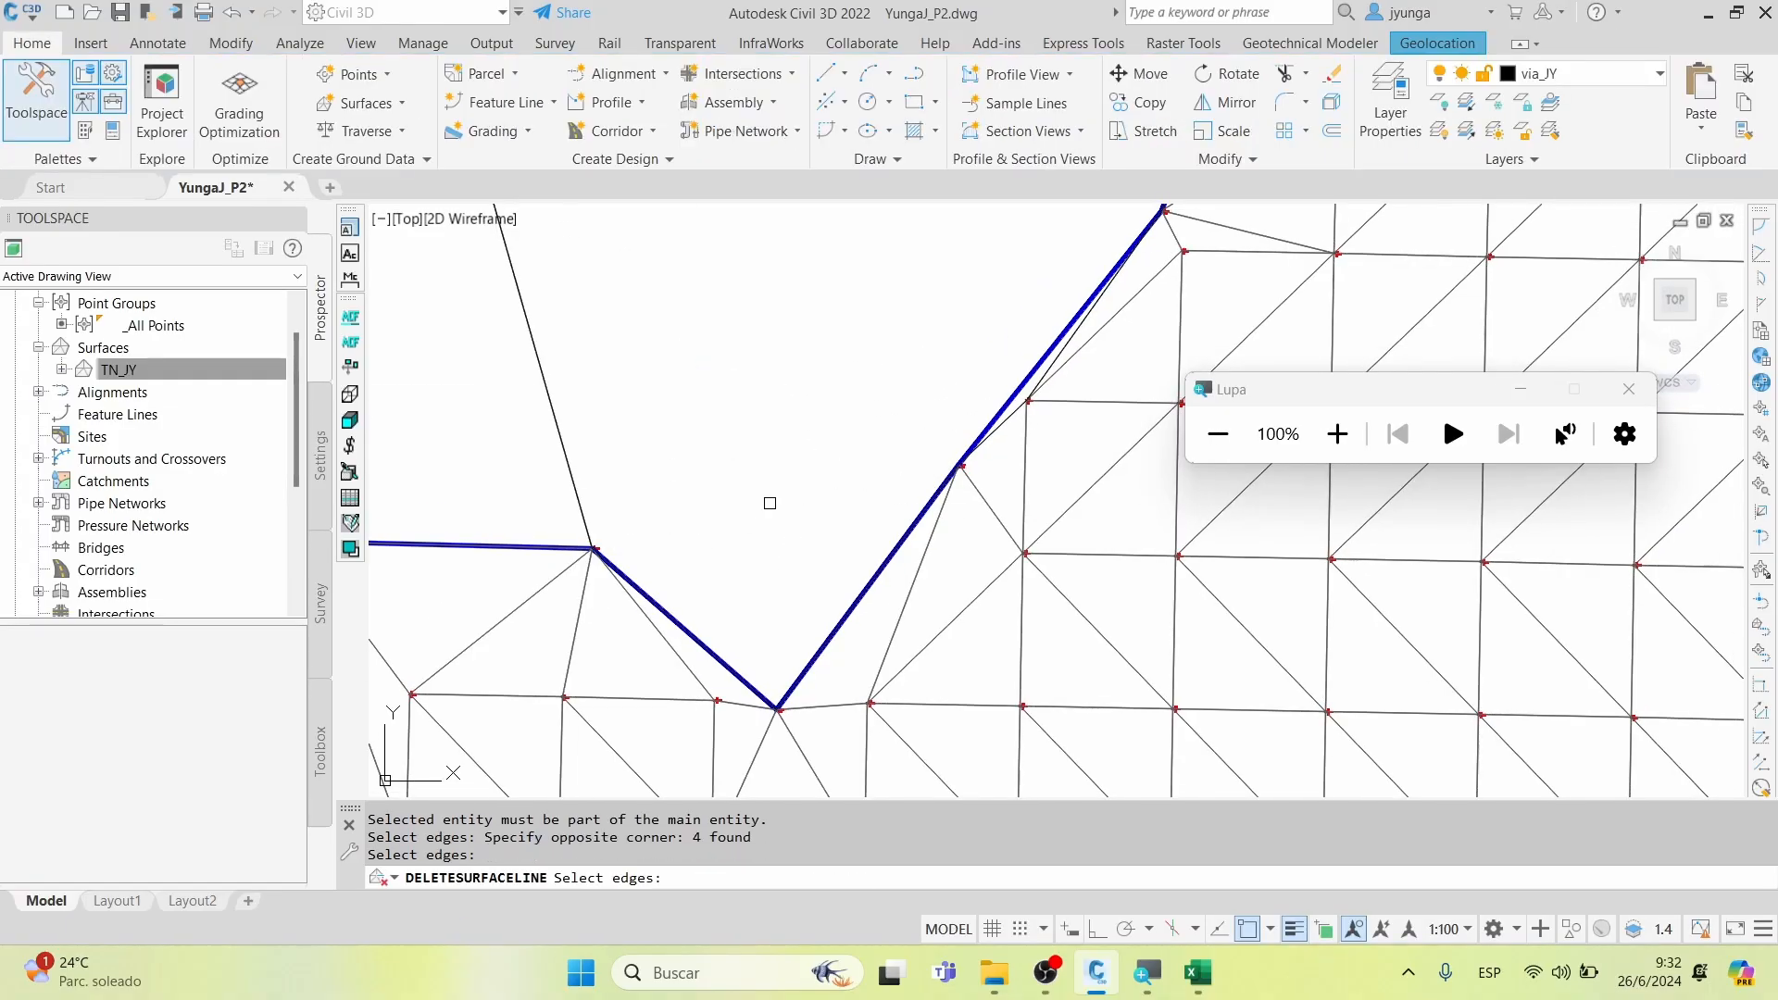
Delete the long surface edges descending from the northwest strip's upper end to the boundary beside the north notch, and finish Delete Line
scroll(770, 503, "down", 3)
left_click(804, 670)
left_click(770, 641)
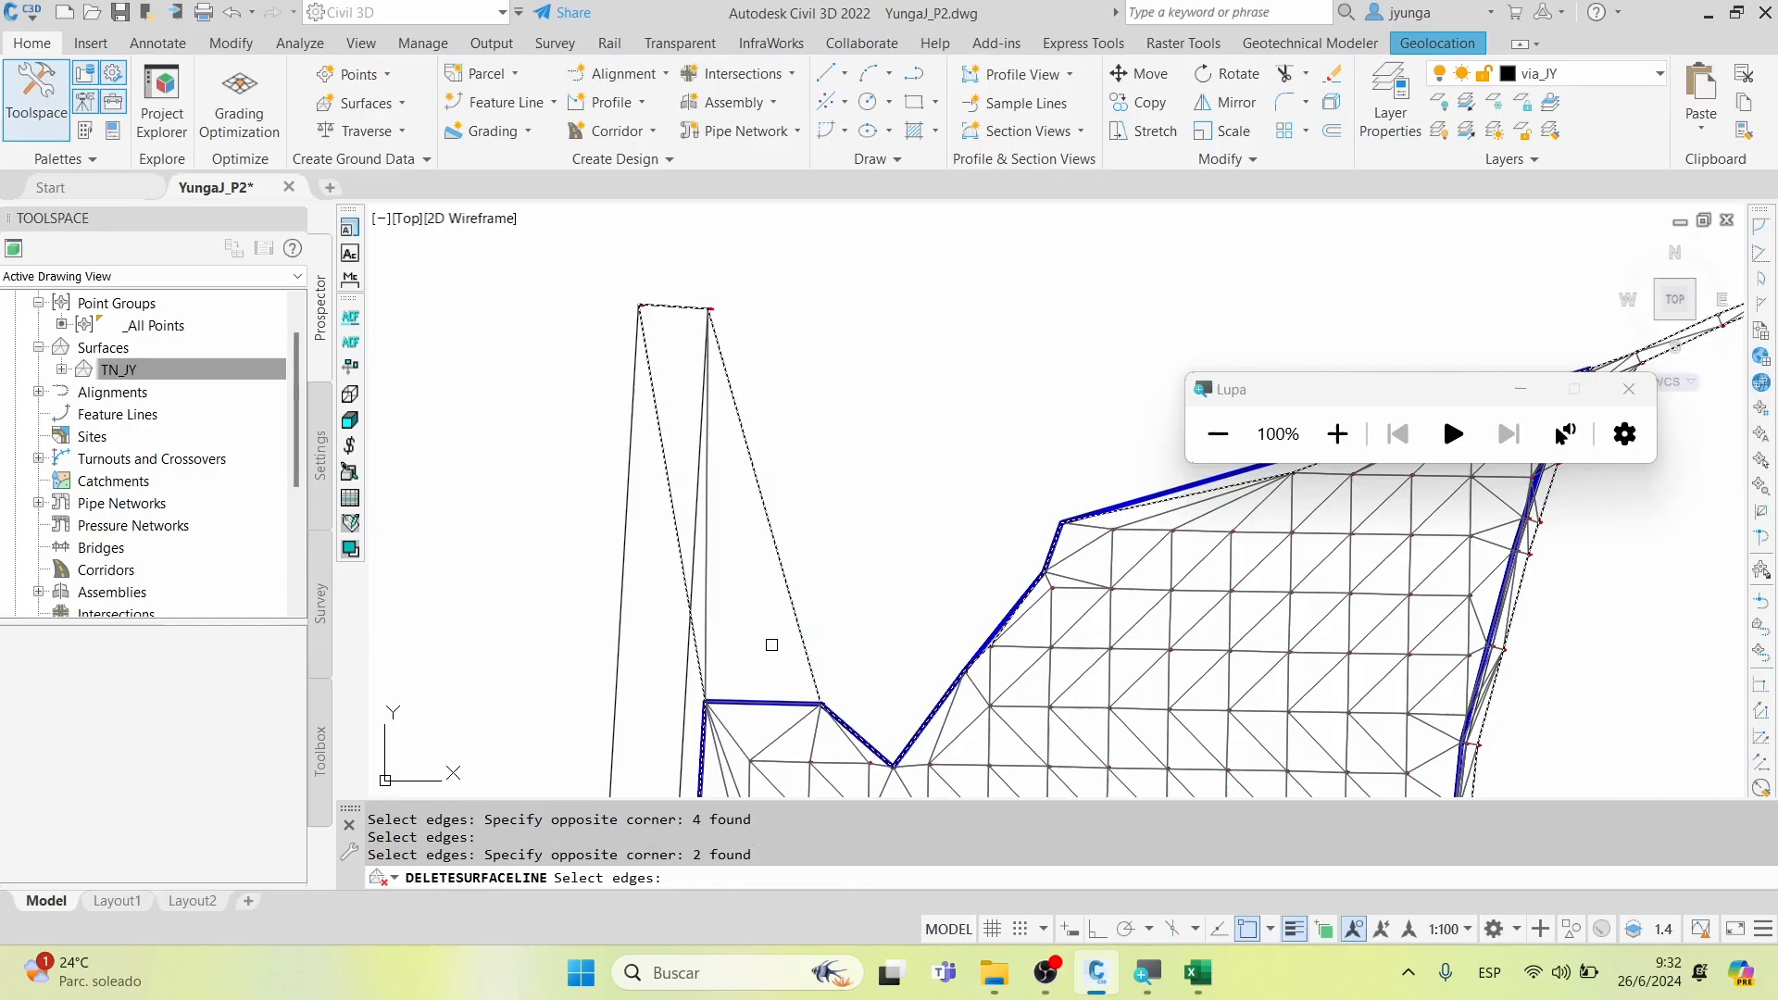
key("Return")
scroll(701, 341, "down", 4)
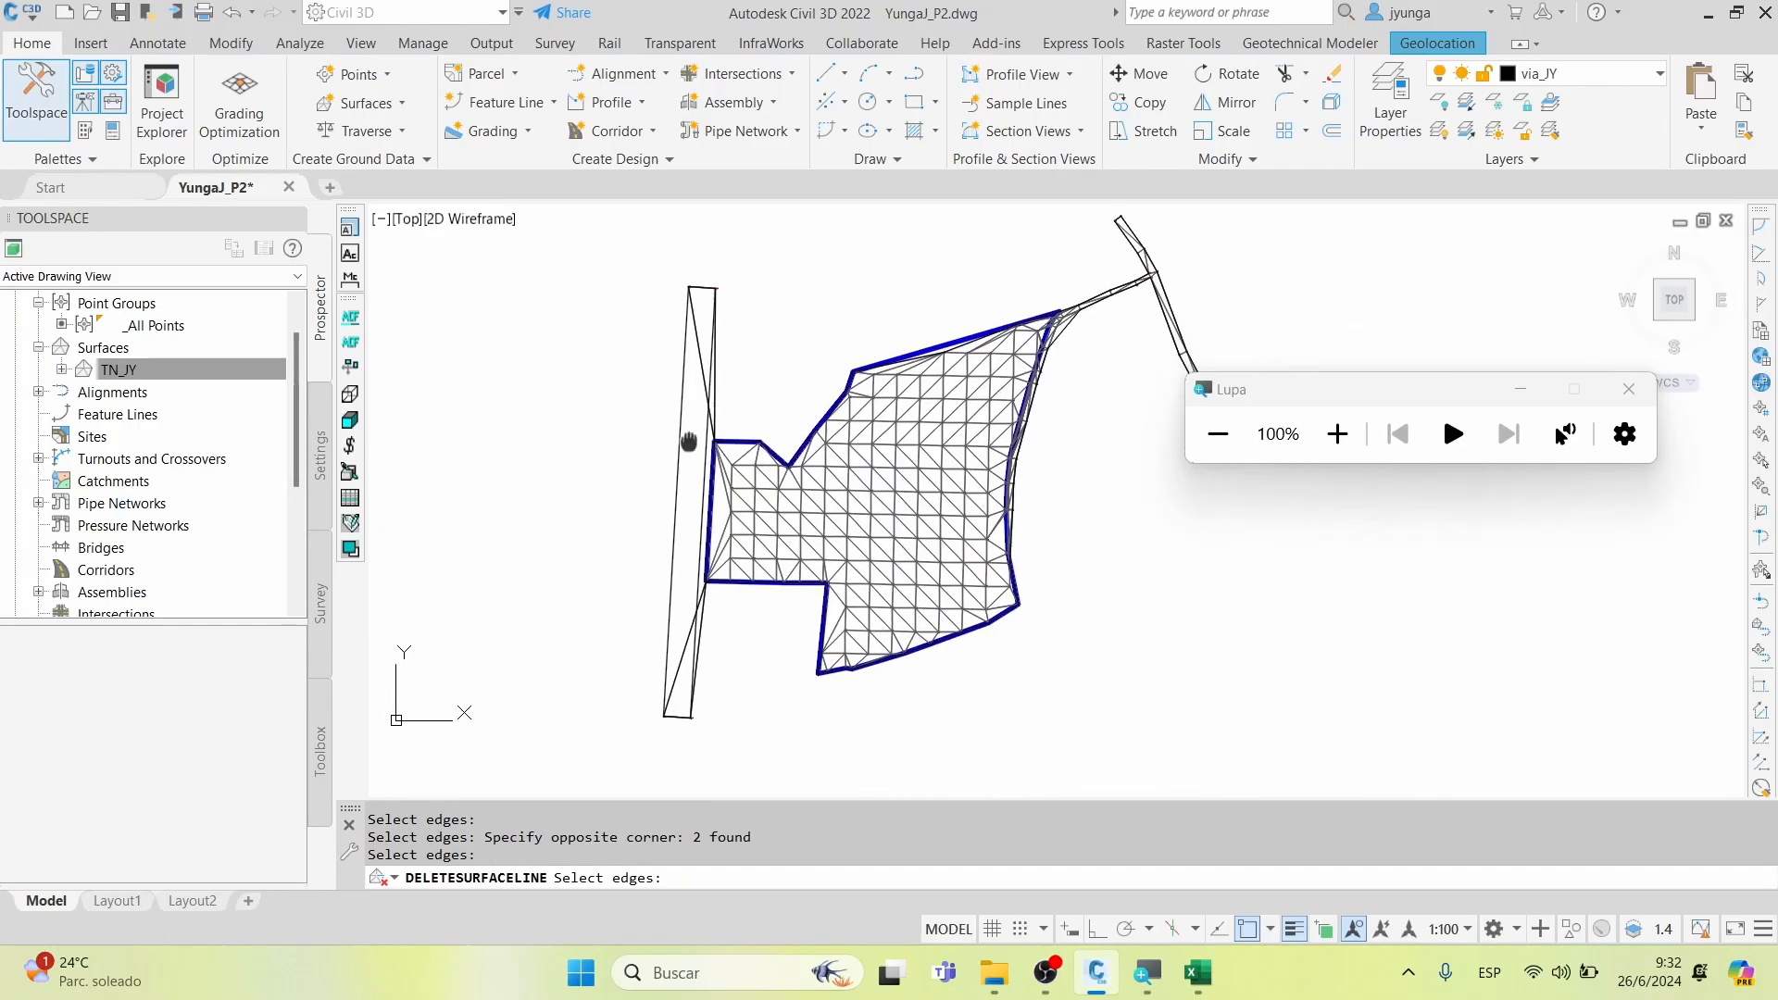
middle_click_drag(1026, 599, 889, 571)
key("Return")
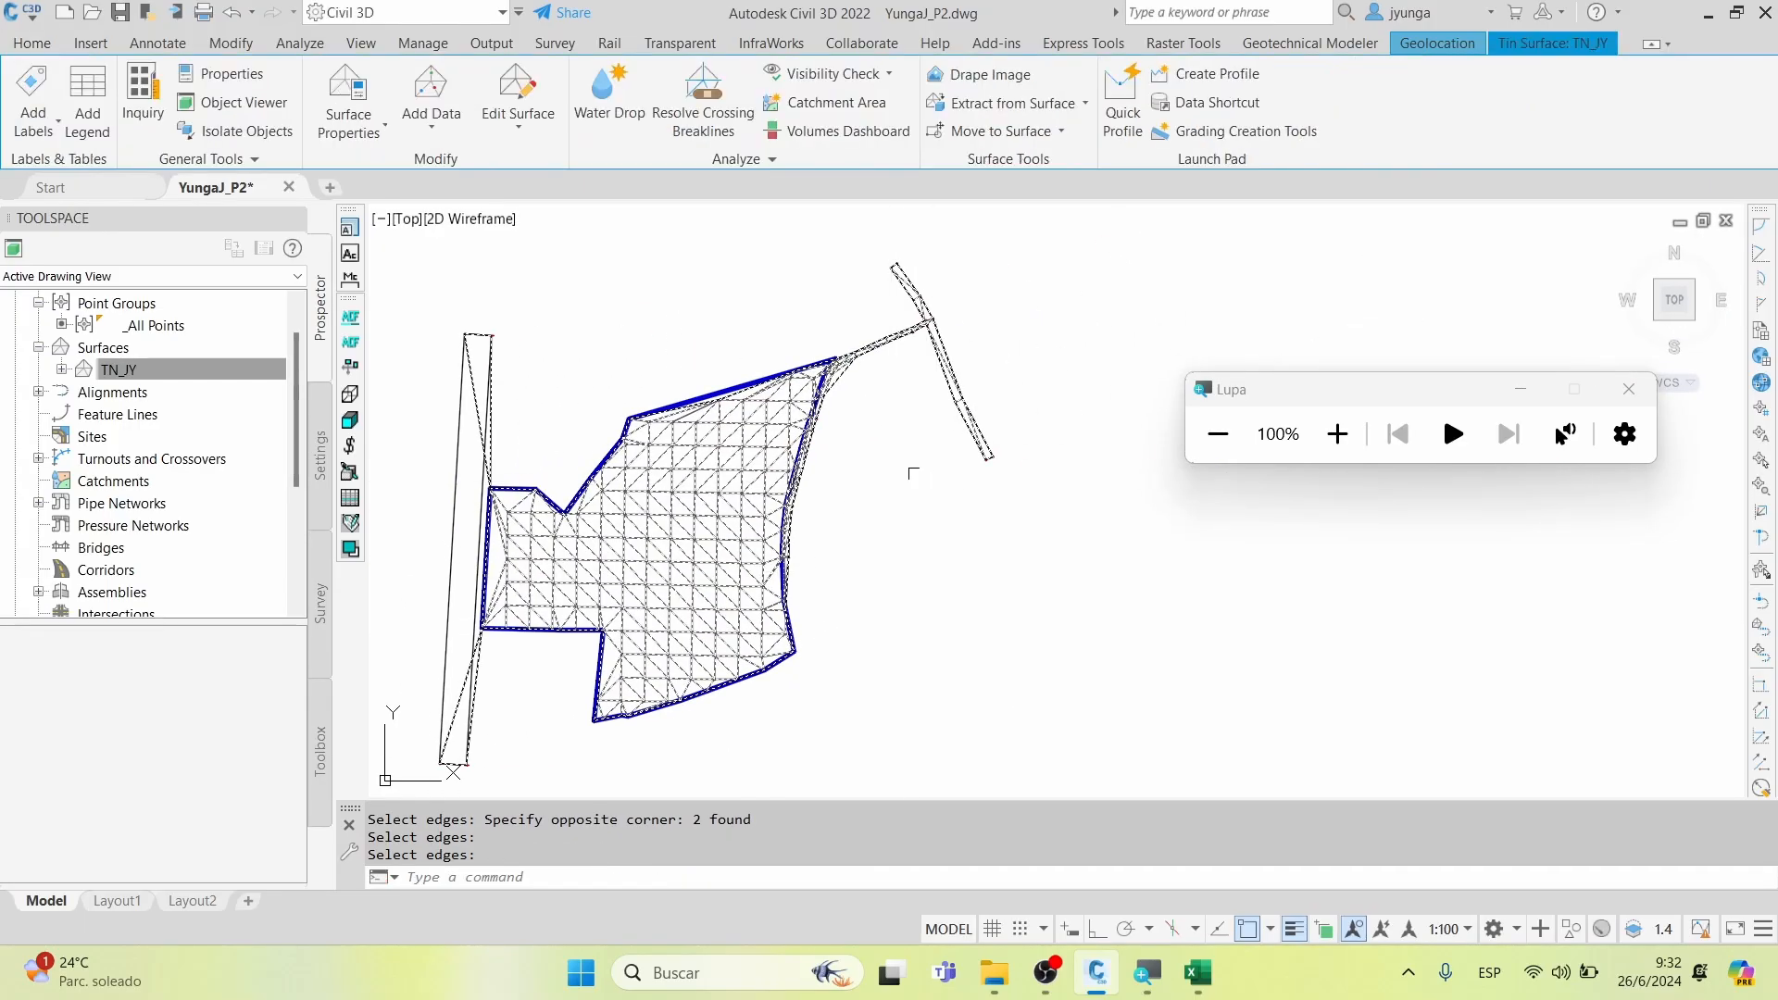
middle_click(912, 476)
middle_click(912, 476)
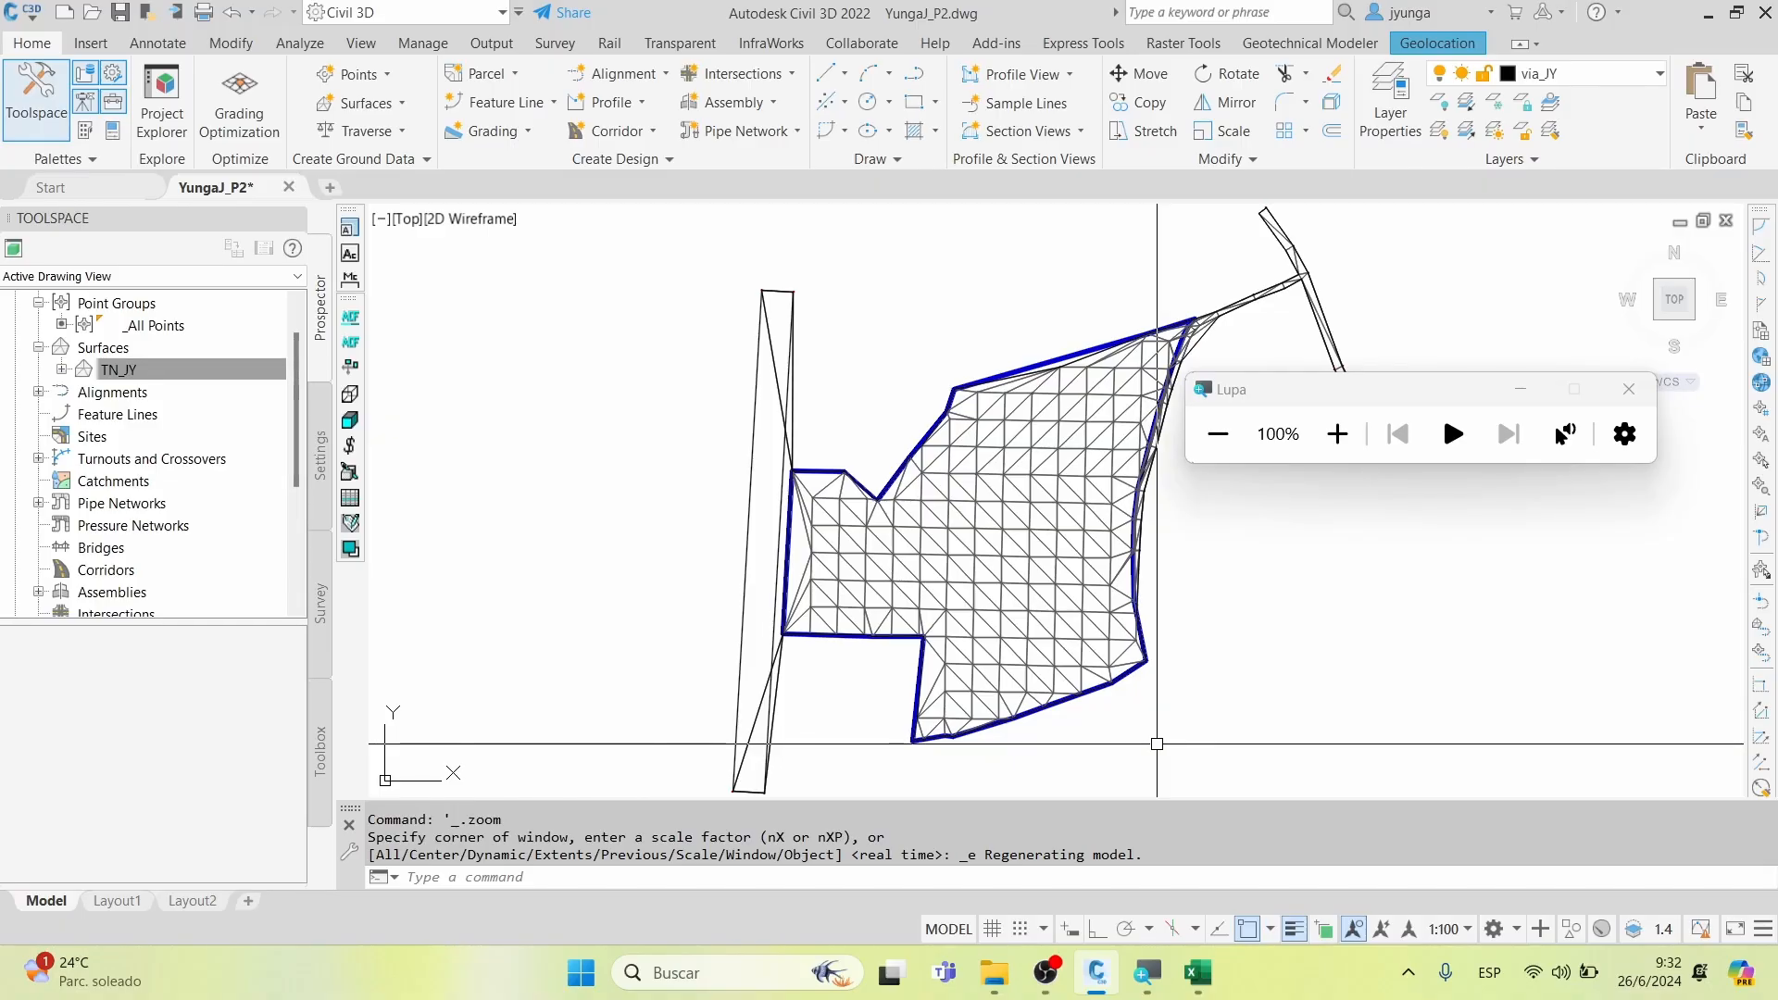
left_click(1046, 972)
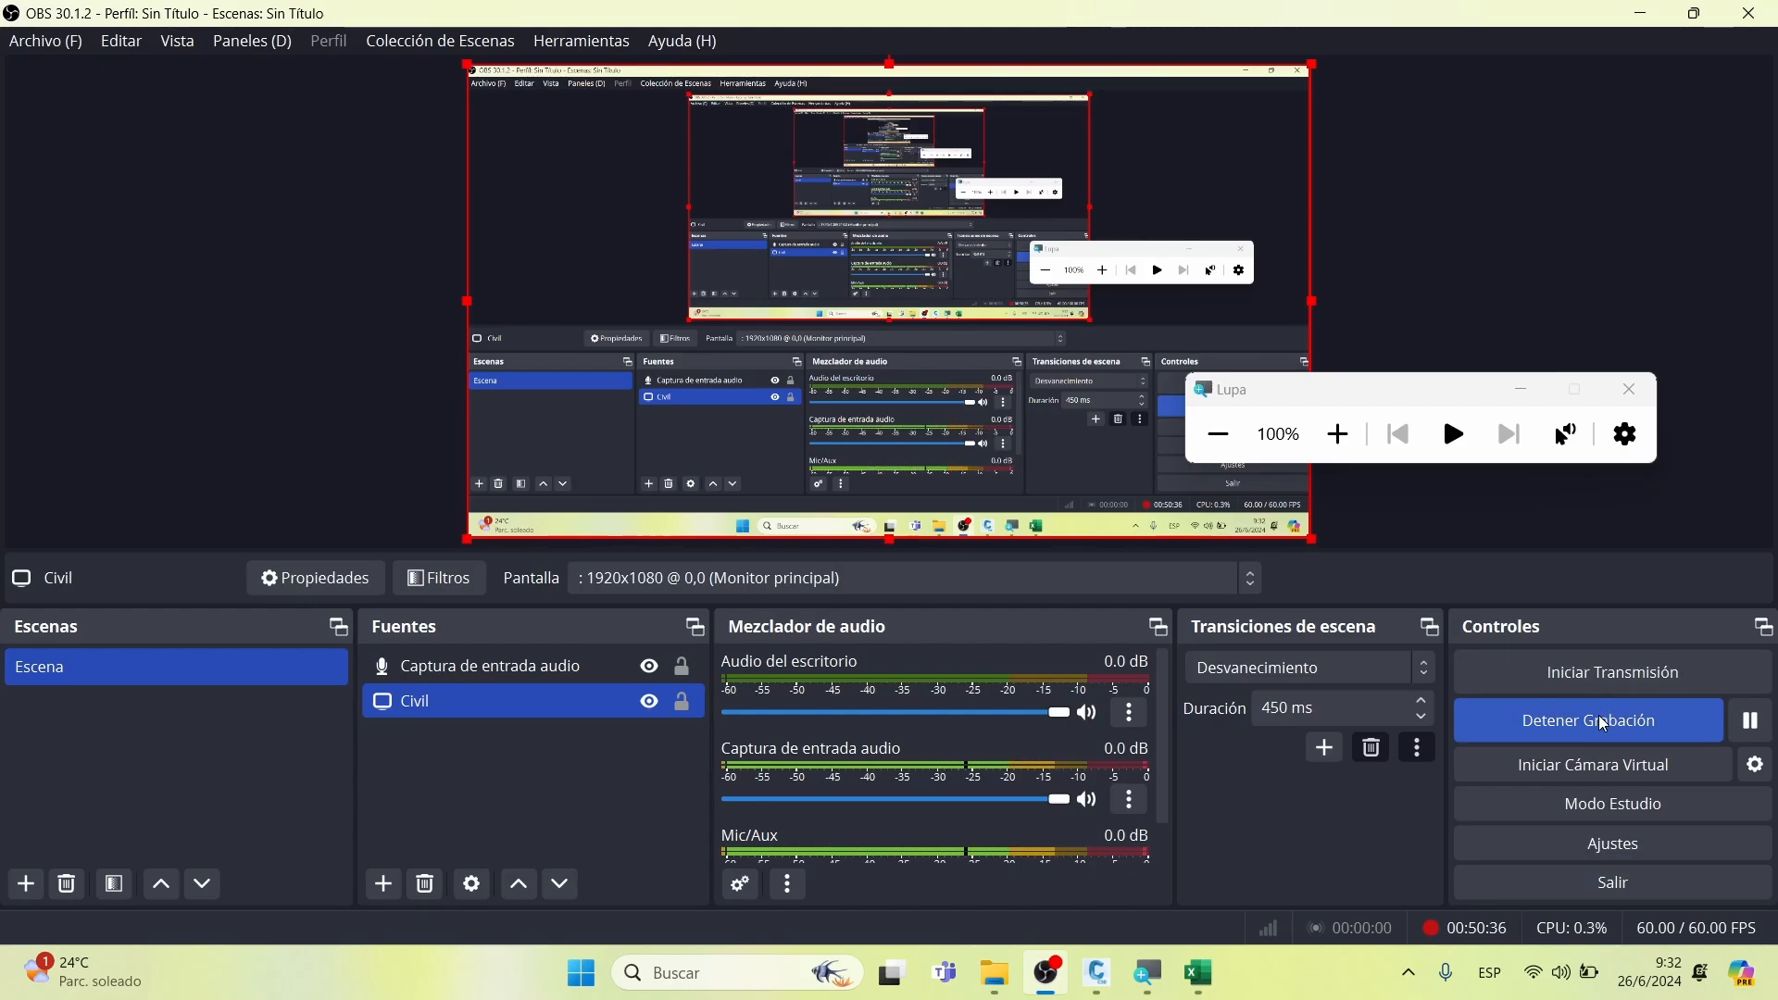
left_click(1750, 721)
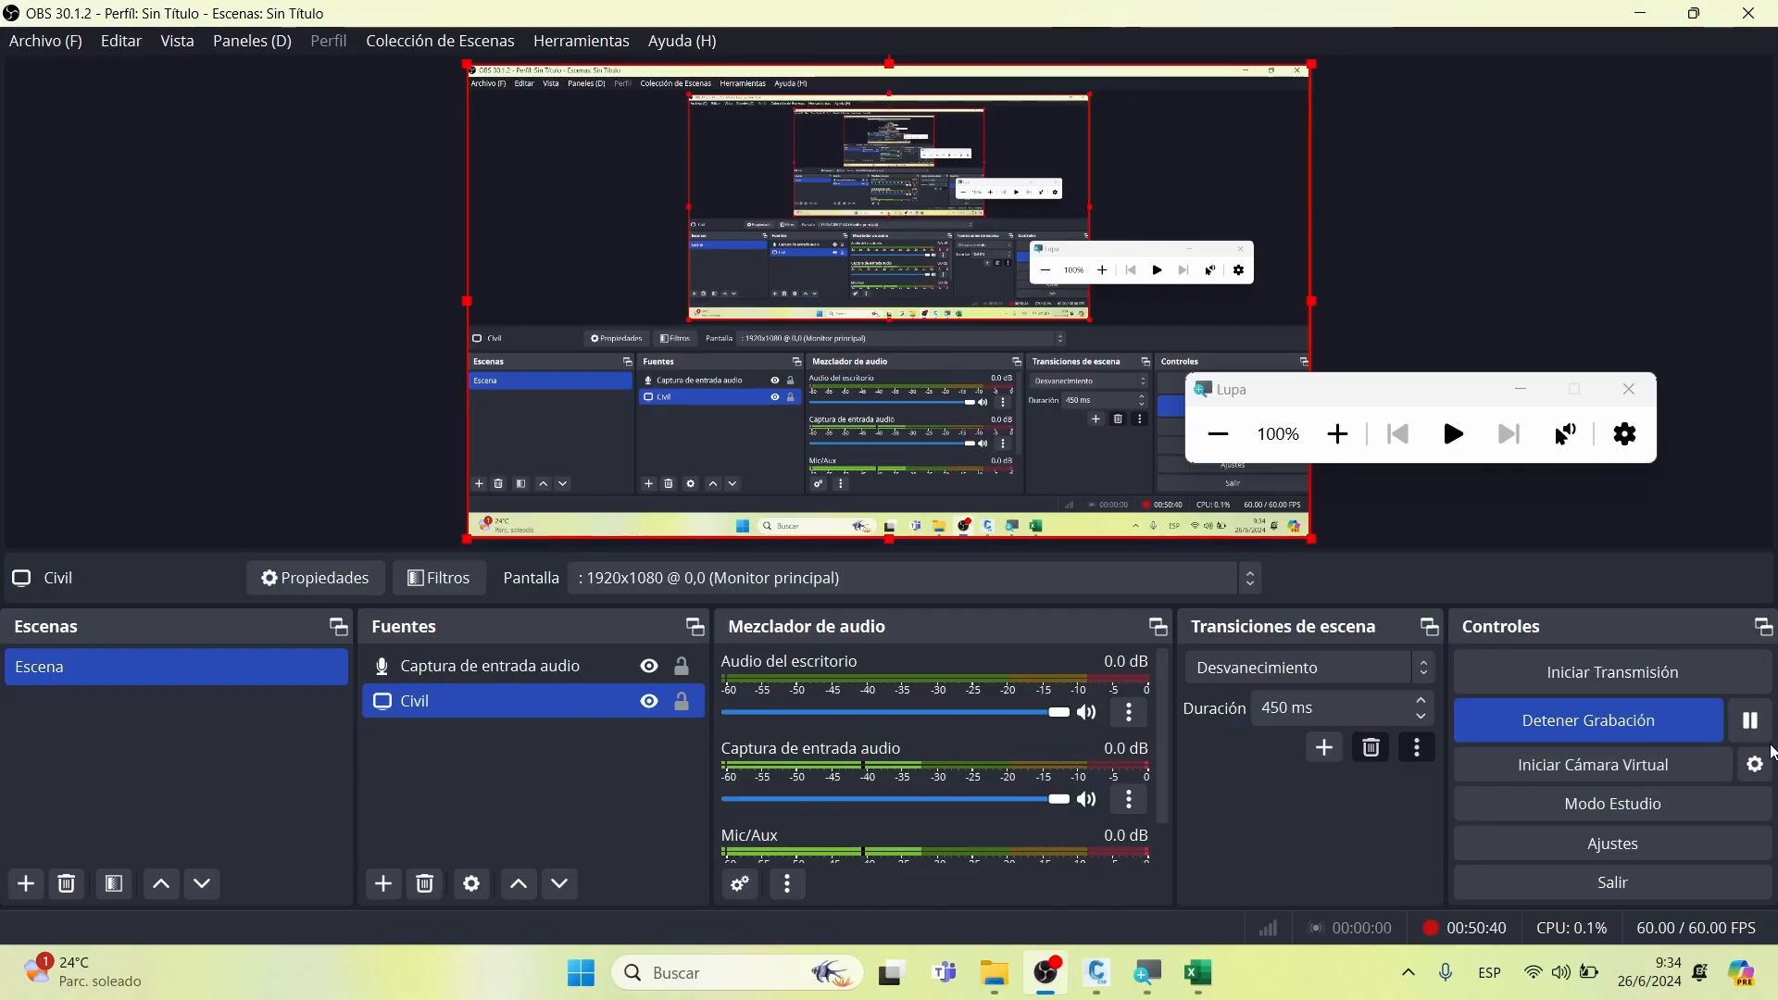
Return to Civil 3D and examine the TN_JY triangulation inside the blue boundary, from the north notch to the southern inner corner
left_click(1642, 13)
scroll(741, 511, "up", 2)
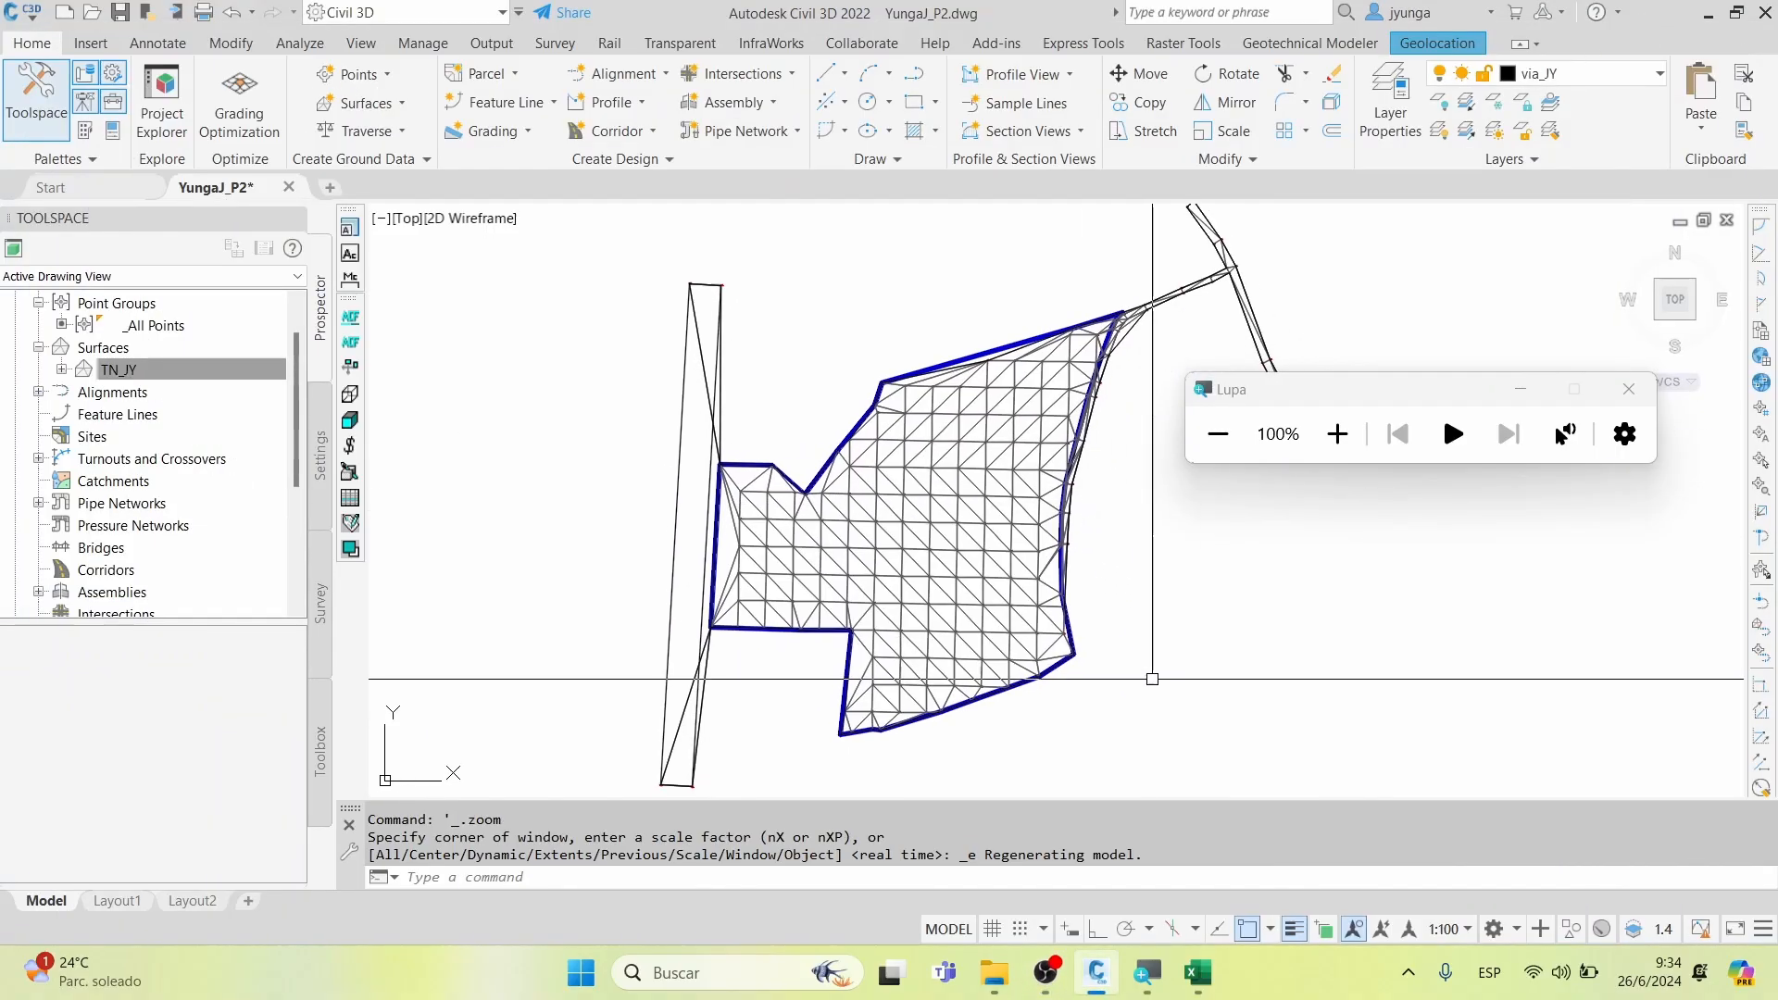
scroll(859, 589, "up", 3)
scroll(859, 589, "down", 3)
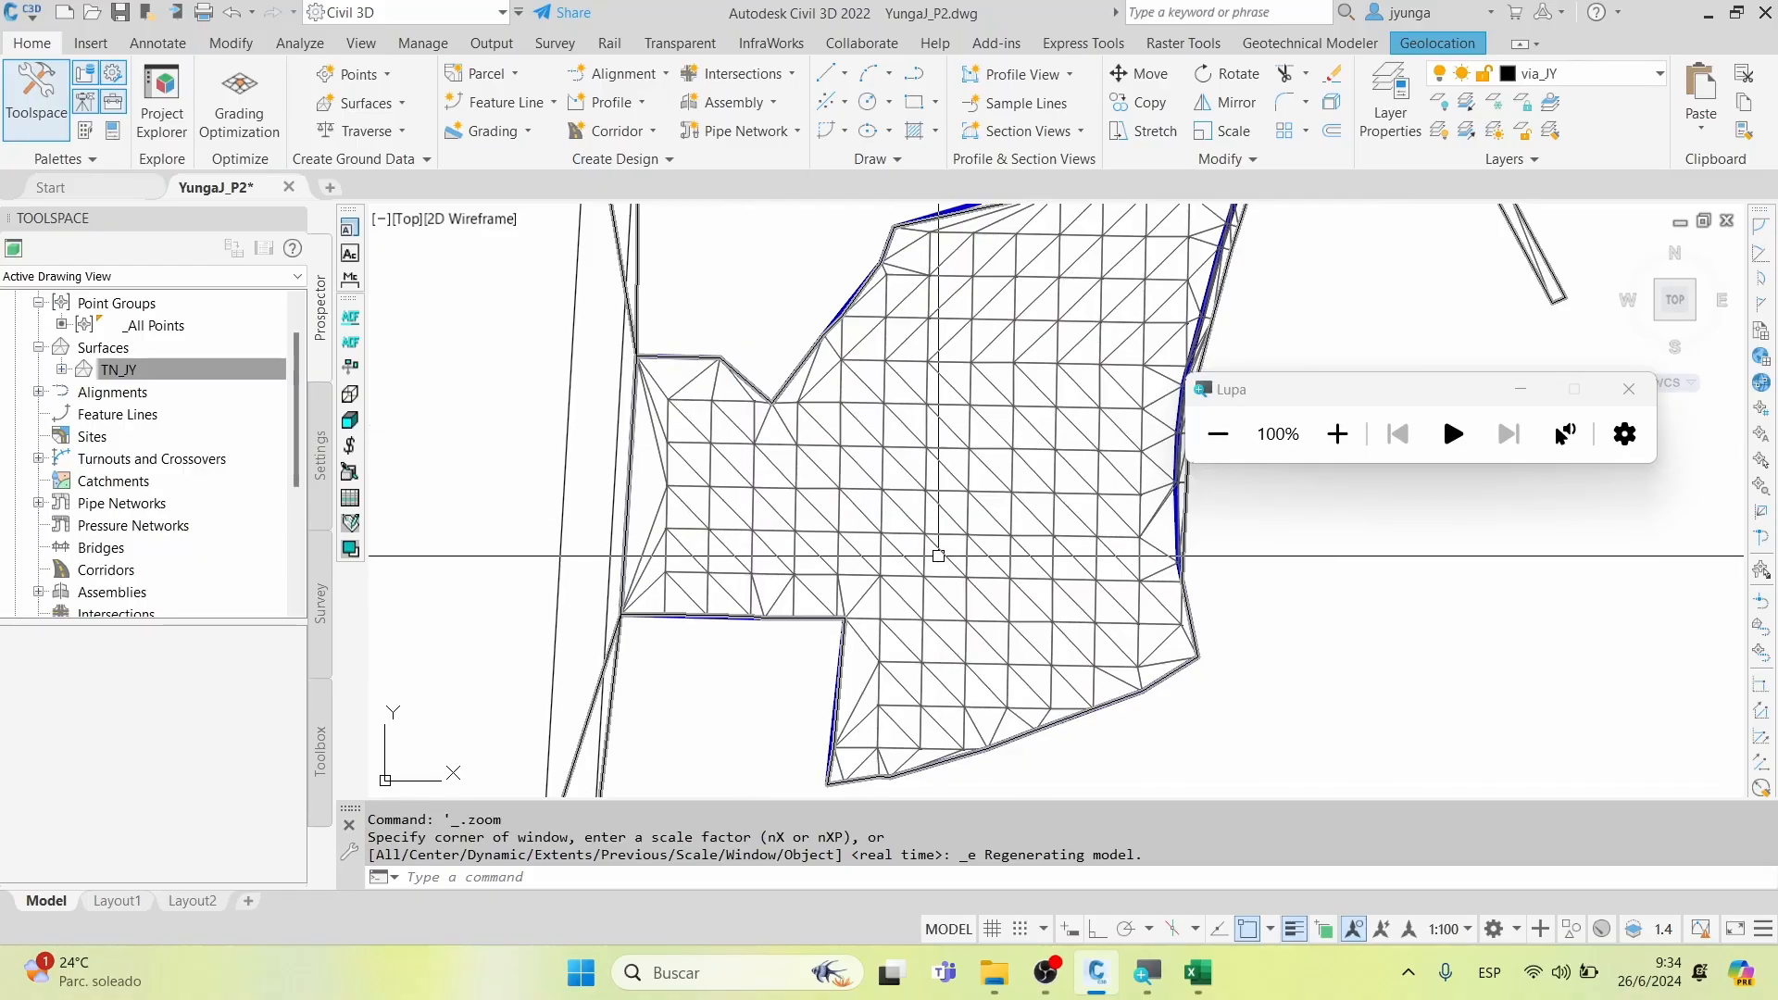
scroll(912, 389, "up", 2)
middle_click_drag(643, 523, 746, 433)
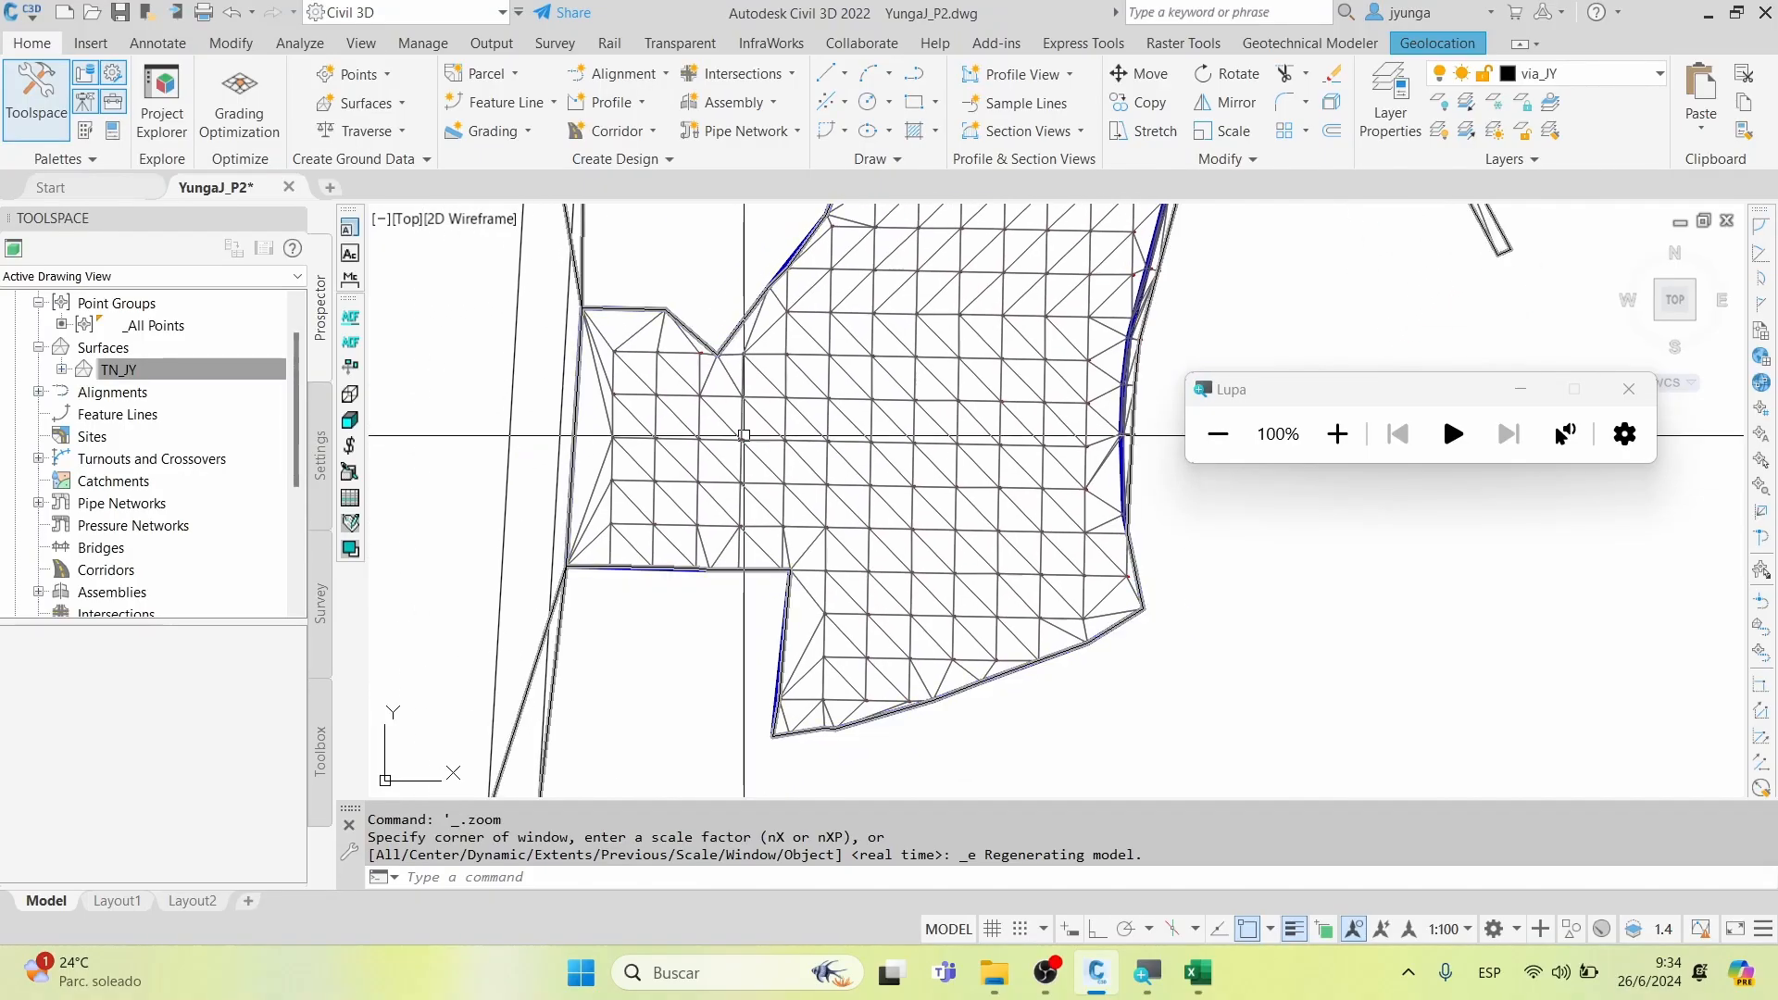
mouse_move(654, 360)
middle_mouse_down()
mouse_move(679, 469)
mouse_move(704, 466)
mouse_move(730, 624)
mouse_move(747, 393)
middle_mouse_up()
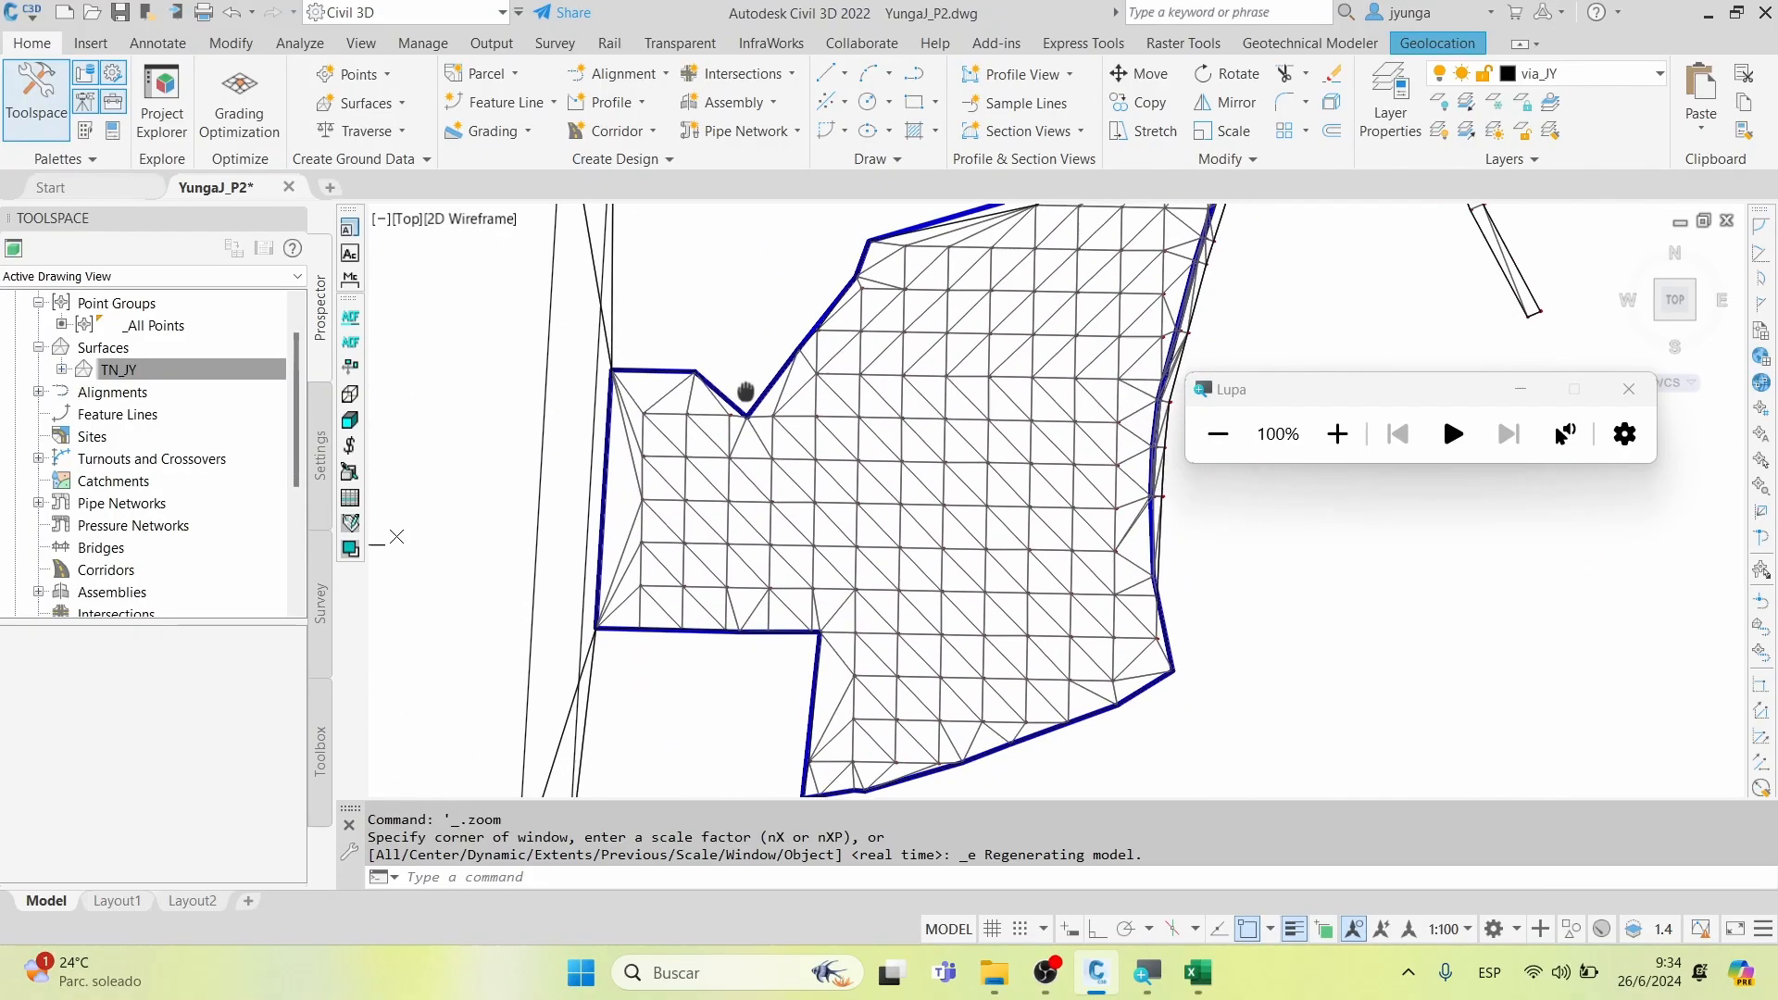
scroll(713, 492, "up", 2)
middle_click_drag(1057, 610, 905, 571)
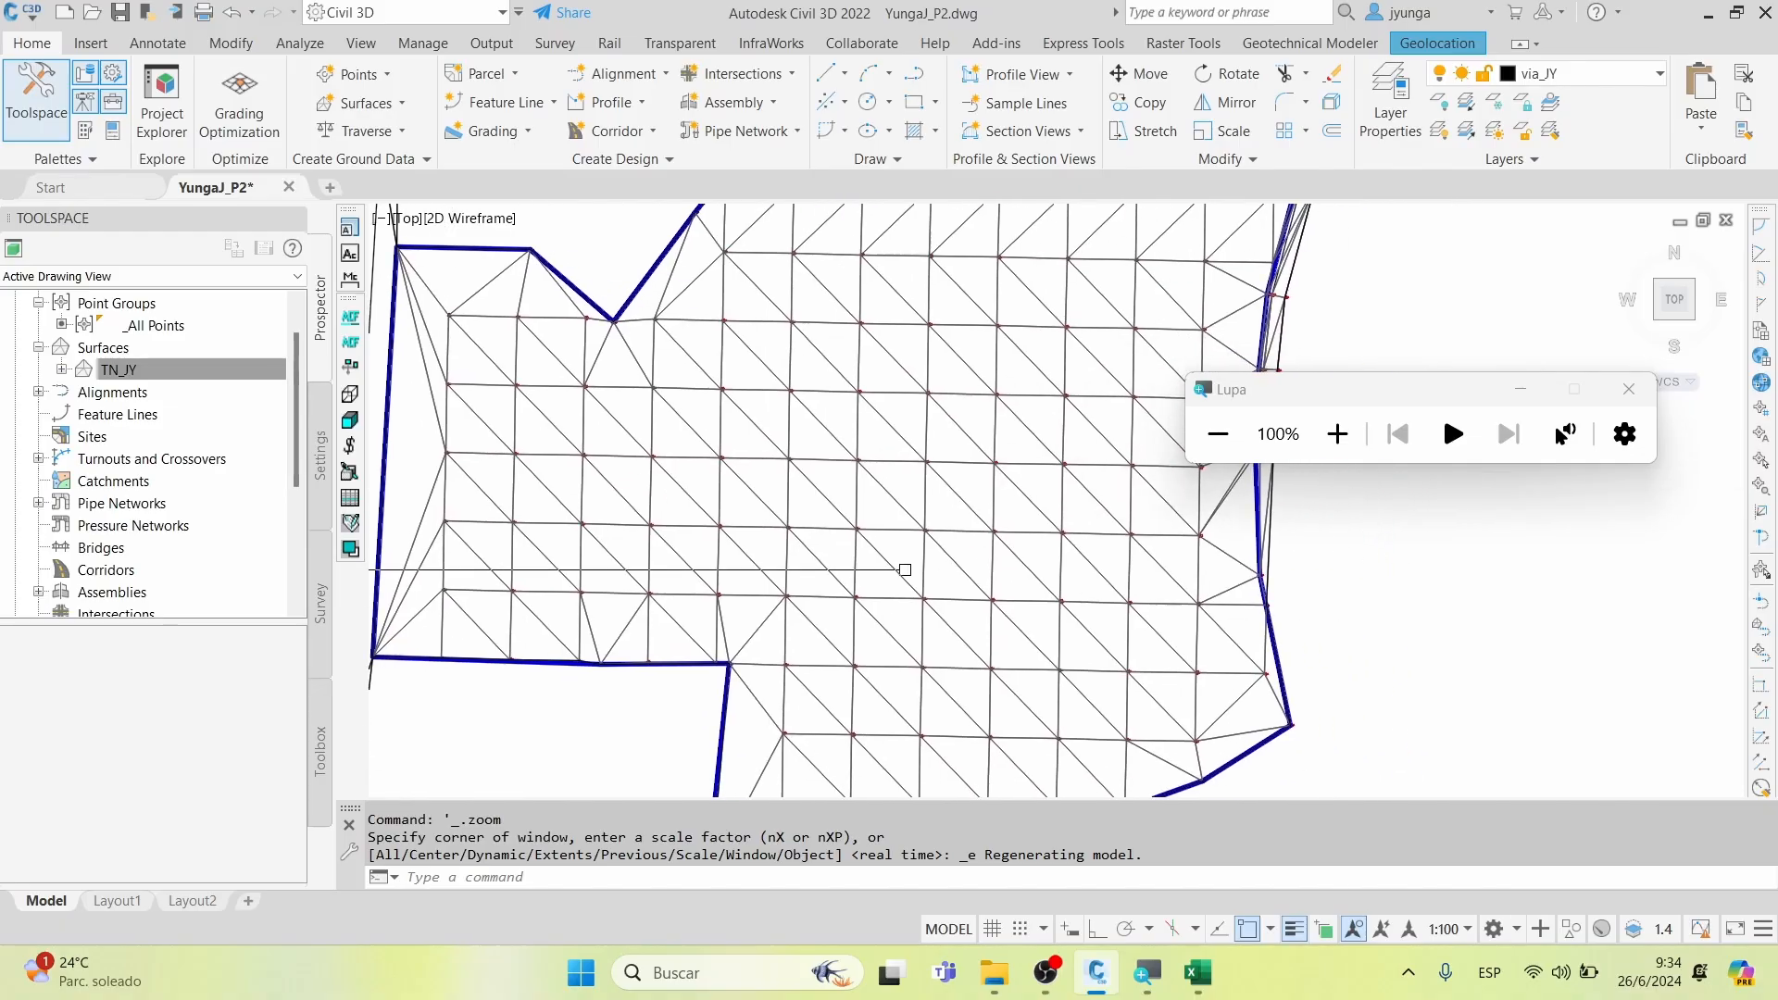
middle_click_drag(704, 623, 774, 587)
scroll(689, 520, "up", 2)
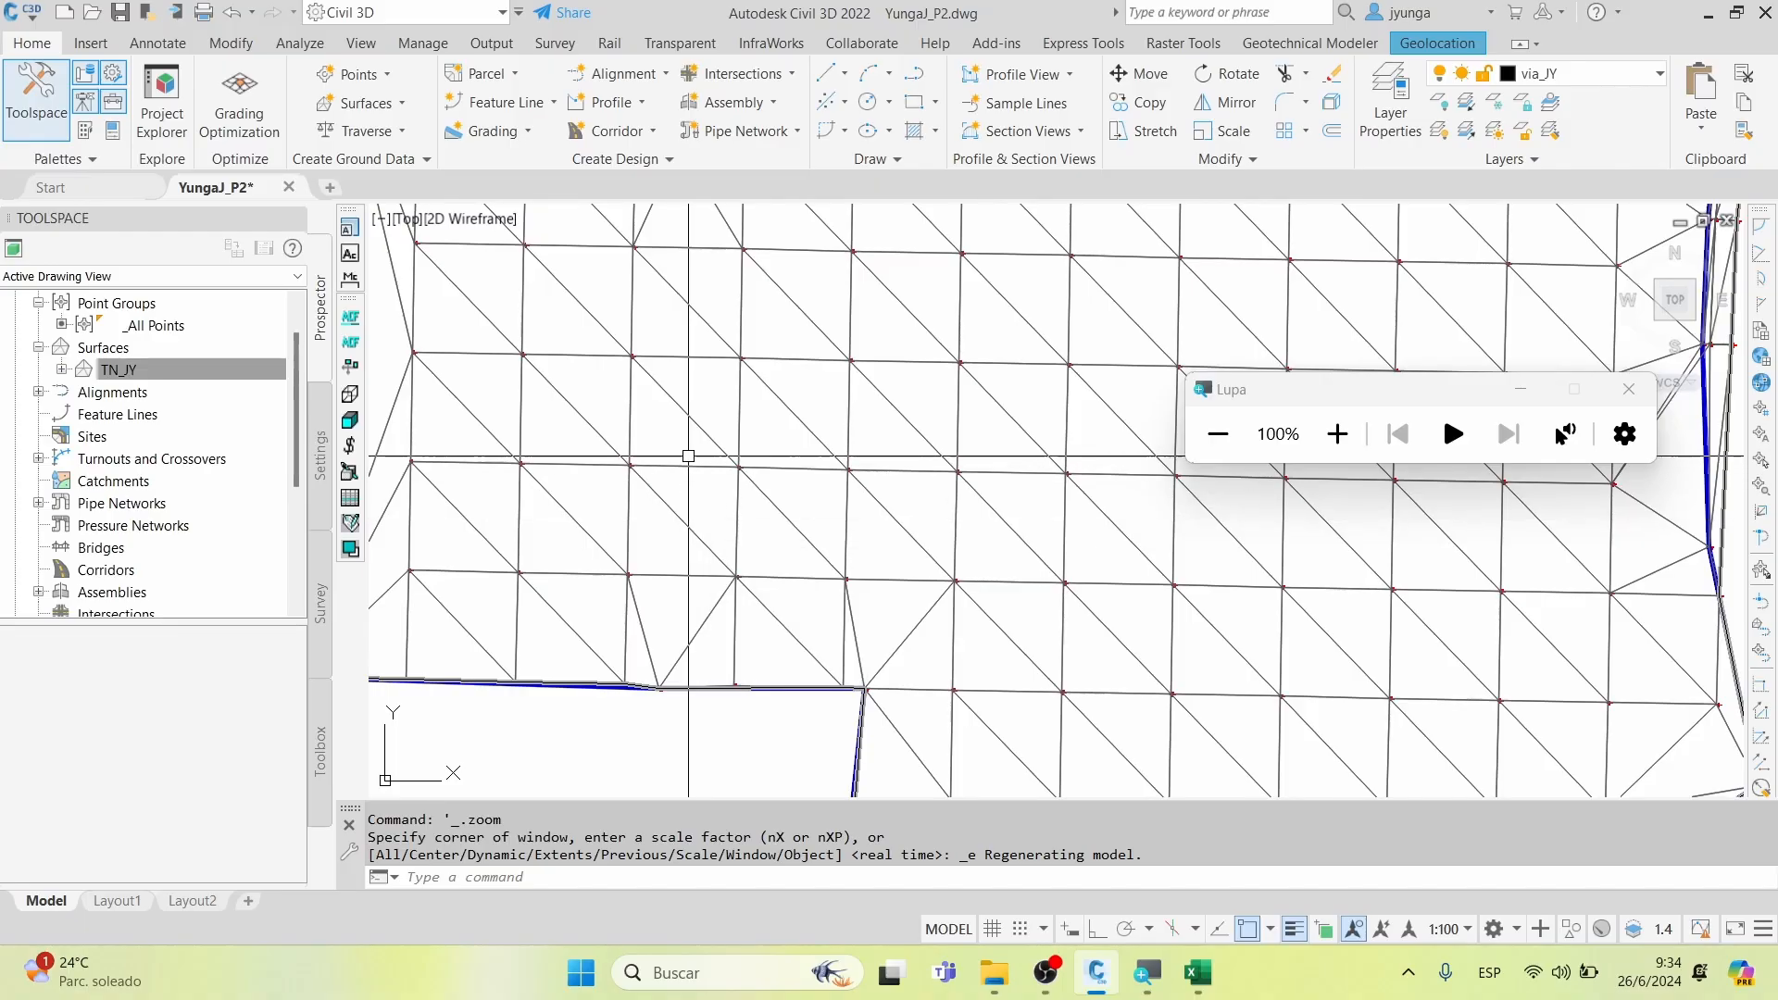
scroll(688, 454, "down", 4)
middle_click_drag(787, 507, 360, 486)
scroll(793, 492, "up", 4)
scroll(794, 492, "up", 2)
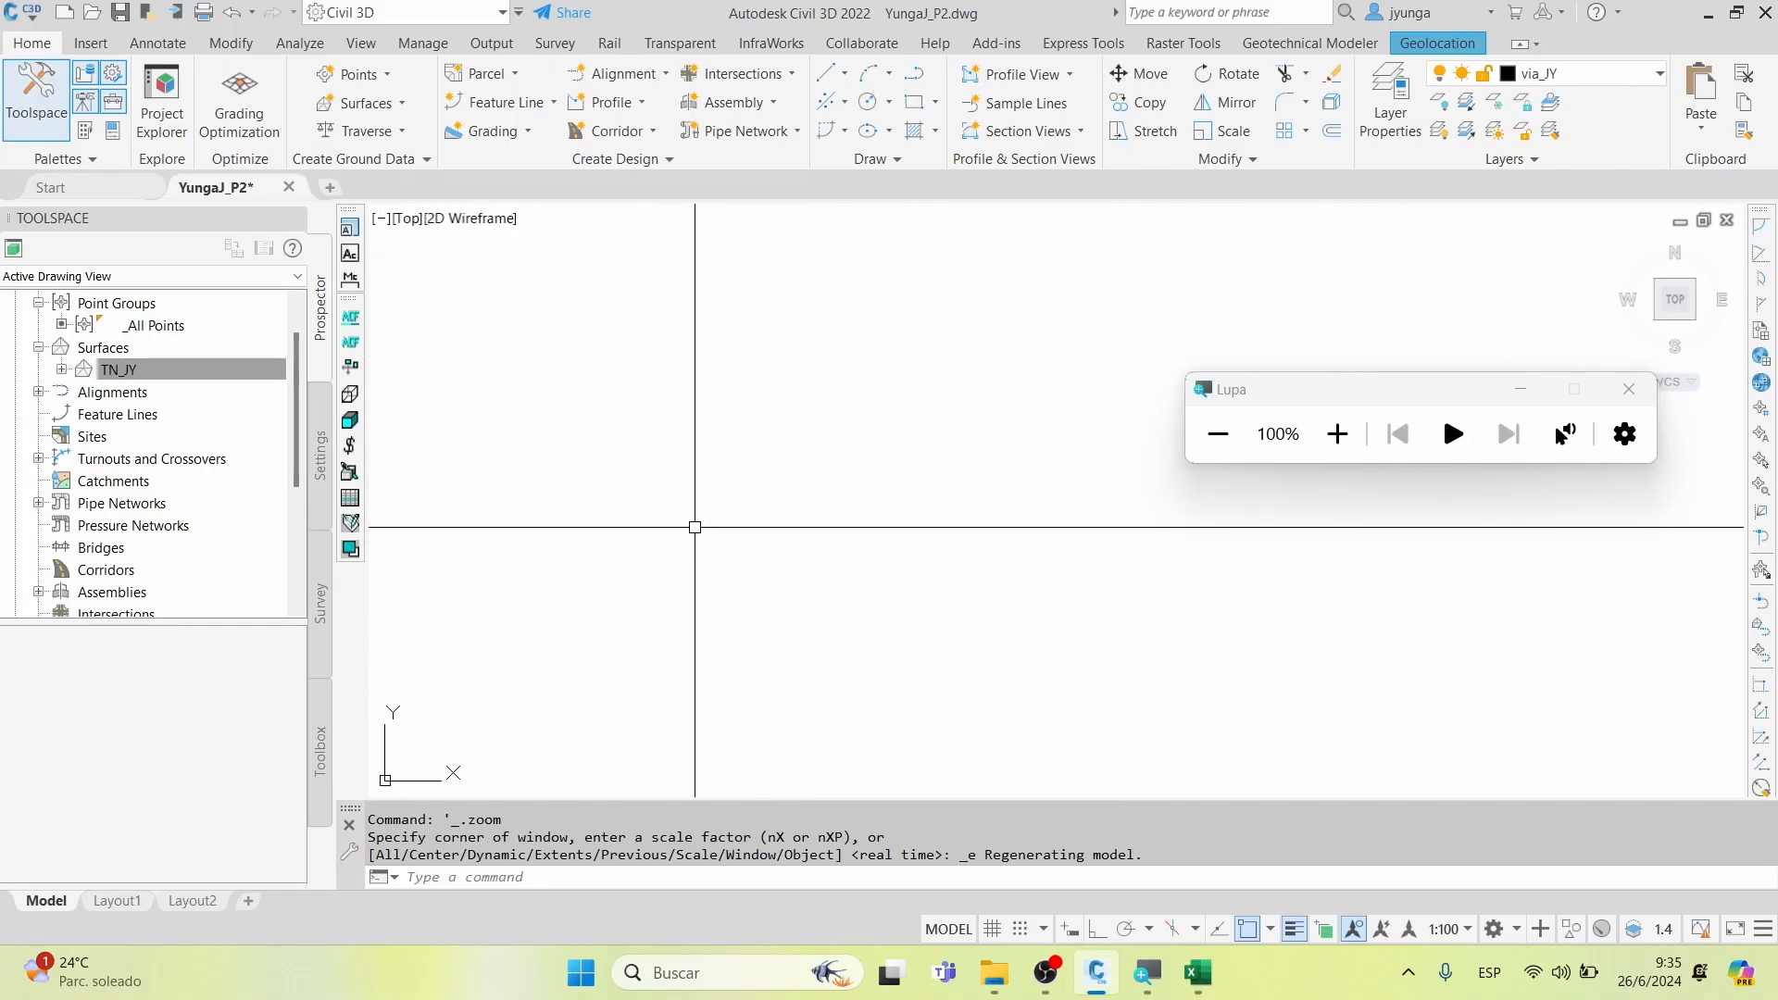
Examine the triangle edges and VIA points at the upper end of the northeast road strip
scroll(695, 519, "down", 6)
middle_click_drag(686, 476, 721, 755)
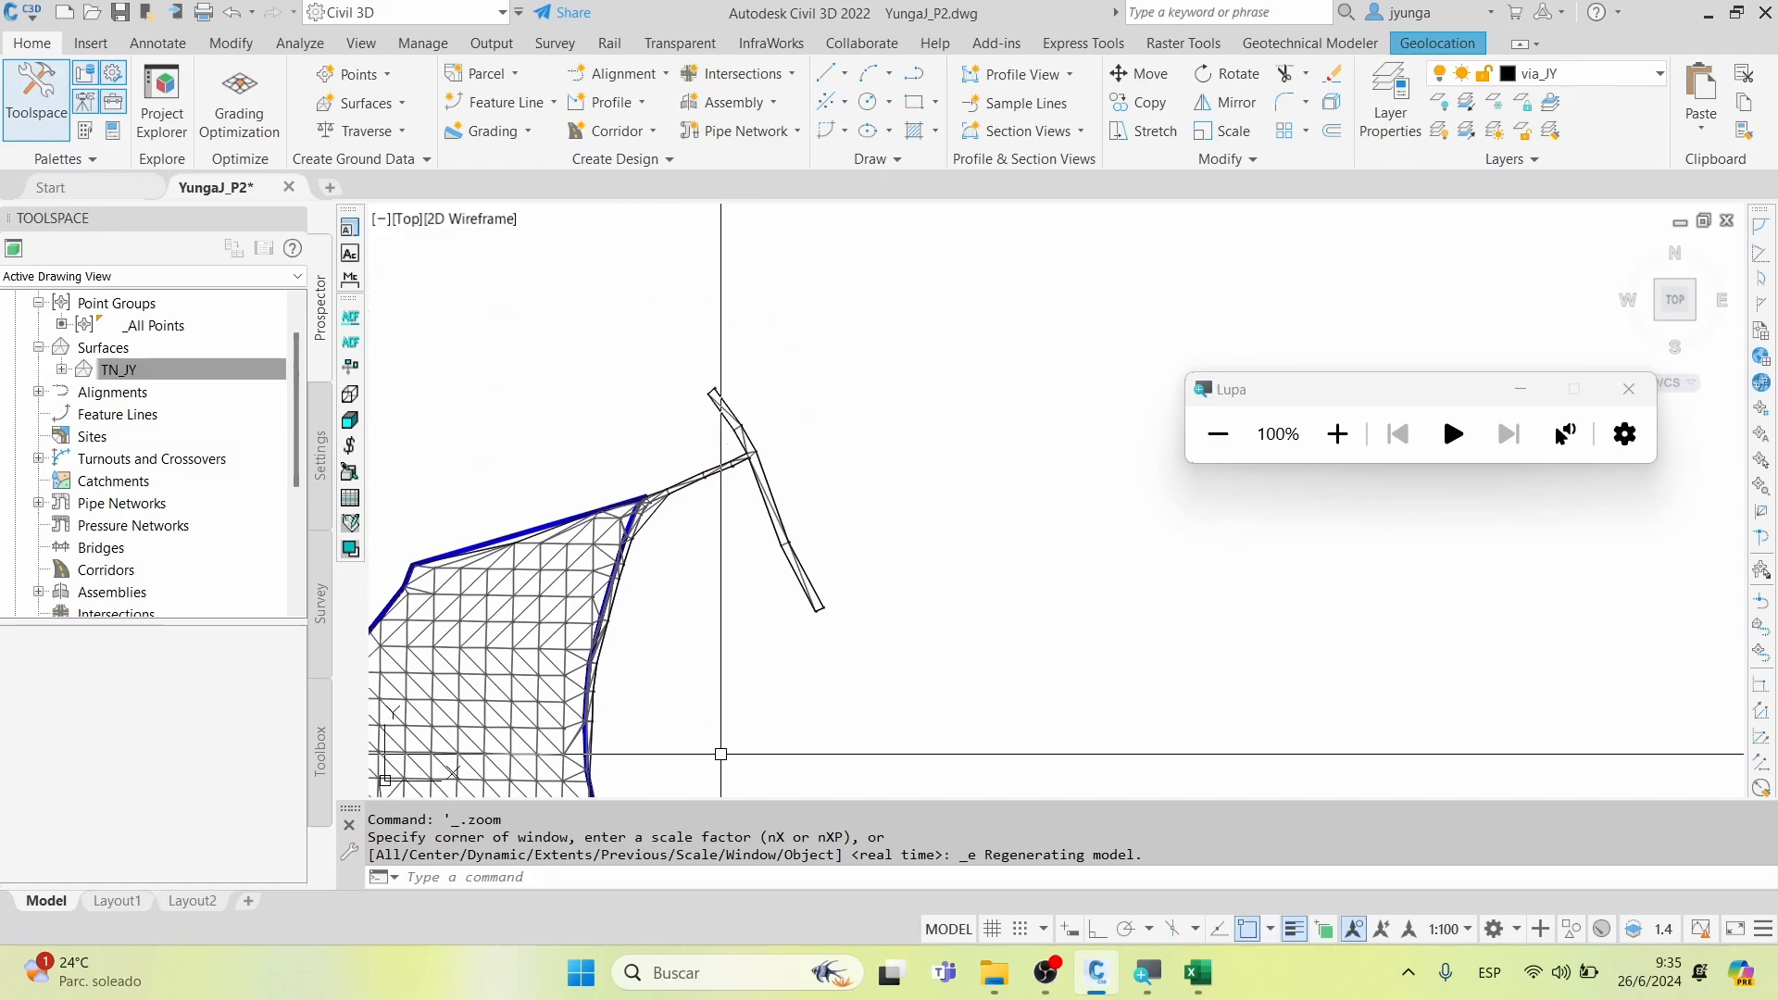
scroll(726, 440, "up", 7)
middle_click_drag(929, 482, 928, 735)
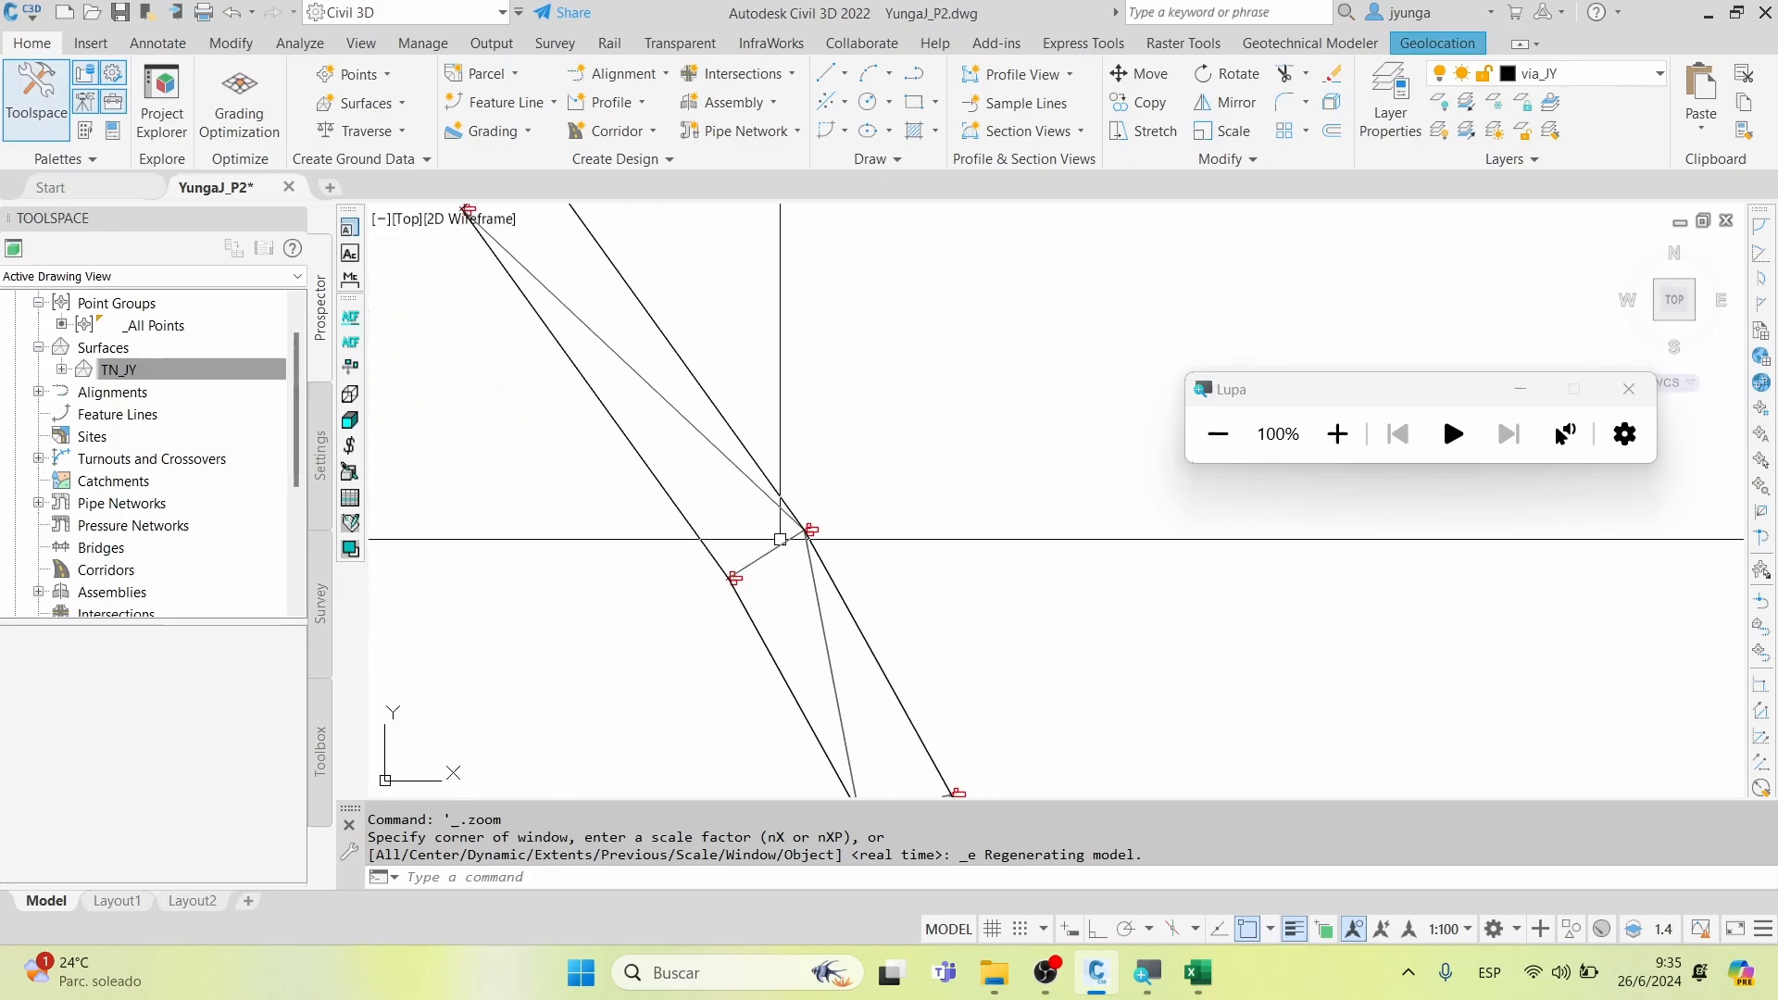
middle_click_drag(785, 551, 841, 757)
middle_click_drag(780, 488, 780, 352)
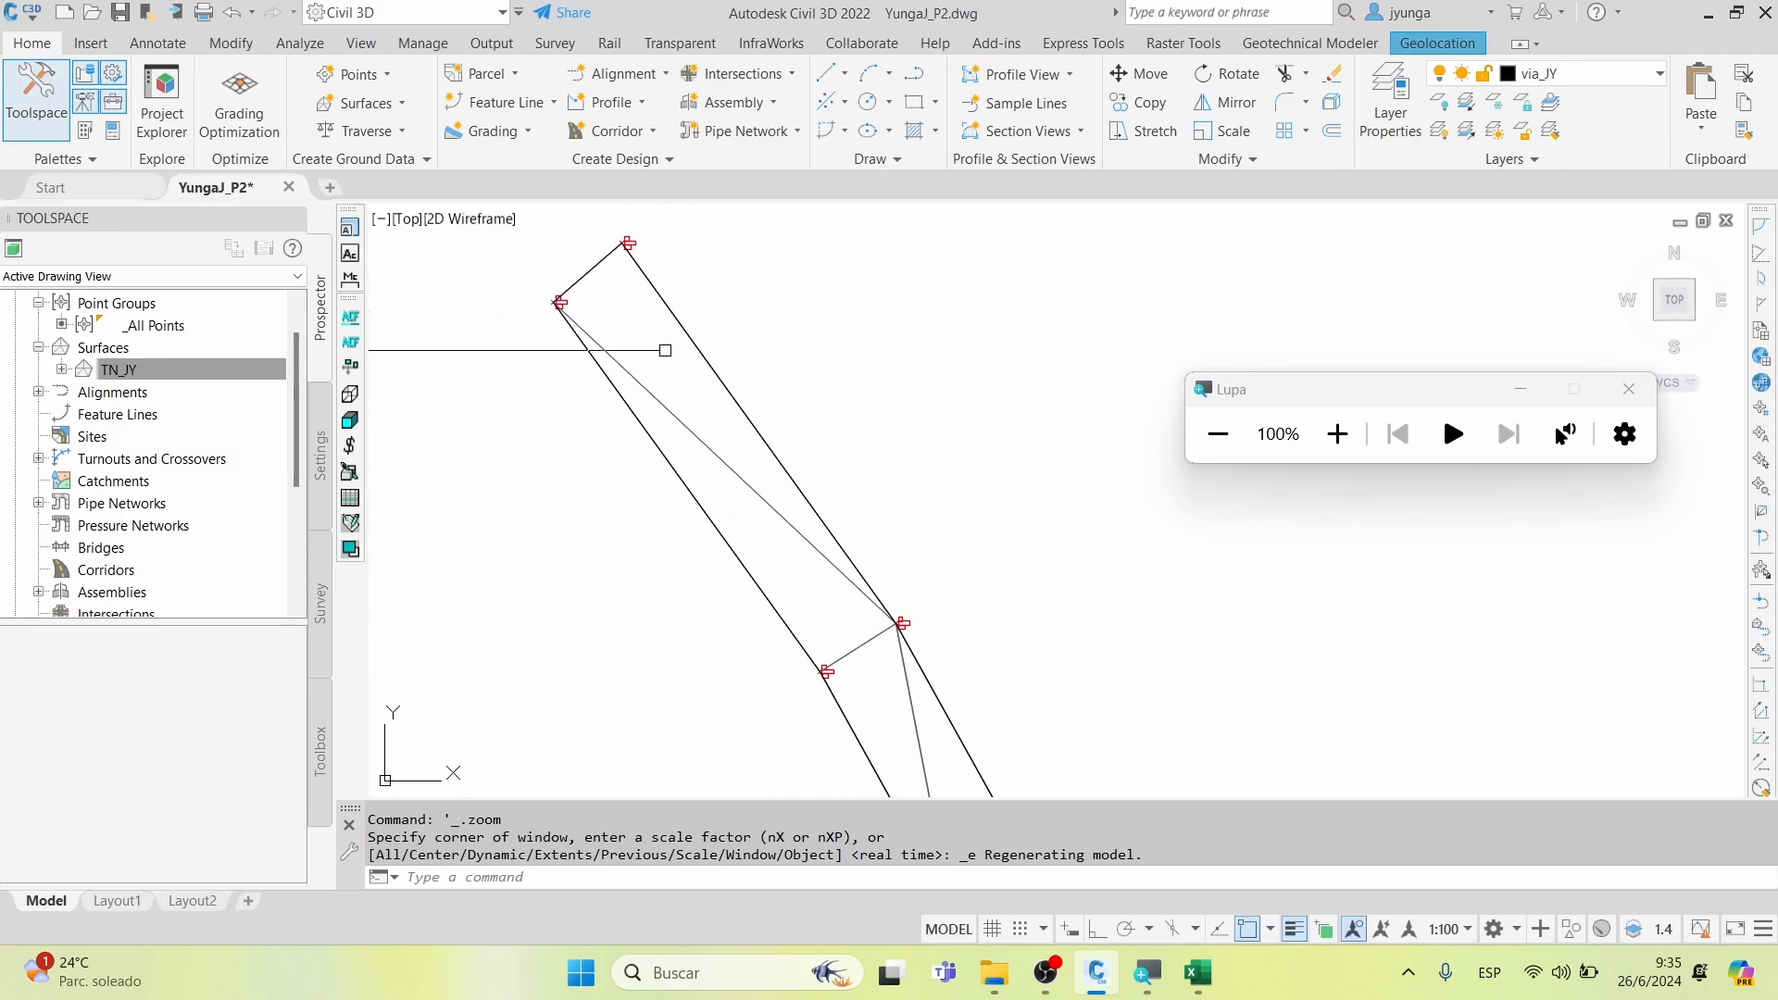
scroll(721, 407, "up", 6)
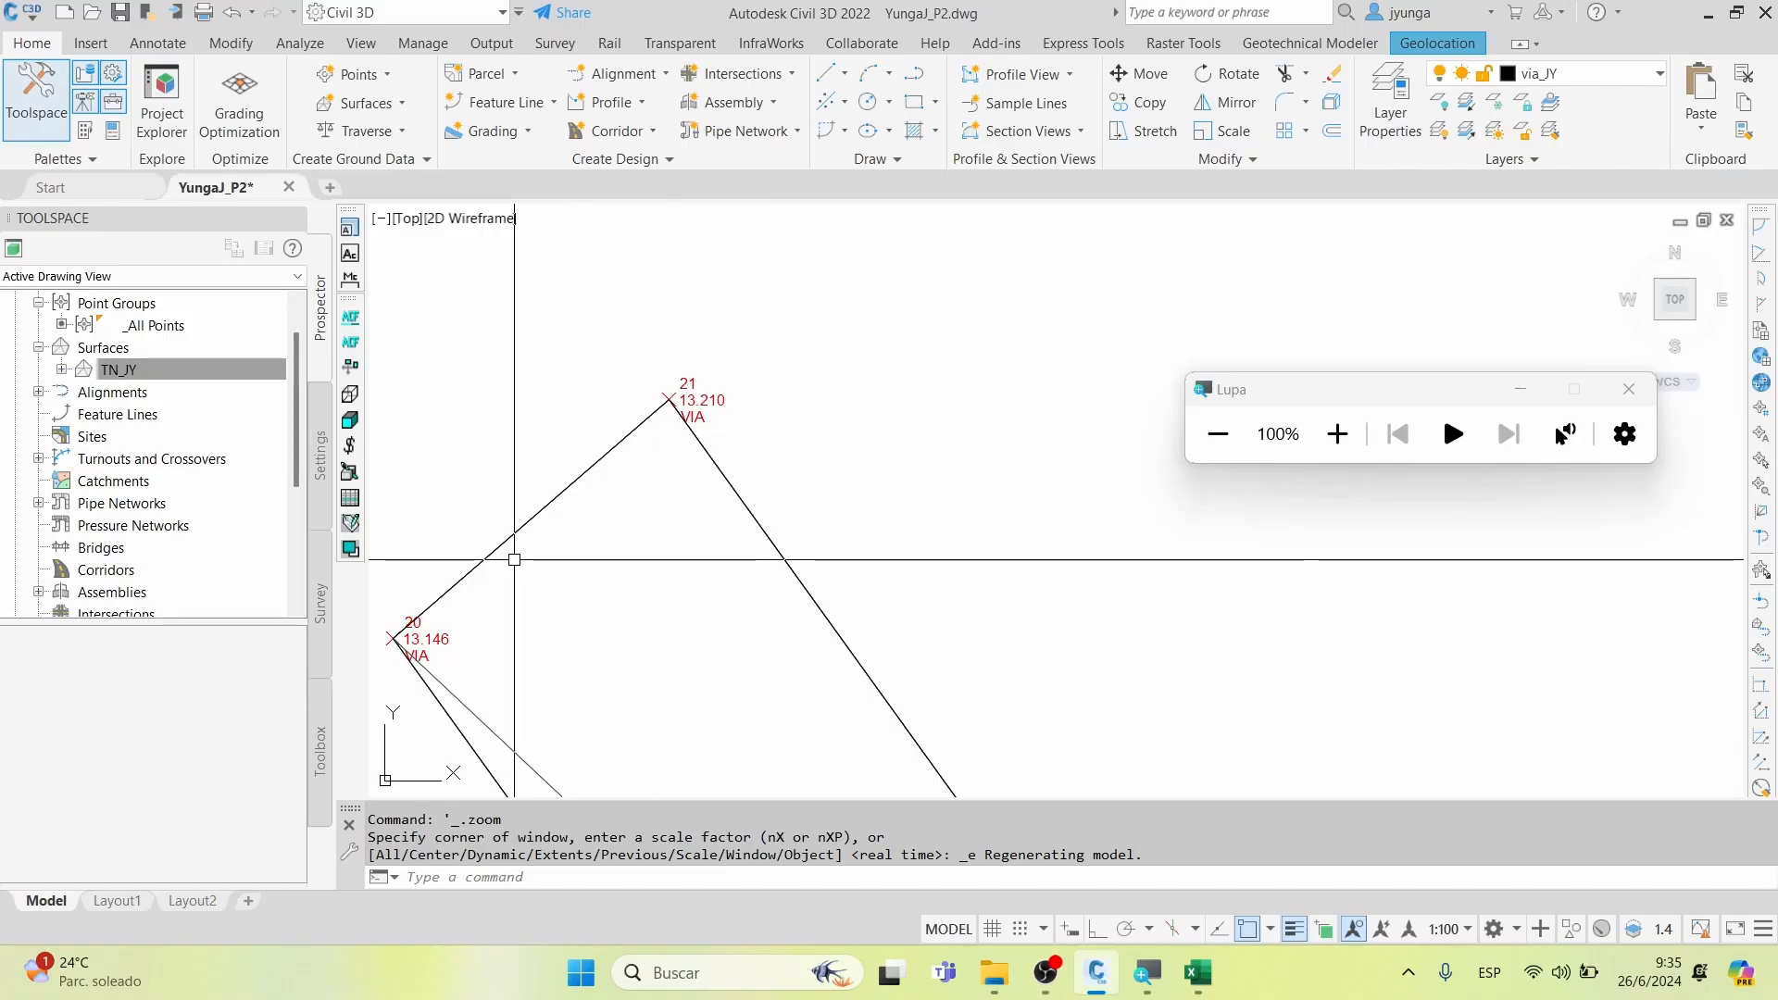
scroll(685, 405, "down", 4)
middle_click_drag(834, 646, 809, 344)
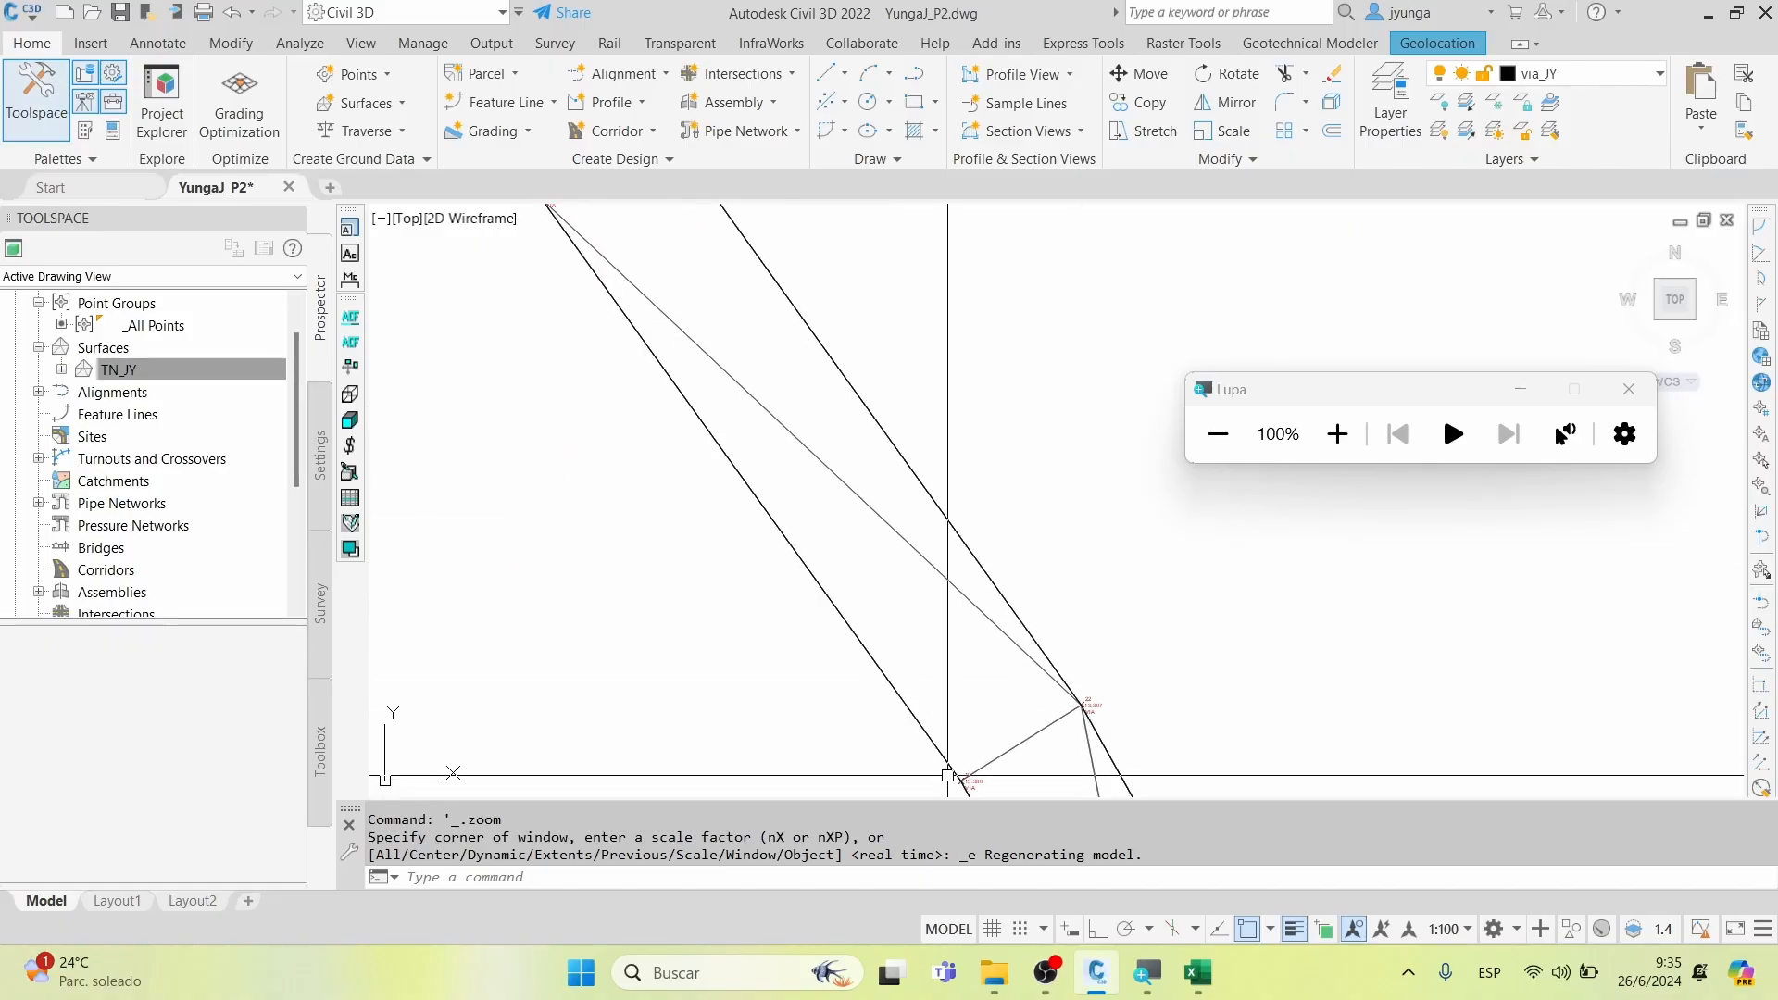
mouse_move(940, 757)
middle_mouse_down()
mouse_move(924, 663)
mouse_move(917, 764)
middle_mouse_up()
scroll(925, 732, "down", 2)
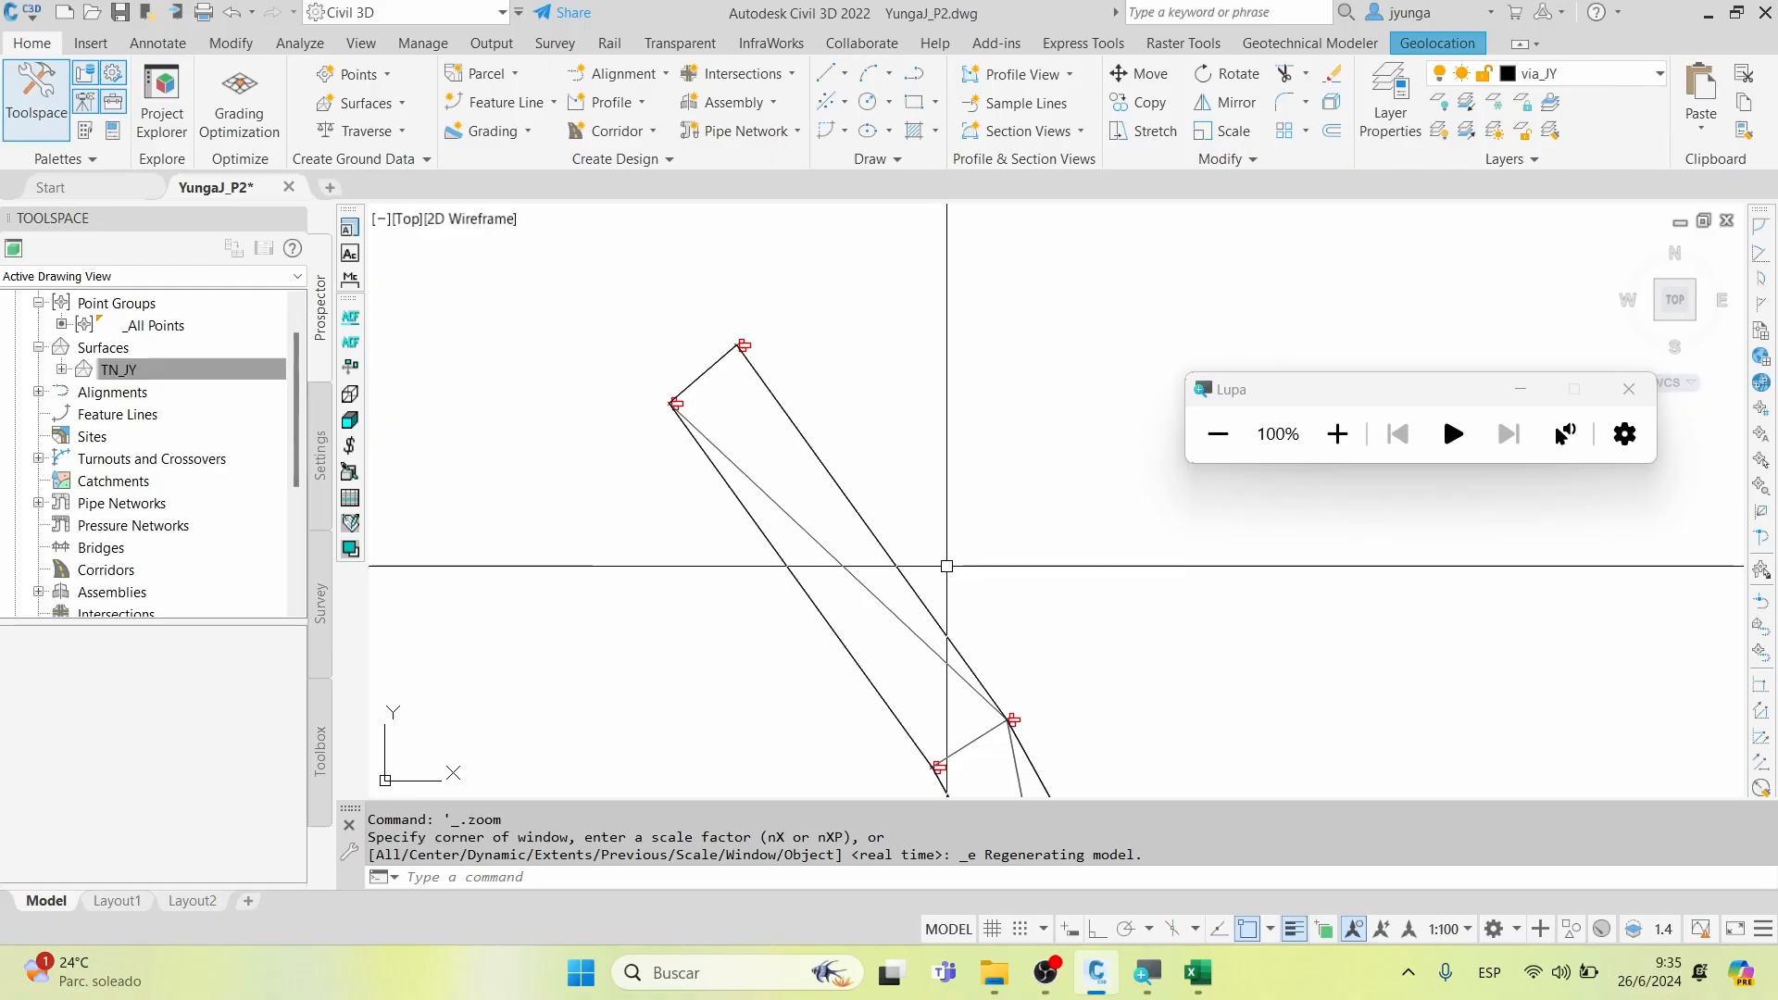
type("l")
key("Return")
key("Escape")
Draw a small circle just outside the east side of the northeast road strip's upper segment
type("c")
key("Return")
left_click(965, 479)
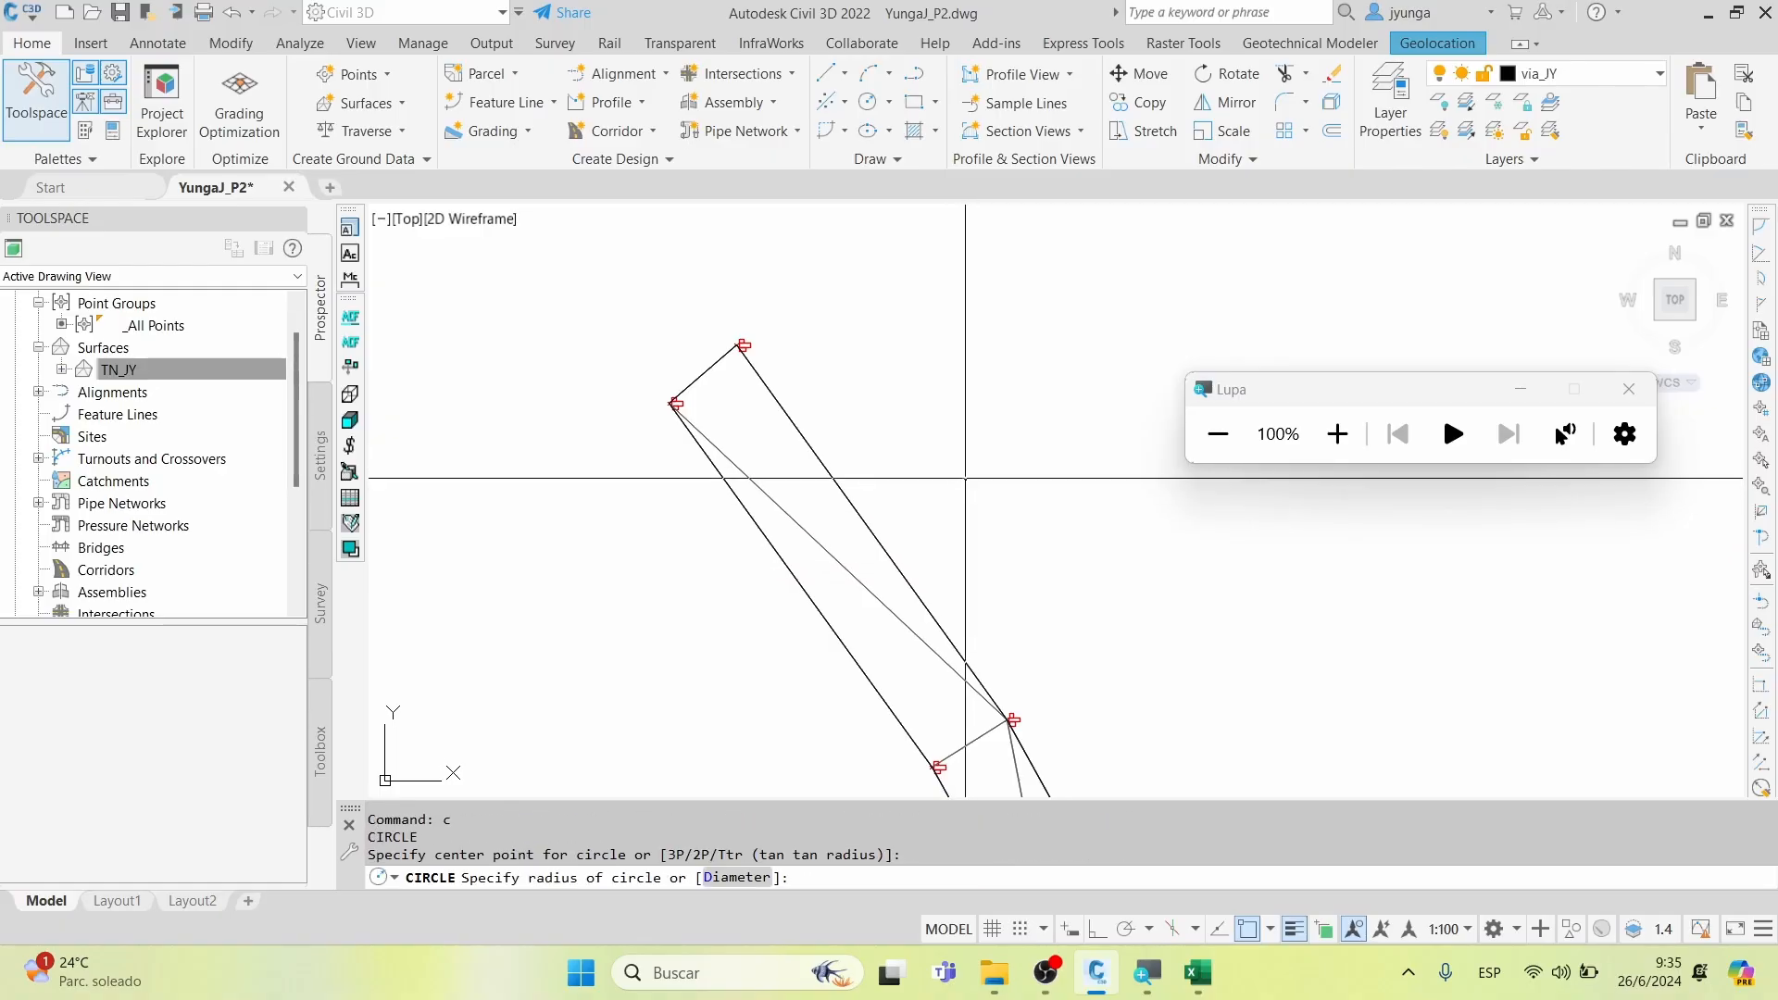
left_click(982, 479)
key("Escape")
Draw a polyline from the strip's east bend vertex through the circle's centre to the western vertex of its upper end
type("p")
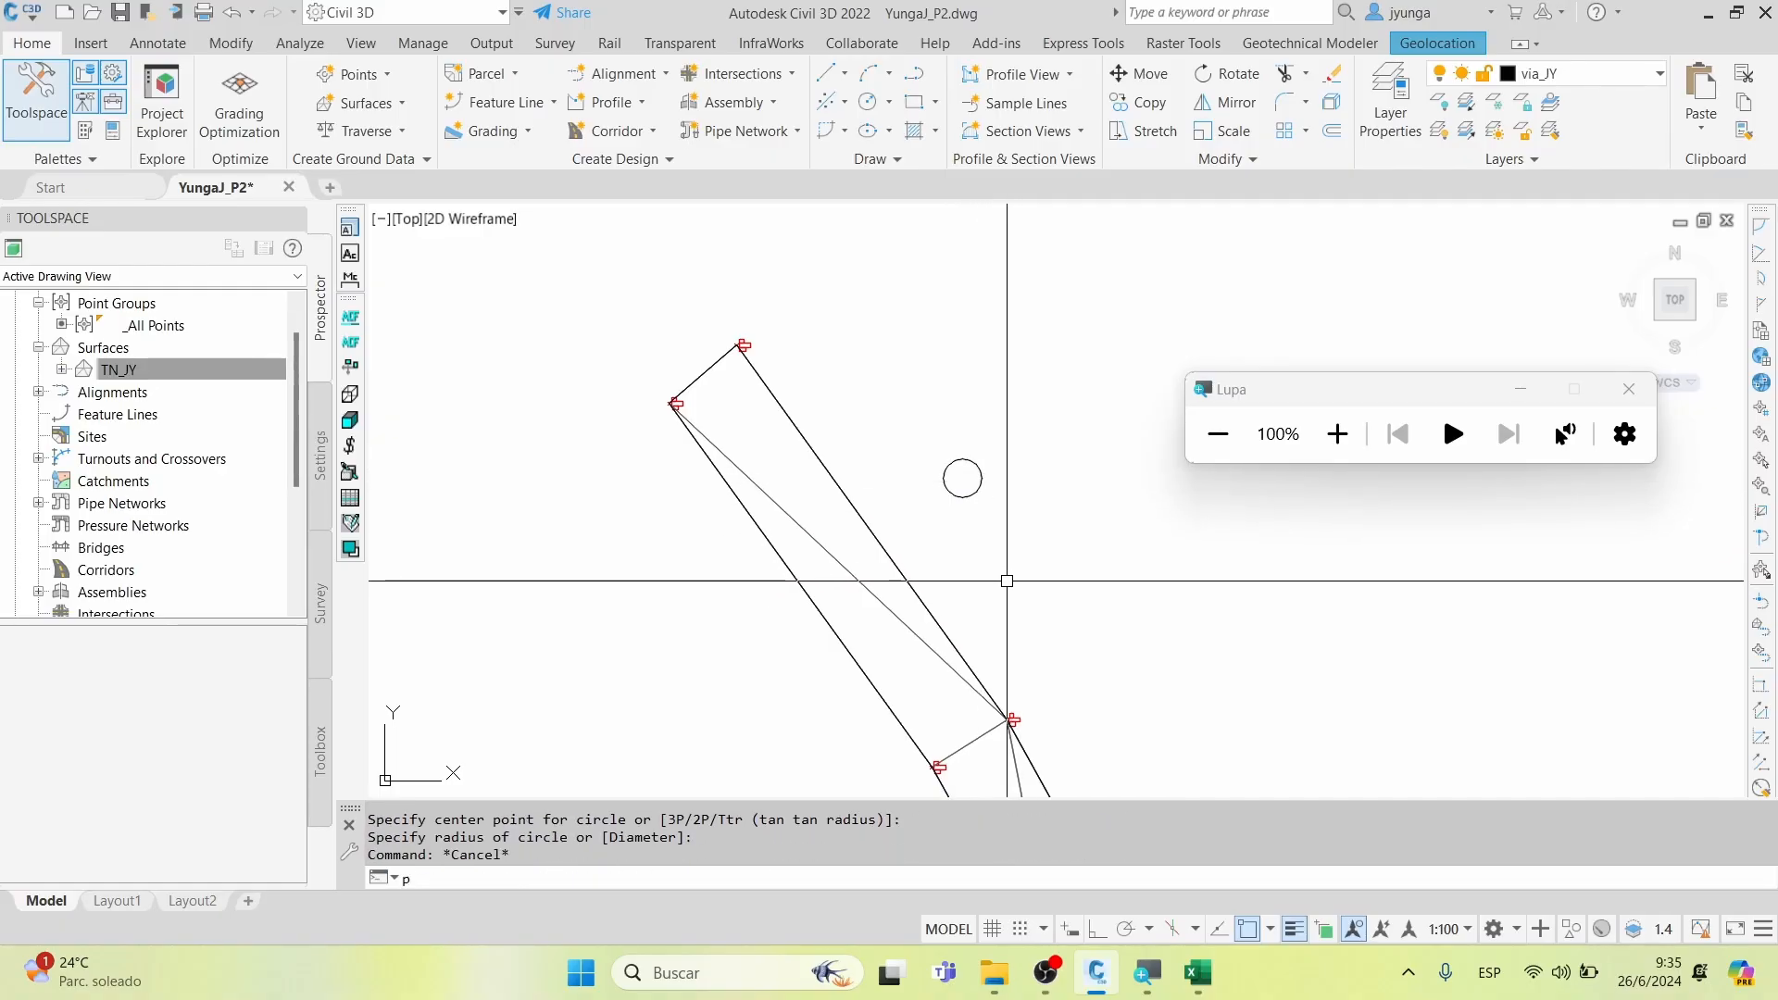
type("l")
key("Return")
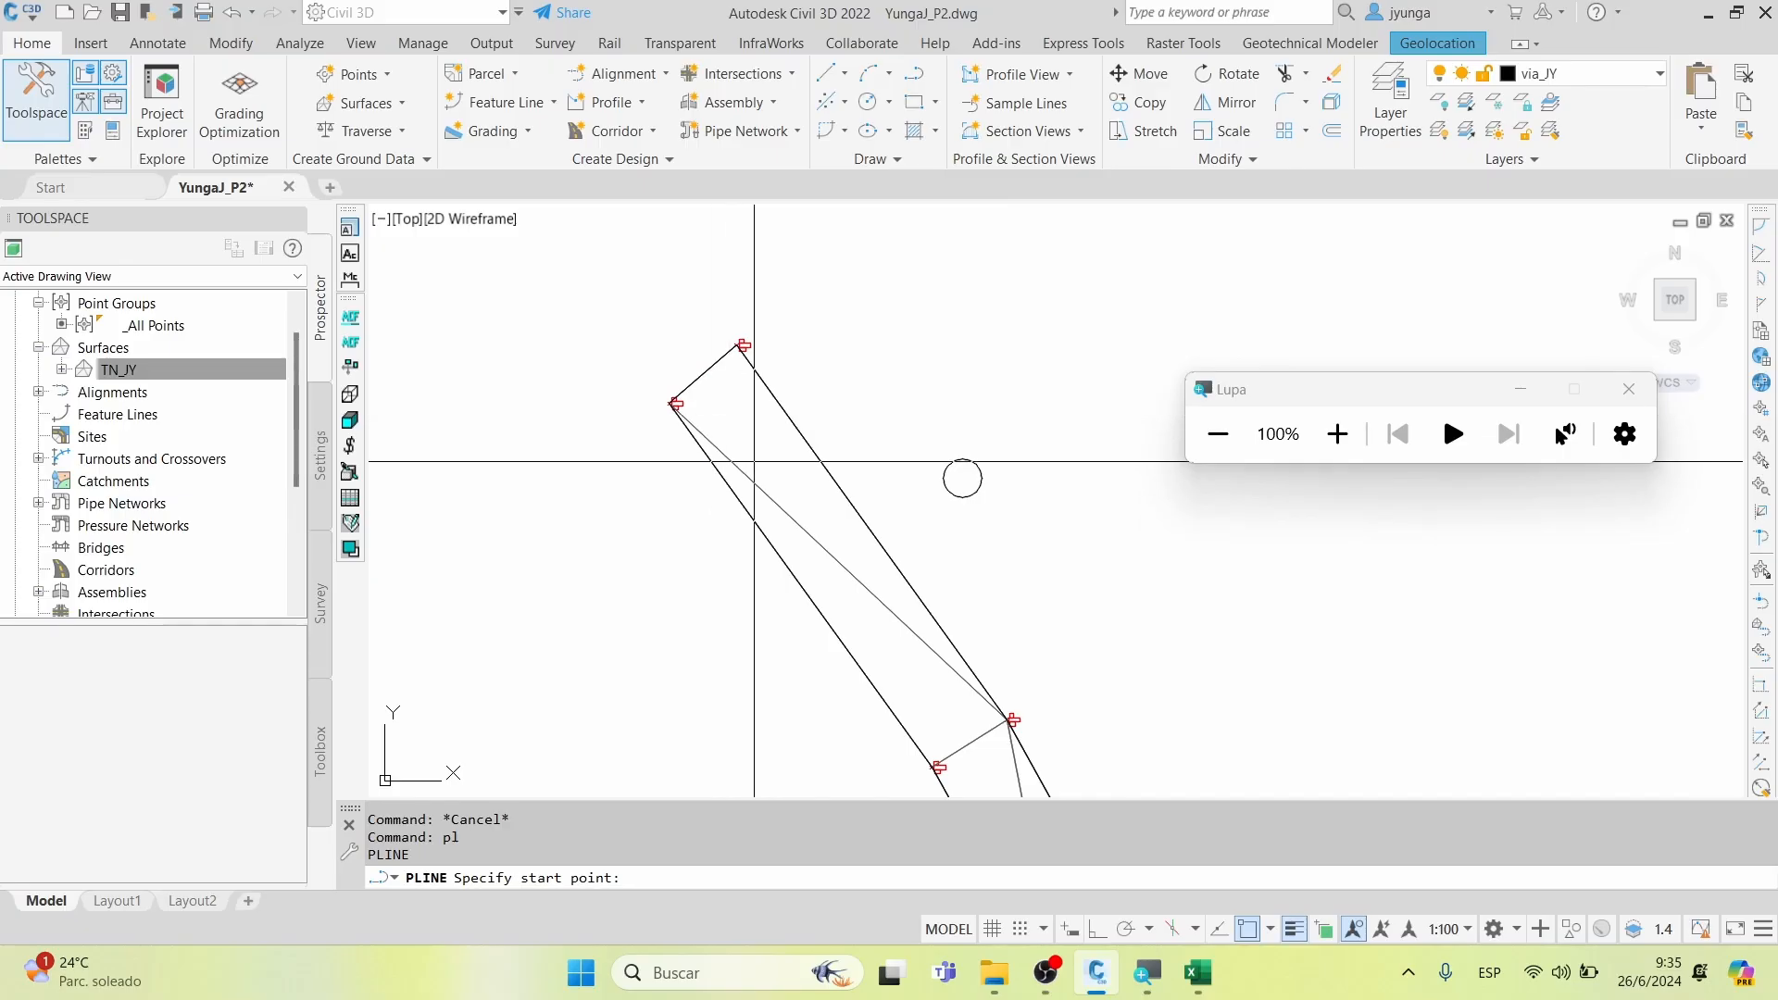
left_click(1012, 720)
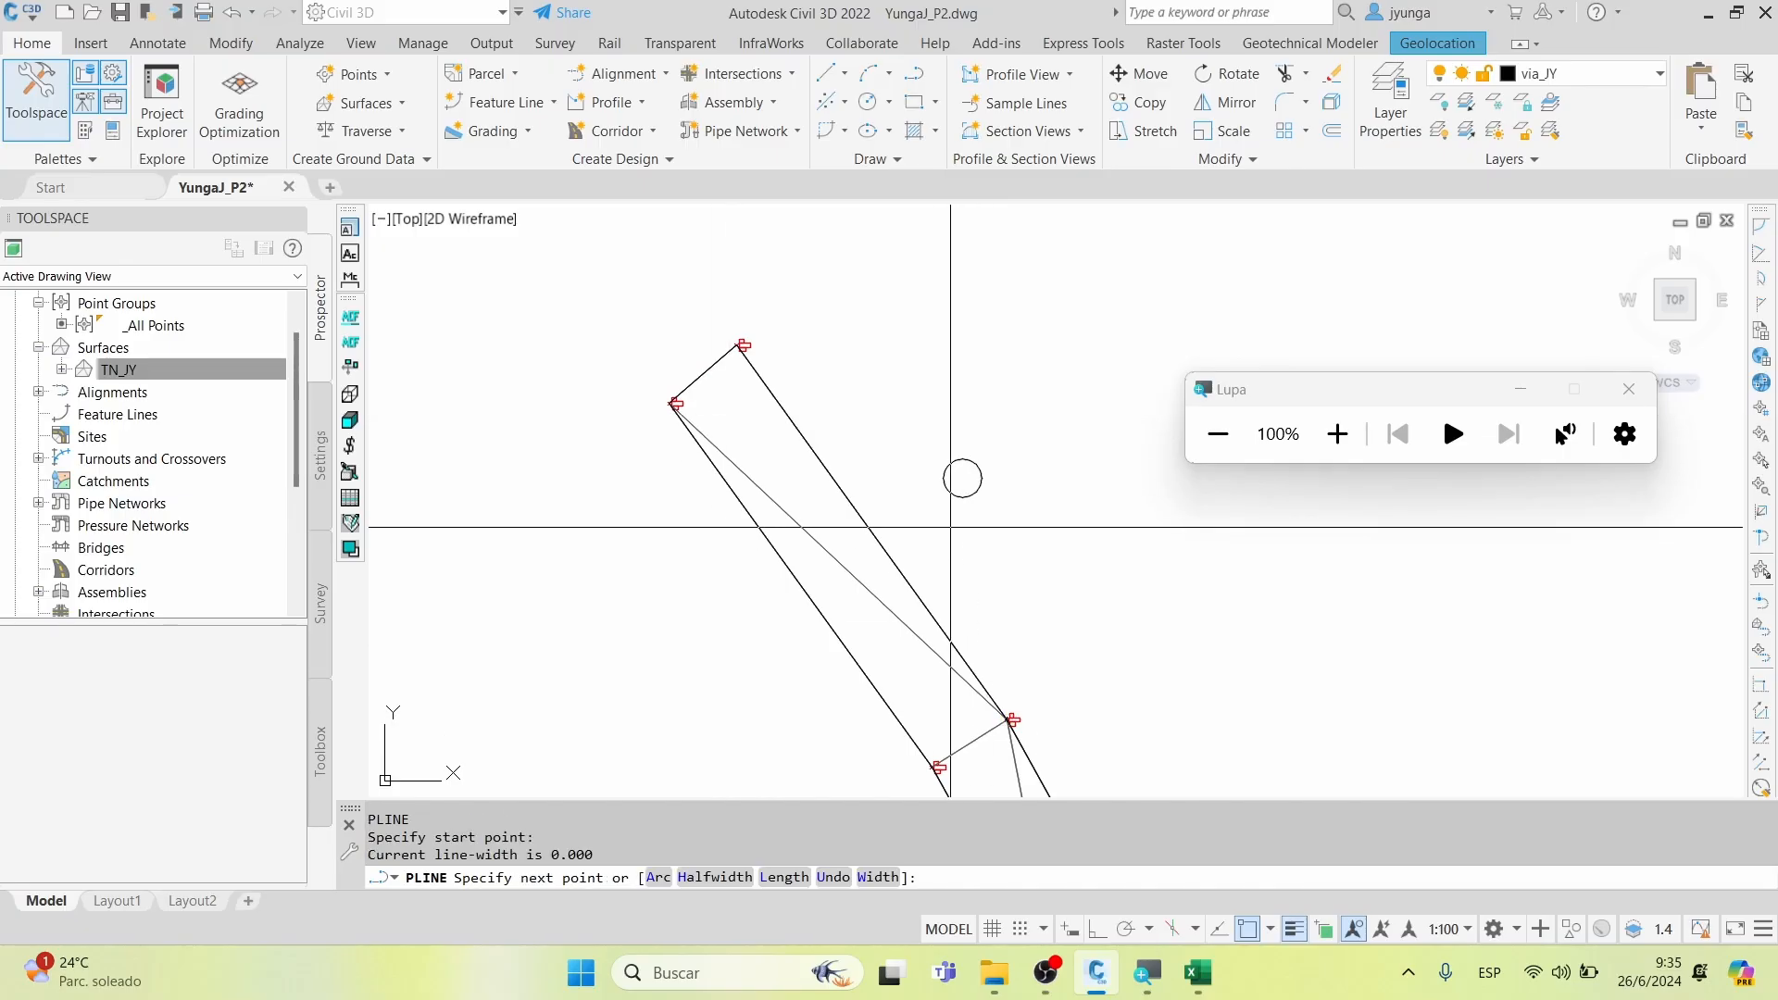
left_click(962, 479)
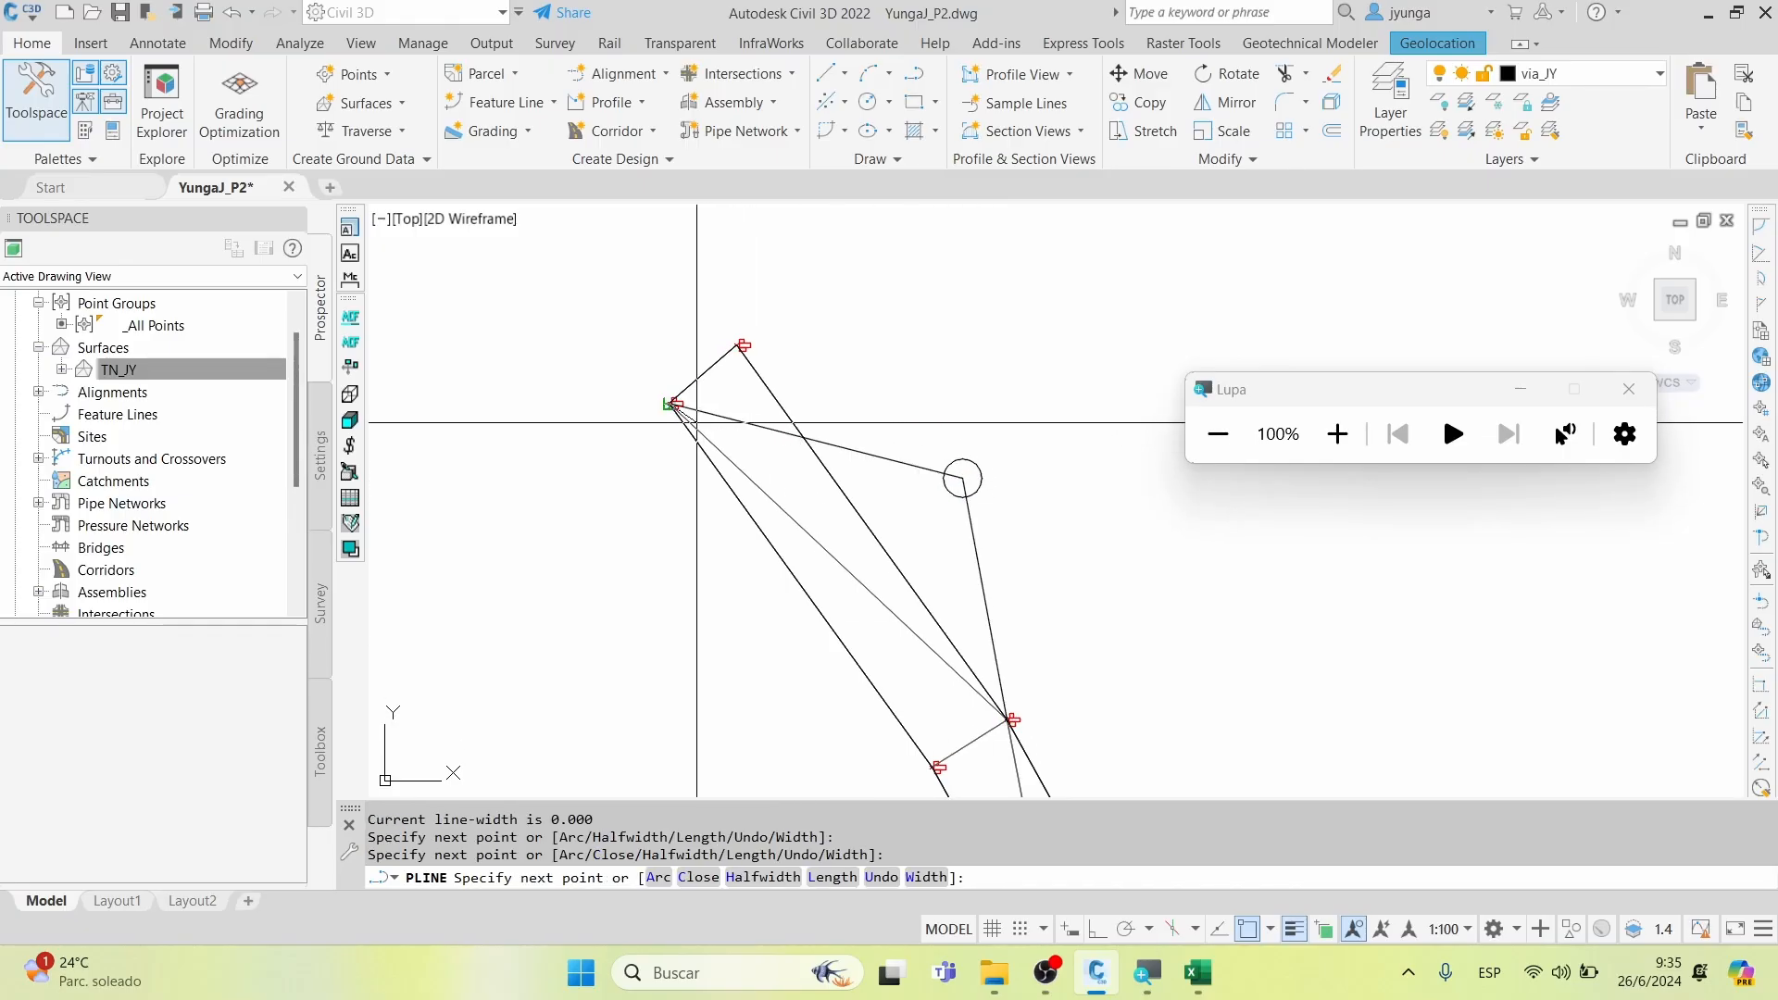
left_click(673, 405)
key("Return")
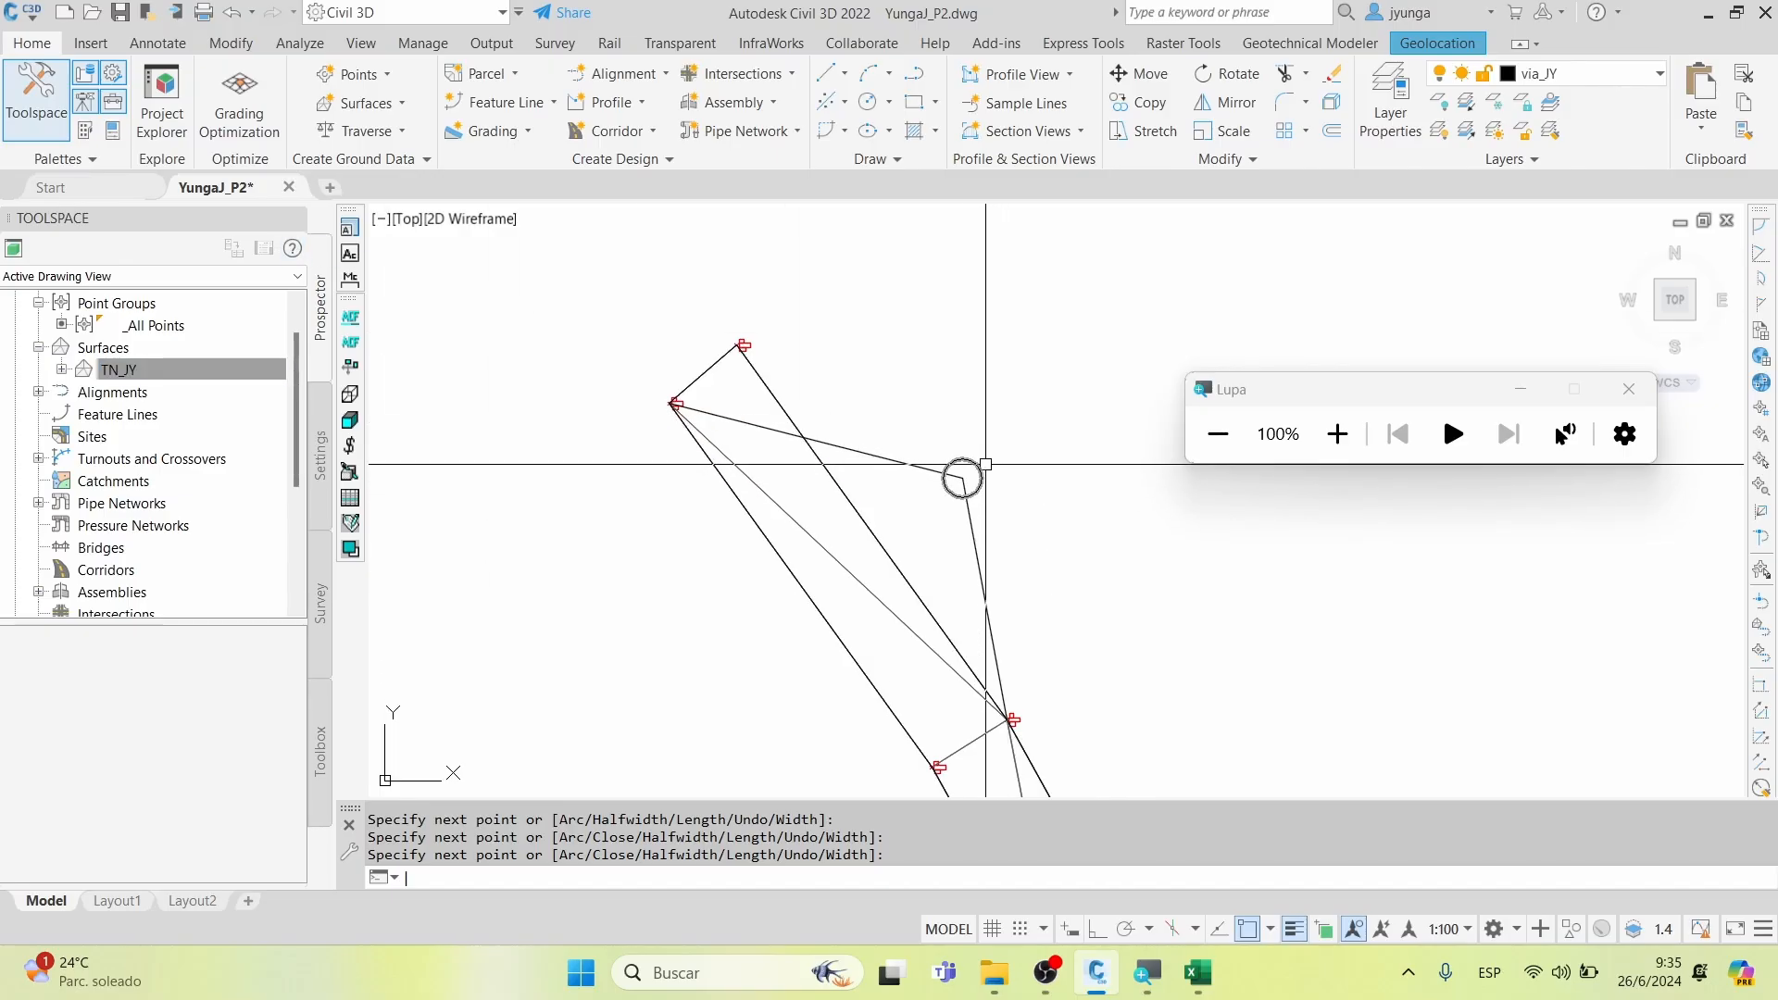
Erase the circle and the polyline beside the northeast road strip
key("Escape")
left_click(1009, 431)
left_click(931, 516)
type("e")
key("Return")
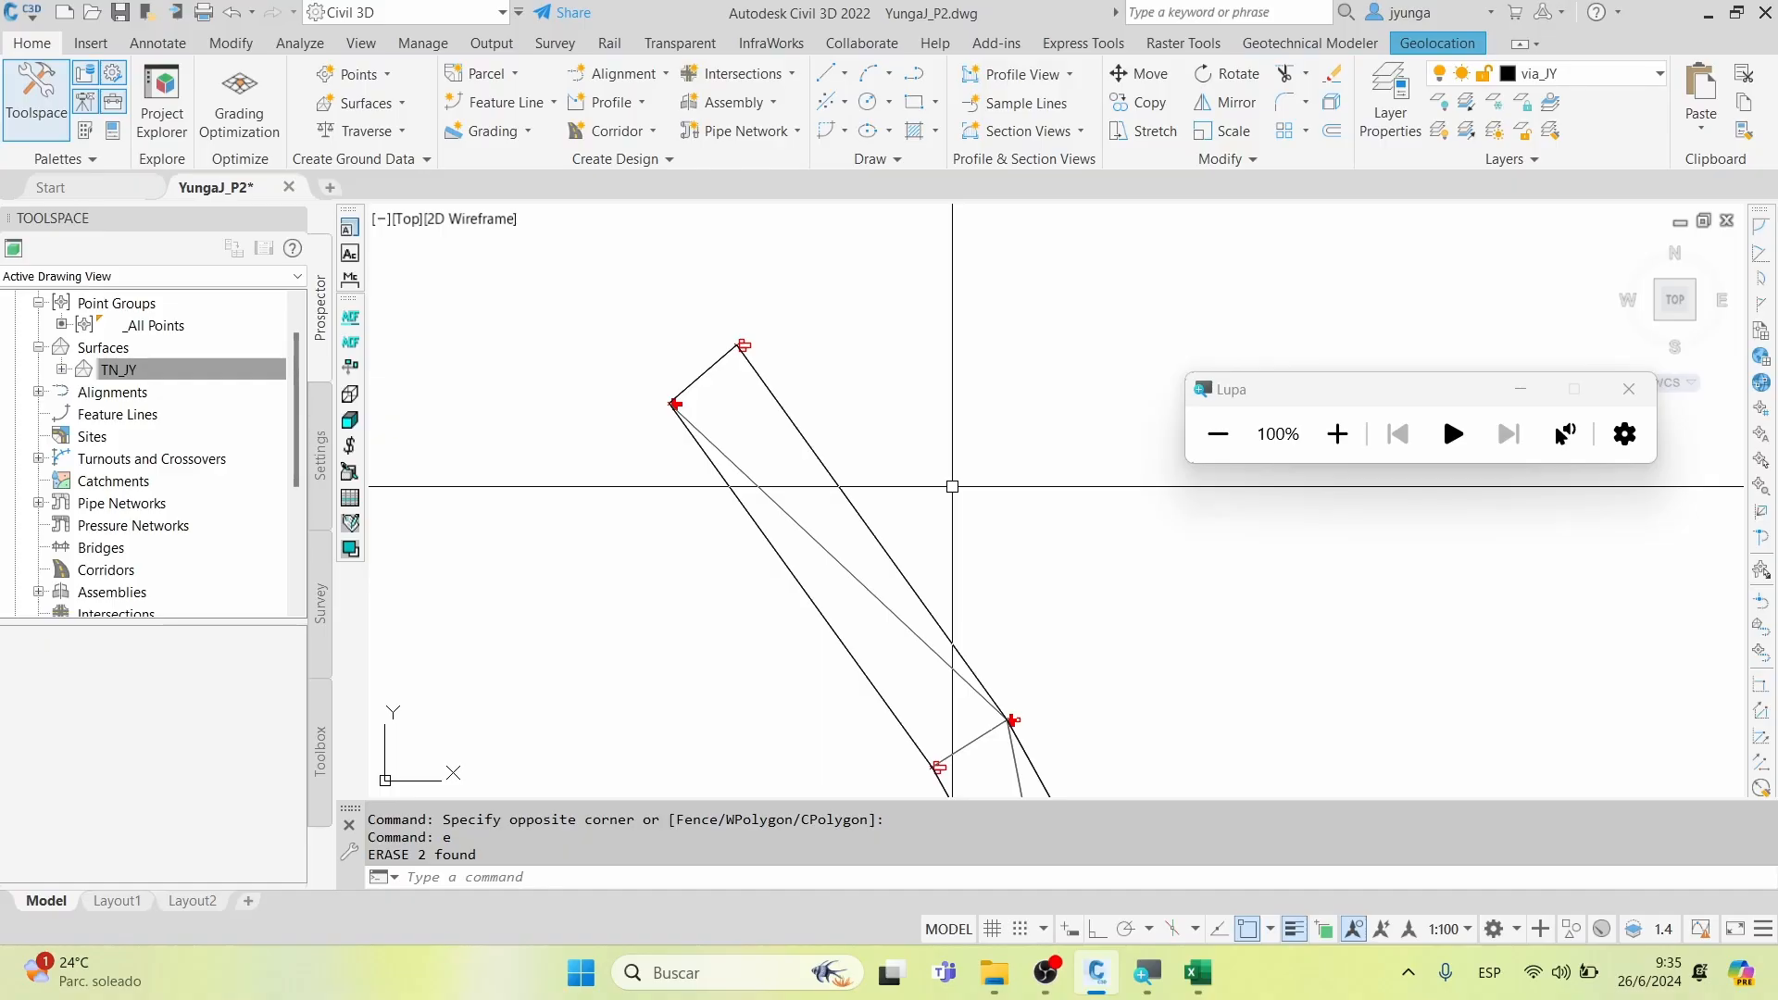
Check the triangle edges where the road meets the terrain's northeast corner, and those along the northern boundary and notch
scroll(881, 389, "down", 5)
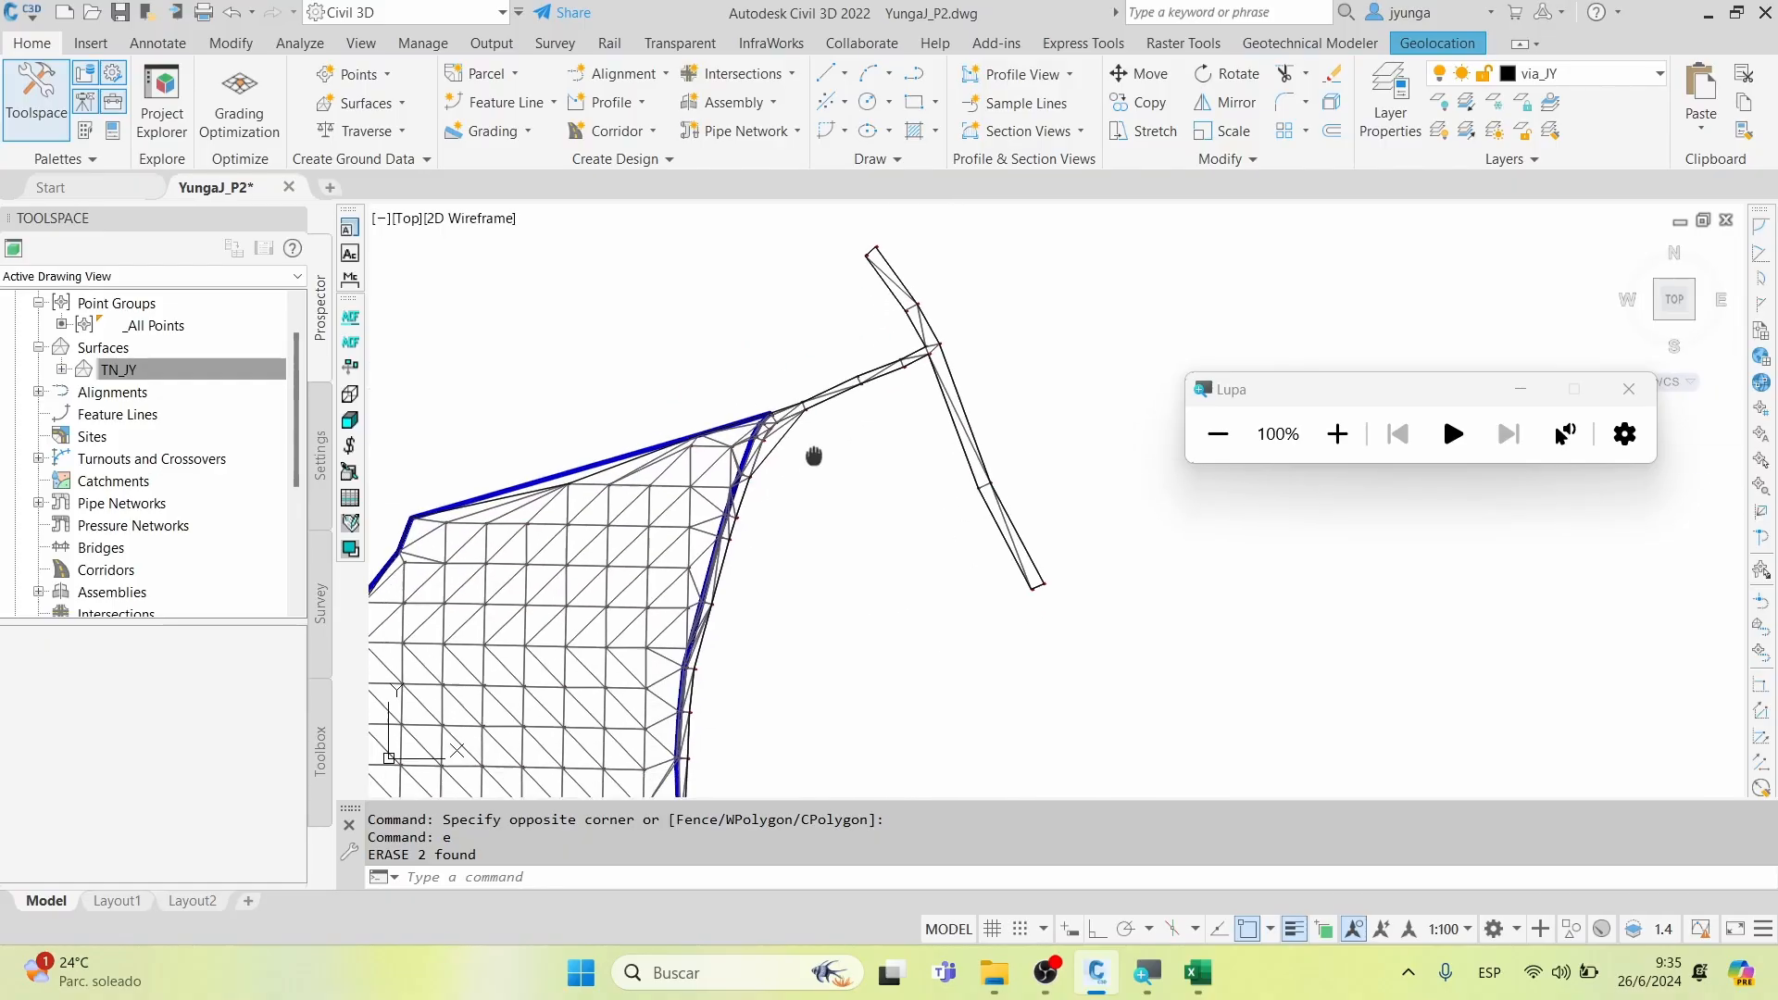
scroll(841, 398, "up", 6)
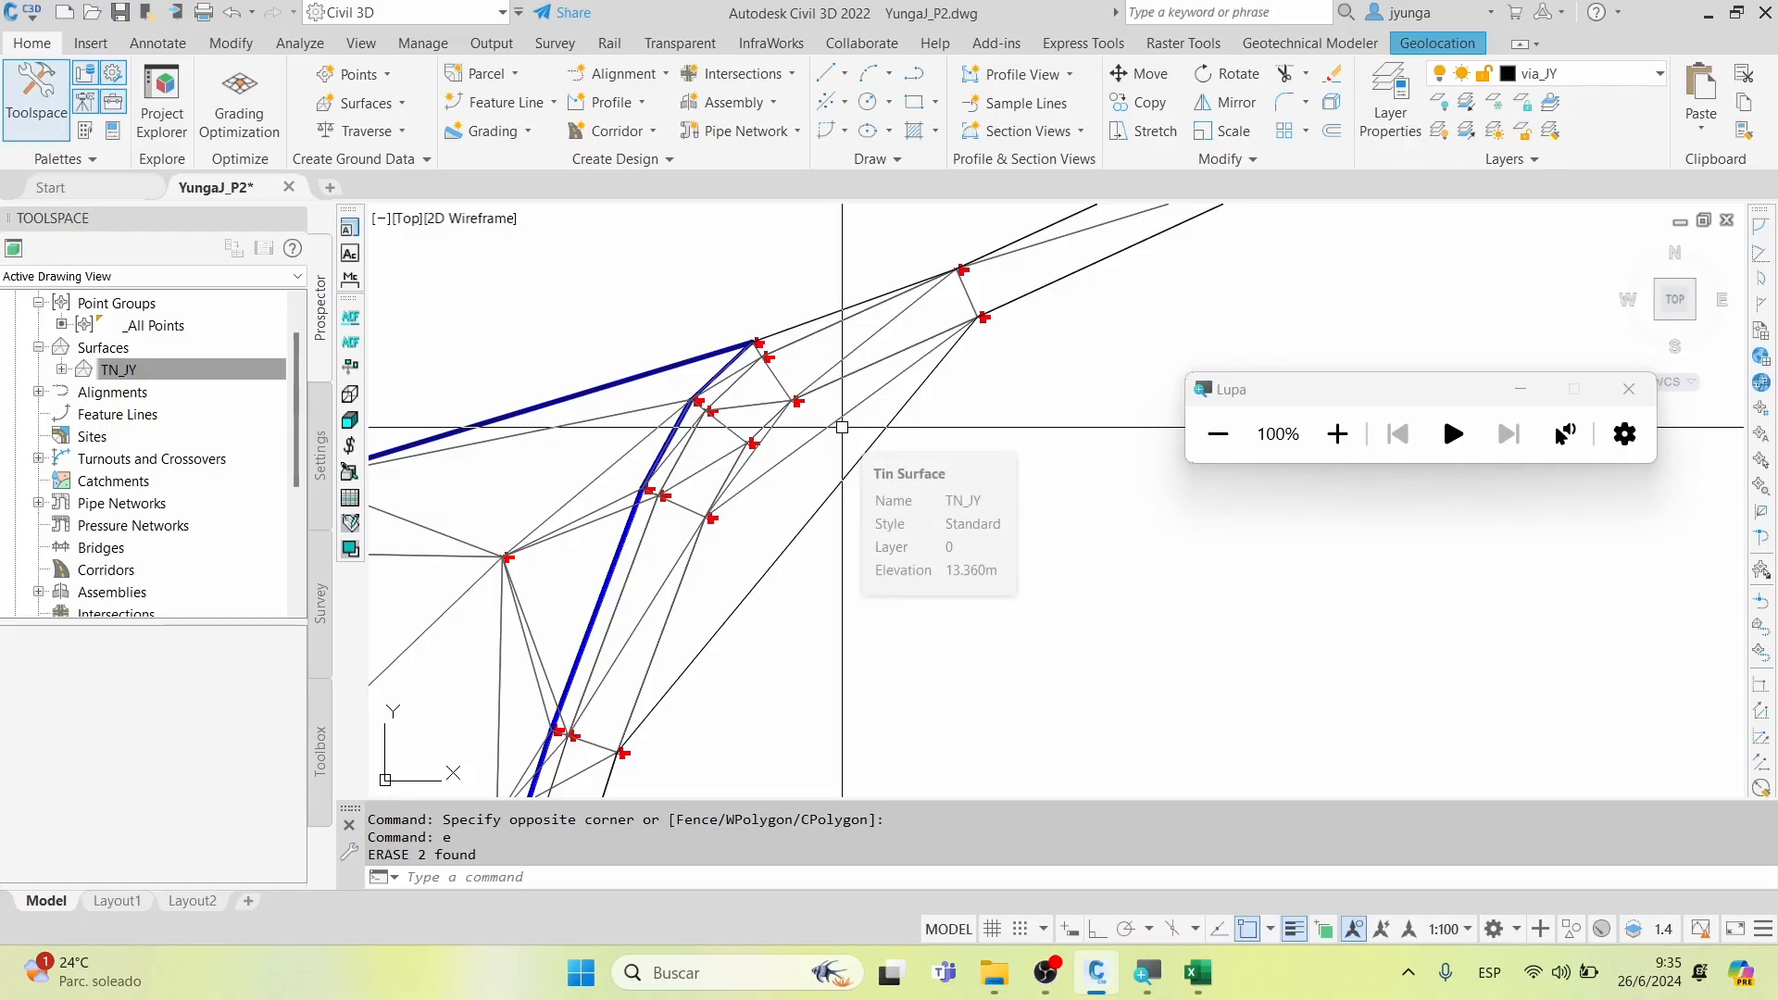
scroll(841, 427, "down", 3)
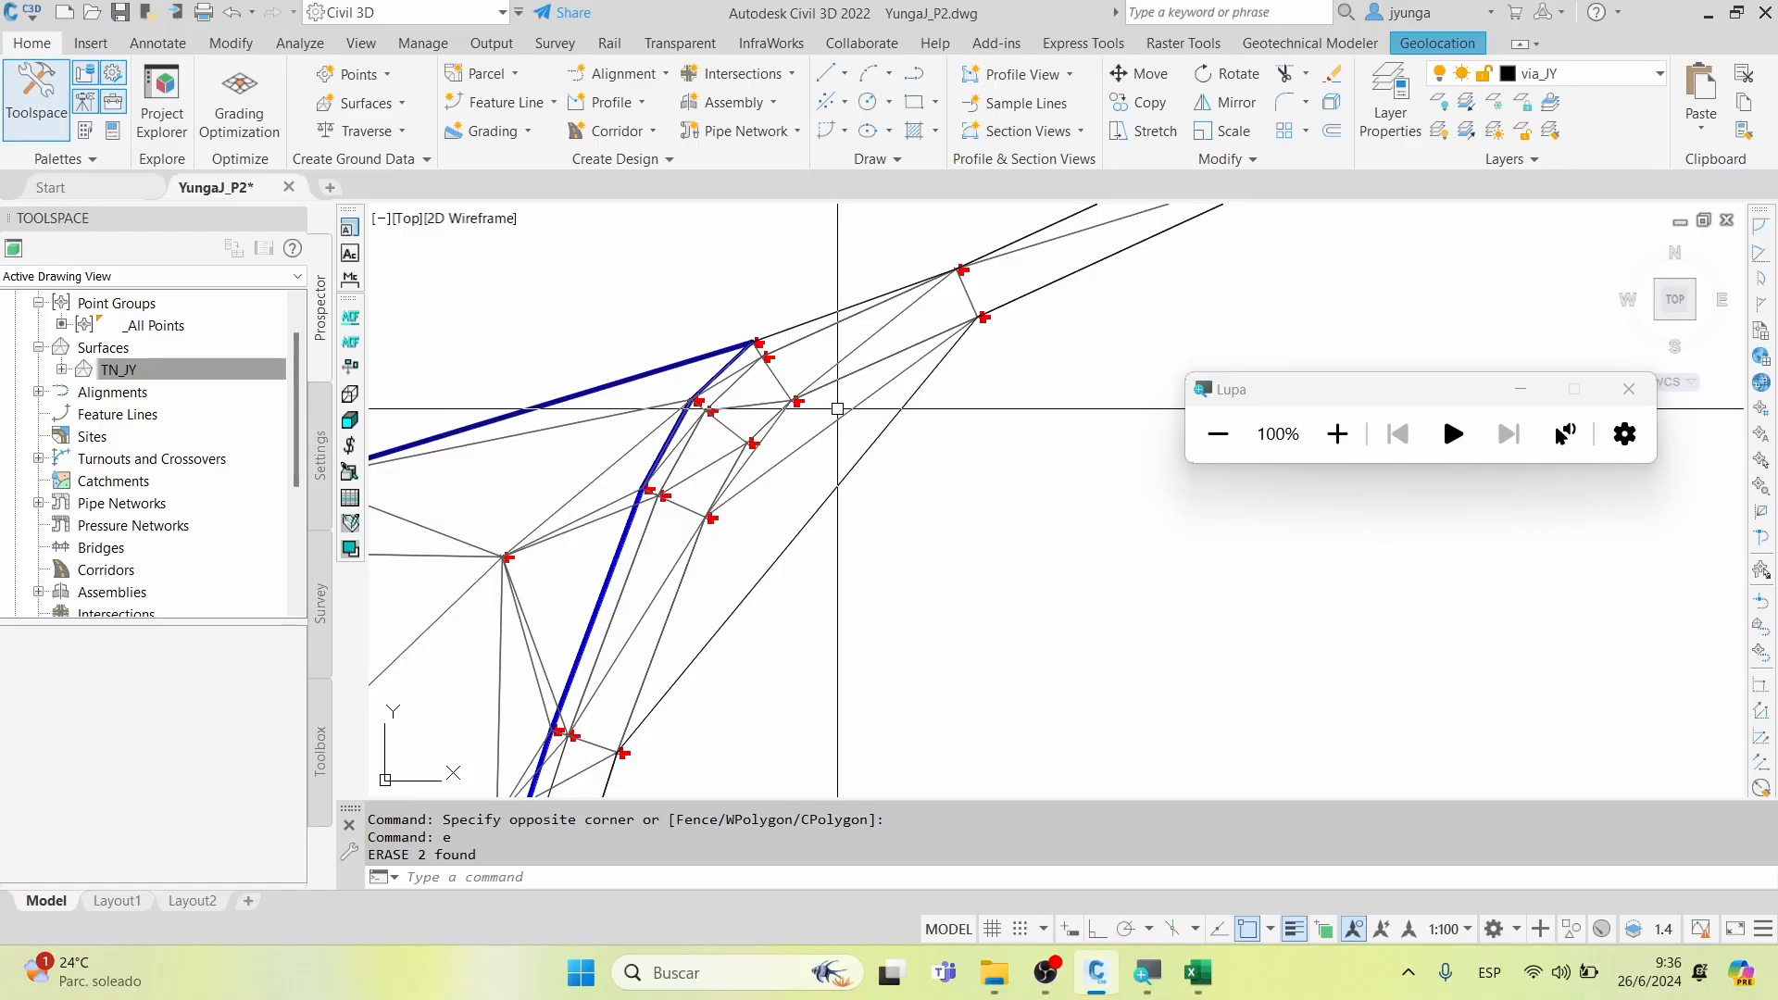
scroll(906, 404, "down", 3)
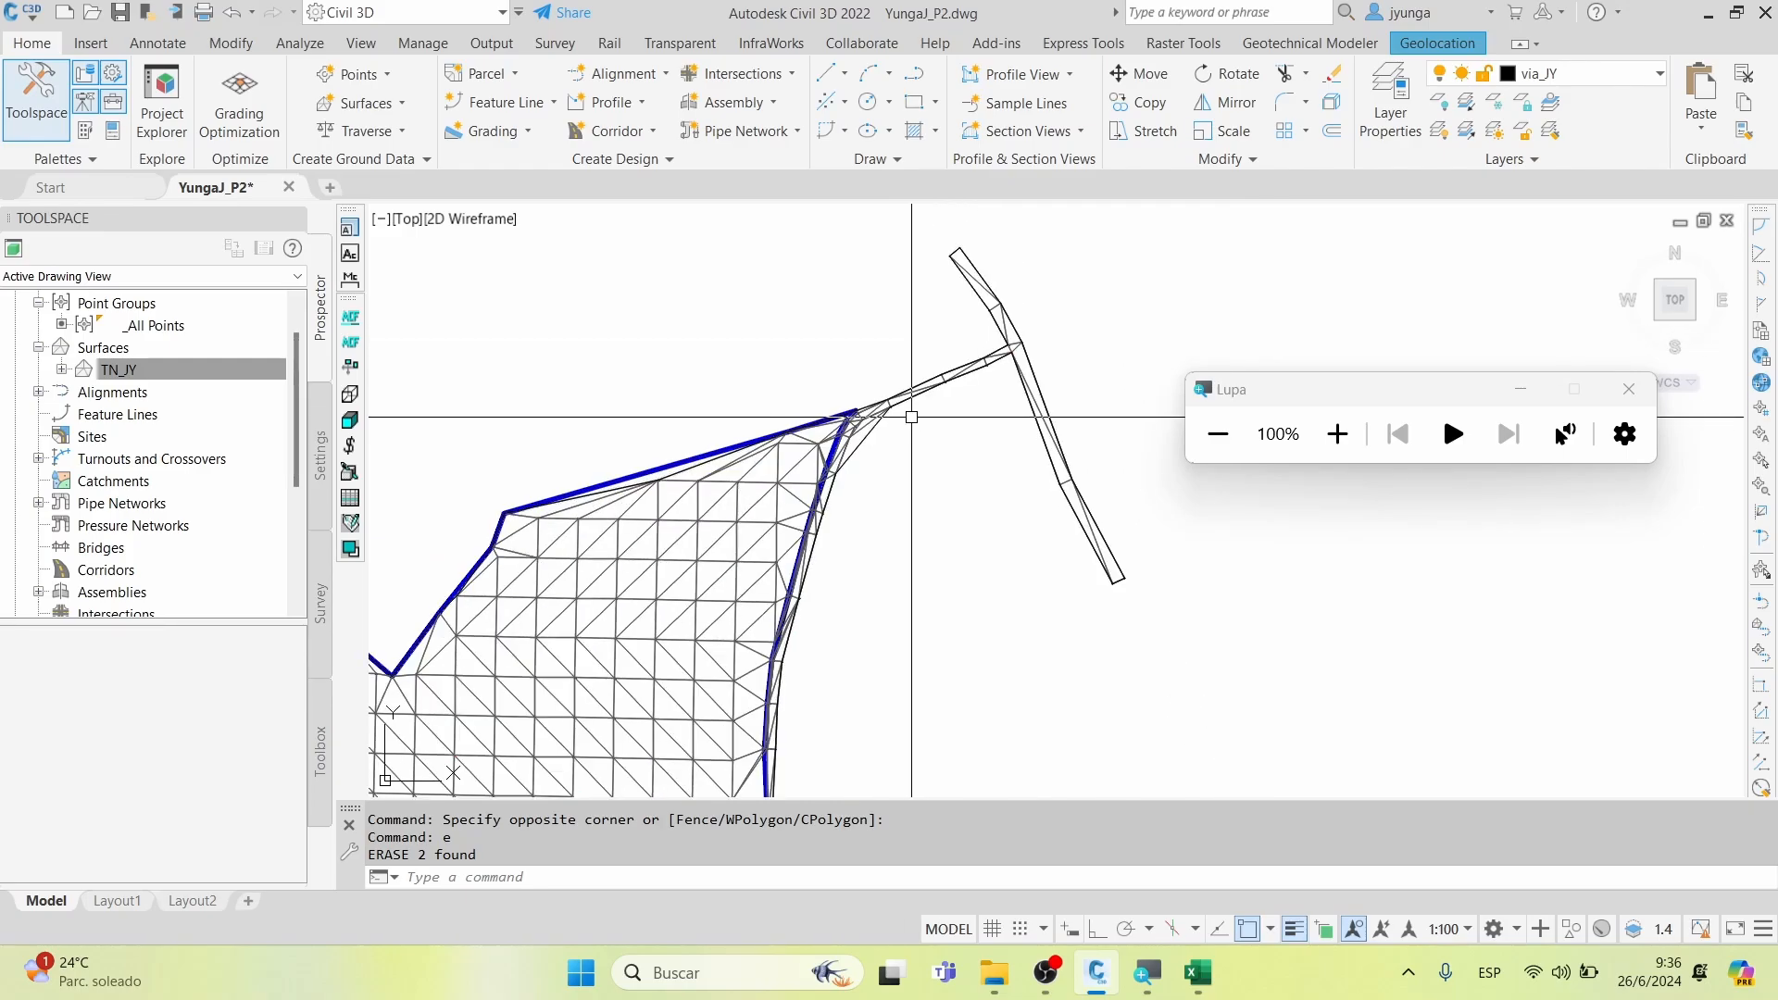
scroll(911, 417, "up", 5)
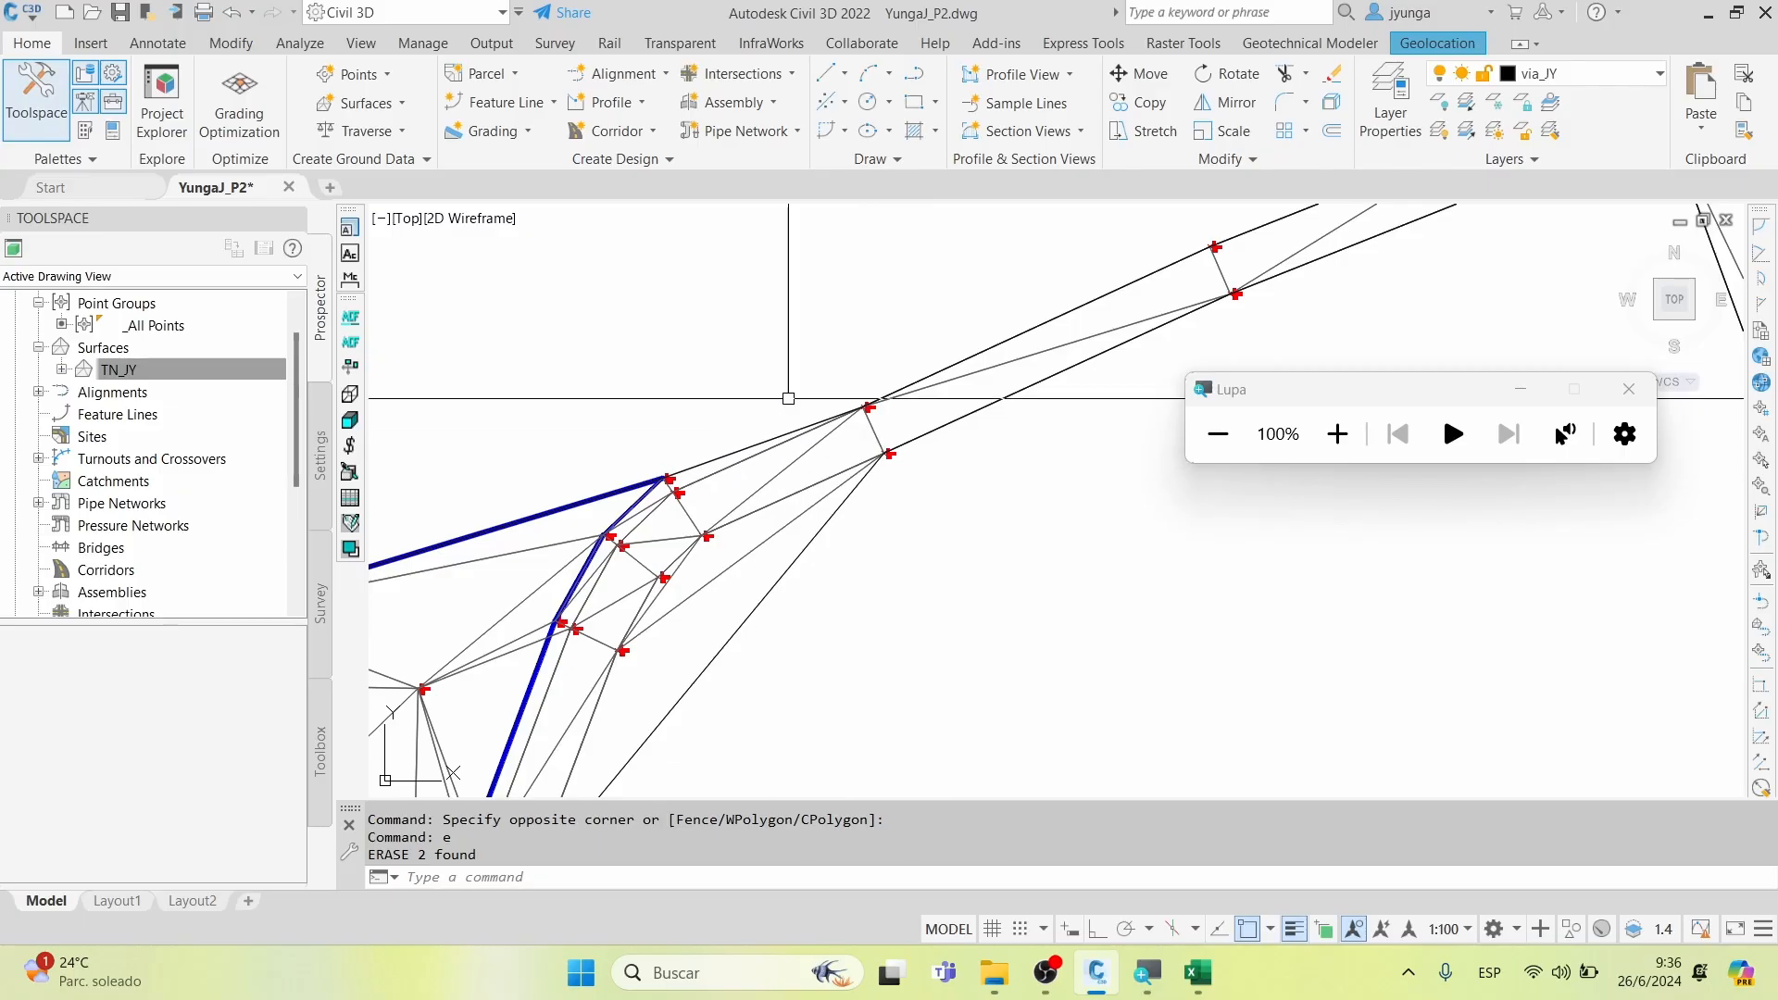
middle_click_drag(953, 202, 955, 202)
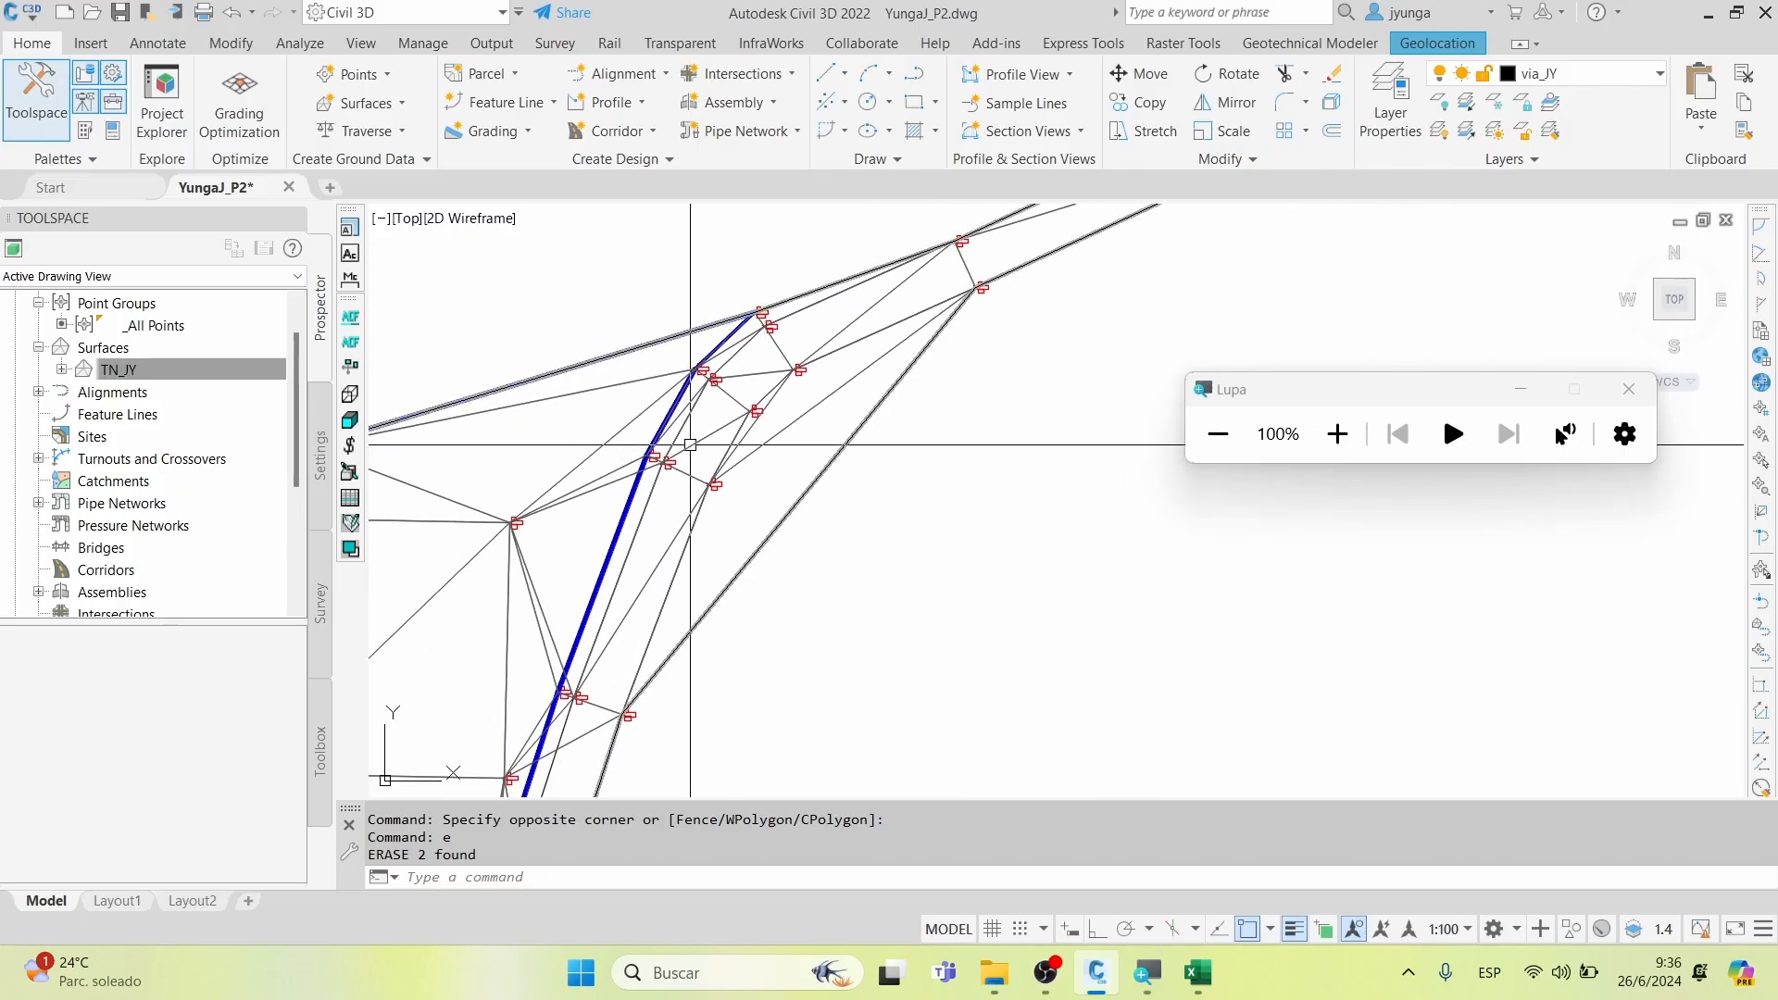
scroll(680, 421, "down", 5)
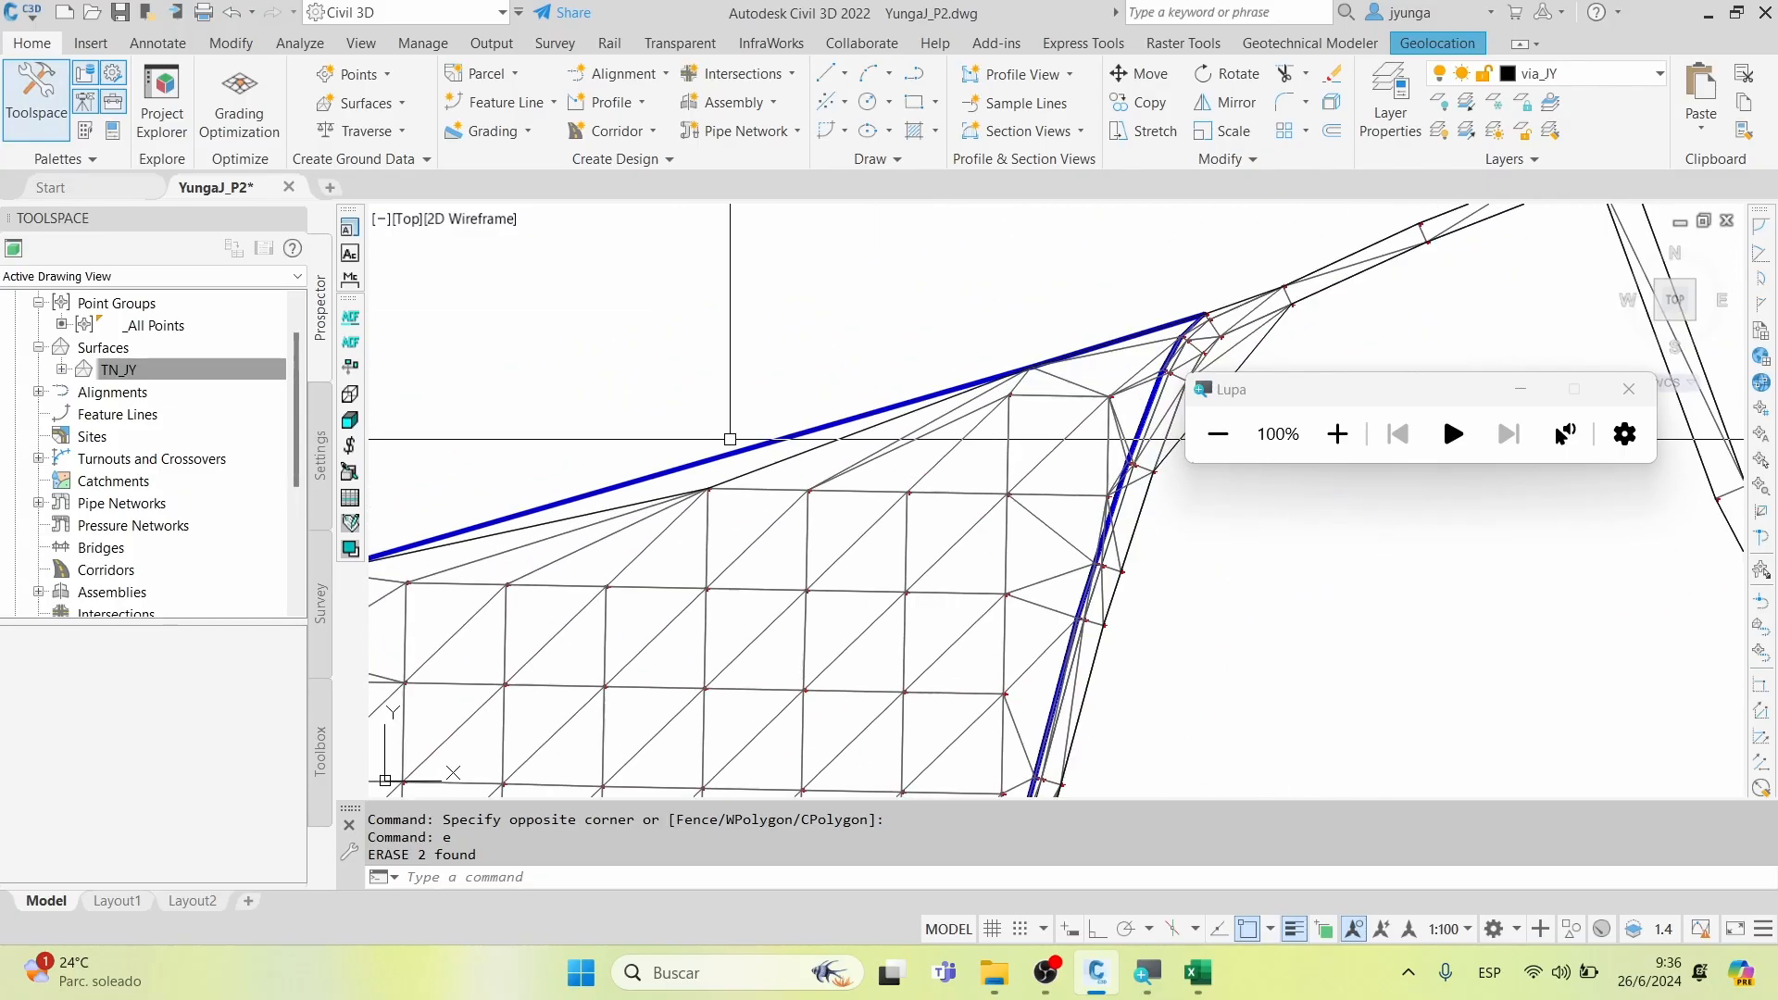
scroll(683, 485, "up", 5)
mouse_move(449, 711)
middle_mouse_down()
mouse_move(675, 497)
mouse_move(1168, 167)
middle_mouse_up()
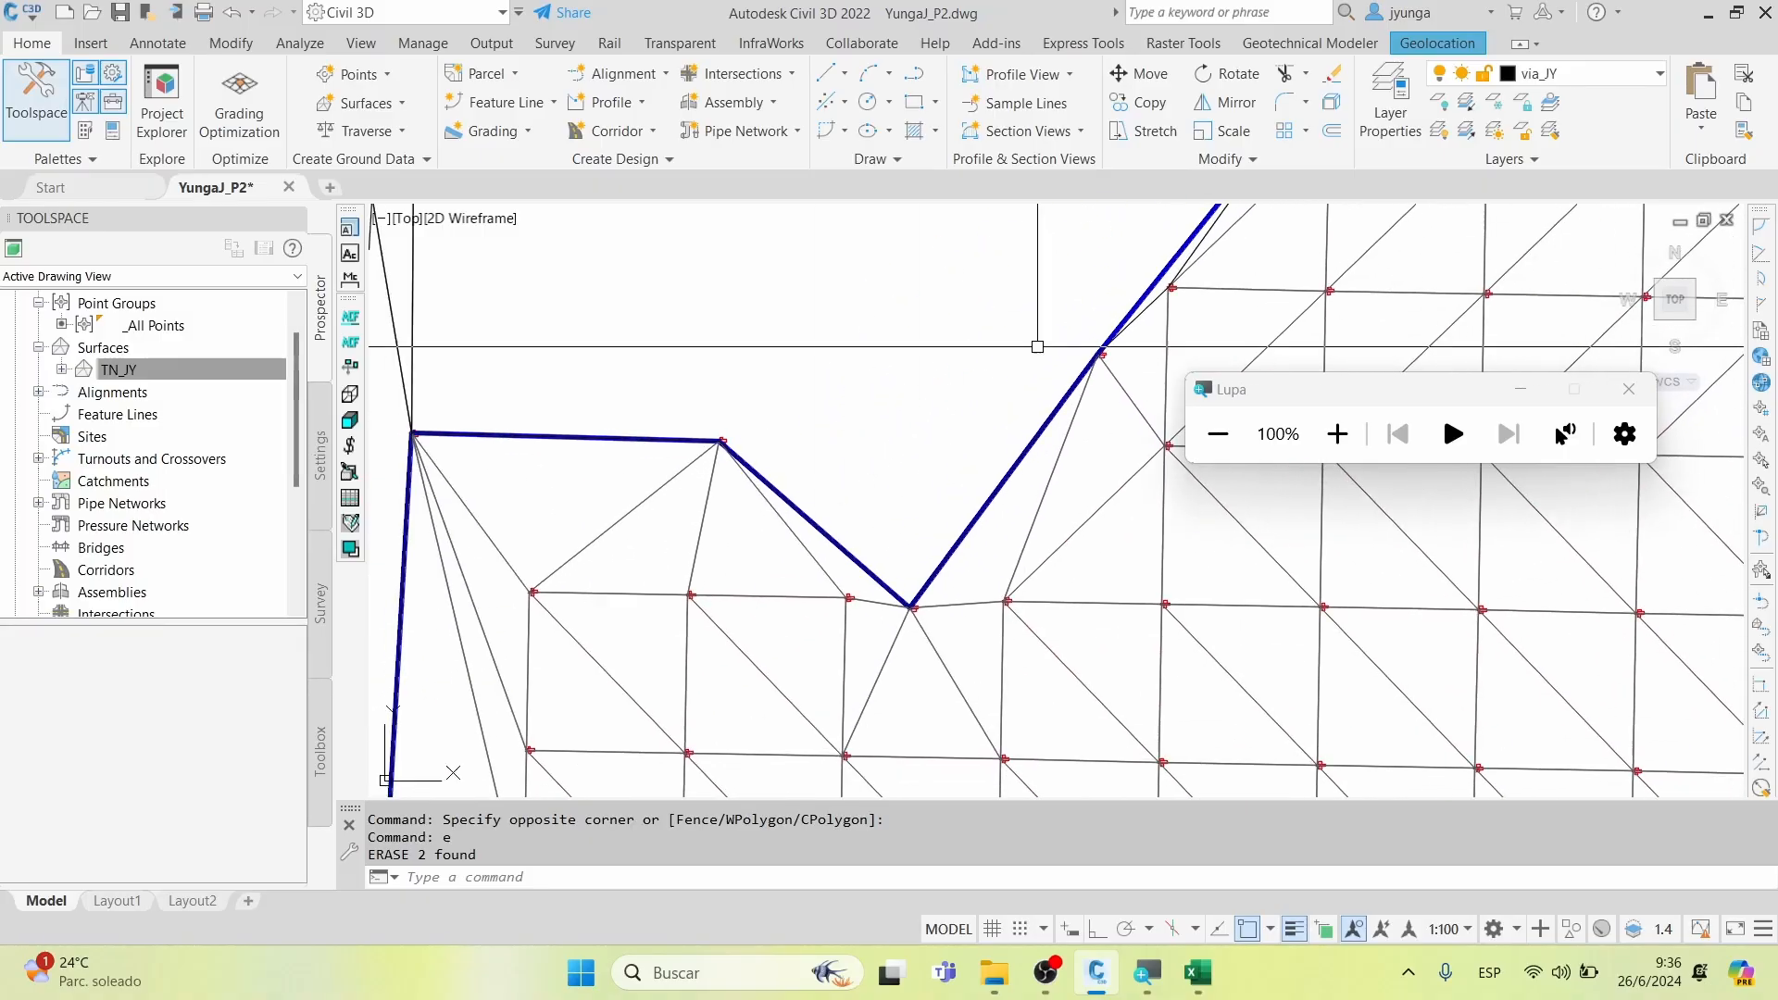
middle_click_drag(787, 487, 1031, 597)
scroll(669, 647, "down", 6)
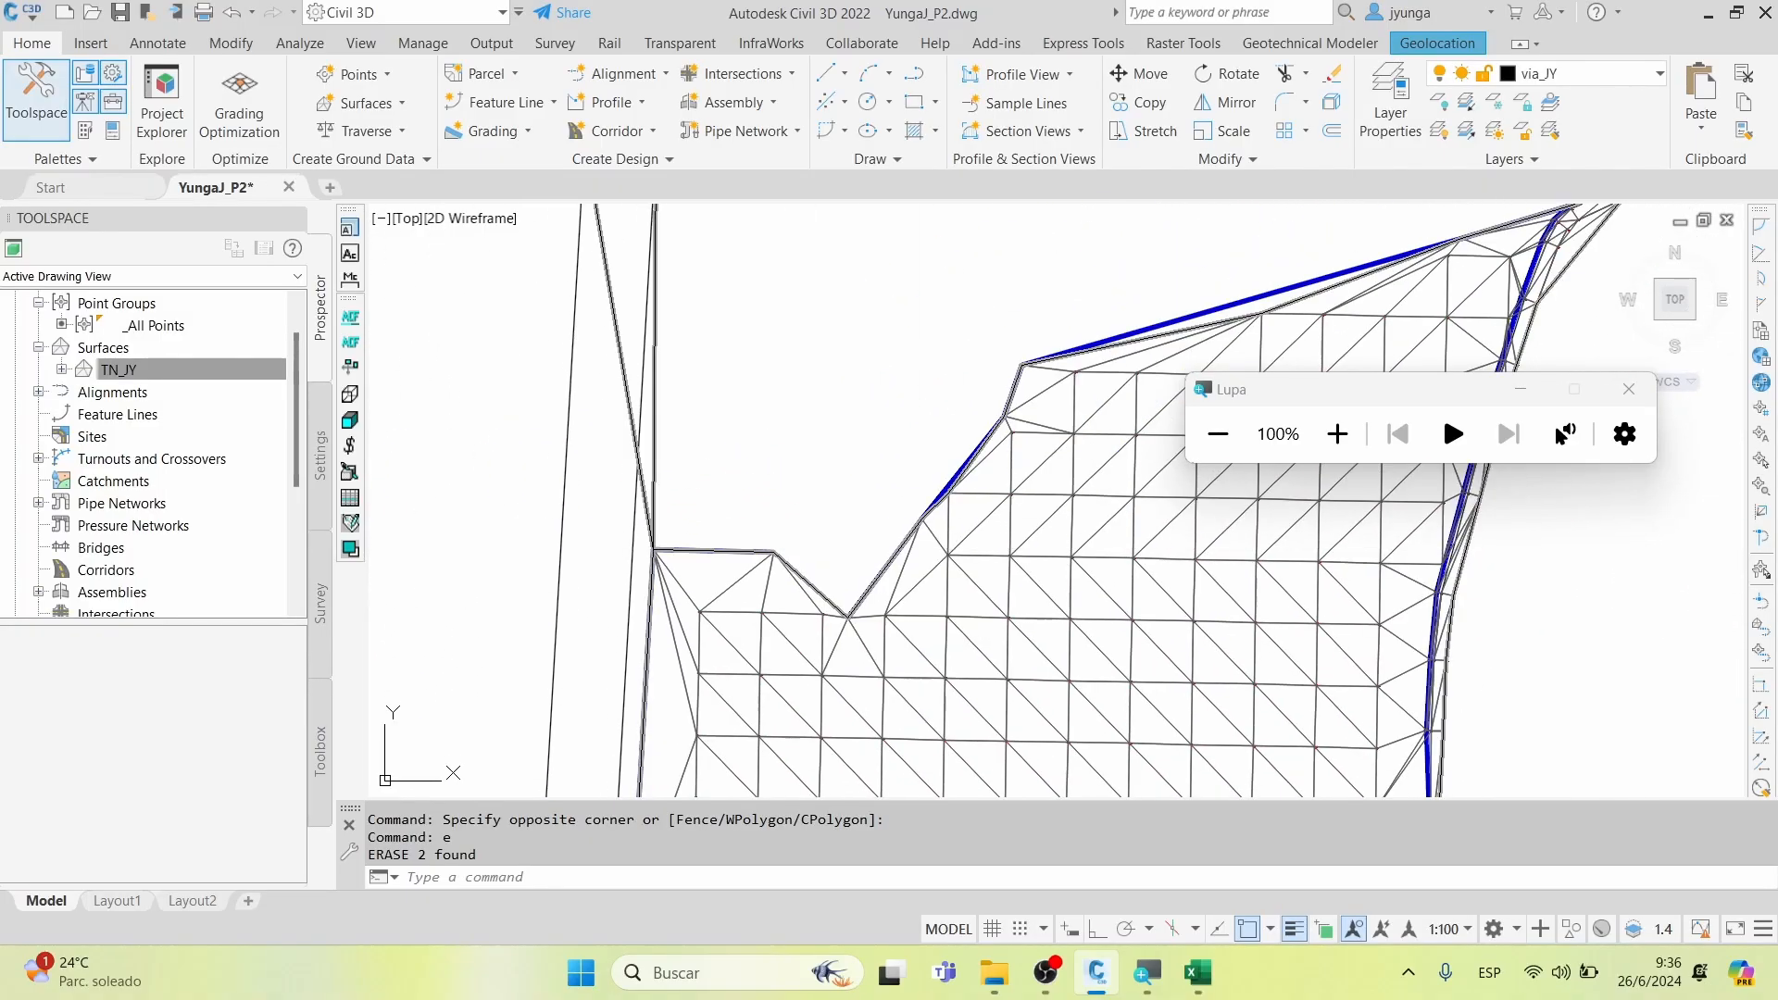
Check the triangle edges along the blue boundary from the southwest corner around to the southeast edge
mouse_move(670, 647)
middle_mouse_down()
mouse_move(663, 380)
mouse_move(665, 503)
mouse_move(718, 400)
mouse_move(750, 288)
mouse_move(741, 227)
middle_mouse_up()
scroll(797, 435, "up", 4)
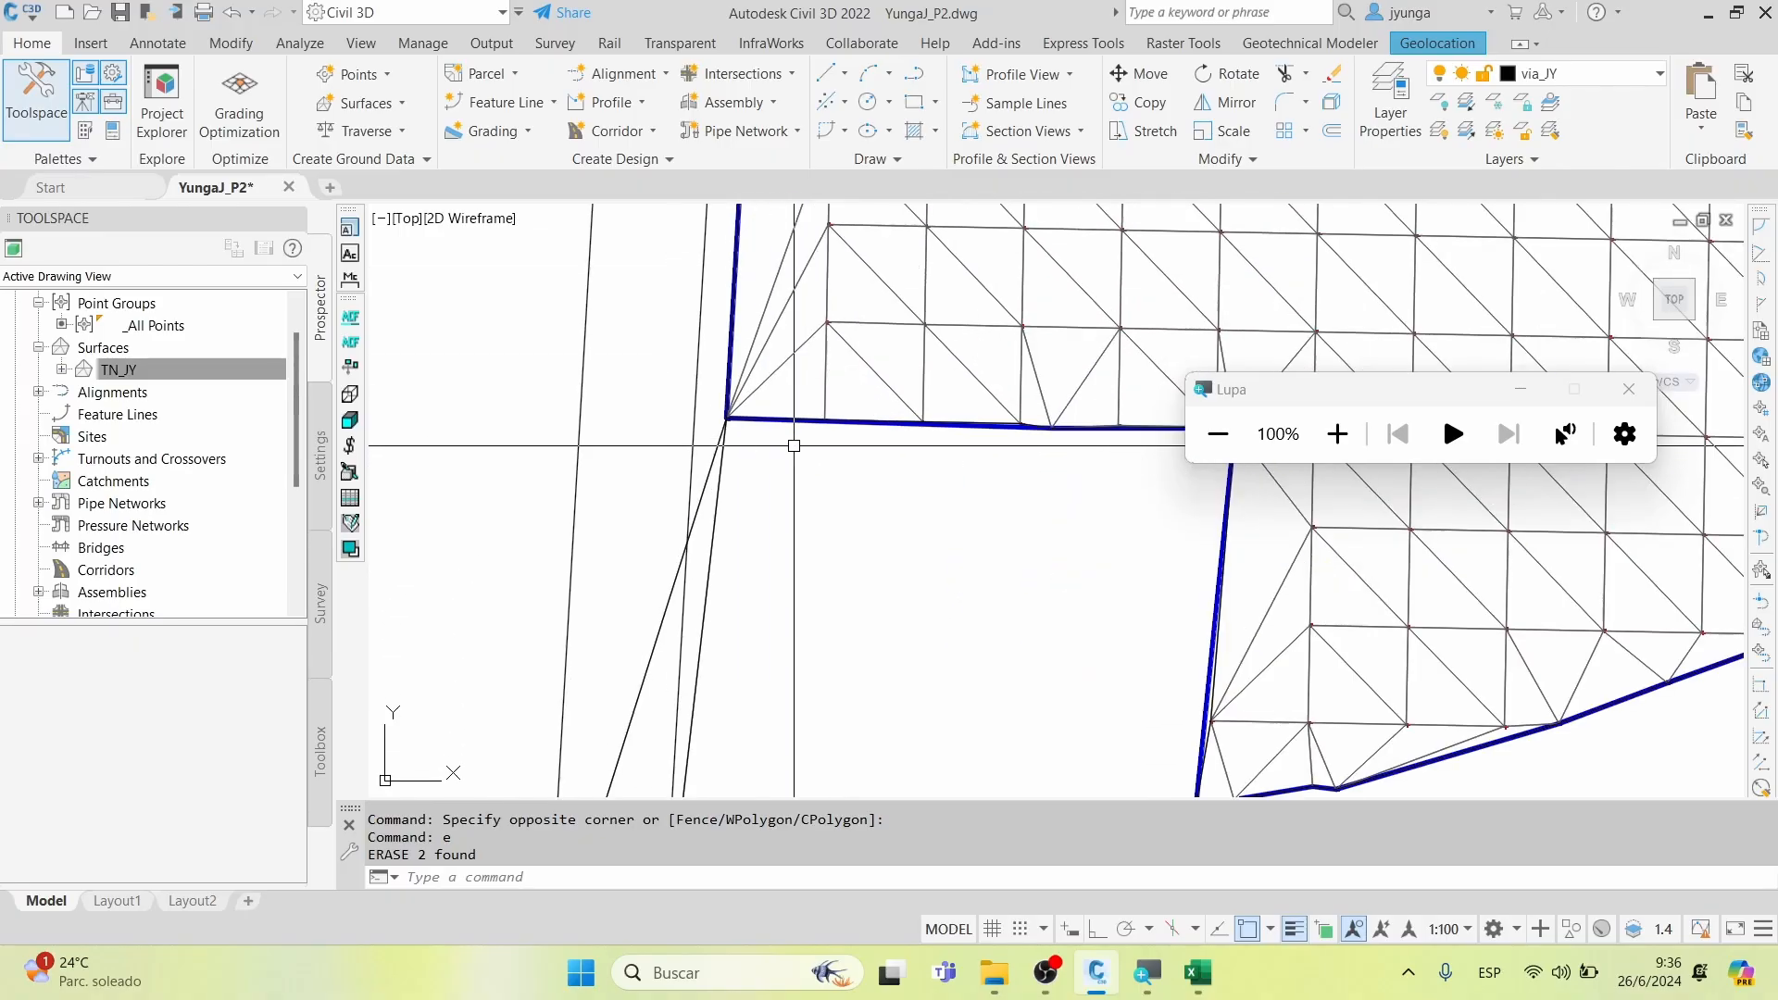
middle_click_drag(935, 716, 849, 500)
scroll(994, 530, "up", 2)
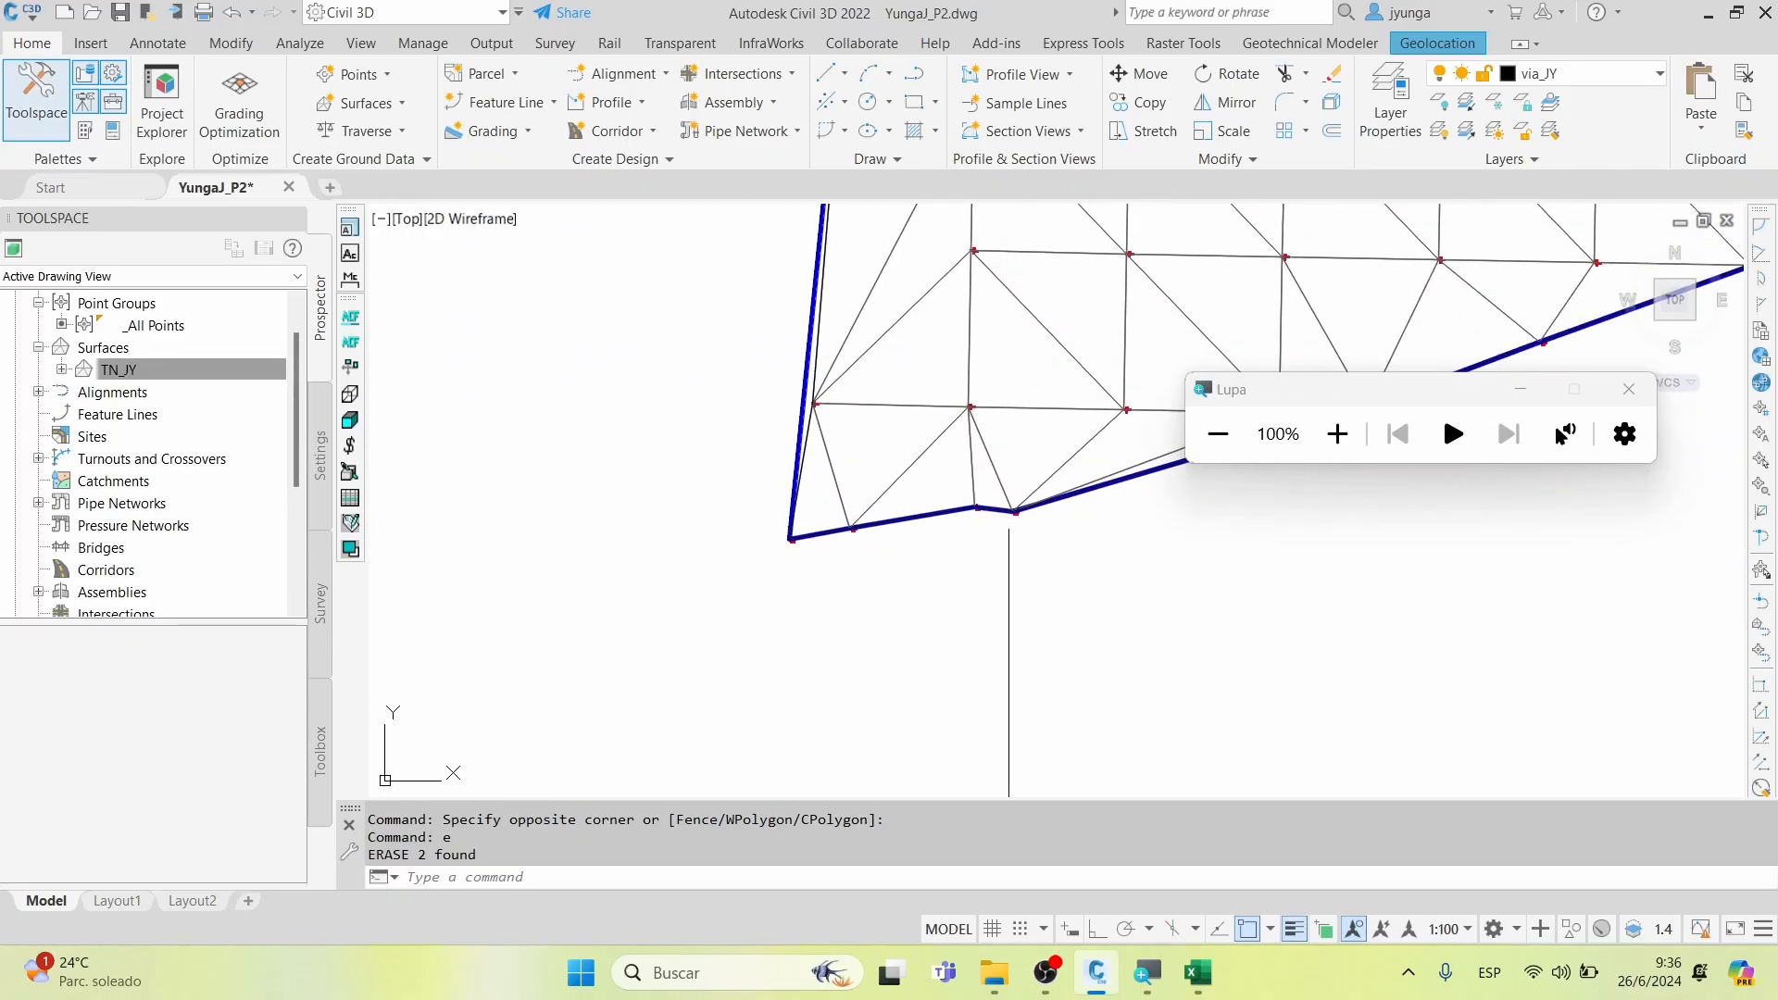
middle_click_drag(1143, 516, 821, 588)
middle_click_drag(982, 528, 781, 590)
mouse_move(1131, 467)
middle_mouse_down()
mouse_move(797, 596)
mouse_move(739, 651)
middle_mouse_up()
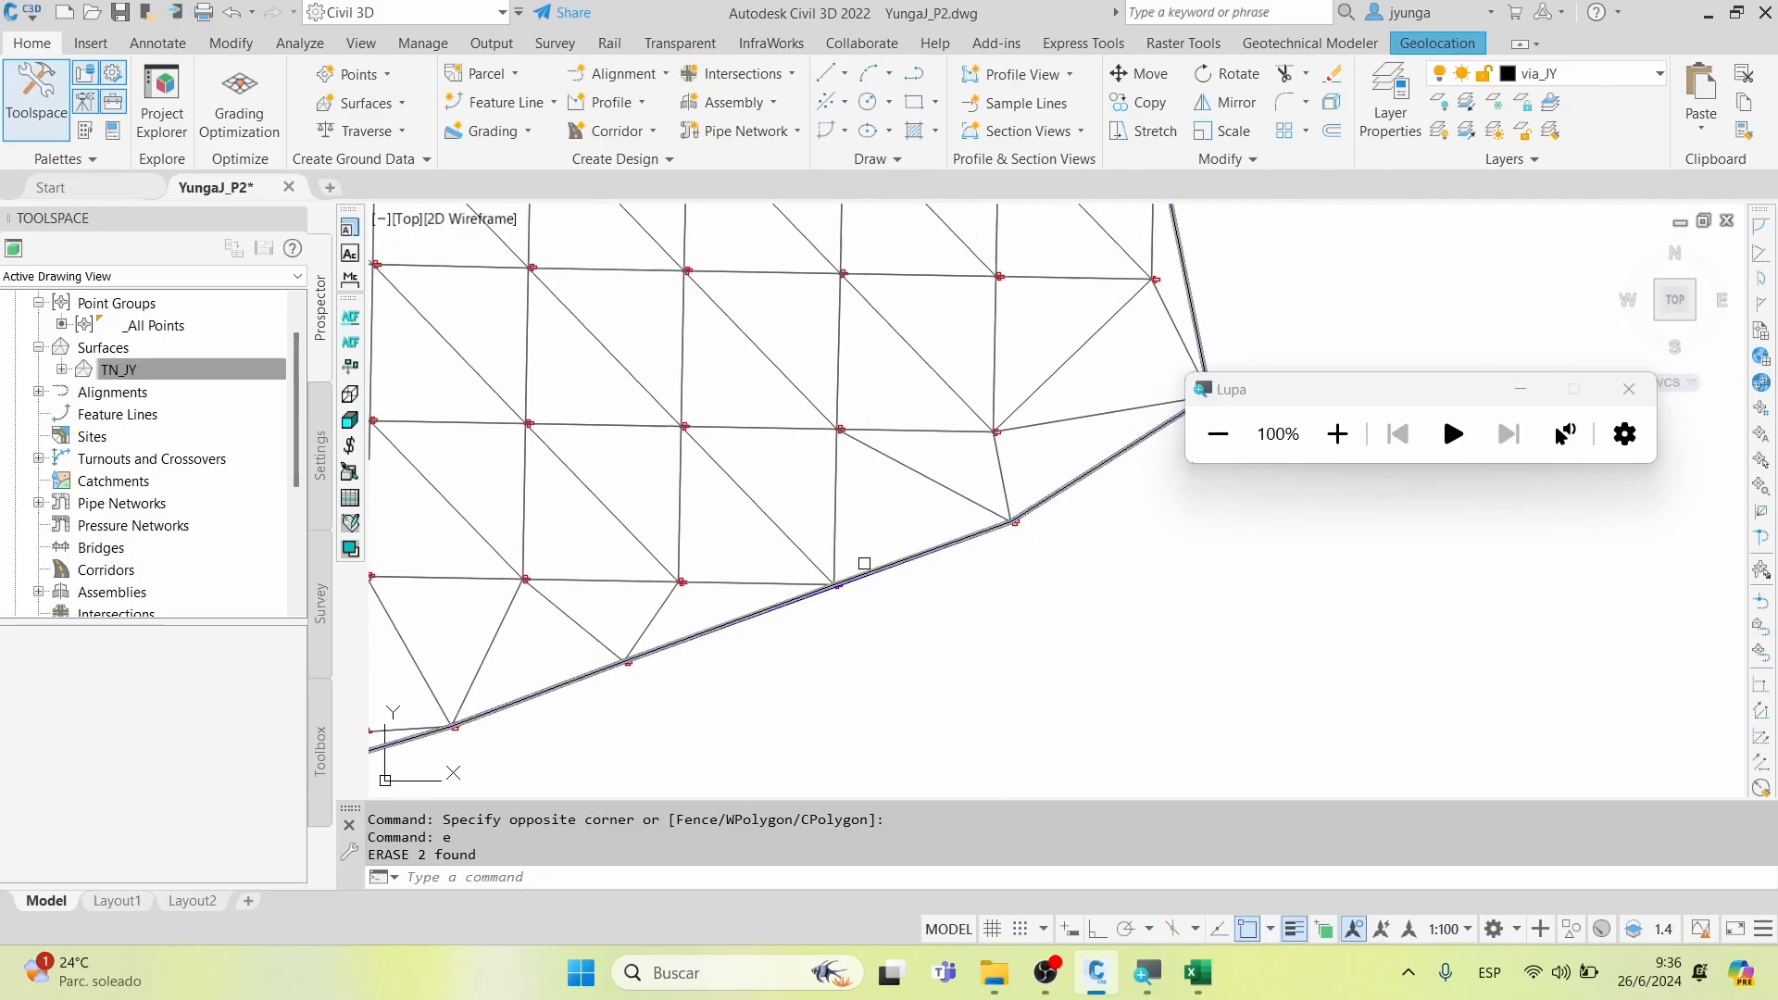
scroll(868, 533, "down", 6)
Save the drawing YungaJ_P2.dwg with the whole surface in view
mouse_move(818, 449)
middle_mouse_down()
mouse_move(845, 536)
mouse_move(925, 559)
middle_mouse_up()
middle_click(925, 559)
middle_click(926, 558)
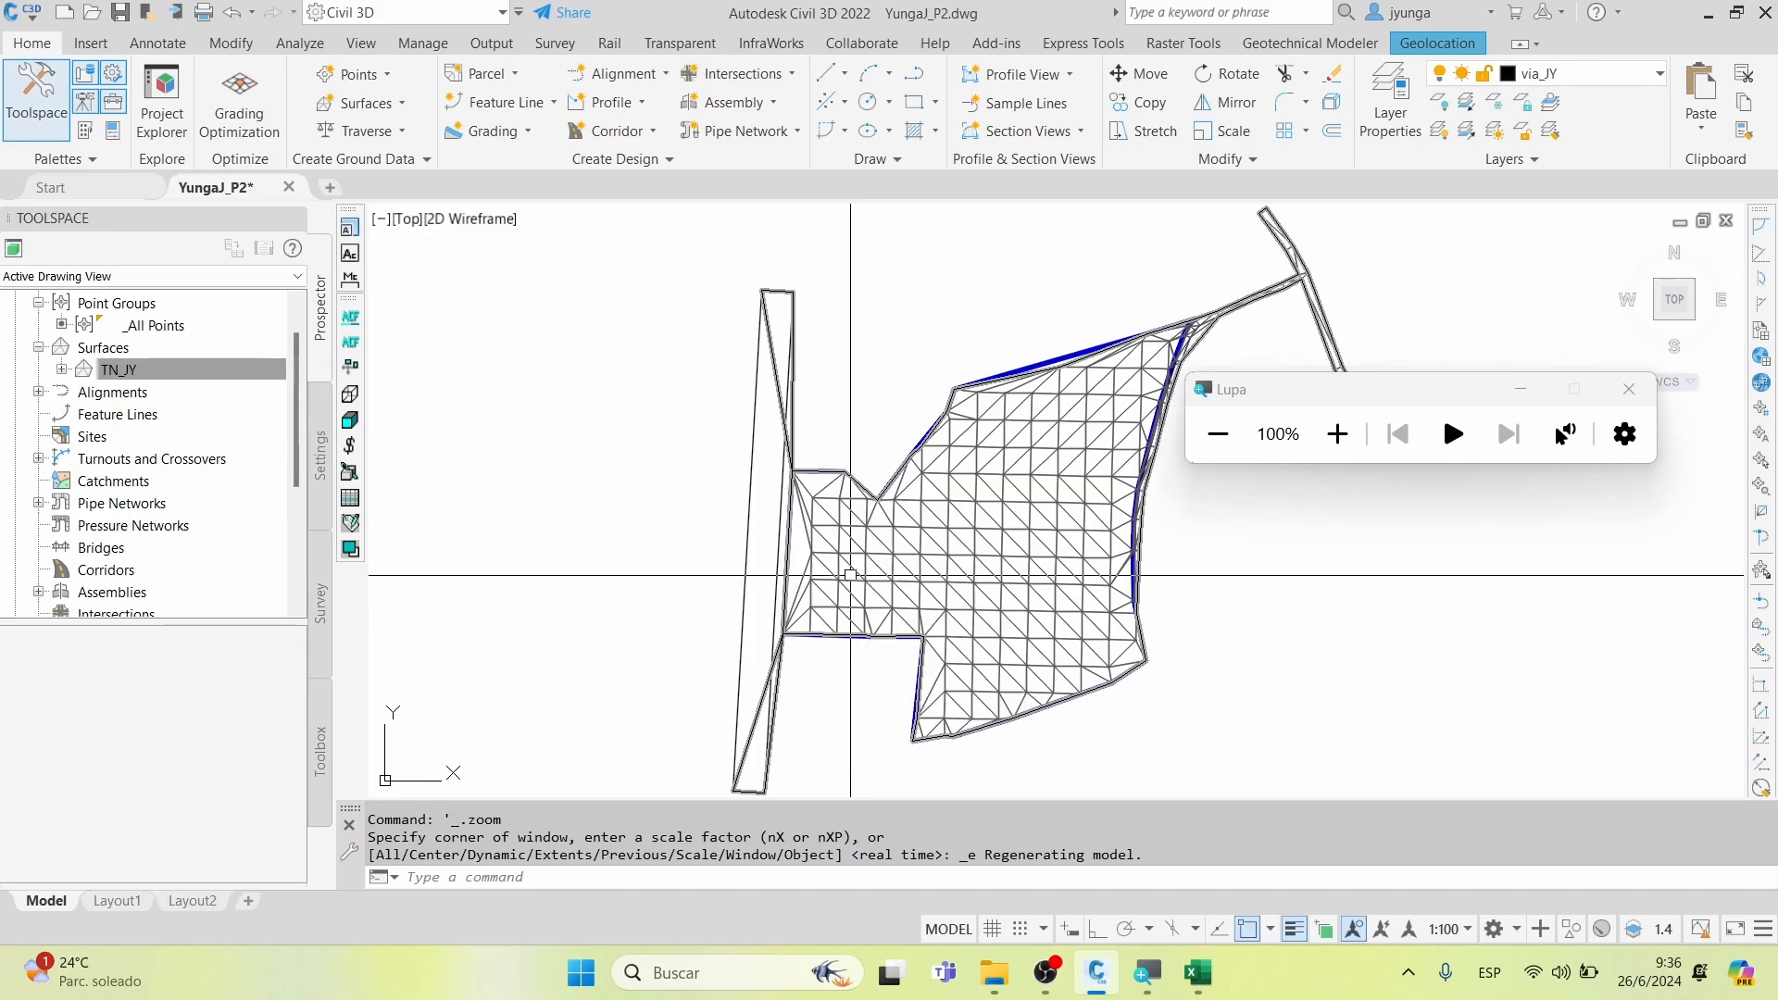
left_click(118, 14)
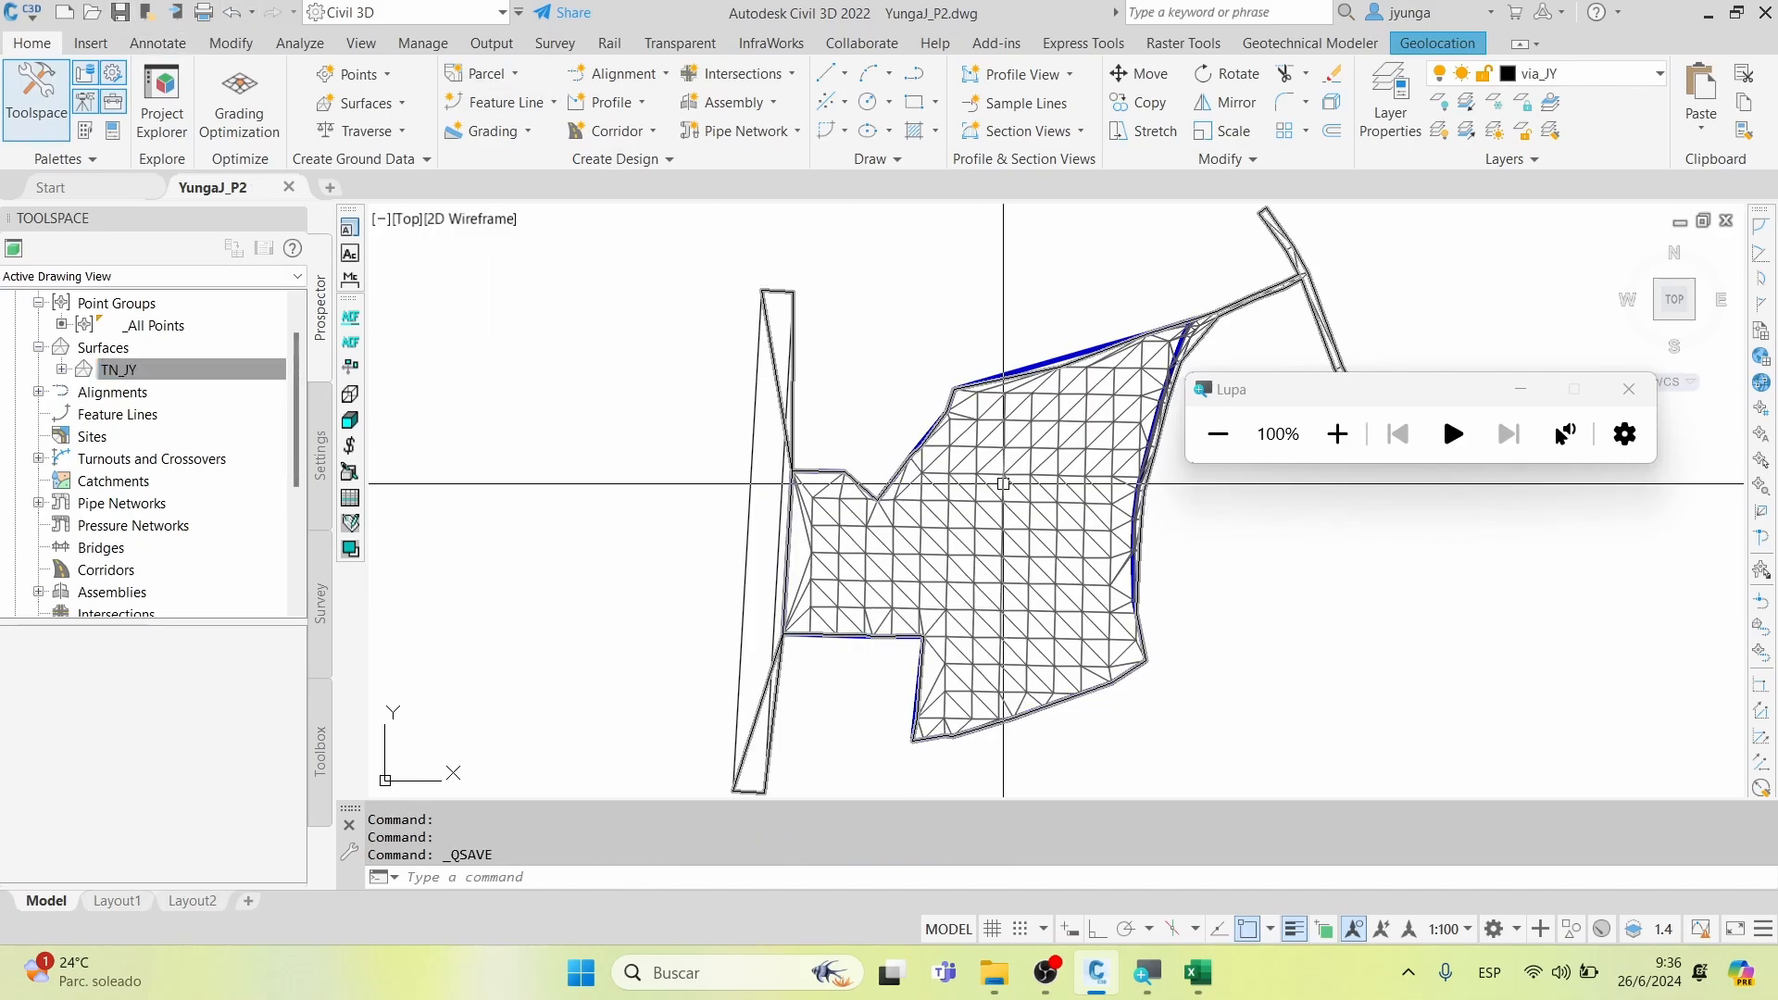
left_click(912, 473)
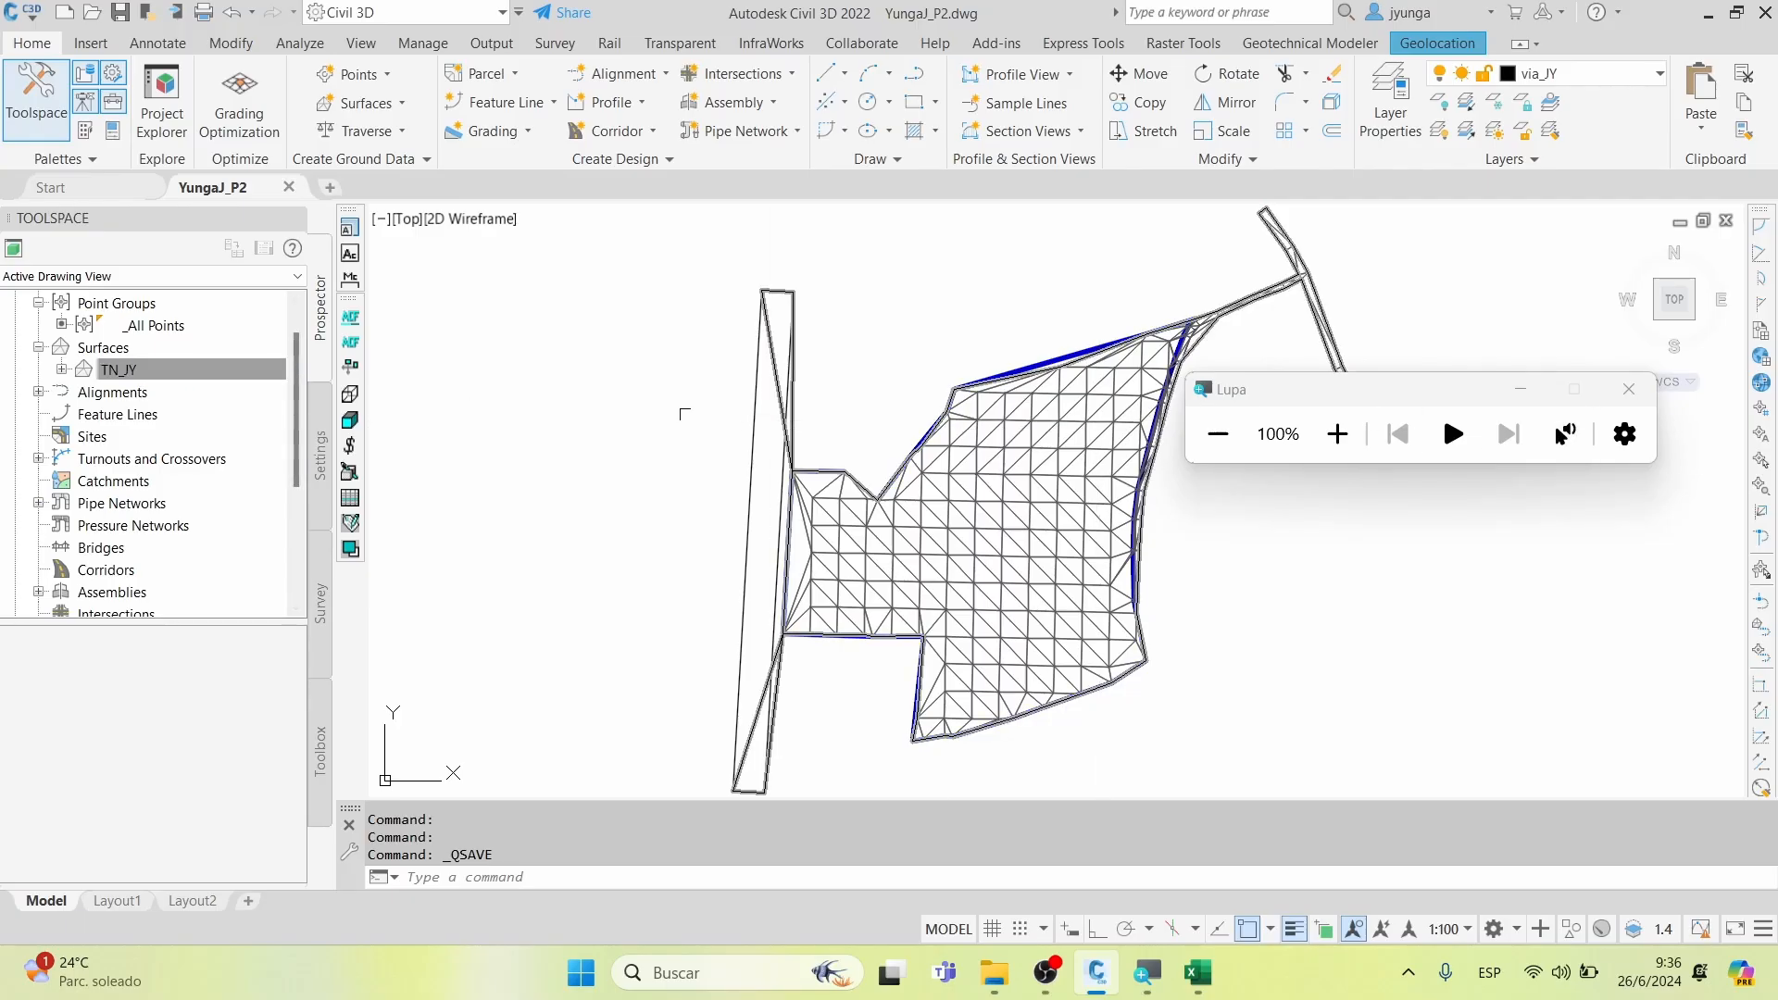
Open the general statistics in the properties of surface TN_JY, with the dialog narrowed and the screen magnified to 200%
right_click(121, 374)
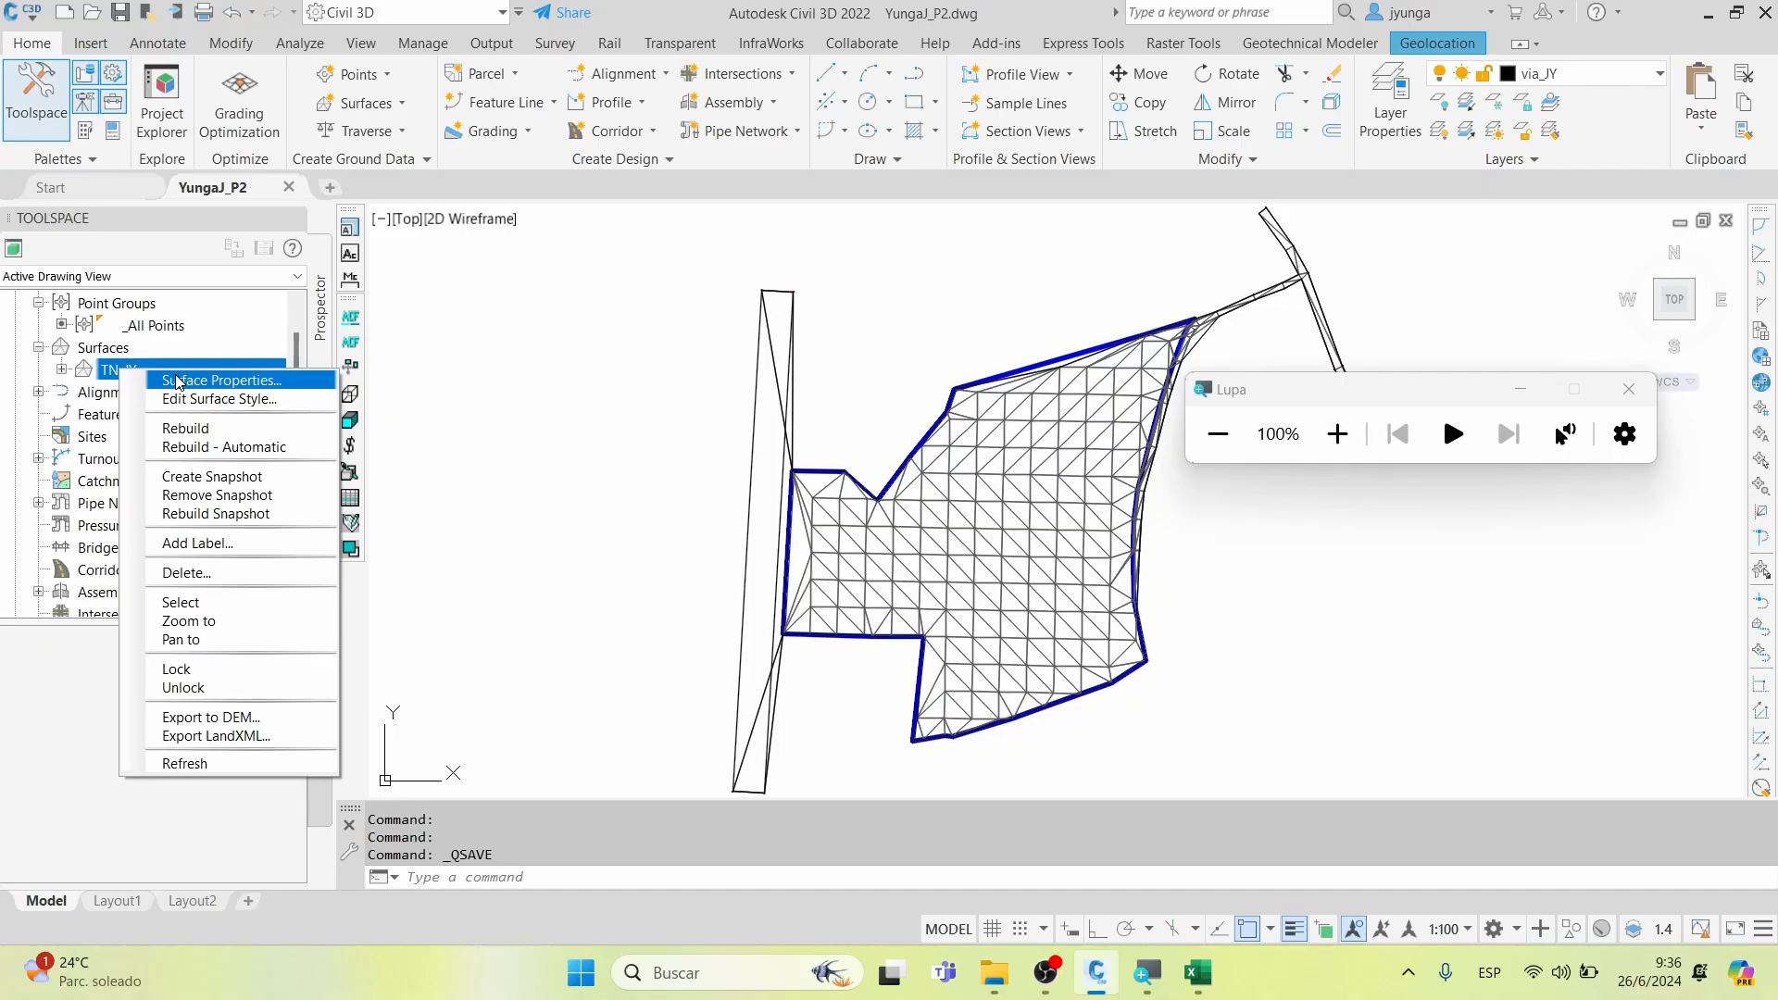
left_click(222, 381)
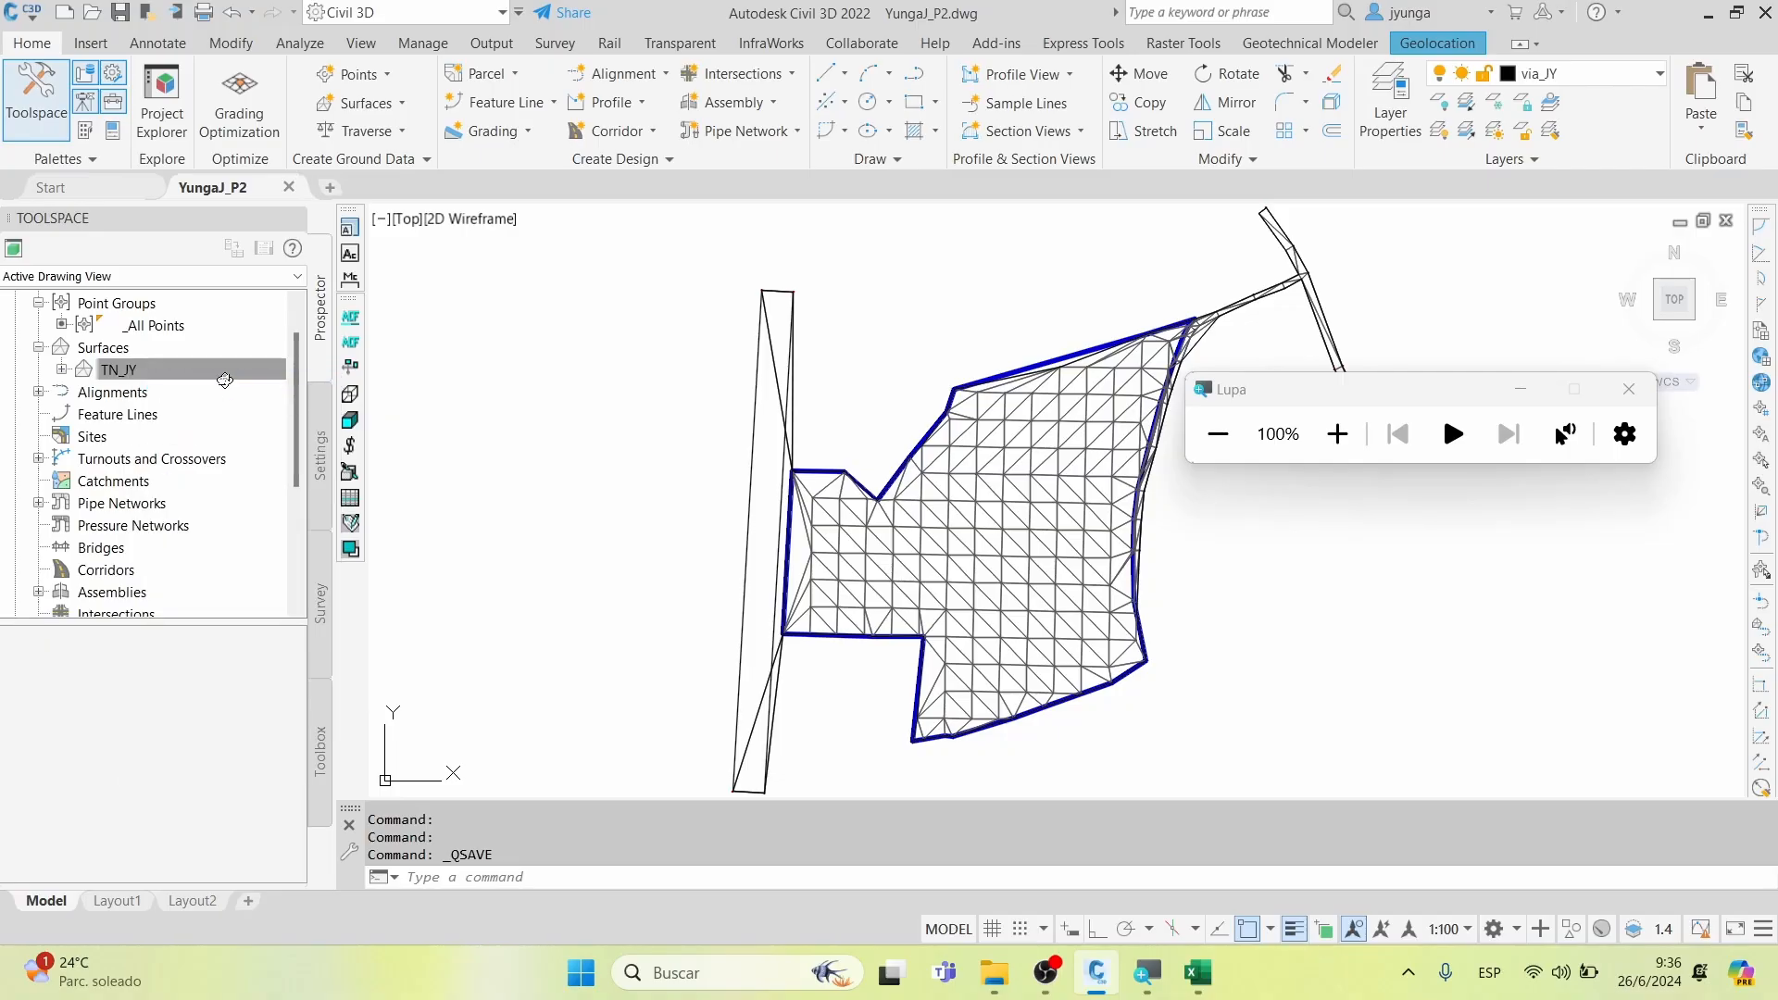
left_click(352, 135)
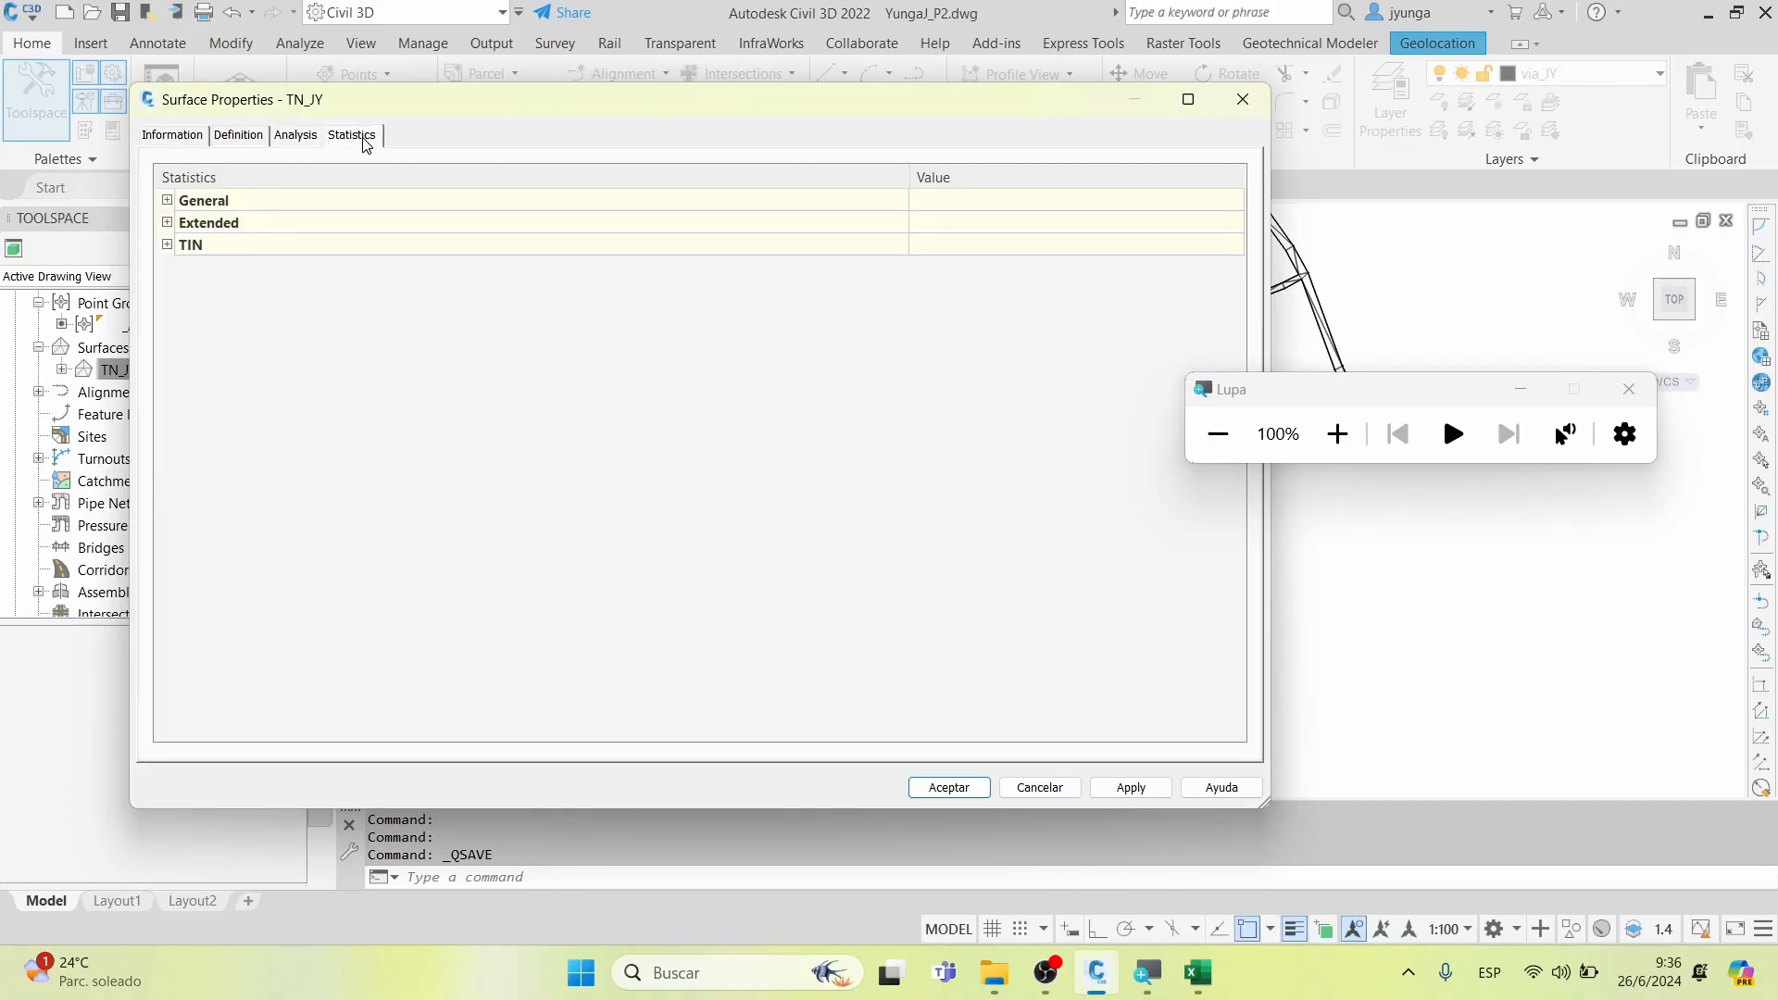
left_click(168, 201)
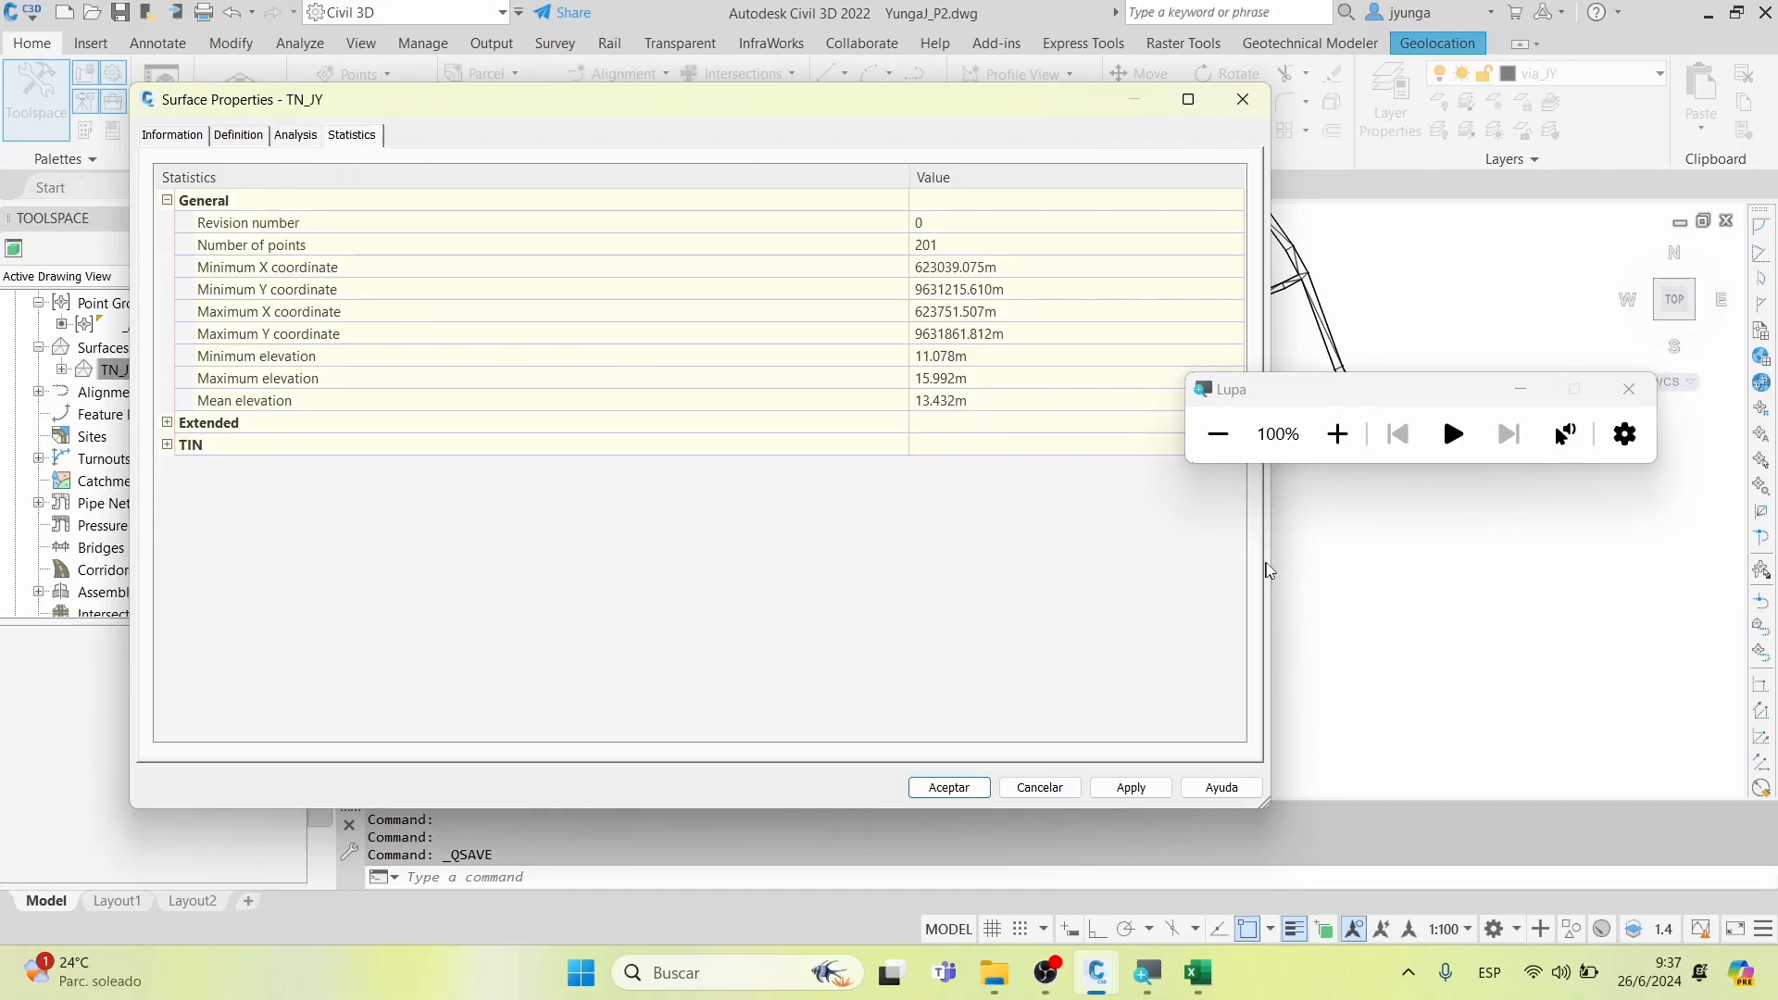
left_click_drag(1270, 557, 796, 534)
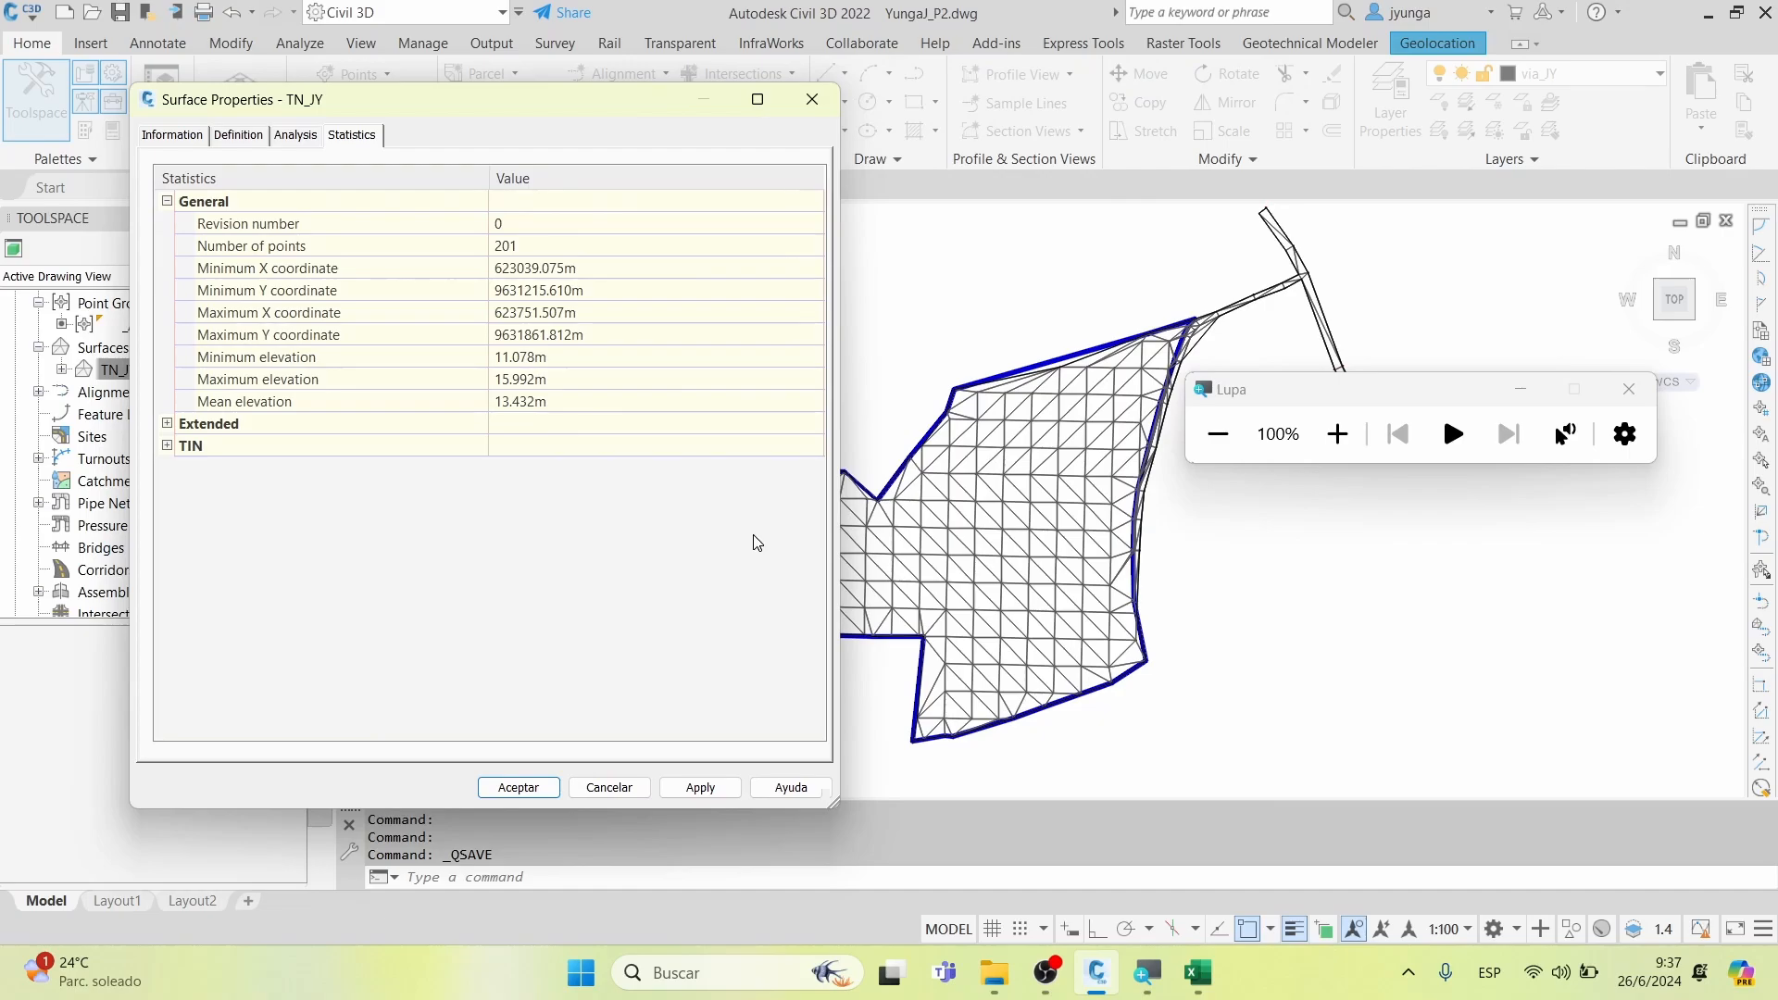
left_click(1338, 433)
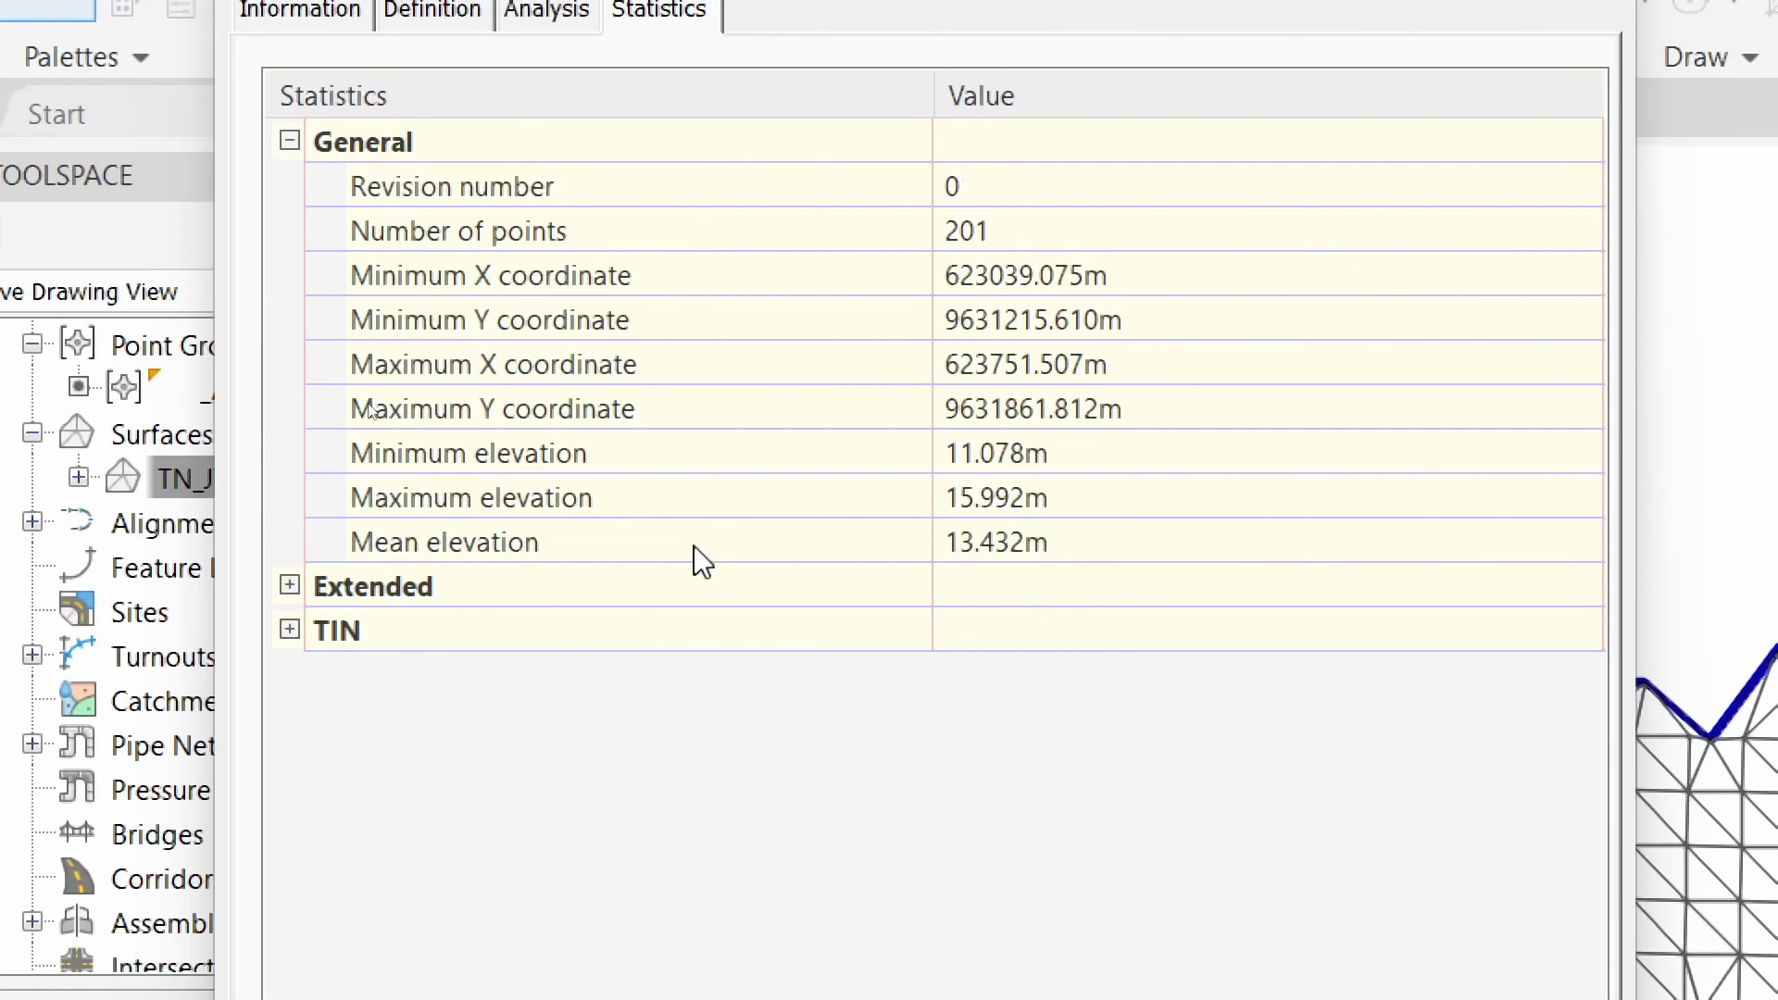
Review the surface's minimum, maximum and mean elevations and its number of points
left_click(831, 471)
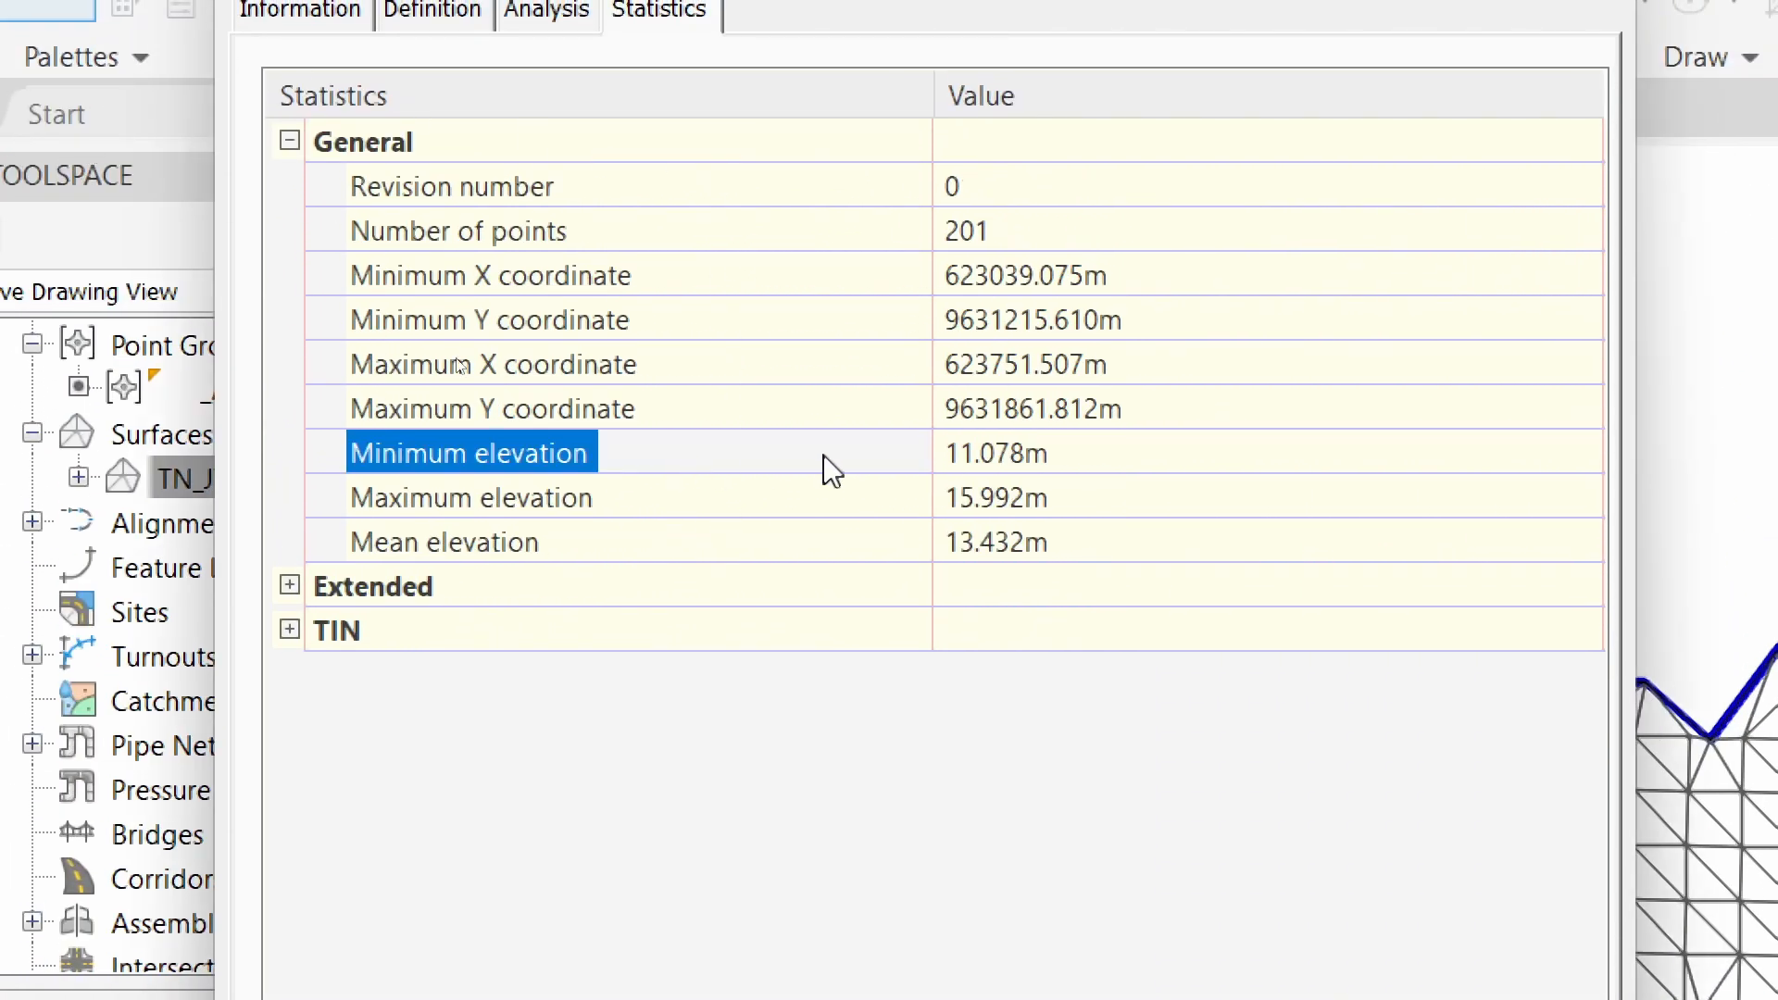
left_click(1096, 463)
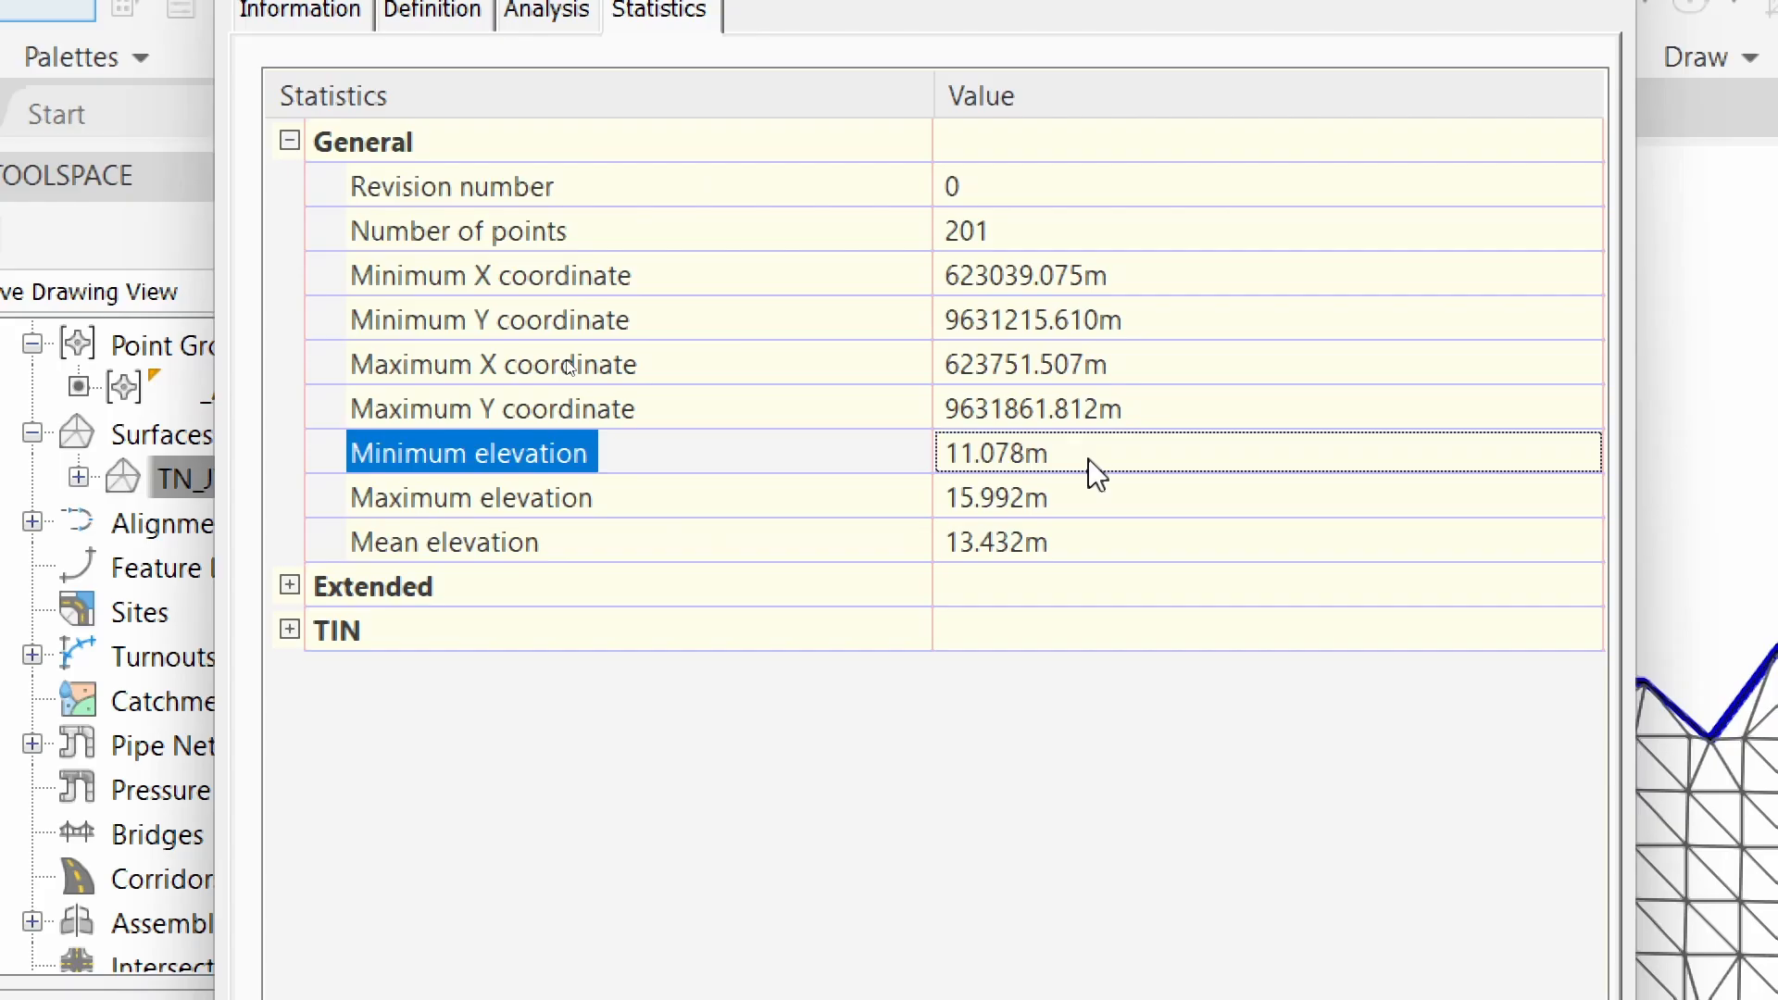
left_click(1055, 502)
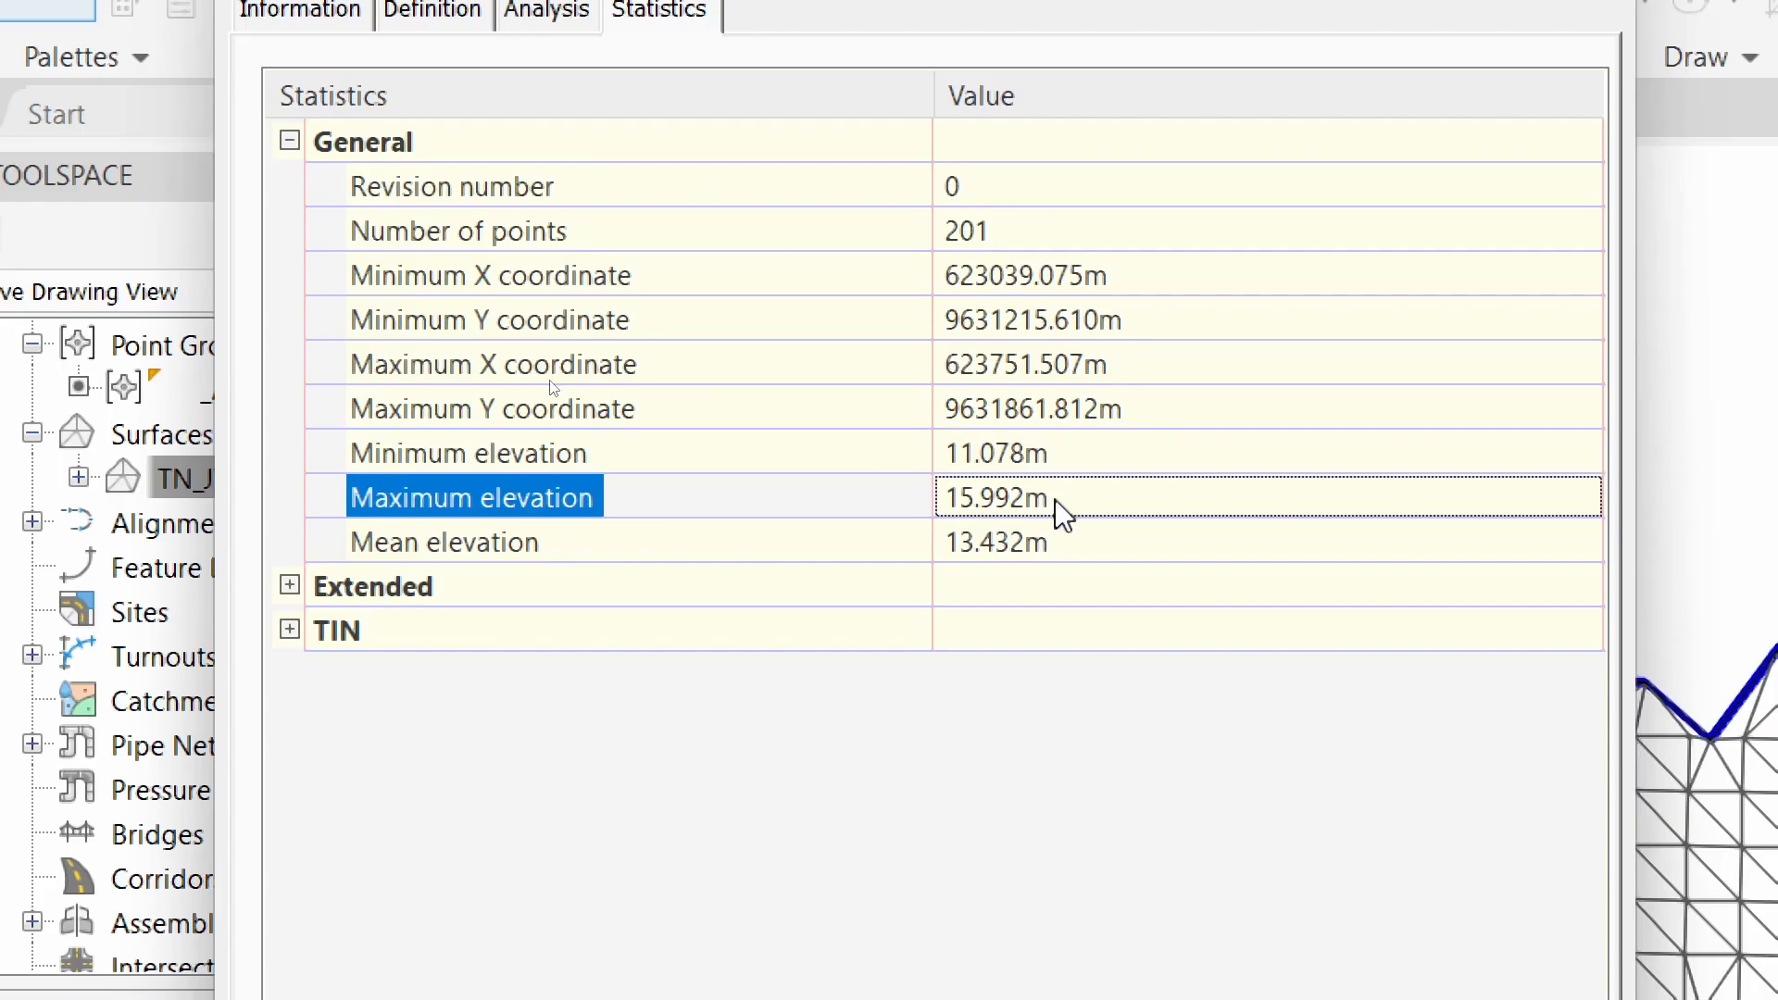
left_click(1083, 553)
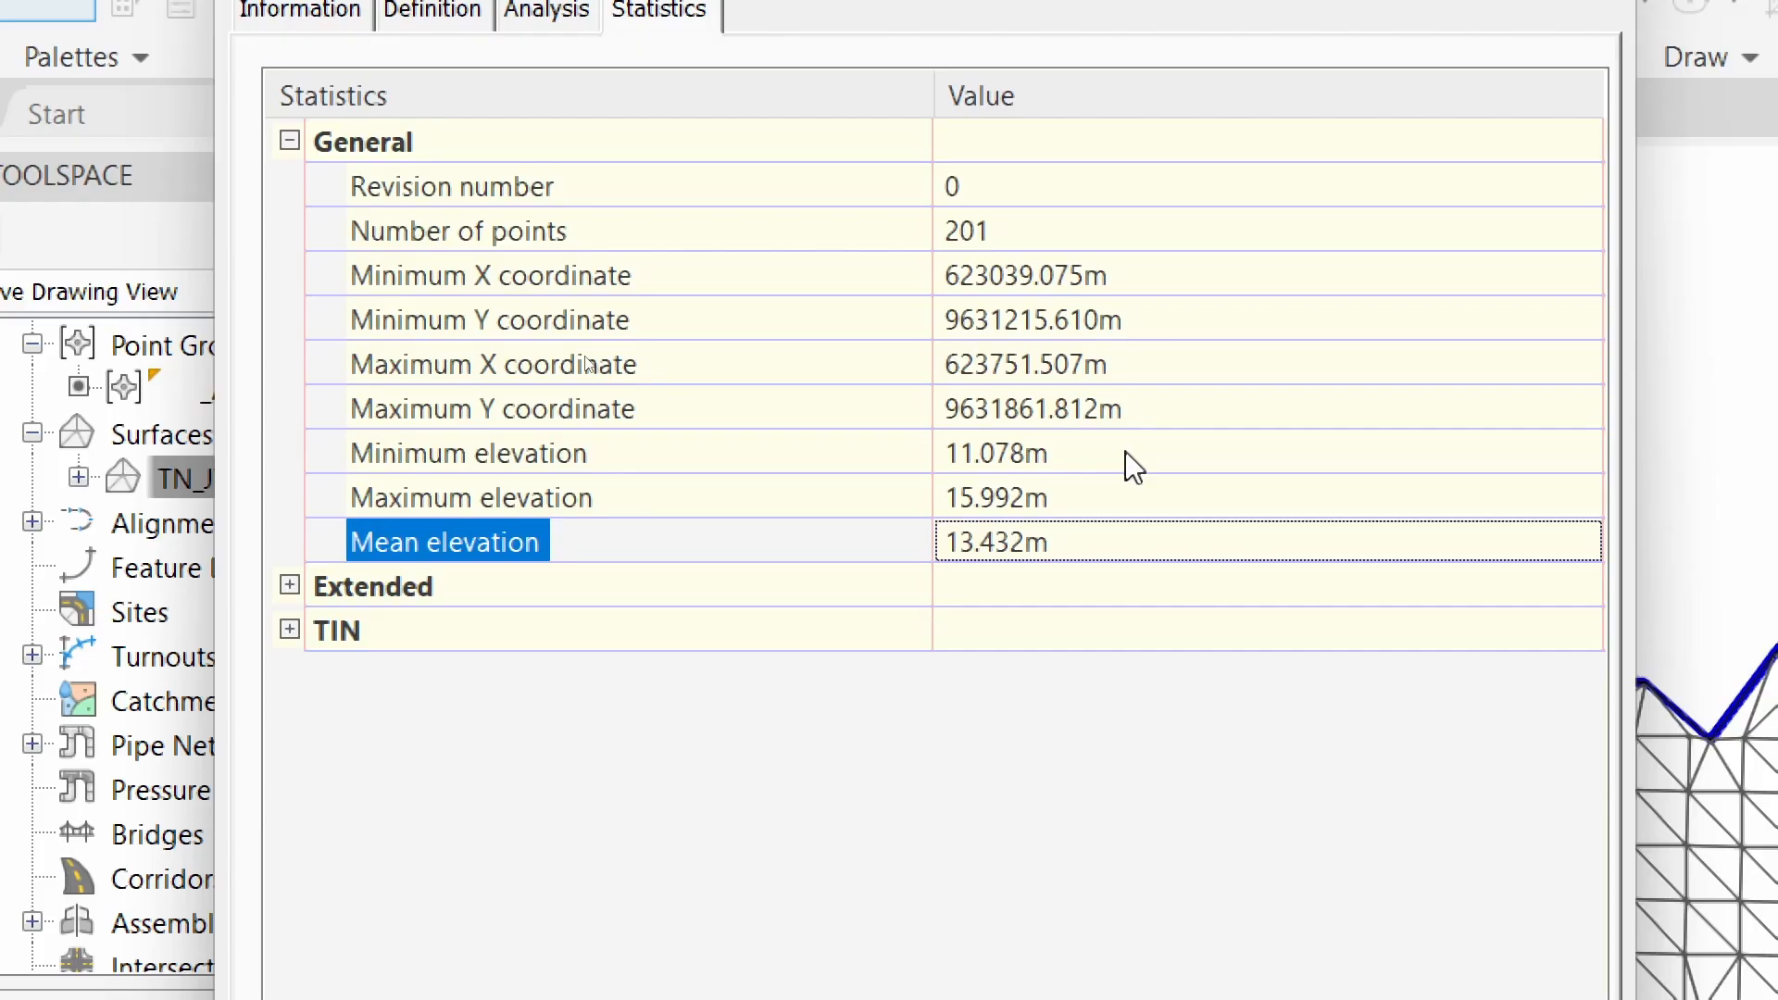
left_click(484, 271)
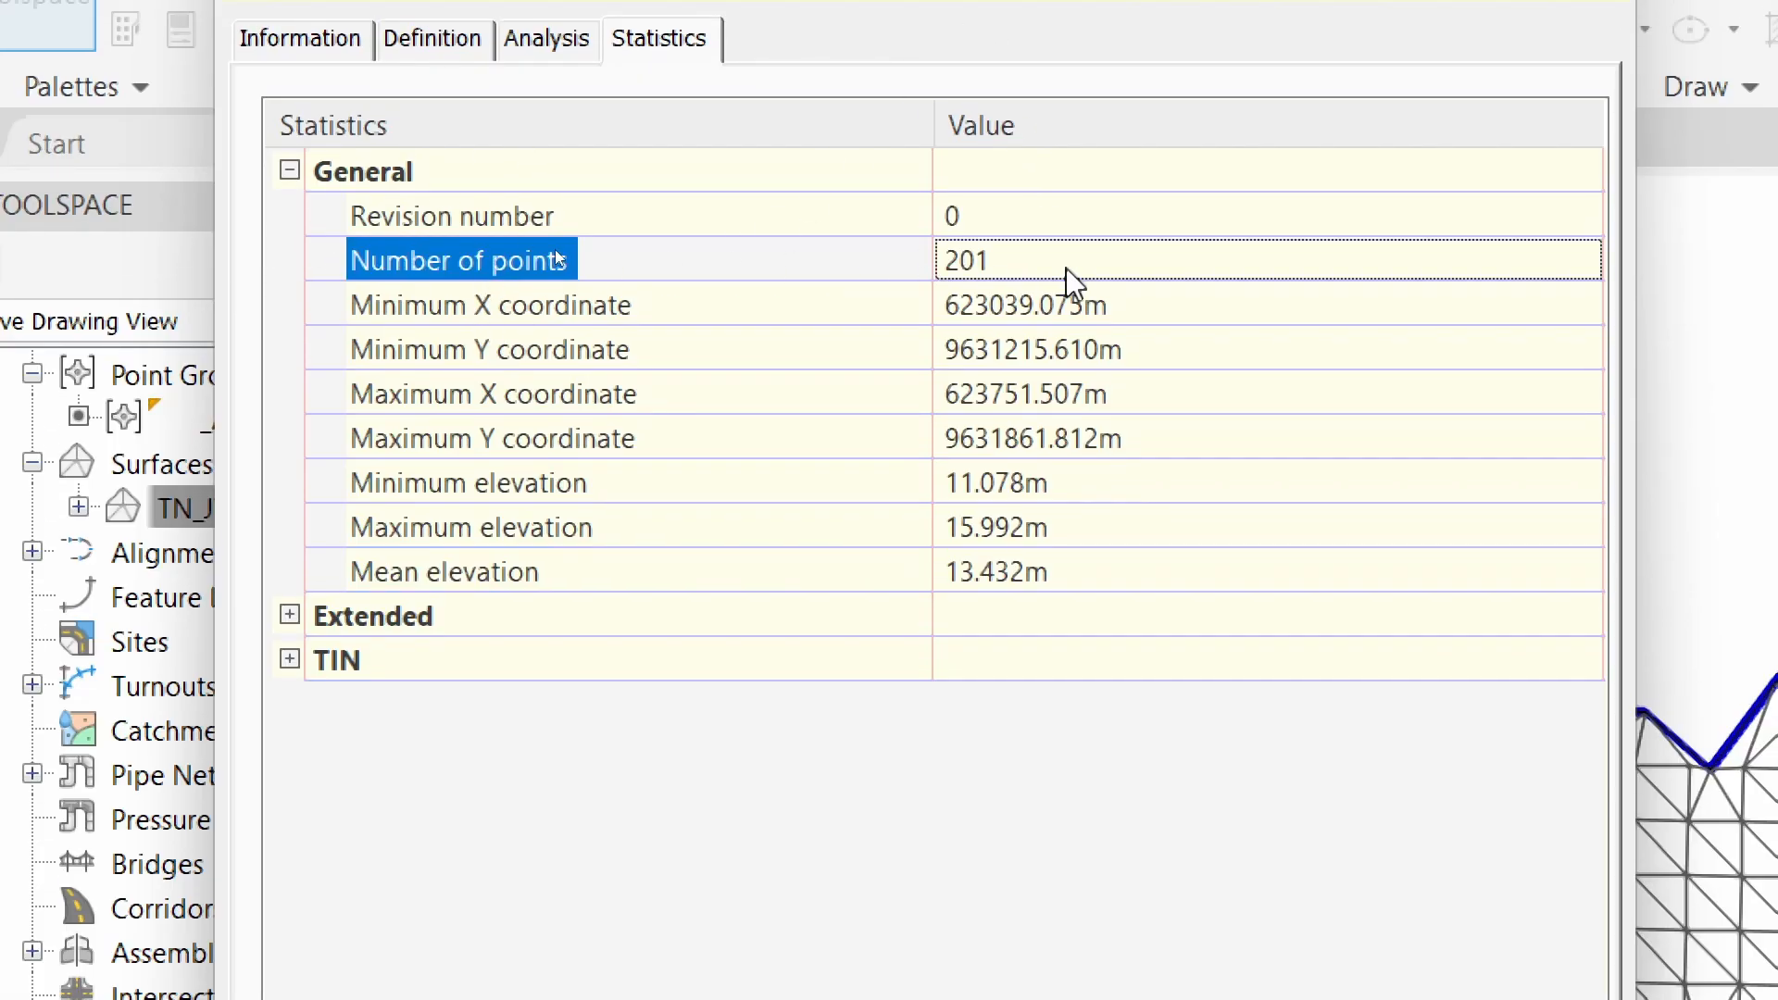
Examine the extended statistics of the surface: 2D and 3D areas and the minimum, maximum and mean slopes
left_click(289, 616)
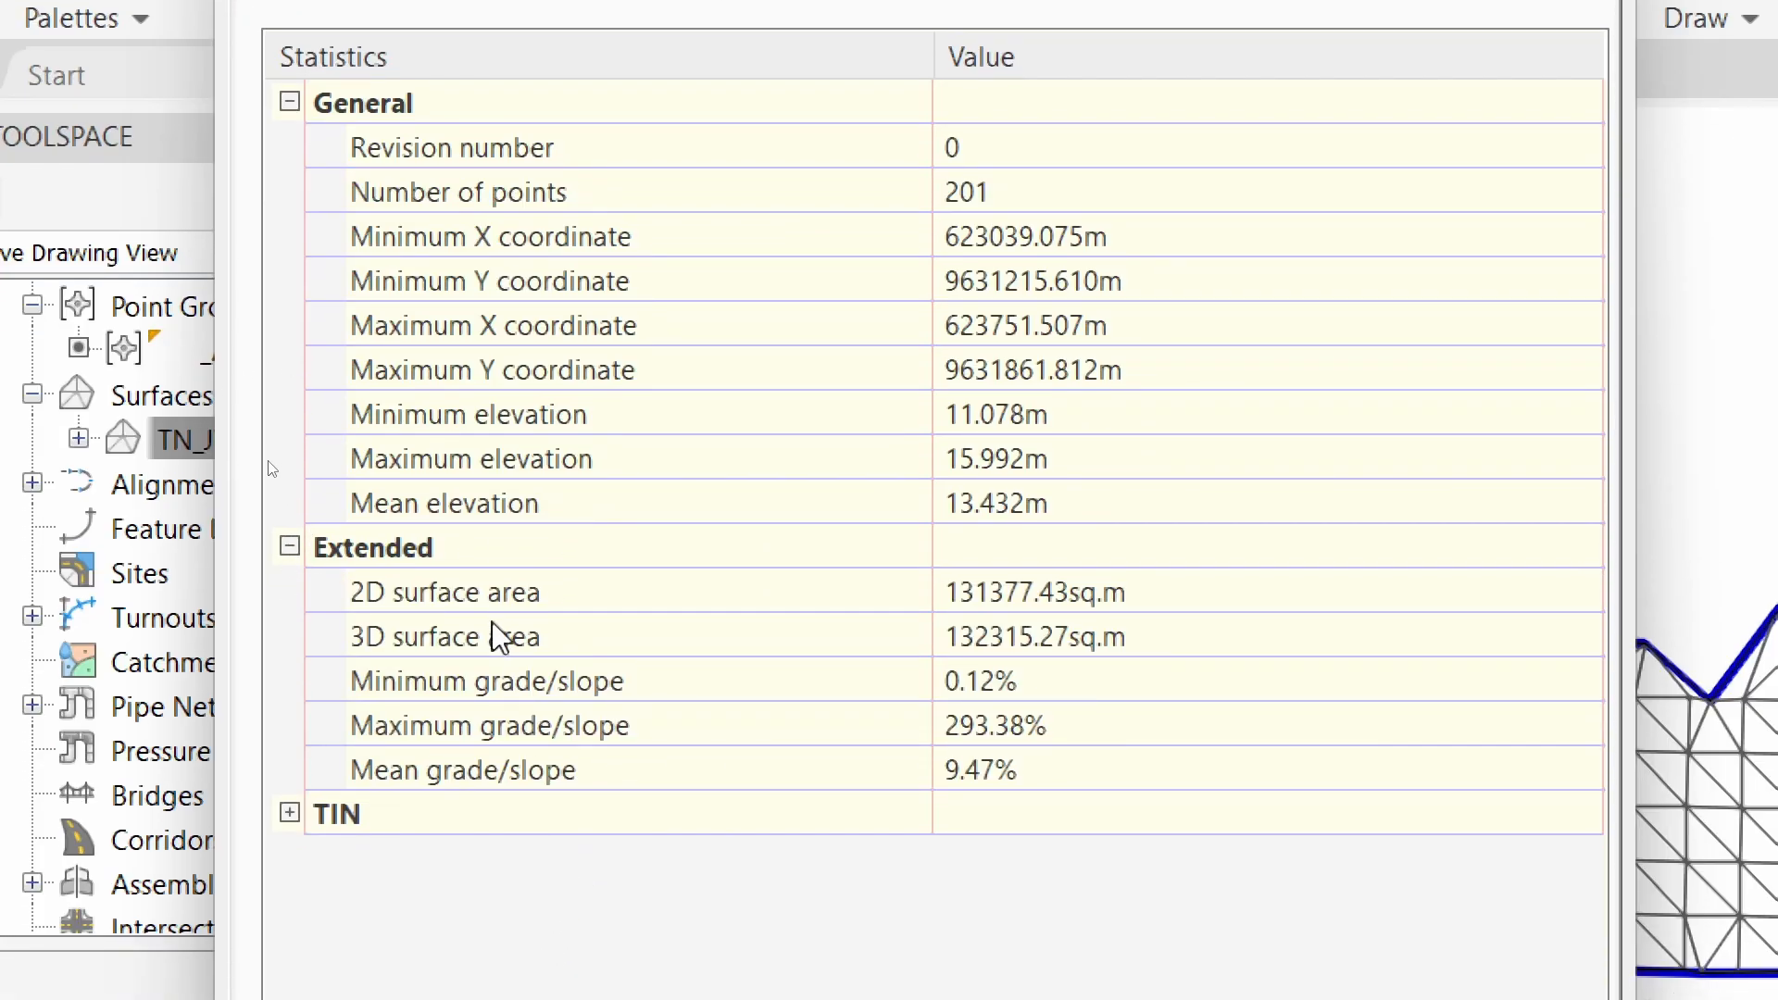
left_click(1082, 601)
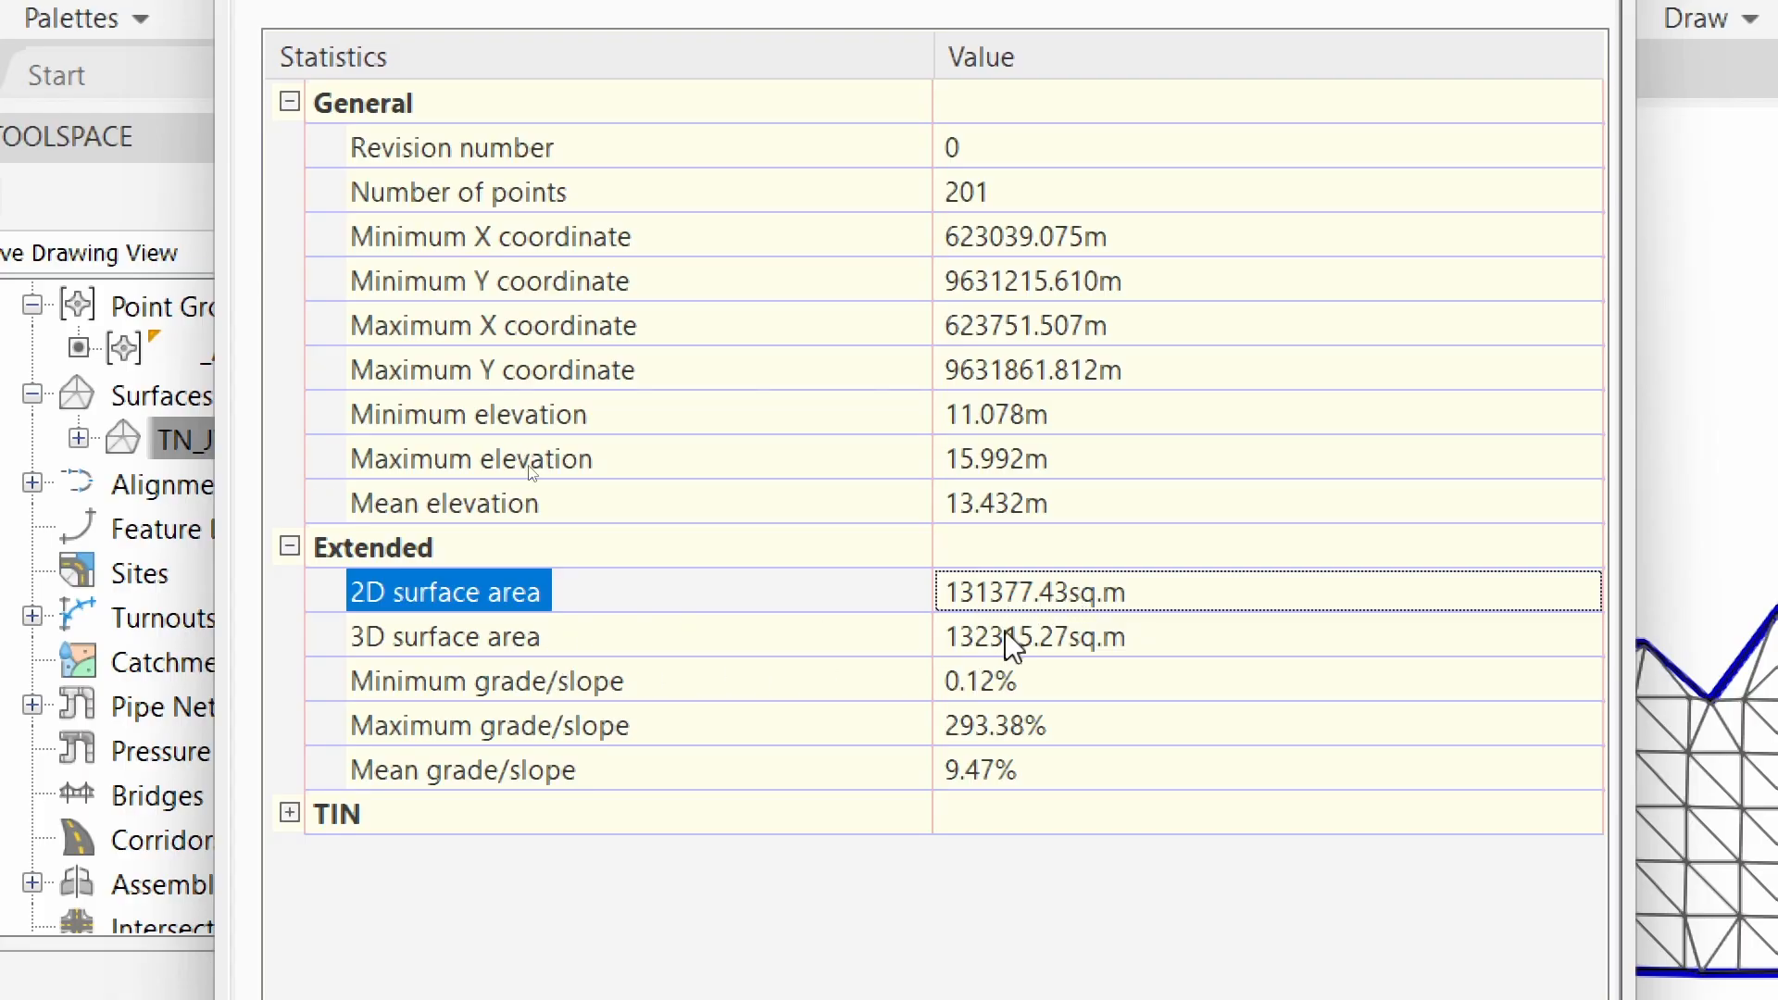
left_click(1089, 643)
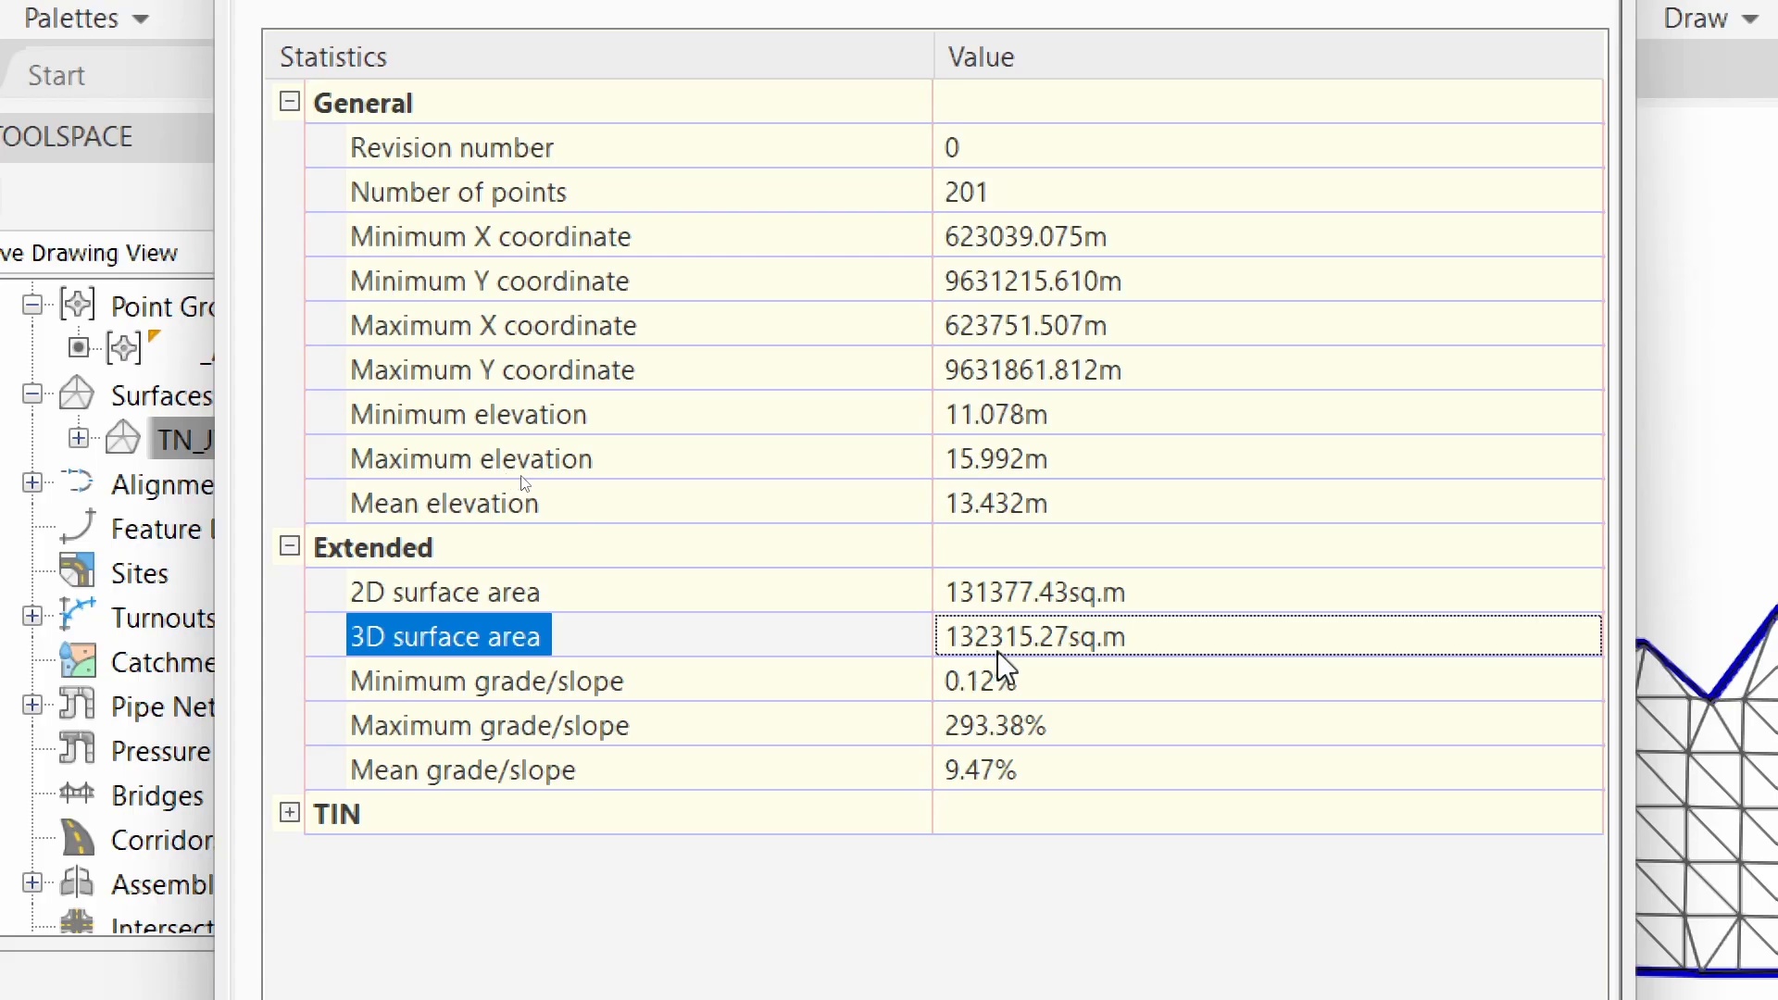
left_click(1028, 769)
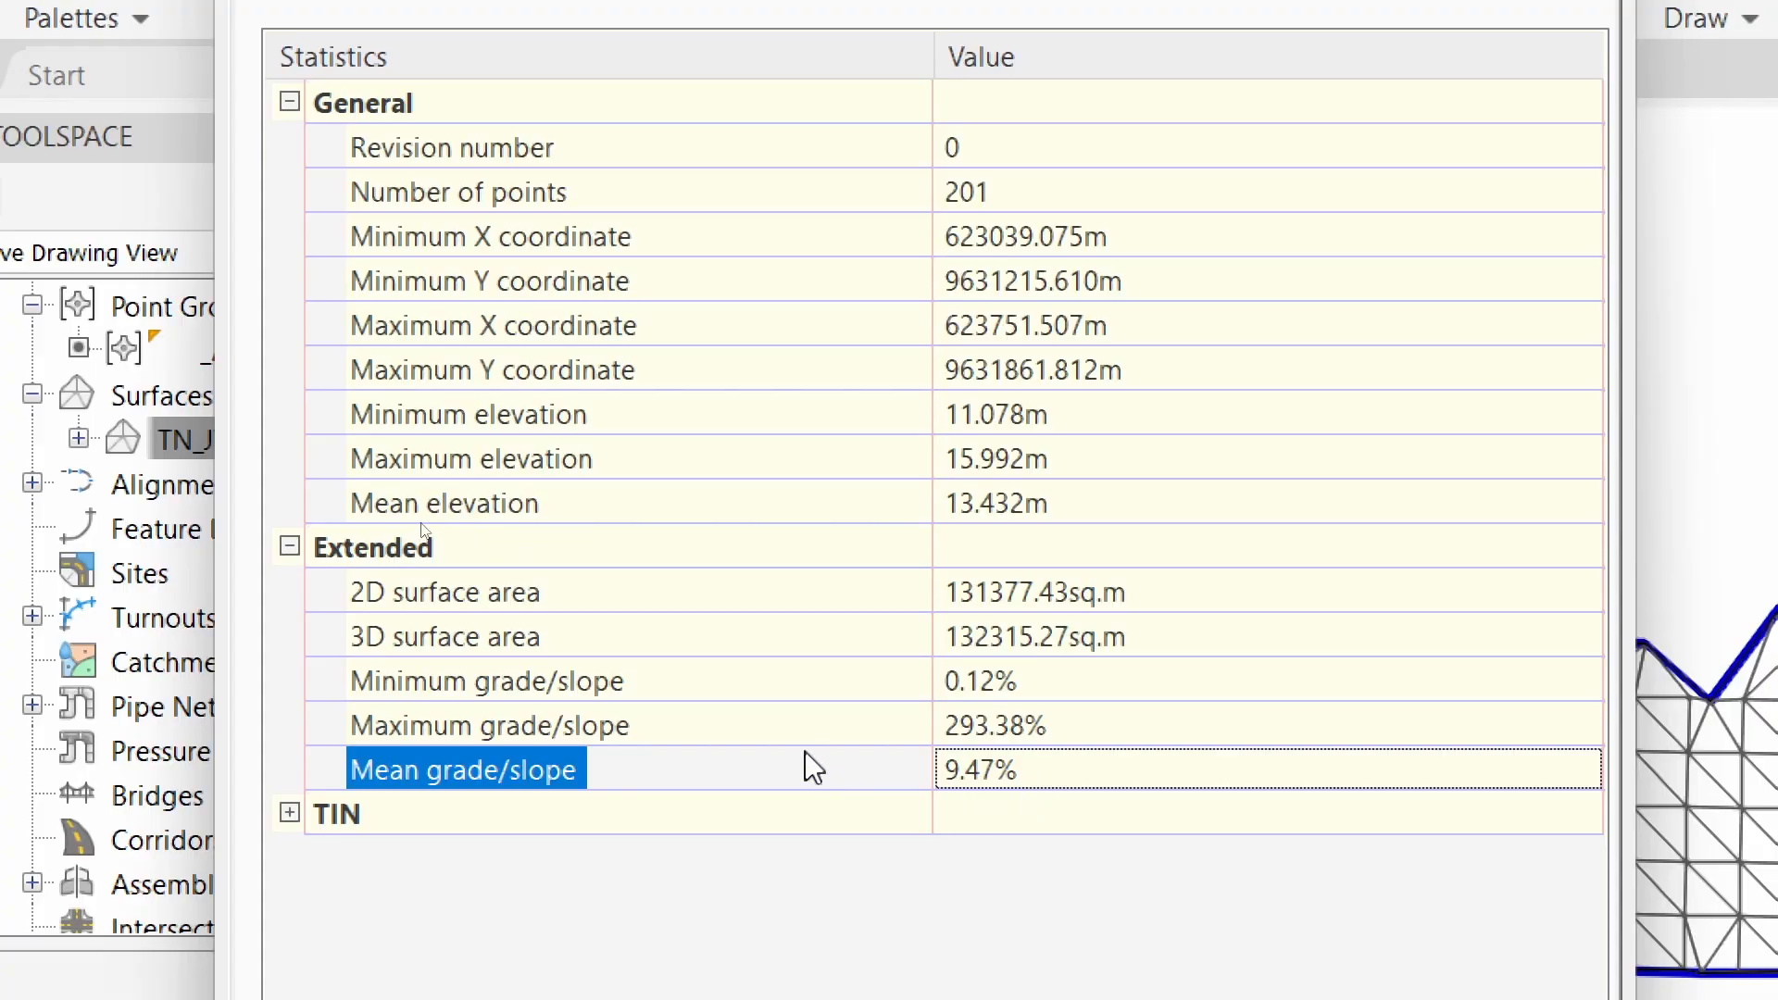
left_click(500, 686)
left_click(1028, 683)
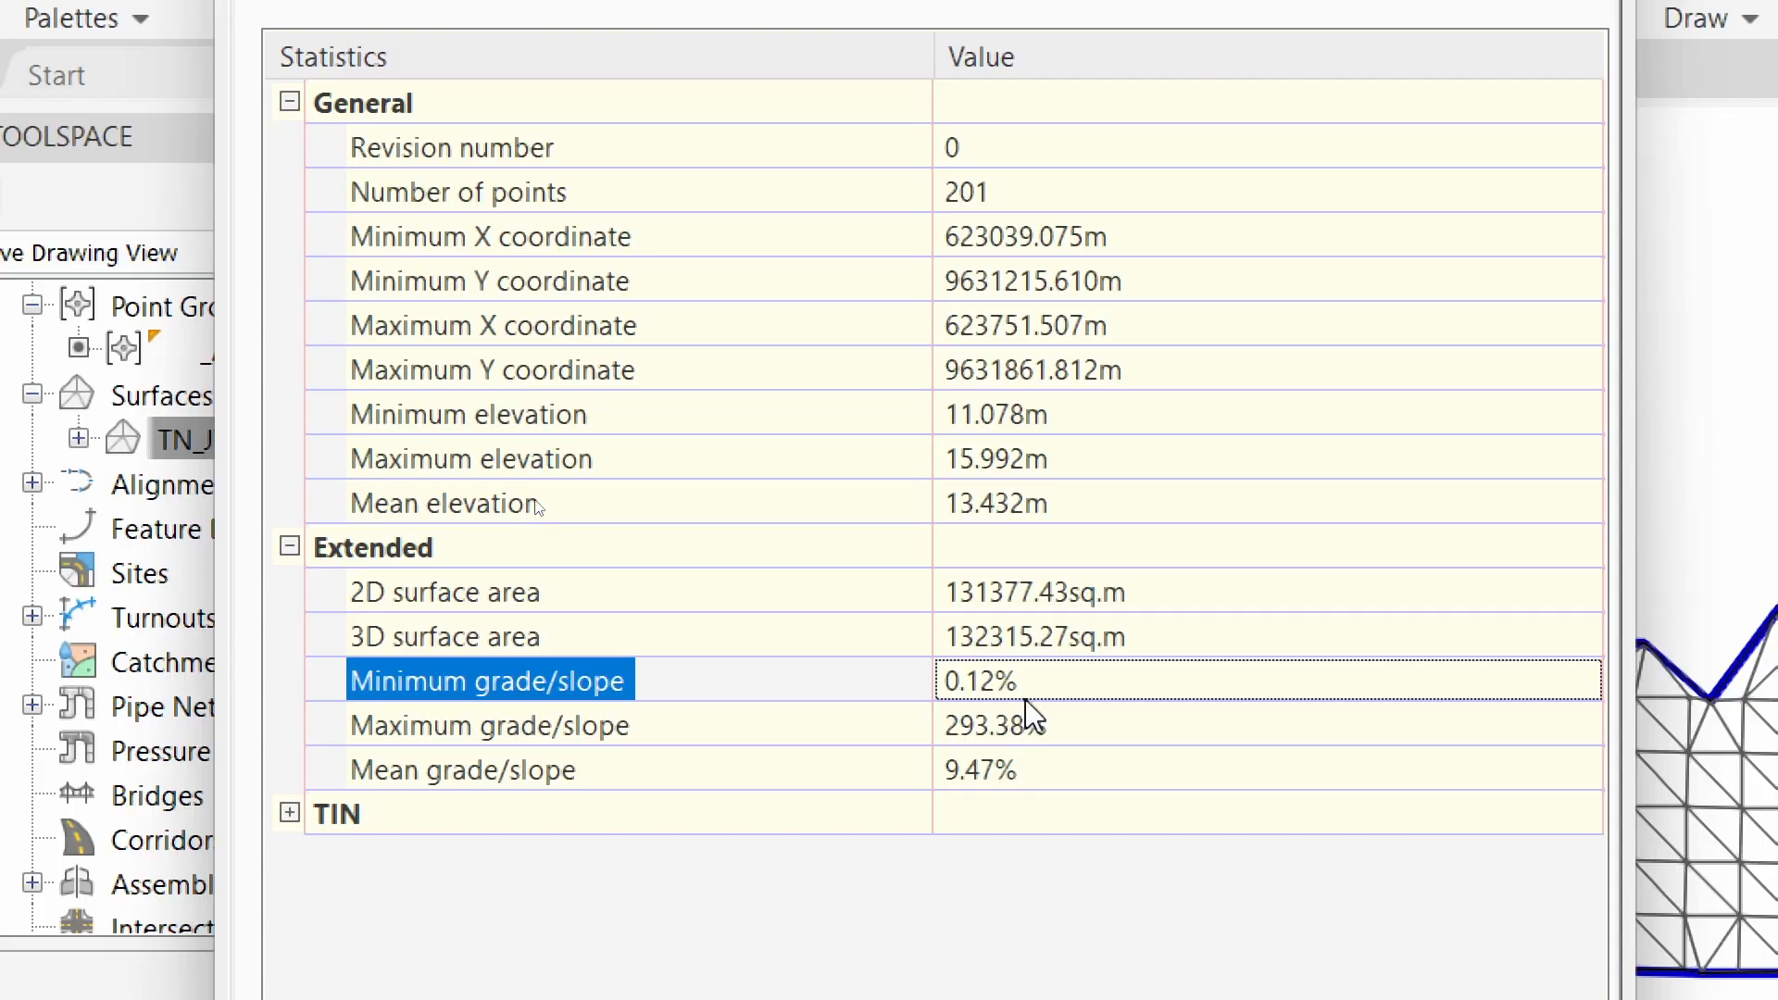
left_click(618, 732)
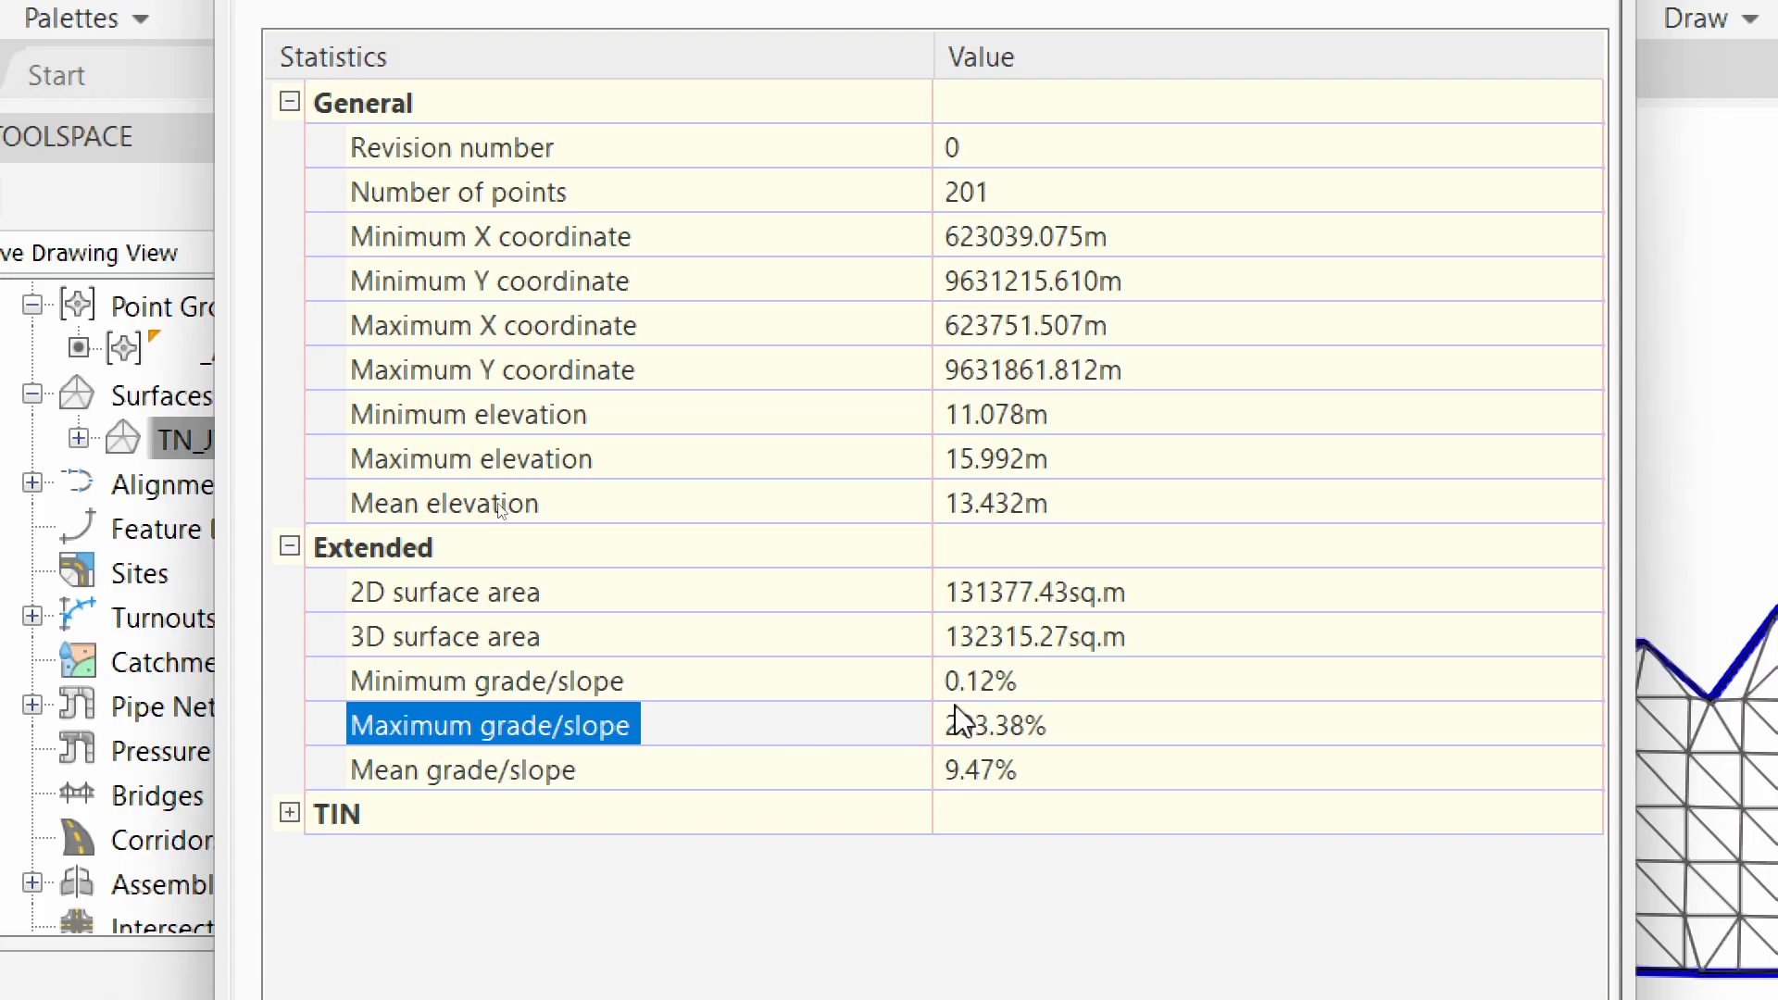
left_click(517, 770)
left_click(1028, 771)
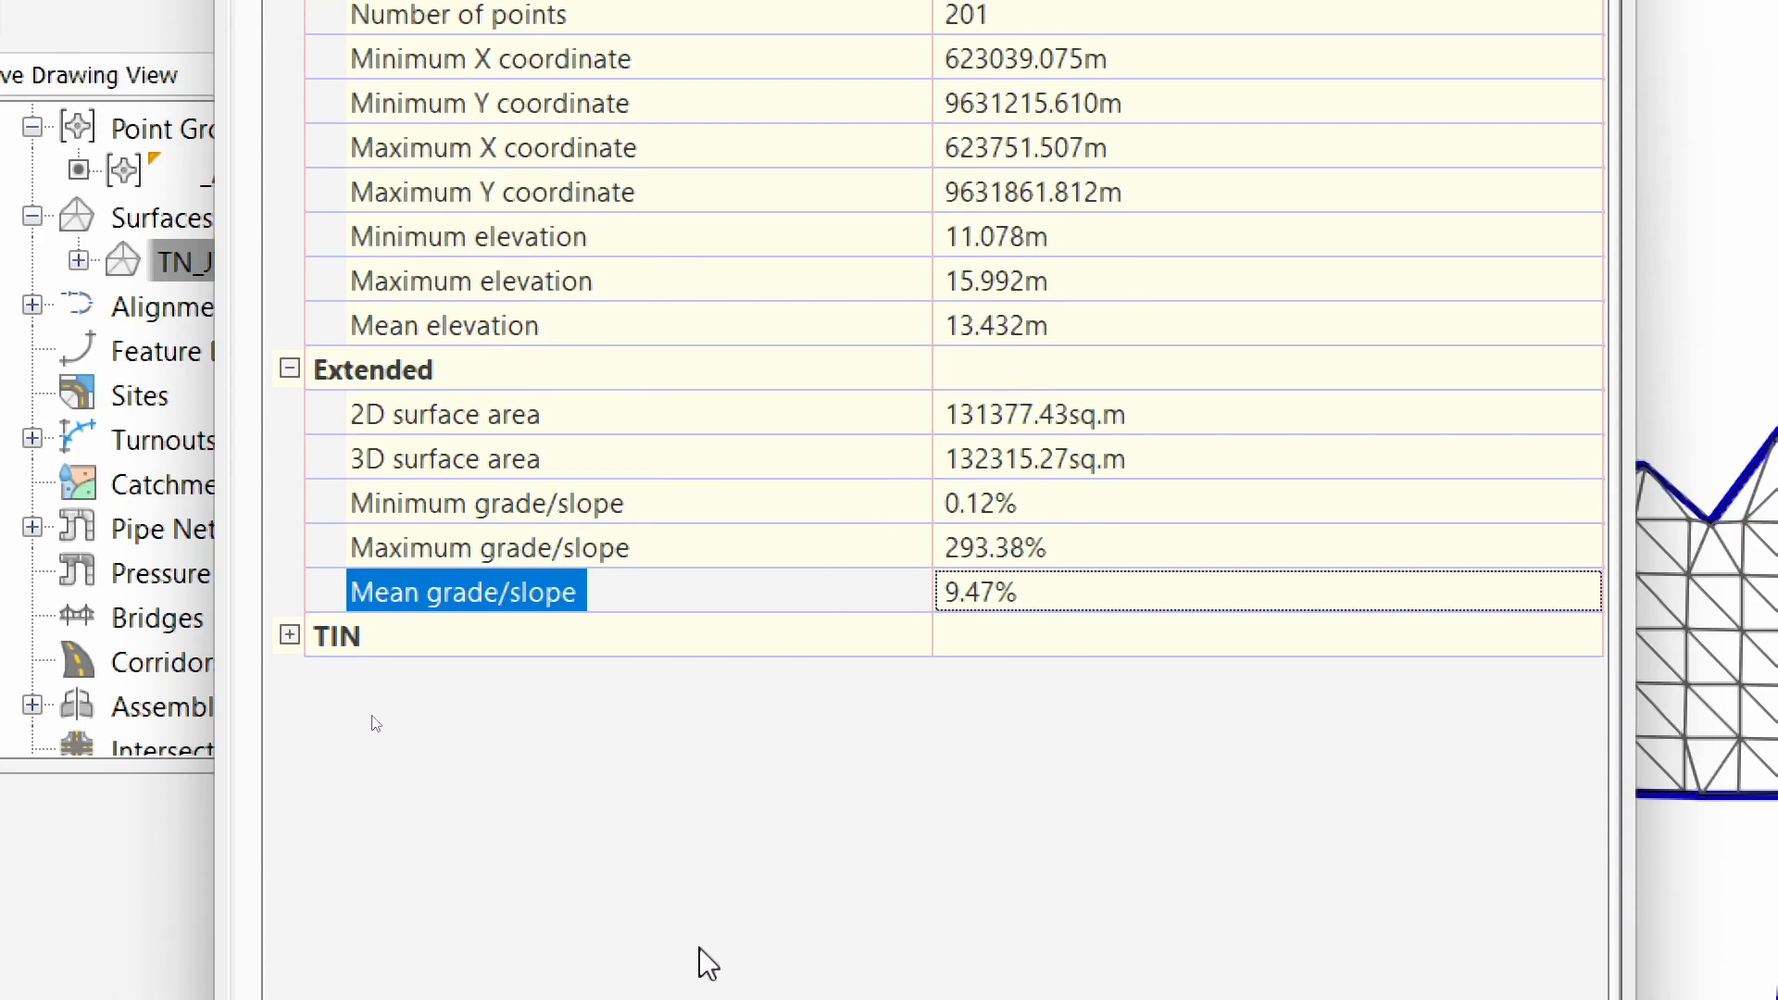
Compare the number of triangles in the TIN statistics with the number of points, and close the surface properties
left_click(290, 635)
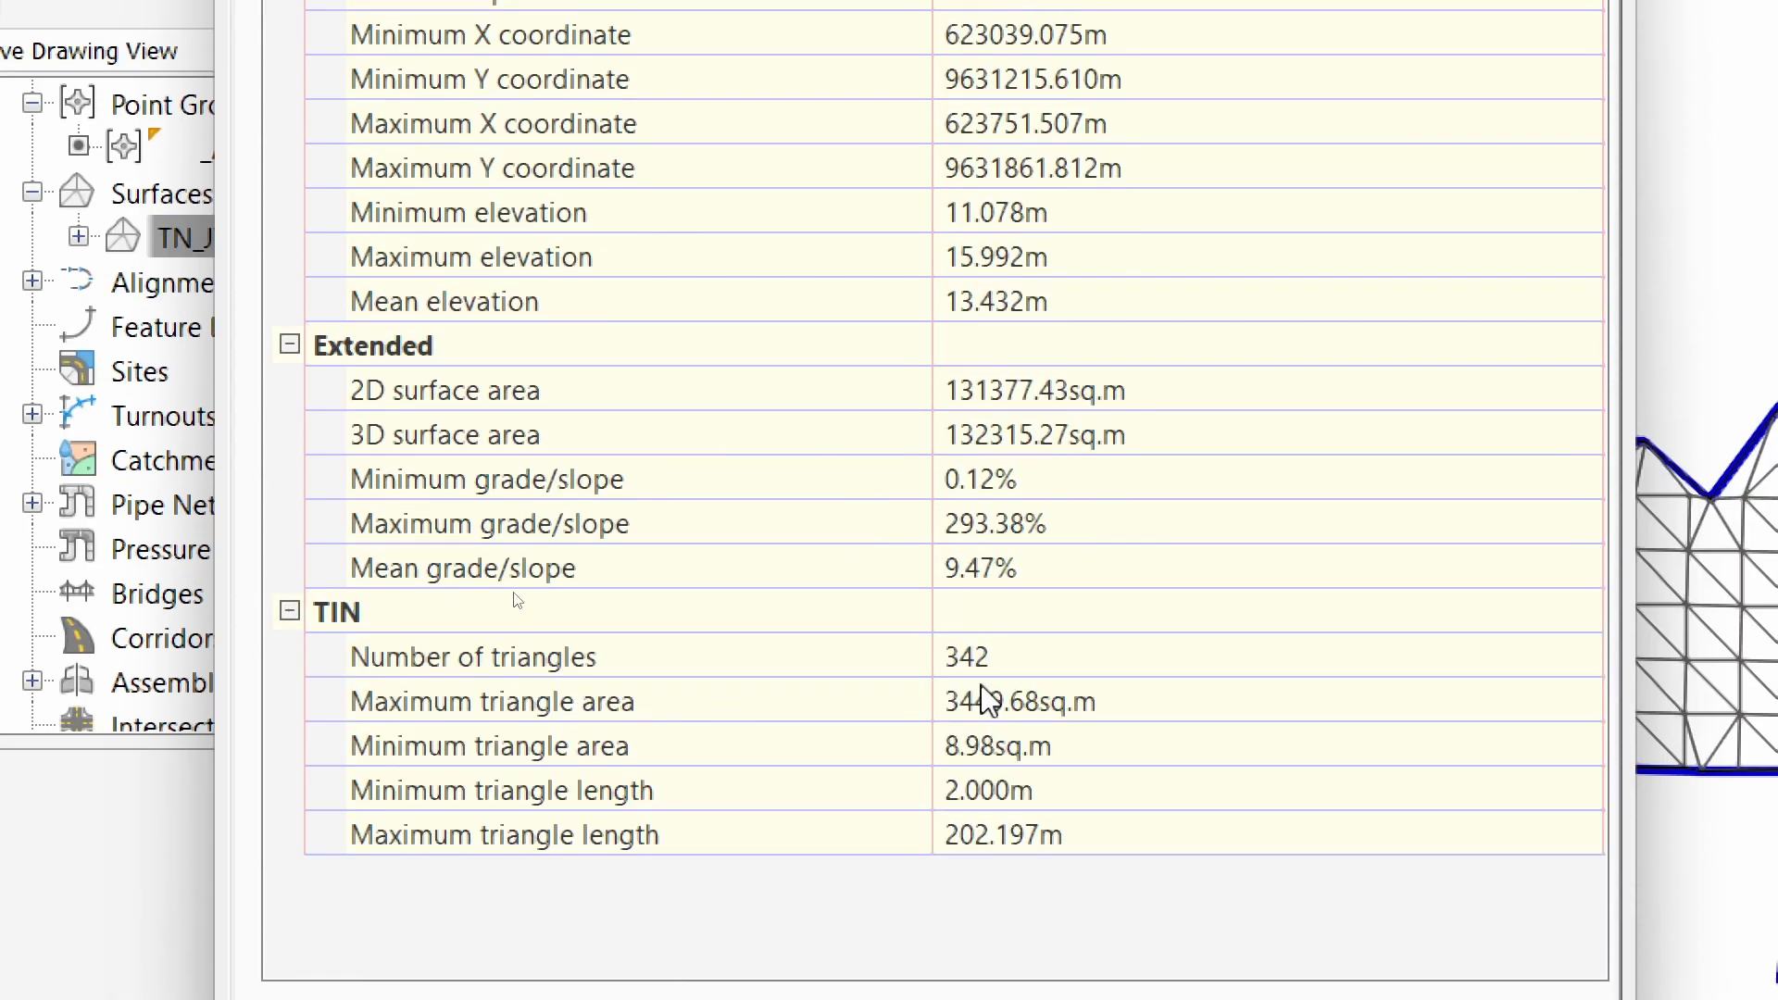
left_click(998, 653)
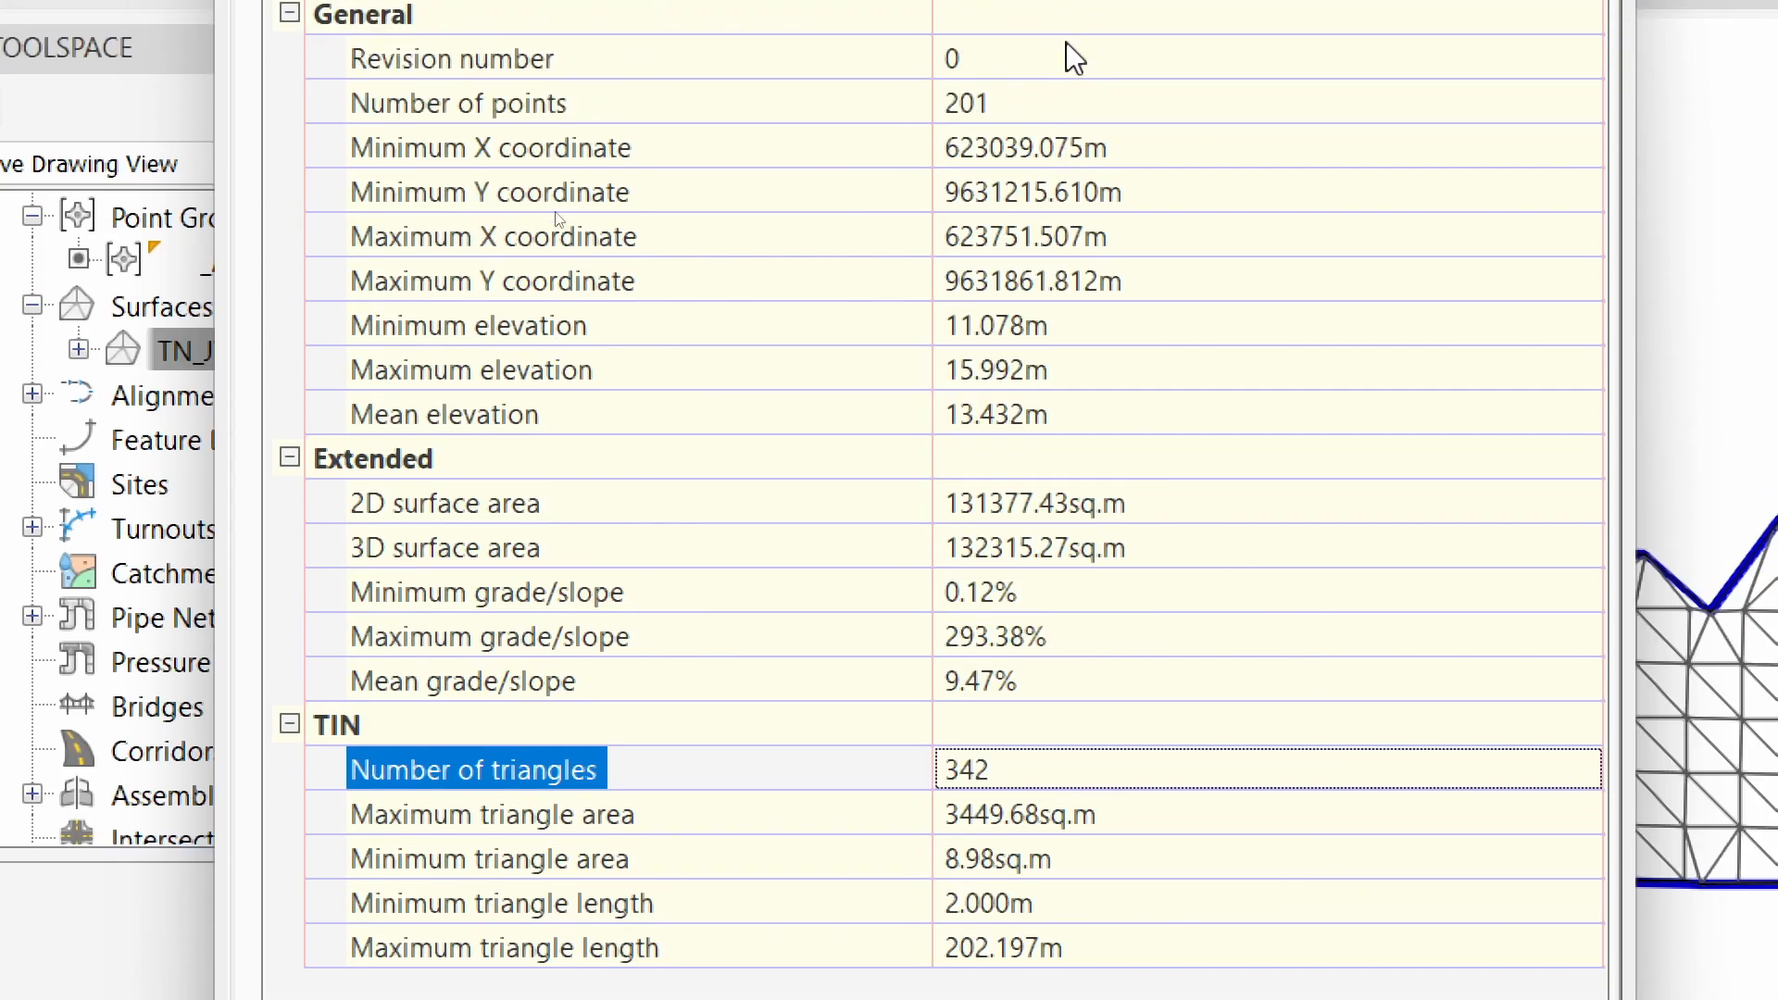
left_click(992, 104)
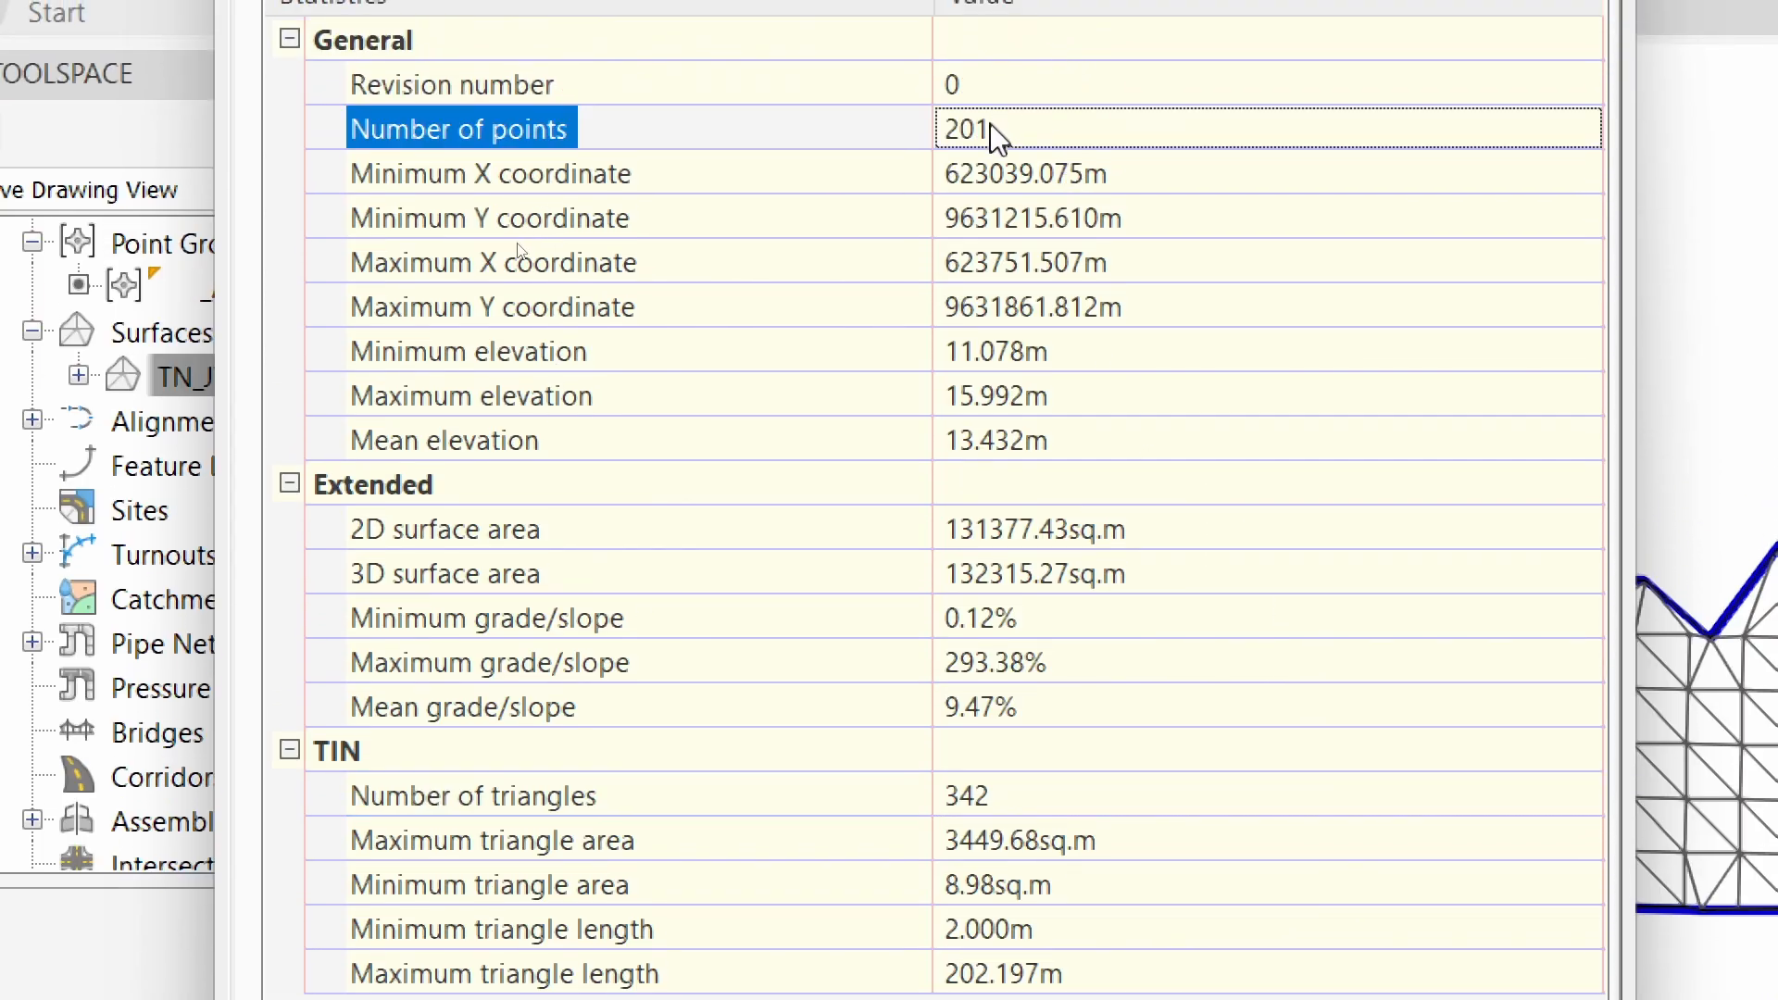
left_click(1009, 804)
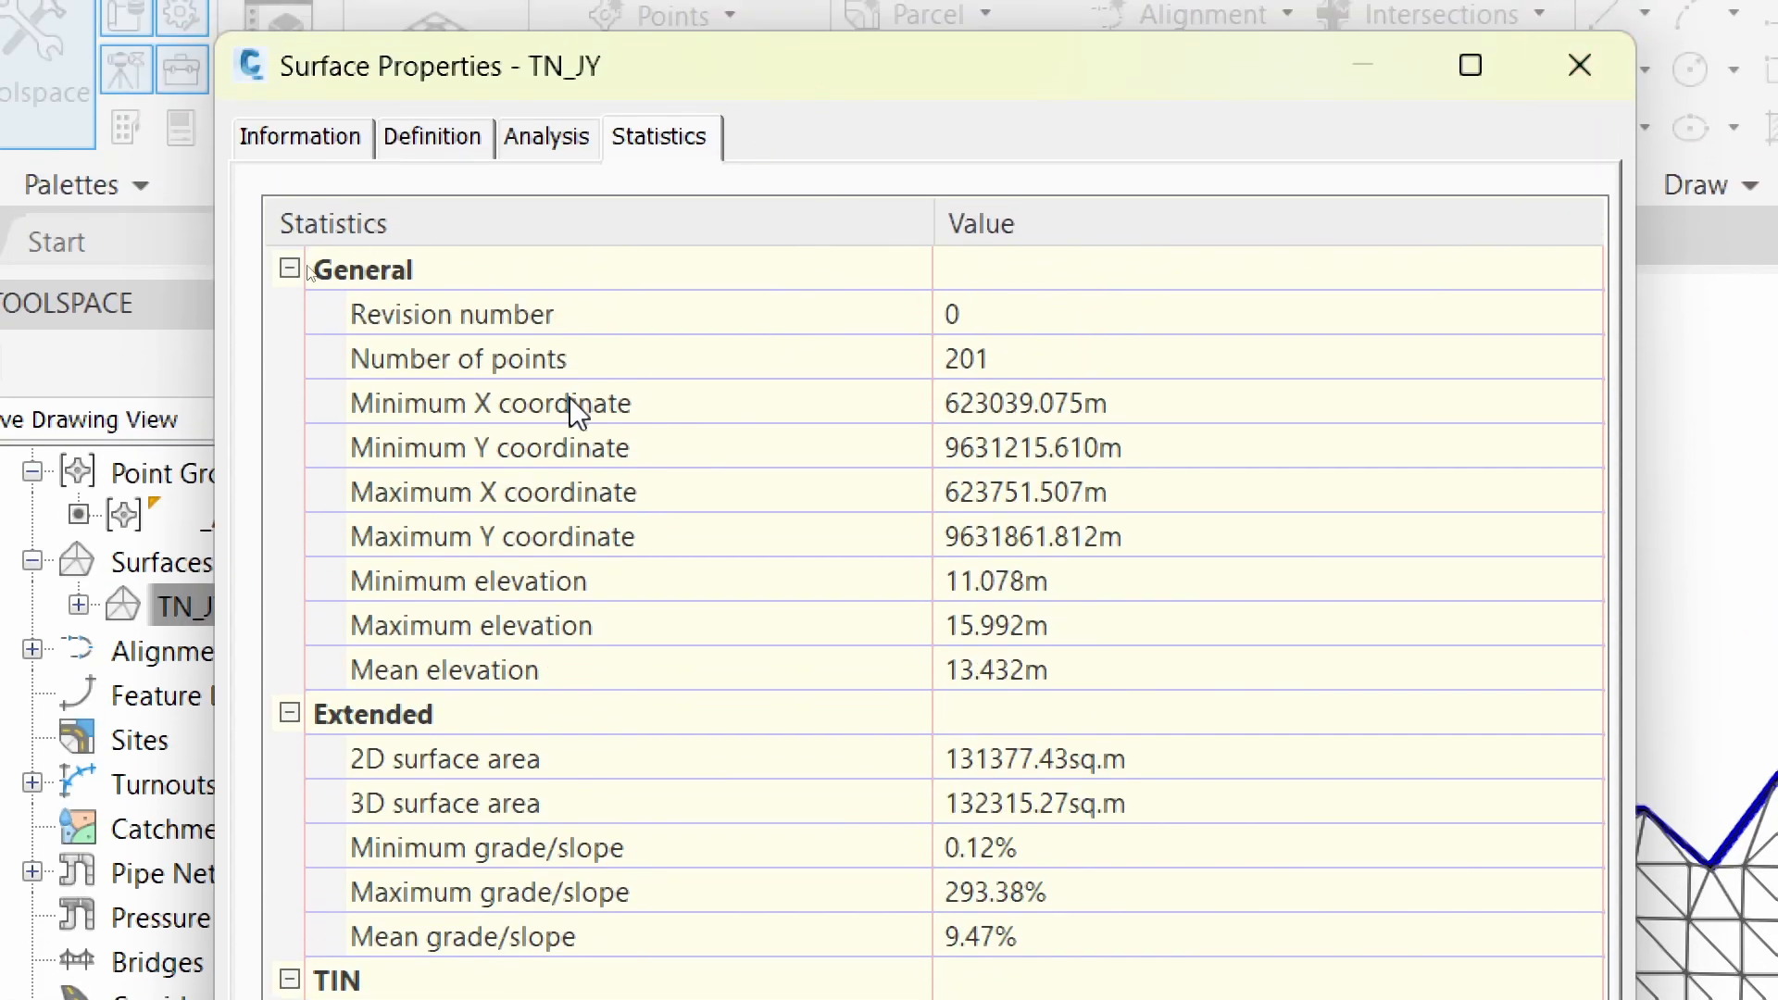
left_click(546, 139)
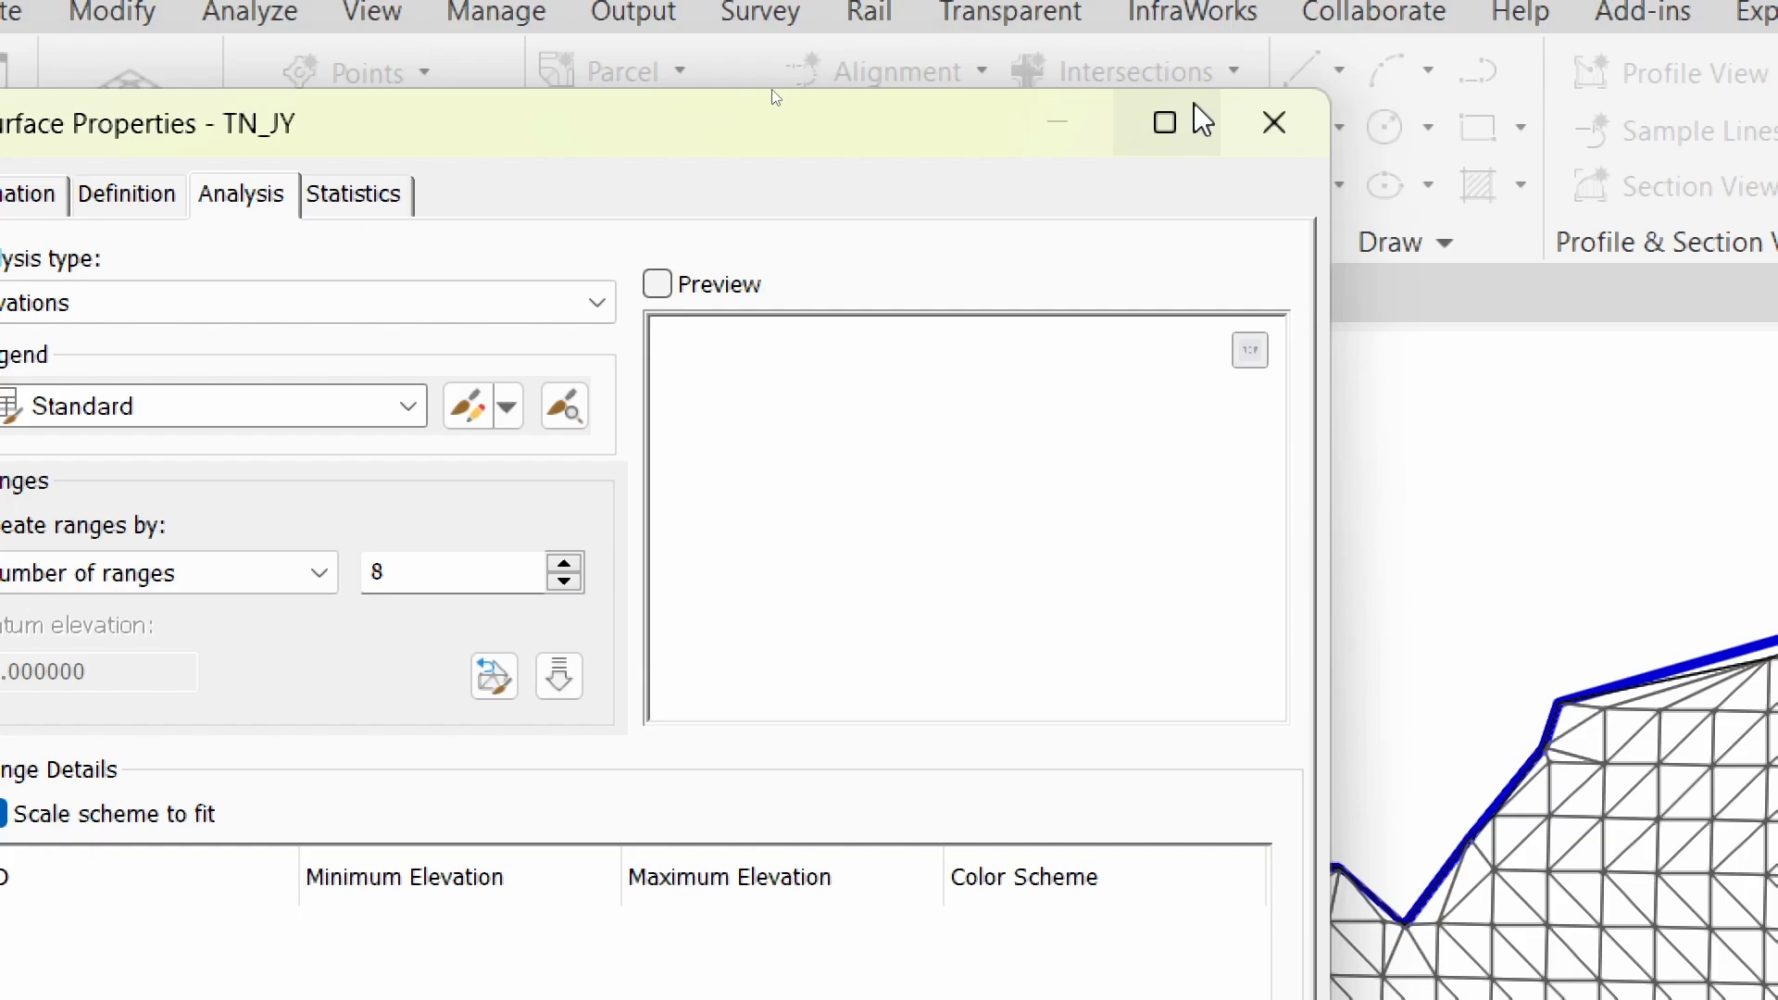
left_click(1580, 65)
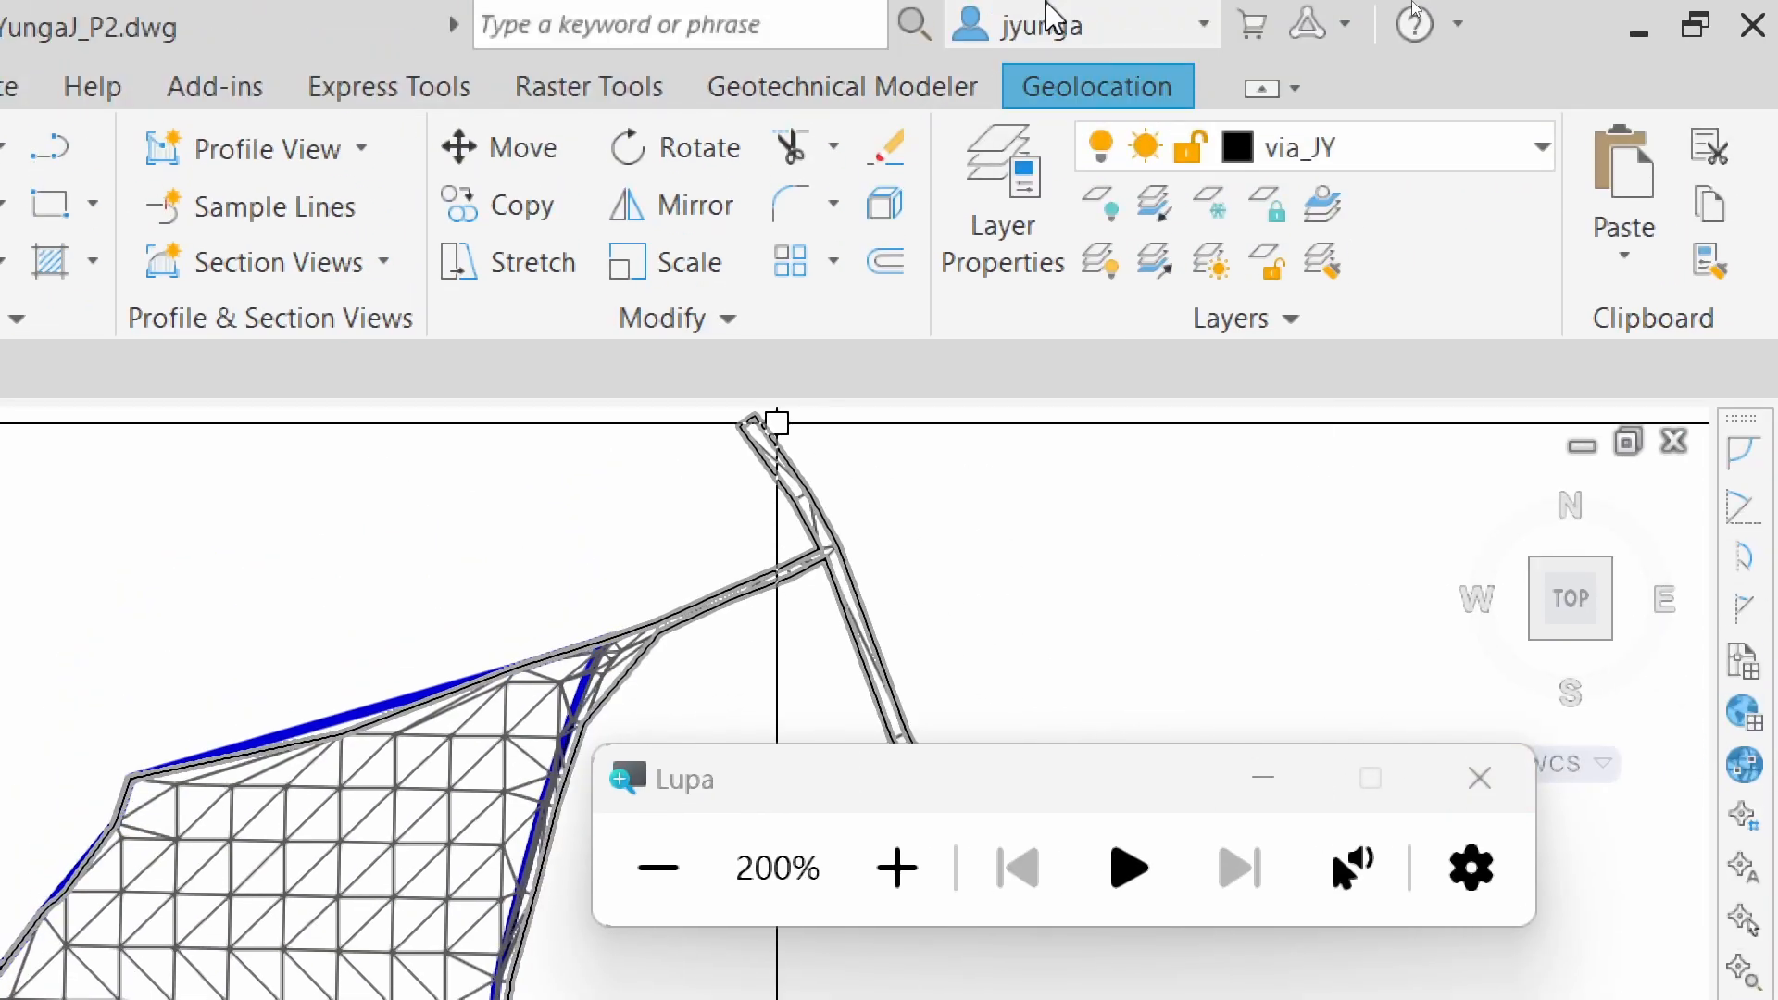
Thaw the contour layers C max and C menor, freeze layer Triangulos_JY, and return the screen magnification to 100%
left_click(1476, 157)
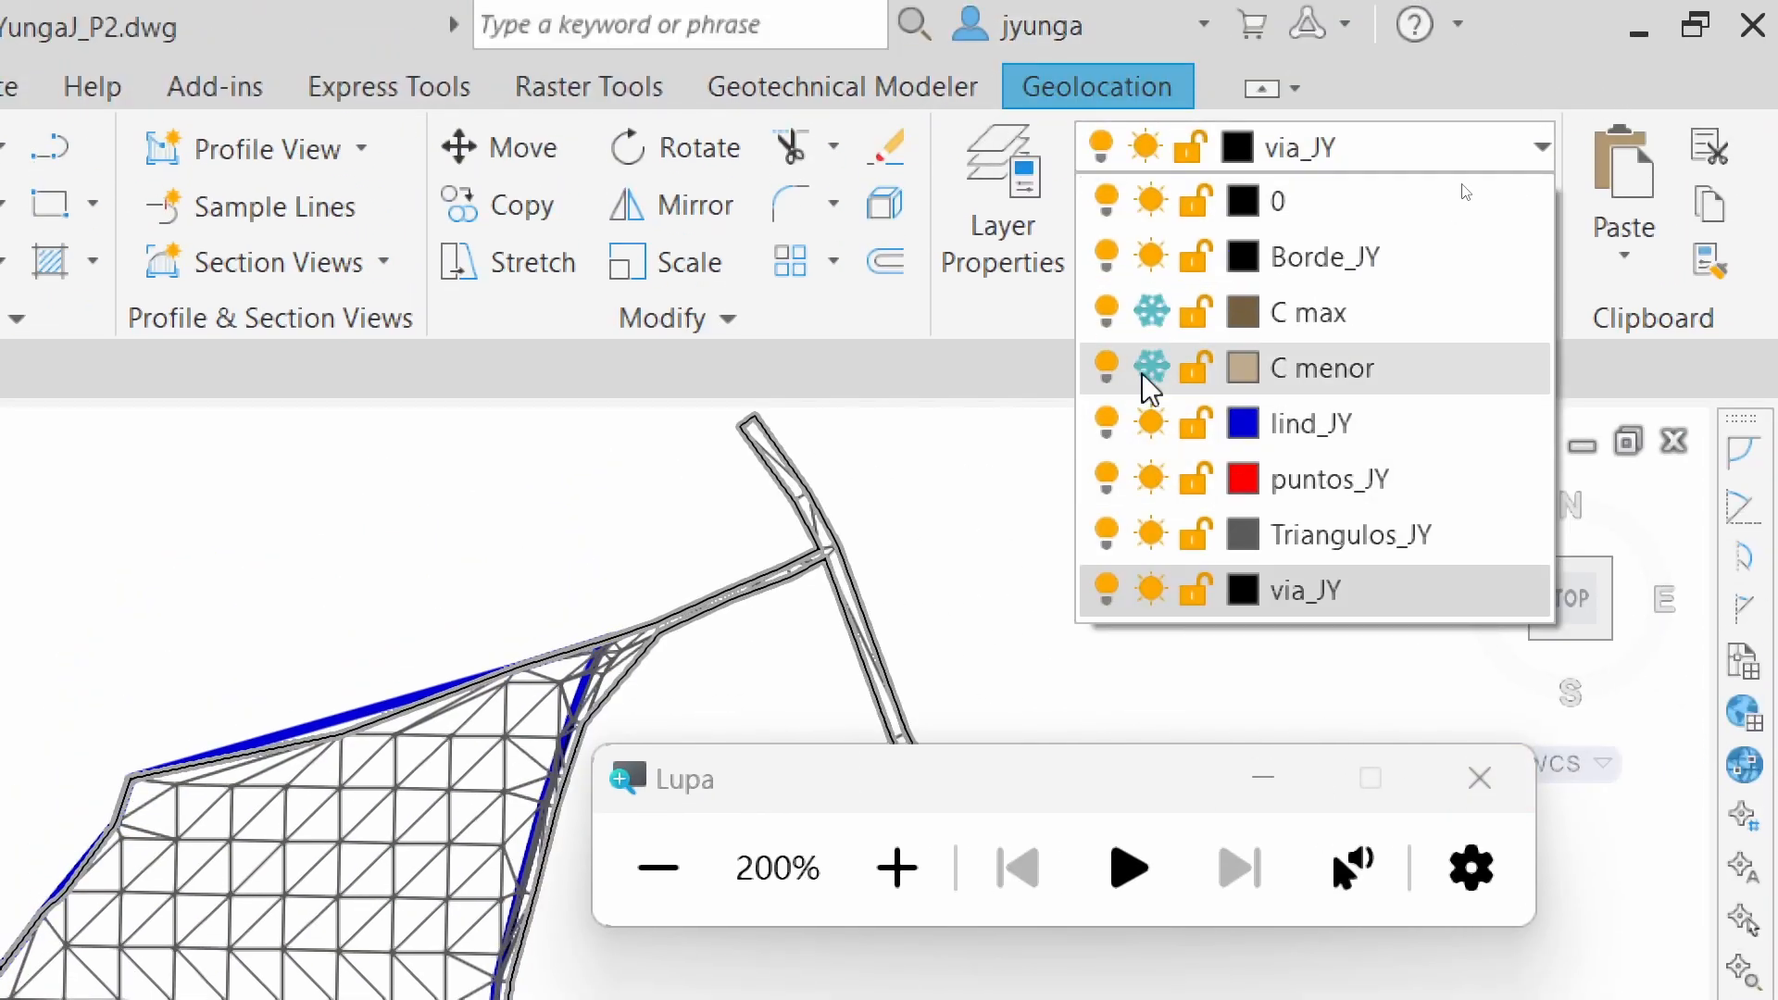
left_click(1151, 313)
left_click(1151, 369)
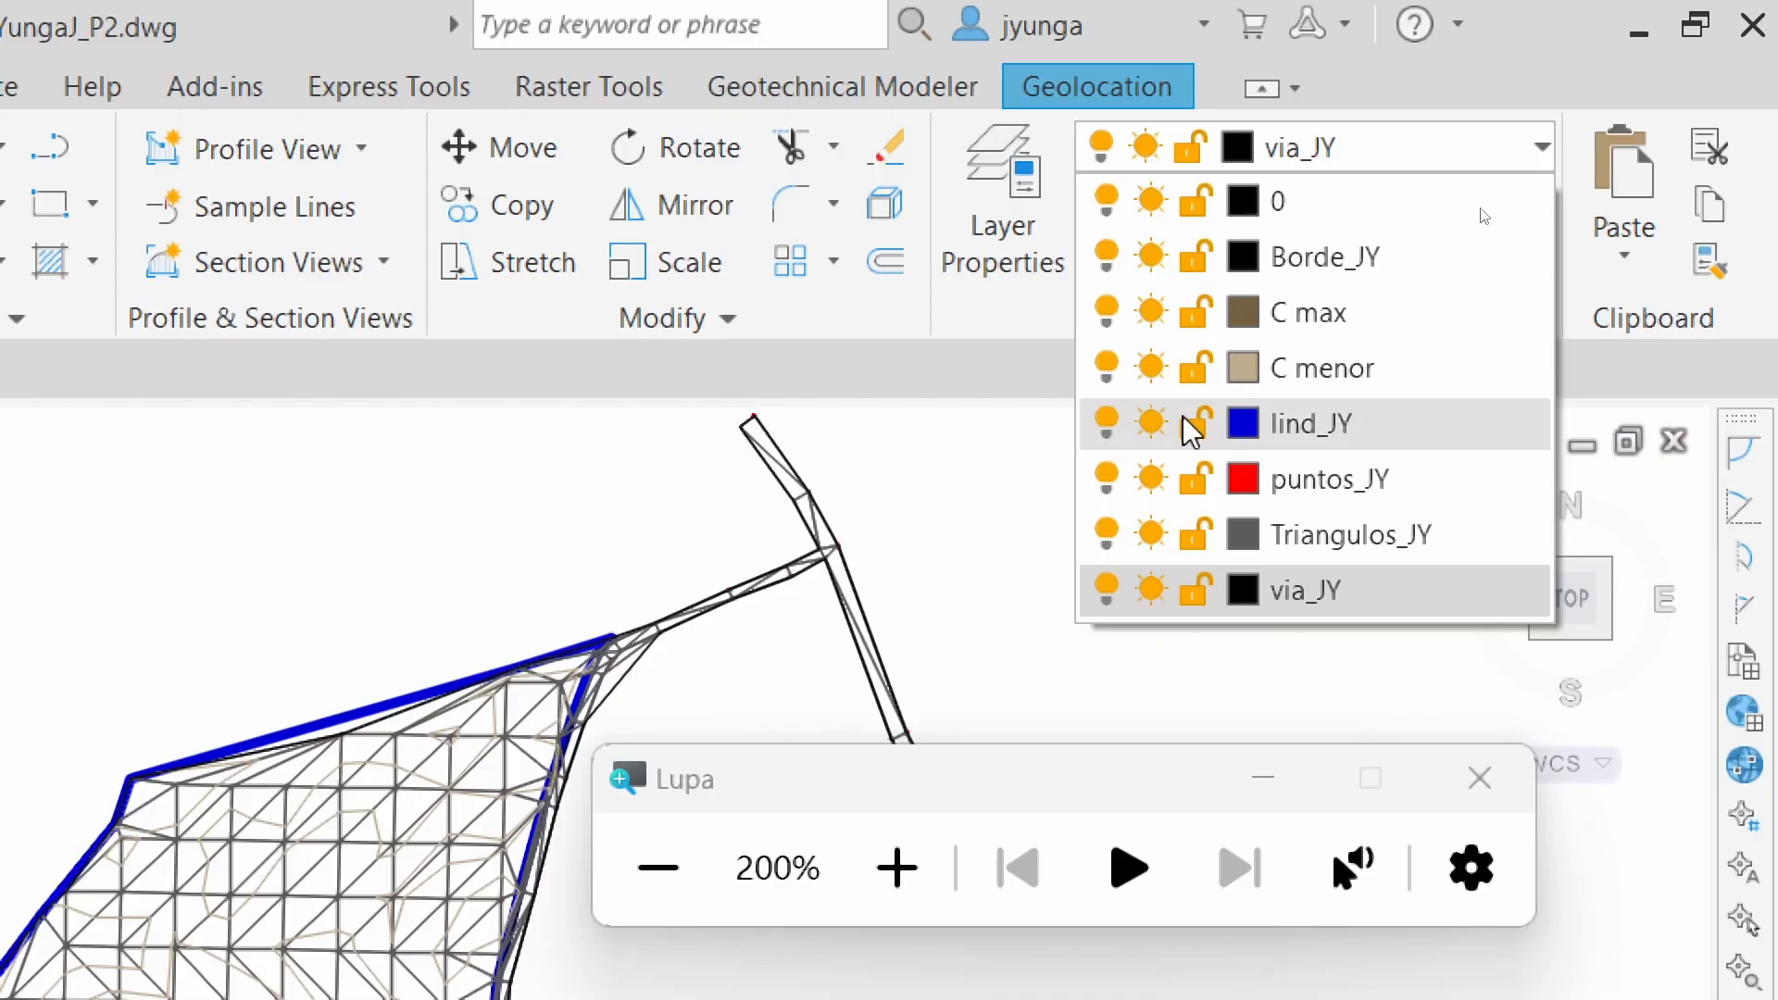
left_click(1150, 537)
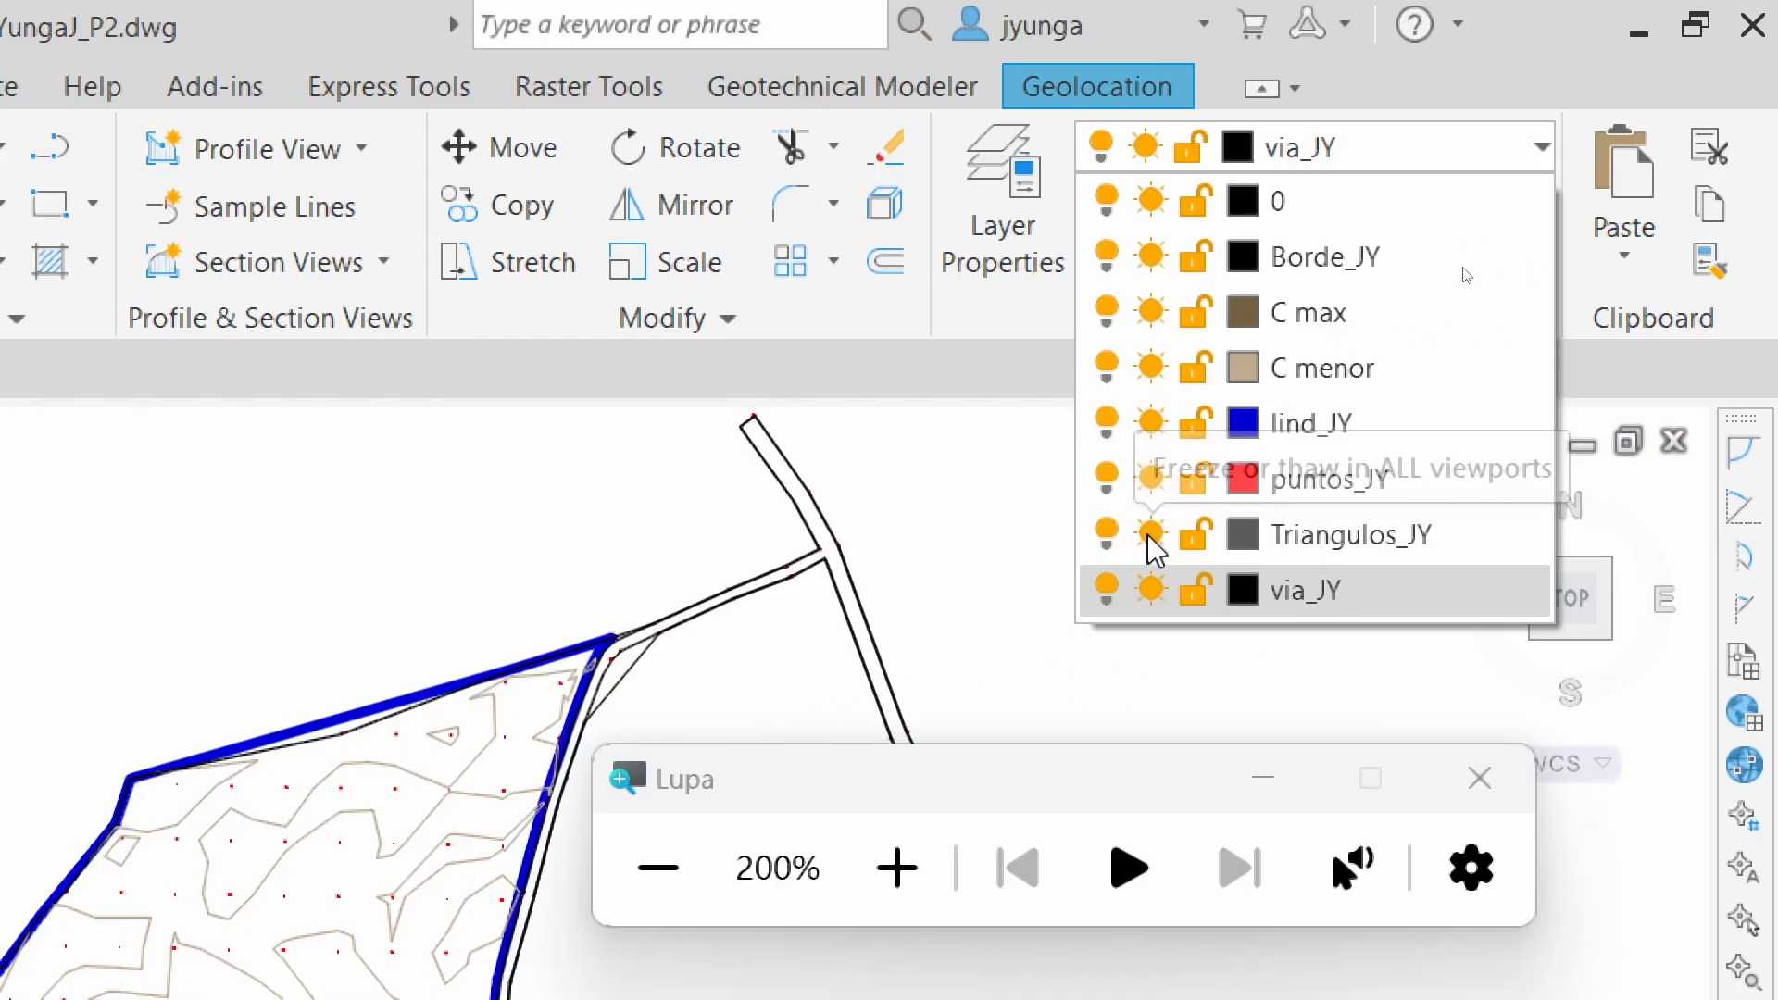
left_click(250, 759)
left_click(658, 868)
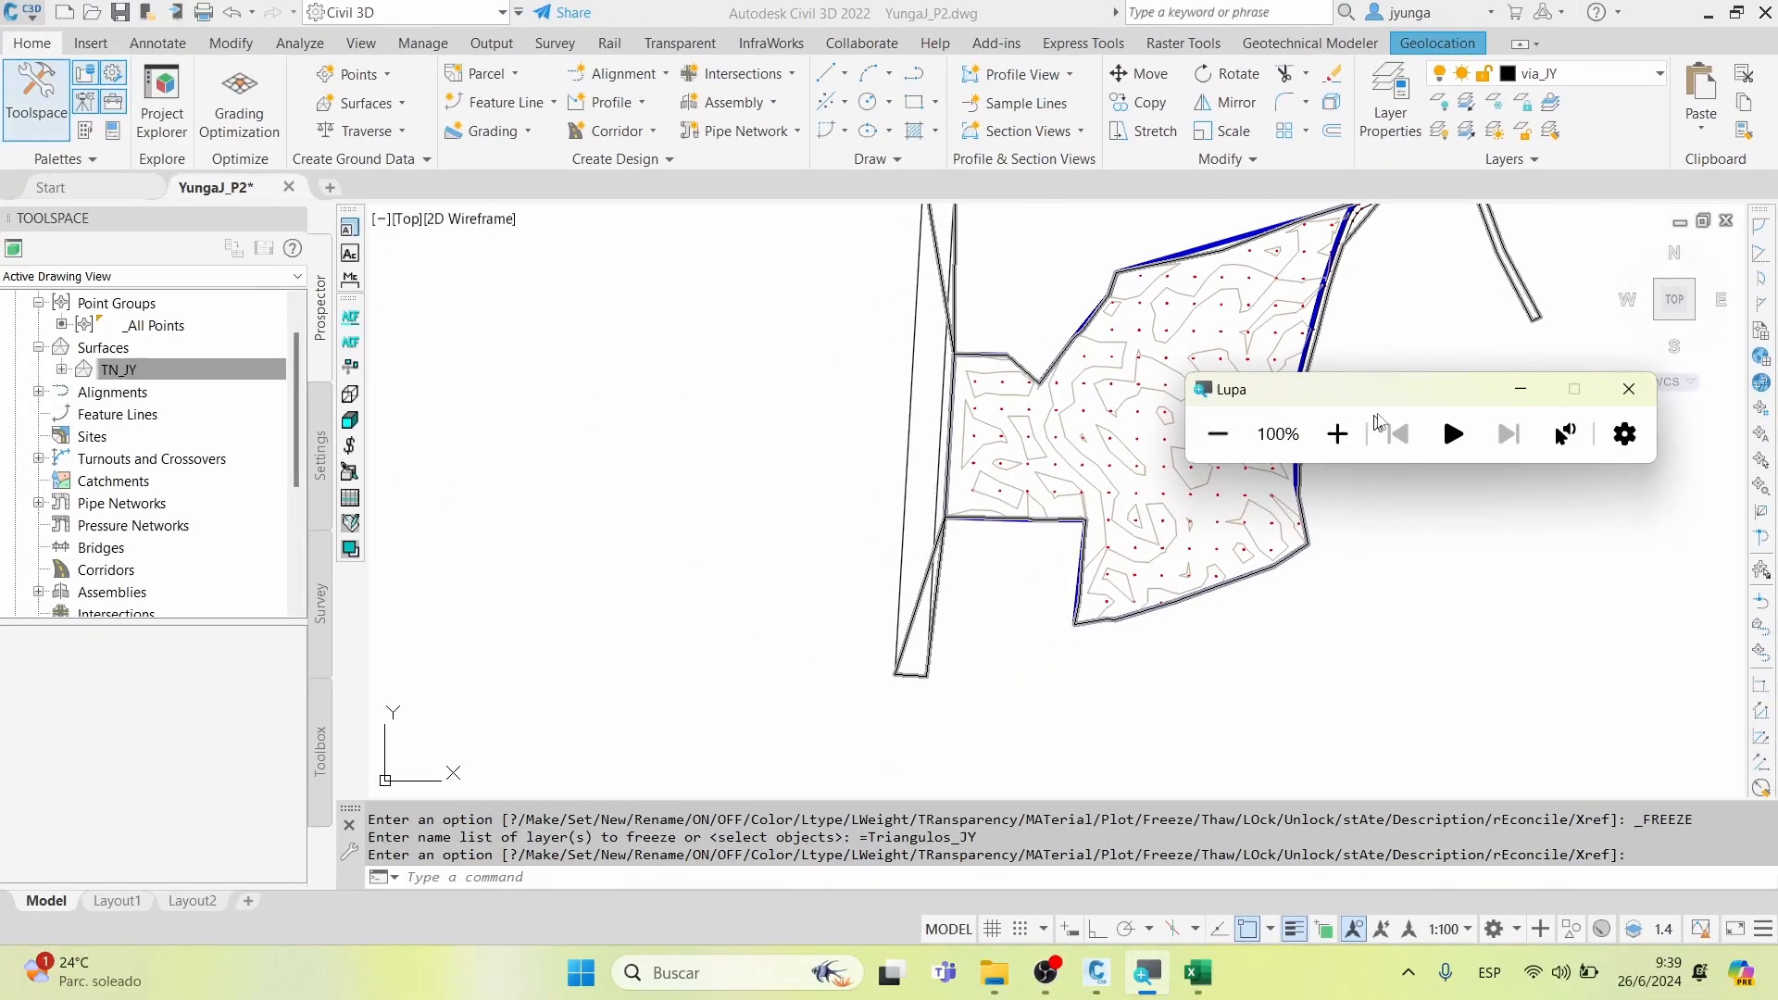
Freeze layer Borde_JY and inspect the contours inside the blue boundary
middle_click_drag(1412, 367, 1124, 450)
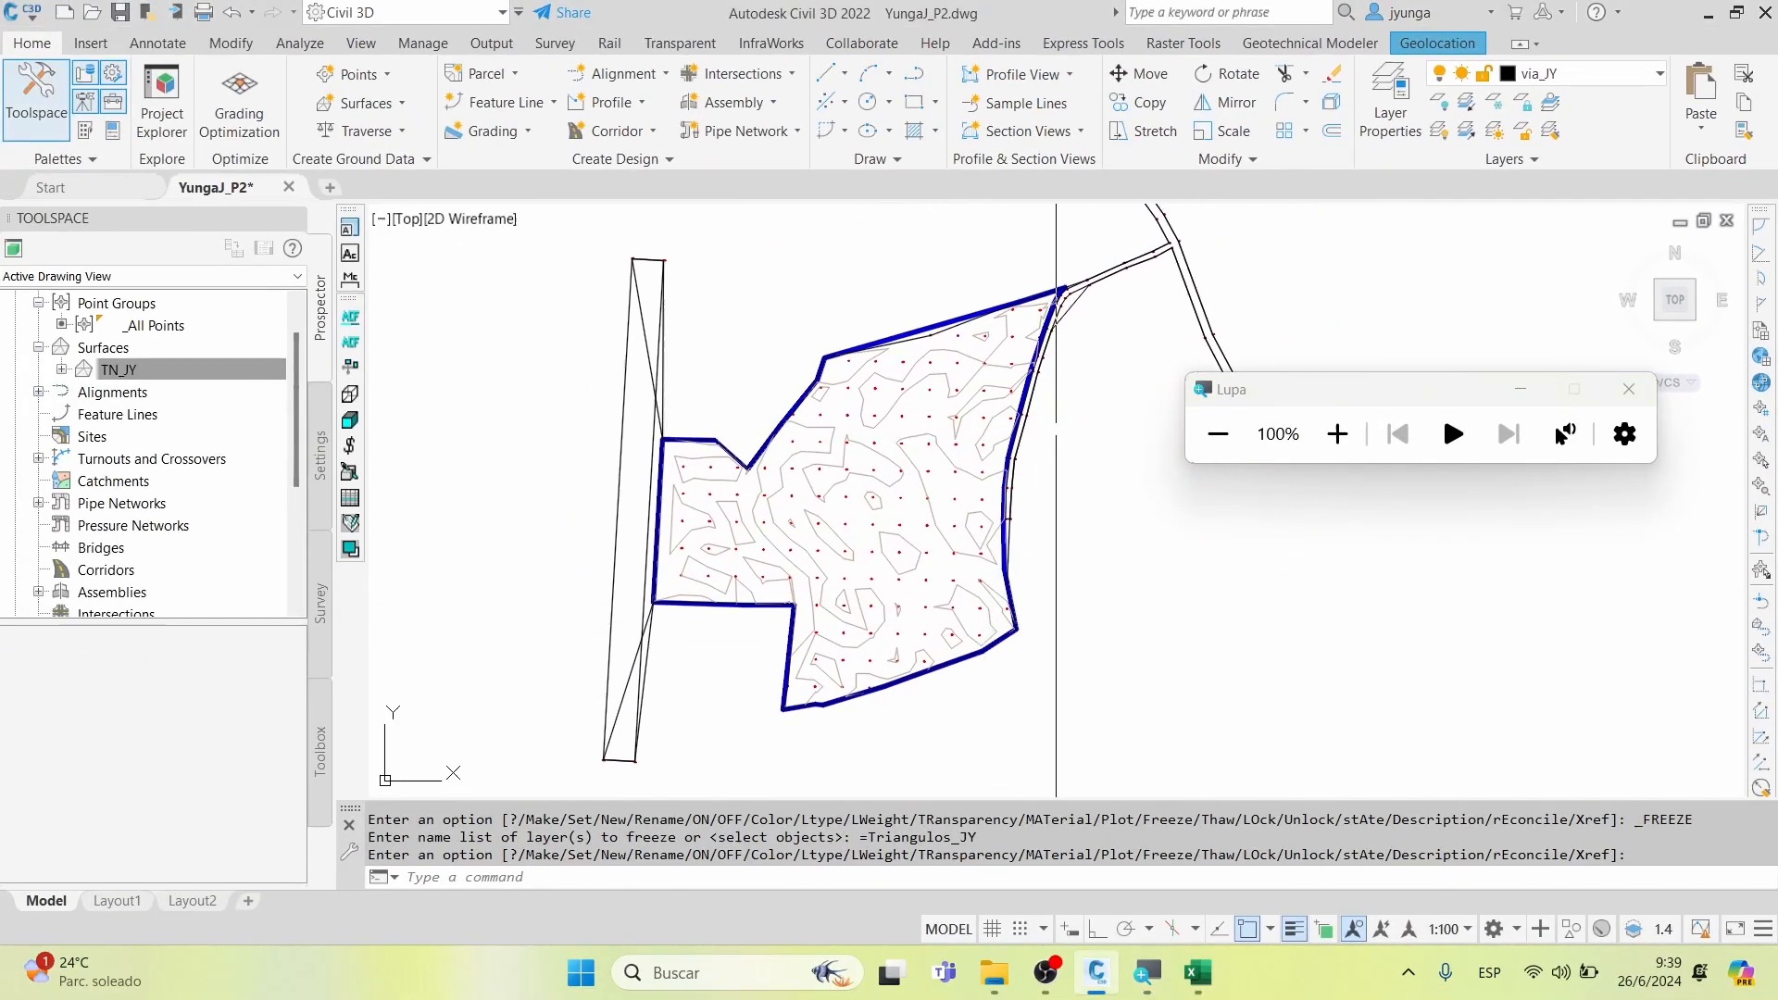
left_click(1542, 74)
left_click(1465, 128)
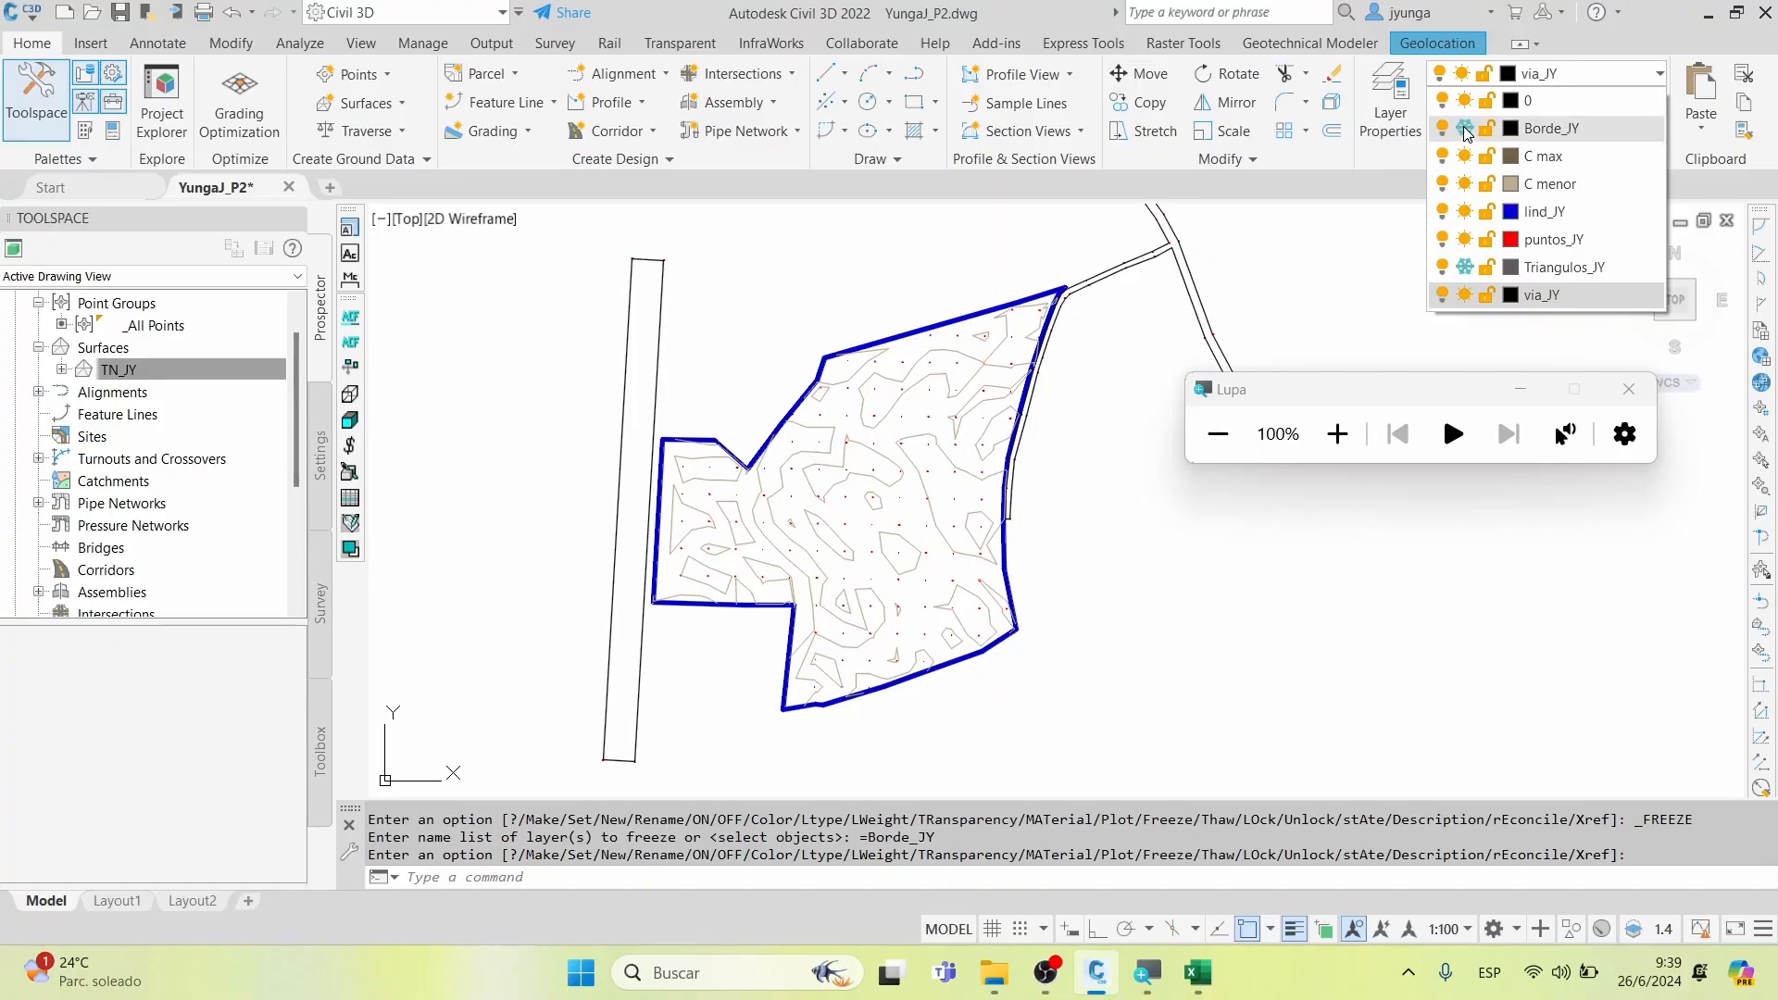
left_click(1126, 543)
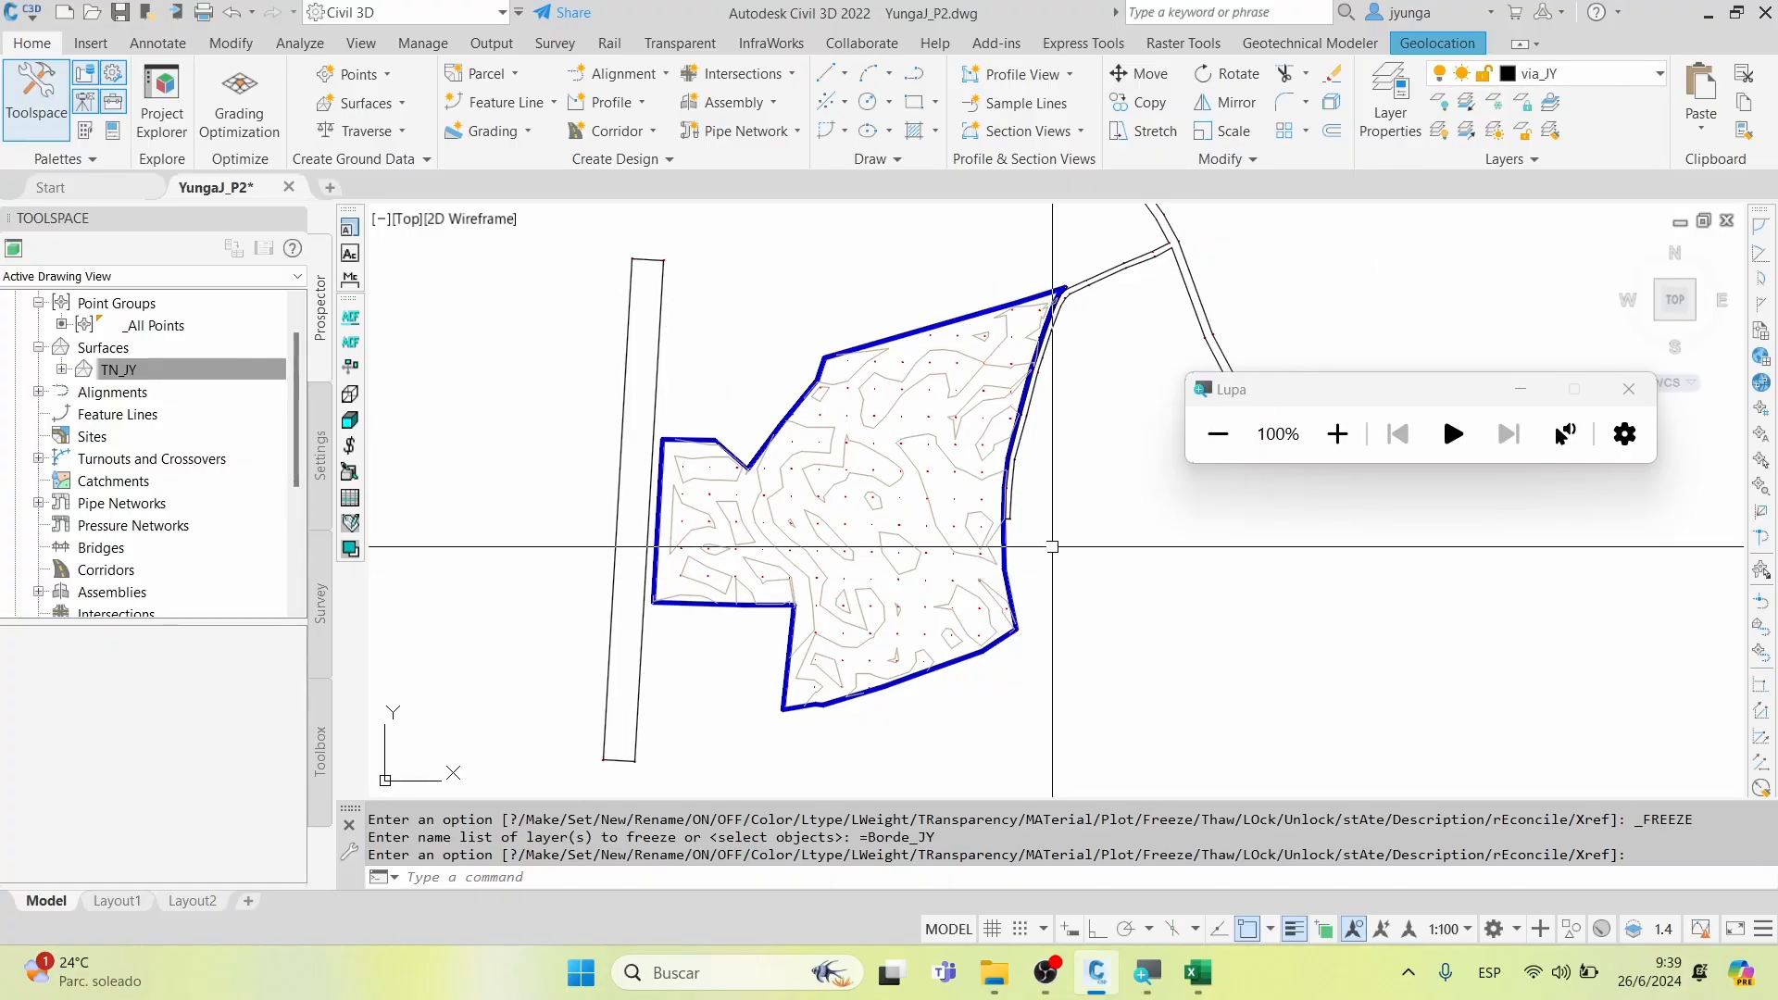
scroll(846, 536, "up", 1)
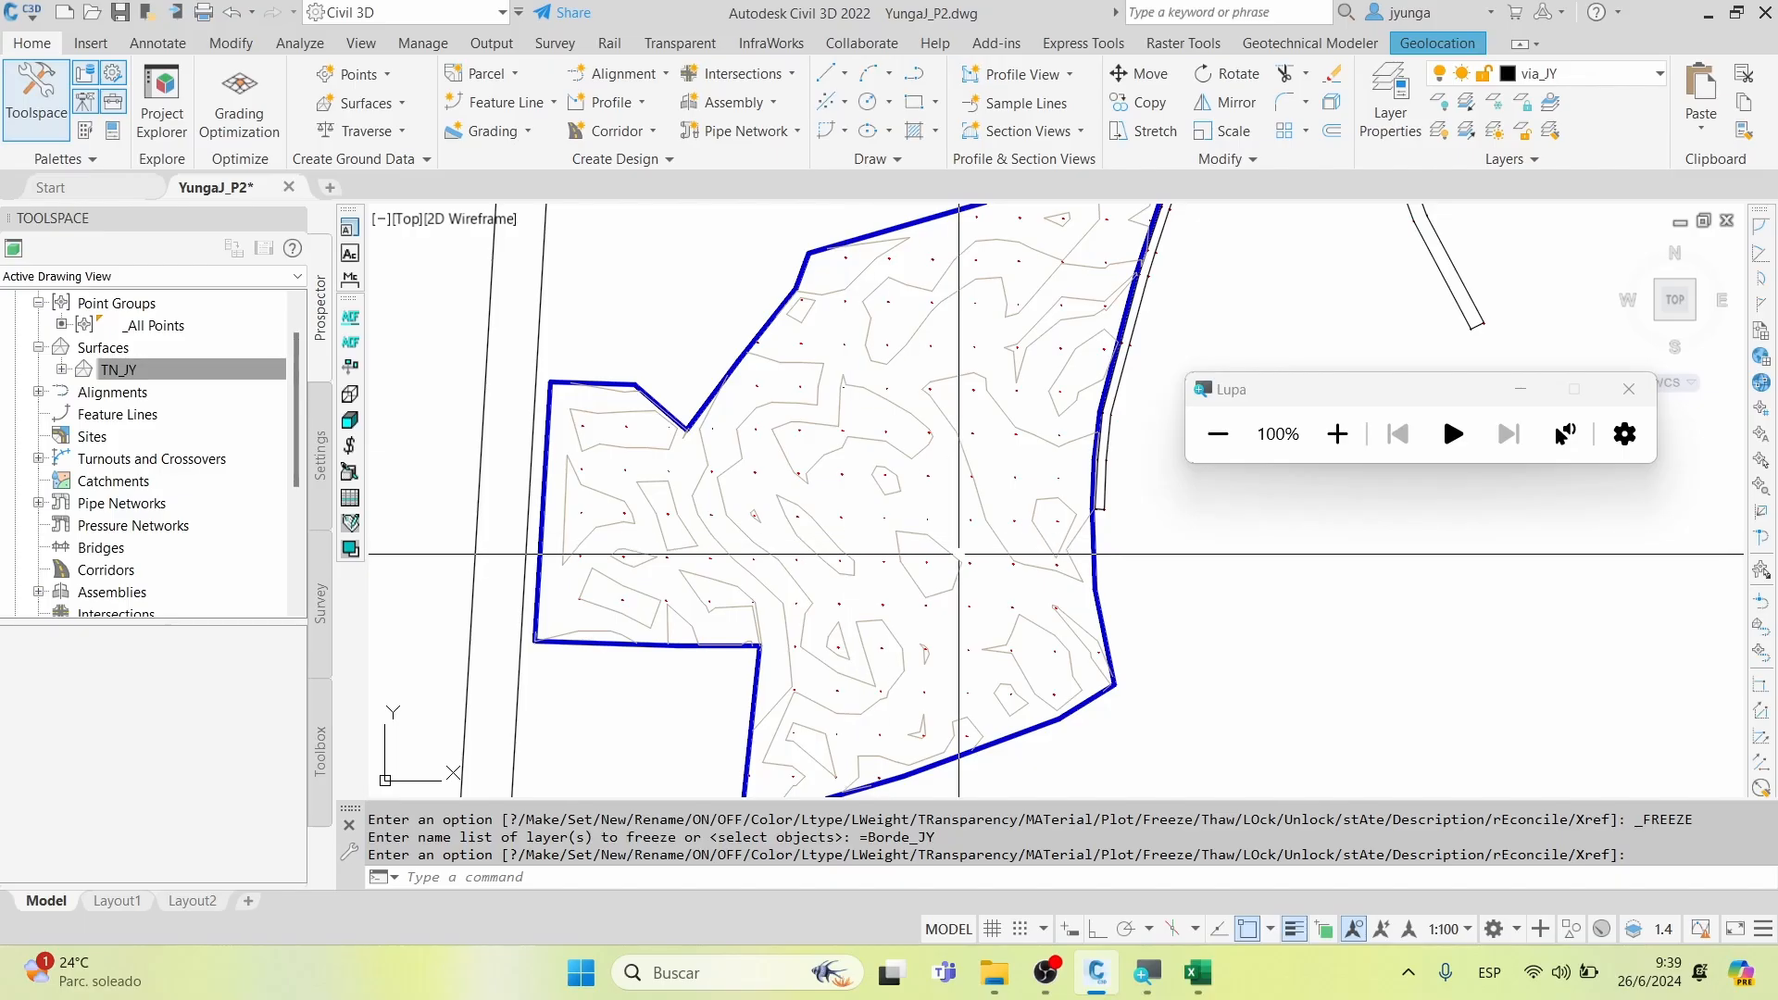
middle_click_drag(1006, 538, 1008, 592)
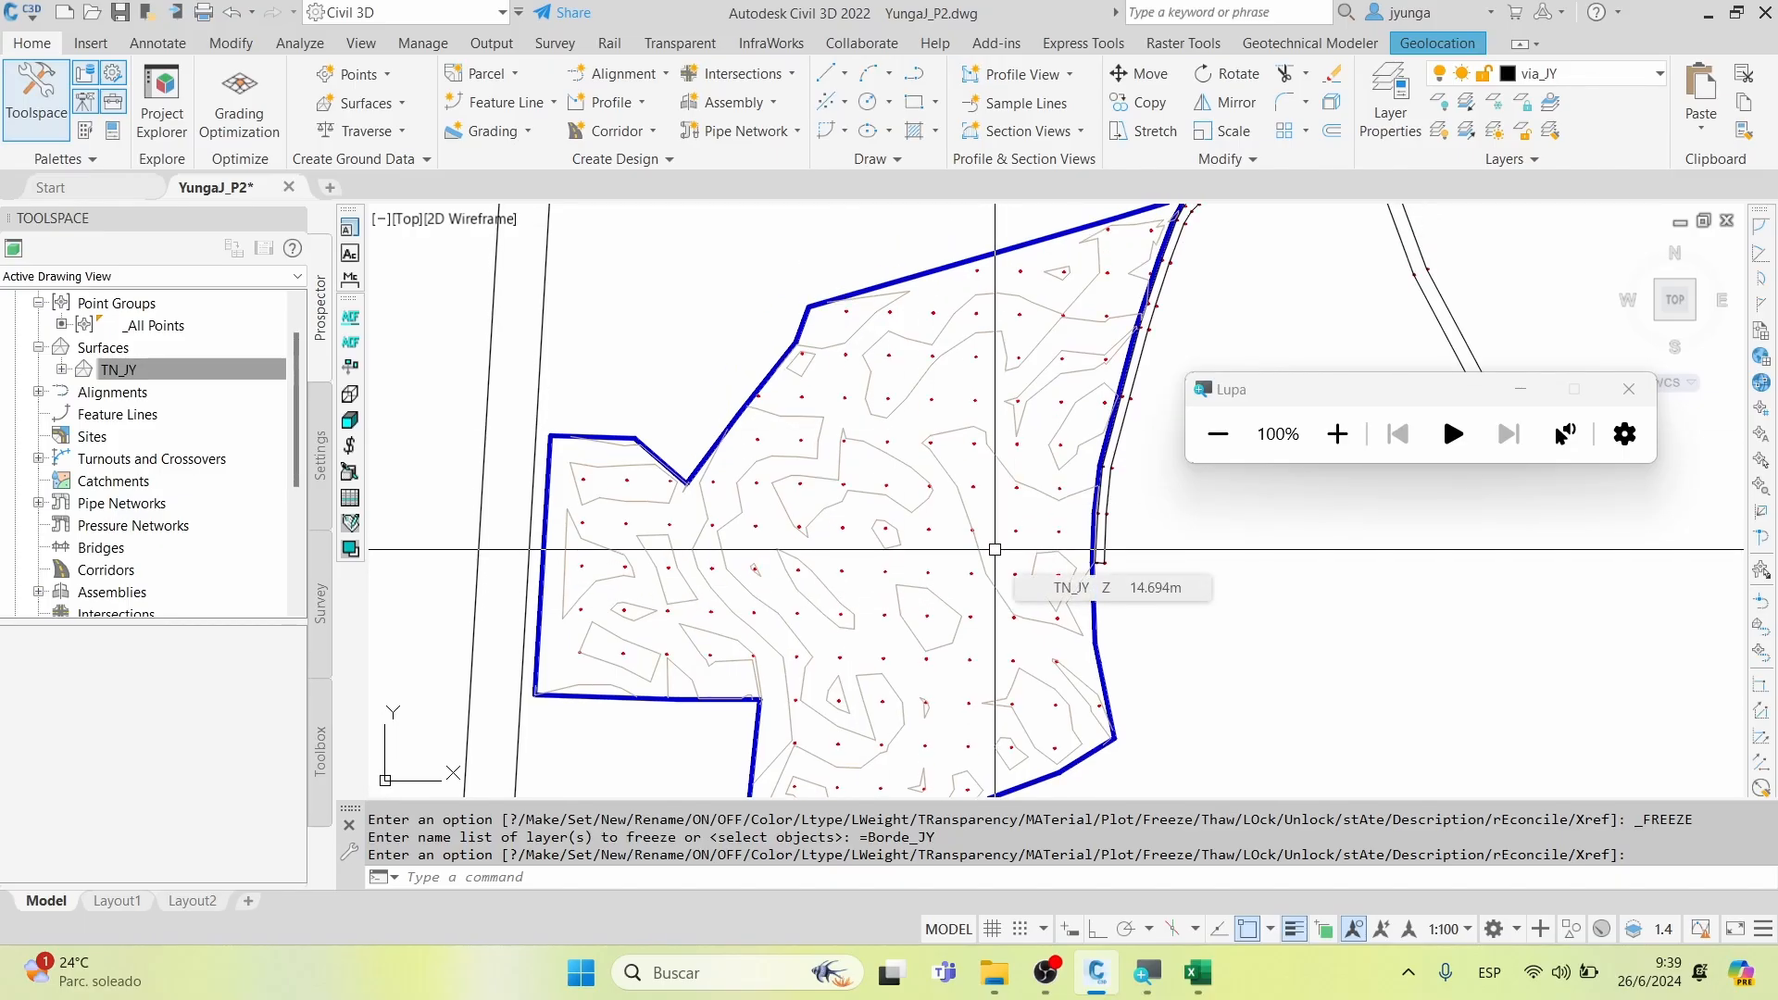
Check the minimum, maximum and mean elevations in the general statistics of surface TN_JY, and close its properties
right_click(139, 371)
left_click(185, 384)
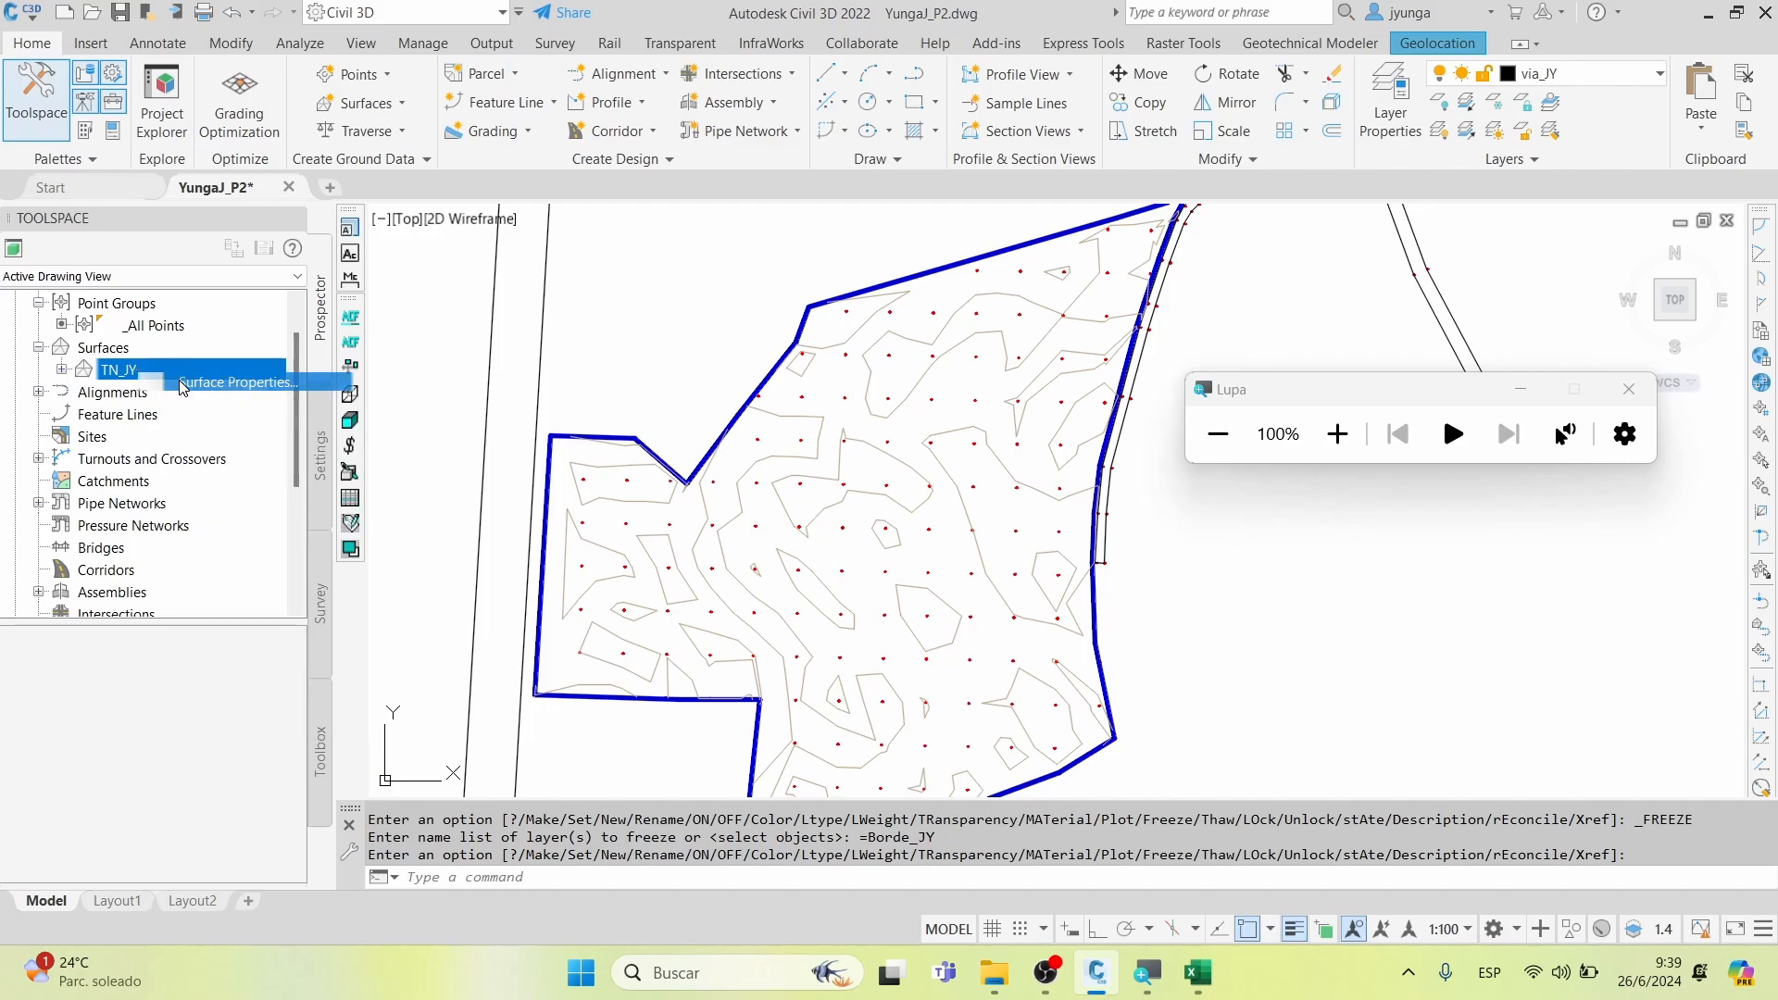
left_click(351, 136)
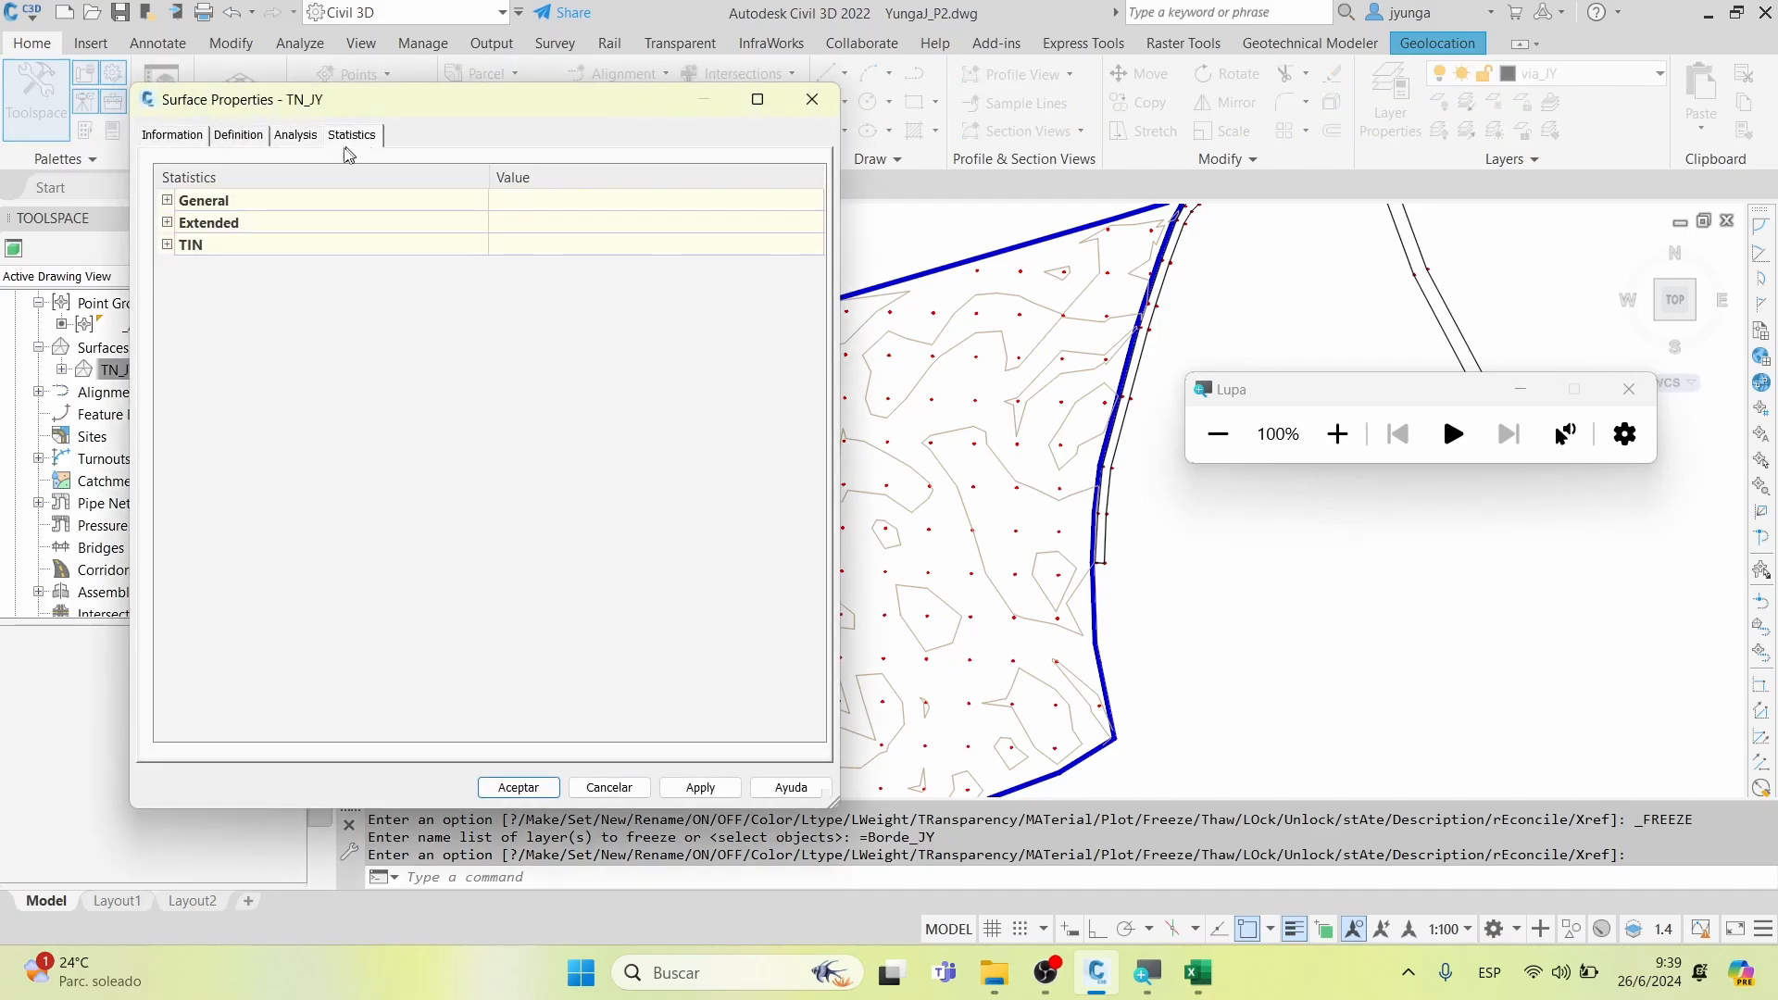
double_click(188, 202)
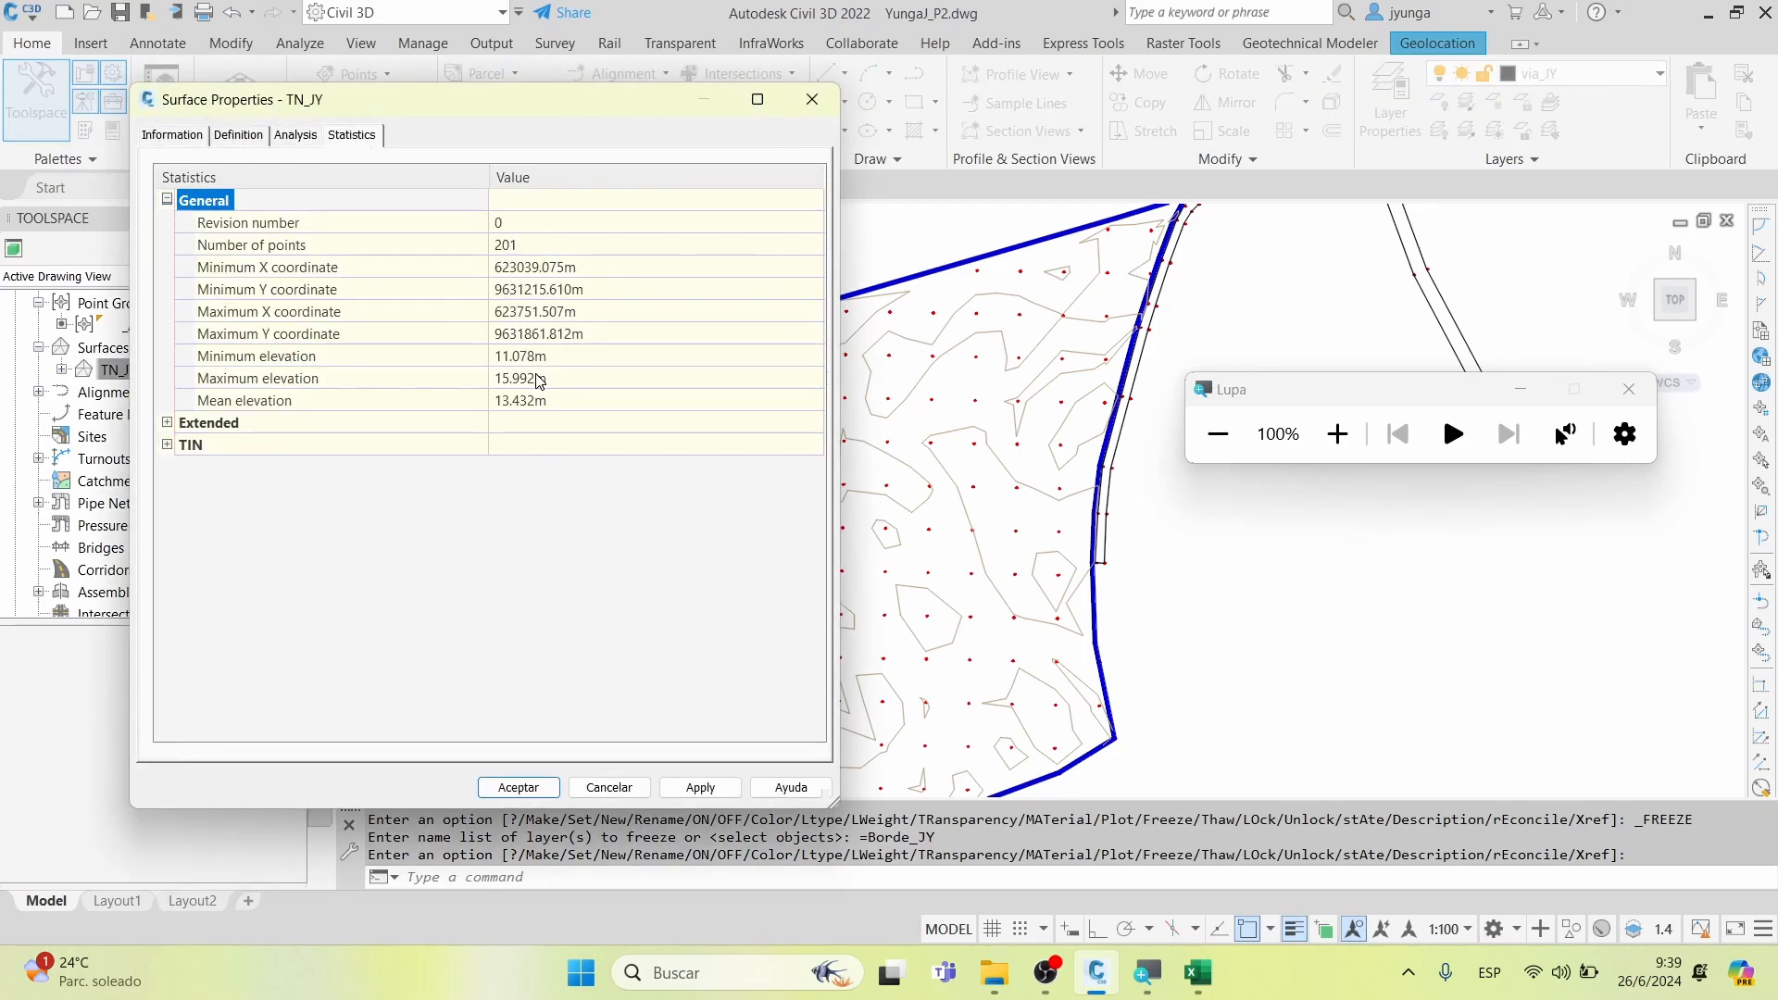
left_click(531, 400)
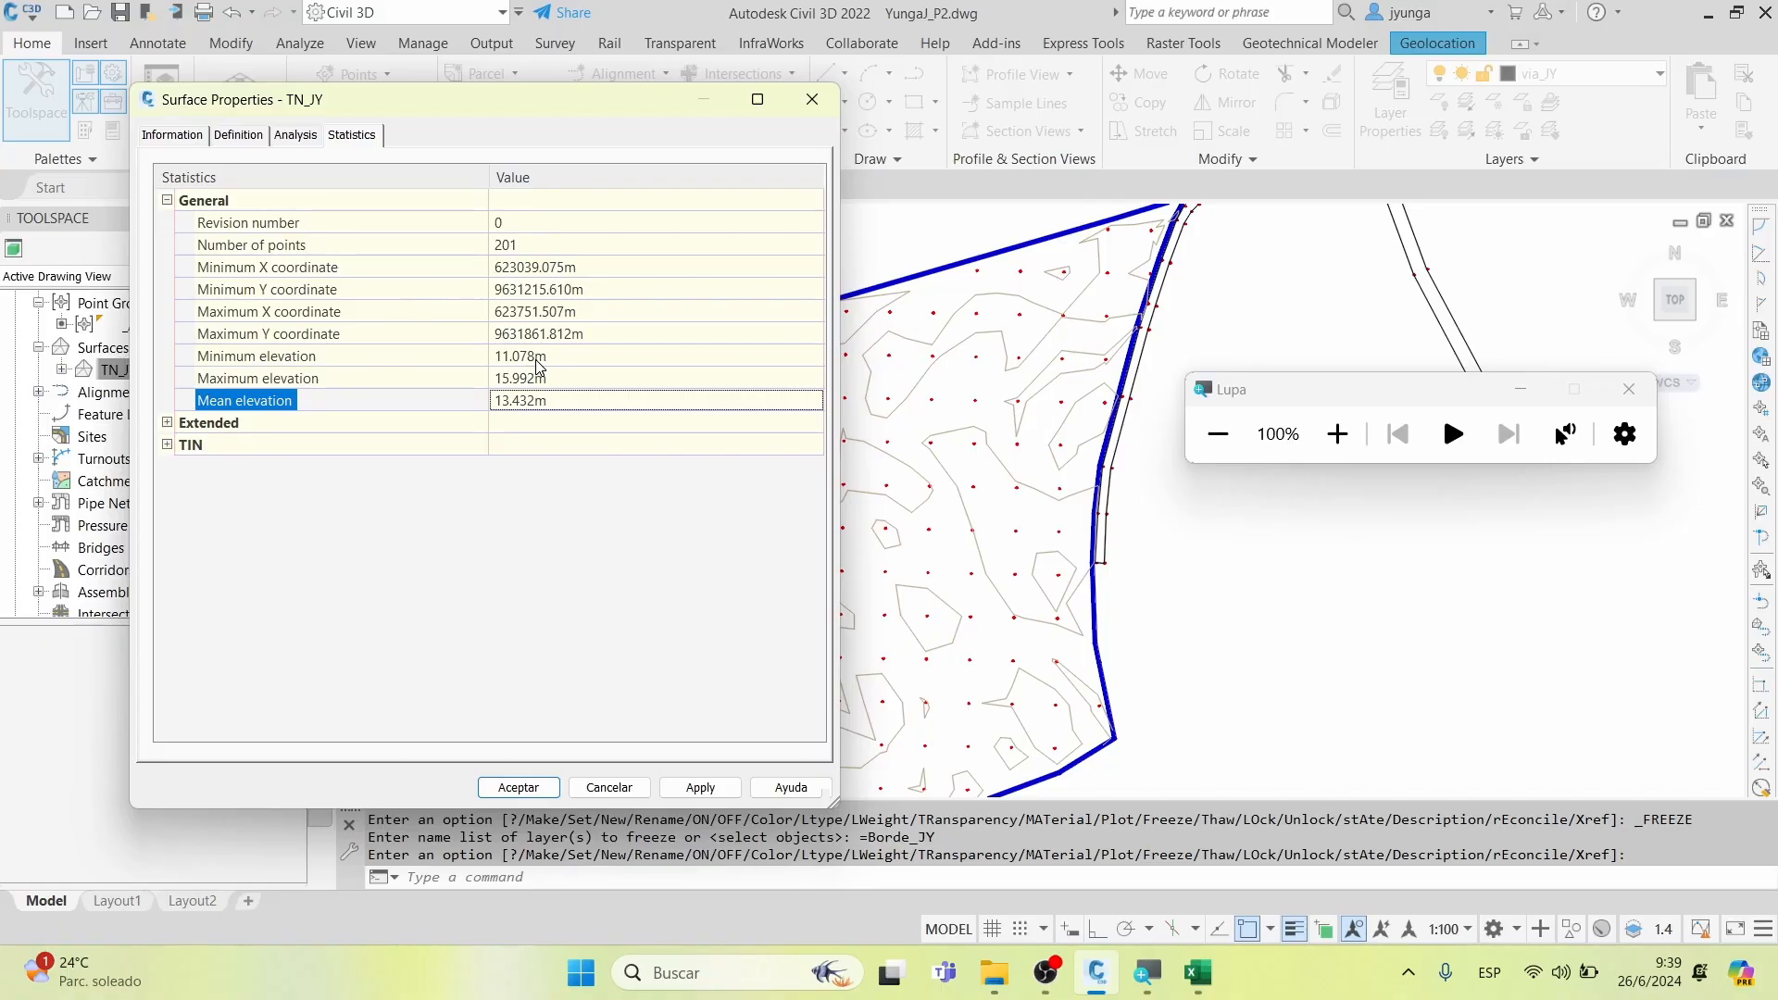
left_click(537, 362)
left_click(539, 380)
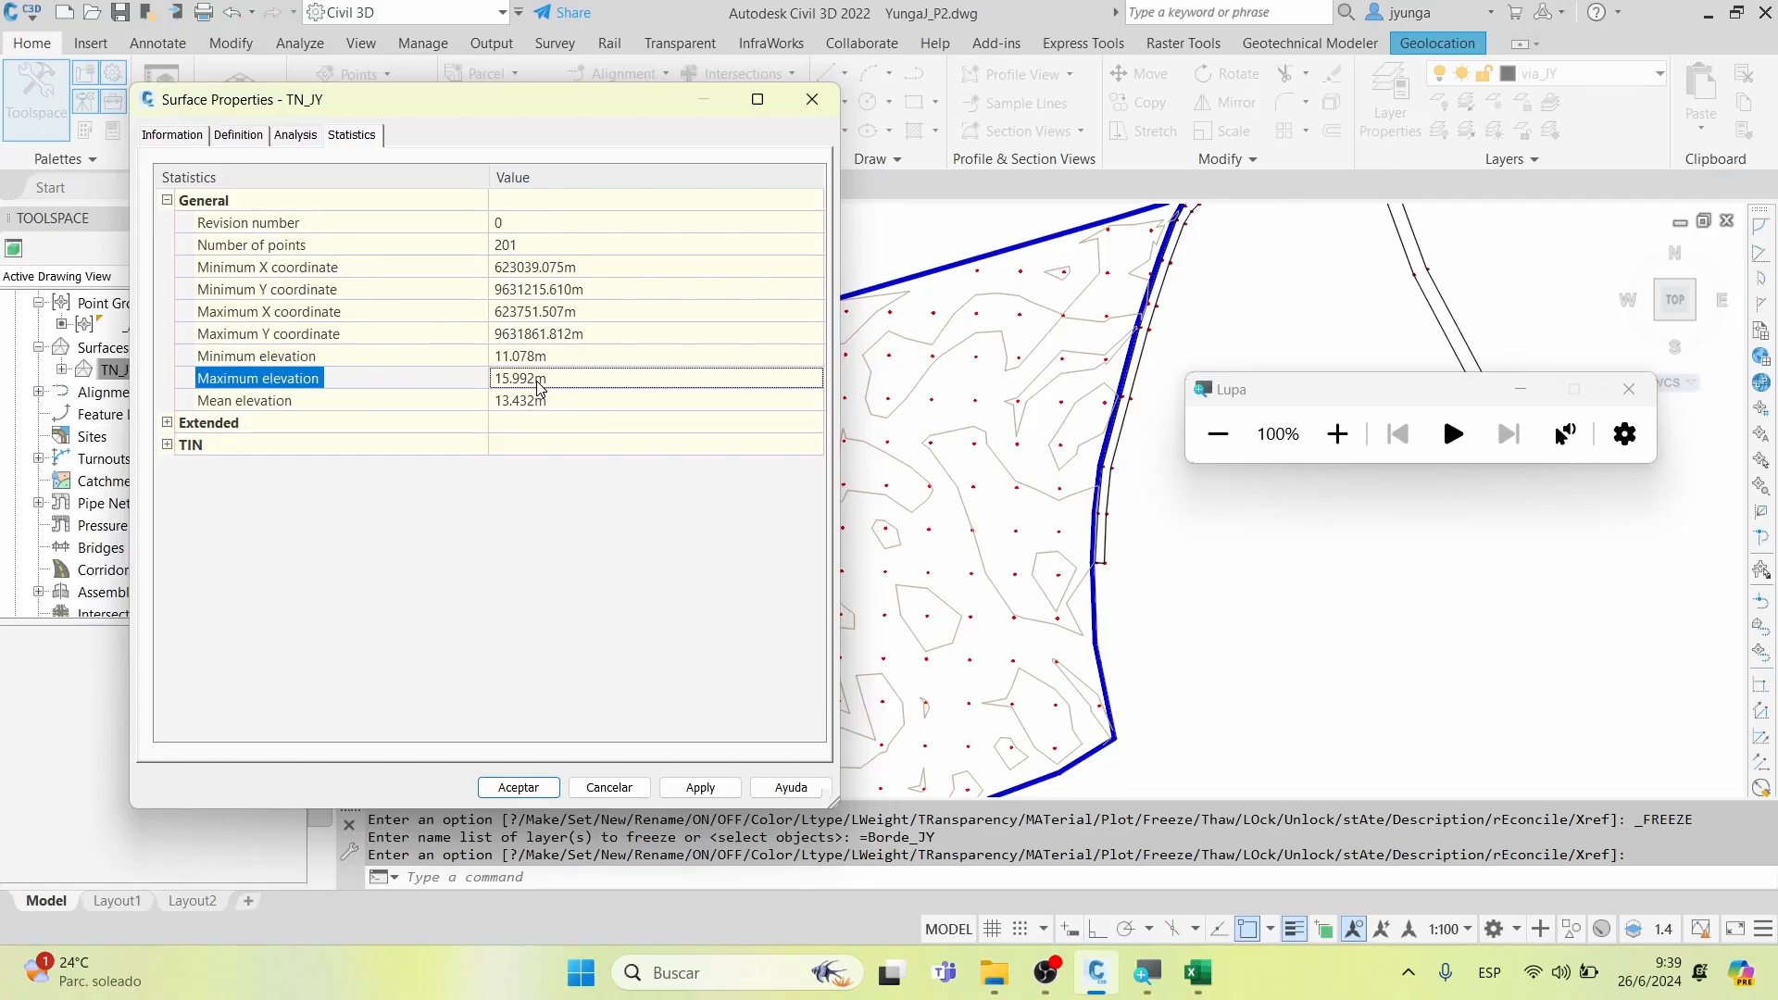
left_click(546, 363)
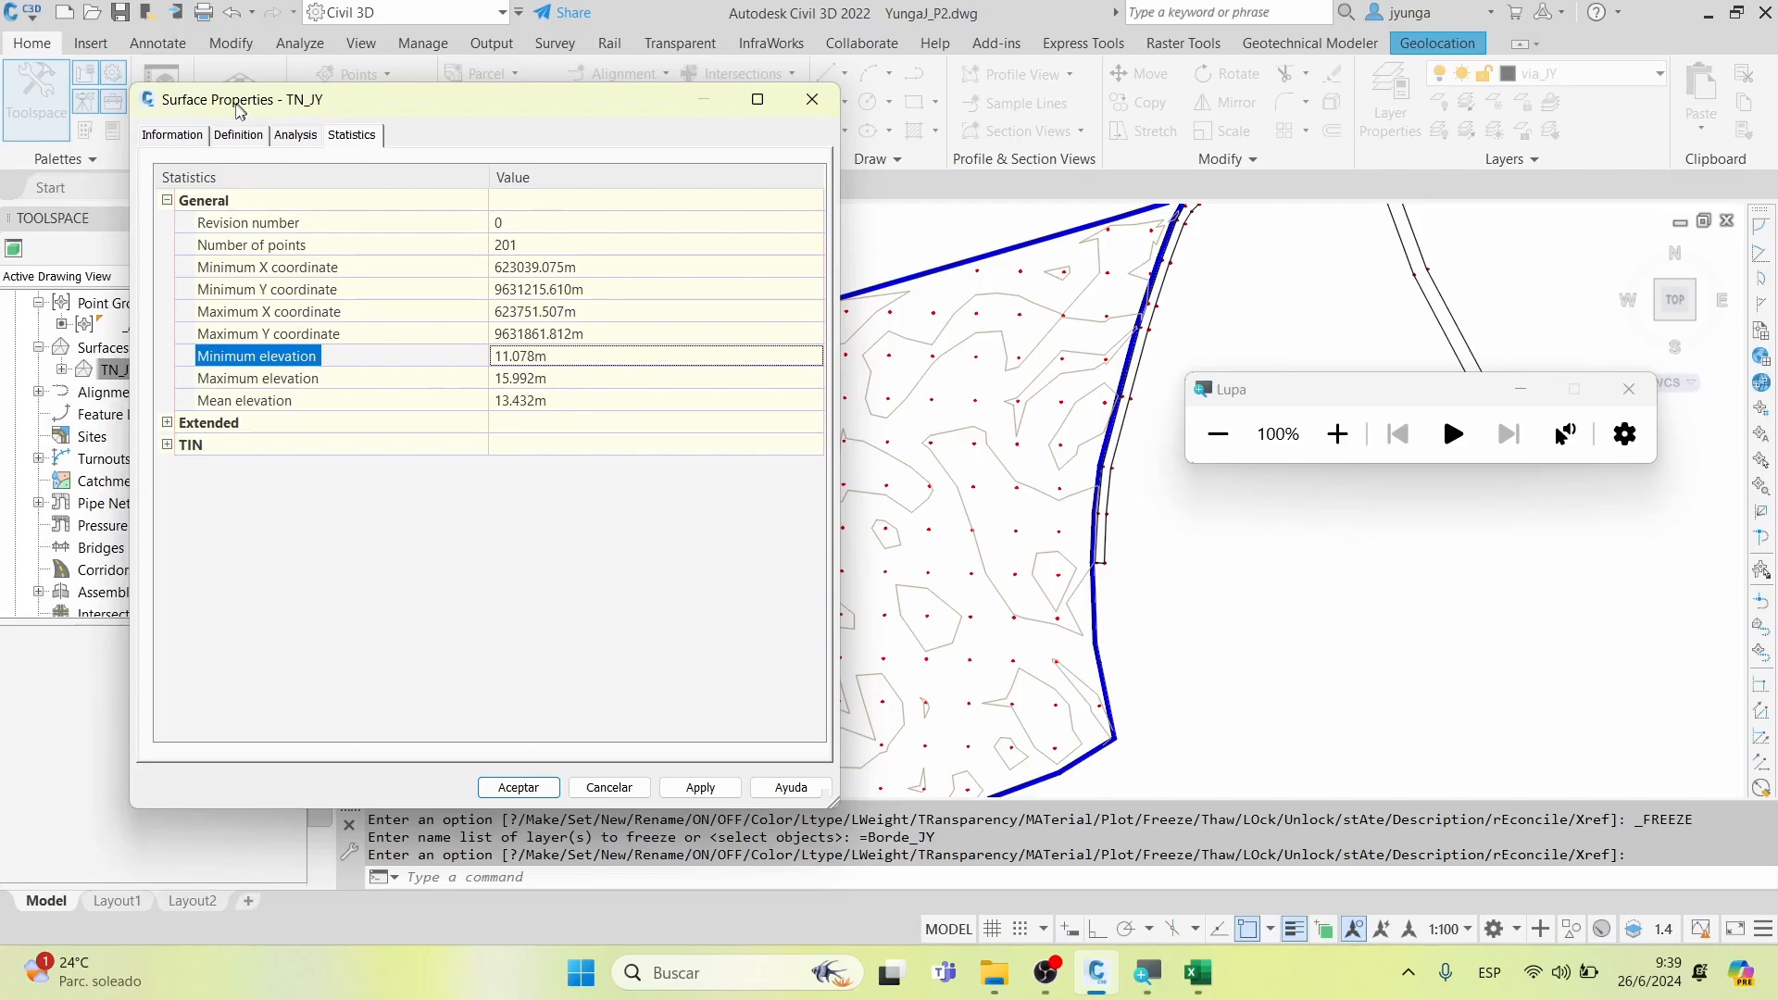
left_click(812, 99)
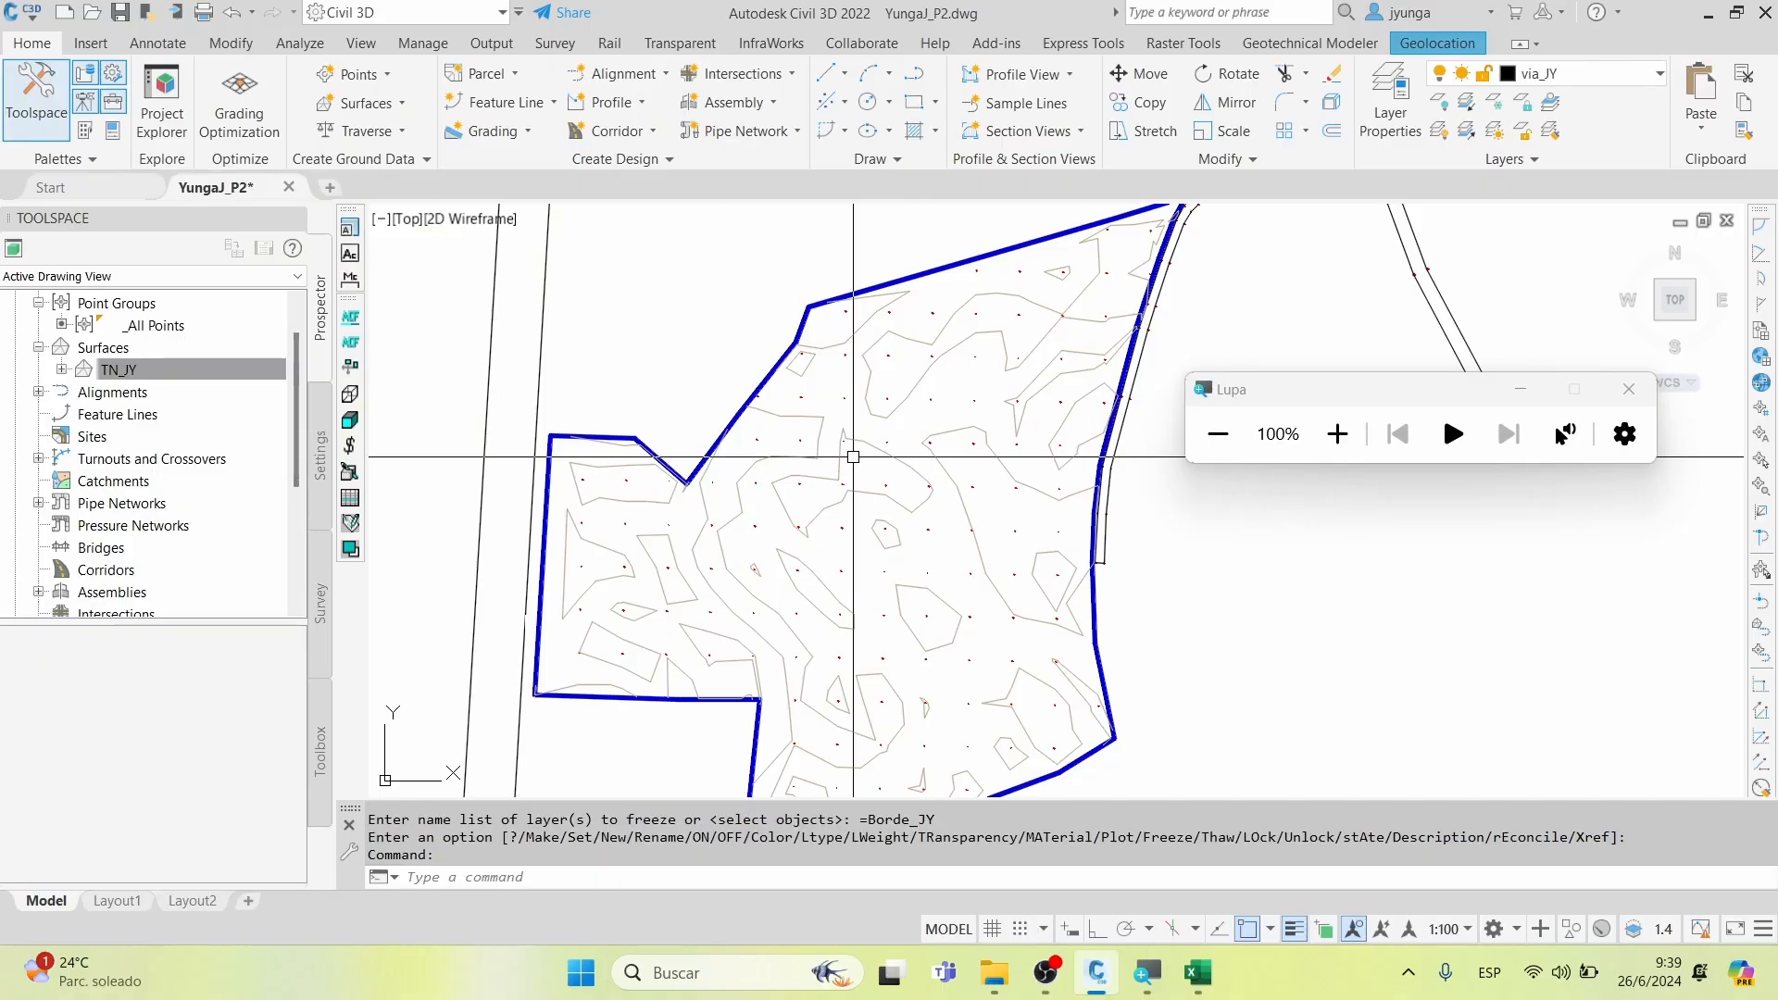
Set the minor contour interval in the surface style of TN_JY to 0.2 m
mouse_move(995, 561)
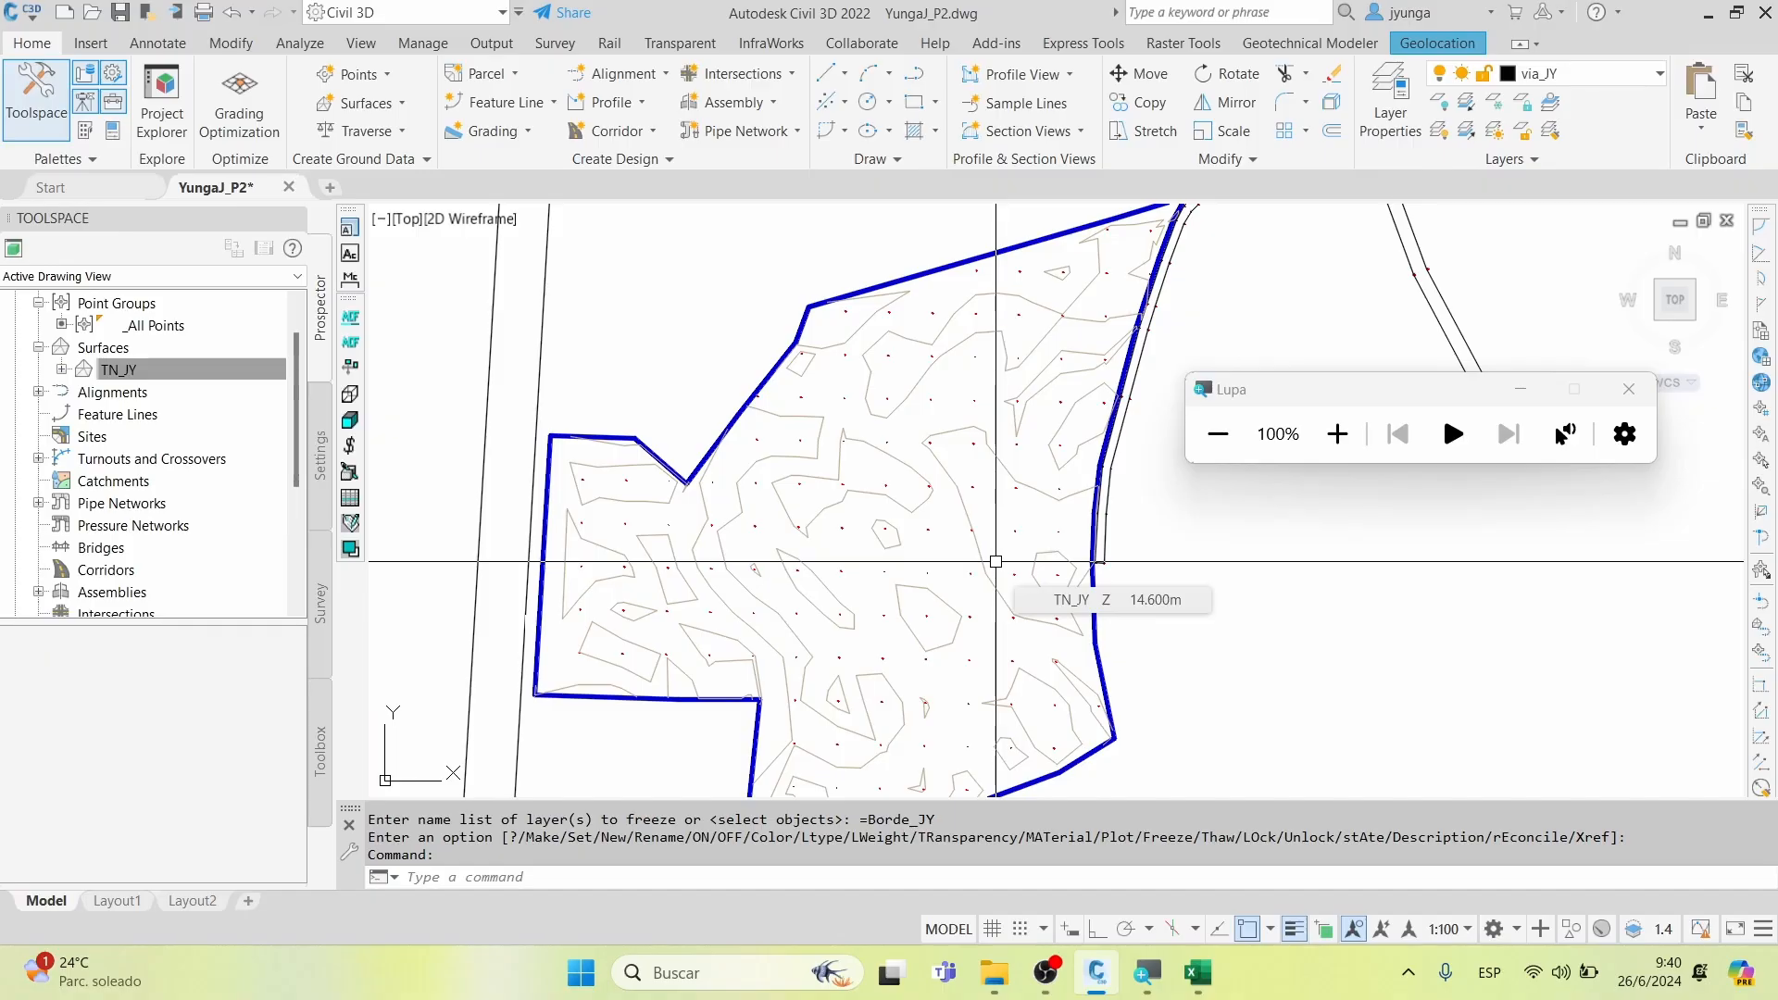
left_click(134, 371)
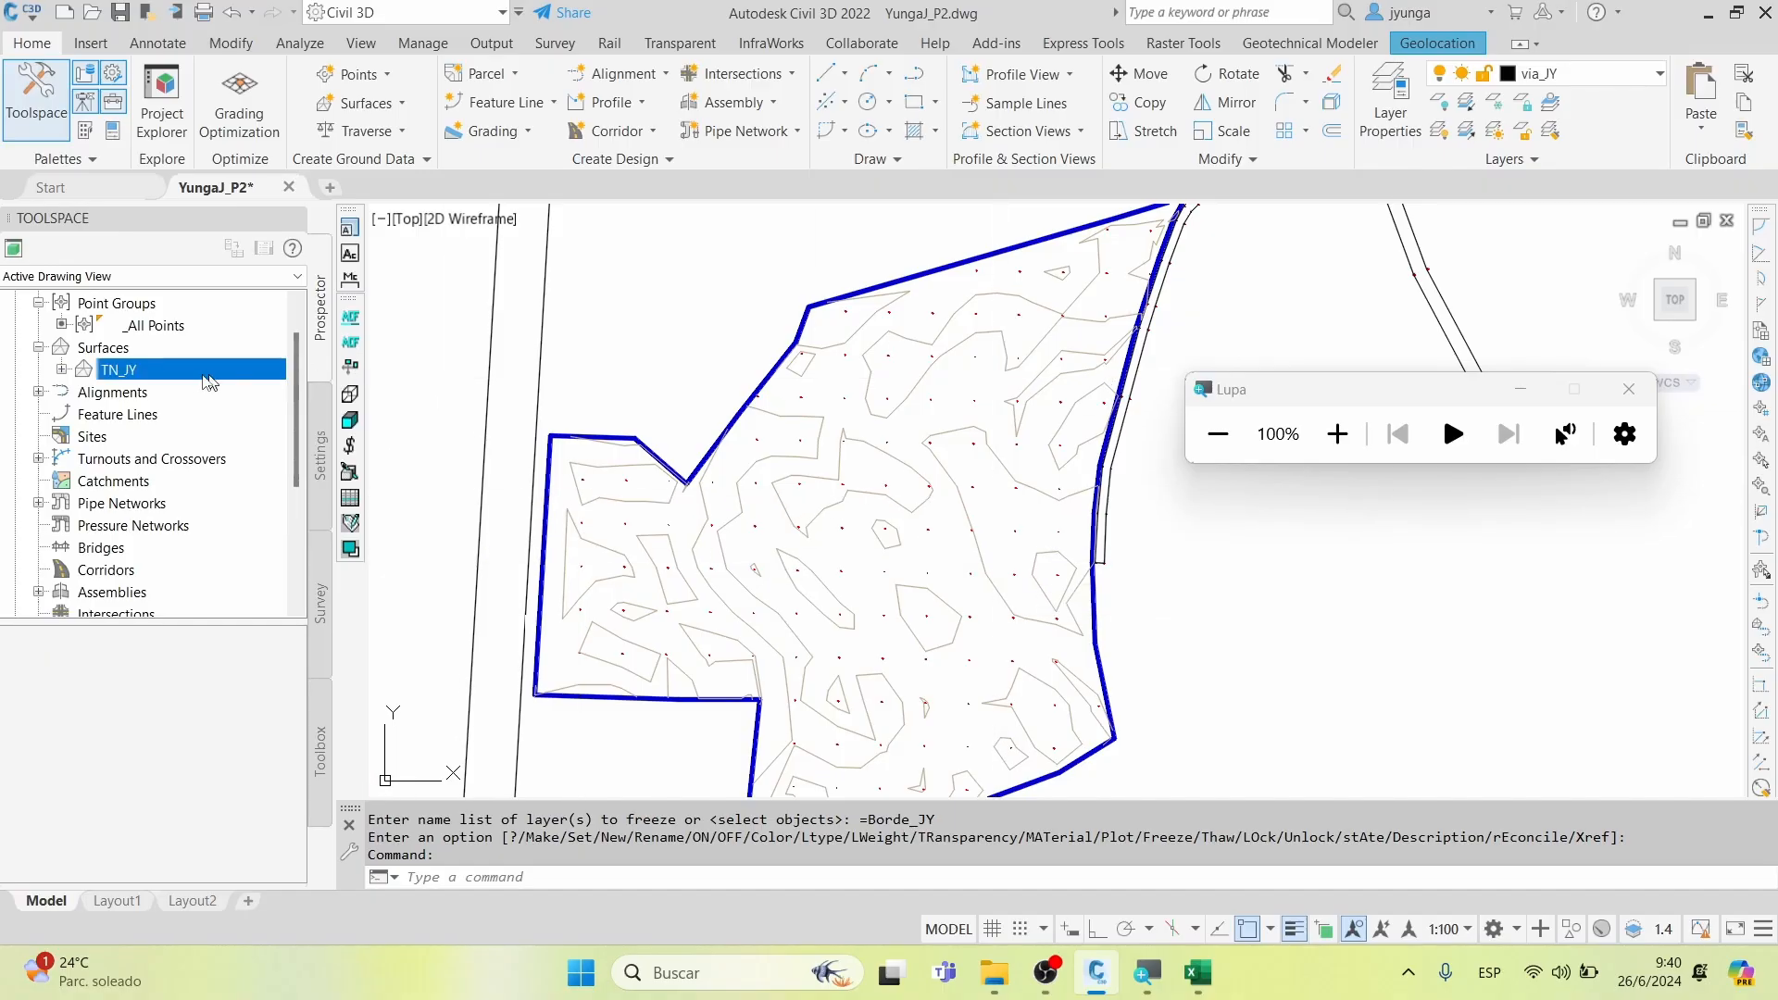
right_click(136, 373)
left_click(232, 401)
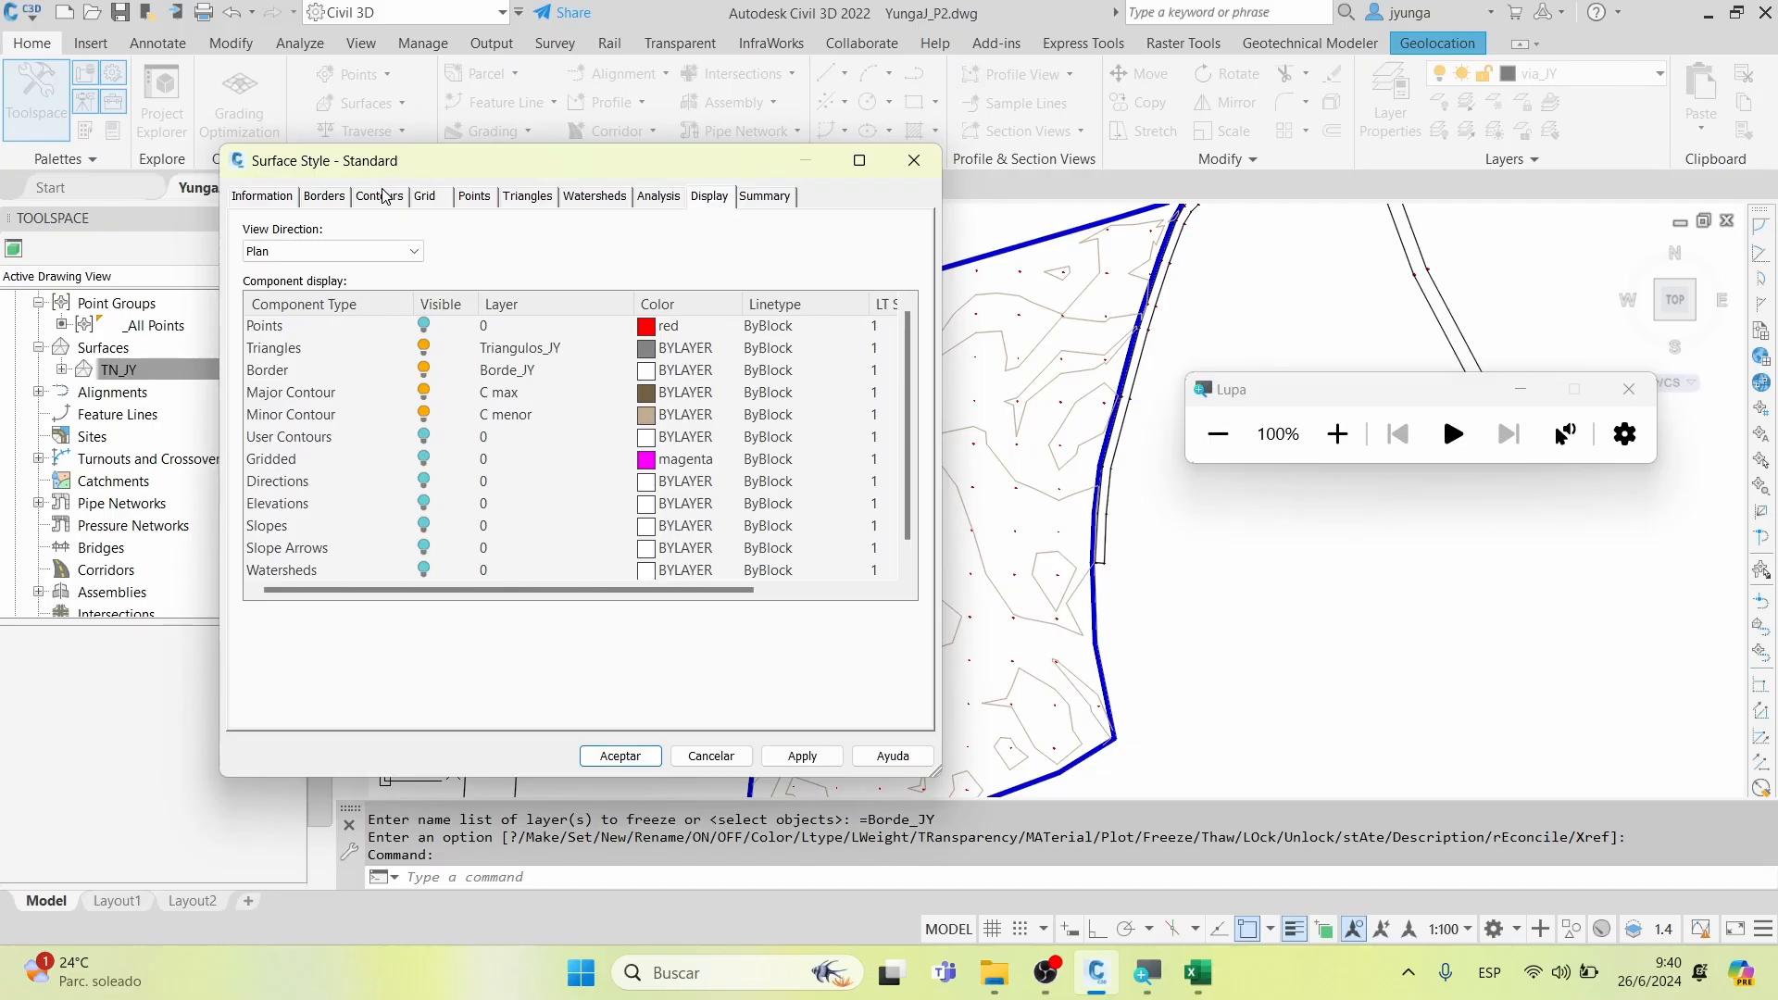
left_click(381, 200)
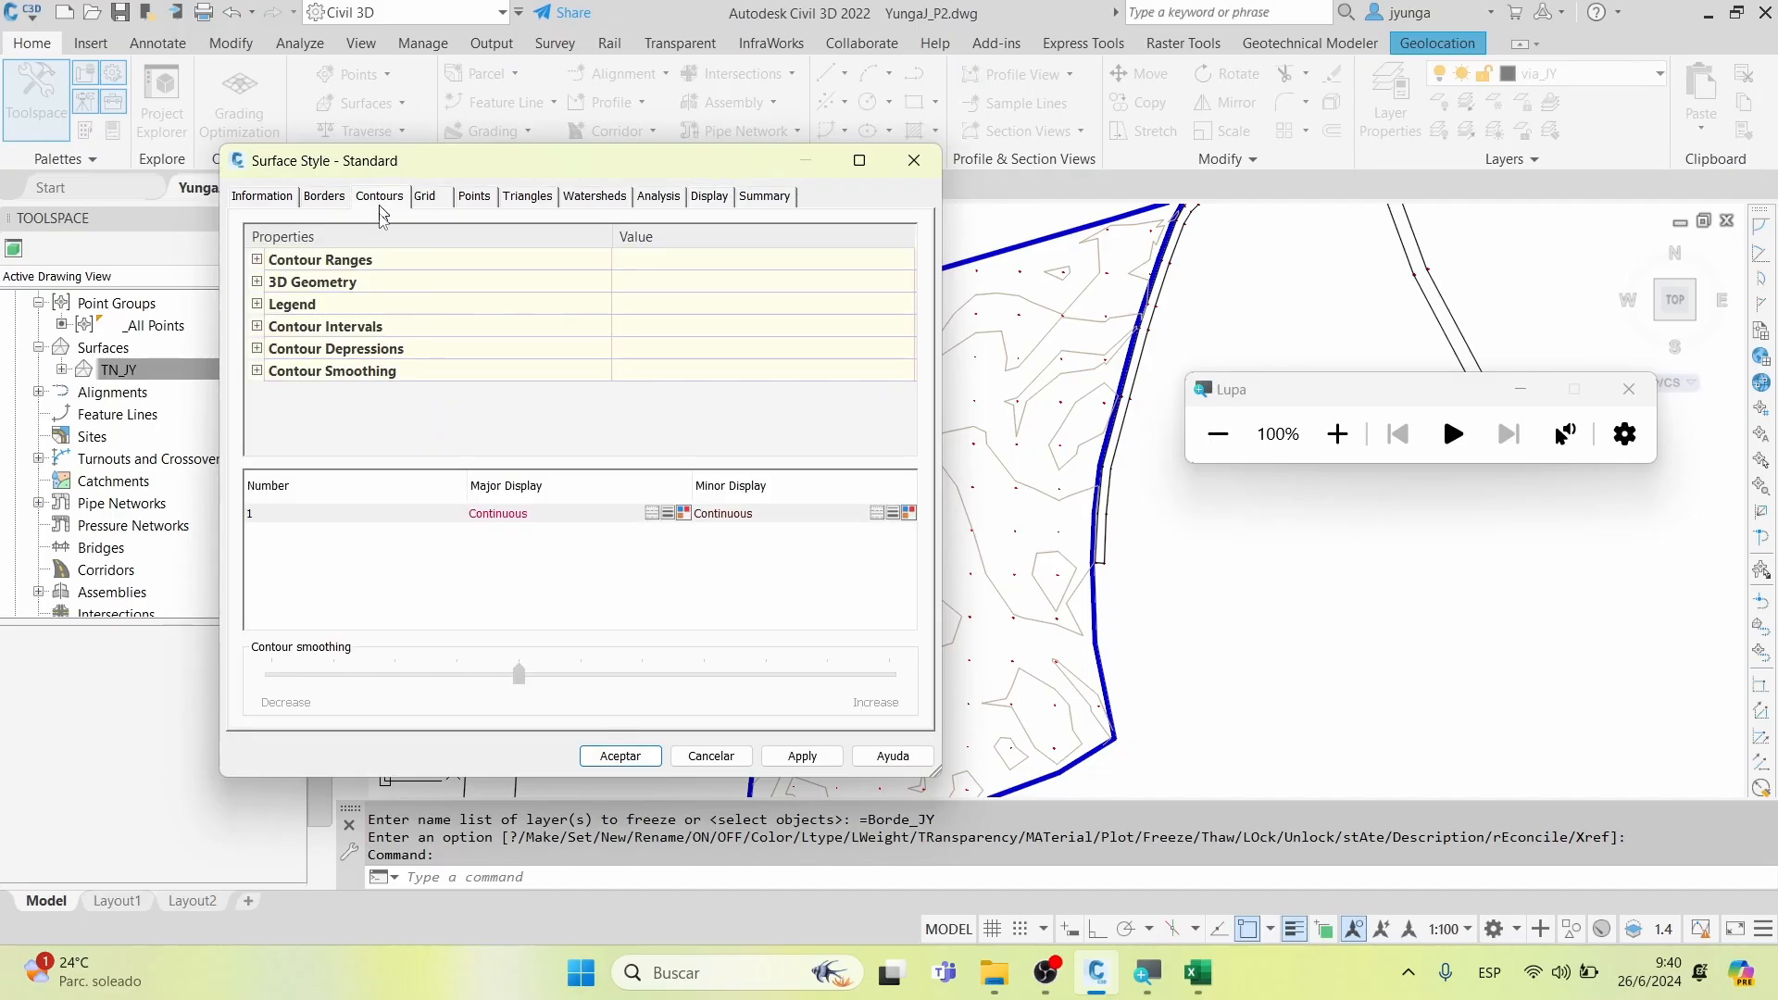
left_click(264, 329)
left_click(258, 327)
left_click(634, 369)
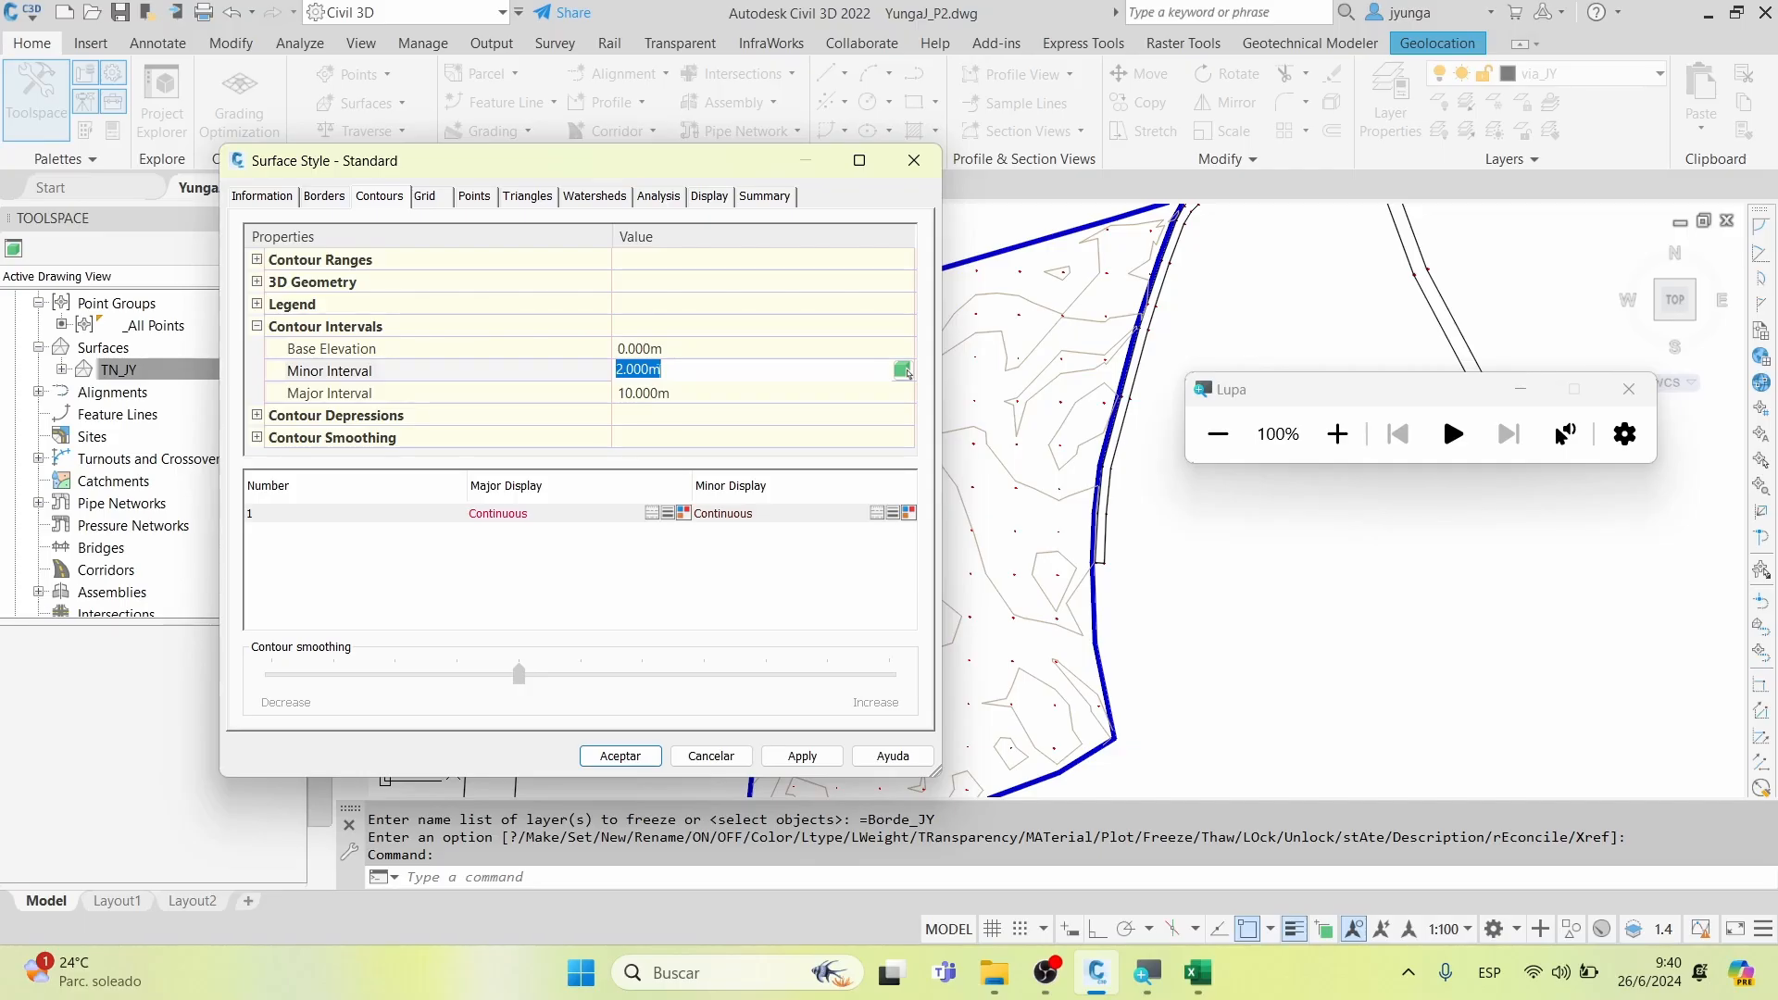
key("BackSpace")
key("Tab")
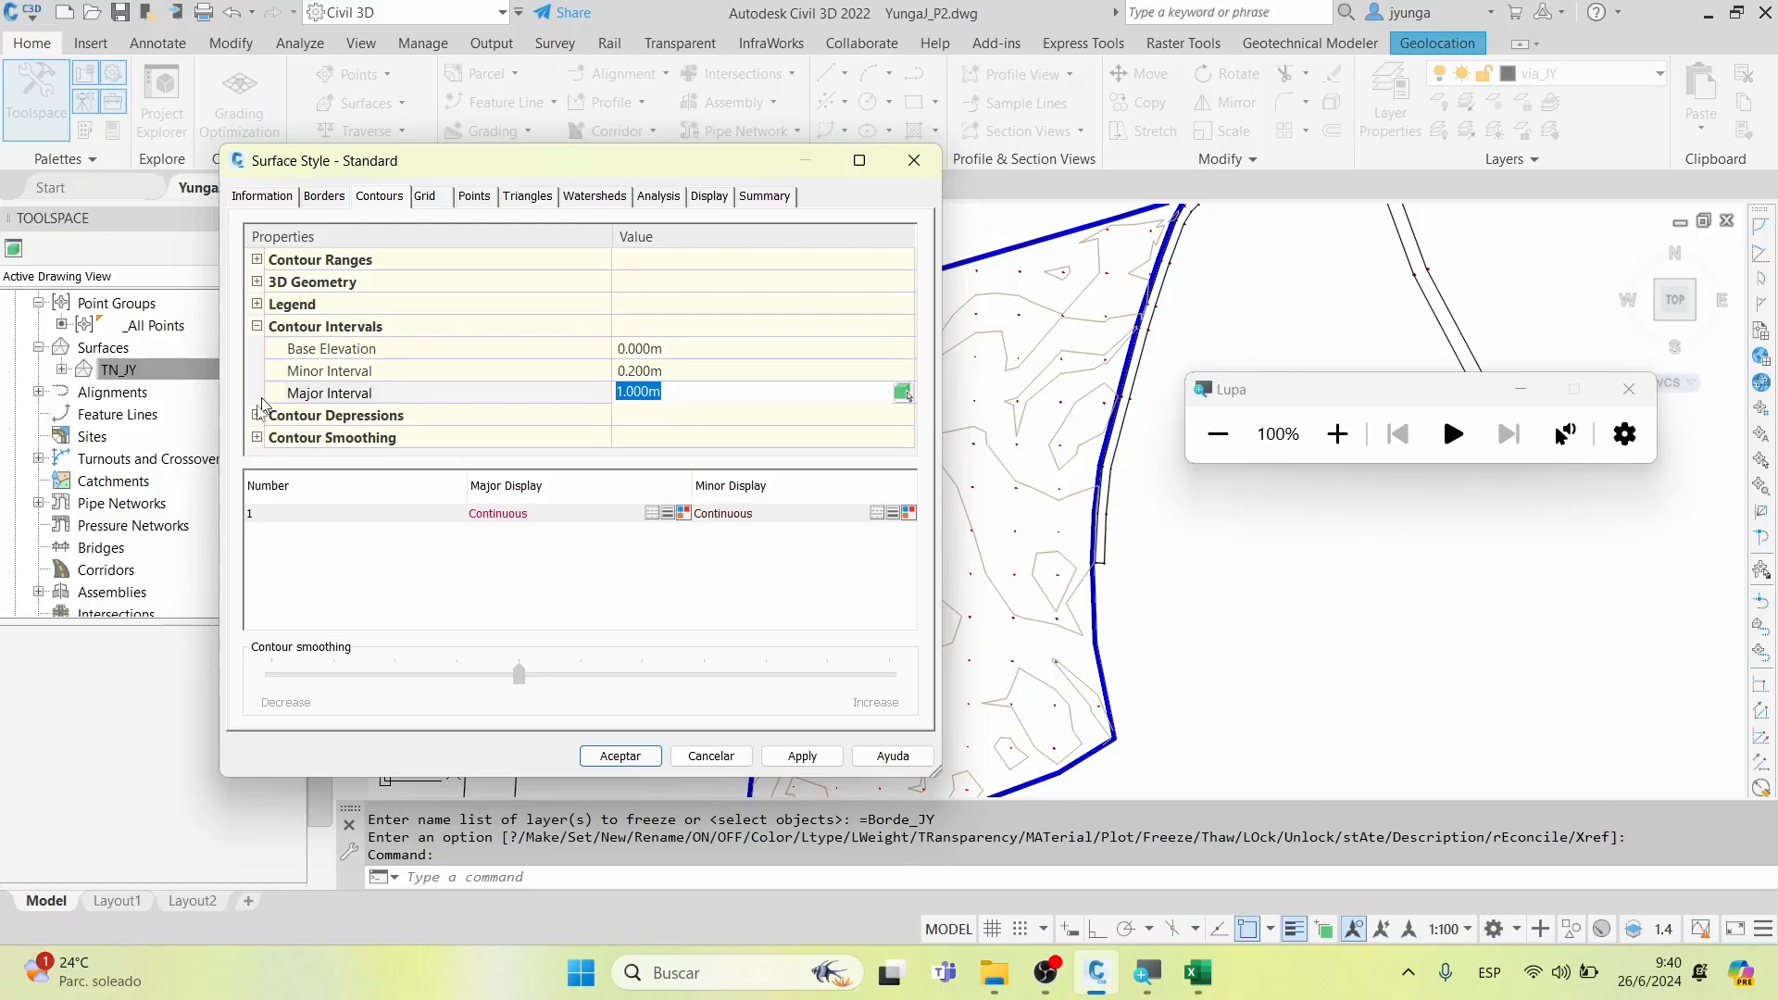
Enable contour smoothing in the surface style, raise the smoothing level to about 70% of its range, and apply the style
left_click(257, 437)
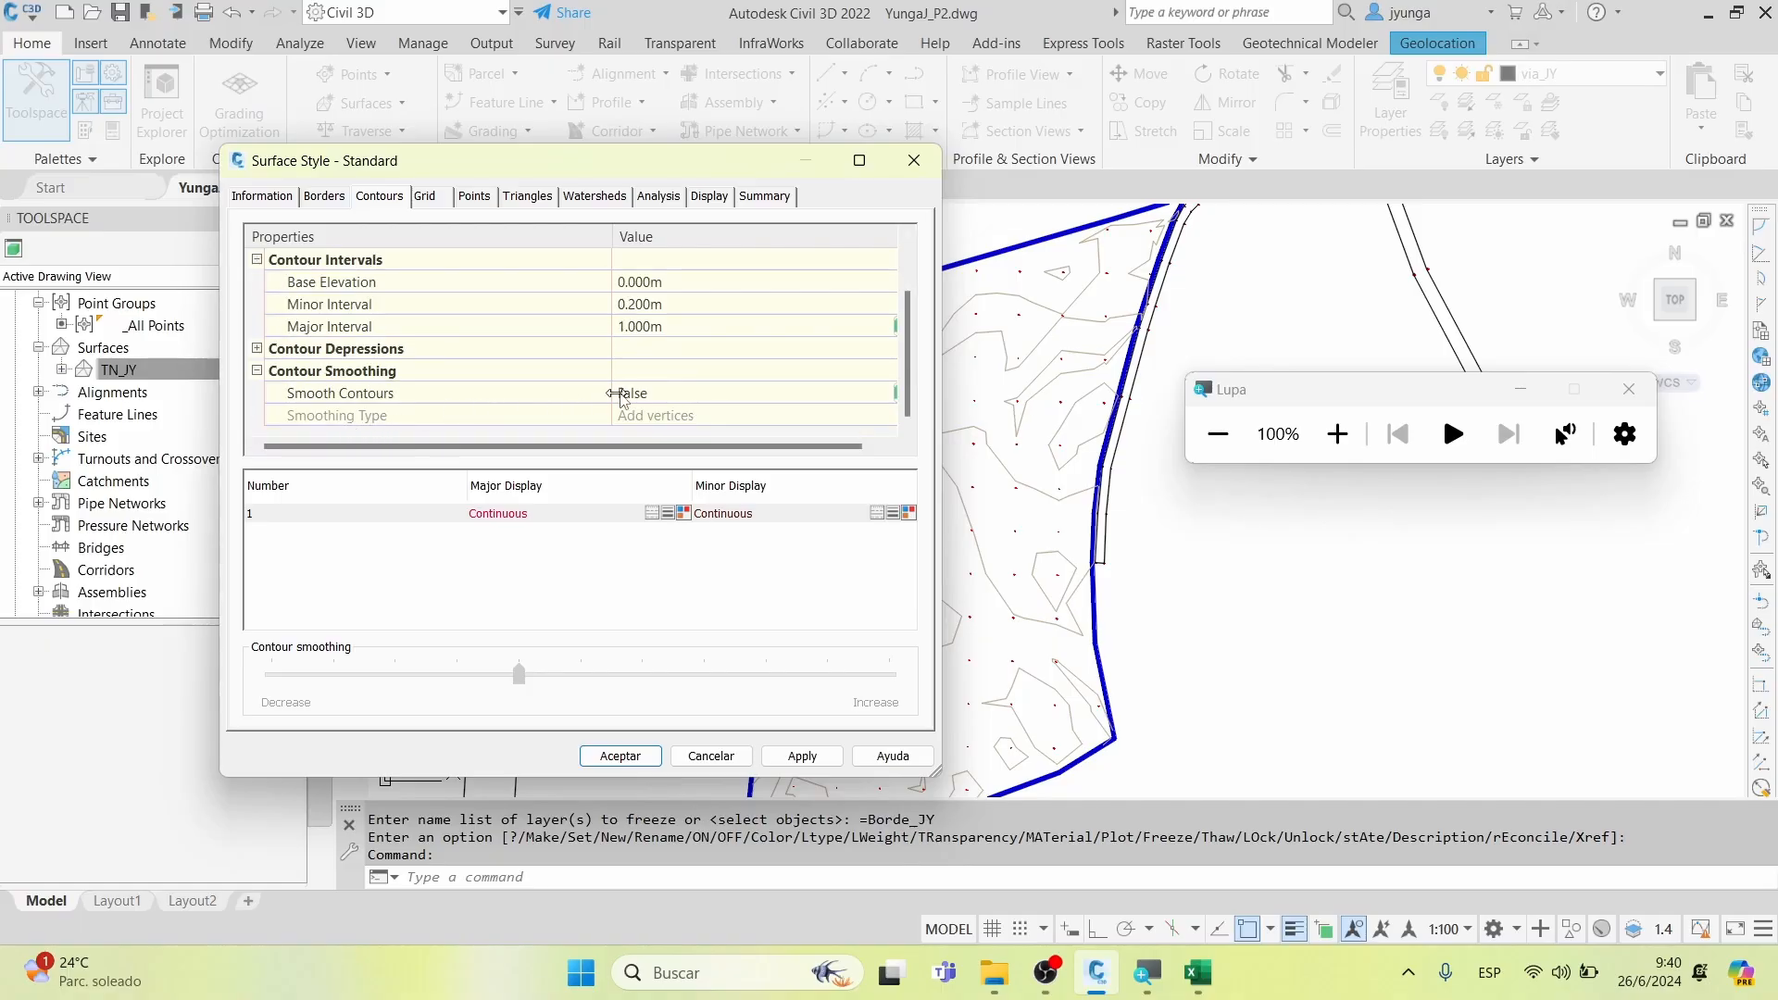
left_click(617, 393)
left_click(646, 434)
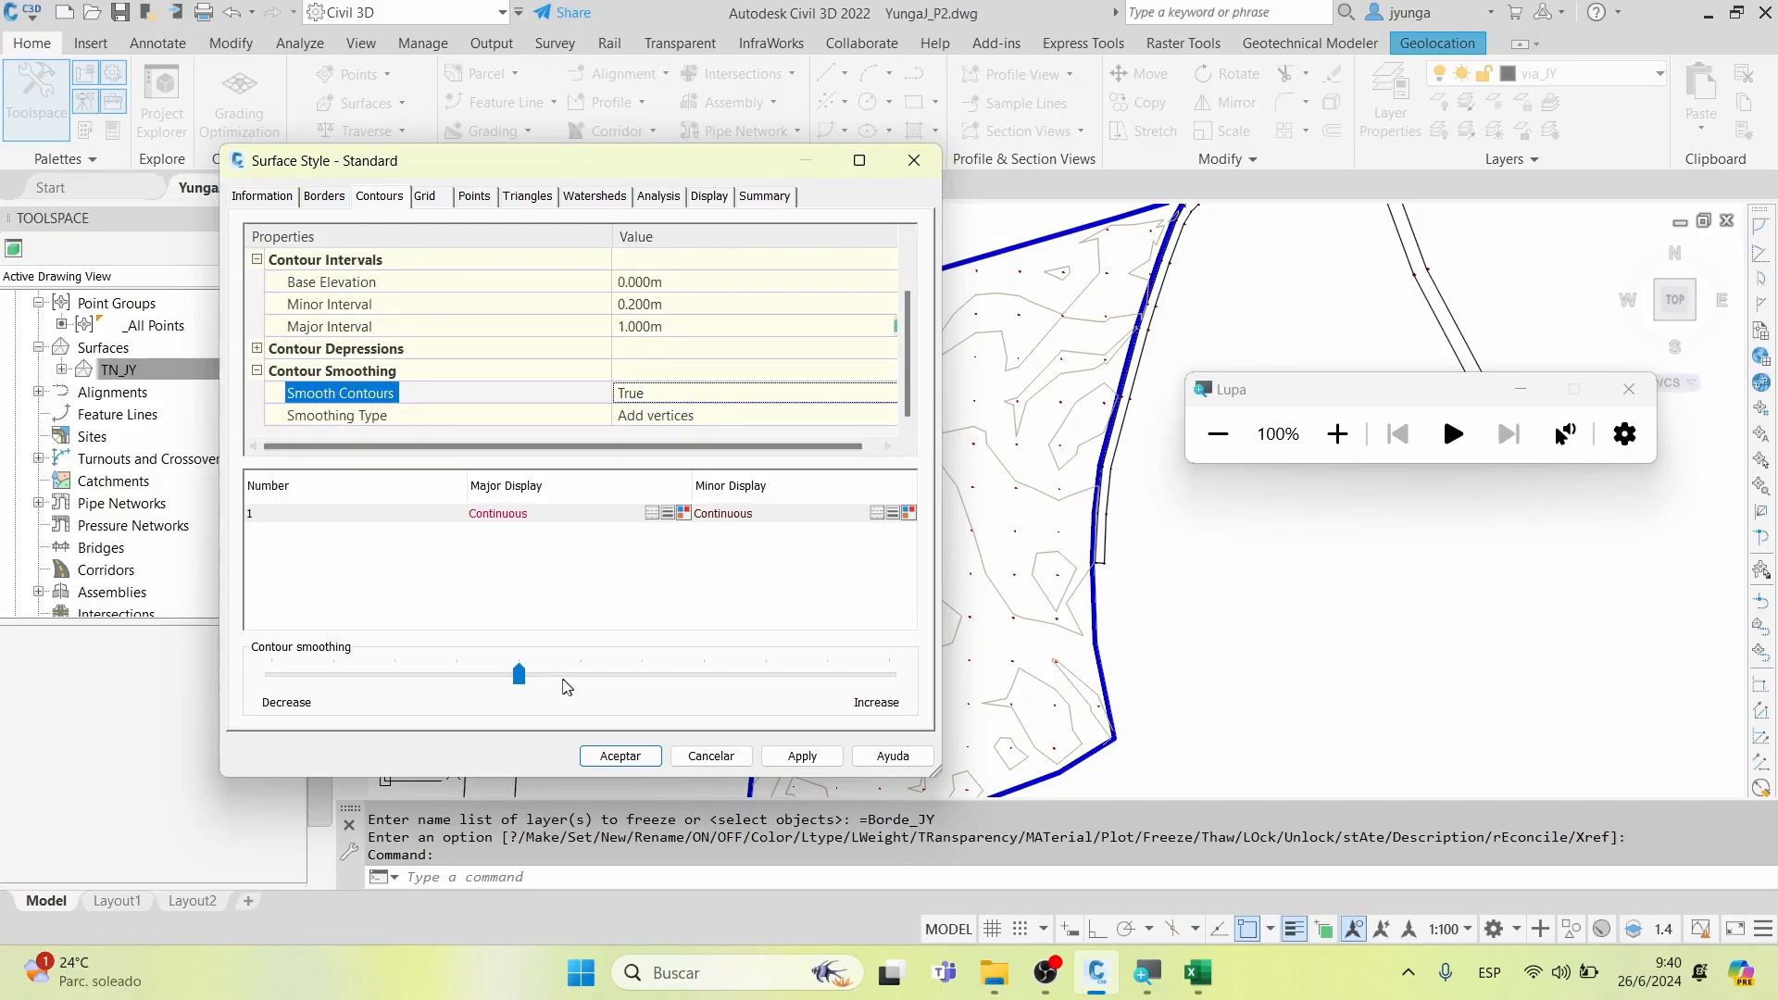
left_click(591, 676)
left_click_drag(645, 684, 704, 683)
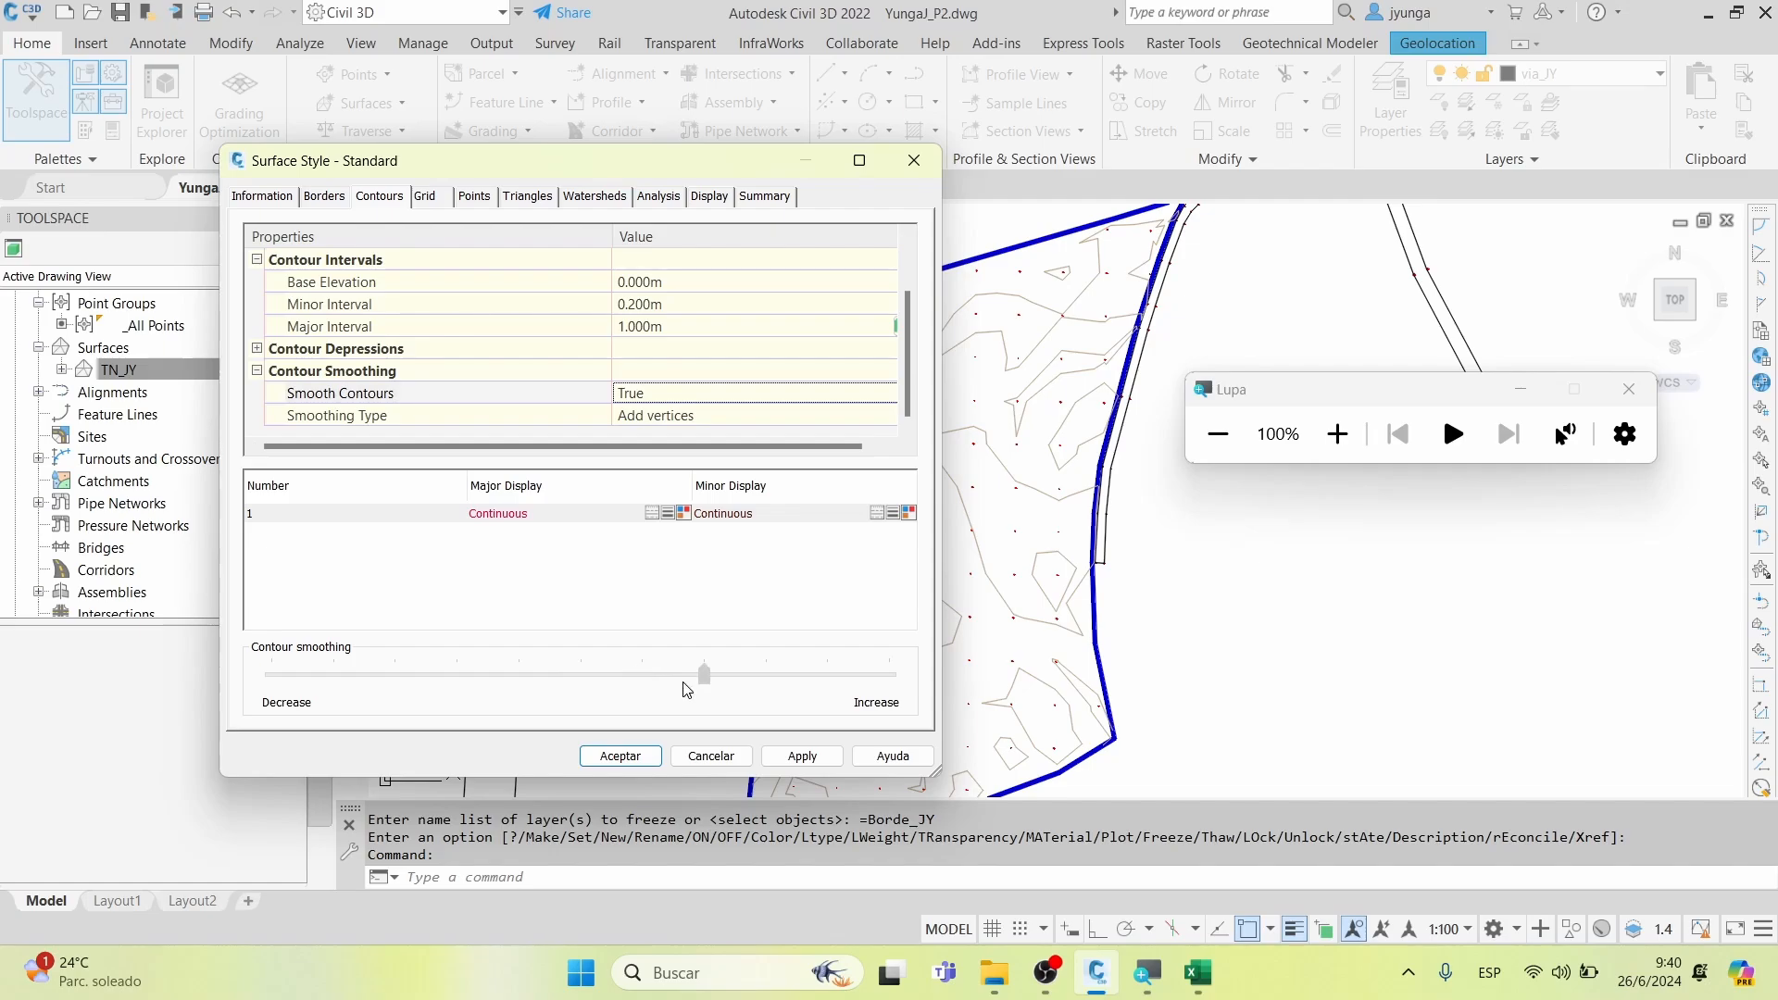
left_click(802, 755)
left_click(620, 756)
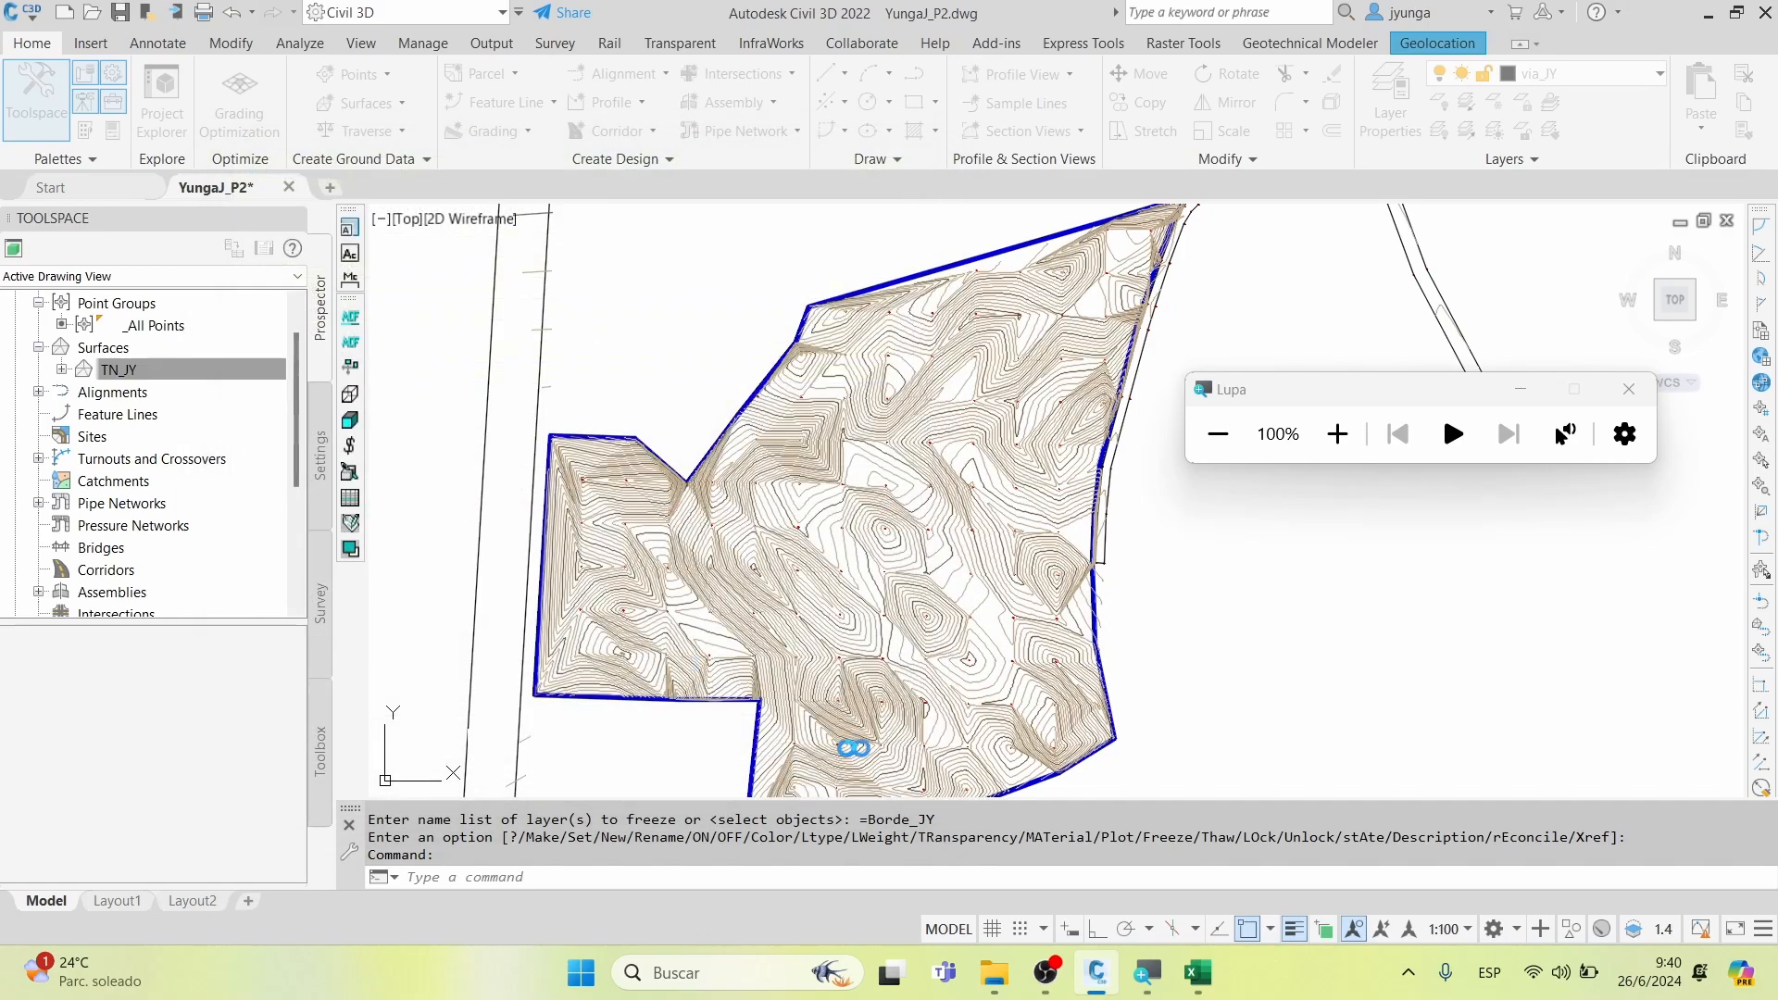
mouse_move(1227, 694)
middle_mouse_down()
mouse_move(1213, 661)
mouse_move(1190, 660)
middle_mouse_up()
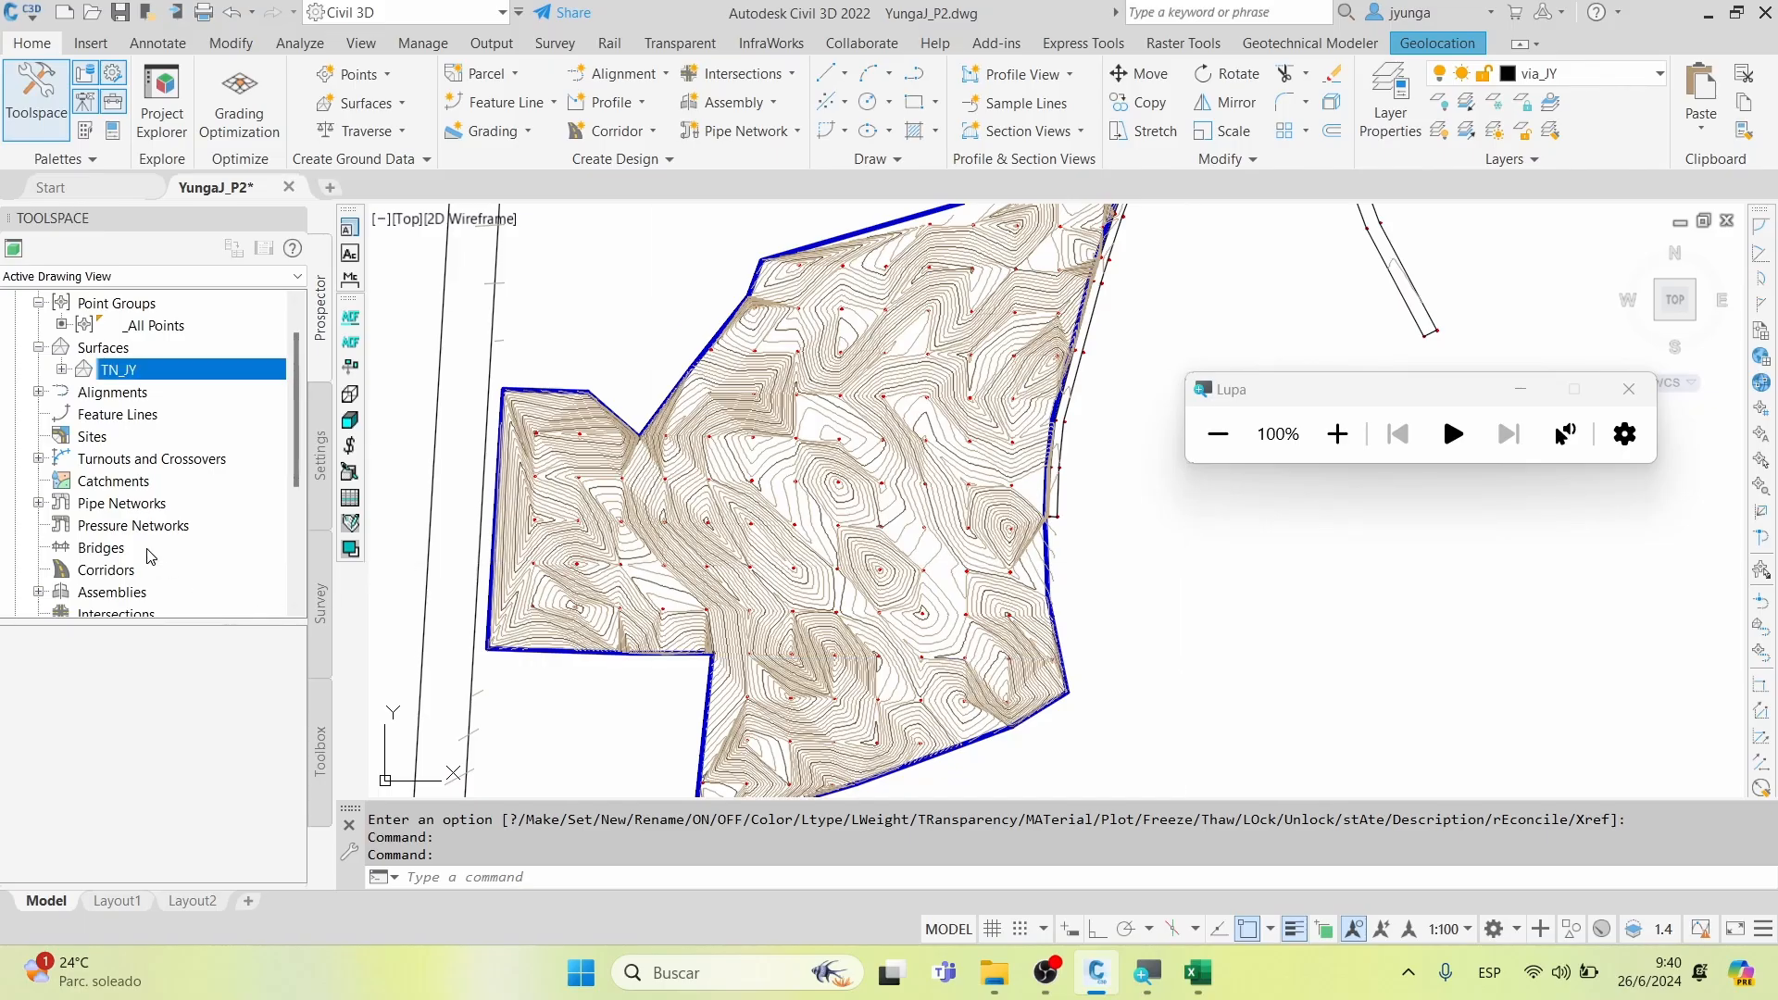
Reopen the surface style of TN_JY, set the minor contour interval to 0.75 m and apply it
right_click(137, 375)
left_click(213, 381)
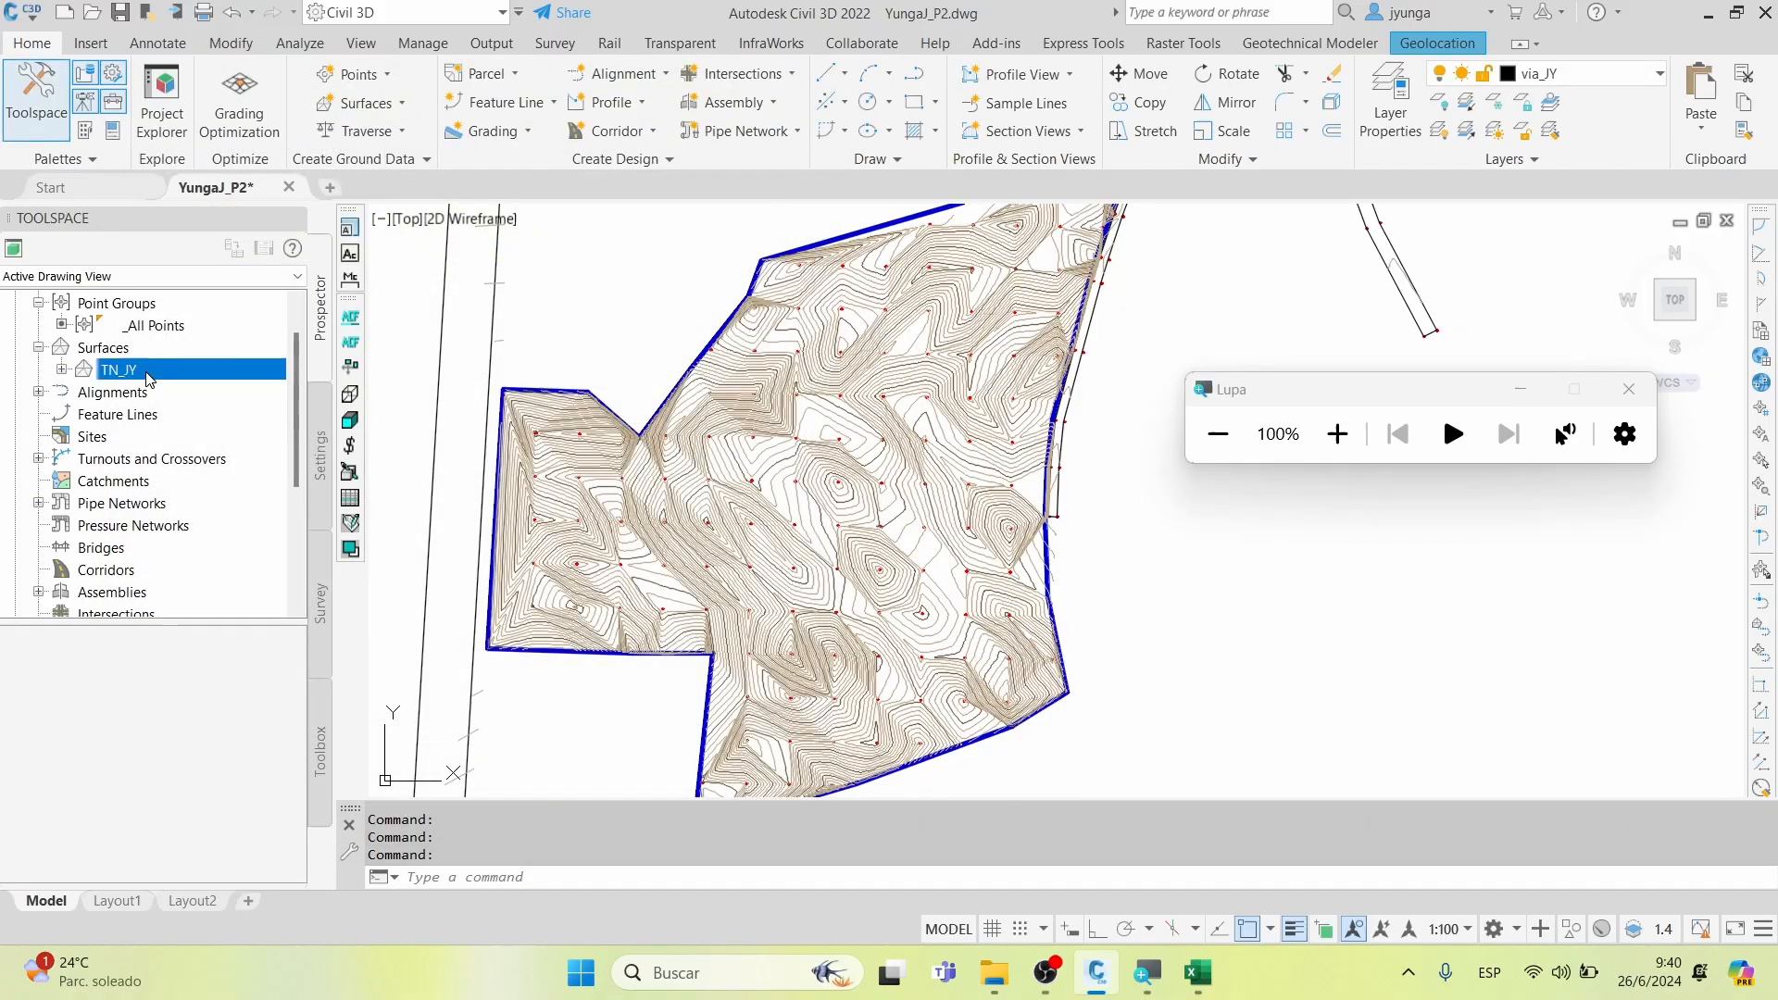
right_click(148, 379)
left_click(236, 401)
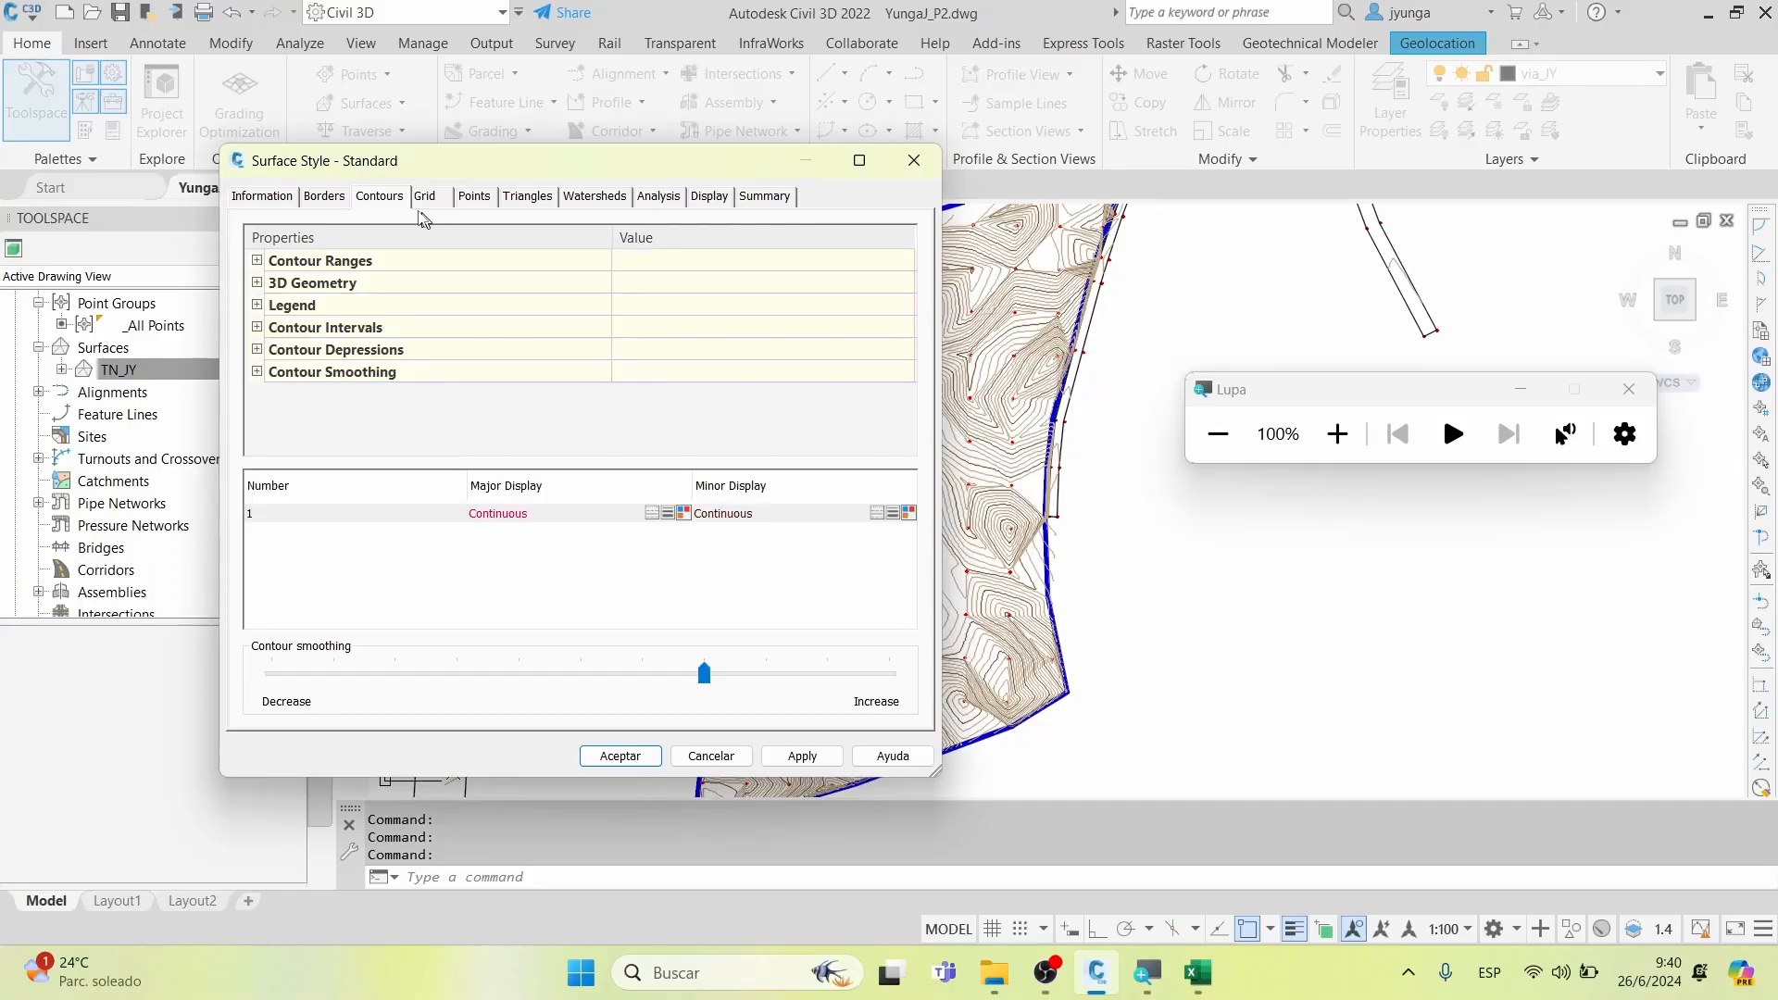
left_click(258, 328)
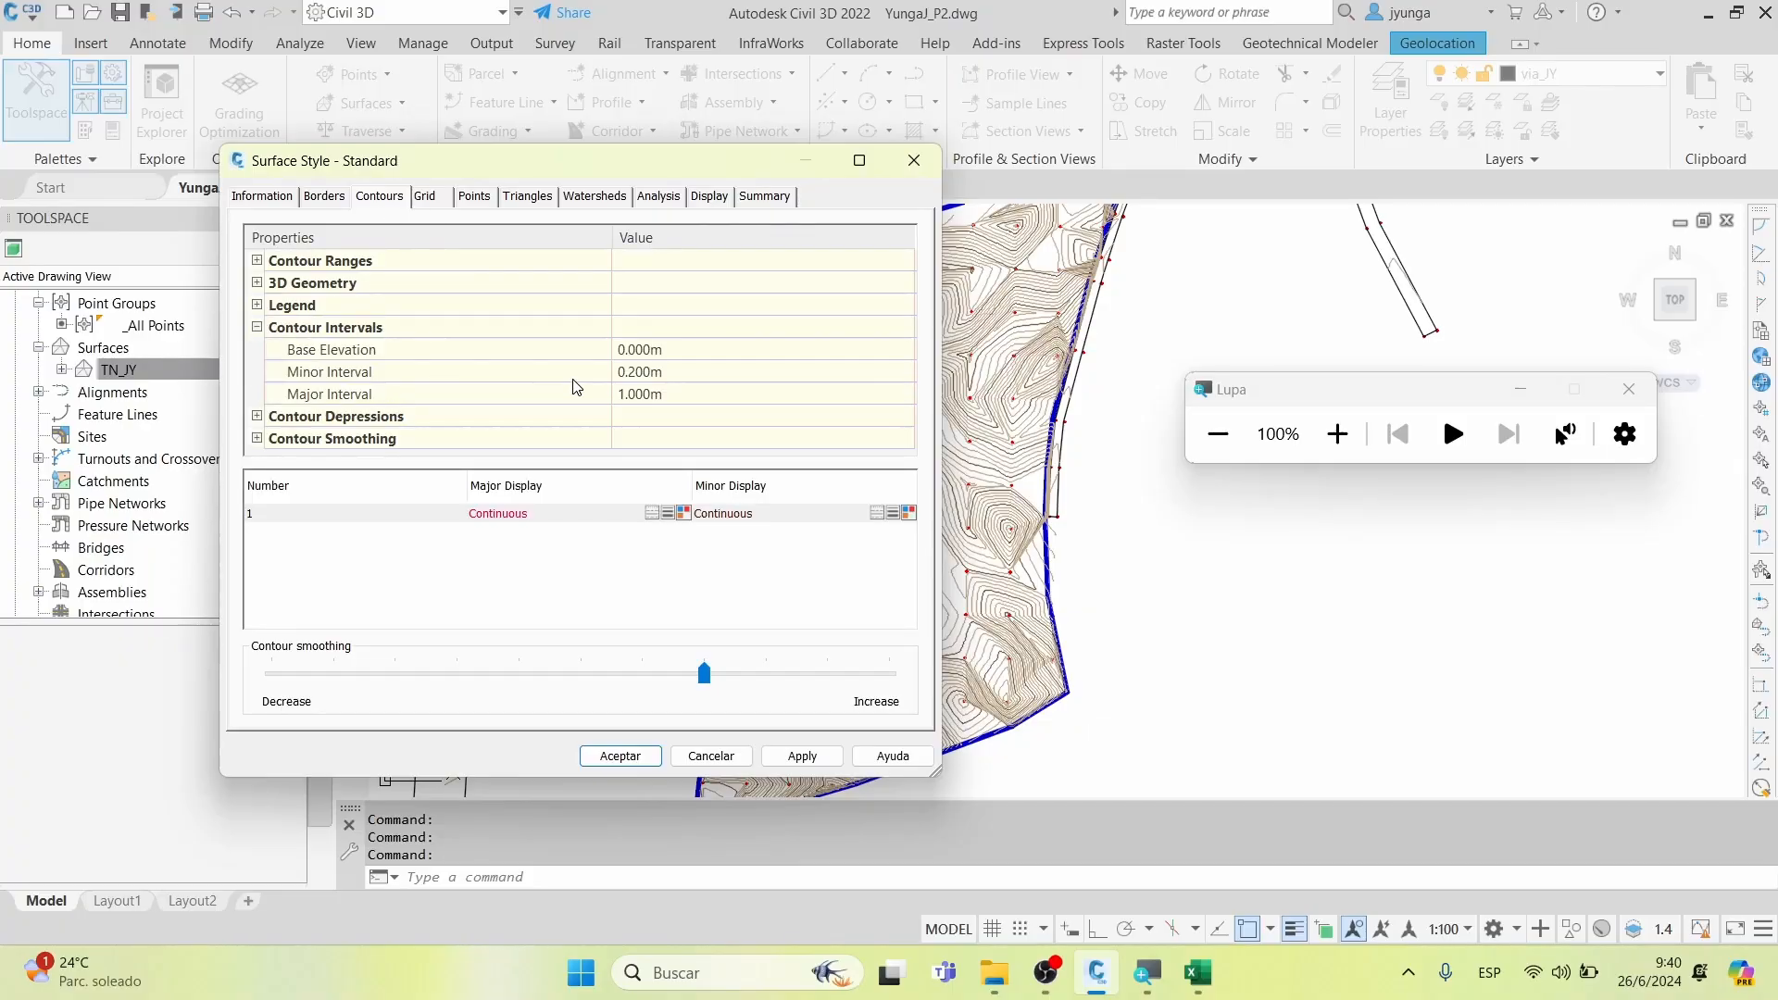
left_click(641, 371)
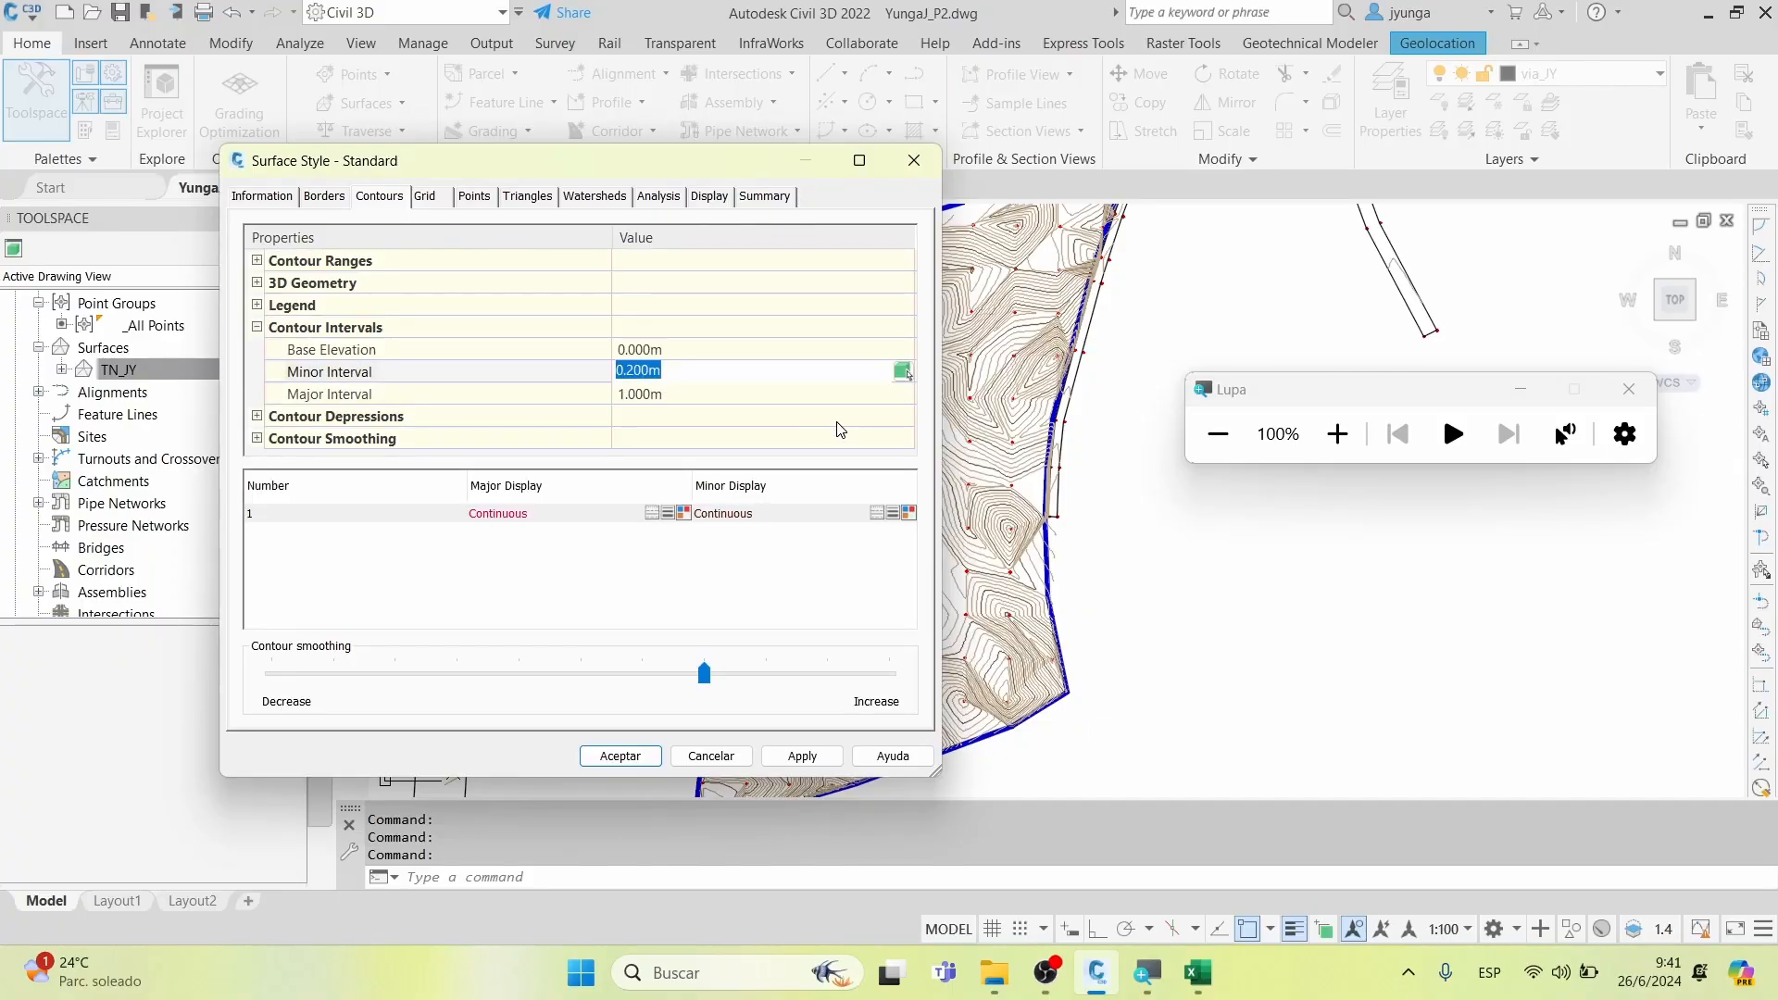
key("BackSpace")
type(".75")
key("Return")
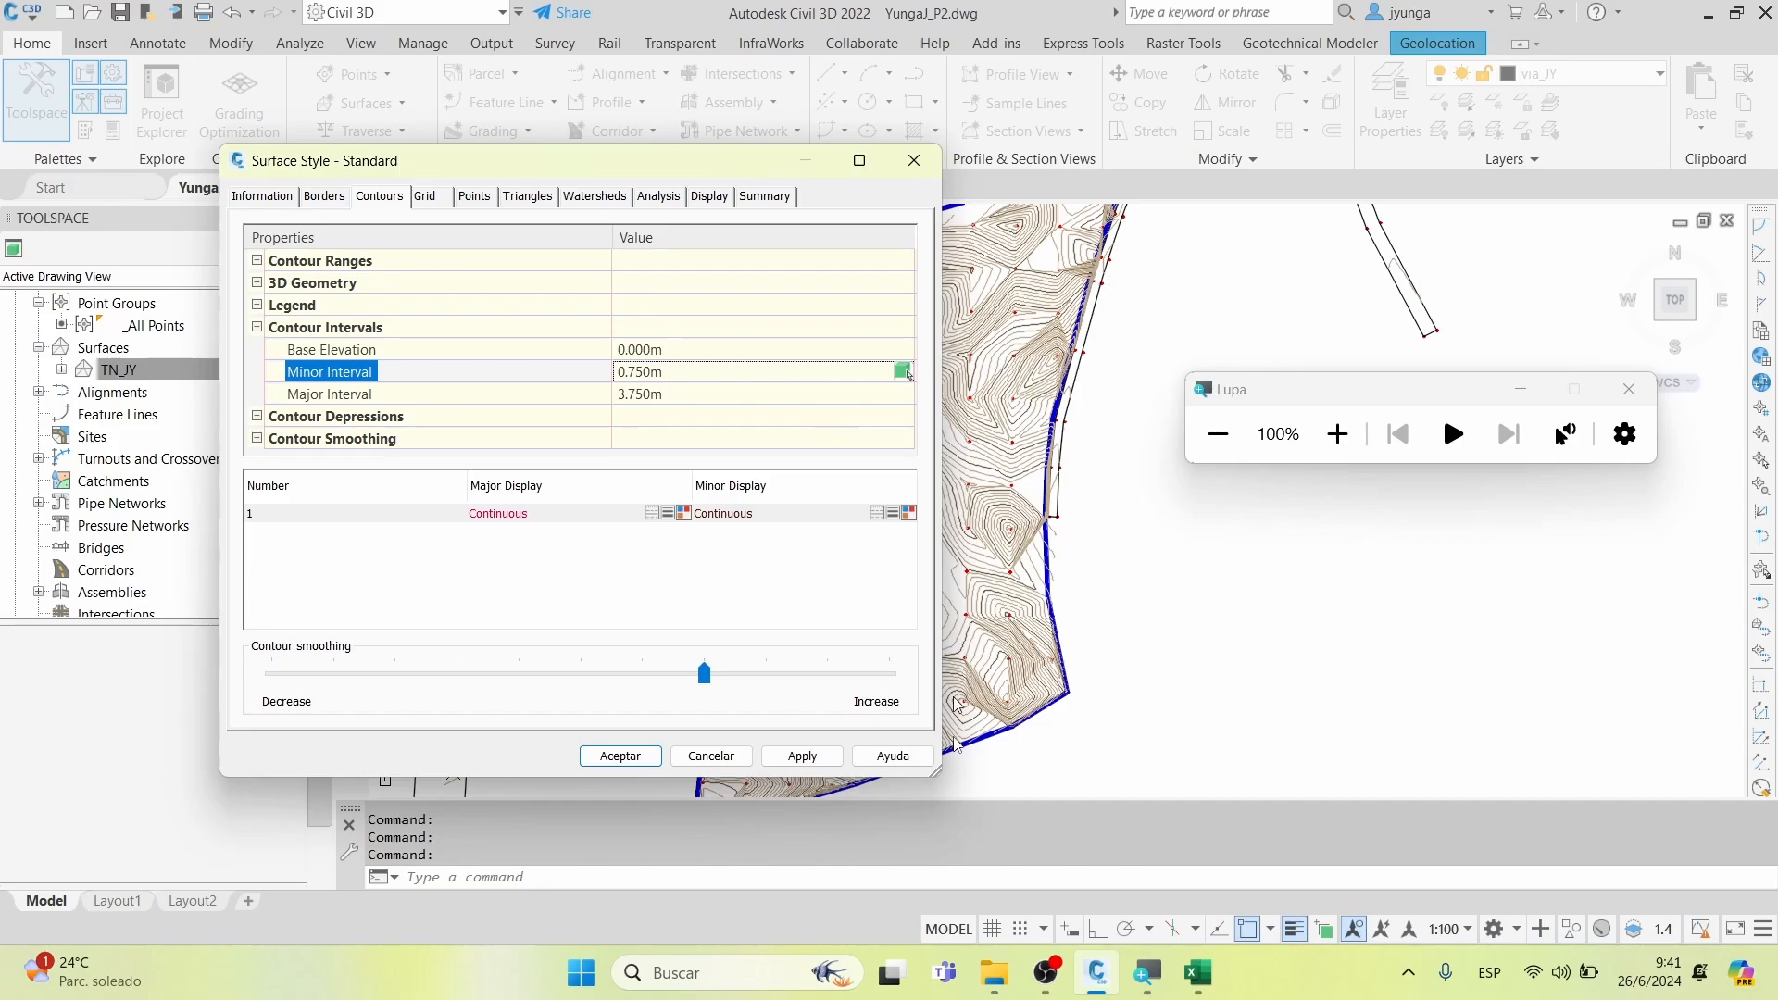
left_click(798, 755)
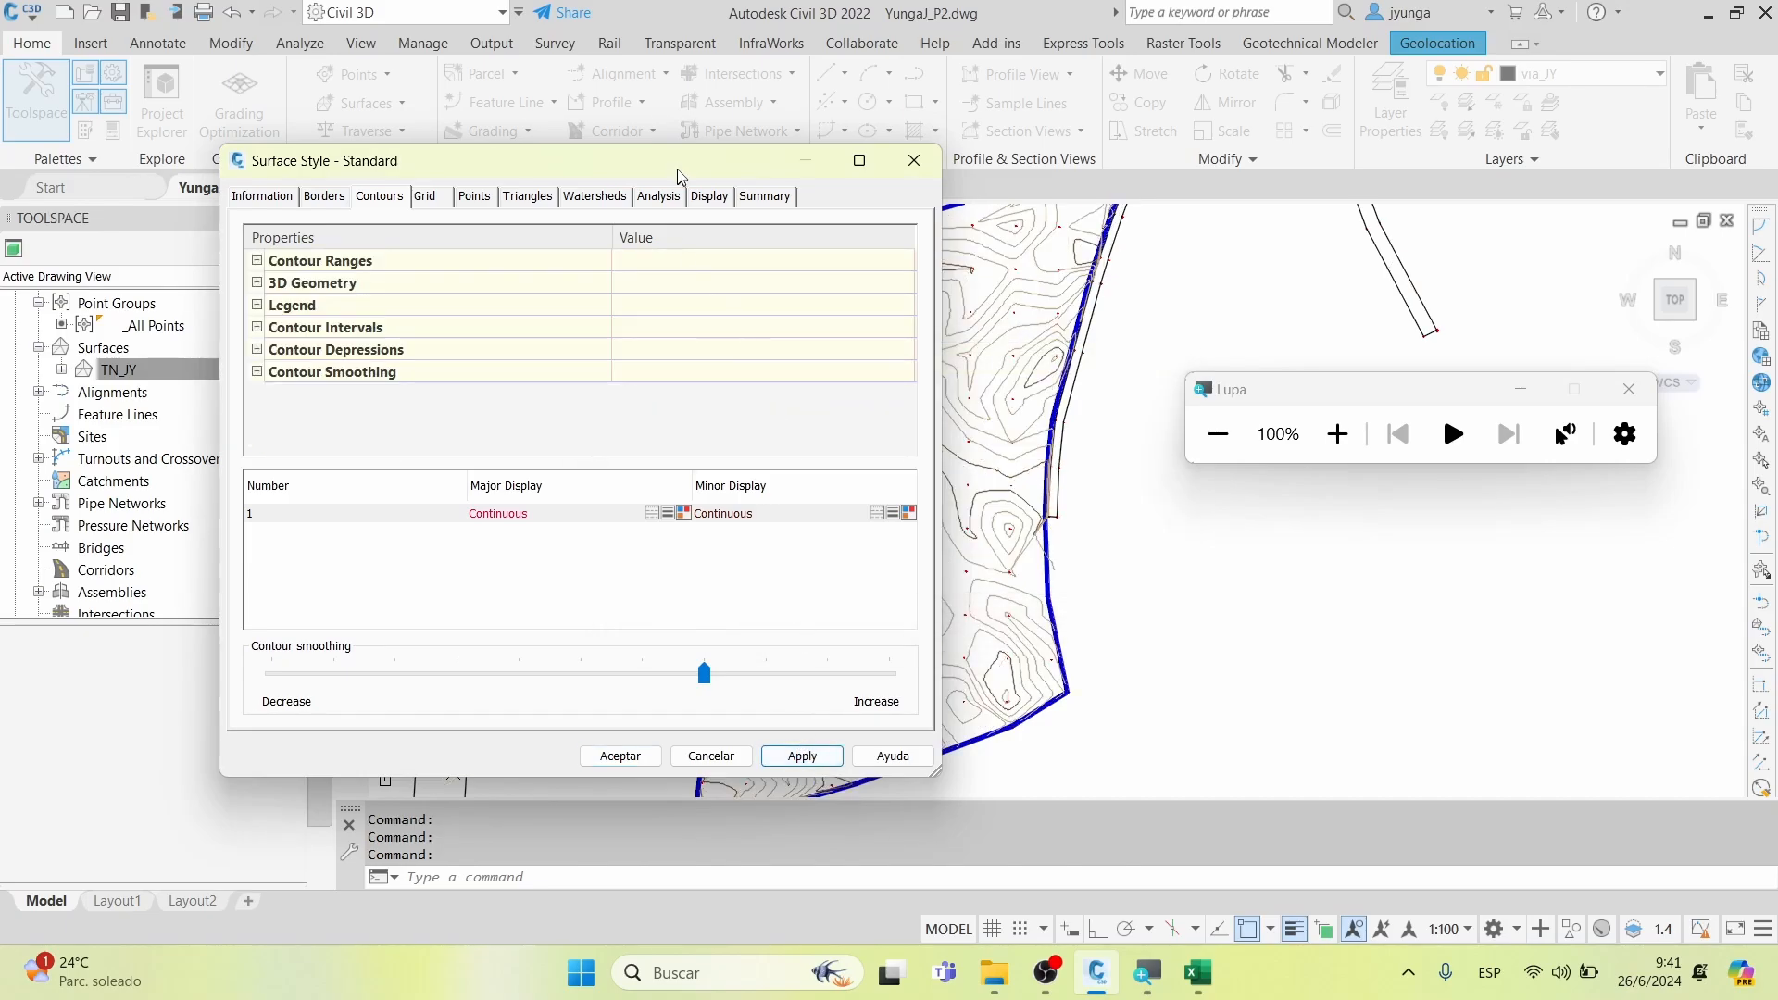
Set the minor contour interval to 1 m, apply it and accept the surface style
mouse_move(676, 168)
left_mouse_down()
mouse_move(203, 323)
mouse_move(265, 275)
mouse_move(490, 192)
left_mouse_up()
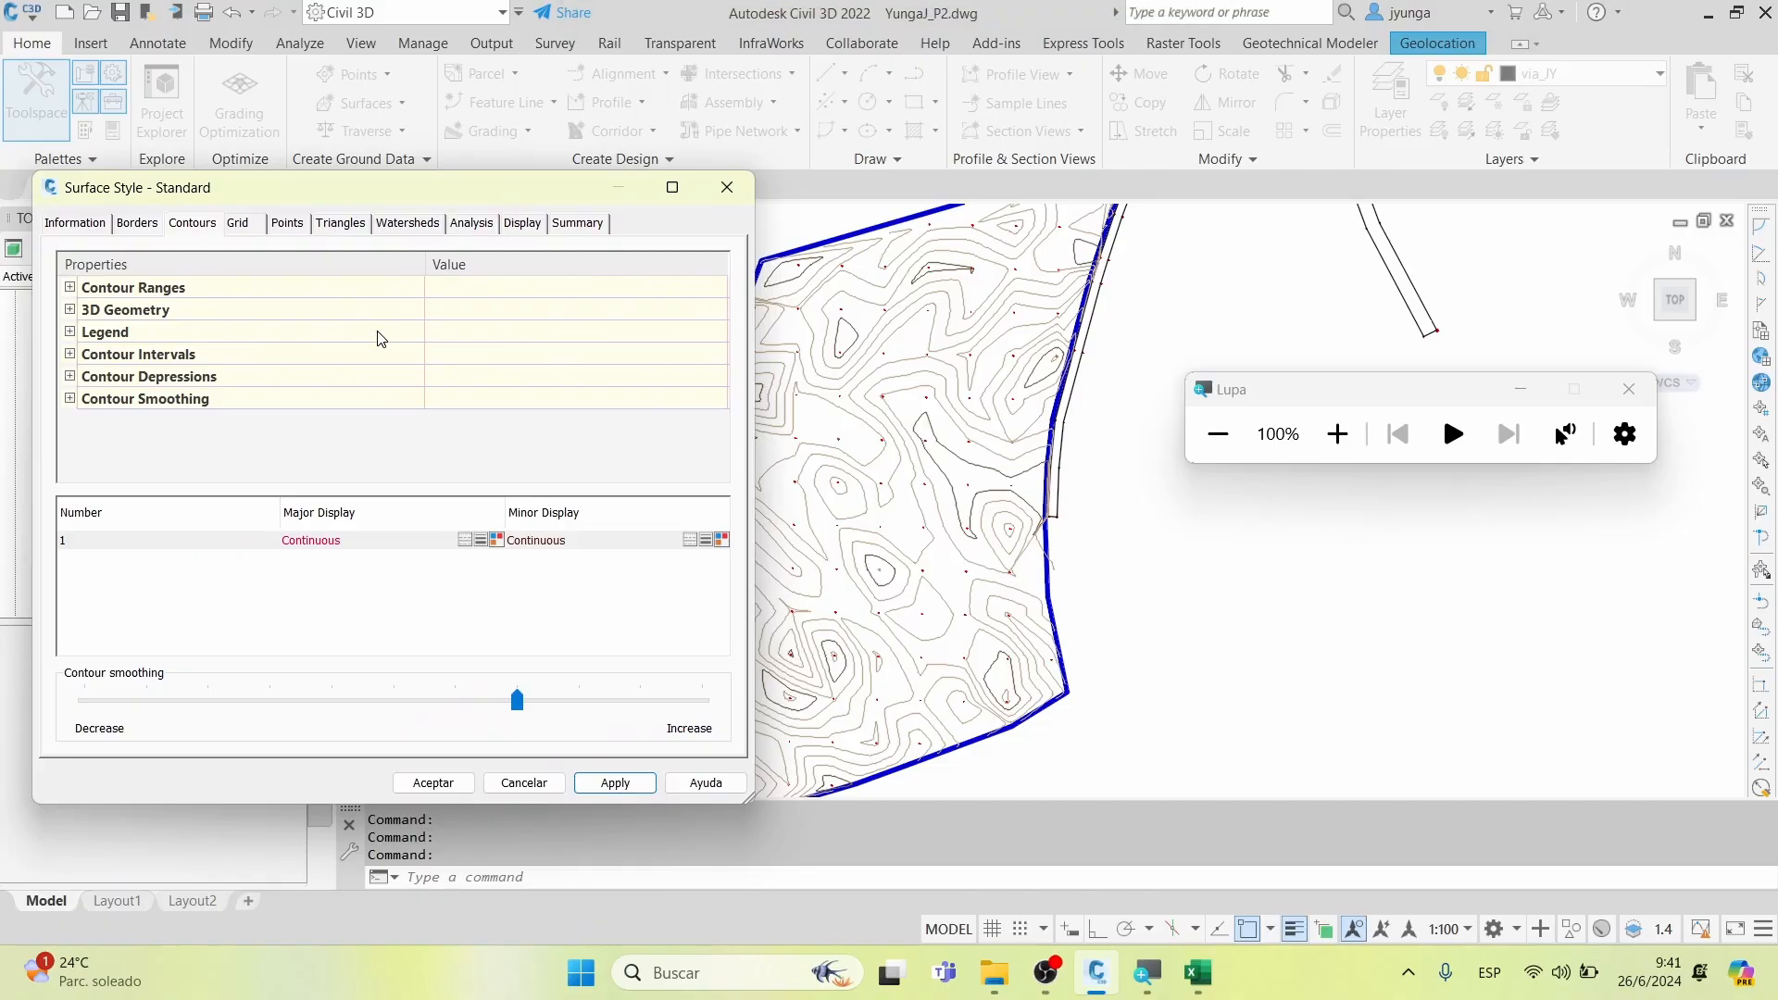
left_click(70, 354)
left_click(721, 399)
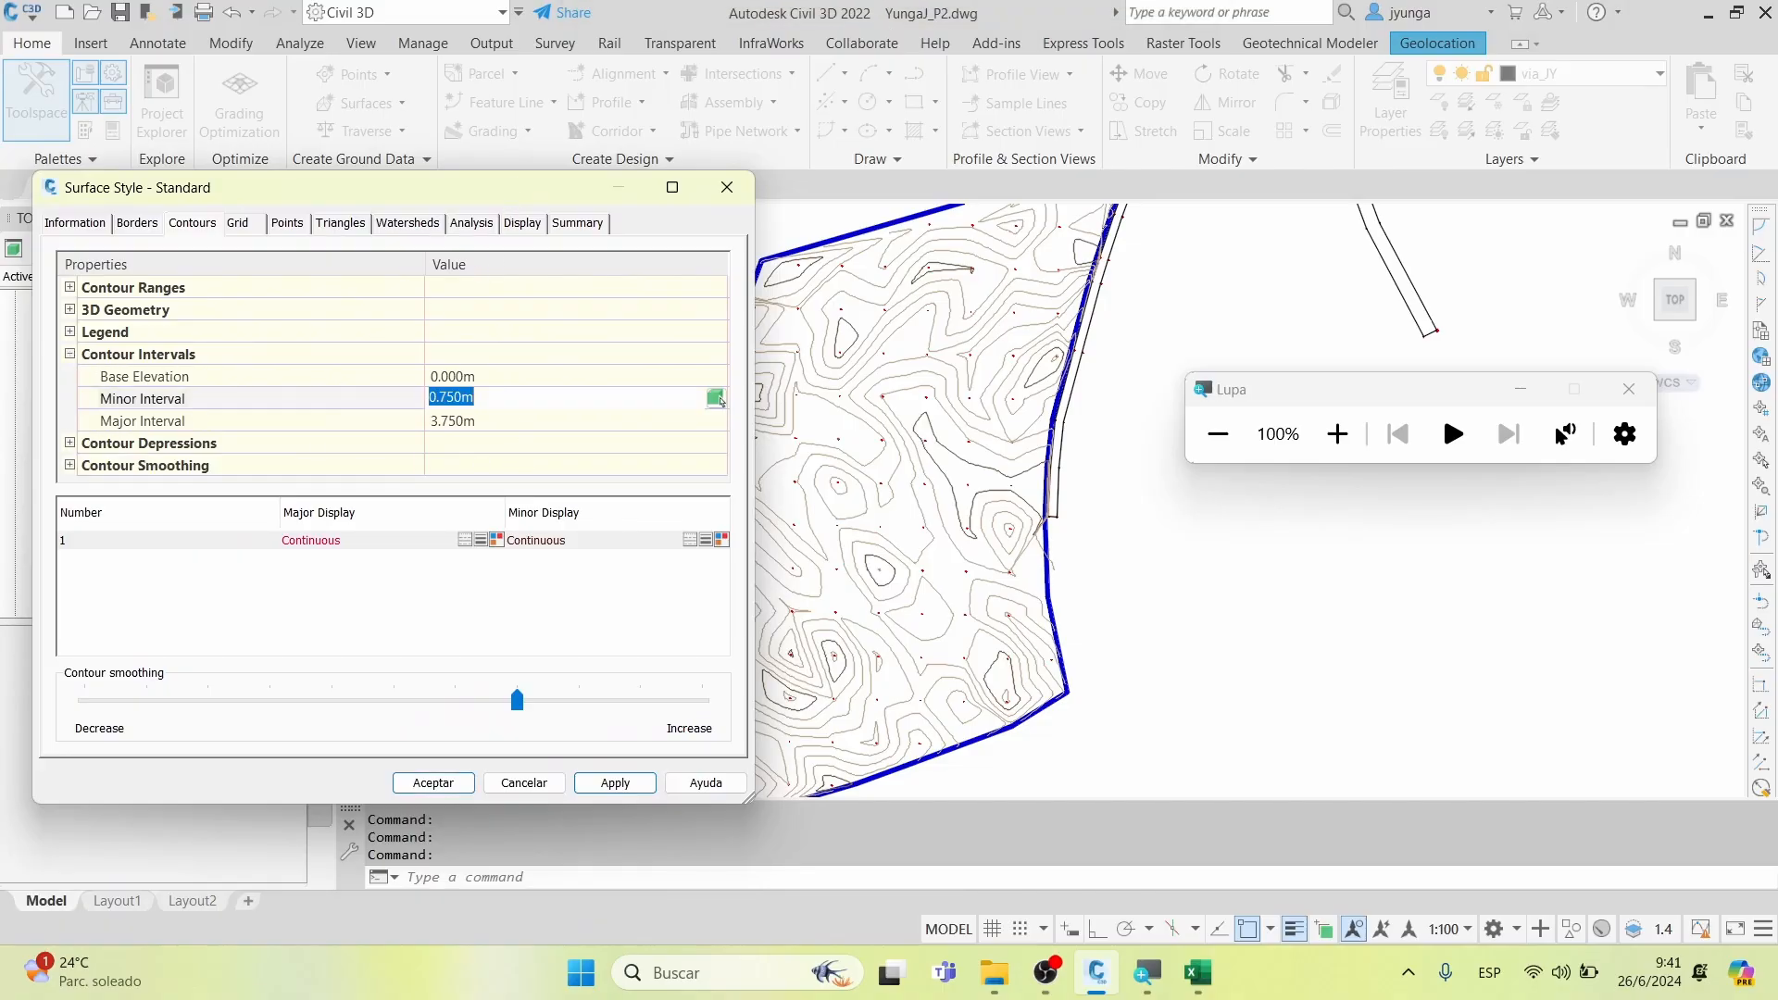
type("1")
key("Return")
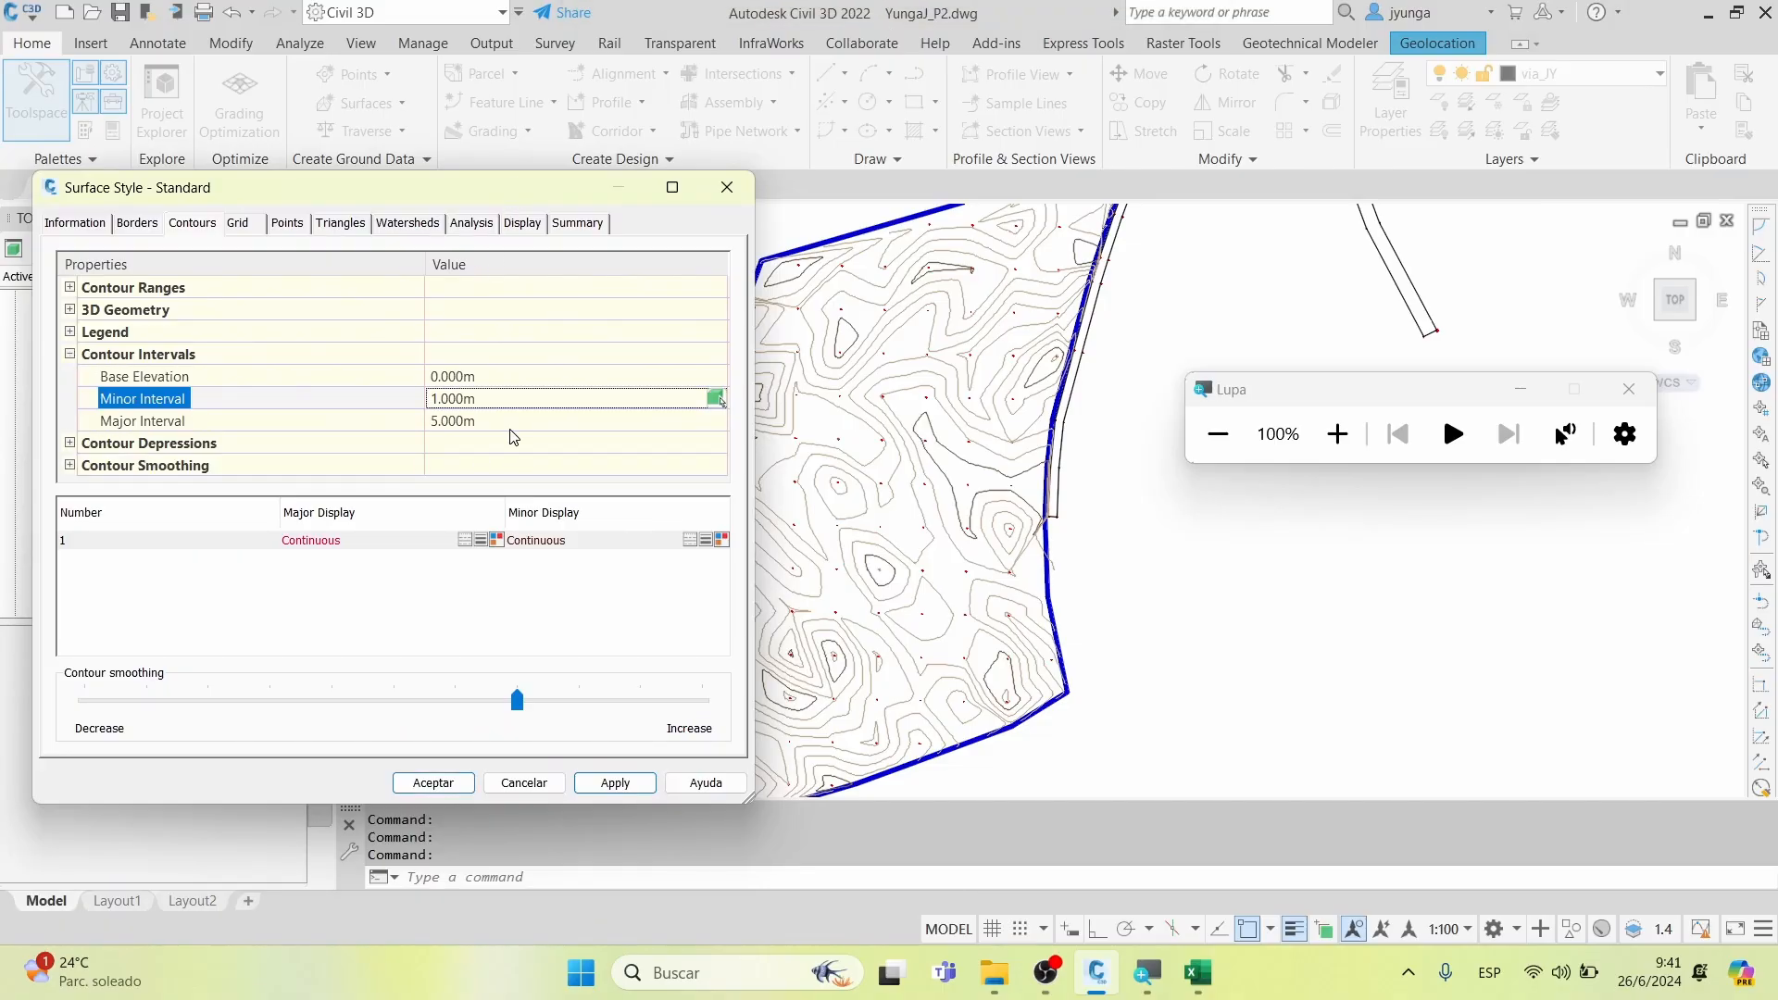
left_click(635, 789)
mouse_move(547, 198)
left_mouse_down()
mouse_move(354, 627)
mouse_move(335, 715)
mouse_move(517, 580)
mouse_move(521, 422)
mouse_move(711, 127)
left_mouse_up()
left_click(593, 709)
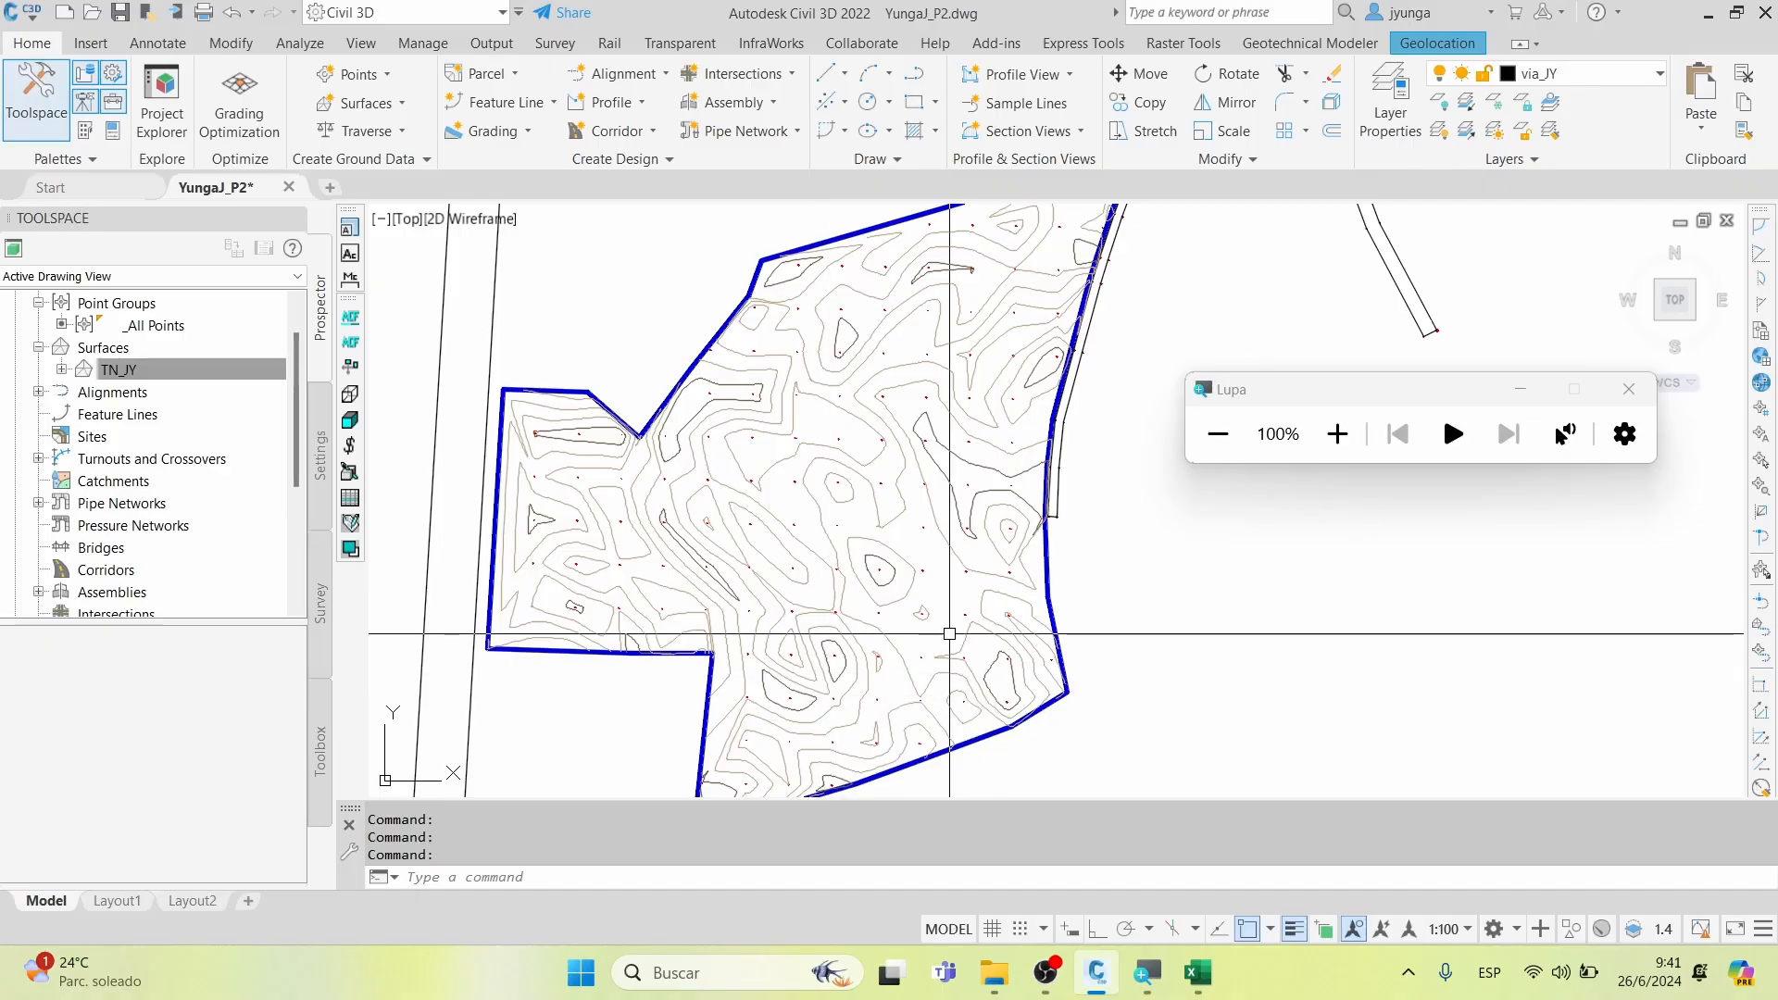
Examine the shape and spacing of the contours inside the blue boundary up close, and return to the full drawing extents
scroll(905, 593, "down", 2)
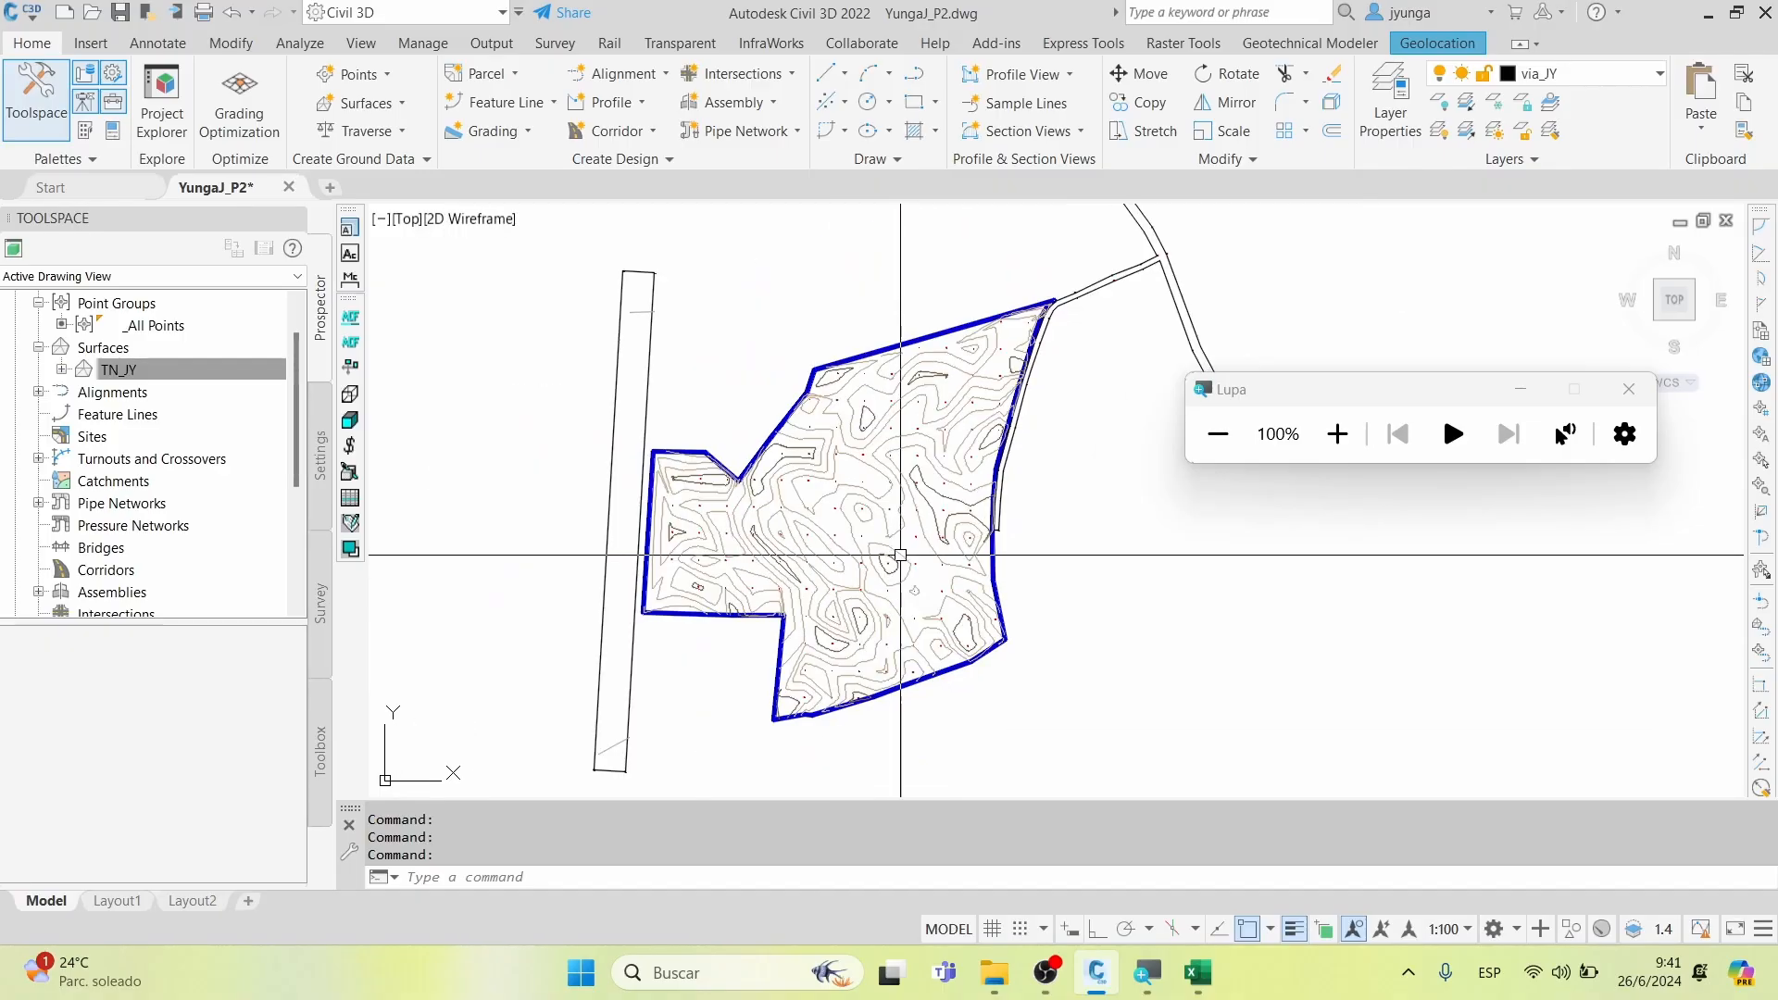
scroll(909, 583, "up", 4)
scroll(910, 576, "down", 3)
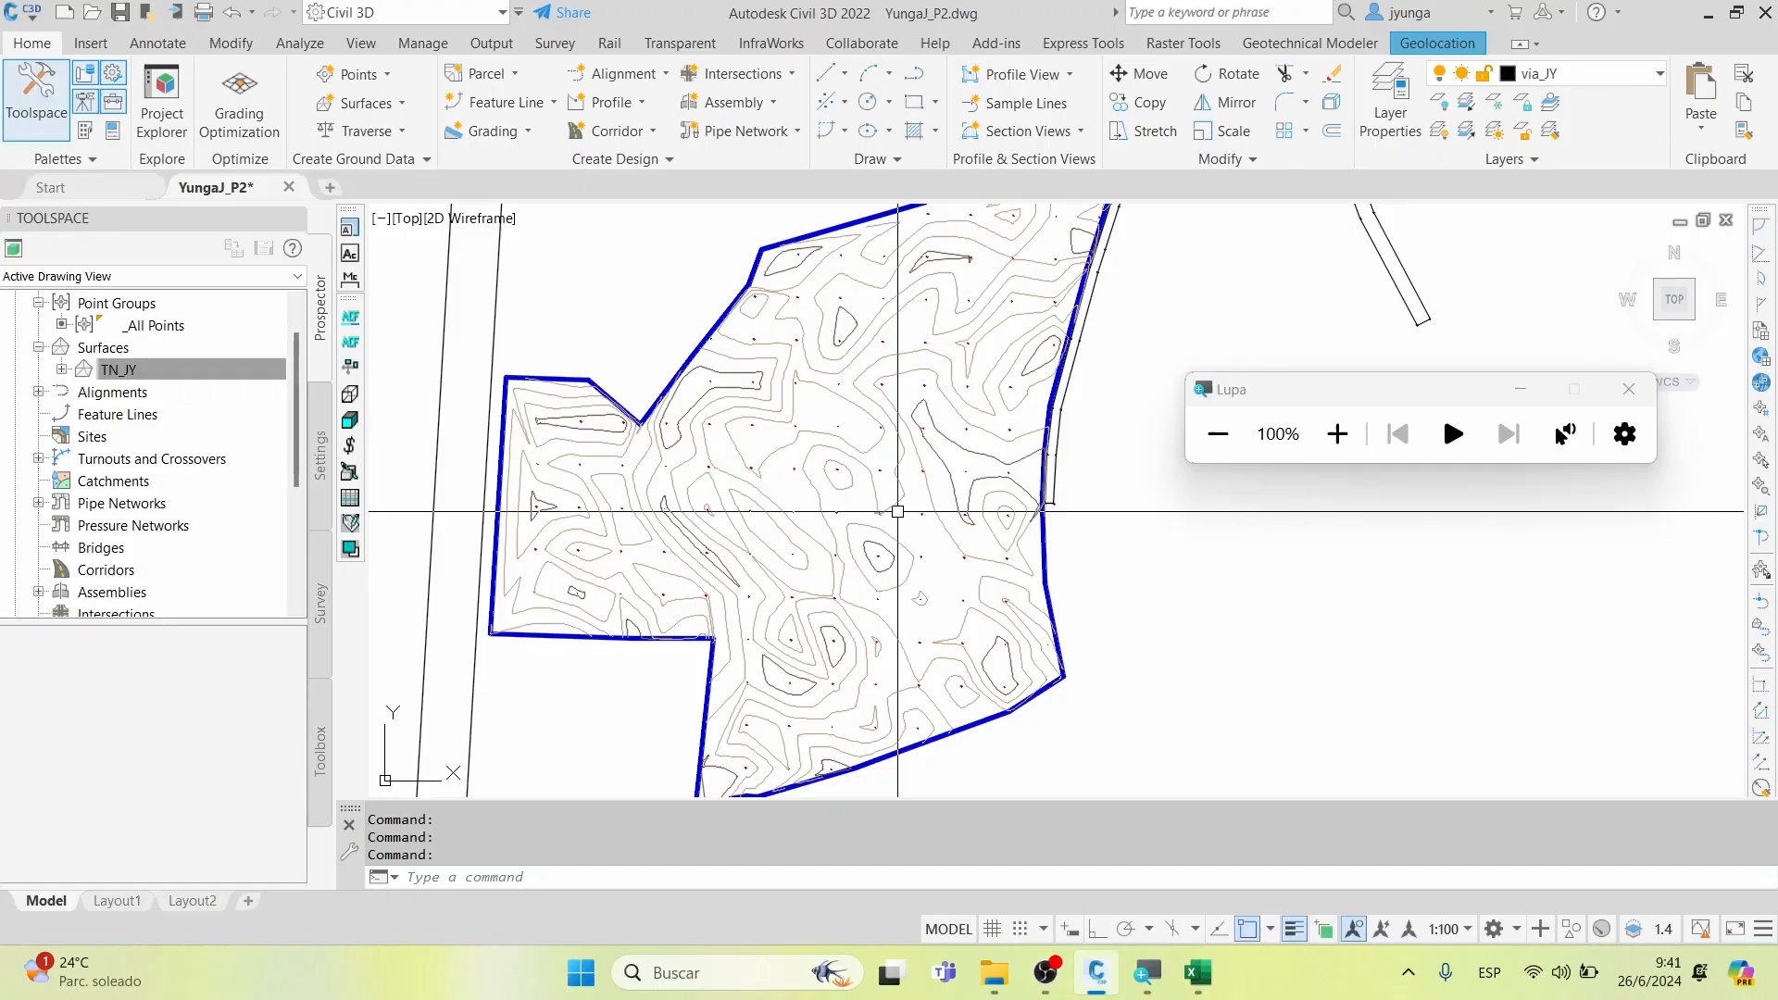
scroll(729, 378, "up", 2)
middle_click_drag(738, 389, 844, 445)
scroll(834, 441, "up", 4)
middle_click_drag(1092, 466, 945, 550)
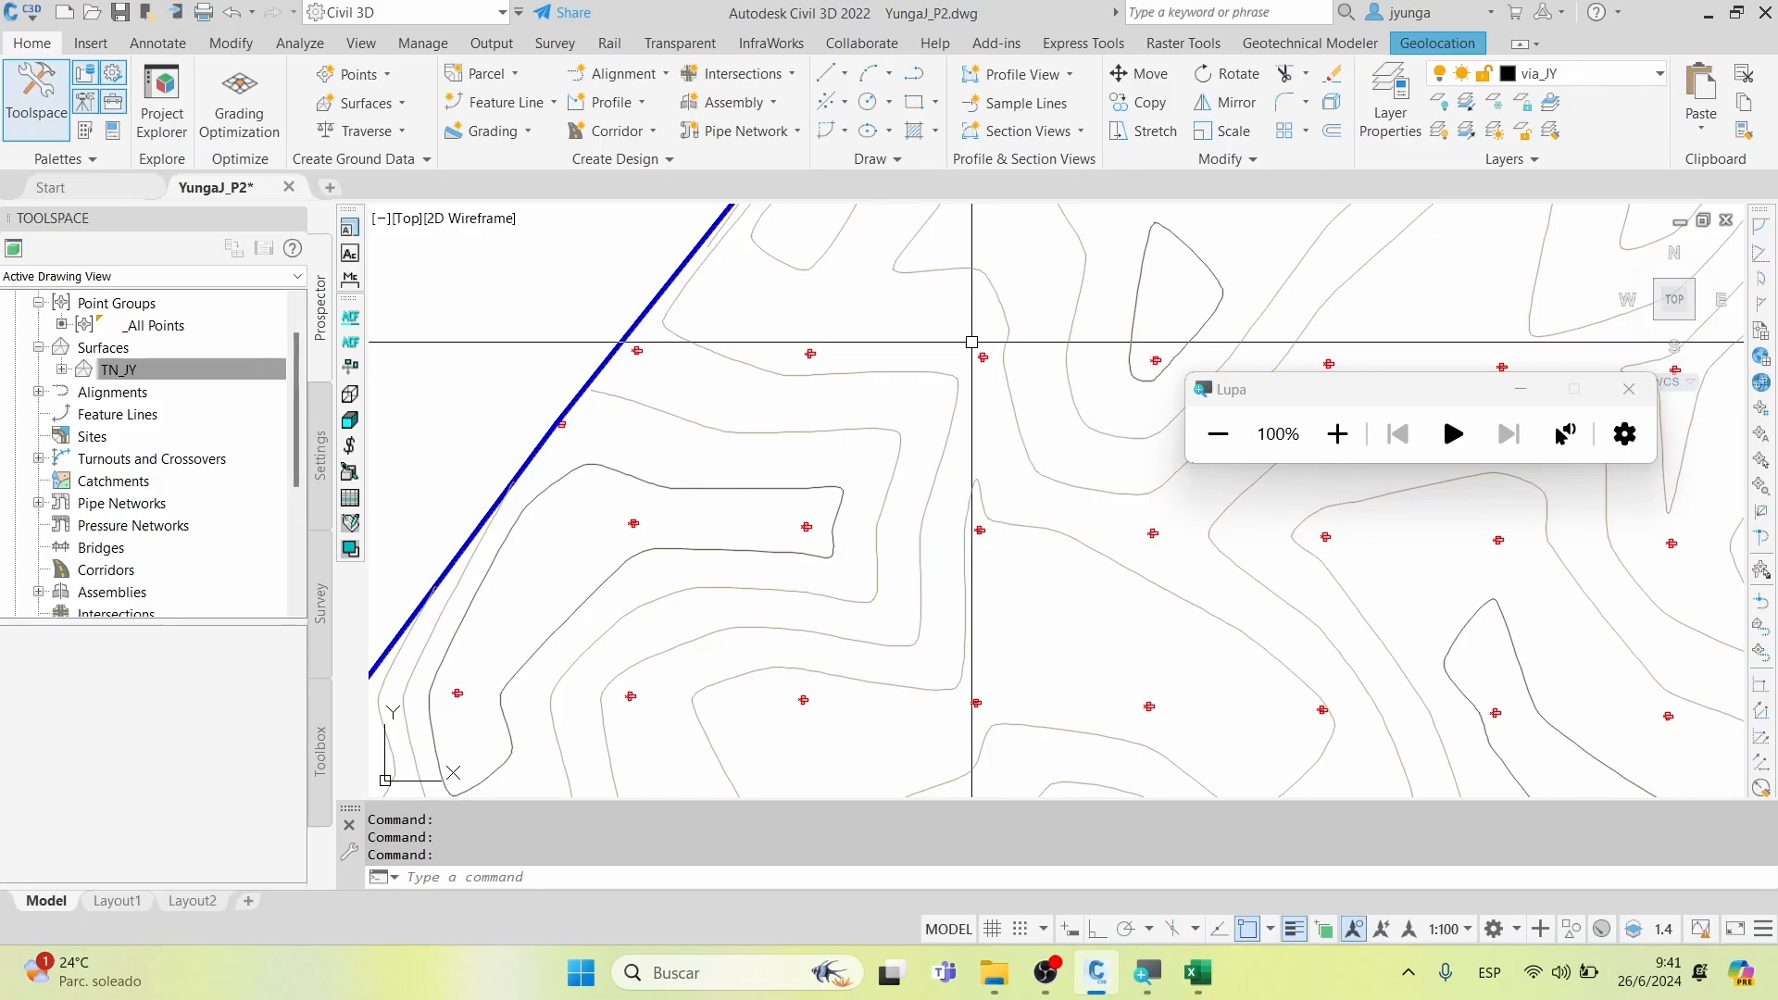
scroll(968, 352, "down", 6)
scroll(930, 528, "up", 2)
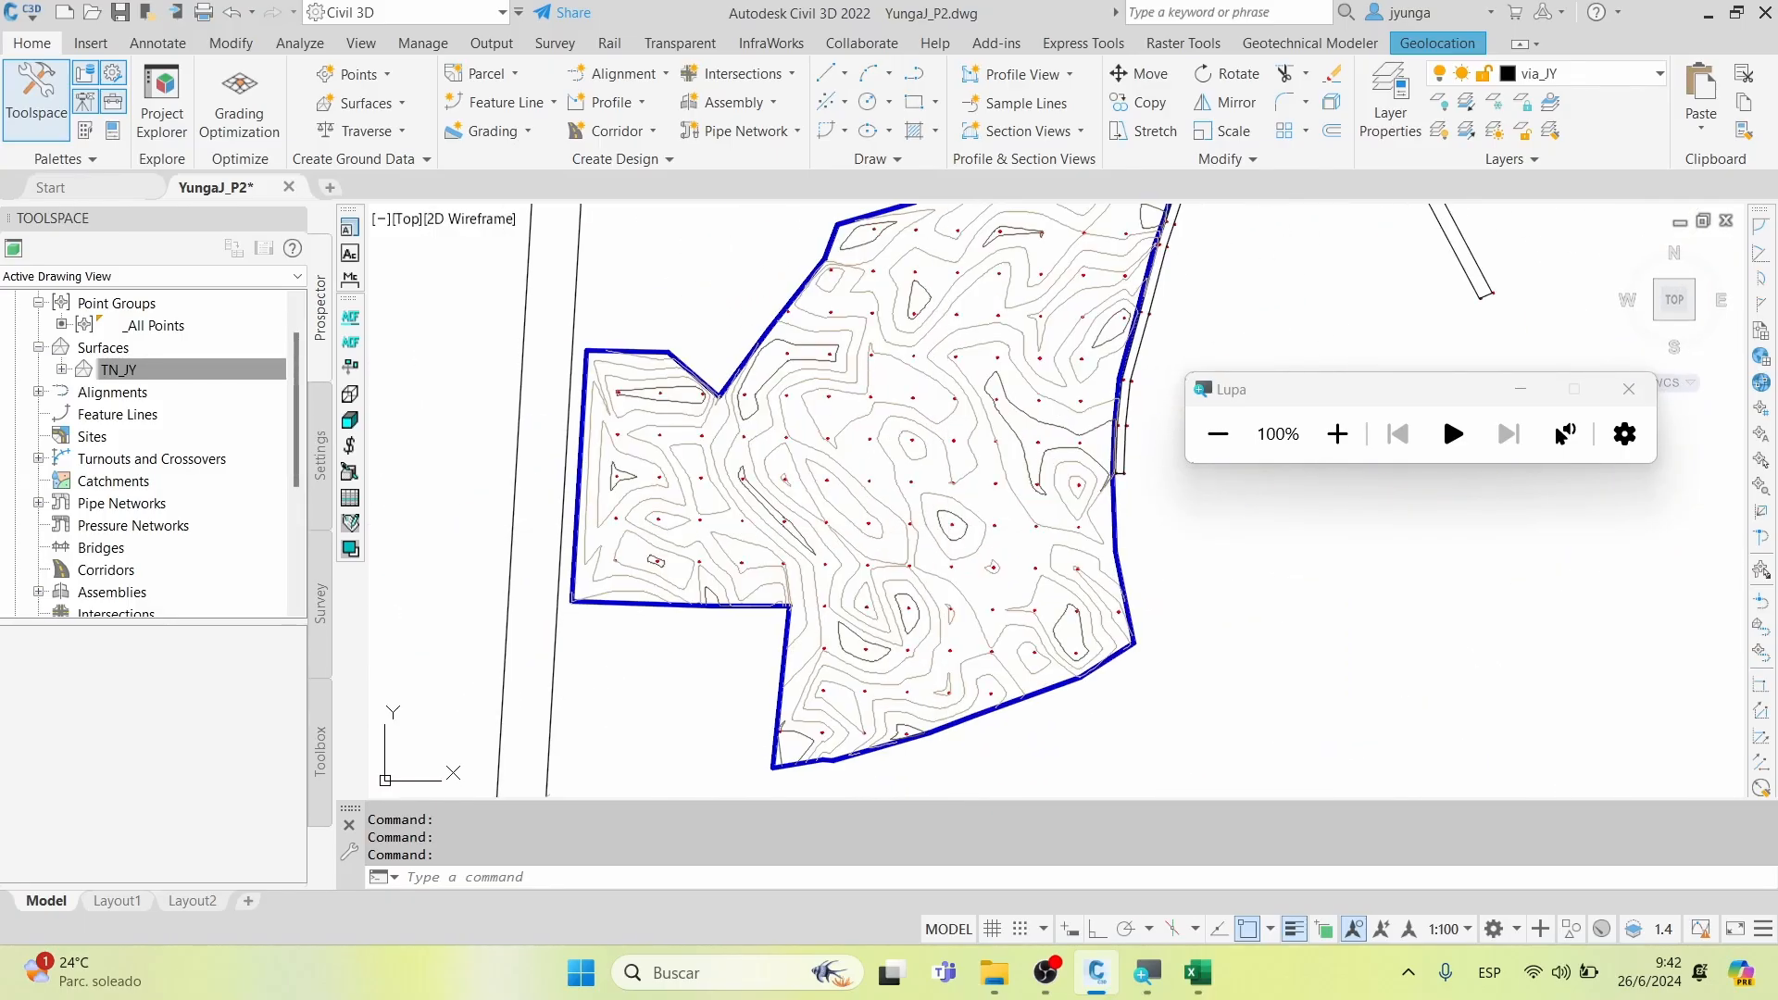
middle_click(1019, 514)
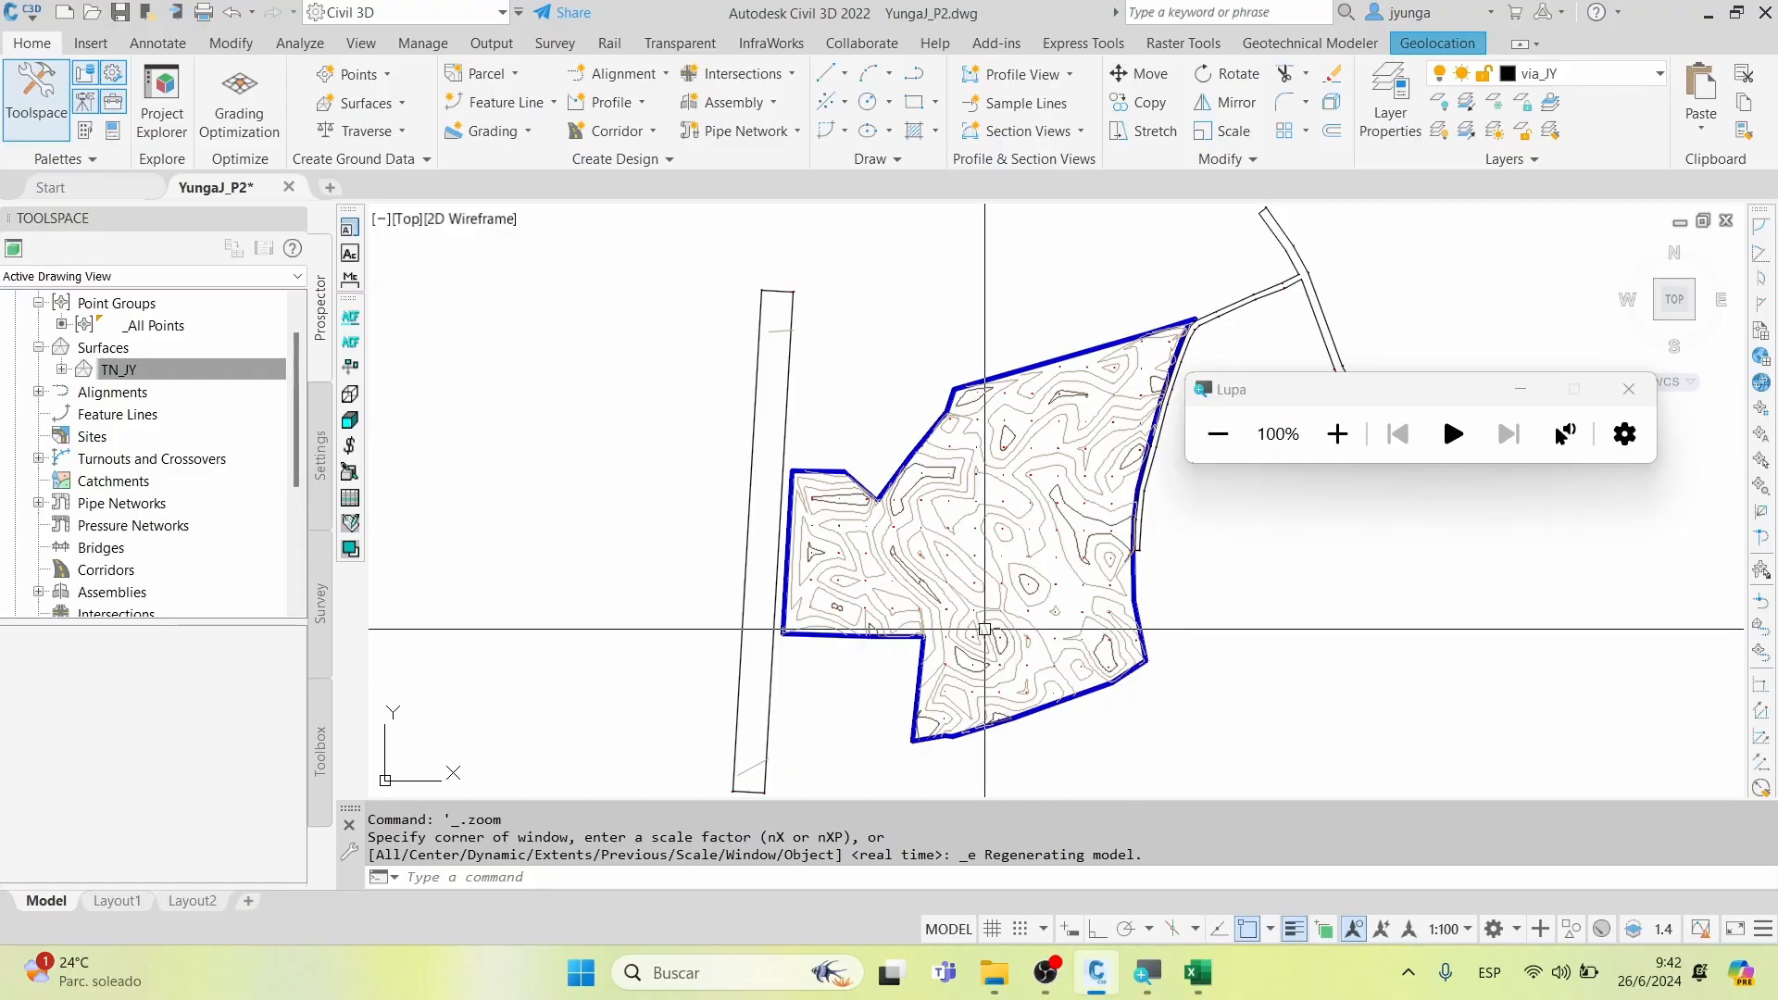
left_click(197, 371)
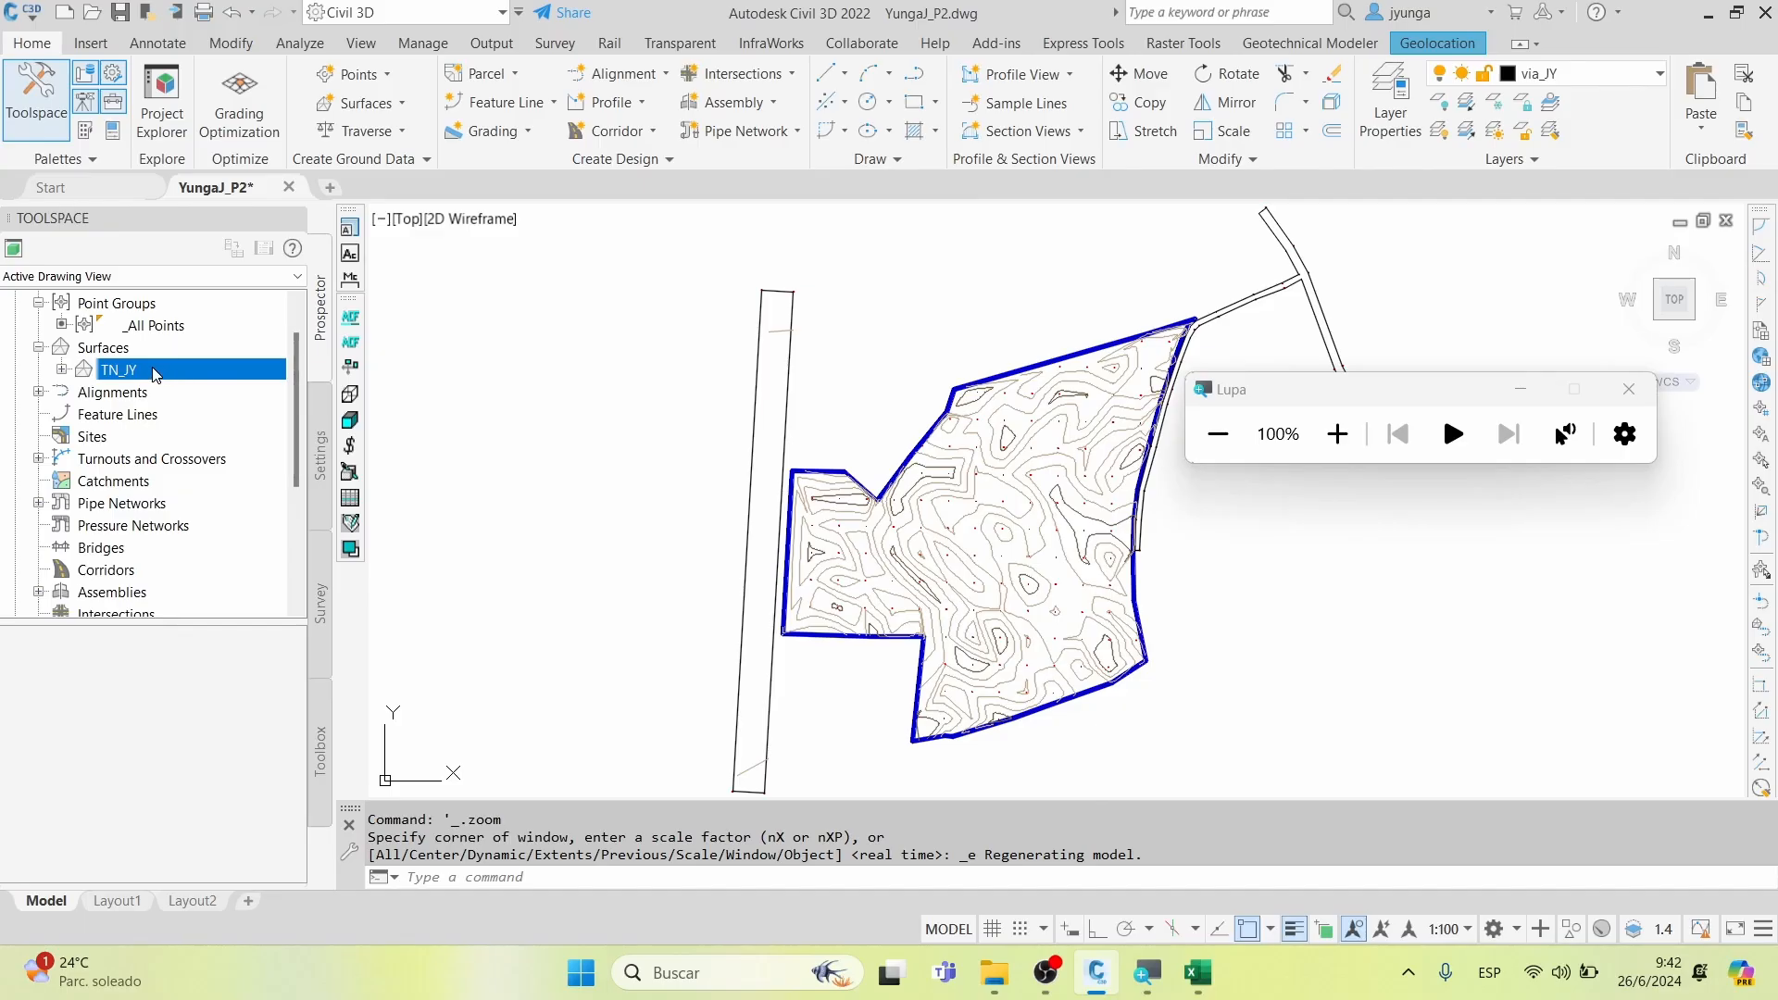
right_click(156, 374)
left_click(485, 349)
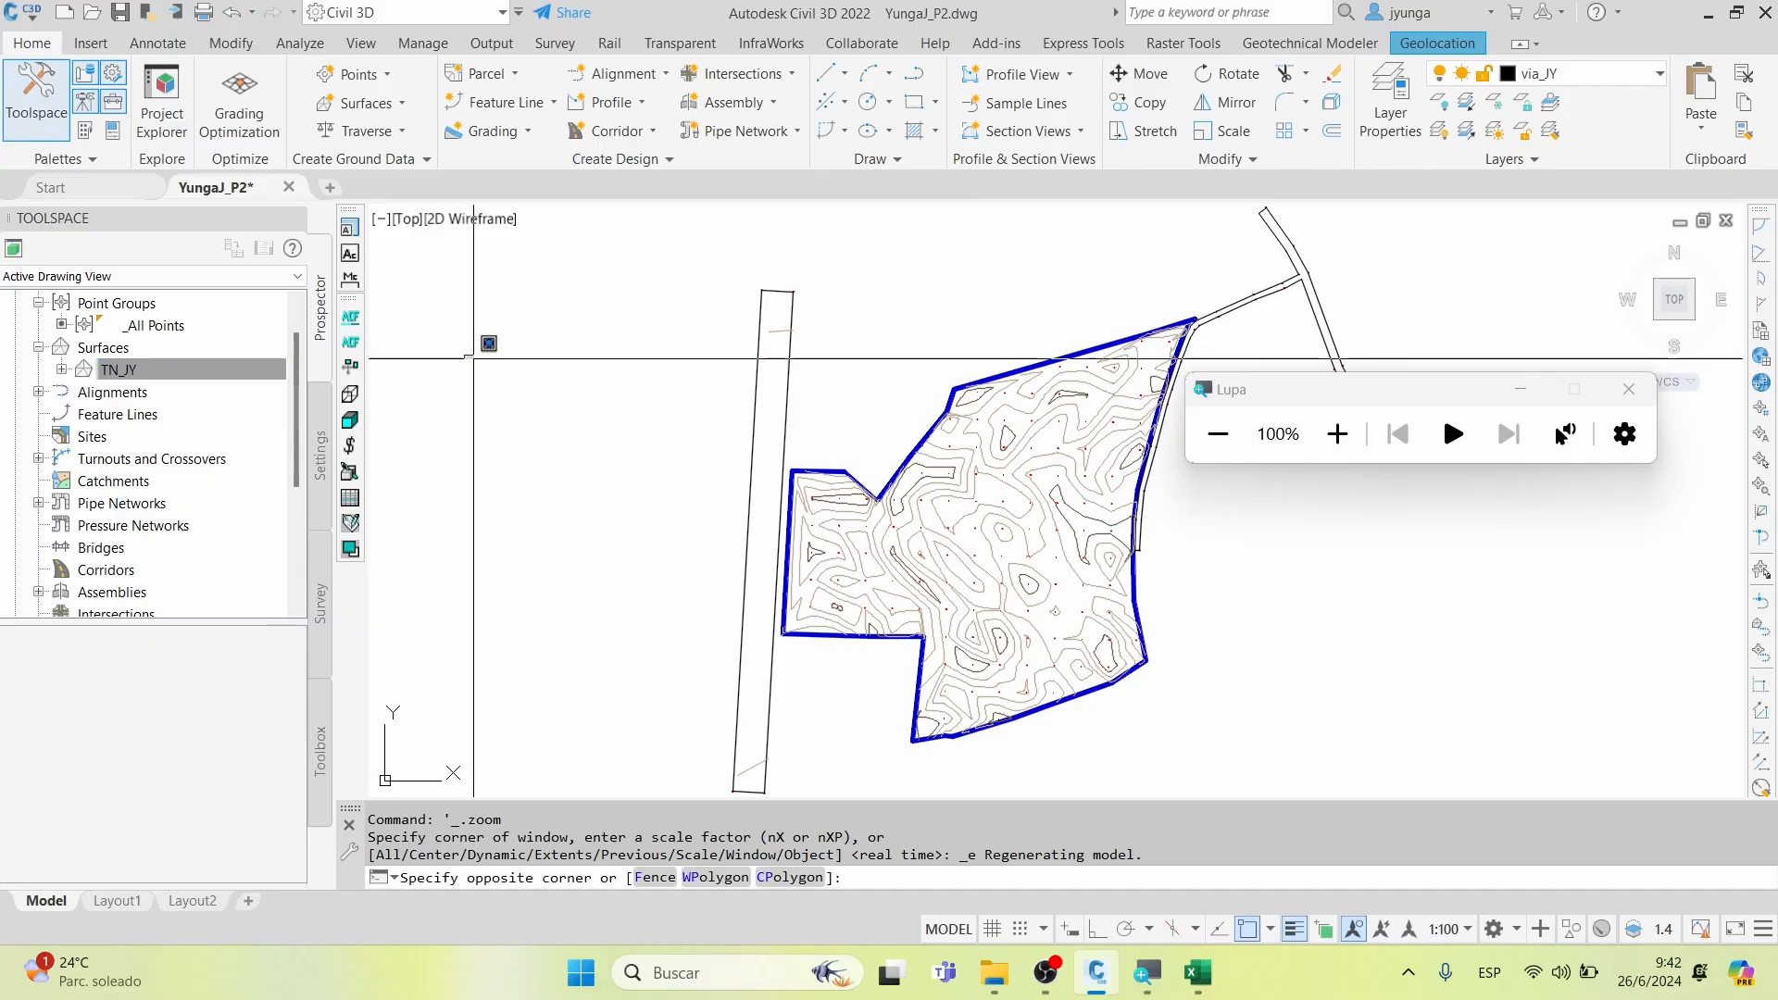
Open the surface properties of TN_JY and choose Elevations as the analysis type
left_click(604, 441)
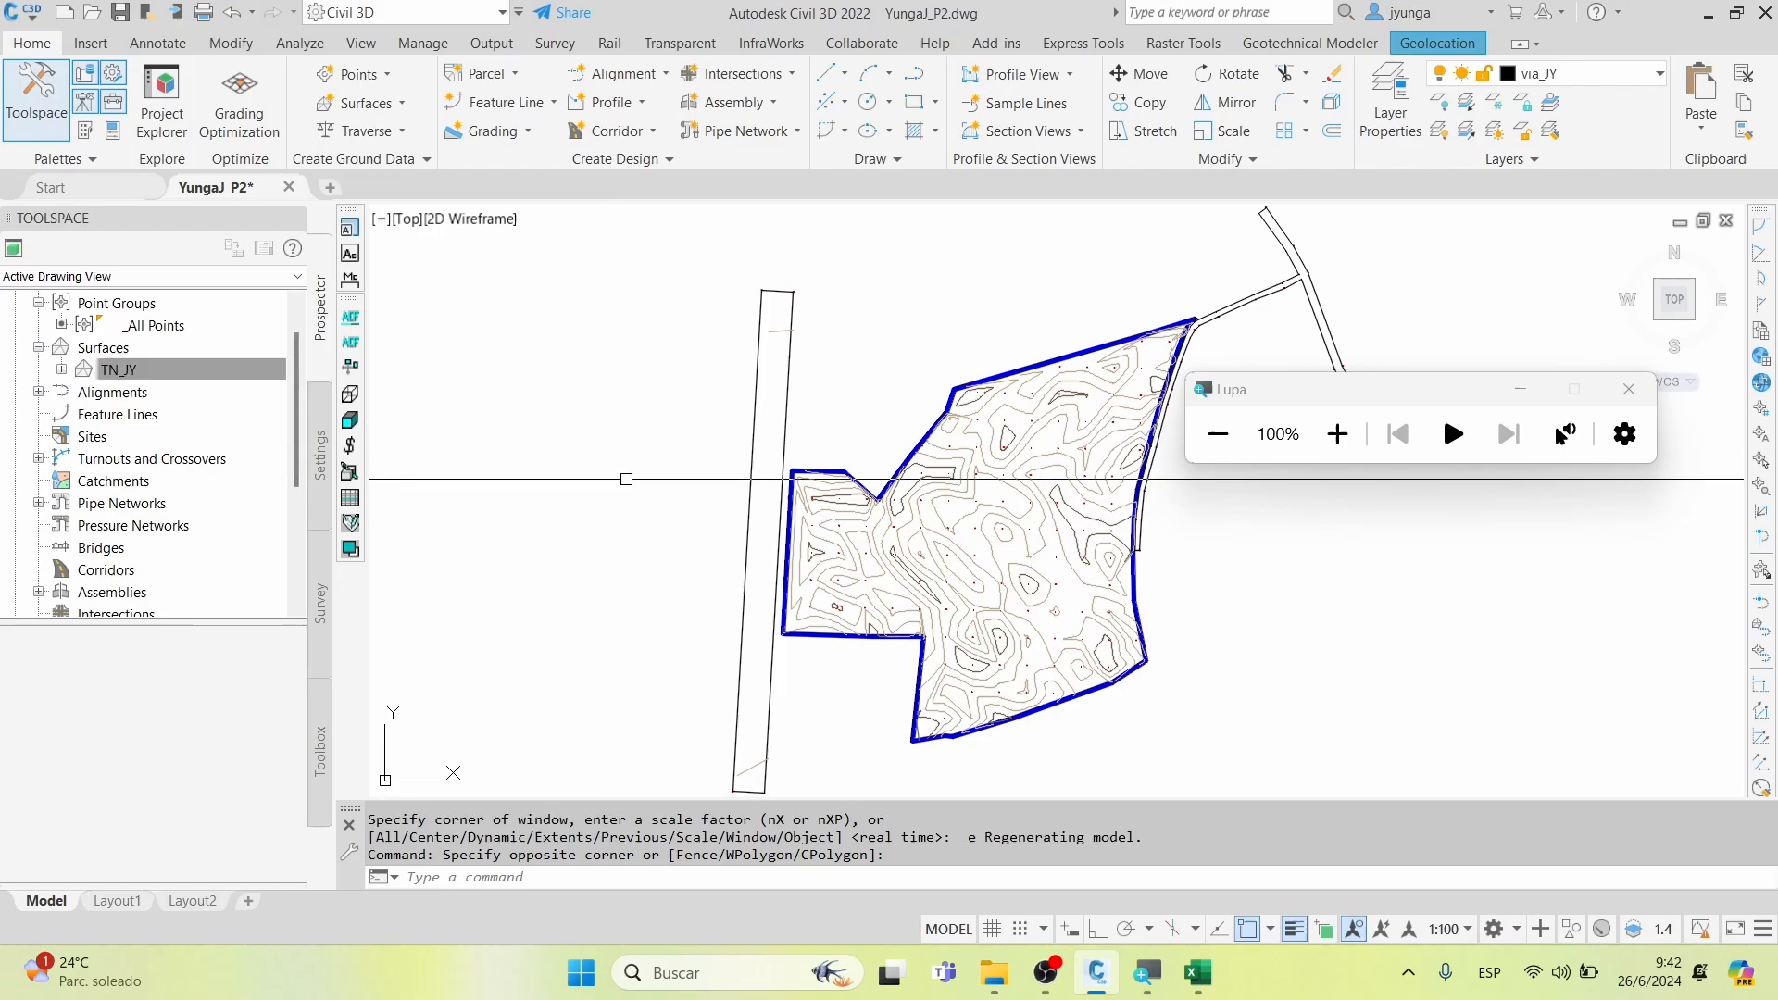
left_click(1338, 434)
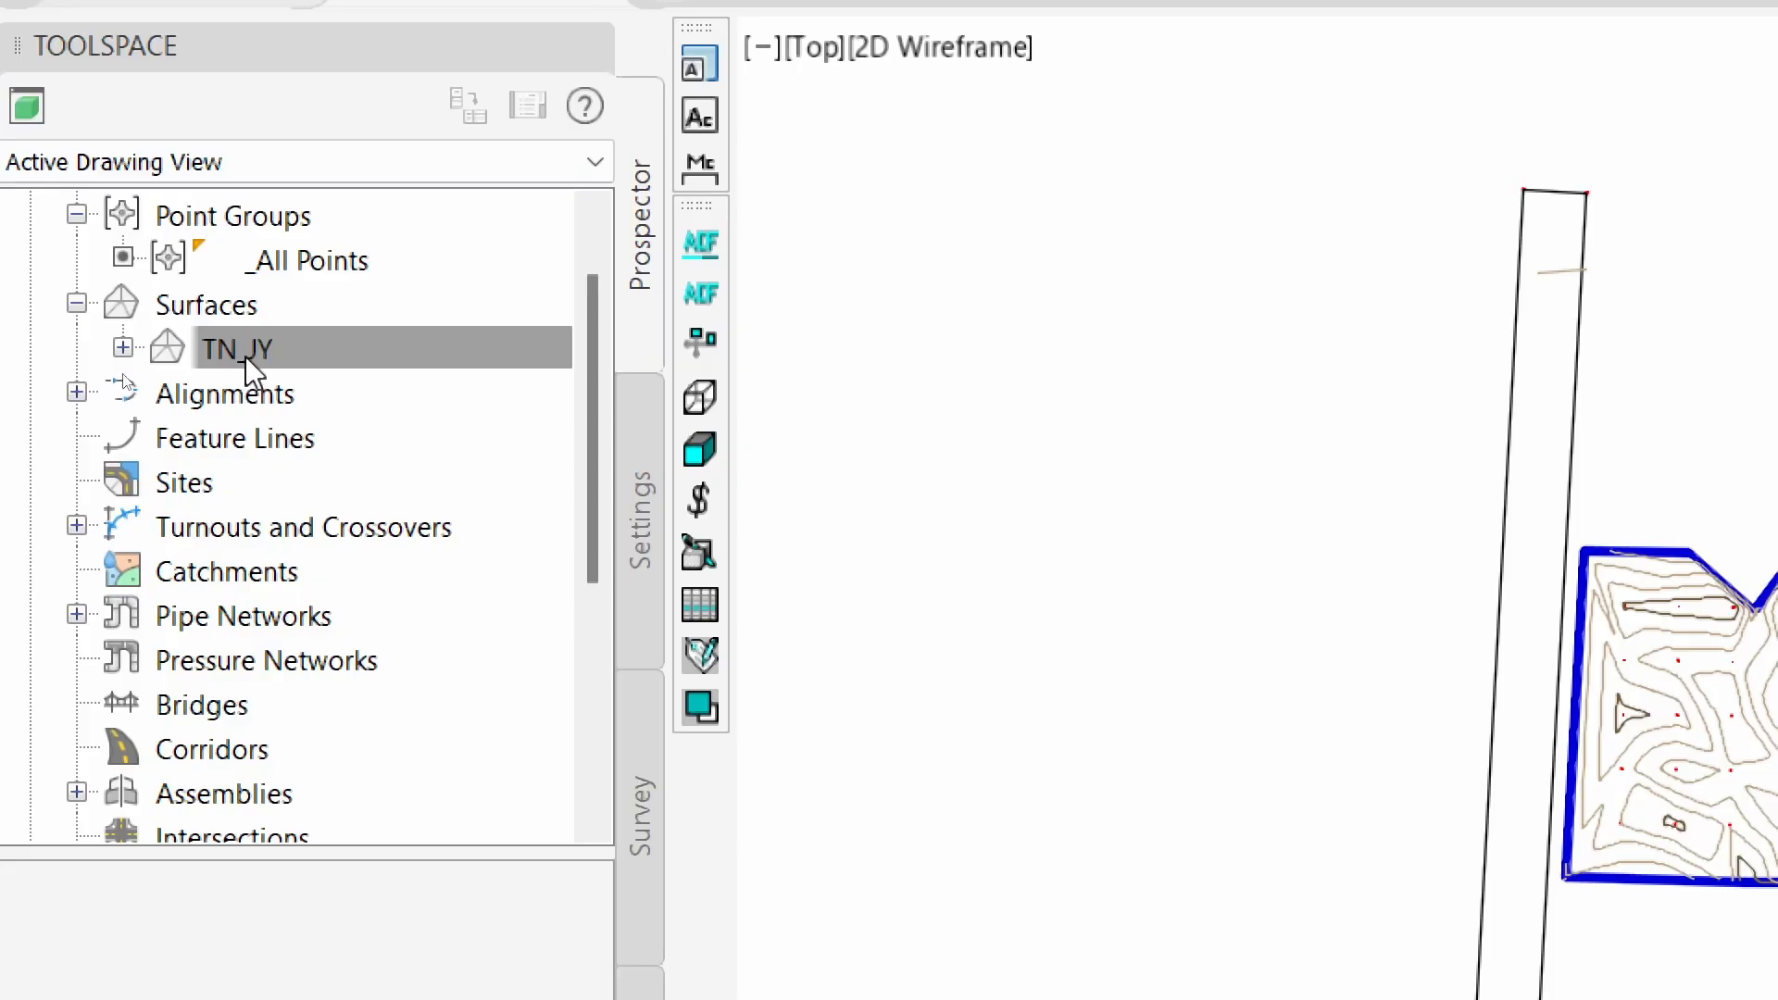
right_click(247, 359)
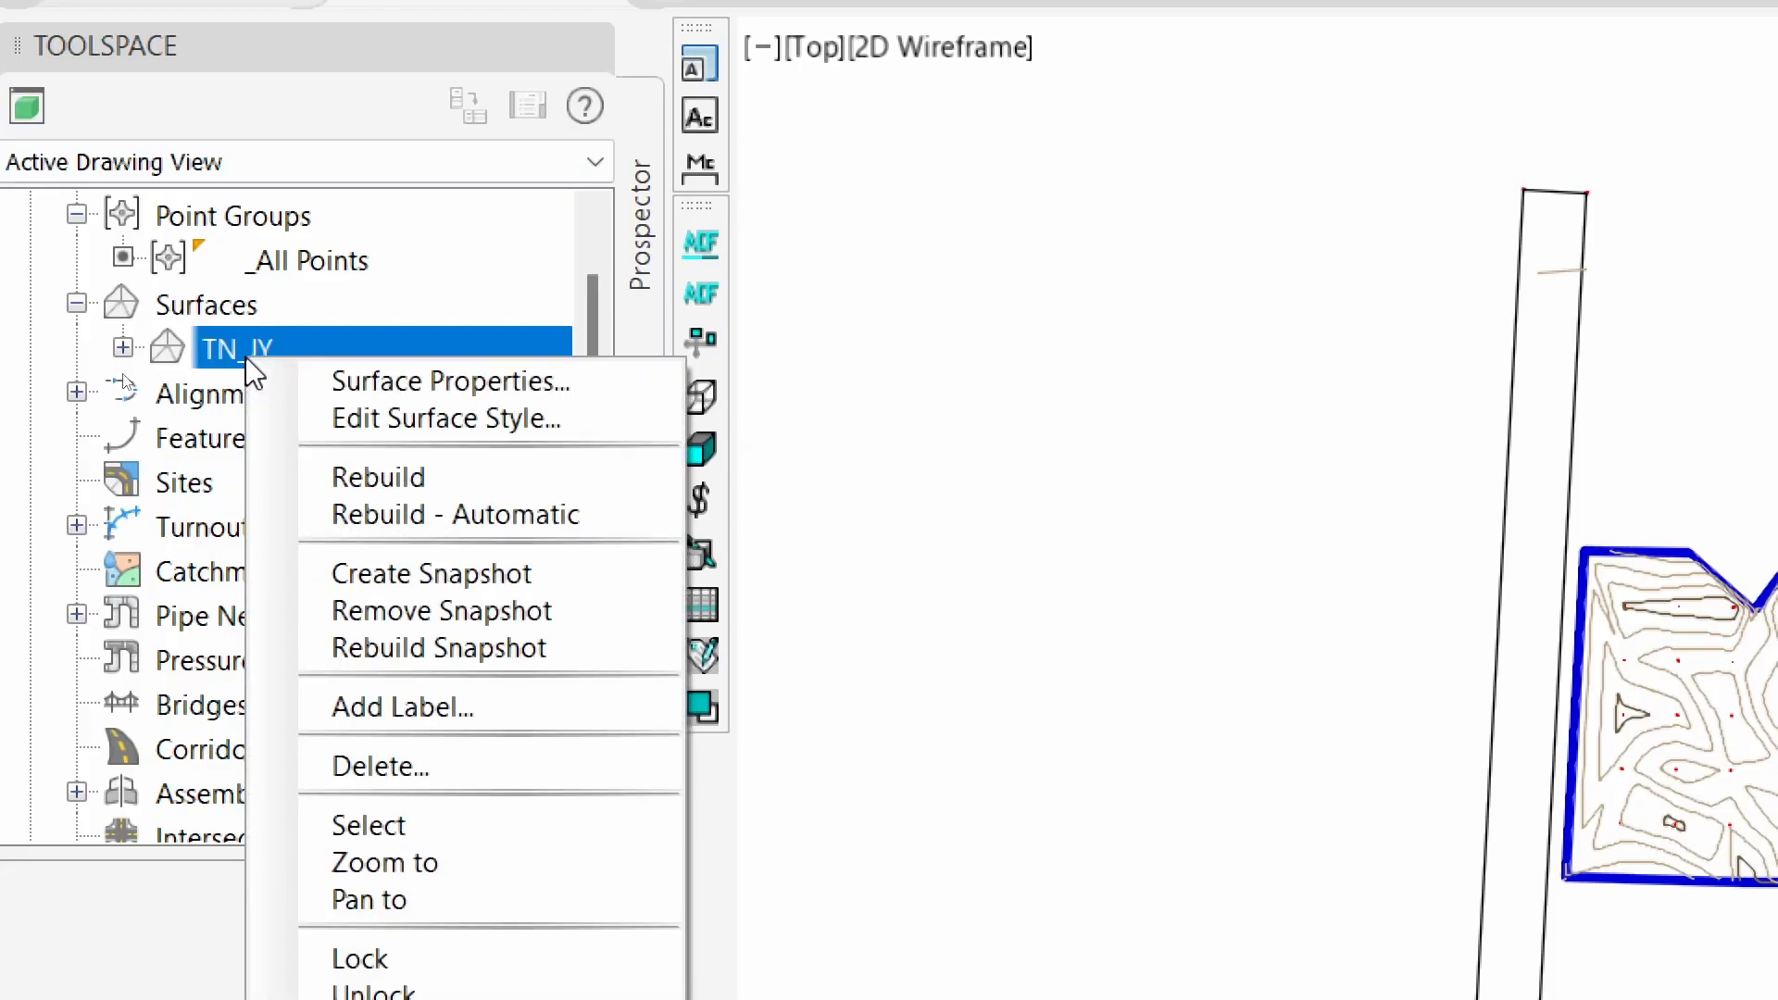
left_click(476, 380)
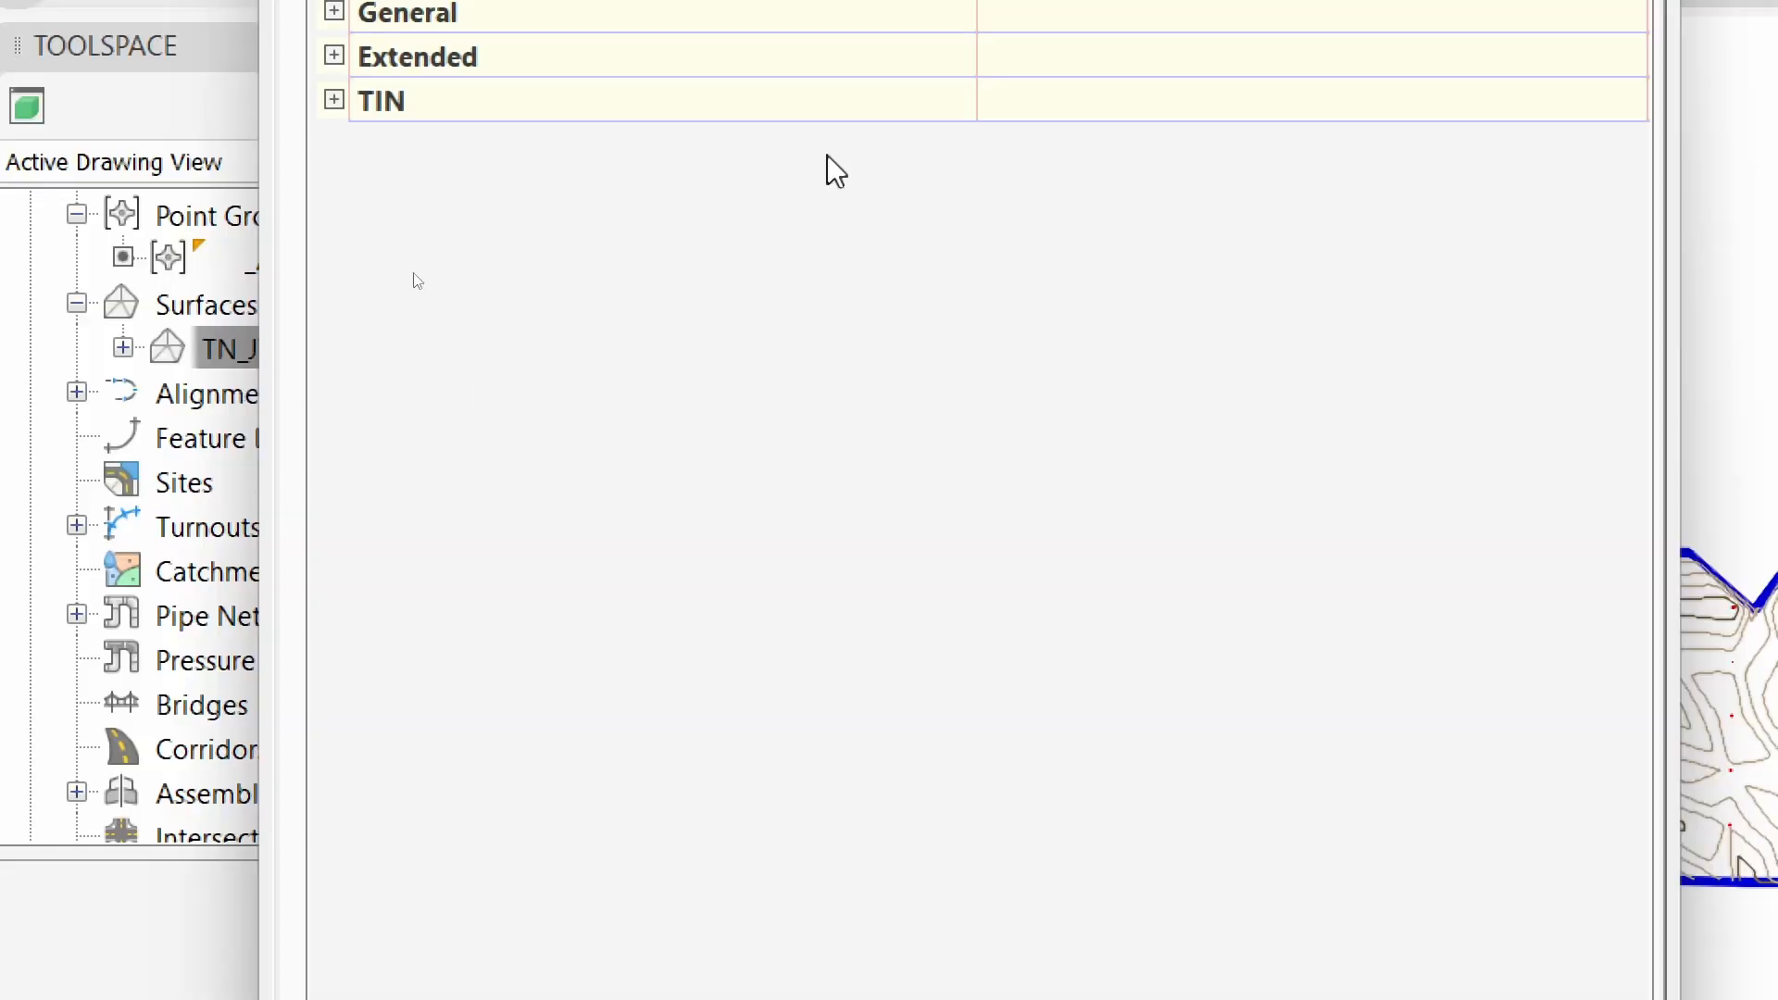
left_click(596, 165)
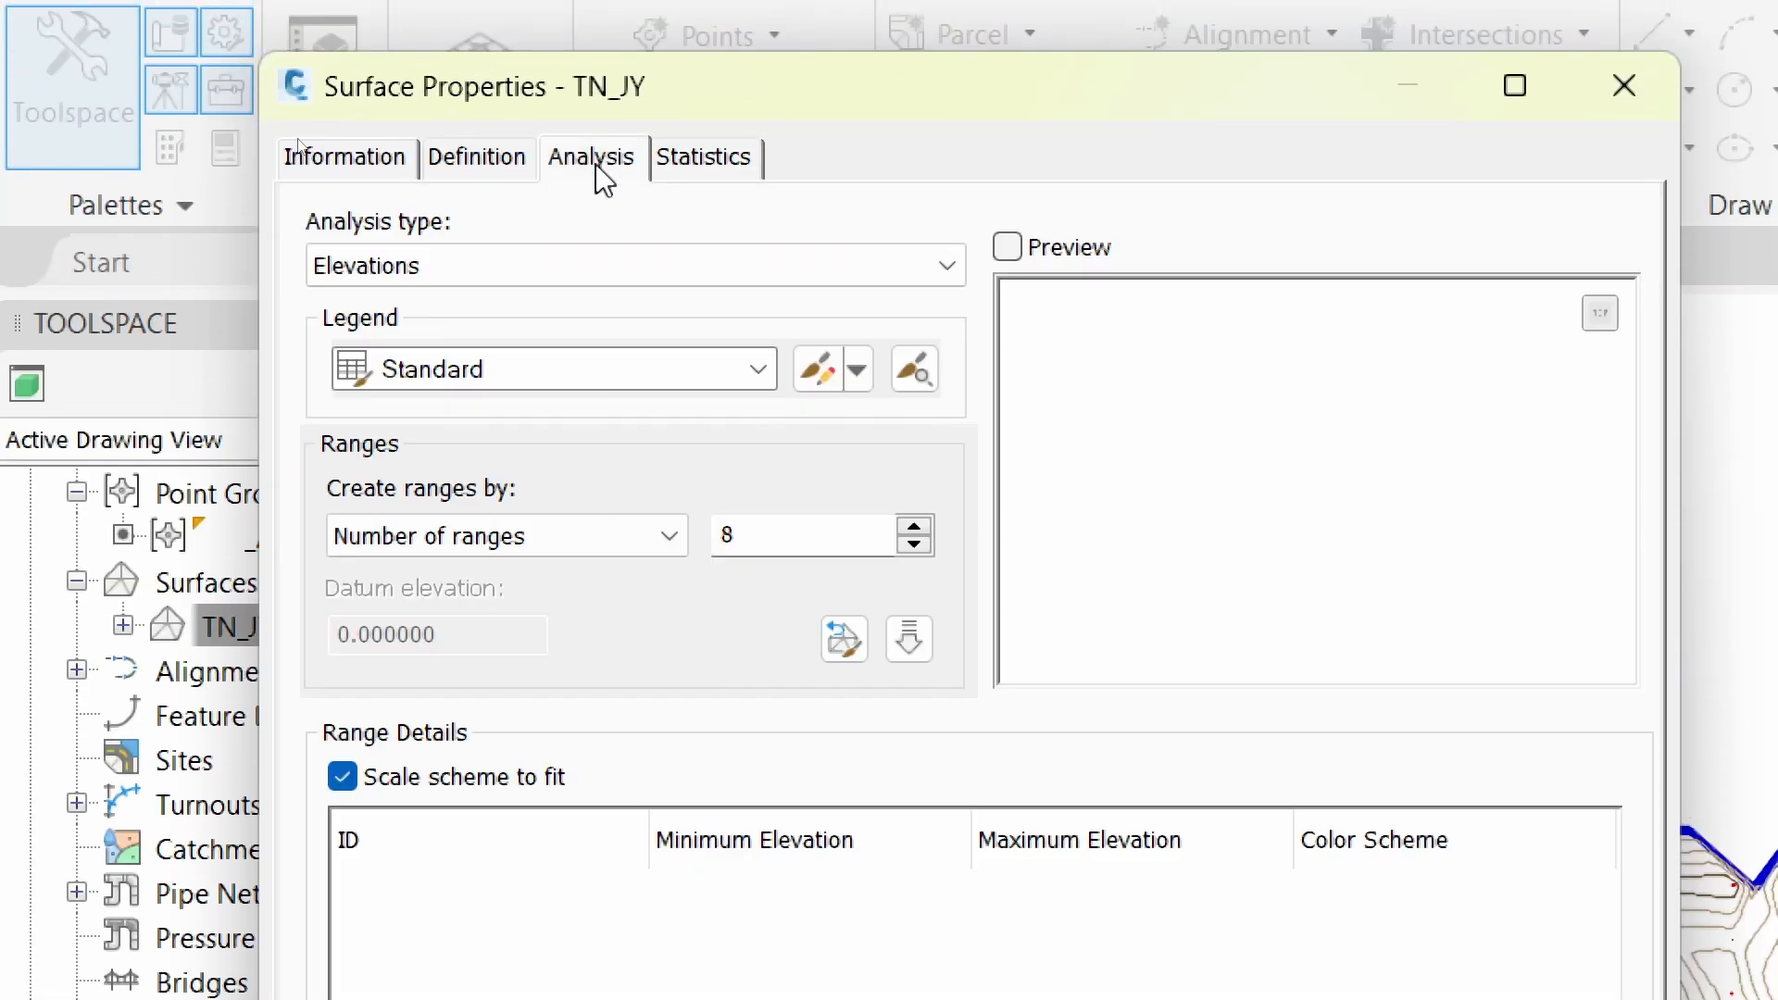
left_click(950, 267)
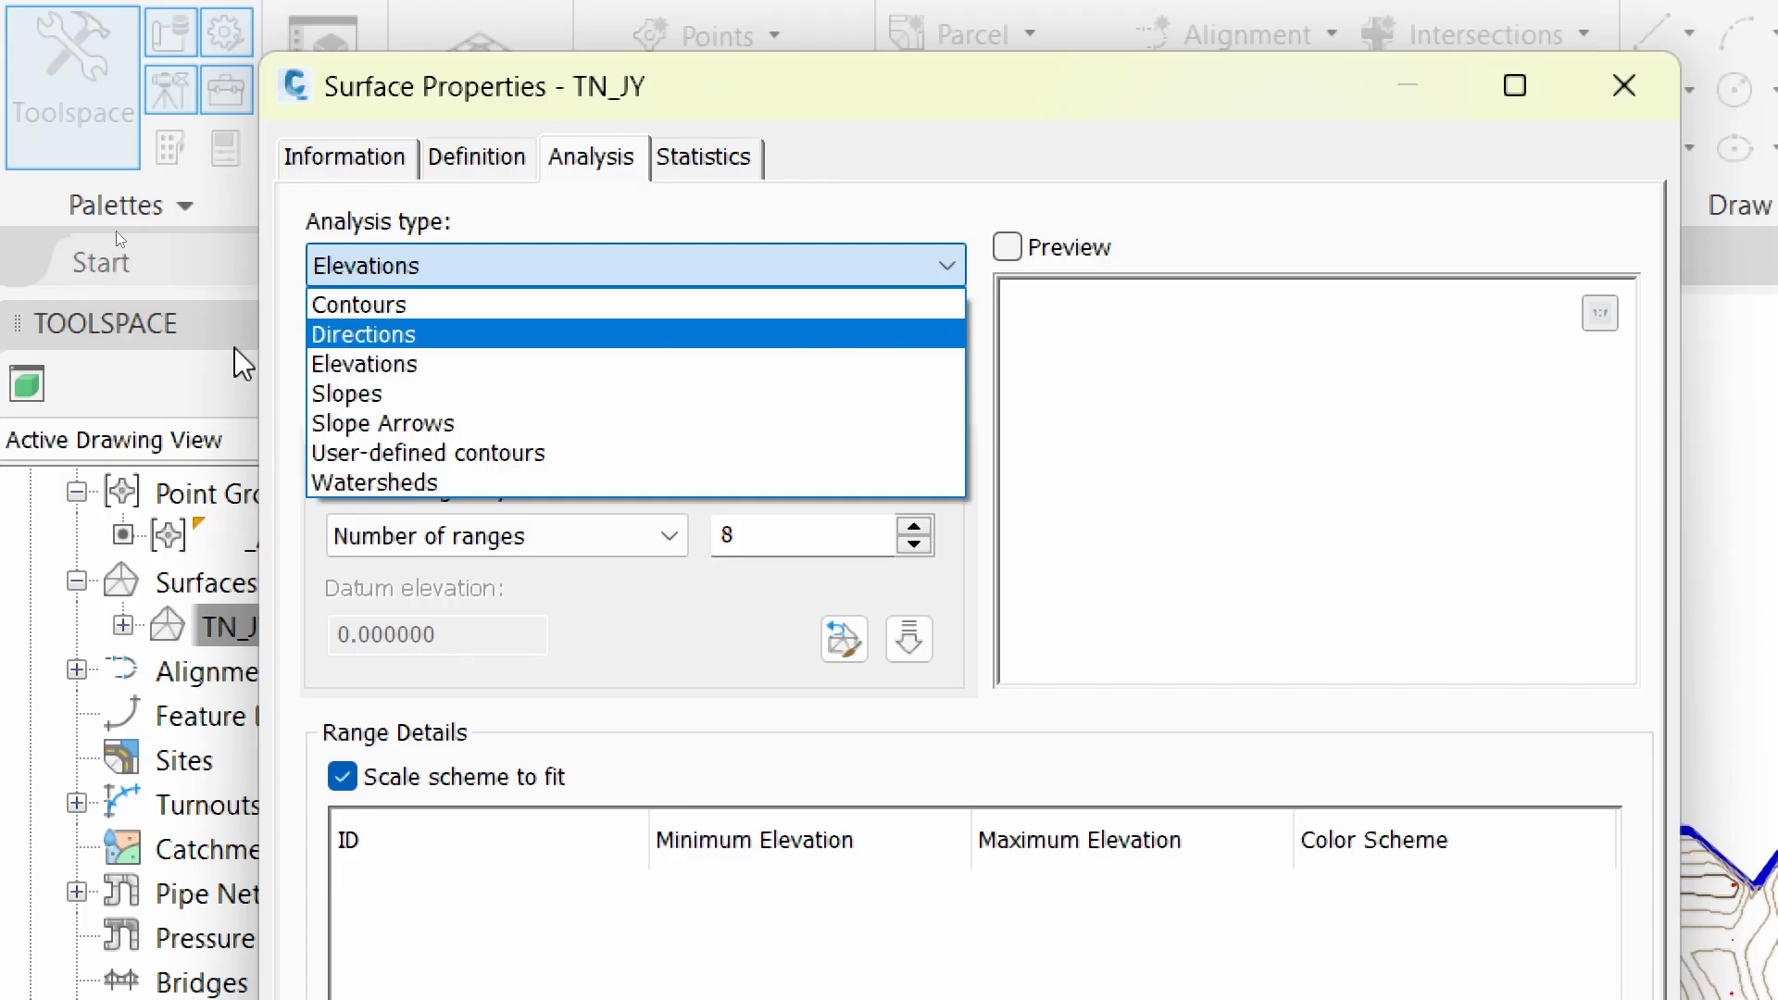
left_click(374, 371)
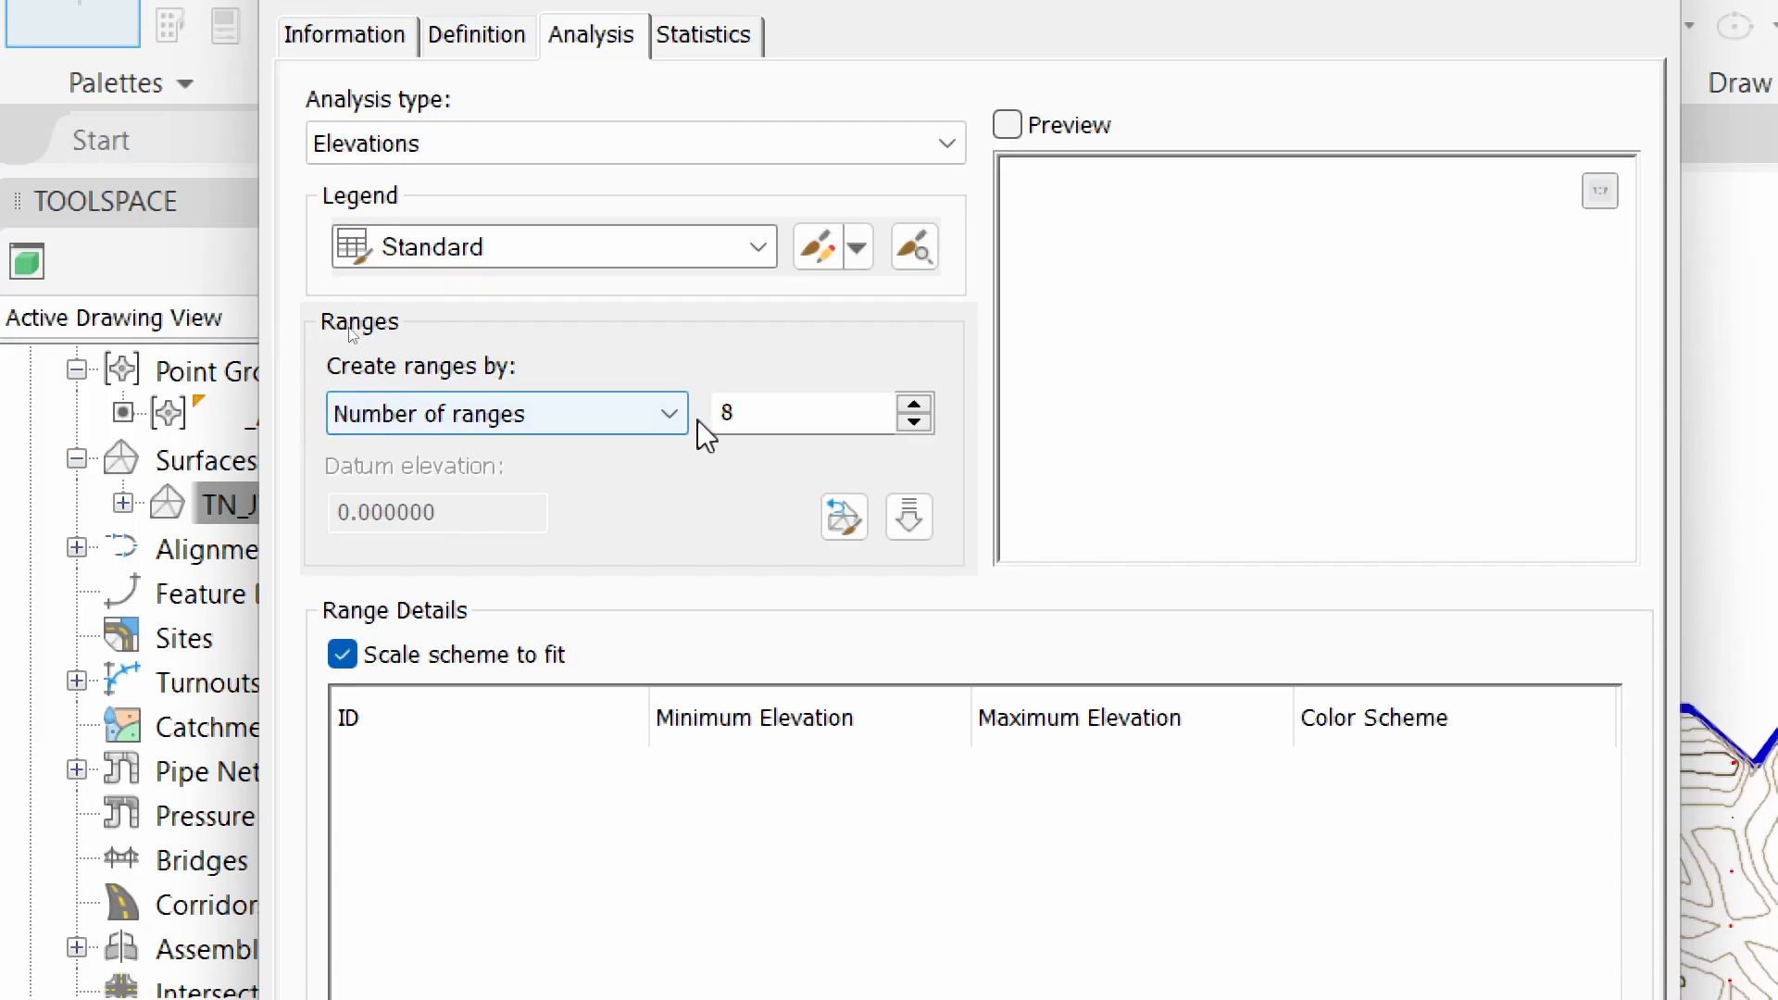
Set the number of elevation ranges to 10 and generate the range table
left_click(914, 405)
left_click(915, 421)
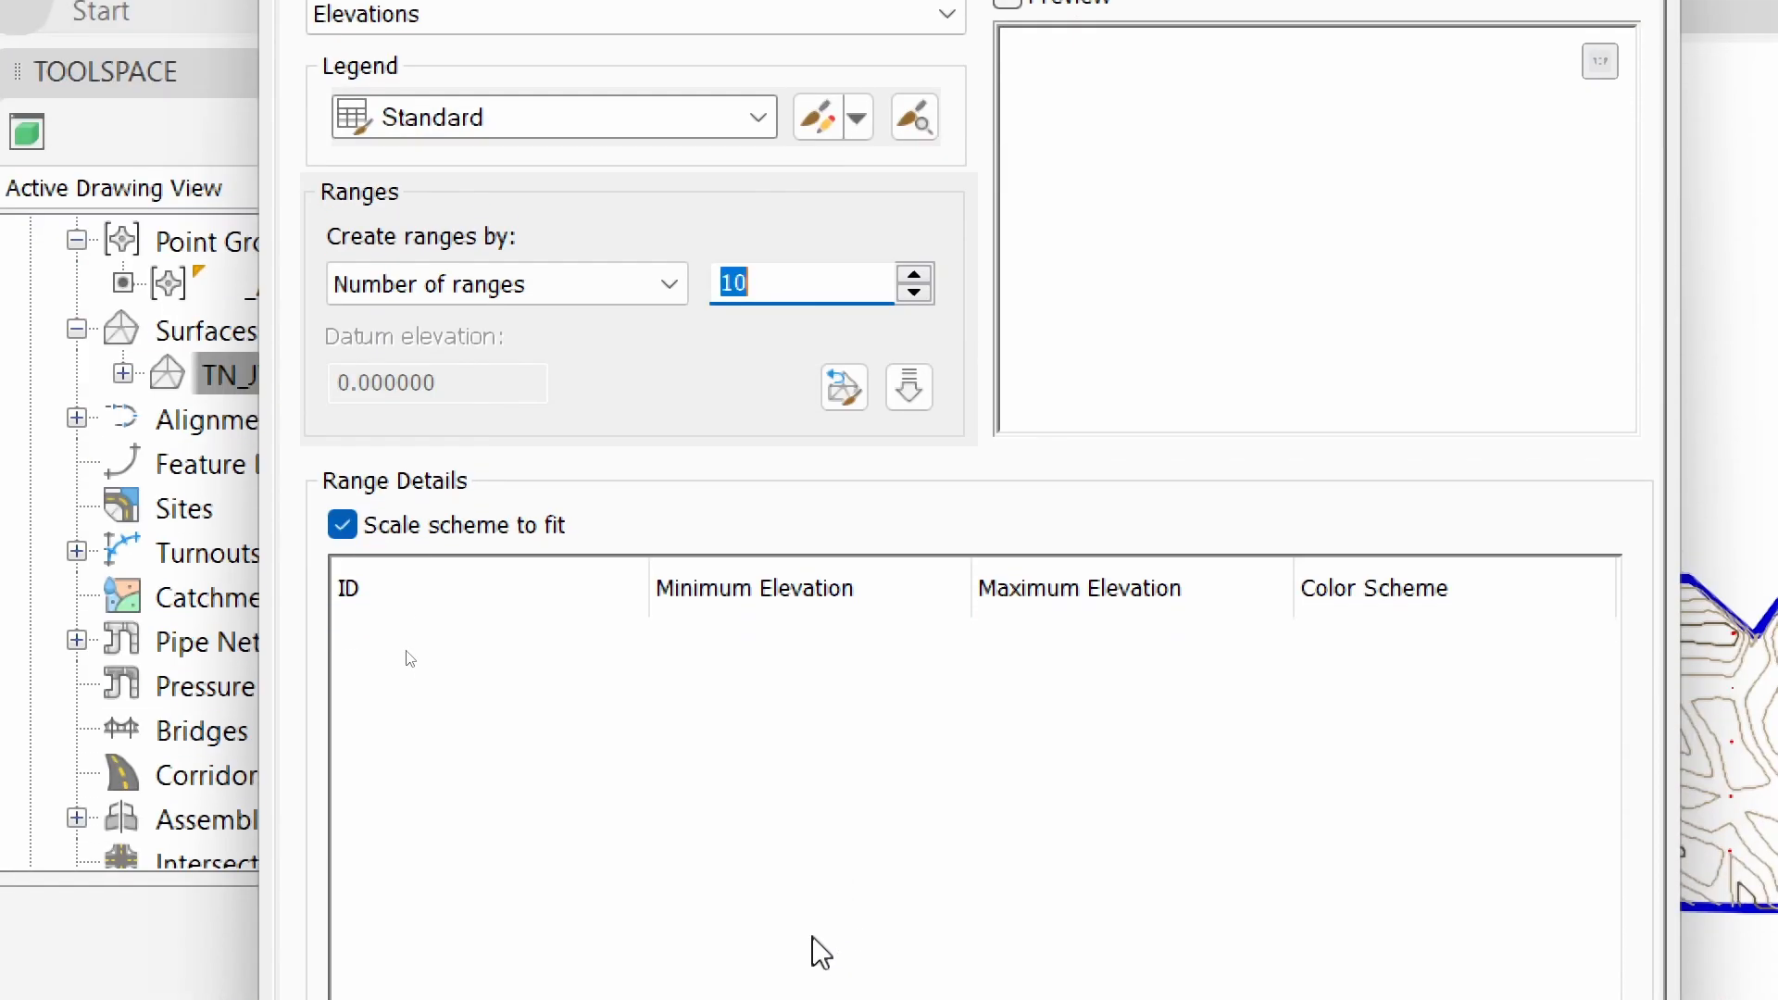
left_click(915, 387)
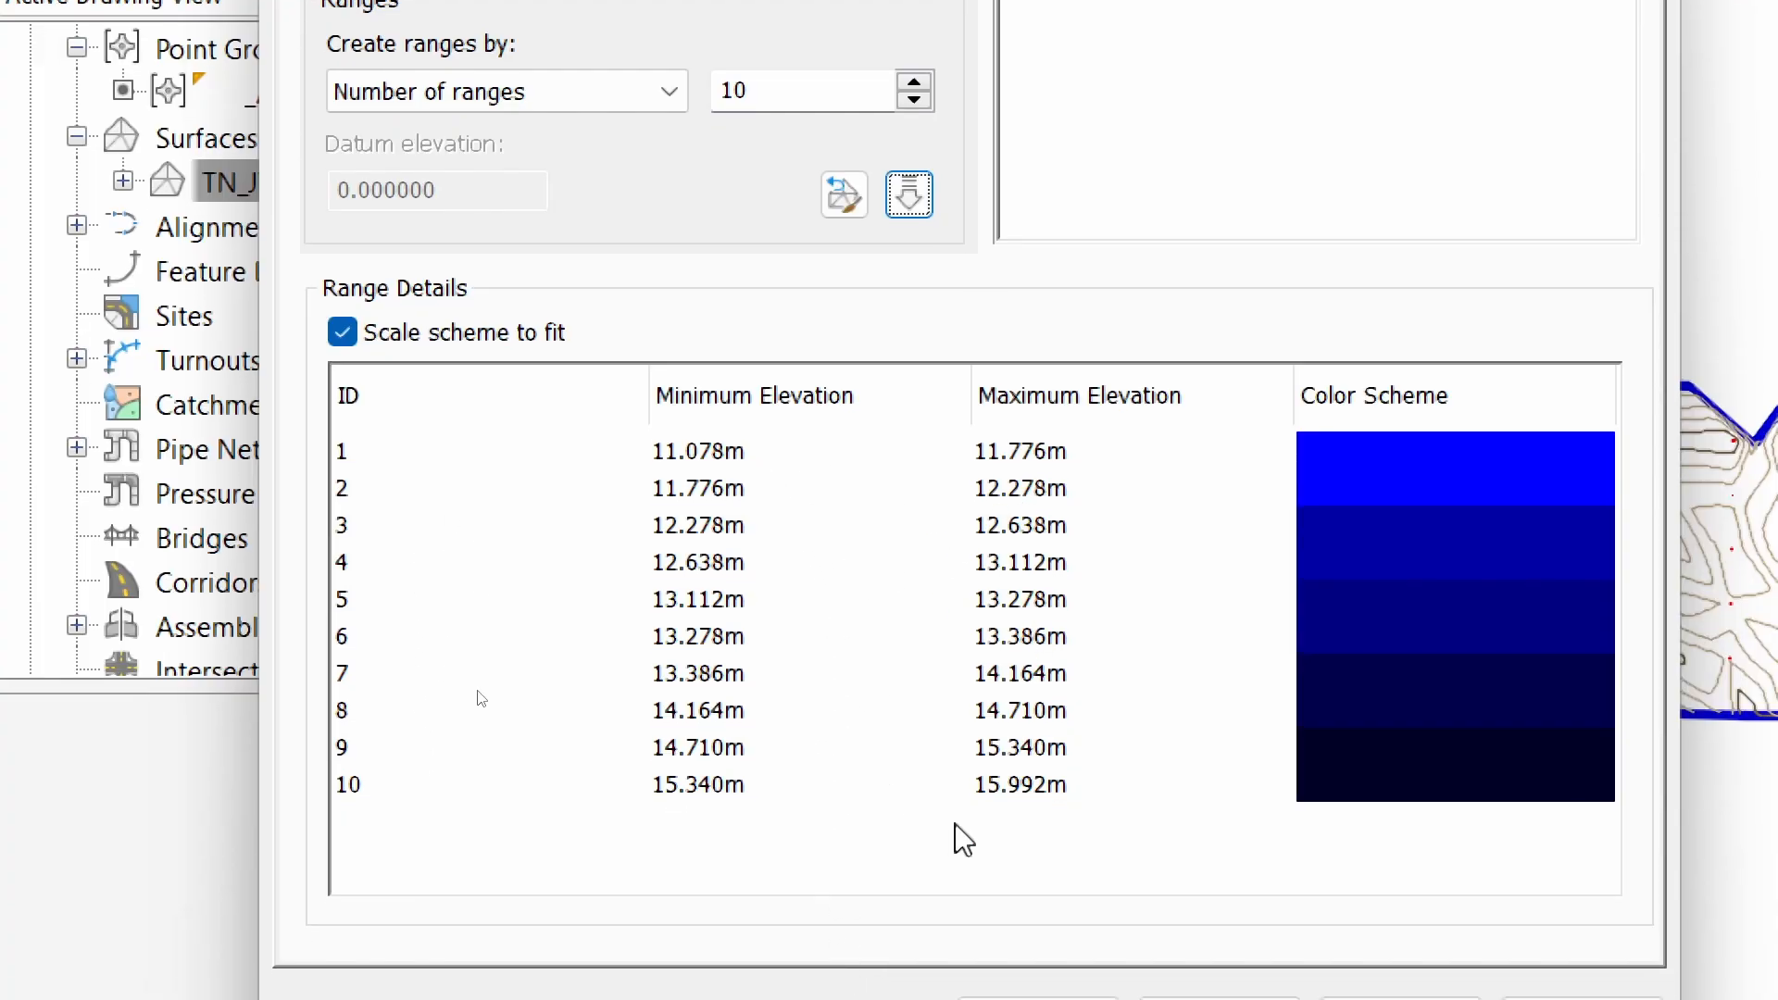
Set the number of elevation ranges to 5 and regenerate the range table
double_click(788, 88)
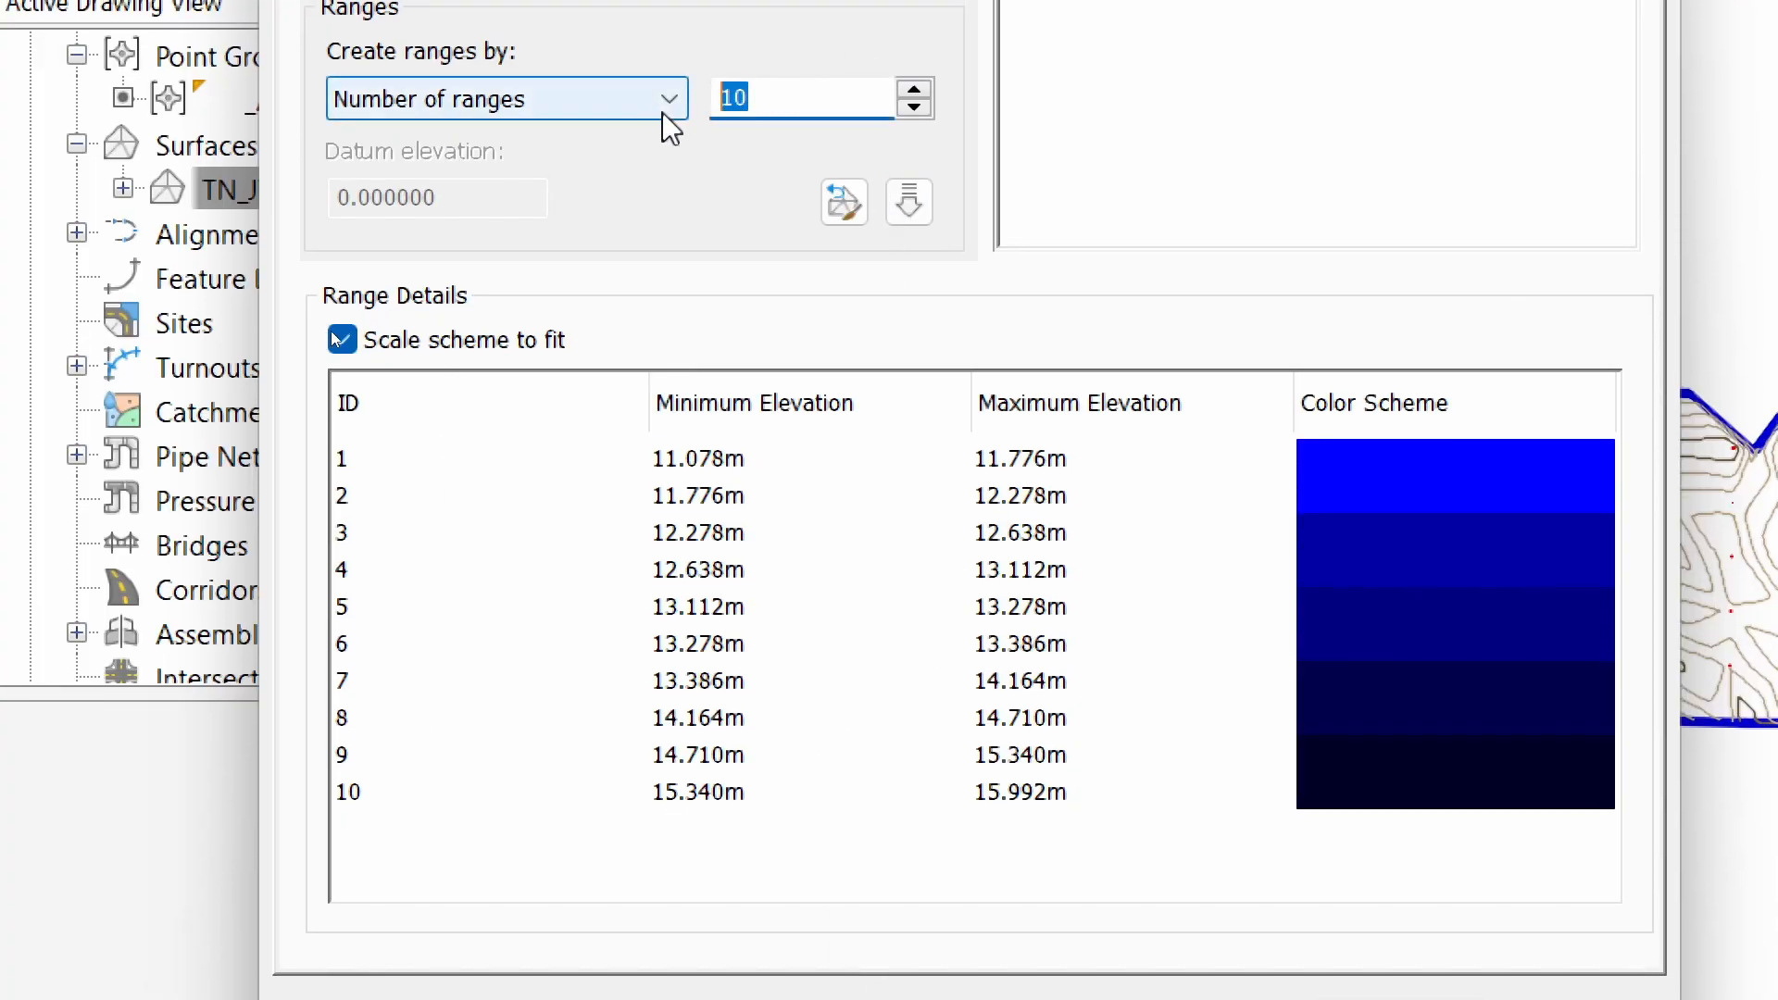
type("5")
left_click(919, 205)
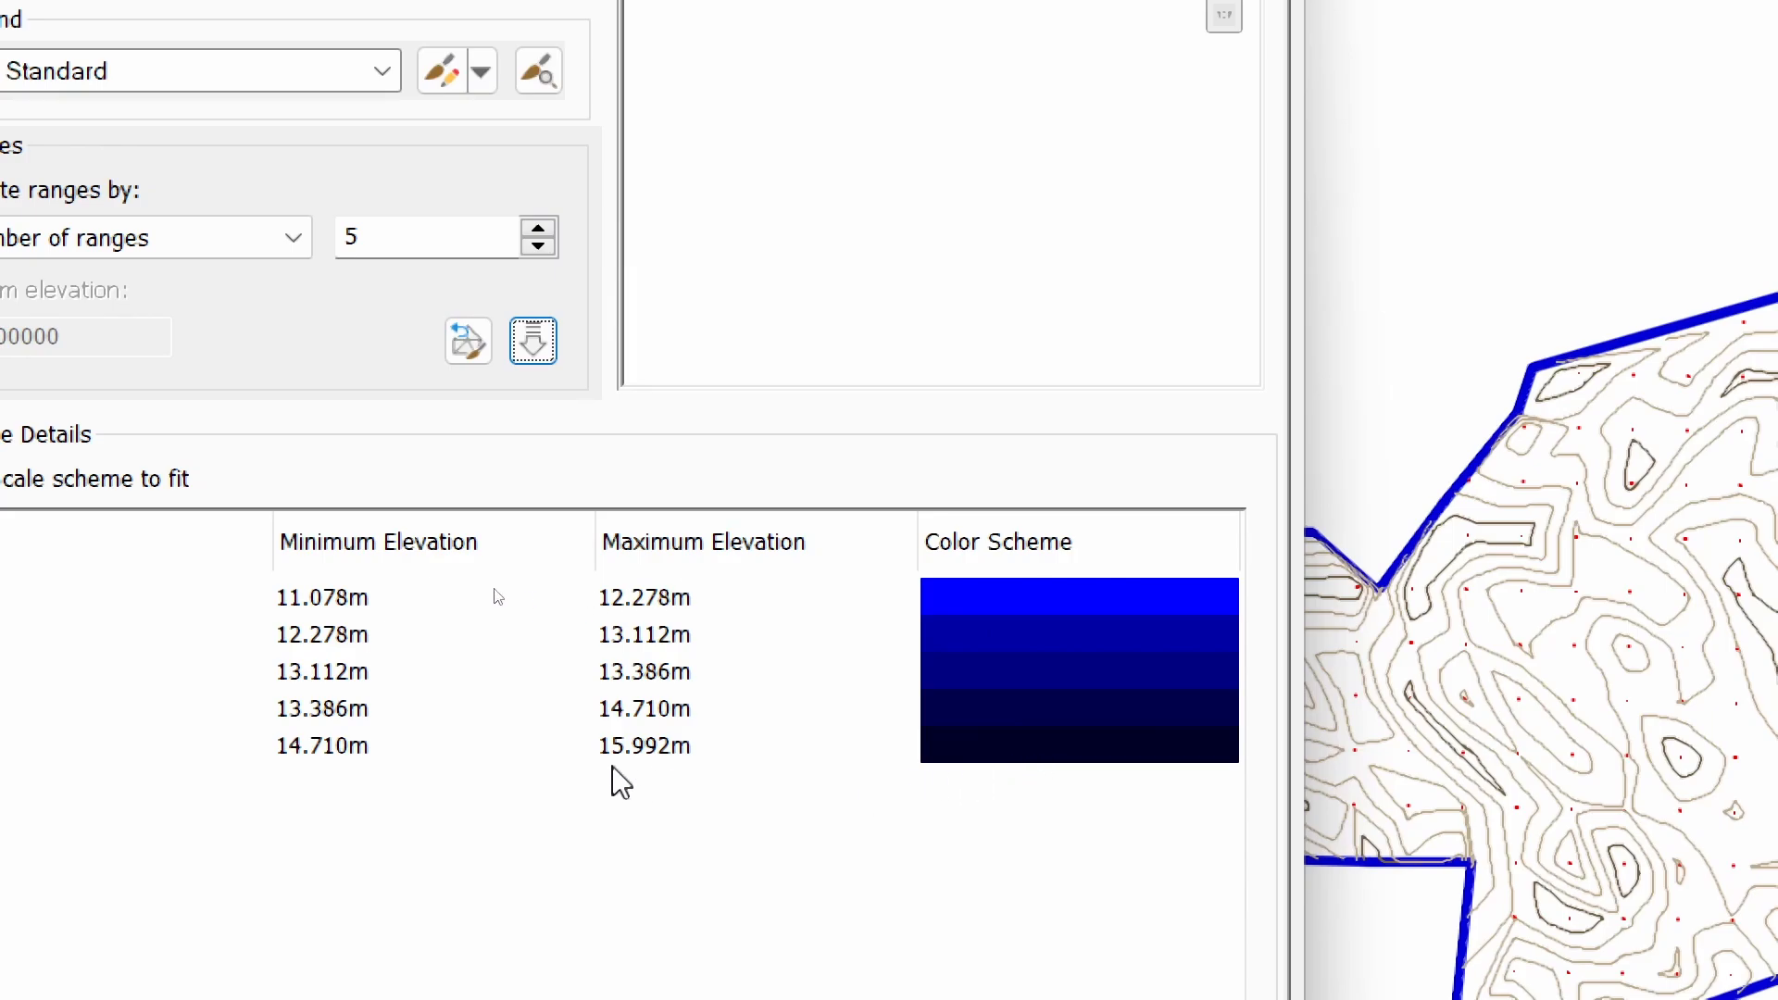
left_click(646, 755)
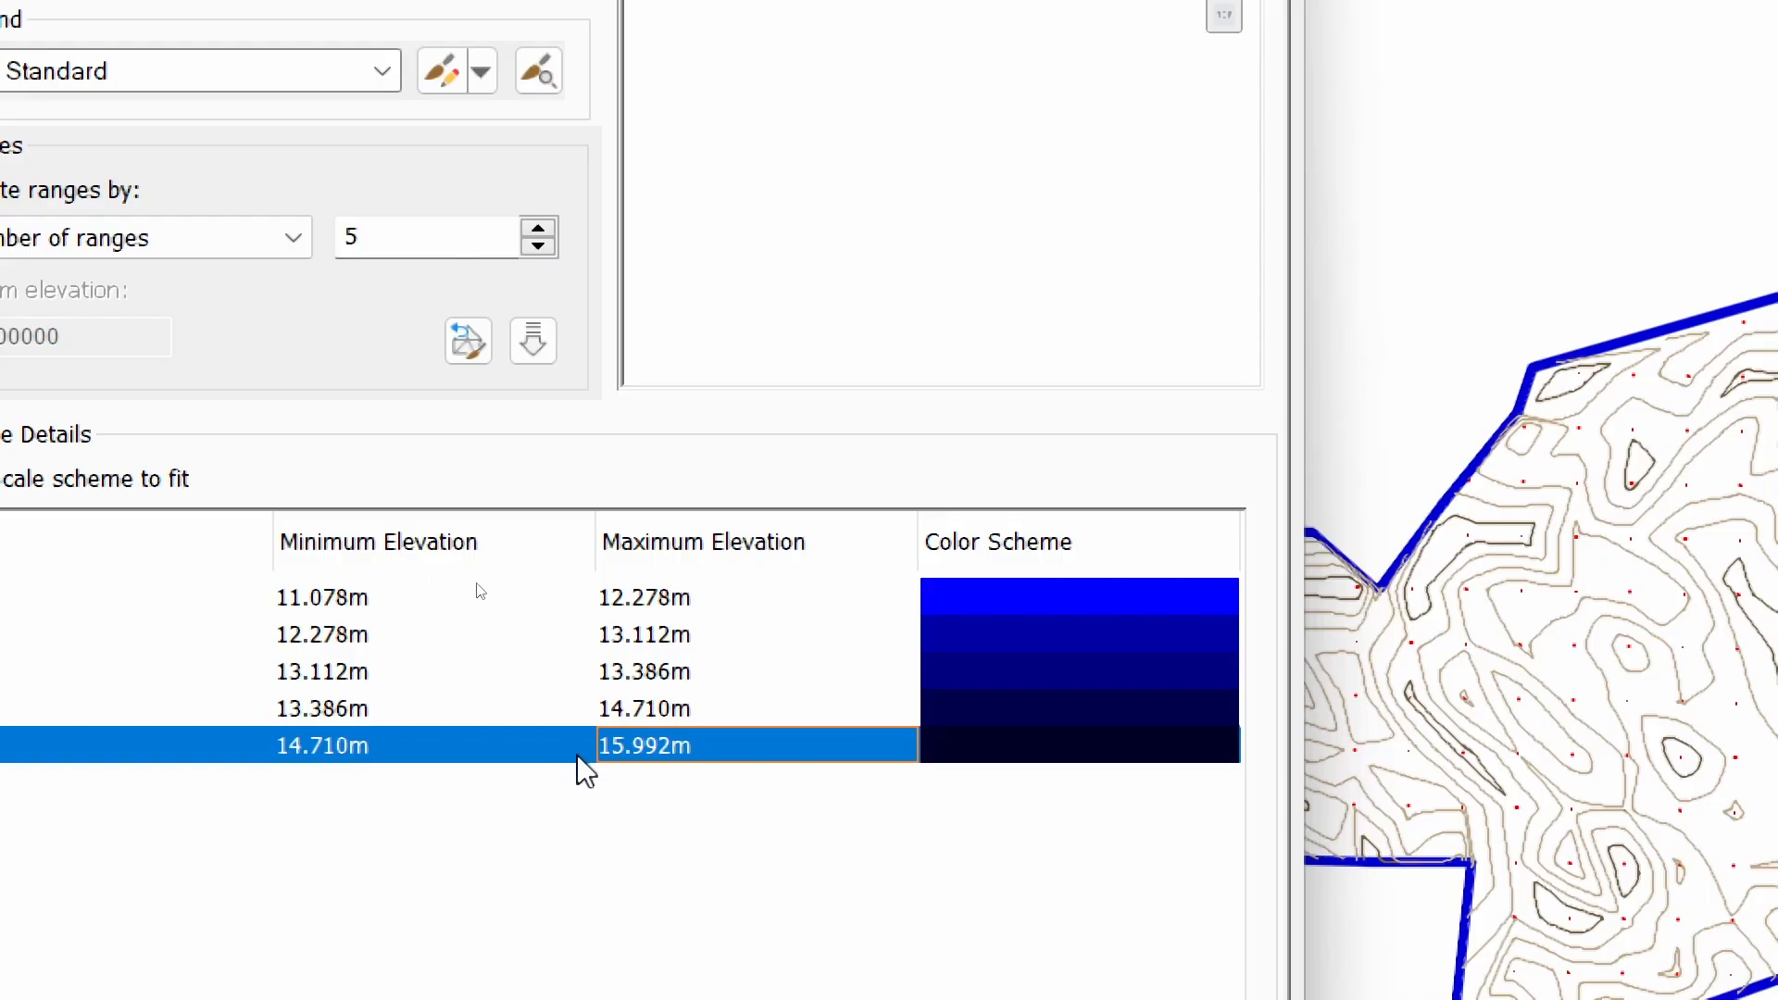
left_click(1213, 765)
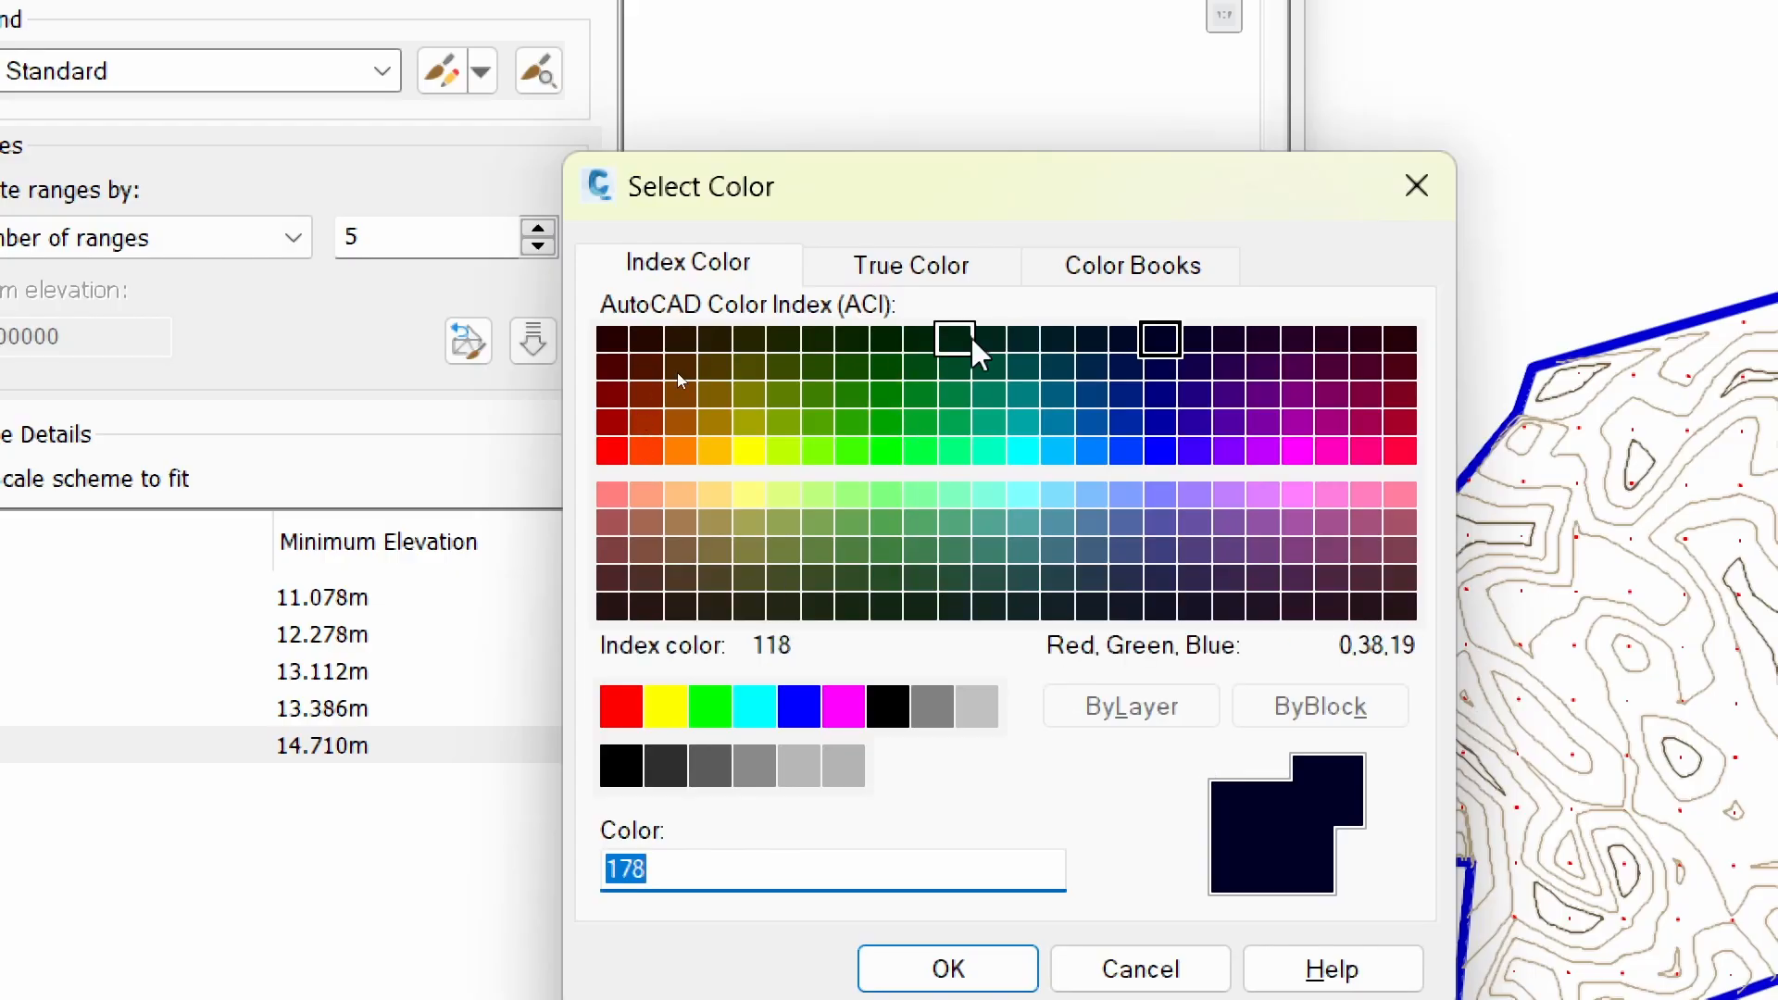
left_click(892, 278)
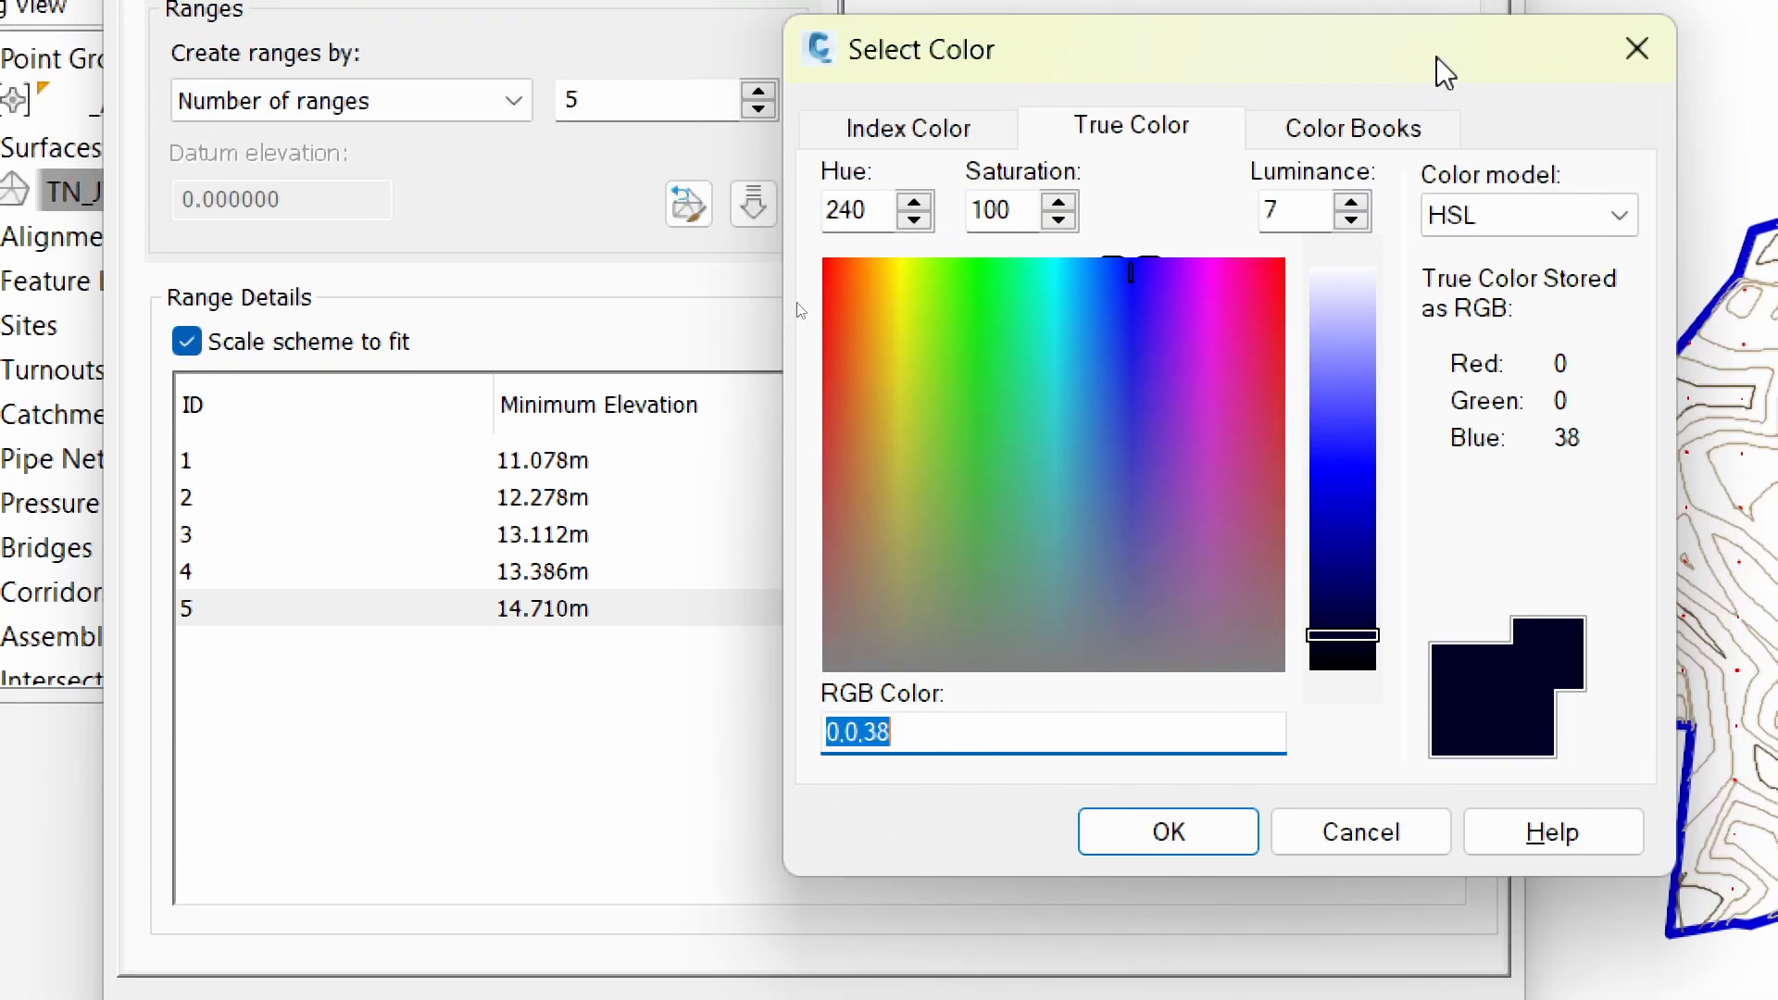
left_click(1637, 48)
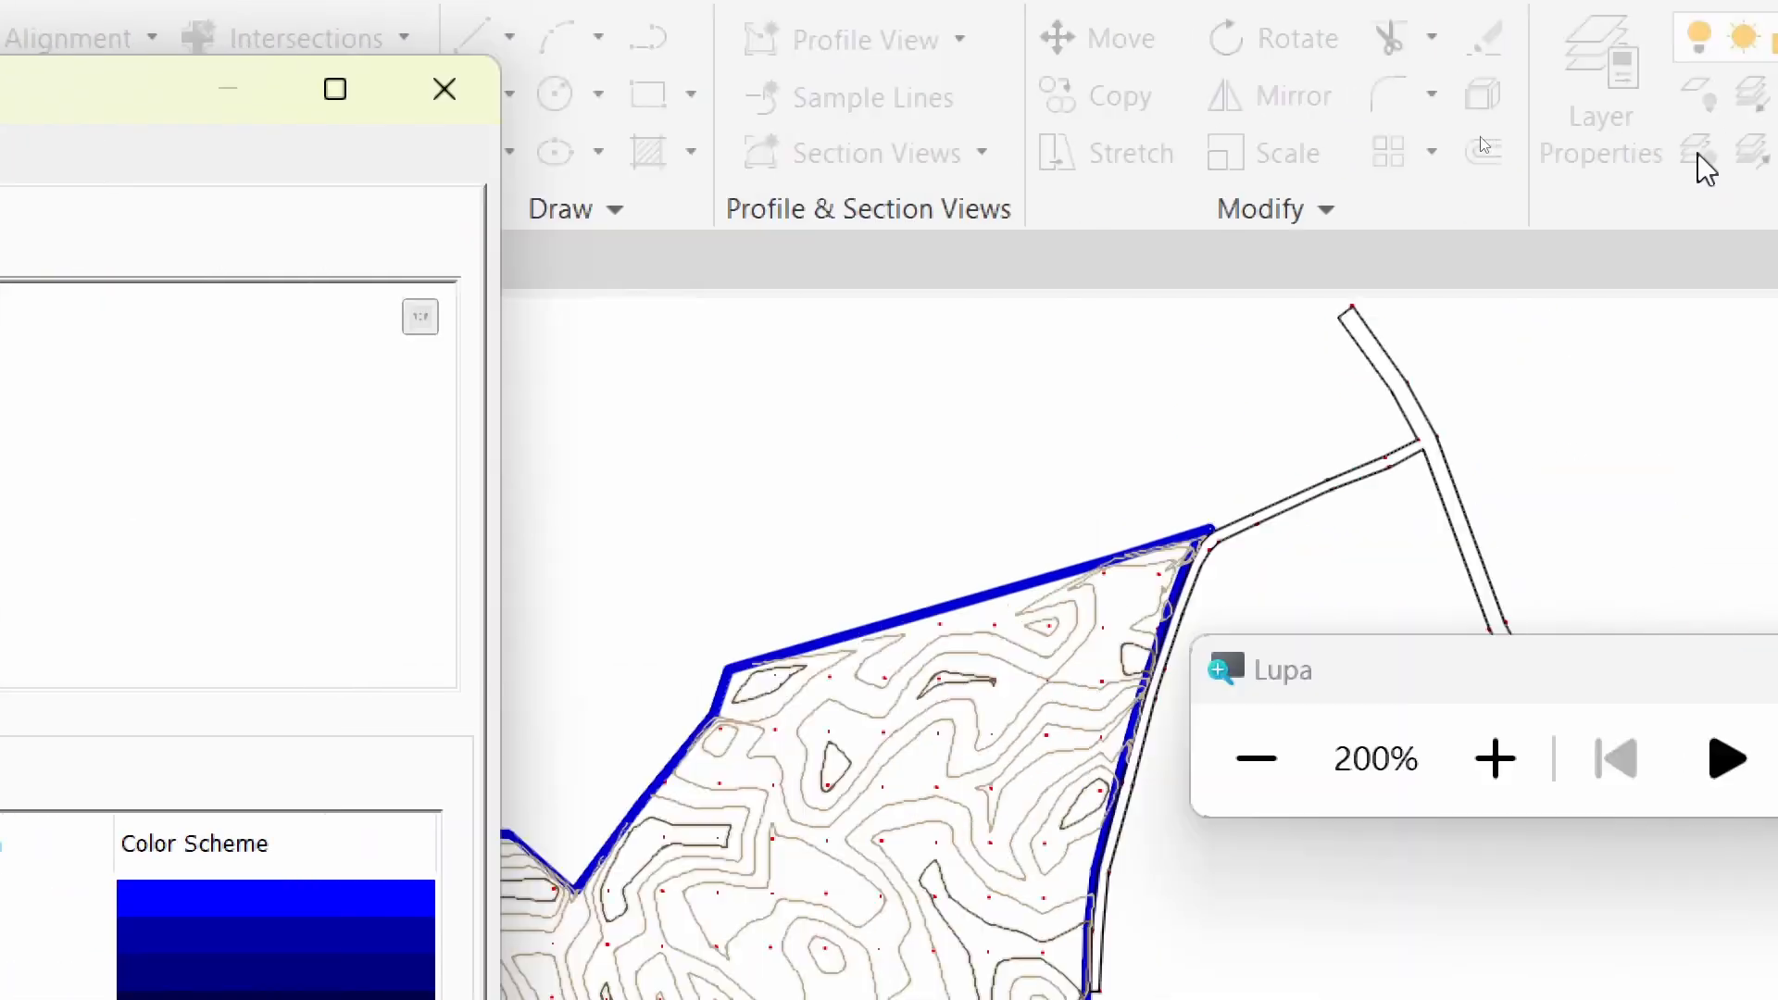
left_click(1257, 760)
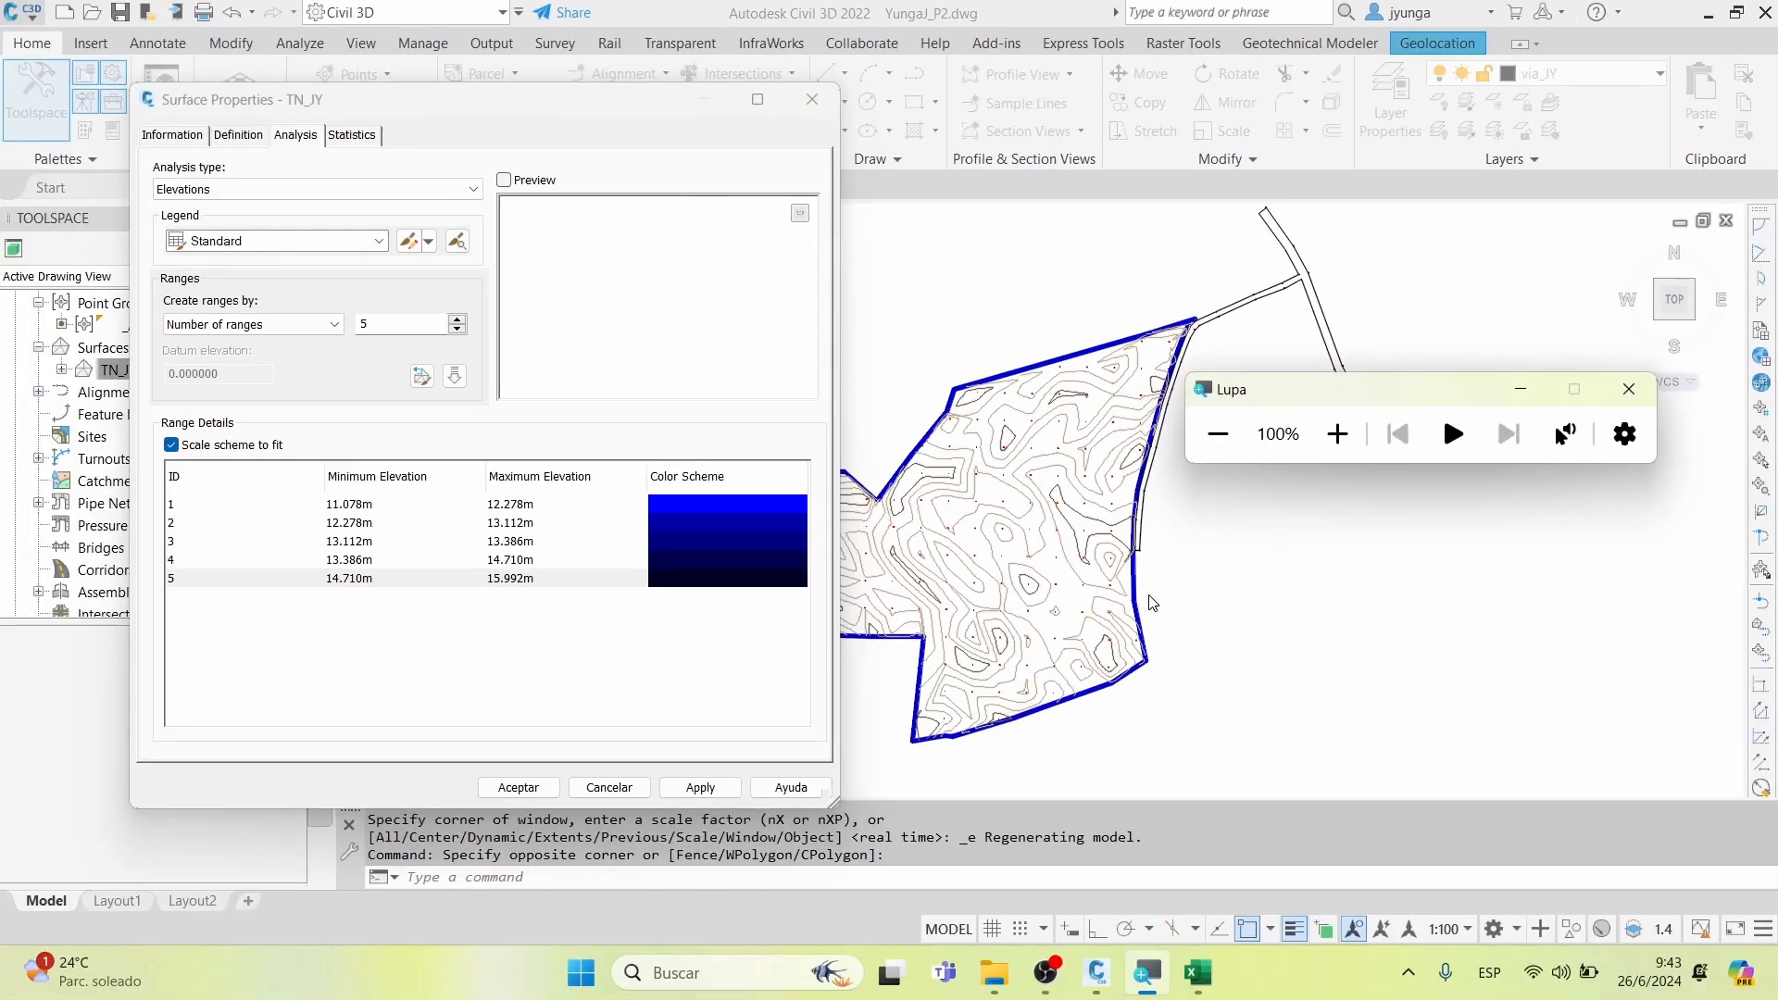
Switch to Microsoft Edge and search the web for "paleta de colores en rgb"
left_click(581, 972)
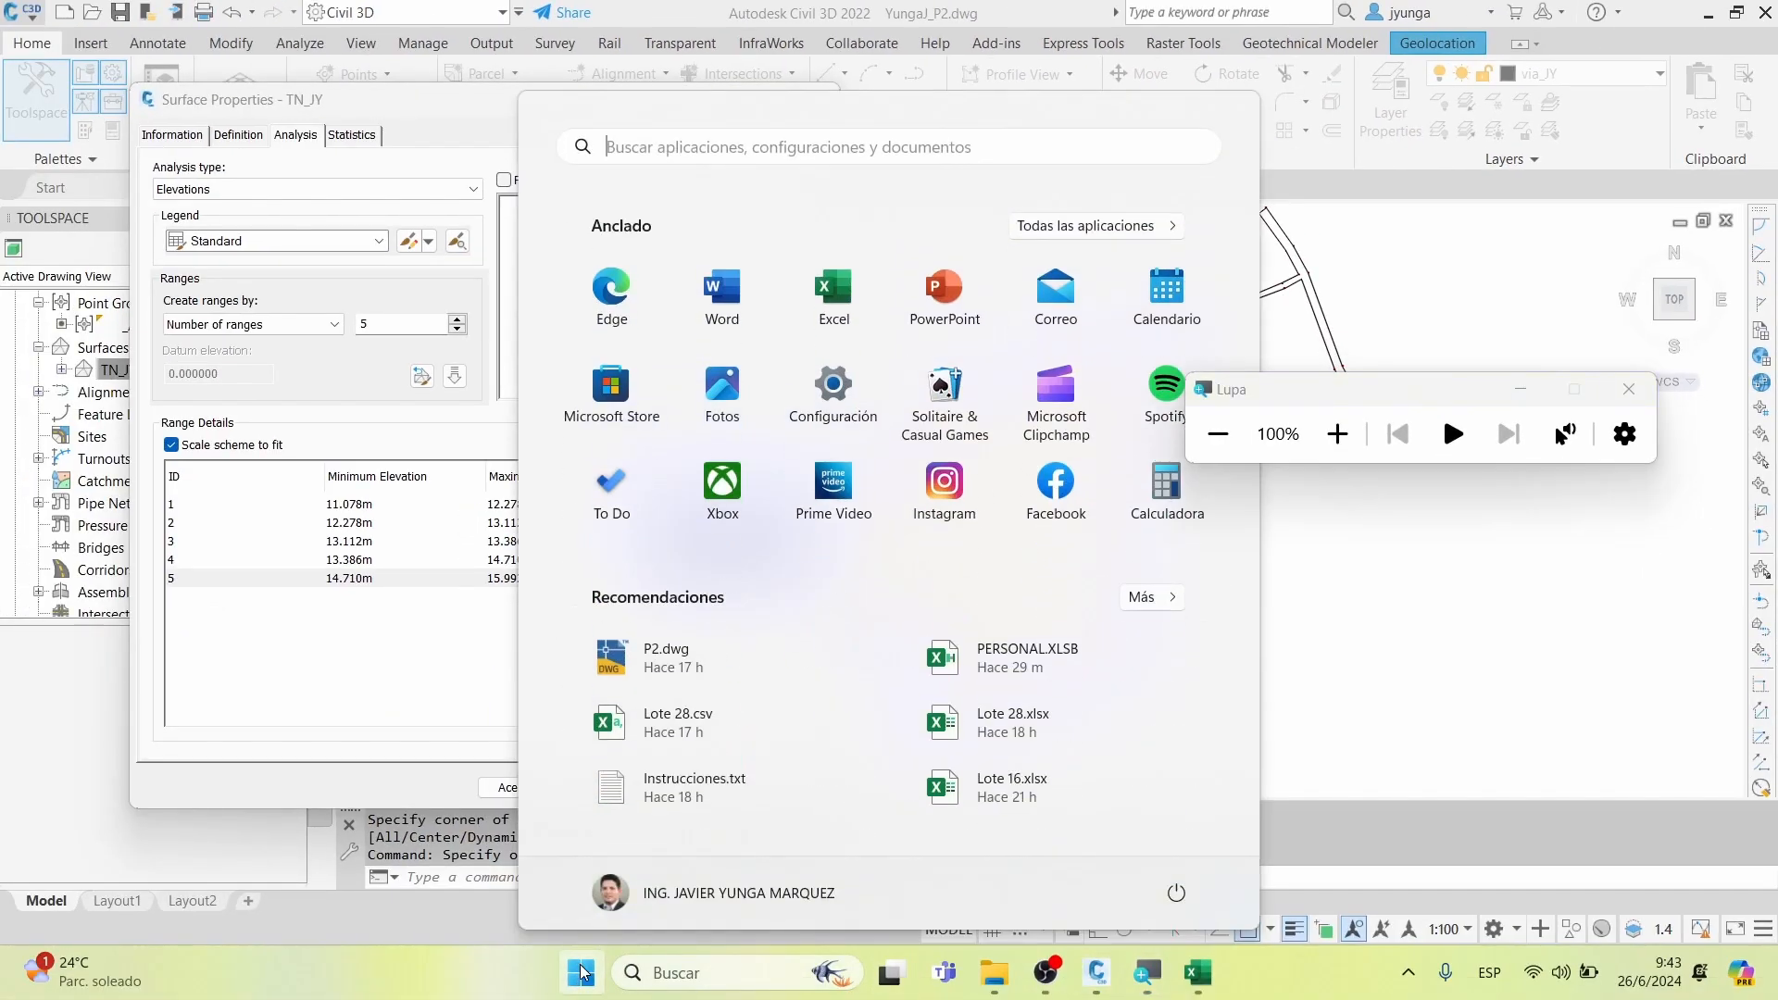
left_click(611, 289)
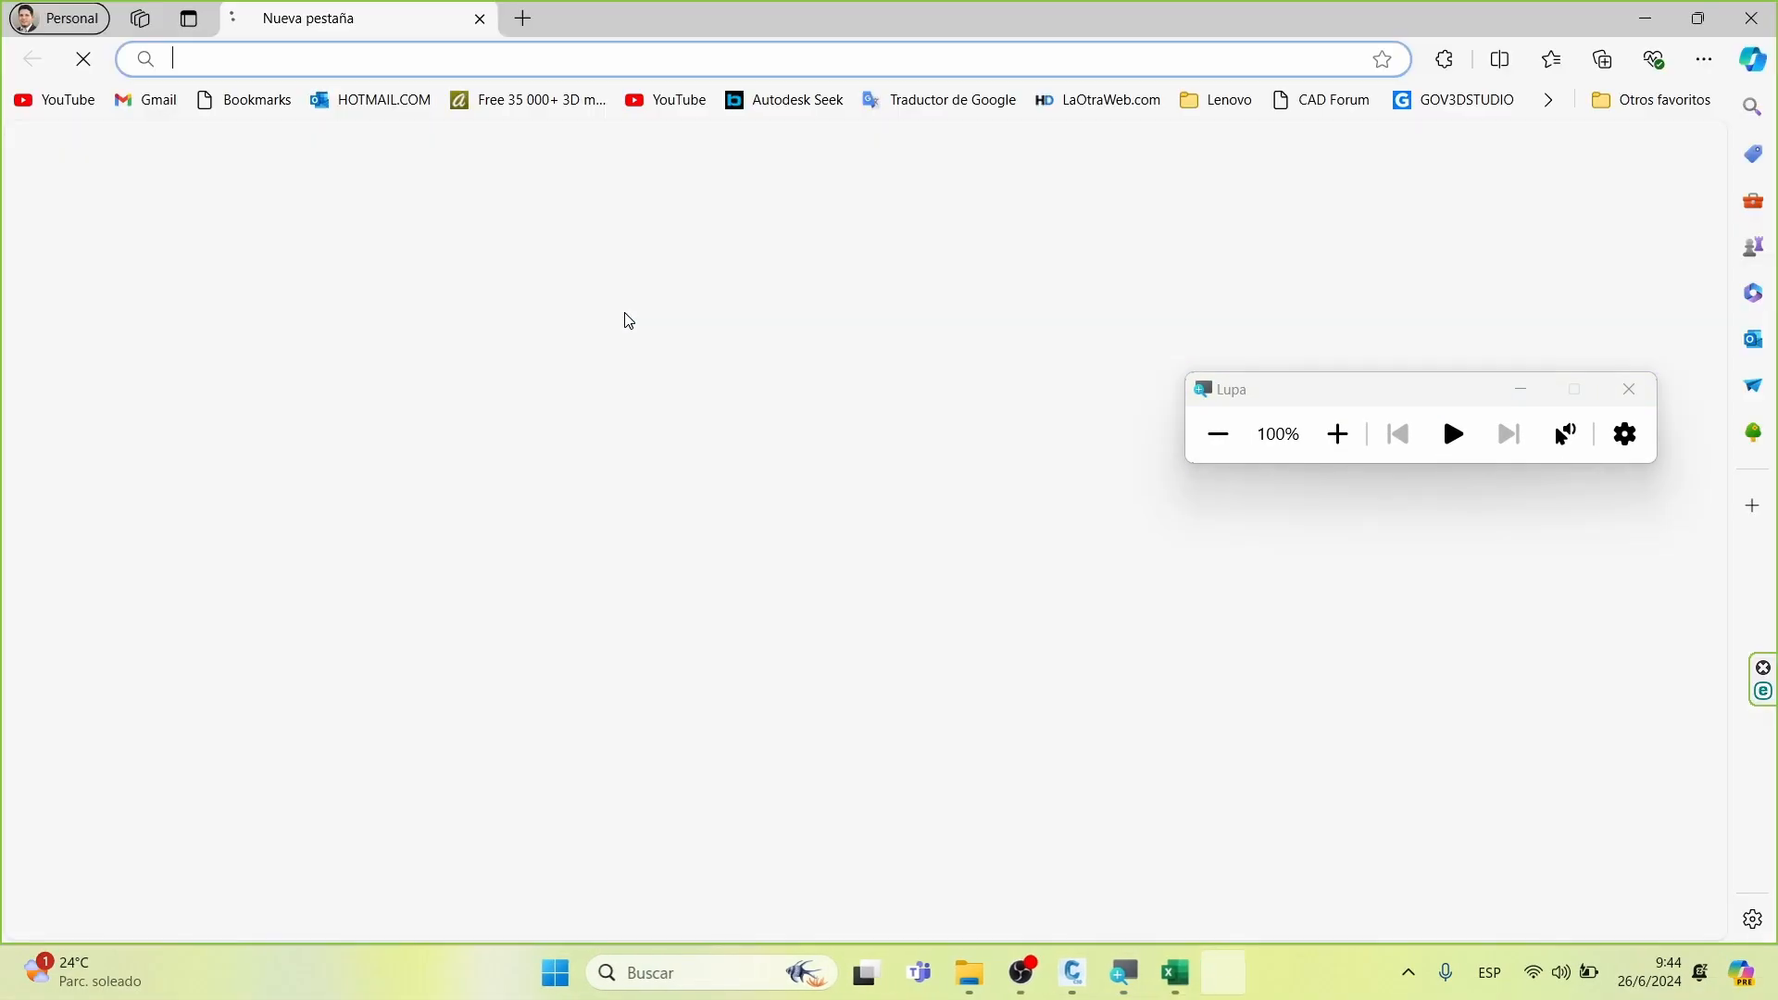
type("paleta de colores en rgb")
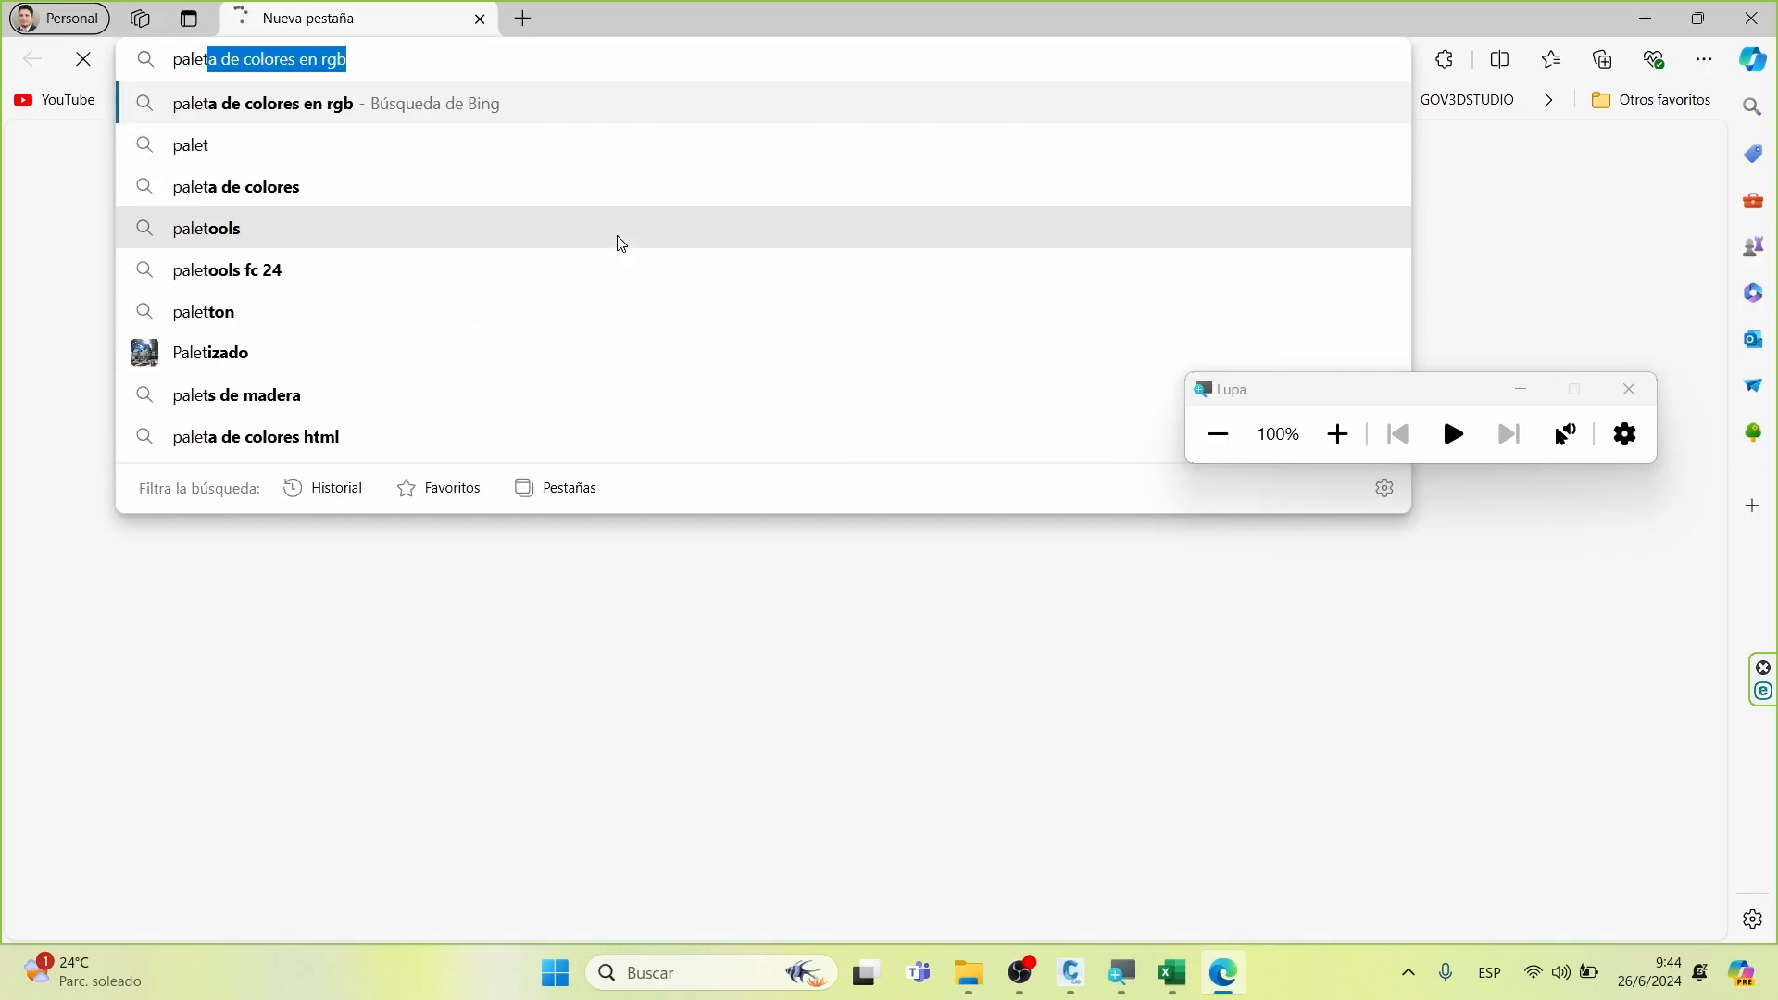
key("Return")
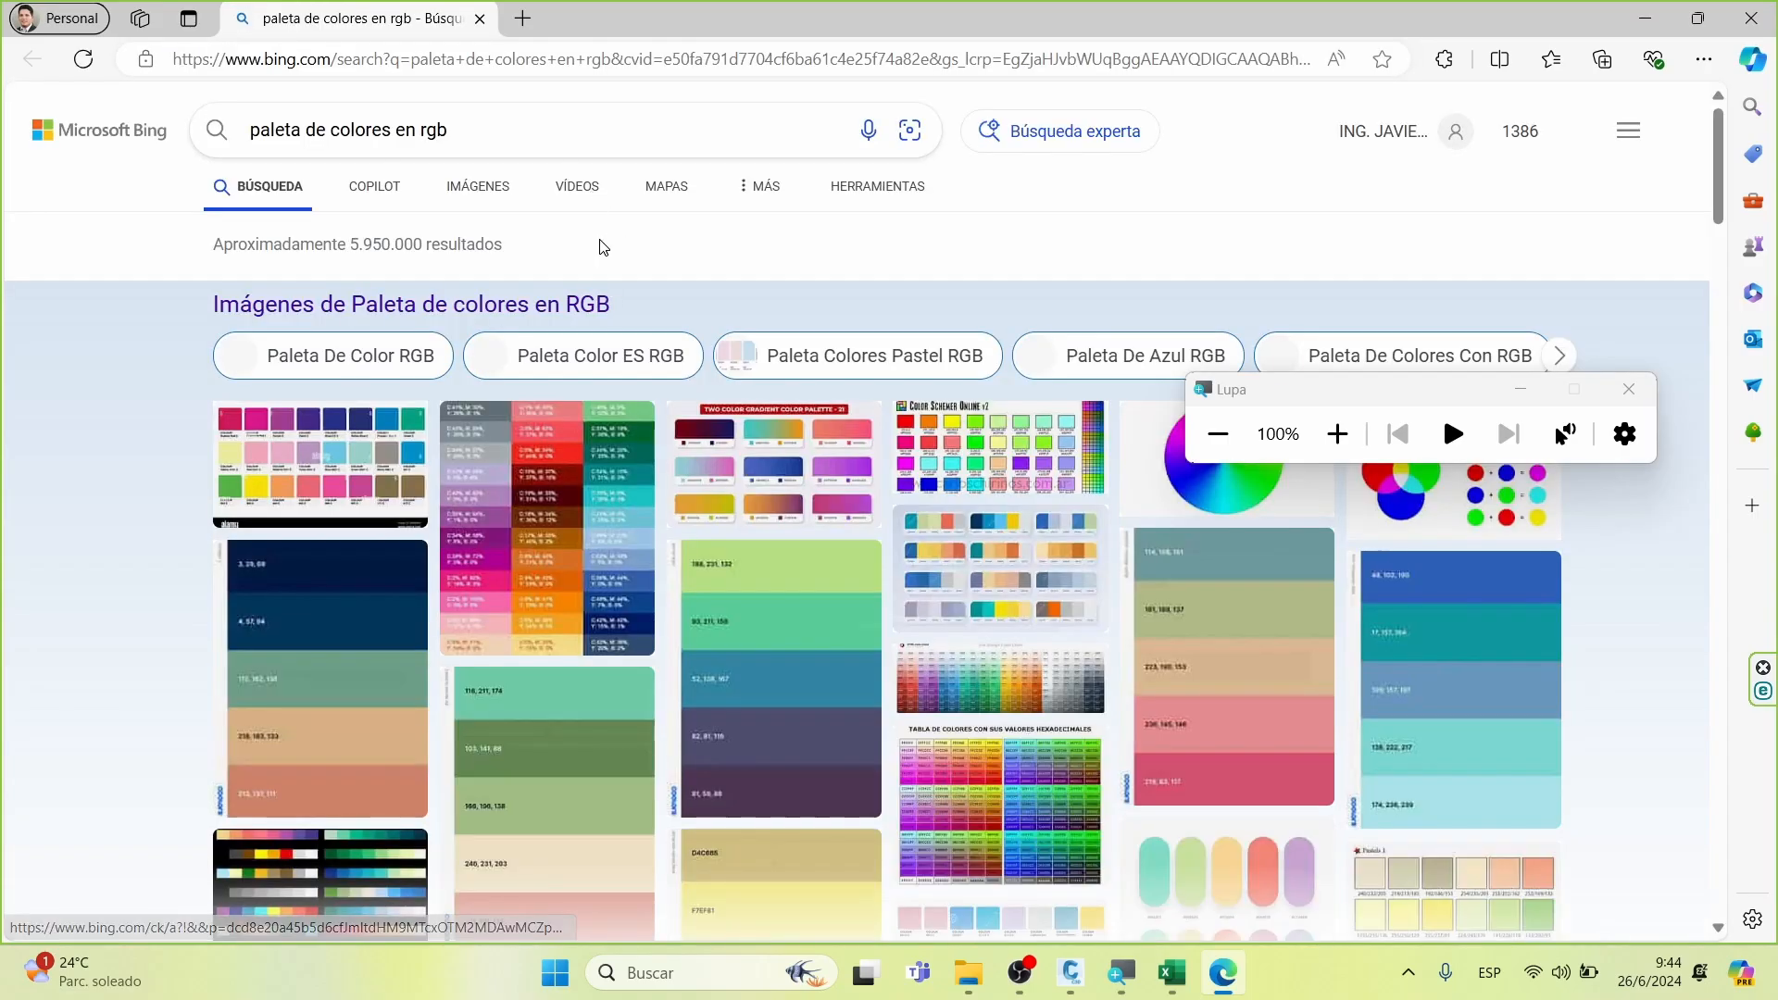
Open the HTML Color Codes search result in a new tab and switch to it
scroll(616, 255, "down", 6)
scroll(616, 273, "down", 14)
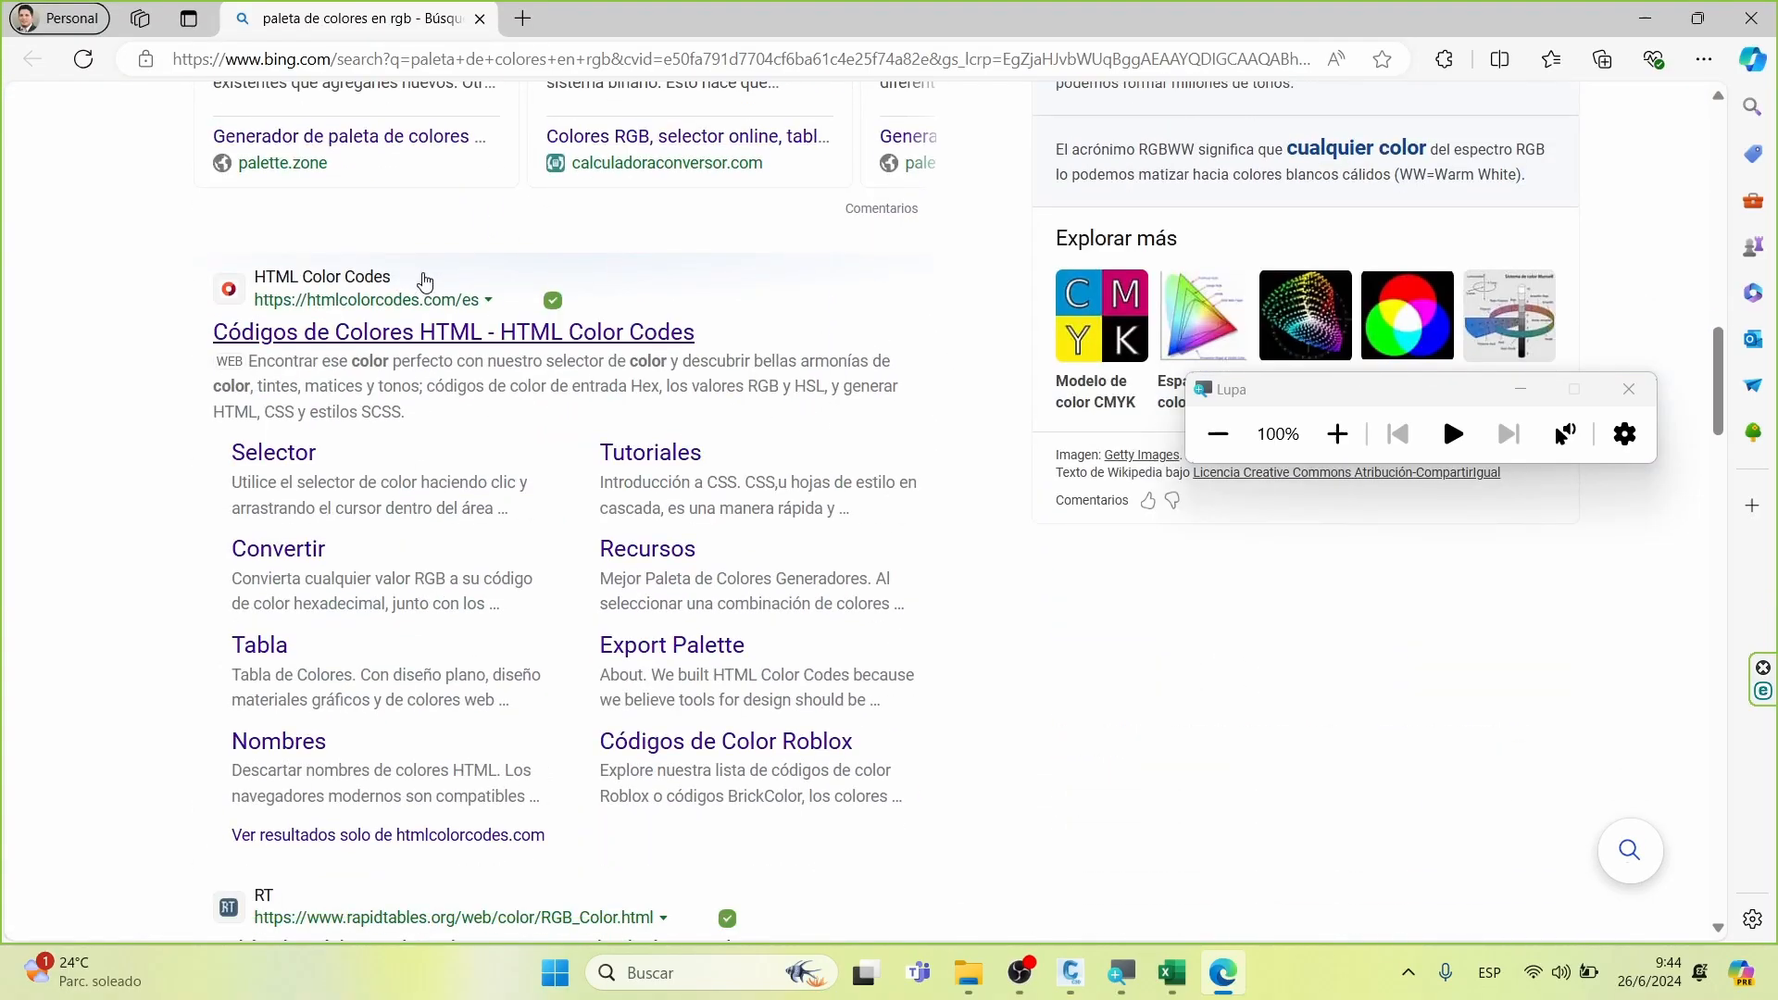
right_click(454, 335)
left_click(519, 357)
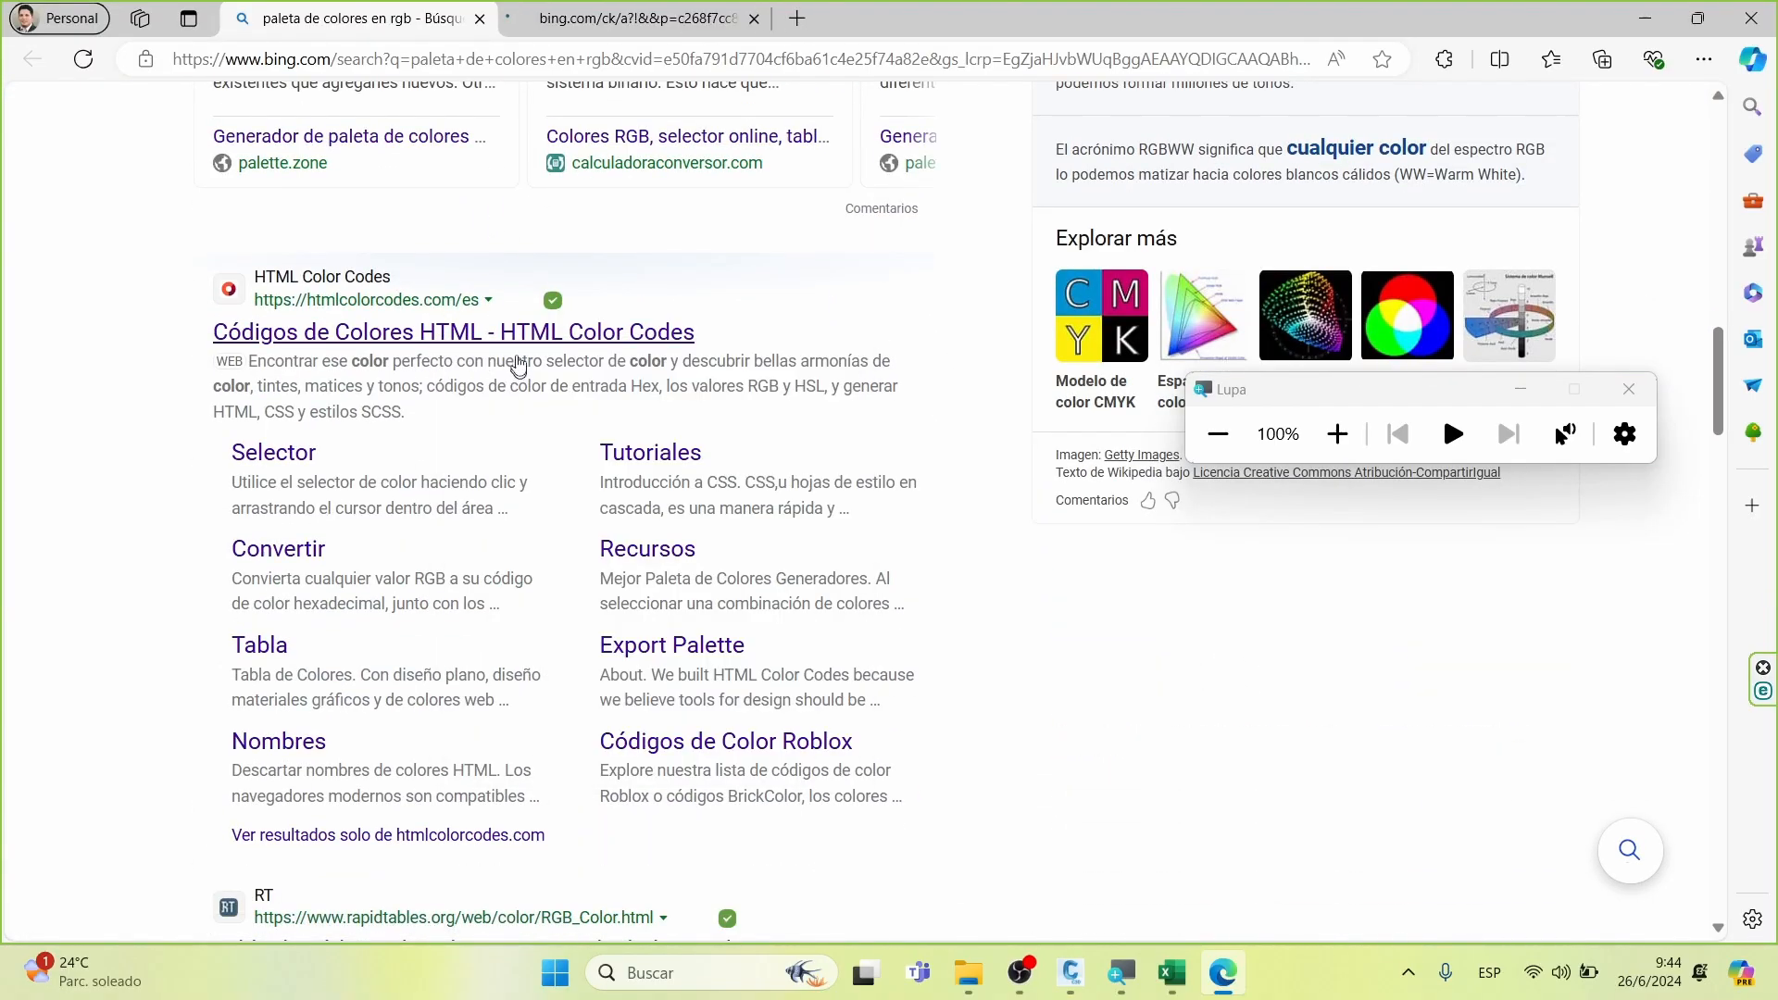
left_click(581, 17)
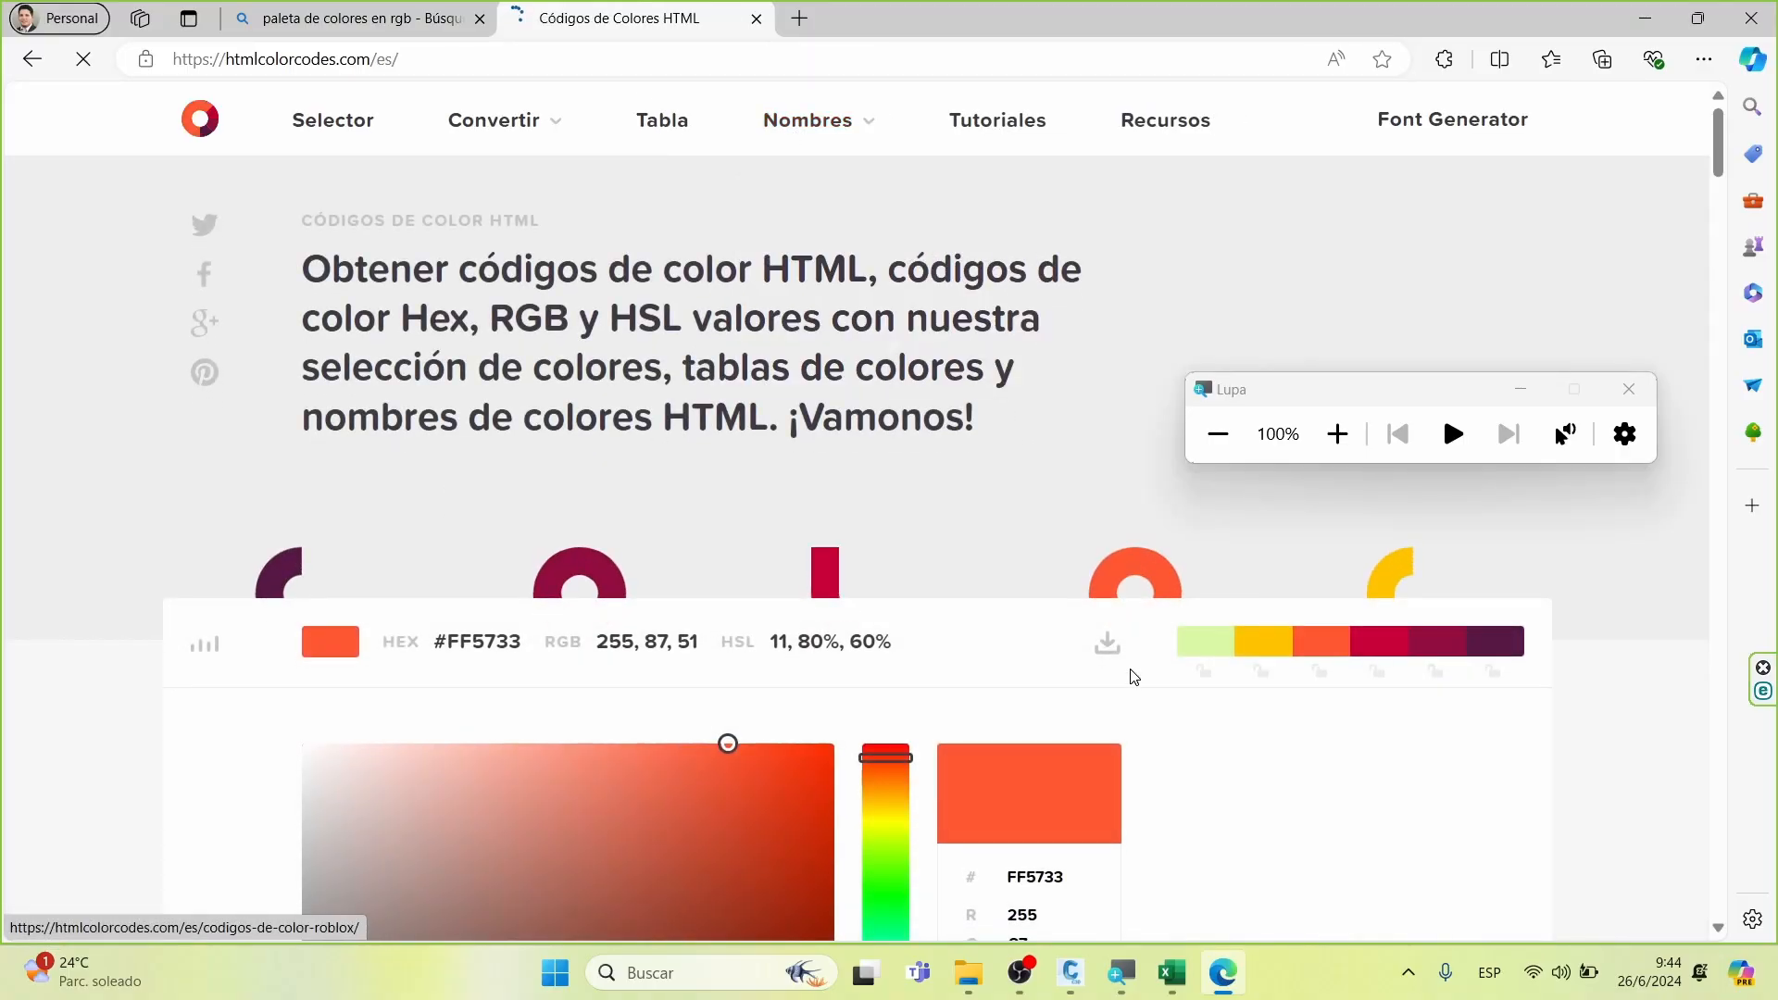
Look through the HTML Color Codes home page for a usable RGB palette and try a dark reddish-brown shade in its colour selector
scroll(1142, 669, "down", 4)
scroll(1142, 668, "down", 20)
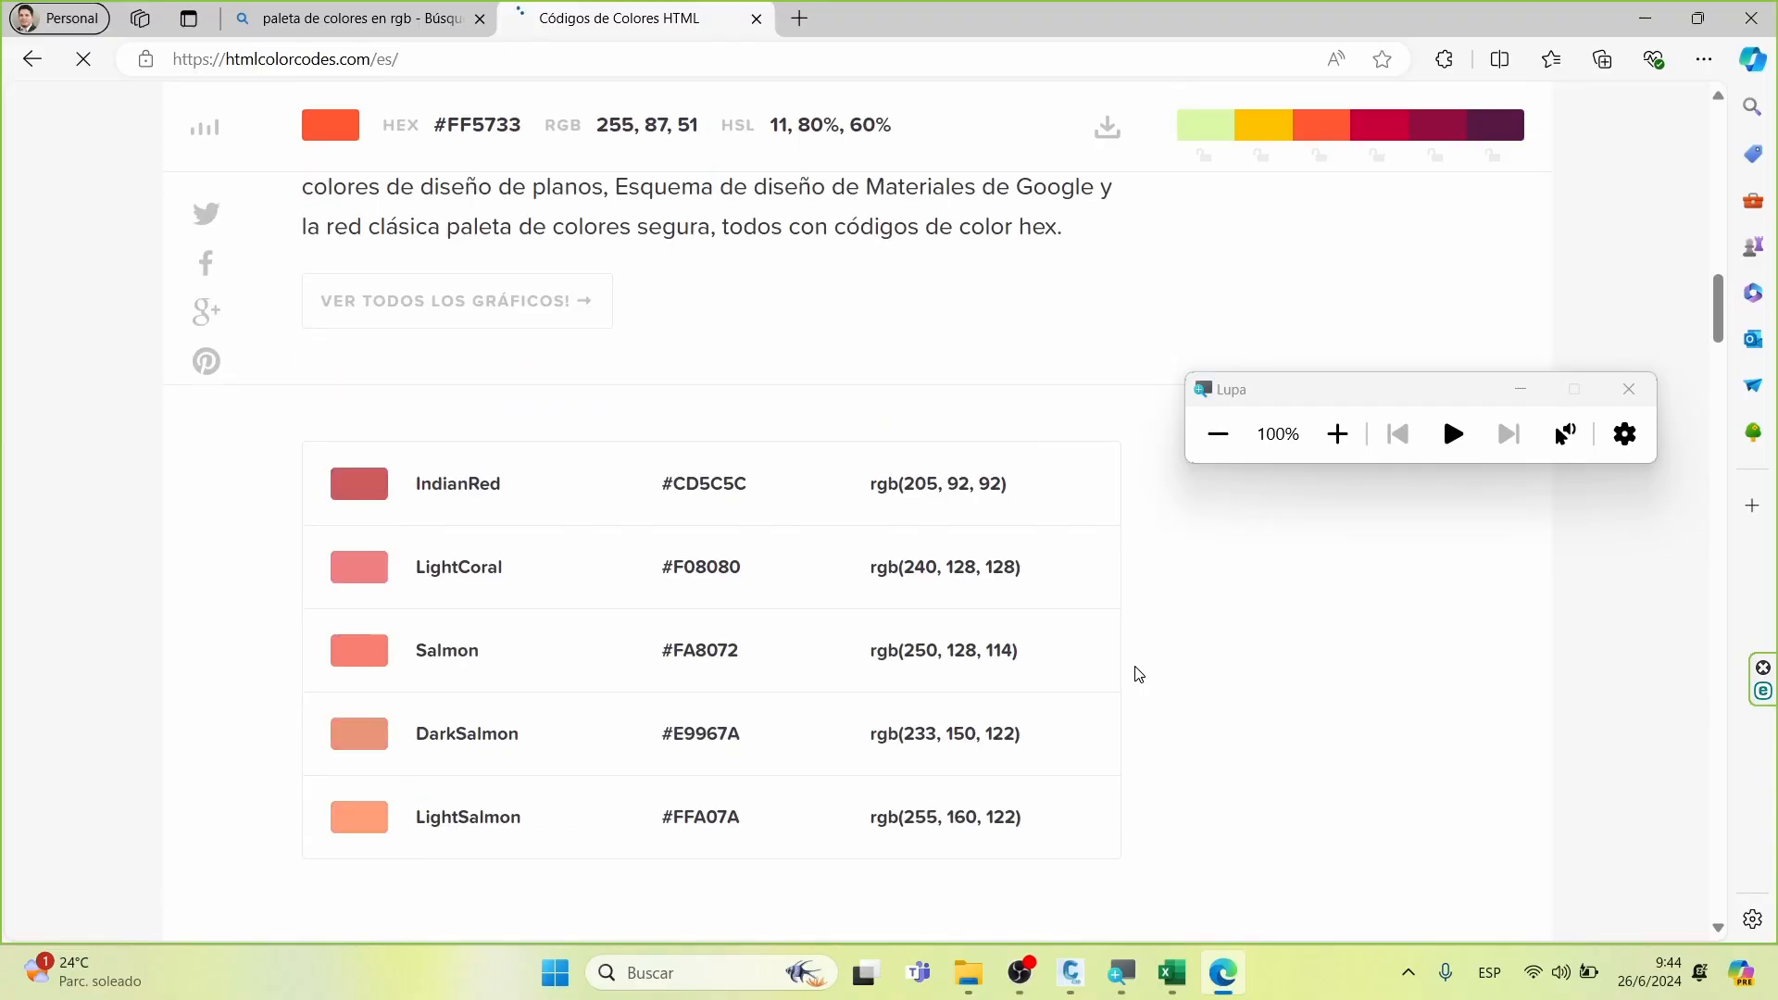
scroll(1139, 674, "down", 12)
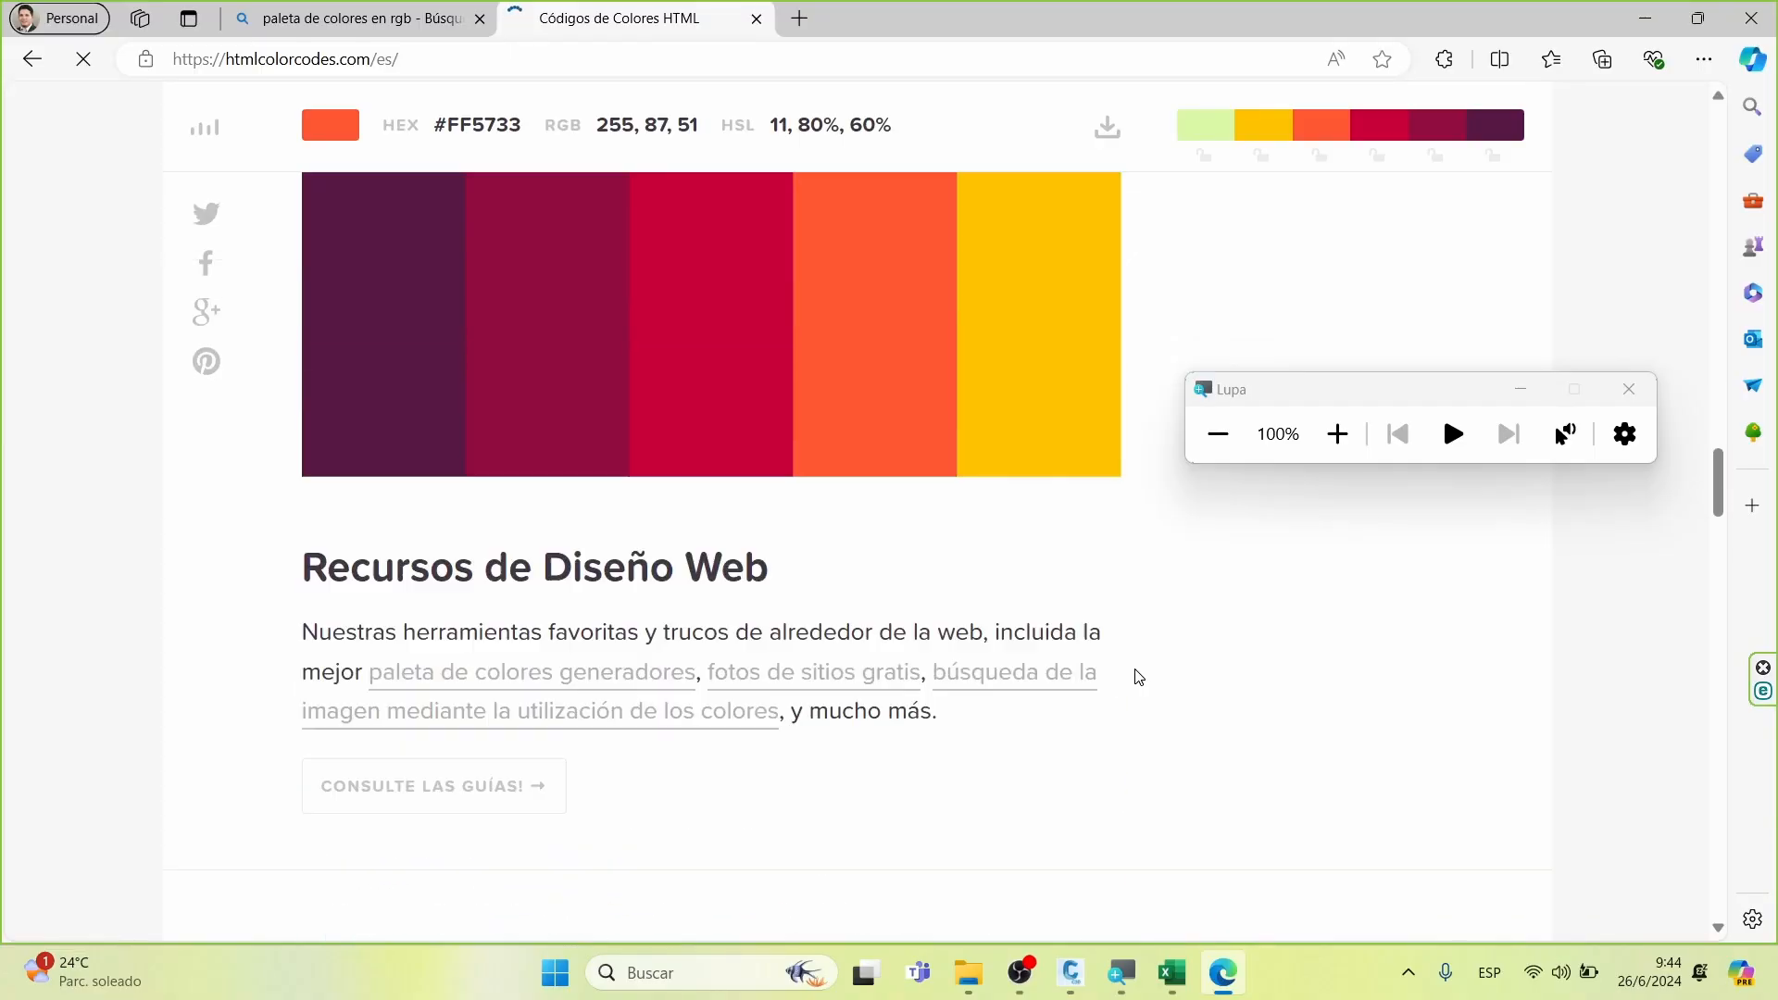
scroll(1103, 655, "up", 7)
scroll(1071, 667, "down", 2)
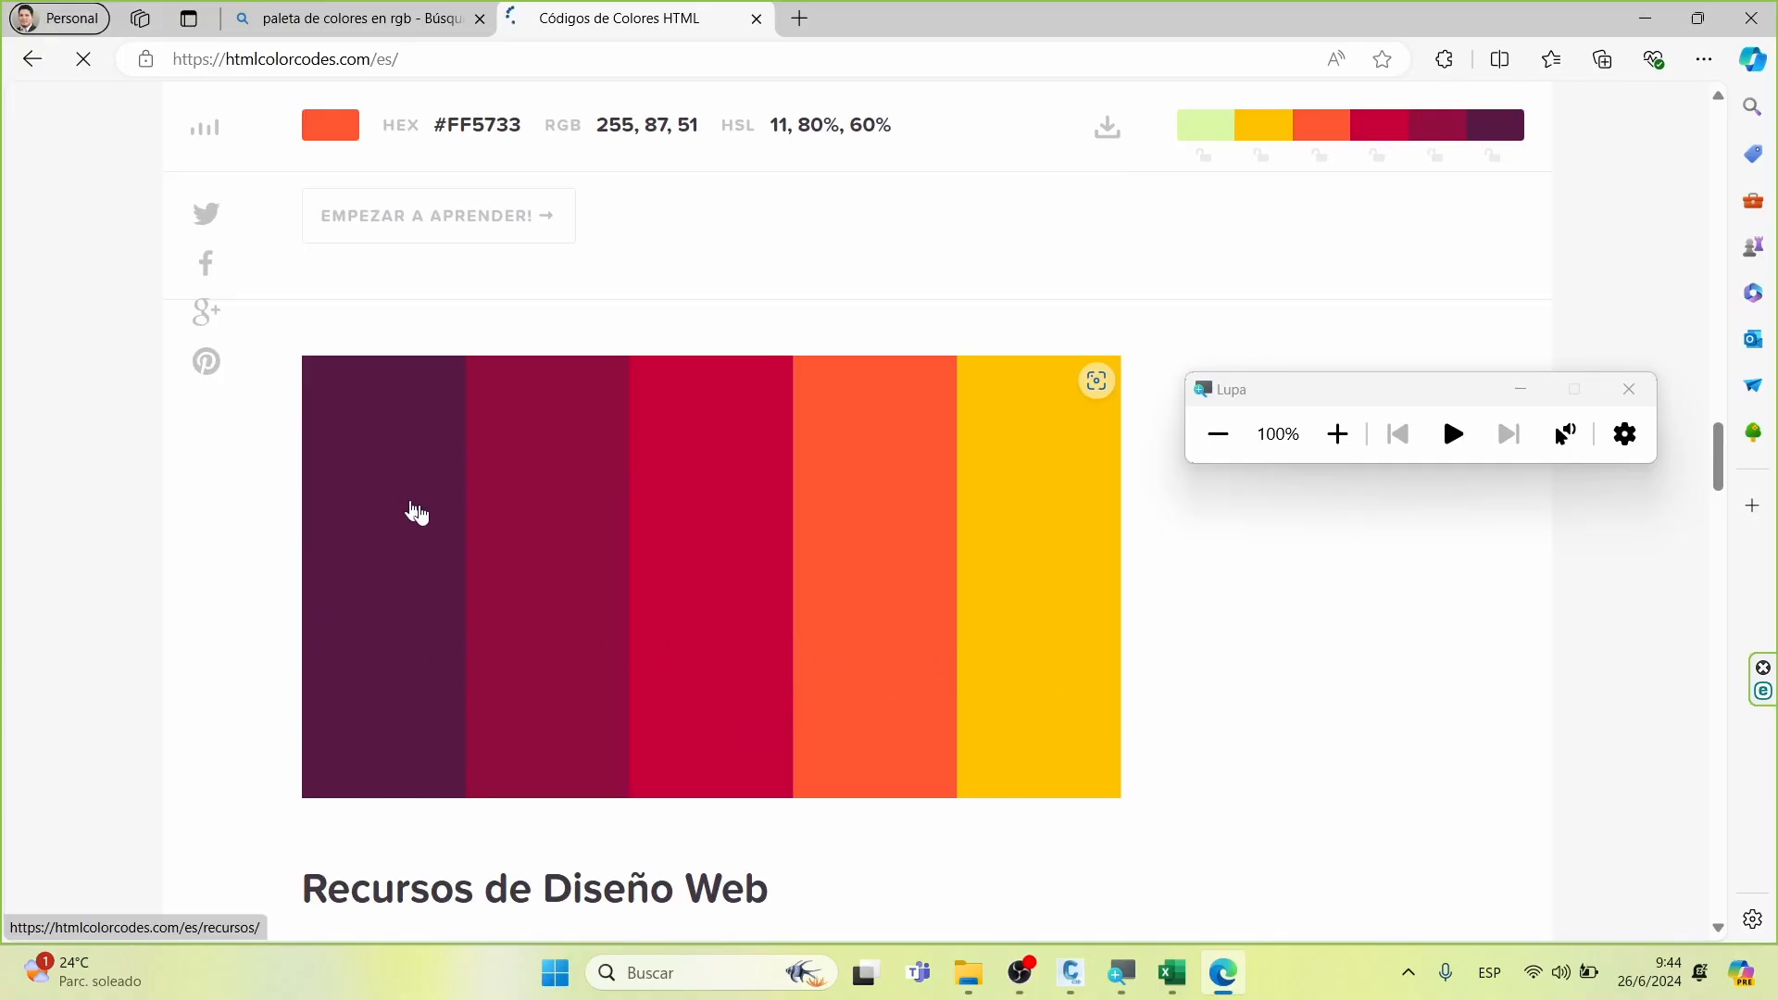
scroll(984, 552, "down", 9)
scroll(811, 506, "down", 20)
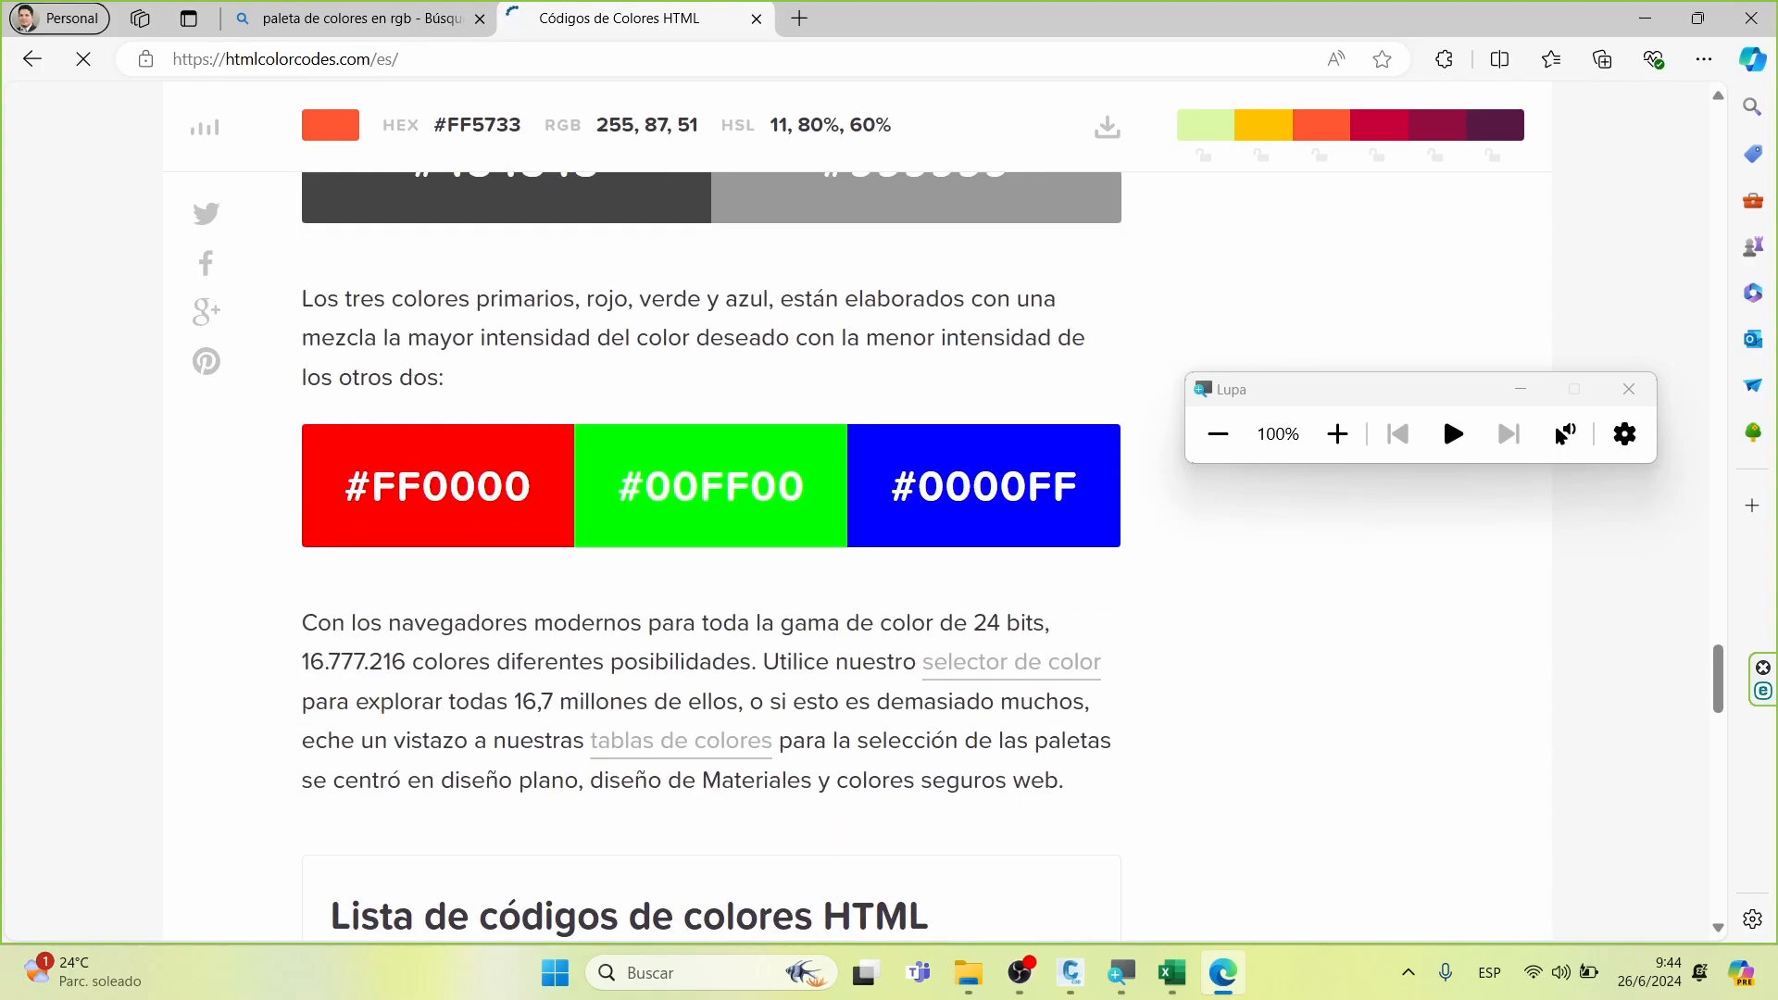
scroll(805, 517, "down", 10)
scroll(806, 517, "up", 20)
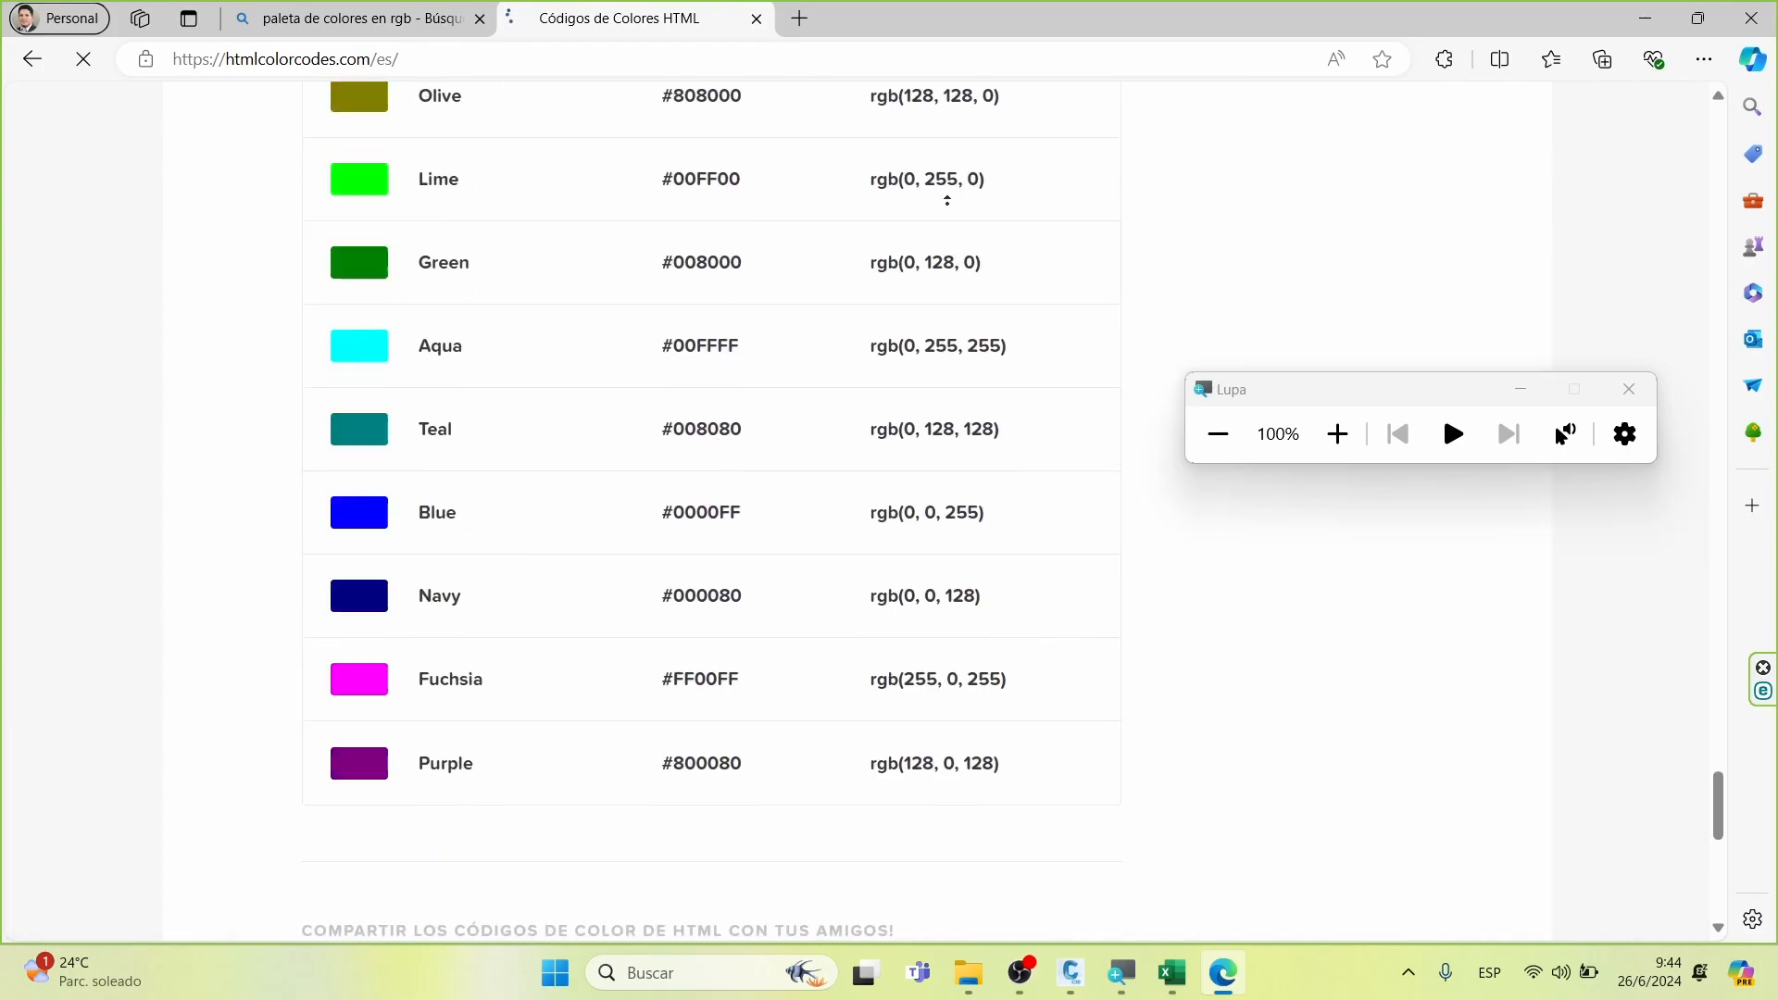
scroll(949, 296, "down", 3)
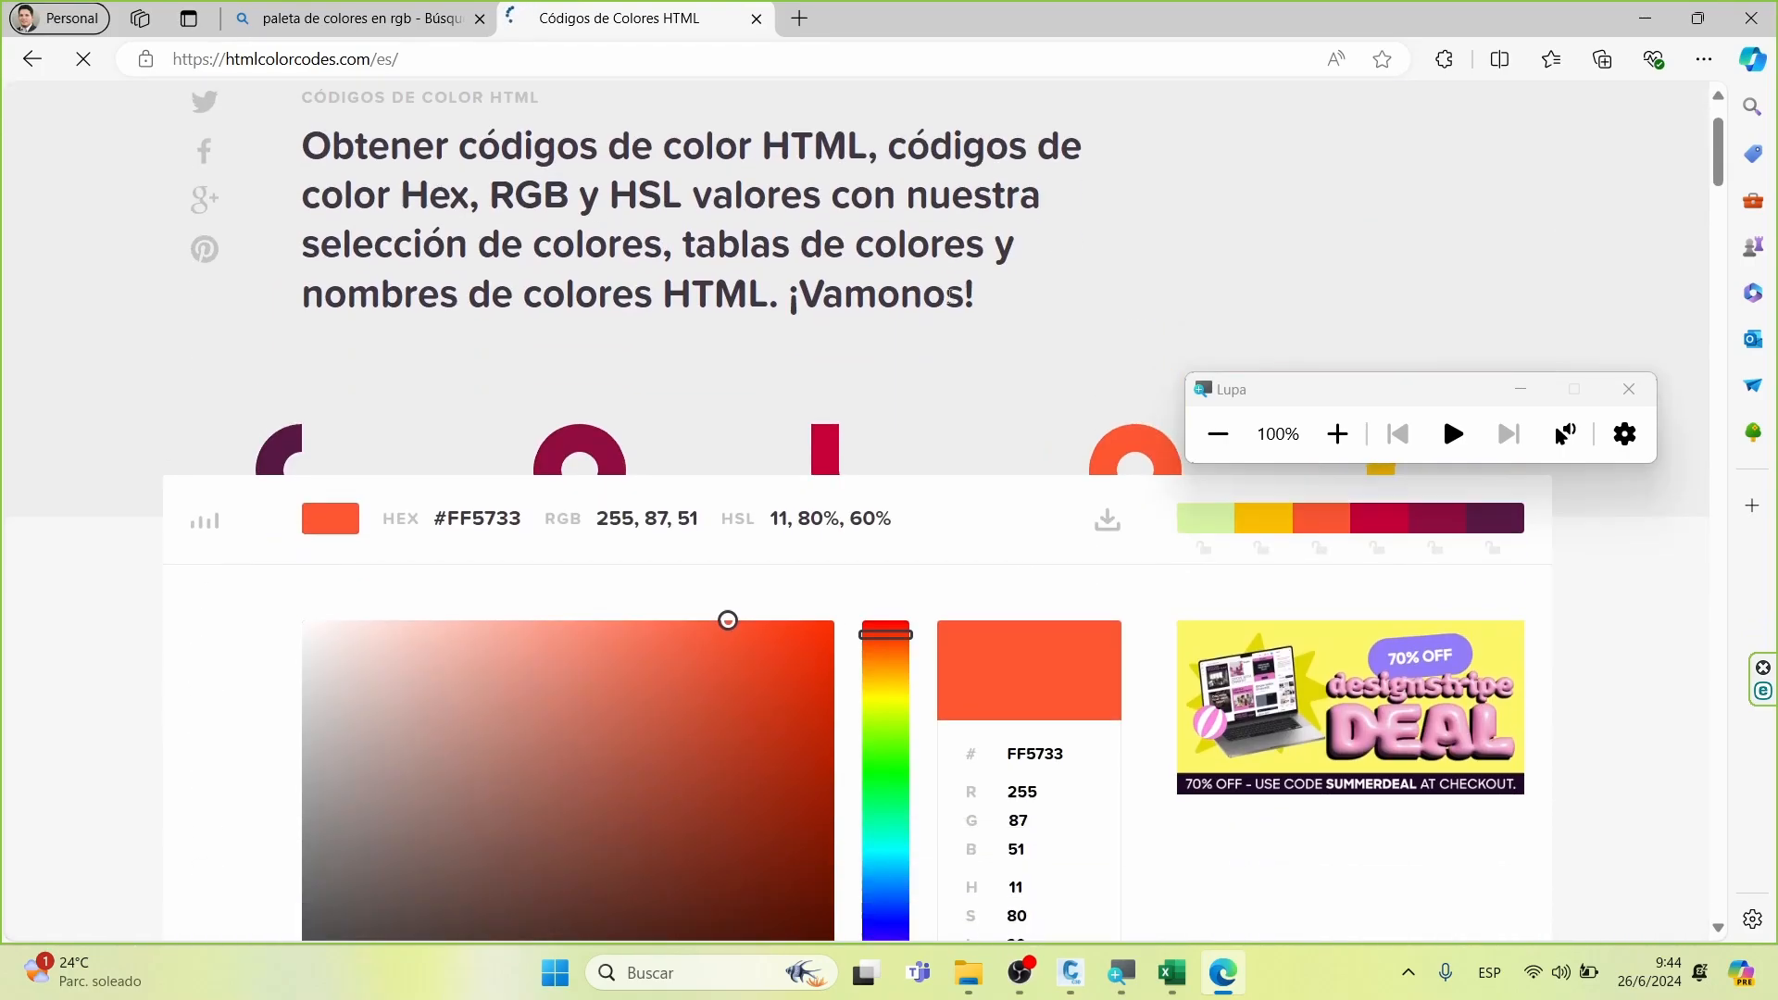
scroll(946, 304, "down", 4)
left_click_drag(652, 435, 618, 452)
scroll(618, 452, "down", 4)
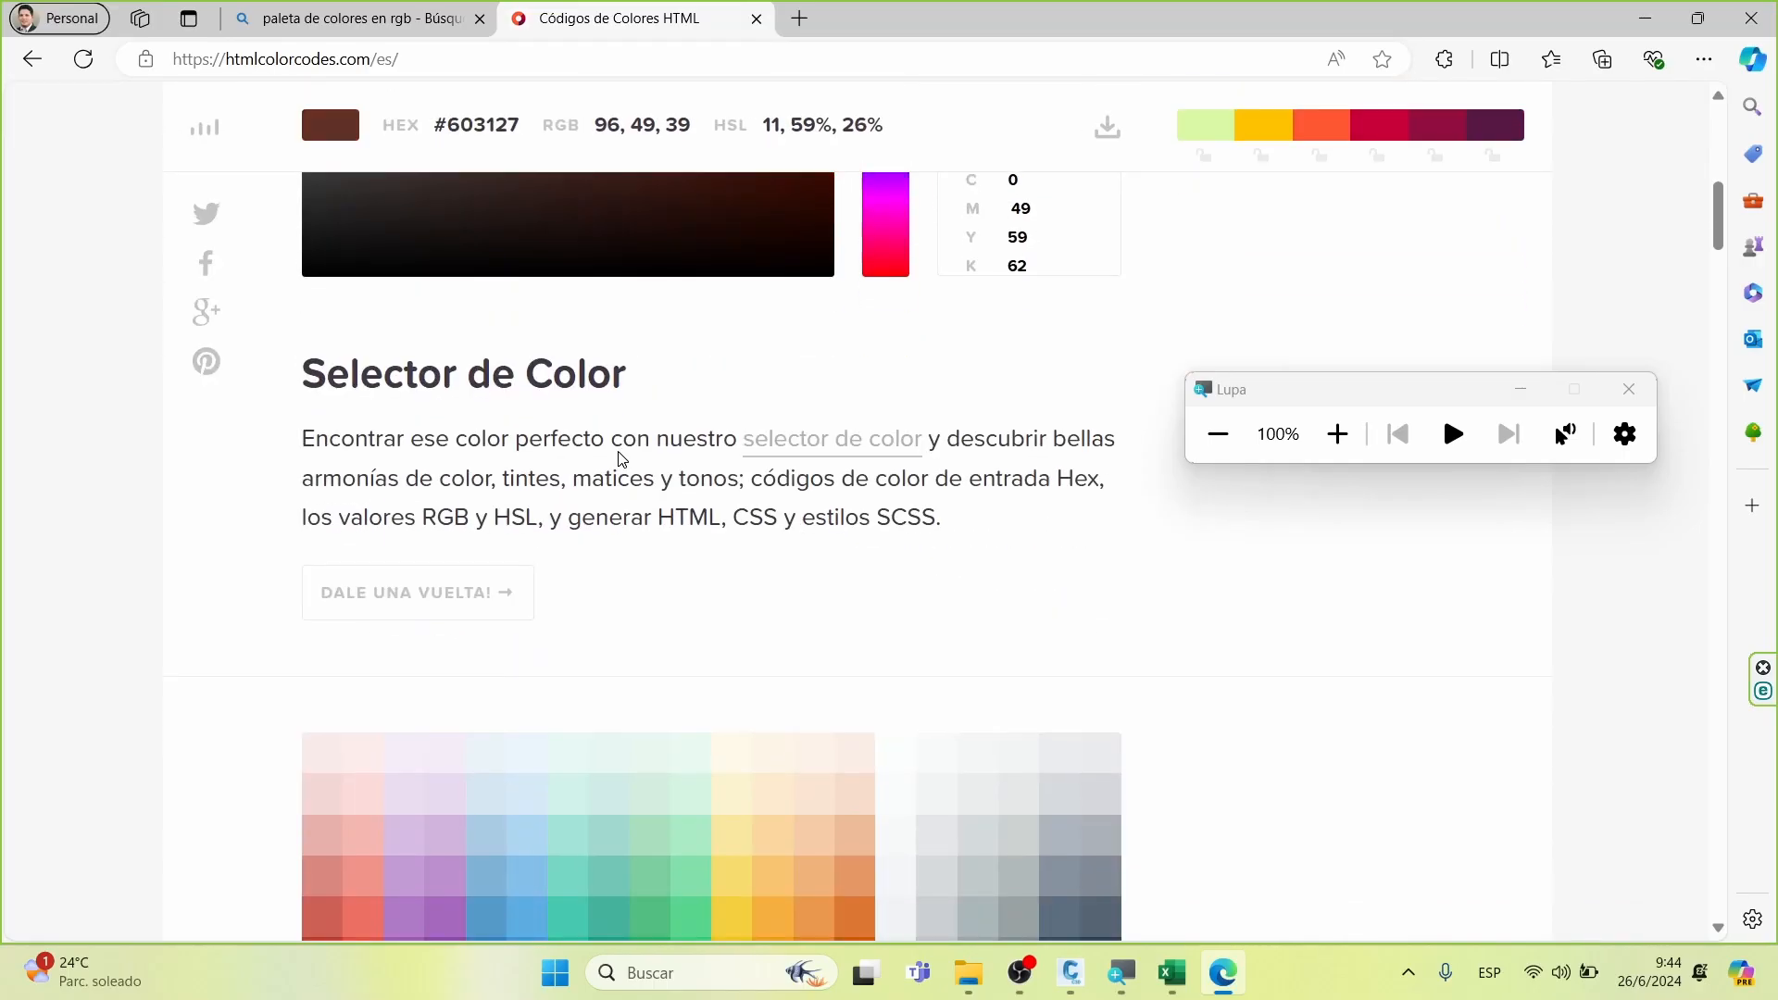
scroll(619, 452, "up", 10)
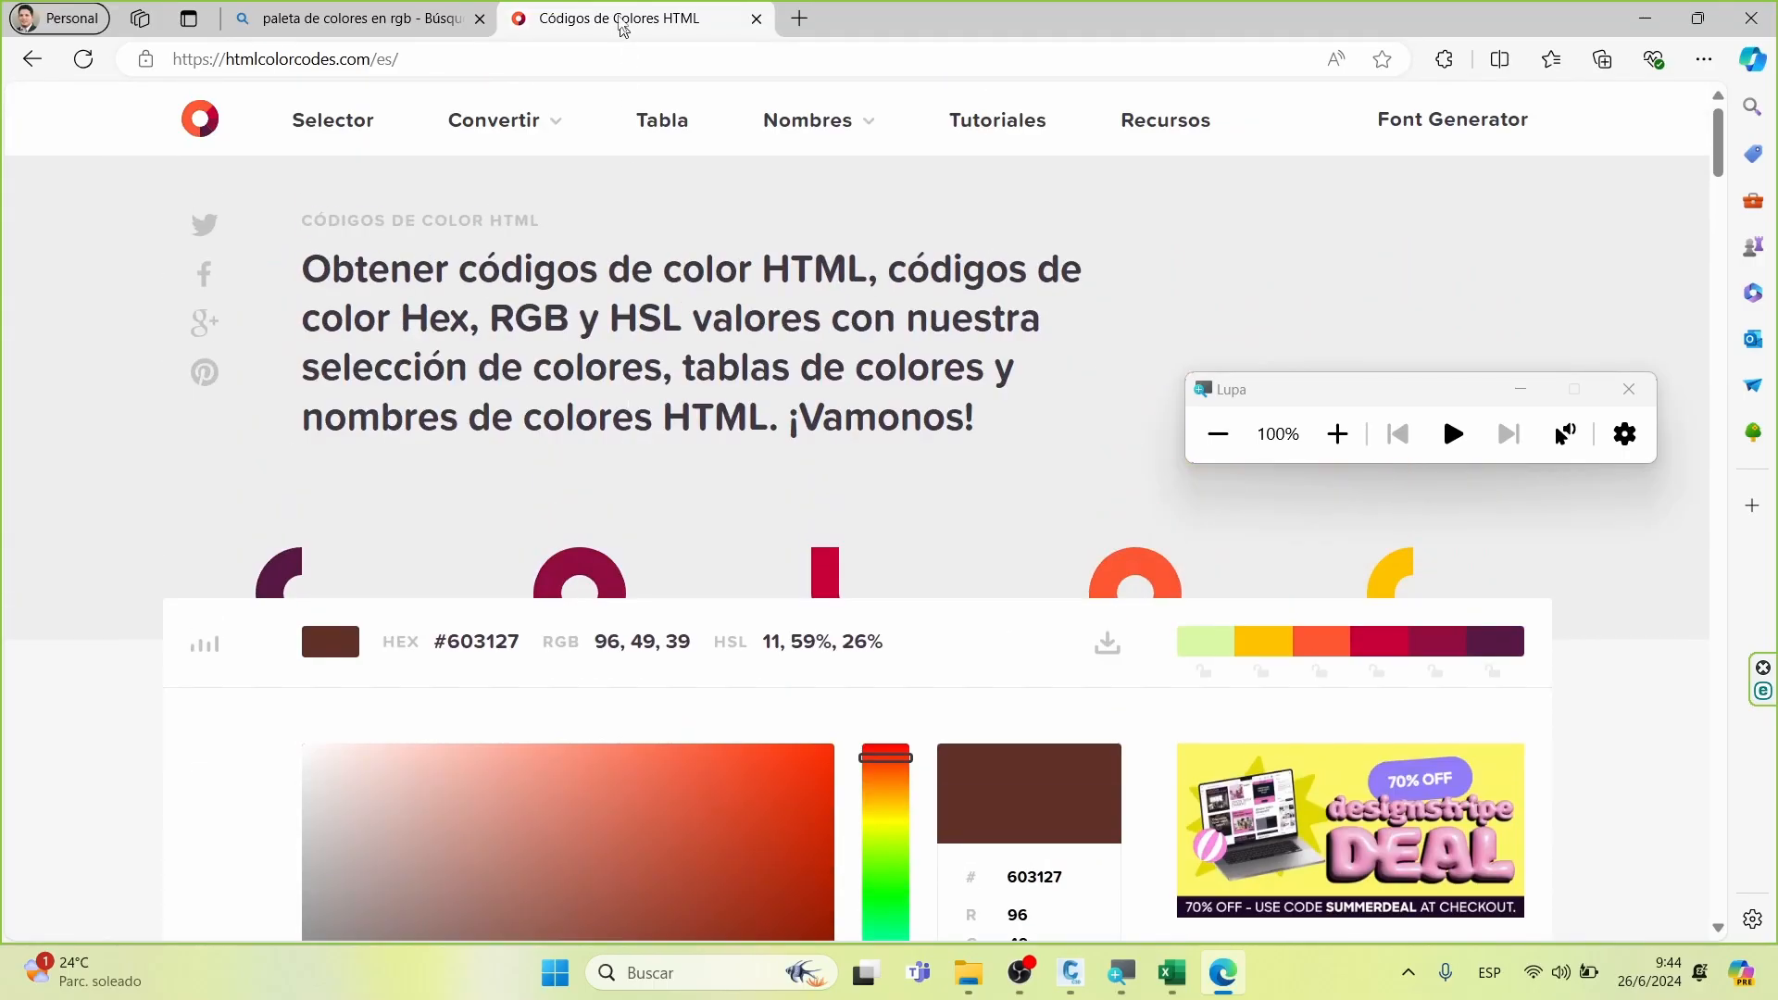
Examine the site's flat-design, material-design and web-safe colour tables, and close the site
left_click(675, 131)
scroll(675, 131, "down", 5)
scroll(729, 383, "down", 15)
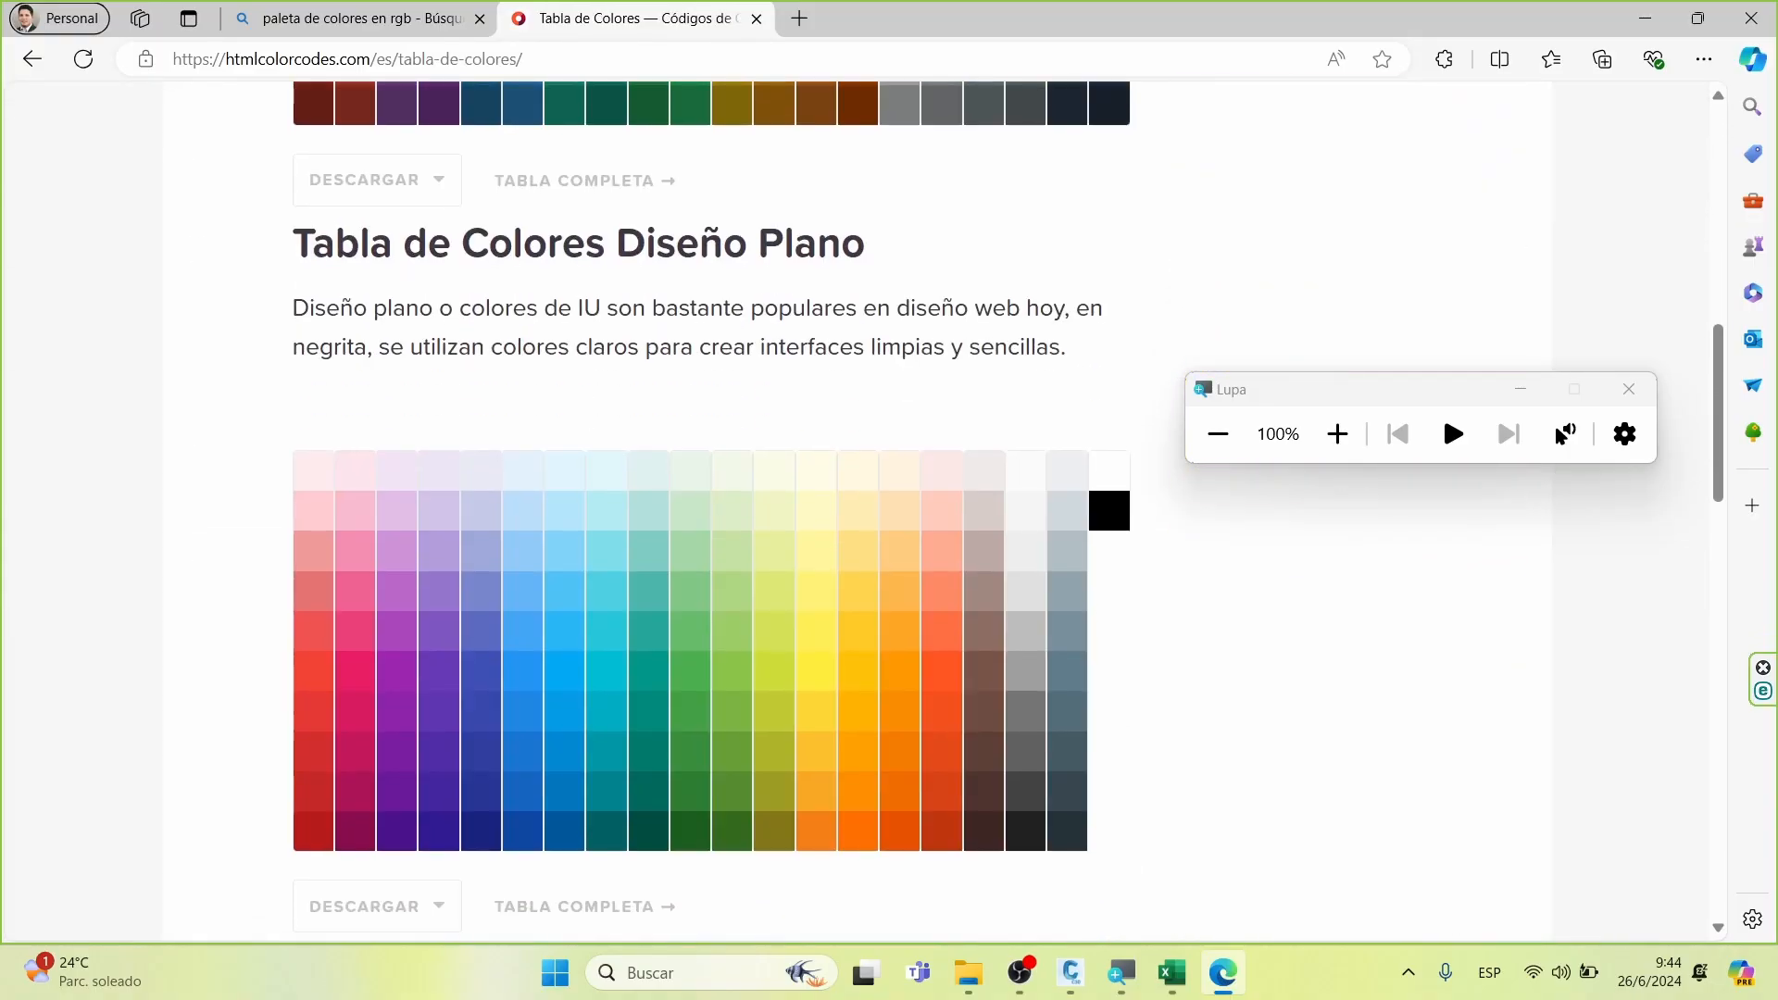
scroll(729, 384, "down", 13)
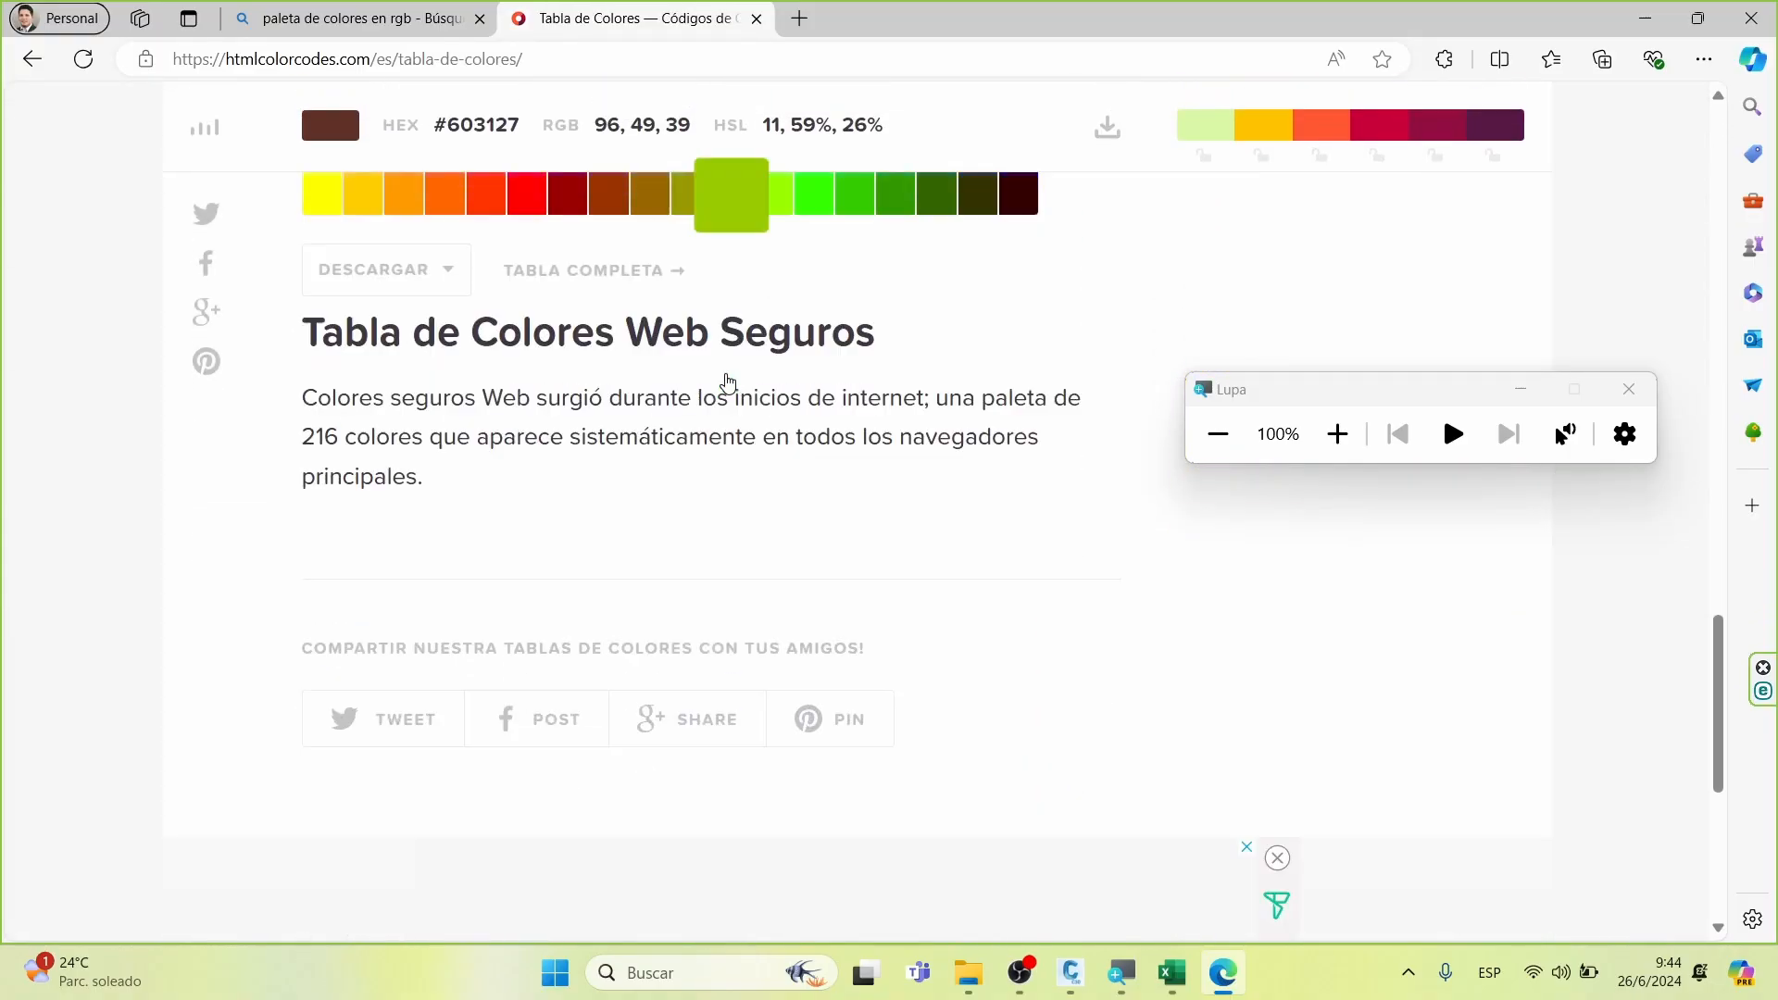
scroll(727, 383, "up", 13)
scroll(727, 377, "up", 10)
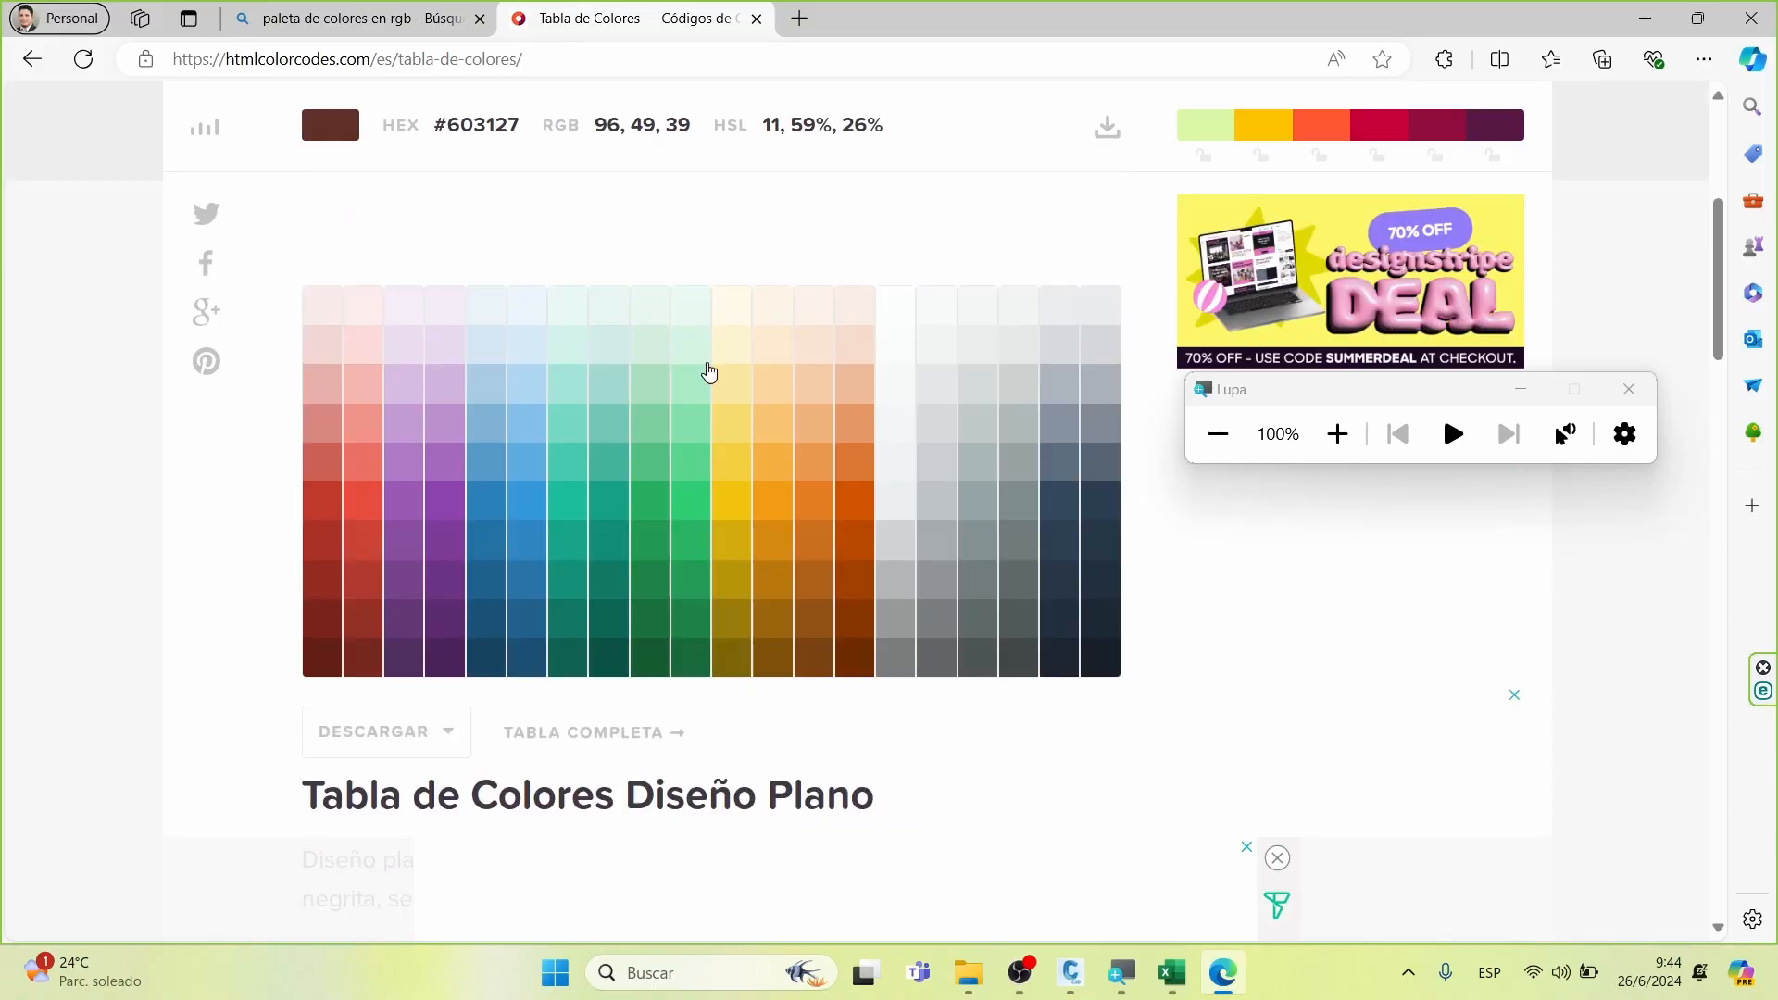
key("ctrl+w")
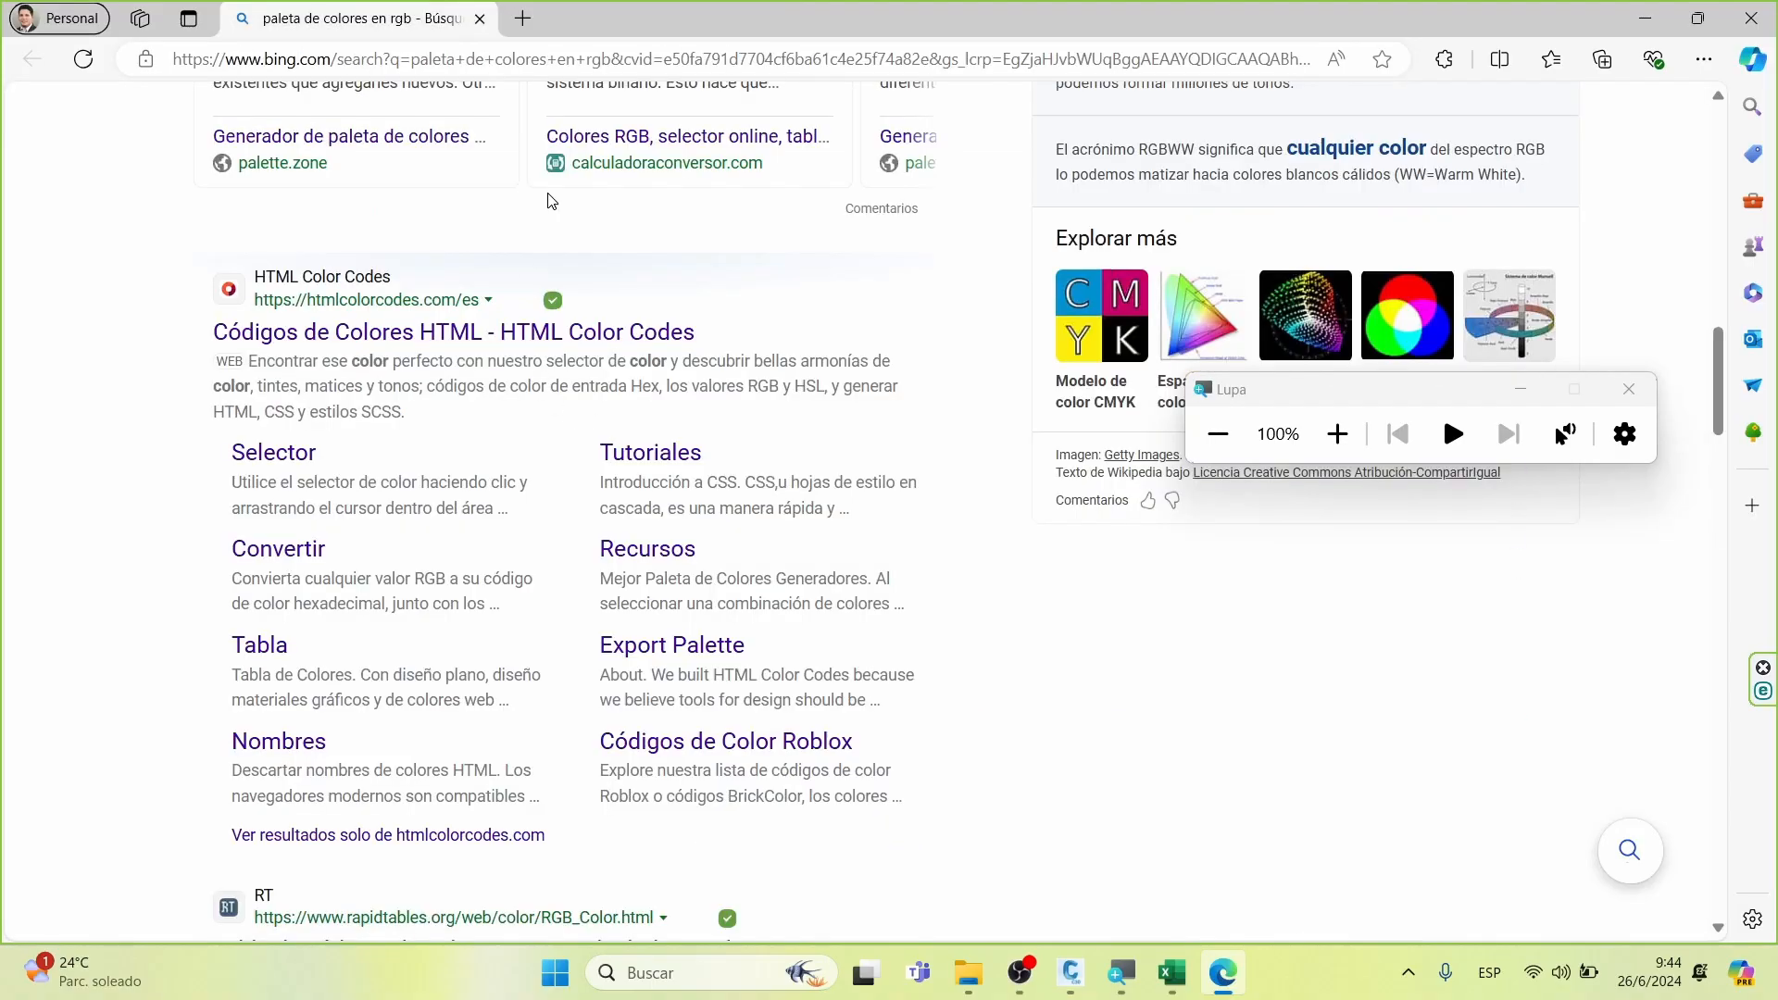
Look through the remaining web results for another usable RGB colour palette
scroll(682, 498, "down", 5)
scroll(787, 498, "down", 10)
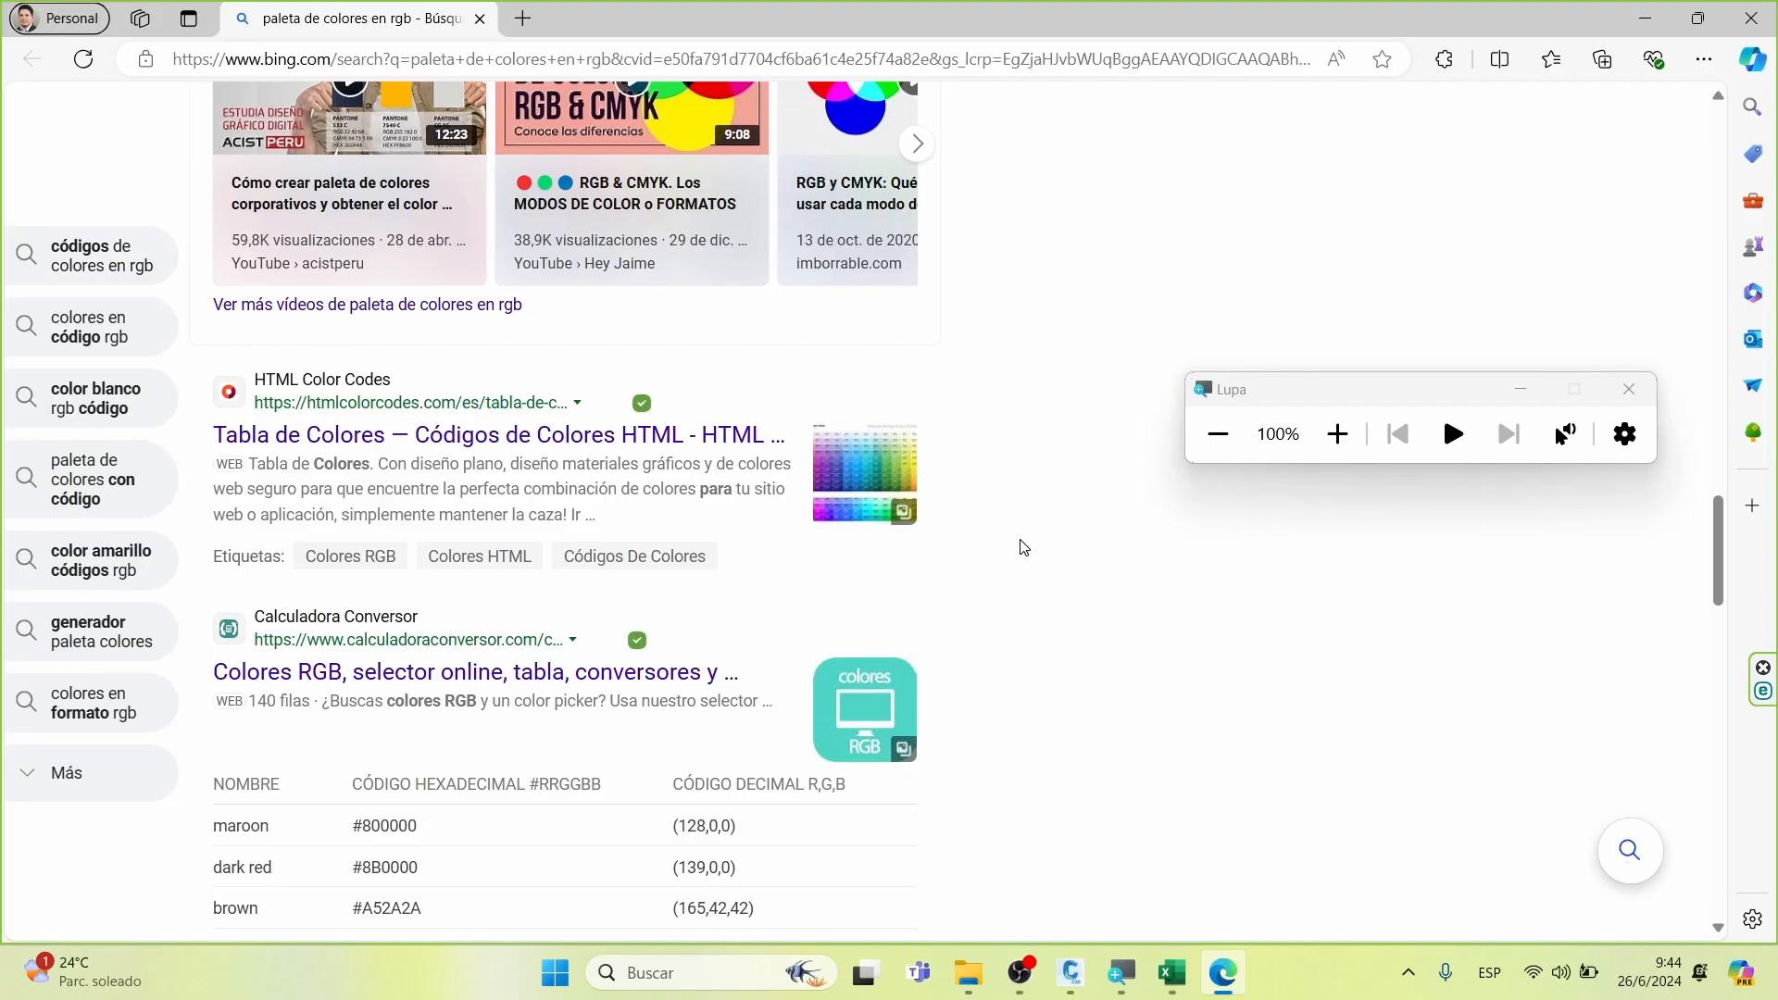
scroll(1024, 547, "down", 5)
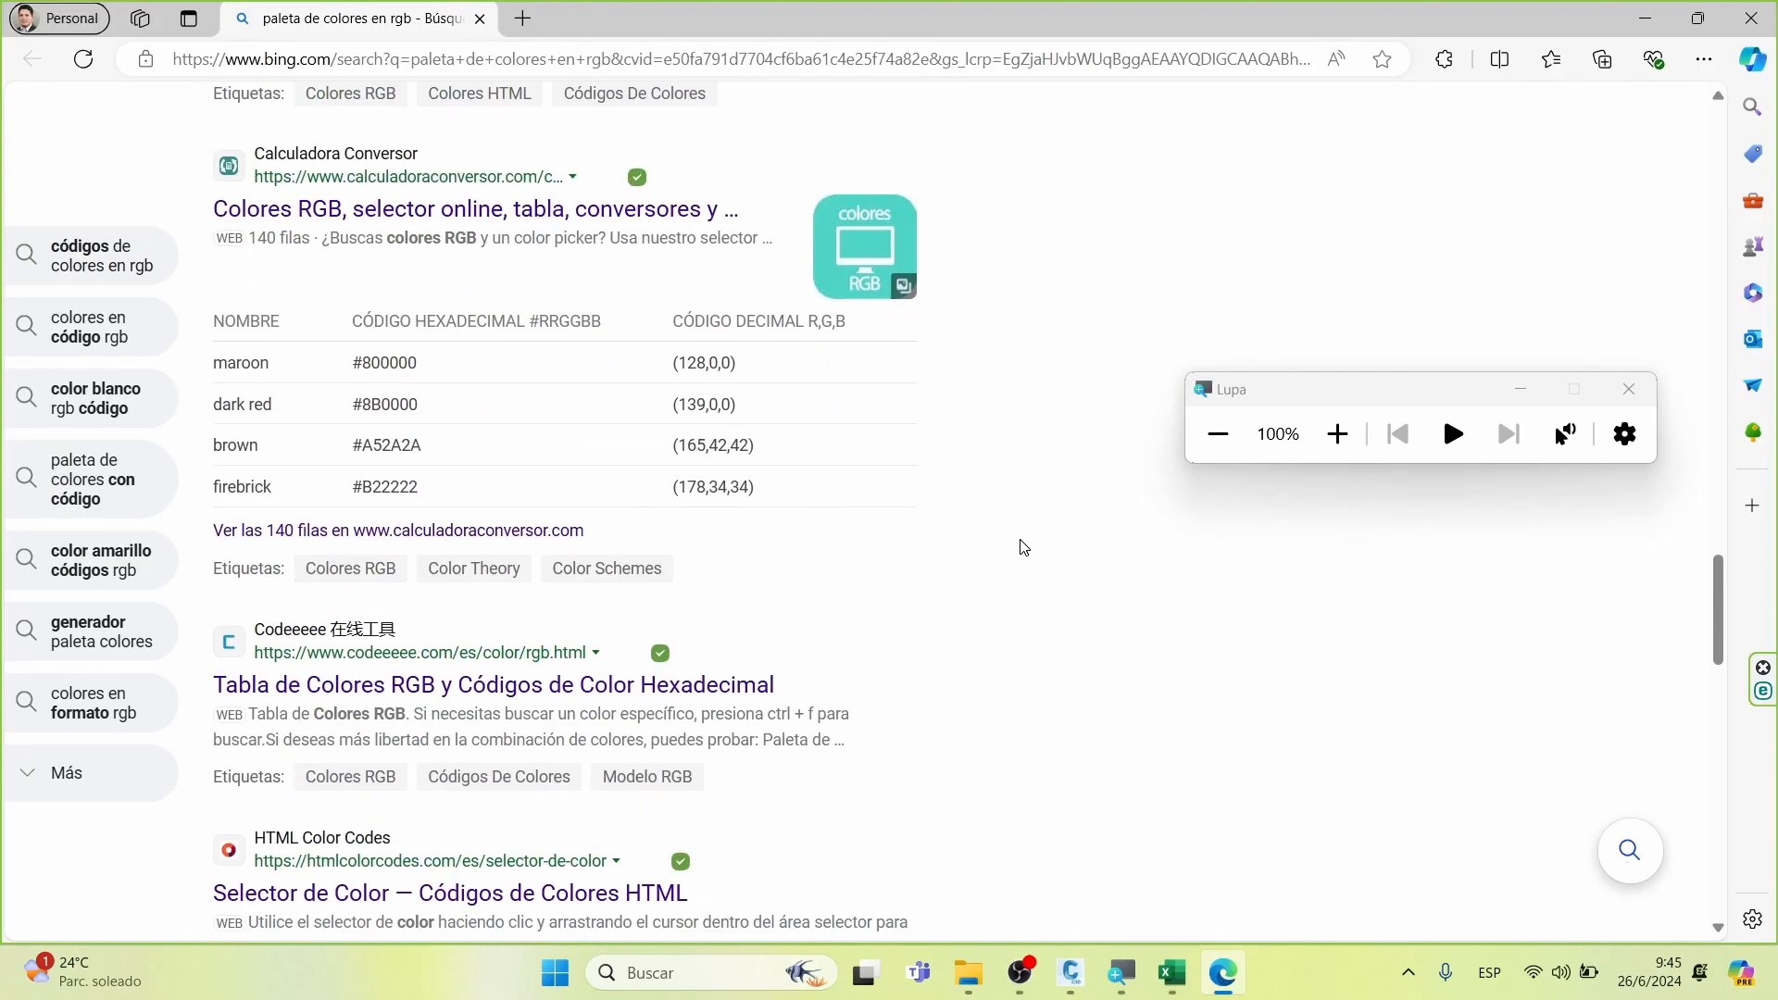
scroll(1023, 547, "down", 5)
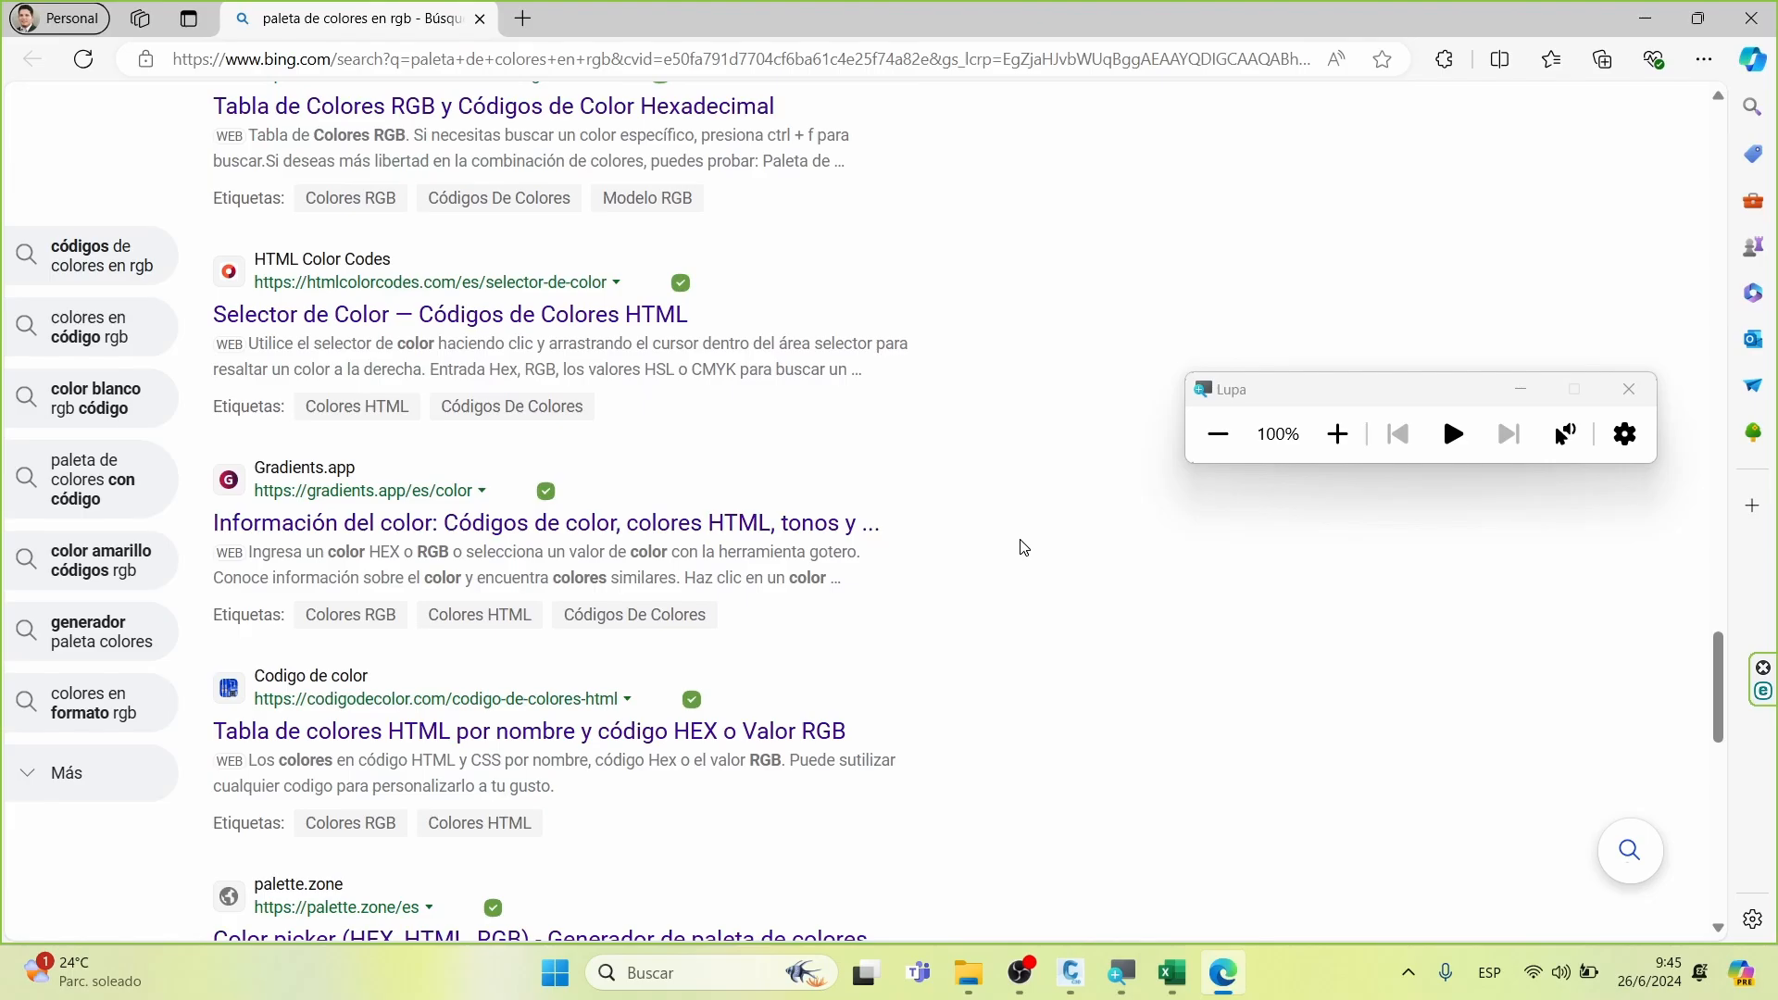
scroll(822, 397, "up", 20)
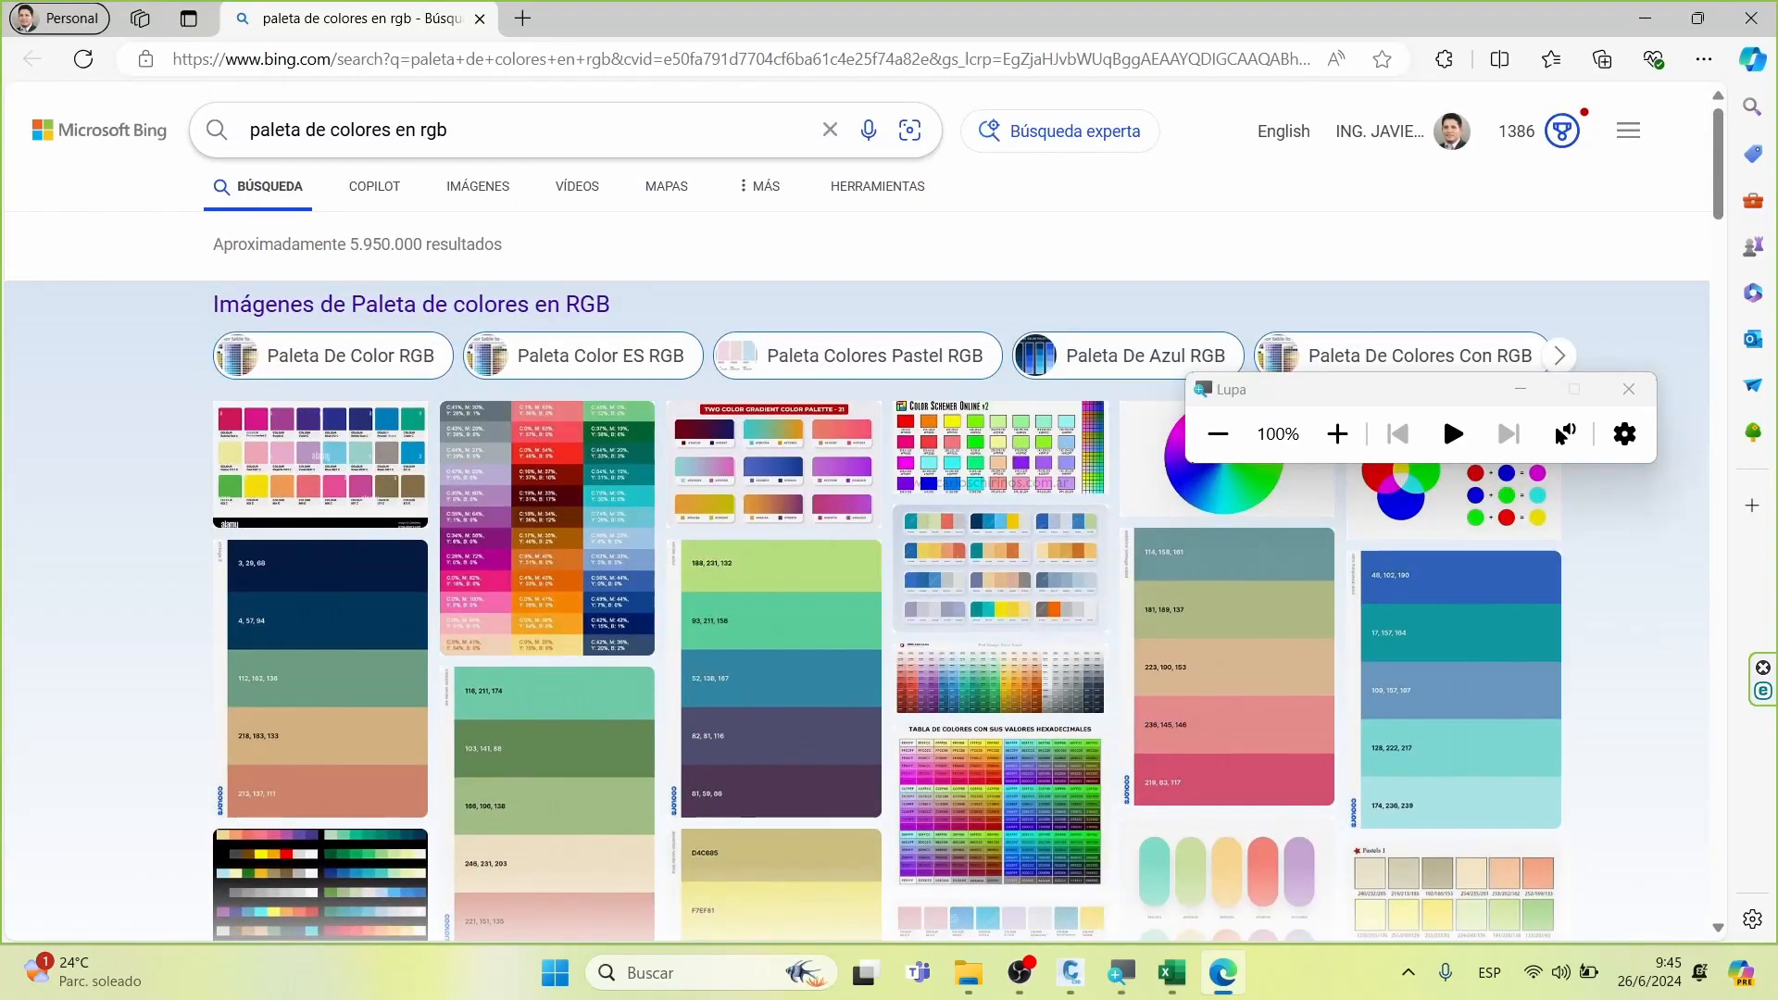
View the blue-turquoise RGB palette image and its Pinterest source page, and close both pages
left_click(448, 129)
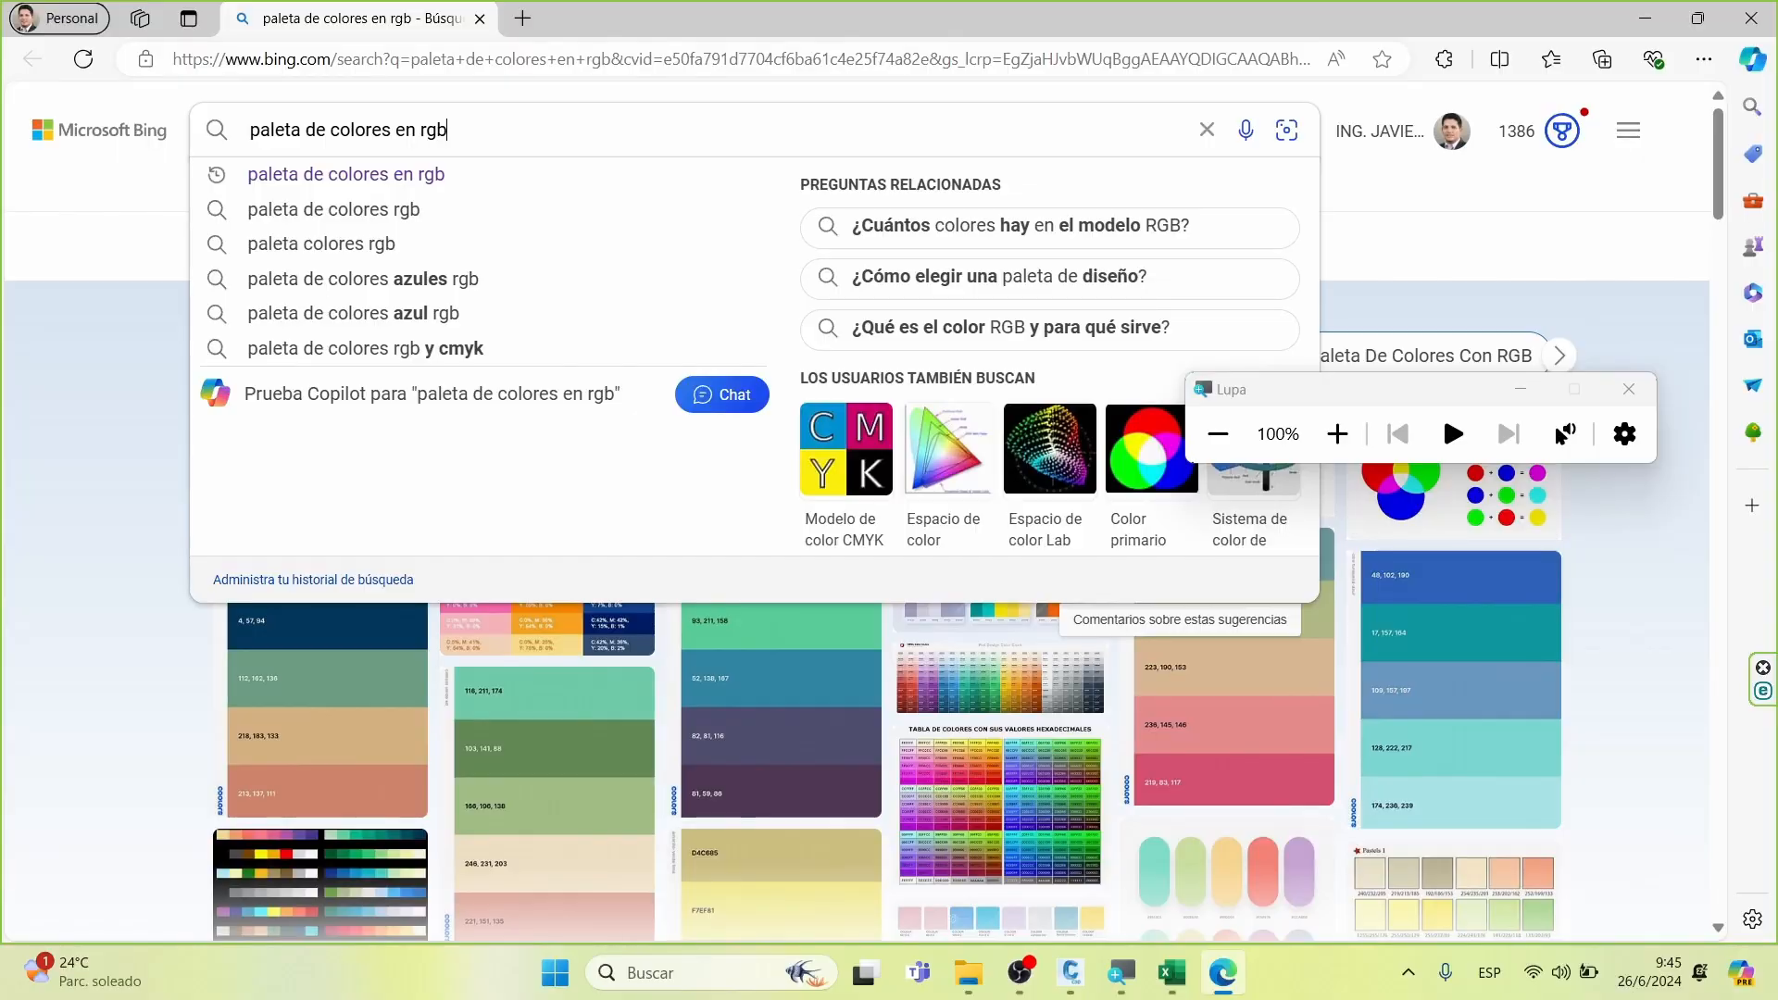
left_click(1459, 676)
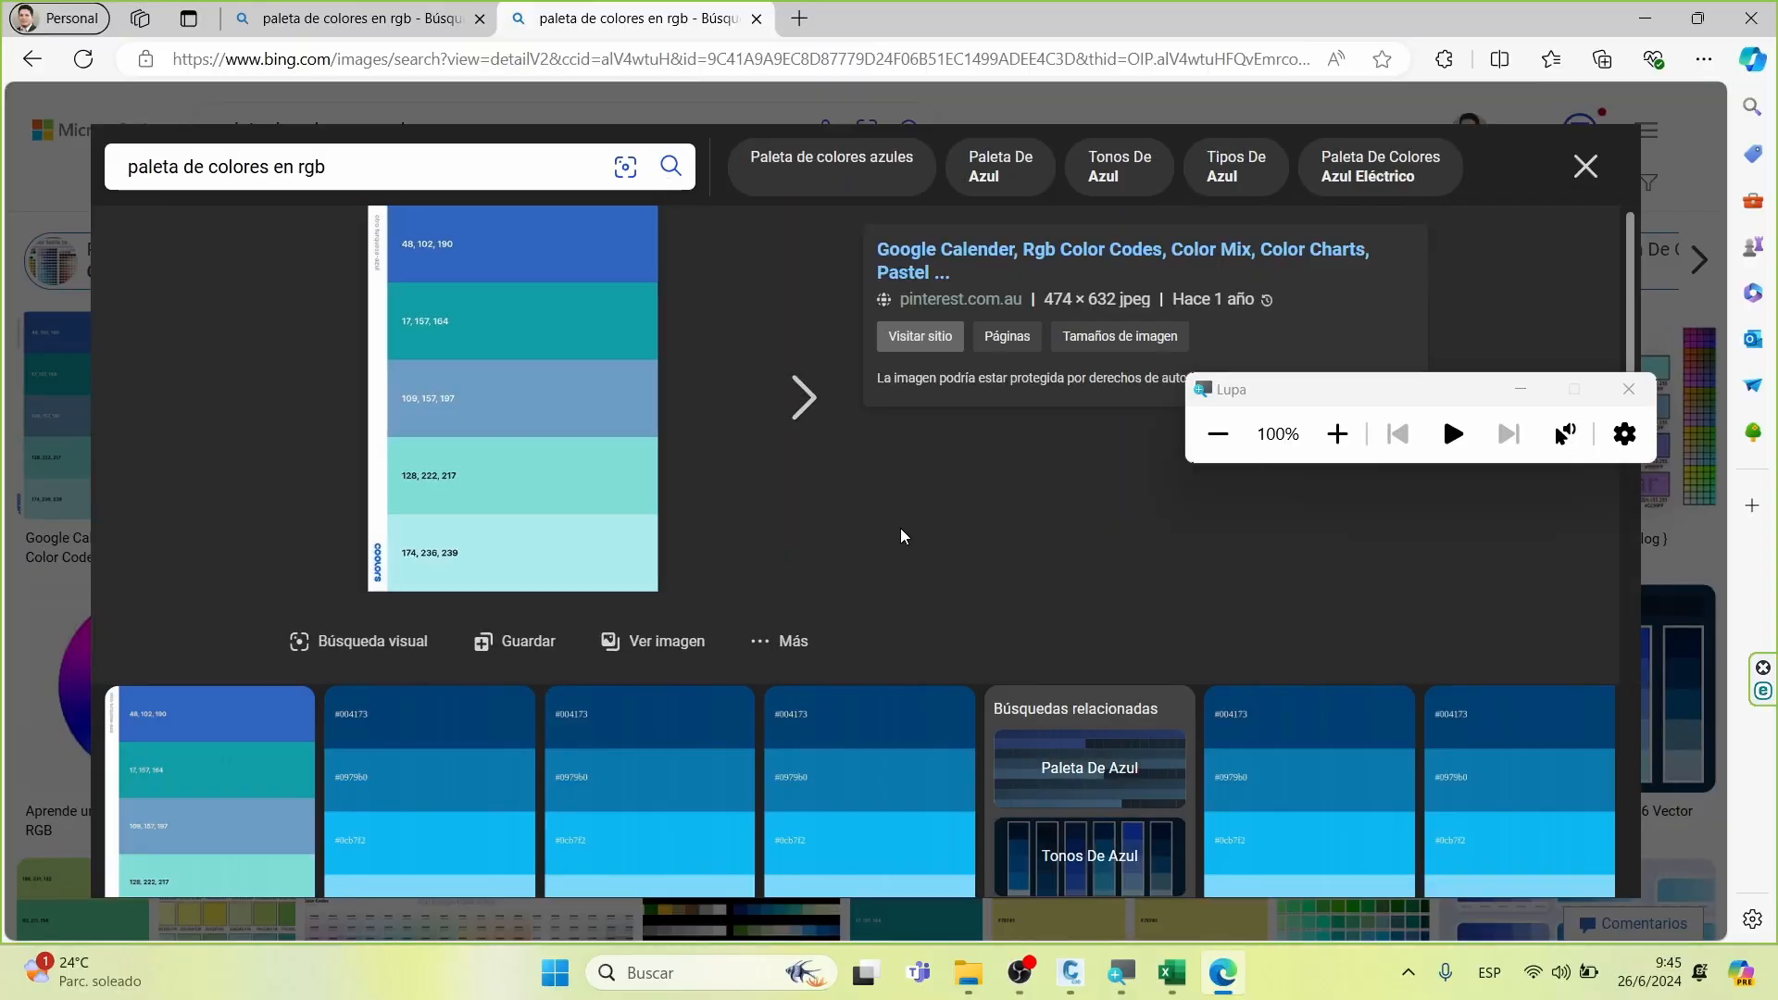
left_click(951, 262)
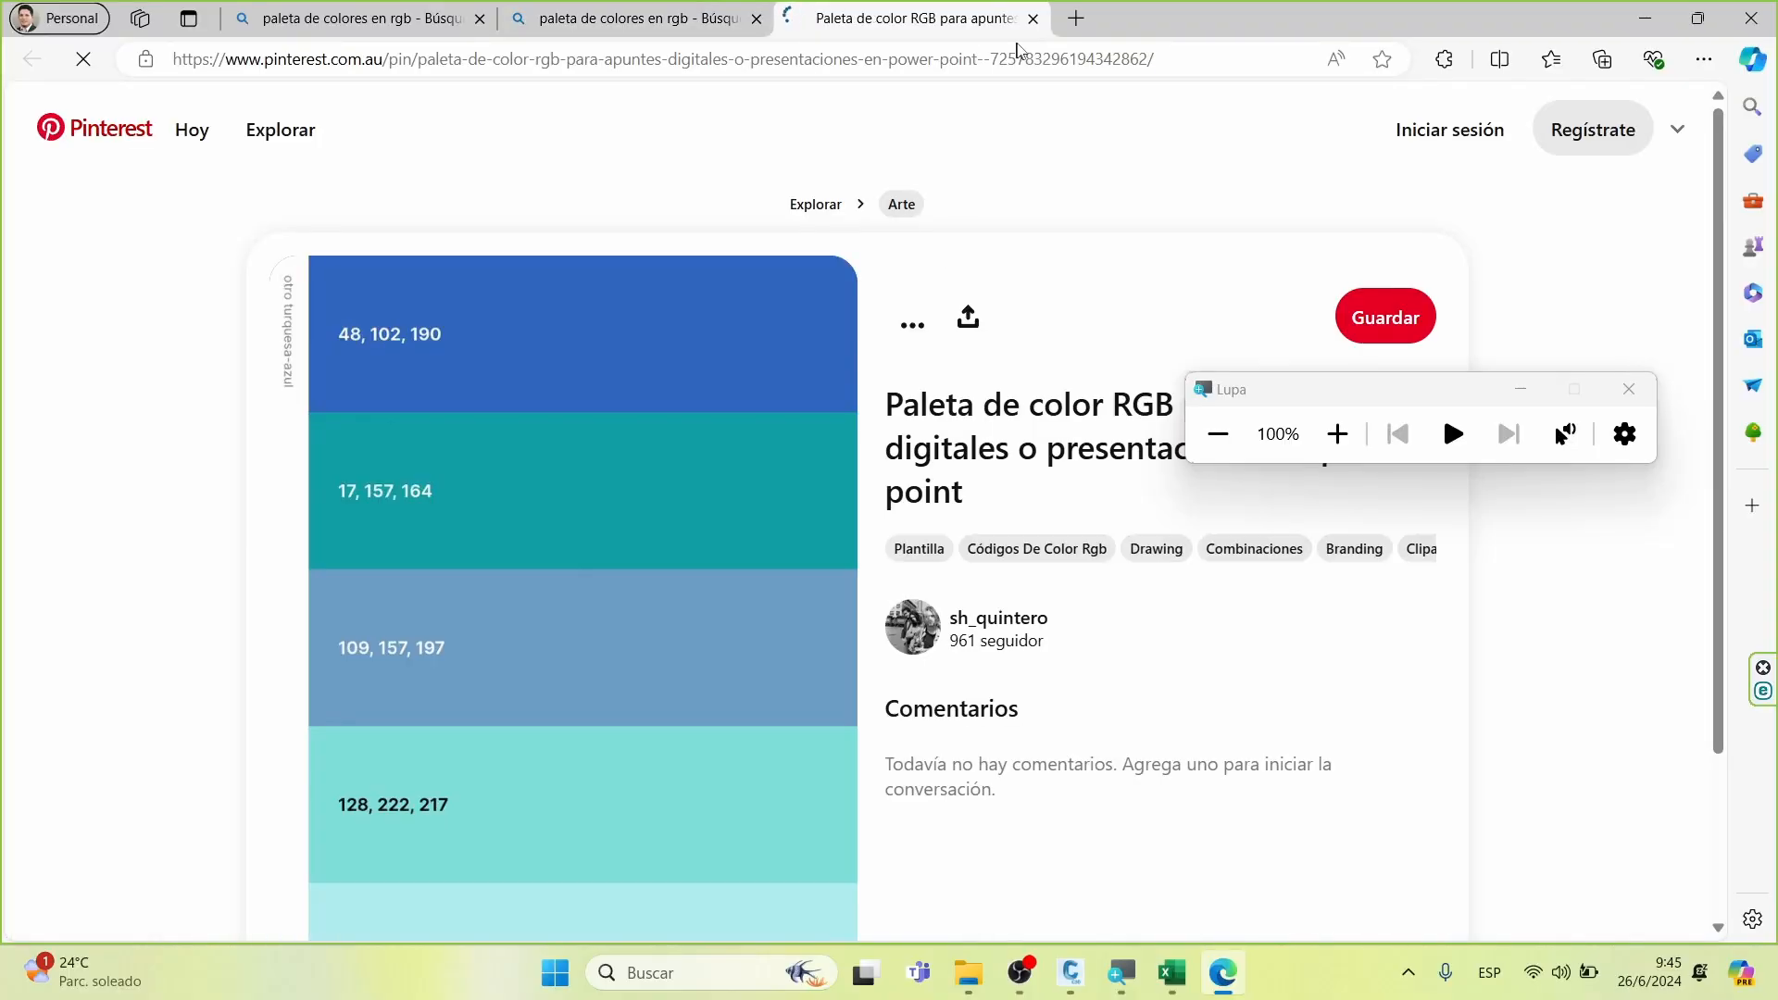
left_click(1033, 18)
left_click(757, 18)
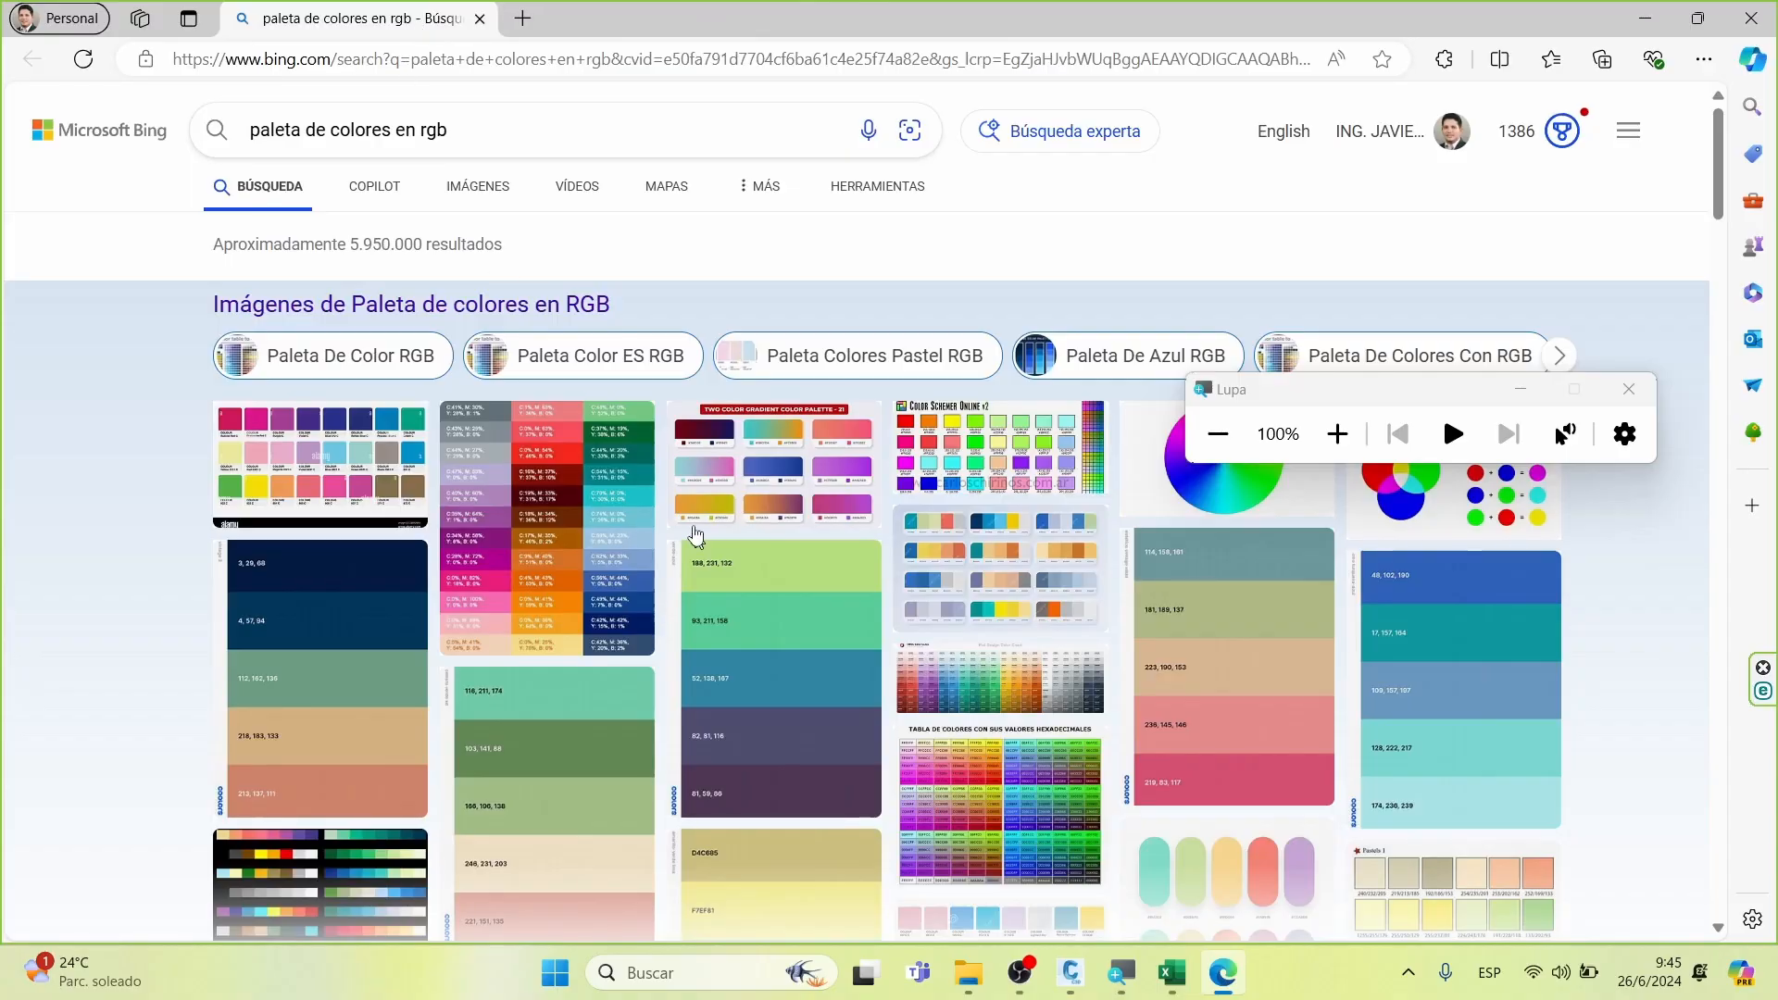
Change the web search to "paleta de colores pasteles"
left_click(446, 130)
double_click(445, 130)
left_click(445, 131)
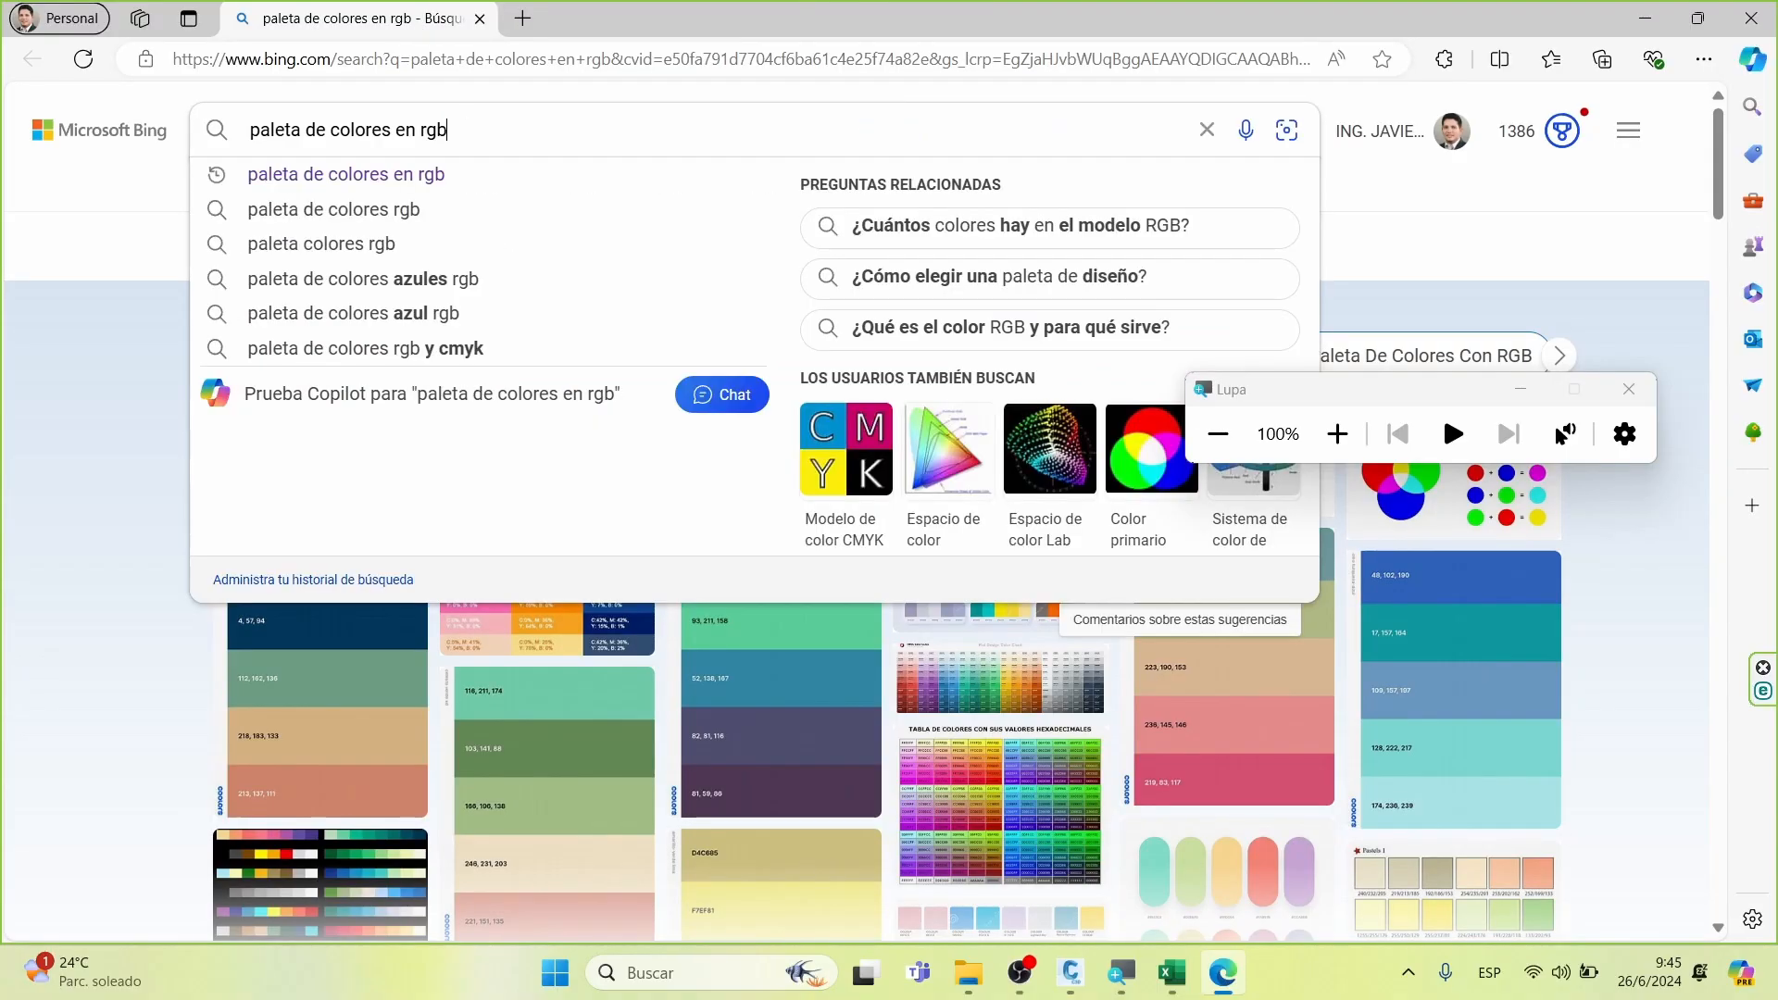
double_click(445, 130)
key("BackSpace")
key("BackSpace")
key("BackSpace")
key("BackSpace")
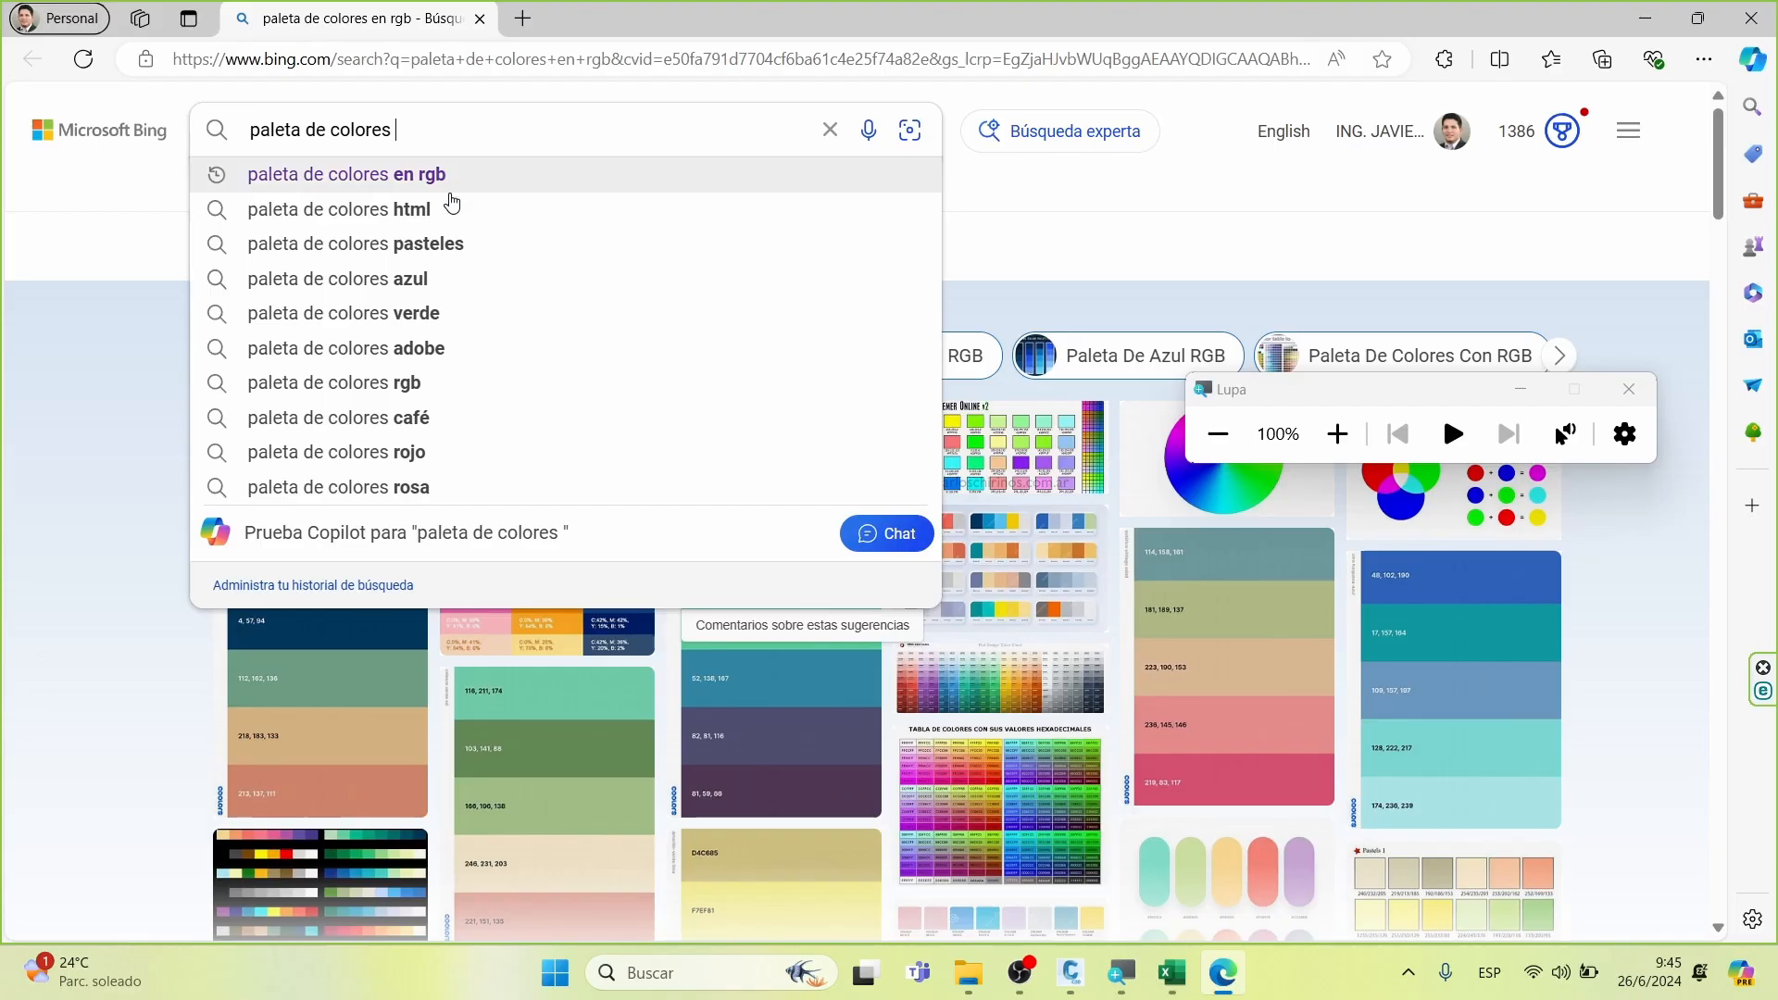
left_click(456, 243)
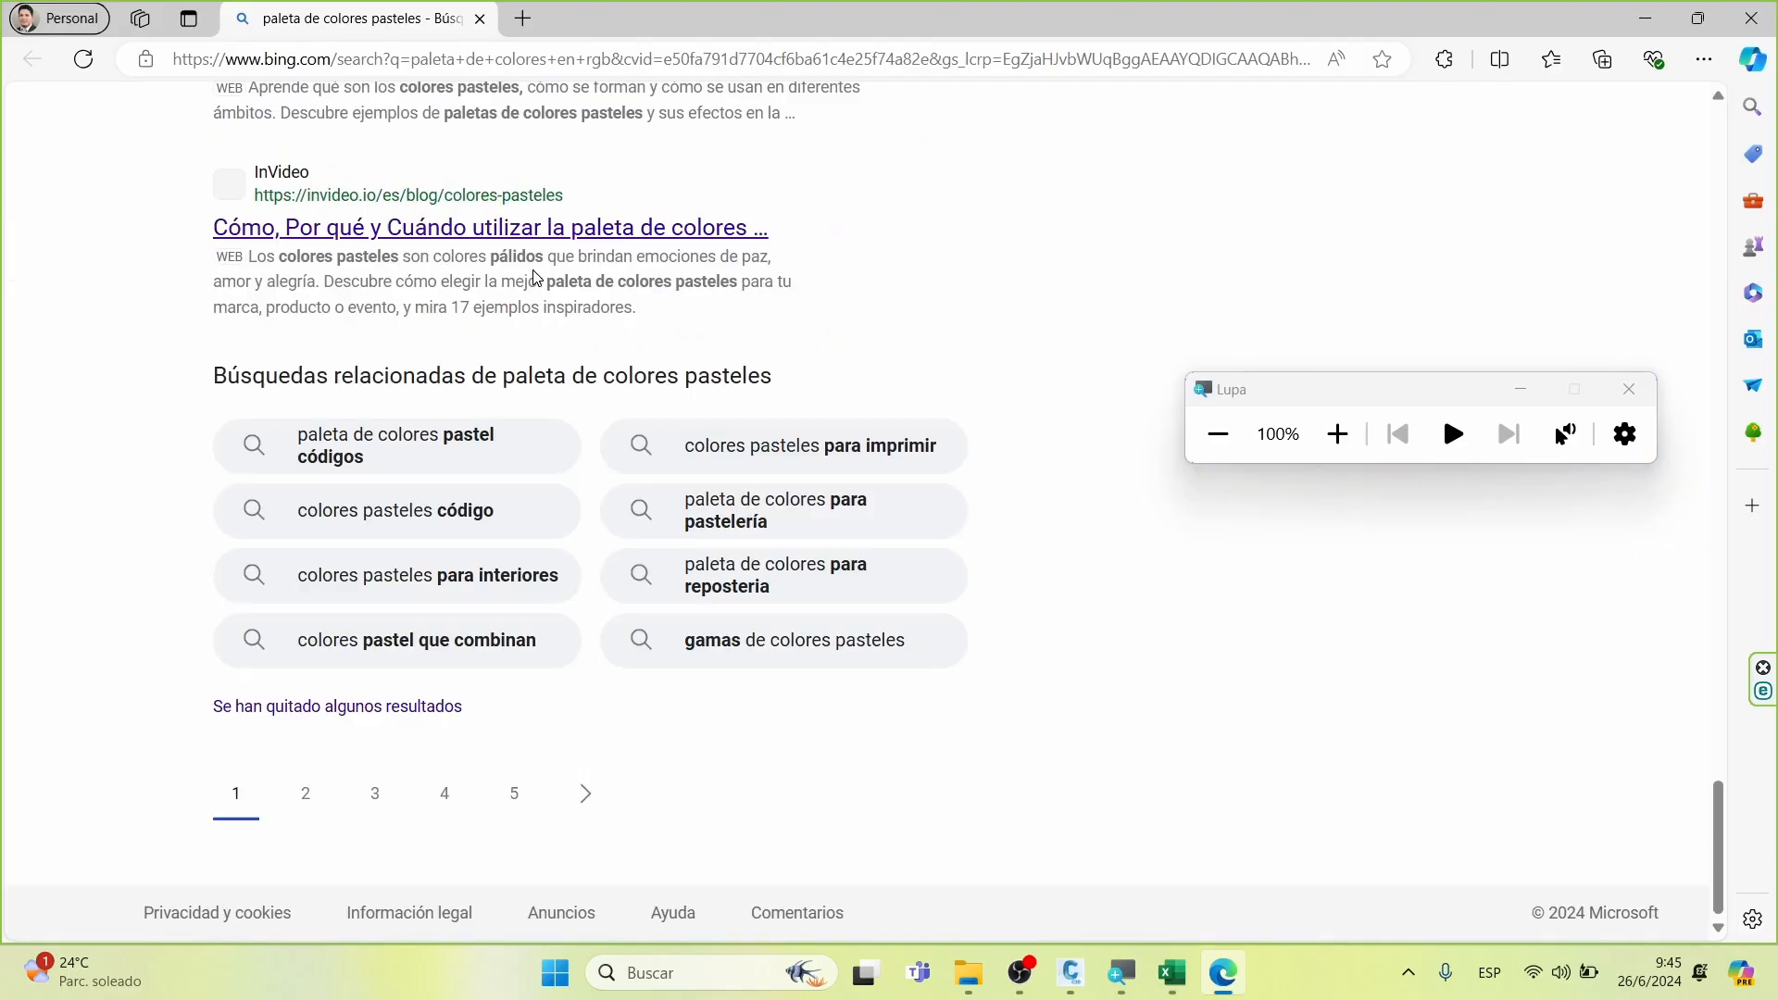
Open the "Paleta de Colores Pasteles [Combinaciones + Códigos]" result in a new browser tab and switch to it
scroll(515, 295, "down", 9)
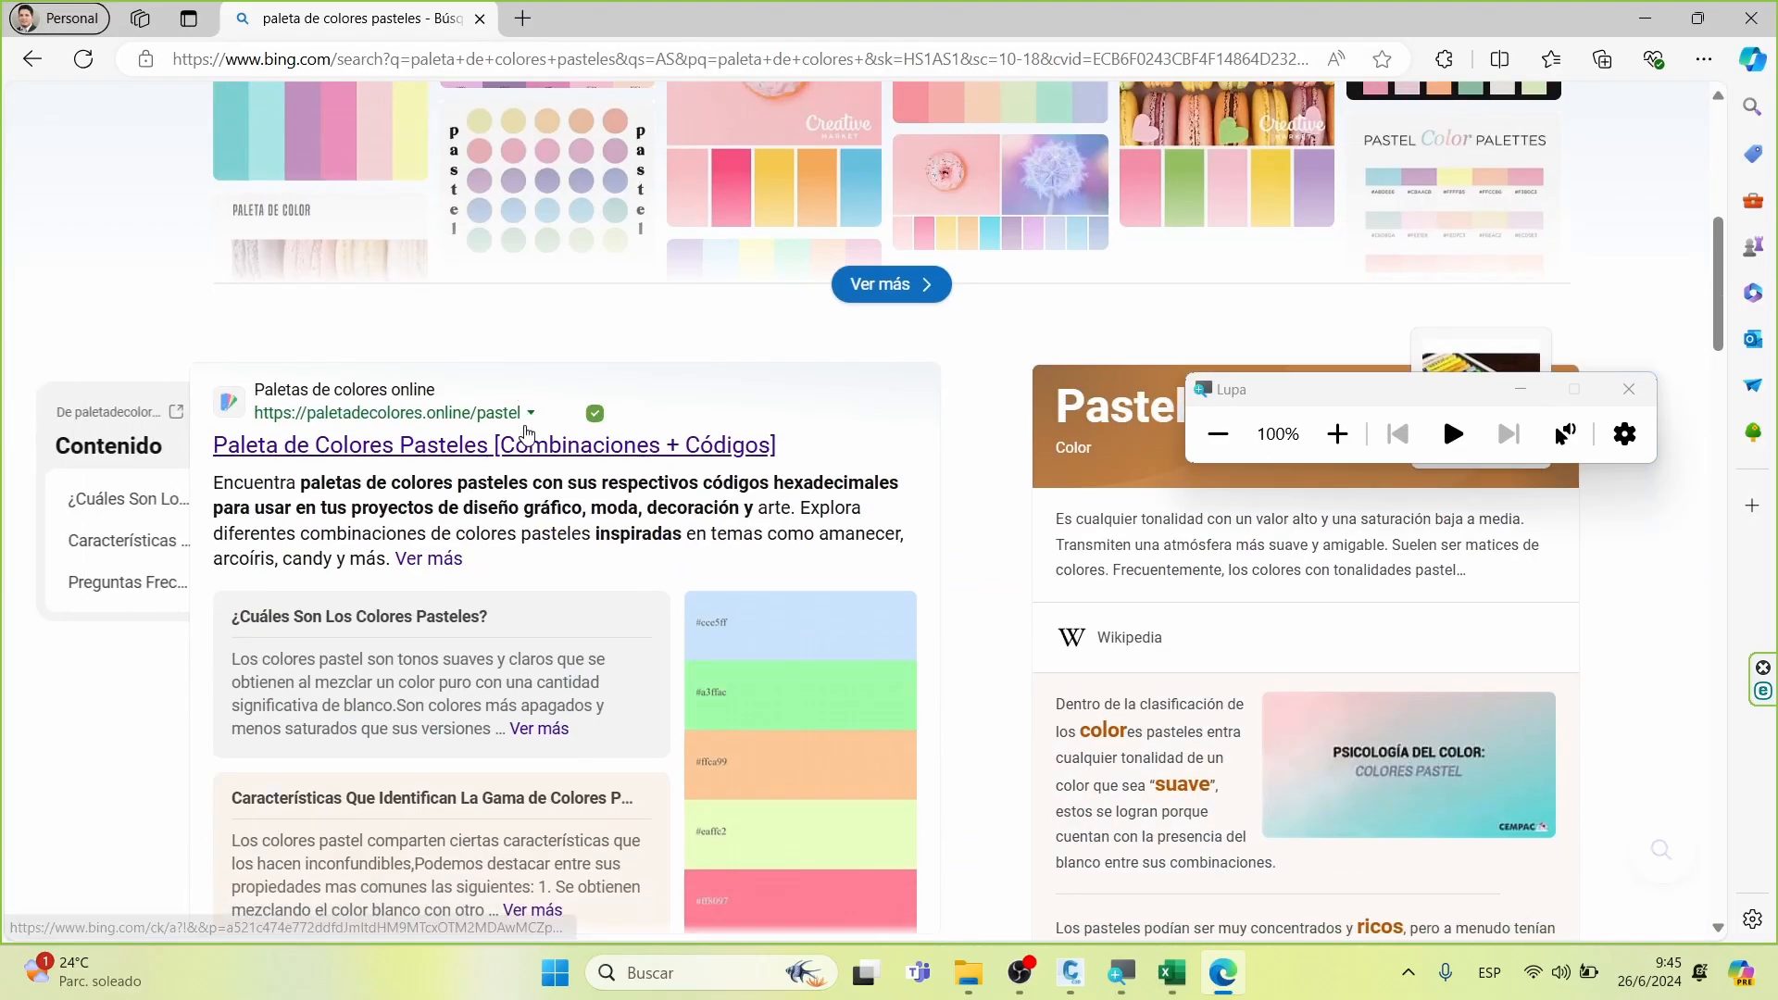
right_click(441, 342)
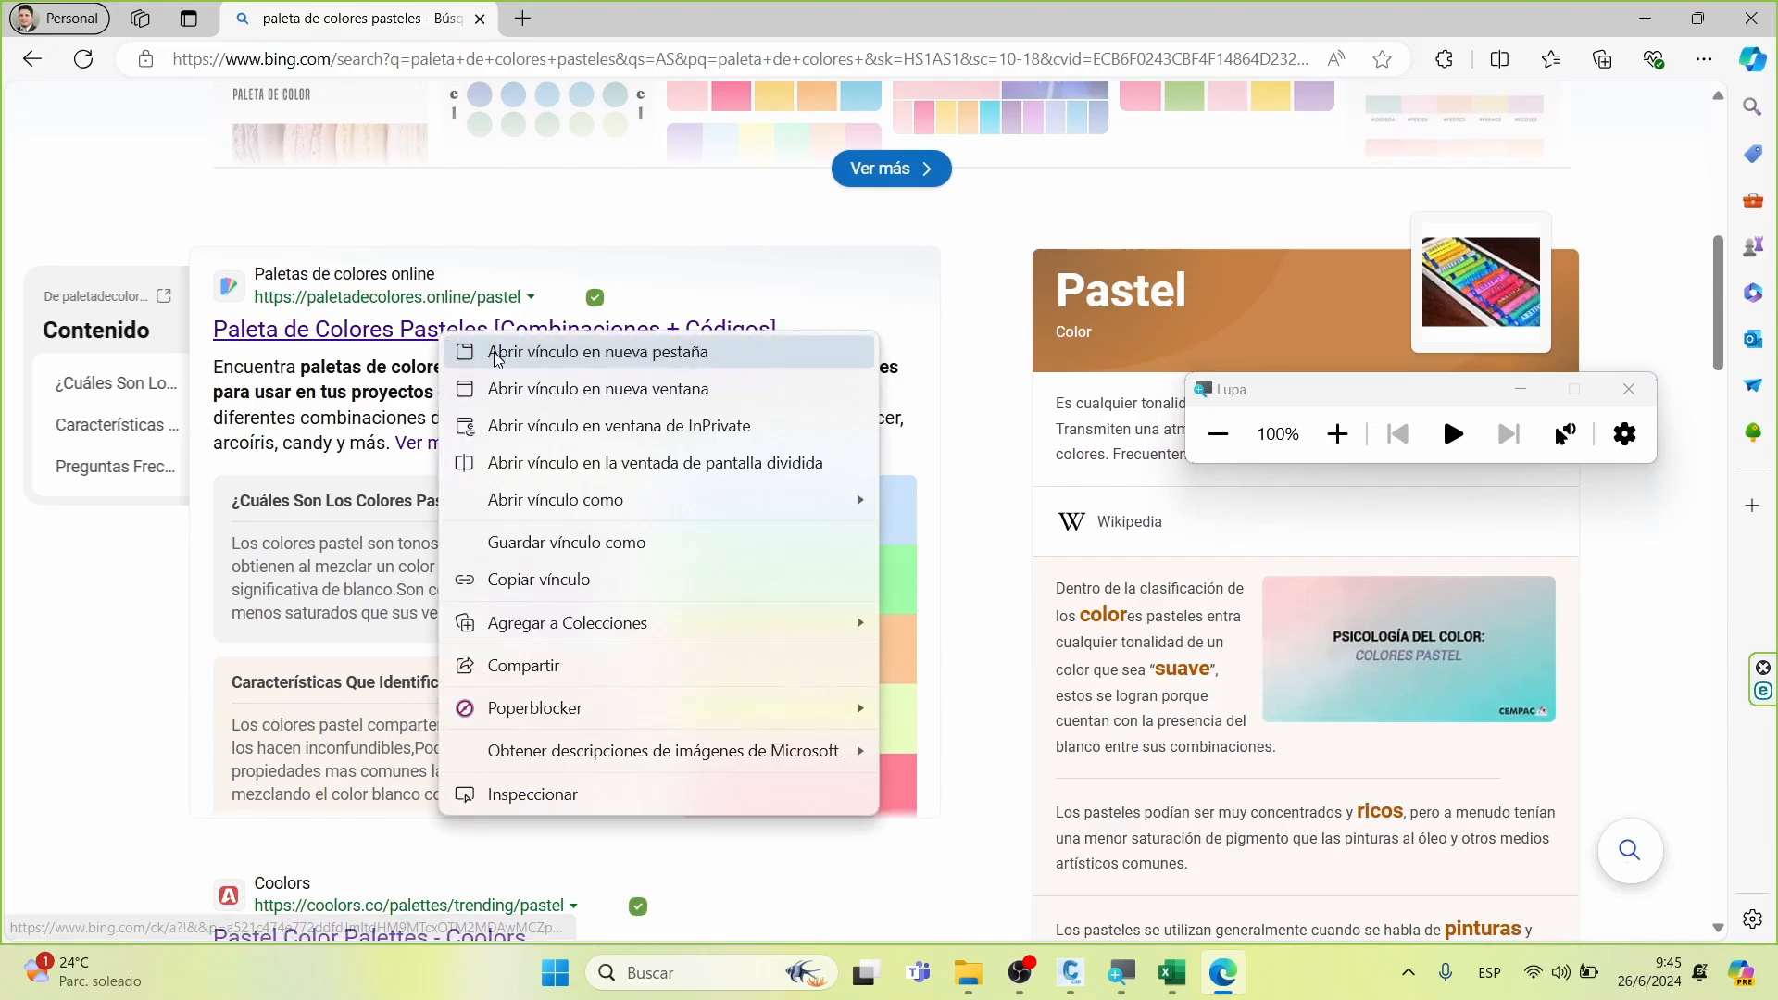
left_click(518, 350)
left_click(630, 18)
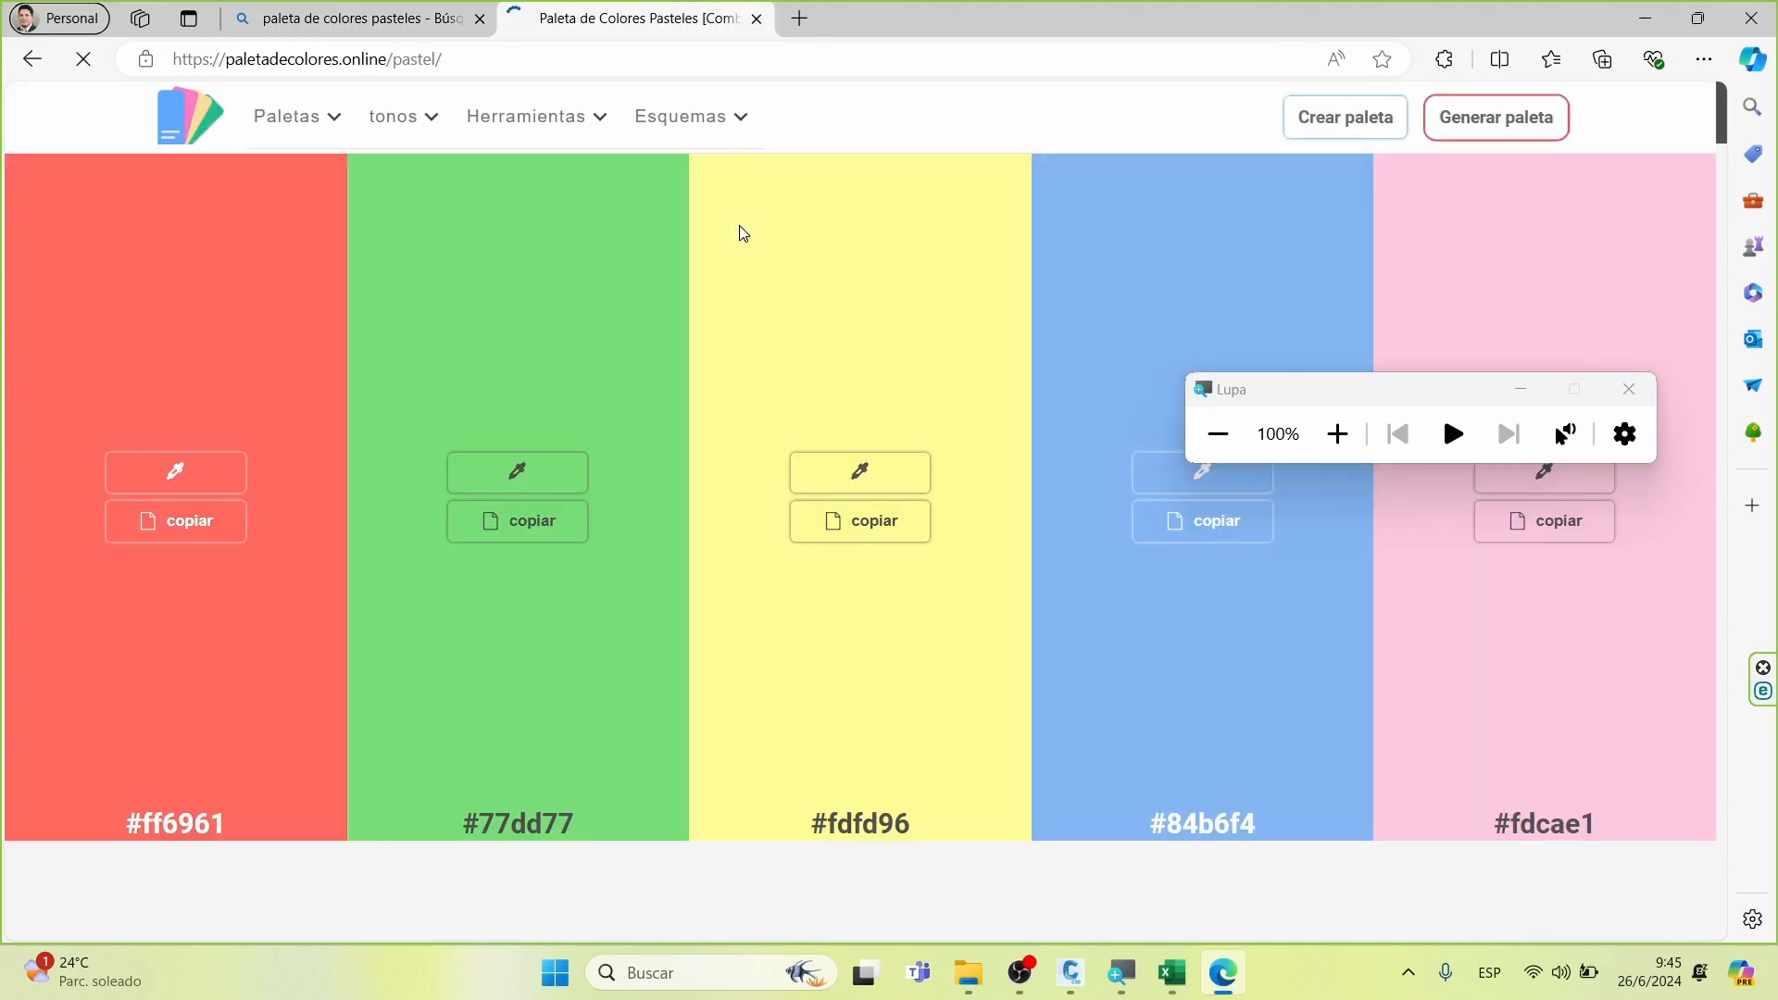
Examine the pastel palettes down to the "Combinación de colores pasteles" section, collapsing the advertisement banner
scroll(876, 496, "down", 4)
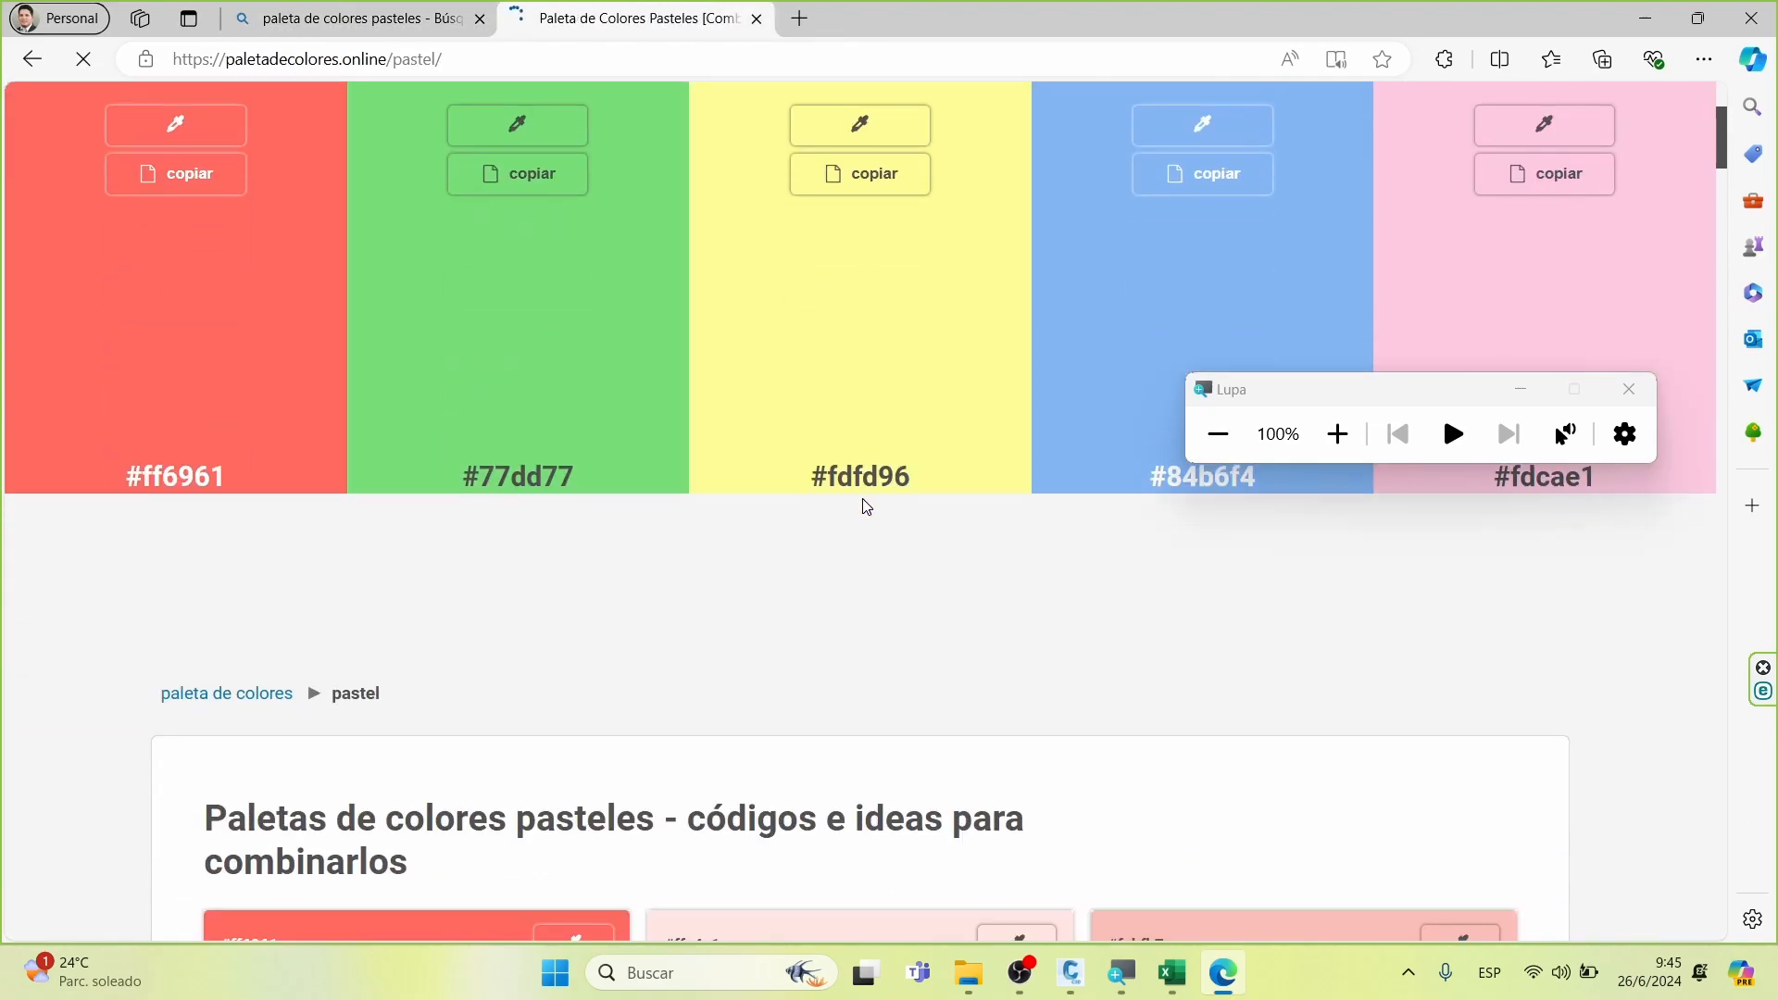
scroll(865, 500, "up", 4)
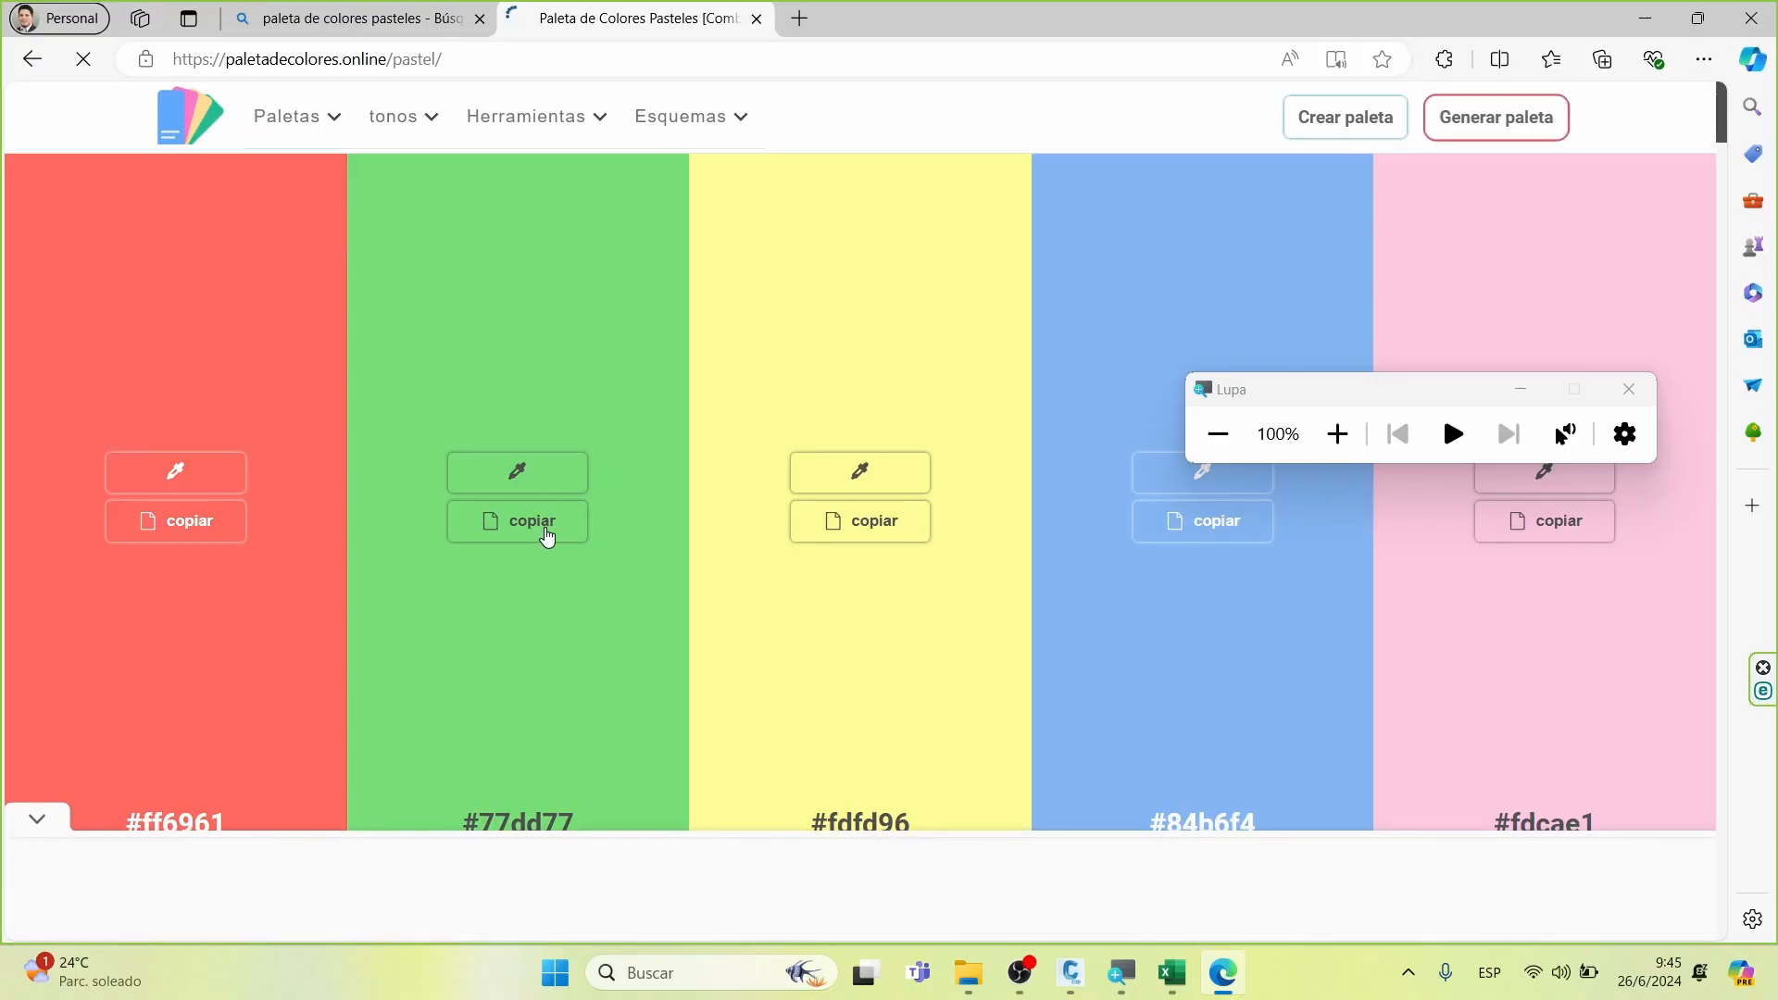
scroll(546, 510, "down", 5)
scroll(552, 497, "down", 2)
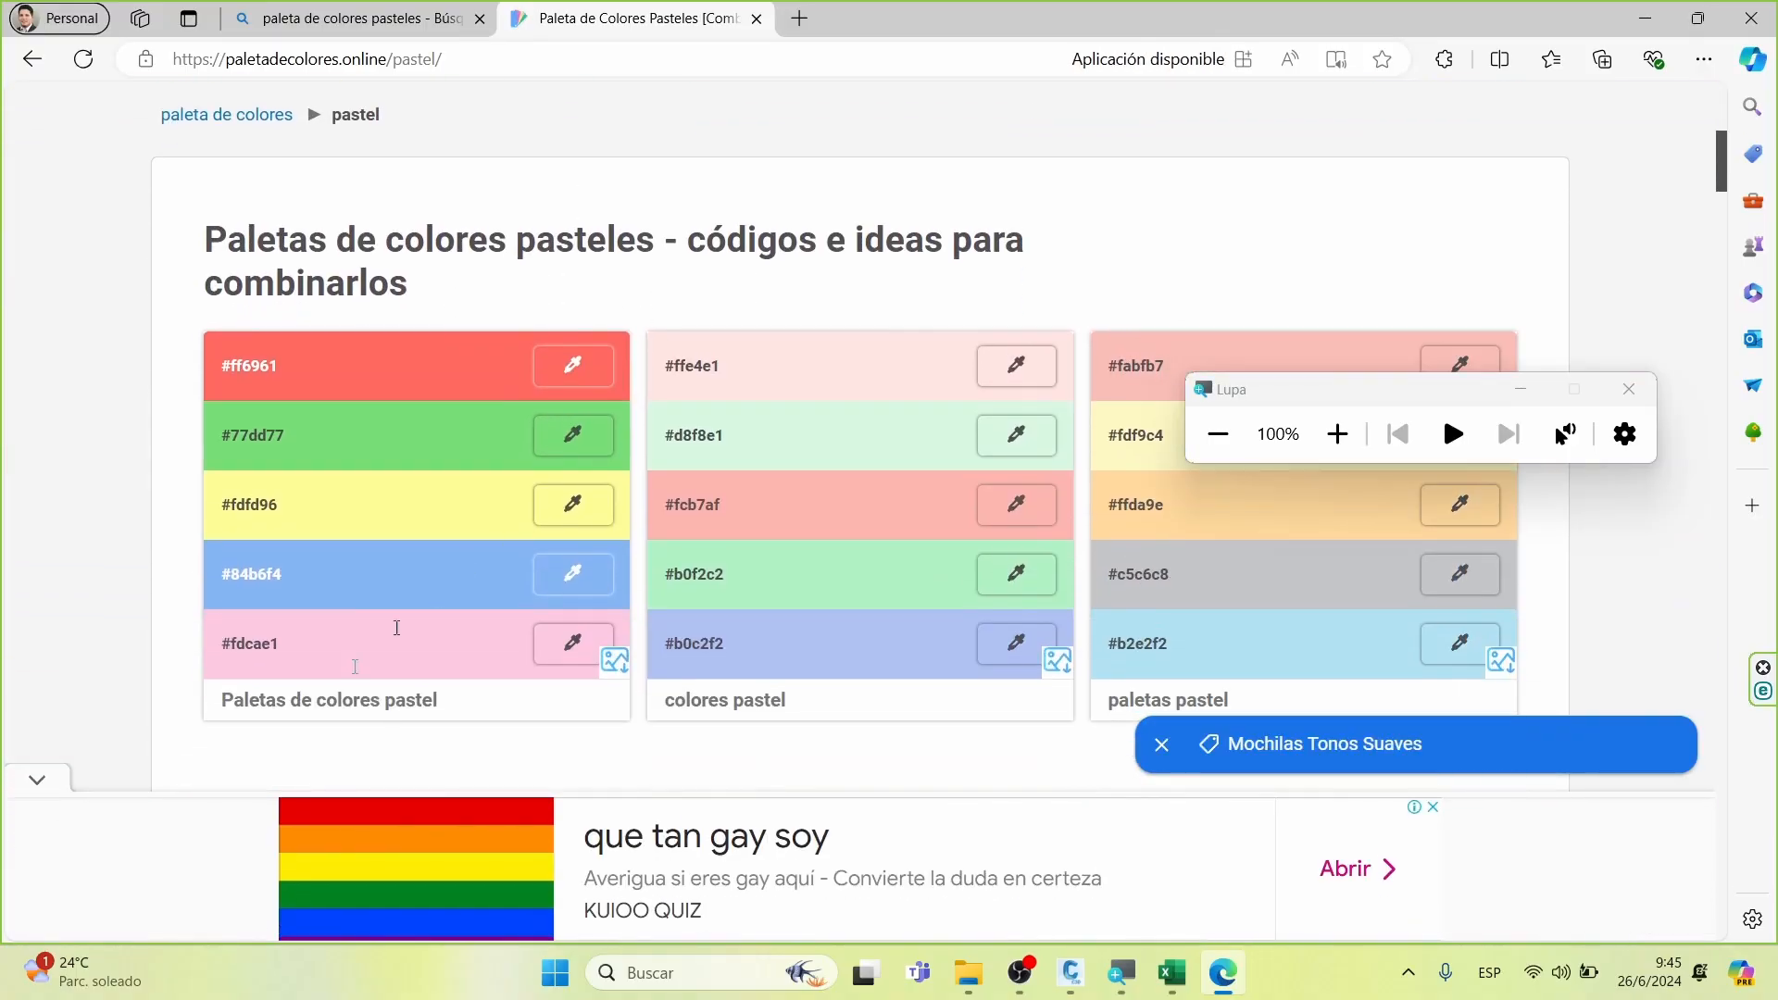
left_click(39, 781)
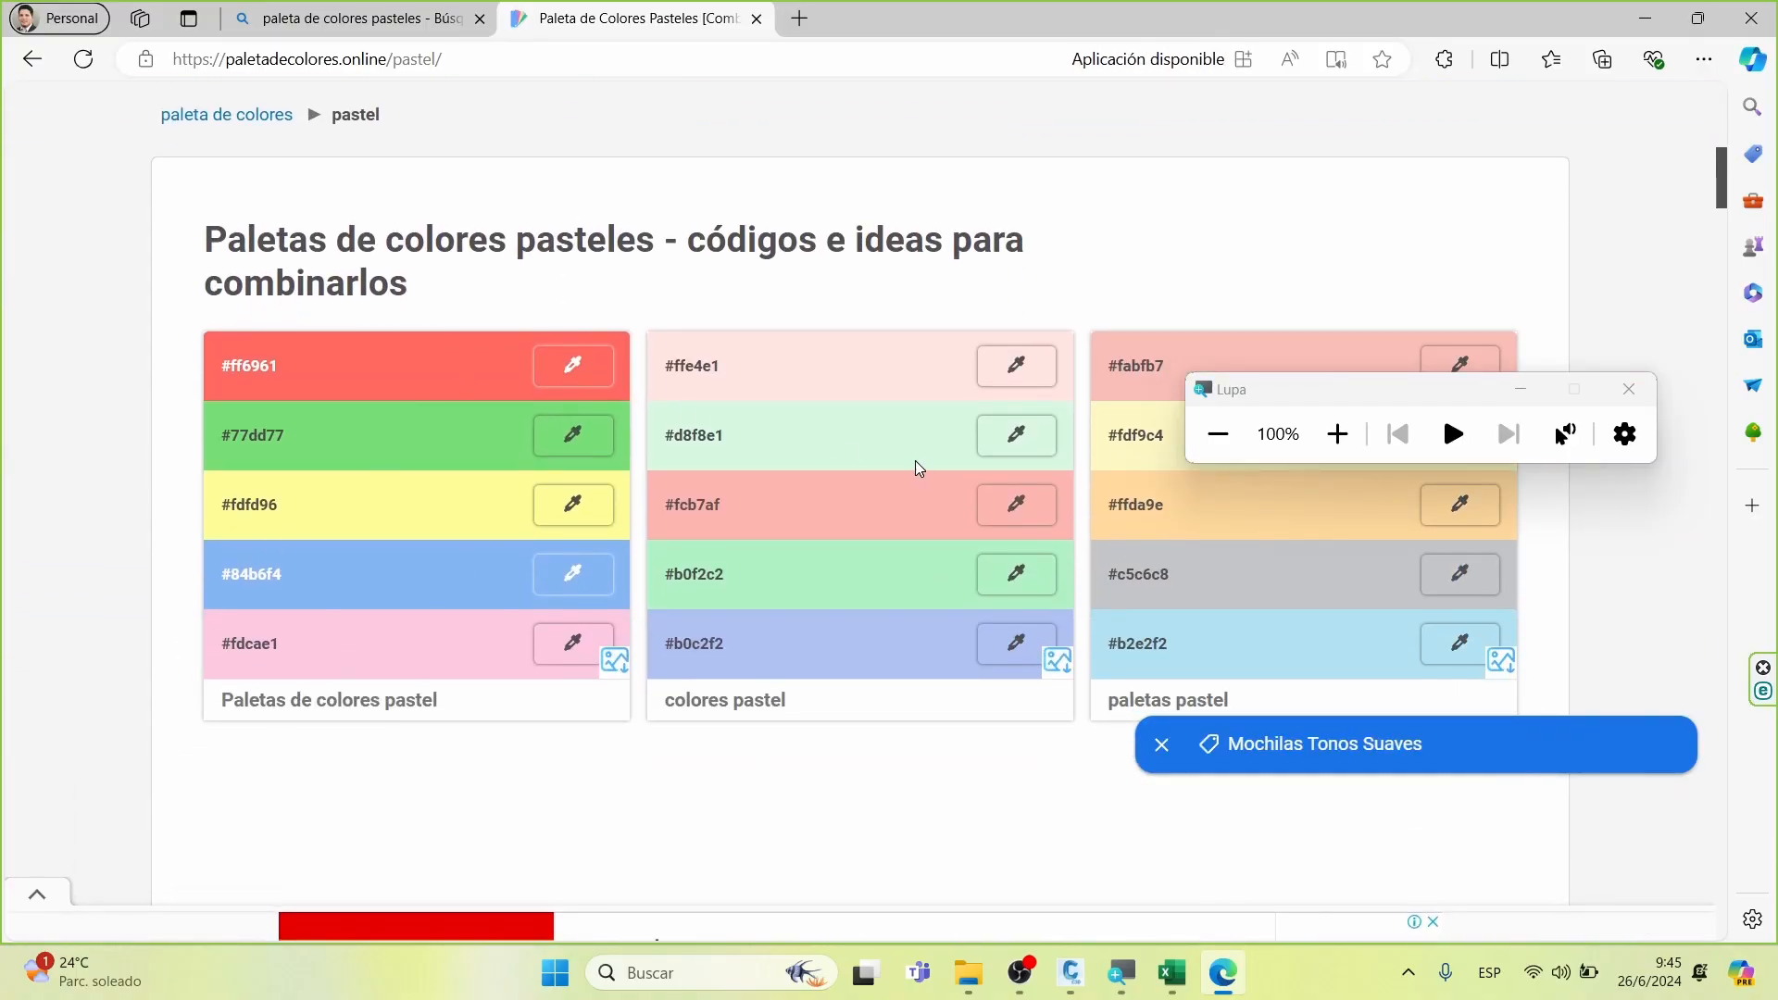
scroll(921, 469, "down", 5)
scroll(920, 470, "down", 5)
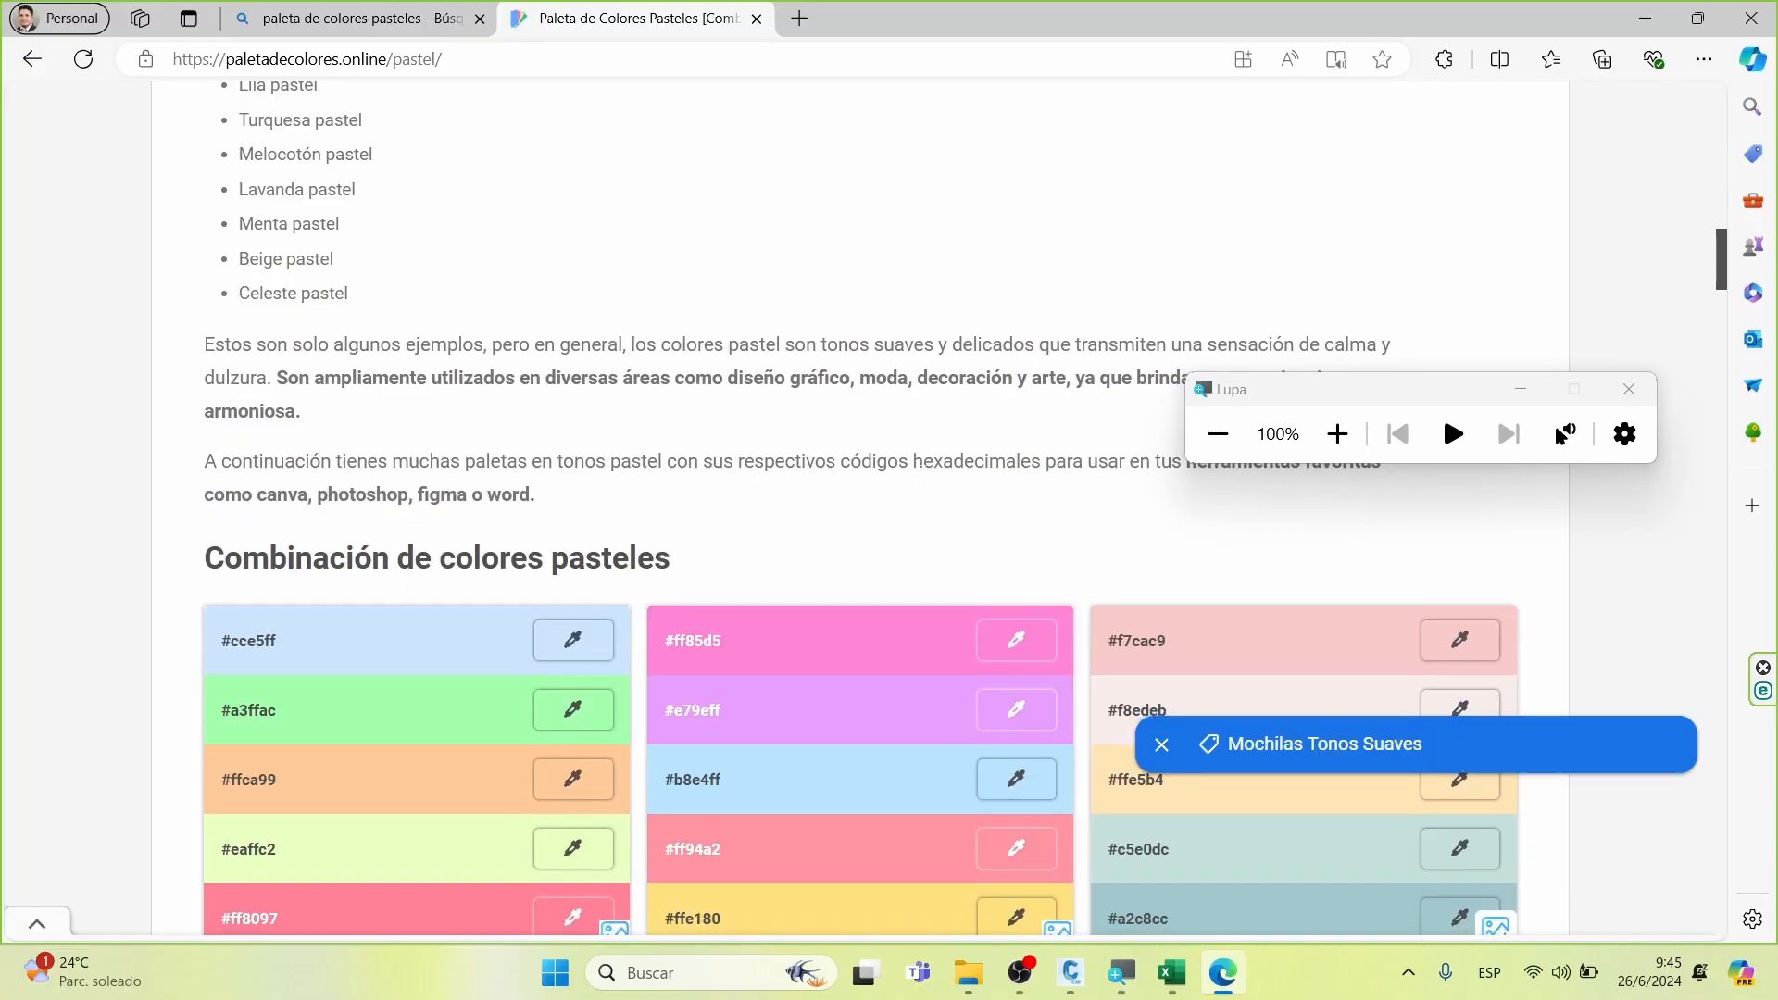
scroll(921, 471, "down", 3)
left_click(363, 312)
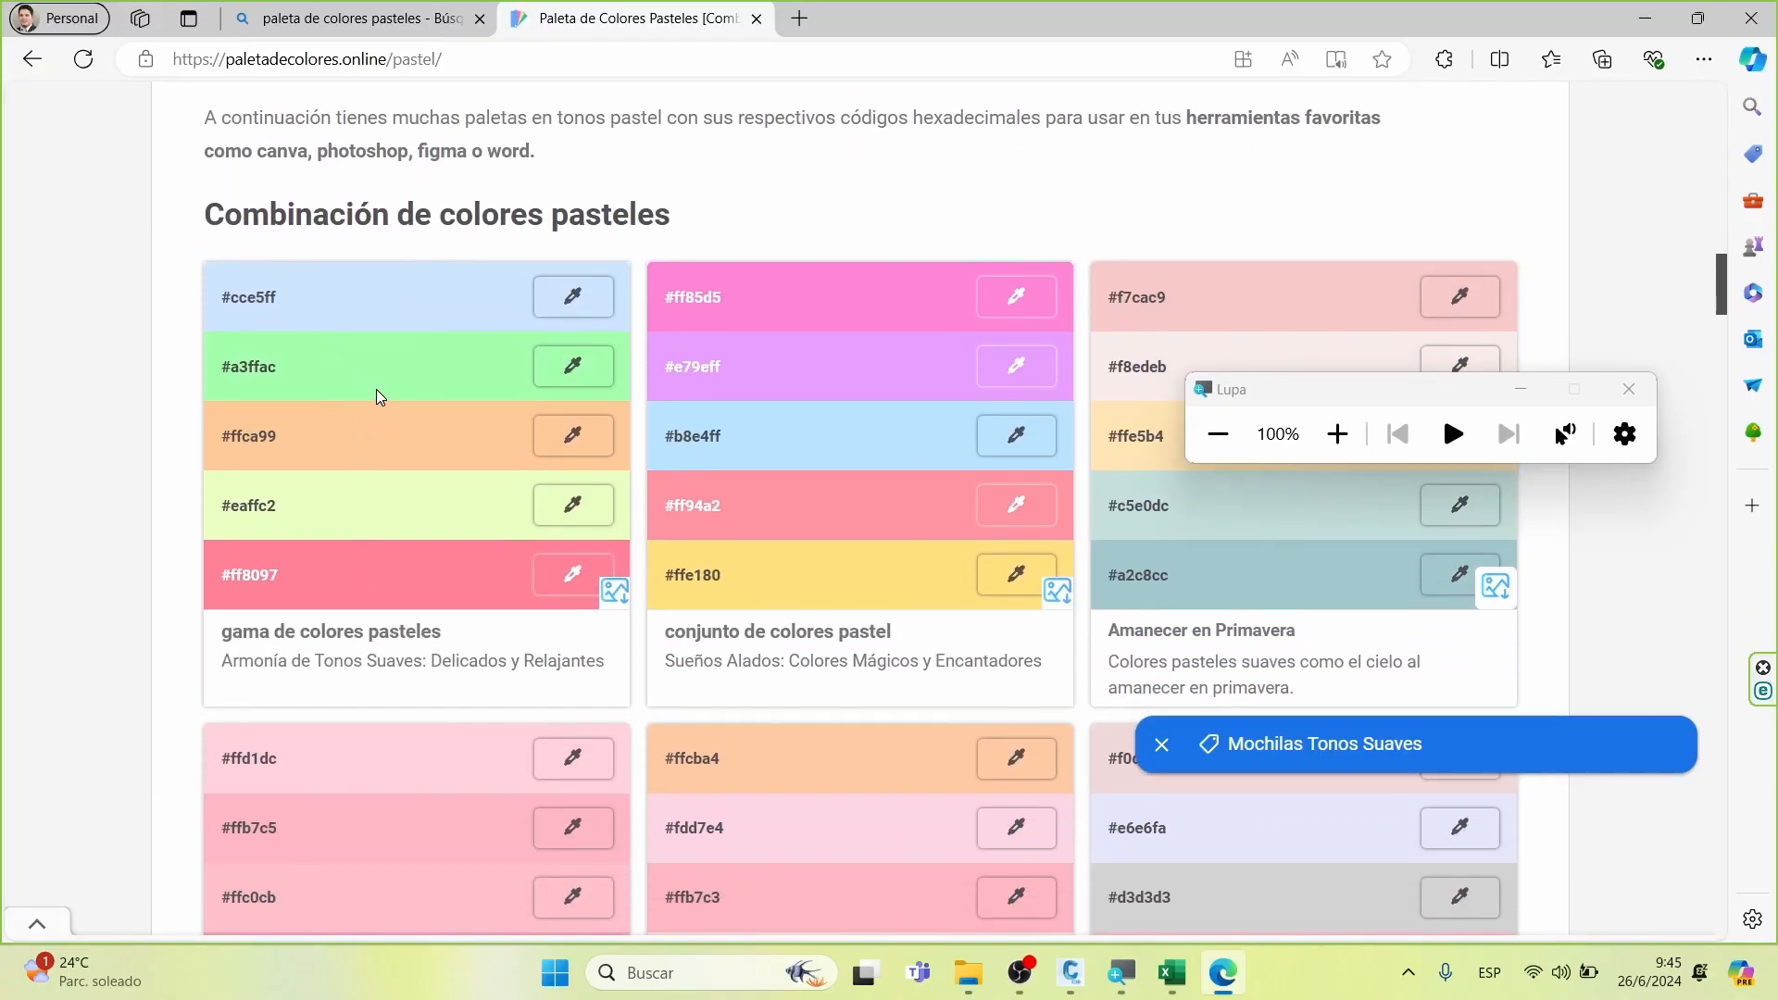
Open the colour details of #cce5ff in the first pastel combination and copy its RGB value 204,229,255
double_click(242, 299)
left_click(559, 305)
scroll(953, 549, "down", 1)
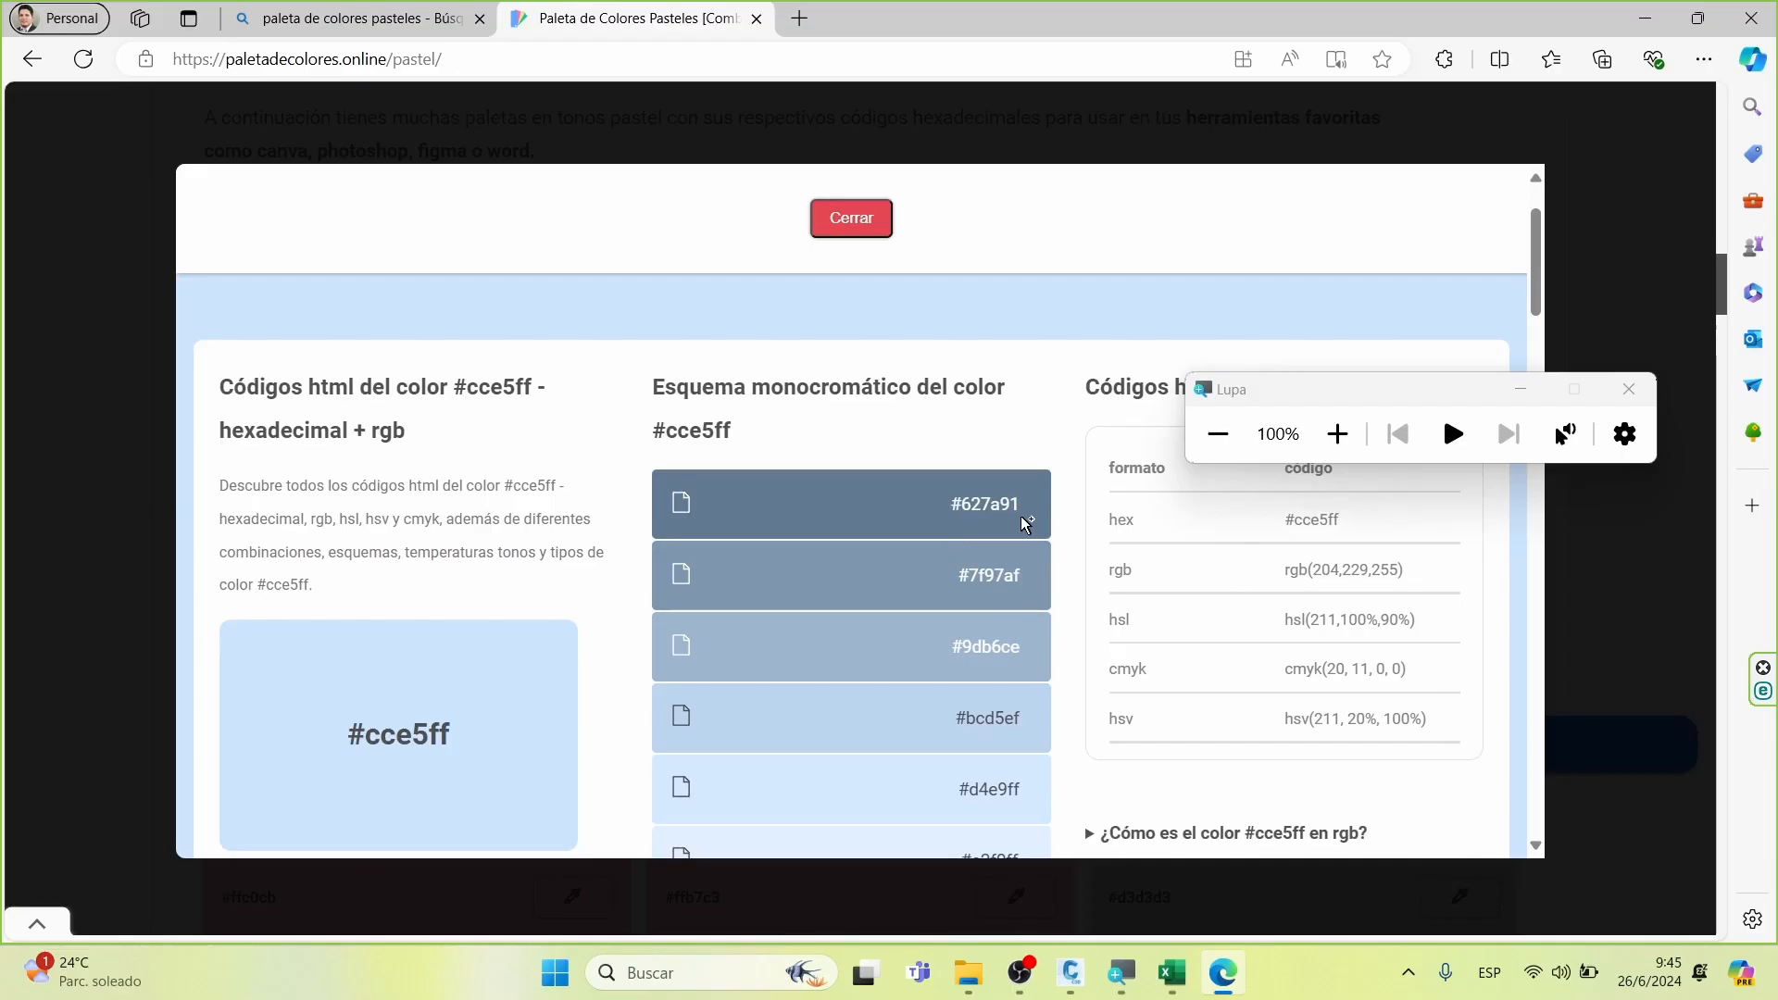
scroll(1019, 522, "down", 2)
scroll(1016, 520, "up", 1)
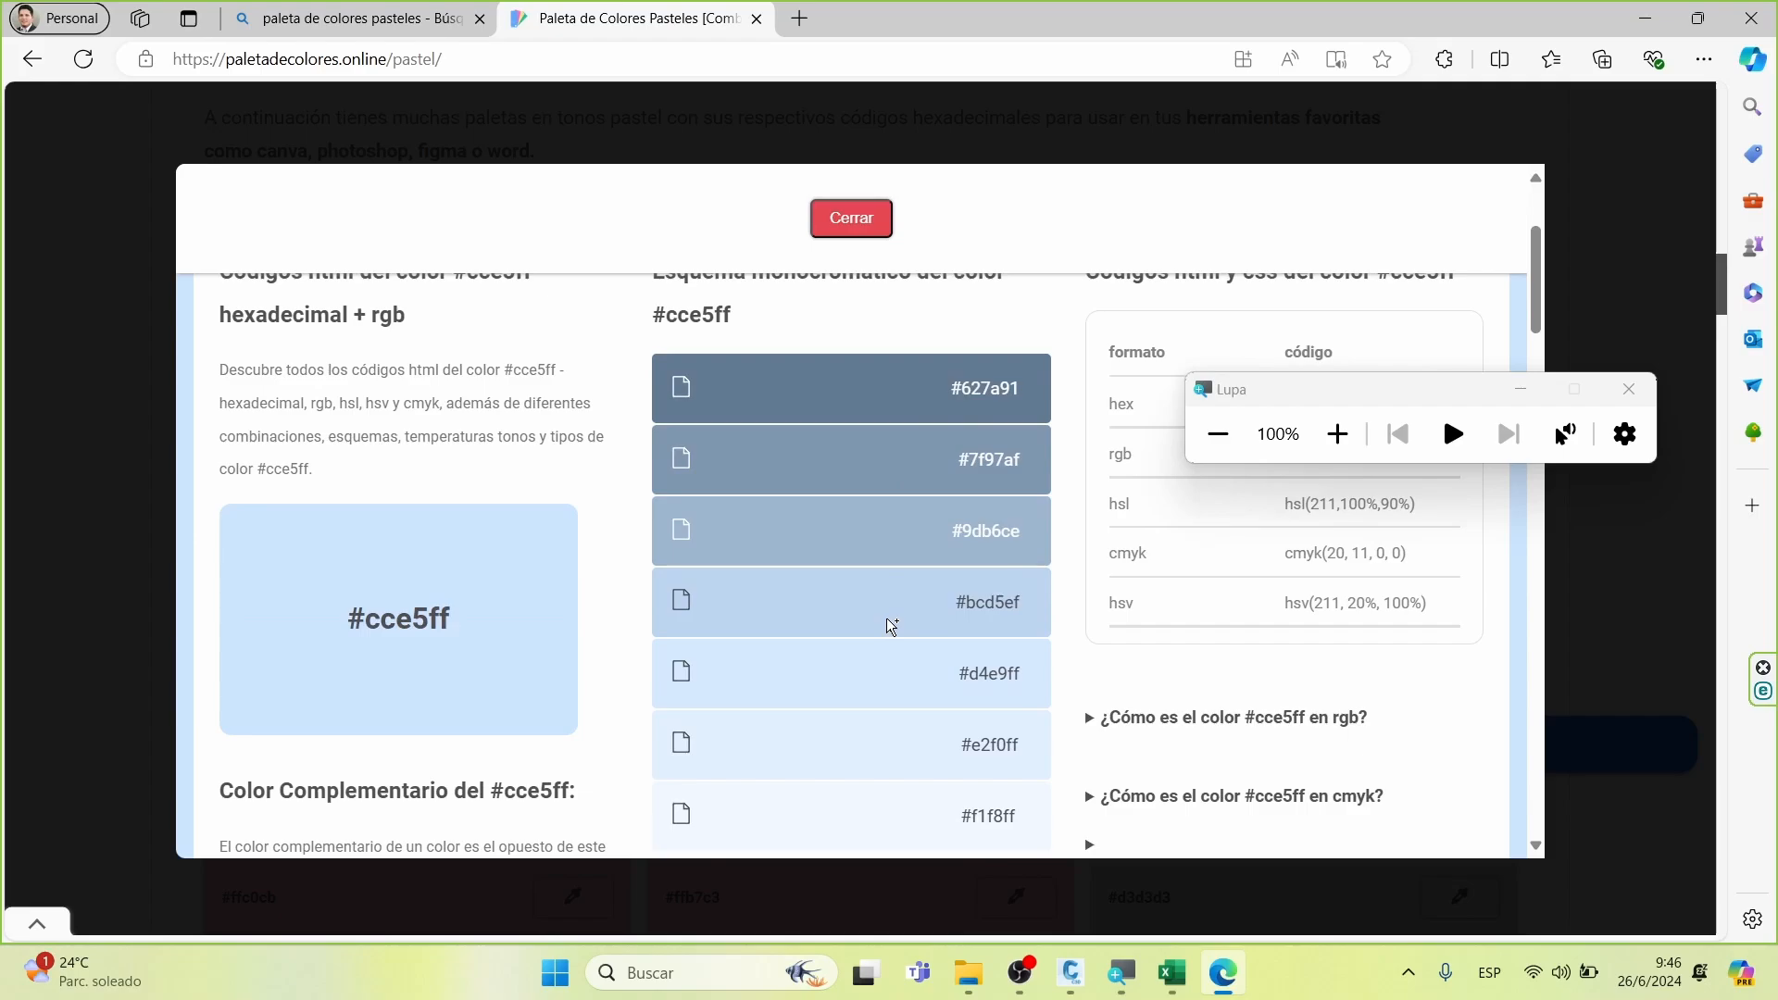
scroll(1108, 611, "up", 1)
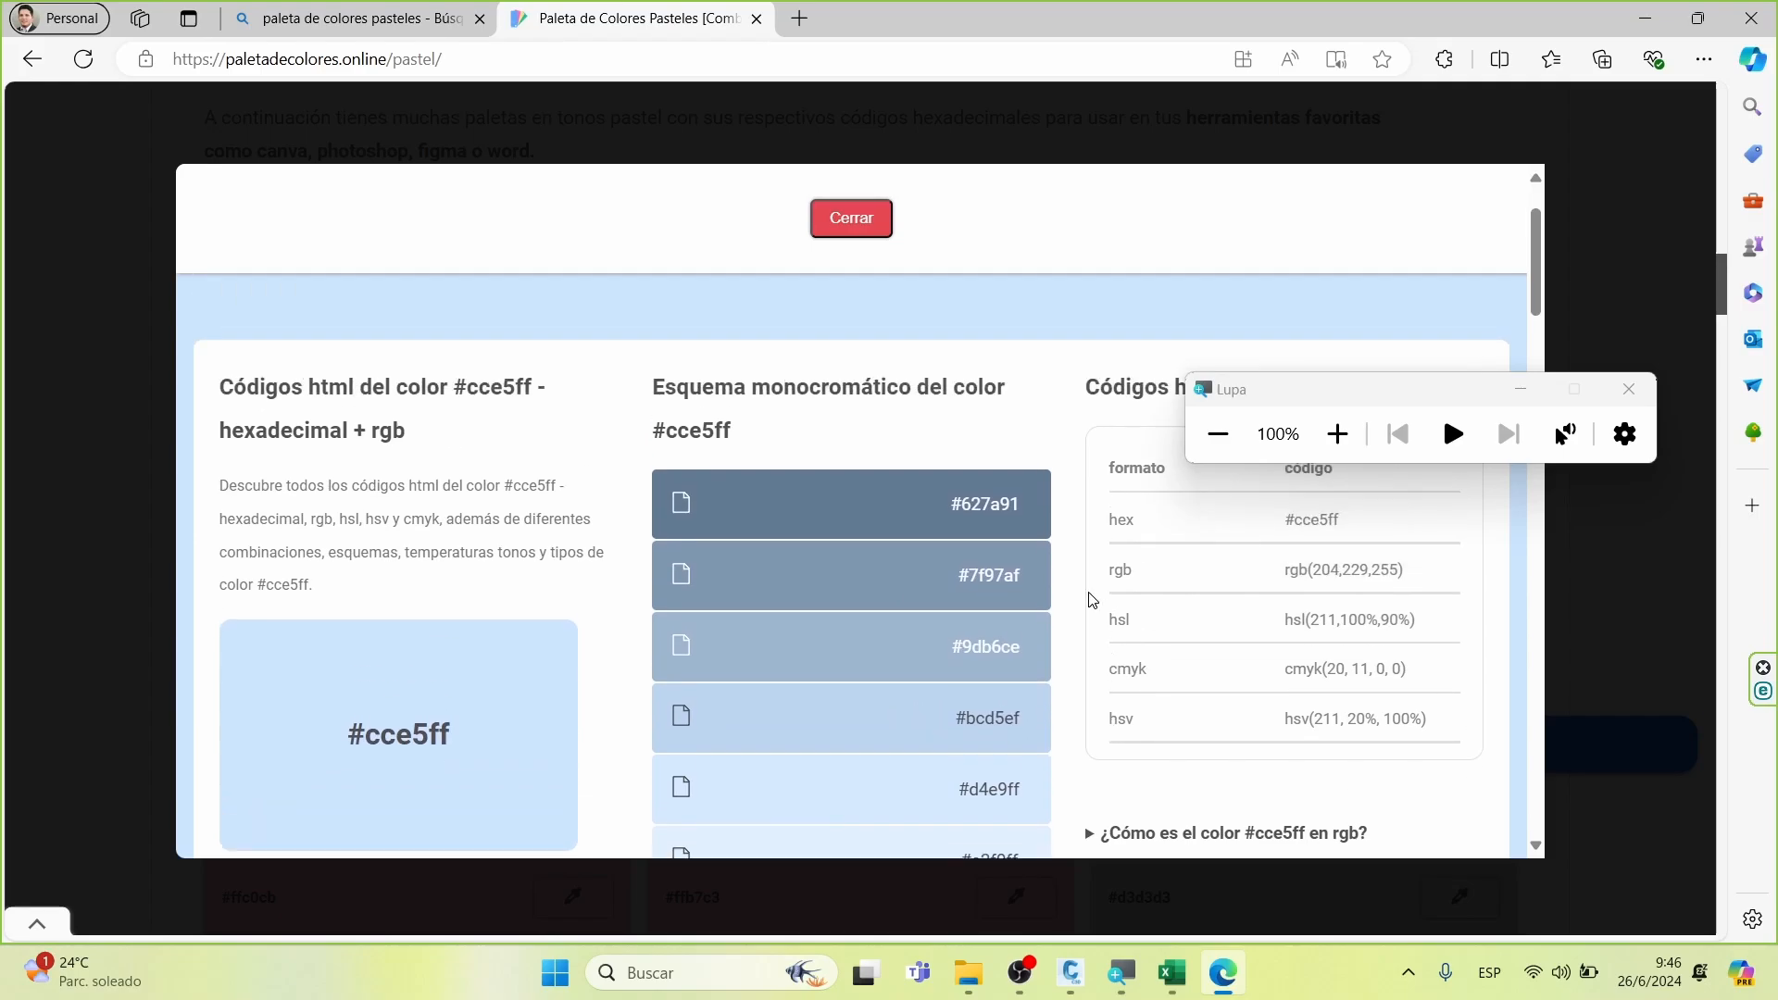
left_click(843, 508)
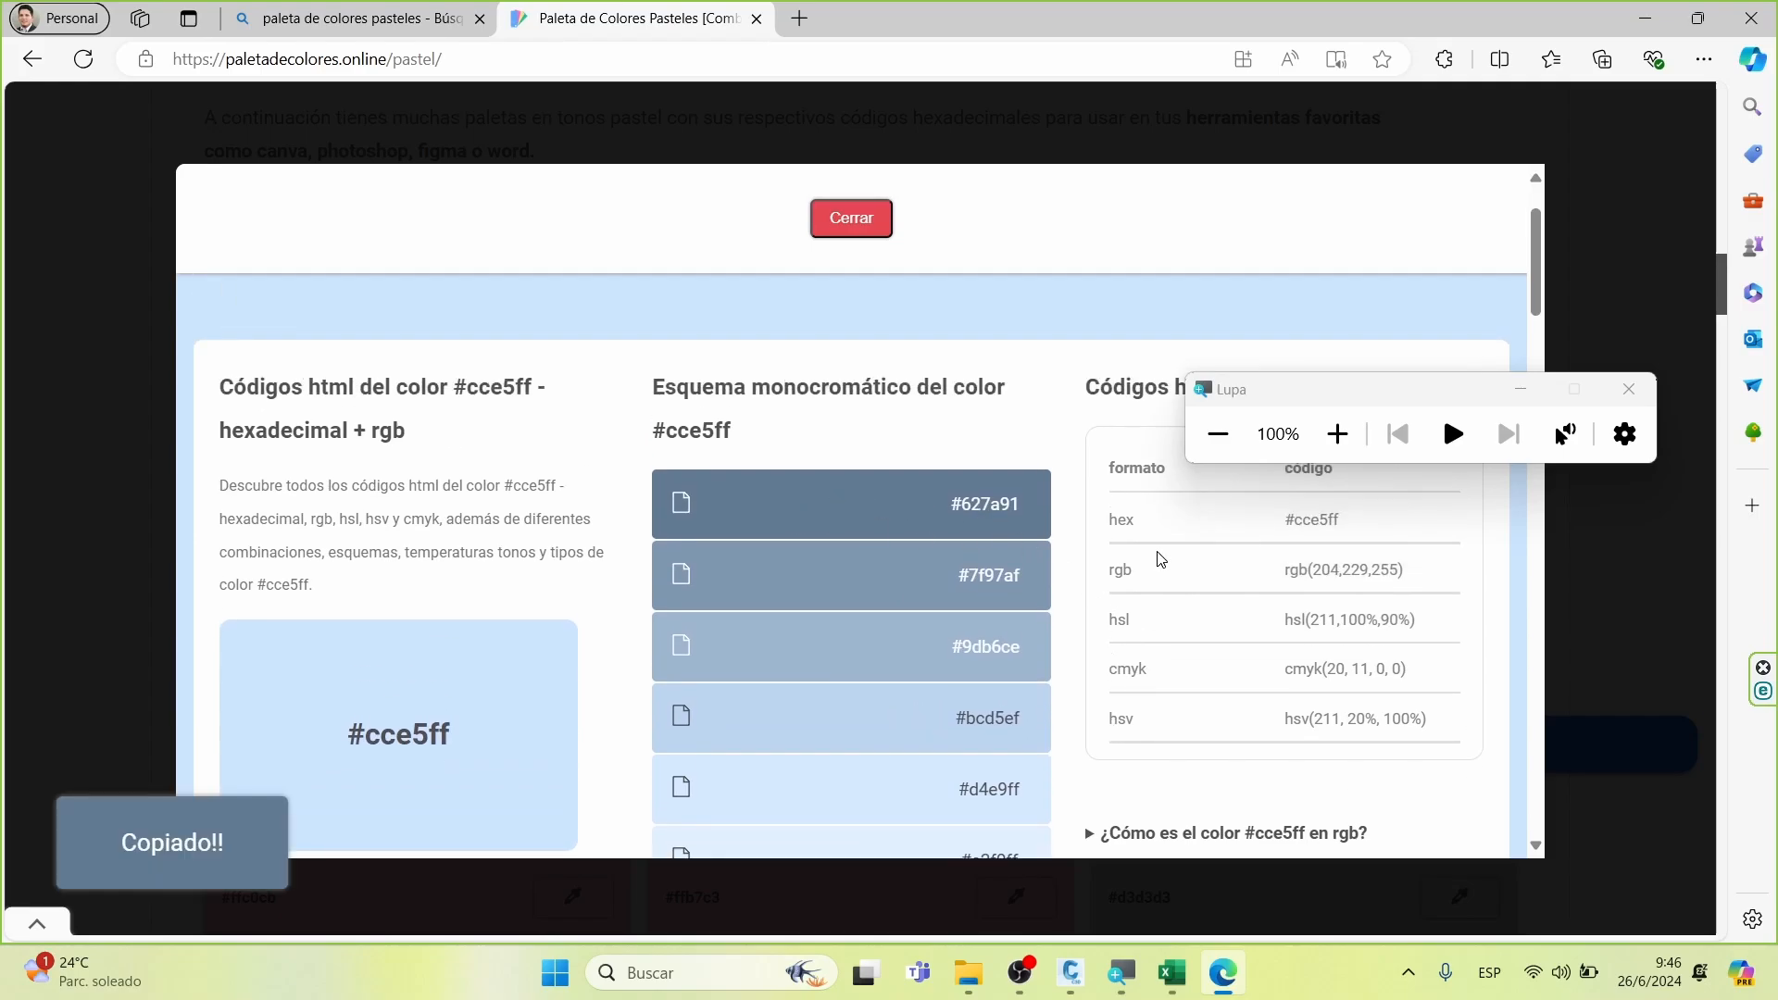
left_click_drag(1313, 571, 1399, 571)
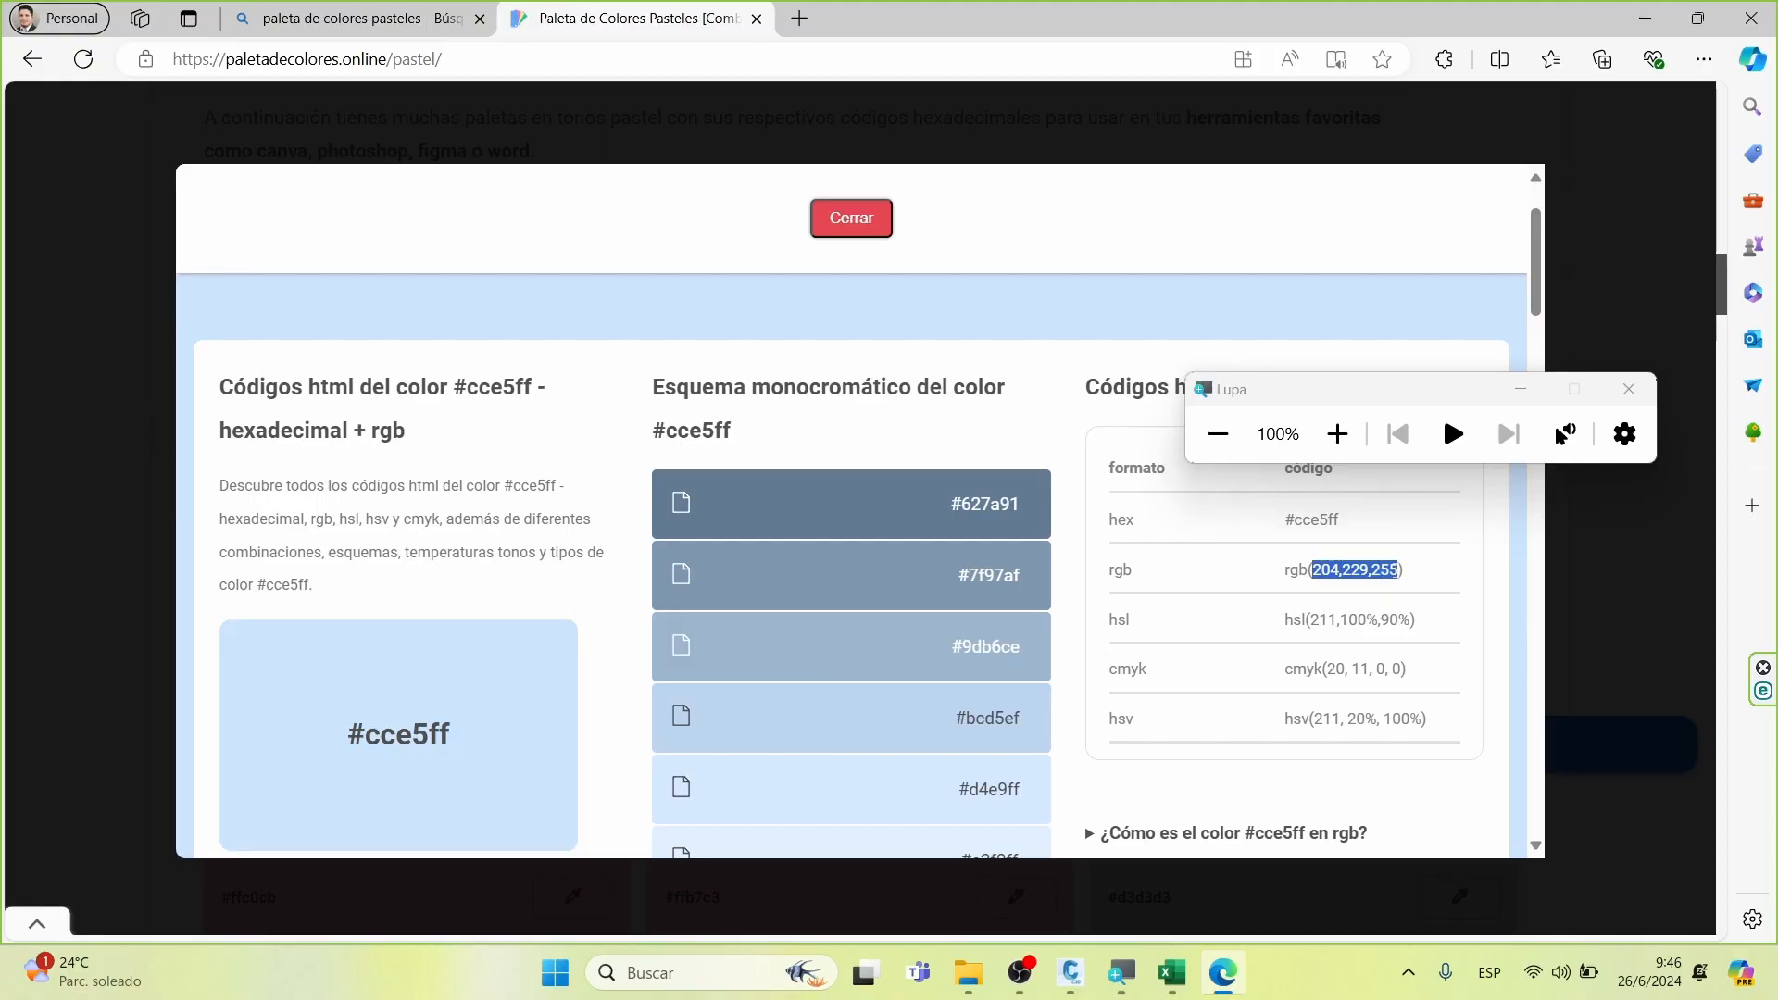
key("ctrl+c")
Switch to Civil 3D, set elevation range 1 of TN_JY to true colour 204,229,255, and accept the surface properties
left_click(1061, 977)
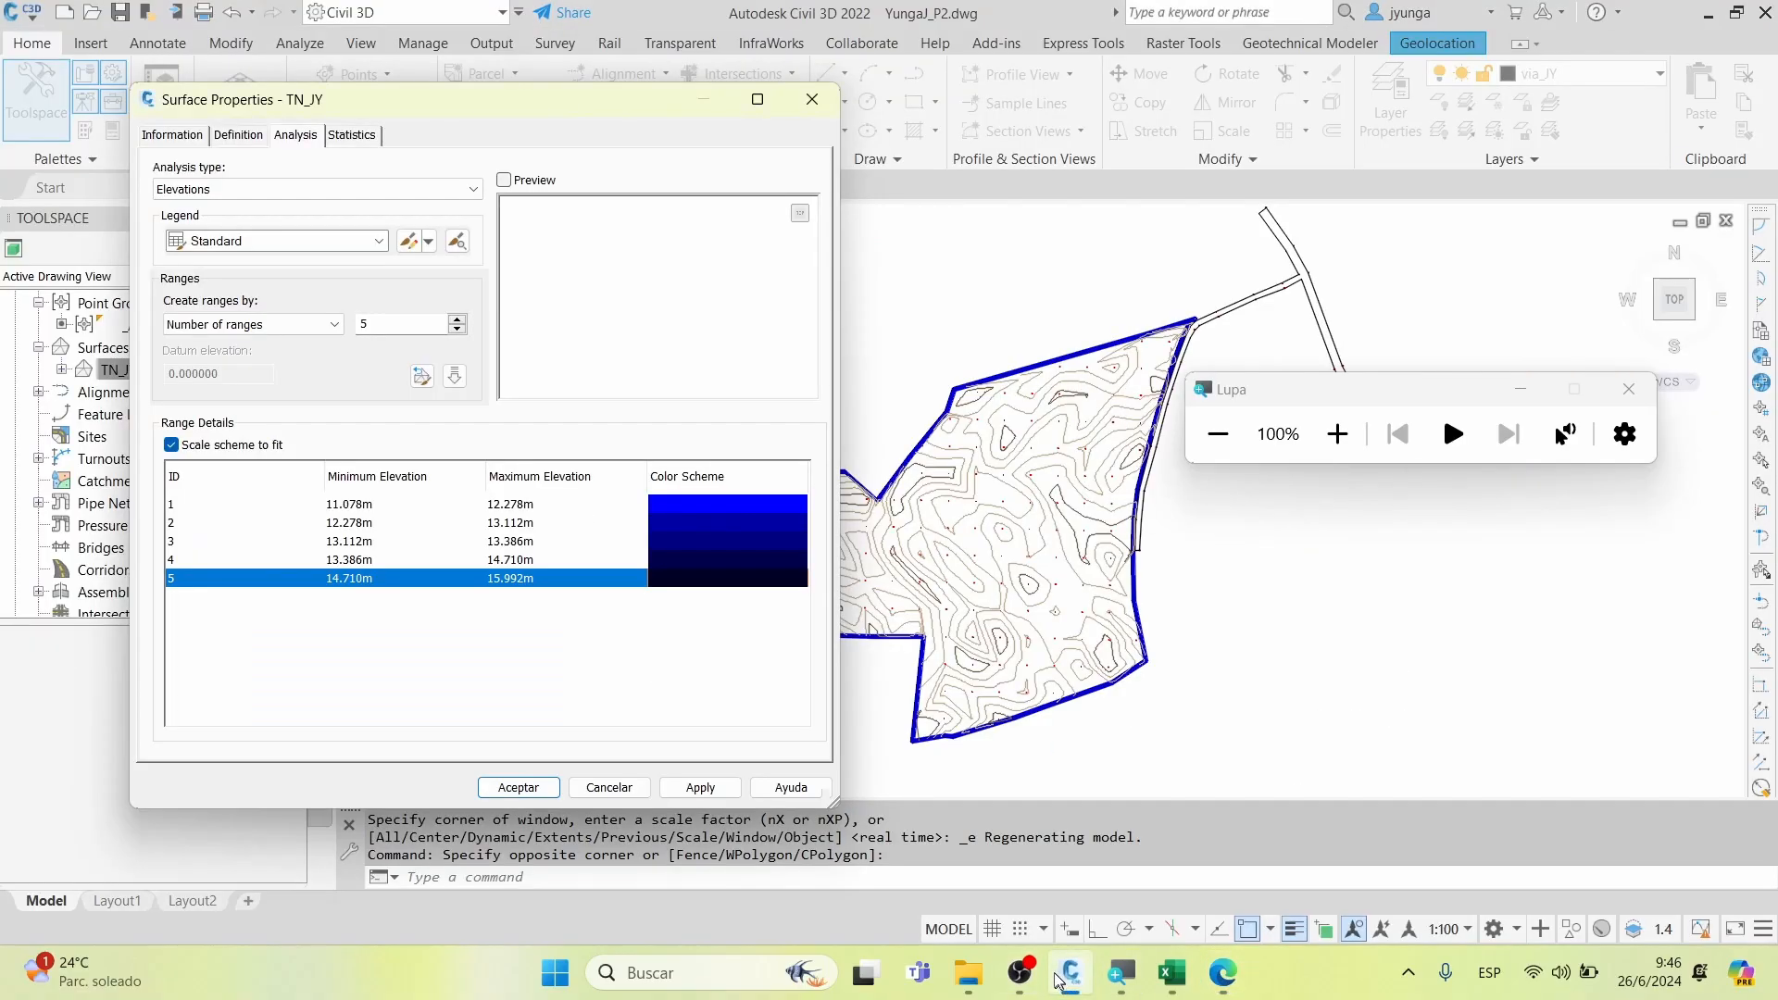
double_click(693, 503)
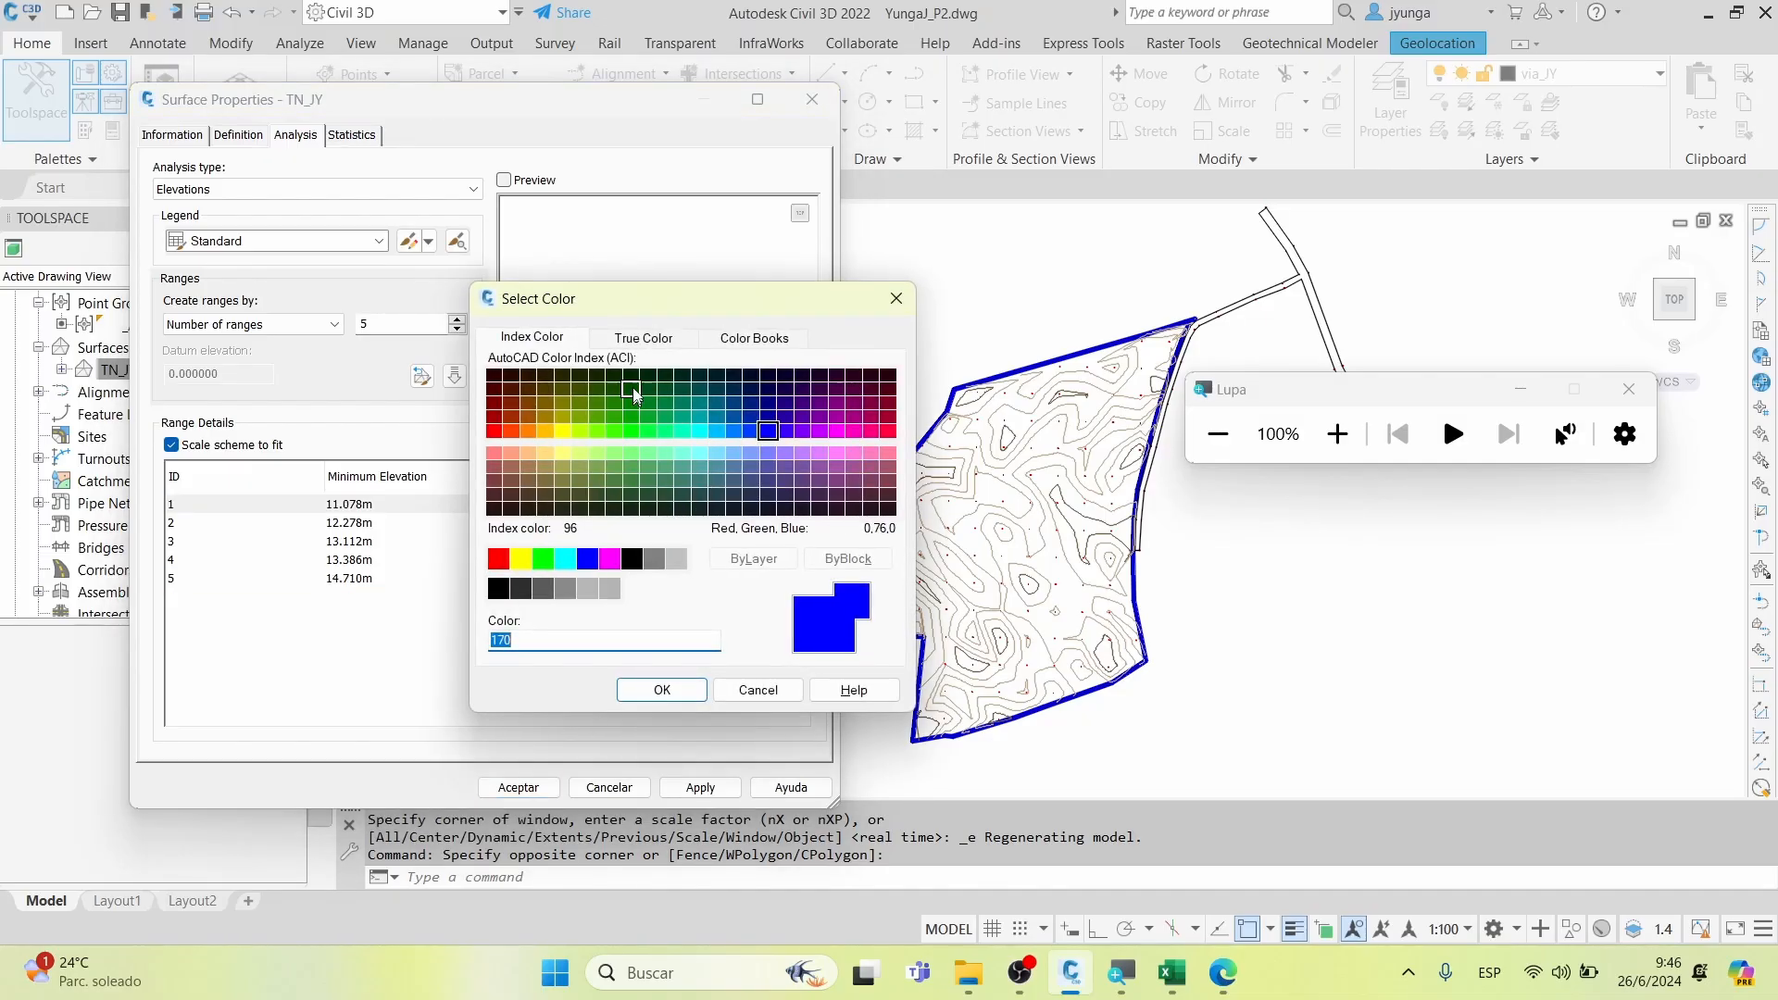
left_click(644, 338)
key("ctrl+v")
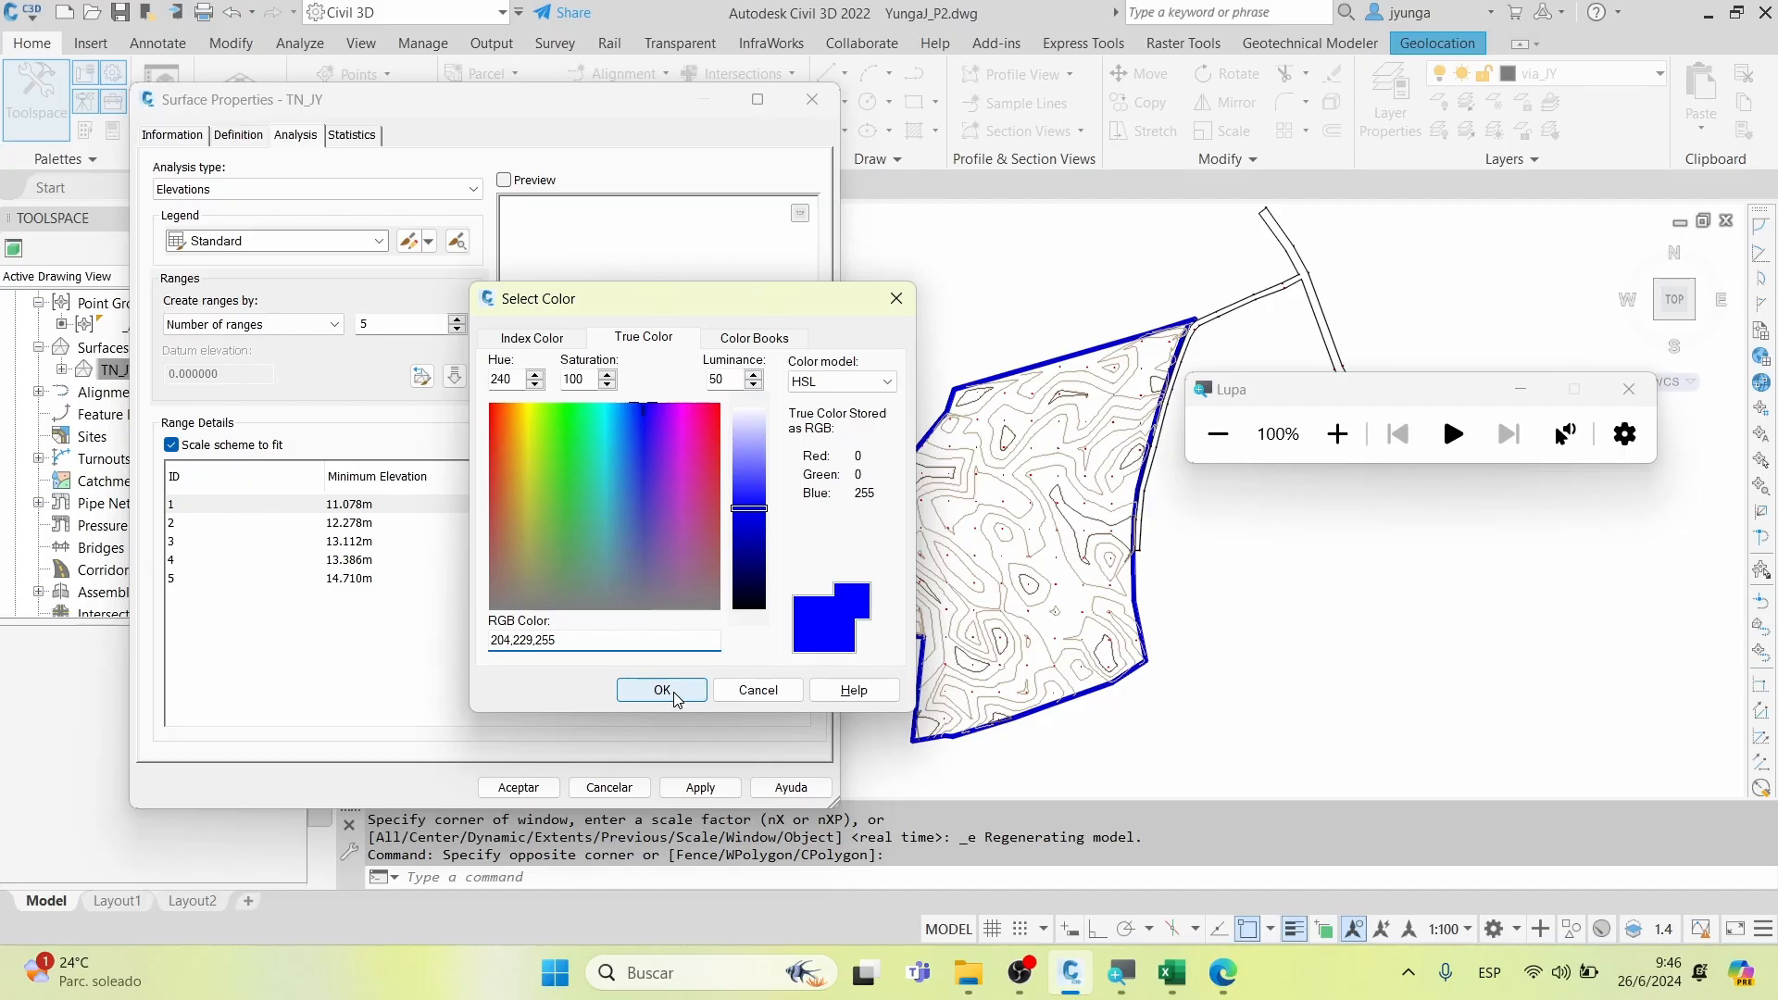
left_click(705, 688)
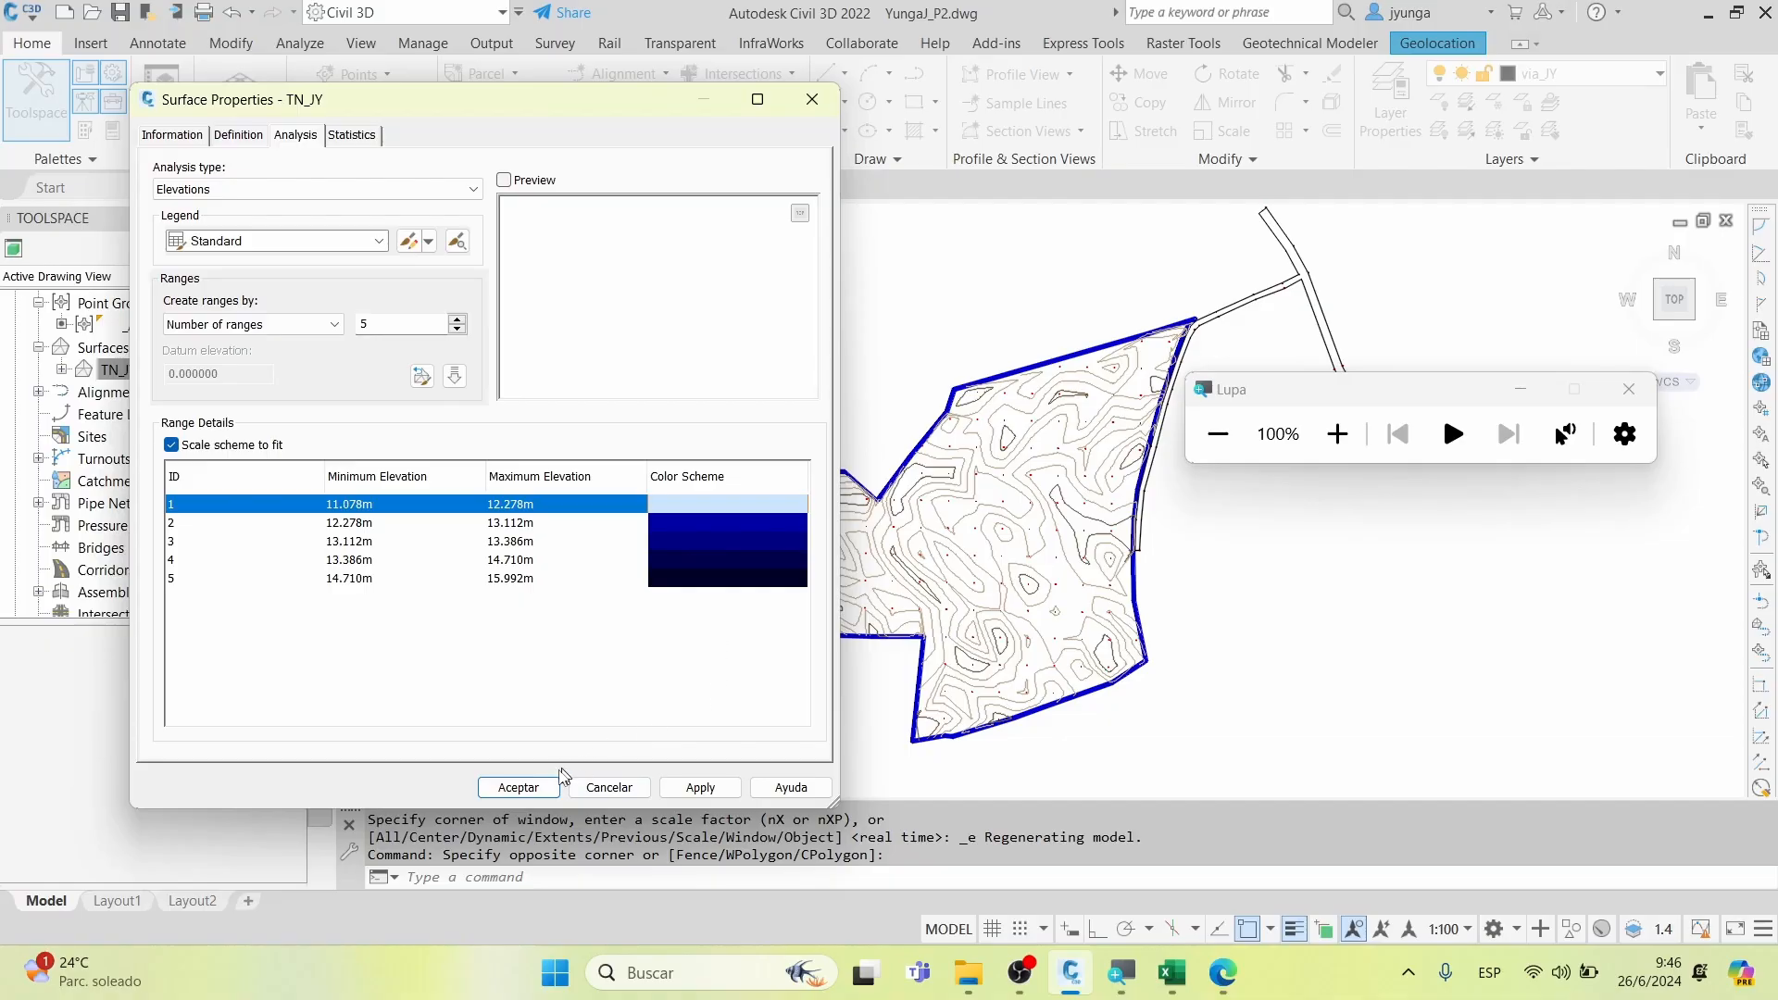
left_click(700, 787)
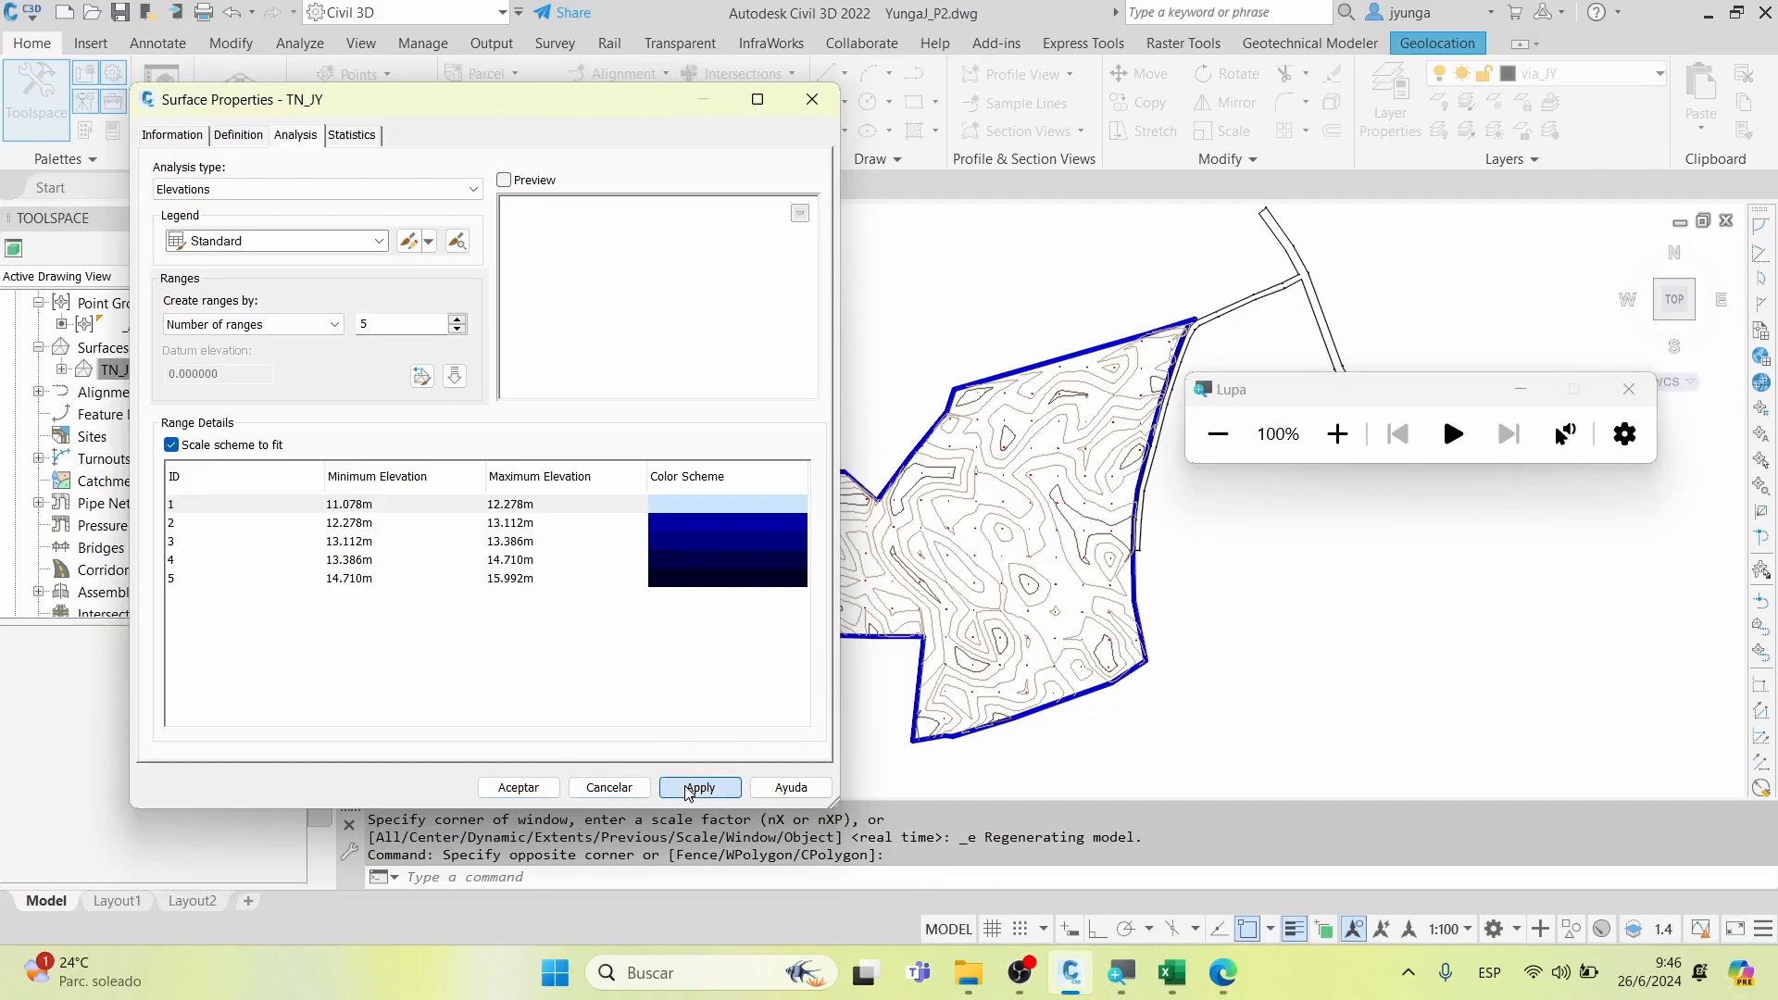
left_click(534, 792)
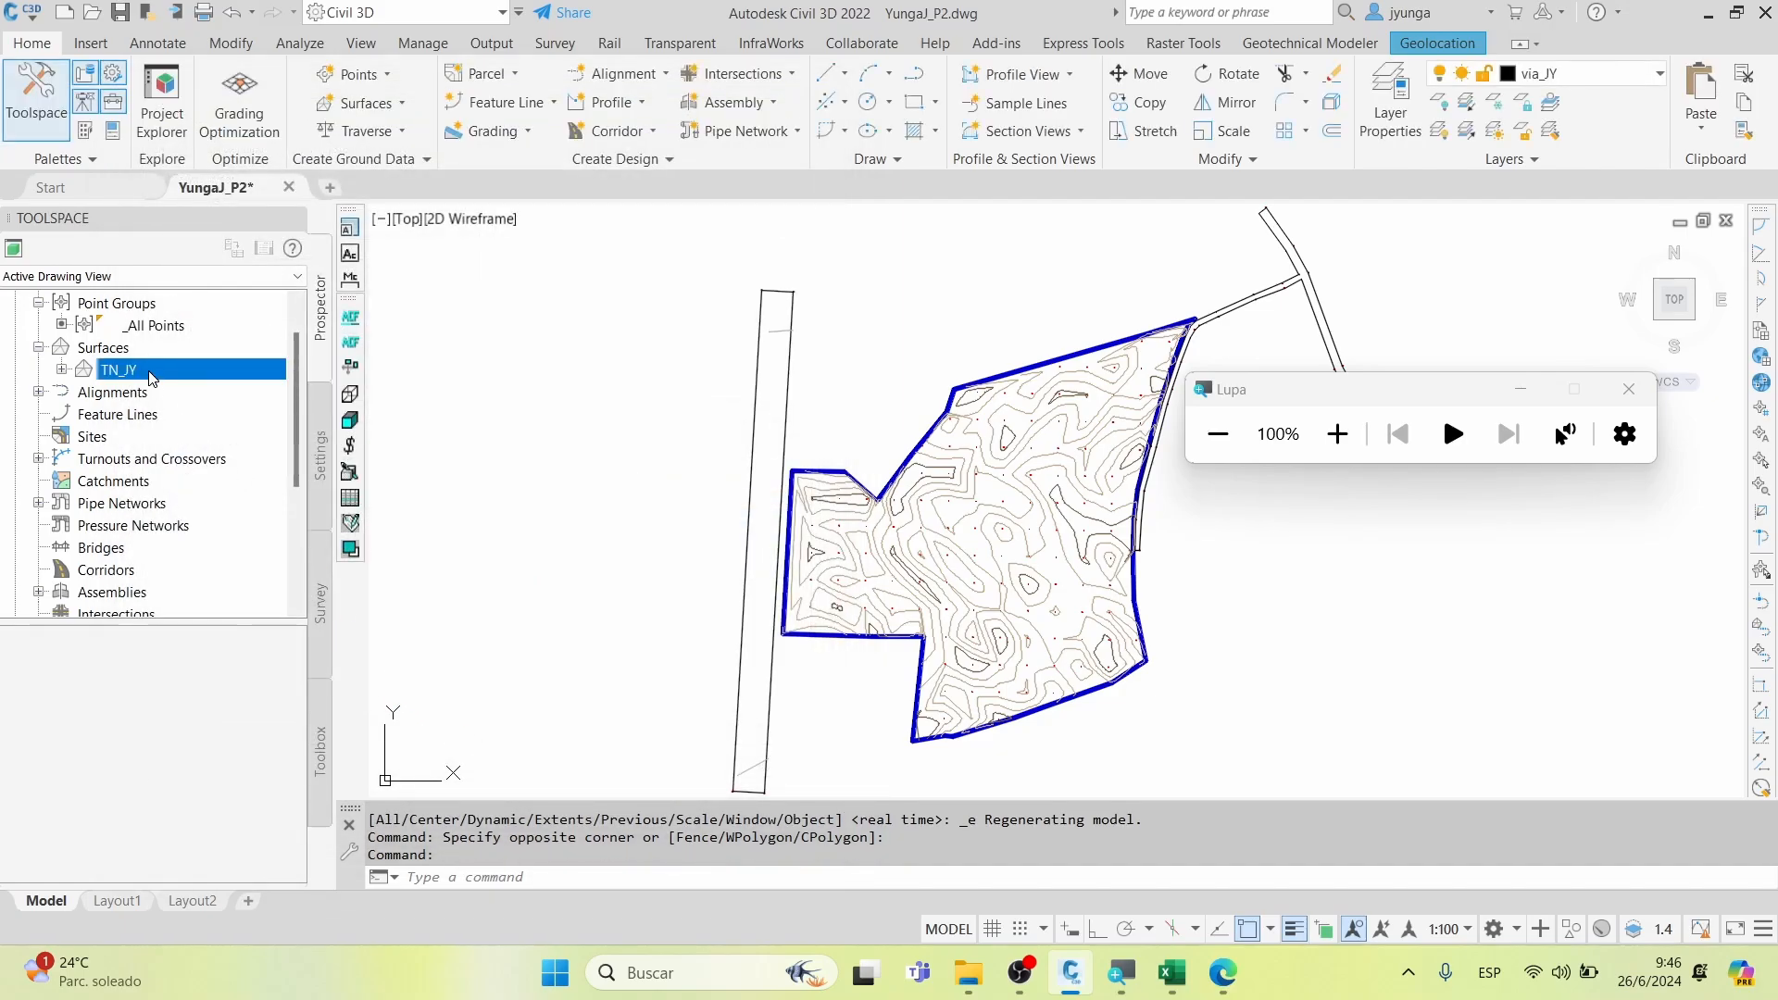
Edit the surface style of TN_JY to make the Elevations component visible in plan view, and apply the change
right_click(151, 378)
left_click(225, 403)
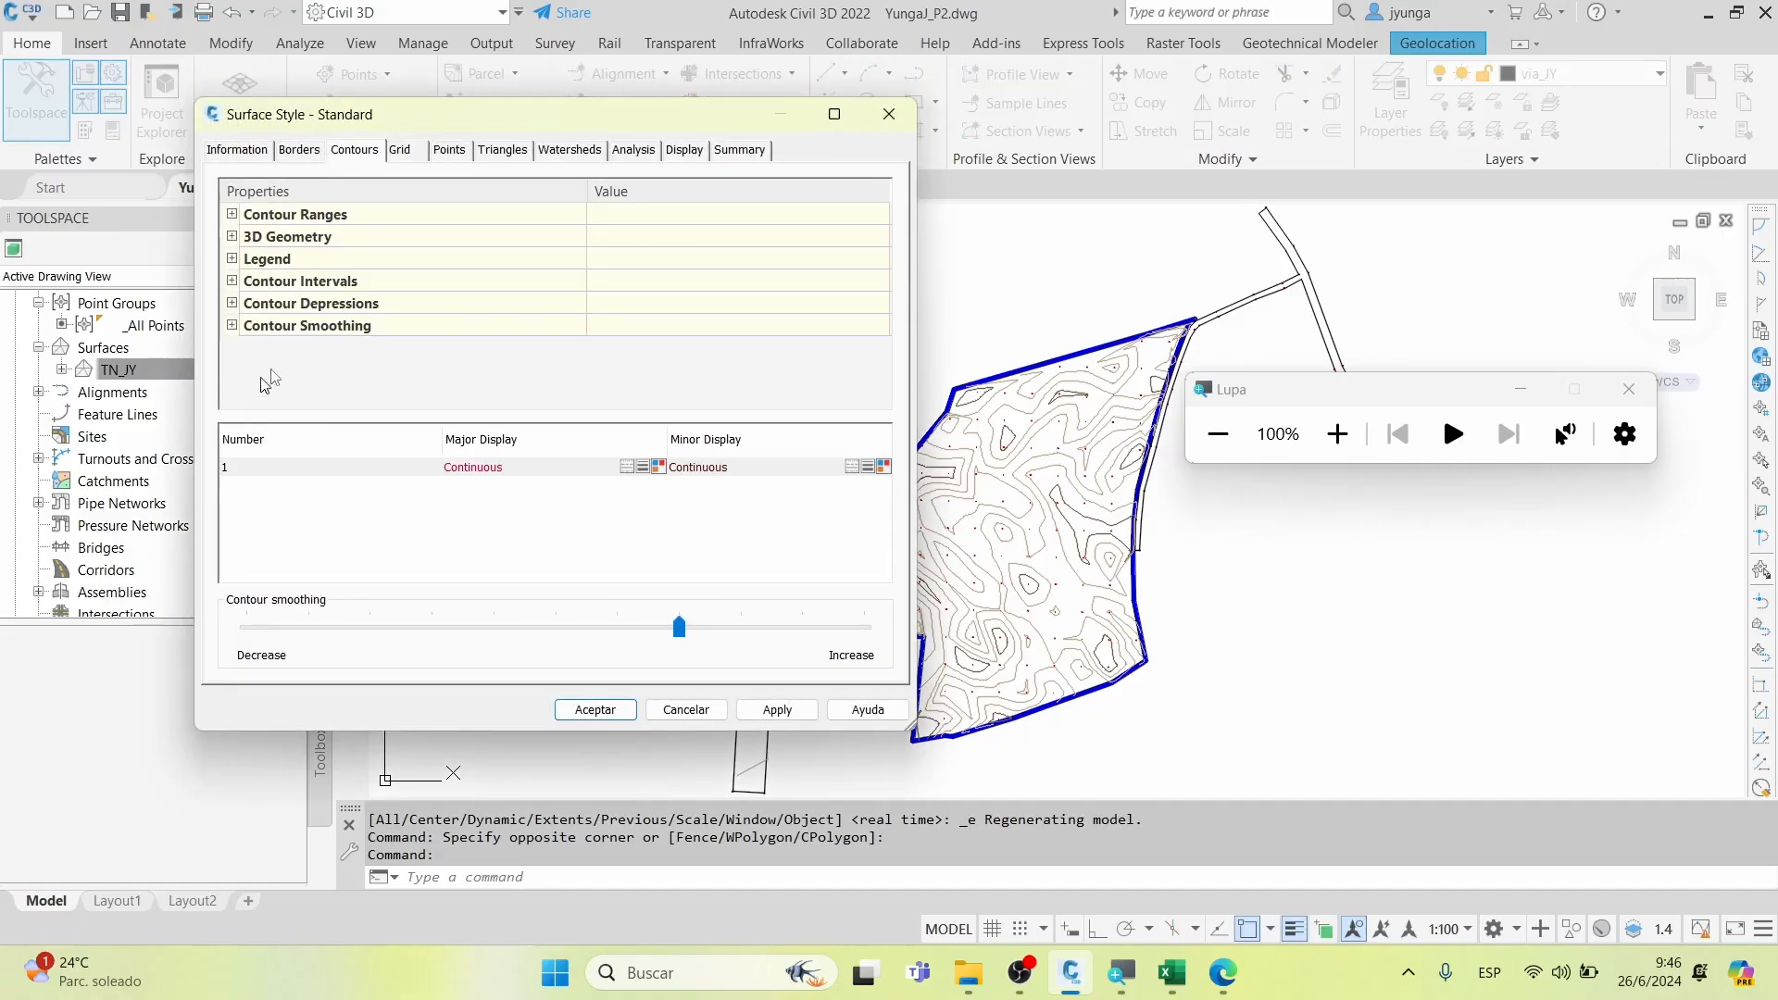
left_click(685, 151)
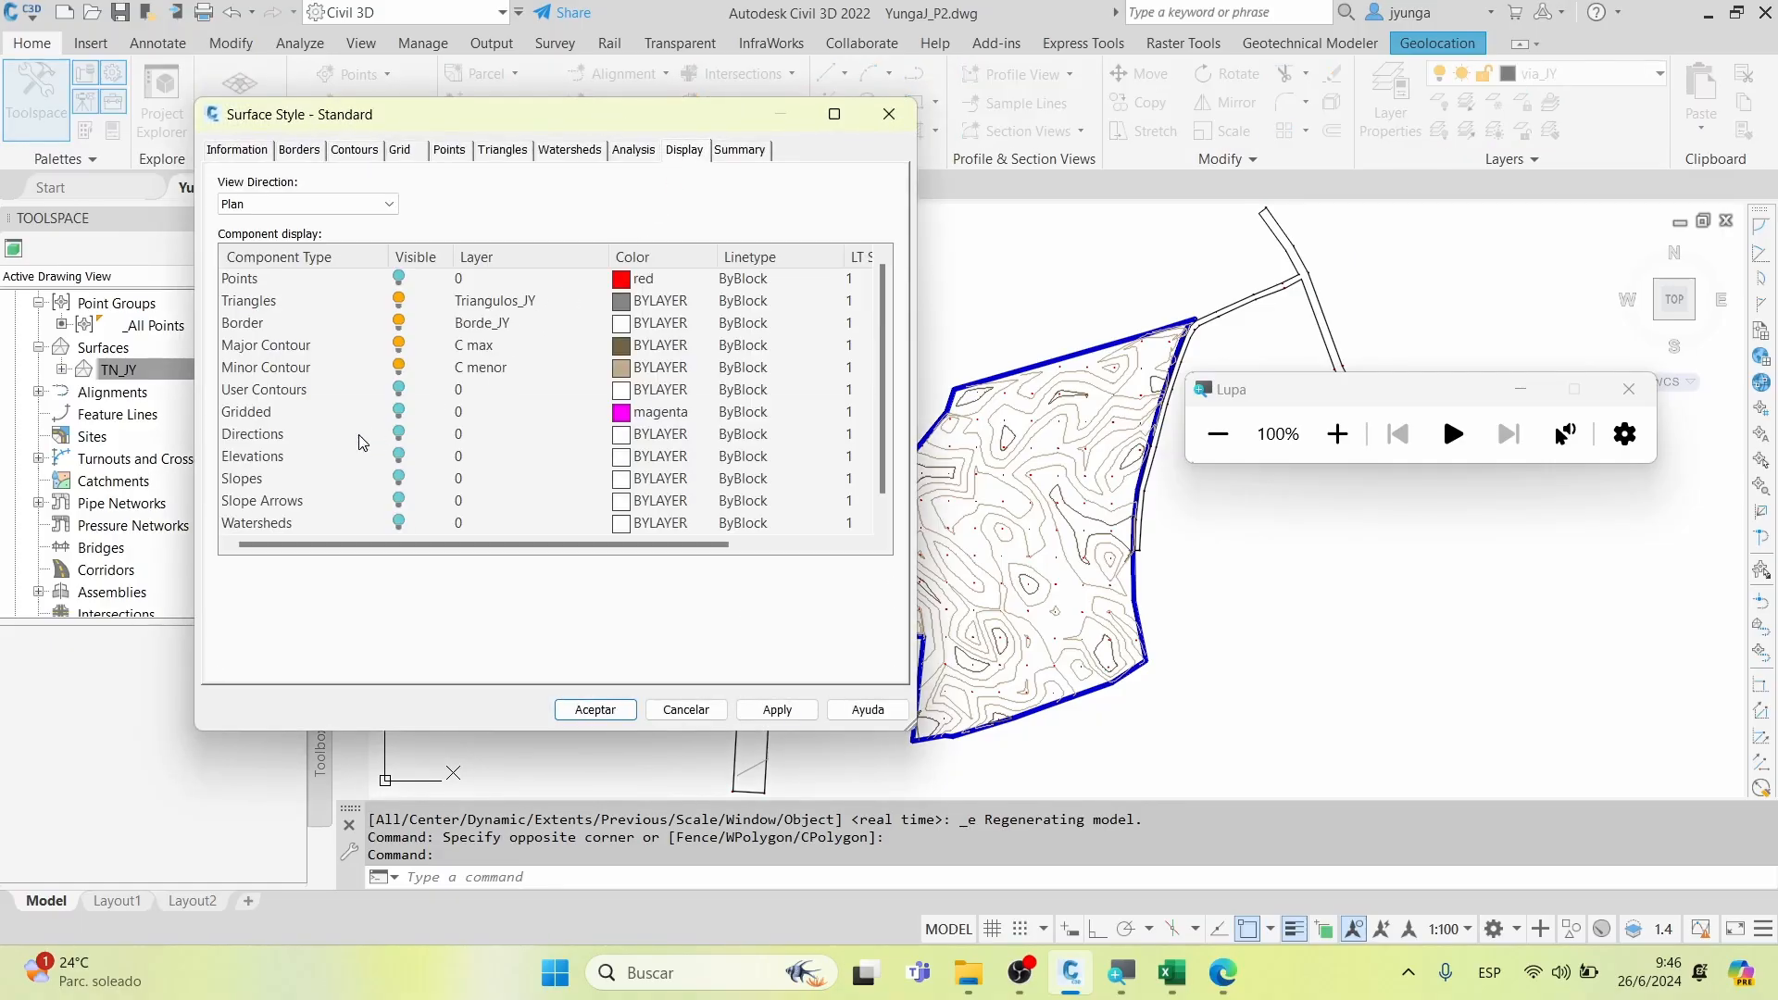
left_click(252, 463)
left_click(399, 458)
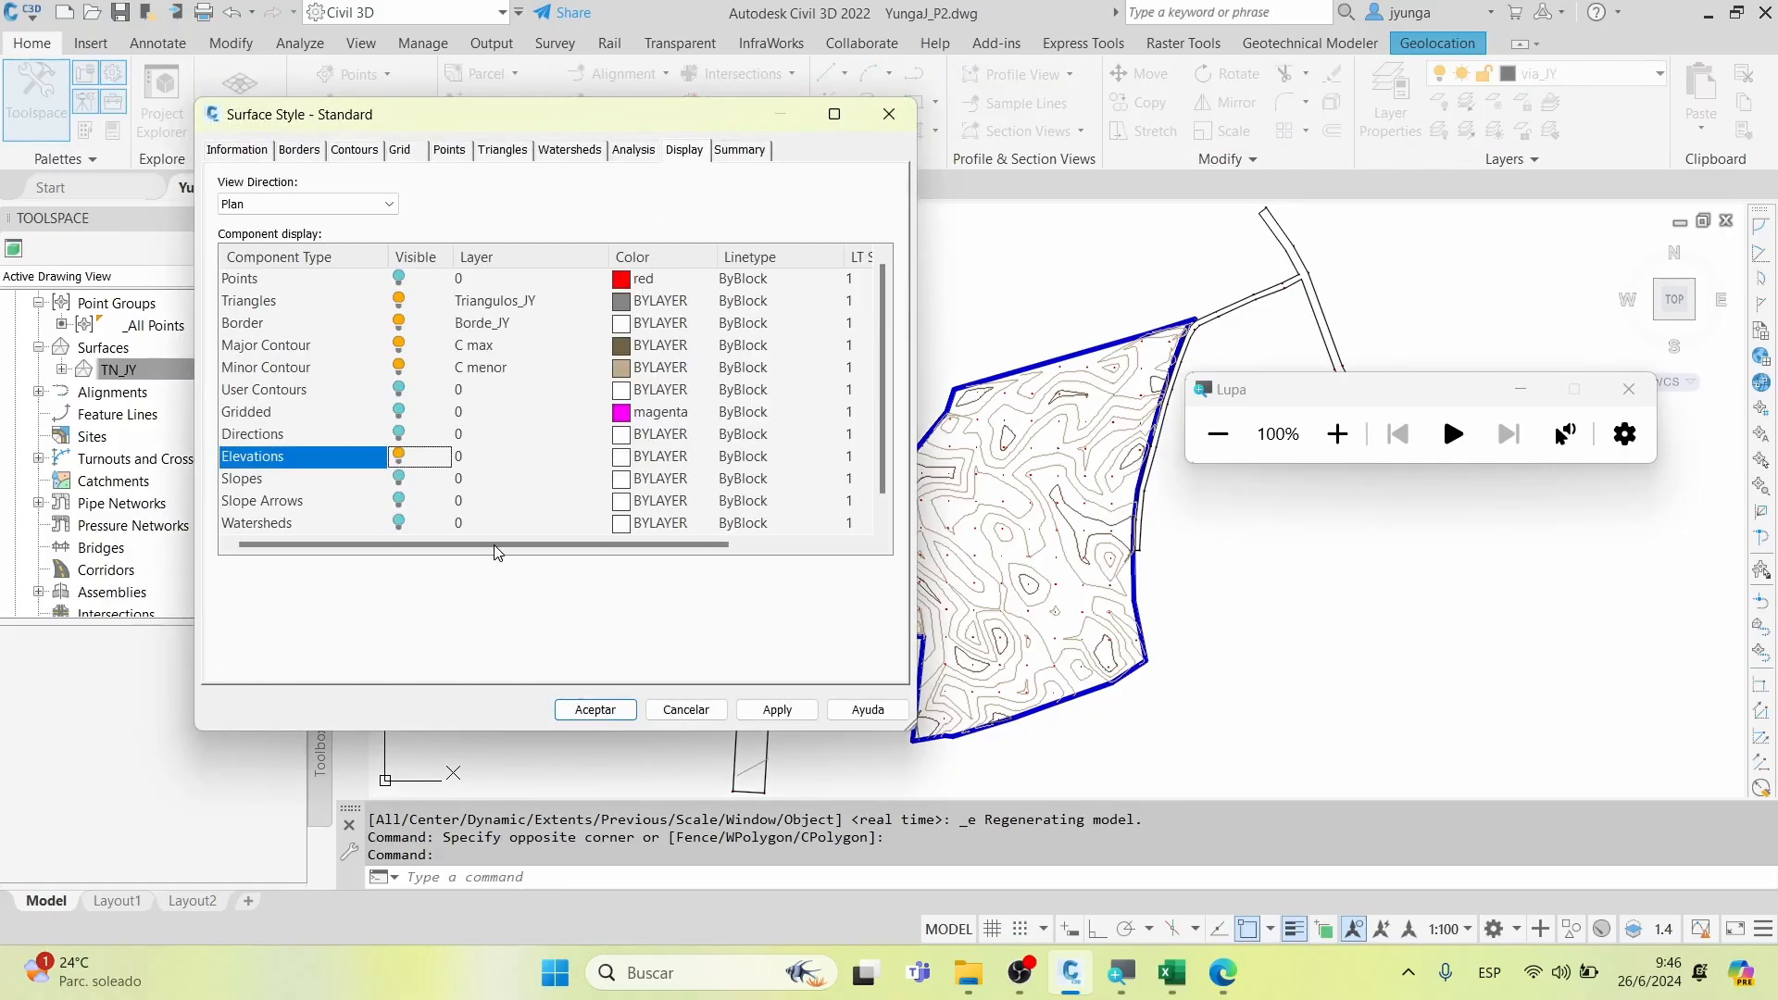
left_click(778, 709)
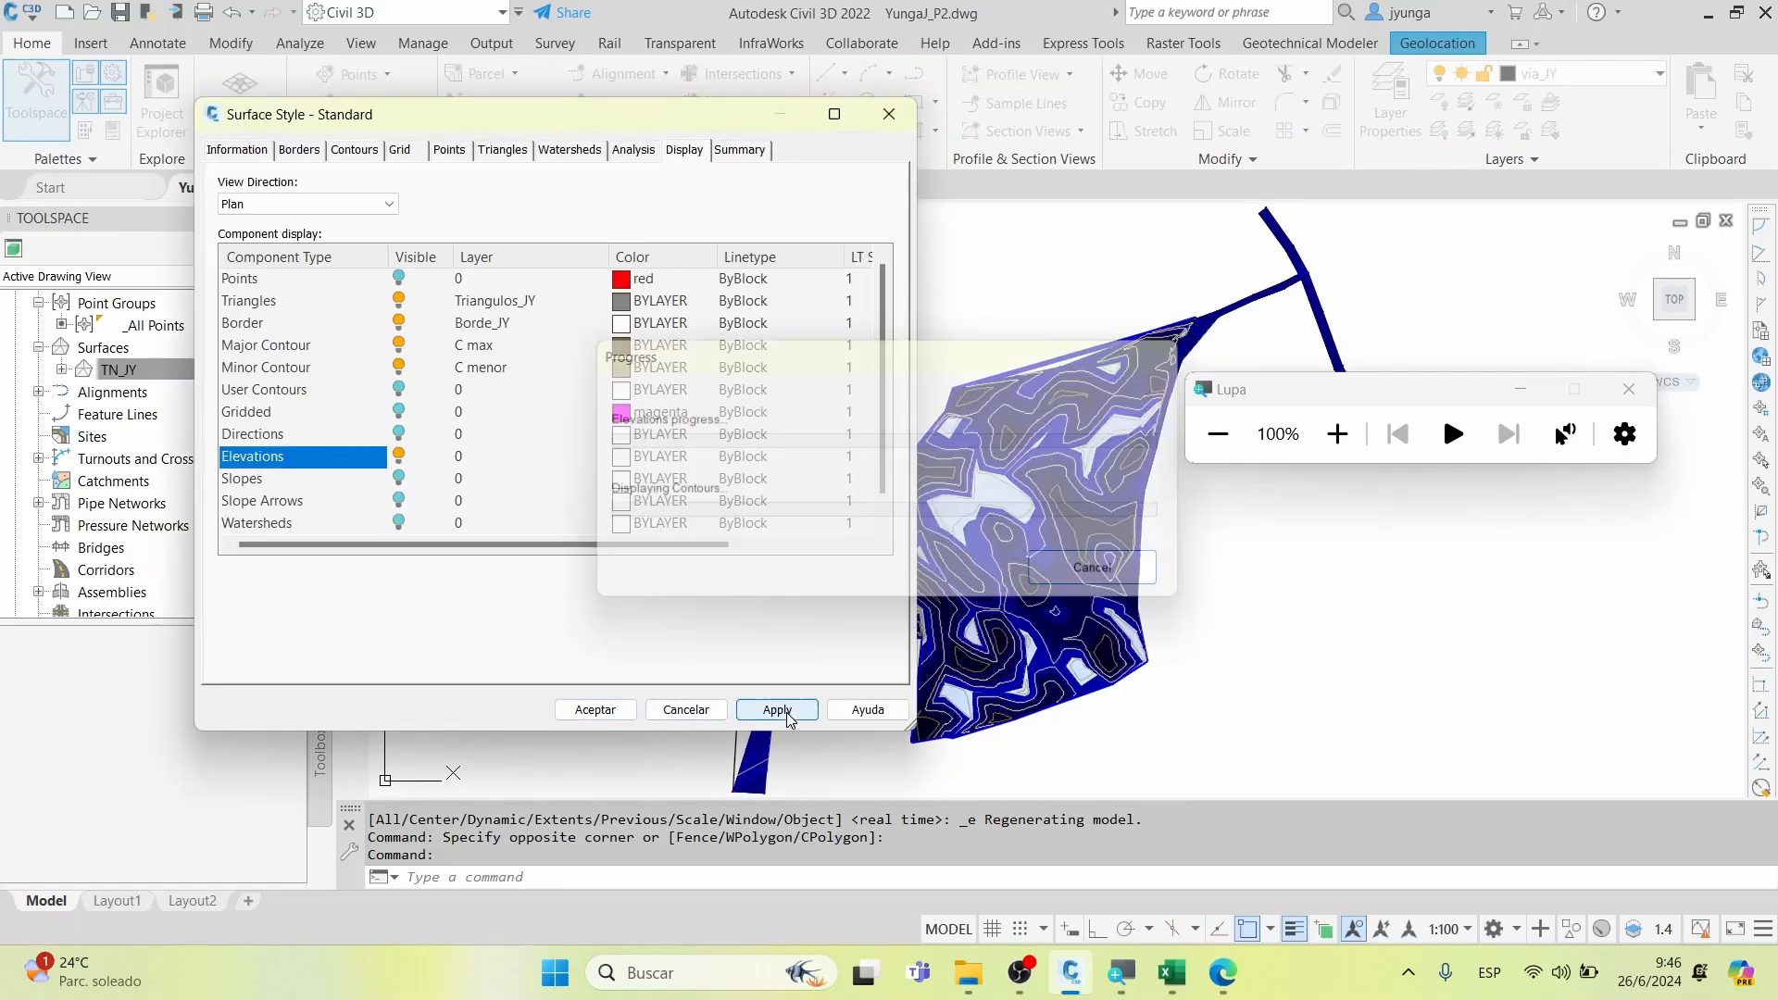
Accept the surface style and inspect the elevation colour bands across surface TN_JY in plan
left_click(595, 710)
scroll(1032, 556, "up", 3)
middle_click_drag(1033, 557, 813, 543)
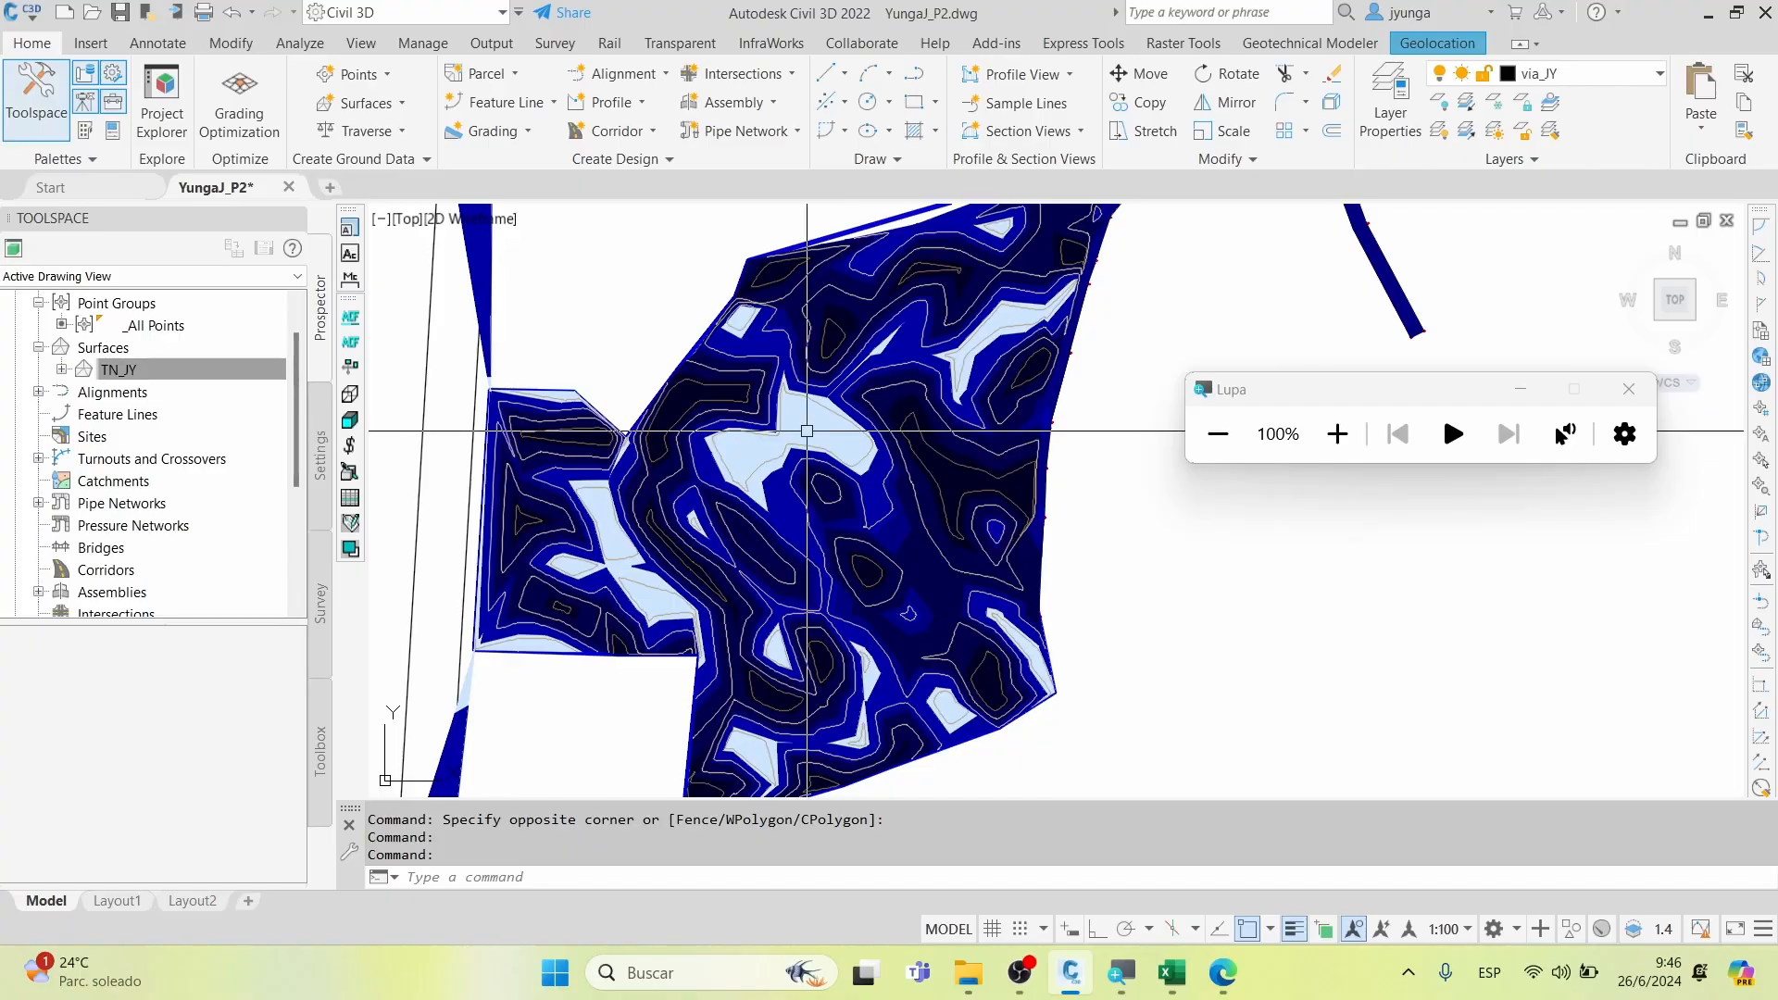
mouse_move(805, 430)
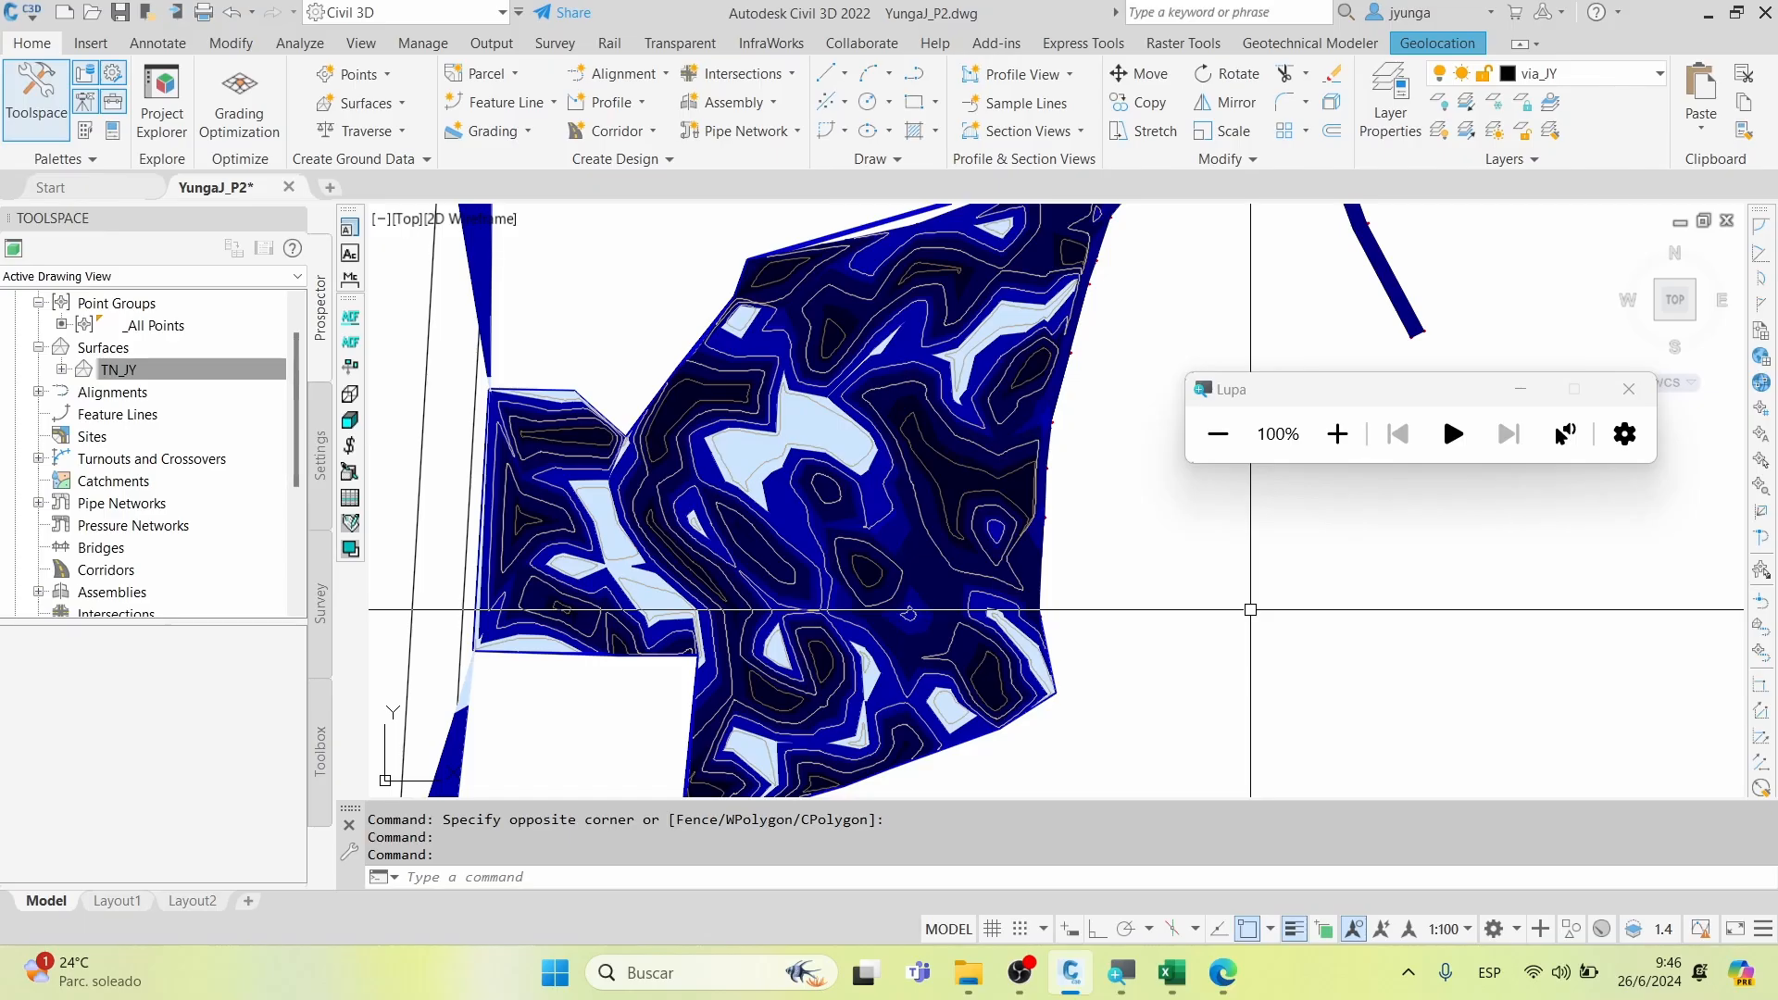
middle_click_drag(1187, 656, 1178, 627)
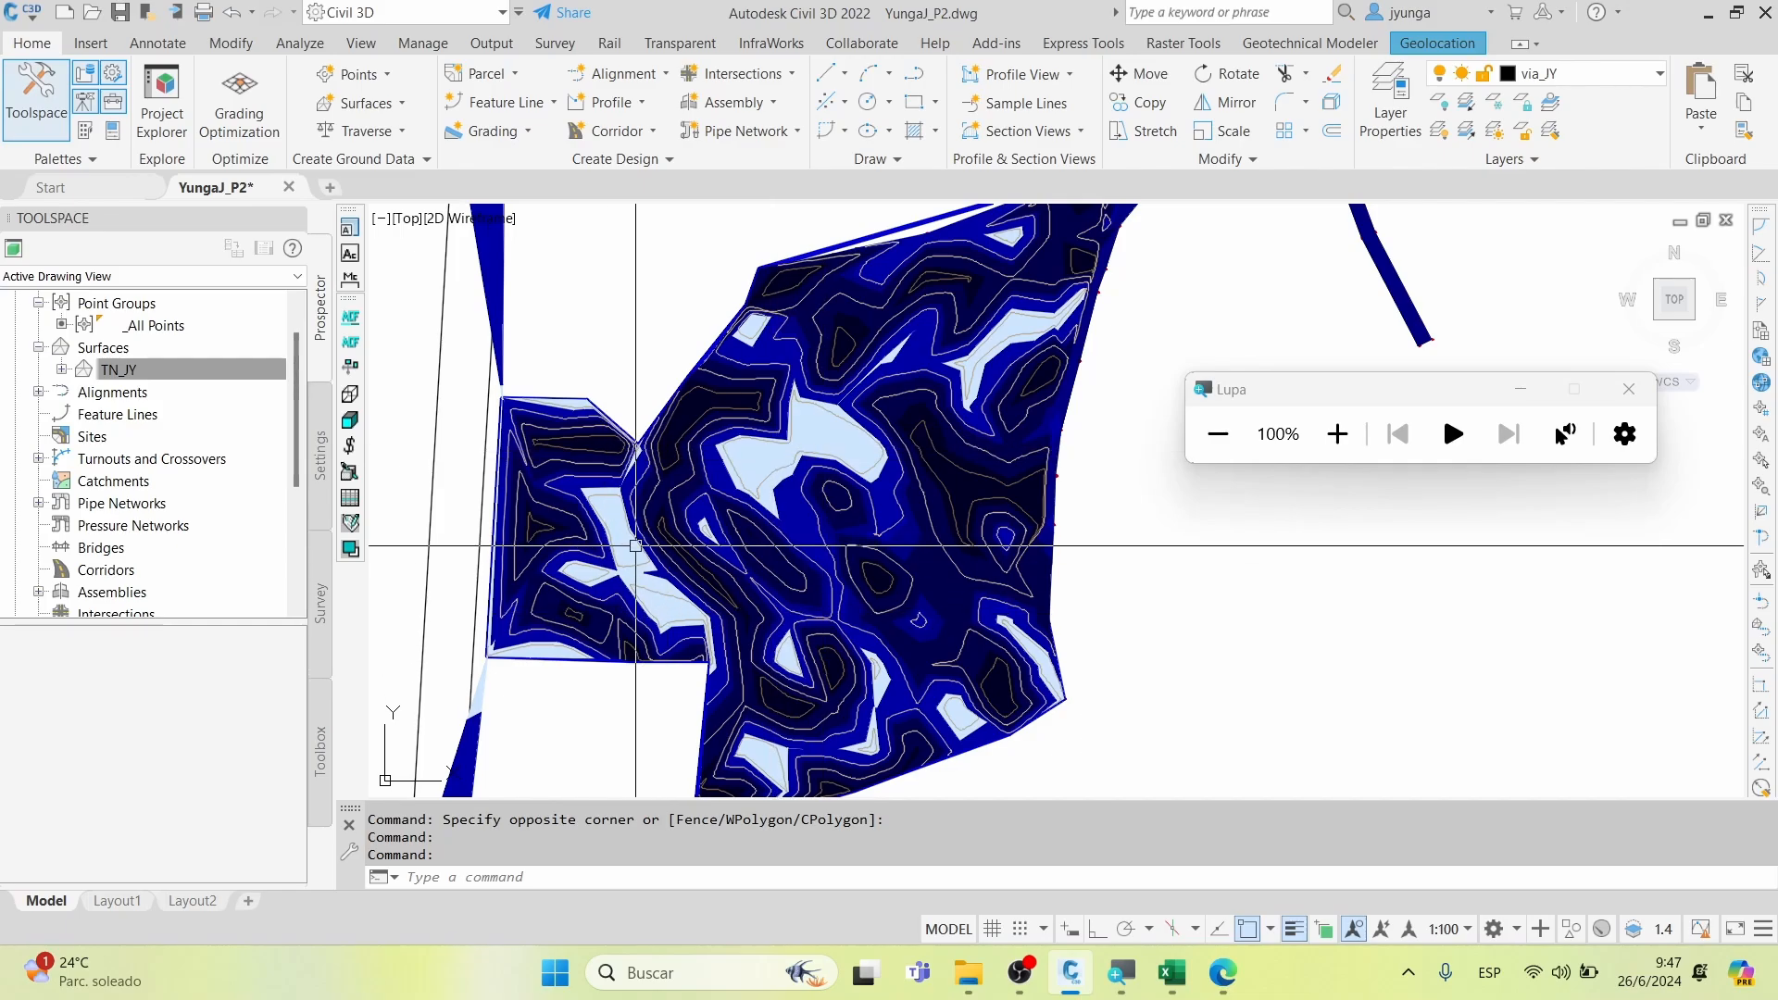
mouse_move(1008, 413)
middle_mouse_down()
mouse_move(990, 491)
mouse_move(976, 367)
middle_mouse_up()
mouse_move(976, 367)
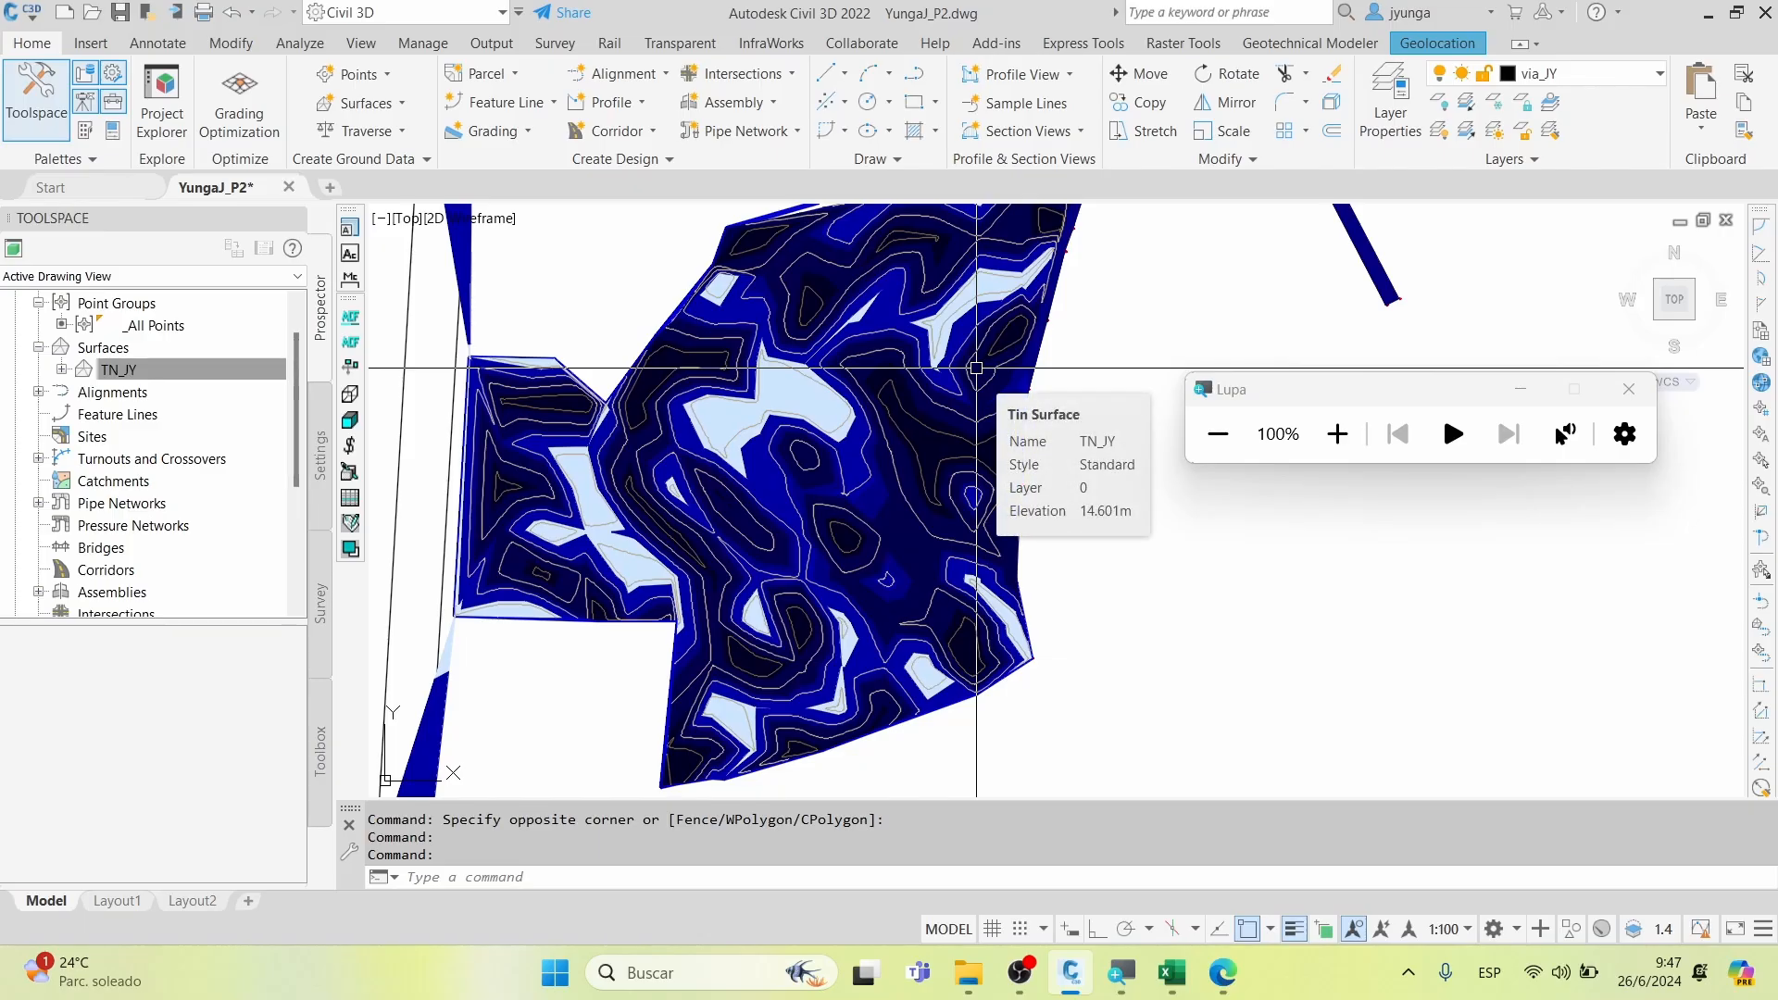
mouse_move(818, 402)
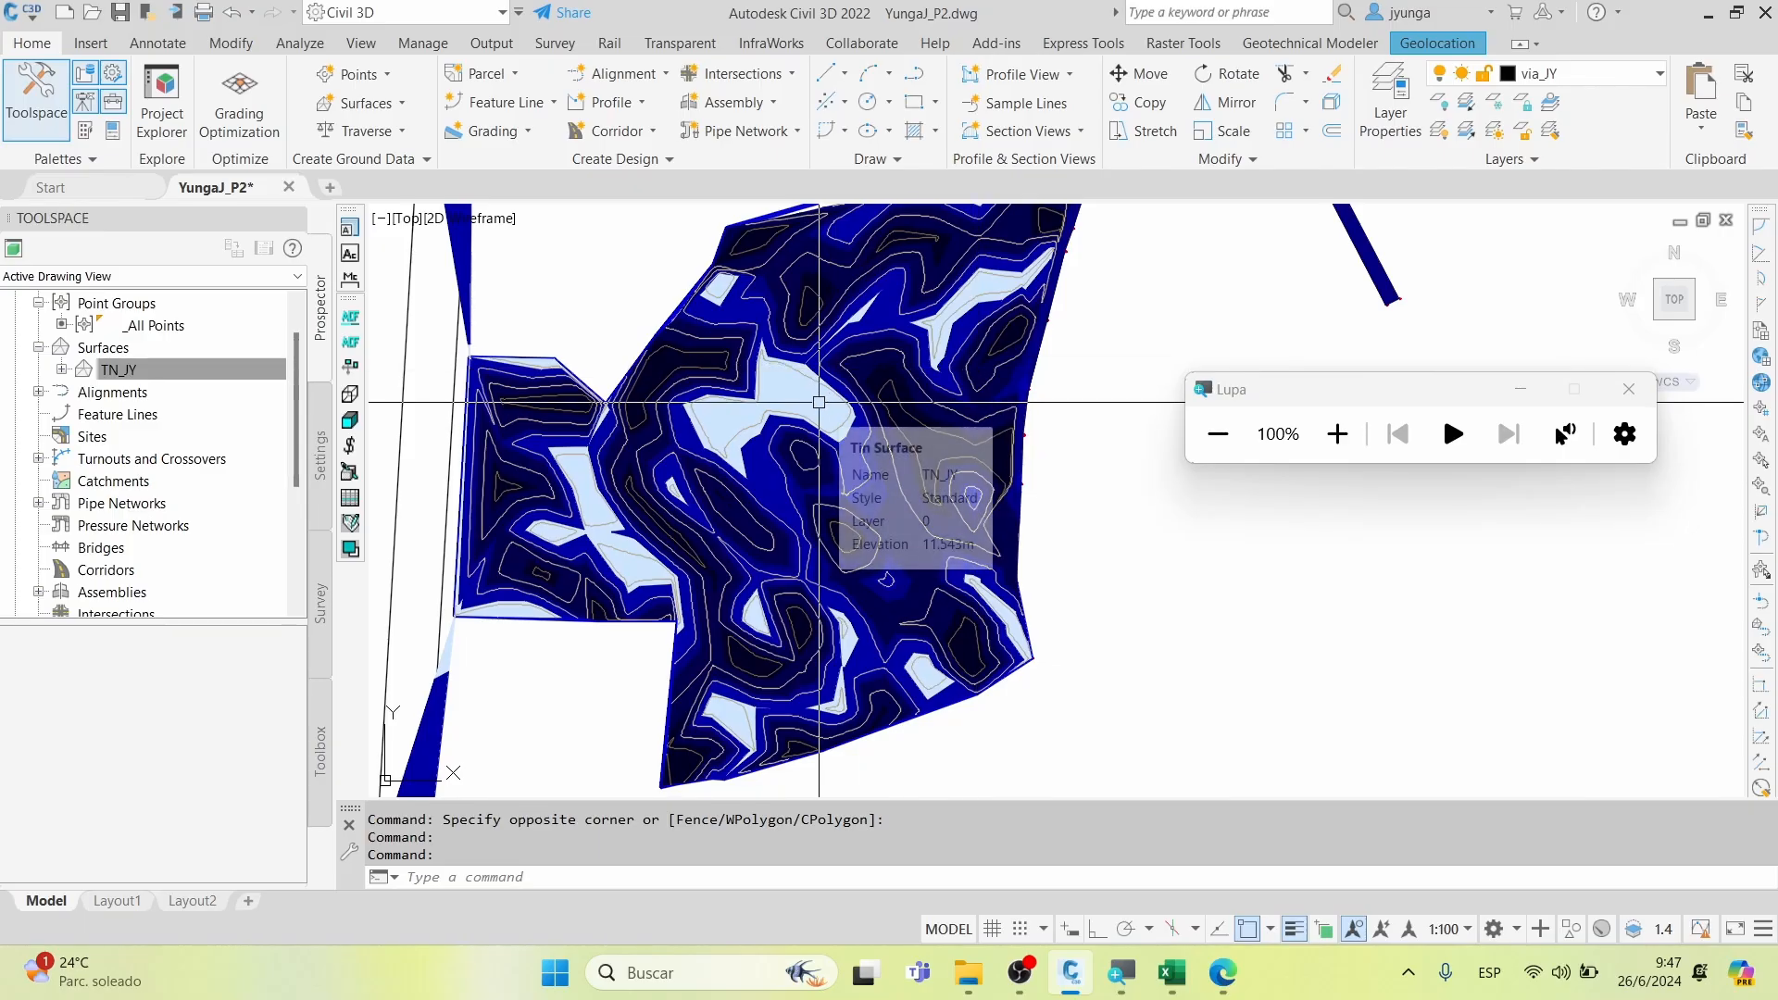
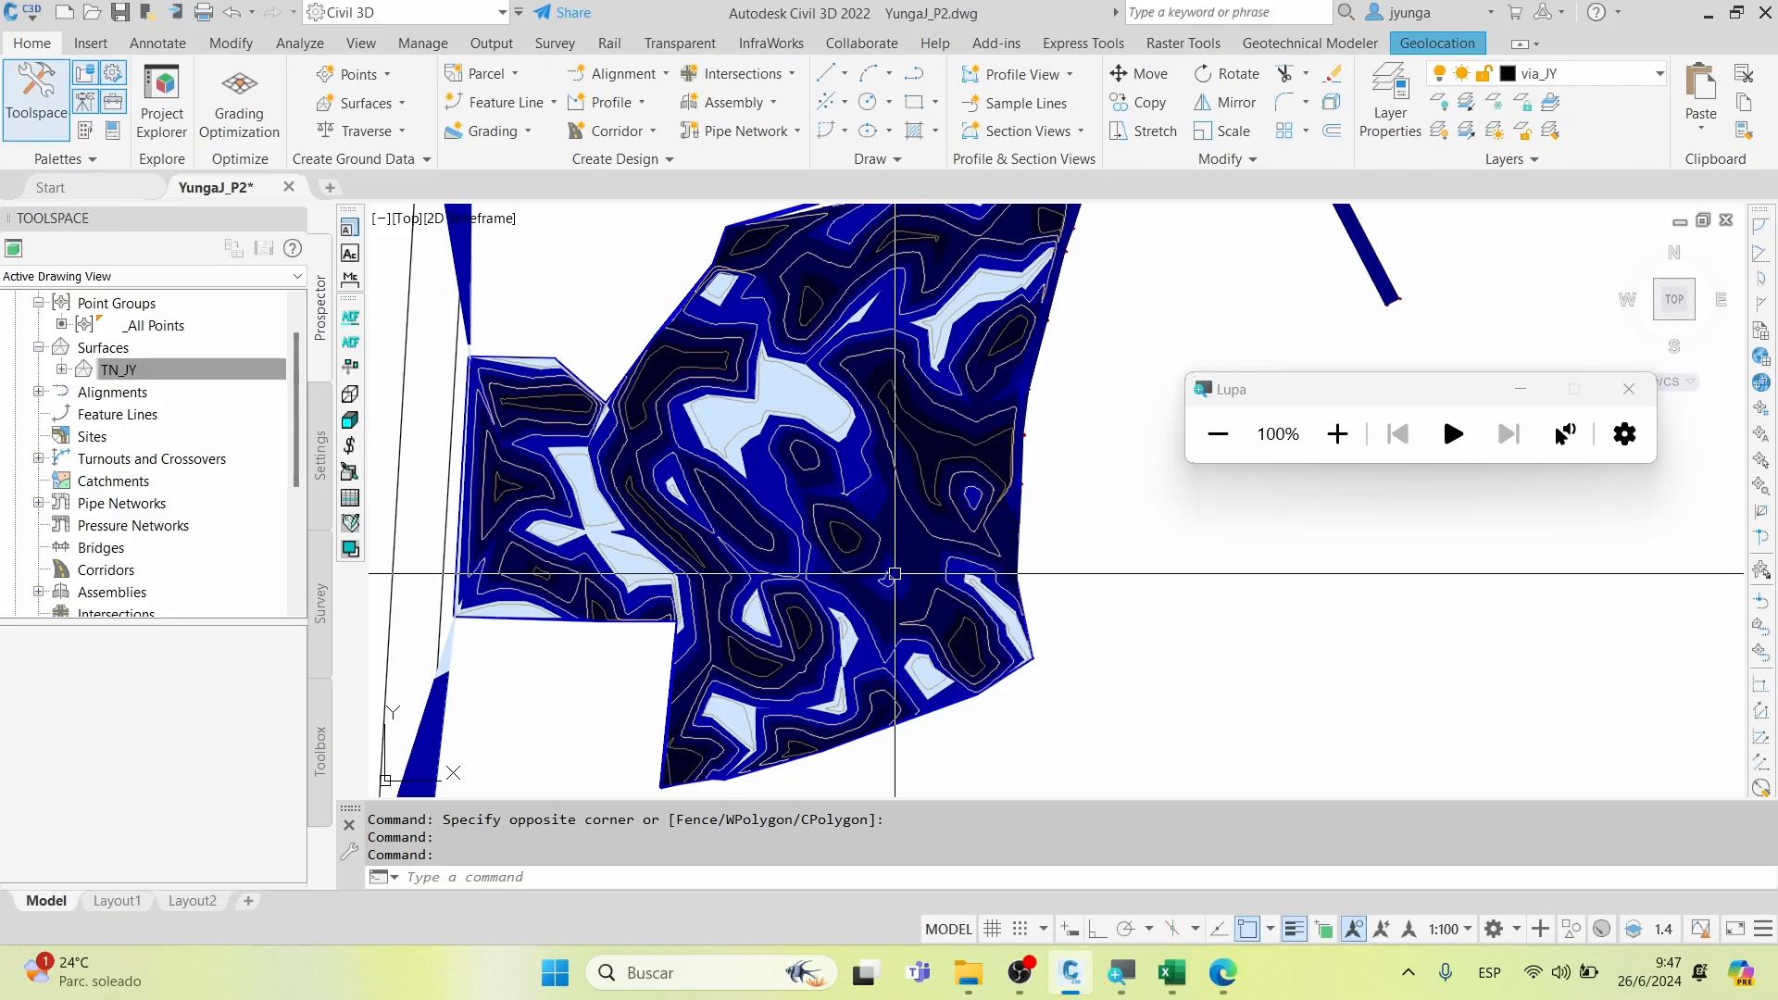
mouse_move(868, 553)
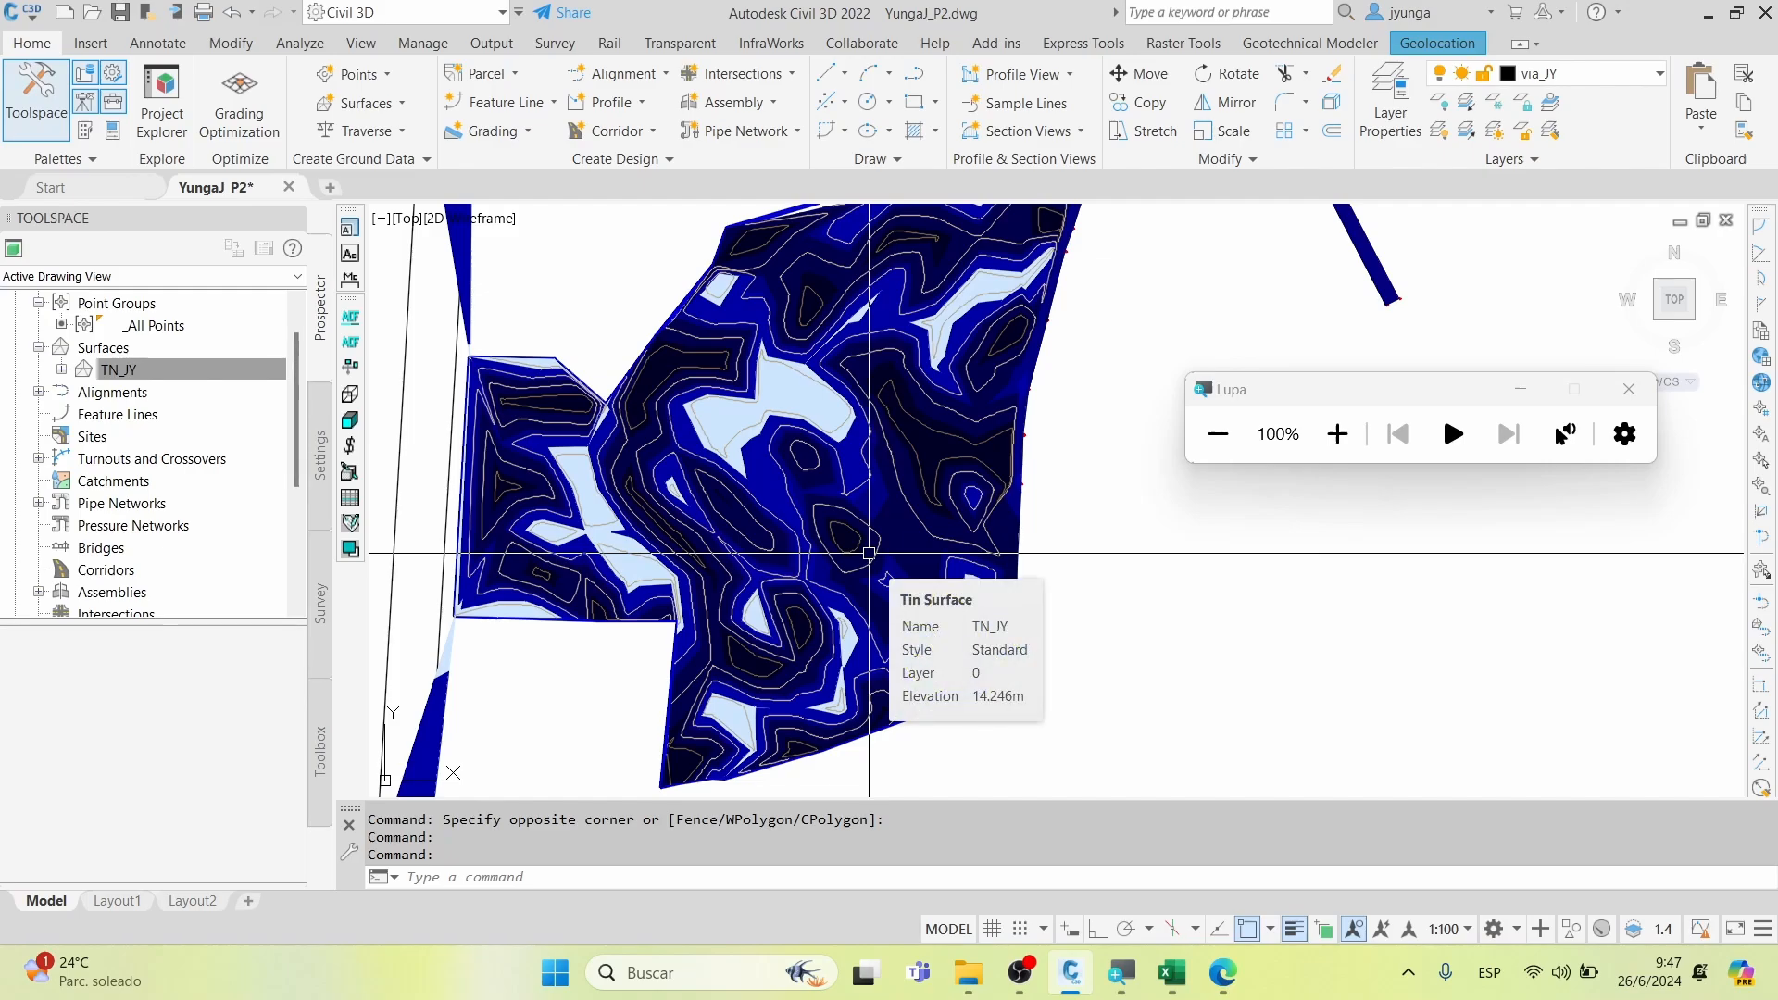
middle_click_drag(869, 553, 873, 563)
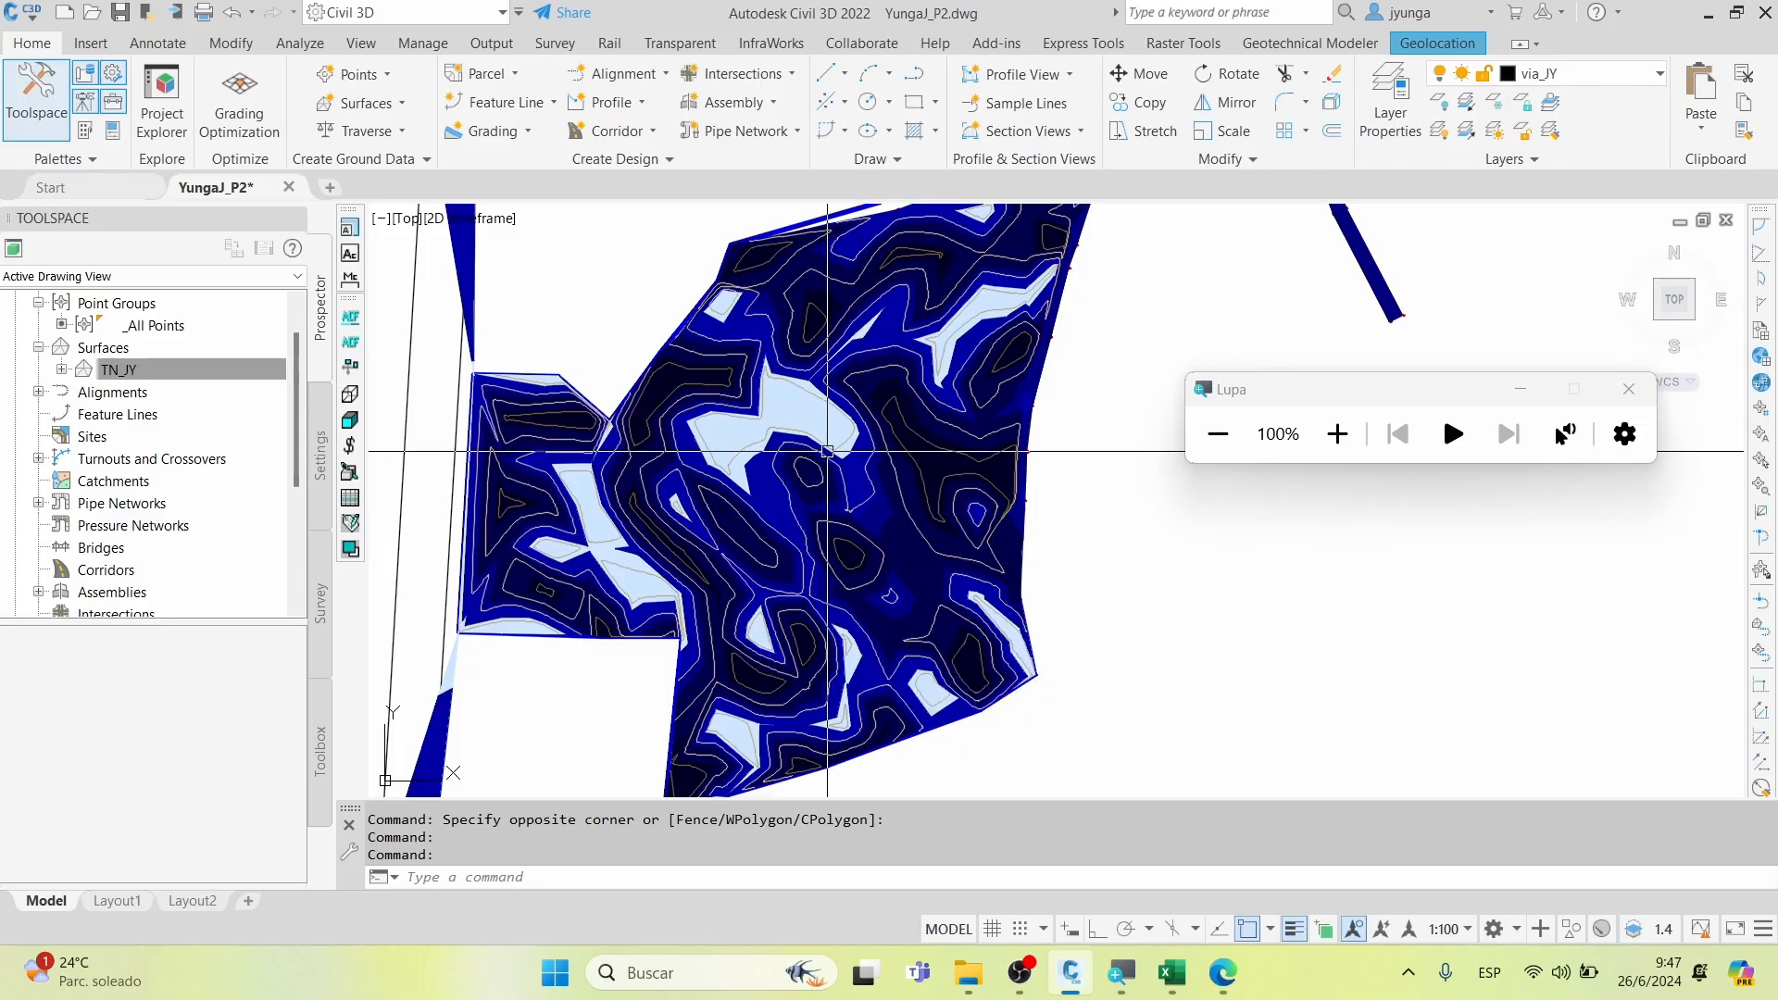
Open the surface properties of TN_JY and set the analysis type to Slope Arrows
right_click(125, 378)
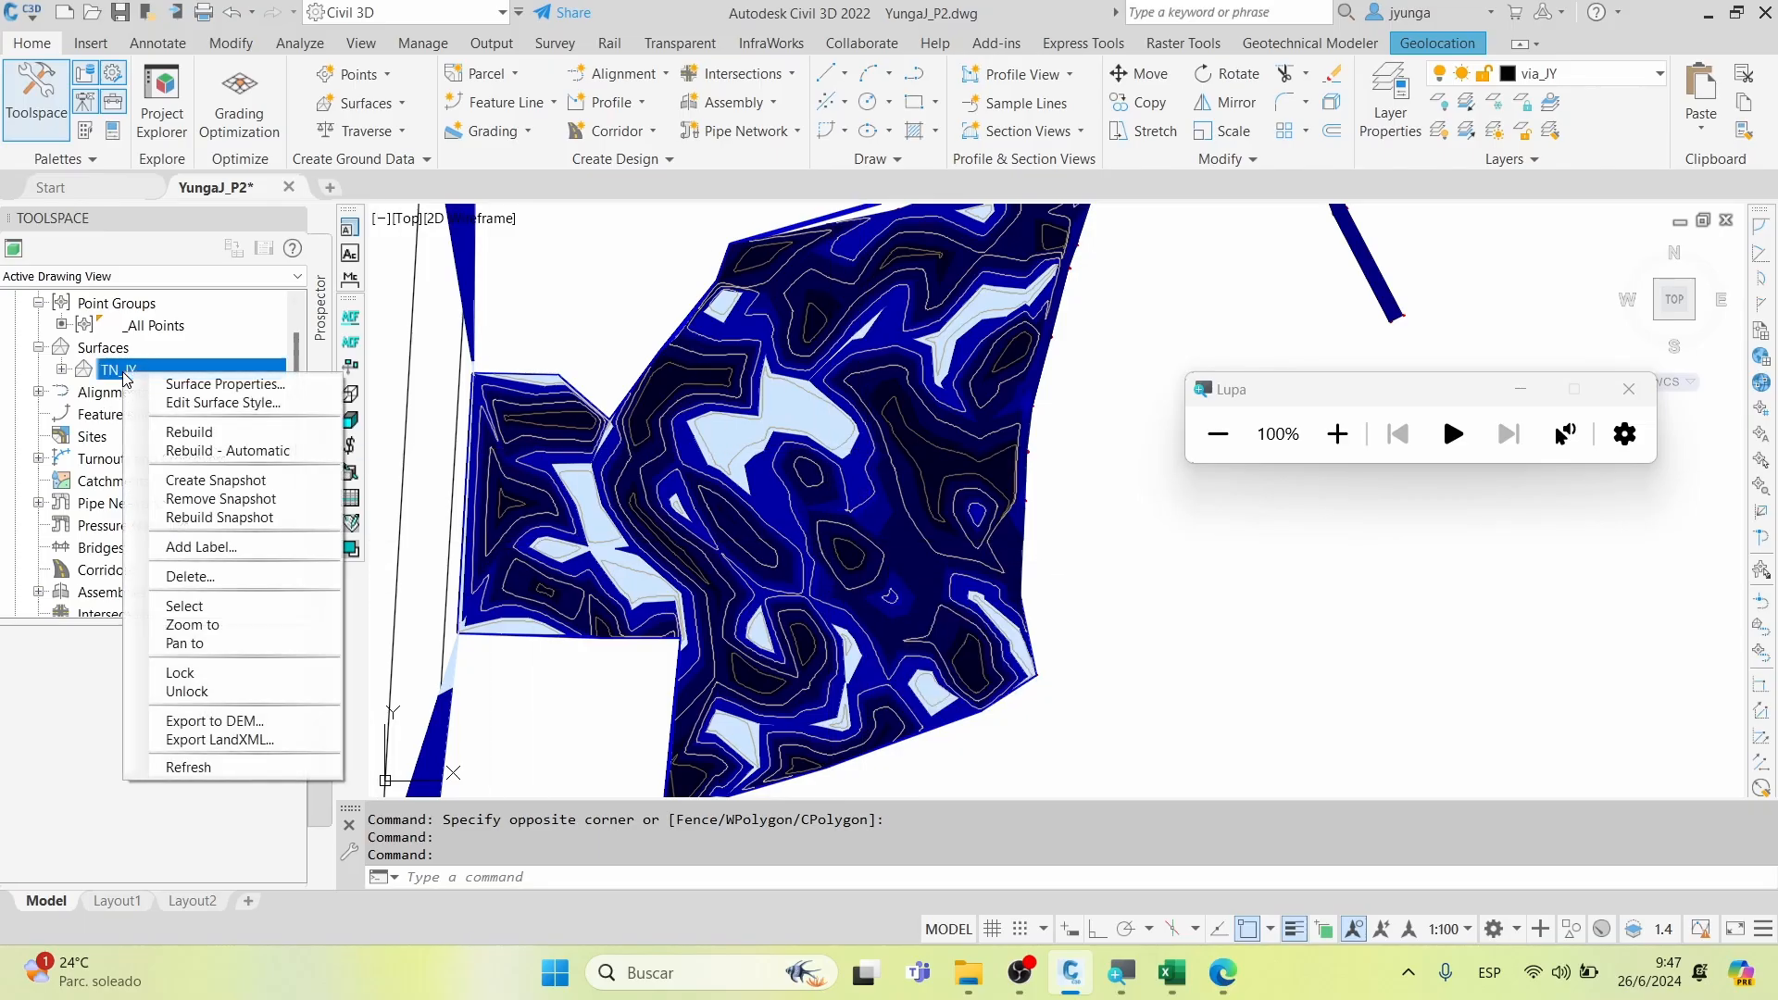
left_click(206, 384)
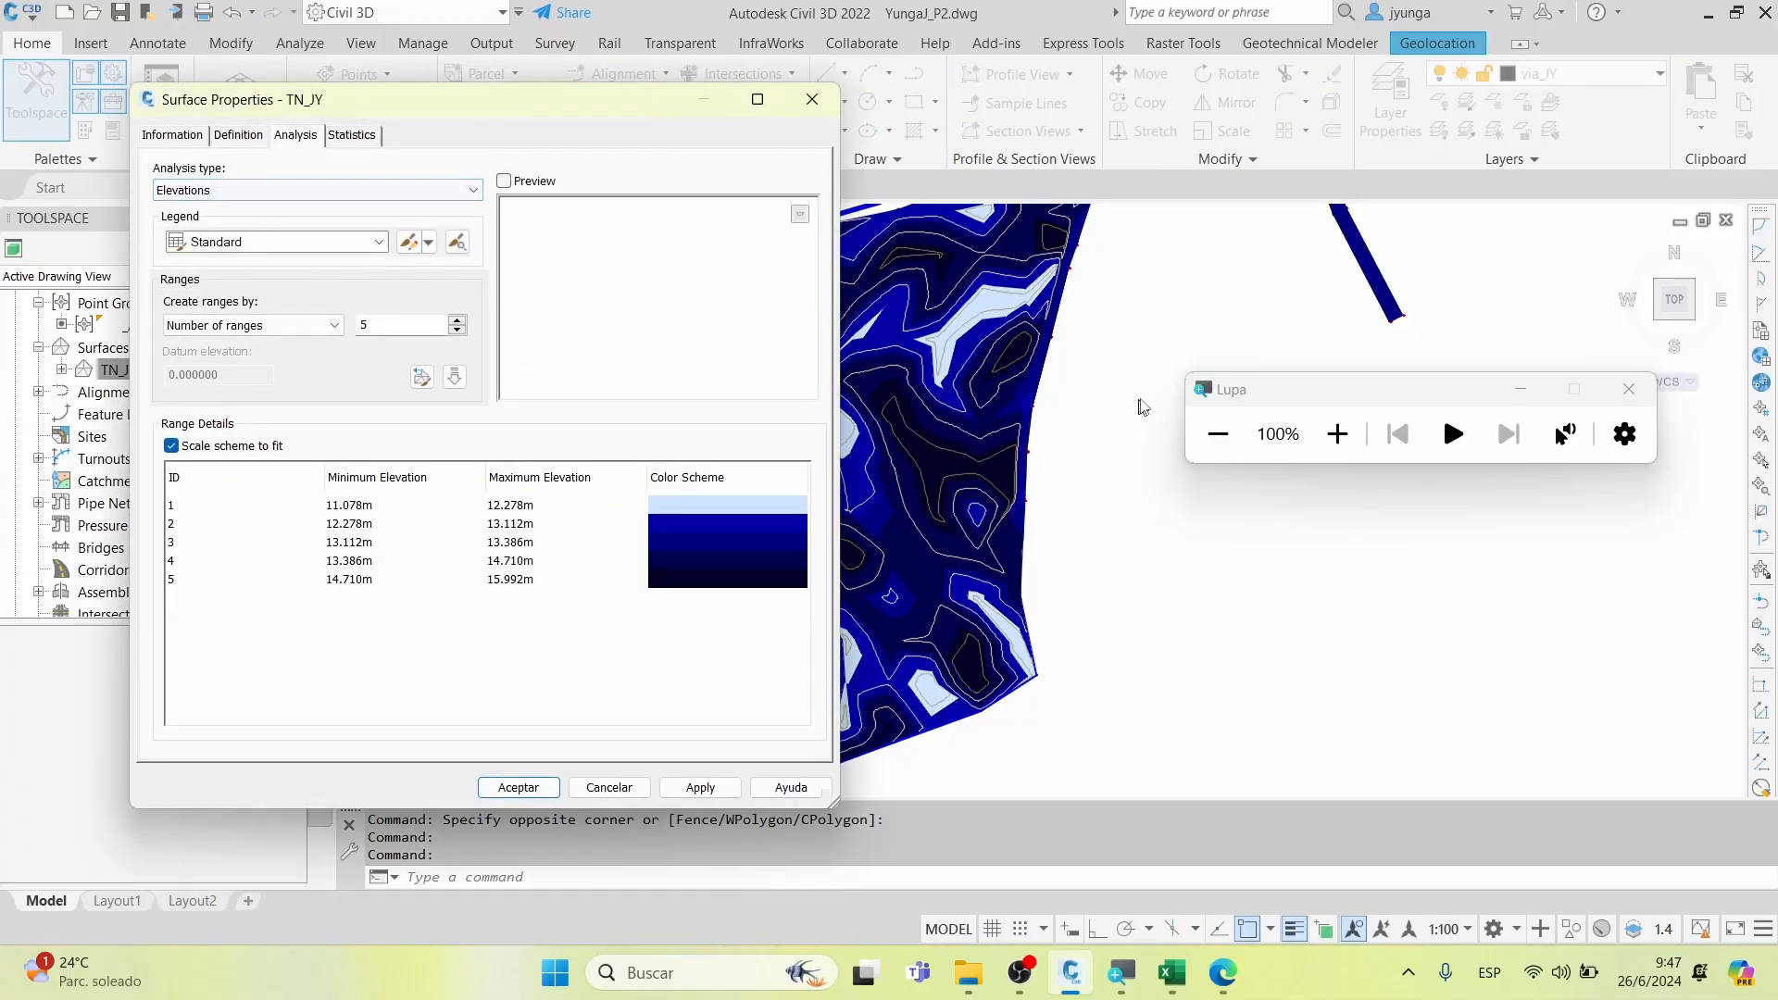
left_click(1336, 433)
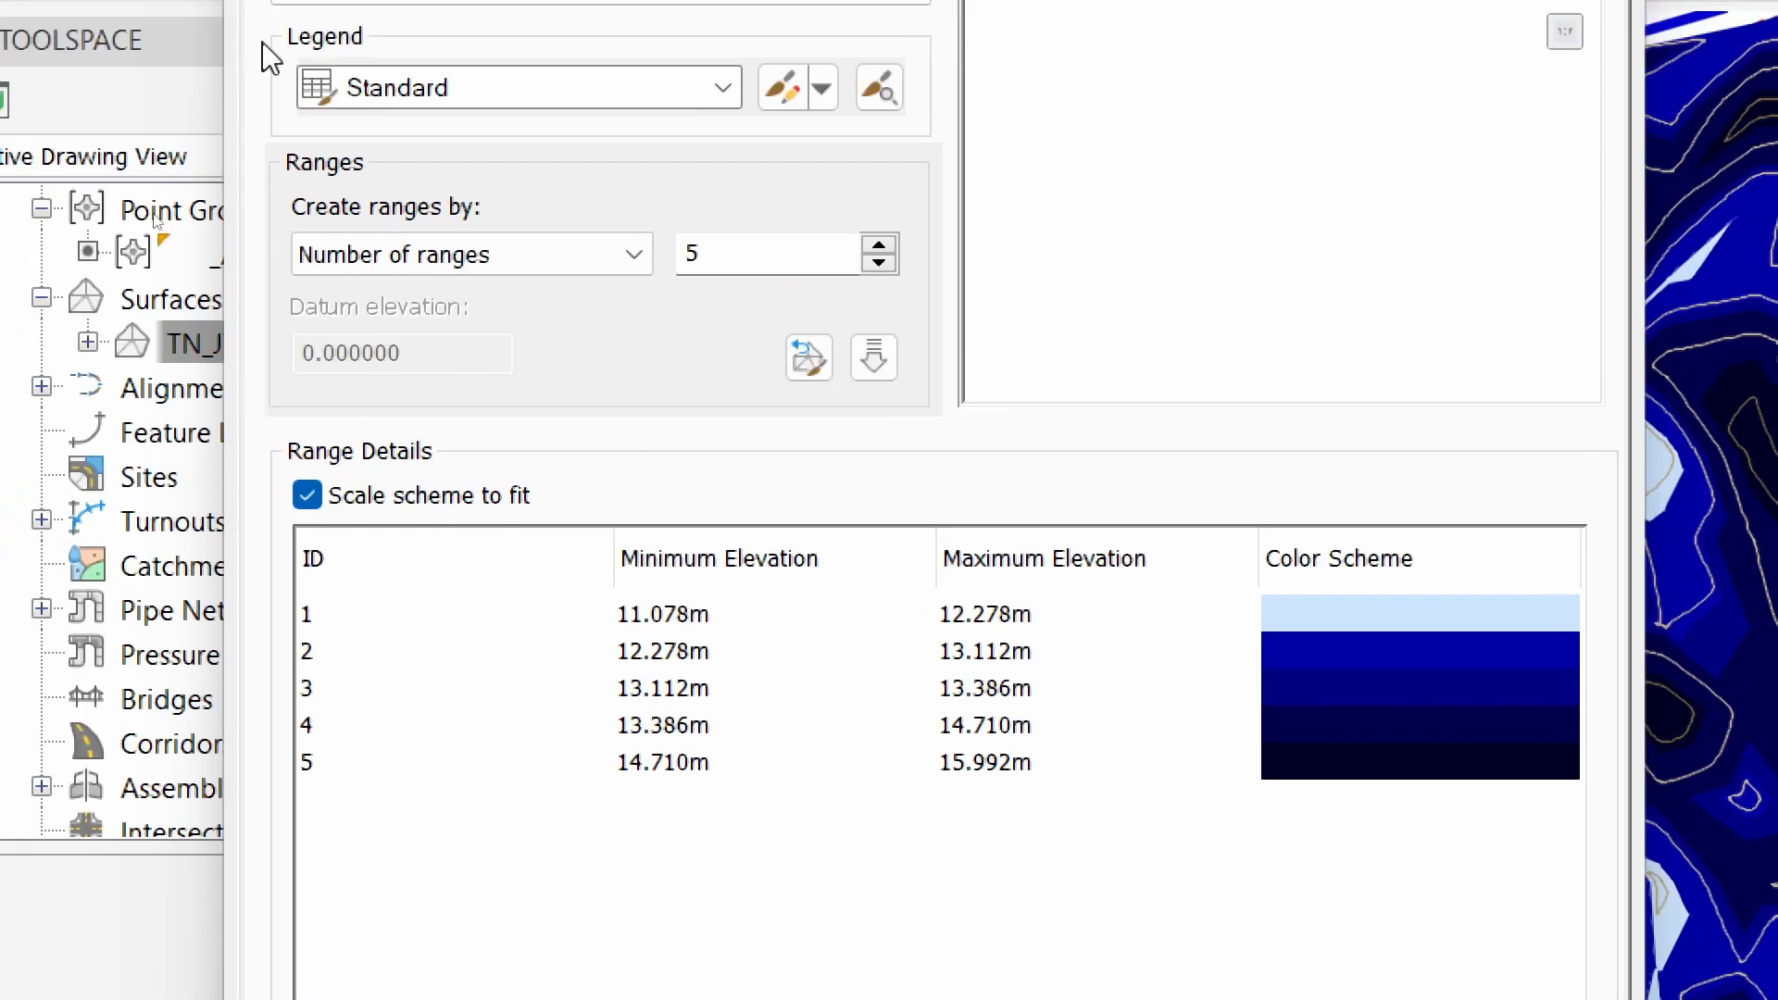
left_click(915, 67)
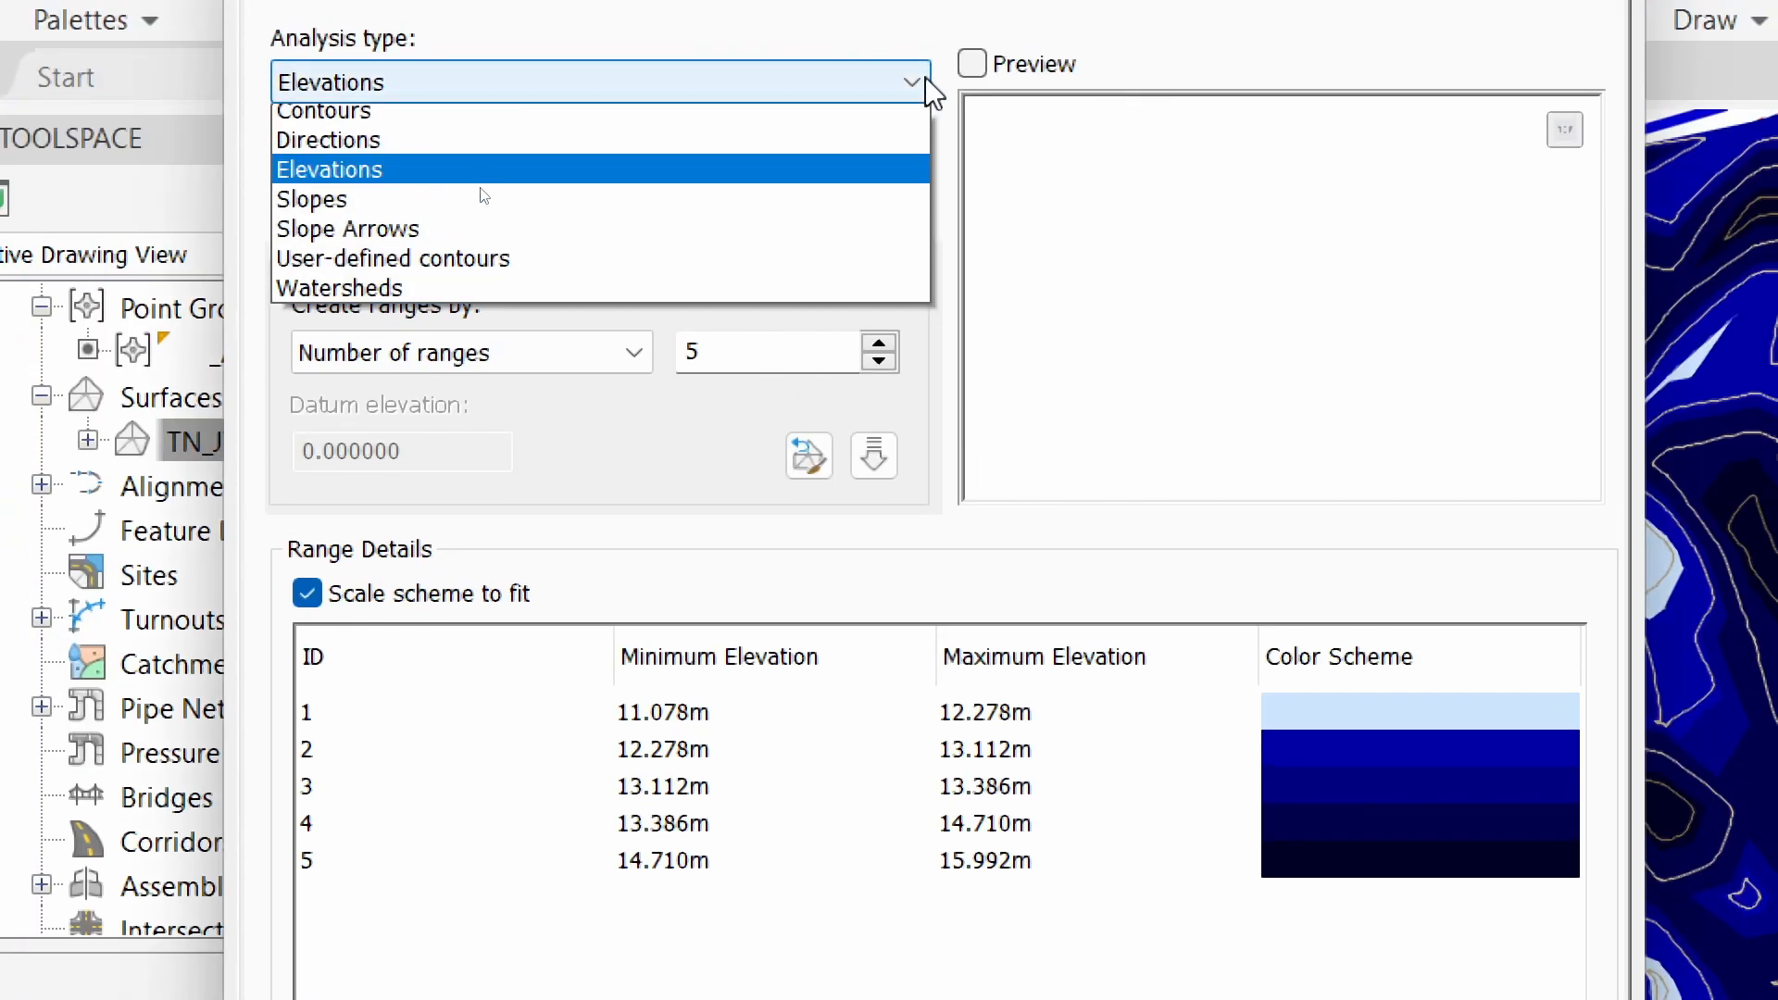
left_click(336, 243)
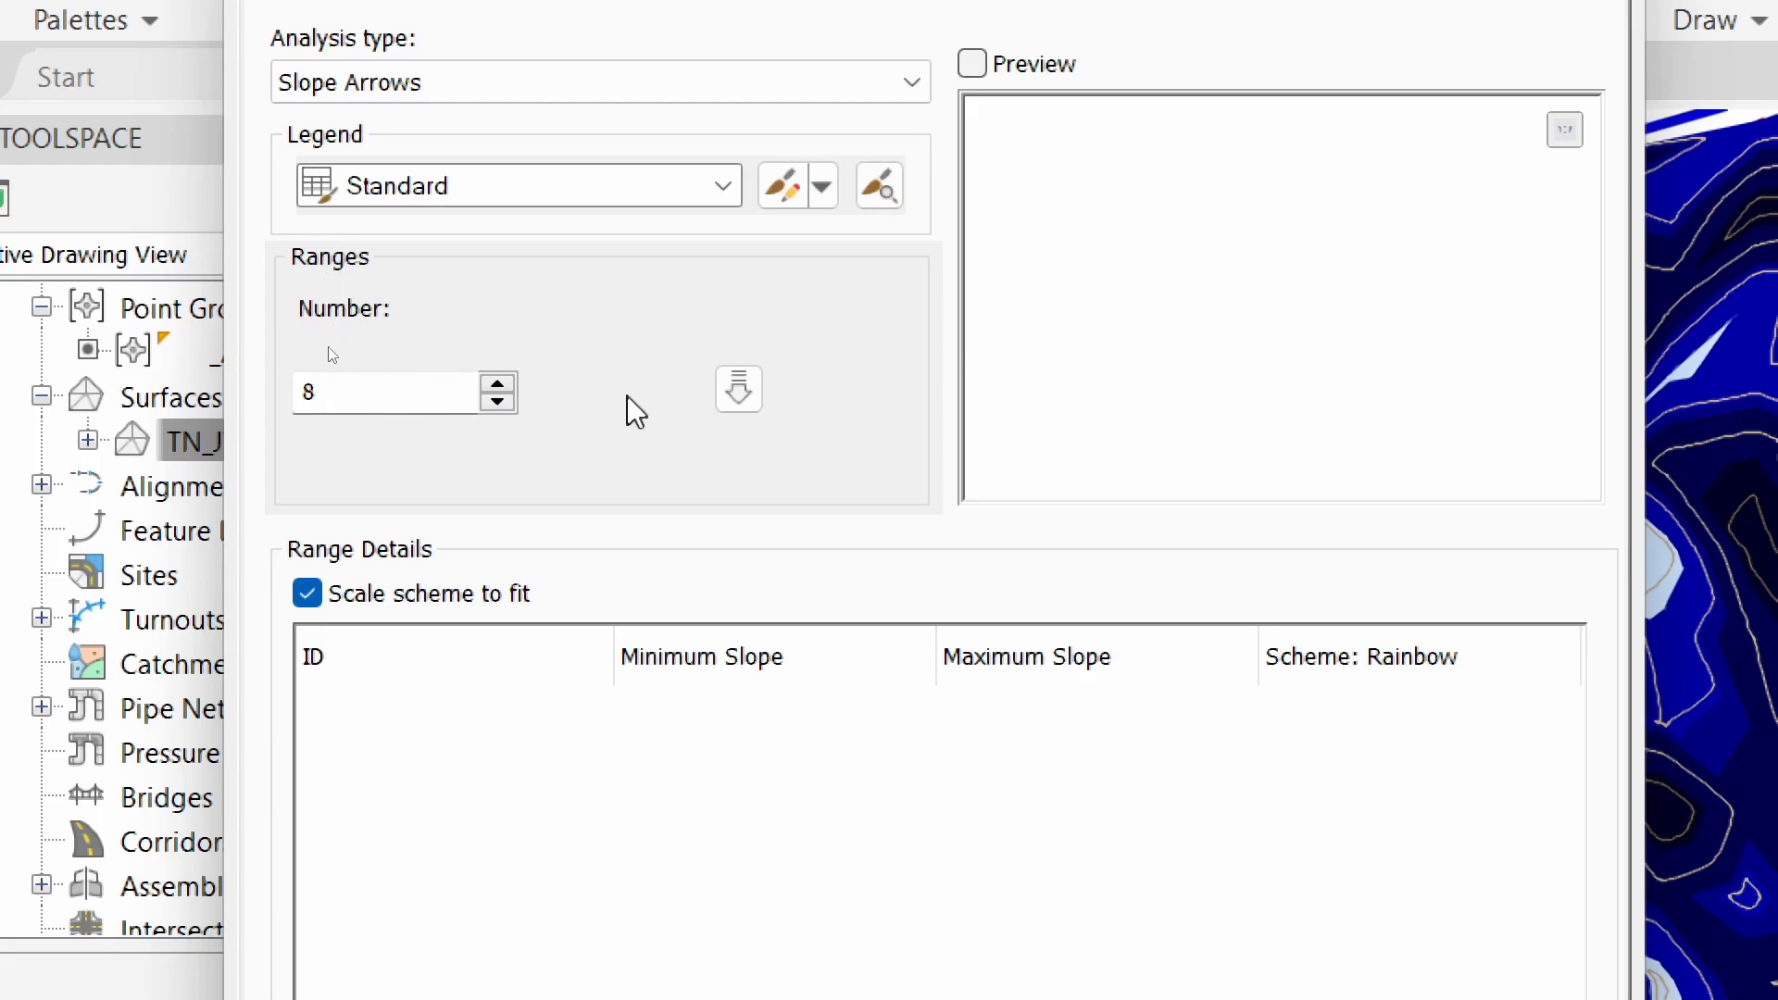
Set the number of slope arrow ranges to 5 and run the analysis
double_click(497, 387)
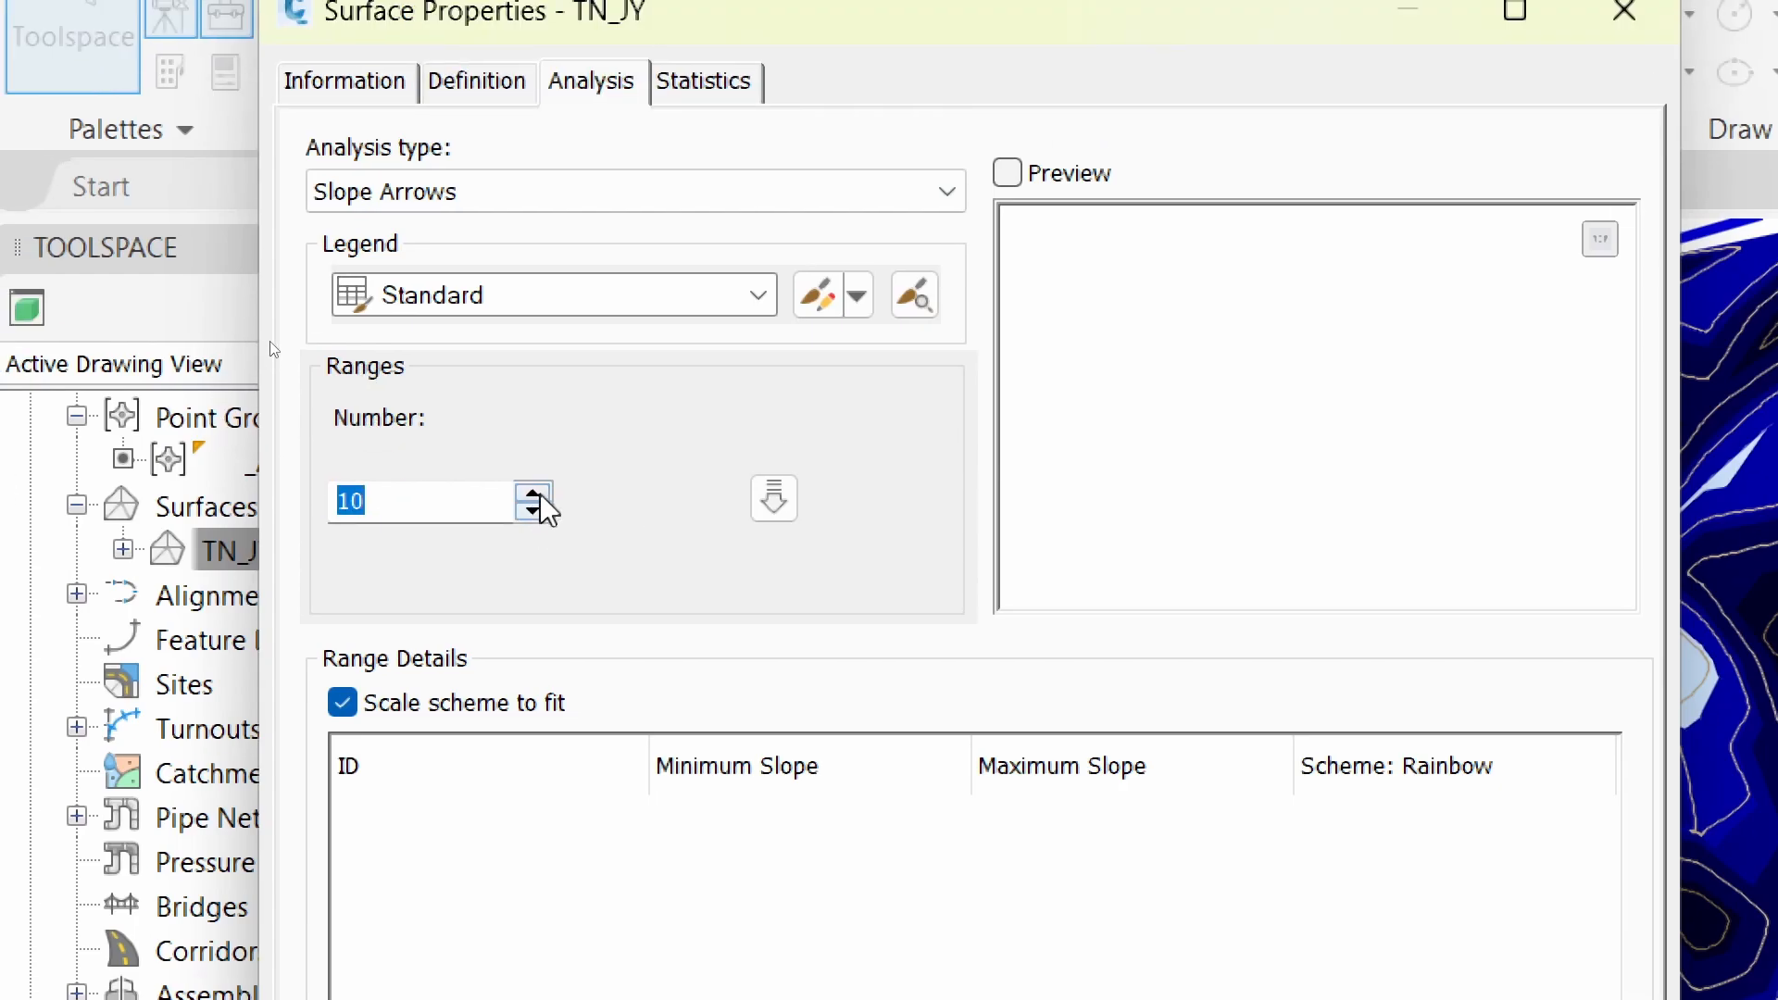
left_click(497, 405)
left_click(533, 511)
left_click(533, 510)
left_click(532, 511)
left_click(533, 510)
left_click(775, 500)
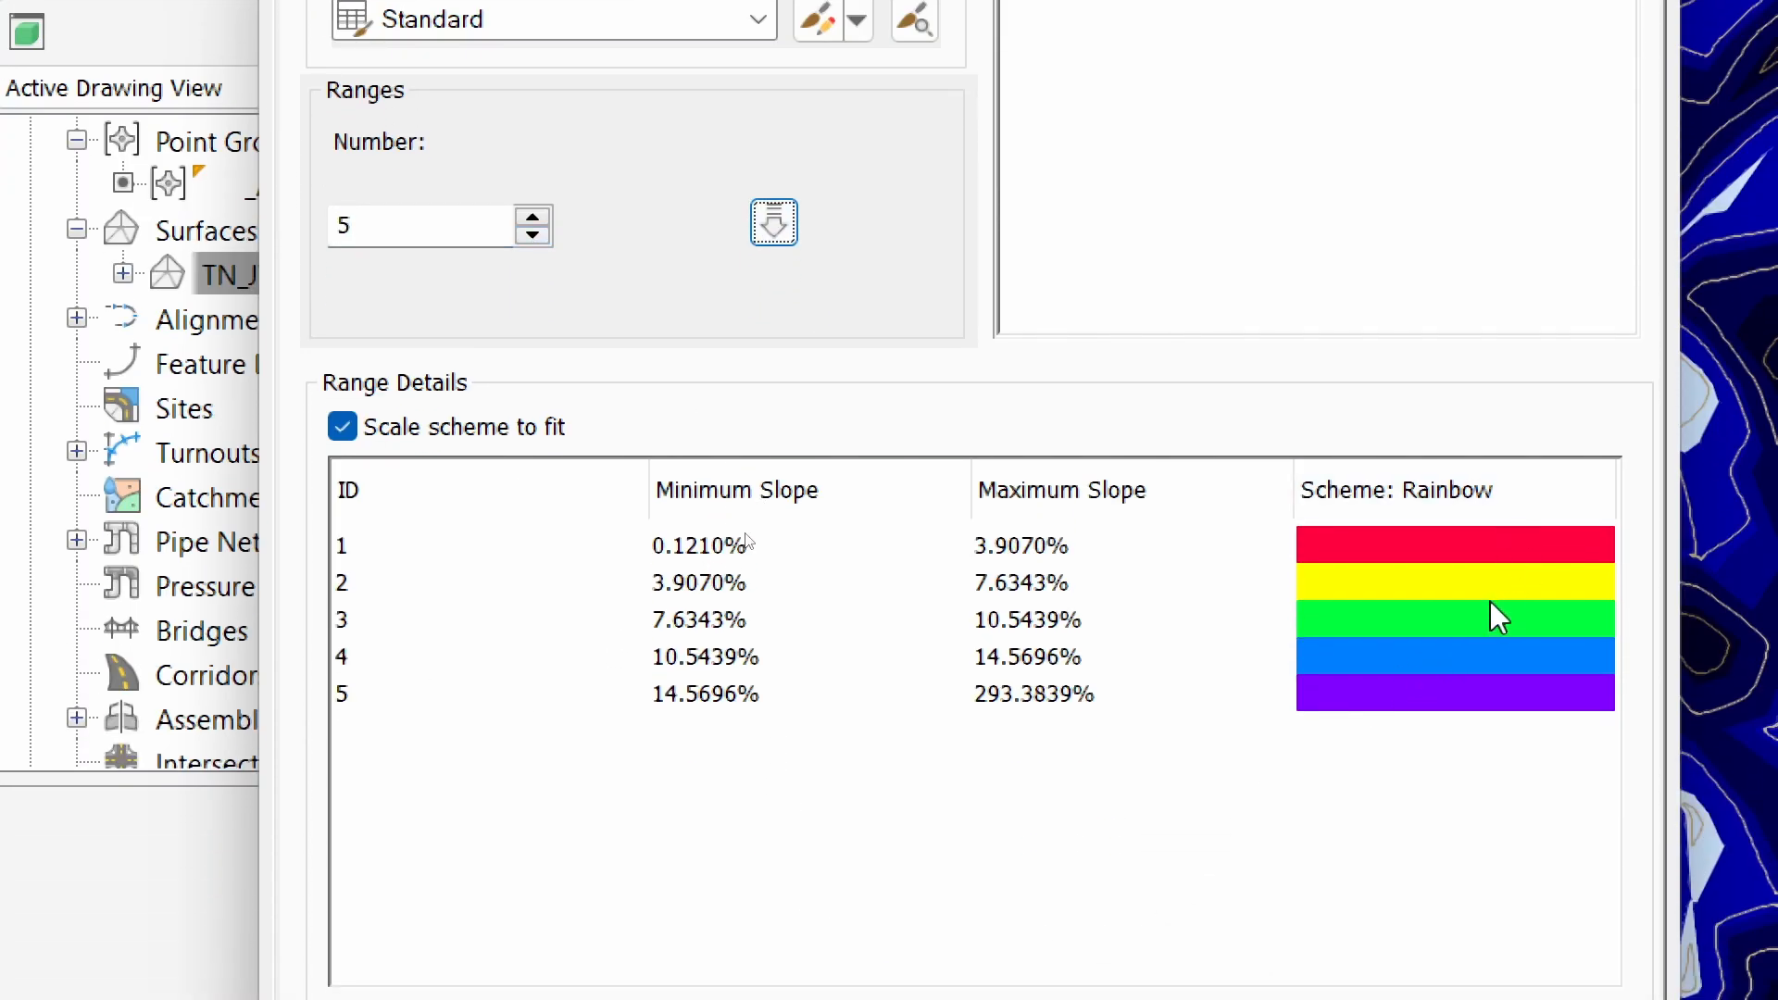
Review slope ranges 1 and 5, and apply and accept the surface properties of TN_JY
left_click(688, 551)
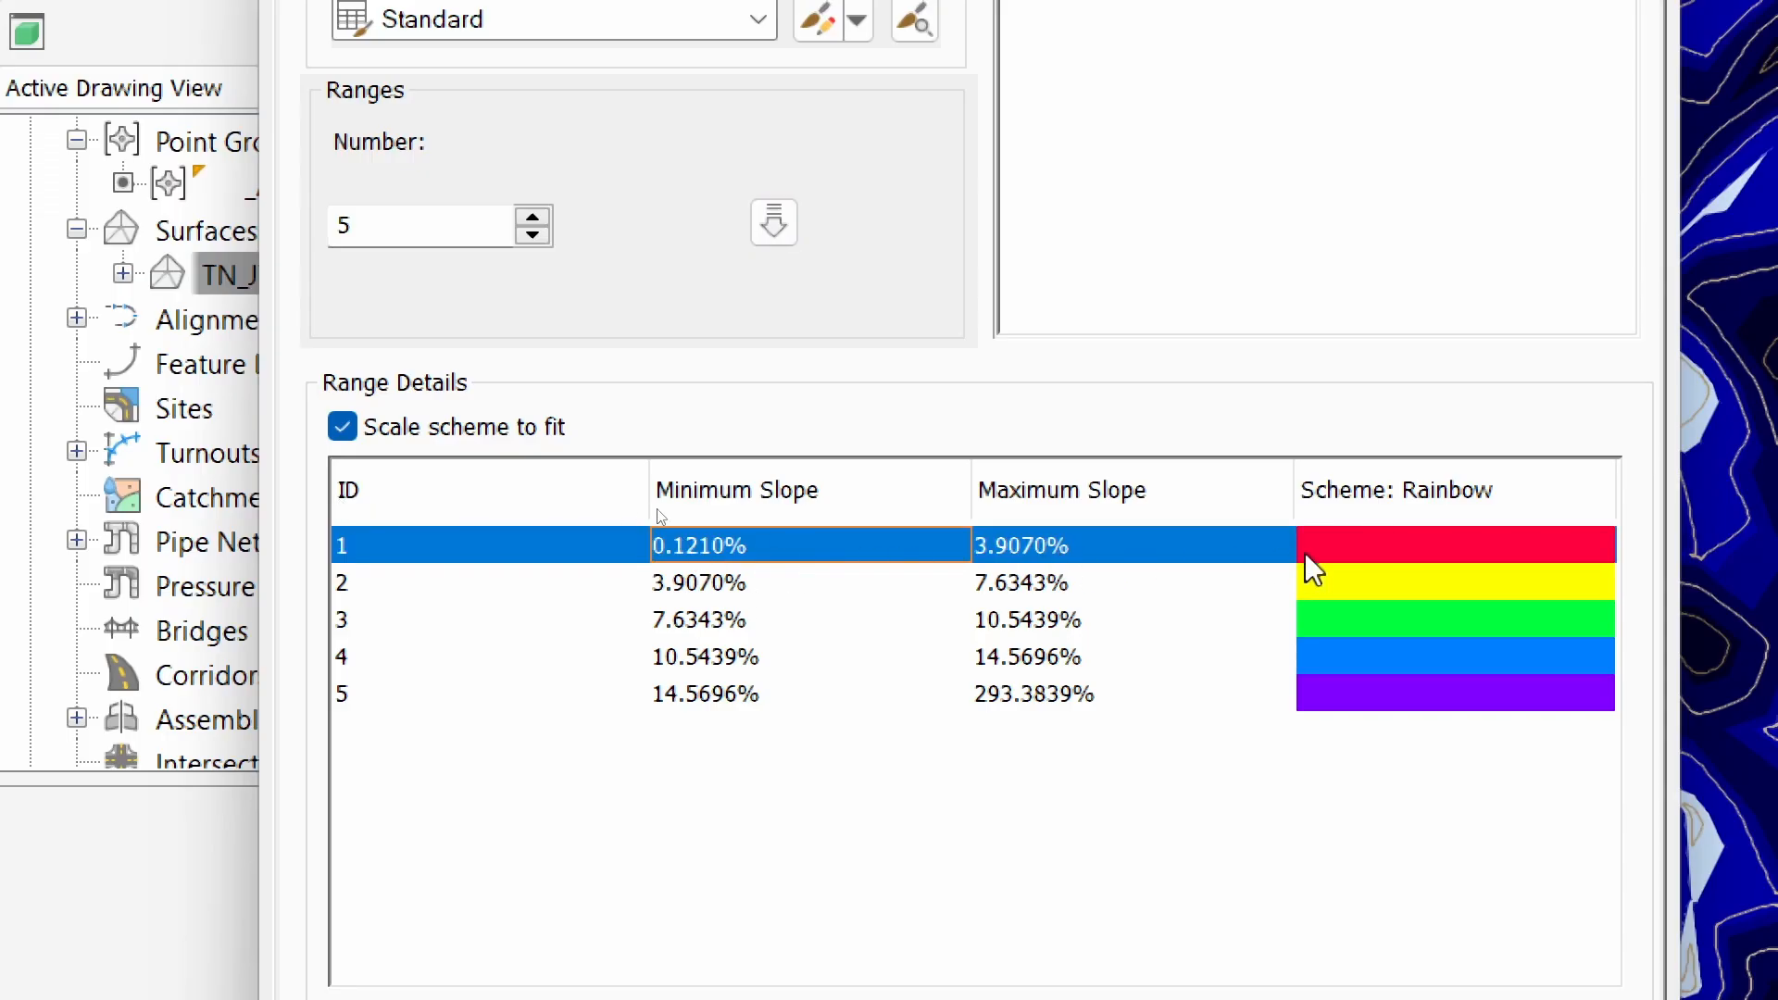
left_click(671, 702)
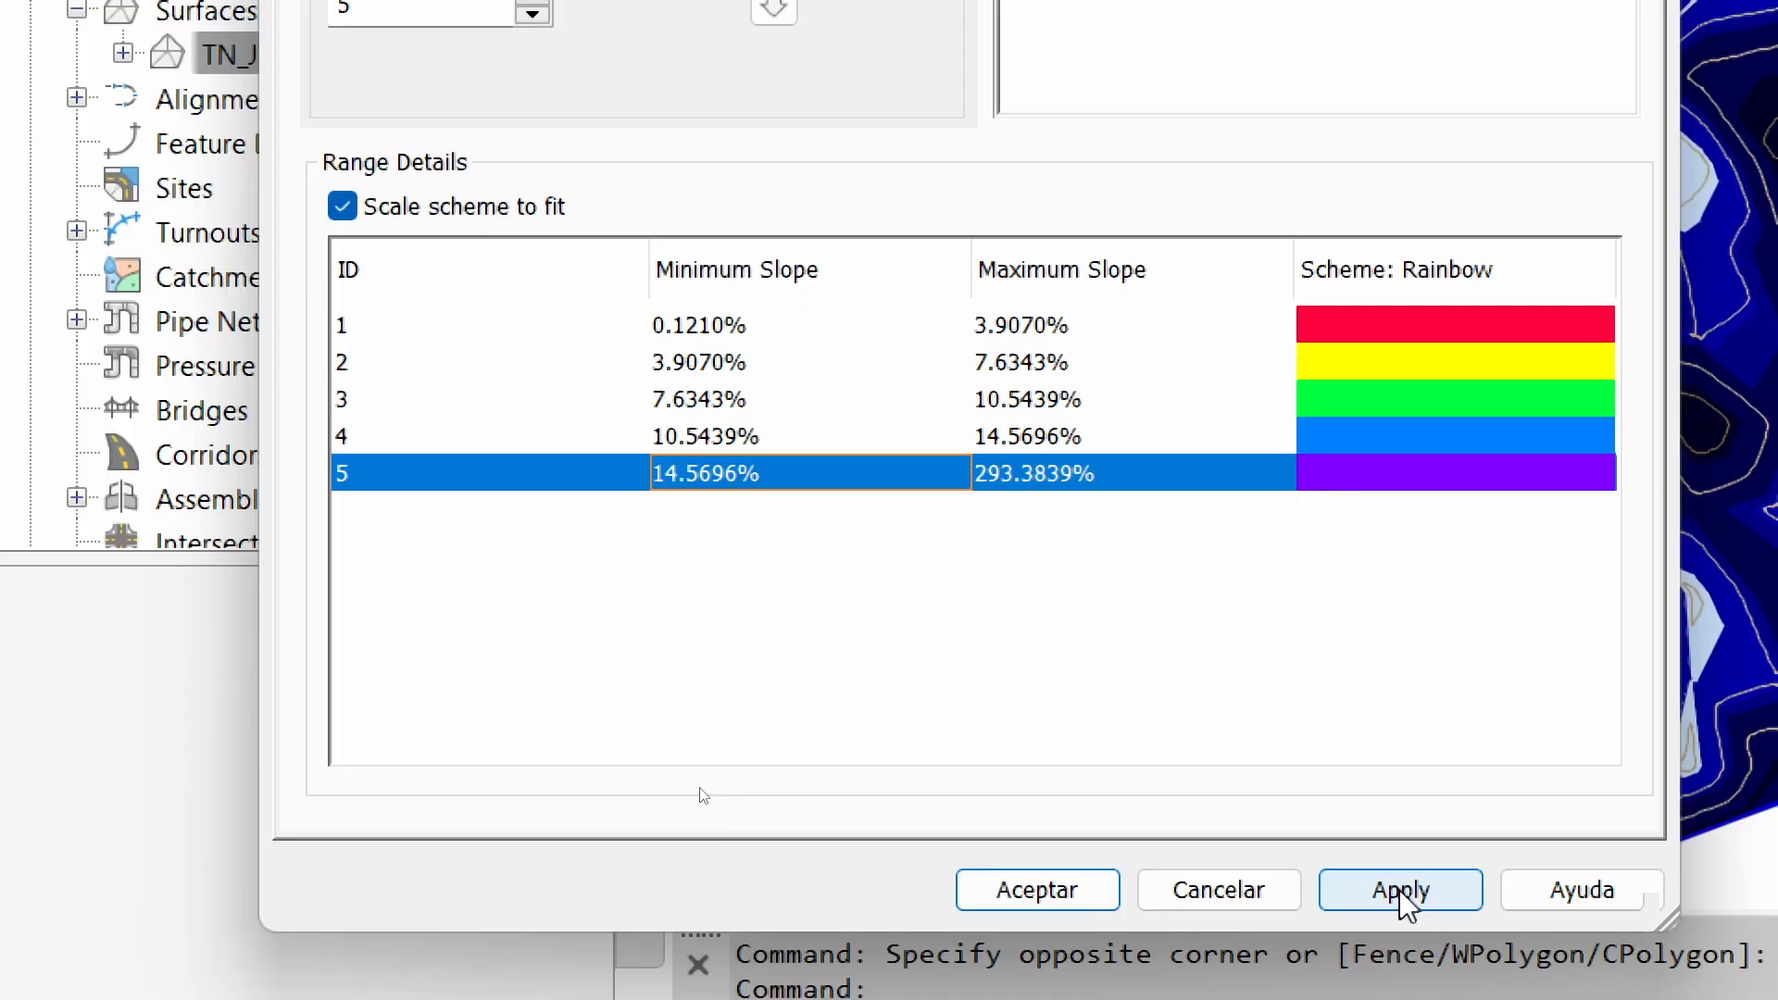
left_click(1401, 891)
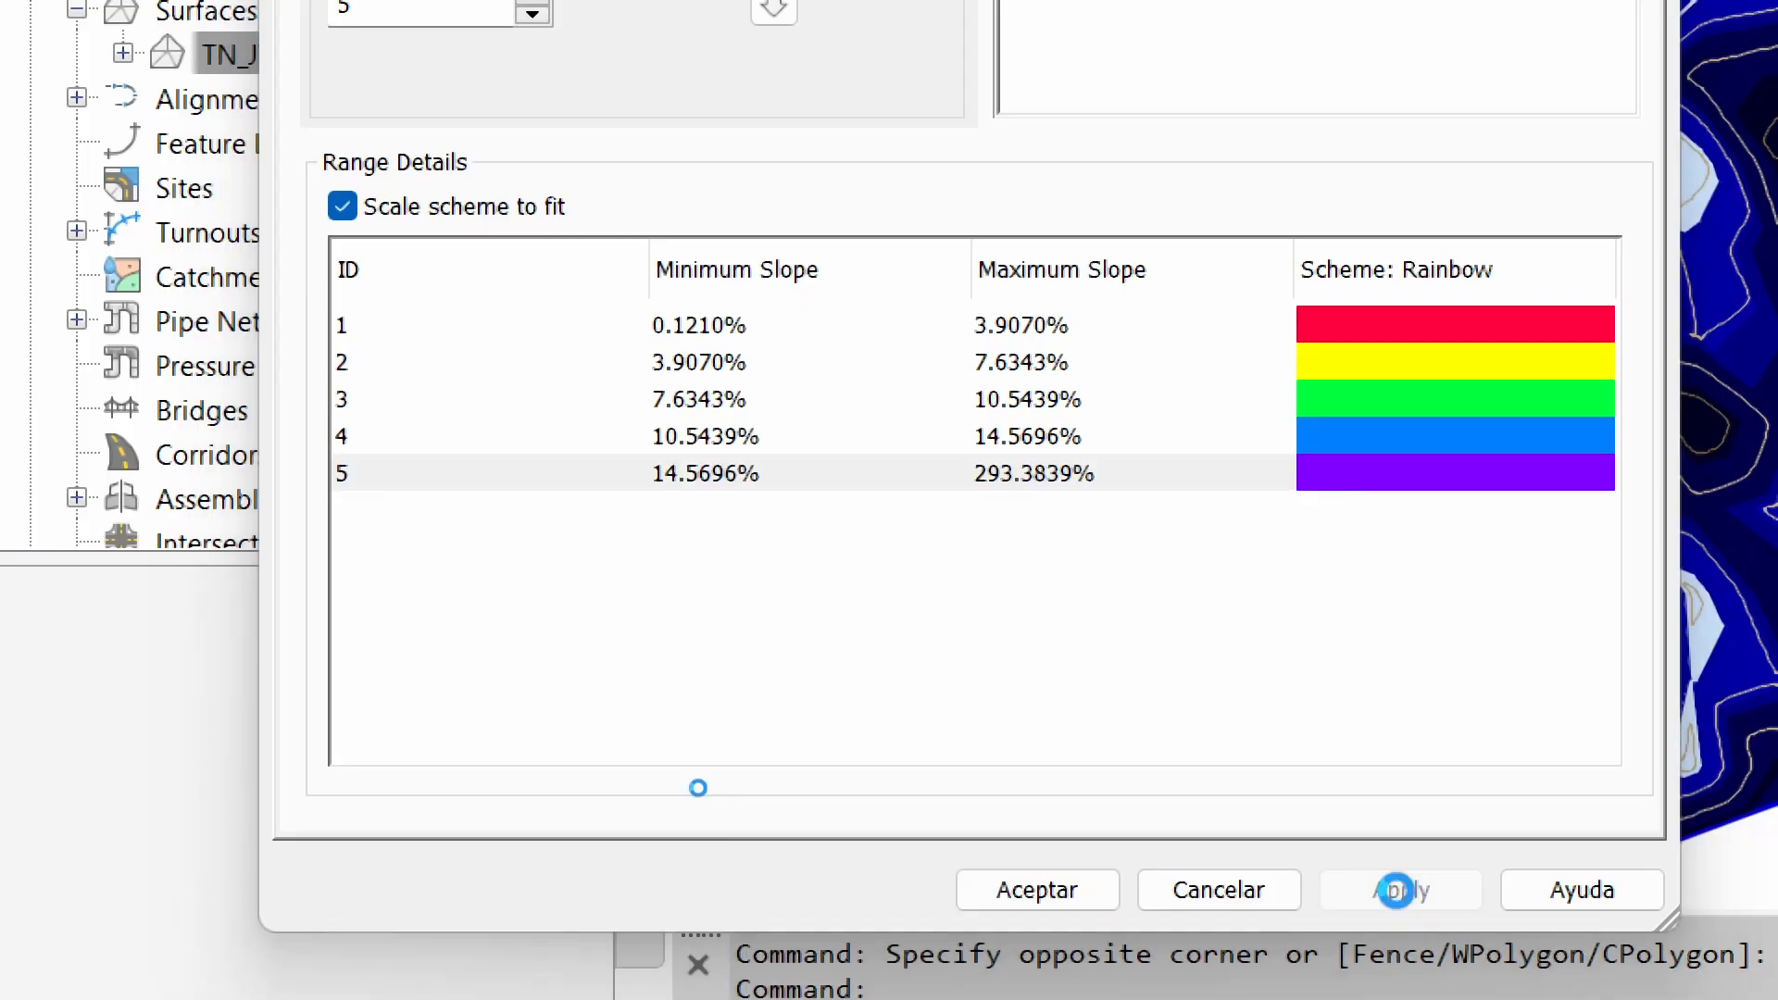
left_click(983, 895)
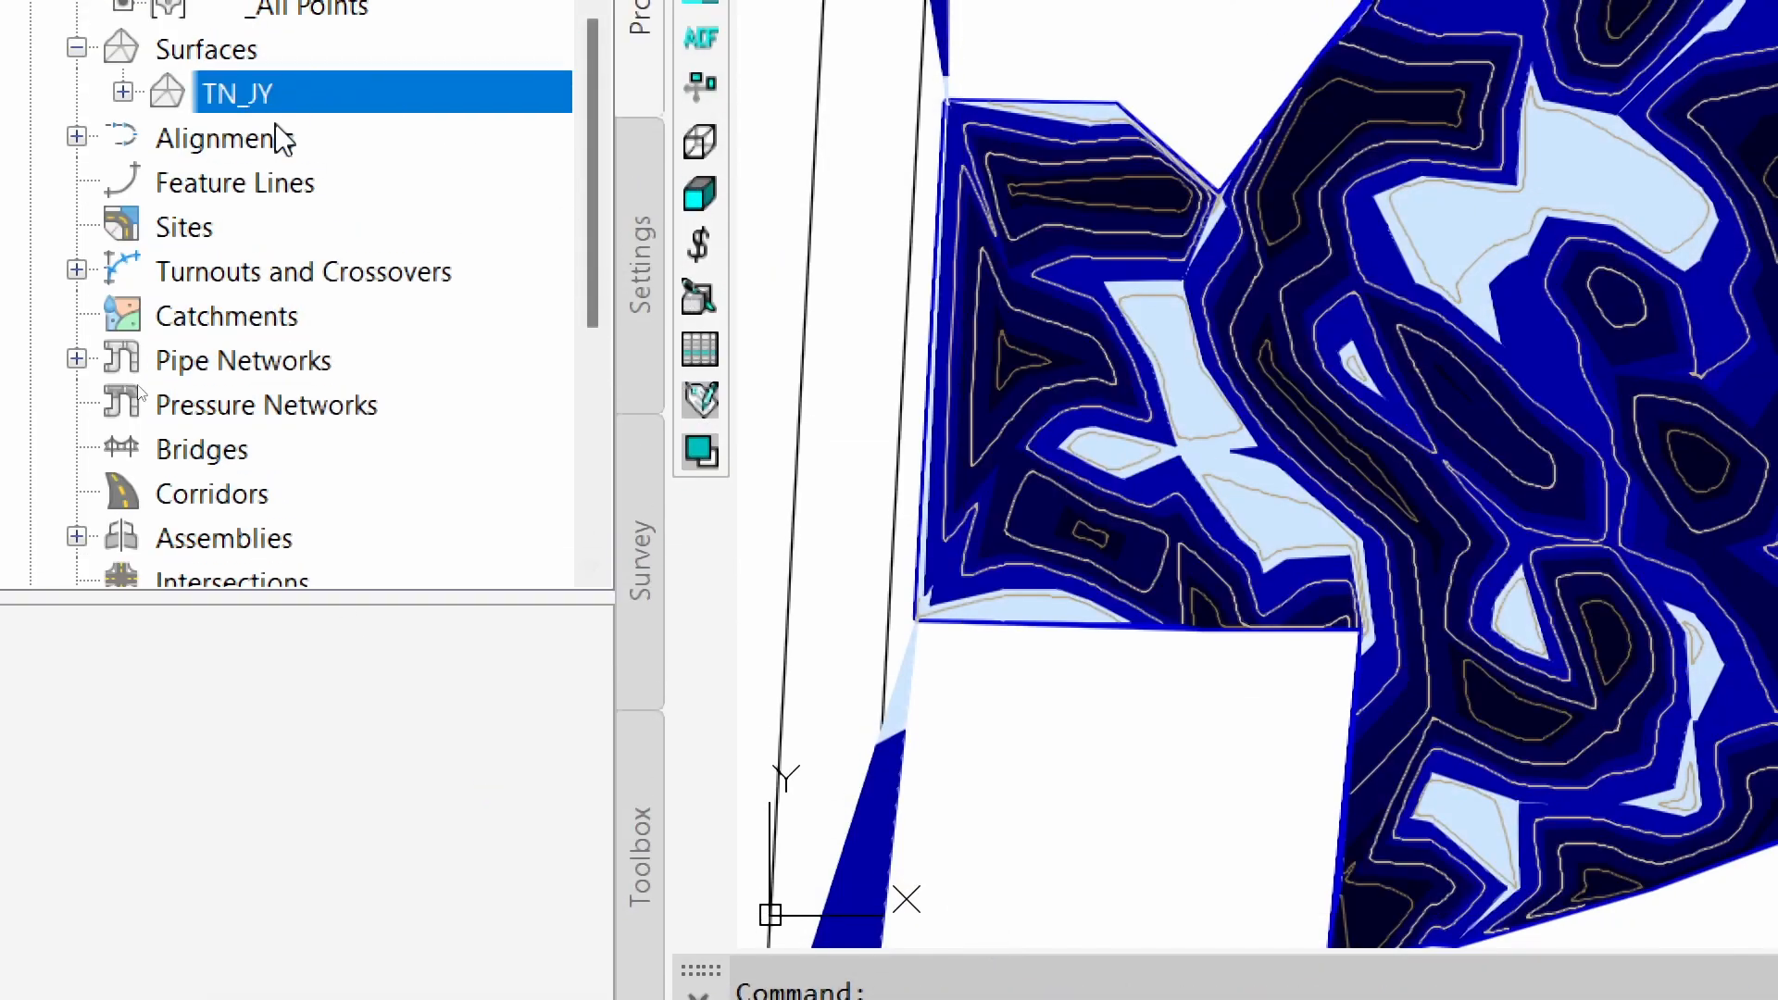
Edit the surface style of TN_JY to hide Elevations and show Slopes and Slope Arrows in plan, and apply and accept it
right_click(253, 59)
left_click(437, 158)
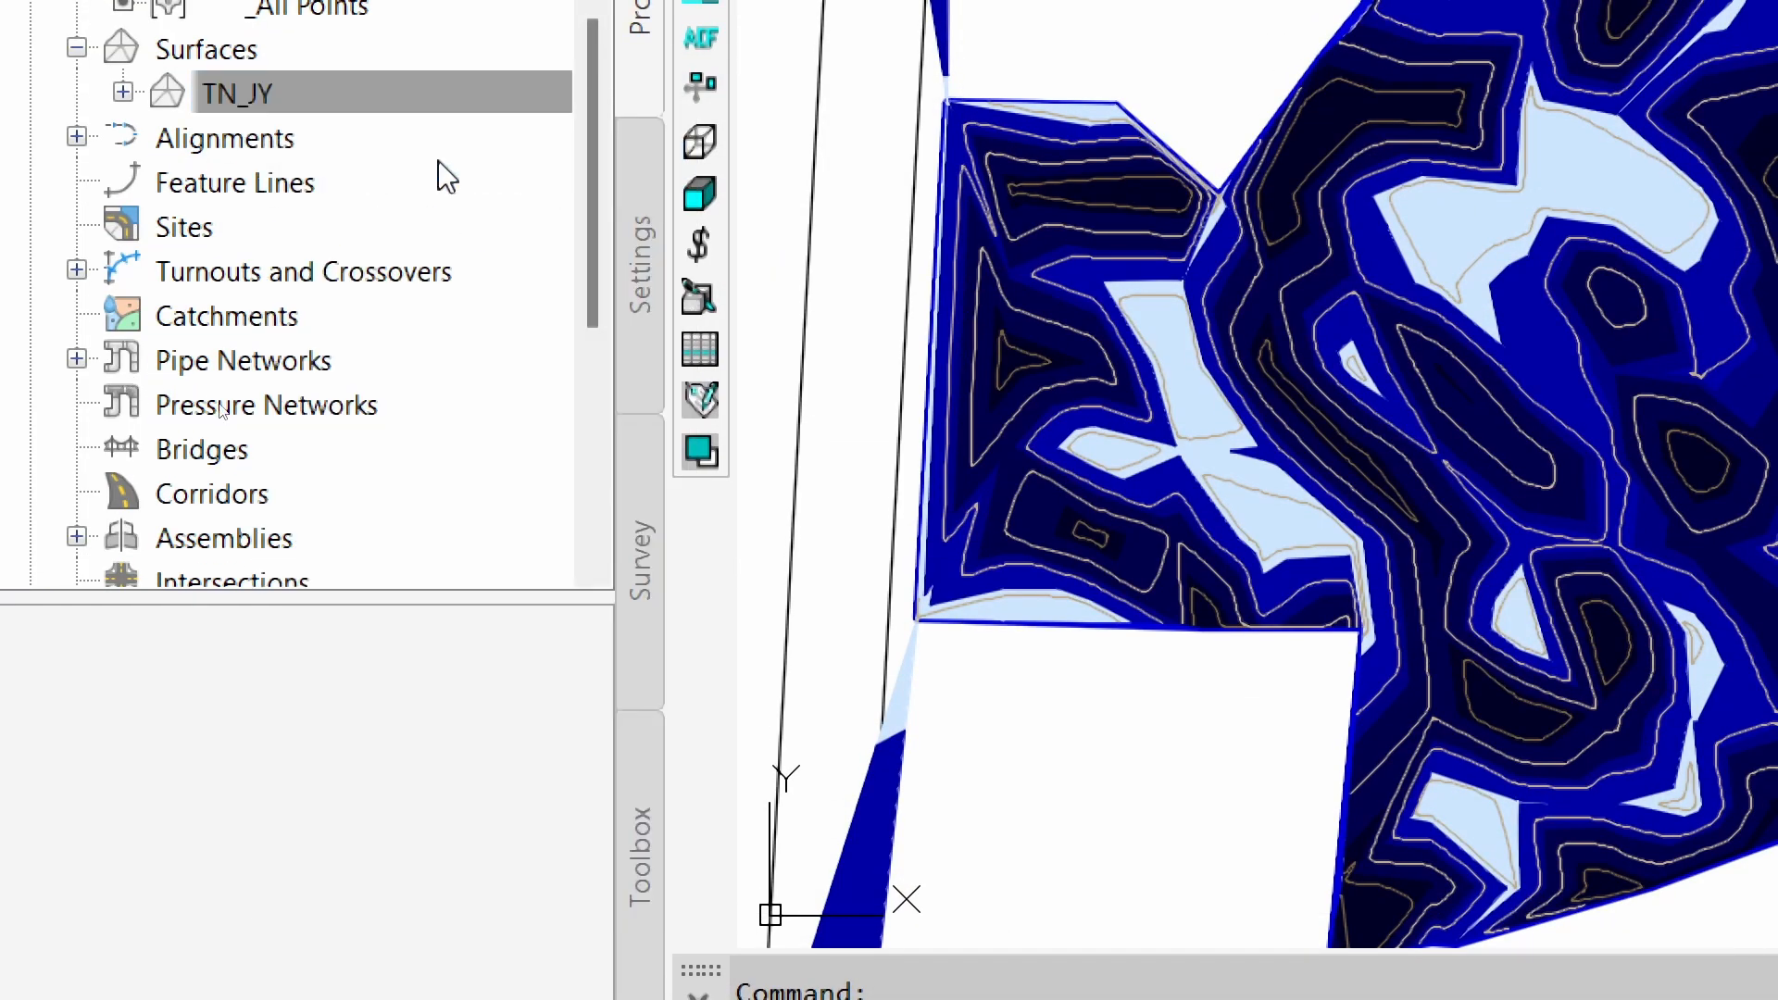
left_click(617, 292)
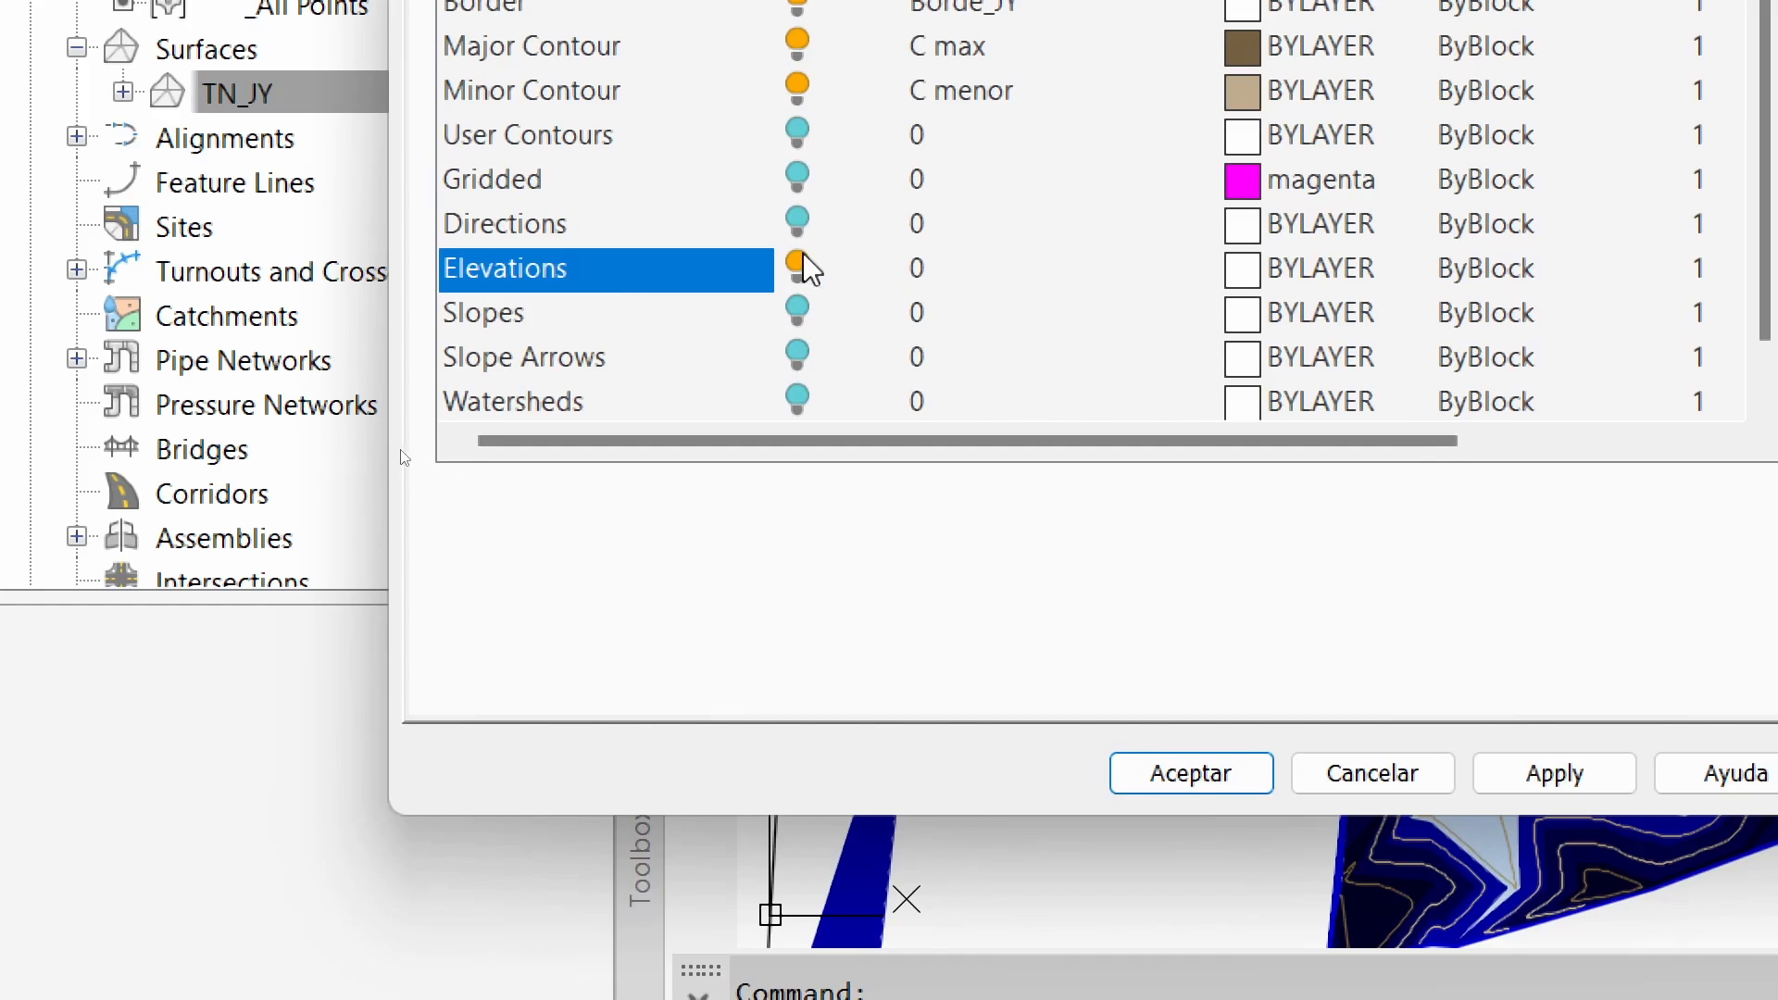
left_click(797, 312)
left_click(804, 358)
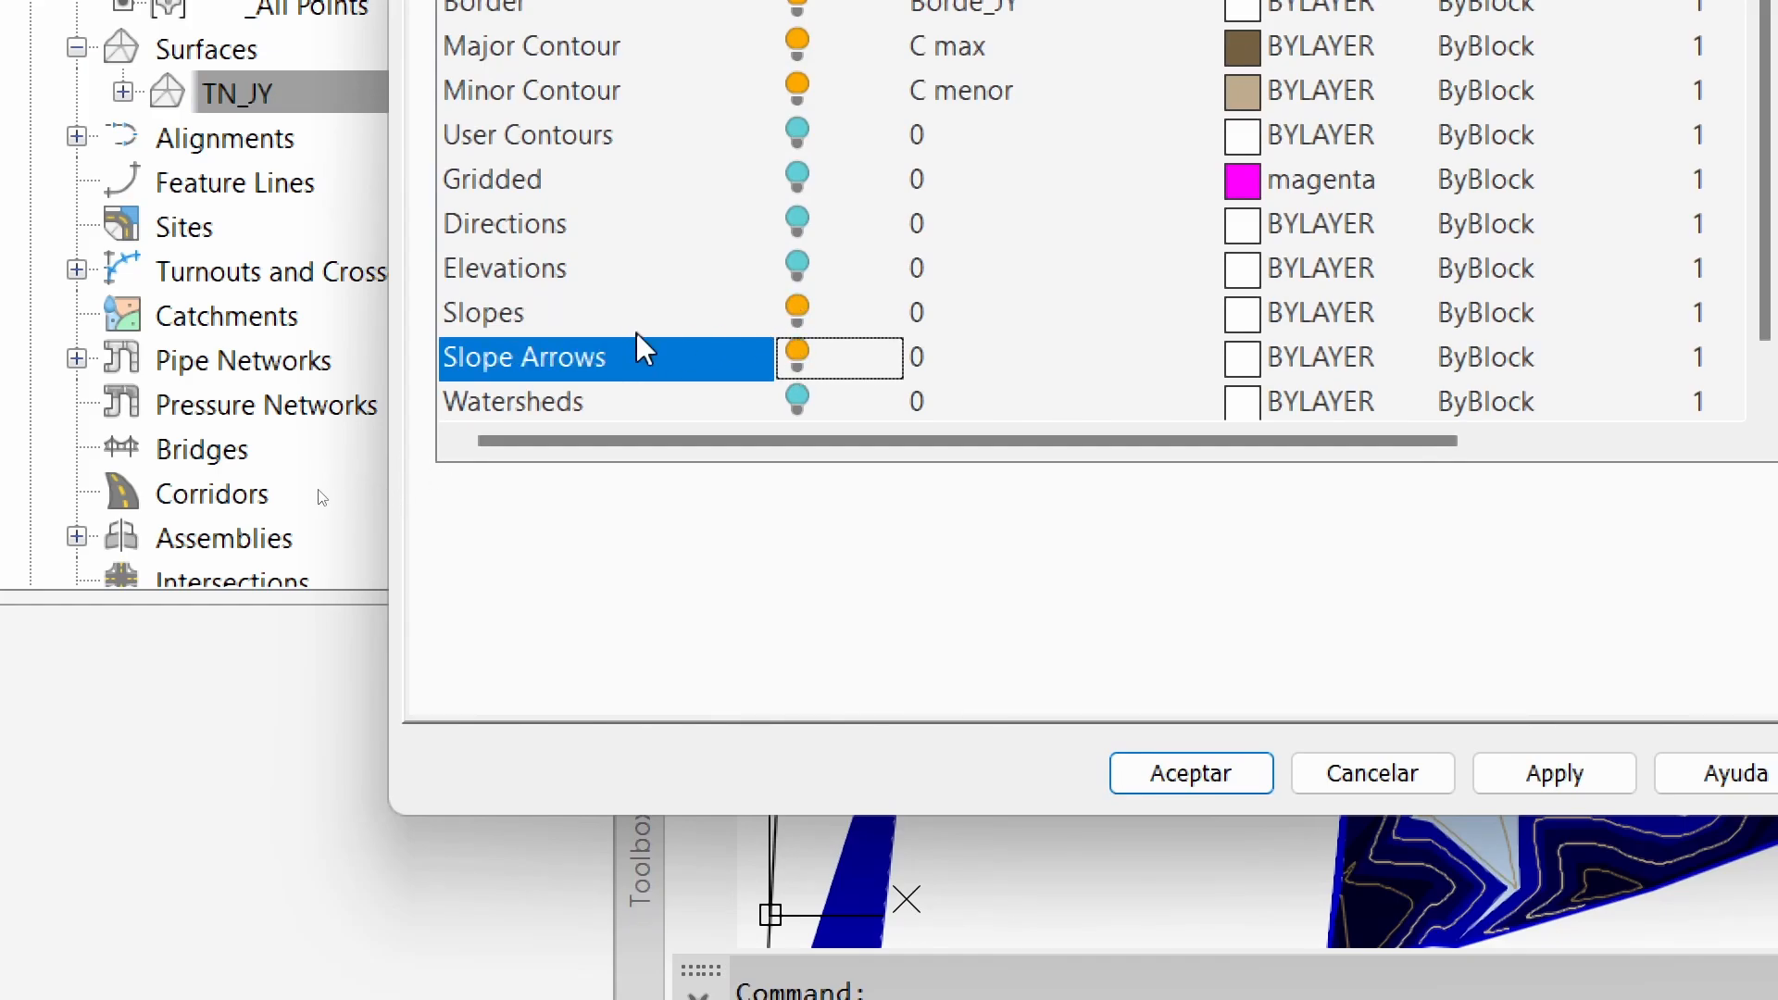
left_click(1565, 776)
left_click(1145, 776)
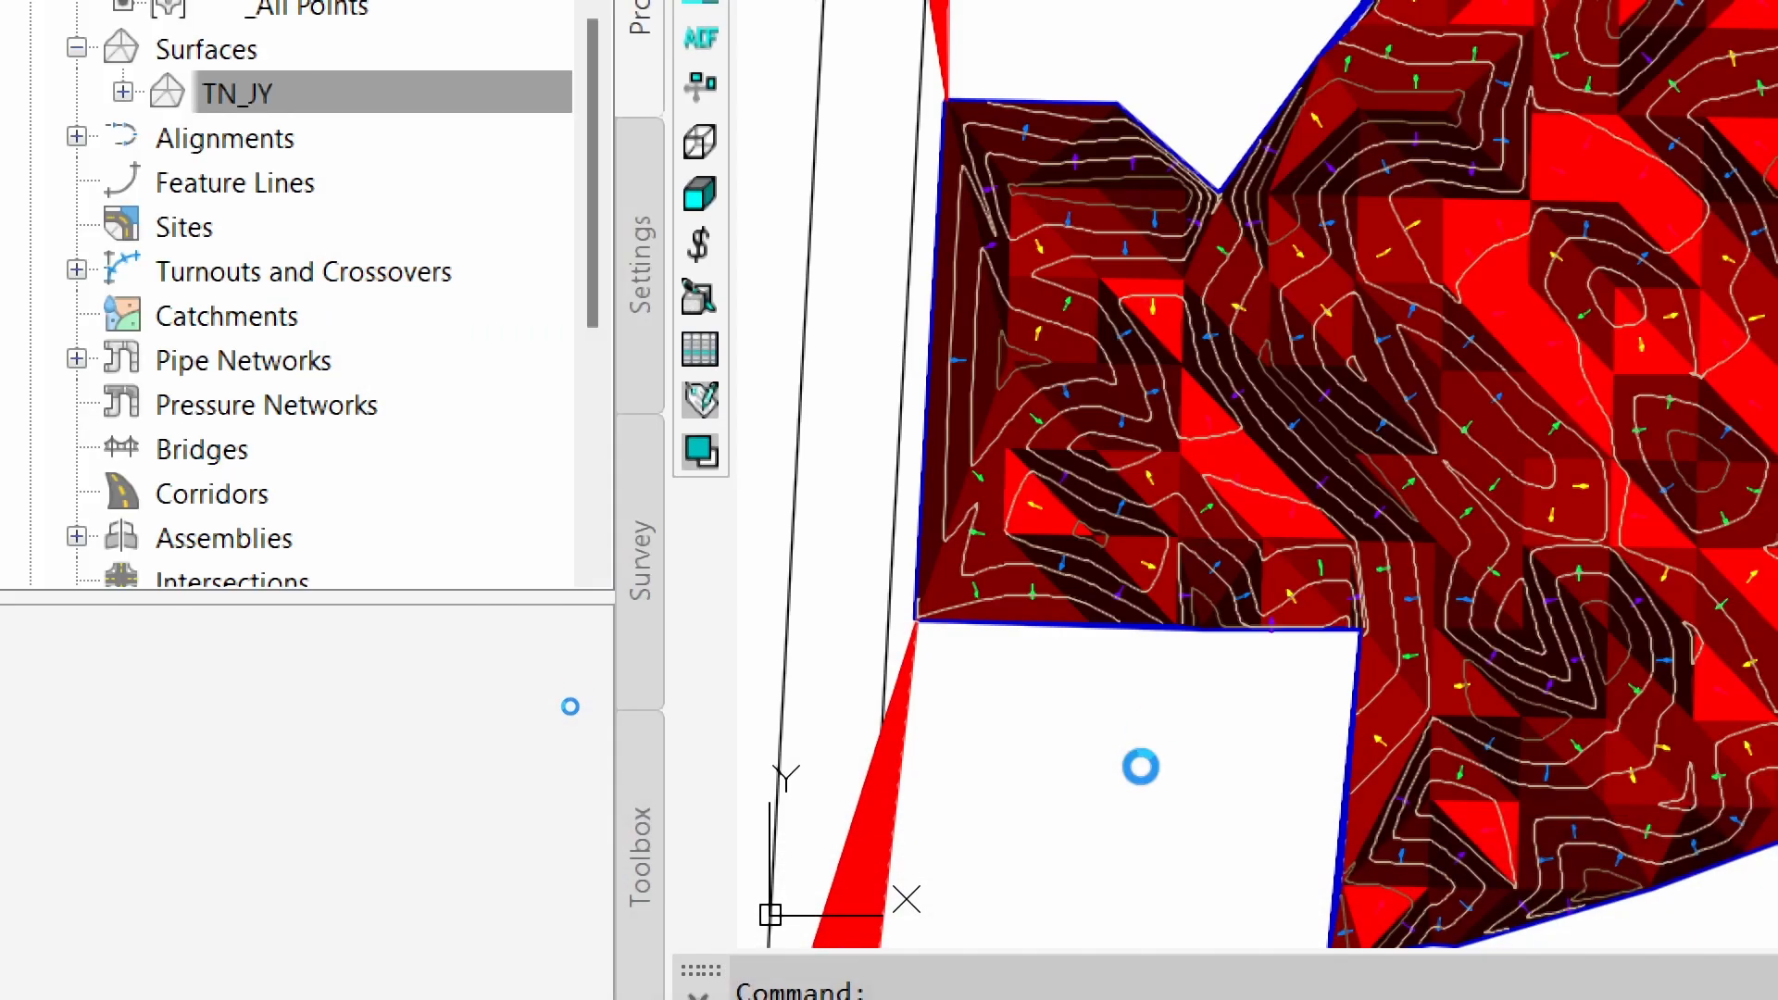
Freeze the contour layers C max and C menor
middle_click_drag(1317, 421, 1037, 454)
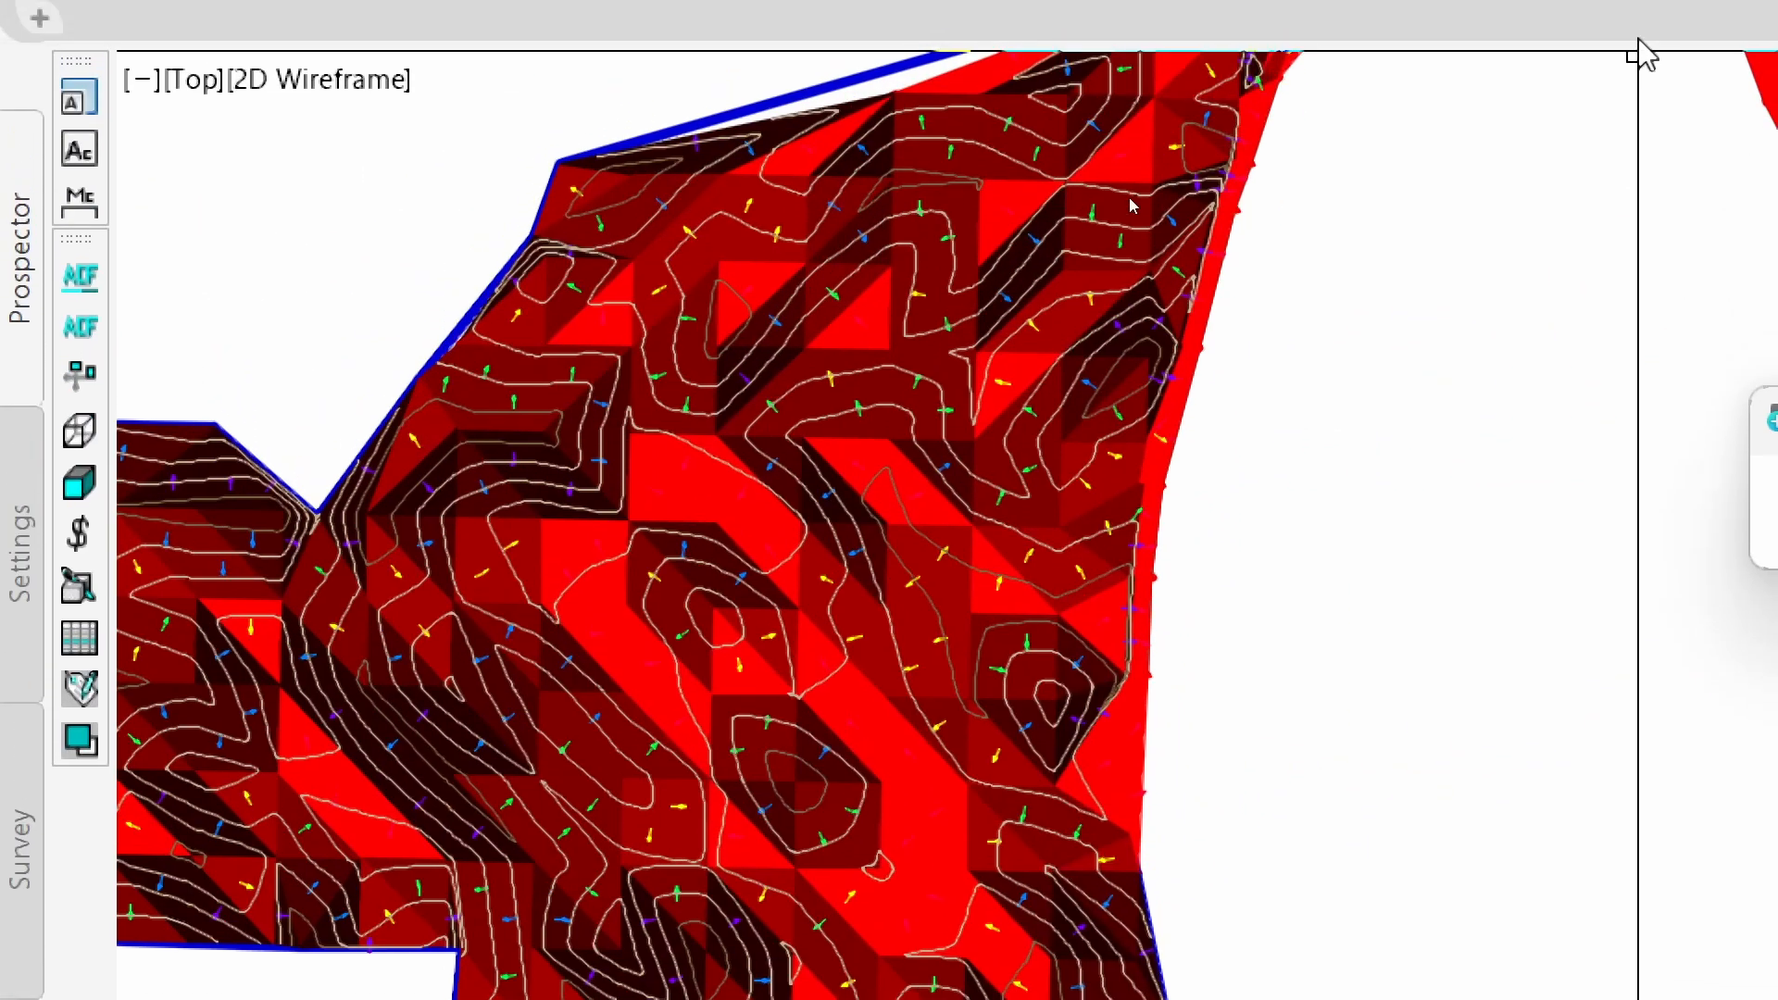
middle_click_drag(525, 575, 853, 429)
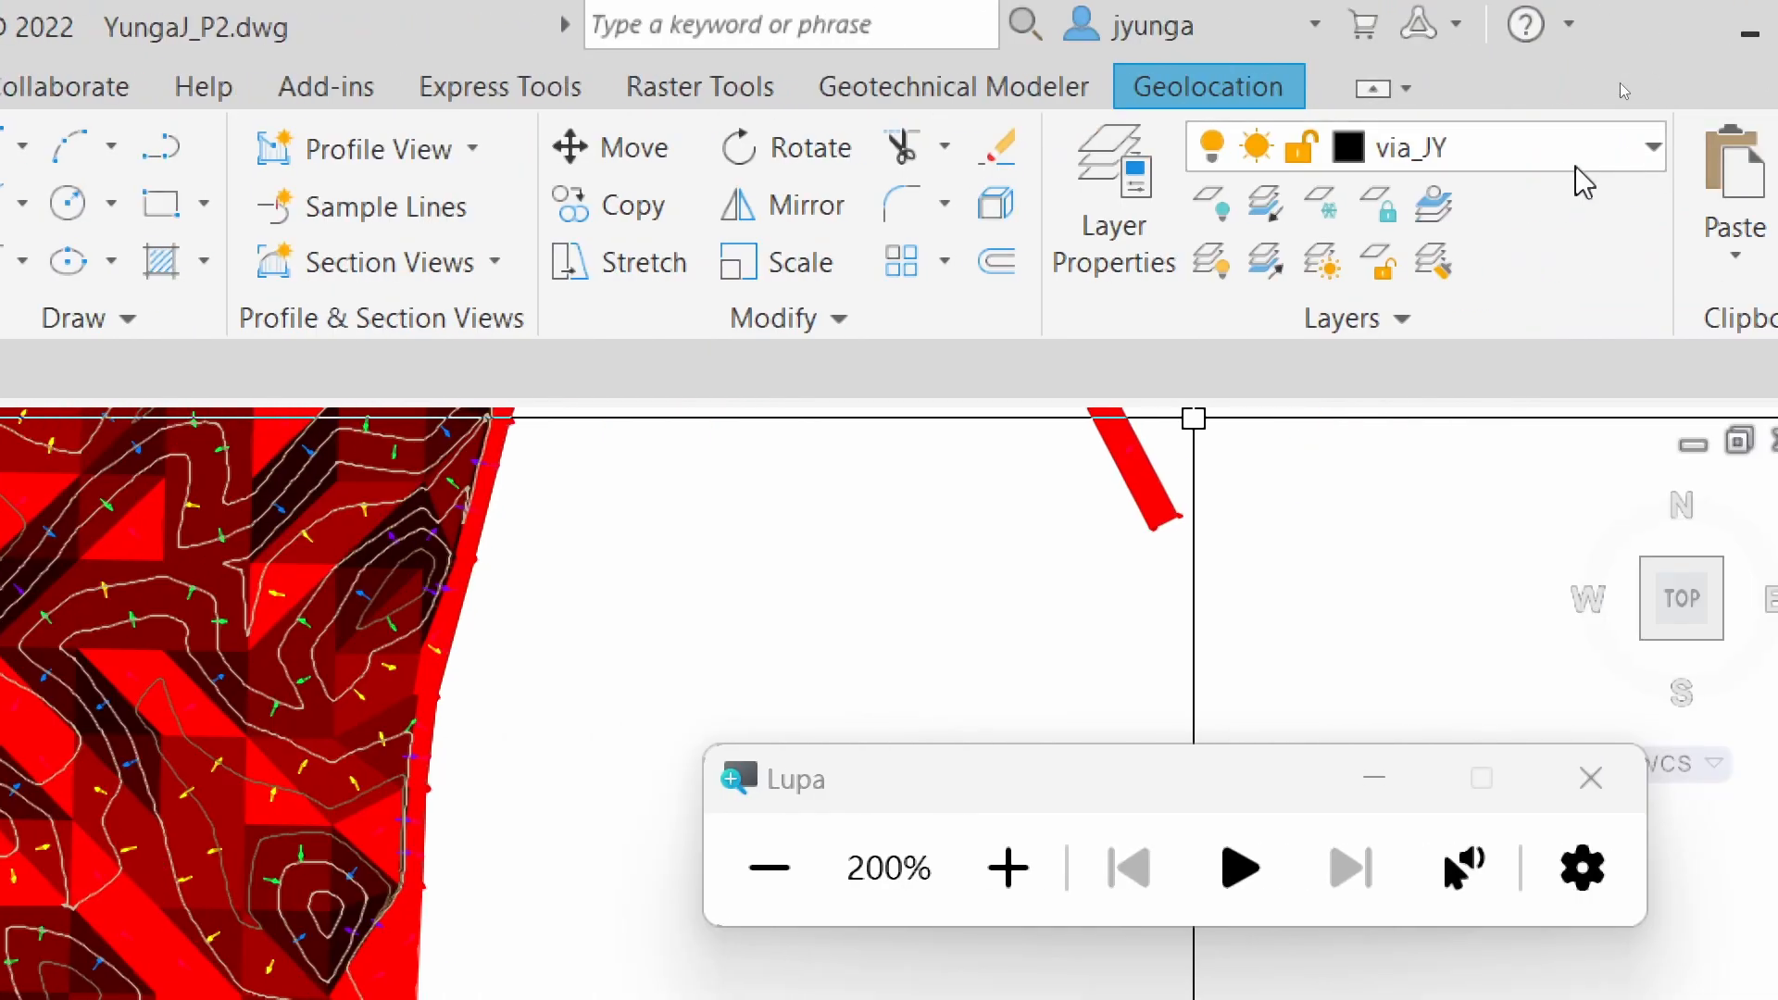
left_click(1569, 155)
left_click(1252, 335)
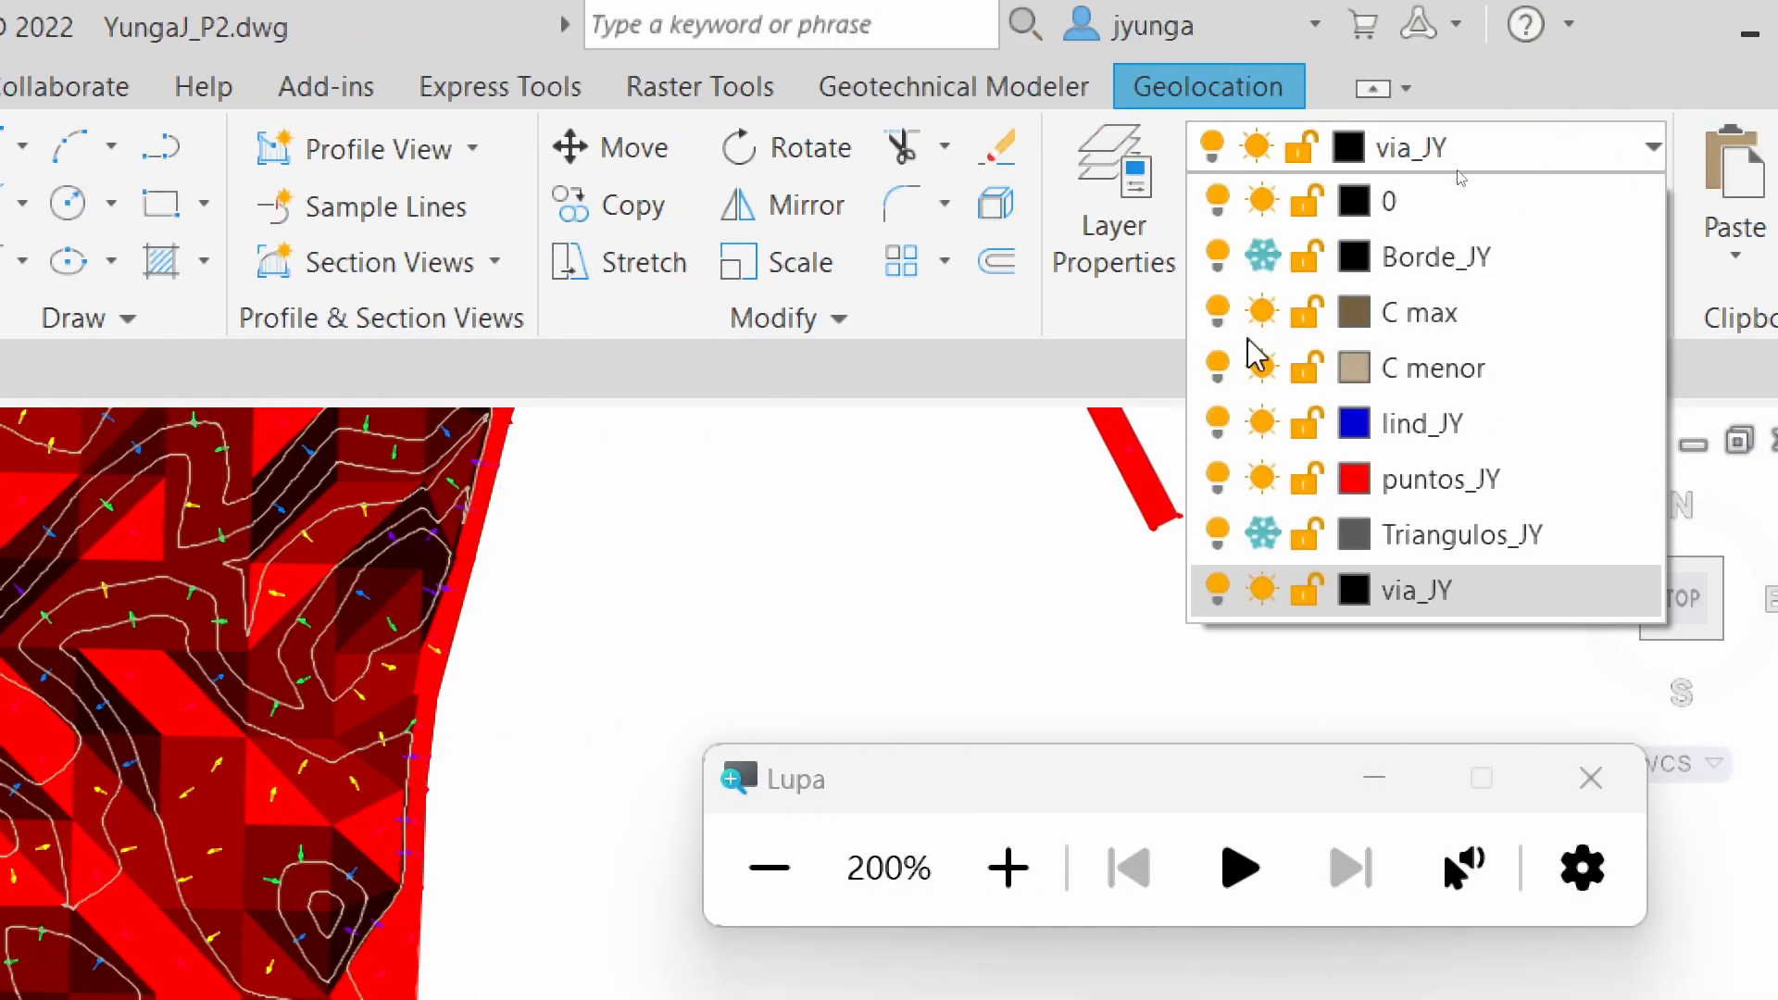
left_click(1262, 370)
left_click(961, 613)
Examine the directions and colours of the slope arrows and the shaded slope faces across surface TN_JY
mouse_move(160, 684)
middle_mouse_down()
mouse_move(685, 593)
mouse_move(861, 528)
middle_mouse_up()
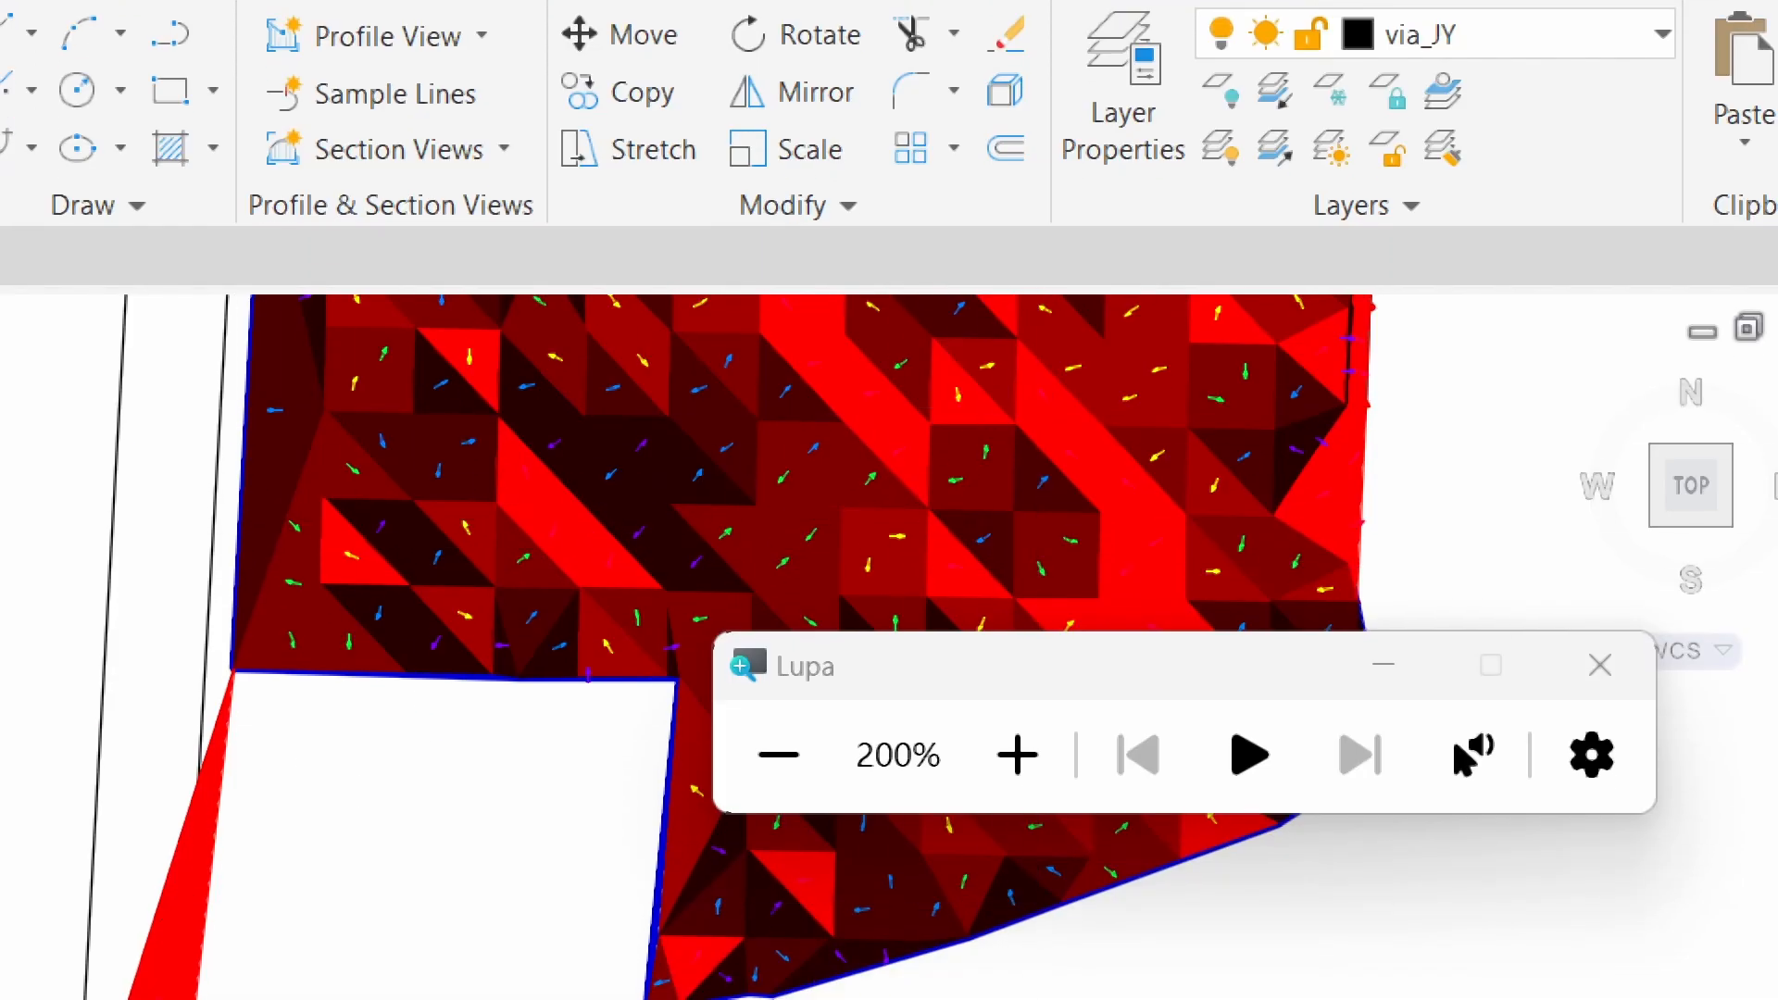
mouse_move(1042, 429)
middle_mouse_down()
mouse_move(992, 512)
mouse_move(995, 480)
mouse_move(907, 575)
middle_mouse_up()
scroll(985, 464, "down", 2)
middle_click_drag(929, 505, 827, 548)
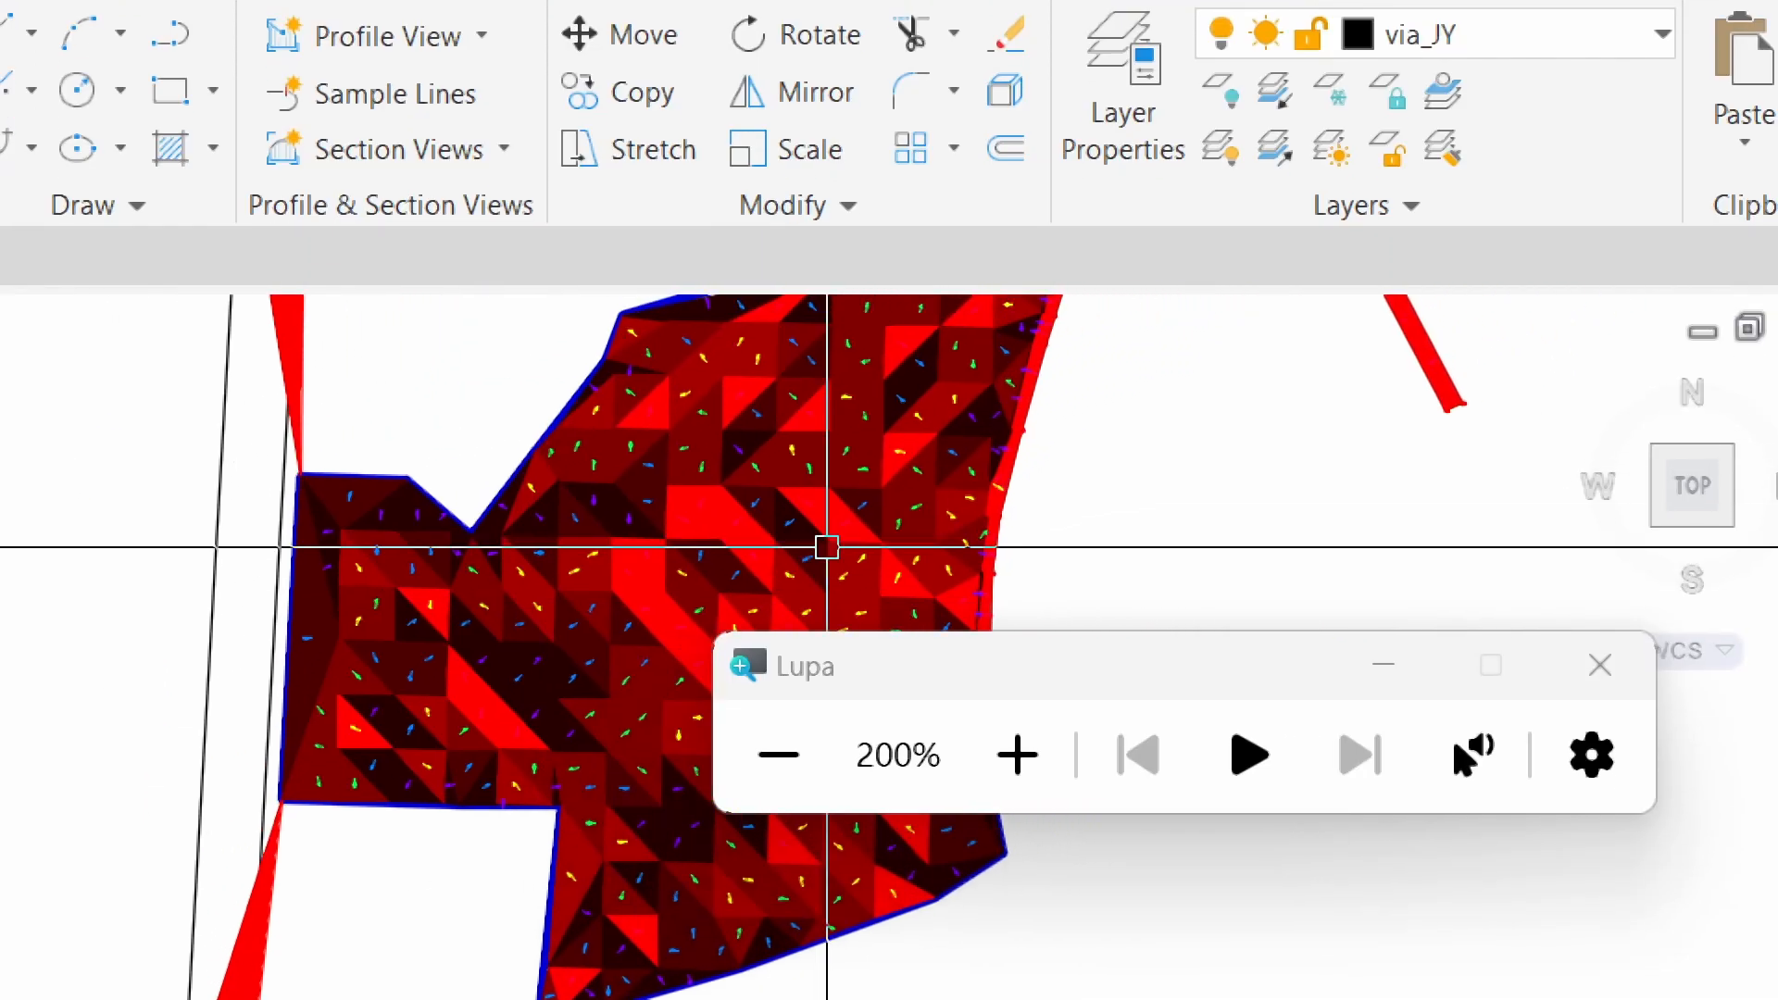
scroll(792, 474, "up", 3)
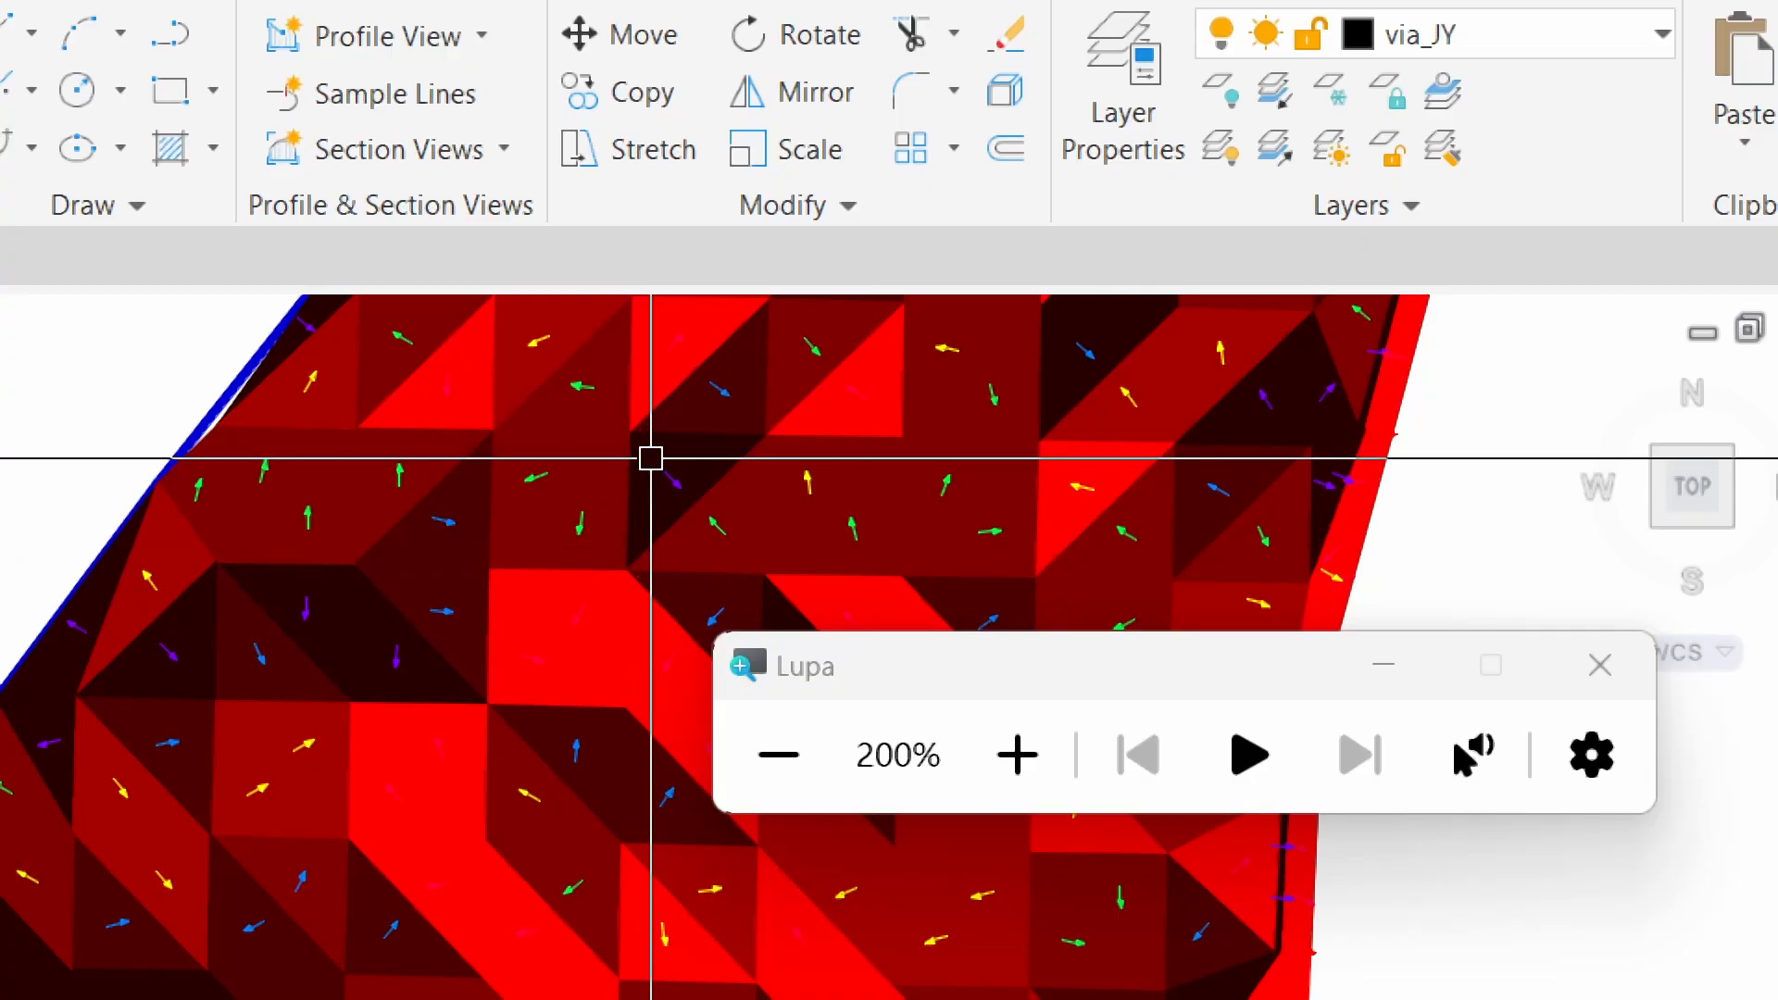
mouse_move(643, 459)
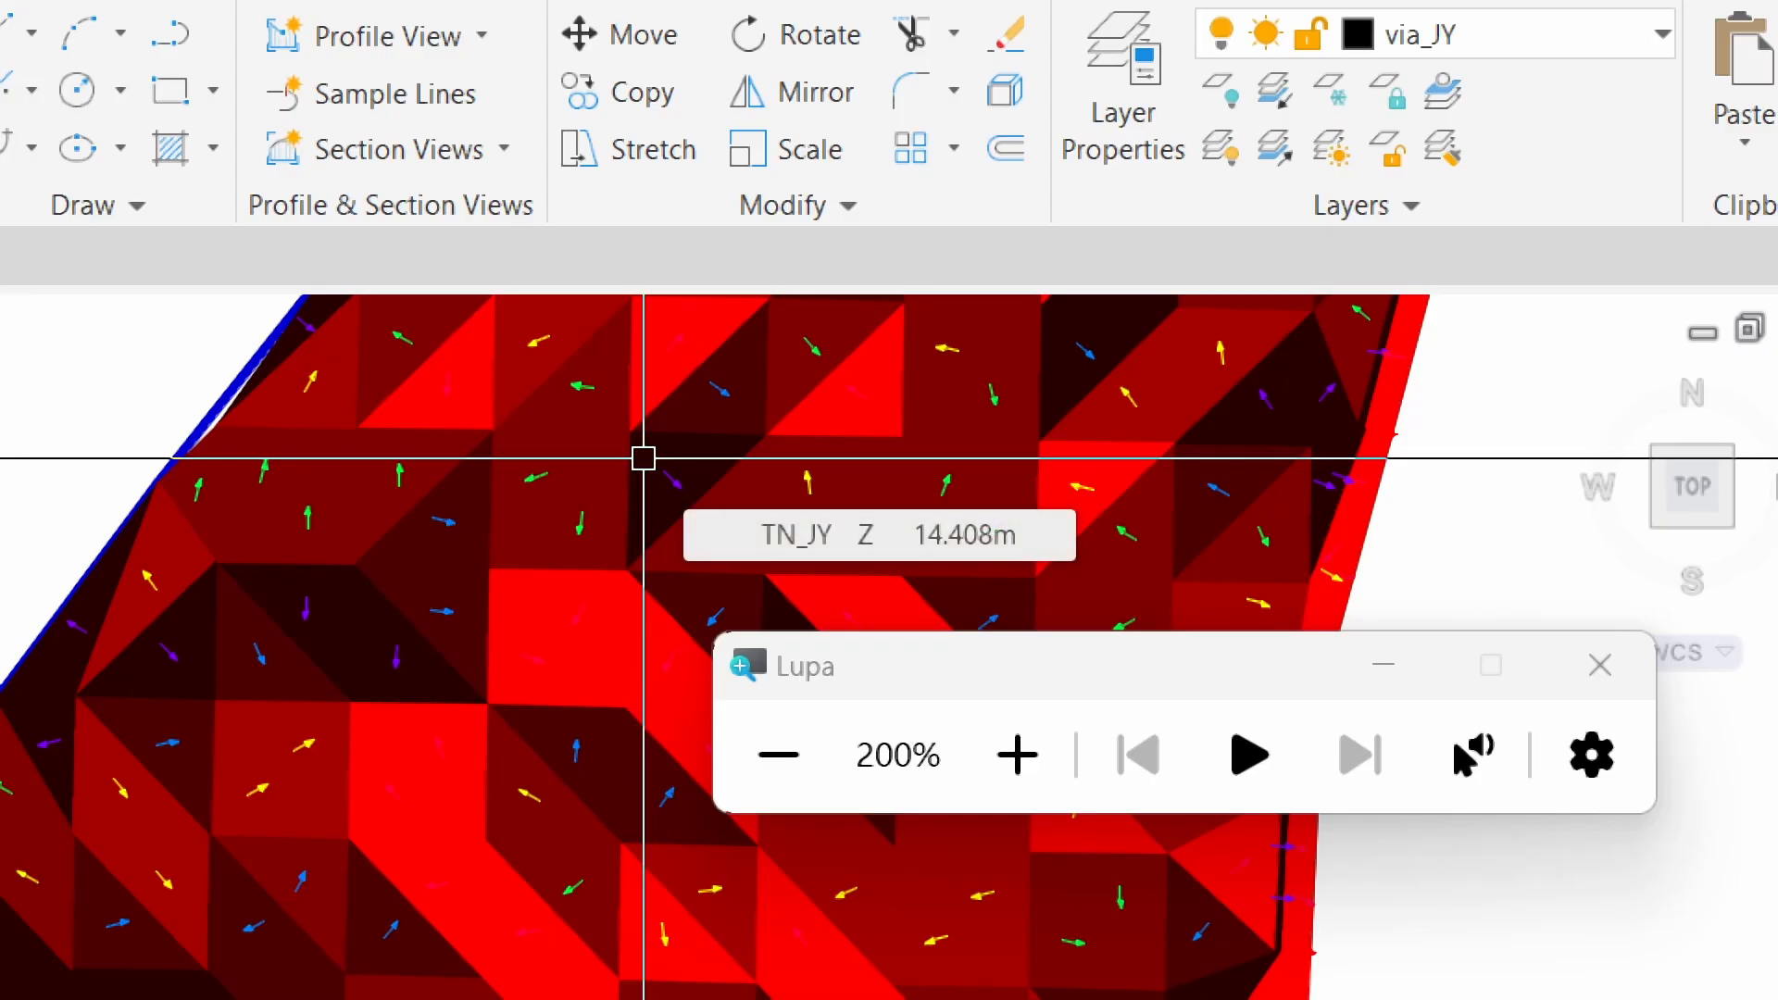
scroll(651, 460, "down", 4)
mouse_move(644, 550)
middle_mouse_down()
mouse_move(750, 392)
mouse_move(676, 483)
mouse_move(707, 661)
middle_mouse_up()
scroll(449, 609, "up", 4)
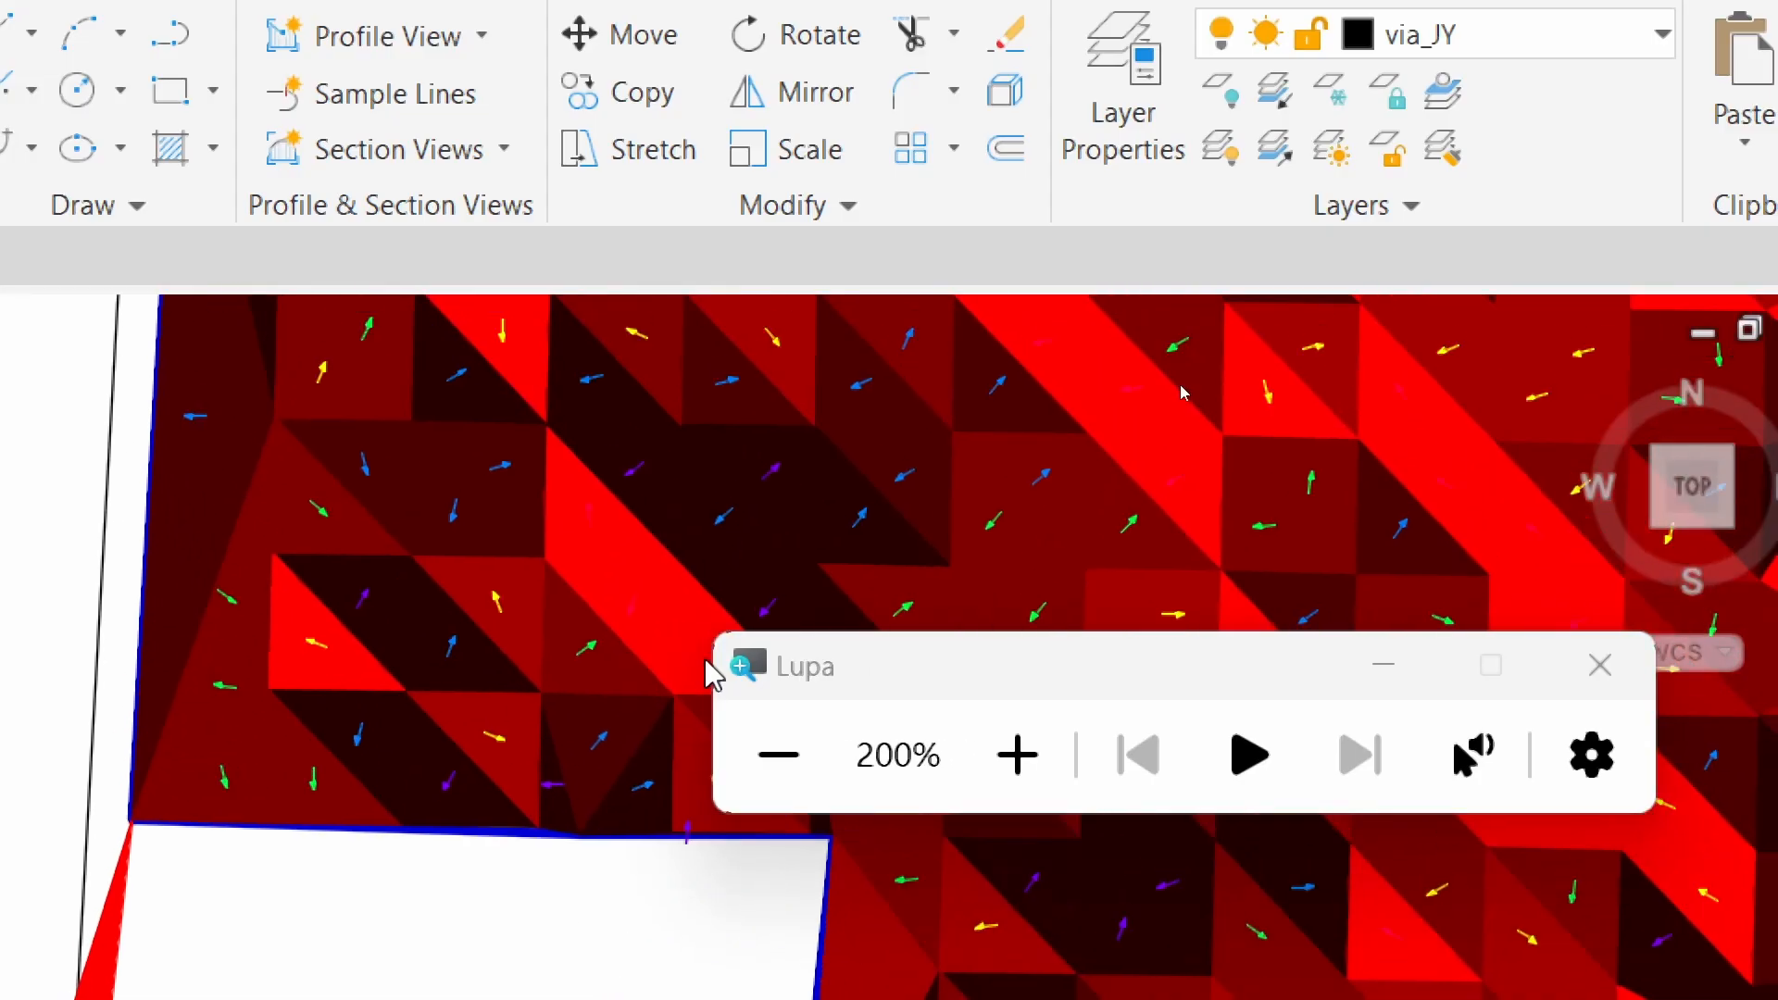
scroll(766, 460, "down", 3)
middle_click_drag(846, 464, 595, 544)
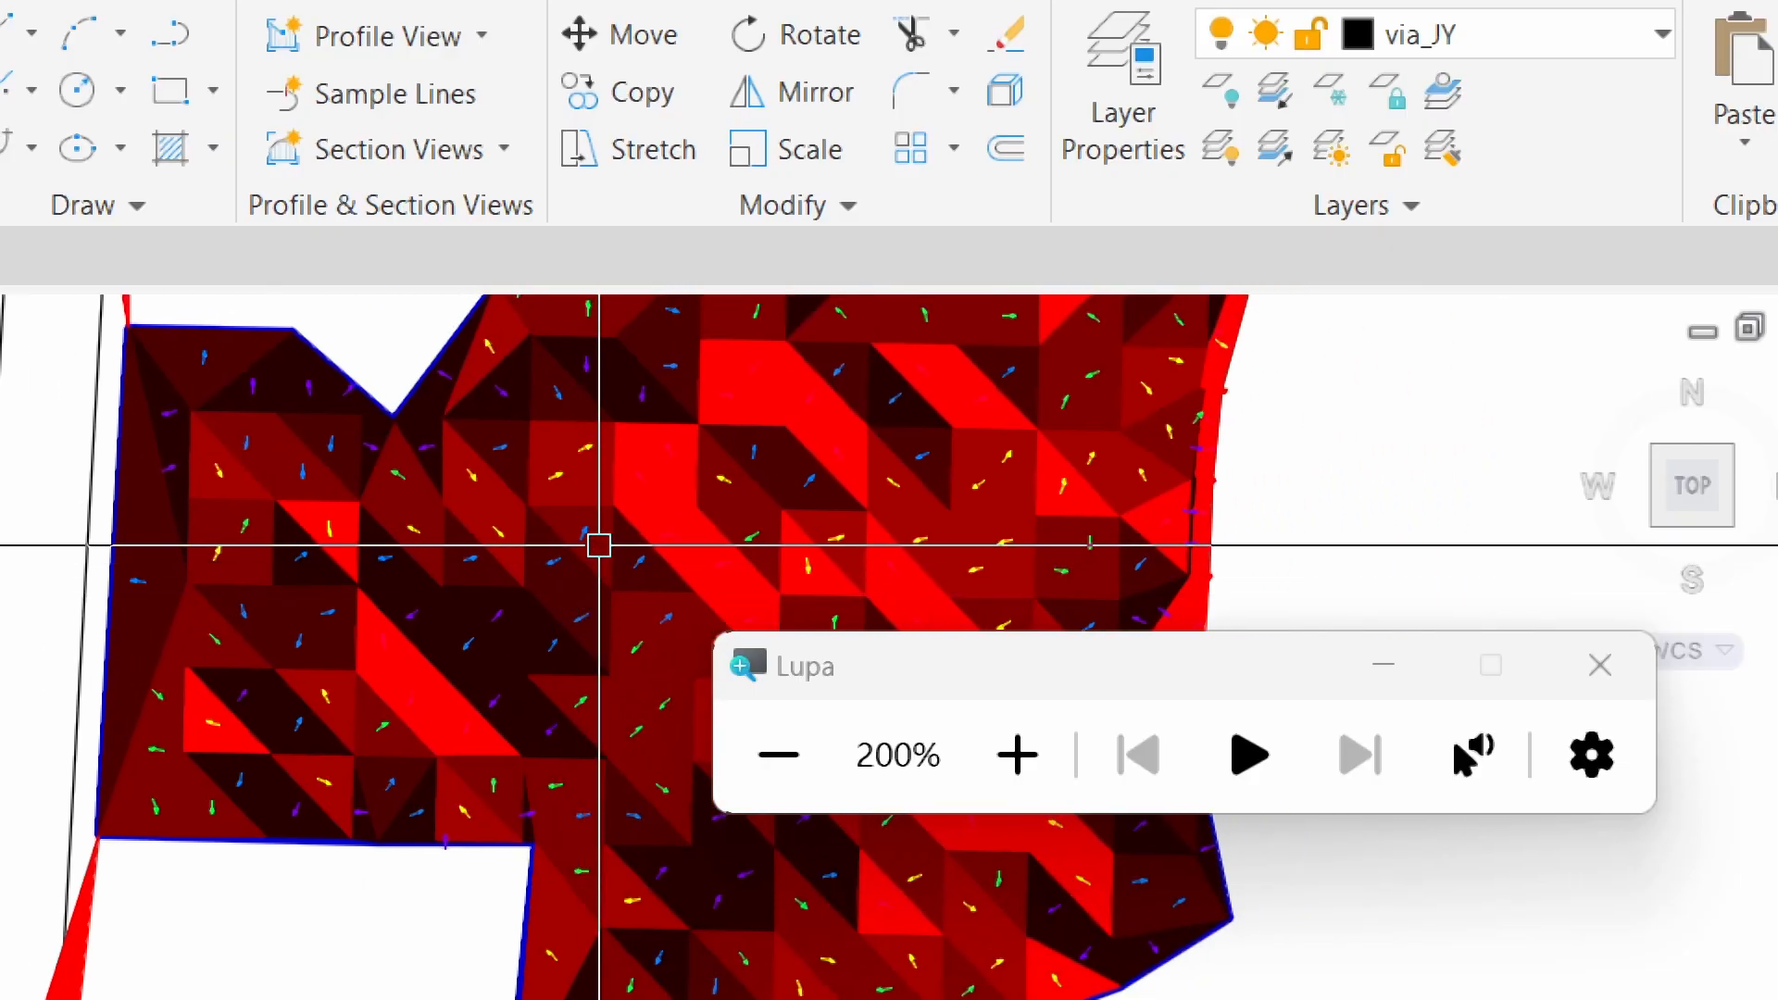
mouse_move(603, 529)
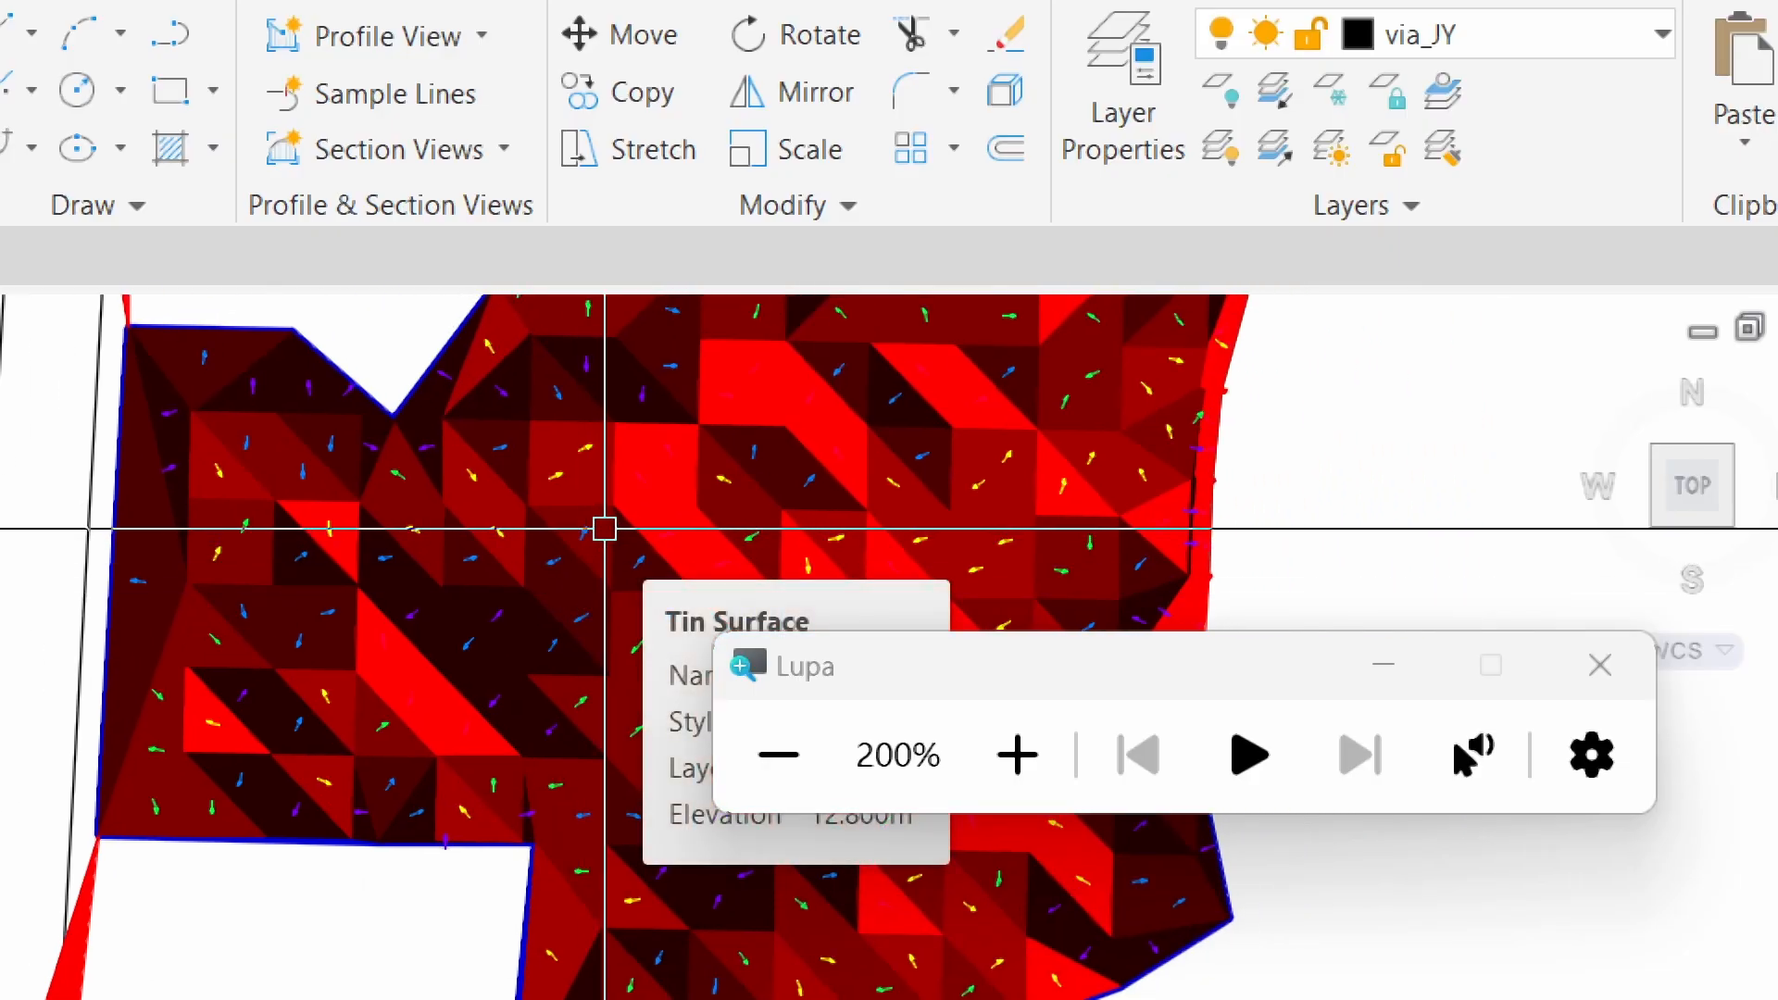
middle_click_drag(508, 508, 548, 525)
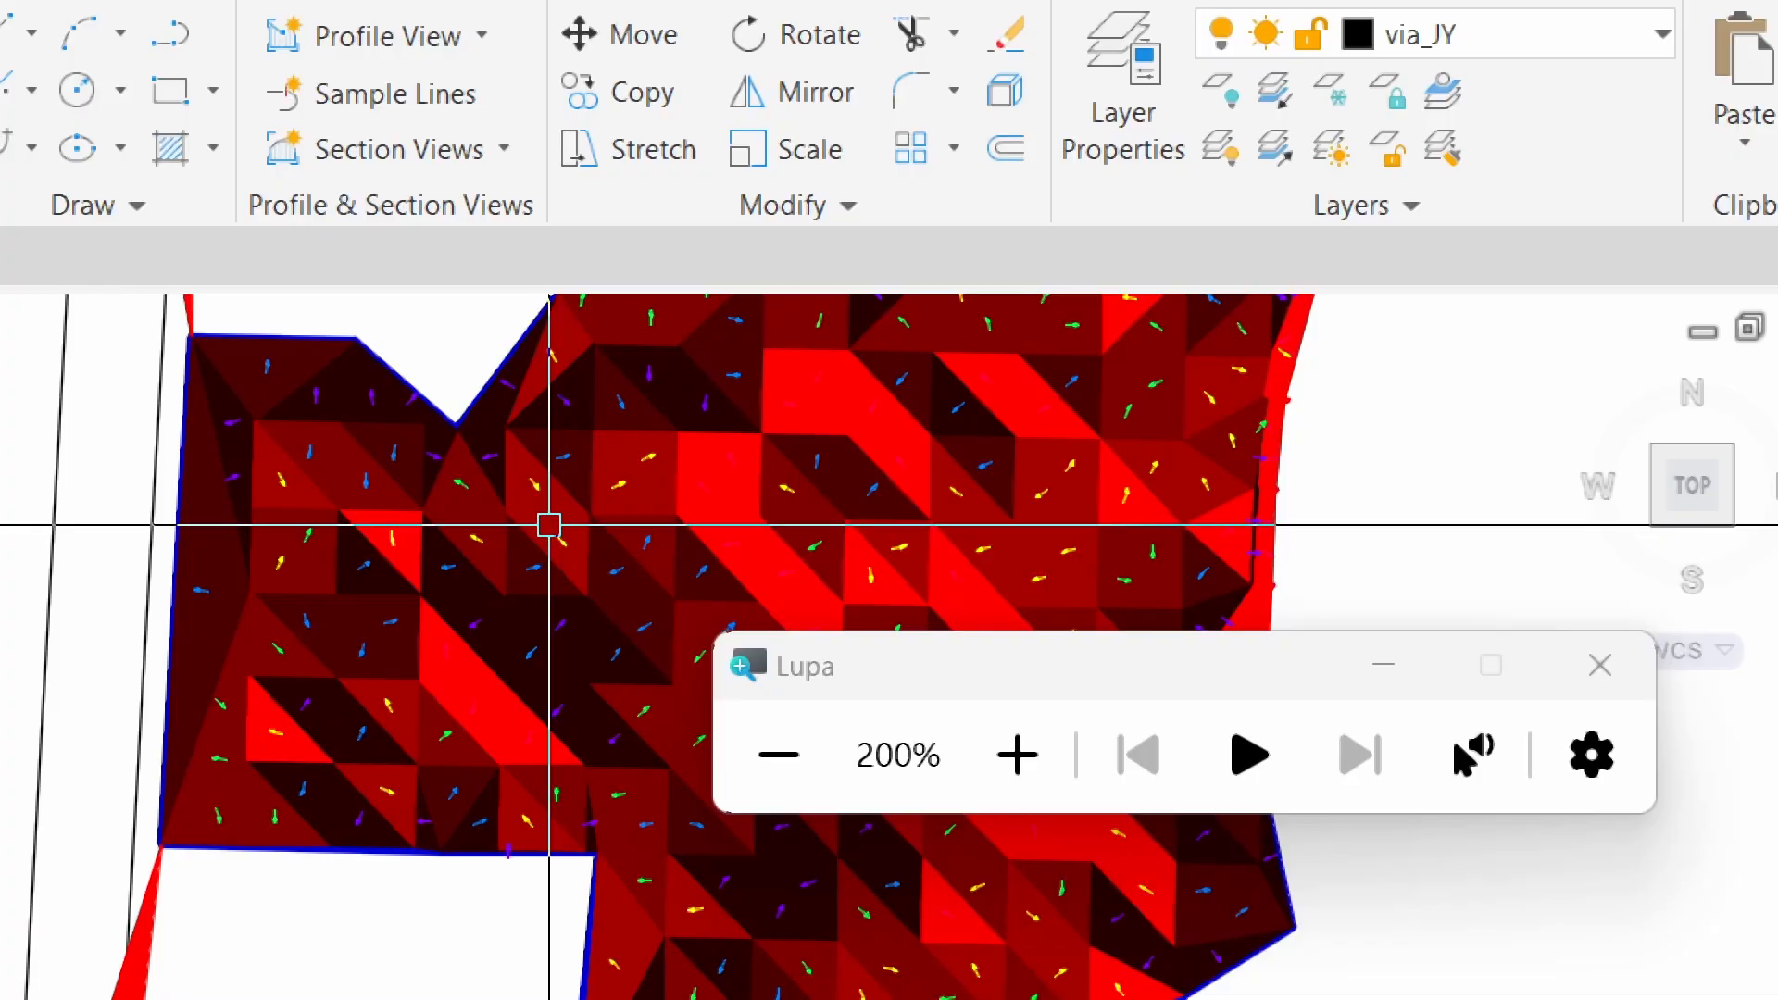
middle_click_drag(469, 469, 685, 482)
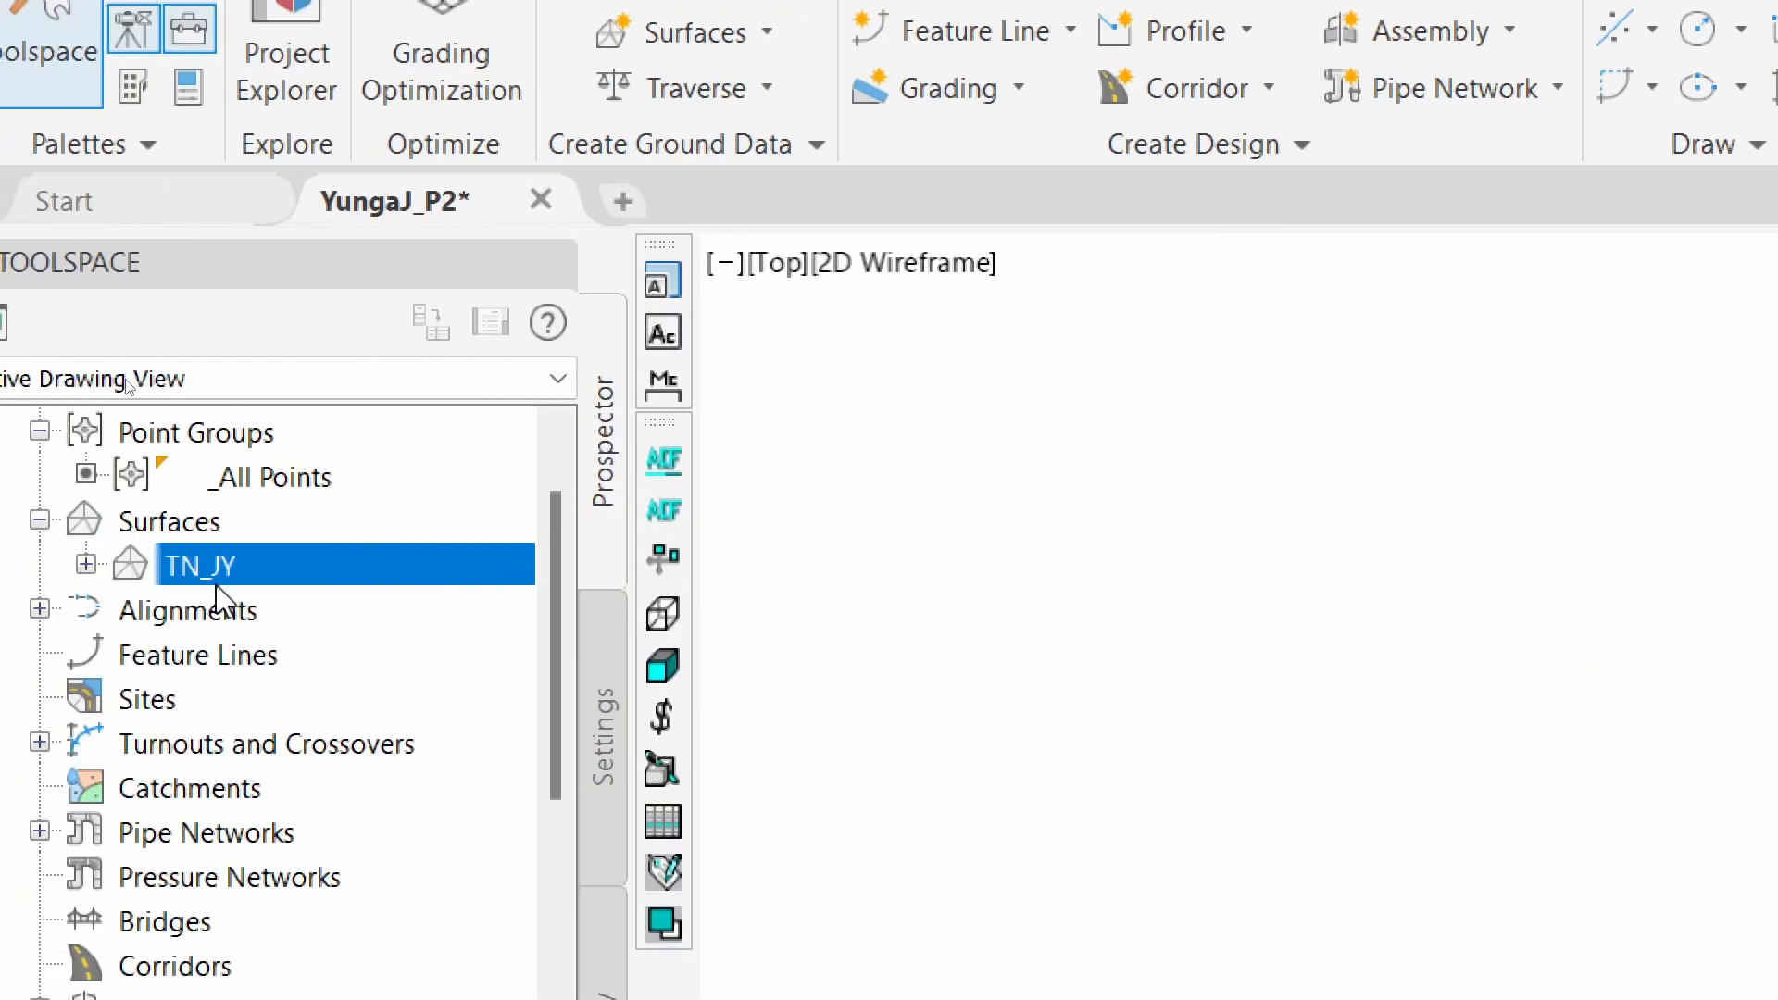
Edit the surface style of TN_JY to hide Slope Arrows and Slopes in plan, and accept it
right_click(215, 569)
left_click(305, 630)
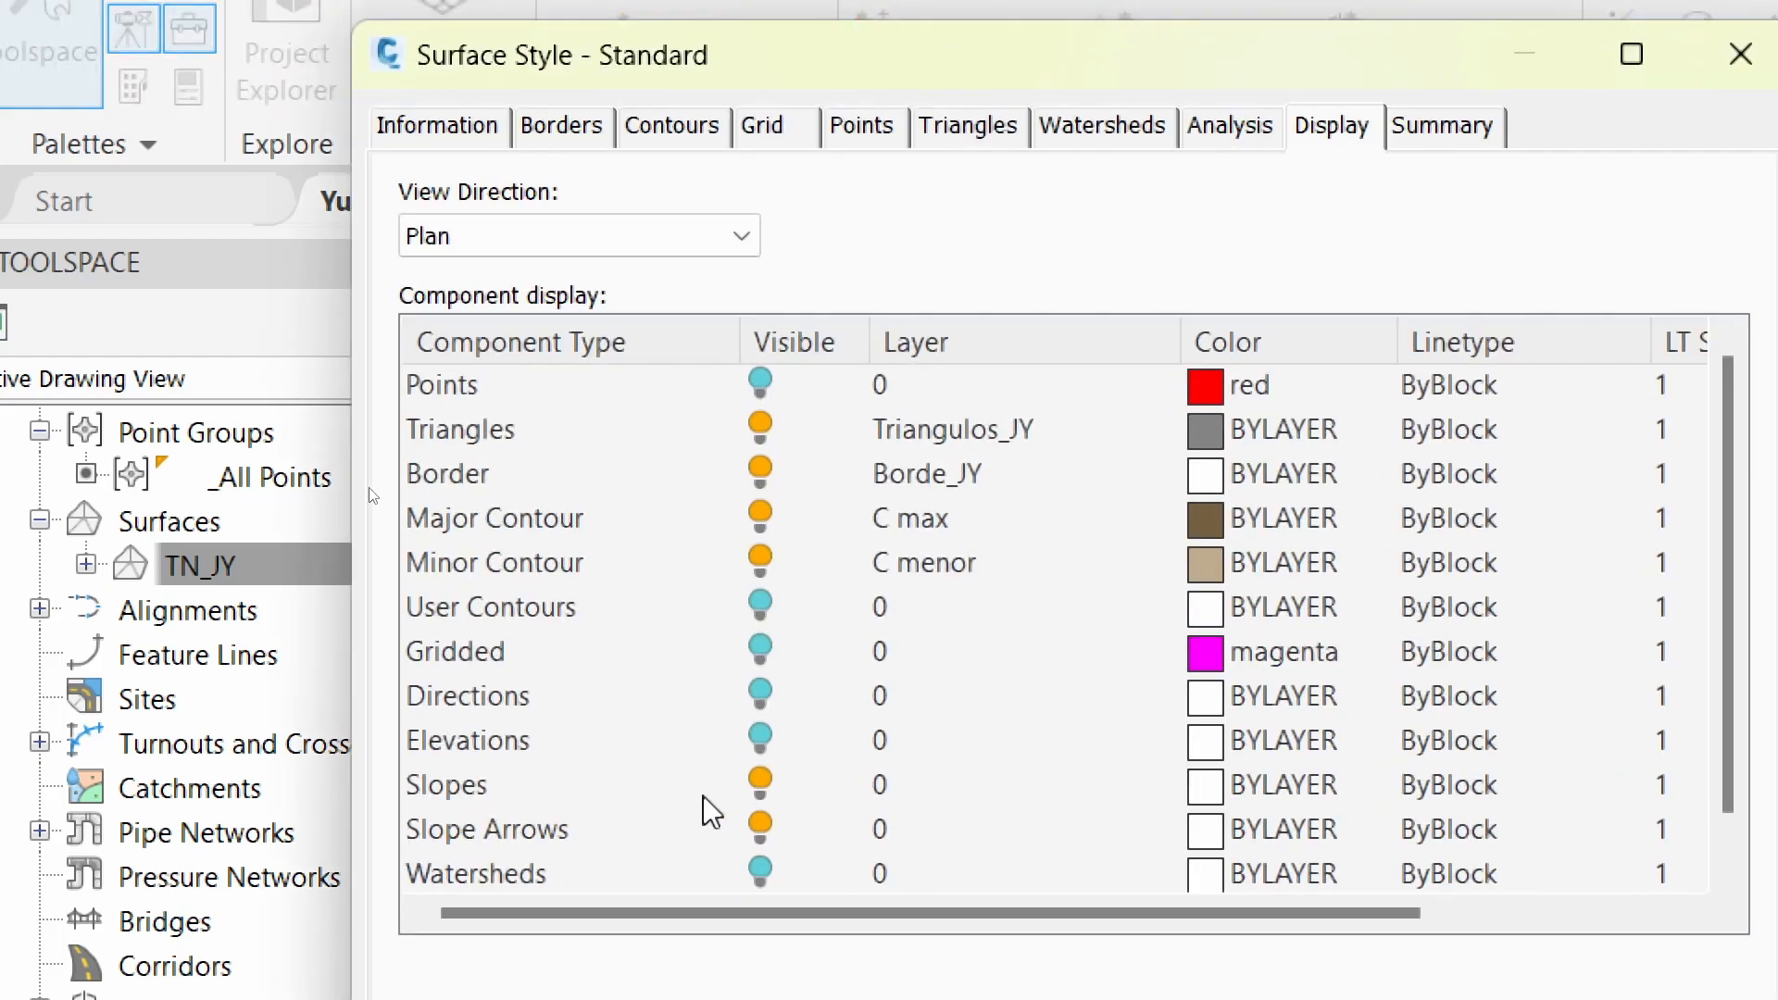
left_click(773, 829)
left_click(765, 784)
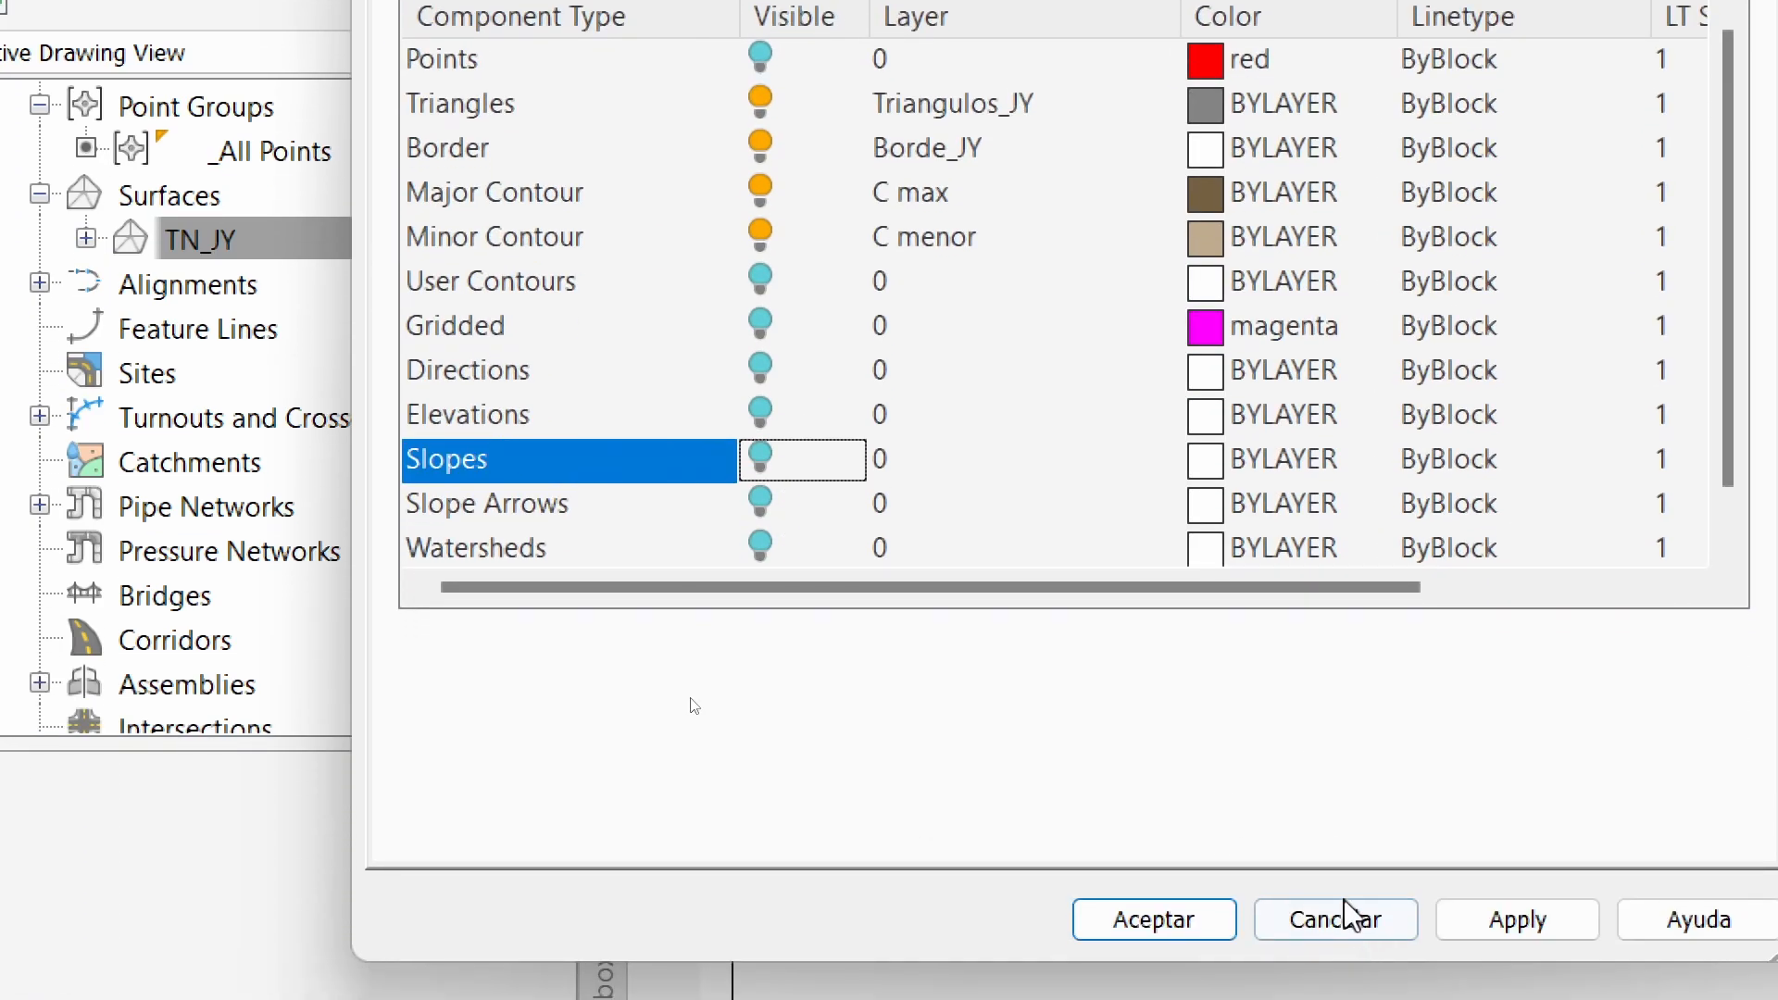
left_click(1188, 920)
Thaw the Triangulos_JY layer
scroll(1179, 441, "down", 3)
mouse_move(1593, 509)
middle_mouse_down()
mouse_move(1568, 584)
mouse_move(1658, 609)
middle_mouse_up()
scroll(1402, 521, "up", 3)
middle_click_drag(1537, 551, 1107, 720)
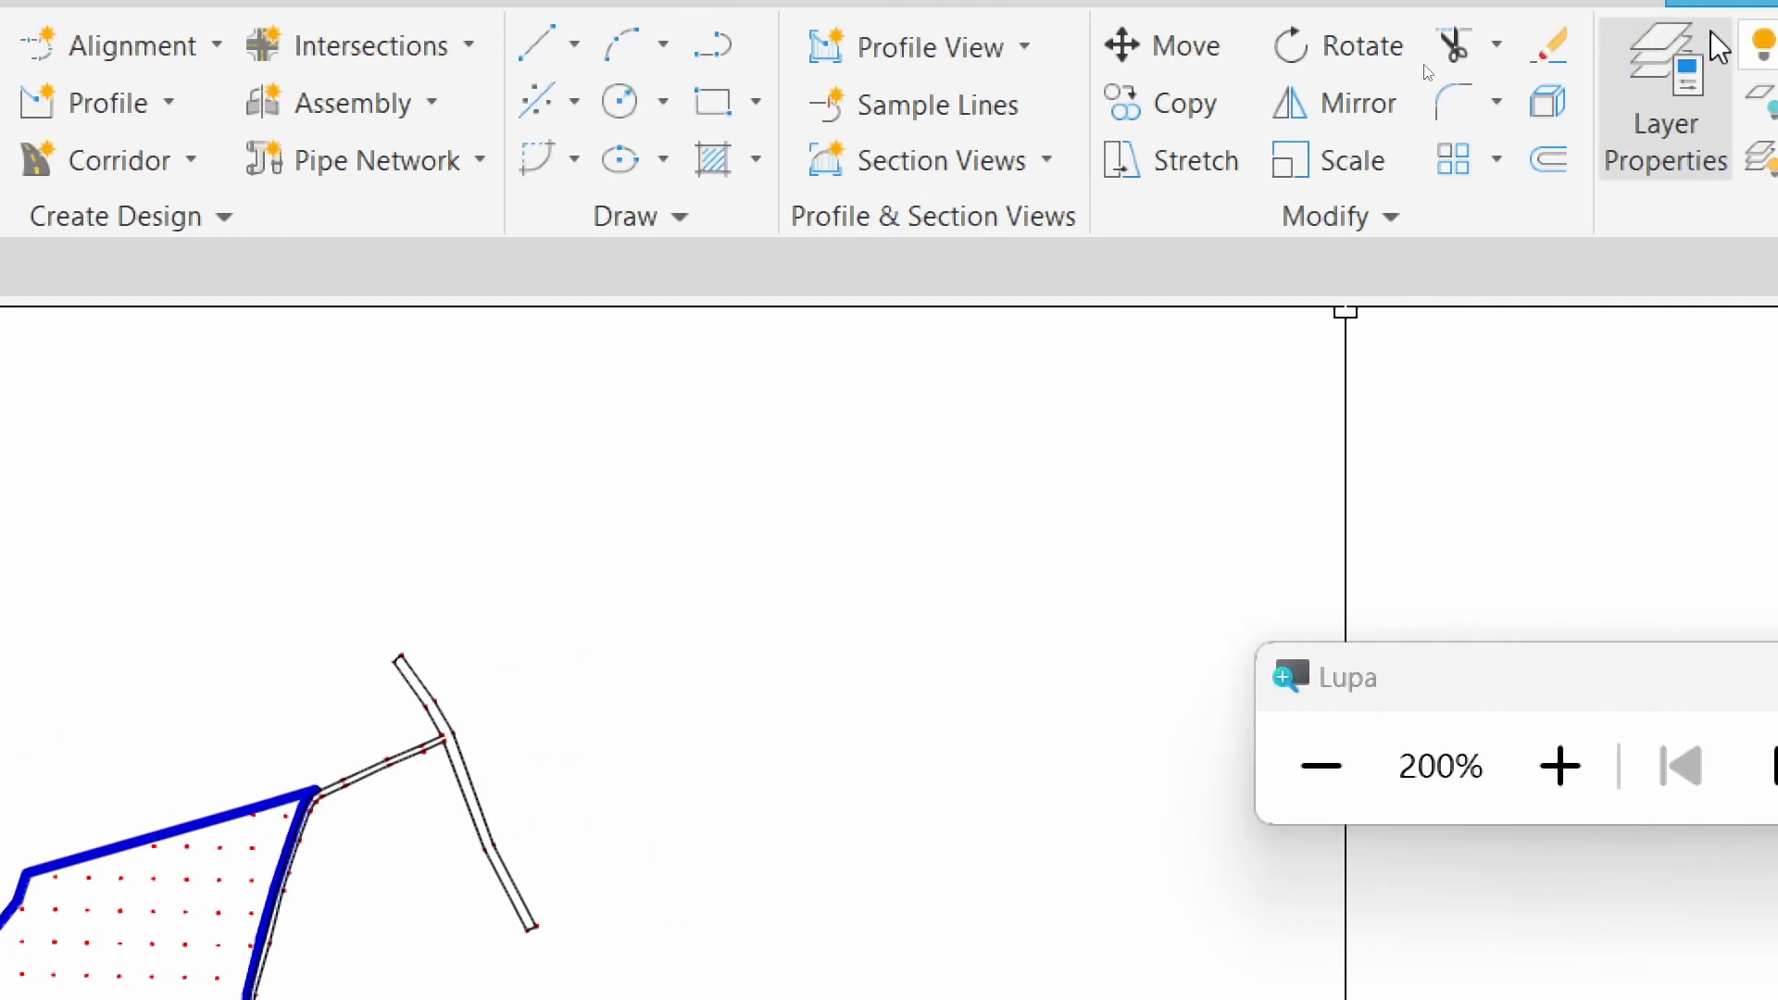
left_click(1753, 39)
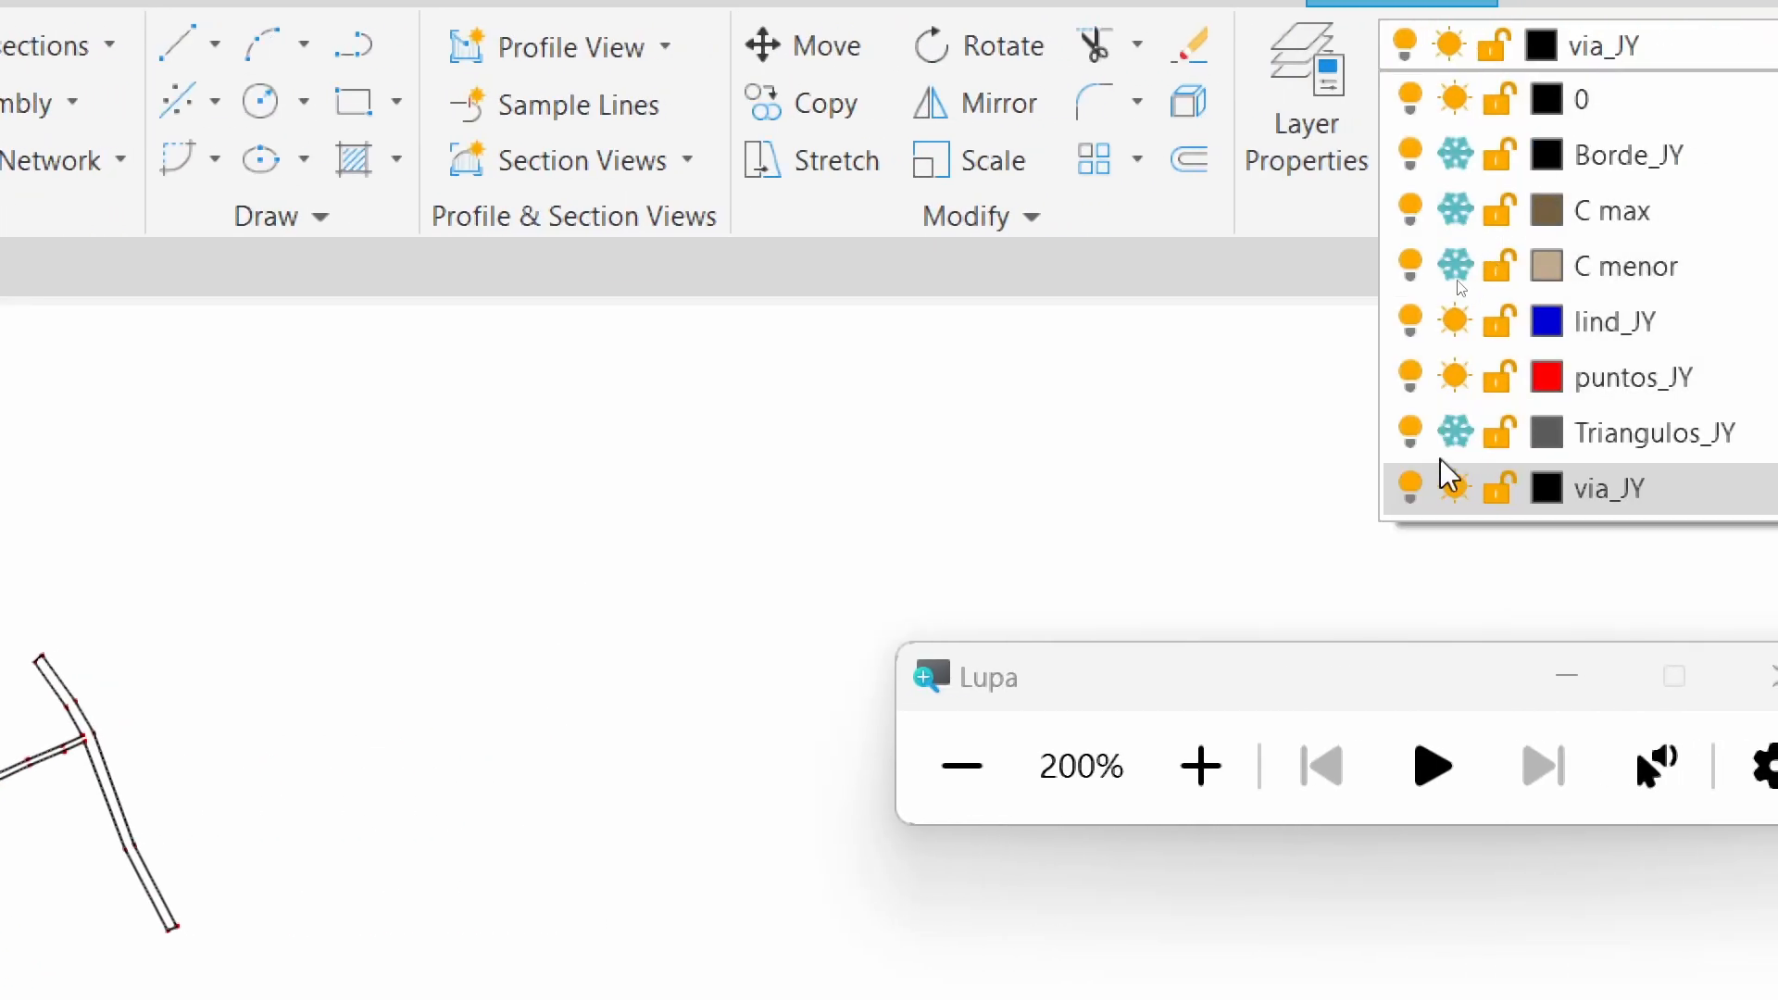
left_click(1455, 432)
left_click(767, 533)
Examine the triangulation of surface TN_JY and the elevation labels of the survey points at its vertices
scroll(559, 587, "down", 3)
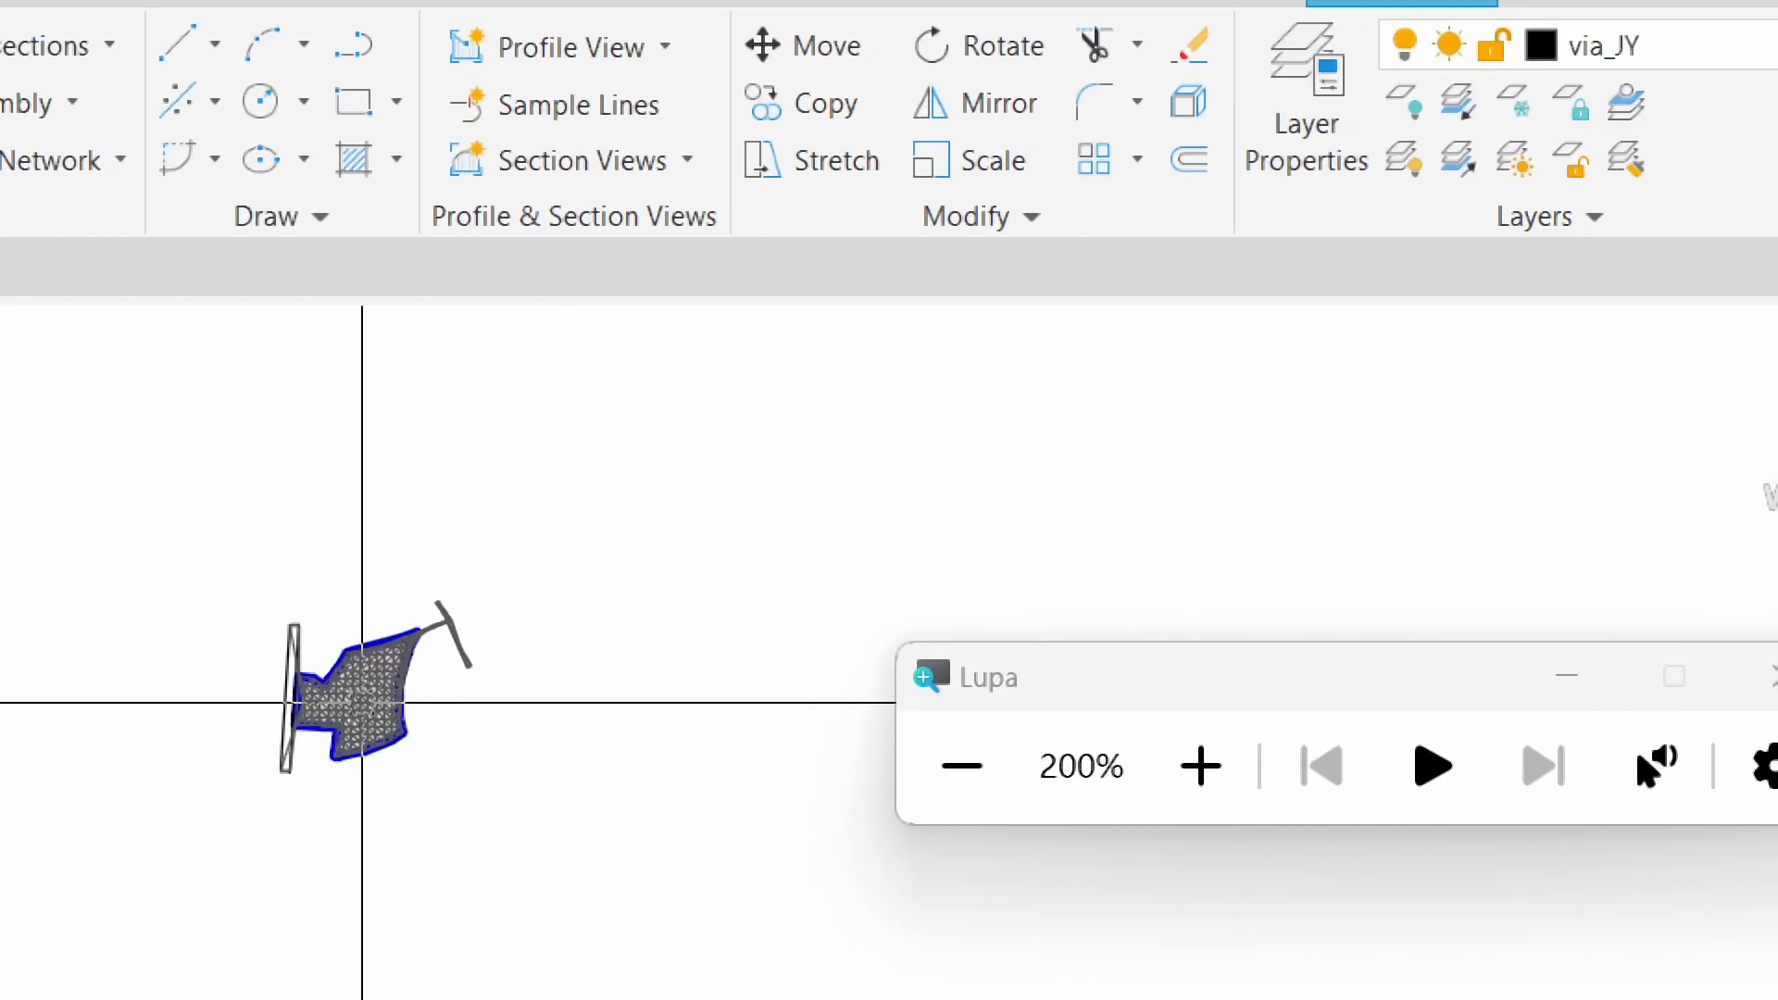
middle_click_drag(361, 703, 619, 557)
scroll(594, 584, "up", 2)
scroll(450, 497, "up", 10)
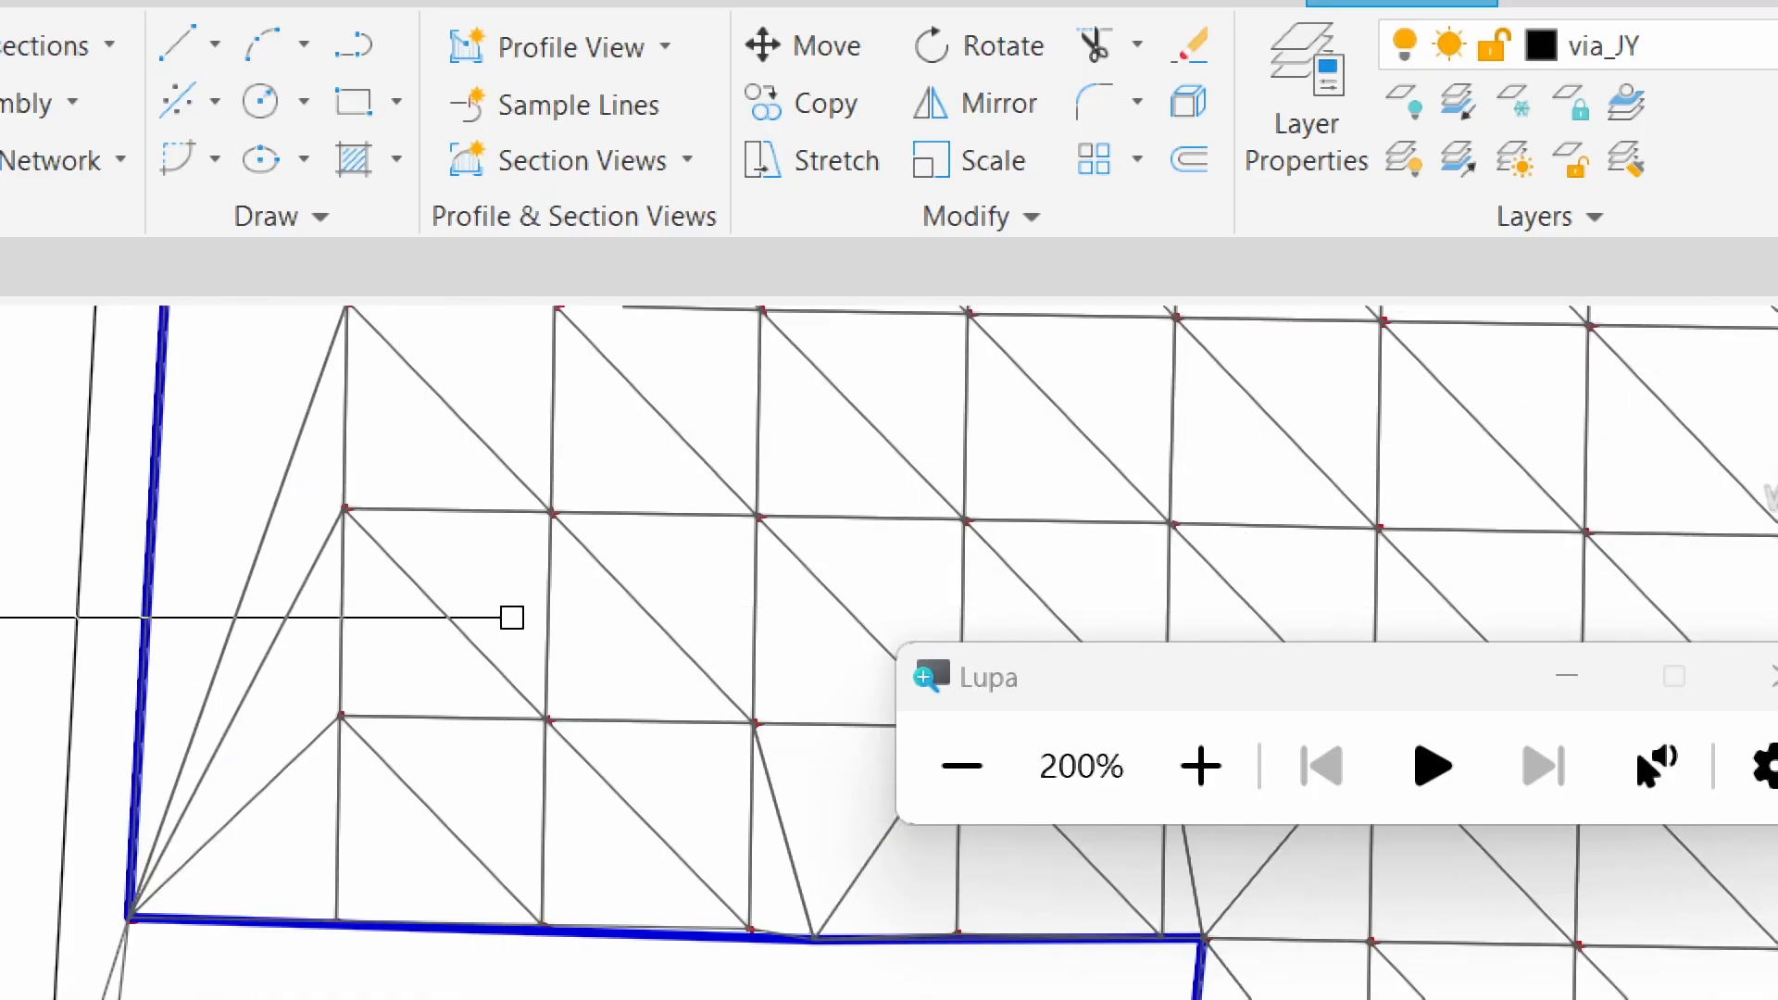
middle_click_drag(596, 736, 497, 828)
middle_click_drag(495, 738, 452, 754)
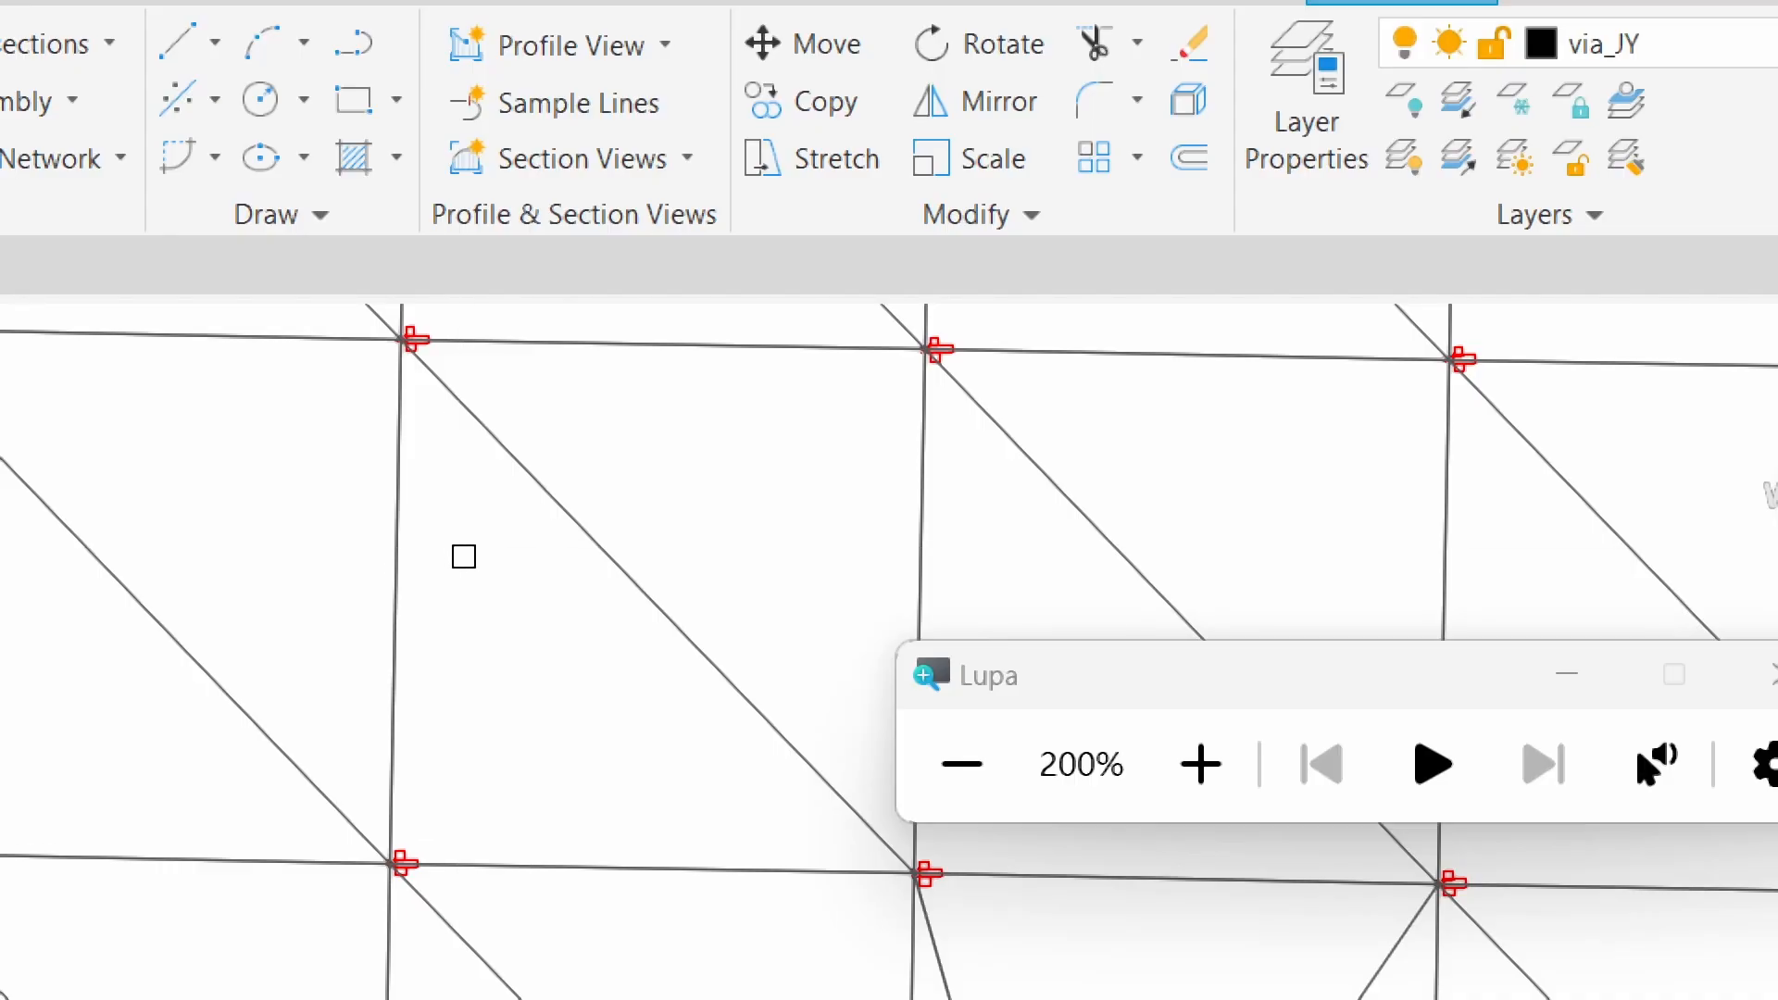
scroll(413, 889, "up", 5)
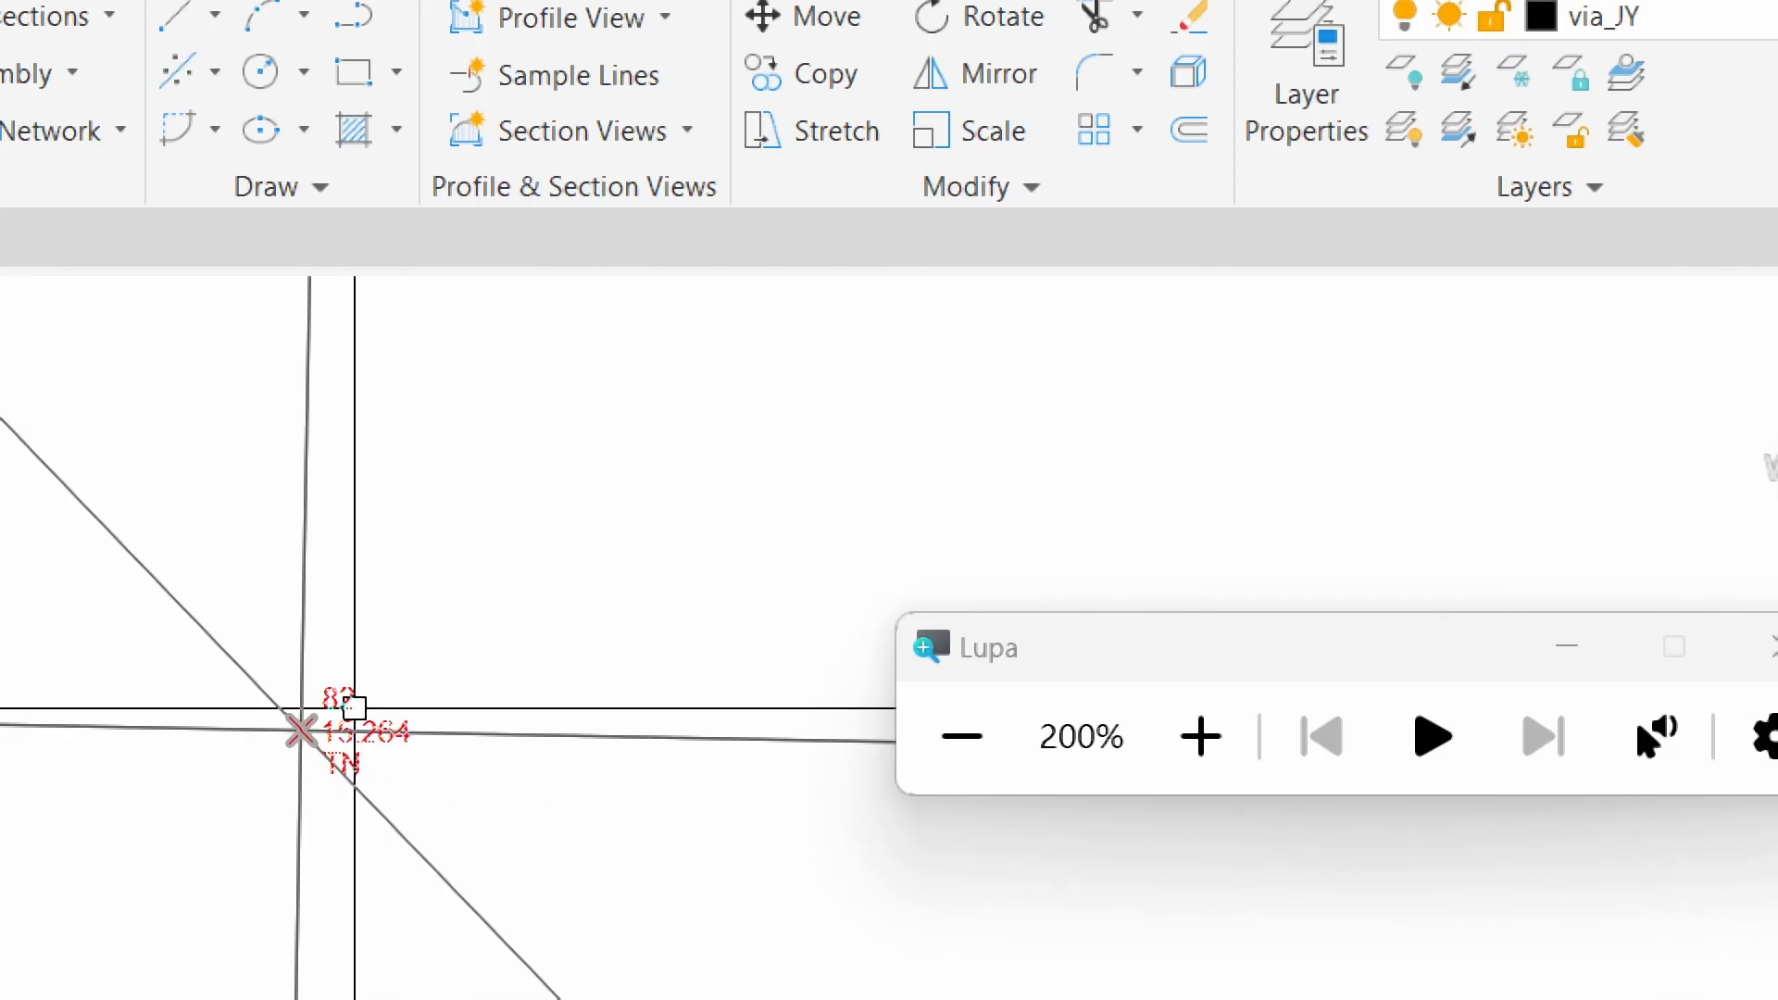
scroll(370, 741, "up", 2)
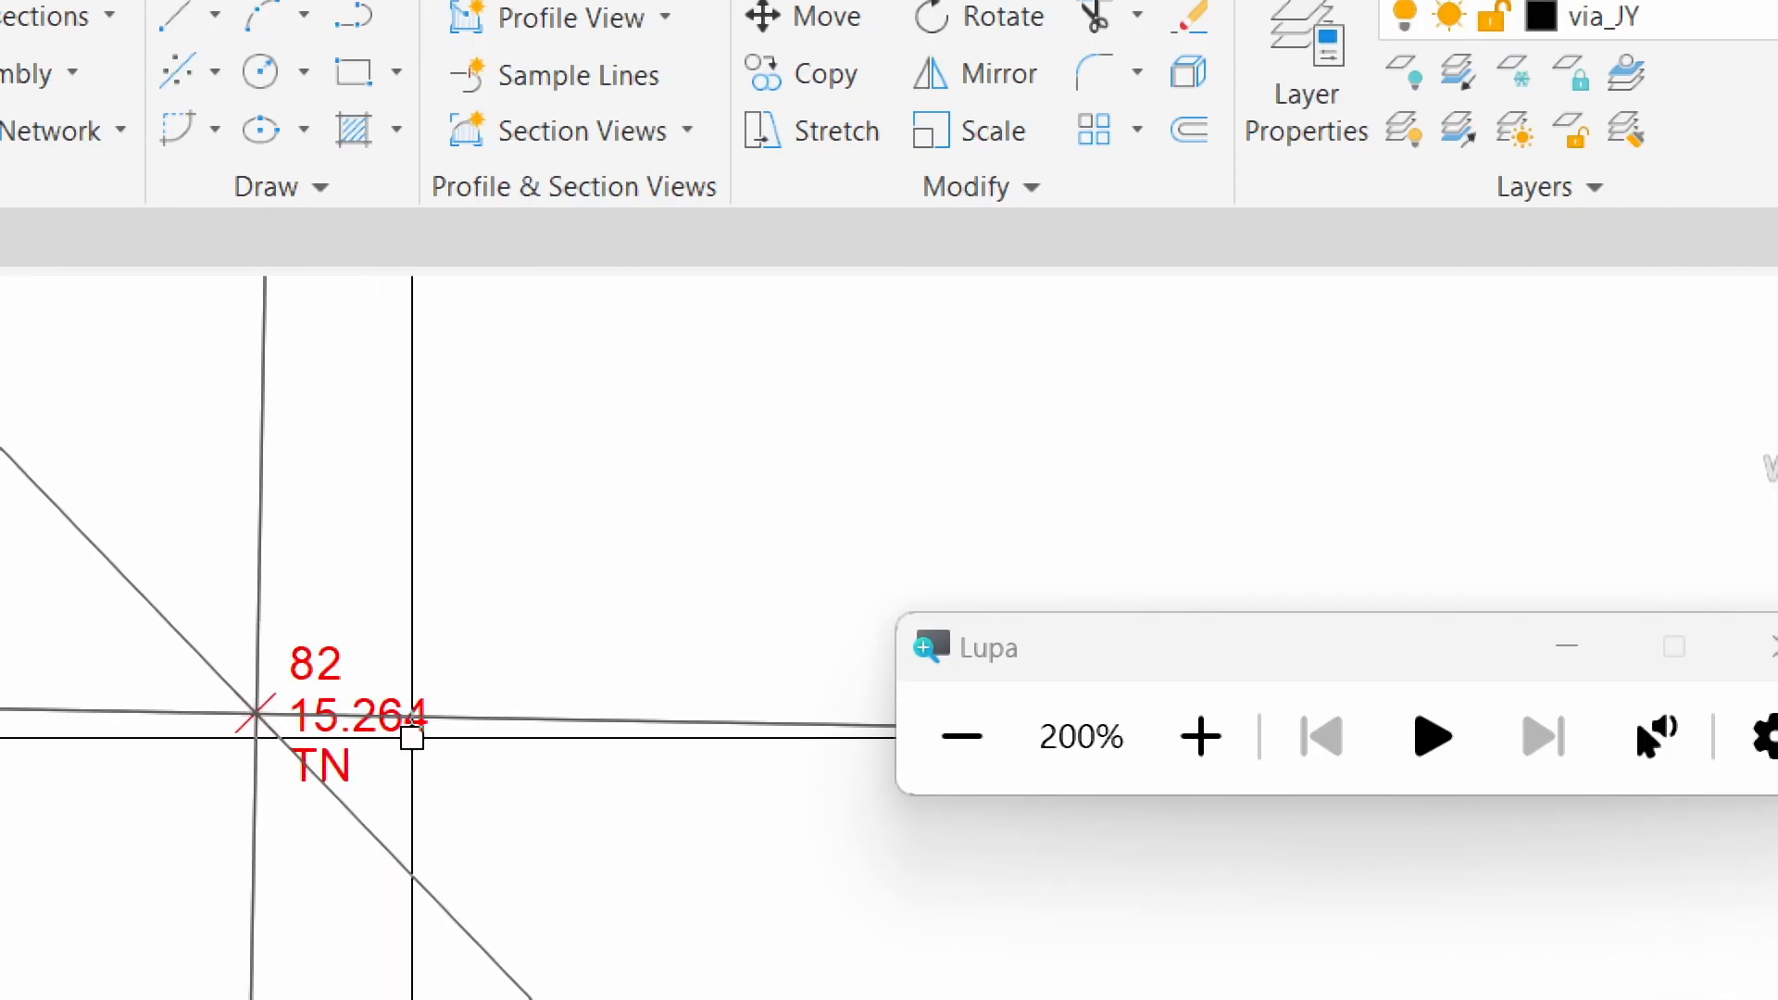
scroll(389, 793, "down", 5)
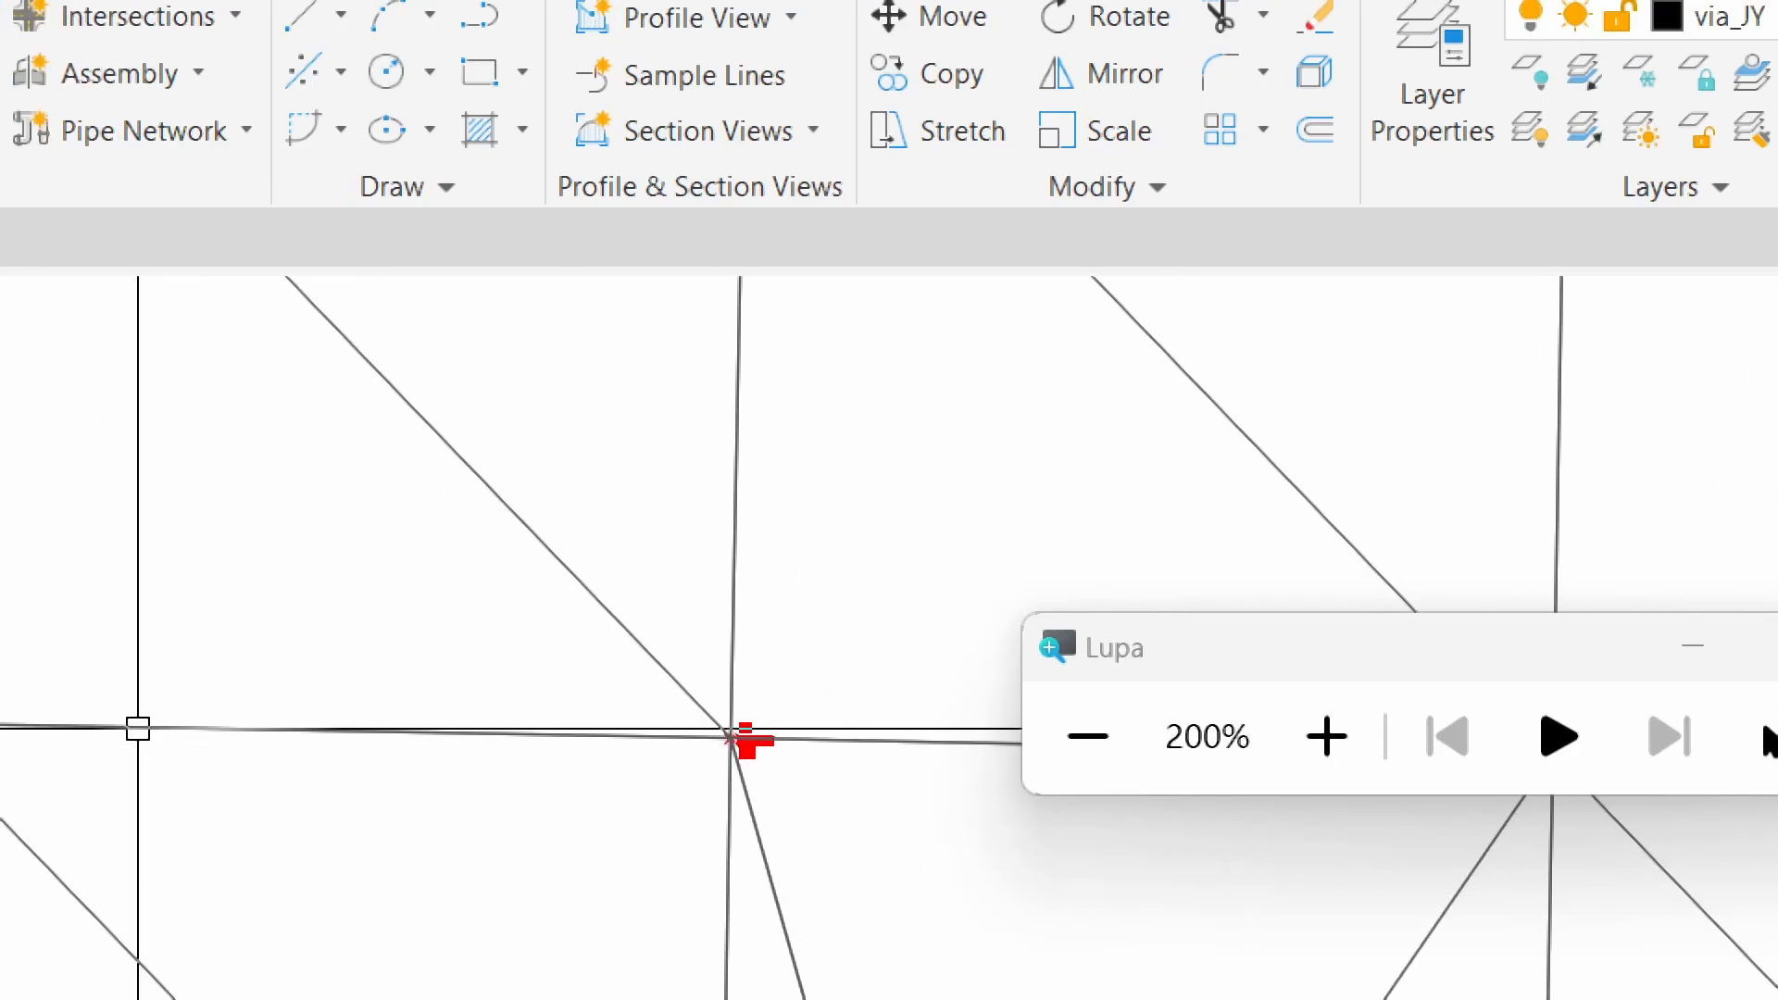
scroll(690, 720, "up", 2)
scroll(781, 746, "down", 3)
middle_click_drag(449, 481, 774, 877)
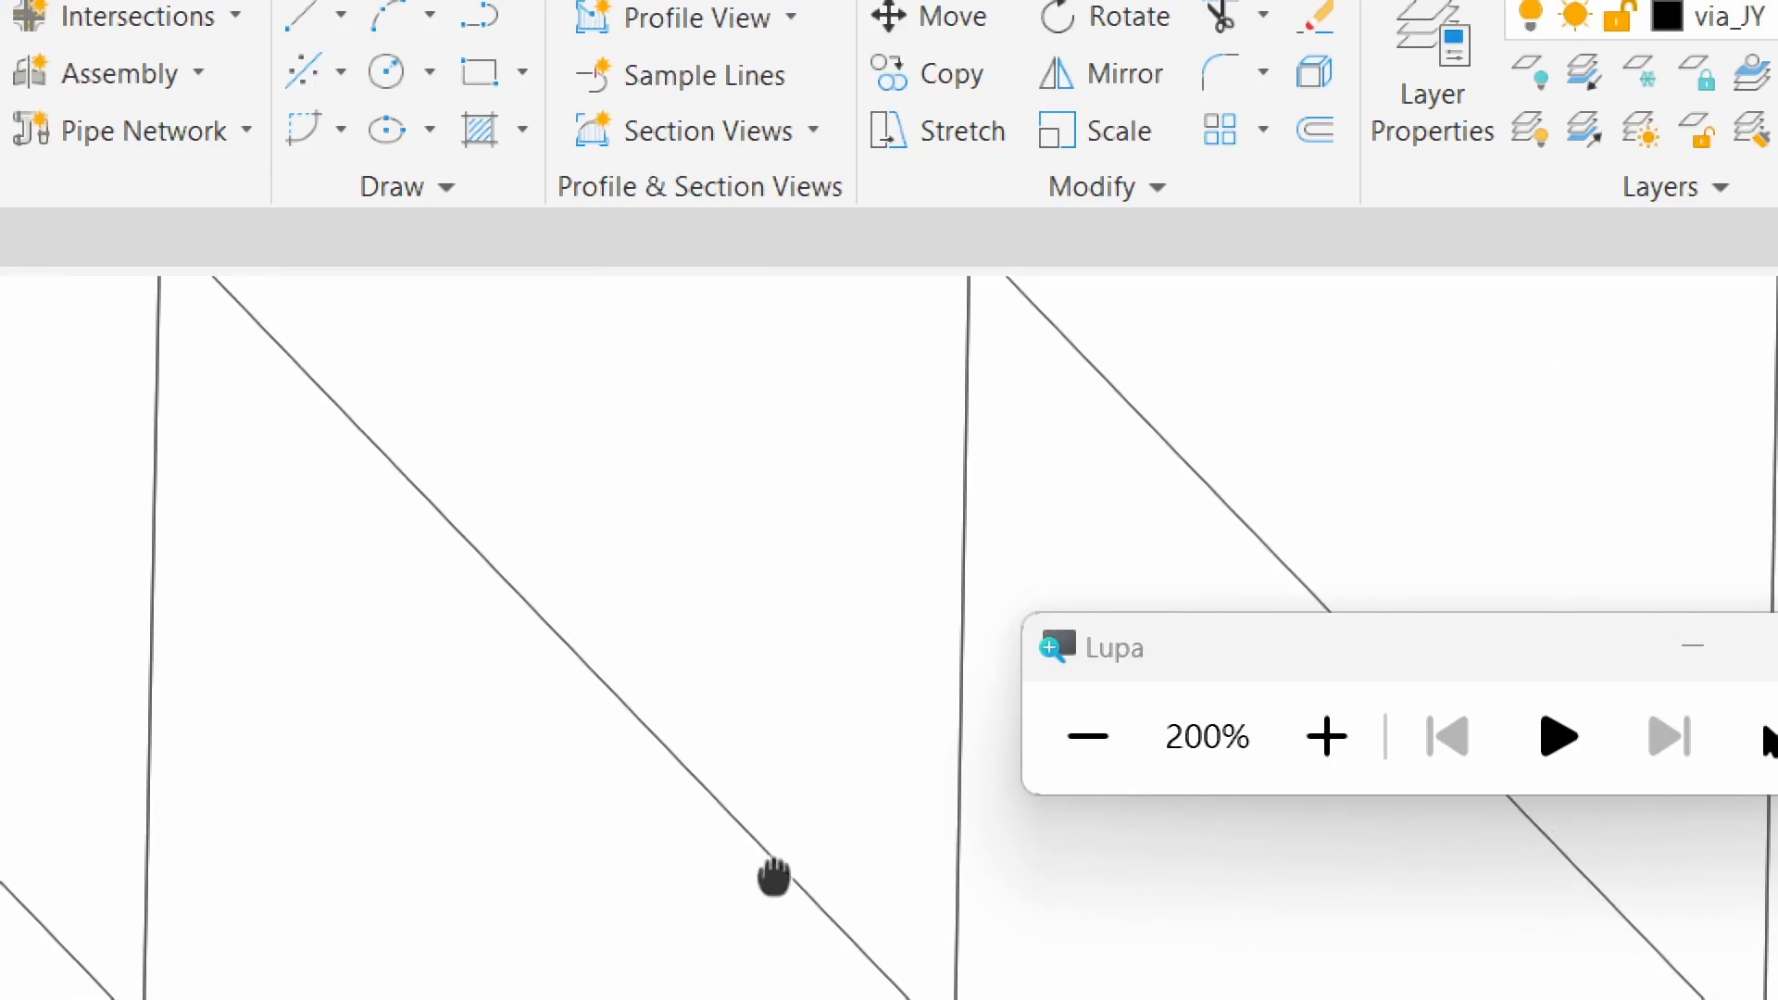
scroll(370, 500, "down", 2)
middle_click_drag(332, 459, 435, 617)
scroll(435, 617, "up", 4)
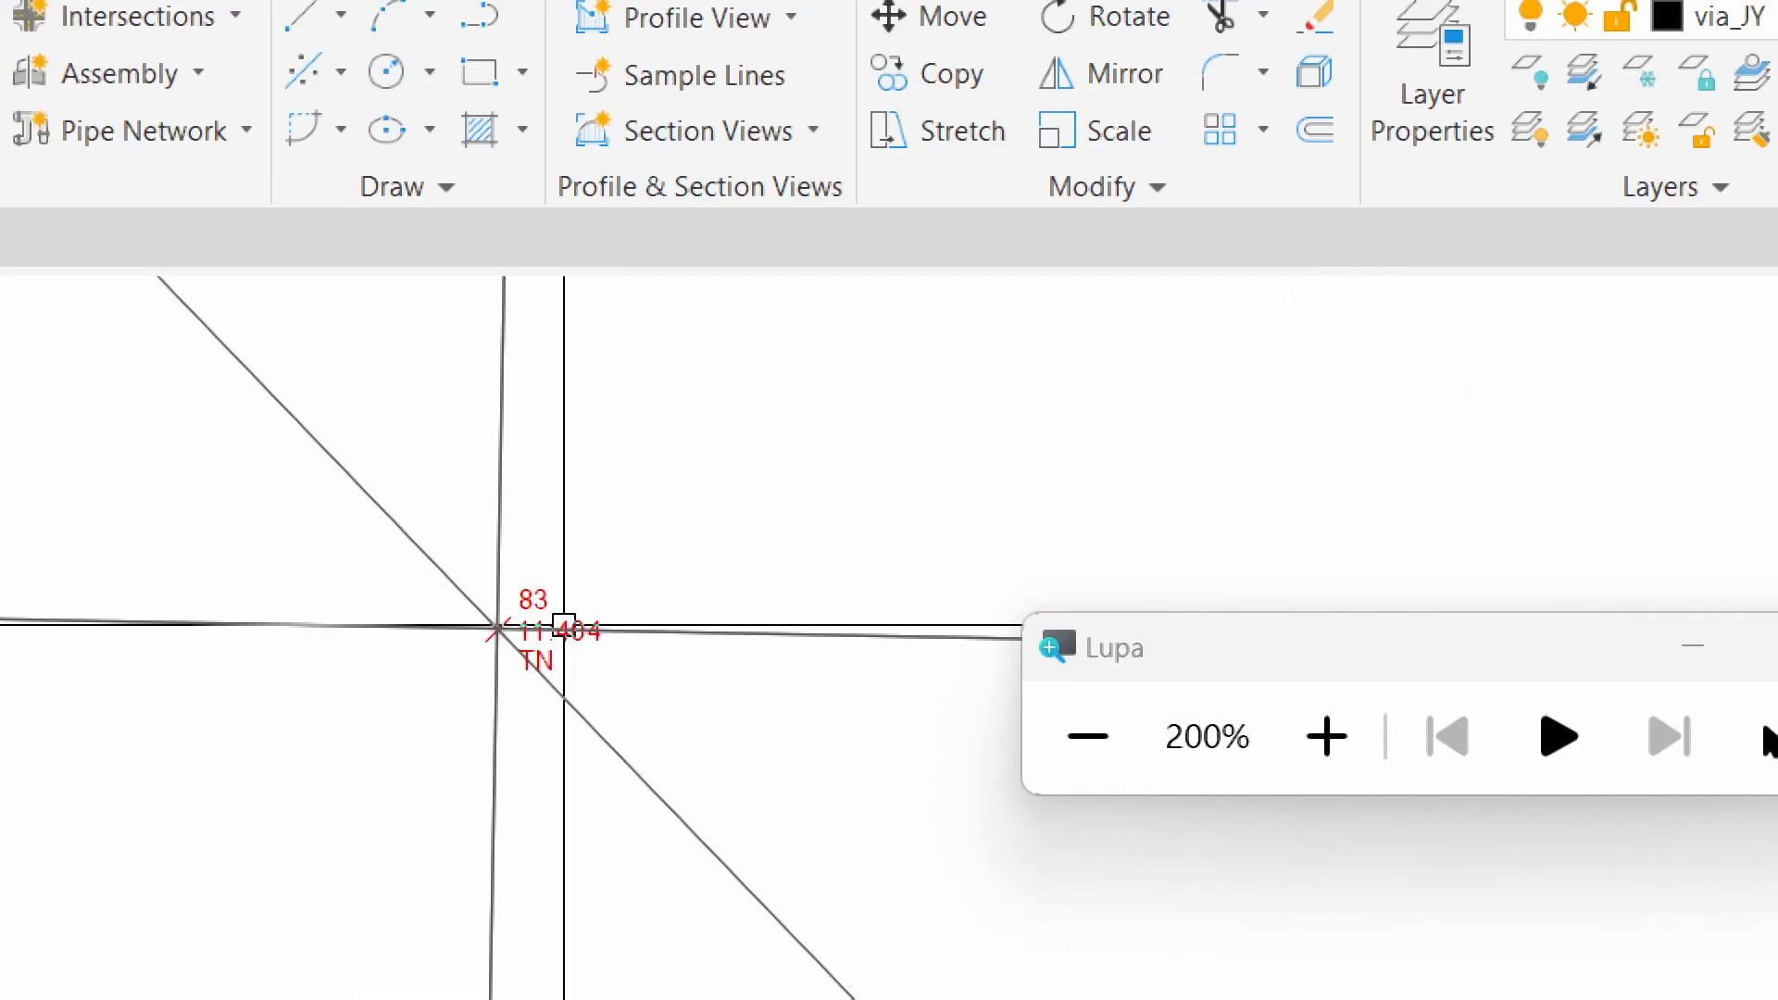
scroll(541, 601, "down", 5)
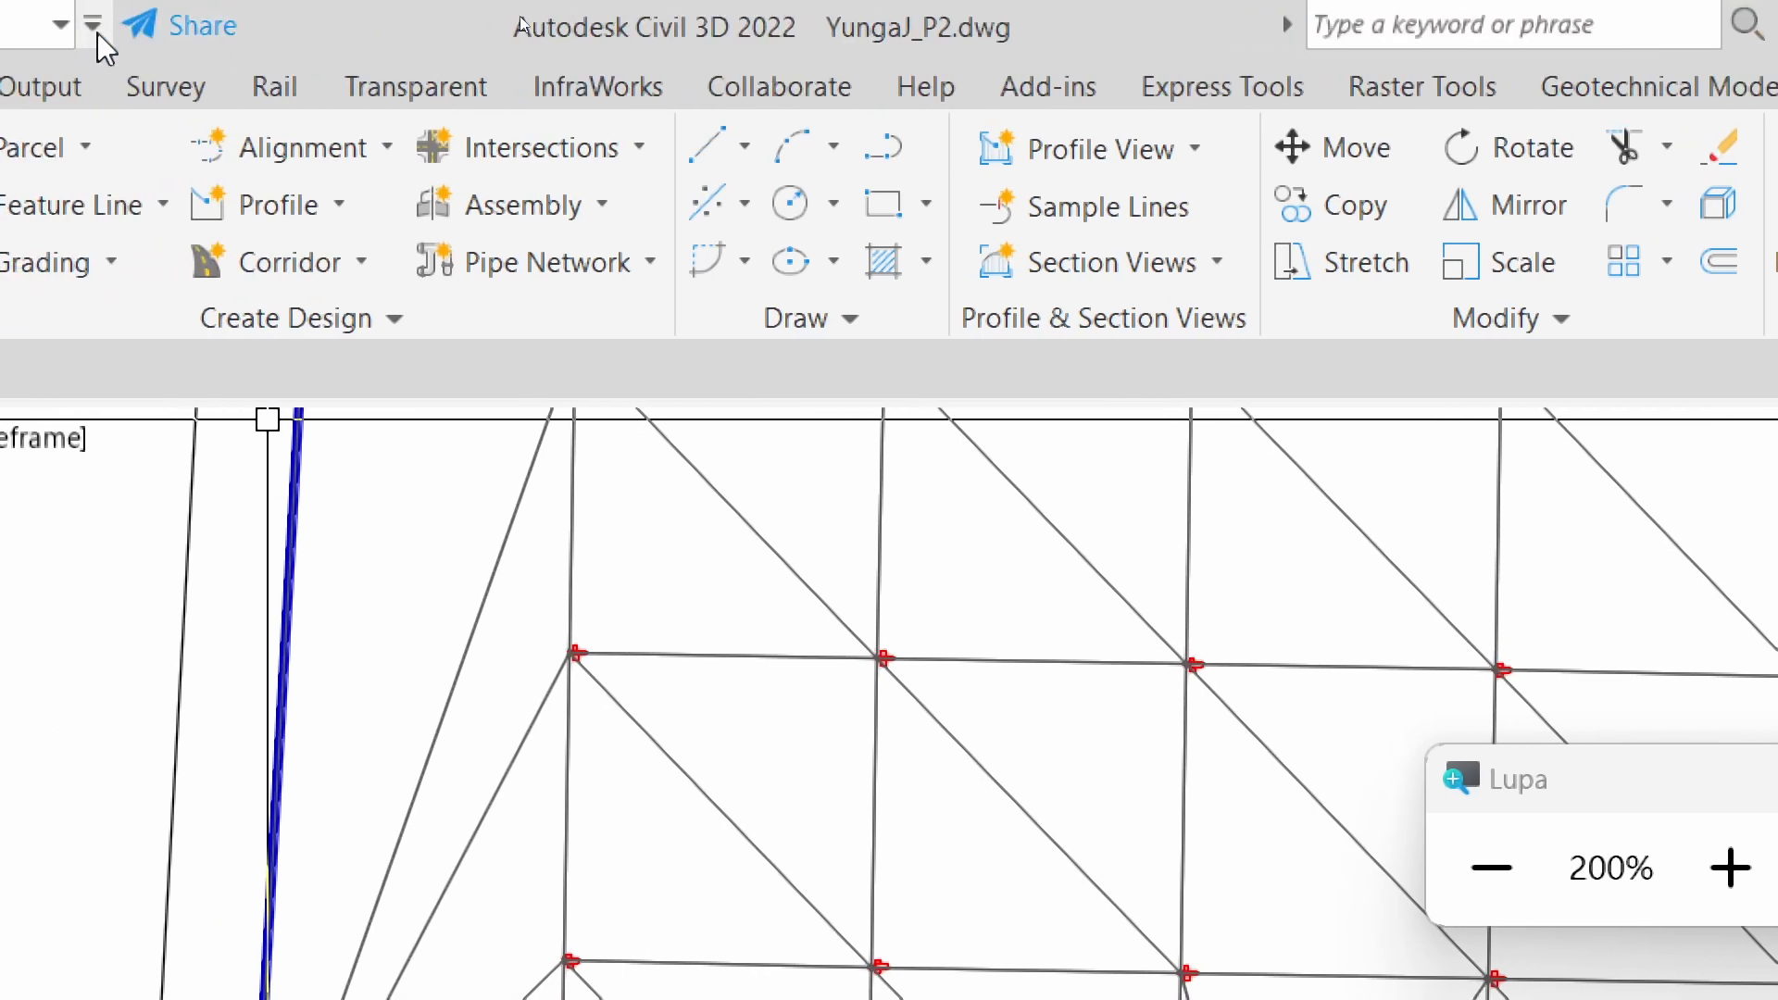
Open the Add Labels dialog and choose the Surface feature with the Slope label type
left_click(121, 86)
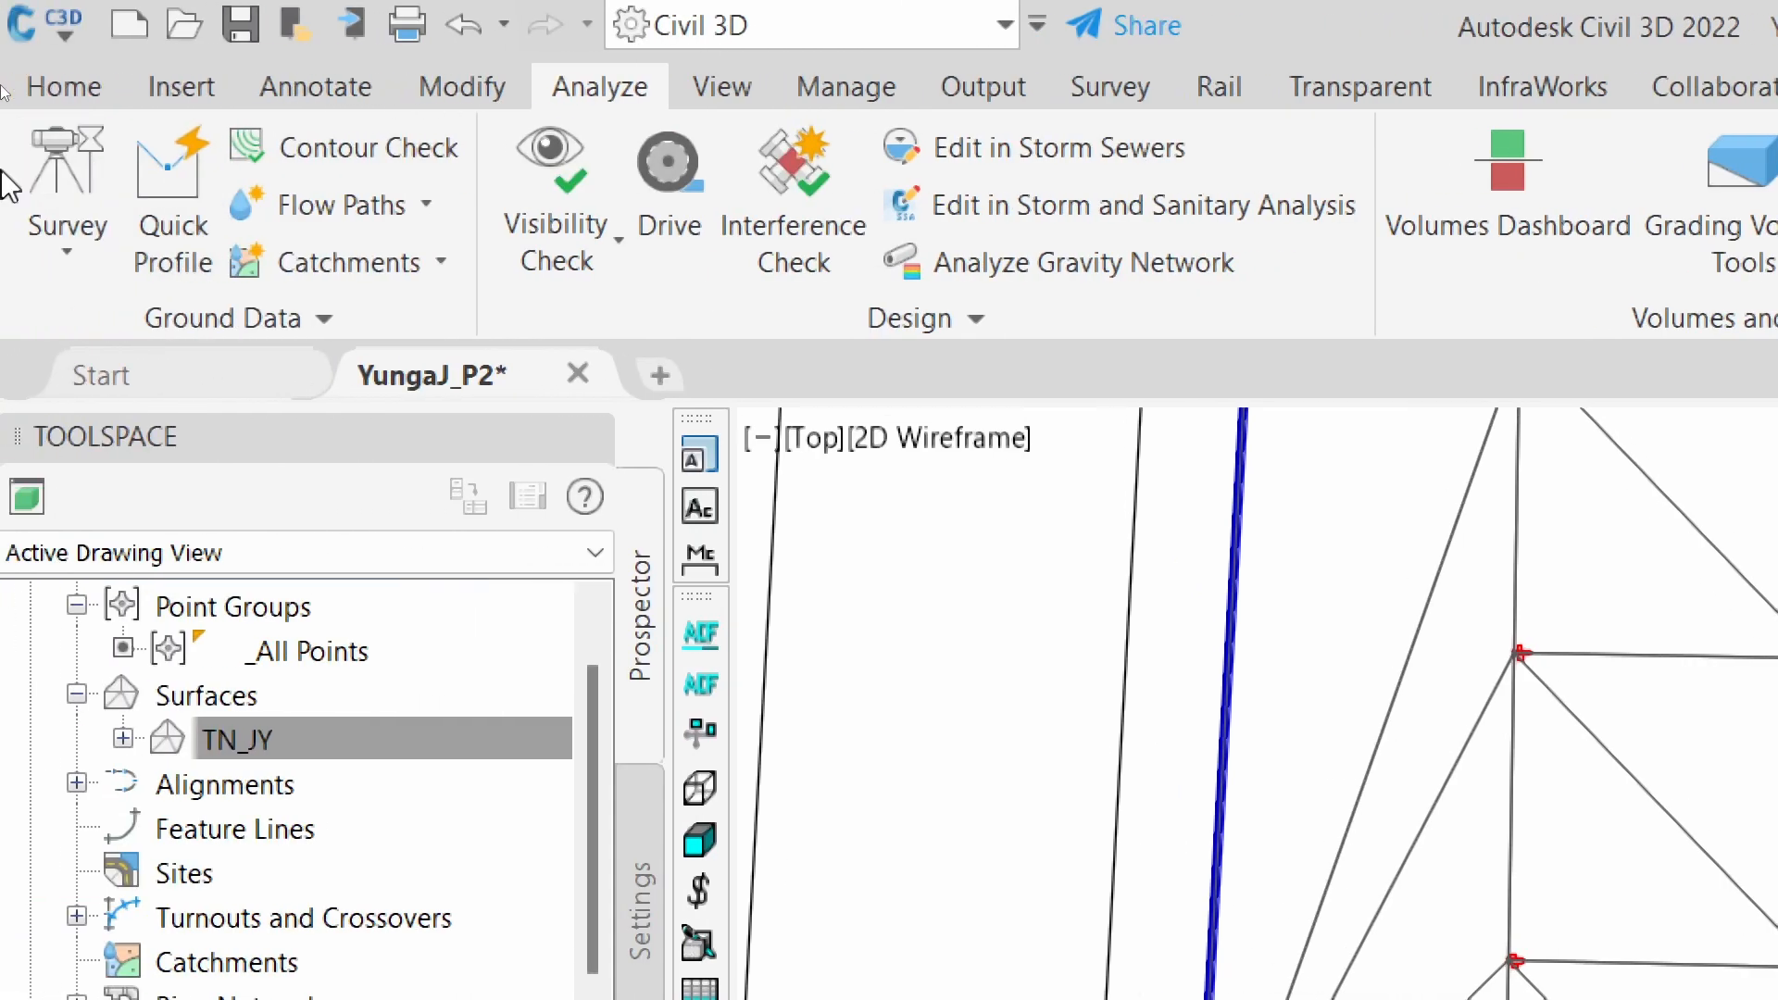
left_click(285, 89)
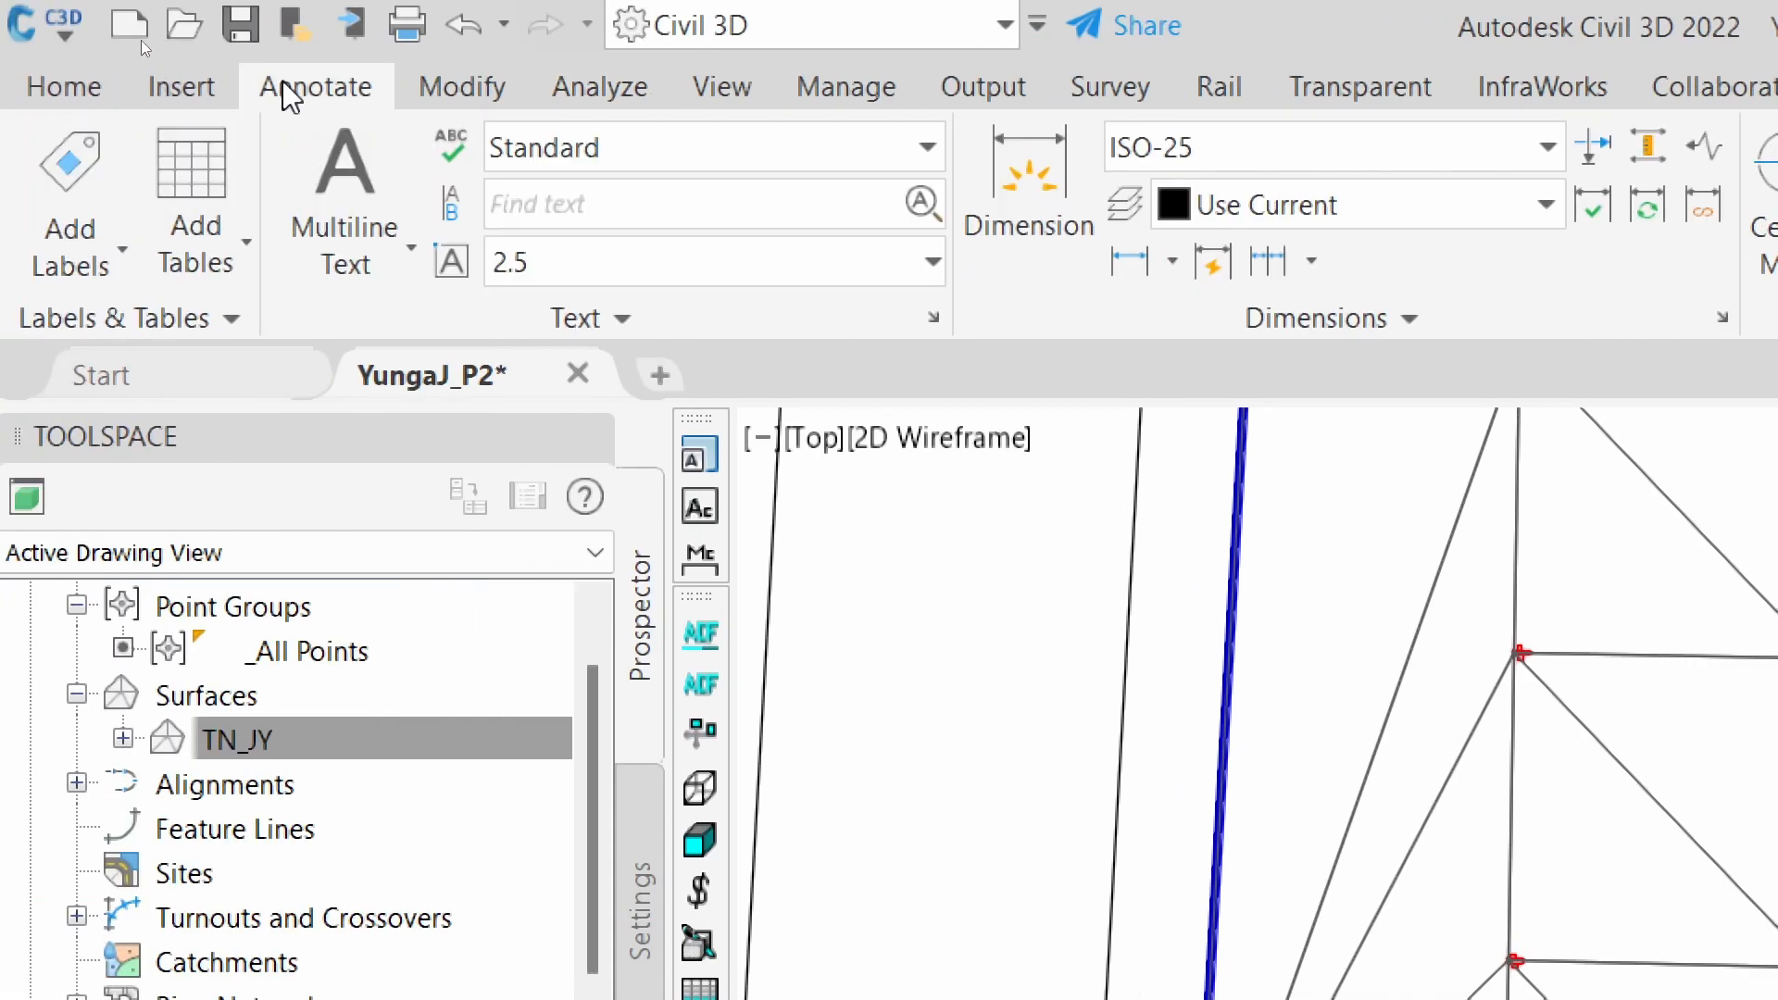
left_click(75, 169)
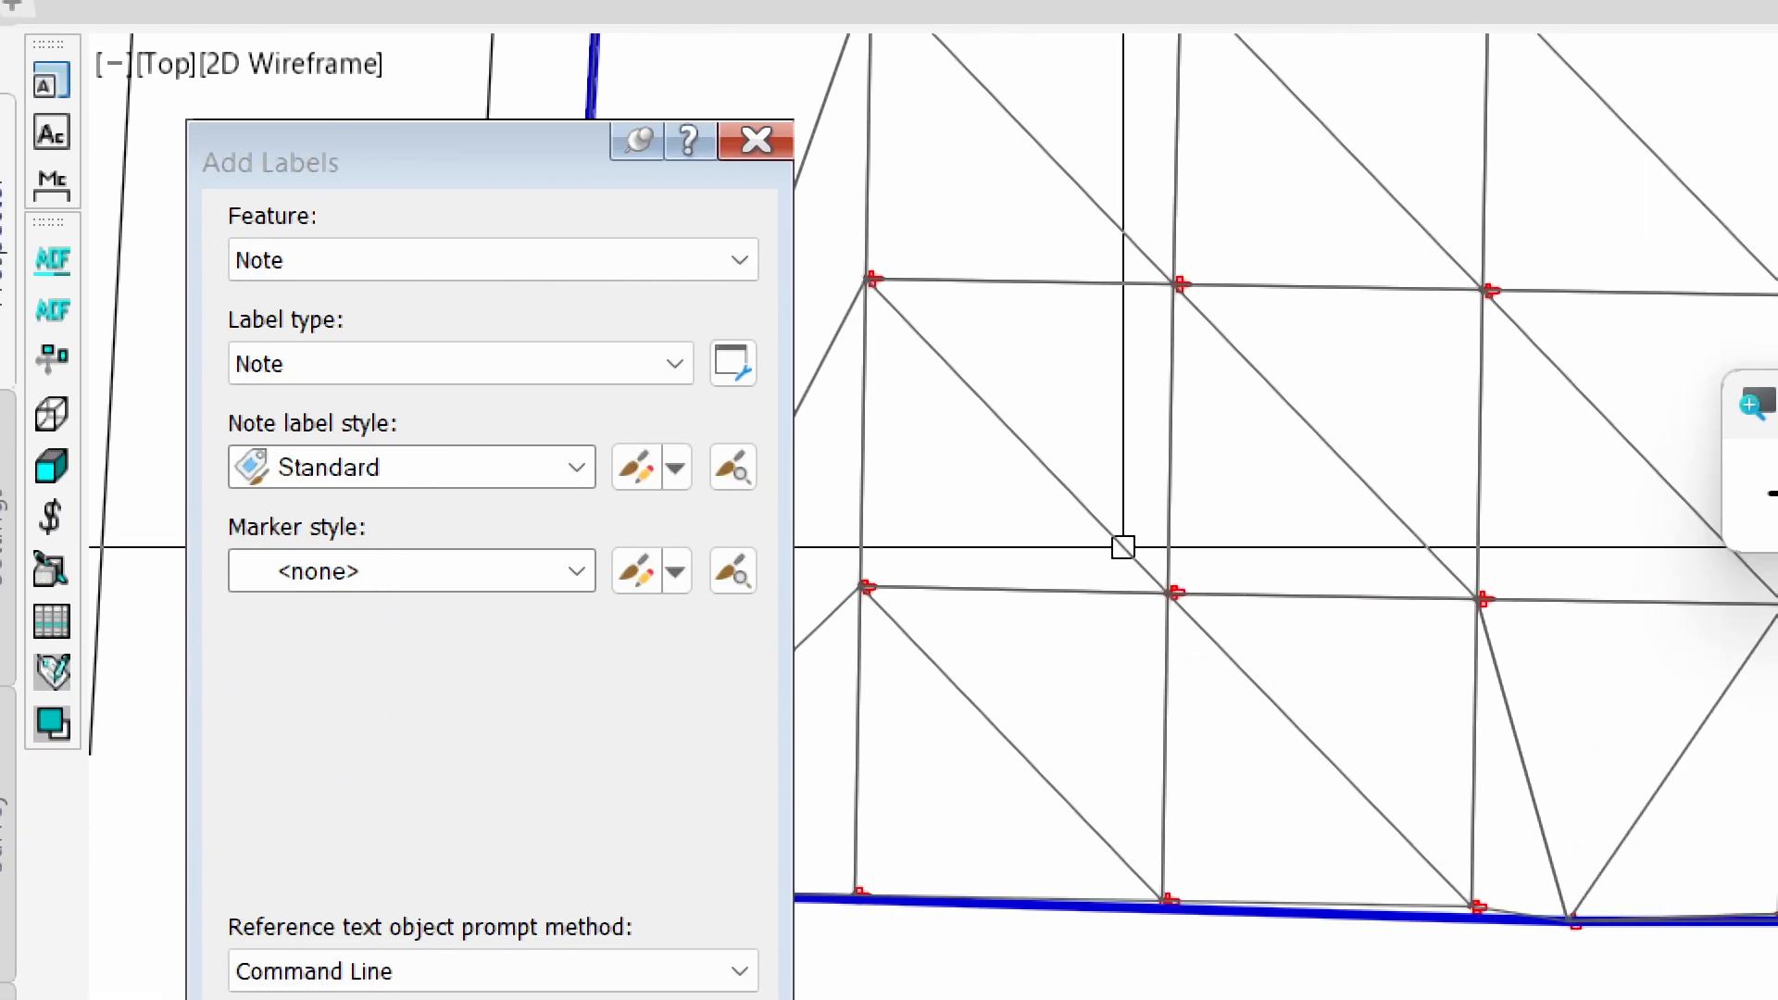
left_click(287, 258)
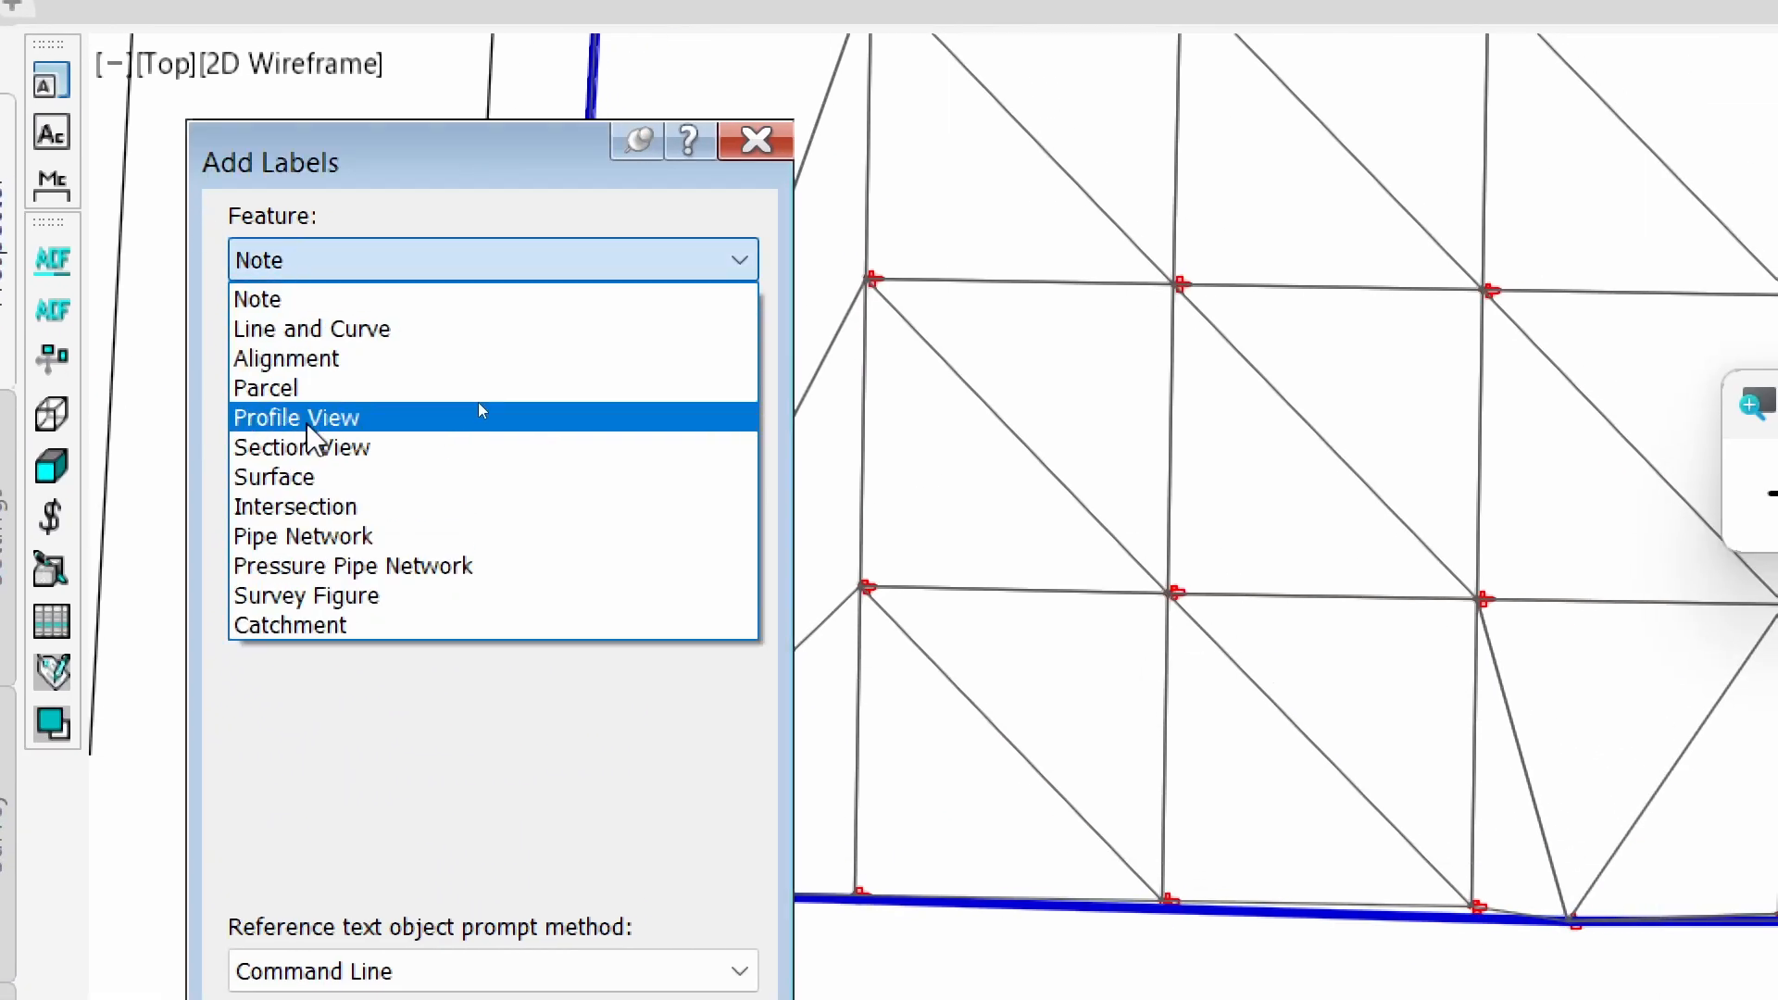
left_click(302, 477)
left_click(310, 375)
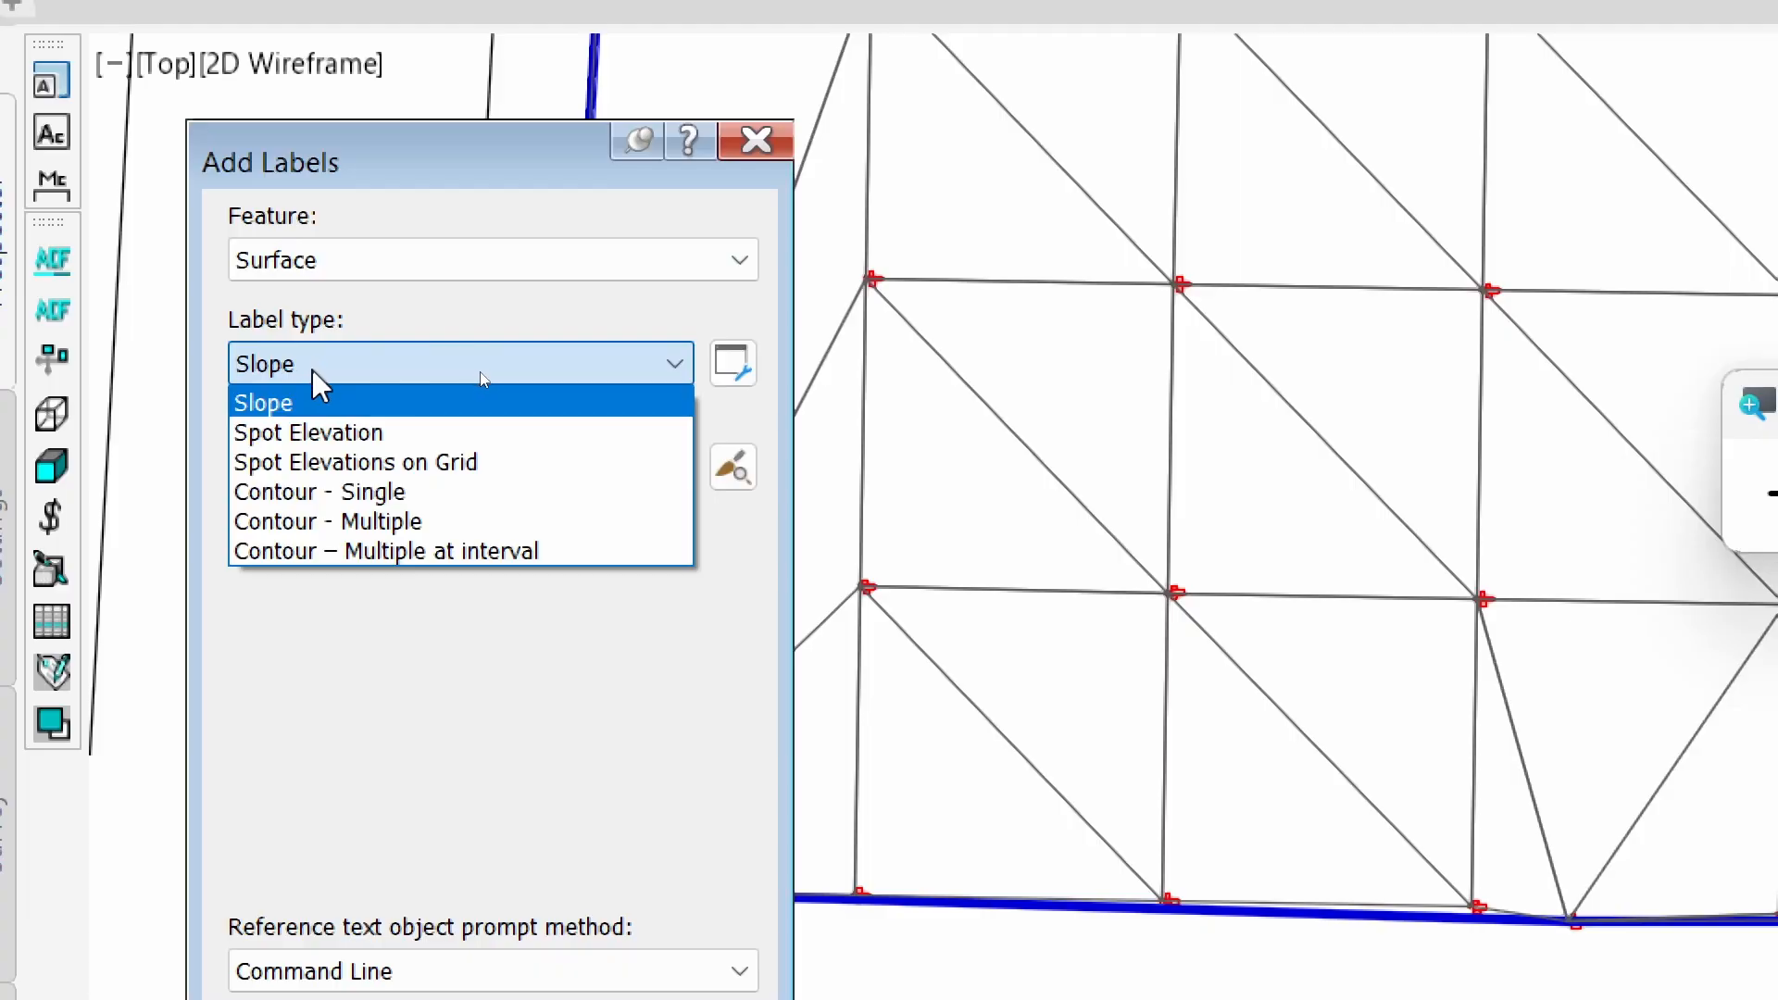
left_click(319, 402)
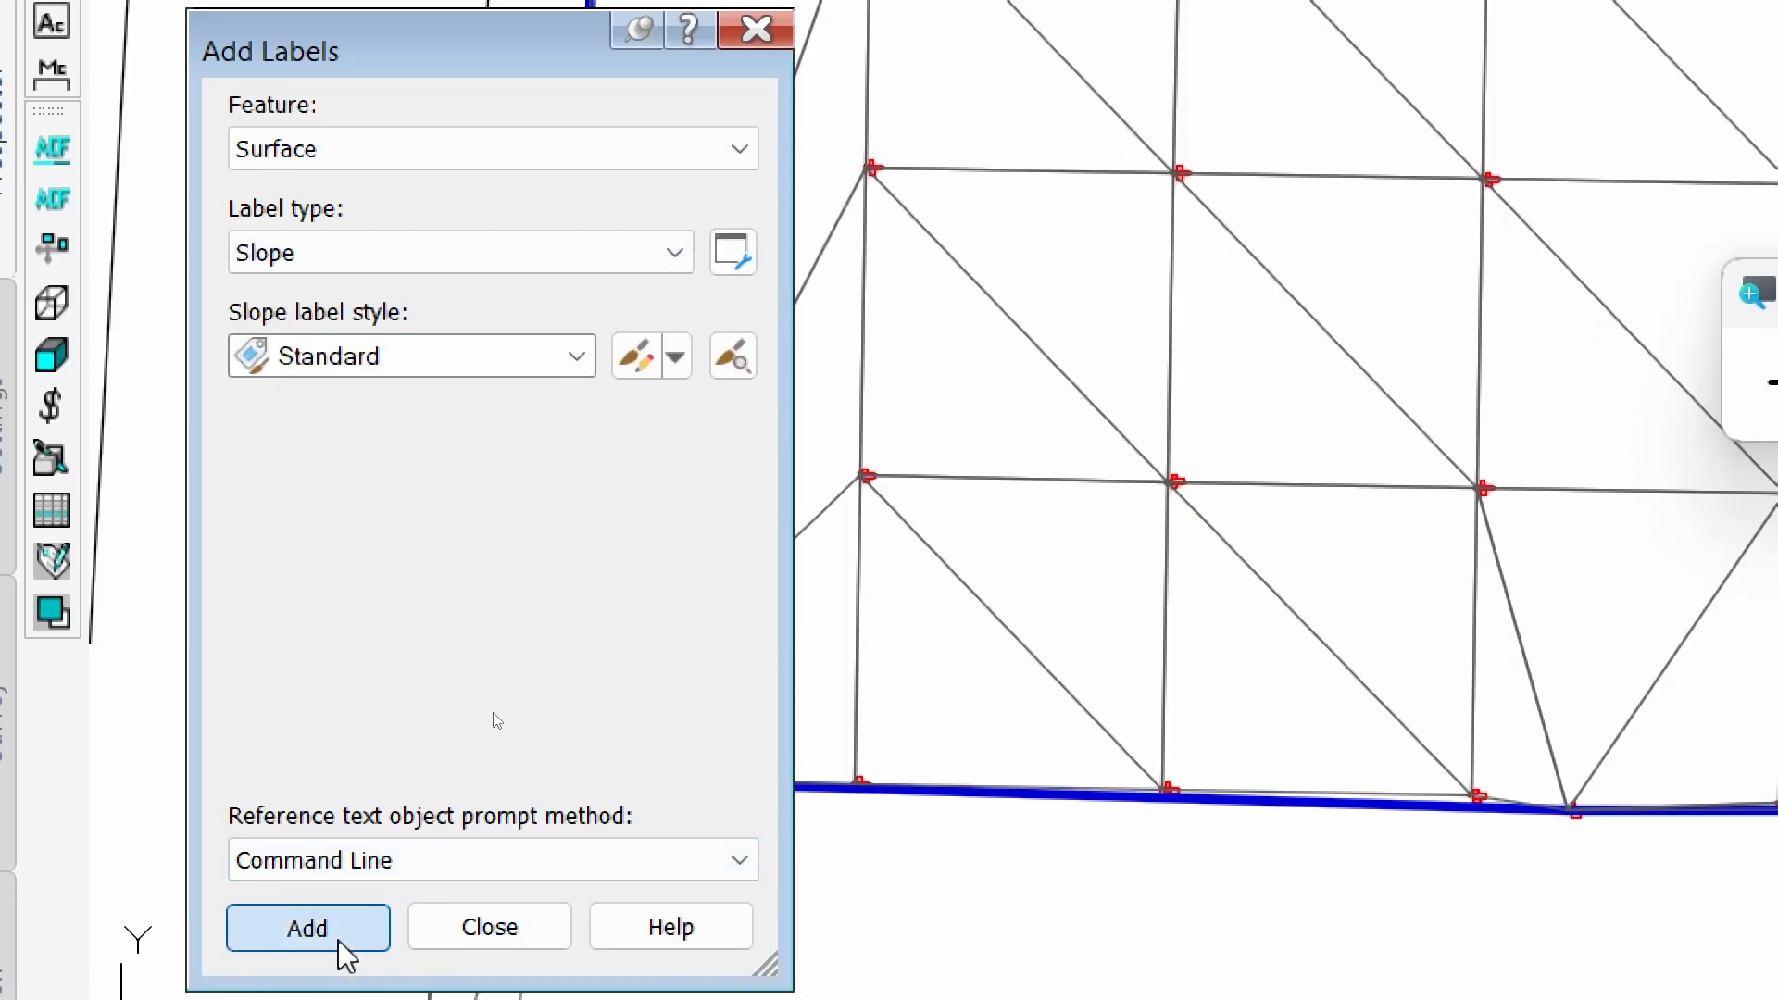
Add a two-point slope label on TN_JY from point 83 to the midpoint of the triangle edge below it
left_click(340, 942)
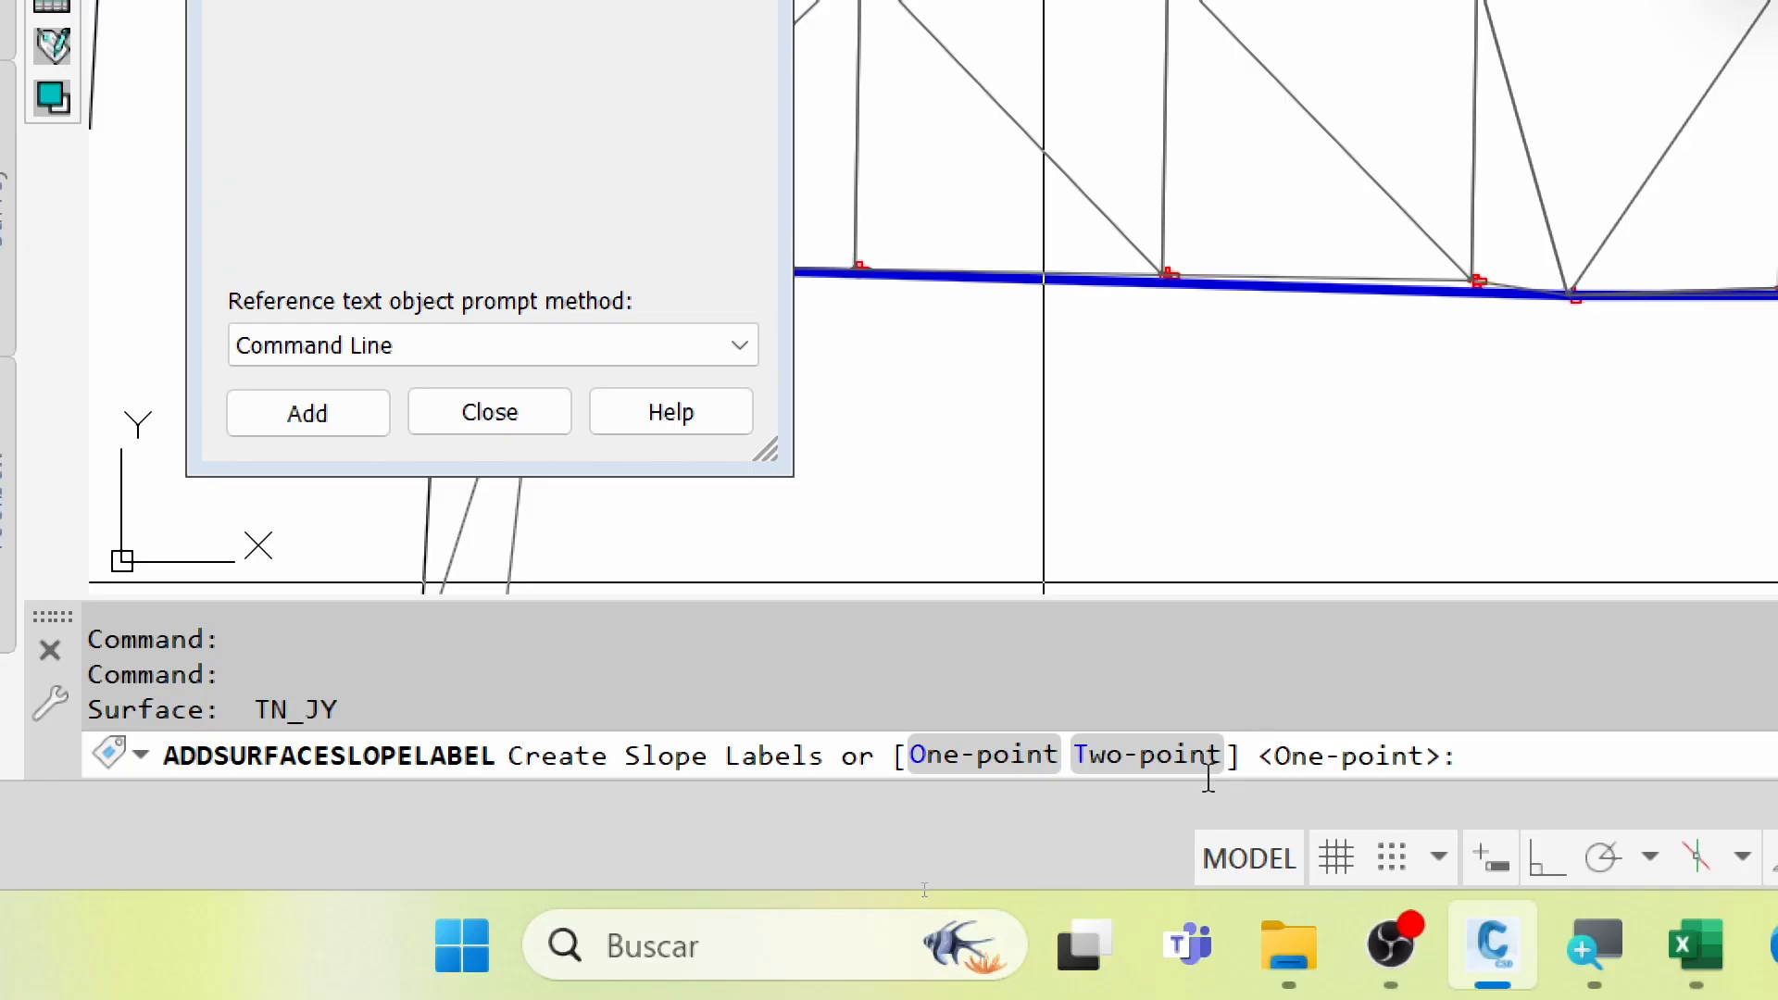
left_click(1135, 760)
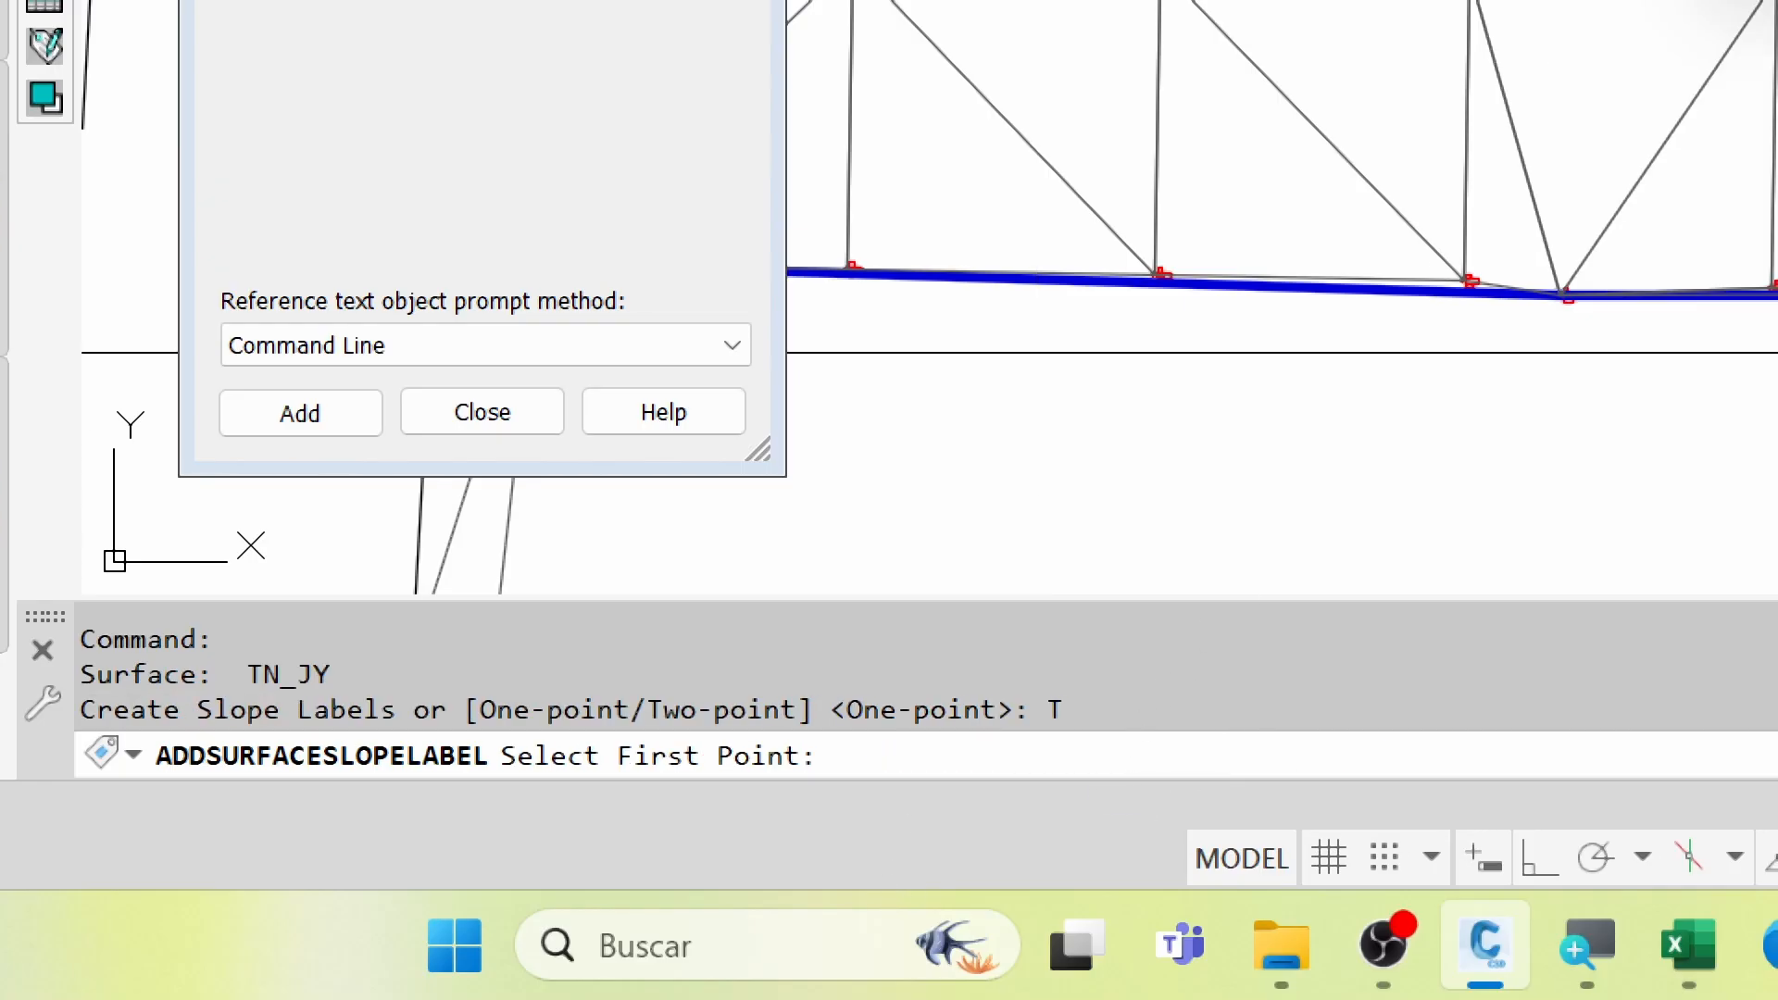
scroll(1068, 468, "up", 5)
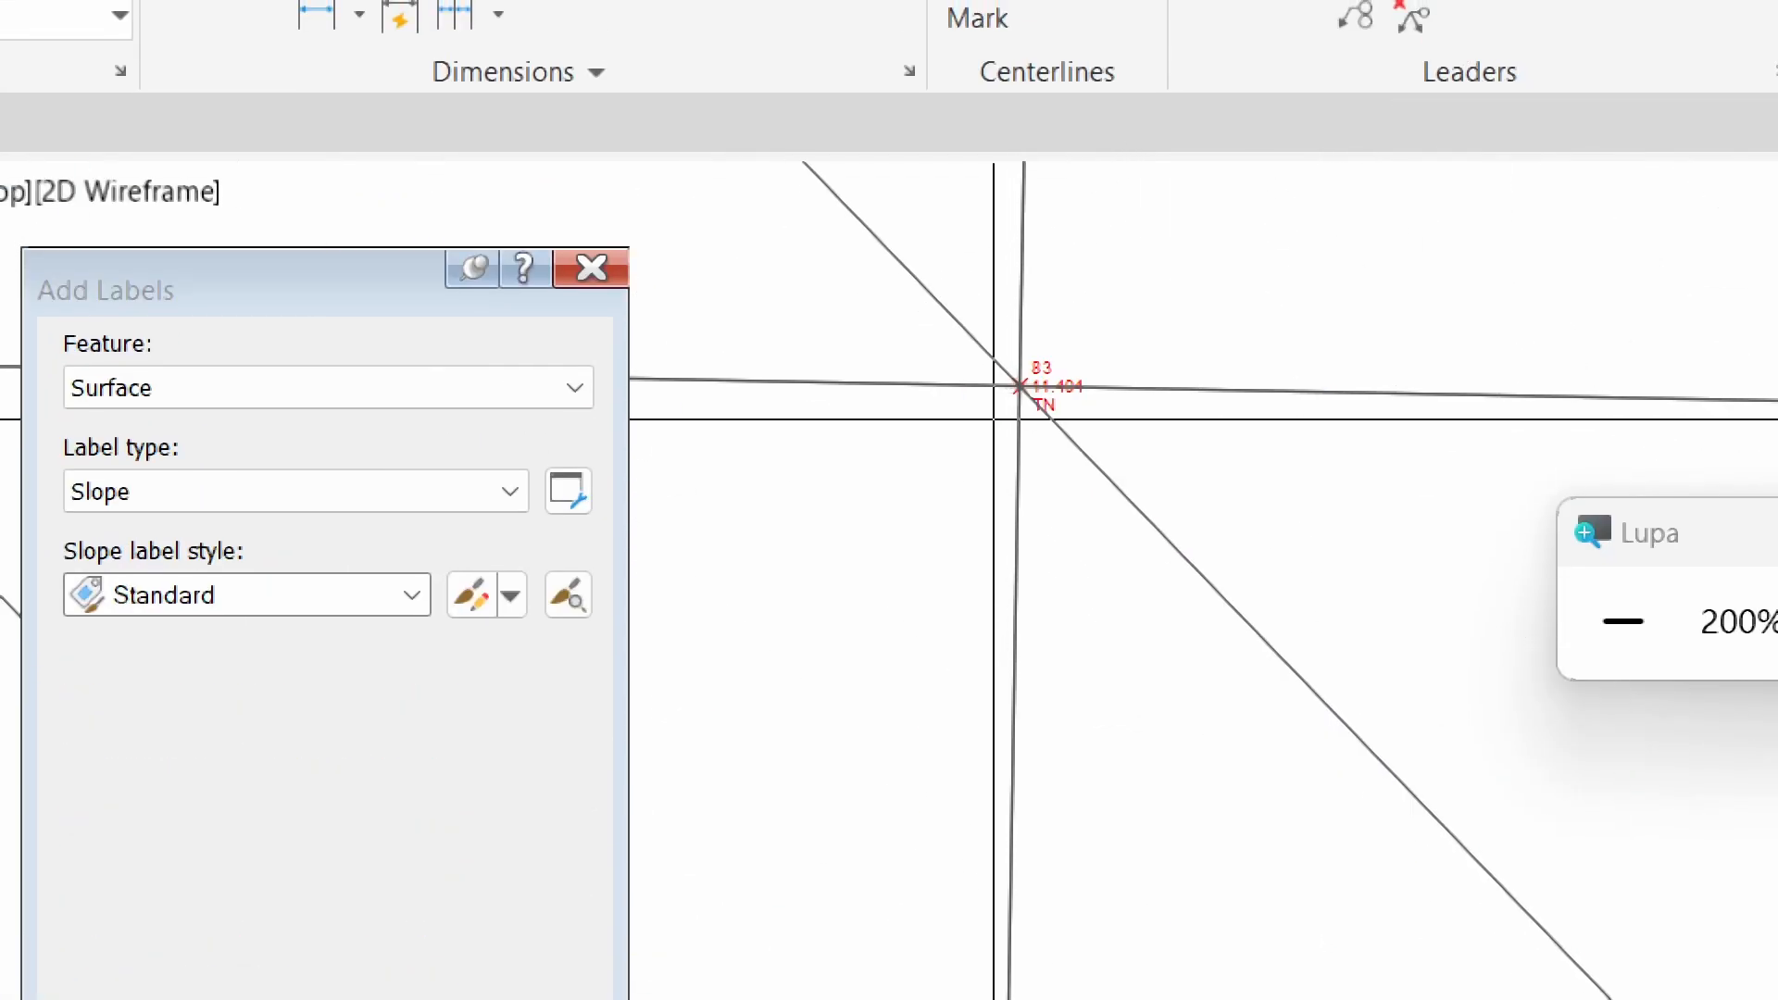
scroll(940, 349, "down", 4)
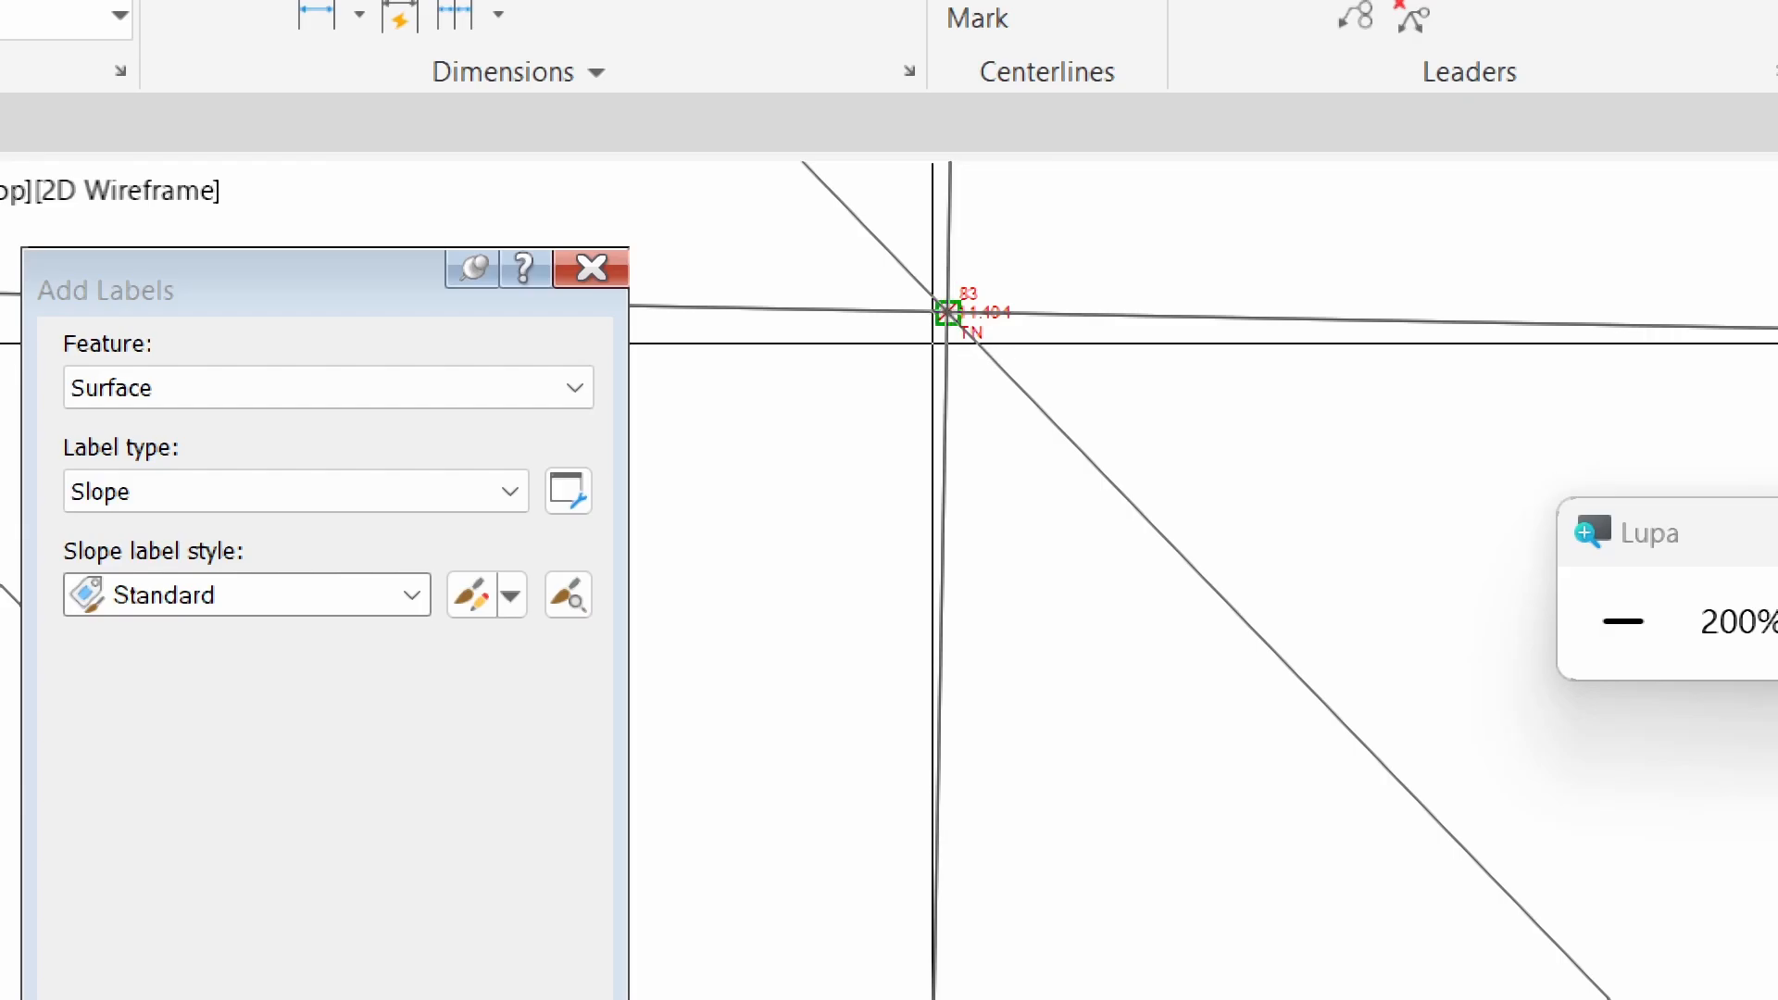
scroll(954, 310, "up", 3)
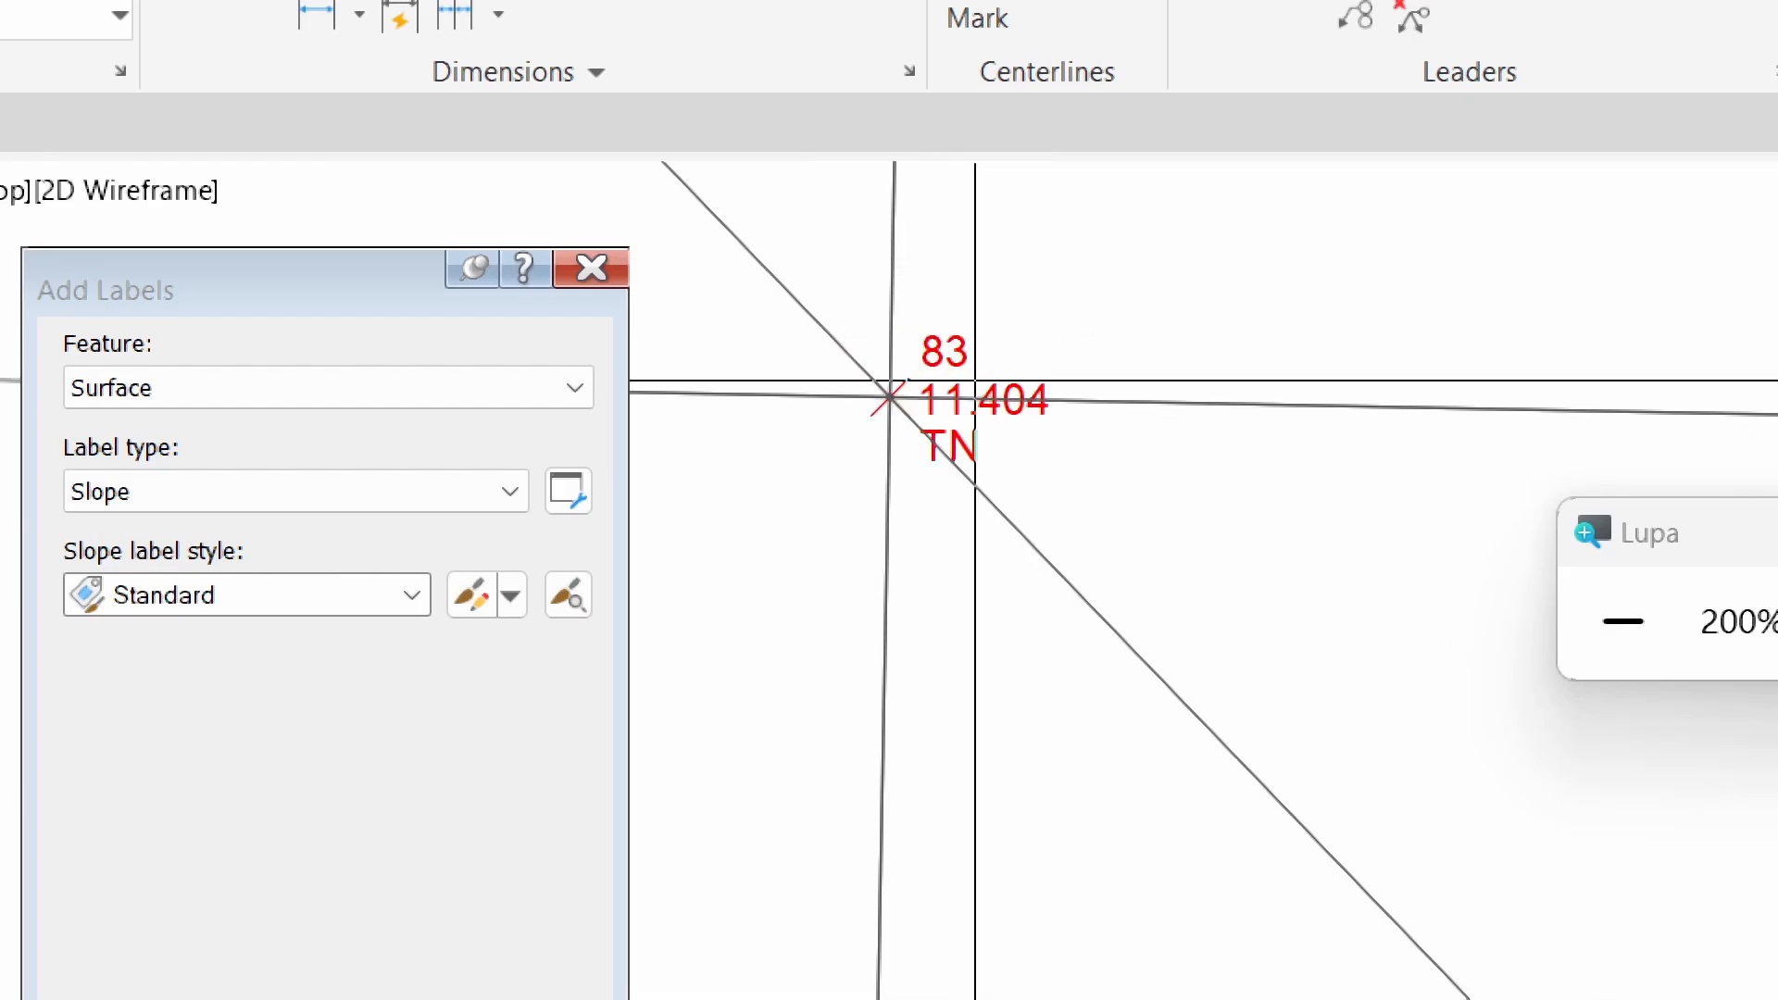
scroll(885, 398, "down", 5)
middle_click_drag(1189, 827, 1051, 547)
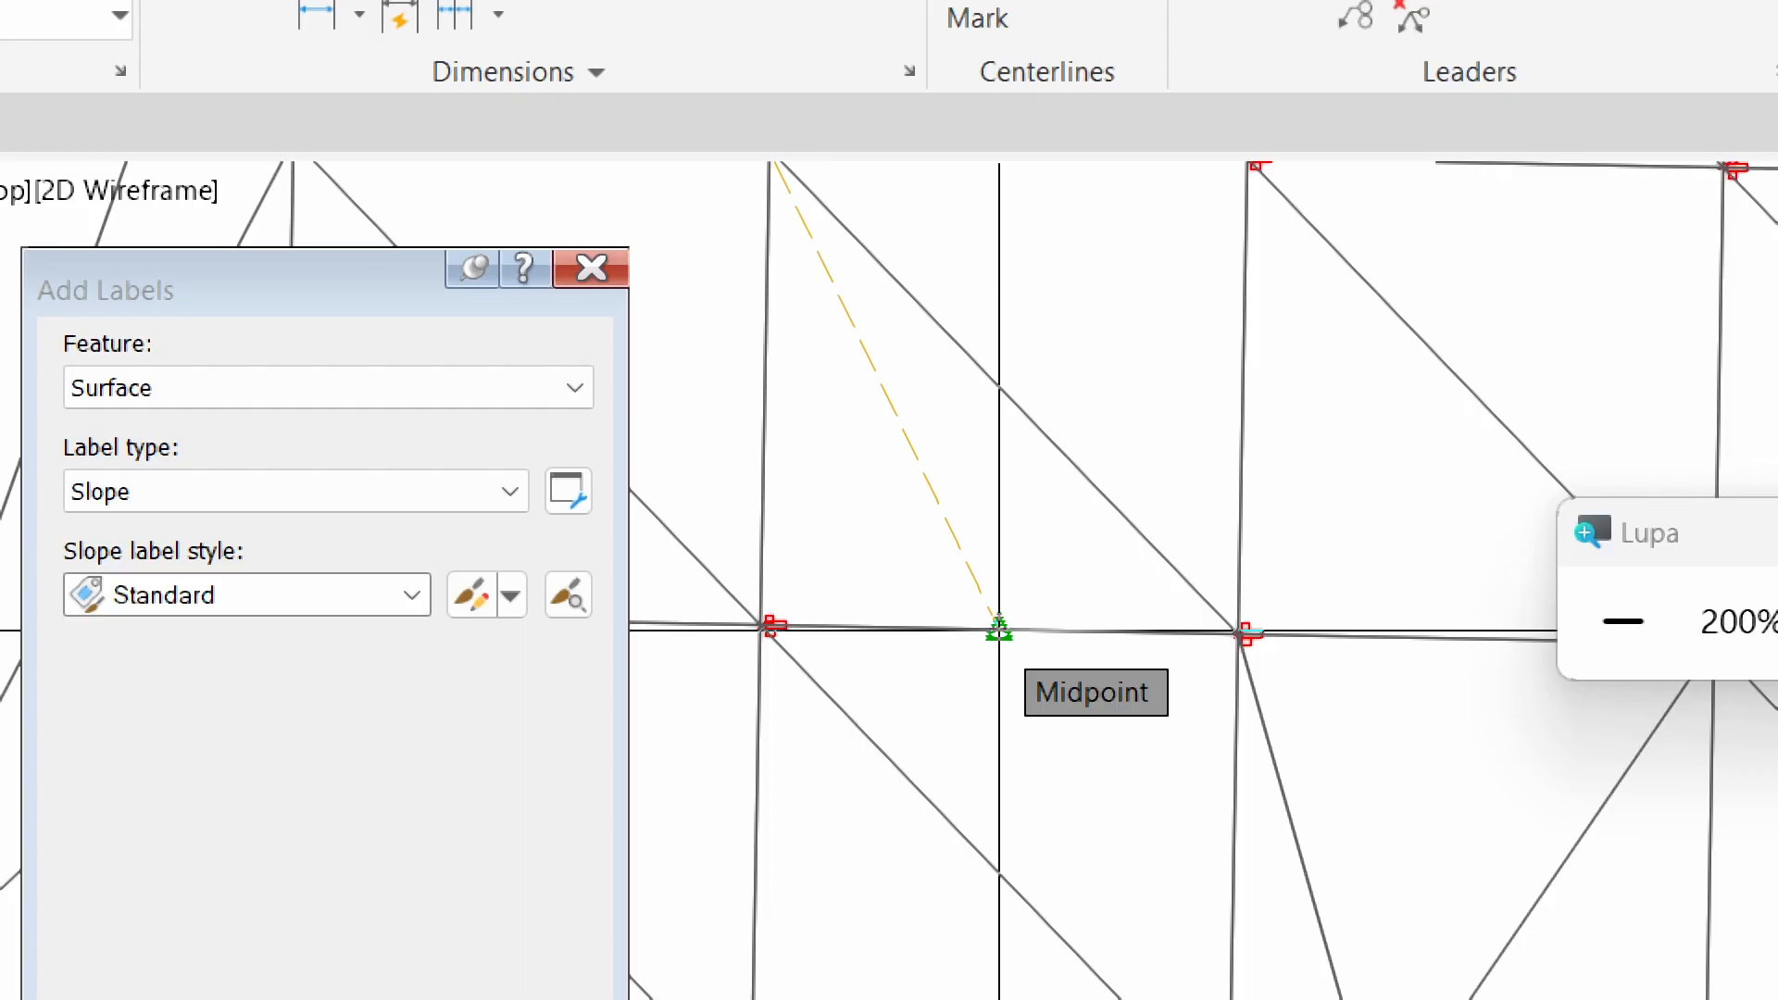
left_click(999, 629)
Examine the slope percentage on the new label and the elevation of point 83 at its start
scroll(886, 385, "up", 5)
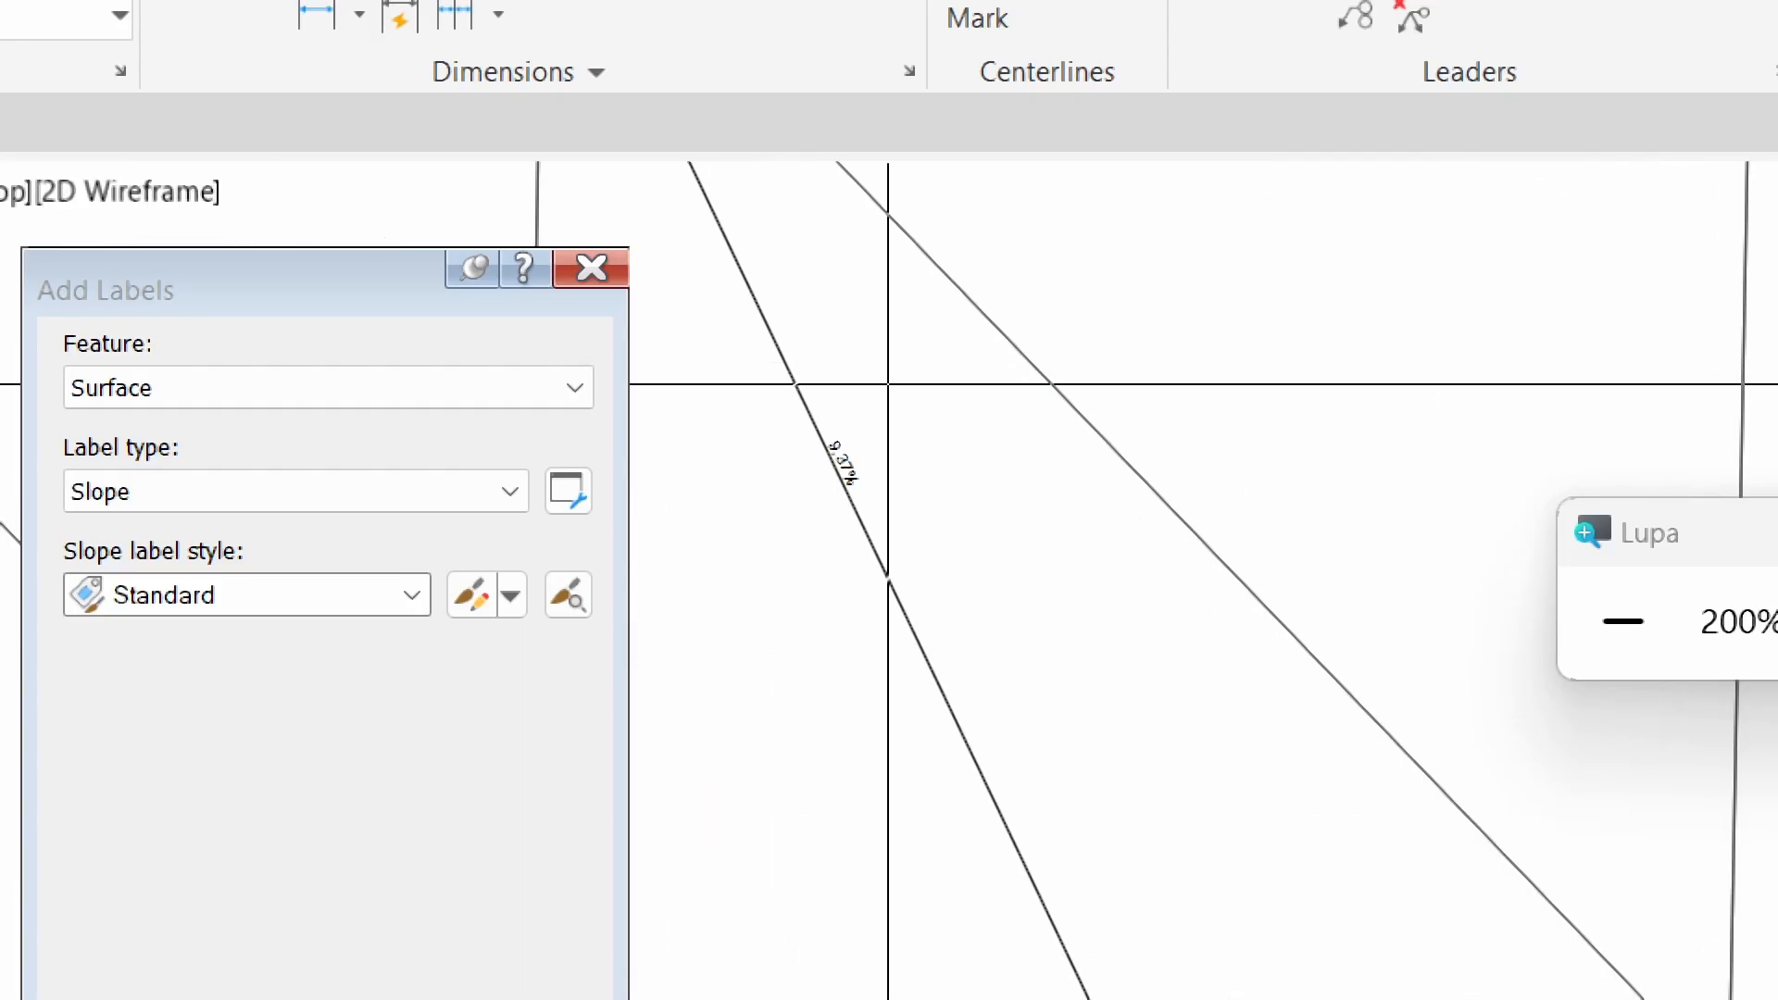
scroll(909, 480, "down", 2)
mouse_move(910, 481)
middle_mouse_down()
mouse_move(1132, 874)
mouse_move(1067, 986)
middle_mouse_up()
scroll(1132, 875, "down", 2)
scroll(741, 273, "up", 5)
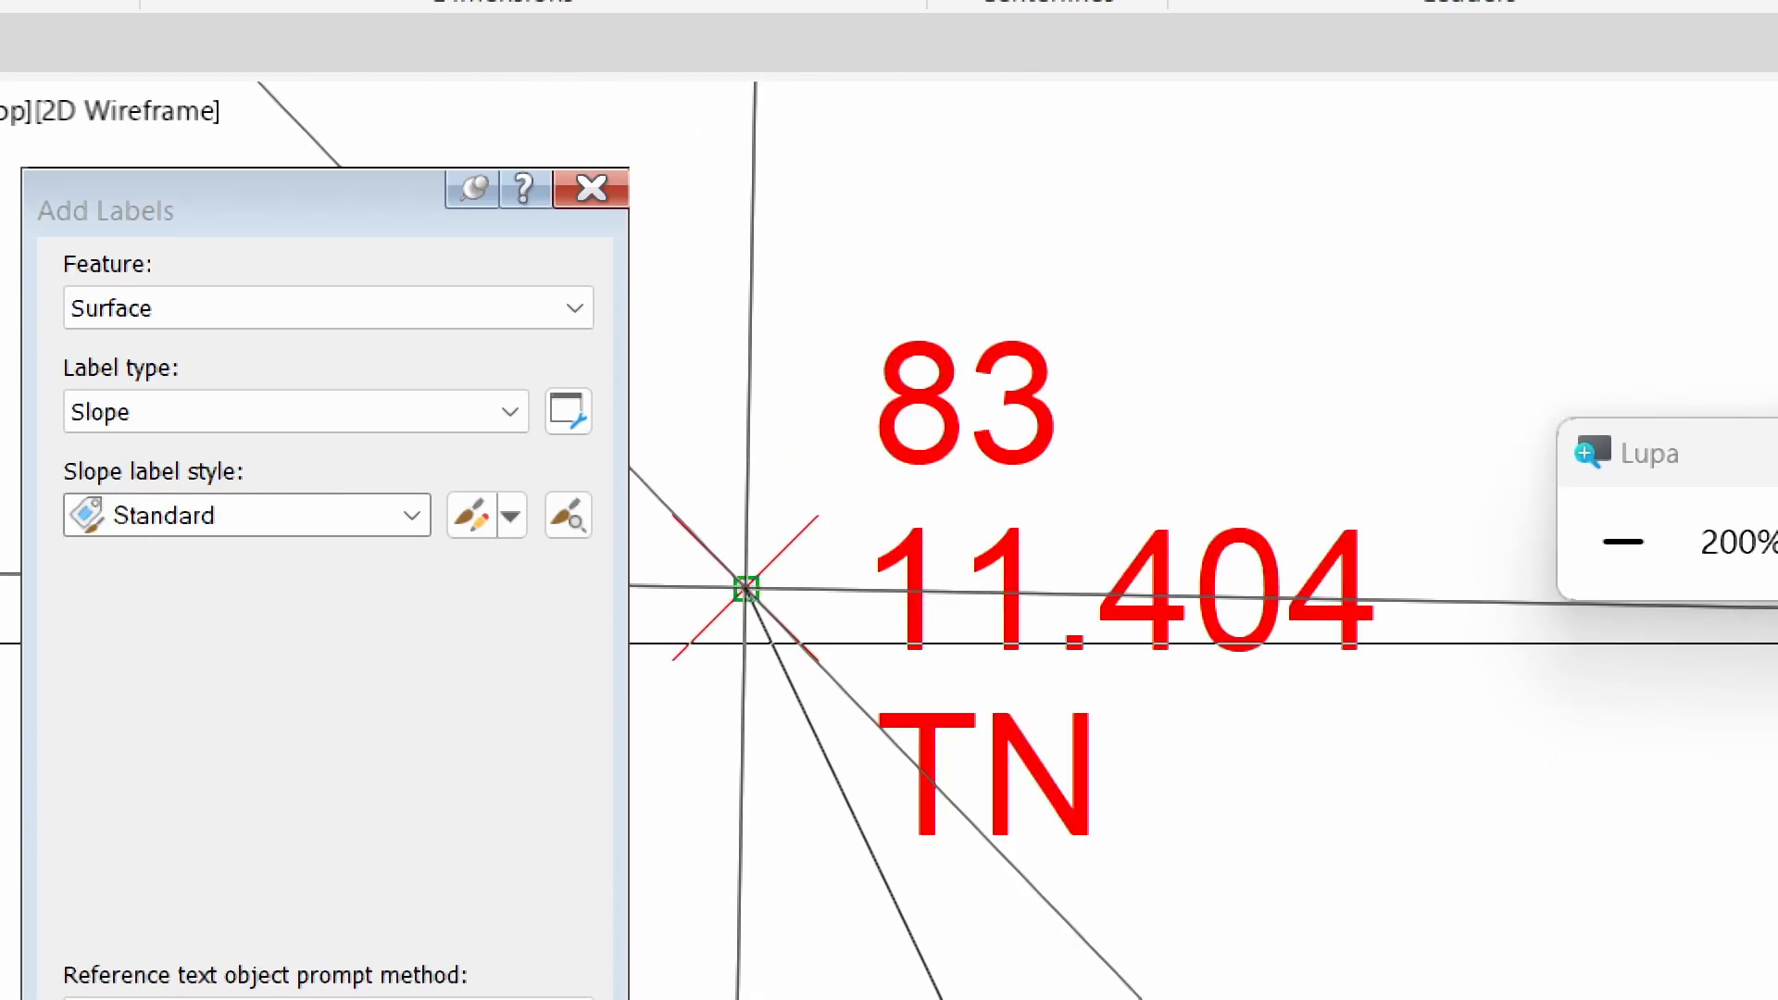
scroll(755, 637, "up", 5)
scroll(718, 493, "down", 5)
scroll(770, 500, "down", 5)
middle_click_drag(972, 824, 893, 333)
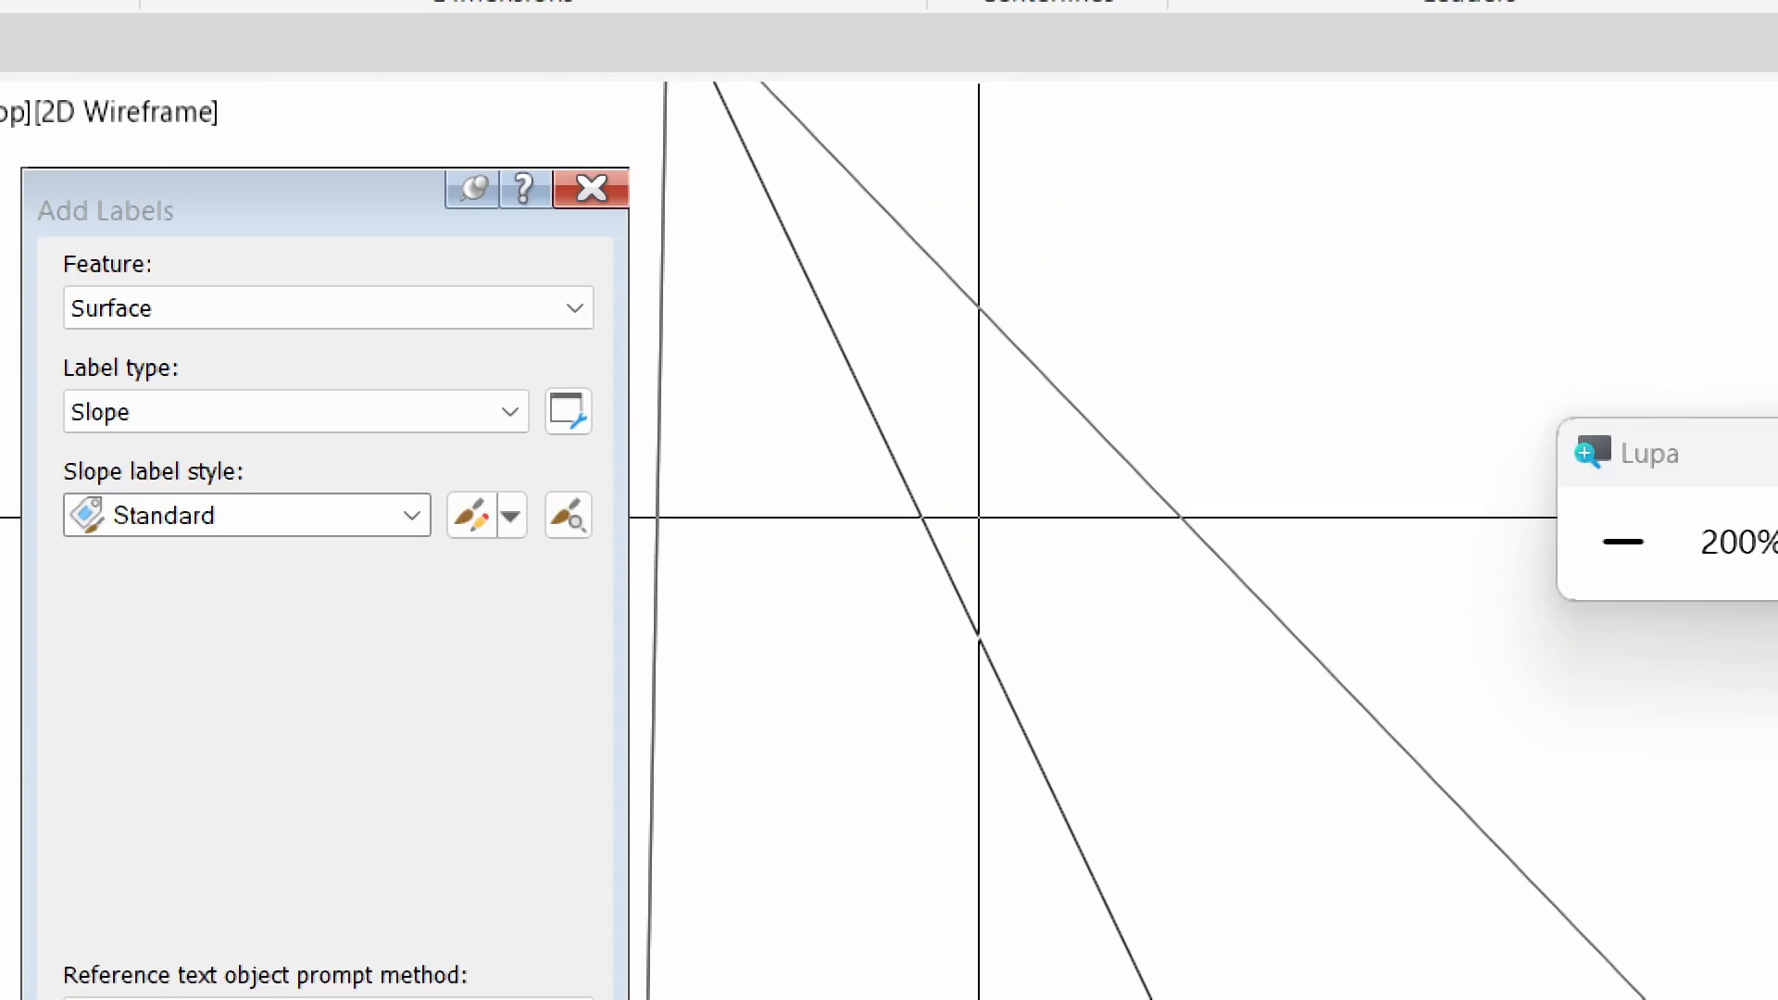
scroll(979, 518, "down", 7)
scroll(1060, 778, "up", 4)
scroll(1019, 648, "down", 2)
middle_click_drag(1014, 652, 1079, 851)
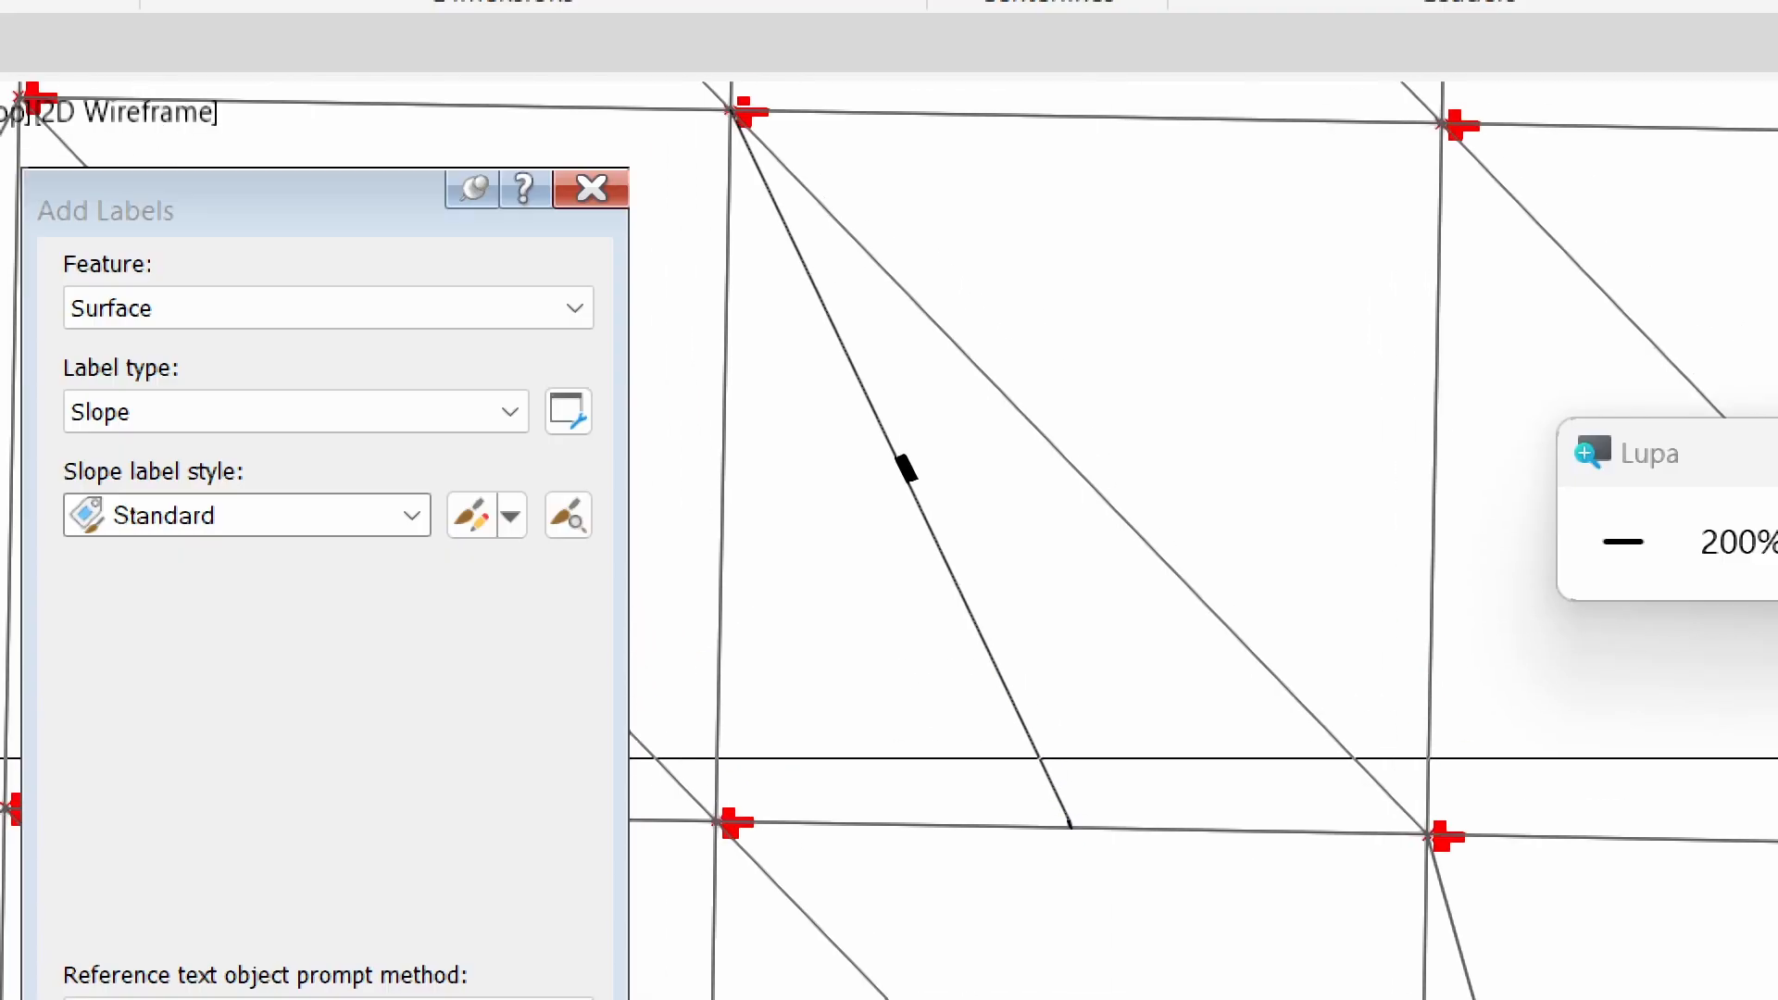
Erase the two-point slope label that starts at point 83
left_click(1008, 632)
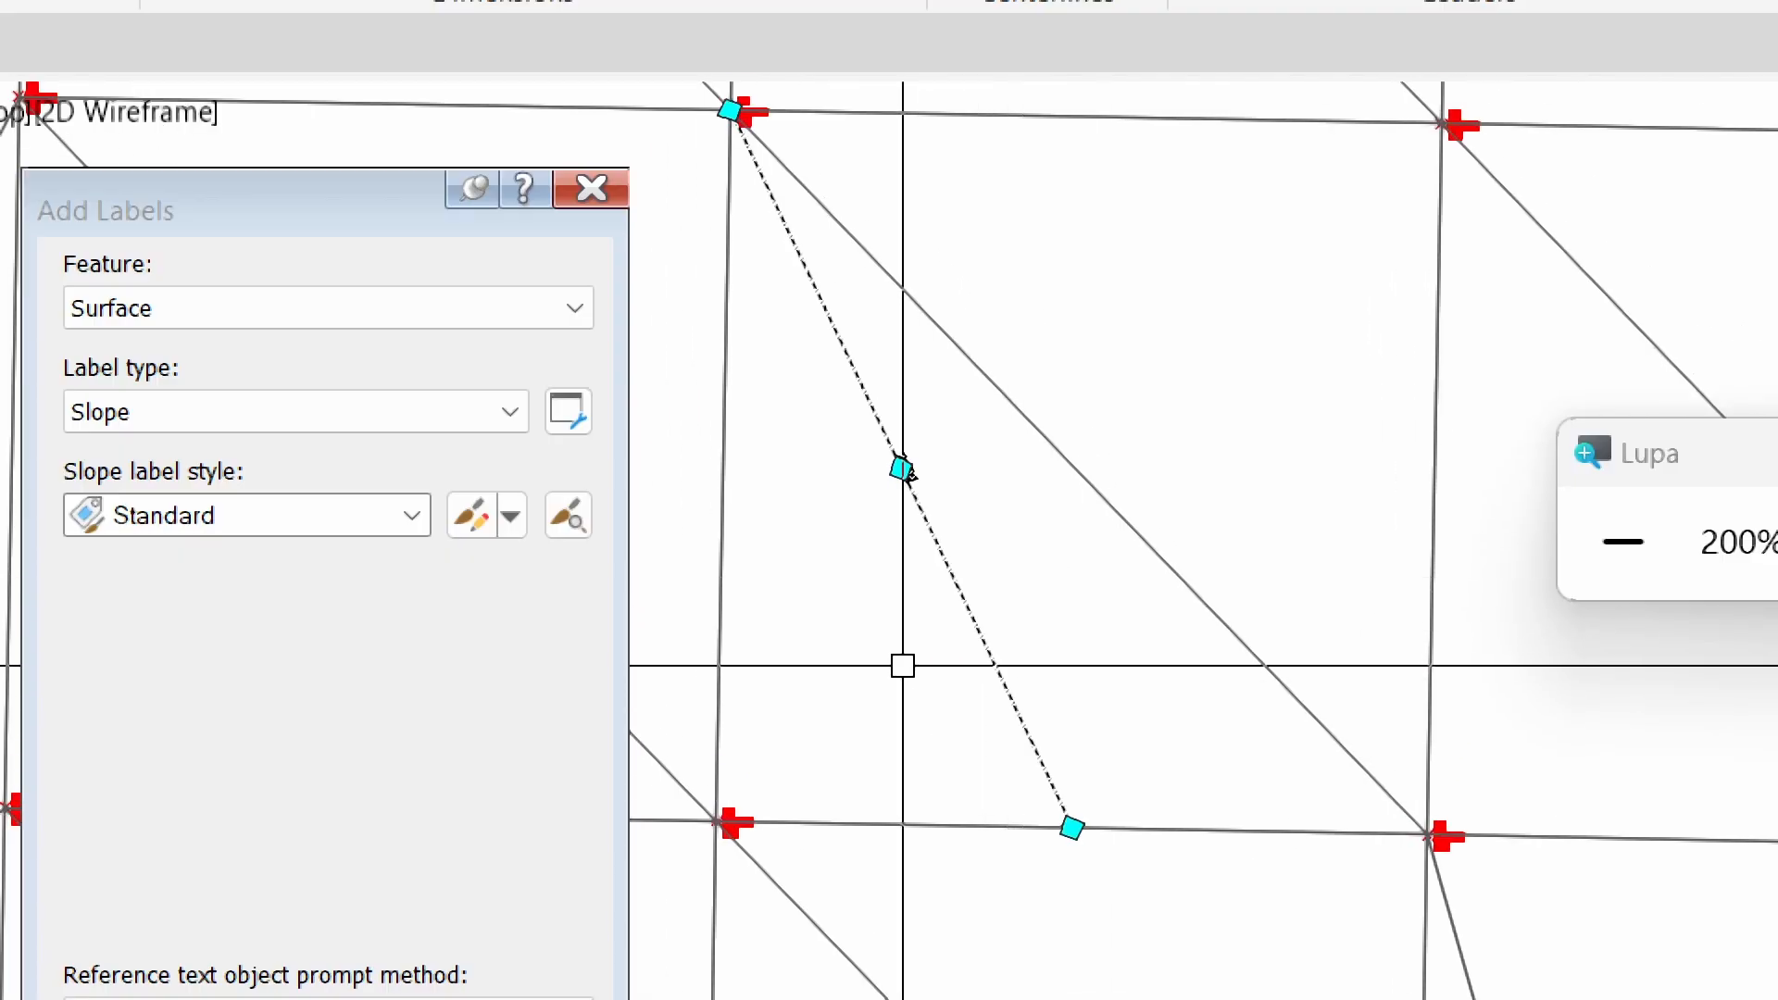
type("e")
key("Return")
scroll(1237, 378, "down", 4)
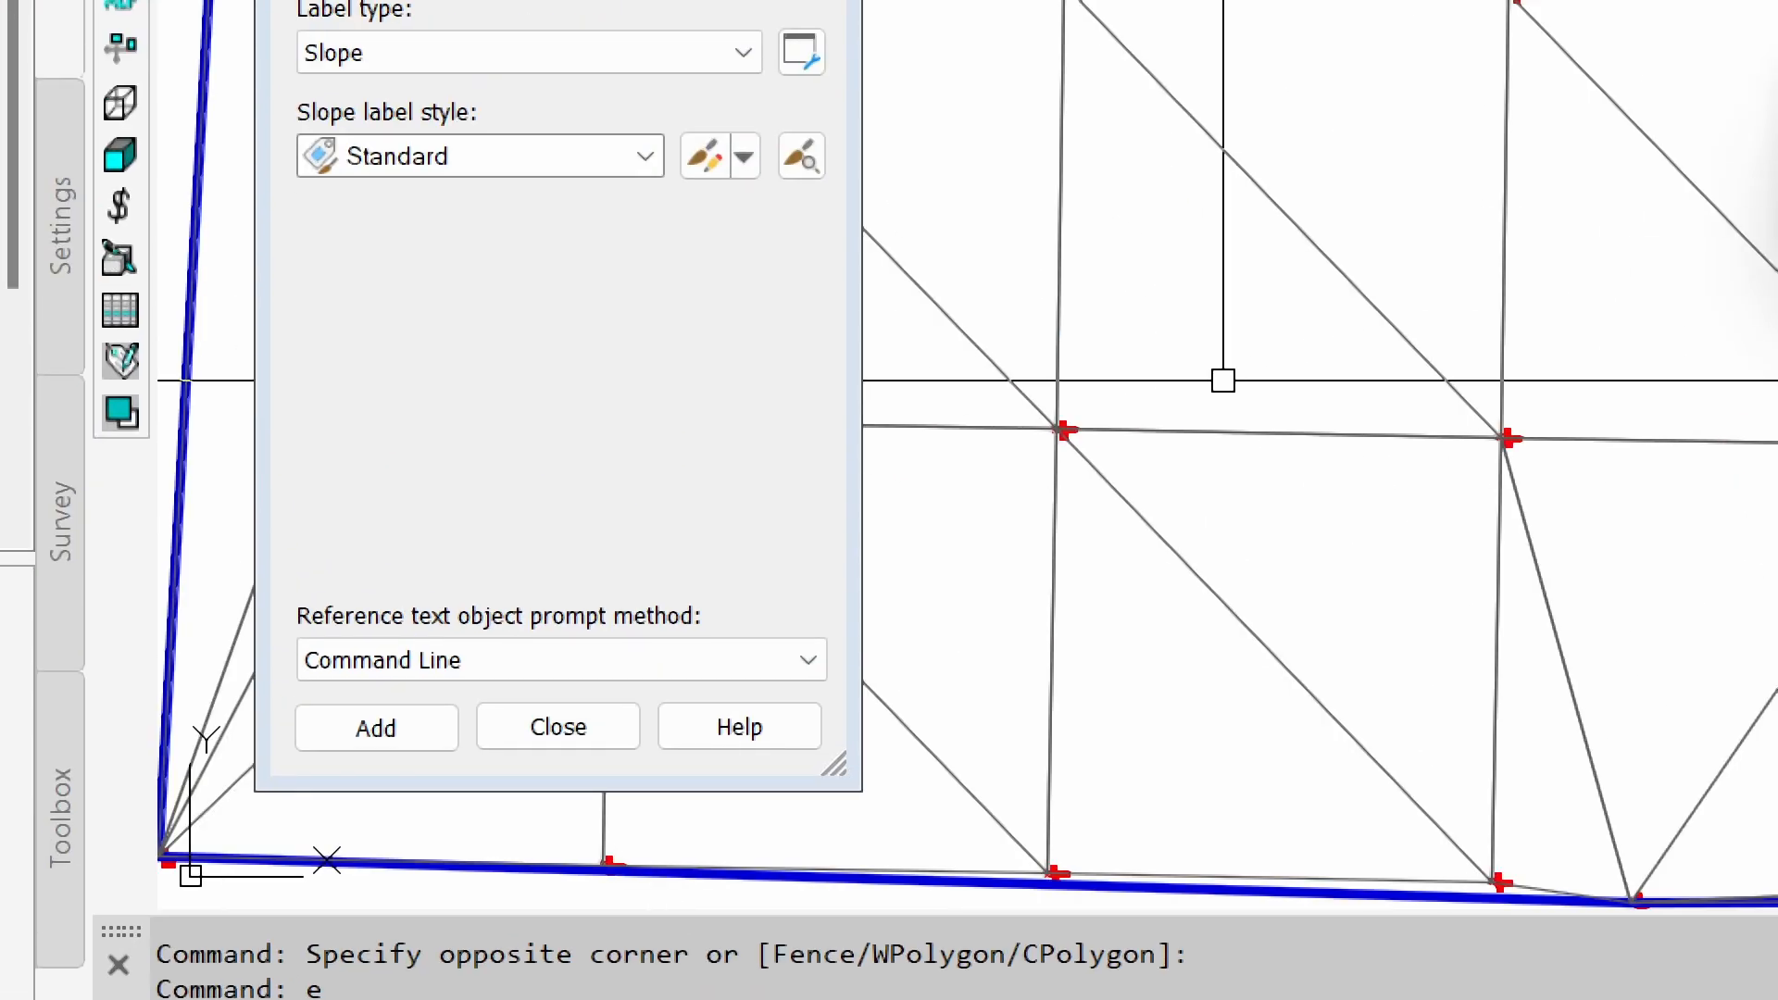
key("Return")
Add a two-point slope label on TN_JY from the midpoint of the triangle edge below point 83 up to point 83
left_click(357, 732)
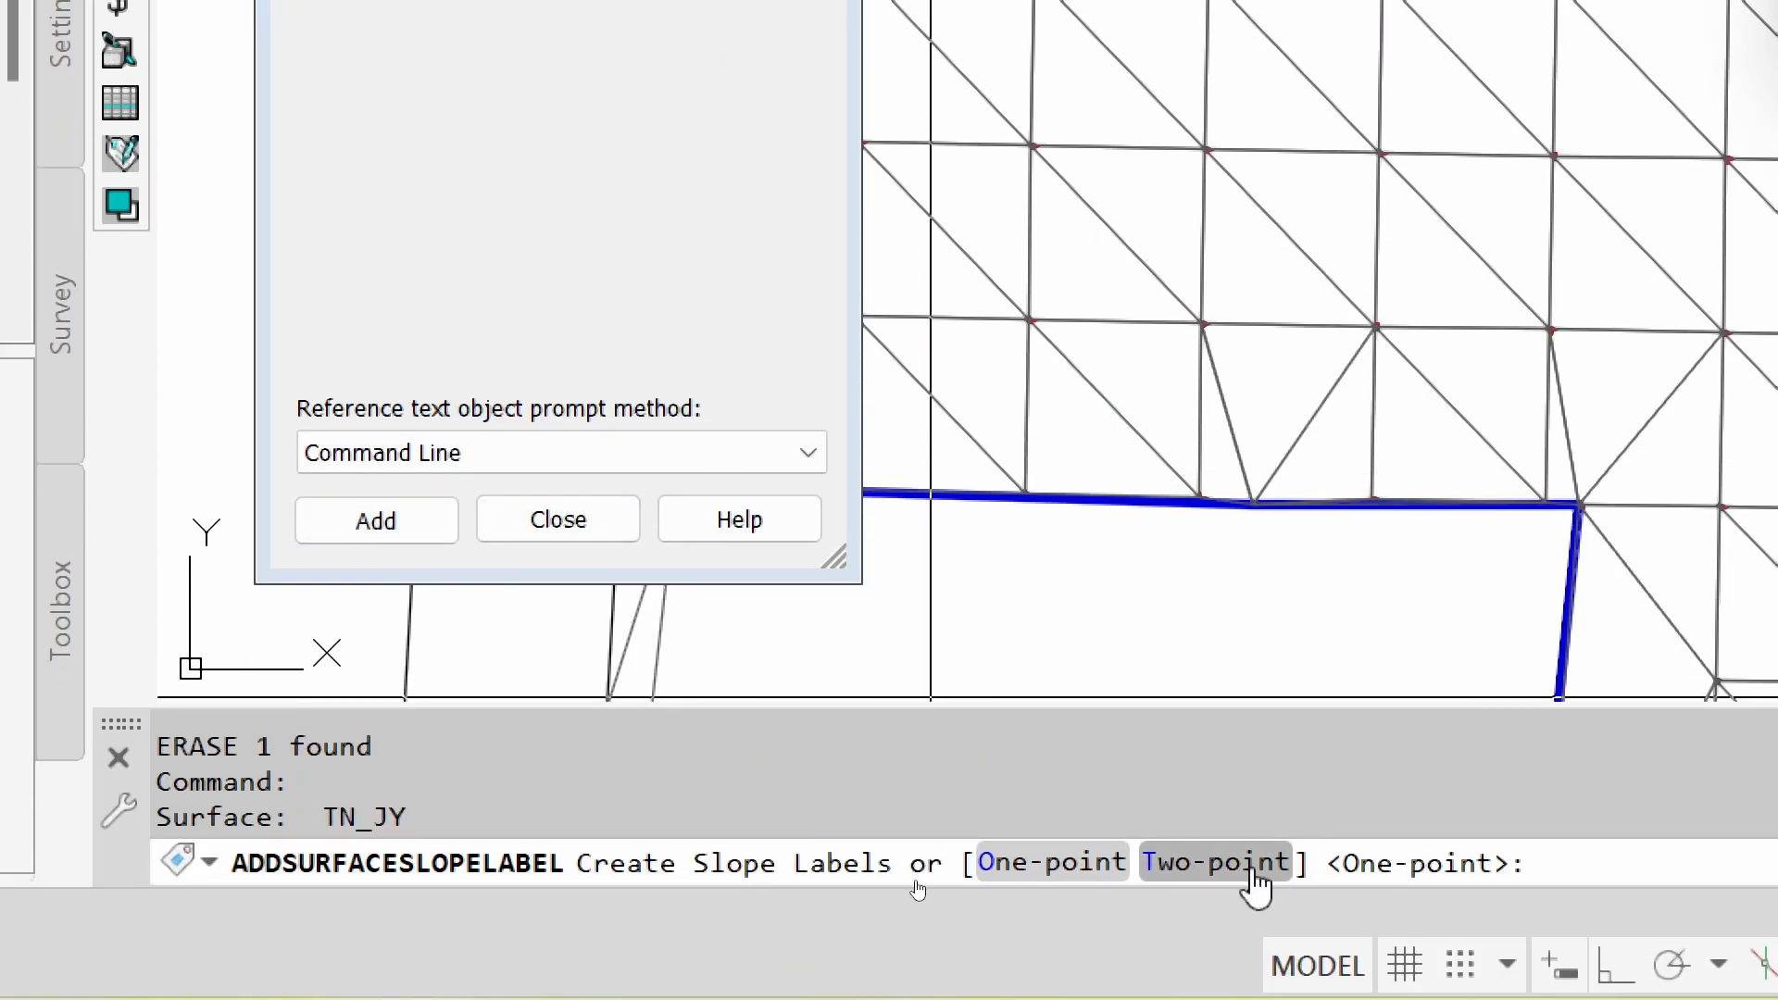
left_click(1252, 872)
middle_click_drag(1290, 163, 1319, 499)
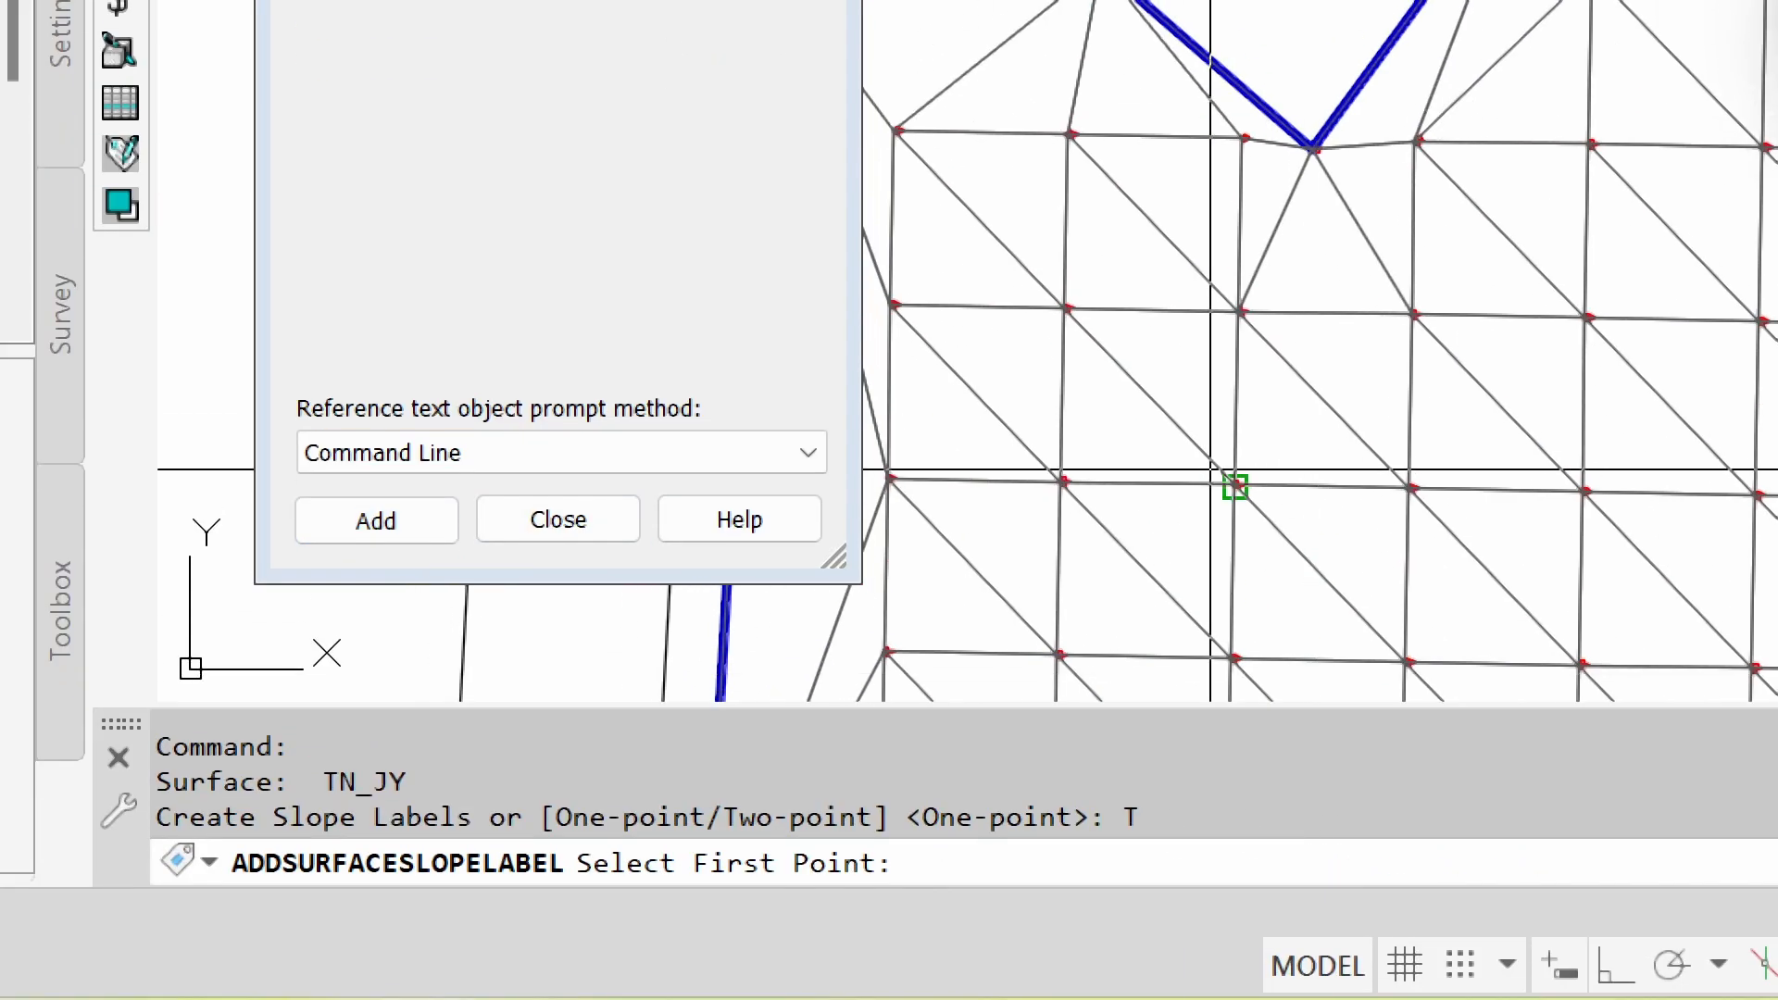
middle_click_drag(1149, 510, 1234, 359)
scroll(1139, 326, "up", 2)
scroll(1139, 326, "up", 6)
scroll(1334, 436, "up", 2)
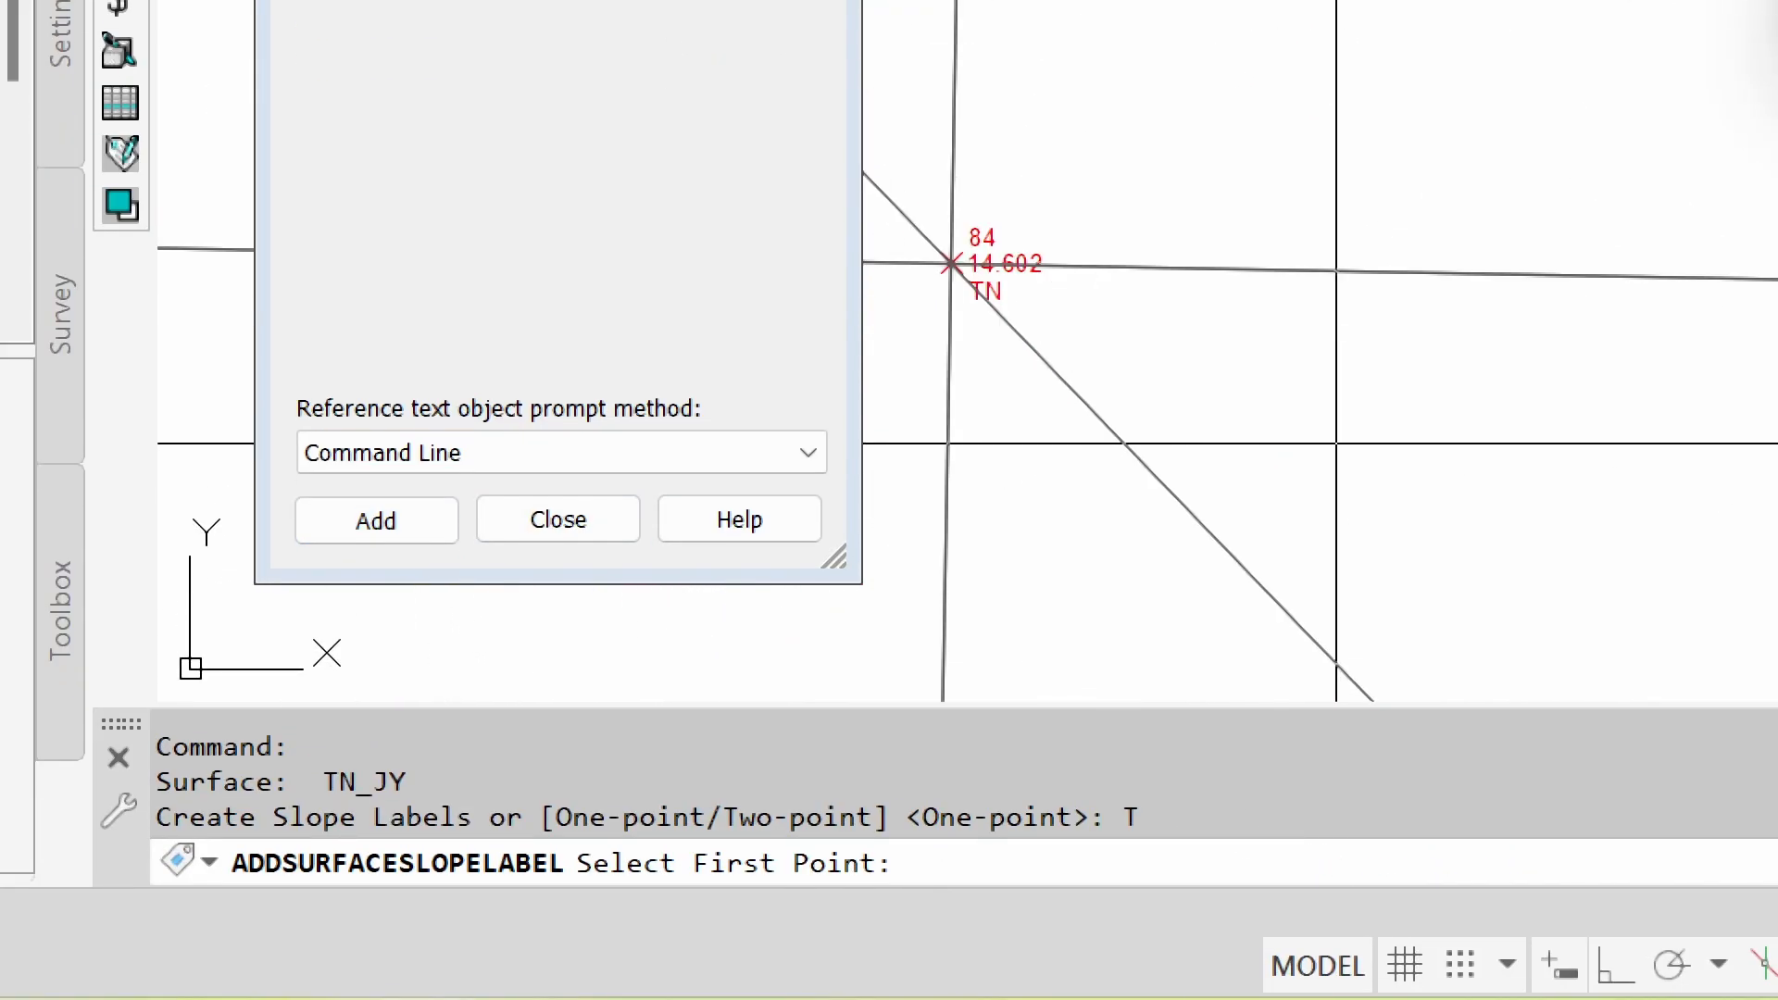
scroll(1255, 250, "down", 6)
middle_click_drag(1182, 261, 1056, 247)
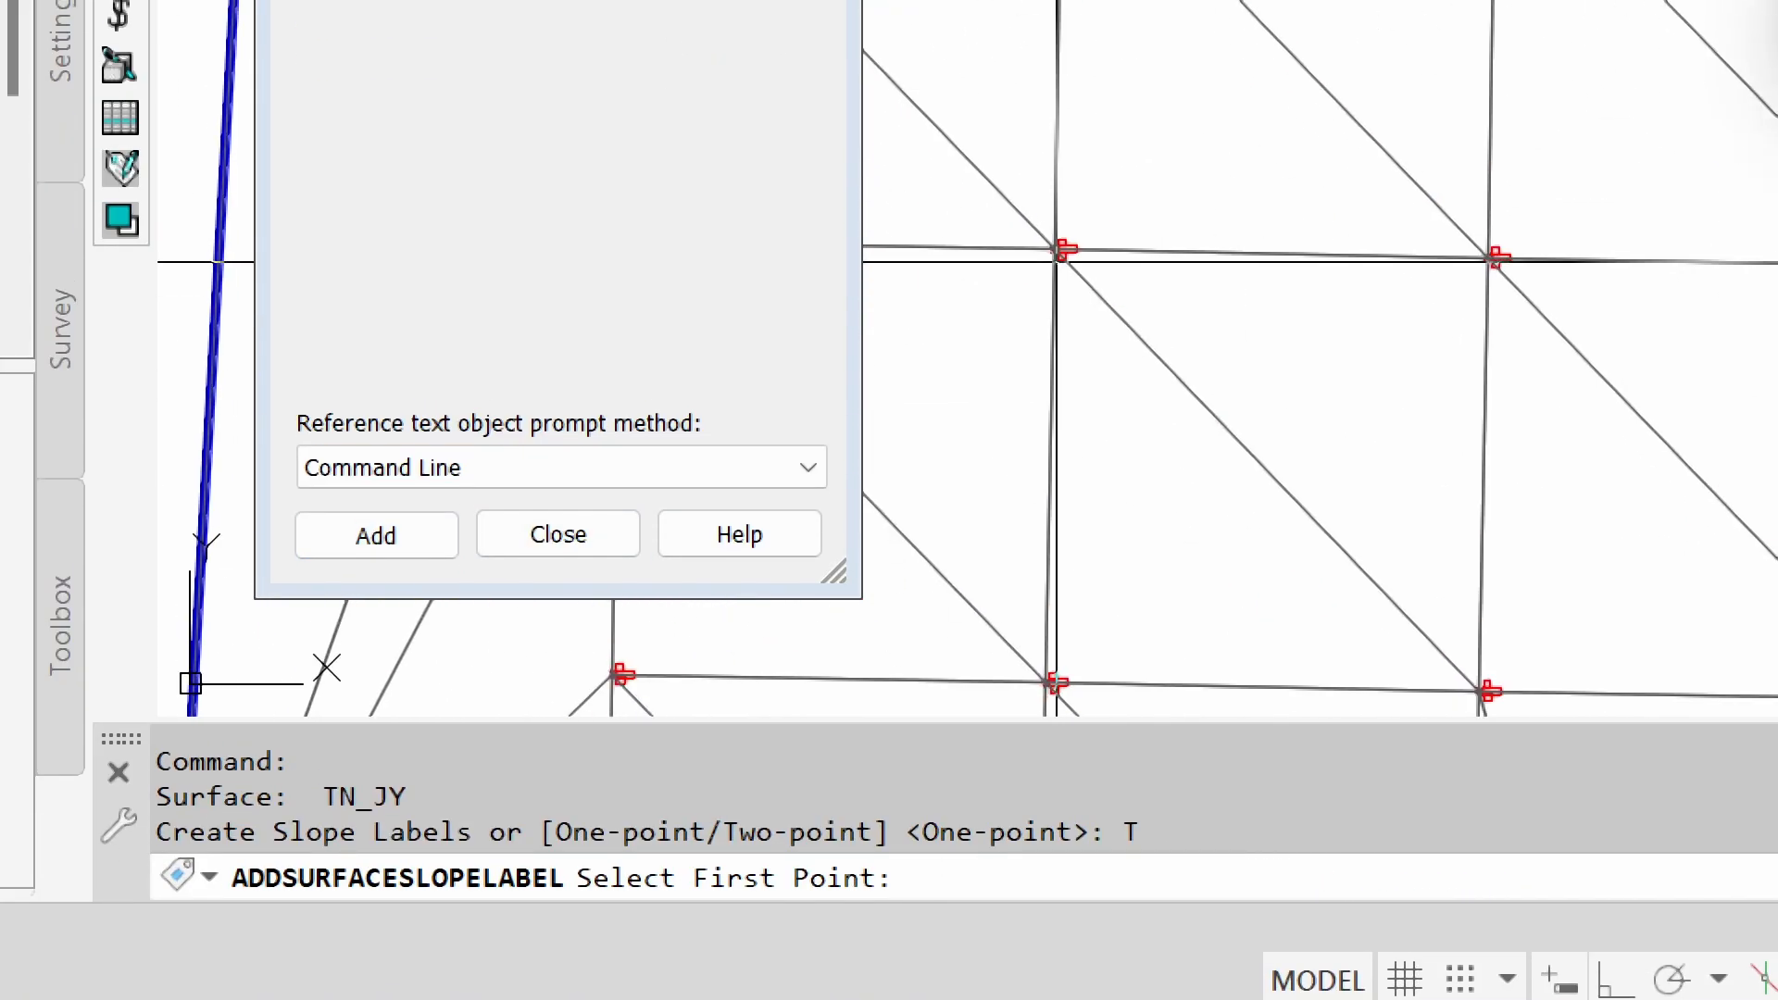
scroll(1055, 262, "up", 6)
scroll(1112, 294, "down", 6)
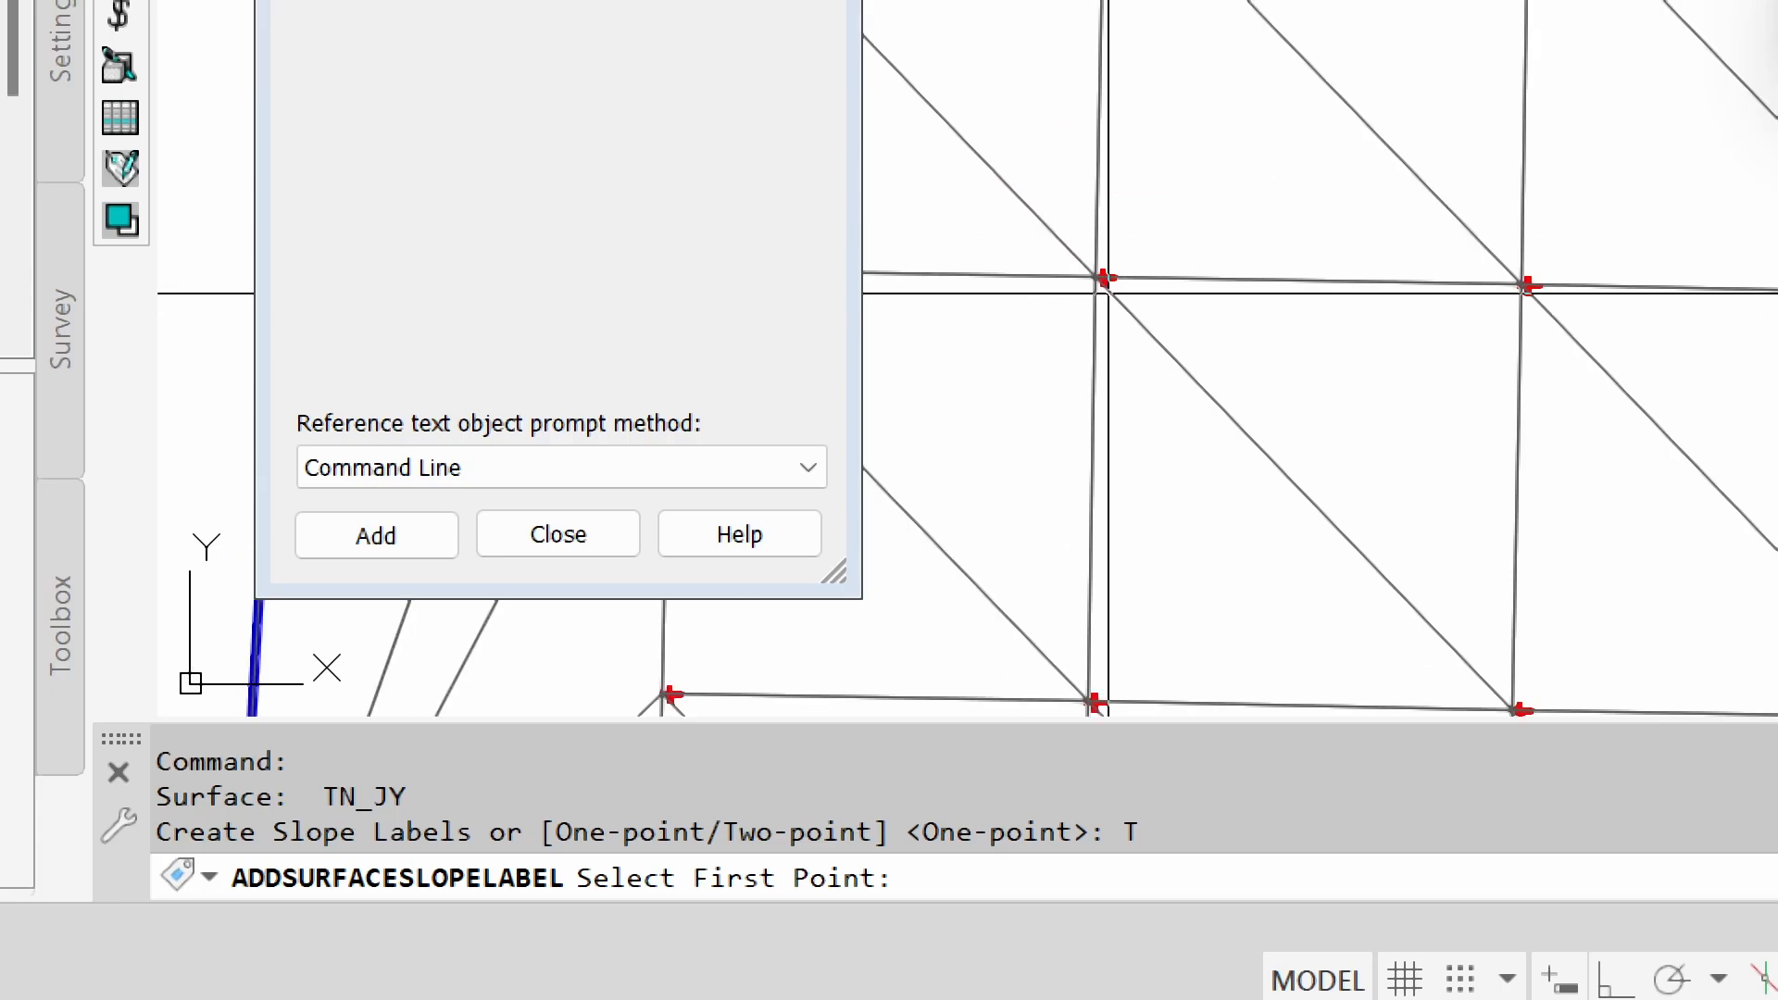
middle_click_drag(1111, 552, 1064, 286)
middle_click_drag(1173, 314, 1170, 414)
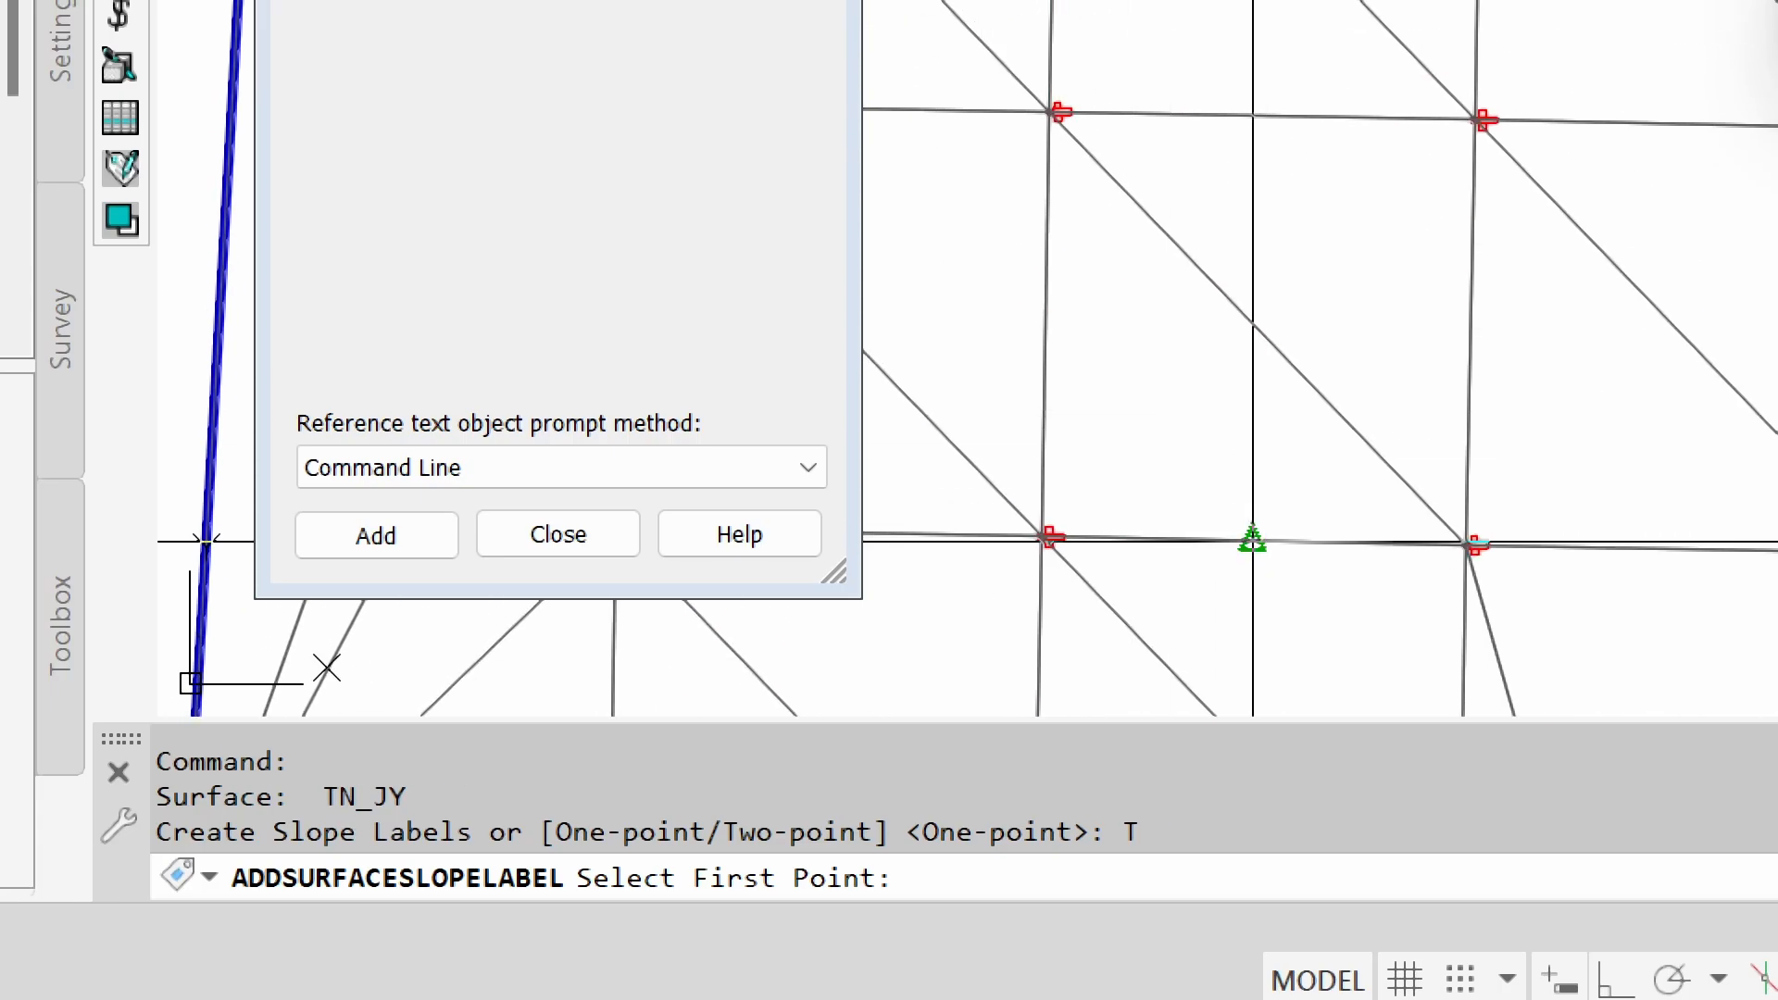
left_click(1253, 540)
mouse_move(1060, 257)
middle_mouse_down()
mouse_move(1066, 465)
mouse_move(1068, 245)
middle_mouse_up()
left_click(1063, 321)
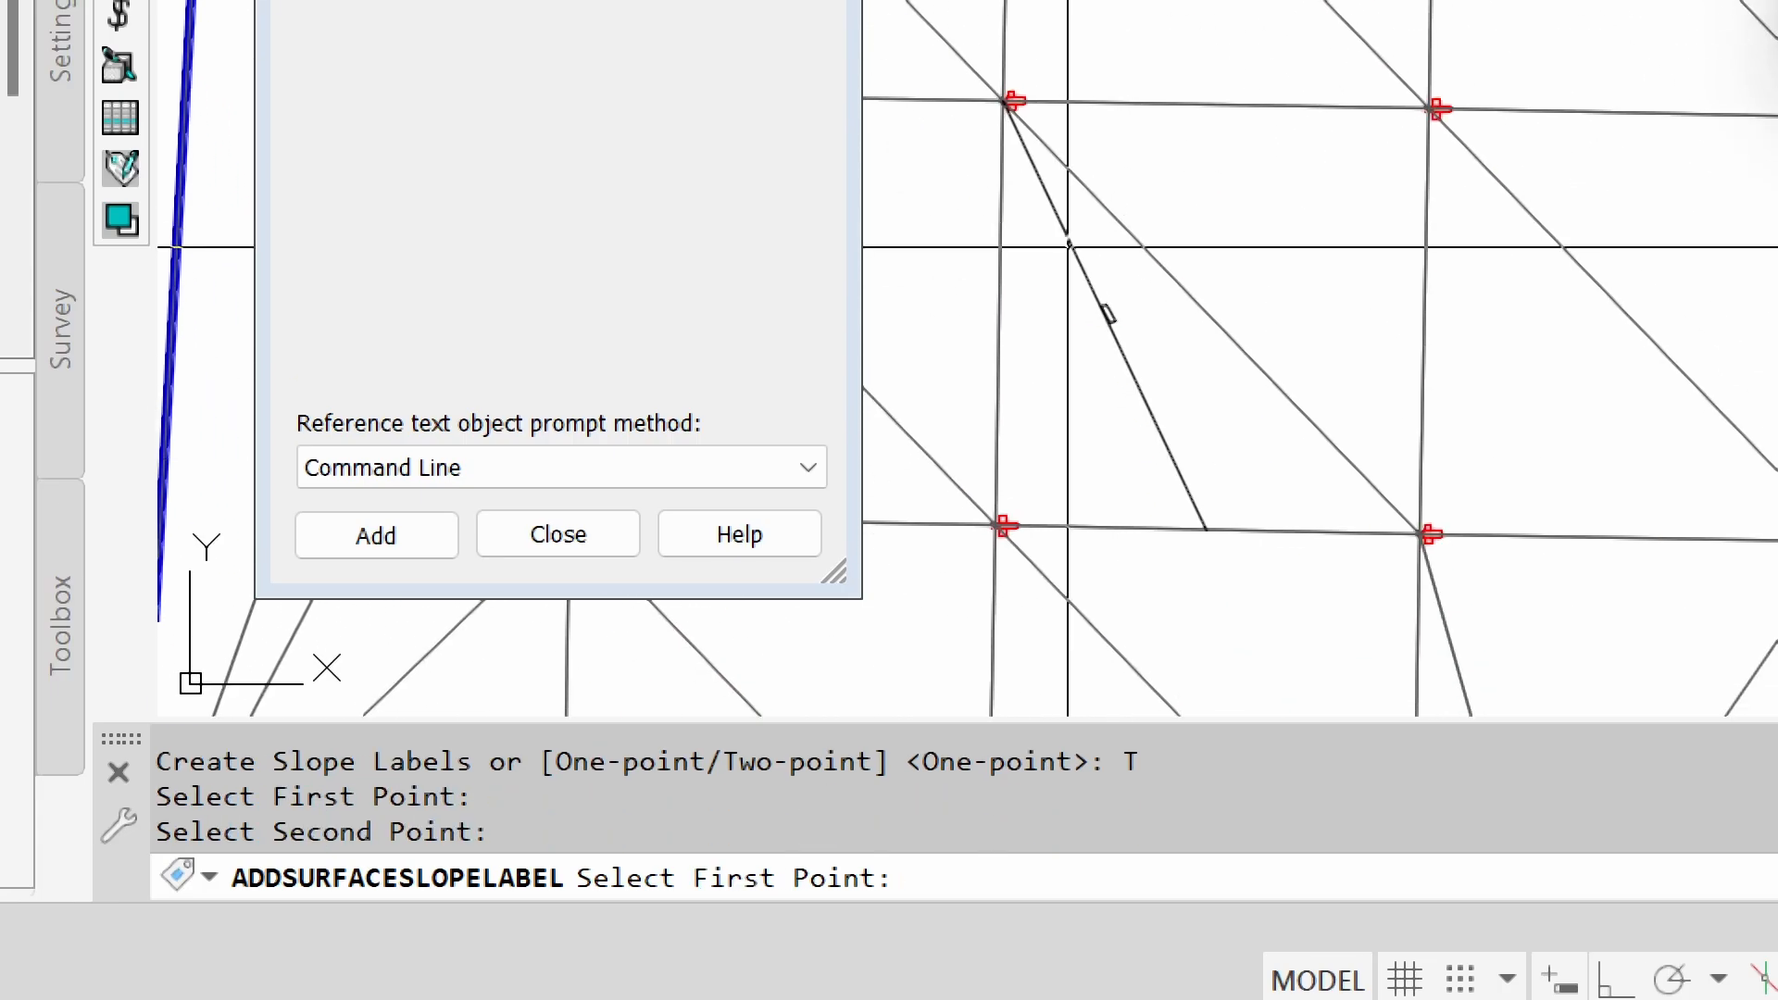
key("Return")
Examine the slope percentage on the reversed label and the elevation of point 83 at its end
scroll(1124, 405, "up", 7)
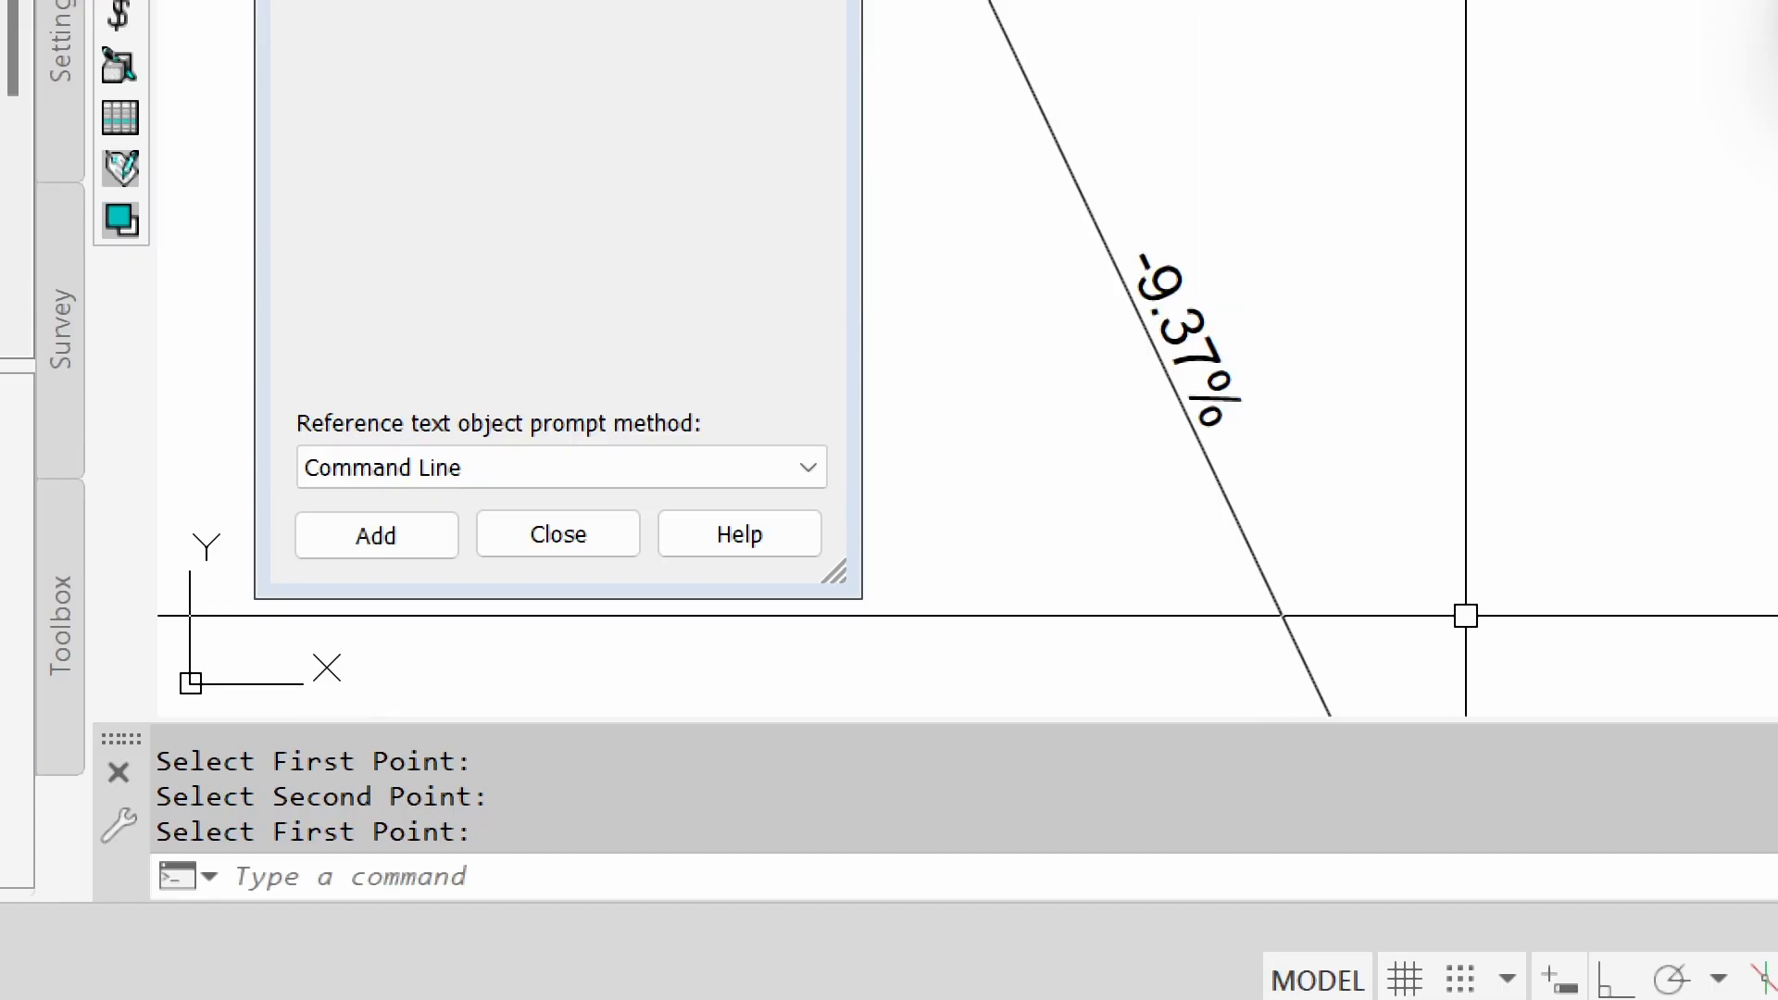
scroll(1112, 370, "down", 5)
scroll(1092, 222, "up", 8)
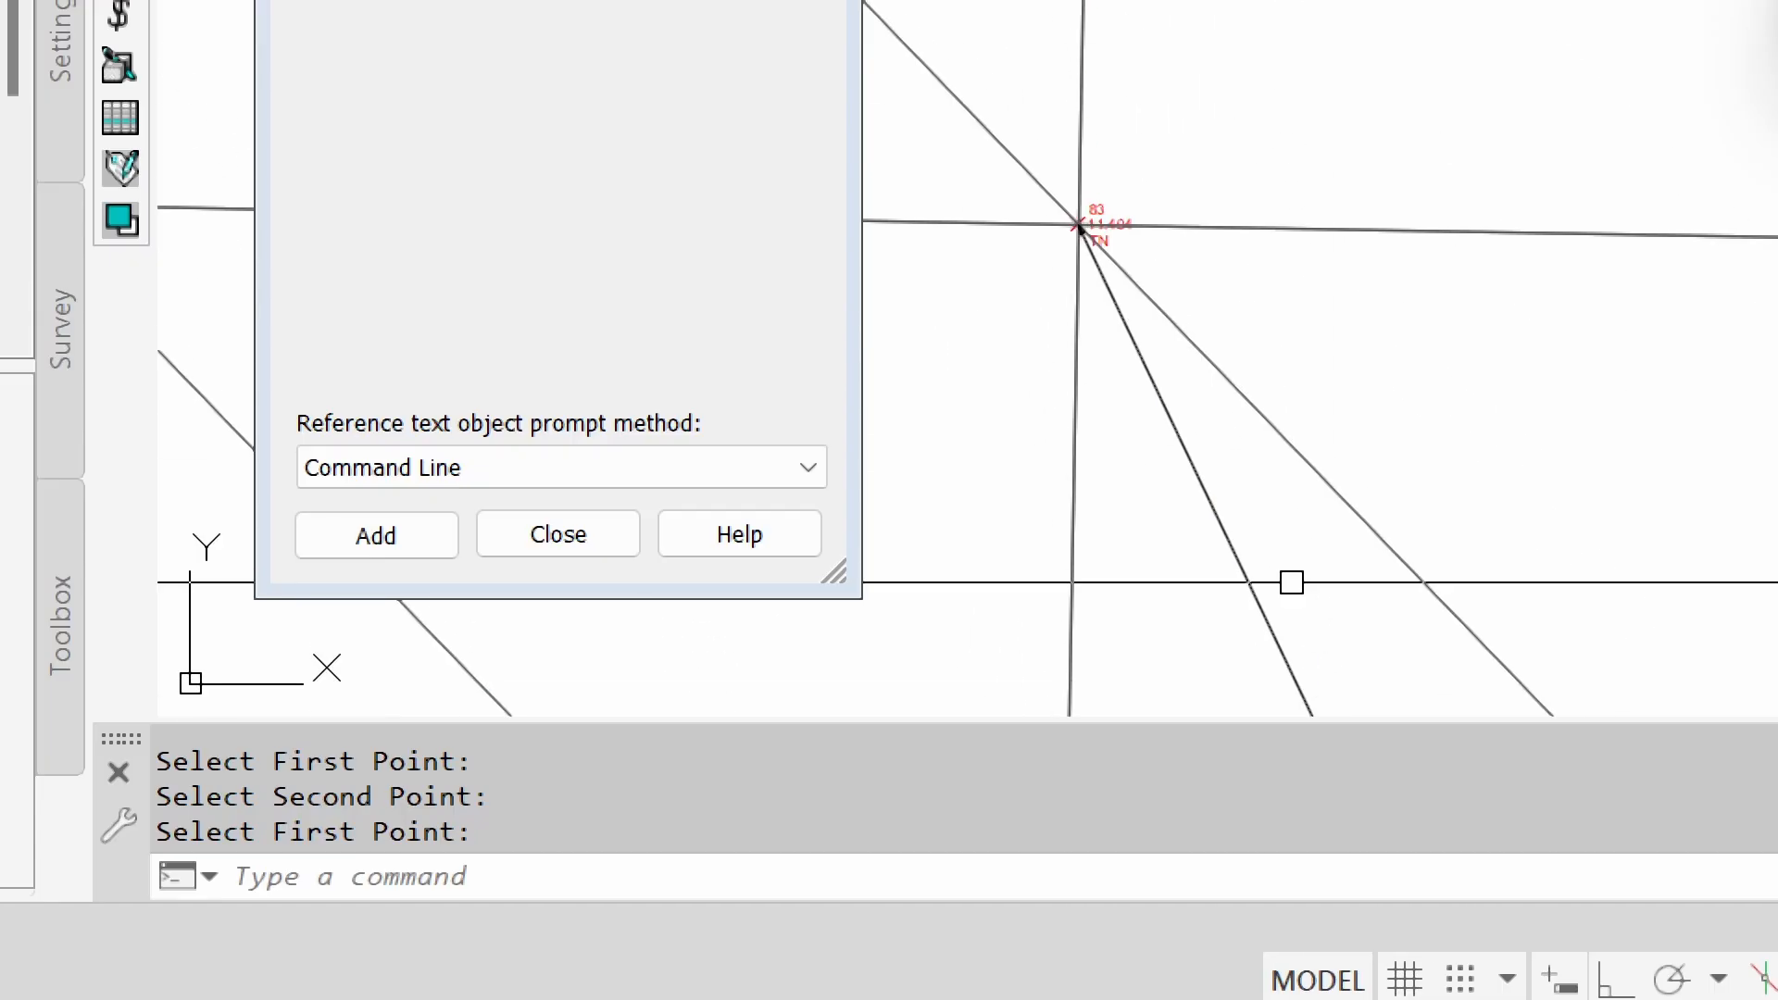
scroll(1111, 283, "down", 10)
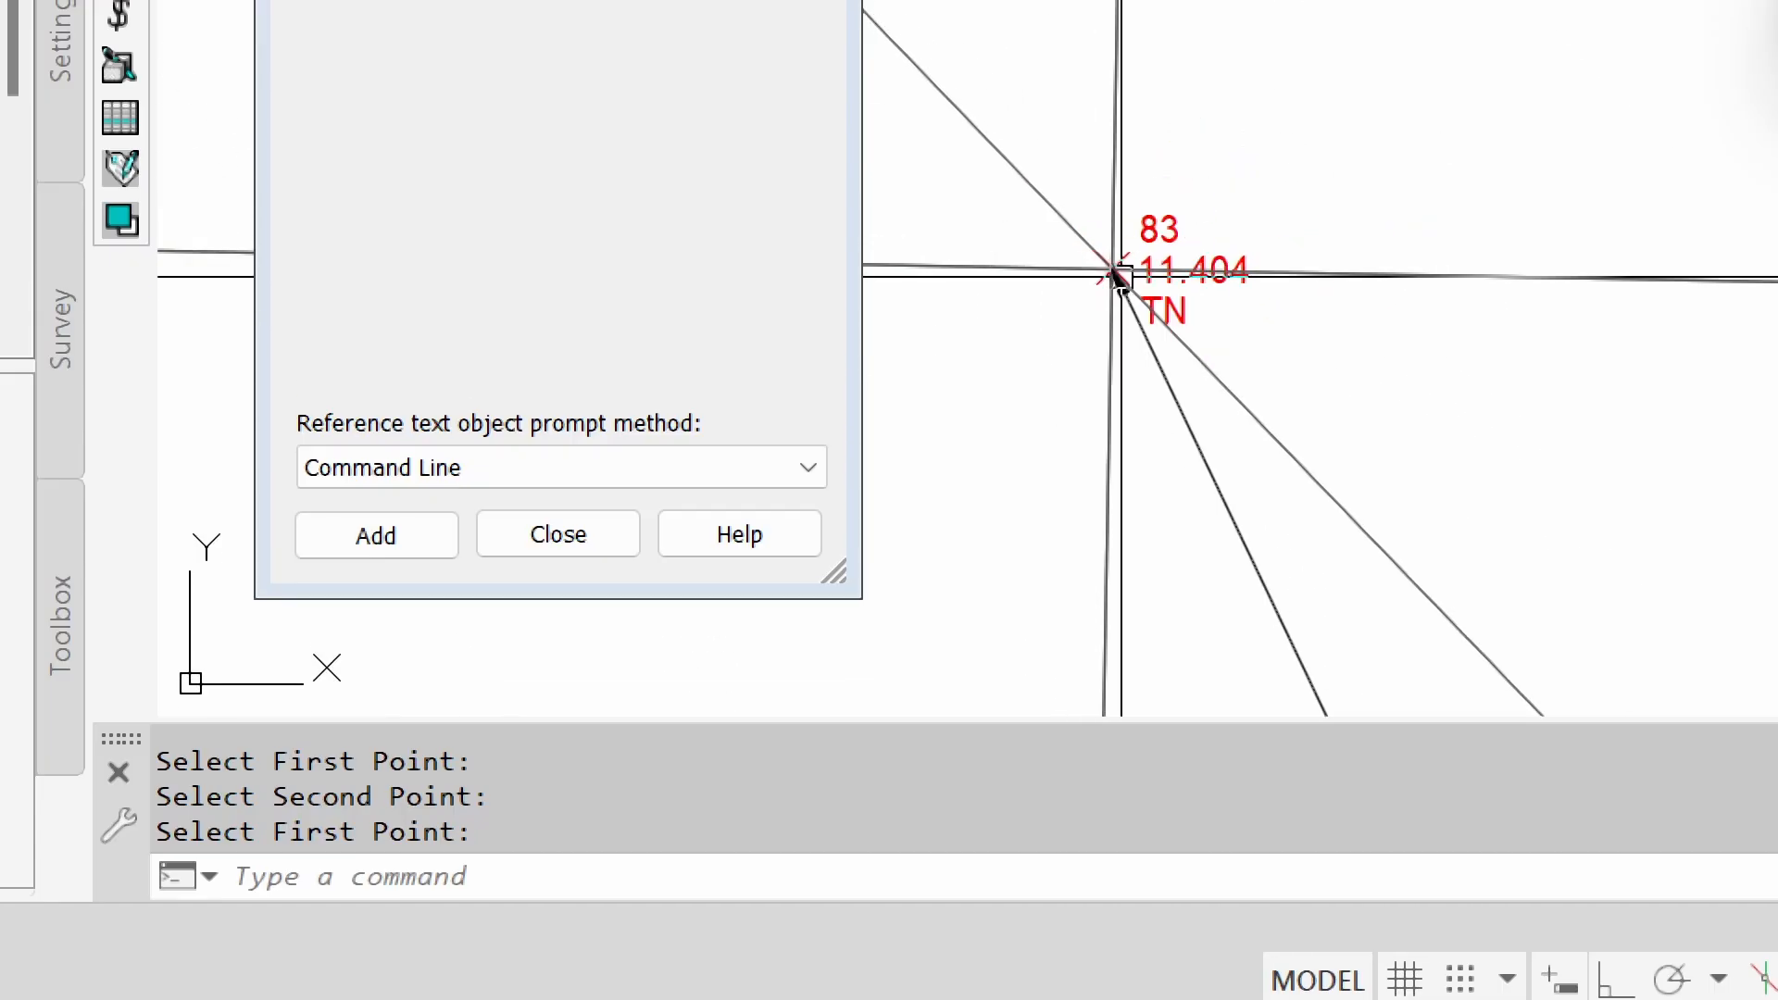
scroll(1052, 465, "up", 4)
middle_click_drag(1176, 400, 1102, 425)
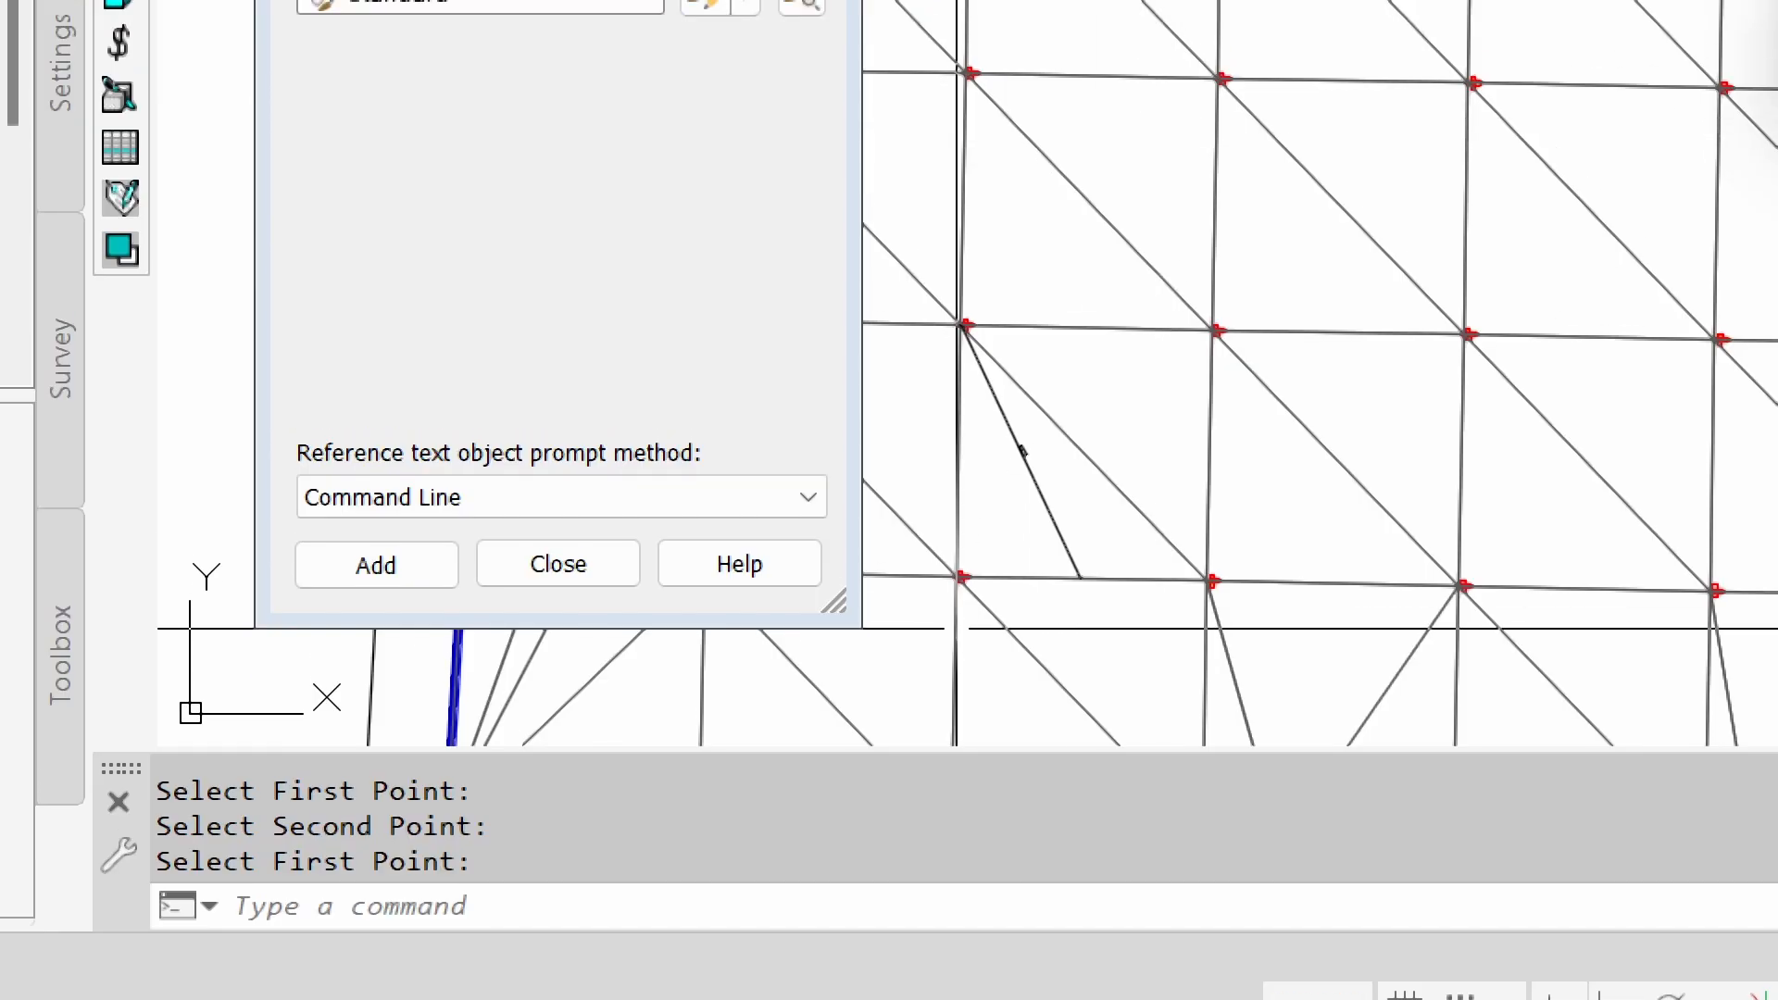
Close the Add Labels dialog and fit the whole drawing to its extents in the view
left_click(535, 578)
scroll(1038, 339, "down", 6)
mouse_move(1112, 375)
middle_mouse_down()
mouse_move(818, 568)
mouse_move(667, 556)
middle_mouse_up()
middle_click(655, 450)
middle_click(655, 450)
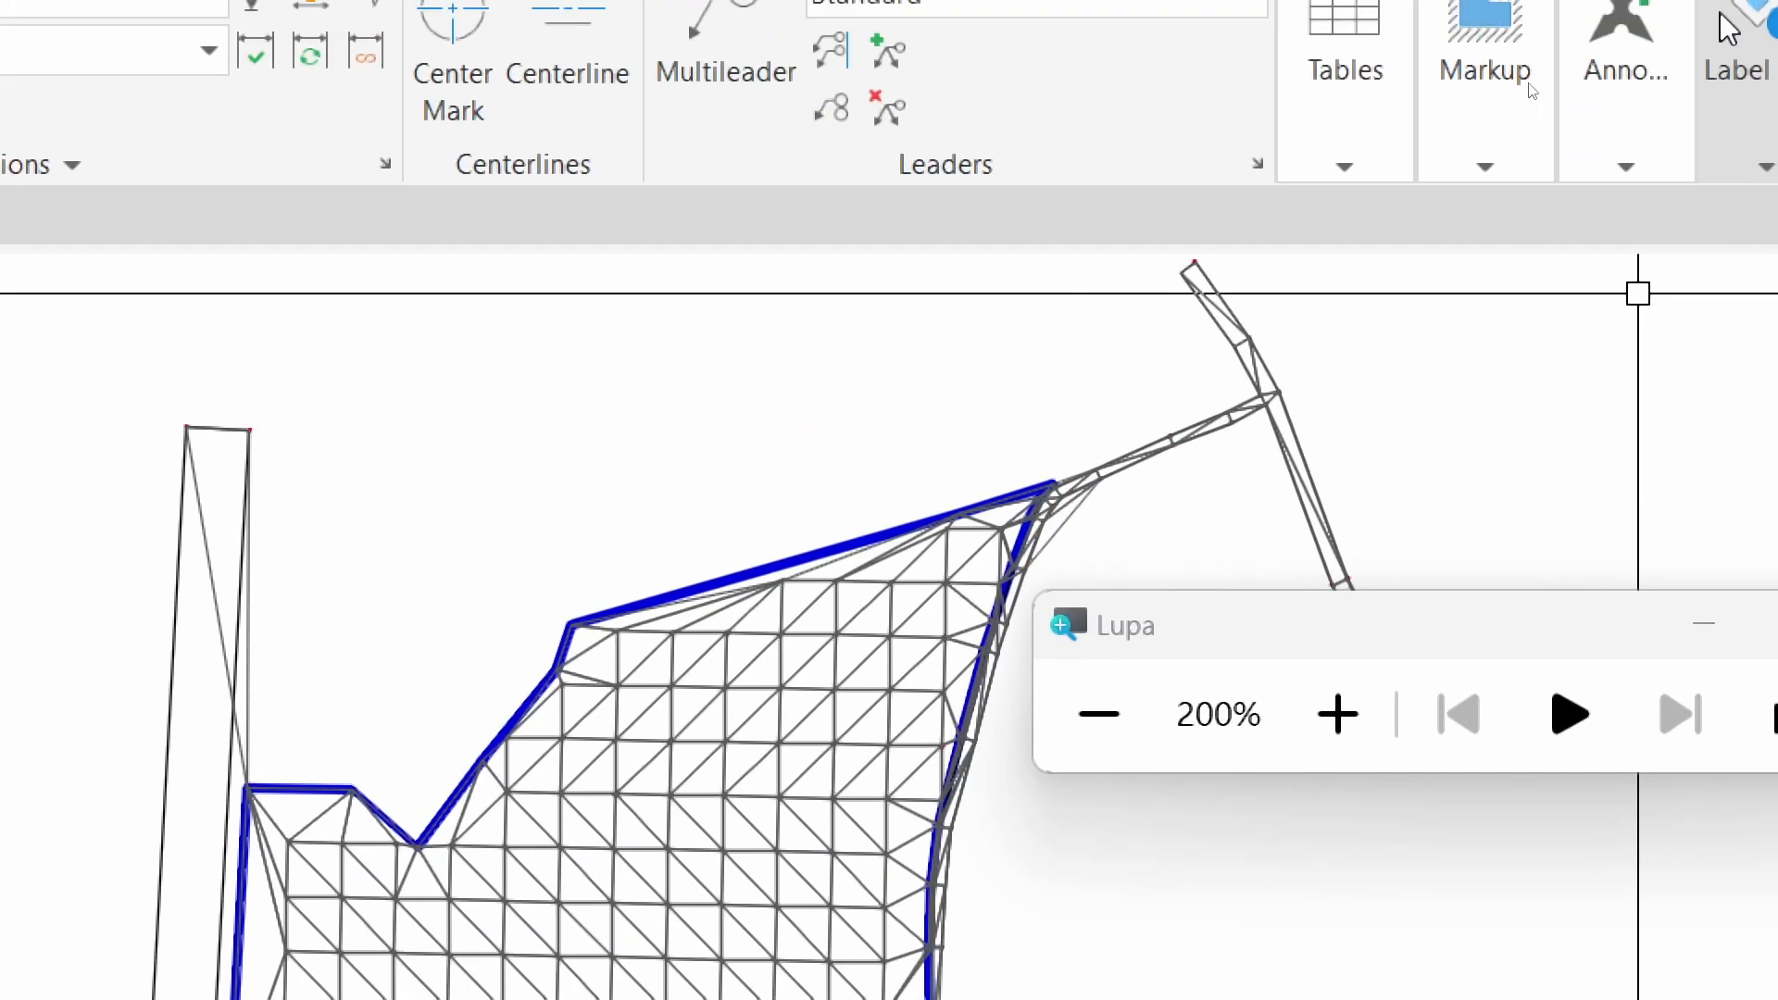
Reduce the Lupa screen magnification to 100%
left_click(1083, 727)
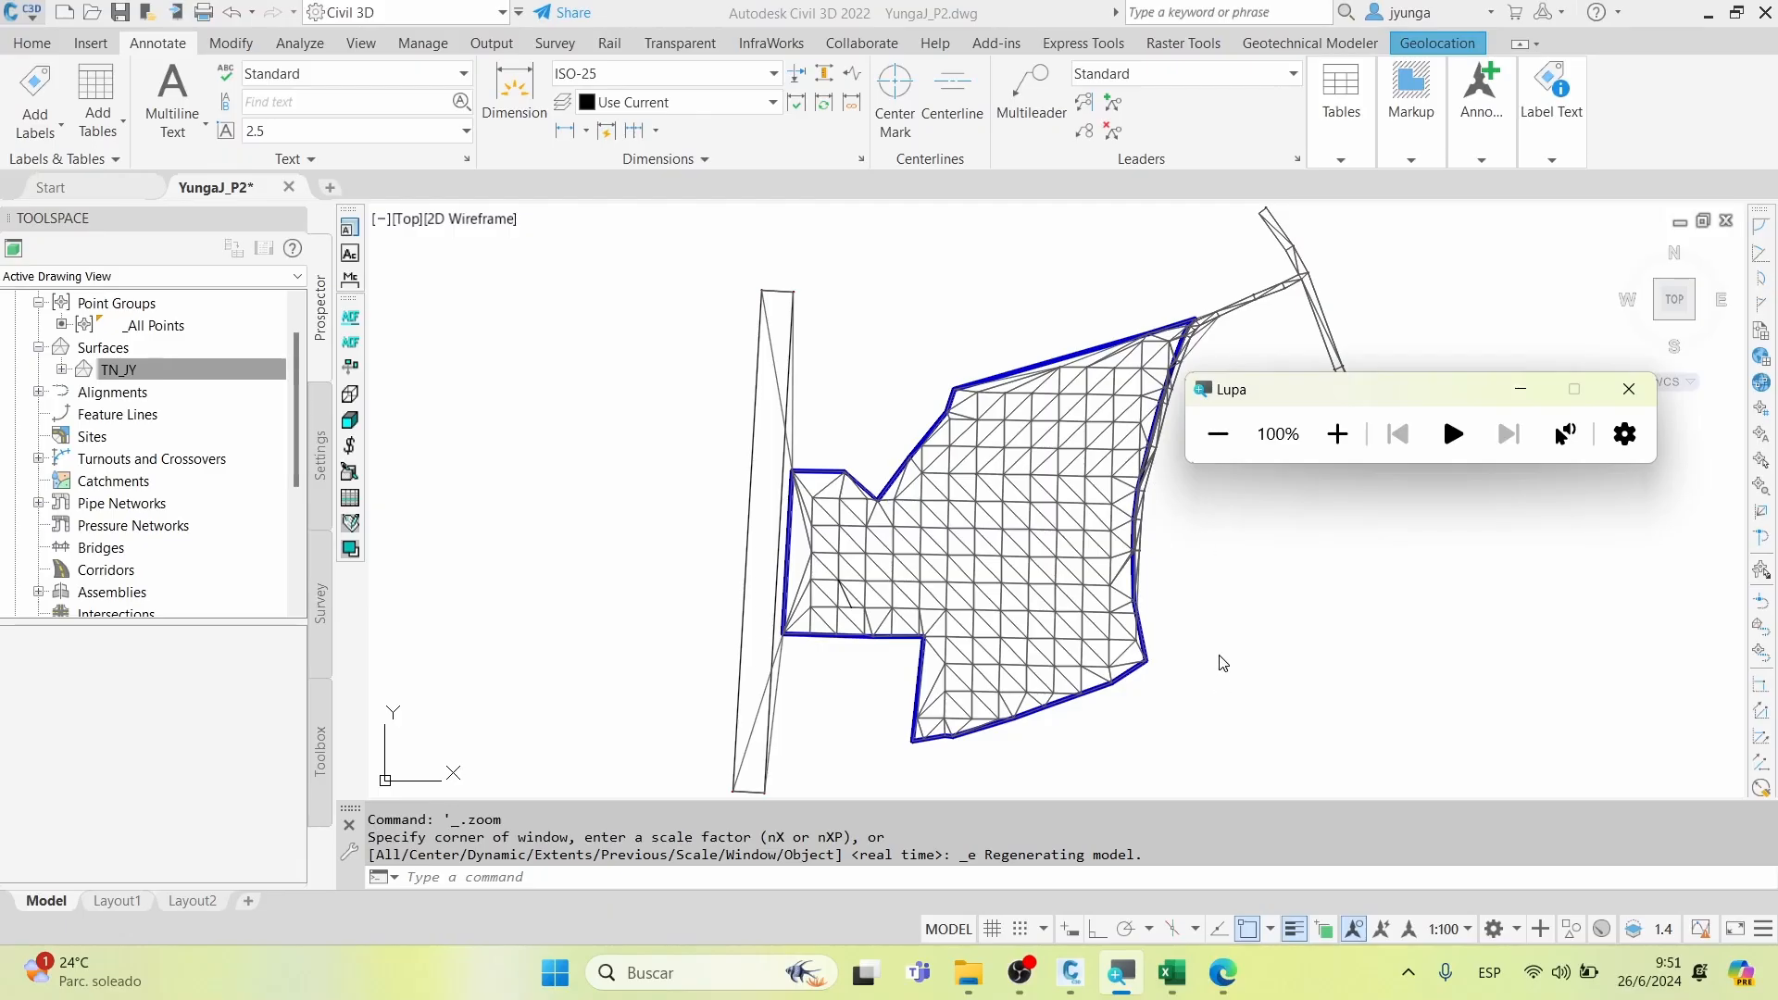
mouse_move(1127, 991)
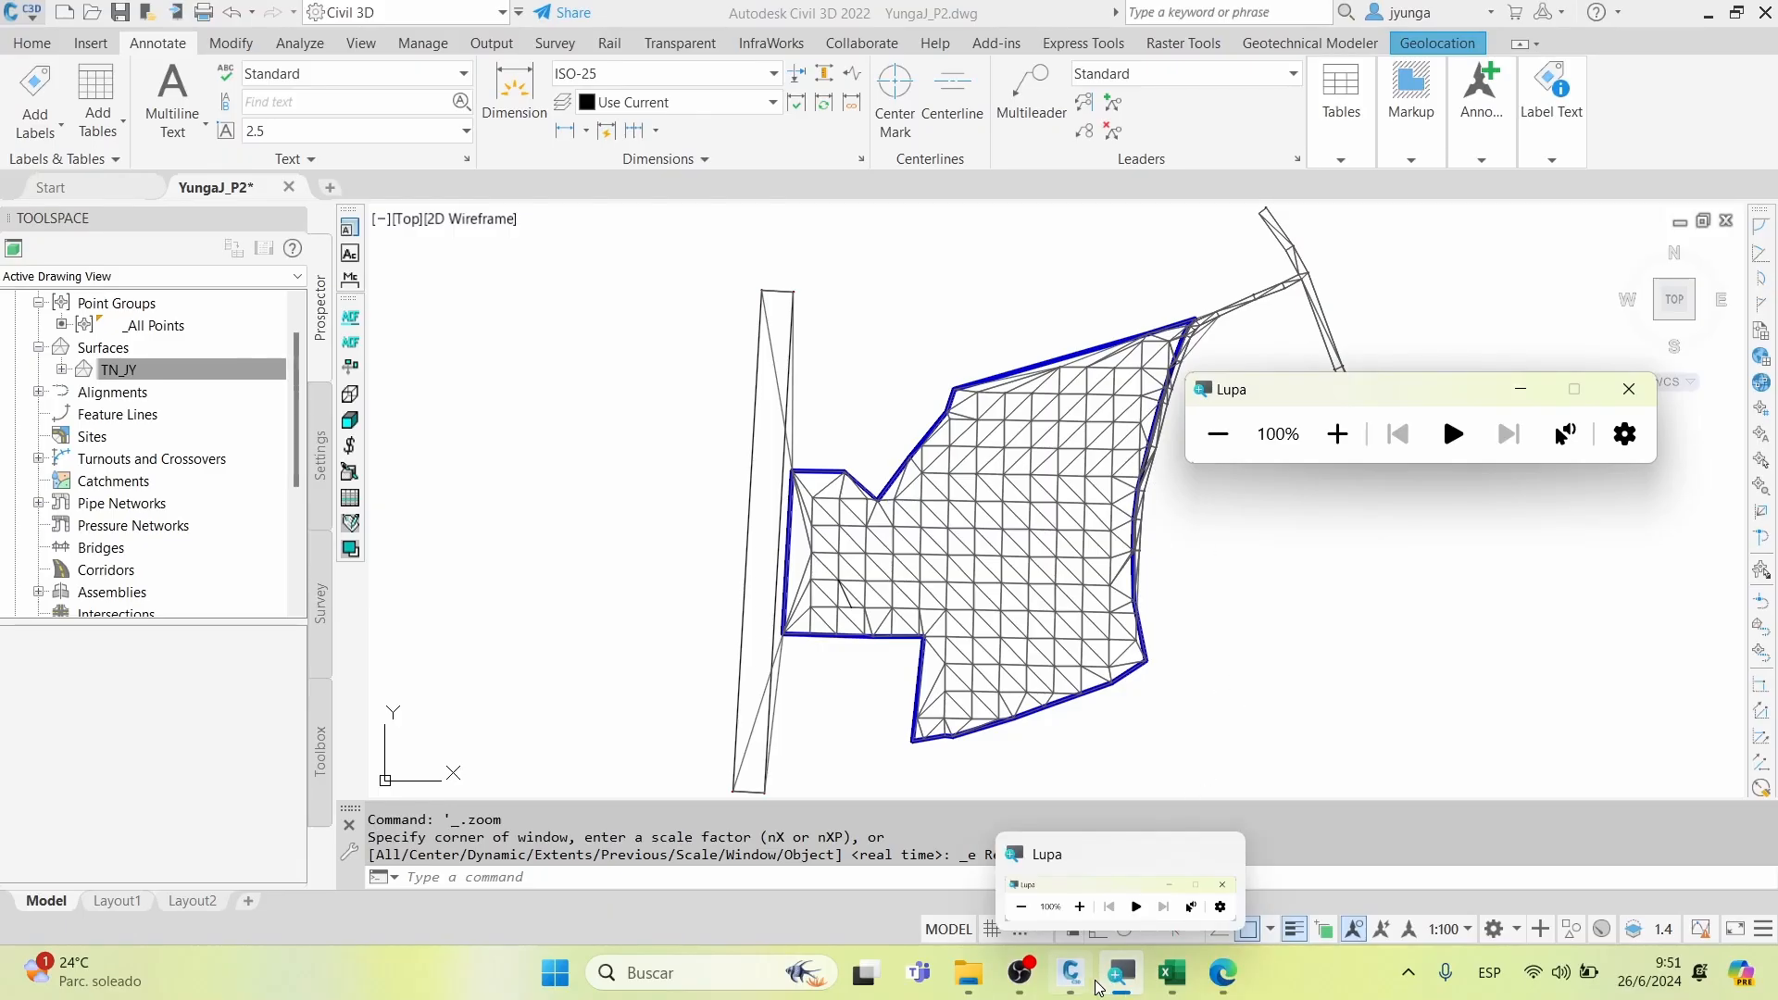